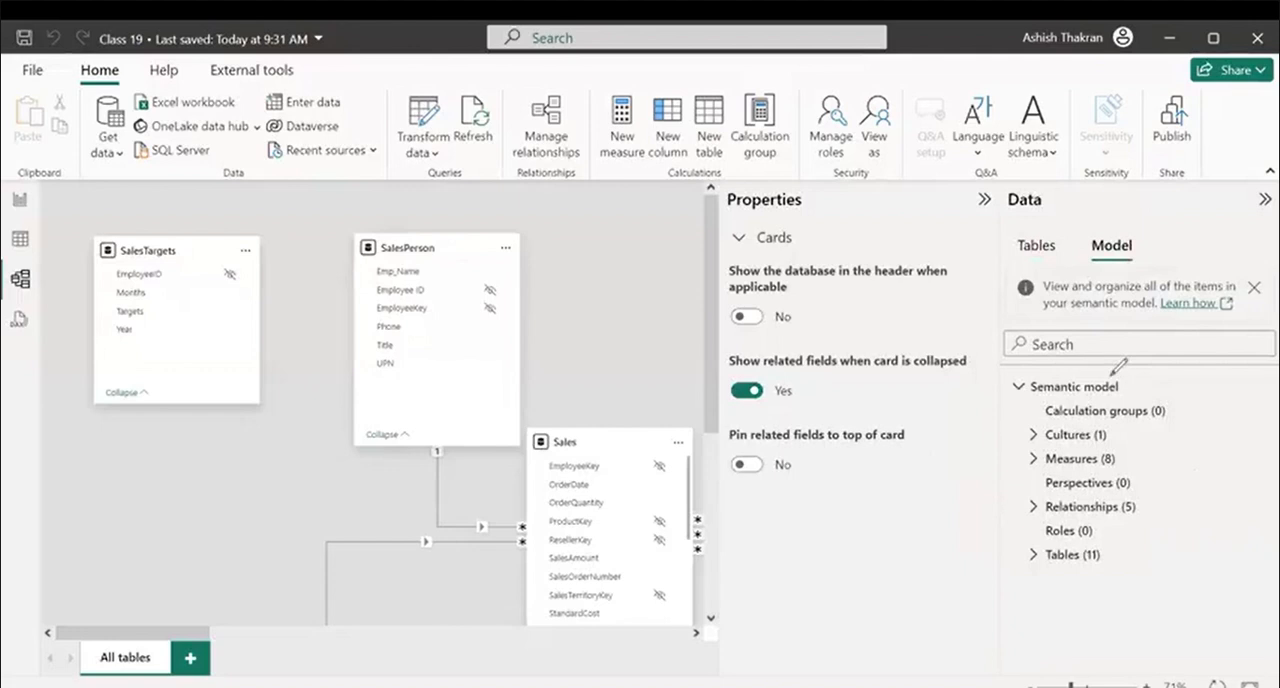
left_click_drag(1110, 368, 1172, 380)
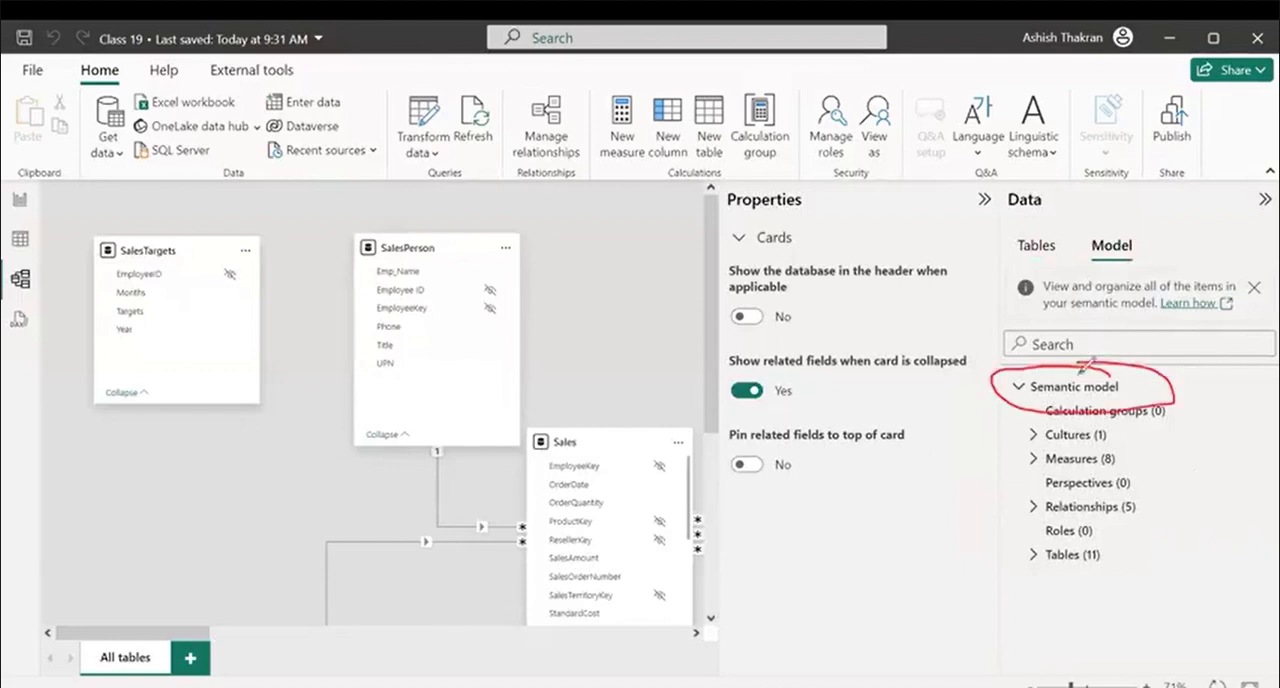
mouse_move(1092, 381)
left_mouse_down()
mouse_move(626, 359)
mouse_move(672, 378)
left_mouse_up()
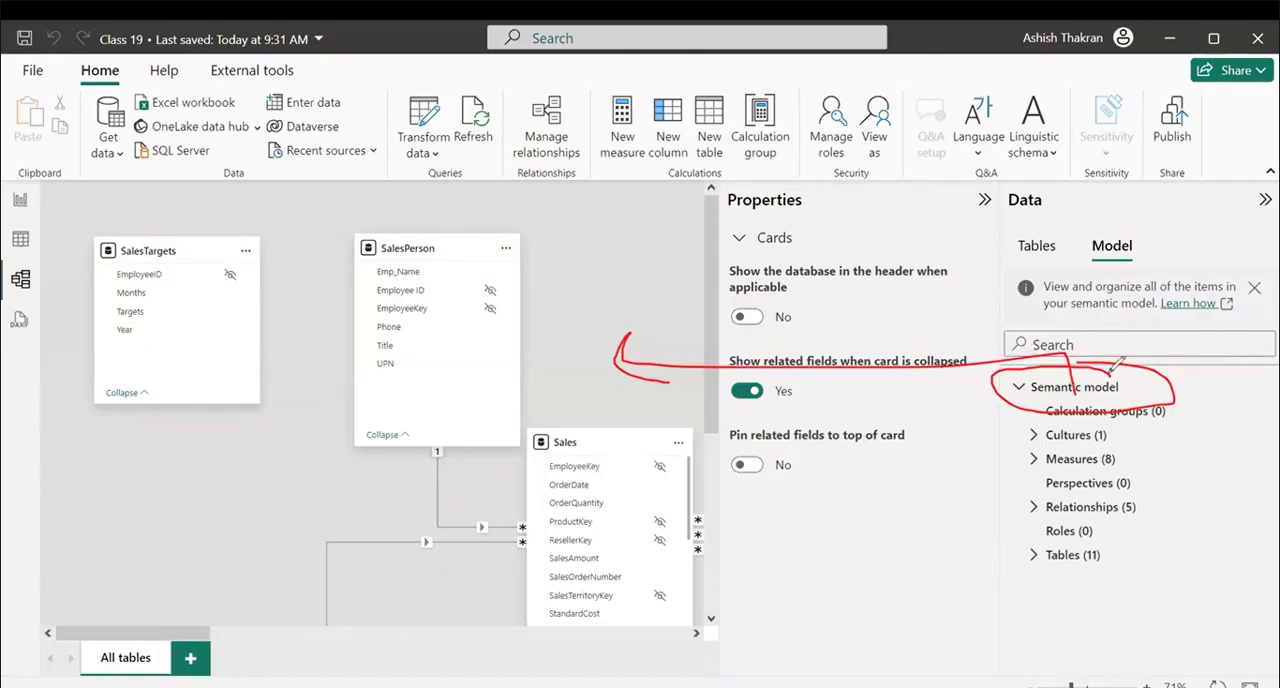
left_click_drag(1068, 345, 1090, 434)
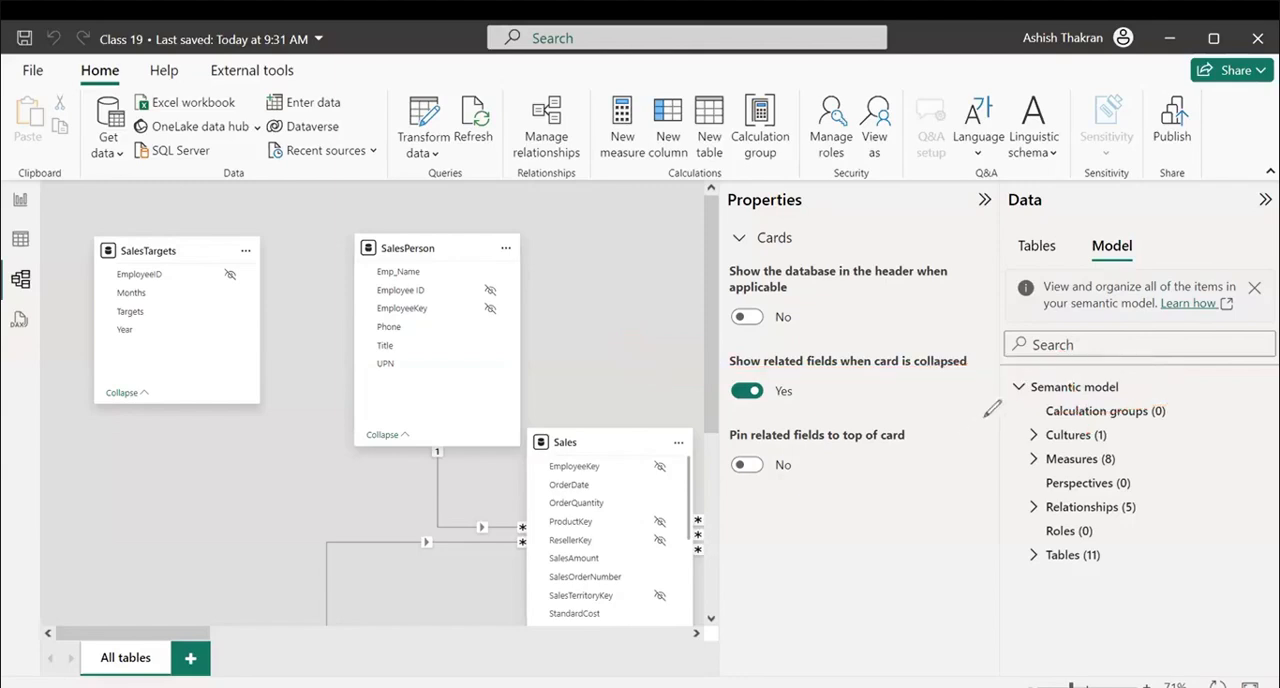
mouse_move(1059, 399)
left_mouse_down()
mouse_move(1028, 408)
mouse_move(1189, 391)
mouse_move(1198, 358)
left_mouse_up()
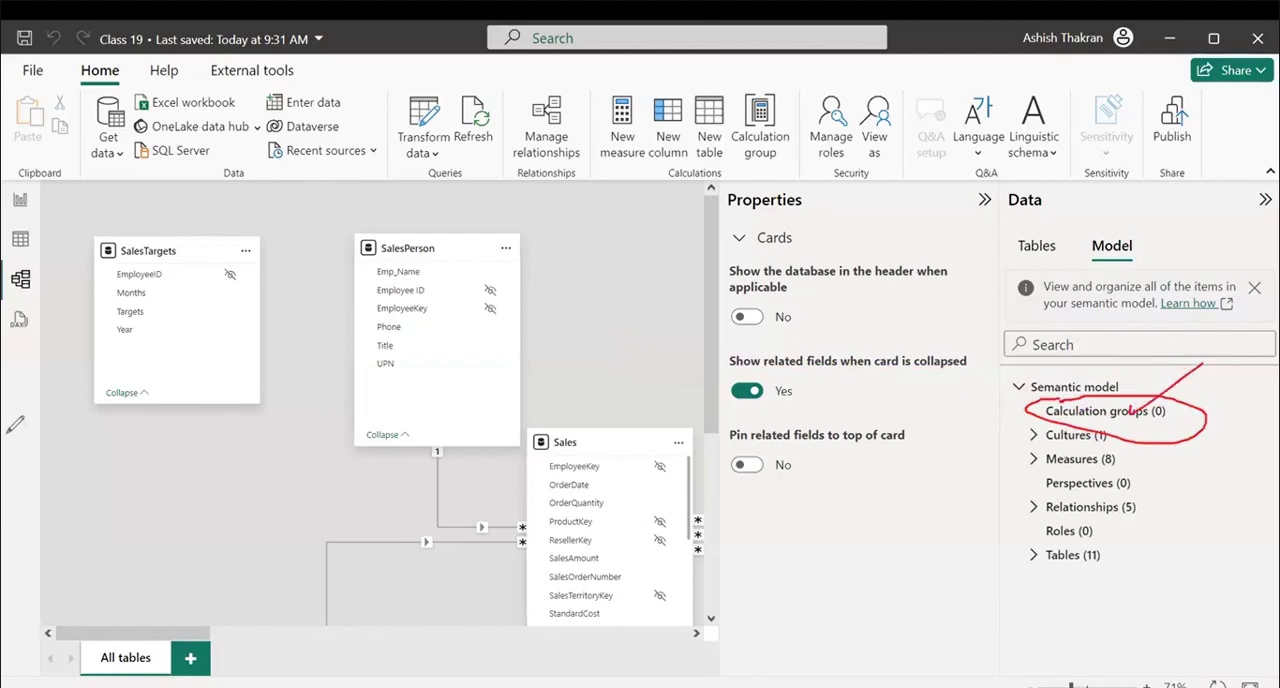
left_click_drag(1026, 426, 1162, 424)
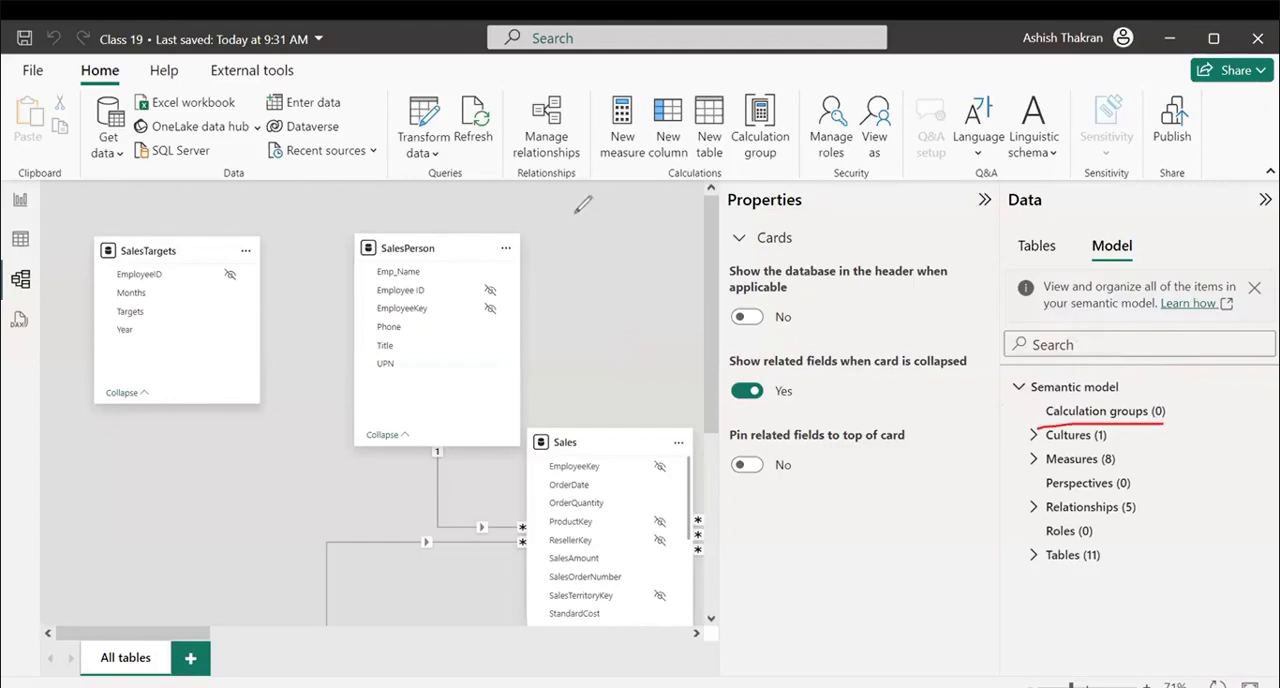
mouse_move(566, 195)
left_mouse_down()
mouse_move(564, 220)
mouse_move(583, 191)
mouse_move(630, 212)
left_mouse_up()
left_click_drag(639, 189, 653, 203)
left_click_drag(656, 193, 618, 224)
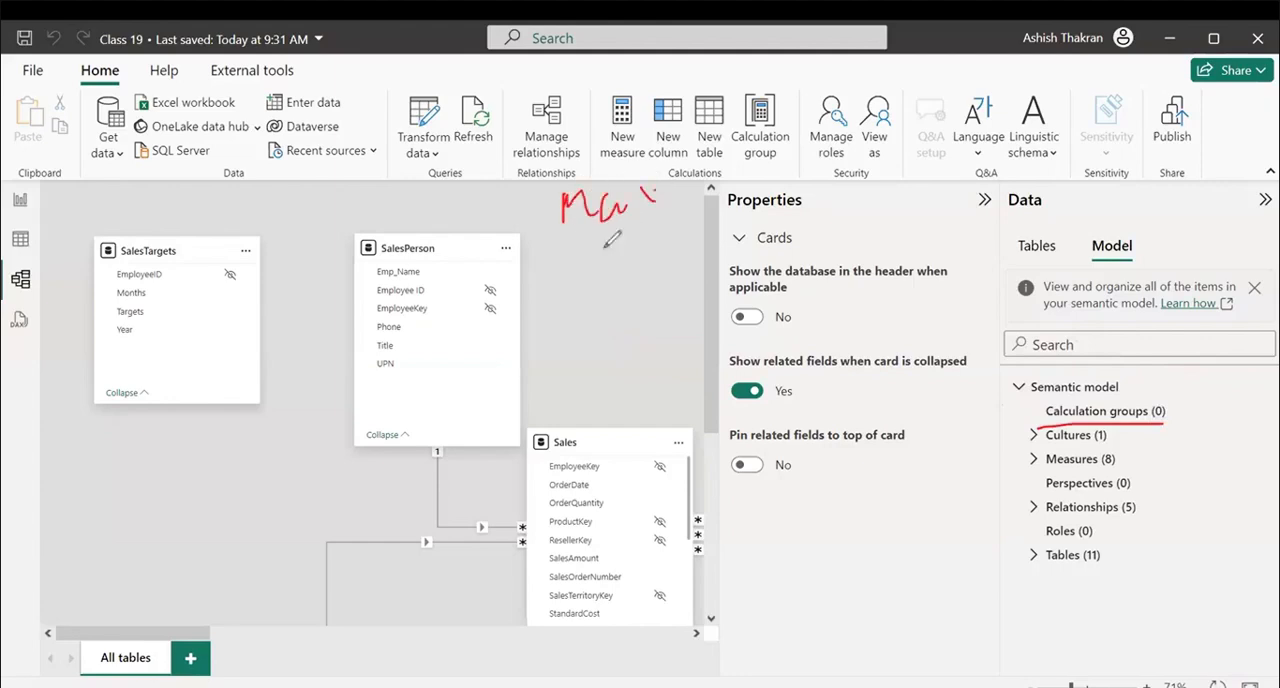
mouse_move(579, 280)
left_mouse_down()
mouse_move(604, 270)
mouse_move(649, 315)
left_mouse_up()
left_click(616, 259)
mouse_move(583, 340)
left_mouse_down()
mouse_move(612, 415)
mouse_move(646, 362)
mouse_move(665, 470)
mouse_move(620, 512)
mouse_move(651, 497)
left_mouse_up()
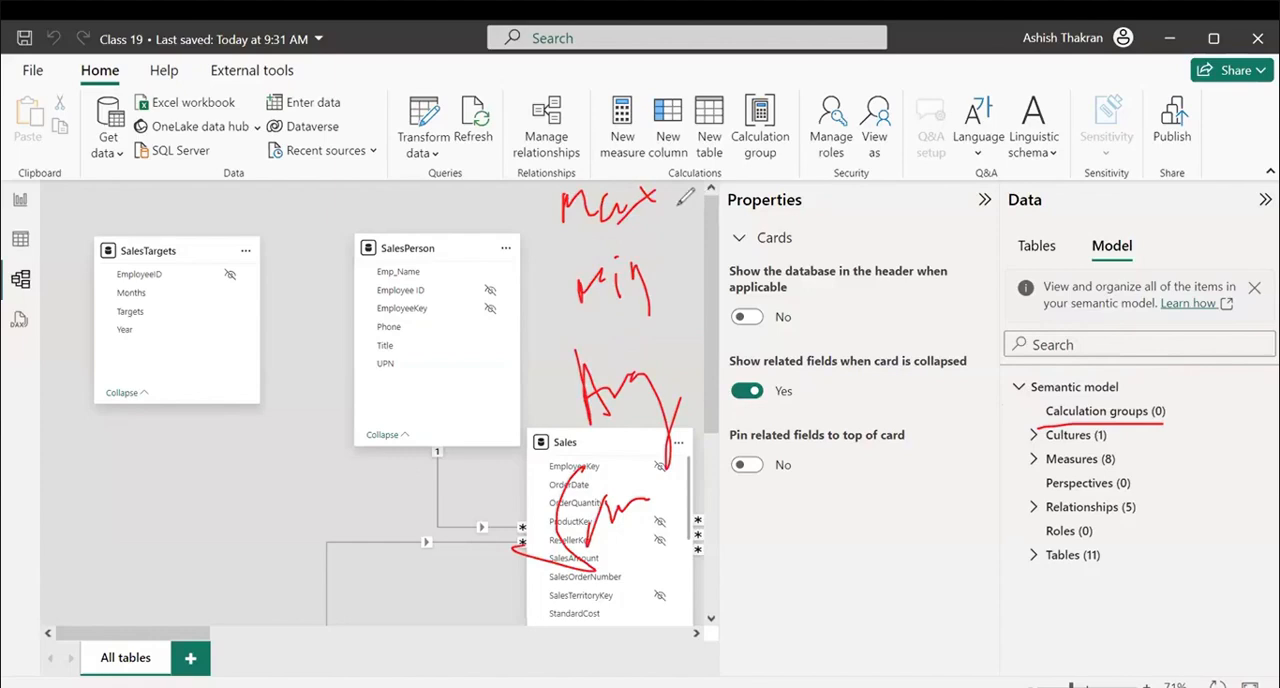
left_click_drag(678, 206, 716, 188)
mouse_move(795, 135)
left_mouse_down()
mouse_move(812, 174)
mouse_move(915, 130)
mouse_move(925, 158)
left_mouse_up()
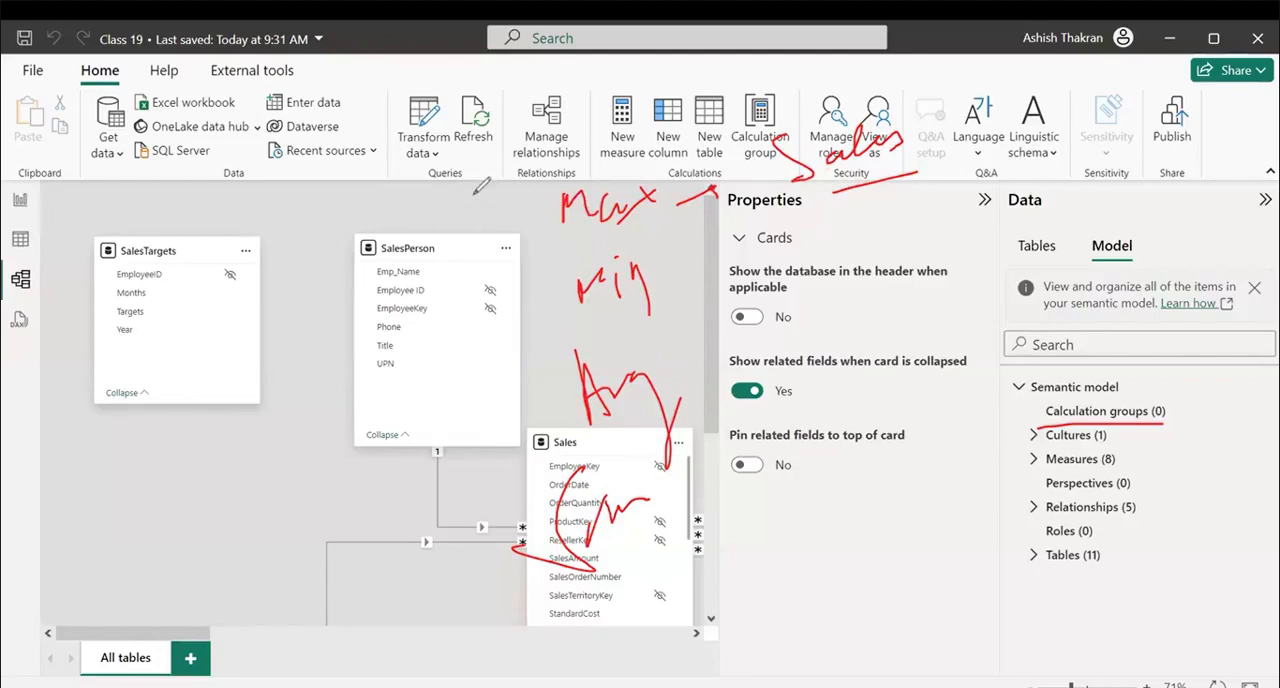
left_click_drag(446, 196, 447, 231)
mouse_move(458, 196)
left_mouse_down()
mouse_move(459, 262)
mouse_move(480, 322)
left_mouse_up()
left_click_drag(487, 292, 484, 350)
left_click_drag(478, 401, 500, 420)
mouse_move(504, 405)
left_mouse_down()
mouse_move(497, 474)
mouse_move(516, 494)
left_mouse_up()
left_click_drag(506, 472, 510, 522)
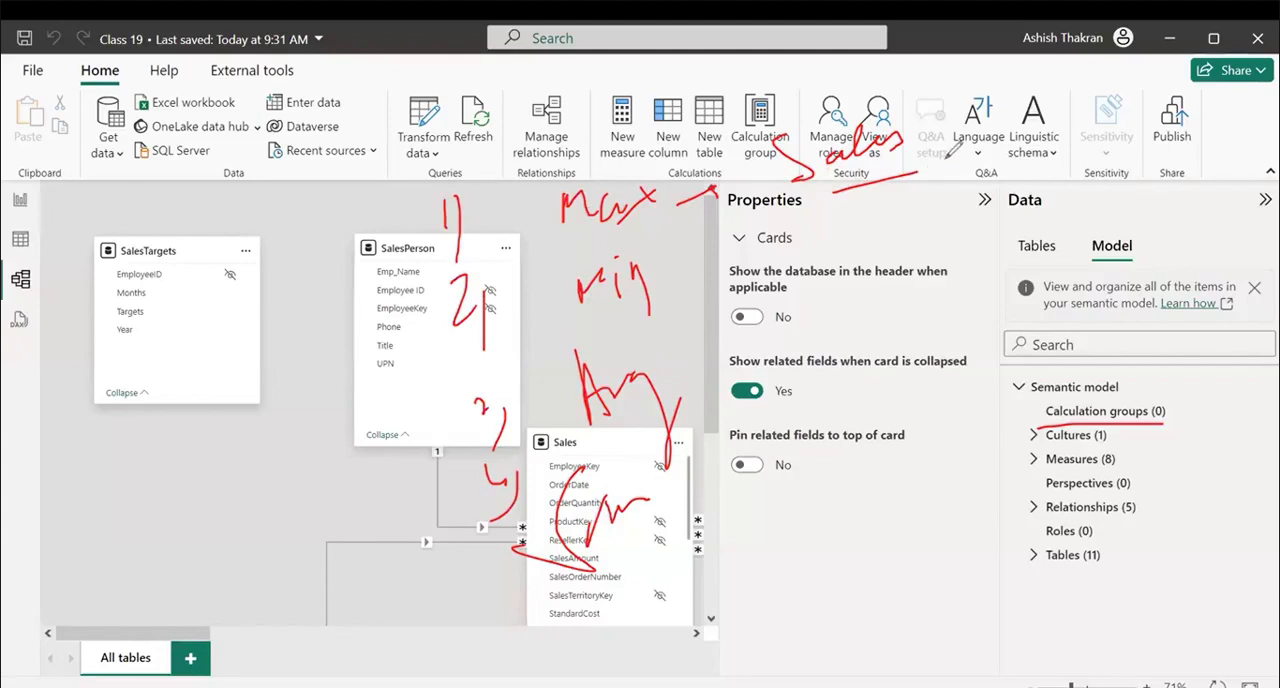
mouse_move(944, 162)
left_mouse_down()
mouse_move(976, 125)
mouse_move(1002, 140)
mouse_move(1032, 84)
mouse_move(1063, 178)
left_mouse_up()
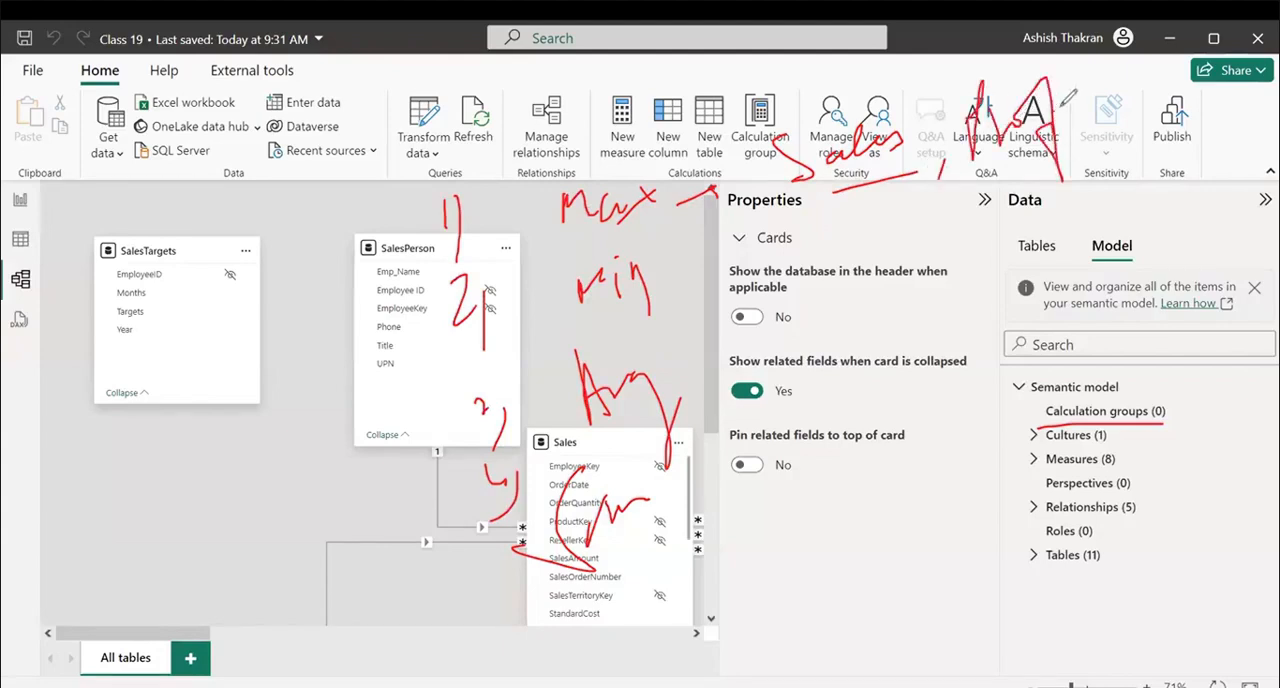
left_click_drag(1078, 86, 1106, 98)
left_click_drag(1040, 422, 1172, 412)
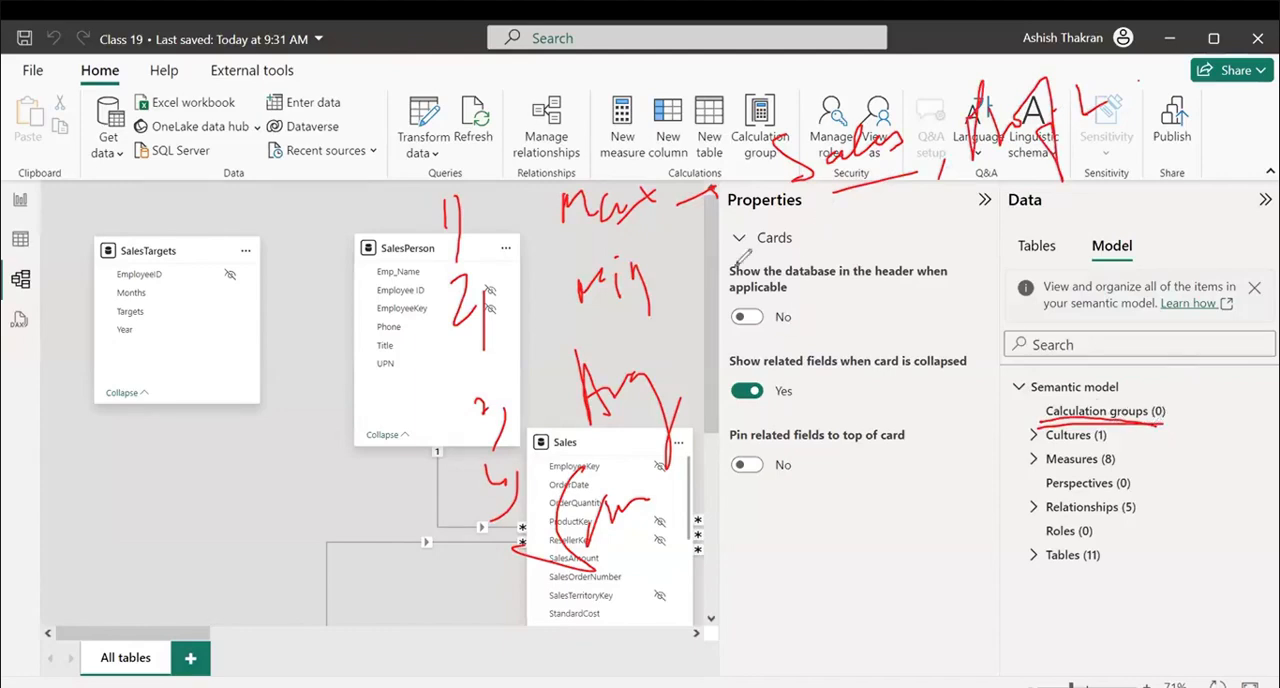
left_click_drag(735, 262, 960, 232)
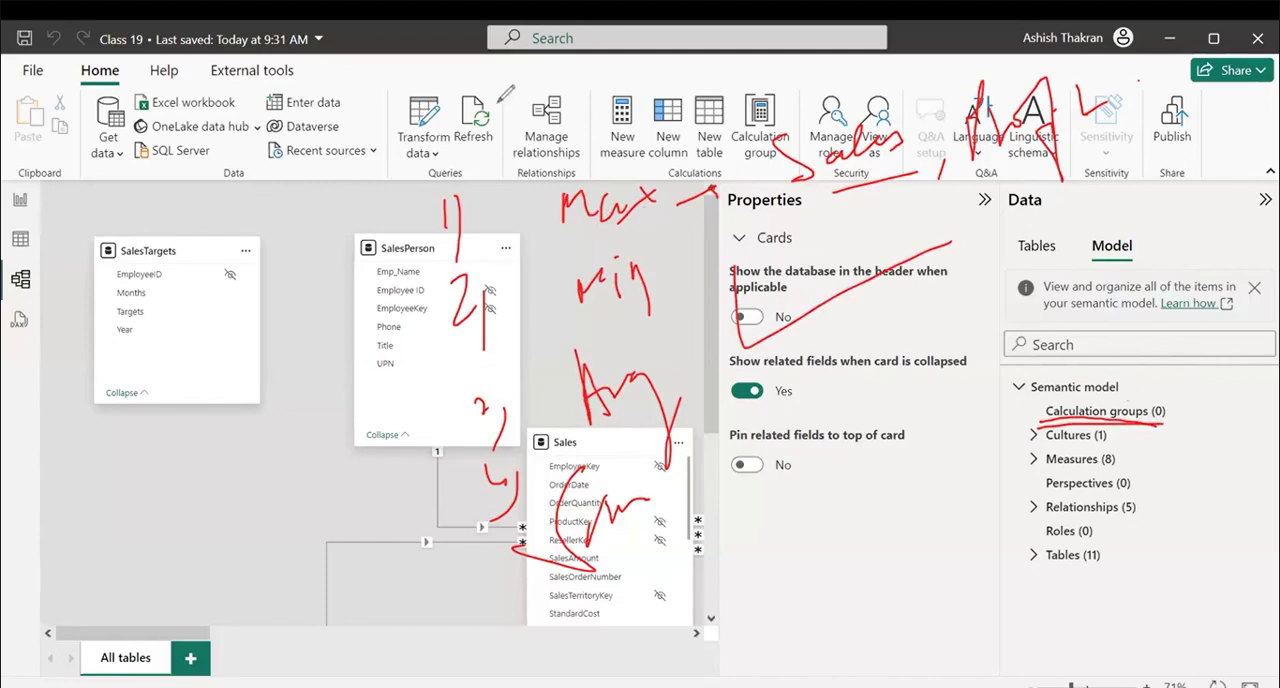
left_click_drag(990, 192, 963, 177)
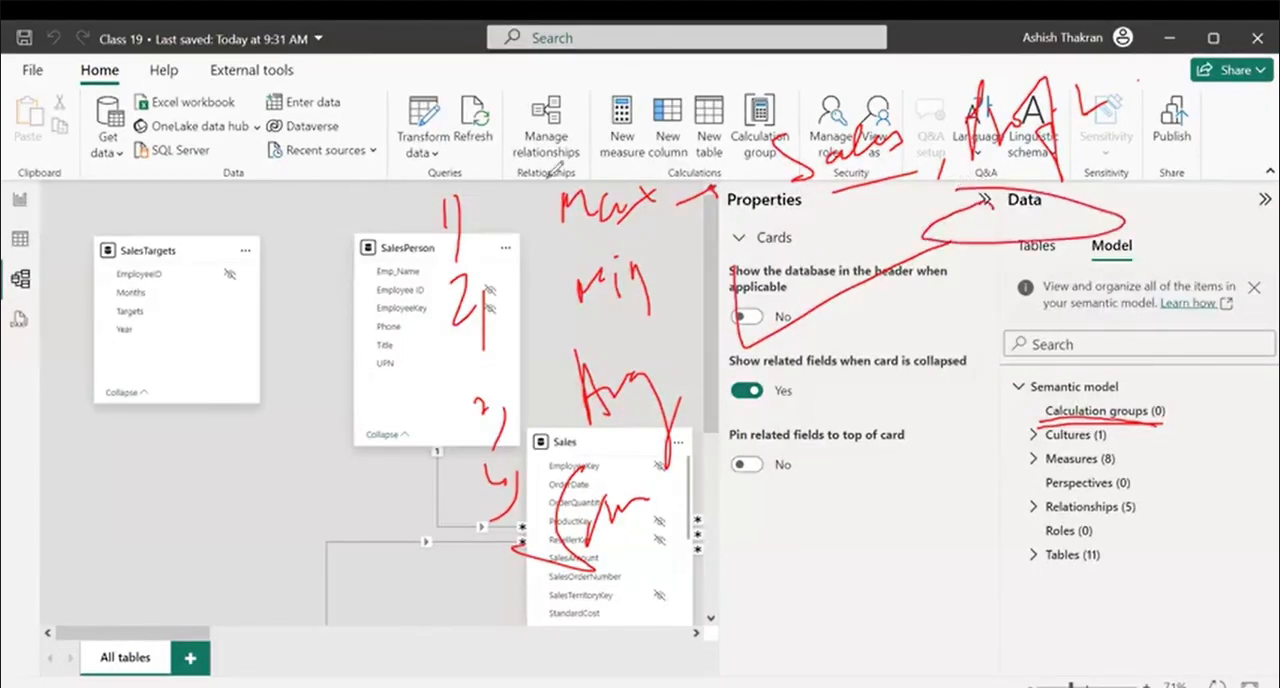
mouse_move(512, 143)
left_mouse_down()
mouse_move(720, 310)
mouse_move(488, 585)
mouse_move(384, 126)
mouse_move(640, 124)
left_mouse_up()
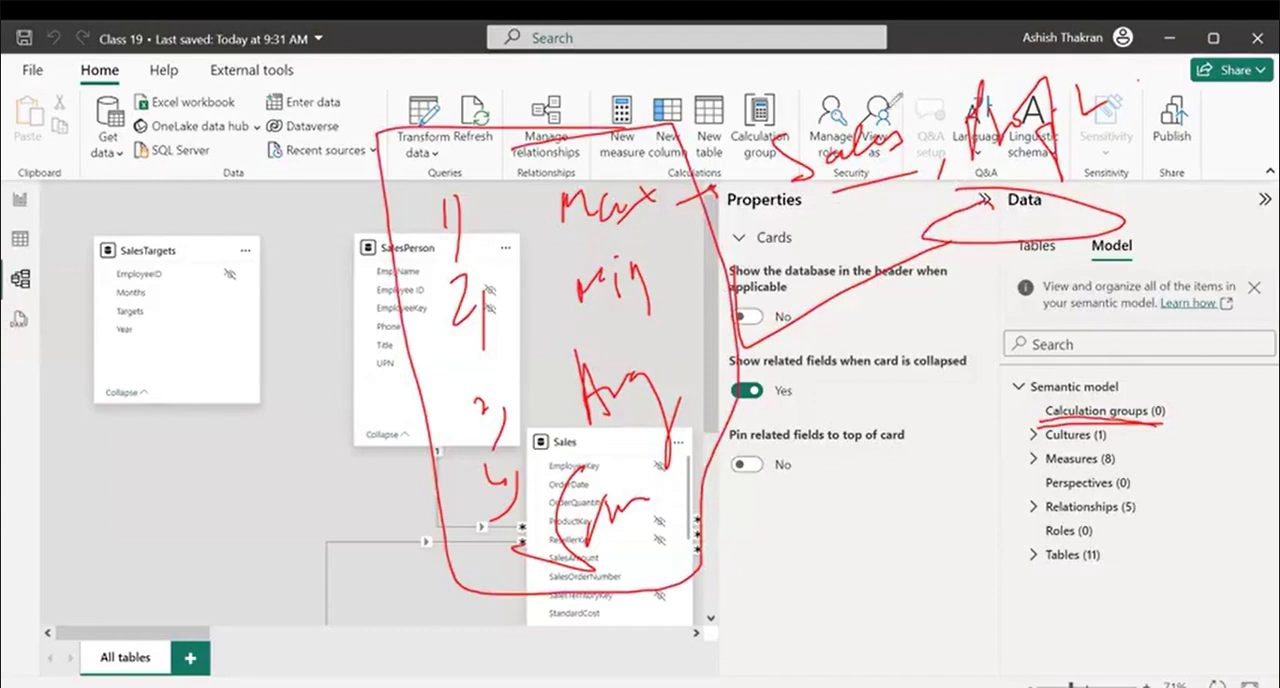
mouse_move(906, 113)
left_mouse_down()
mouse_move(1000, 147)
mouse_move(961, 106)
left_mouse_up()
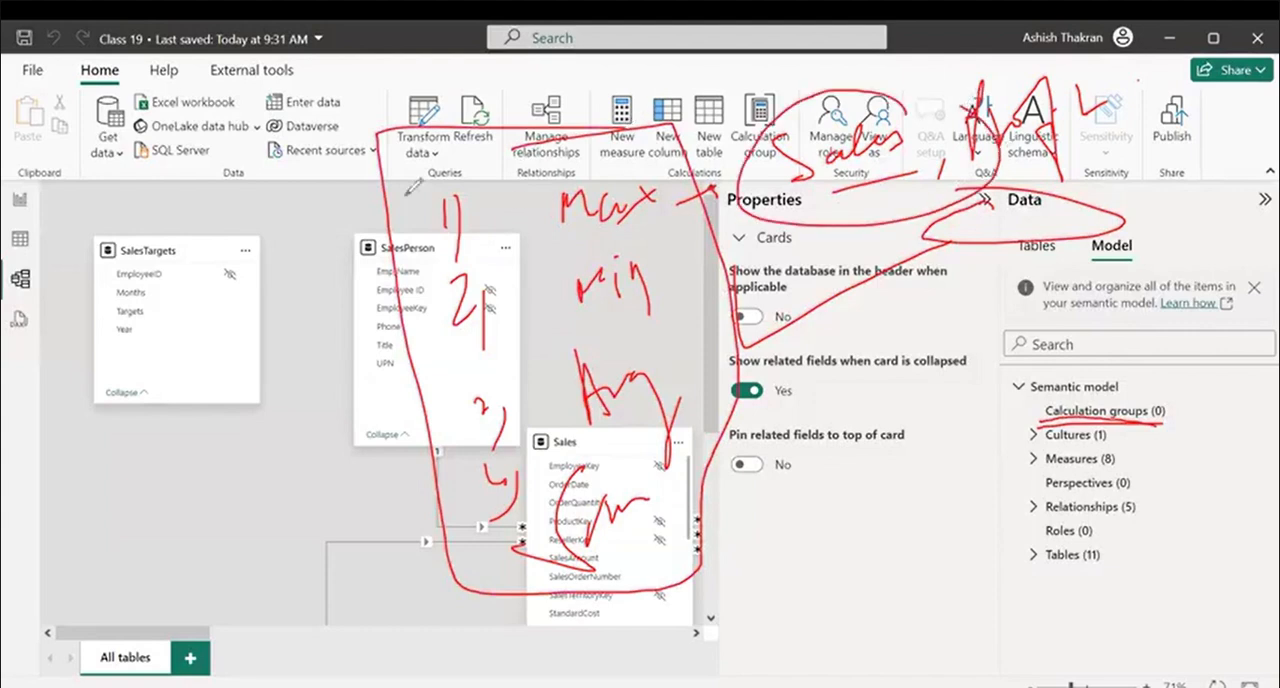
mouse_move(415, 187)
left_mouse_down()
mouse_move(410, 352)
mouse_move(500, 266)
left_mouse_up()
left_click_drag(440, 404, 514, 376)
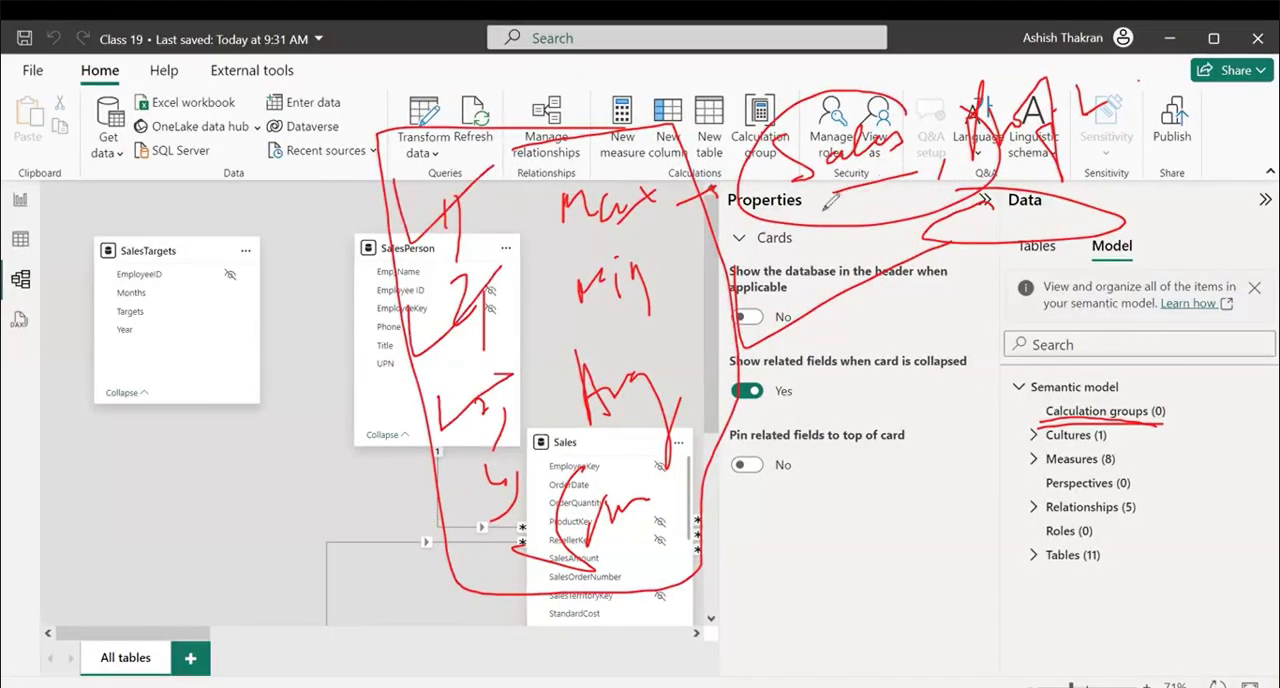
left_click_drag(818, 215, 872, 186)
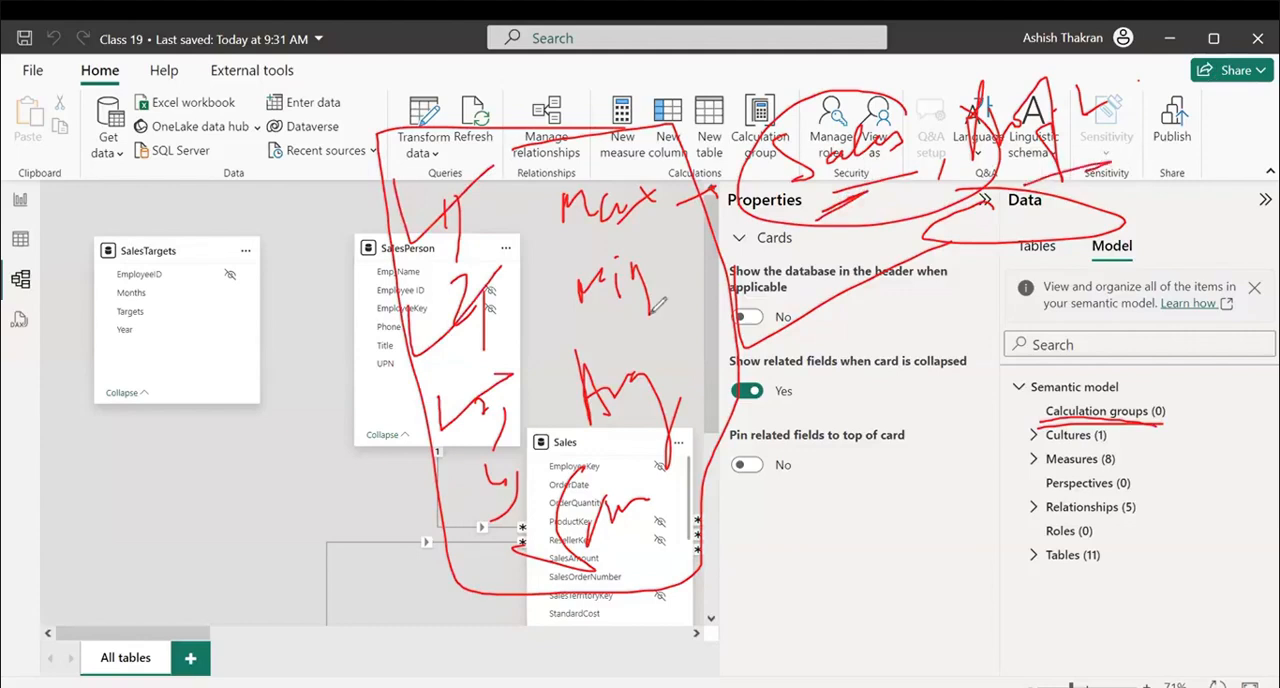
left_click_drag(403, 214, 525, 151)
left_click_drag(418, 333, 545, 268)
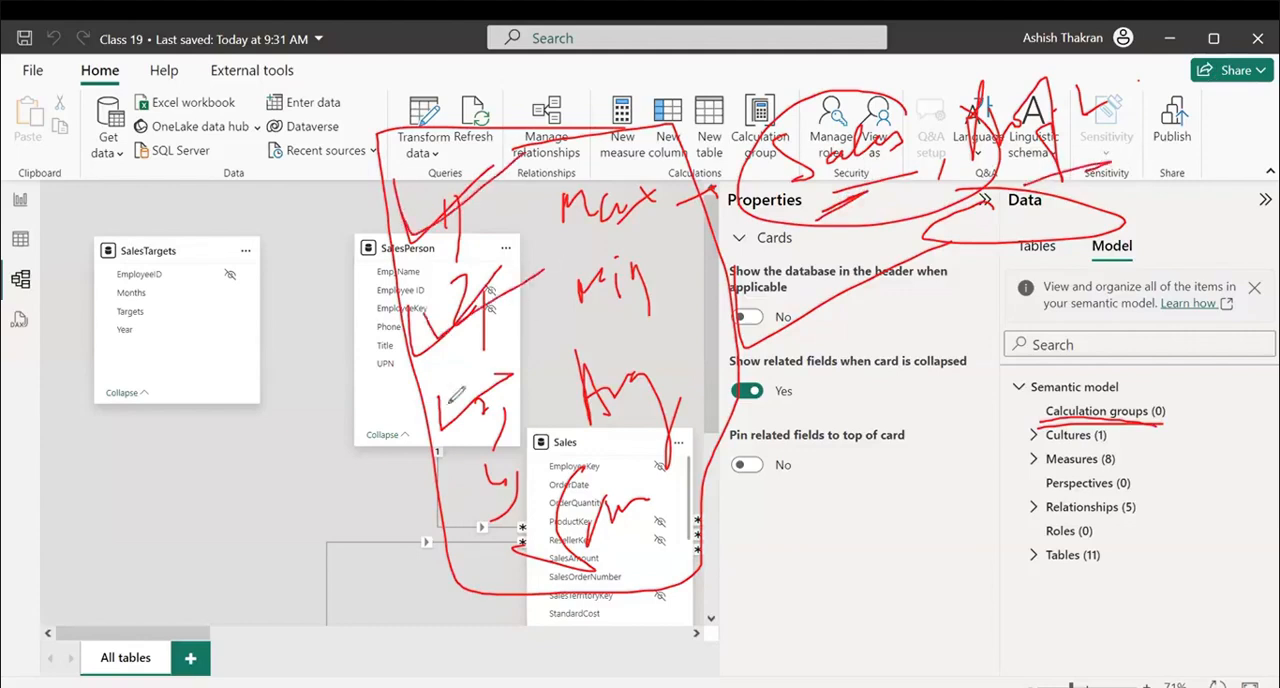
left_click_drag(442, 427, 512, 382)
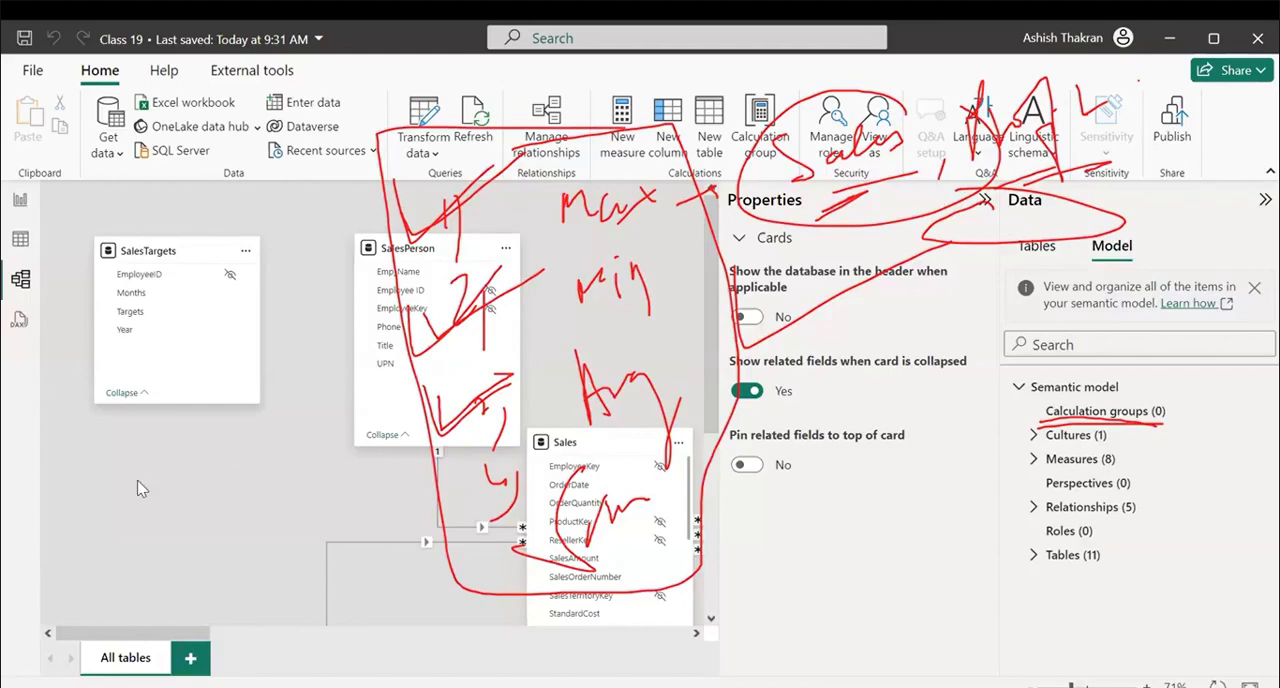
key("e")
left_click_drag(1034, 456, 1170, 464)
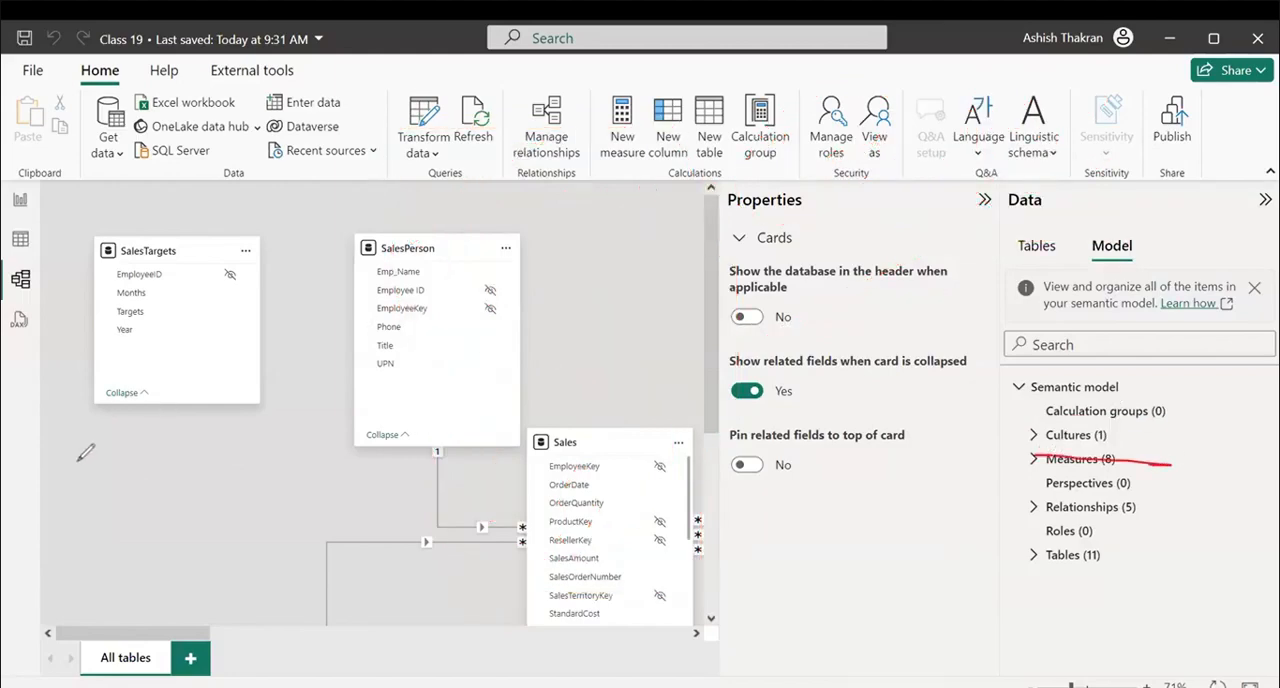
Expand the Cultures group of the semantic model to view its language entries, and collapse it again.
key("Escape")
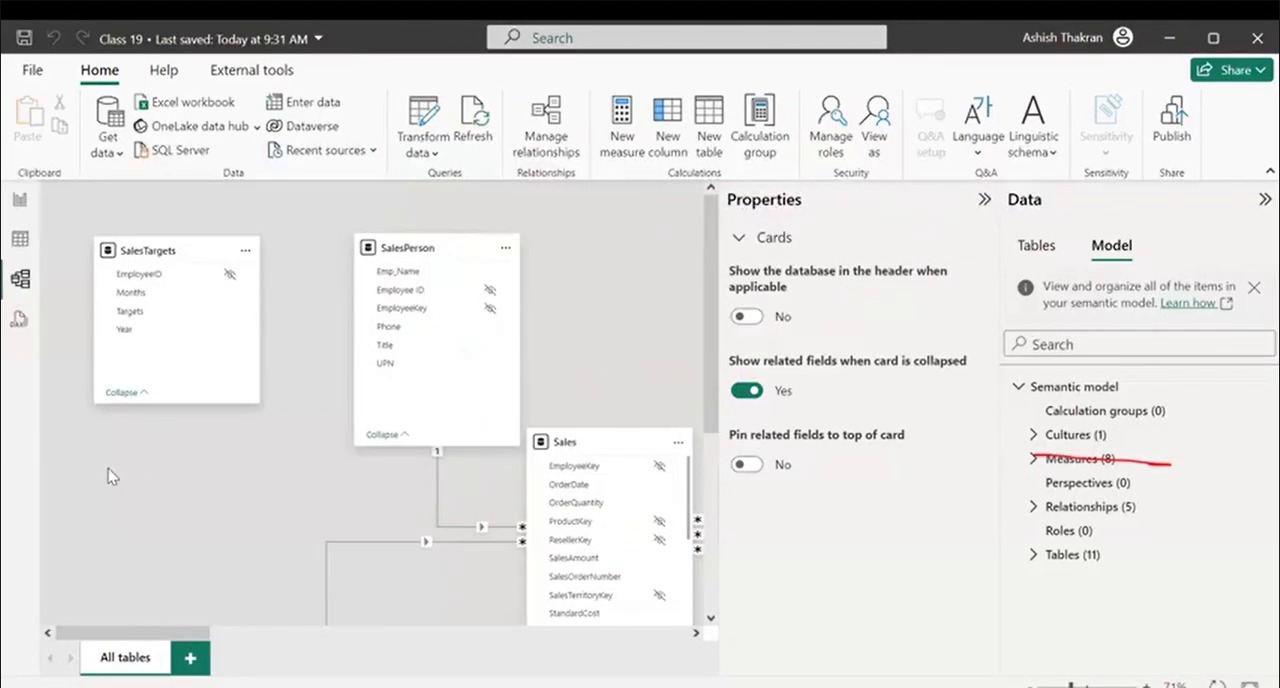
left_click(1033, 437)
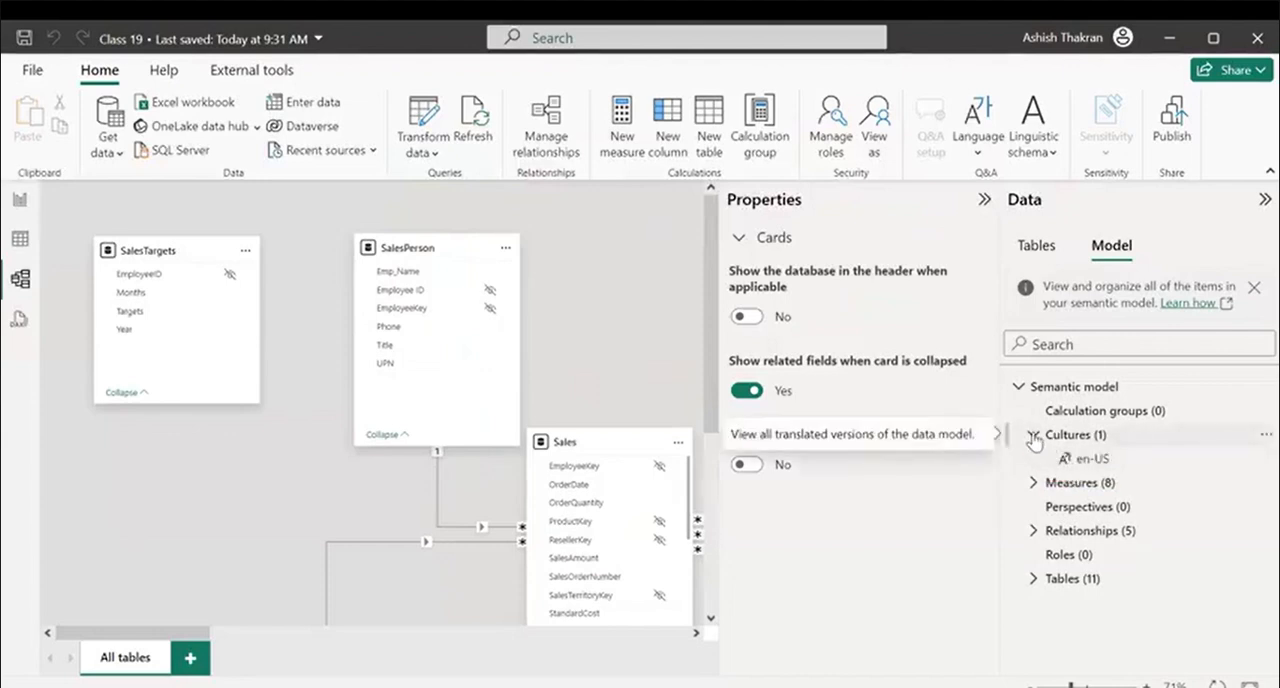
left_click(1033, 437)
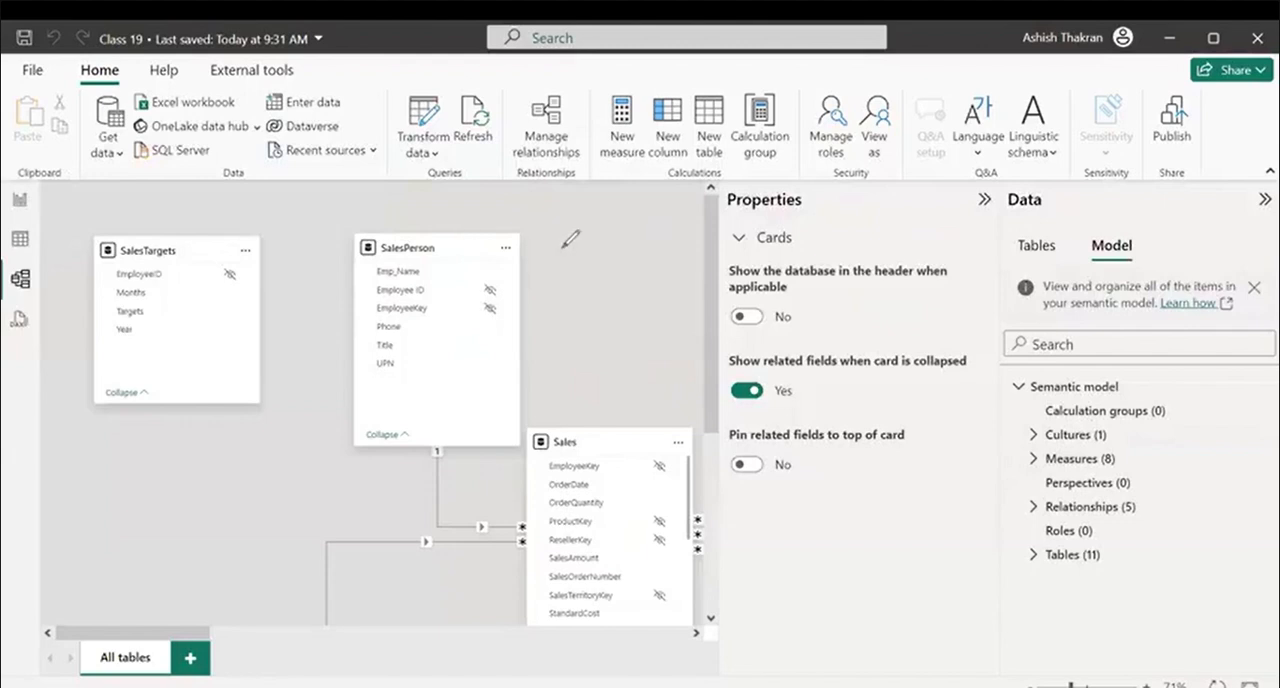
mouse_move(563, 244)
left_mouse_down()
mouse_move(647, 205)
mouse_move(760, 210)
mouse_move(800, 190)
mouse_move(862, 246)
left_mouse_up()
left_click_drag(915, 172, 1044, 192)
left_click_drag(800, 302, 1058, 232)
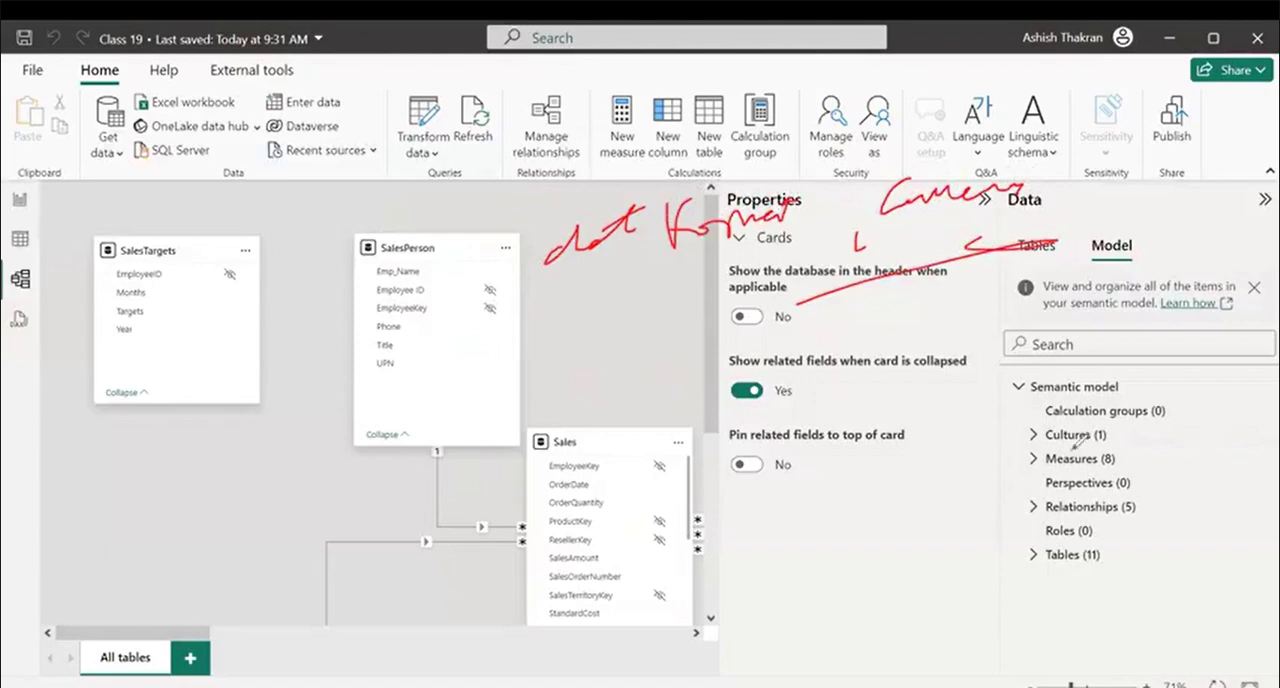
left_click_drag(1002, 447, 1113, 435)
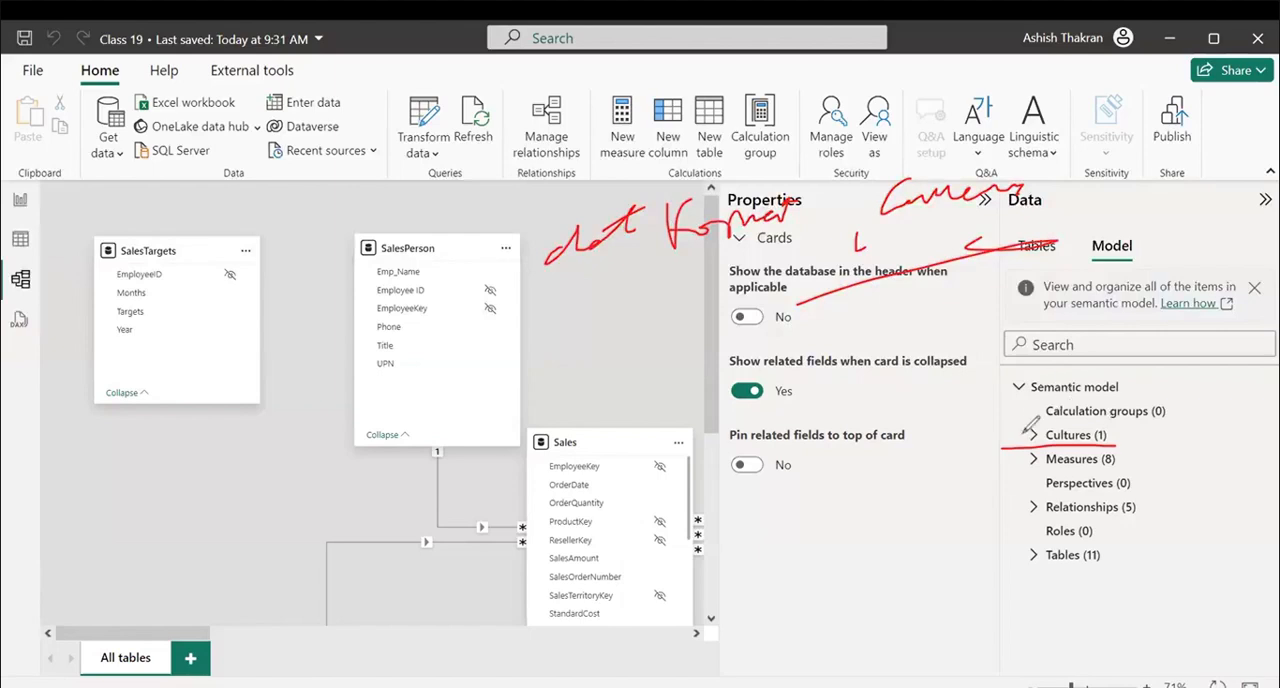
left_click_drag(1026, 428, 1256, 274)
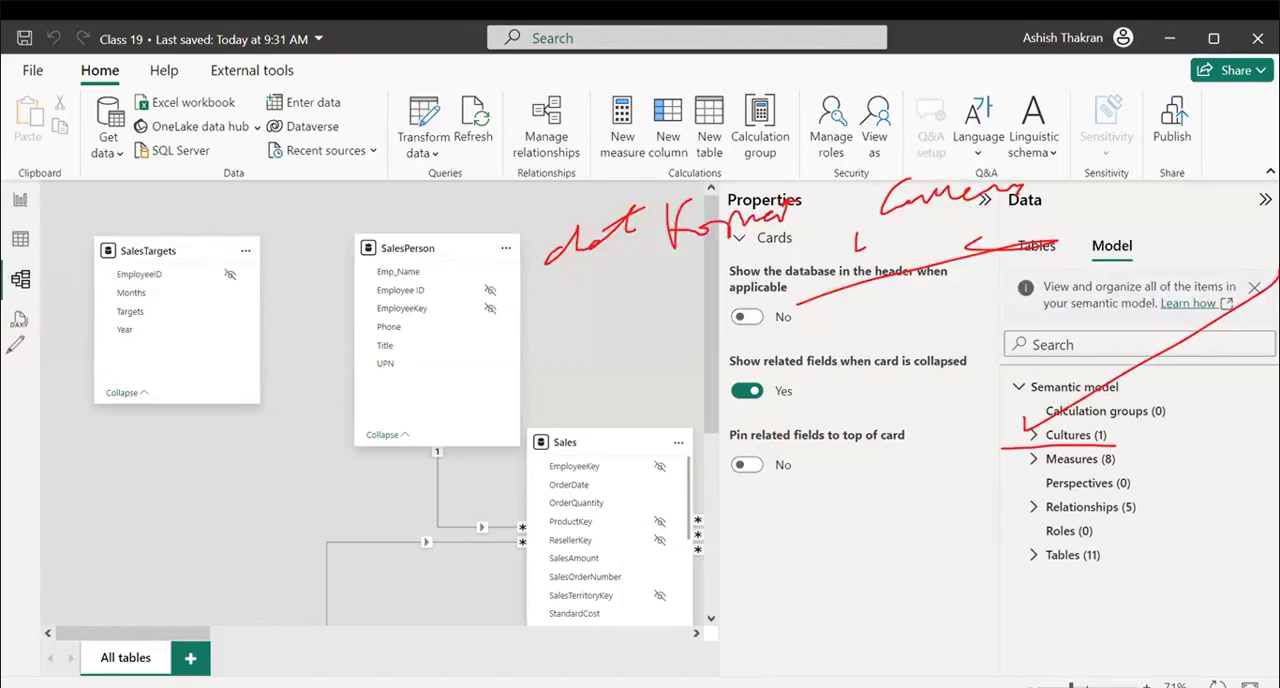
left_click(204, 399)
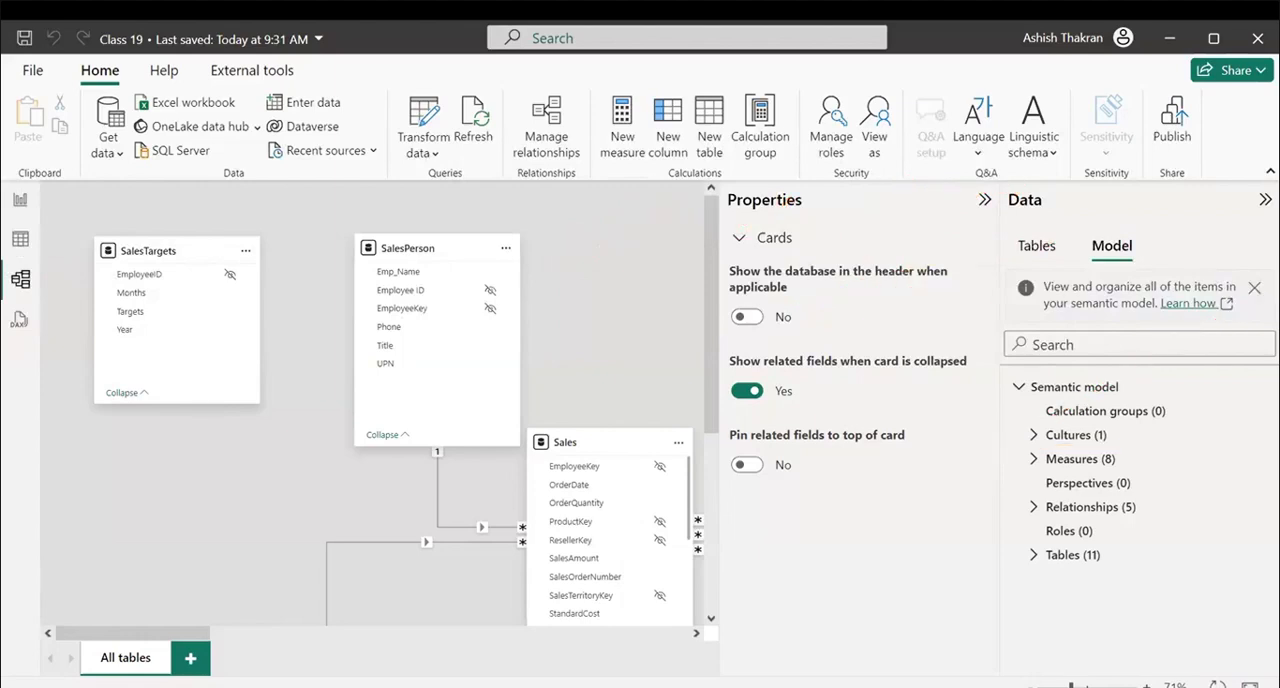
Open the program's options and show the global Regional Settings.
left_click(33, 72)
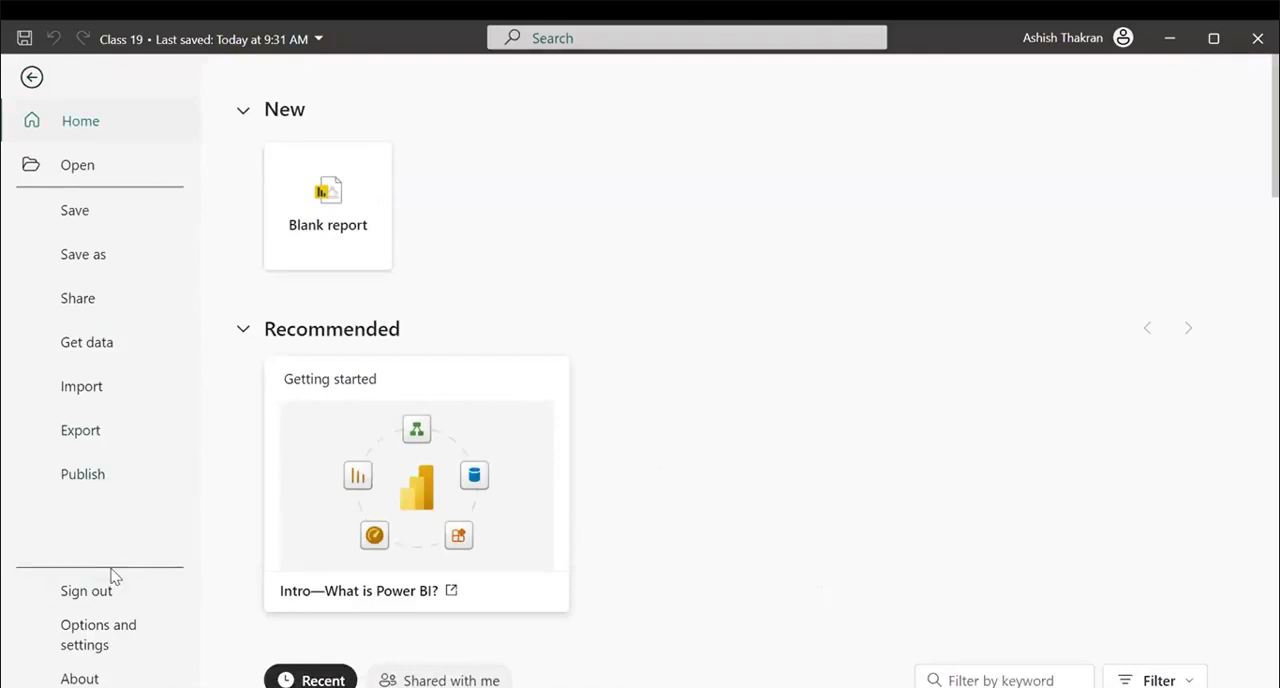
left_click(102, 635)
left_click(314, 209)
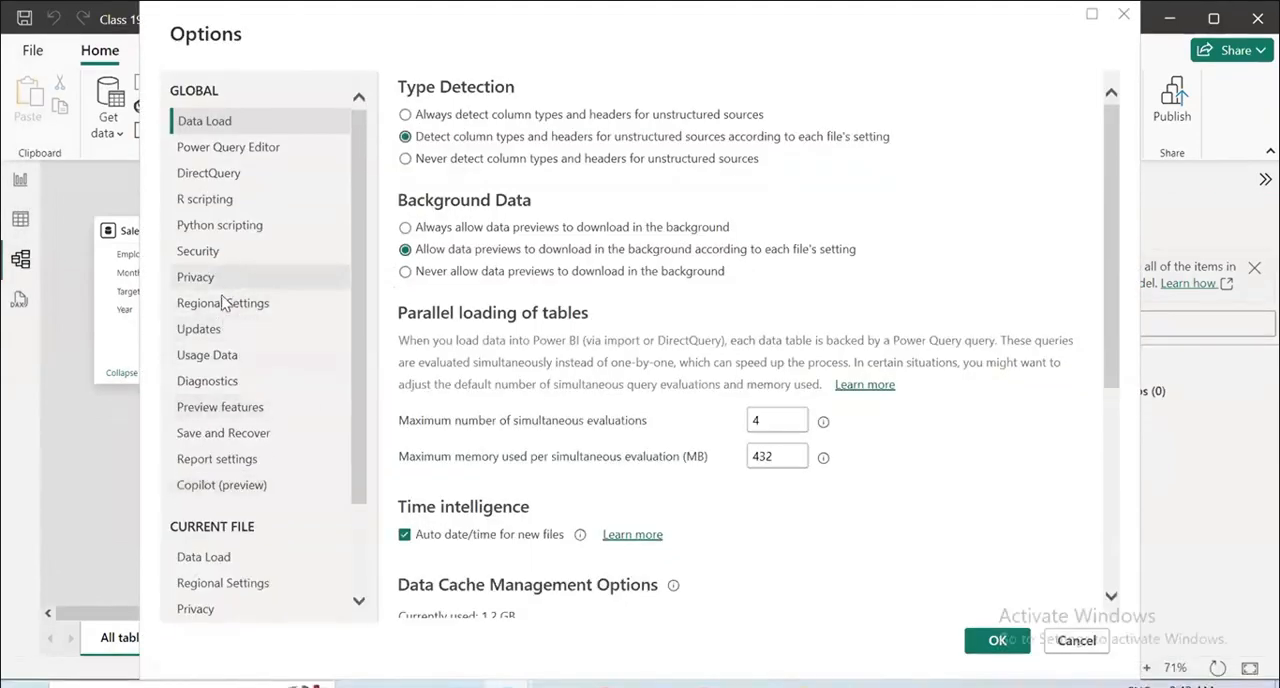
left_click(222, 303)
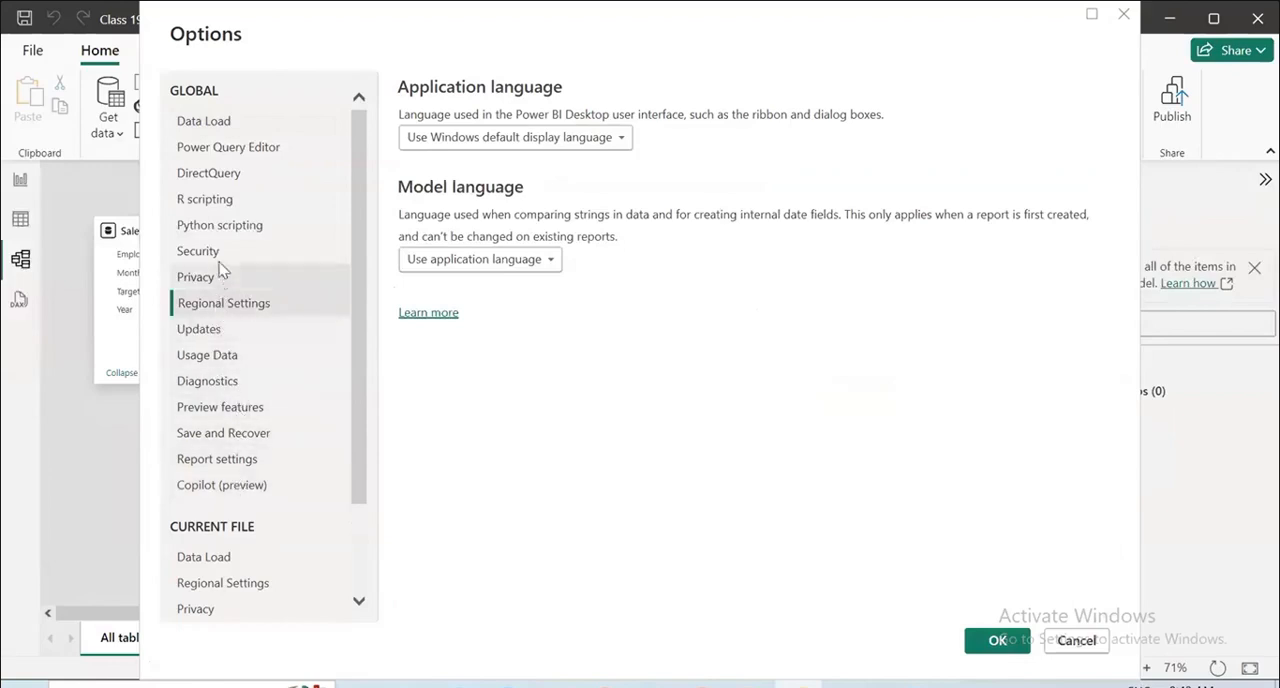
Look through the available application languages, keep the Windows default display language, and close the options.
left_click(616, 141)
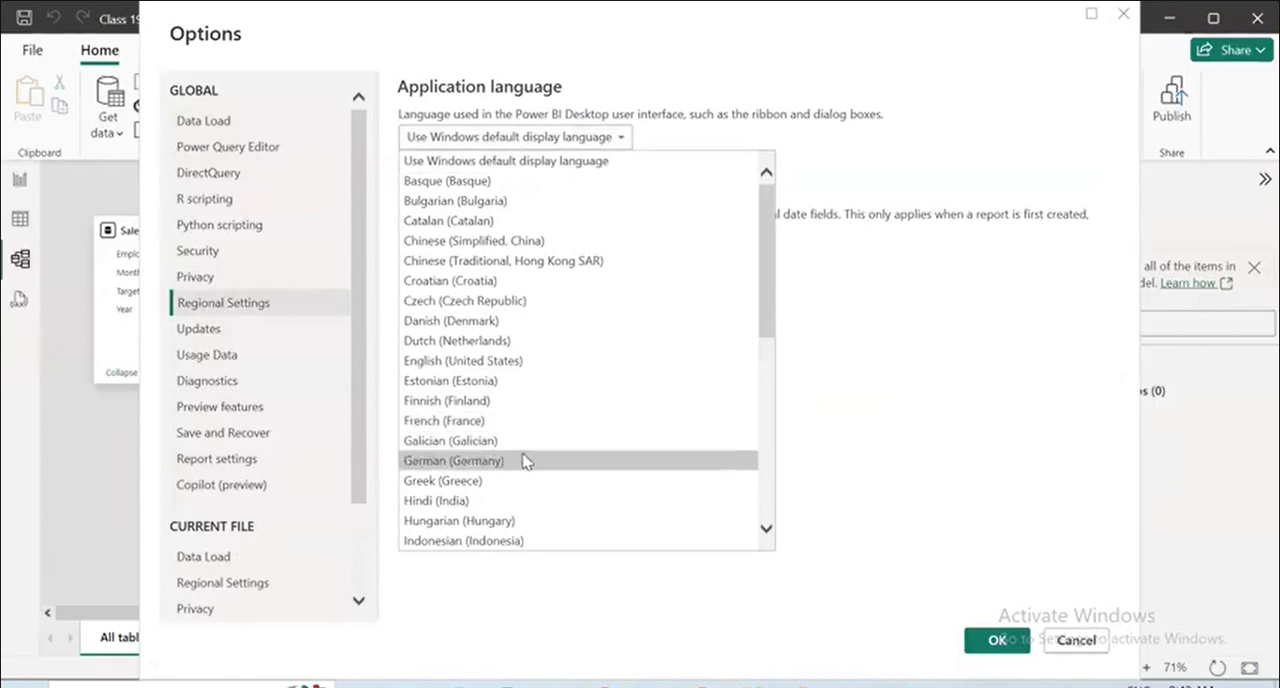
scroll(525, 461, "down", 5)
scroll(527, 458, "down", 3)
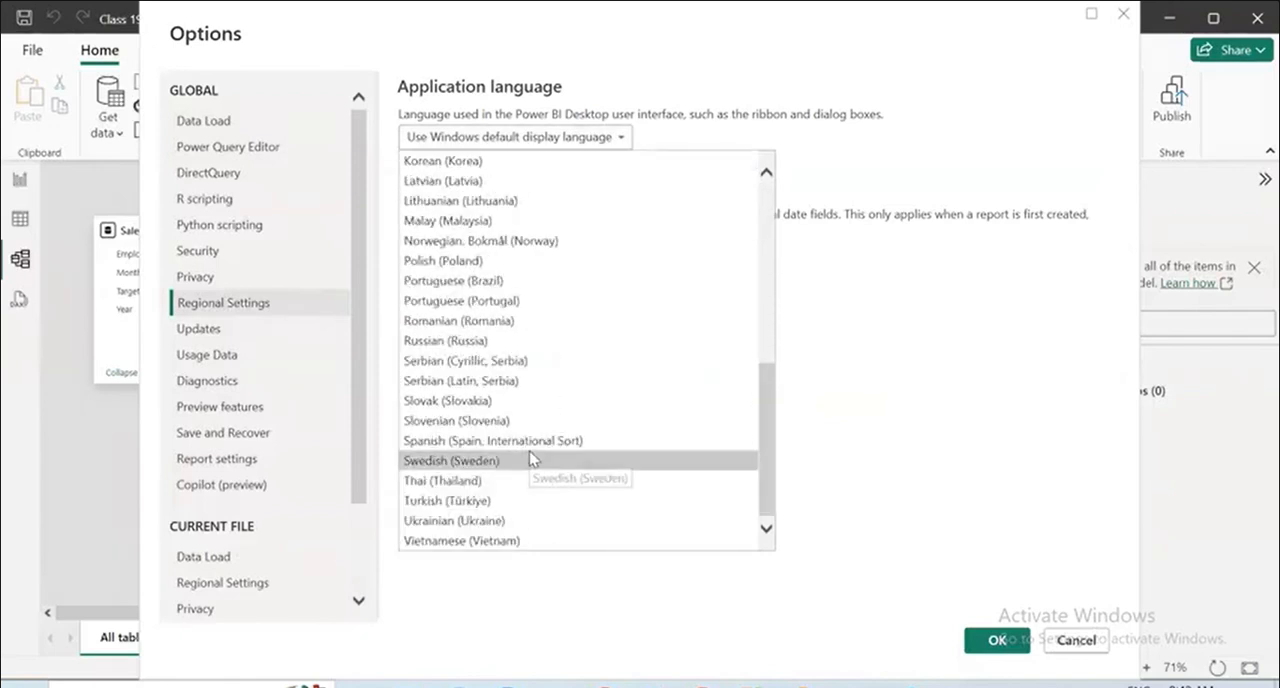
scroll(528, 455, "up", 8)
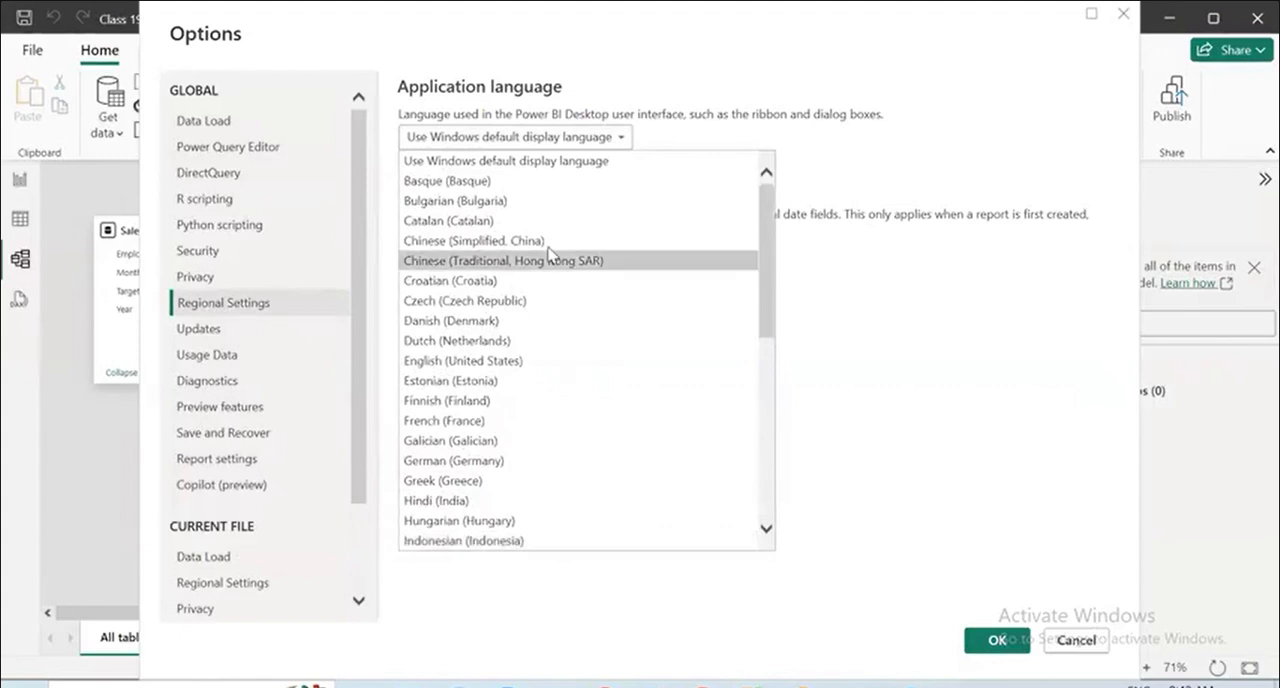
key("Escape")
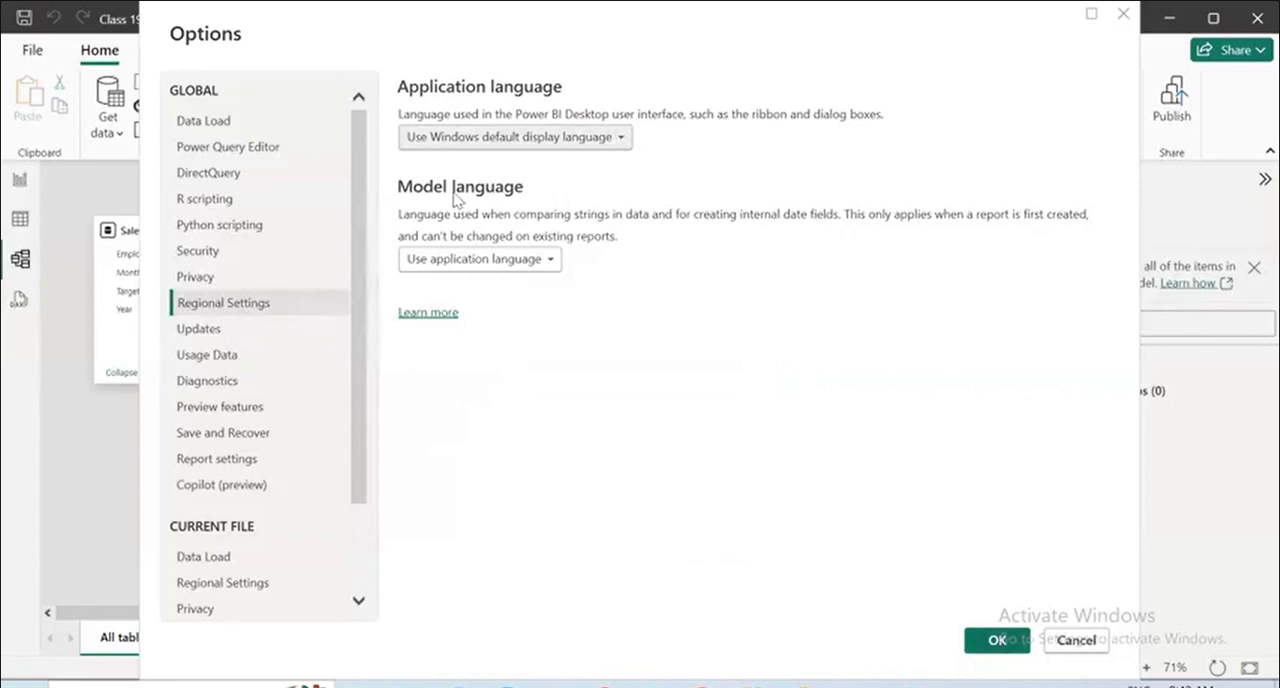
left_click(989, 648)
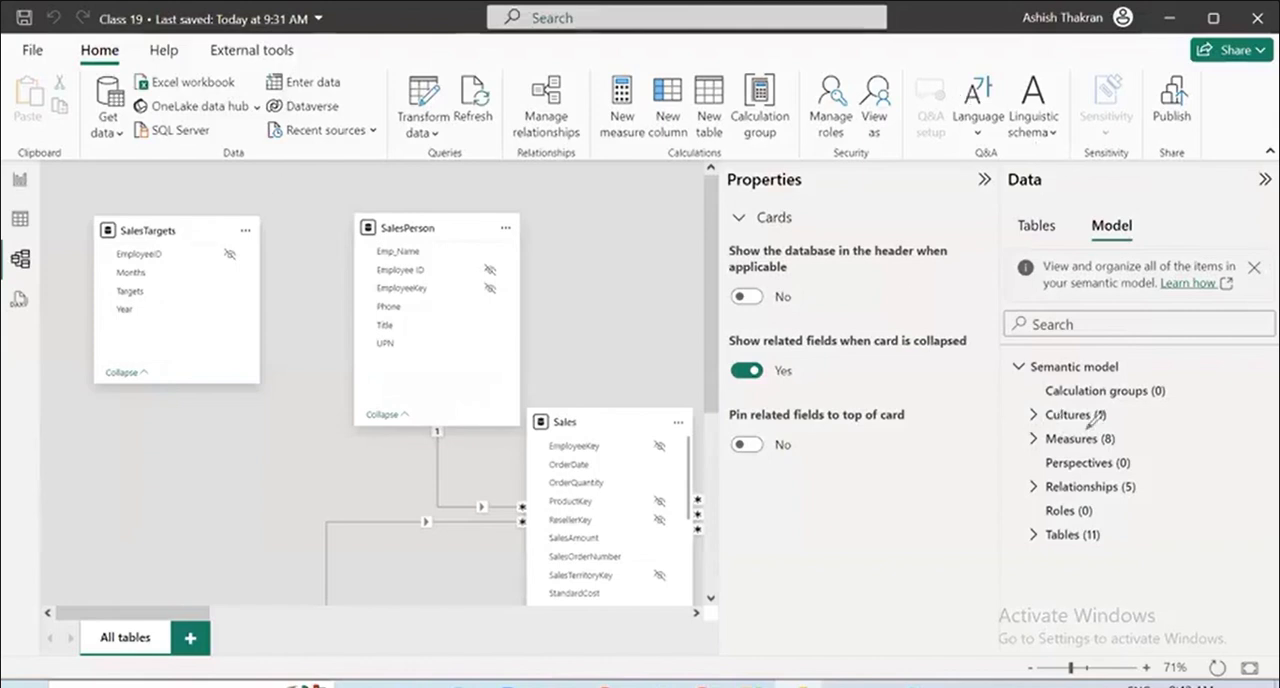
Underline the Cultures item with the annotation pen and handwrite "football" over the SalesPerson table.
left_click_drag(1022, 438, 1088, 428)
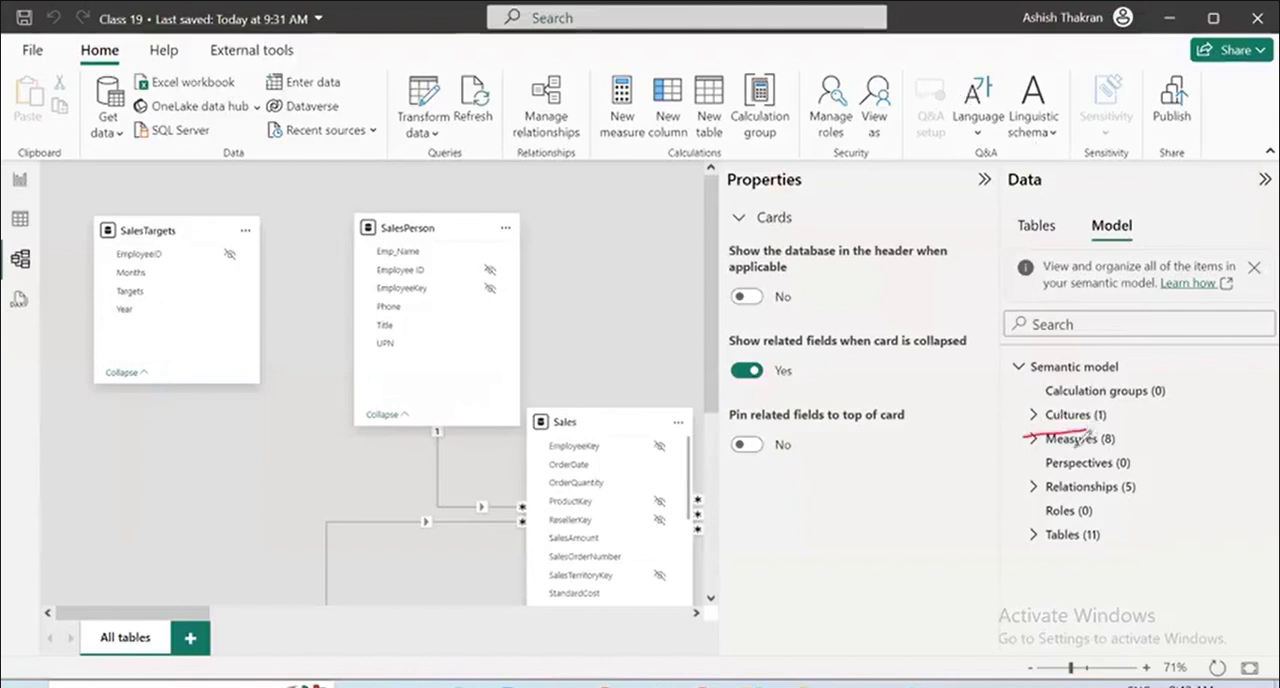
left_click_drag(313, 288, 378, 184)
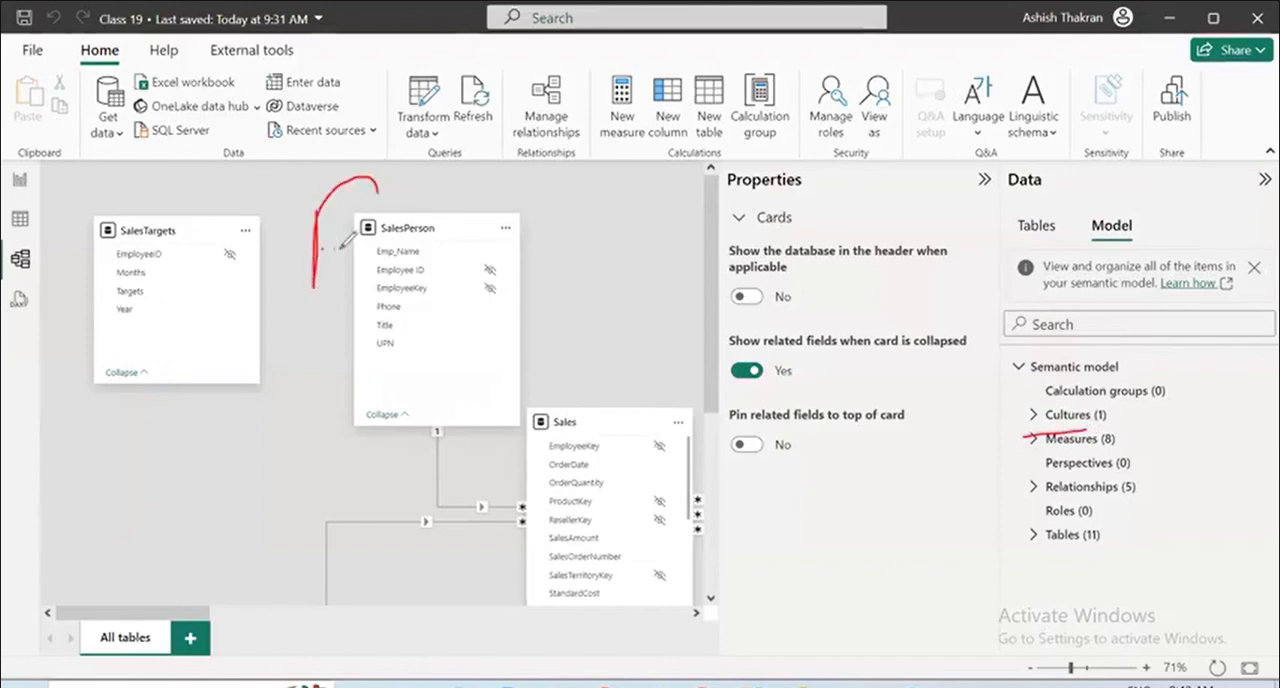
left_click_drag(291, 252, 355, 241)
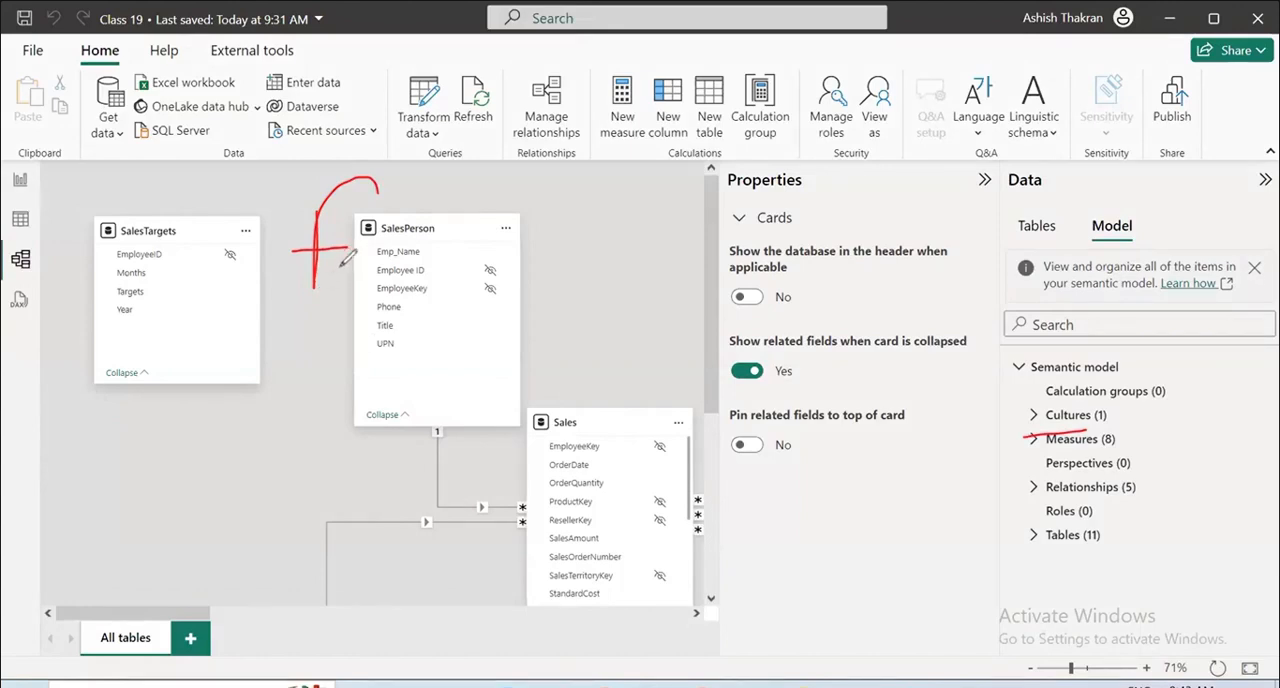
mouse_move(362, 240)
left_mouse_down()
mouse_move(400, 208)
mouse_move(432, 250)
mouse_move(464, 242)
left_mouse_up()
left_click_drag(470, 244, 486, 190)
left_click_drag(496, 176, 516, 206)
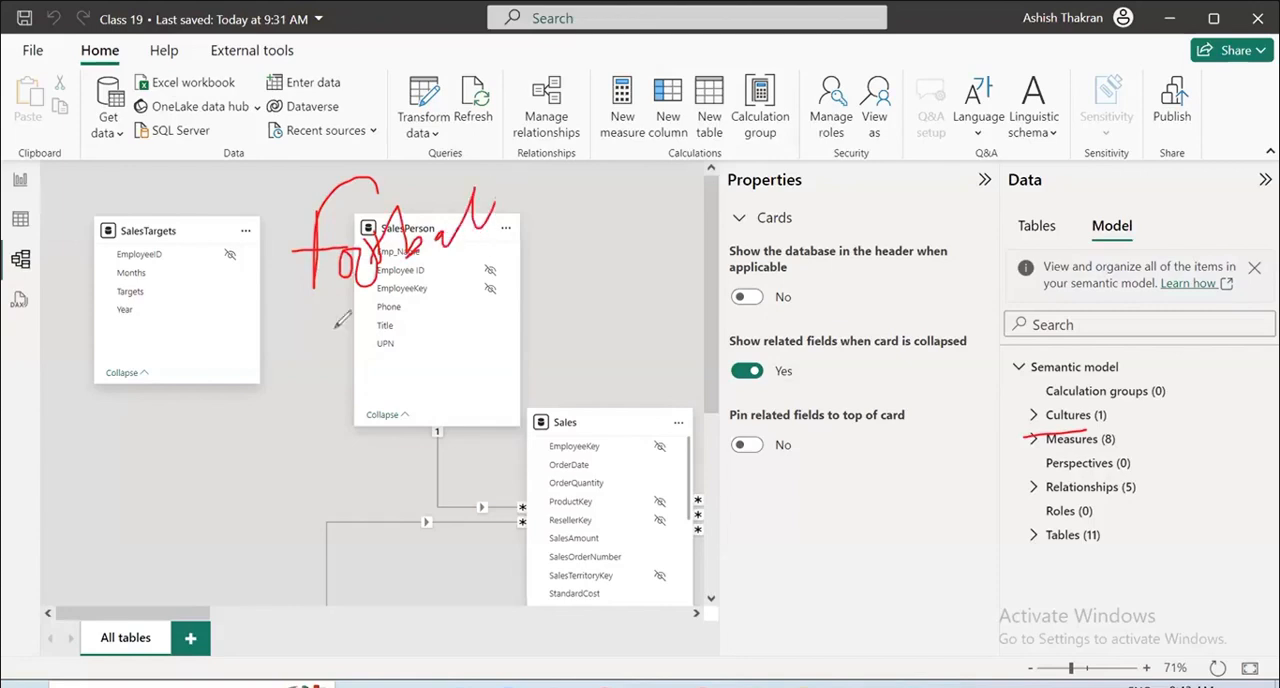
Underline the handwritten "football", draw an arrow from it, and handwrite "UK" and "USA" separated by a vertical line.
left_click_drag(308, 338, 532, 262)
left_click_drag(554, 222, 612, 196)
left_click_drag(594, 182, 612, 200)
mouse_move(688, 134)
left_mouse_down()
mouse_move(718, 178)
mouse_move(742, 126)
left_mouse_up()
mouse_move(786, 128)
left_mouse_down()
mouse_move(760, 150)
mouse_move(820, 156)
left_mouse_up()
left_click_drag(862, 170, 862, 226)
mouse_move(922, 128)
left_mouse_down()
mouse_move(936, 150)
mouse_move(958, 114)
mouse_move(978, 160)
left_mouse_up()
mouse_move(1030, 160)
left_mouse_down()
mouse_move(1042, 100)
mouse_move(1108, 112)
left_mouse_up()
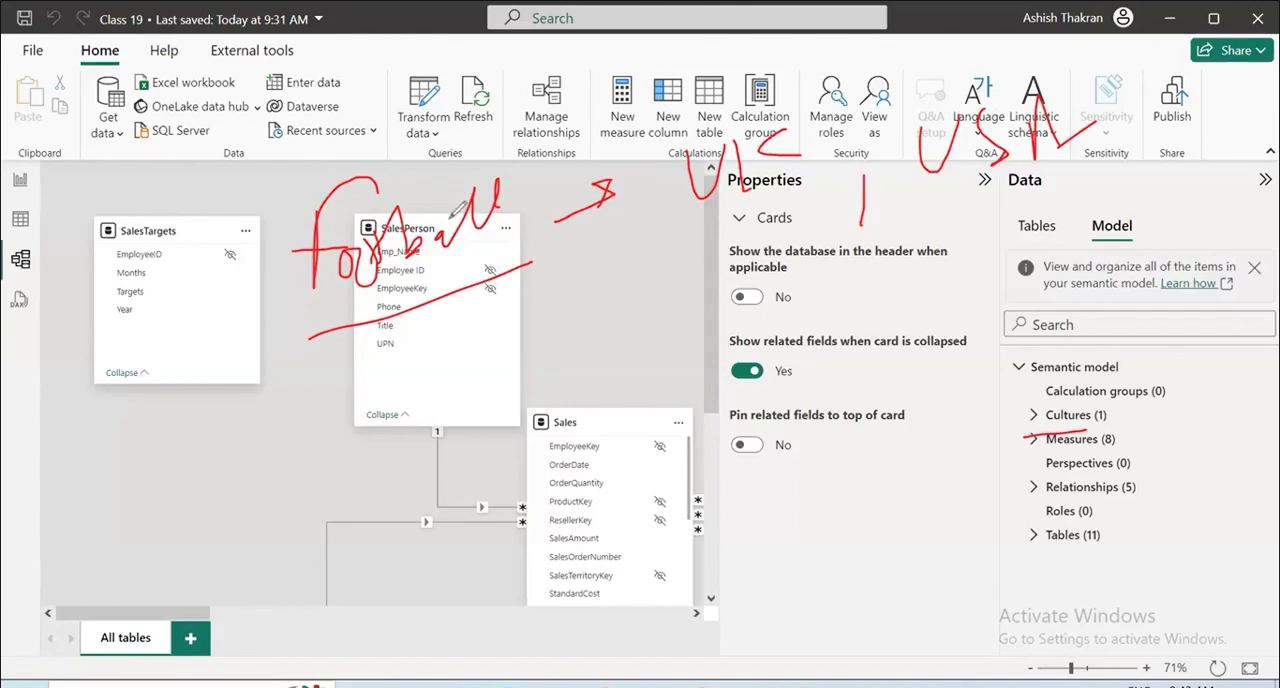
Handwrite a second pair of example terms below the football example, joined by an arrow, and underline both terms.
left_click_drag(396, 364, 376, 410)
mouse_move(417, 360)
left_mouse_down()
mouse_move(428, 430)
mouse_move(446, 380)
left_mouse_up()
left_click_drag(456, 358, 457, 378)
left_click_drag(325, 495, 525, 408)
left_click_drag(530, 370, 574, 344)
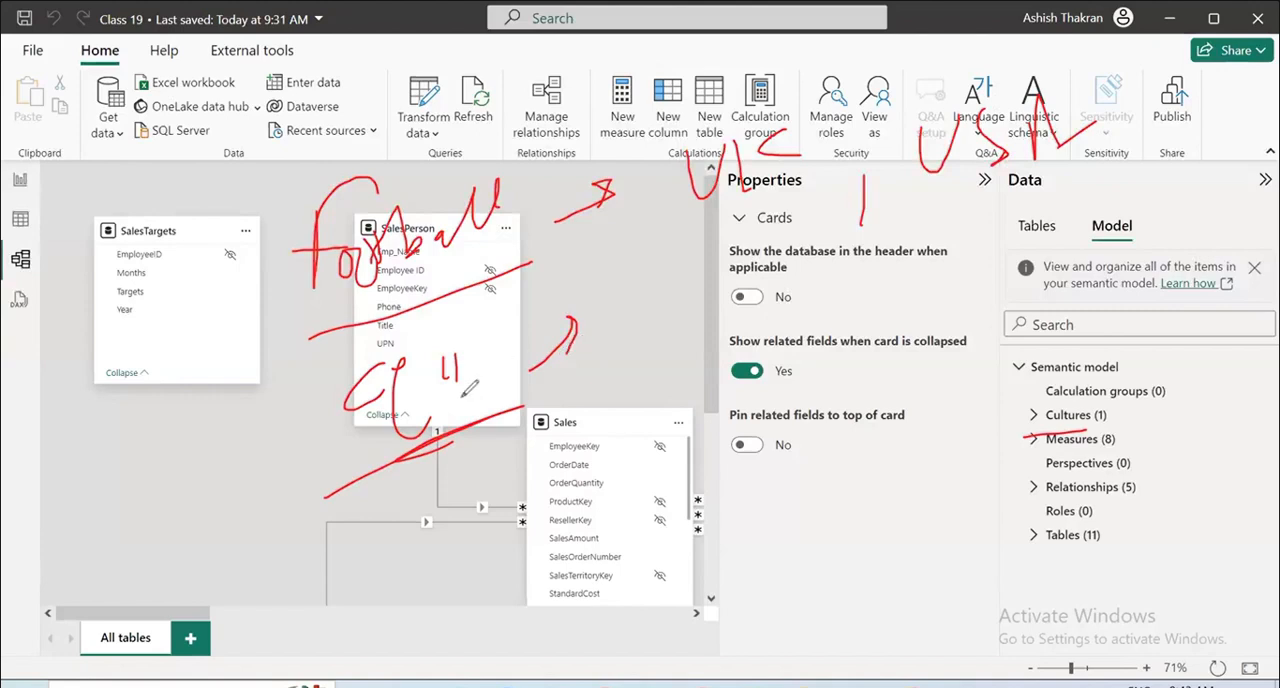
mouse_move(688, 280)
left_mouse_down()
mouse_move(677, 350)
mouse_move(735, 342)
left_mouse_up()
left_click_drag(750, 272, 748, 316)
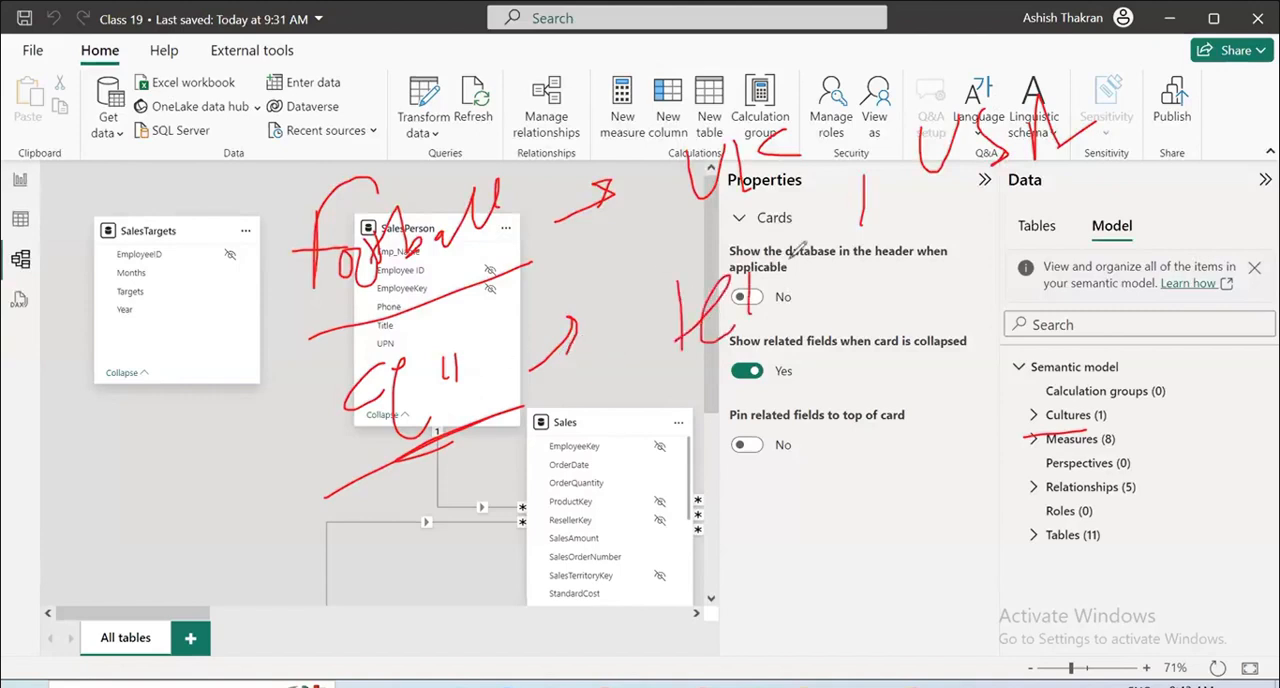
left_click_drag(789, 256, 876, 236)
left_click_drag(924, 286, 674, 410)
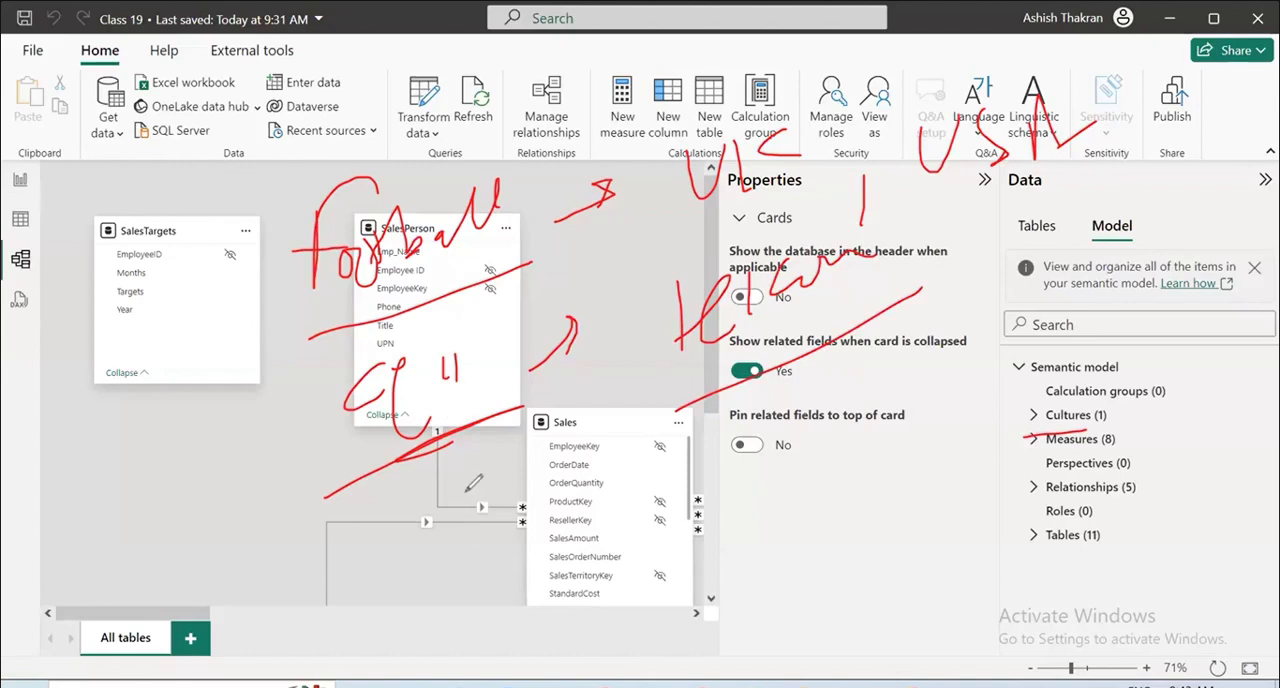
Handwrite "tea" over the Sales table with an arrow to a second underlined term, and clear all annotations.
mouse_move(478, 478)
left_mouse_down()
mouse_move(486, 540)
mouse_move(645, 530)
left_mouse_up()
left_click_drag(545, 521, 716, 466)
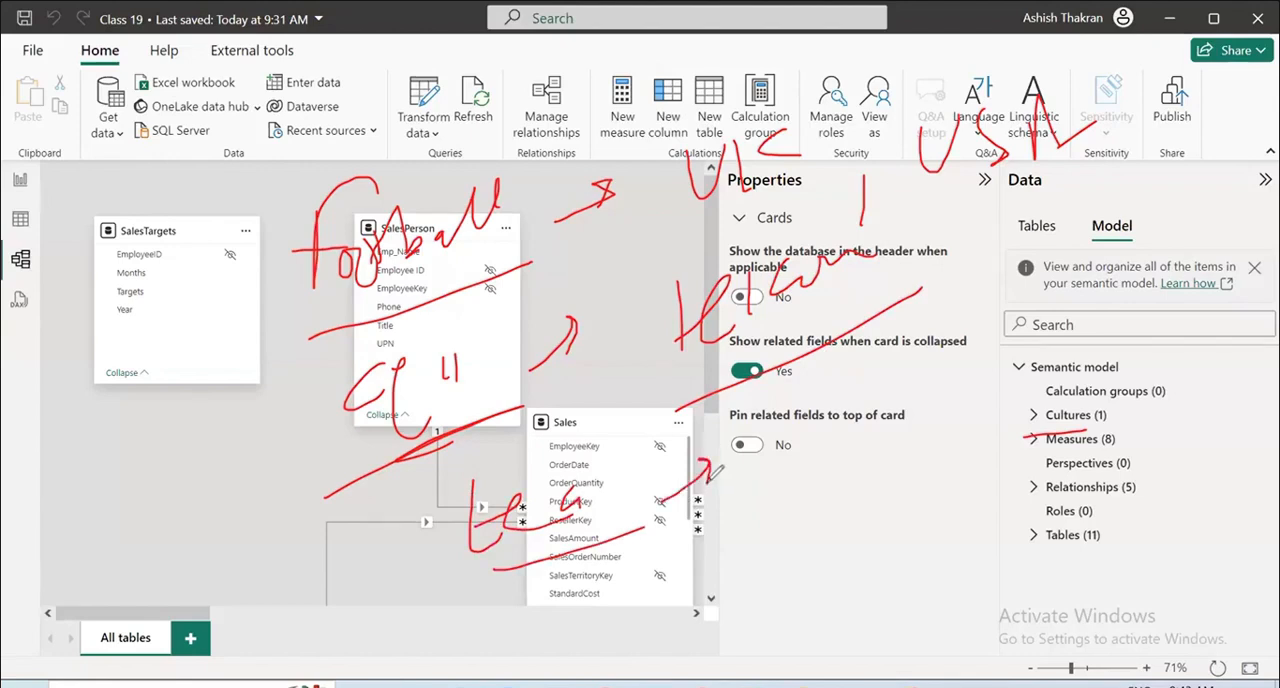
mouse_move(822, 420)
left_mouse_down()
mouse_move(838, 432)
mouse_move(898, 408)
mouse_move(1008, 394)
mouse_move(1098, 346)
left_mouse_up()
left_click_drag(1132, 468, 826, 560)
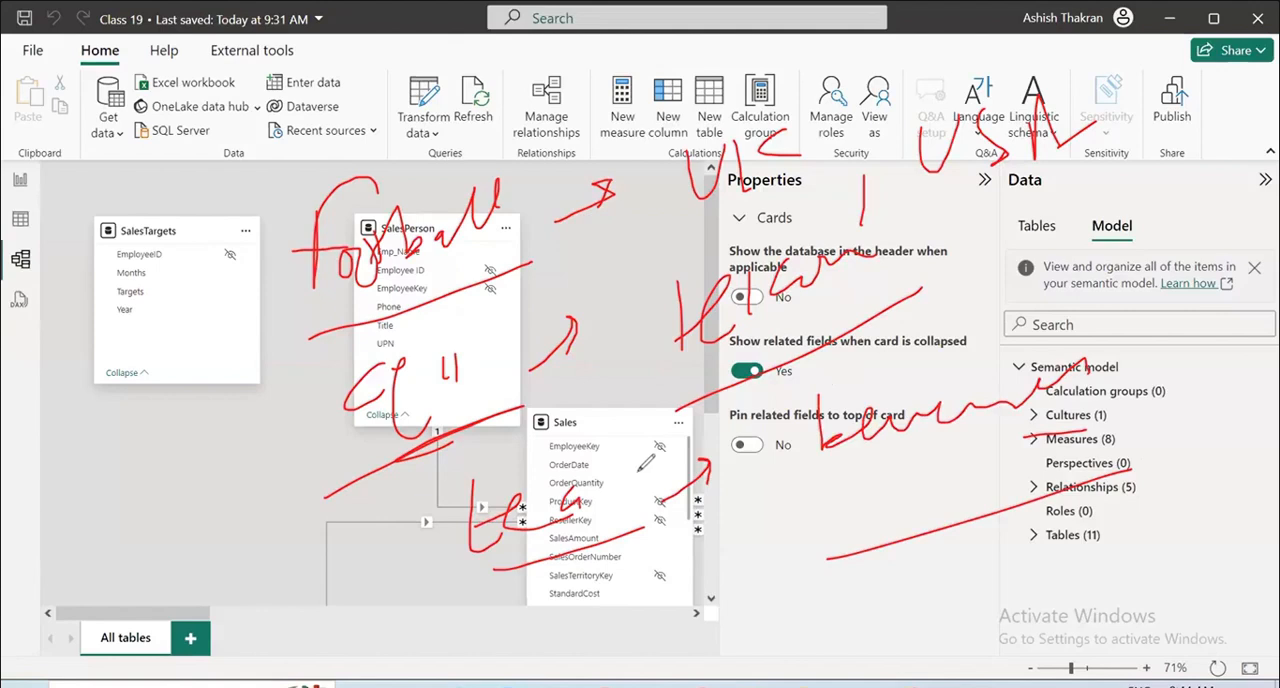
left_click_drag(1004, 437, 1096, 432)
key("e")
Underline the Measures item, sketch a pen mark beside it, and clear the annotations.
left_click_drag(1022, 455, 1175, 432)
left_click_drag(1204, 359, 1204, 359)
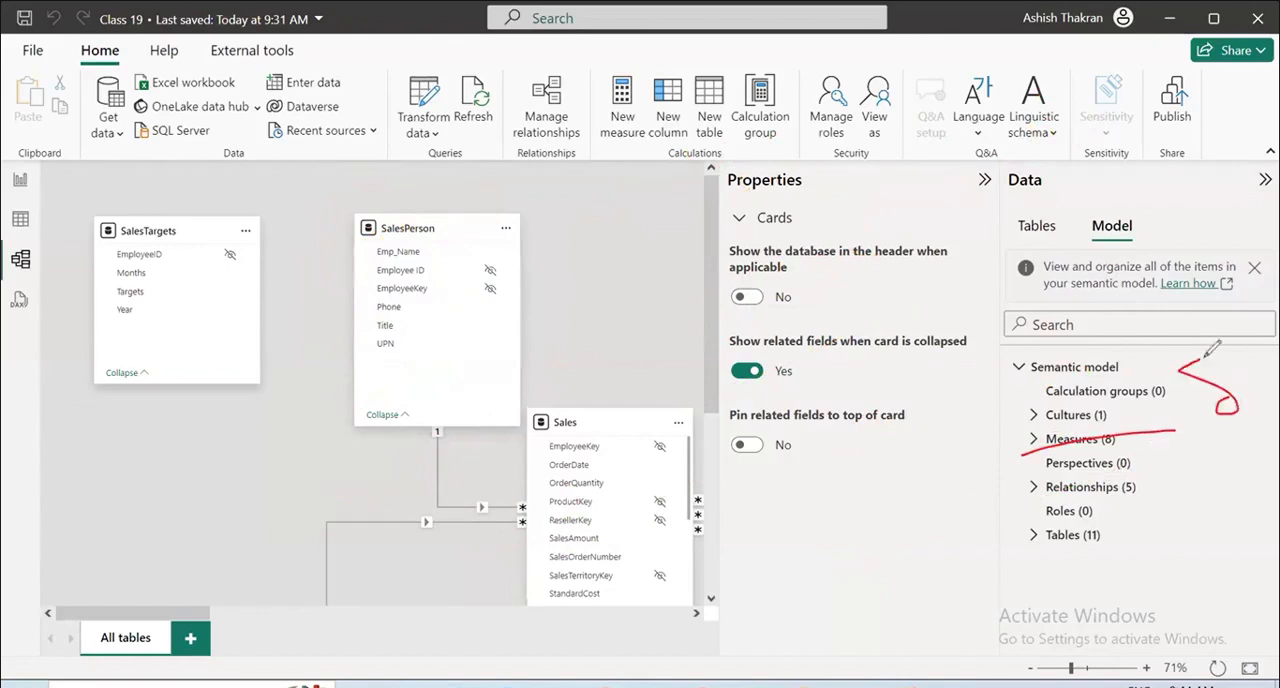
left_click_drag(1279, 408, 1213, 462)
key("e")
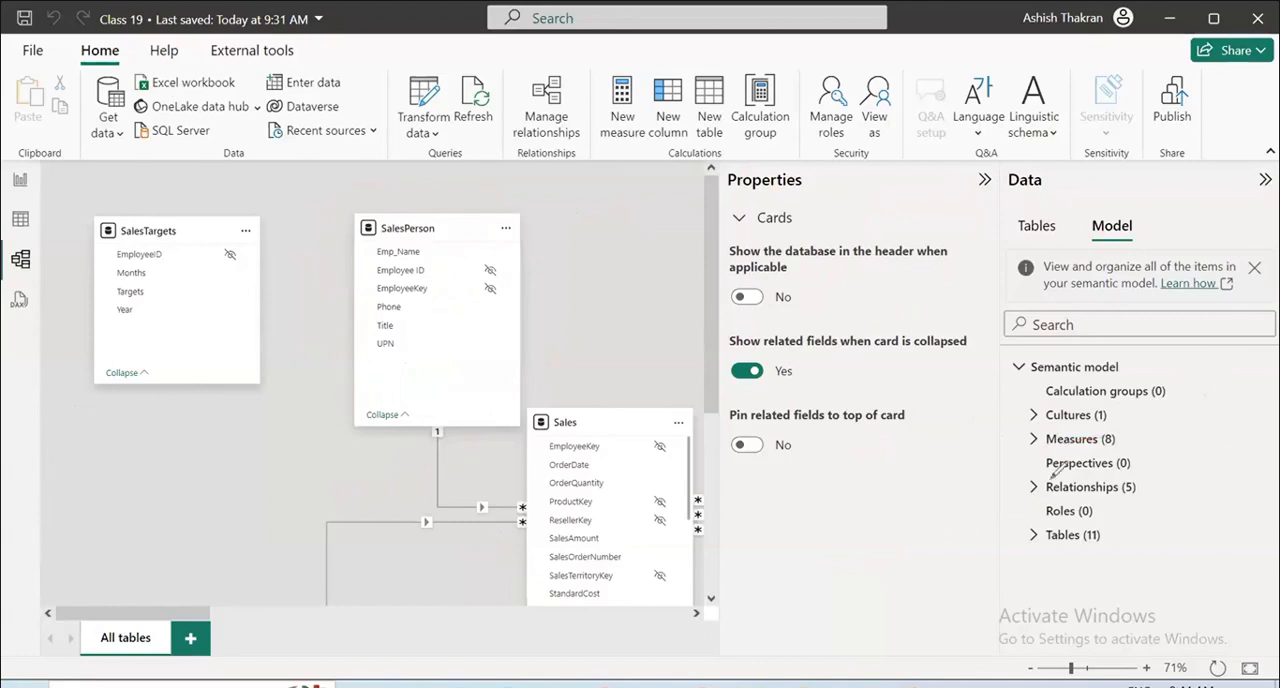
Underline Perspectives, mark crosses on and below SalesTargets, a tick on SalesPerson and a large circle around the diagram, and clear the annotations.
left_click_drag(1050, 477, 1146, 466)
mouse_move(186, 260)
left_mouse_down()
mouse_move(237, 328)
mouse_move(190, 318)
left_mouse_up()
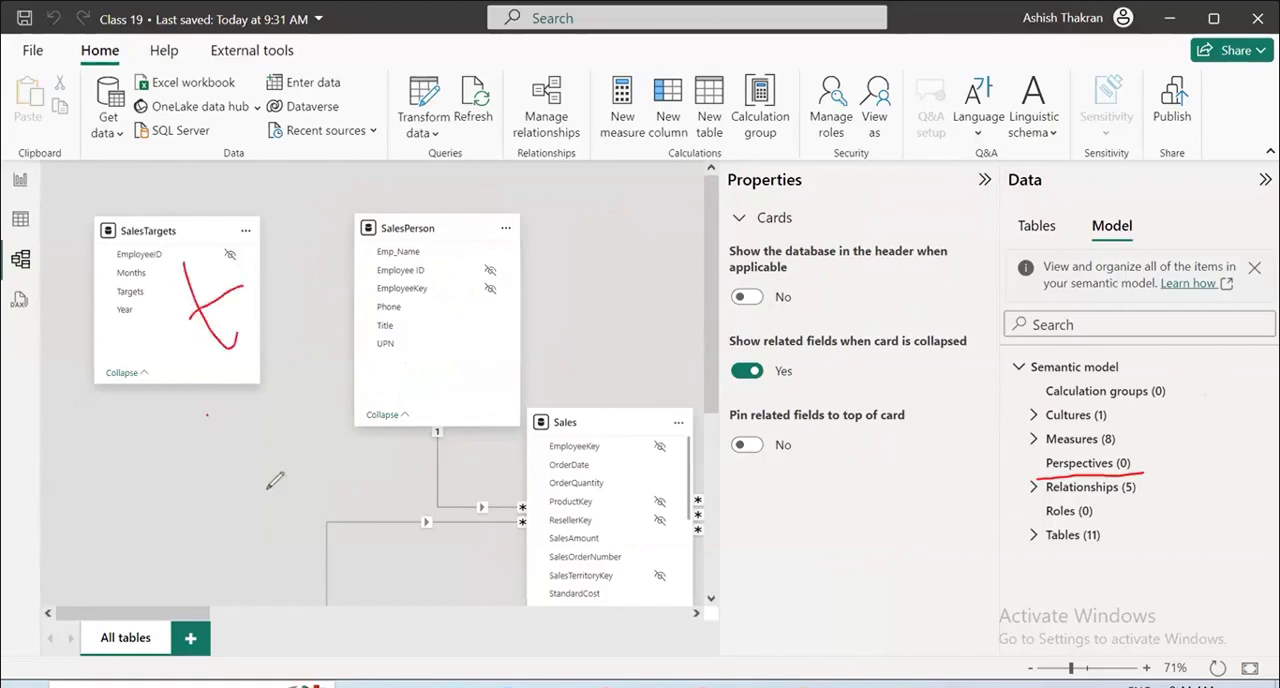
left_click_drag(277, 466, 207, 414)
left_click_drag(265, 436, 170, 496)
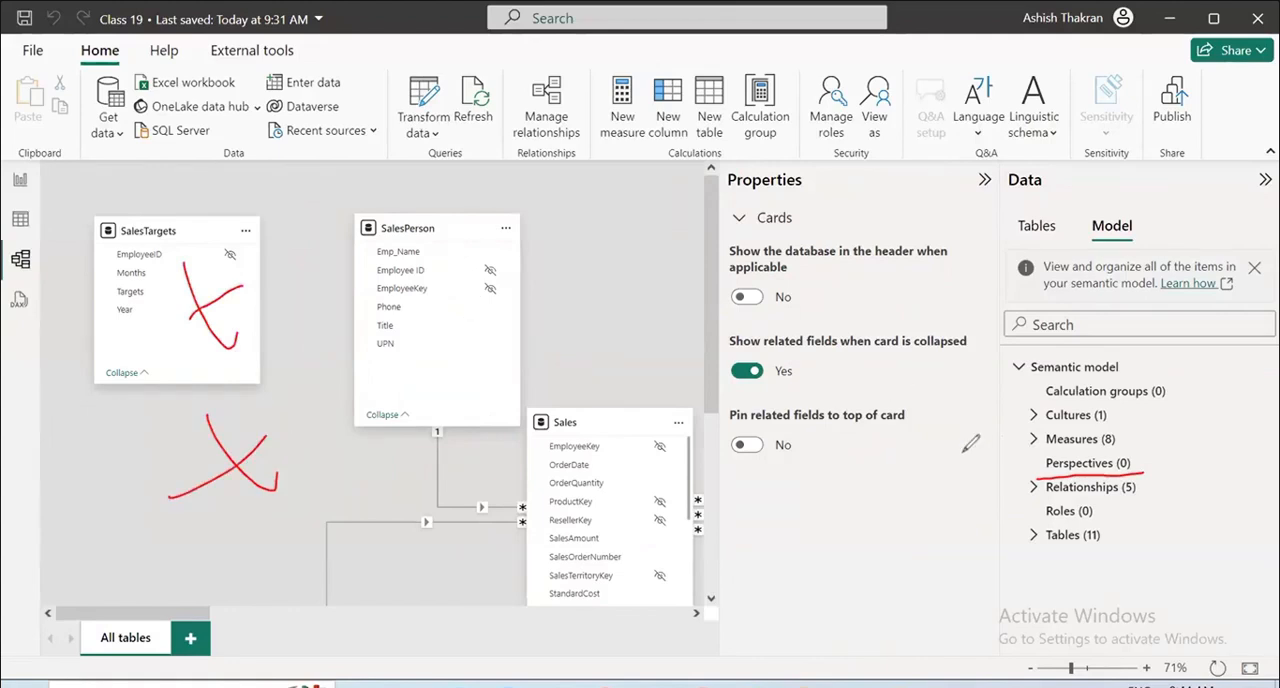
left_click_drag(1032, 470, 1144, 462)
left_click_drag(429, 277, 513, 235)
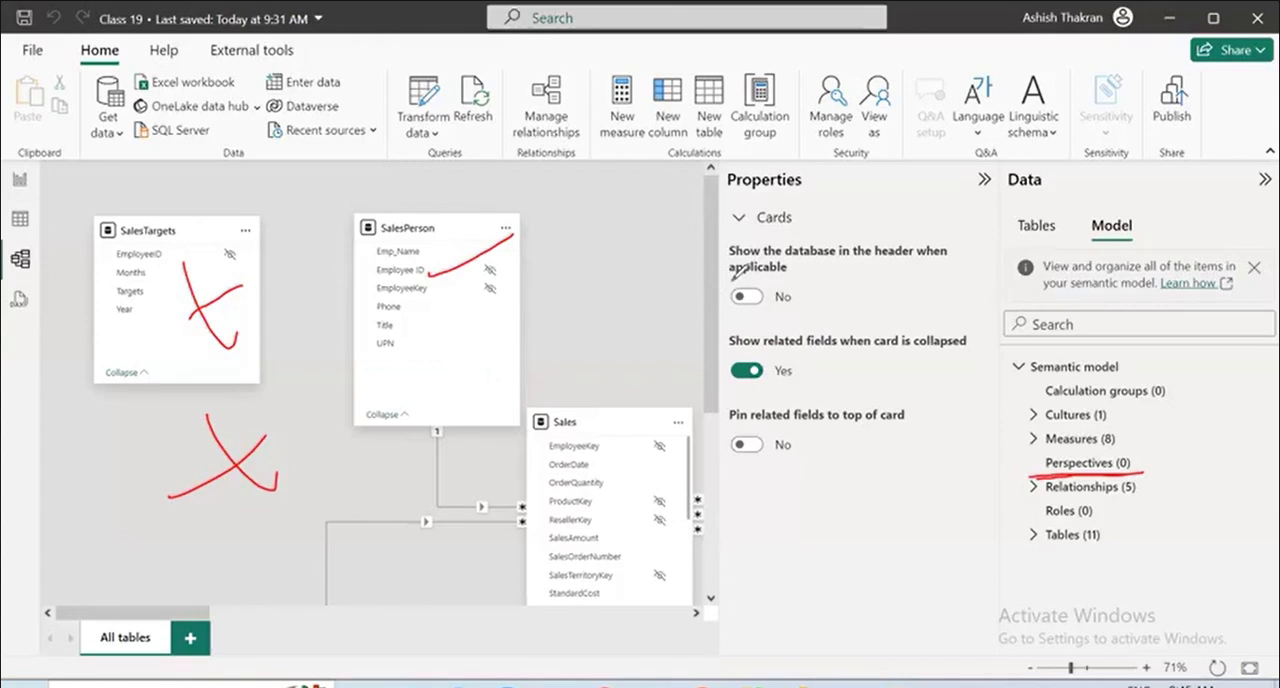
left_click_drag(540, 180, 398, 186)
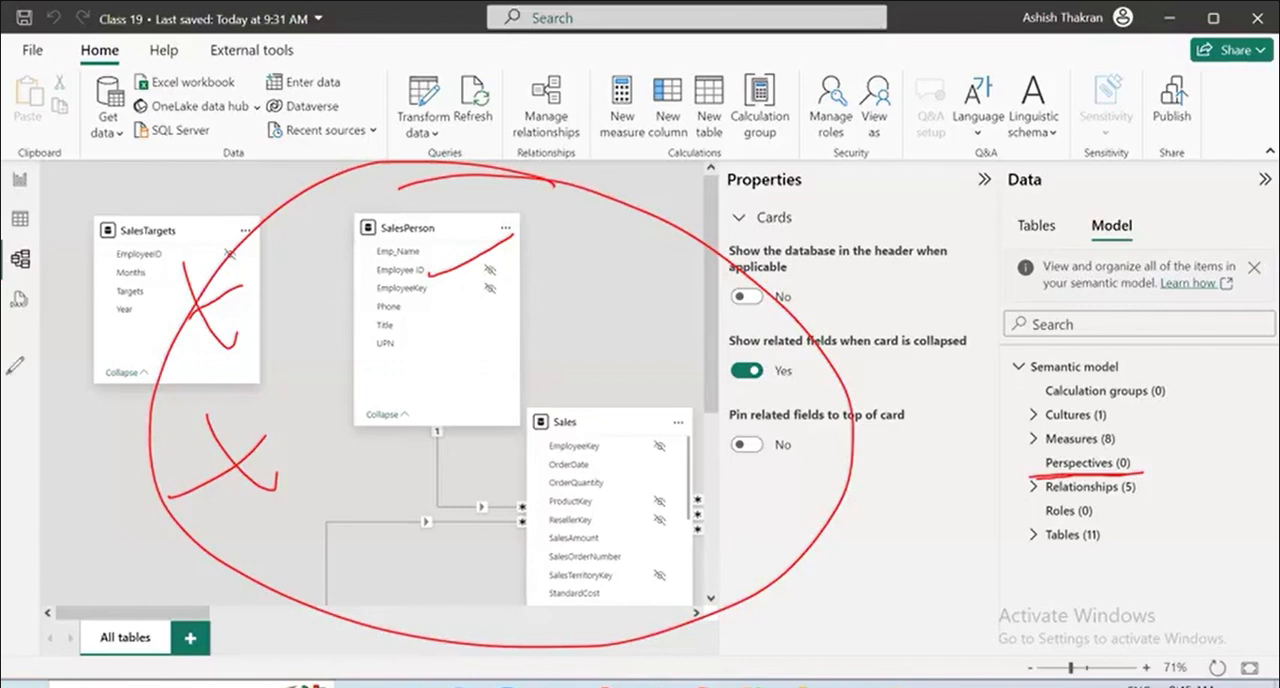
key("e")
Underline the Relationships item and expand its group to view the model's relationships, and collapse it again.
left_click_drag(1028, 502, 1162, 490)
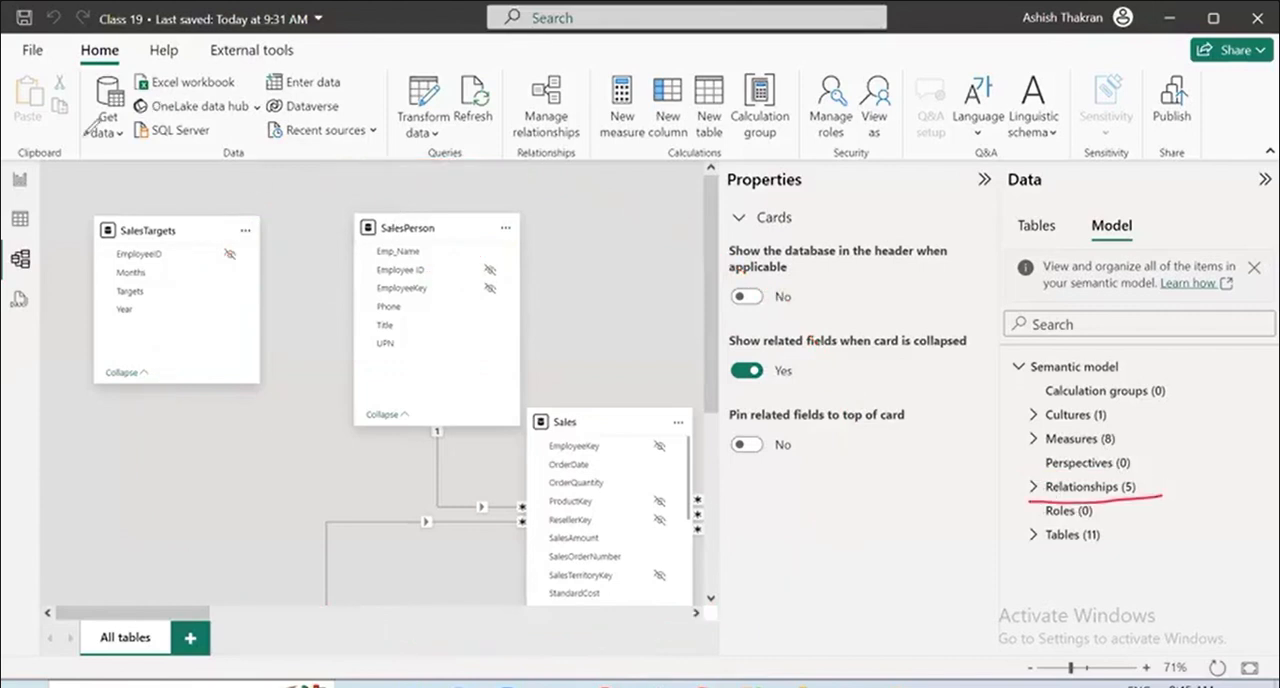
left_click(1034, 487)
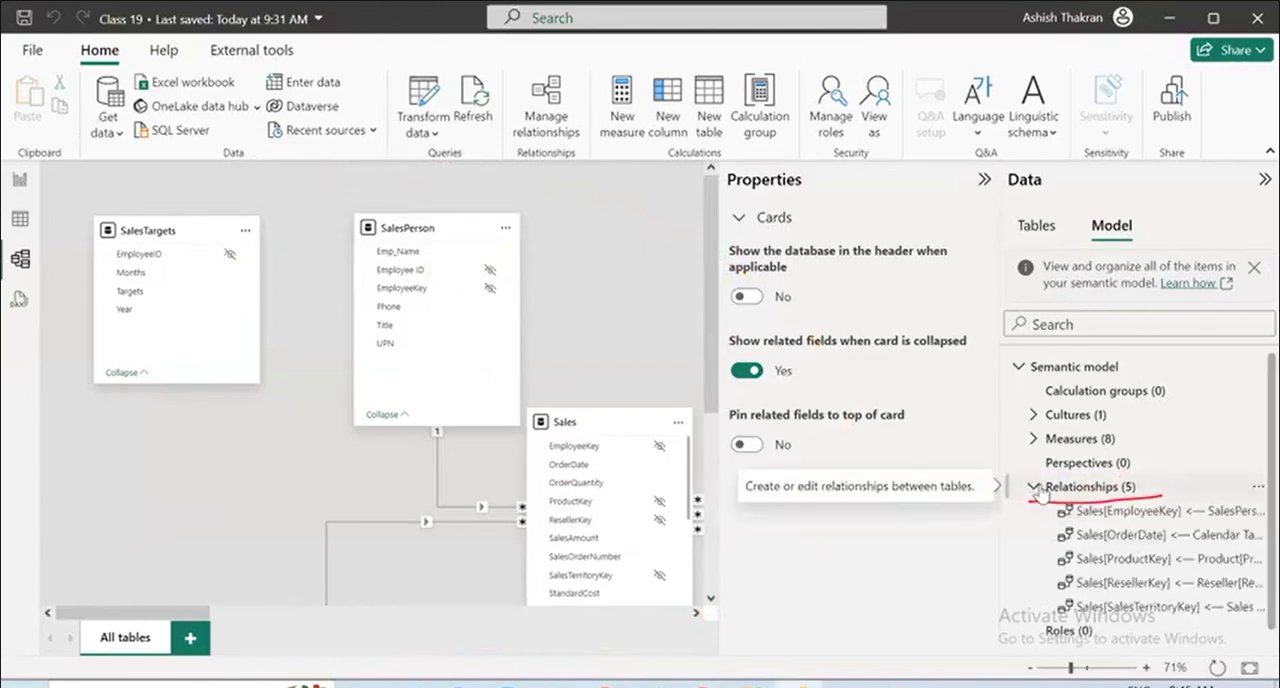
left_click(1036, 488)
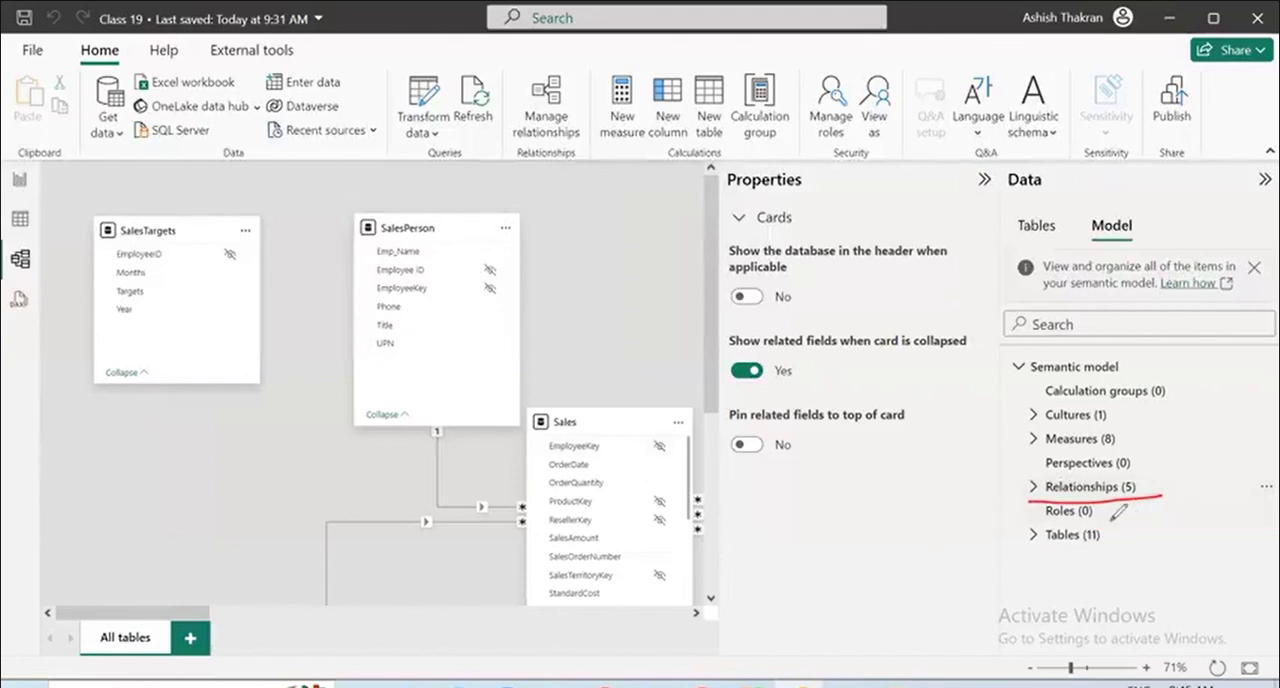
Underline the Roles item and draw an arrow from it to an underlined handwritten "RLS".
left_click_drag(990, 528, 1174, 522)
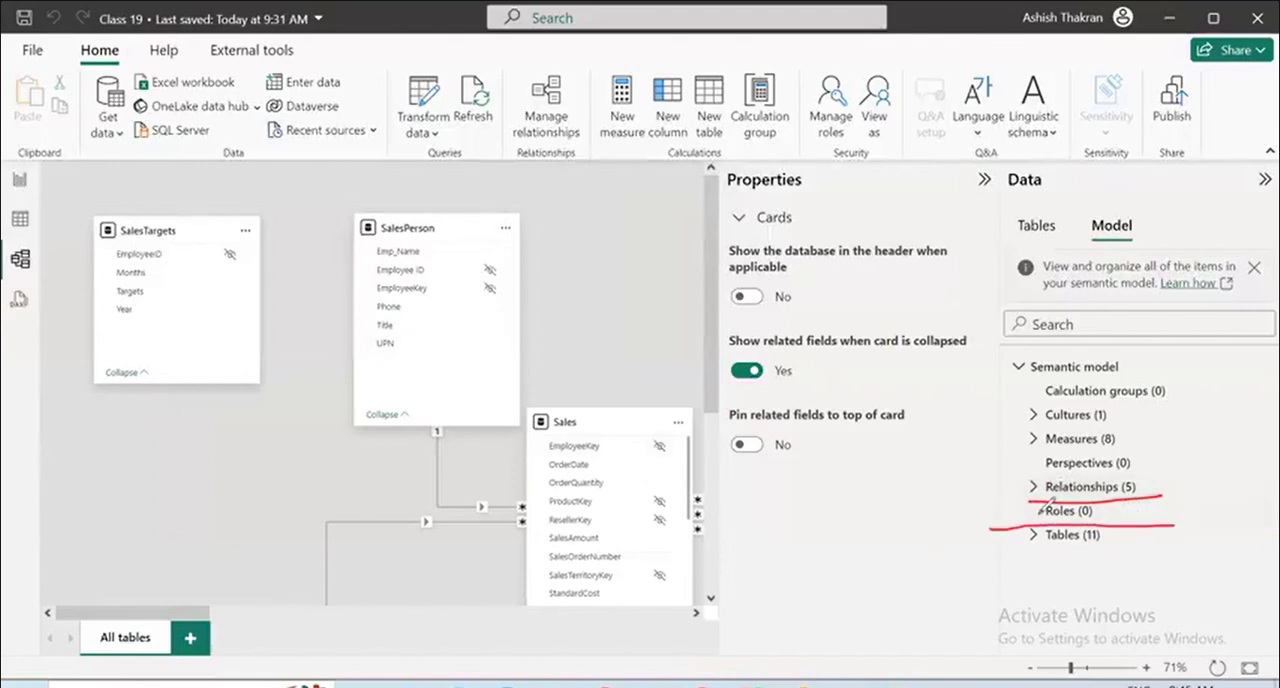
left_click_drag(1038, 514, 931, 506)
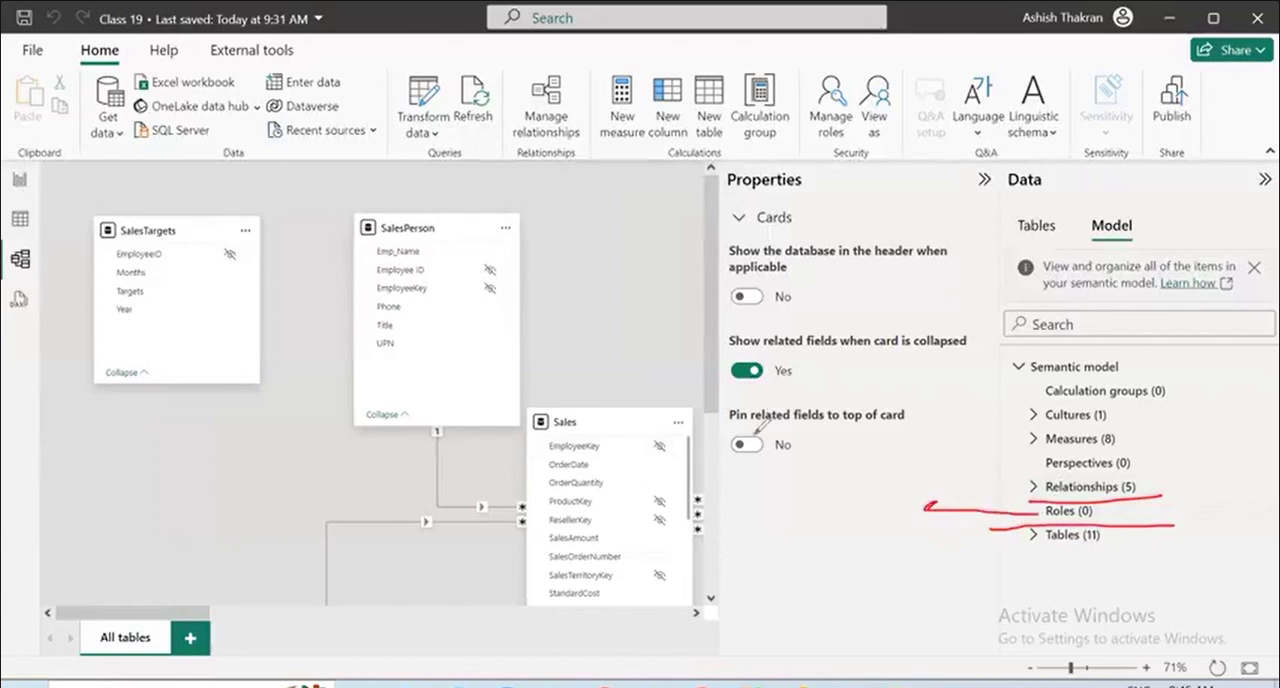
left_click_drag(752, 425, 759, 498)
mouse_move(783, 423)
left_mouse_down()
mouse_move(790, 458)
mouse_move(848, 455)
left_mouse_up()
left_click_drag(871, 412, 849, 453)
left_click_drag(780, 540, 920, 478)
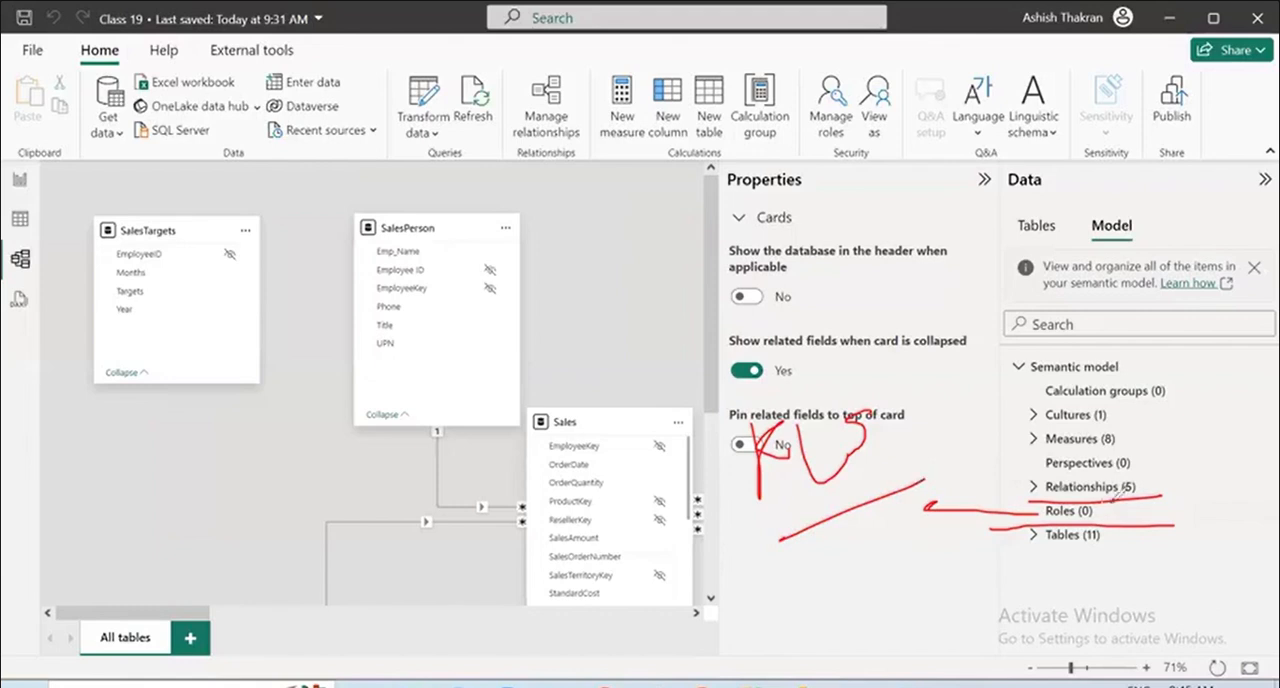
left_click_drag(996, 530, 1120, 525)
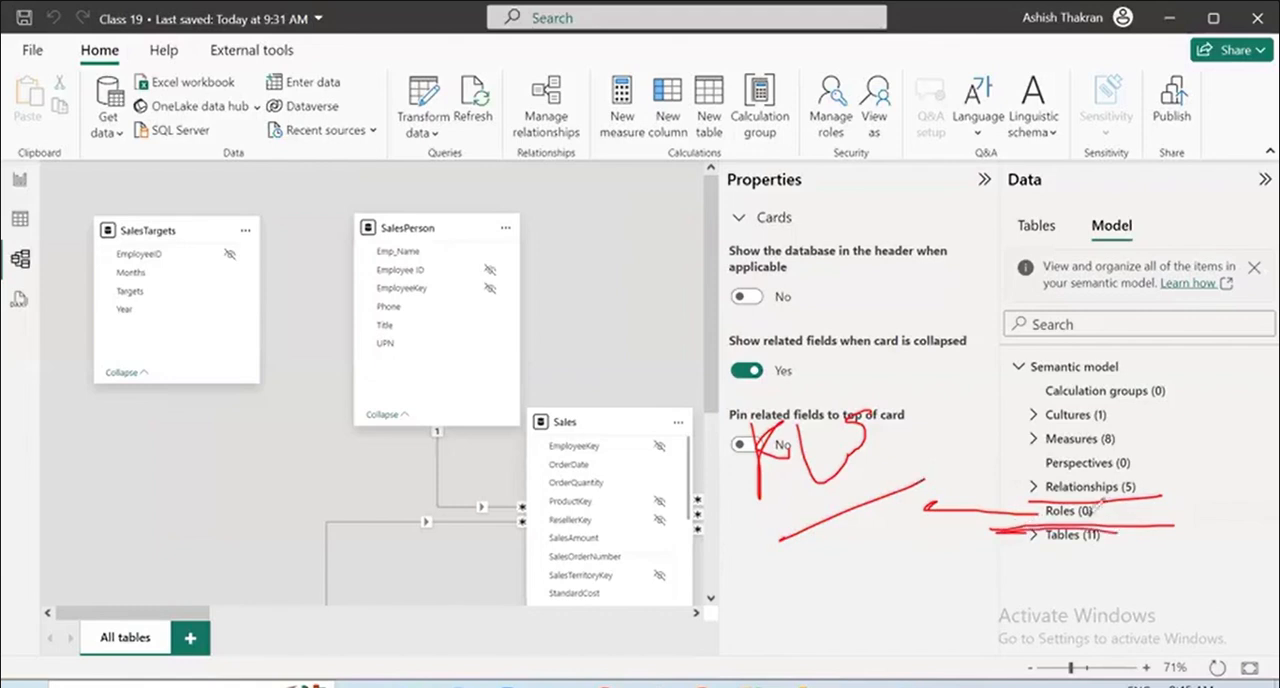
Handwrite two lines of example notes above the RLS note, including "US", and underline them.
mouse_move(825, 290)
left_mouse_down()
mouse_move(823, 342)
mouse_move(858, 340)
left_mouse_up()
mouse_move(881, 300)
left_mouse_down()
mouse_move(880, 358)
mouse_move(922, 288)
mouse_move(942, 280)
mouse_move(970, 374)
left_mouse_up()
left_click_drag(996, 322, 1018, 282)
mouse_move(1020, 292)
left_mouse_down()
mouse_move(1048, 292)
mouse_move(1074, 258)
left_mouse_up()
left_click_drag(1058, 290, 1088, 262)
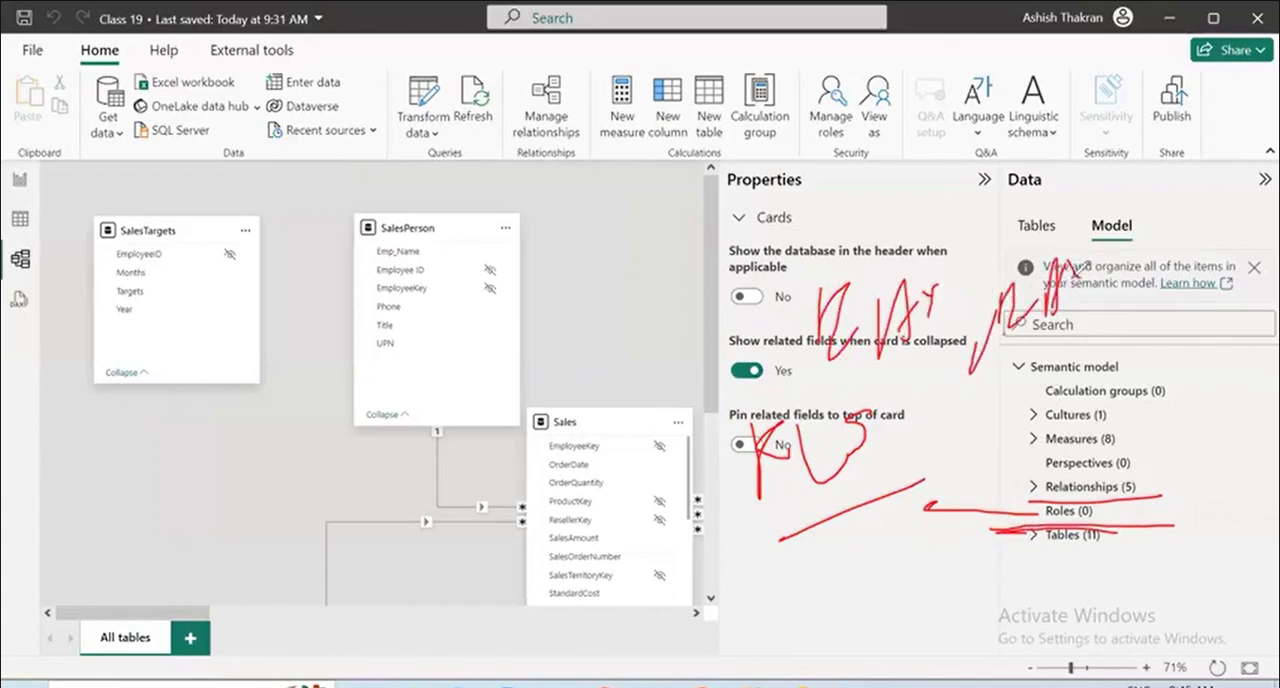
left_click_drag(914, 372, 1122, 316)
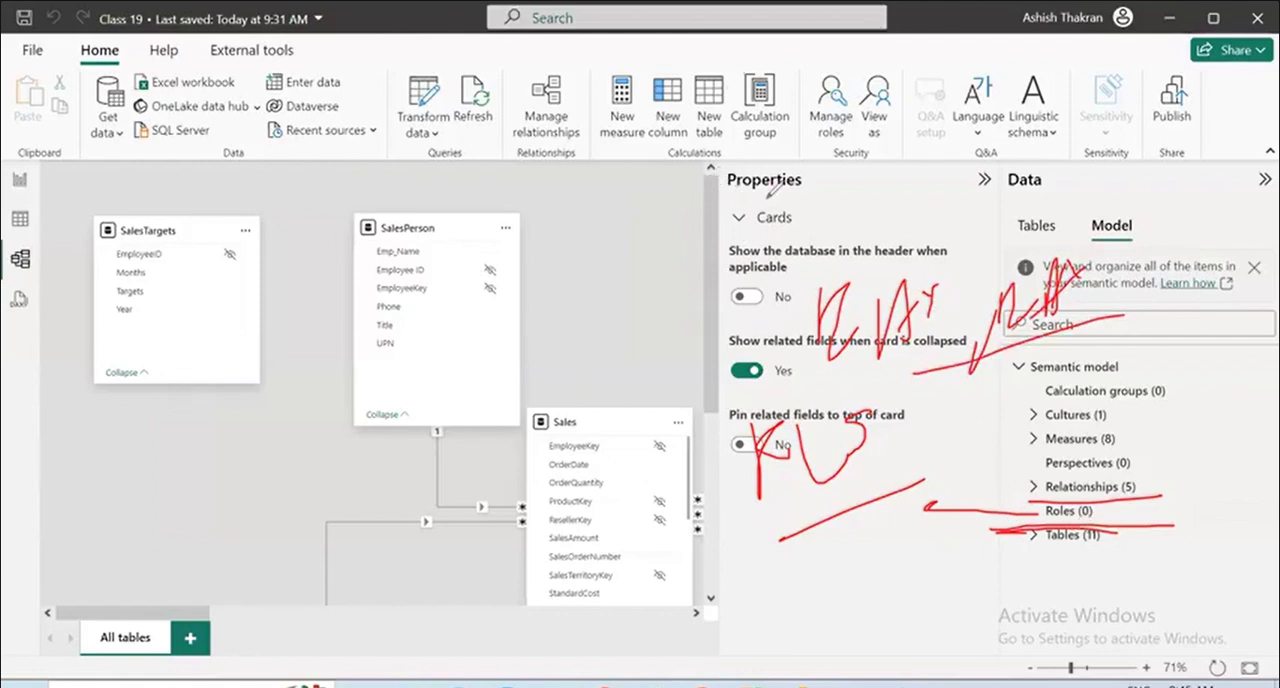
mouse_move(752, 174)
left_mouse_down()
mouse_move(790, 172)
mouse_move(802, 216)
left_mouse_up()
mouse_move(872, 158)
left_mouse_down()
mouse_move(884, 202)
mouse_move(916, 214)
left_mouse_up()
mouse_move(912, 160)
left_mouse_down()
mouse_move(1020, 175)
mouse_move(1116, 120)
left_mouse_up()
left_click_drag(820, 258, 1152, 208)
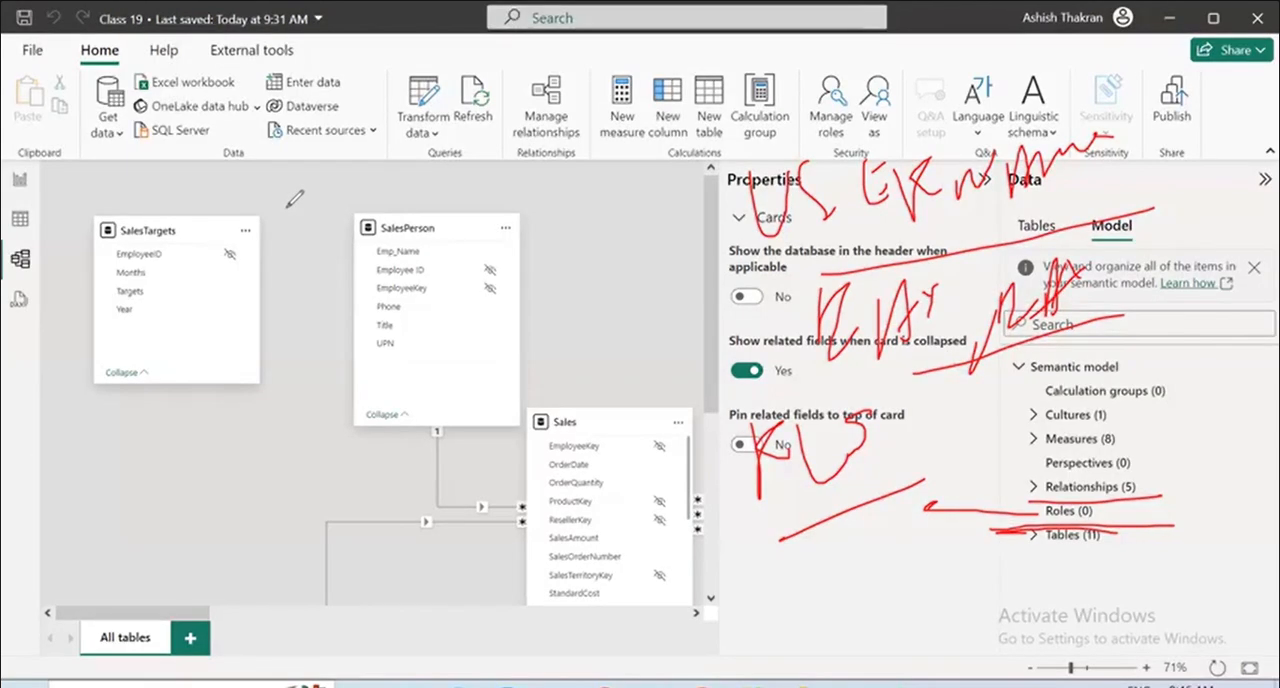
Handwrite notes above the model diagram, draw a rectangle over the SalesPerson table, bracket the Roles item, and clear the annotations.
mouse_move(288, 240)
left_mouse_down()
mouse_move(302, 155)
mouse_move(372, 142)
mouse_move(476, 158)
mouse_move(555, 125)
left_mouse_up()
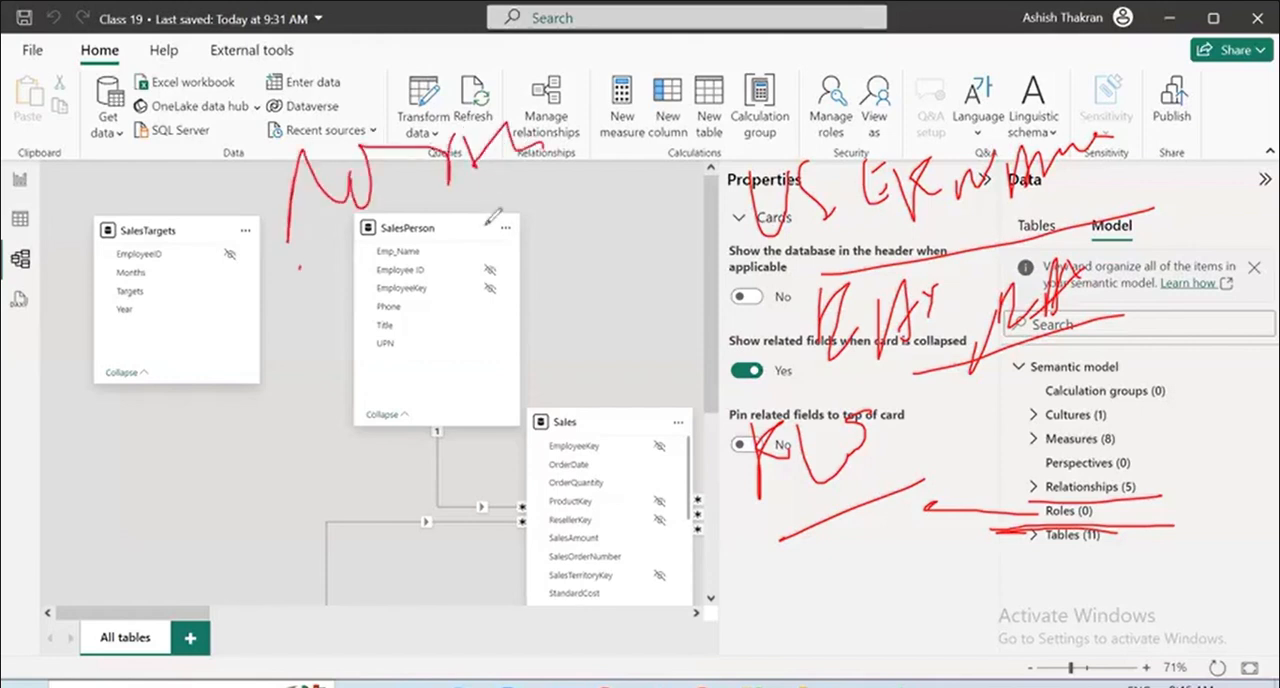
left_click_drag(298, 268, 764, 158)
left_click_drag(812, 268, 1236, 178)
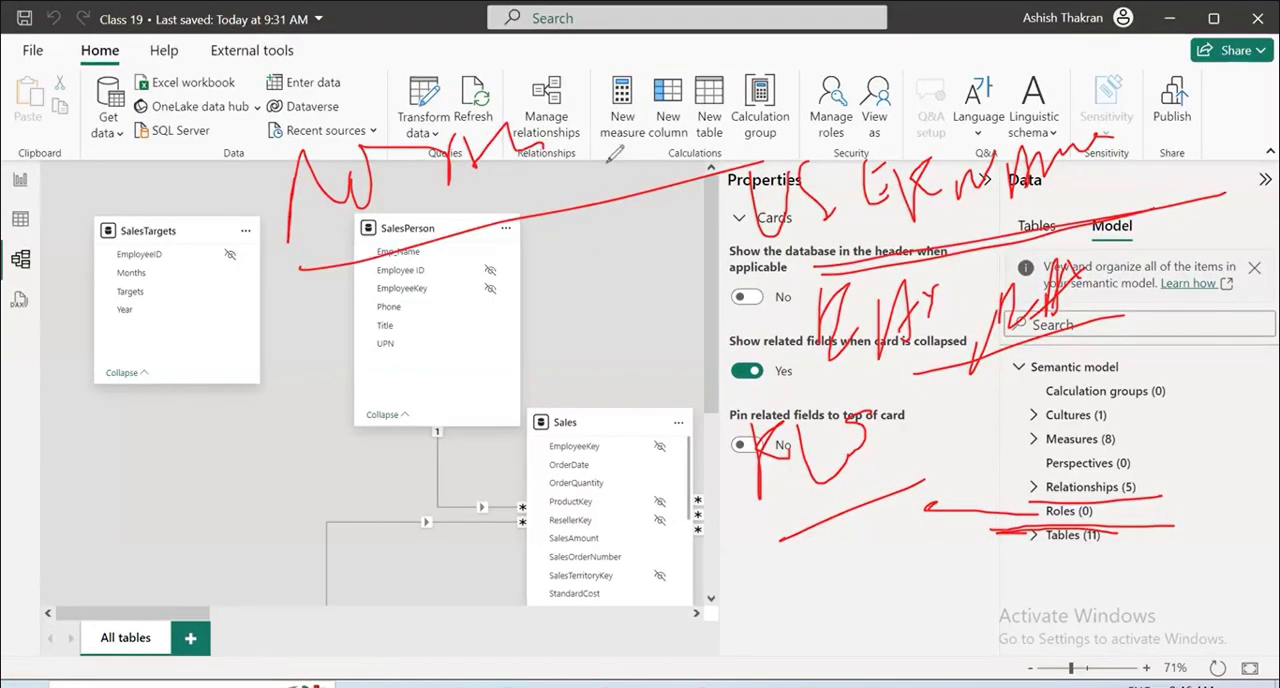
mouse_move(606, 165)
left_mouse_down()
mouse_move(668, 110)
mouse_move(723, 95)
mouse_move(778, 114)
left_mouse_up()
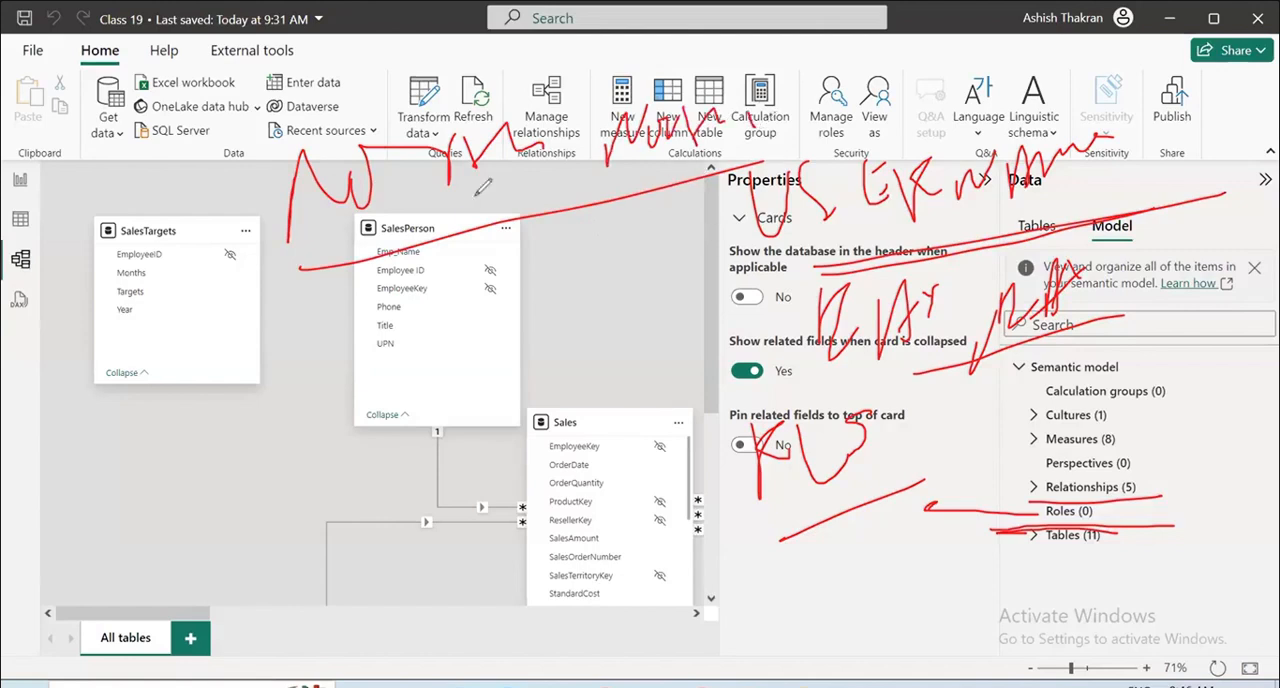
mouse_move(437, 190)
left_mouse_down()
mouse_move(452, 288)
mouse_move(658, 163)
mouse_move(412, 187)
left_mouse_up()
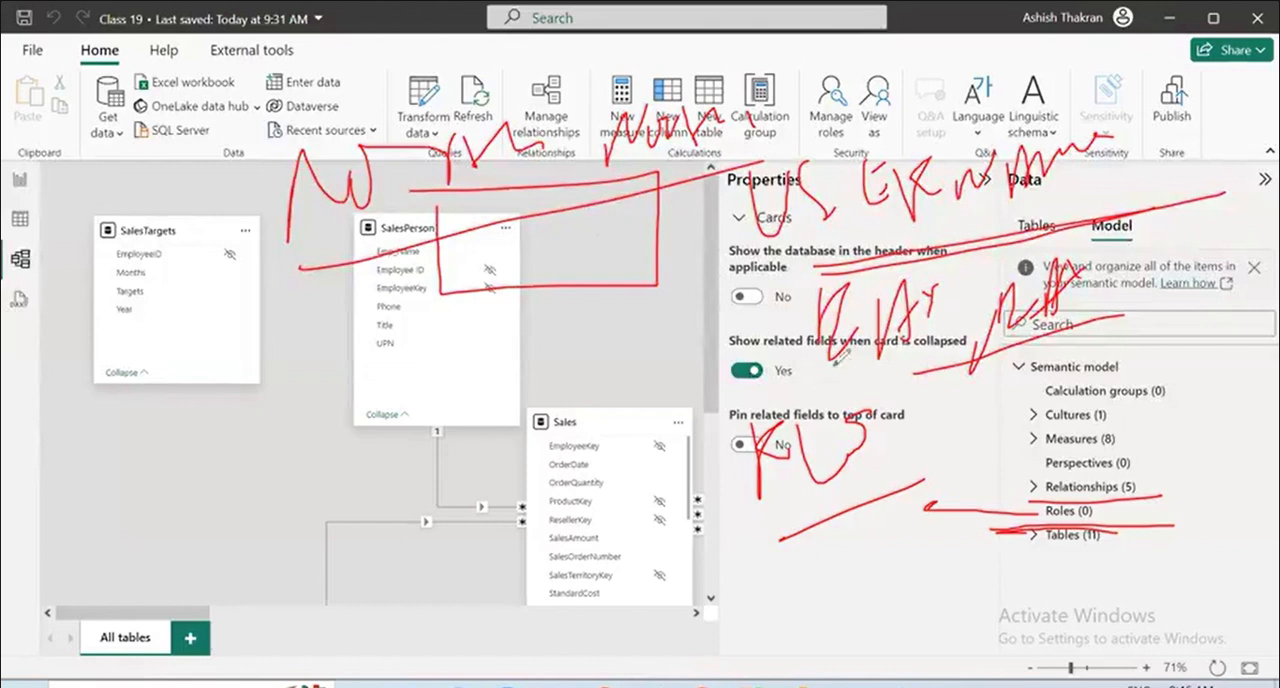
left_click_drag(1013, 499, 1172, 521)
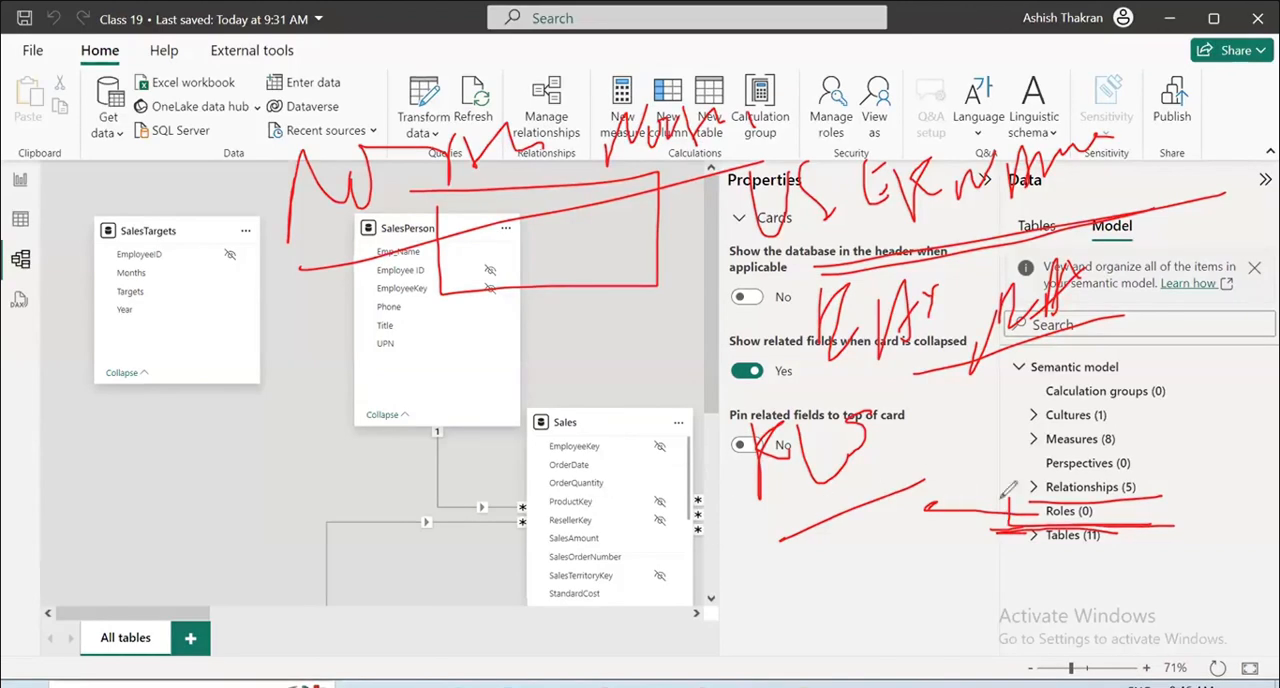
left_click_drag(1008, 496, 1042, 537)
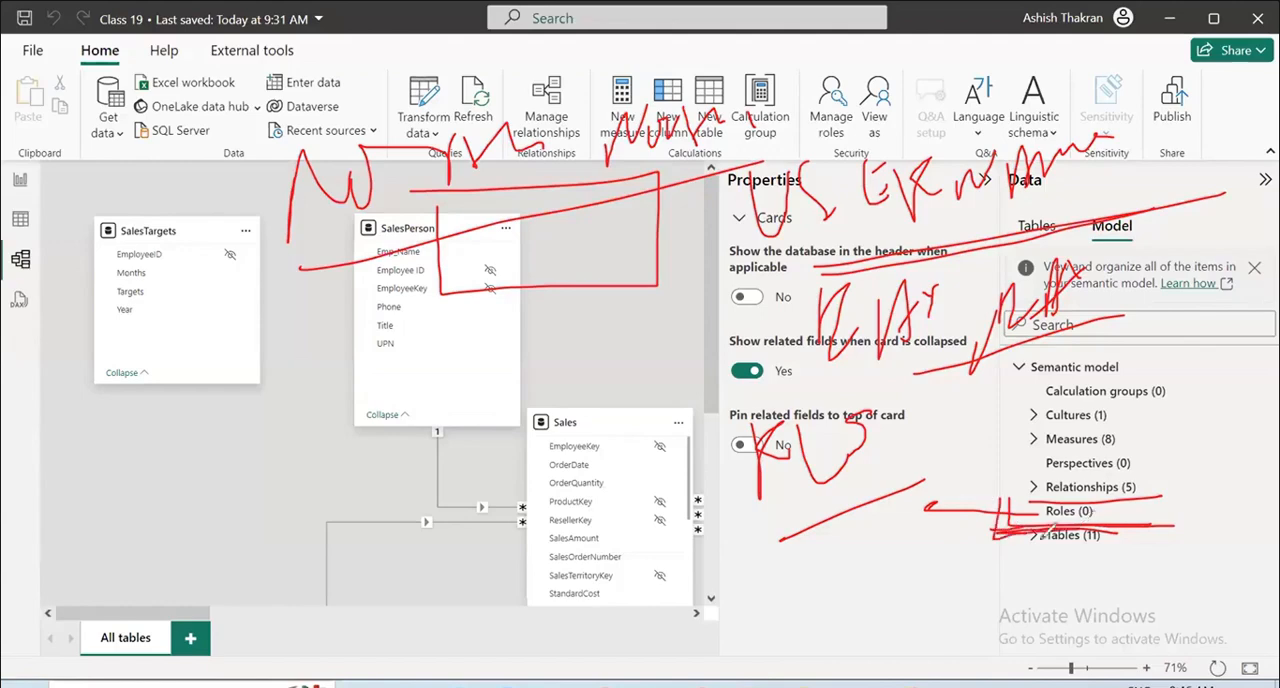
left_click(126, 471)
Circle the semantic model tree, underline the area below Tables, draw a check mark above SalesPerson, and clear the annotations.
left_click_drag(1018, 583, 1098, 584)
mouse_move(998, 315)
left_mouse_down()
mouse_move(988, 337)
mouse_move(998, 314)
mouse_move(923, 379)
left_mouse_up()
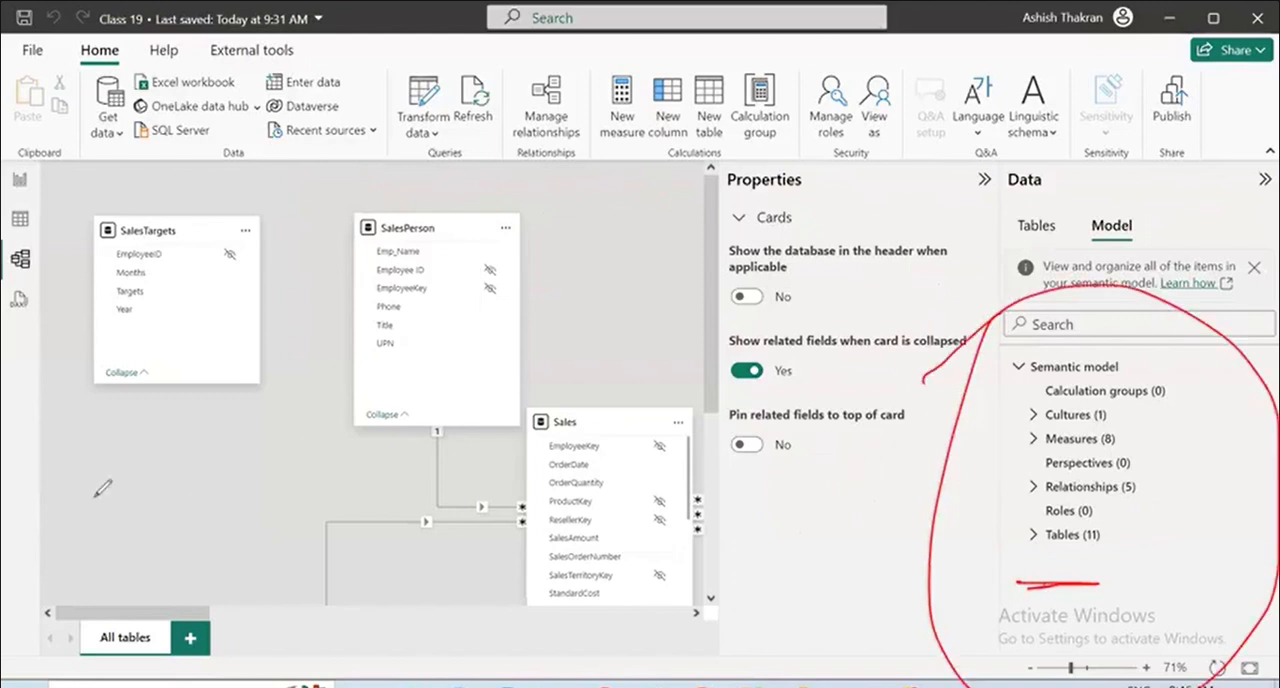
left_click_drag(1012, 563, 1056, 569)
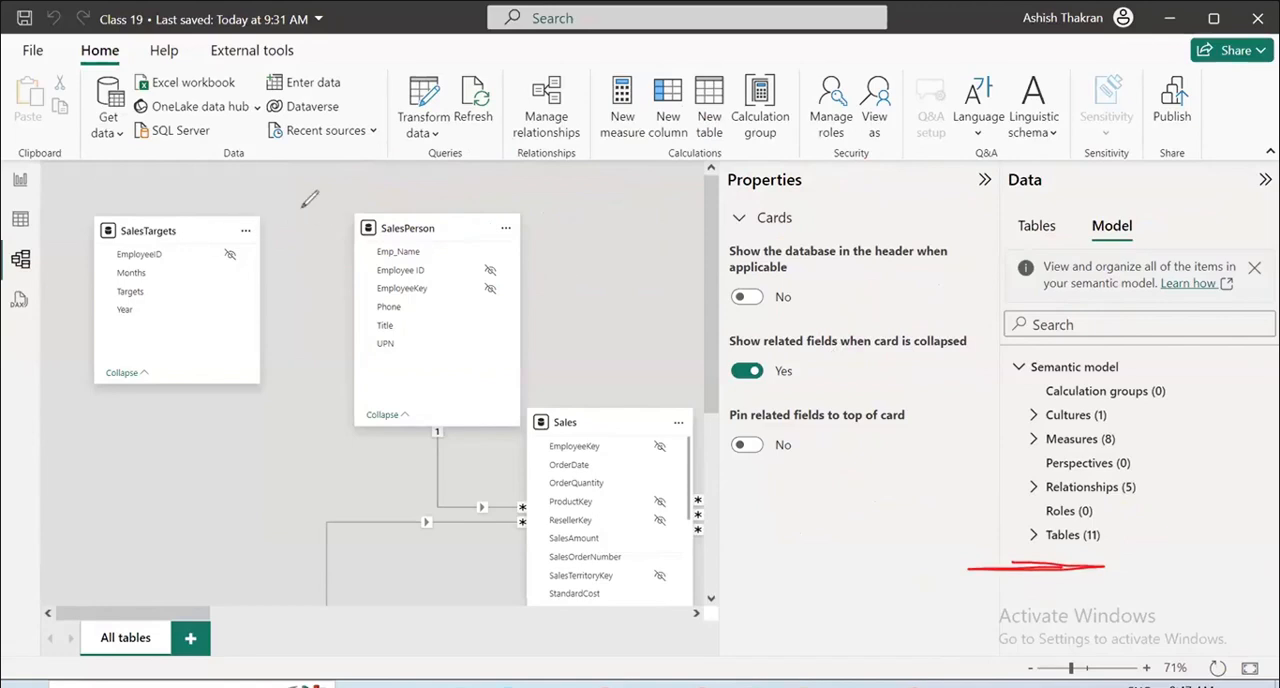
left_click_drag(300, 207, 495, 153)
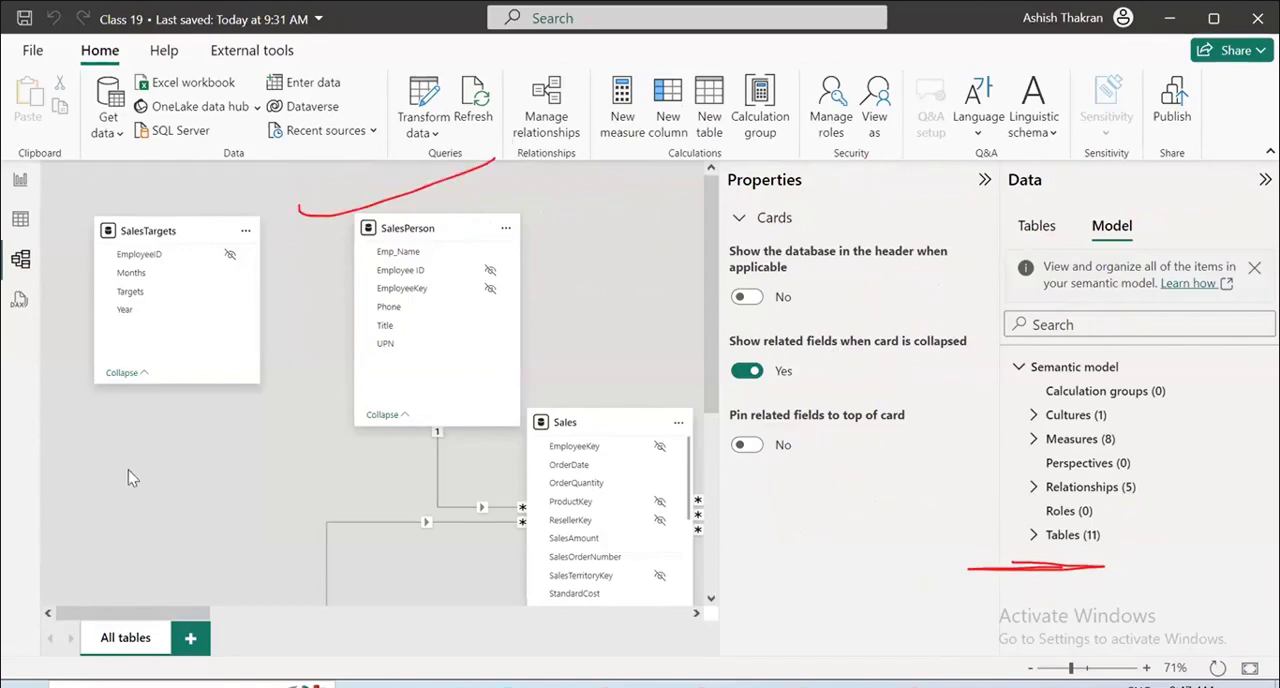
key("e")
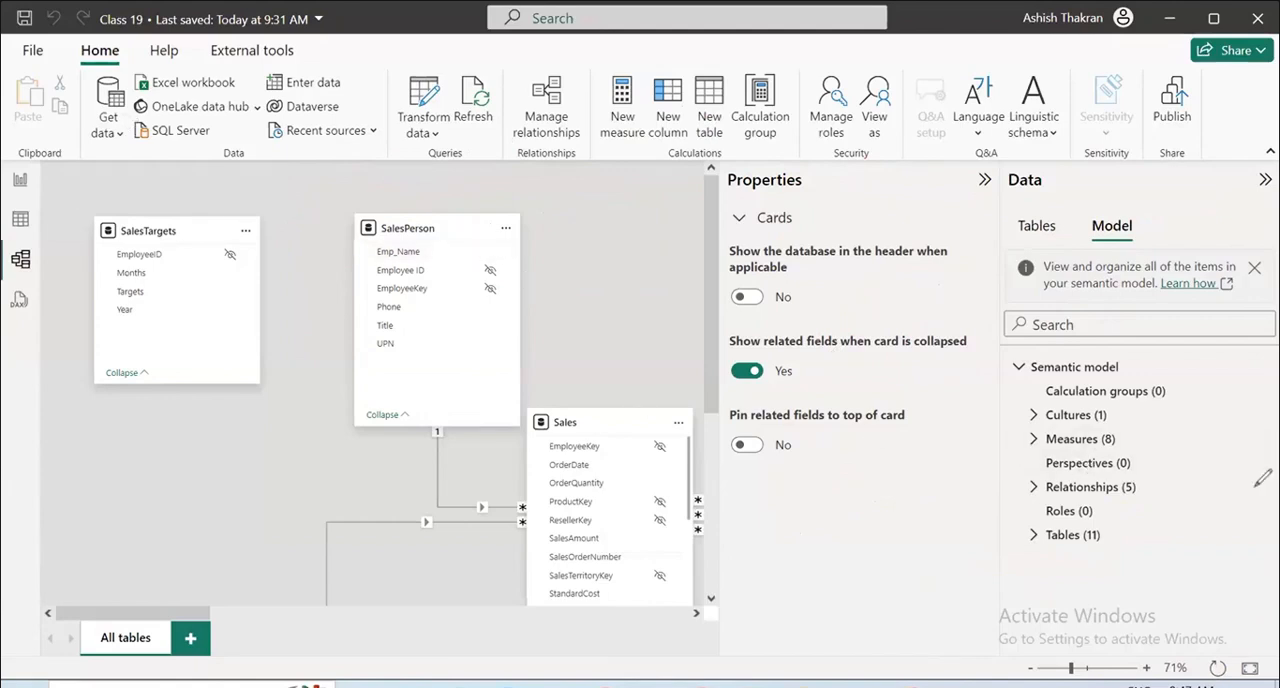
Draw pen strokes beside Semantic model, Cultures, Measures, Perspectives, Roles and Tables, and underline Calculation groups.
mouse_move(1100, 352)
left_mouse_down()
mouse_move(980, 402)
mouse_move(1108, 402)
left_mouse_up()
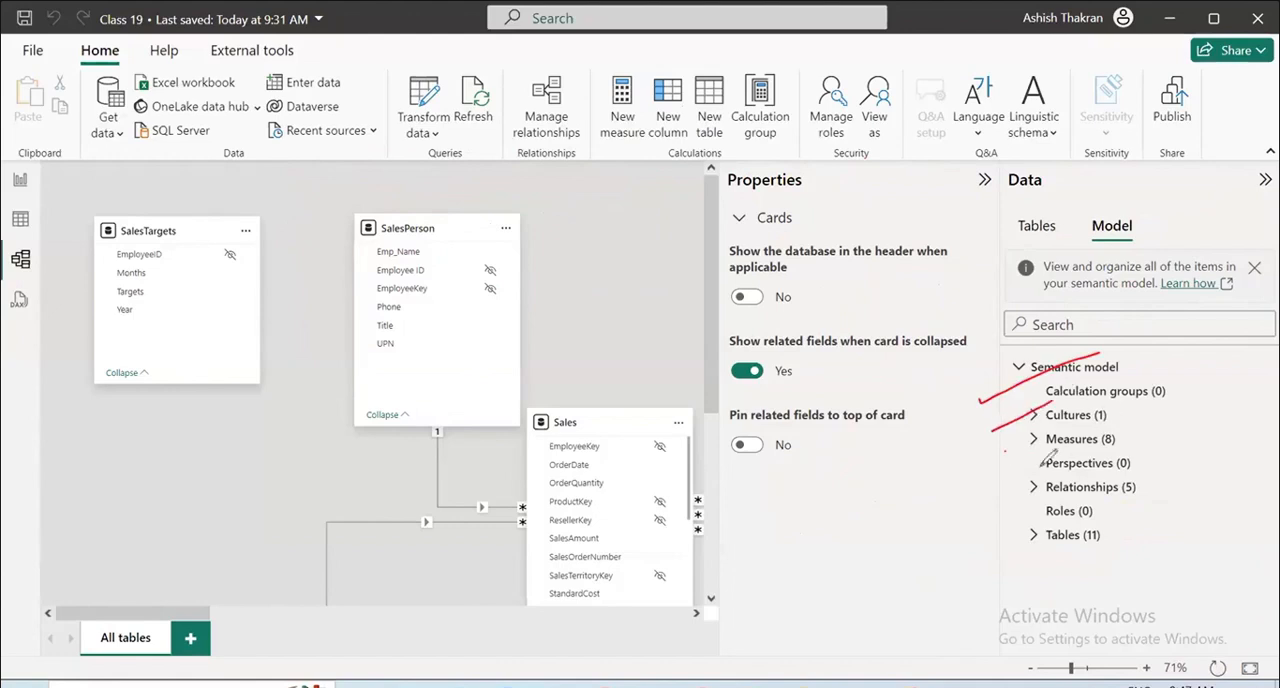
left_click_drag(1008, 451, 1105, 432)
left_click_drag(1020, 475, 1072, 455)
left_click_drag(1008, 527, 1052, 504)
left_click_drag(1004, 548, 1100, 534)
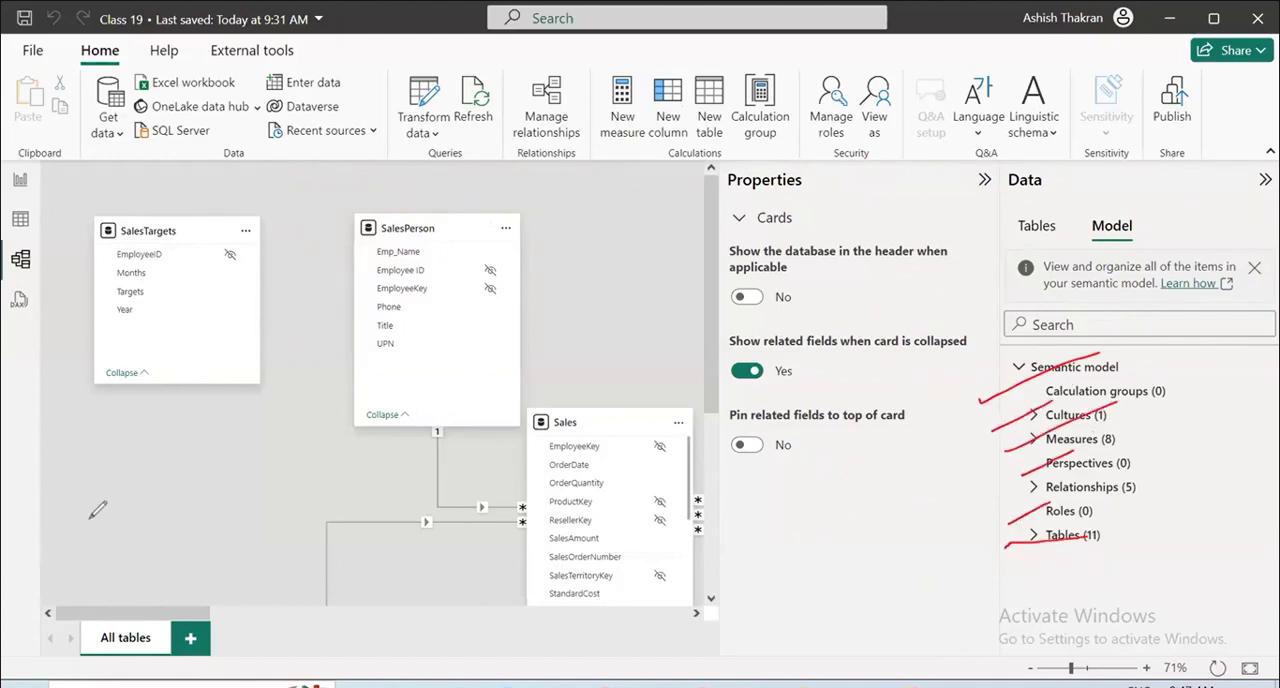
left_click_drag(1046, 401, 1197, 397)
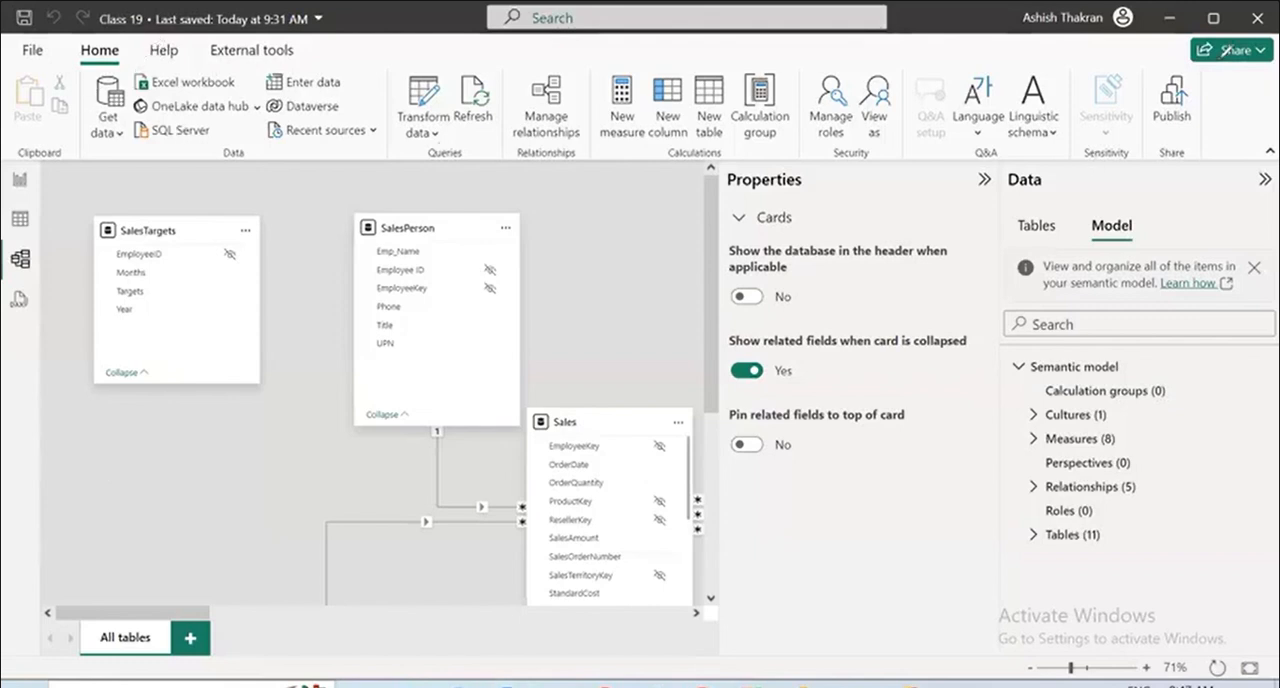
Open the model in the Tabular Editor external tool and maximize its window.
left_click(252, 50)
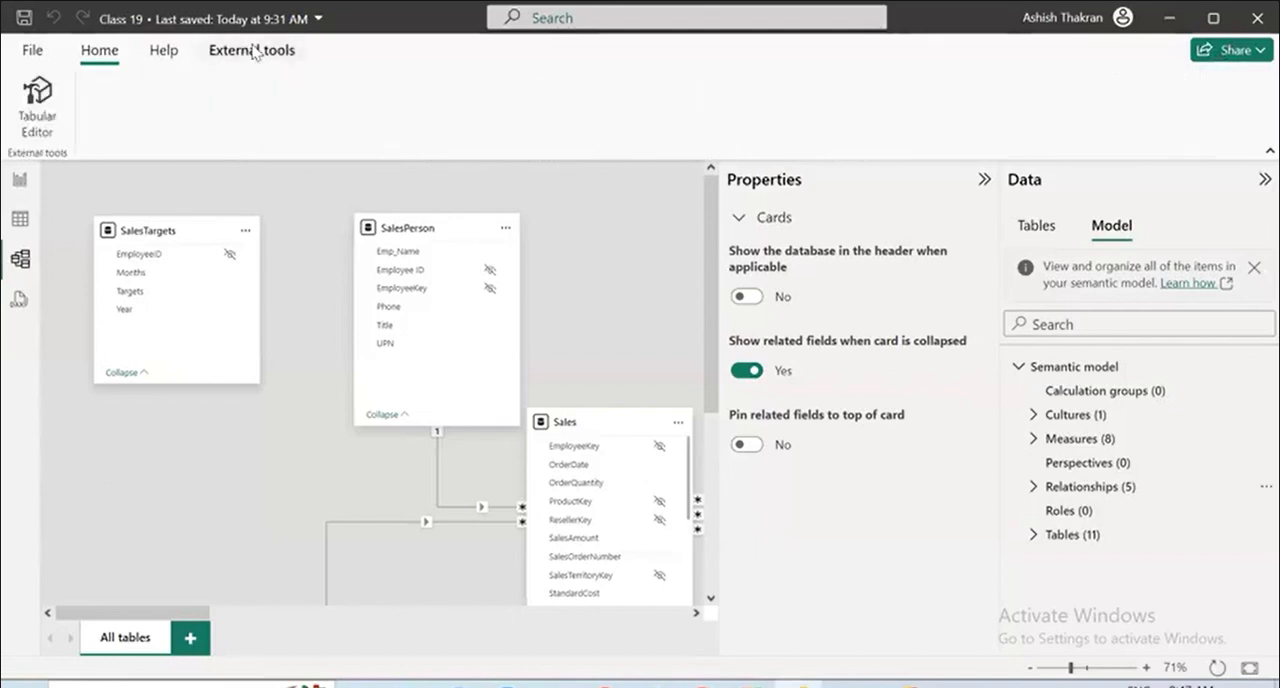
left_click(41, 118)
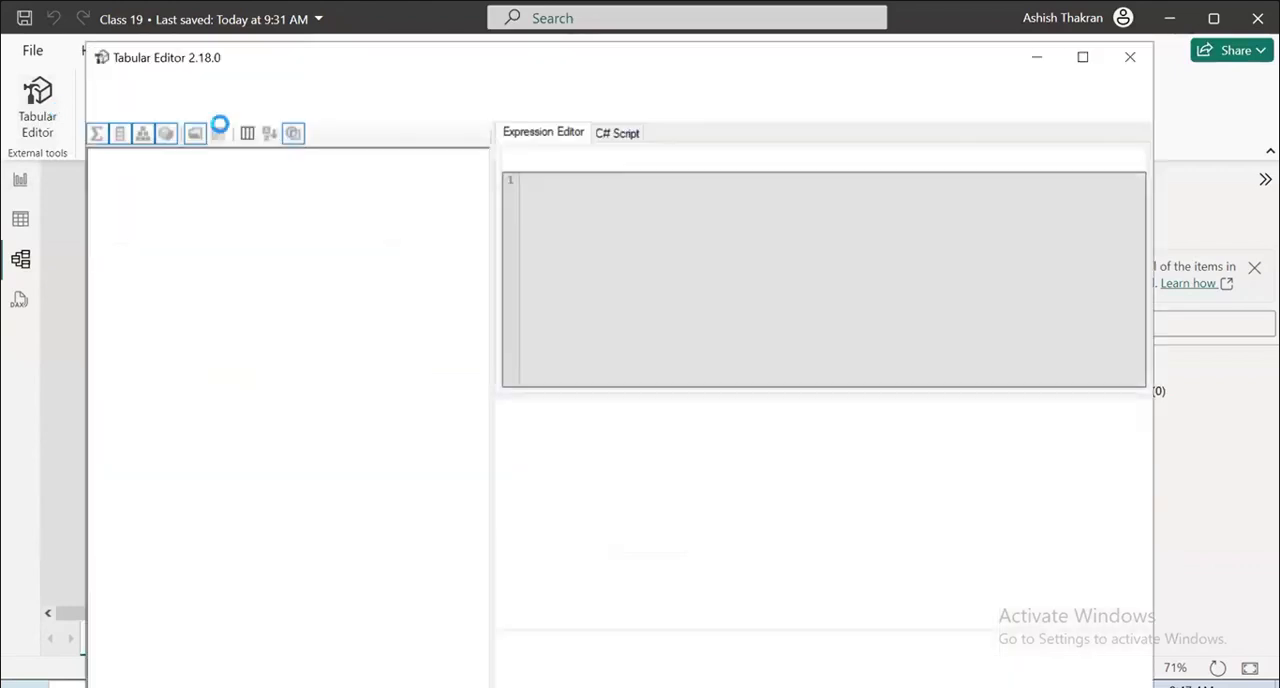
left_click(1082, 57)
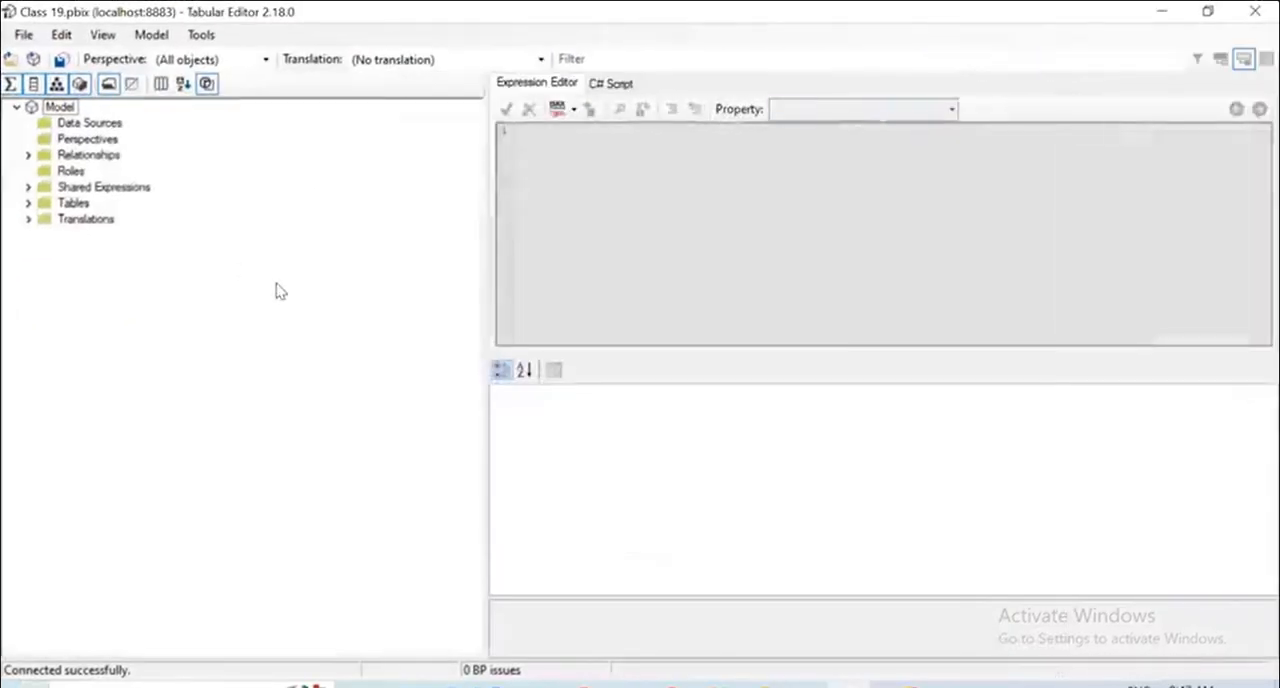
Create a new calculation group under Tables and name it Aggregations.
left_click(28, 204)
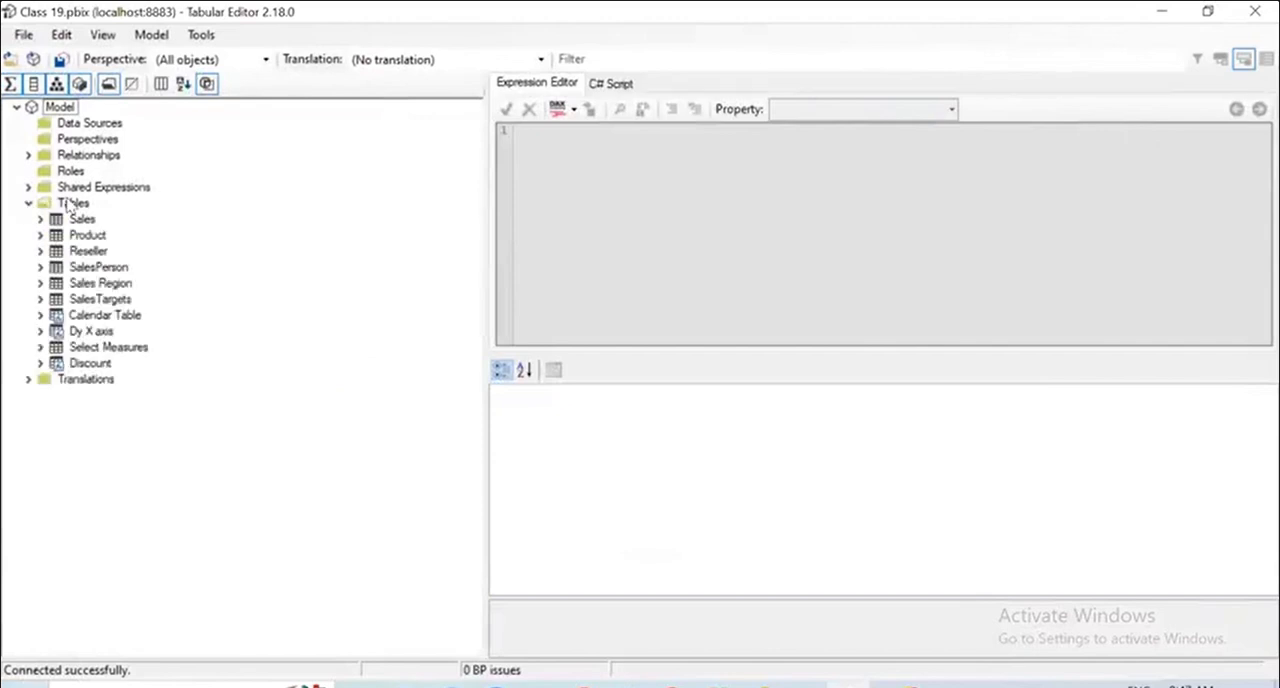
right_click(74, 204)
mouse_move(113, 215)
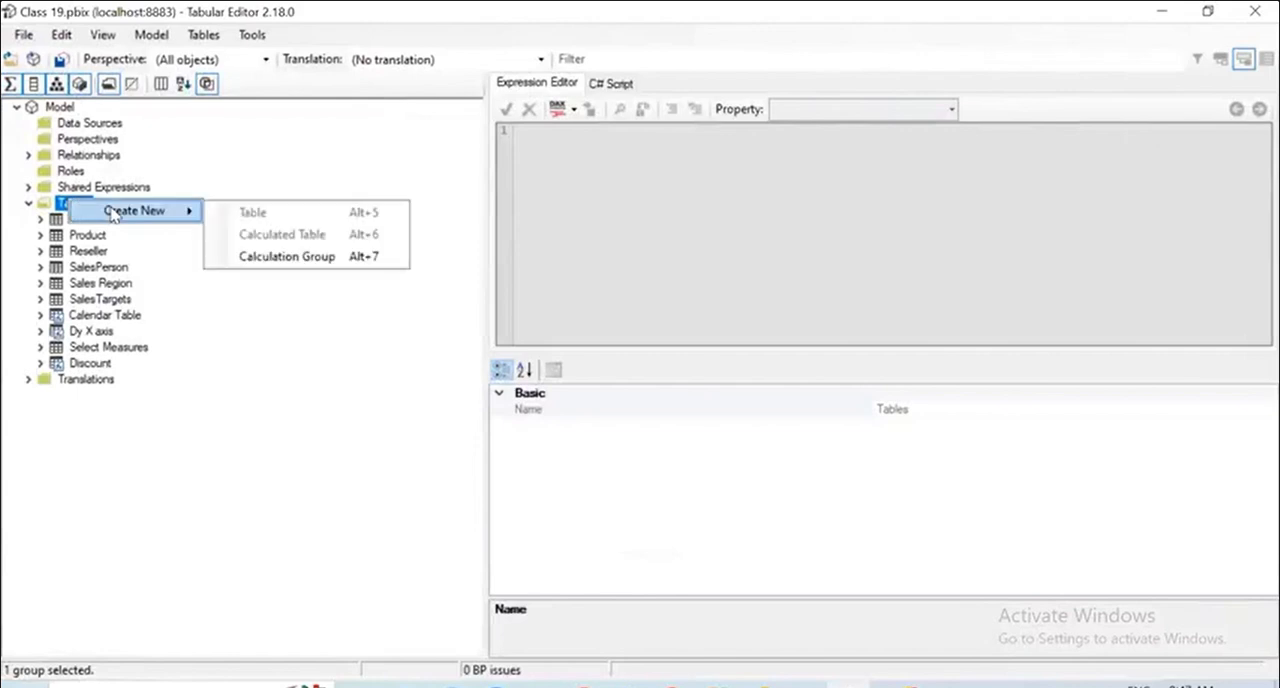
left_click(292, 257)
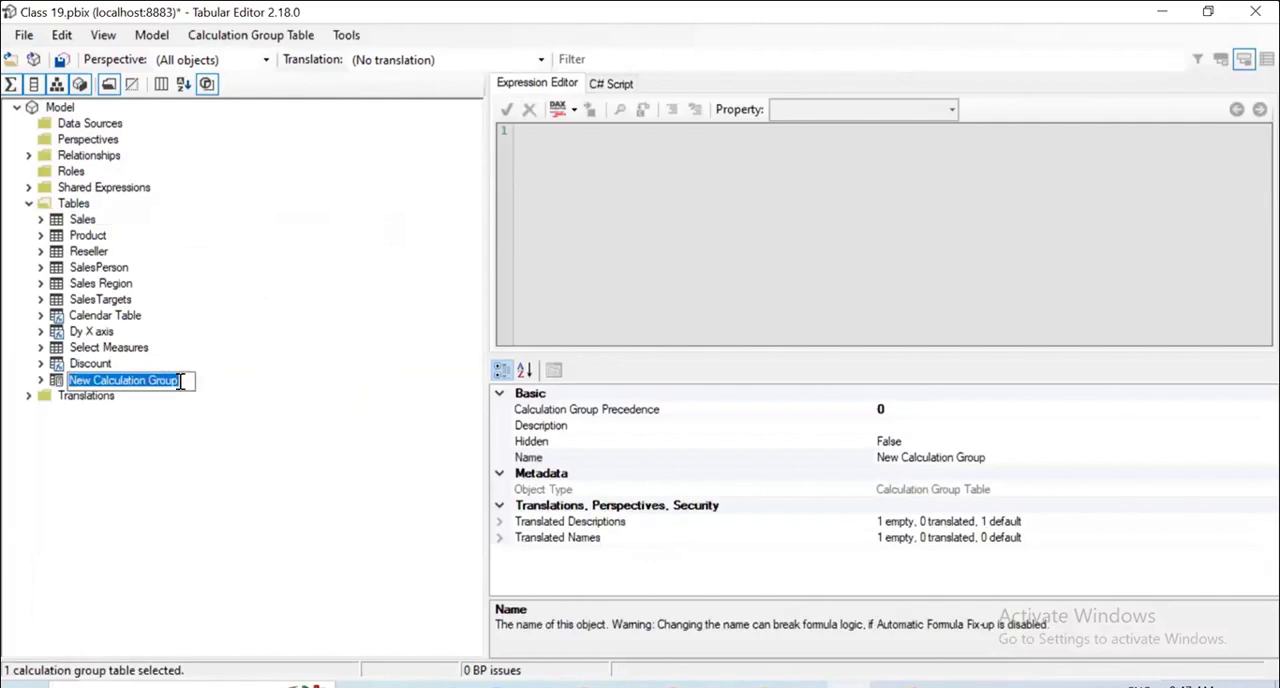
key("BackSpace")
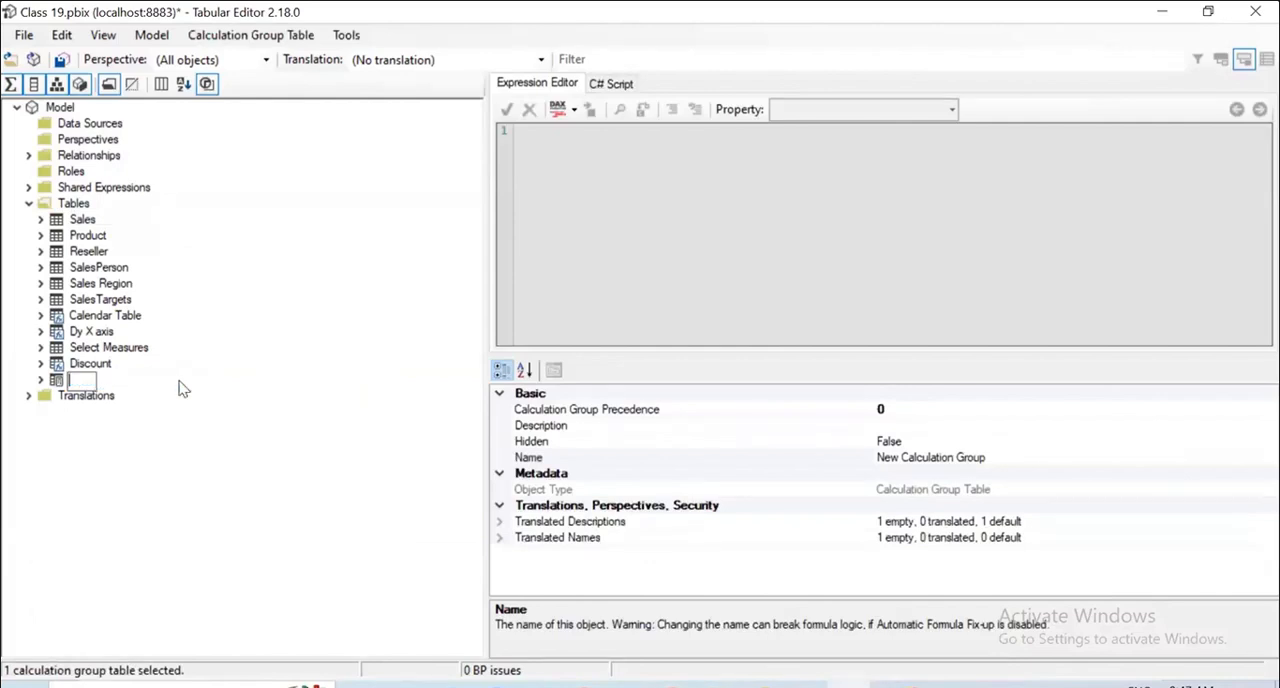
type("Aggregations")
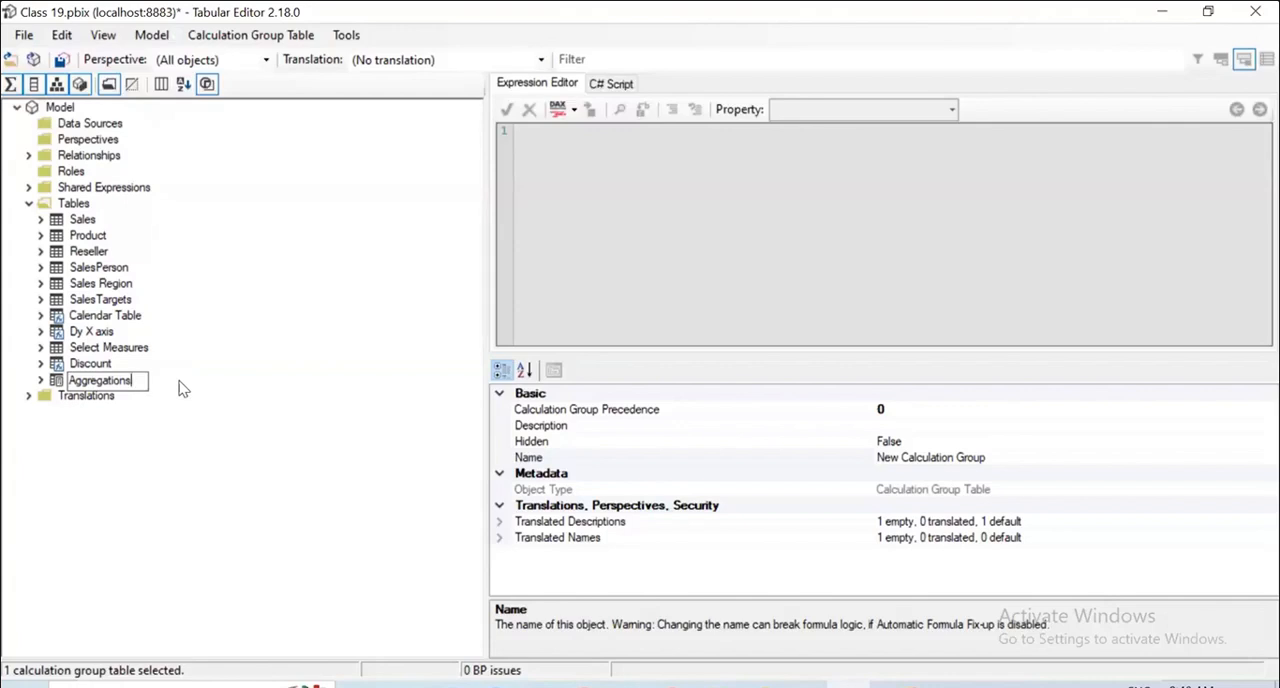
key("Return")
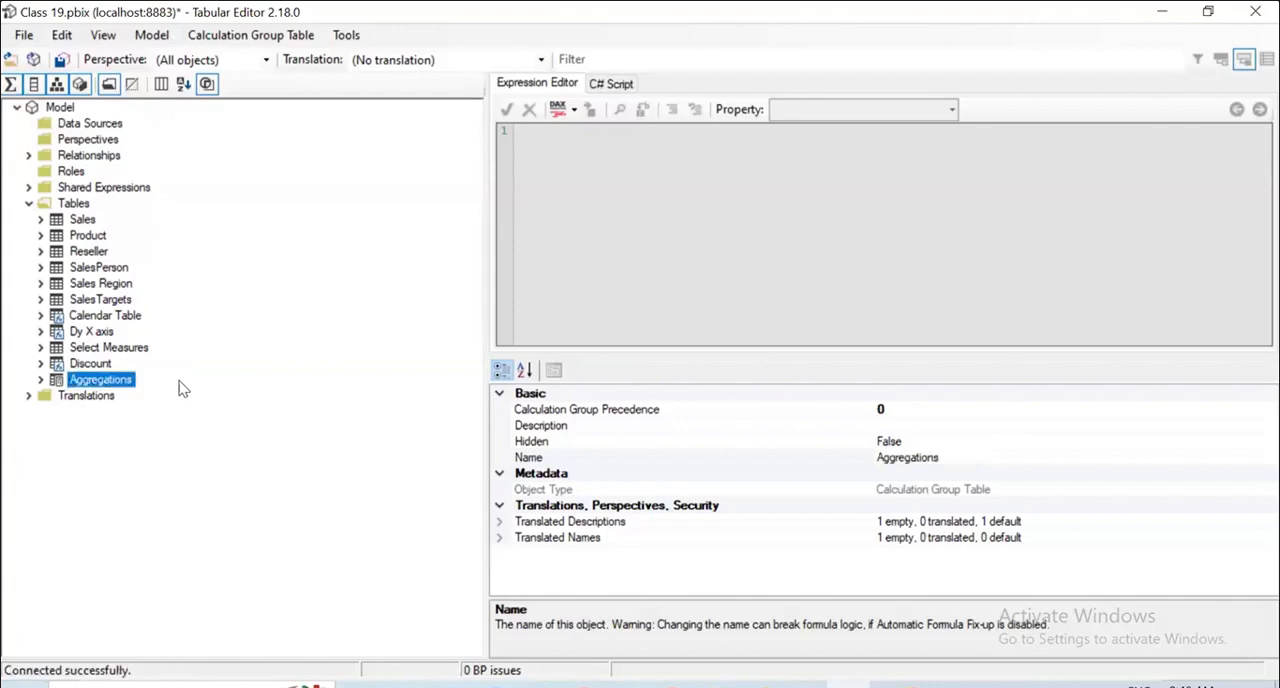
Add a calculation item named Max to the Aggregations calculation group.
left_click(41, 380)
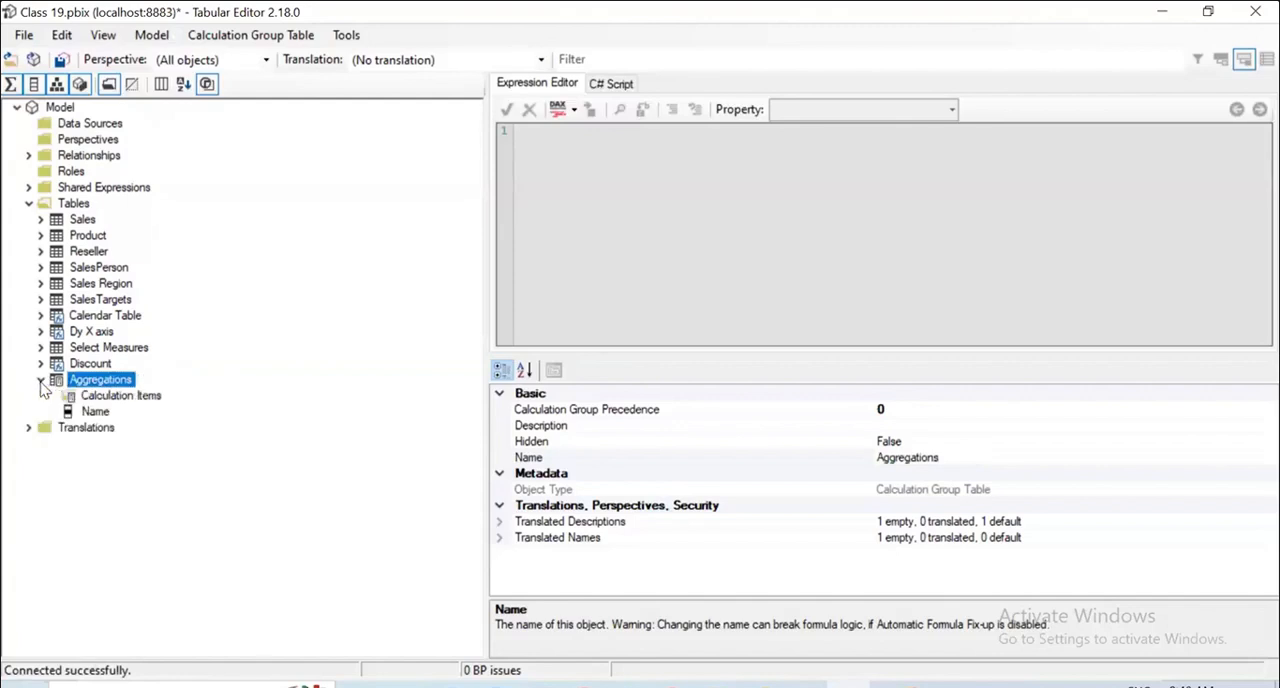
left_click(125, 396)
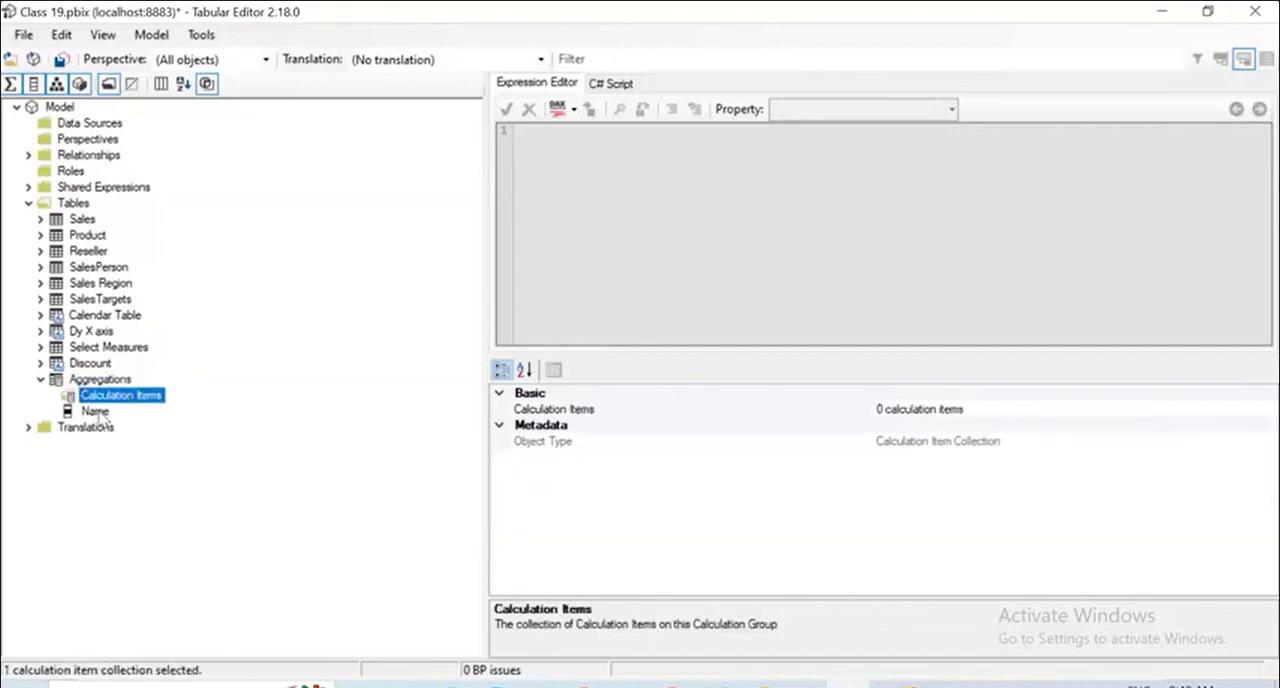
left_click(99, 412)
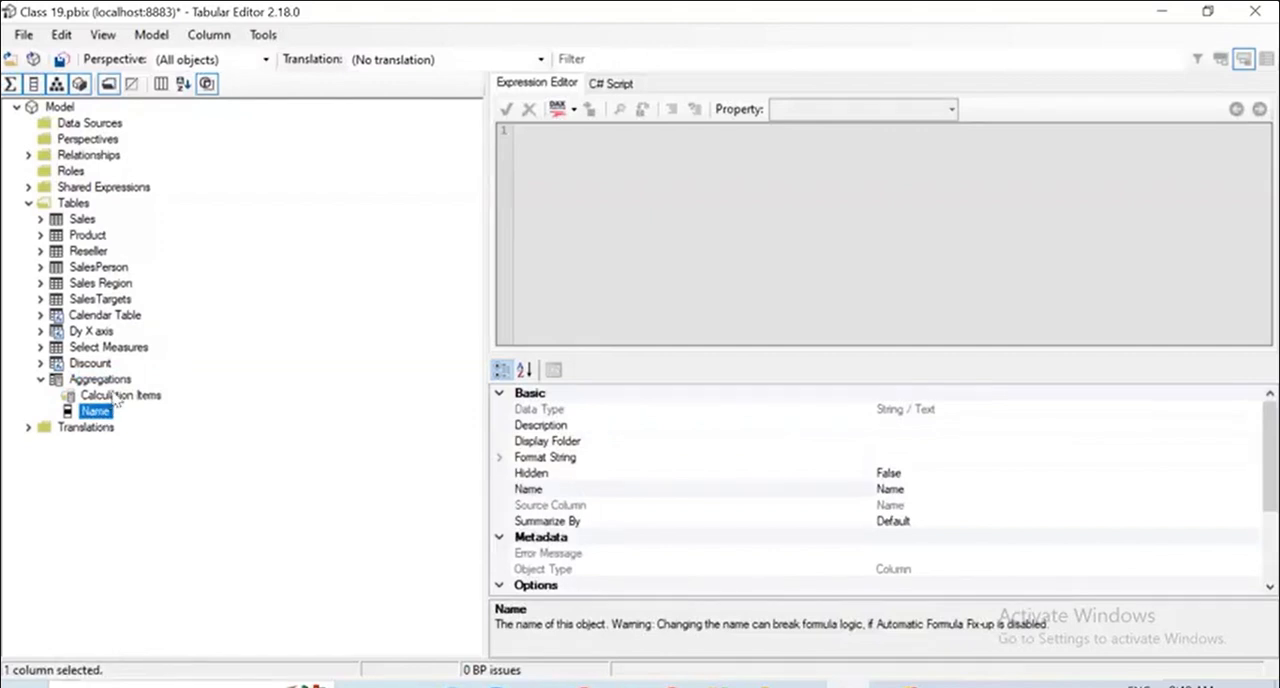
left_click(110, 396)
right_click(110, 396)
left_click(160, 402)
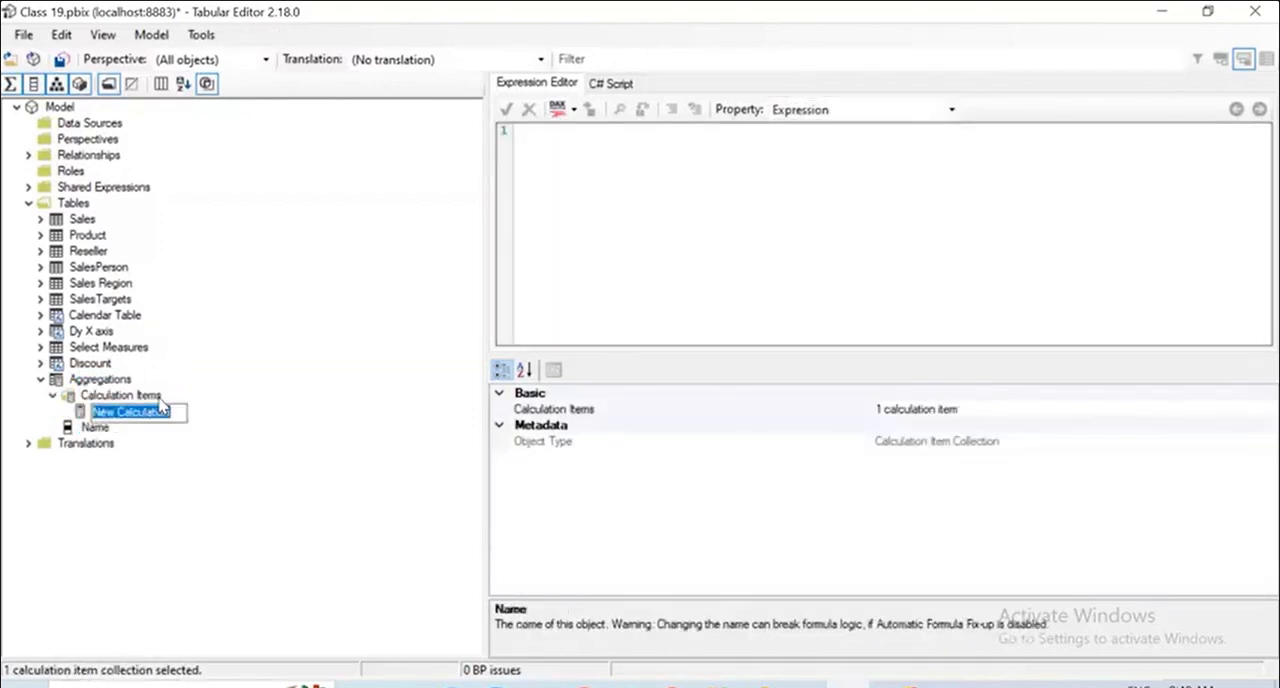
key("BackSpace")
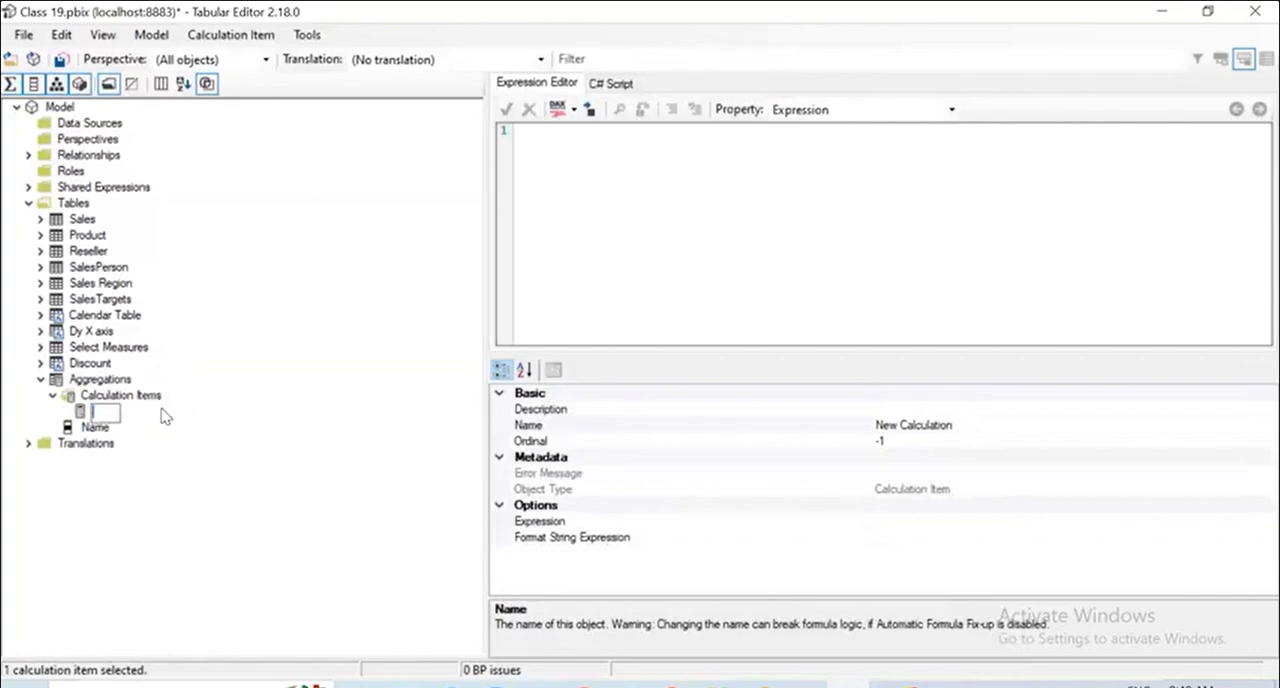
type("Max")
key("Return")
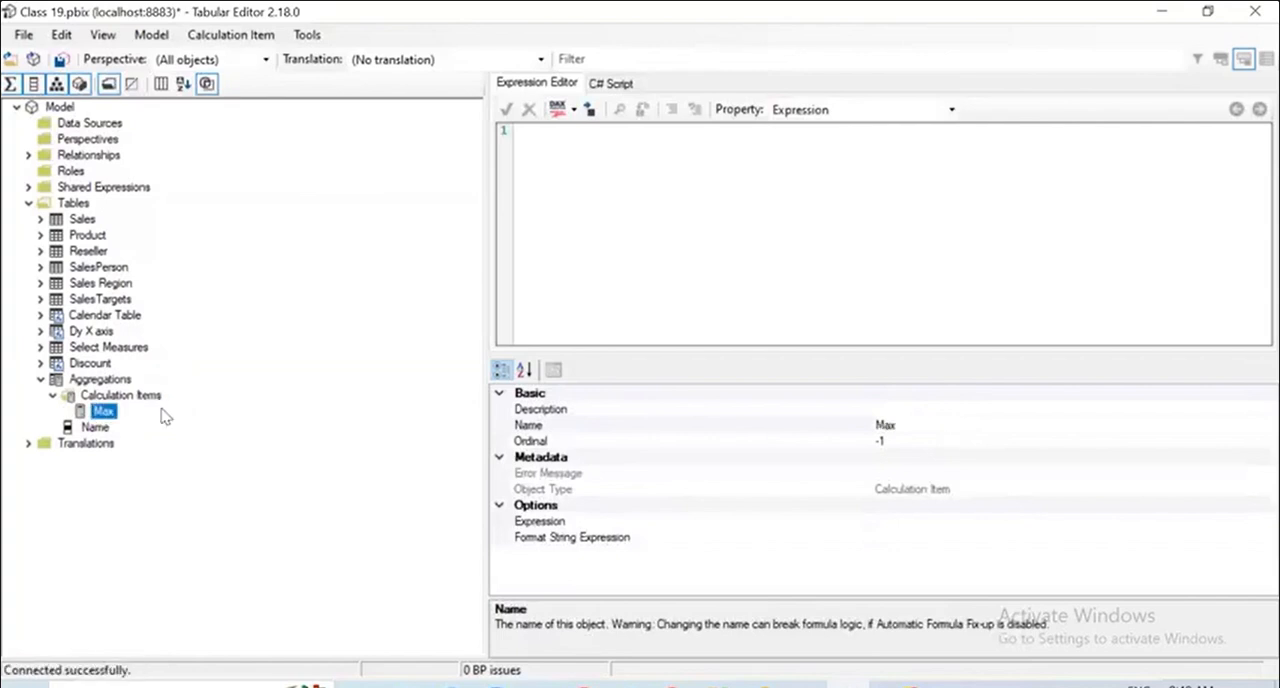
Add a second calculation item to the Aggregations group and name it Min.
right_click(115, 396)
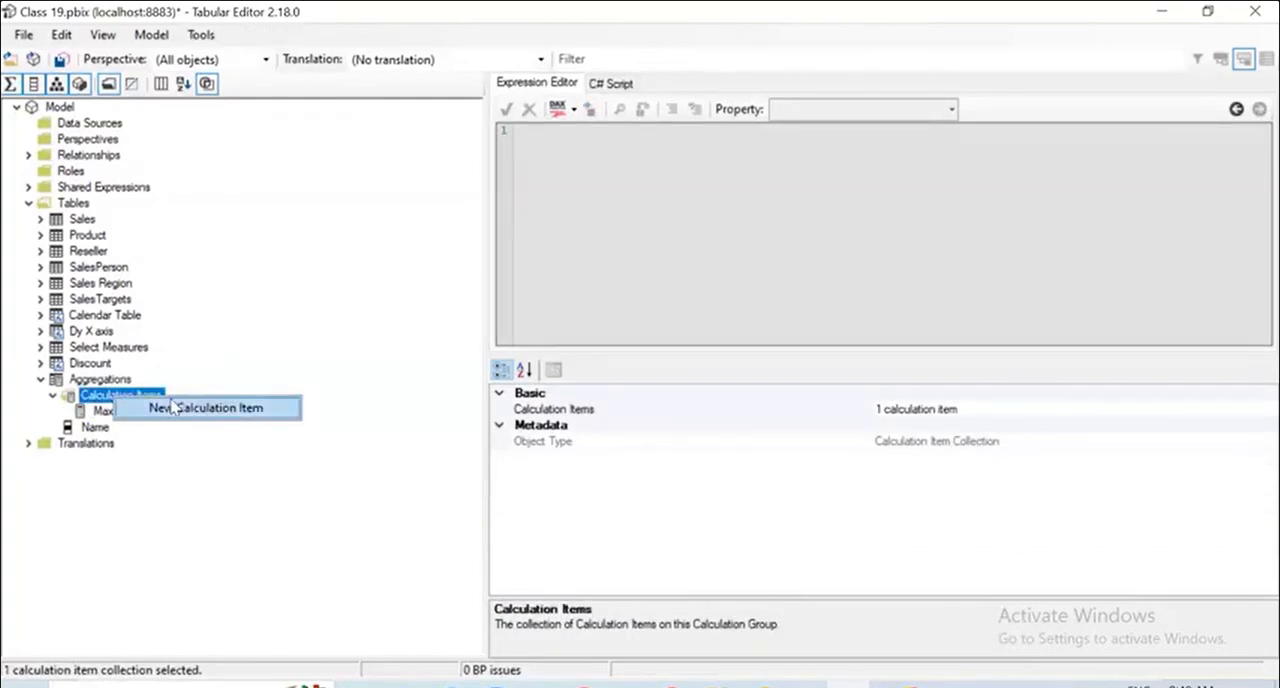
left_click(172, 407)
type("Min")
key("Return")
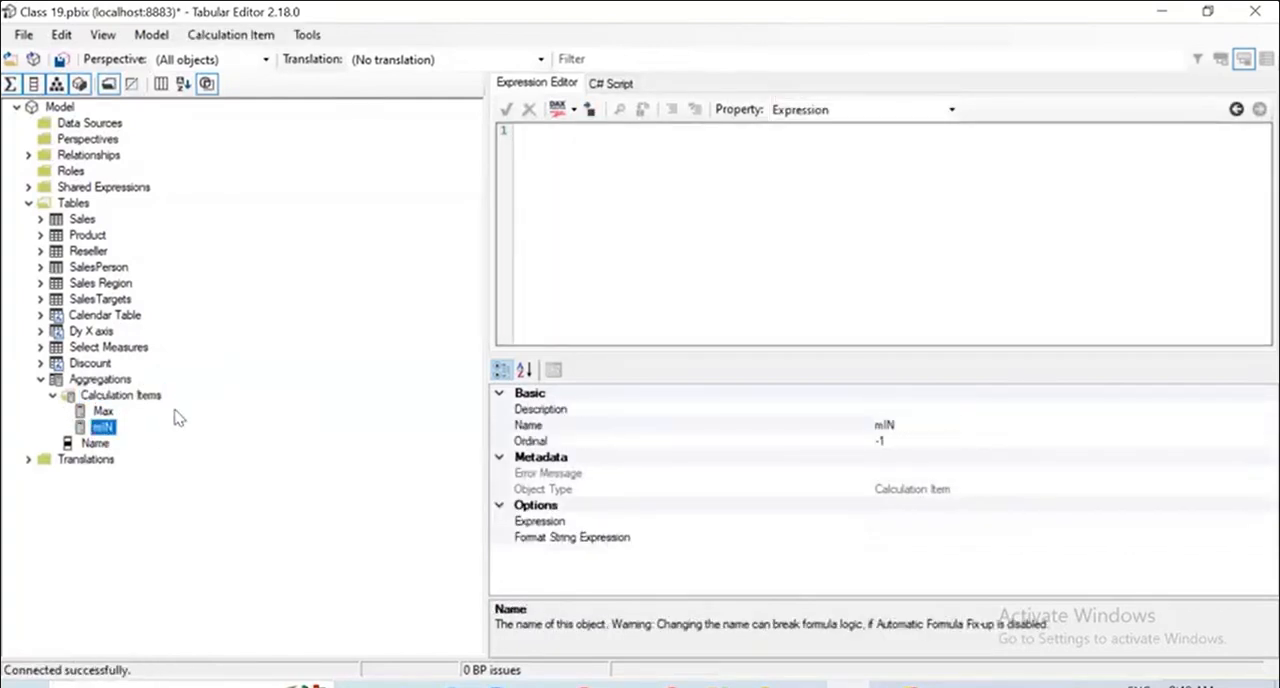
left_click(104, 428)
double_click(106, 430)
left_click(106, 430)
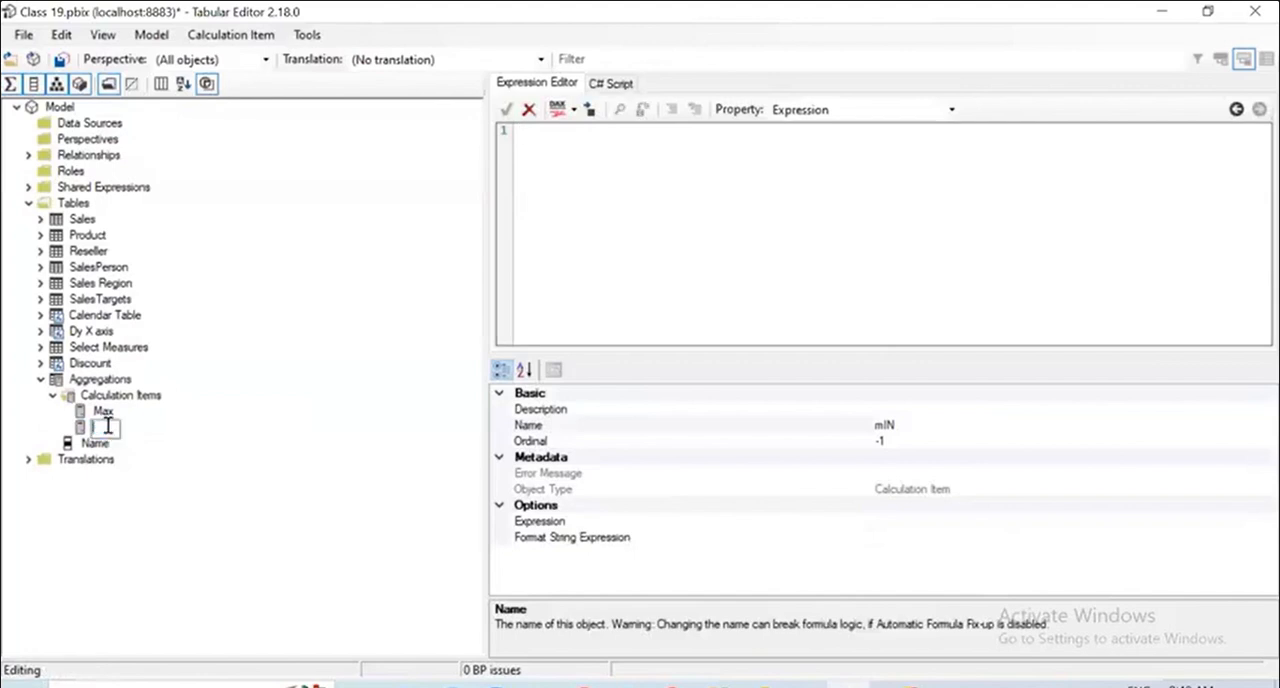
type("Min")
key("Return")
Add a third calculation item named Avg to the Aggregations group.
left_click(150, 396)
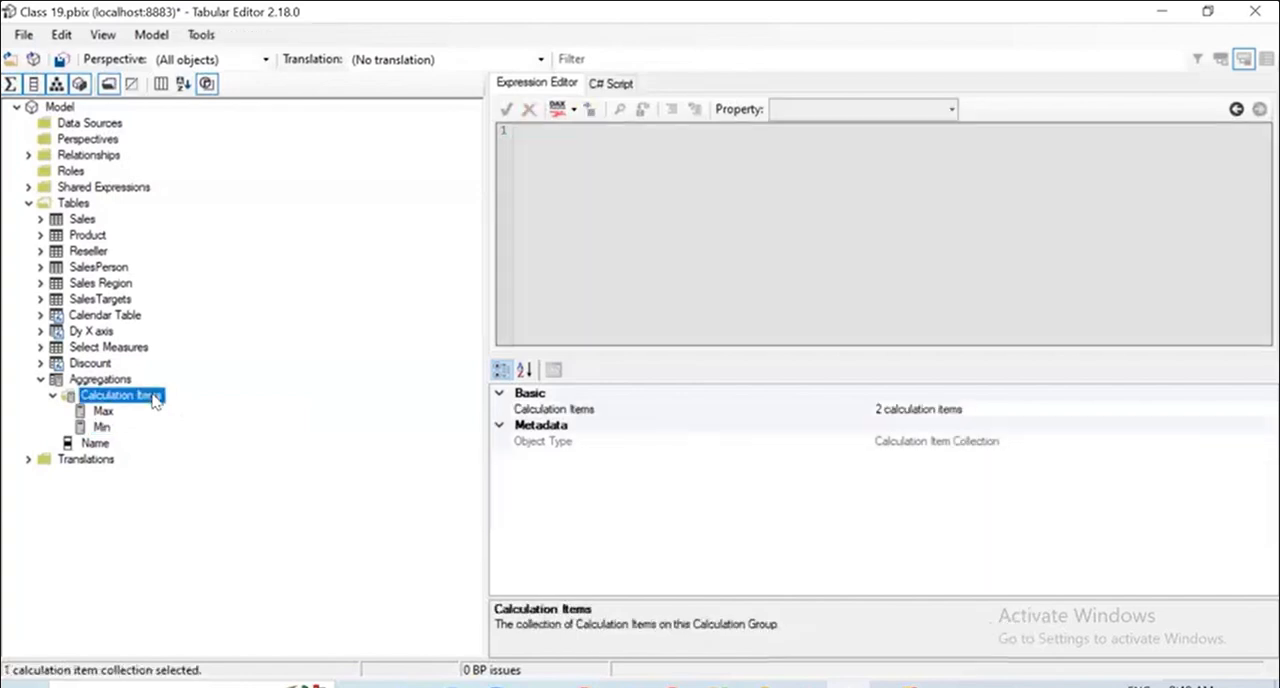
right_click(157, 398)
left_click(225, 403)
type("Avg")
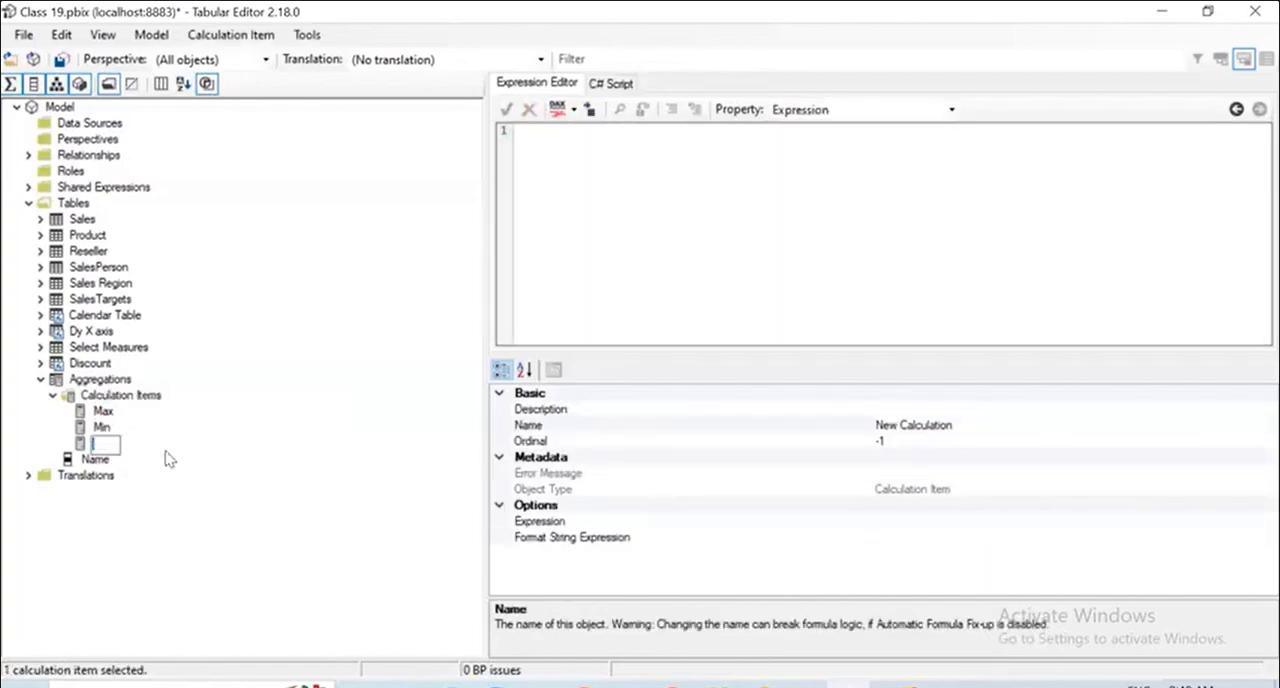
key("Return")
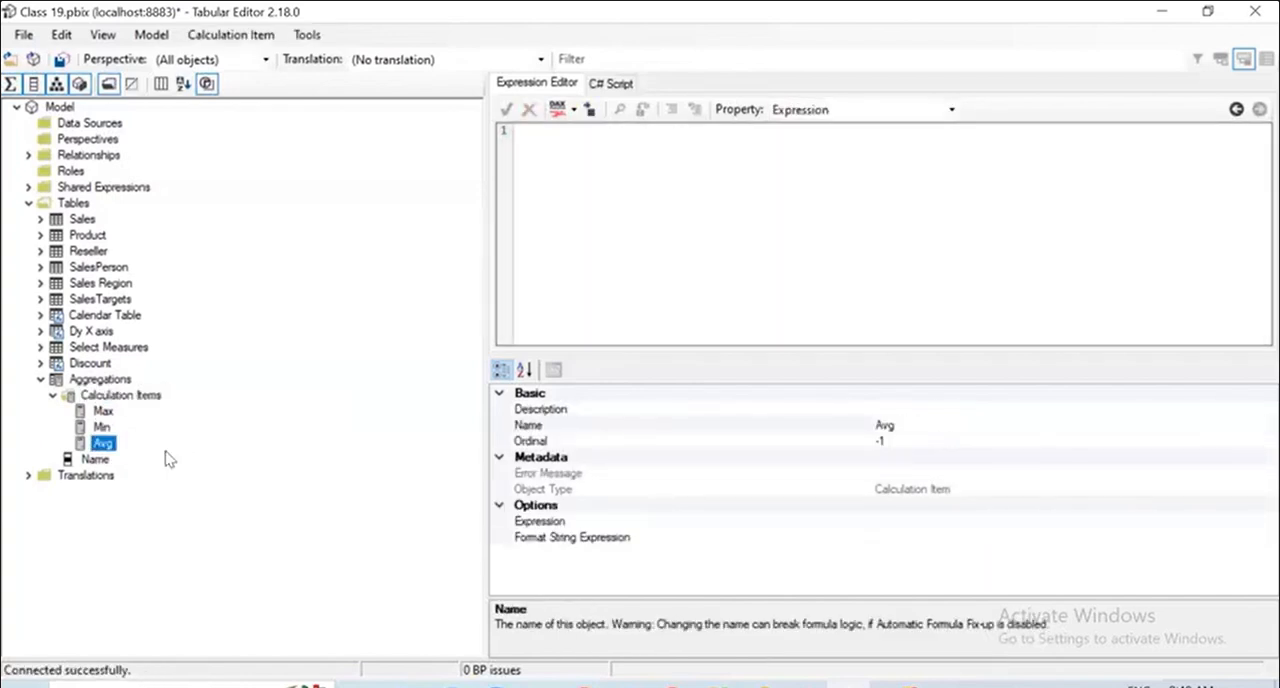
left_click(104, 411)
right_click(105, 414)
right_click(114, 394)
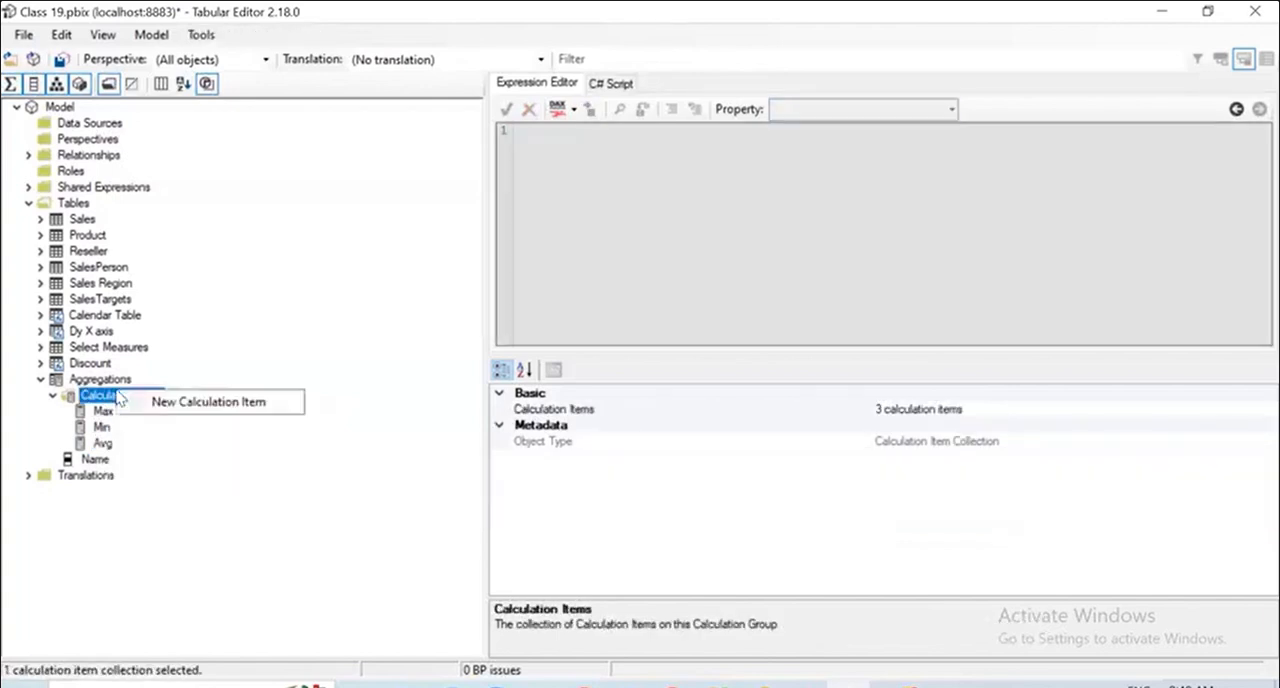
left_click(147, 494)
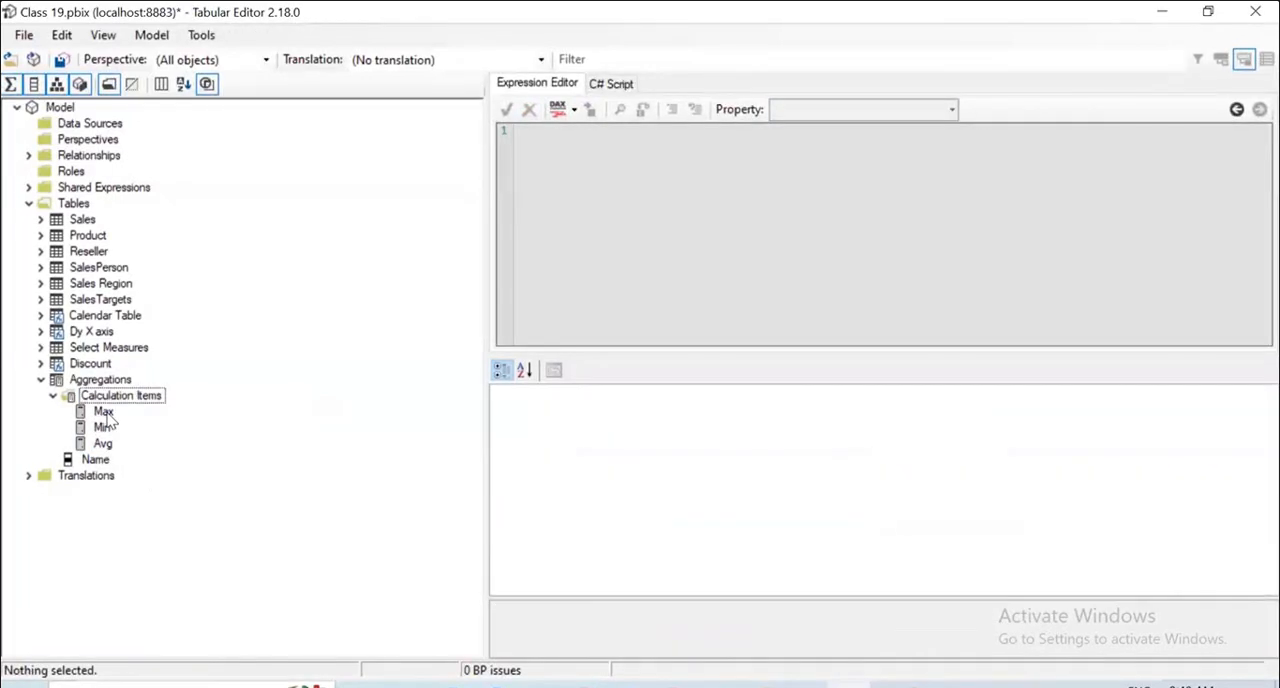
Rename the Name column of the Aggregations calculation group to Formula.
left_click(98, 460)
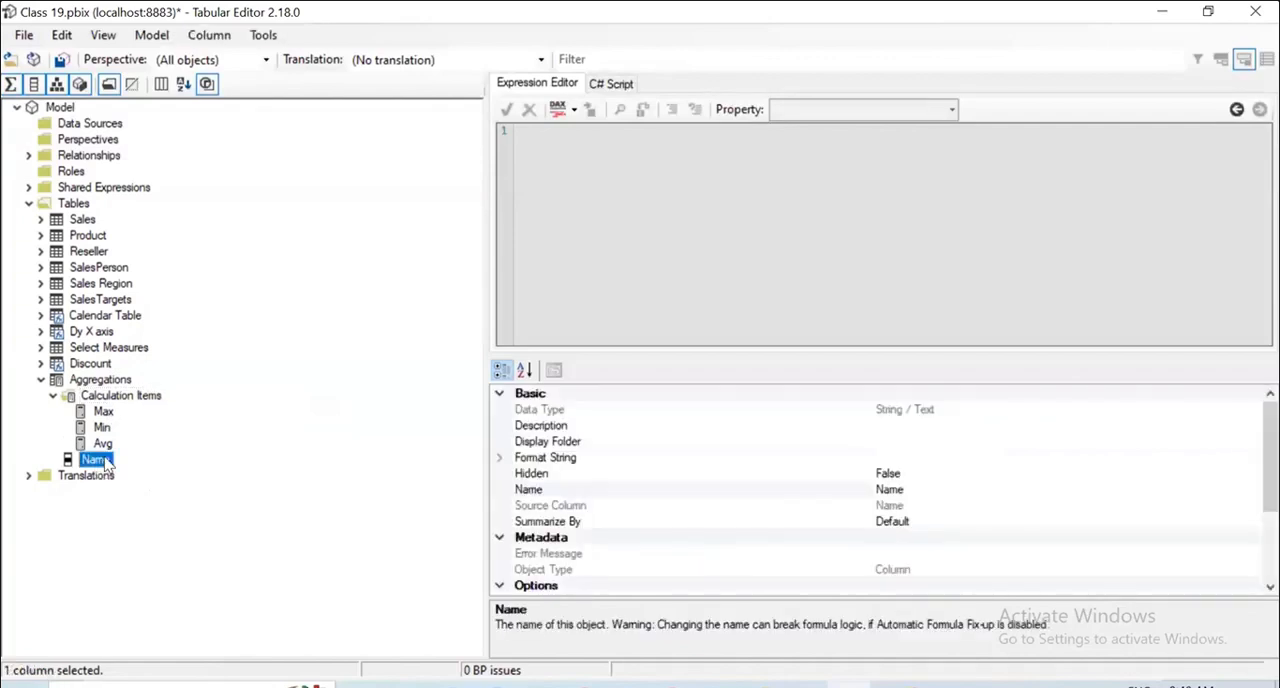
right_click(107, 464)
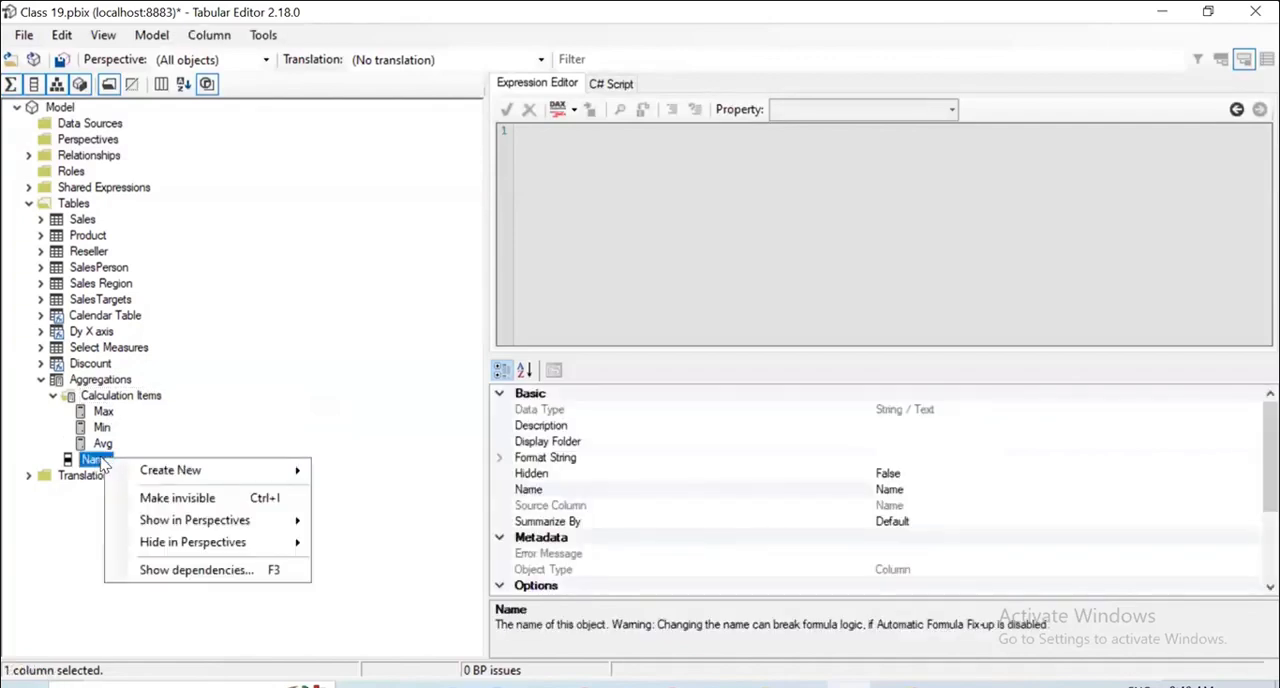
left_click(101, 459)
left_click(101, 462)
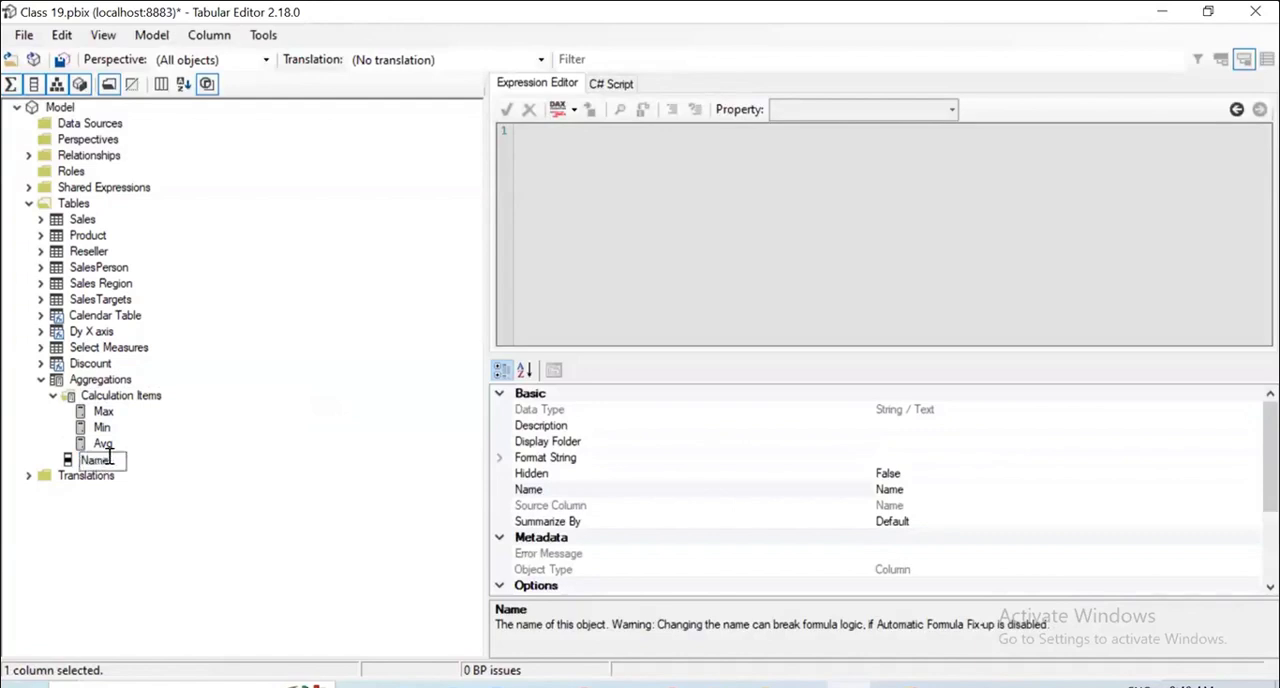
key("BackSpace")
type("Formula")
key("Return")
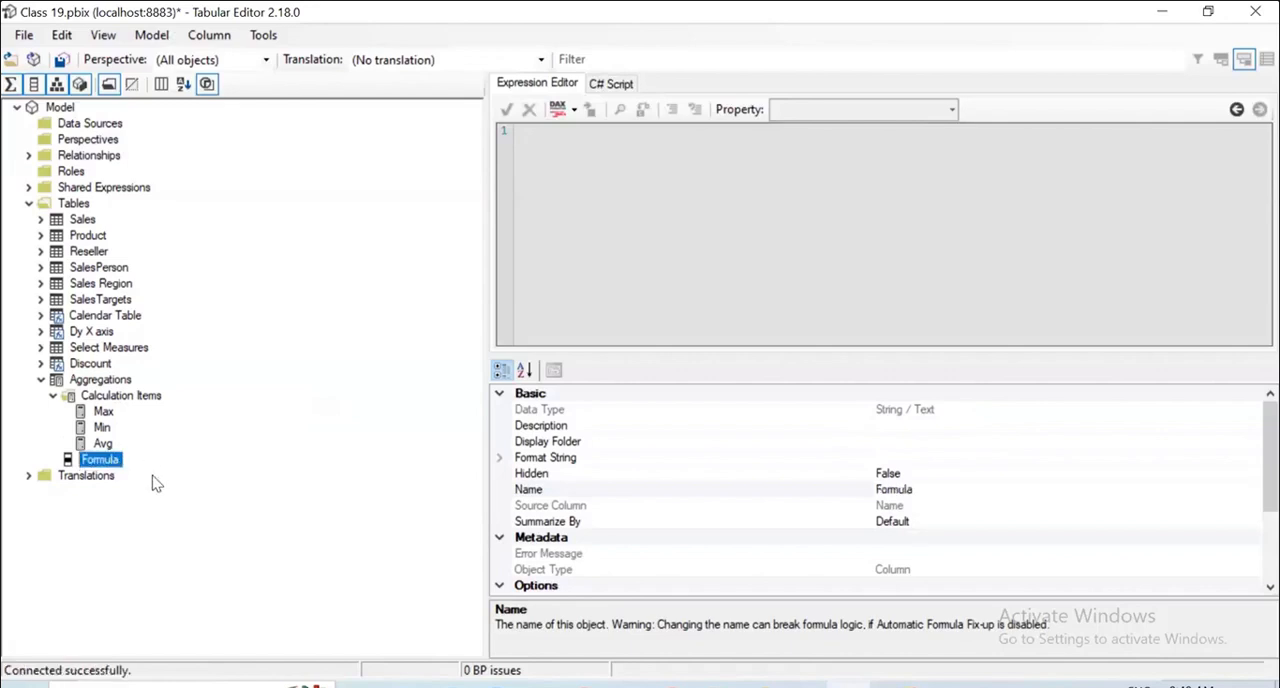
Try starting the expression of the Max calculation item with CALCULATE(SELECTEDMEASURE().
left_click(110, 415)
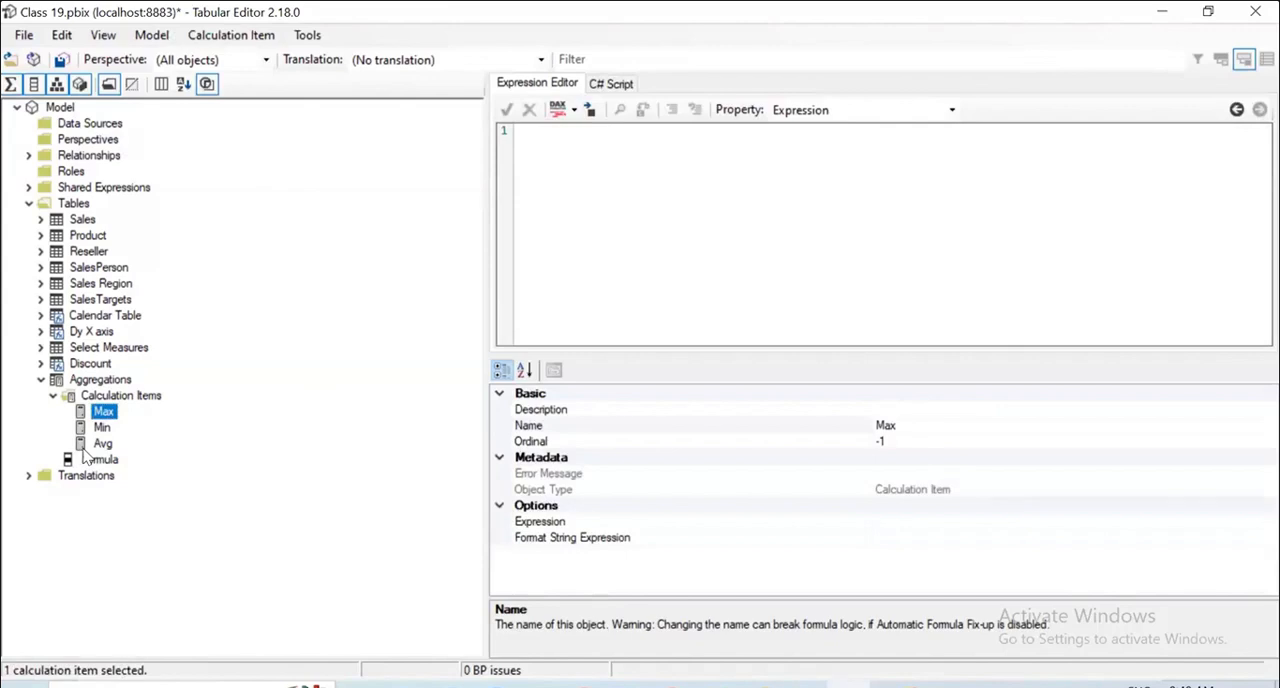
left_click(577, 150)
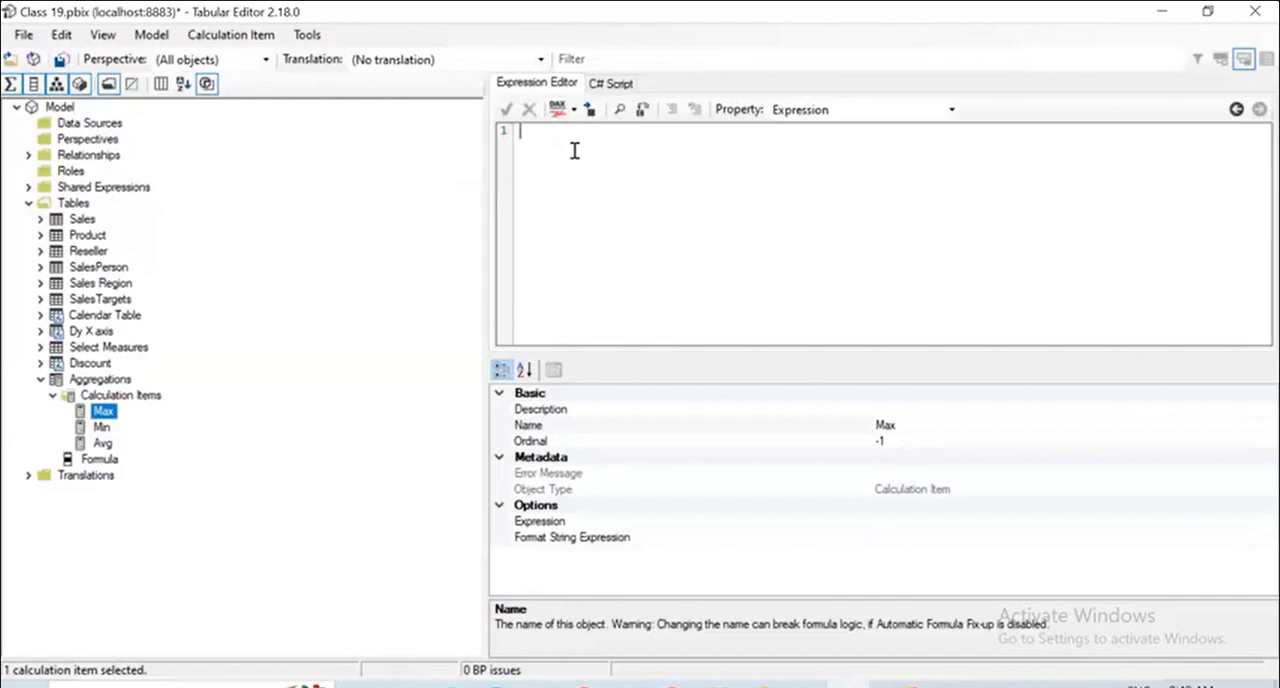
type("CALC")
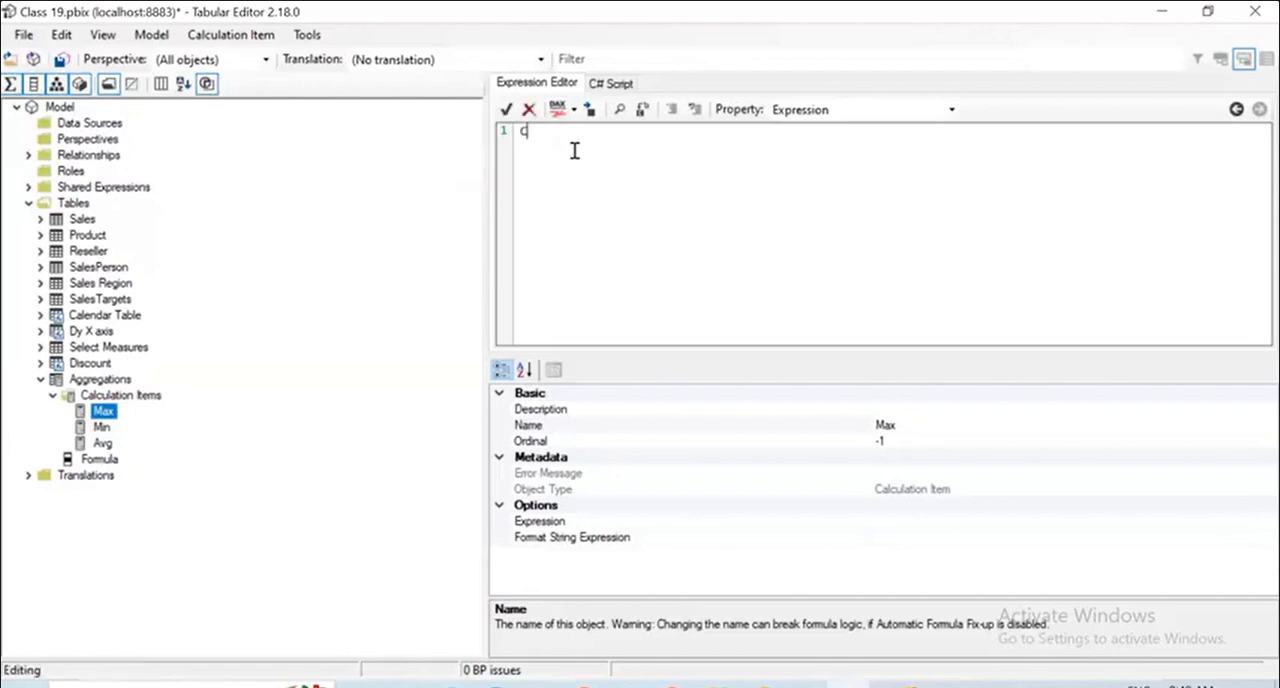
type("ULAT")
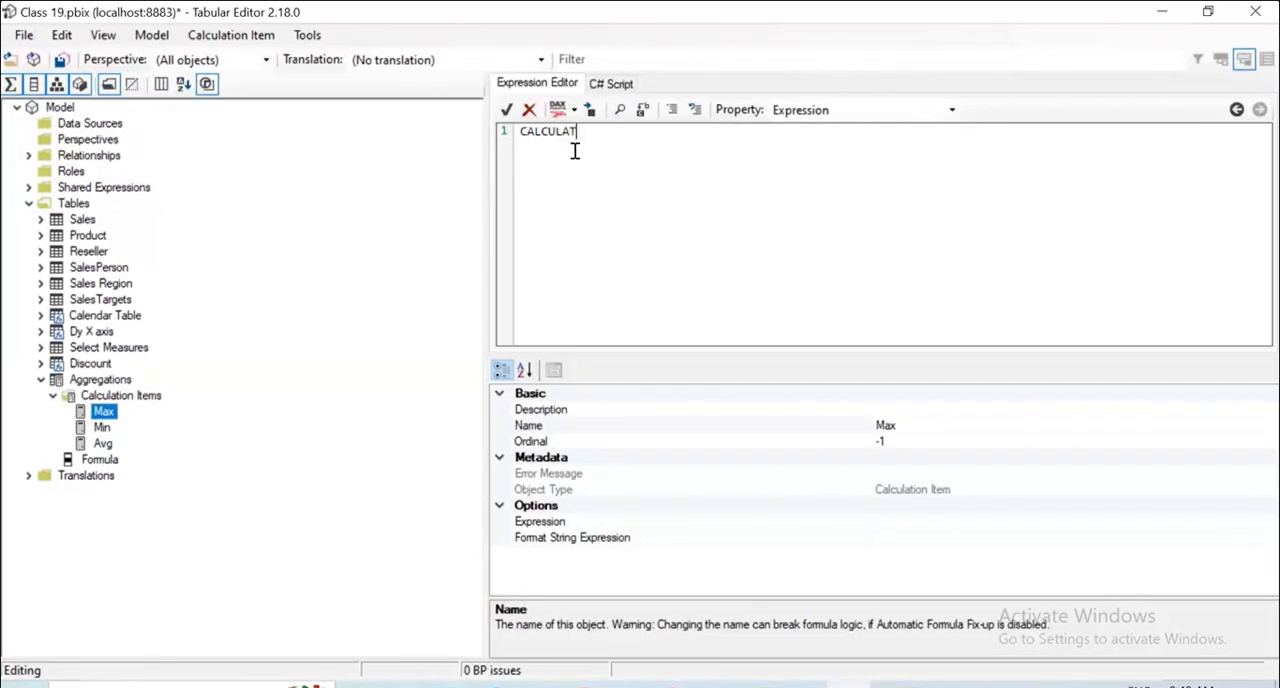
type("E(")
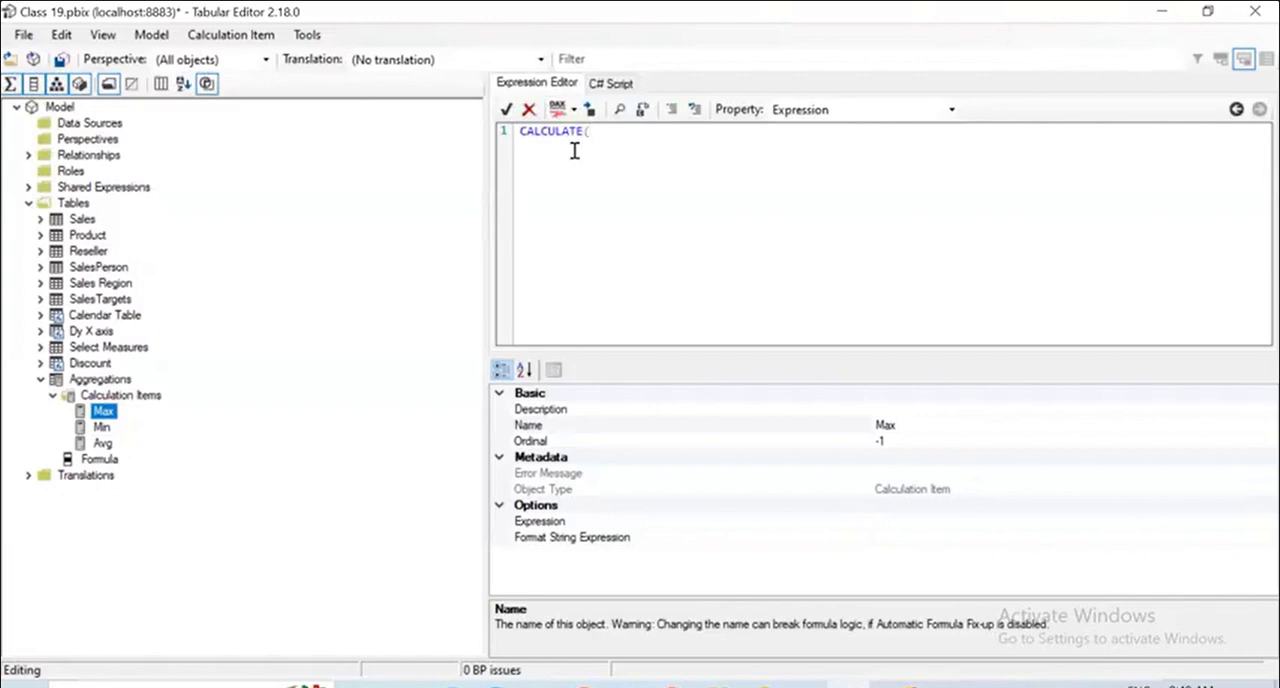
type("SELECTED")
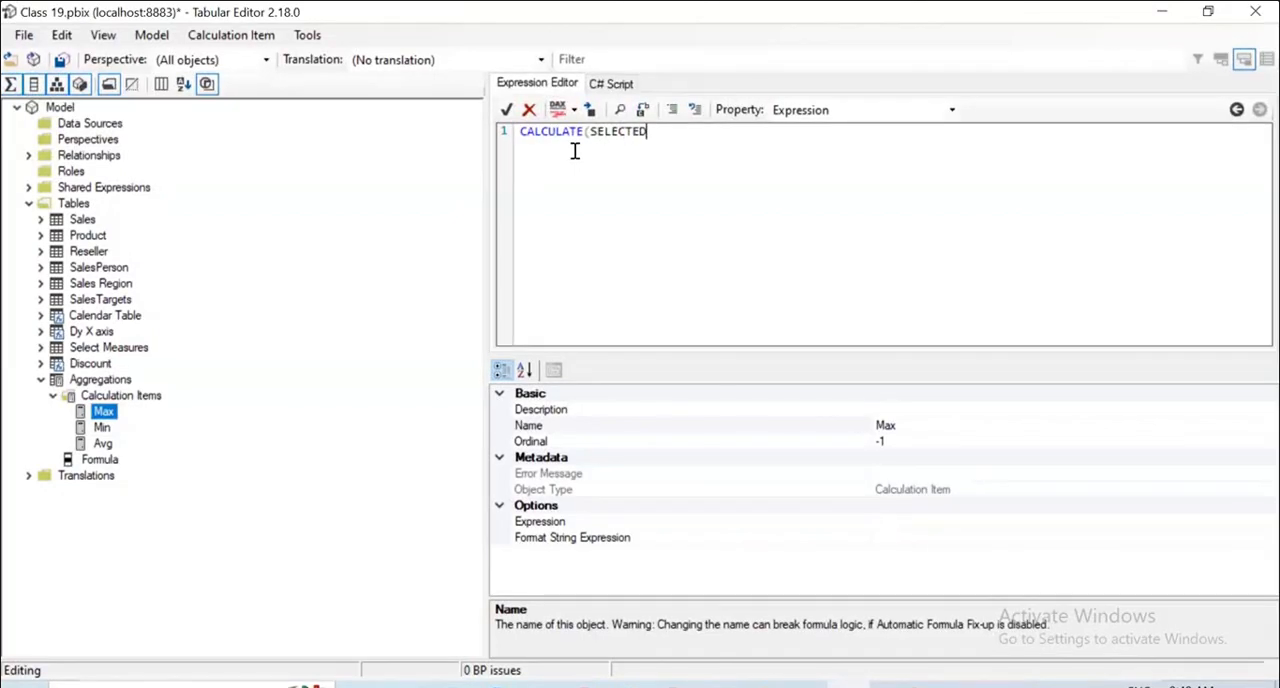
type("MEASURE()")
type(",")
key("BackSpace")
Change the Max calculation item's expression to MAX(SELECTEDMEASURE()) and save the changes to the model.
key("Left")
key("Left")
key("Left")
key("Left")
key("Left")
key("Left")
key("Left")
key("Left")
key("Left")
key("Left")
key("Left")
key("Left")
key("Left")
key("Left")
key("Left")
key("Left")
key("Left")
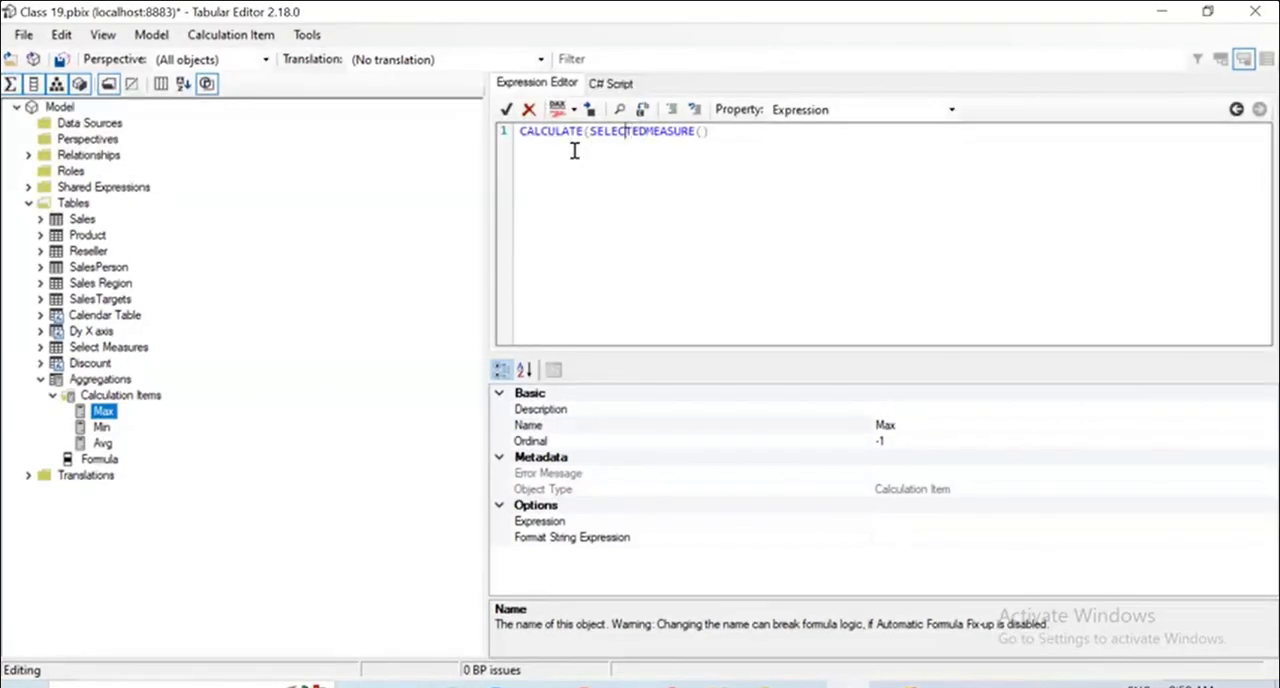
key("BackSpace")
key("BackSpace")
key("BackSpace")
key("BackSpace")
key("BackSpace")
key("BackSpace")
key("BackSpace")
key("BackSpace")
key("BackSpace")
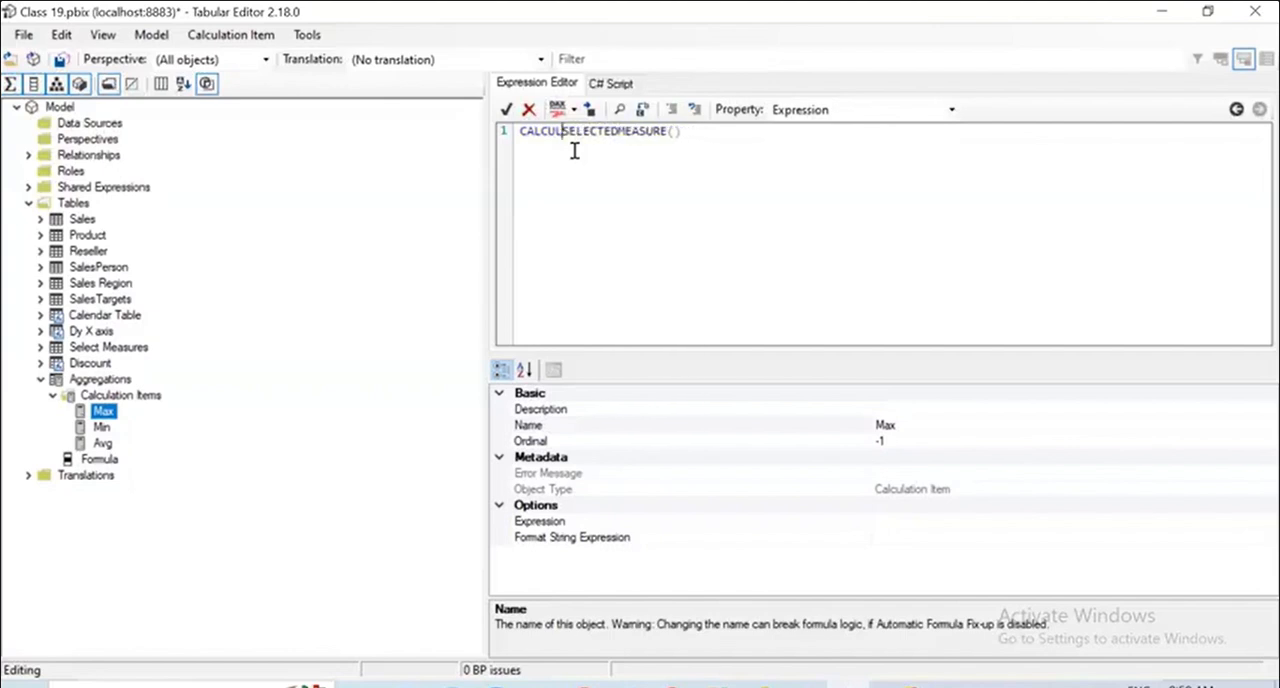
key("BackSpace")
type("MAX(")
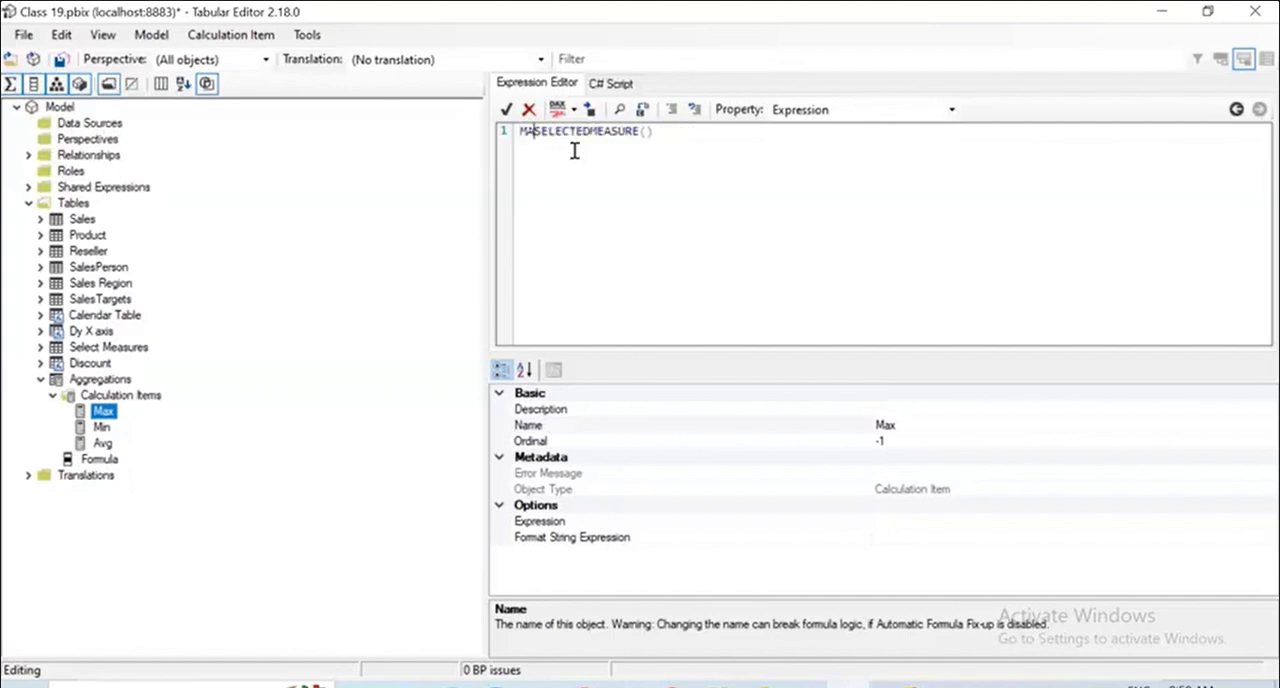
left_click(686, 138)
type(")")
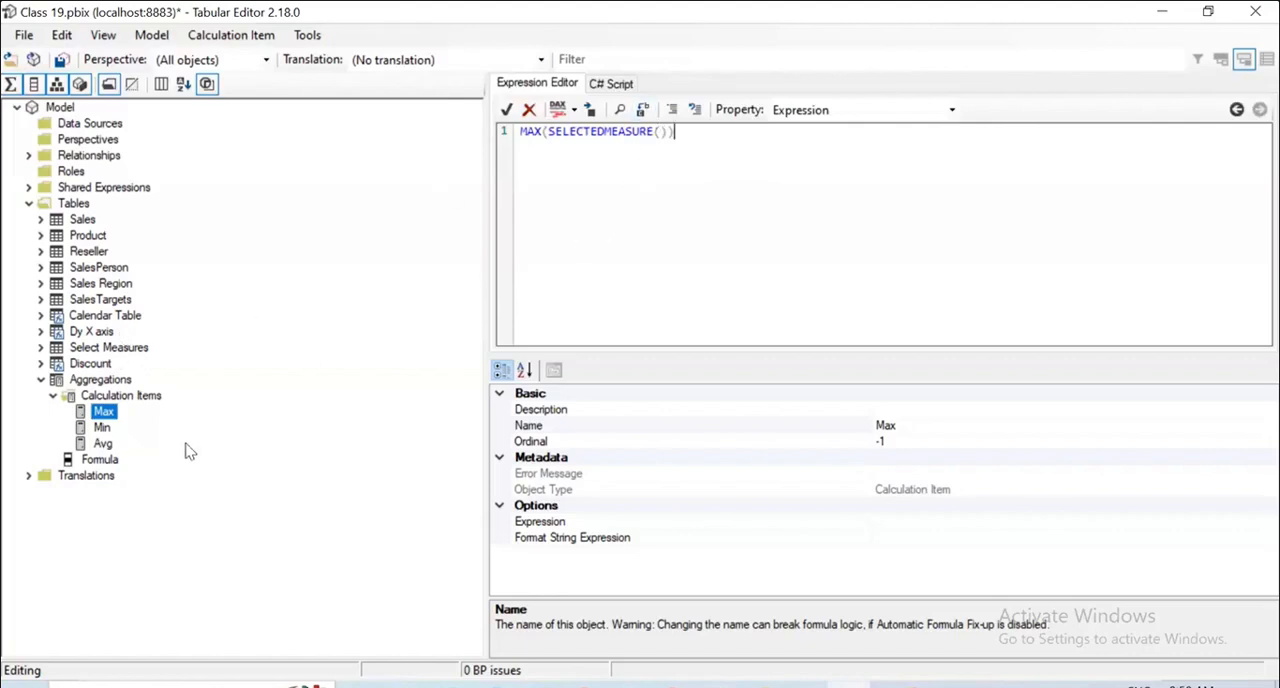
left_click(34, 38)
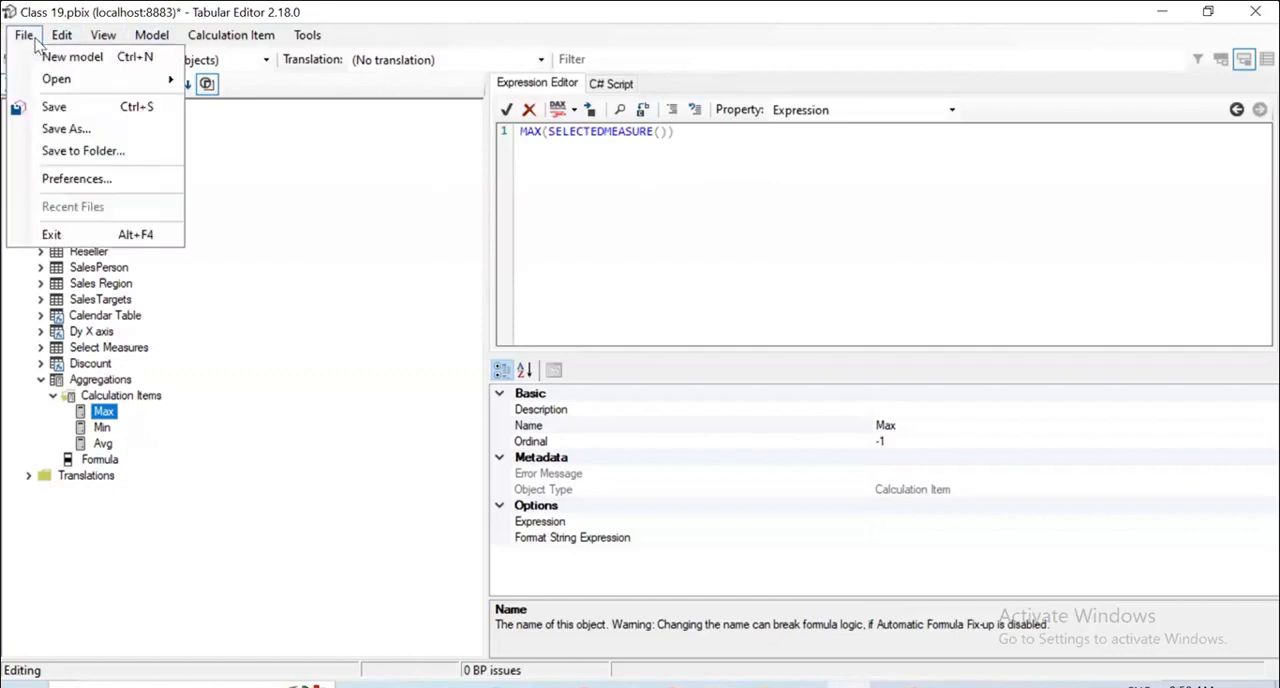
left_click(60, 106)
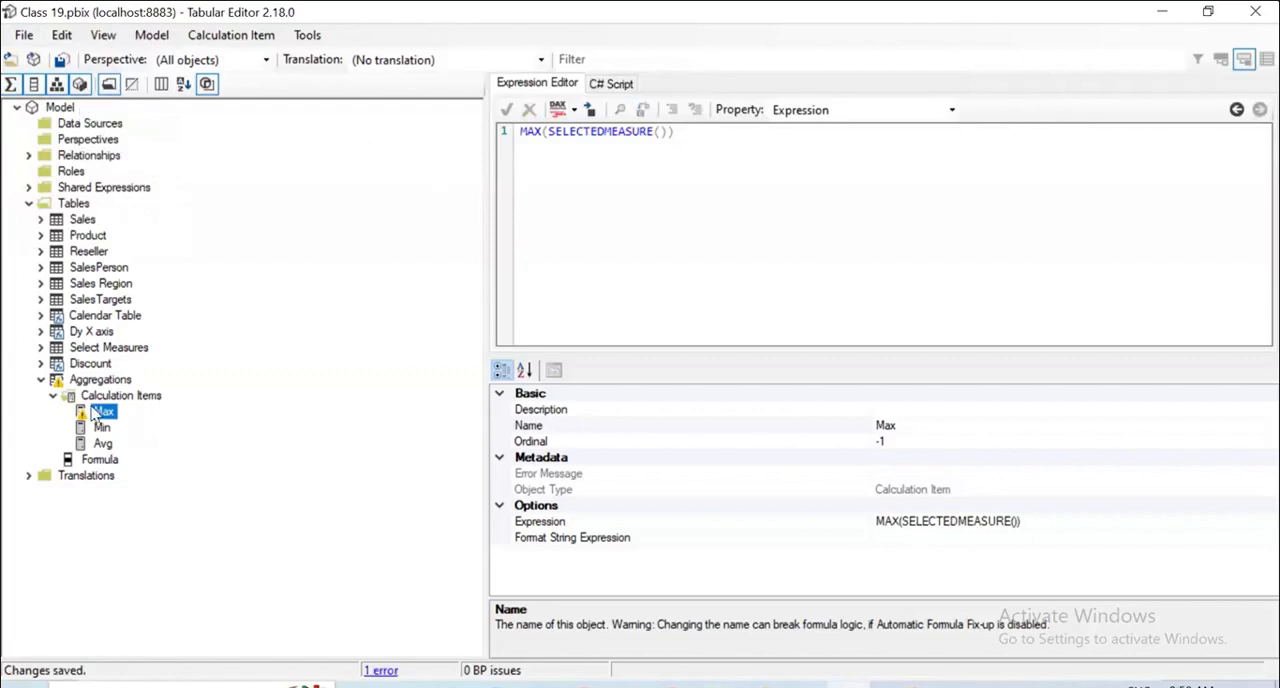
left_click(93, 414)
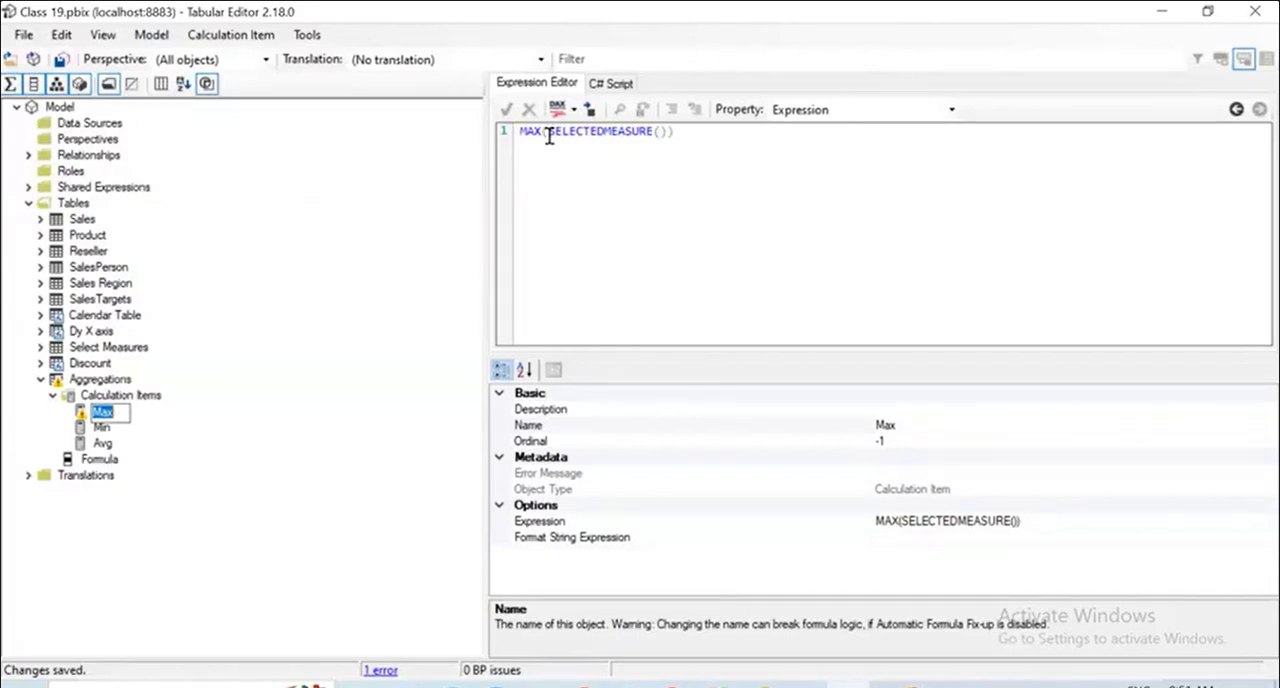
left_click_drag(703, 131, 503, 136)
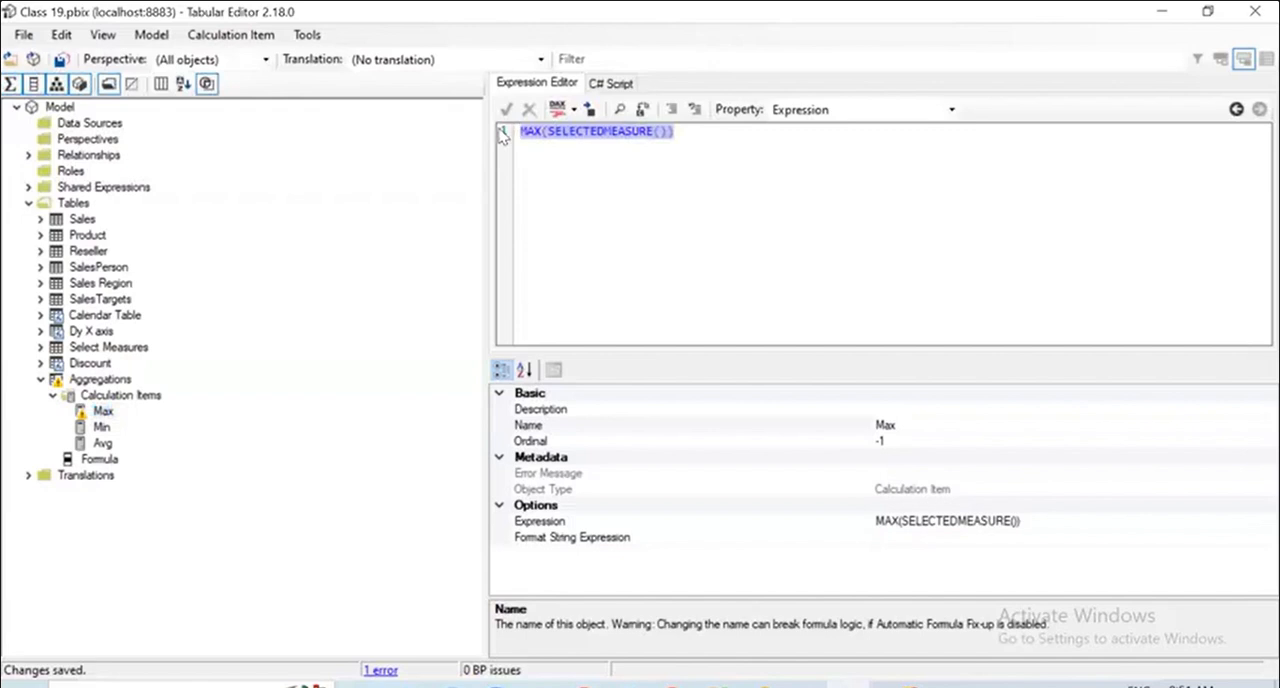
left_click(554, 131)
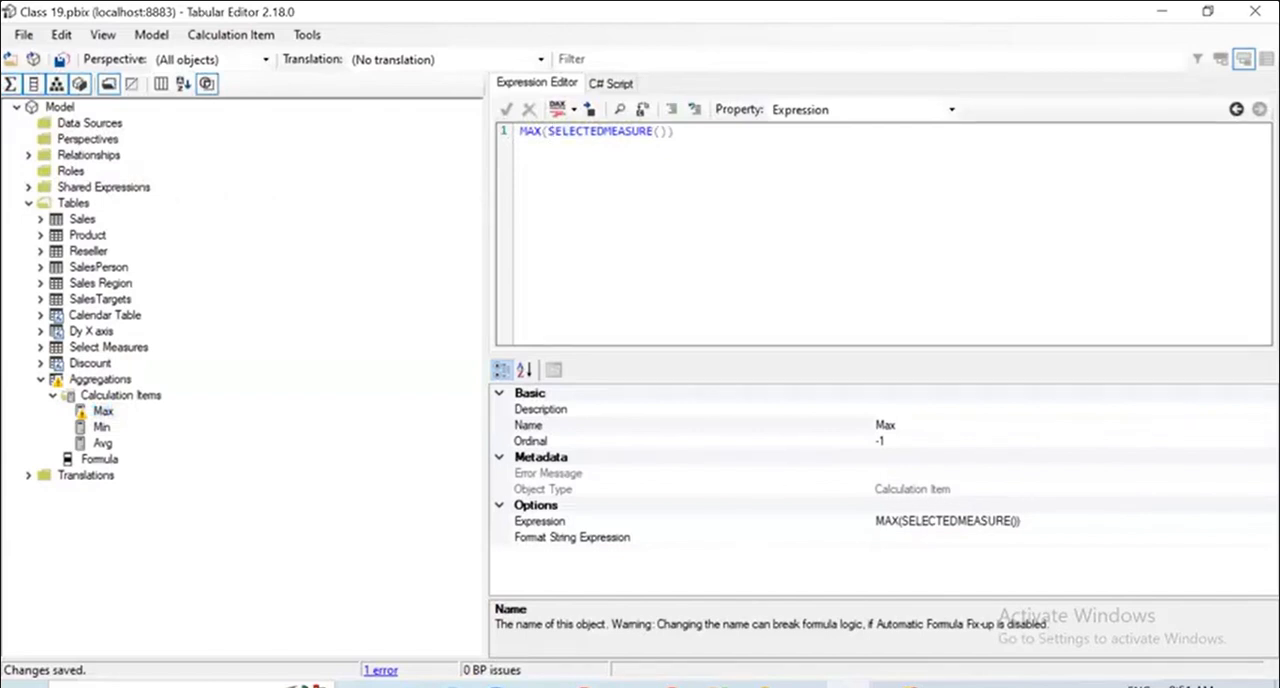
Switch to the Chrome browser, search for "maxx dax guide" and open the DAX Guide page on MAXX.
left_click(673, 686)
left_click(531, 21)
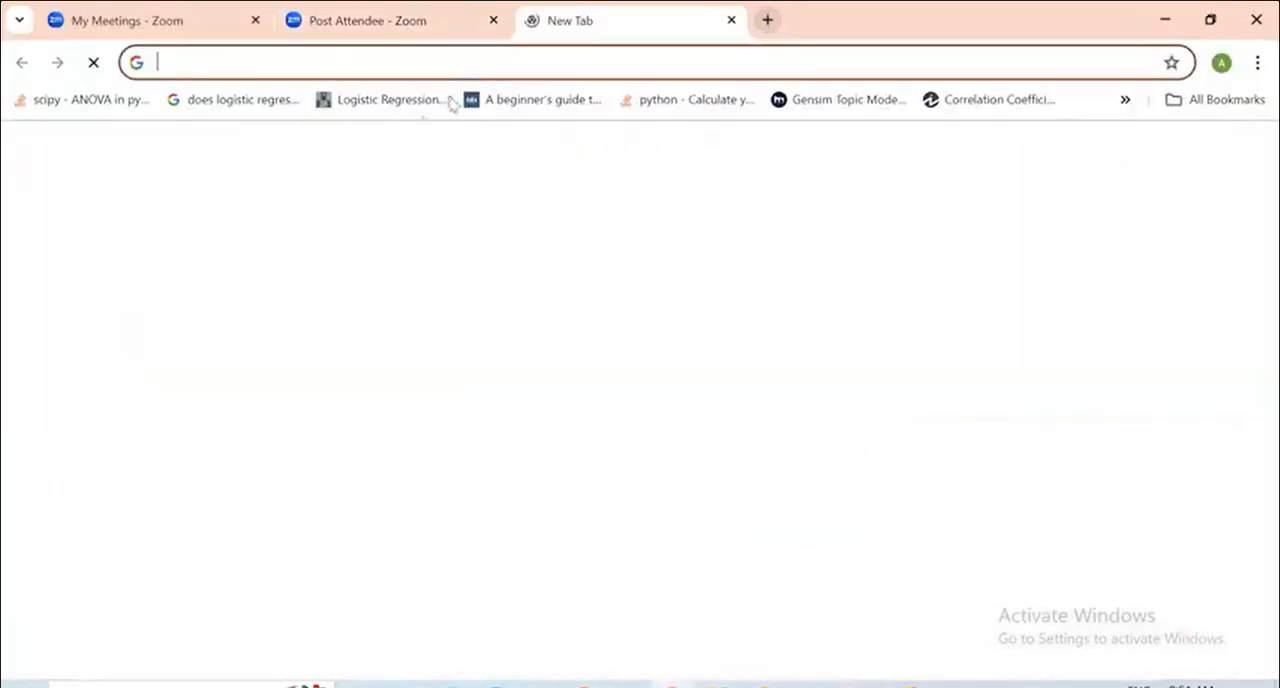
type("MA")
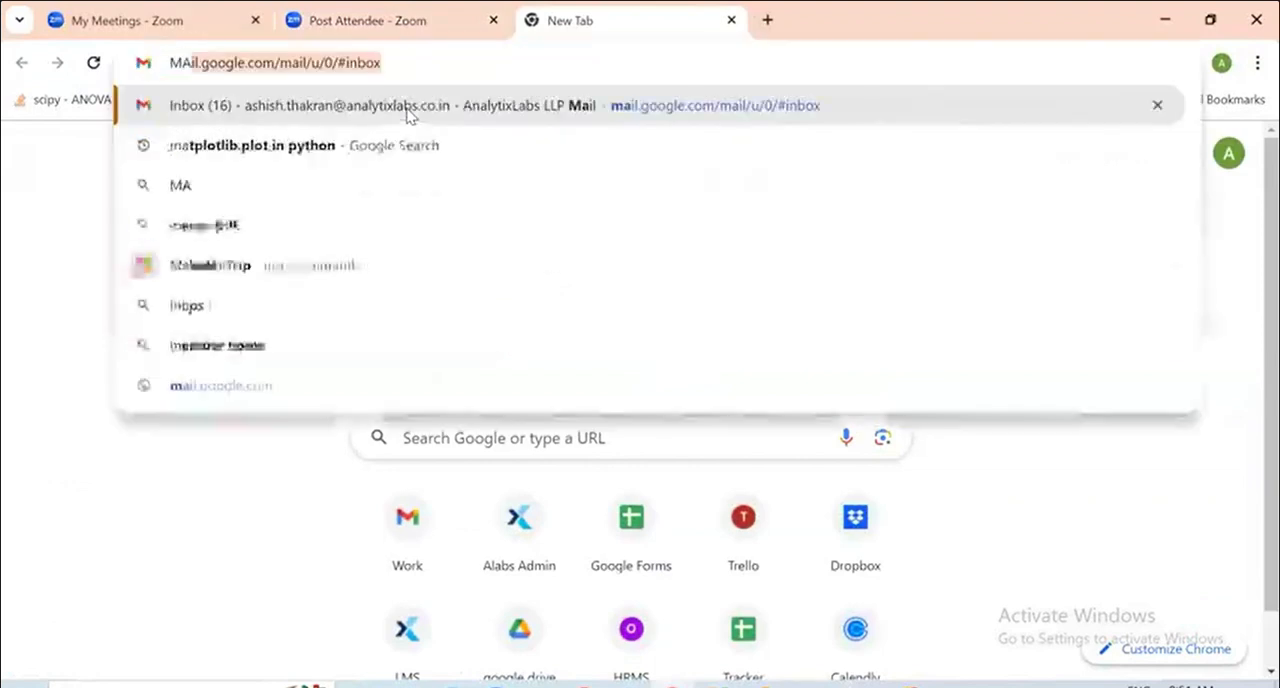
type("XX")
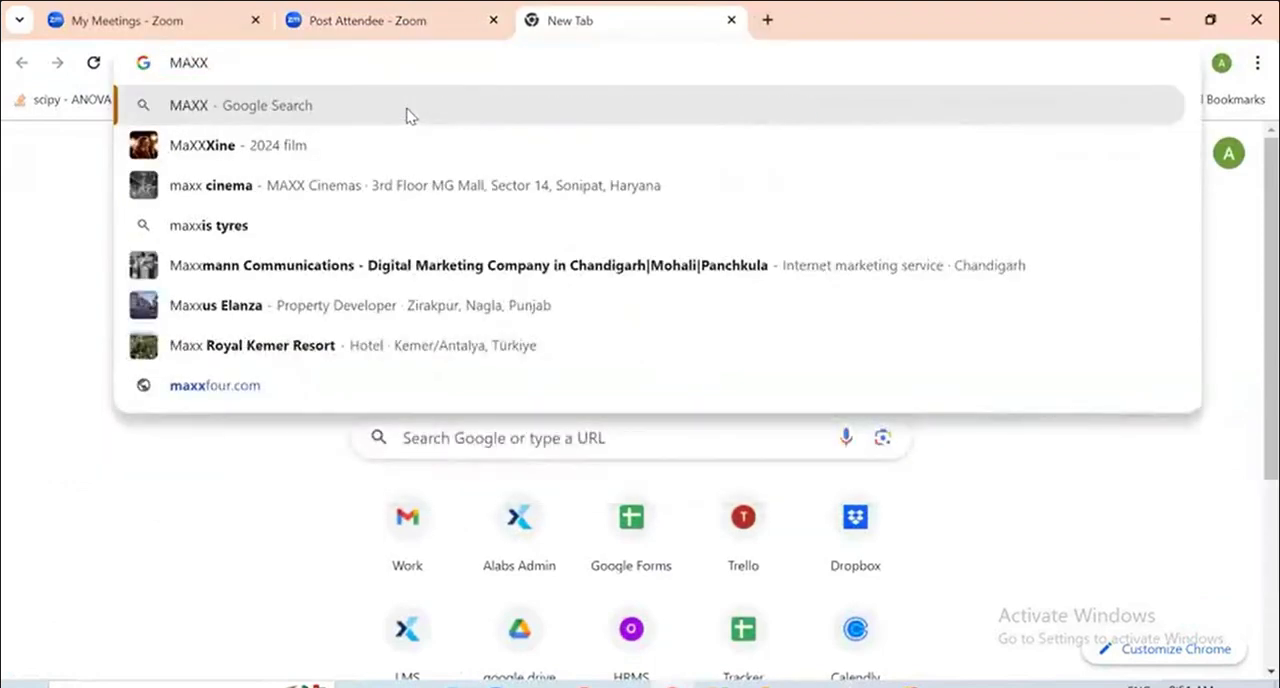
type(" DAX")
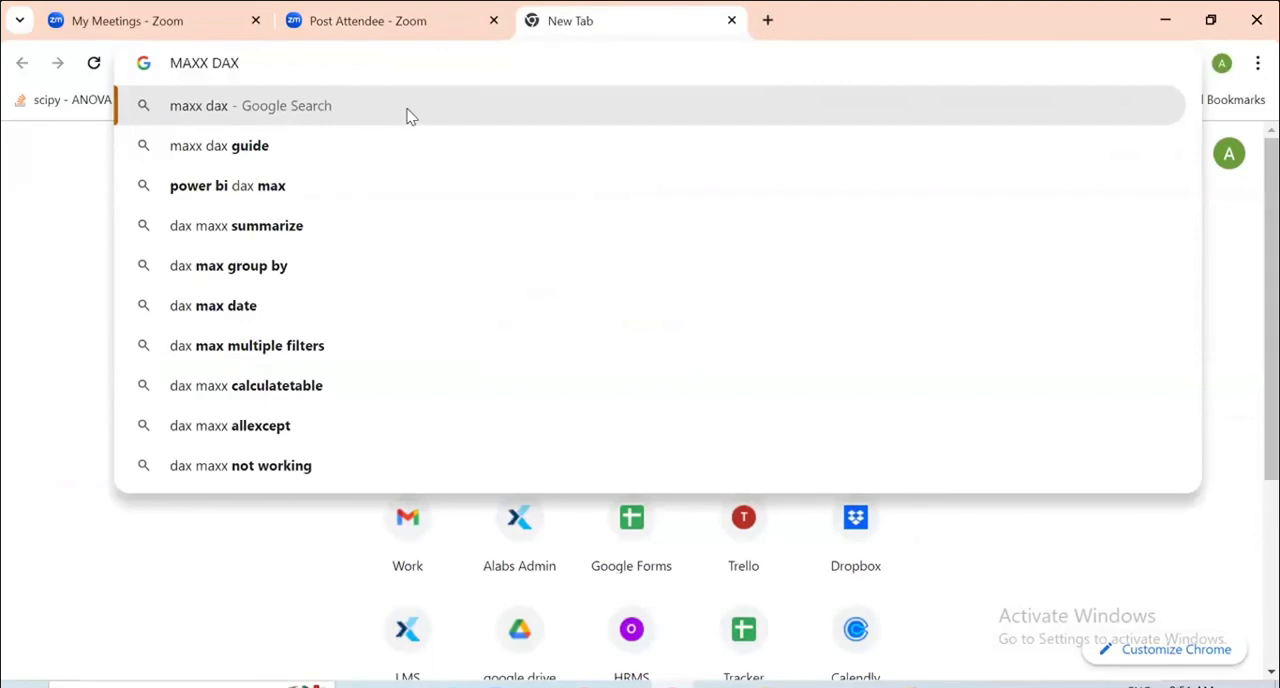
key("Down")
key("Return")
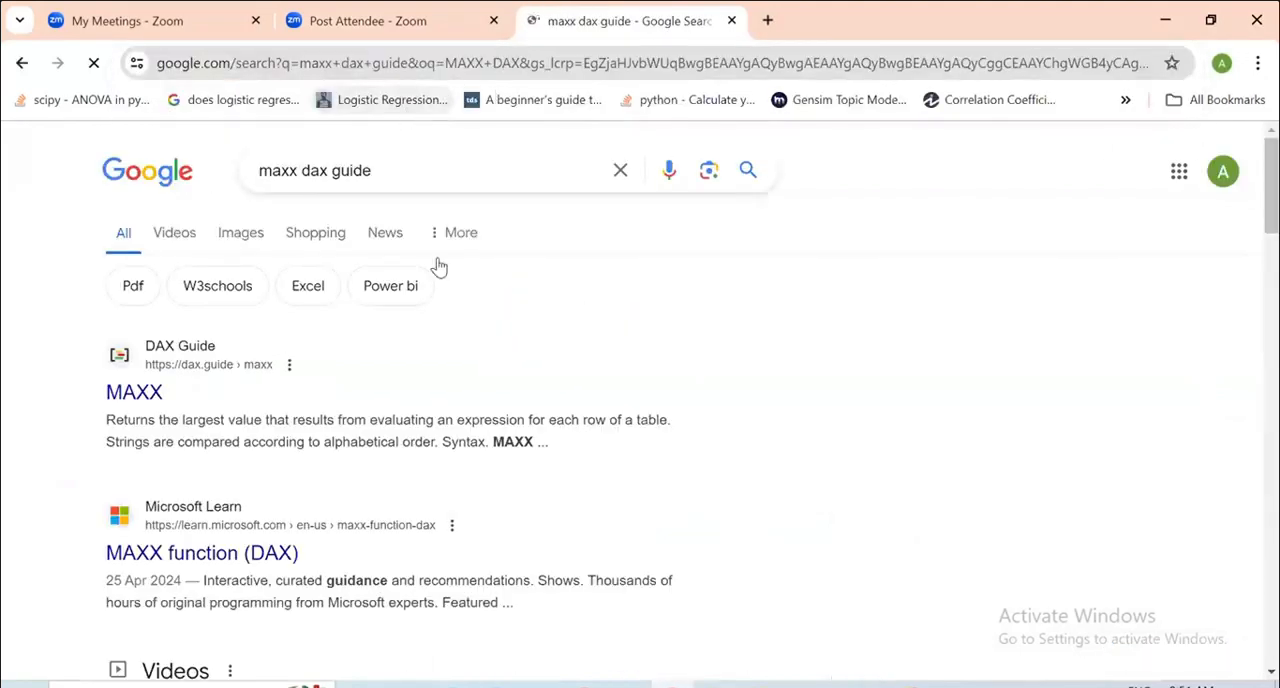
left_click(134, 393)
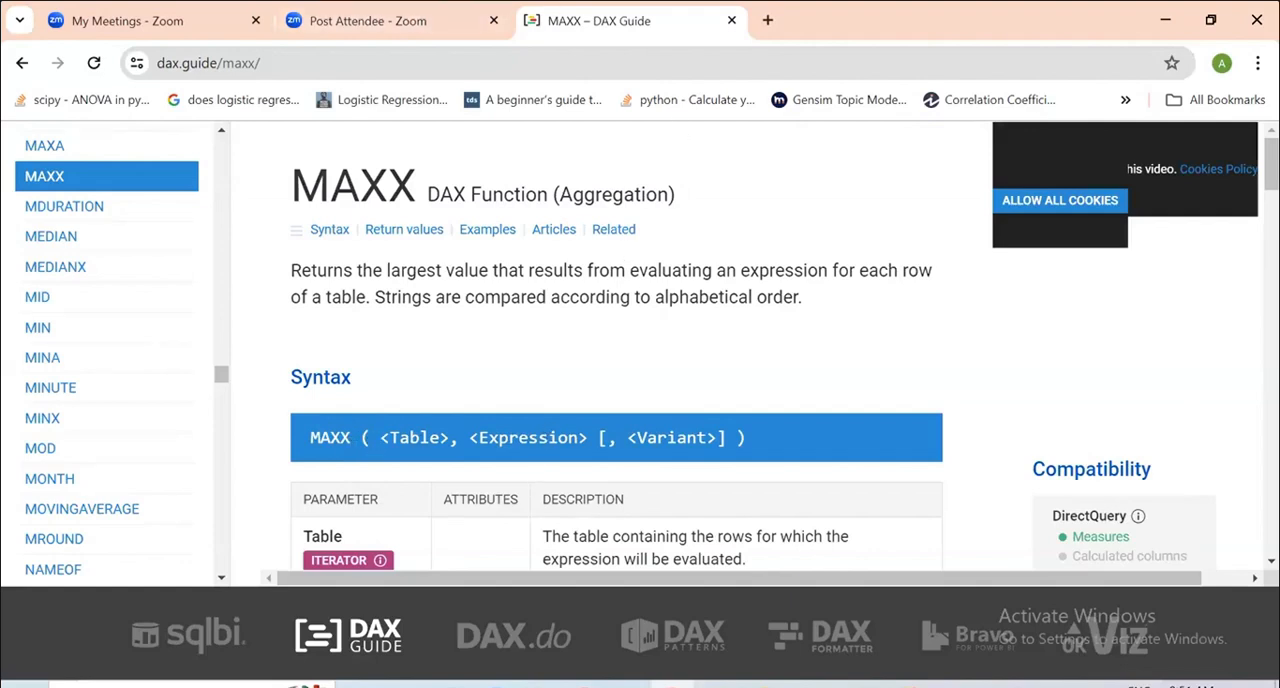
Switch back to Tabular Editor and replace the Max calculation item's expression with MAXX(Sales,SELECTEDMEASURE()).
left_click(849, 685)
left_click_drag(678, 133, 358, 120)
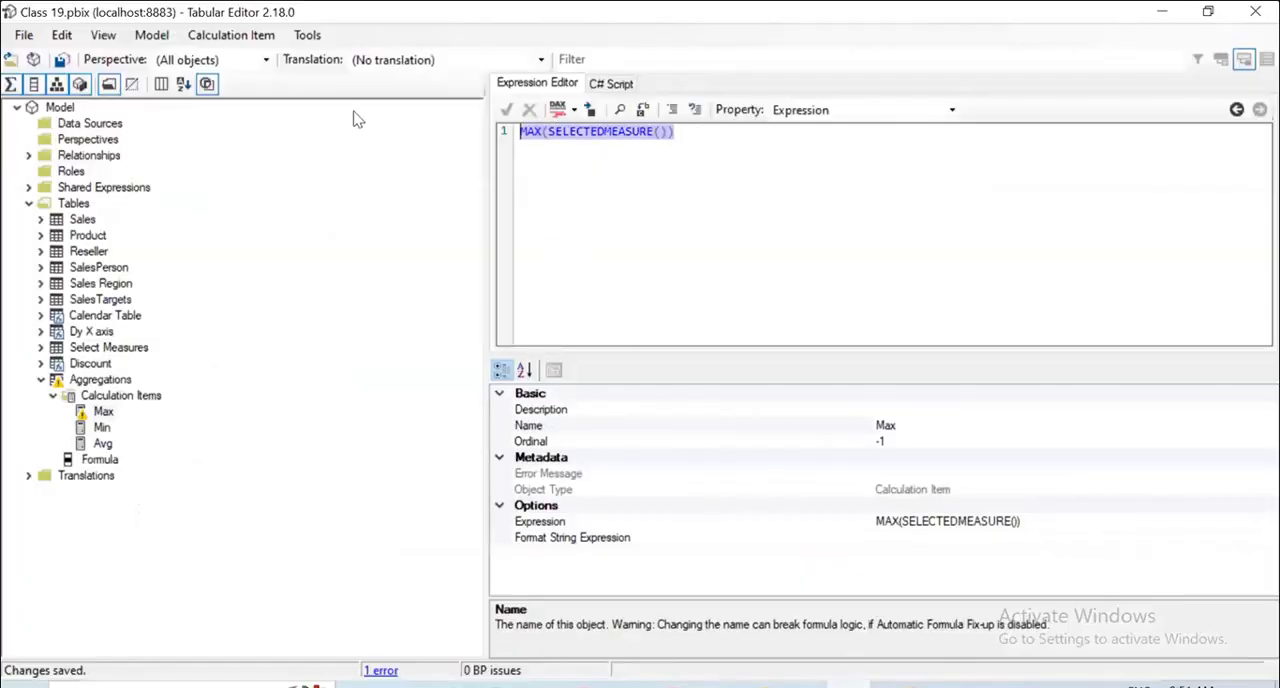
key("BackSpace")
type("MA")
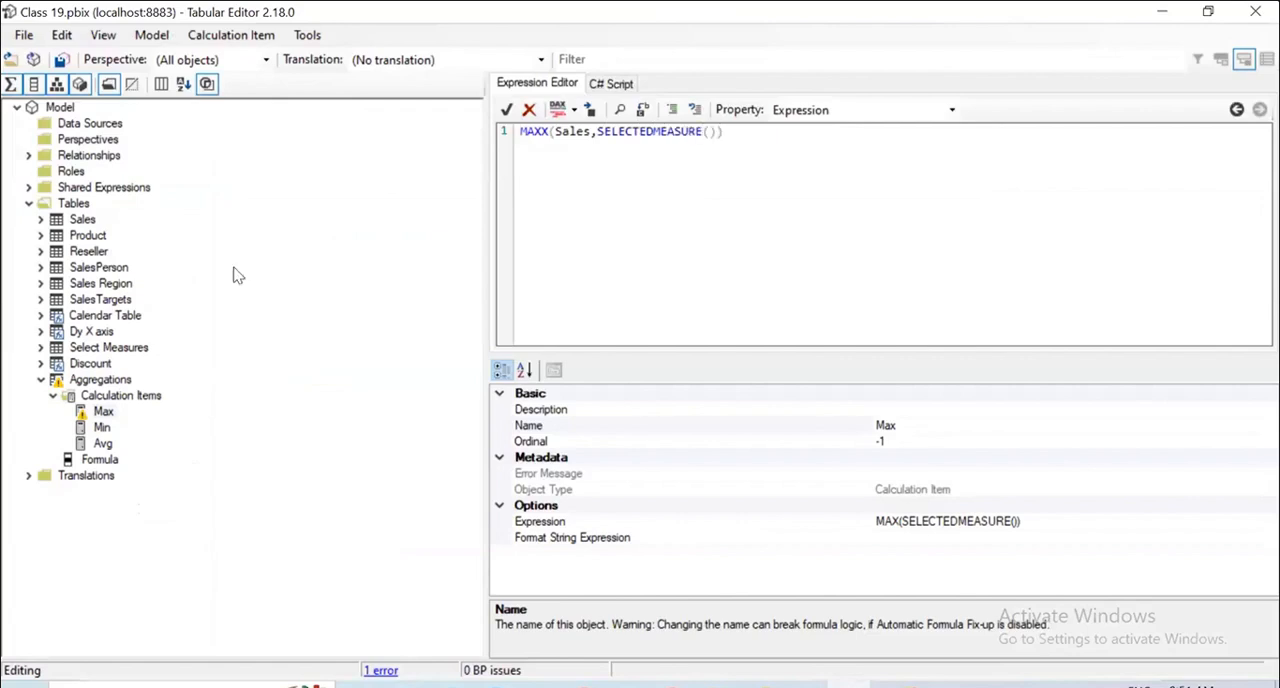
Save the changed Max expression to the connected model.
left_click(23, 35)
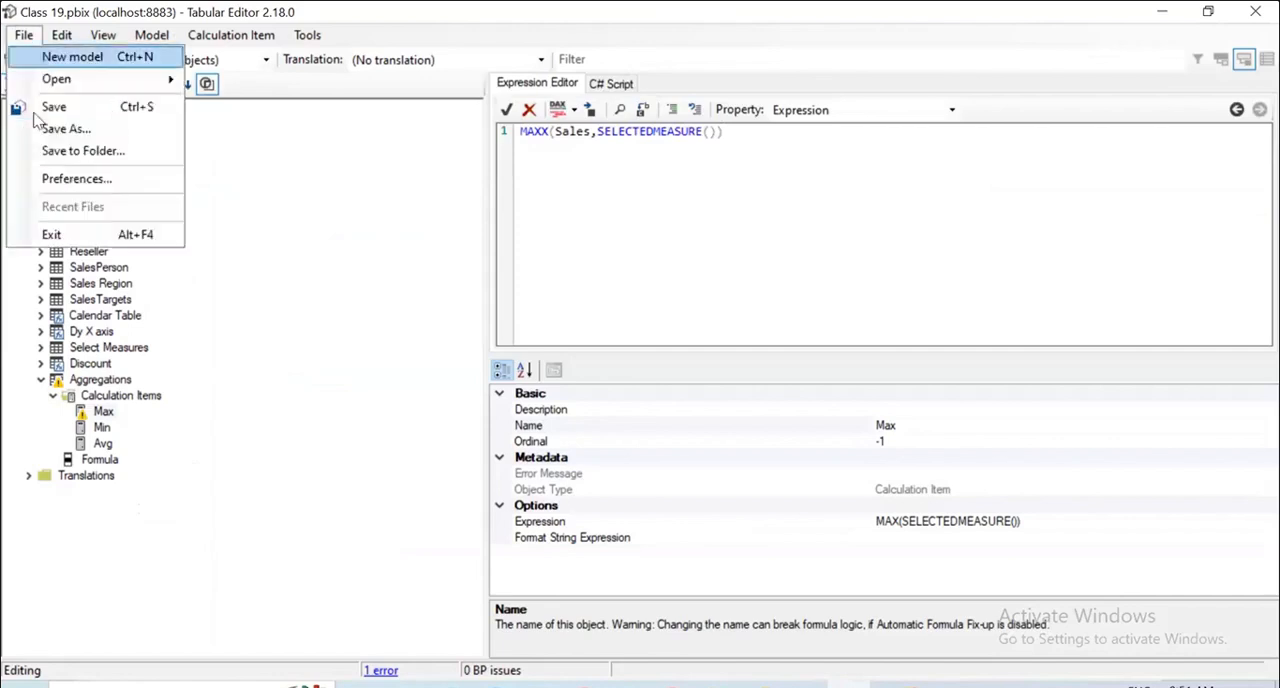
left_click(55, 128)
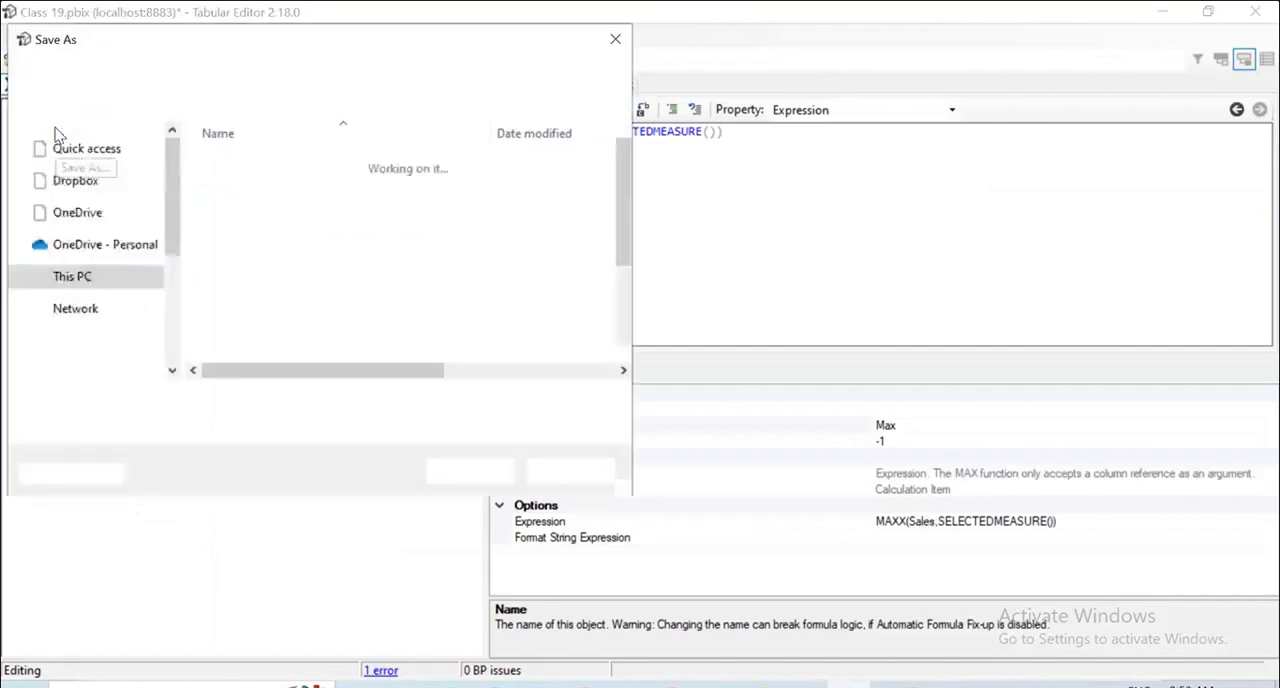
key("Escape")
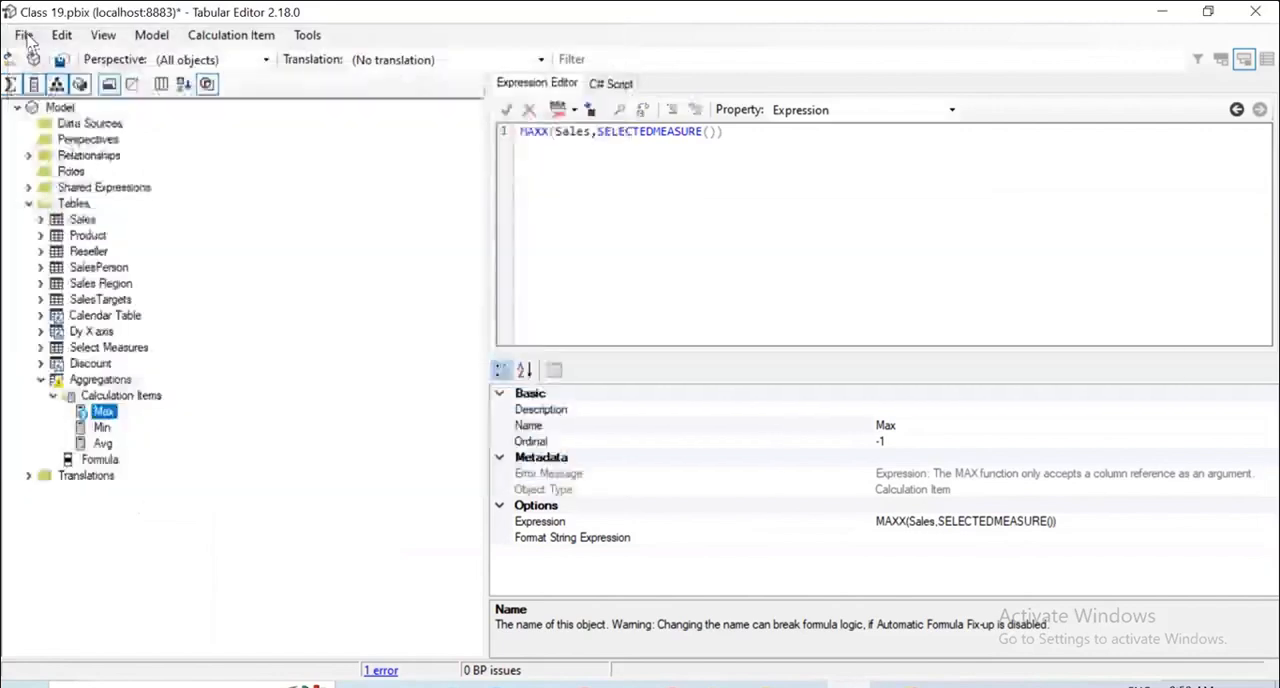
left_click(23, 35)
left_click(55, 106)
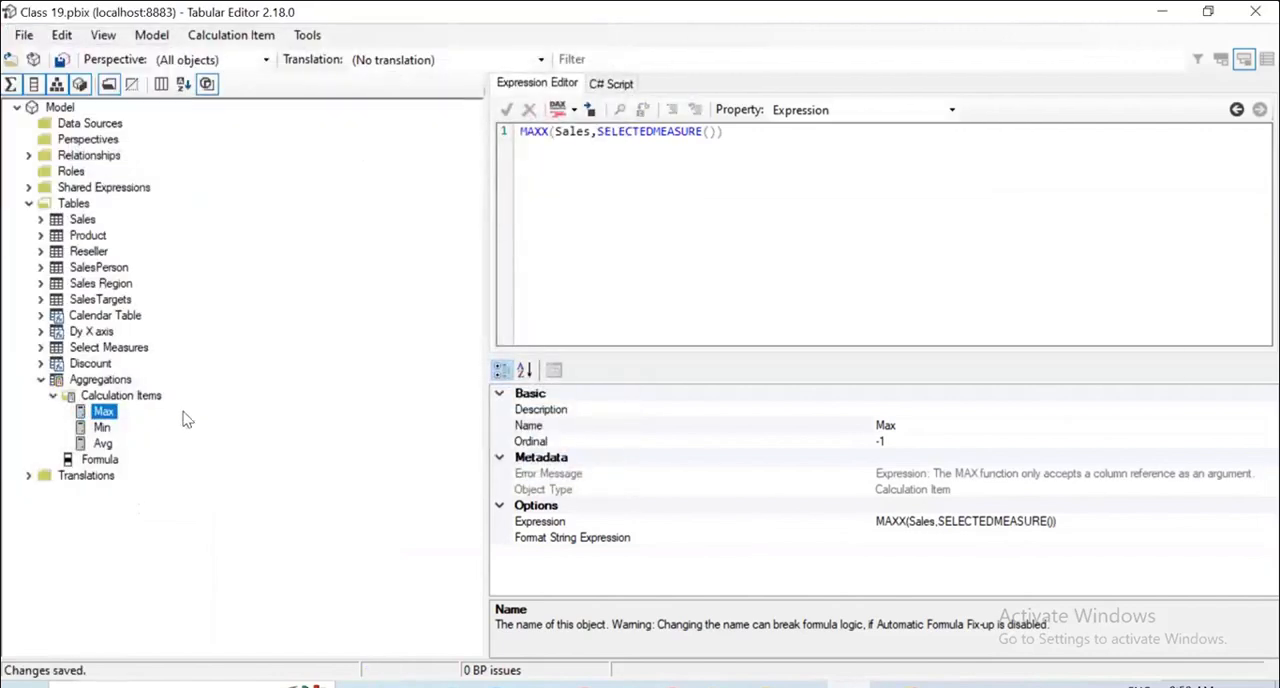
Copy the Max item's expression into the Min calculation item and change it to MINX(Sales,SELECTEDMEASURE()).
left_click(103, 428)
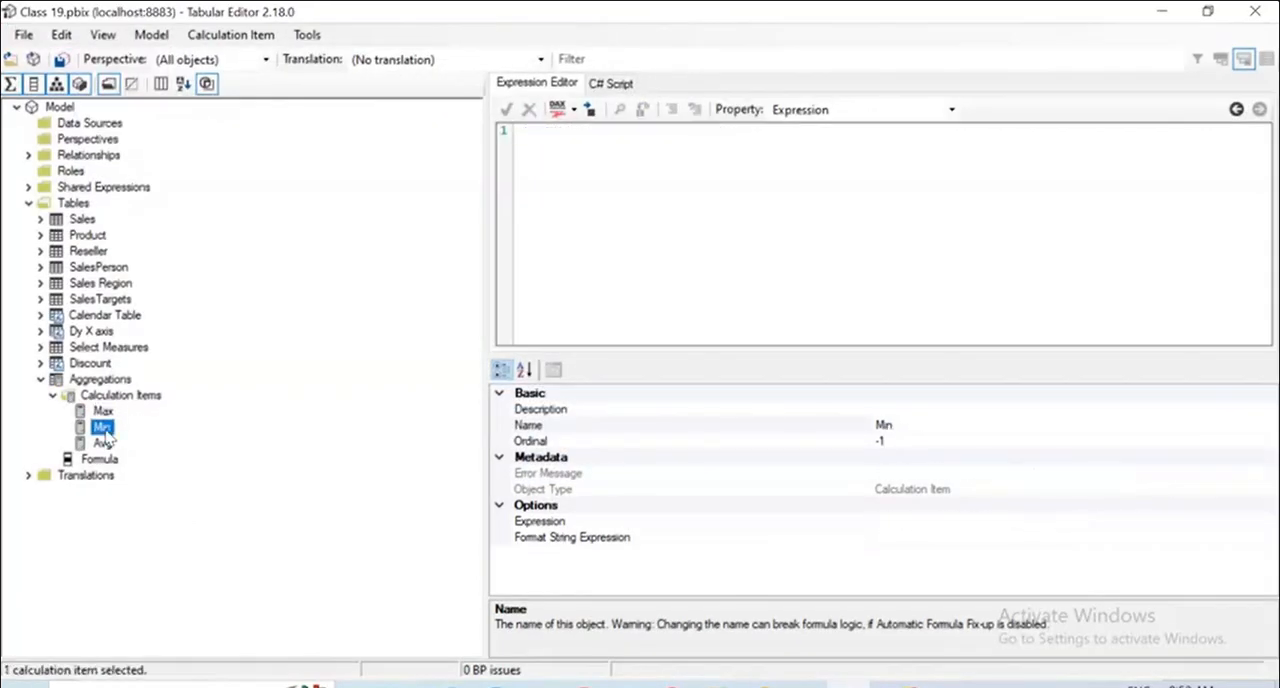
left_click(103, 411)
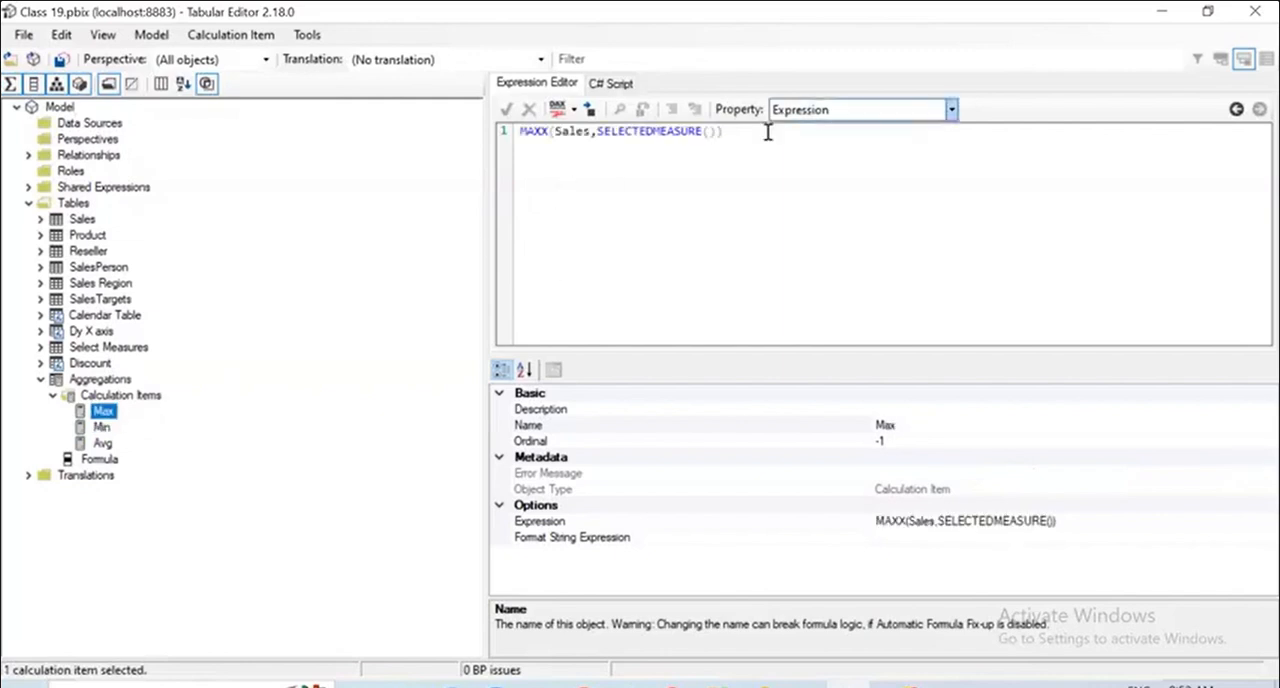
left_click_drag(601, 137, 481, 125)
key("ctrl+c")
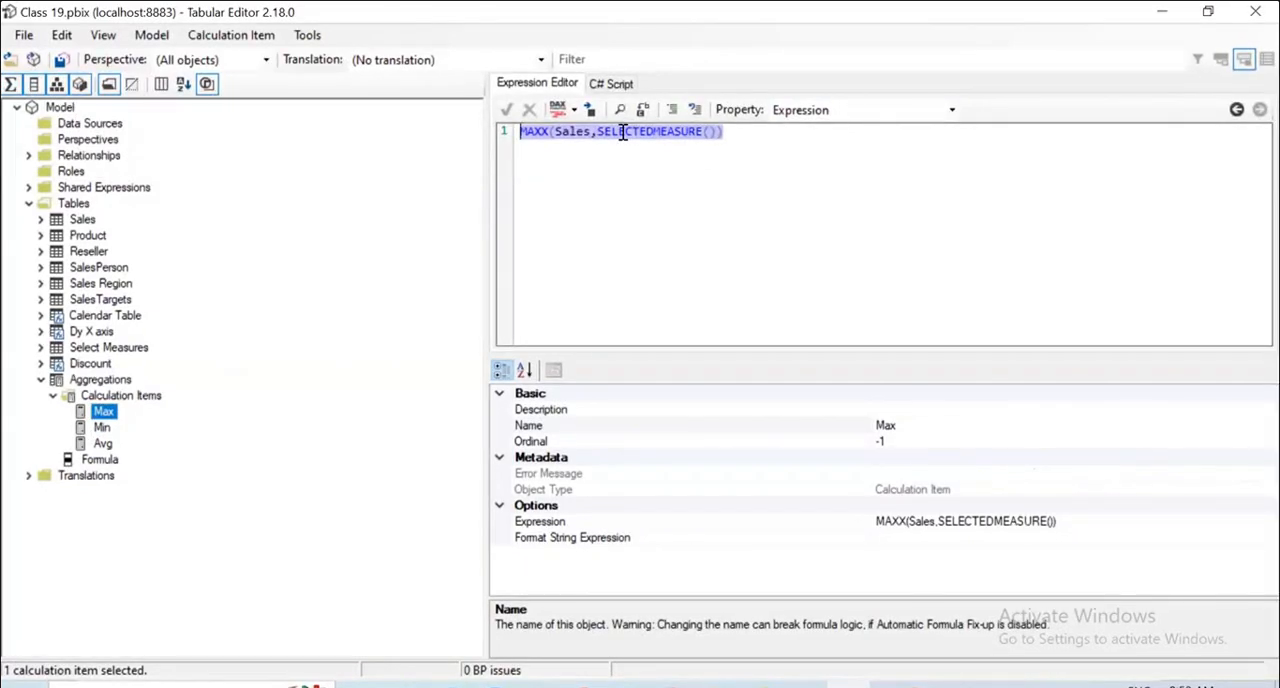
left_click(103, 427)
key("ctrl+v")
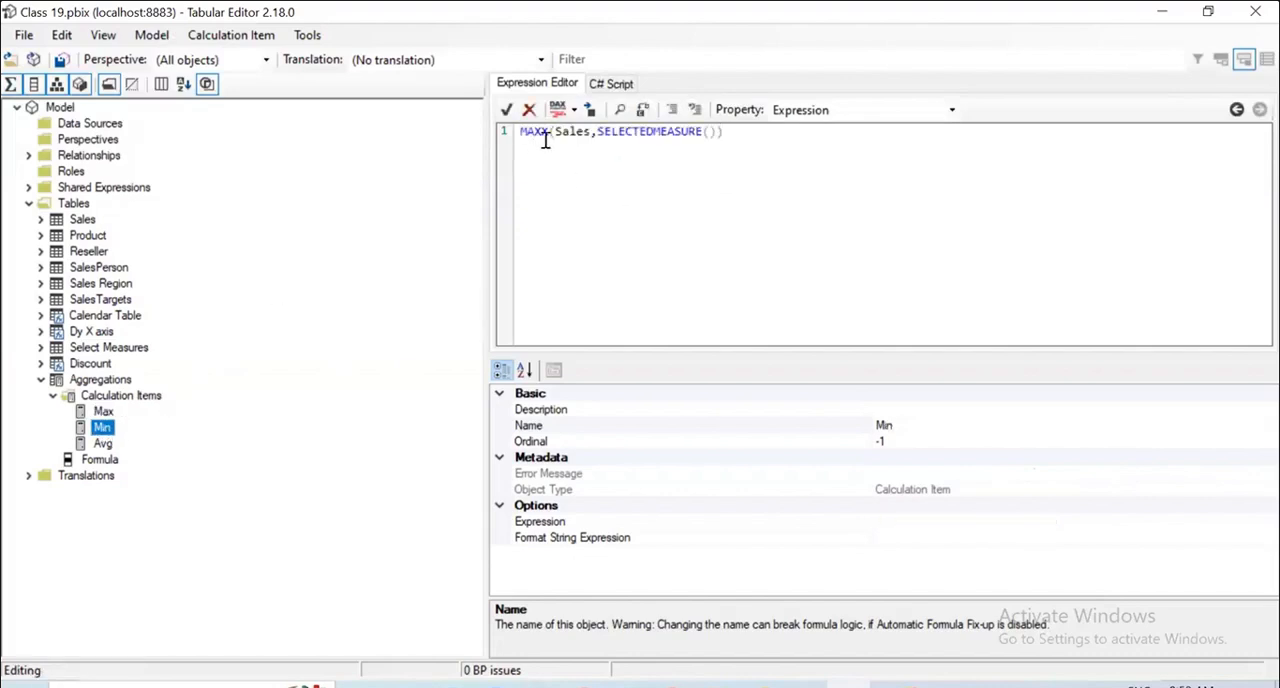
left_click(547, 135)
key("BackSpace")
key("BackSpace")
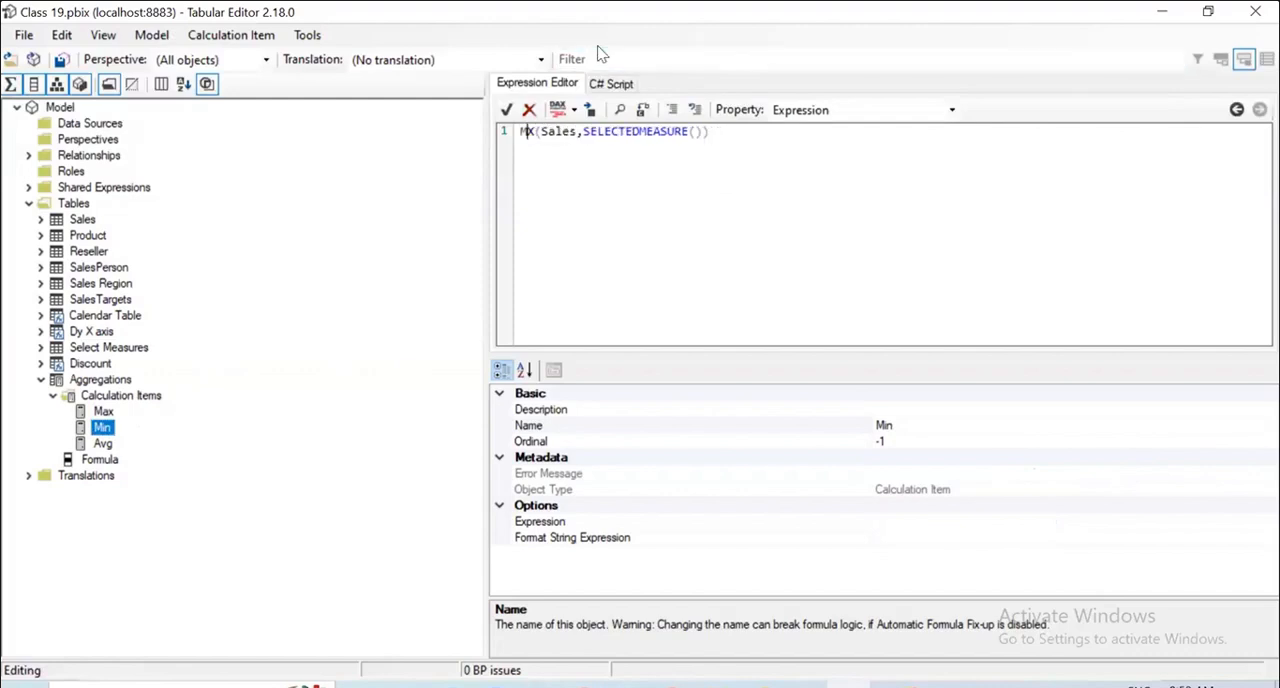
type("IN")
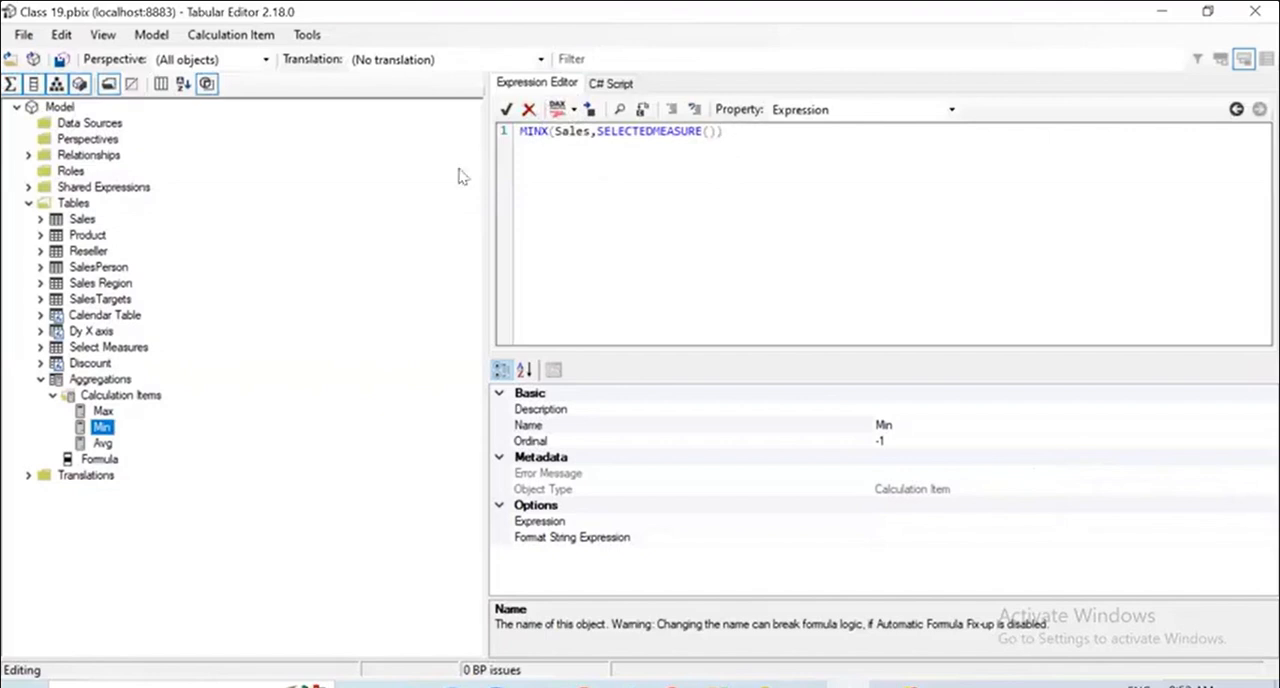
Set the Avg calculation item's expression to AVERAGEX(Sales,SELECTEDMEASURE()) and save the changes to the connected model.
left_click(102, 443)
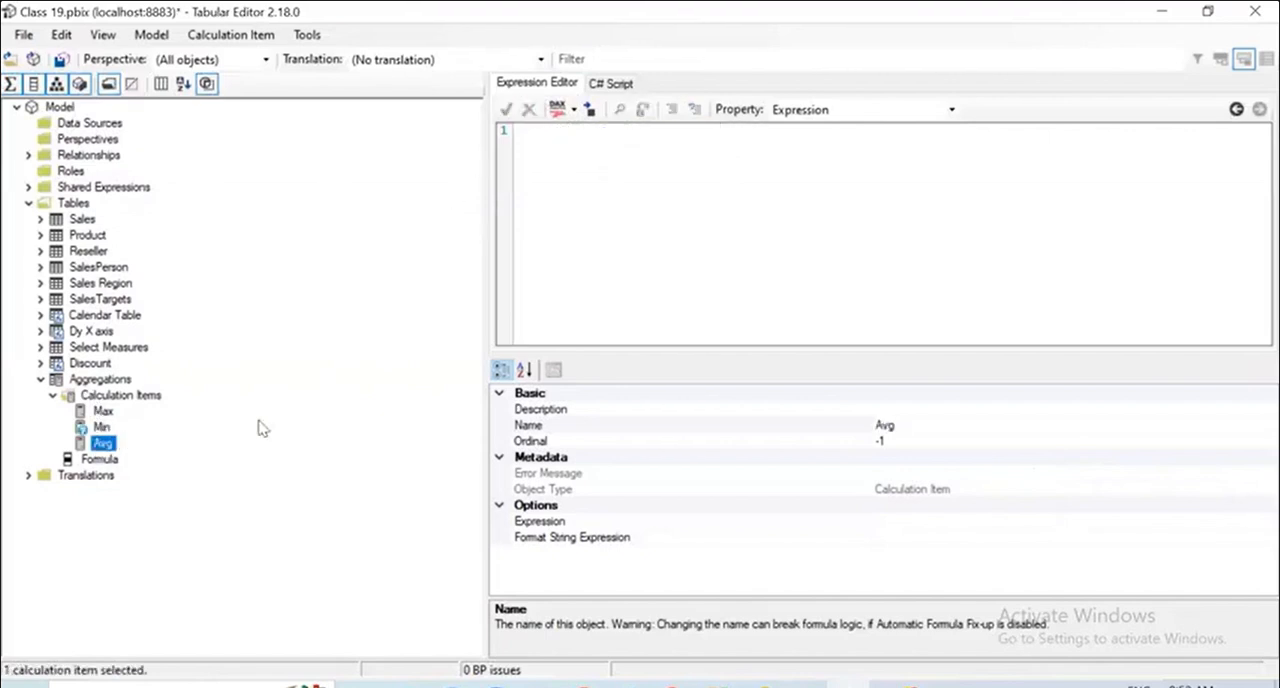
left_click(101, 427)
left_click(103, 443)
key("ctrl+v")
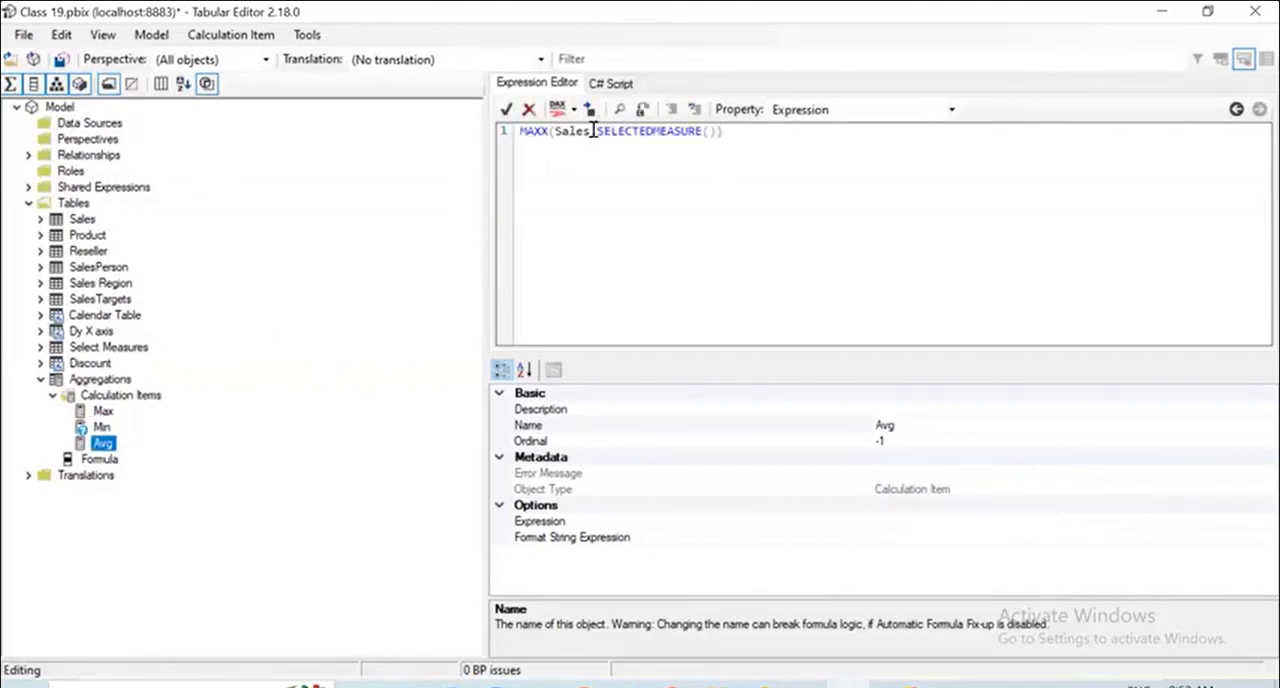
double_click(536, 132)
type("AVERAGEX")
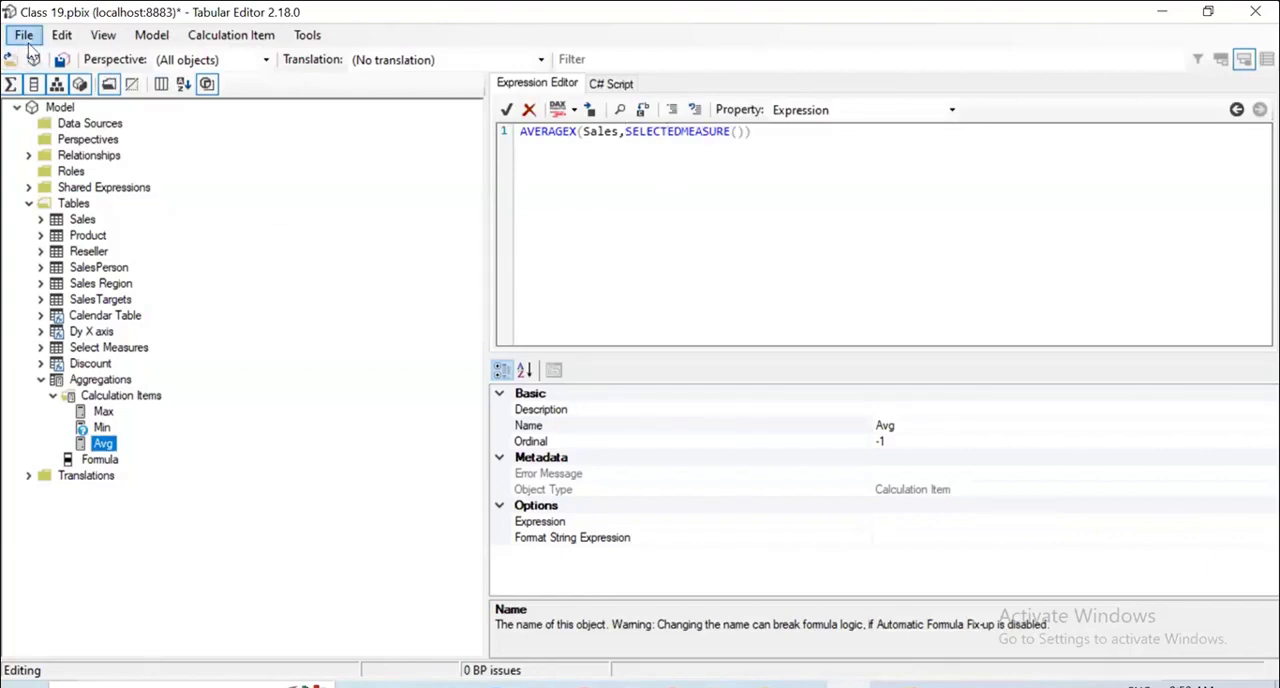
left_click(153, 431)
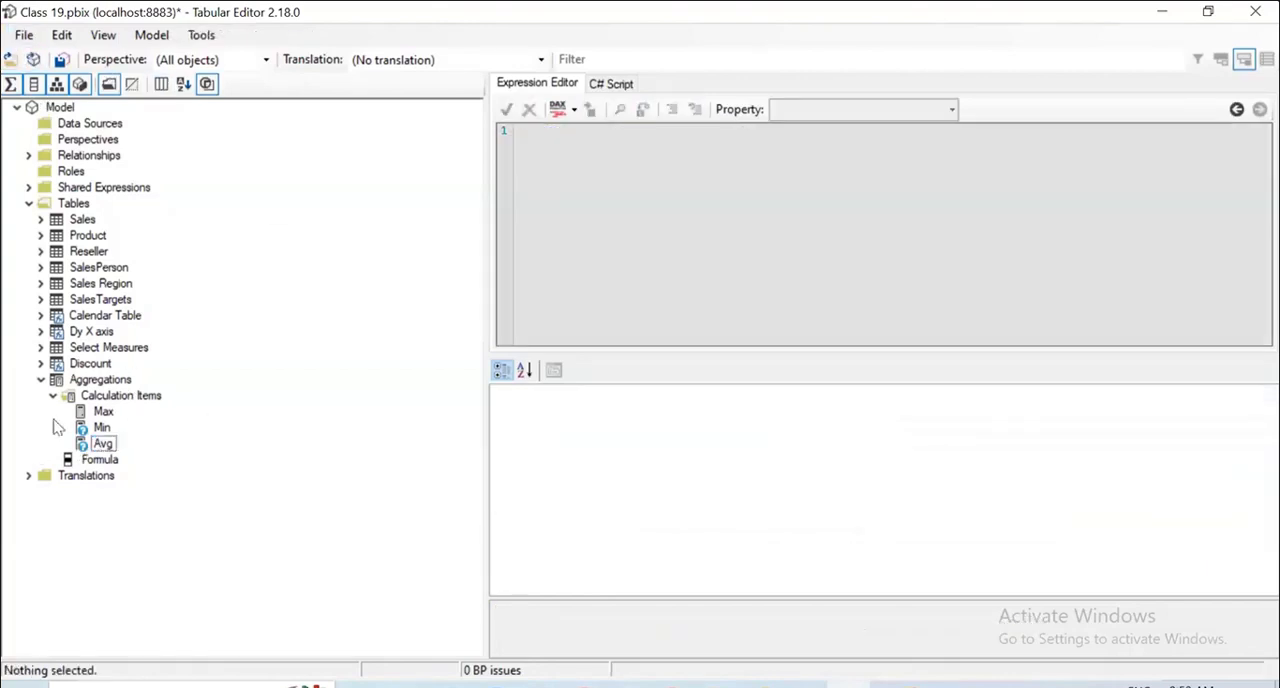
left_click(23, 35)
left_click(69, 110)
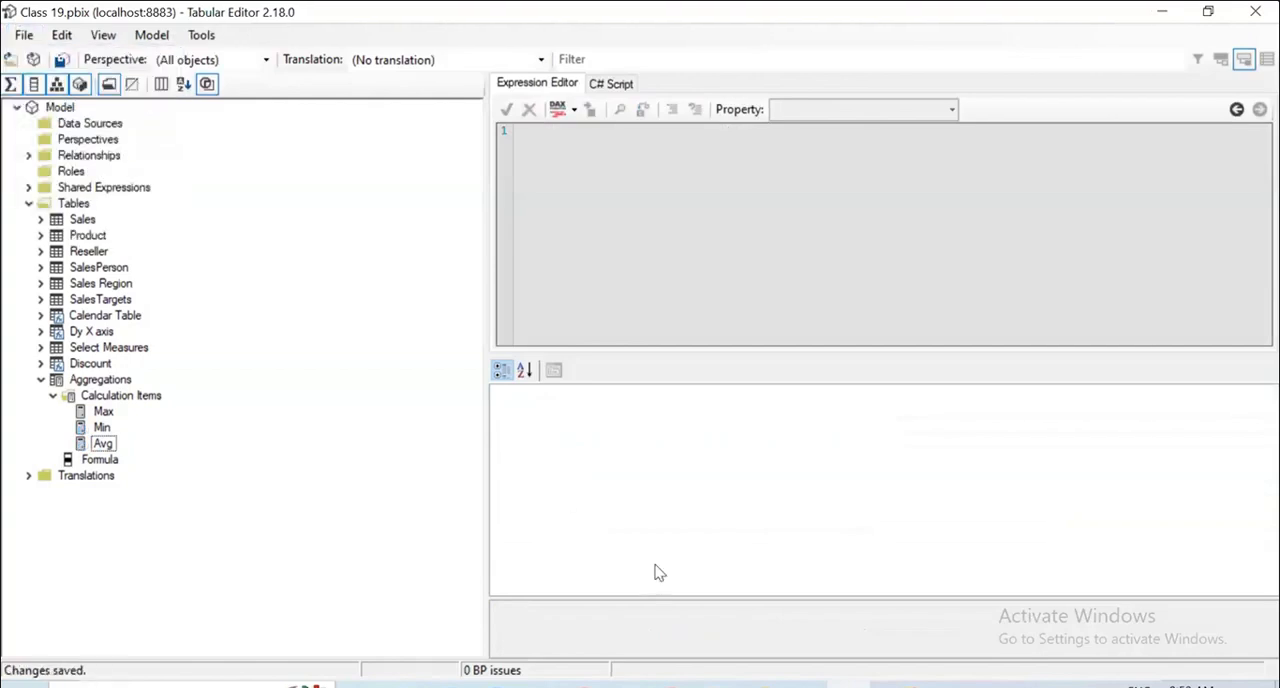
Switch to the Class 19 report in Power BI Desktop and refresh the calculation groups.
key("alt+Tab")
left_click(1254, 14)
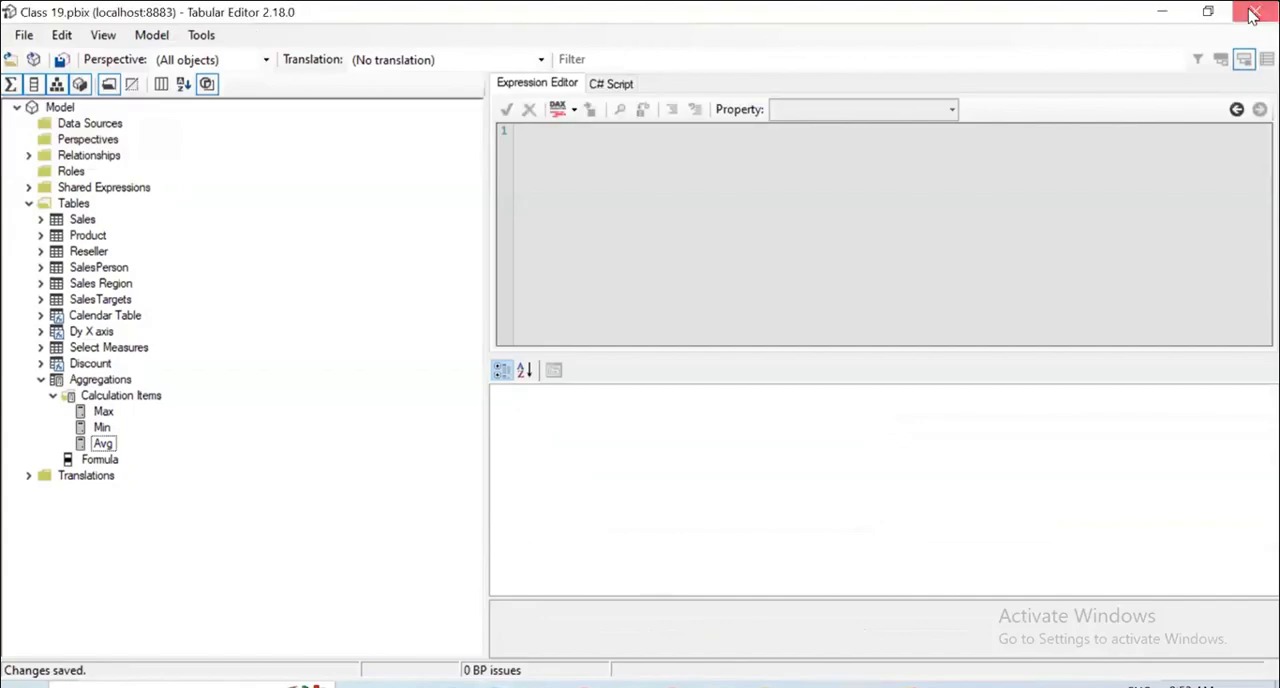
left_click(735, 22)
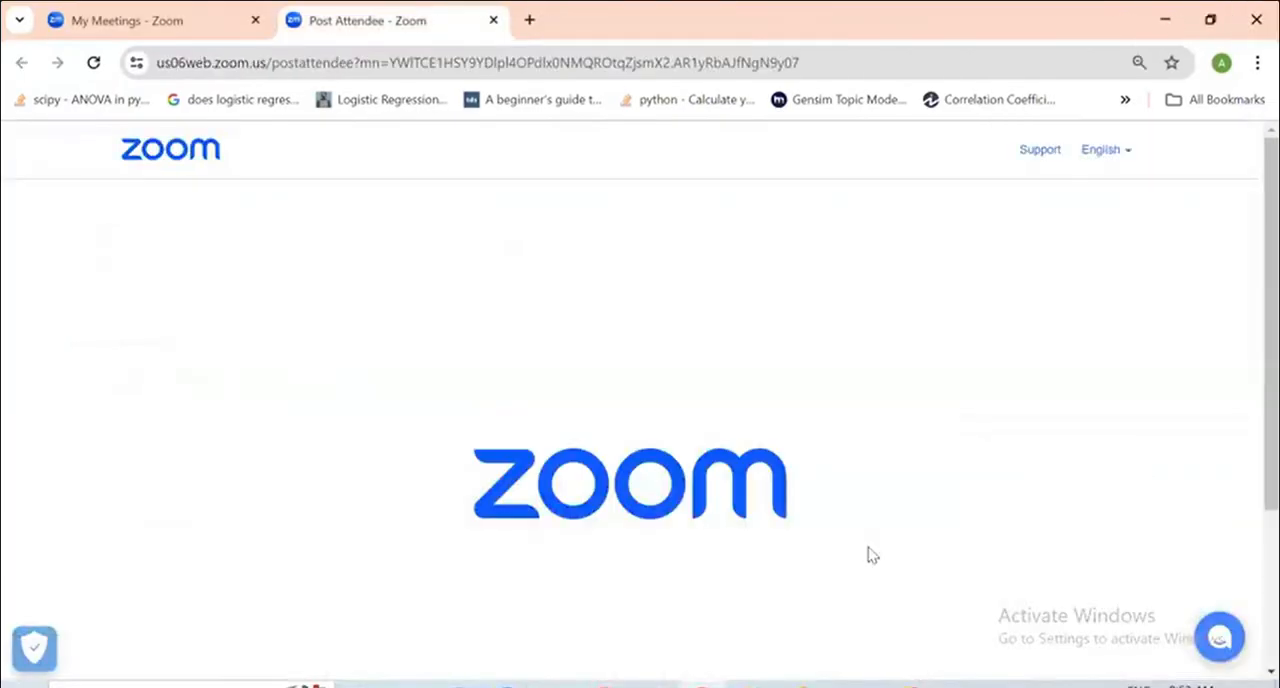
left_click(800, 685)
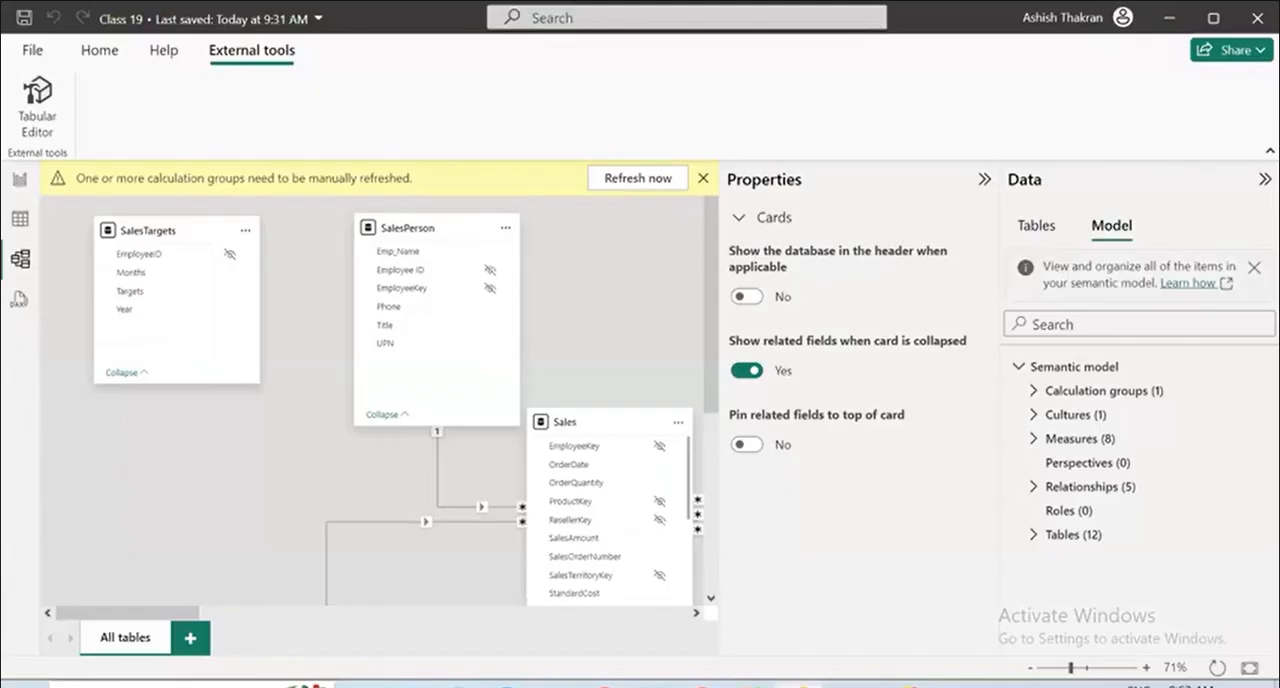
left_click(640, 179)
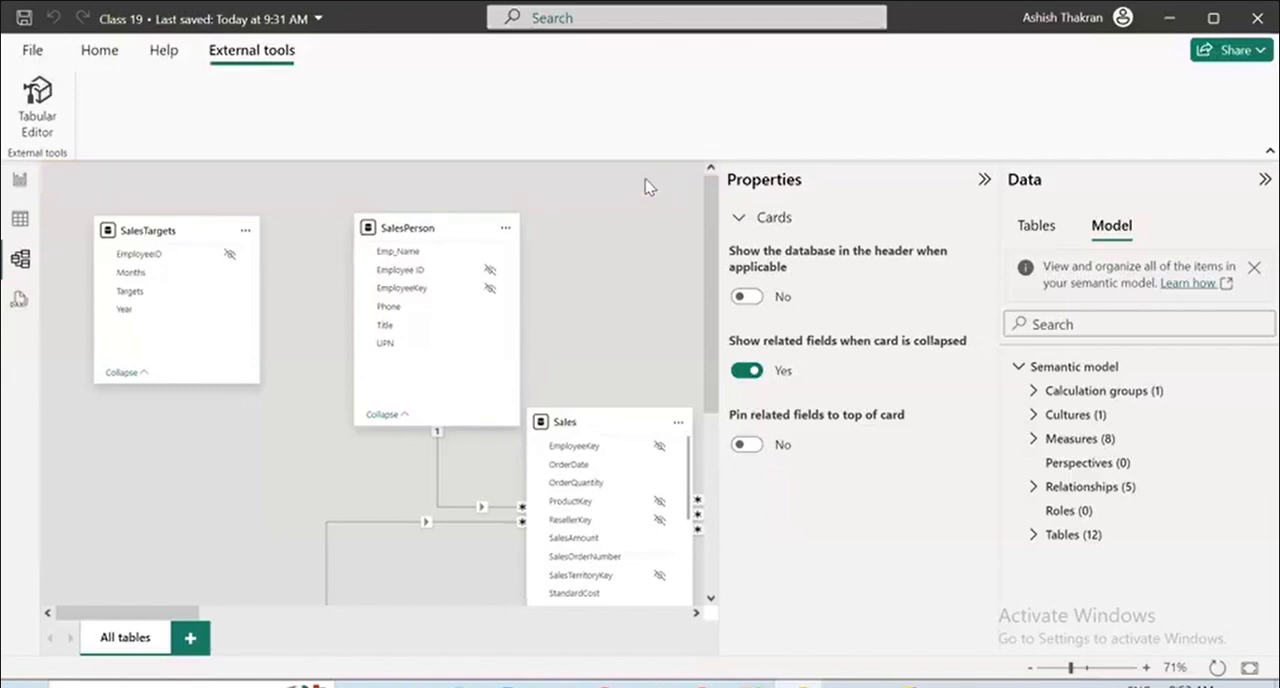
Examine the calculation items of the Aggregations calculation group in the semantic model and collapse the group again.
left_click(1034, 391)
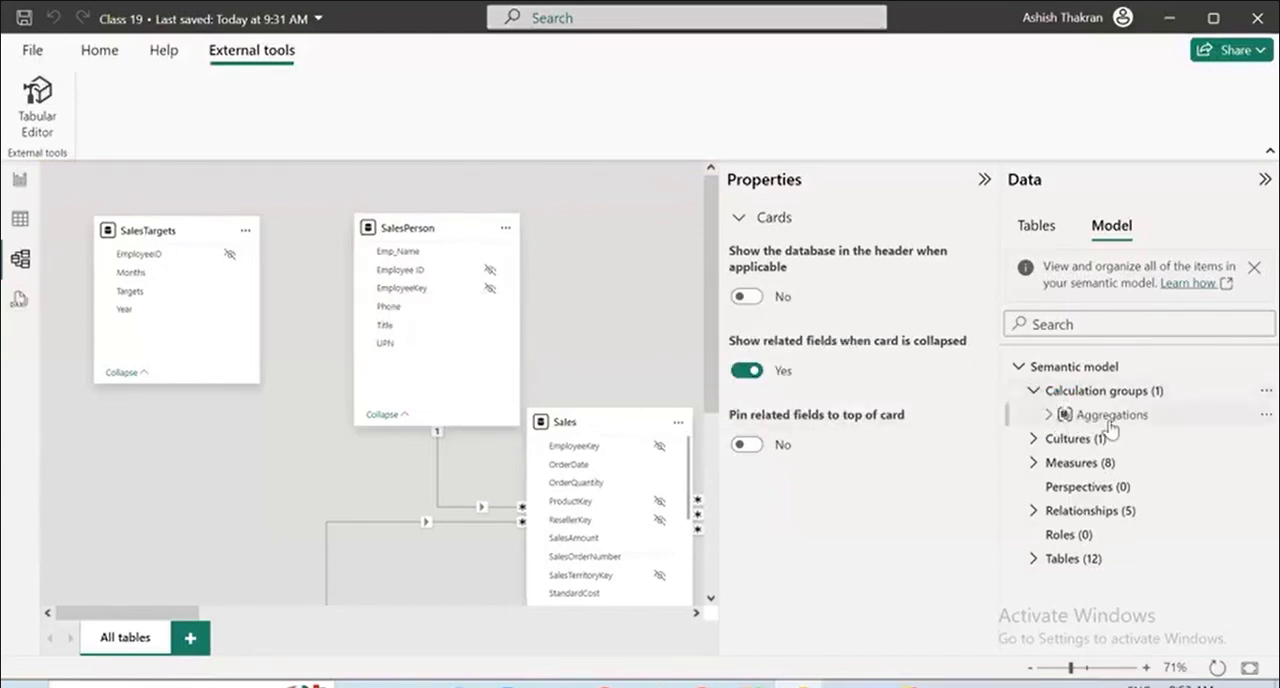
left_click(1047, 415)
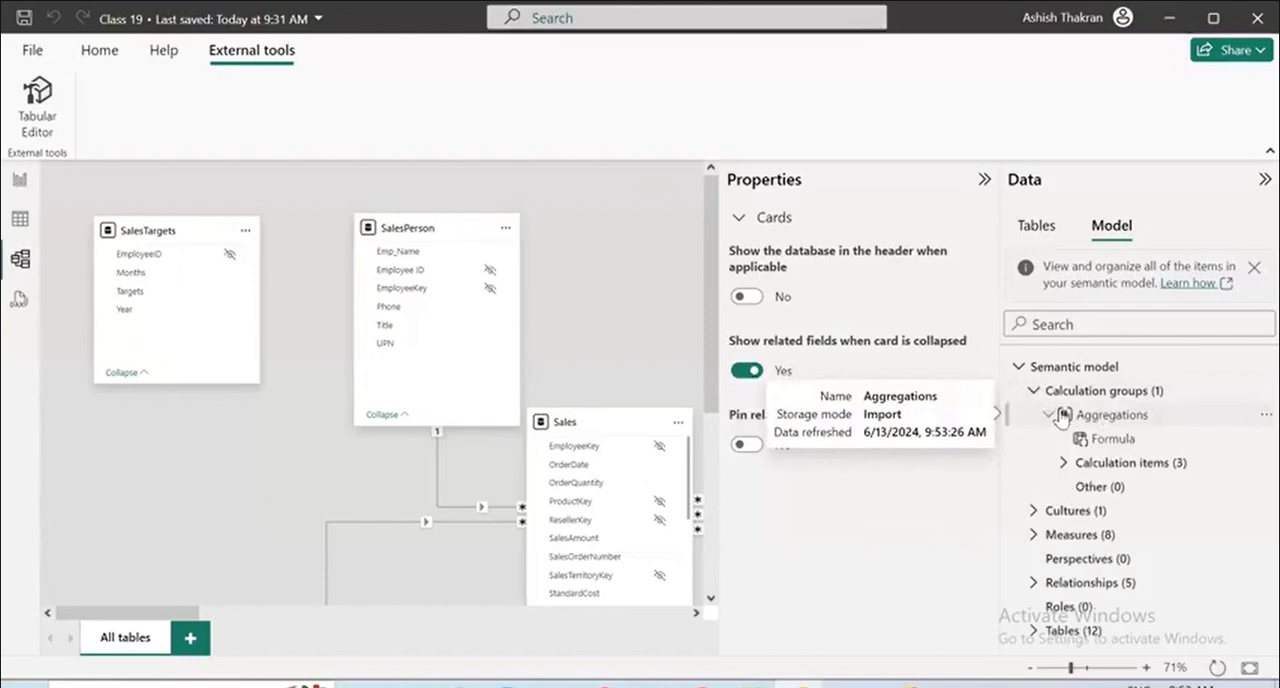
left_click(1064, 465)
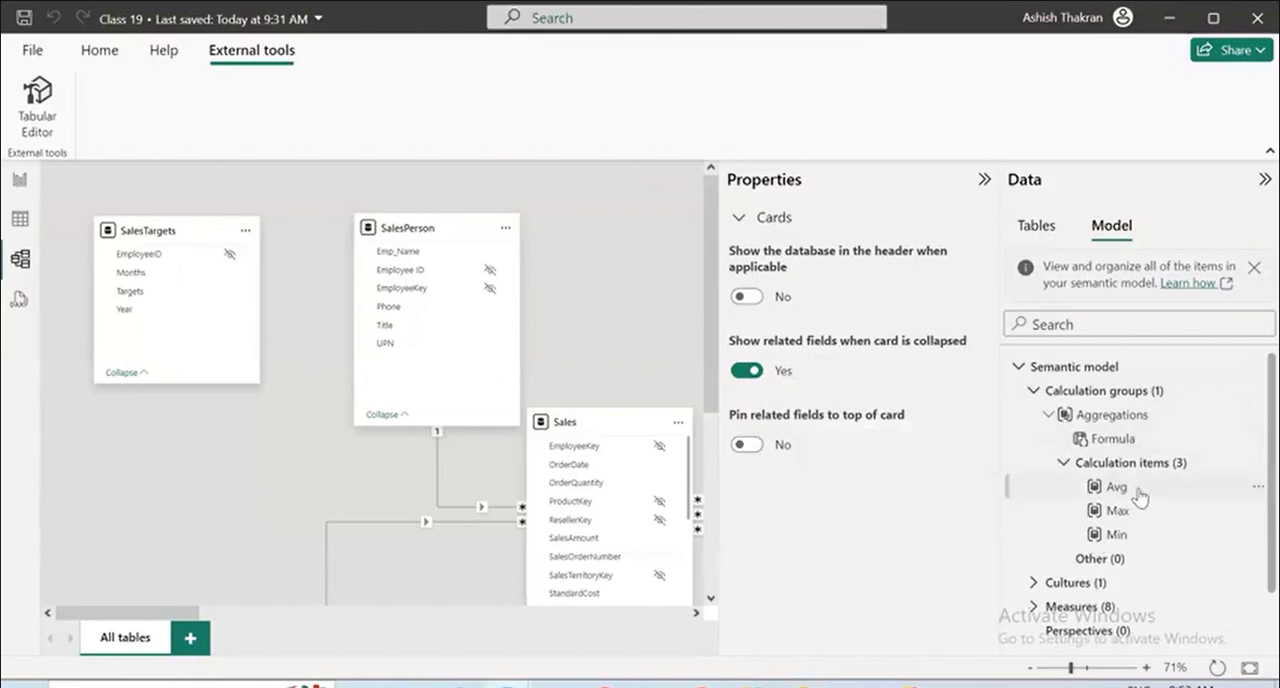
left_click(1046, 415)
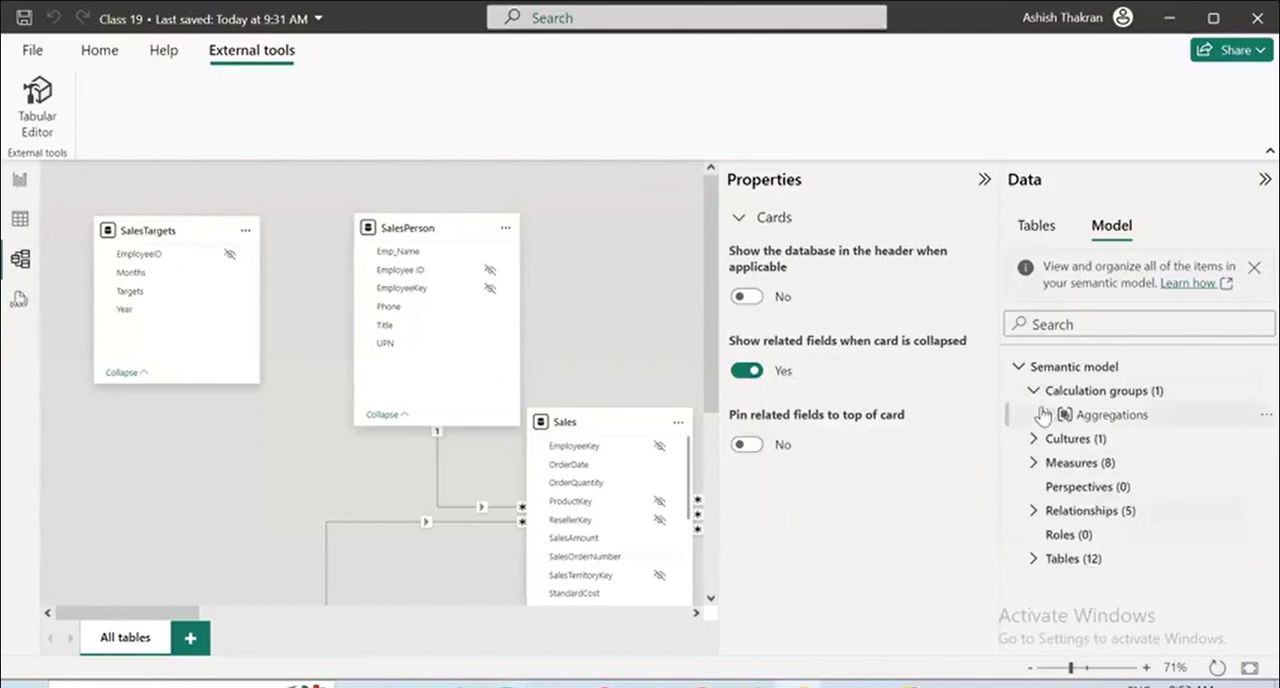
left_click(1034, 391)
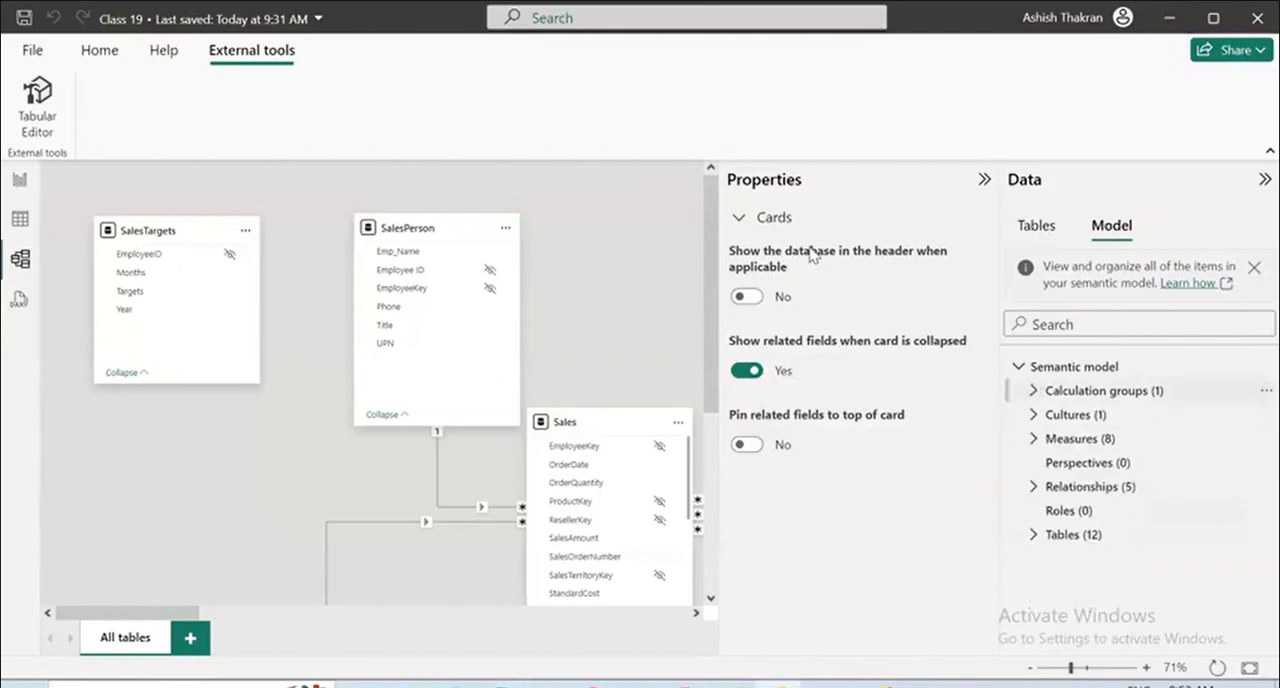
Open the report view and add a table visual with the ProductCategory field of the Product table.
left_click(20, 184)
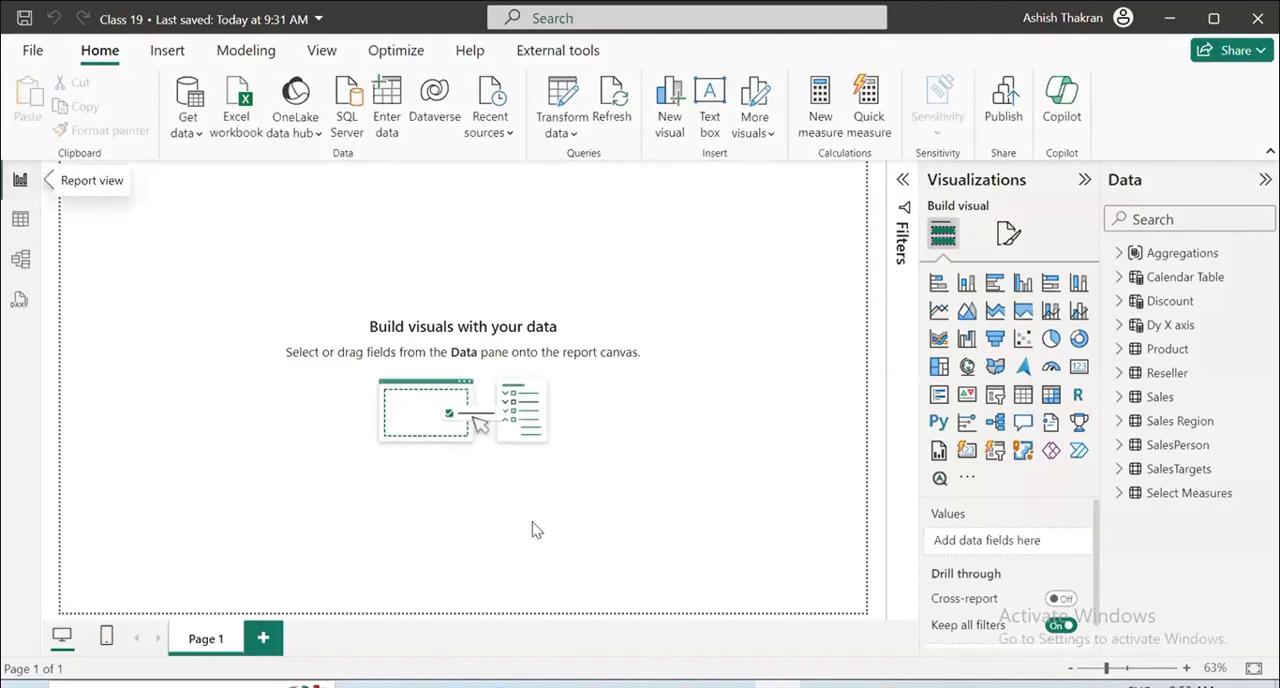
left_click(1022, 395)
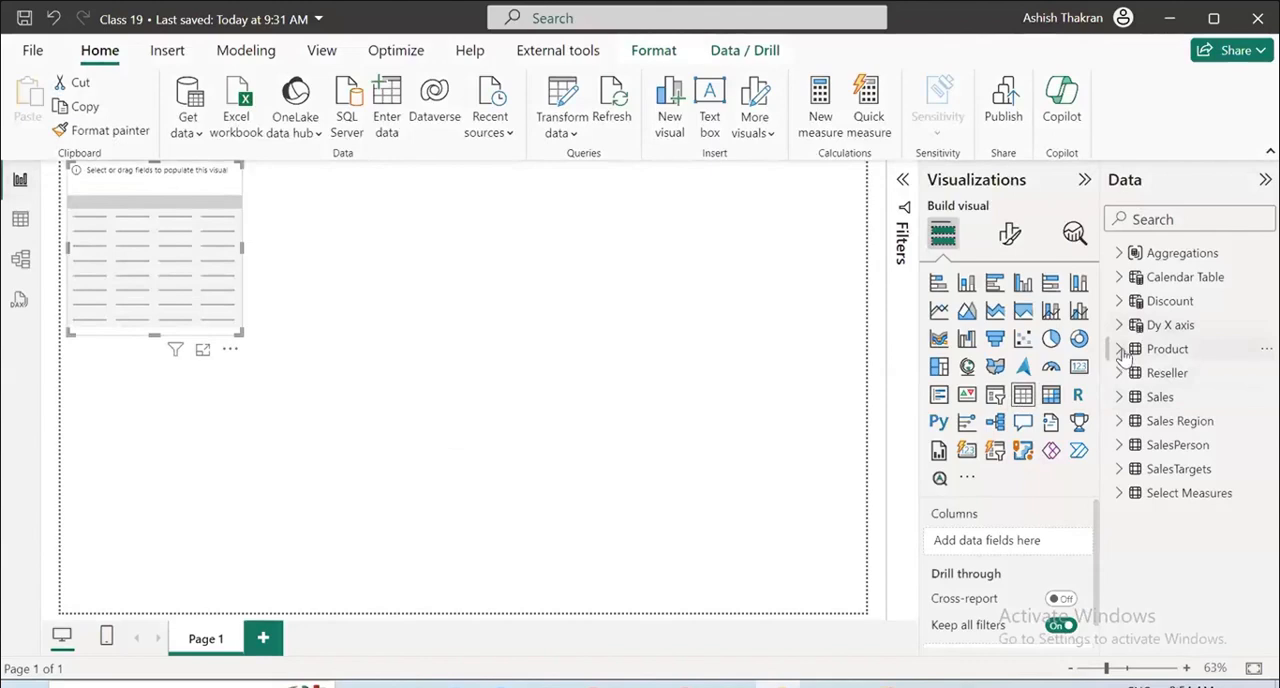
left_click(1119, 348)
left_click(1150, 469)
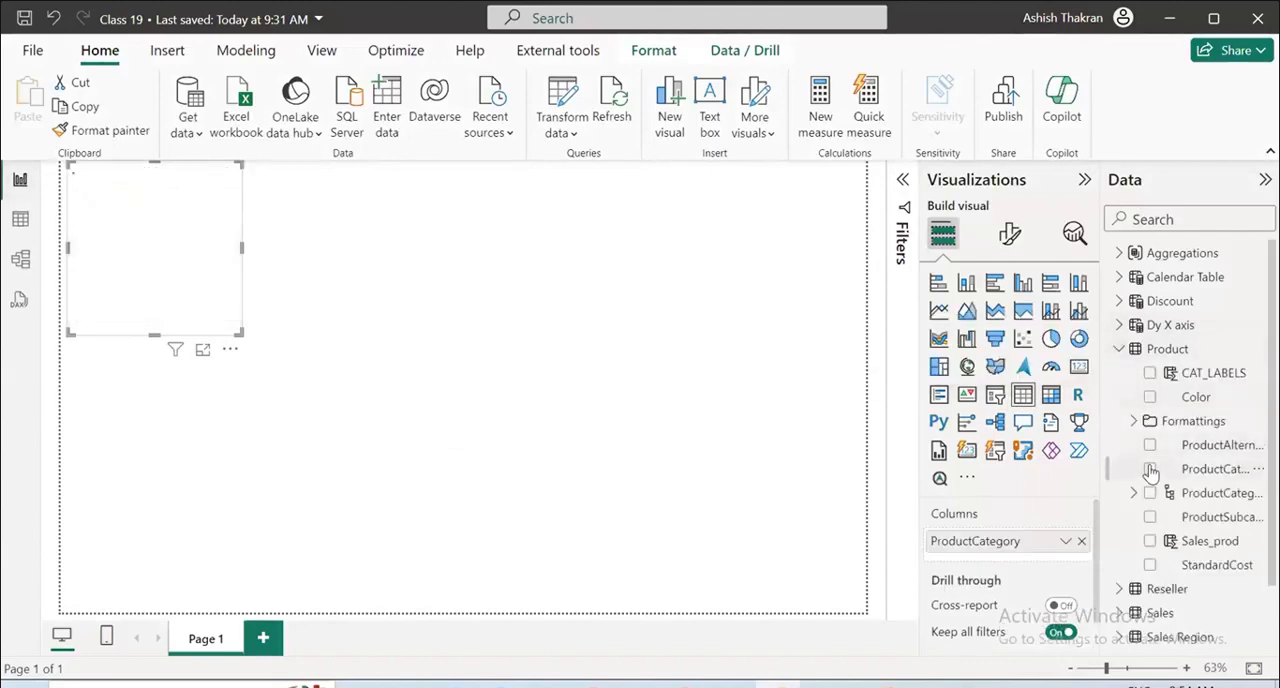
left_click(202, 349)
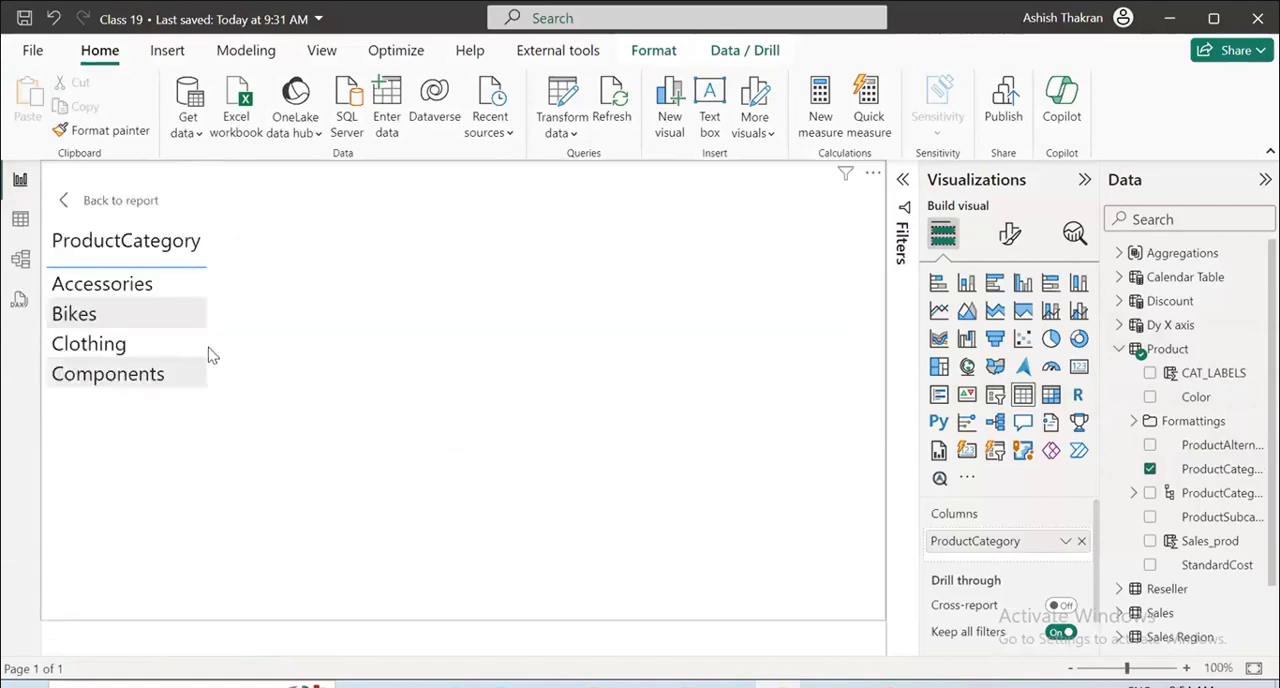
left_click(117, 195)
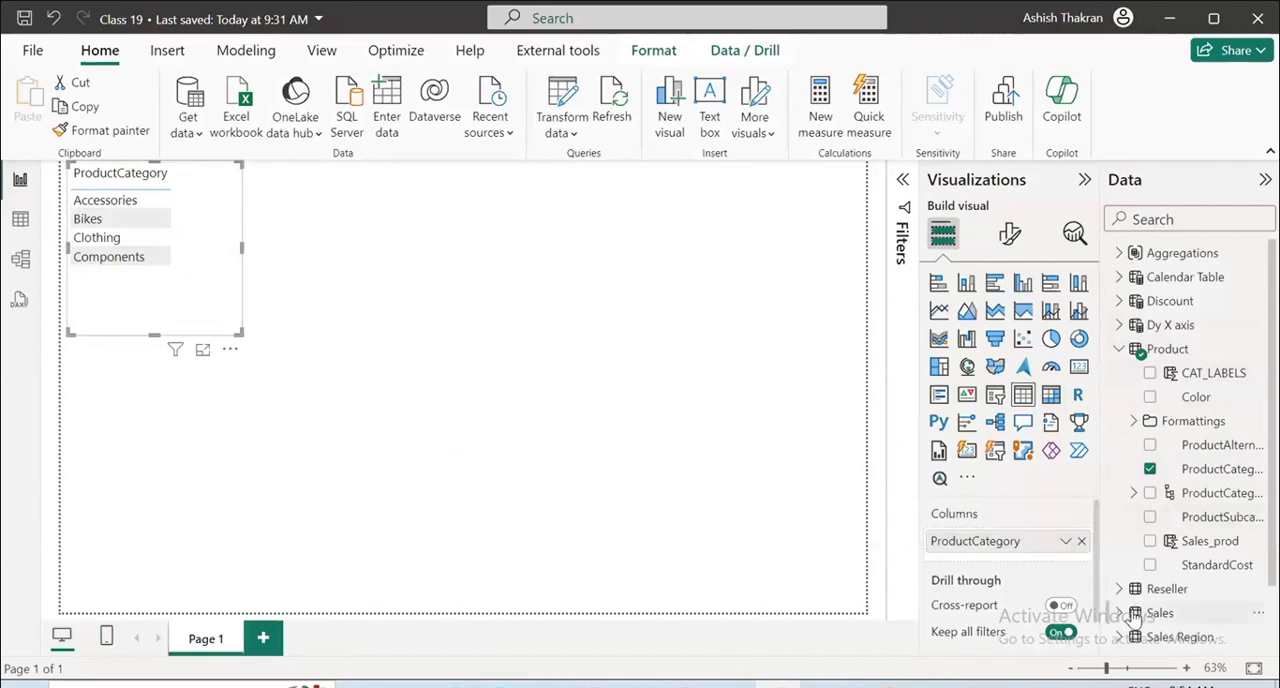
Add a slicer on the Aggregations group's Formula field and place it beside the ProductCategory table.
scroll(1180, 577, "down", 1)
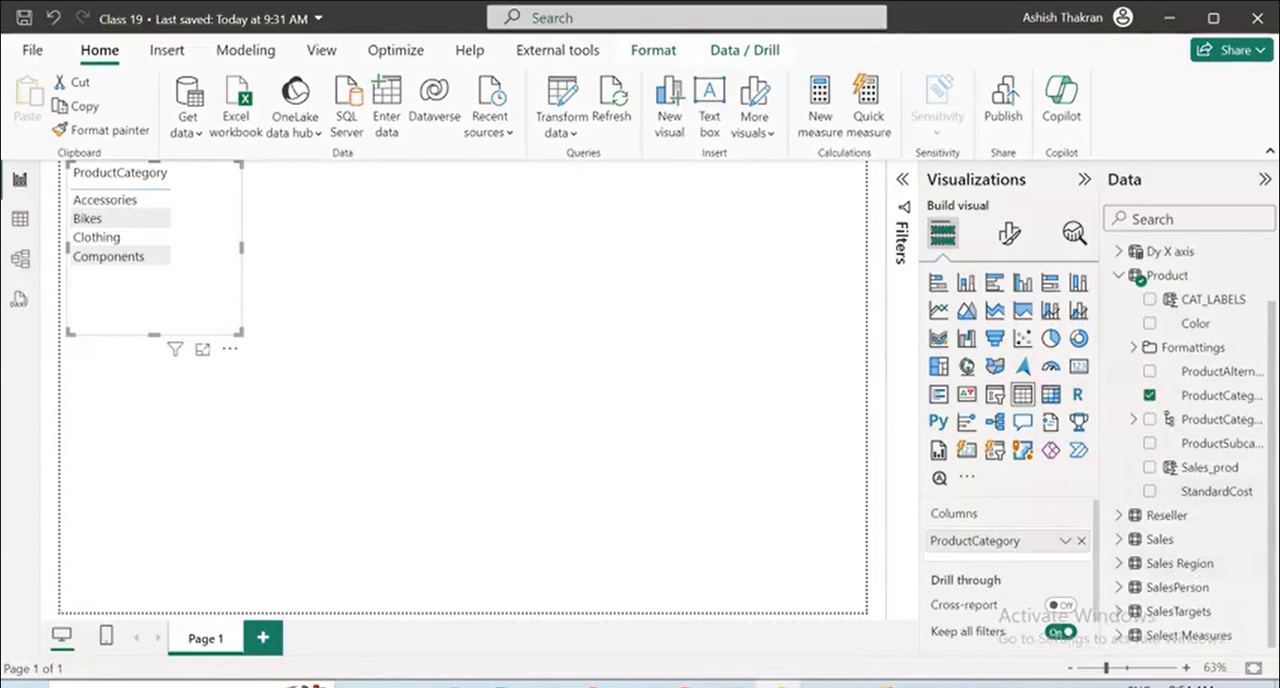
scroll(1208, 560, "up", 1)
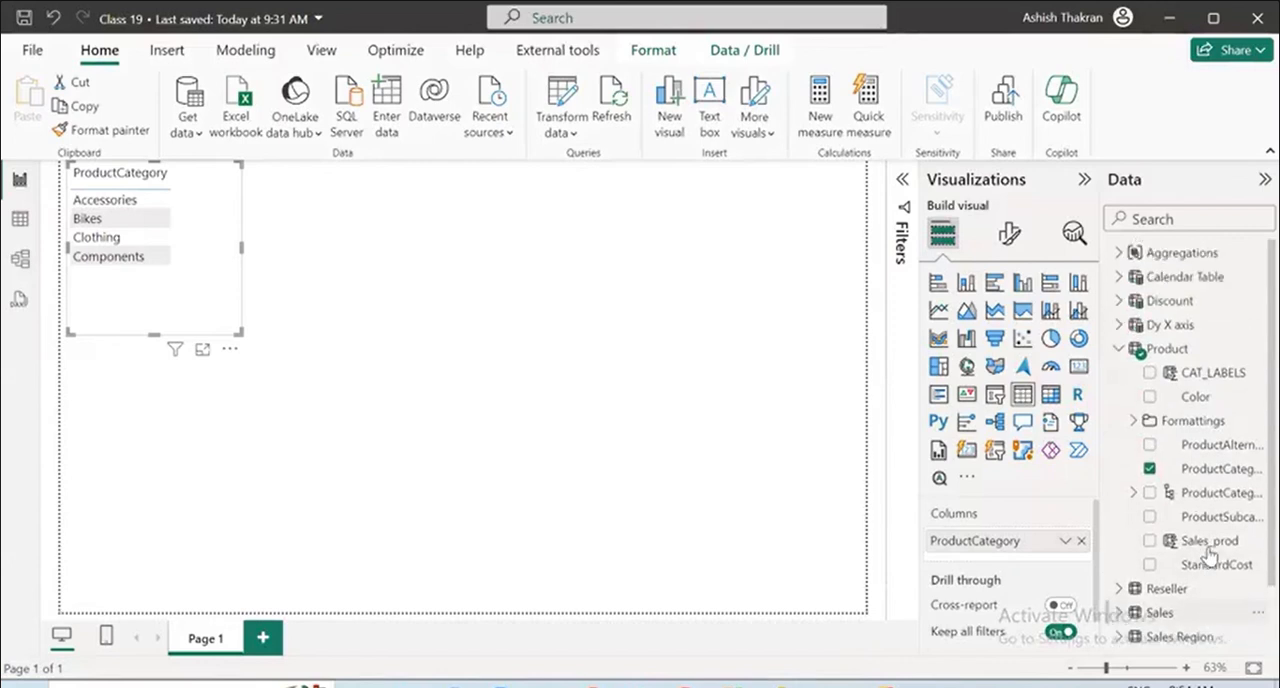
left_click(1119, 252)
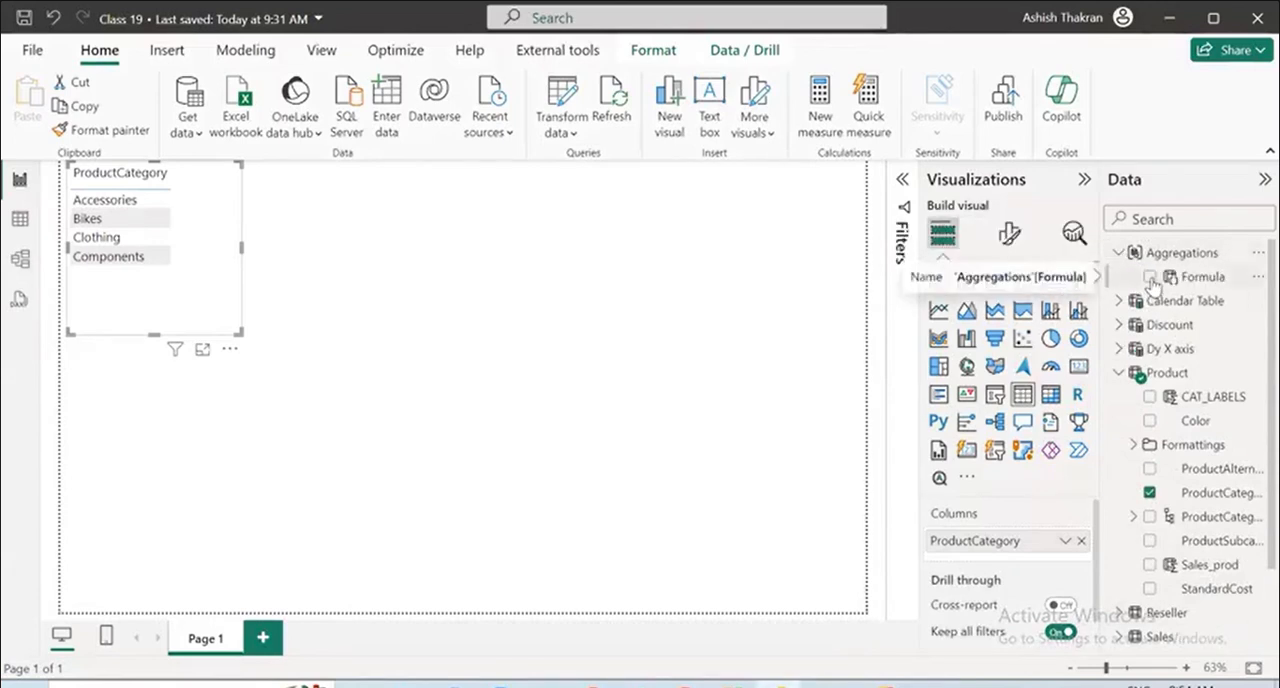
left_click(1150, 278)
left_click(1150, 278)
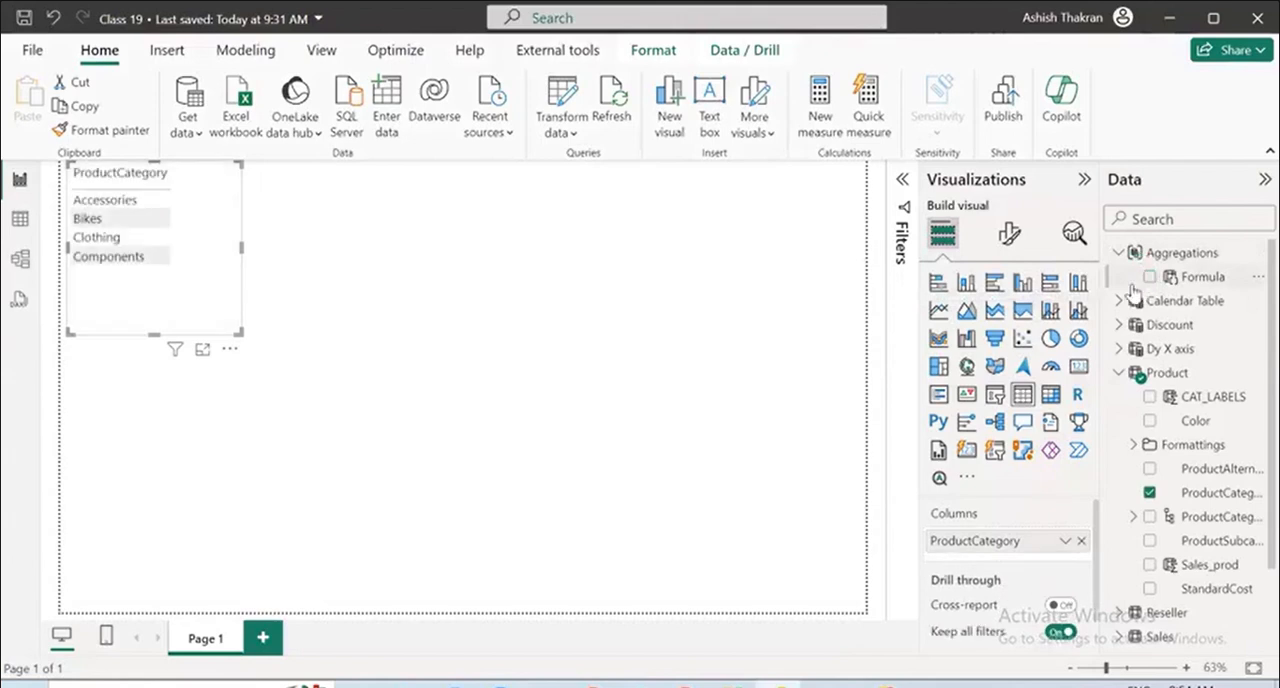
left_click(675, 320)
left_click(994, 394)
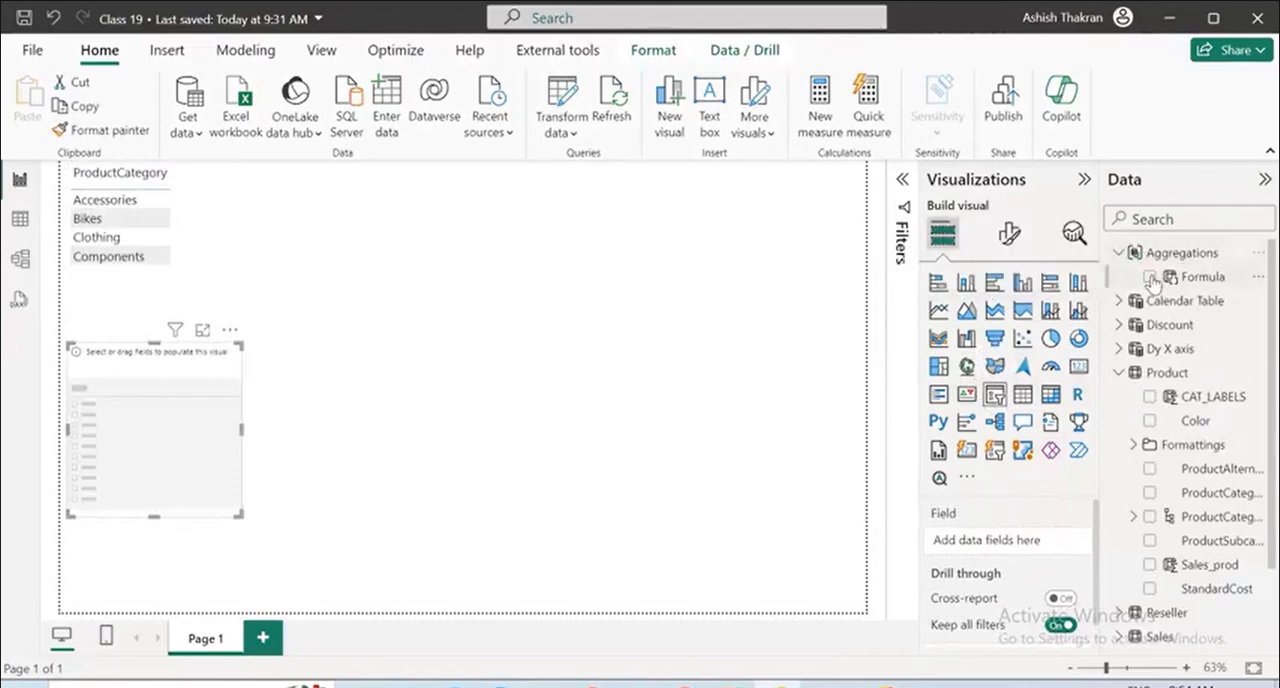
left_click(1150, 277)
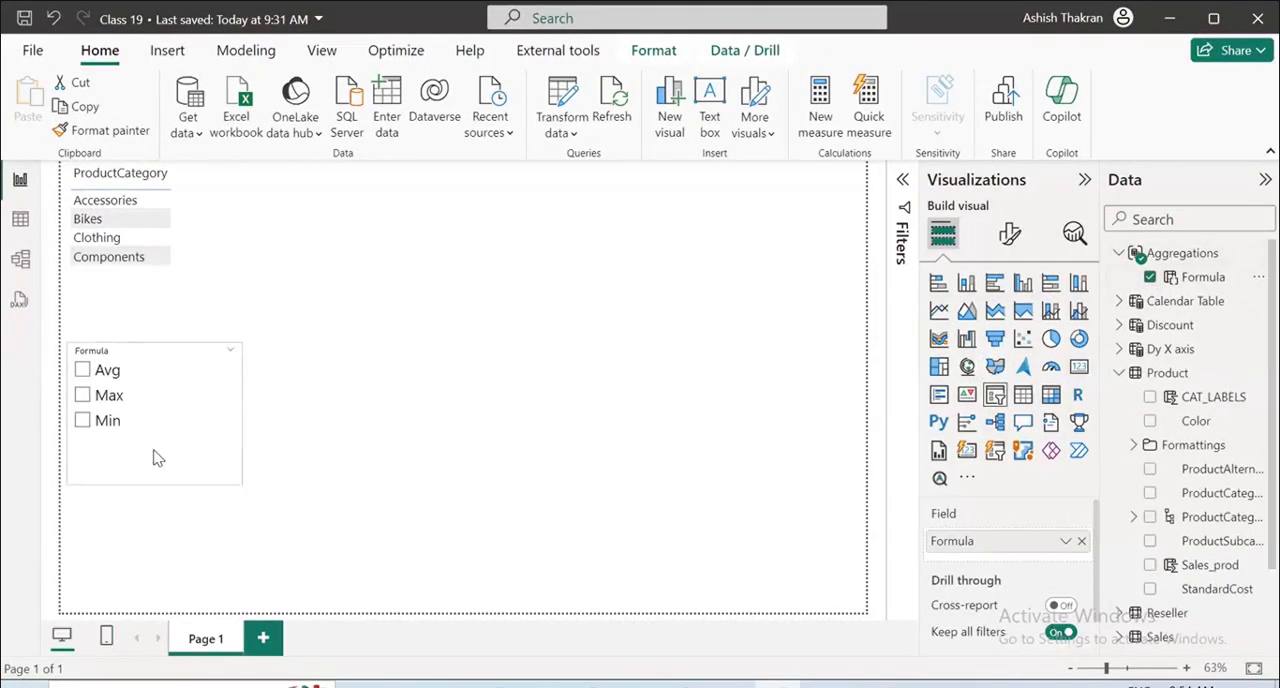
left_click_drag(240, 397, 378, 187)
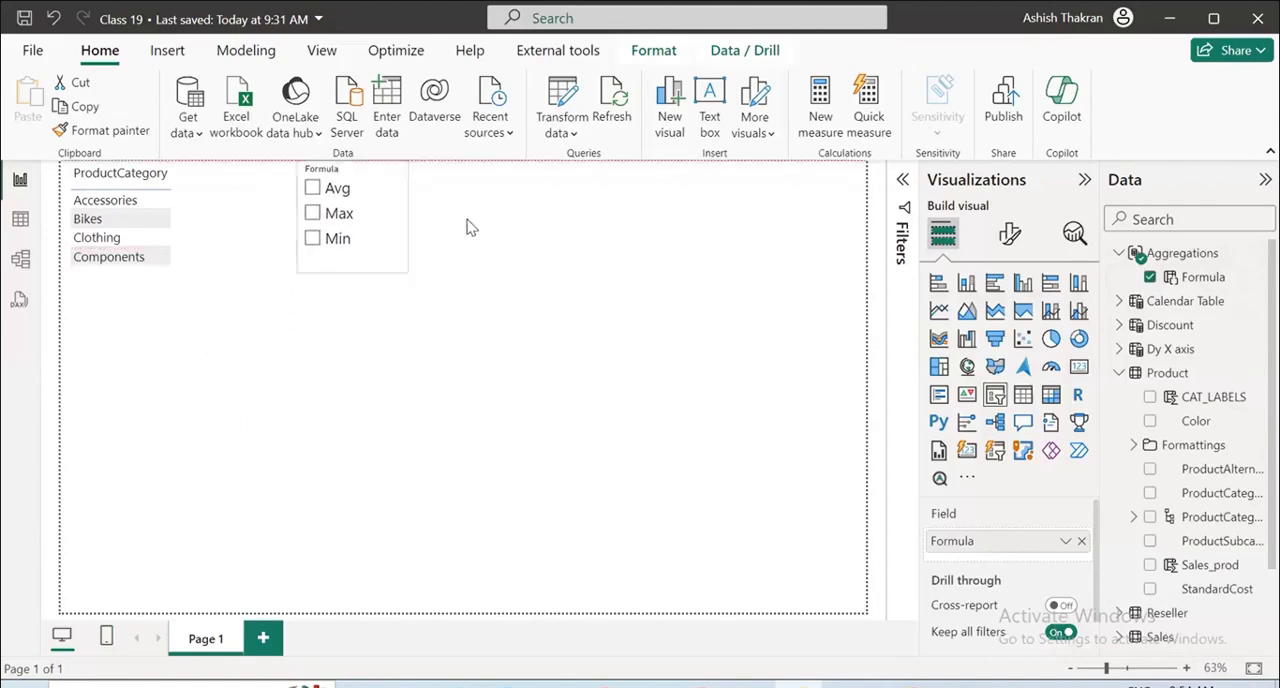
left_click_drag(470, 228, 472, 229)
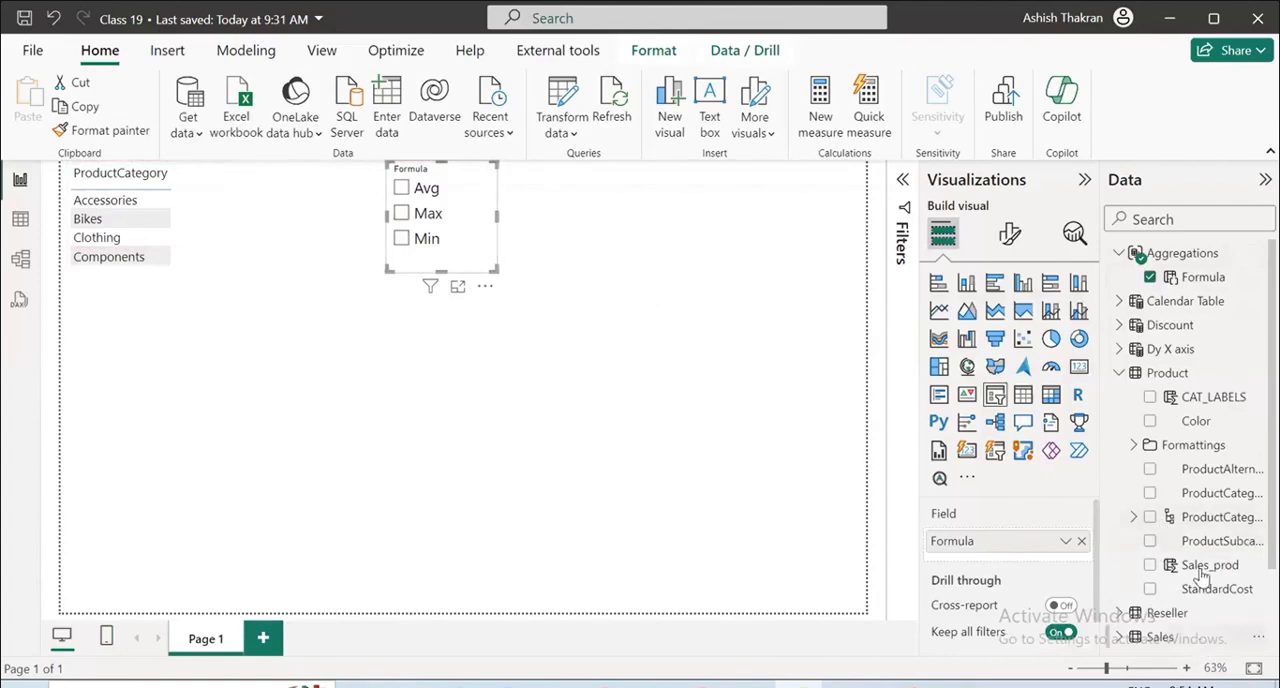
Add the Profit measure from the Sales table to the ProductCategory table visual and widen the visual.
scroll(1202, 575, "down", 2)
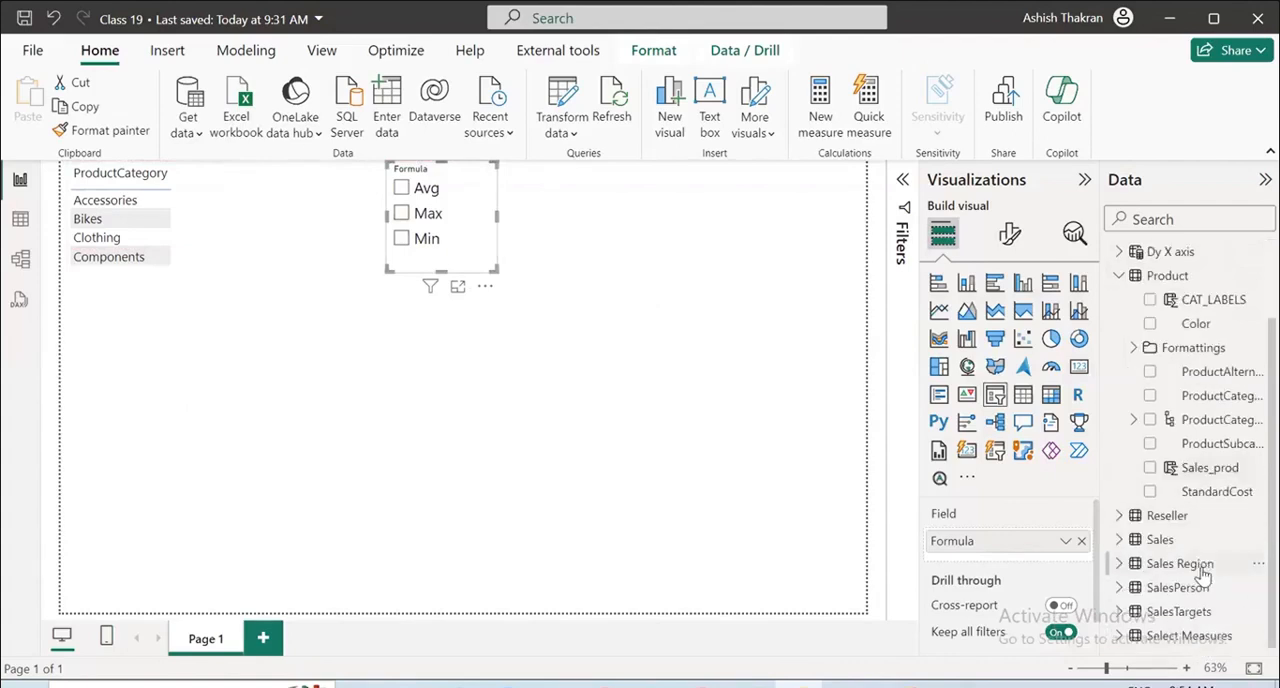
left_click(1119, 275)
left_click(1120, 422)
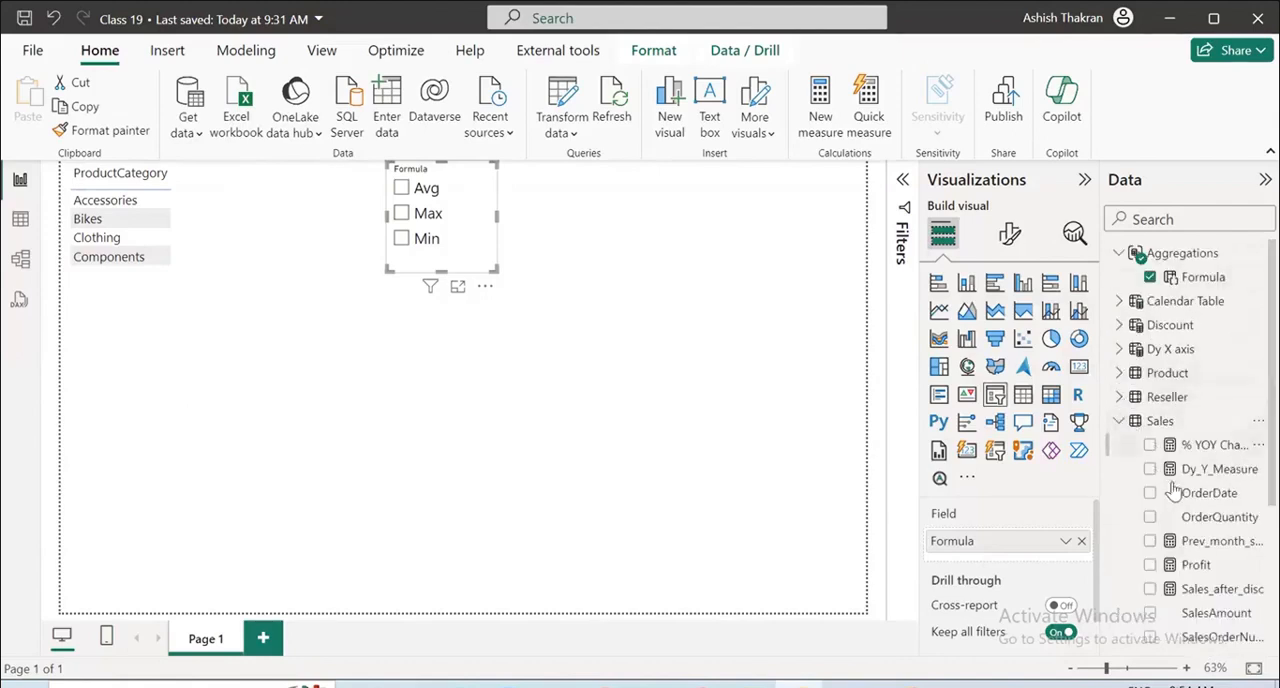
scroll(1227, 571, "down", 4)
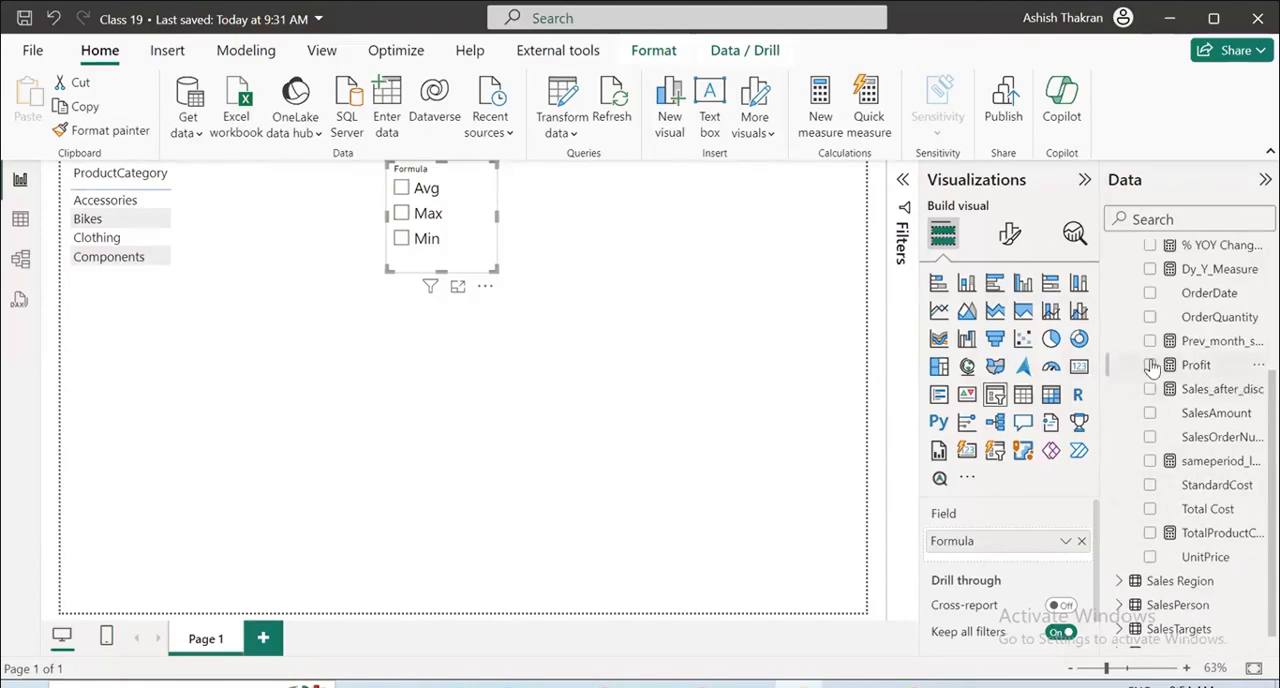
left_click(218, 252)
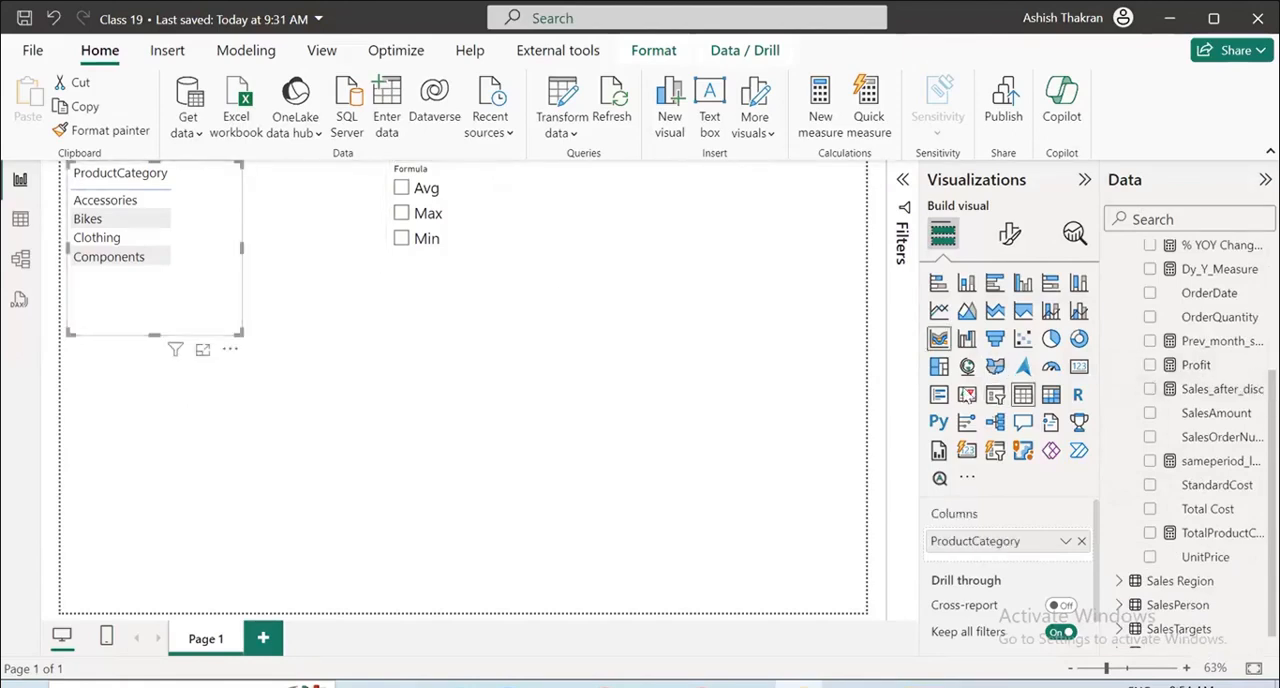
left_click(1150, 365)
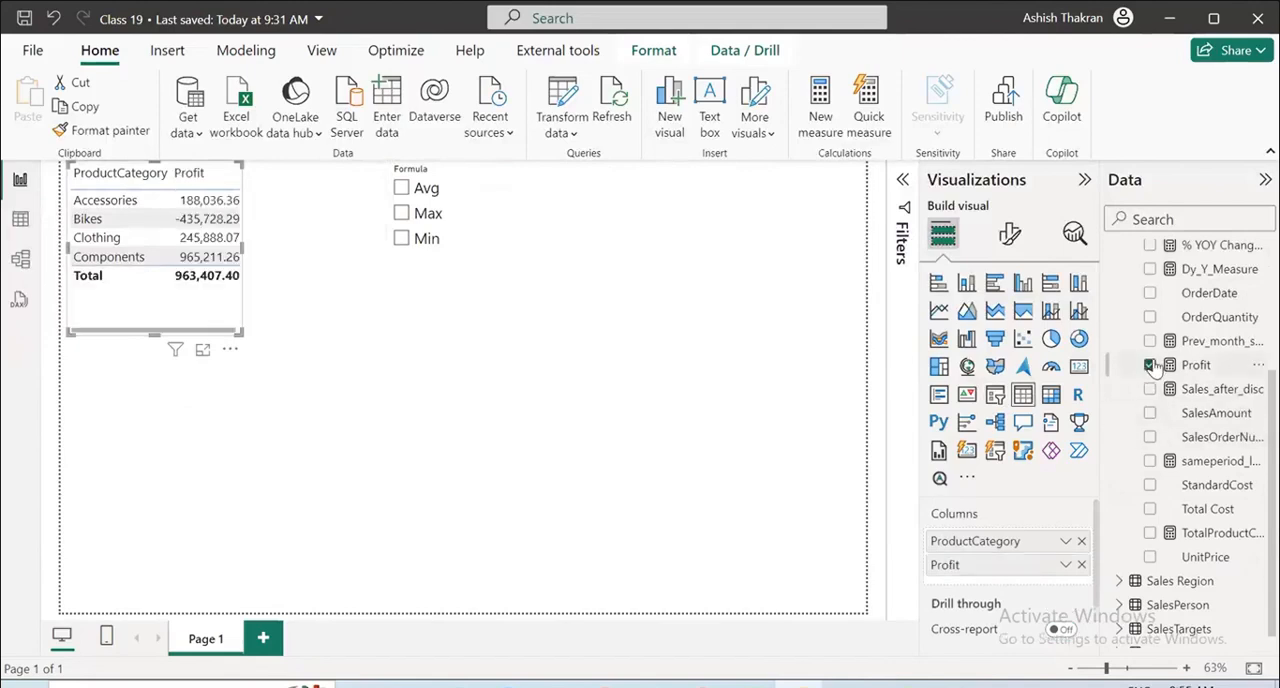
left_click_drag(243, 250, 334, 257)
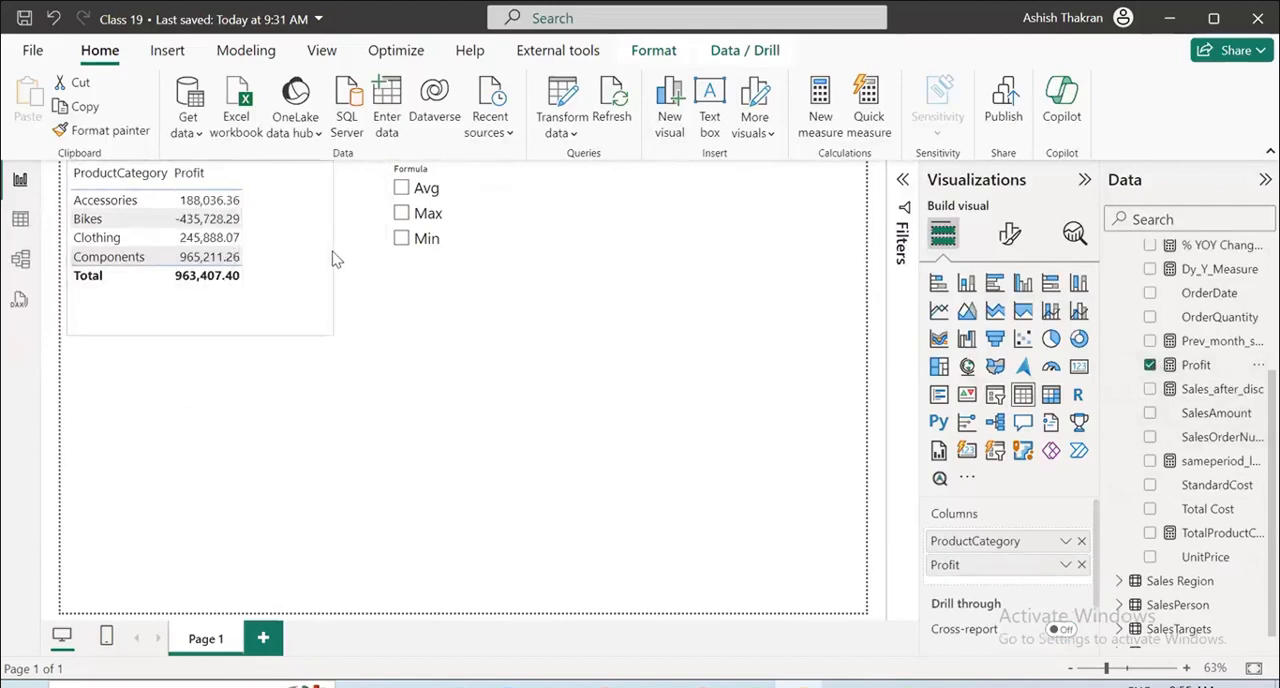
Apply the Avg, Max and Min items one by one to the table's Profit values with the Formula slicer.
left_click(401, 189)
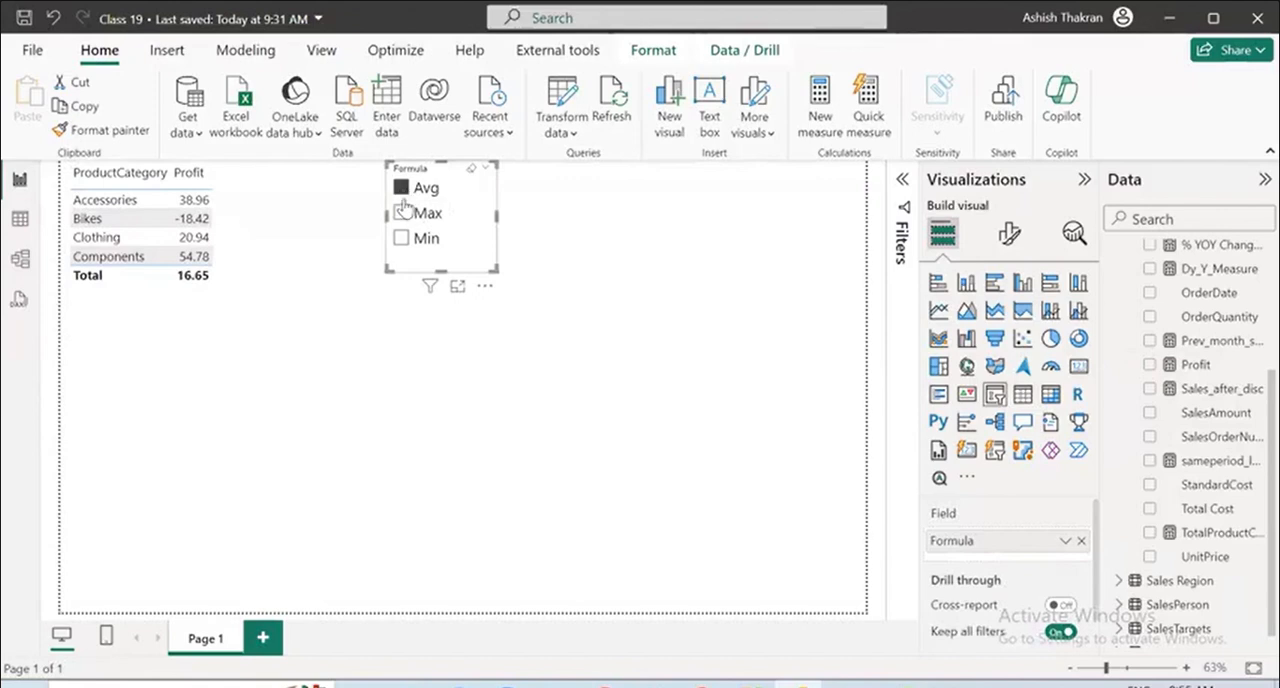
left_click(401, 214)
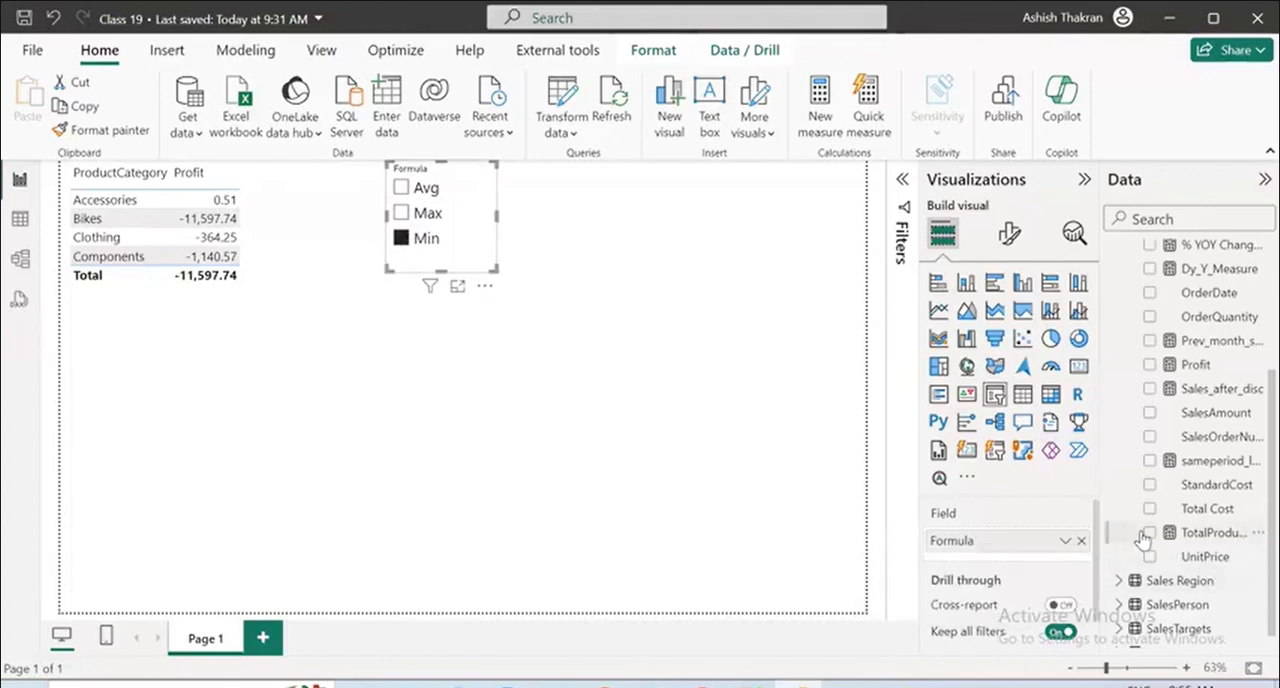
Add the TotalProductCost measure to the ProductCategory table visual and widen the visual to fit the extra column.
left_click(287, 206)
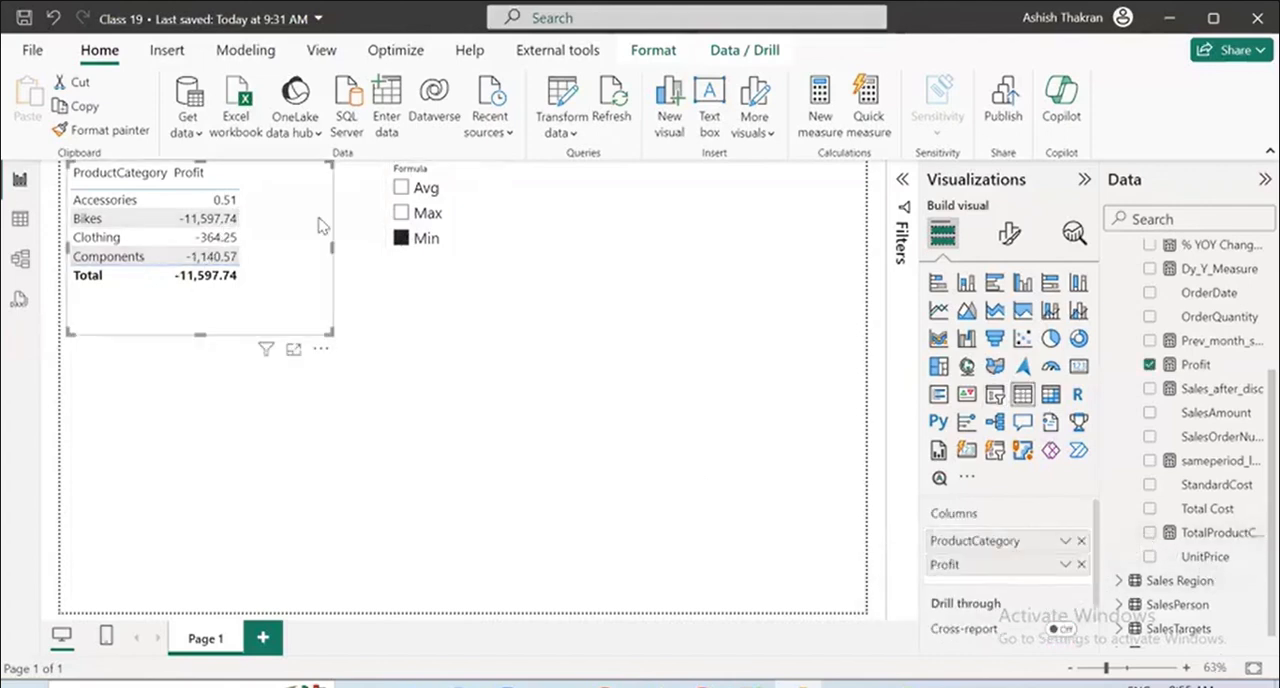
left_click(1149, 532)
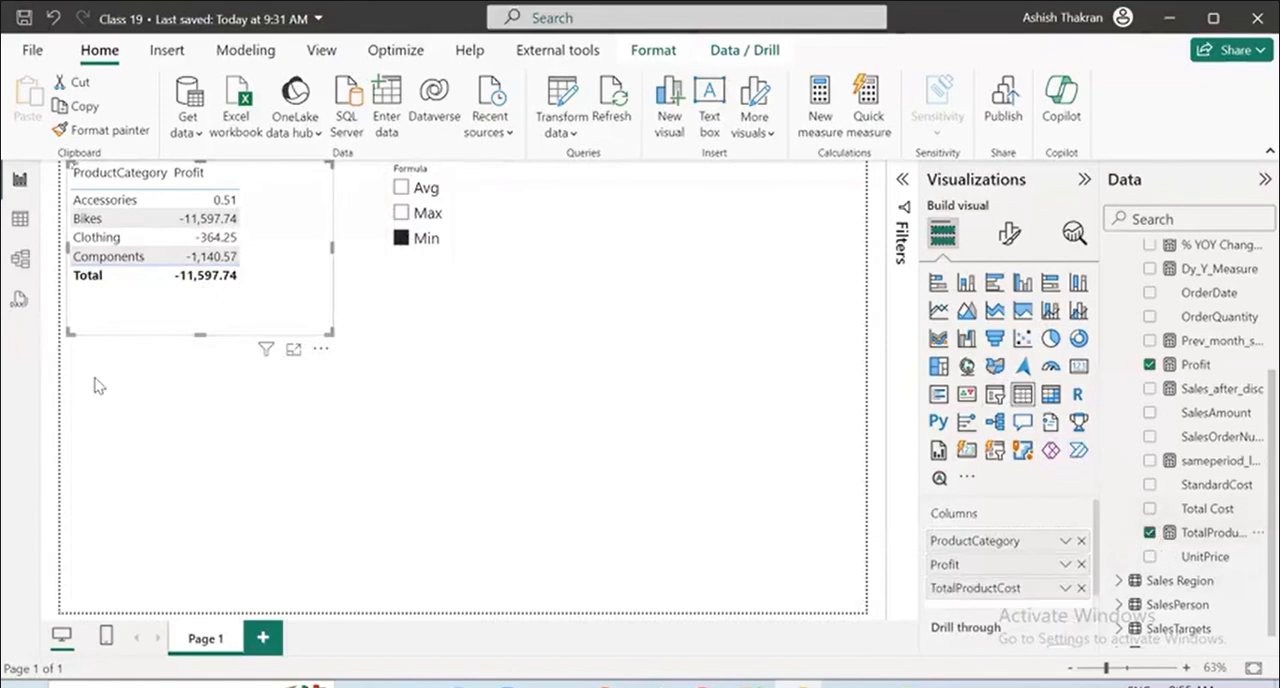
left_click_drag(332, 247, 380, 258)
Apply the Max, Avg and Min items one by one to Profit and TotalProductCost, and make the Formula slicer slightly taller.
left_click(402, 213)
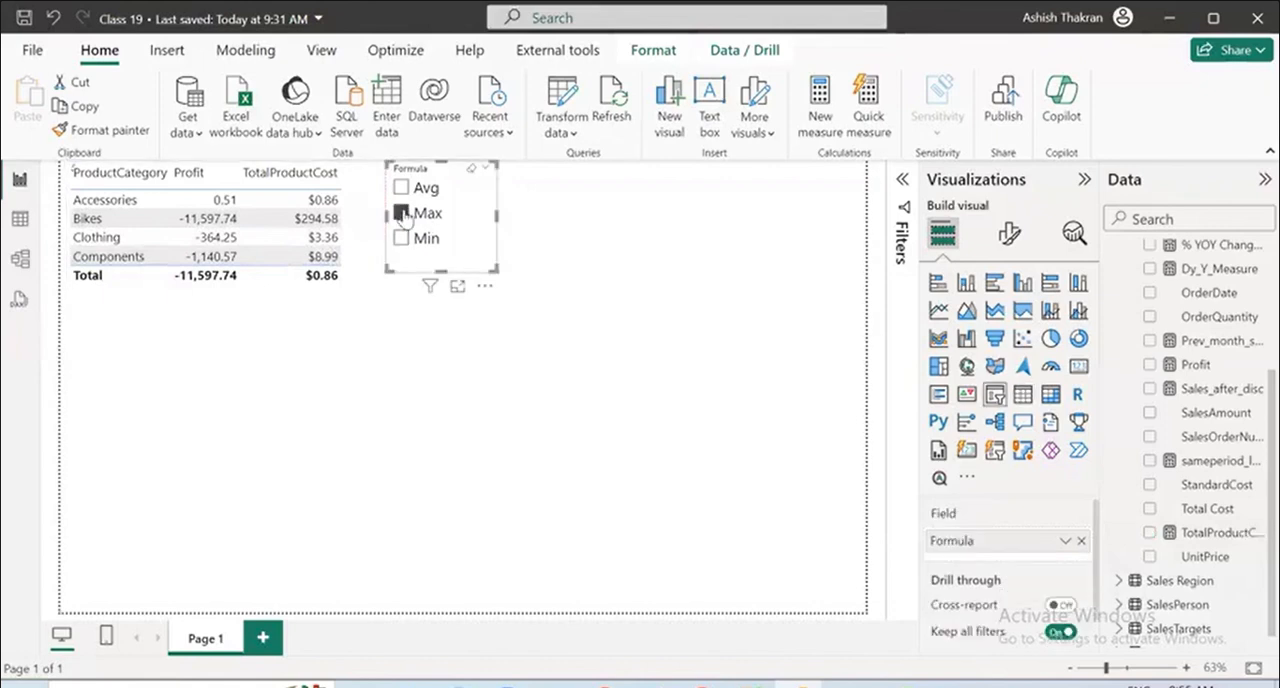
left_click(400, 188)
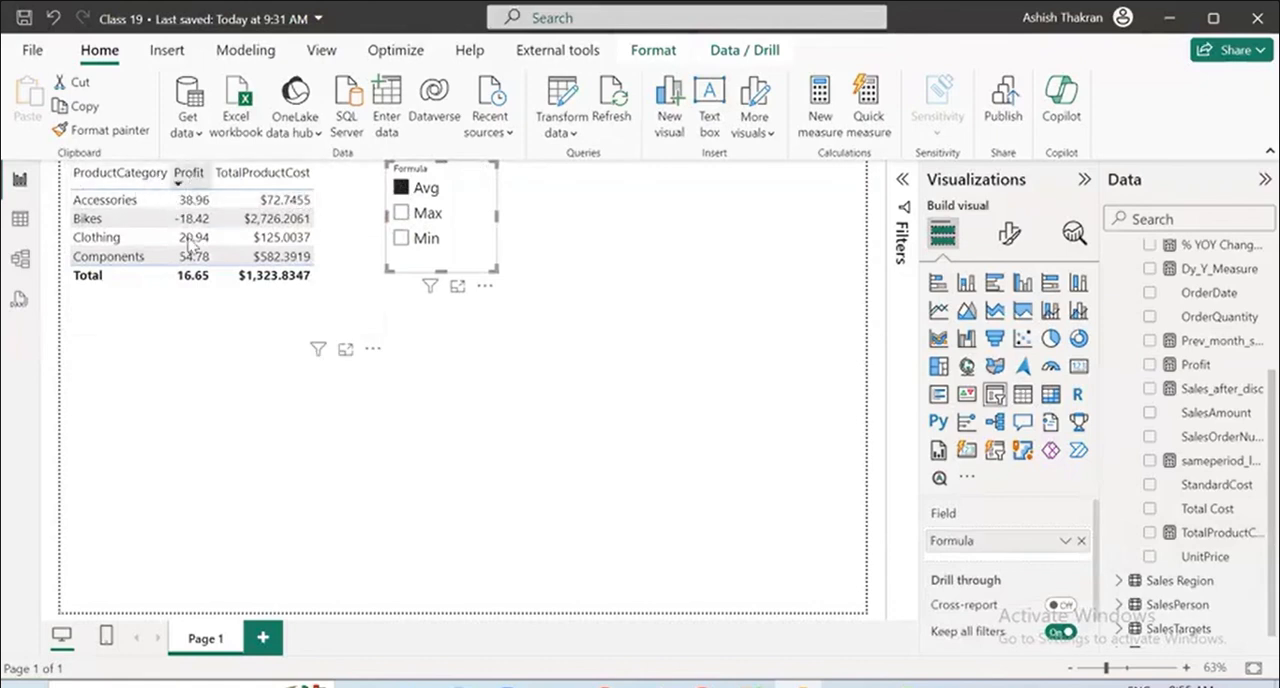
left_click(401, 240)
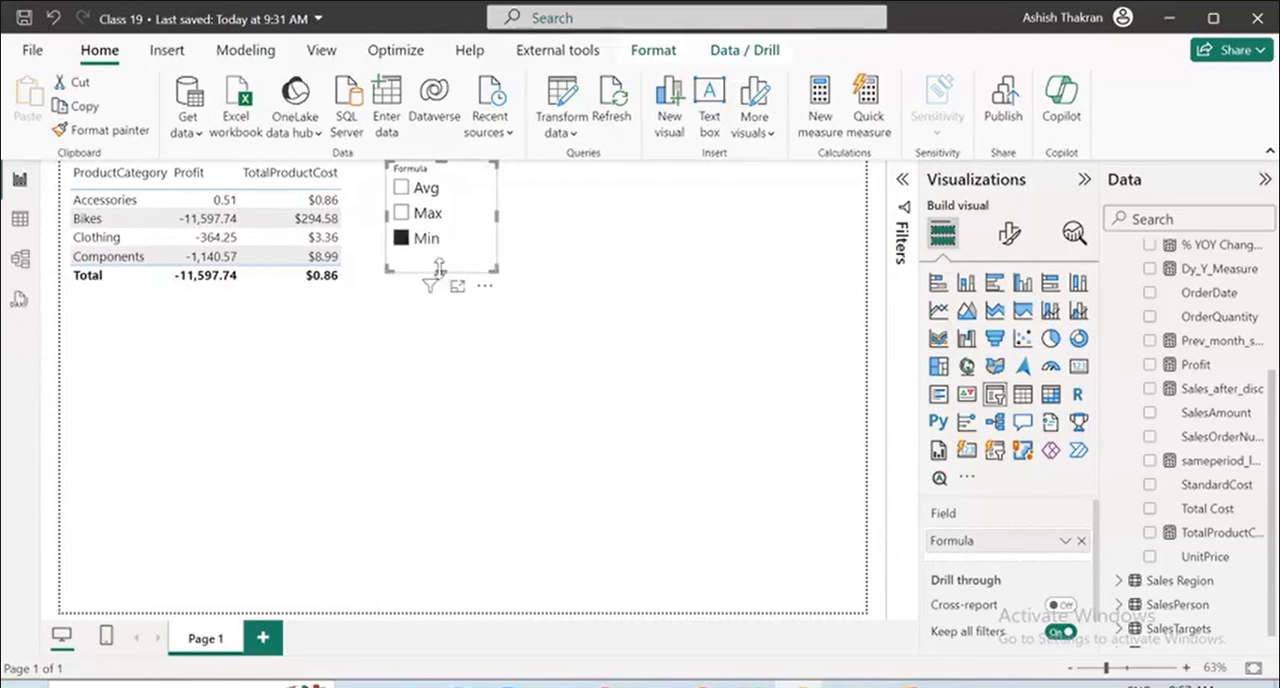
mouse_move(441, 271)
left_mouse_down()
mouse_move(446, 320)
mouse_move(441, 293)
left_mouse_up()
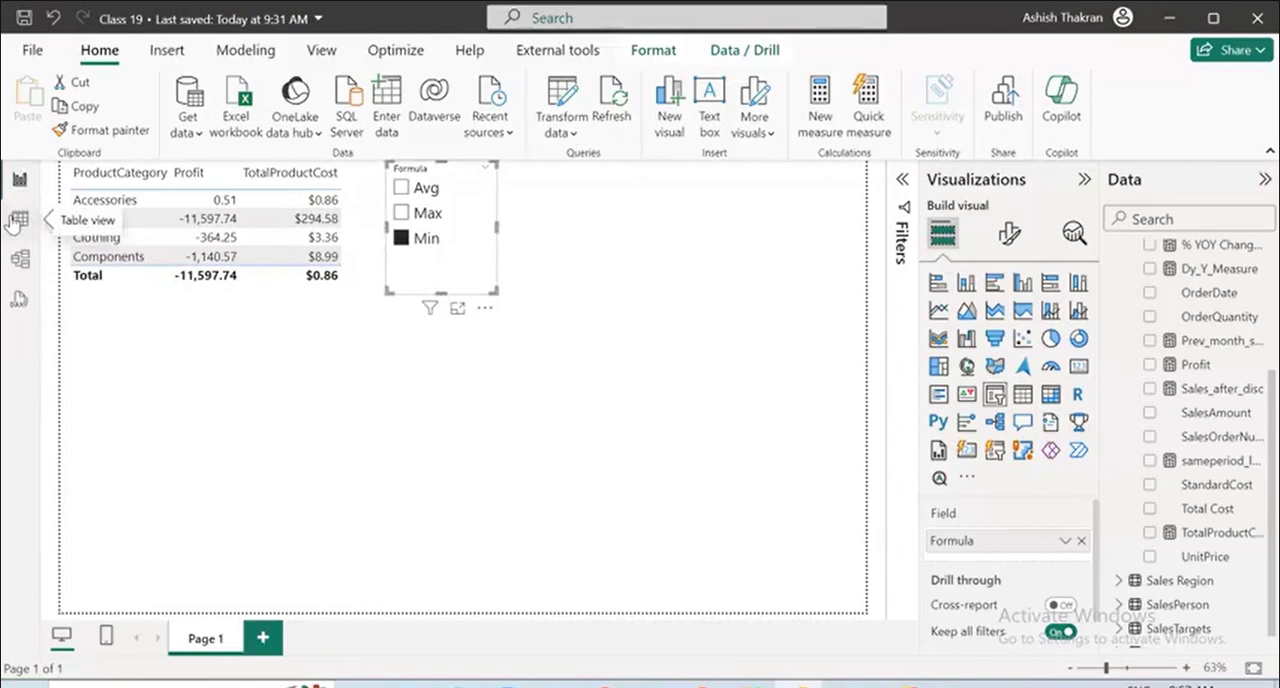
Open the model view, switch to Tabular Editor and create a perspective named Model Subset in the model.
left_click(18, 260)
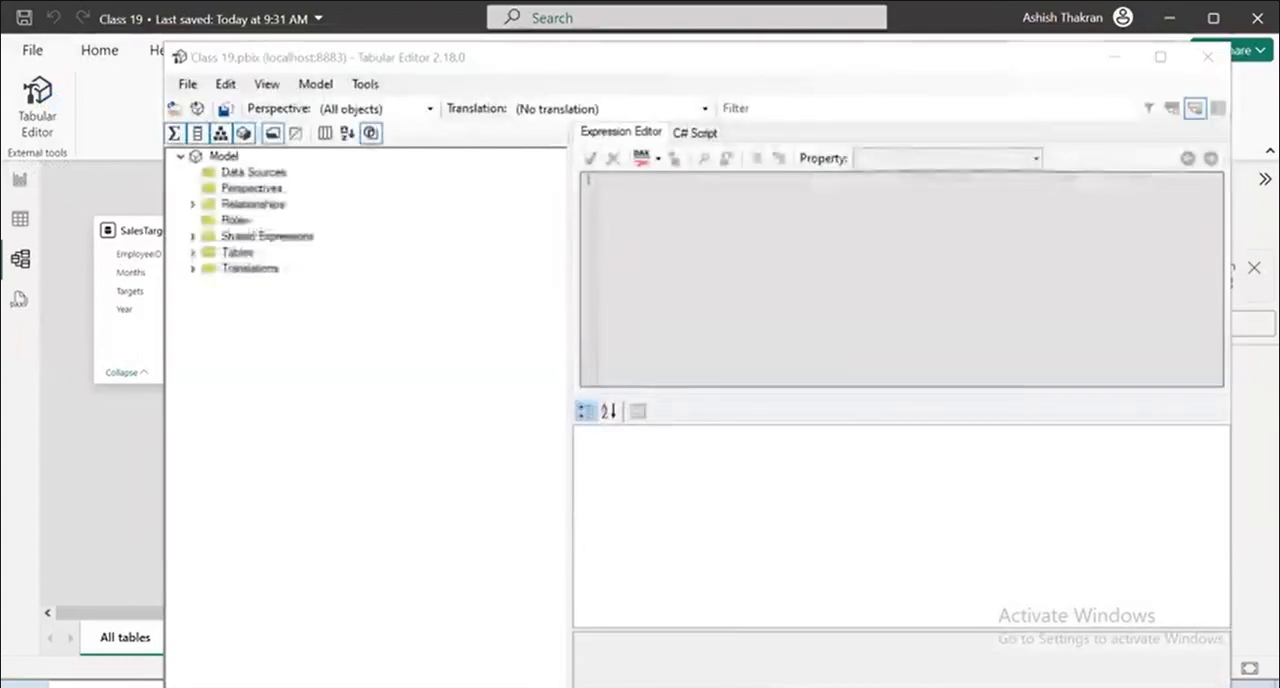
left_click(225, 157)
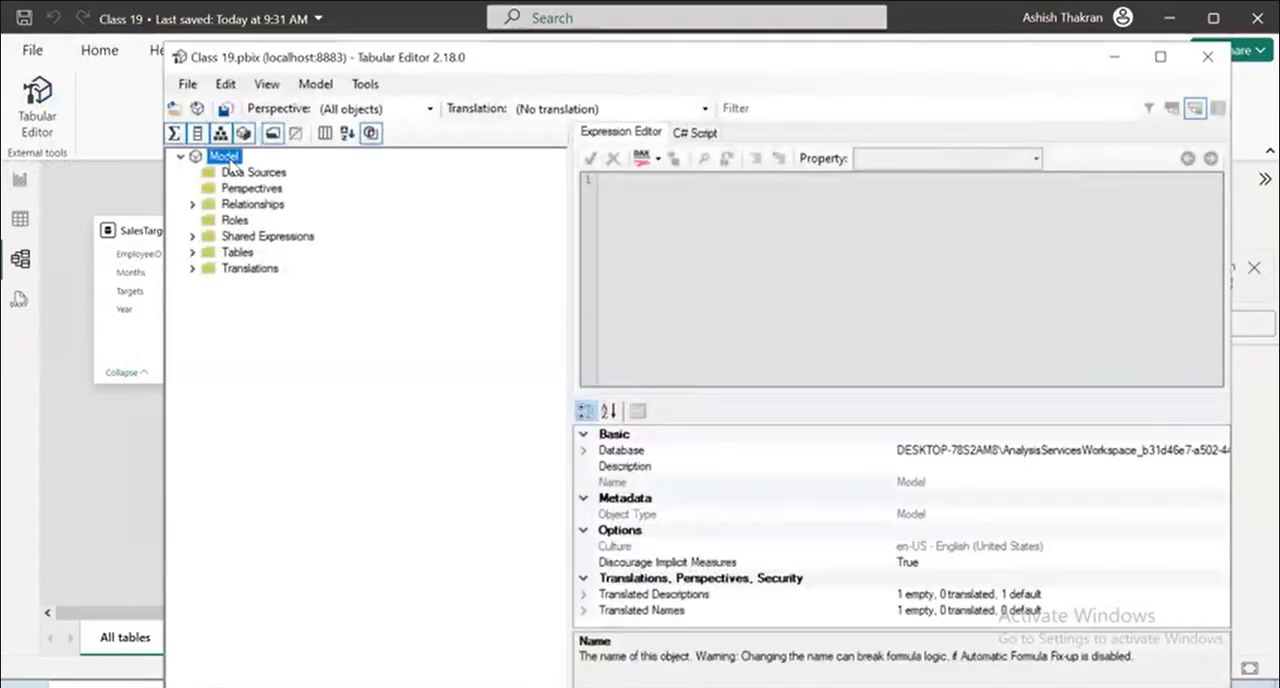
right_click(228, 158)
mouse_move(300, 172)
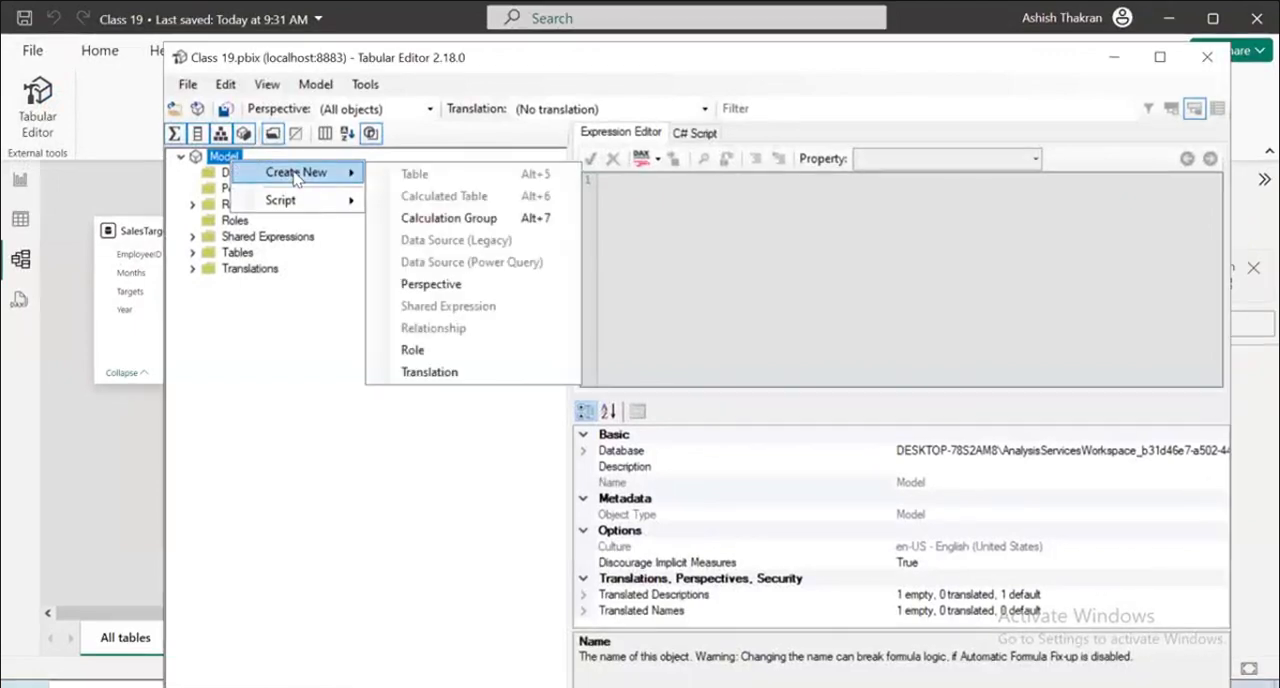
left_click(430, 284)
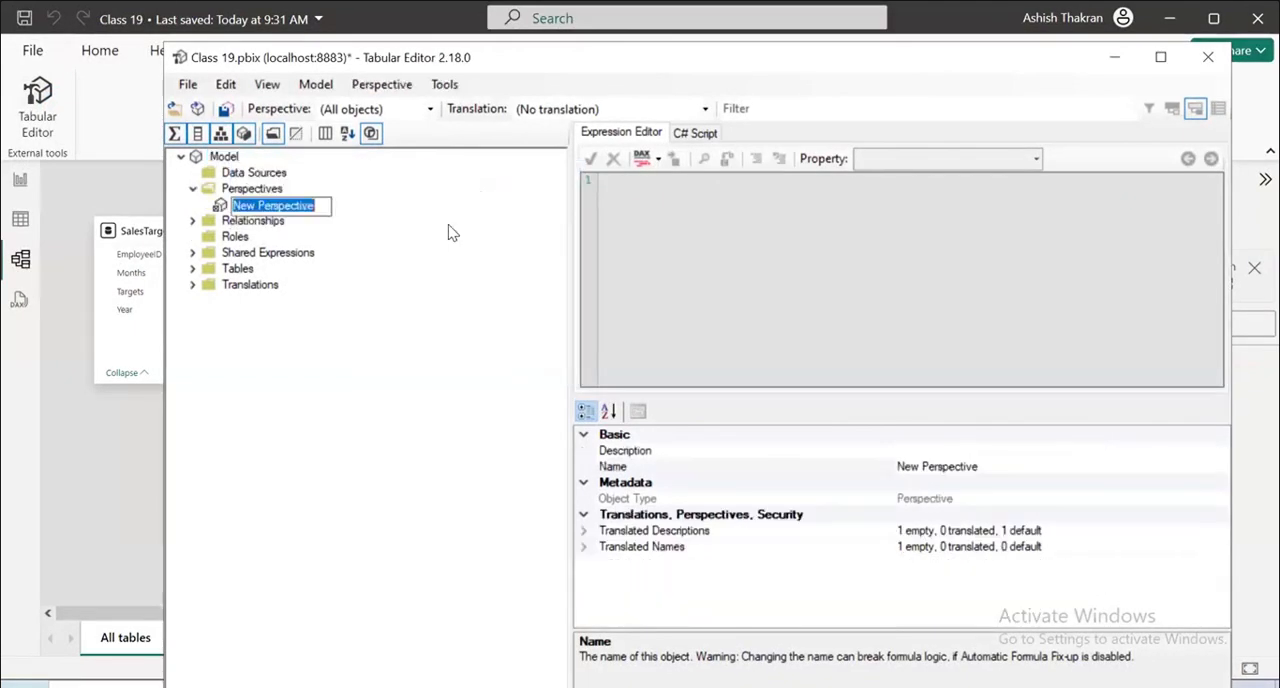
key("BackSpace")
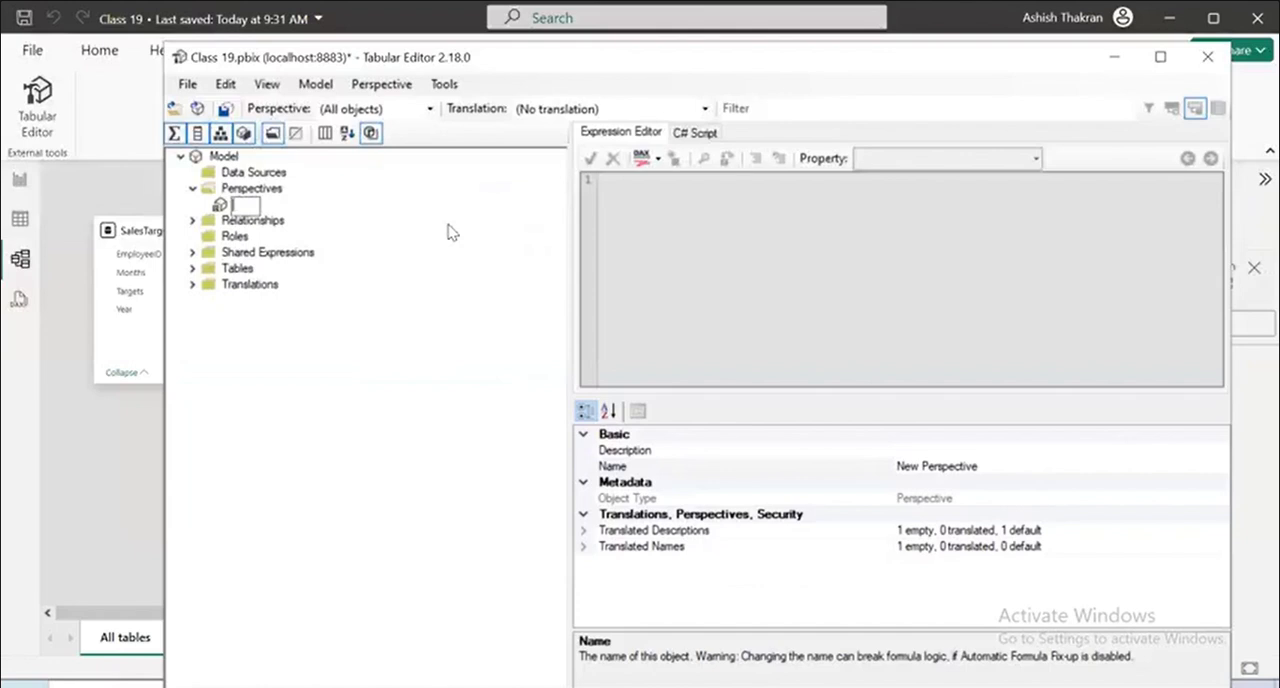
type("Model Subset")
key("Return")
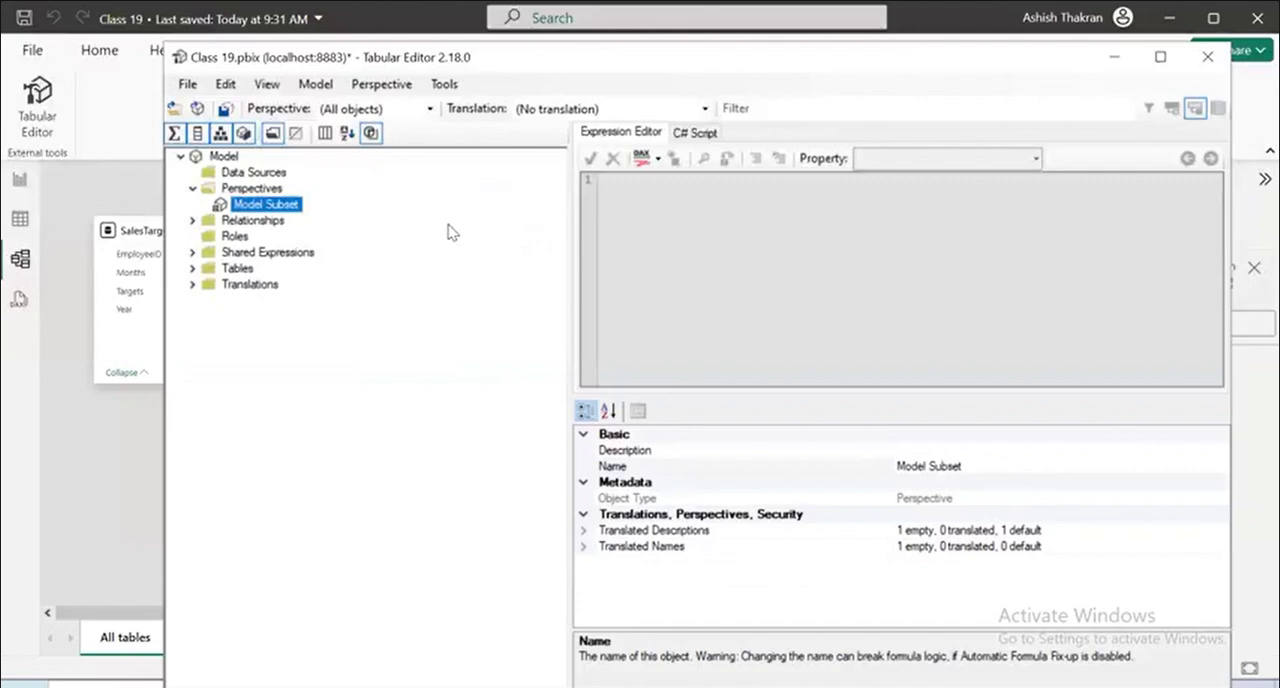
Show the OrderQuantity and Total Cost columns of the Sales table in the Model Subset perspective.
left_click(193, 268)
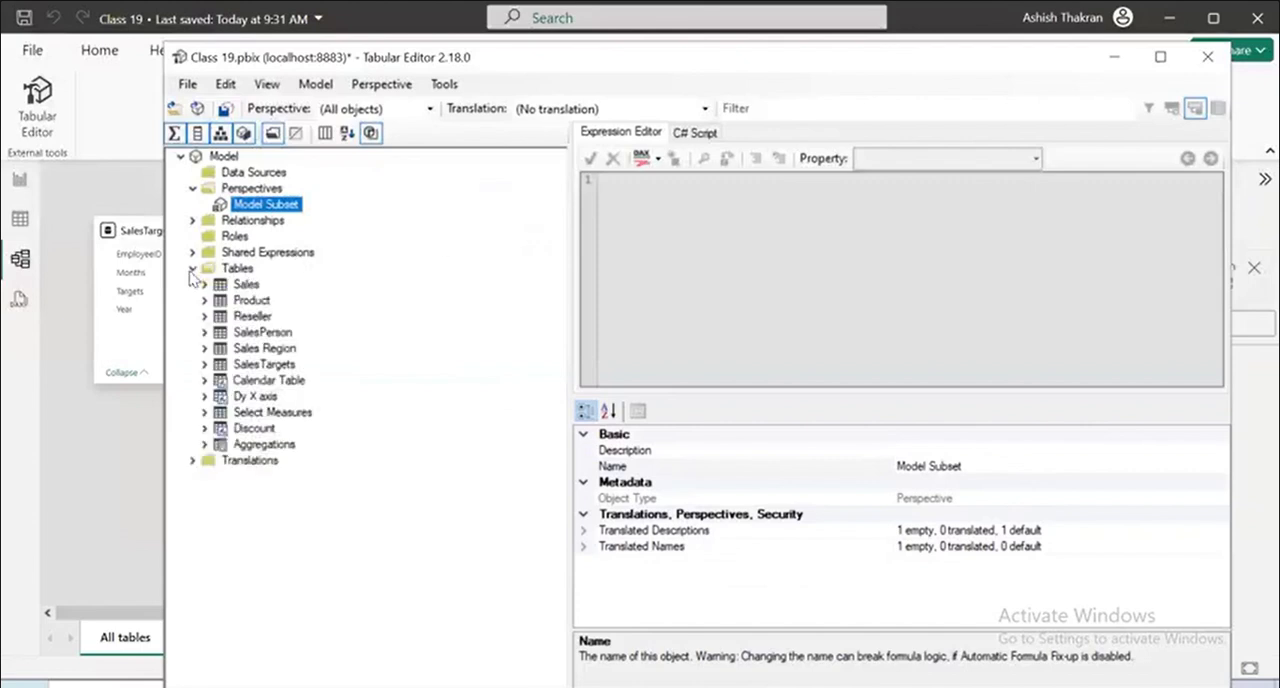
left_click(203, 285)
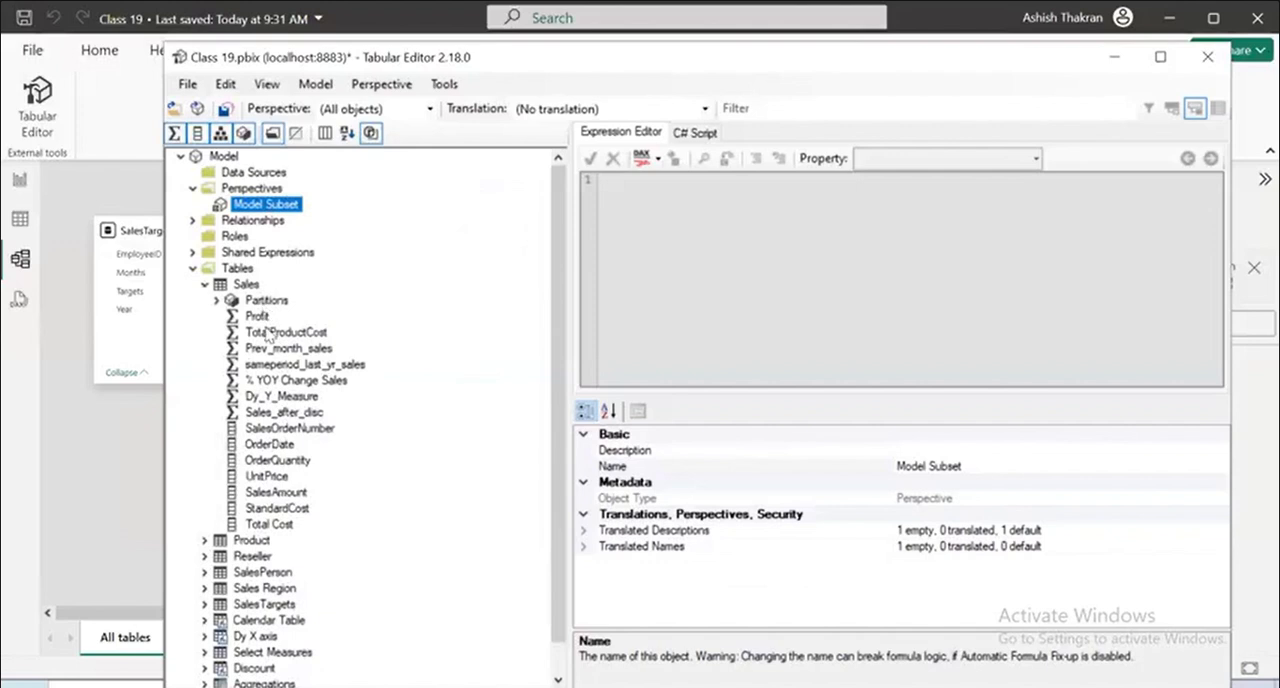
left_click(280, 461)
right_click(284, 461)
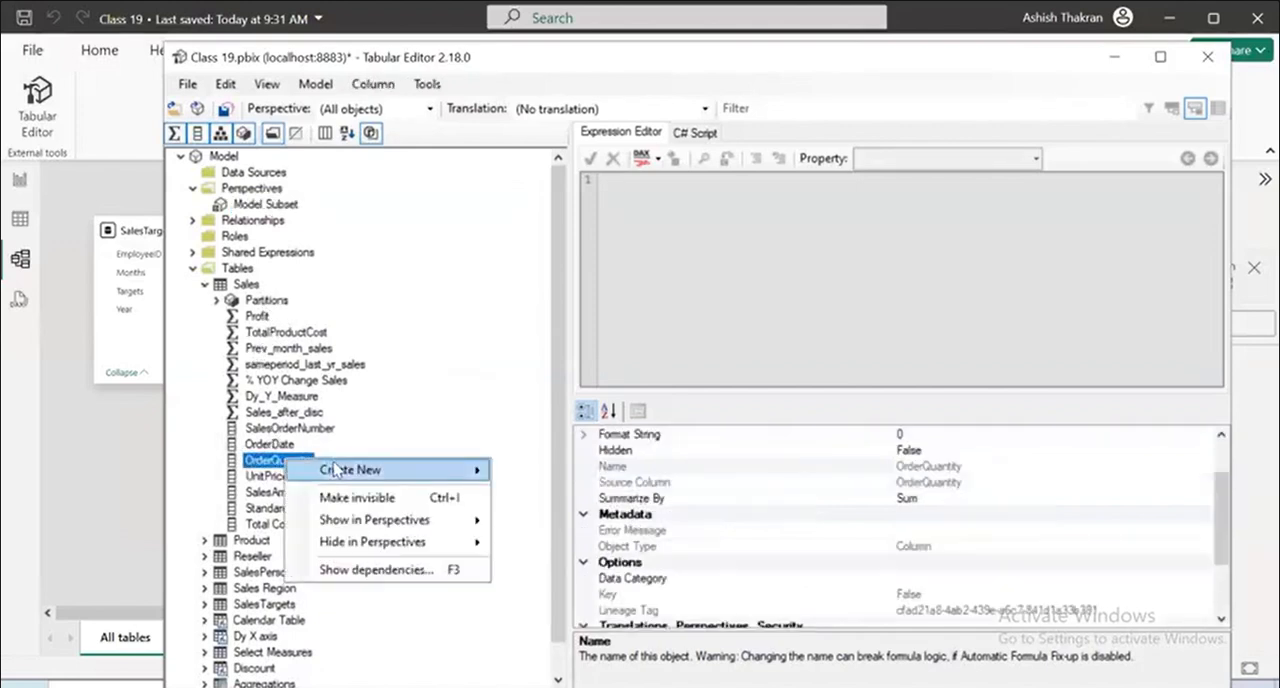
mouse_move(405, 522)
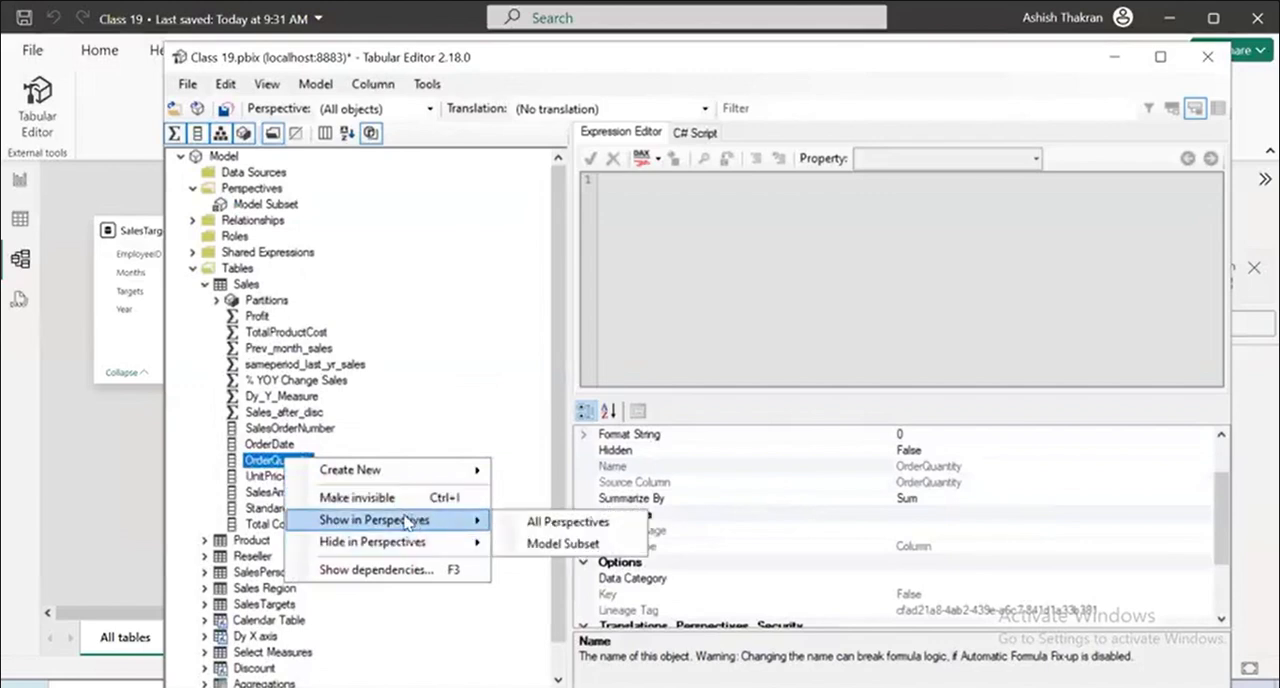
left_click(548, 544)
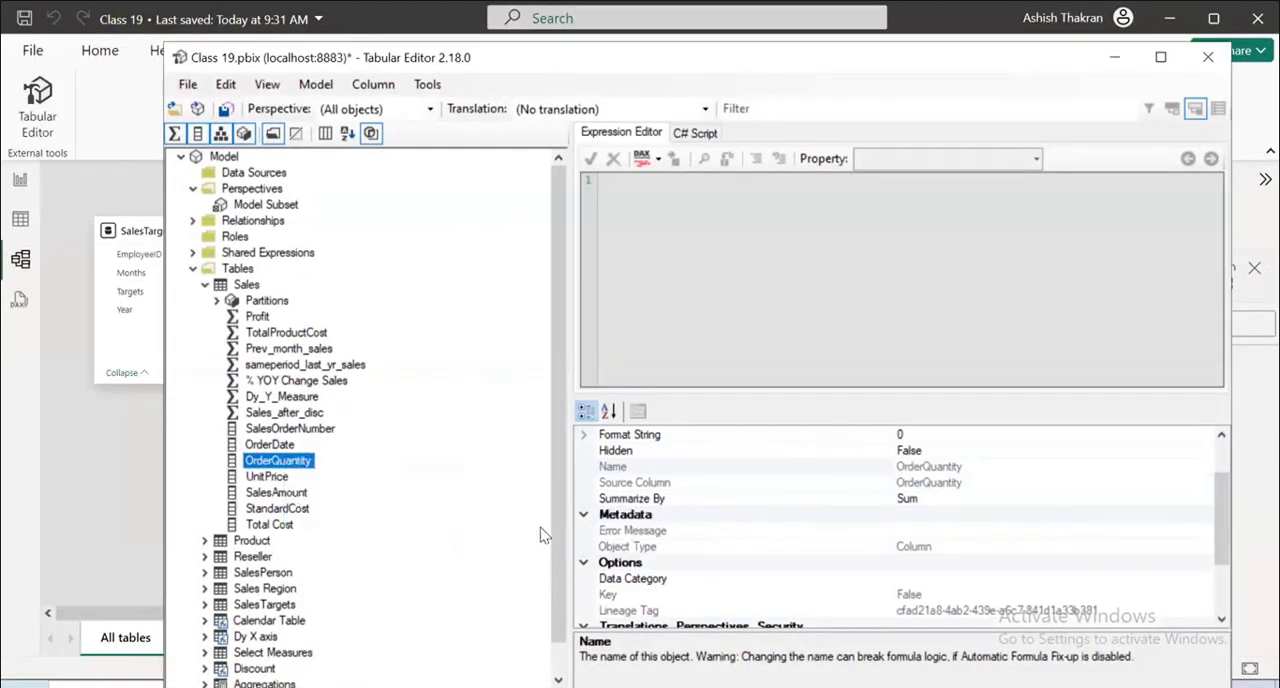
left_click(268, 524)
right_click(281, 523)
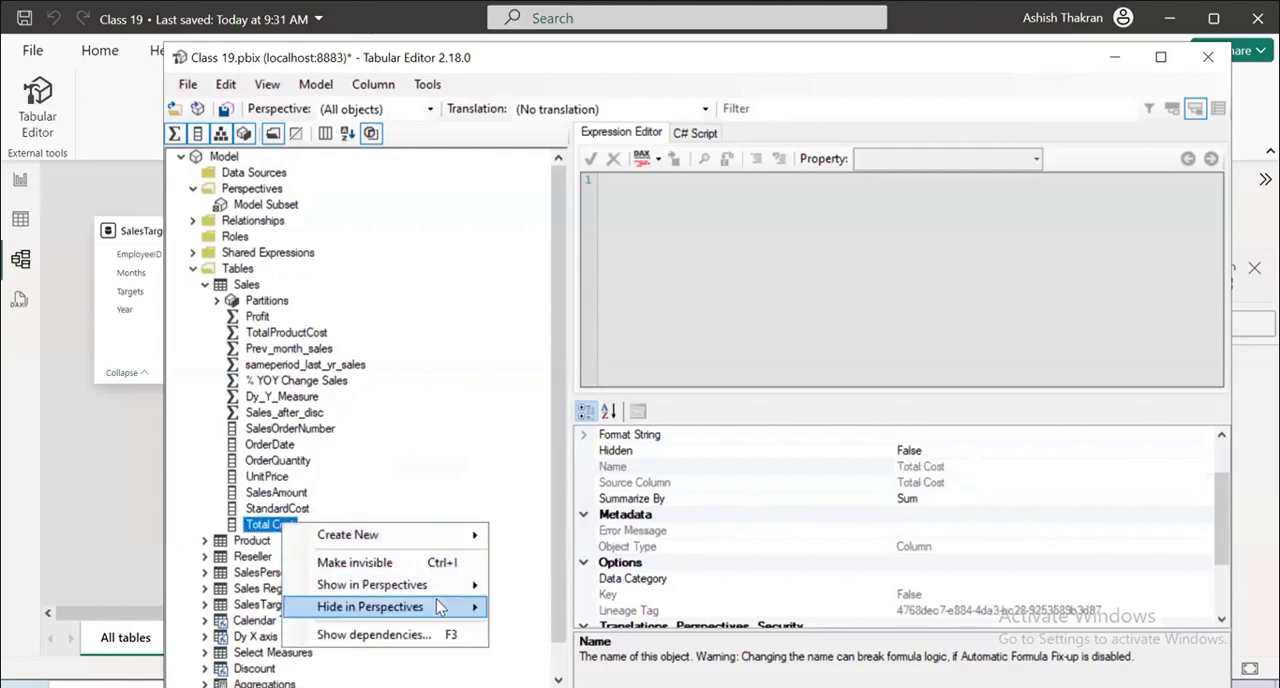
mouse_move(436, 600)
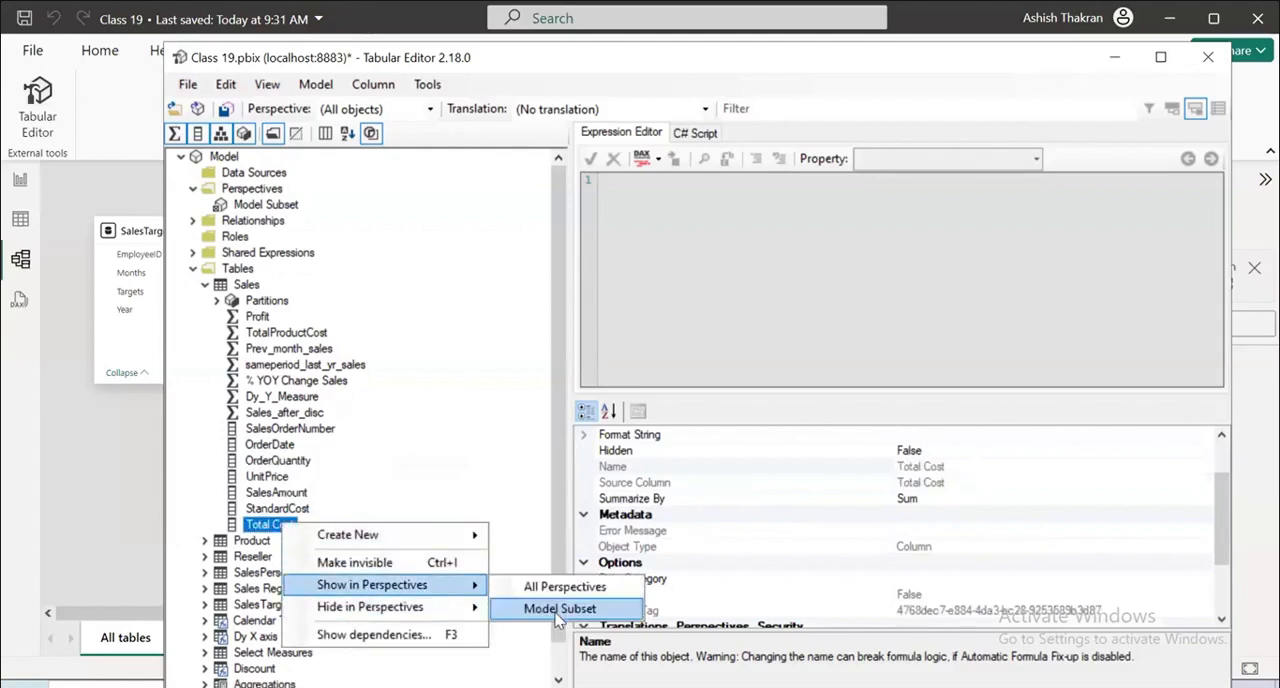
left_click(555, 610)
Show the StandardCost and ProductCategory columns of the Product table in the Model Subset perspective.
left_click(205, 541)
scroll(380, 586, "down", 2)
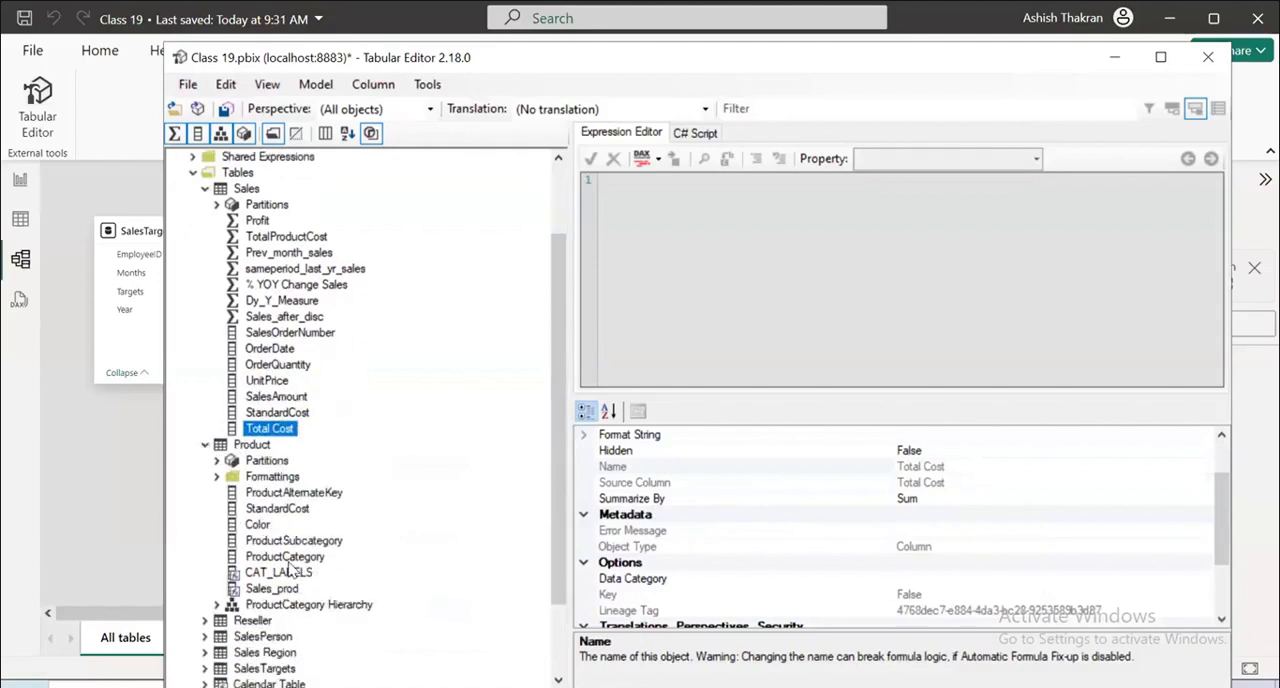
left_click(279, 513)
right_click(281, 512)
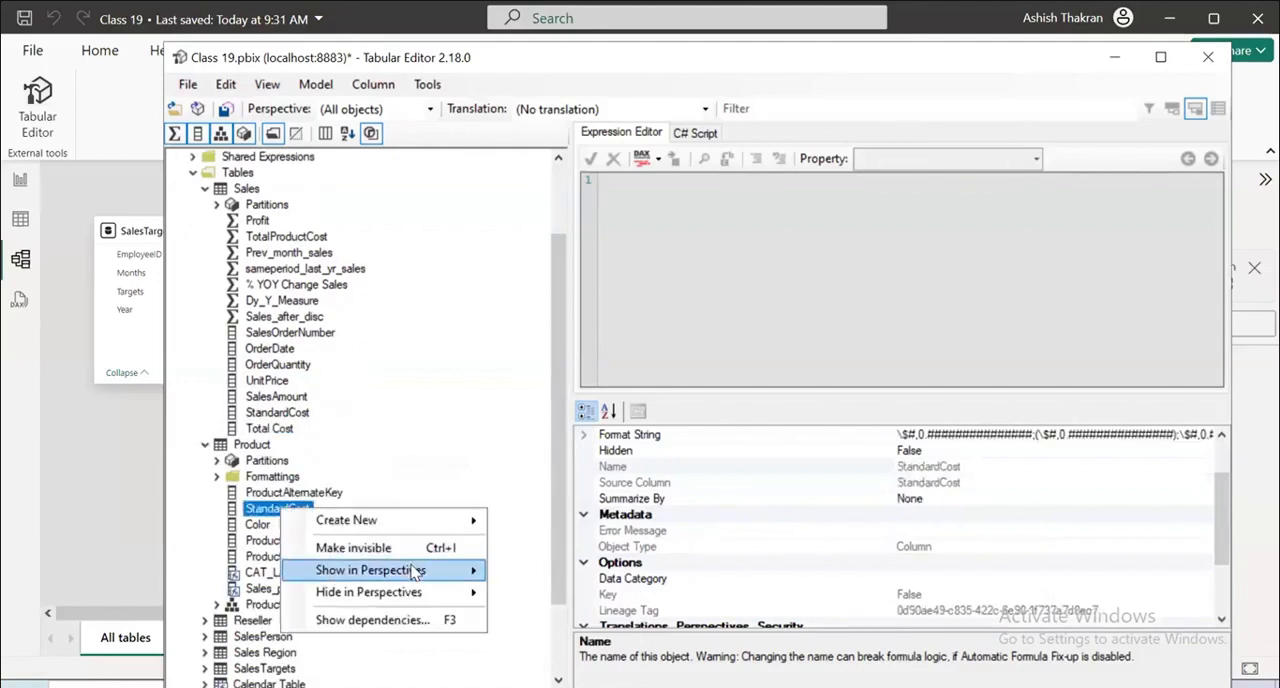
mouse_move(414, 570)
left_click(553, 594)
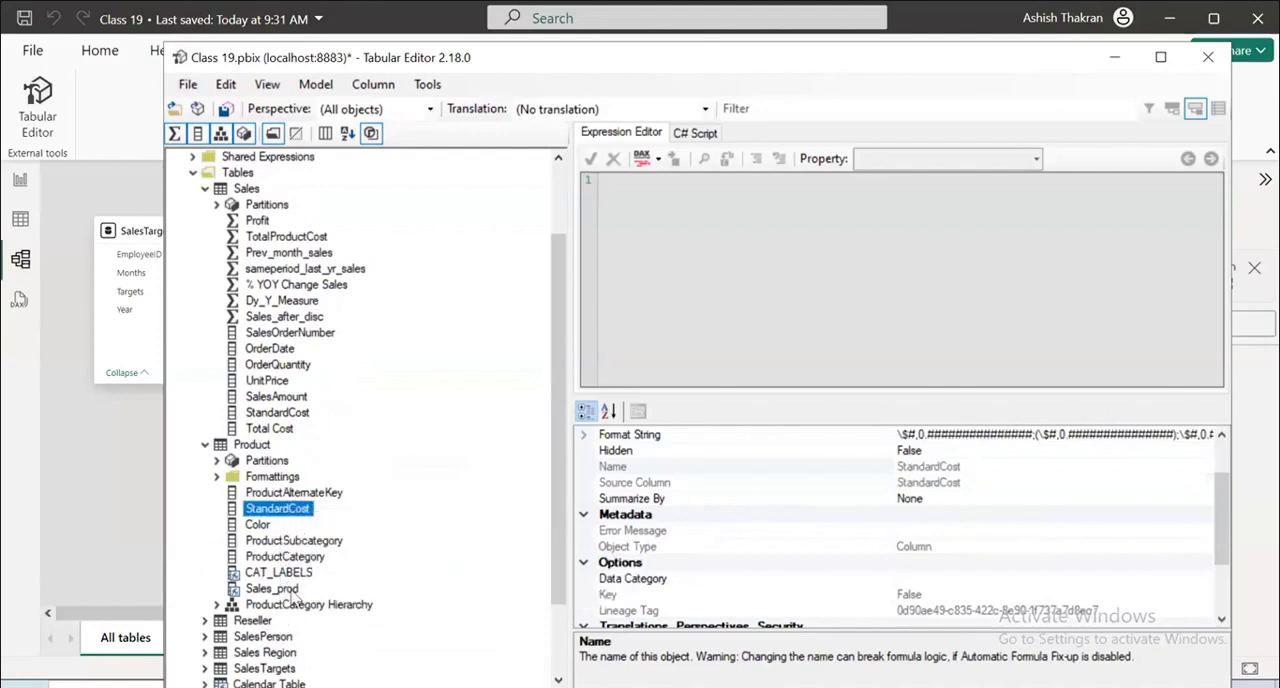
left_click(294, 558)
right_click(294, 564)
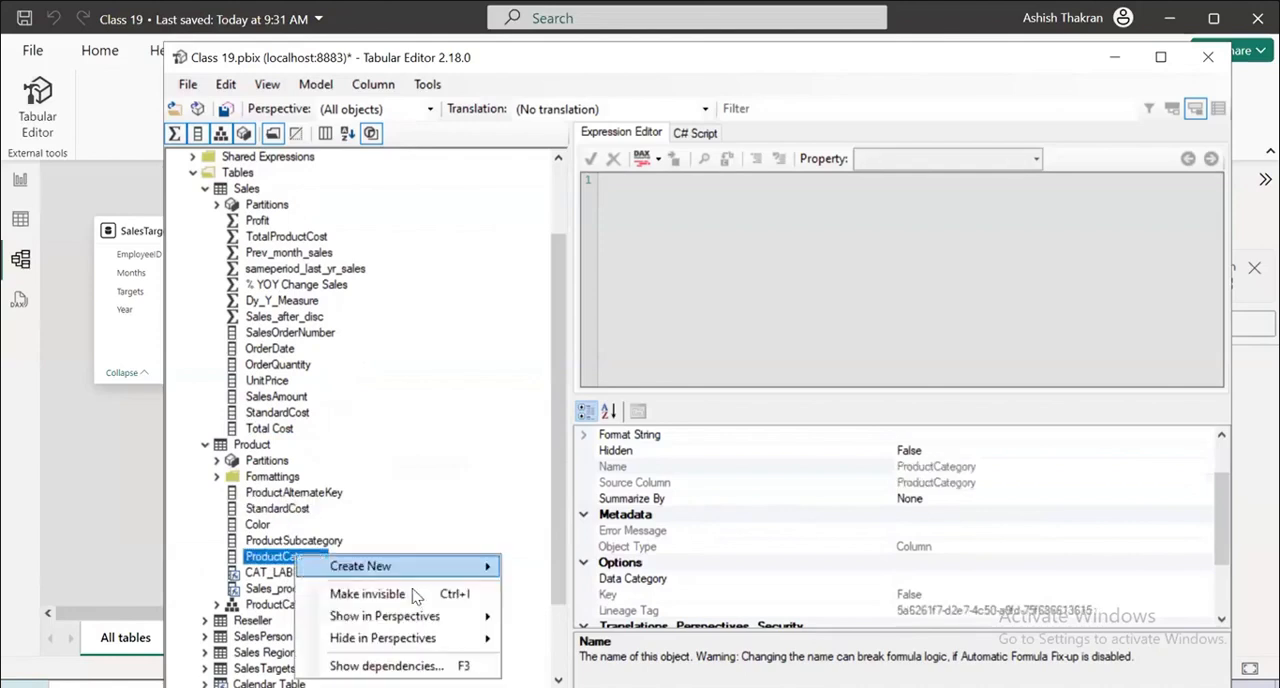
mouse_move(470, 616)
left_click(545, 640)
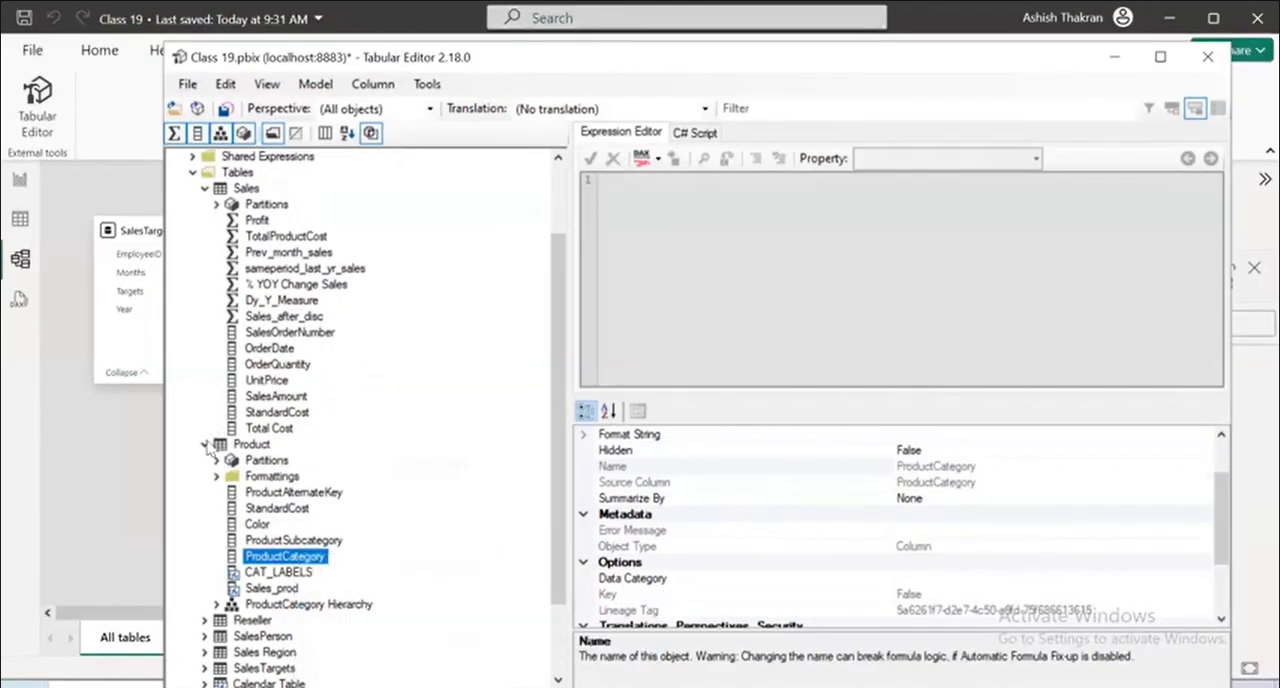
left_click(205, 444)
Show the BusinessType column of the Reseller table in the Model Subset perspective and collapse the expanded tables.
left_click(205, 524)
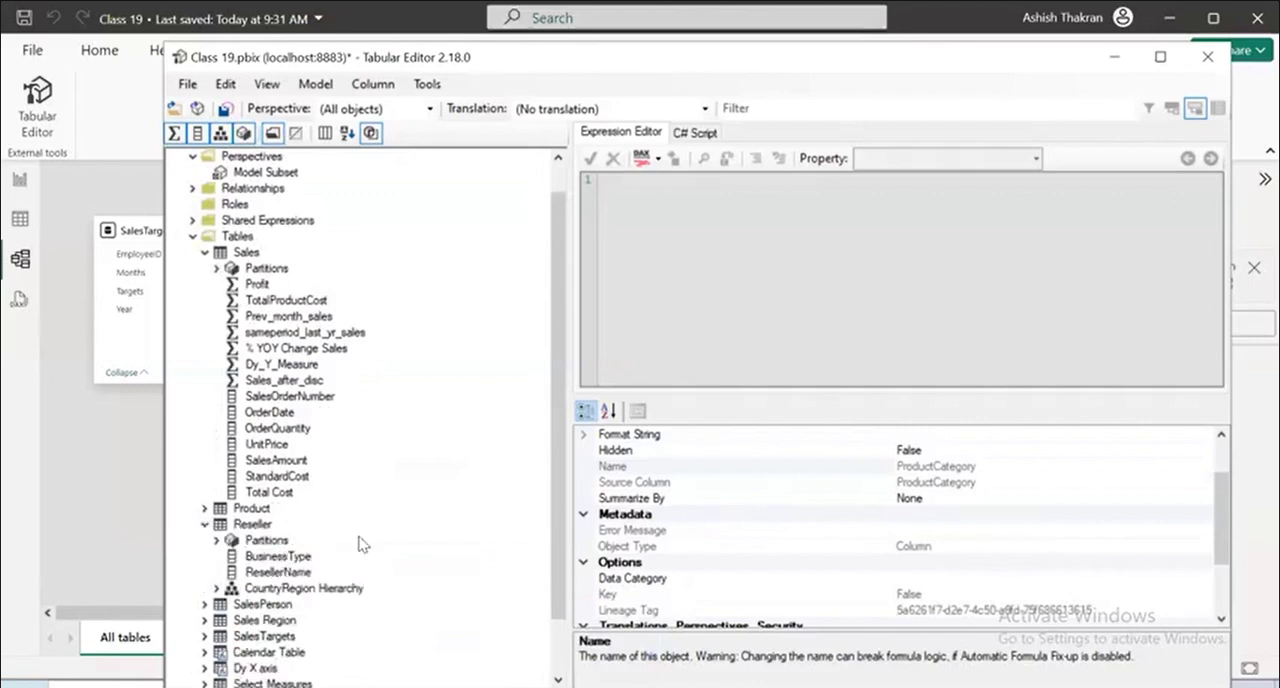
scroll(357, 543, "down", 2)
left_click(278, 492)
right_click(290, 493)
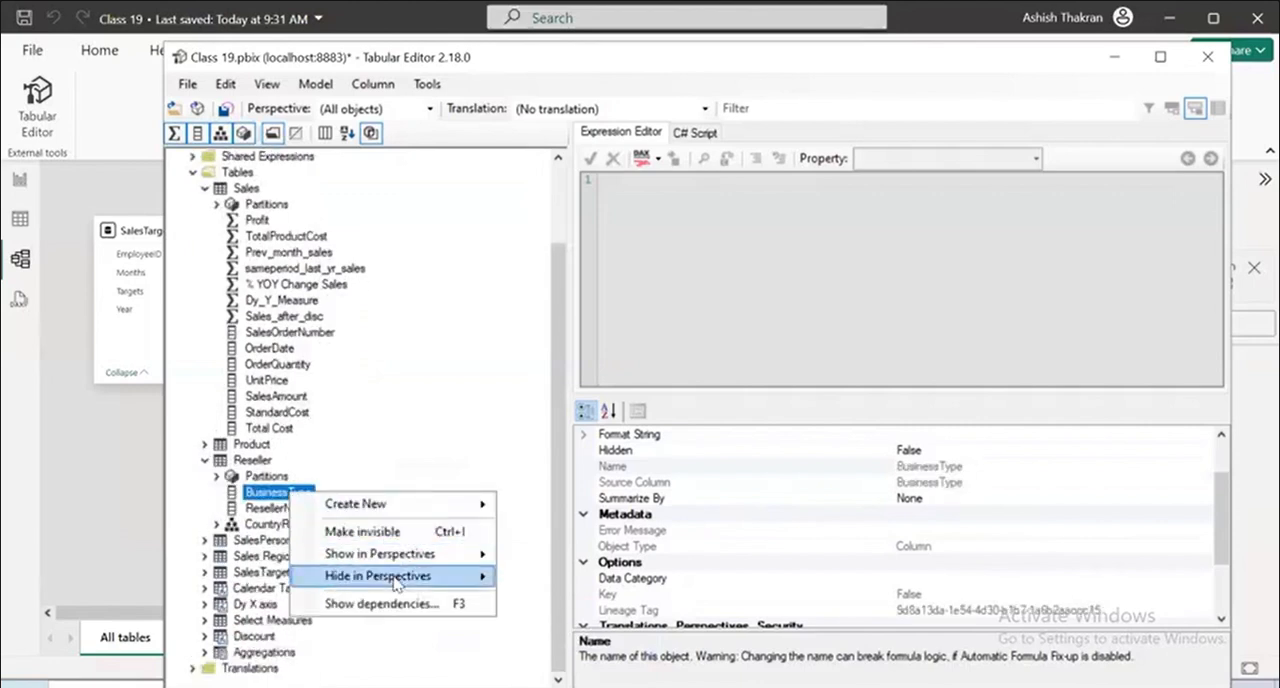
mouse_move(420, 553)
left_click(560, 583)
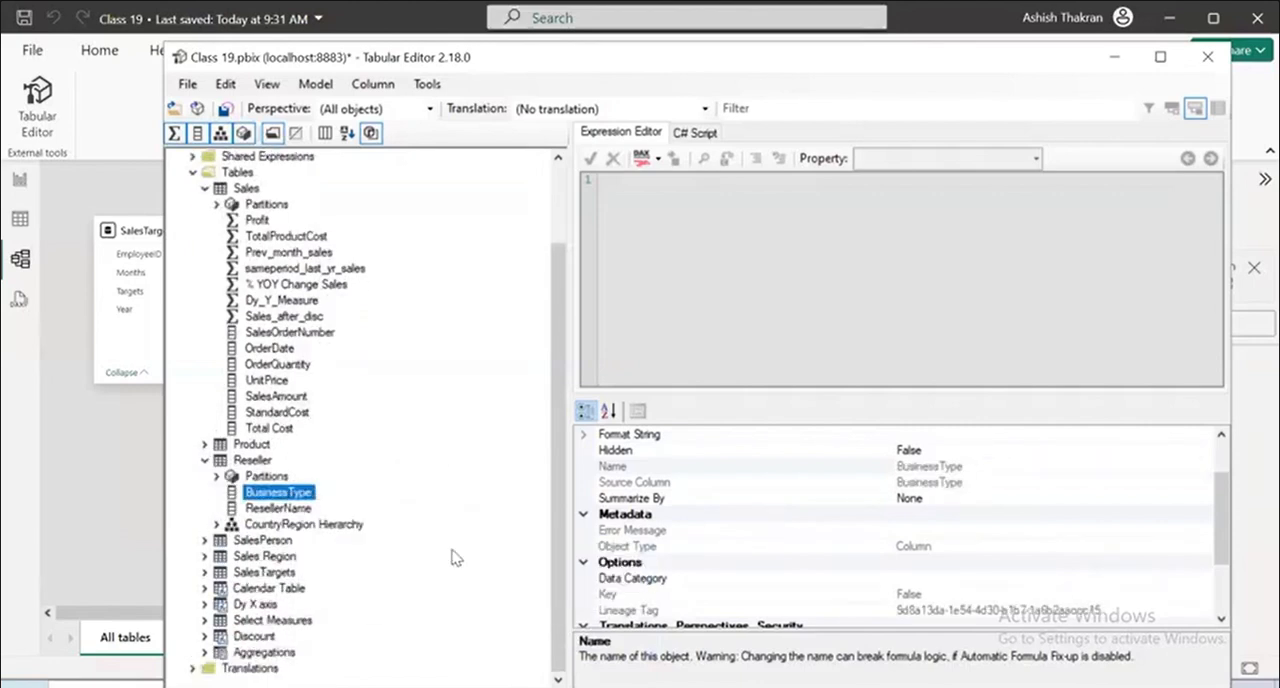
left_click(205, 460)
left_click(205, 252)
left_click(210, 256)
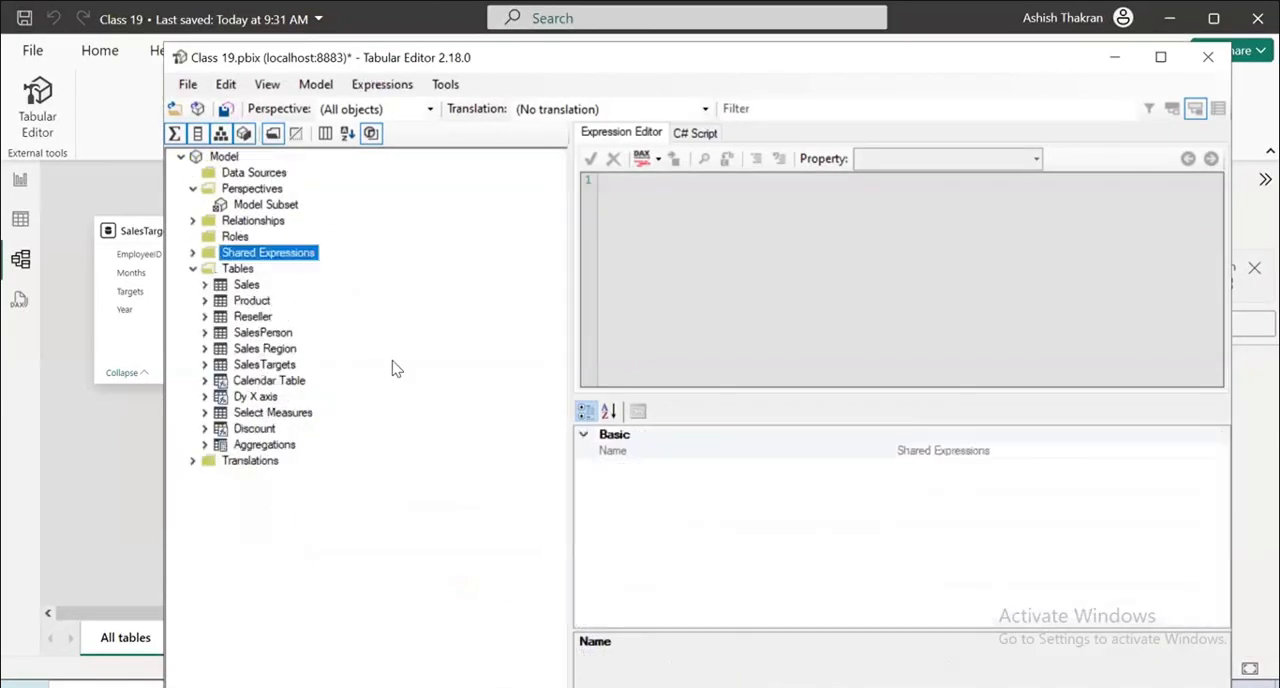
Limit the object tree to the Model Subset perspective and examine the contents of its Sales table.
left_click(430, 109)
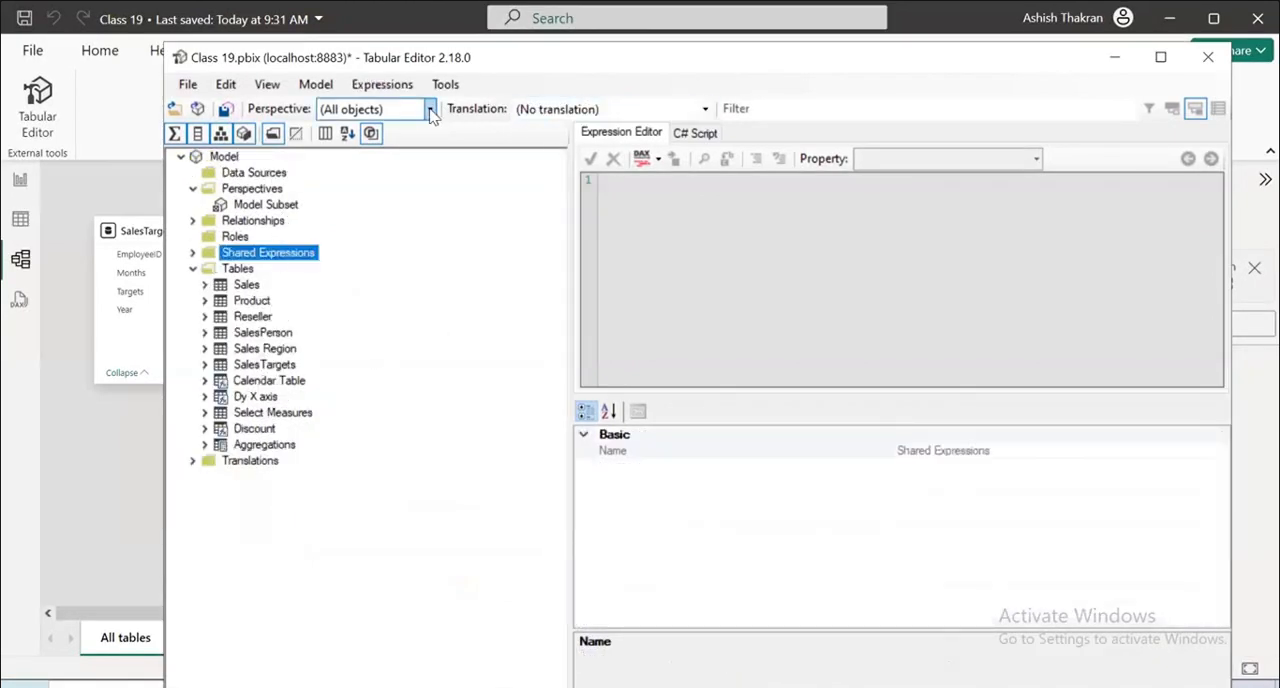
left_click(403, 145)
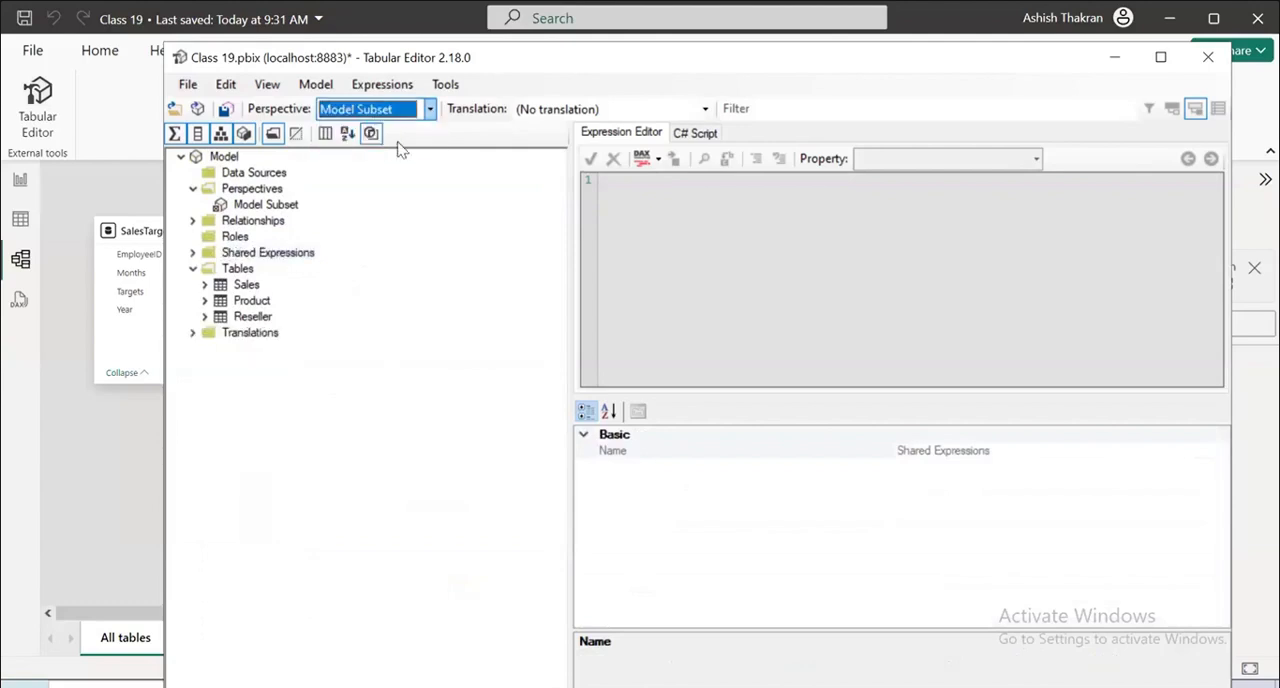
left_click(205, 285)
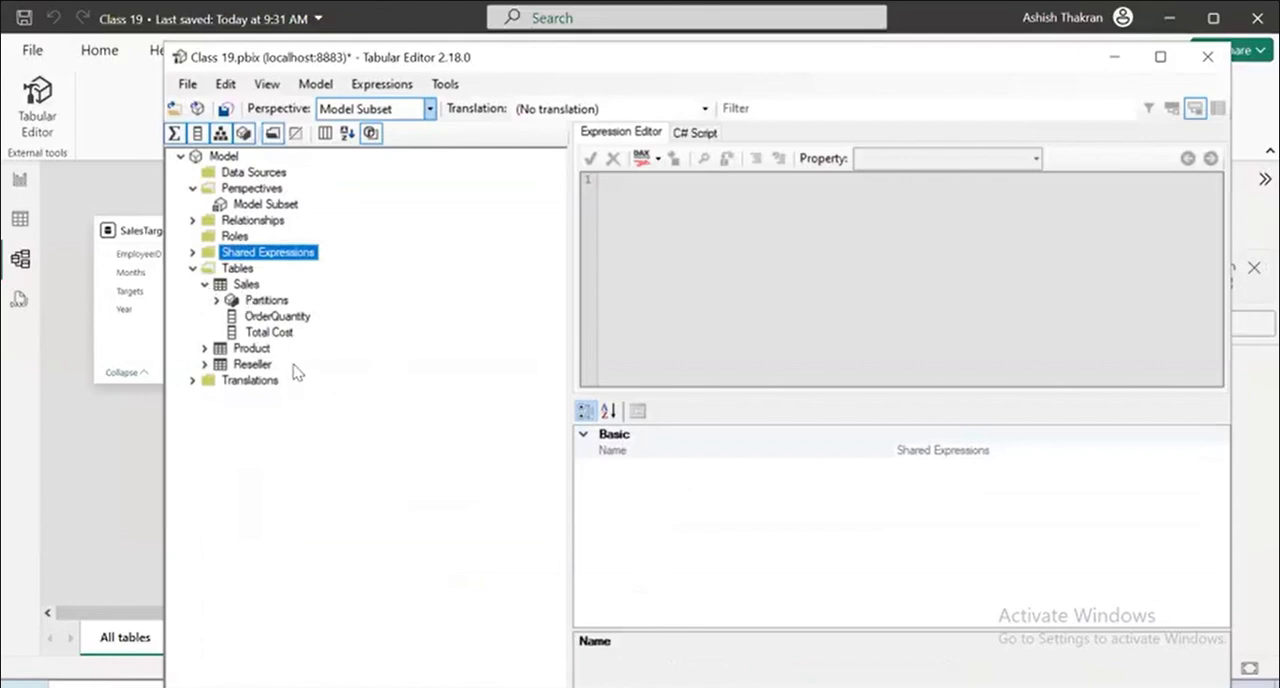
left_click(216, 300)
Save the model changes, then return to Power BI and select the Model Subset perspective in the semantic model.
left_click(187, 84)
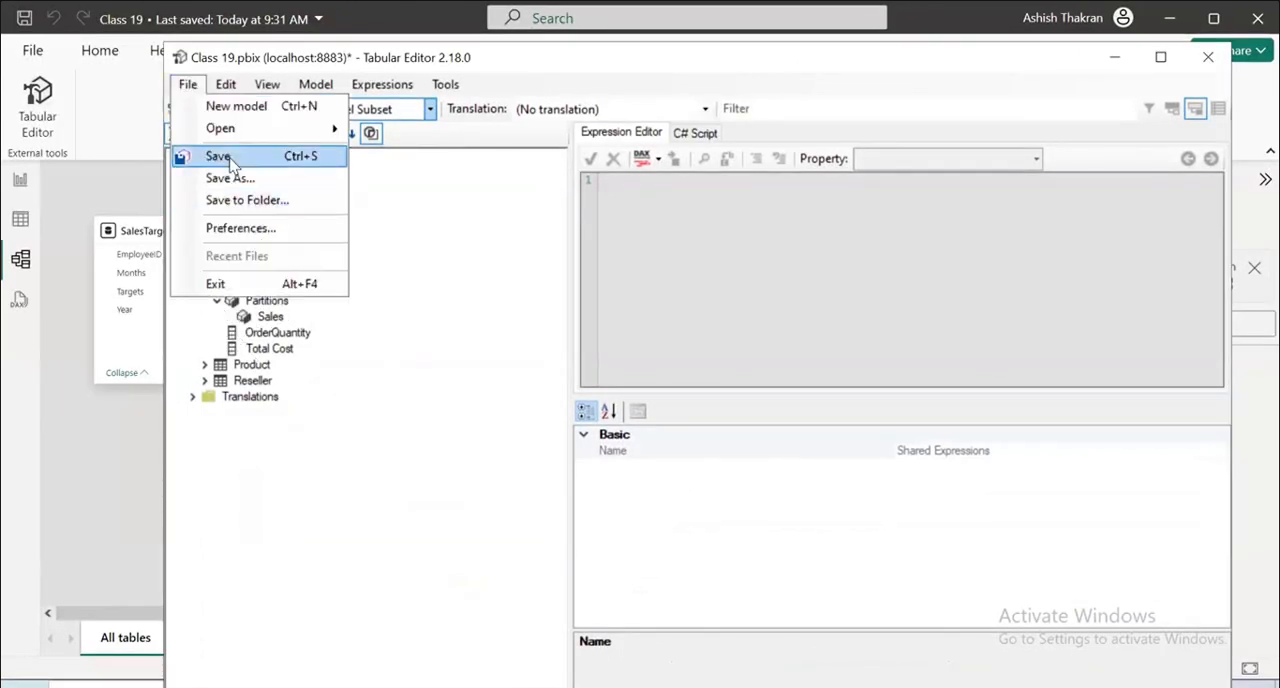
left_click(230, 160)
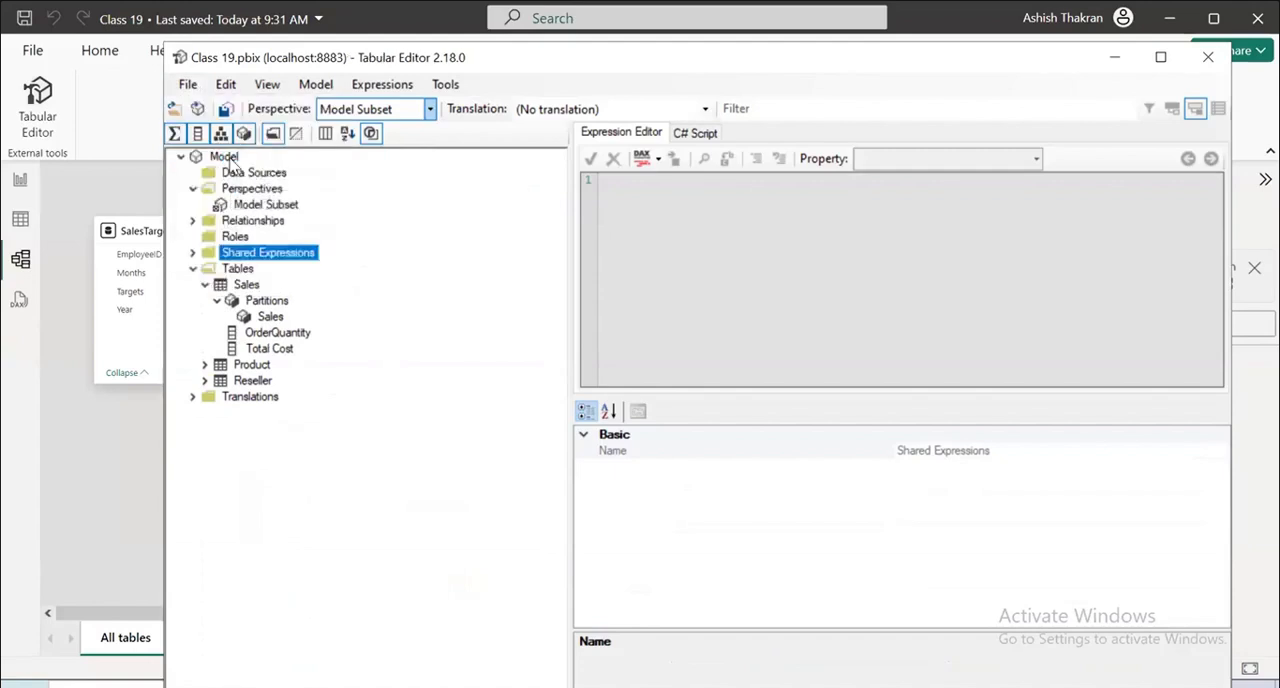
left_click(1208, 57)
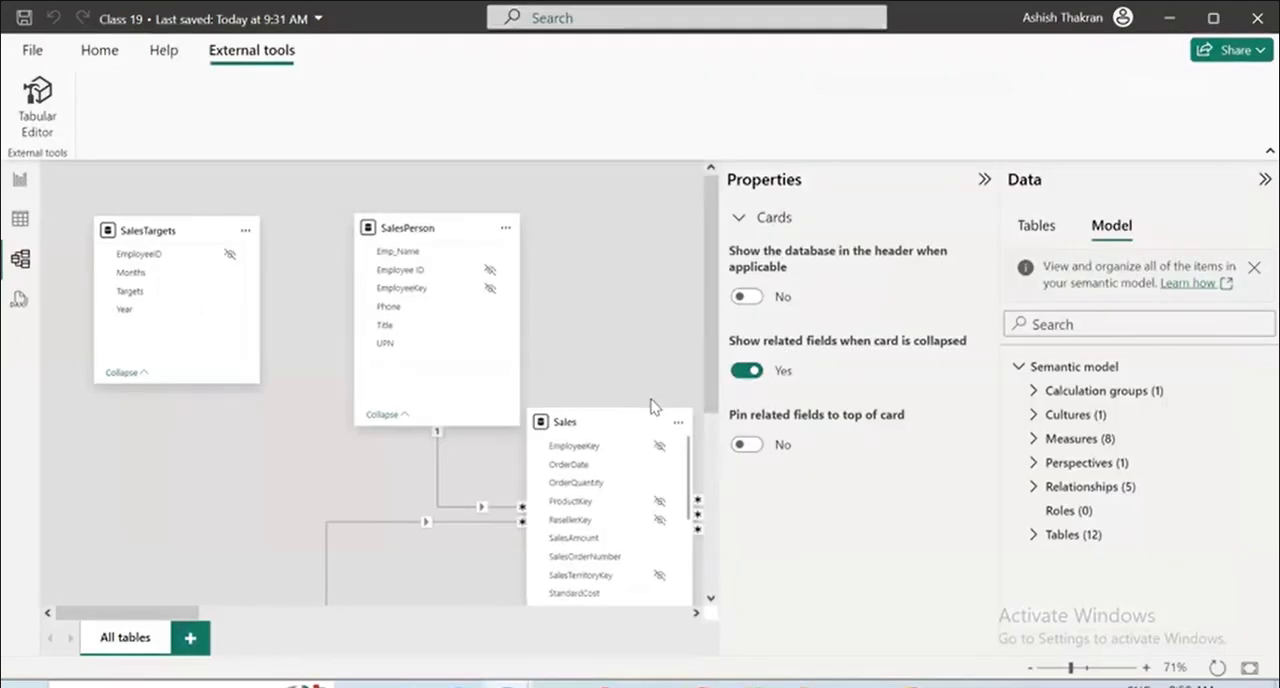
left_click(1034, 462)
left_click(1092, 487)
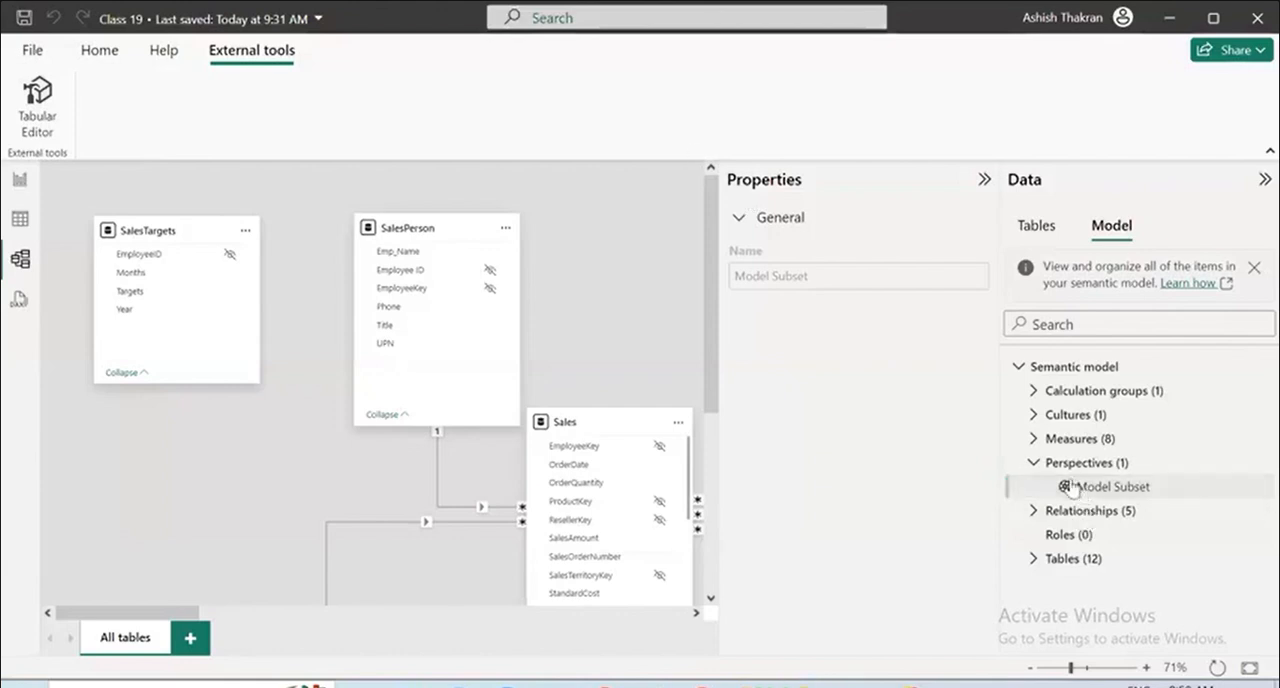
Examine the options of the Perspectives group and the properties of the Model Subset perspective in the semantic model.
left_click(1034, 462)
left_click(1034, 462)
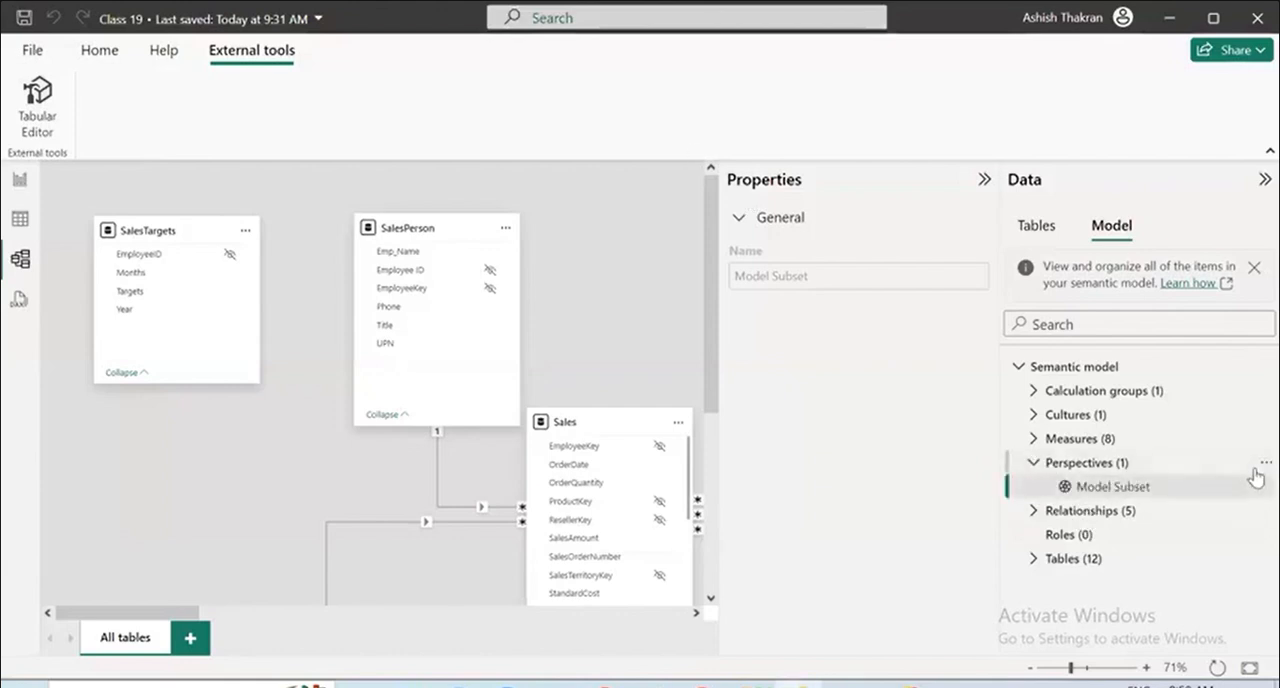
left_click(1264, 462)
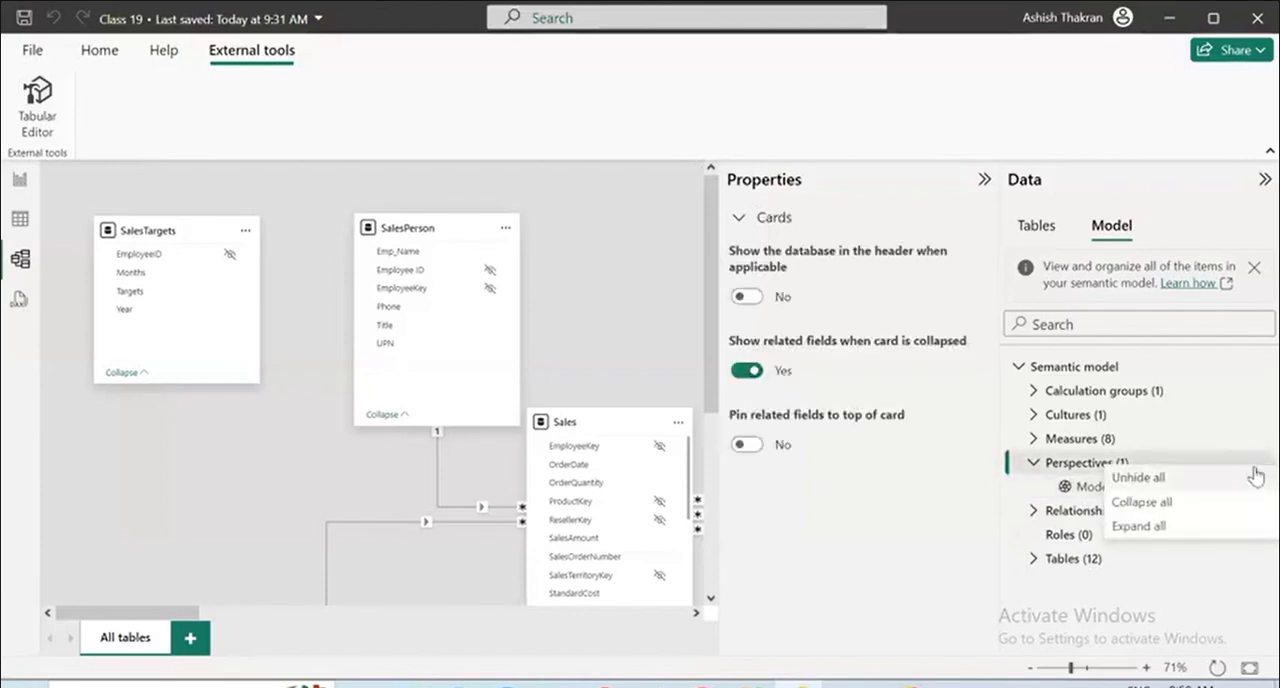
left_click(1193, 587)
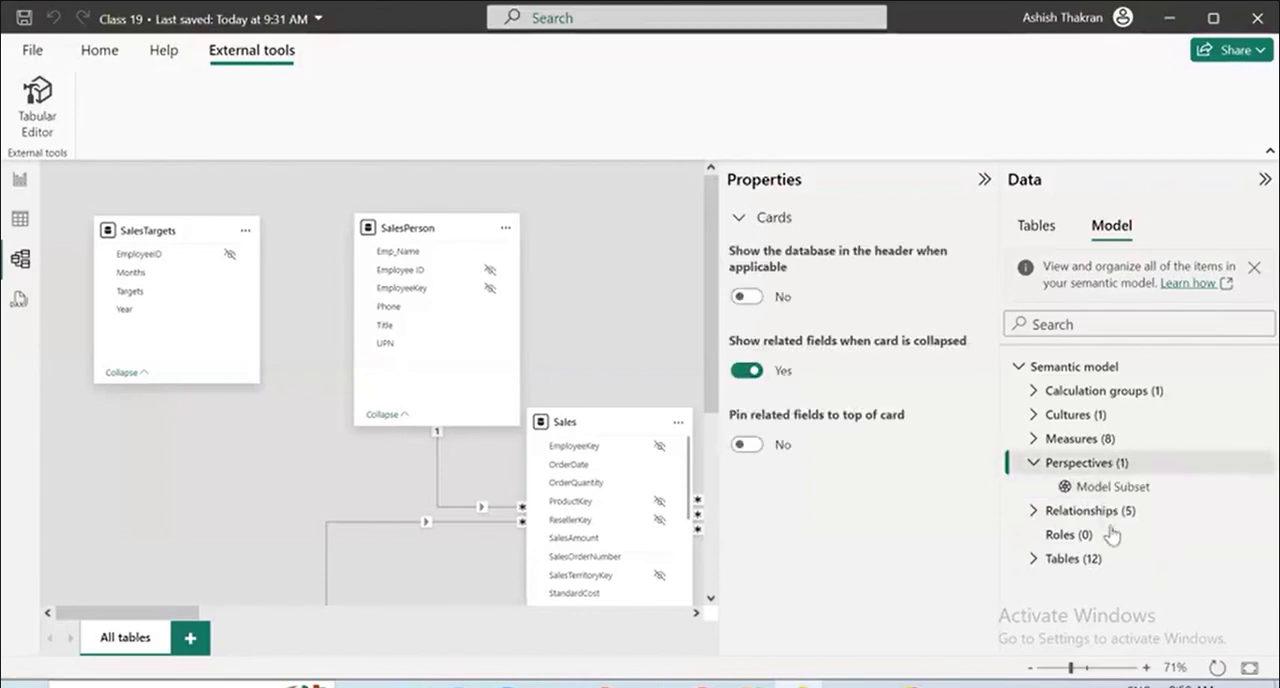
left_click(1091, 488)
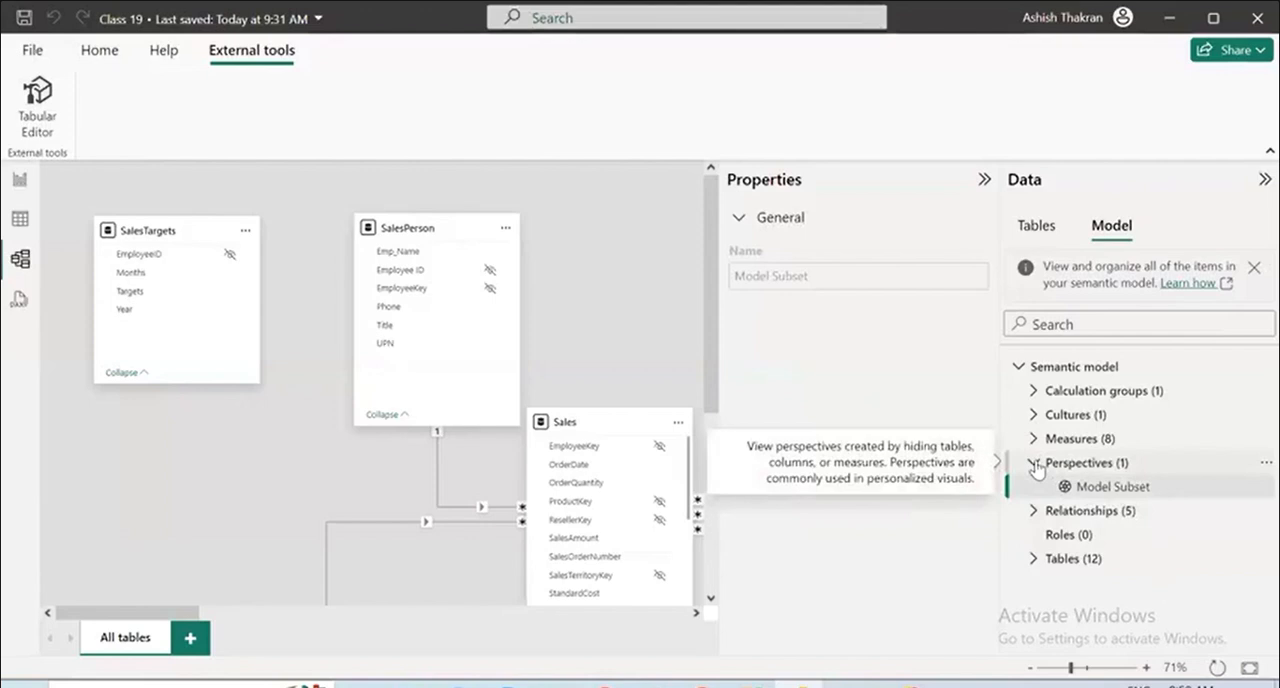
scroll(304, 443, "down", 3)
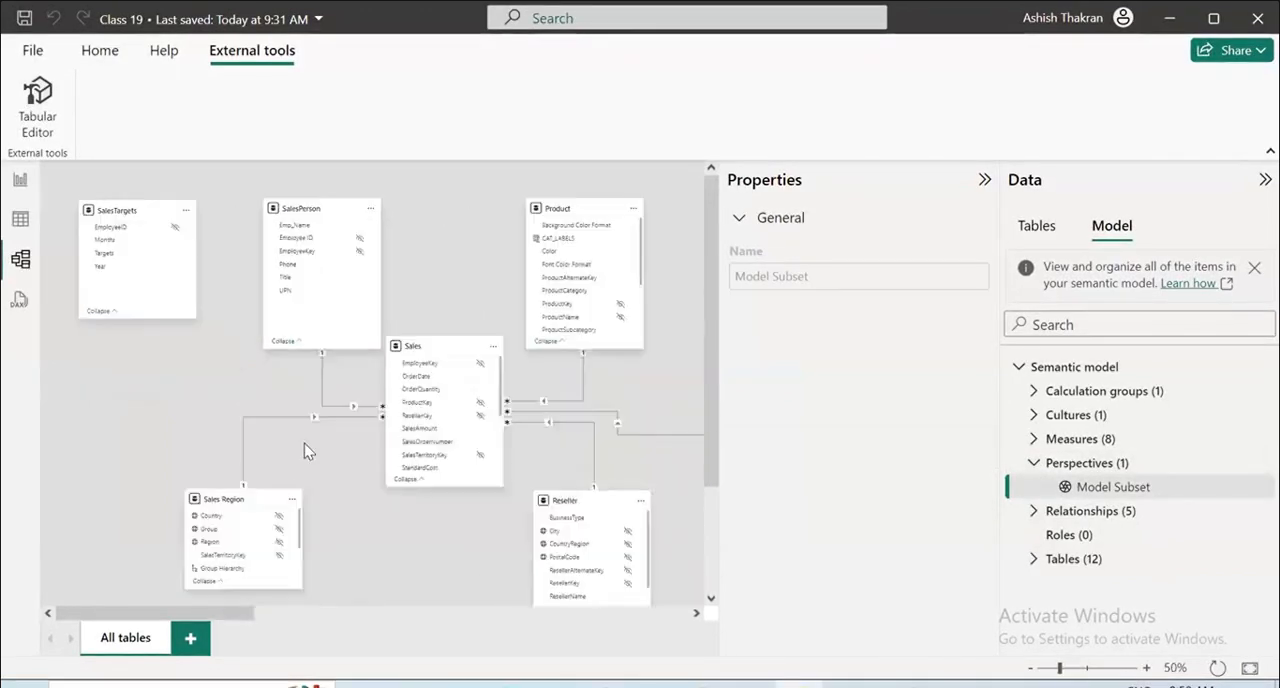
Look through the table and report views, then return to the model view and check the Relationships and Tables groups.
left_click(21, 228)
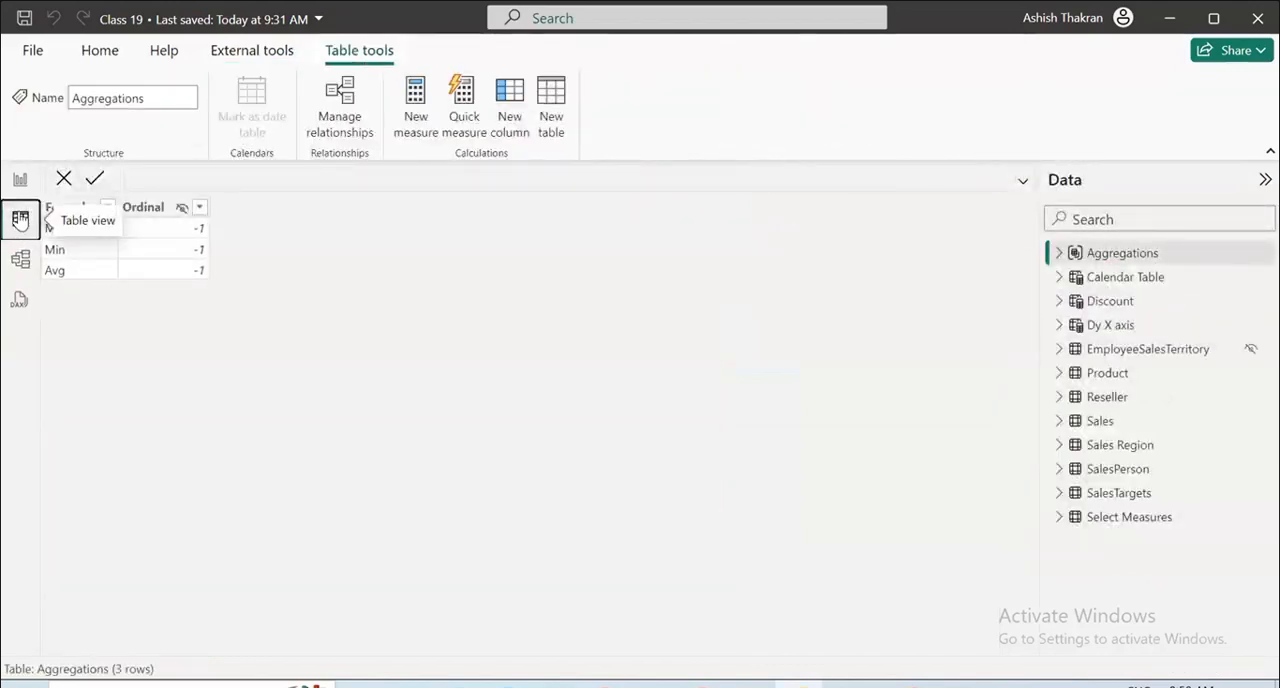
left_click(20, 179)
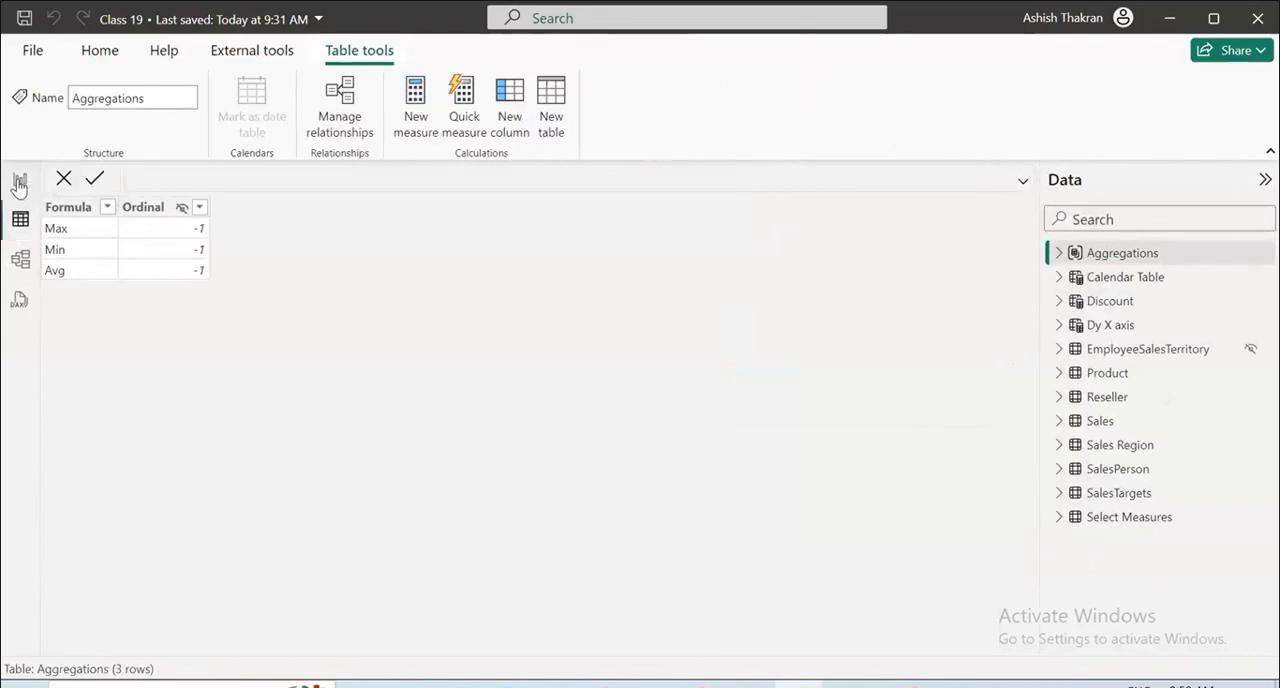
left_click(20, 259)
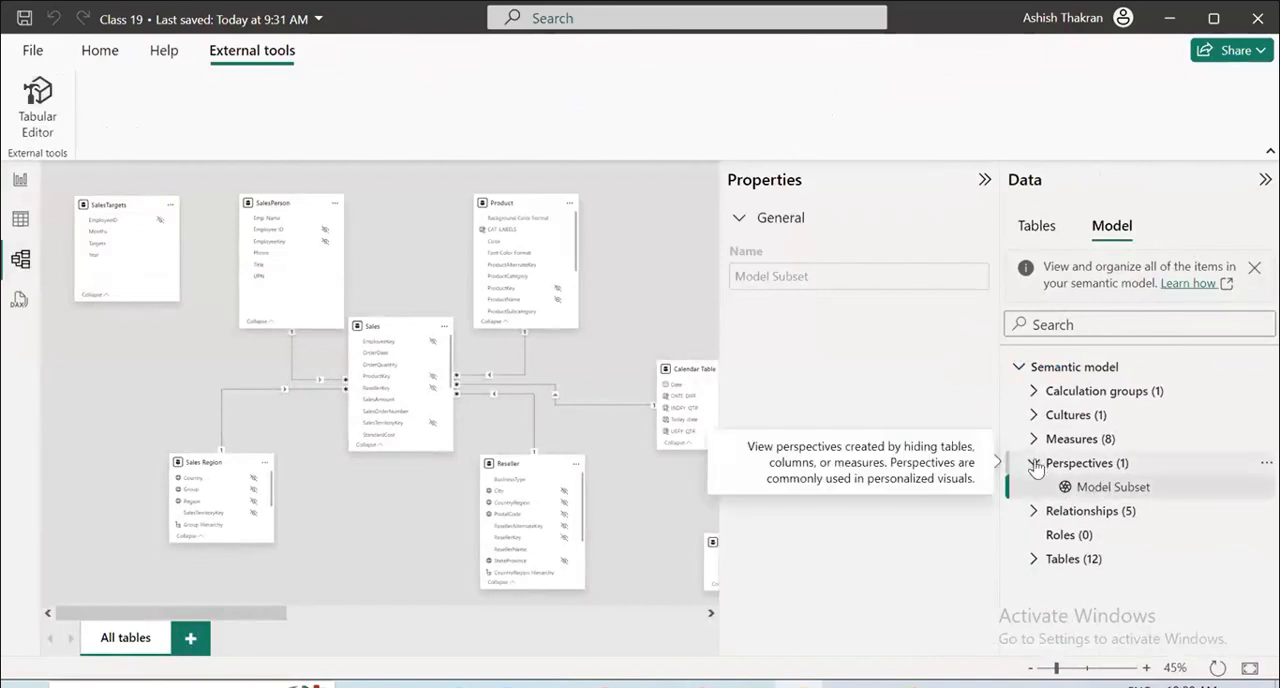
left_click(1035, 511)
left_click(1035, 511)
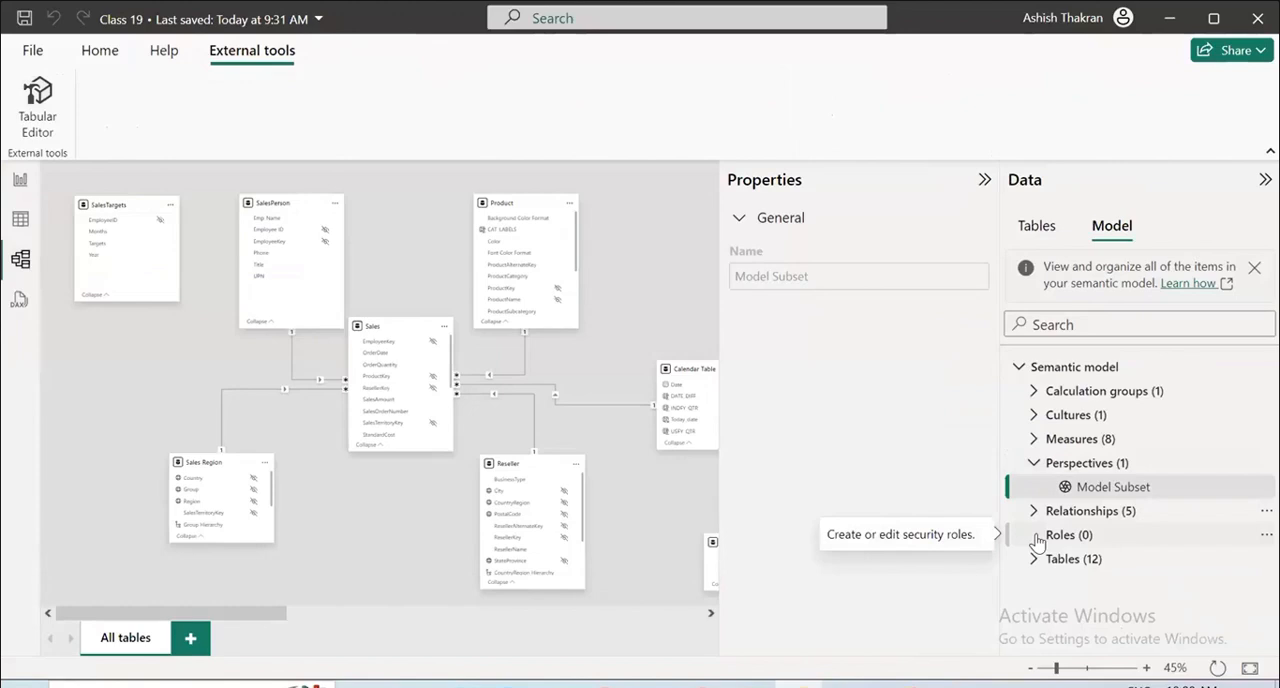
left_click(1034, 559)
left_click(1034, 559)
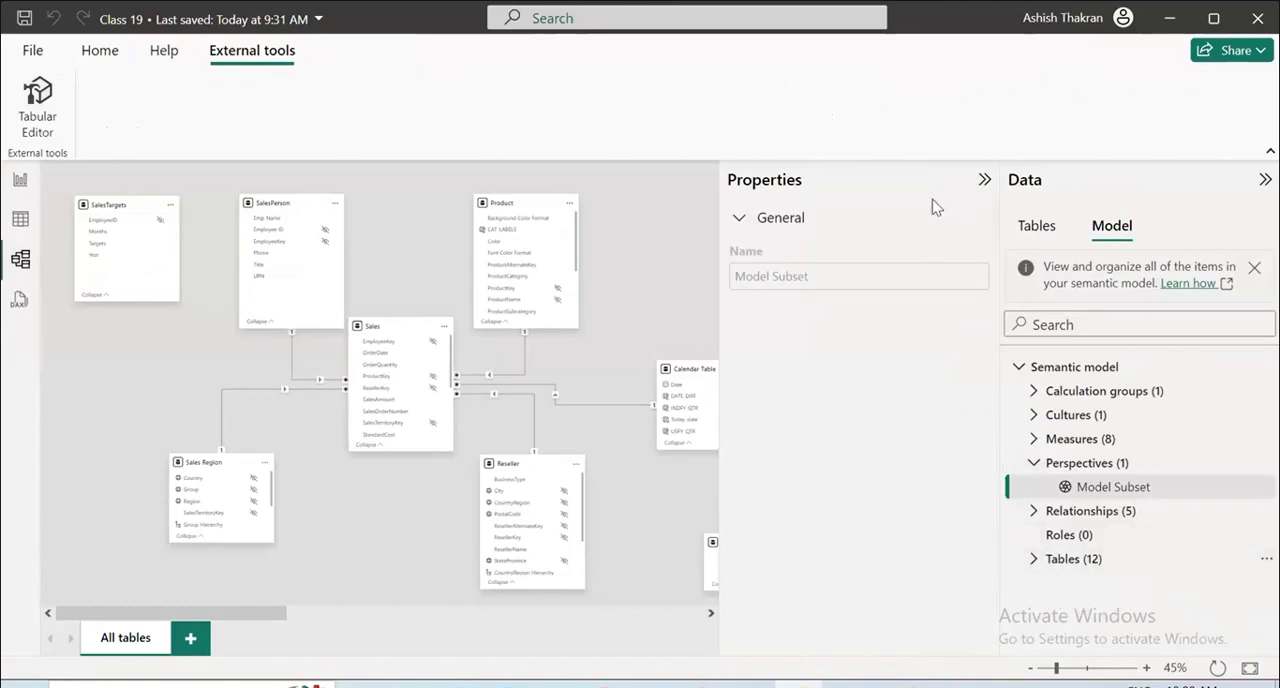
Switch to Tabular Editor and create a new model role named User_Germany.
left_click(38, 100)
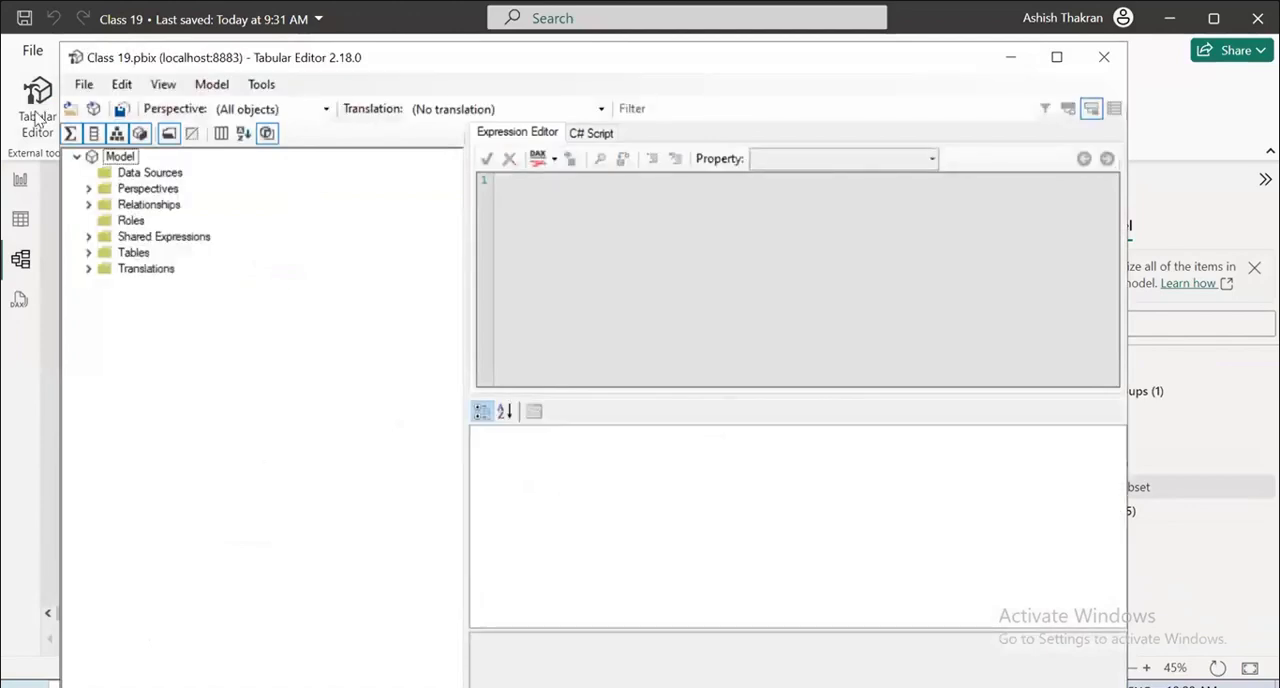
left_click(130, 221)
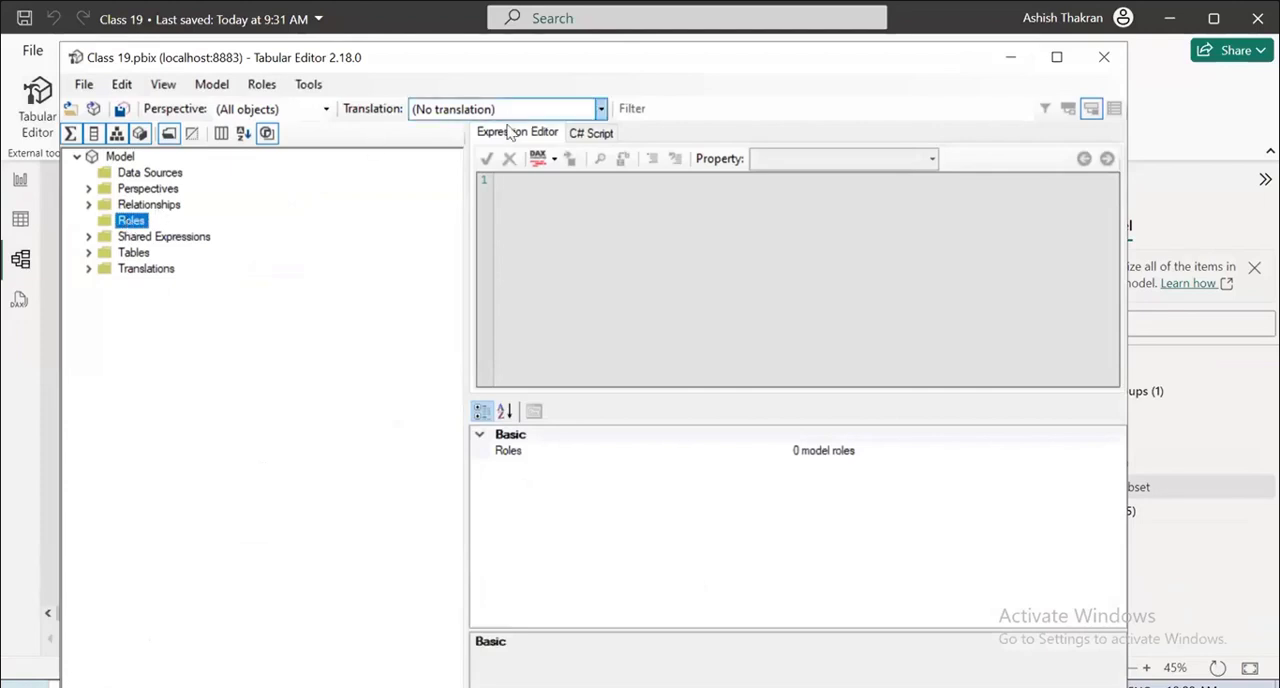
left_click(555, 159)
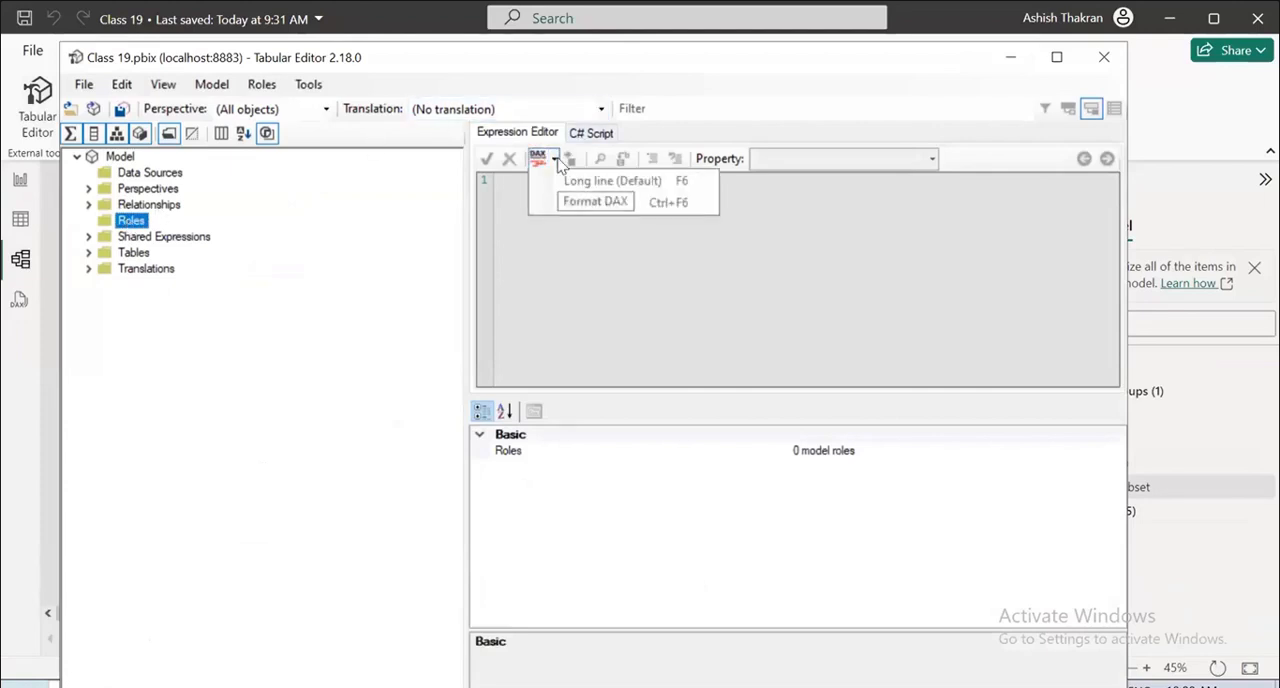
right_click(132, 221)
left_click(192, 235)
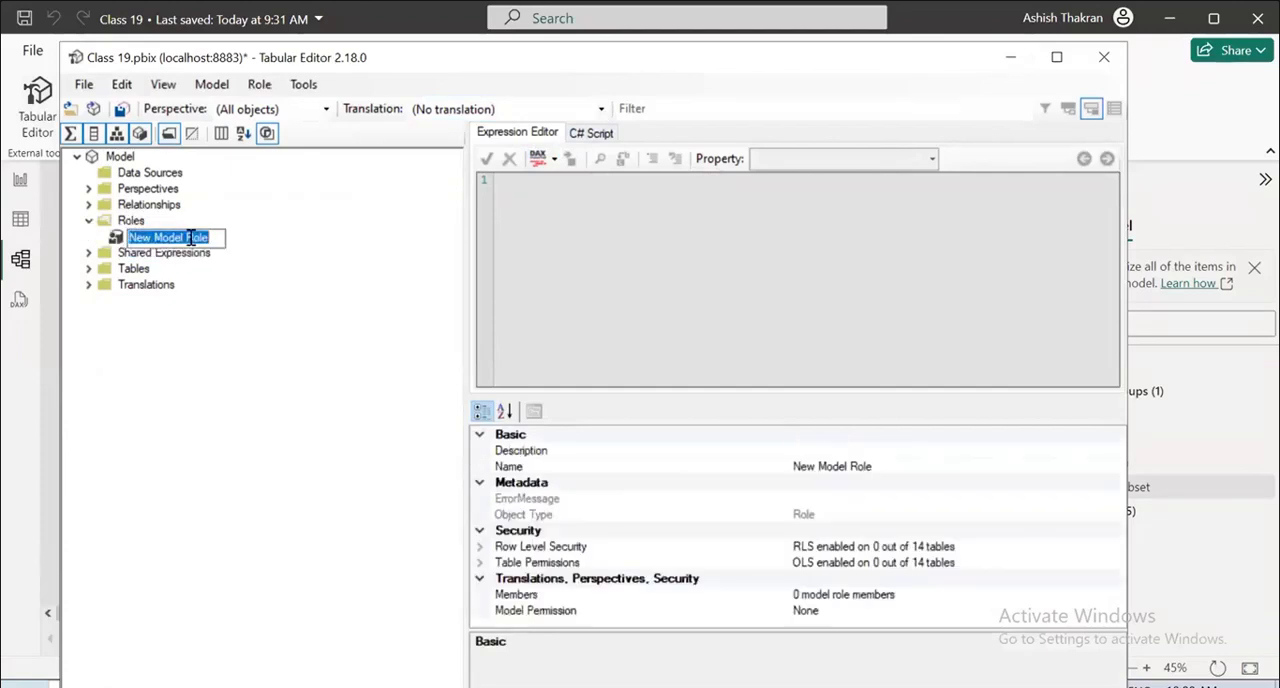
key("BackSpace")
type("User_Germany")
key("Return")
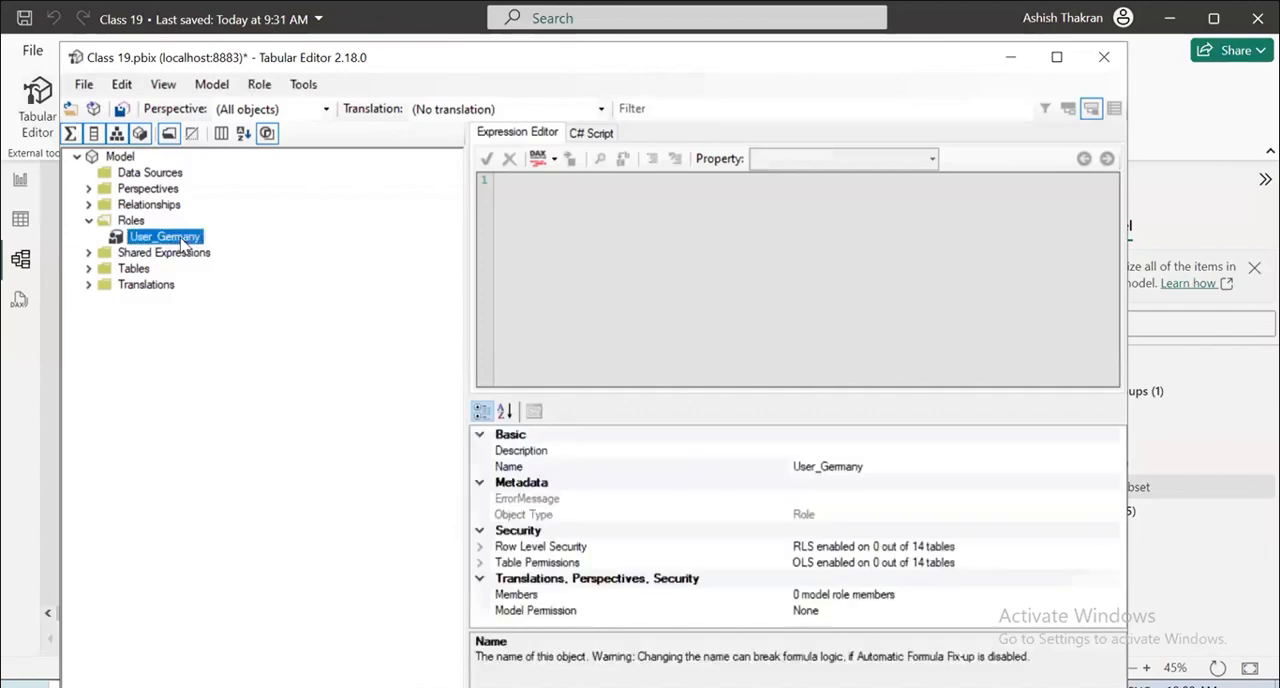
right_click(183, 245)
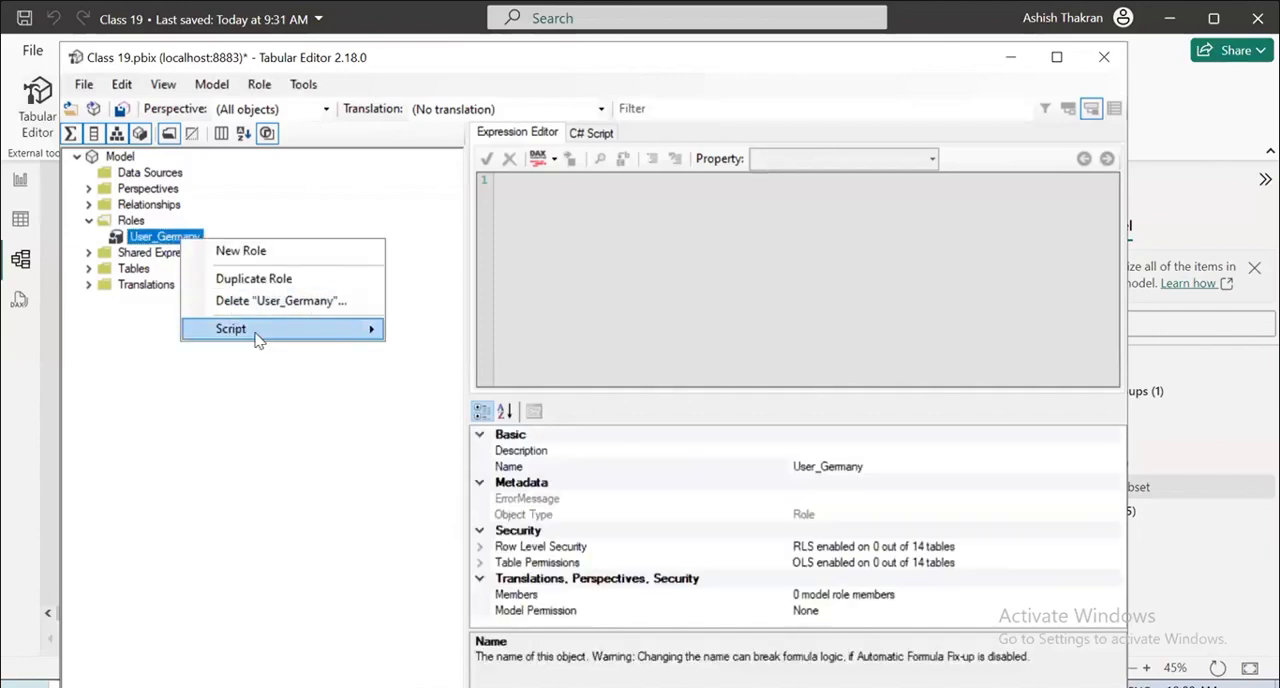
mouse_move(258, 338)
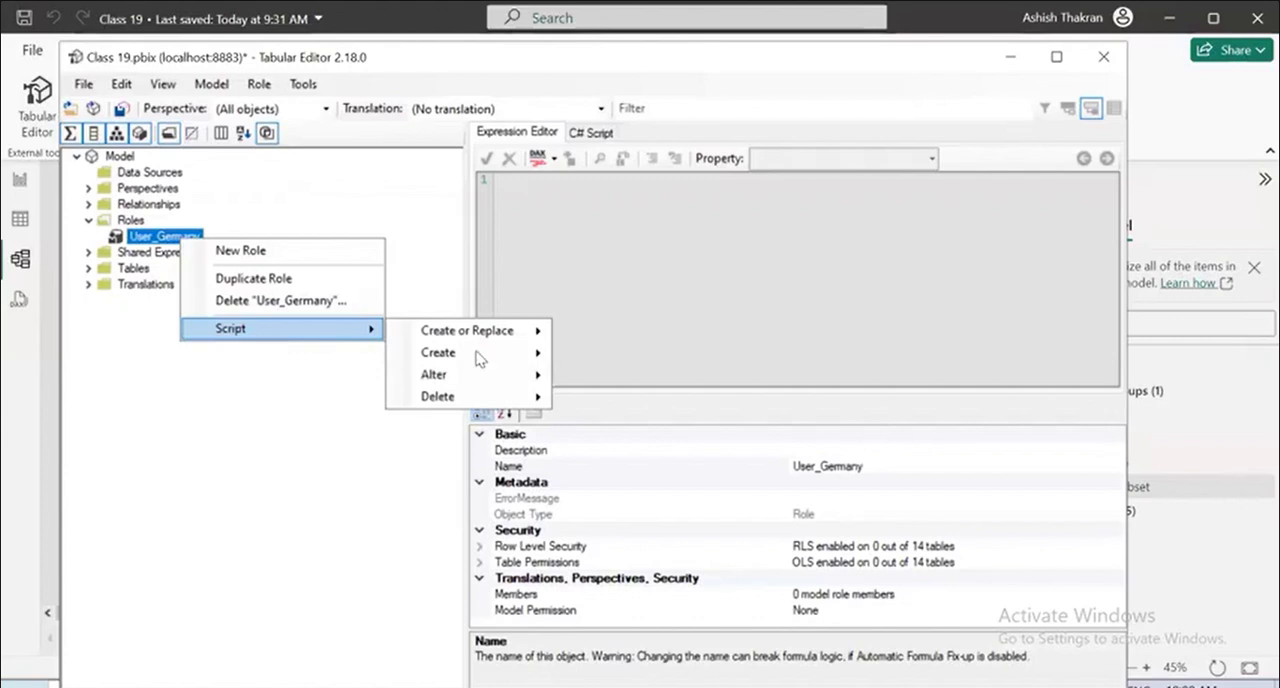
mouse_move(482, 358)
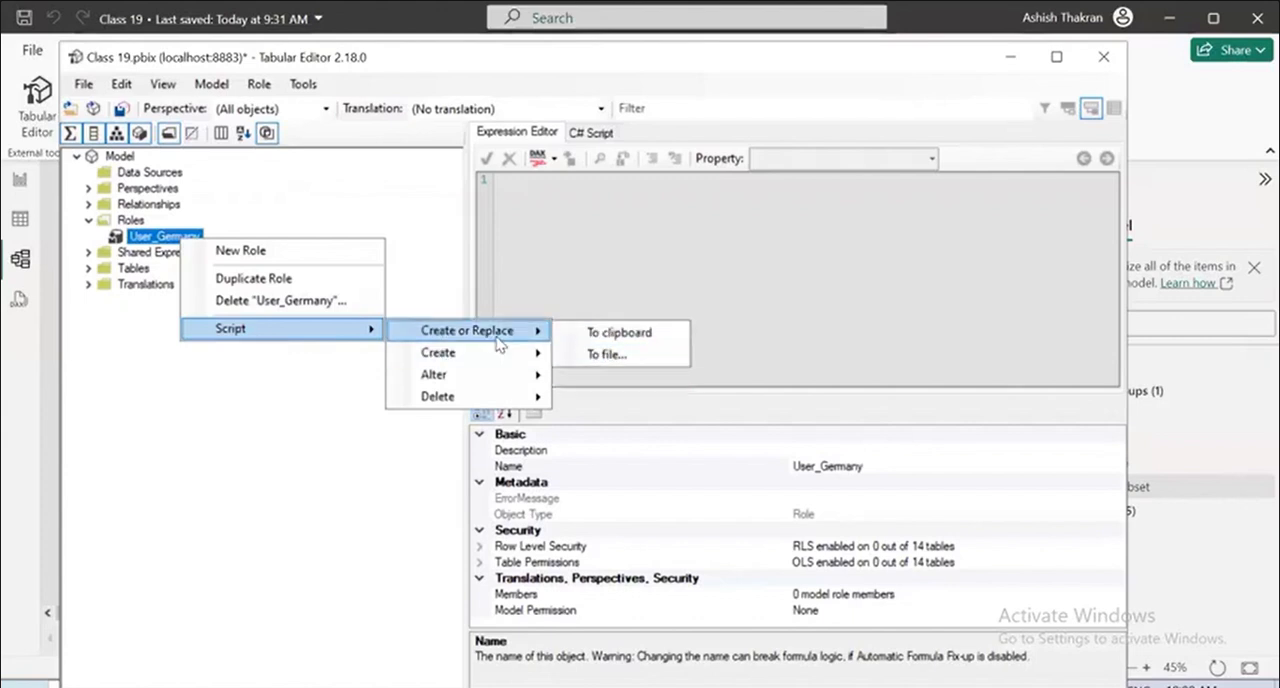
left_click(603, 356)
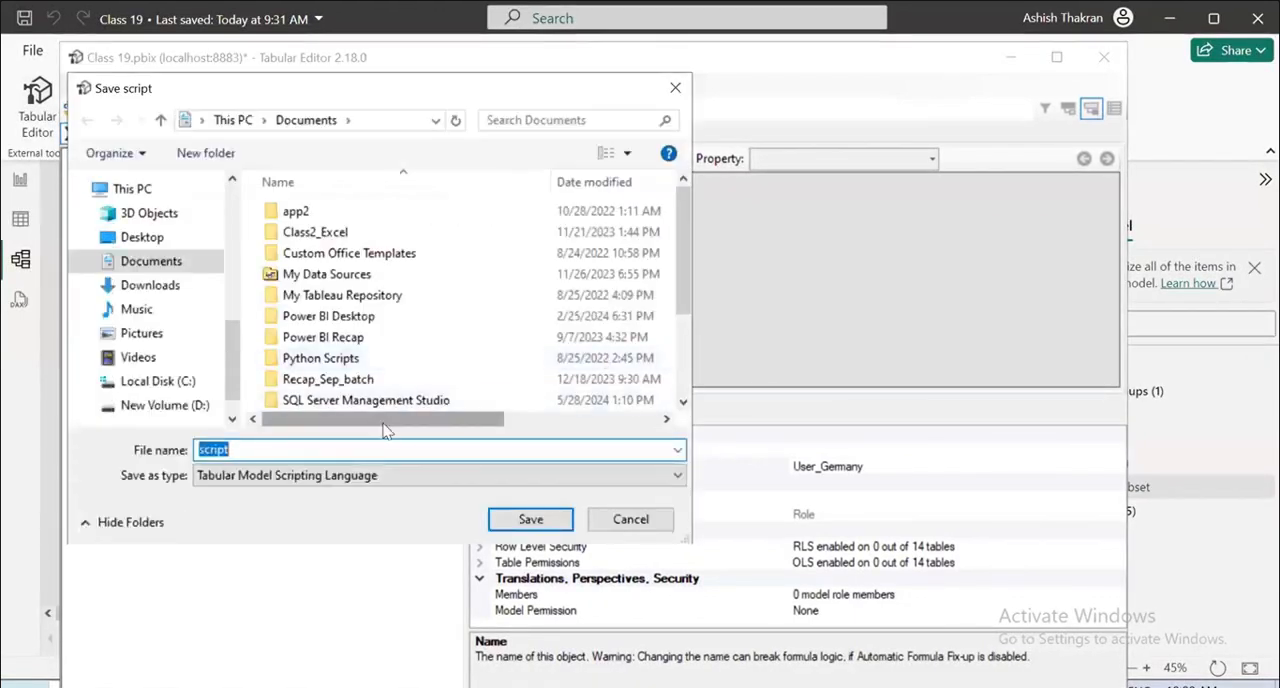
left_click(358, 475)
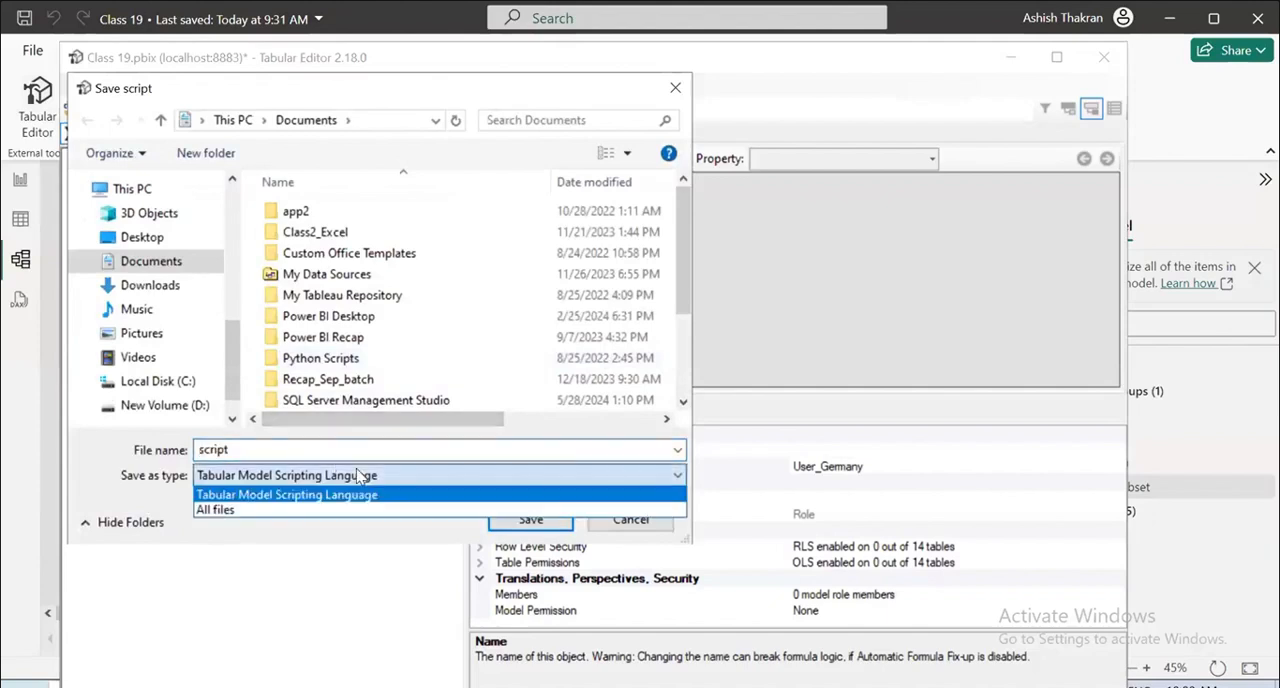
left_click(358, 475)
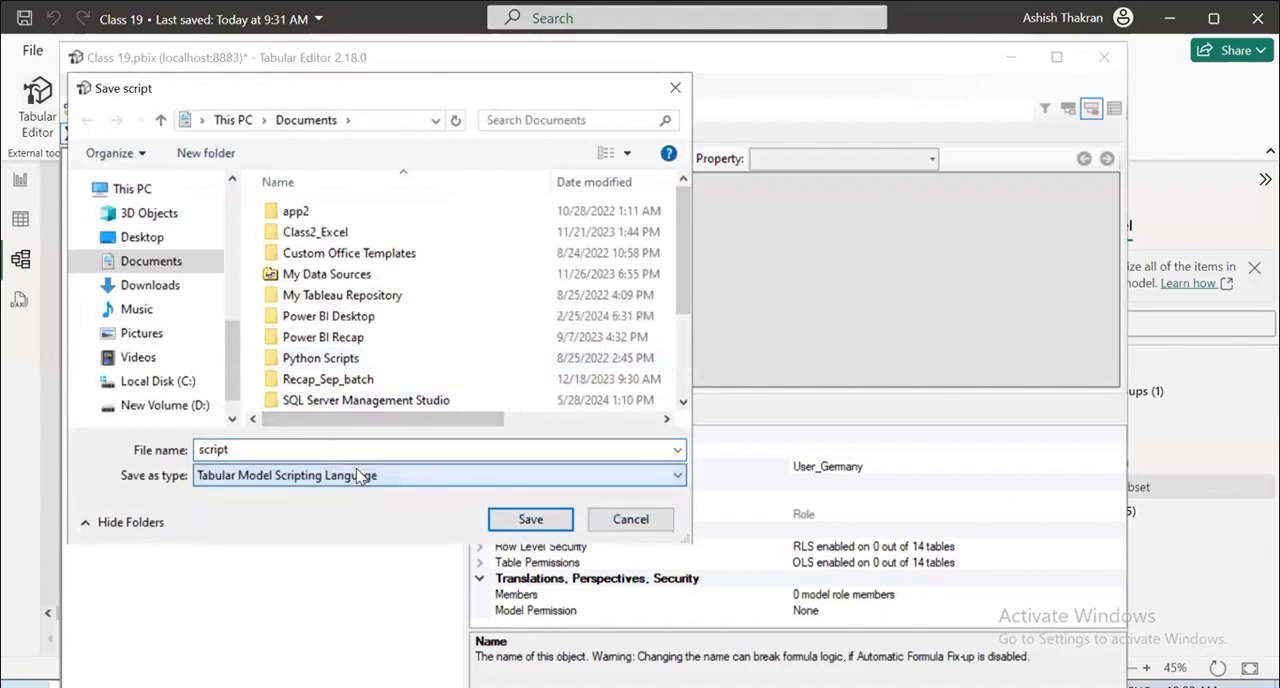
left_click(630, 519)
Show the C# Script editor and place the cursor on its first line.
left_click(585, 133)
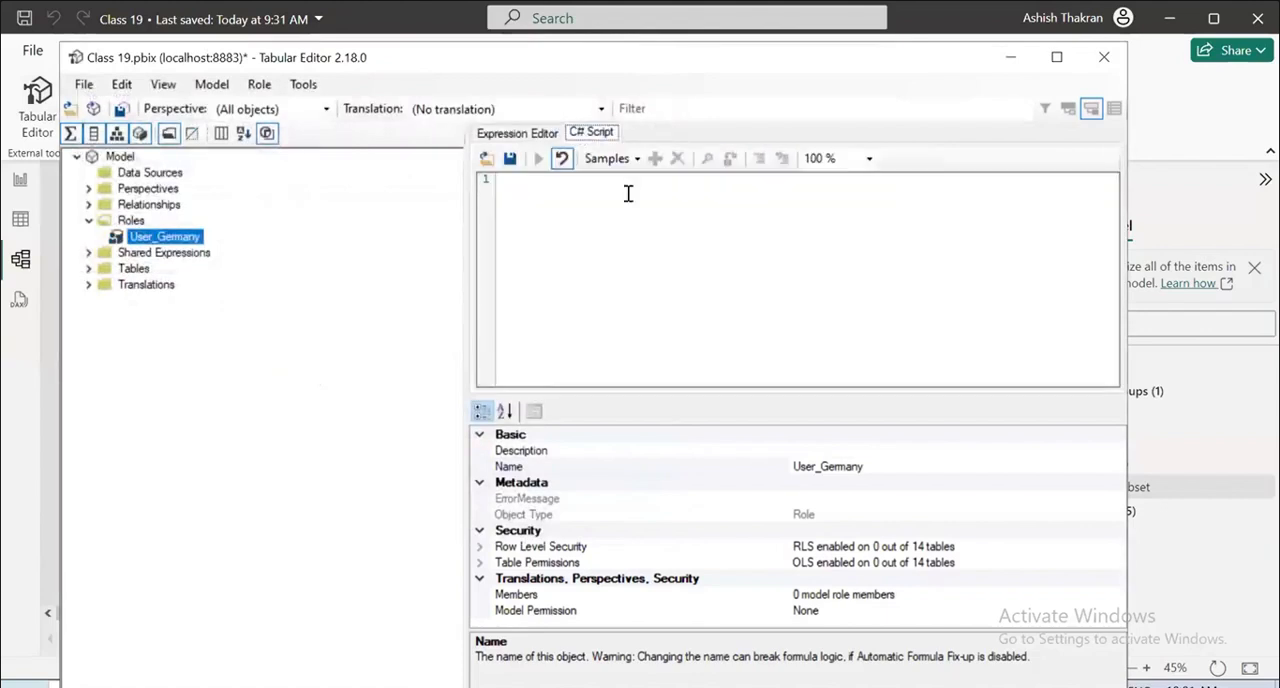
left_click(548, 191)
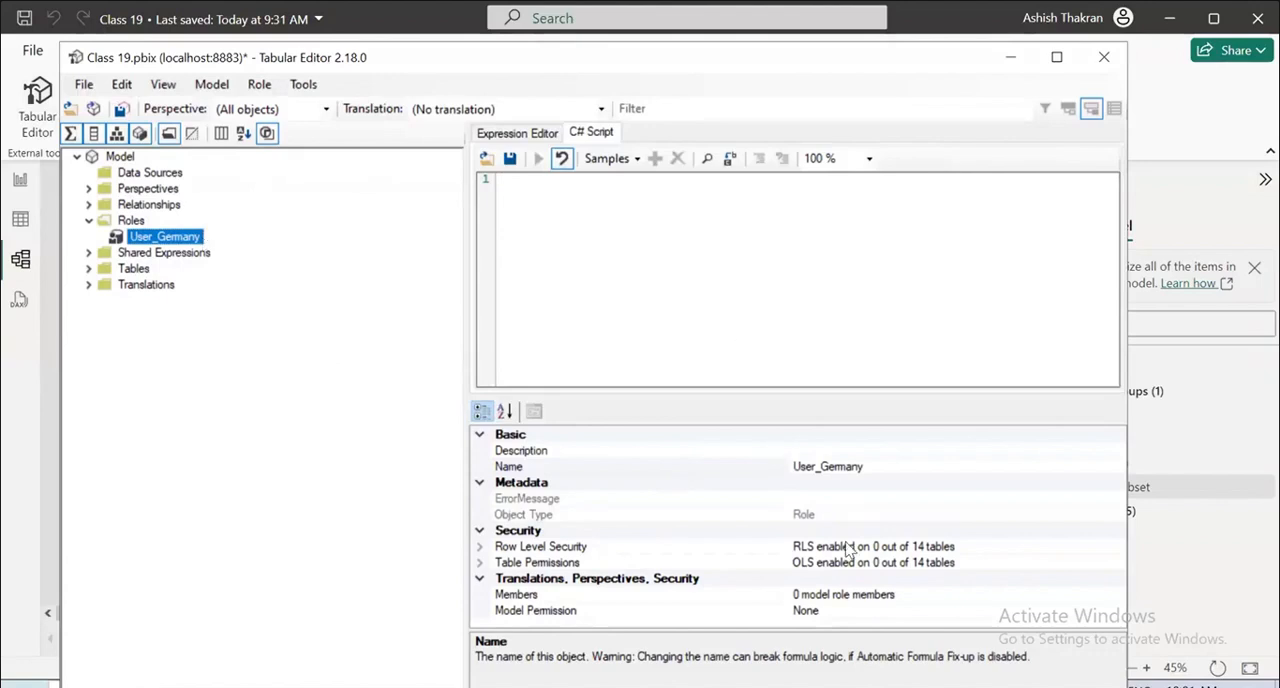
key("alt+Tab")
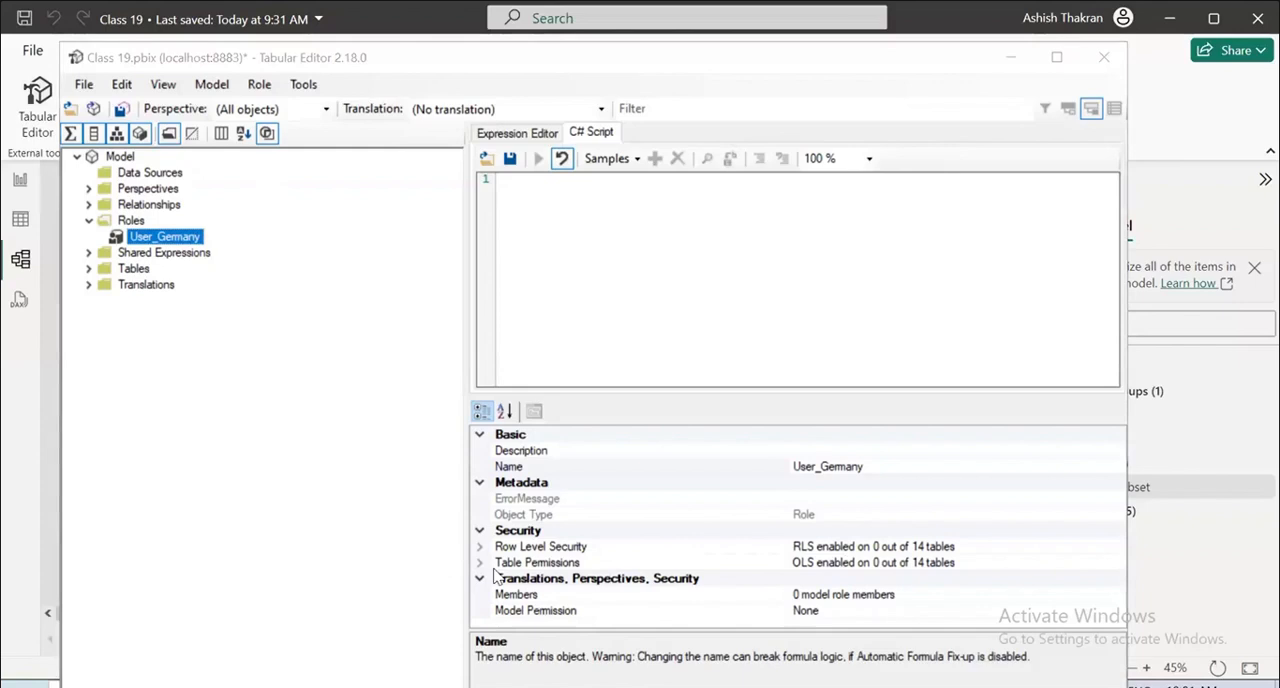
left_click_drag(590, 212, 590, 284)
left_click_drag(607, 210, 605, 247)
left_click_drag(625, 211, 633, 242)
left_click_drag(660, 185, 648, 236)
left_click_drag(585, 305, 704, 272)
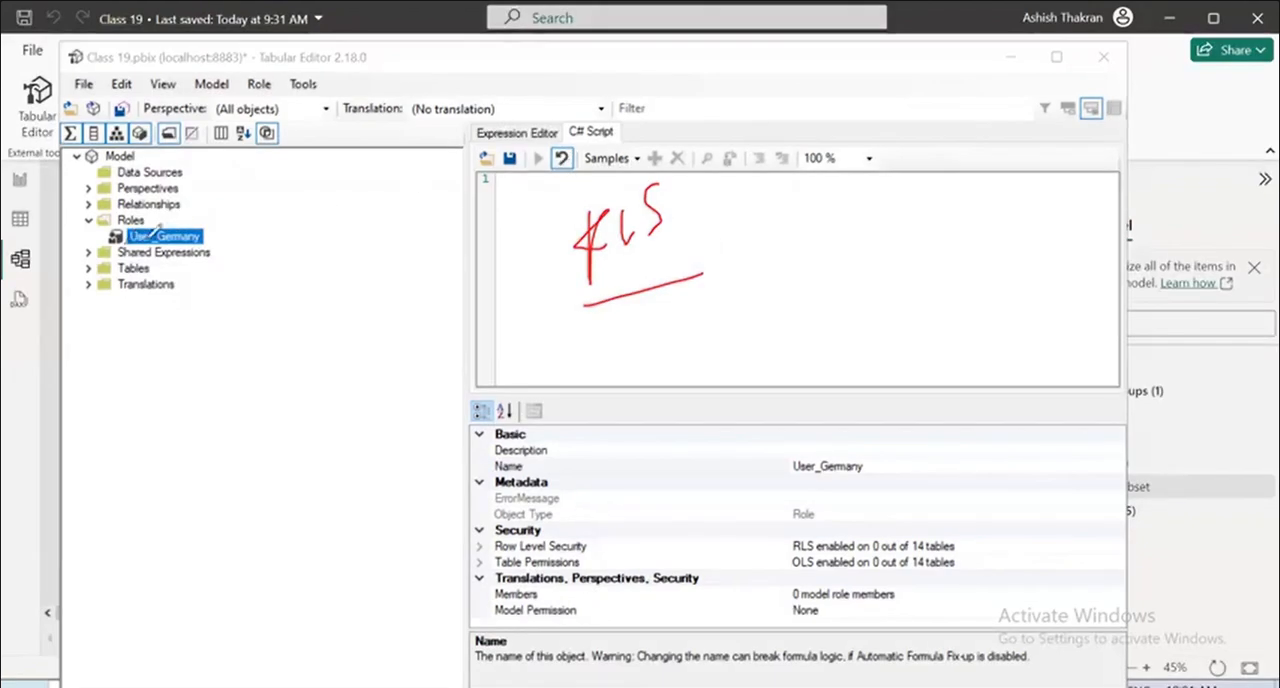
mouse_move(133, 241)
left_mouse_down()
mouse_move(182, 212)
mouse_move(112, 238)
left_mouse_up()
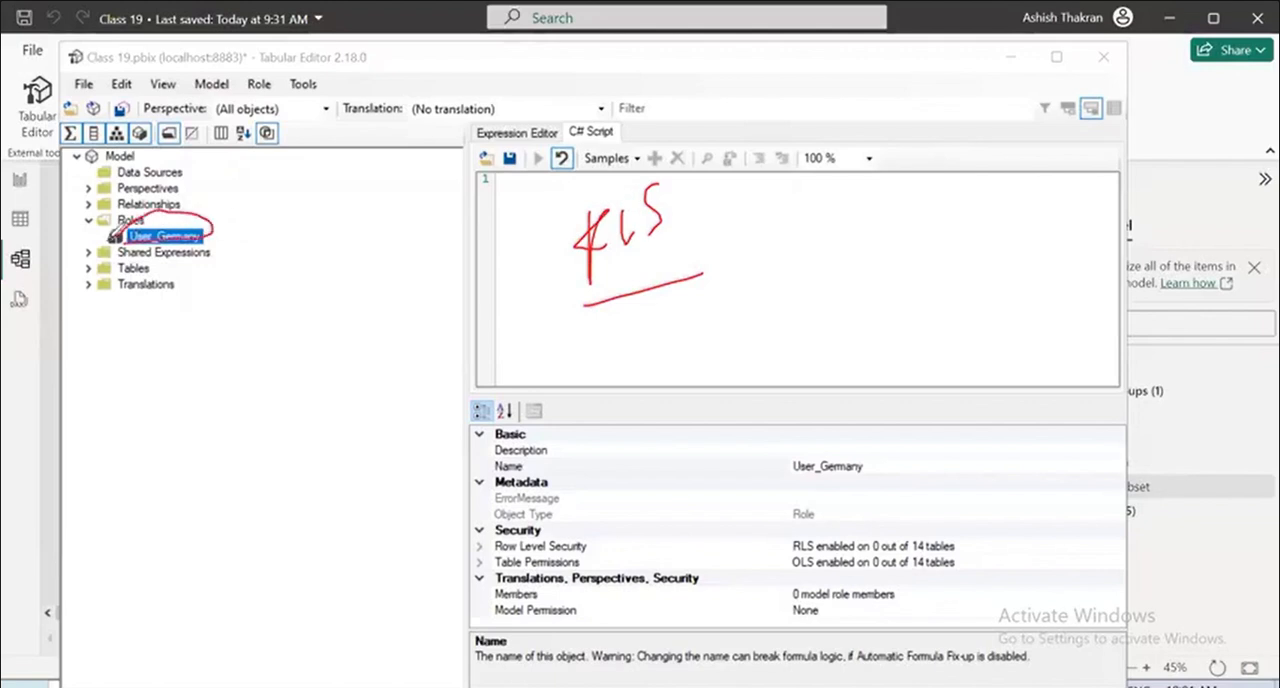
mouse_move(521, 303)
left_mouse_down()
mouse_move(632, 296)
mouse_move(545, 307)
left_mouse_up()
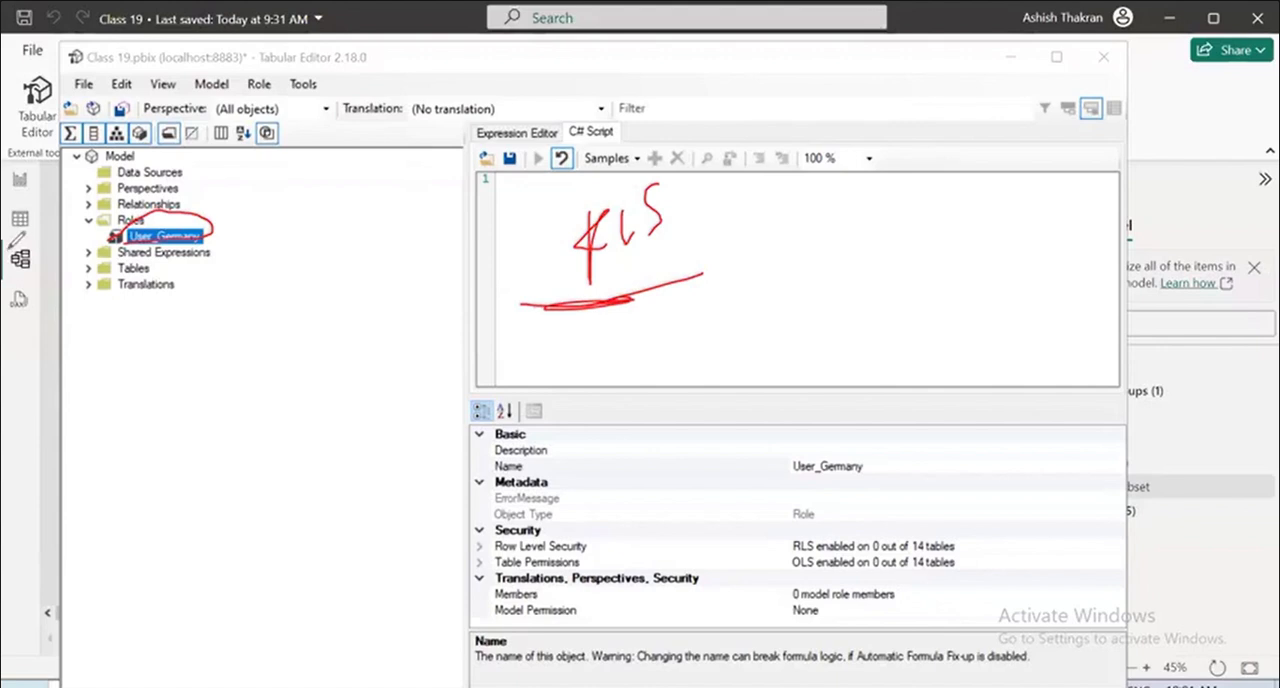
mouse_move(640, 108)
left_mouse_down()
mouse_move(542, 131)
mouse_move(507, 172)
left_mouse_up()
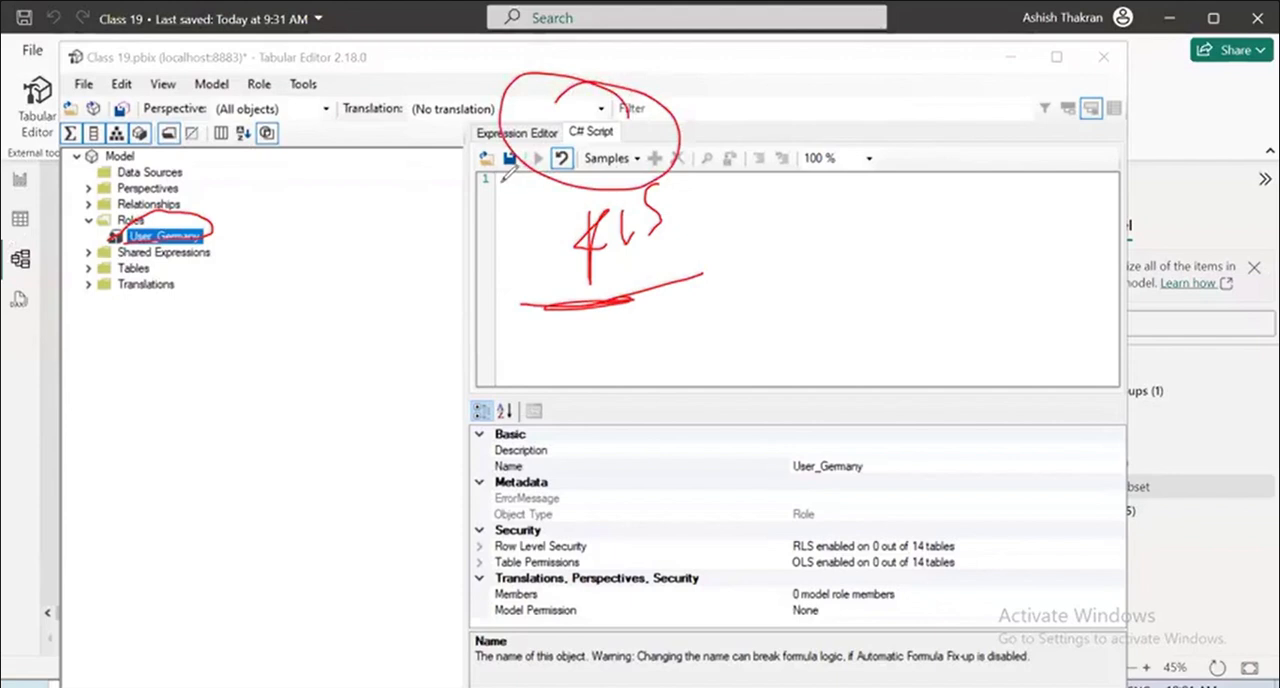
left_click_drag(180, 228, 352, 193)
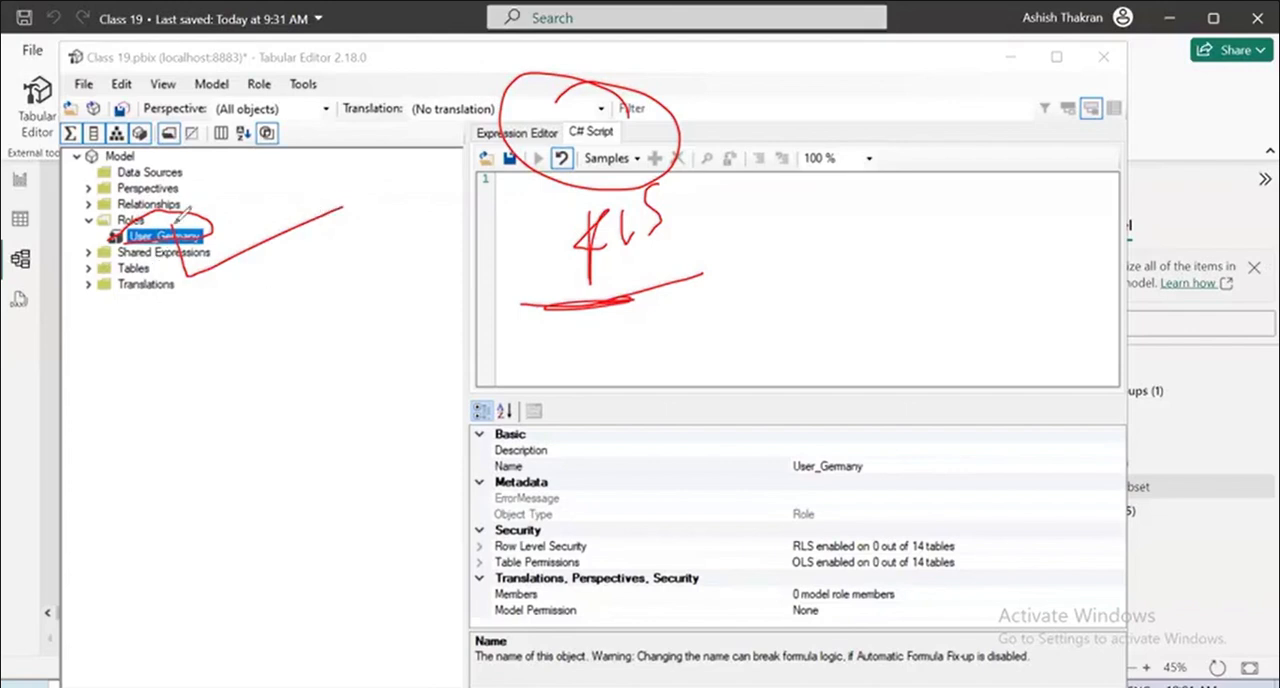
left_click_drag(178, 222, 385, 194)
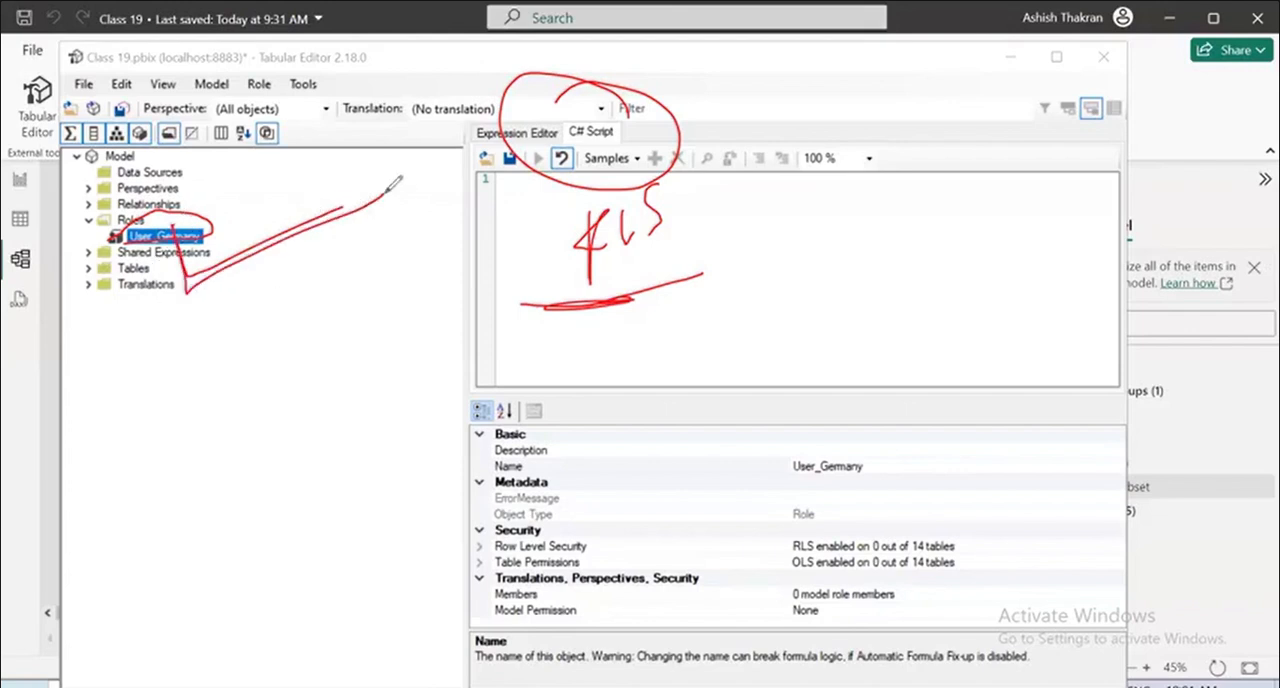
left_click(735, 584)
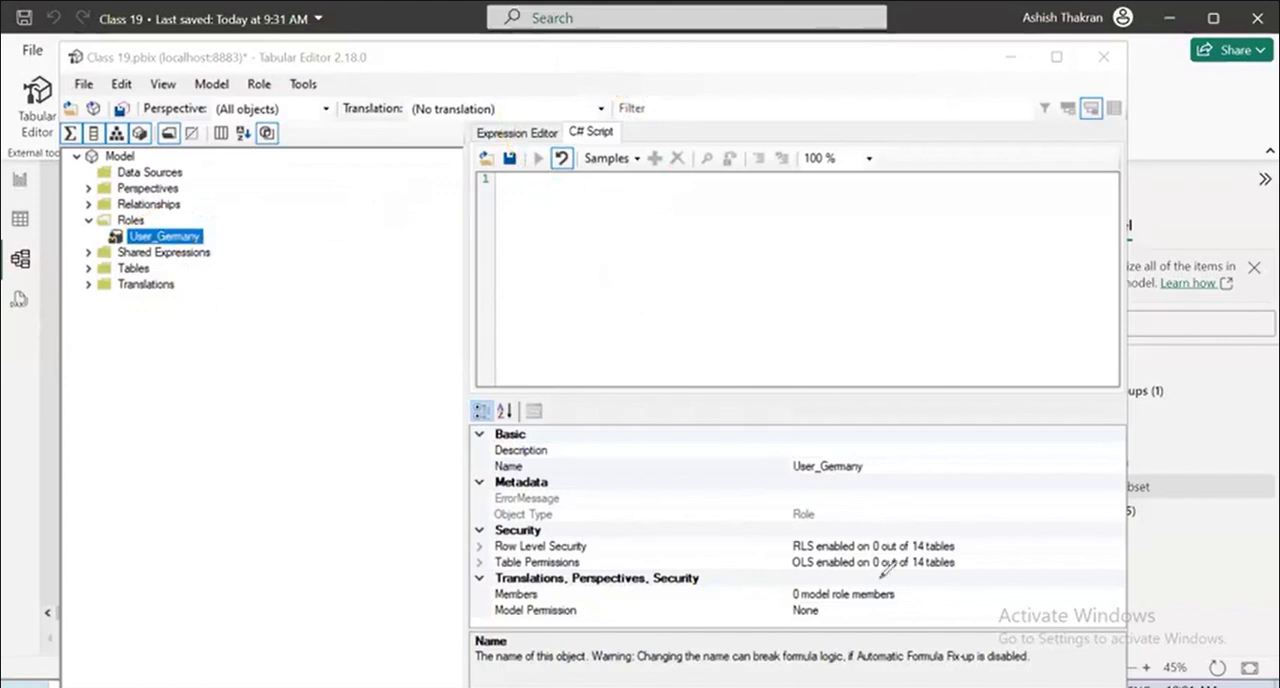
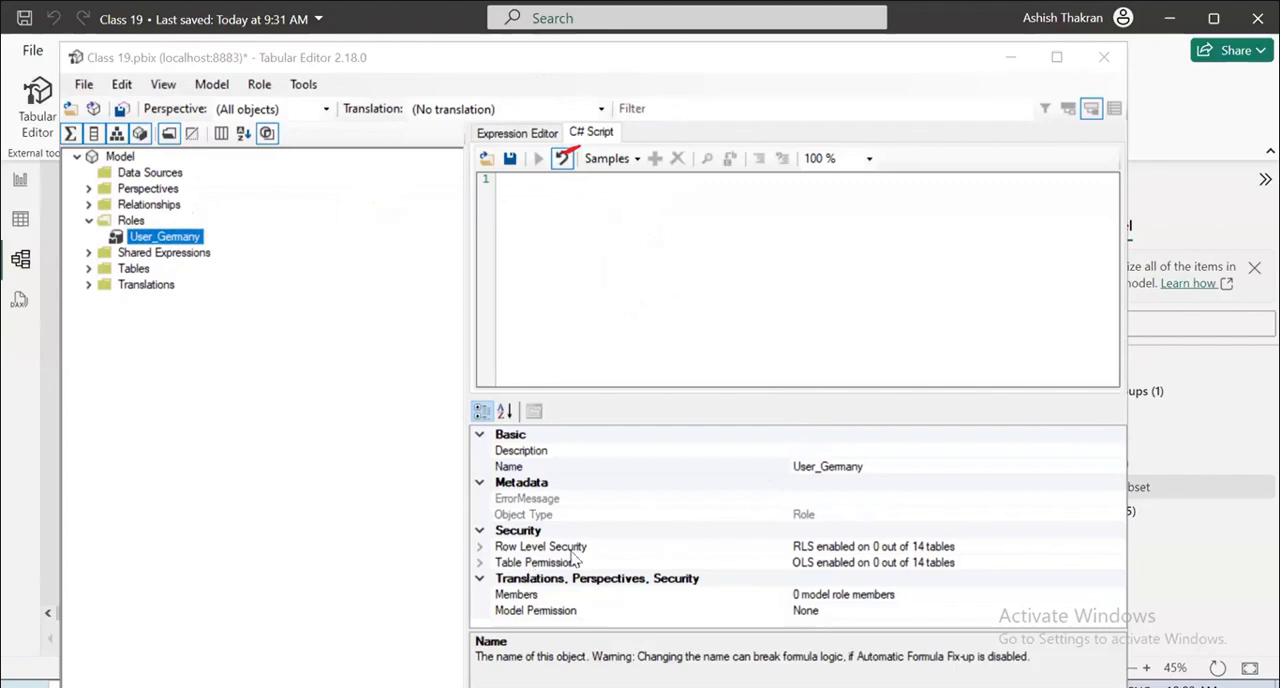
Set the User_Germany role's model permission to Read.
left_click(585, 451)
key("F2")
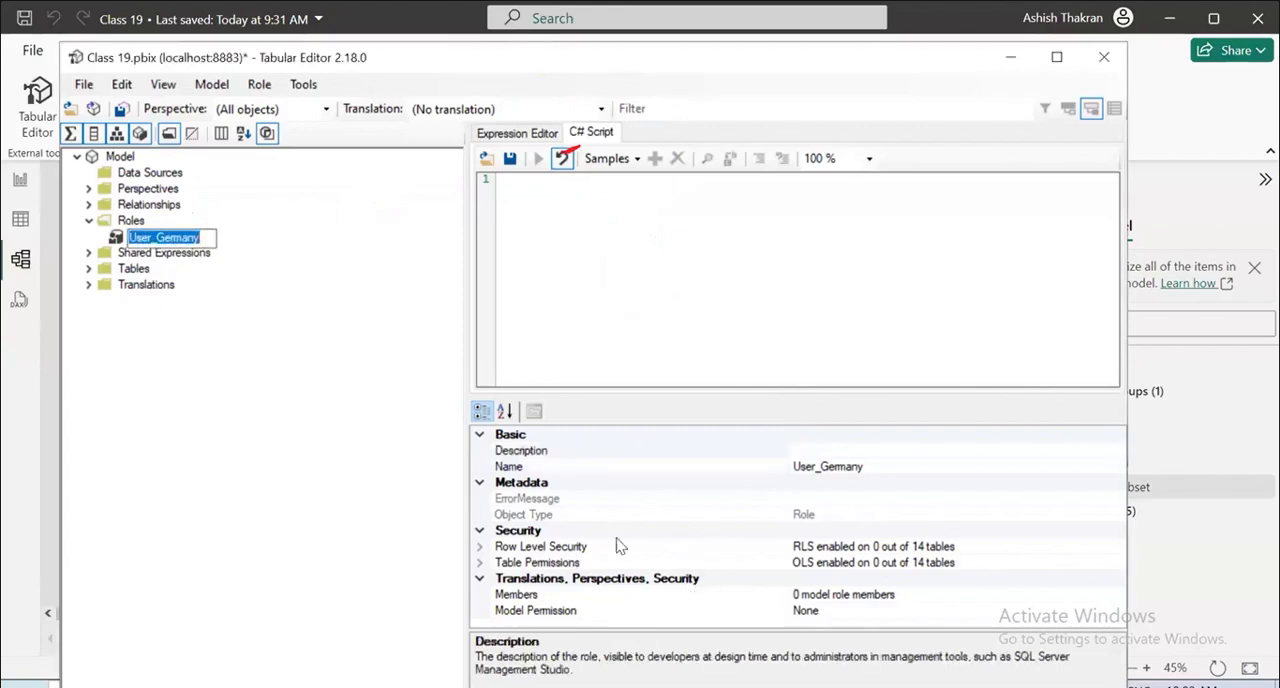
left_click(535, 612)
left_click(929, 610)
left_click(1118, 612)
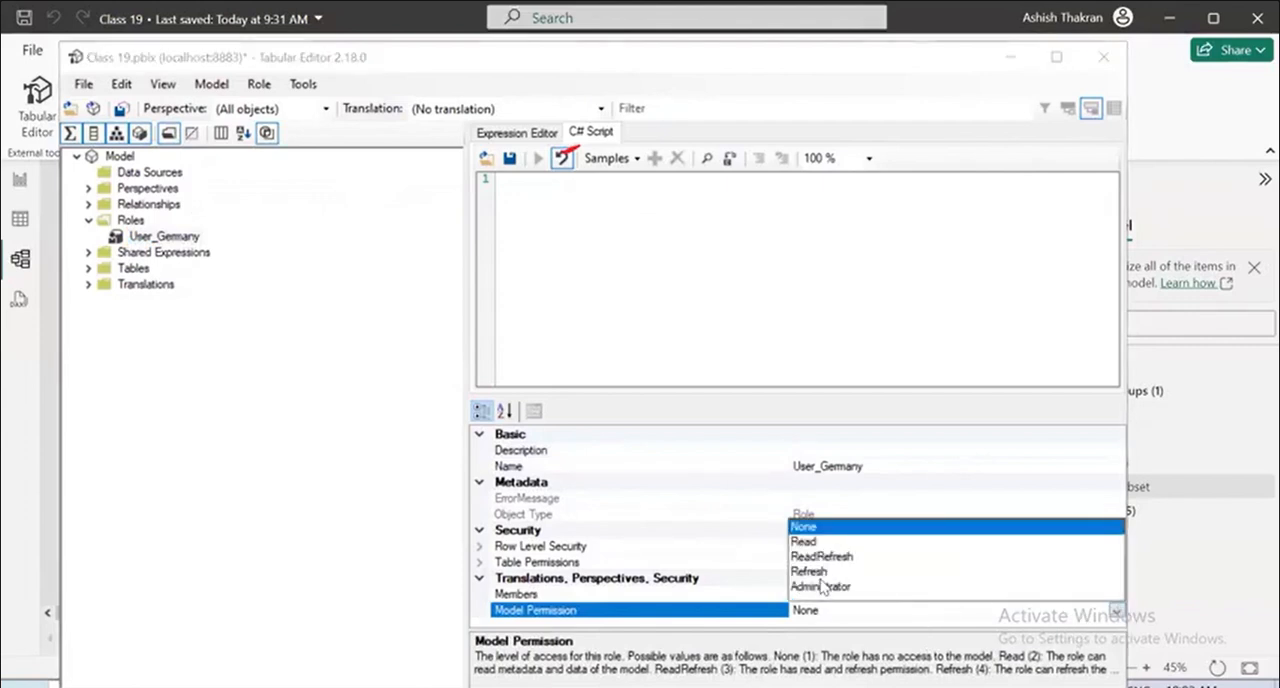
left_click(811, 542)
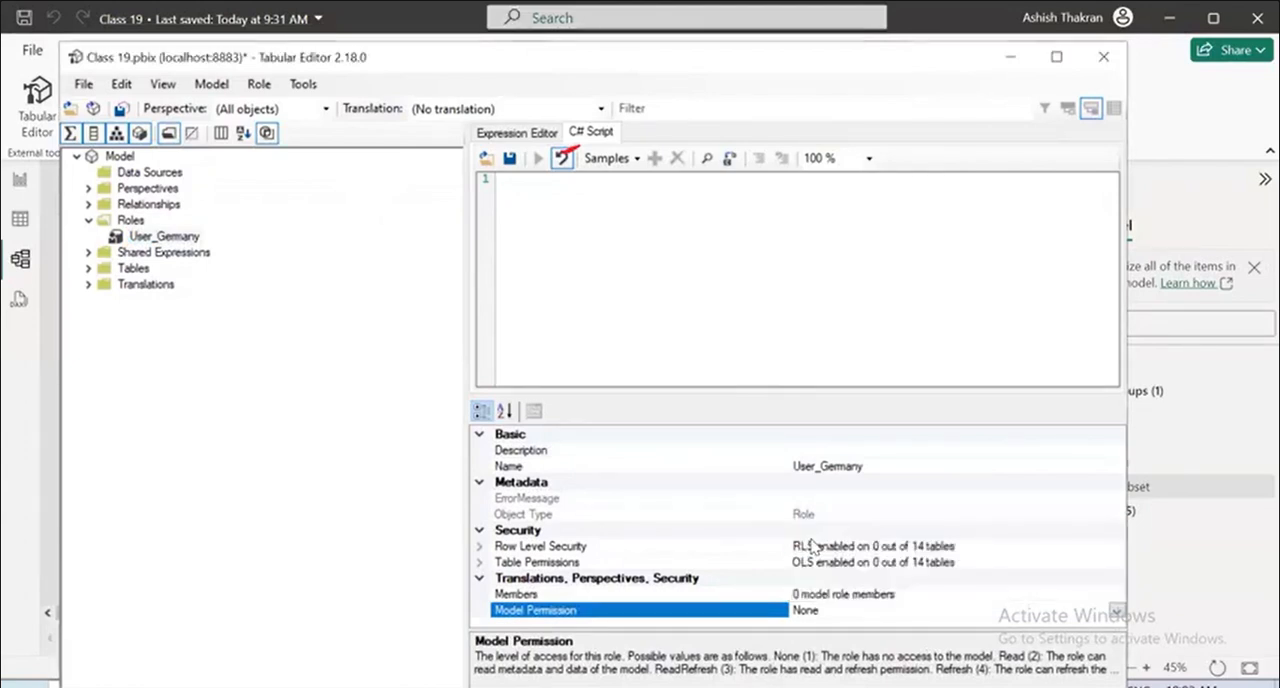
Check the role's Row Level Security and Table Permissions properties, then collapse the Security category.
left_click(559, 549)
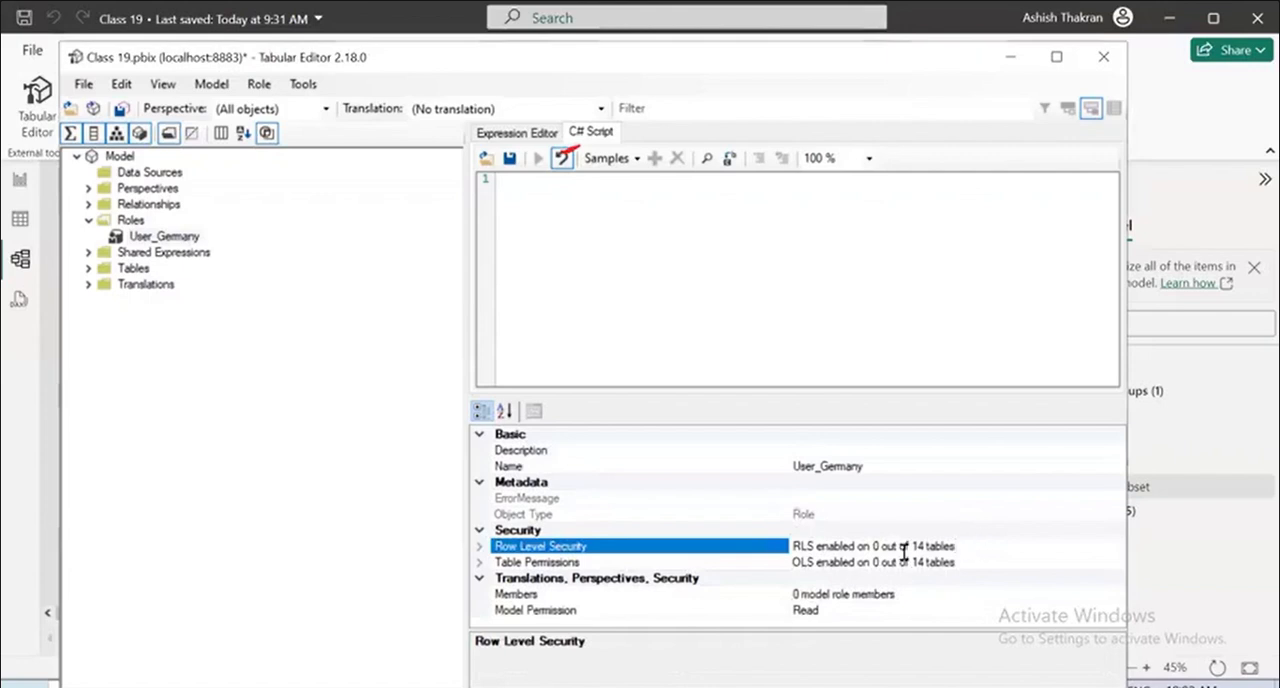
left_click(532, 565)
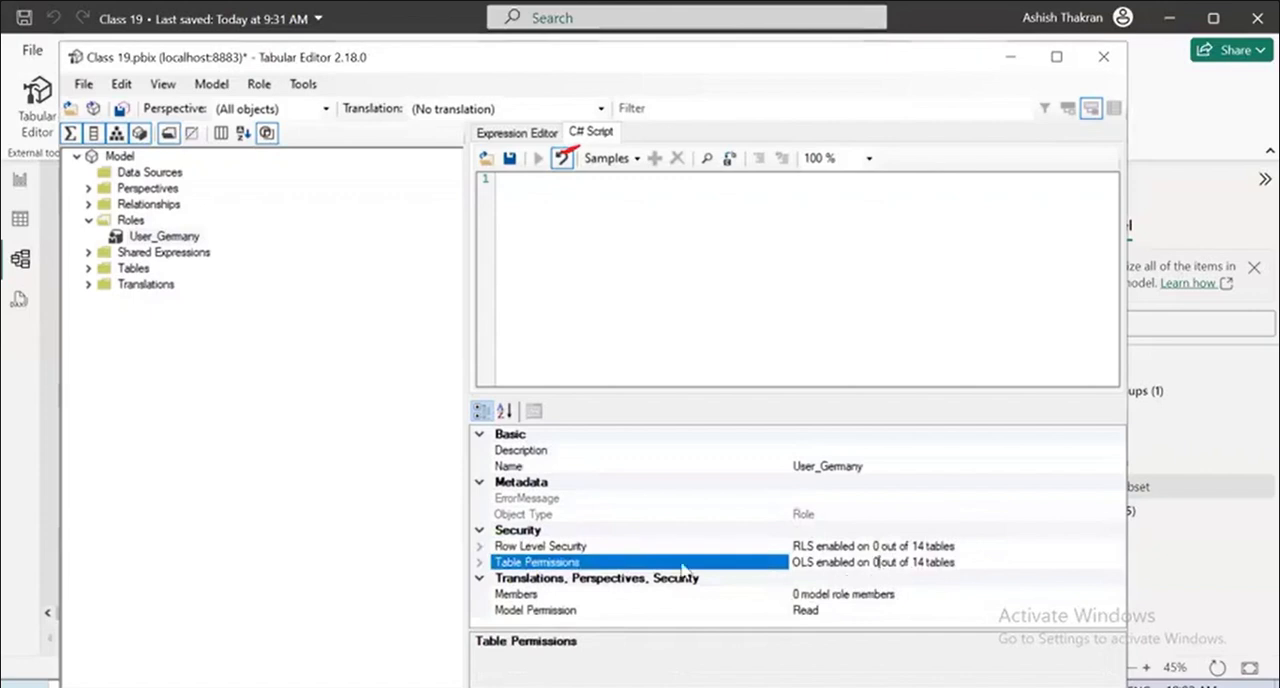
left_click(479, 531)
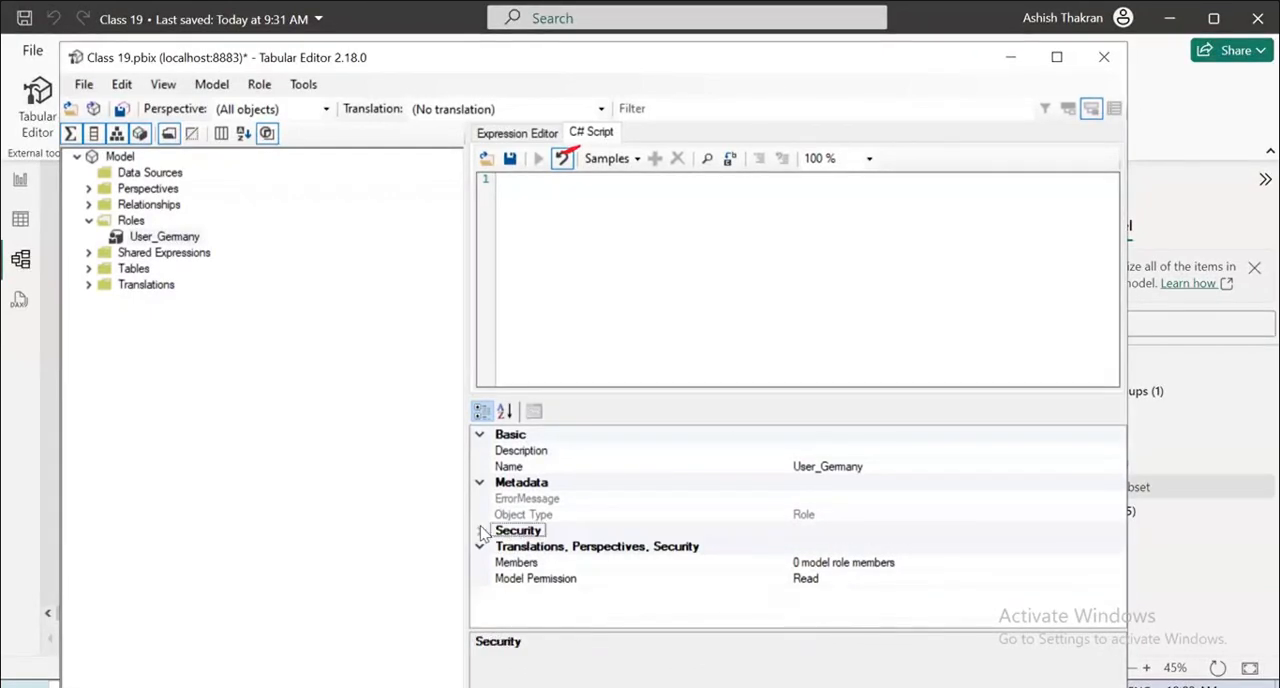
Add a default new member in the User_Germany role's member collection editor and select its Member Name property.
left_click(561, 564)
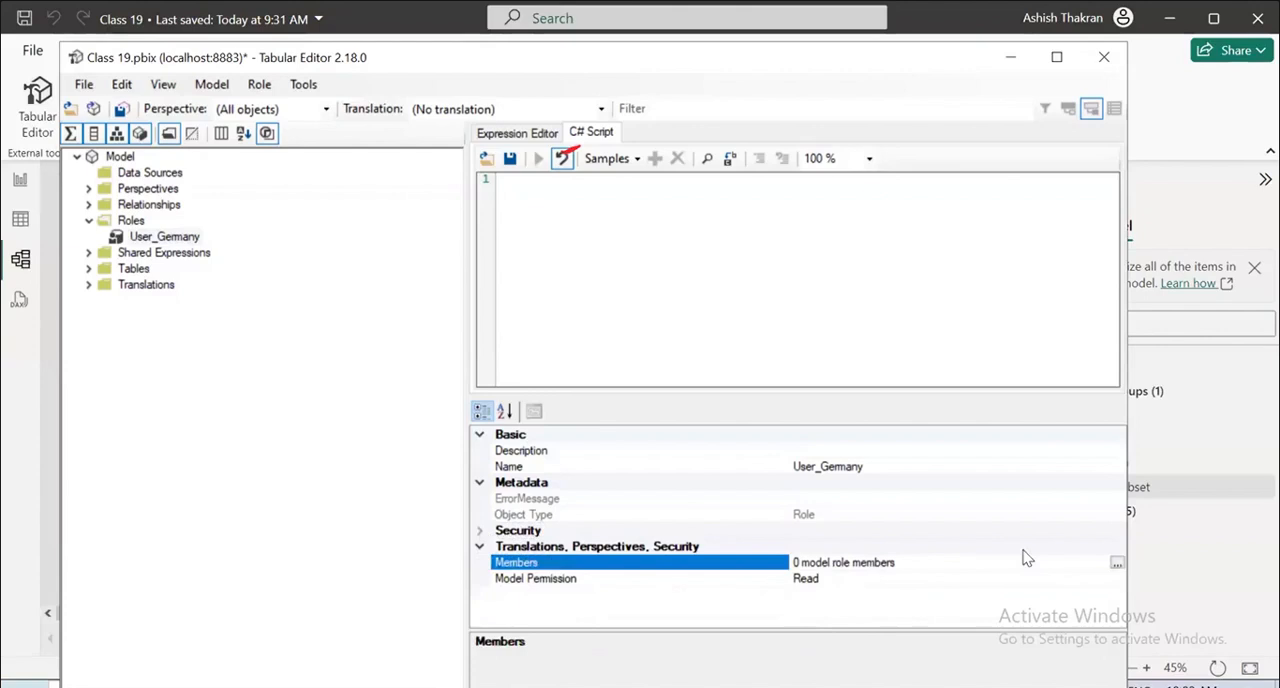
left_click(1118, 564)
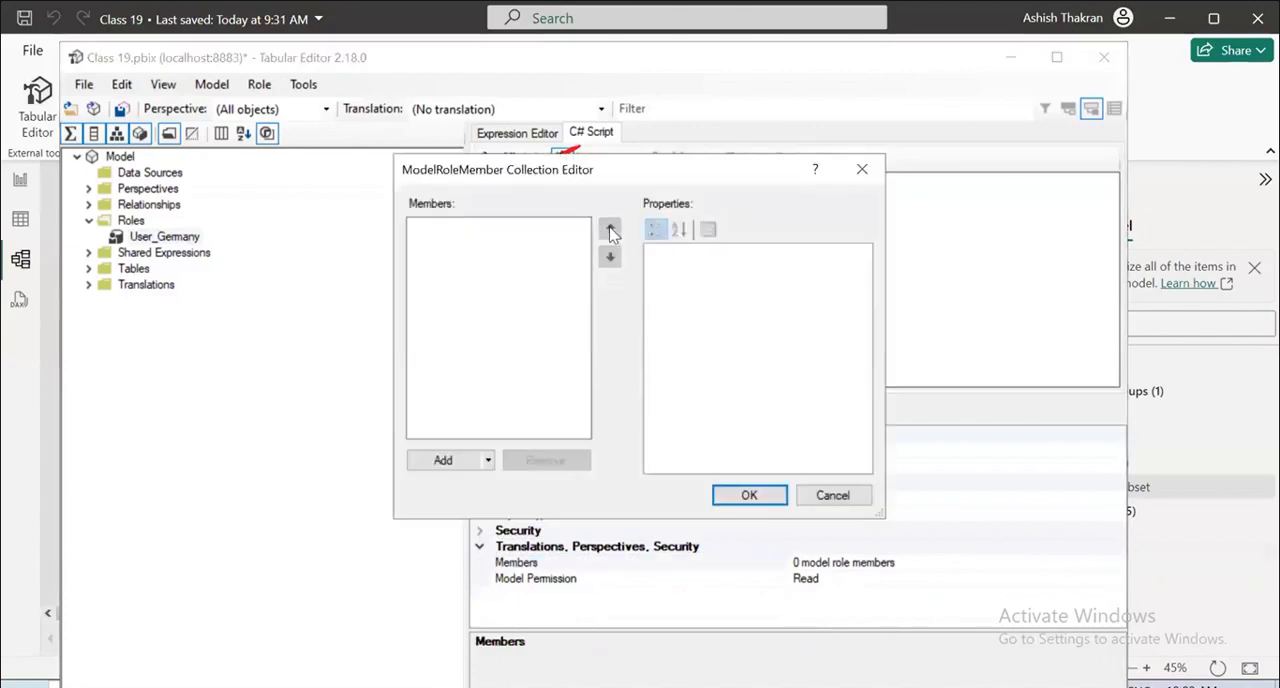
left_click(452, 462)
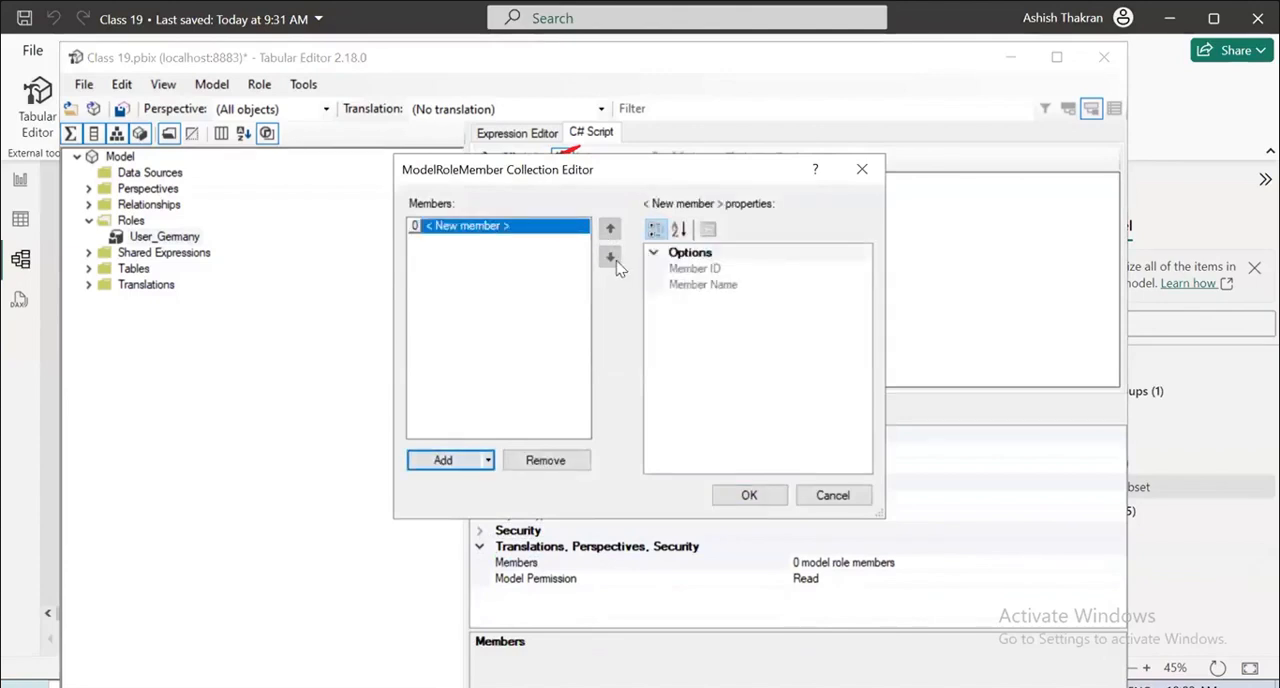
left_click(684, 270)
left_click(711, 287)
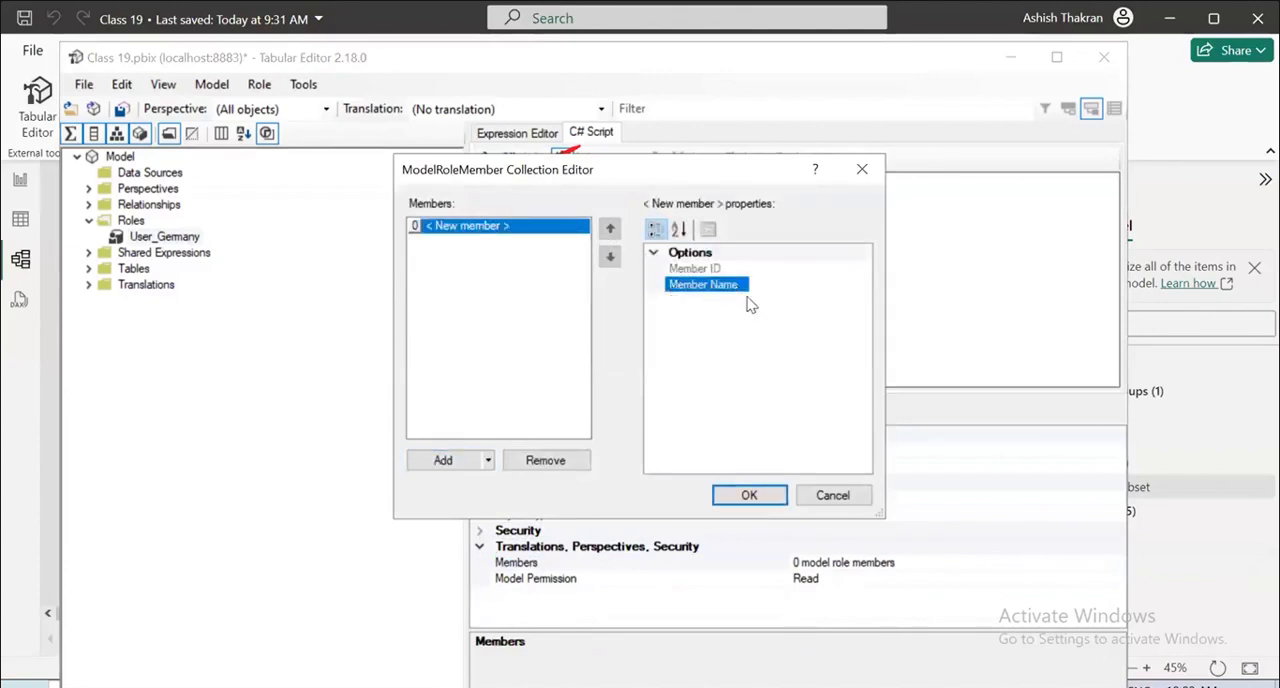
Examine the new member's Member ID and Member Name properties and the available text options.
left_click(500, 228)
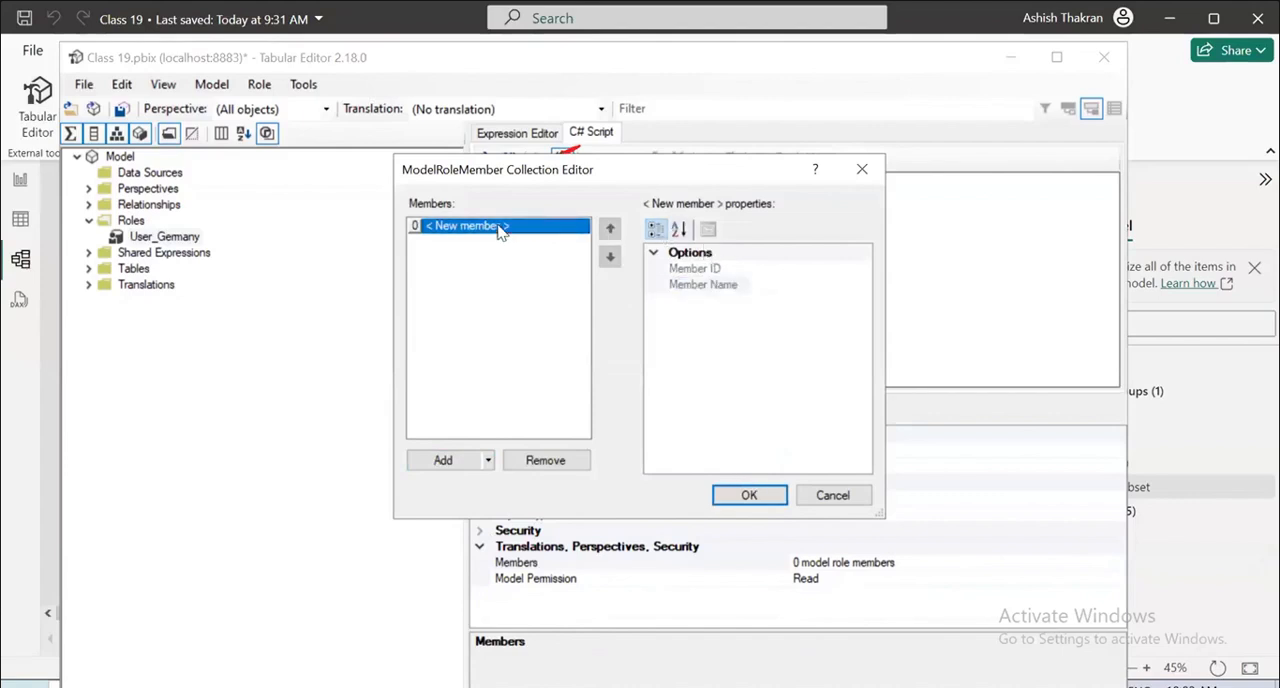
left_click(682, 268)
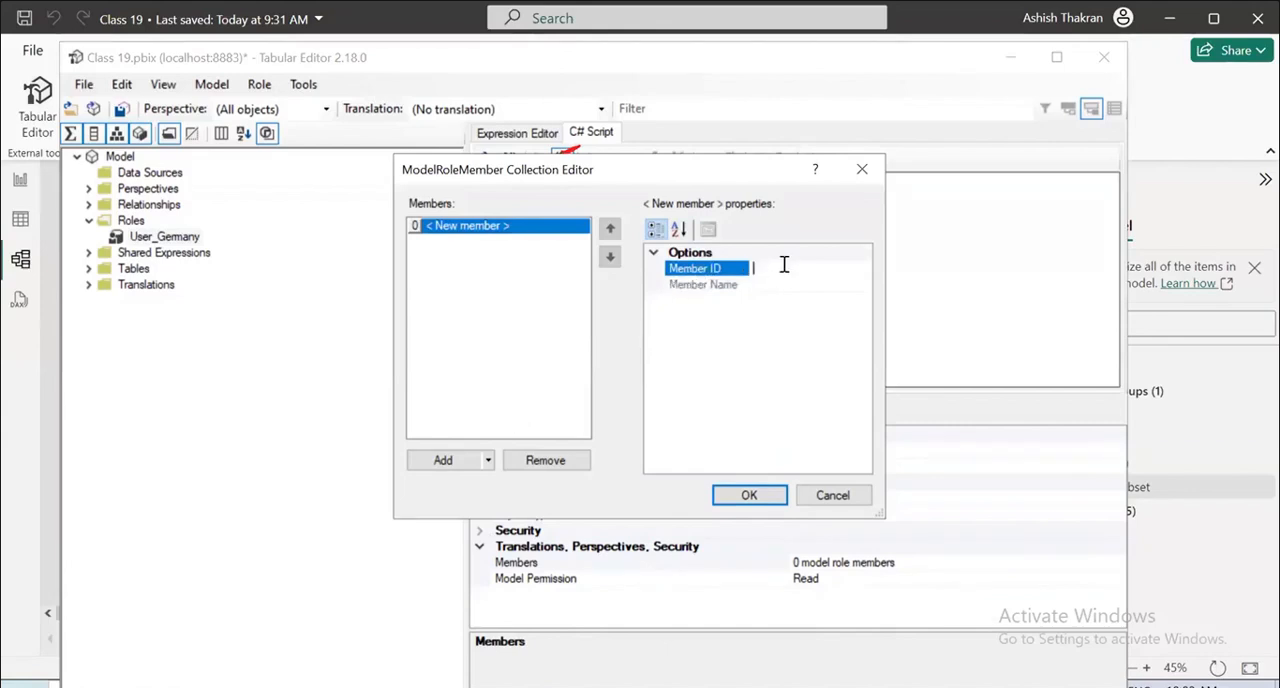
left_click(718, 287)
left_click(732, 270)
right_click(773, 266)
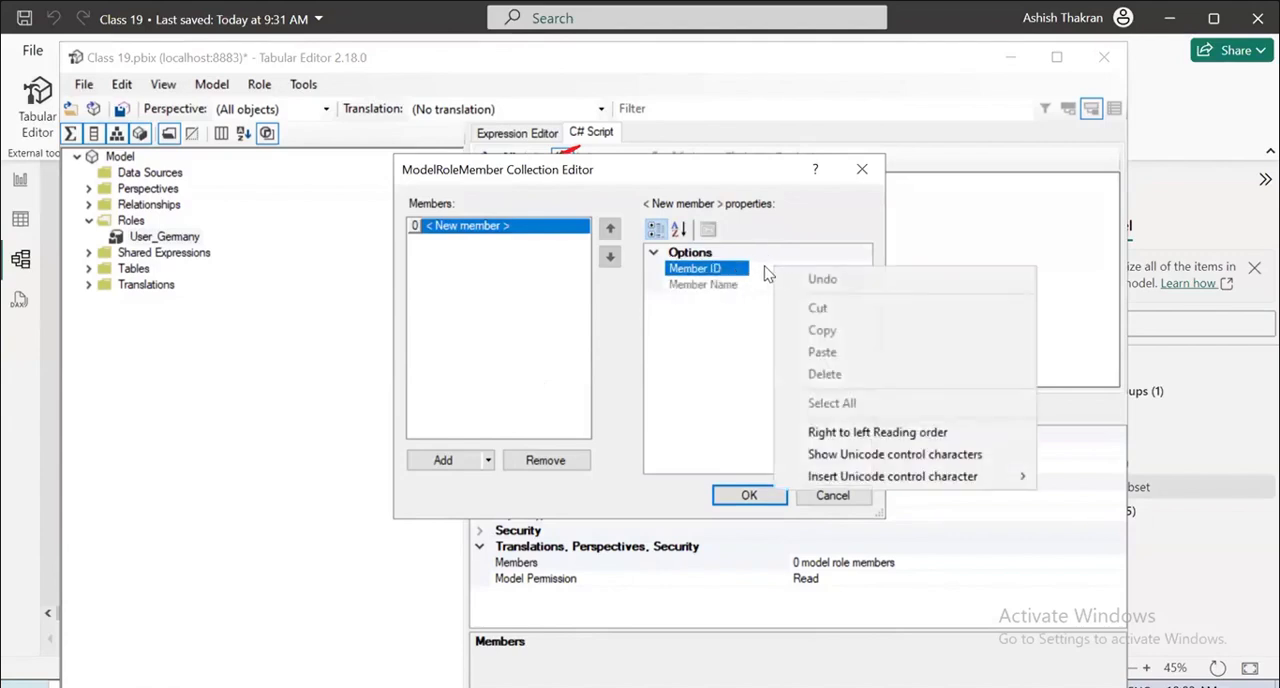
left_click(765, 266)
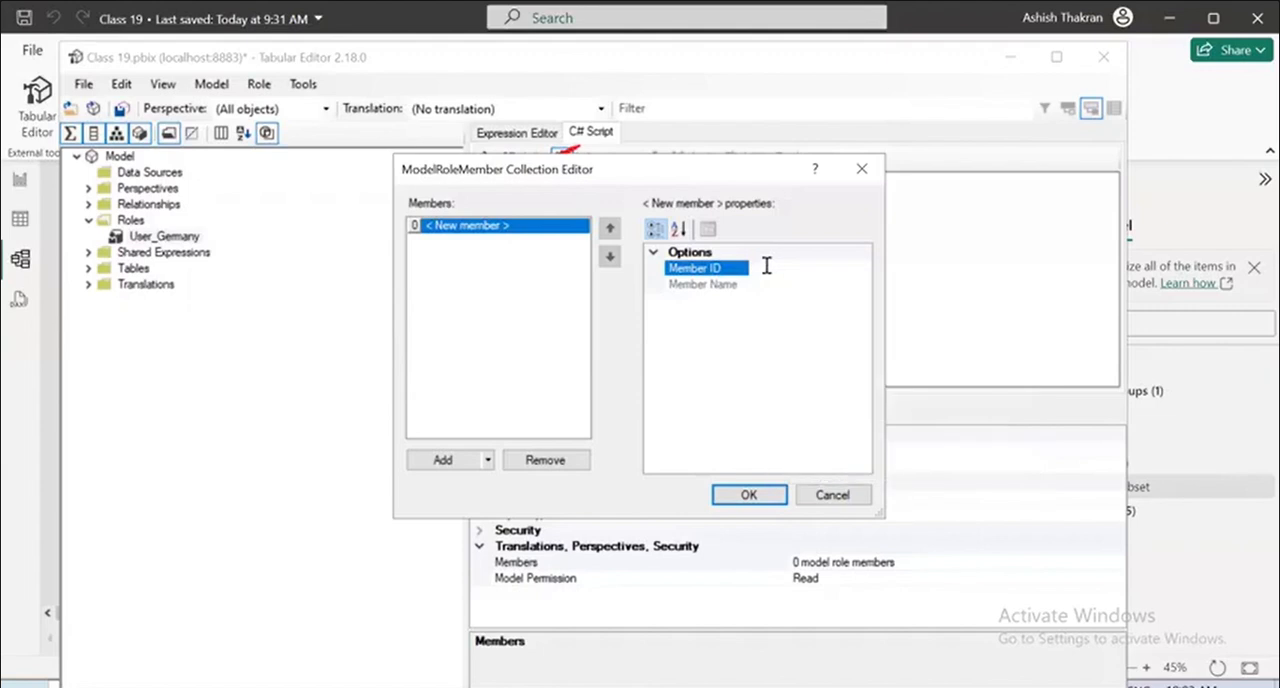
left_click(654, 252)
left_click(654, 252)
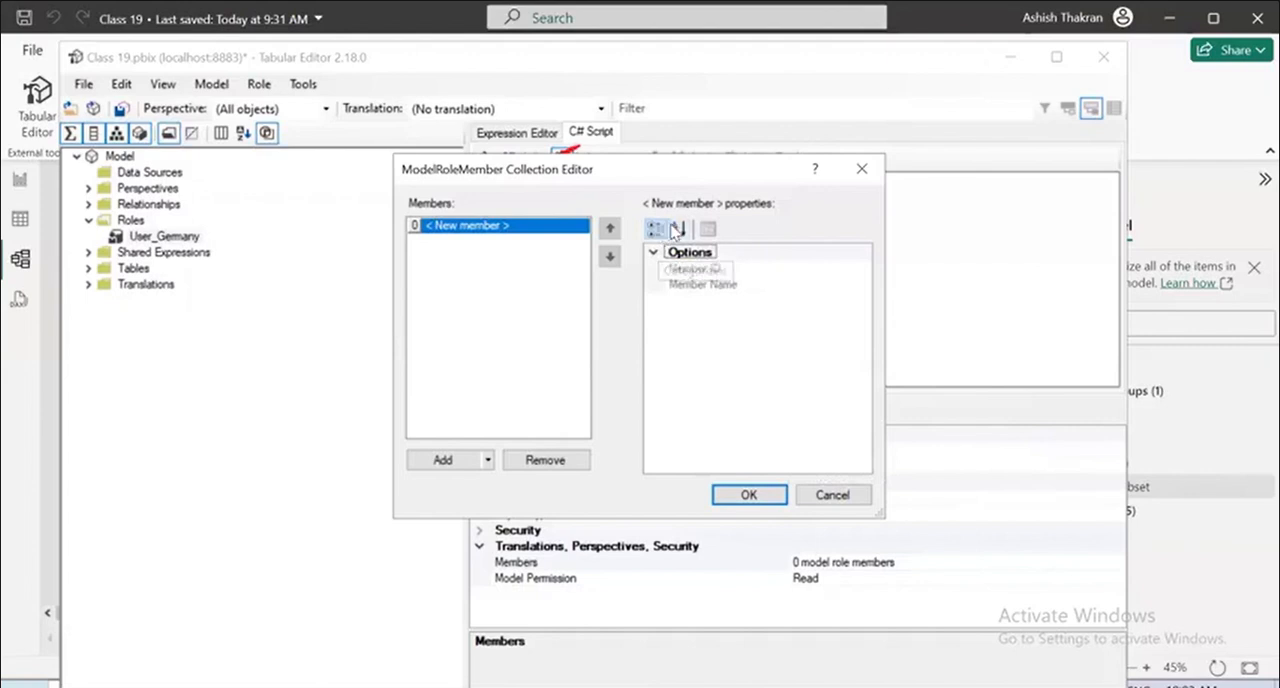
Remove the new member from the collection and add a Windows AD member instead.
left_click(487, 460)
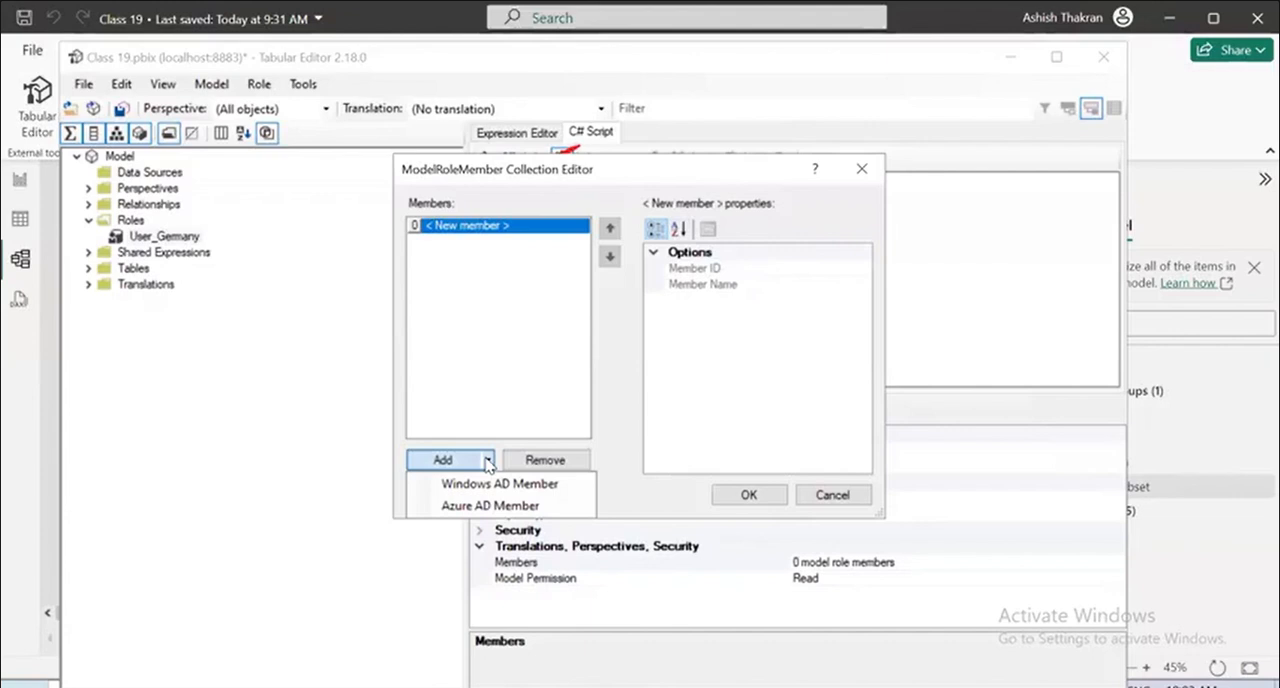
left_click(543, 459)
left_click(543, 459)
left_click(488, 460)
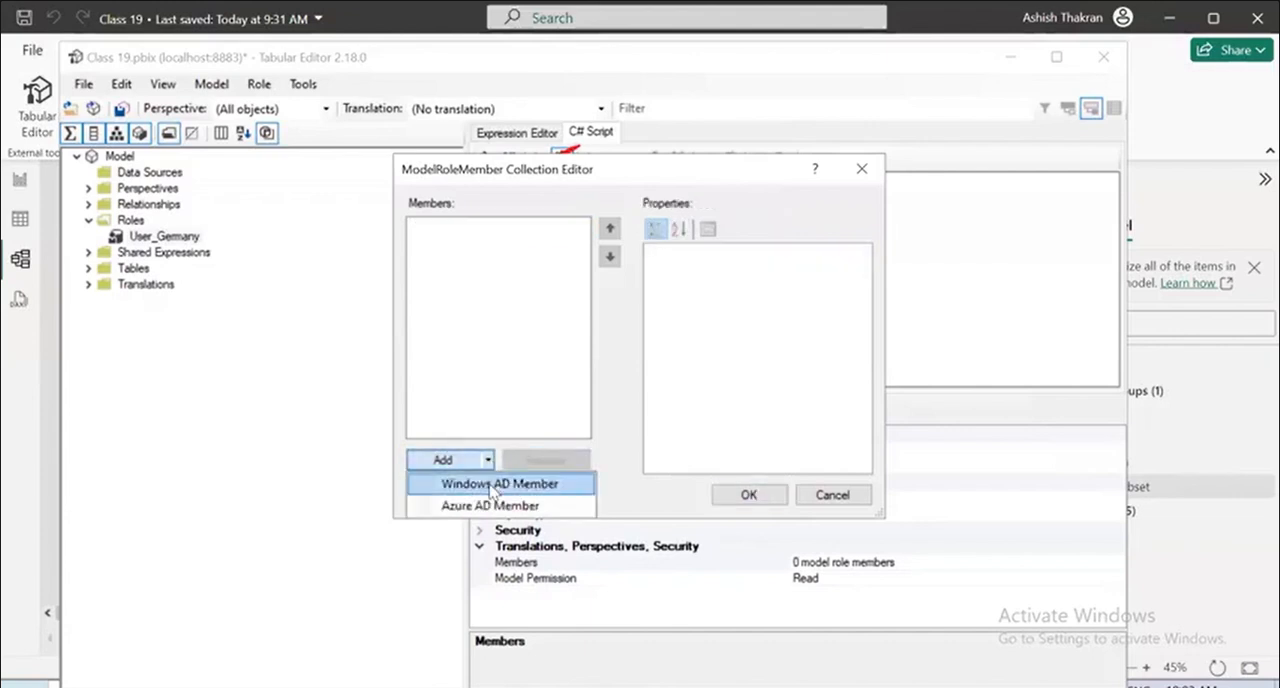
left_click(491, 485)
Check the Windows AD member's Member ID and Member Name properties.
left_click(684, 270)
left_click(699, 286)
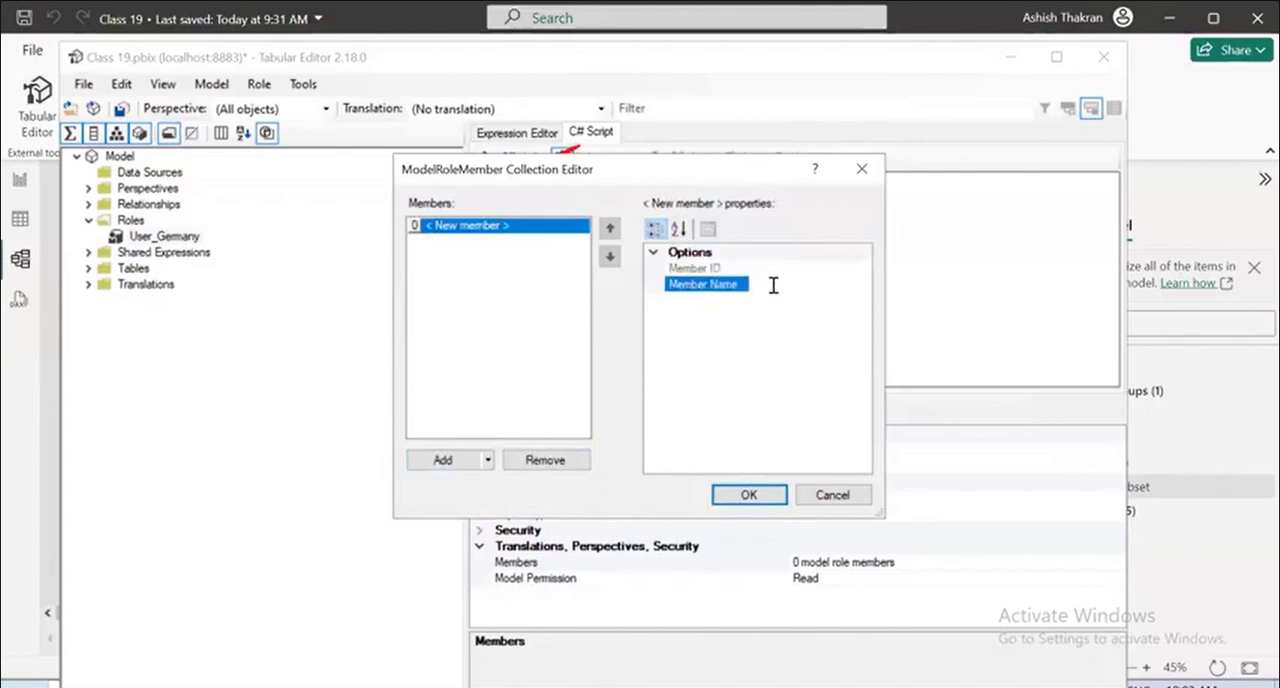
left_click(655, 254)
left_click(655, 254)
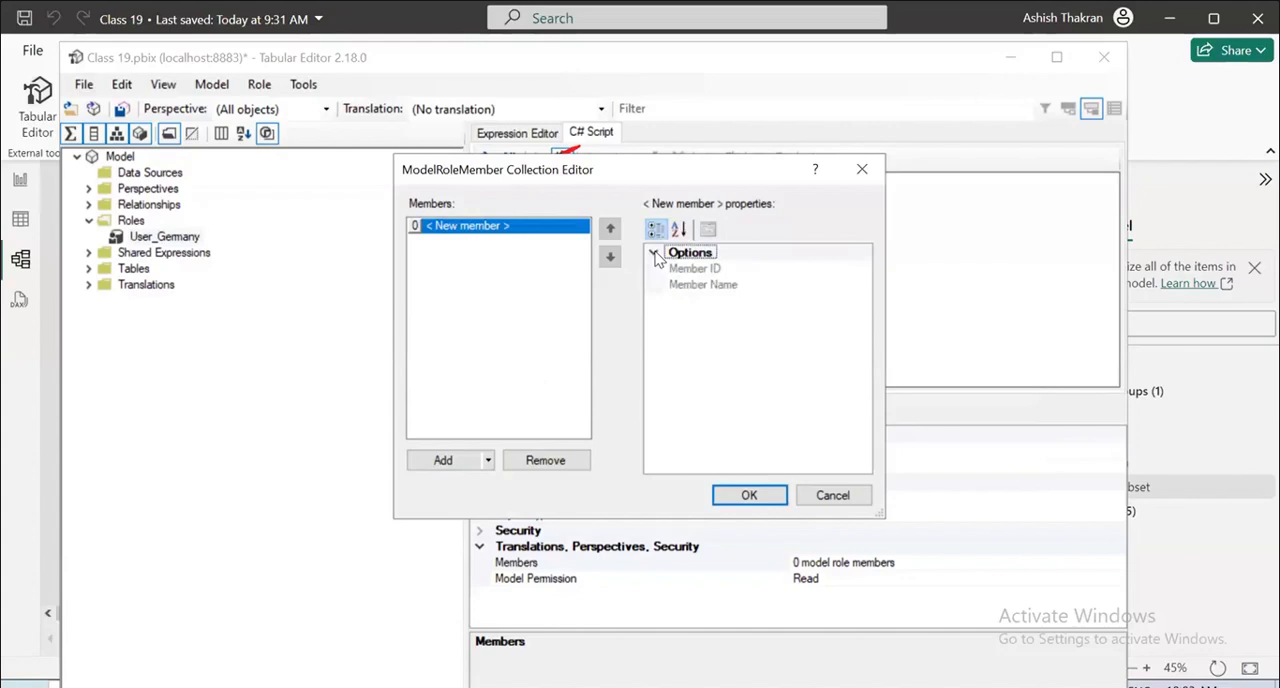
left_click(418, 228)
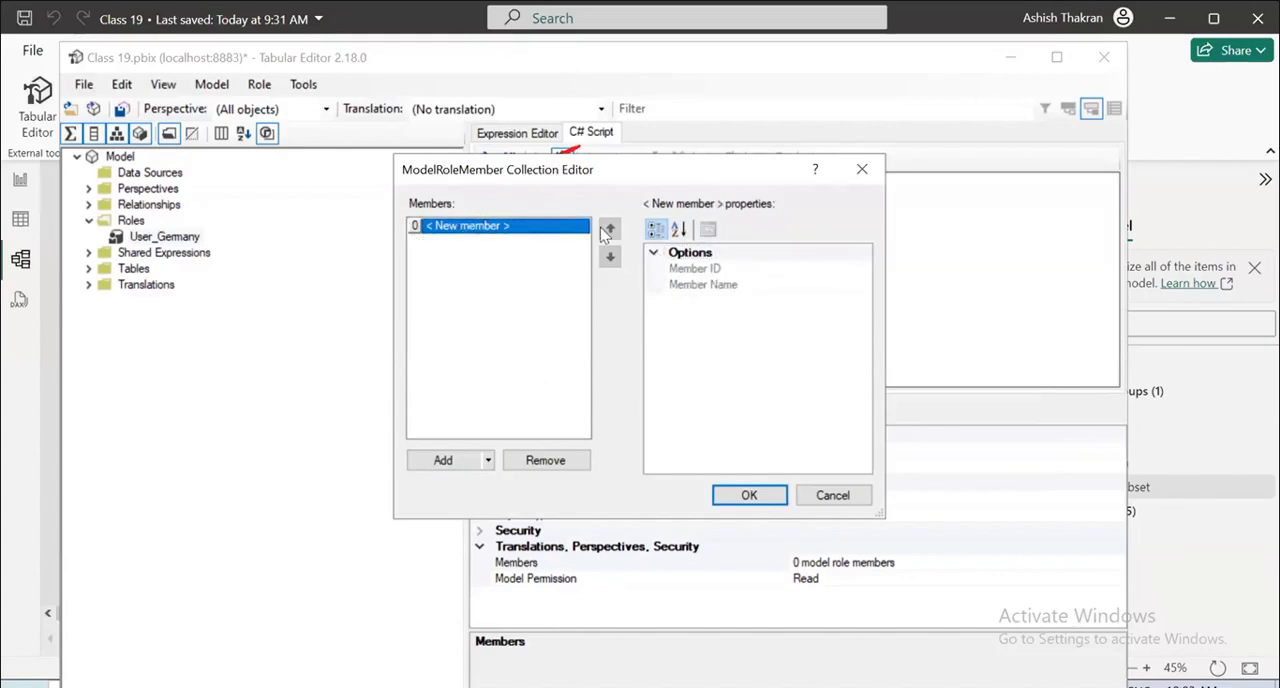
Try to add a second role member with blank ID and name, and accept the member collection.
left_click(455, 461)
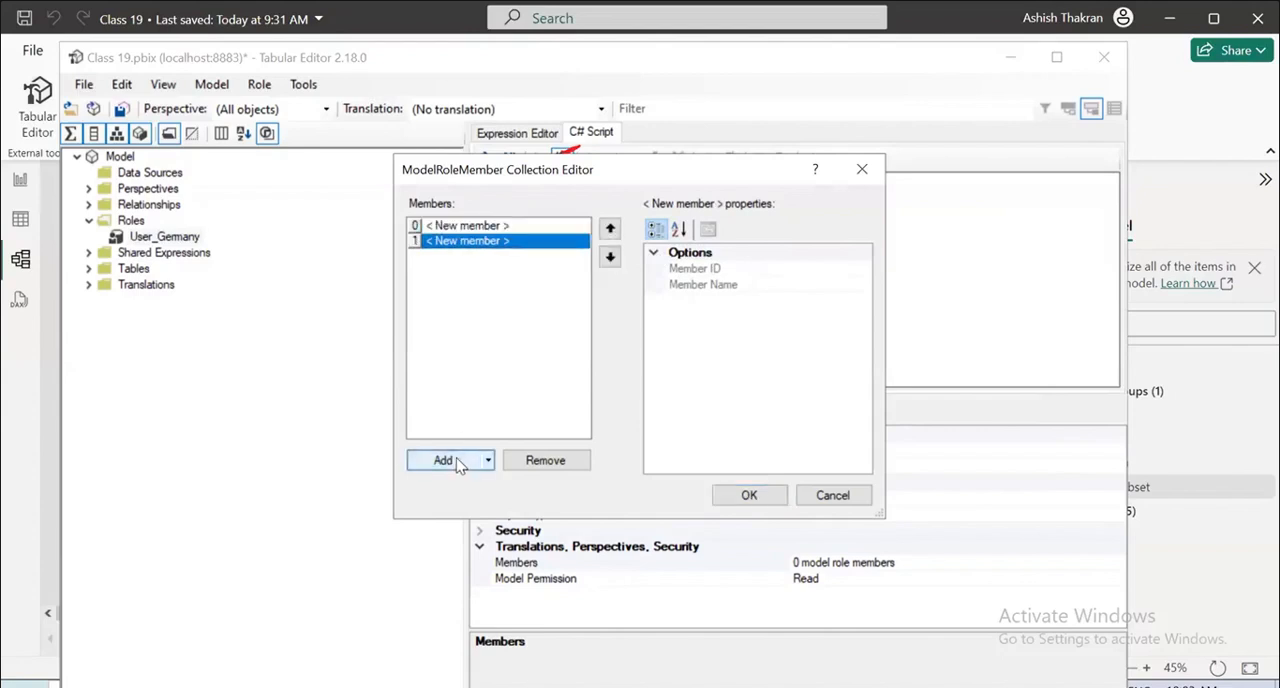
left_click(496, 227)
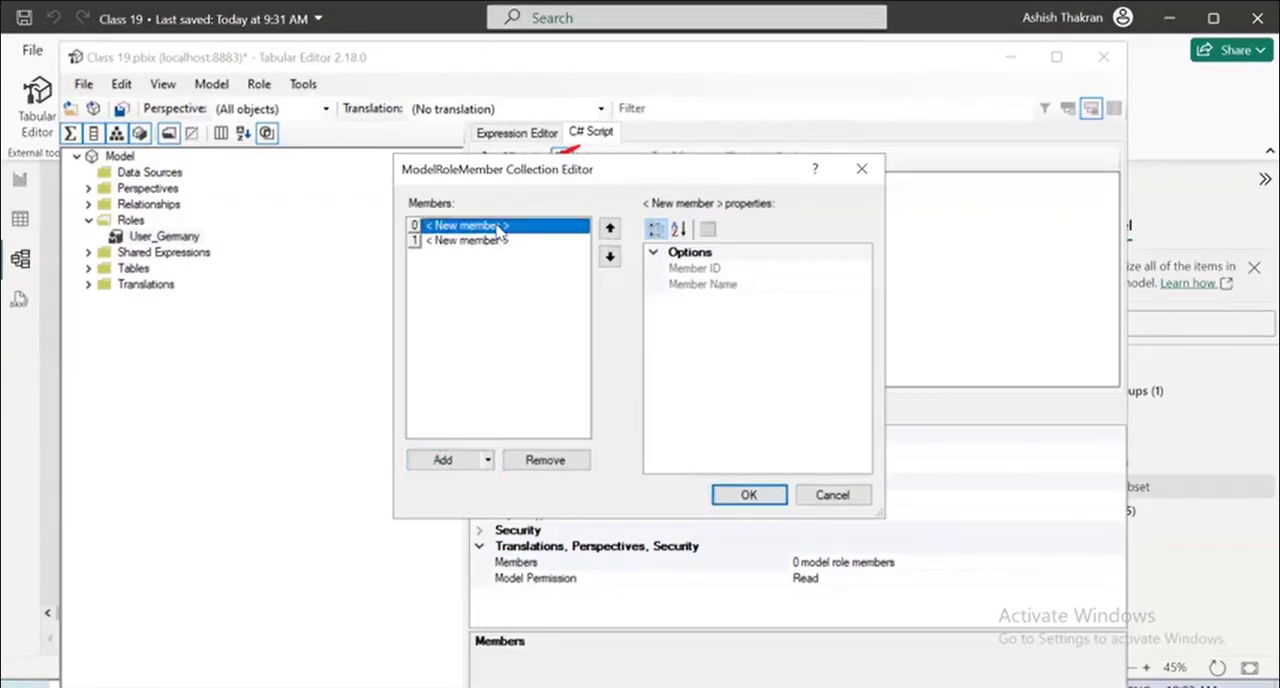
key("BackSpace")
left_click(609, 256)
left_click(482, 229)
left_click(684, 269)
left_click(682, 284)
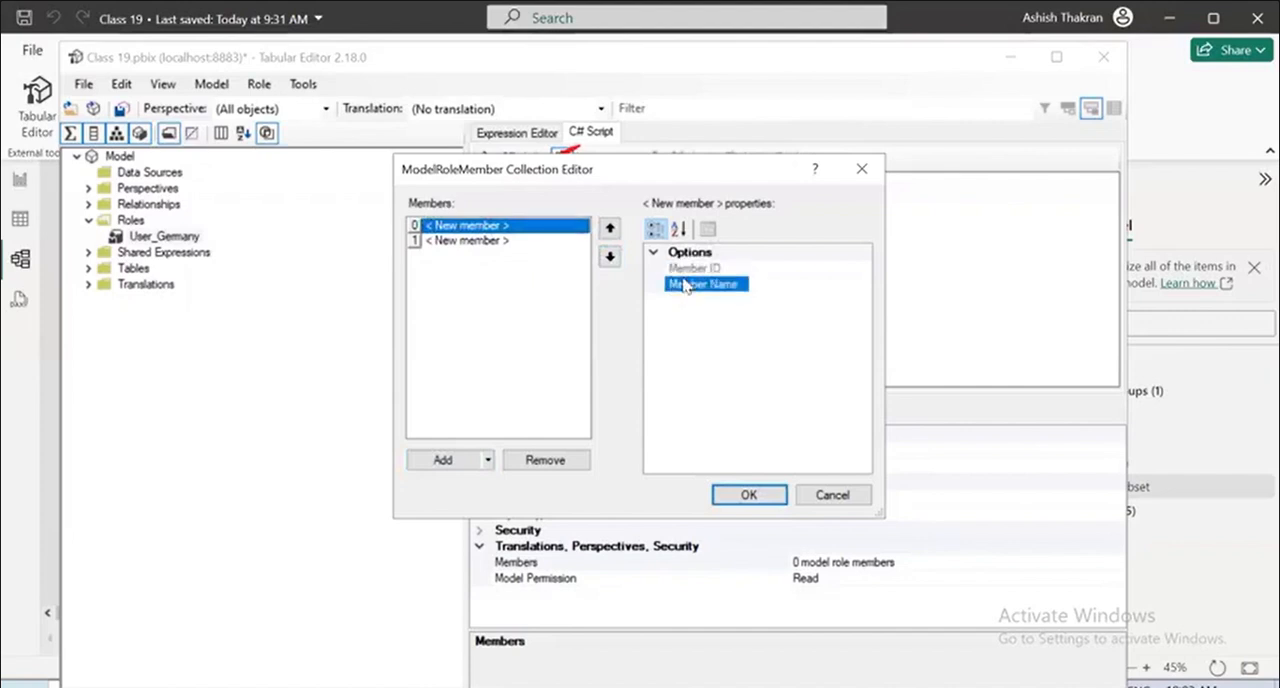
left_click(713, 266)
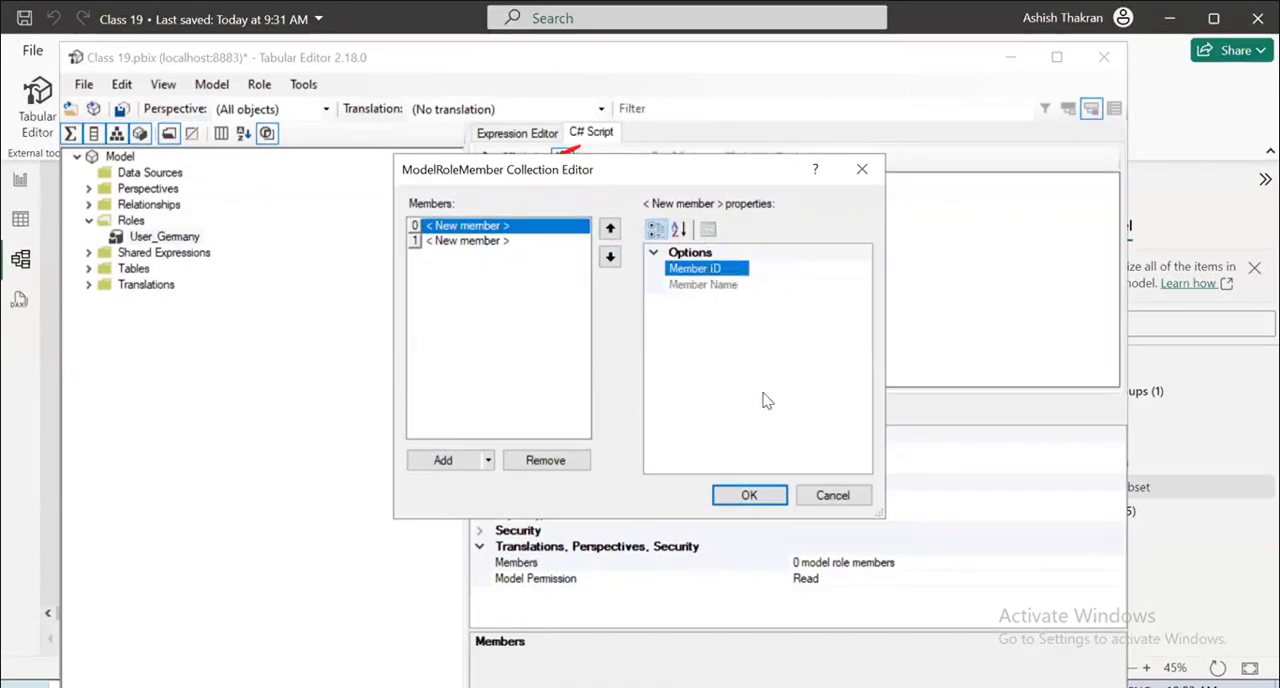
left_click(749, 495)
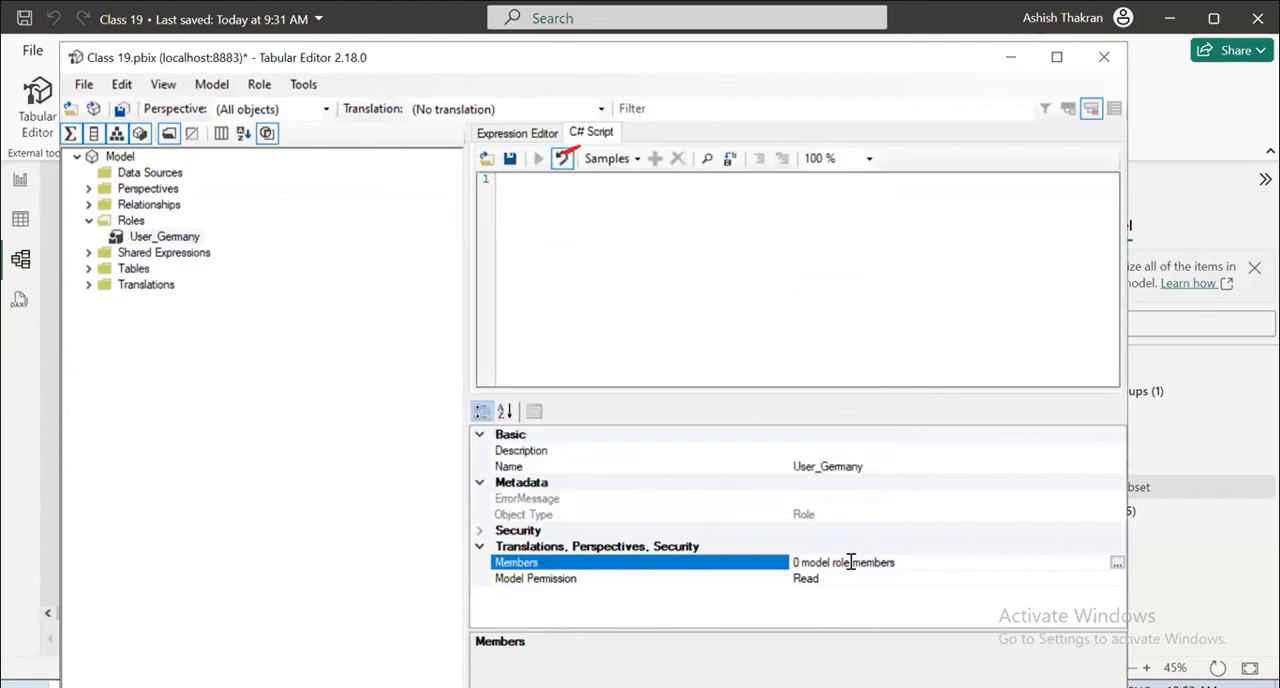
Set the User_Germany role's model permission to Administrator and select its Members property.
left_click(920, 579)
left_click(928, 580)
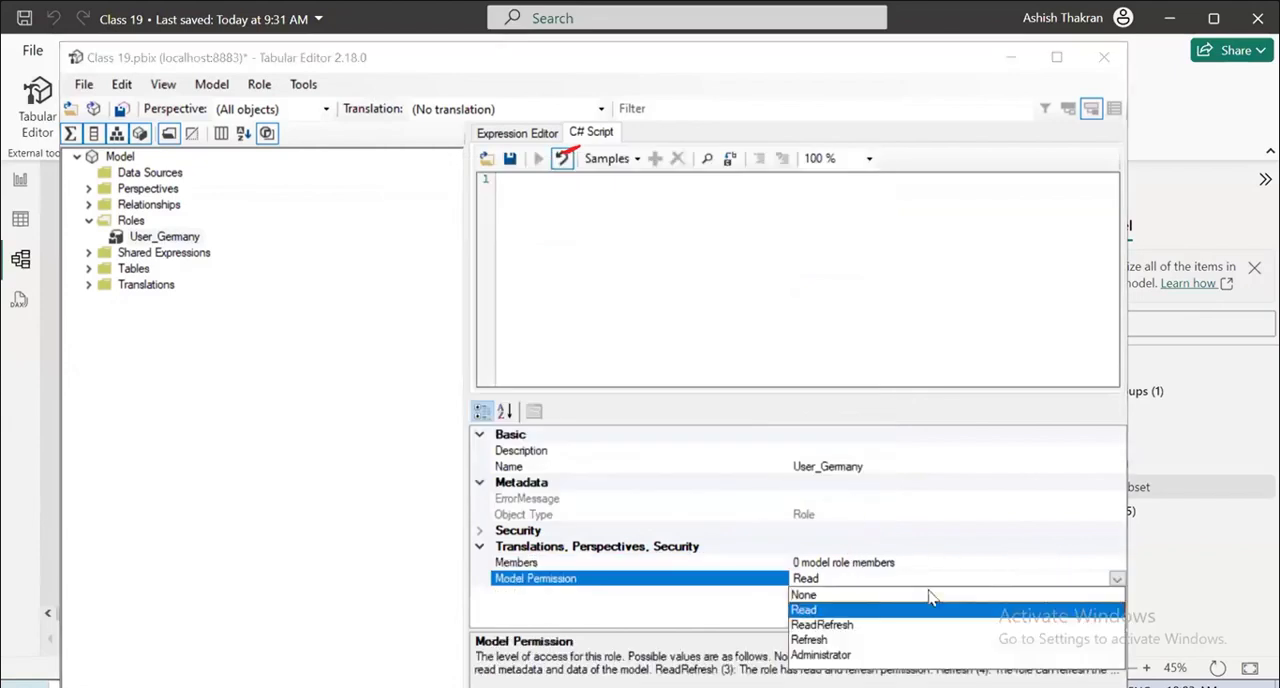
left_click(833, 655)
left_click(810, 562)
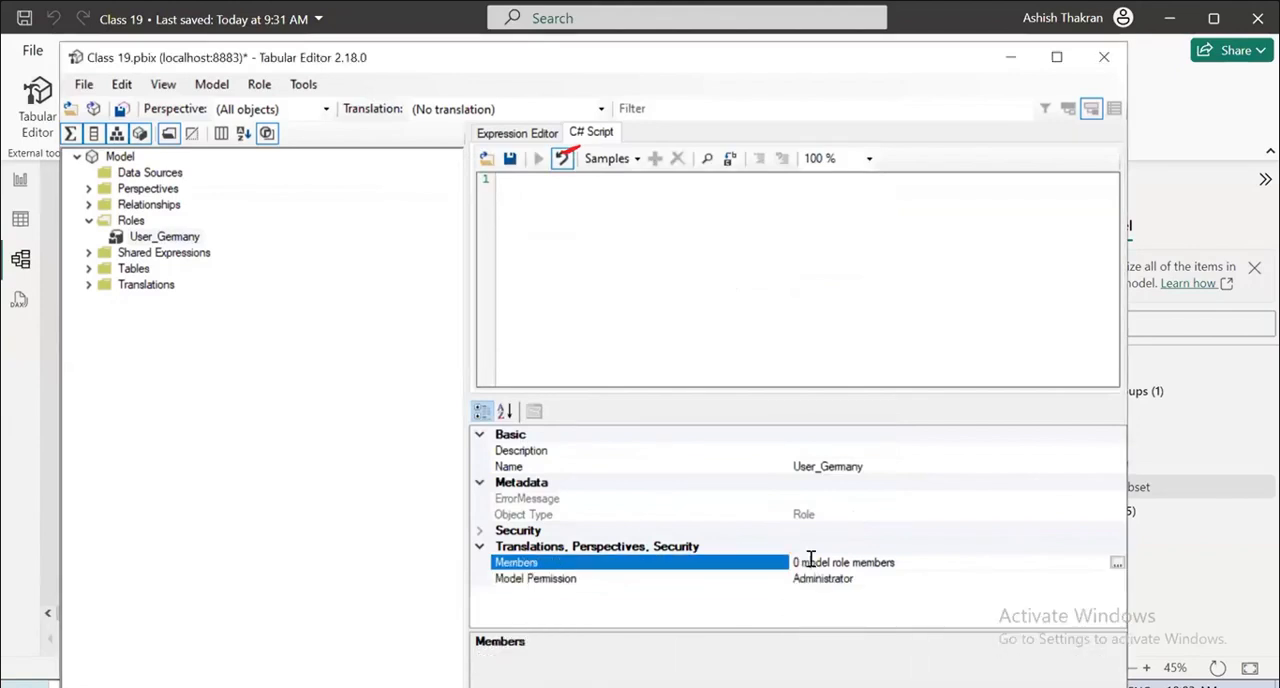
Expand the role's Row Level Security tables and inspect the Calendar Table's filter expression editor, leaving it blank.
left_click(480, 531)
left_click(540, 547)
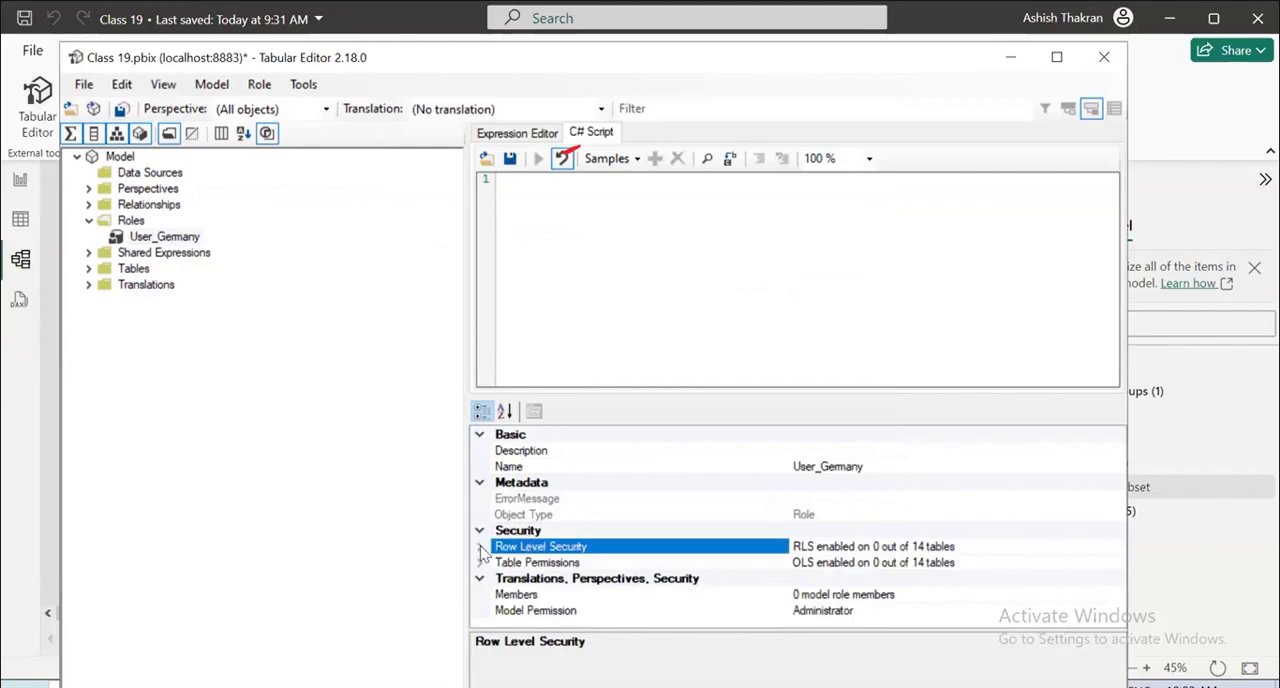
left_click(484, 547)
scroll(673, 584, "down", 2)
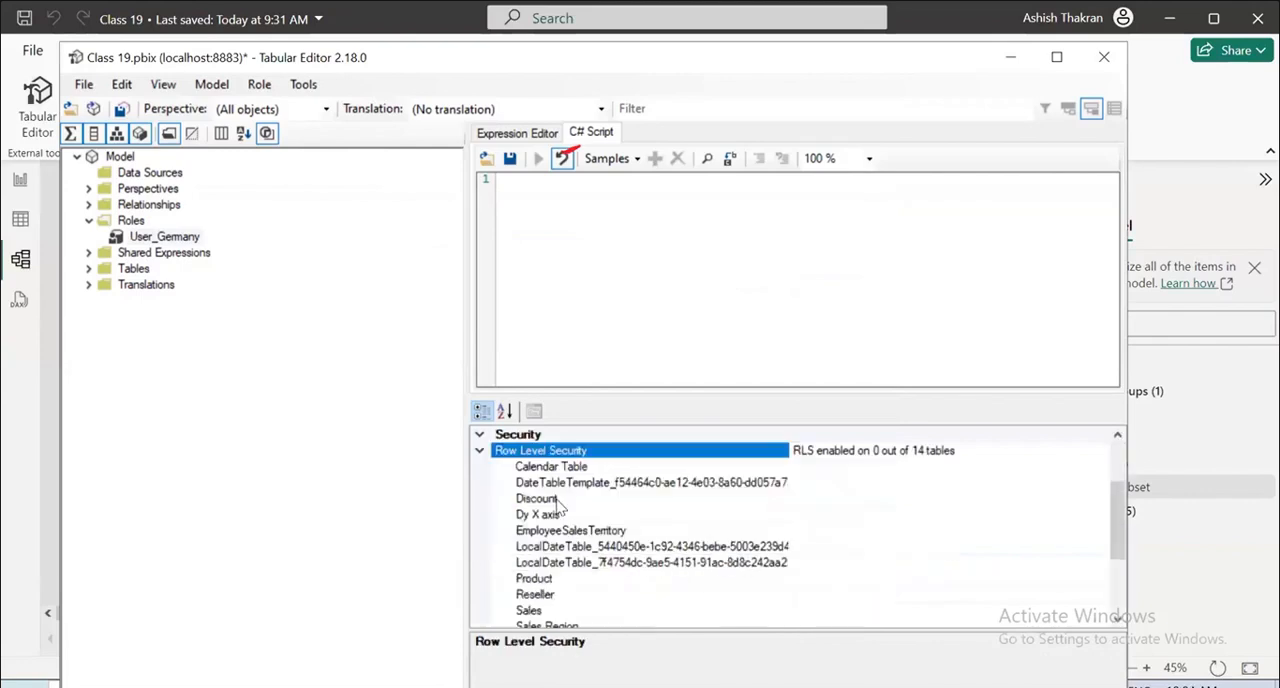
left_click(546, 468)
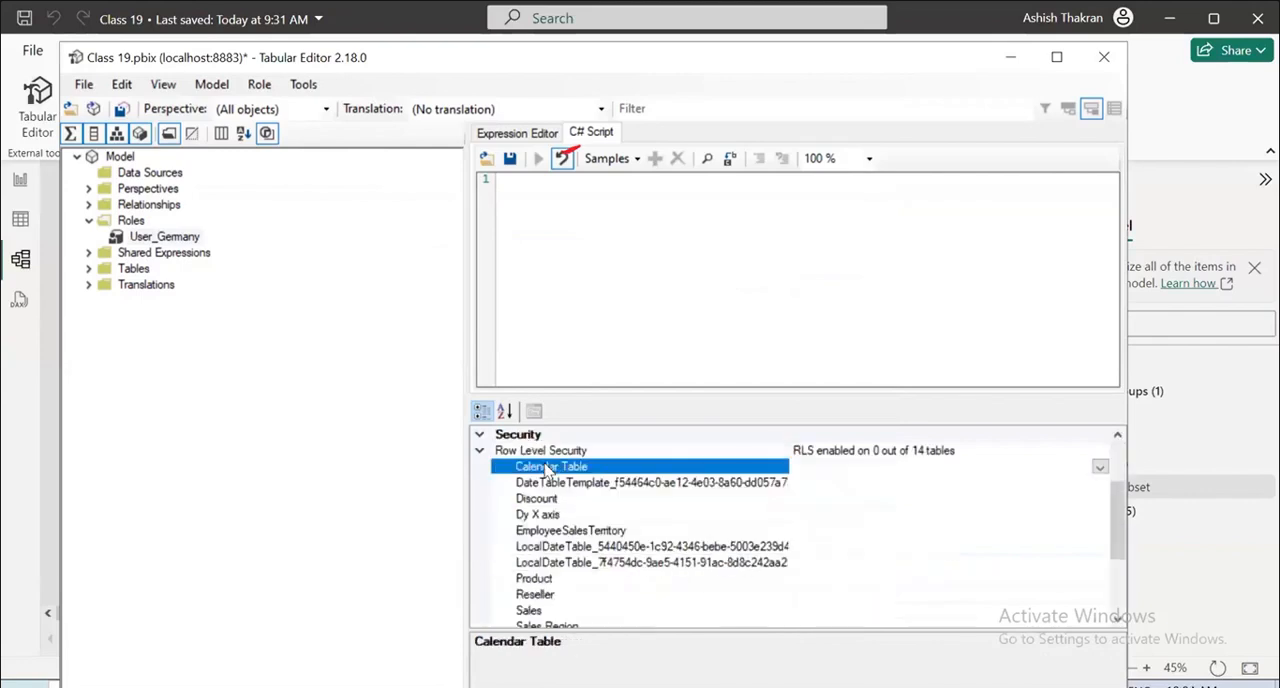
left_click(1100, 467)
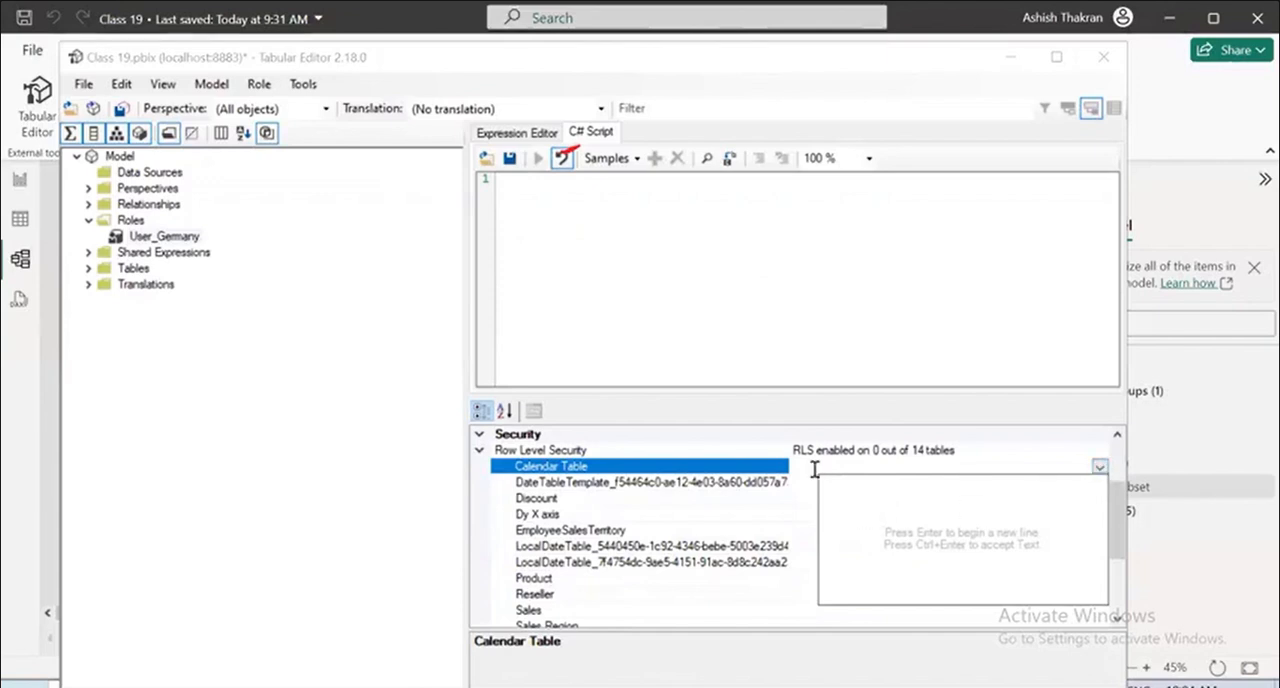
key("Return")
key("BackSpace")
key("BackSpace")
left_click(1099, 470)
Look at the Product table's row-level filter editor, close it and return to the start of the table list.
scroll(552, 595, "down", 1)
left_click(525, 532)
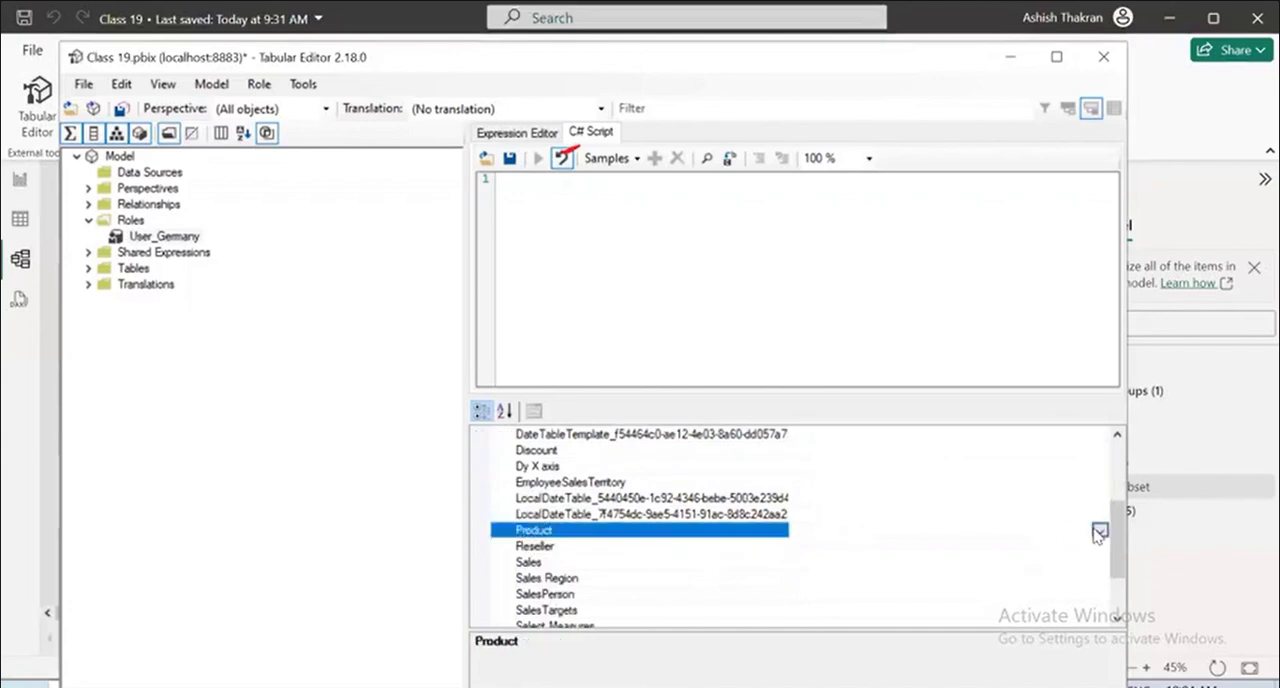
left_click(1099, 531)
left_click(737, 540)
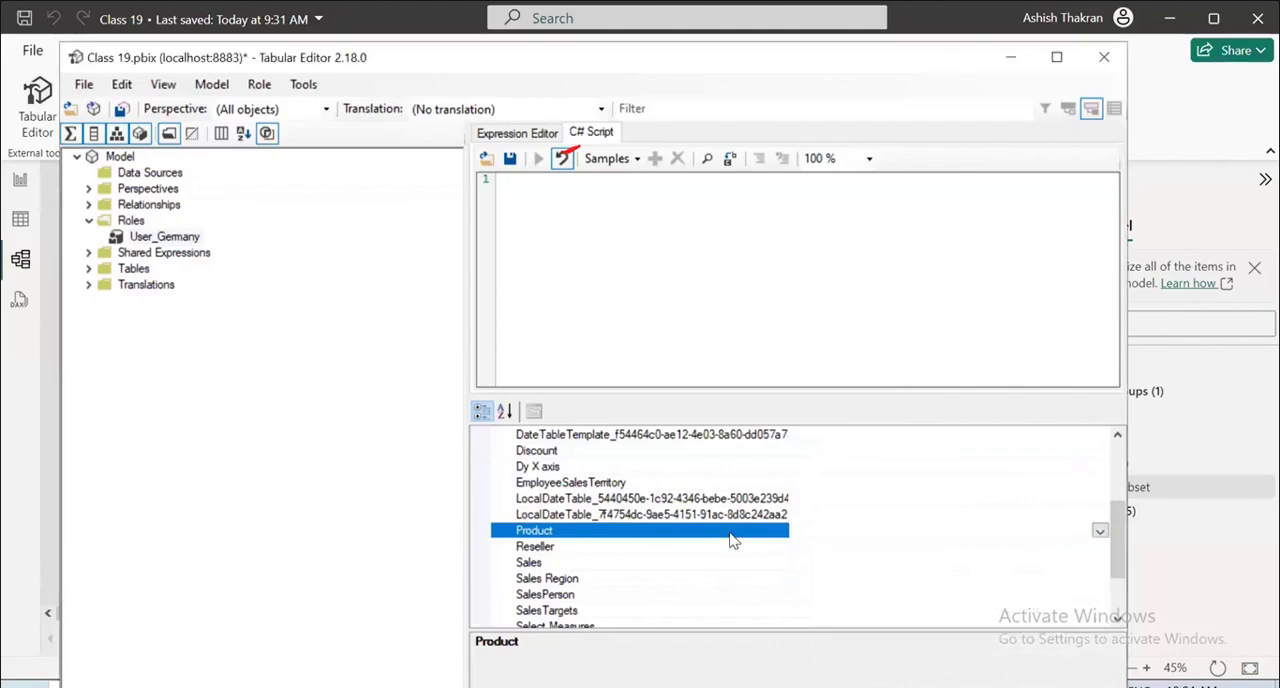
scroll(742, 535, "up", 2)
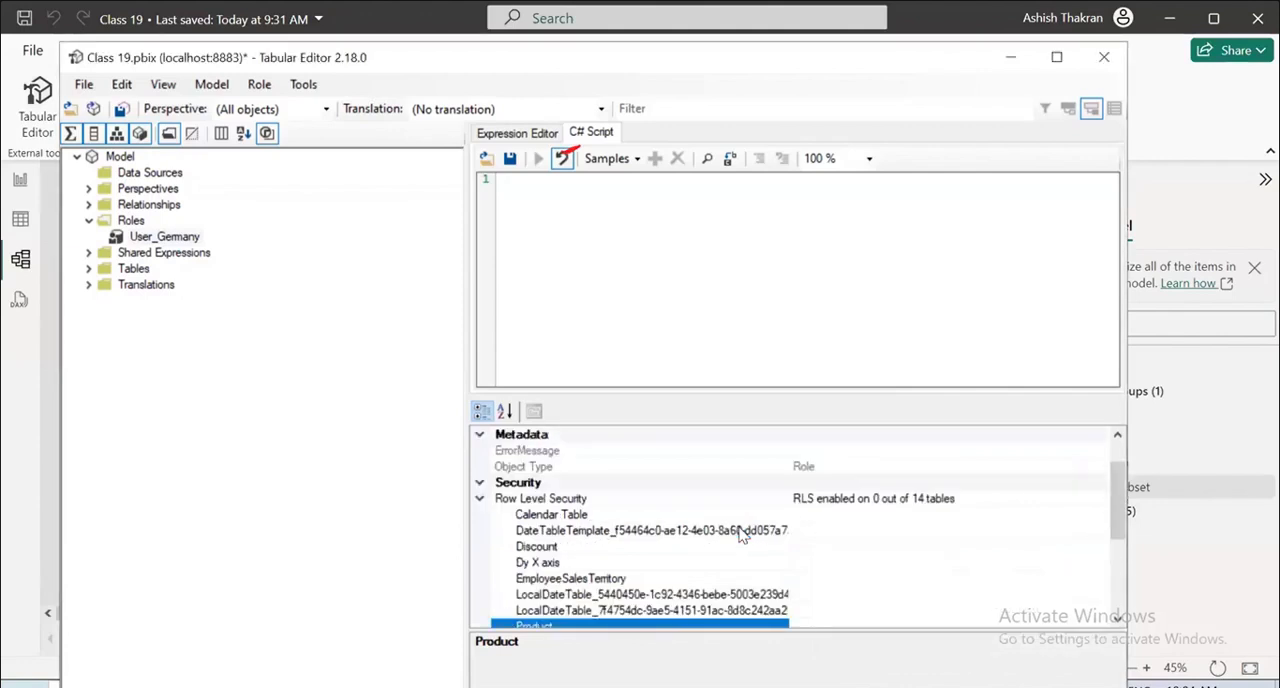
Examine the Sales table's filter expression editor under the role's Row Level Security.
left_click(808, 499)
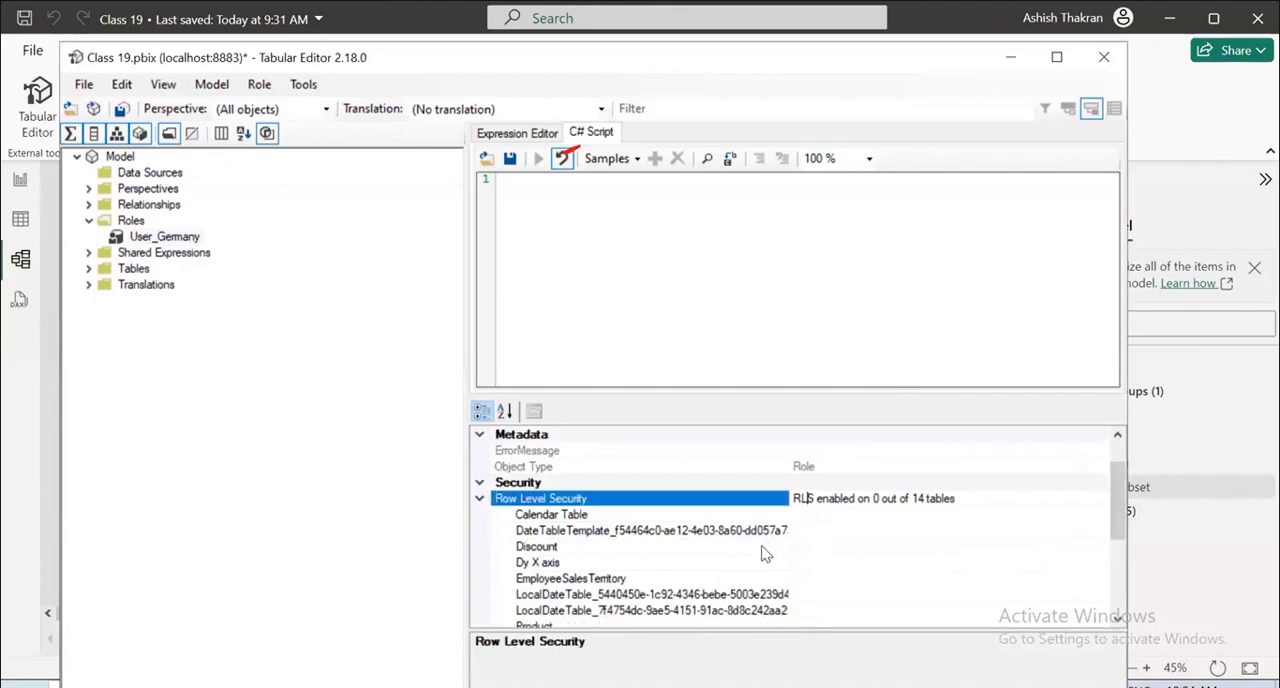
scroll(765, 553, "down", 3)
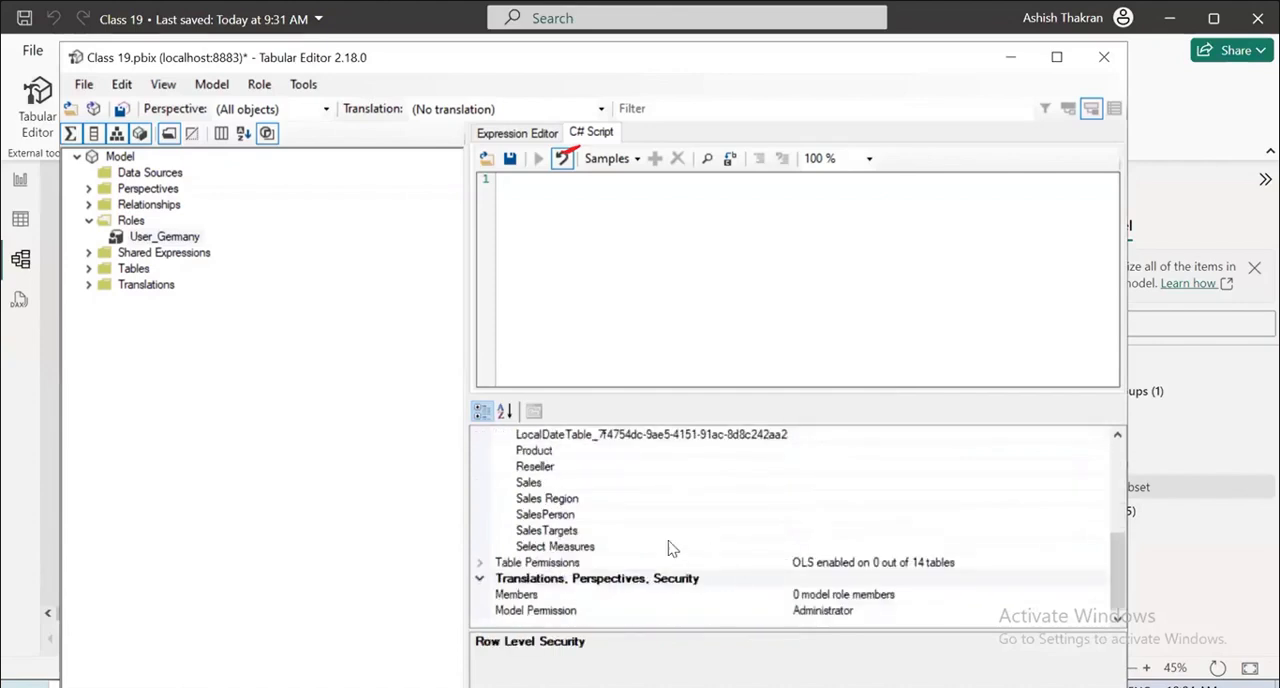
left_click(560, 531)
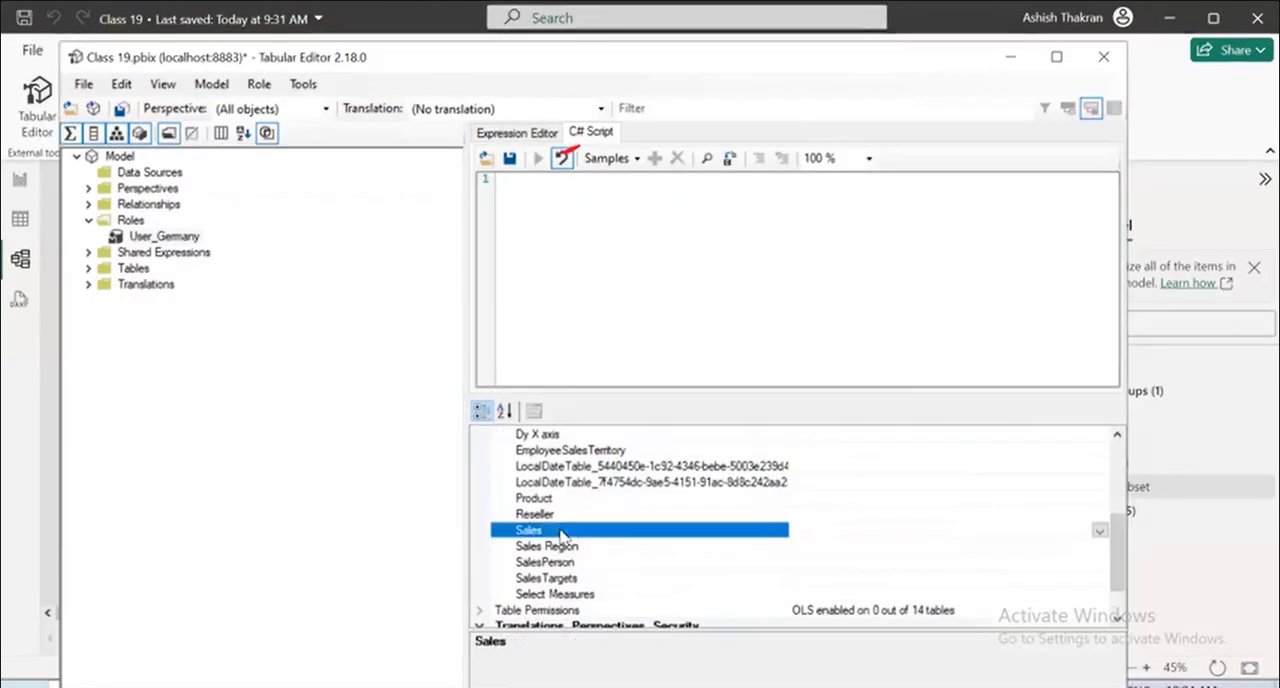
left_click(1100, 531)
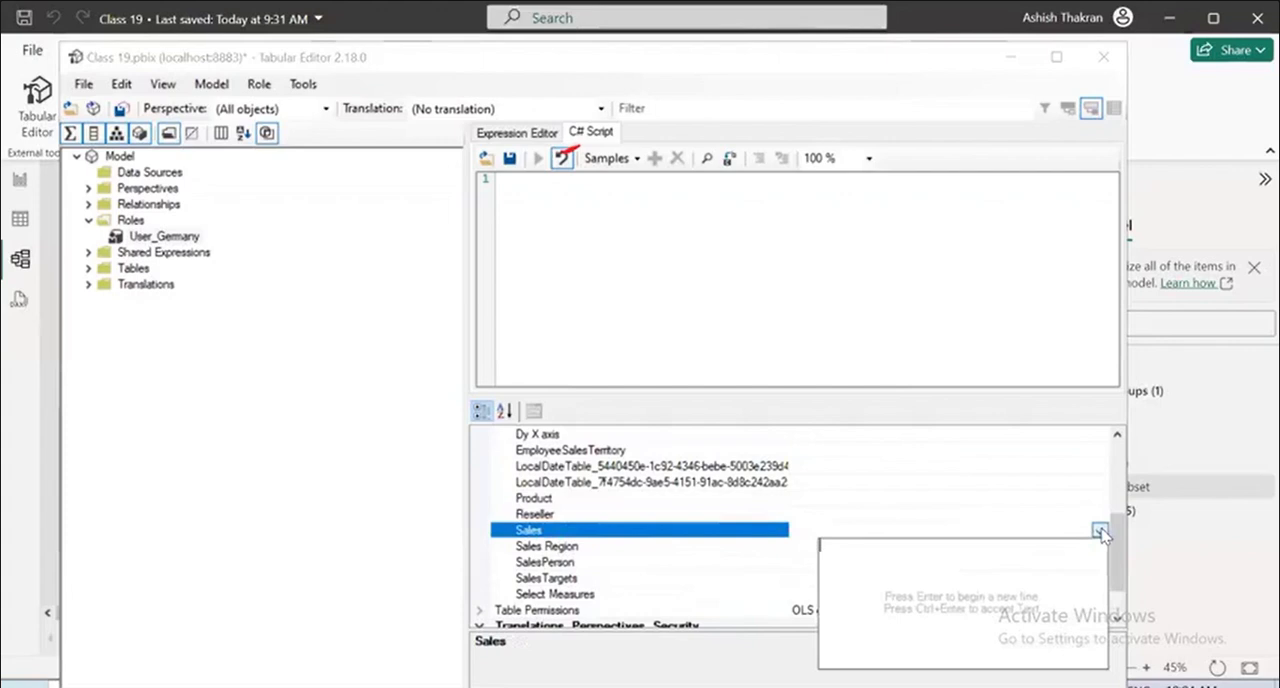
left_click(1099, 535)
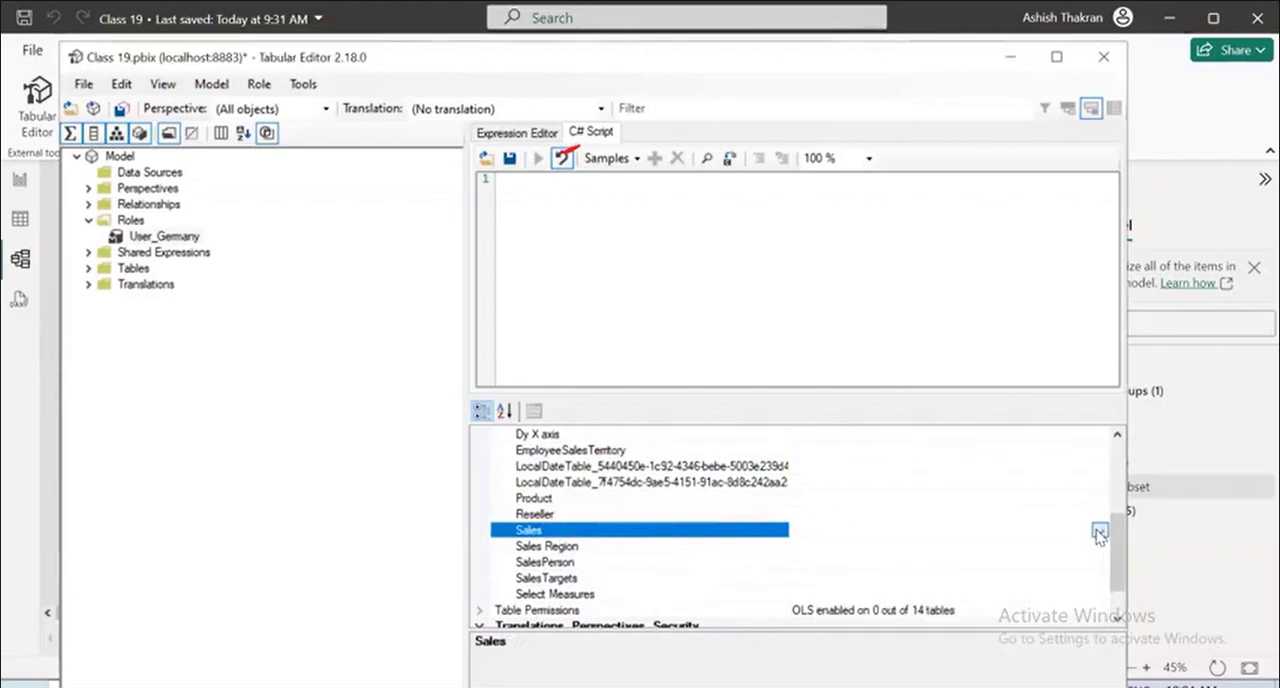
left_click(1100, 532)
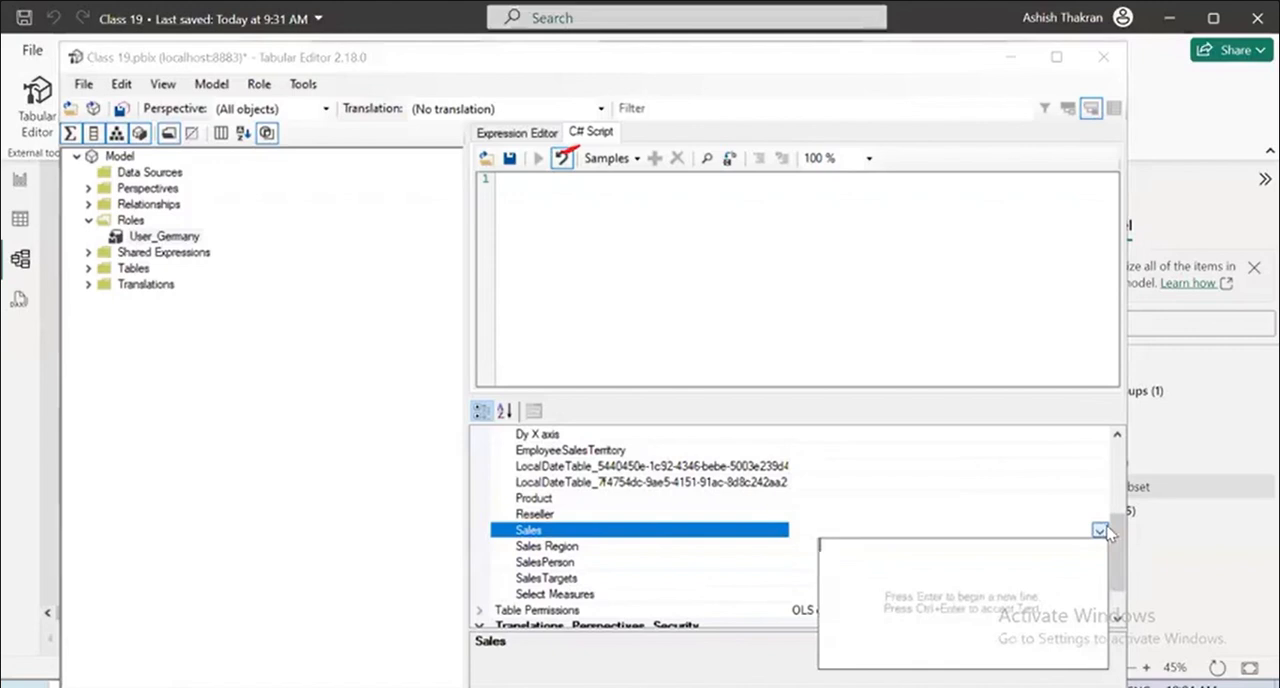
Look at the Product table's row-level filter editor and return to the Row Level Security summary.
left_click(552, 503)
left_click(533, 503)
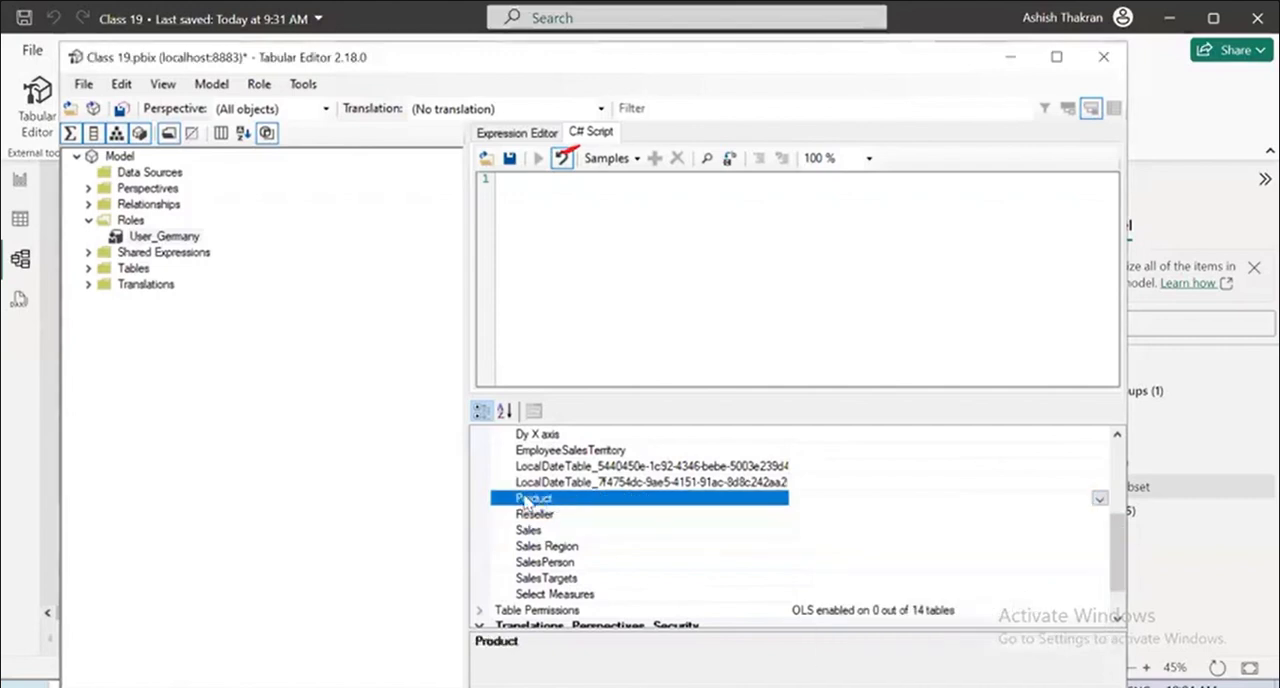
left_click(1099, 498)
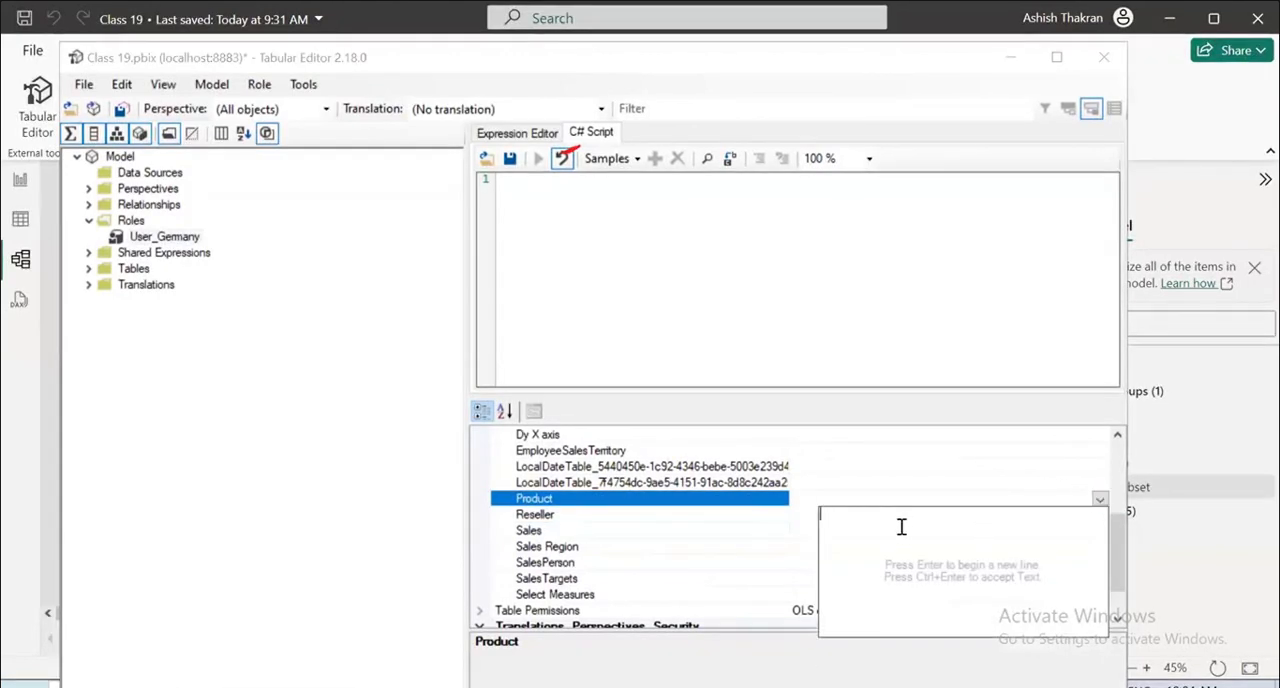
scroll(648, 485, "up", 4)
scroll(650, 492, "down", 1)
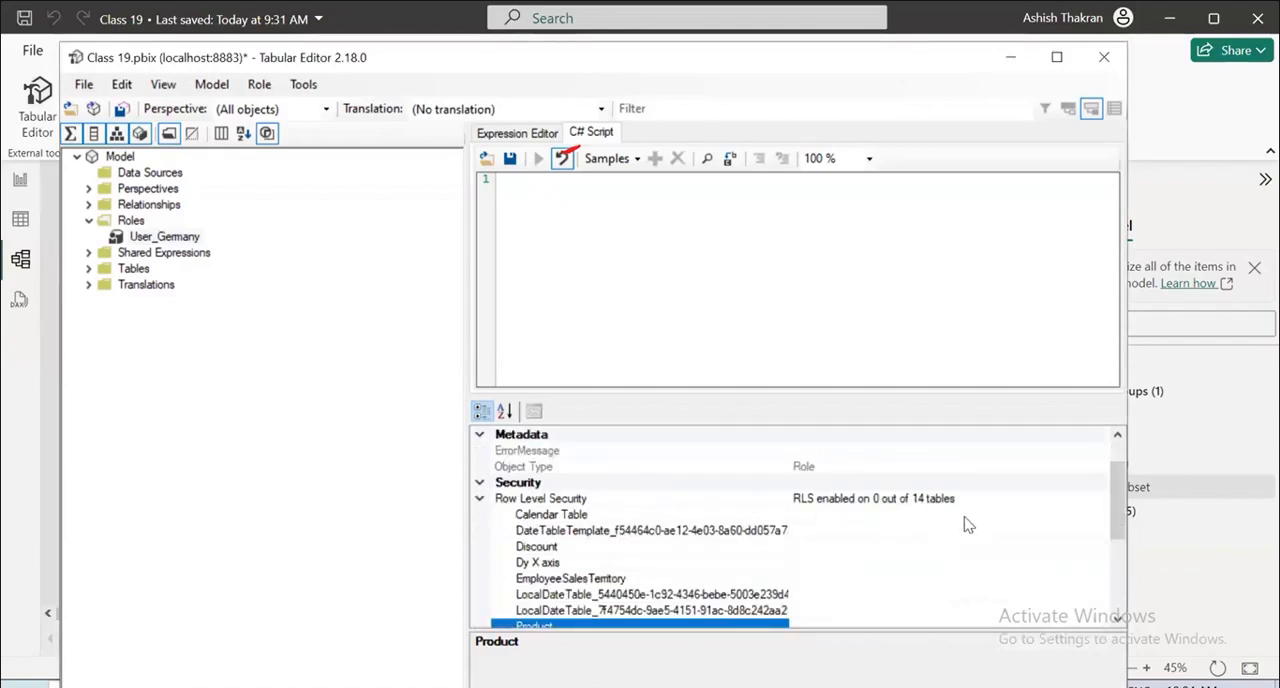
Inspect the Calendar Table's row-level filter editor and close it without entering an expression.
left_click(966, 499)
left_click(702, 514)
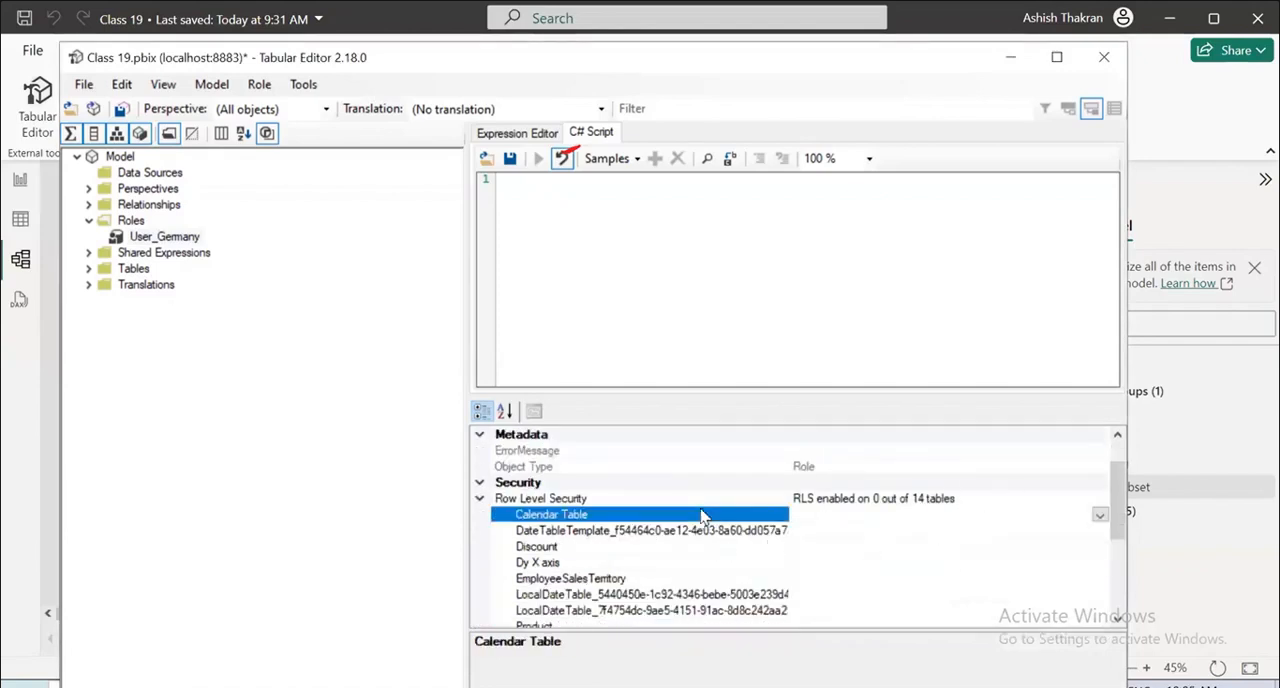
left_click(1100, 514)
left_click(1100, 514)
left_click(1100, 514)
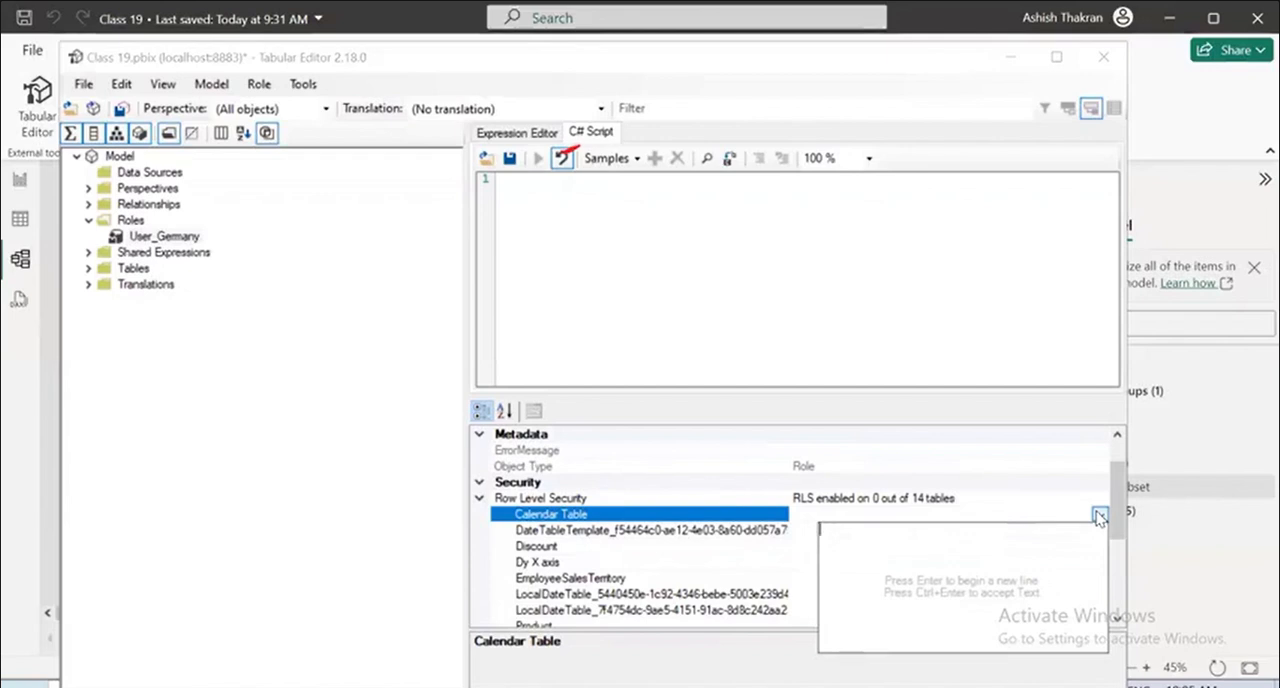
key("Return")
left_click(1100, 514)
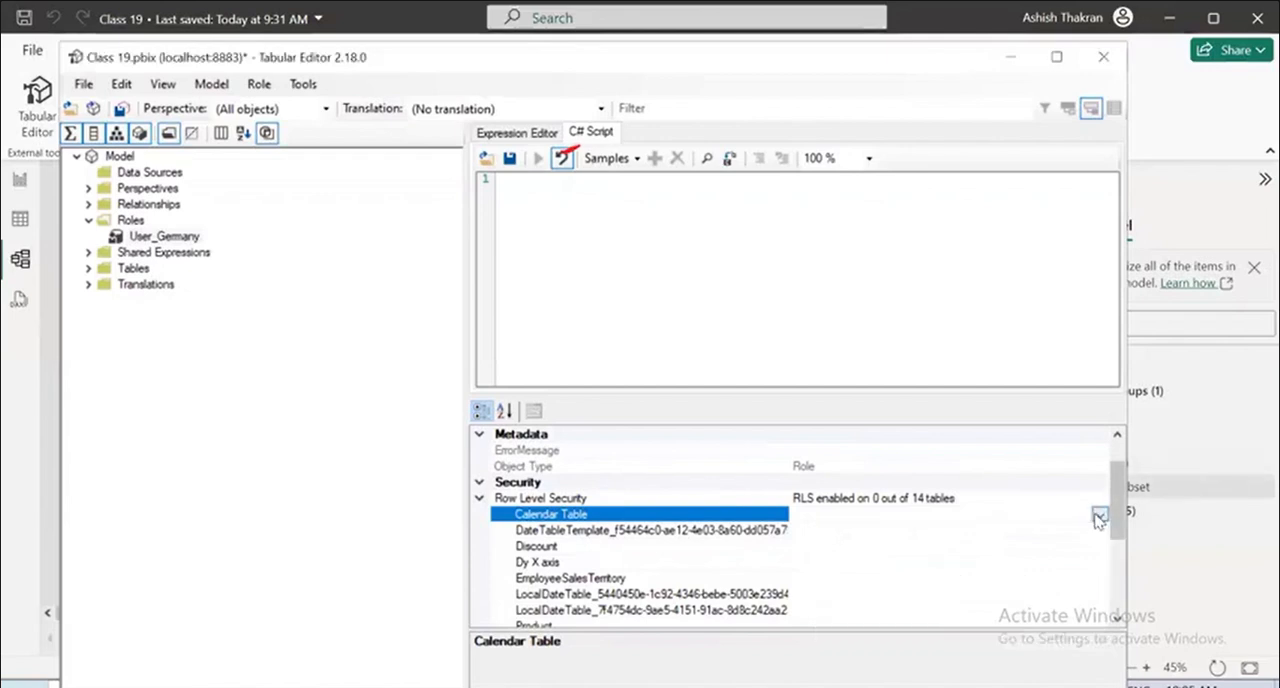
Set the Product table's row-level security filter to PRODUCTCATEGORY = "Components".
scroll(904, 542, "down", 1)
scroll(740, 550, "down", 1)
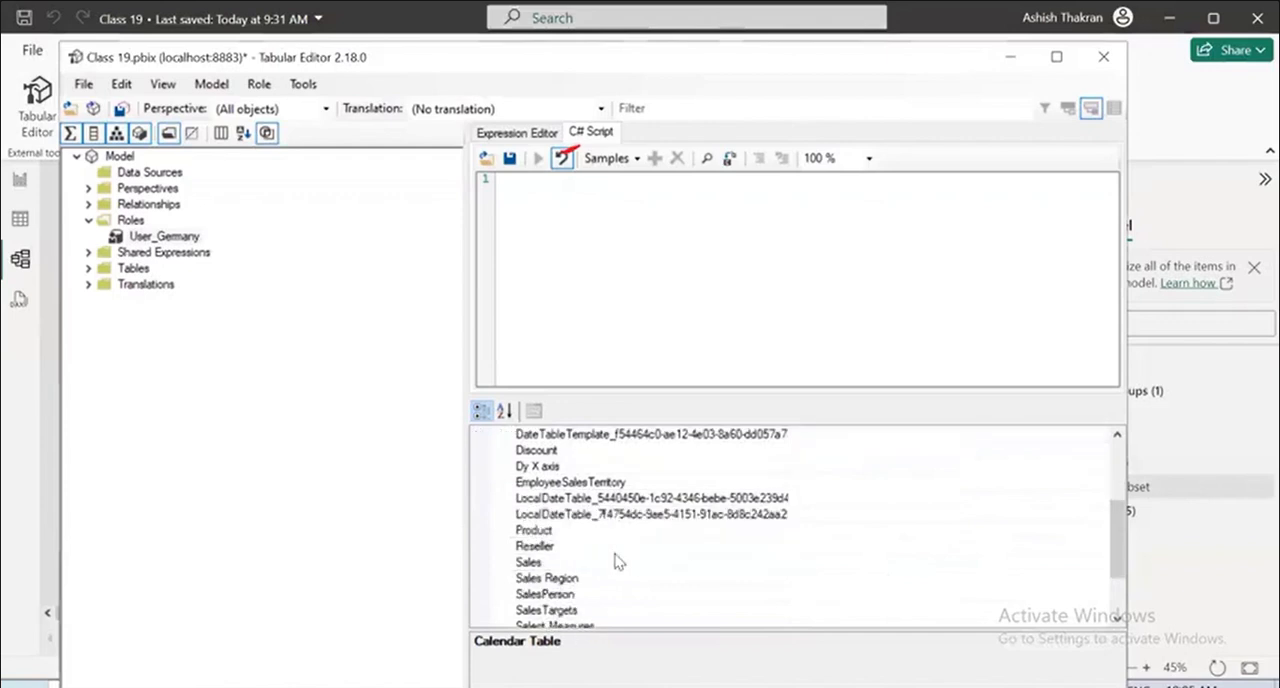
left_click(647, 534)
left_click(1100, 531)
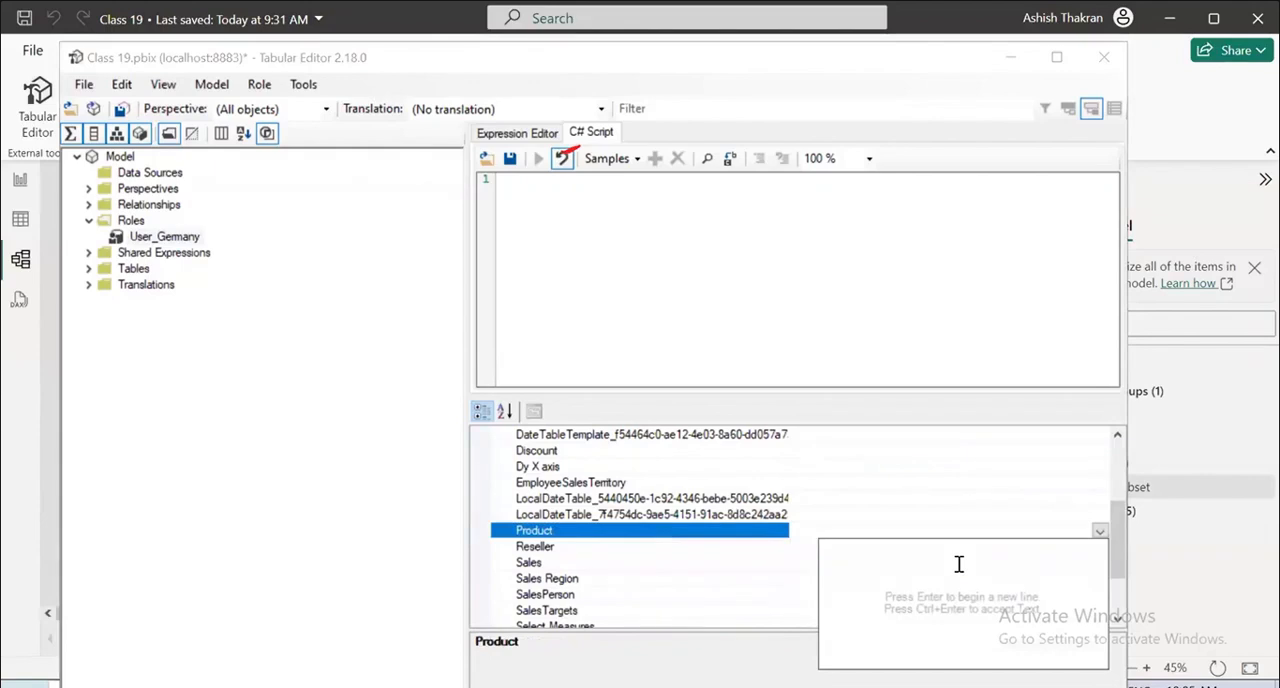
type("P")
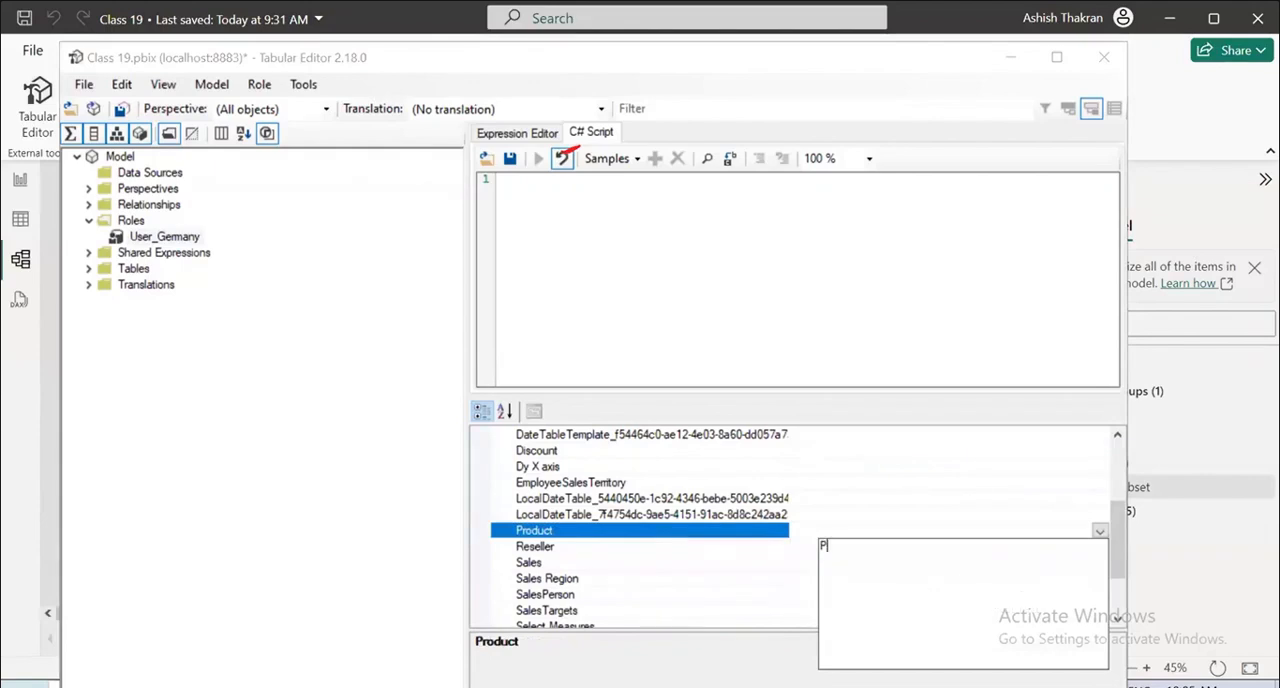
key("BackSpace")
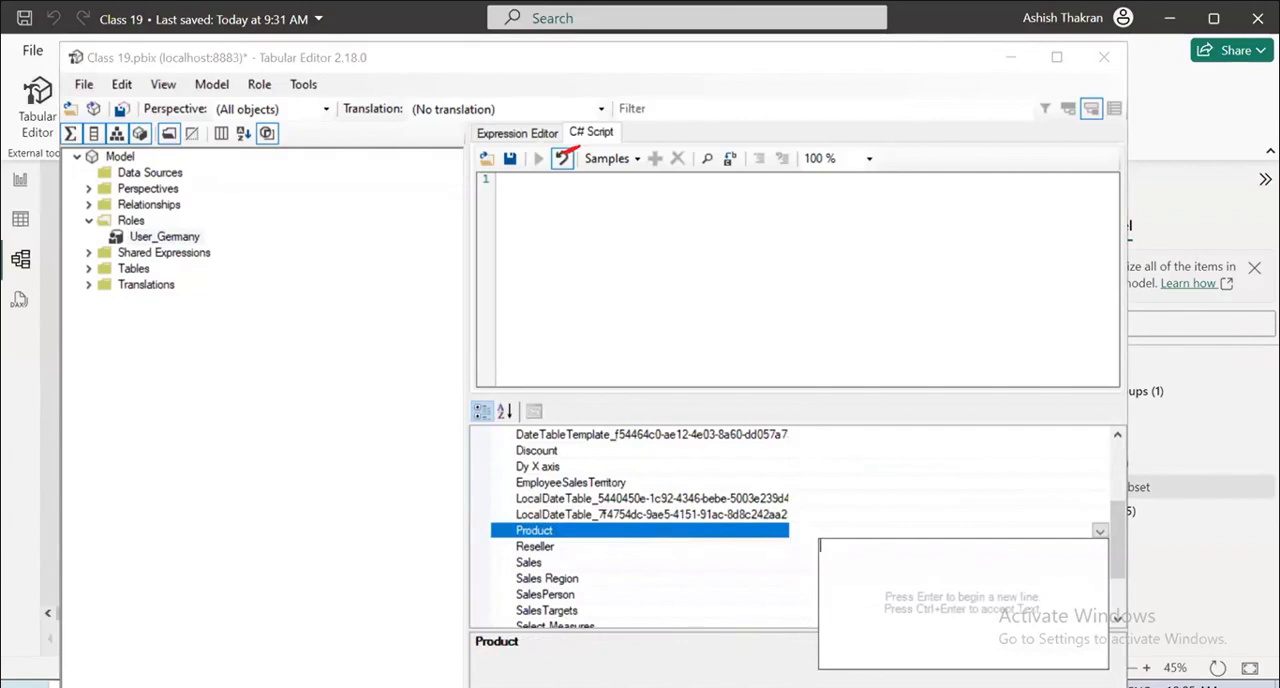
type("PRODUCT")
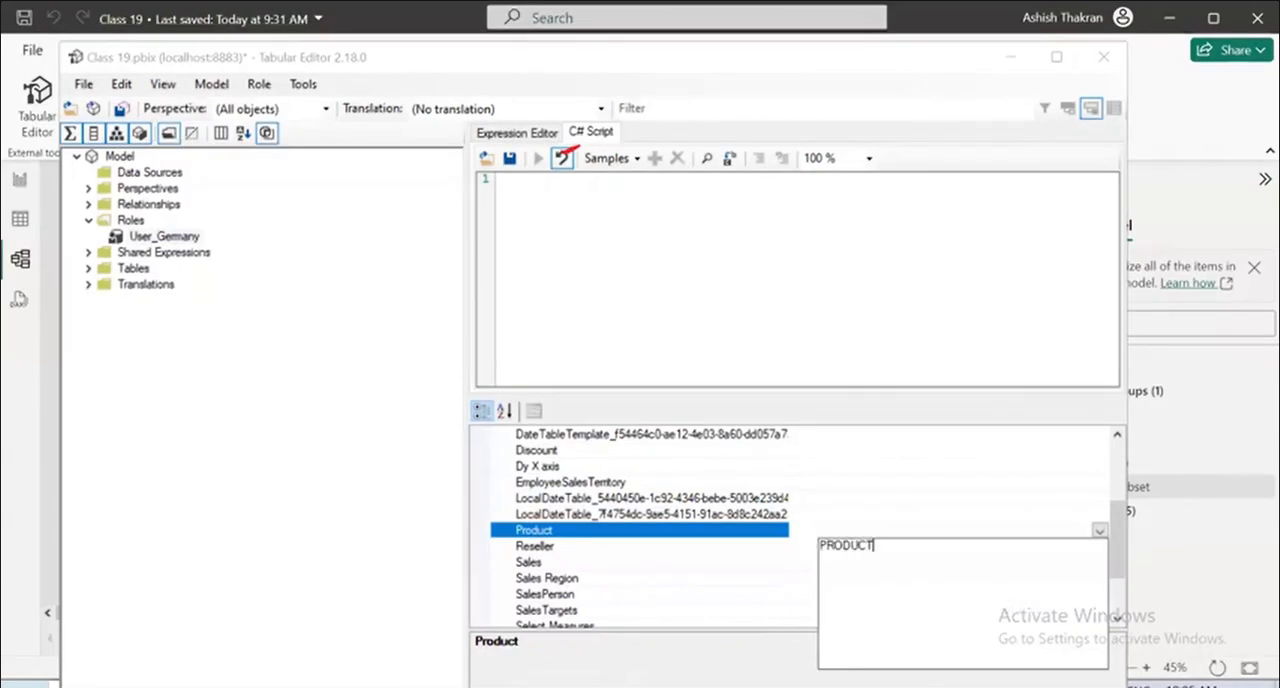
type("CATEGORY = \"Components")
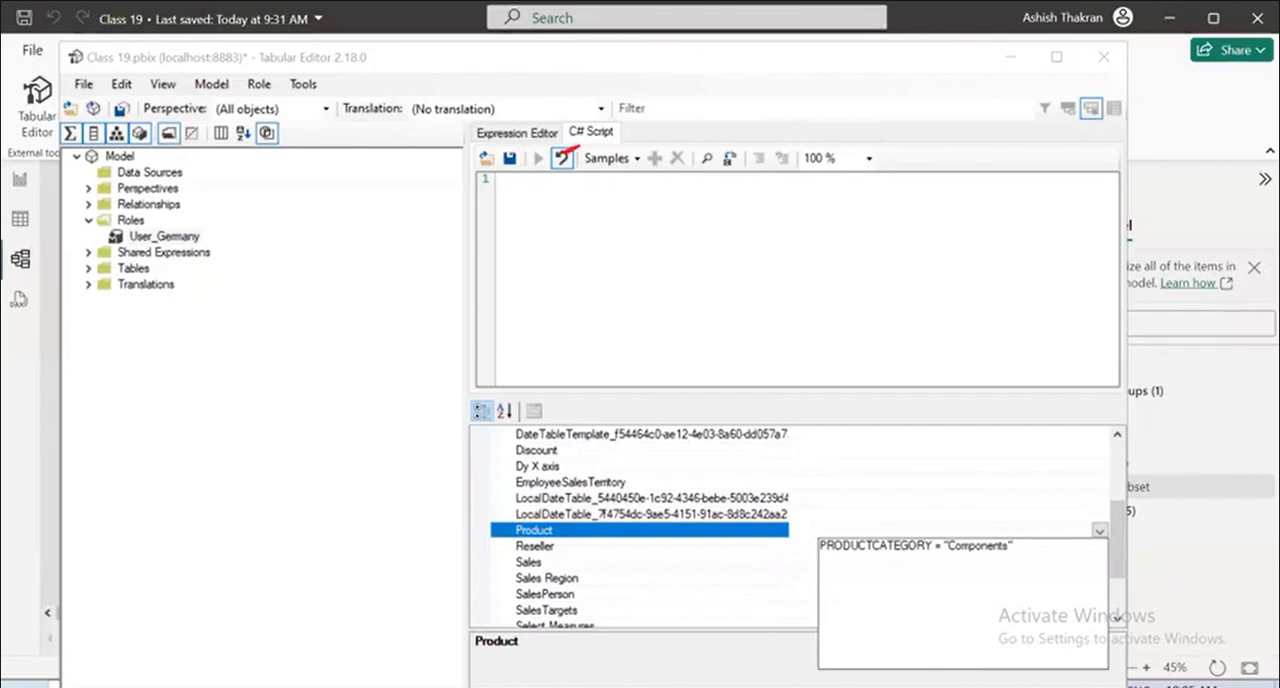
key("ctrl+Return")
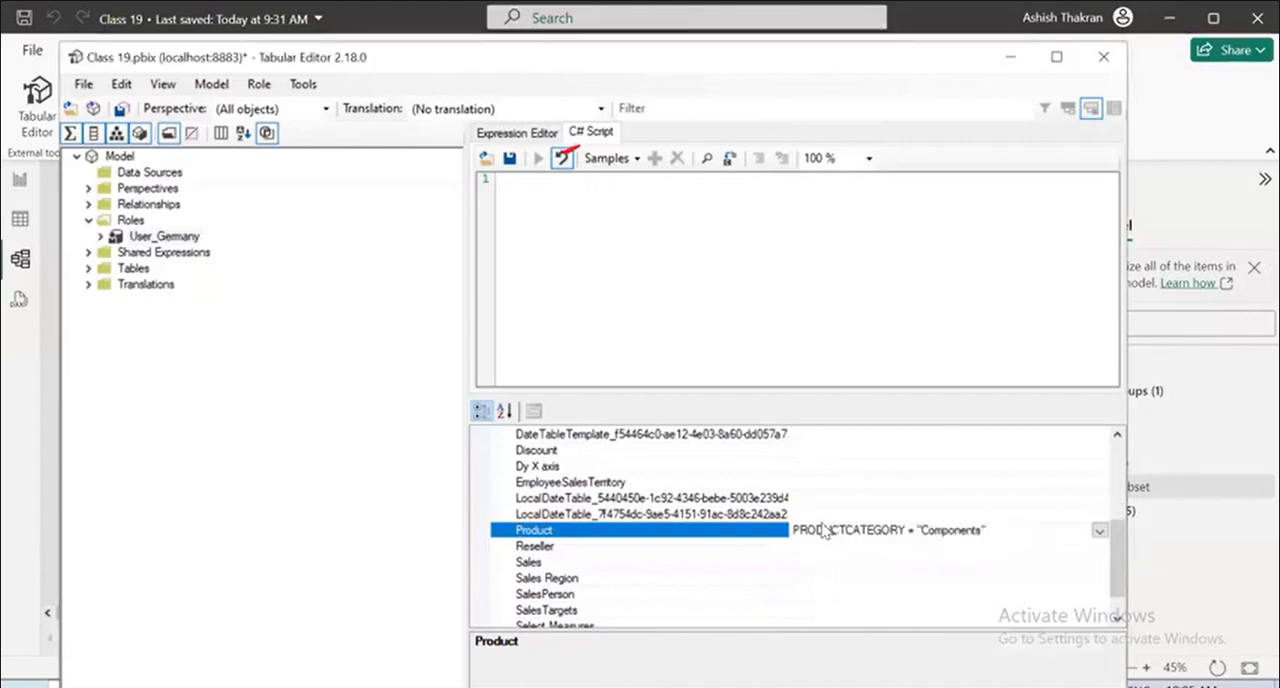
Review the User_Germany role's Row Level Security summary and table filters, and collapse the table list.
scroll(824, 530, "up", 3)
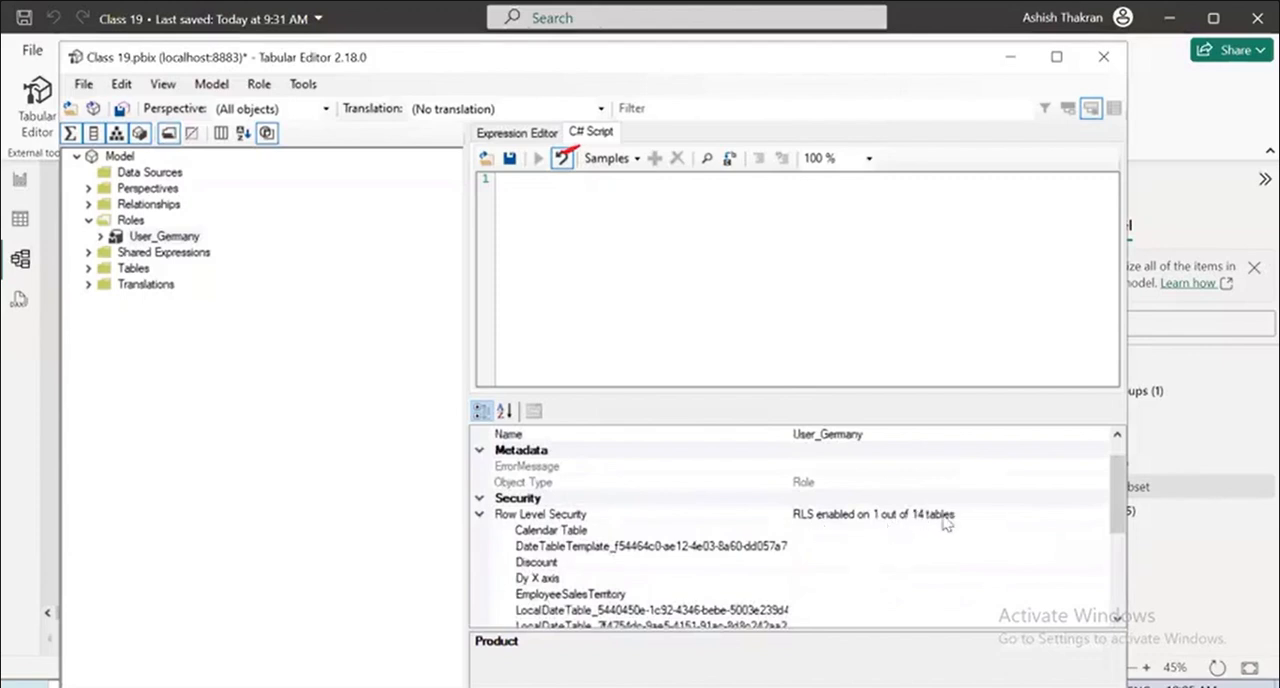
scroll(890, 548, "down", 4)
scroll(550, 545, "up", 4)
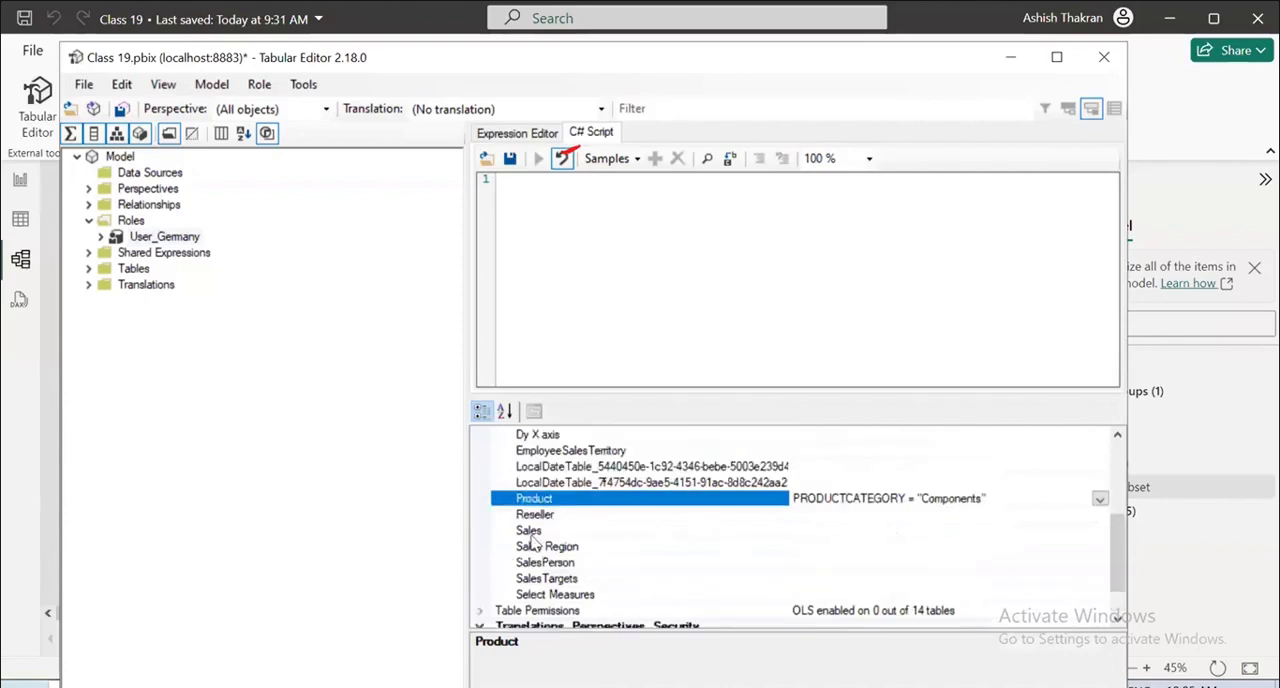
left_click(480, 547)
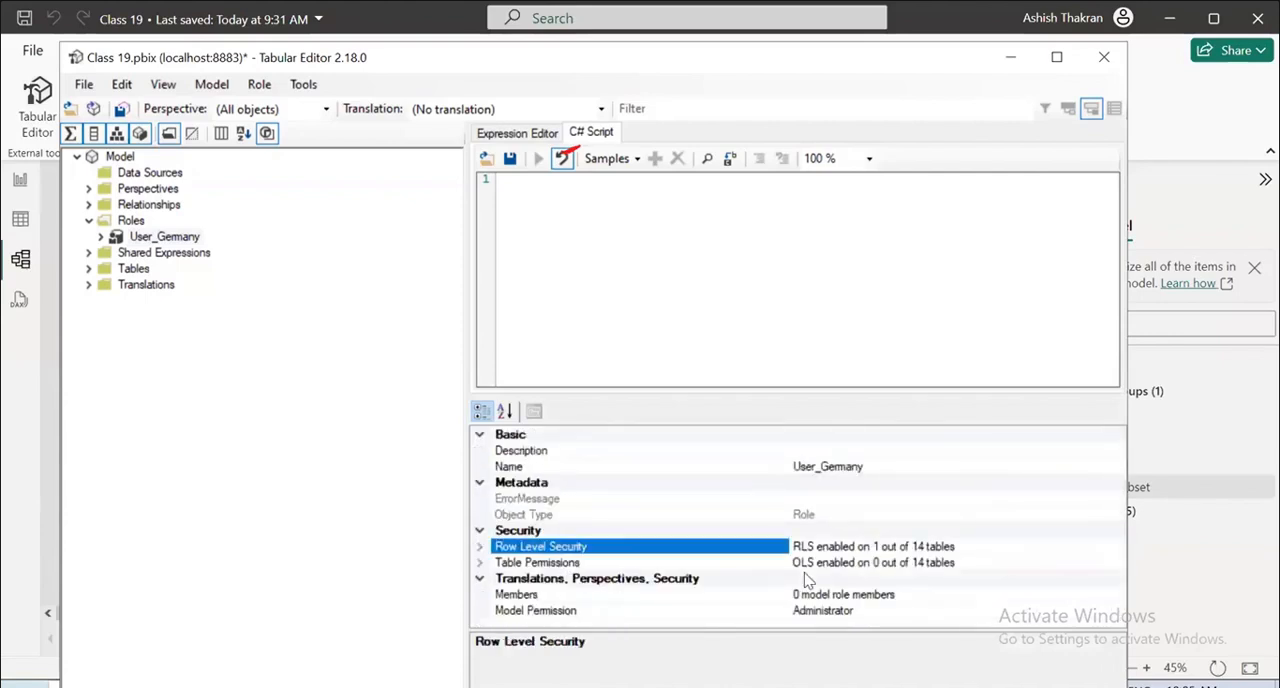
Expand the role's Table Permissions and set the Product table's permission to Read.
left_click(481, 563)
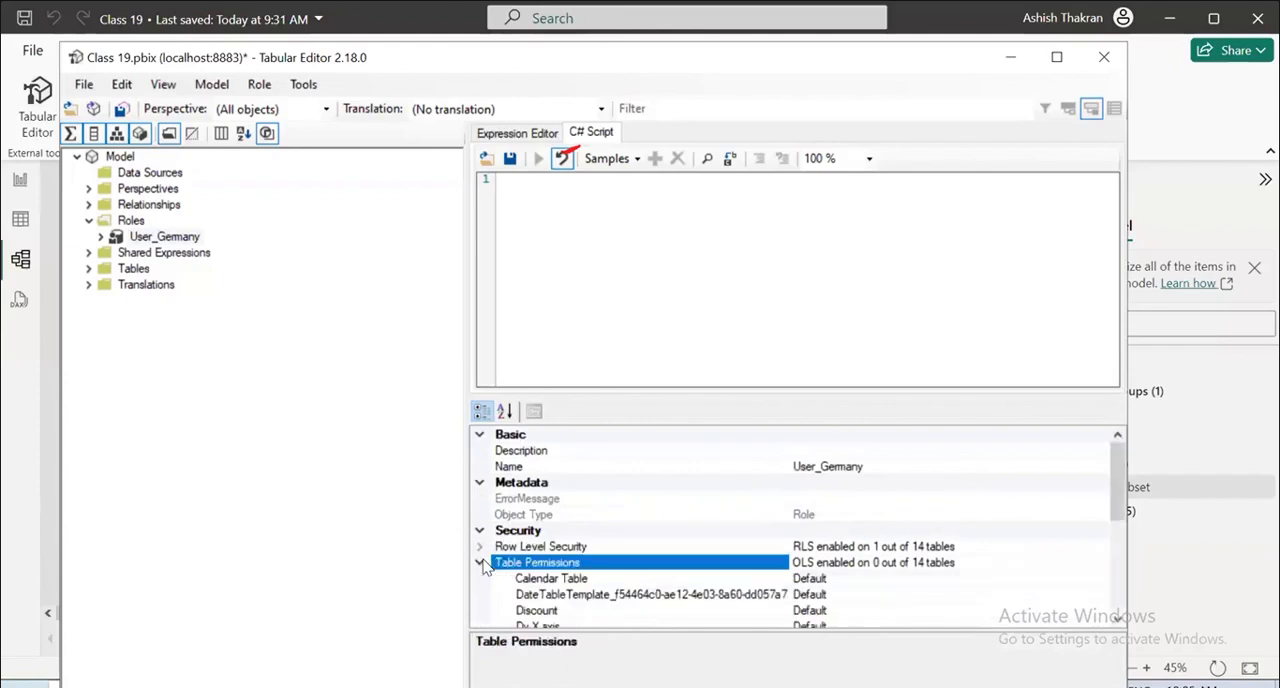
scroll(520, 562, "down", 2)
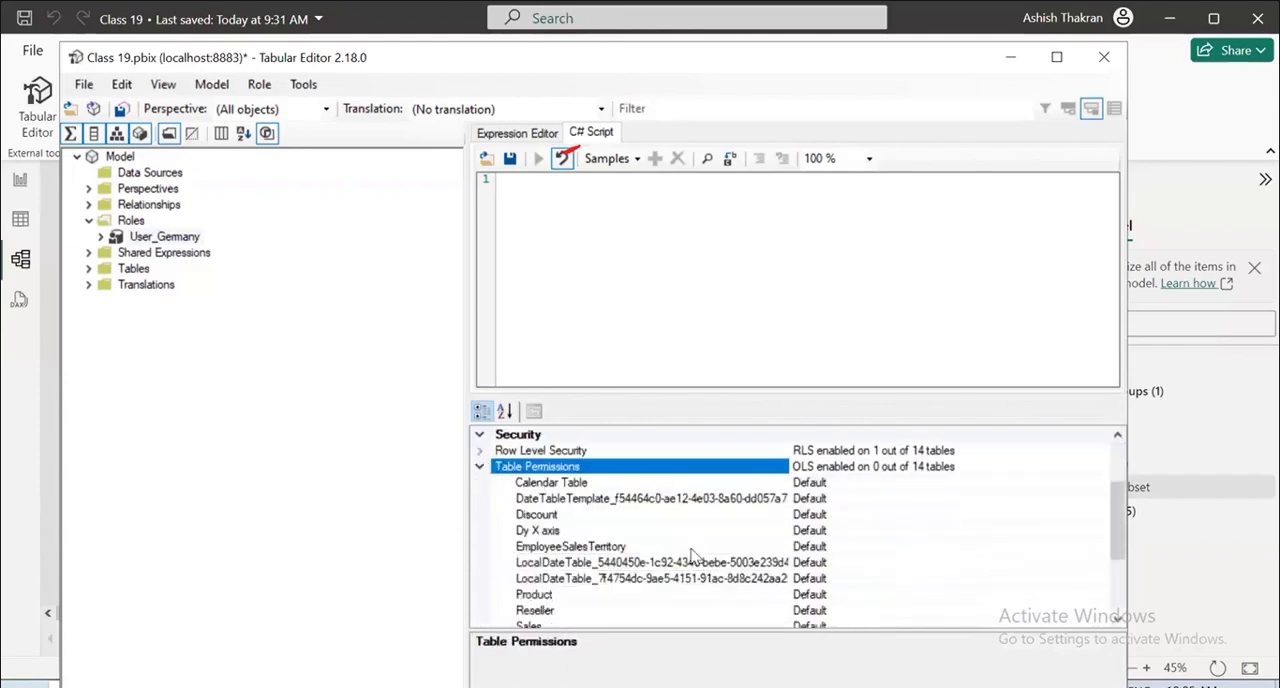
scroll(560, 570, "down", 1)
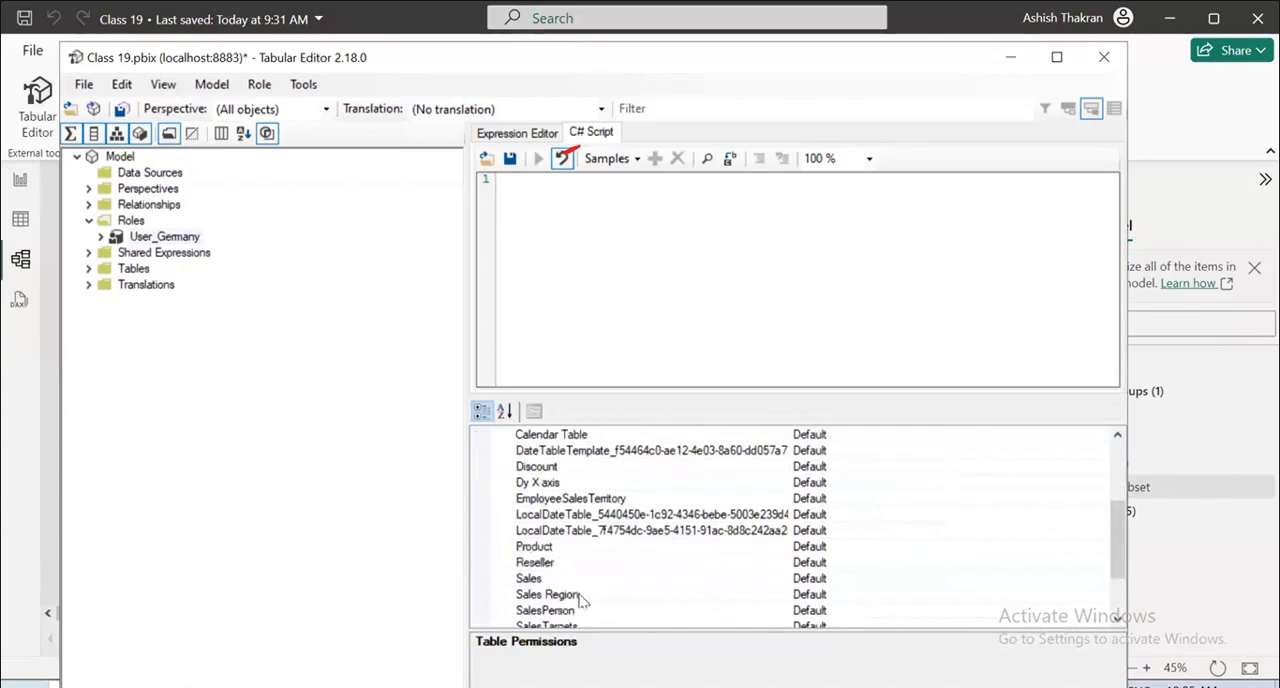
left_click(550, 548)
left_click(1099, 546)
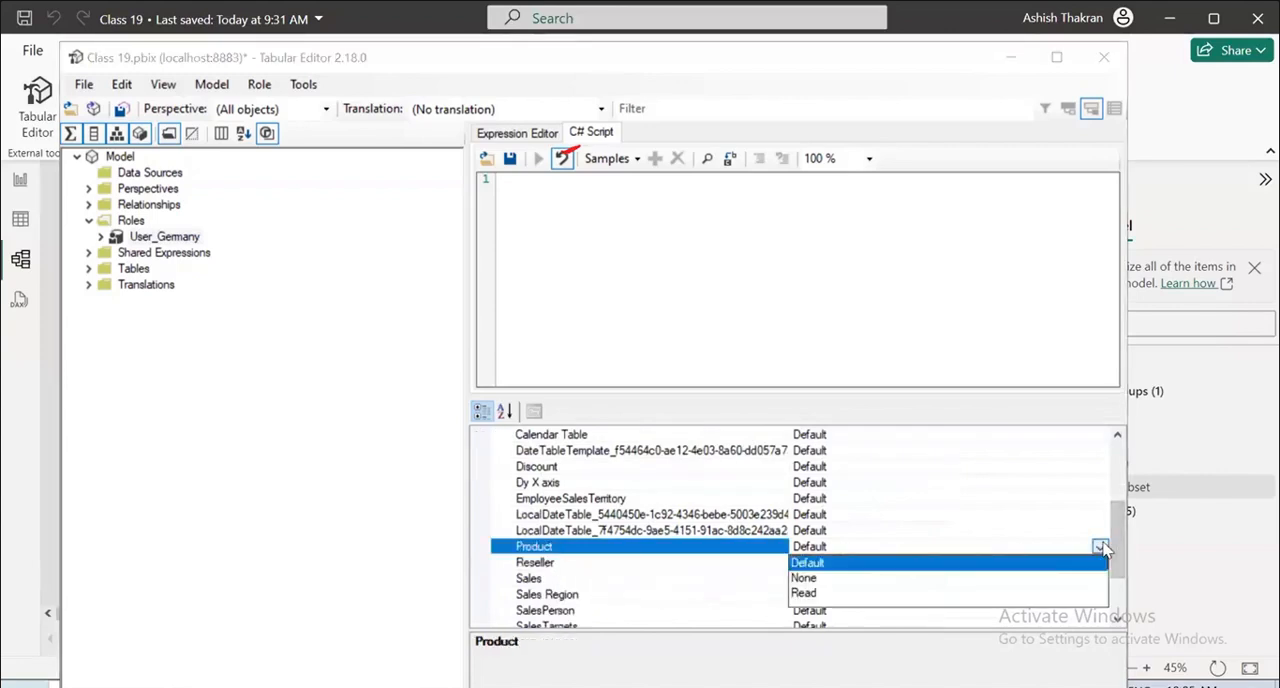
left_click(806, 596)
Try adding a new member to the role, select its Member ID and Member Name properties, and cancel the collection editor.
scroll(677, 551, "down", 2)
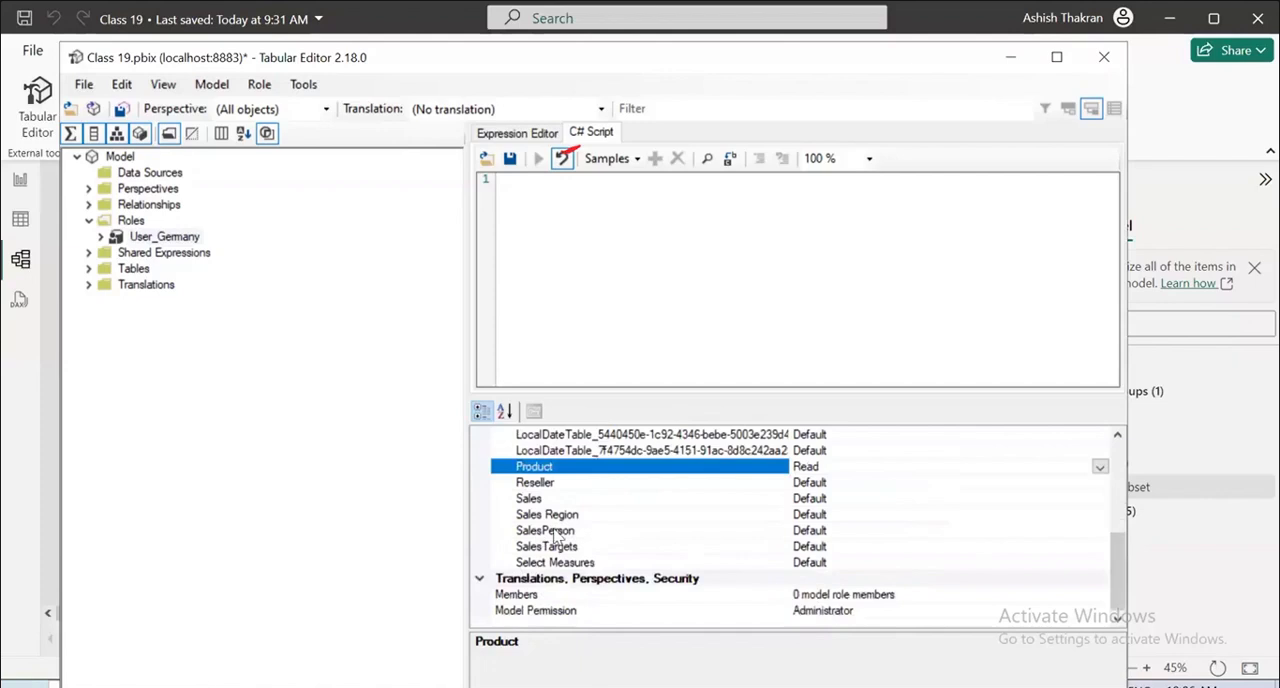
left_click(508, 596)
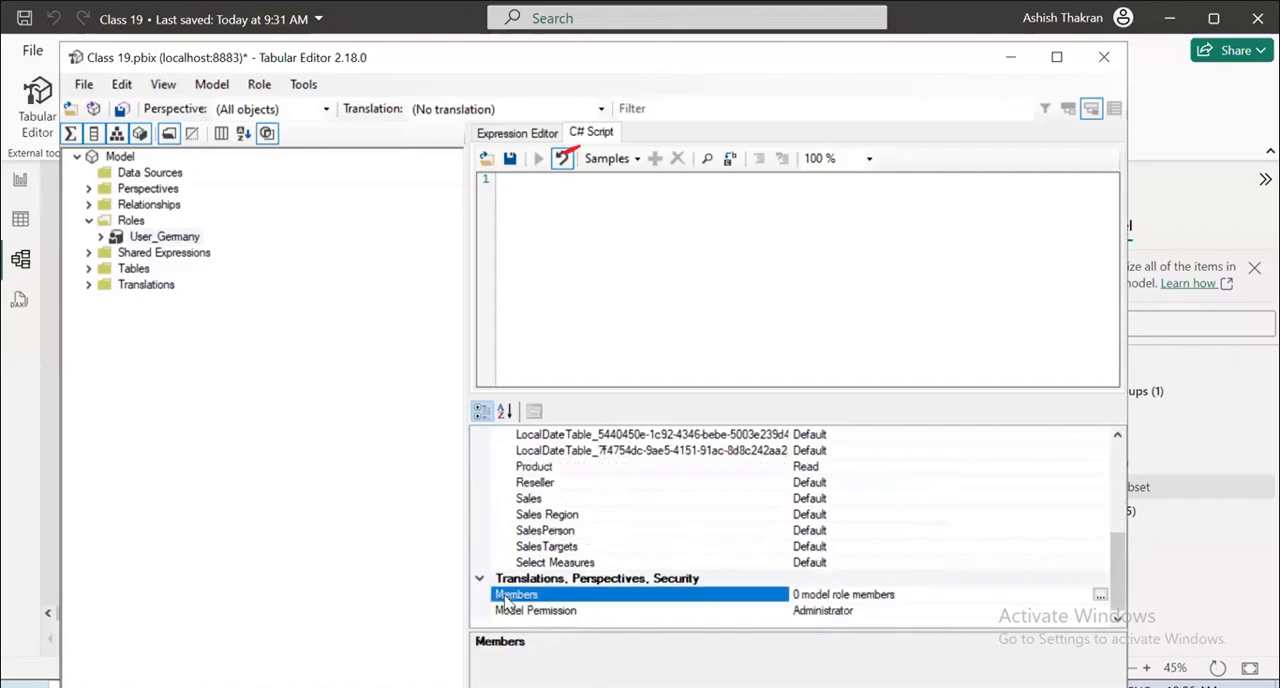
left_click(1100, 595)
left_click(448, 461)
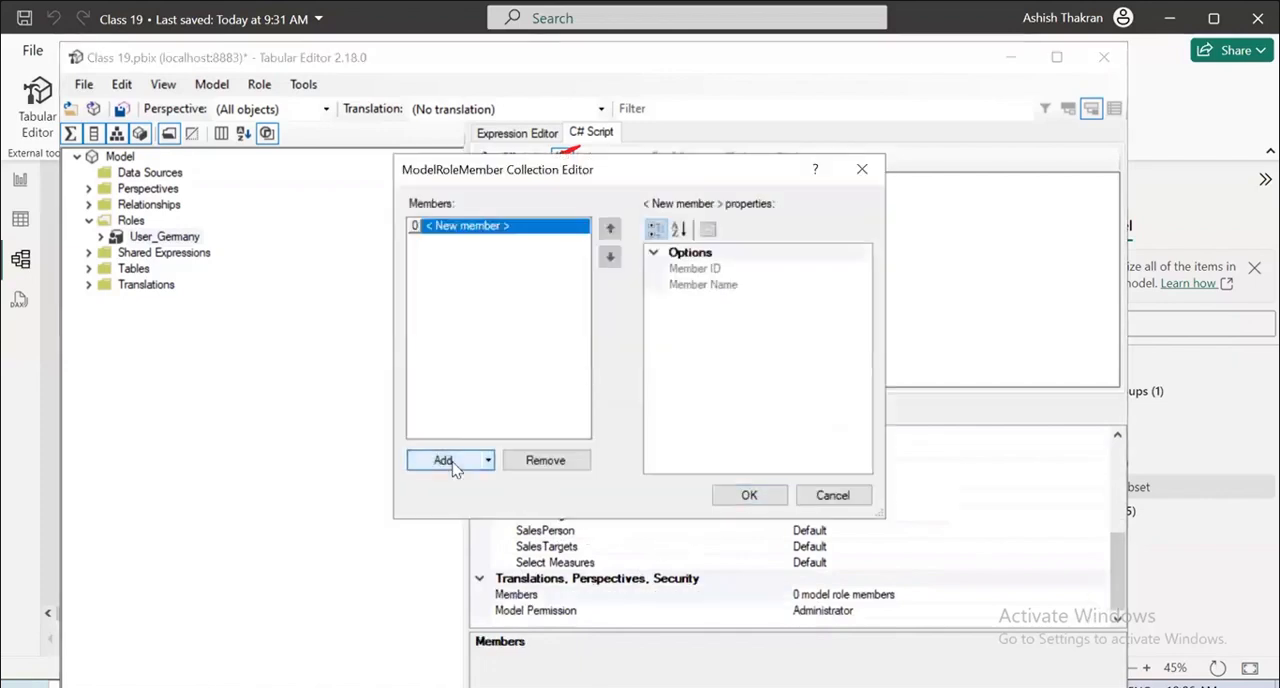
left_click(506, 226)
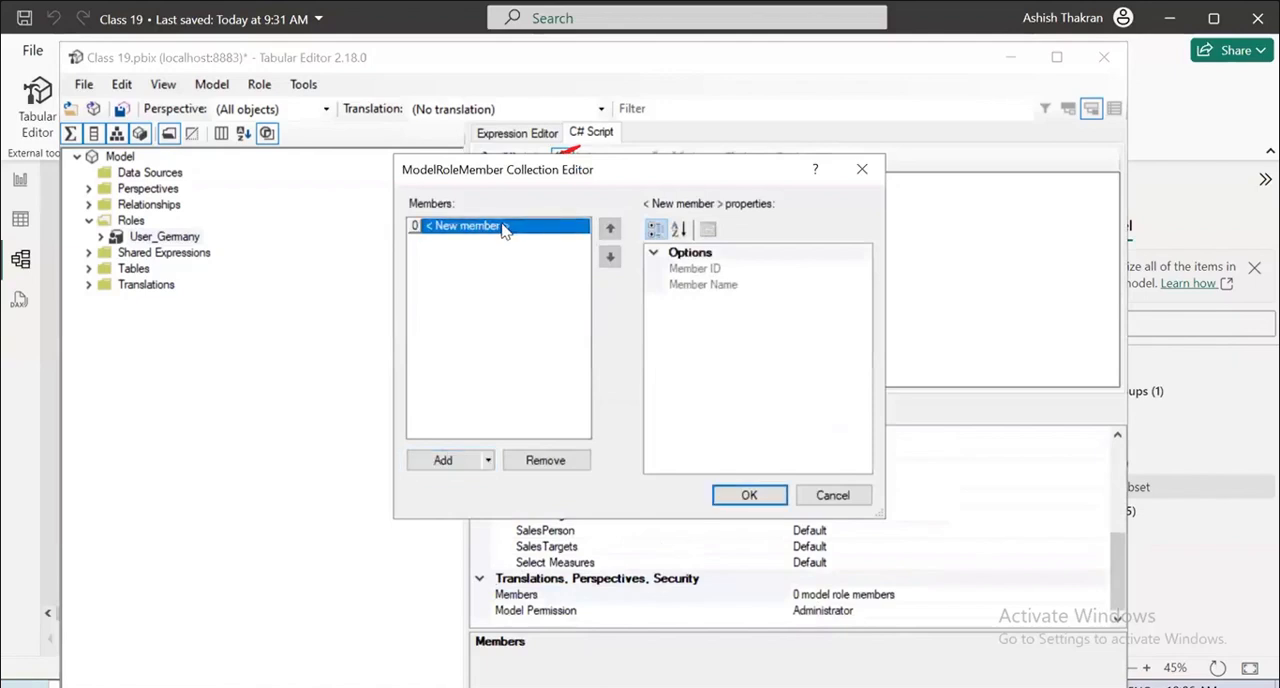
left_click(735, 269)
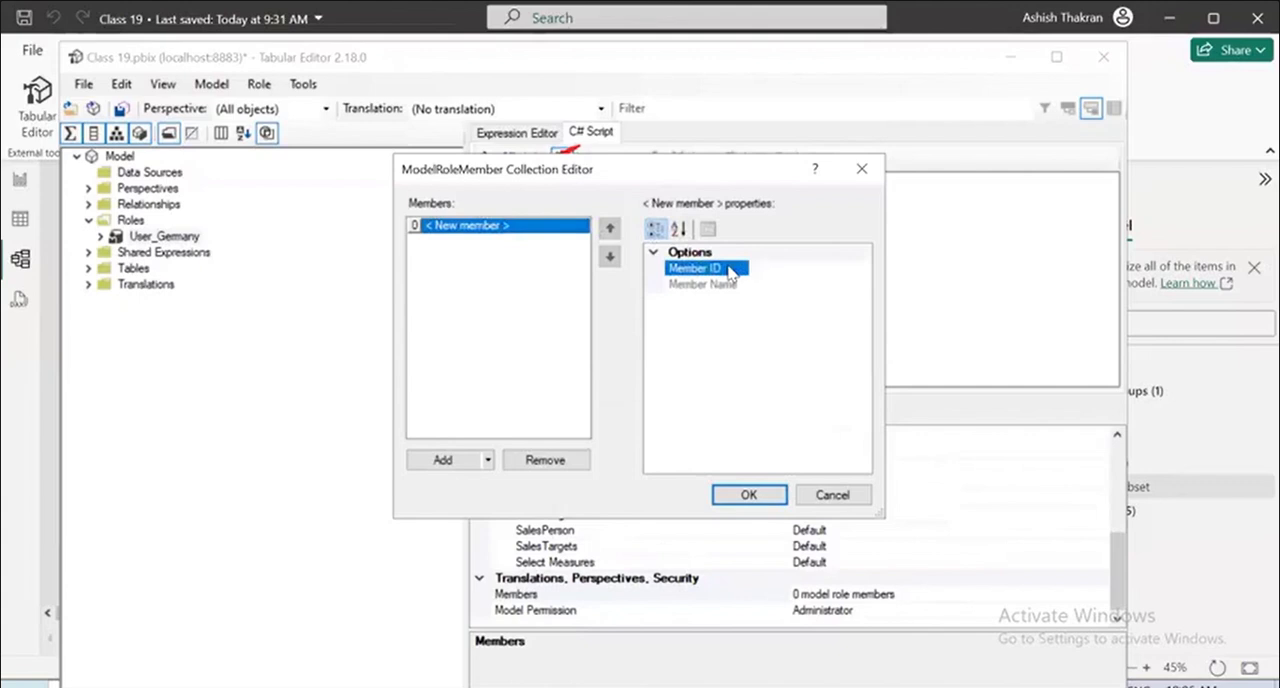
left_click(712, 284)
left_click(713, 271)
left_click(826, 494)
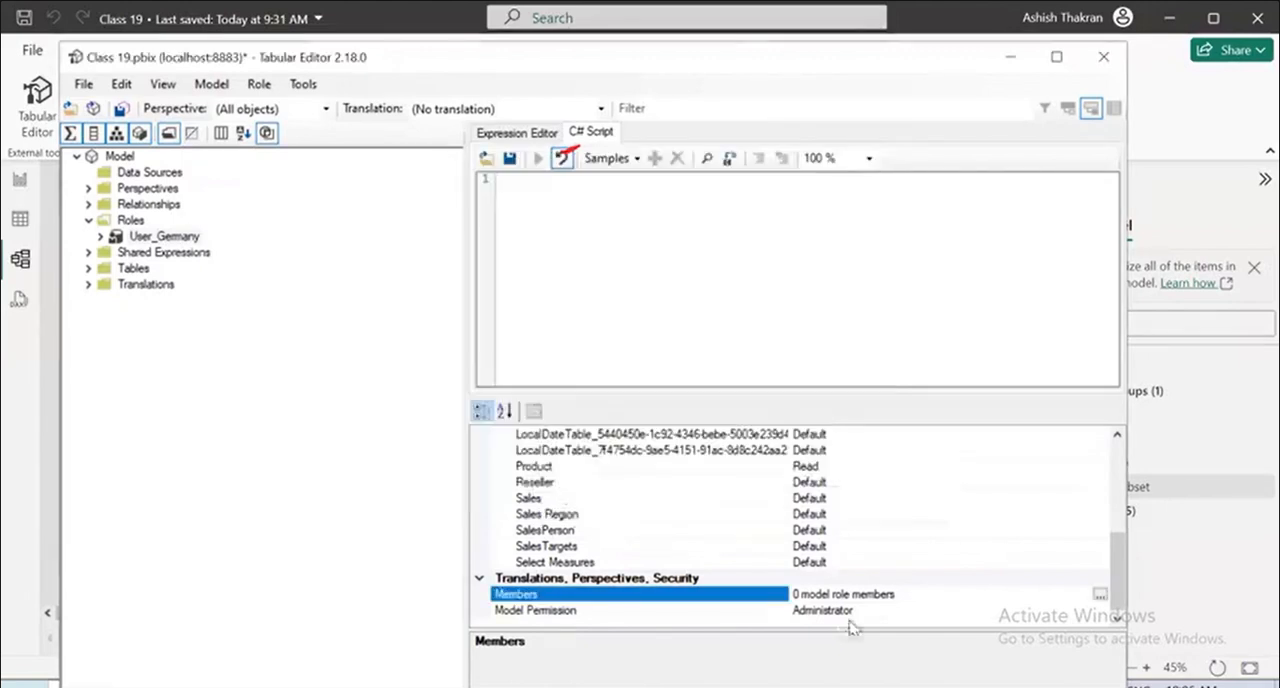
Review the role's Model Permission options, keep Administrator, and select the Members property.
left_click(1098, 612)
left_click(1100, 612)
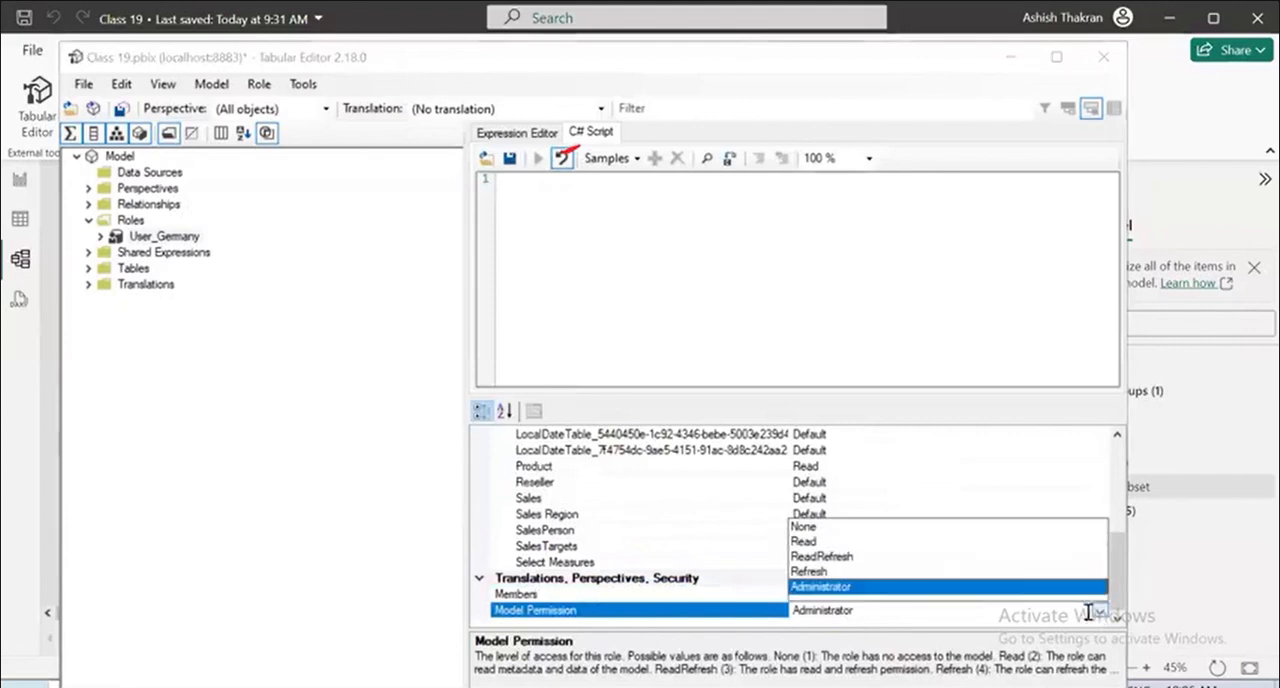
left_click(824, 586)
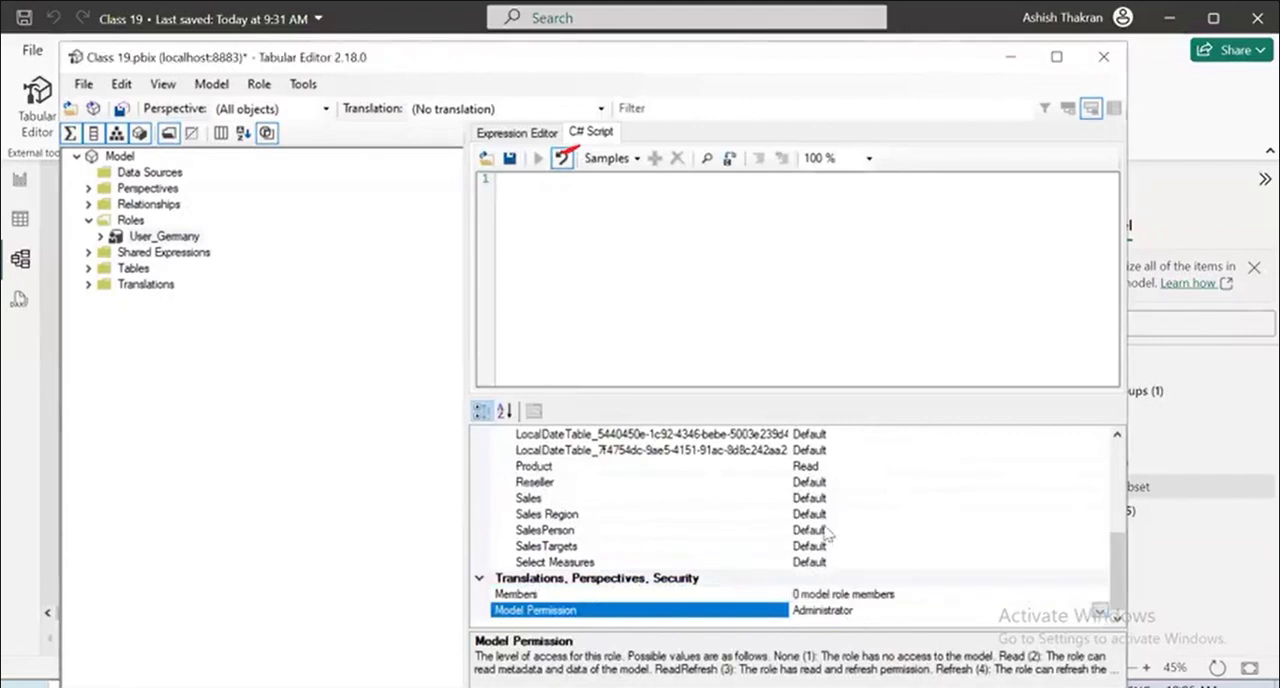
left_click(830, 590)
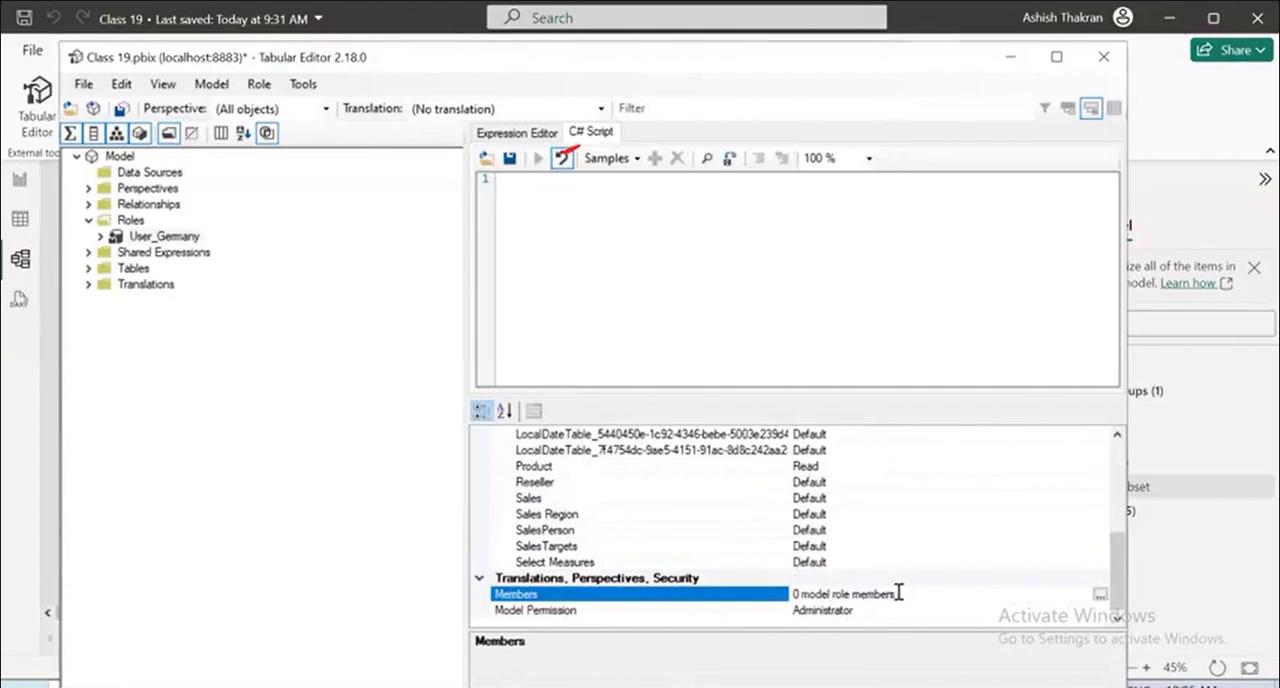
left_click_drag(903, 594, 789, 592)
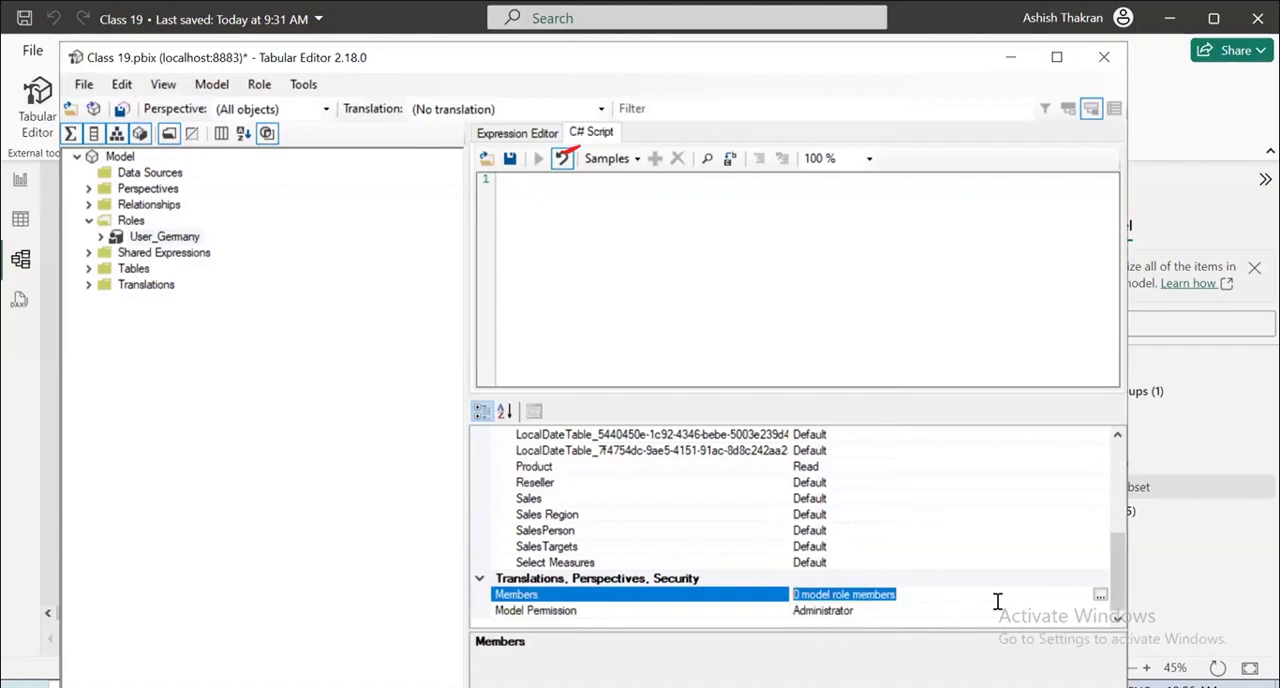
left_click(1100, 596)
left_click(488, 460)
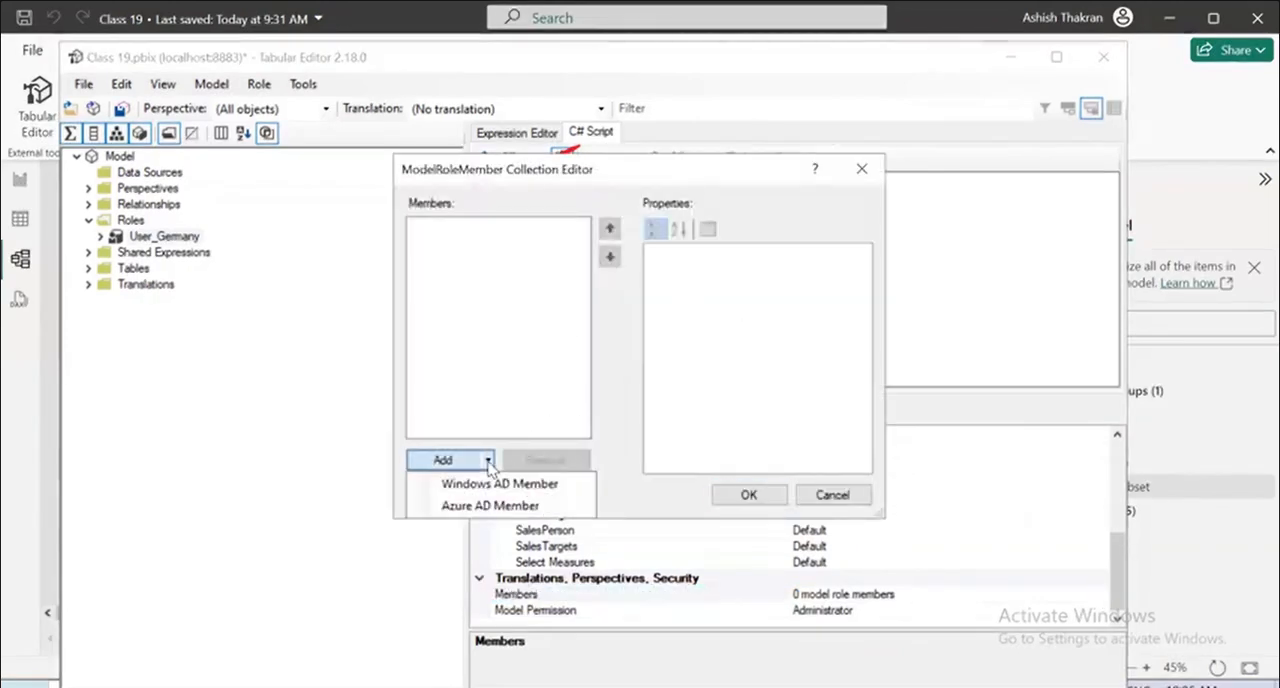
left_click(486, 488)
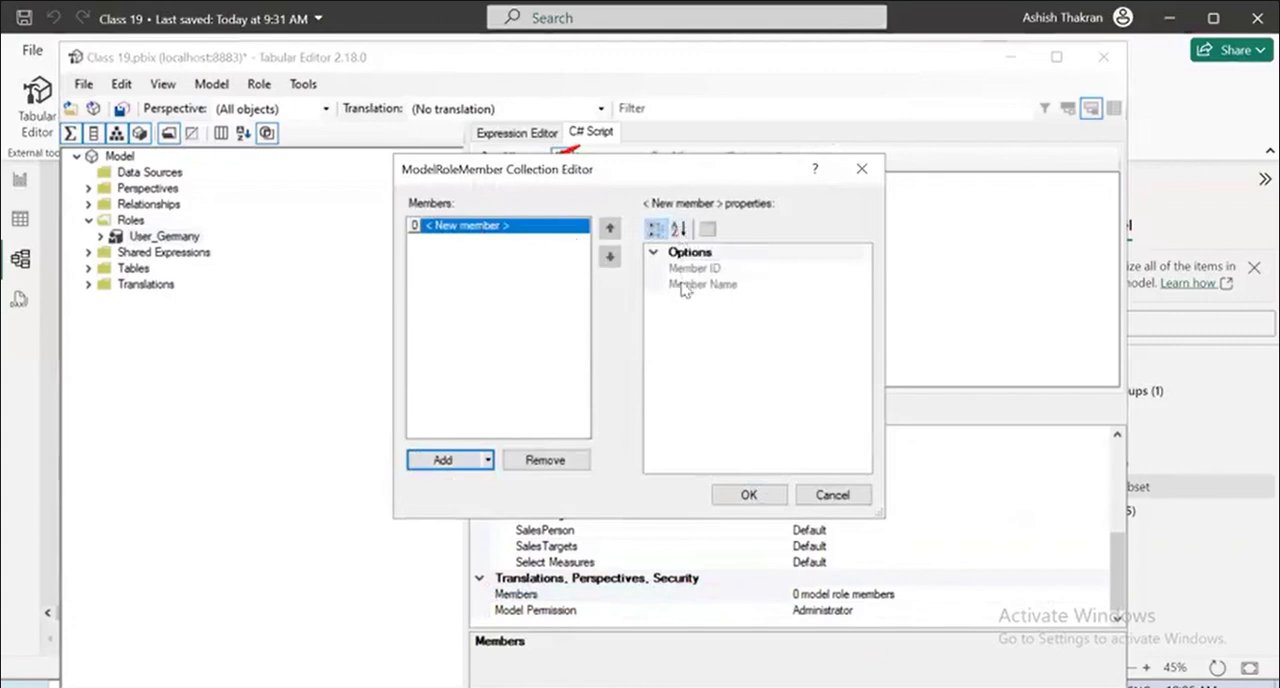
left_click(831, 495)
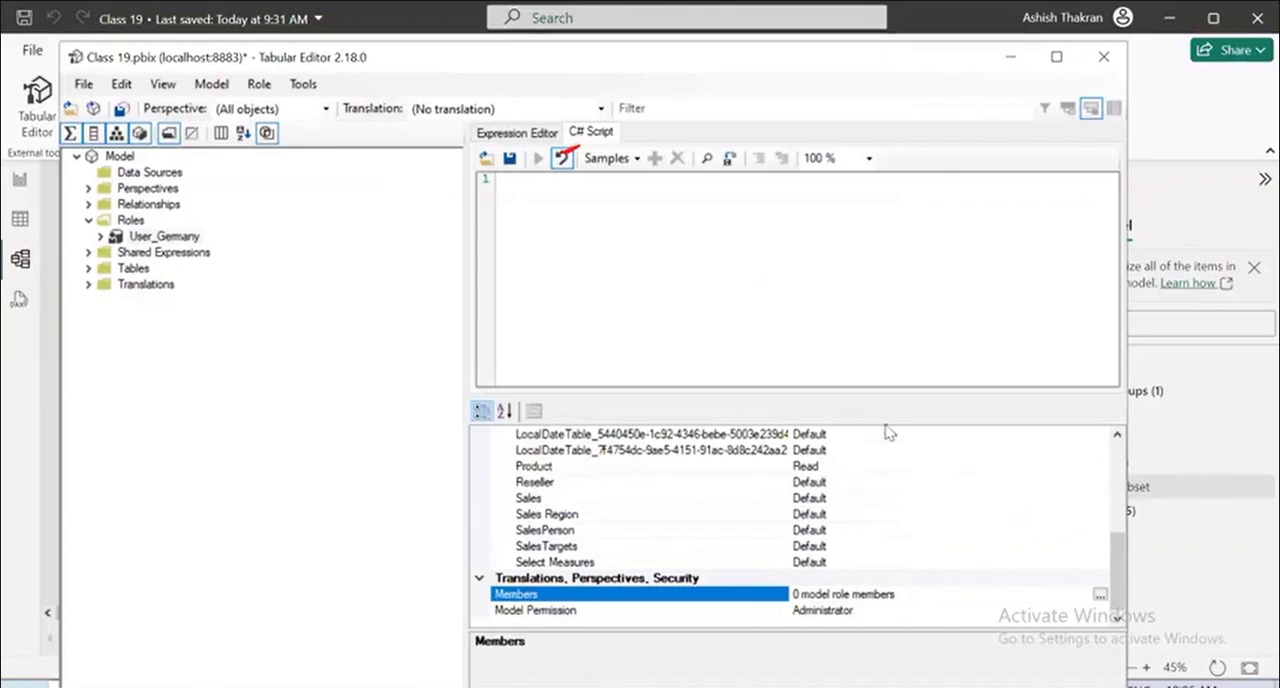
Try to save the model changes to the connected database.
left_click(877, 153)
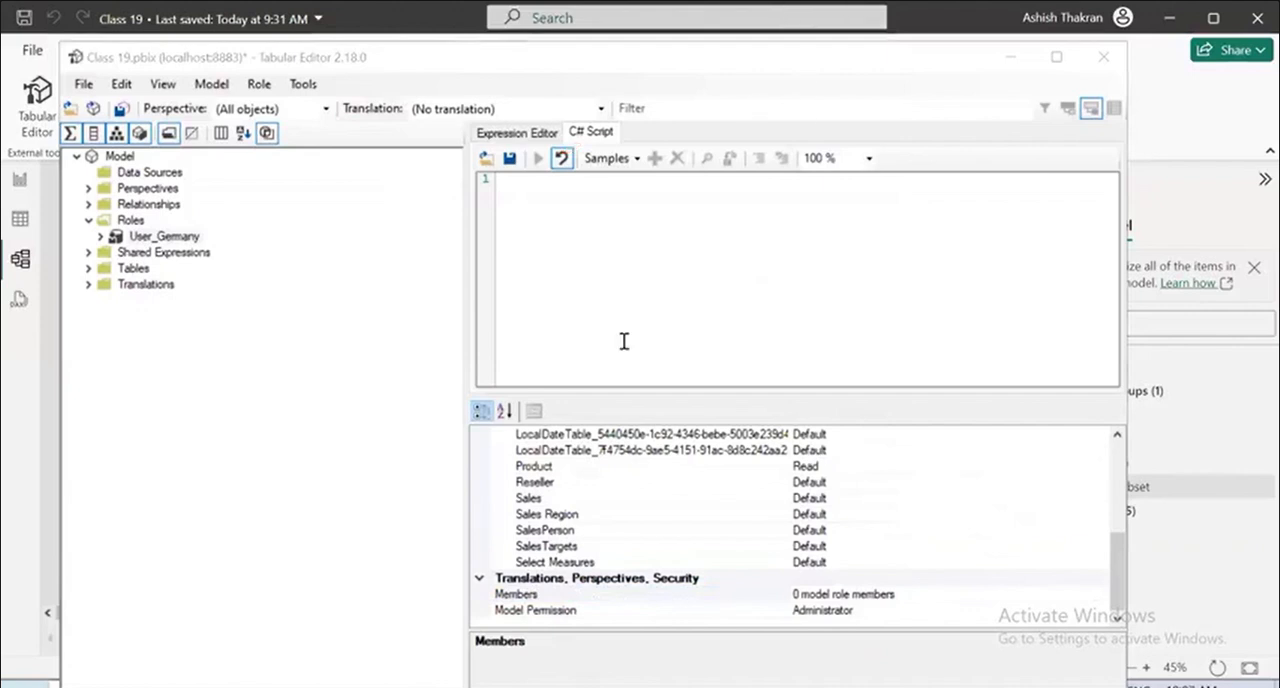
left_click(974, 45)
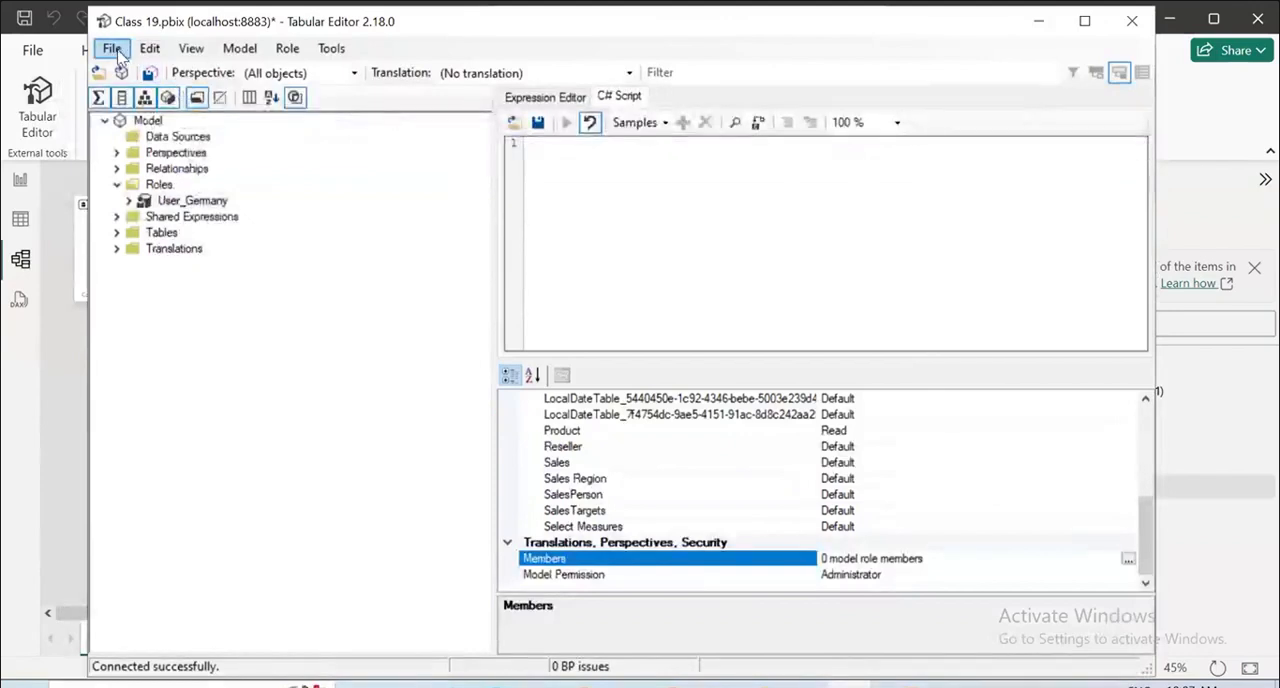
left_click(112, 48)
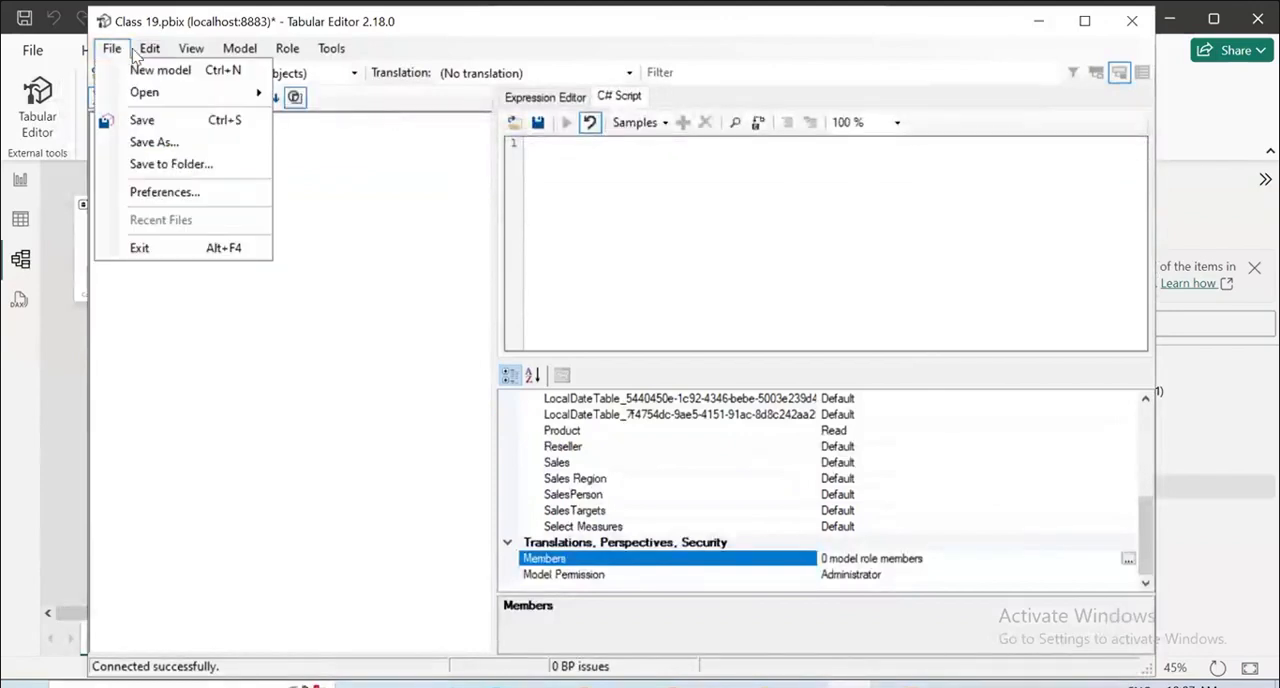
mouse_move(133, 60)
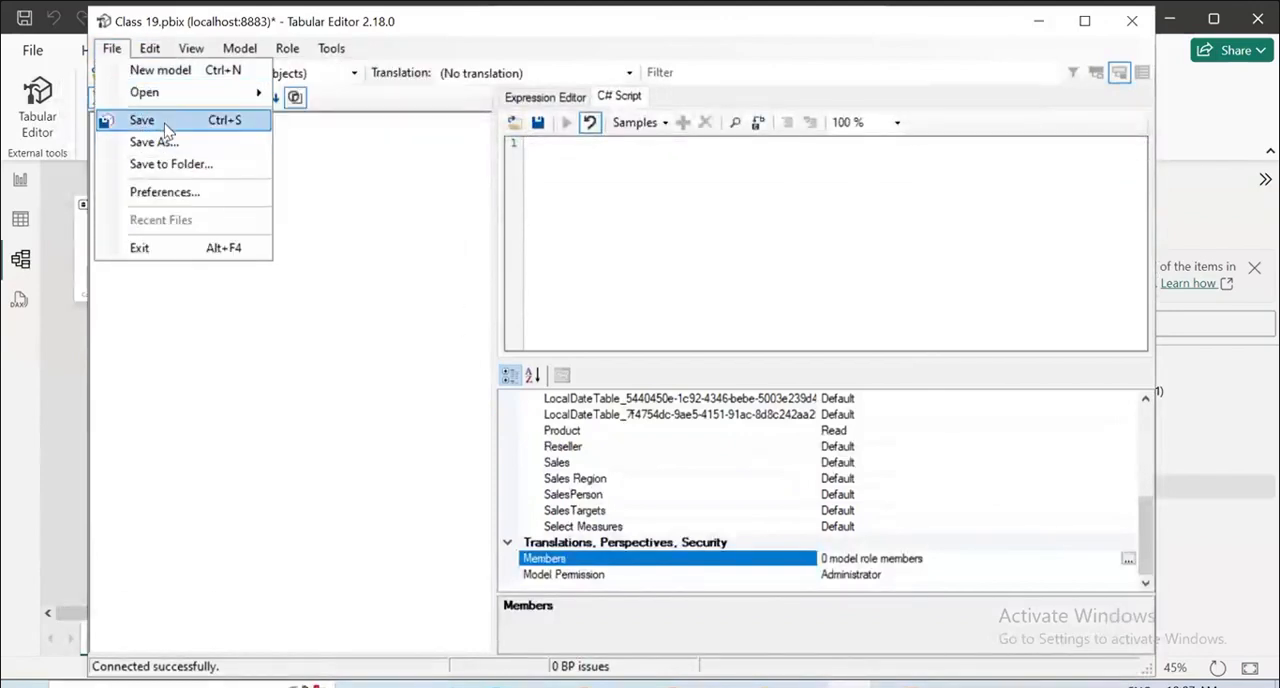
left_click(166, 122)
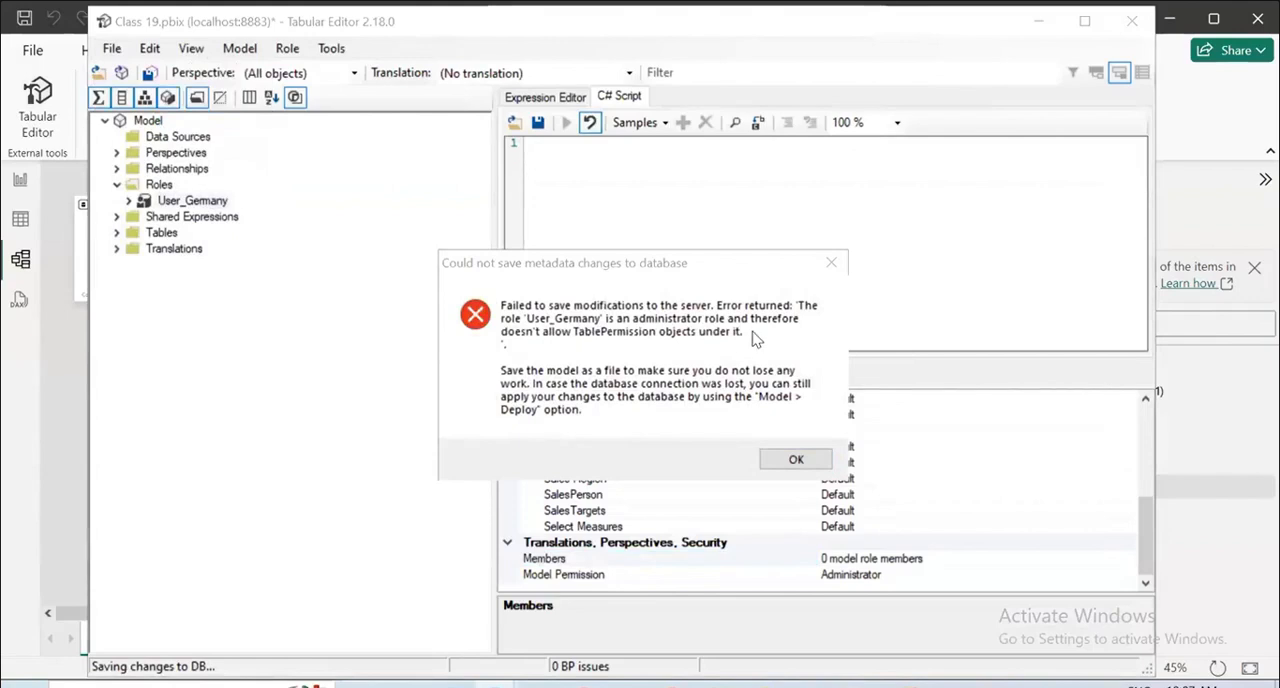
left_click(806, 460)
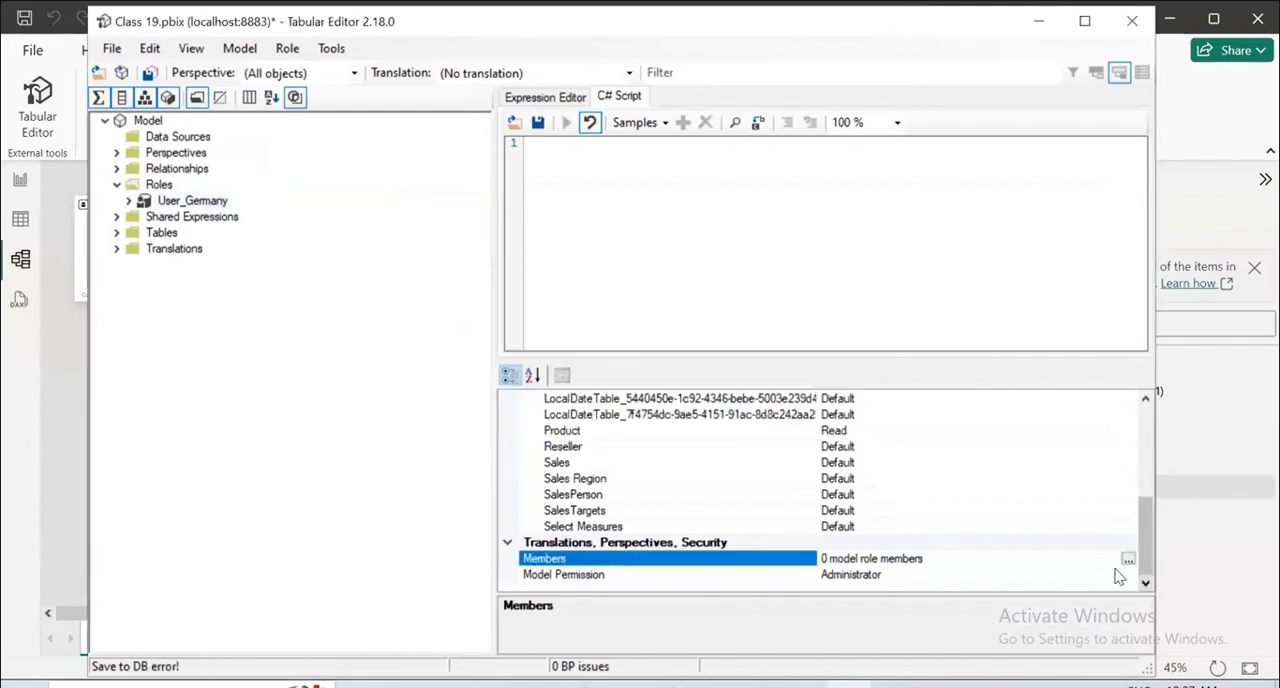
Set the User_Germany role's Model Permission to Read and save the model changes.
left_click(1120, 575)
left_click(1127, 575)
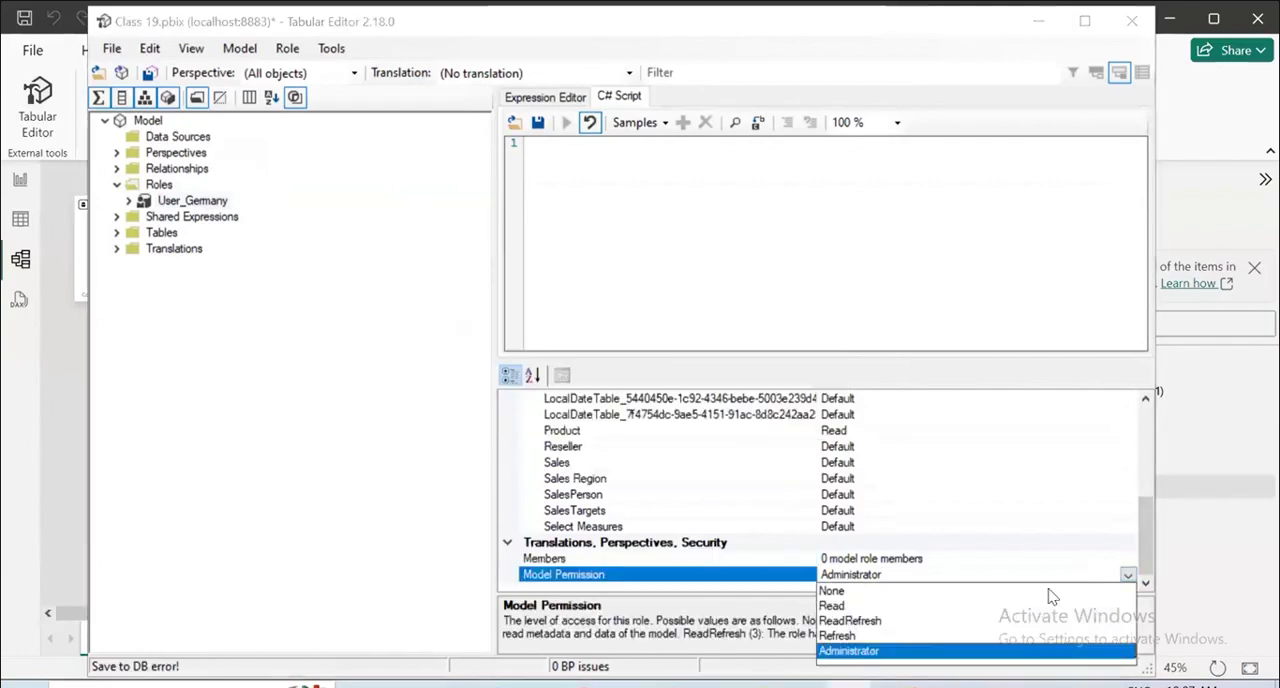
key("Escape")
left_click(1130, 575)
left_click(836, 605)
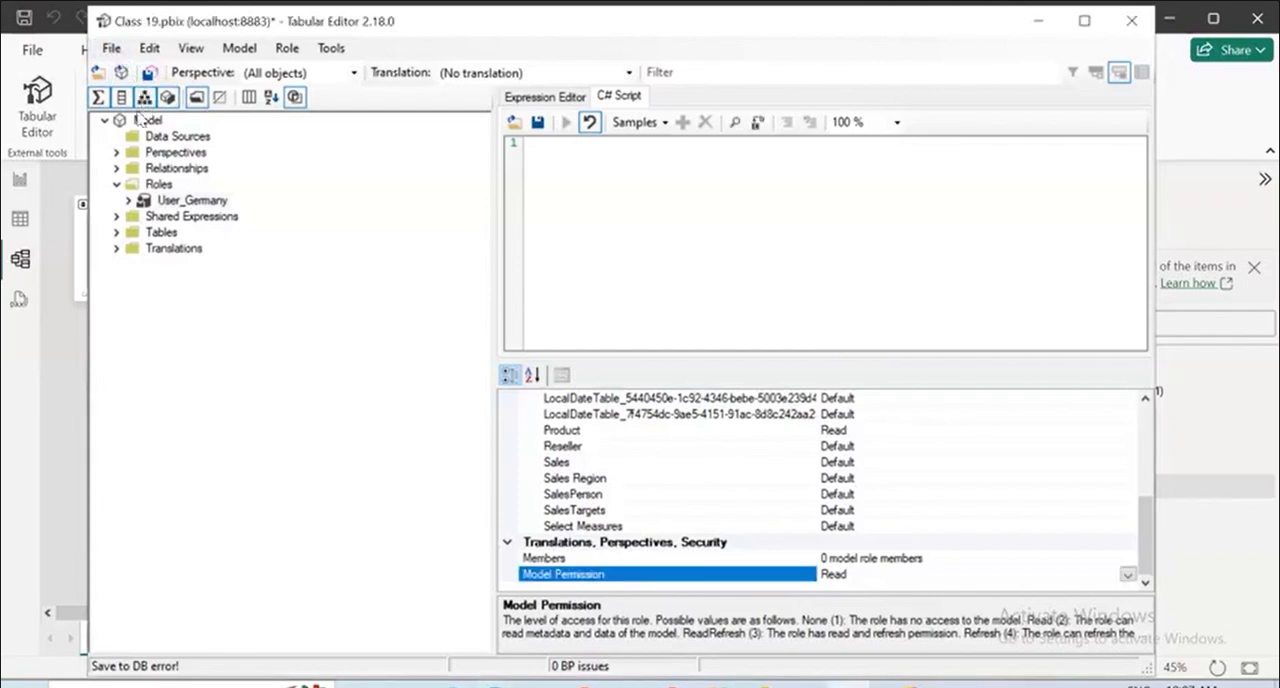
left_click(108, 48)
left_click(150, 121)
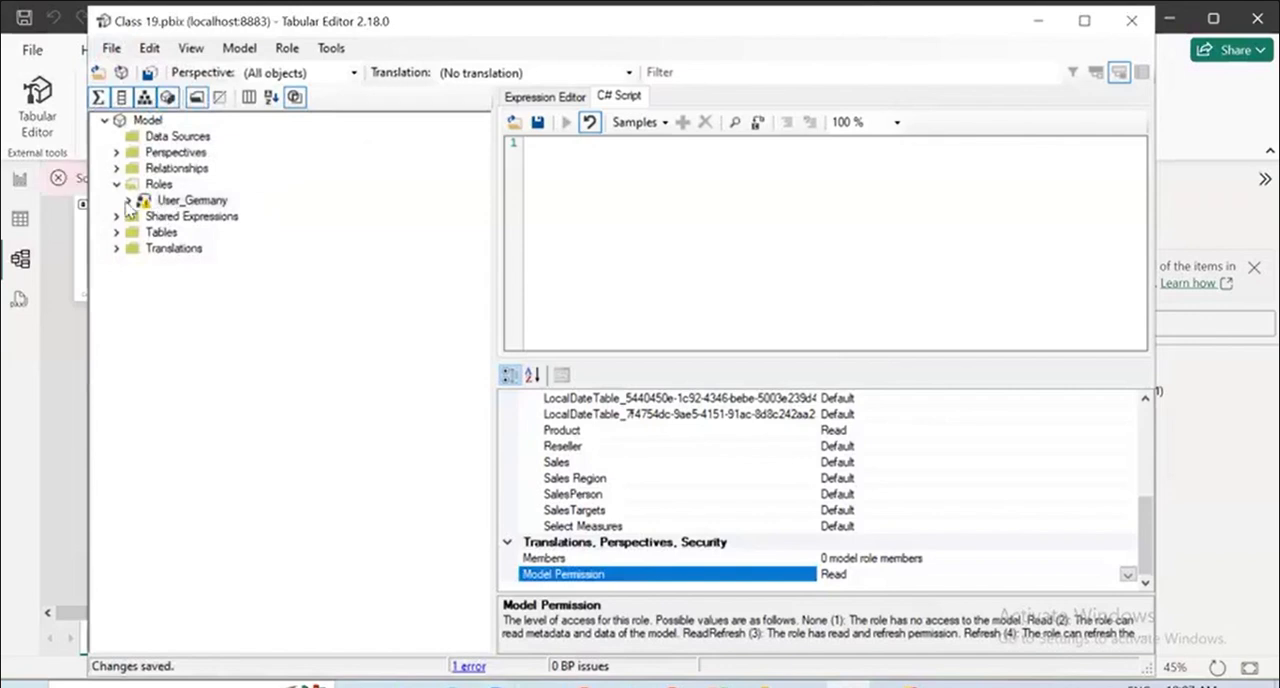
Expand the User_Germany role and compare its properties with those of its Product table permission.
double_click(138, 203)
left_click(168, 219)
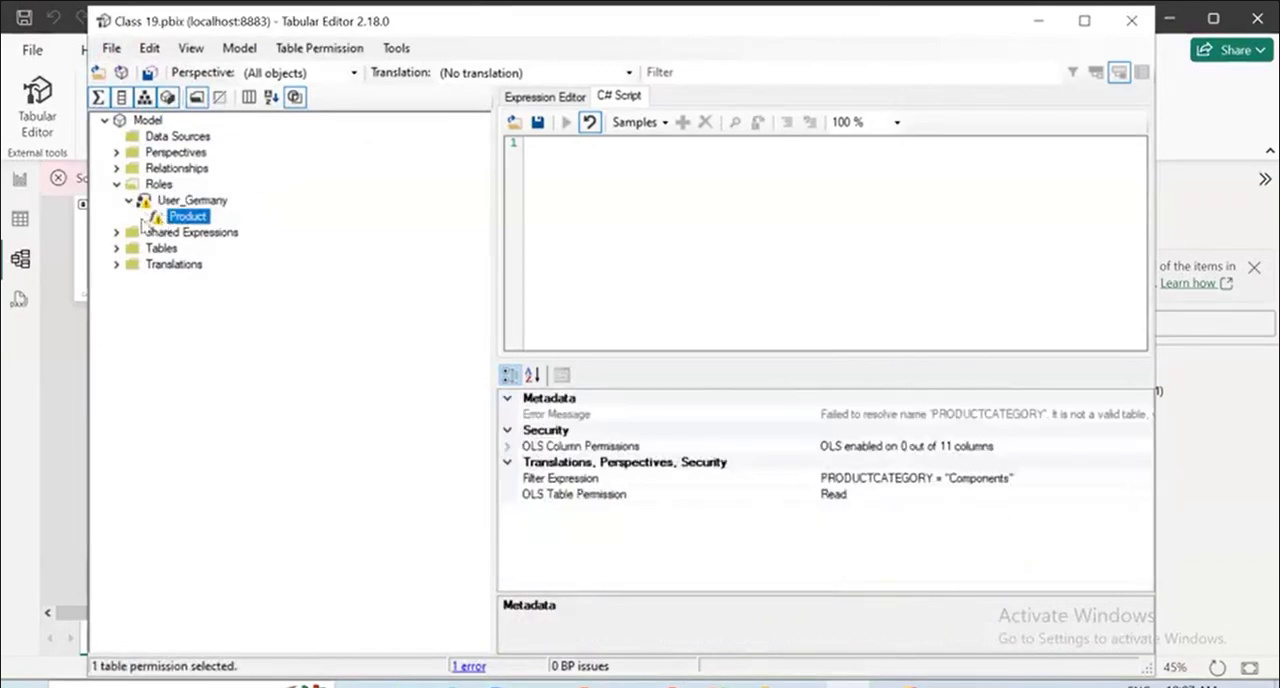
left_click(130, 201)
left_click(130, 201)
left_click(181, 202)
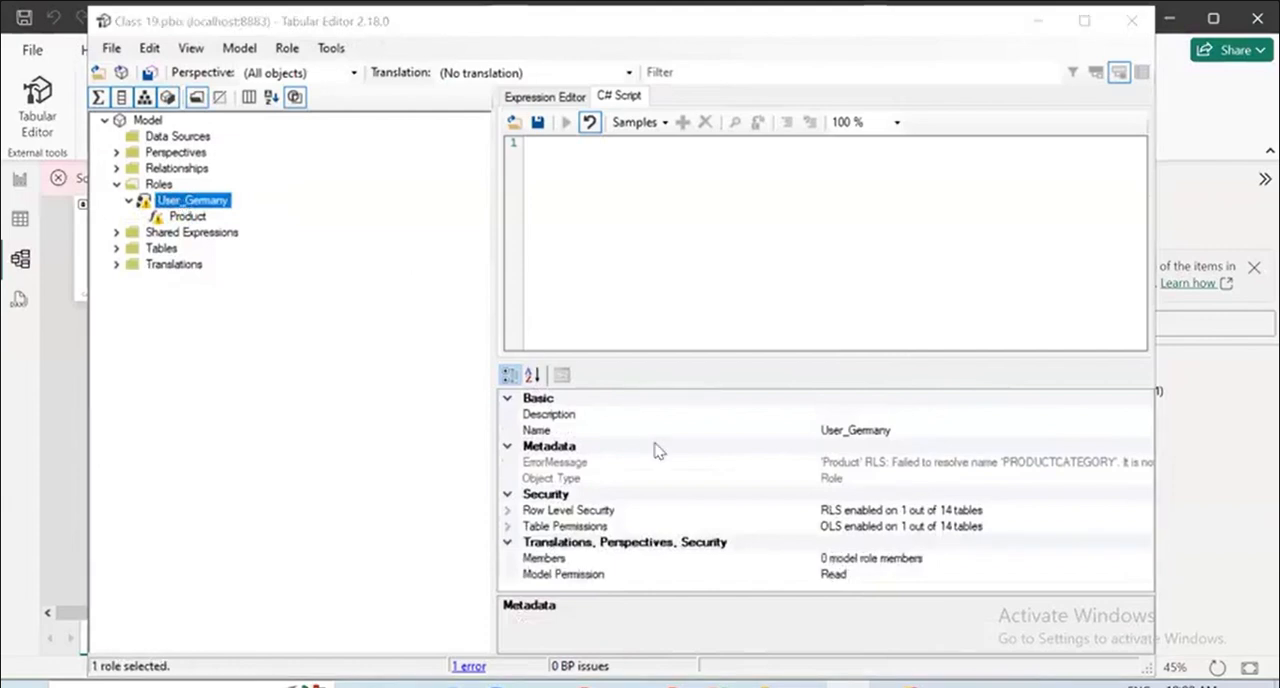
left_click(186, 216)
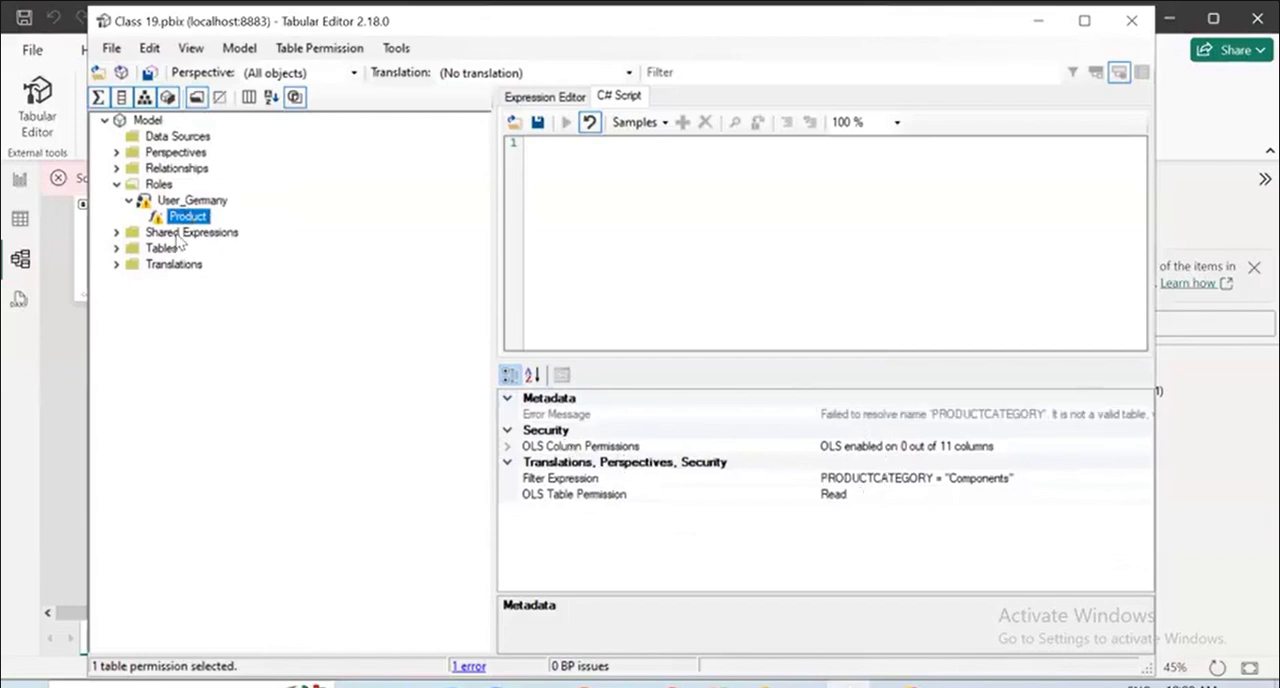
left_click(188, 201)
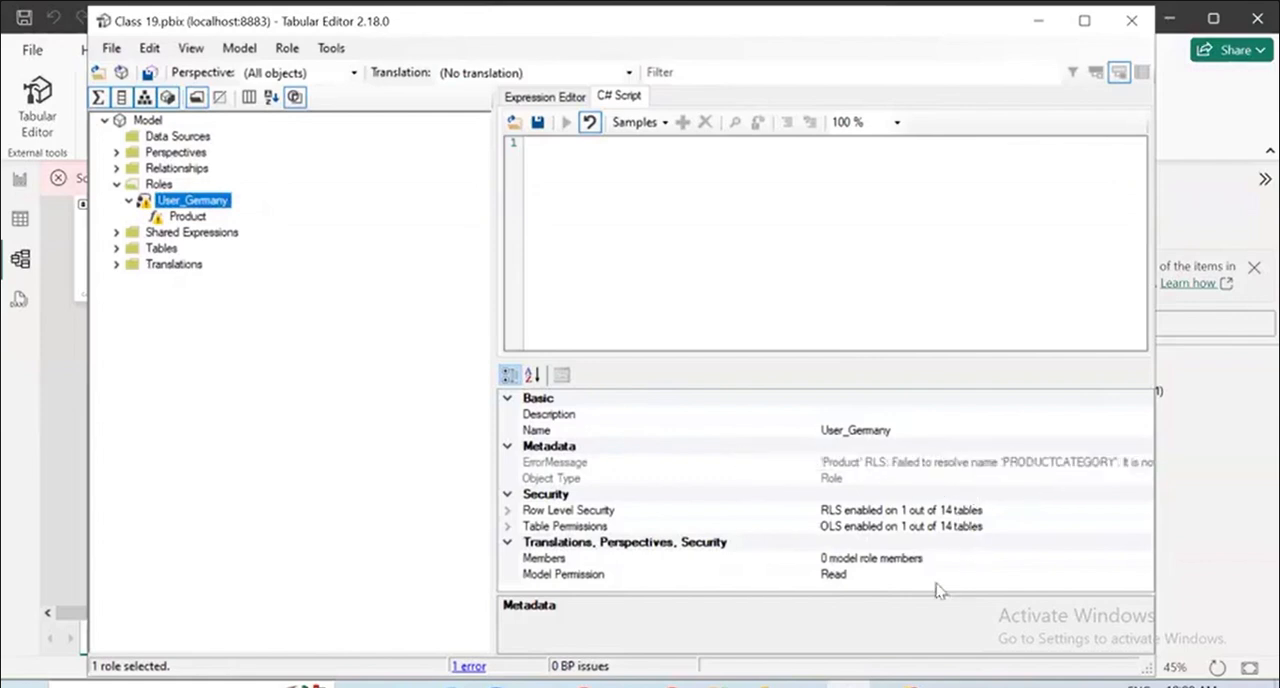
Read through the full error message text in the User_Germany role's metadata.
left_click(913, 478)
left_click(919, 462)
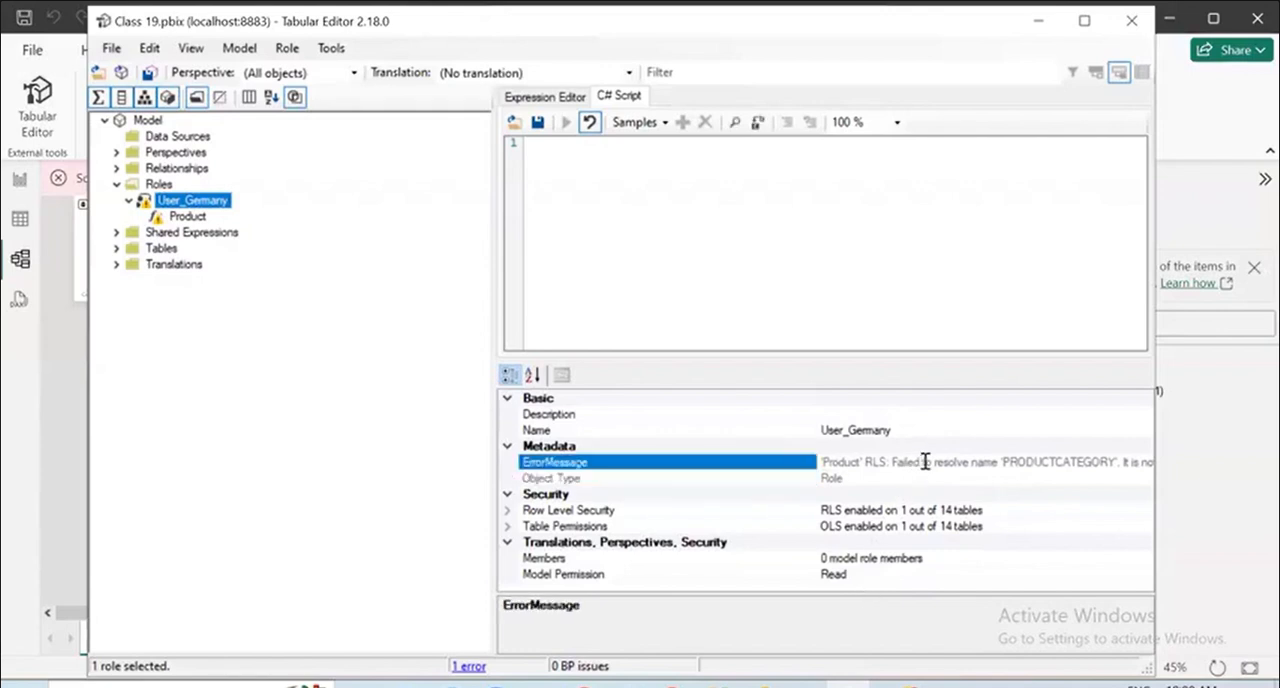
key("Right")
key("Right")
key("Right")
key("Right")
key("Right")
key("Right")
key("Right")
key("Right")
key("Right")
key("Right")
key("Right")
key("Right")
key("Right")
key("Right")
key("Right")
key("Right")
key("Right")
key("Right")
key("Right")
key("Right")
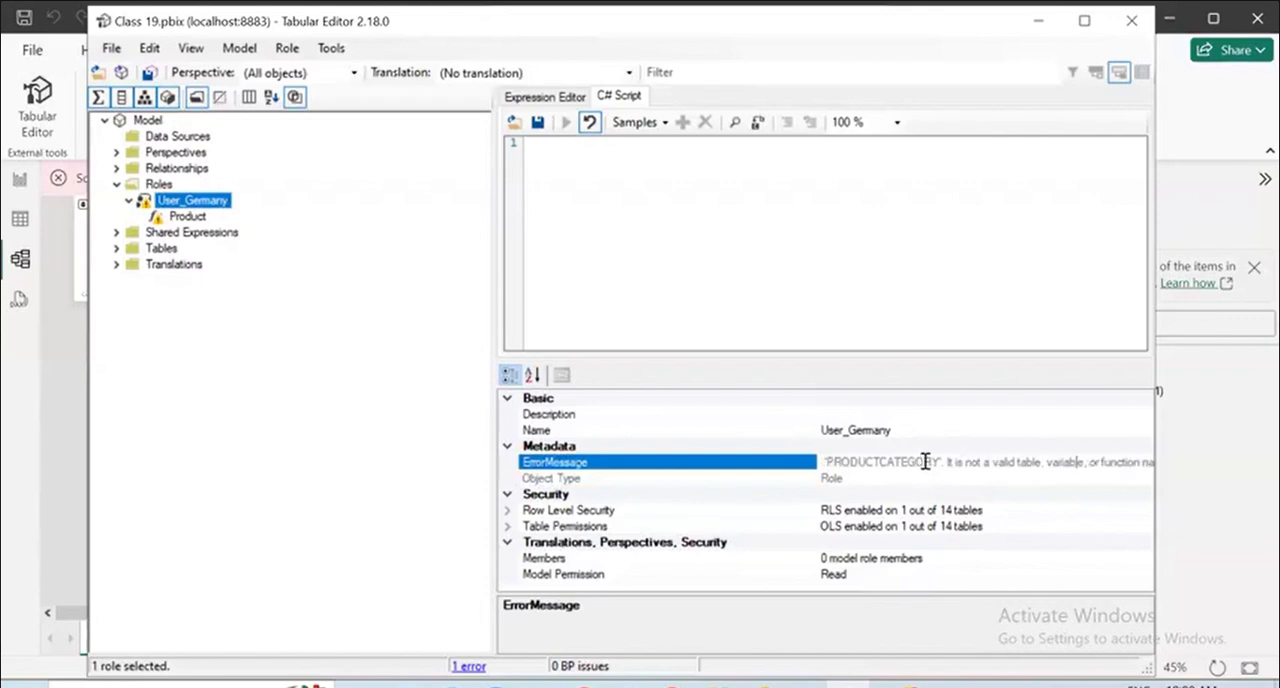
key("Right")
key("Right")
key("Right")
key("Right")
key("Right")
key("Right")
key("Right")
key("Right")
key("Right")
key("Right")
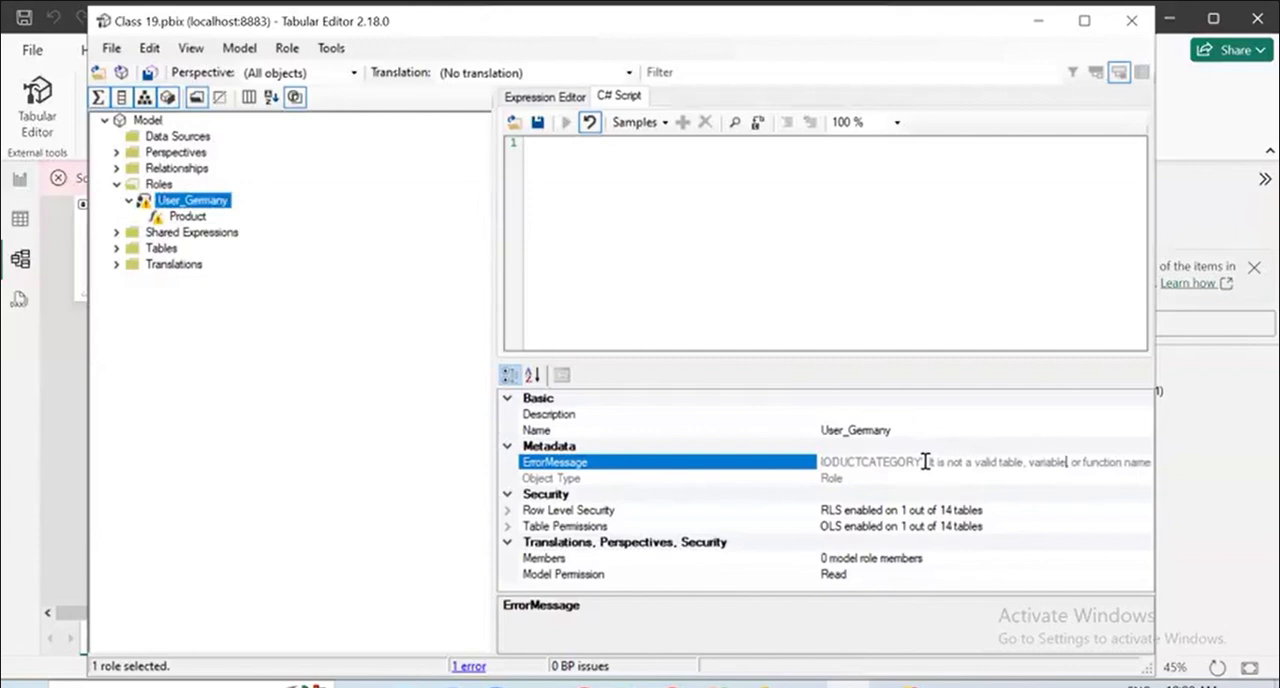
key("Left")
key("Left")
key("Left")
key("Left")
key("Left")
key("Left")
key("Left")
key("Left")
key("Left")
key("Left")
key("Left")
key("Left")
key("Left")
key("Left")
key("Left")
key("Left")
key("Left")
key("Left")
key("Left")
key("Left")
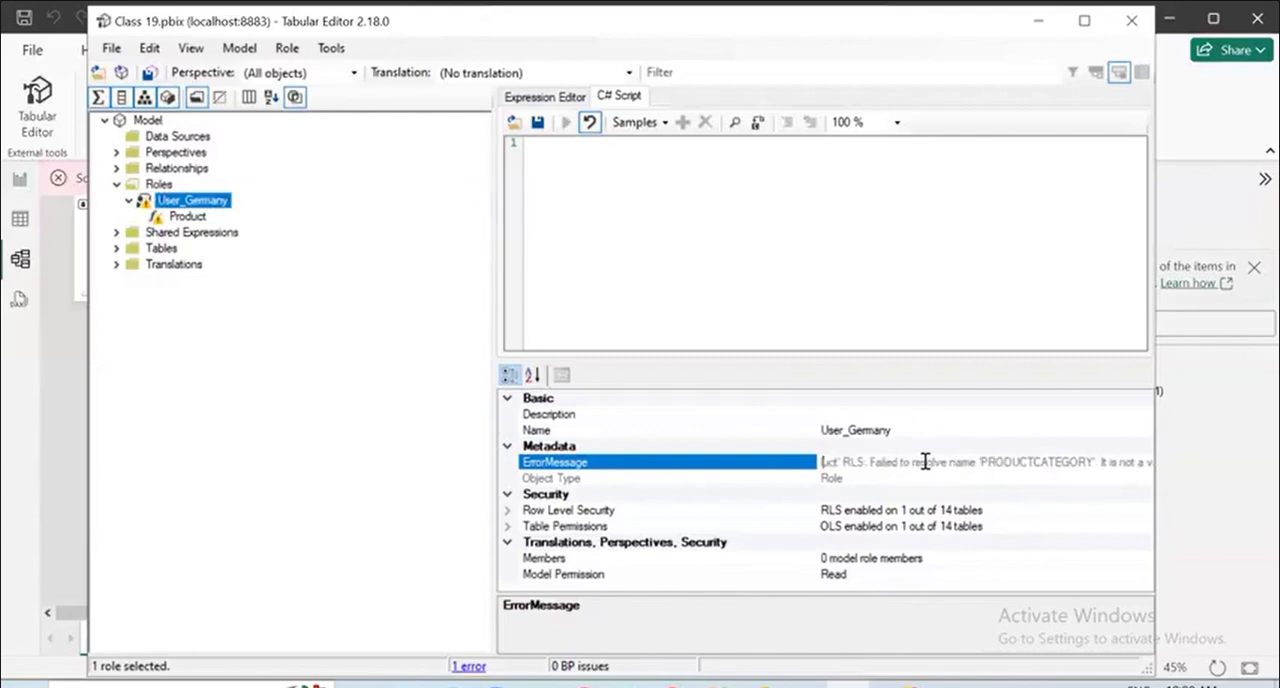
Switch to Power BI Desktop and check the Product table's column names in the table view.
key("alt+Tab")
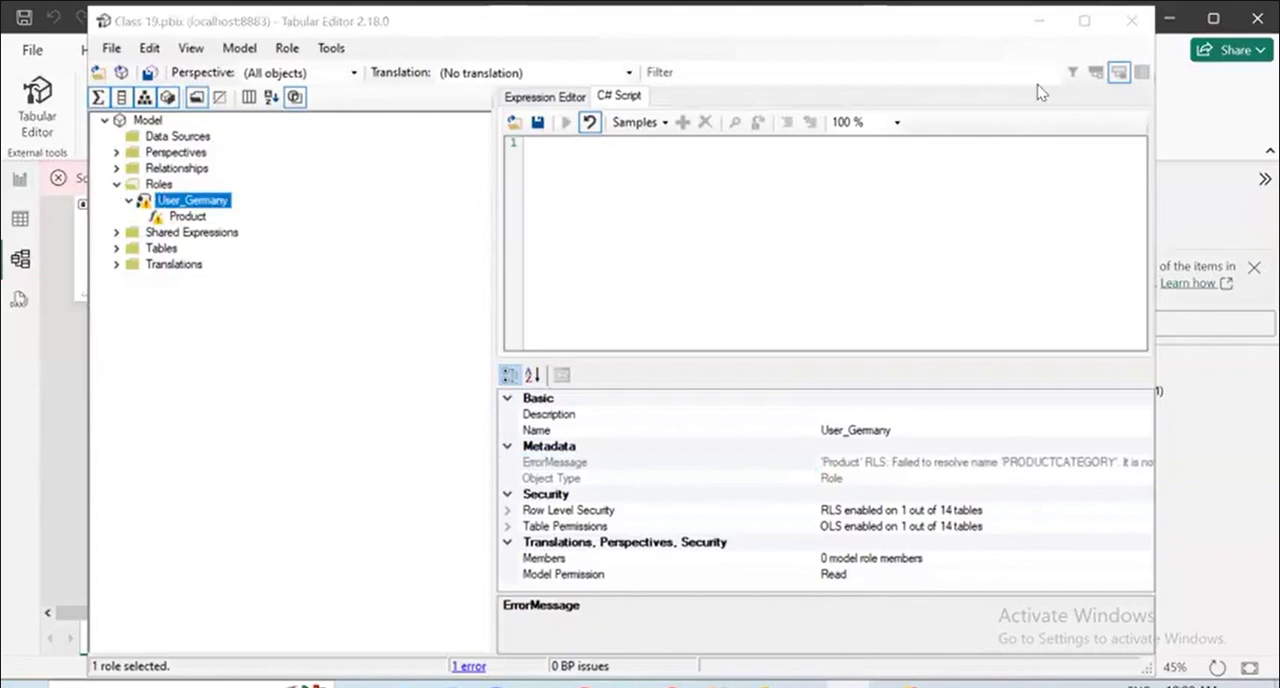
left_click(1038, 20)
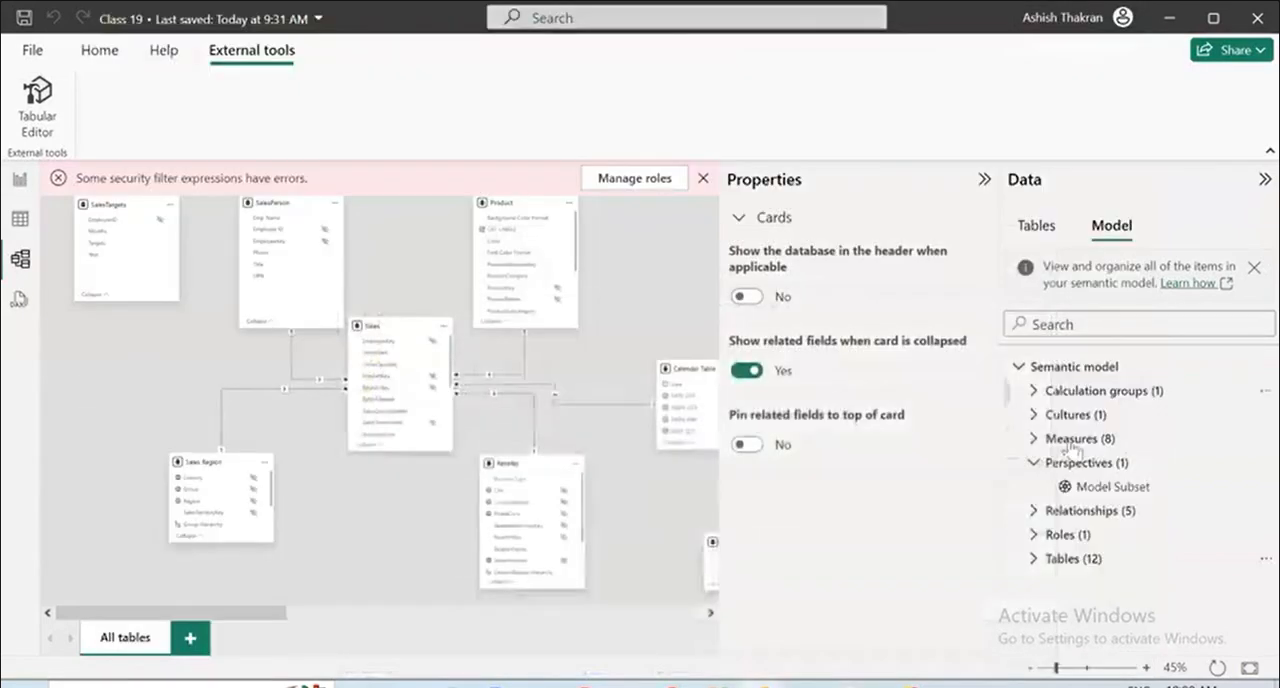
left_click(18, 219)
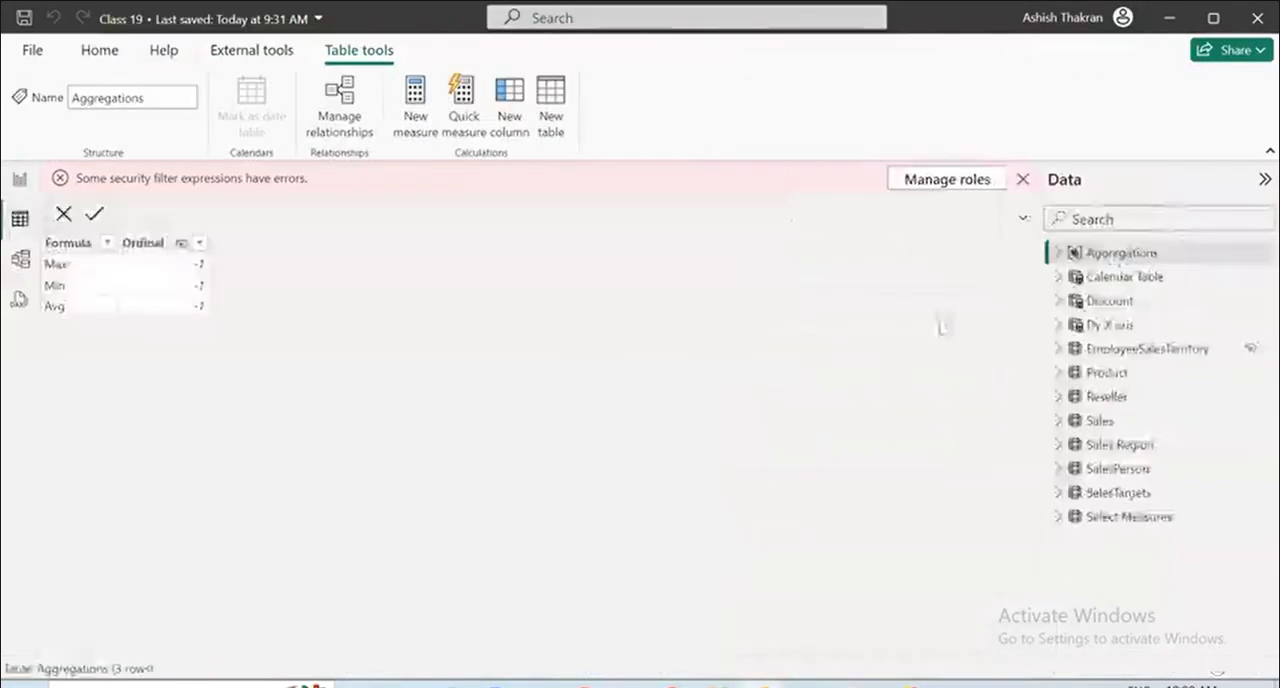
left_click(1068, 378)
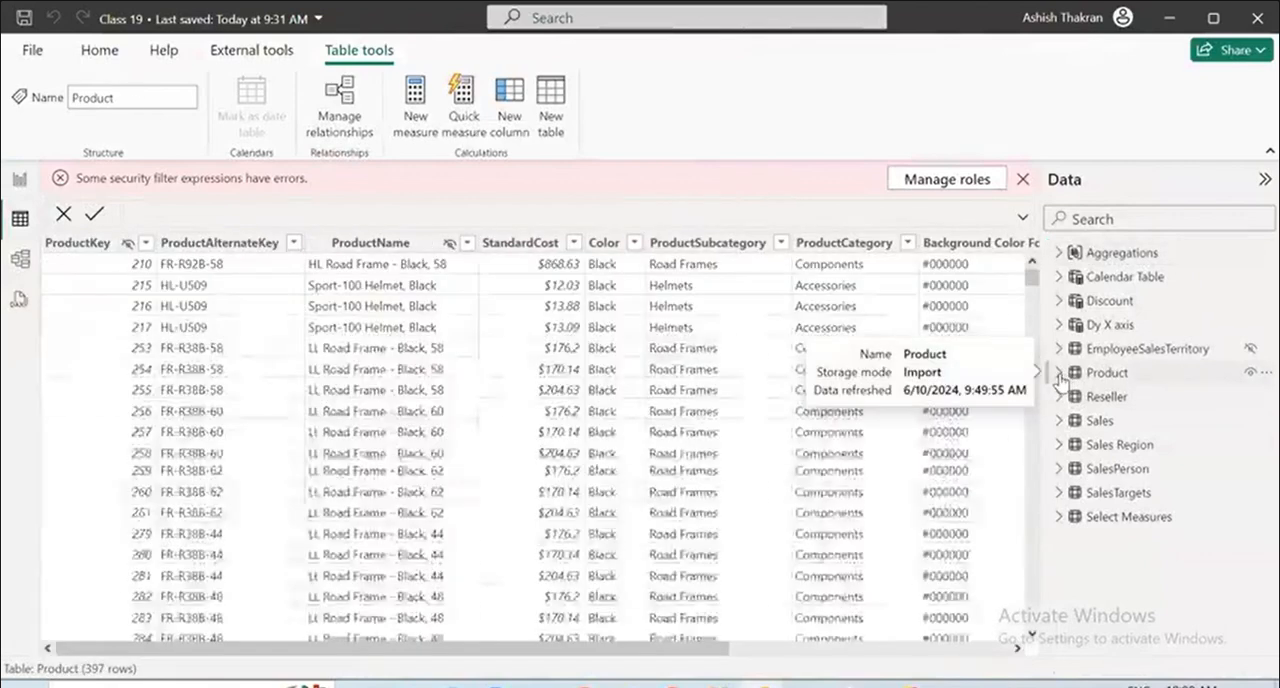
left_click(1060, 376)
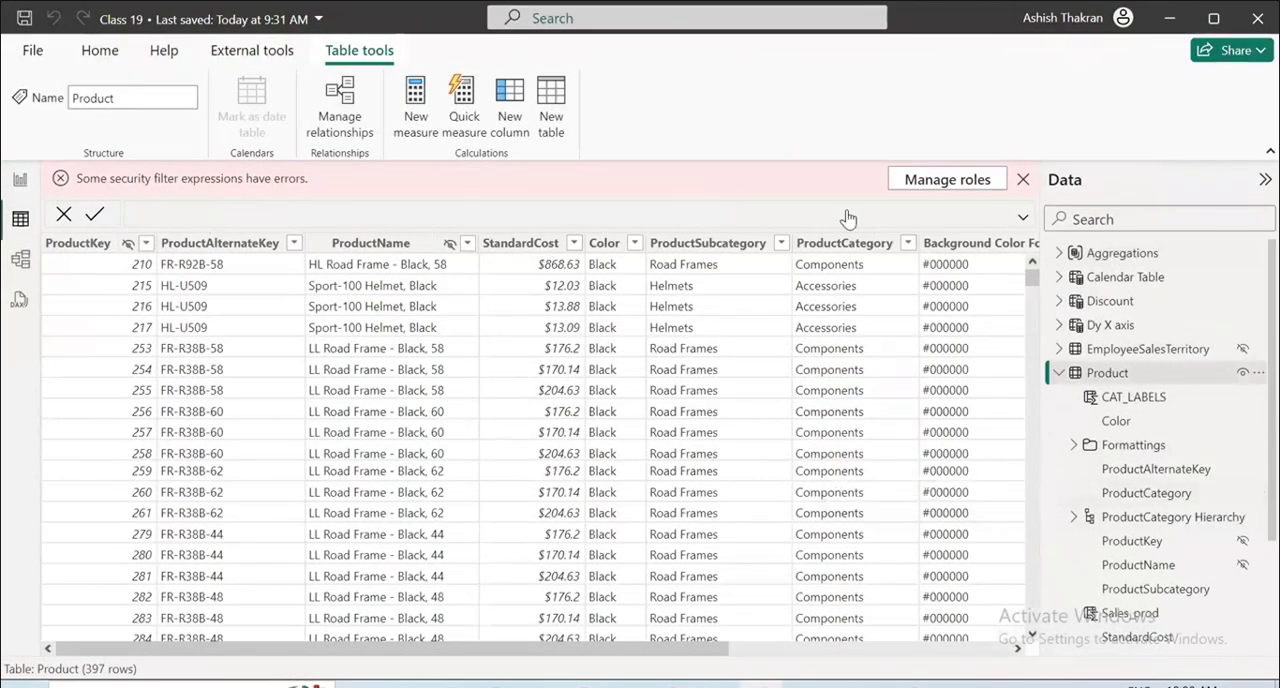
Return to Tabular Editor and change the Product permission's filter expression to filter(PRODUCTCATEGORY = "Components").
left_click(852, 685)
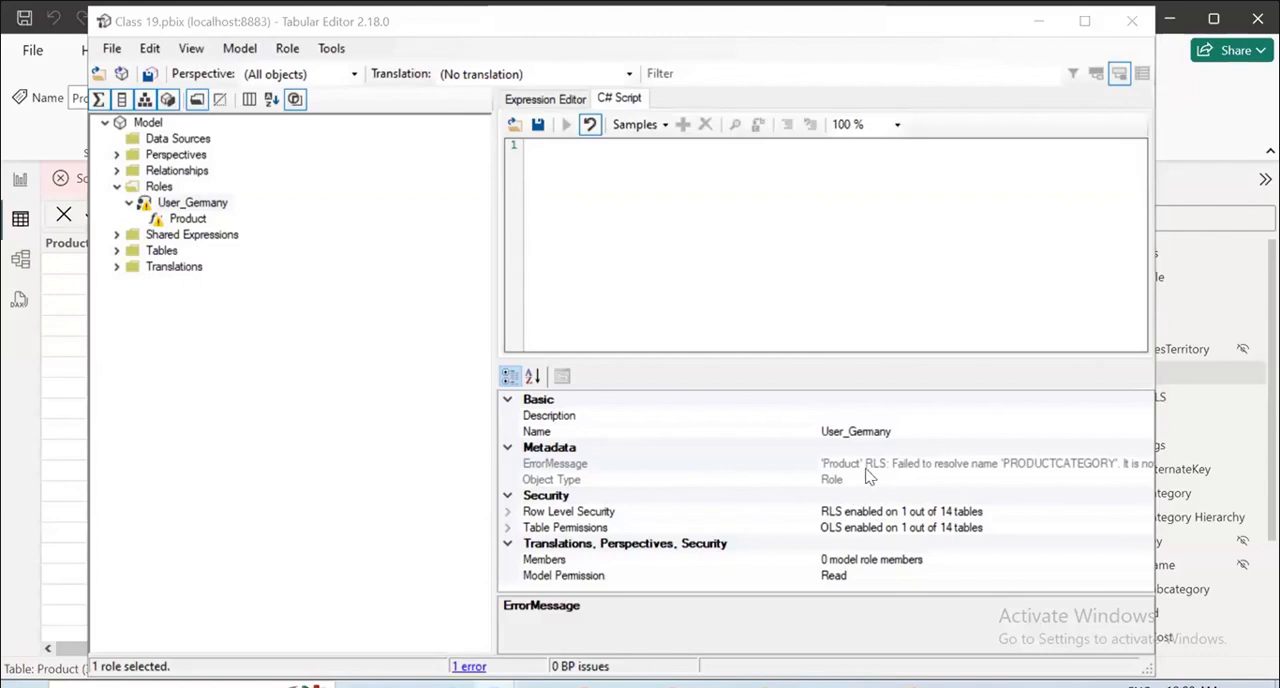
left_click(170, 218)
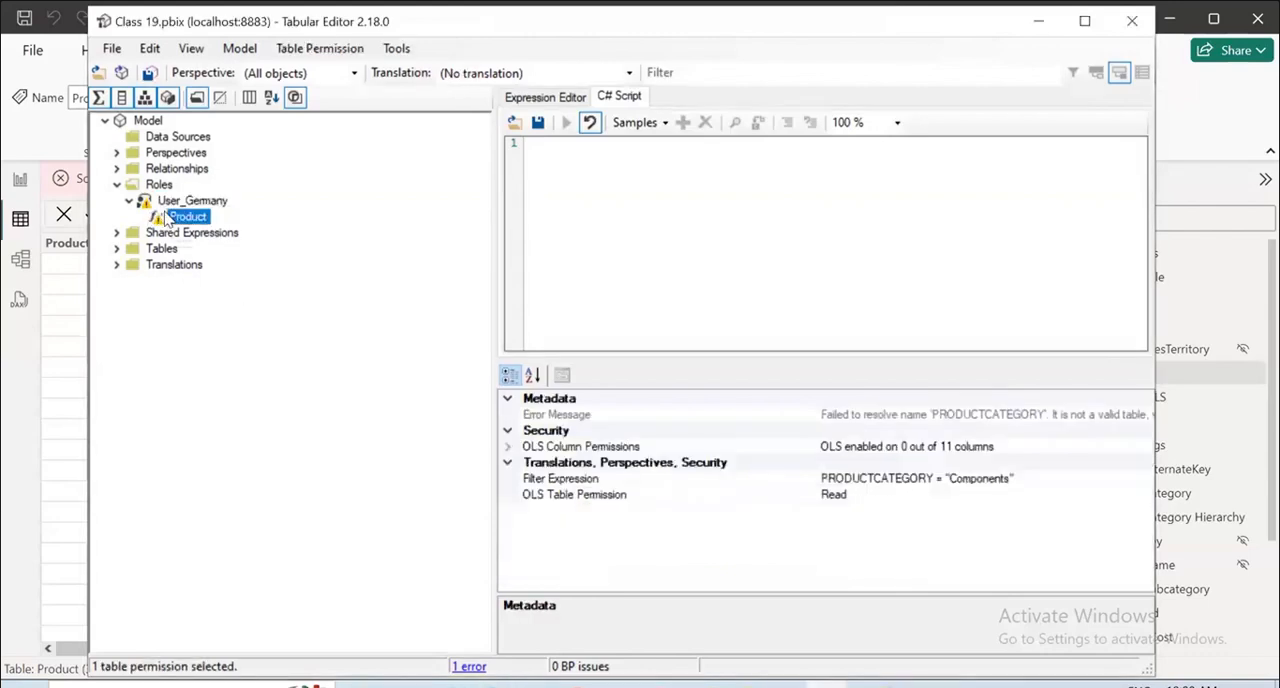
left_click(879, 478)
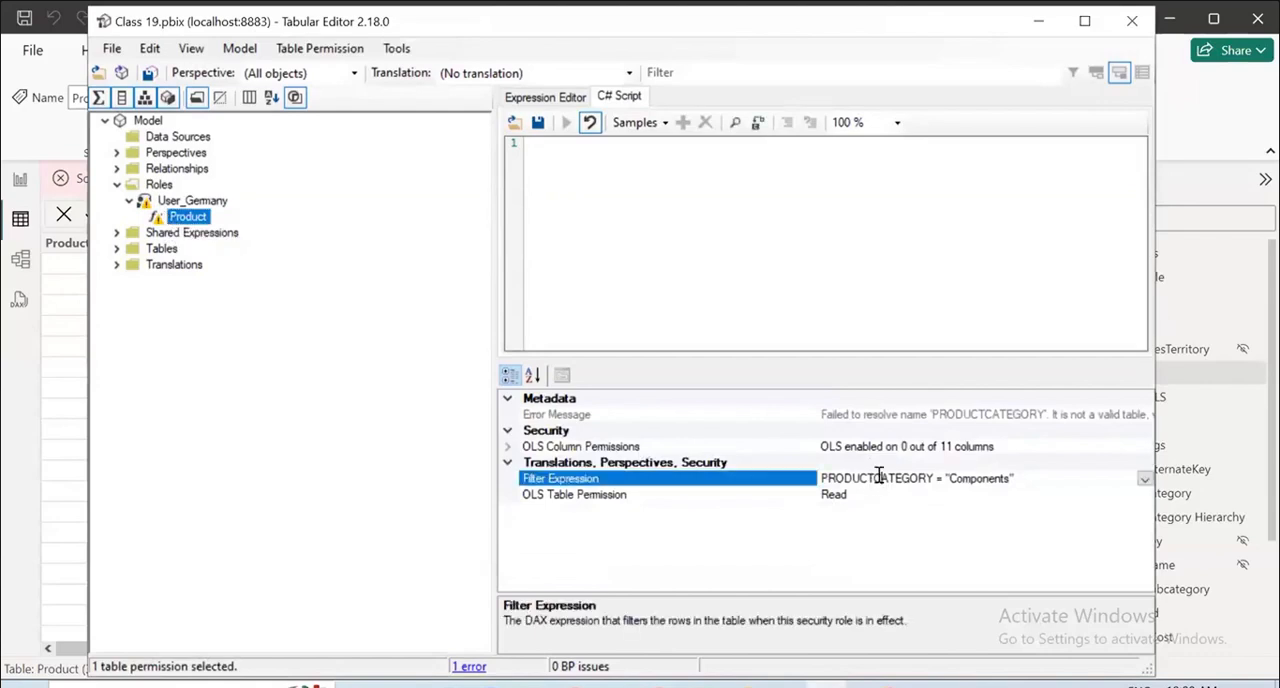
left_click(822, 478)
type("filter")
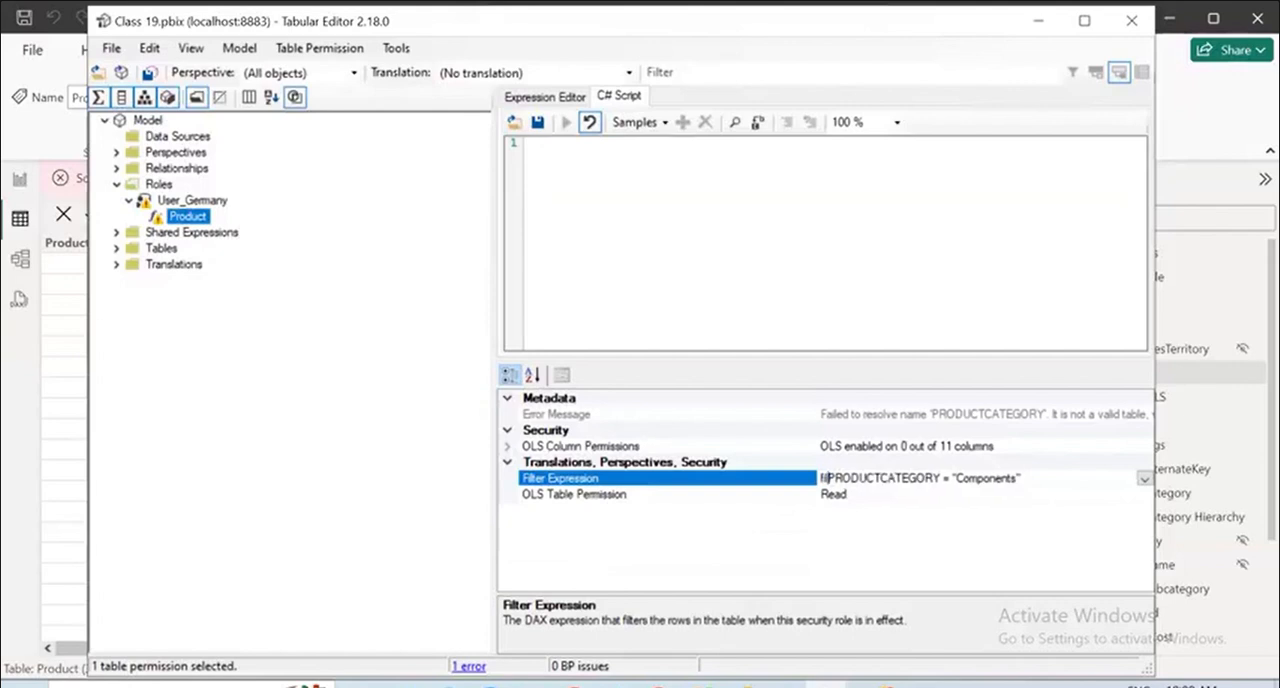
type("(")
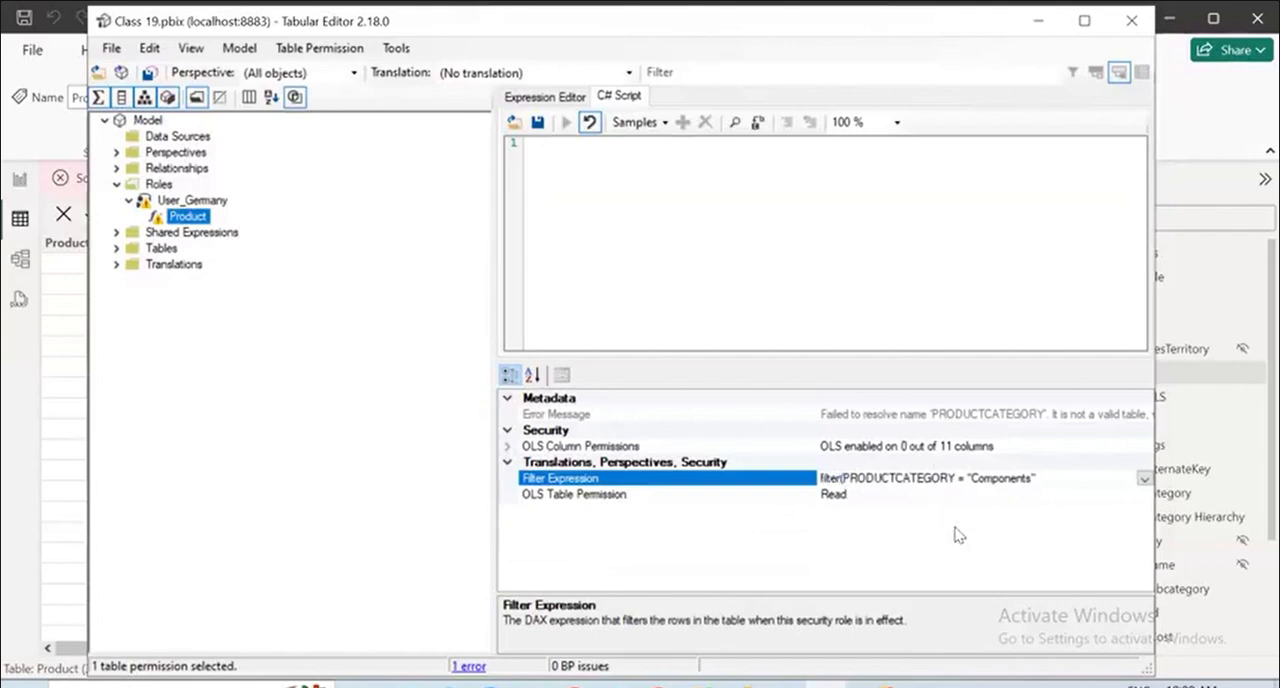
left_click(1046, 478)
type(")")
Qualify the column in the Product permission's filter expression as filter('product'[PRODUCTCATEGORY] = "Components") and save the model.
left_click(1143, 479)
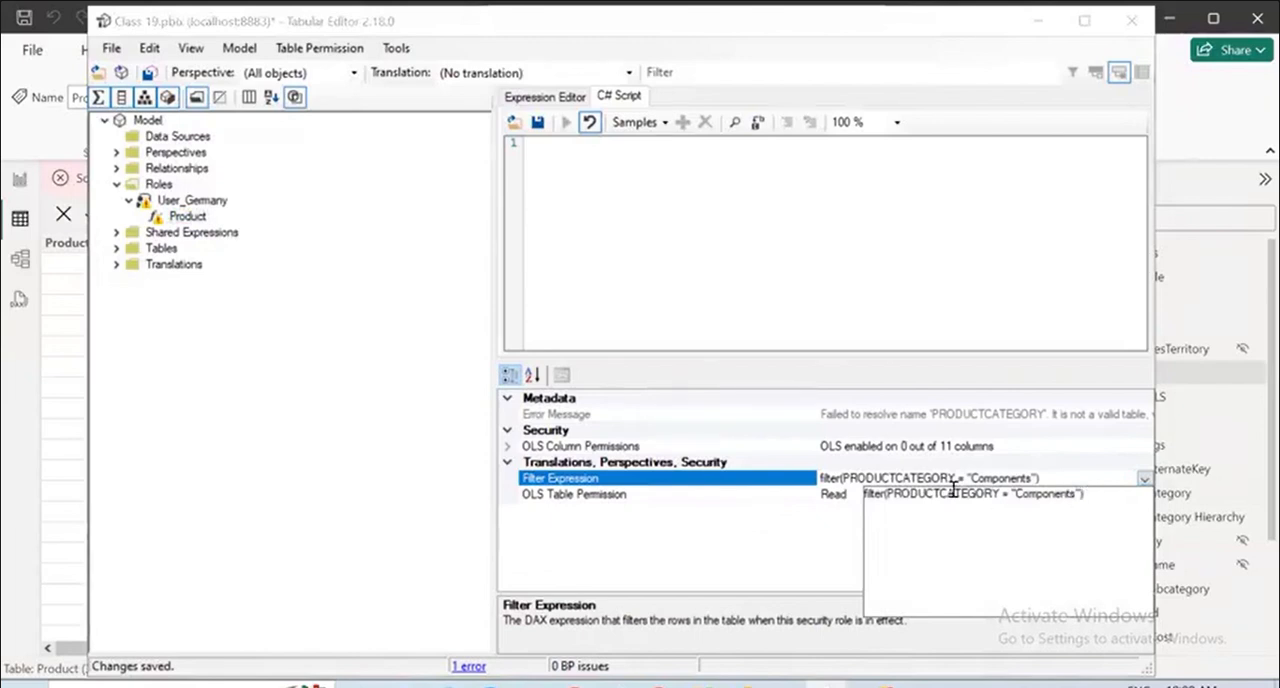
left_click(886, 494)
type("produ")
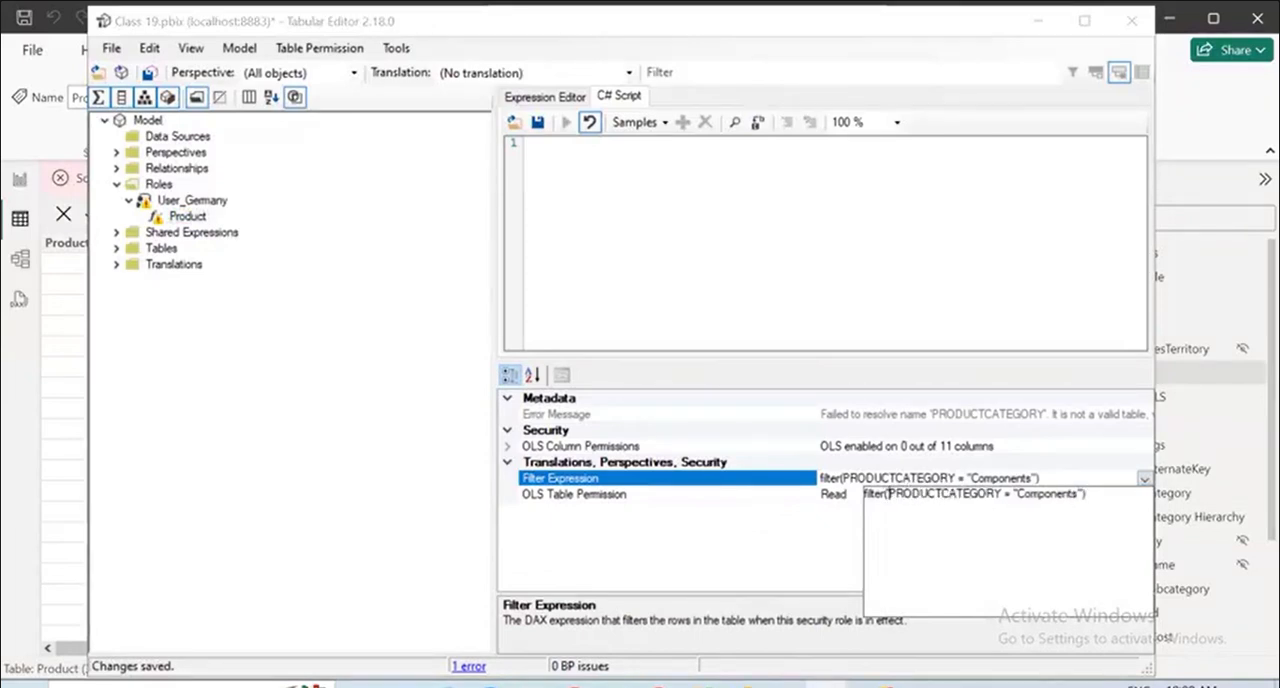
type("ct")
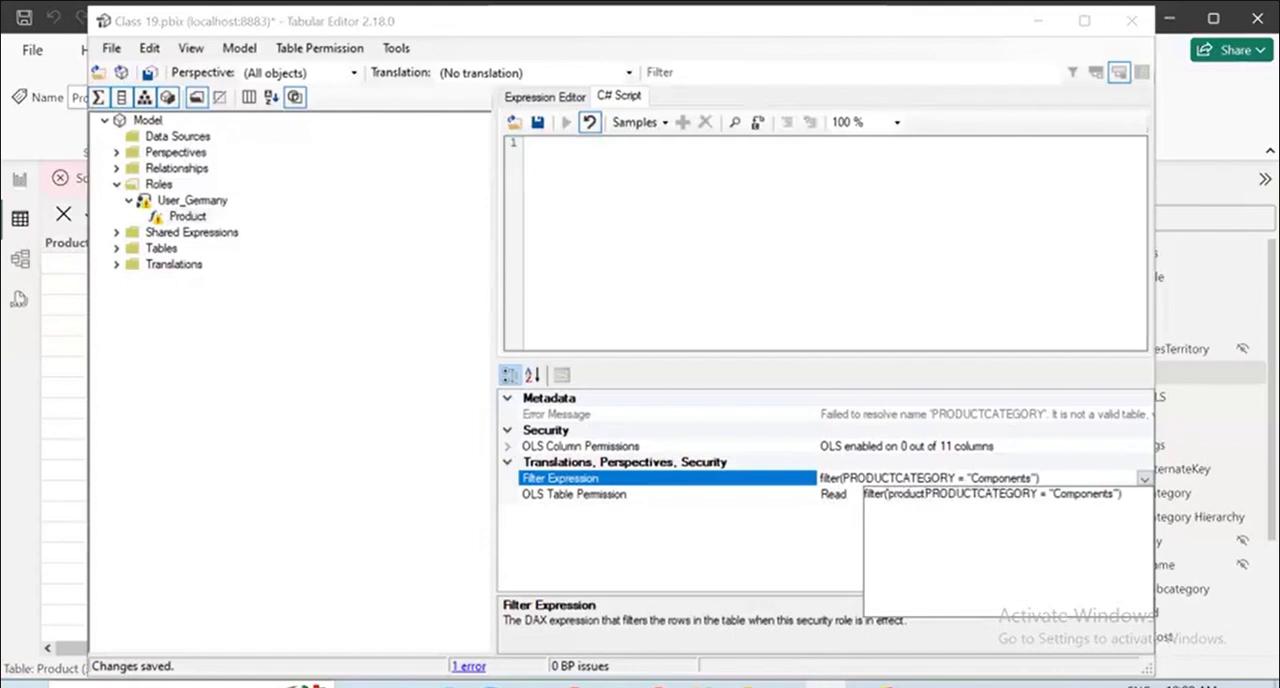
type("'[")
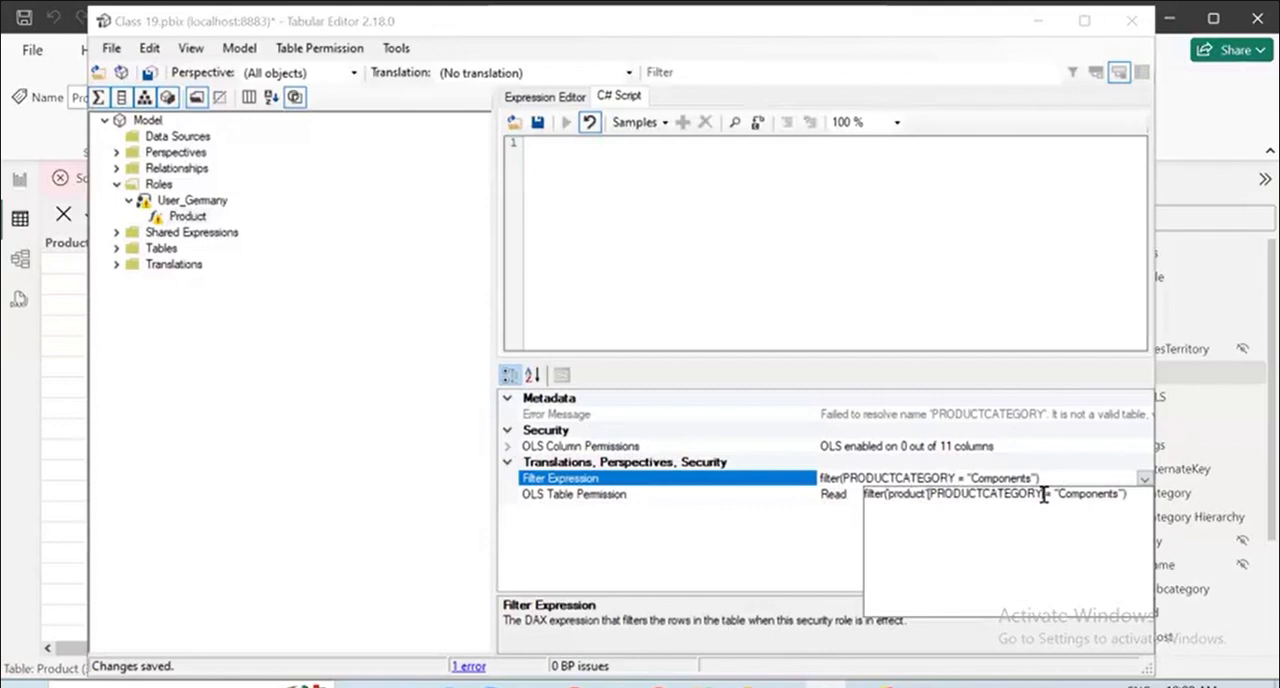
left_click(1043, 494)
type("]")
key("Return")
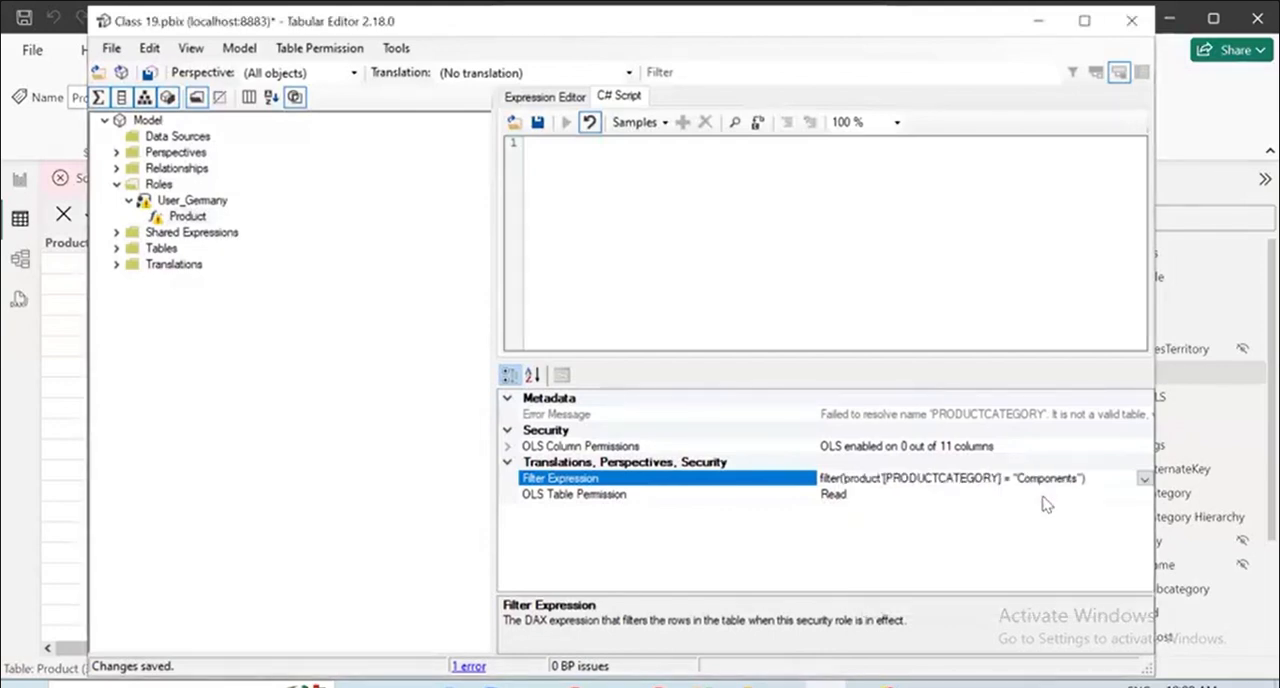
left_click(113, 48)
left_click(148, 120)
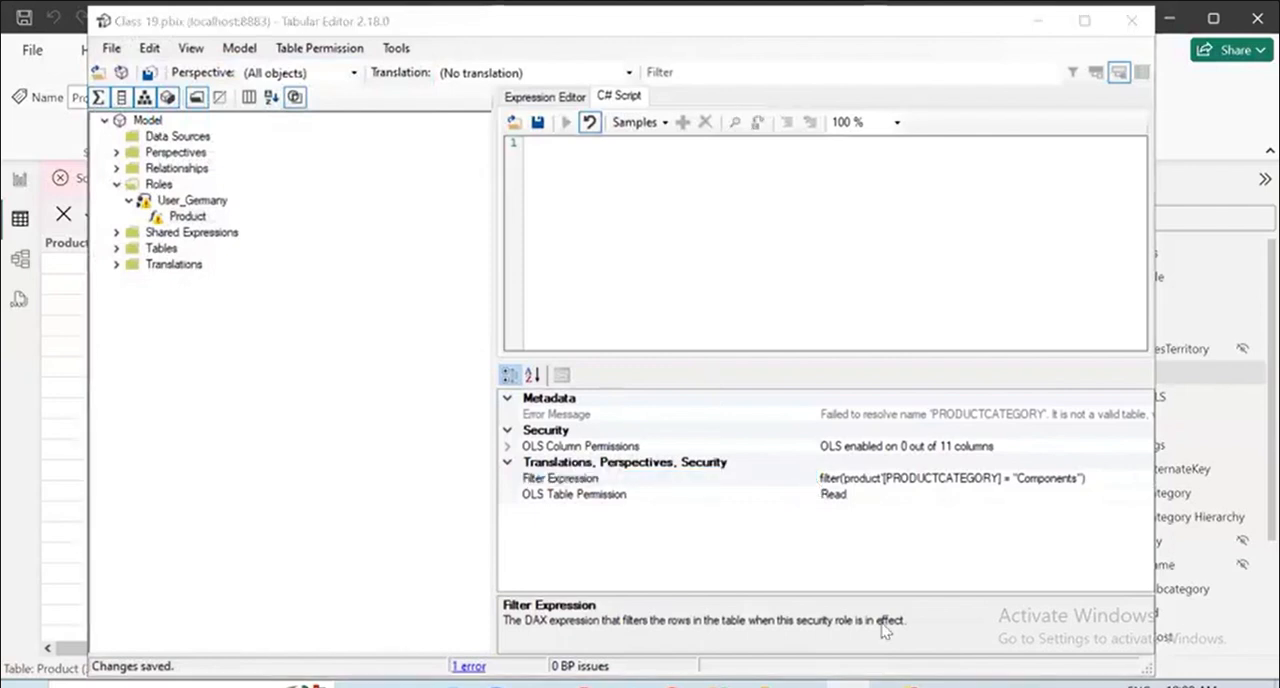
Correct the letter case in the Product permission's filter expression to read filter('Product'[ProductCategory] = "Components").
left_click(934, 480)
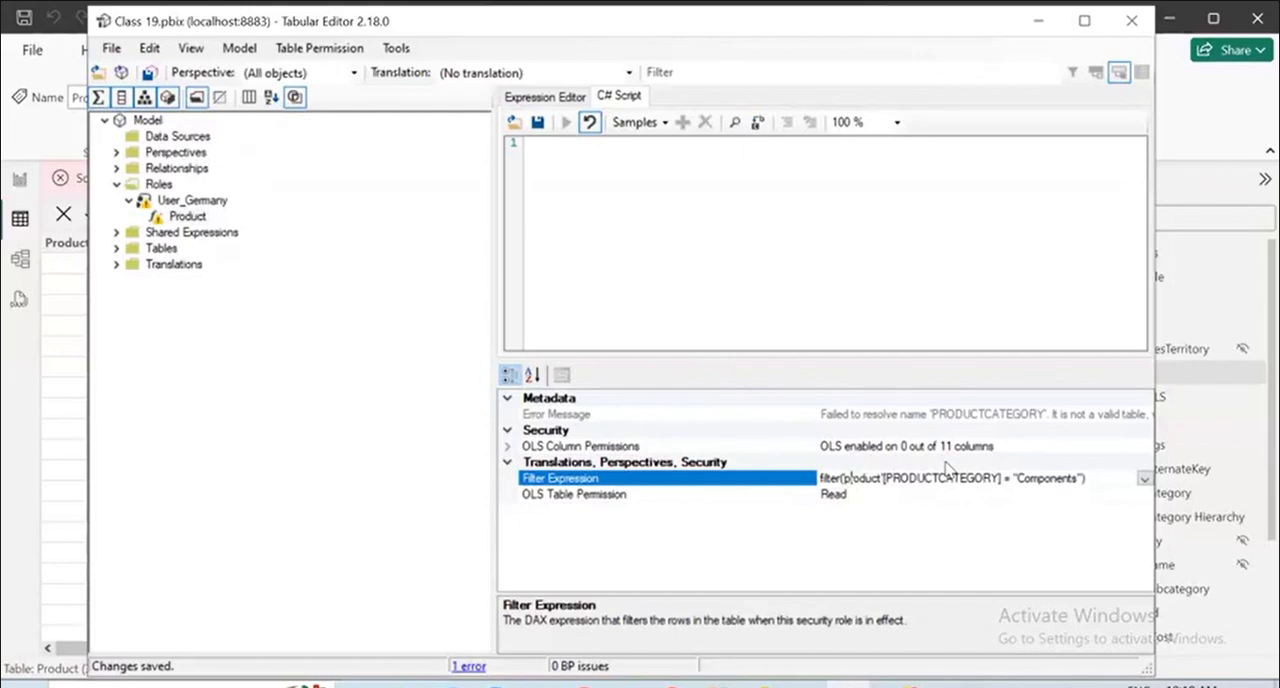
key("BackSpace")
type("P")
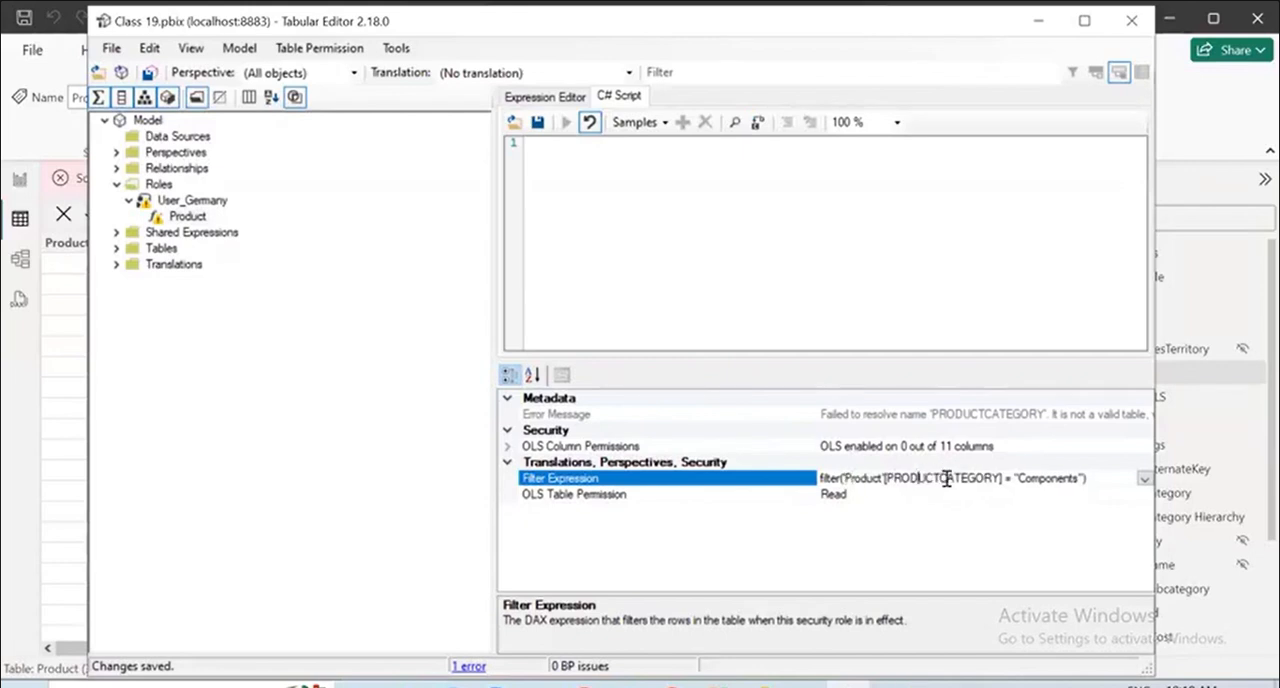
key("BackSpace")
key("BackSpace")
key("BackSpace")
key("BackSpace")
key("BackSpace")
key("BackSpace")
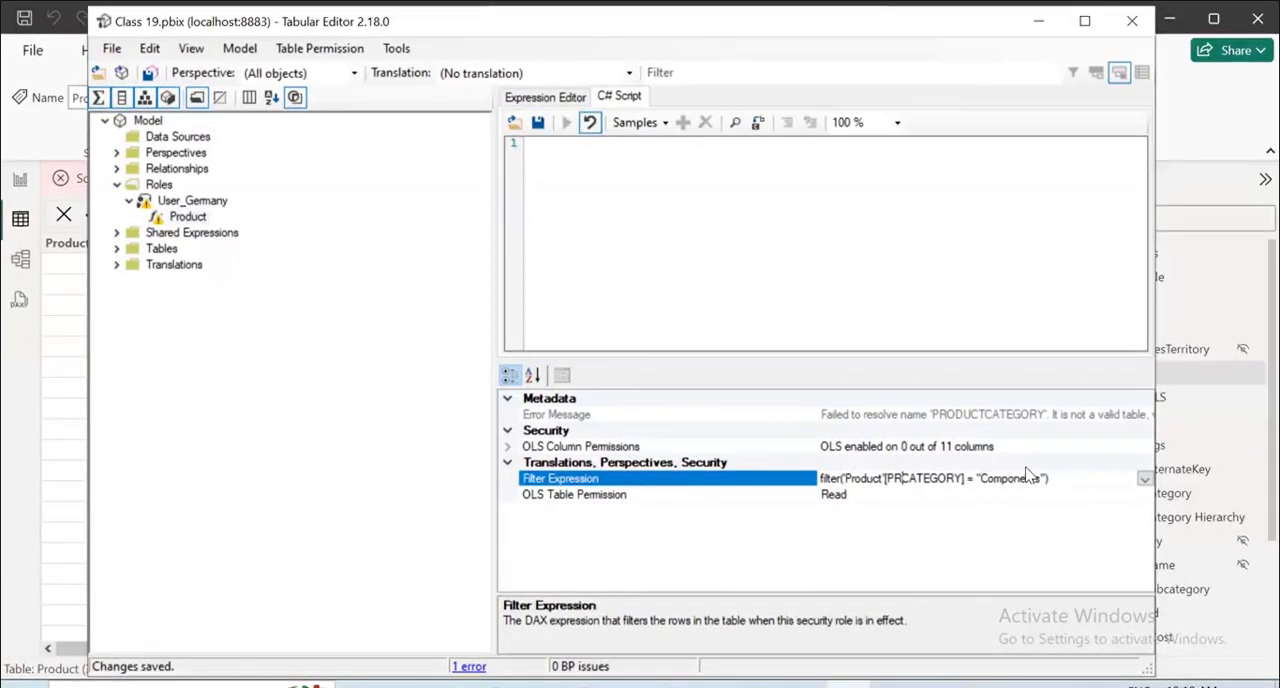
type("rodu")
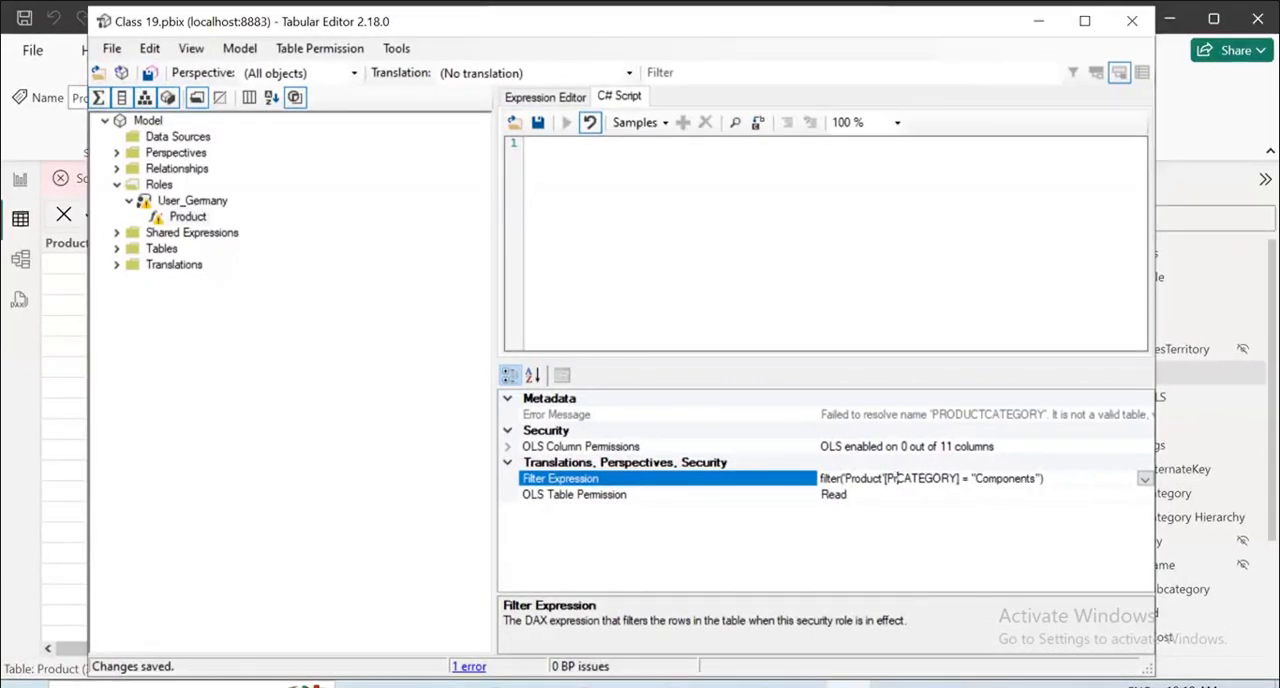
type("ct")
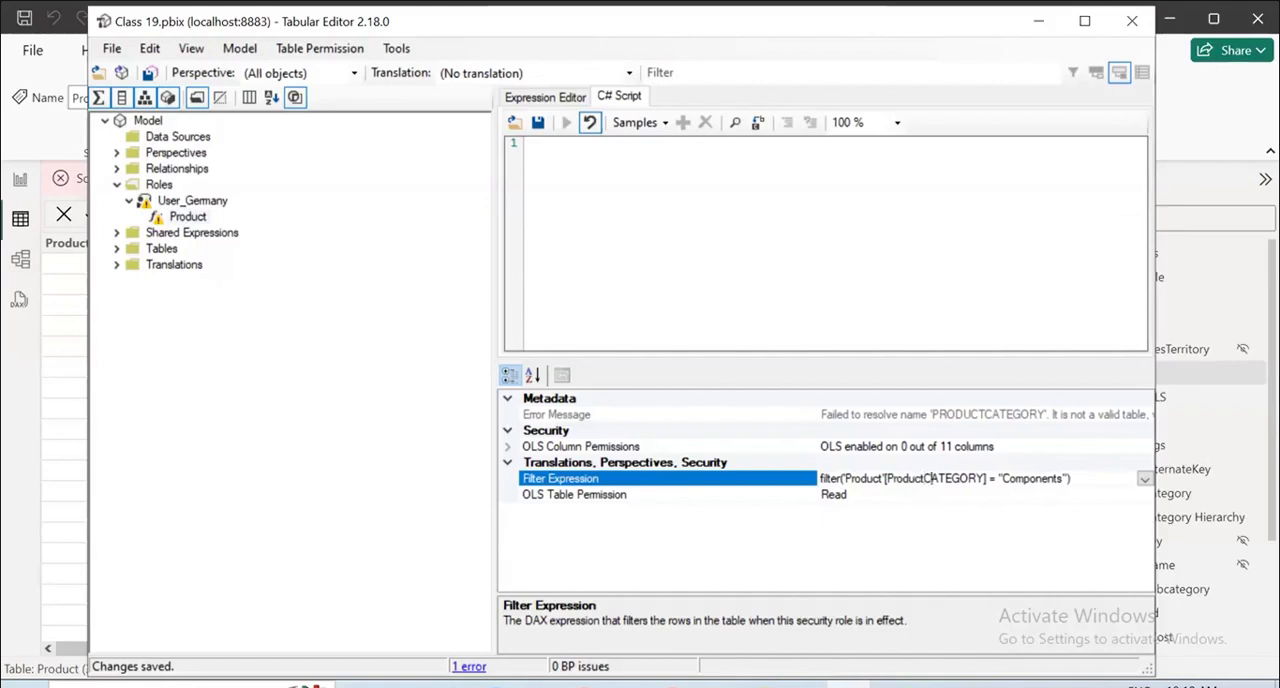
key("BackSpace")
key("BackSpace")
key("BackSpace")
key("BackSpace")
key("BackSpace")
key("BackSpace")
key("BackSpace")
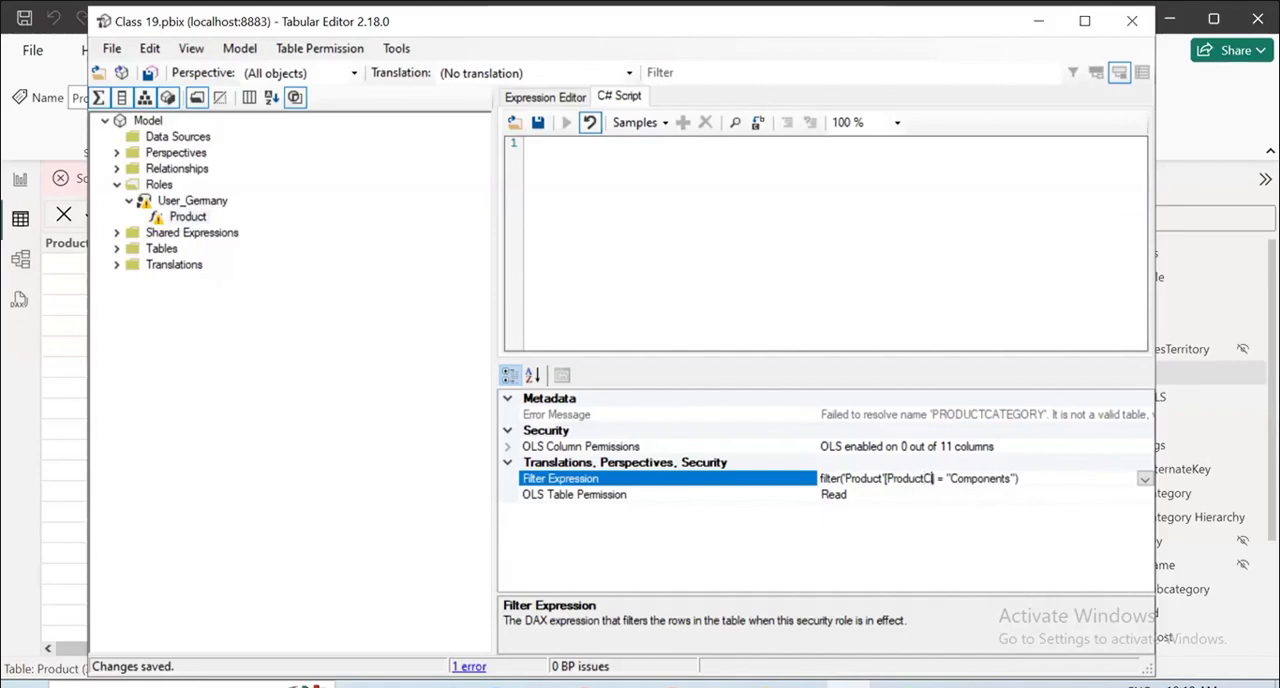
type("ategory")
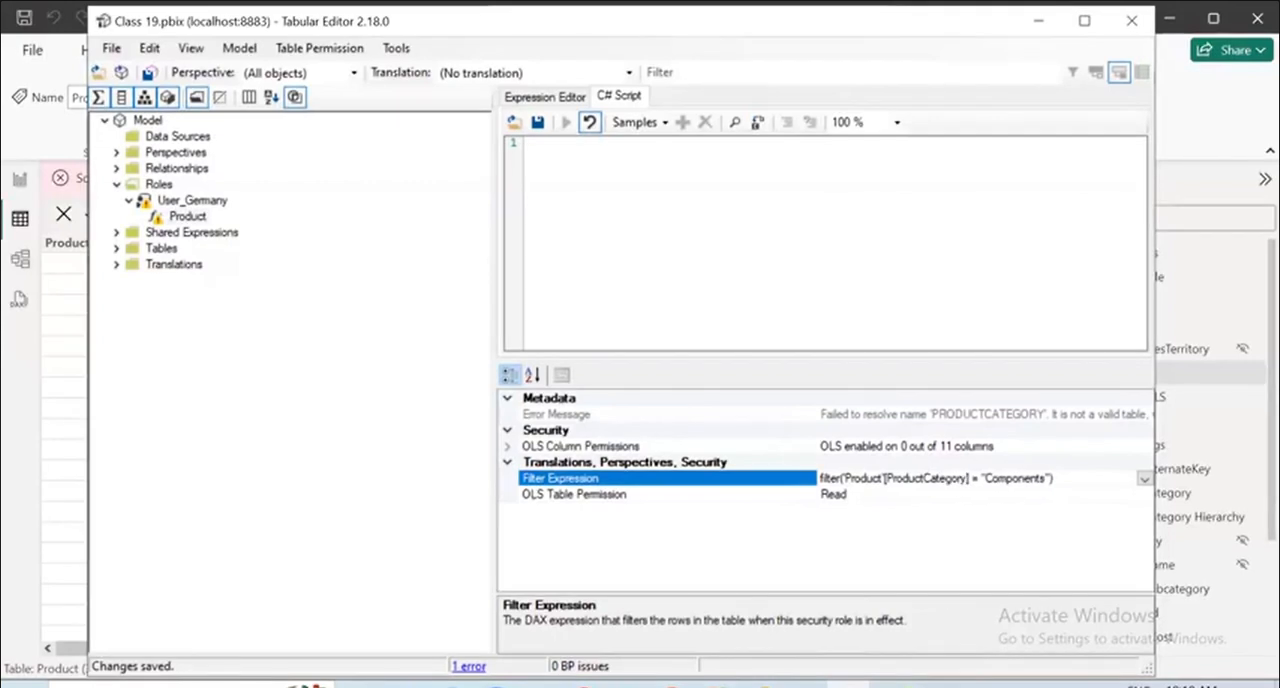
Check the end of the full filter expression, close its editor and save the changes to the model.
left_click(1080, 480)
left_click(1144, 479)
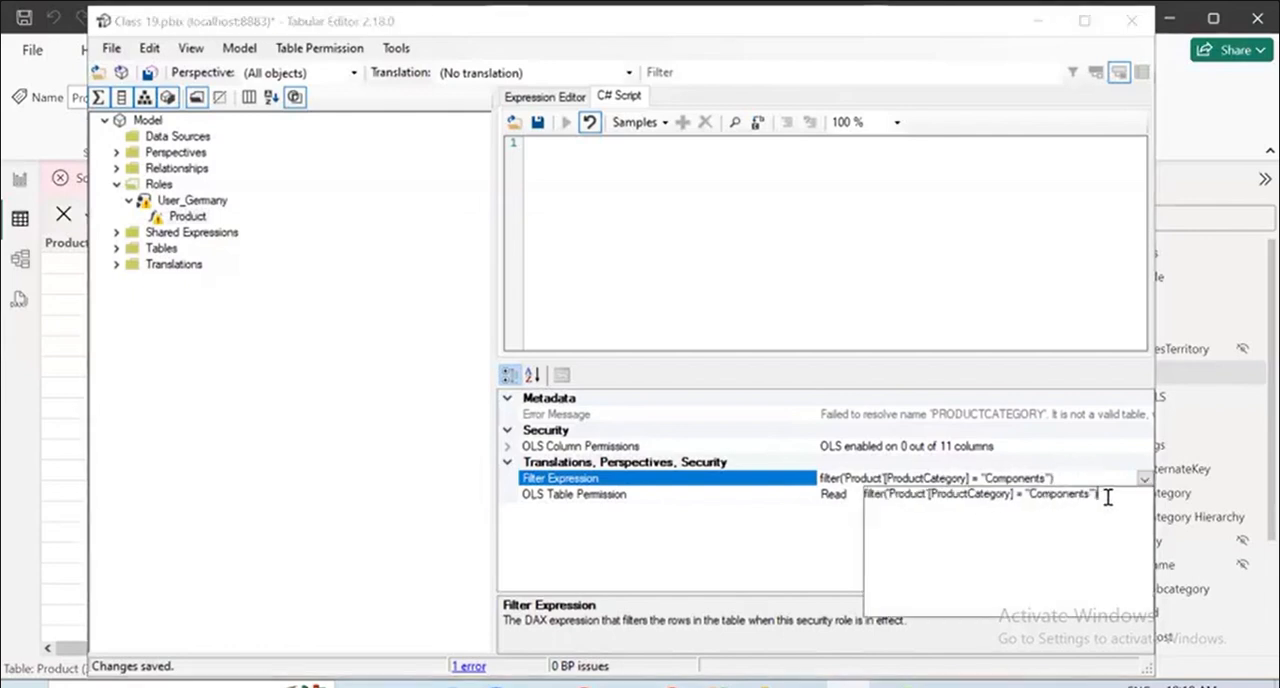
left_click(1108, 497)
key("Escape")
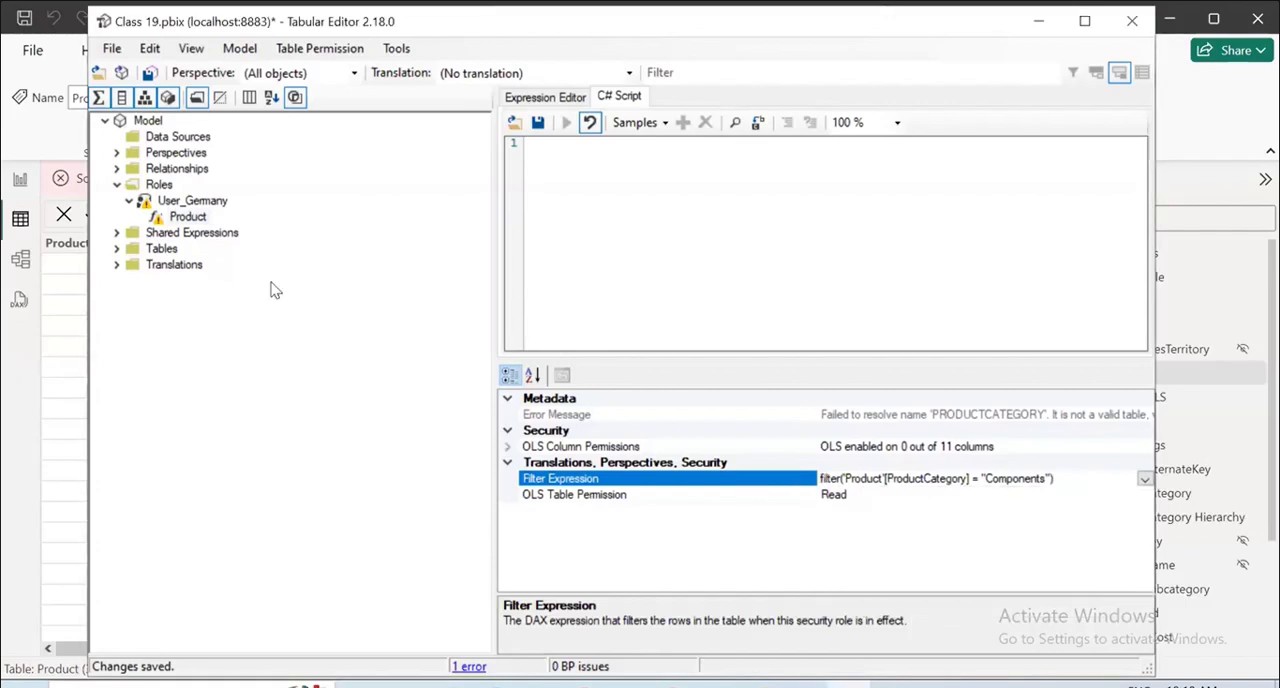
left_click(111, 48)
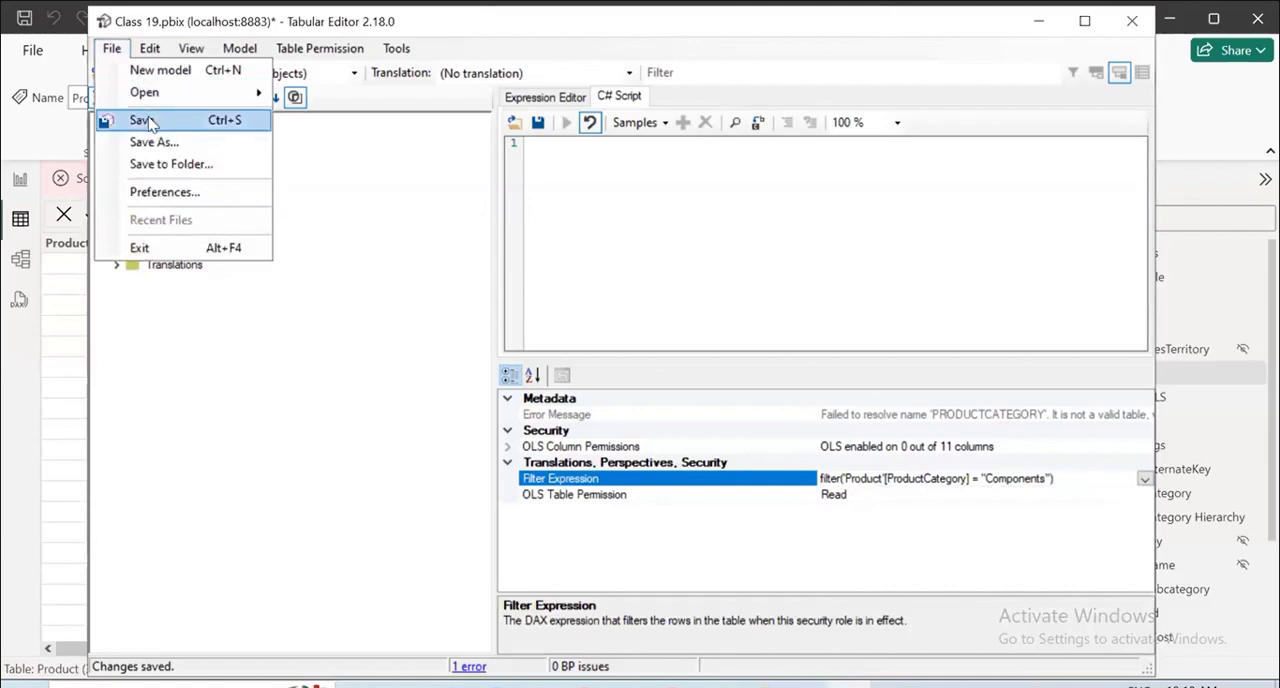
left_click(142, 120)
Examine the User_Germany role's row-level security entries and its error message.
left_click(178, 202)
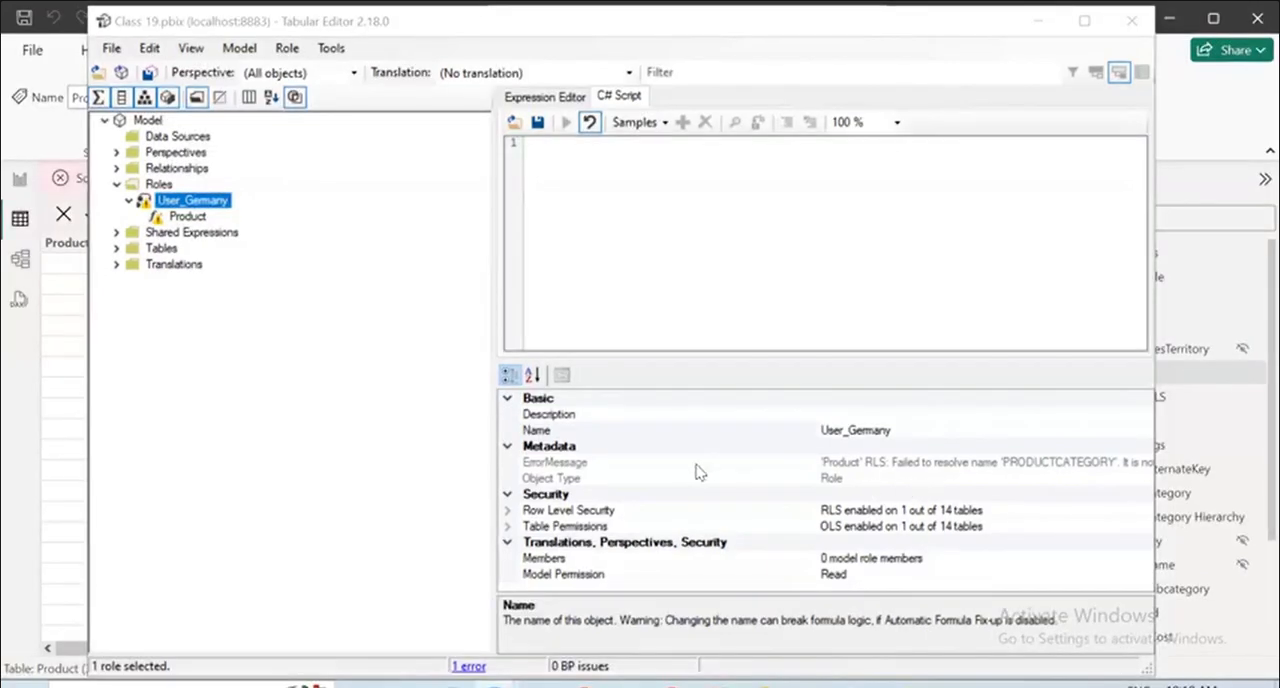
left_click(509, 512)
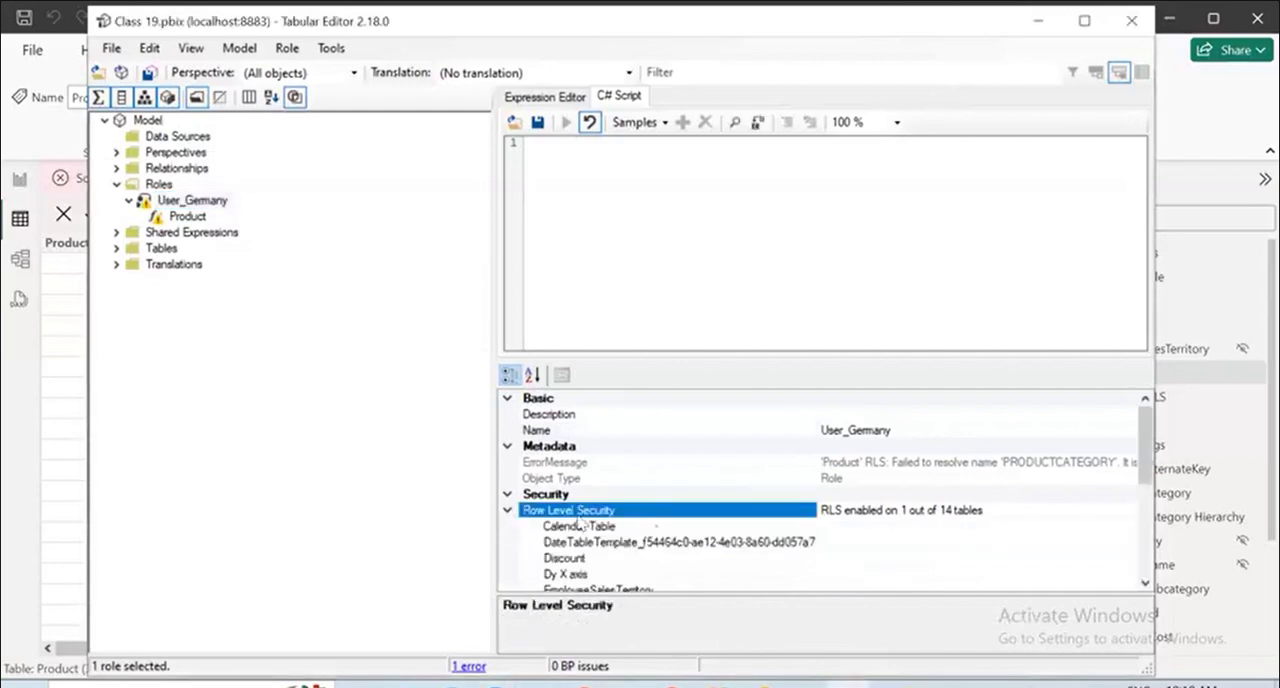
left_click(507, 511)
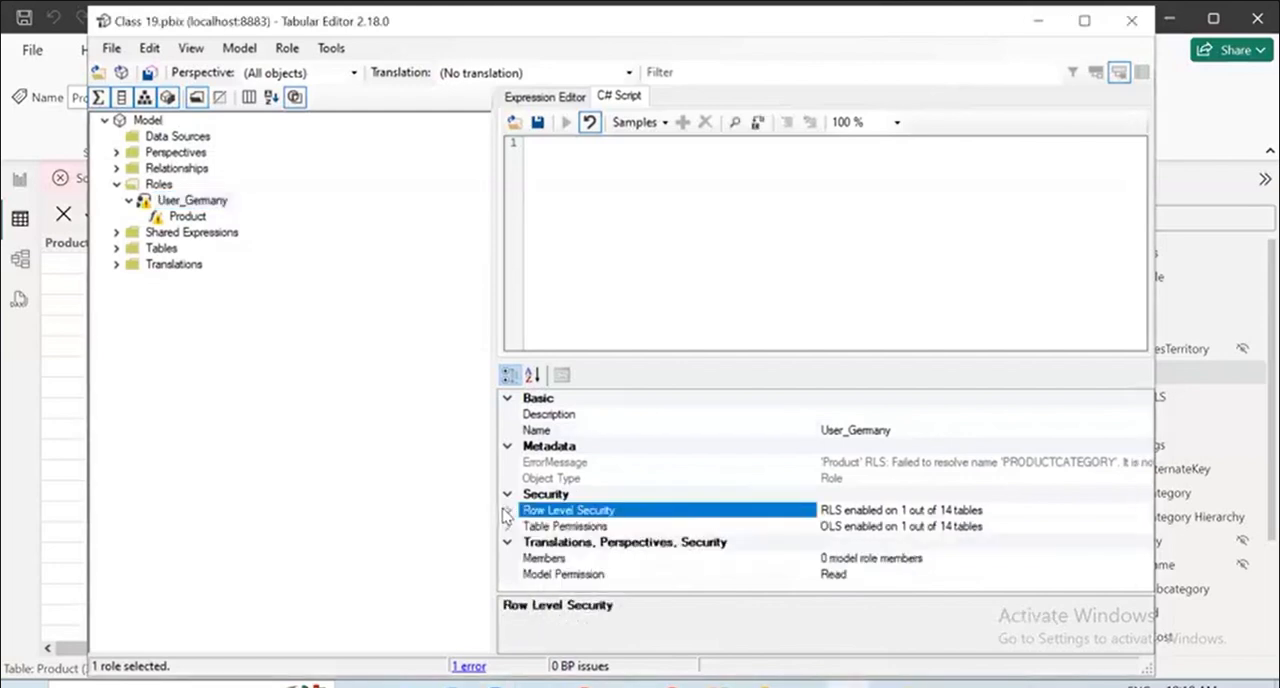
left_click(850, 463)
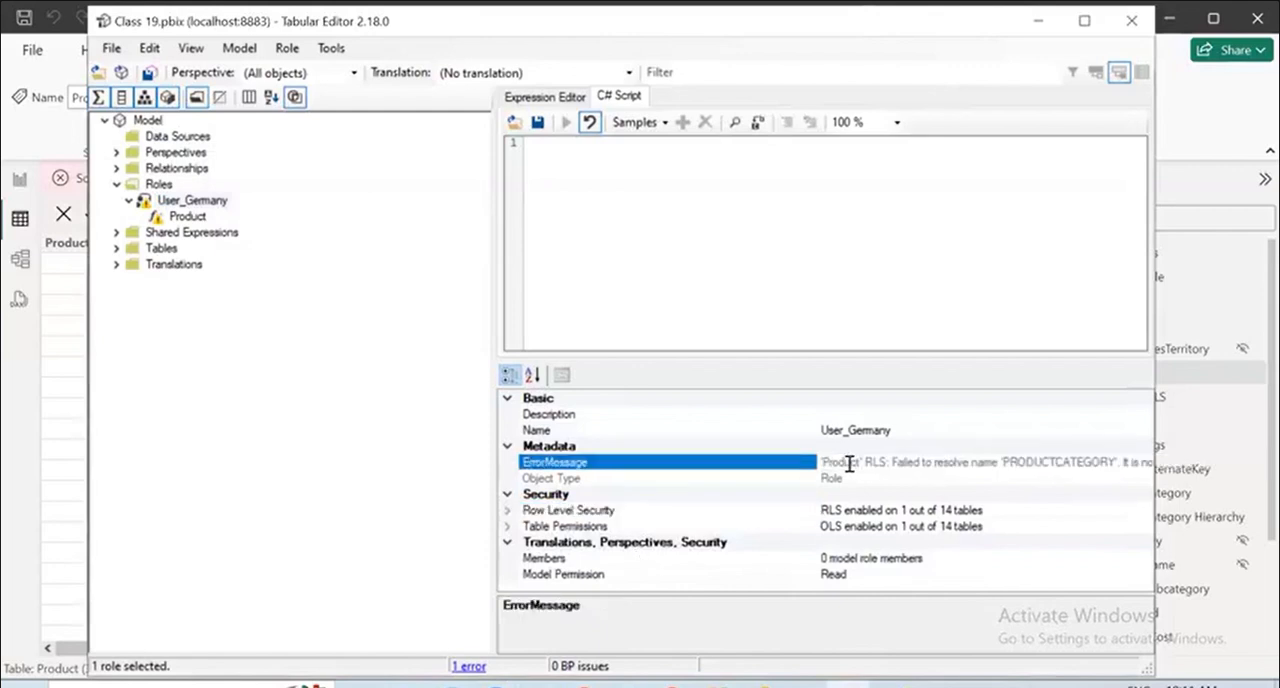
left_click(863, 479)
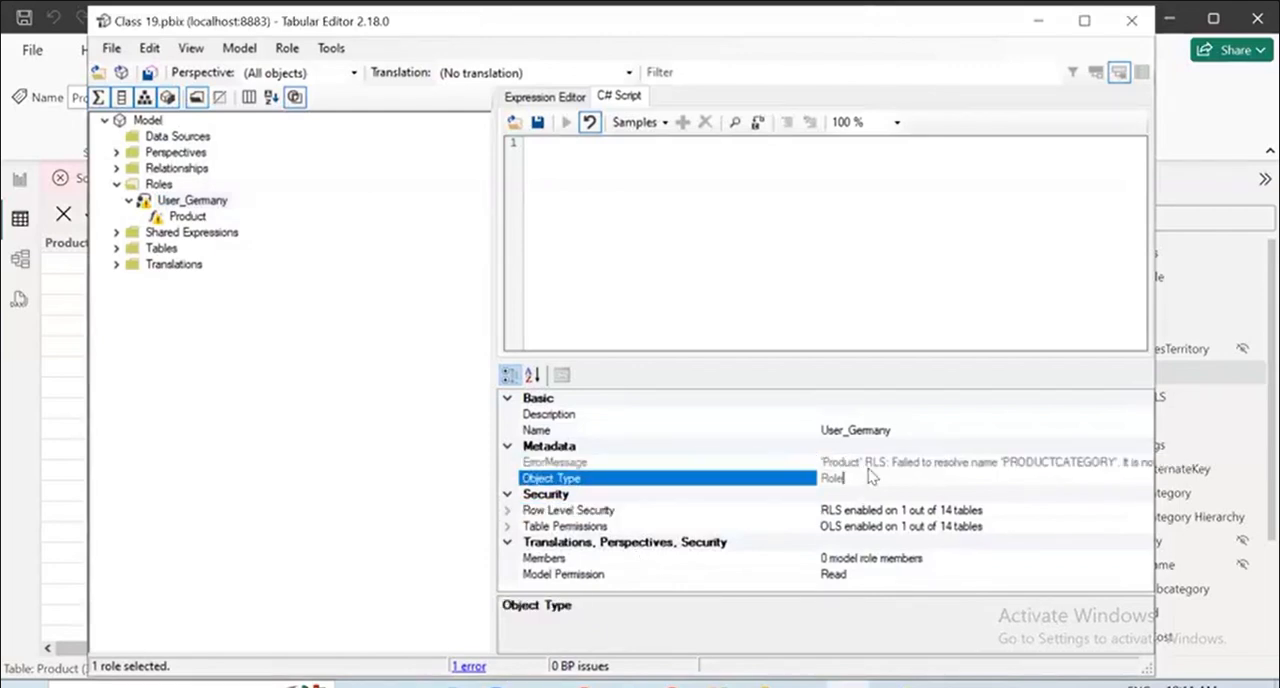
left_click(885, 463)
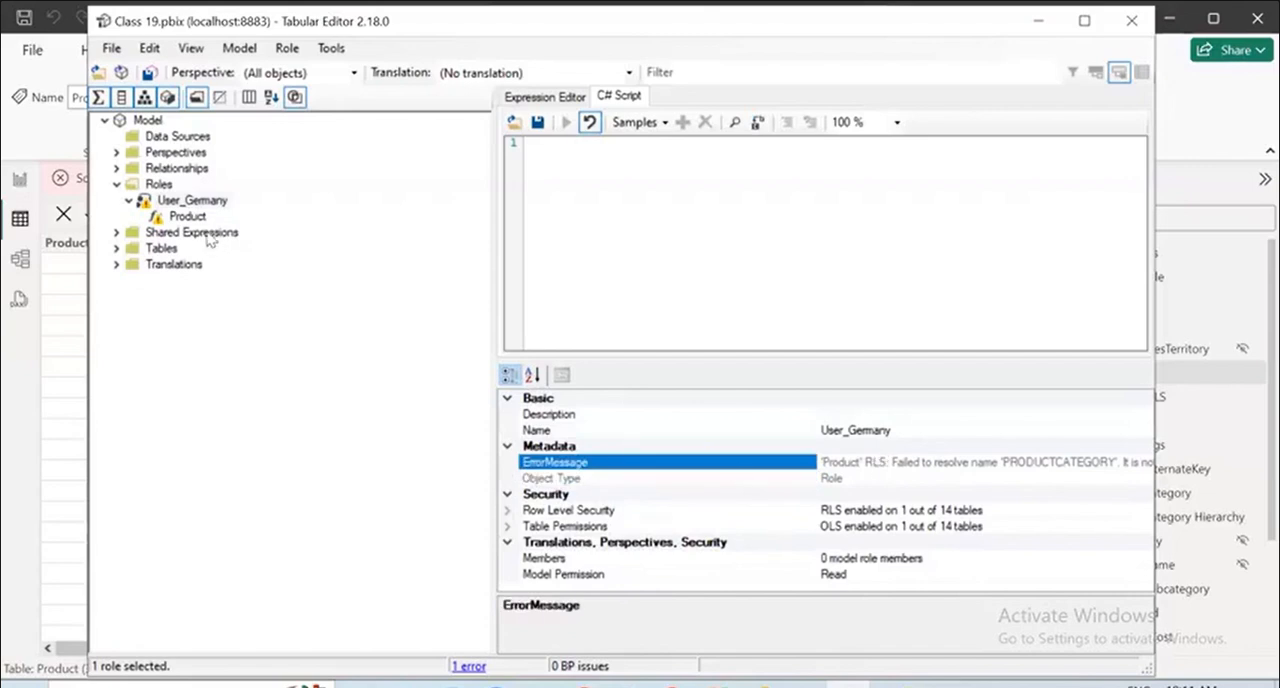
Review the Product permission's OLS table permission and filter expression under the User_Germany role.
right_click(181, 218)
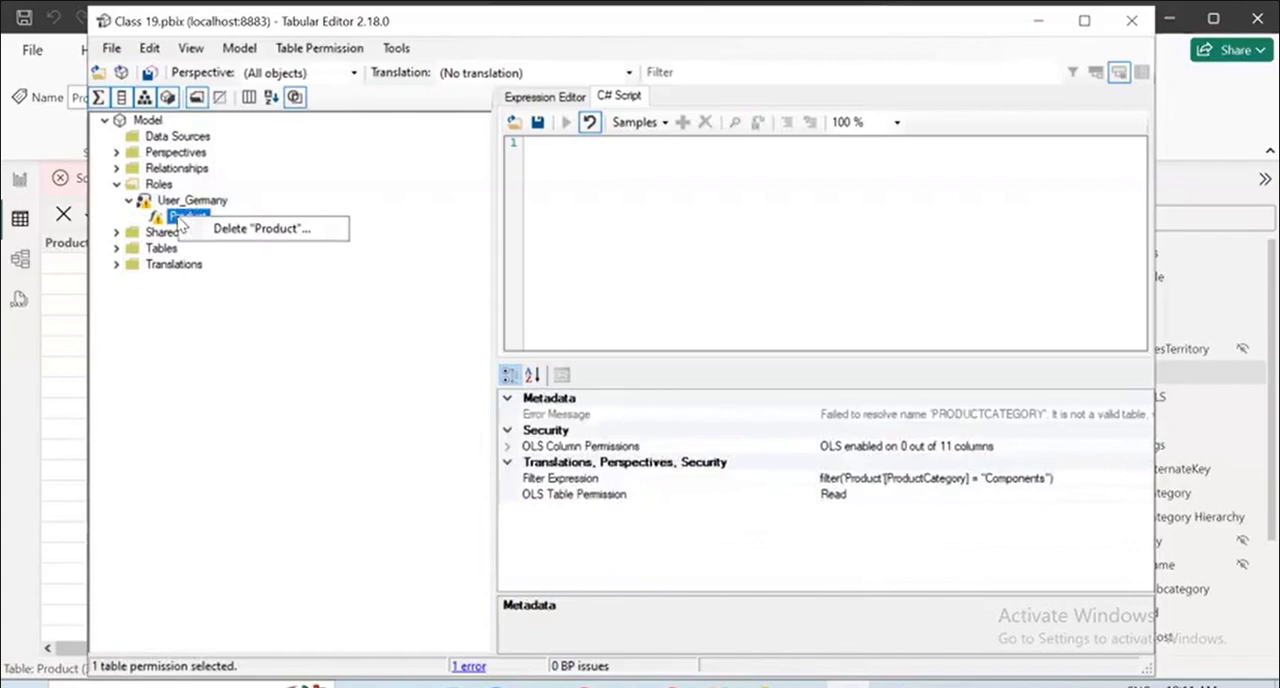
left_click(281, 330)
left_click(196, 218)
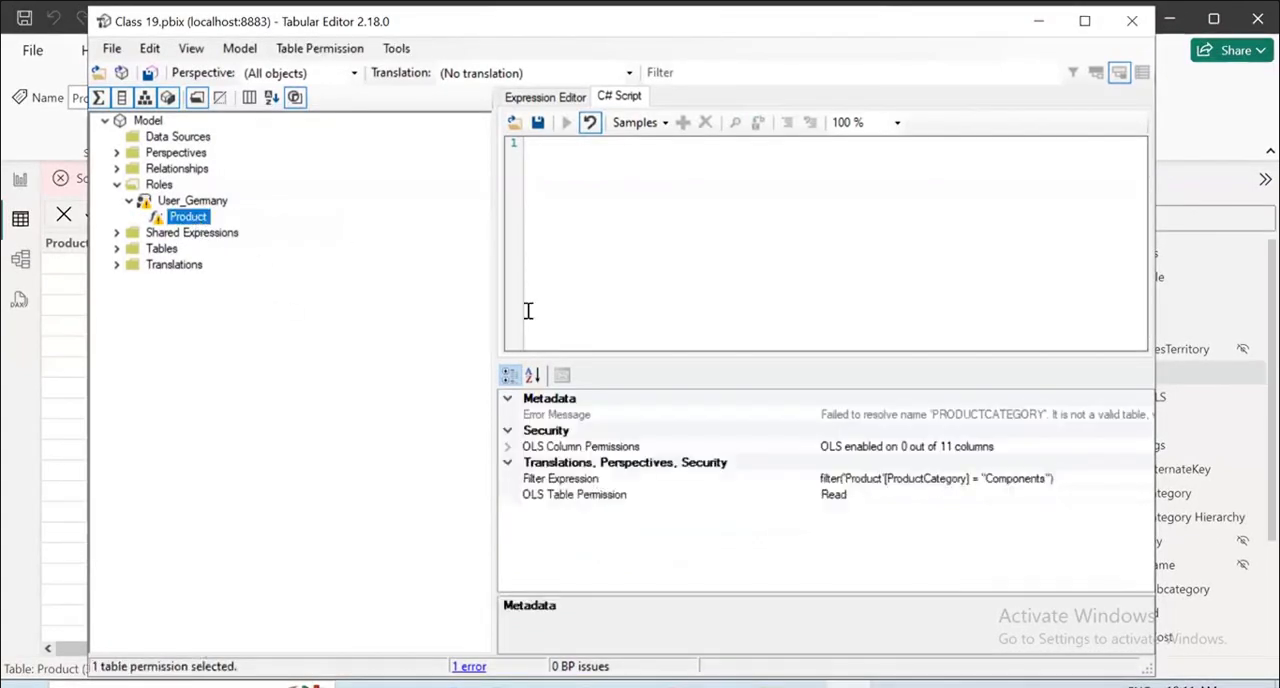
left_click(875, 495)
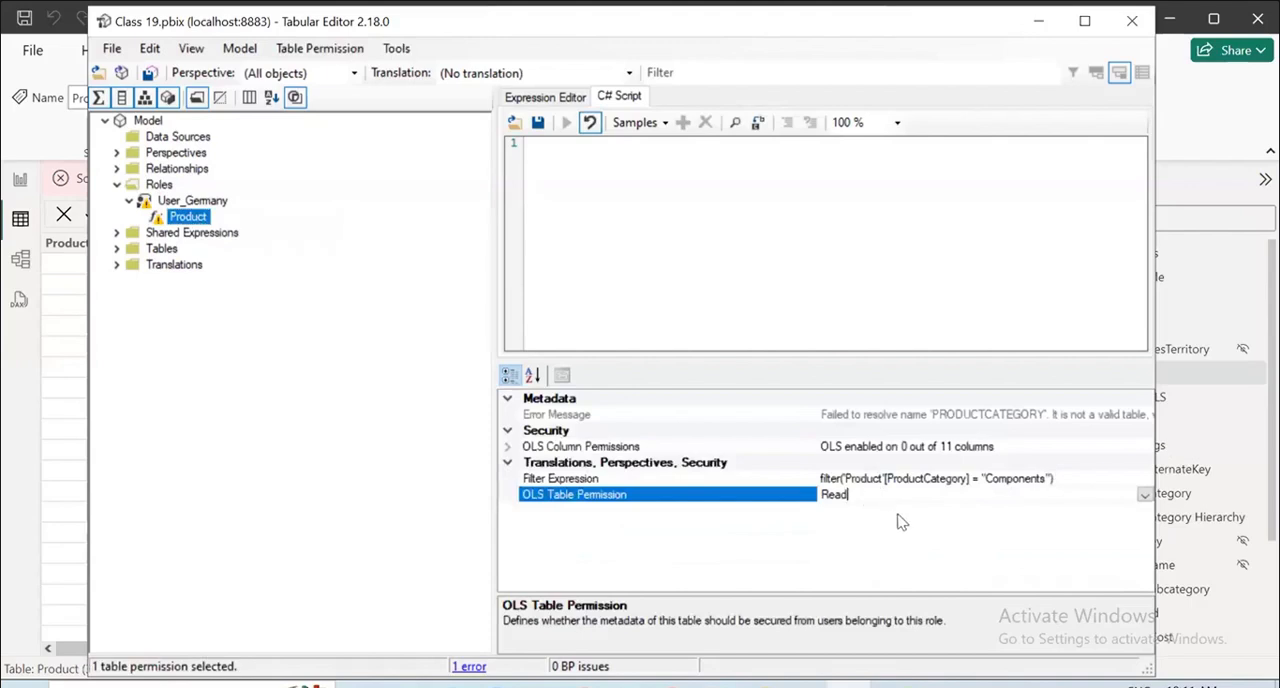
left_click(1003, 478)
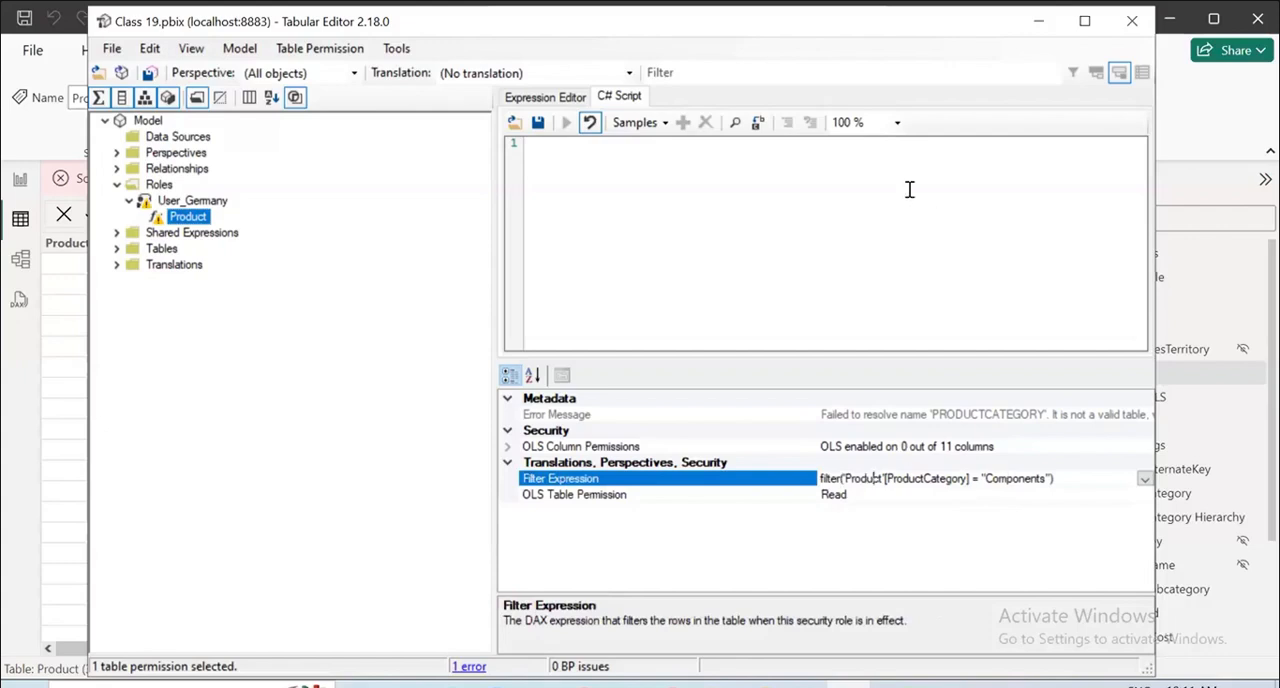
key("alt+Tab")
left_click(129, 201)
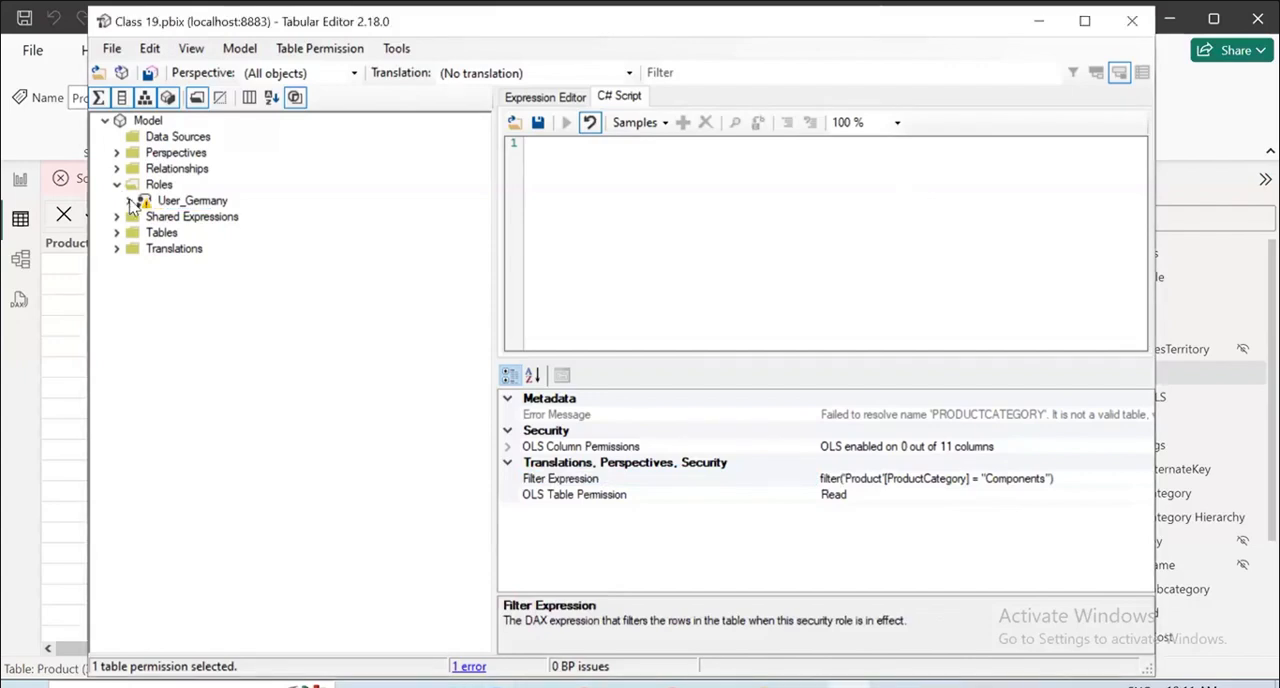
left_click(129, 201)
left_click(178, 201)
right_click(172, 209)
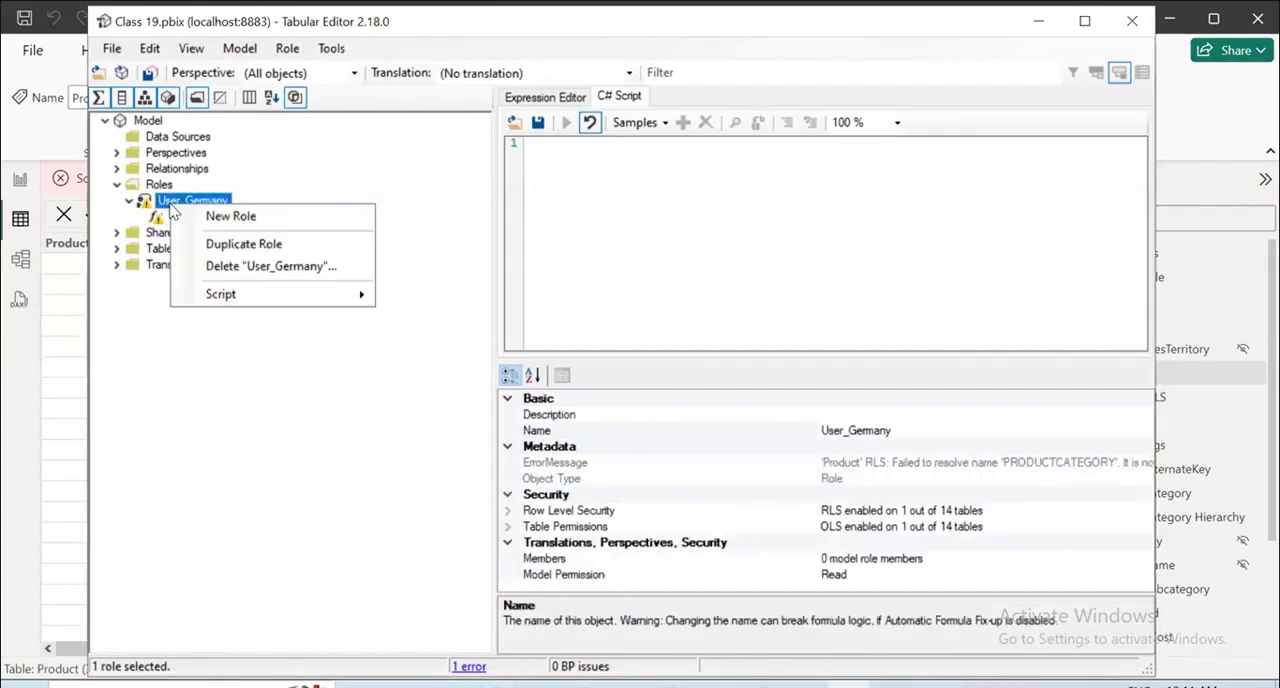
left_click(173, 202)
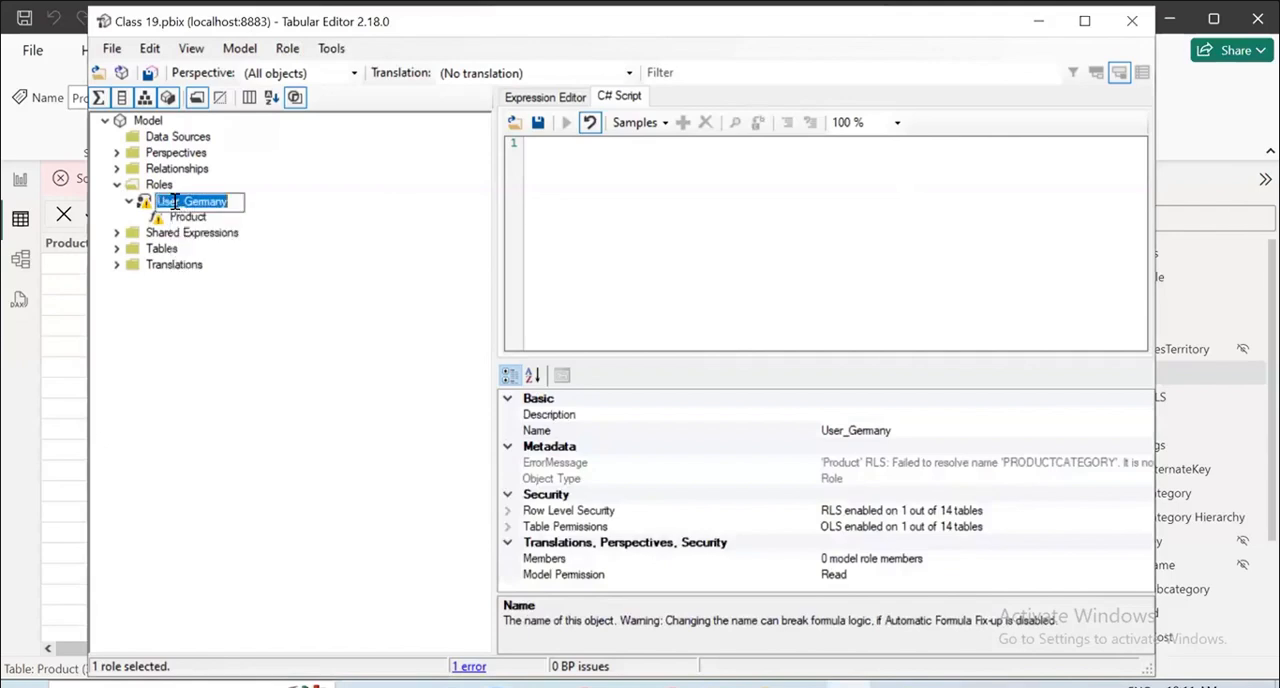
left_click(254, 219)
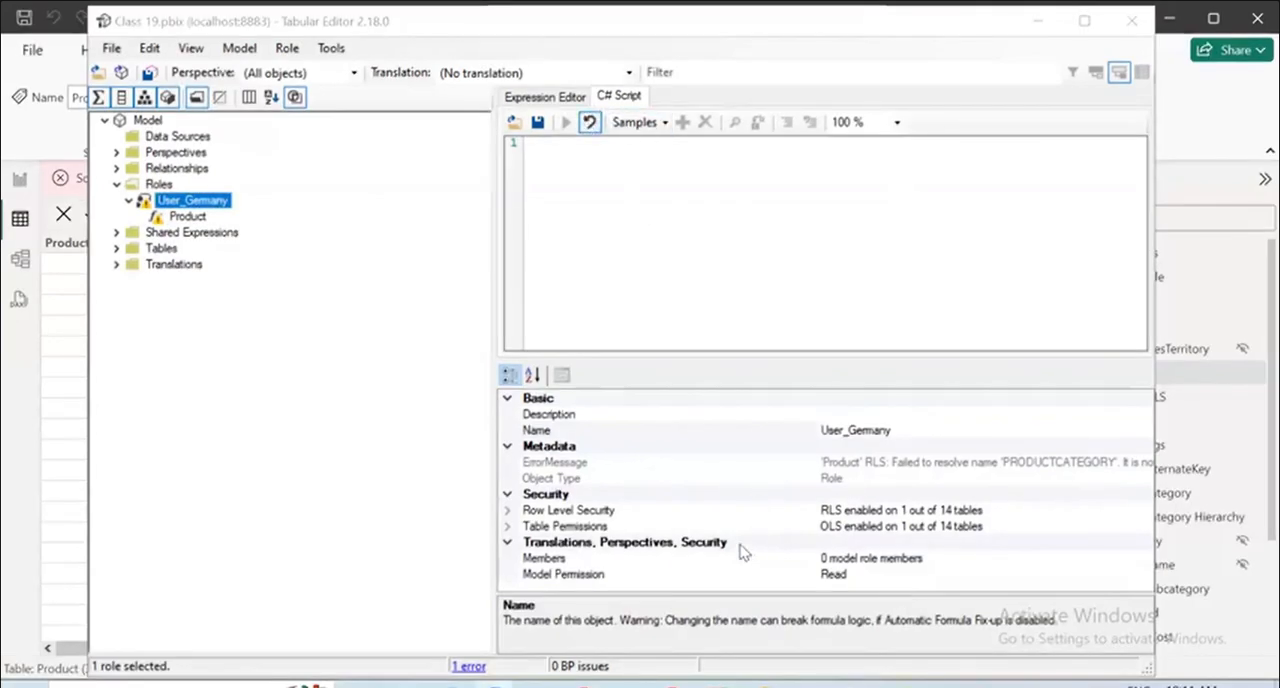
Try adding a new member to the User_Germany role and check its Member ID and Member Name properties.
left_click(869, 555)
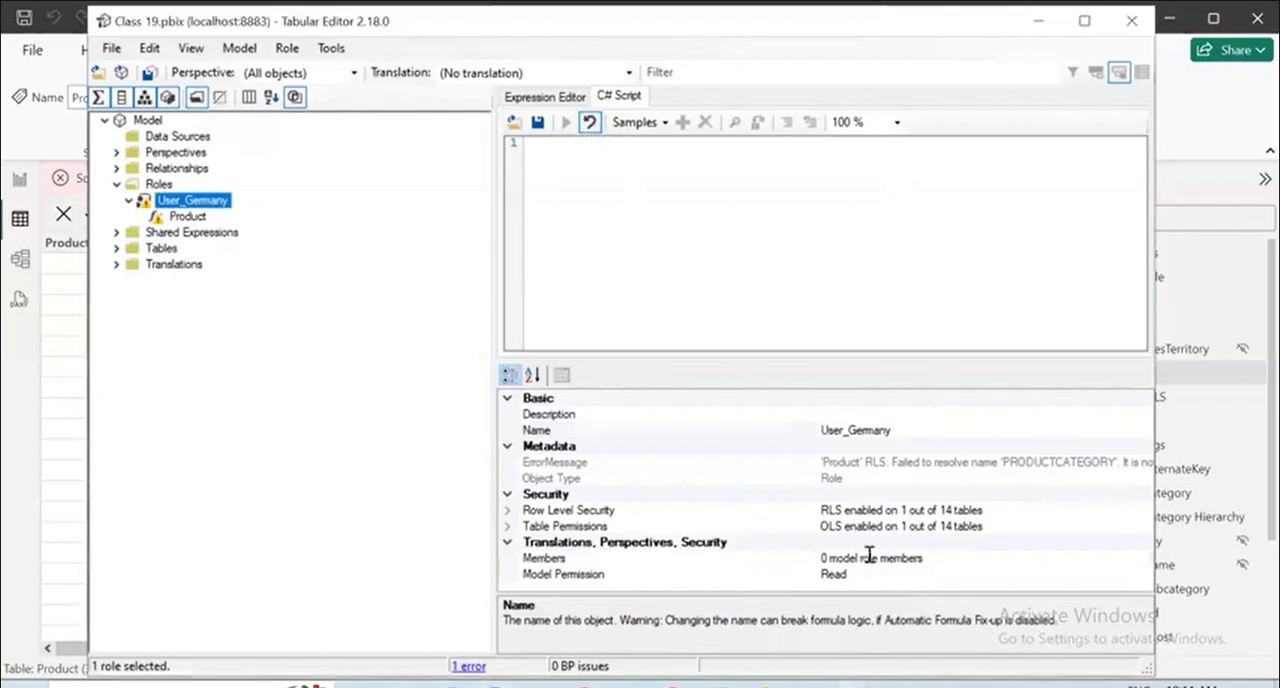
left_click(1145, 557)
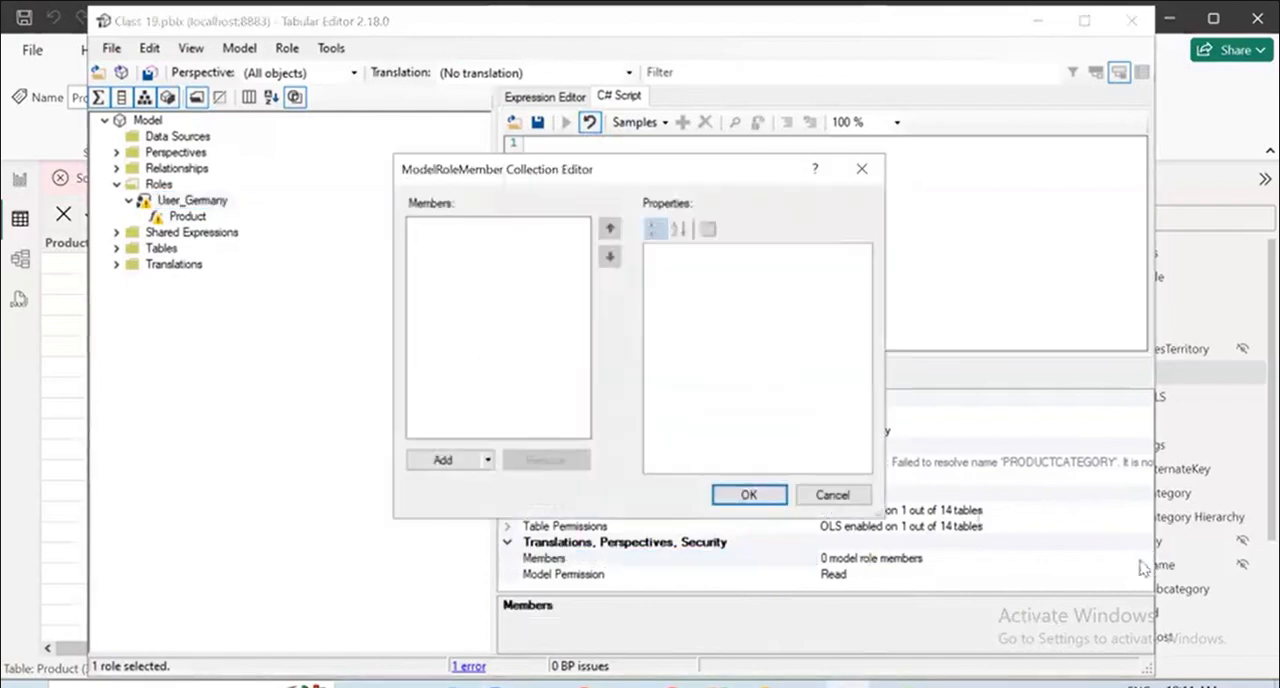
left_click(487, 461)
left_click(458, 470)
left_click(455, 466)
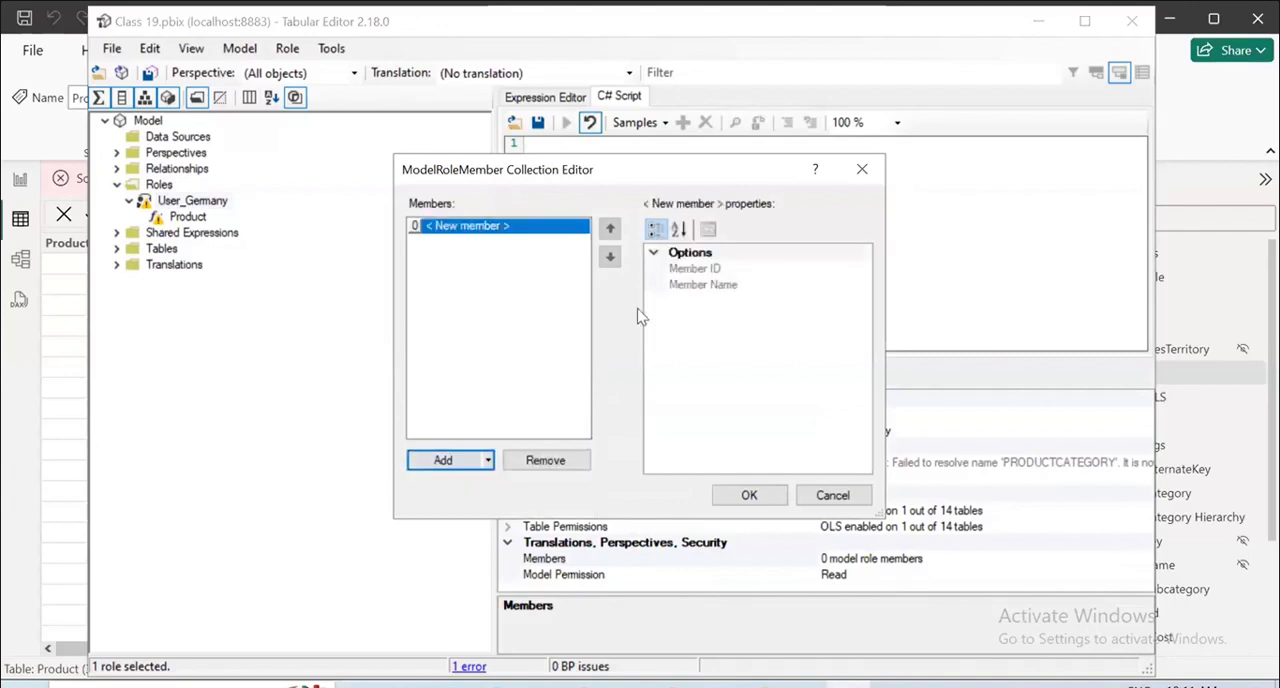
left_click(680, 270)
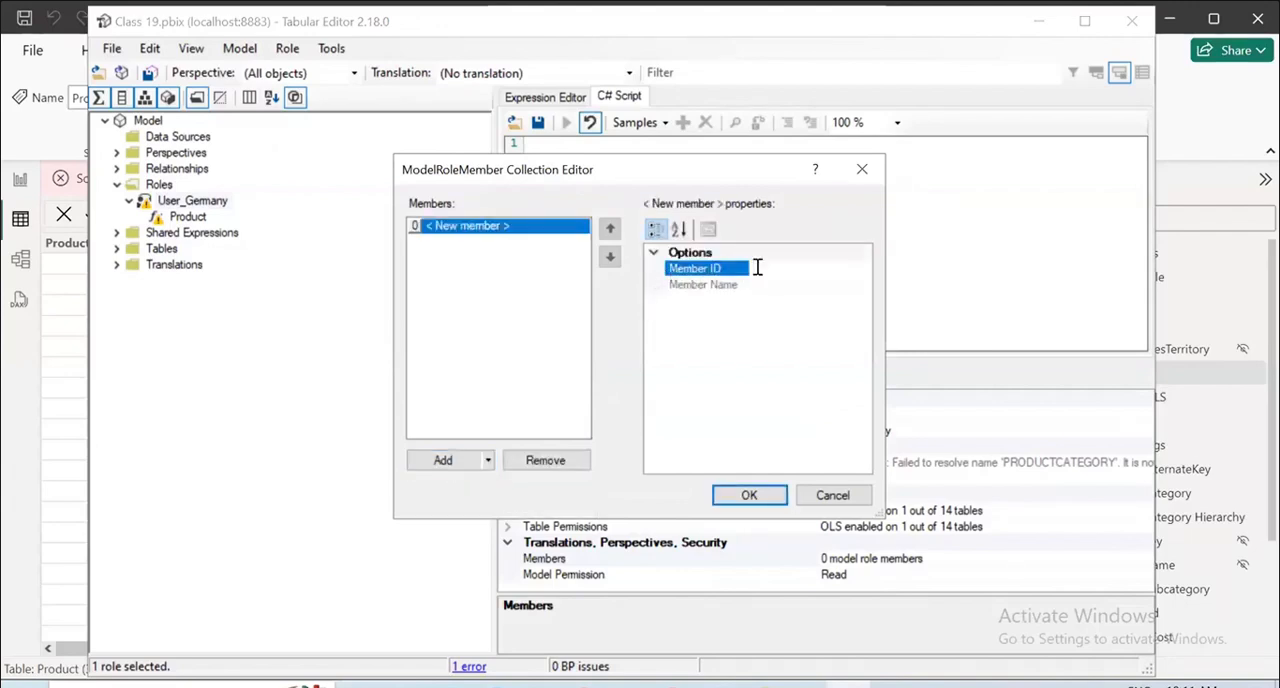
left_click(679, 229)
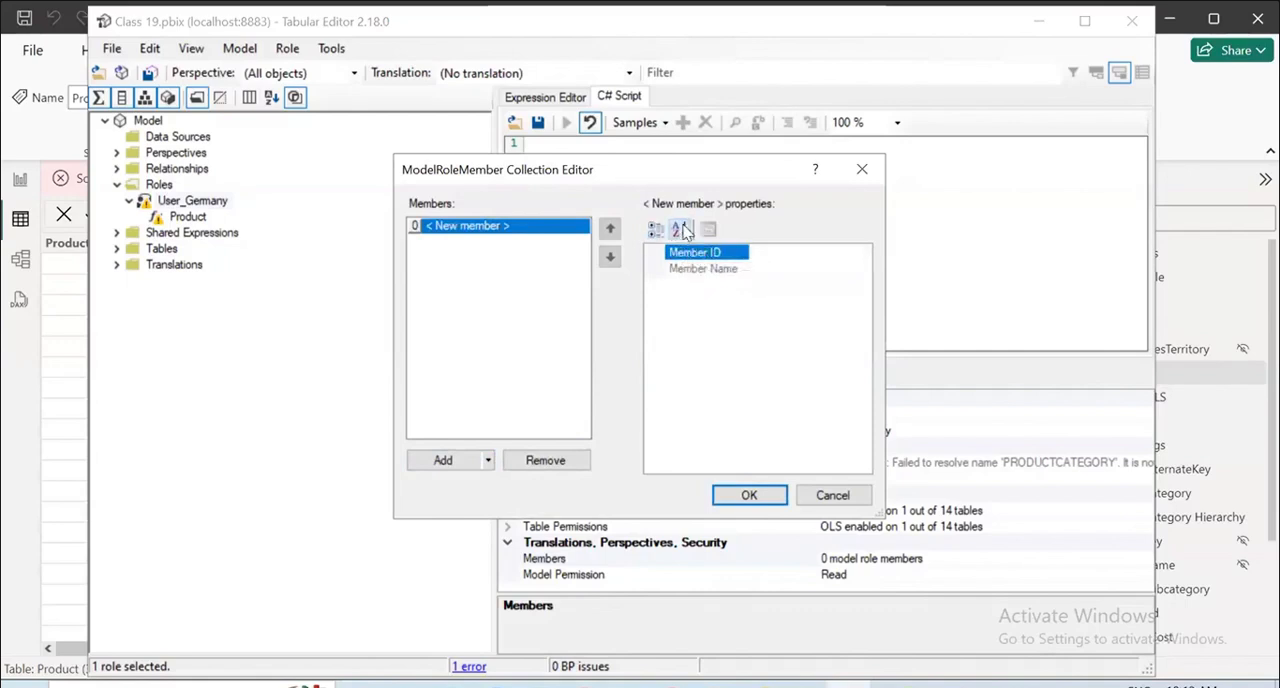
left_click(655, 229)
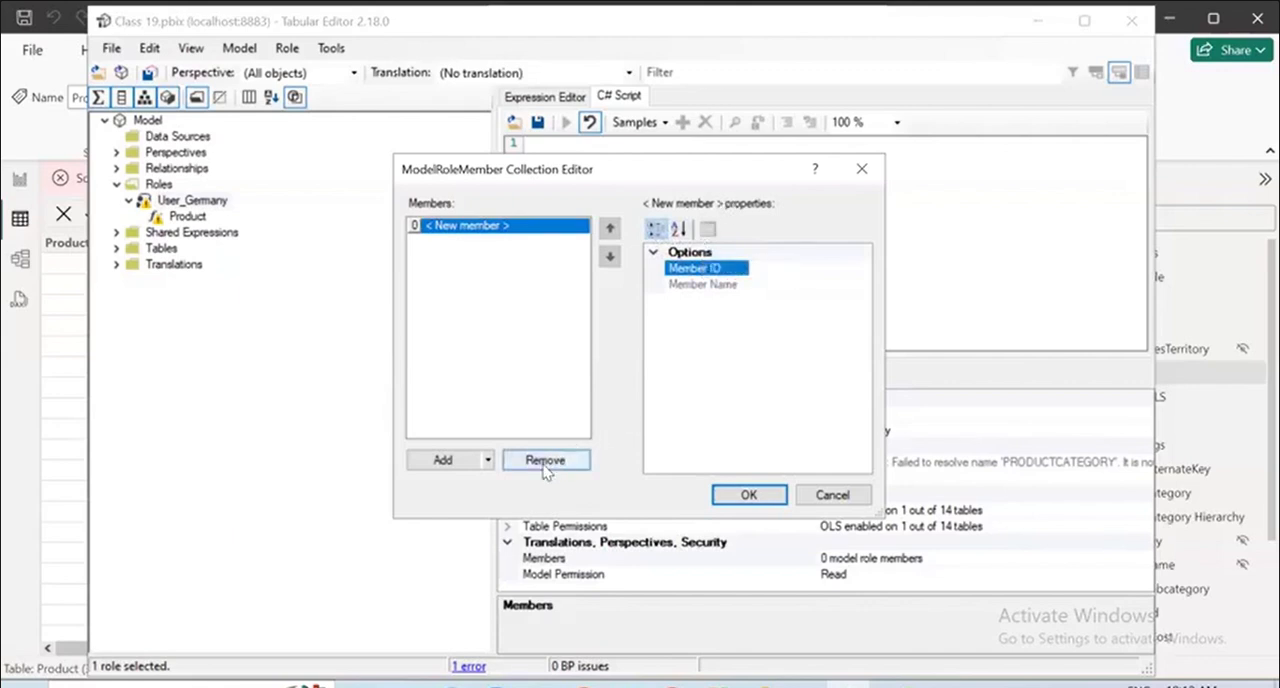
left_click(707, 285)
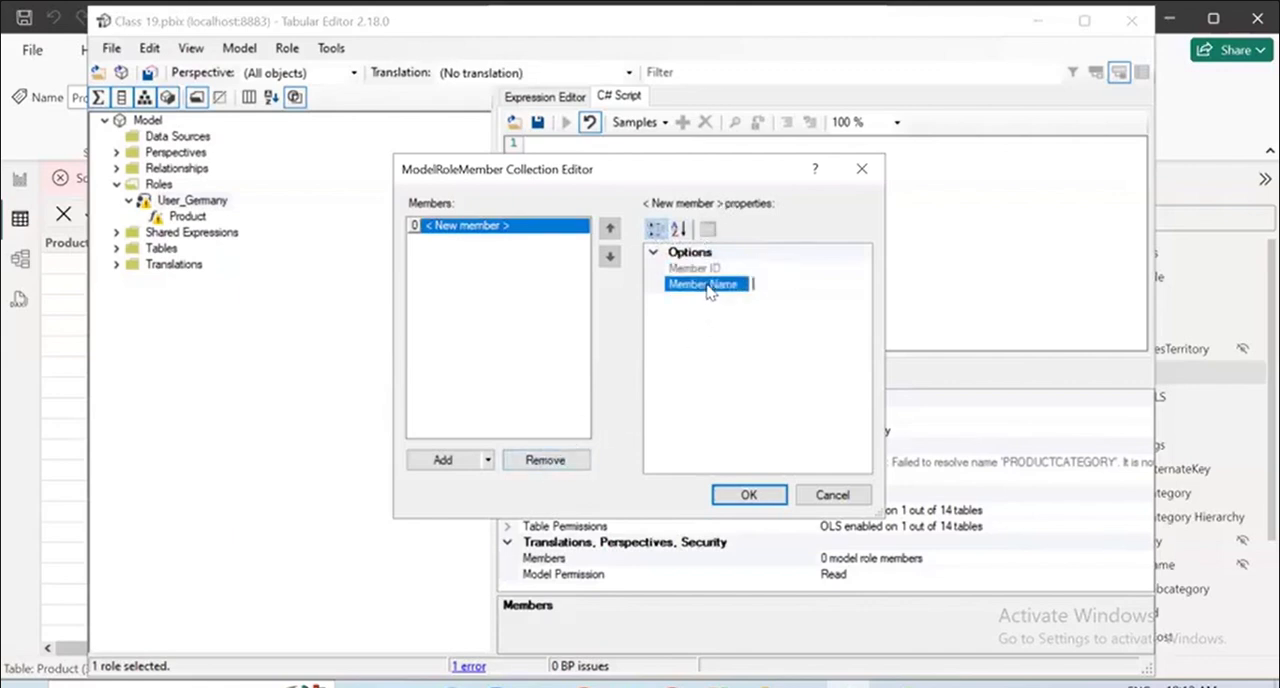
left_click(820, 490)
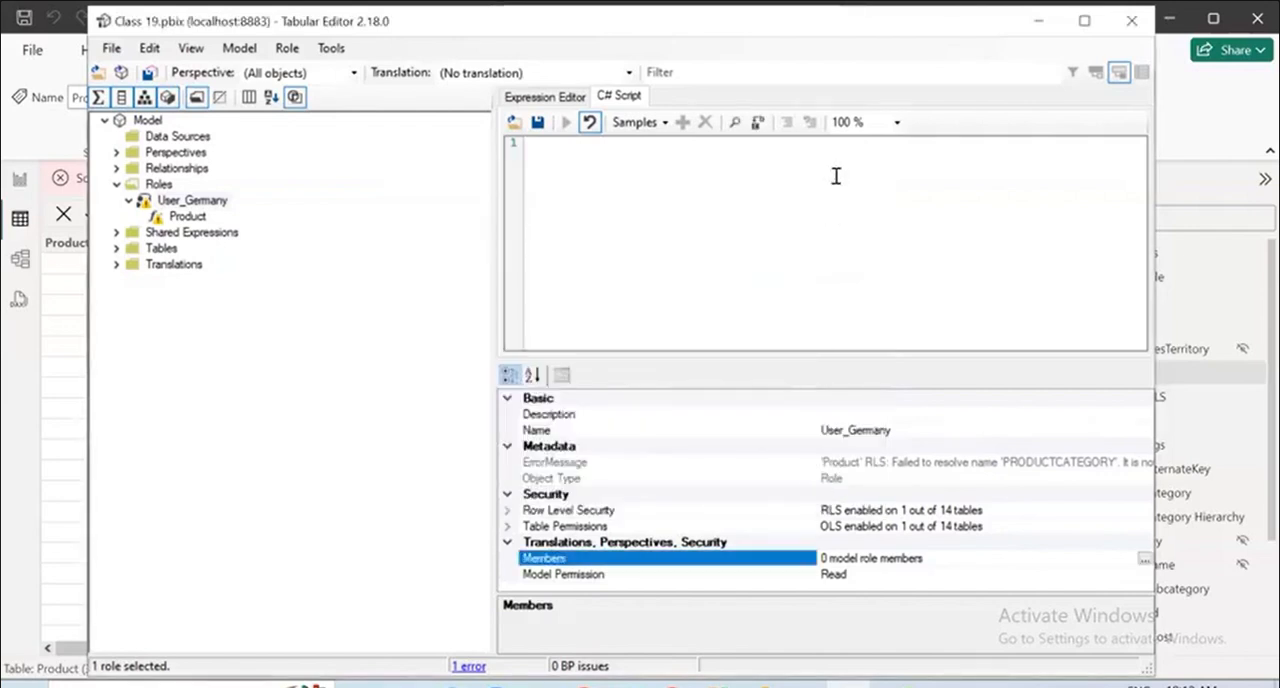
left_click(849, 100)
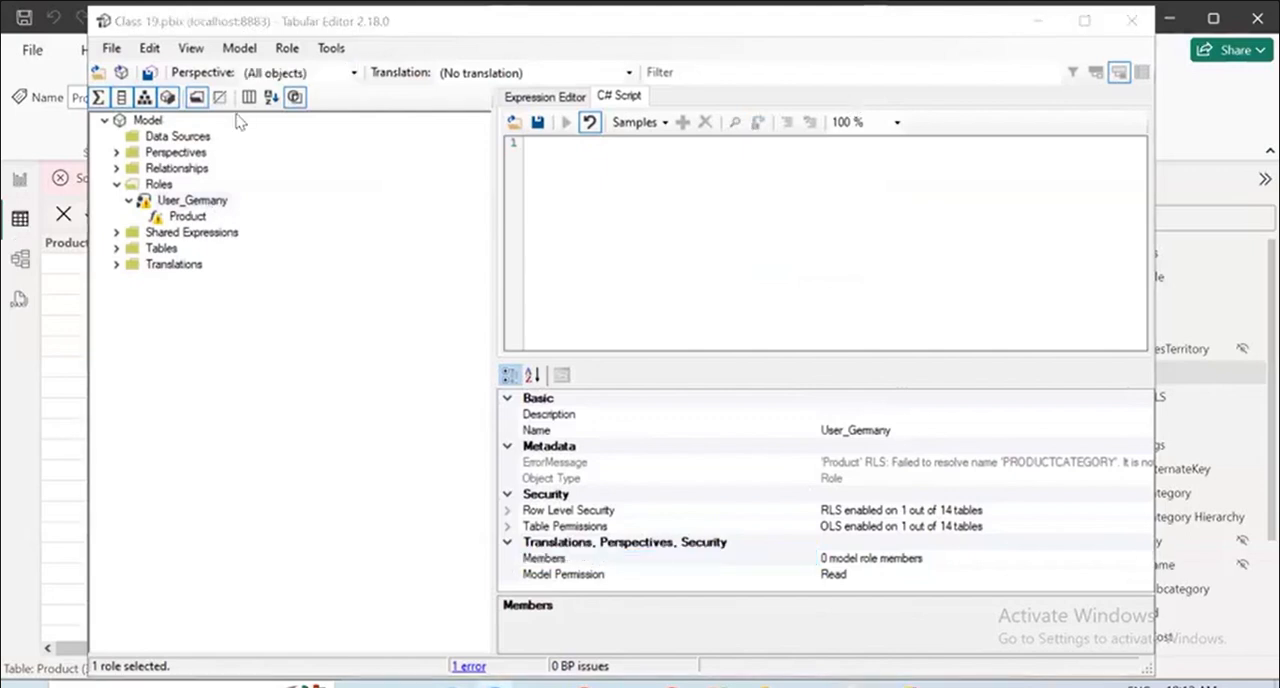
mouse_move(234, 197)
left_mouse_down()
mouse_move(191, 228)
mouse_move(242, 215)
mouse_move(221, 246)
left_mouse_up()
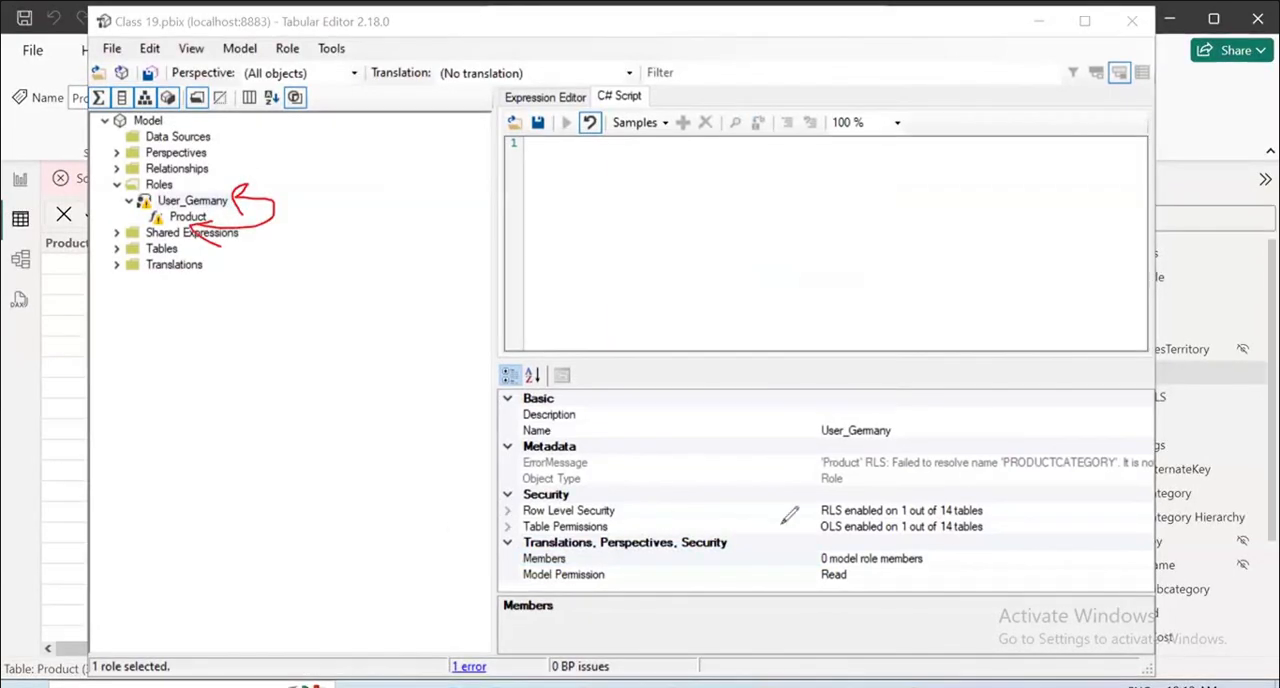
left_click_drag(798, 569, 1016, 551)
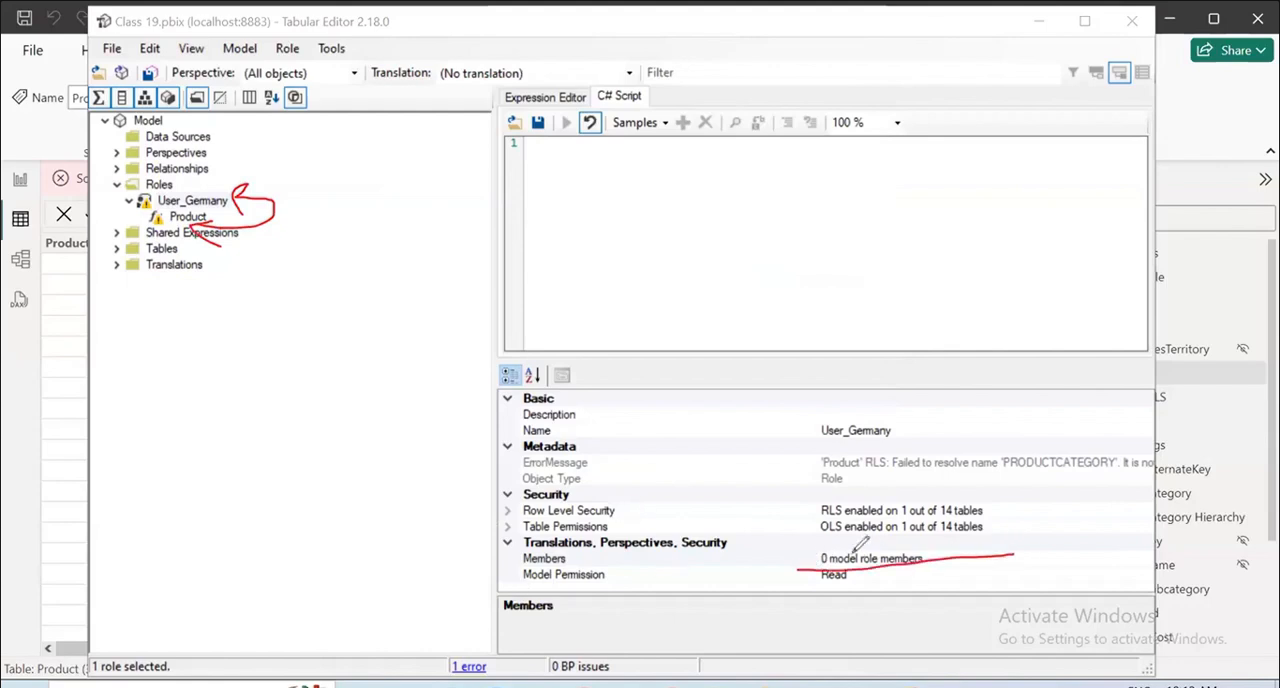
left_click_drag(785, 549, 922, 489)
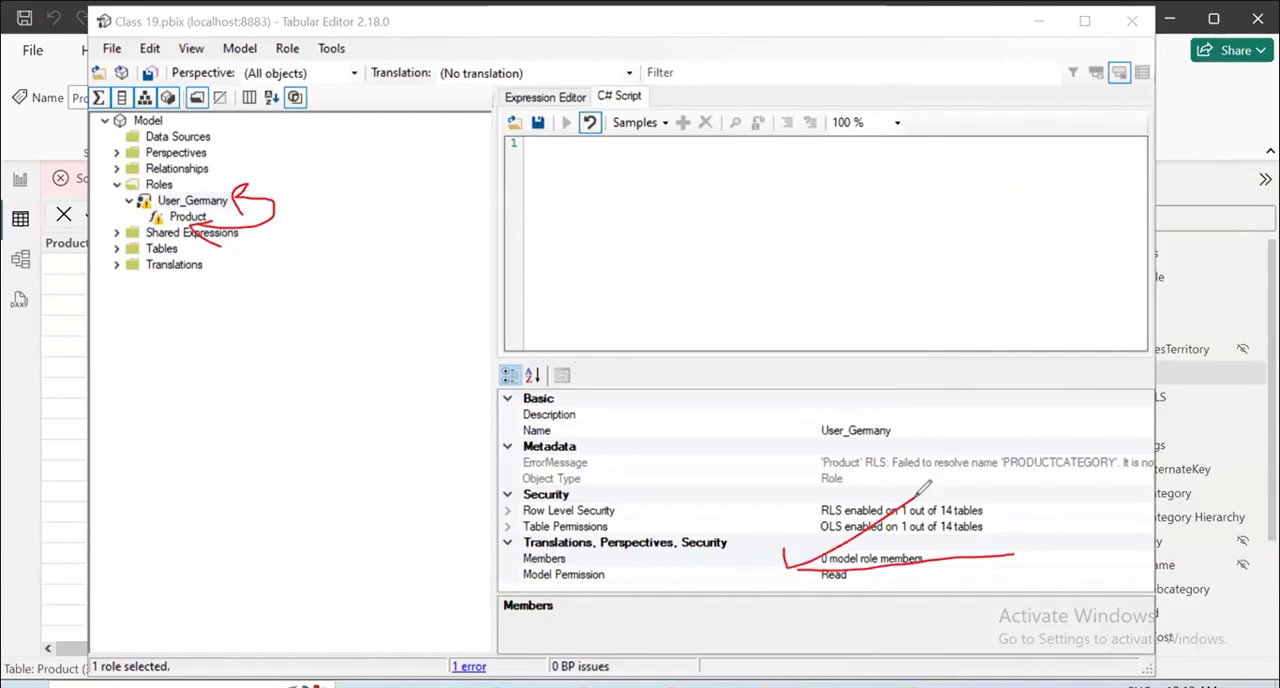
left_click(788, 95)
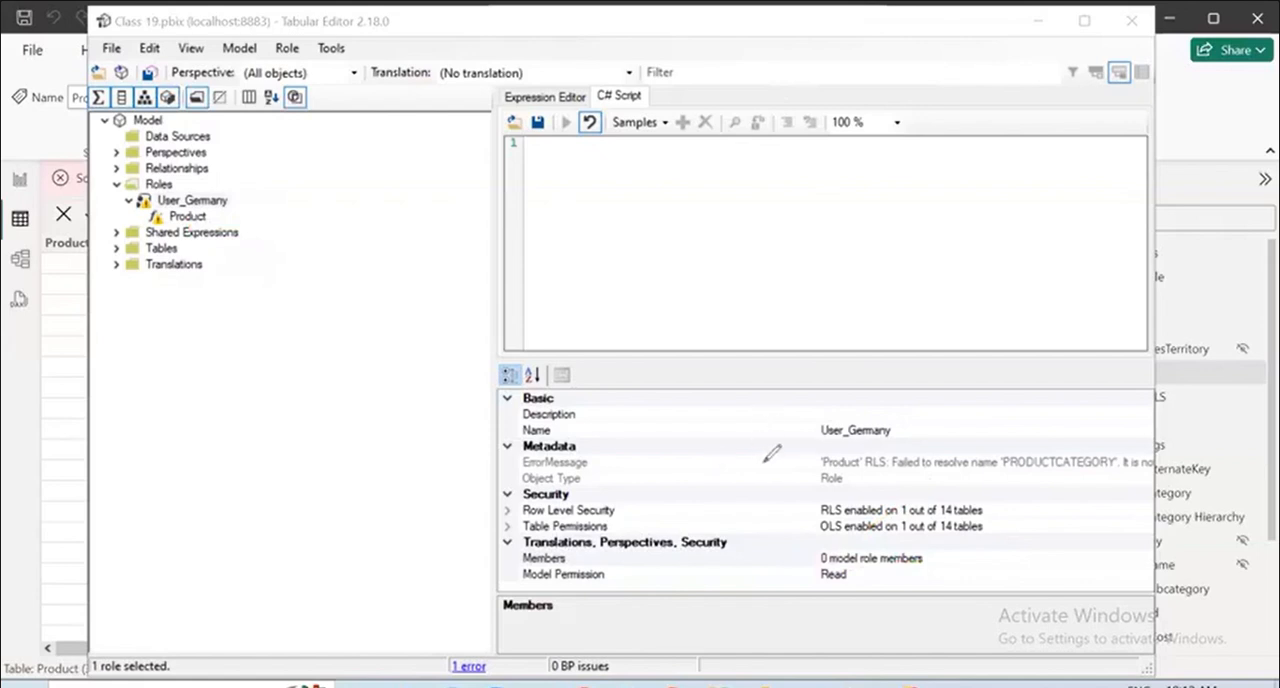
left_click_drag(782, 480, 926, 447)
mouse_move(708, 278)
left_mouse_down()
mouse_move(720, 206)
mouse_move(780, 190)
mouse_move(823, 198)
left_mouse_up()
mouse_move(855, 150)
left_mouse_down()
mouse_move(895, 170)
mouse_move(950, 118)
left_mouse_up()
left_click_drag(785, 290, 776, 312)
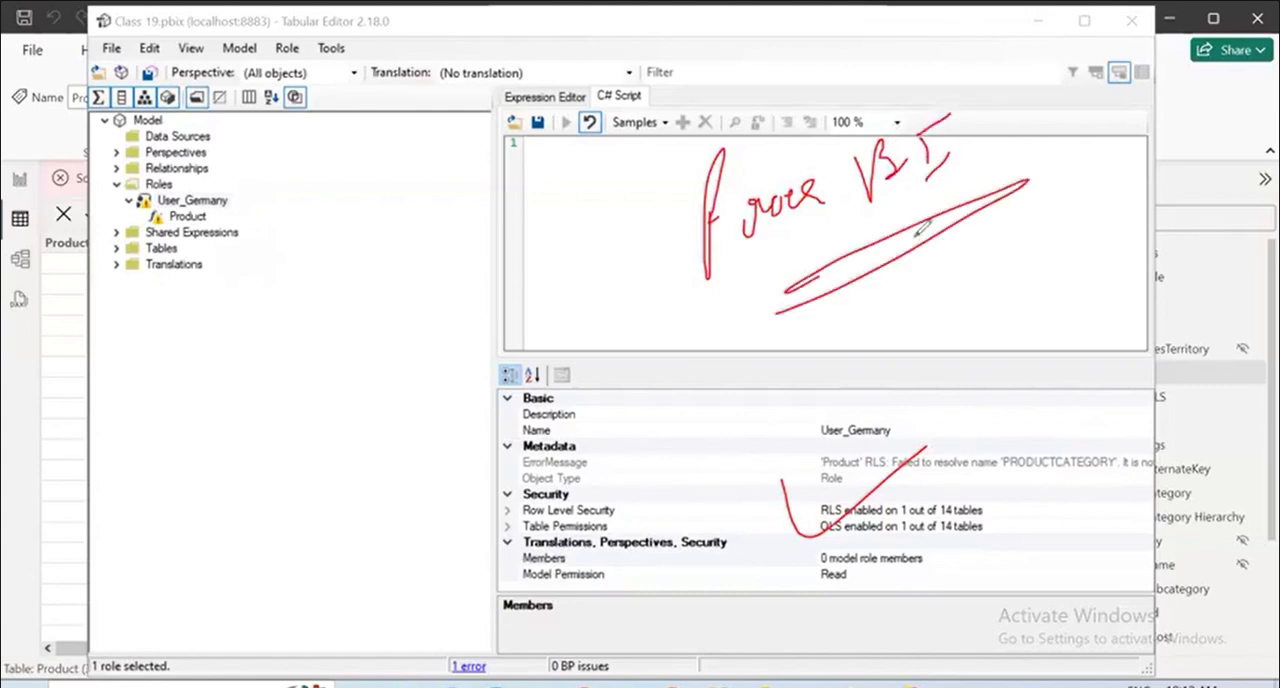
left_click_drag(912, 212, 990, 195)
mouse_move(1042, 150)
left_mouse_down()
mouse_move(1025, 180)
mouse_move(1078, 140)
left_mouse_up()
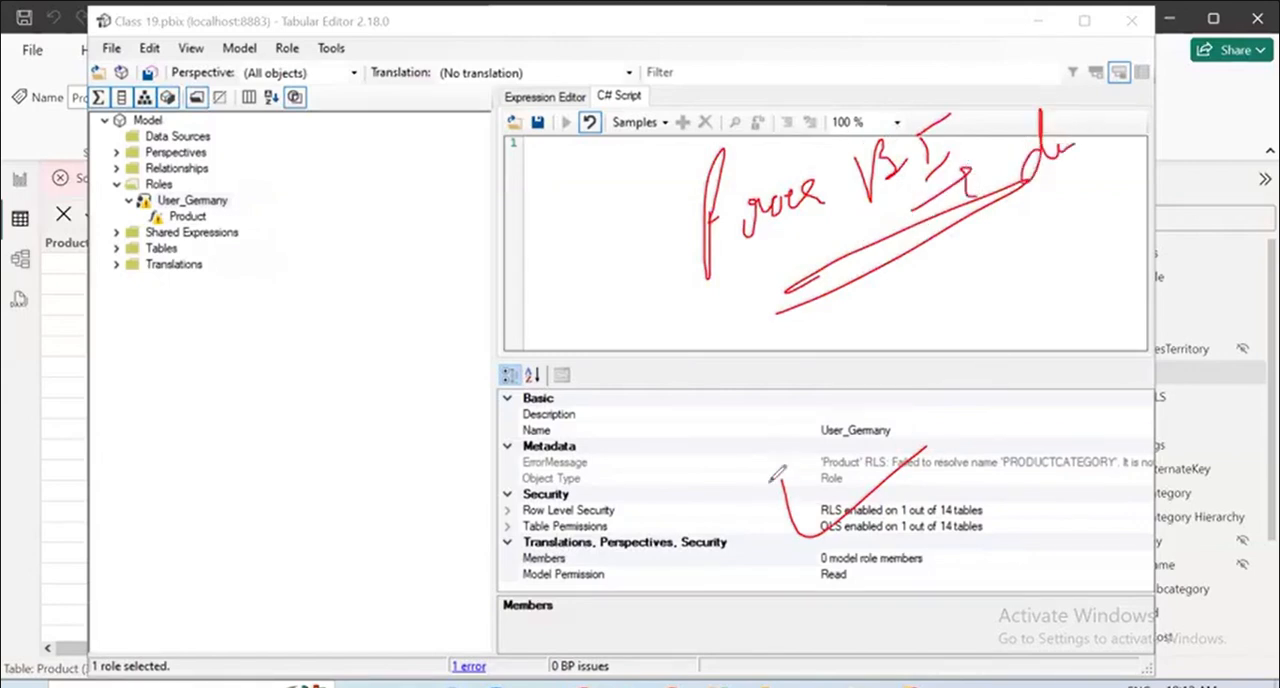
mouse_move(770, 468)
left_mouse_down()
mouse_move(803, 546)
mouse_move(1090, 402)
left_mouse_up()
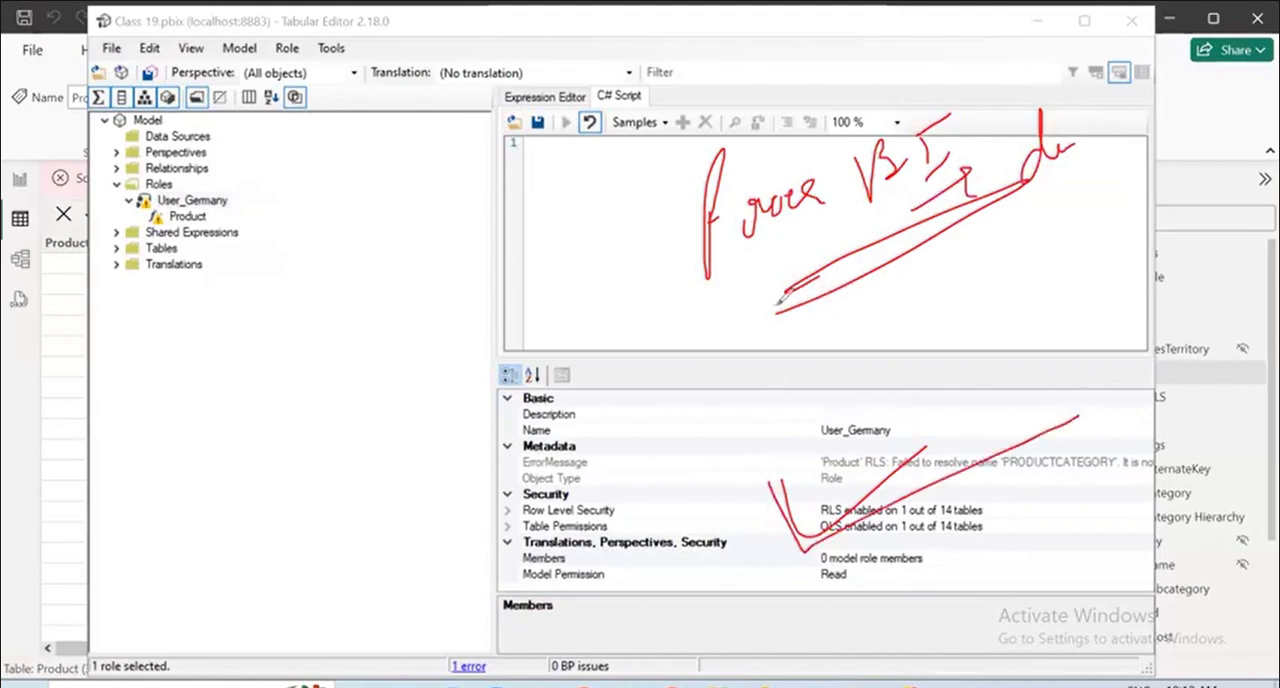
left_click_drag(681, 333, 1042, 180)
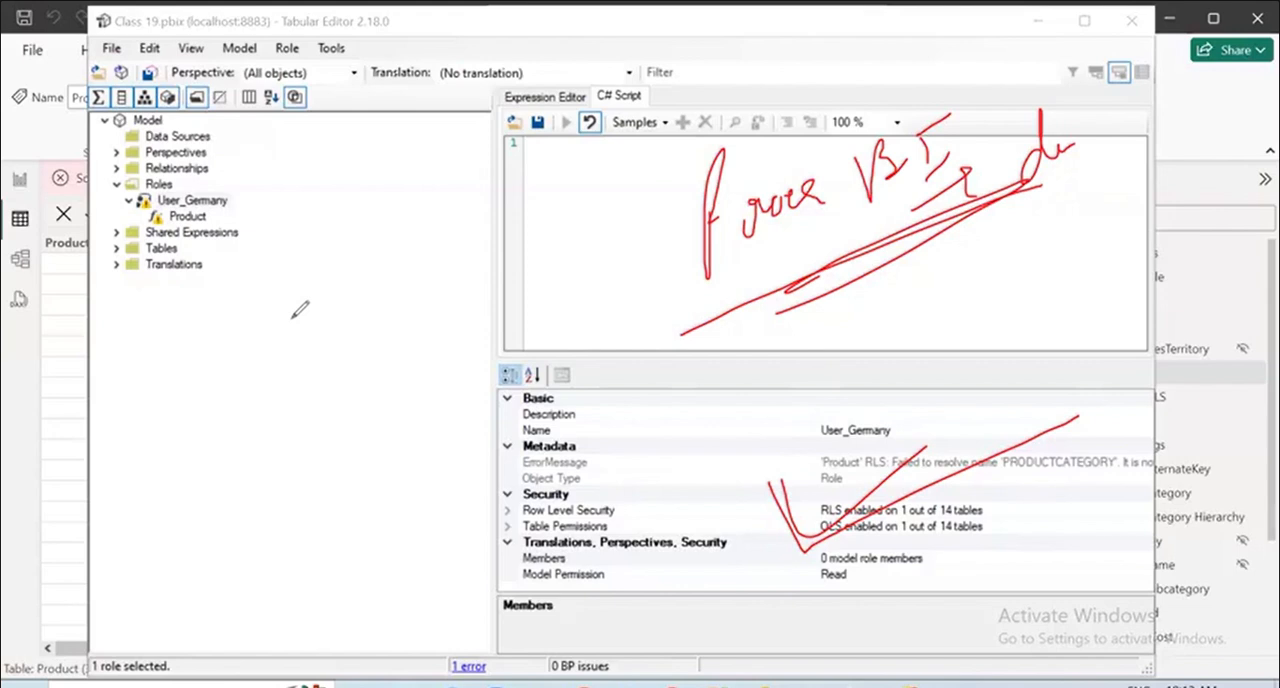
mouse_move(296, 302)
left_mouse_down()
mouse_move(300, 370)
mouse_move(336, 336)
left_mouse_up()
left_click_drag(340, 300, 358, 334)
left_click_drag(376, 268, 362, 330)
left_click_drag(302, 374, 412, 304)
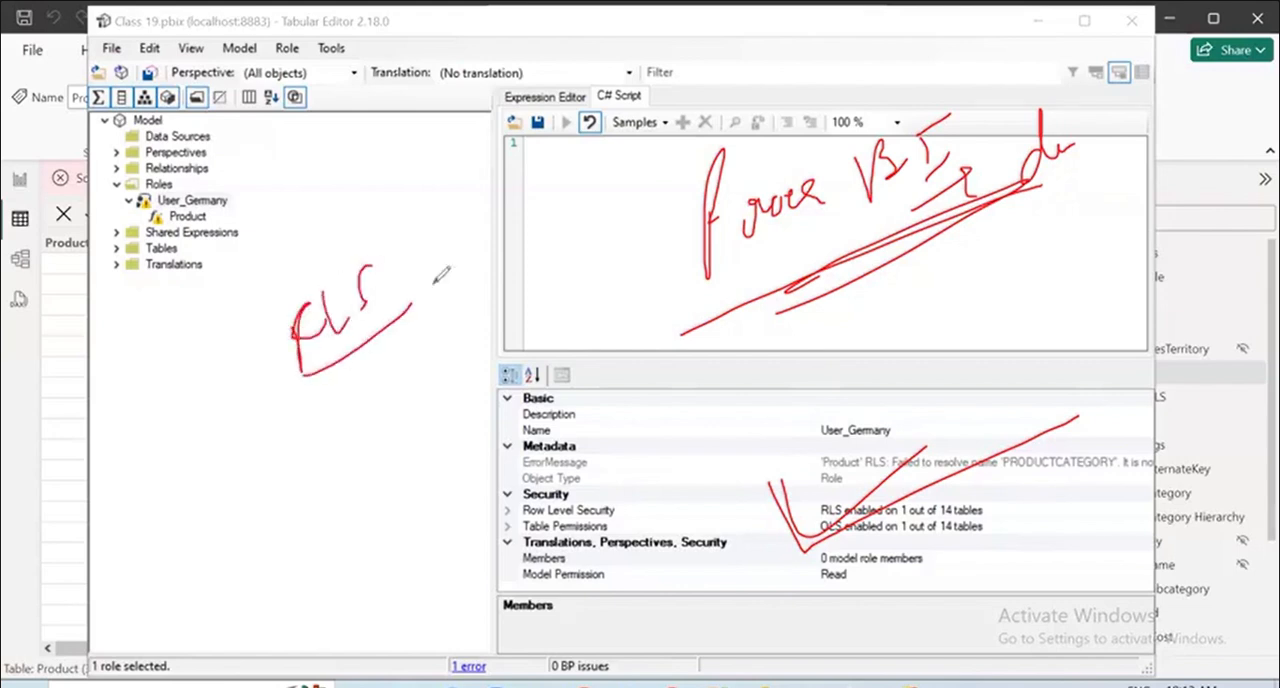
left_click_drag(467, 270, 467, 300)
left_click_drag(328, 486, 345, 455)
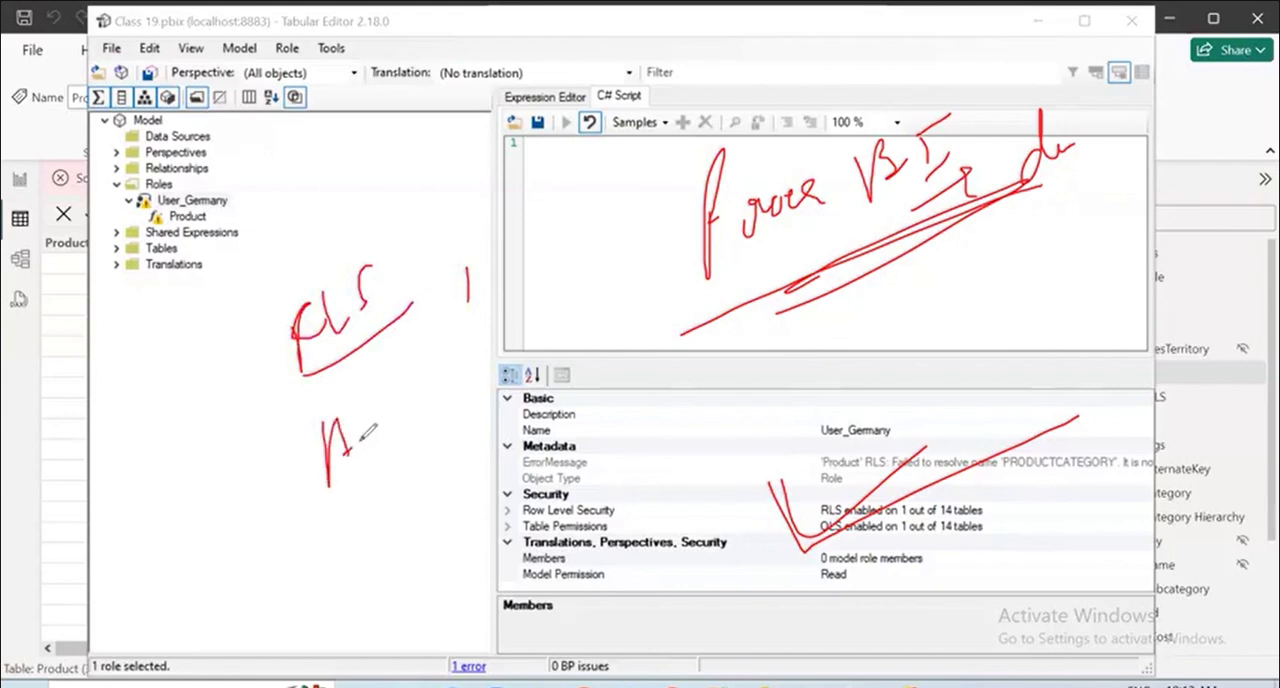
left_click_drag(376, 402, 360, 432)
left_click_drag(393, 382, 400, 415)
left_click_drag(407, 350, 454, 408)
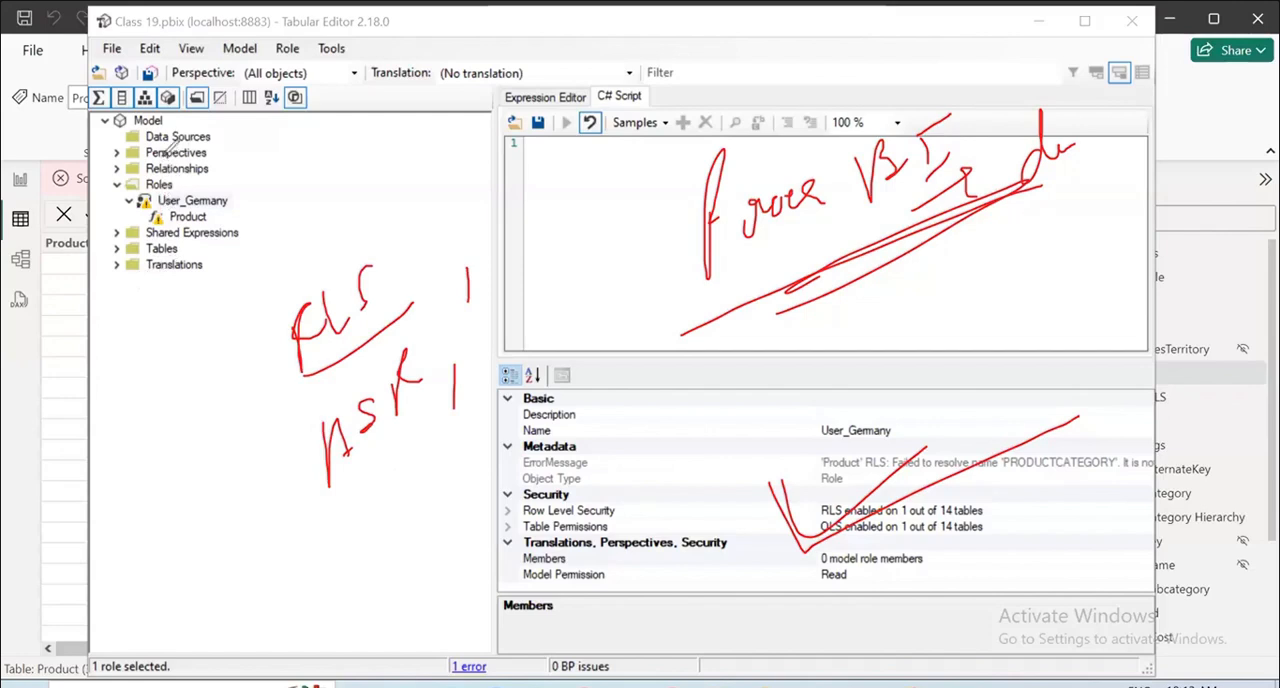
left_click_drag(314, 376, 378, 334)
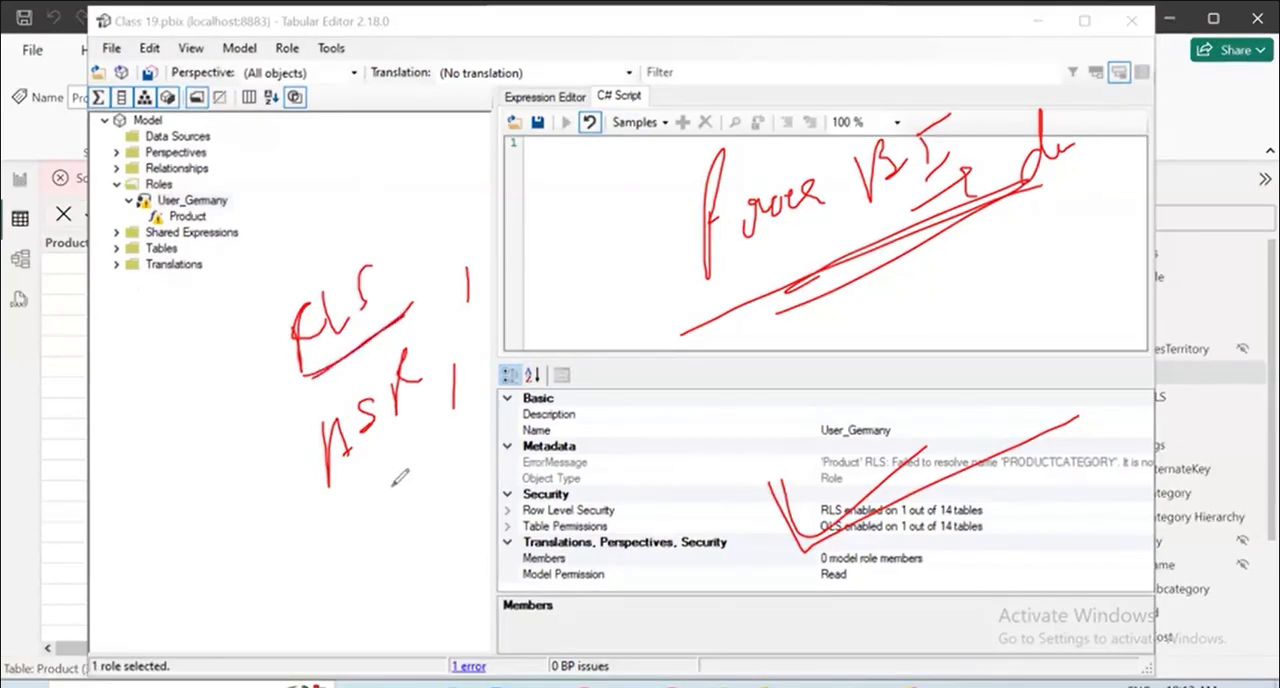
mouse_move(369, 516)
left_mouse_down()
mouse_move(357, 575)
mouse_move(448, 470)
mouse_move(490, 478)
mouse_move(510, 440)
left_mouse_up()
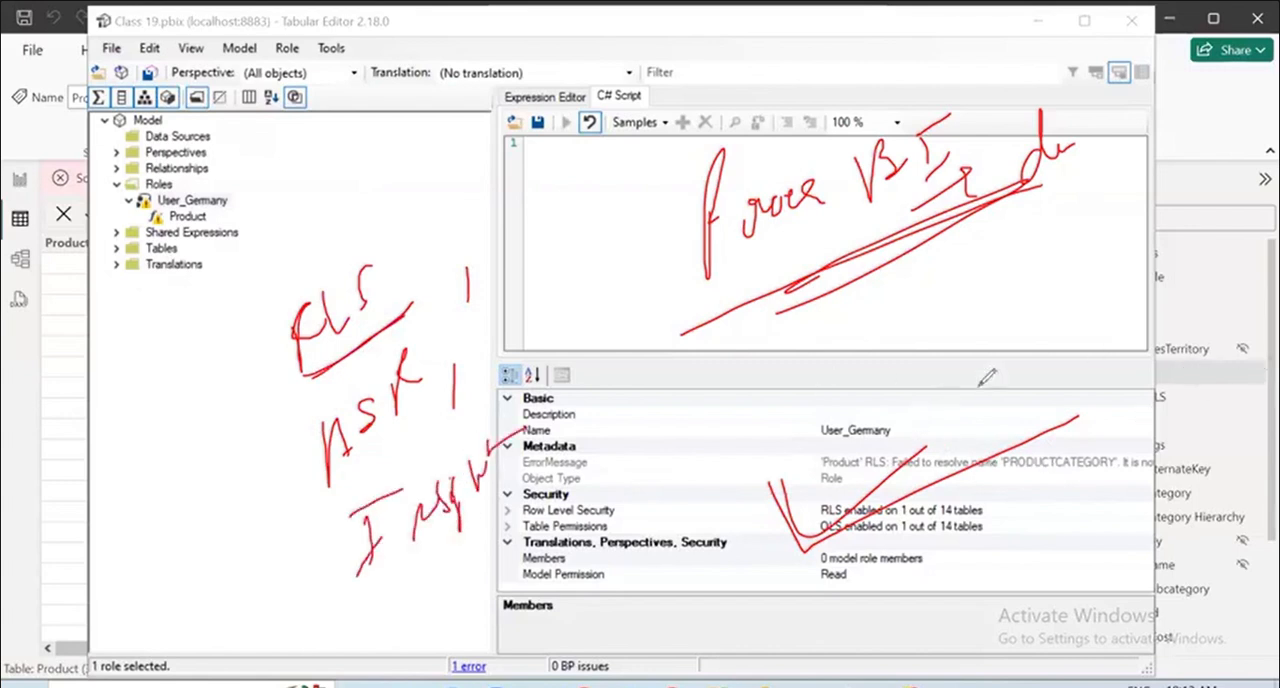
left_click_drag(990, 370, 1003, 362)
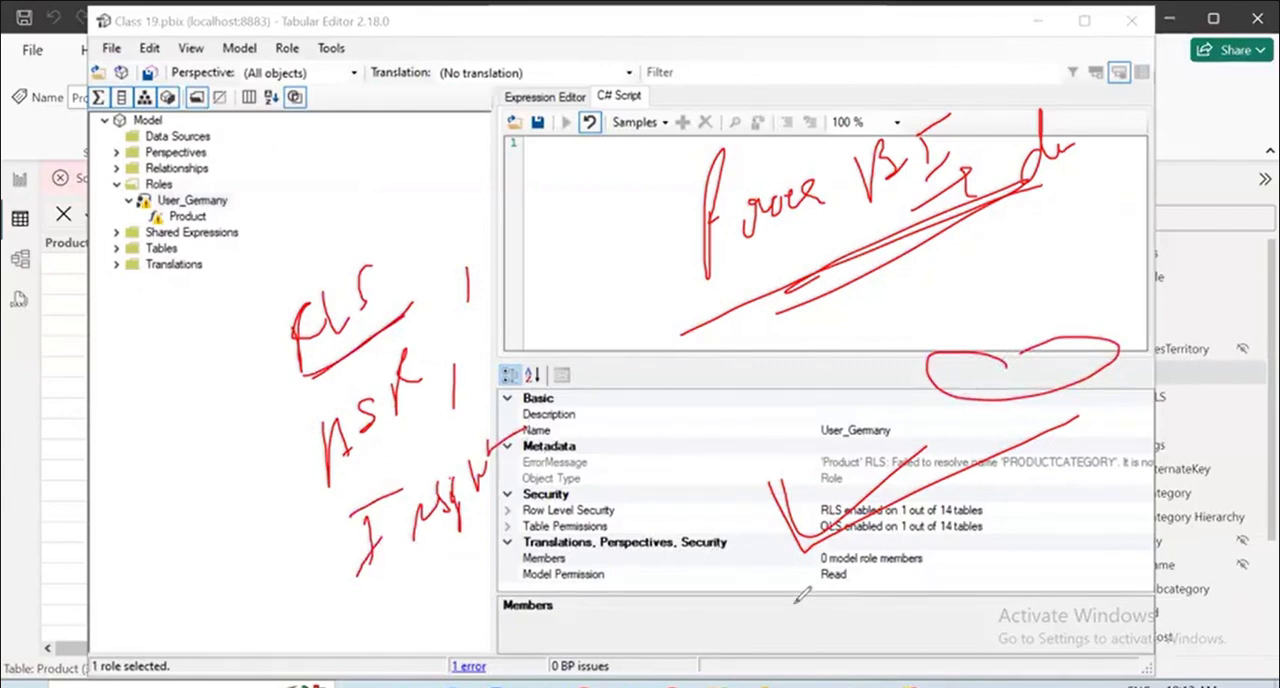
left_click(758, 496)
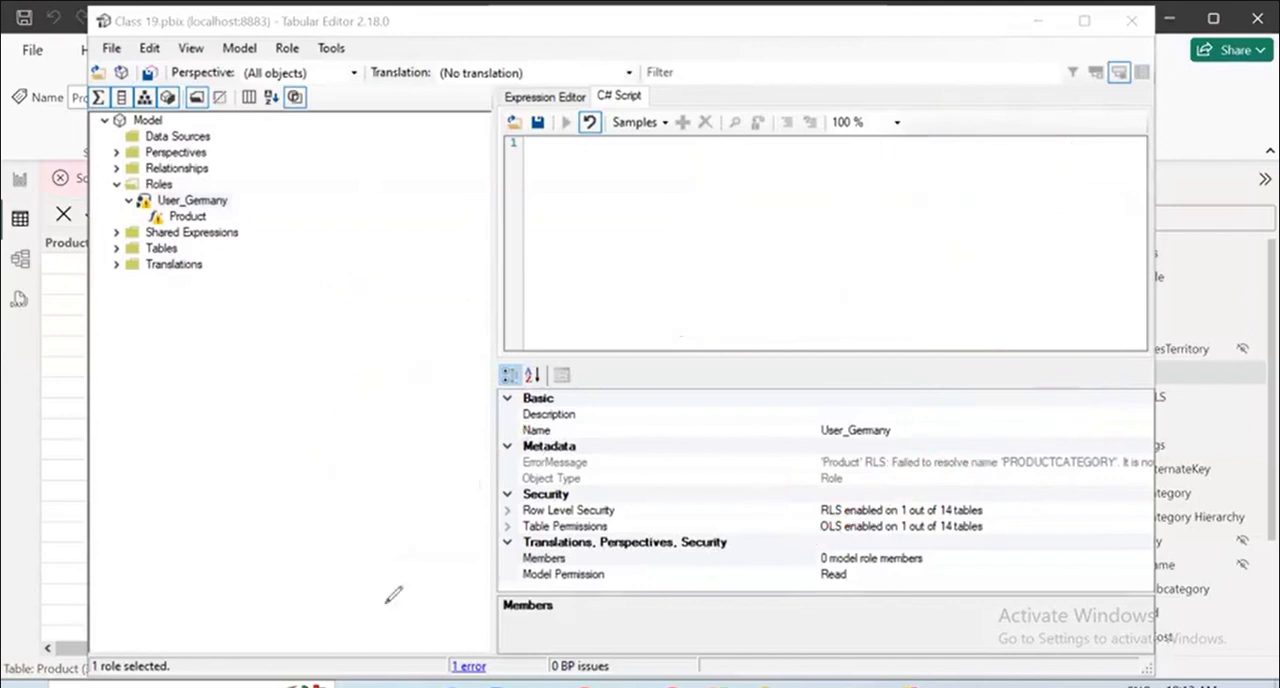
Delete the User_Germany role from the model and glance through the list of tables.
left_click(174, 218)
left_click(172, 204)
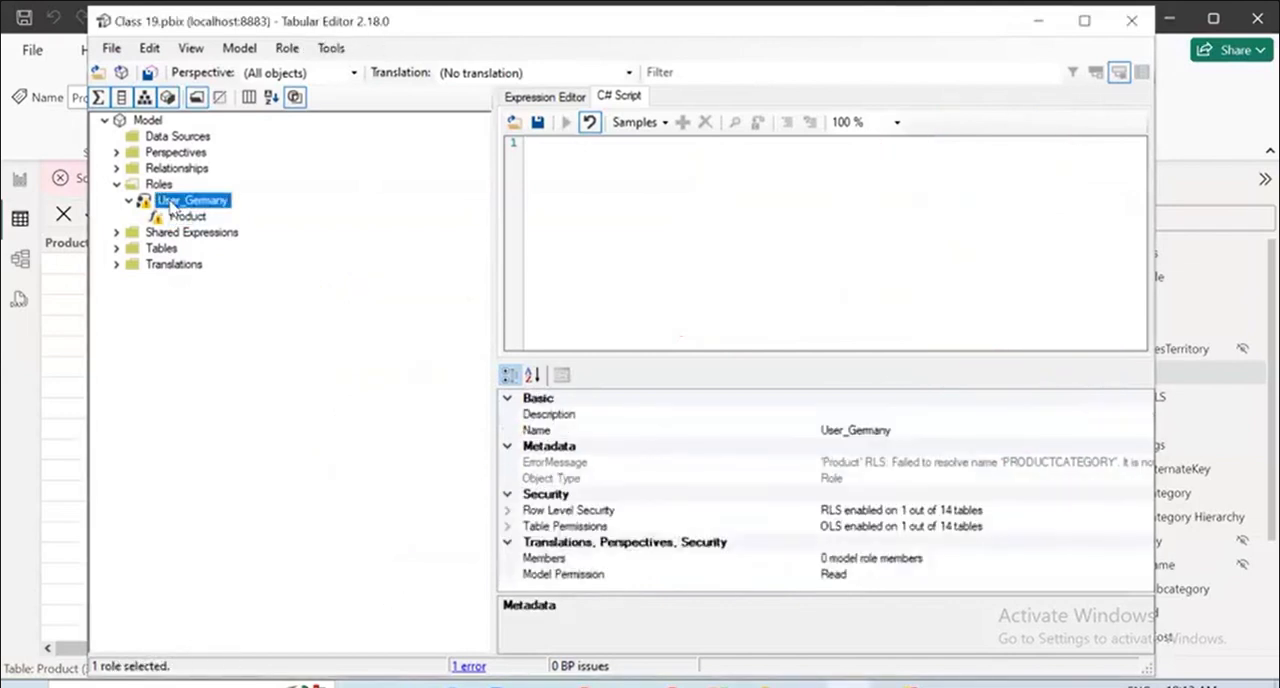
right_click(172, 204)
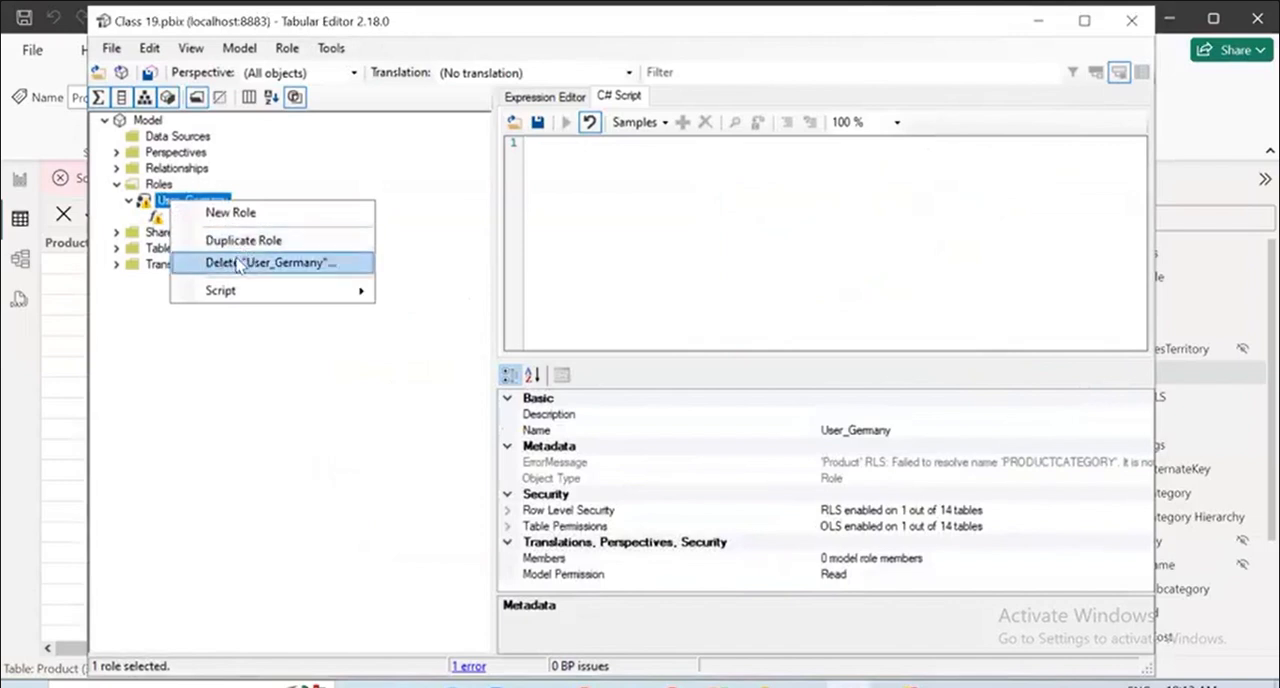
left_click(232, 264)
left_click(116, 216)
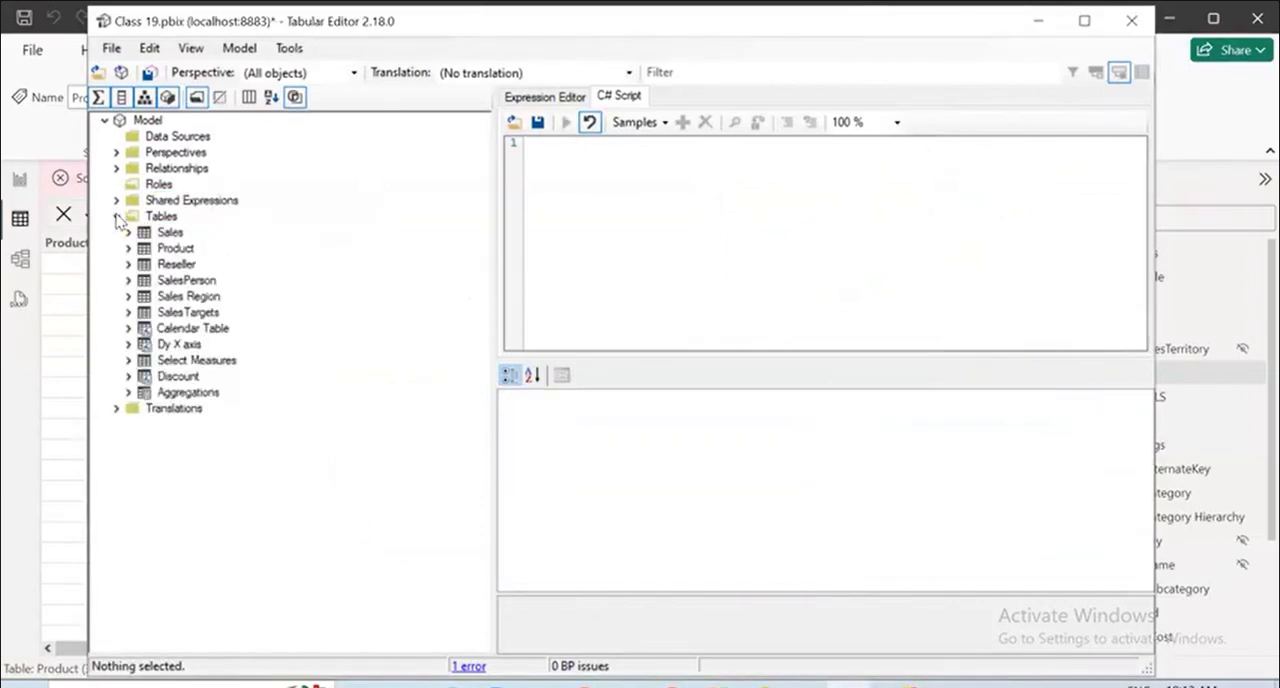
left_click(116, 216)
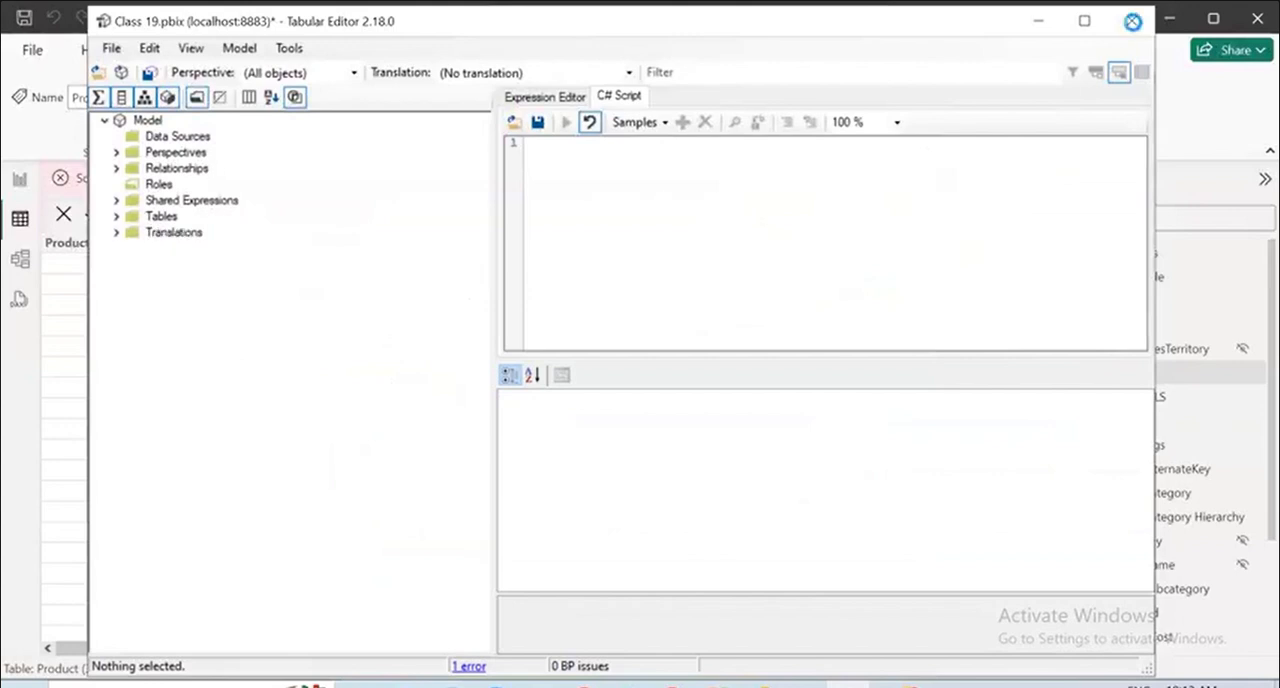
Quit Tabular Editor without saving the pending changes and switch to the DAX query view in Power BI Desktop.
left_click(1131, 20)
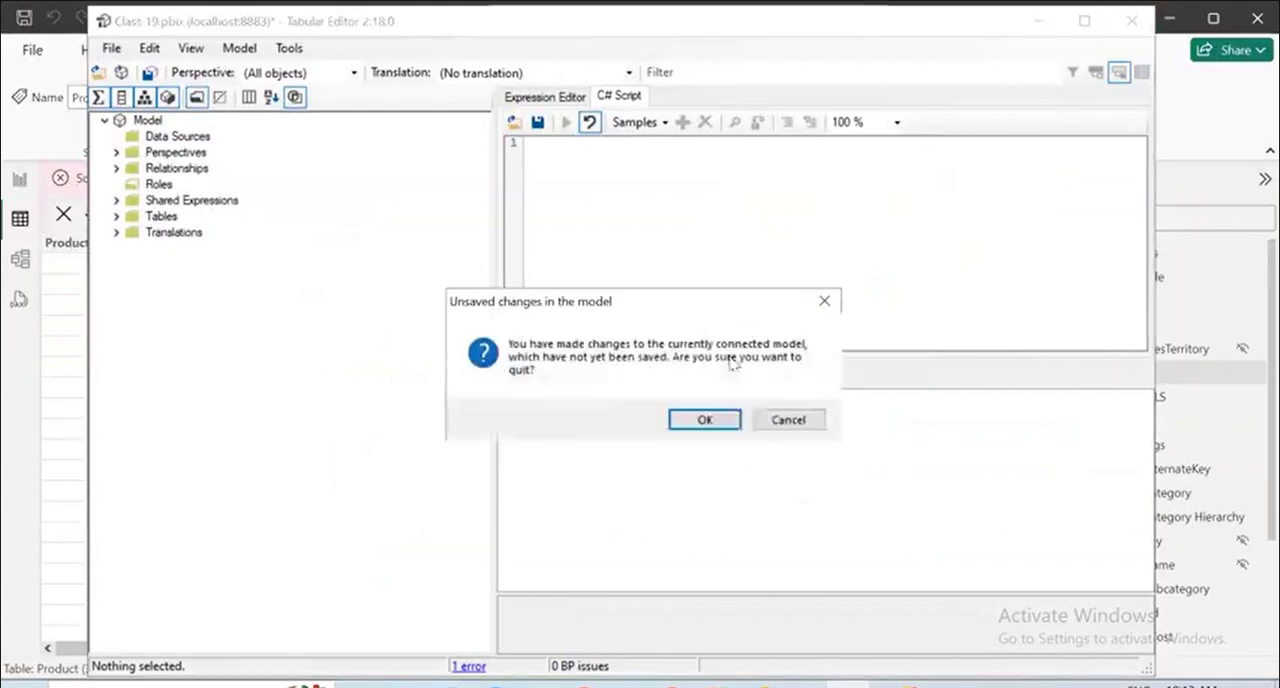
left_click(729, 425)
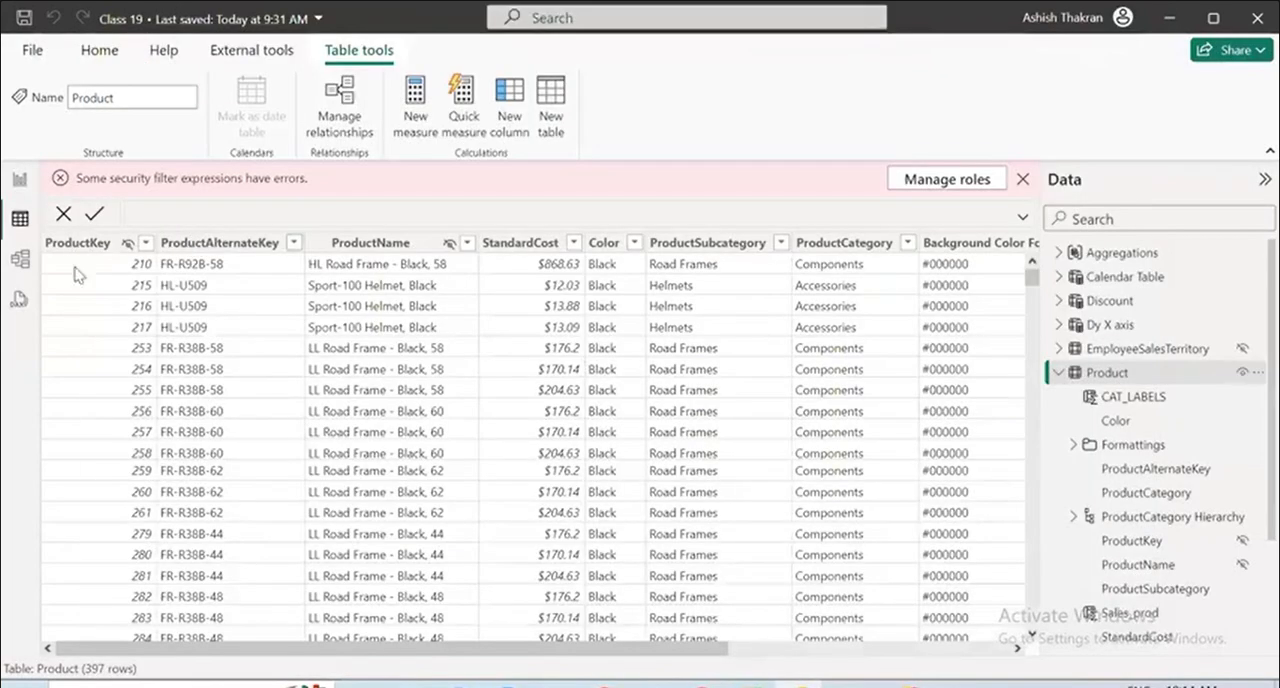
left_click(19, 295)
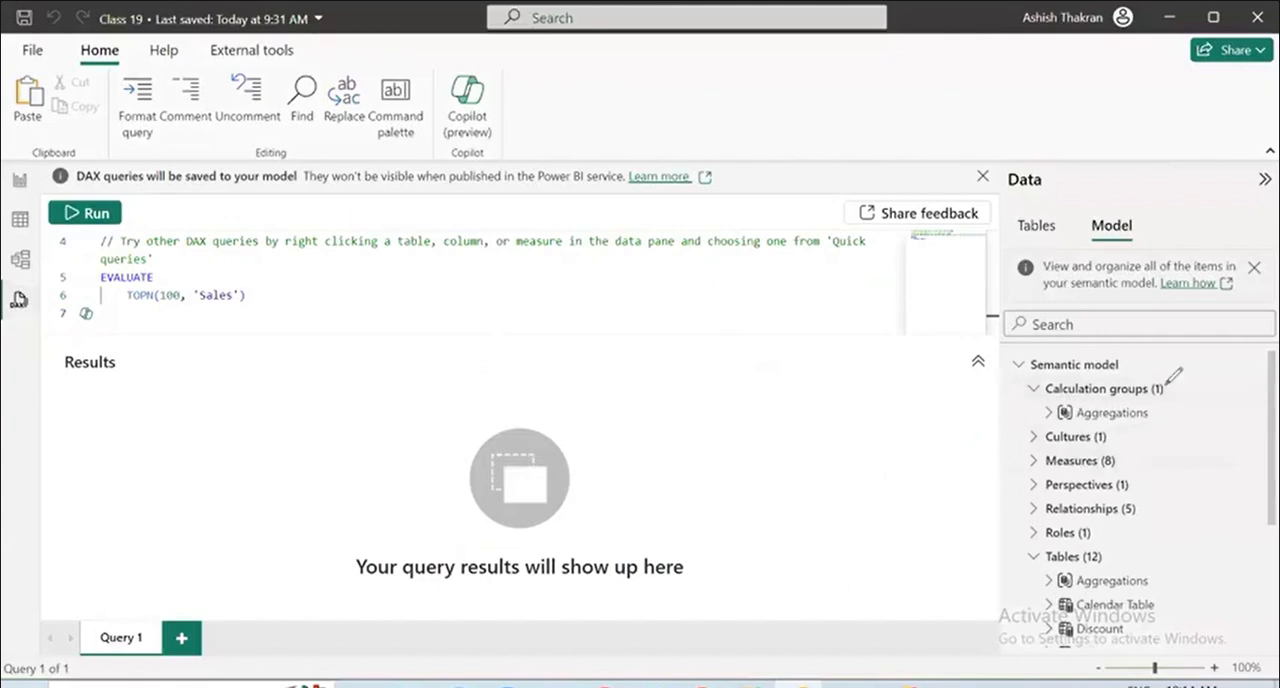
Expand the semantic model's roles and the User_Germany role to inspect its Product table permission.
mouse_move(998, 424)
left_mouse_down()
mouse_move(1218, 418)
mouse_move(1202, 430)
left_mouse_up()
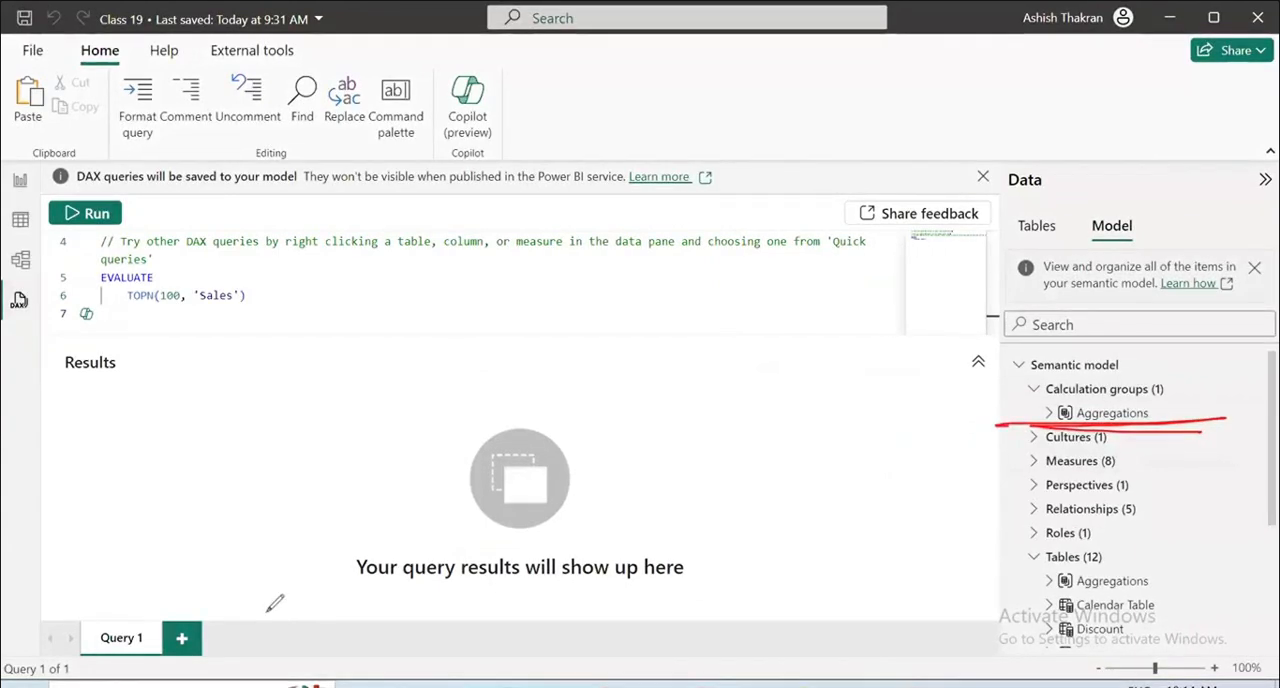
left_click(1034, 533)
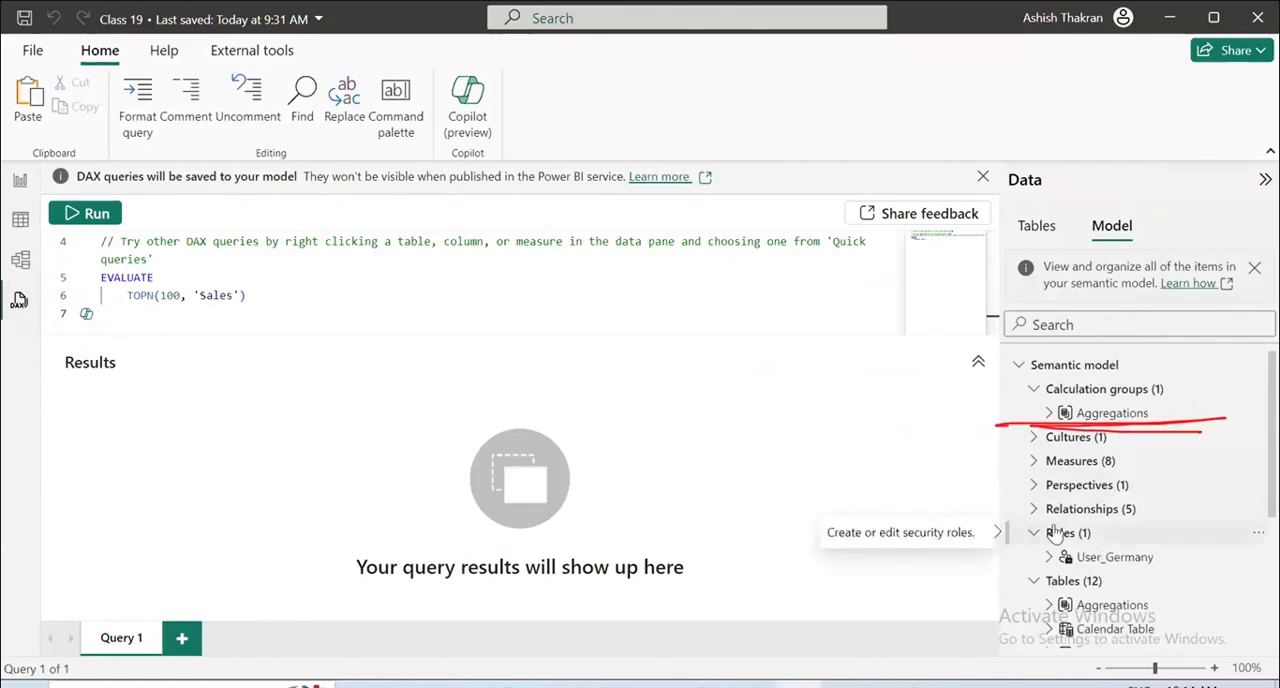
left_click(1049, 557)
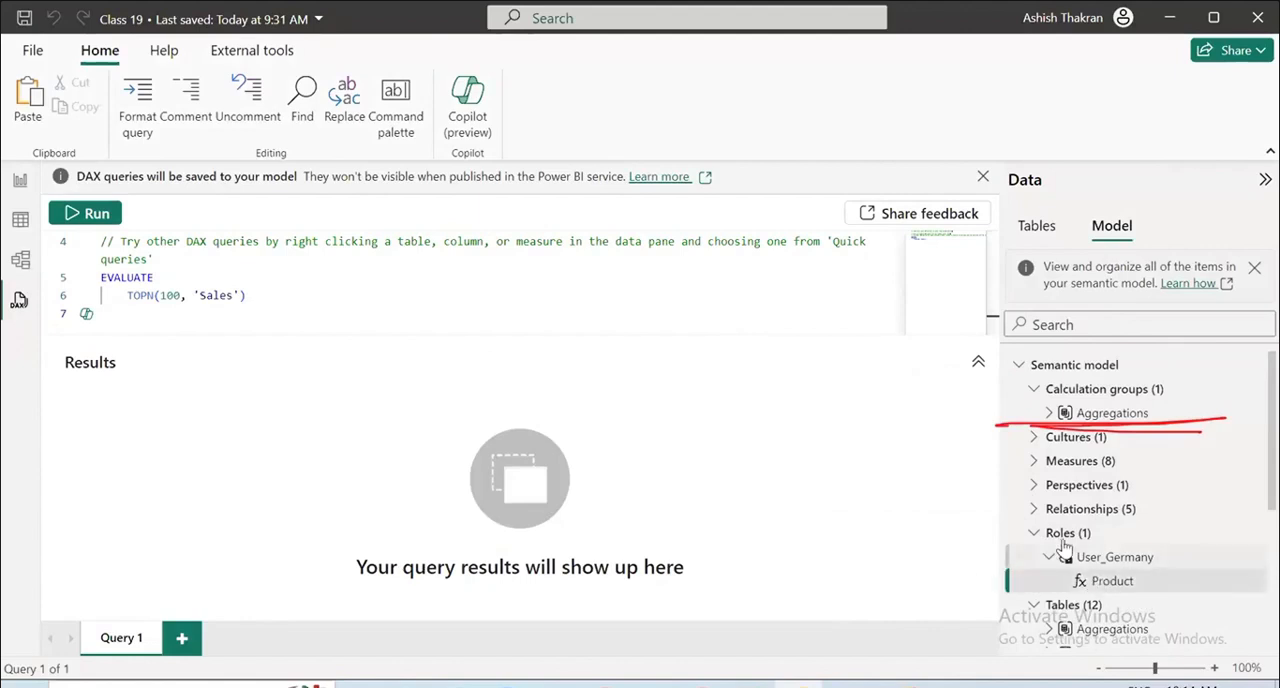
left_click(1140, 583)
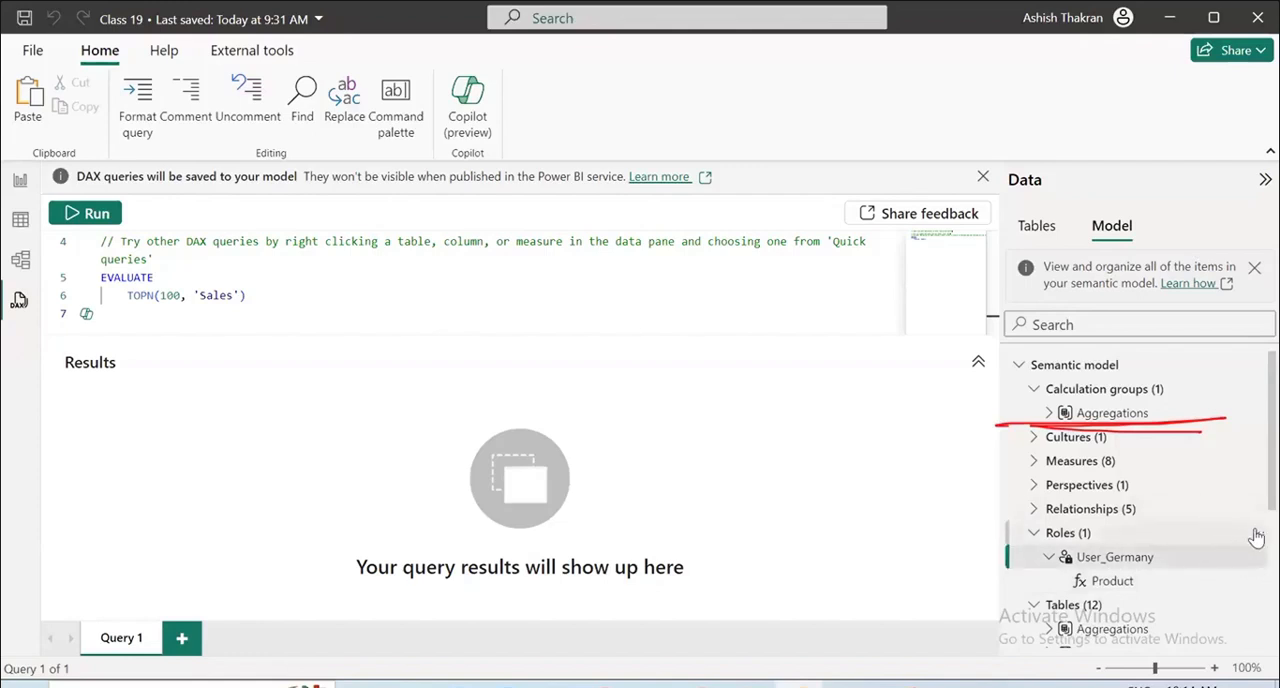
Expand every level of the semantic model tree and examine its relationships, roles, calculation items and table columns.
left_click(1255, 534)
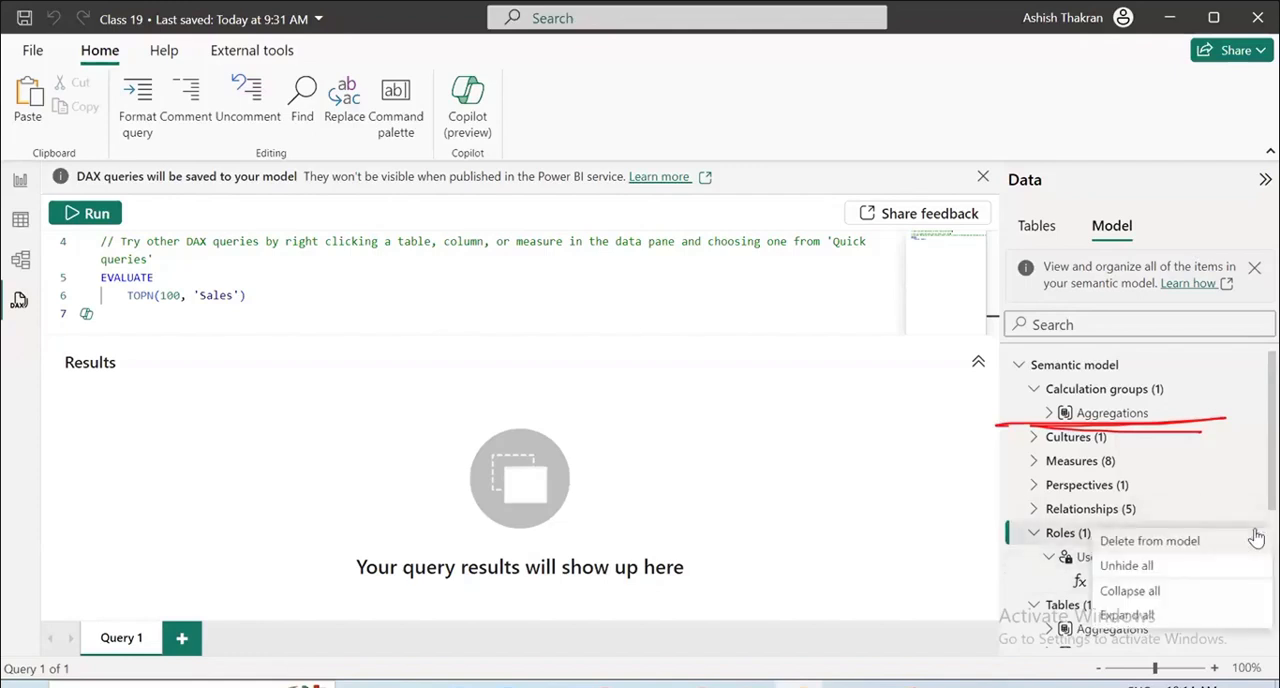
left_click(1135, 615)
scroll(1152, 550, "down", 5)
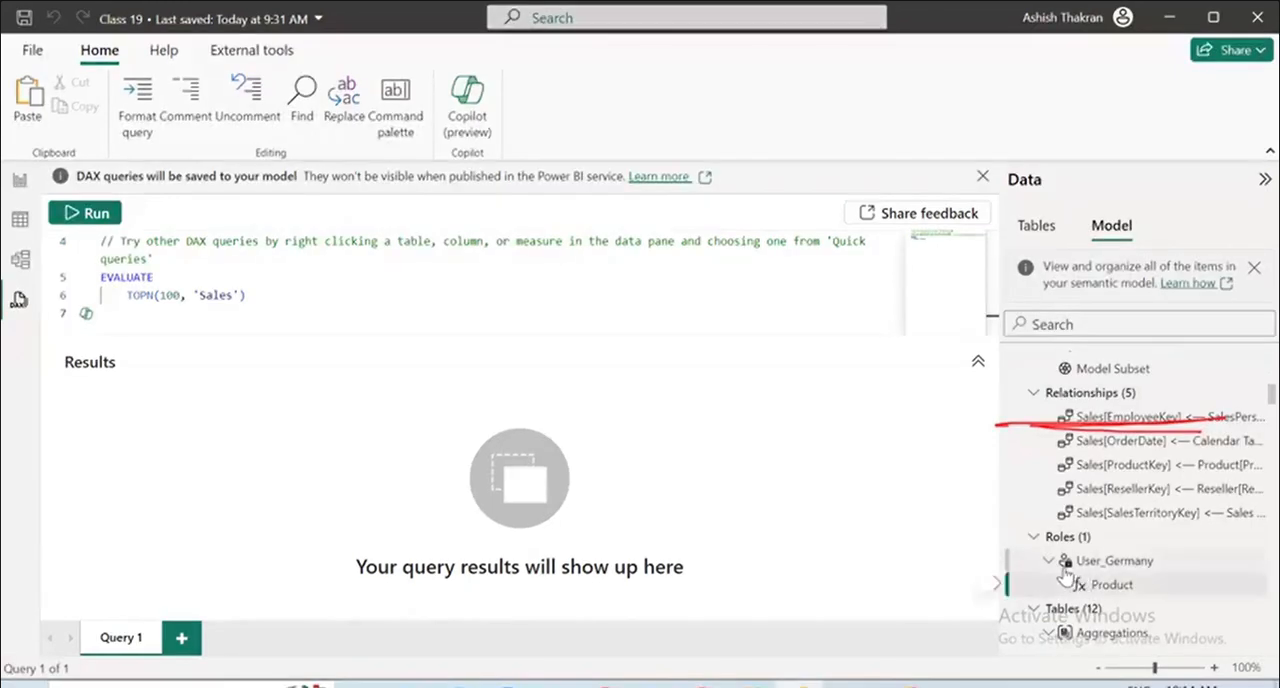
scroll(1068, 570, "down", 2)
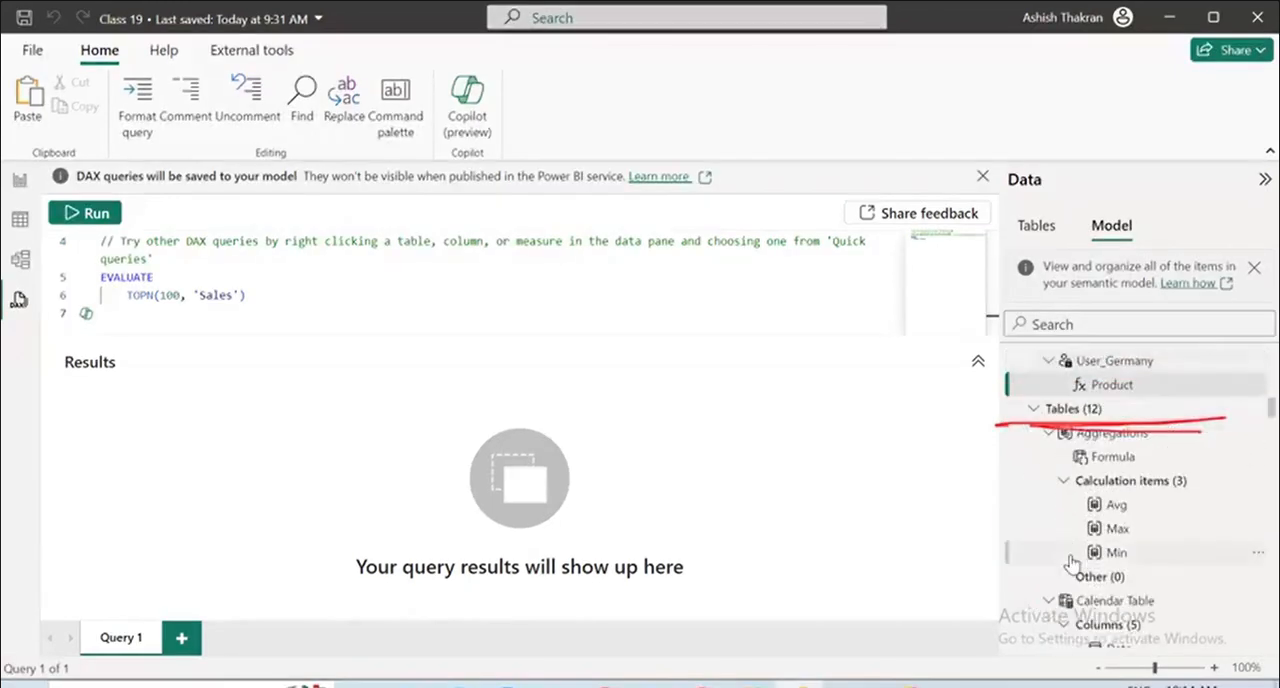
scroll(1070, 563, "down", 2)
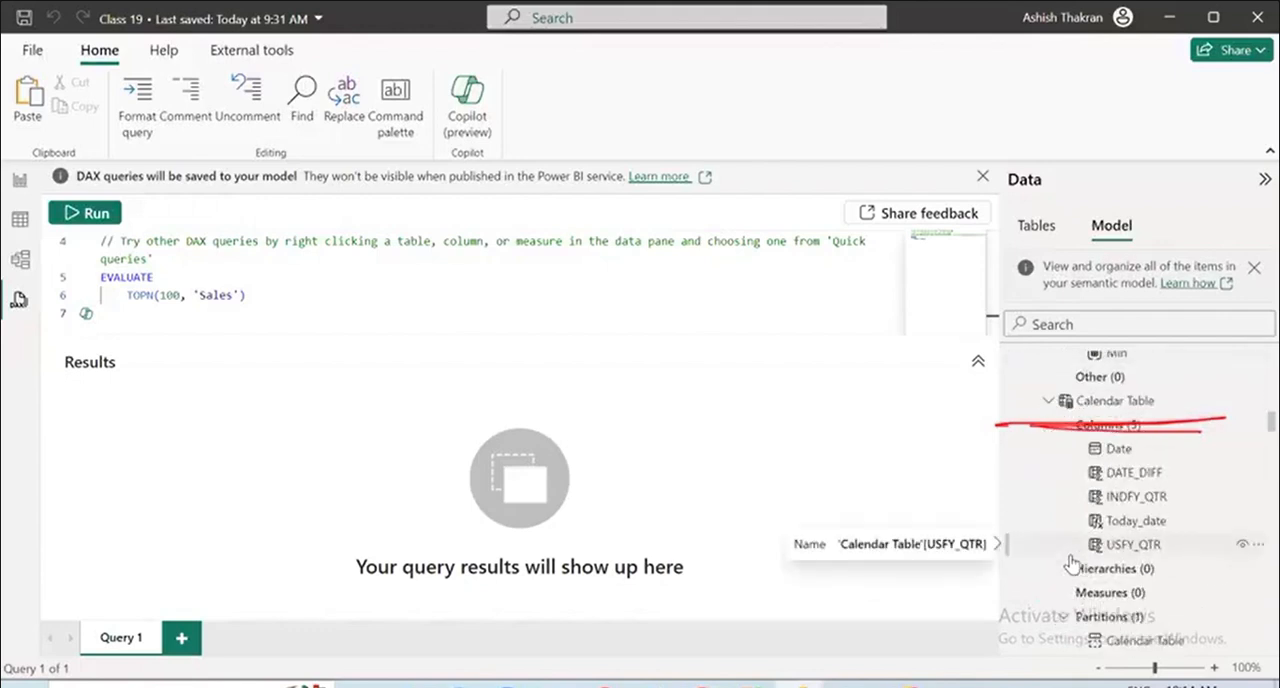
scroll(1072, 565, "up", 3)
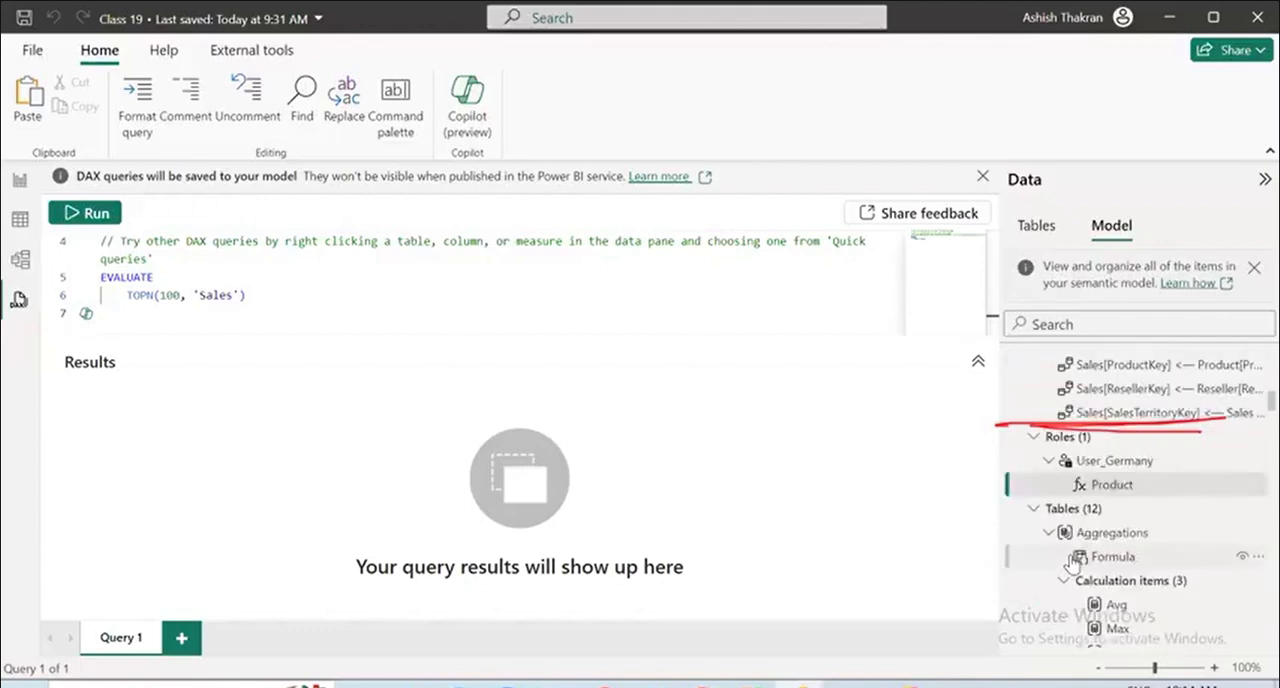
scroll(1072, 560, "up", 5)
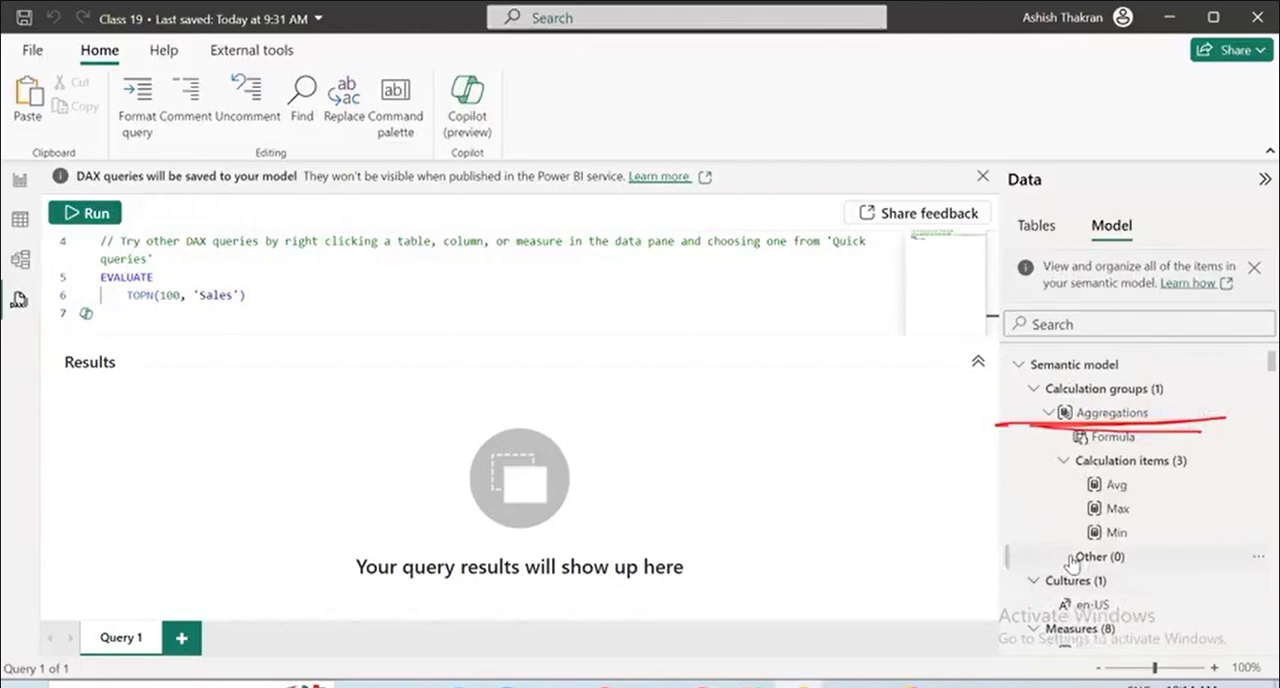
Collapse the whole model tree and reopen the semantic model to show only its top-level categories.
right_click(1090, 398)
left_click(1100, 452)
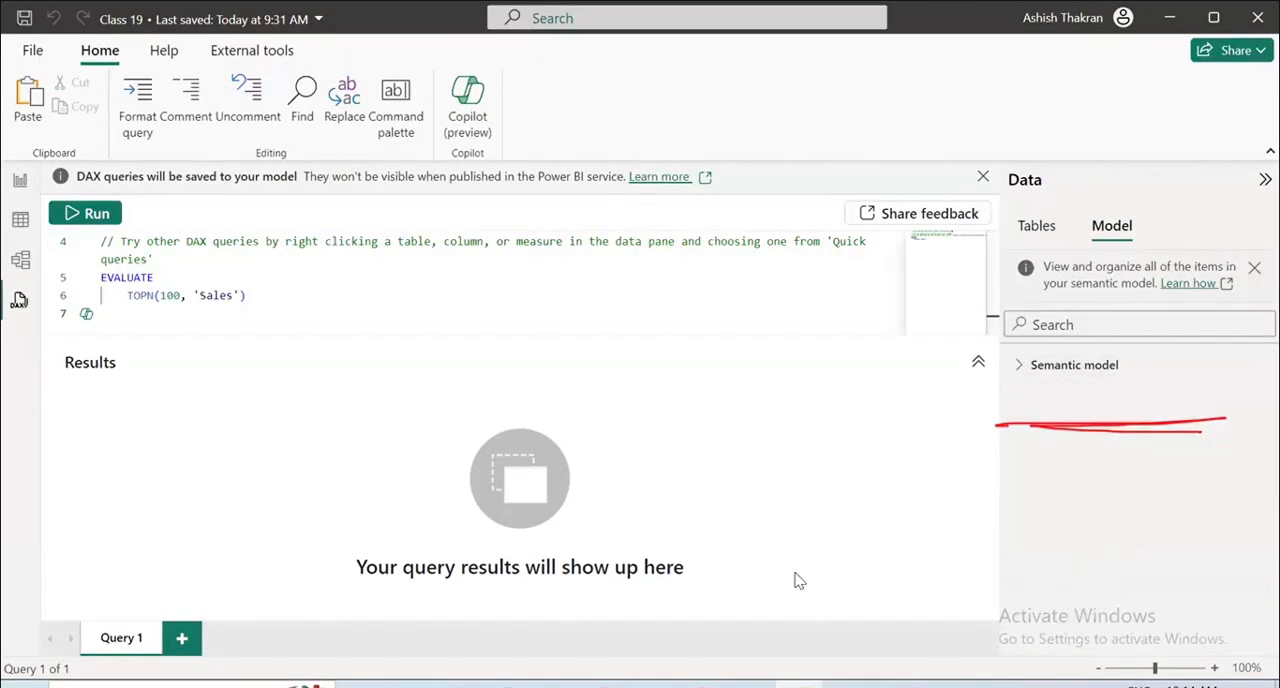
left_click(1022, 370)
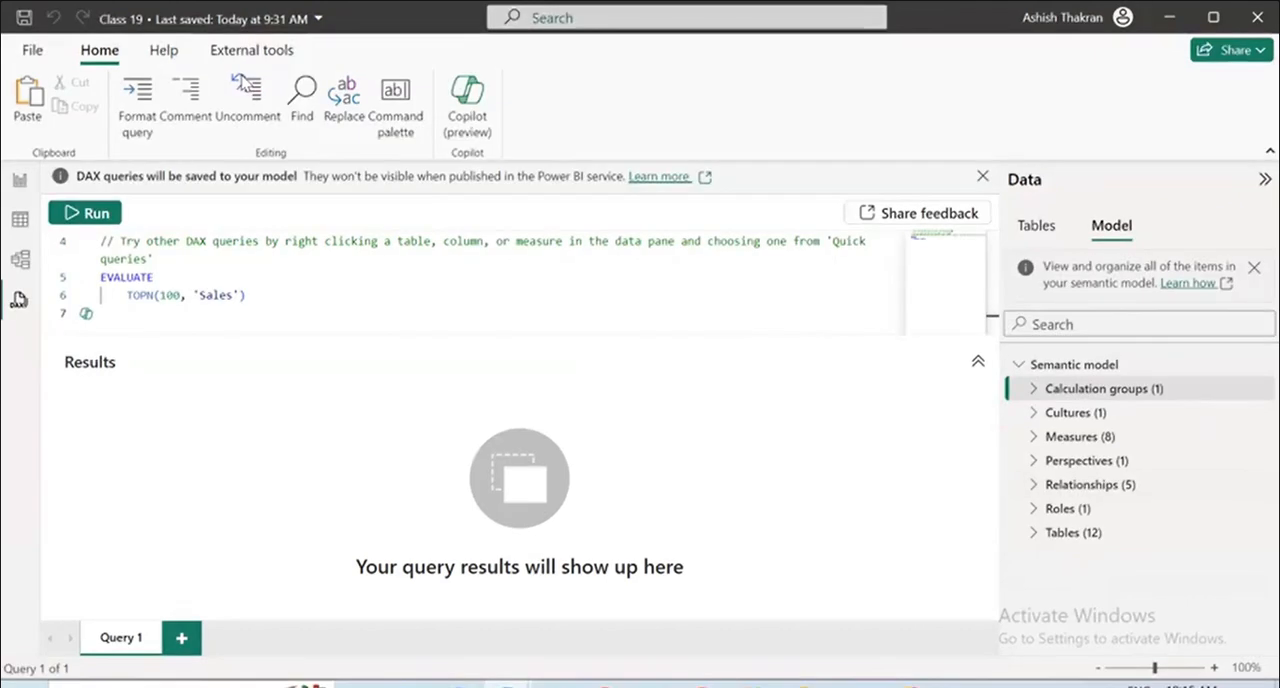
mouse_move(760, 256)
left_mouse_down()
mouse_move(845, 225)
mouse_move(962, 245)
left_mouse_up()
left_click_drag(1088, 234, 1124, 226)
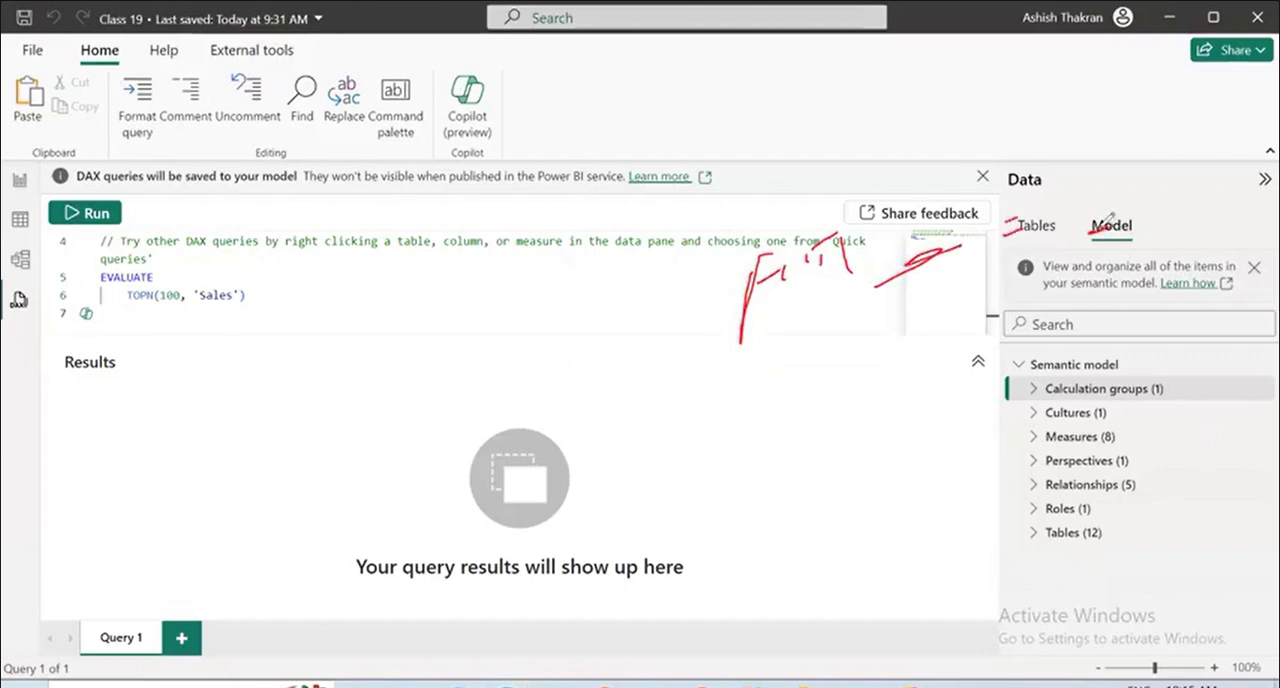
left_click_drag(1040, 182, 1092, 212)
left_click_drag(1004, 226, 1018, 222)
left_click_drag(1100, 256, 778, 370)
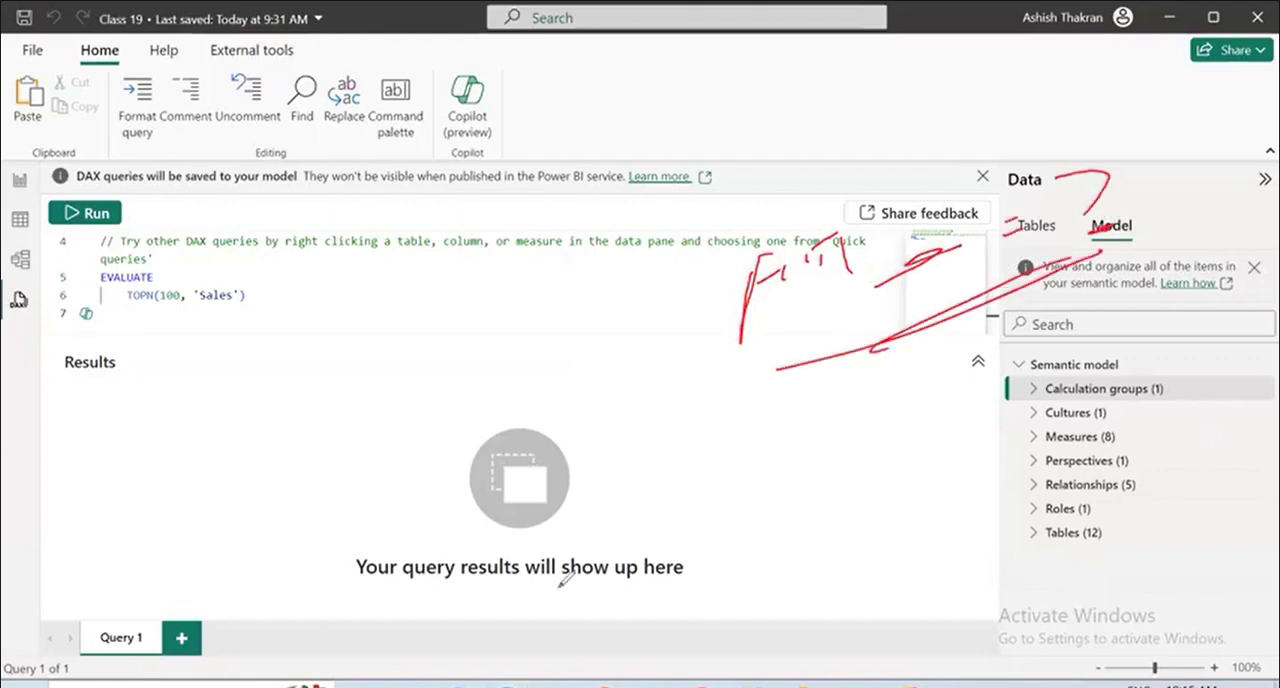
key("e")
mouse_move(976, 523)
left_mouse_down()
mouse_move(1058, 523)
mouse_move(1008, 477)
mouse_move(998, 522)
left_mouse_up()
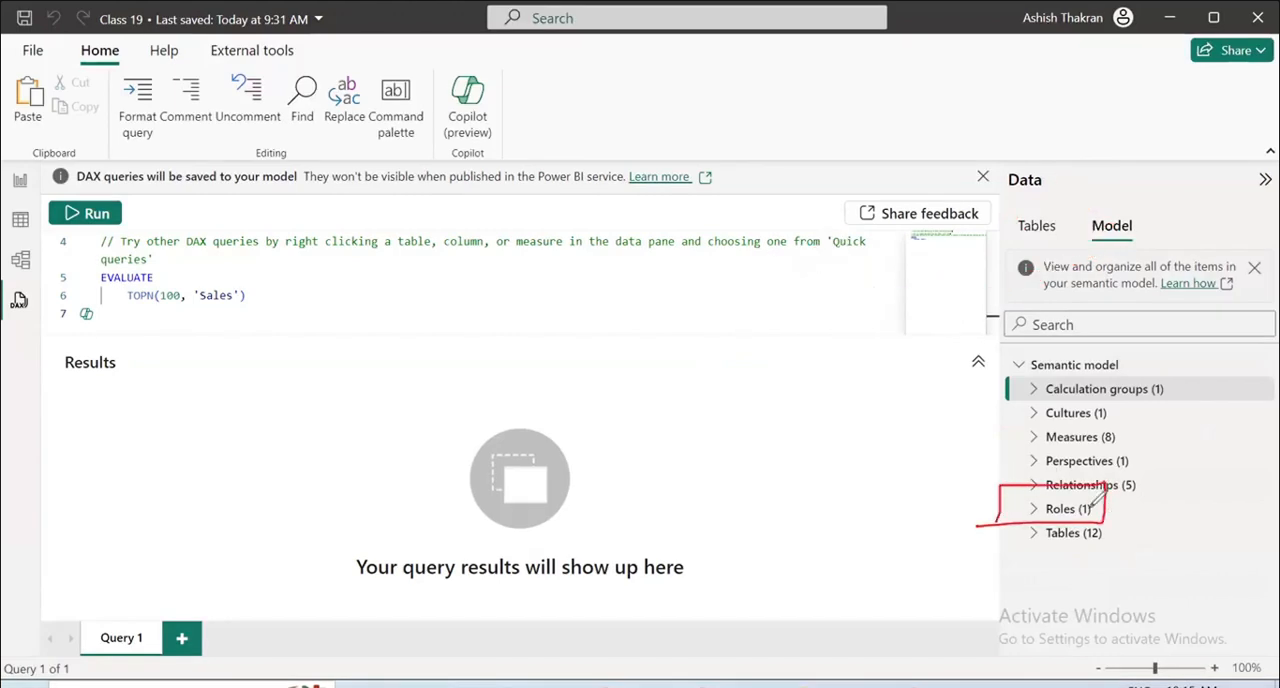
mouse_move(1087, 510)
left_mouse_down()
mouse_move(1150, 505)
mouse_move(1130, 486)
mouse_move(1148, 510)
mouse_move(1138, 507)
left_mouse_up()
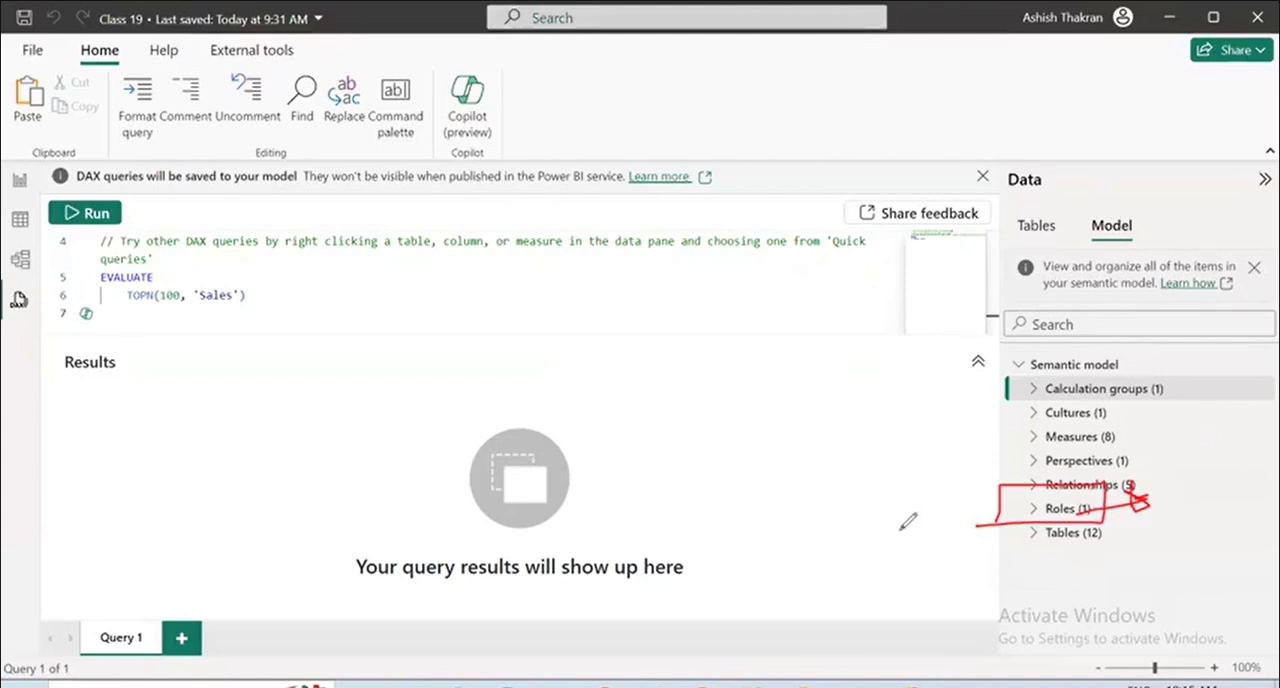
key("e")
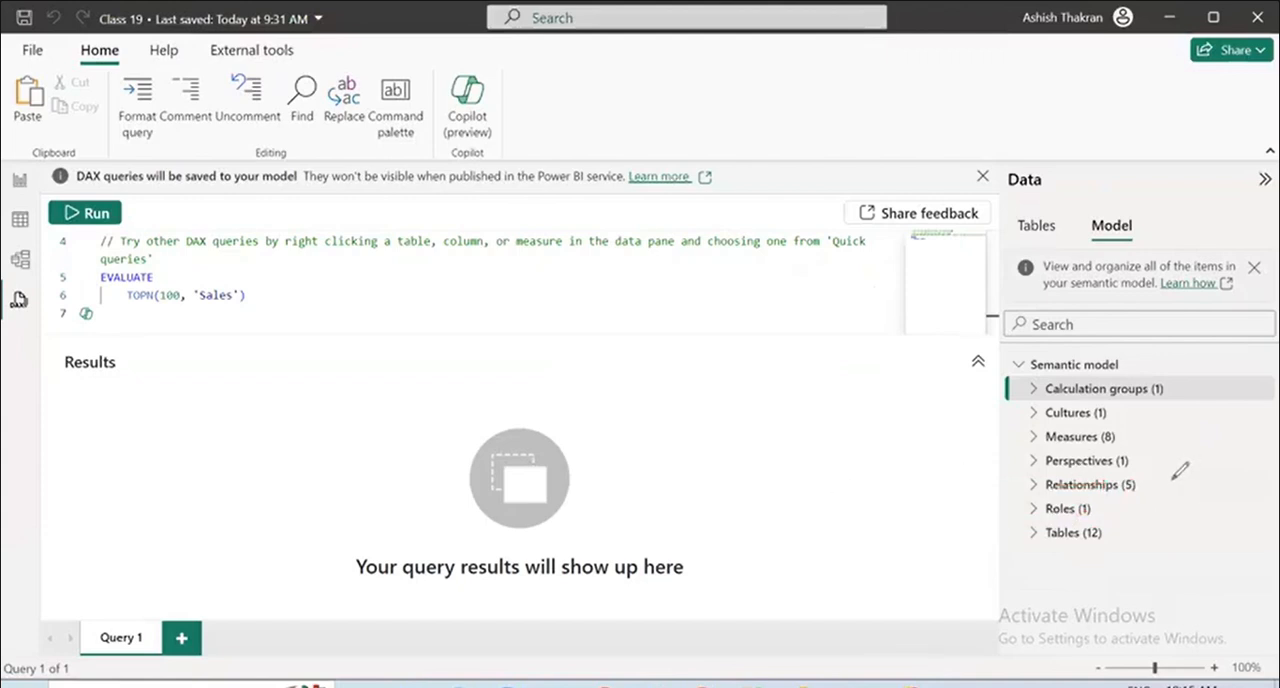
mouse_move(1024, 511)
left_mouse_down()
mouse_move(1000, 514)
mouse_move(960, 490)
left_mouse_up()
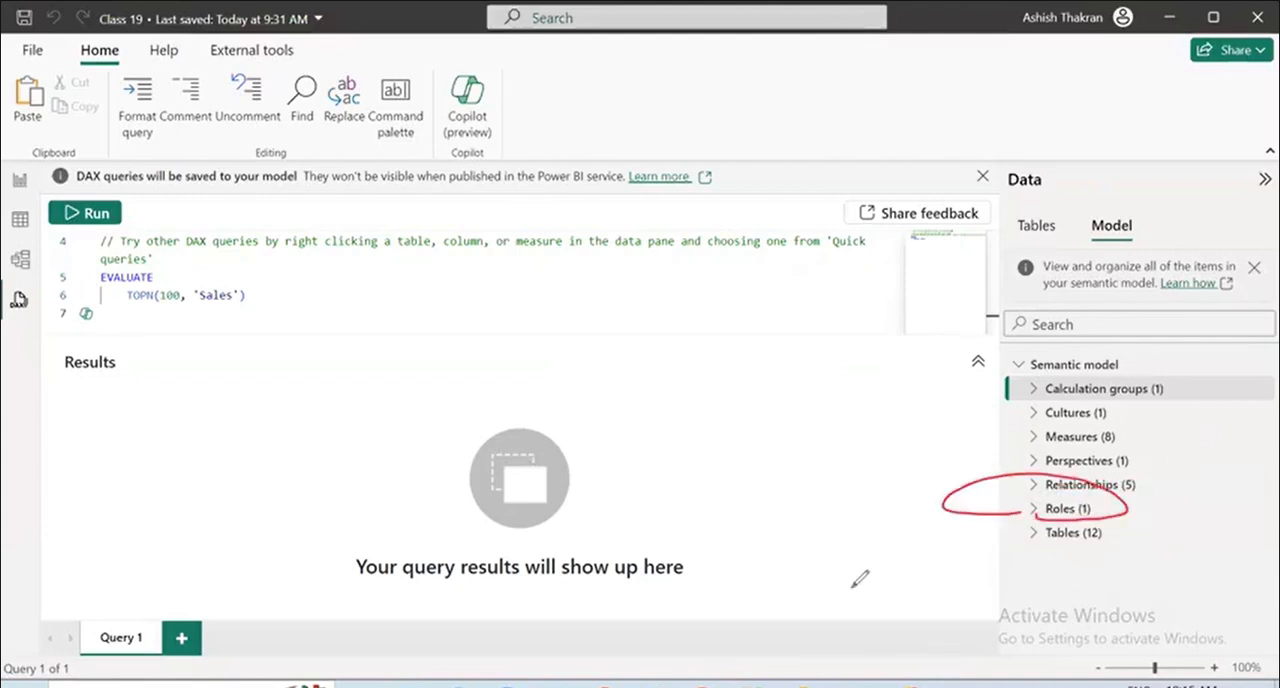
key("e")
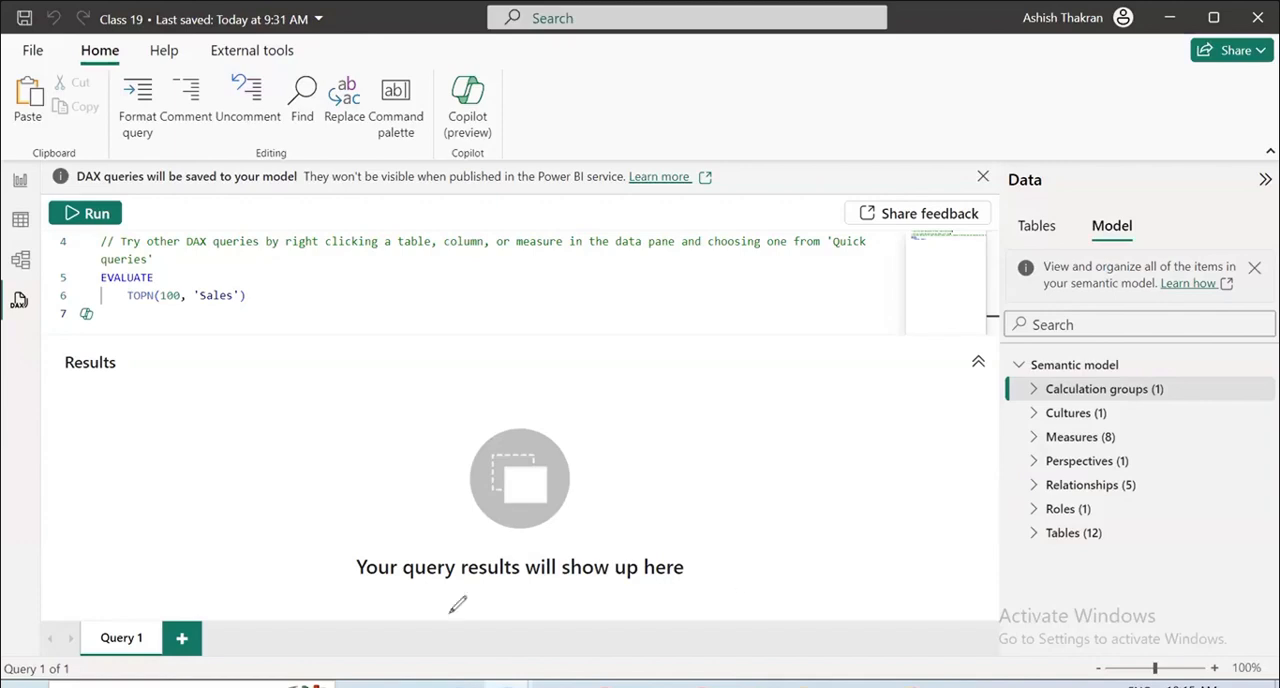
Switch to the report view and rename Page 1 as Calculation Group.
left_click(17, 190)
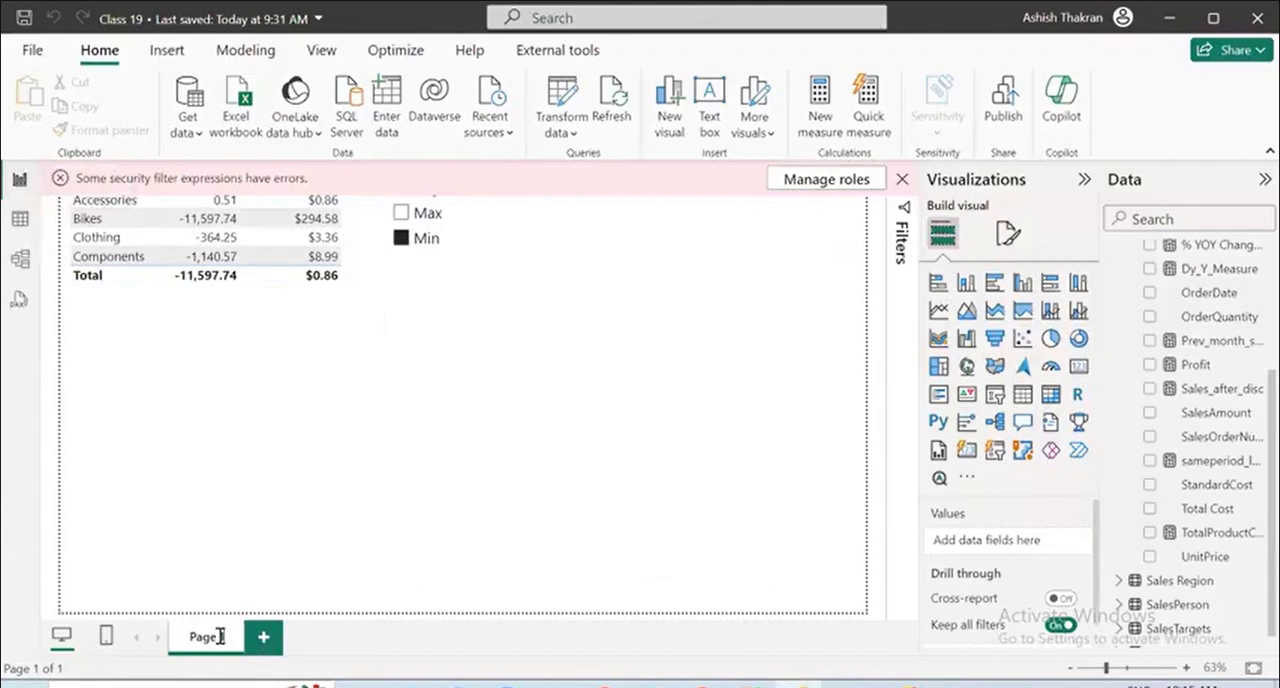
key("BackSpace")
key("BackSpace")
type("Calculation G")
key("Return")
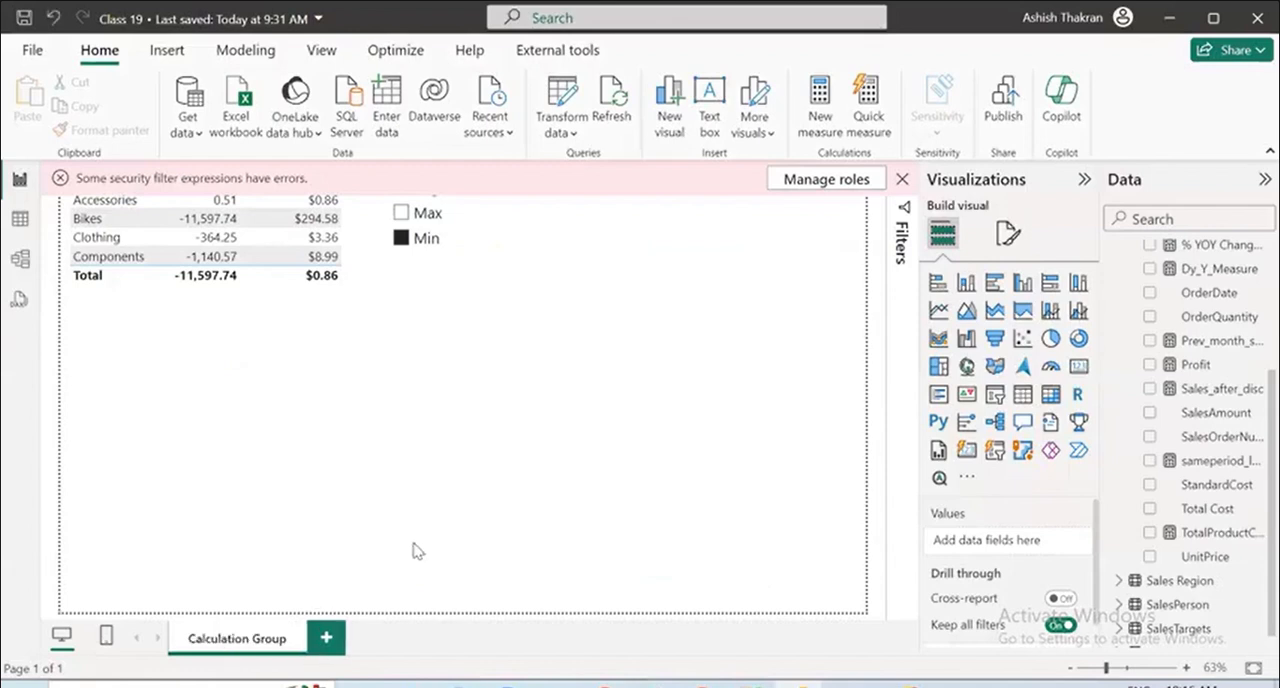
Add a new report page and name it Overview Sales.
left_click(332, 636)
double_click(343, 636)
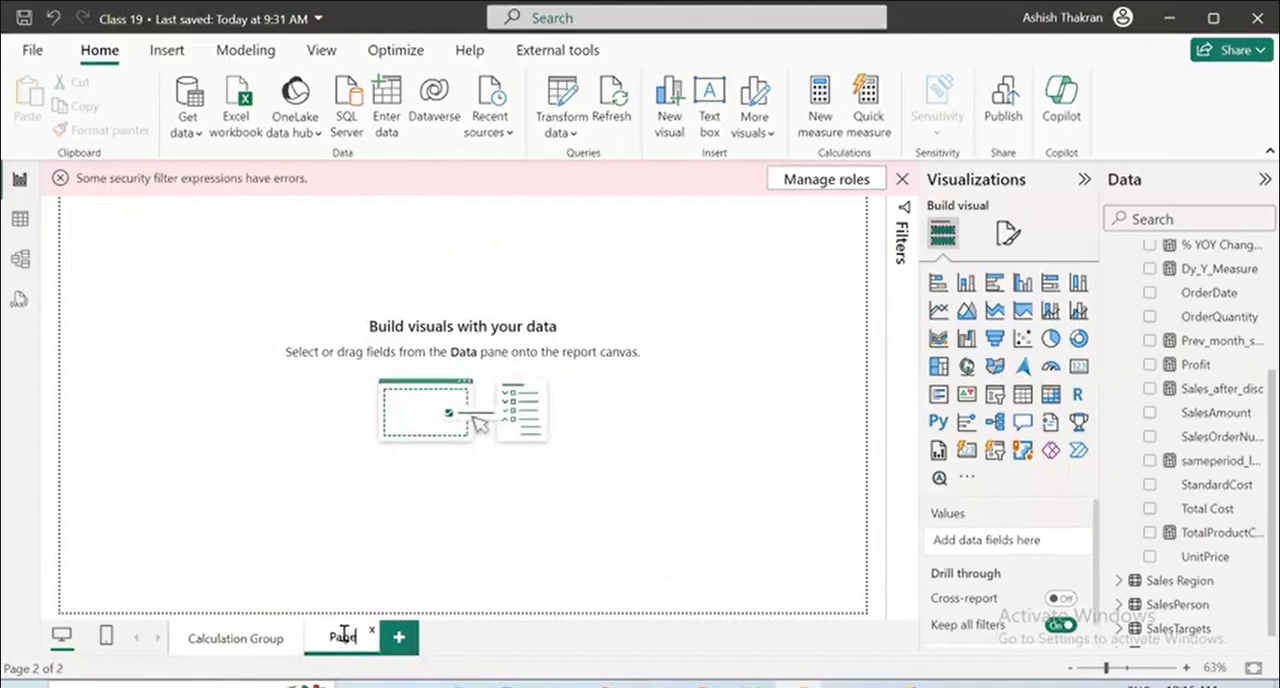
key("BackSpace")
type("Overv")
key("Return")
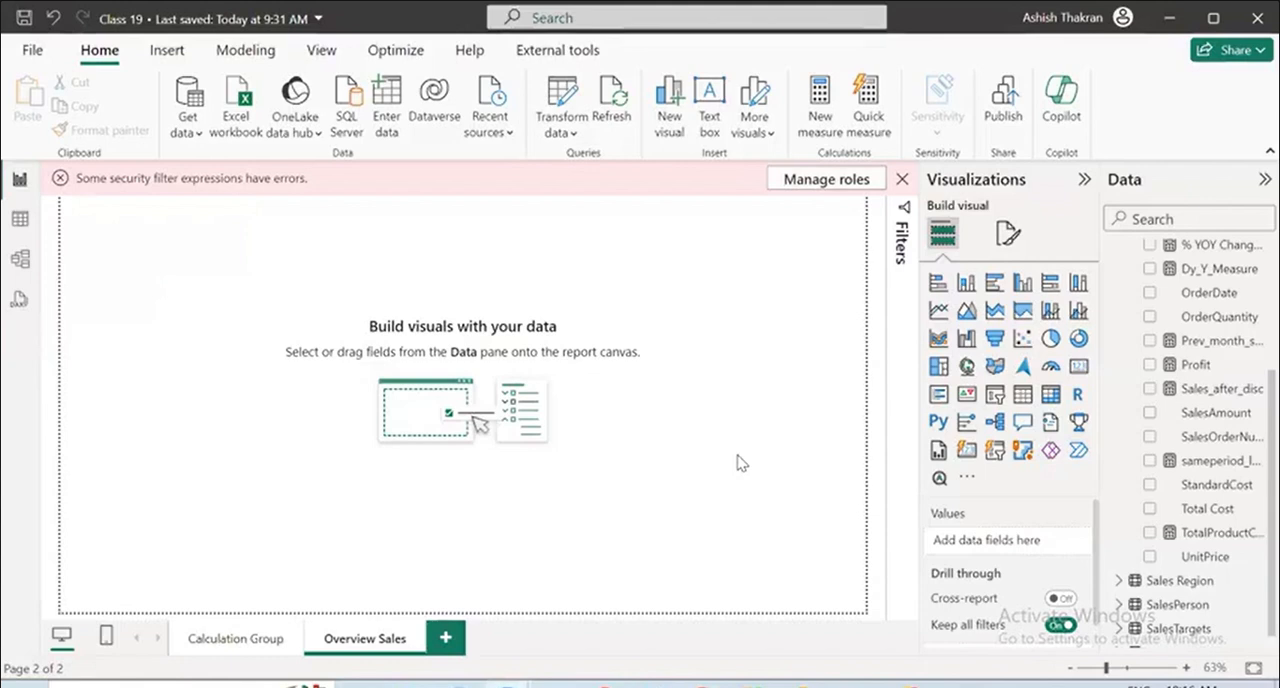
Open the security roles manager and clear the User_Germany role's filter expression on the Product table.
left_click(838, 186)
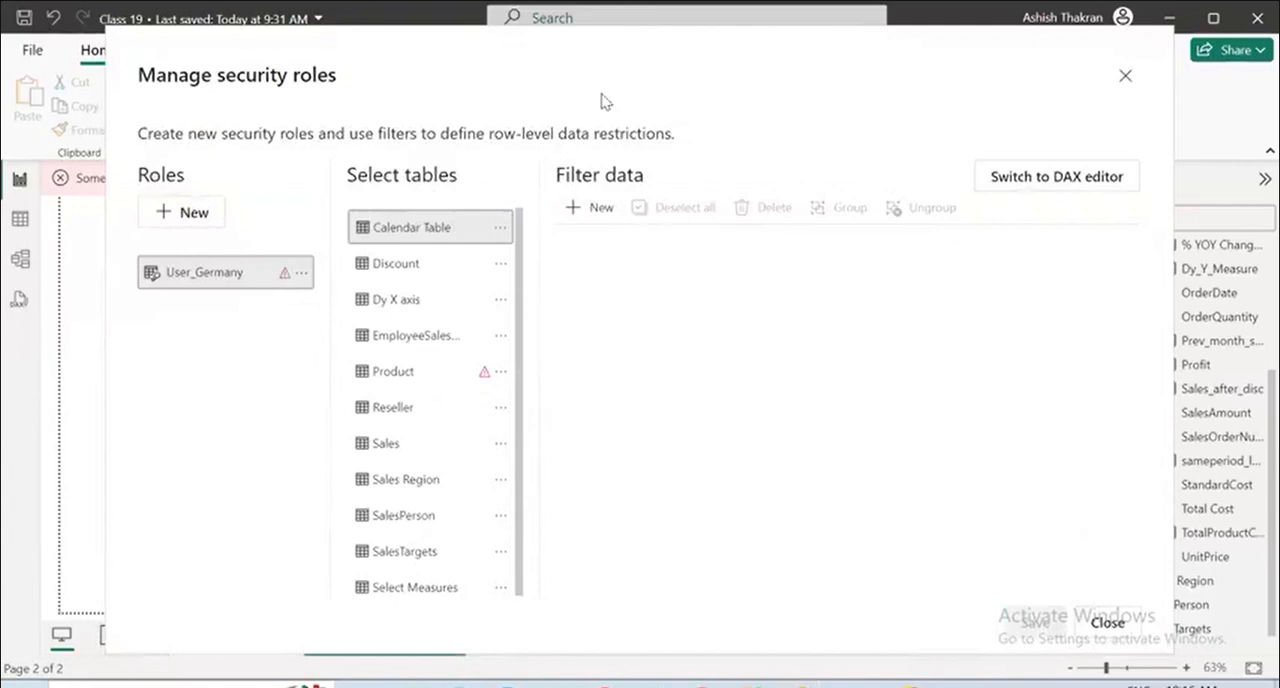
left_click(298, 274)
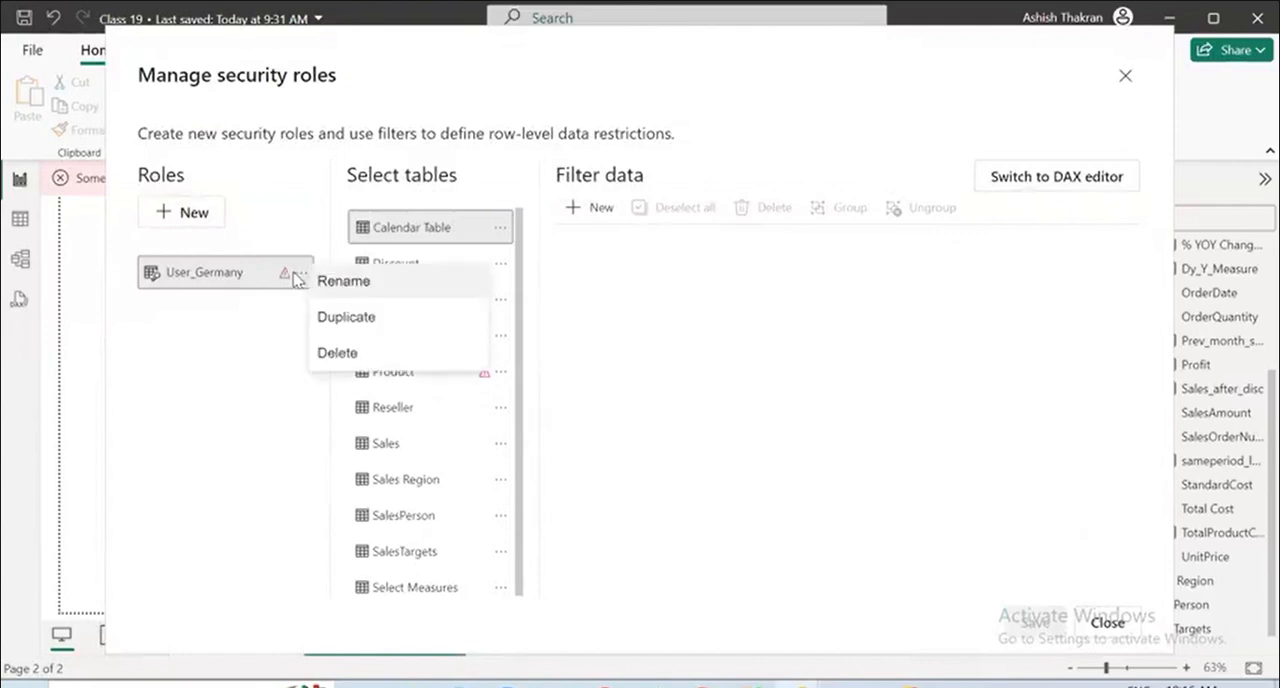
left_click(260, 308)
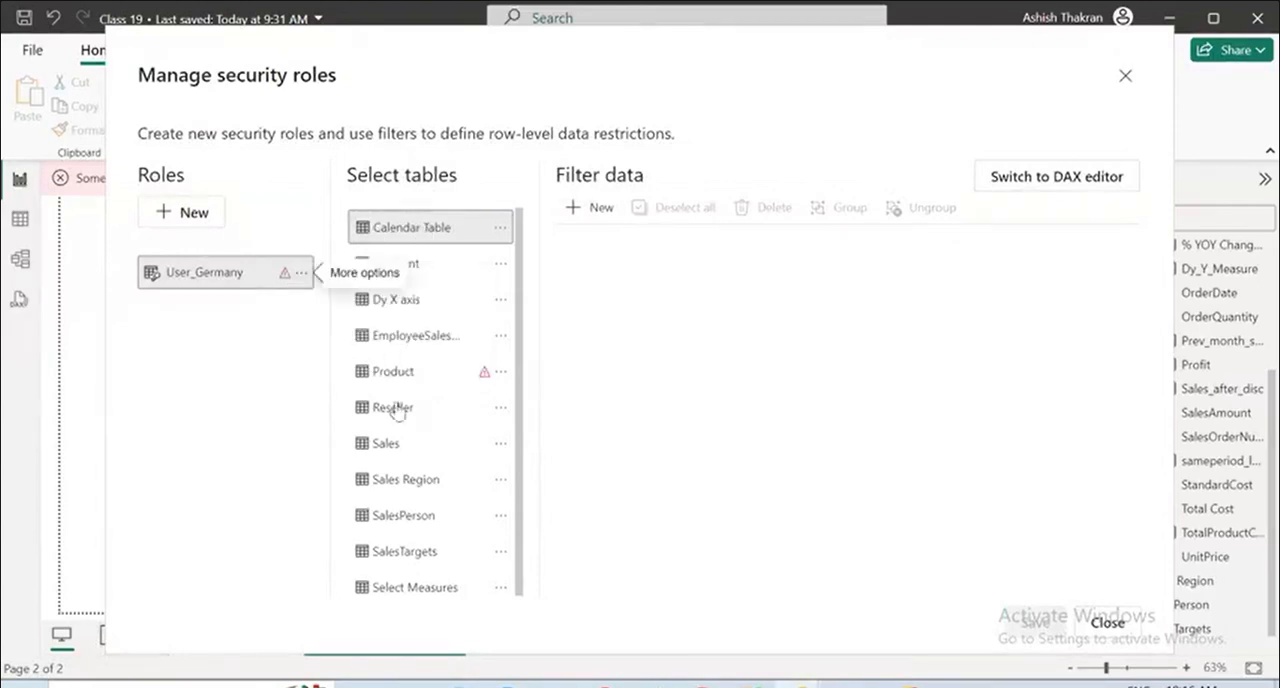
left_click(423, 371)
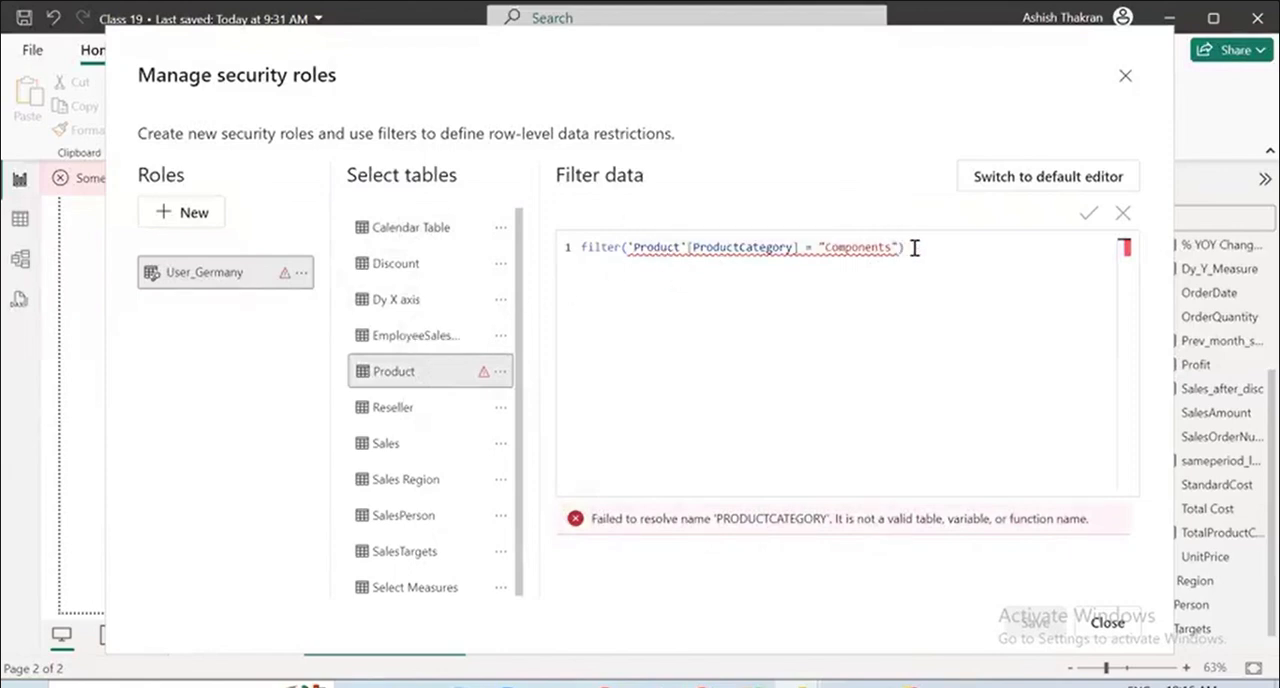
left_click_drag(914, 248, 571, 246)
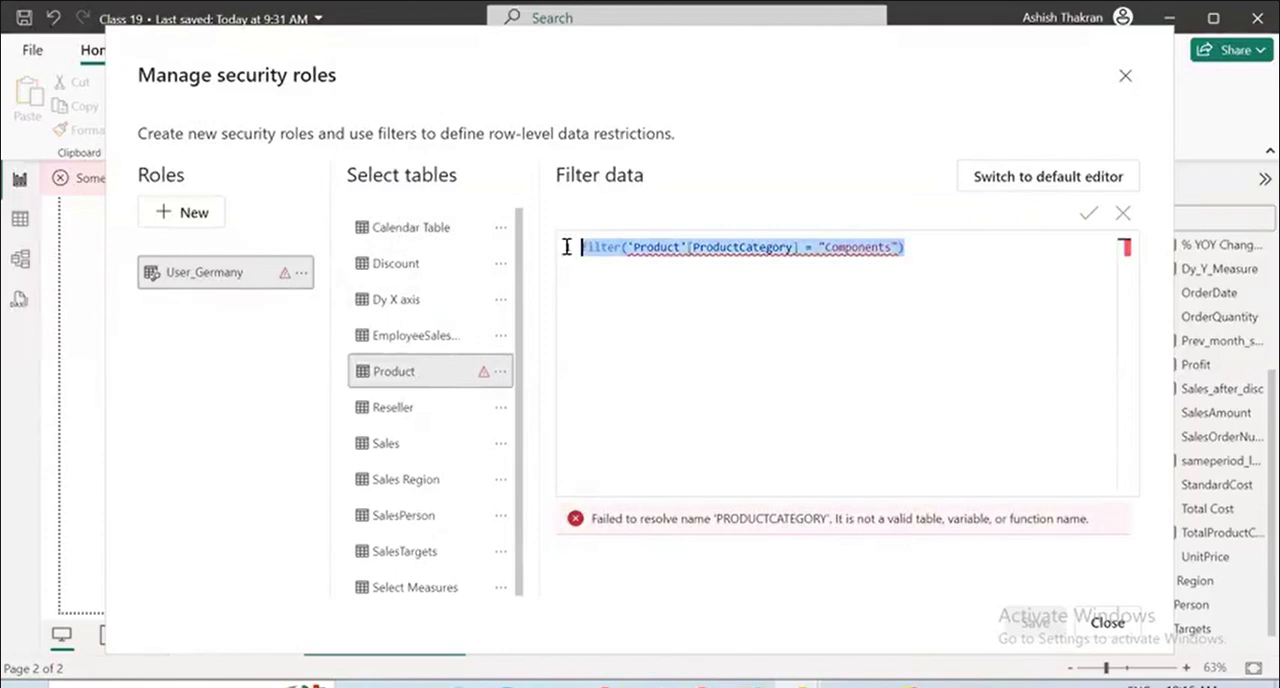
key("BackSpace")
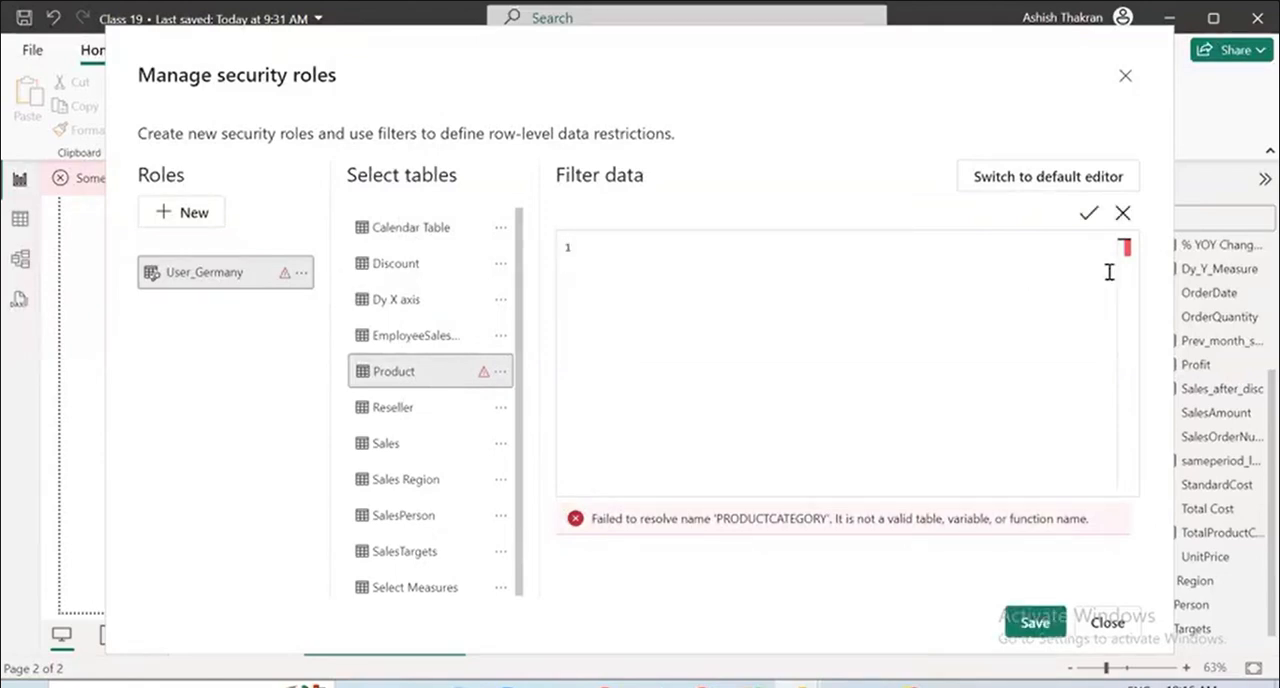
left_click(500, 371)
left_click(360, 340)
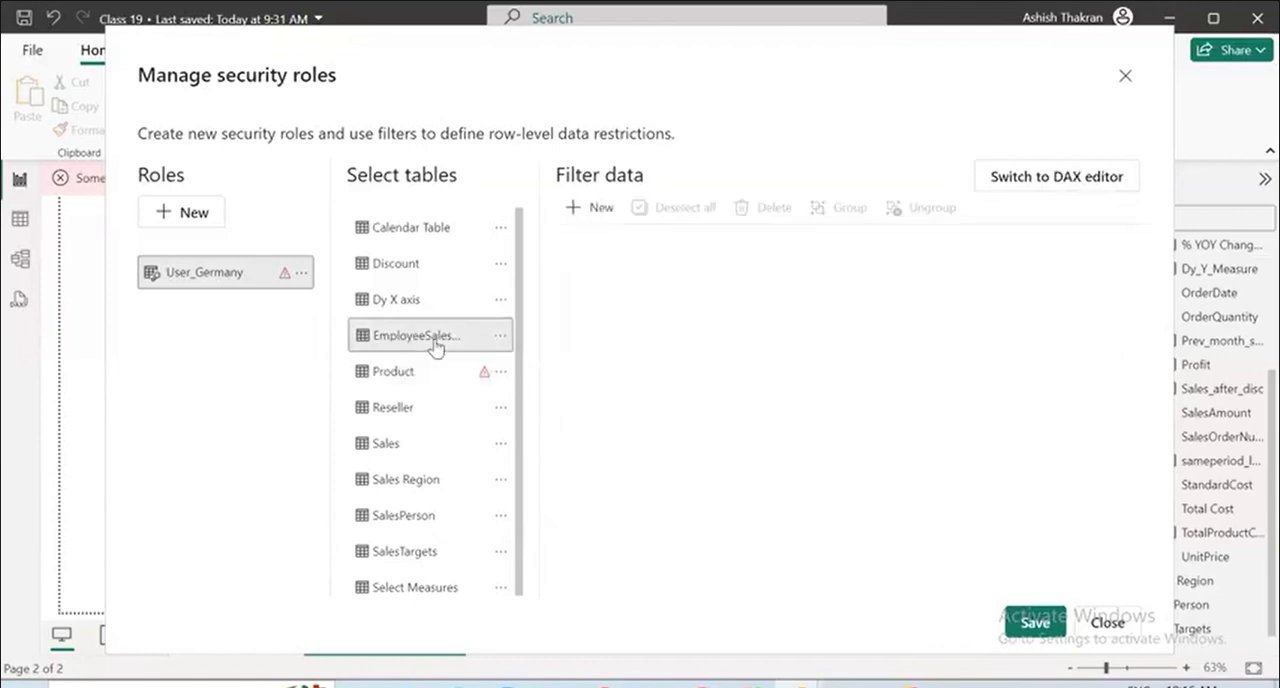
left_click(423, 372)
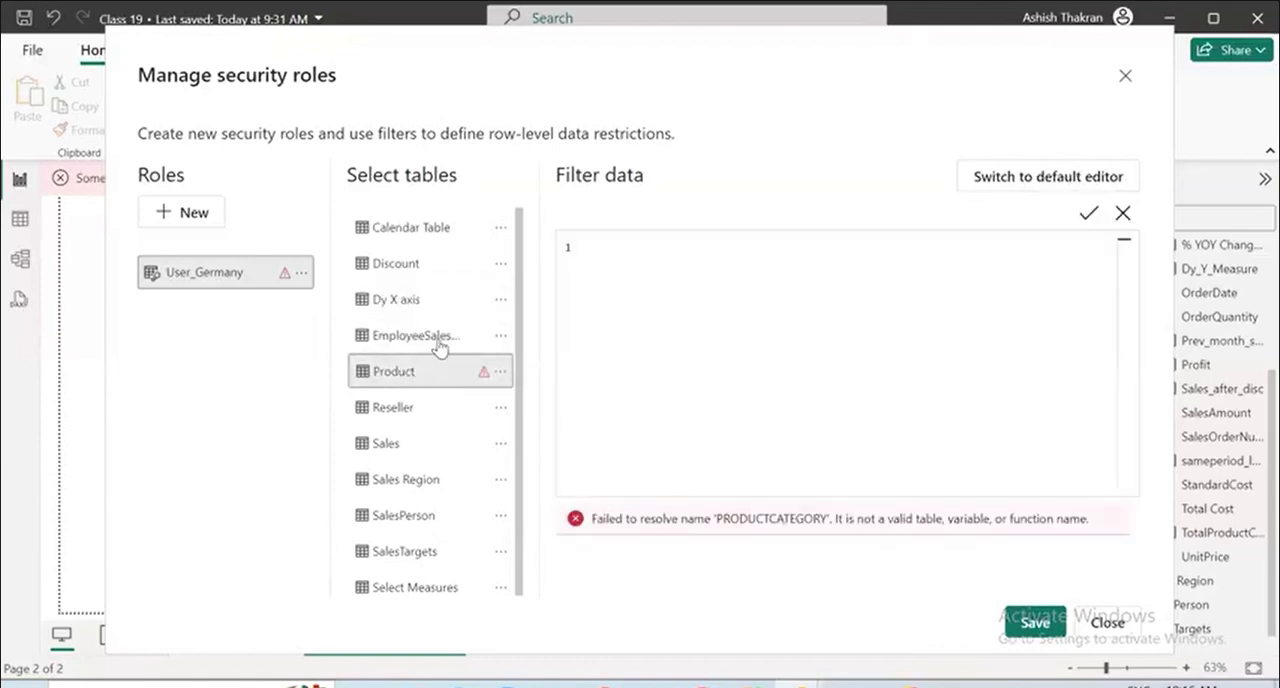
left_click(441, 342)
left_click(576, 210)
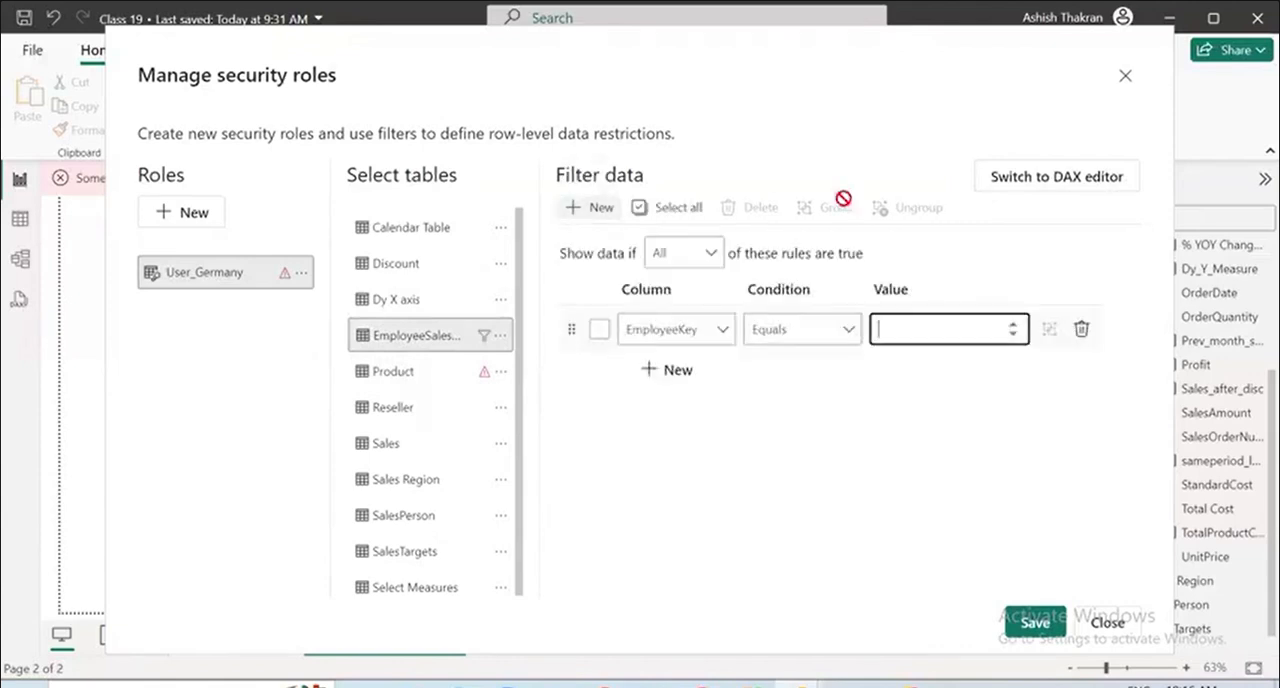
left_click(1082, 330)
left_click(428, 381)
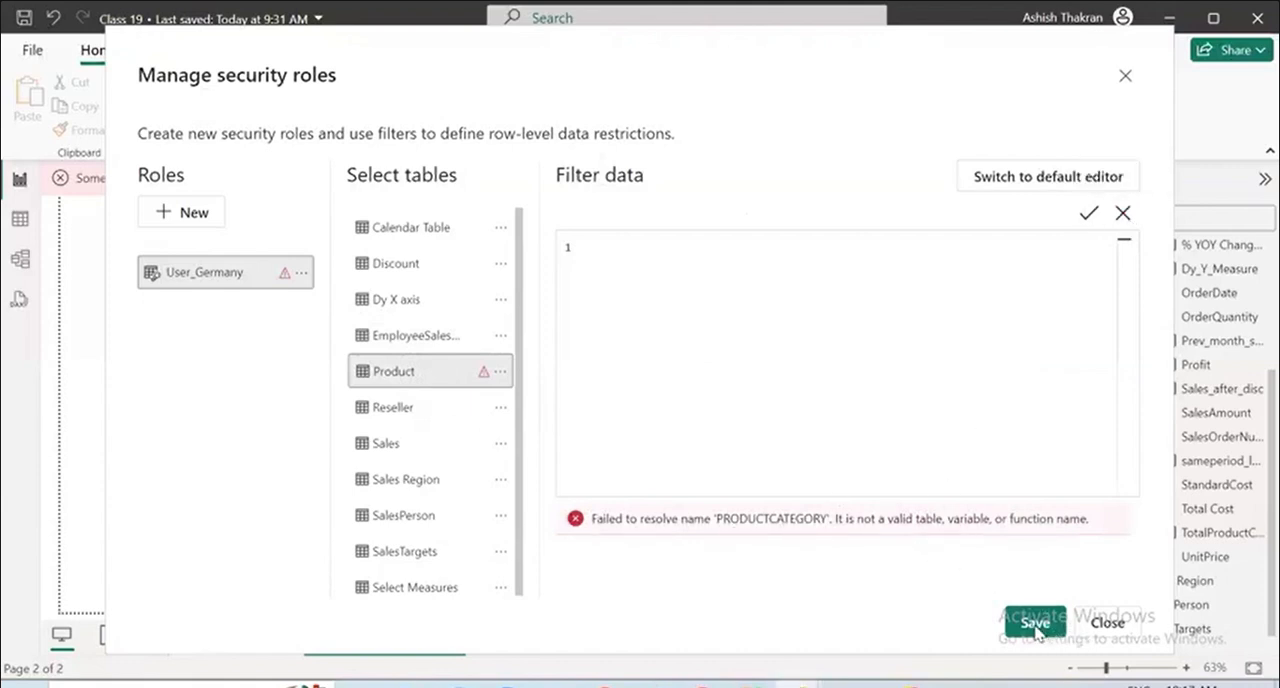
left_click(1107, 623)
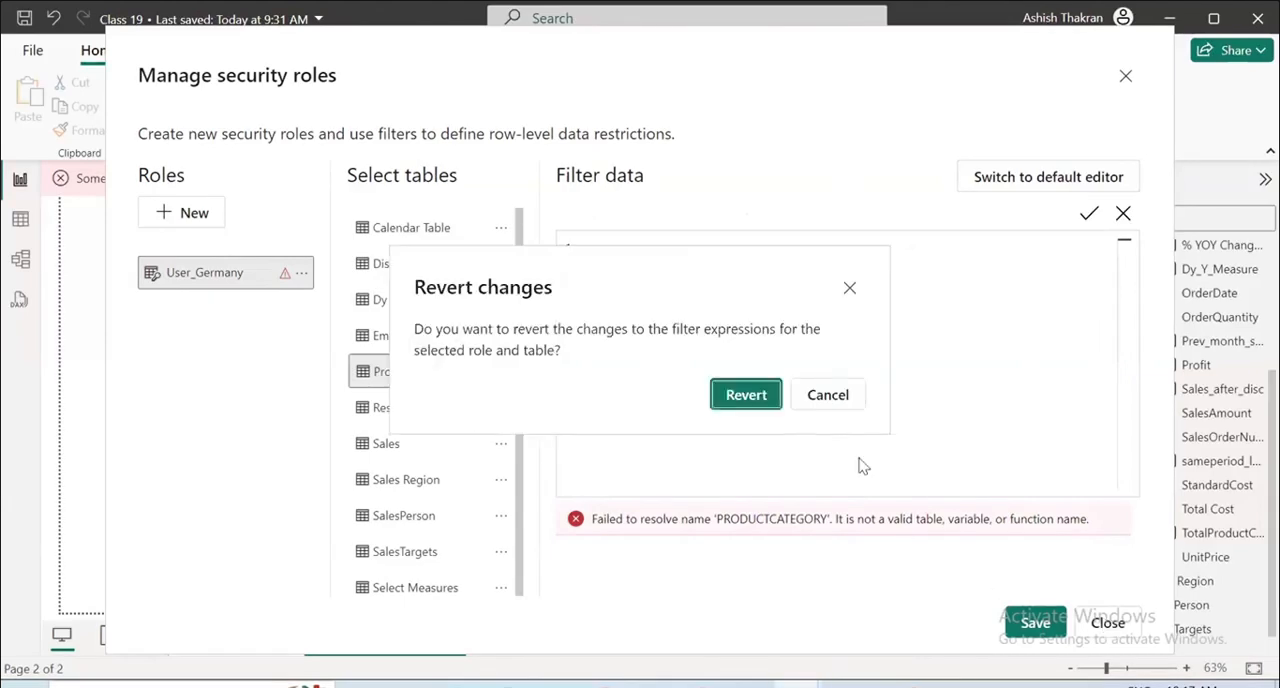
left_click(804, 395)
left_click(500, 374)
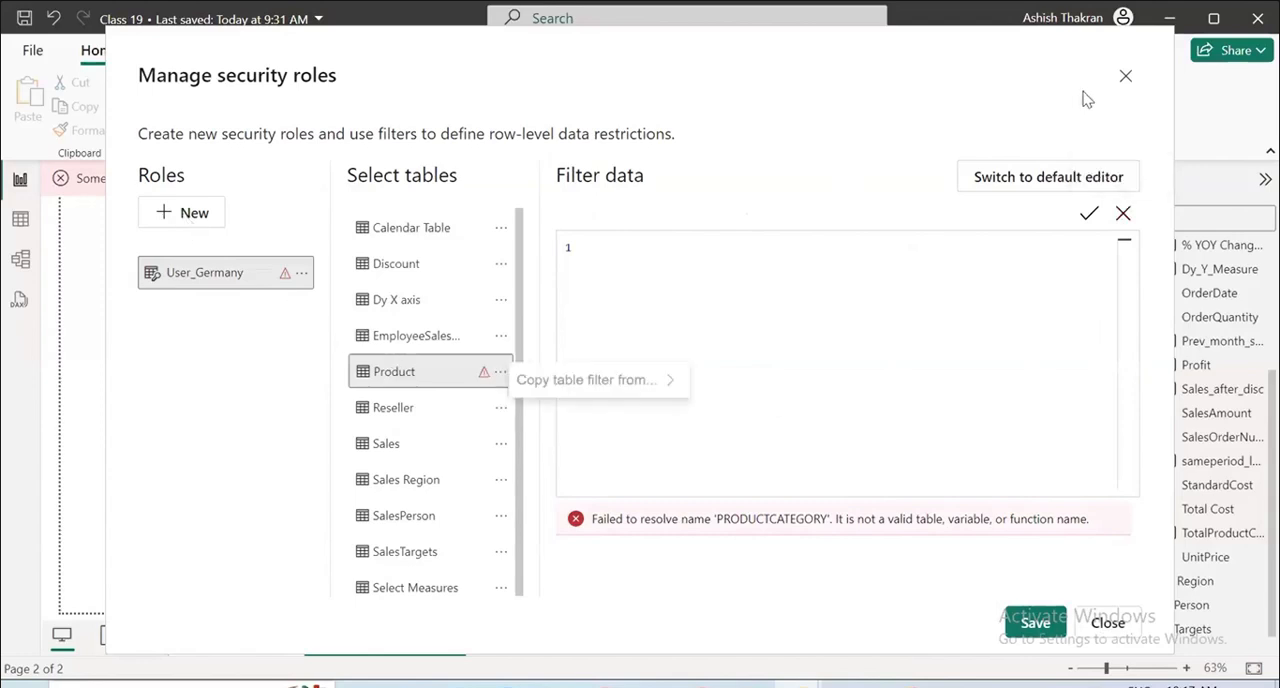
Add a new filter rule for the Sales Region table to the User_Germany role.
left_click(420, 447)
left_click(418, 484)
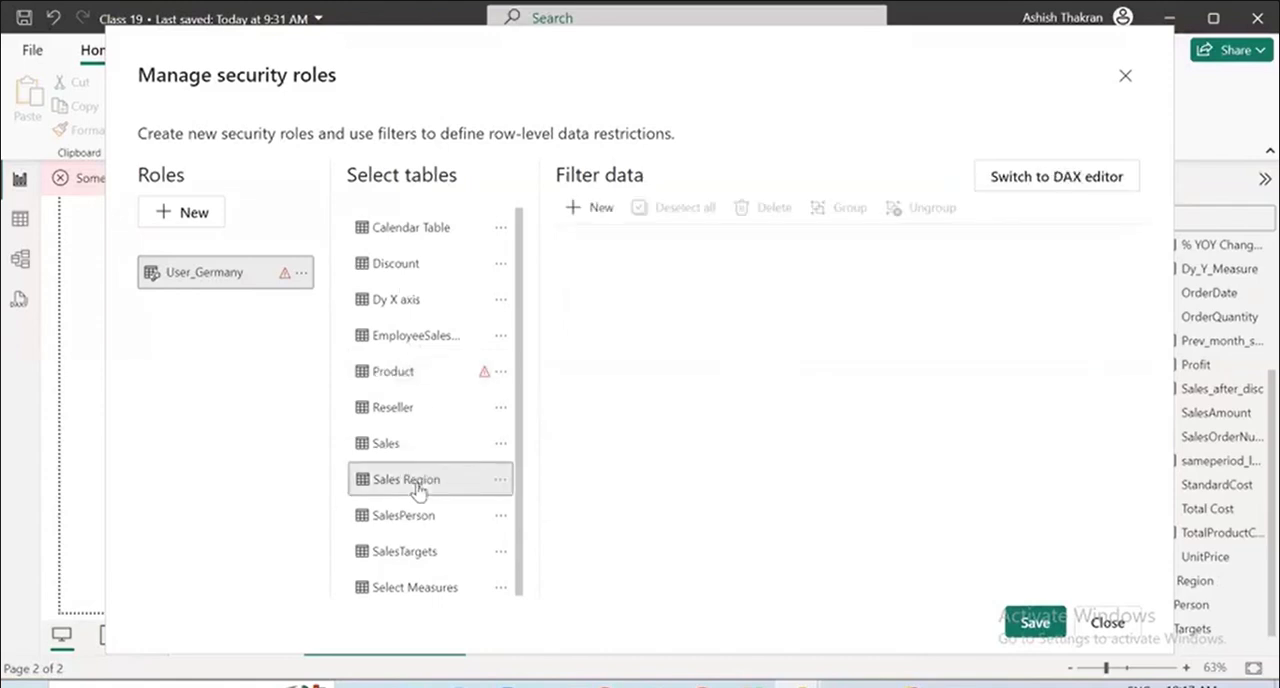
left_click(588, 208)
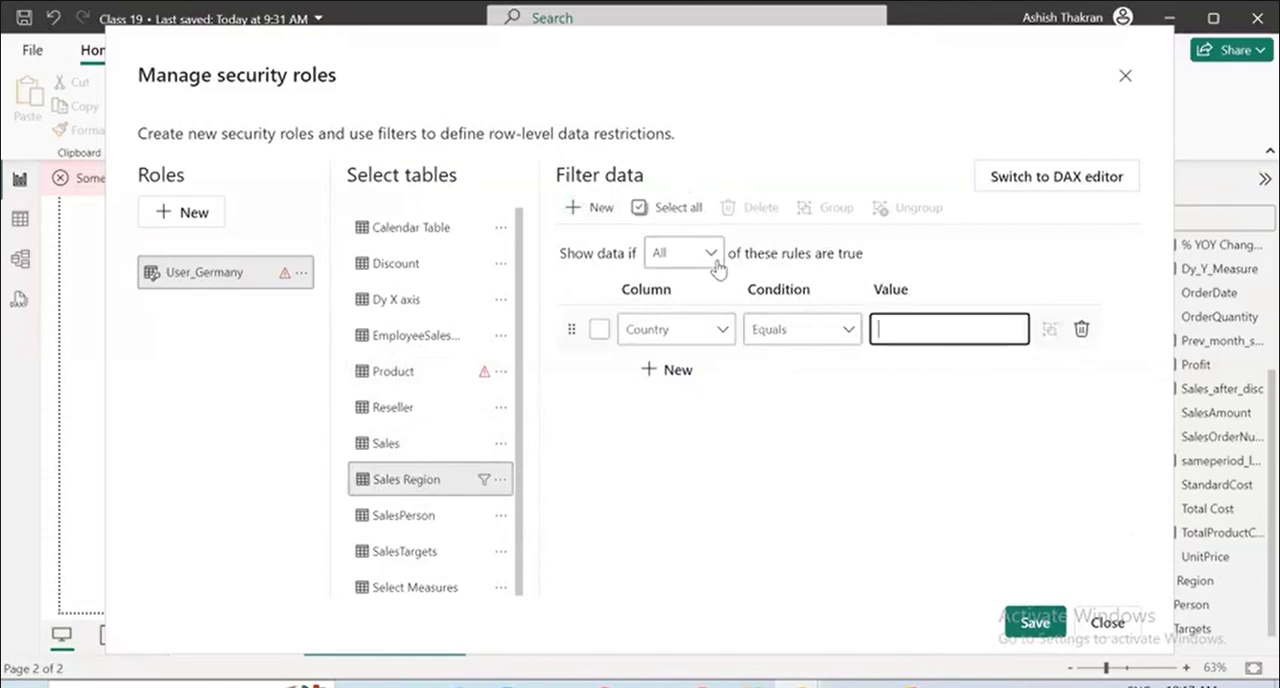
left_click(713, 254)
left_click(716, 261)
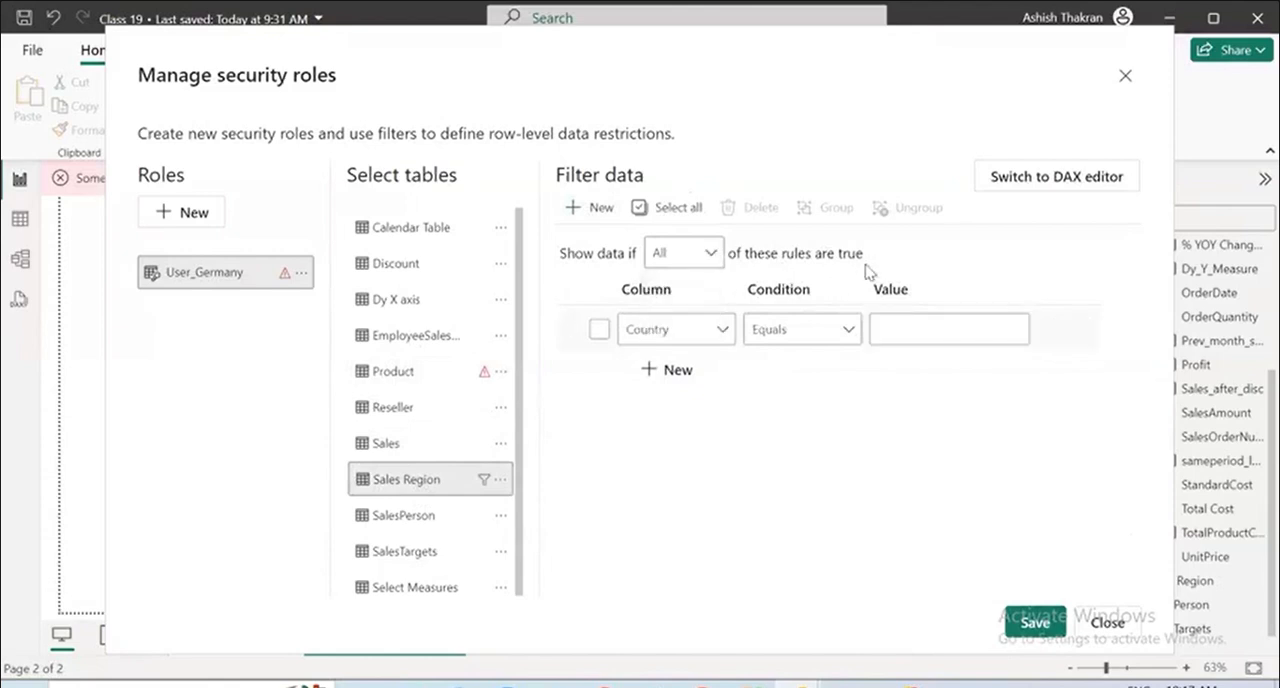
left_click(720, 334)
left_click(720, 334)
left_click(923, 333)
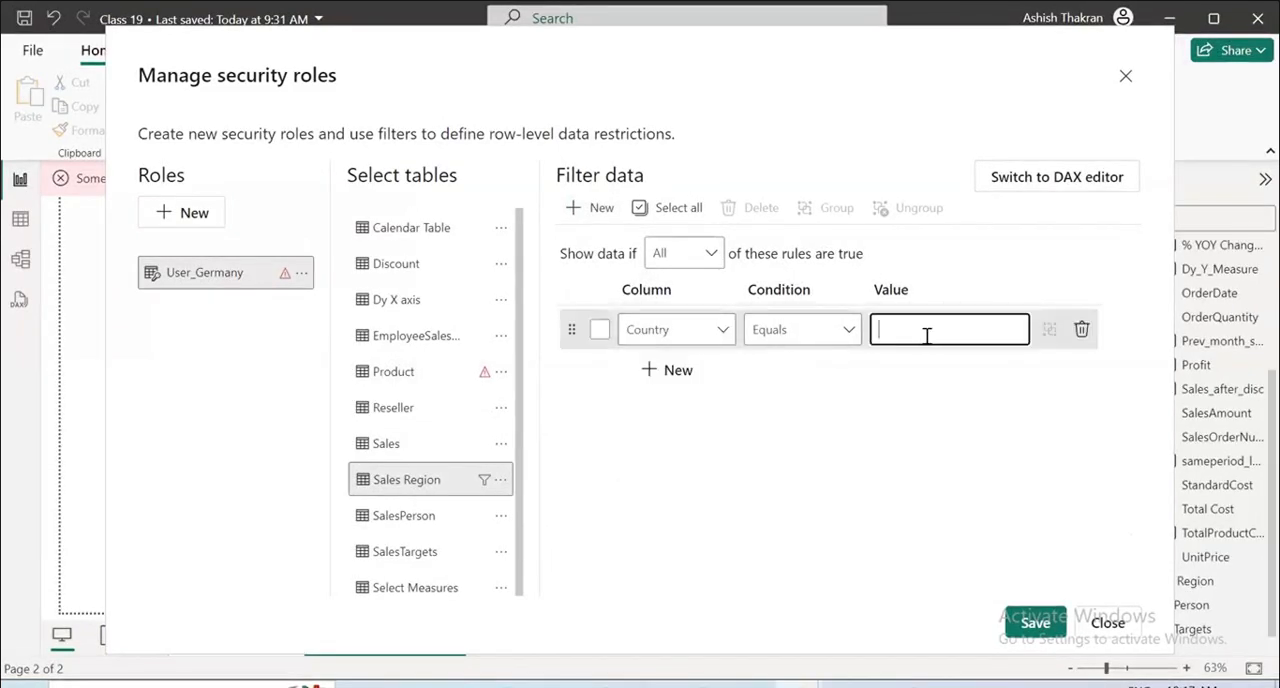
left_click(600, 334)
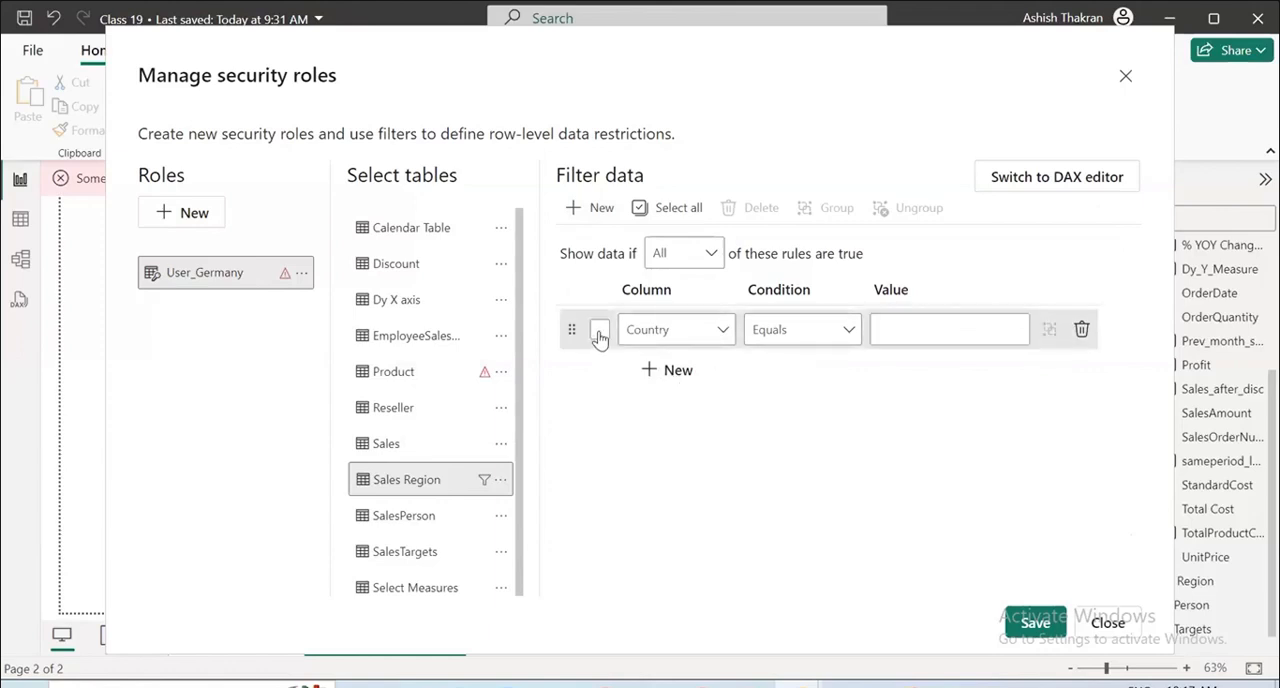
left_click(599, 334)
left_click(941, 328)
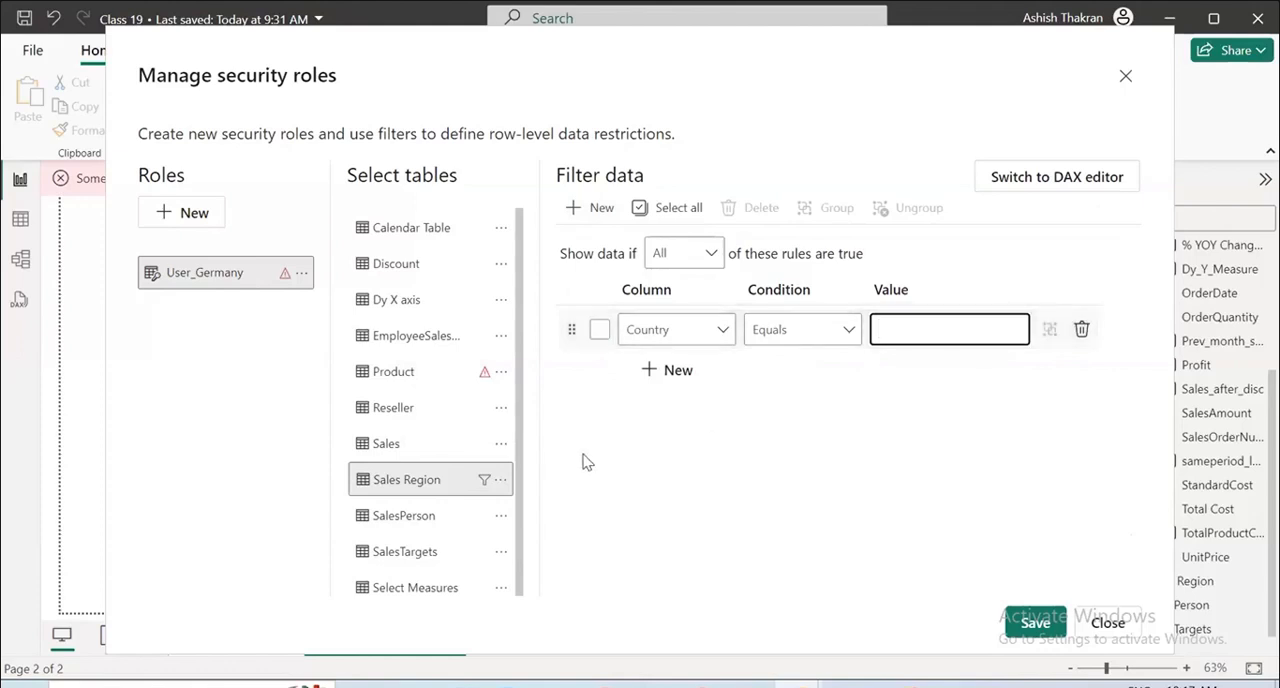
left_click_drag(971, 97, 883, 469)
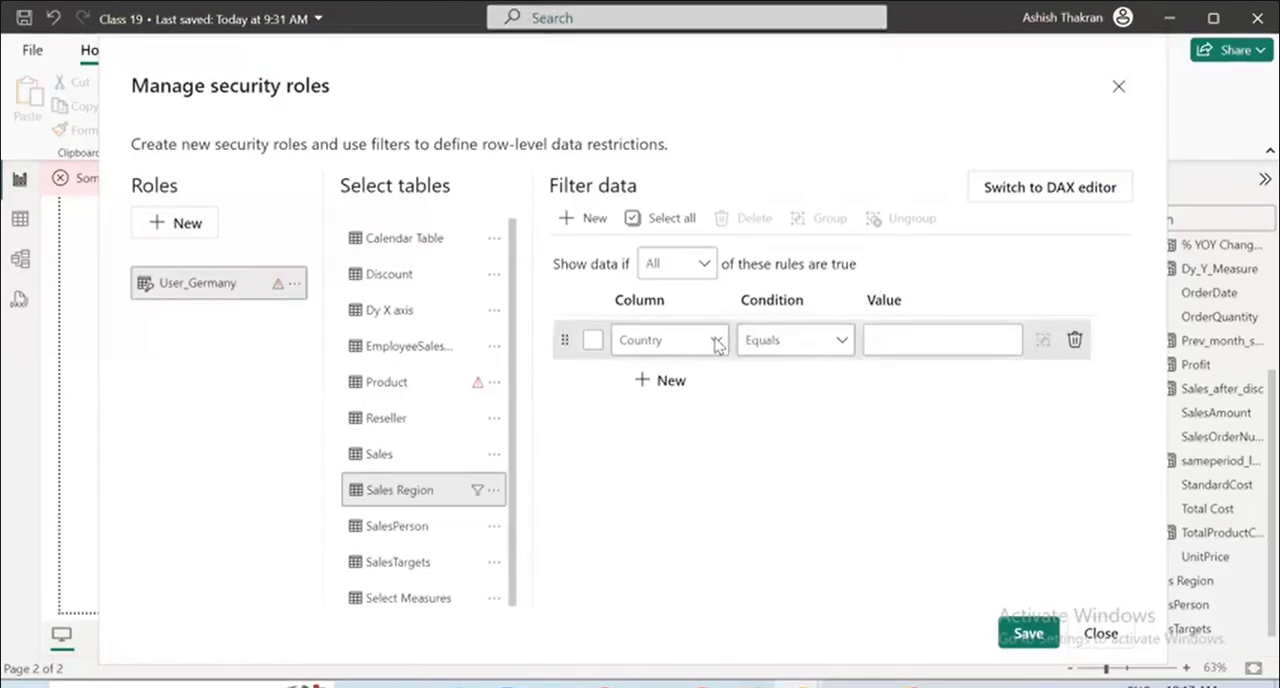
Define the Sales Region rule as Country Equals USA and save the role changes.
left_click(712, 340)
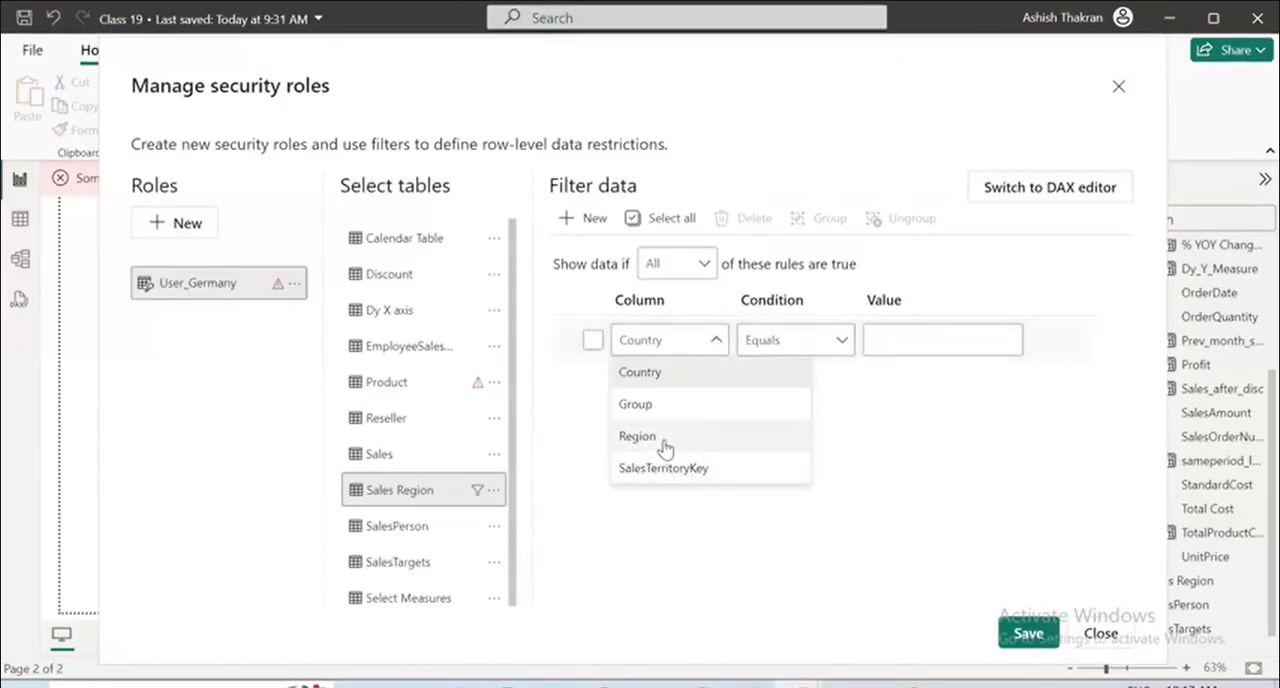
left_click(640, 372)
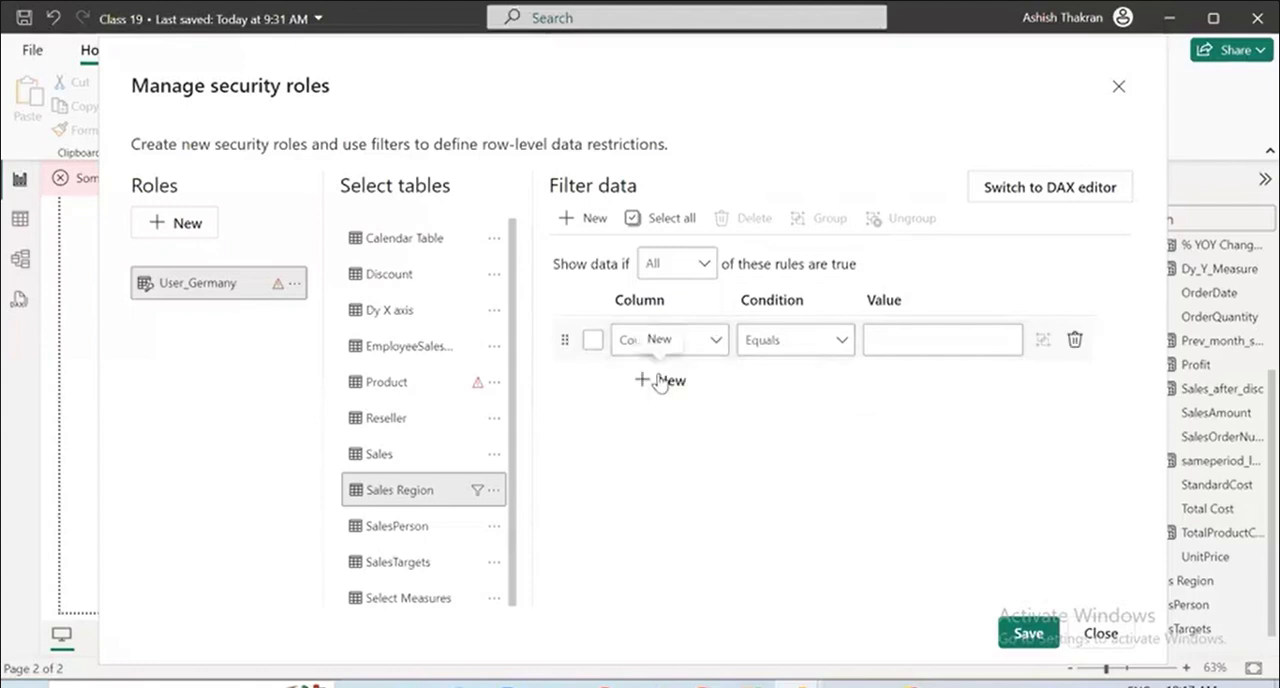
left_click(926, 340)
type("US")
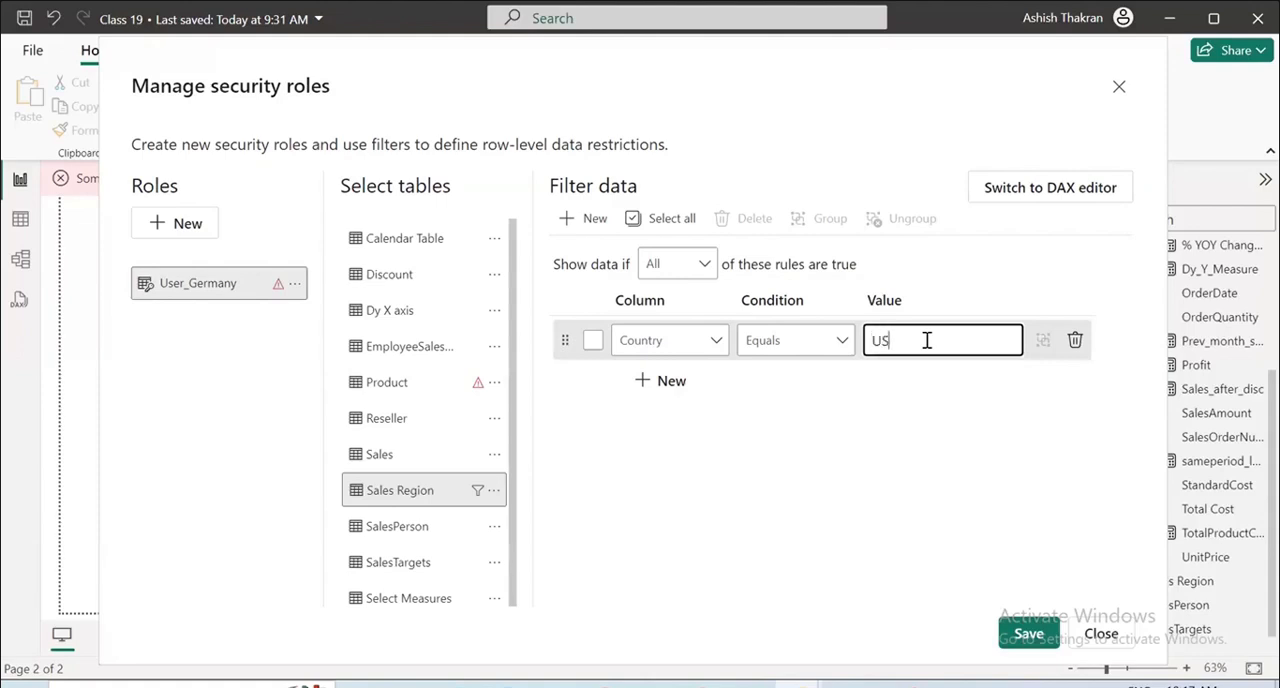
type("A")
left_click(1038, 636)
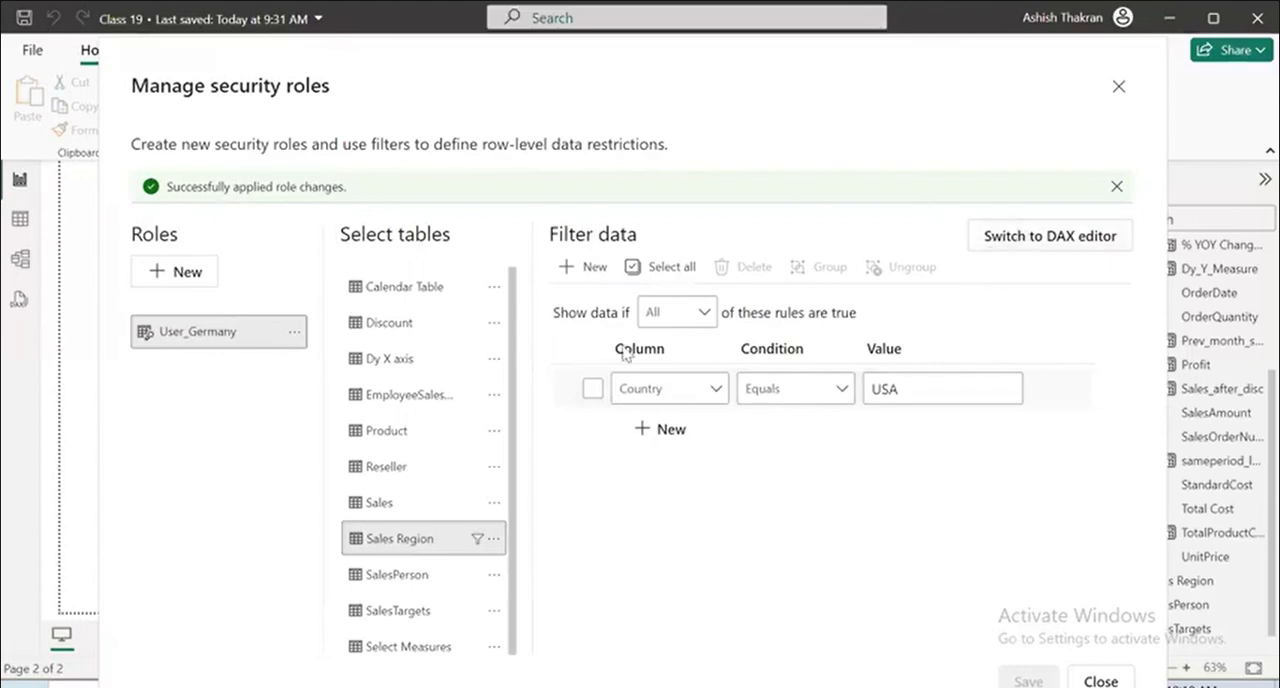
Switch the Product table's filter to the default editor and add a new rule there.
left_click(409, 431)
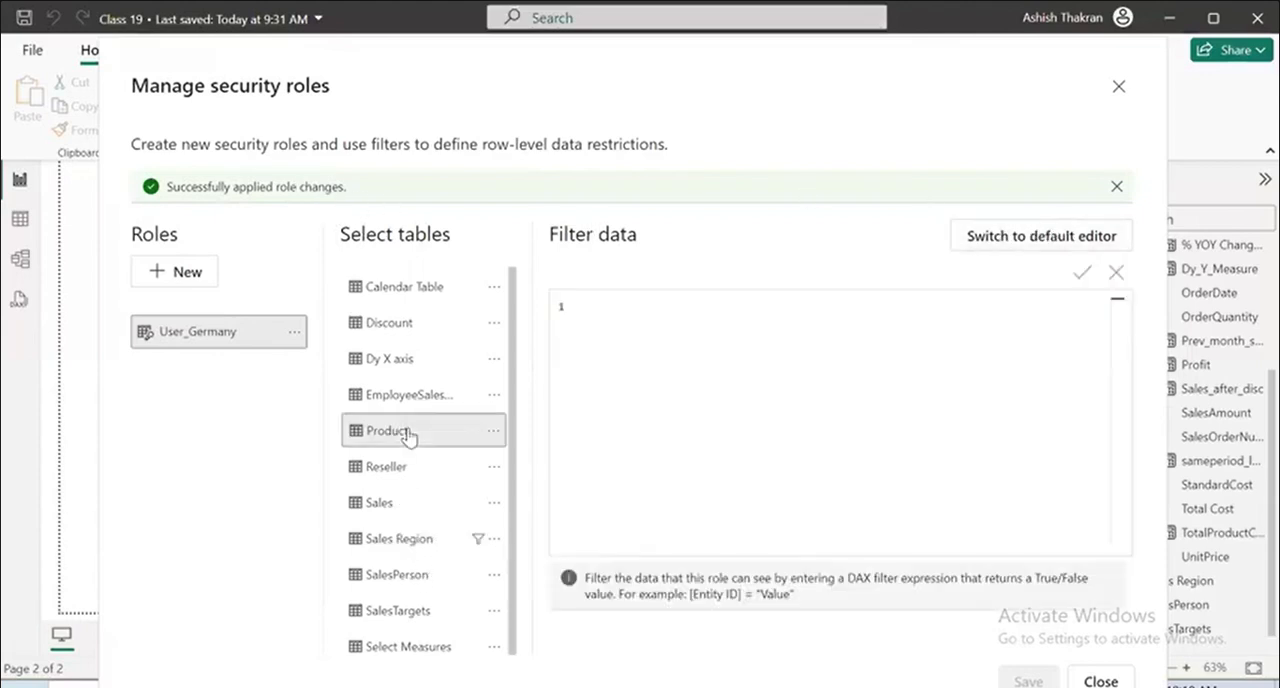
left_click(1015, 237)
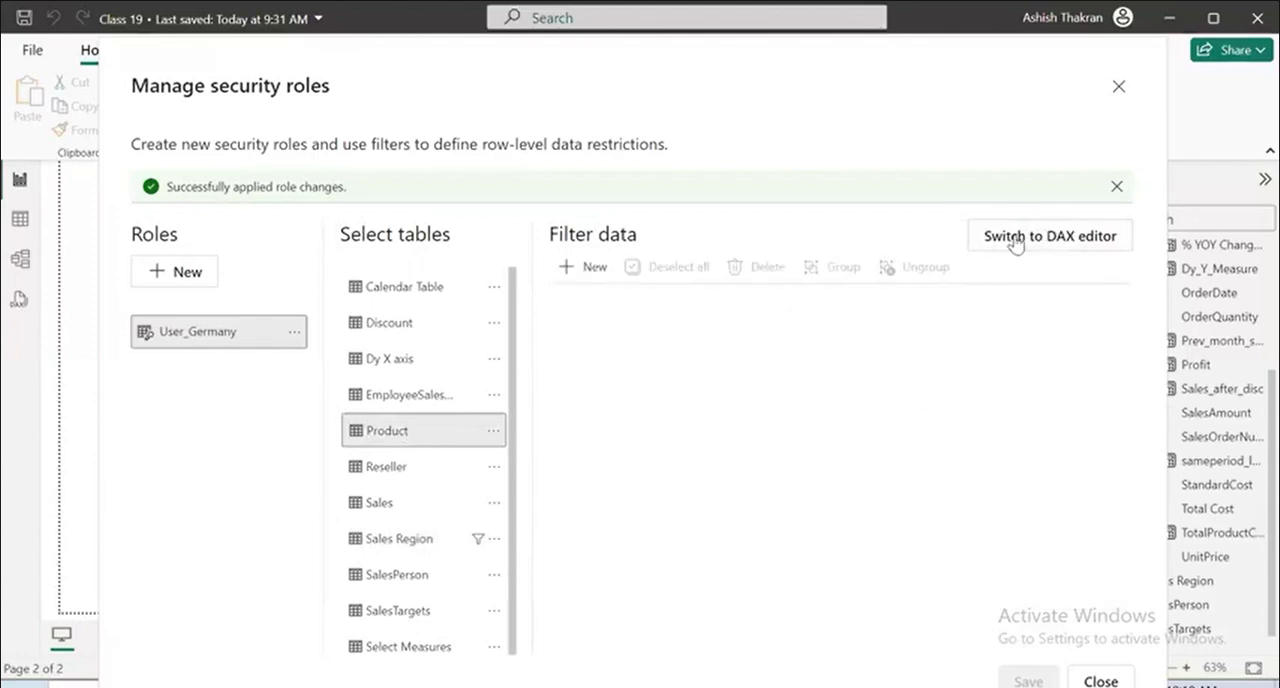
left_click(570, 266)
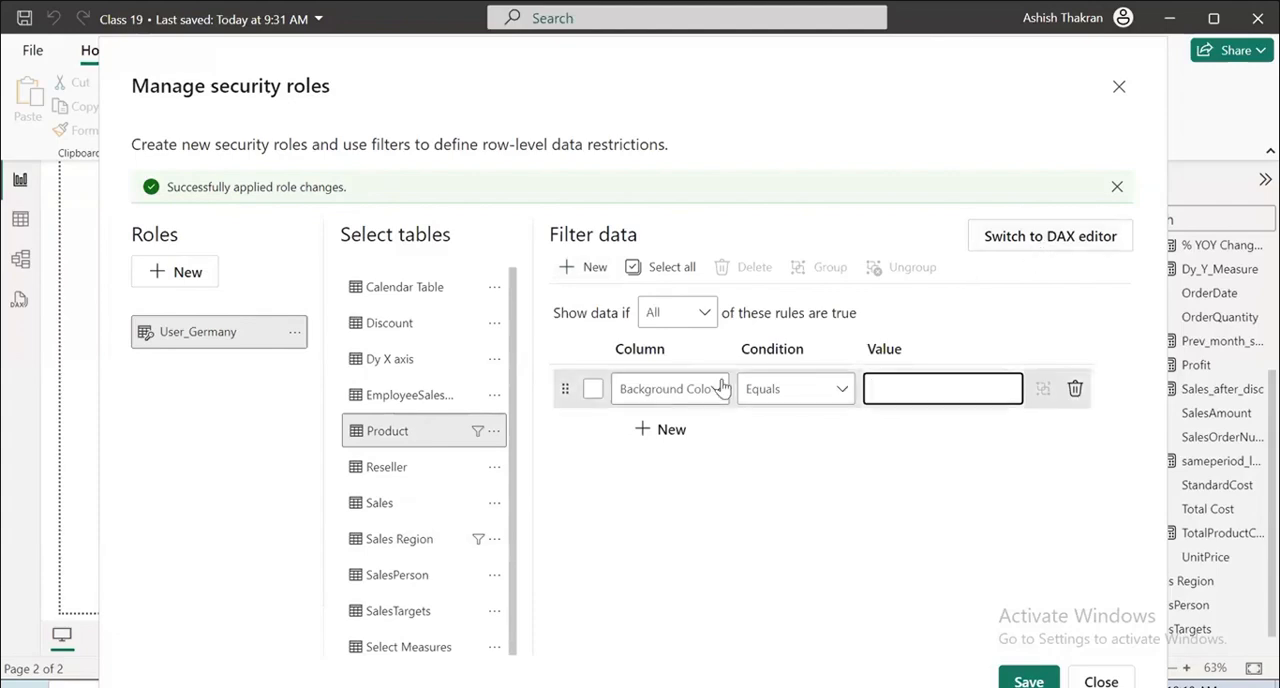
Define the Product rule as ProductCategory Equals Components and save the role changes.
left_click(650, 389)
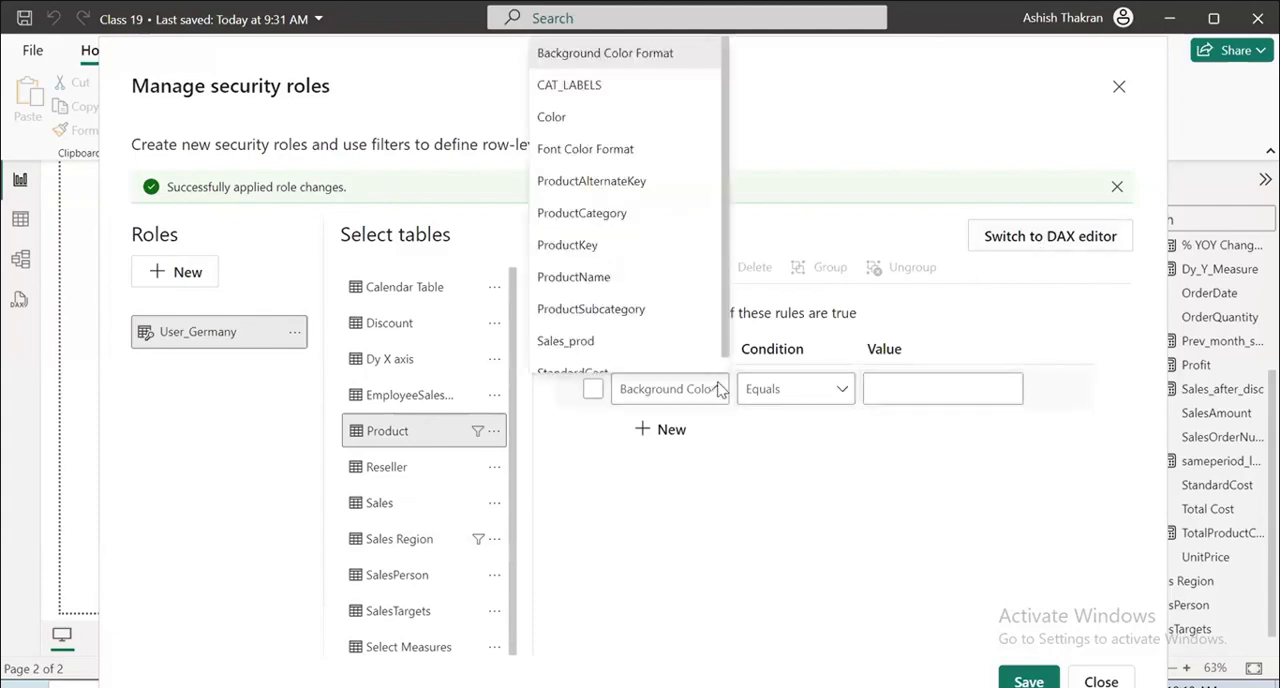
left_click(712, 220)
left_click(903, 394)
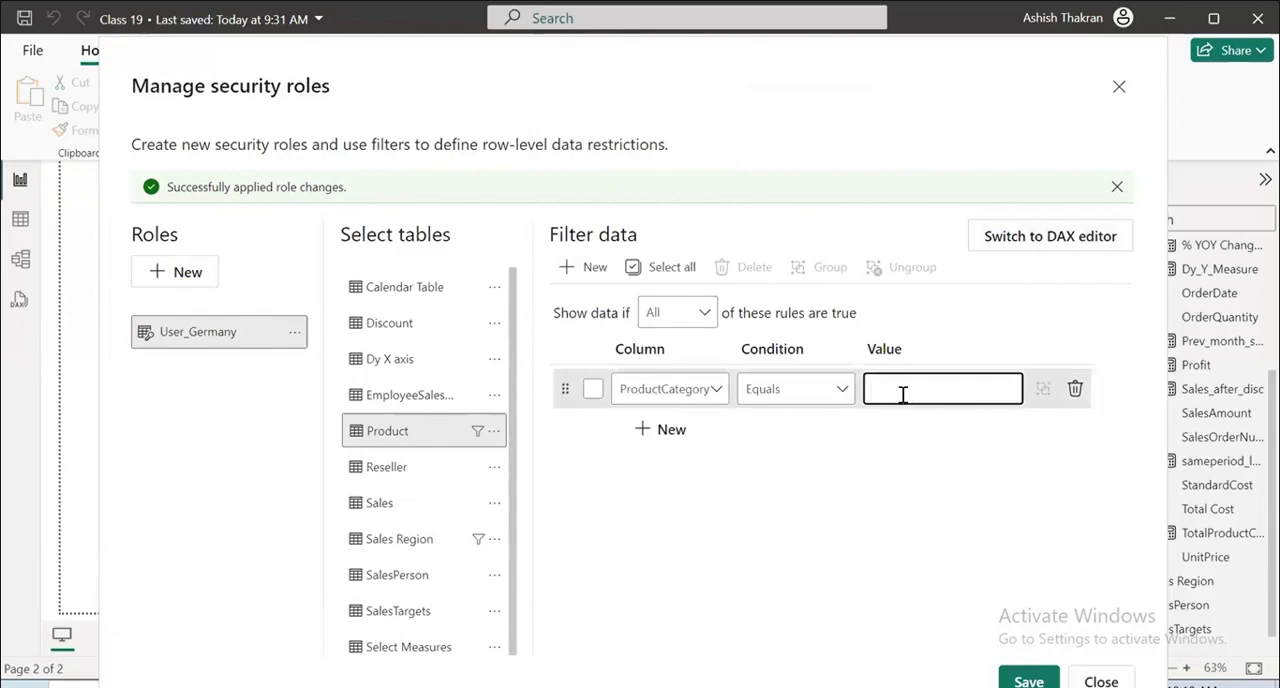
type("Componenytss")
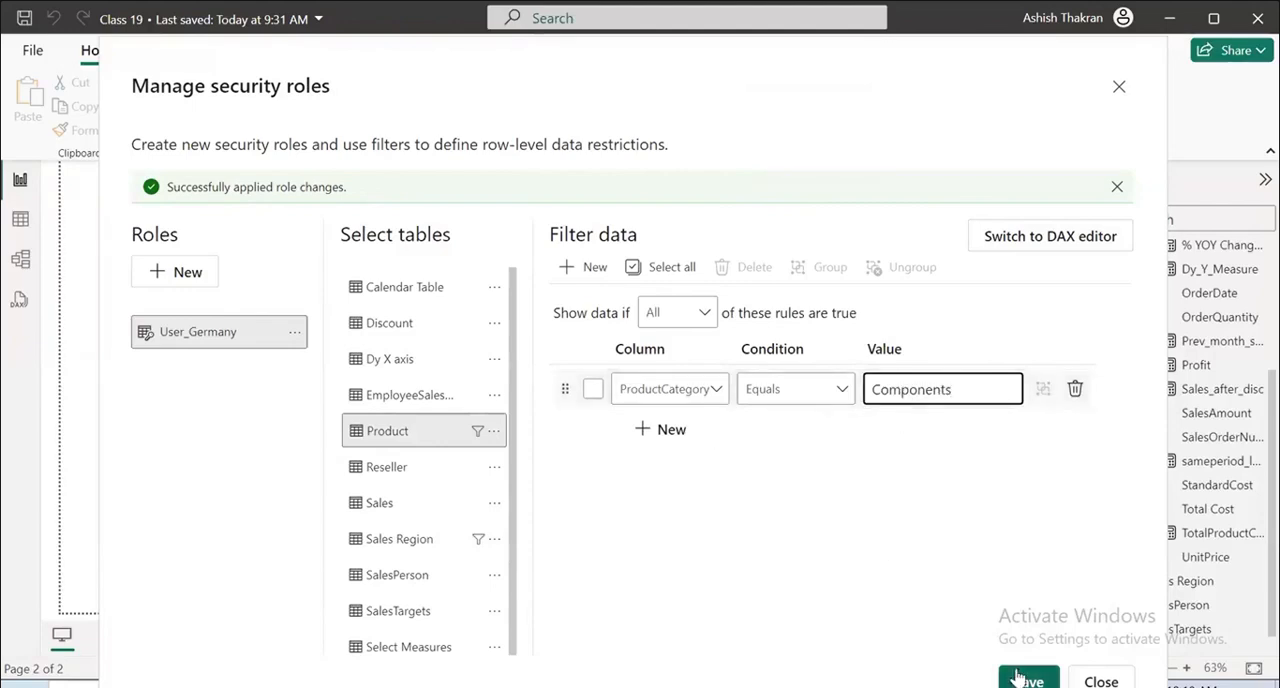
left_click(1026, 681)
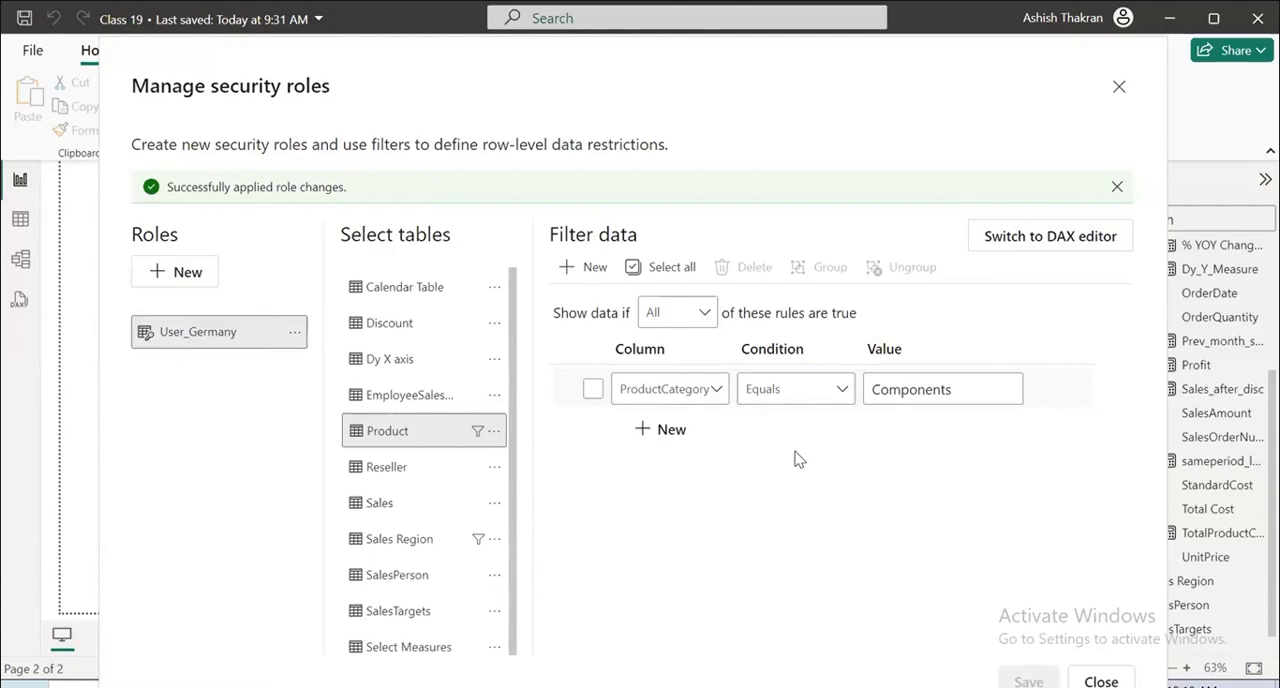
Rename the User_Germany role as User_USA, then save it and close the security roles manager.
double_click(214, 333)
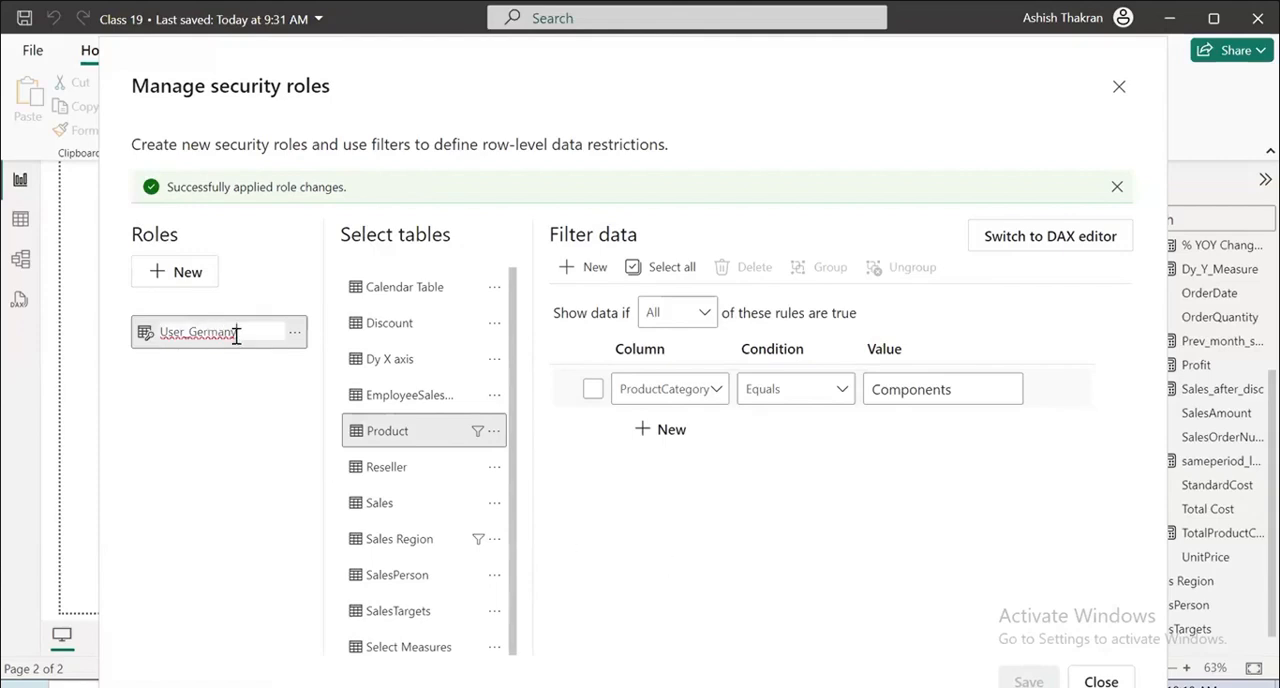
key("BackSpace")
key("BackSpace")
key("BackSpace")
key("BackSpace")
key("BackSpace")
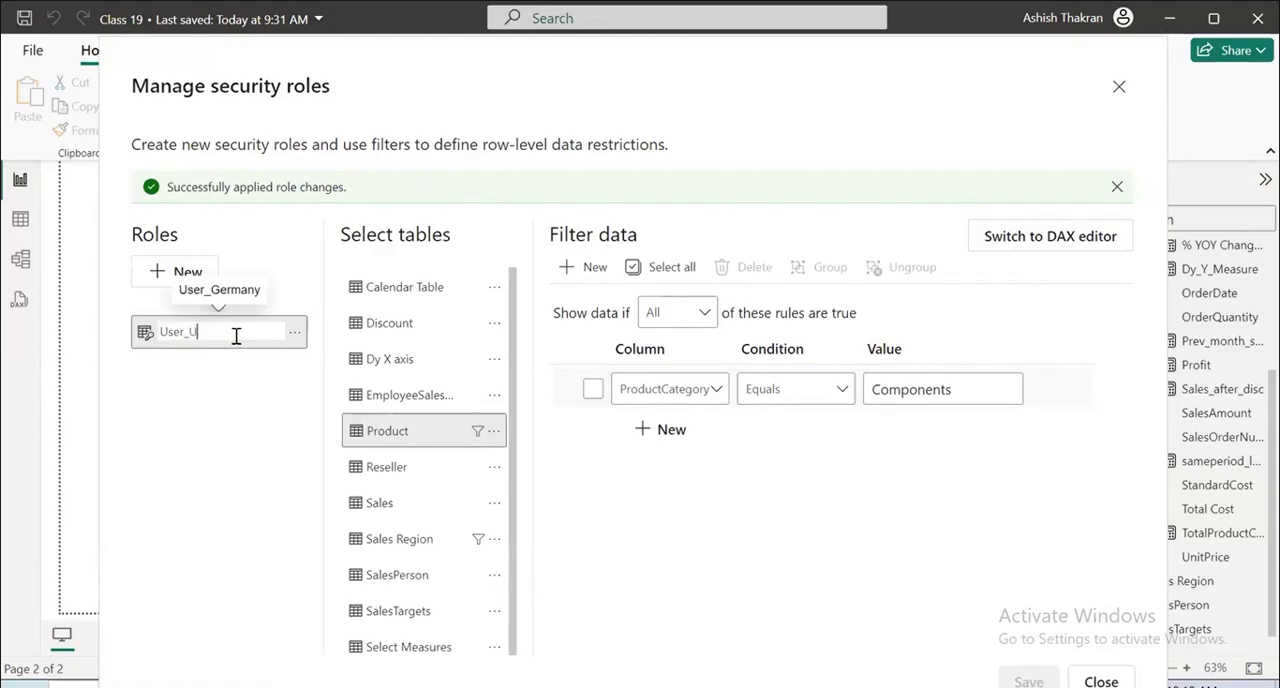
type("USA")
key("Return")
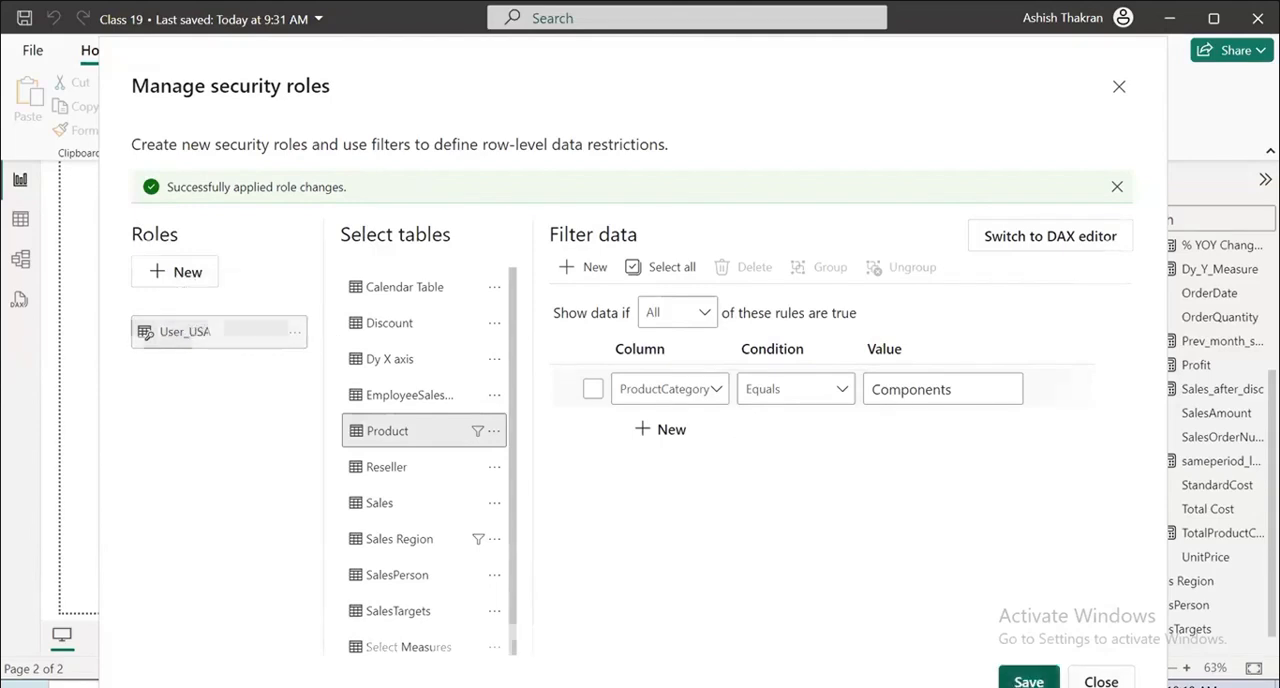
left_click(1029, 634)
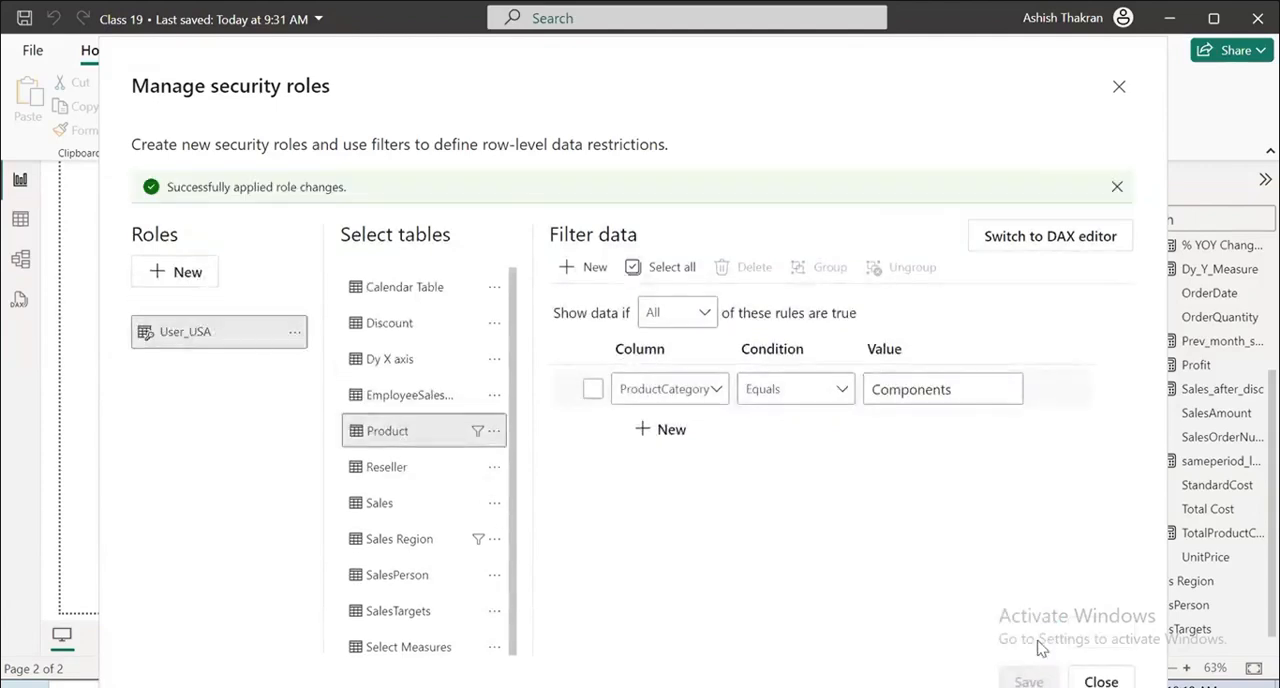
left_click(1100, 681)
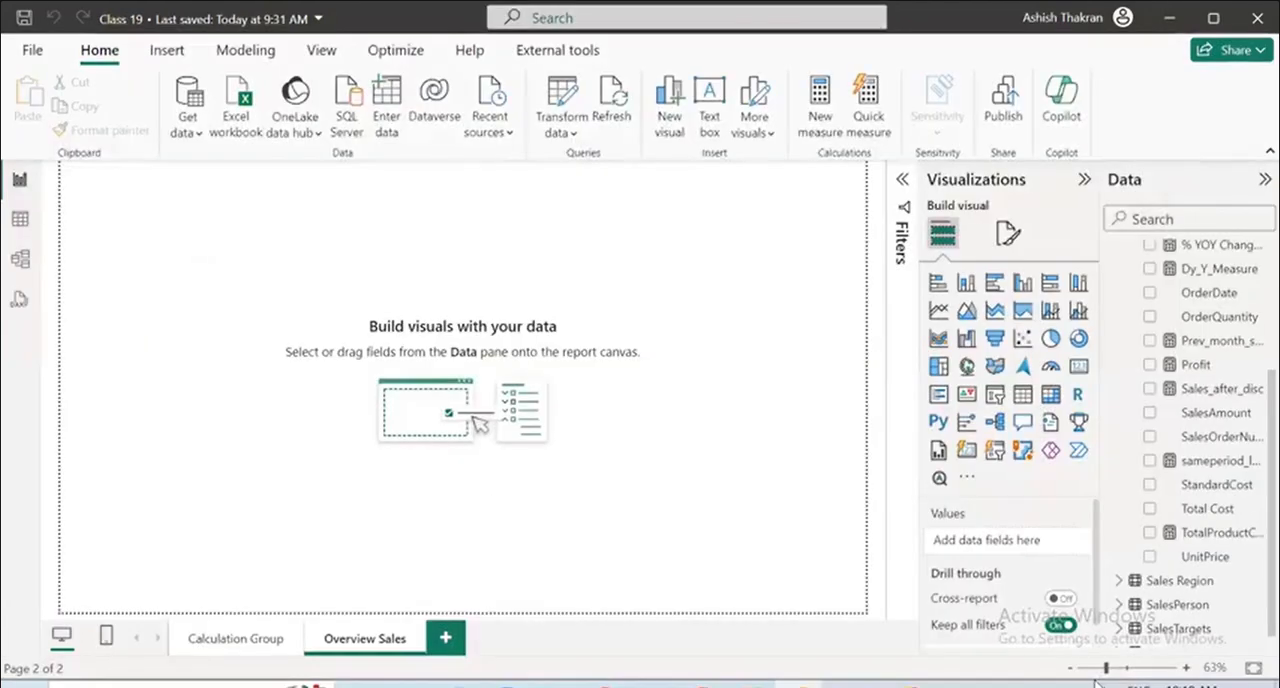
Switch to the DAX query view and expand the User_USA role in the model explorer to examine its table filters.
left_click(19, 298)
left_click(1034, 509)
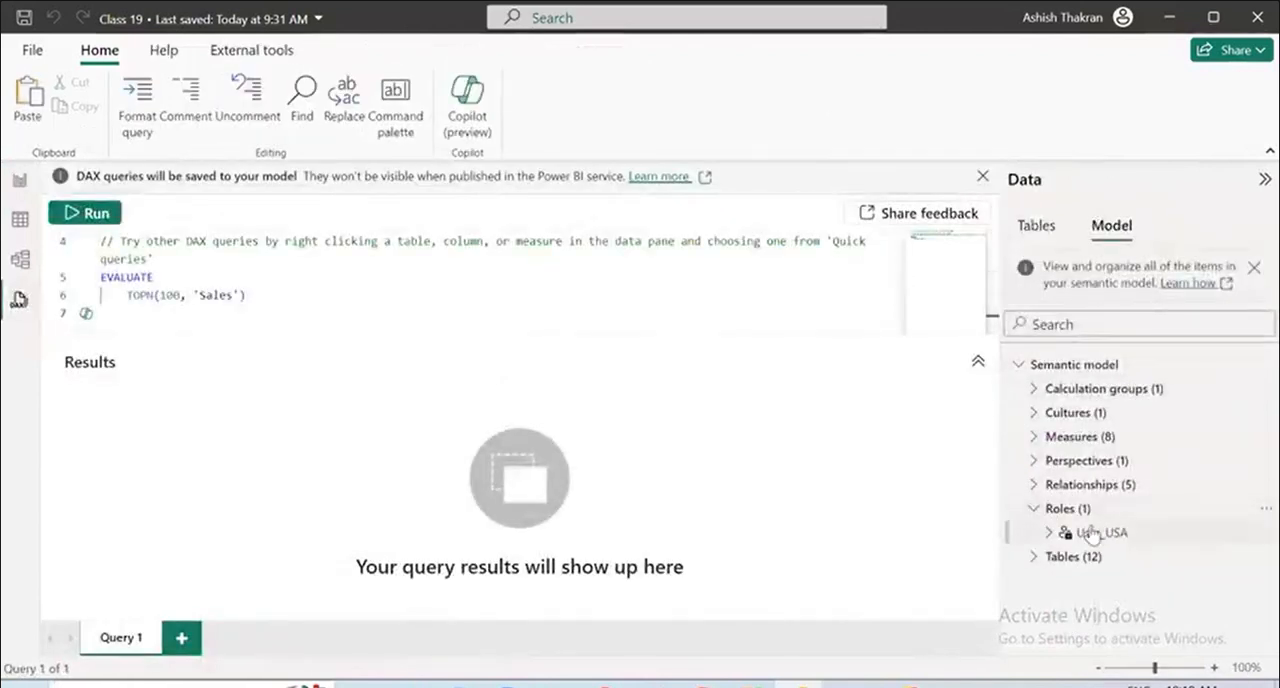
left_click(1049, 532)
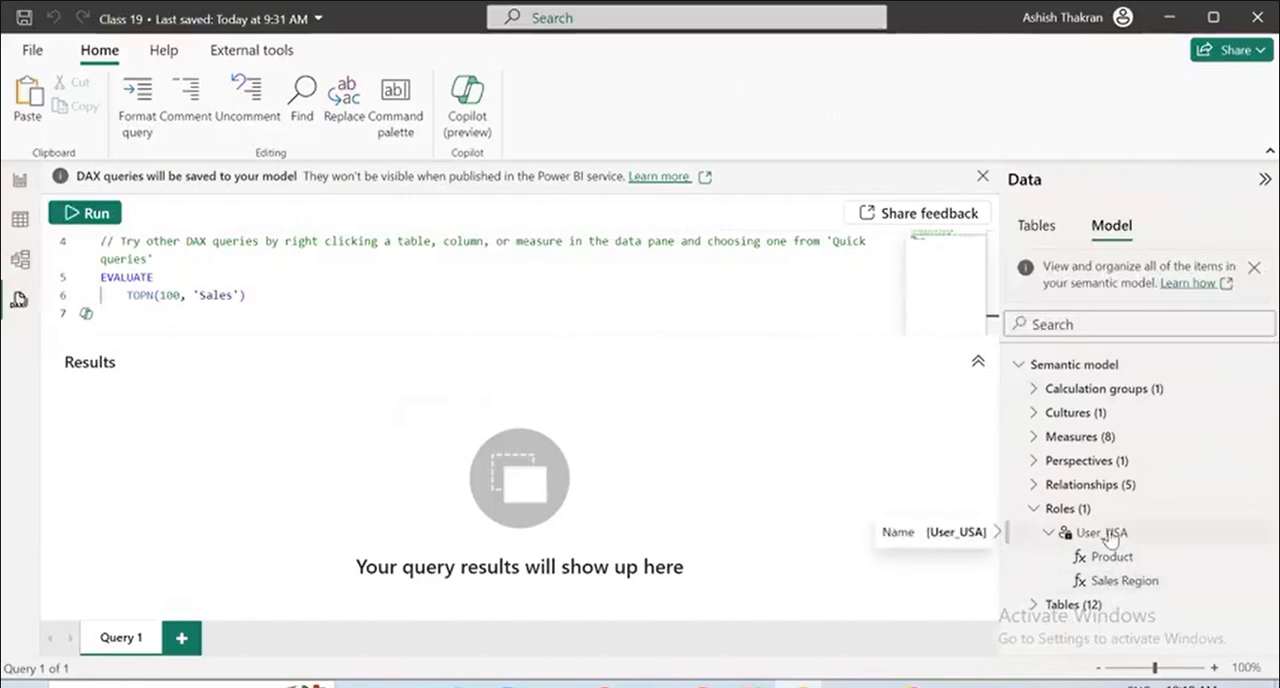
left_click(1031, 510)
left_click(1031, 510)
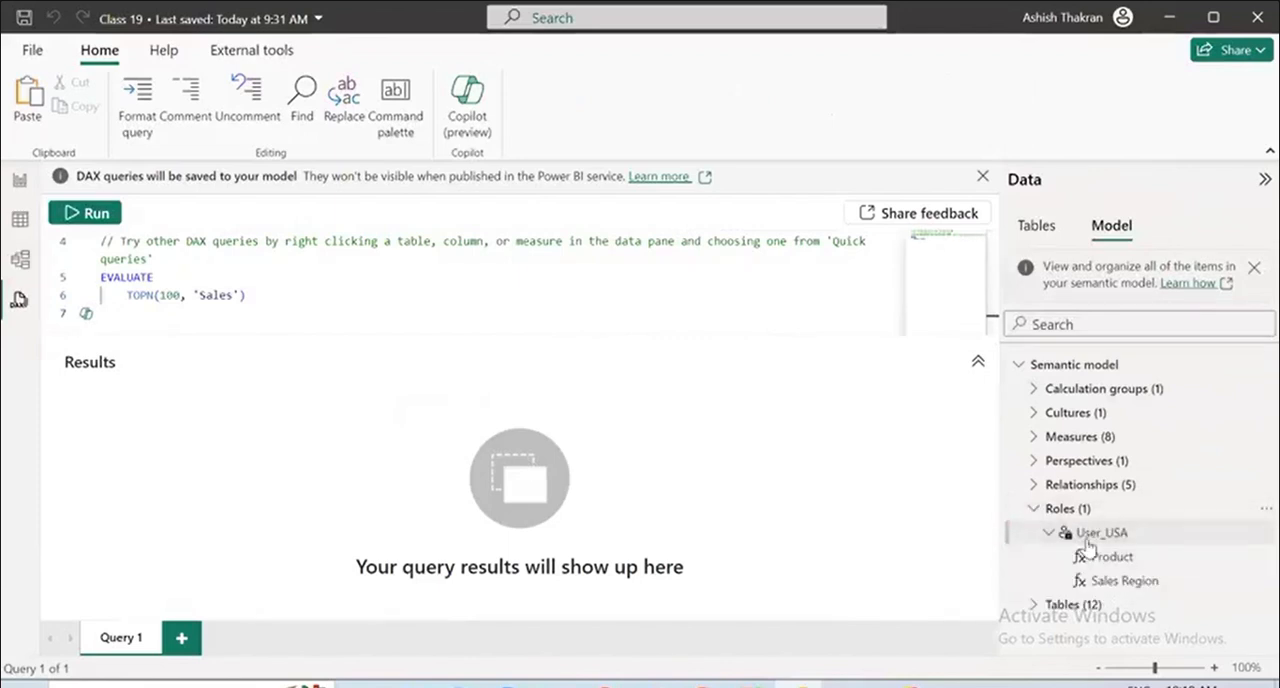
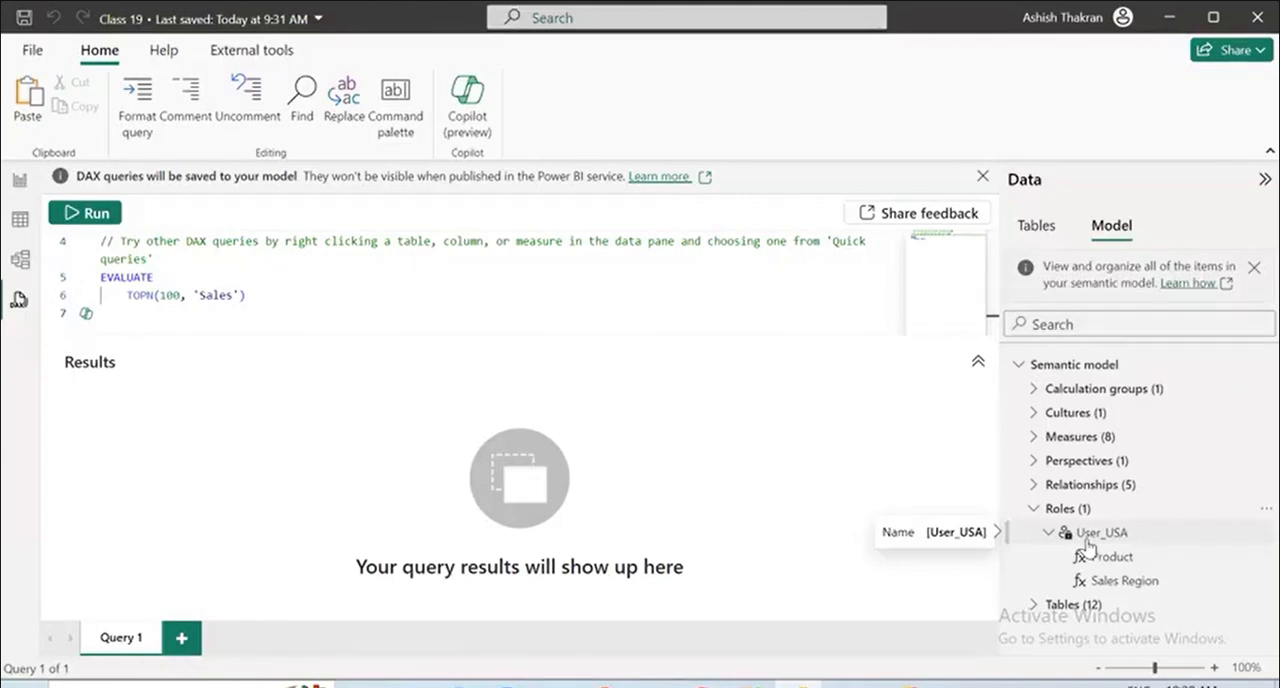
Select the User_USA role, collapse the Properties pane in the model view and return to the report view.
left_click(1088, 546)
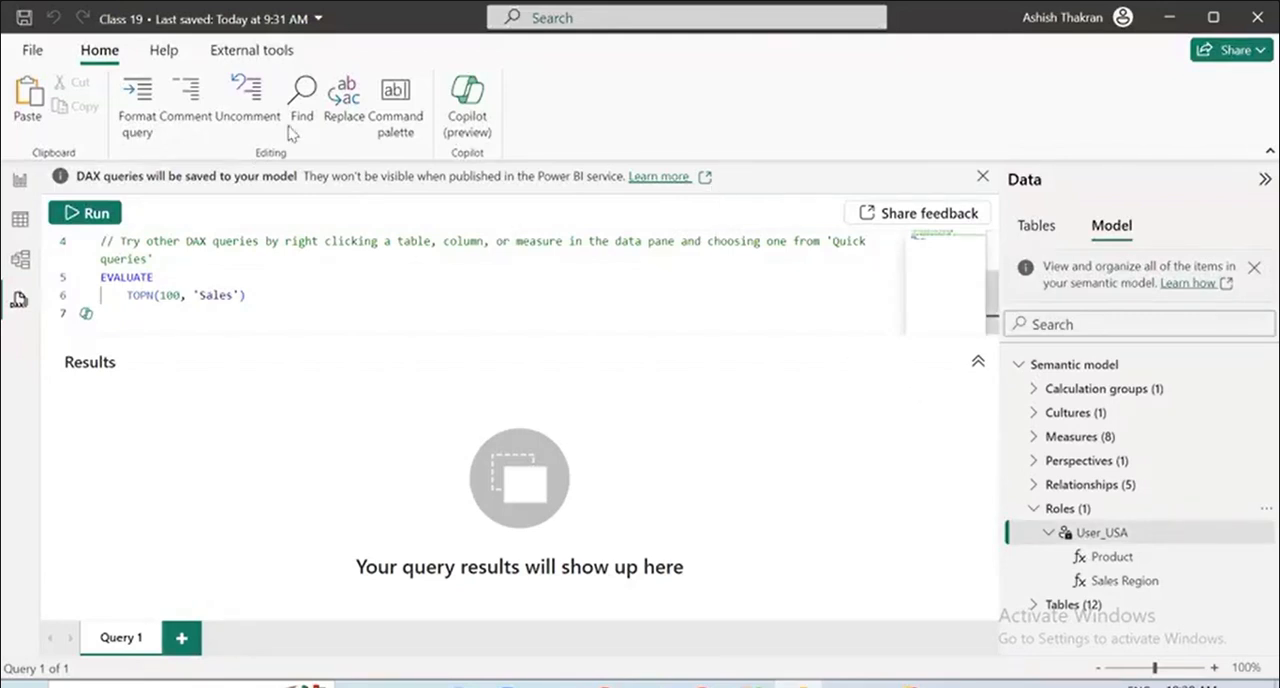
left_click(22, 262)
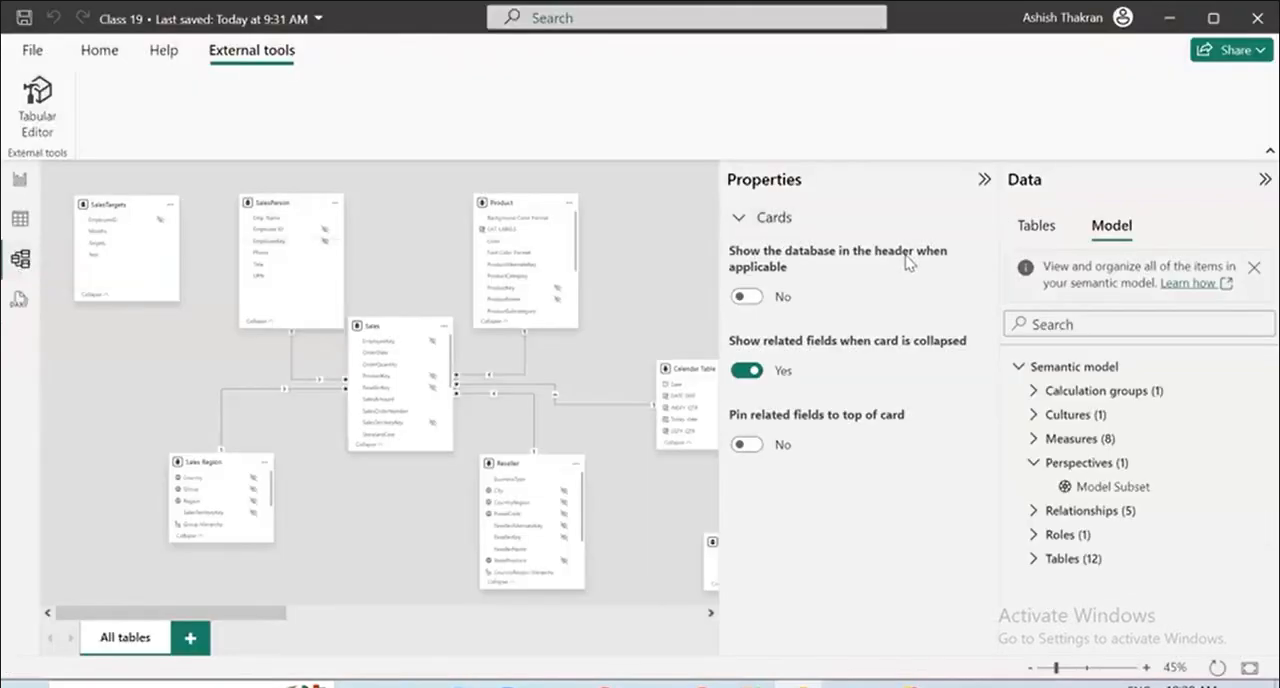
left_click(983, 180)
left_click(20, 180)
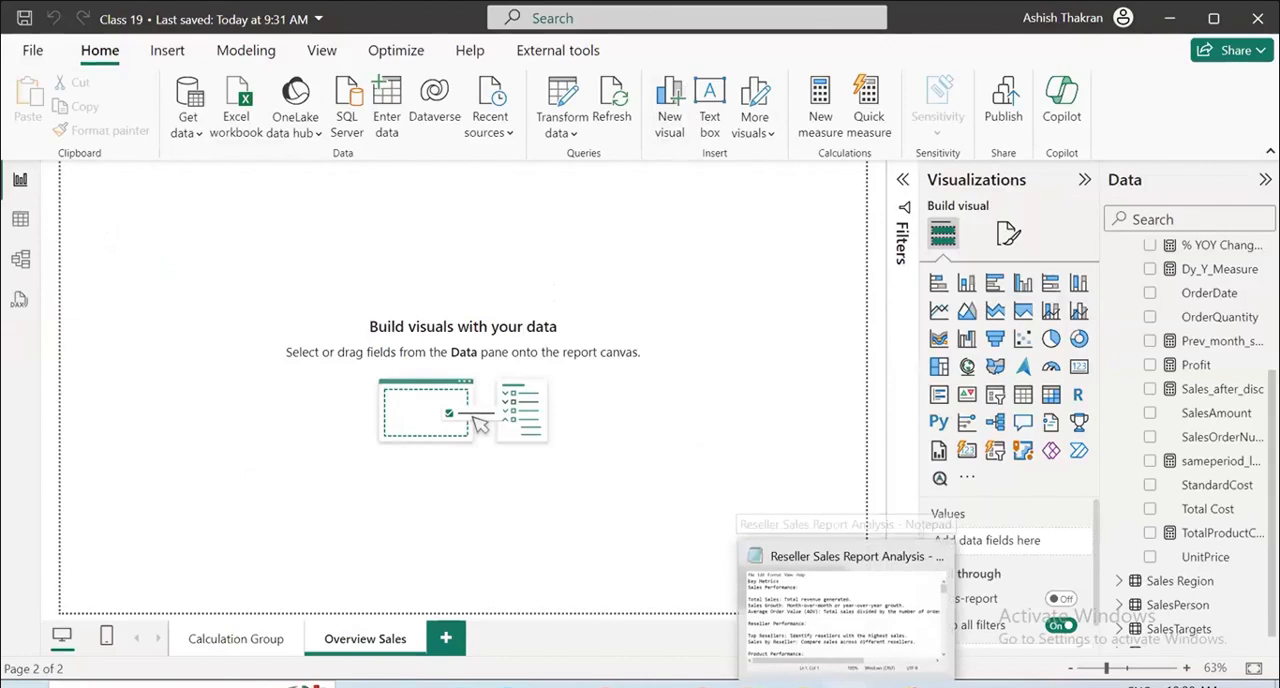
Switch to the Reseller Sales Report Analysis notes in Notepad, maximize them and read the Key Metrics and Total Sales entries.
left_click(848, 685)
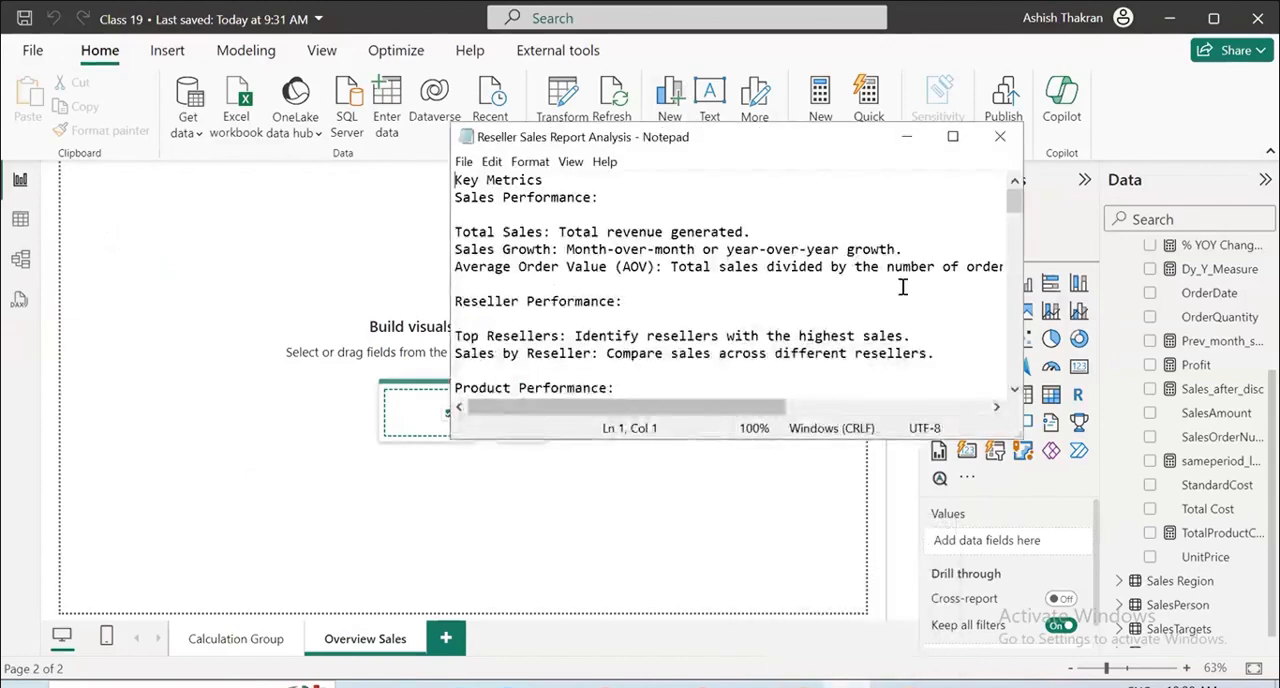
left_click(954, 139)
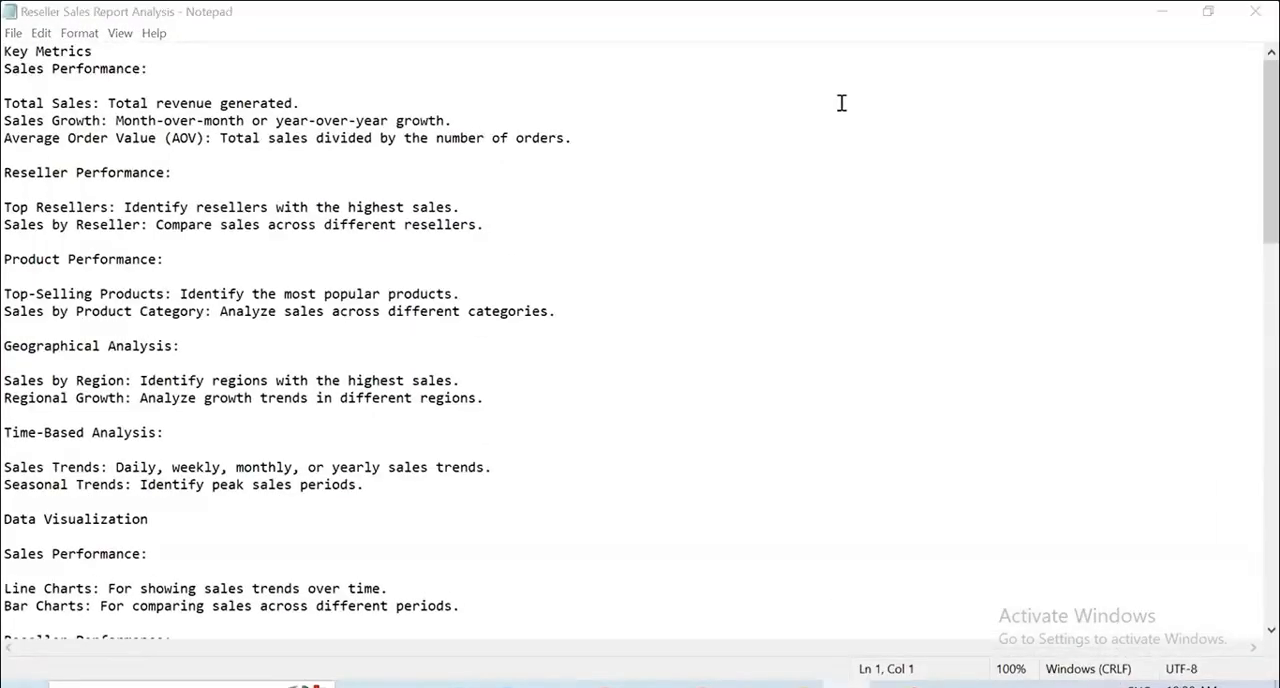
left_click_drag(12, 52, 163, 40)
left_click(172, 78)
left_click_drag(30, 65, 165, 57)
left_click_drag(100, 88, 377, 92)
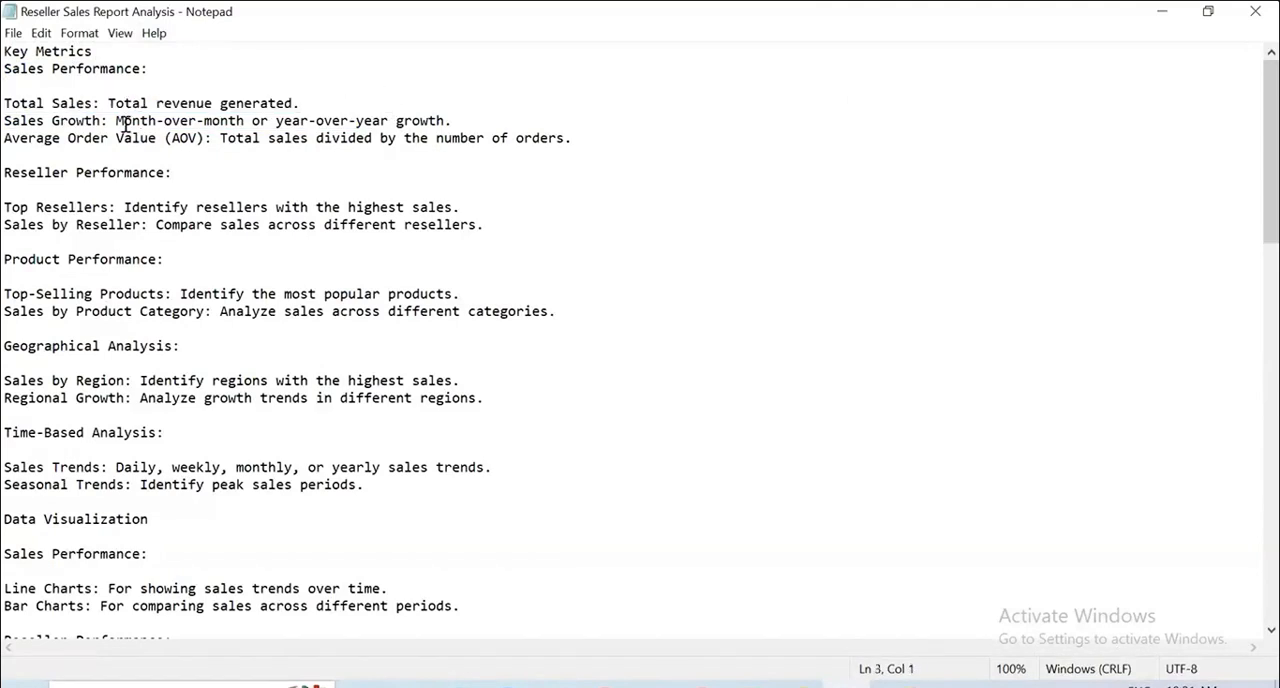
Read the Sales Growth and Average Order Value definitions under the Sales Performance key metrics.
left_click_drag(100, 122, 6, 108)
key("Left")
left_click_drag(148, 140, 8, 128)
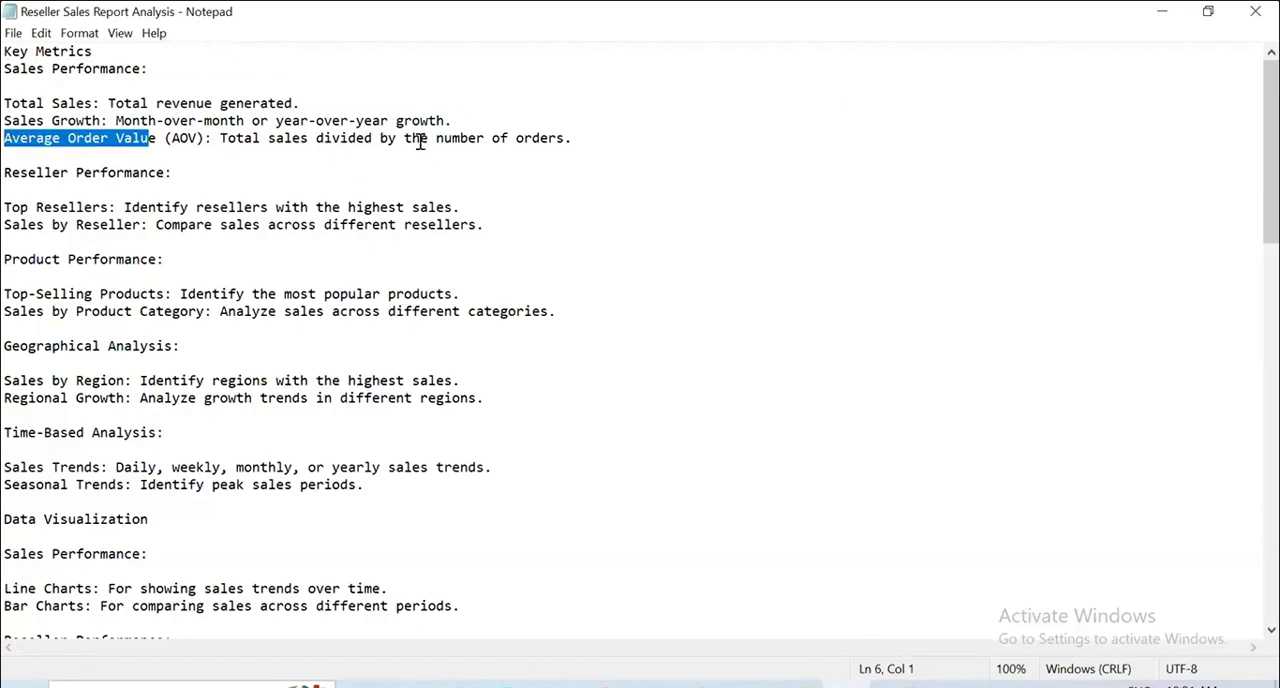
left_click_drag(591, 141, 200, 141)
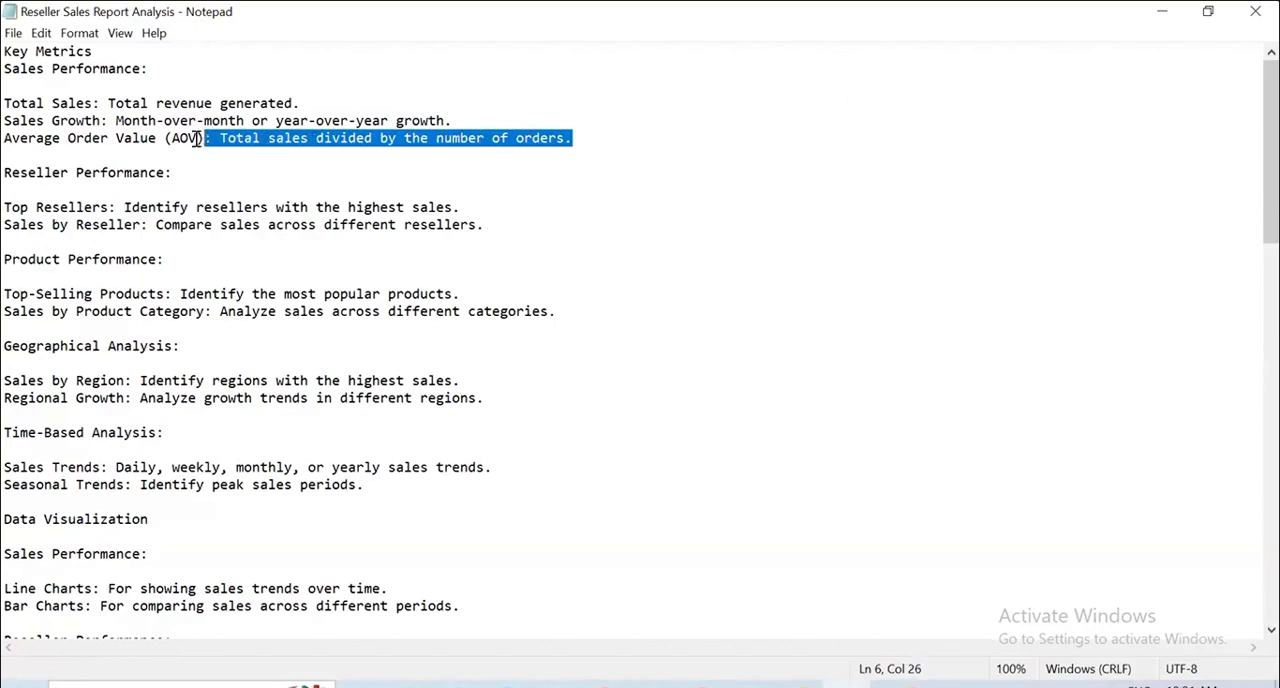
left_click_drag(102, 140, 274, 150)
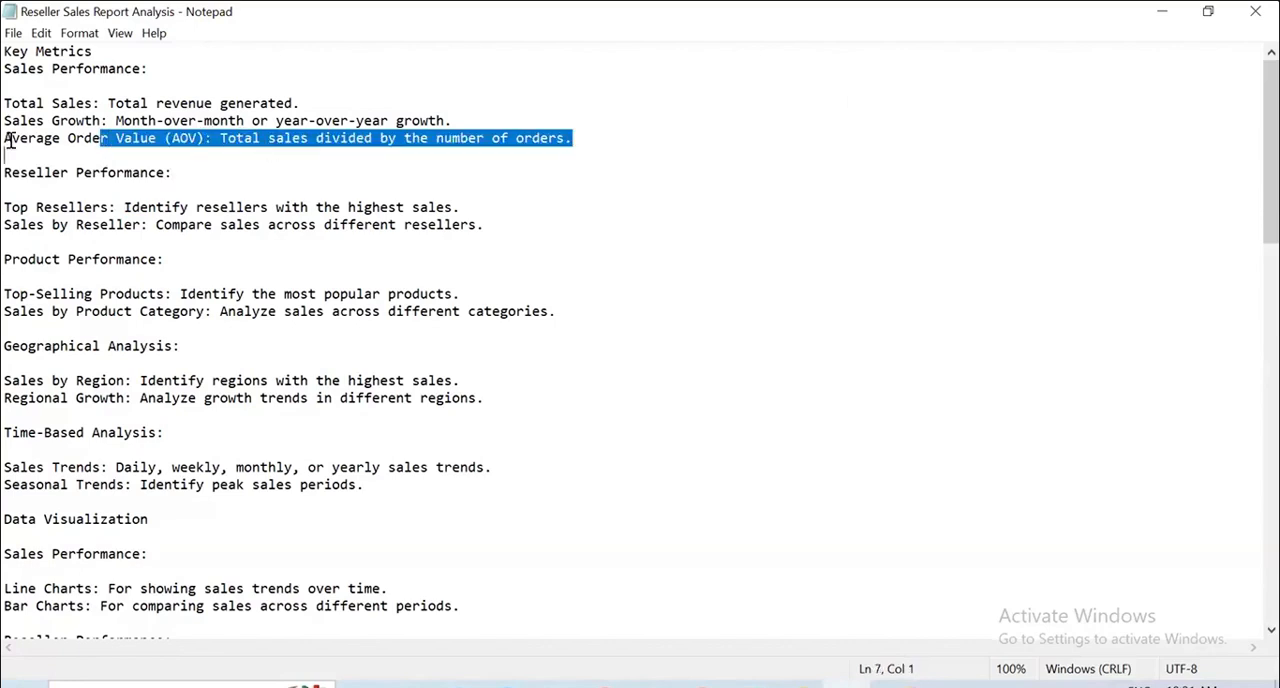
left_click_drag(6, 141, 434, 174)
left_click_drag(513, 150, 531, 150)
left_click_drag(40, 68, 180, 80)
Review the key metric sections for reseller performance, product performance, geographical analysis and time-based analysis.
left_click_drag(12, 174, 176, 174)
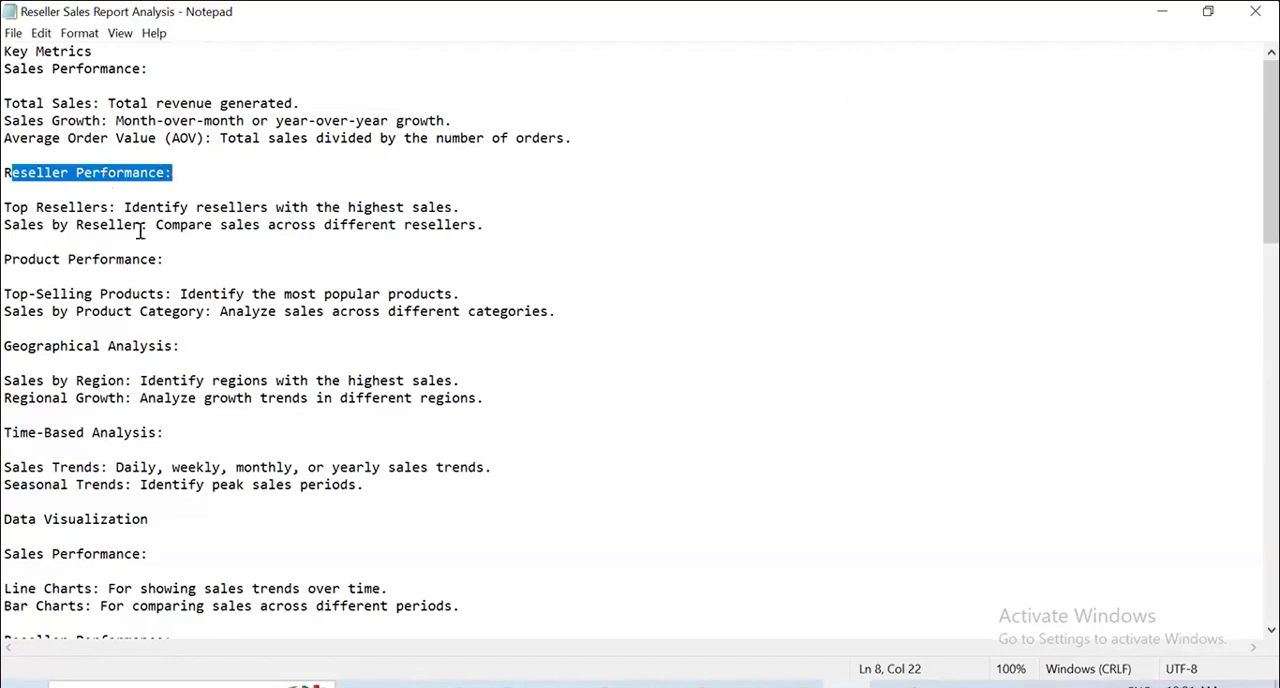
left_click_drag(191, 268, 22, 246)
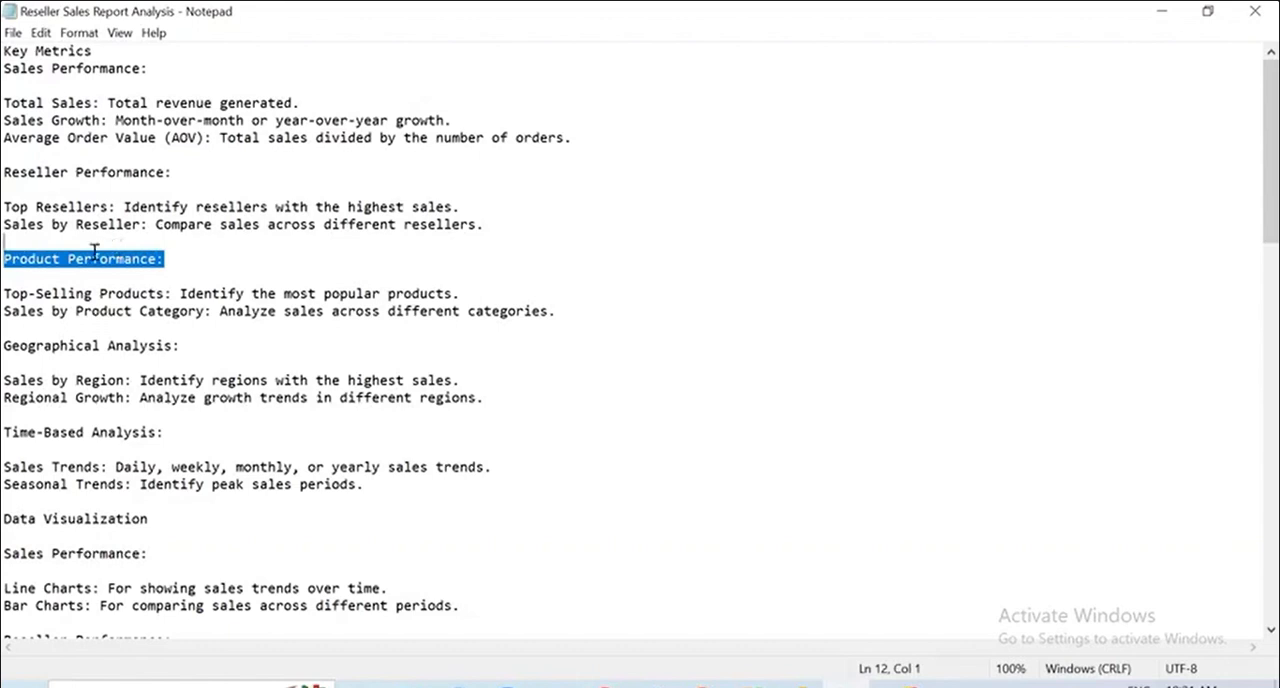
left_click_drag(205, 344, 8, 333)
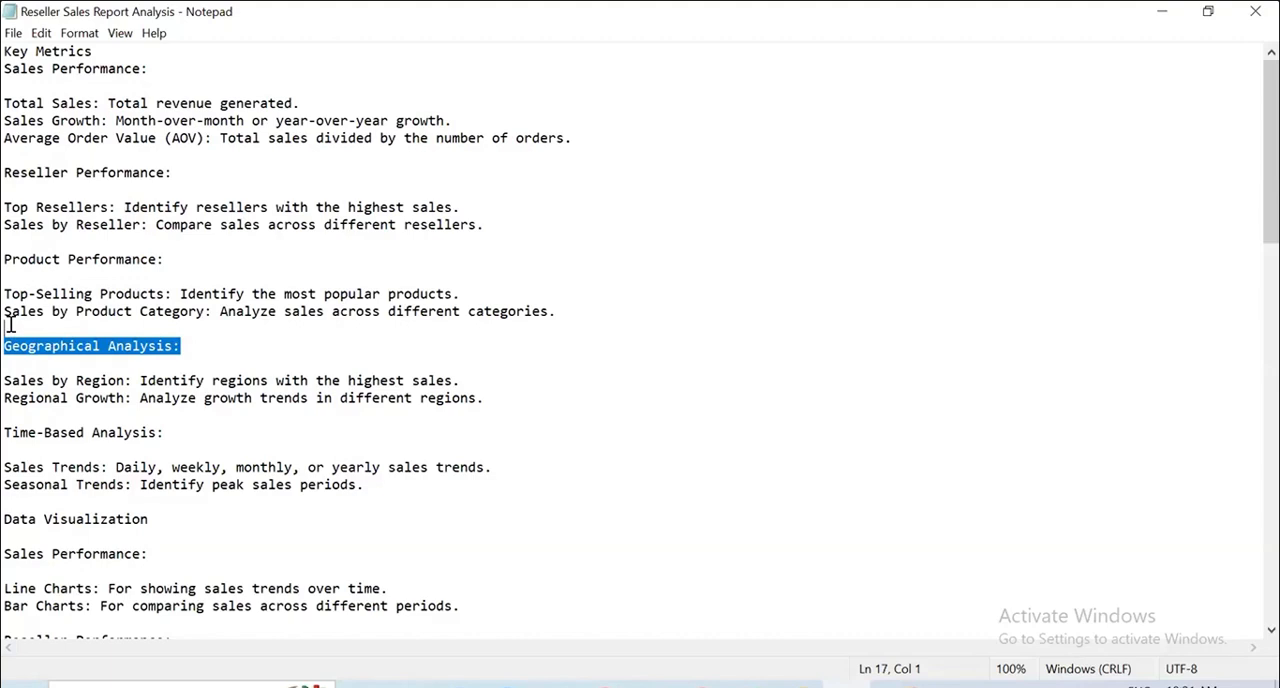
left_click_drag(236, 438, 10, 434)
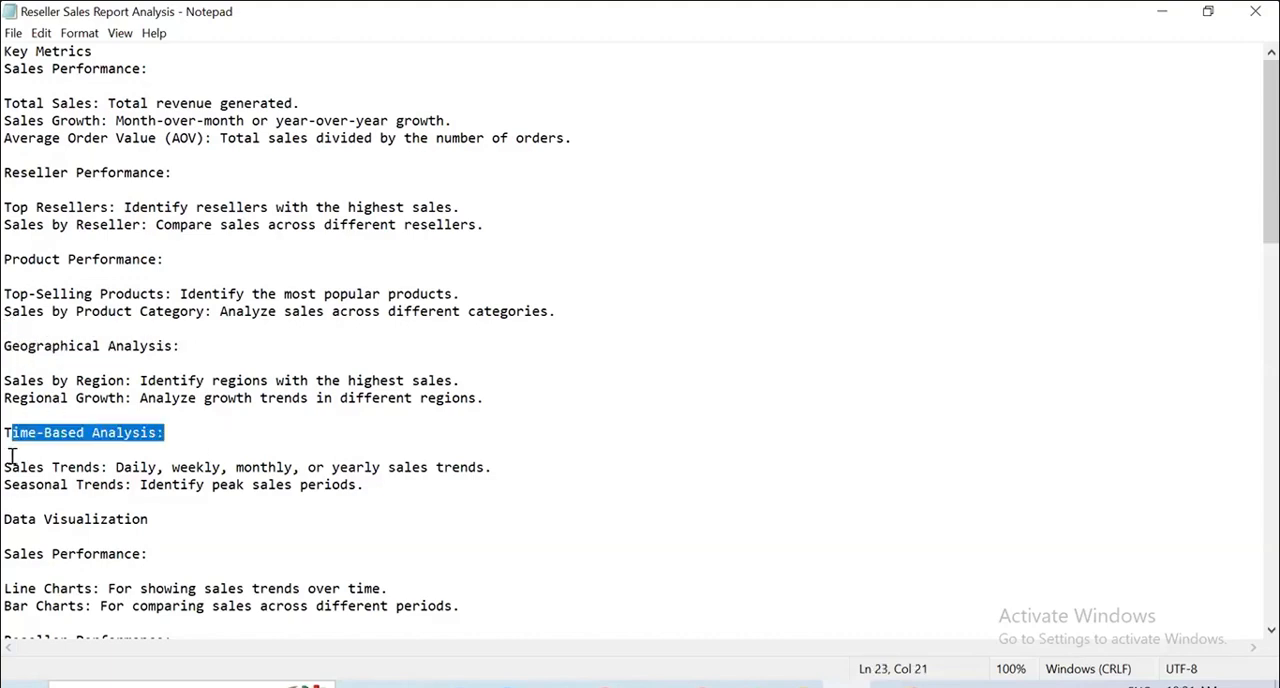
left_click(64, 434)
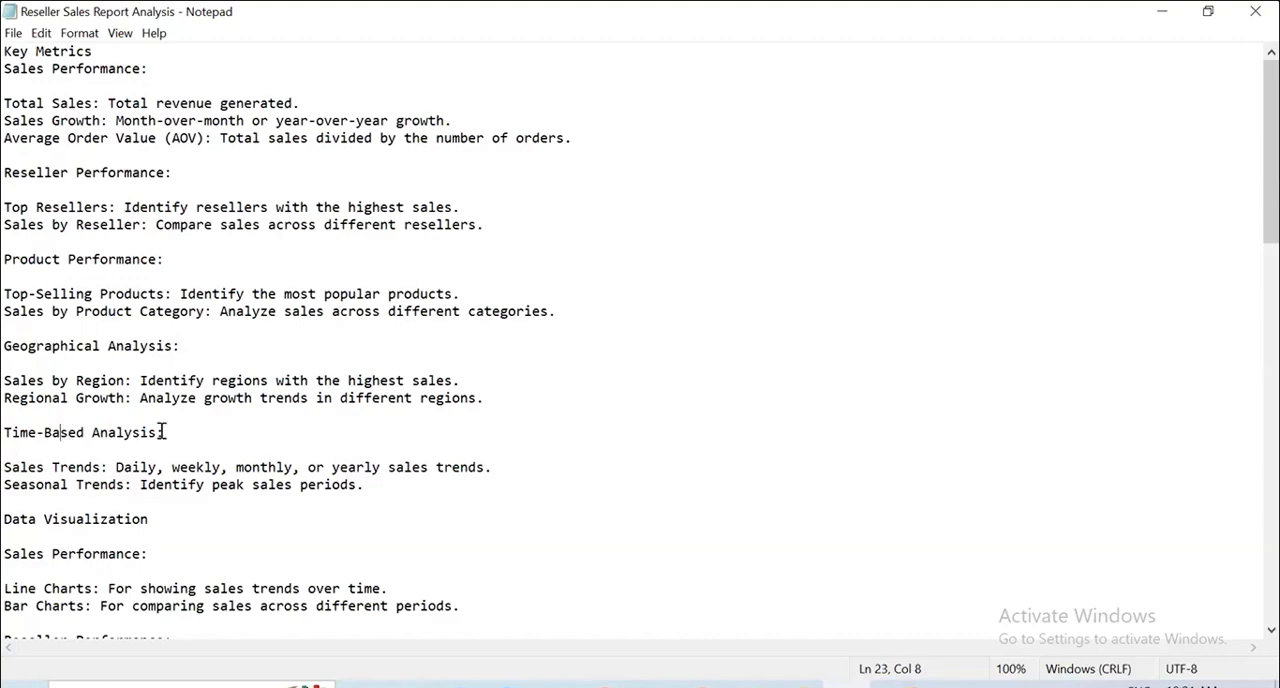
left_click_drag(425, 494, 6, 103)
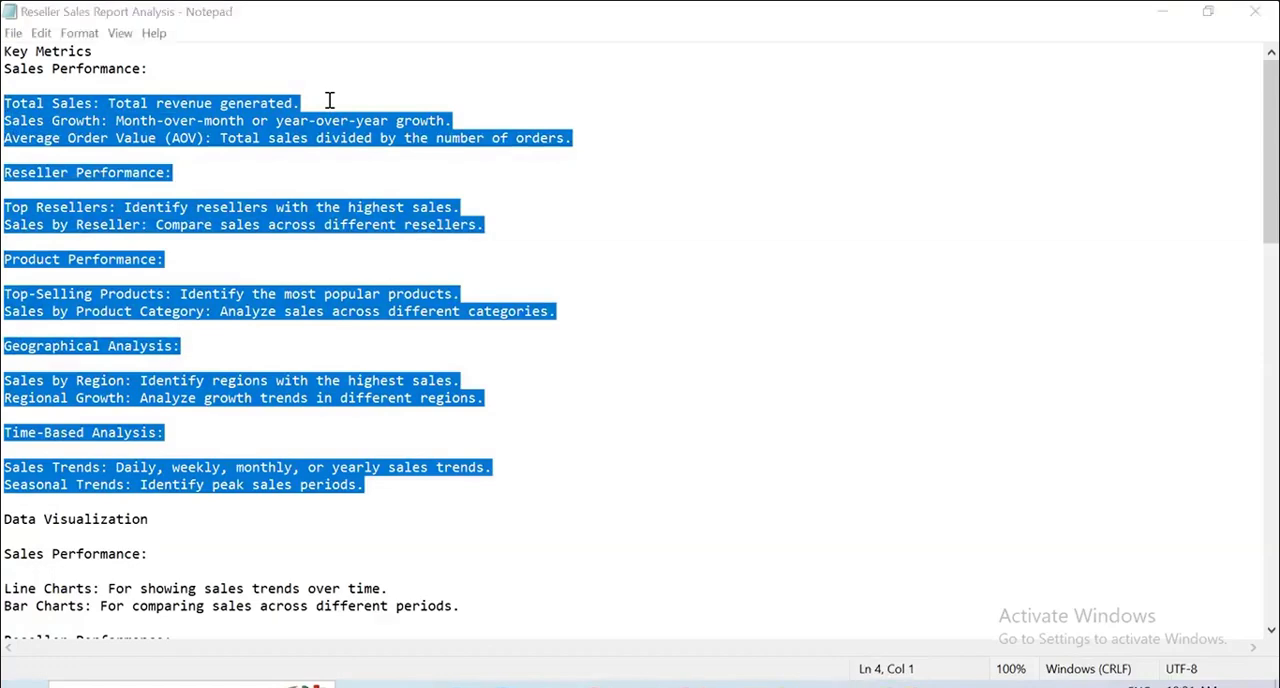
left_click(556, 282)
Read the chart types recommended for sales performance and reseller performance in the Data Visualization section.
scroll(449, 286, "down", 7)
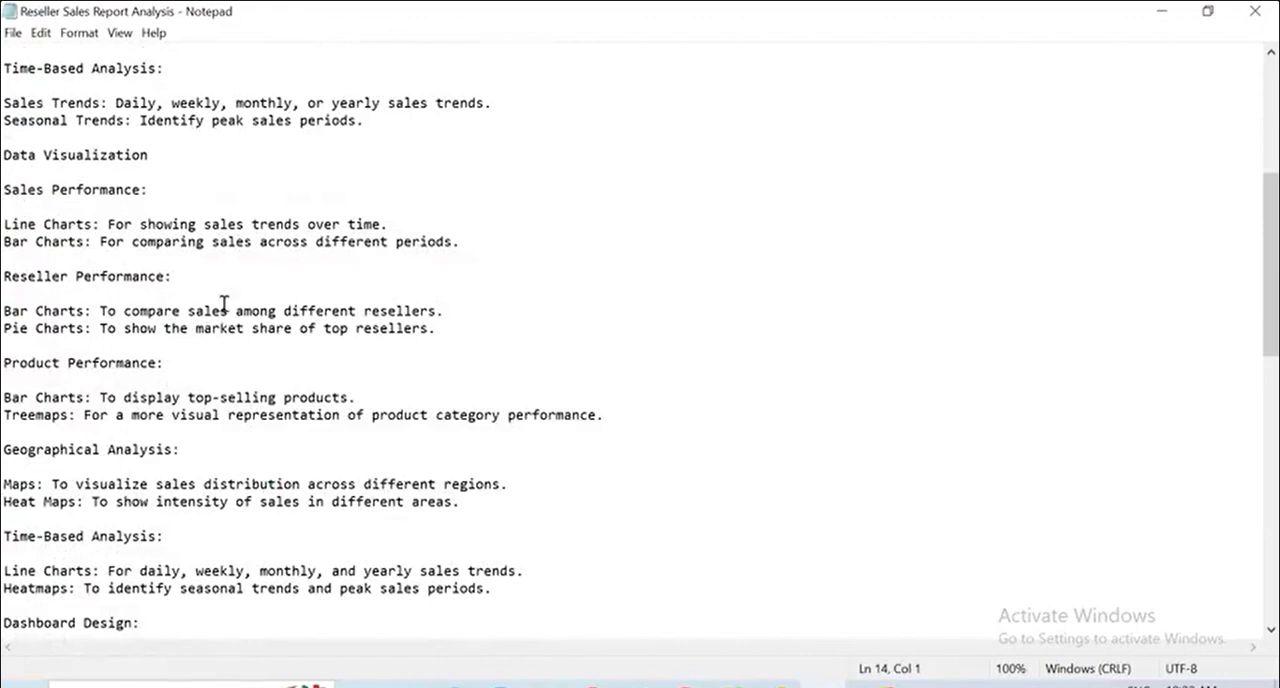
left_click_drag(5, 224, 104, 222)
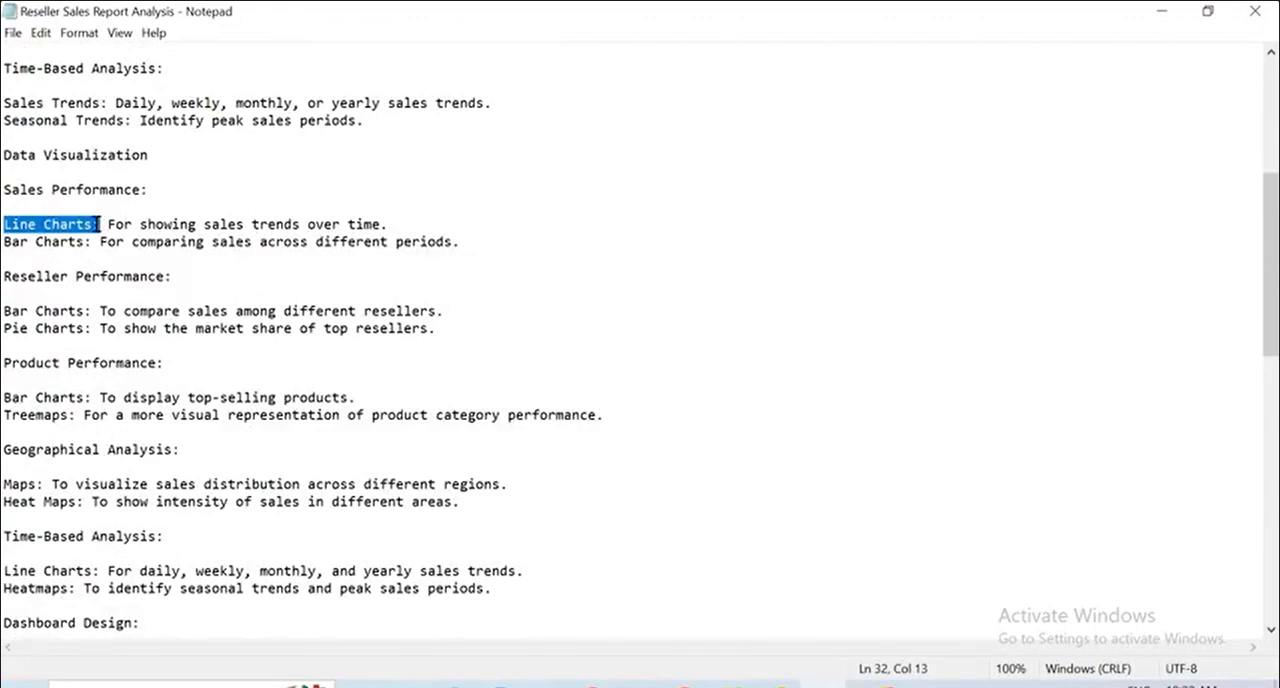
left_click(43, 276)
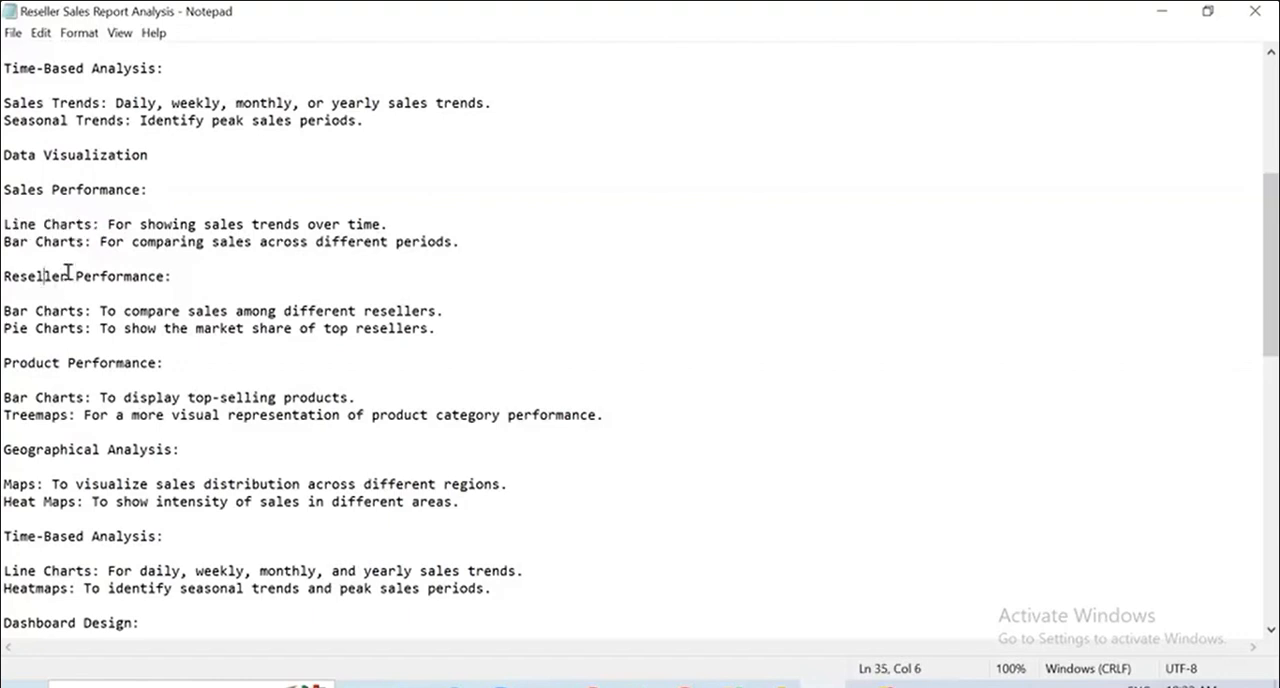
left_click(67, 276, "shift")
scroll(171, 375, "down", 1)
scroll(170, 378, "down", 1)
Examine the bar chart and treemap recommendations for product performance in the Data Visualization section.
left_click(35, 259)
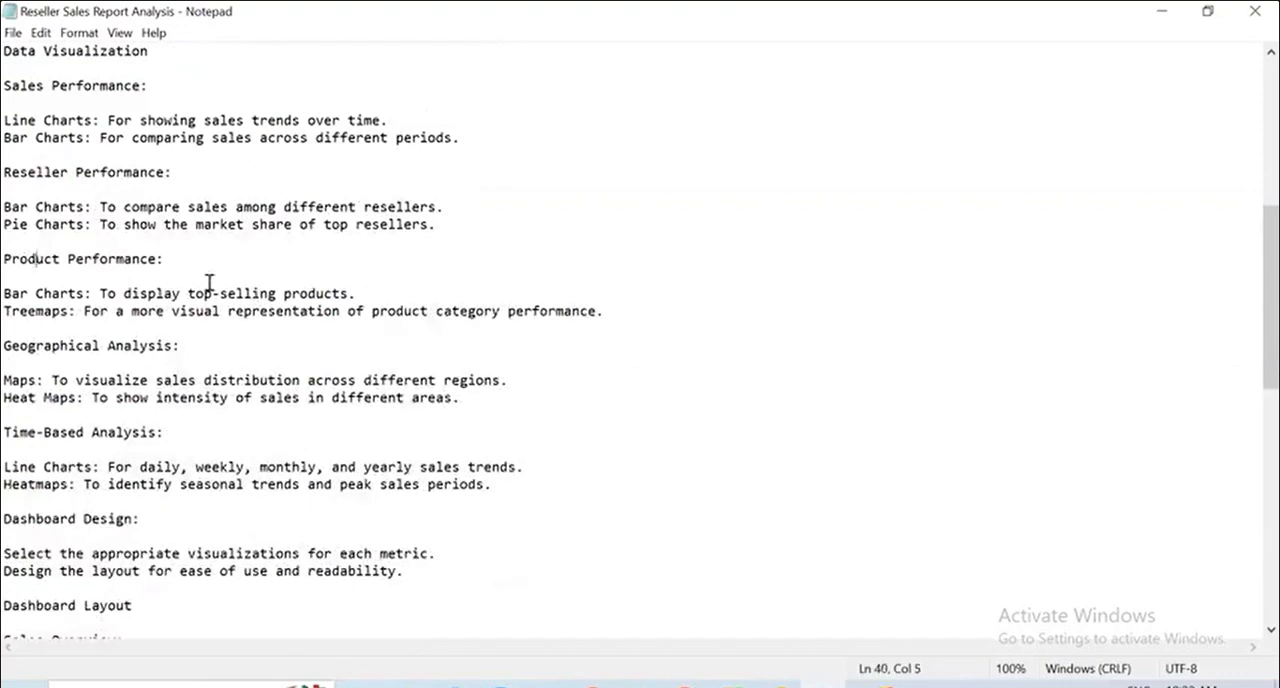
left_click(276, 293, "shift")
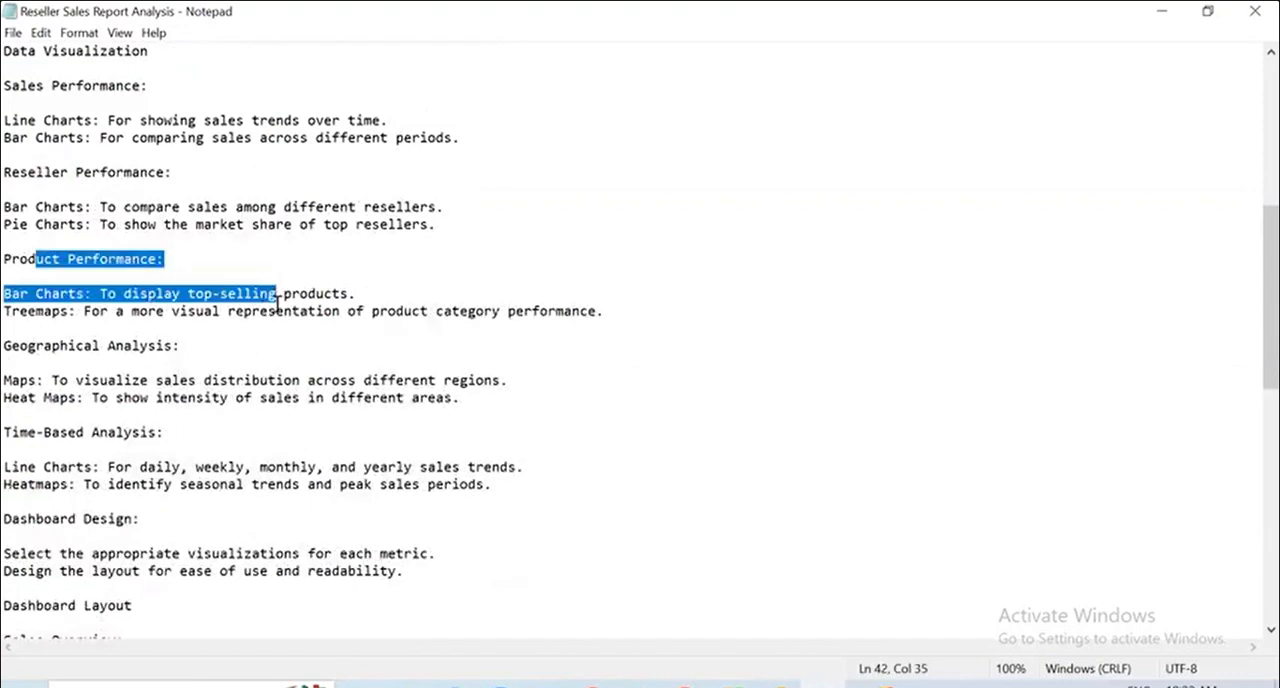
left_click(102, 294)
left_click(76, 296)
key("shift+Up")
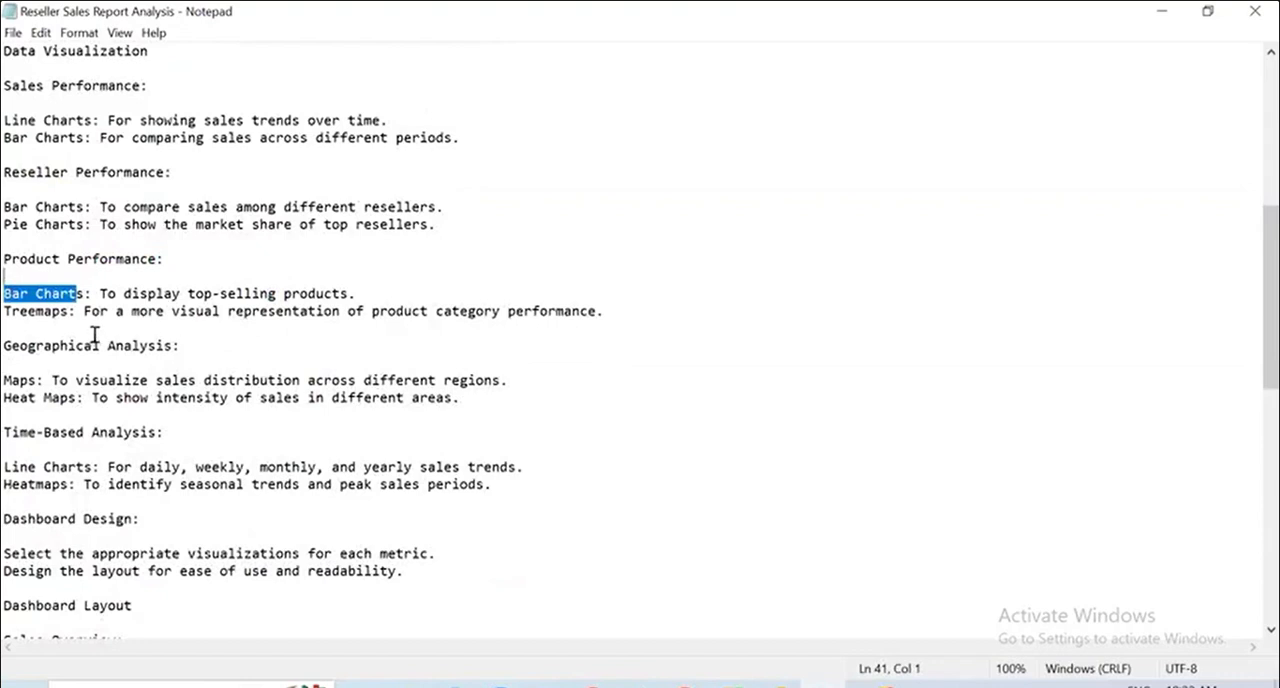
left_click(78, 311)
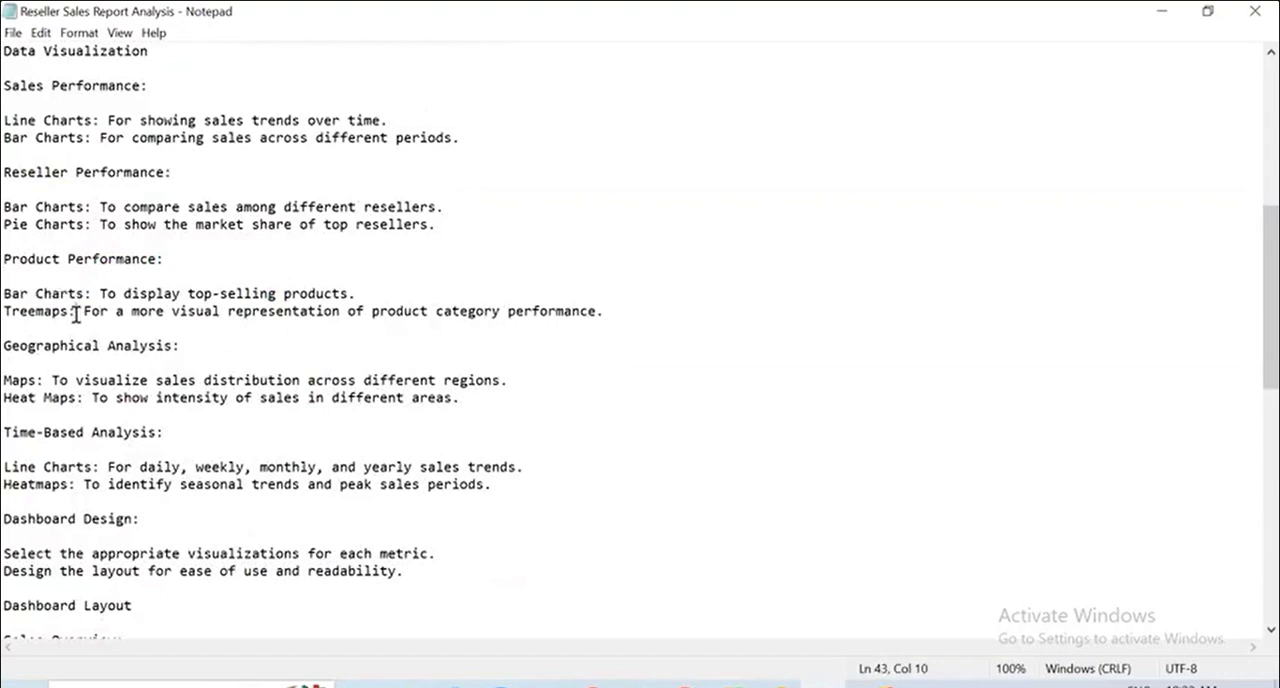
left_click(6, 312, "shift")
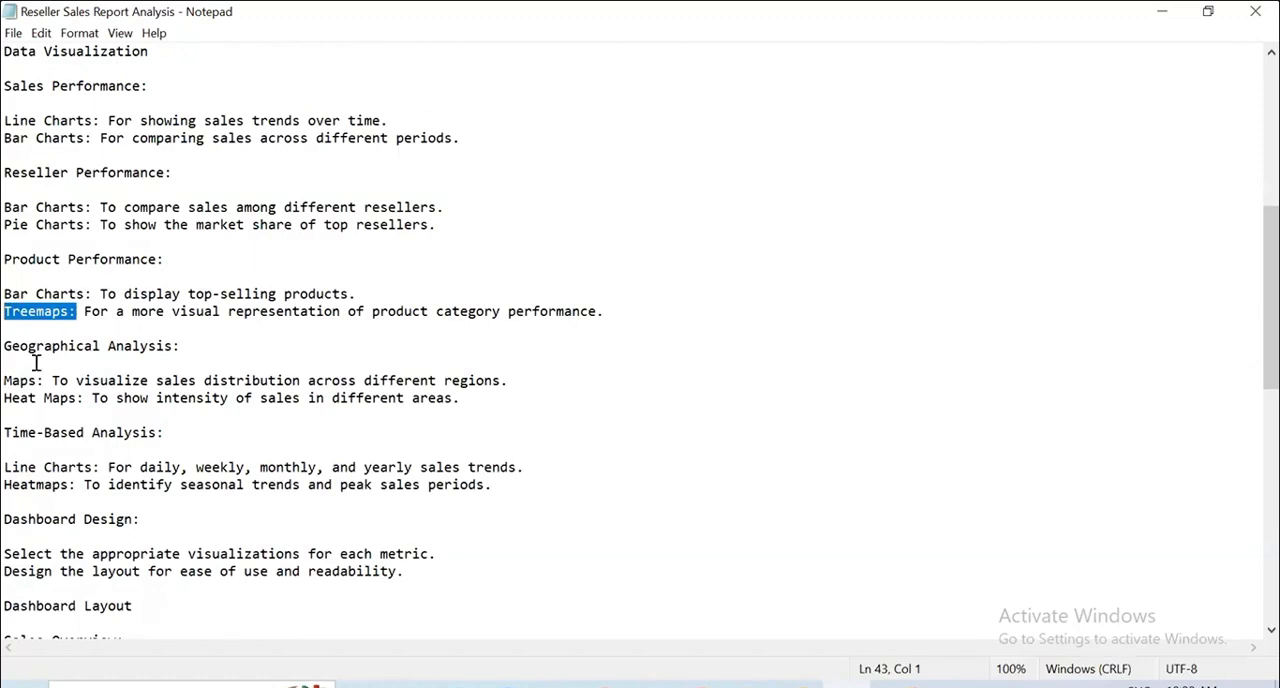
Examine the recommended visuals for geographical and time-based analysis, including maps, heat maps and line charts.
left_click_drag(13, 345, 200, 357)
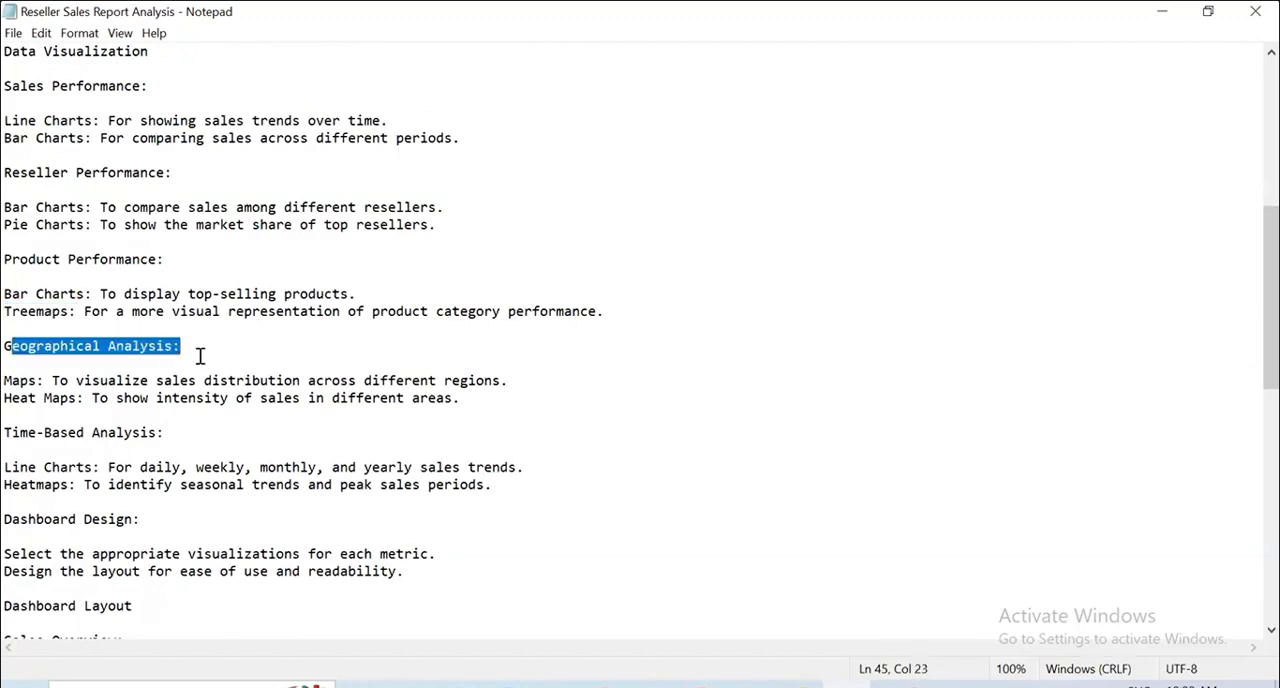
left_click_drag(13, 380, 101, 373)
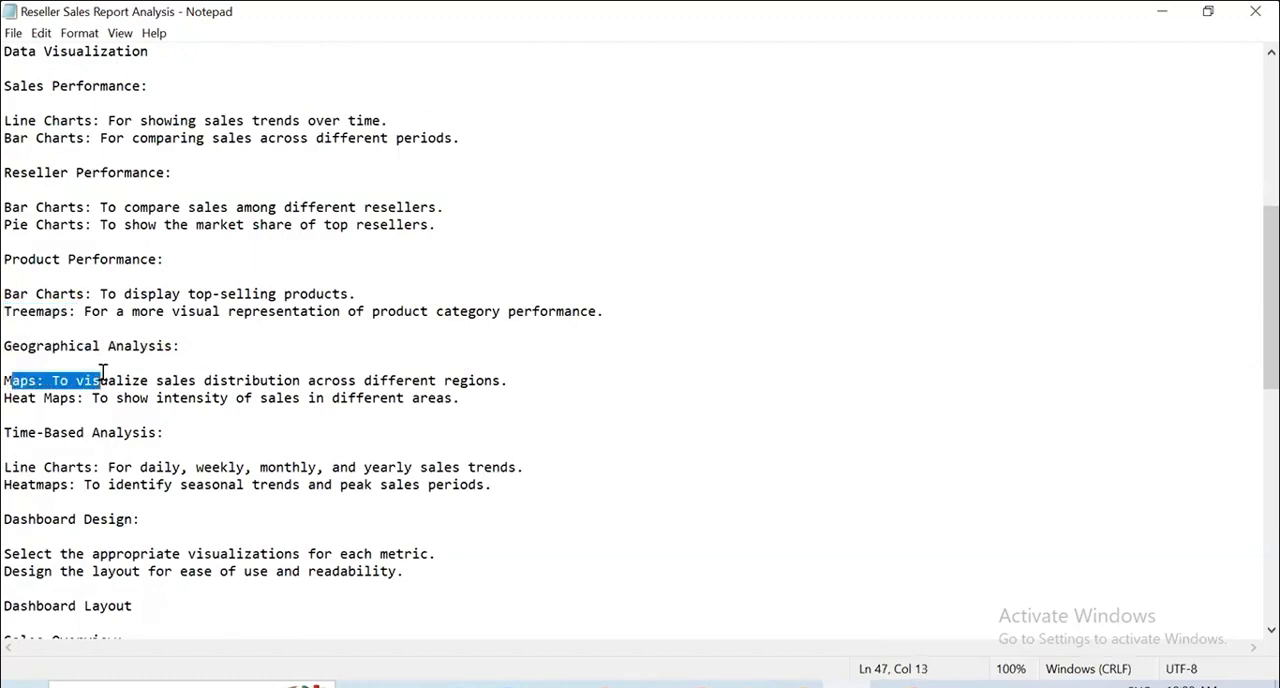
left_click_drag(92, 400, 10, 402)
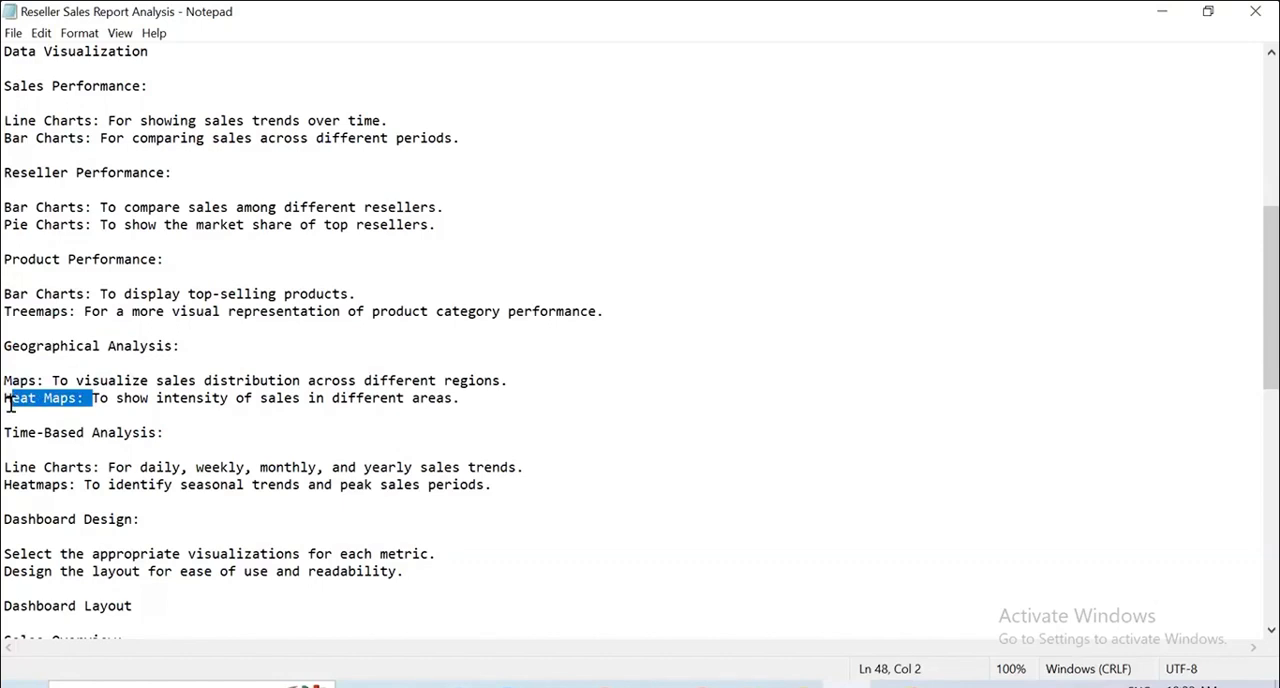
scroll(166, 428, "down", 2)
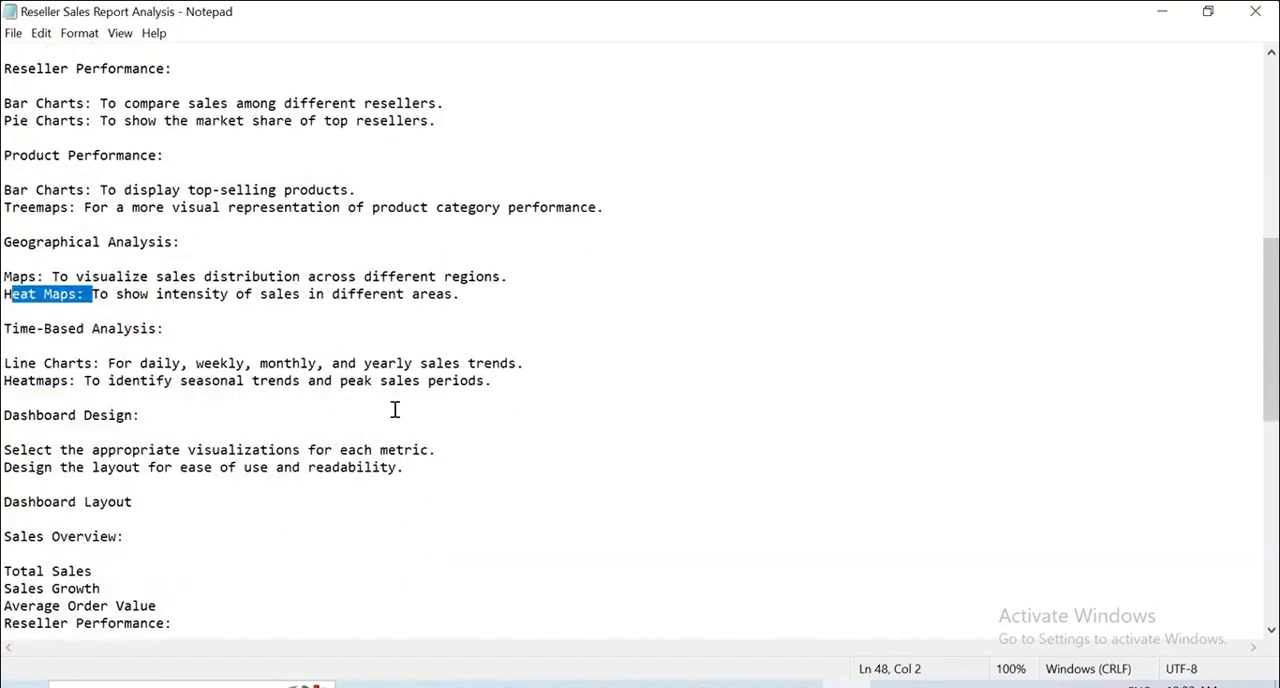
left_click(476, 399)
left_click_drag(476, 399, 19, 329)
left_click(398, 449)
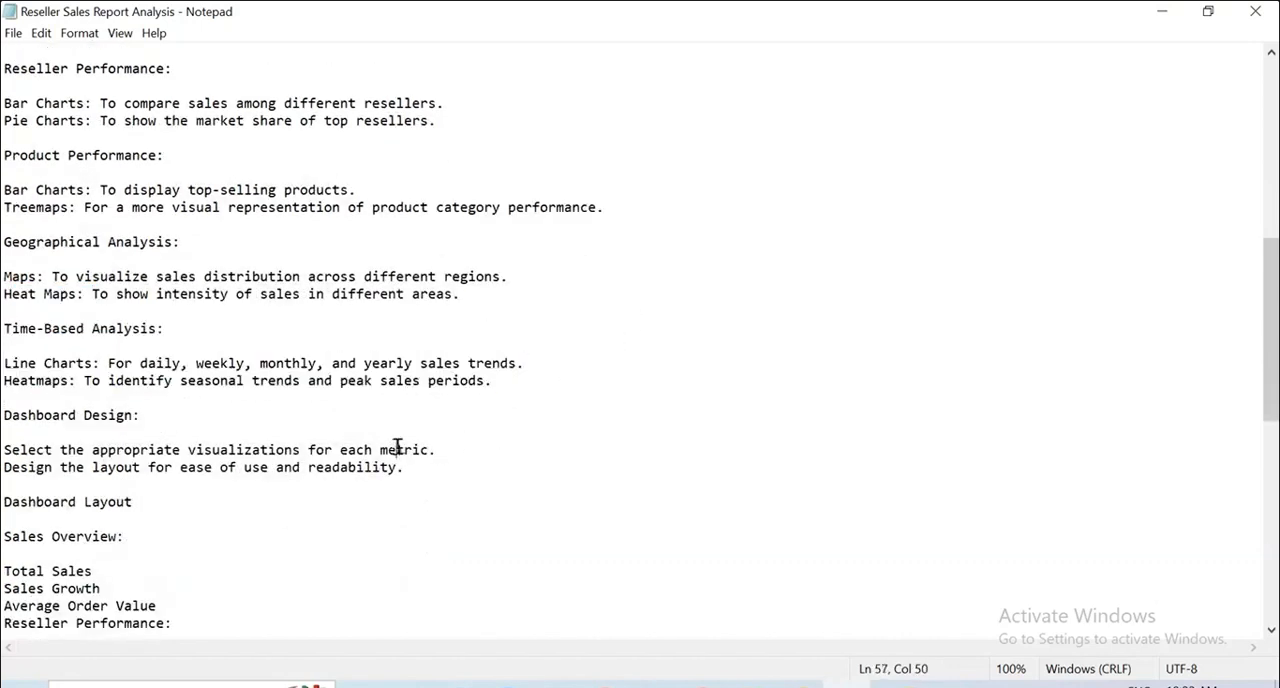
Read the Dashboard Design guidance and the Sales Overview items listed under Dashboard Layout.
scroll(399, 445, "down", 2)
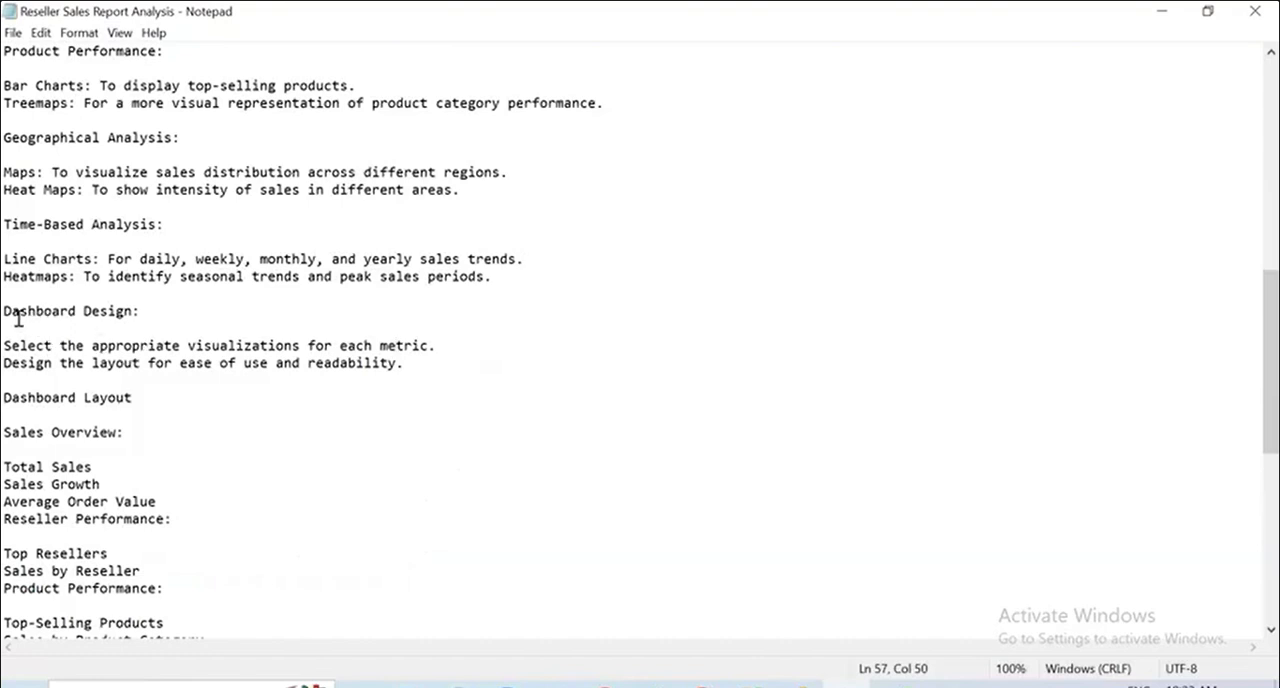
left_click_drag(19, 311, 190, 322)
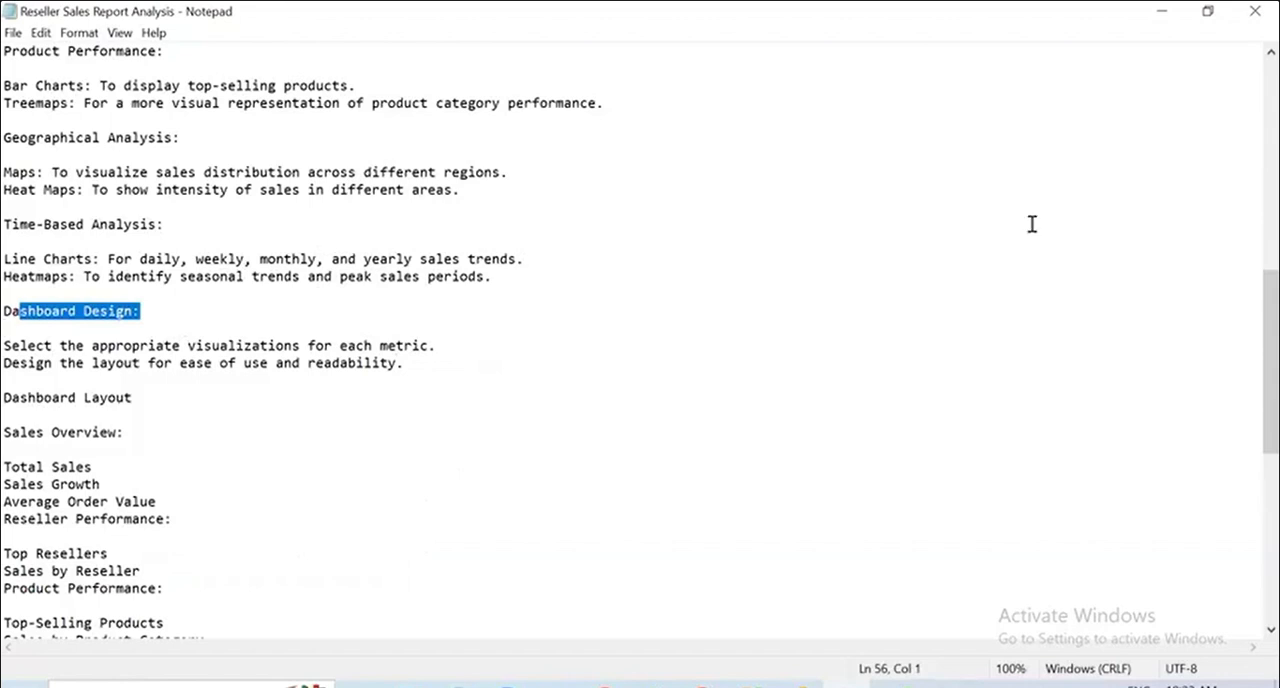
scroll(454, 403, "down", 4)
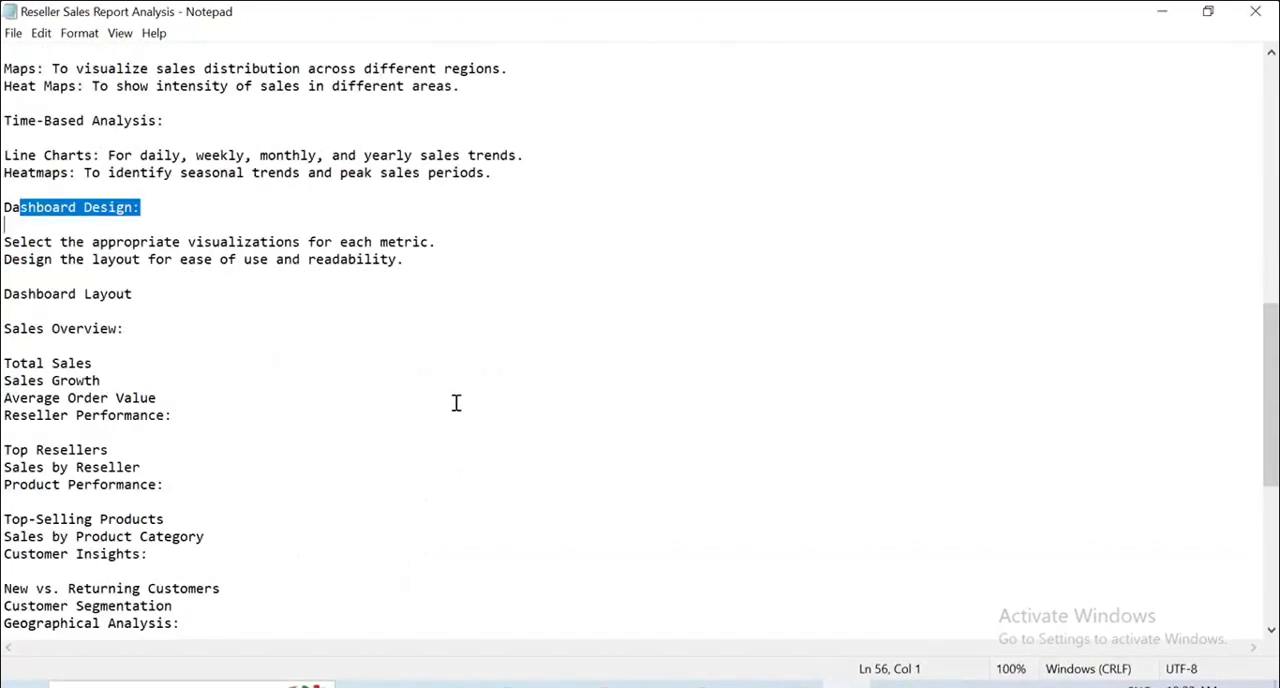
left_click_drag(172, 311, 6, 263)
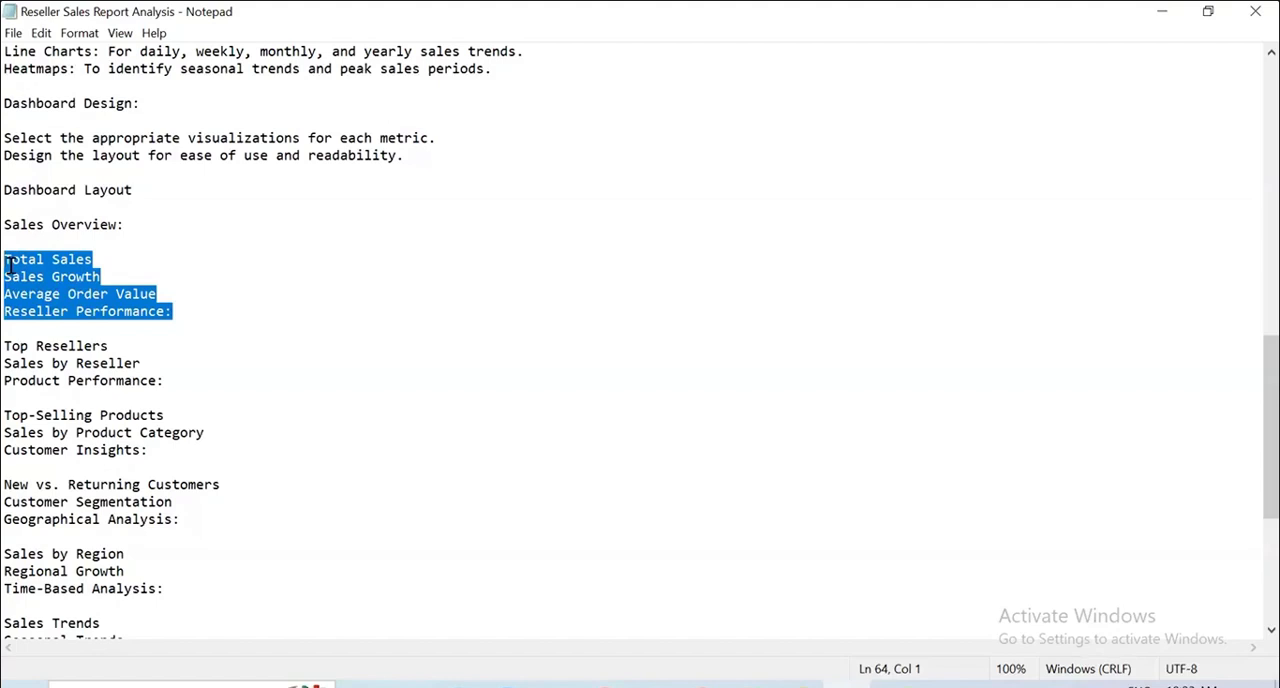
left_click(7, 265)
left_click_drag(7, 265, 172, 305)
left_click(172, 305)
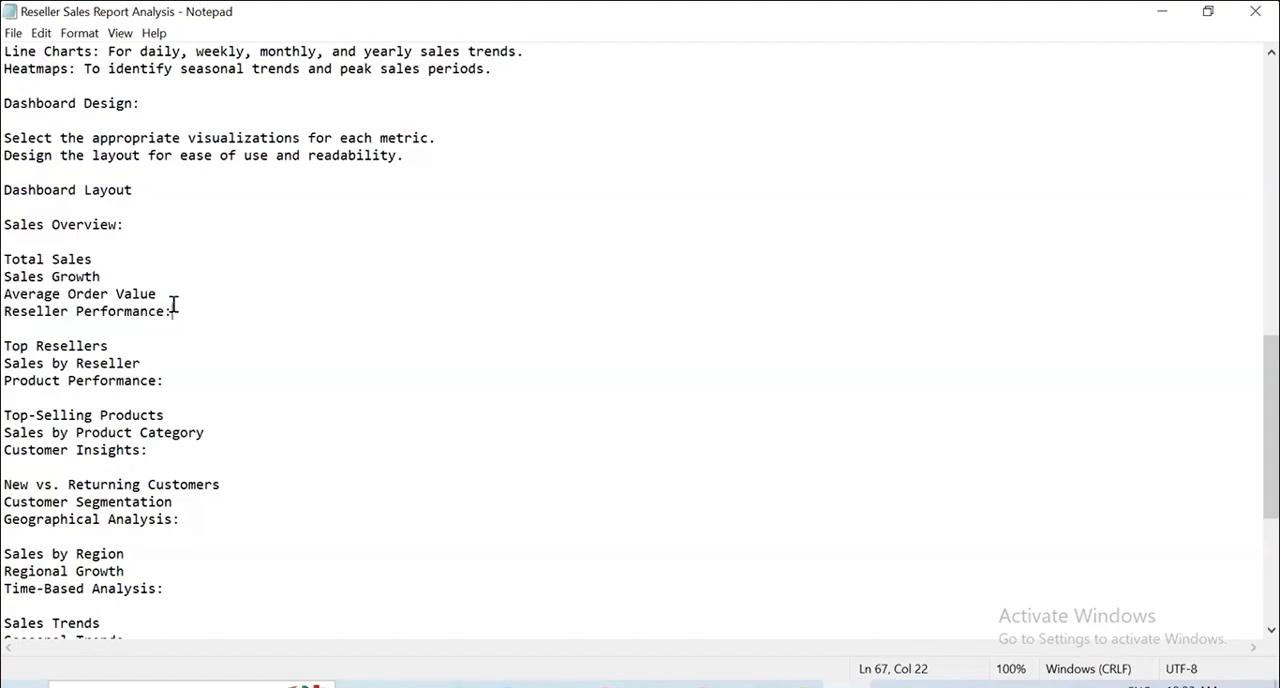
Read the Reseller Performance, Product Performance and Customer Insights items under Dashboard Layout.
scroll(172, 305, "down", 1)
left_click(197, 329)
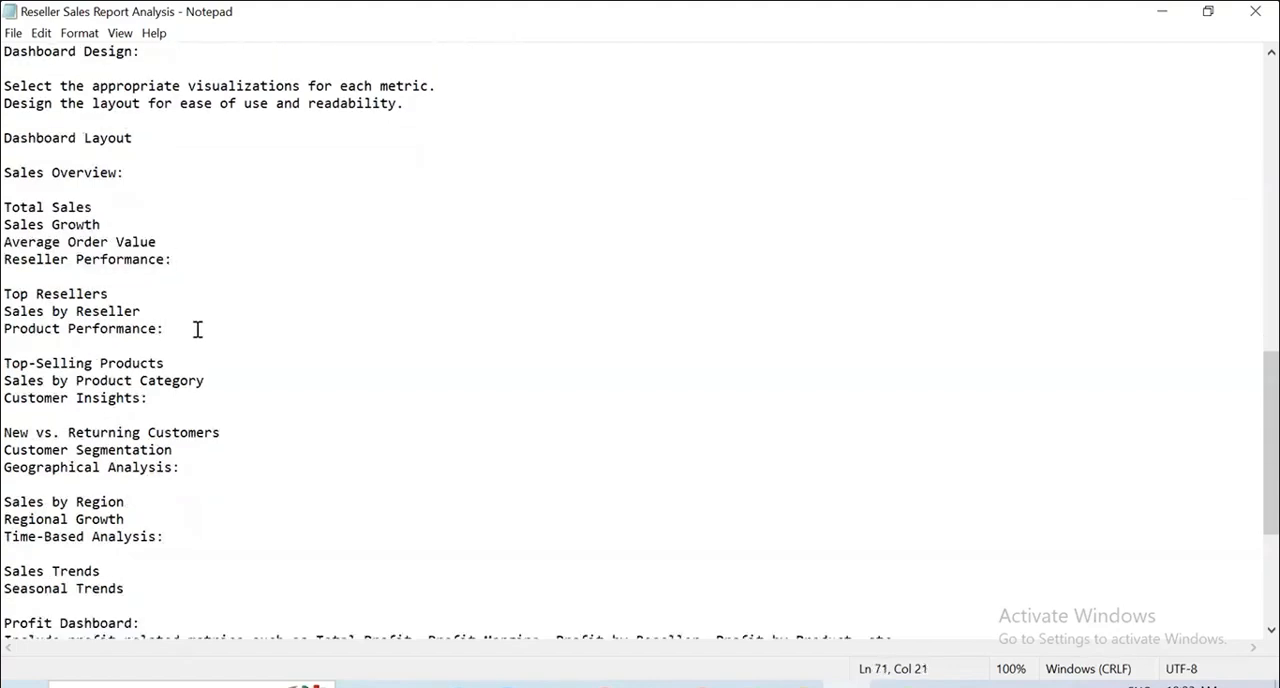
left_click_drag(197, 329, 8, 288)
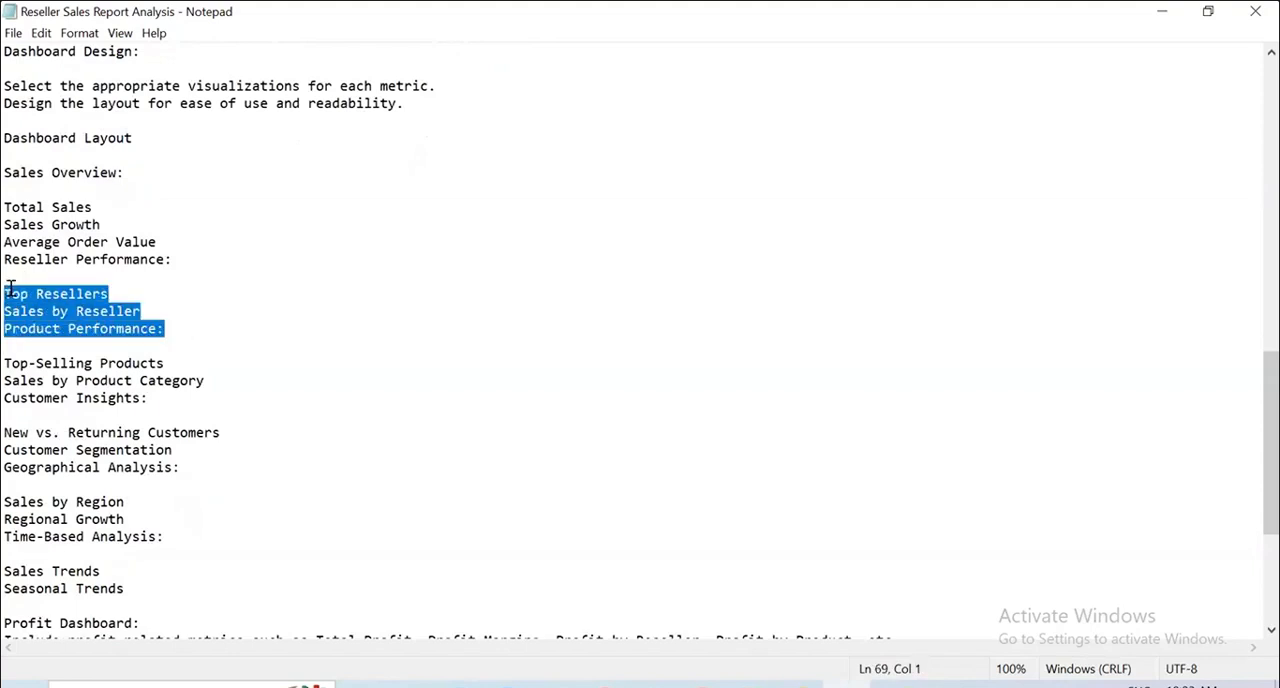
left_click_drag(13, 363, 180, 397)
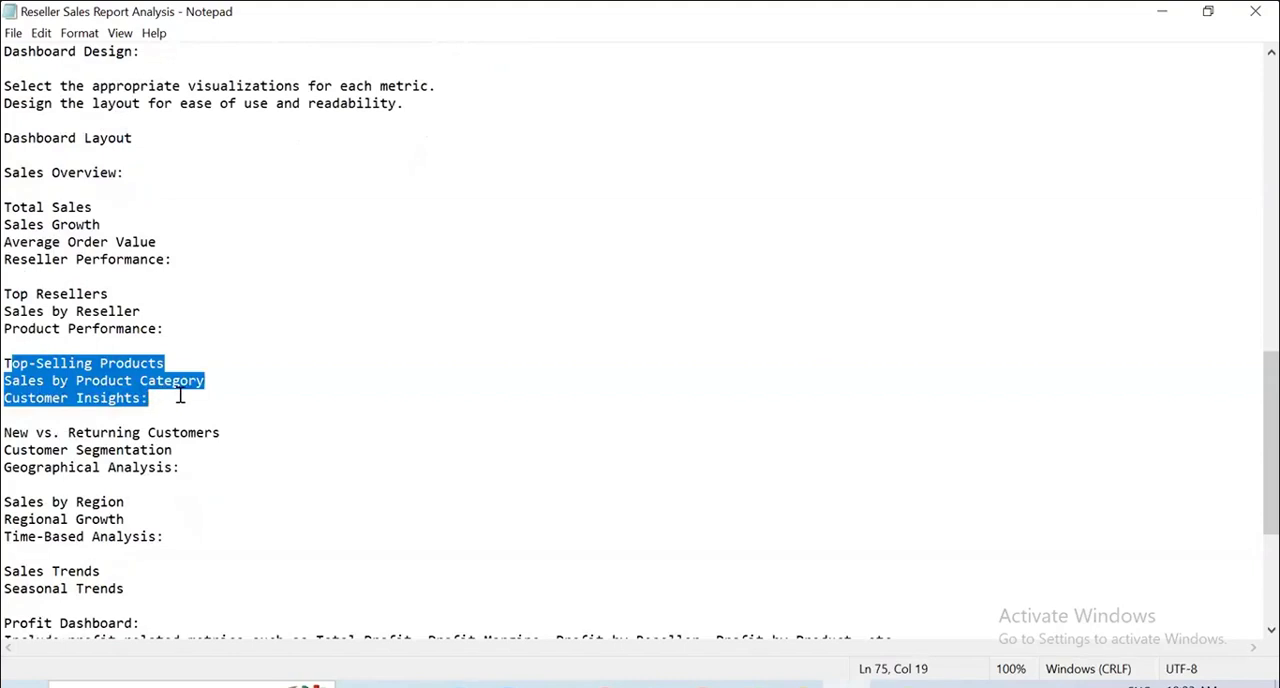
scroll(180, 397, "down", 2)
left_click_drag(217, 341, 8, 322)
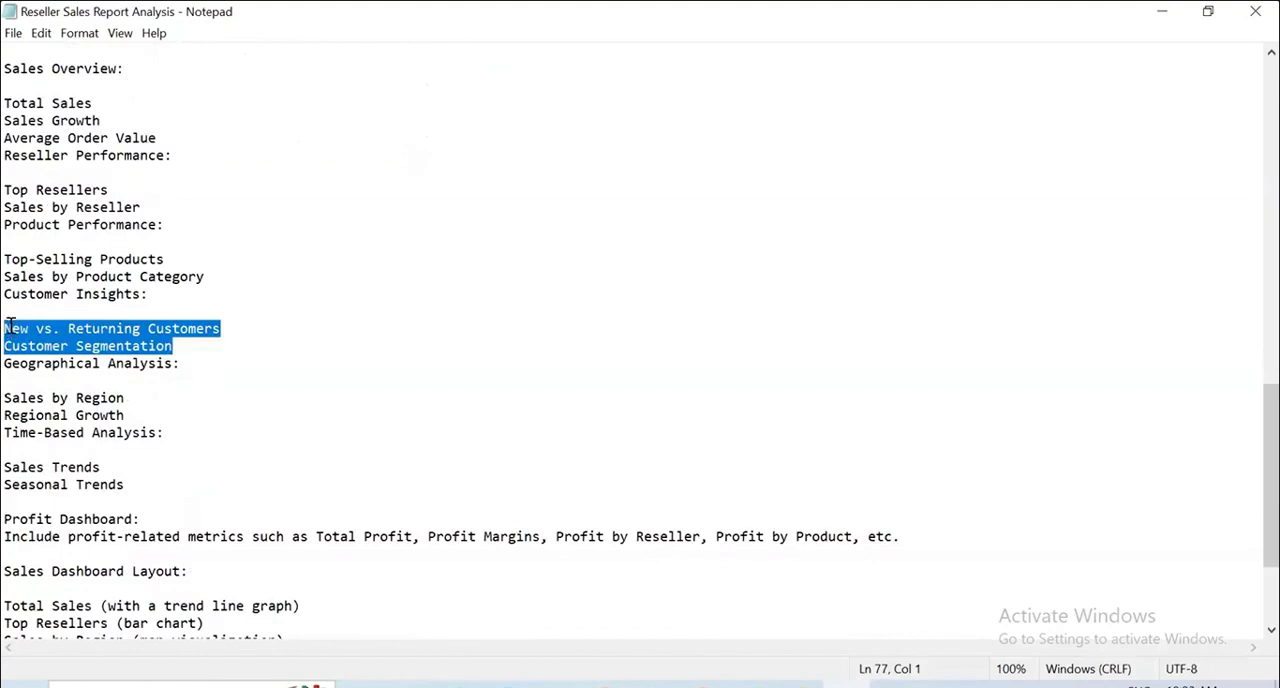
Read the Geographical Analysis and Time-Based Analysis items, and highlight the dashboard list back up to Sales Overview.
scroll(114, 343, "down", 1)
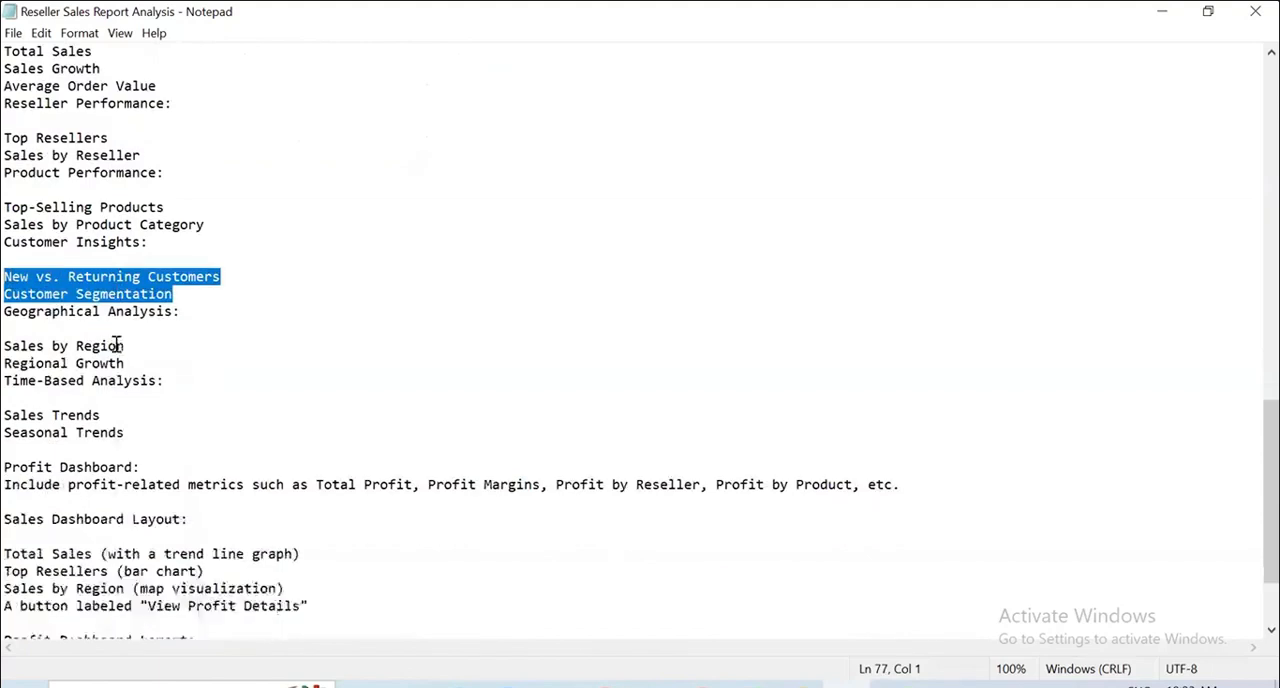
left_click_drag(9, 345, 209, 394)
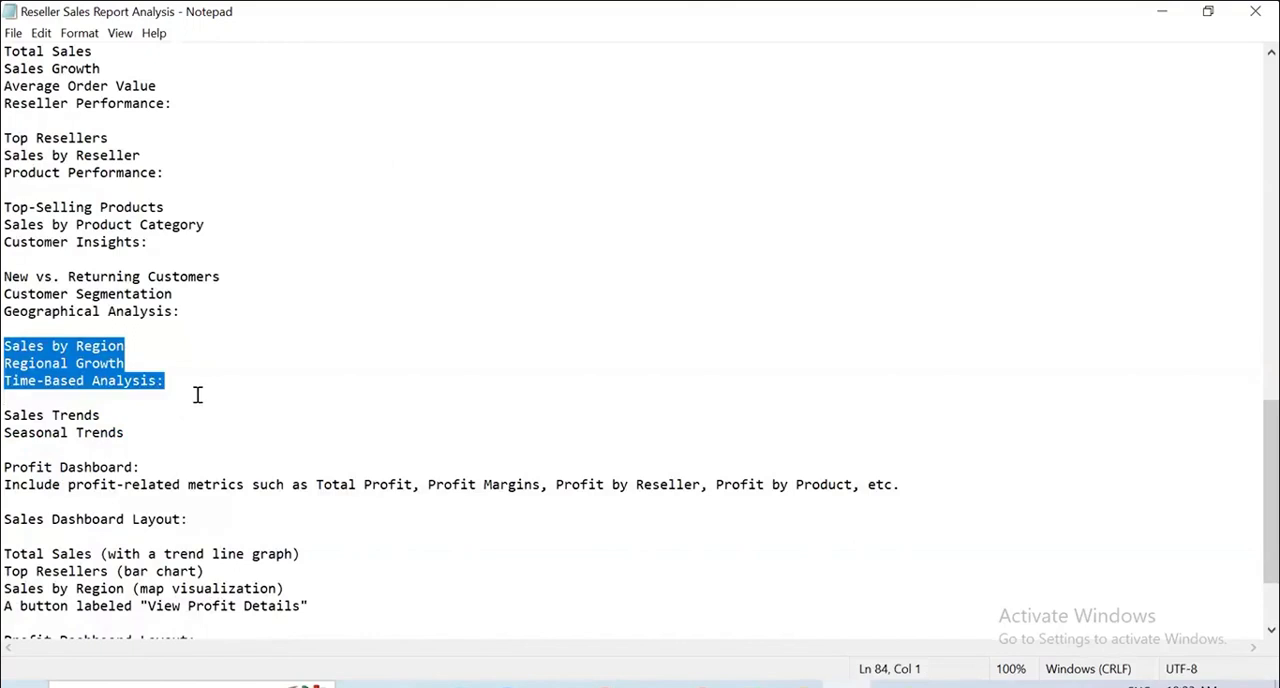
left_click_drag(124, 432, 8, 412)
scroll(328, 448, "down", 2)
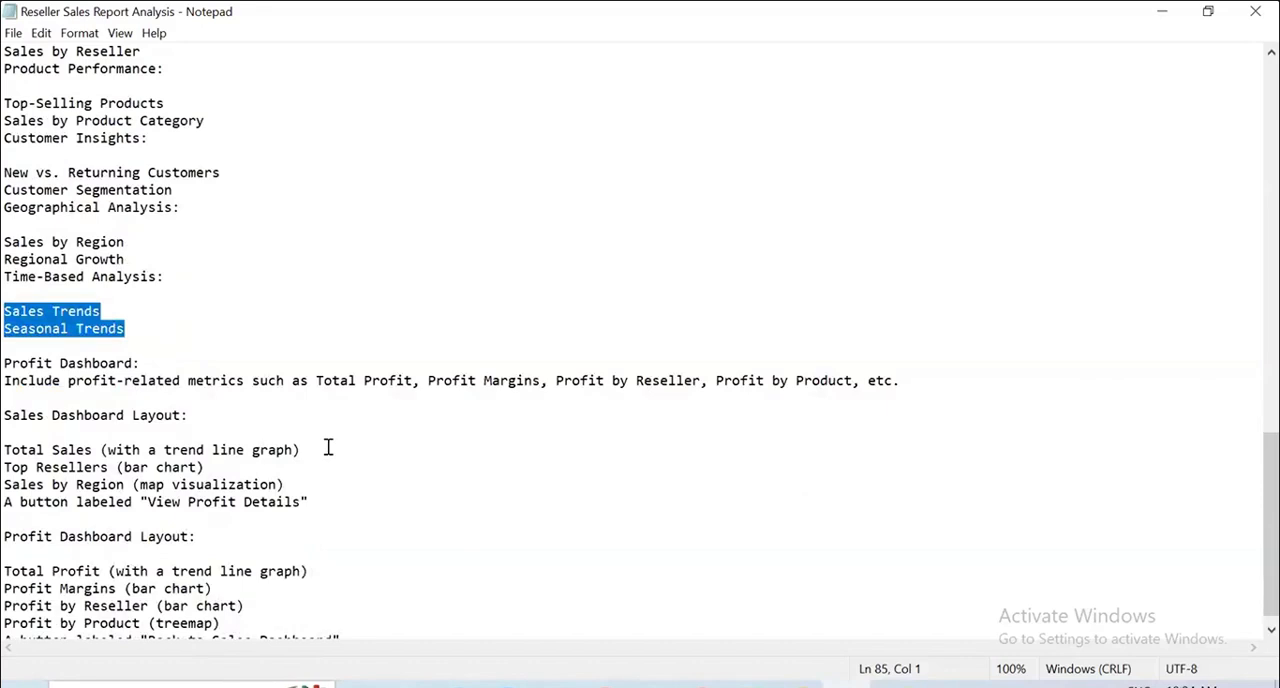
scroll(209, 457, "up", 4)
left_click_drag(198, 494, 9, 110)
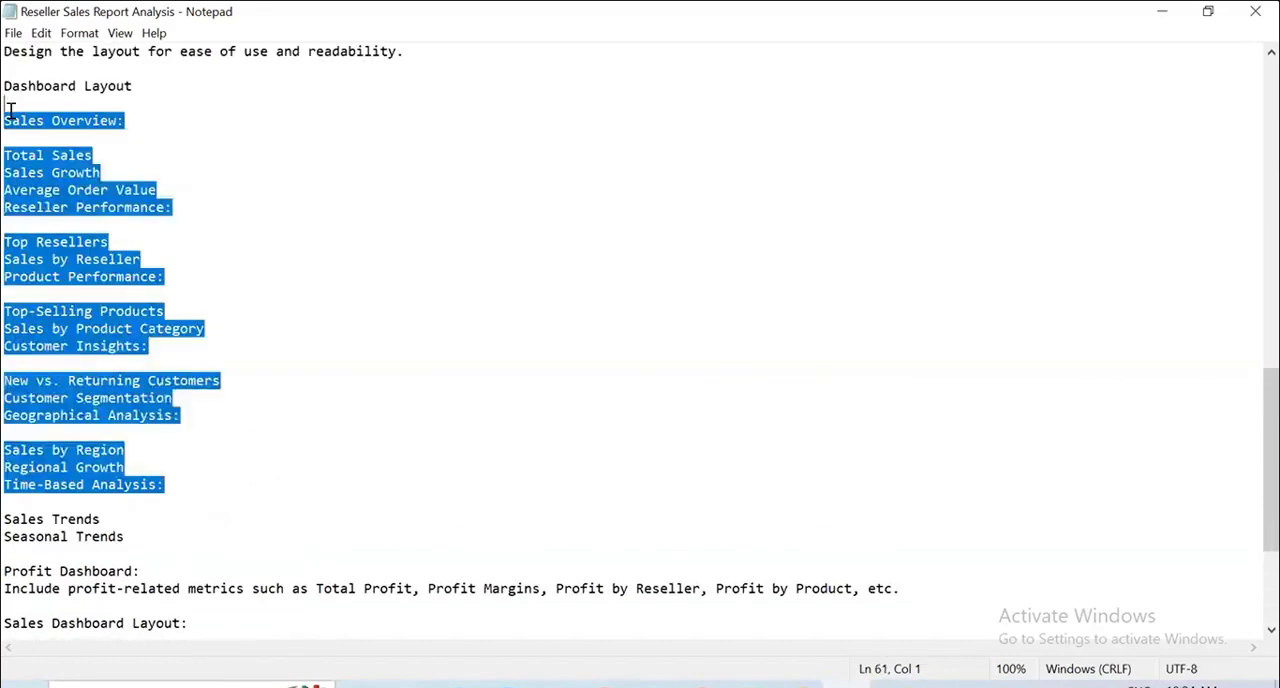
Review the Profit Dashboard metrics and the Sales Dashboard Layout visuals, including the "View Profit Details" button.
scroll(200, 176, "down", 4)
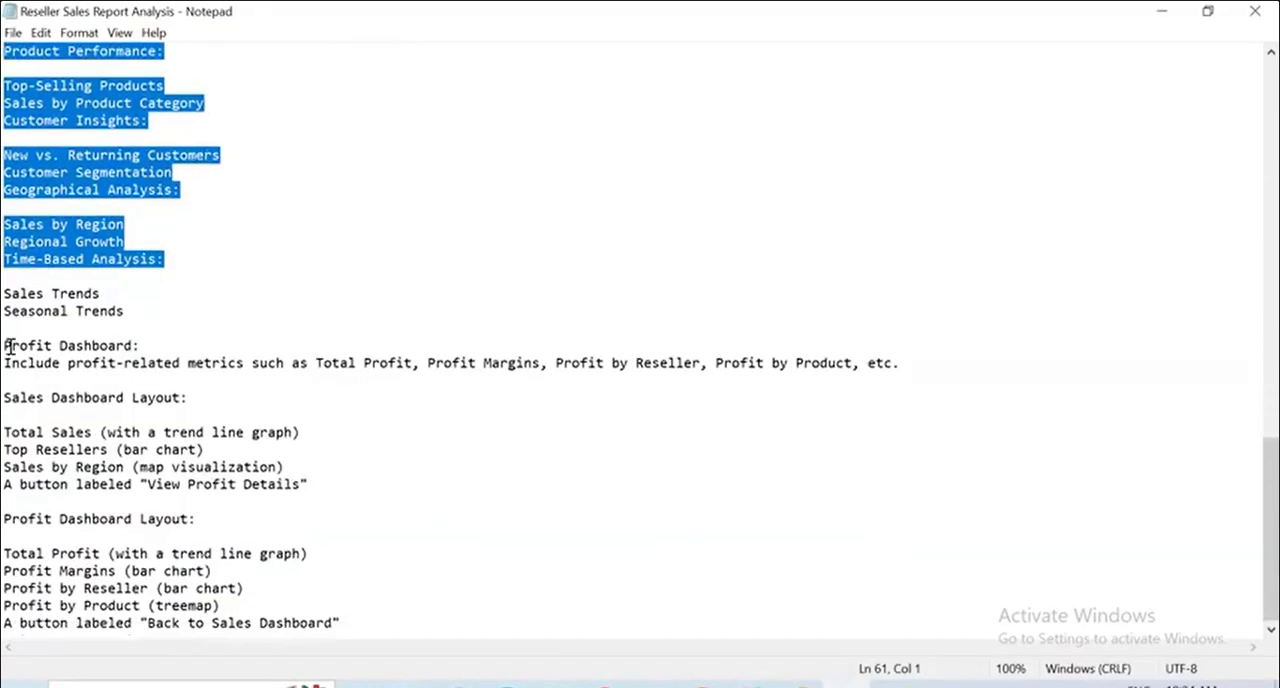
left_click_drag(11, 346, 296, 498)
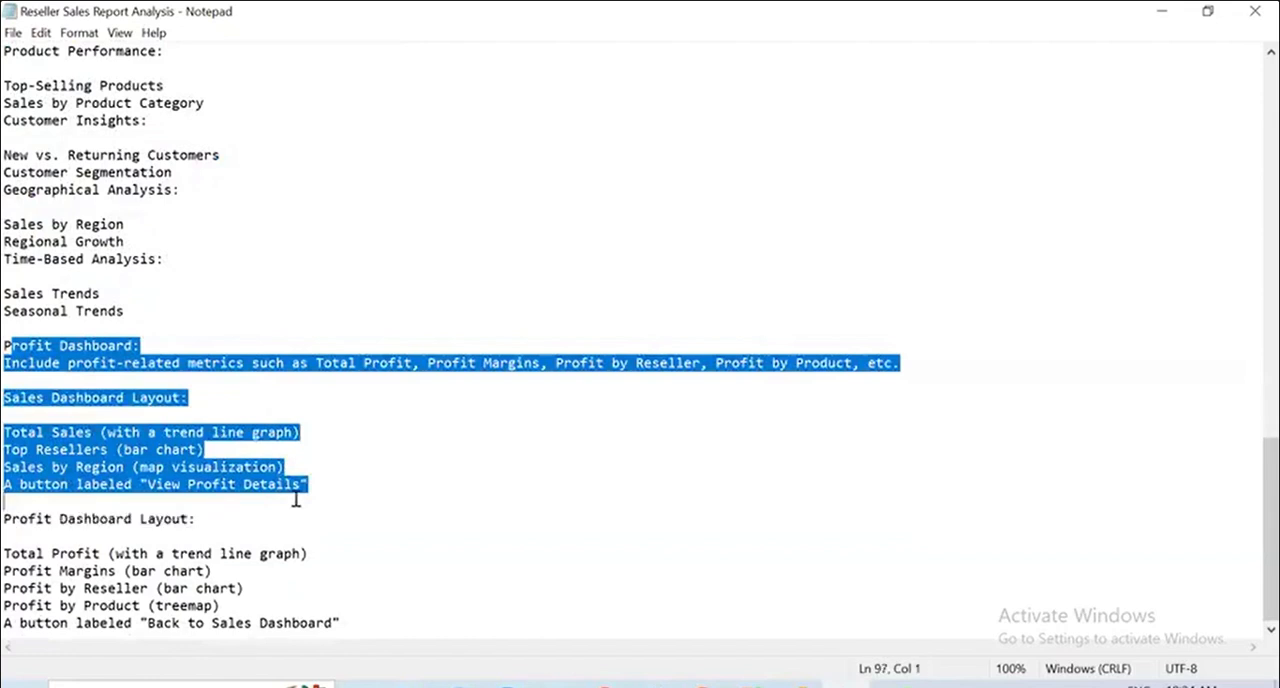
left_click(296, 498)
left_click(214, 485)
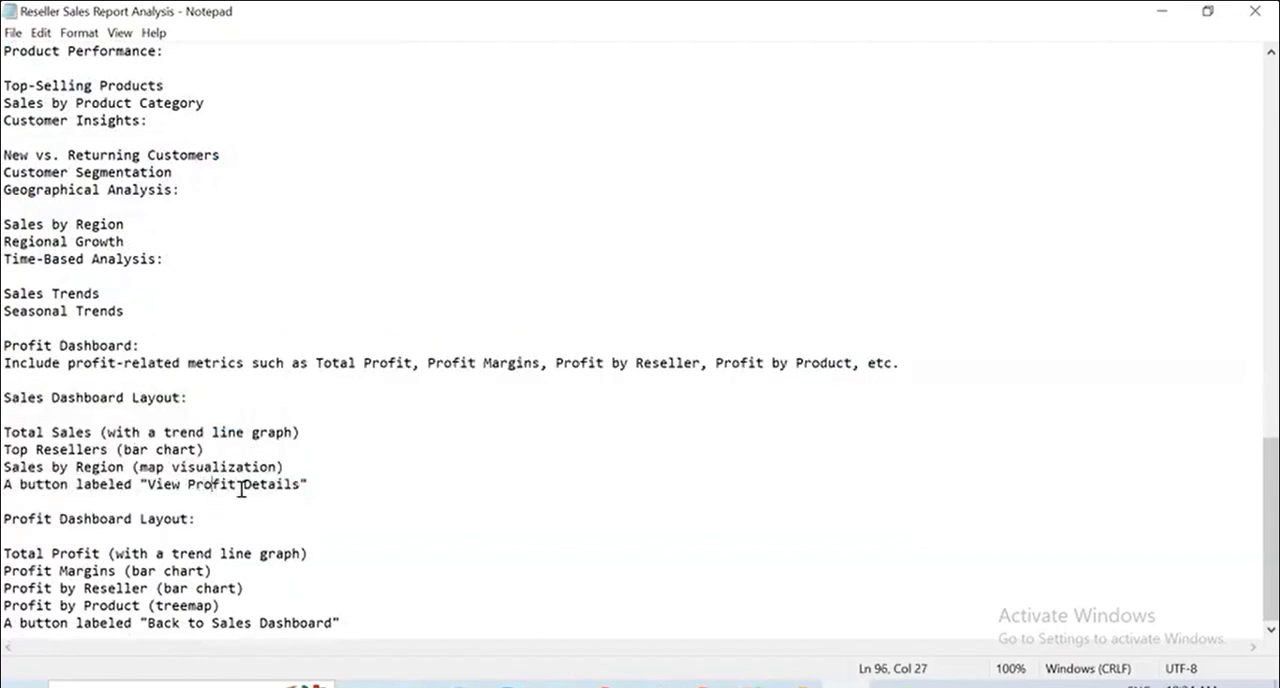
left_click(200, 523)
Read the Profit Dashboard Layout items covering total profit, profit margins, profit by reseller and profit by product.
key("alt+Tab")
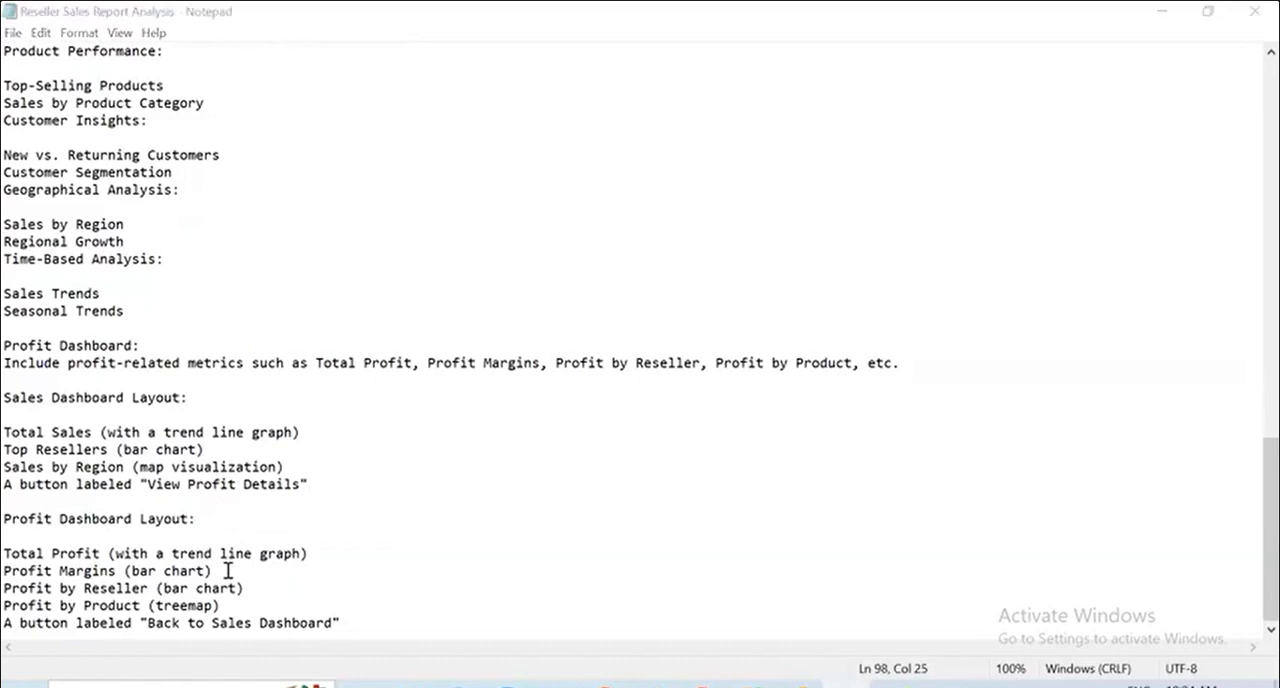
left_click_drag(26, 553, 150, 553)
left_click_drag(27, 571, 156, 571)
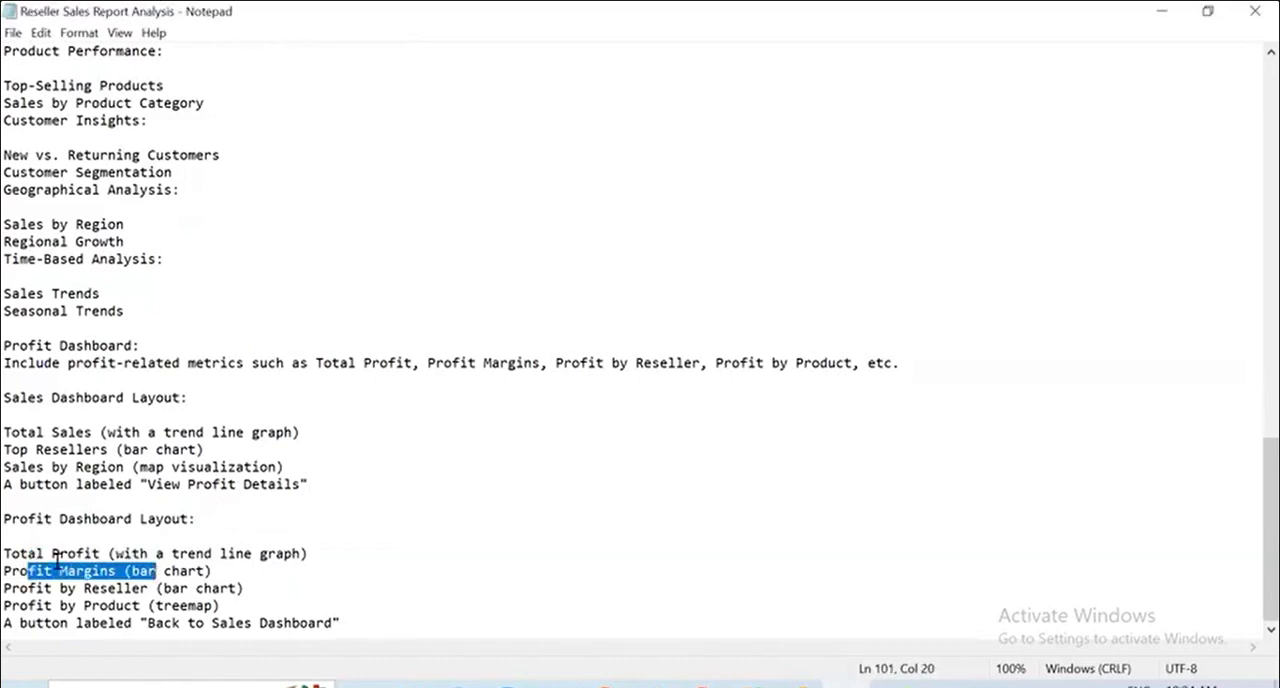
left_click_drag(28, 589, 217, 605)
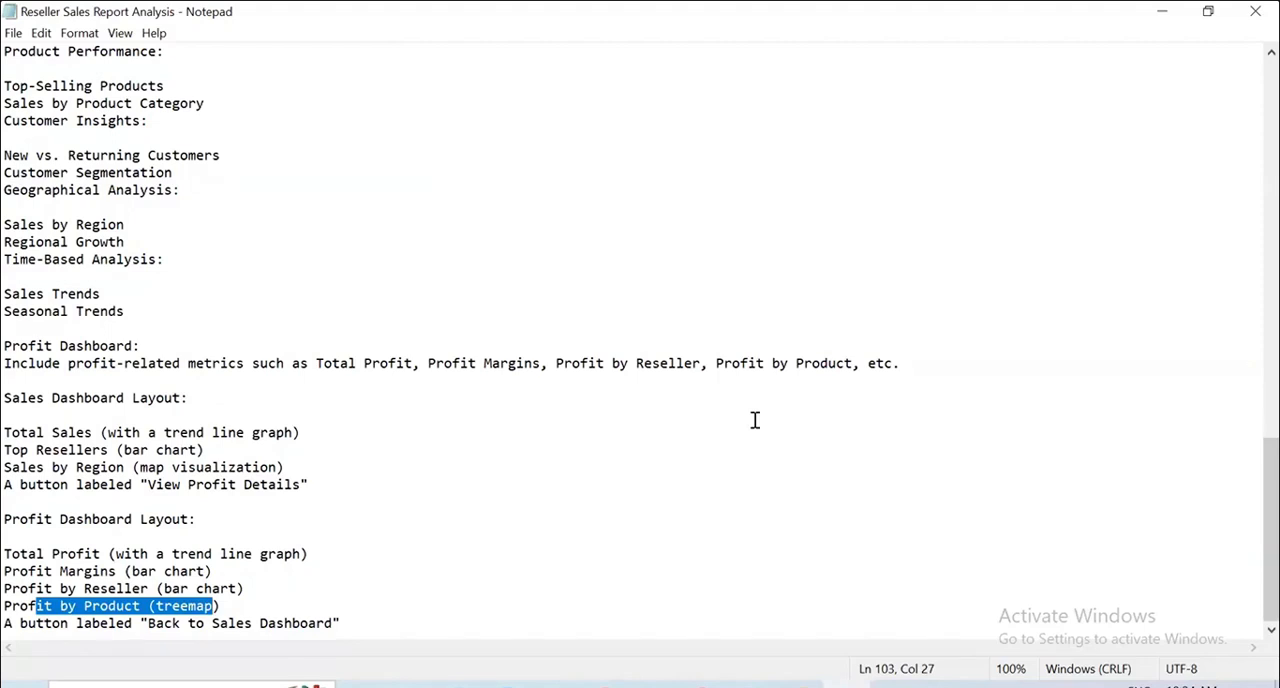
Sketch a button box with an arrow leading to a circled target over the notes, and clear the drawing.
key("alt+Tab")
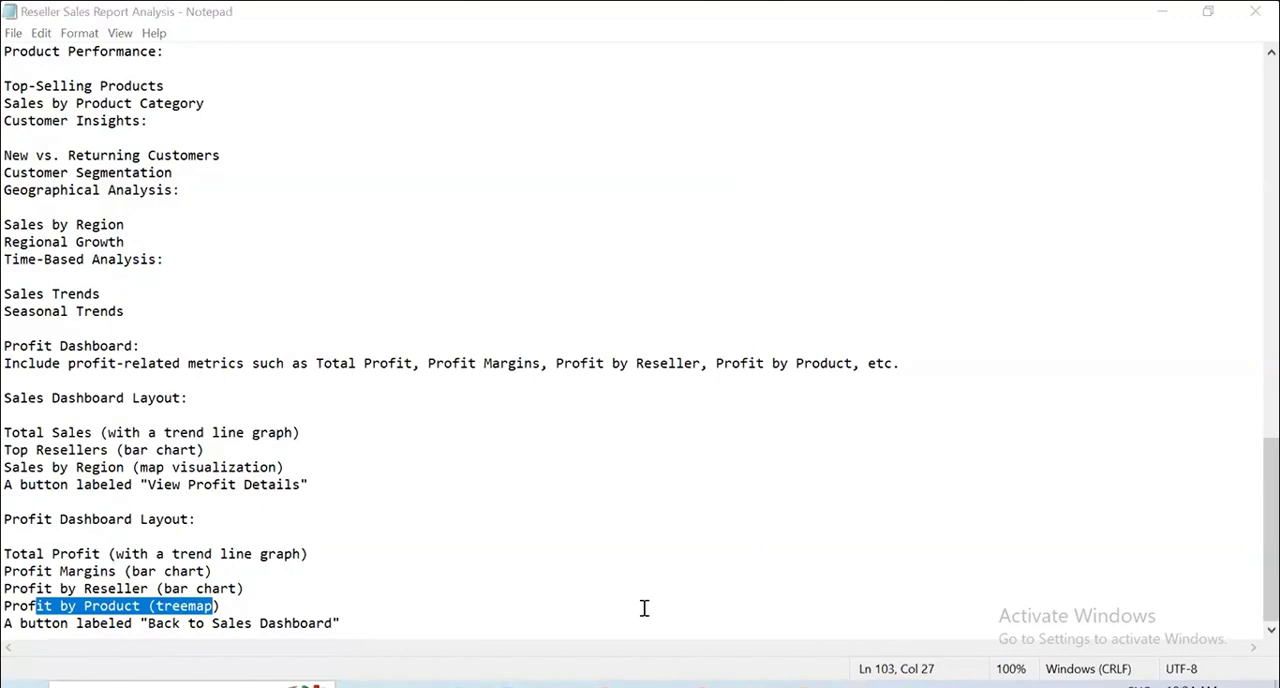
left_click_drag(516, 72, 559, 91)
left_click_drag(562, 91, 748, 78)
left_click_drag(614, 101, 832, 128)
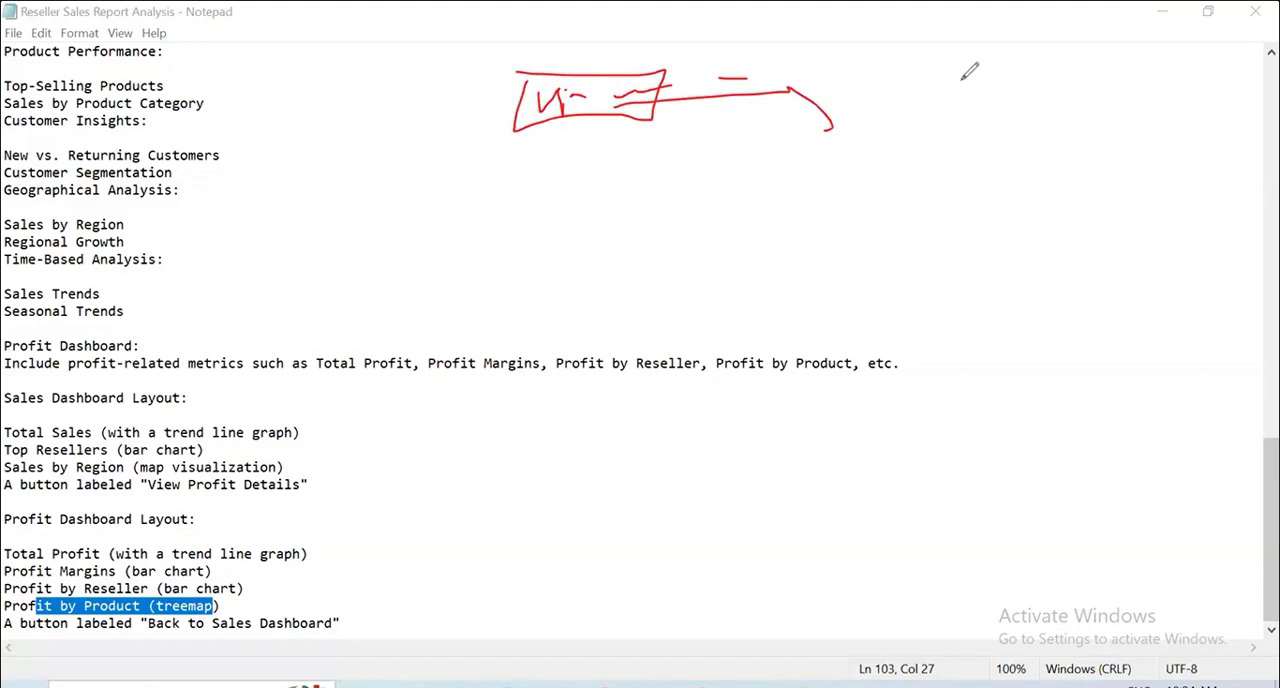
mouse_move(945, 40)
left_mouse_down()
mouse_move(923, 46)
mouse_move(990, 65)
left_mouse_up()
left_click_drag(875, 148, 1036, 88)
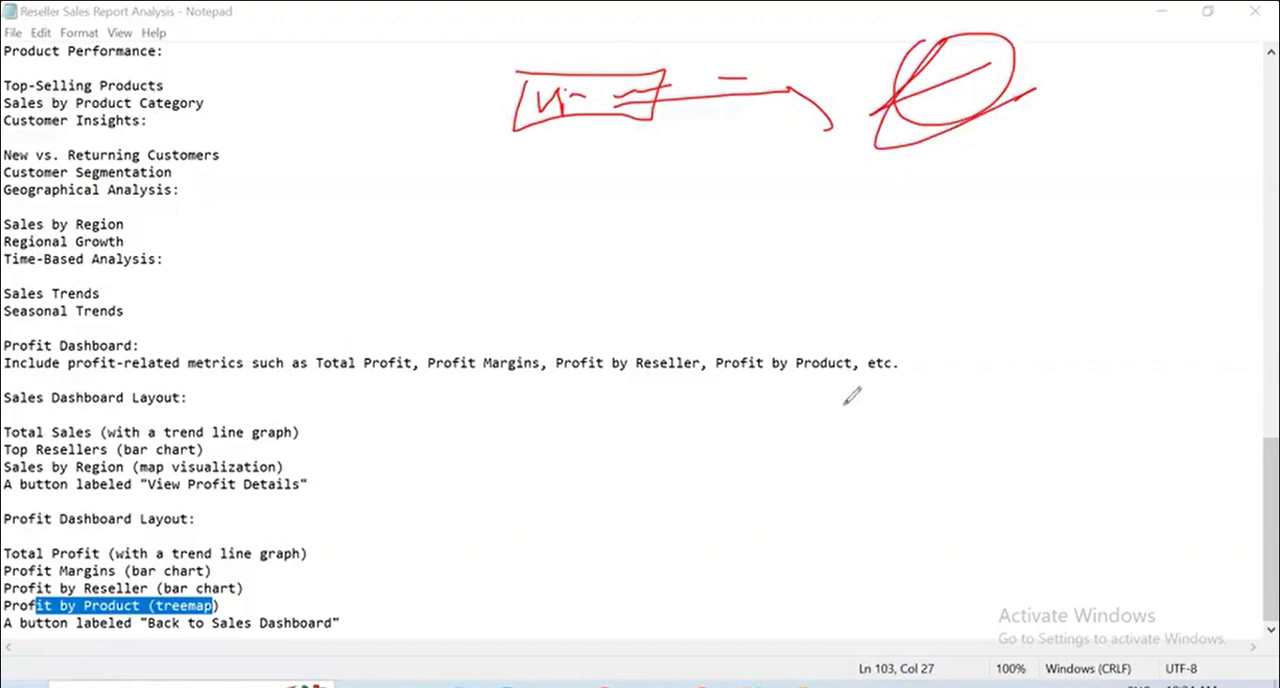
left_click(787, 550)
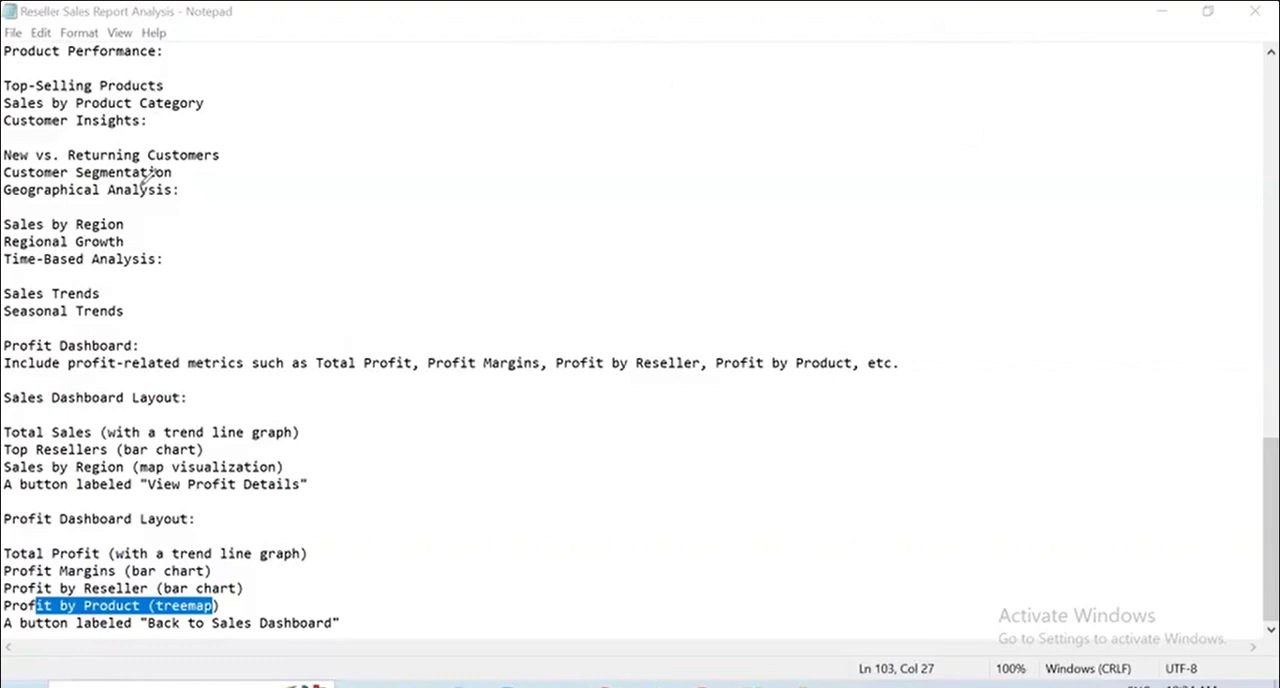
left_click(363, 289)
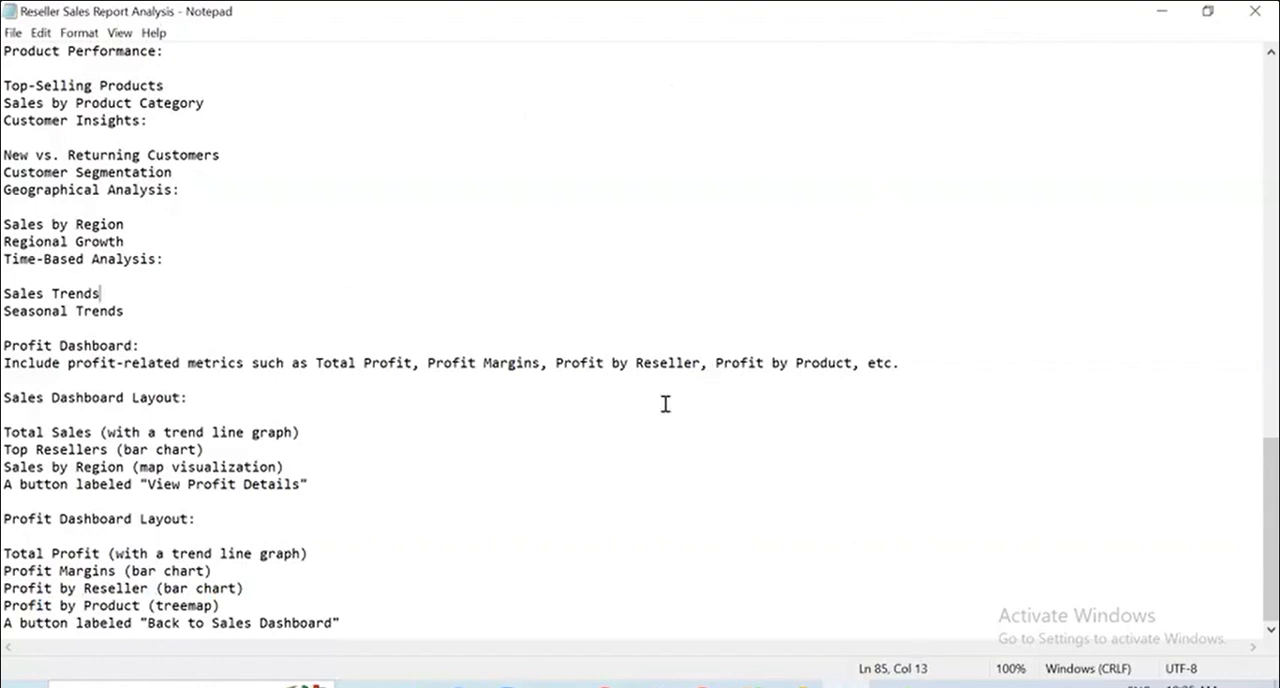
Switch to Power BI Desktop and add an empty card visual to the Overview Sales page.
left_click(702, 686)
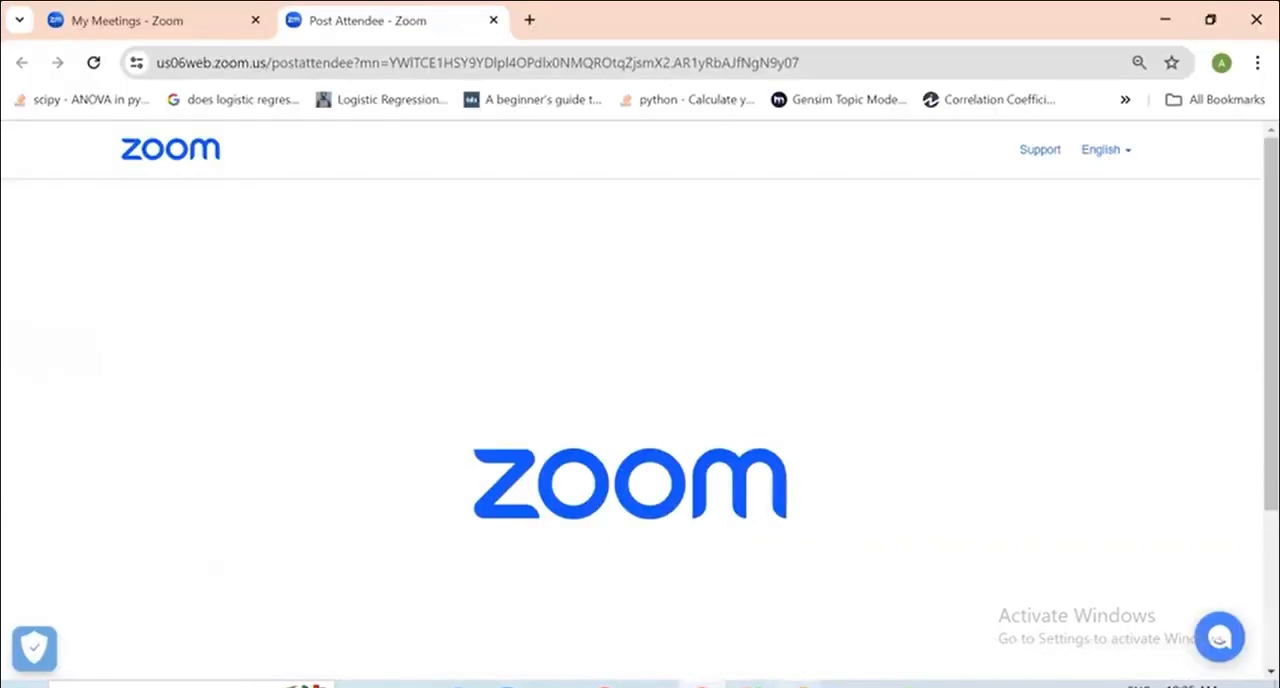
left_click(803, 686)
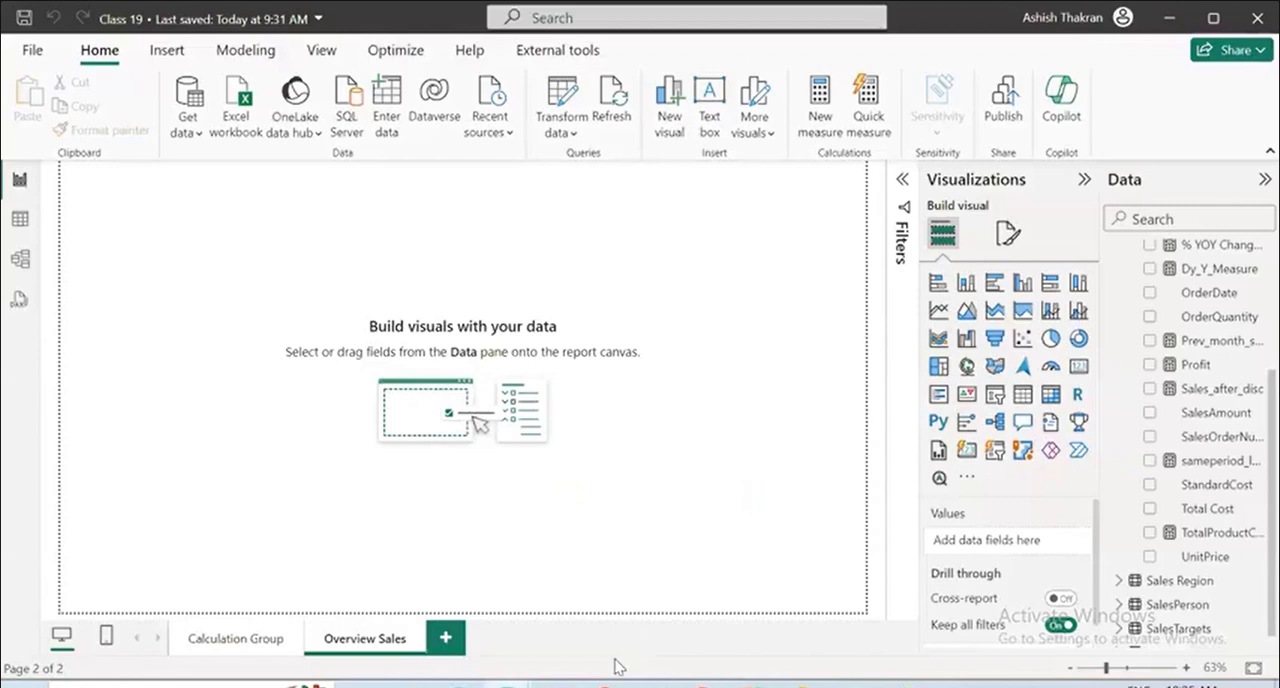
left_click(1079, 368)
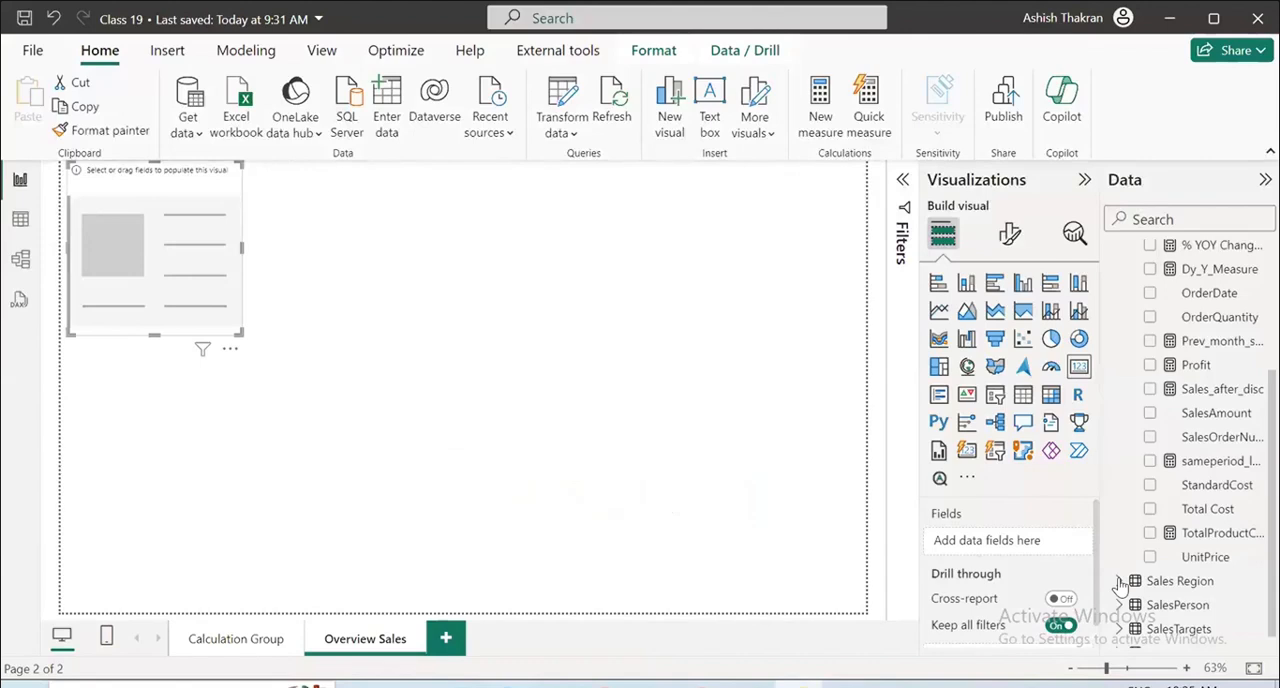
Try to add SalesAmount from the Sales table to the card, and save the report.
scroll(1200, 530, "up", 2)
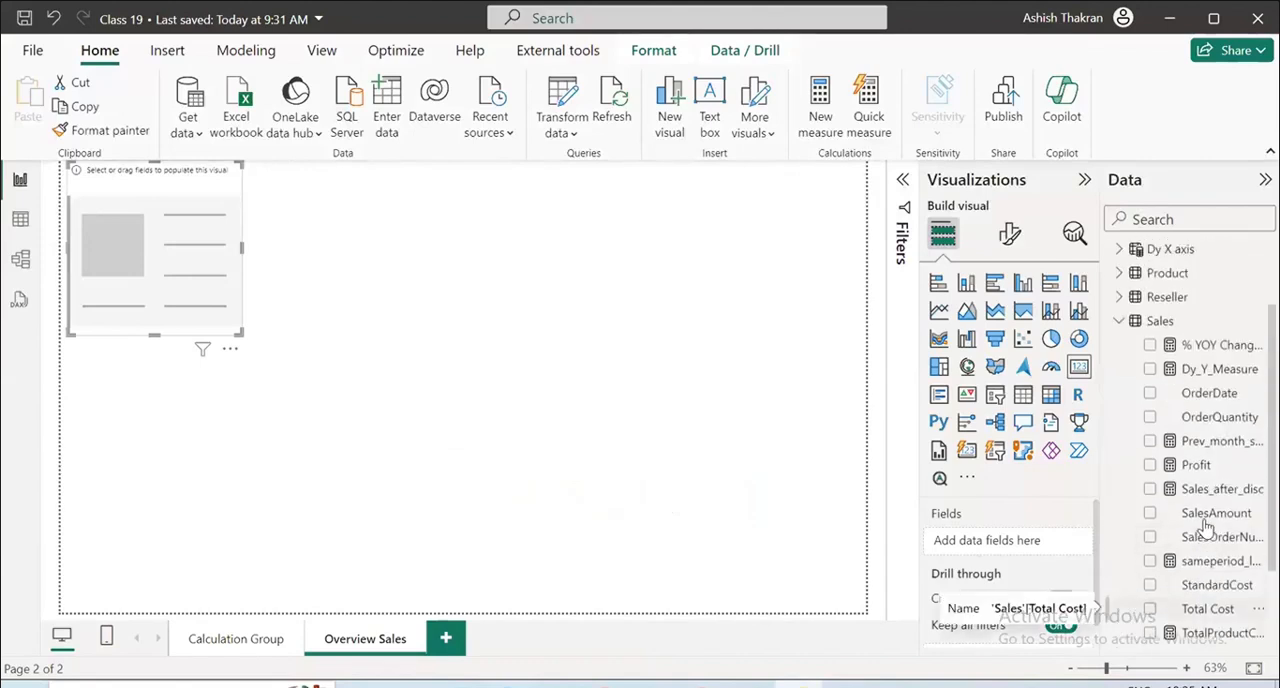
left_click(1133, 515)
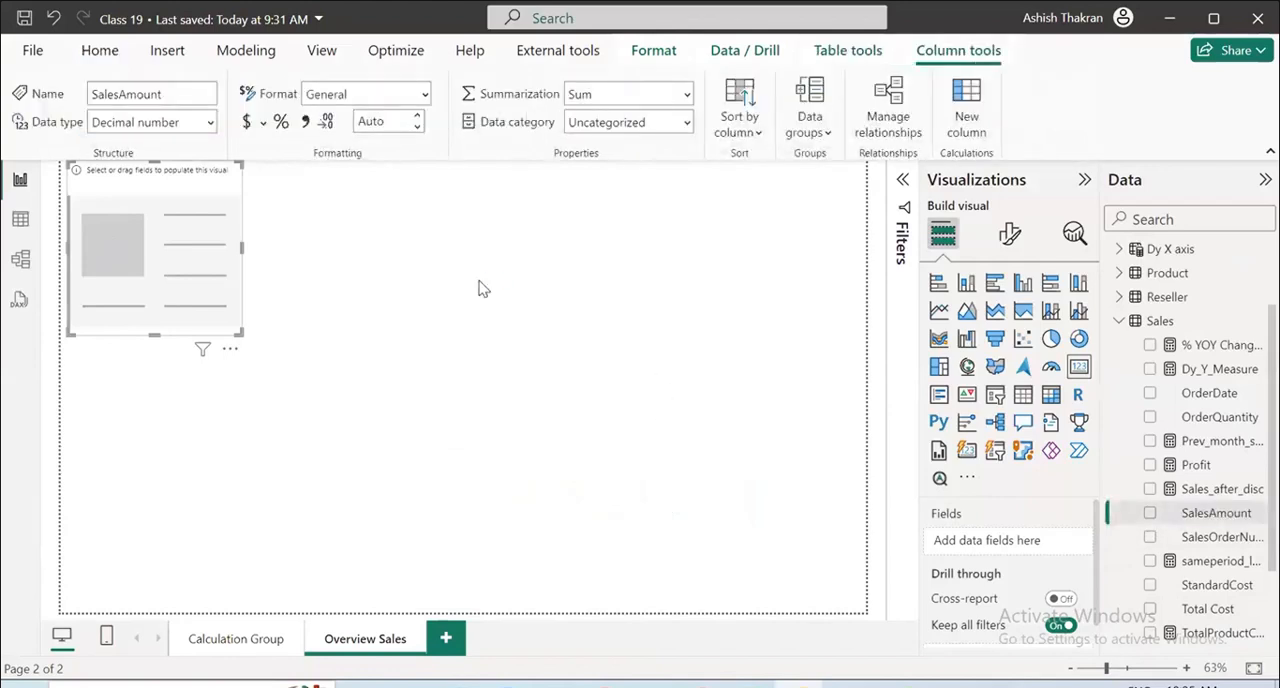
key("ctrl+s")
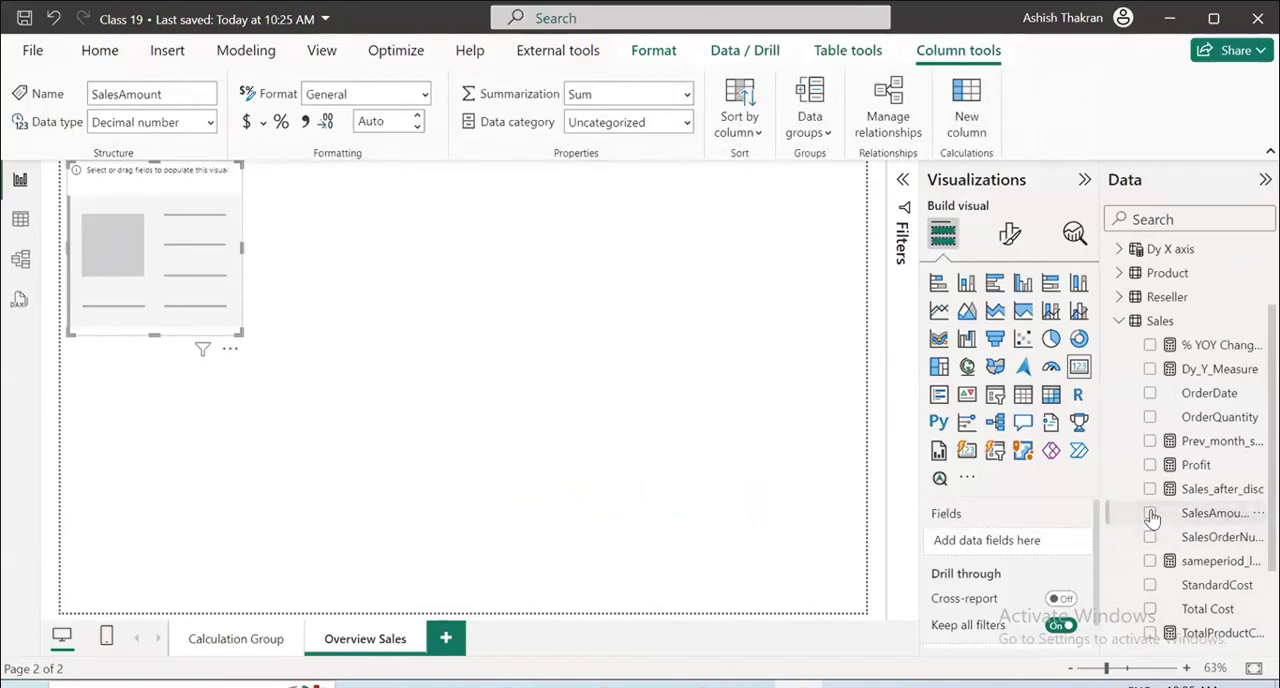
left_click_drag(1215, 515, 1020, 537)
left_click_drag(1100, 516, 1056, 516)
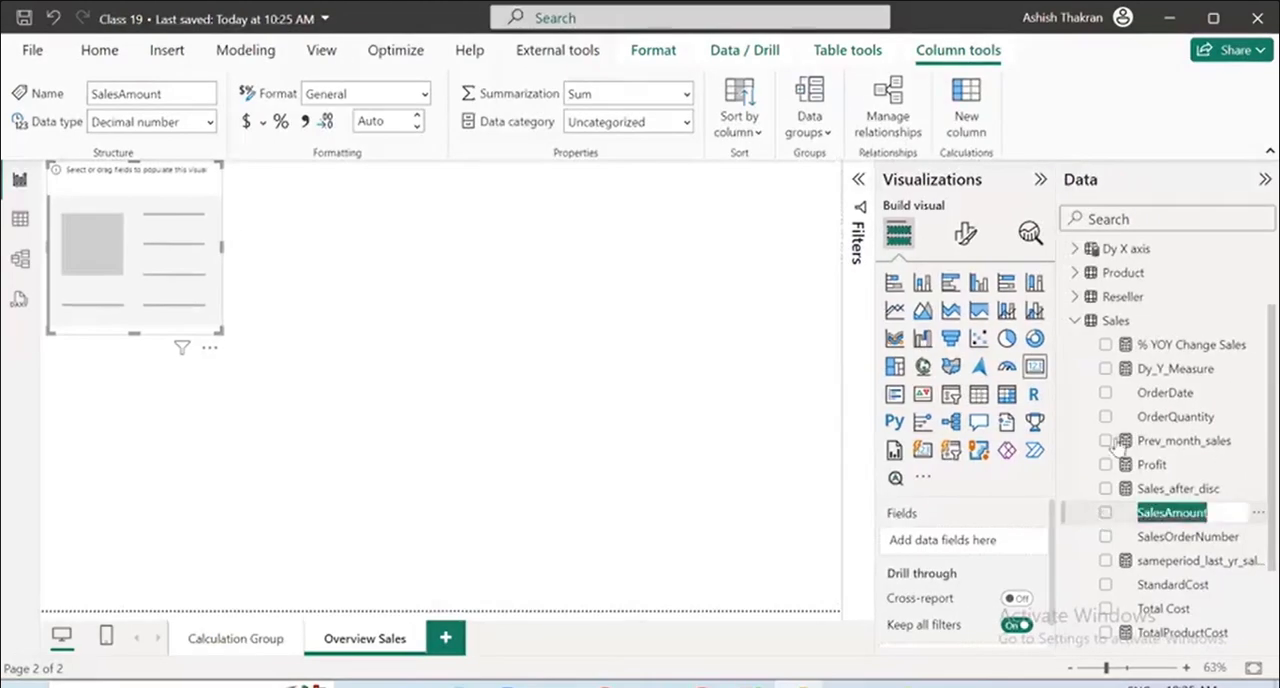
Collapse the Aggregations group and reopen the Sales table to list its fields.
left_click(1080, 326)
left_click(1080, 326)
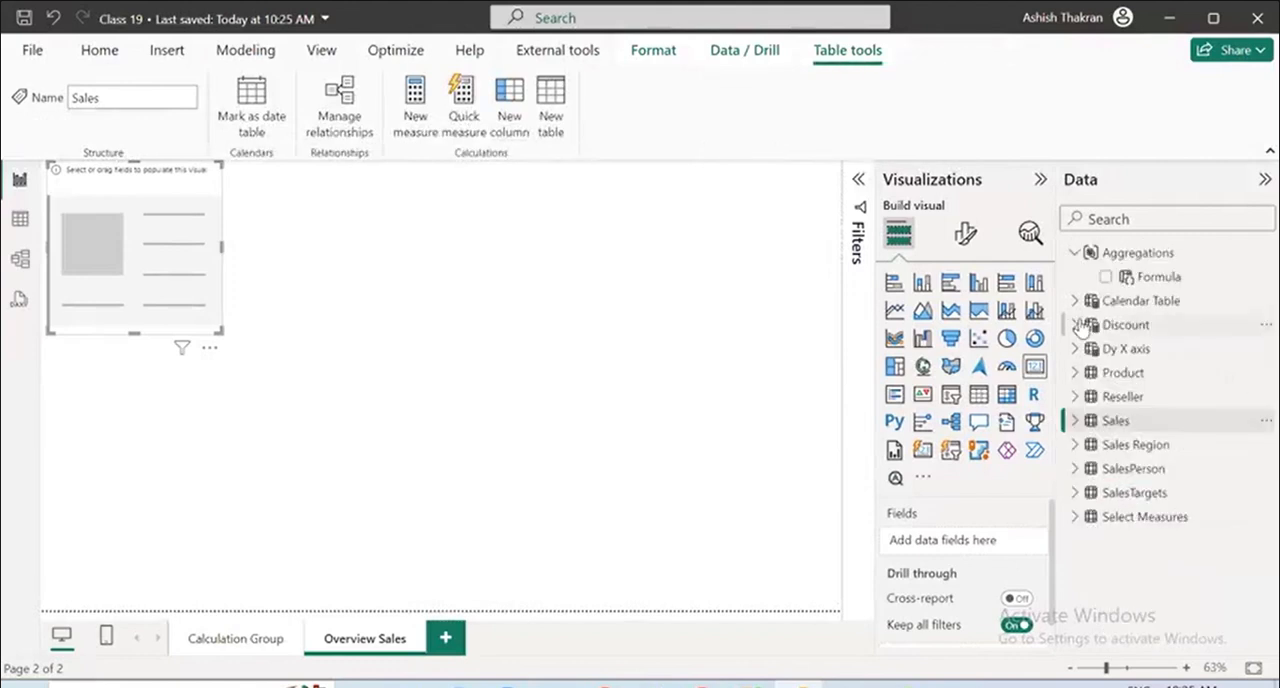
left_click(1076, 254)
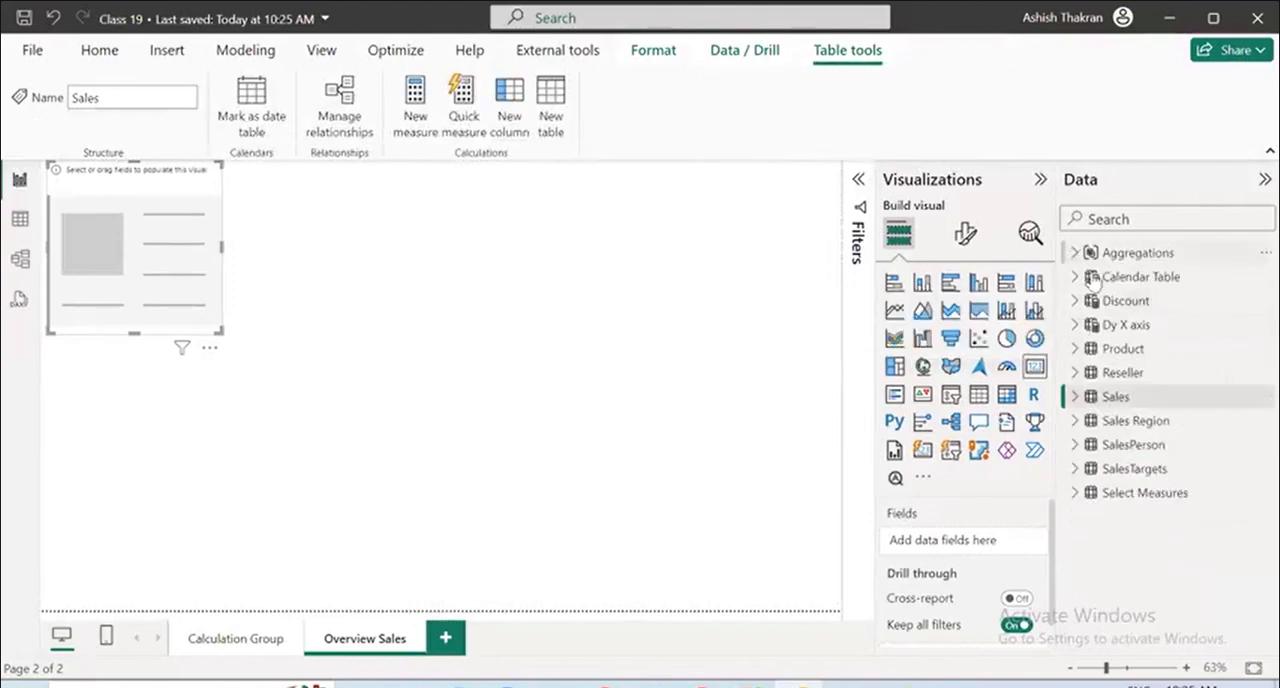
left_click(1075, 396)
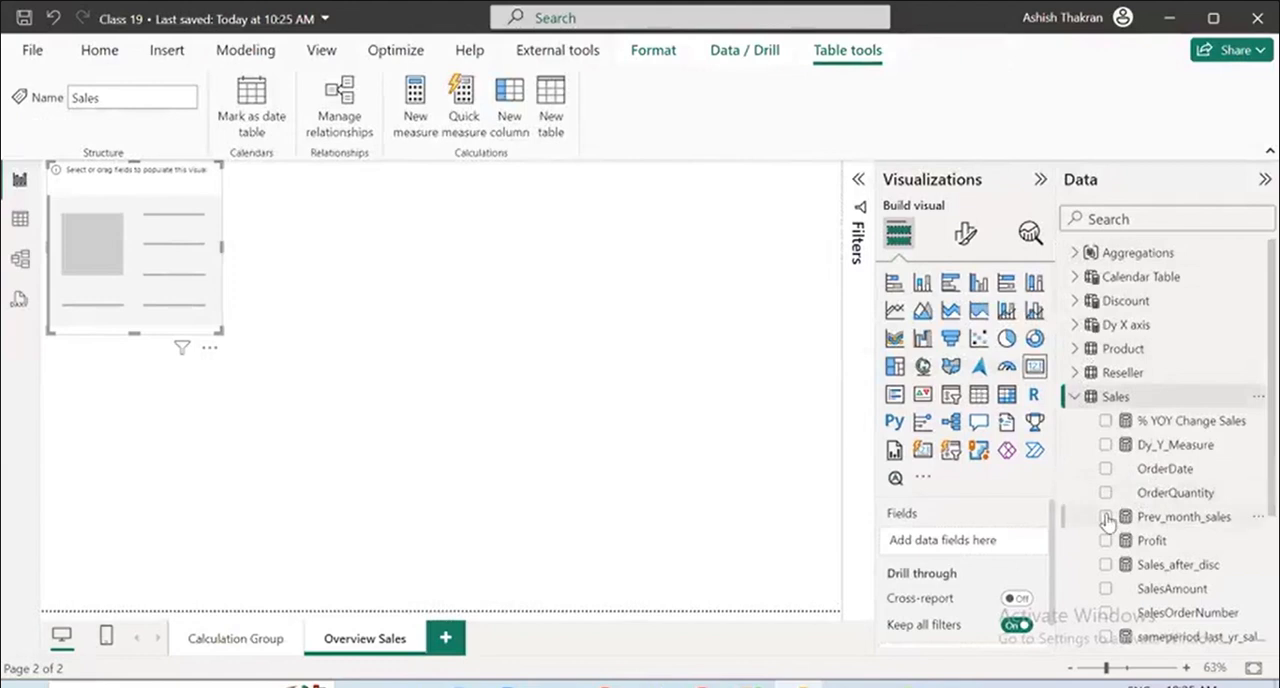
Test the Prev_month_sales measure in the card and remove it again.
double_click(1105, 518)
left_click(1105, 517)
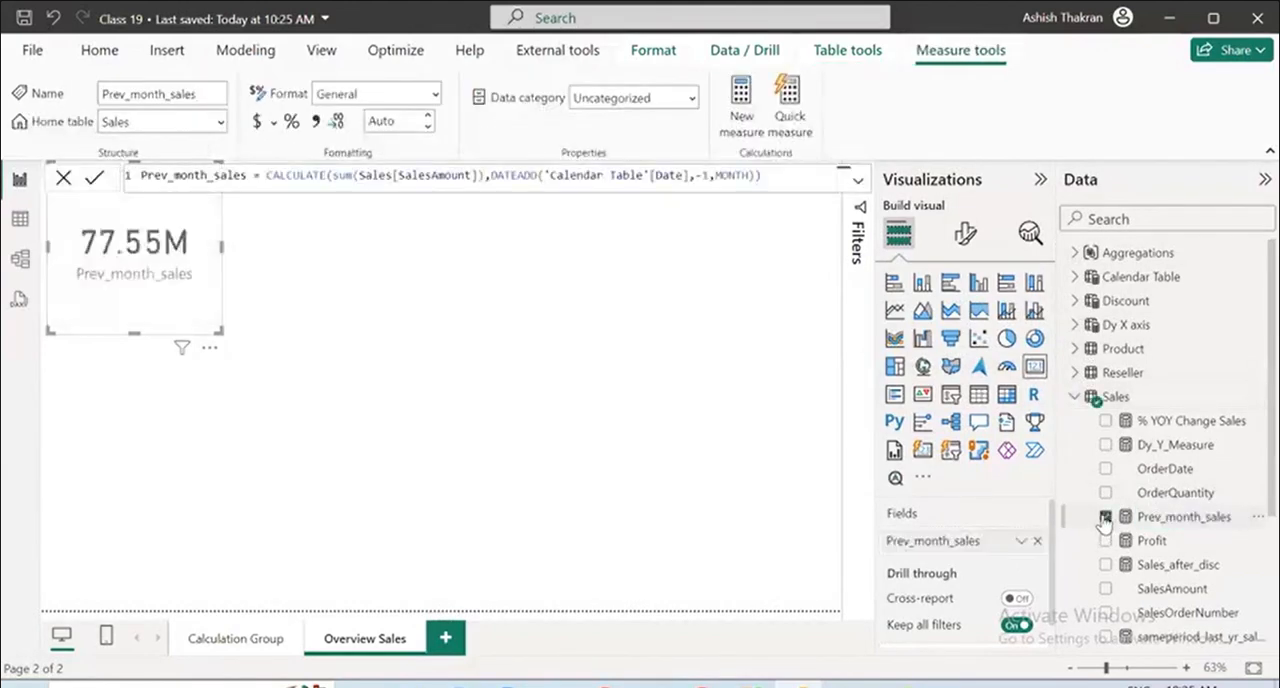
left_click(1105, 517)
left_click(1105, 517)
left_click(1105, 517)
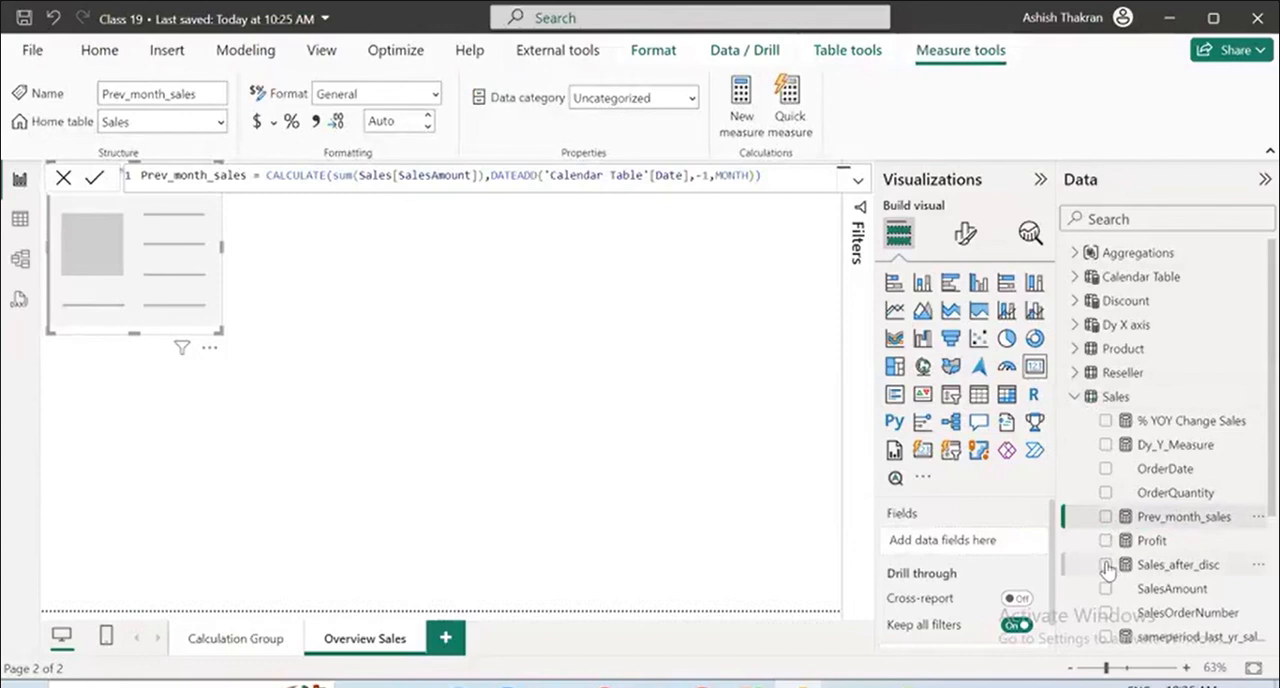
Delete the stray Q&A visual from the page and reselect the empty card.
left_click(1105, 591)
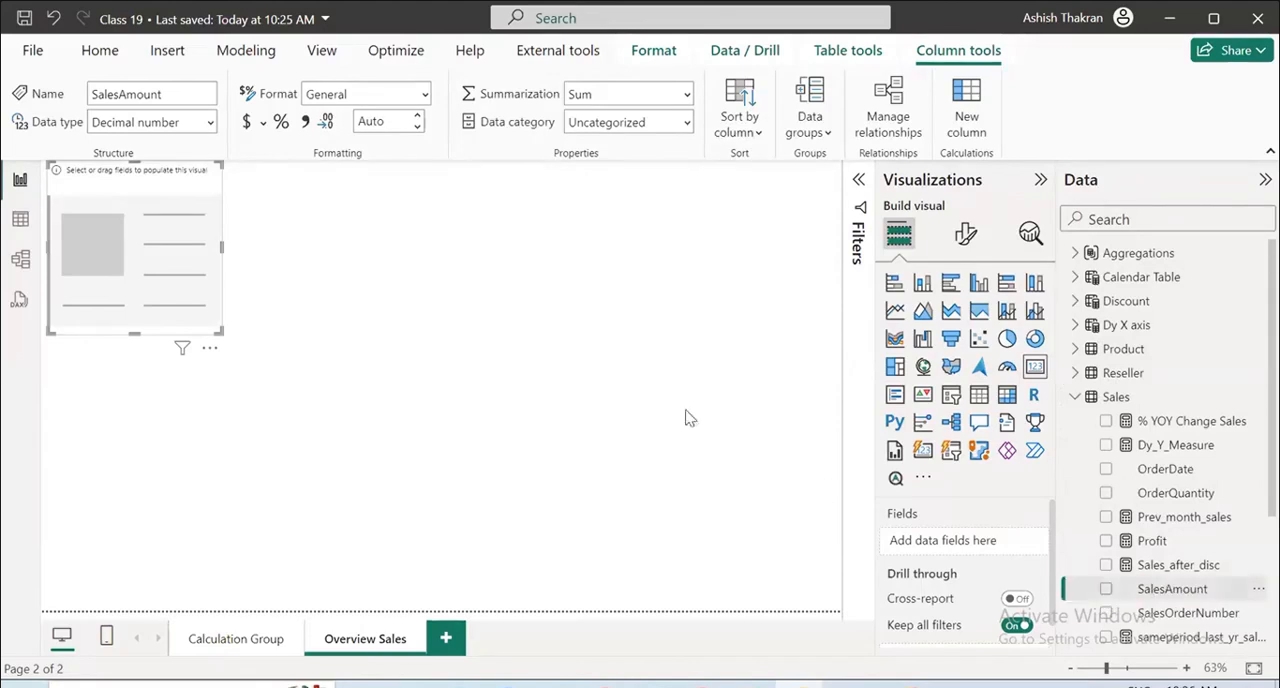
double_click(603, 381)
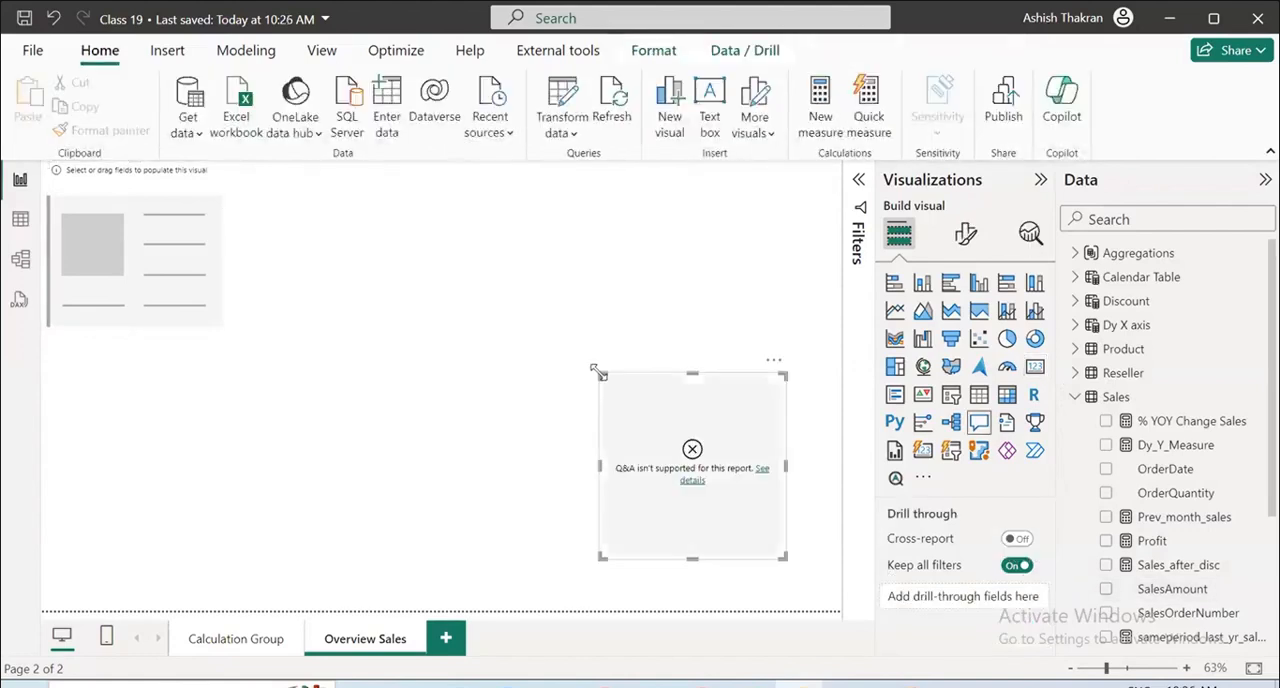
key("Delete")
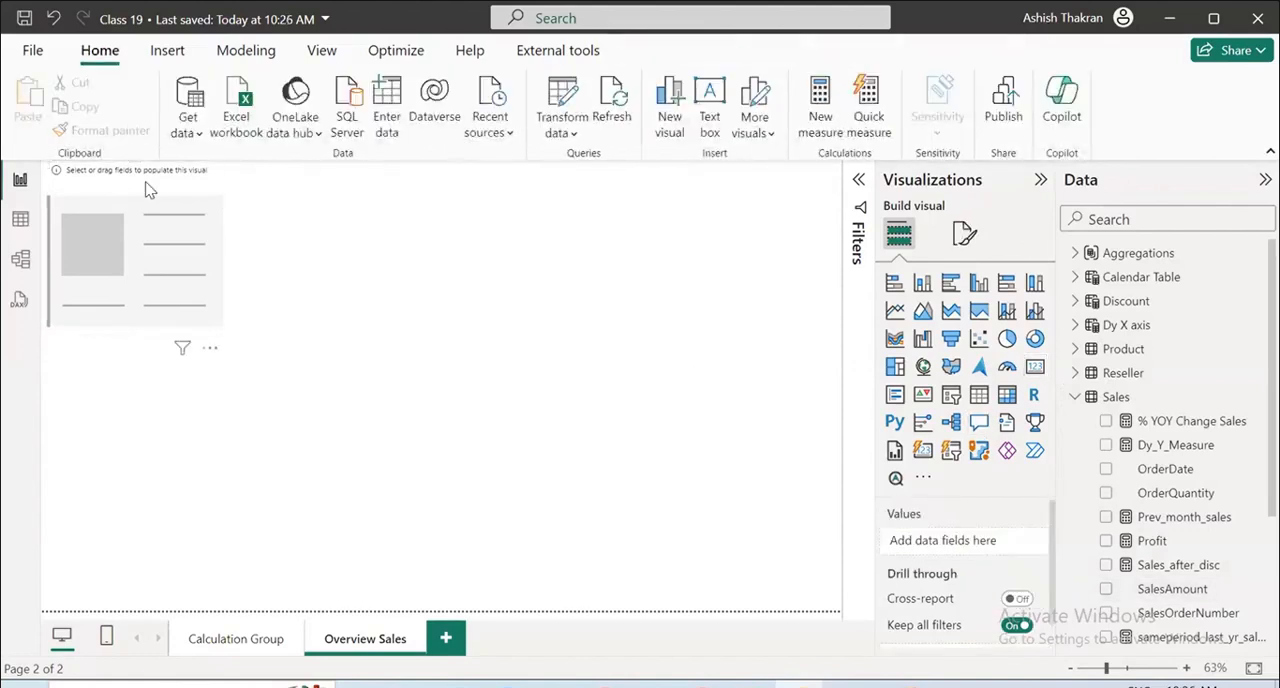
left_click(148, 190)
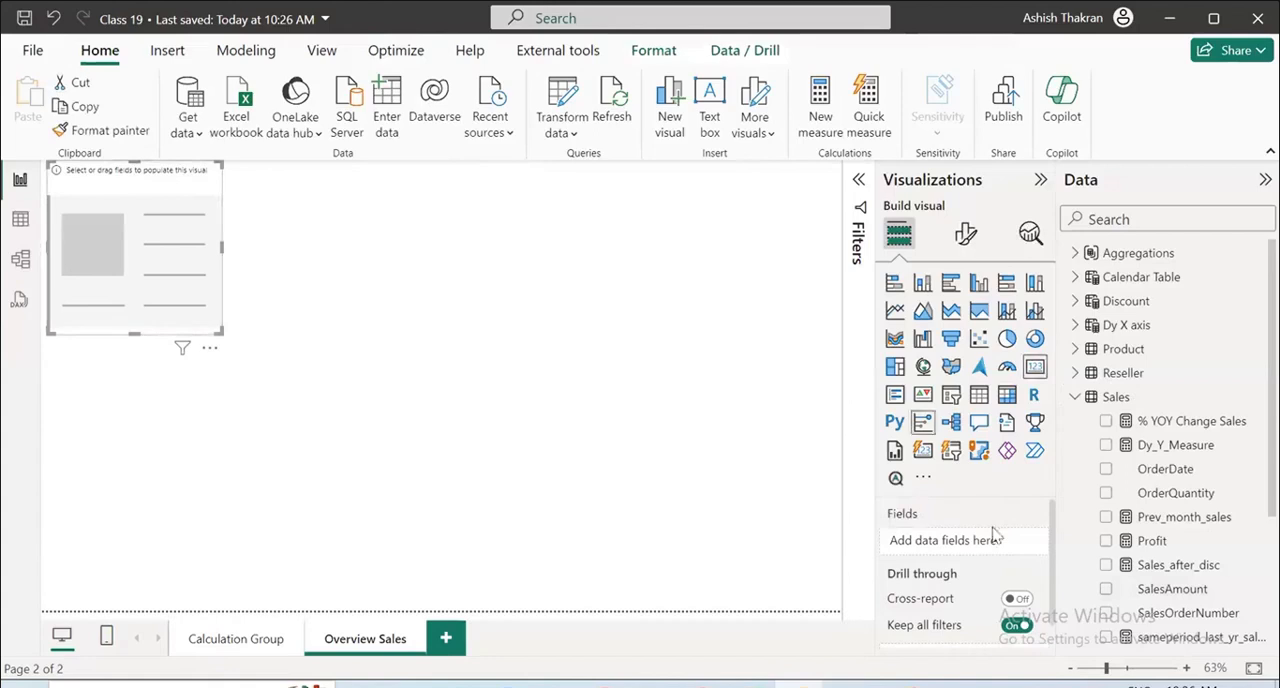
Try to add SalesAmount to the card, checking the Sales_after_disc formula and testing the Profit measure as well.
left_click(1107, 593)
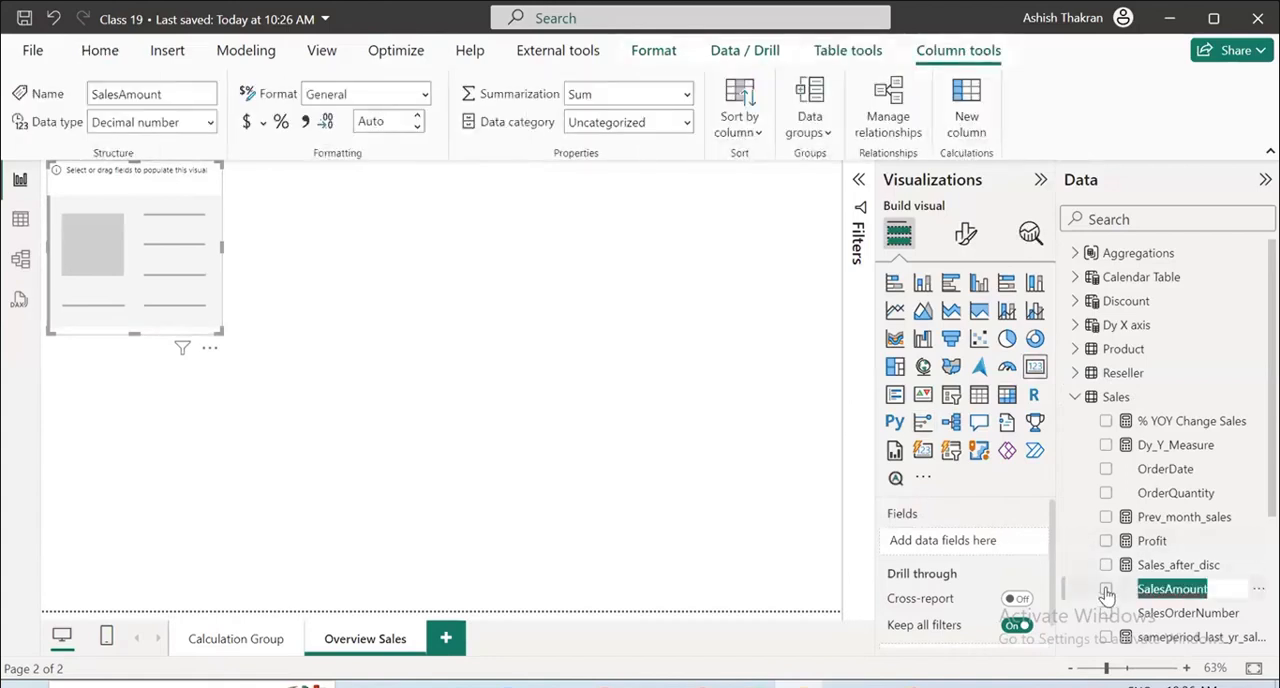
left_click(1098, 566)
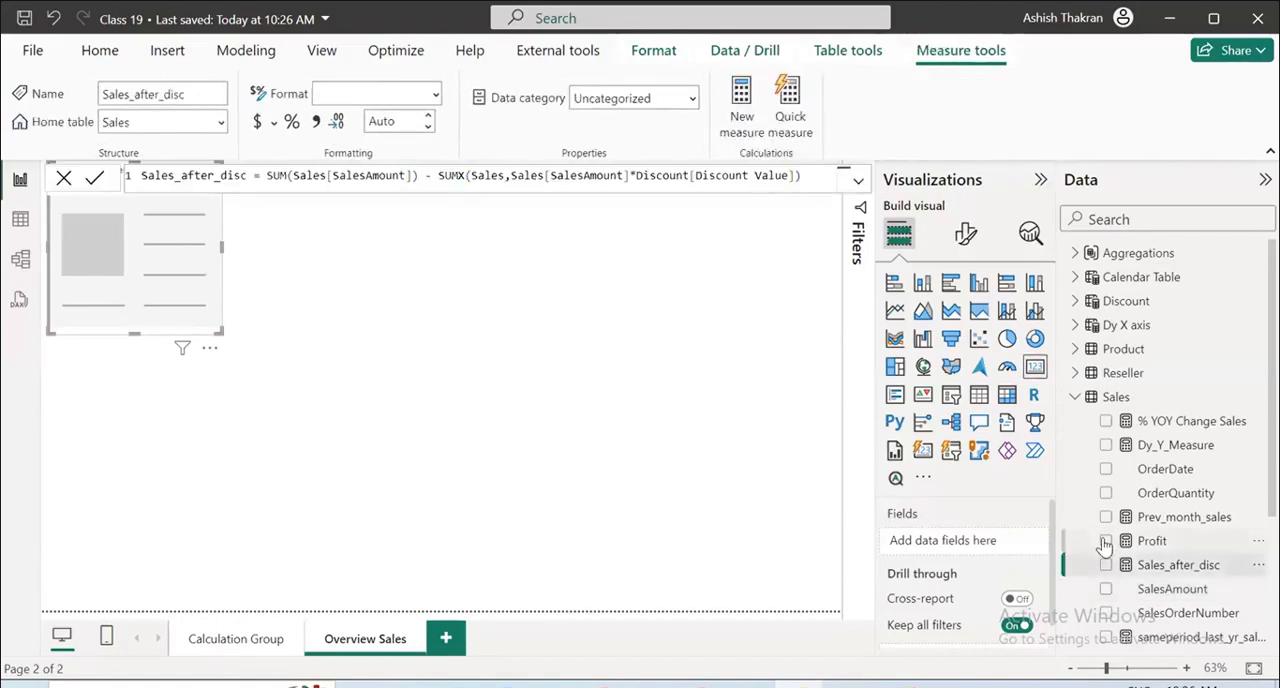
left_click(1106, 541)
left_click(1106, 541)
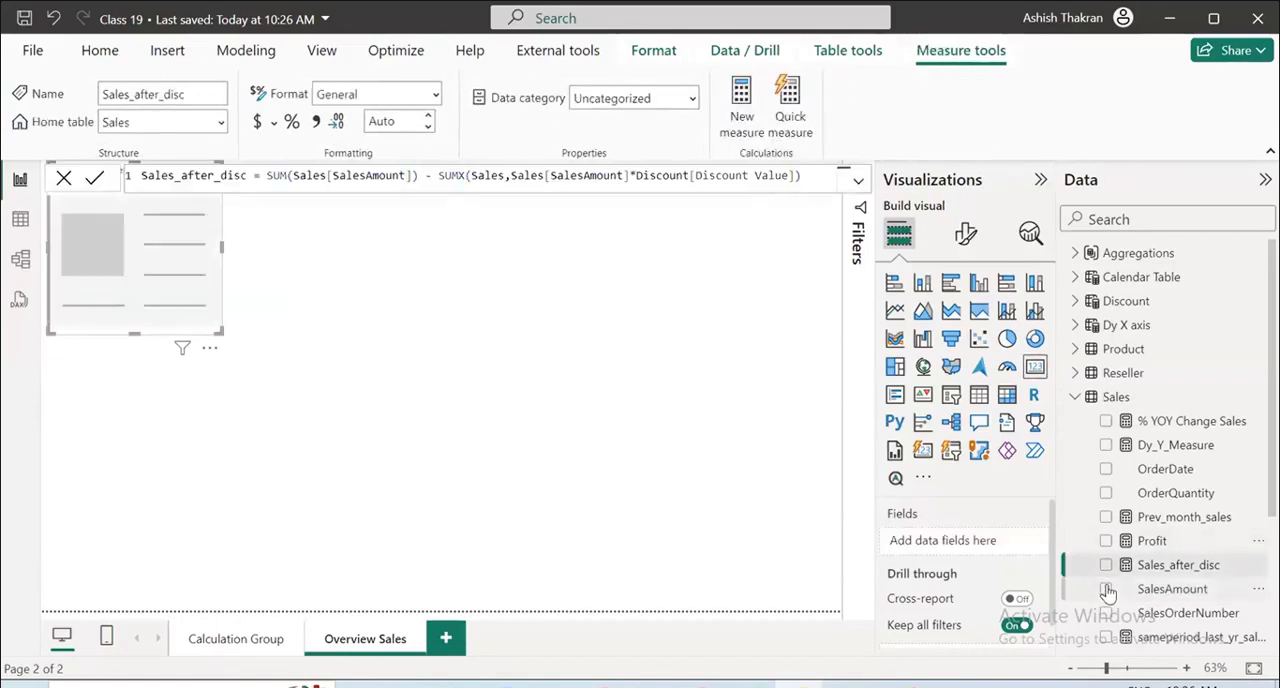
left_click(1108, 592)
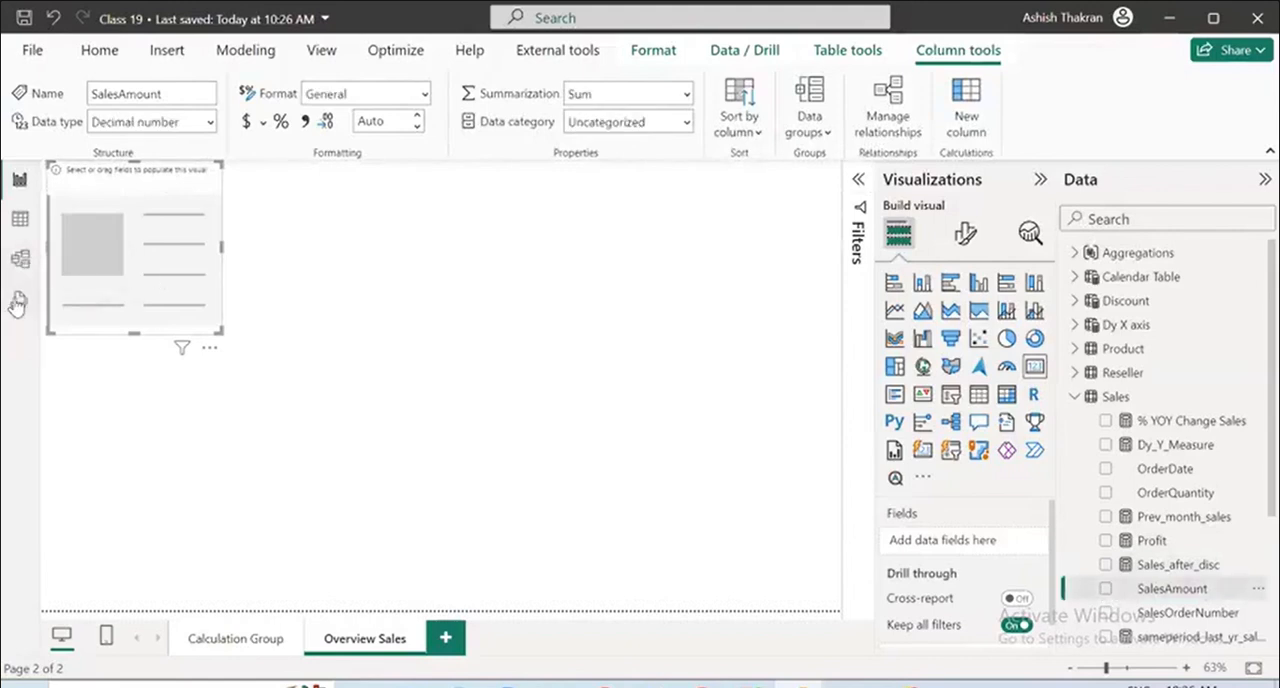
Open the model in Tabular Editor from the DAX query view and expand the User_USA role with all objects shown.
left_click(18, 303)
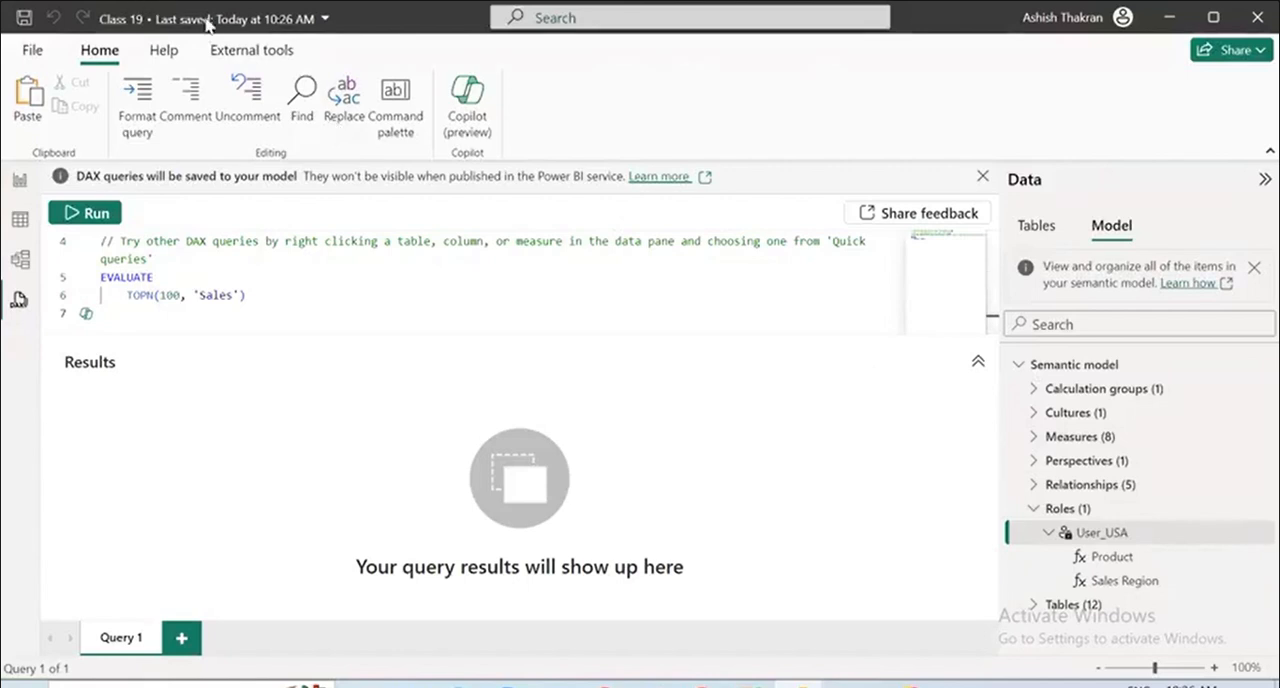
left_click(243, 52)
left_click(55, 105)
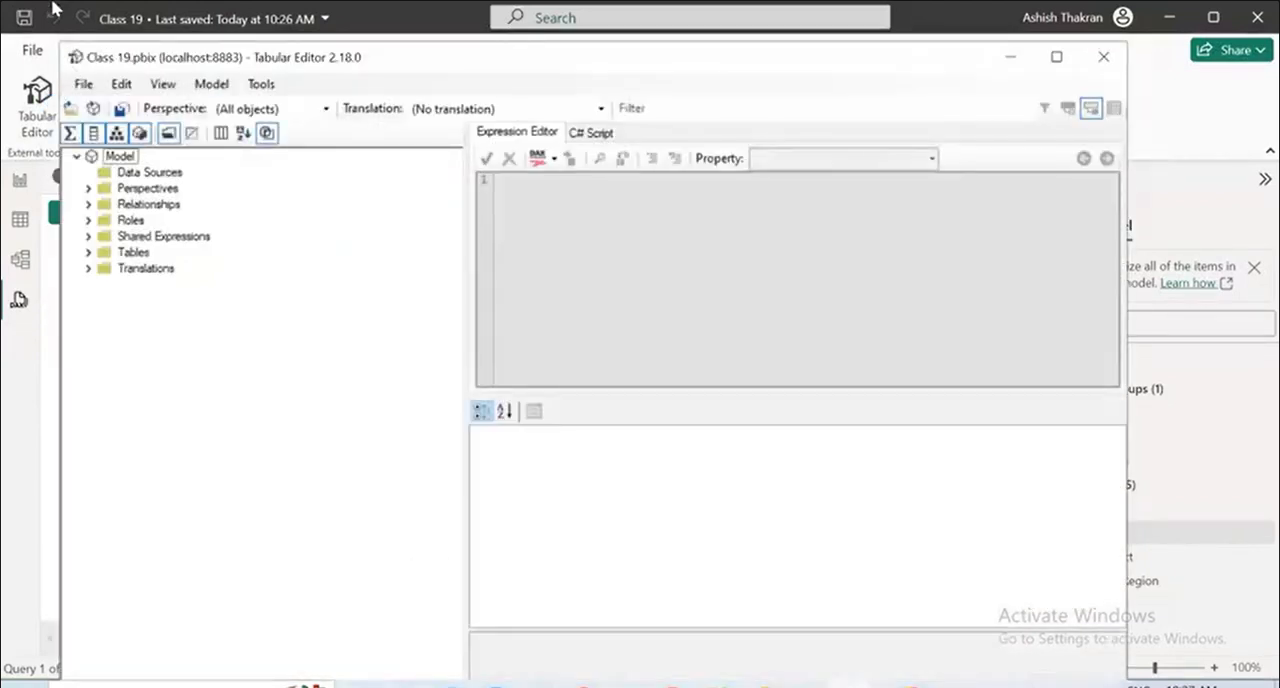
left_click(324, 110)
left_click(250, 126)
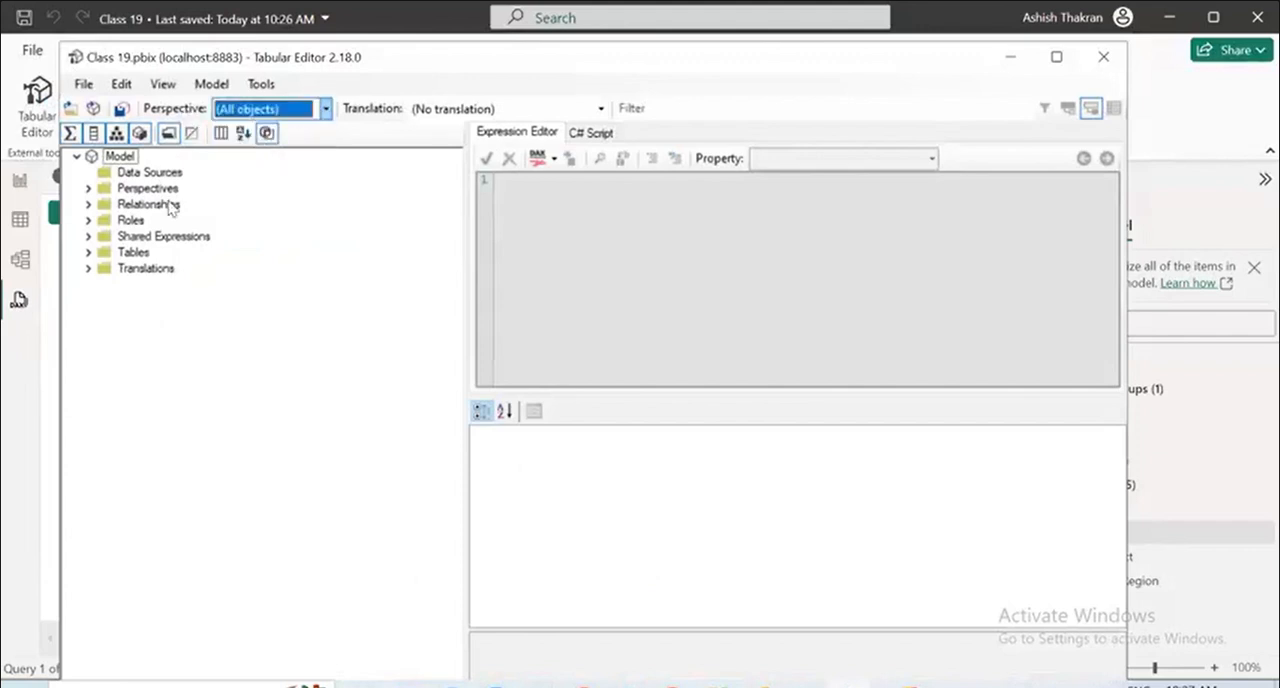
left_click(89, 221)
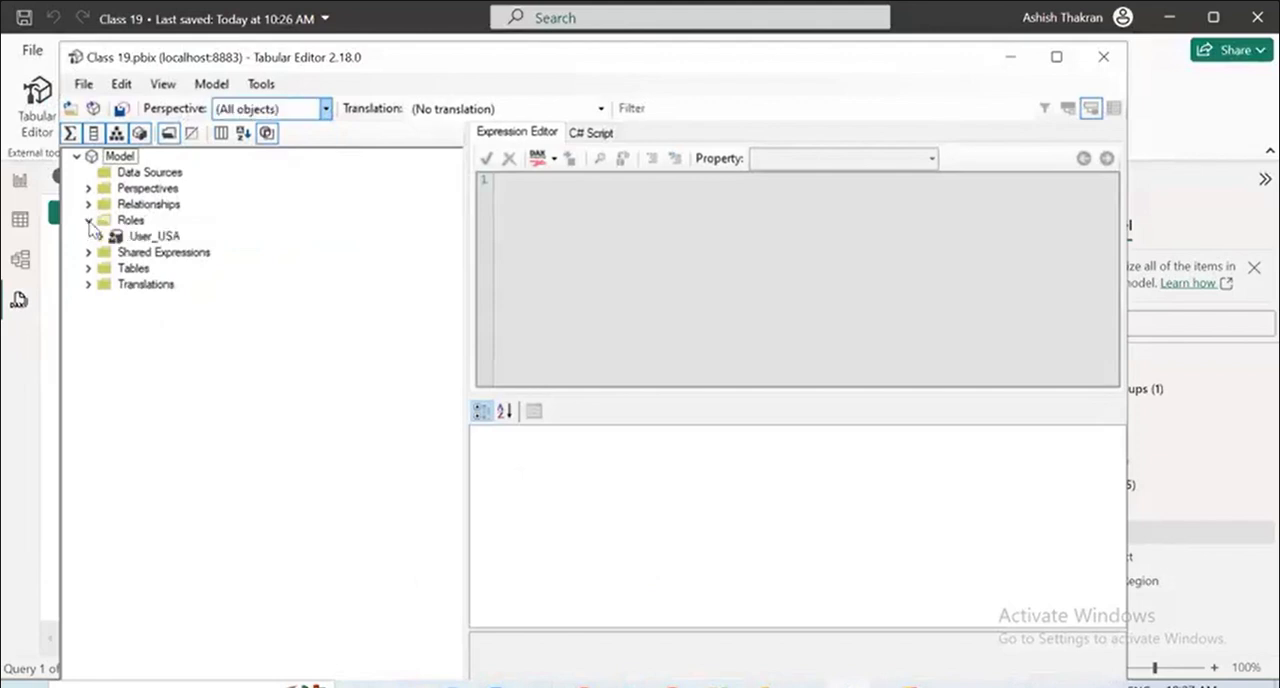
left_click(100, 236)
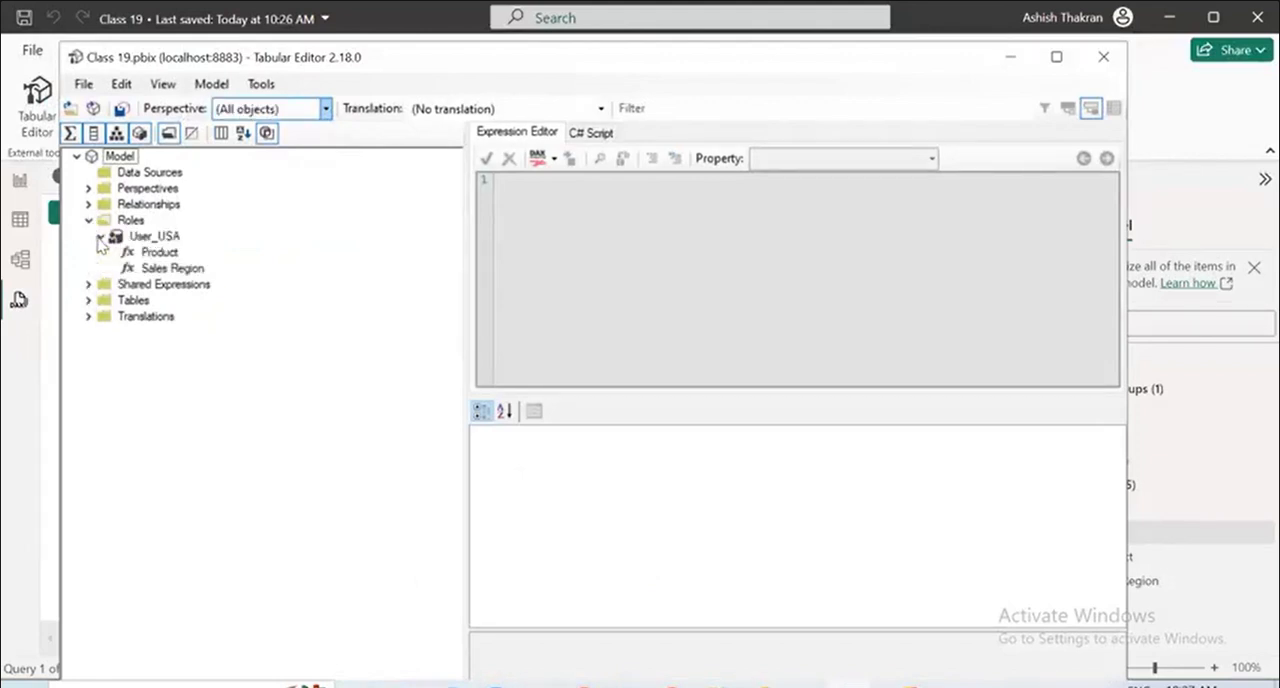
Check the Perspectives folder and switch the active perspective to Model Subset.
left_click(88, 190)
left_click(88, 190)
left_click(324, 109)
left_click(282, 141)
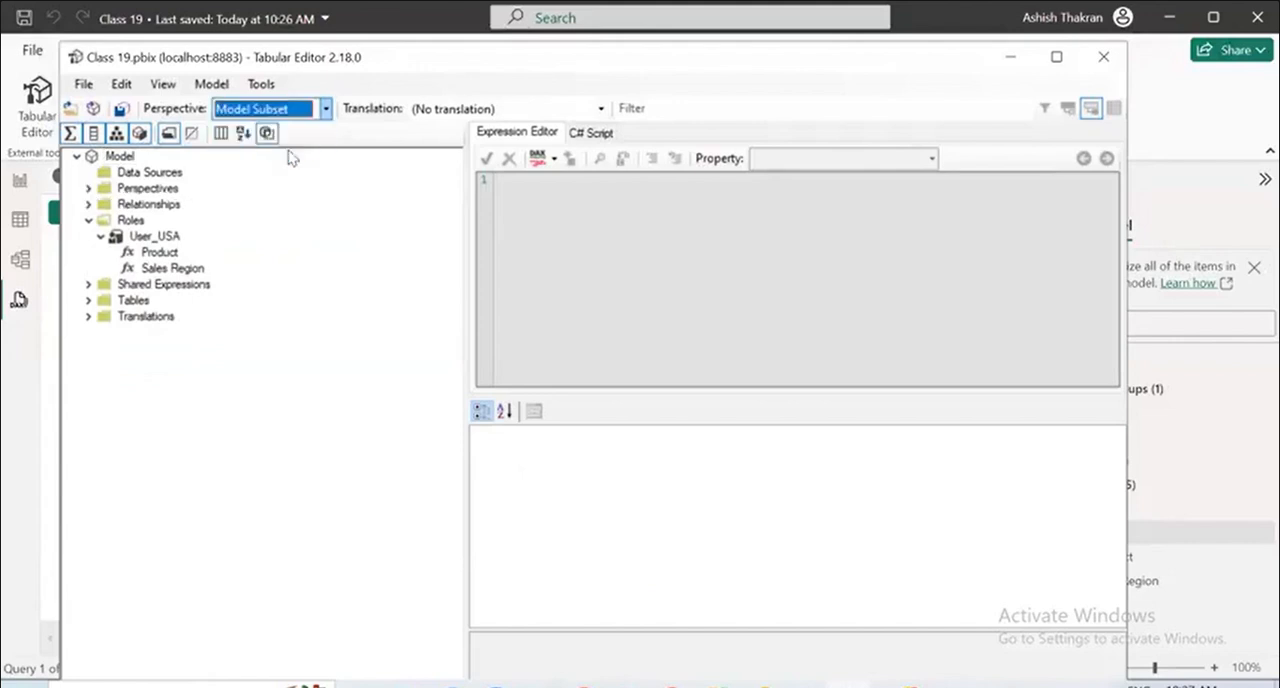
Examine the filter expressions of the Product and Sales Region tables in the User_USA role, and collapse the Roles folder.
left_click(155, 238)
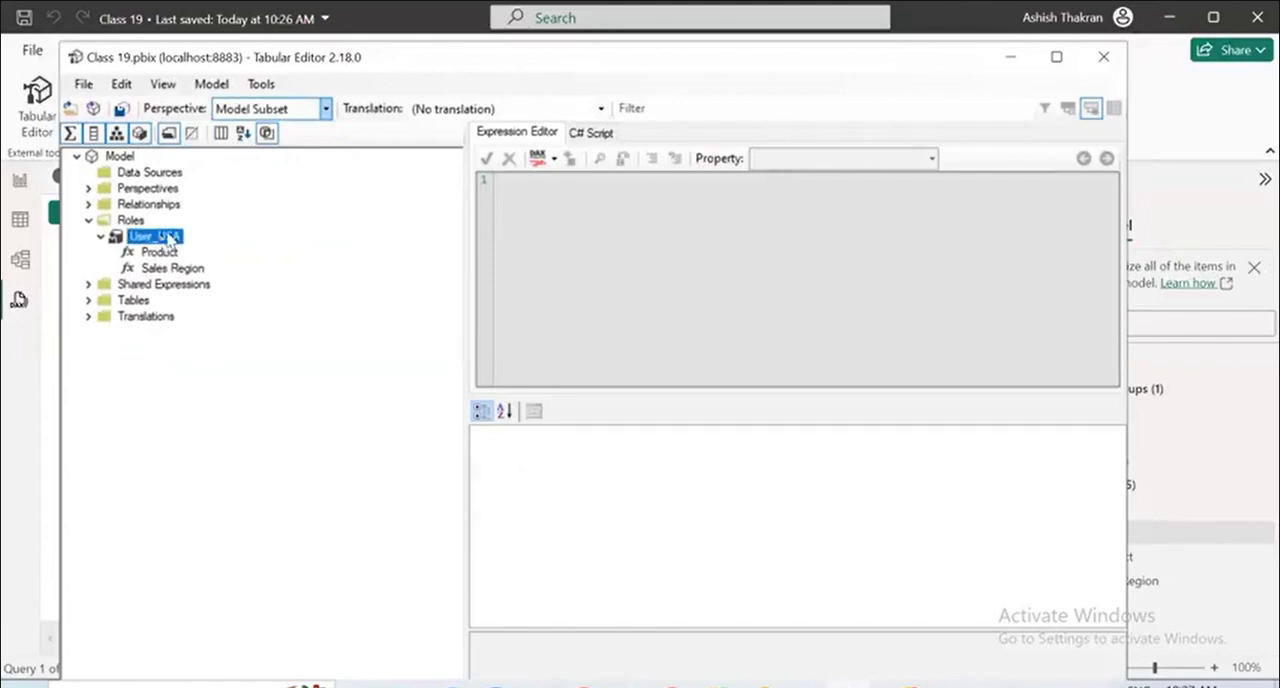
left_click(168, 255)
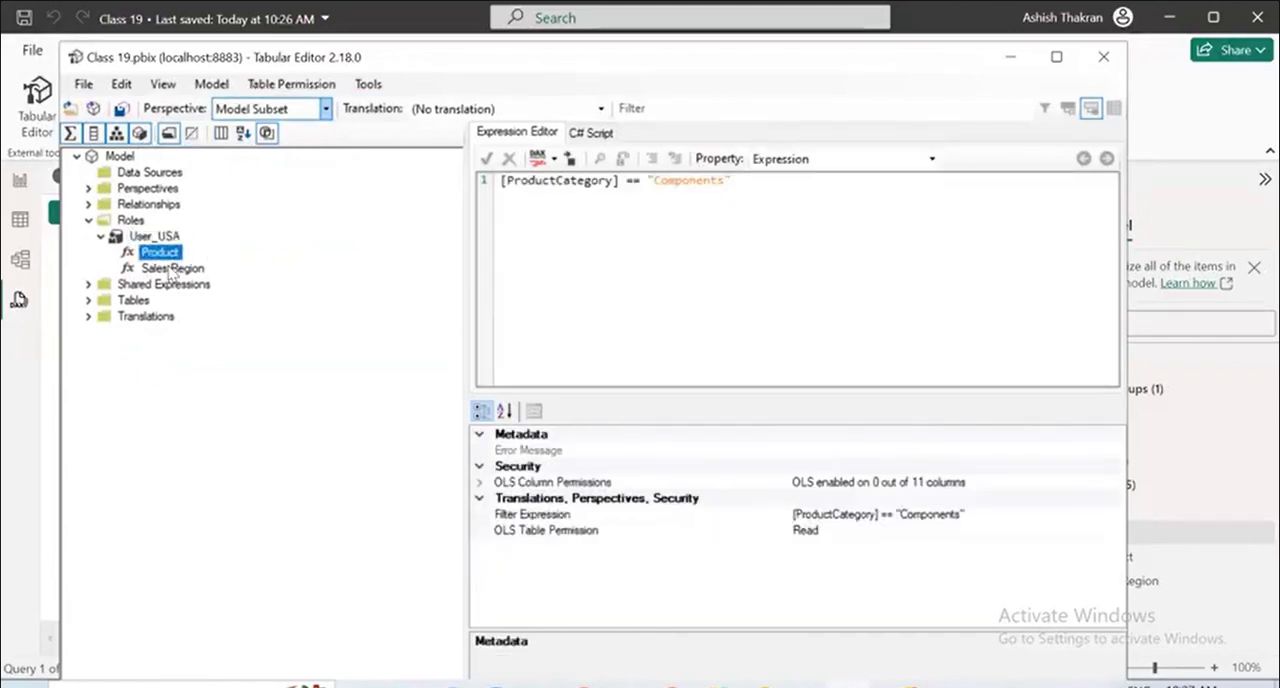
left_click(171, 269)
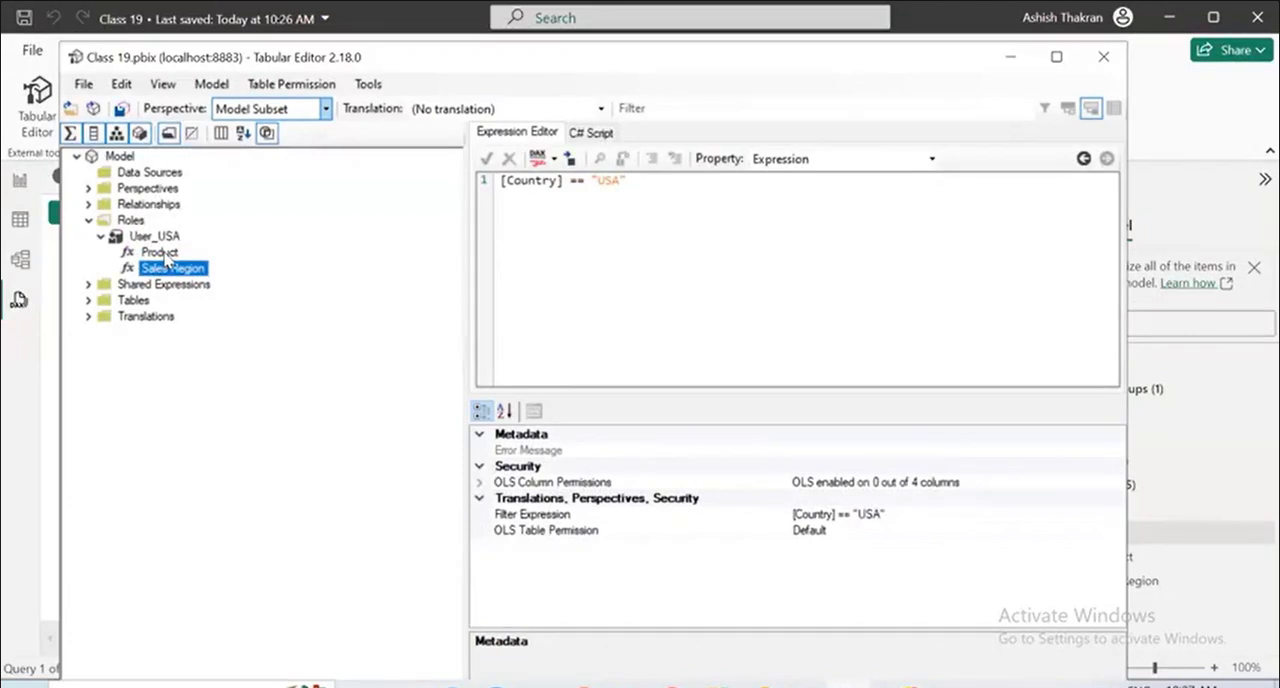
left_click(160, 252)
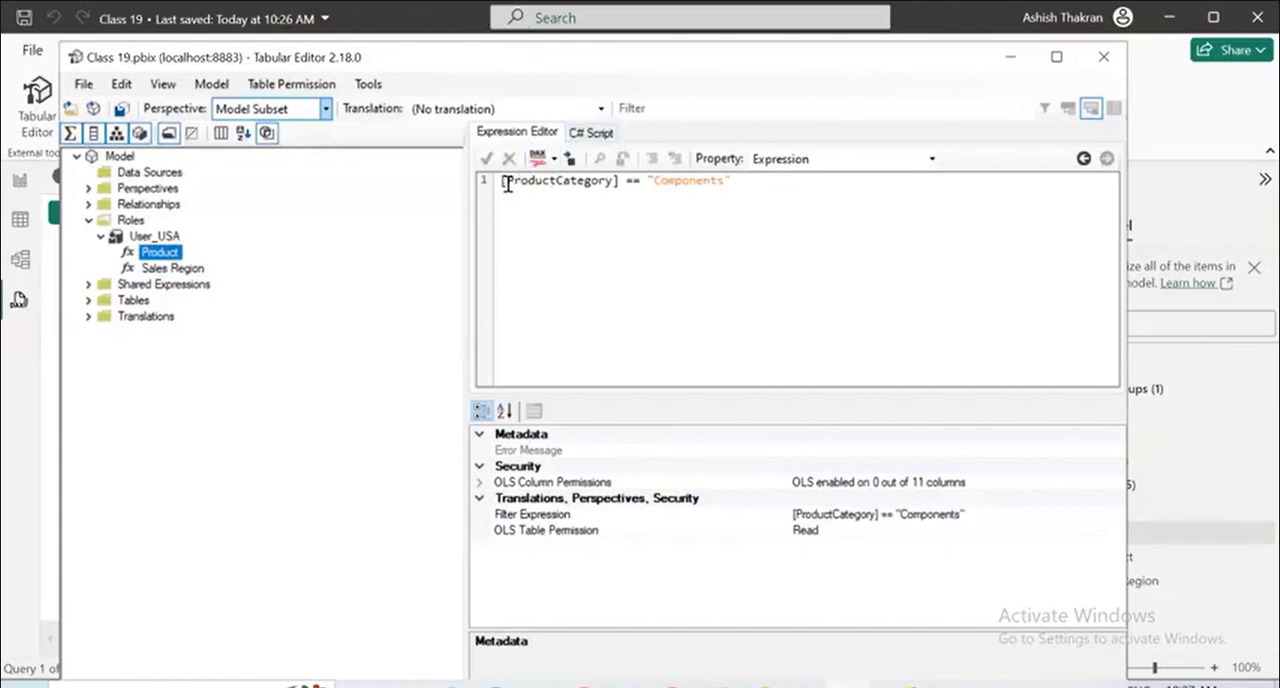
left_click_drag(505, 185, 780, 194)
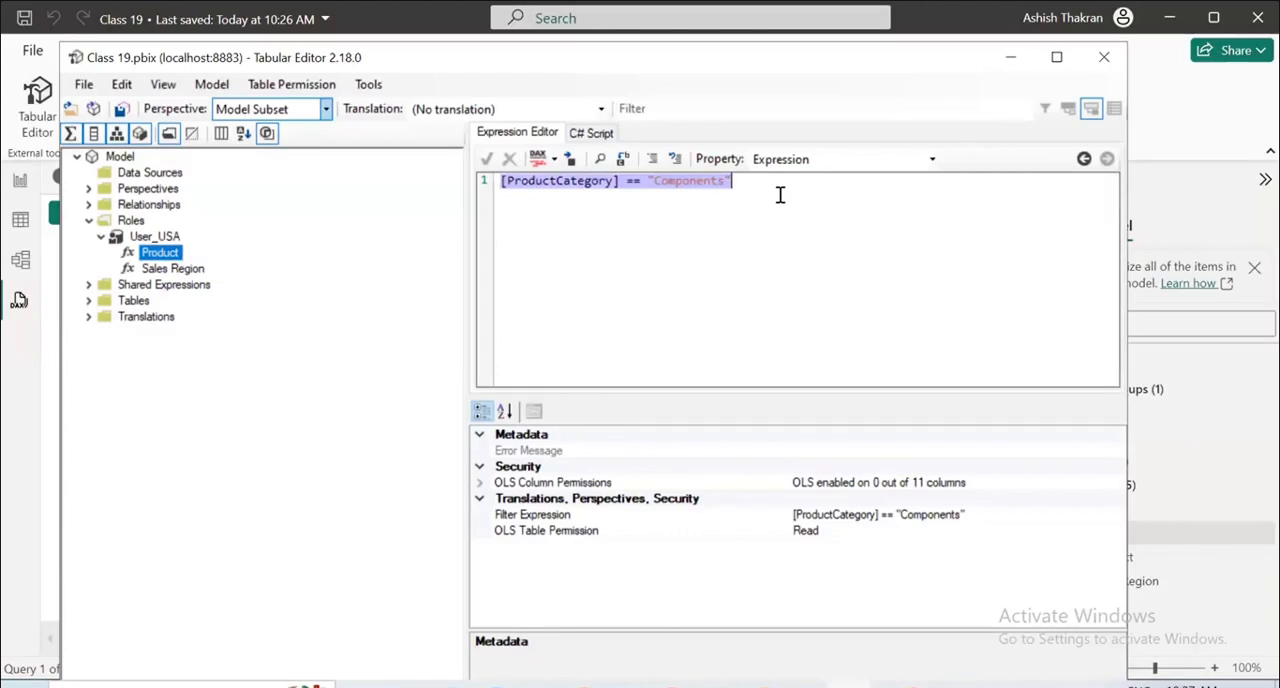
left_click(780, 194)
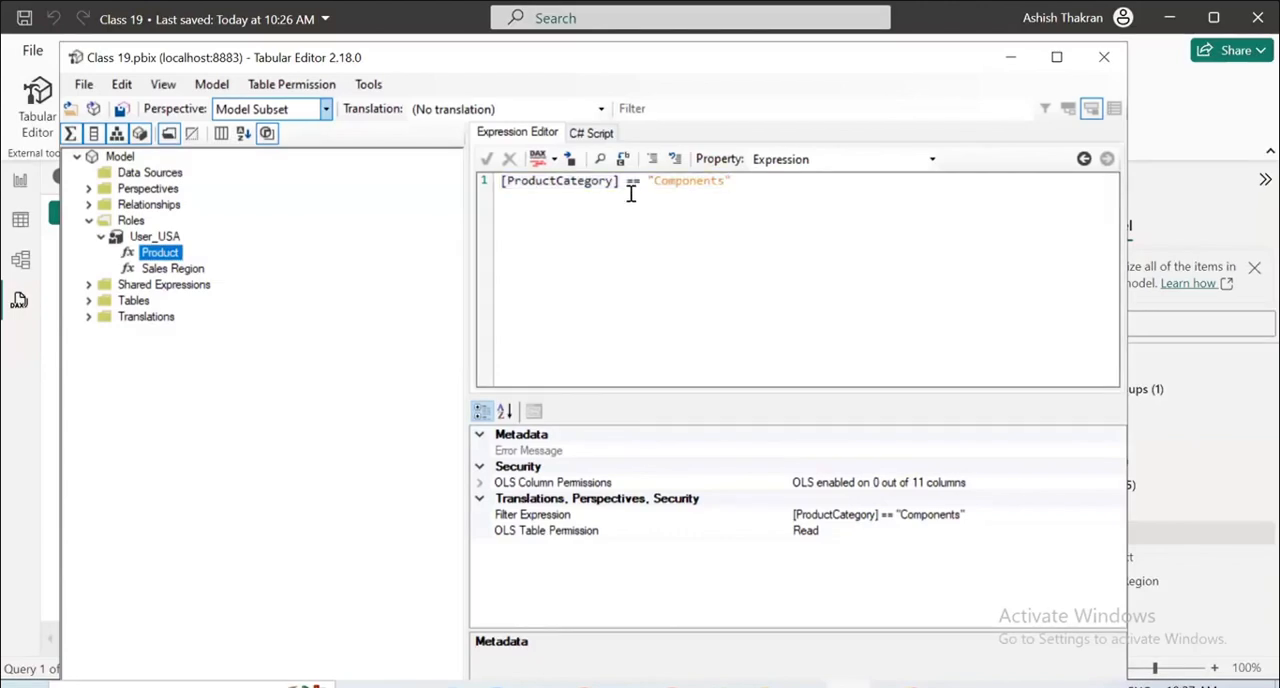
left_click(181, 274)
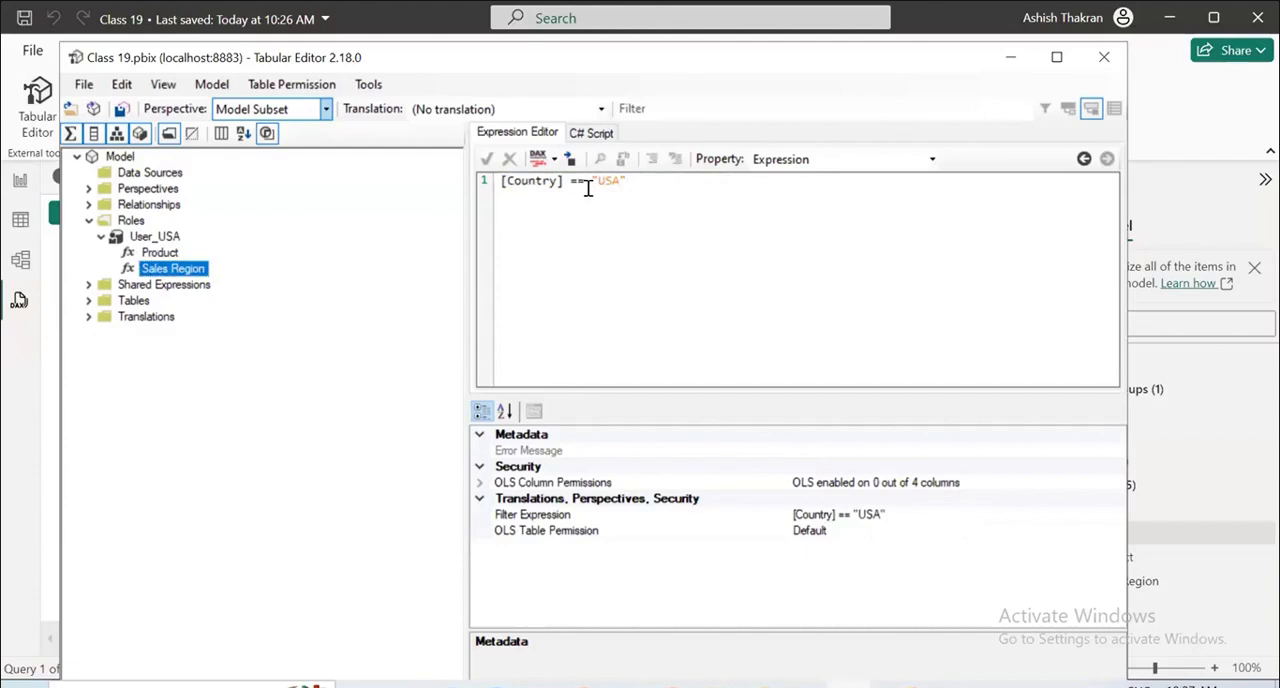
left_click(155, 252)
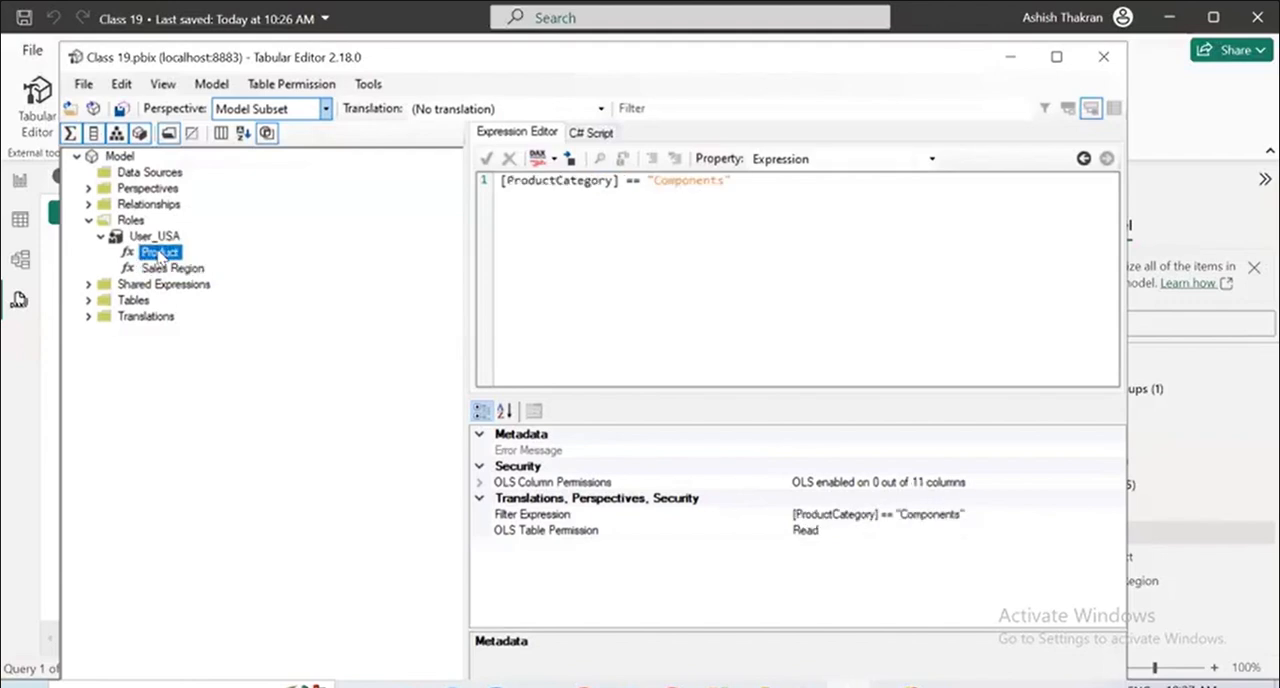
left_click(135, 236)
left_click(100, 237)
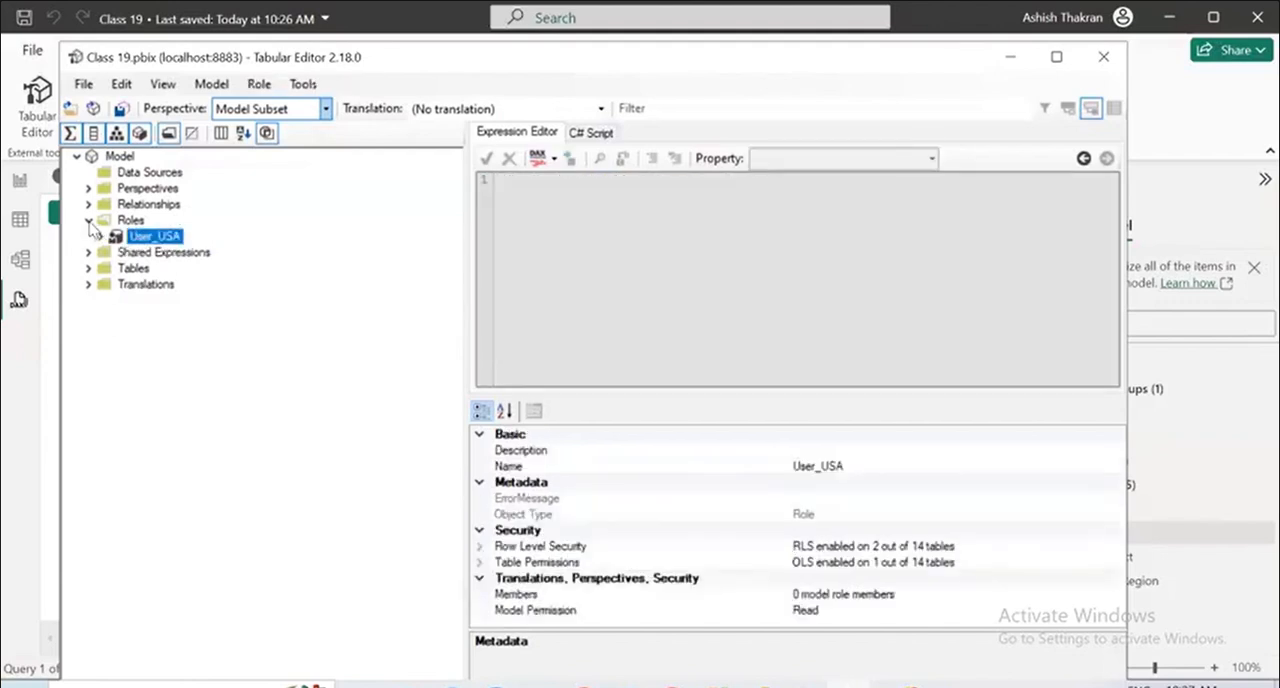
left_click(89, 222)
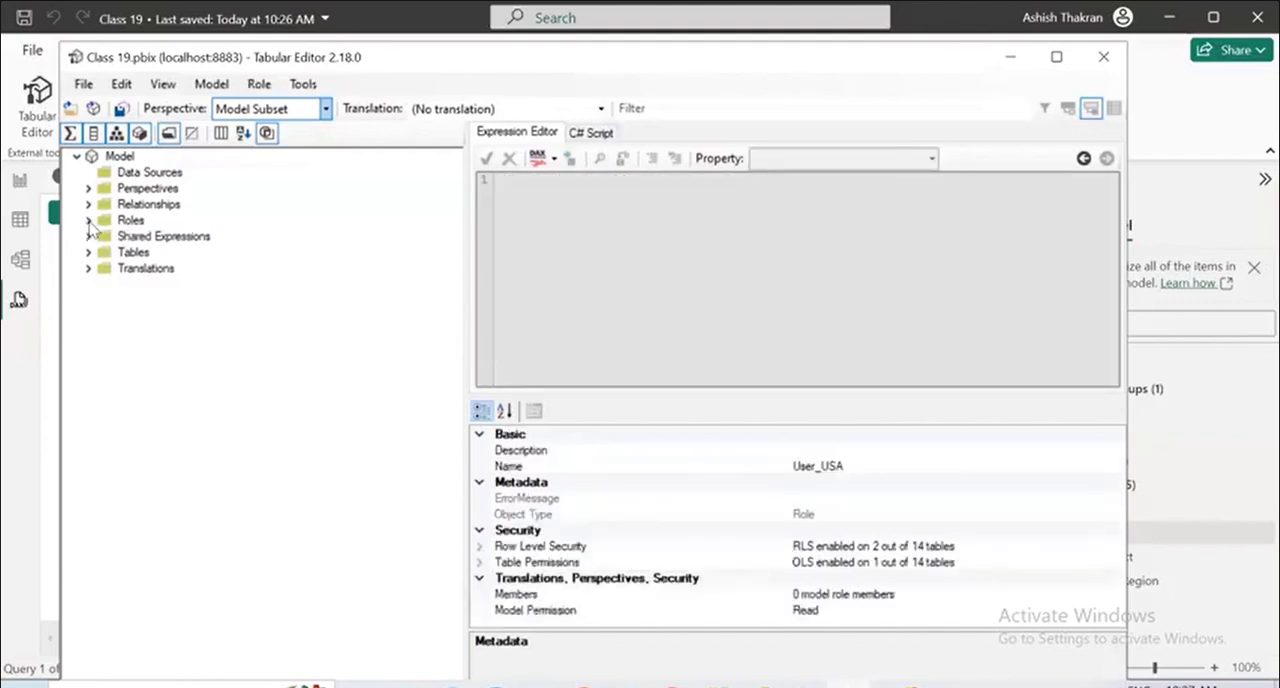
Set the perspective back to (All objects), save the model, and return to Power BI by closing Tabular Editor.
left_click(325, 110)
left_click(275, 126)
left_click(83, 84)
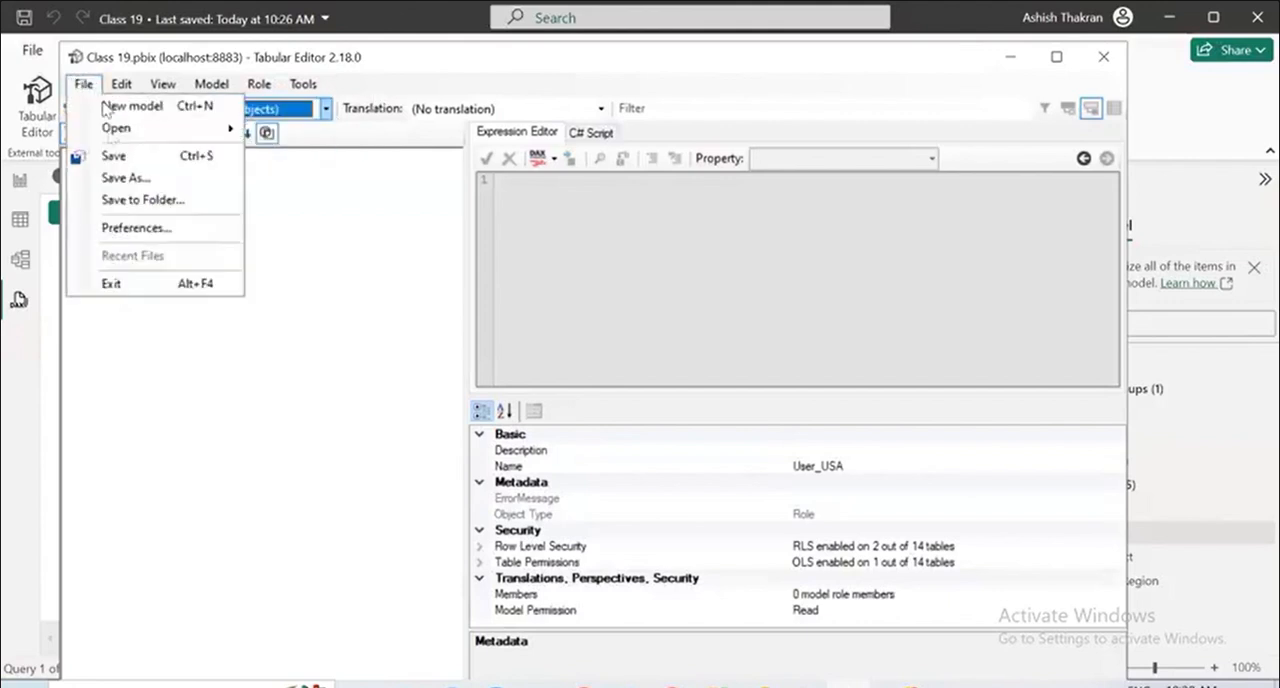
left_click(122, 158)
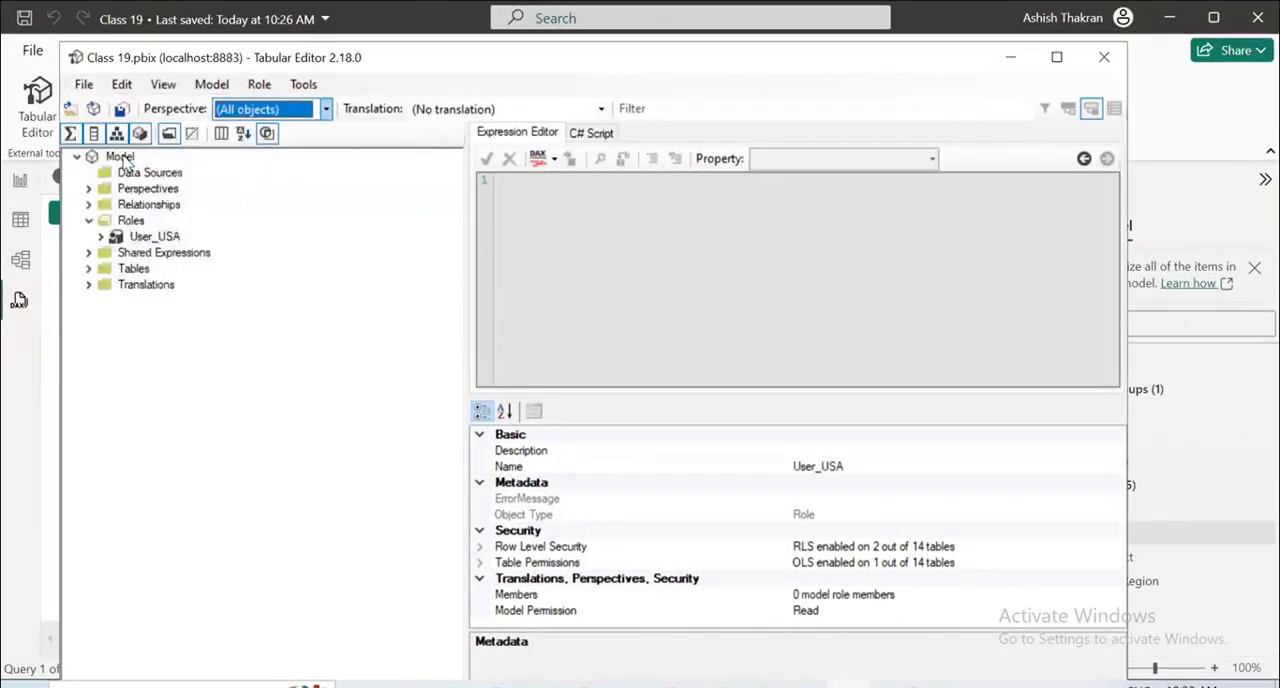
left_click(1103, 62)
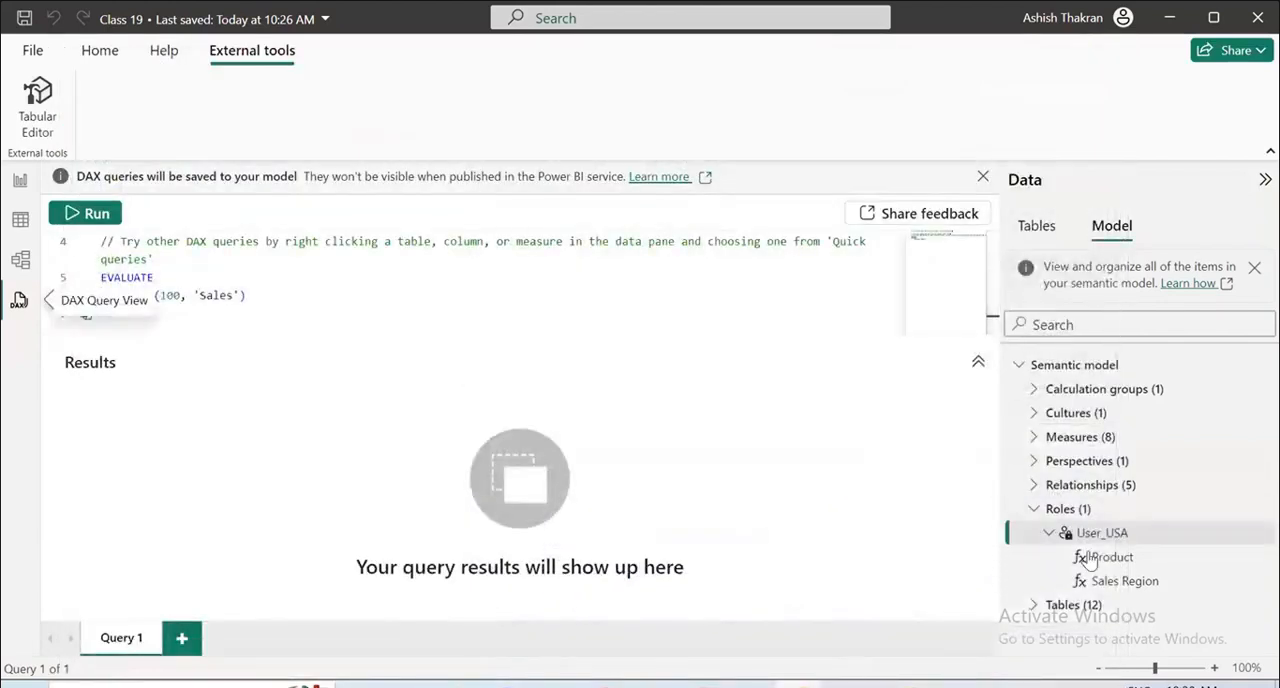
Check the Roles and Perspectives groups of the semantic model and collapse them again.
left_click(1034, 510)
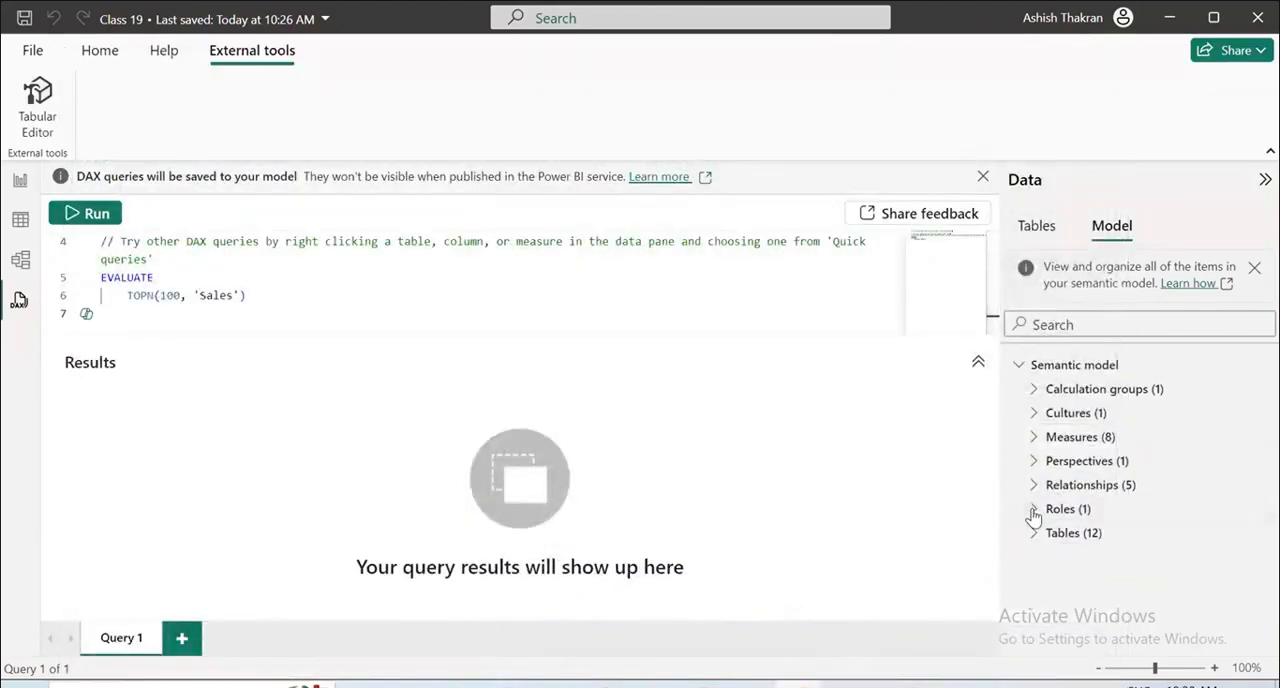
left_click(1034, 510)
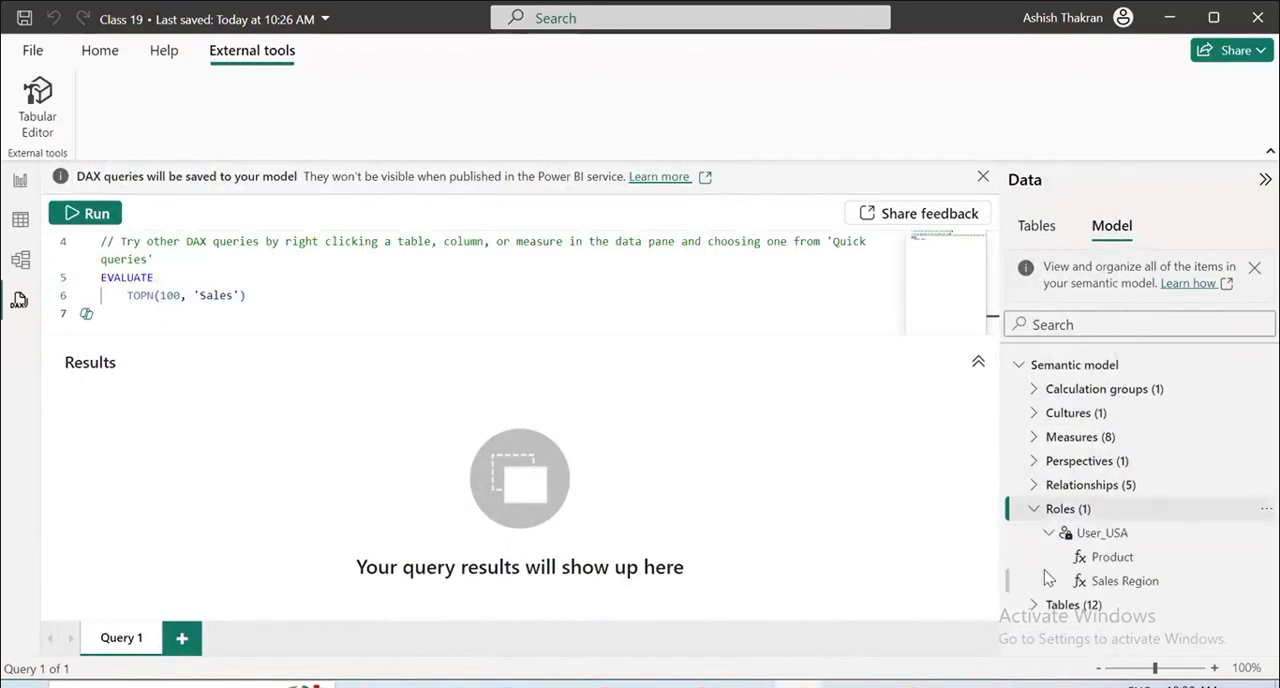
left_click(1034, 510)
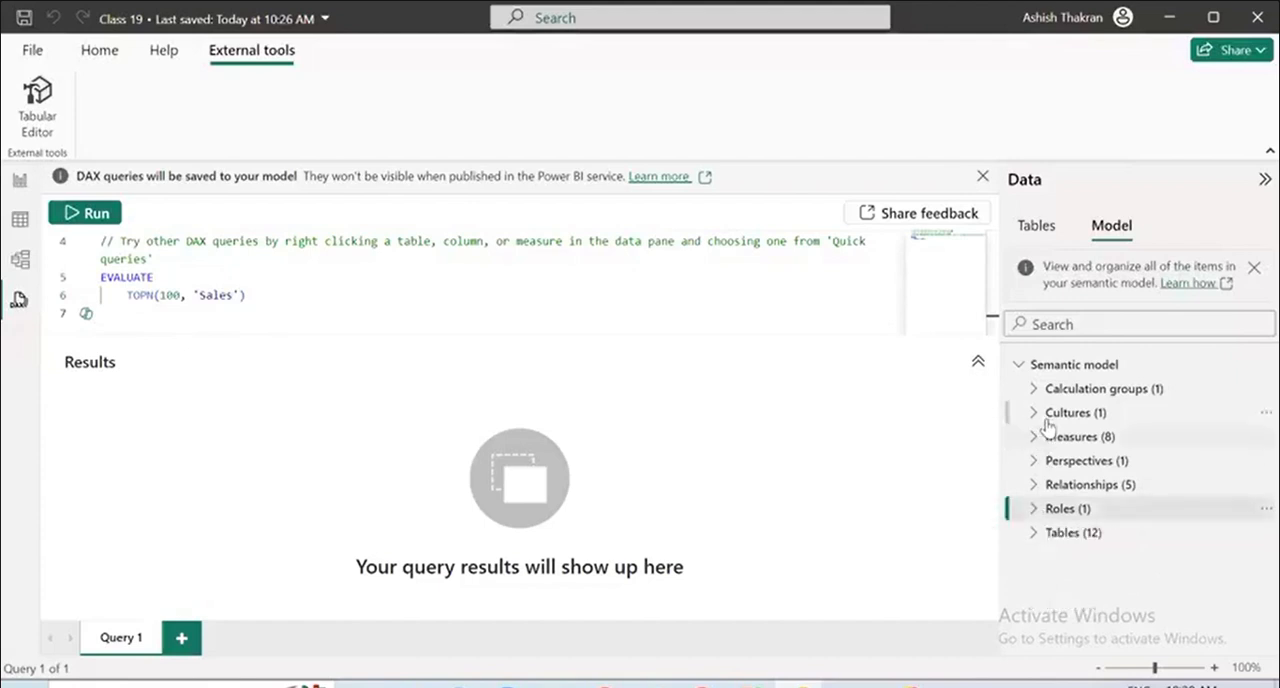
left_click(1034, 460)
left_click(1034, 460)
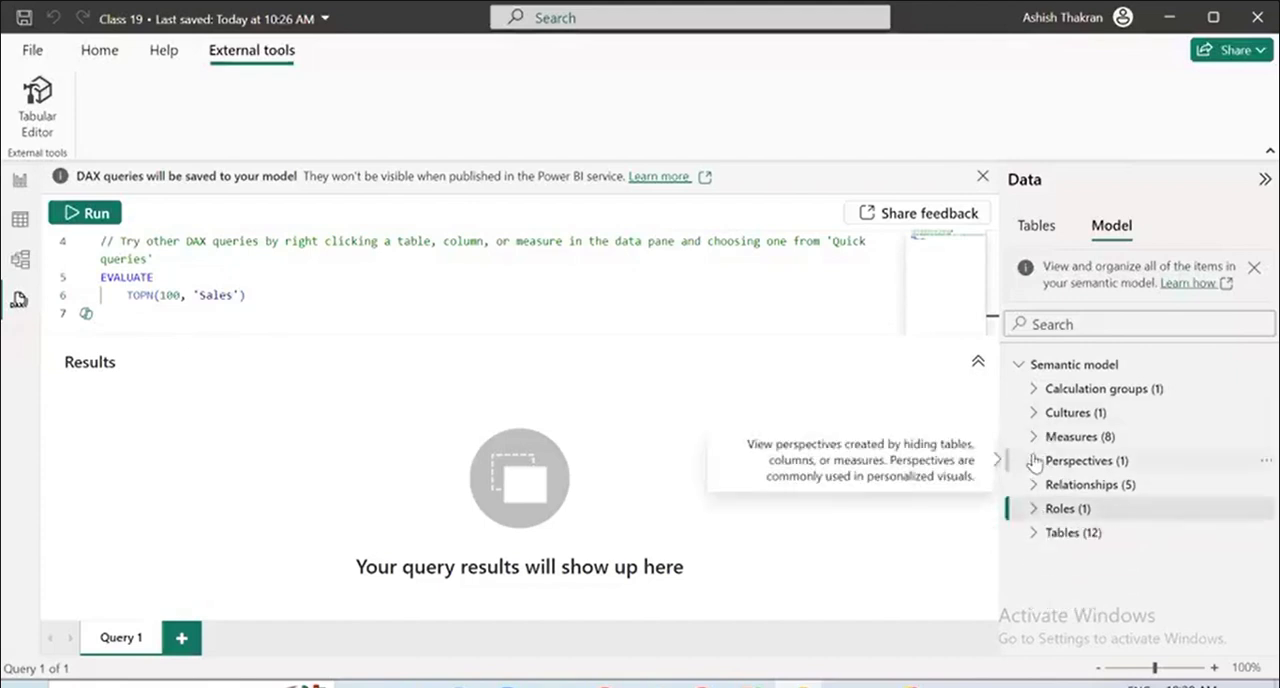
Return to the Overview Sales report page and try again to add SalesAmount to the empty card.
left_click(22, 225)
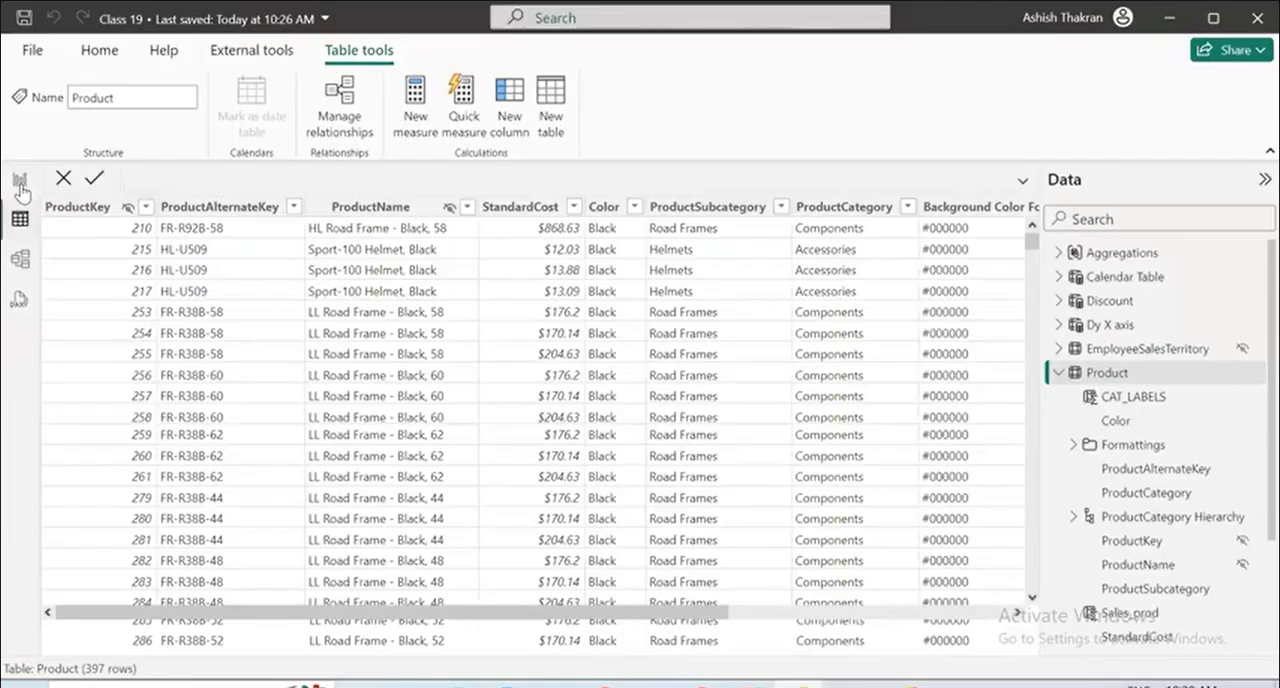
left_click(21, 184)
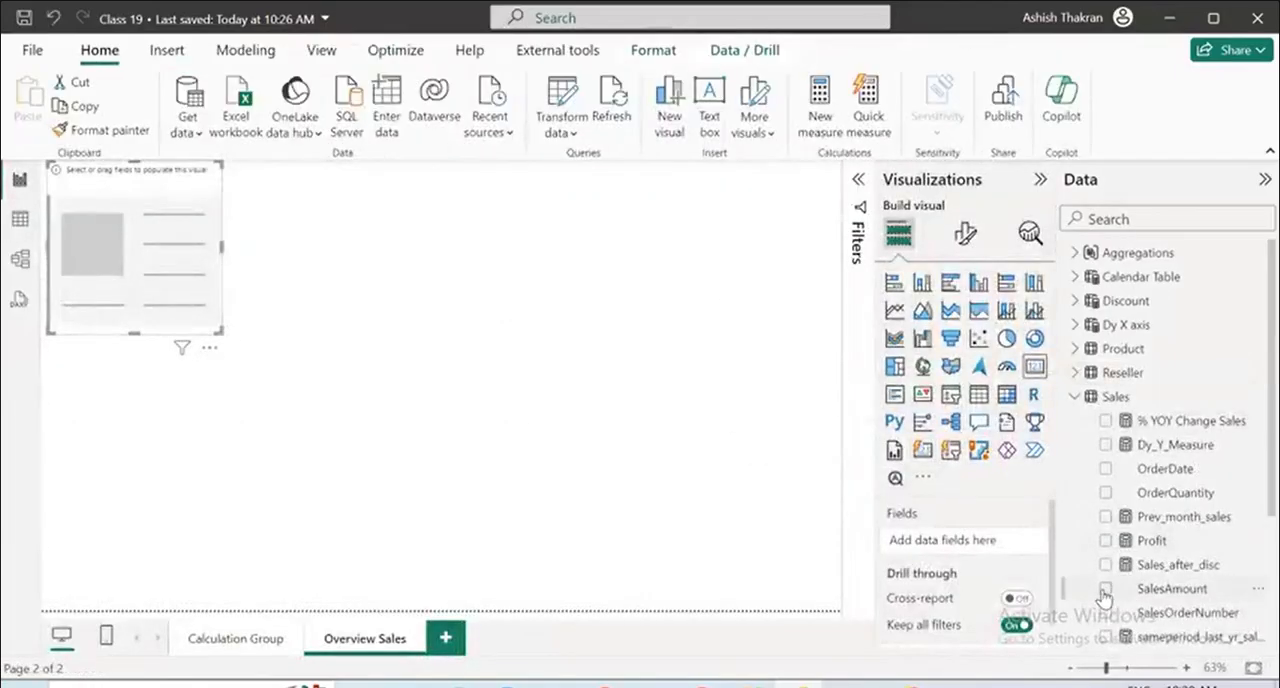
double_click(1150, 589)
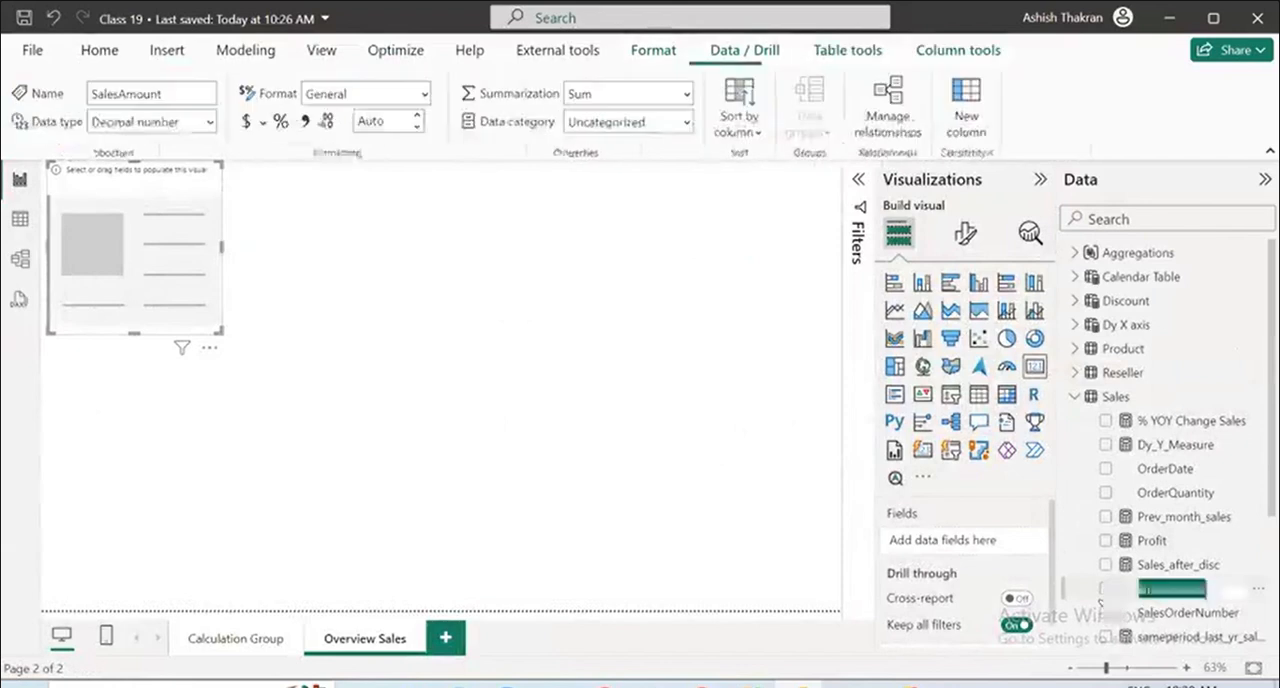
left_click(812, 452)
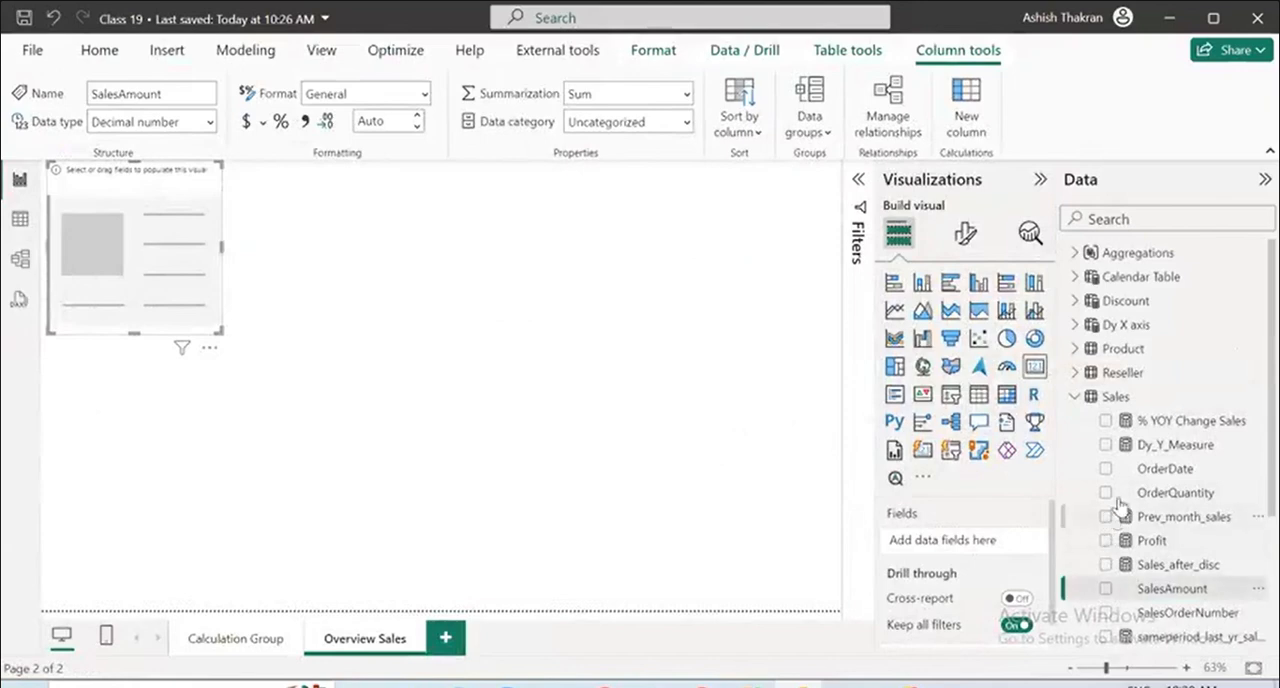
Add a new report page, try to put SalesAmount in a table visual there, and delete the visual.
left_click(458, 640)
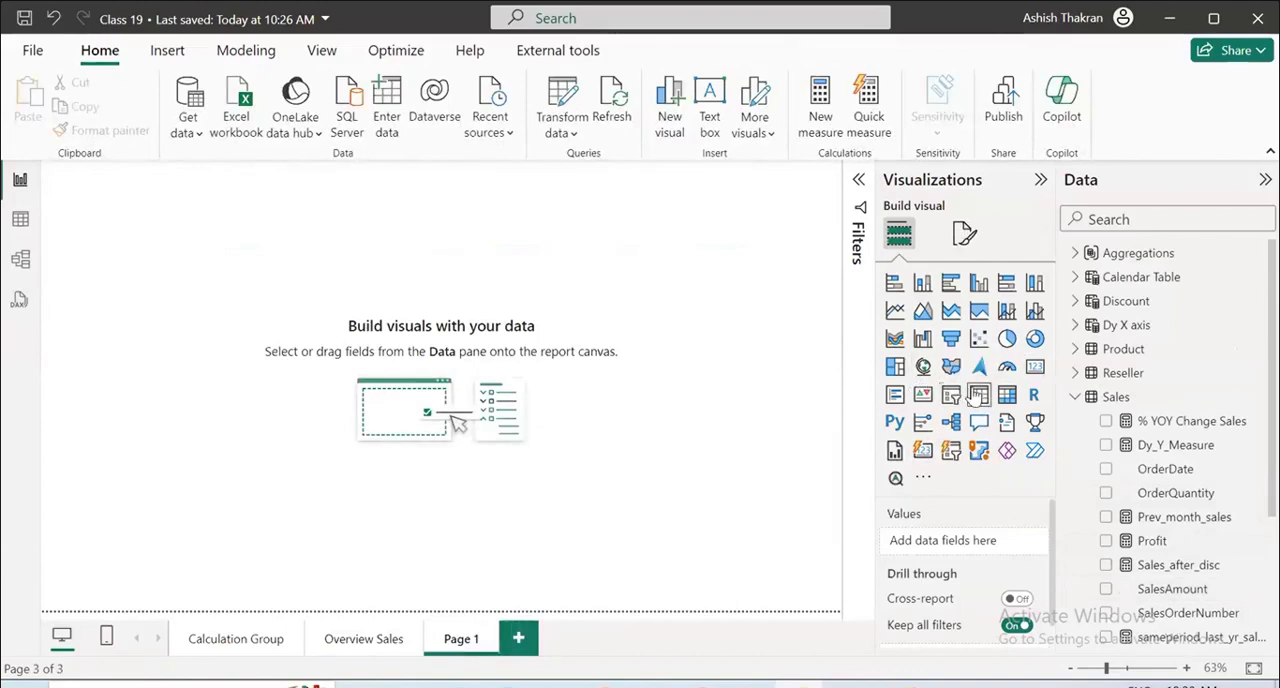
left_click(979, 395)
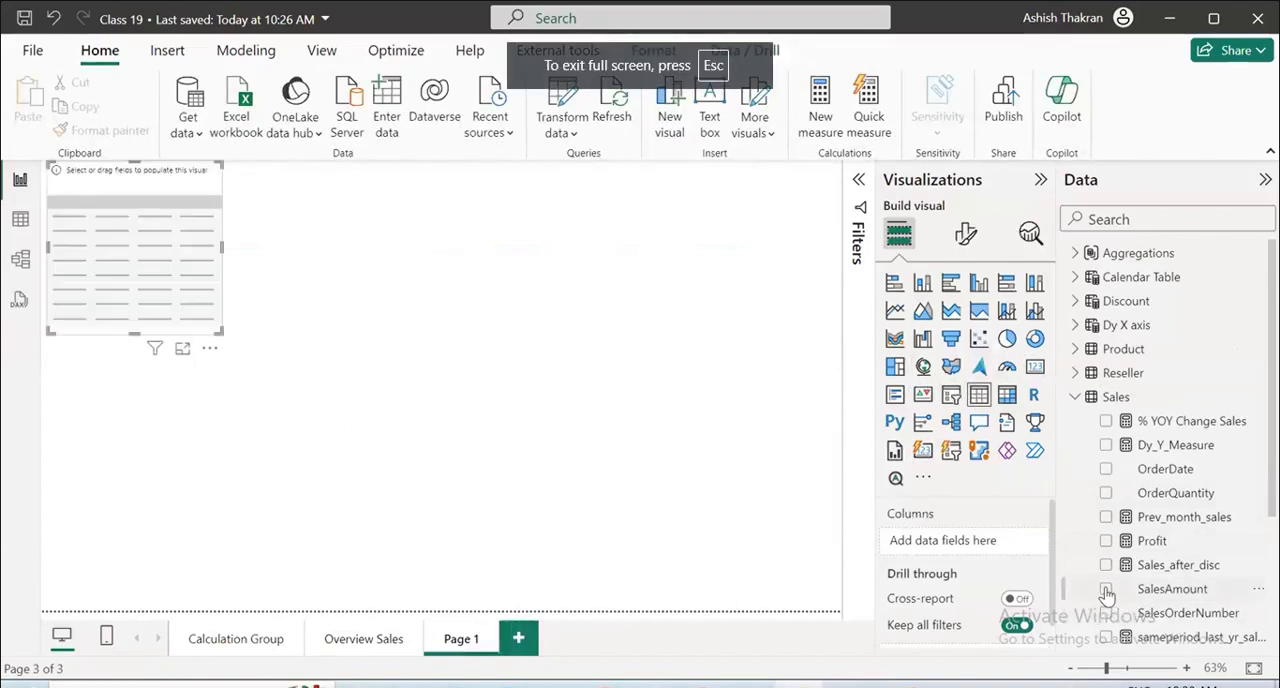
double_click(1107, 590)
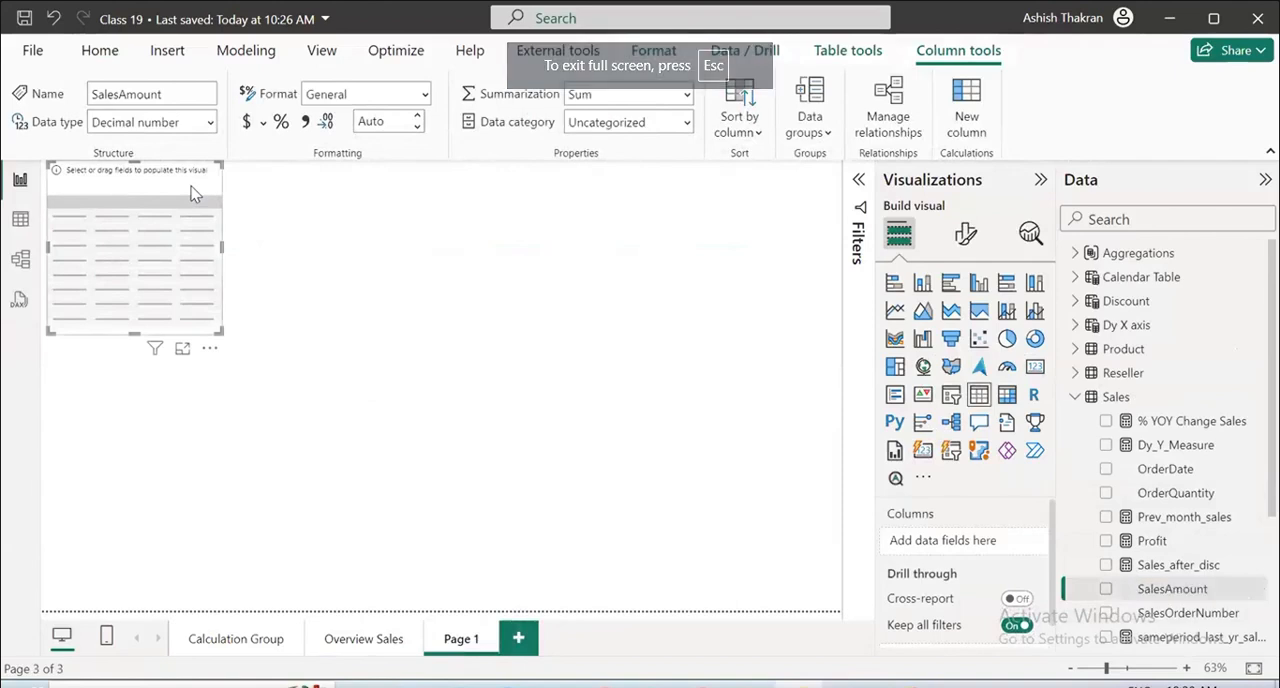
key("Delete")
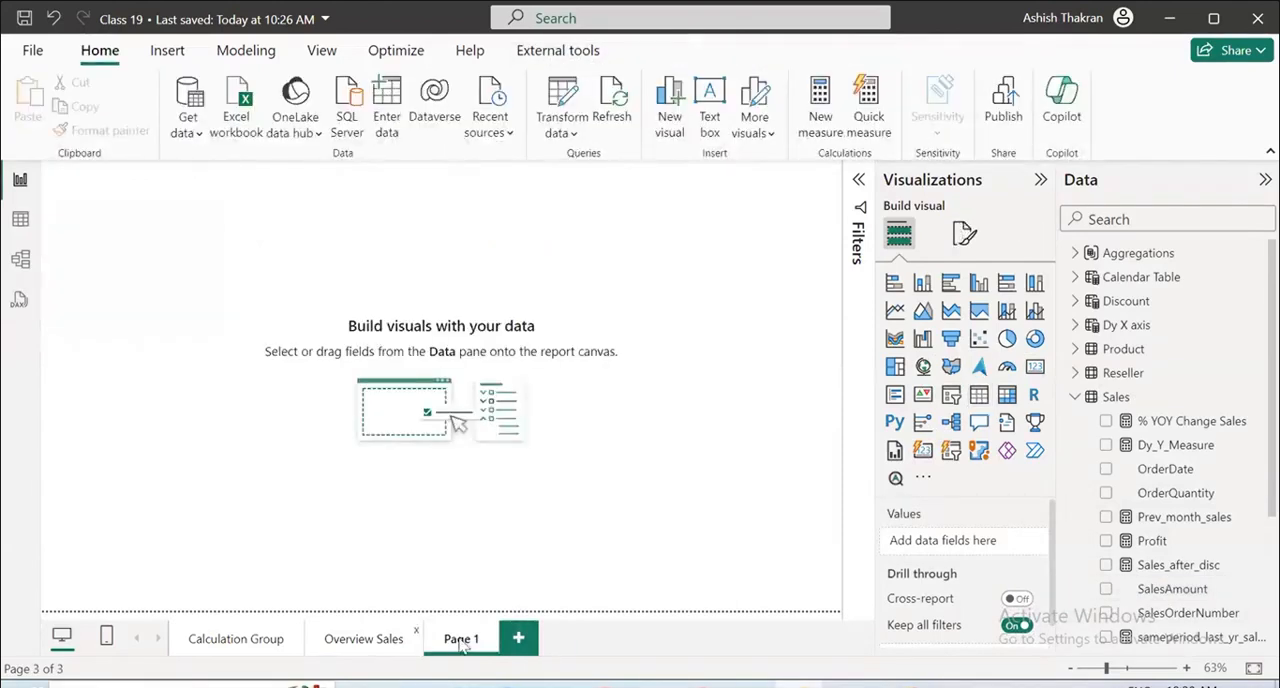
Delete the extra report page Page 1.
left_click(491, 633)
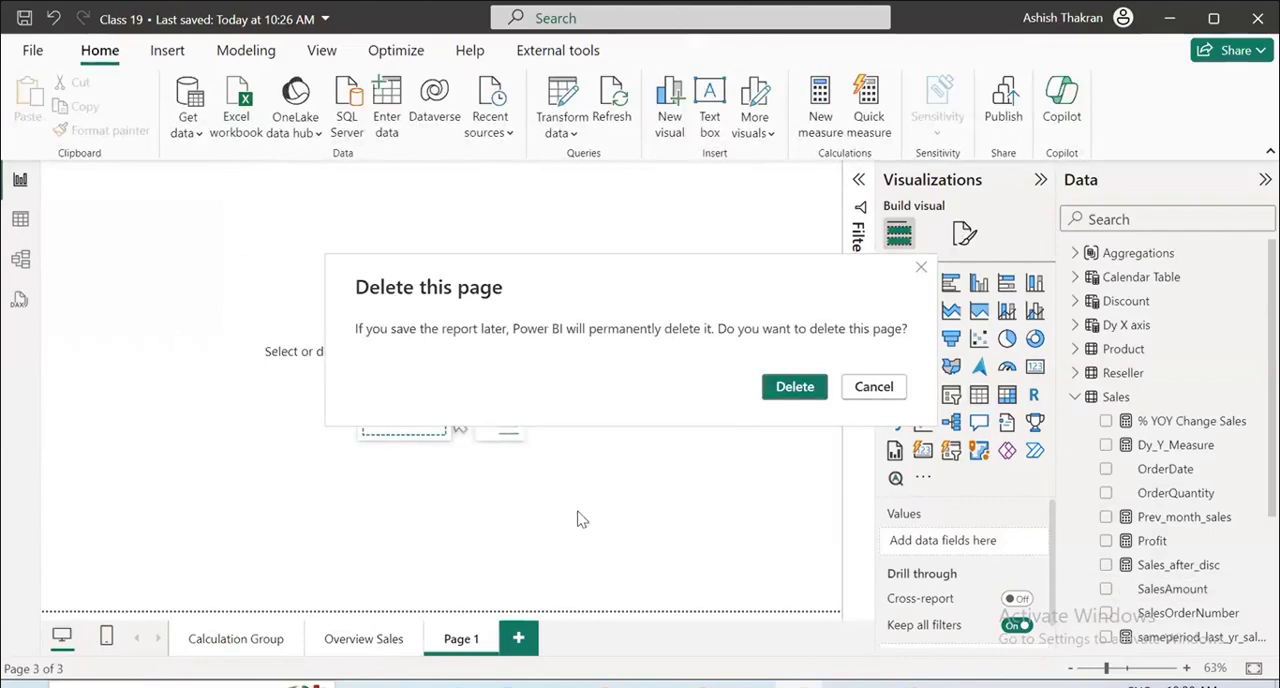
left_click(794, 387)
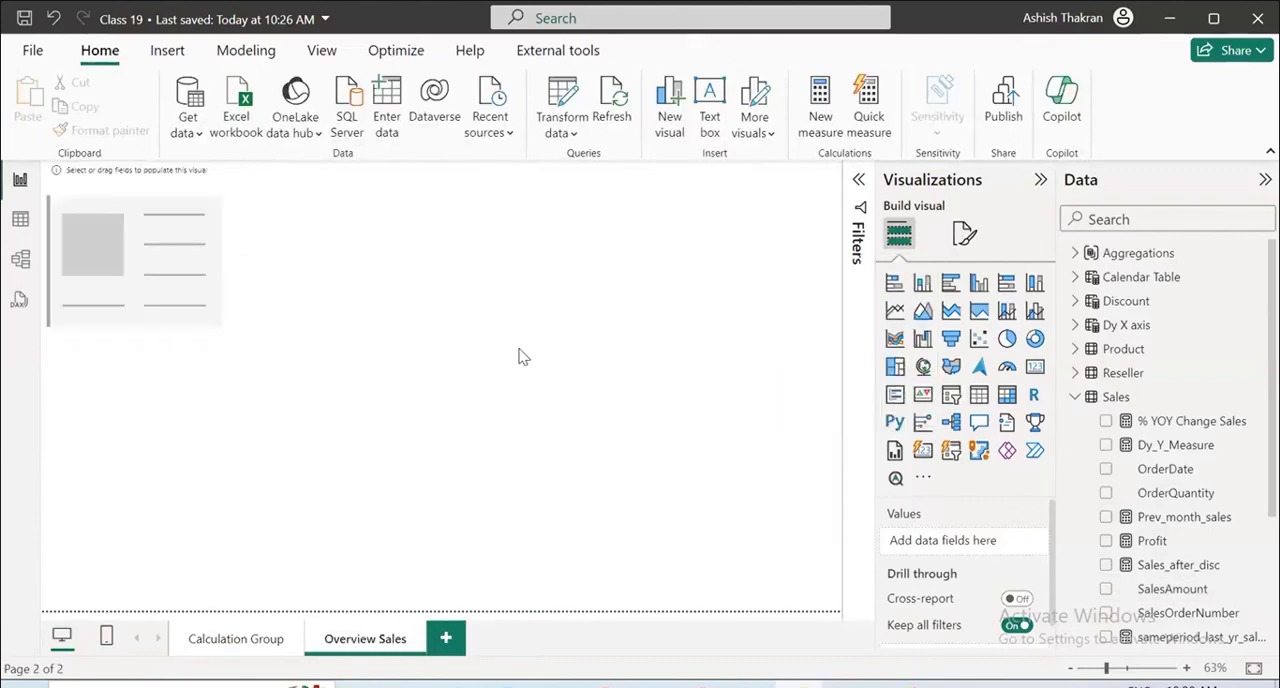
Try again to add SalesAmount to the empty card on the Overview Sales page, then delete the card.
left_click(172, 197)
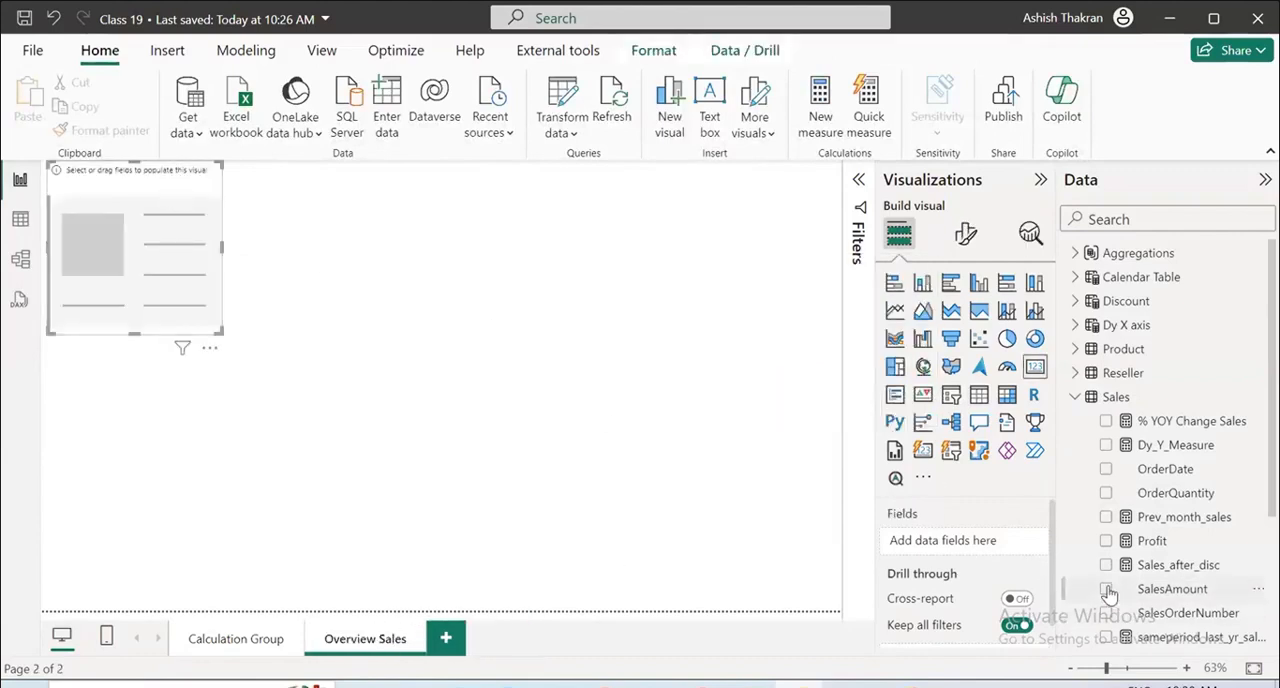
left_click(1170, 589)
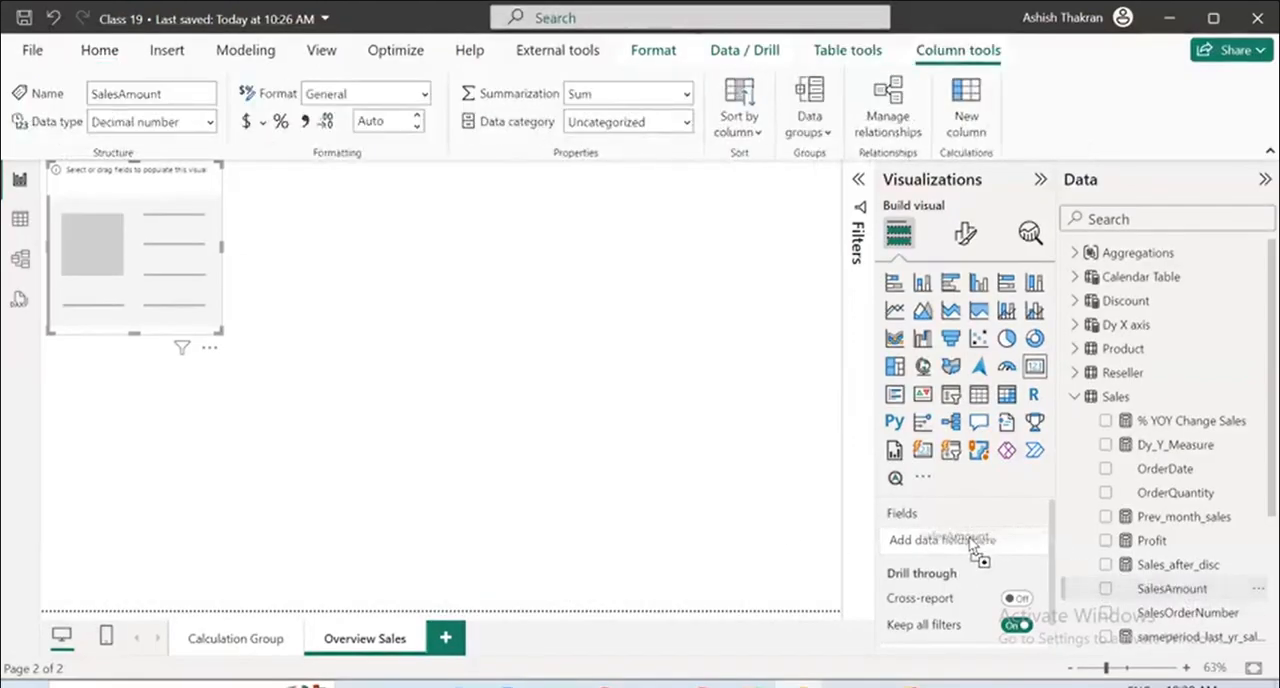
left_click_drag(1148, 592, 952, 546)
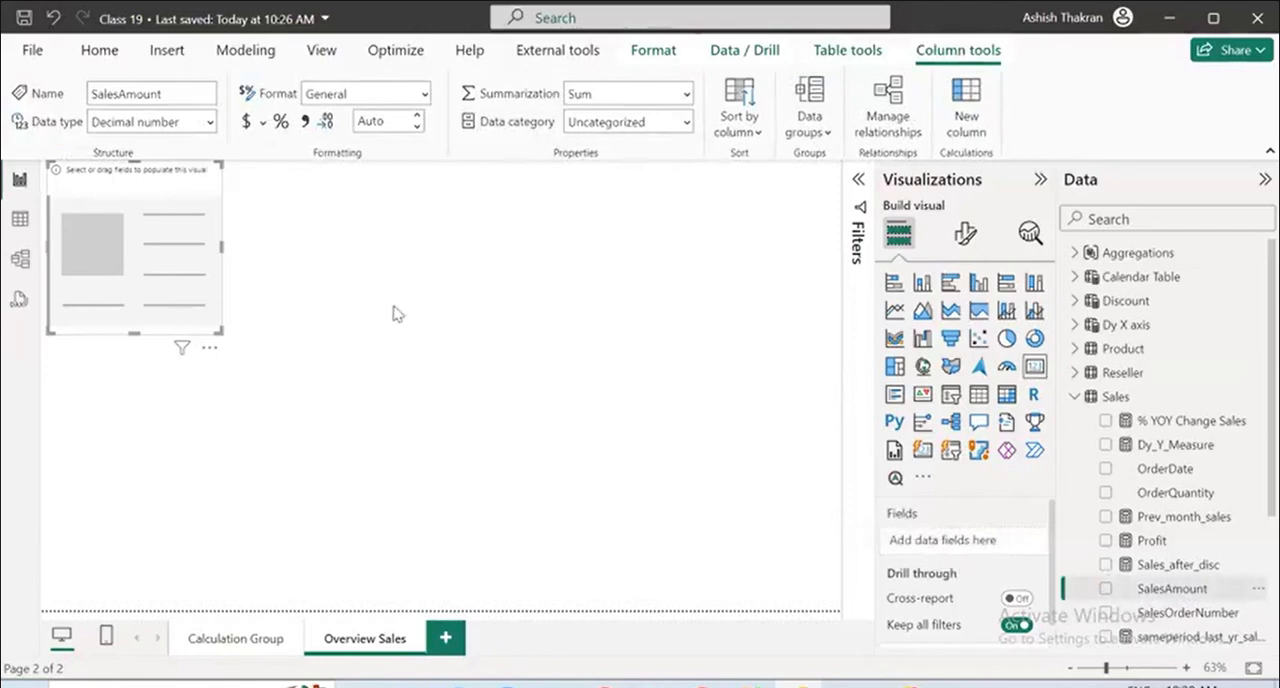
left_click_drag(142, 184, 306, 255)
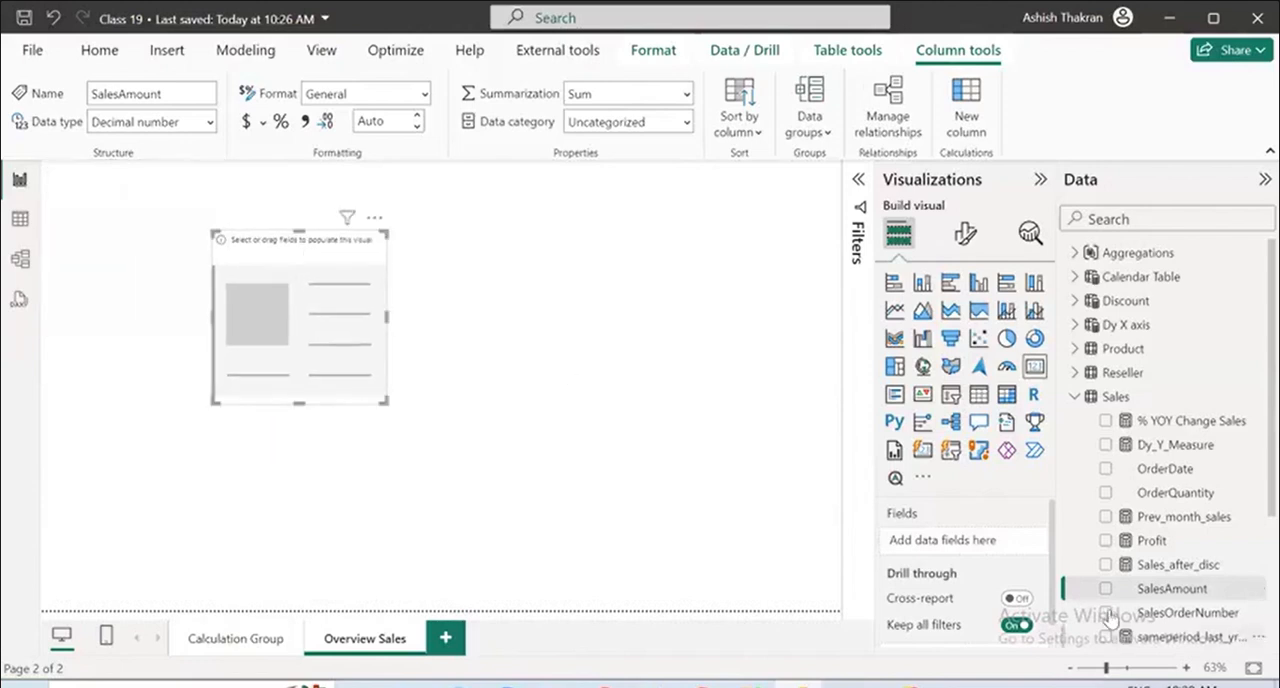
double_click(1105, 590)
left_click(1106, 592)
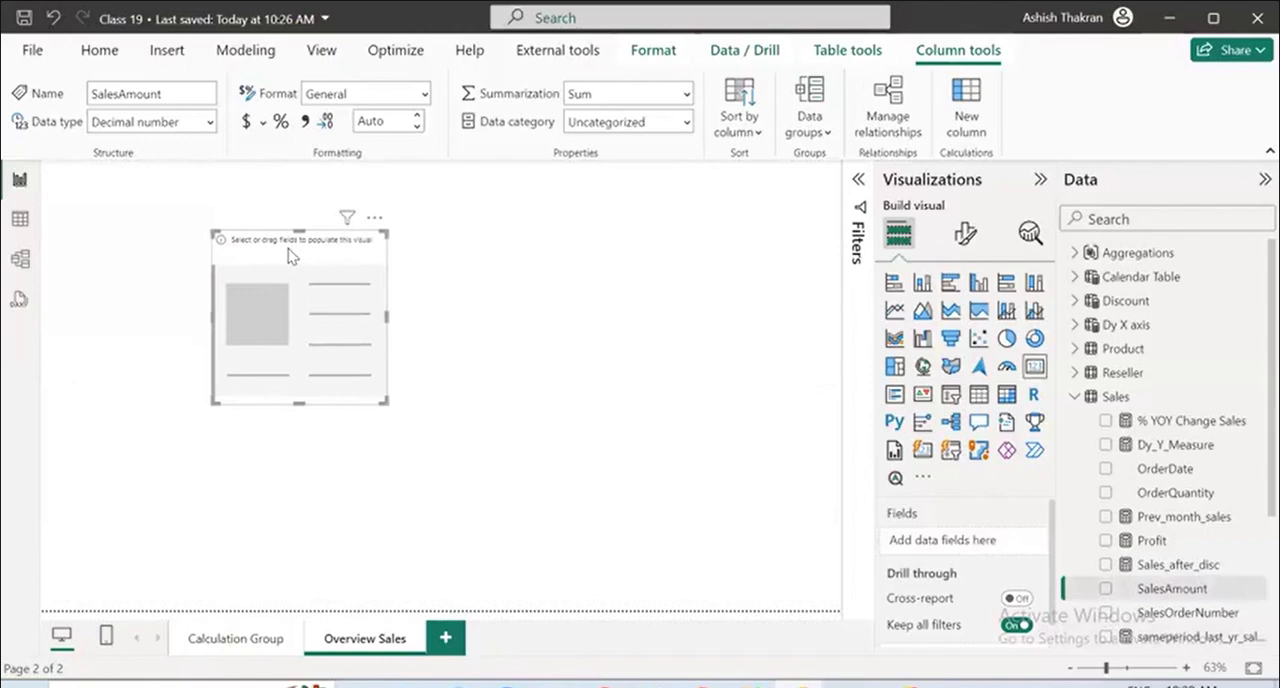
key("Delete")
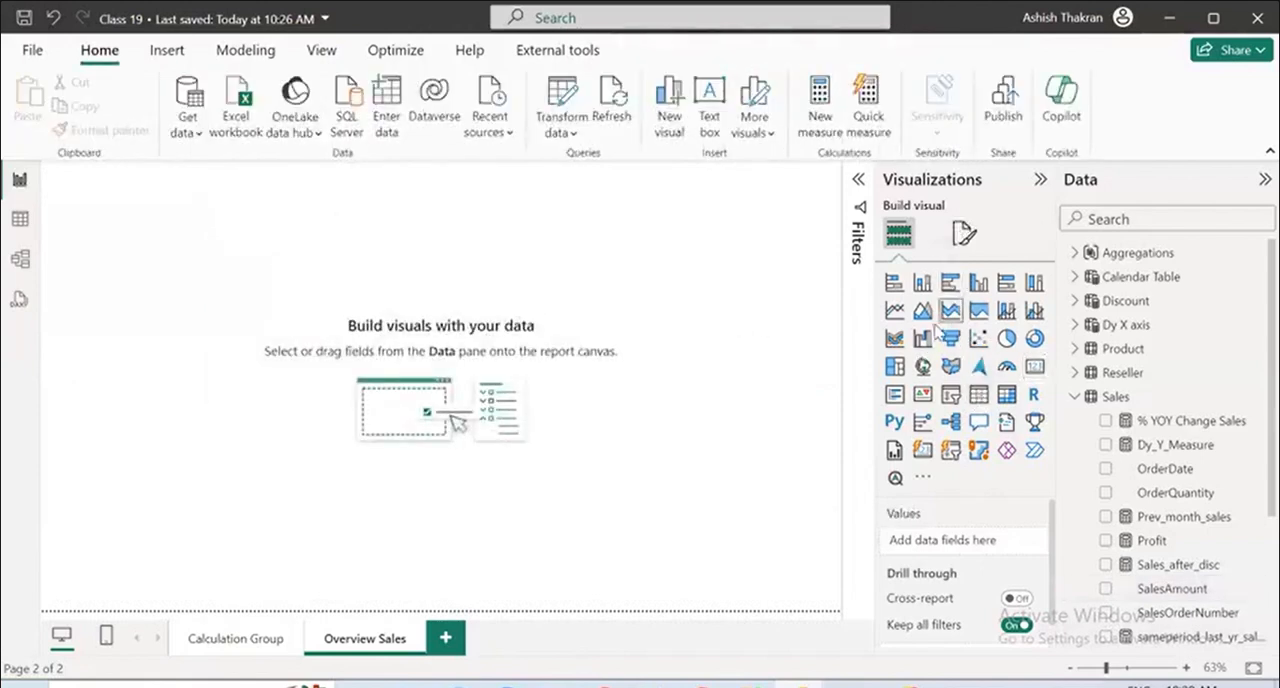
Insert a new card visual and try to fill it with SalesAmount, UnitPrice and Total Cost from the Sales table.
left_click(1034, 366)
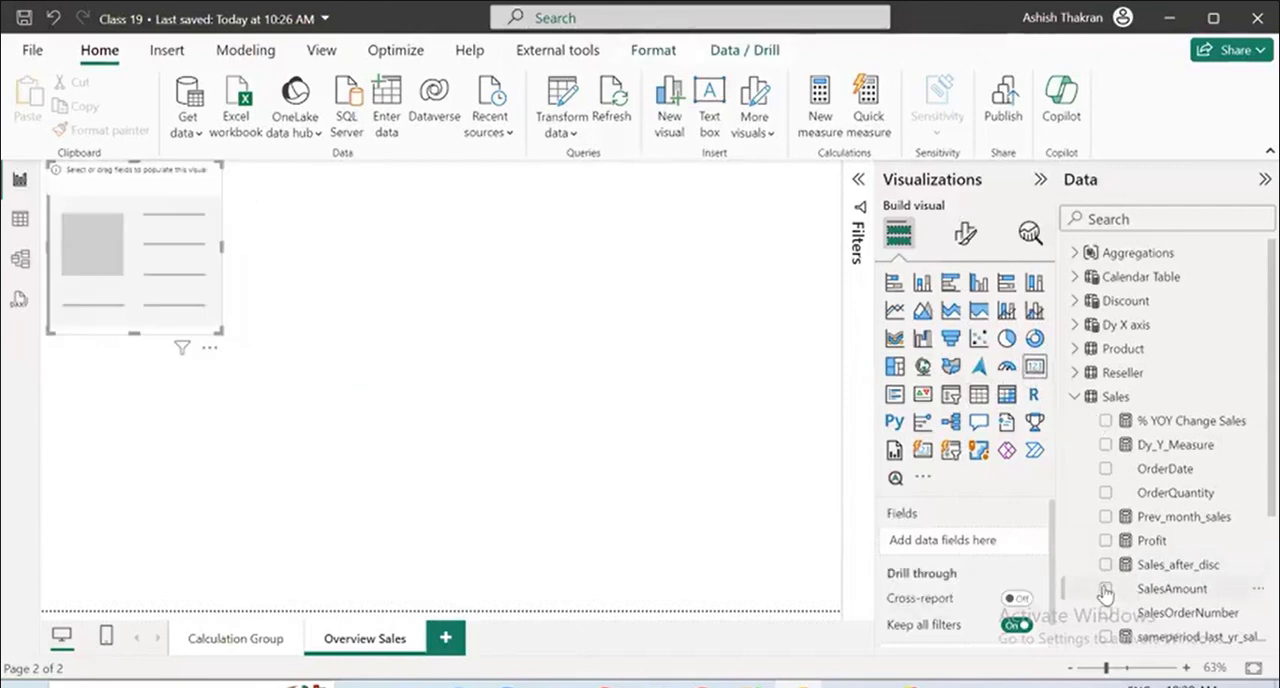
left_click(1104, 591)
scroll(1108, 560, "down", 2)
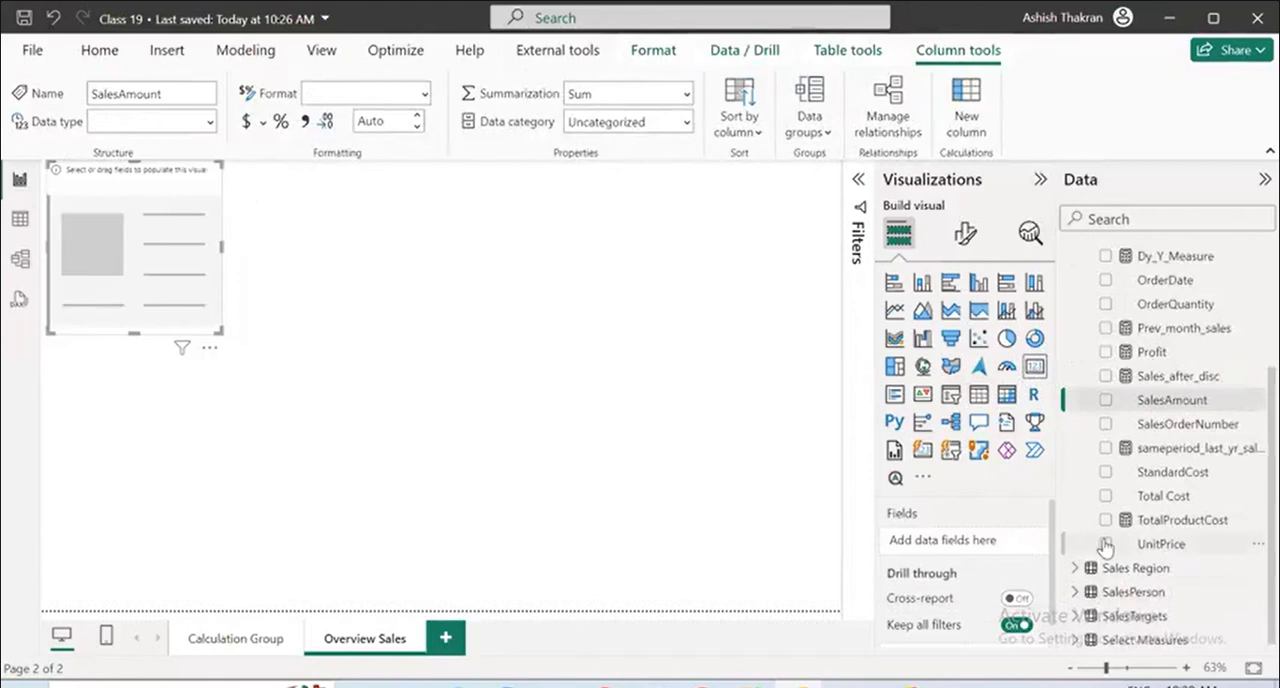
double_click(1105, 546)
double_click(1107, 500)
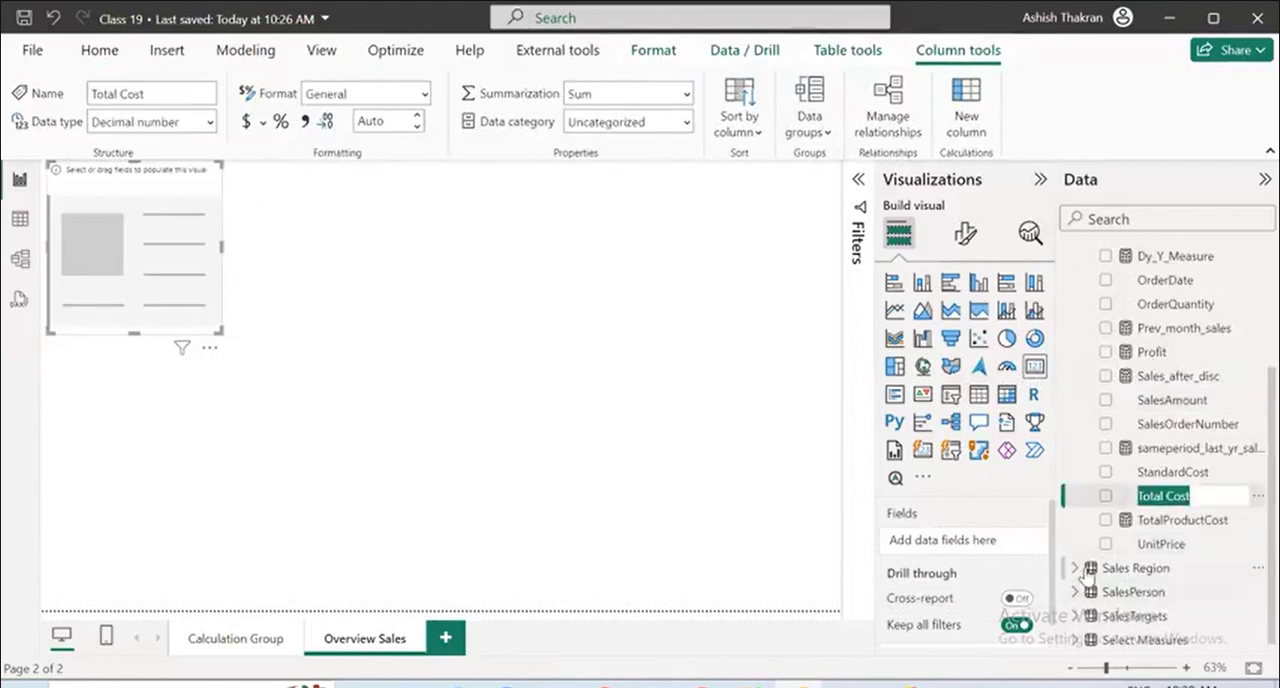
Check the Sales Region and Reseller tables and try to add % YOY Change Sales and Total Cost to the card.
left_click(1085, 570)
left_click(1085, 570)
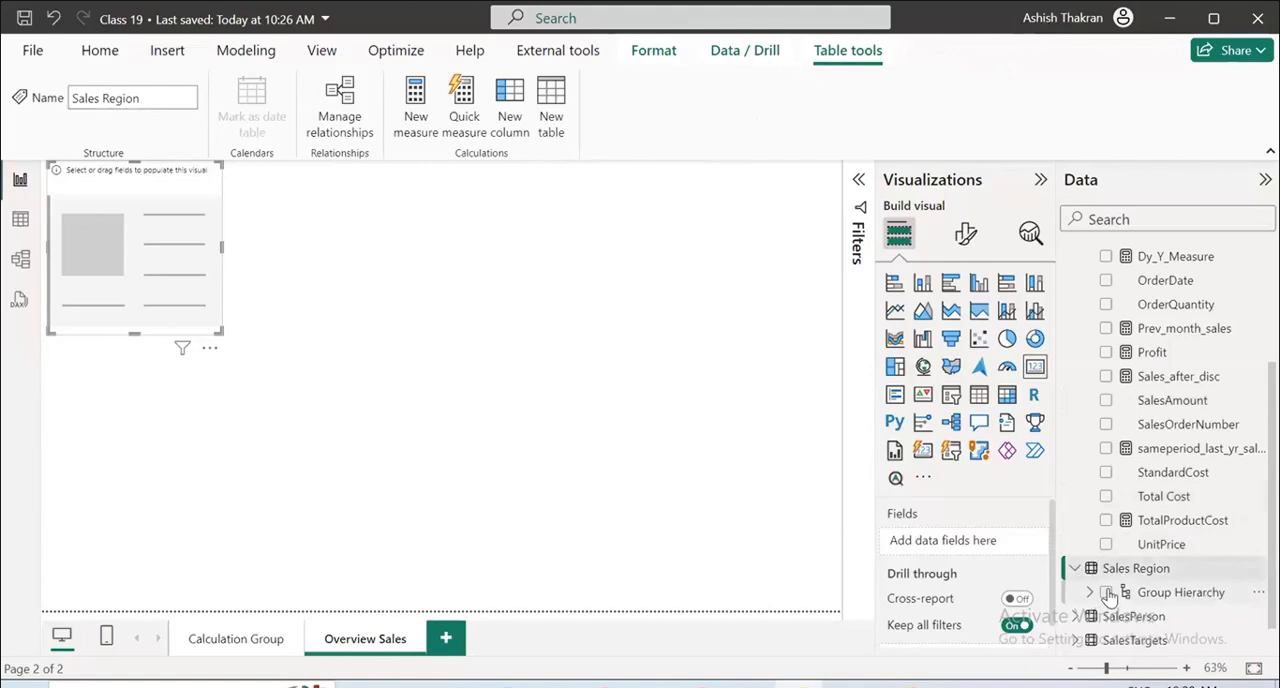
left_click(1075, 568)
scroll(1115, 540, "up", 4)
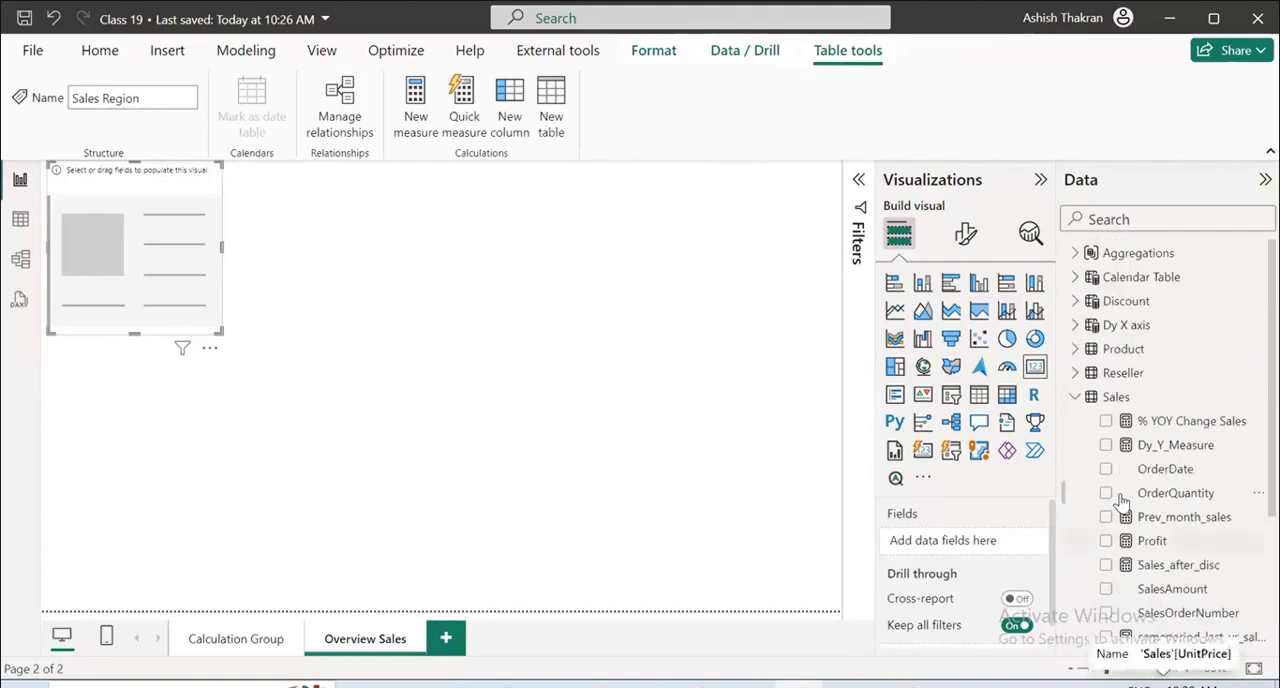
left_click(1077, 373)
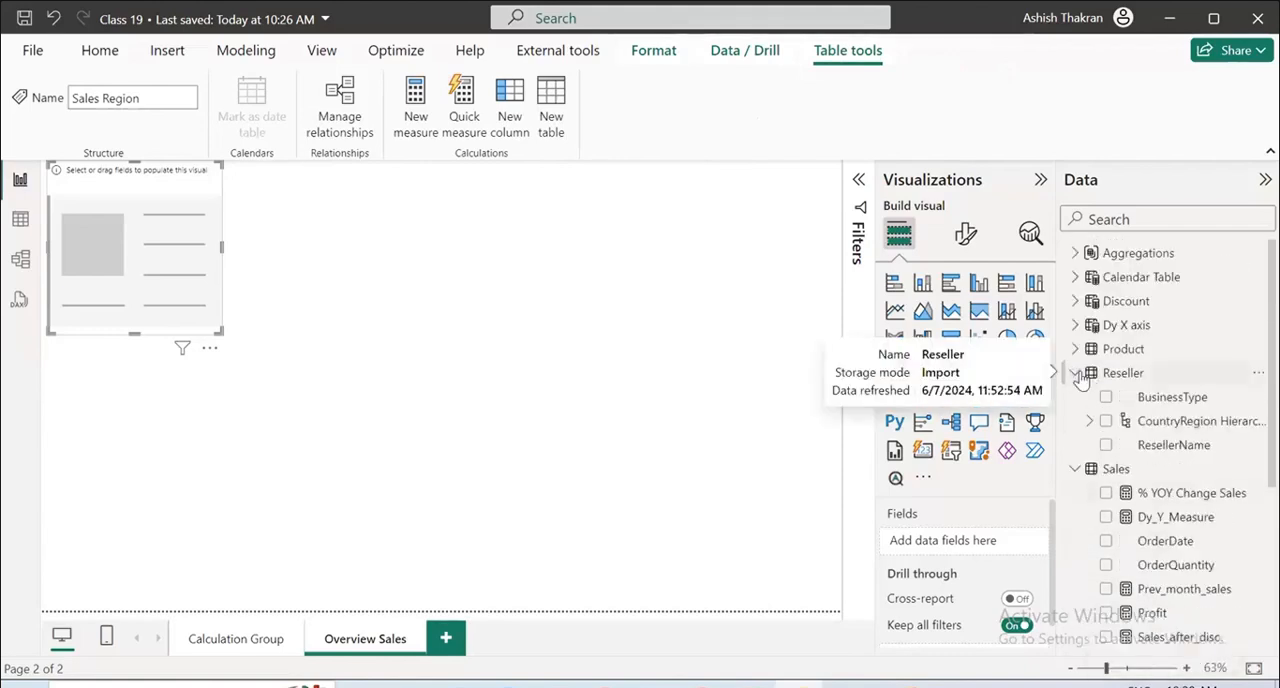
left_click(1106, 493)
left_click(1106, 493)
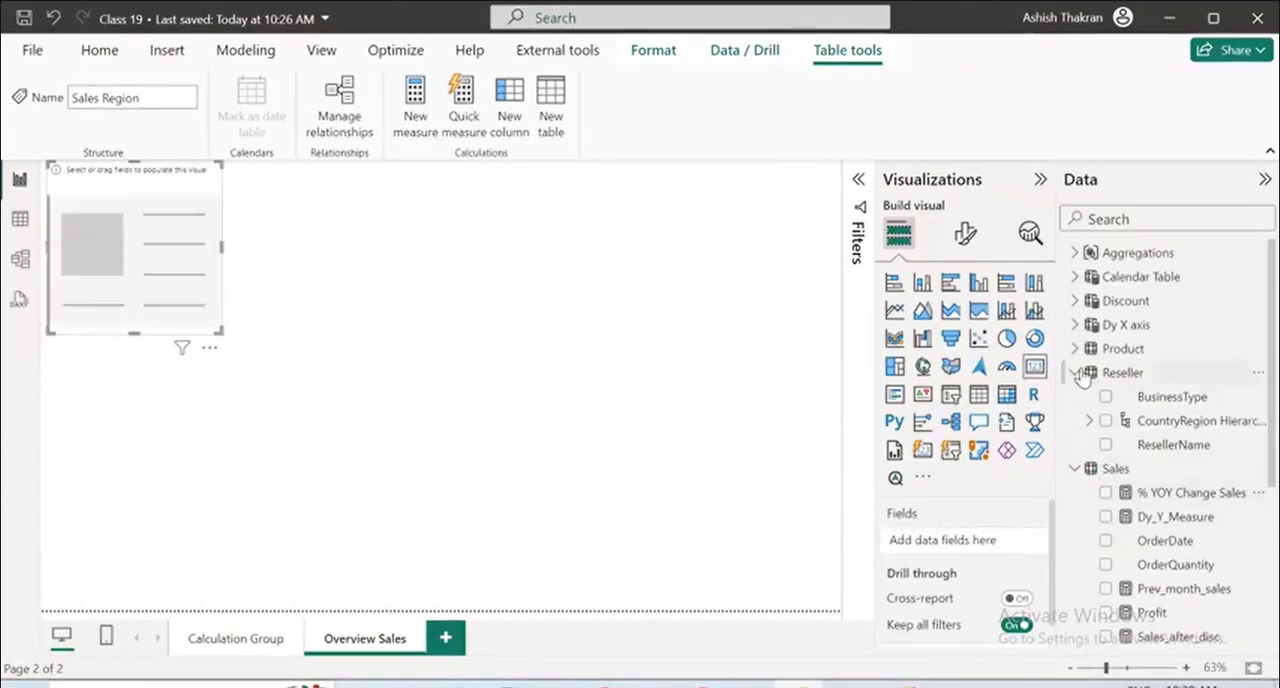
scroll(1100, 450, "down", 5)
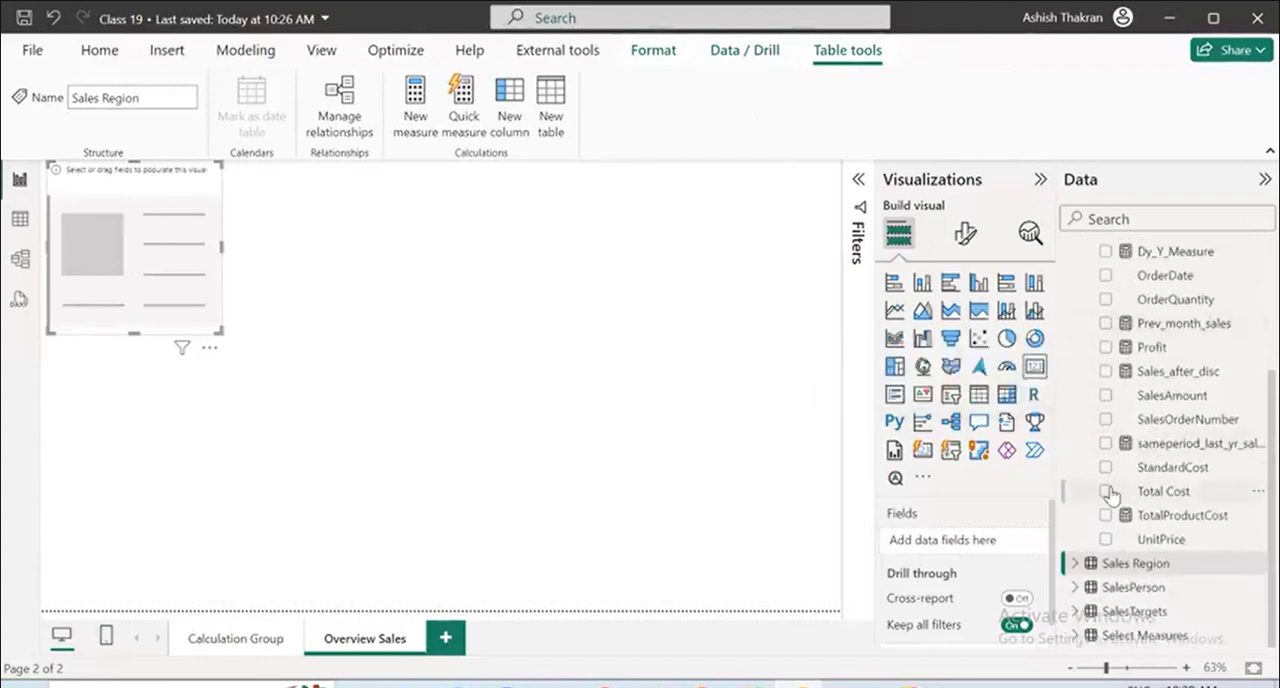
left_click(1163, 490)
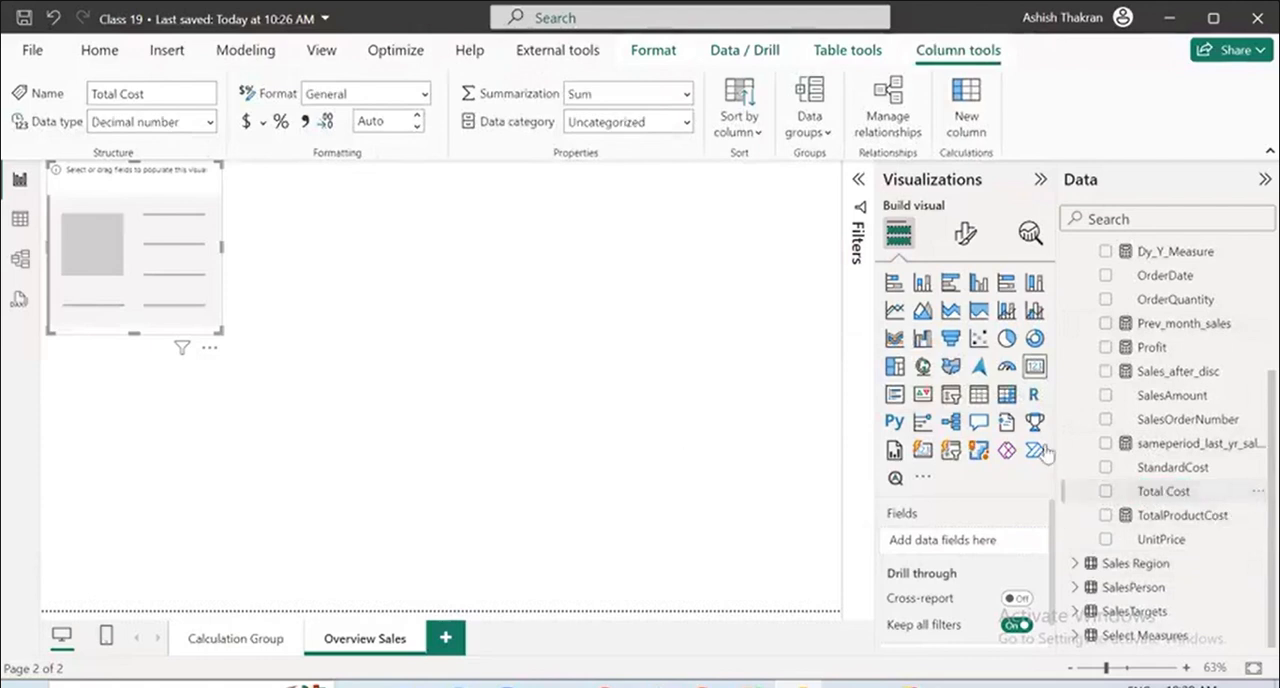
left_click(476, 328)
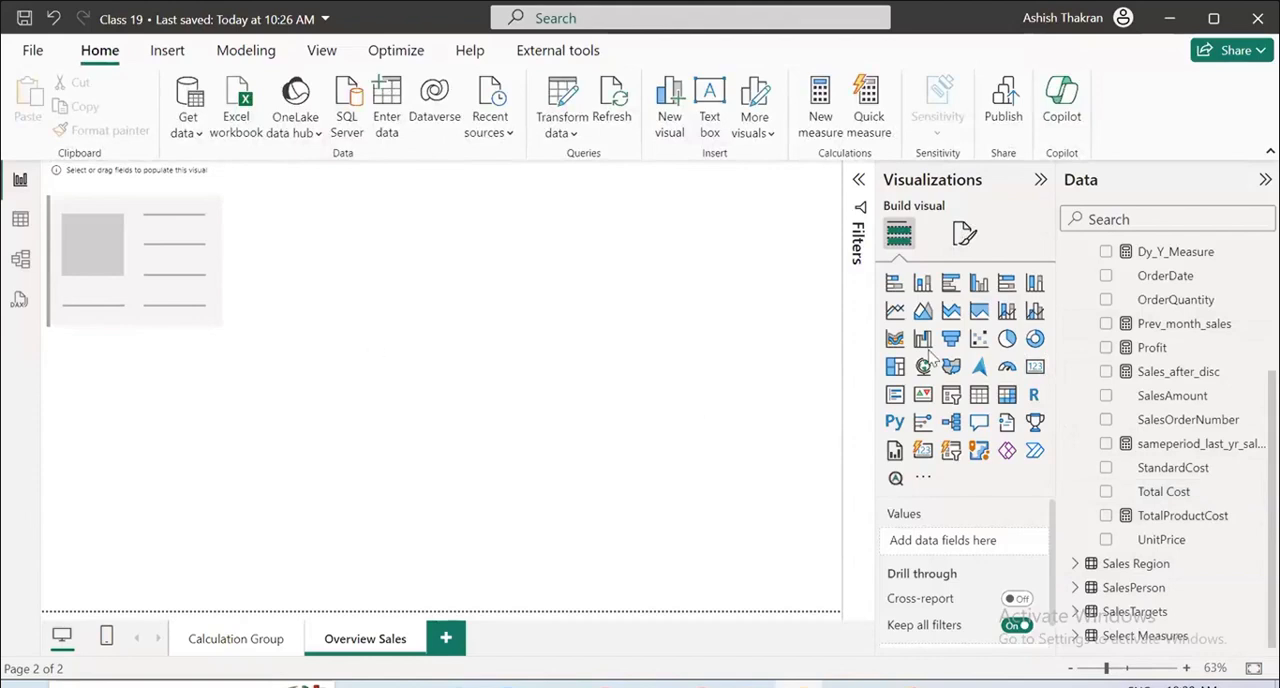
Create a table visual from the Sales table's StandardCost, remove the field again, and check the field's options.
left_click(1106, 468)
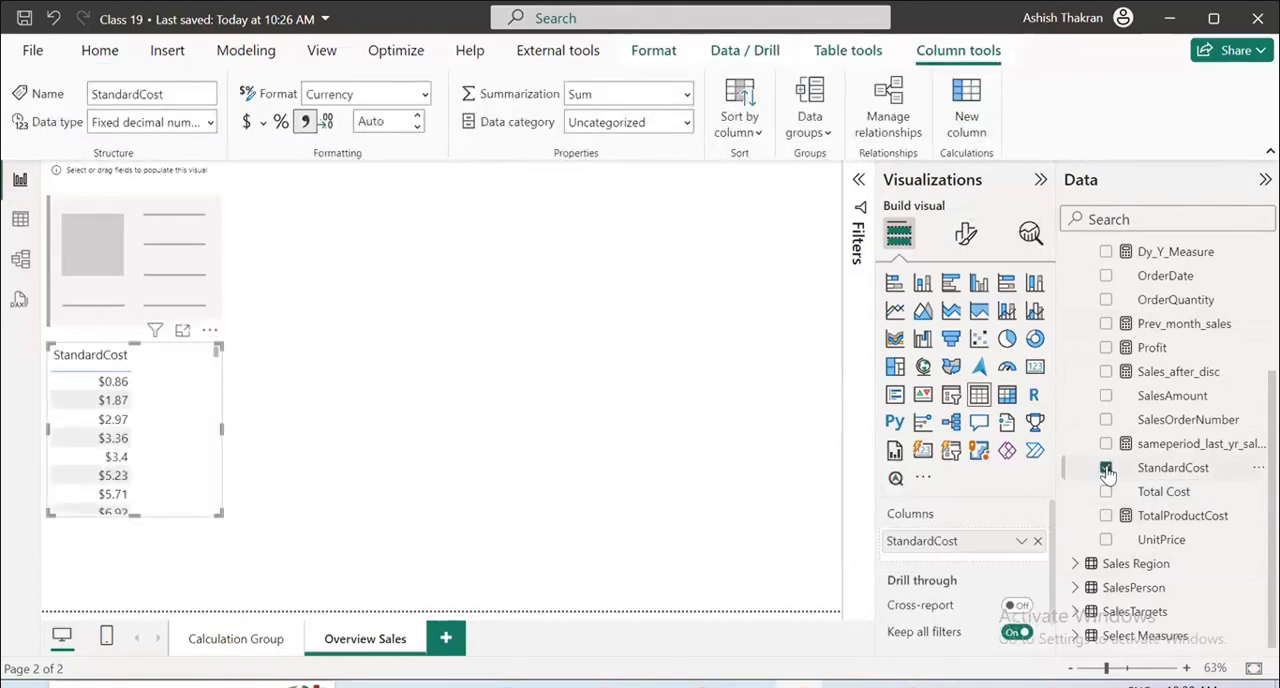
left_click(1106, 468)
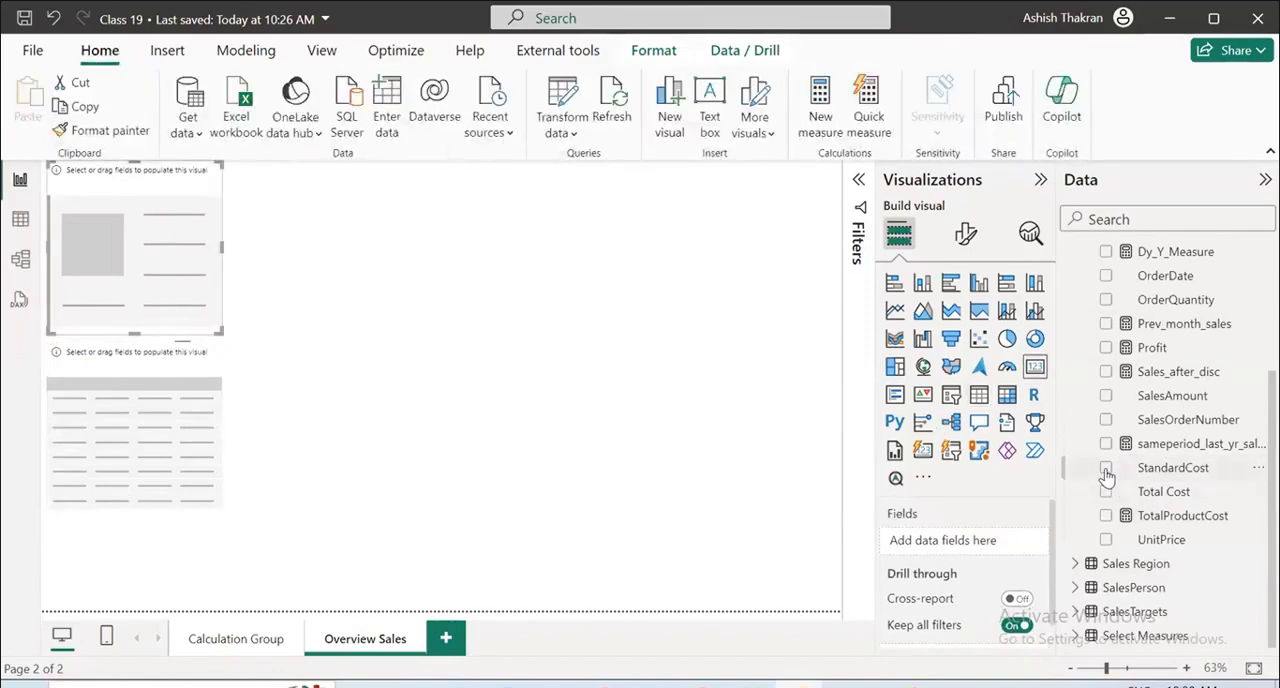
left_click(1229, 478)
left_click(1256, 469)
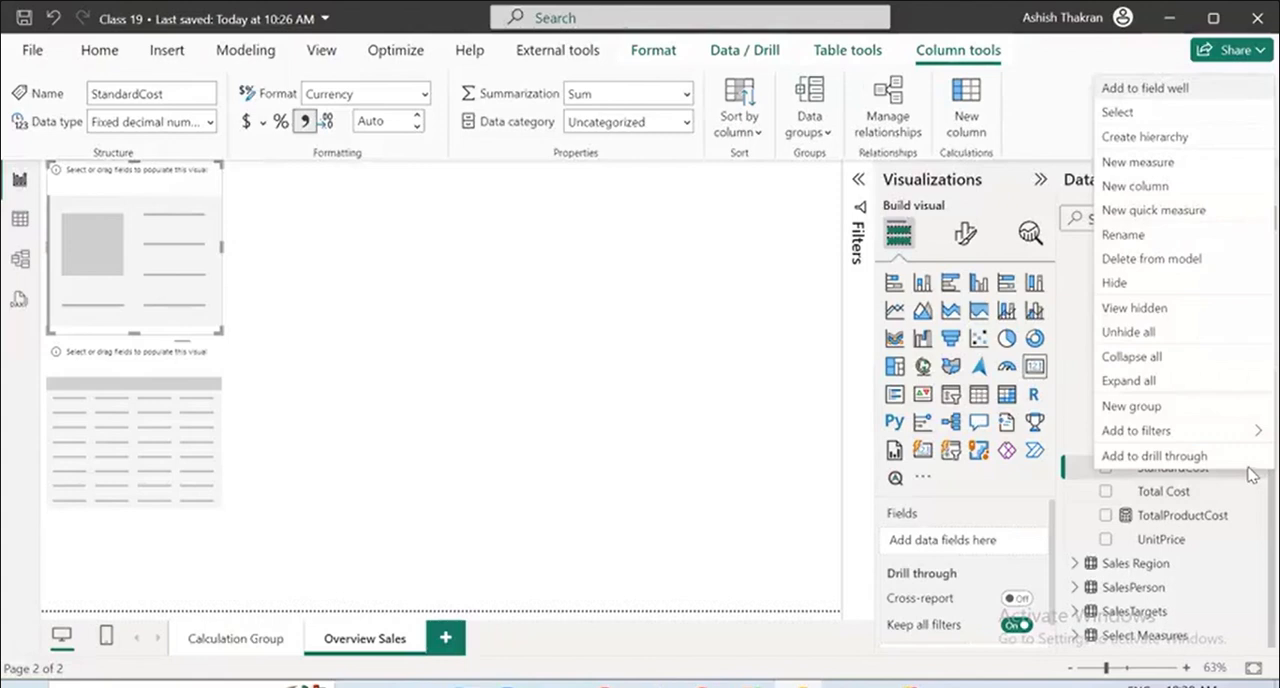
left_click(753, 342)
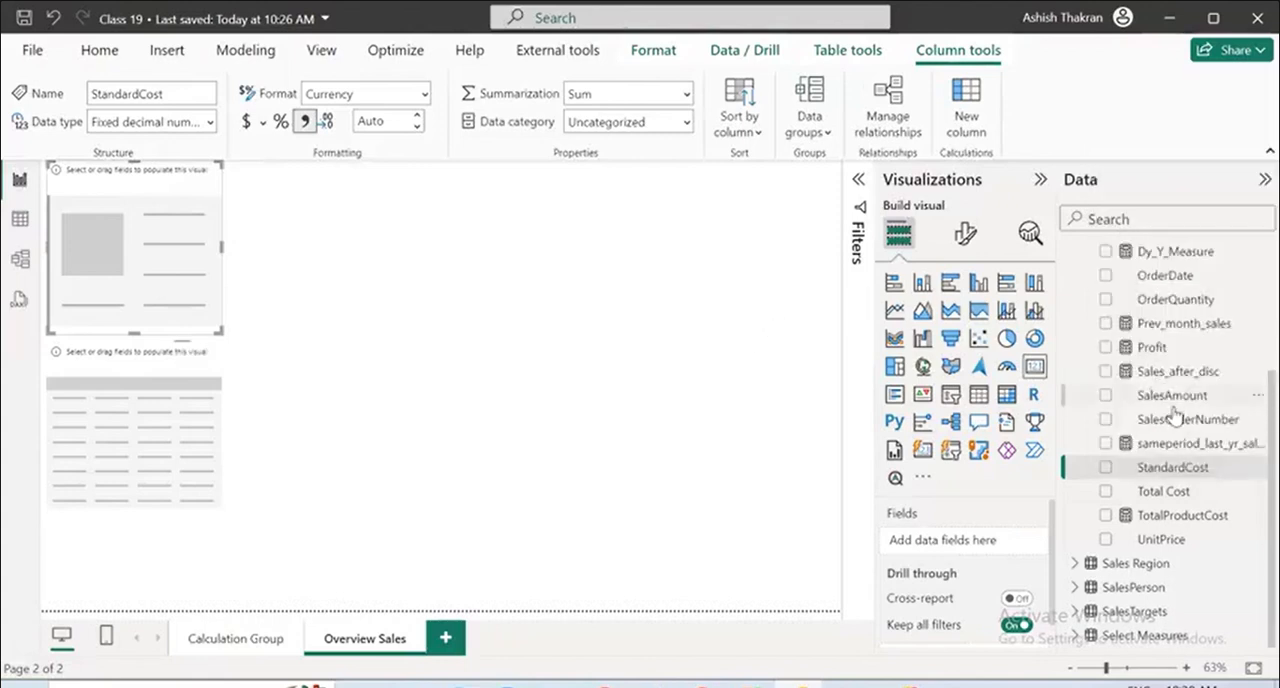
Examine the field lists of the Sales, Discount and Product tables.
scroll(1175, 416, "up", 3)
left_click(1072, 397)
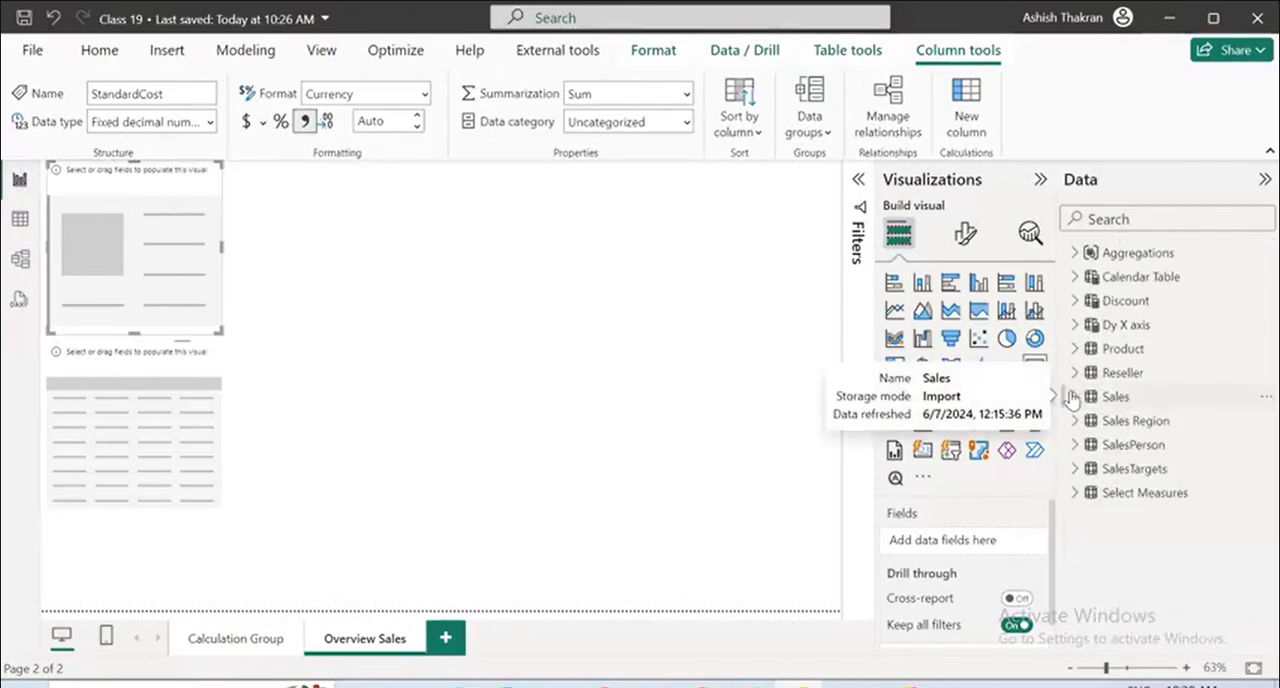
left_click(1072, 397)
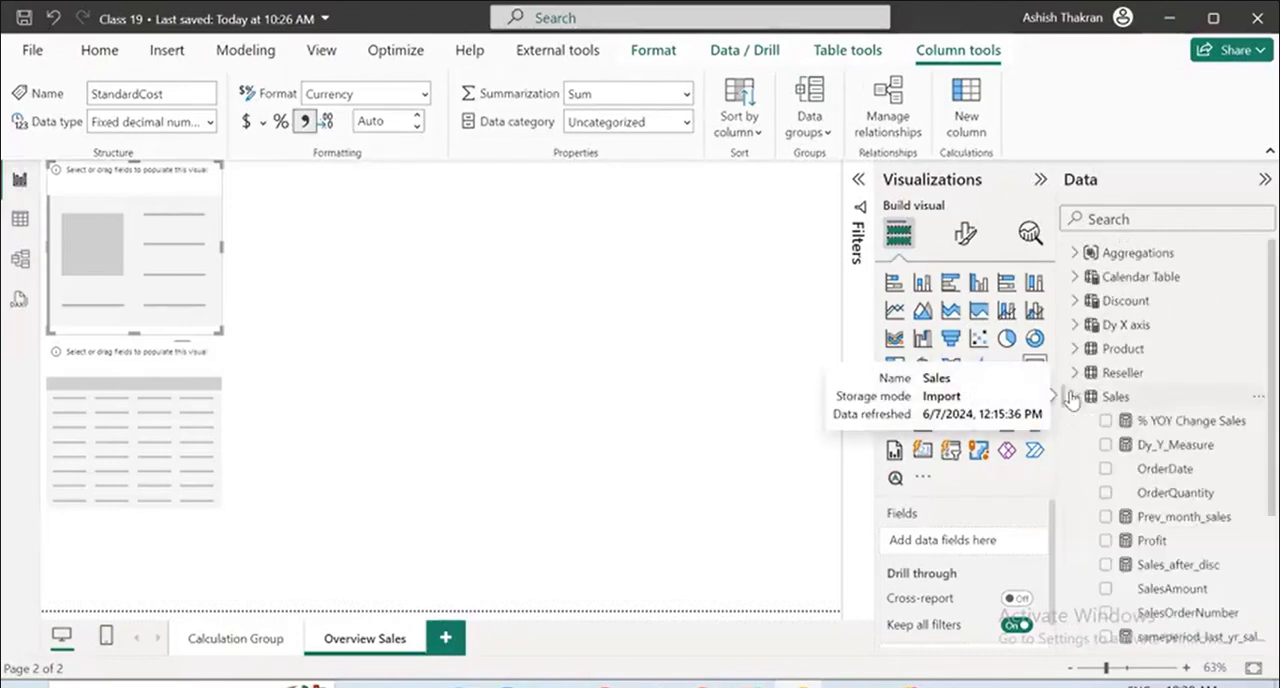
left_click(1072, 397)
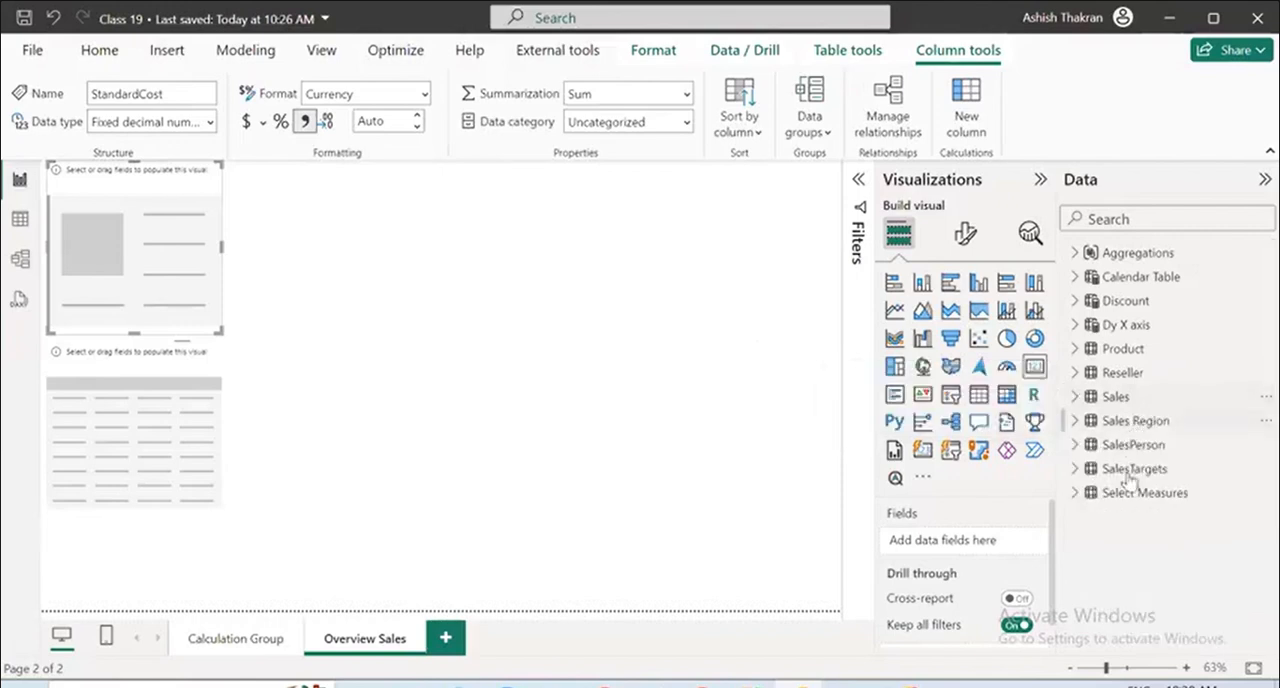
left_click(1076, 301)
left_click(1076, 301)
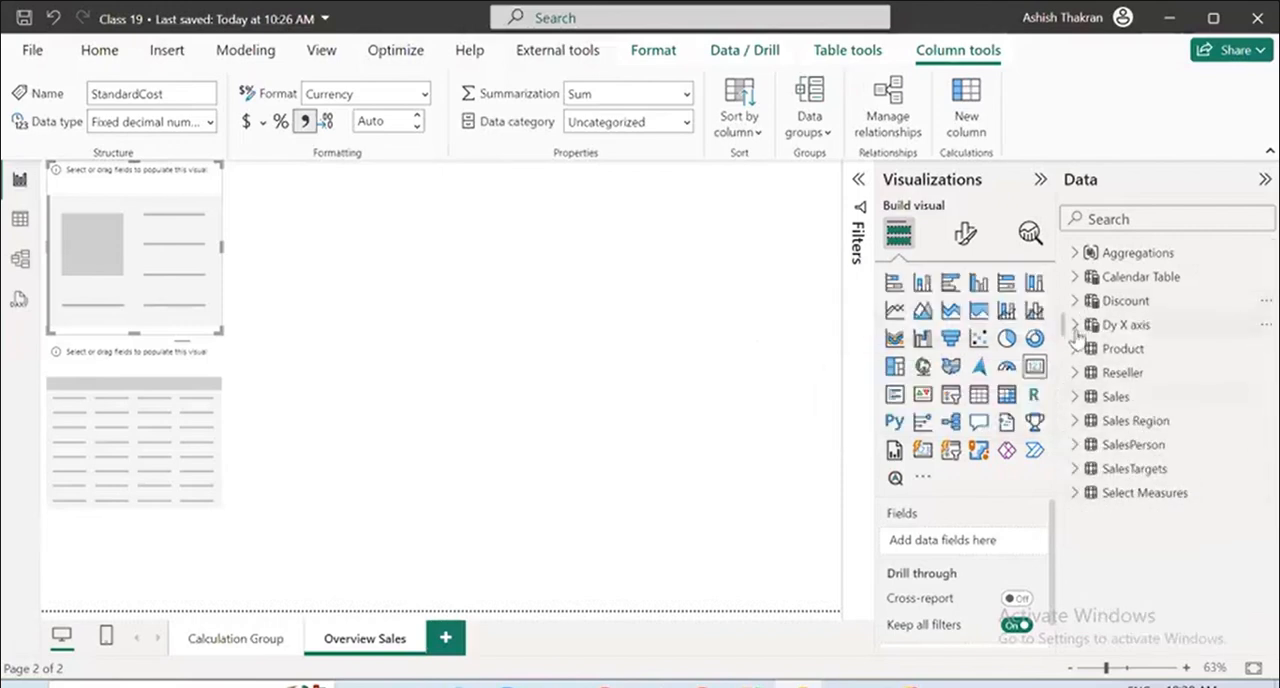
left_click(1076, 349)
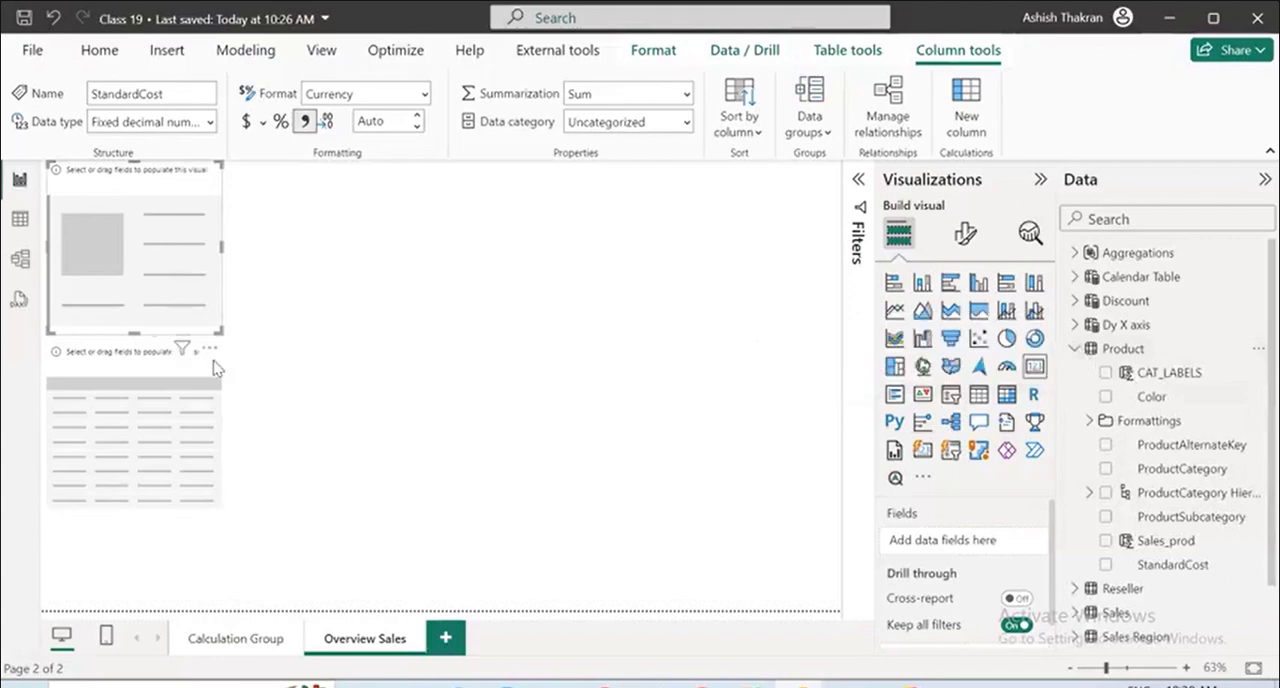
Test the table visual with ProductSubcategory and StandardCost from the Product table, then delete both the table and the card.
left_click(212, 368)
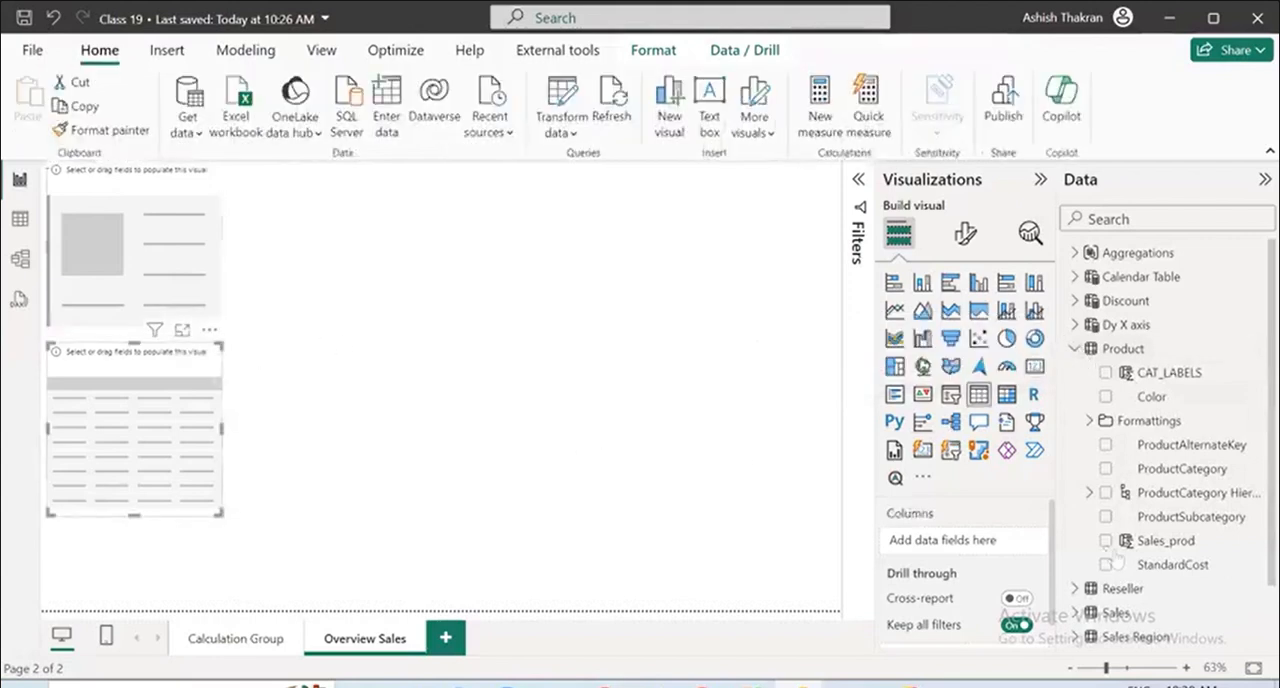
left_click(1106, 517)
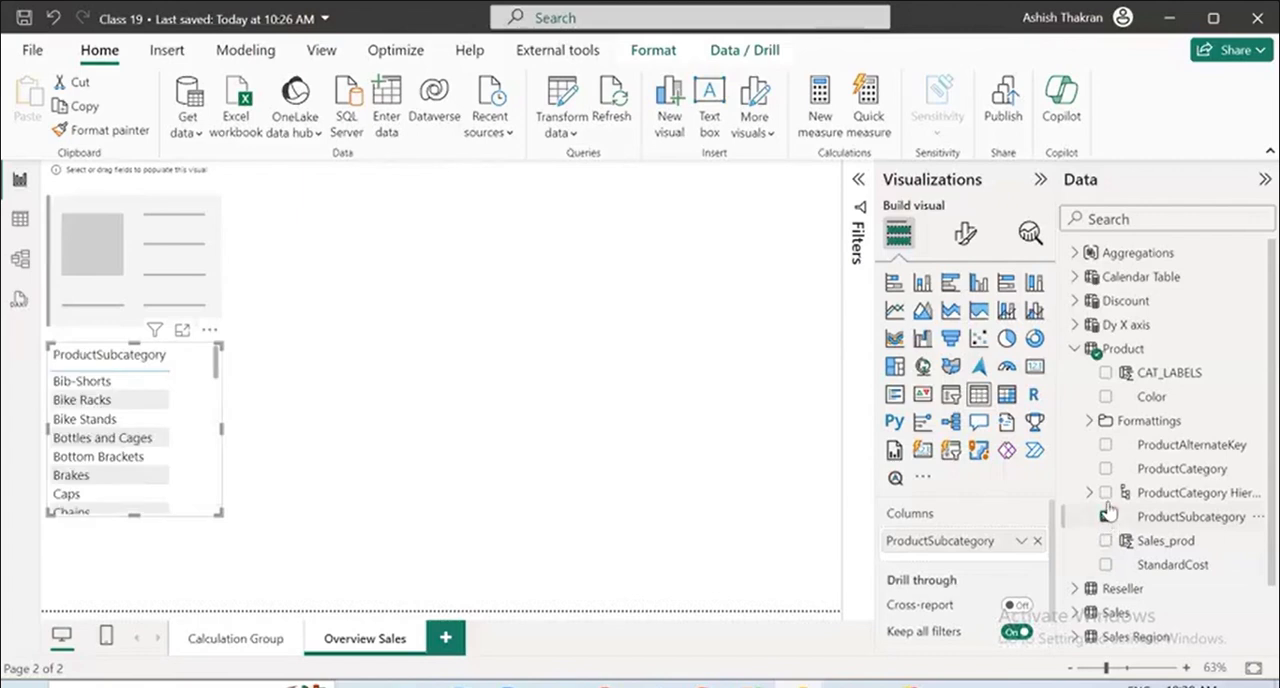
left_click(1105, 564)
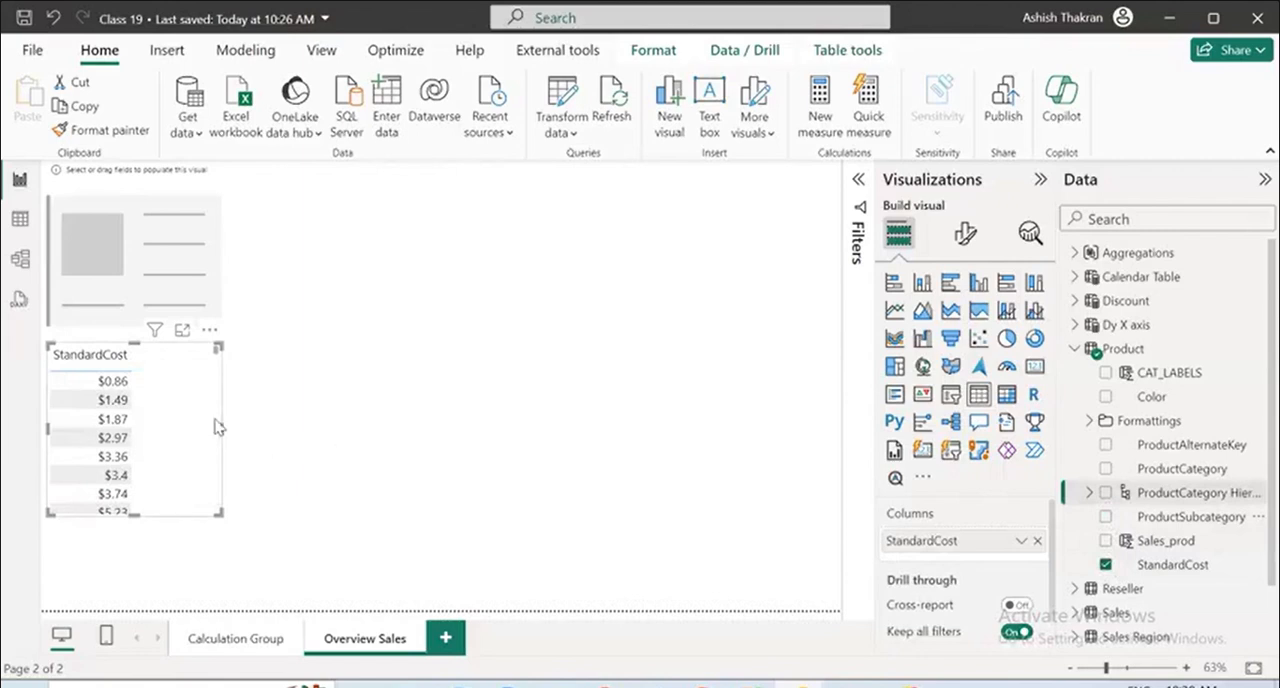
left_click_drag(221, 427, 407, 428)
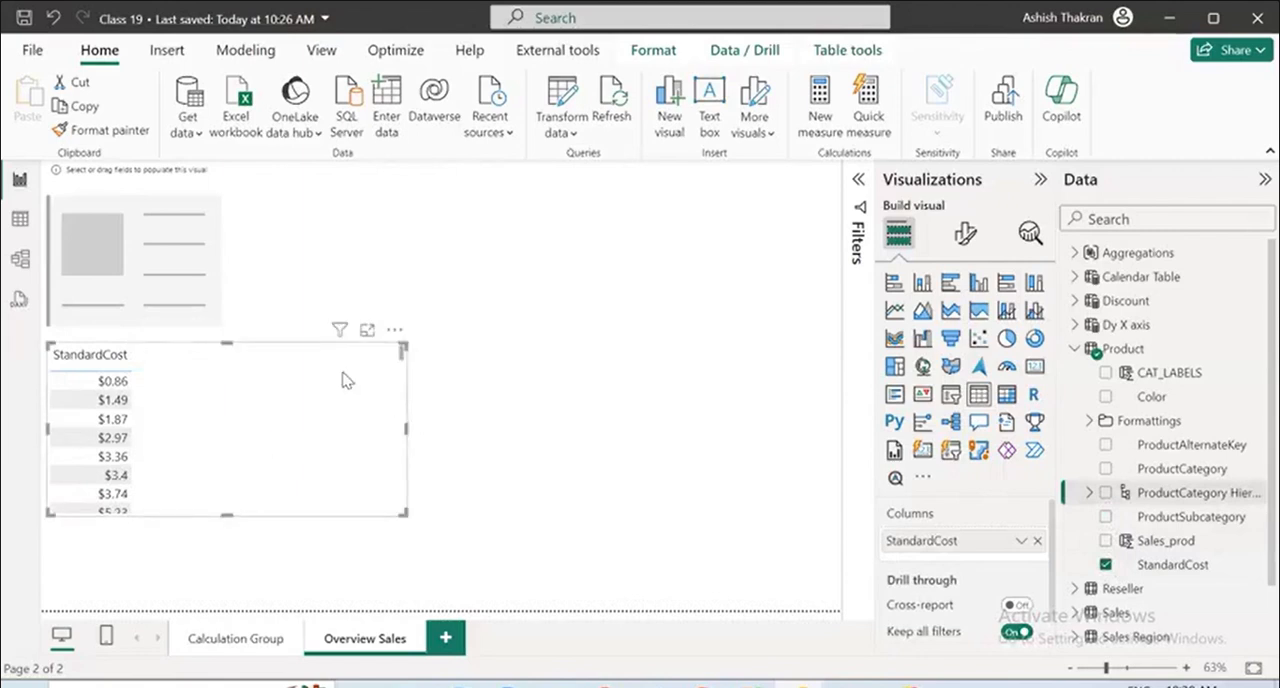
key("Delete")
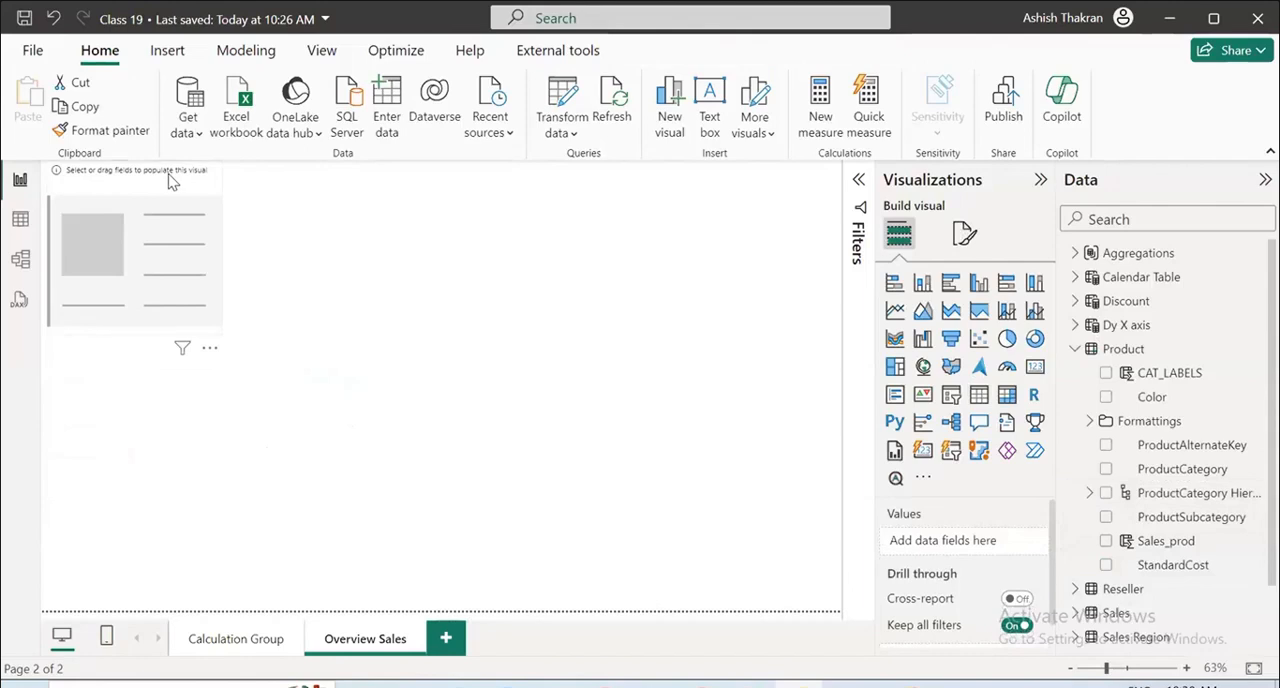
key("Delete")
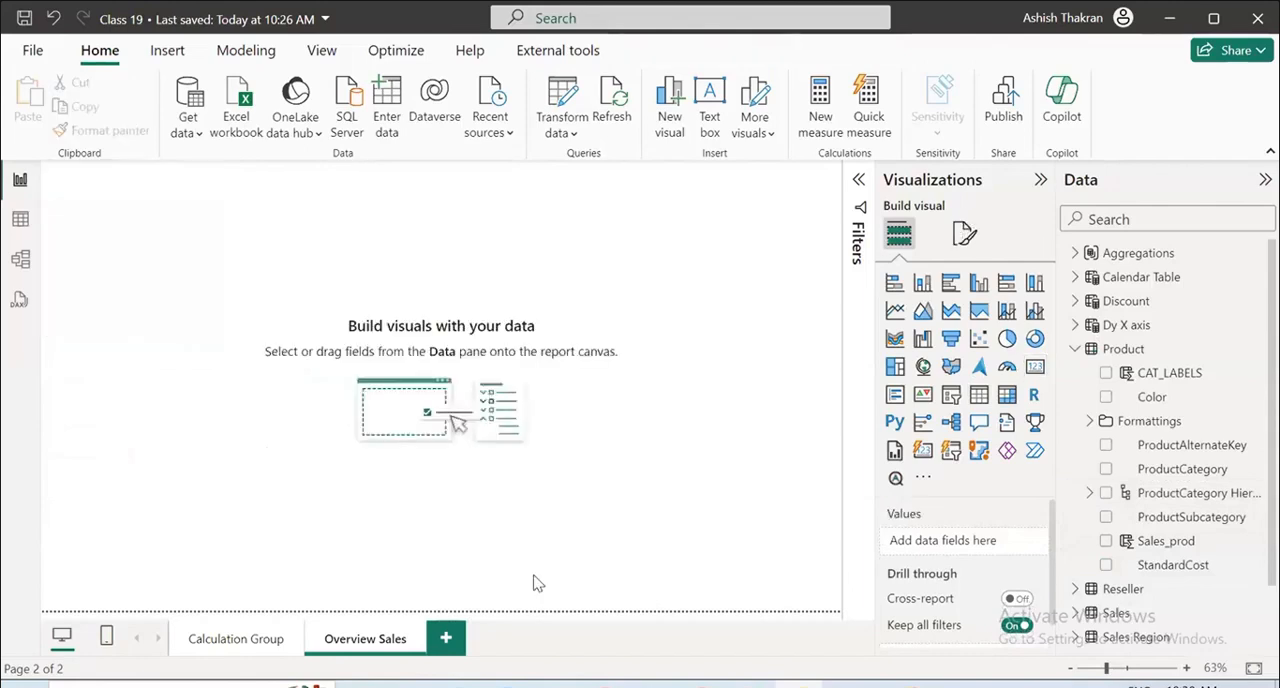
Expand the Sales table's fields, then open the table in the table view and examine the SalesAmount column's data and properties.
left_click(1075, 349)
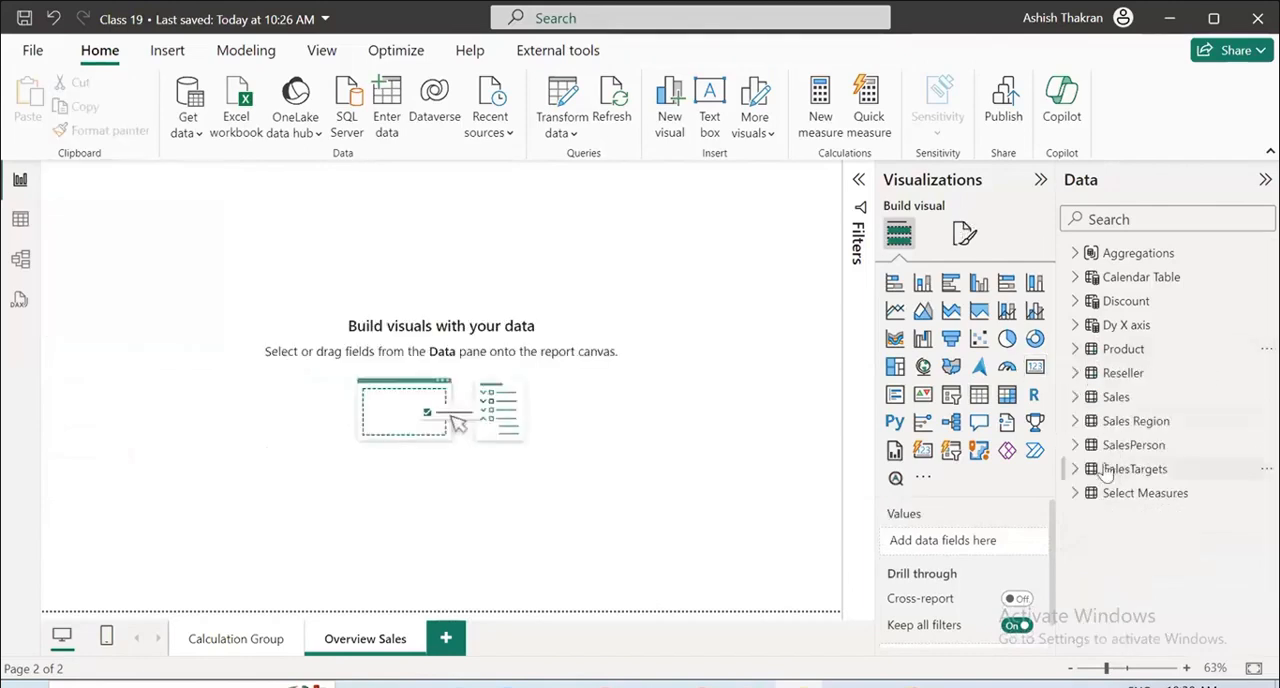
left_click(1088, 398)
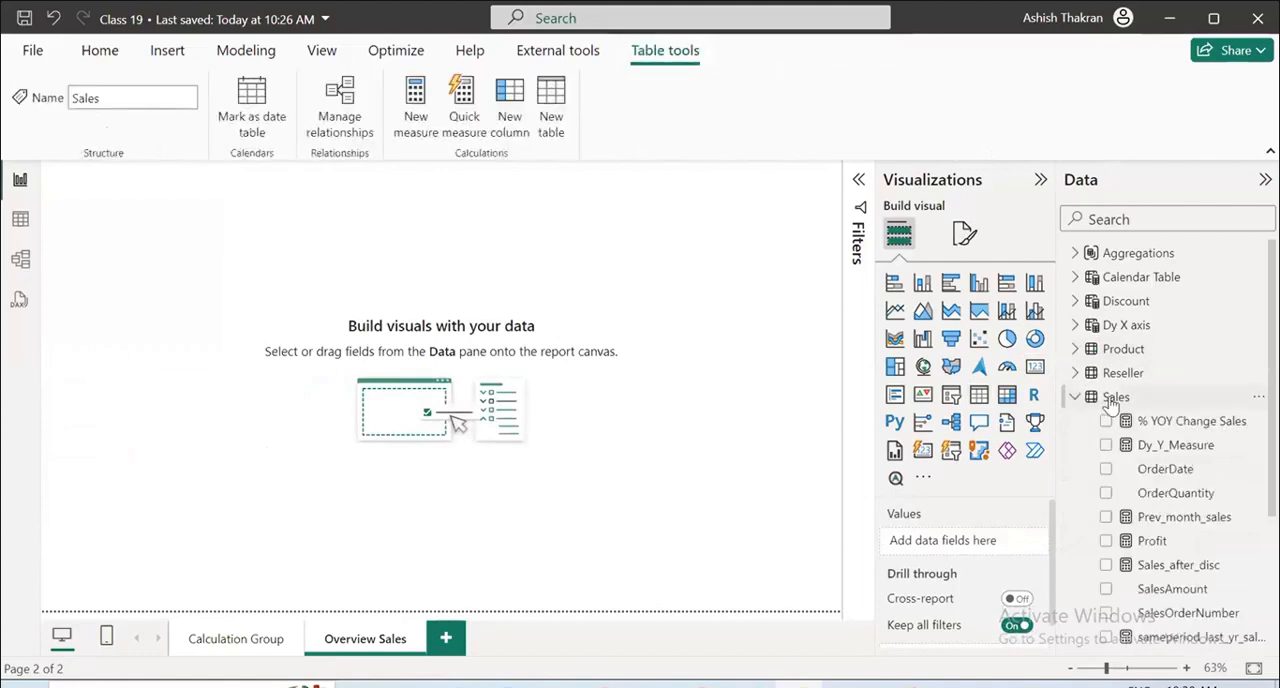
left_click(92, 50)
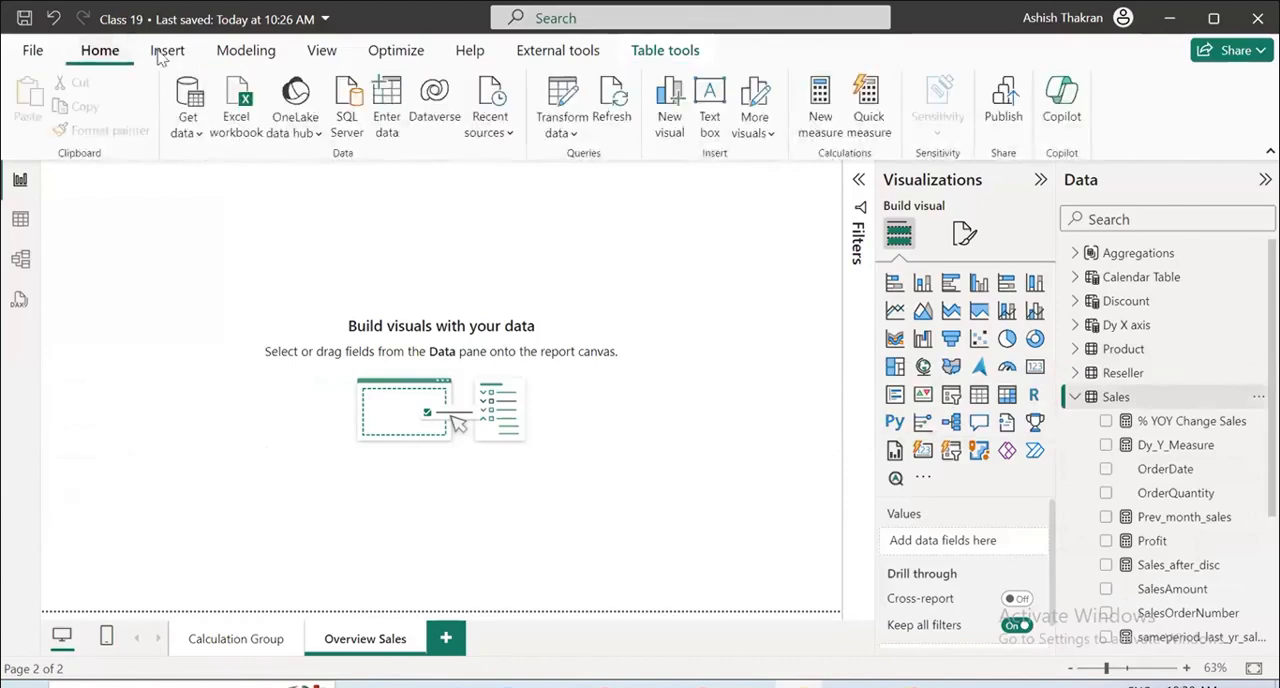
left_click(32, 51)
left_click(28, 58)
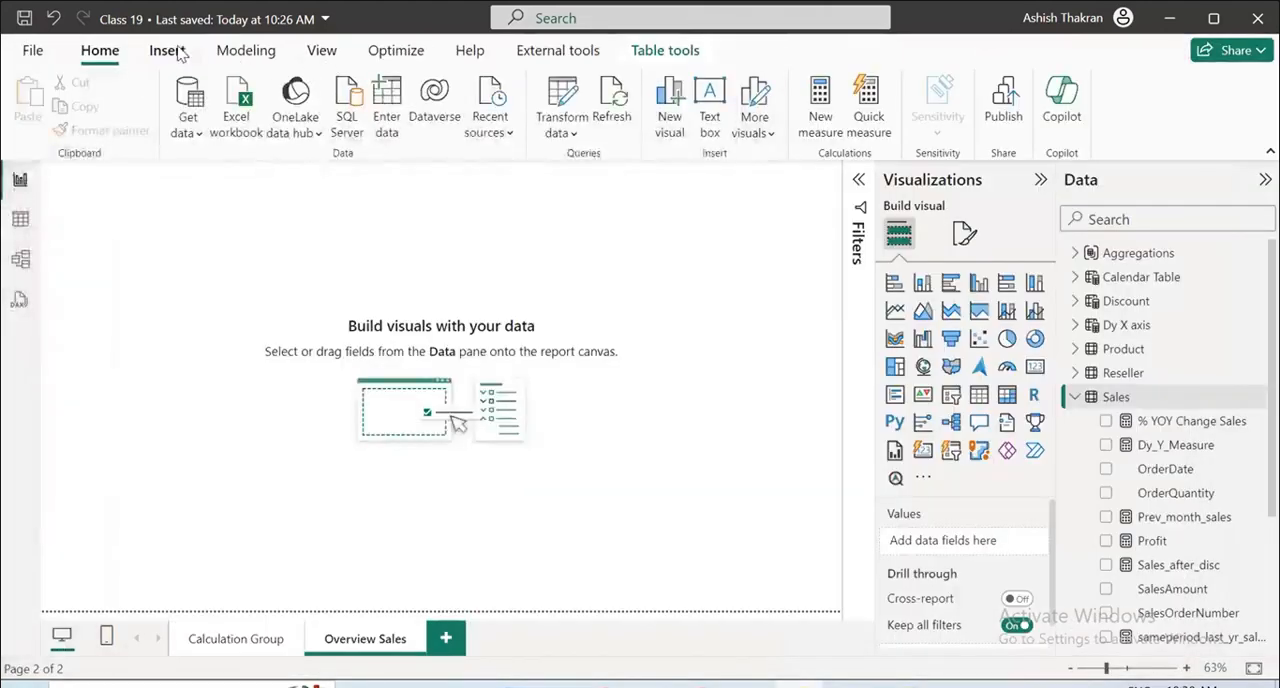
left_click(22, 220)
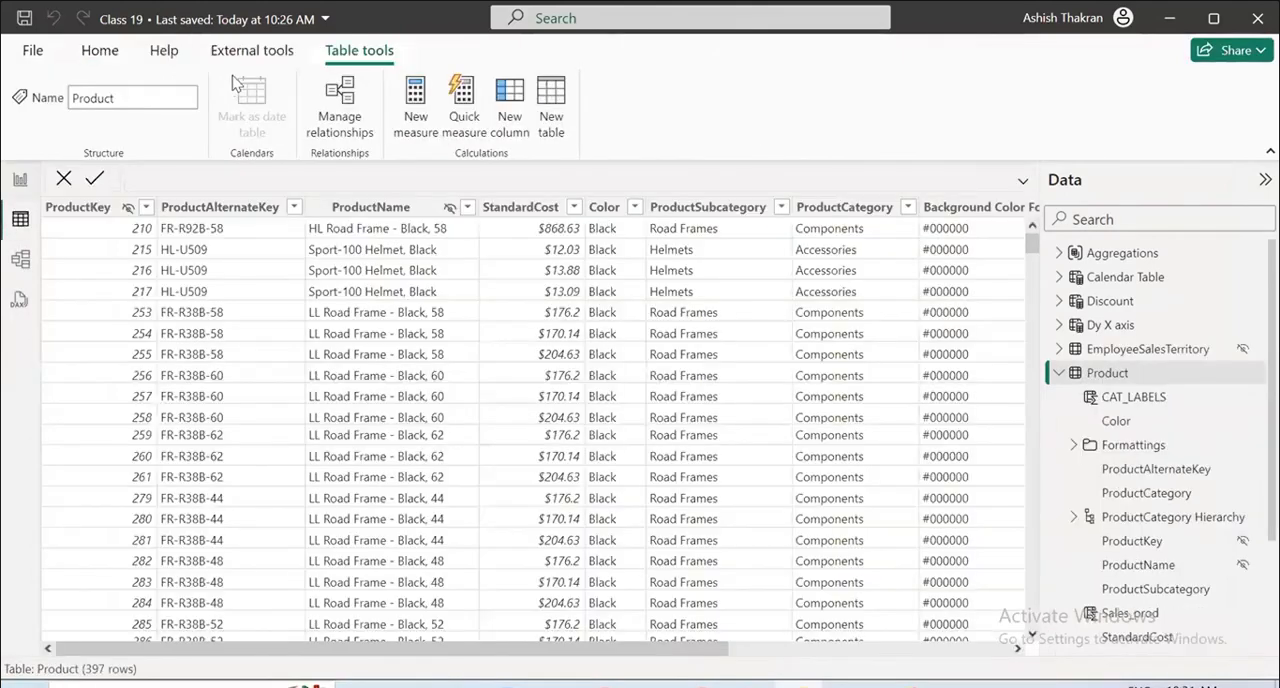
left_click(100, 55)
scroll(1140, 480, "down", 3)
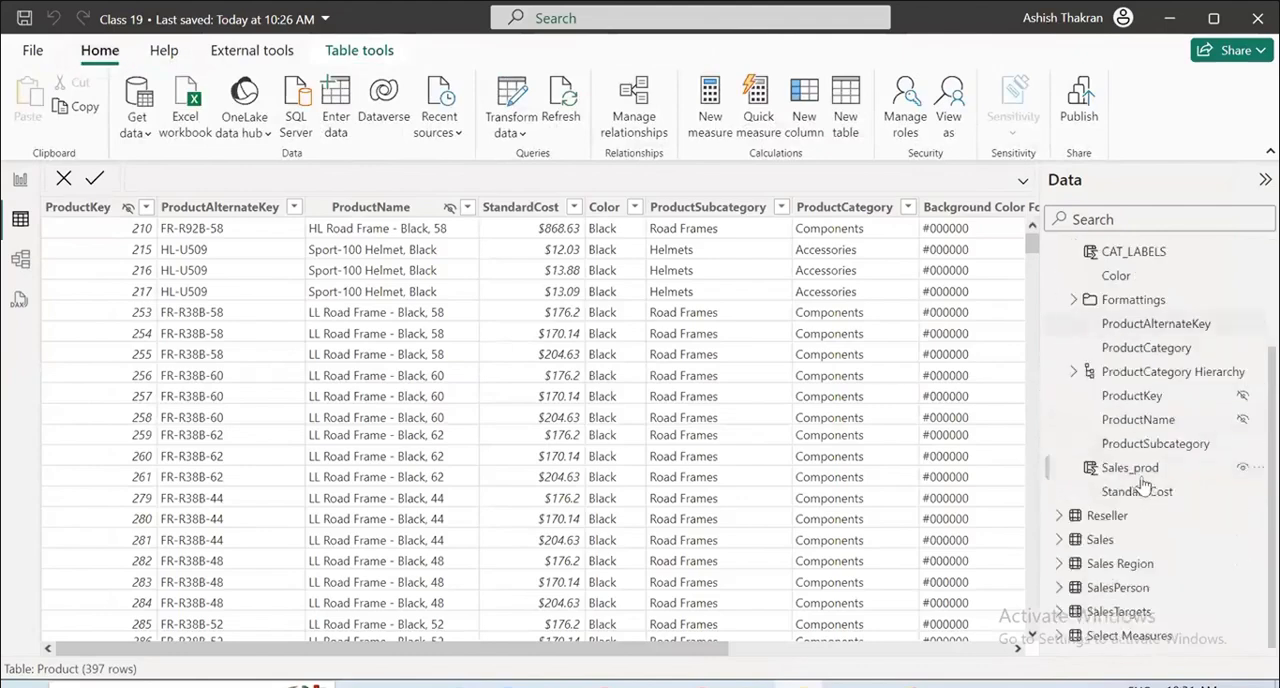
scroll(1137, 428, "up", 3)
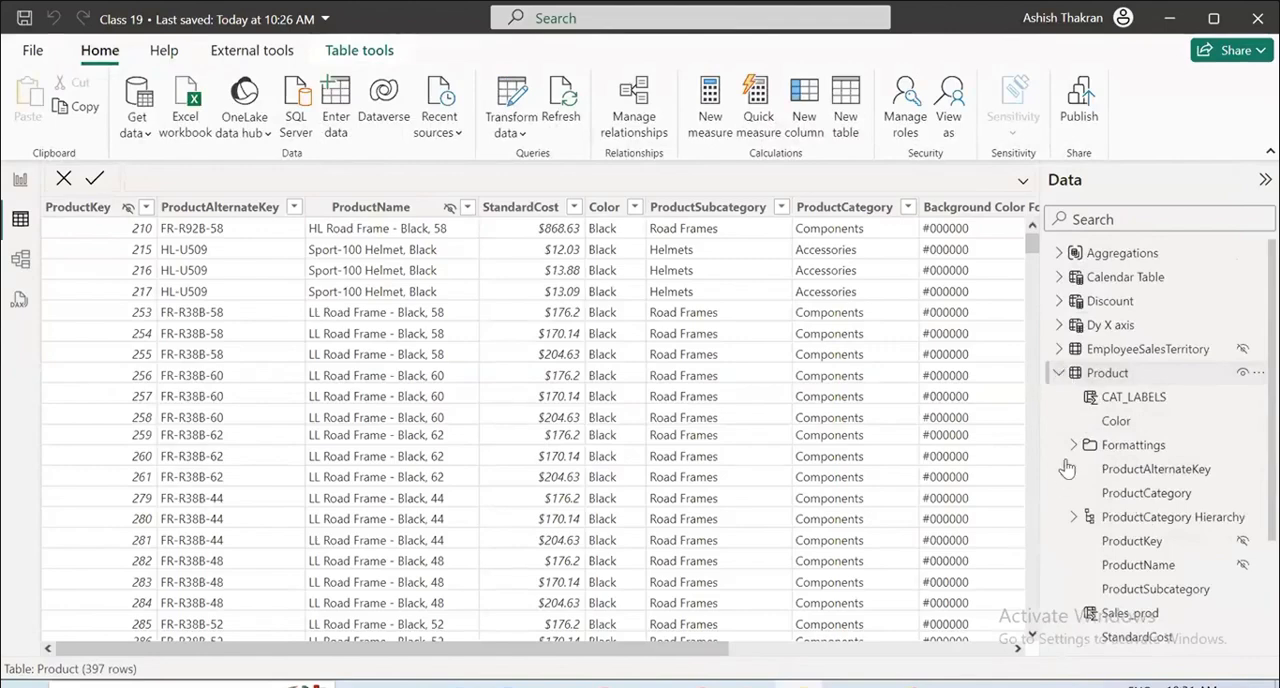
left_click(1058, 372)
left_click(1100, 421)
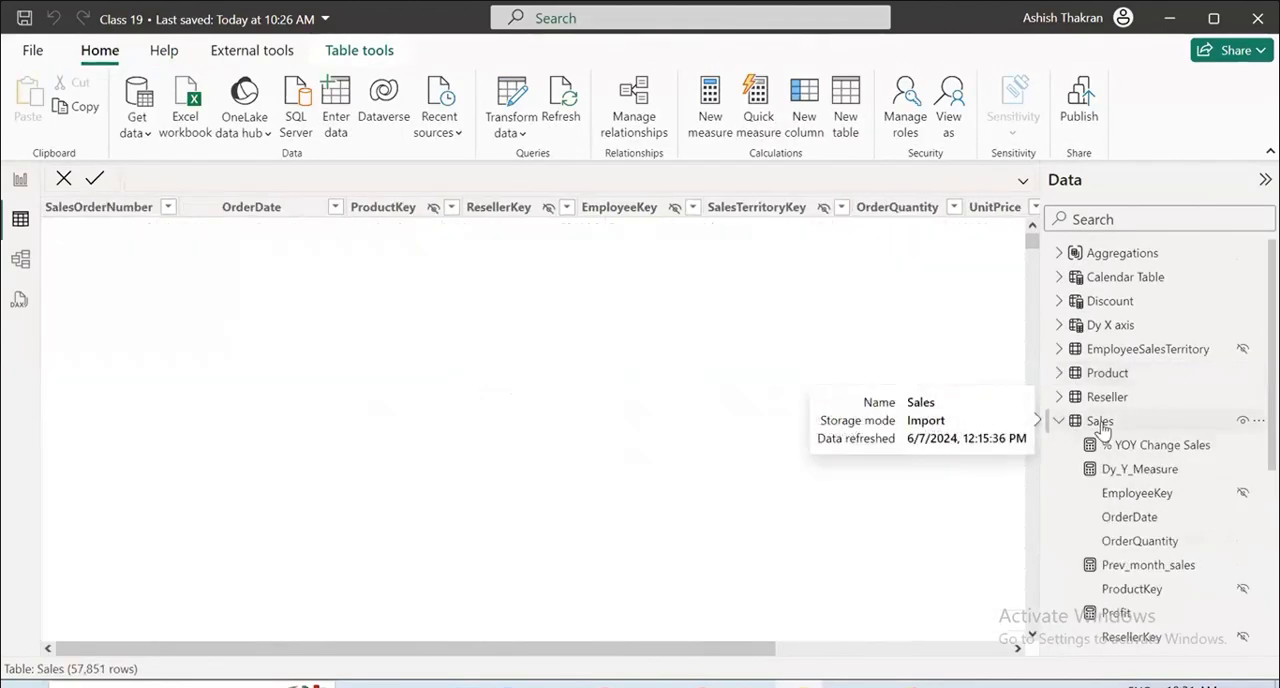
scroll(1140, 480, "down", 4)
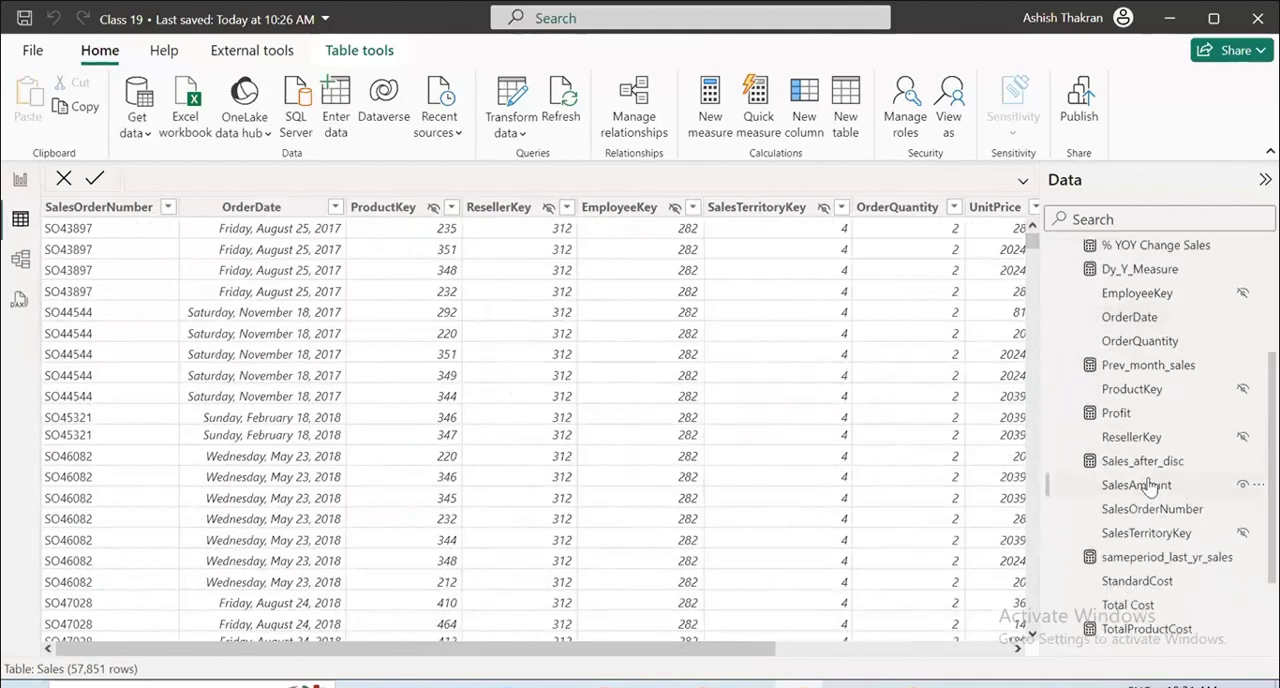
left_click(1137, 485)
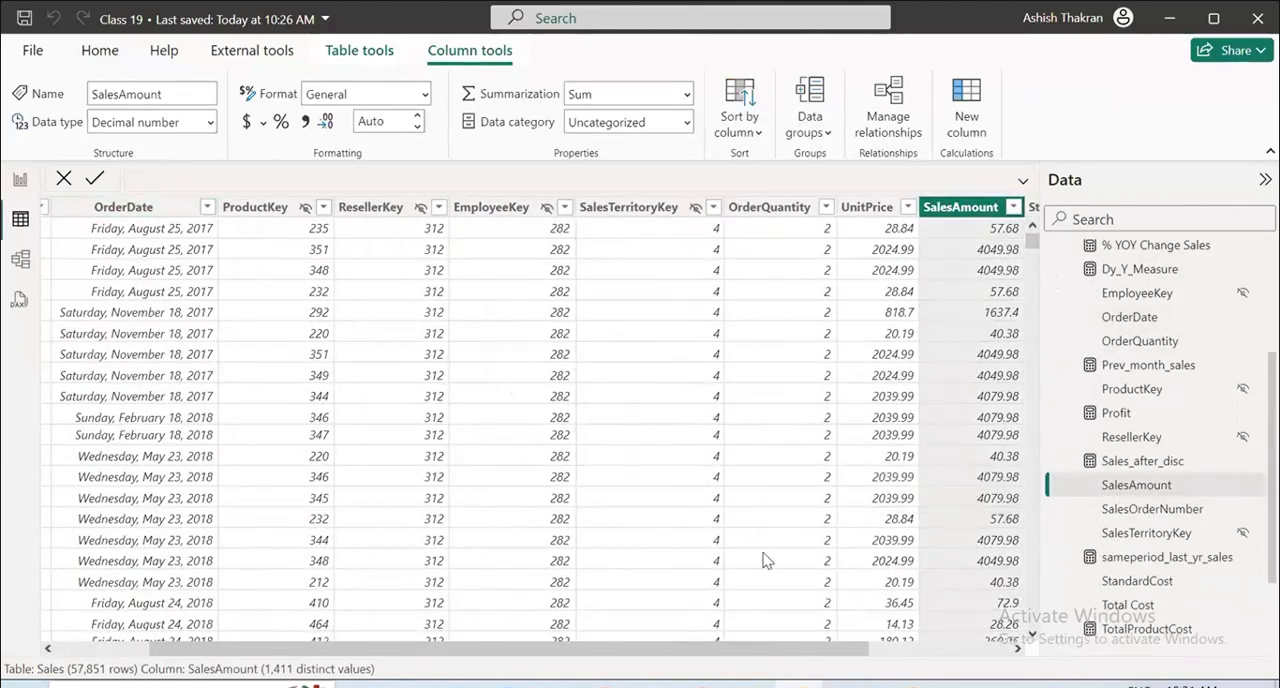
Return to the Overview Sales report page and add a card showing the Sales table's Profit measure.
left_click(20, 179)
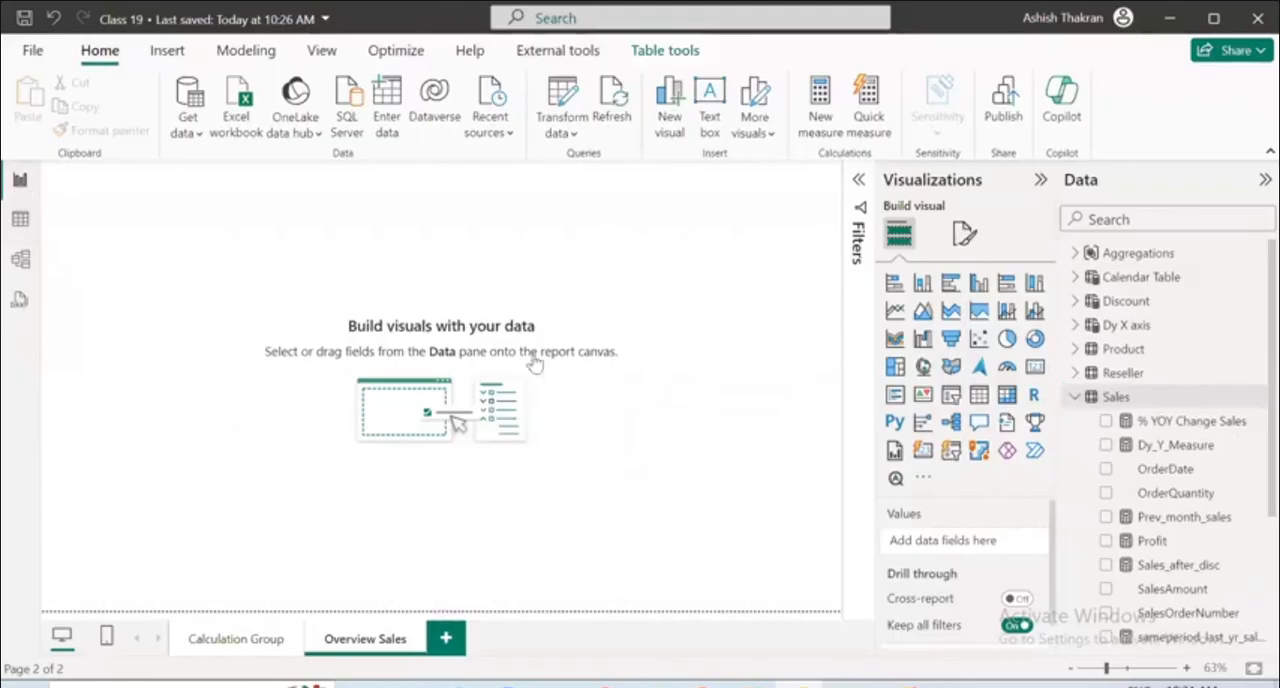
left_click(1033, 369)
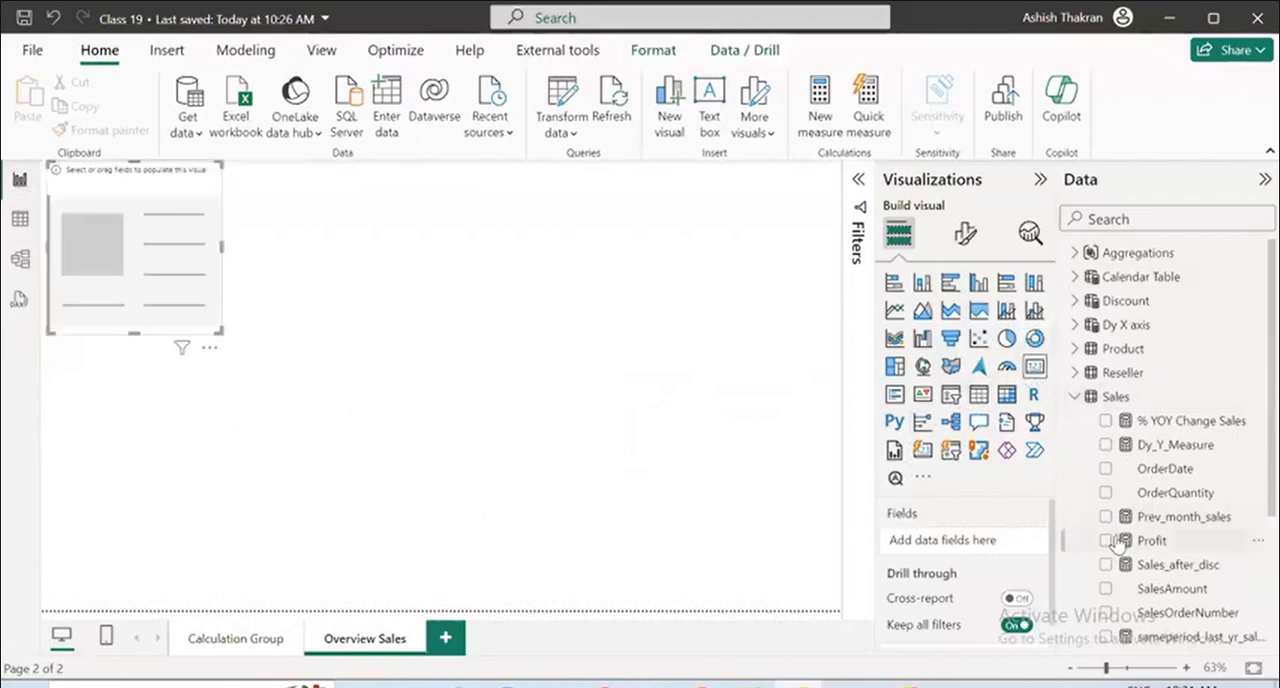
left_click(1106, 541)
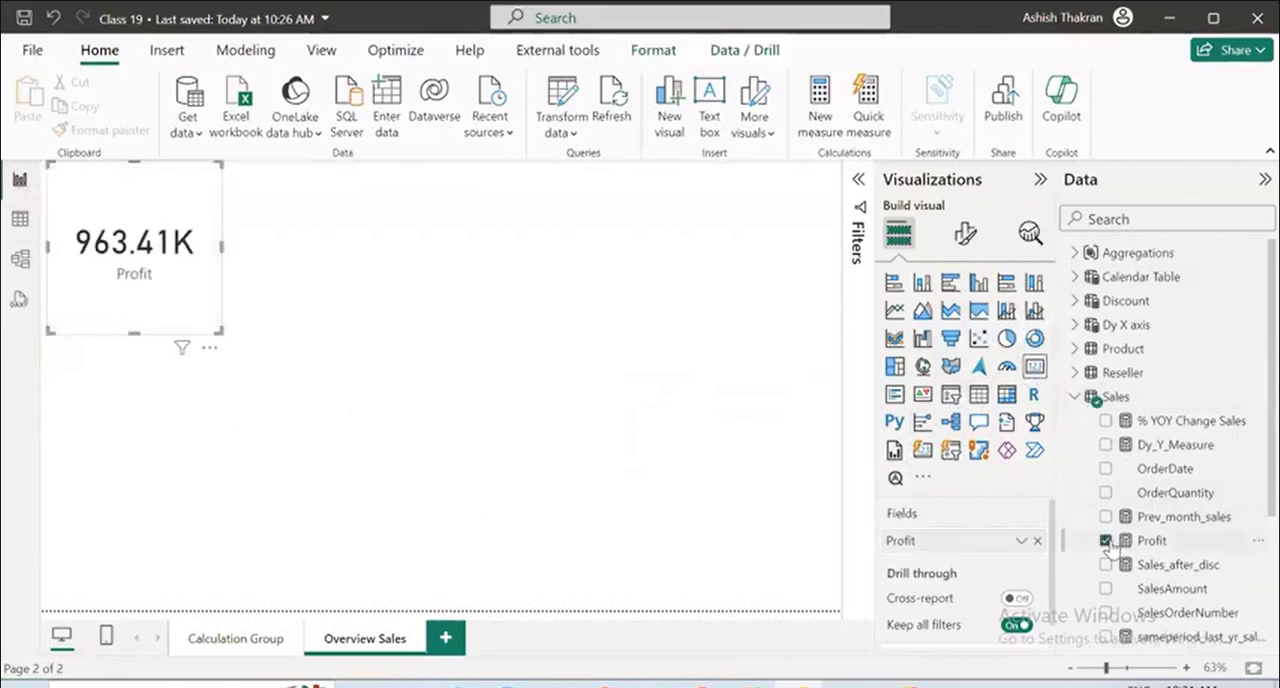
left_click(490, 282)
Add a second card, try to fill it with SalesAmount, and place the empty card to the right of the Profit card.
left_click(1035, 369)
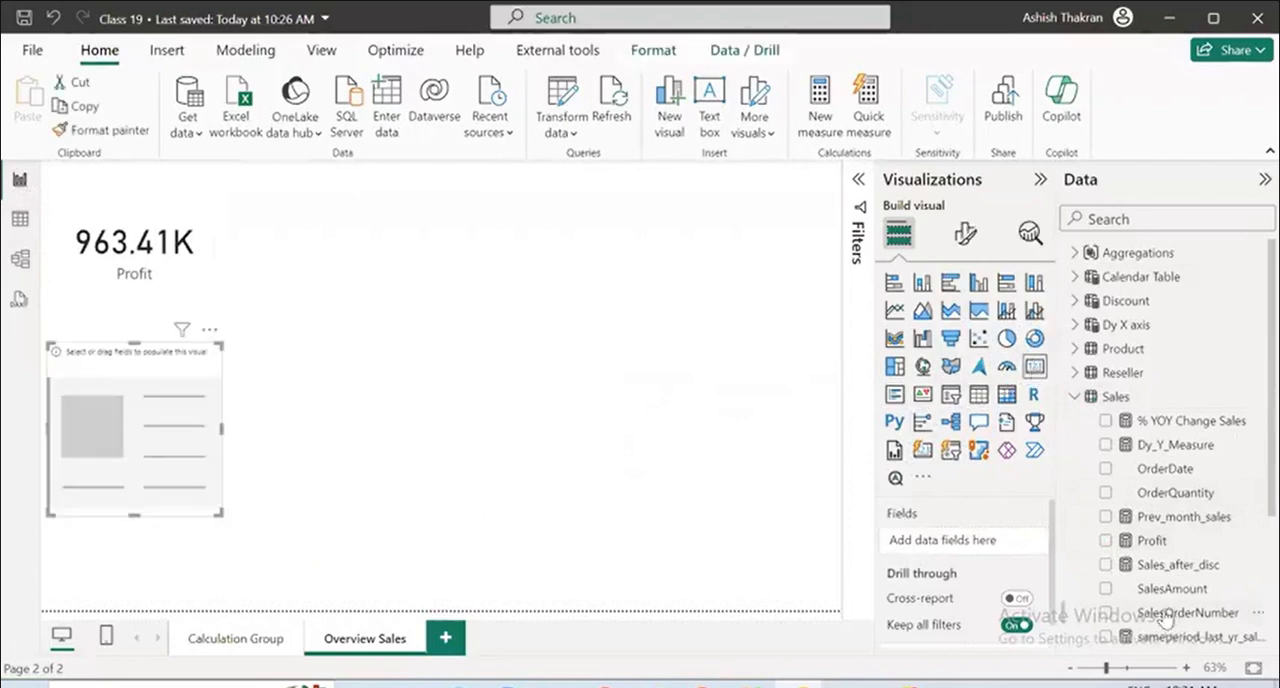
left_click(1188, 592)
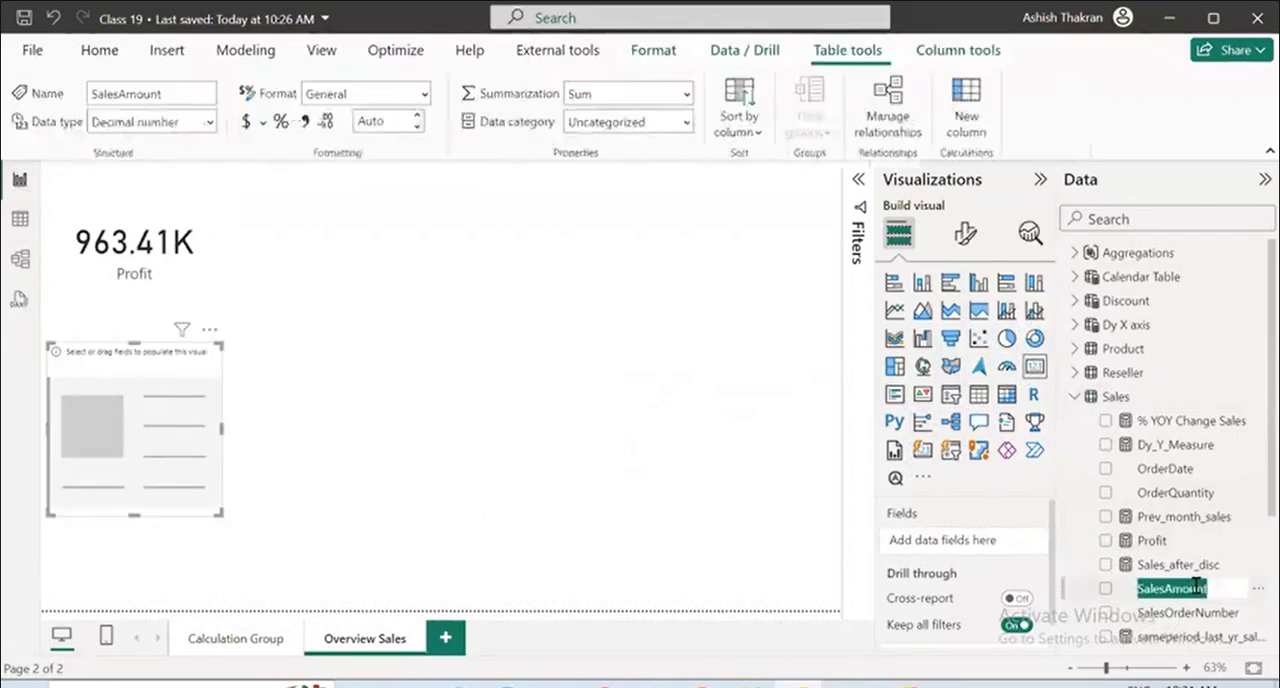
left_click_drag(1188, 594, 998, 545)
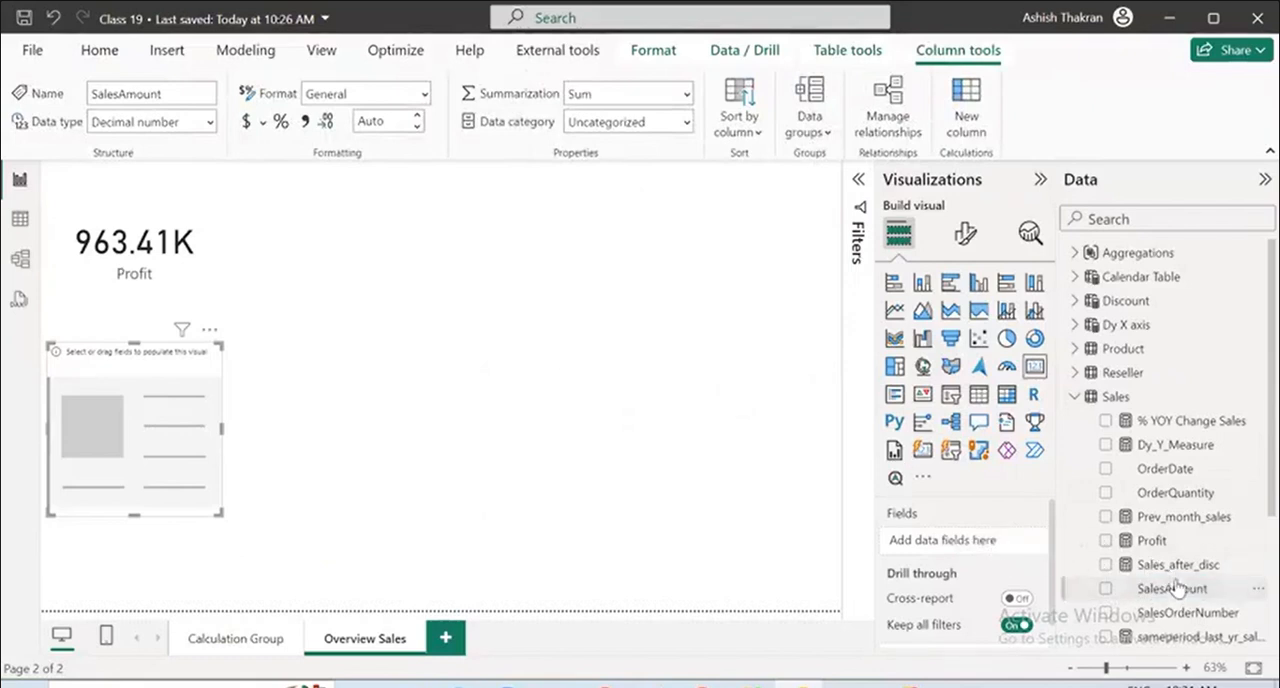
scroll(1177, 587, "down", 3)
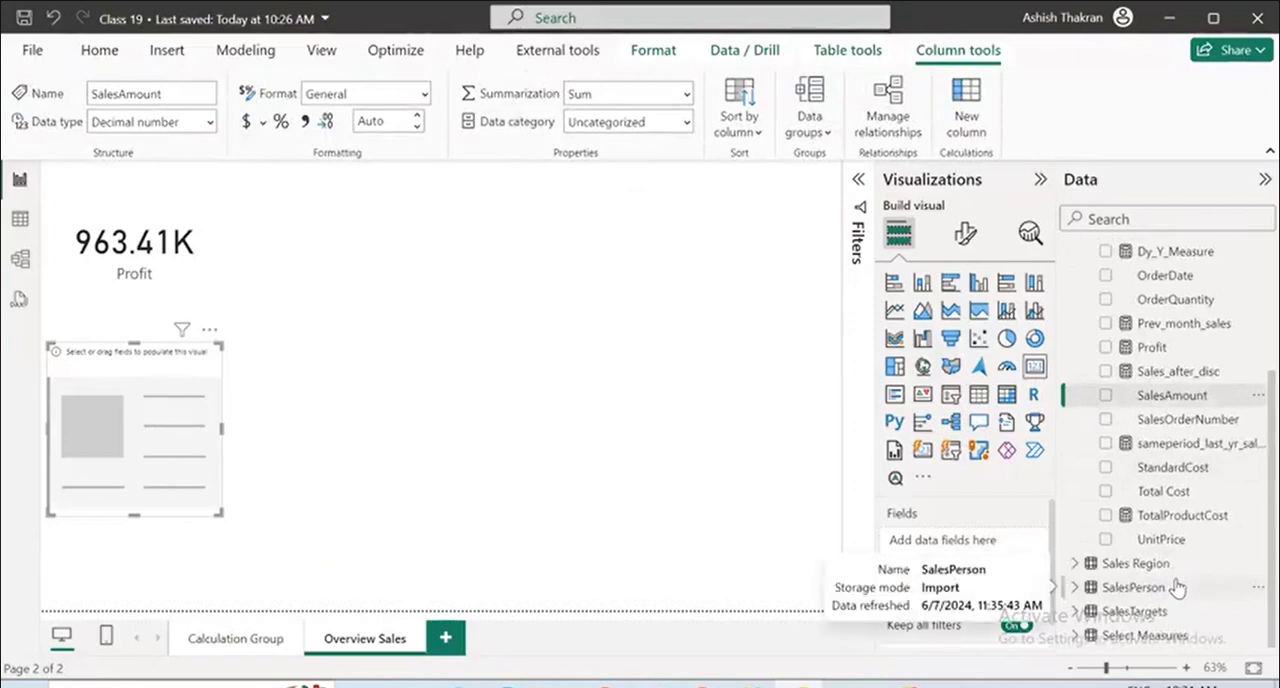
scroll(1177, 587, "up", 3)
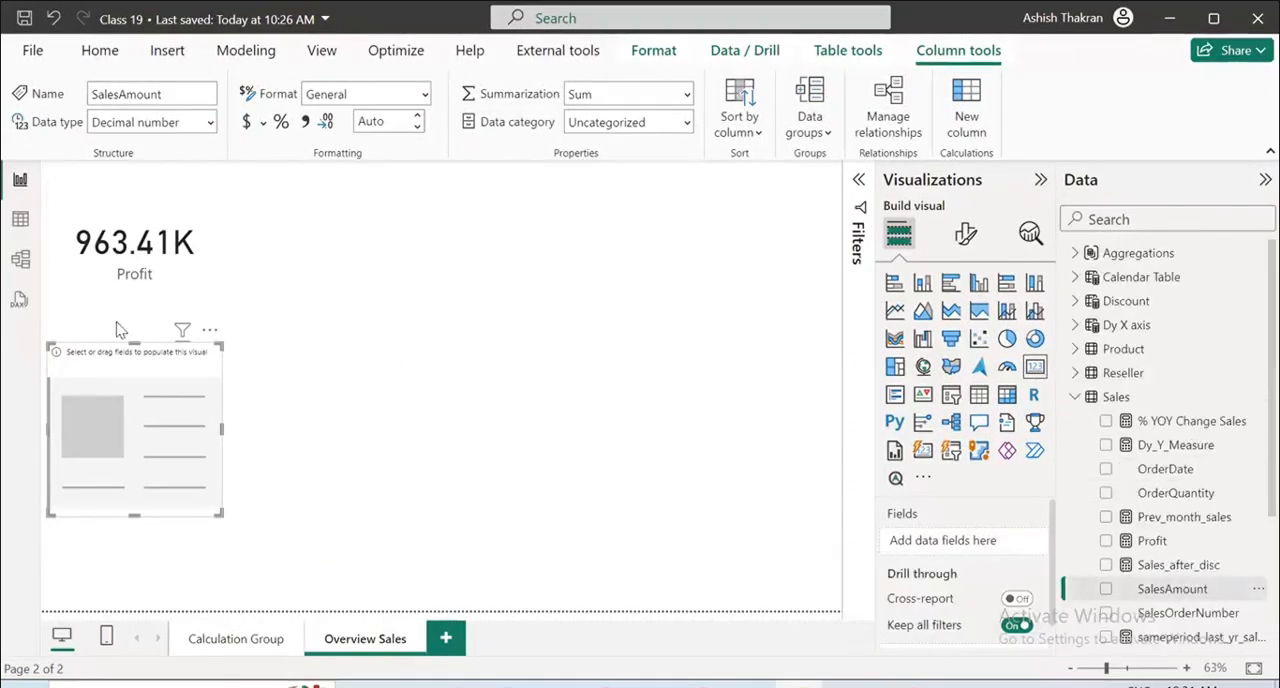
left_click_drag(155, 370, 420, 218)
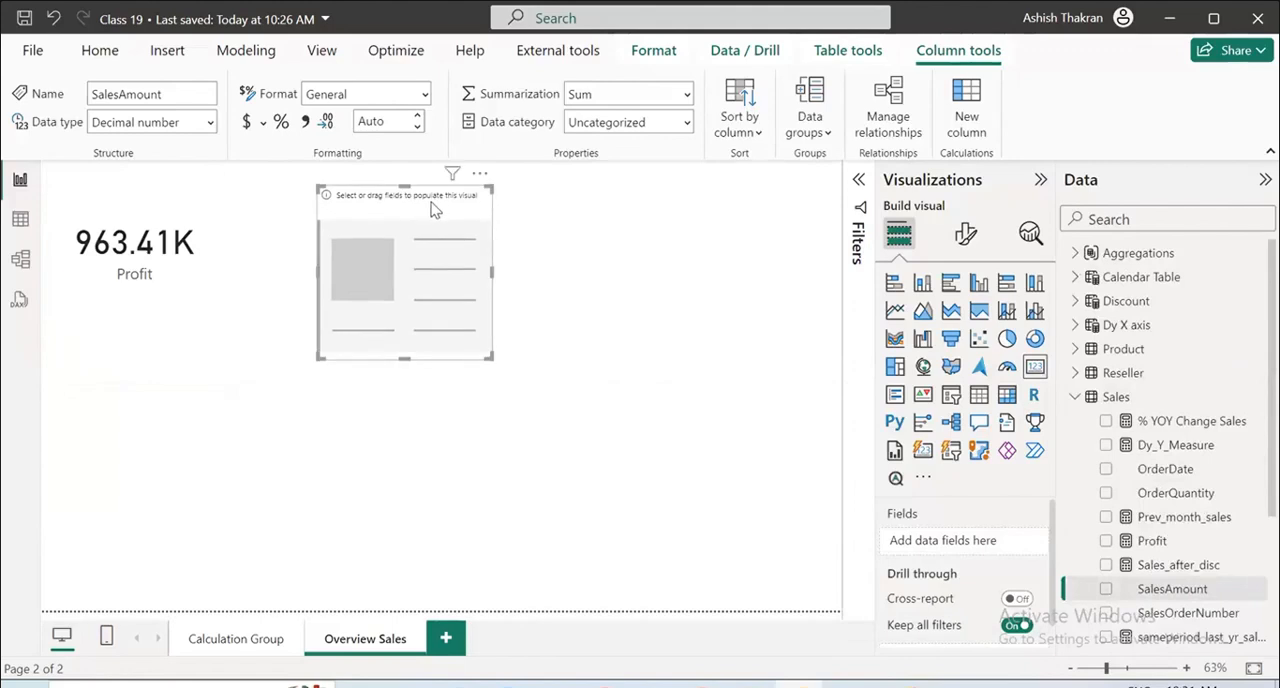
Check the Perspectives options in the model view, then open the model in Tabular Editor and delete the User_USA role.
left_click(20, 258)
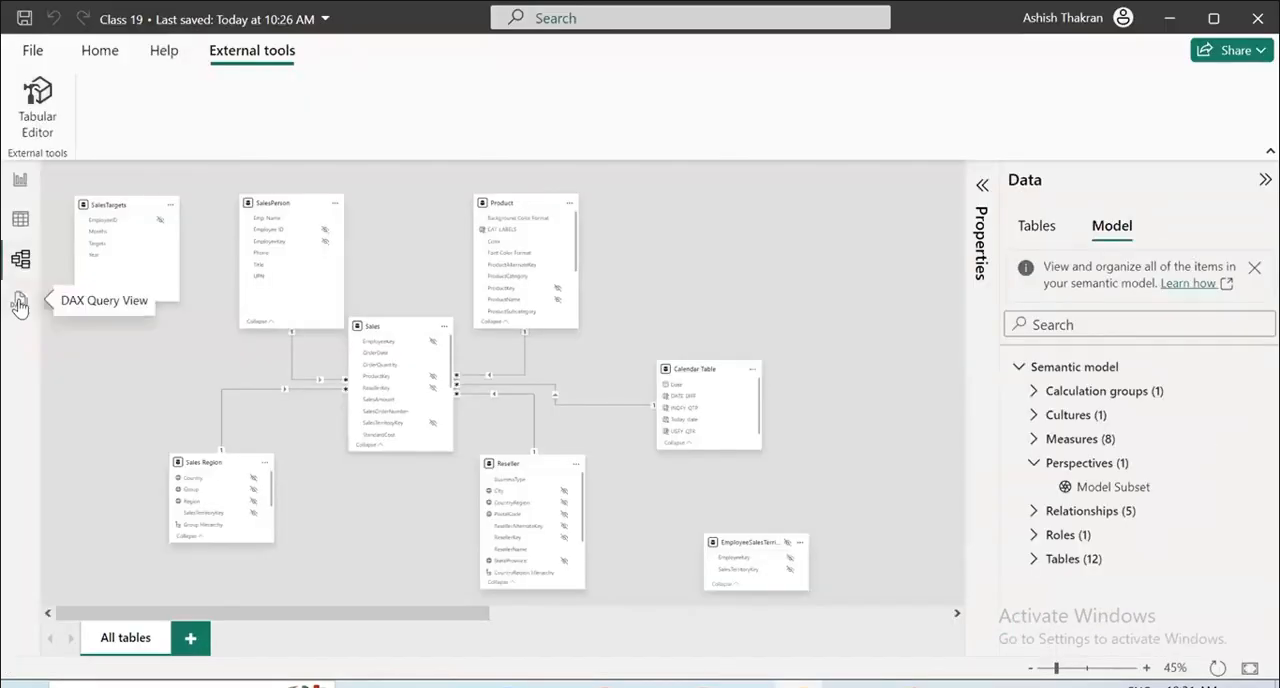
left_click(1256, 468)
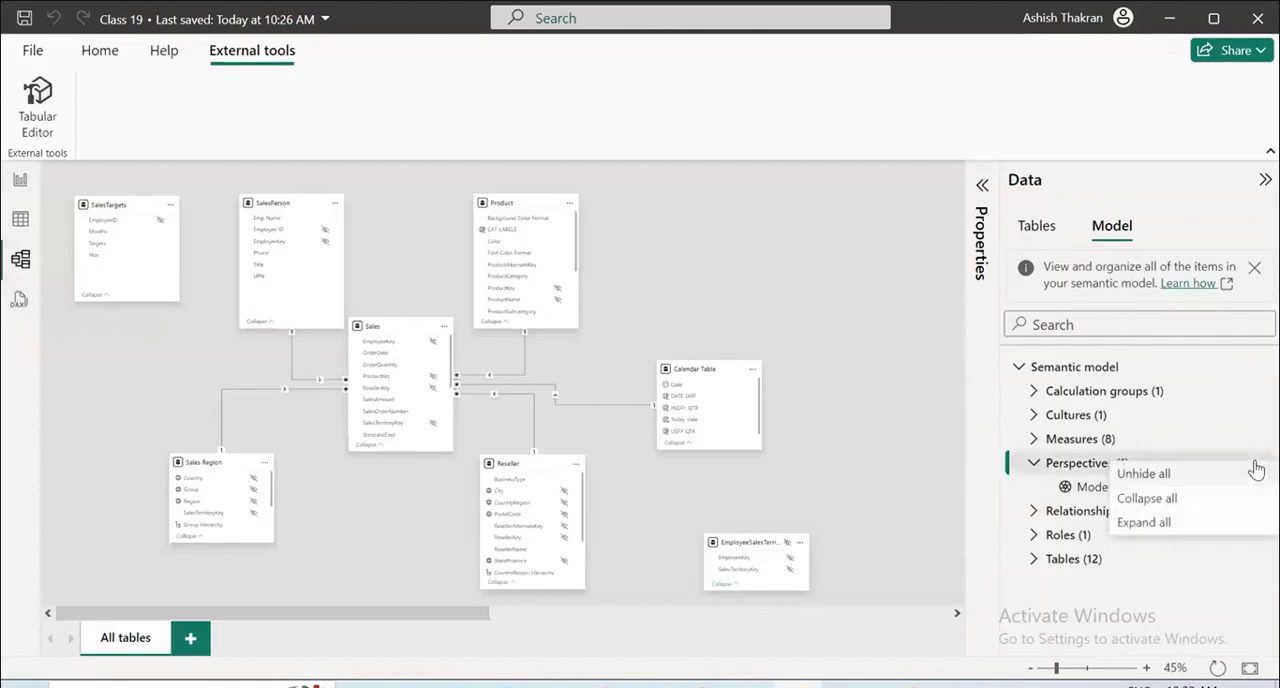
left_click(1170, 500)
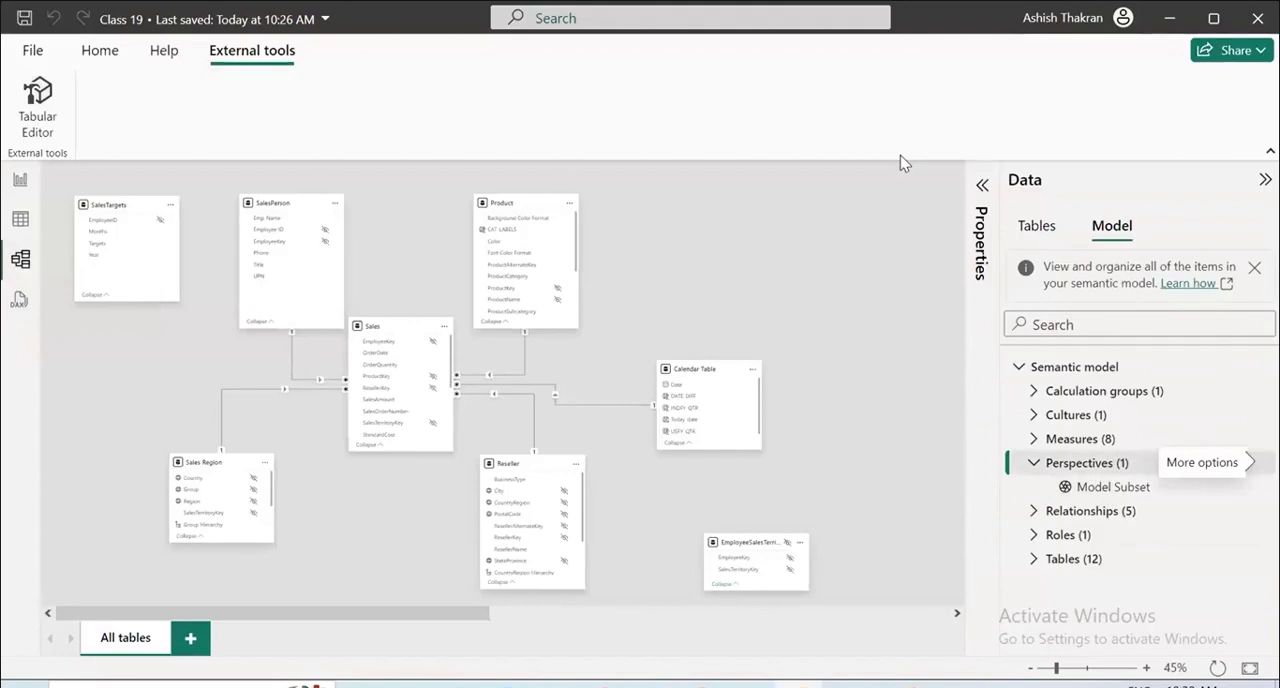
left_click(40, 95)
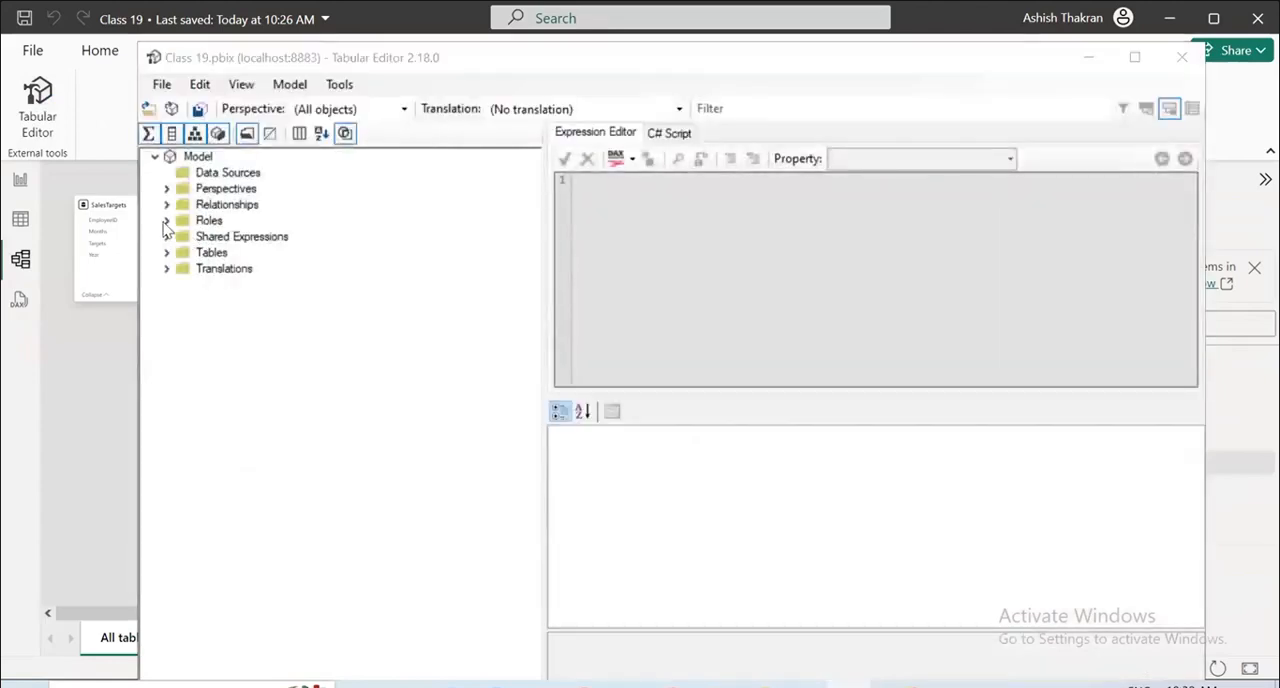
left_click(166, 220)
left_click(215, 236)
right_click(215, 236)
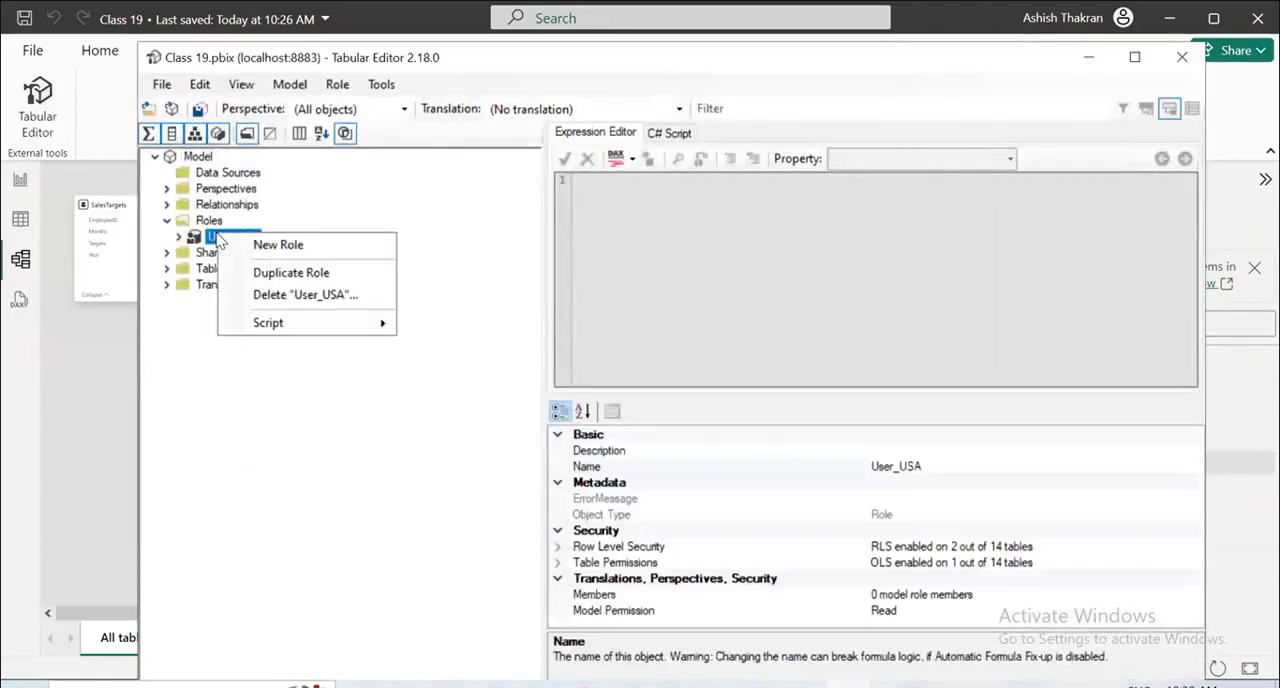
left_click(305, 294)
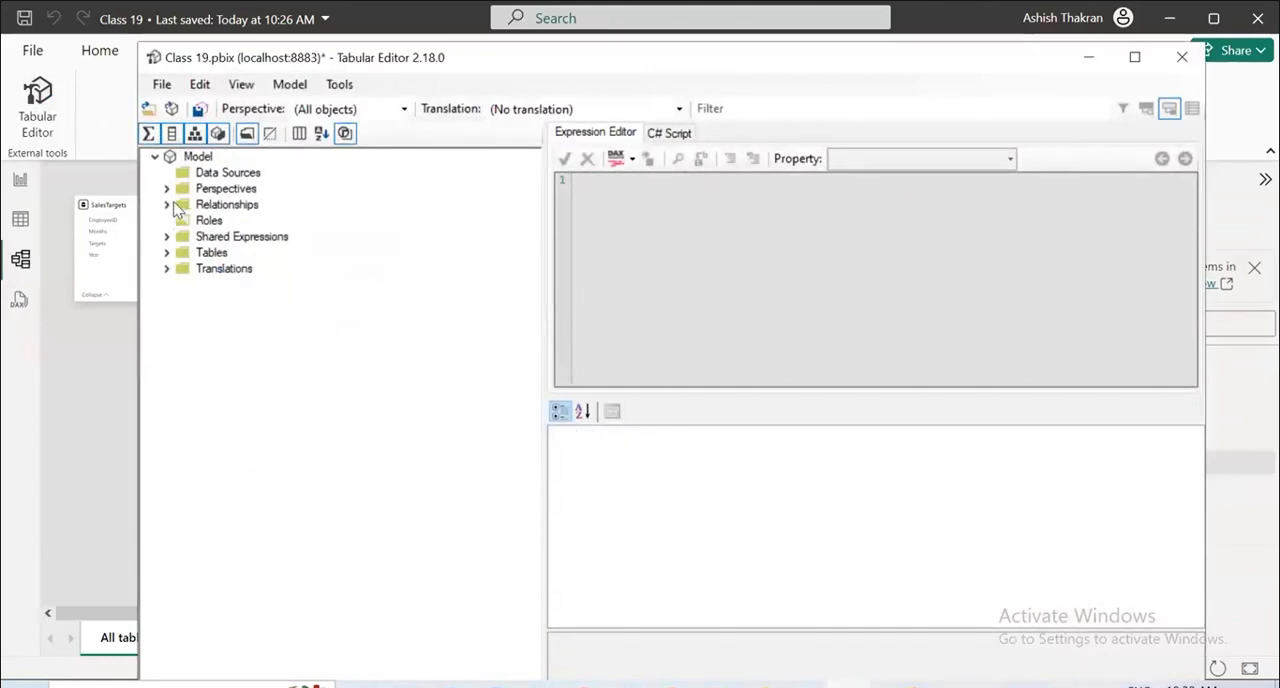
Delete the Model Subset perspective, save the changes to the model, and close Tabular Editor.
left_click(166, 188)
left_click(235, 205)
right_click(233, 204)
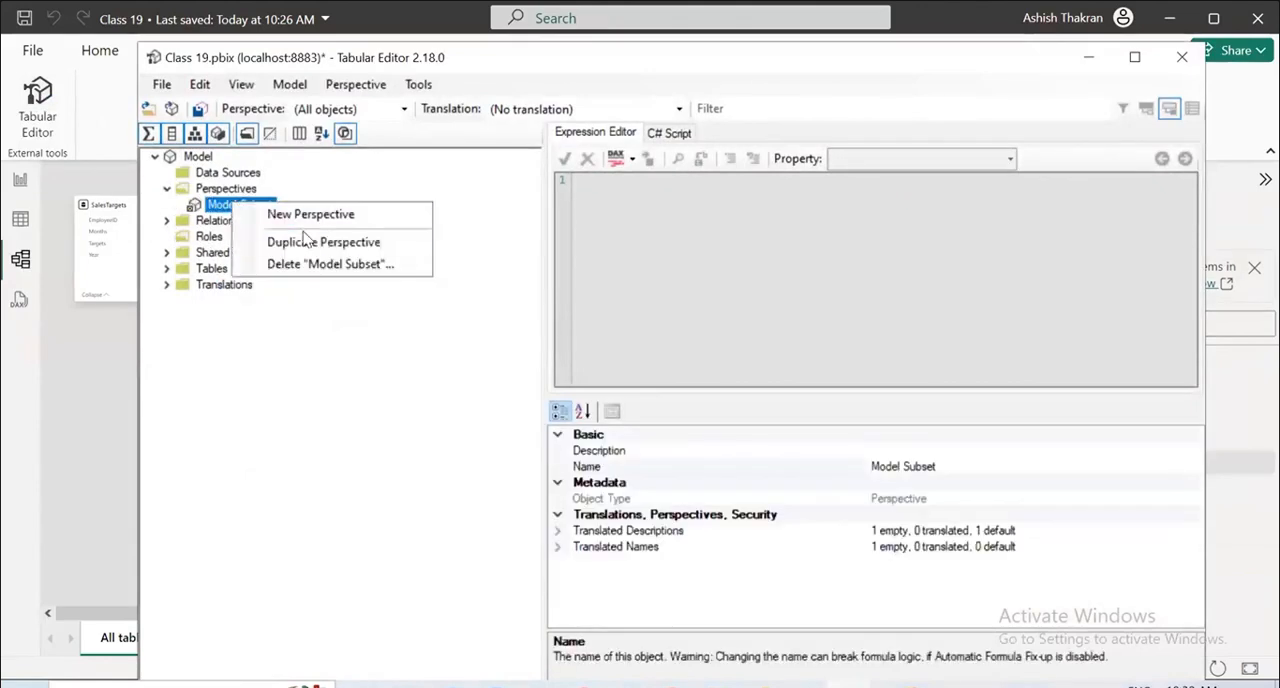
left_click(315, 264)
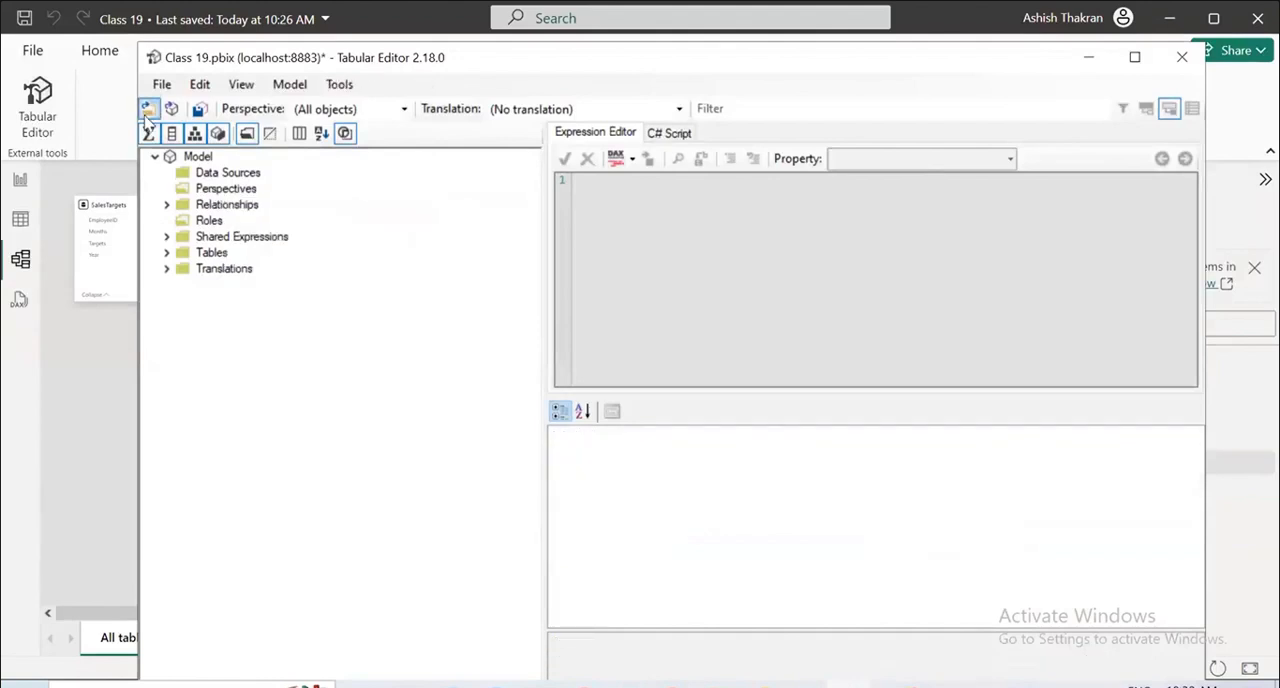
left_click(161, 85)
left_click(191, 156)
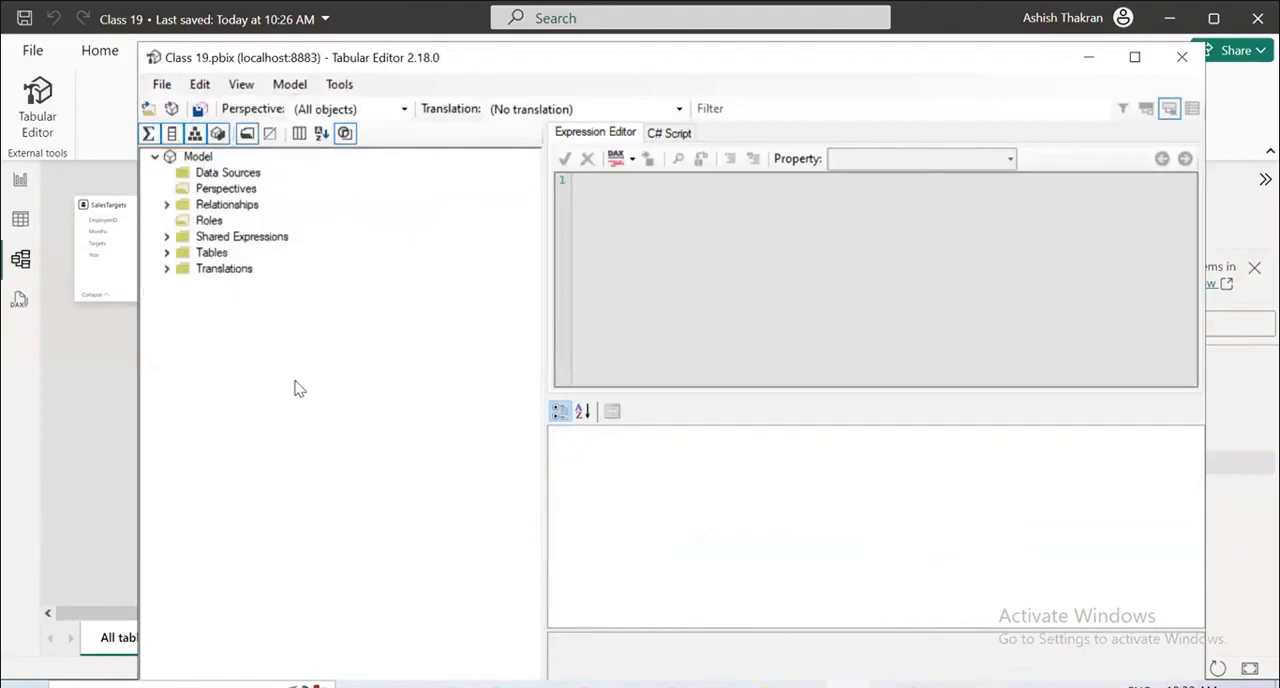
left_click(1182, 57)
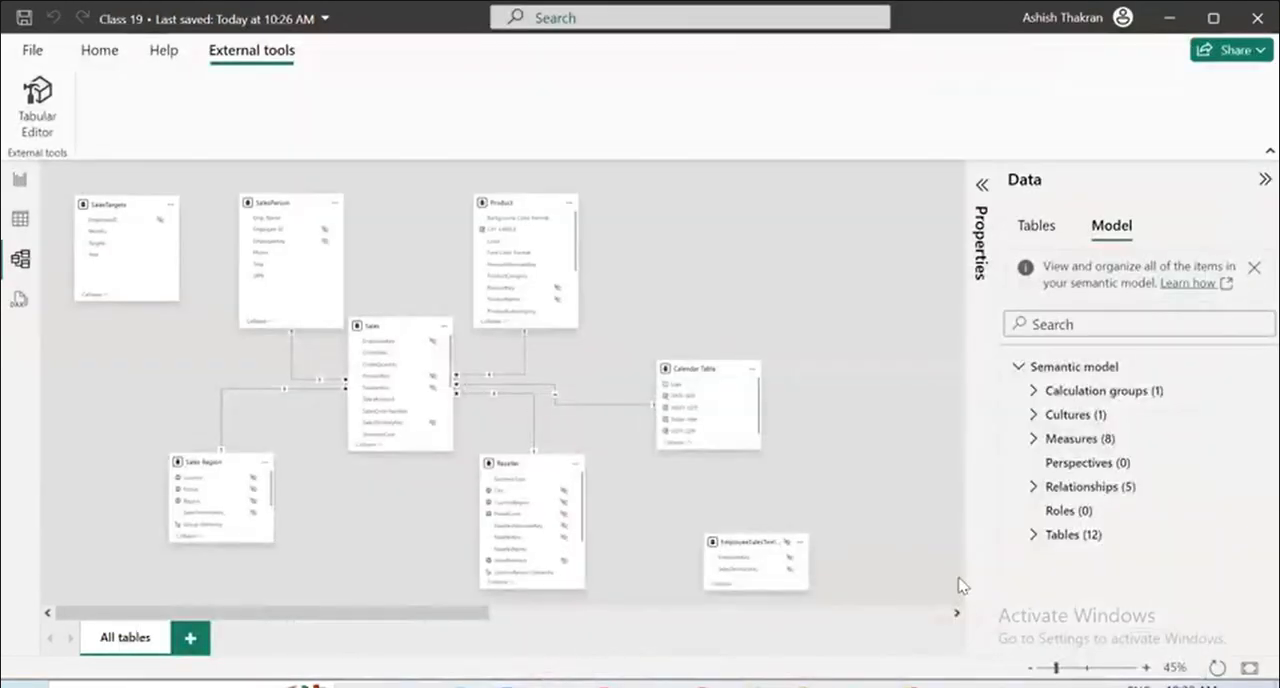
Return to the report and try OrderQuantity, % YOY Change Sales and SalesAmount from the Sales table in the empty card.
left_click(17, 182)
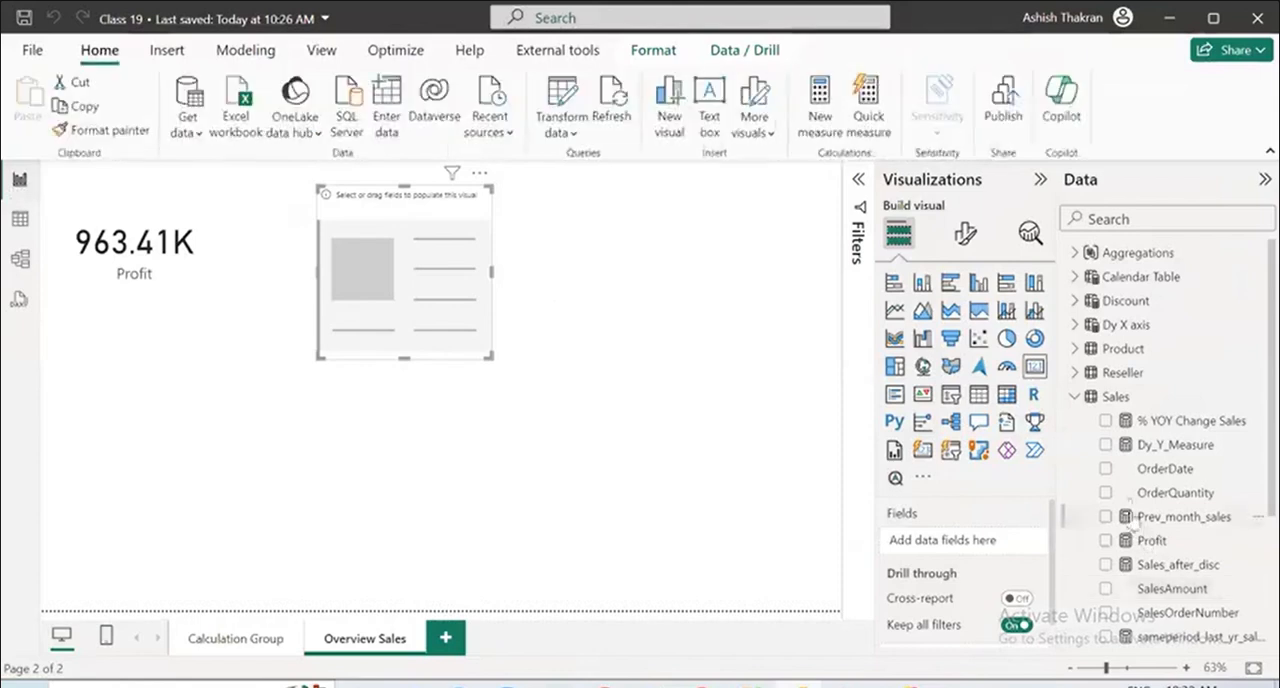
left_click(1107, 496)
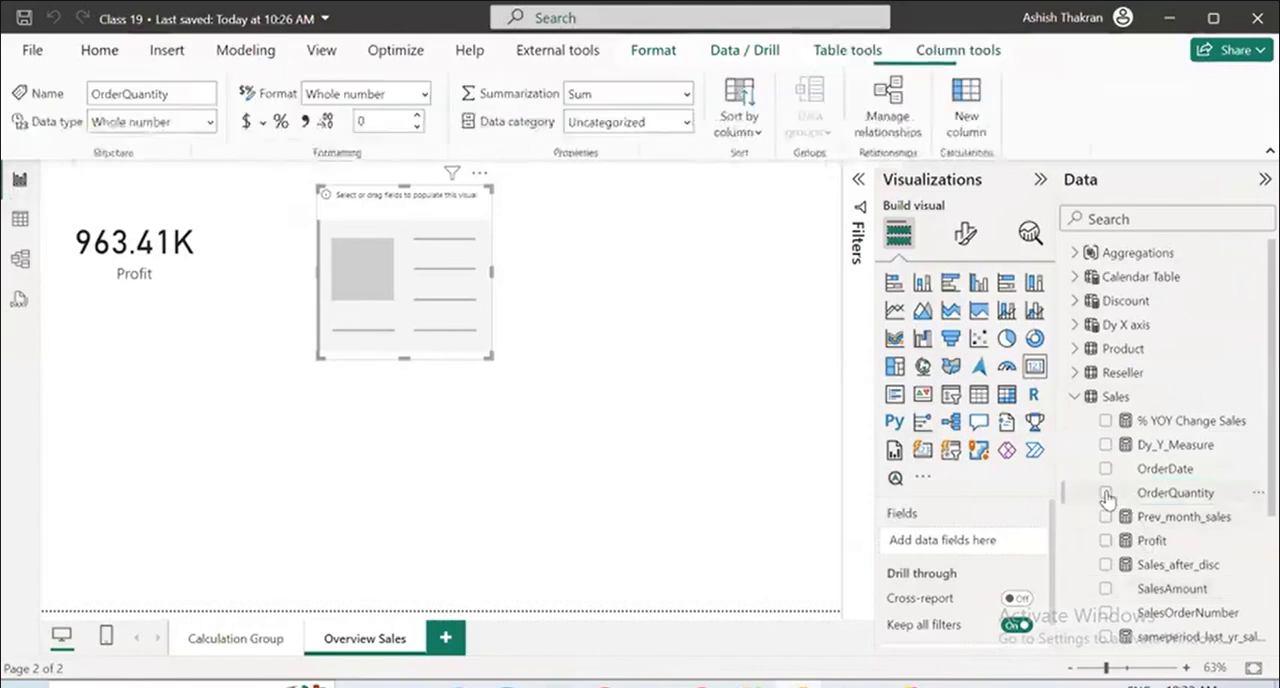
left_click(791, 591)
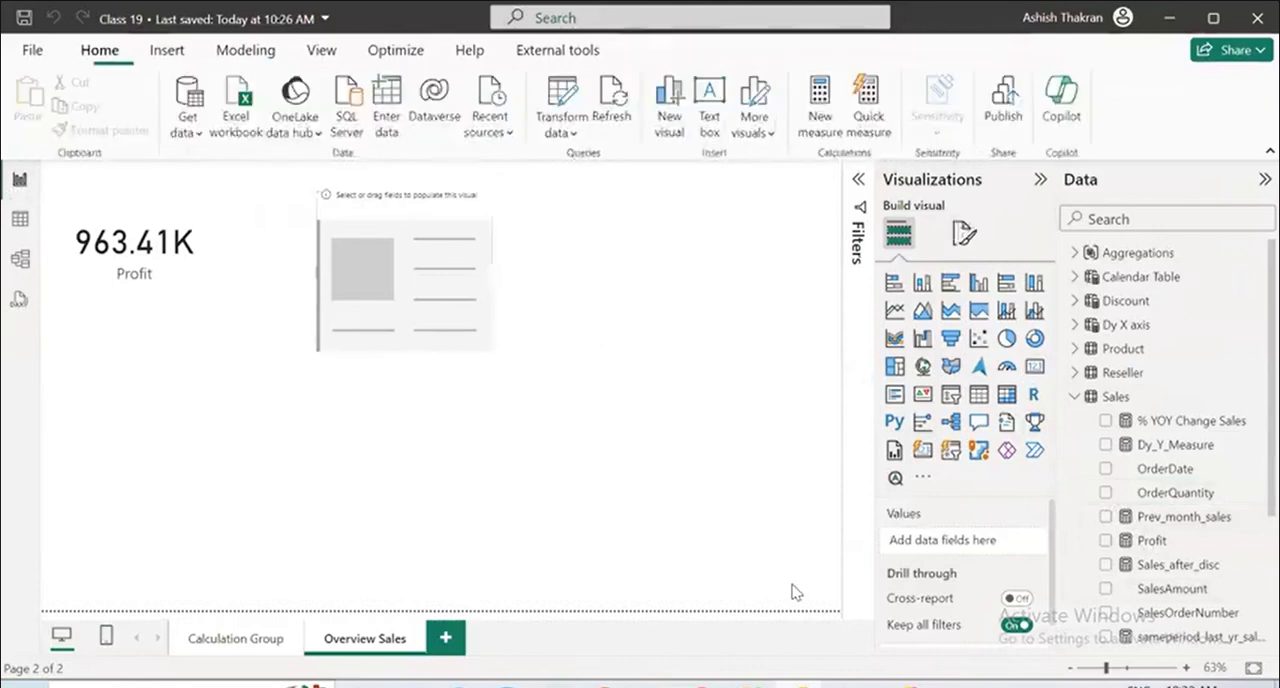
left_click(446, 219)
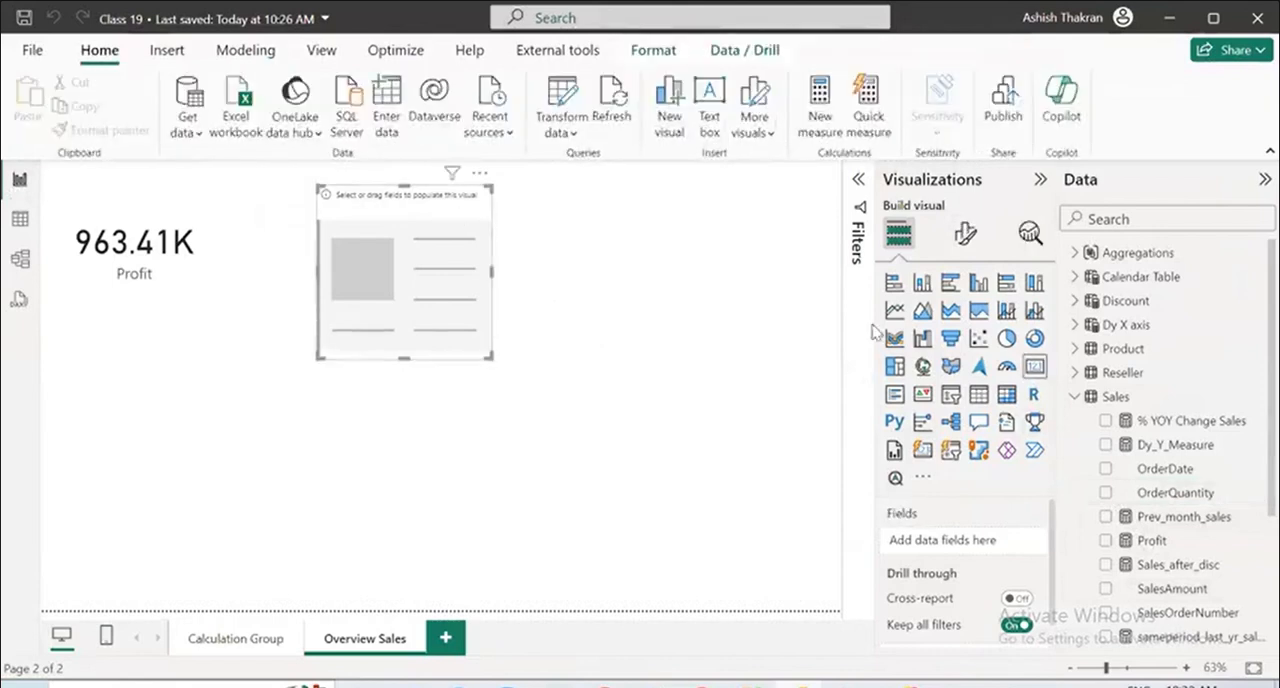
left_click(1105, 423)
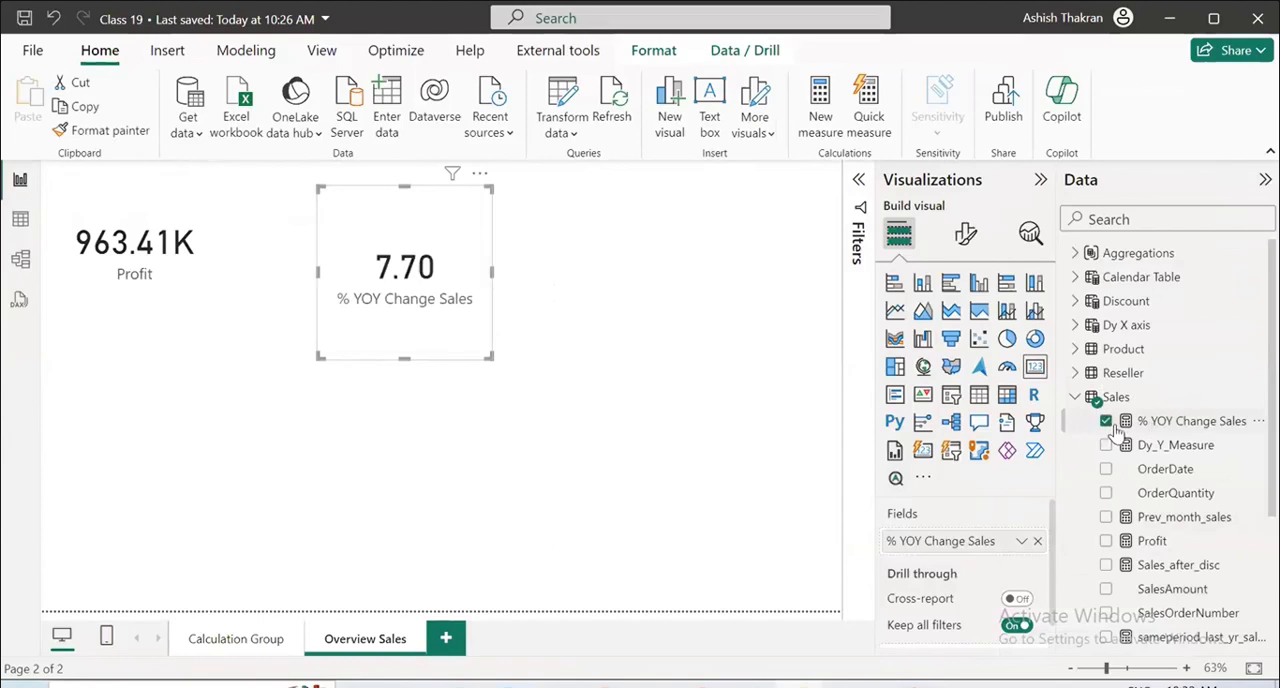
left_click(1105, 423)
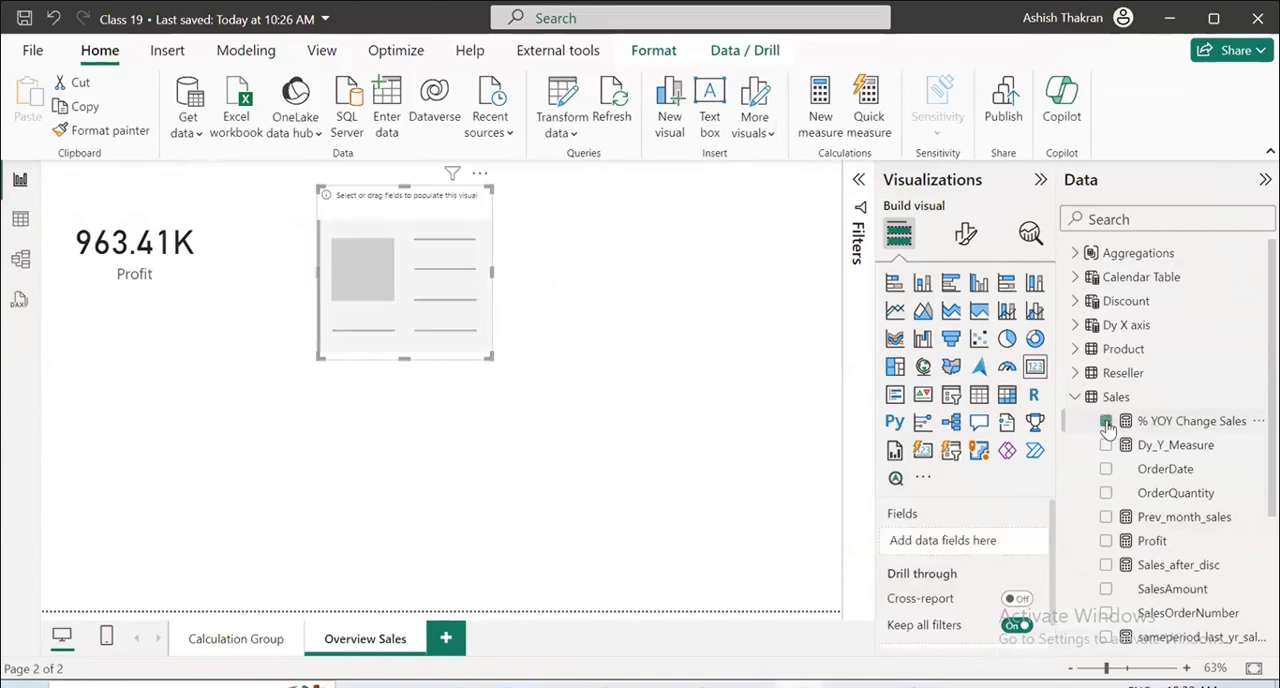
left_click(1110, 590)
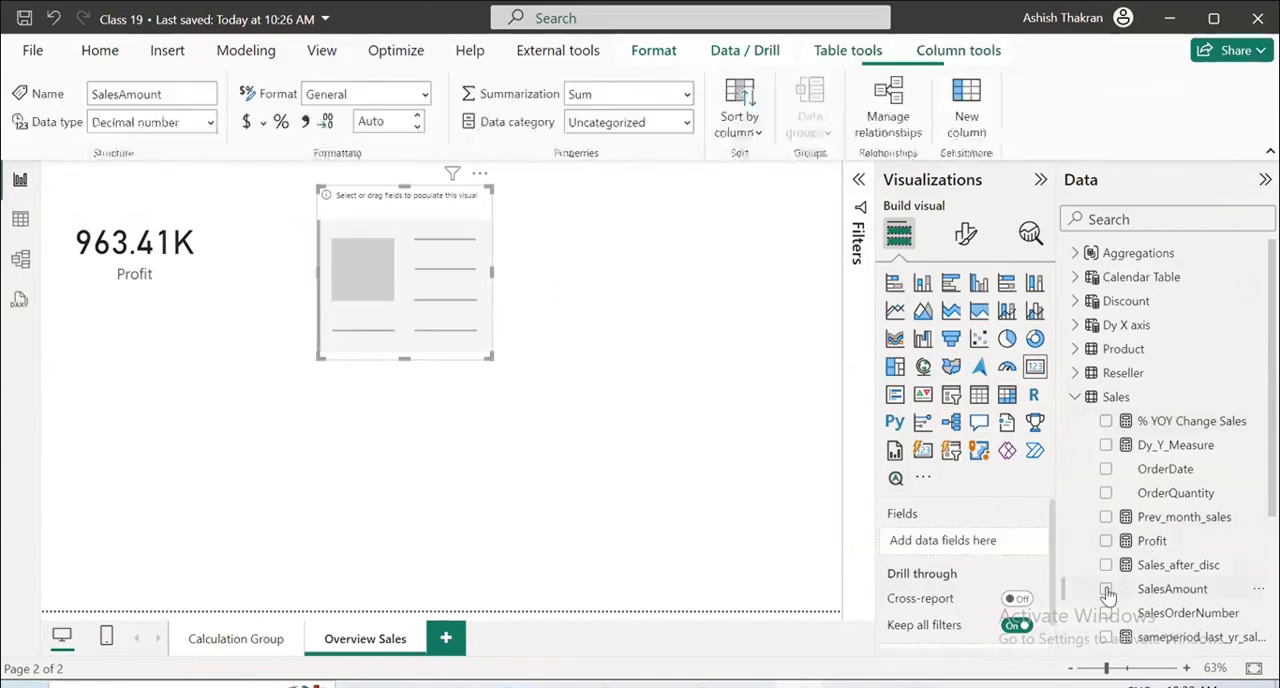
Try UnitPrice and OrderDate from the Sales table as new visuals on the page, deleting the empty table visual each time.
left_click(668, 271)
scroll(1066, 455, "down", 3)
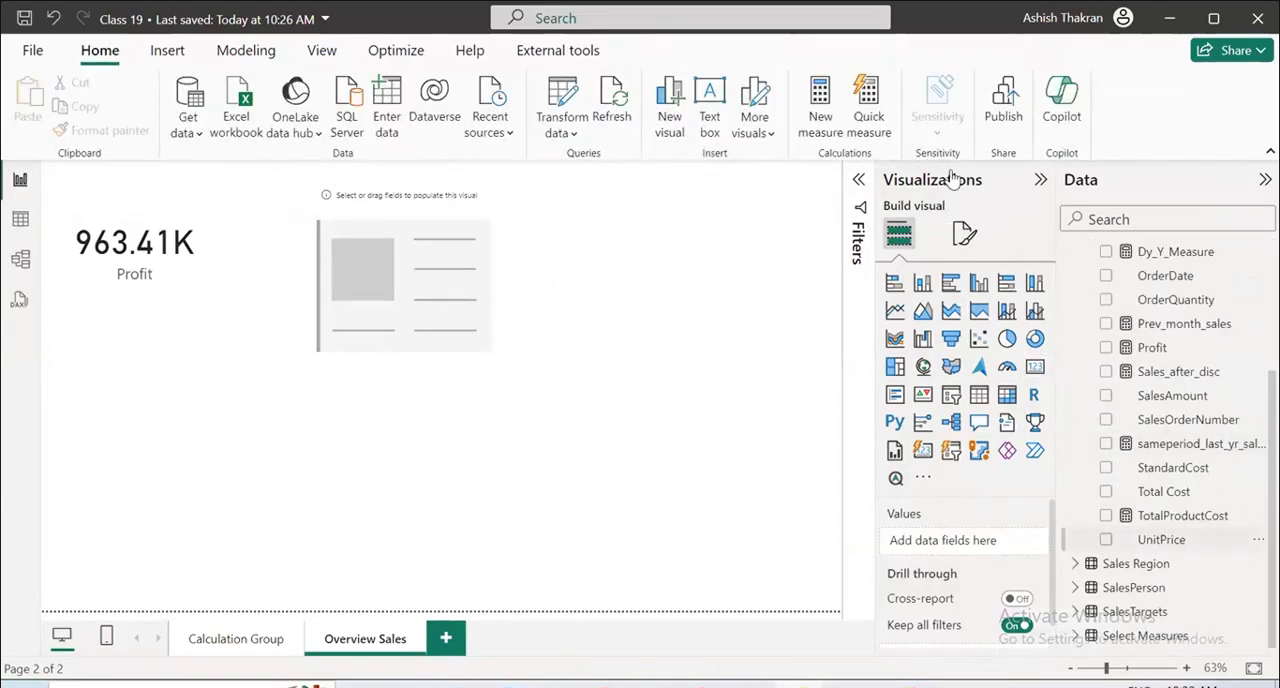
left_click(1106, 540)
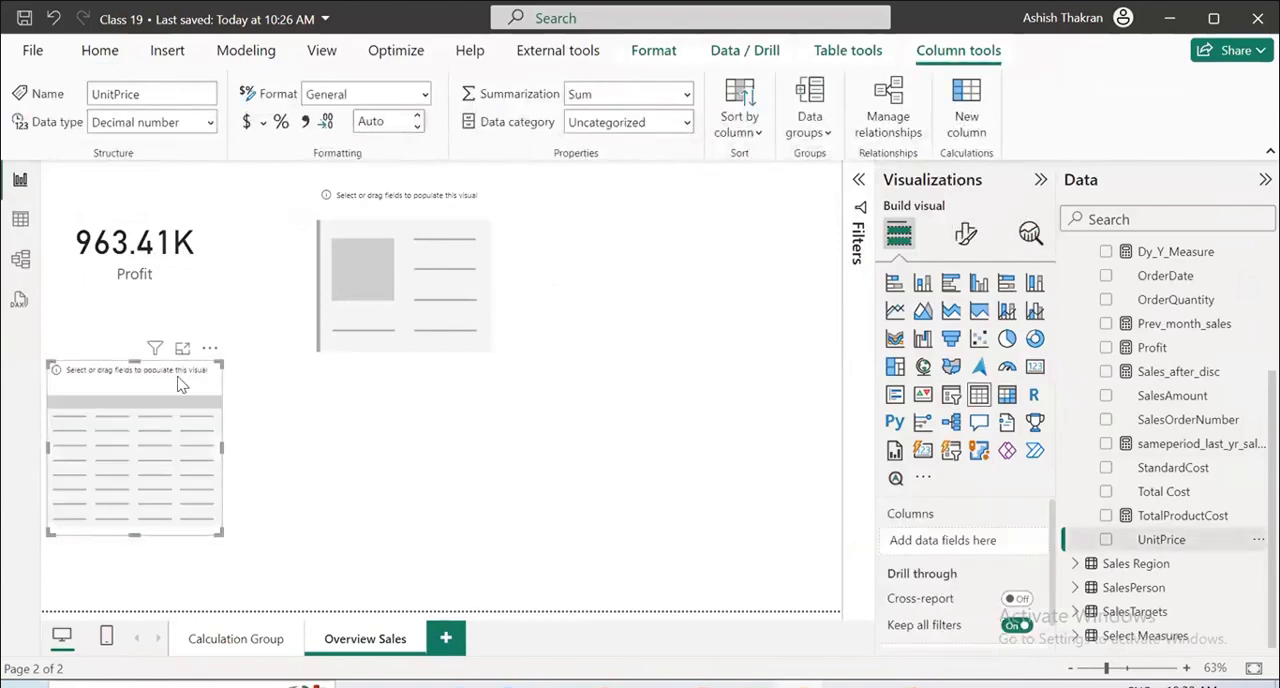
key("Delete")
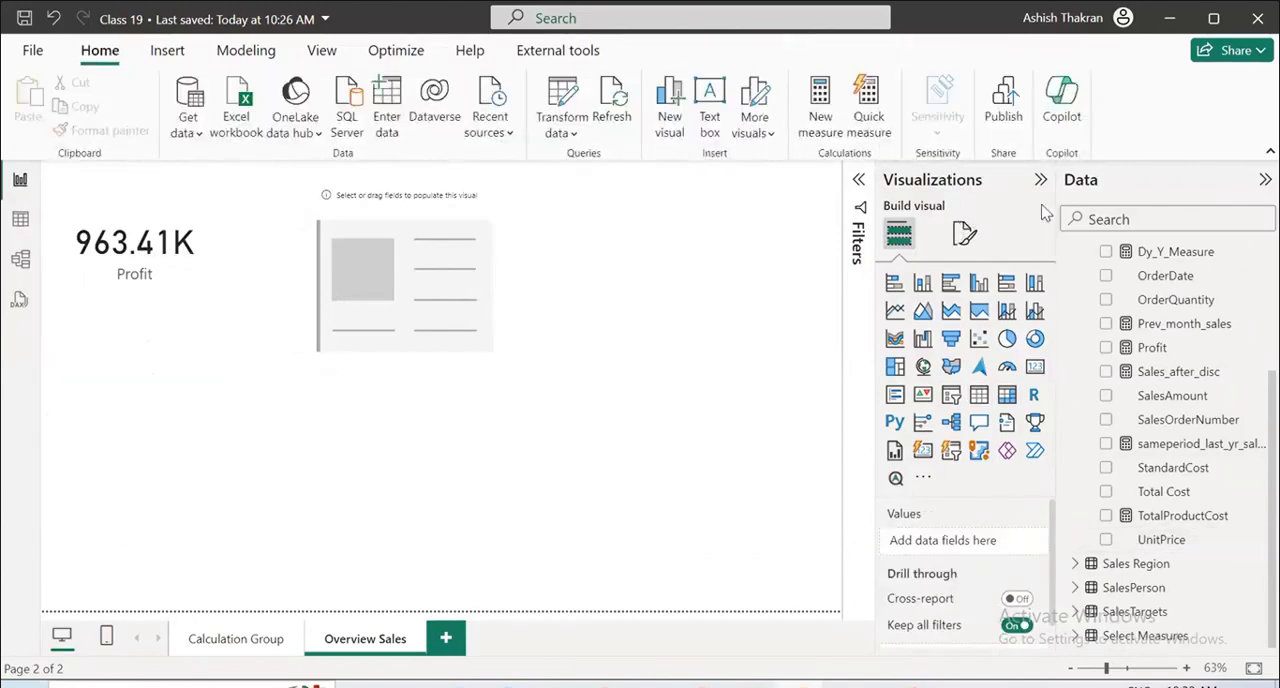
scroll(1165, 350, "up", 3)
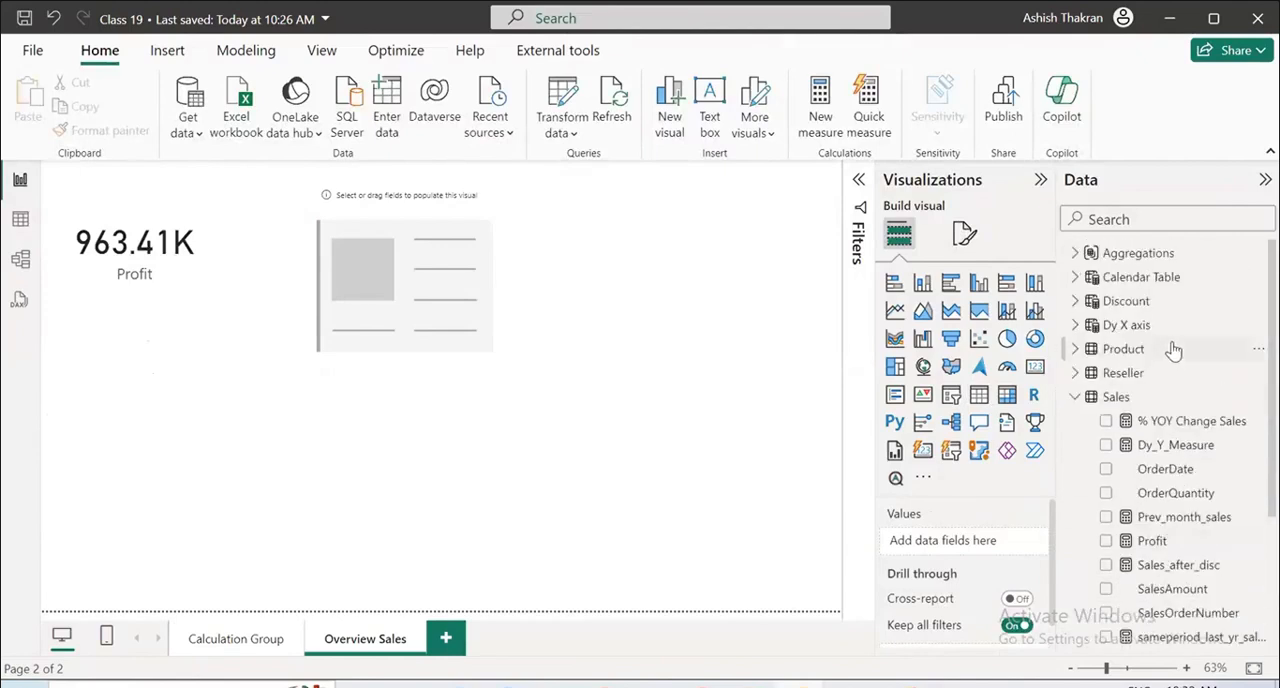
double_click(1107, 471)
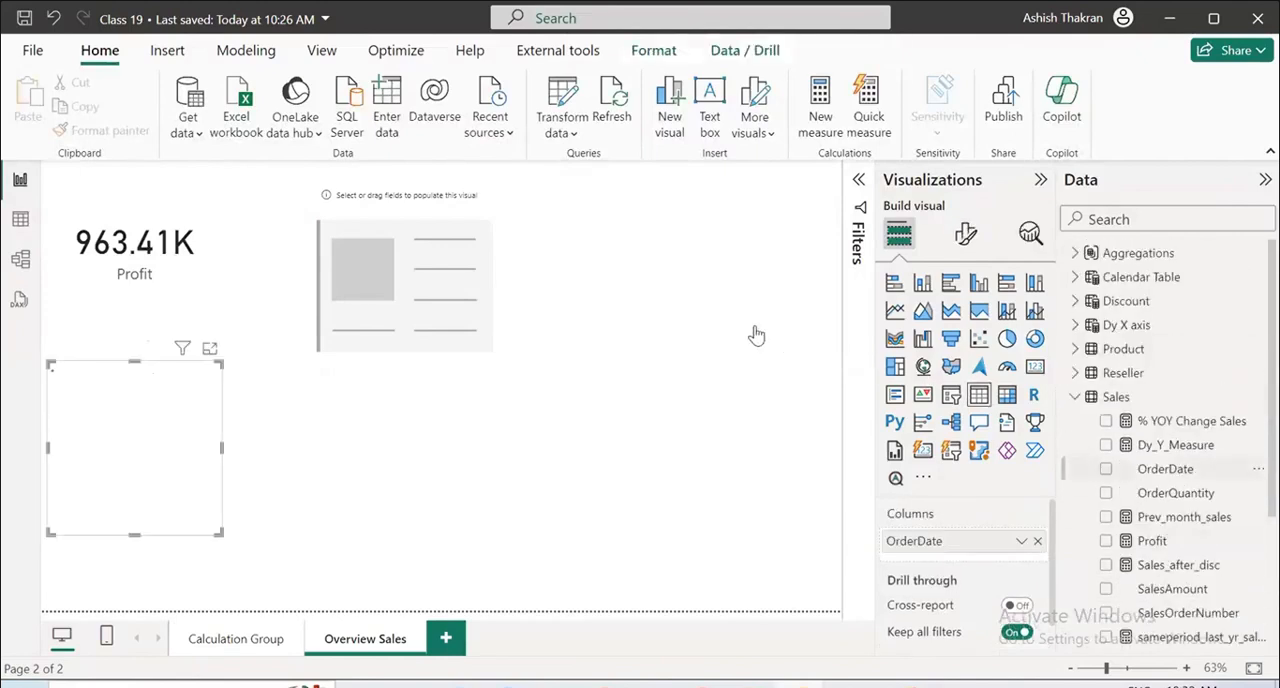
left_click(178, 382)
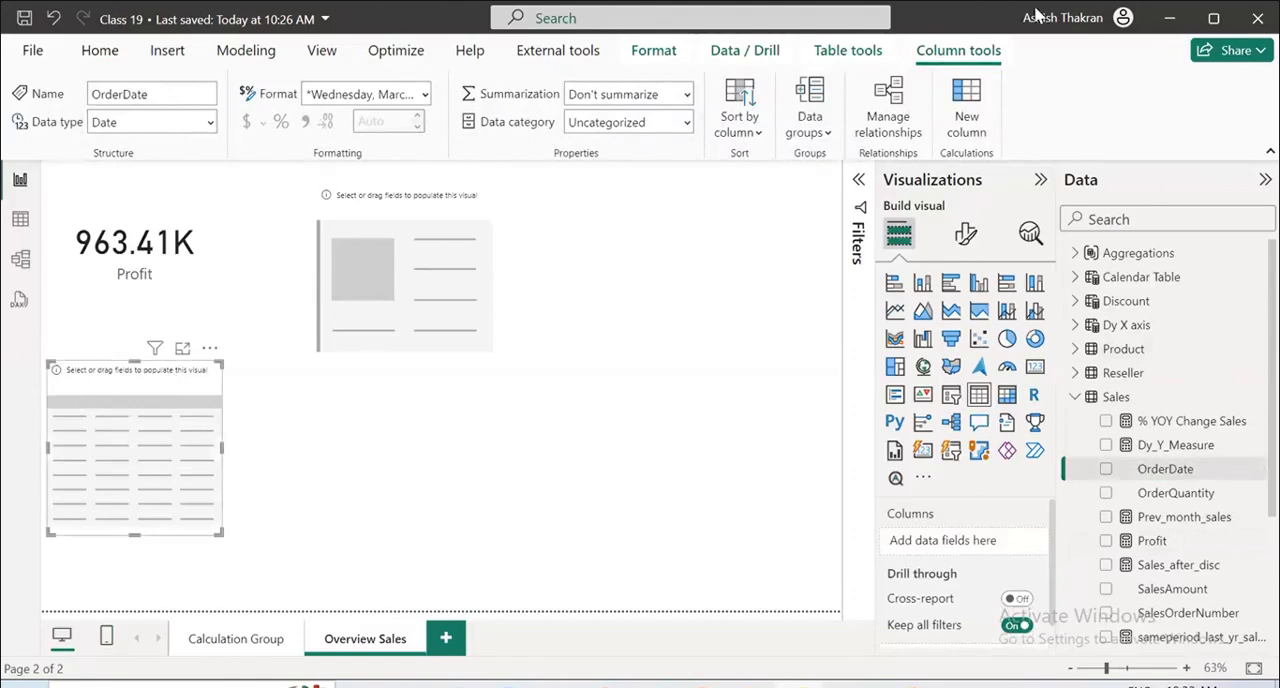
key("Delete")
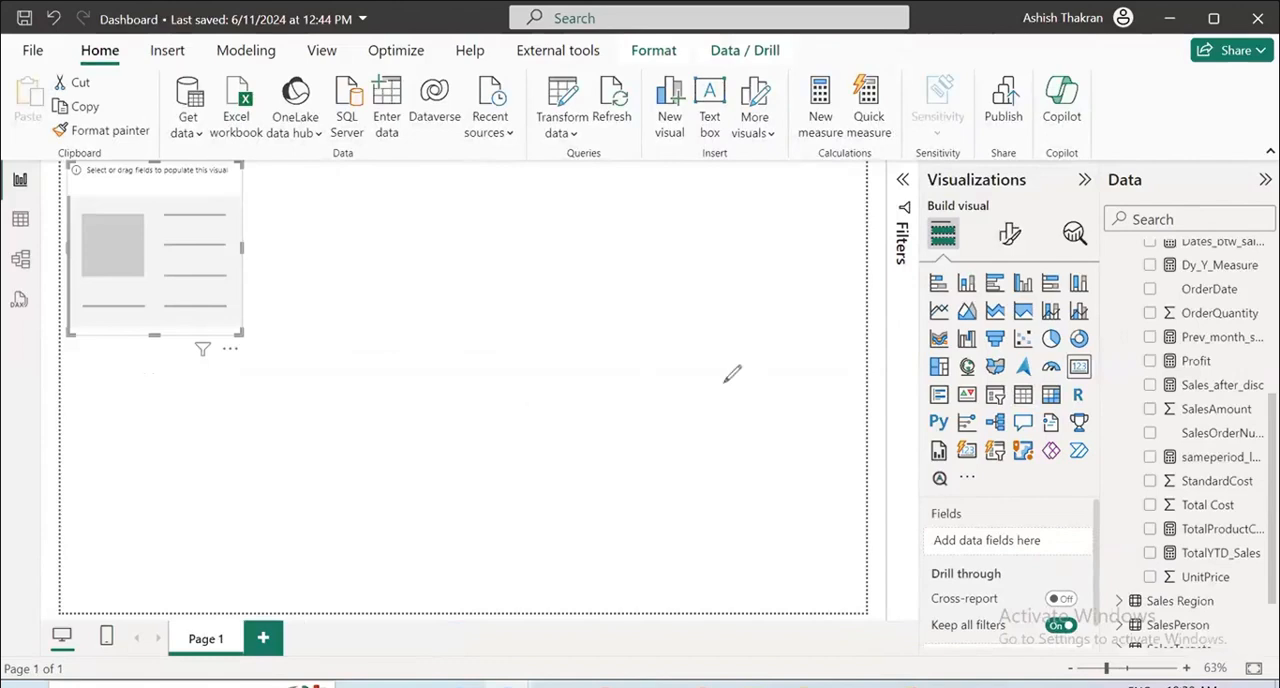
left_click_drag(708, 353, 795, 353)
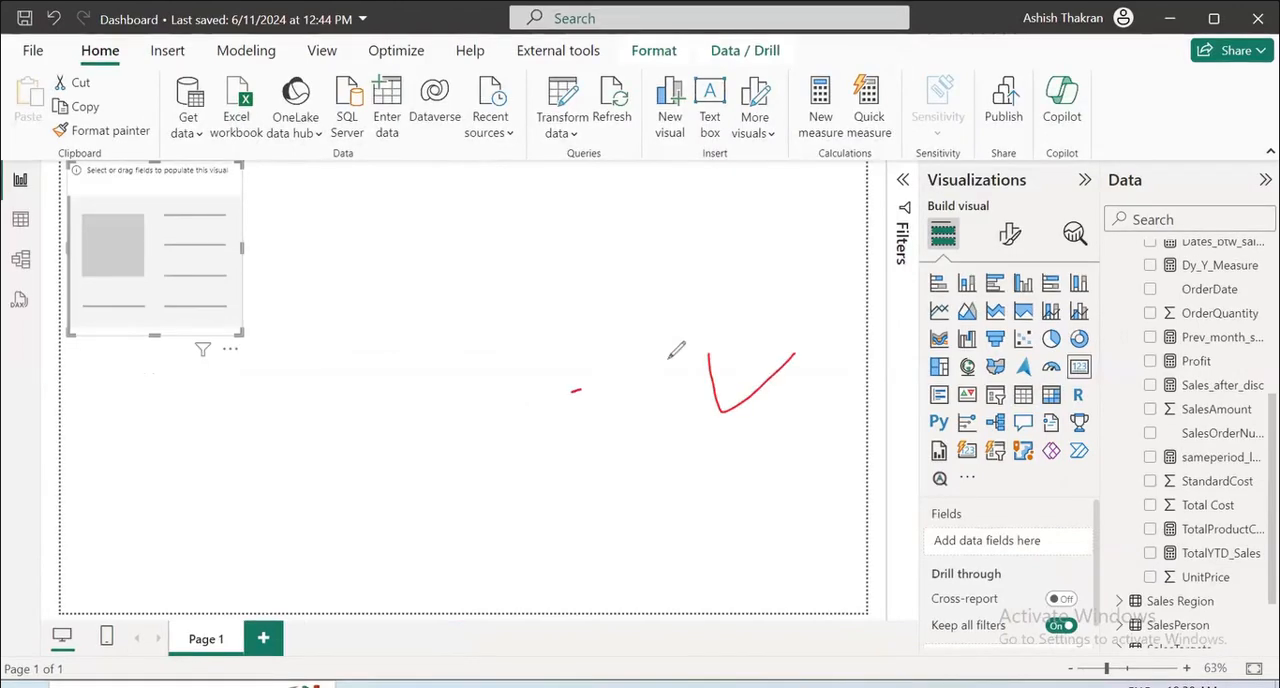
left_click_drag(676, 349, 697, 354)
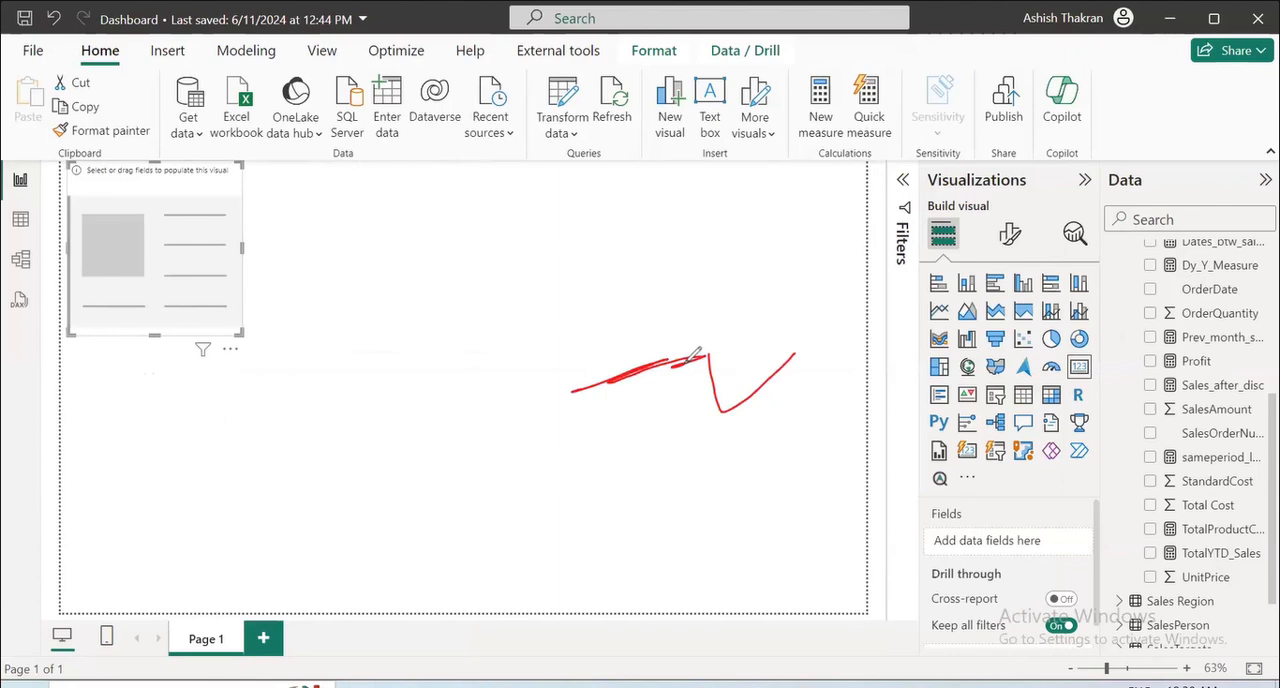
left_click_drag(207, 226, 448, 192)
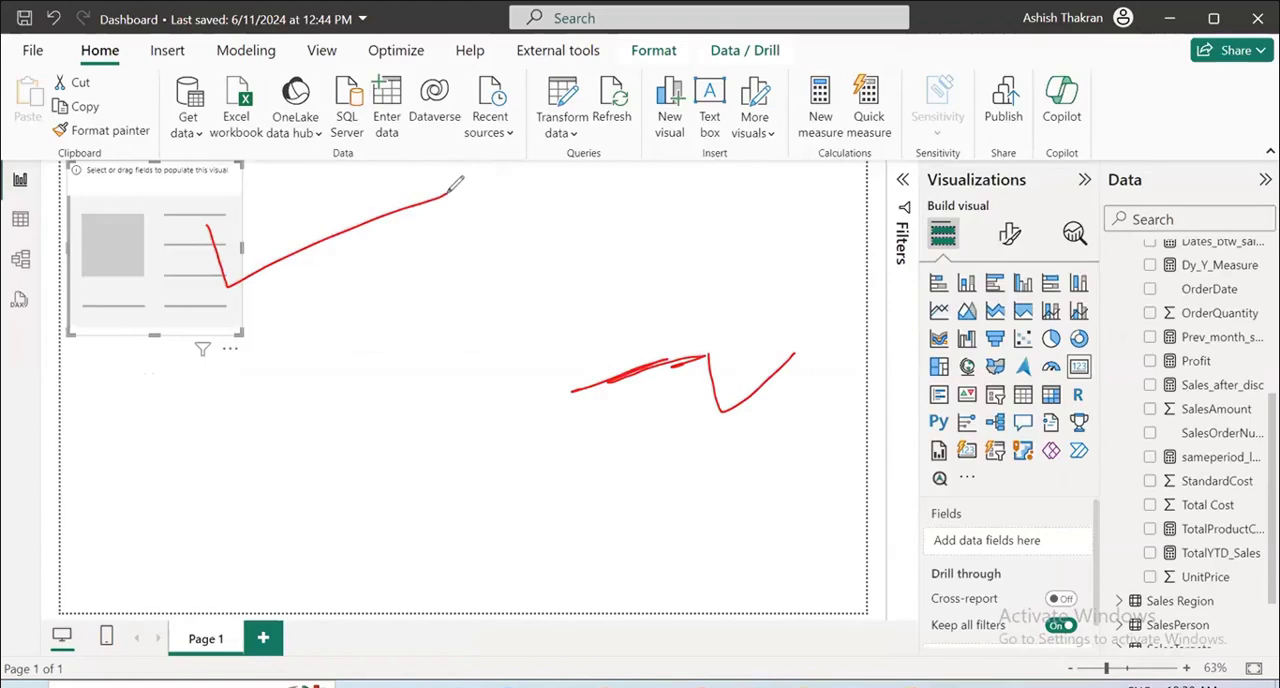
left_click_drag(425, 188, 475, 181)
mouse_move(1196, 392)
left_mouse_down()
mouse_move(1230, 400)
mouse_move(1168, 336)
left_mouse_up()
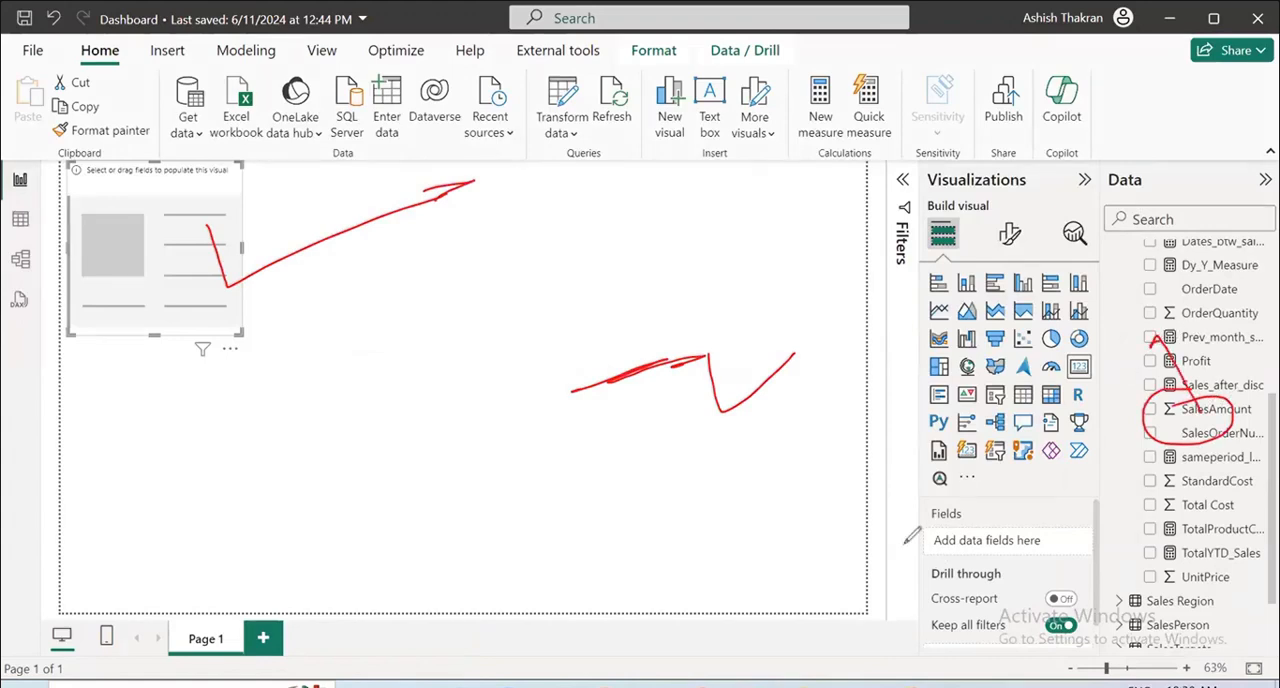
key("Escape")
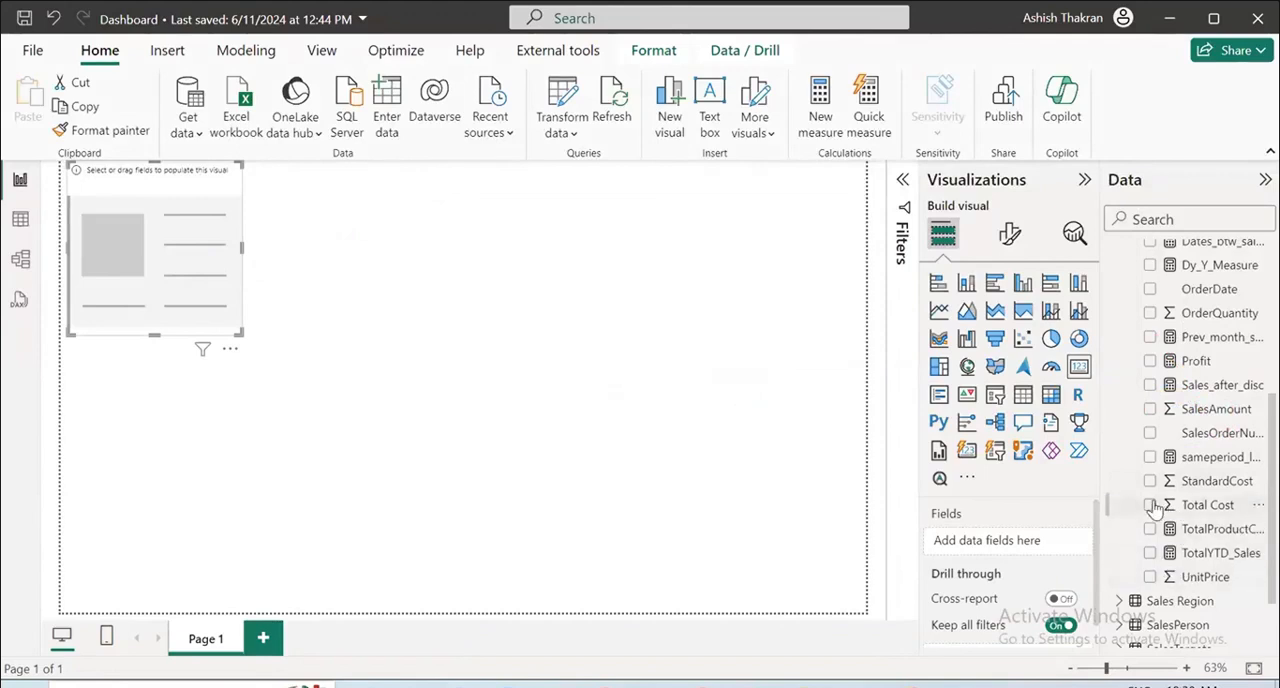
Fill the empty card with SalesAmount and add a second card with Total Cost, placed to the right of the SalesAmount card.
left_click(1150, 410)
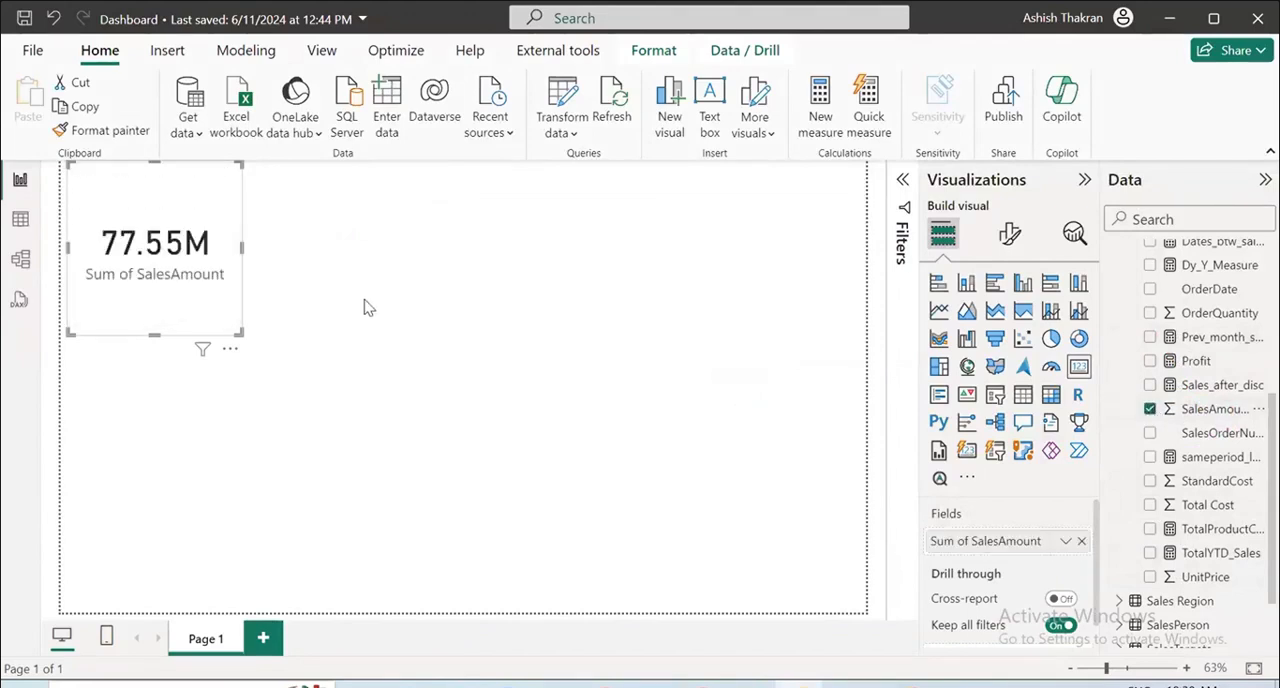
left_click(418, 264)
left_click(1078, 366)
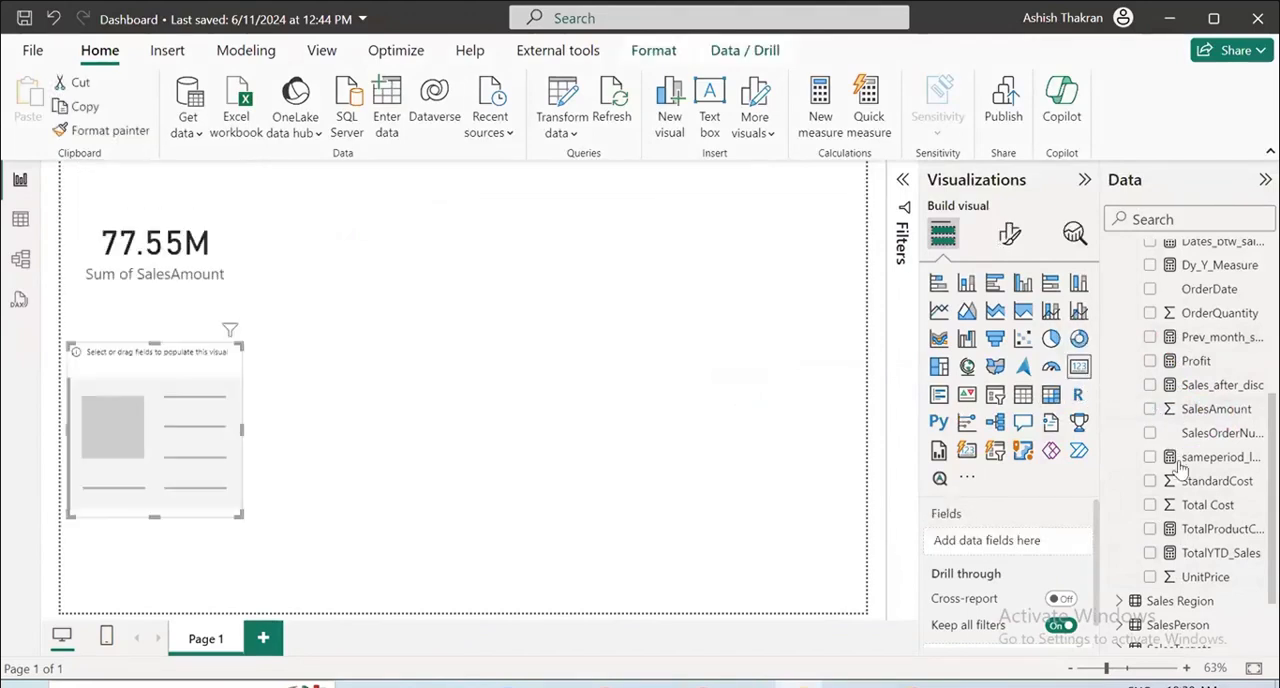
left_click(1150, 505)
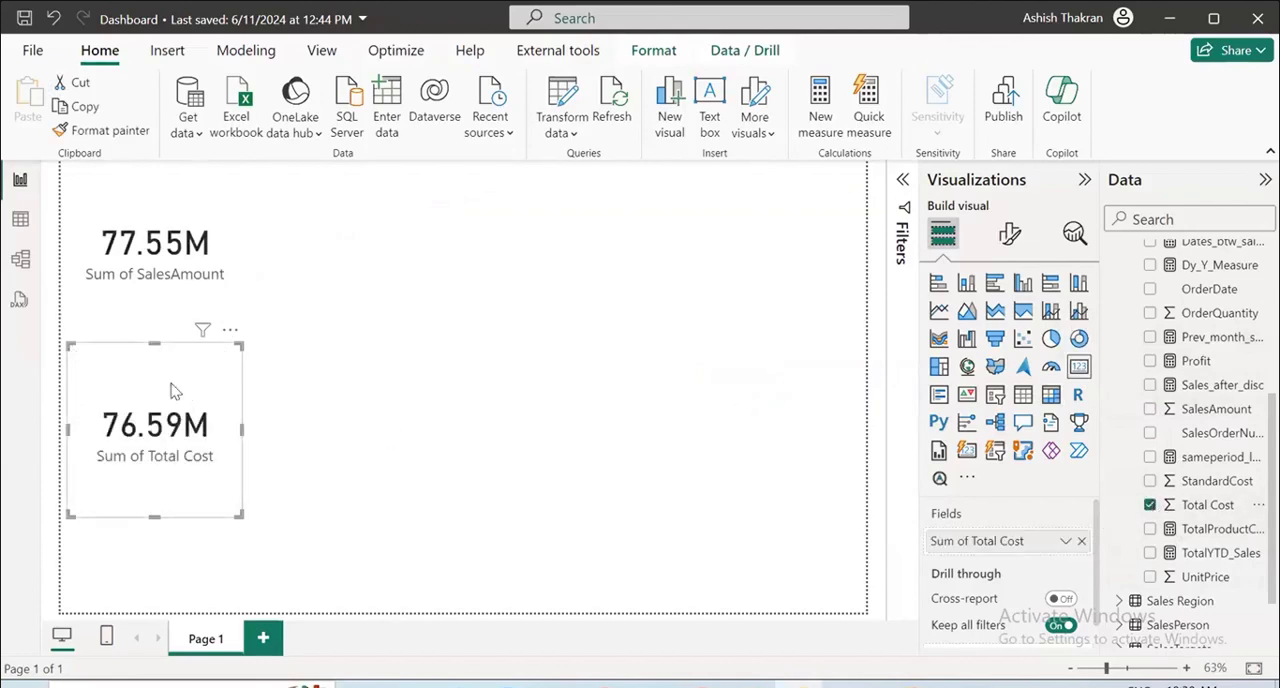
left_click_drag(172, 386, 337, 209)
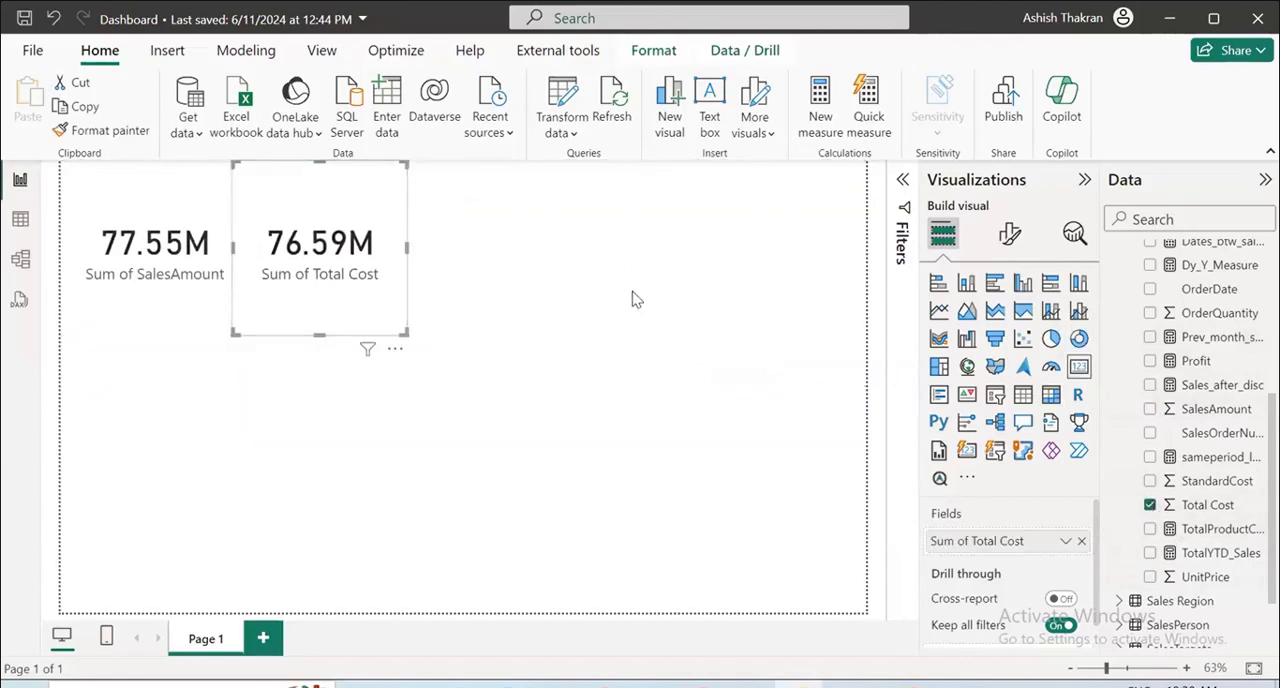
Add a third card showing Profit and place it to the right of the Total Cost card.
left_click(817, 310)
left_click(1078, 366)
left_click(1150, 361)
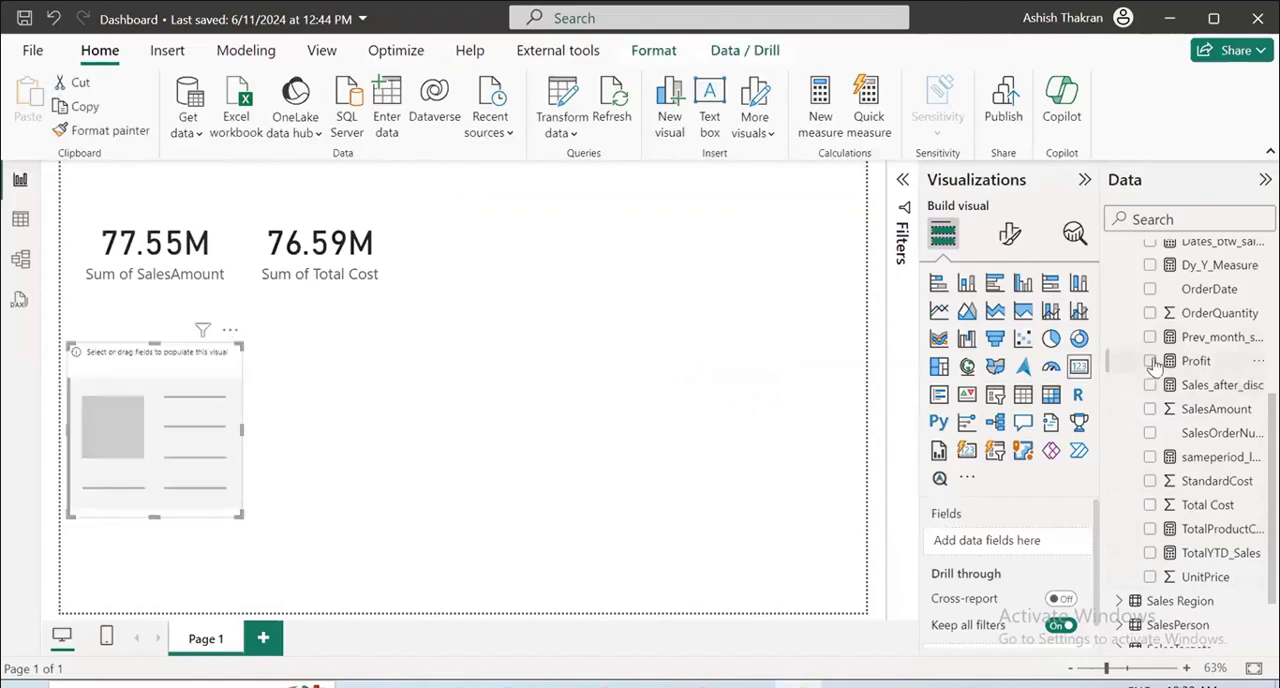
left_click_drag(155, 440, 480, 260)
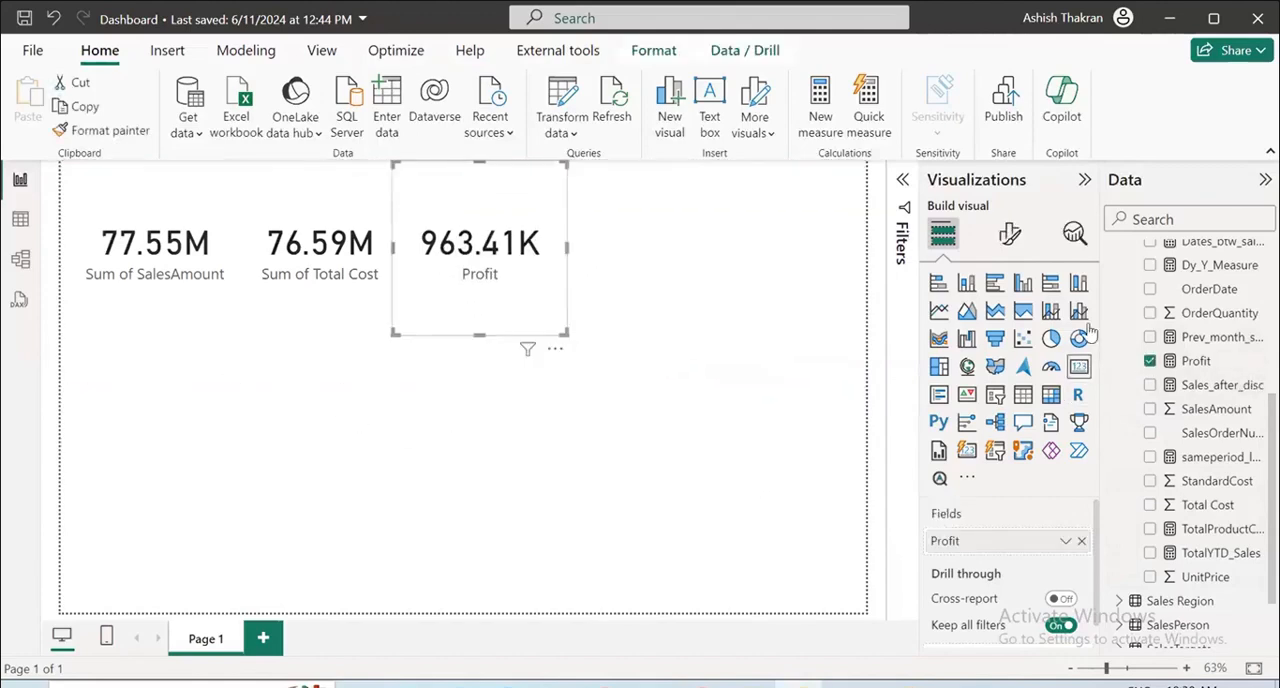
Add a fourth, empty card below the SalesAmount card and look through the Sales table's fields for it.
left_click(834, 560)
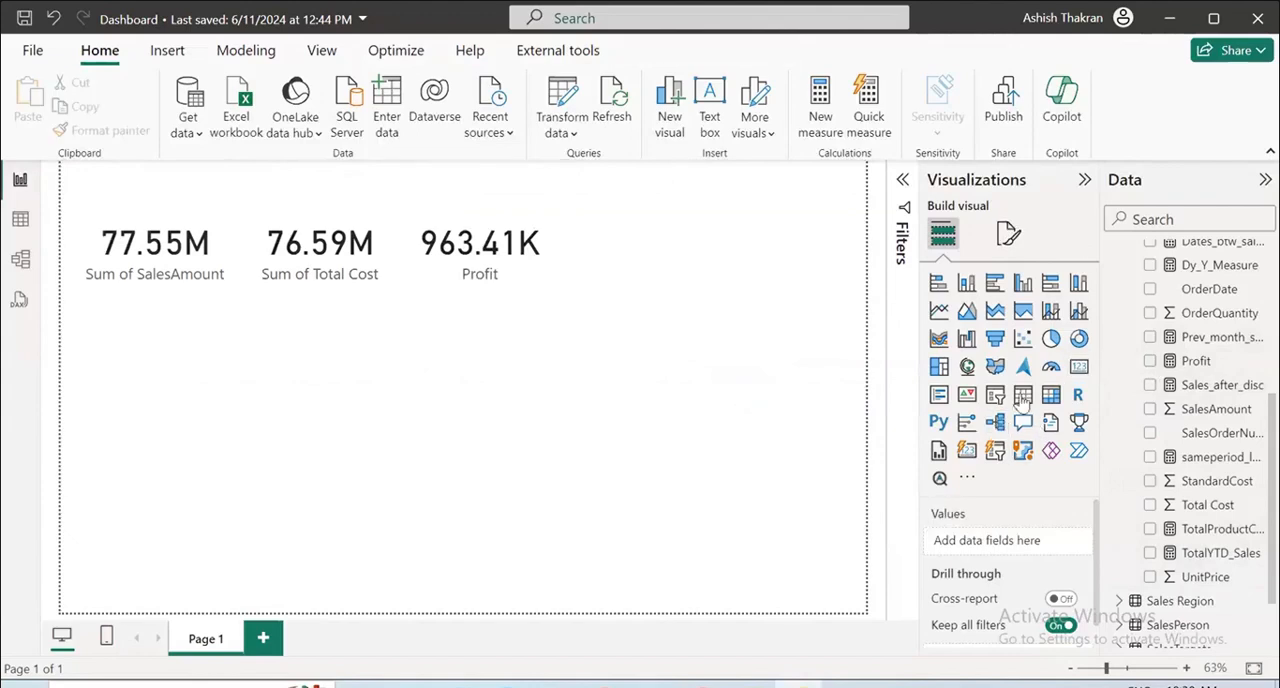
left_click(1076, 368)
scroll(1210, 450, "up", 2)
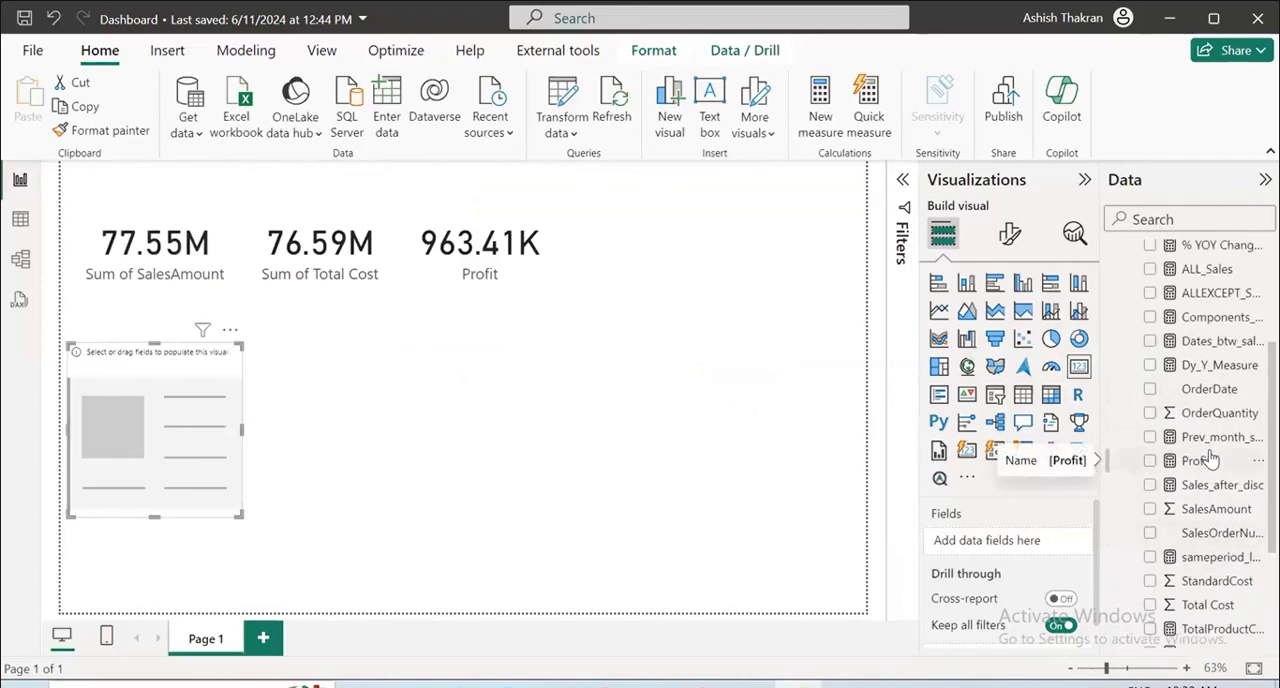
scroll(1210, 458, "down", 2)
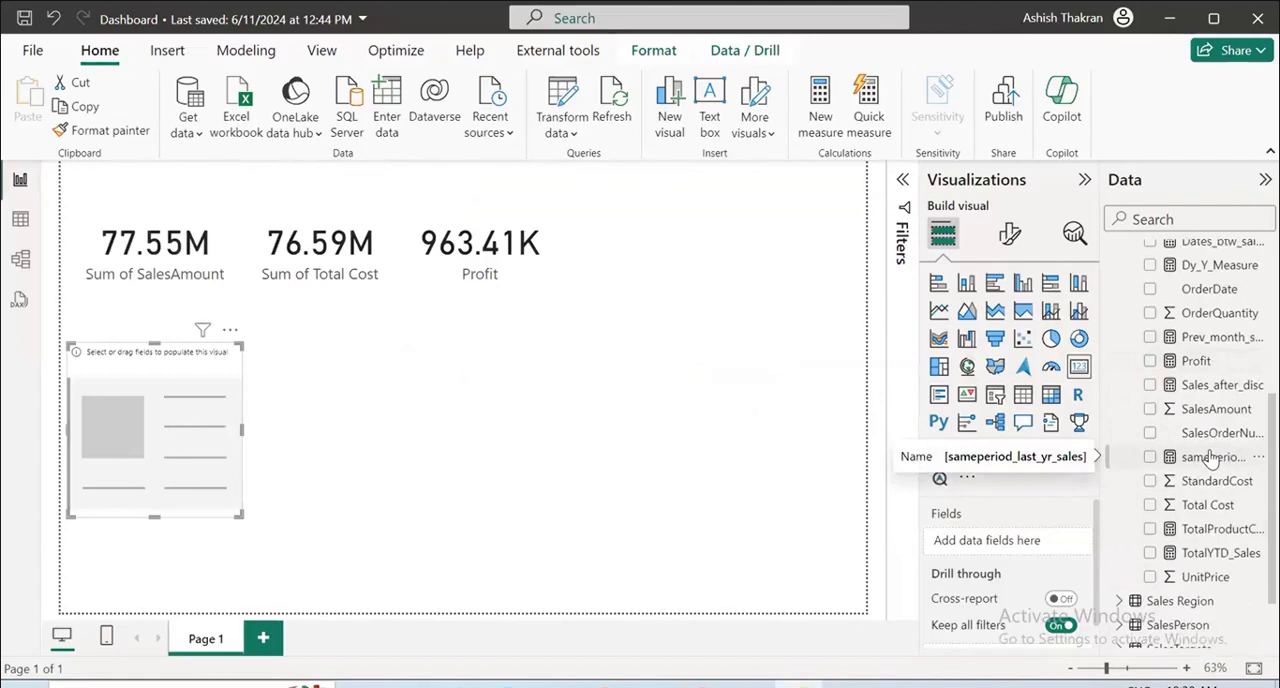
scroll(1210, 458, "down", 2)
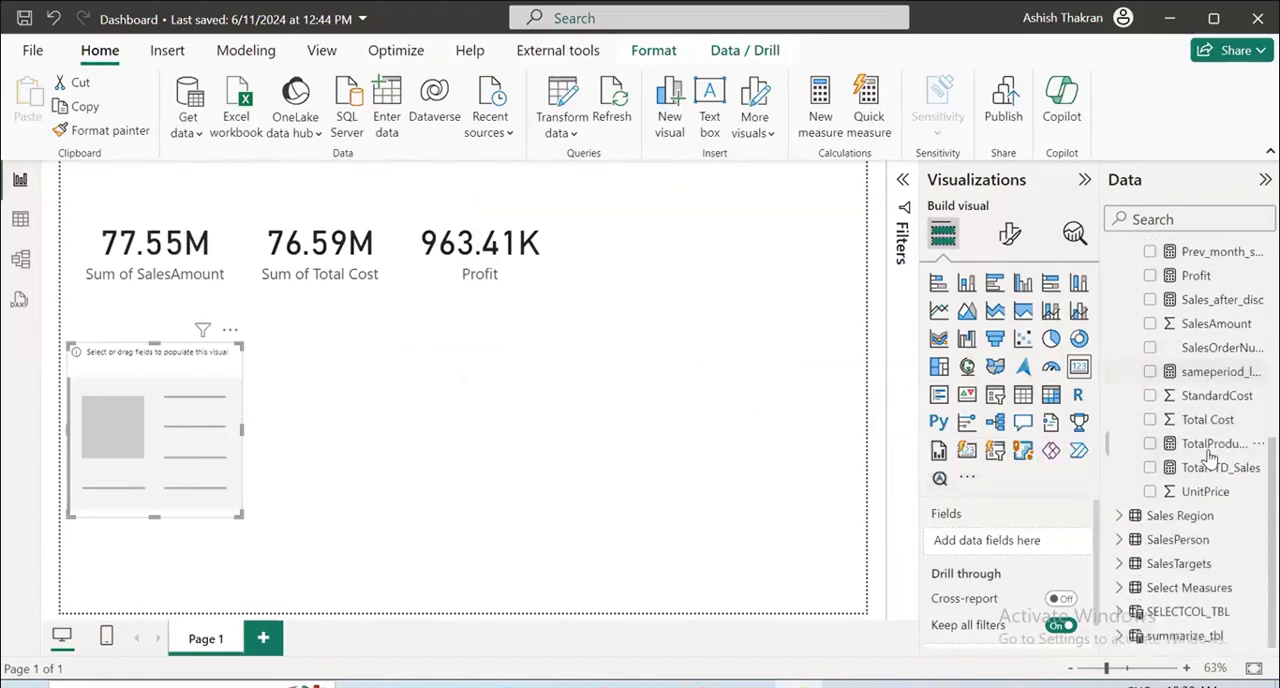
scroll(1210, 458, "up", 4)
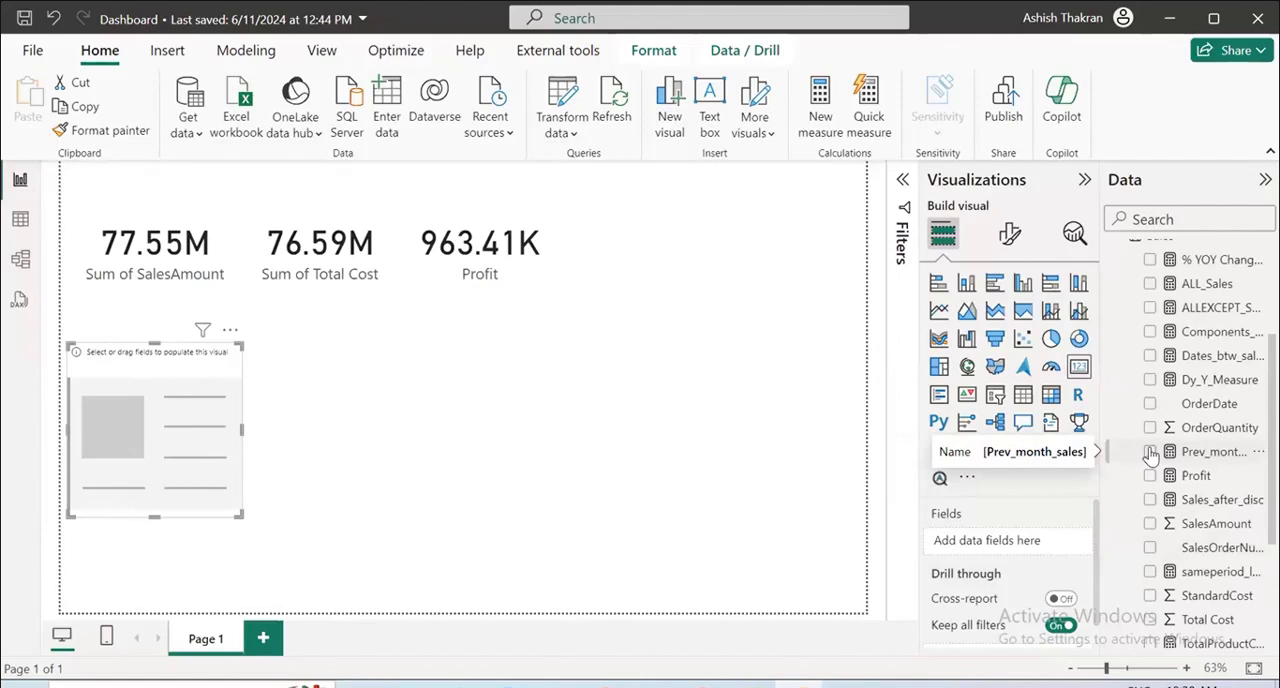
scroll(1150, 455, "down", 3)
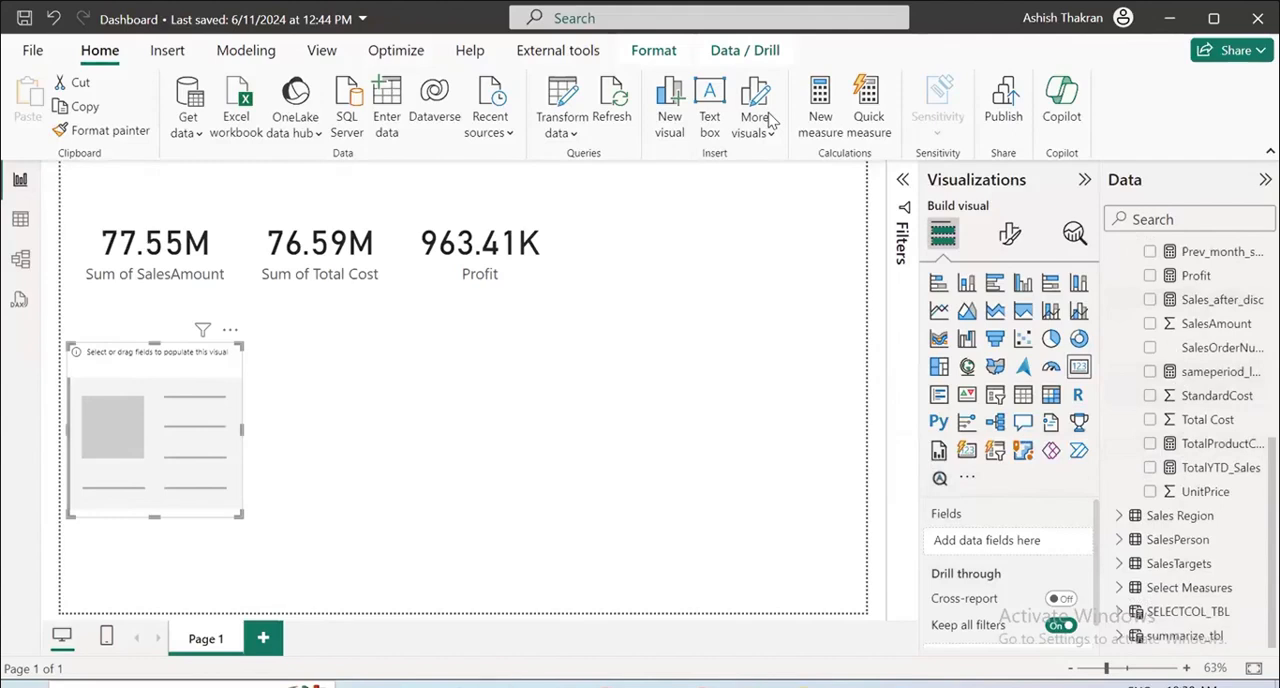
mouse_move(1213, 381)
left_mouse_down()
mouse_move(1192, 388)
mouse_move(1253, 335)
left_mouse_up()
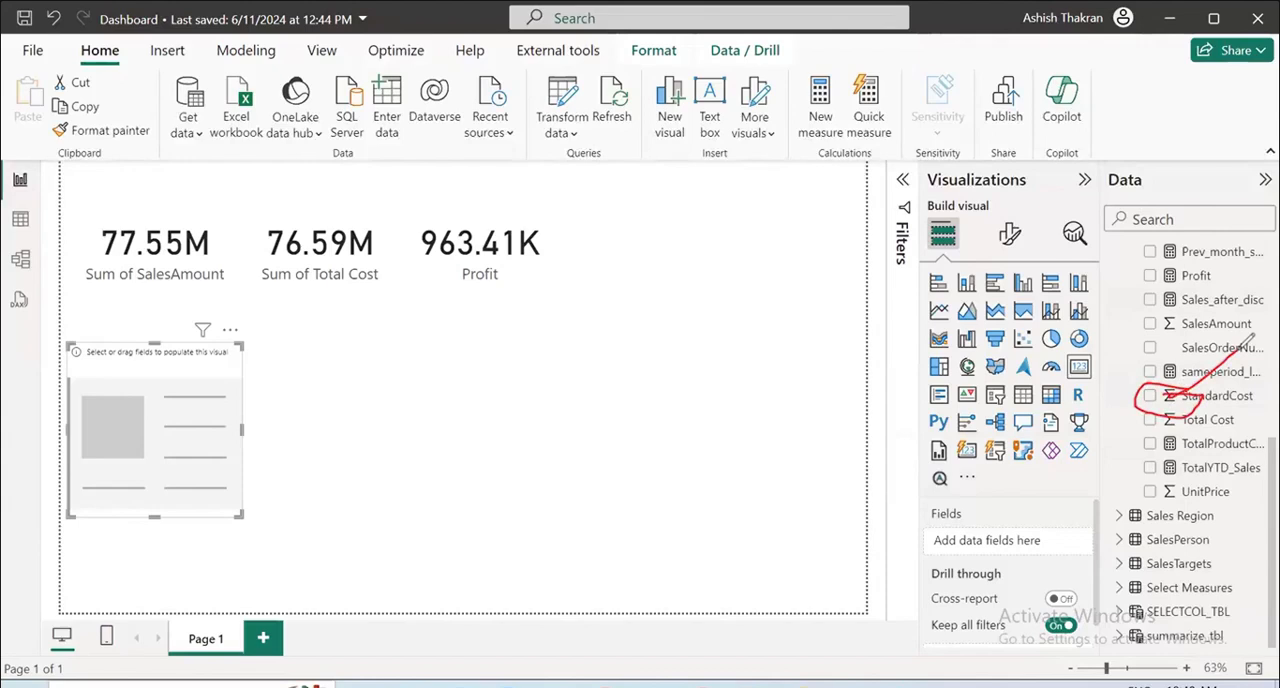
mouse_move(1158, 383)
left_mouse_down()
mouse_move(1241, 363)
mouse_move(1175, 360)
left_mouse_up()
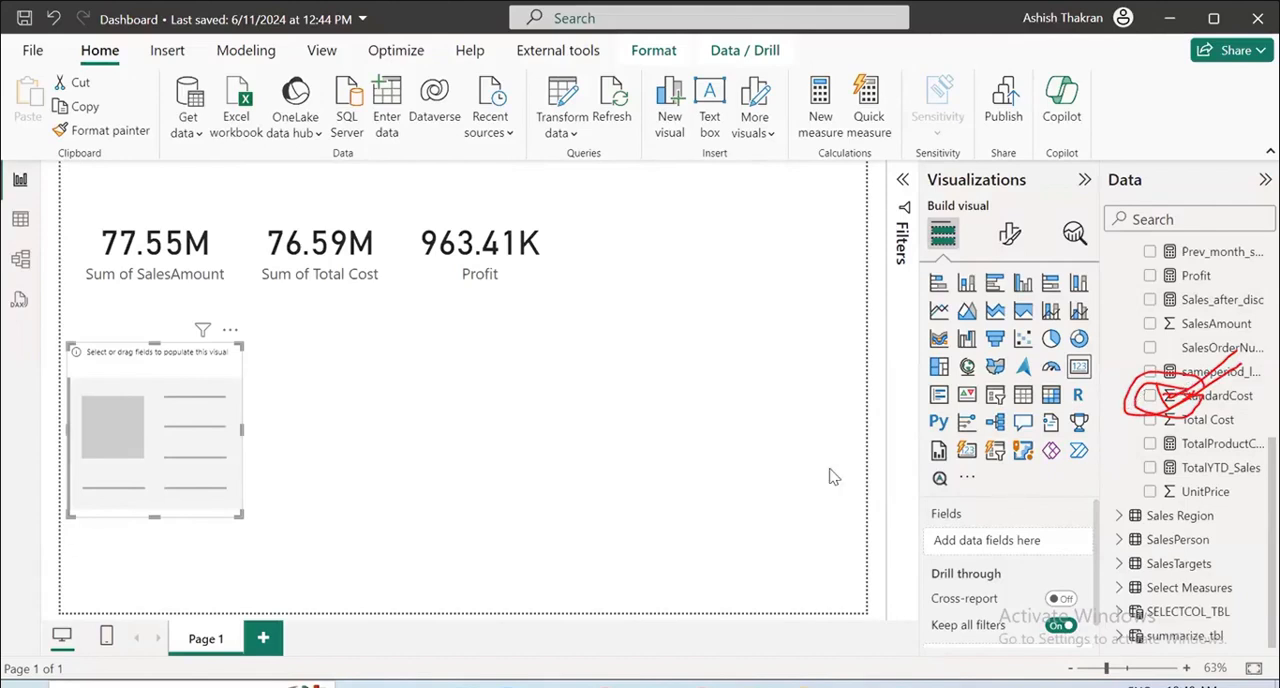
key("Escape")
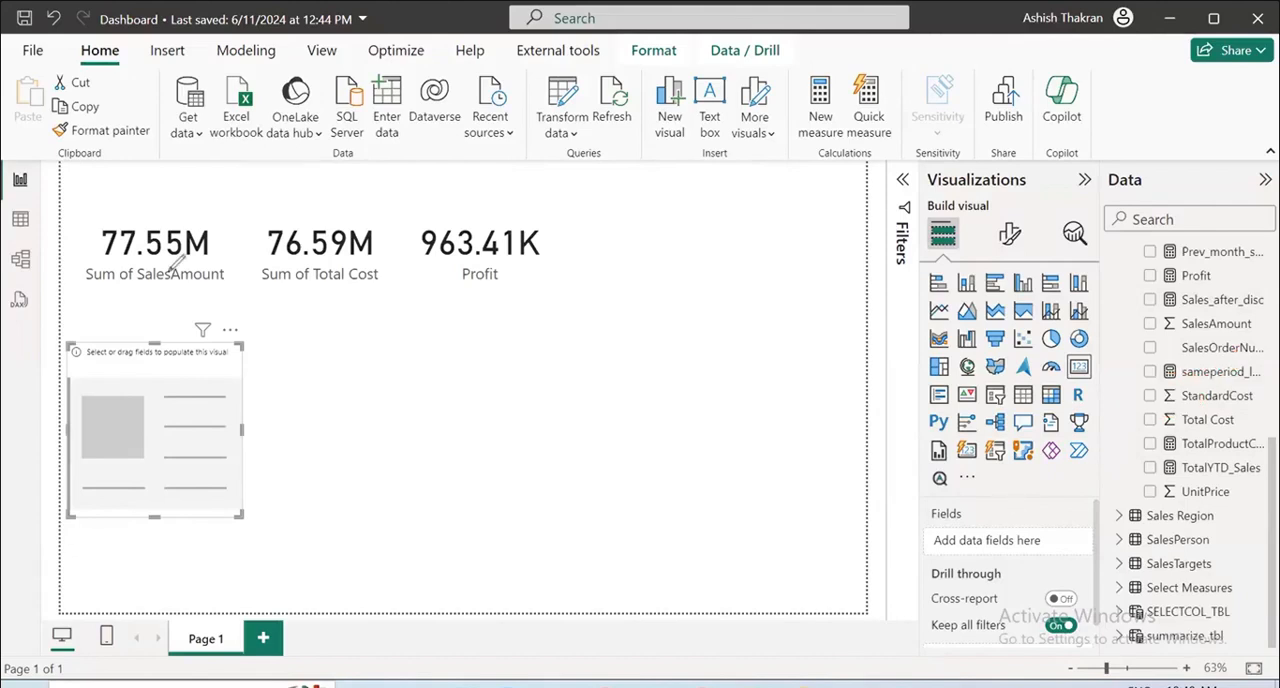
left_click_drag(277, 294, 521, 288)
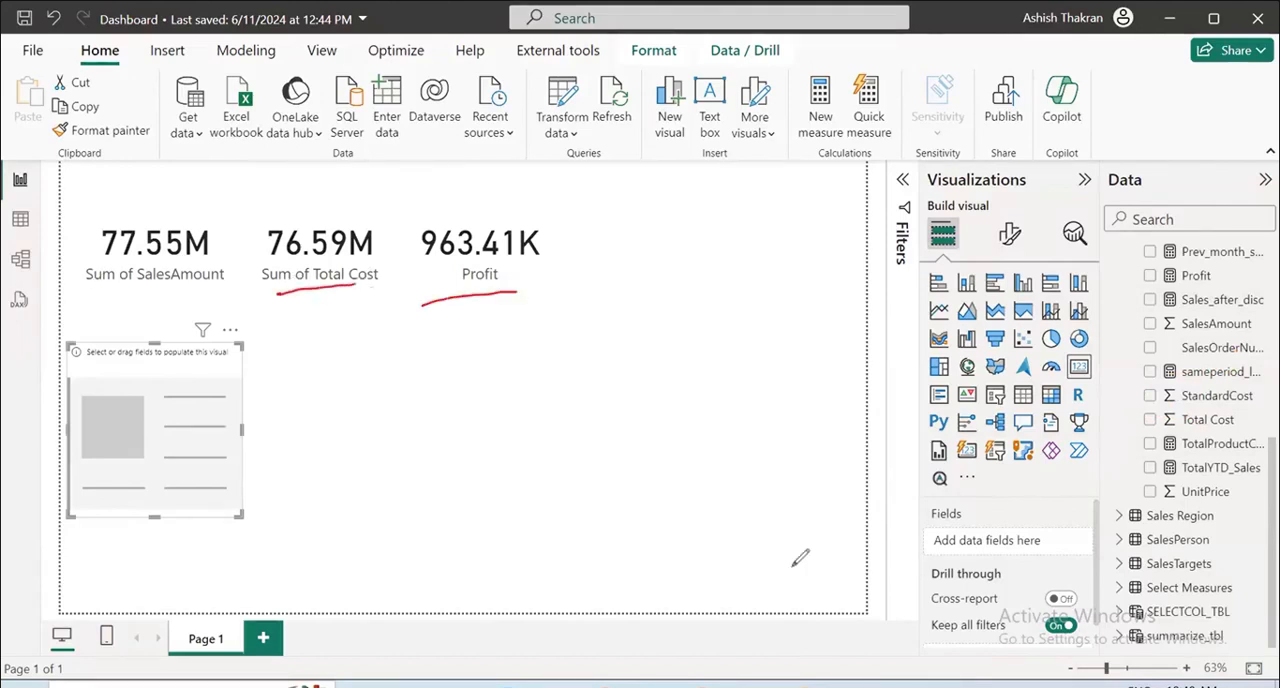
key("Escape")
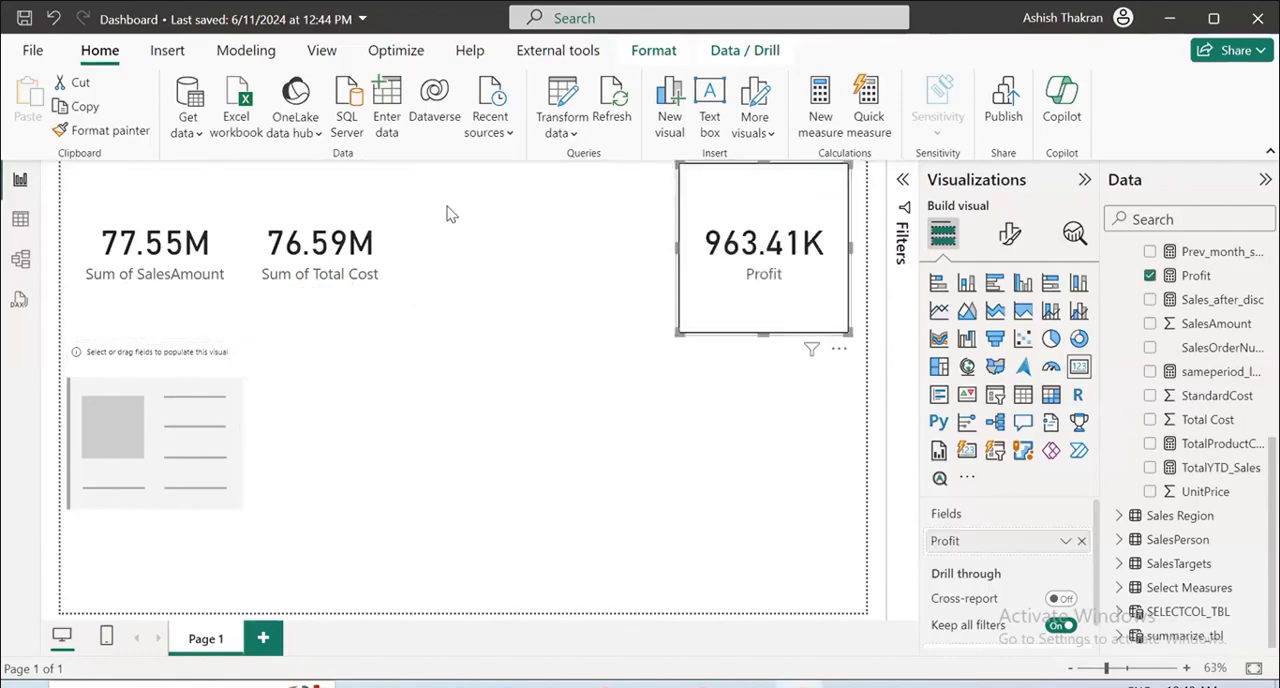
Shift the Profit, Total Cost and SalesAmount cards right along the upper row, leaving the page's upper-left corner free.
left_click_drag(338, 192, 578, 194)
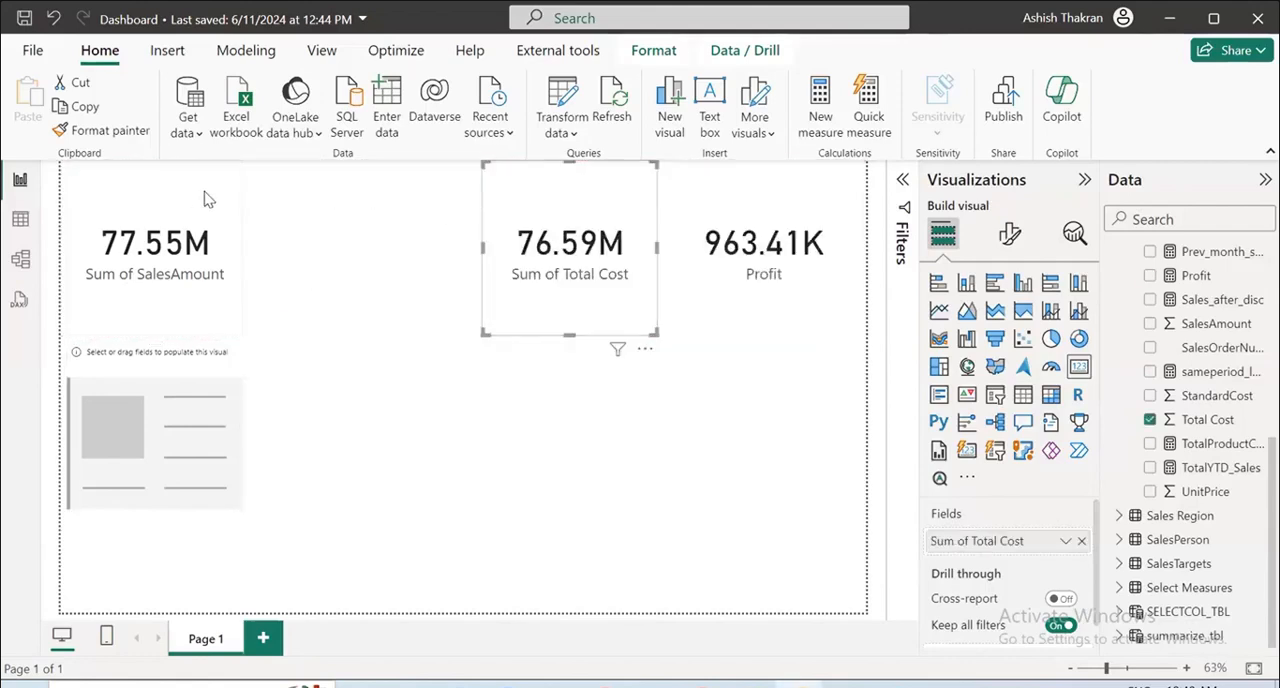
left_click_drag(205, 198, 429, 180)
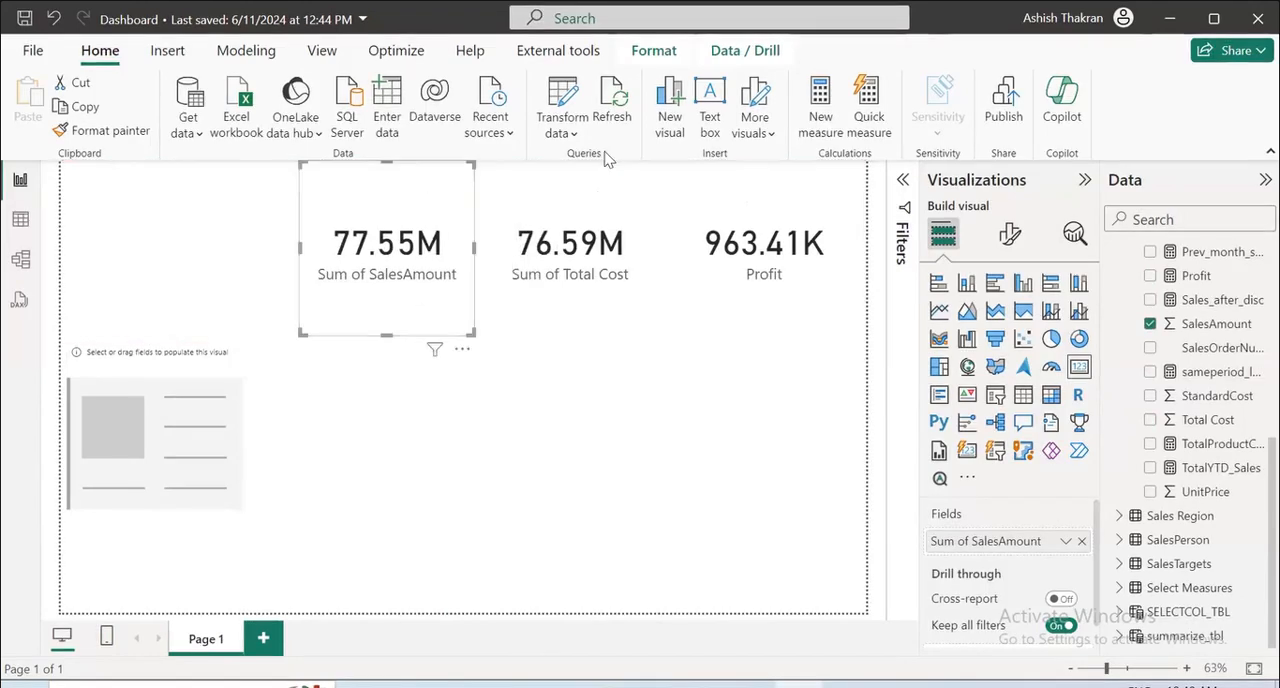
Start inserting an image and browse drive D: through PG DS Course, PowerBI Material and PowerBI Class Excersices to the 5.Design a Report folder.
left_click(167, 50)
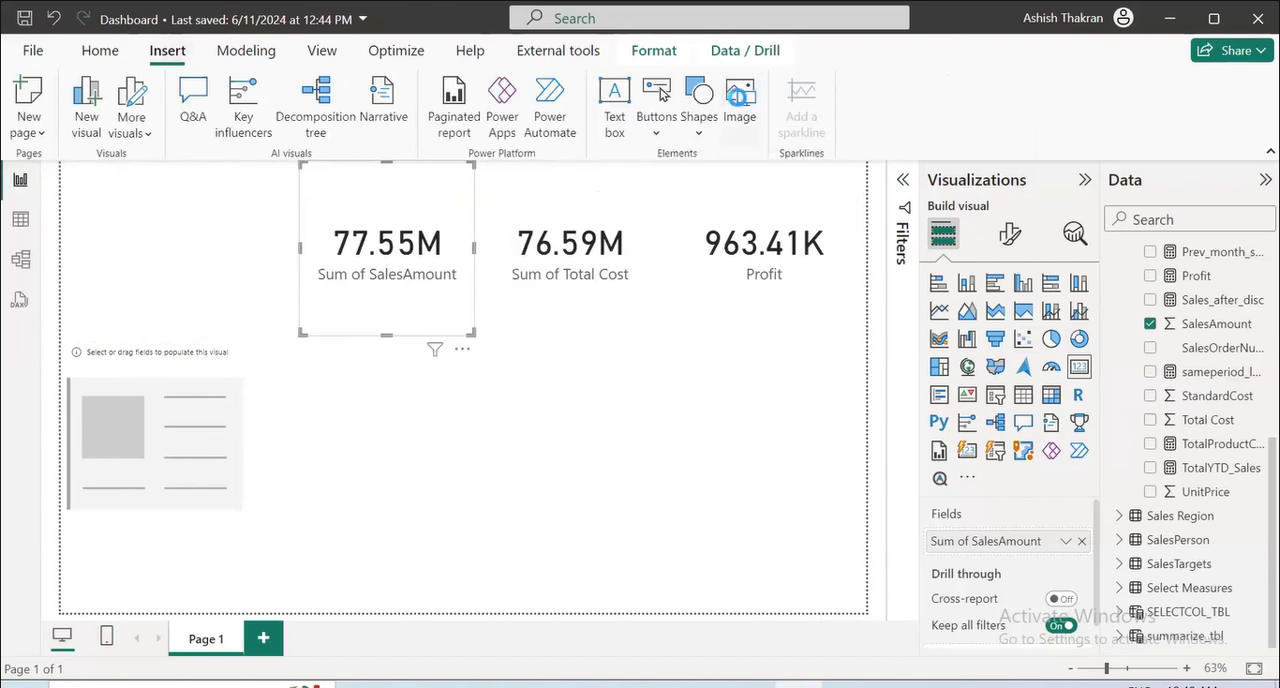
left_click(741, 103)
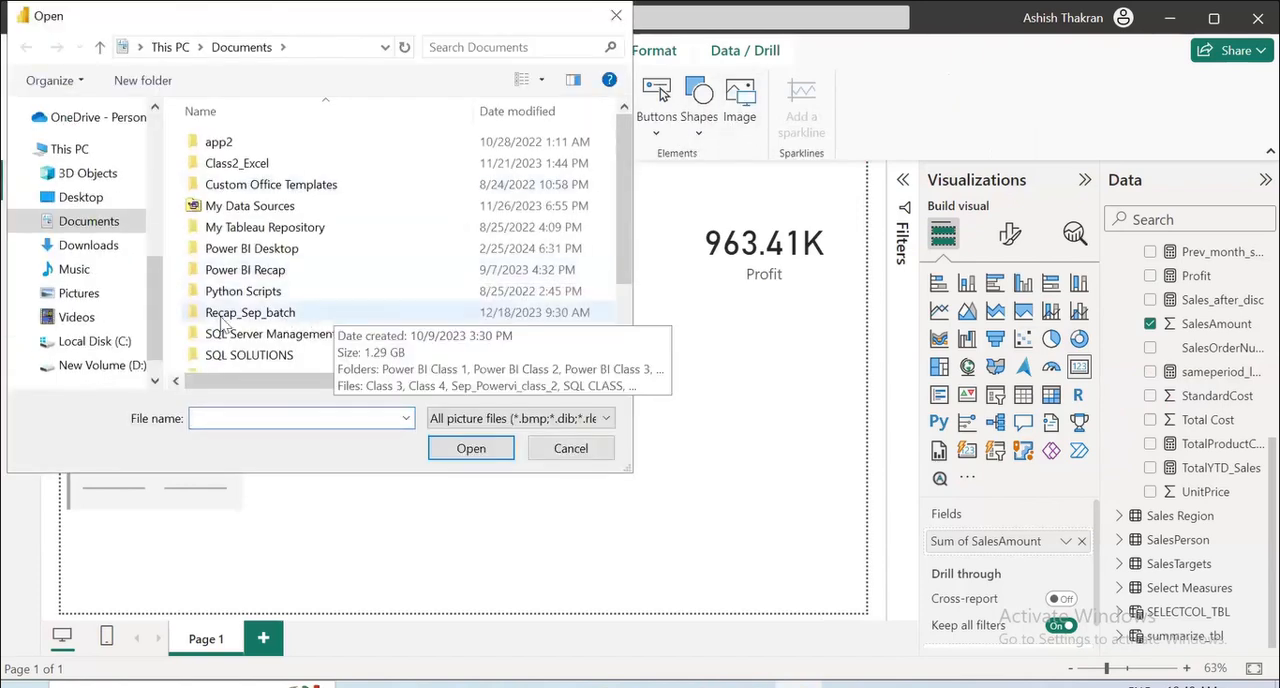
left_click(134, 364)
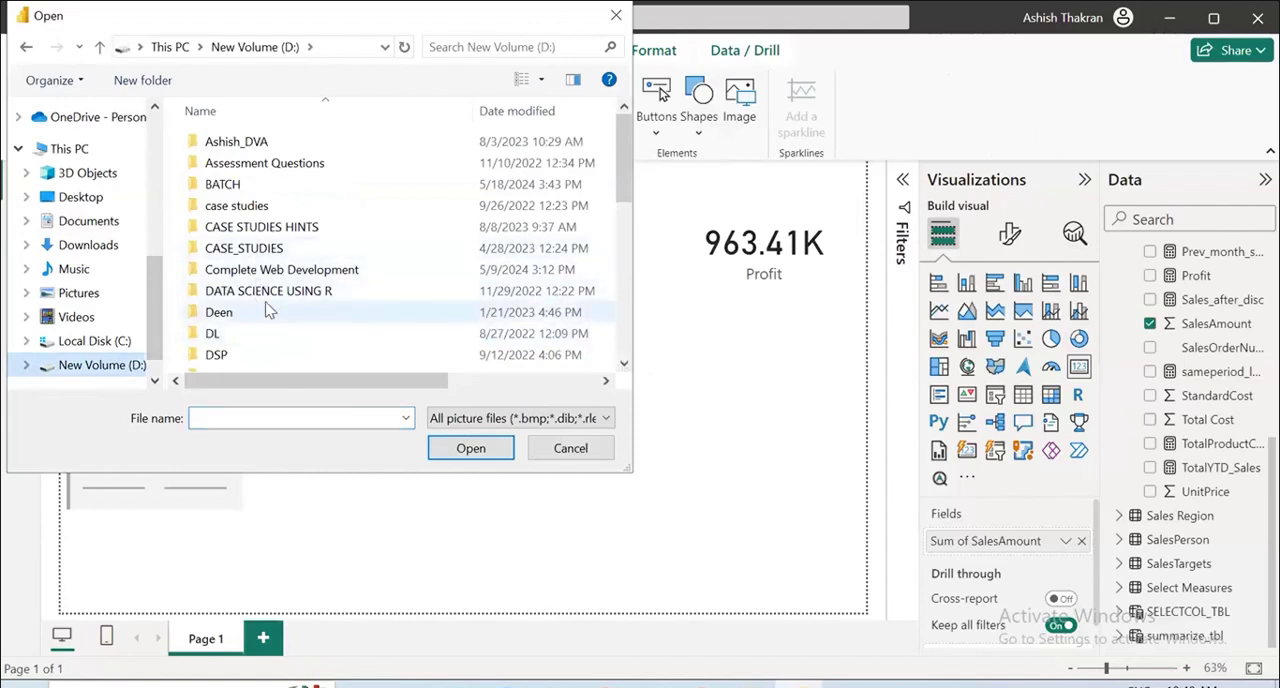
scroll(265, 308, "down", 3)
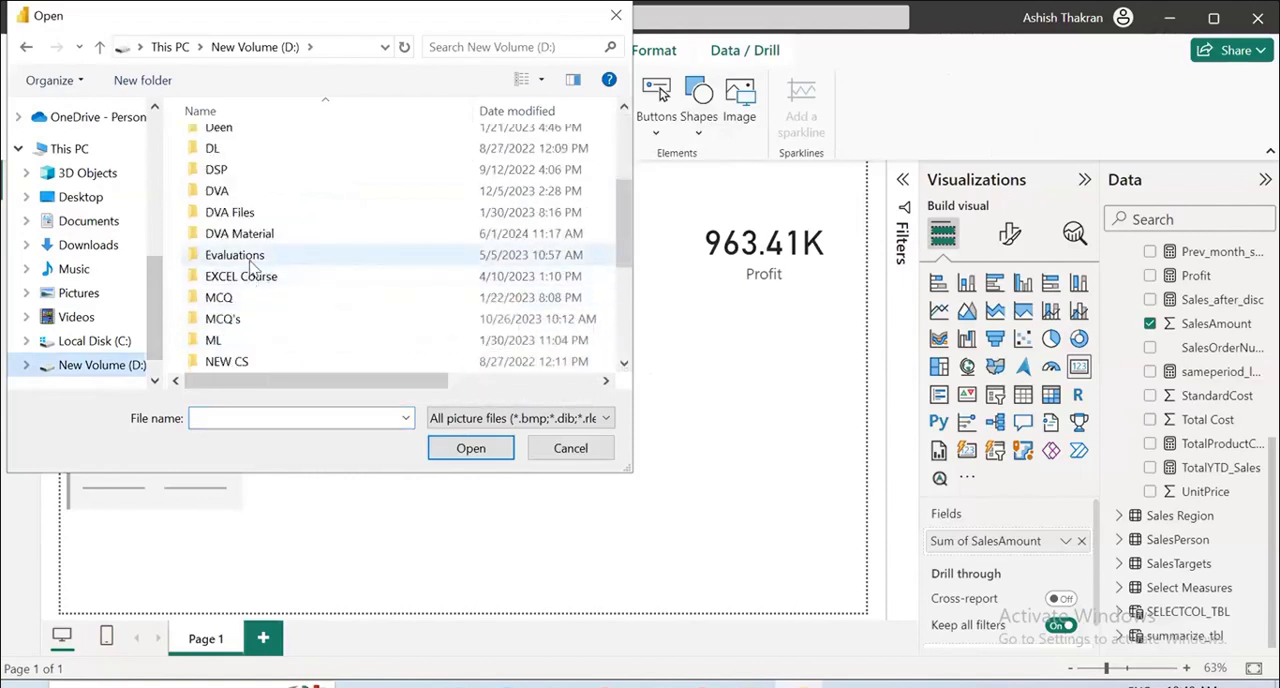
scroll(252, 270, "up", 2)
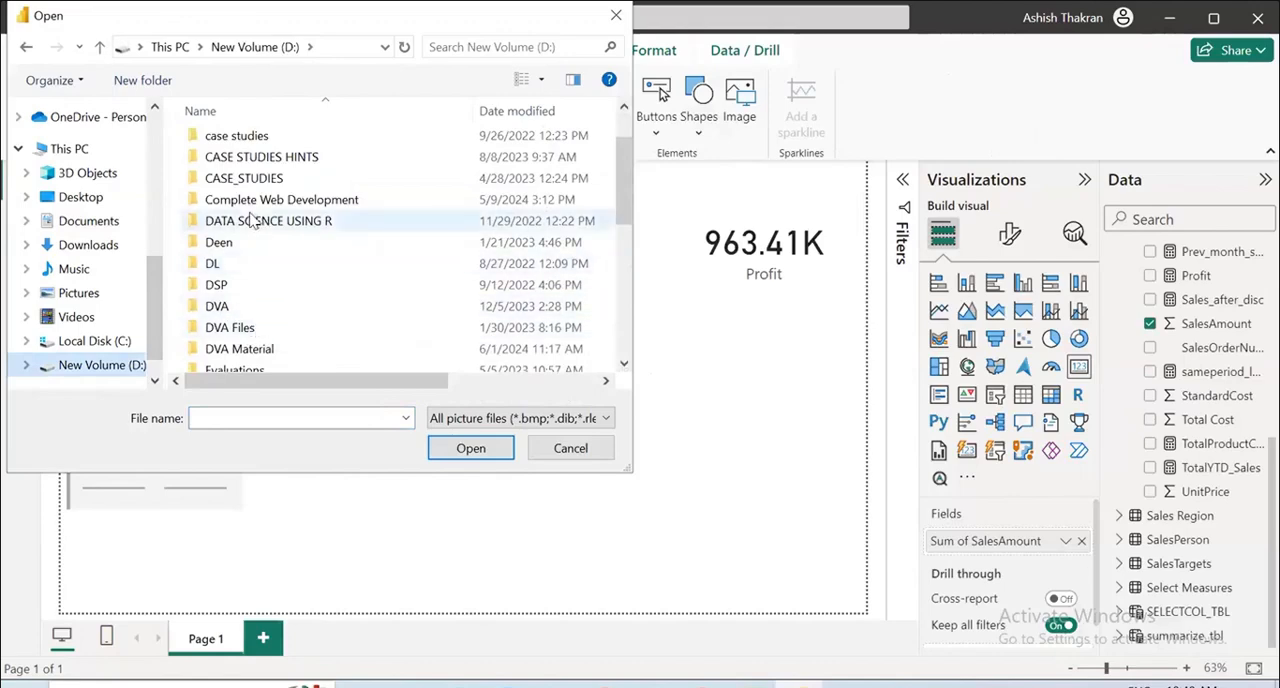
scroll(257, 210, "up", 1)
scroll(262, 225, "down", 3)
scroll(257, 277, "down", 1)
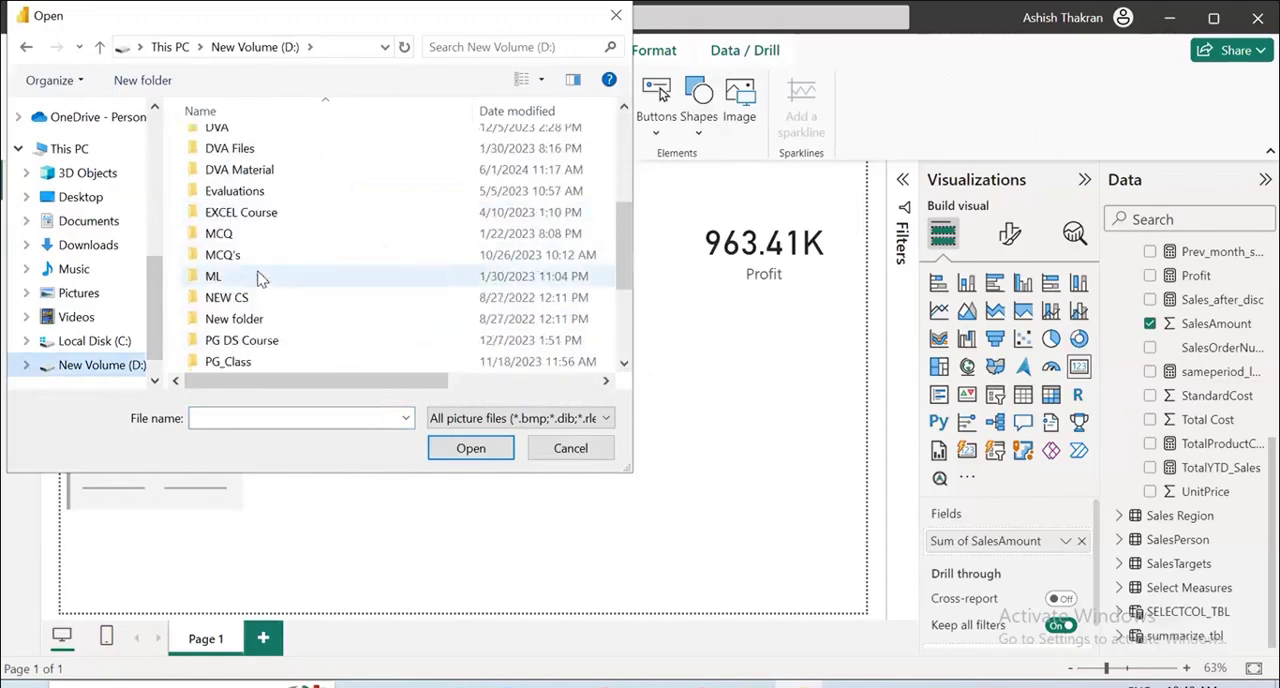
double_click(263, 334)
double_click(258, 269)
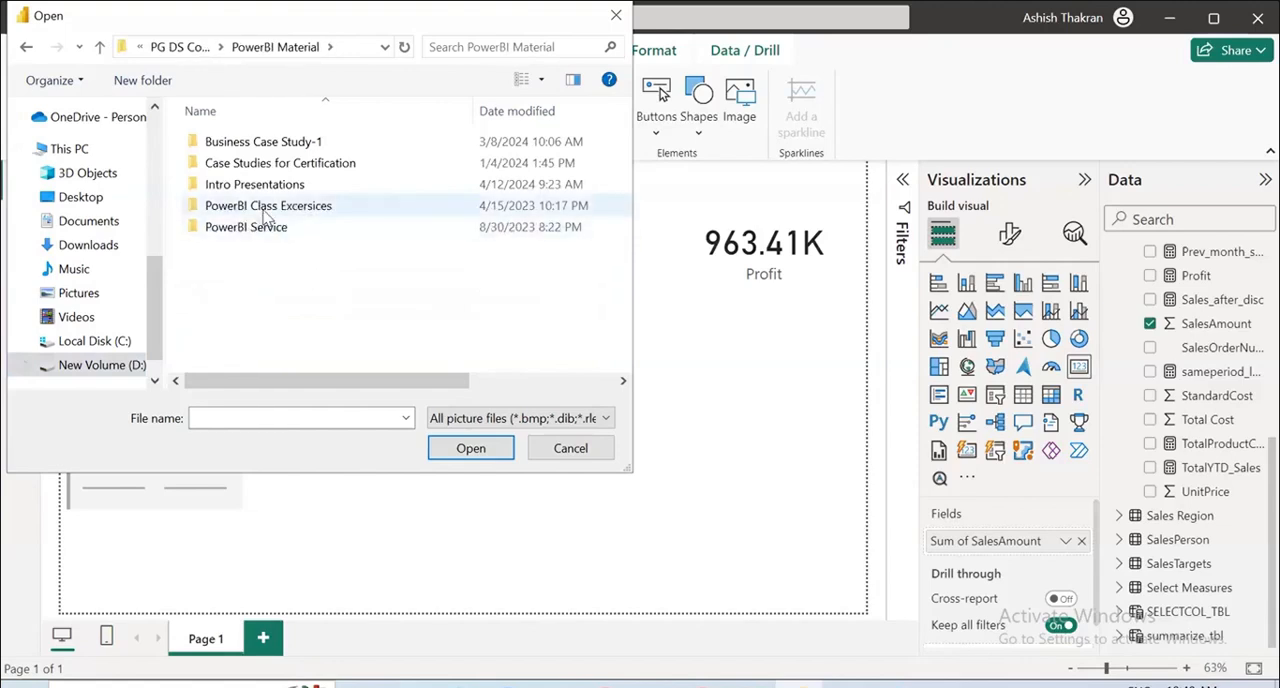
left_click(263, 206)
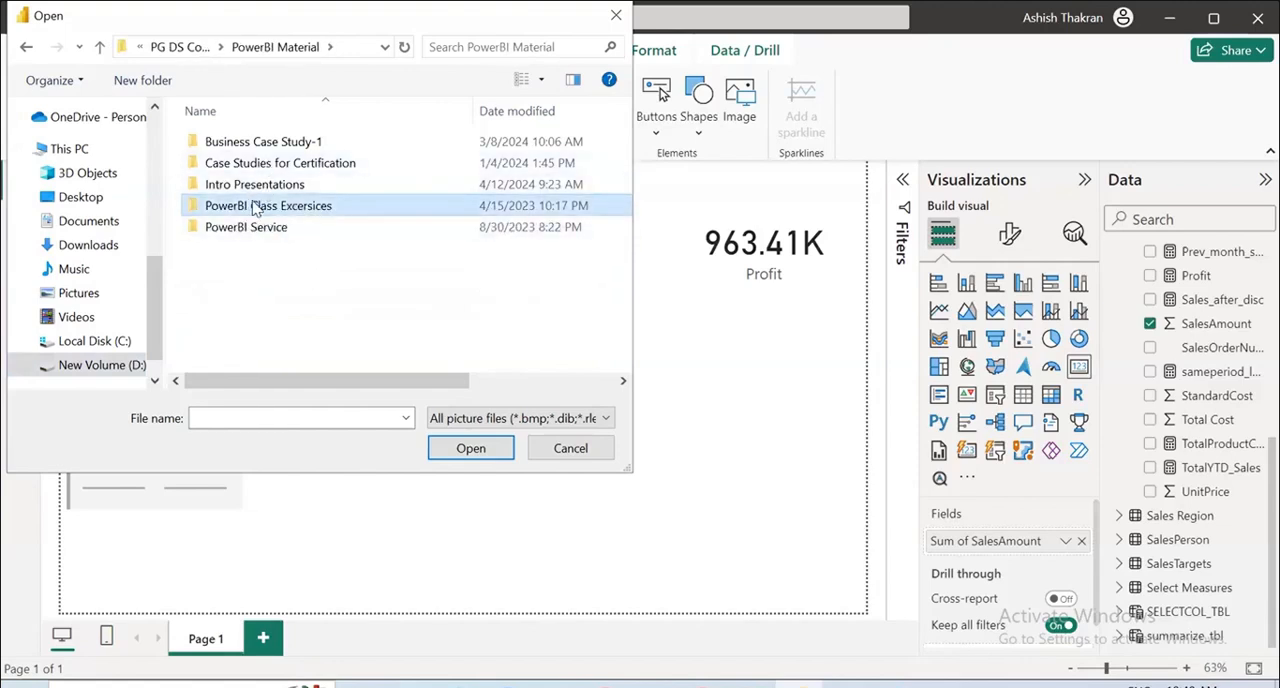
double_click(255, 206)
double_click(252, 227)
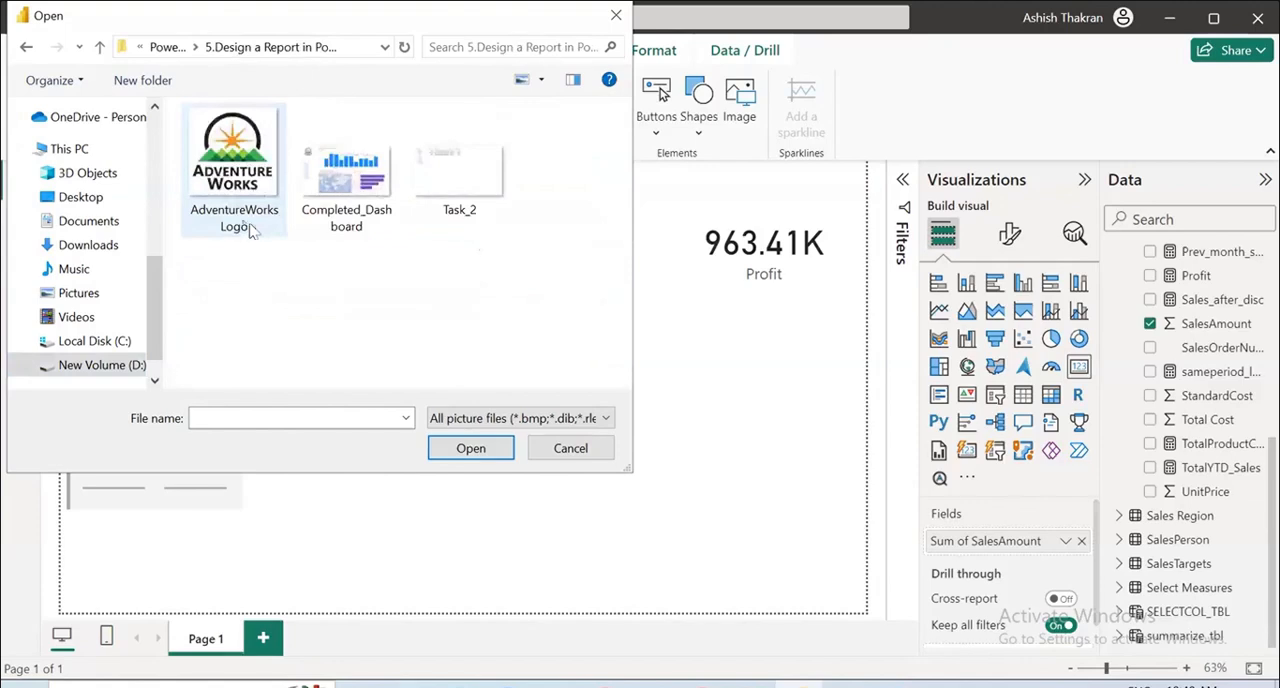
Insert the AdventureWorks Logo picture, place it in the page's upper-left corner and make its frame slightly taller.
left_click(253, 193)
left_click(476, 447)
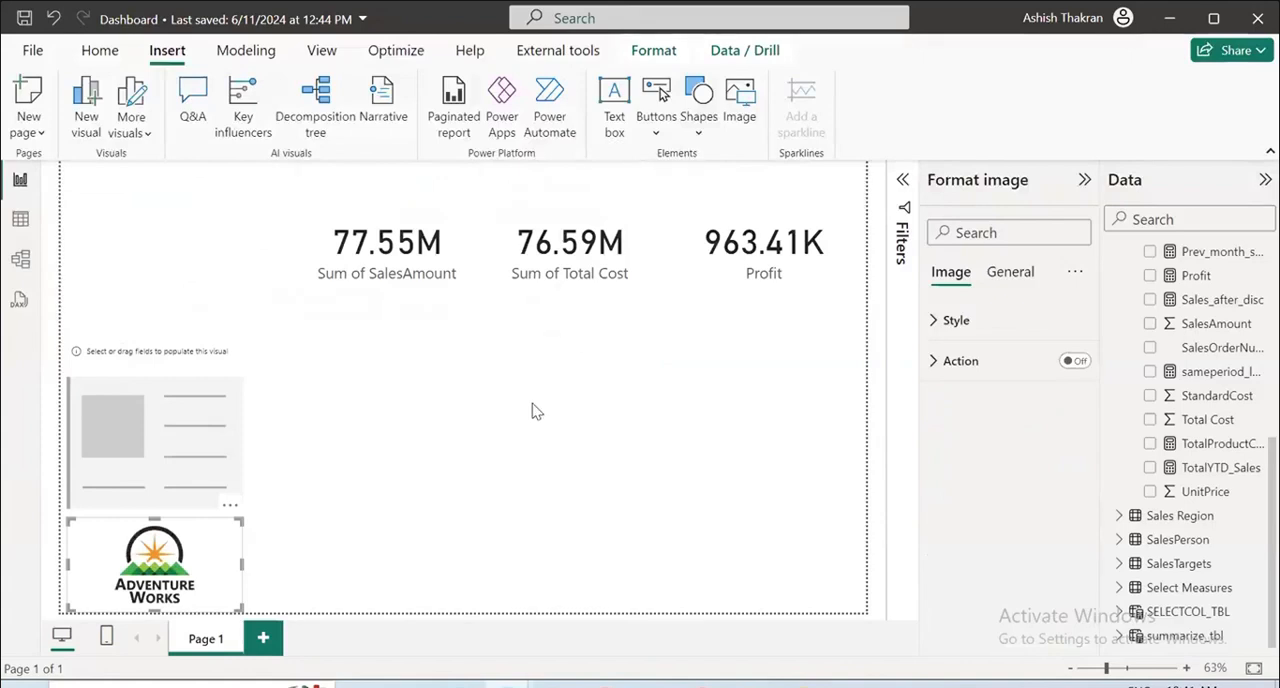
left_click_drag(154, 560, 148, 203)
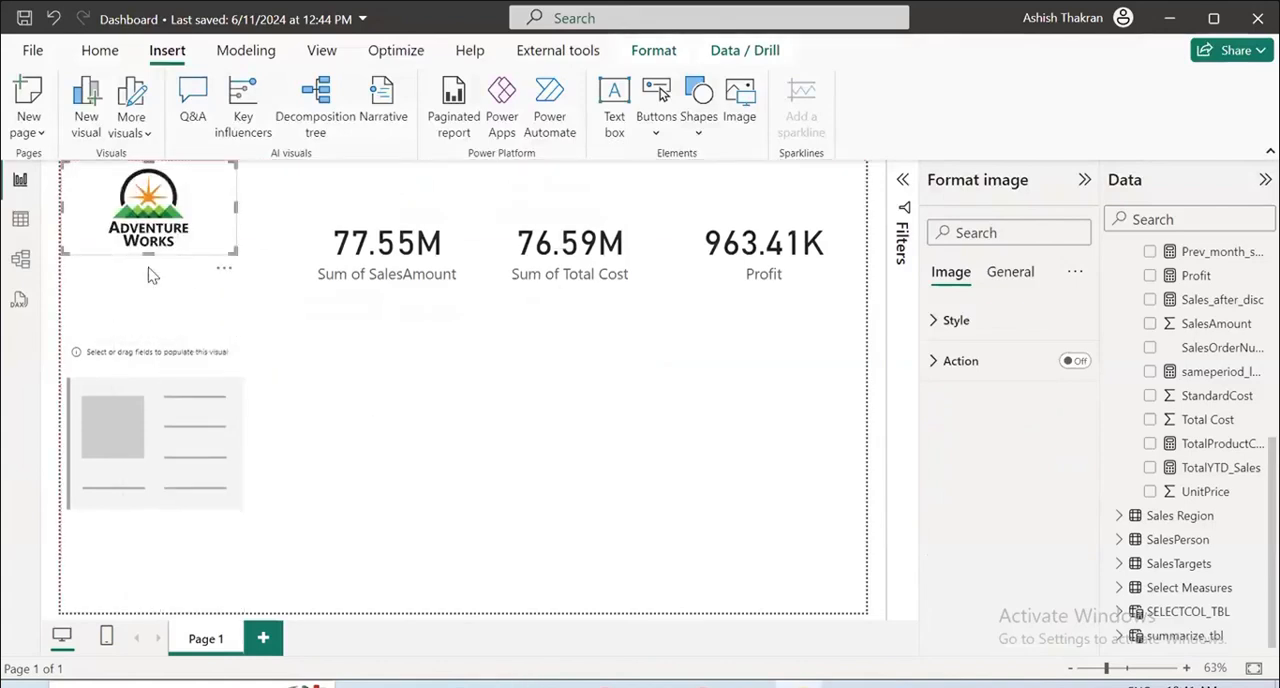
left_click_drag(148, 250, 190, 257)
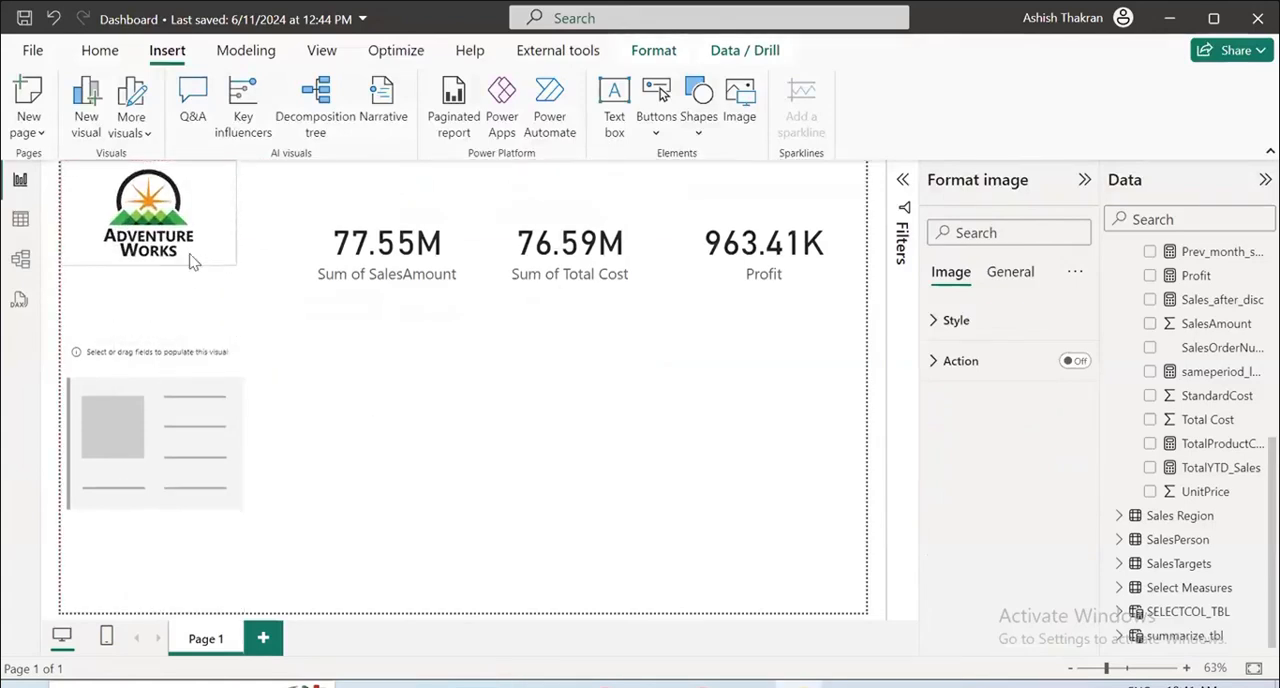
Move the SalesAmount card beside the logo and the Total Cost card next to it, shortening both to the logo's height.
left_click_drag(345, 220, 278, 190)
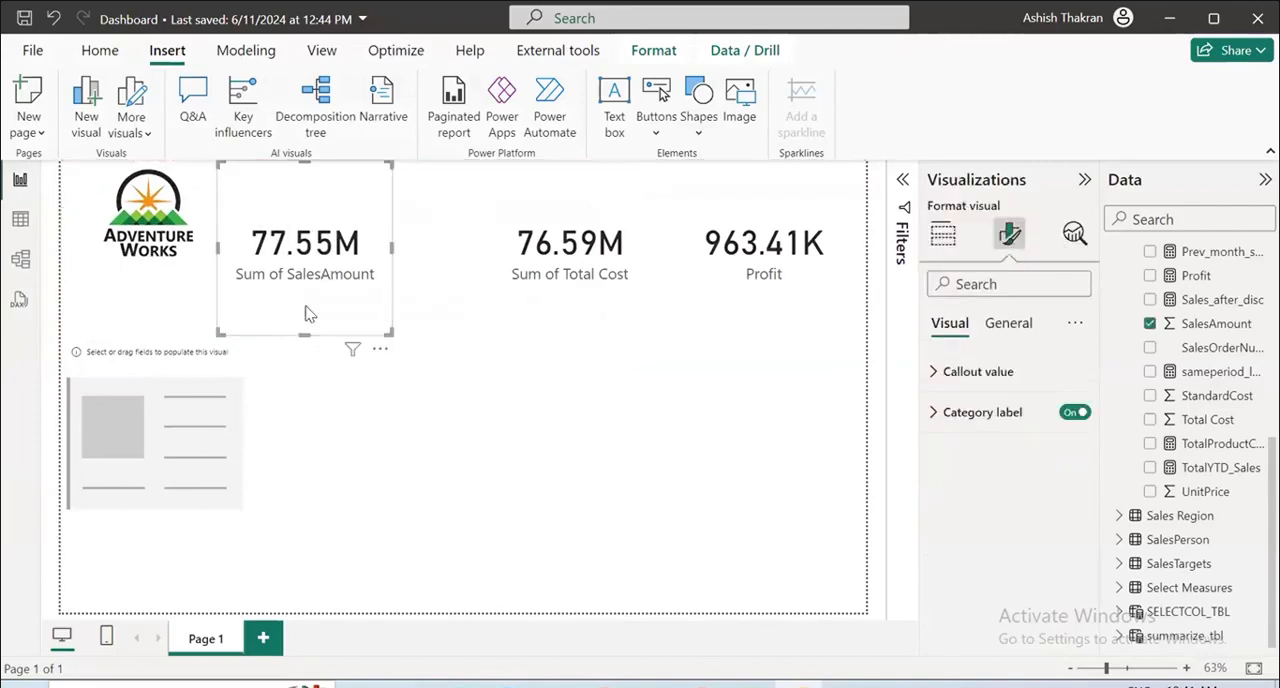
left_click_drag(305, 337, 305, 265)
left_click_drag(604, 182, 505, 179)
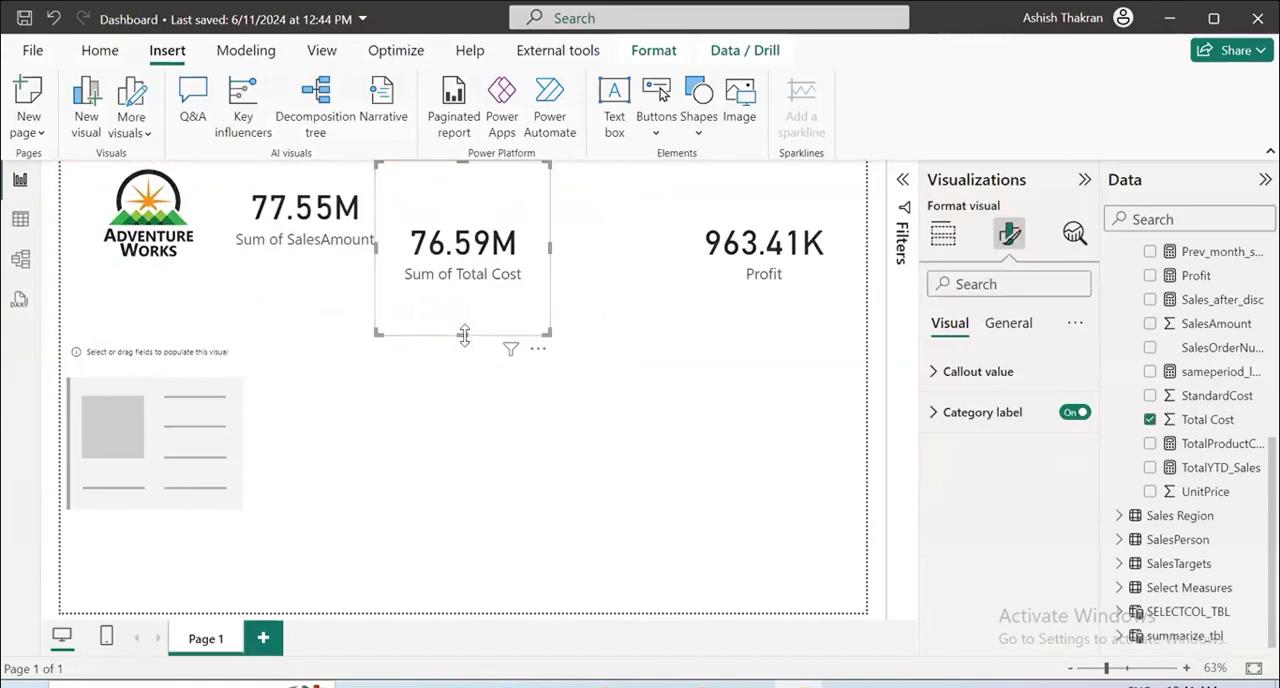
left_click_drag(464, 336, 465, 265)
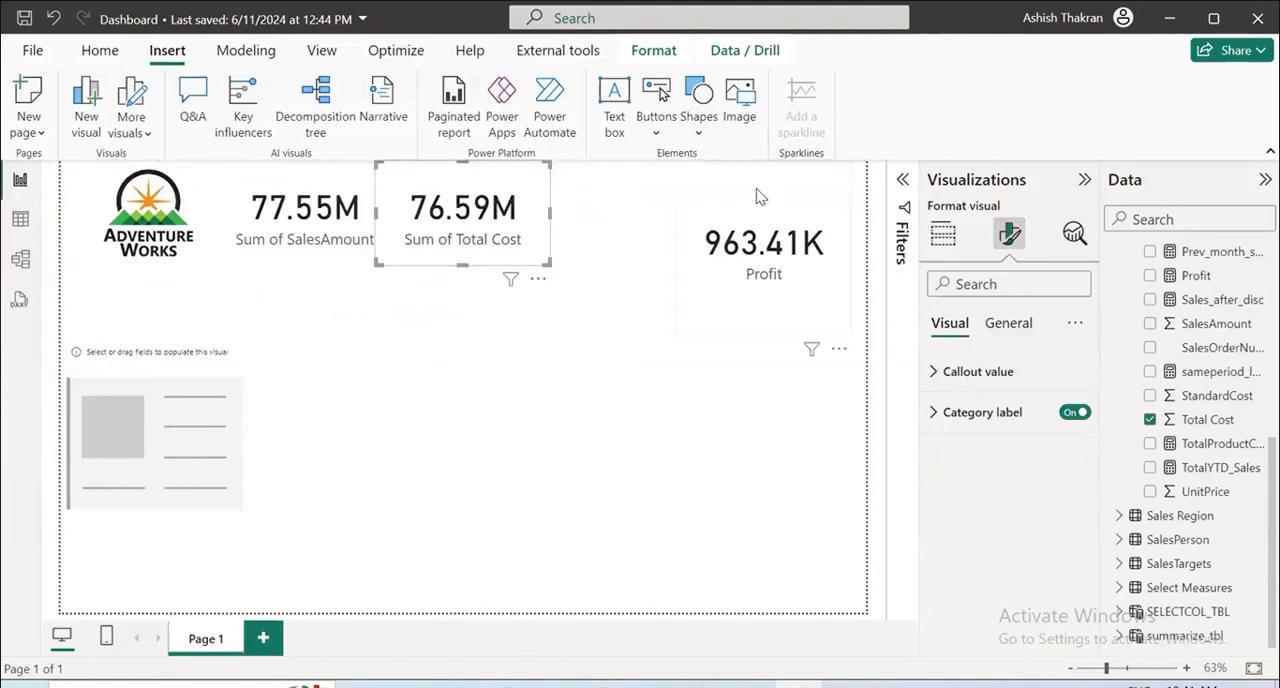
Move the Profit card close beside the Total Cost card and shorten it to about the height of the other cards.
left_click_drag(757, 196, 632, 180)
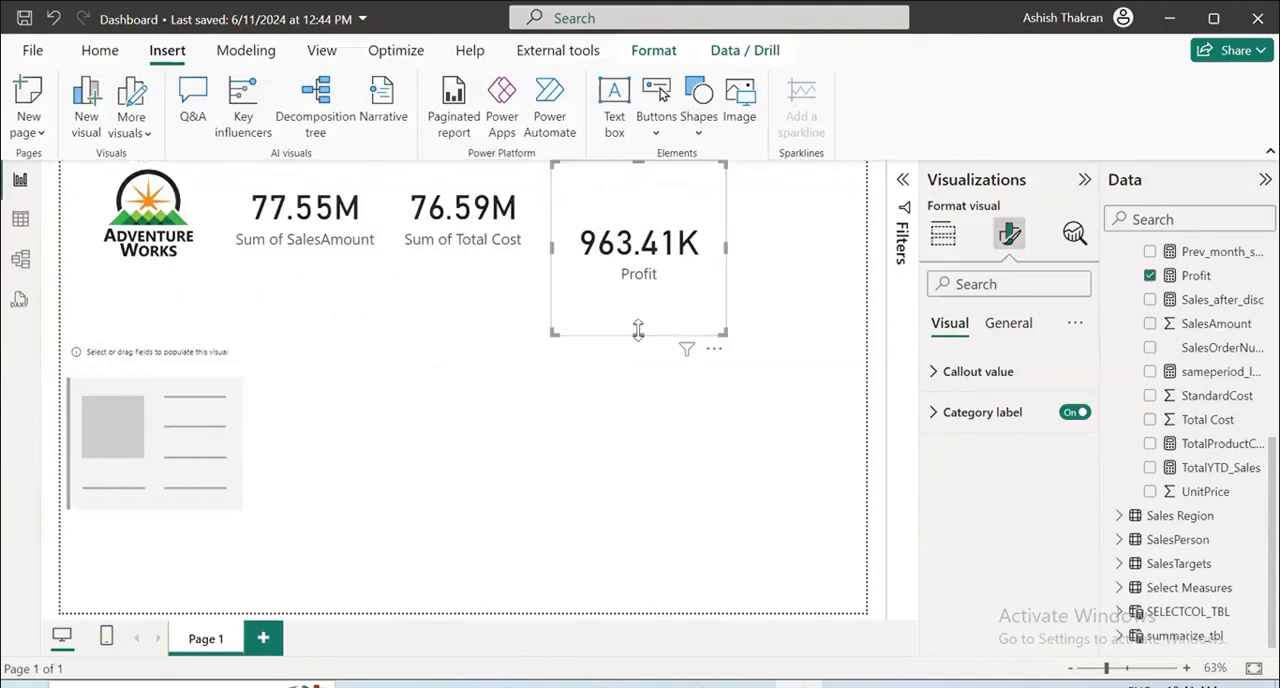
left_click_drag(638, 330, 640, 257)
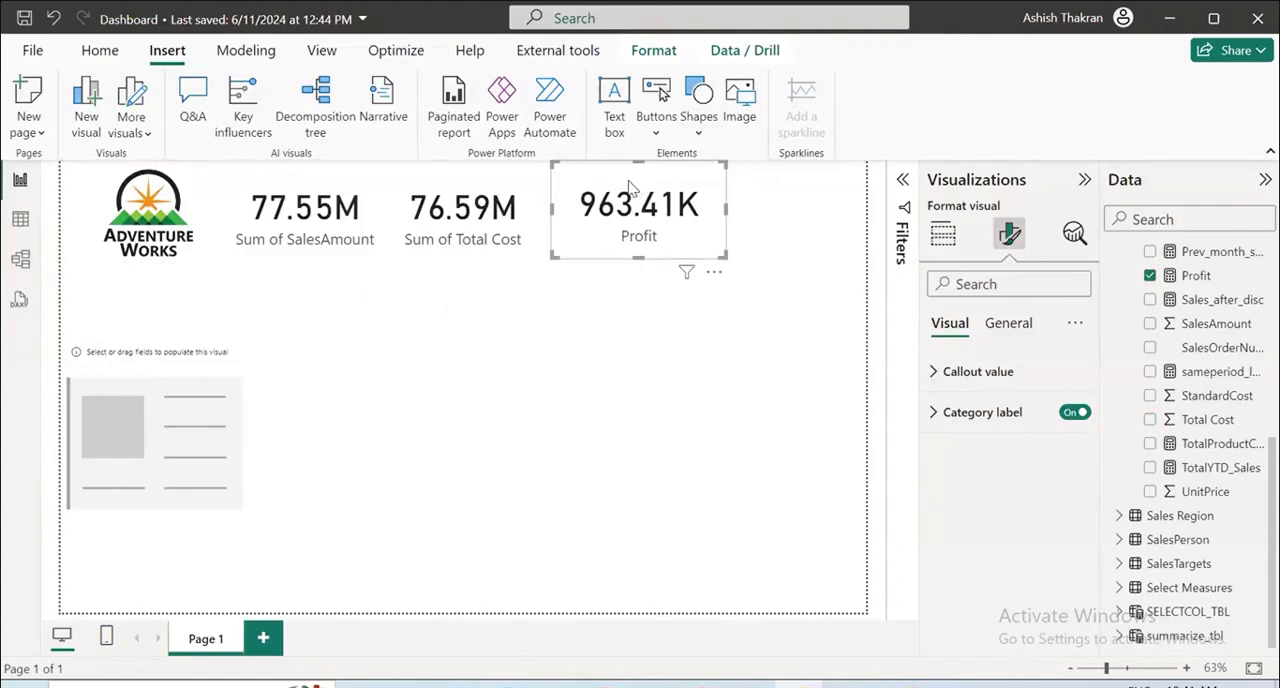
left_click_drag(630, 188, 615, 188)
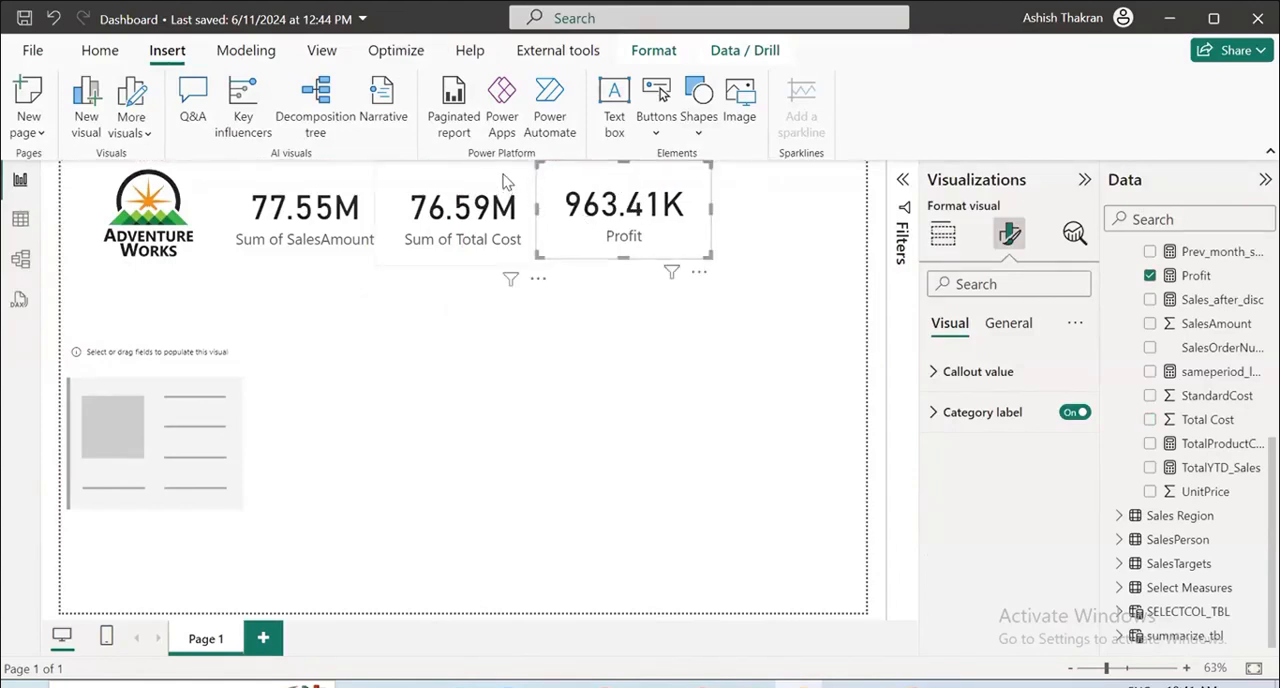
left_click(495, 178)
left_click(308, 252)
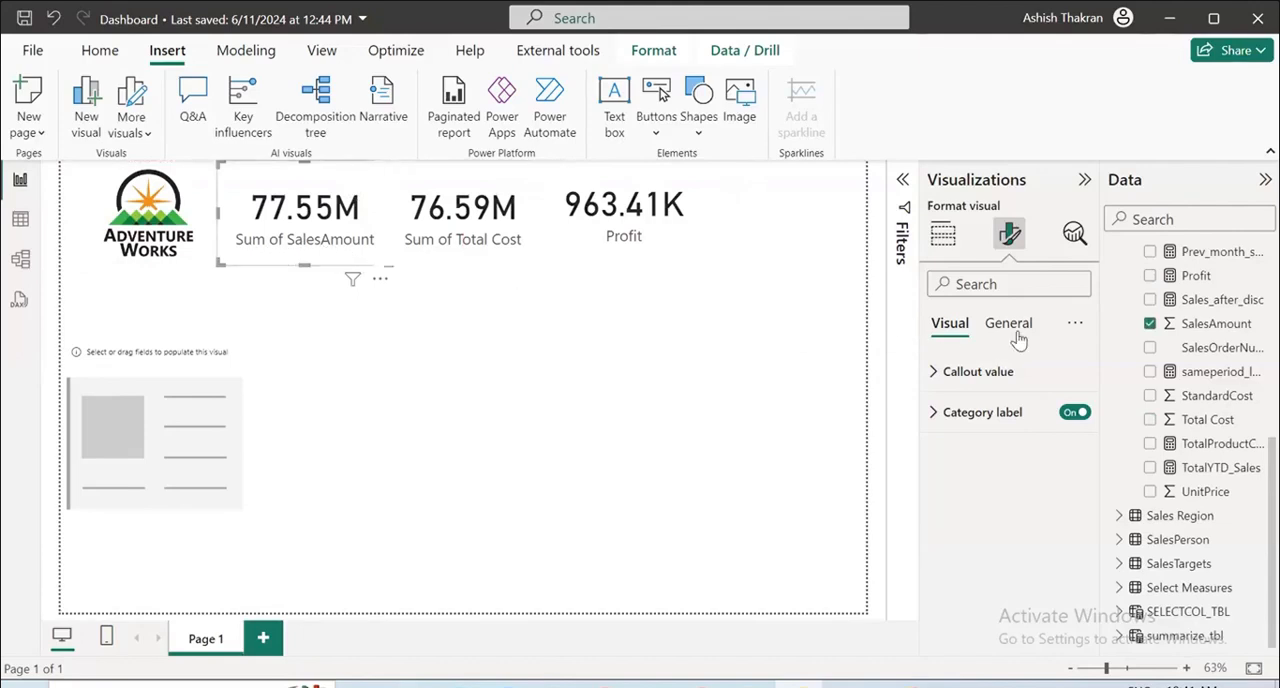
Delete the empty card below the logo.
left_click(540, 362)
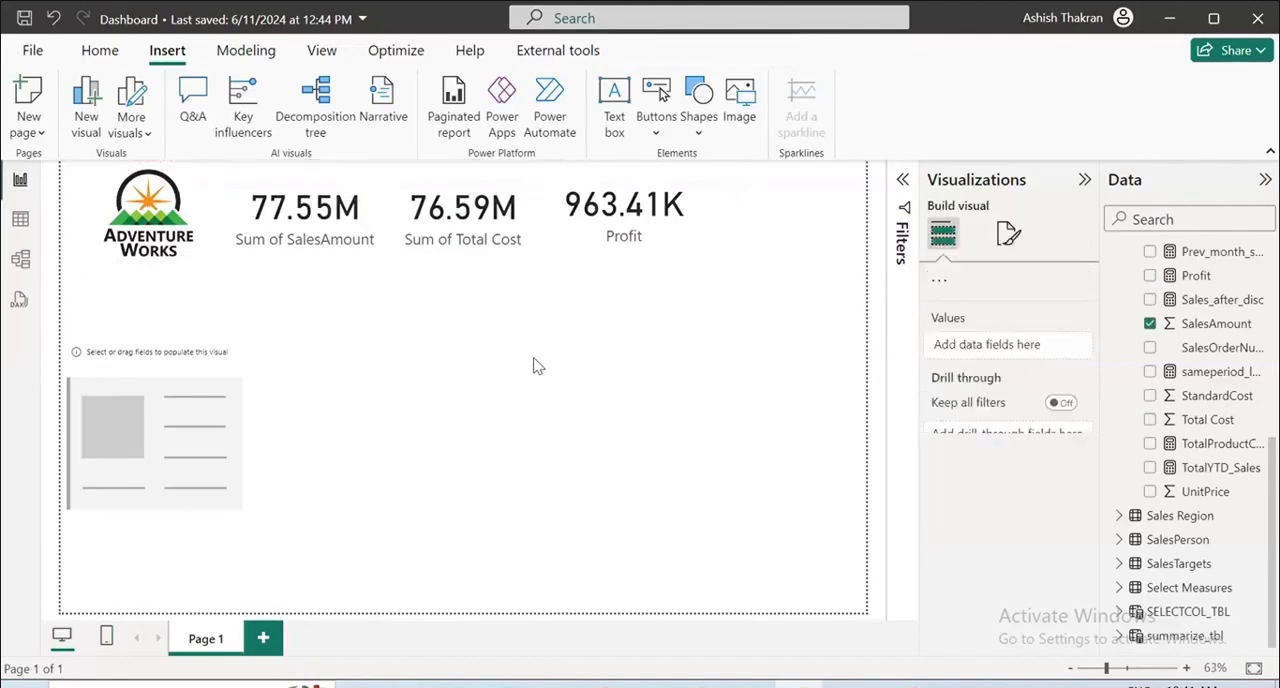
left_click(147, 355)
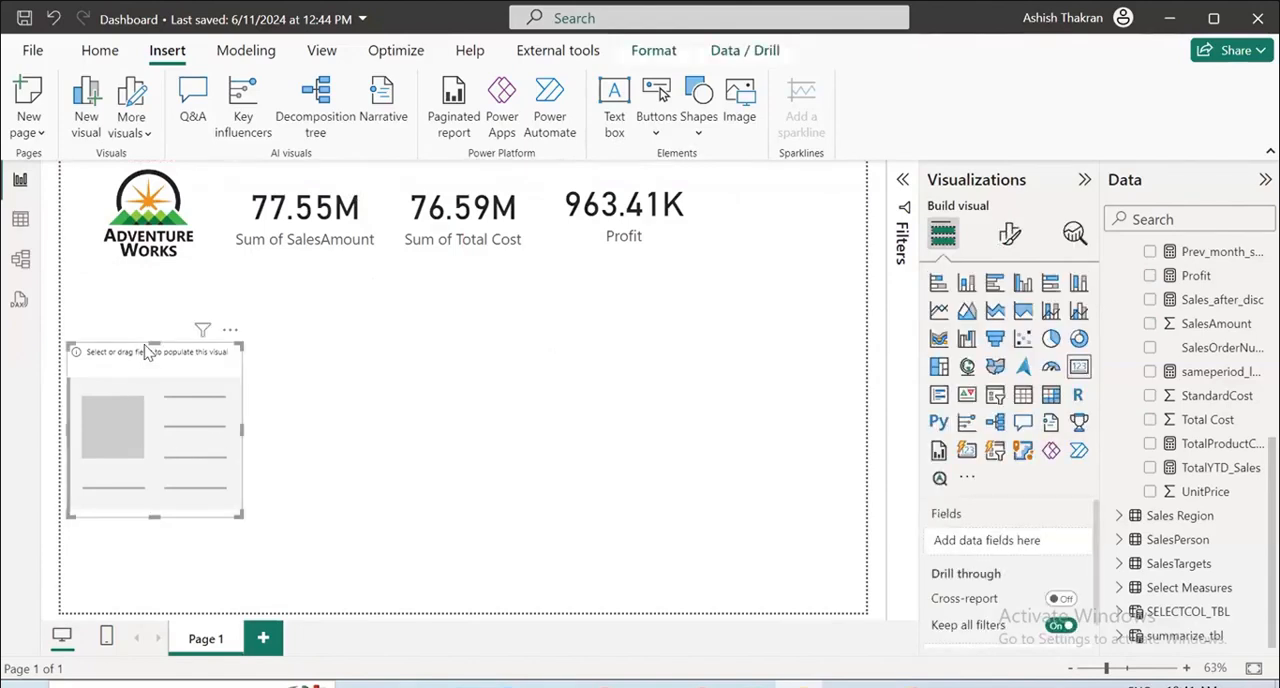
key("Delete")
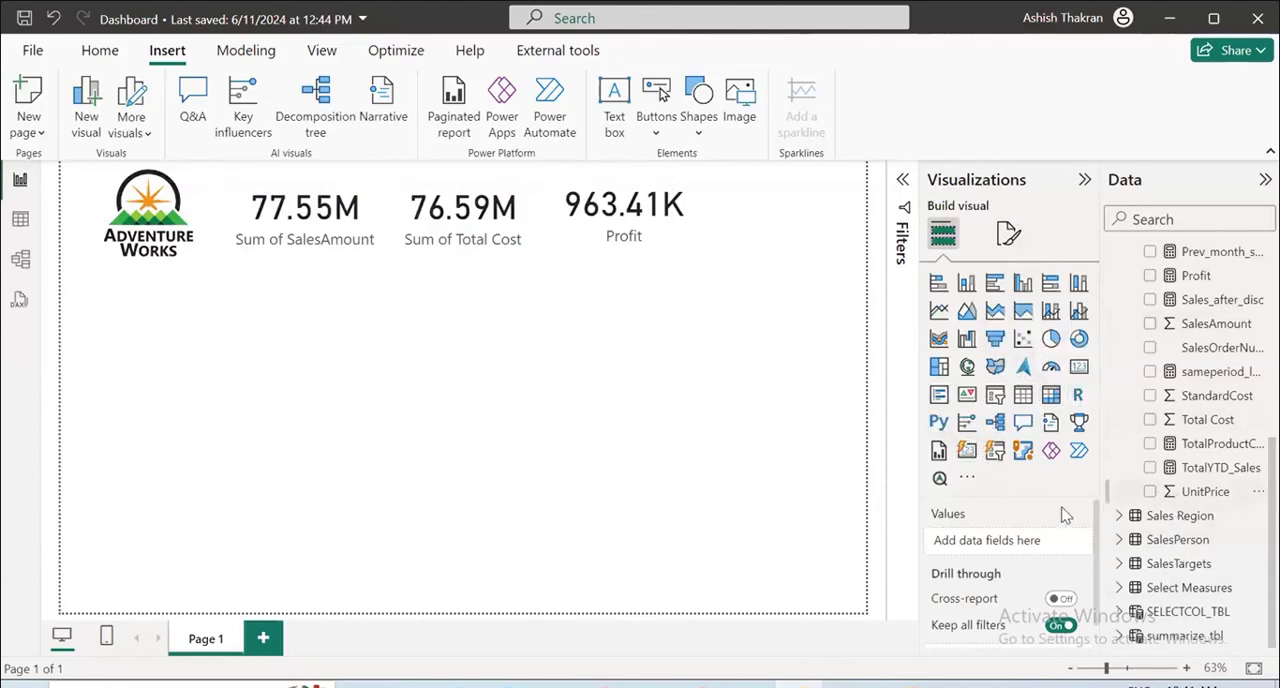
Add a clustered column chart with ProductCategory from the Product table on the X-axis and SalesAmount on the Y-axis.
left_click(1023, 284)
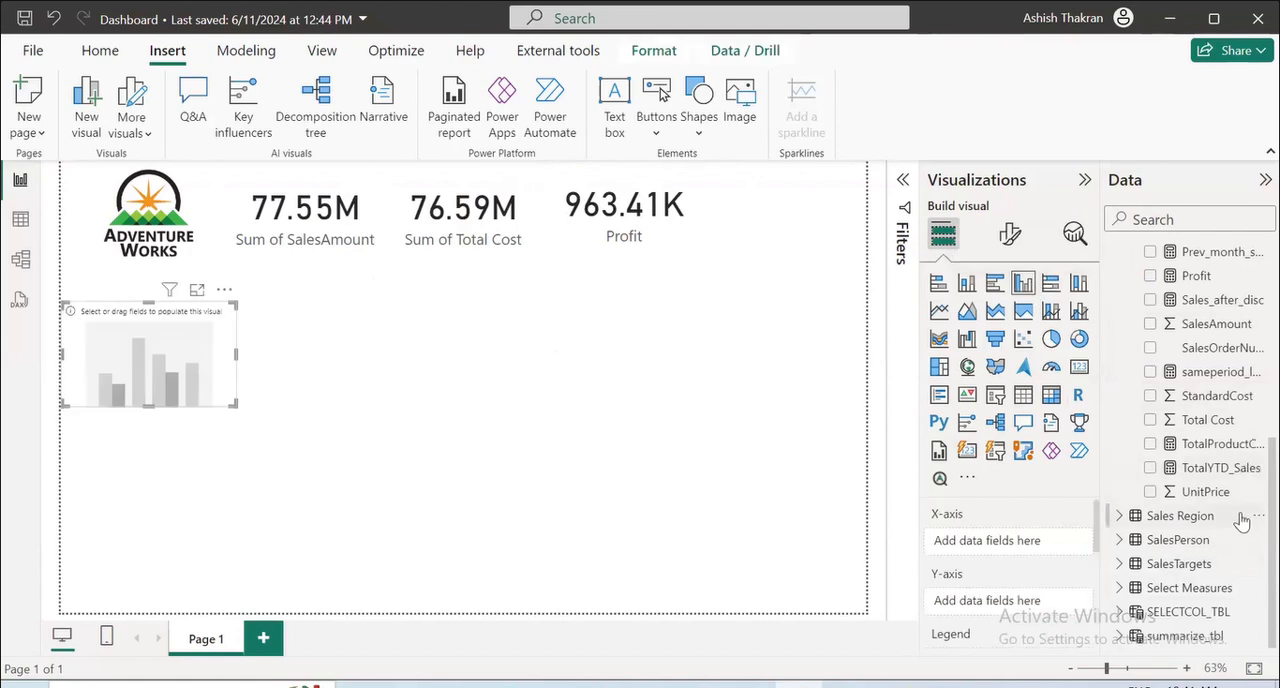
scroll(1240, 520, "up", 5)
left_click(1119, 373)
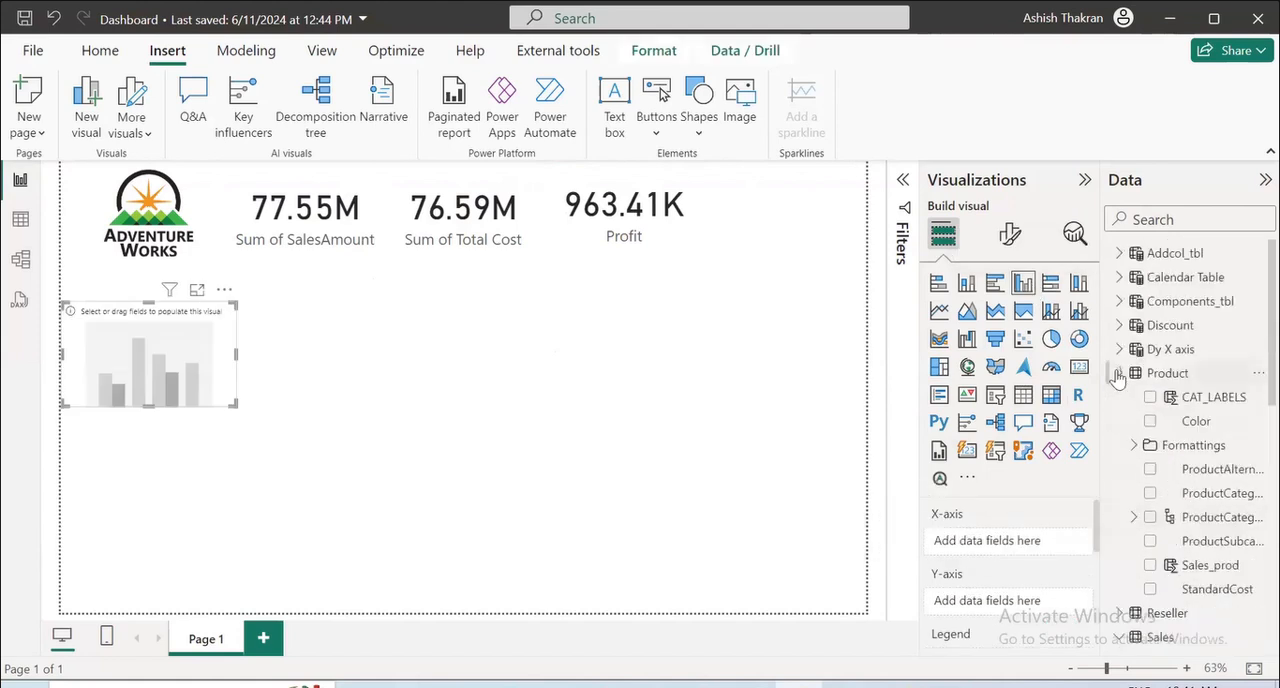
left_click(1150, 493)
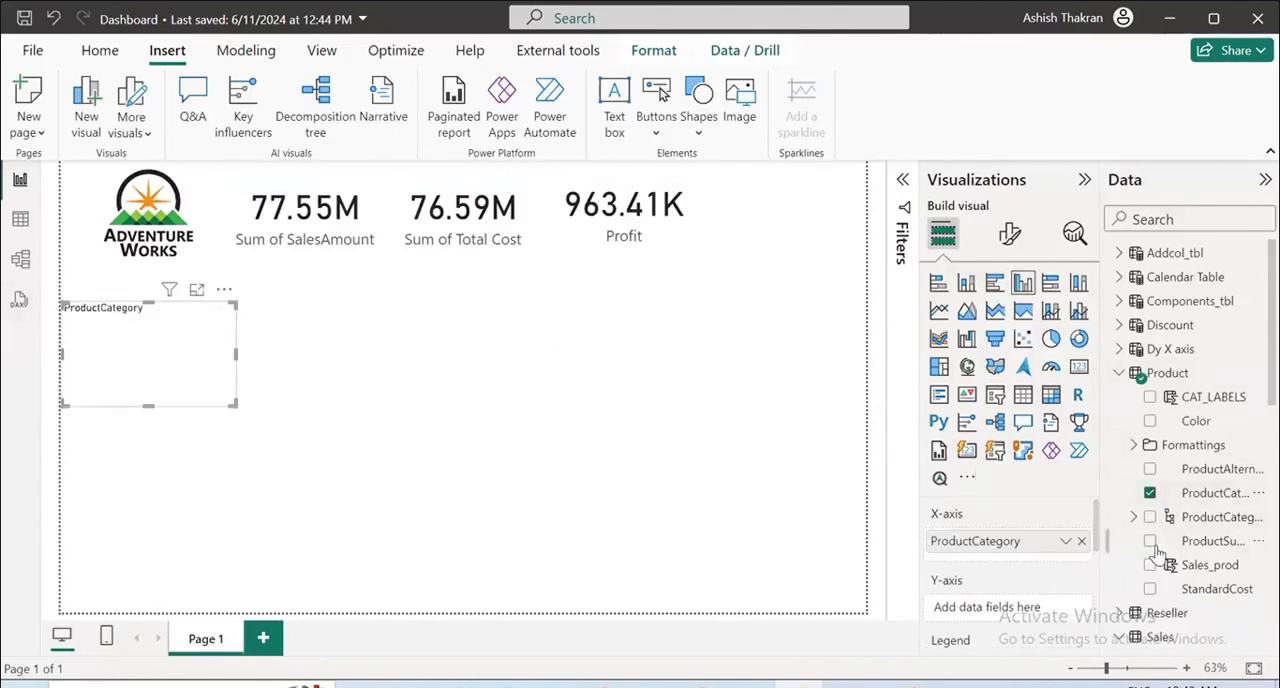
scroll(1200, 545, "down", 10)
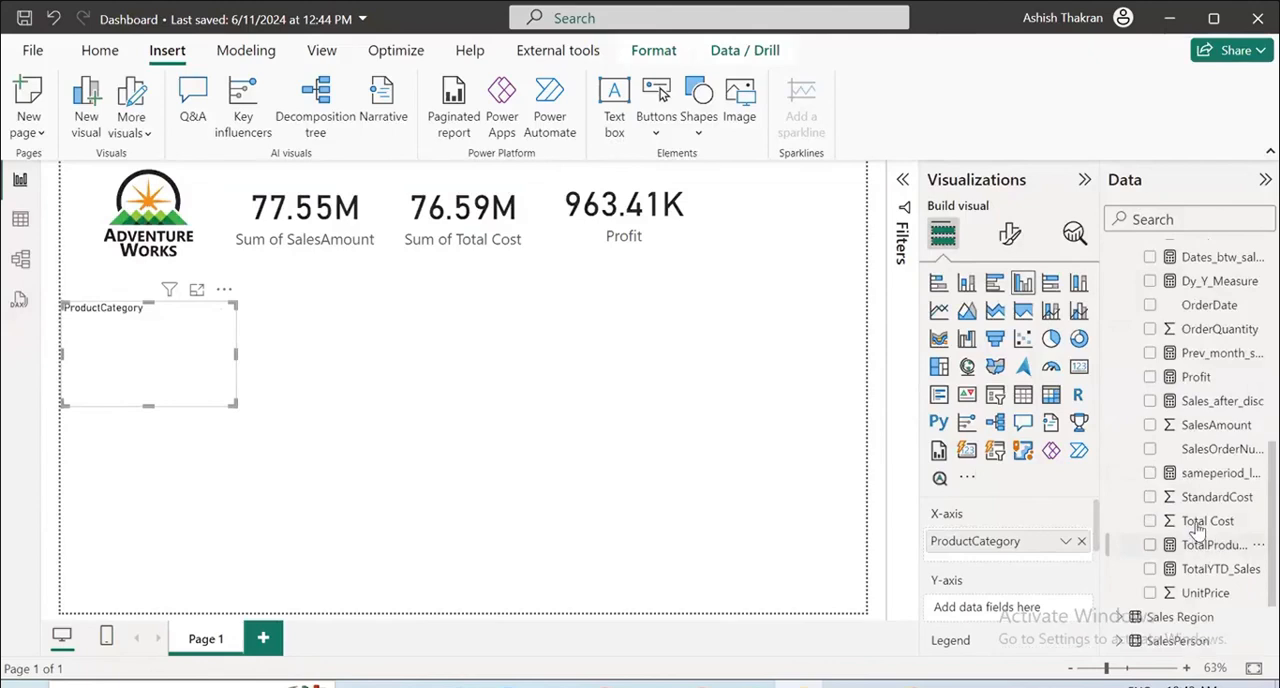
left_click(1150, 425)
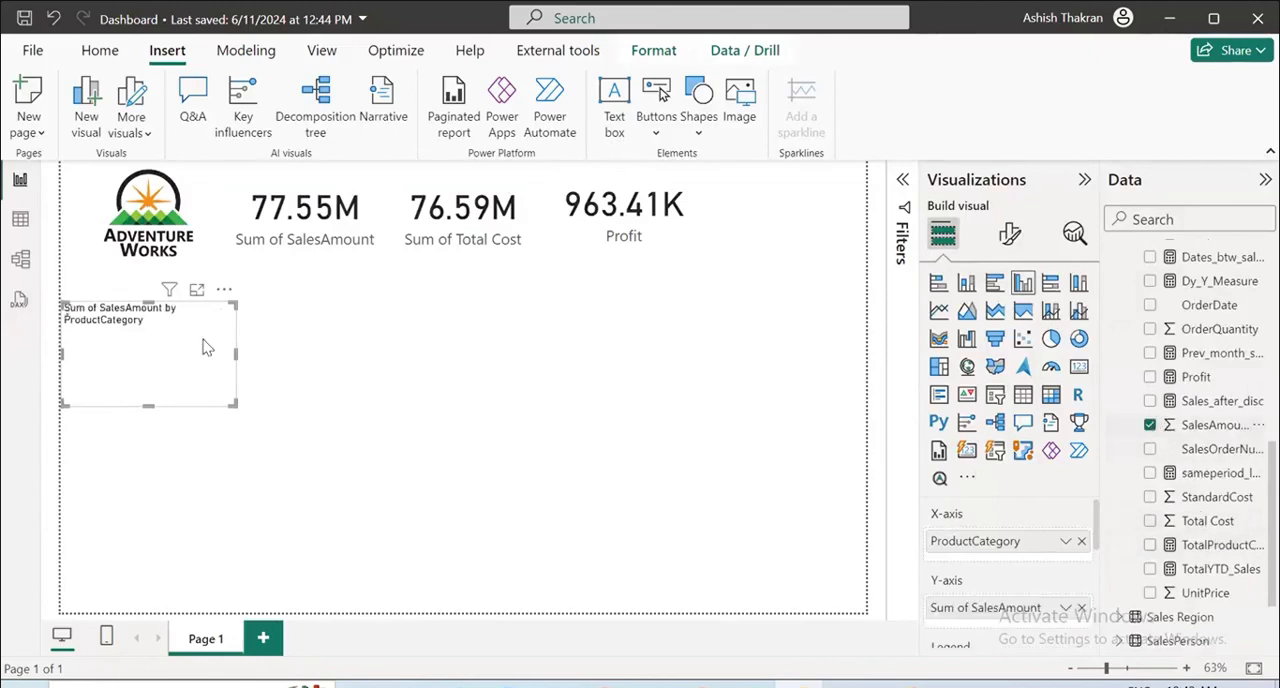
Move the column chart below the SalesAmount card, then make it taller and wider so all product categories fit.
mouse_move(209, 348)
left_mouse_down()
mouse_move(323, 348)
mouse_move(359, 328)
left_mouse_up()
left_click_drag(298, 384, 298, 446)
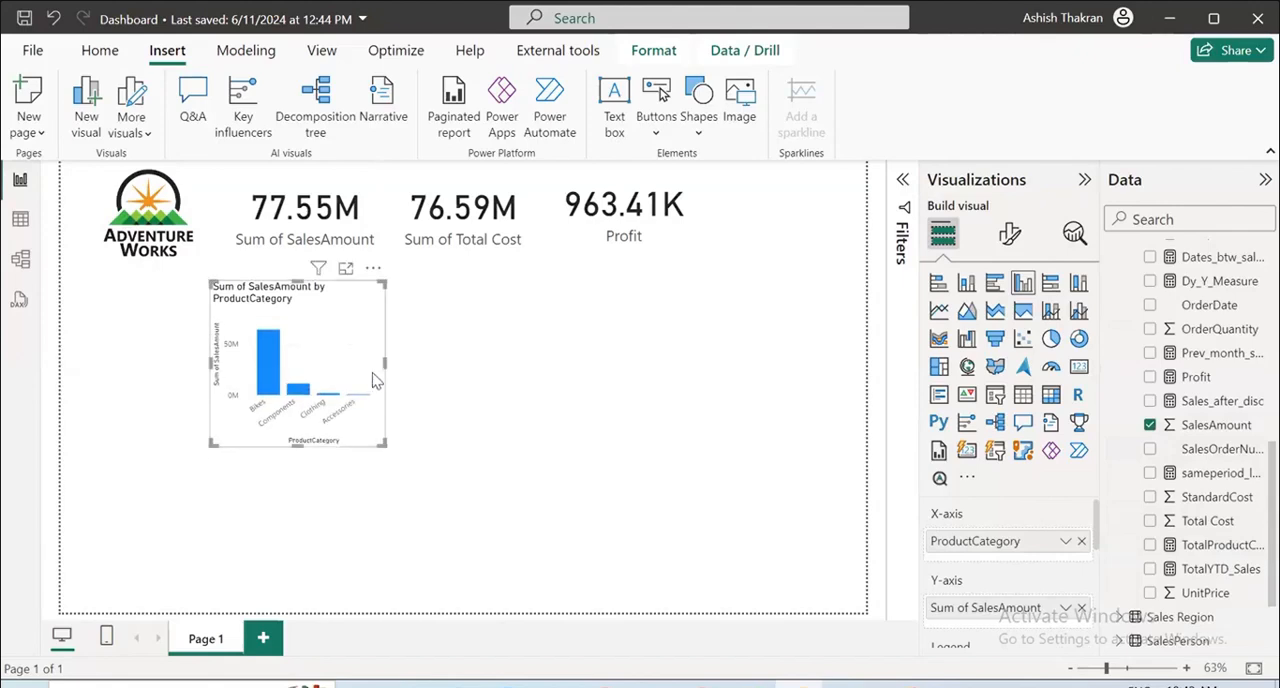
left_click_drag(386, 362, 493, 358)
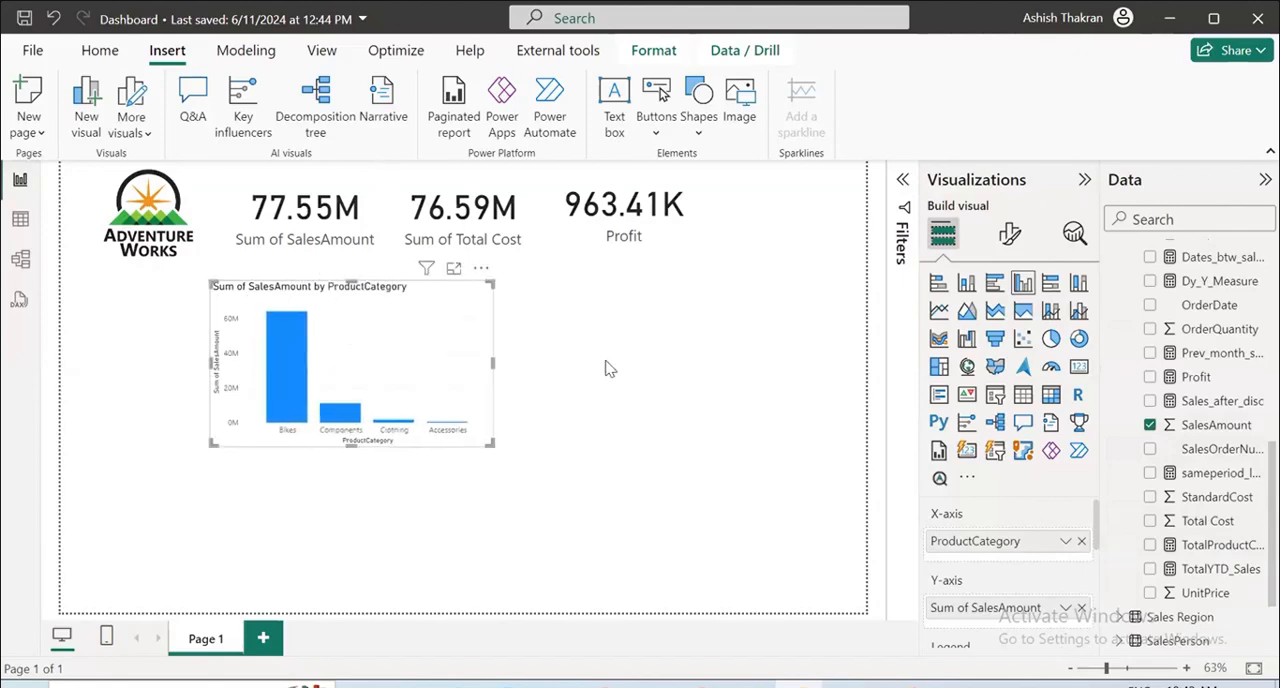
left_click(590, 354)
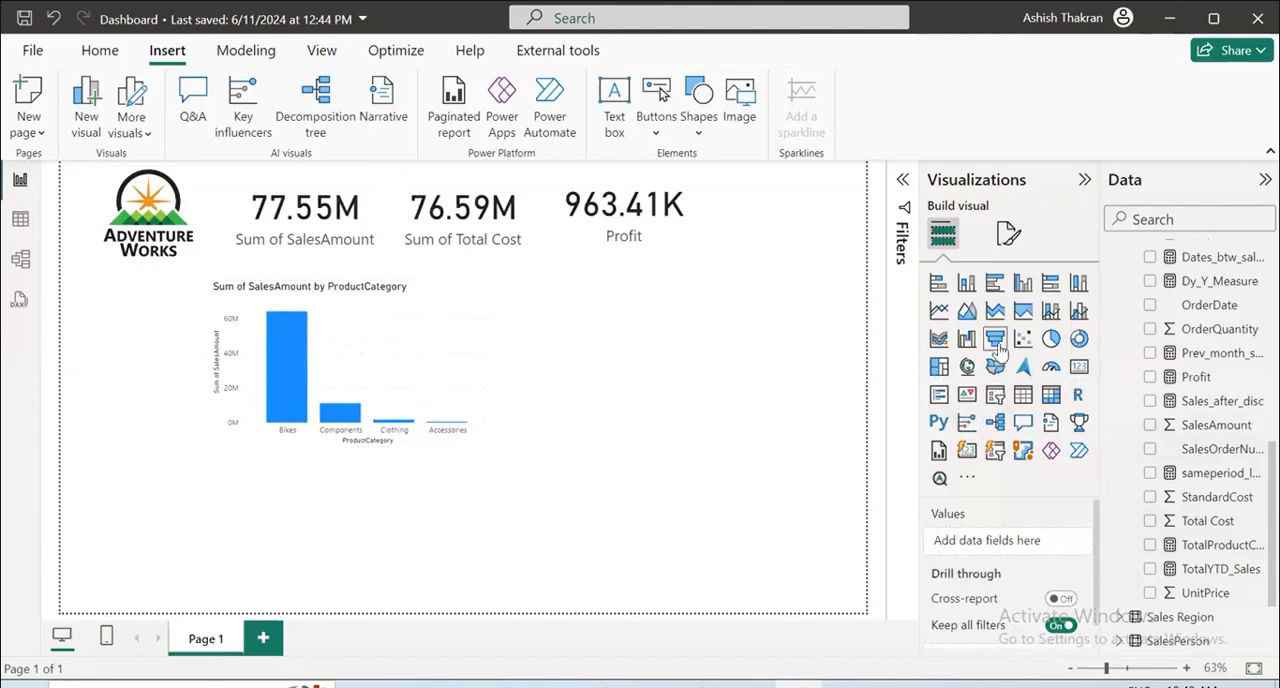
Add a clustered bar chart of SalesAmount by ProductSubcategory to the right of the column chart and enlarge it in both directions.
left_click(994, 285)
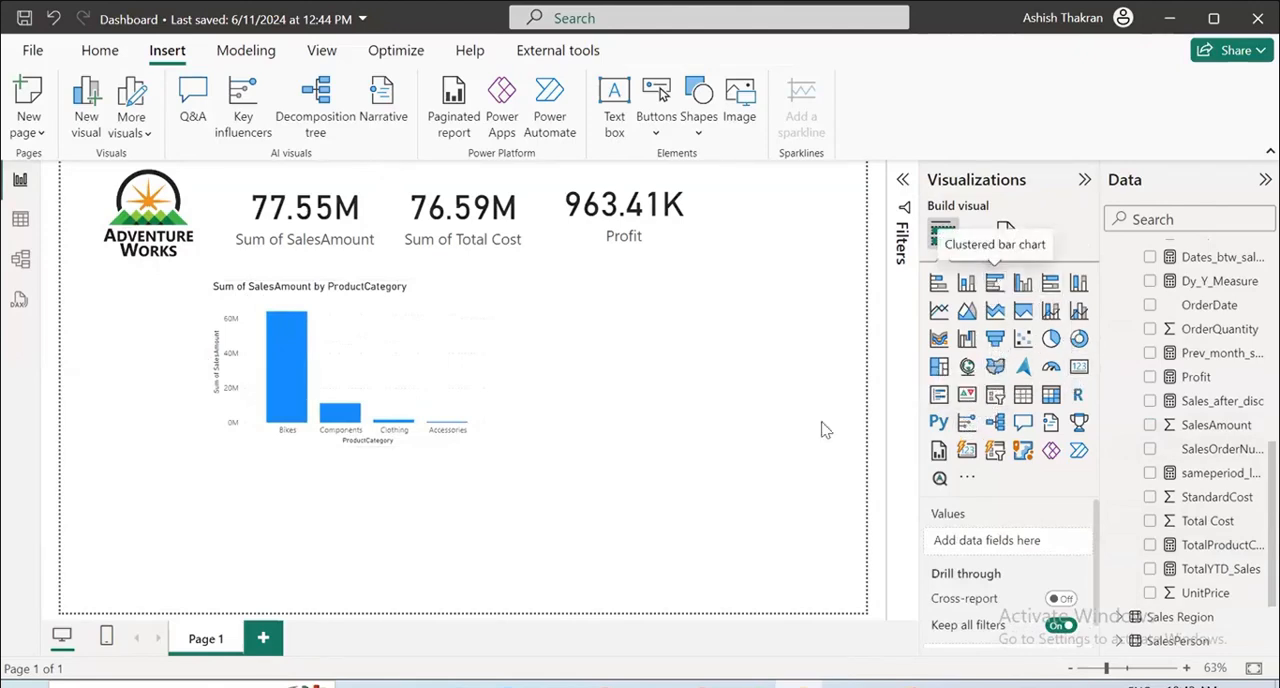
left_click_drag(197, 526, 687, 348)
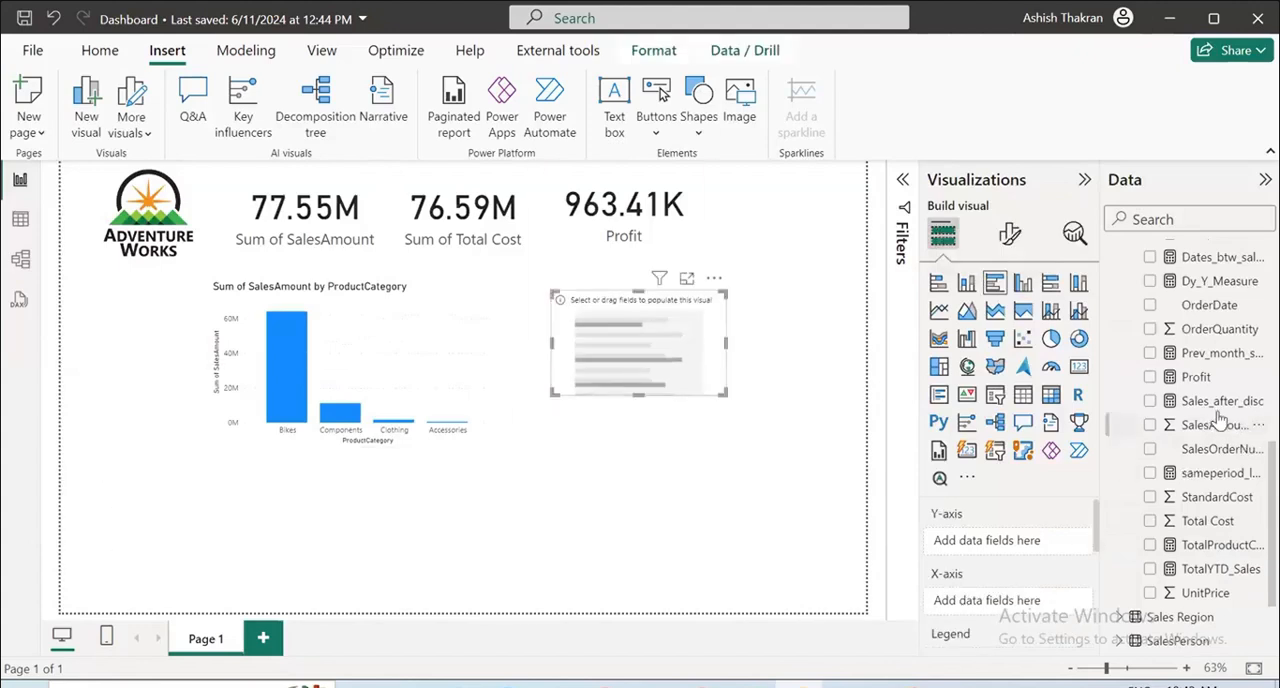
scroll(1140, 423, "up", 10)
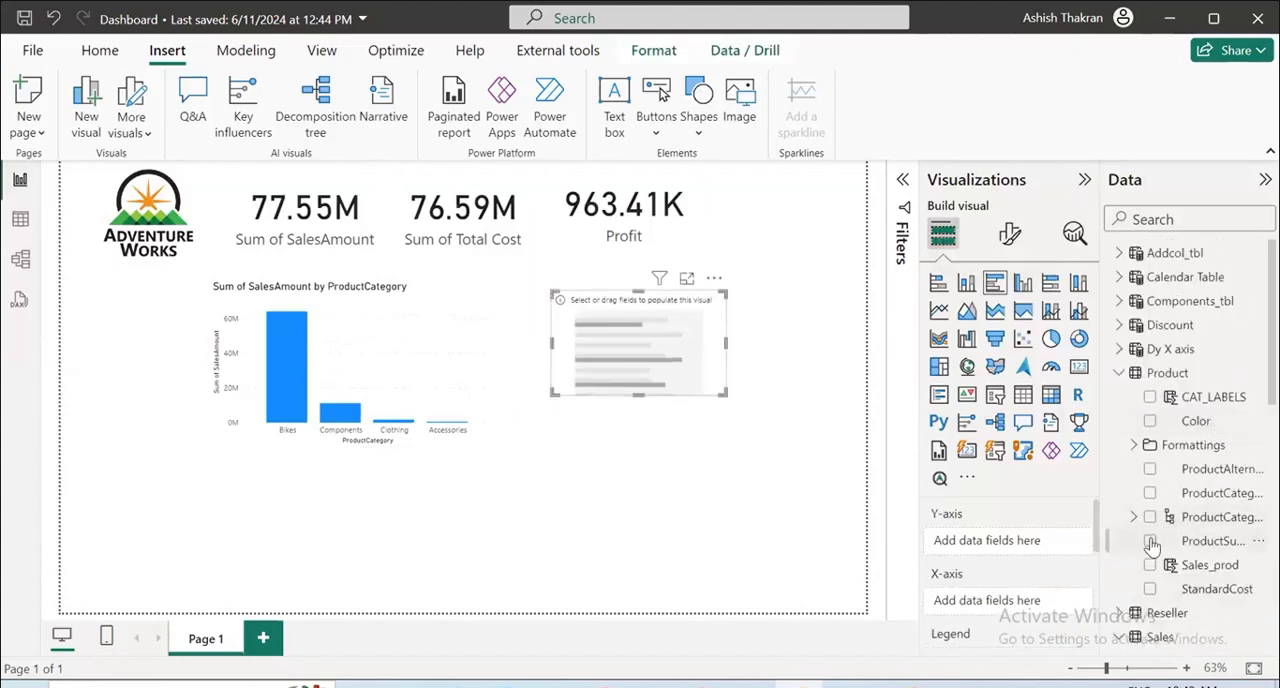
left_click(1150, 541)
scroll(1240, 543, "down", 5)
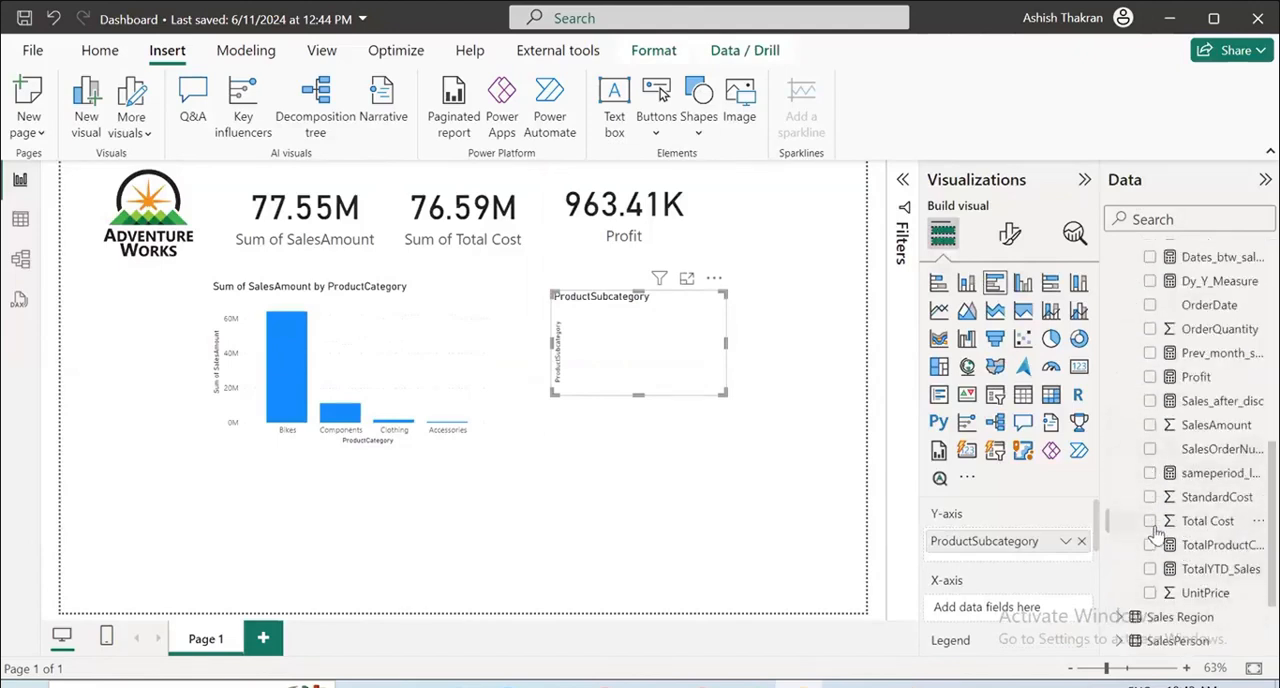
left_click(1149, 425)
left_click_drag(637, 395, 655, 554)
left_click_drag(726, 416, 785, 378)
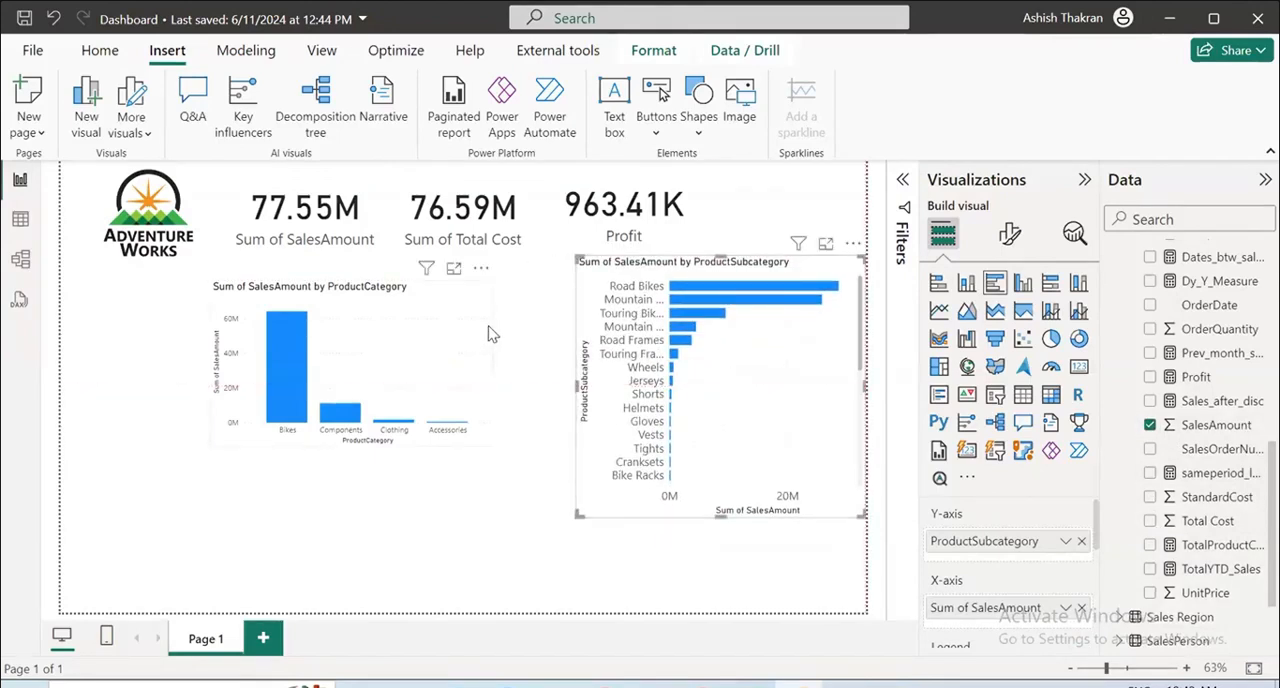
Move the column chart beside the bar chart and make it taller and wider toward the logo side, then shorten the bar chart from below.
left_click_drag(490, 333, 547, 311)
left_click_drag(408, 421, 408, 443)
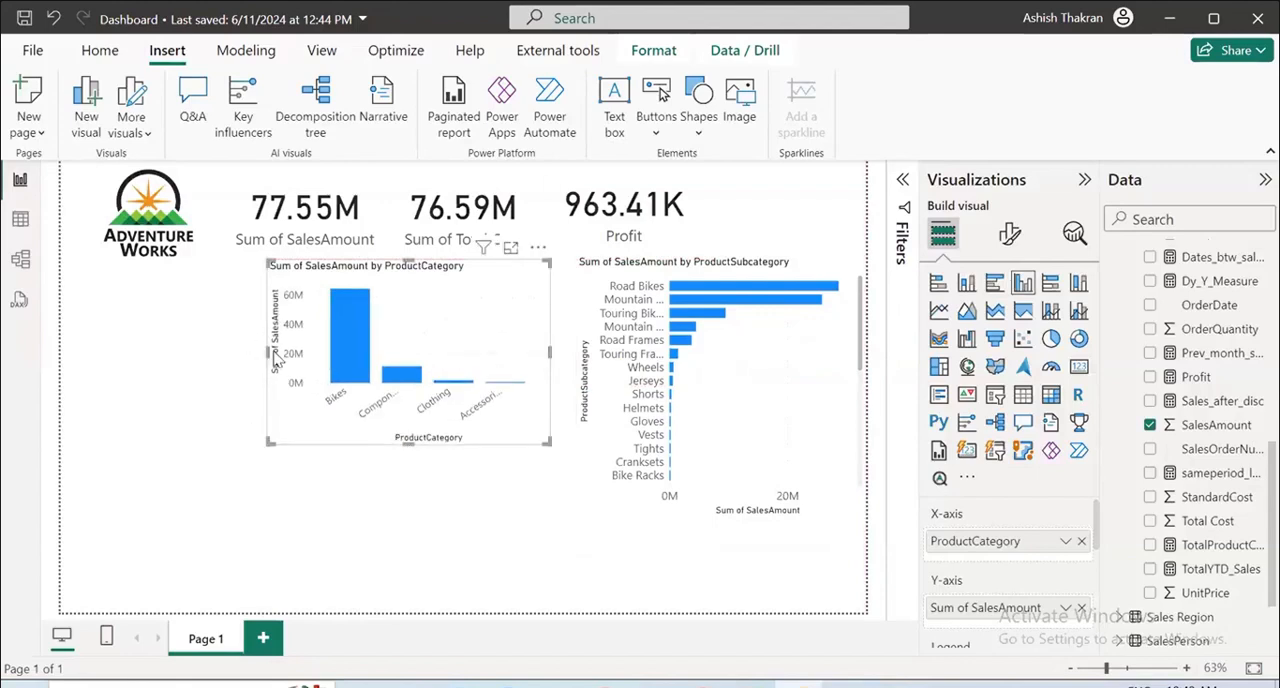
left_click_drag(262, 349, 236, 352)
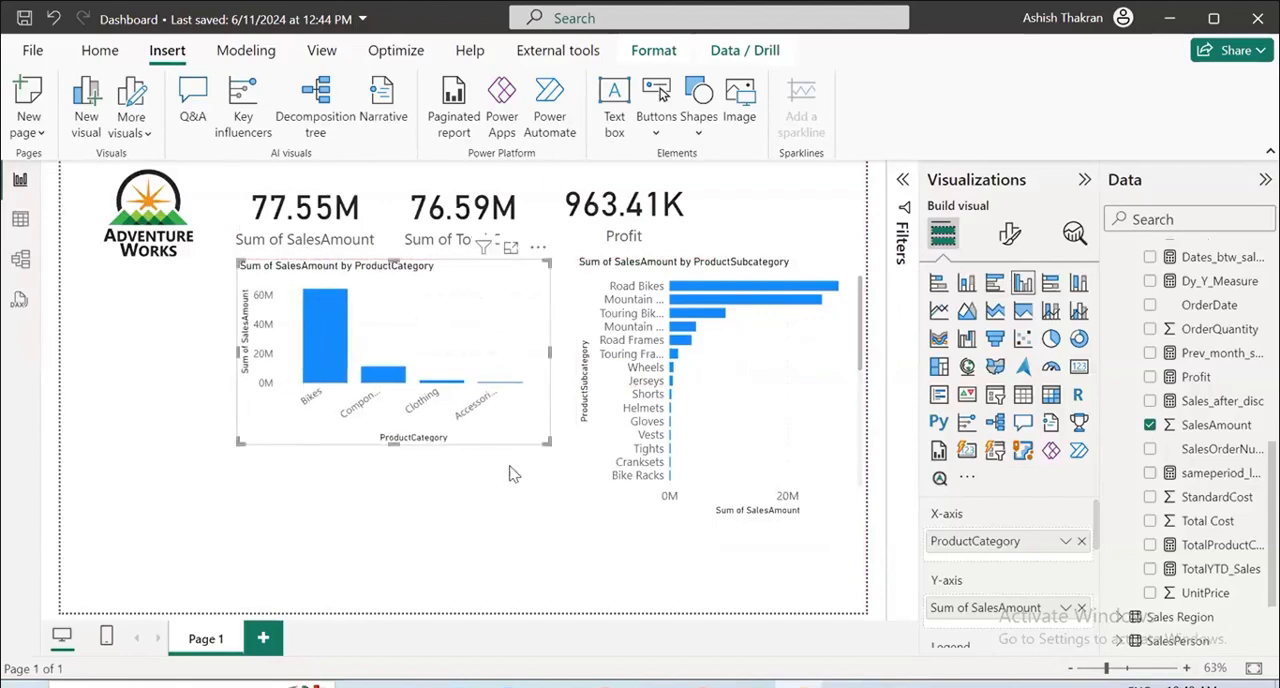
left_click(731, 512)
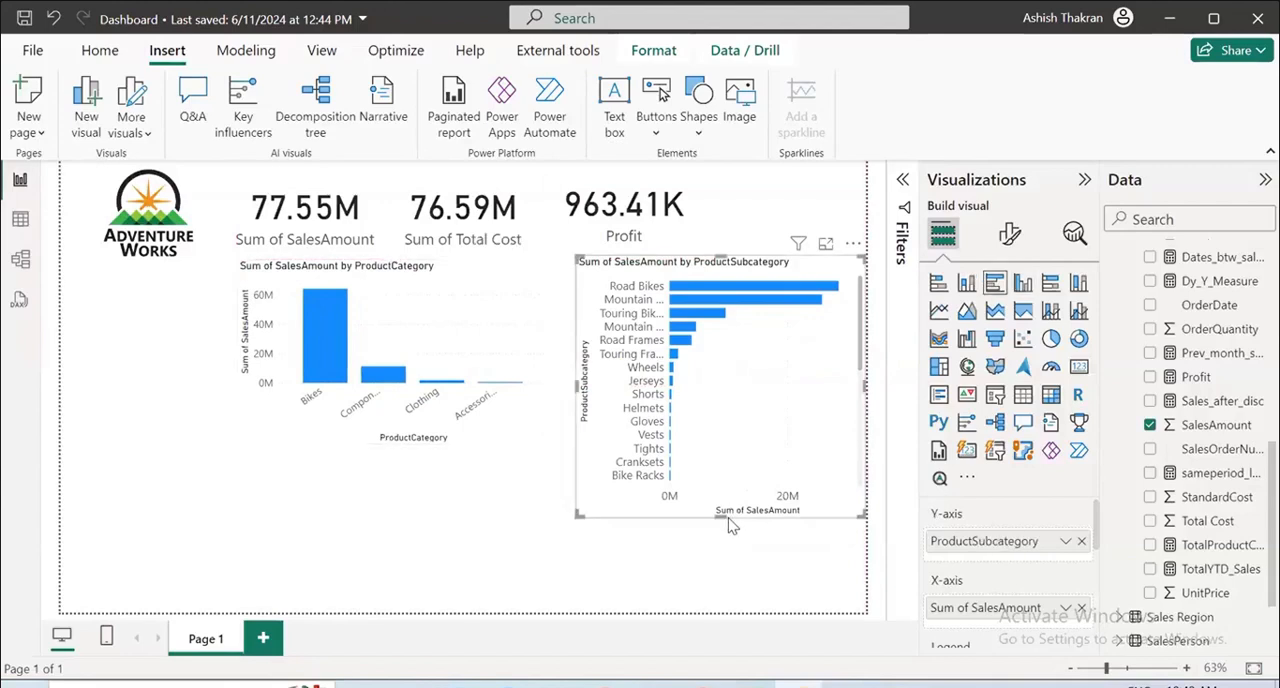
left_click_drag(728, 524, 731, 482)
Add a line chart with Date from the Calendar Table on the X-axis and SalesAmount on the Y-axis.
left_click(888, 457)
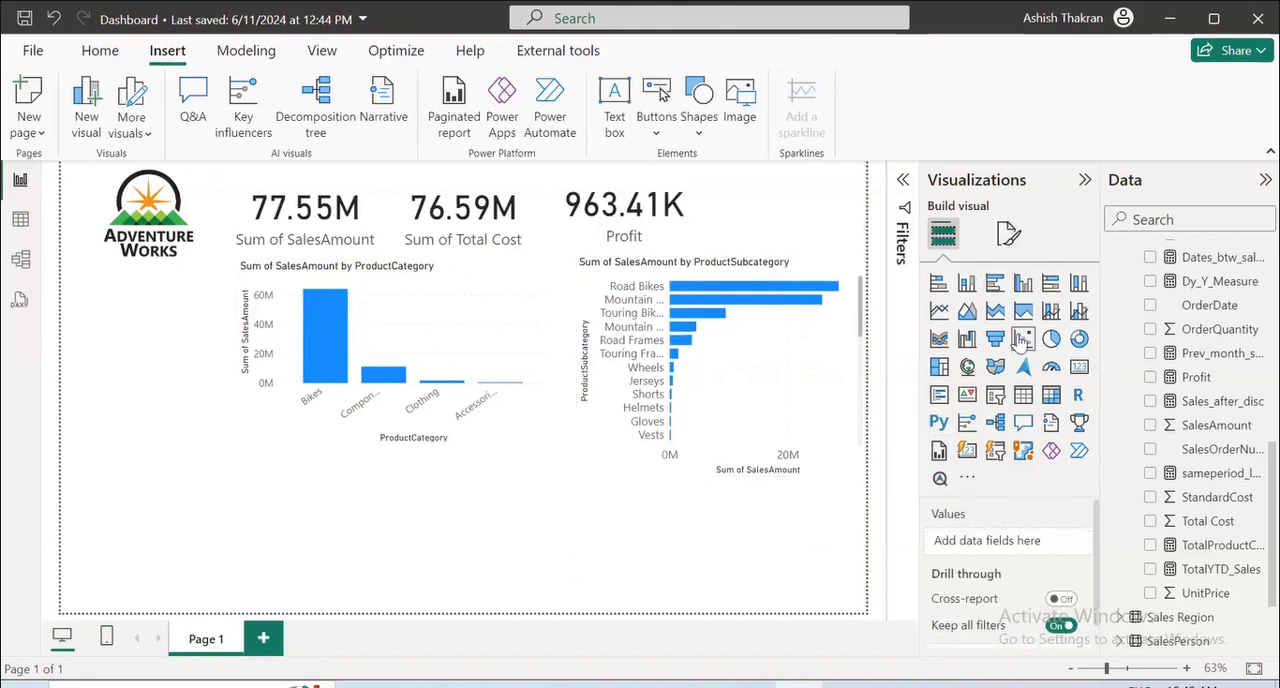
left_click(938, 311)
scroll(1245, 380, "up", 10)
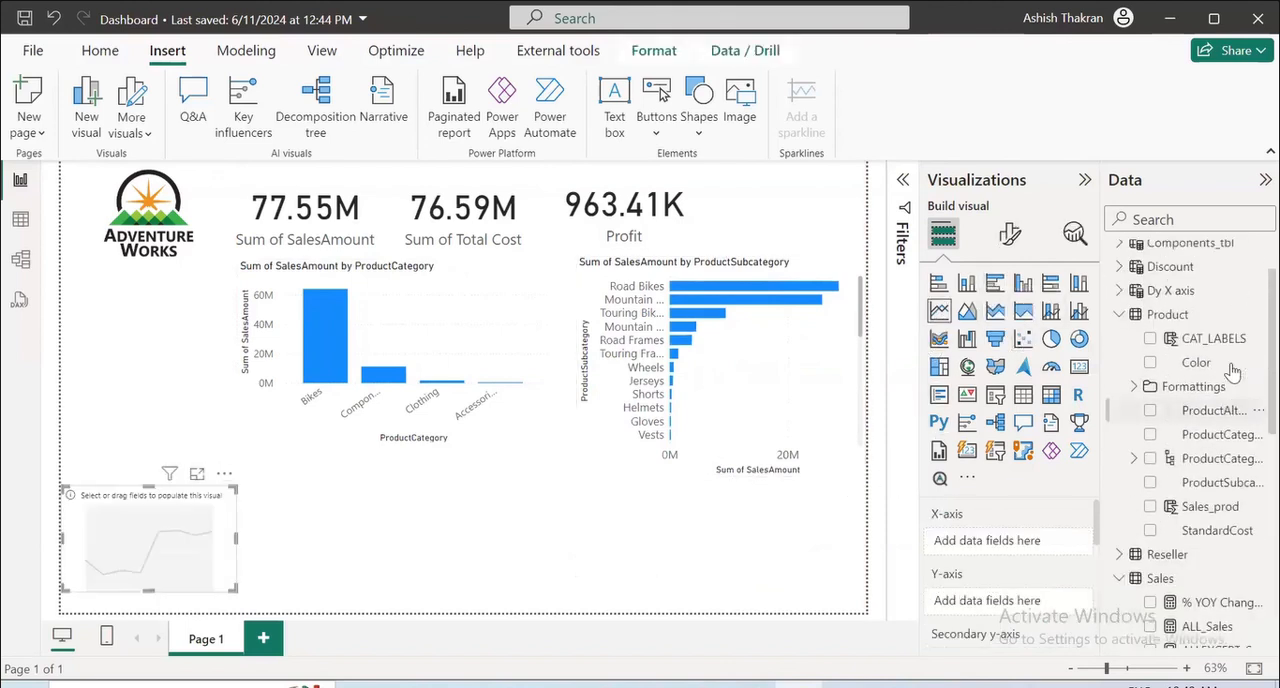
left_click(1118, 278)
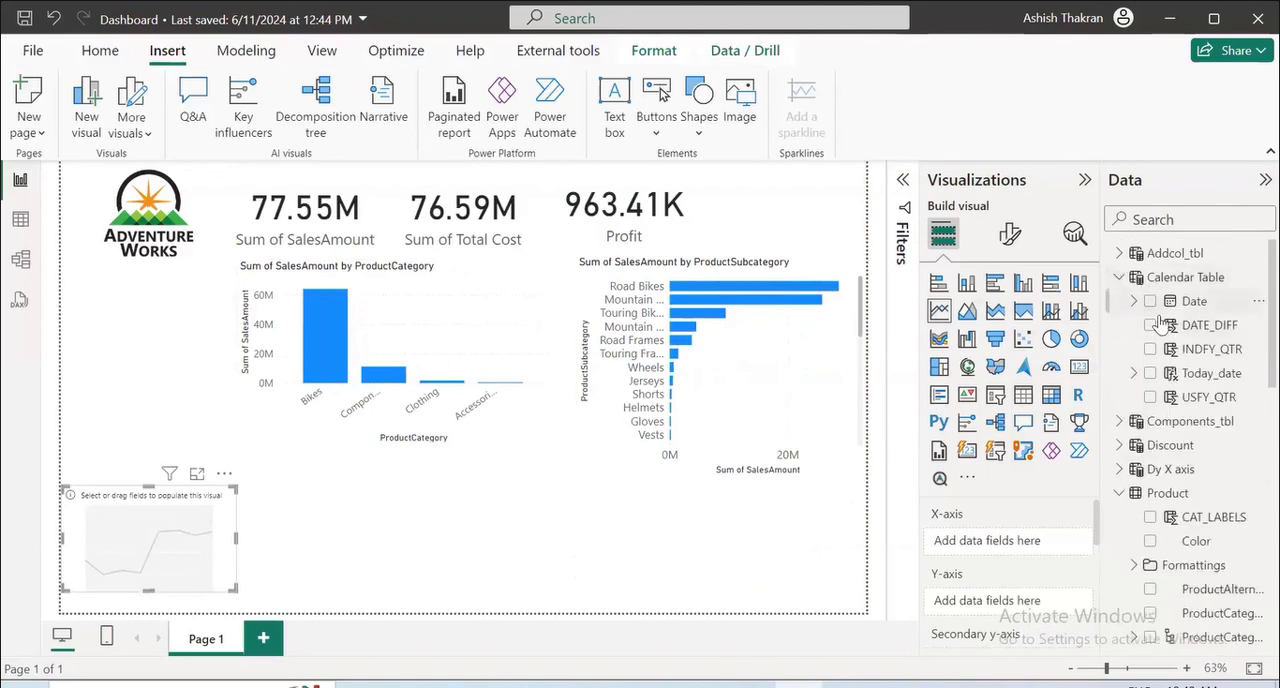
left_click(1150, 301)
scroll(1192, 555, "down", 10)
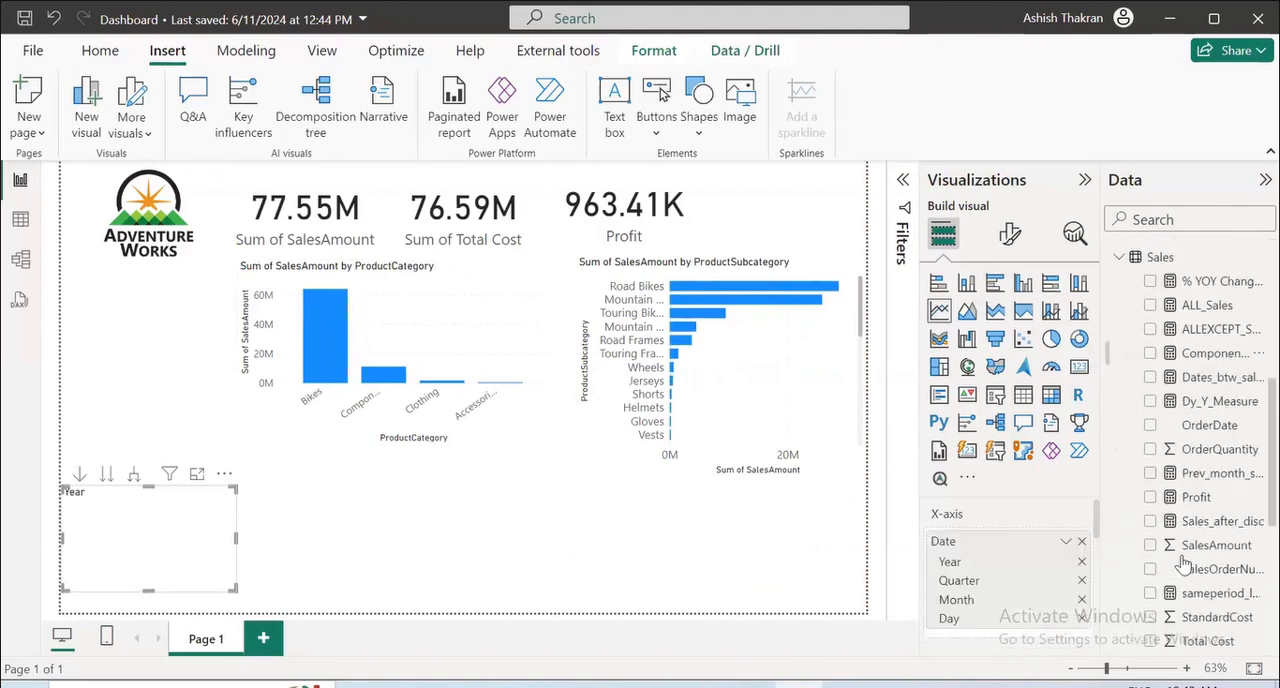
left_click(1150, 545)
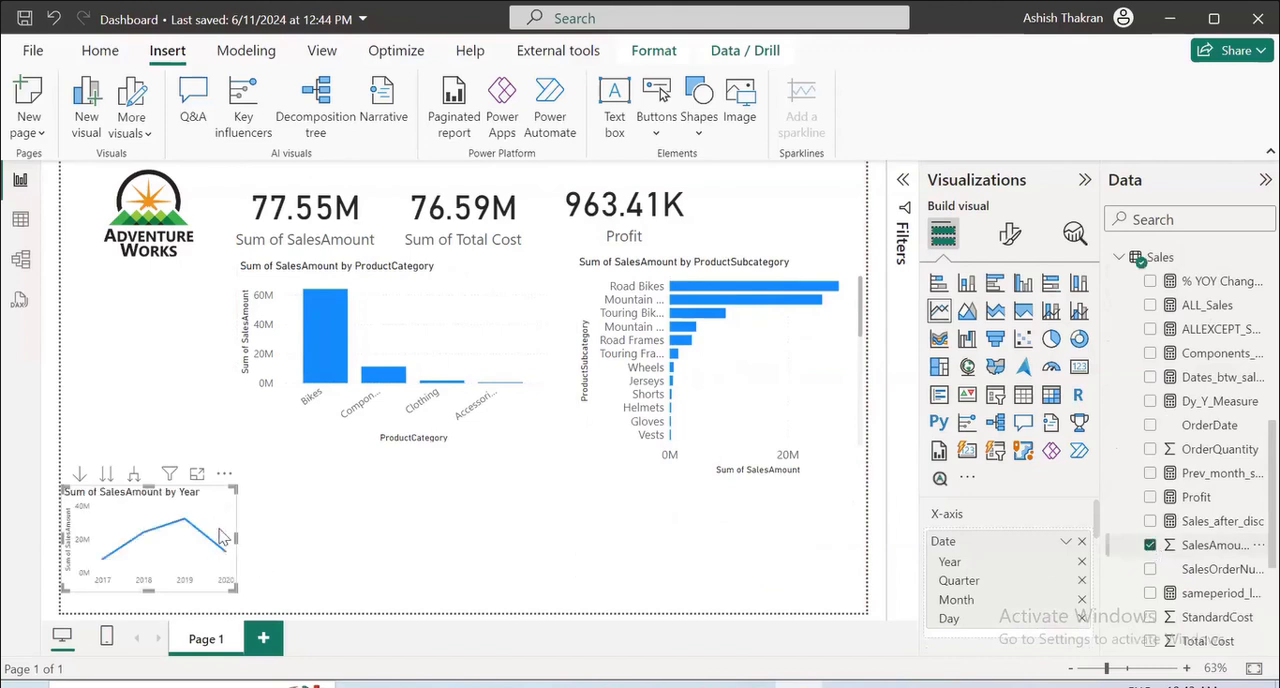
Widen the line chart, shift it under the column and bar charts, and expand its date hierarchy to Year and Quarter.
left_click_drag(236, 538, 555, 540)
left_click_drag(463, 514, 550, 506)
left_click(509, 466)
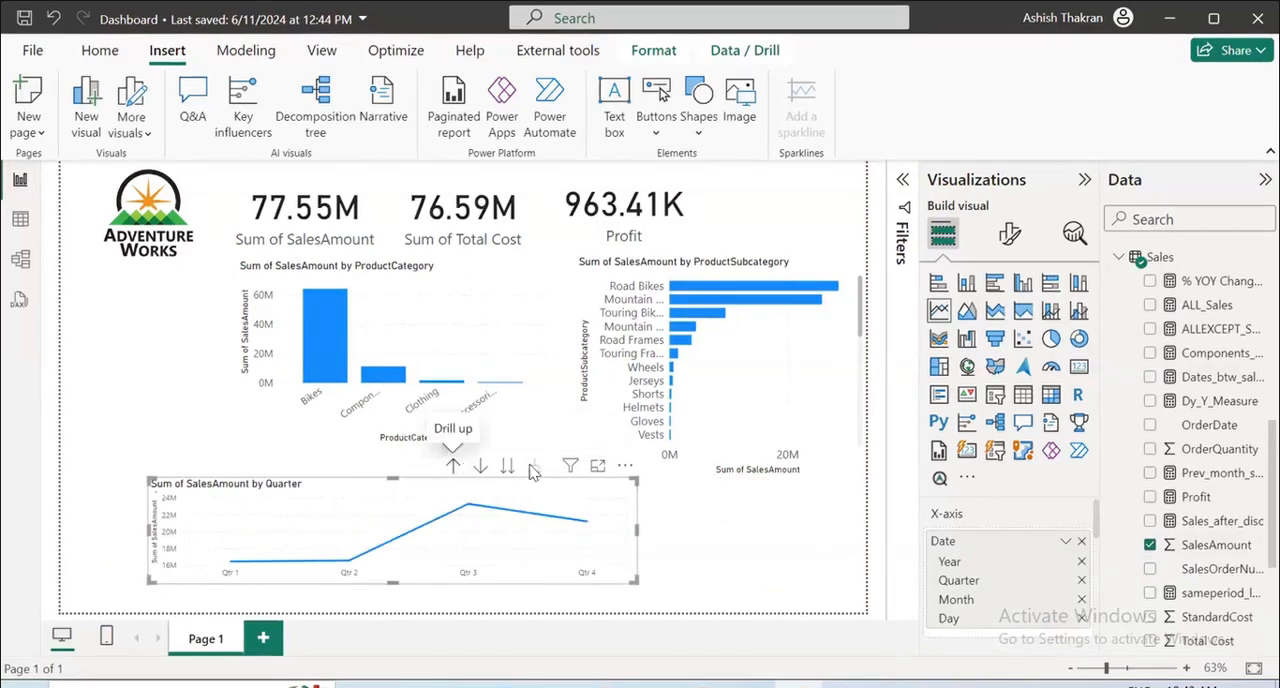
left_click(532, 467)
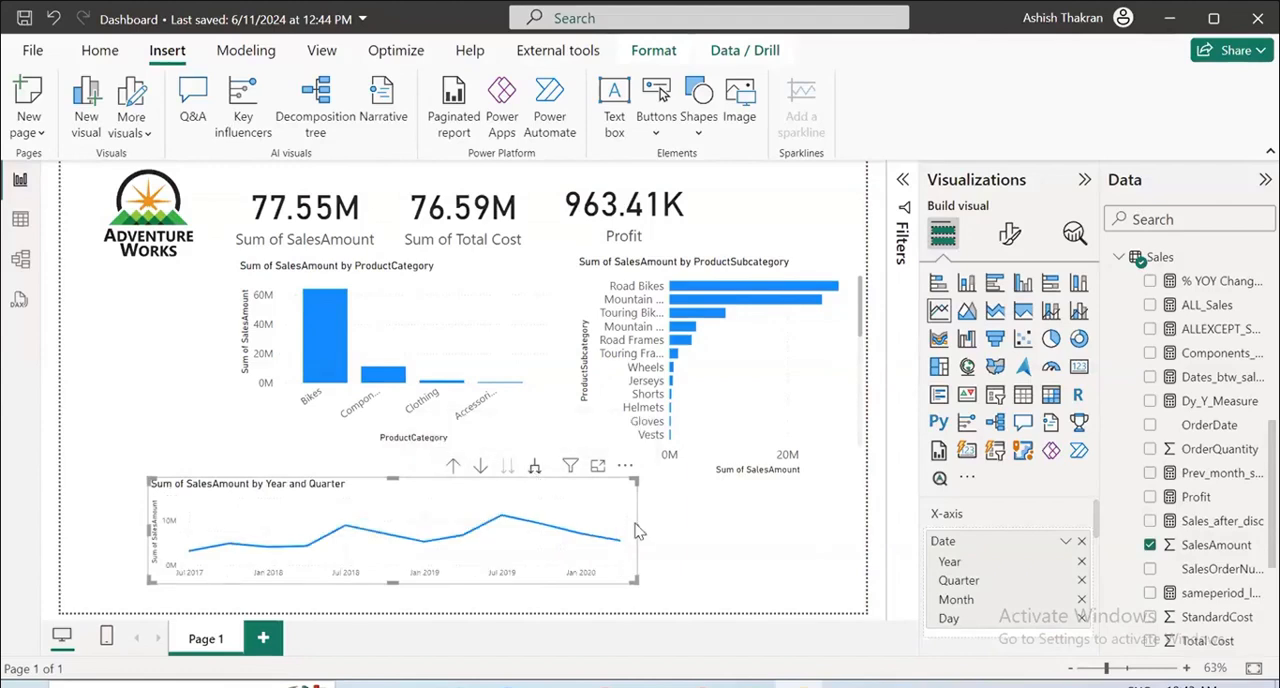
Stretch the line chart across the lower part of the page and make it taller in both directions.
left_click_drag(634, 530, 863, 566)
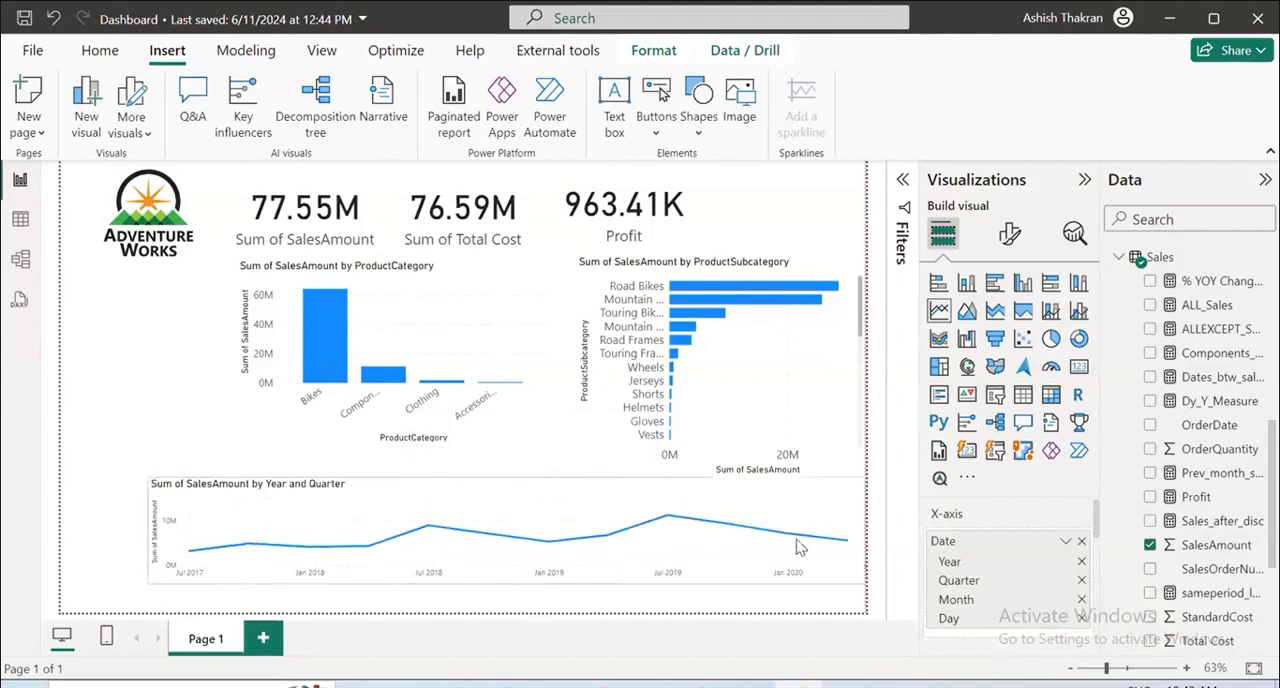
left_click_drag(737, 503, 726, 503)
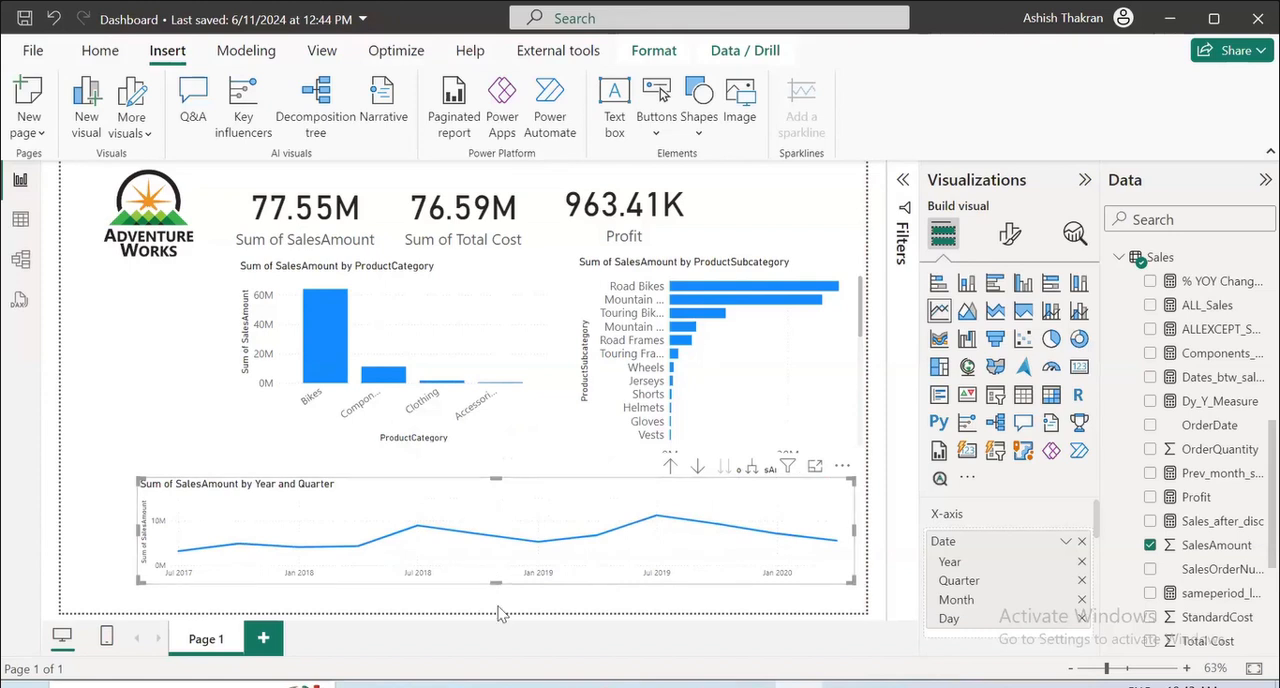
left_click_drag(496, 582, 500, 612)
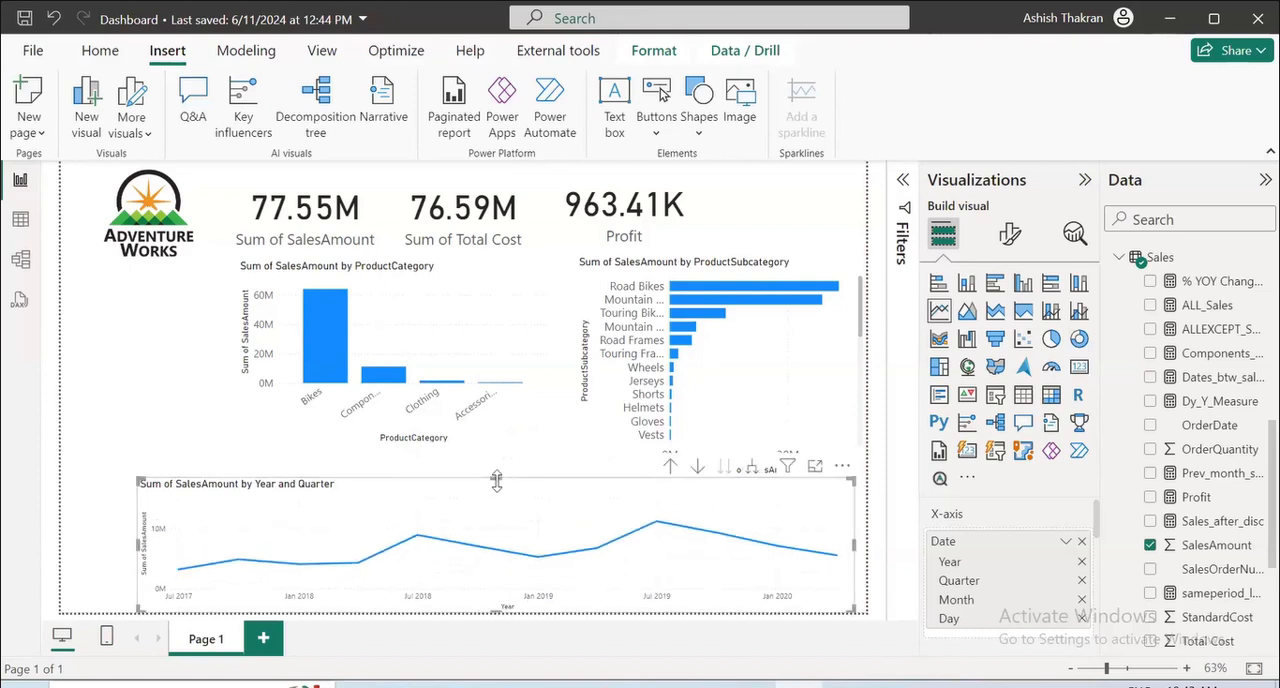
left_click_drag(497, 477, 498, 465)
Add BusinessType from the Reseller table as the legend of the ProductCategory column chart and the ProductSubcategory bar chart.
left_click(455, 330)
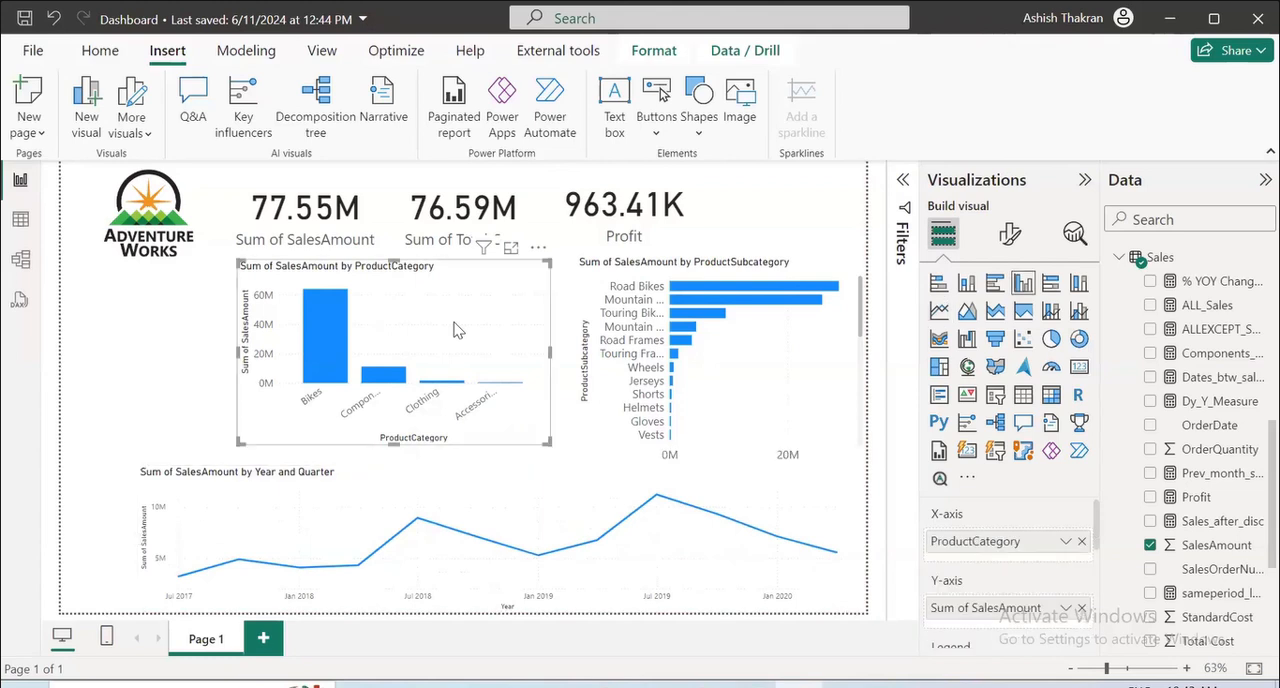
scroll(1226, 484, "up", 5)
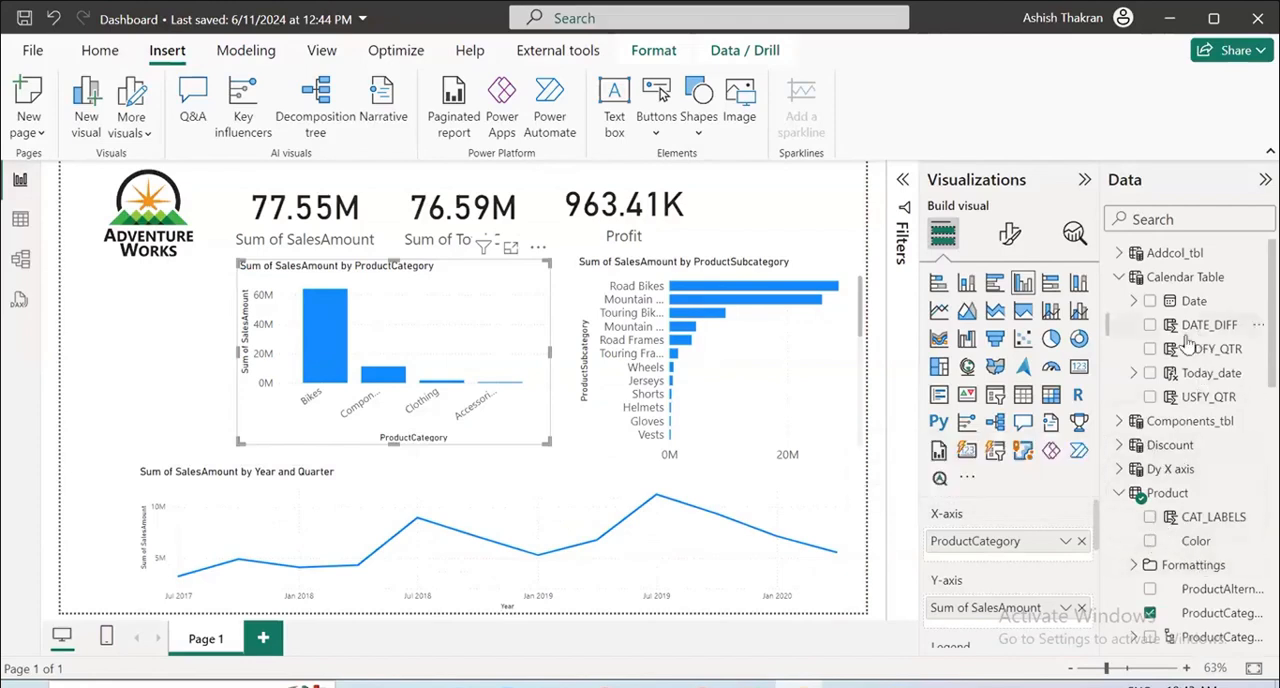
scroll(1184, 568, "down", 5)
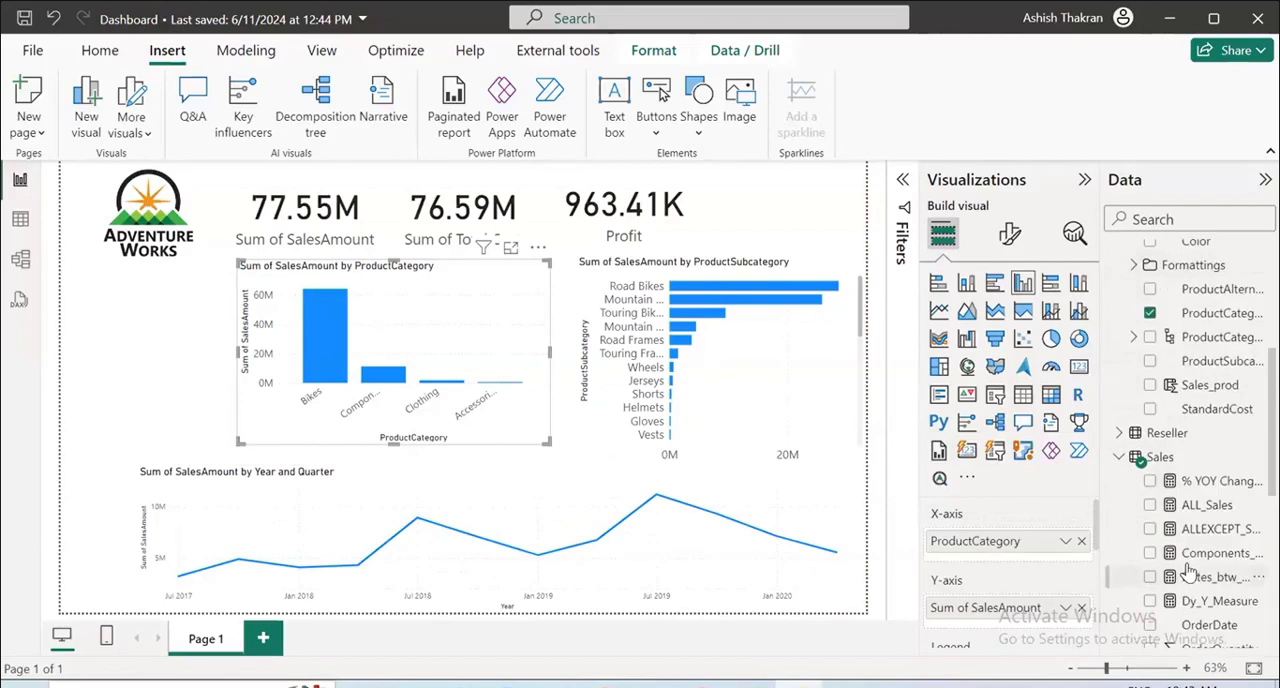
left_click(1119, 433)
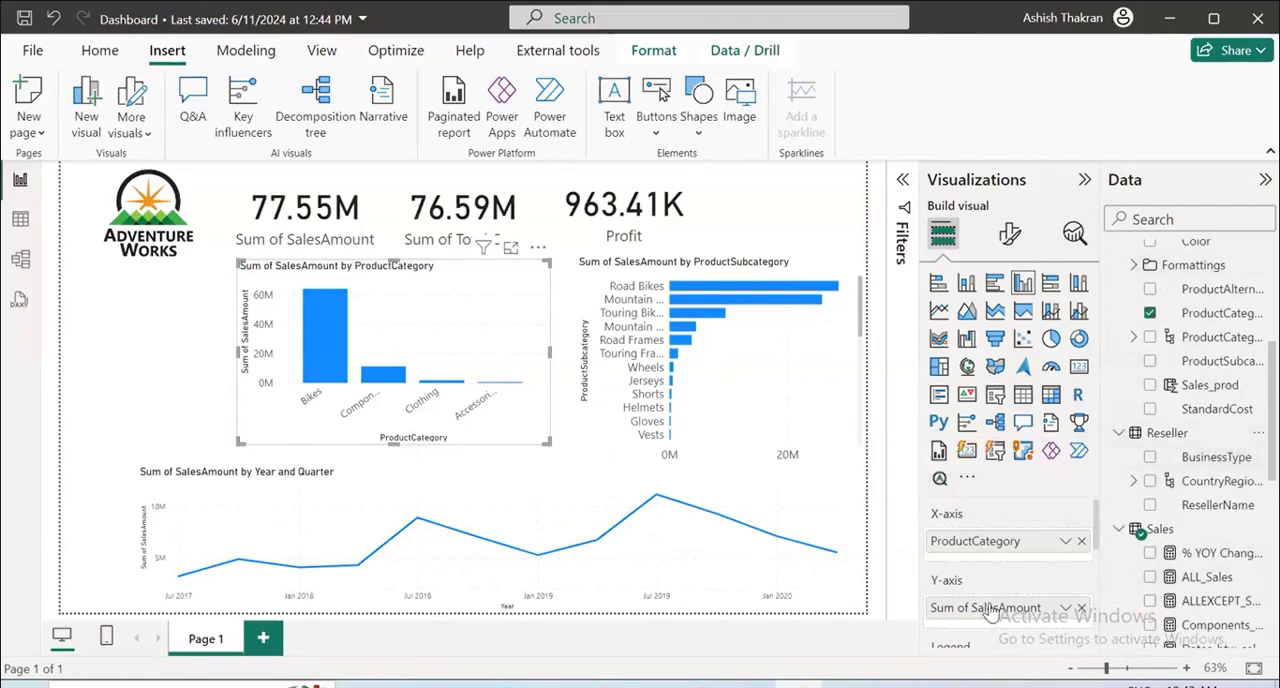
left_click(1150, 457)
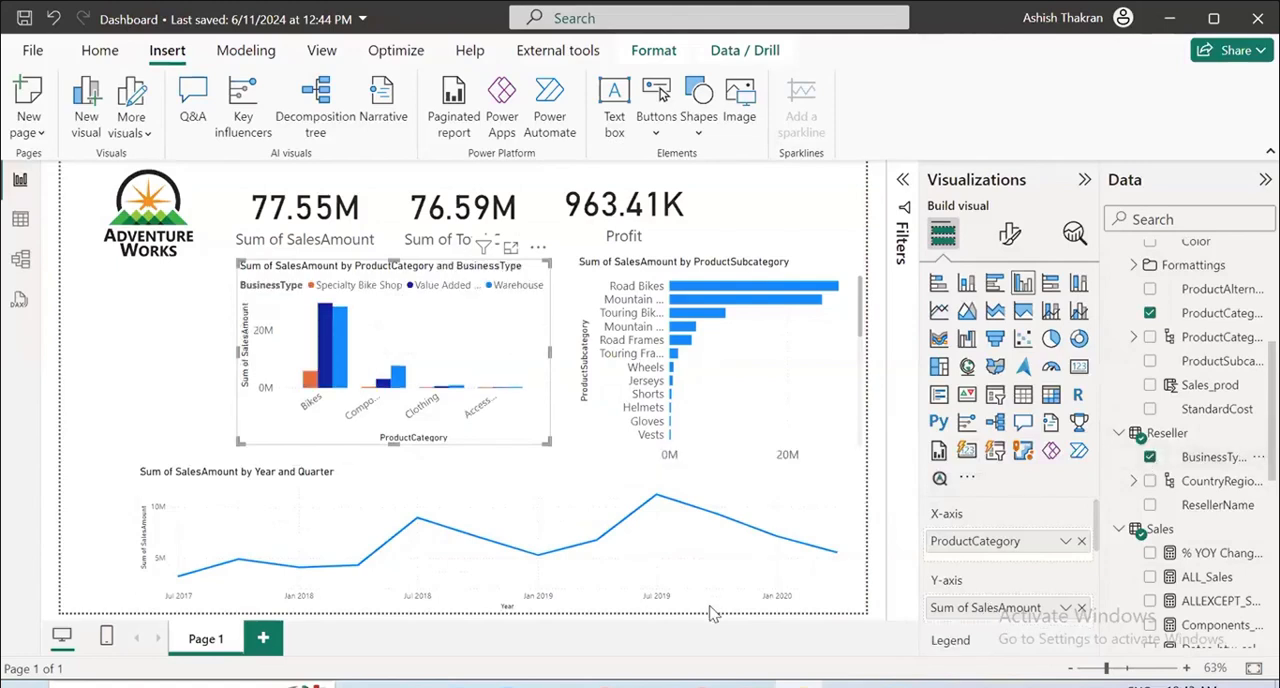
left_click(767, 391)
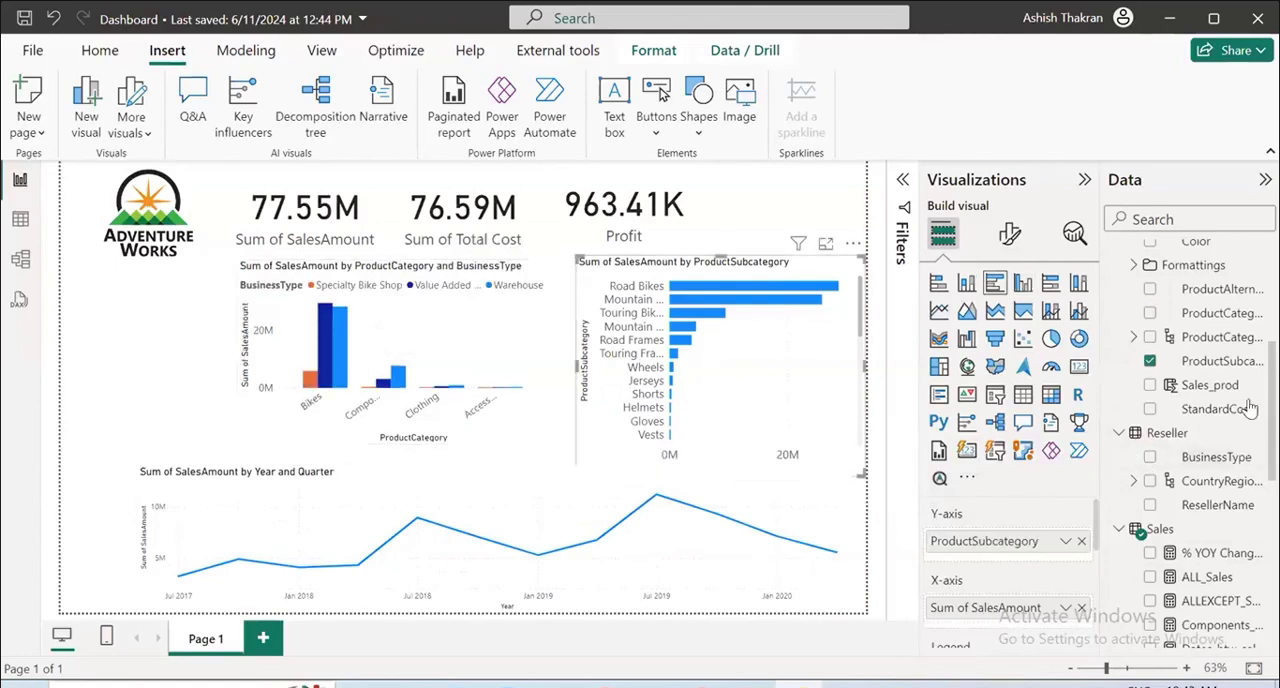
left_click(1151, 457)
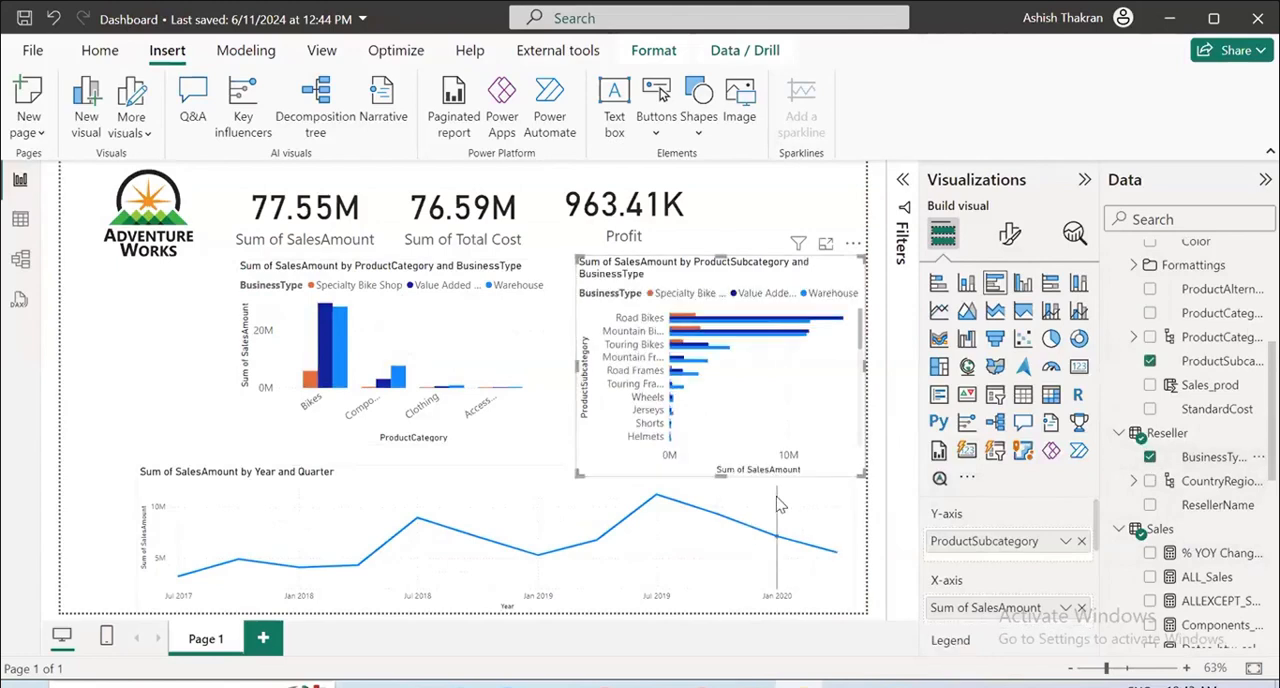
Split the line chart by BusinessType, then extend it upward and pull its starting edge in to line up under the column chart.
left_click(781, 505)
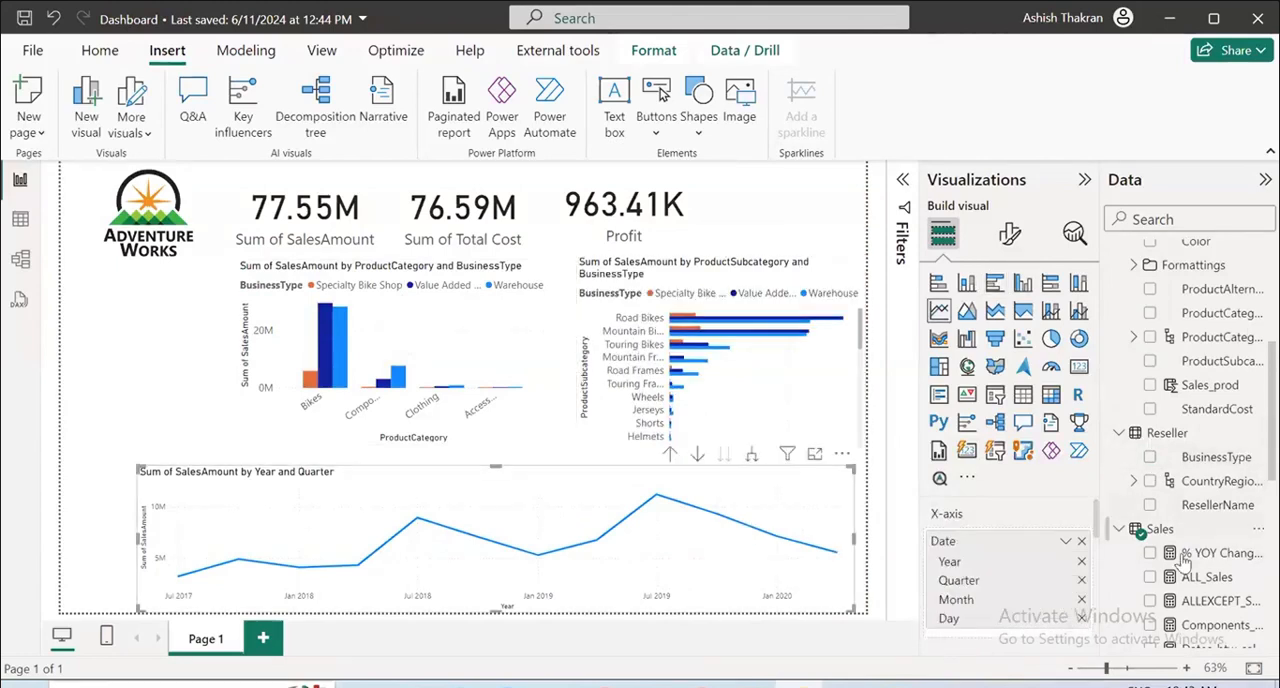
left_click(1151, 457)
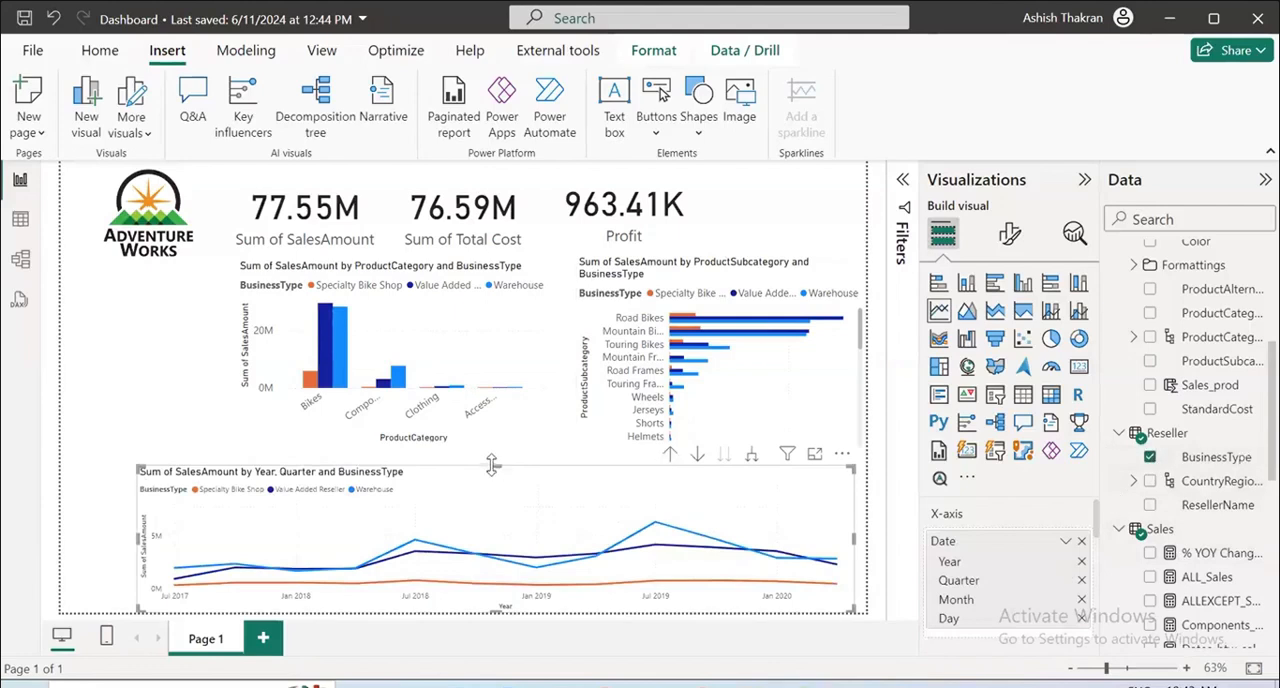
left_click_drag(492, 465, 495, 444)
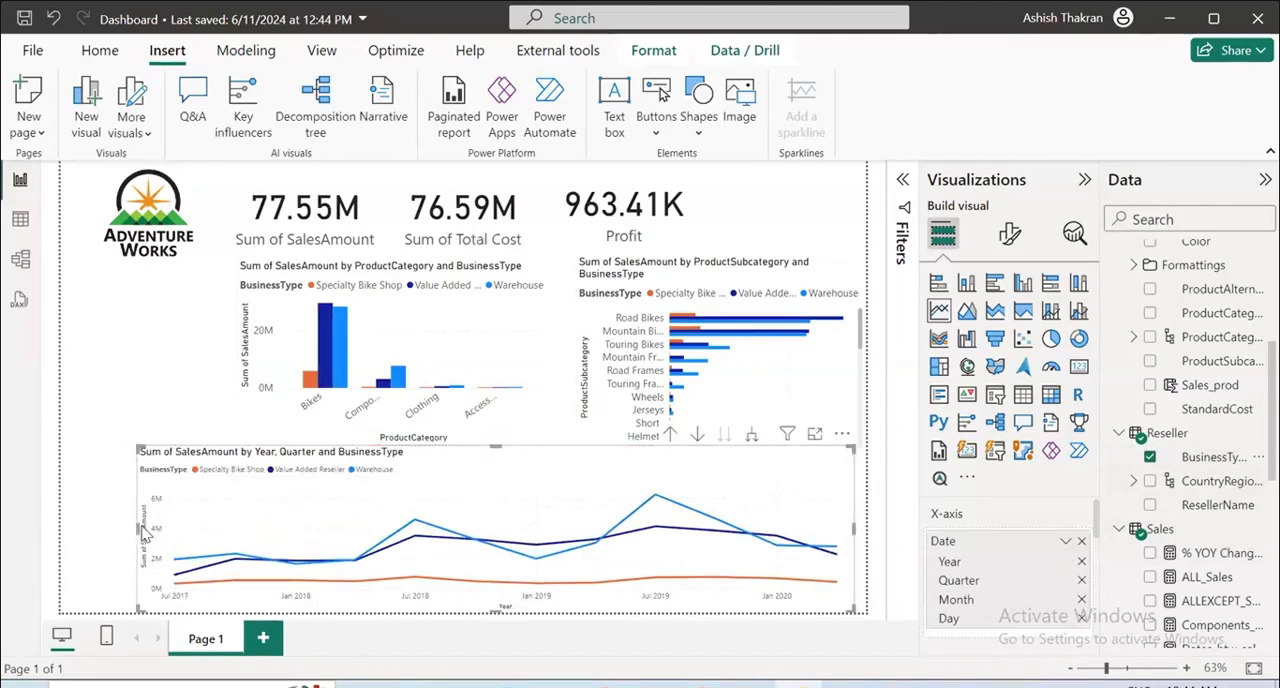
left_click_drag(137, 527, 222, 526)
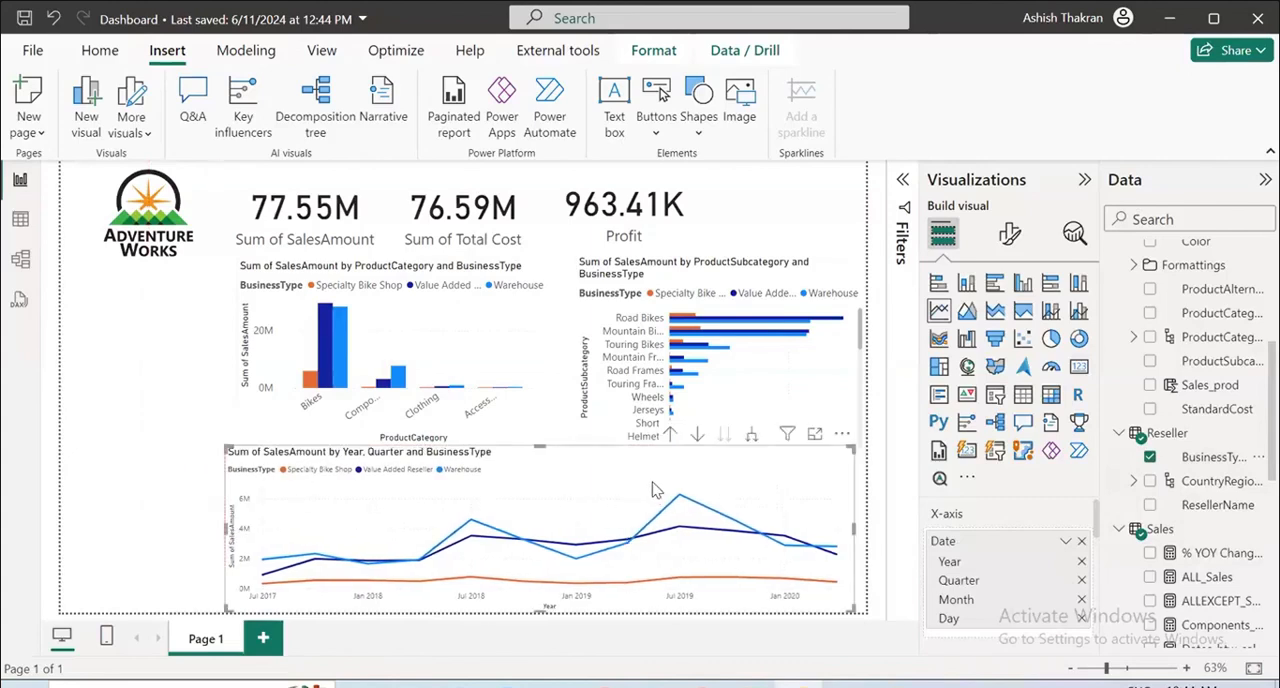
Add a slicer below the logo using Date from the Calendar Table as a date hierarchy.
left_click(143, 340)
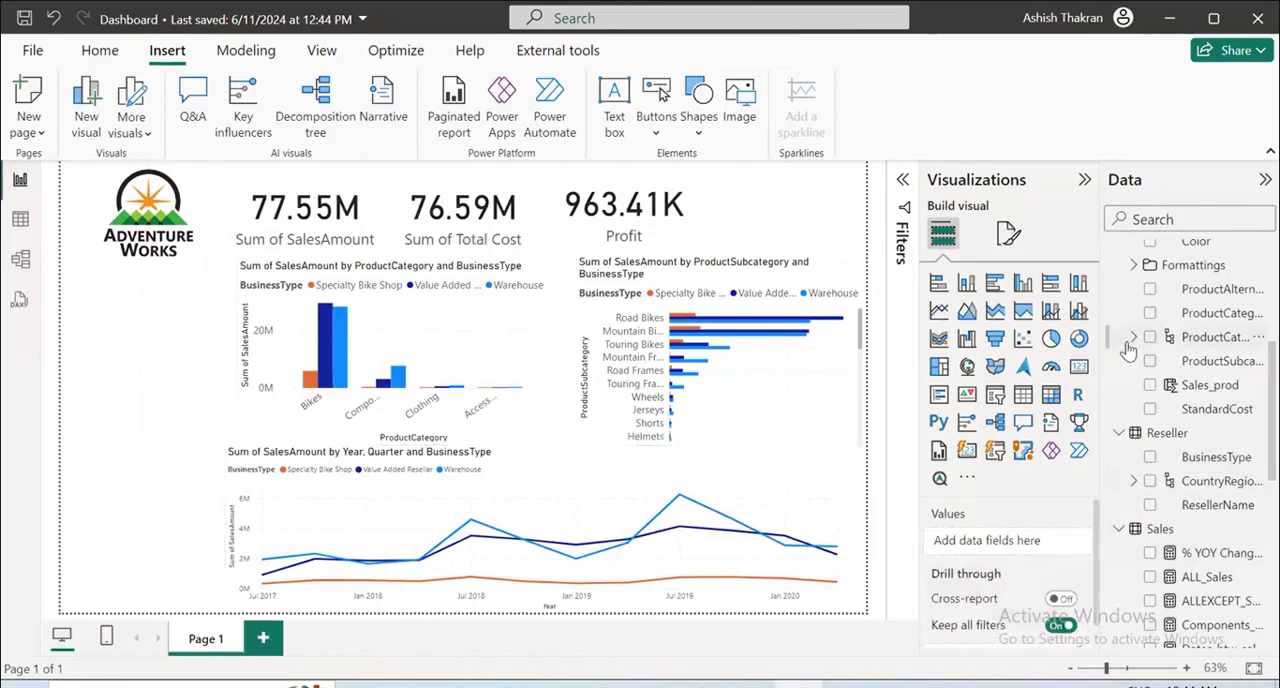
left_click(995, 396)
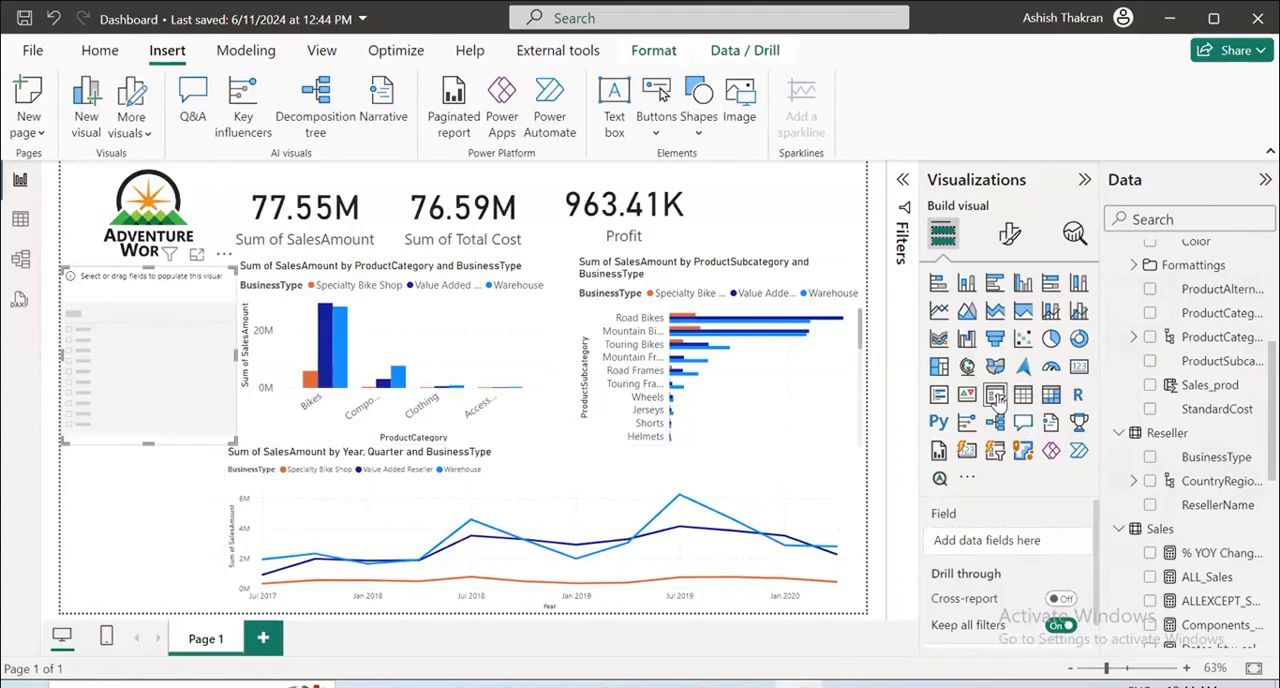
scroll(1210, 390, "up", 5)
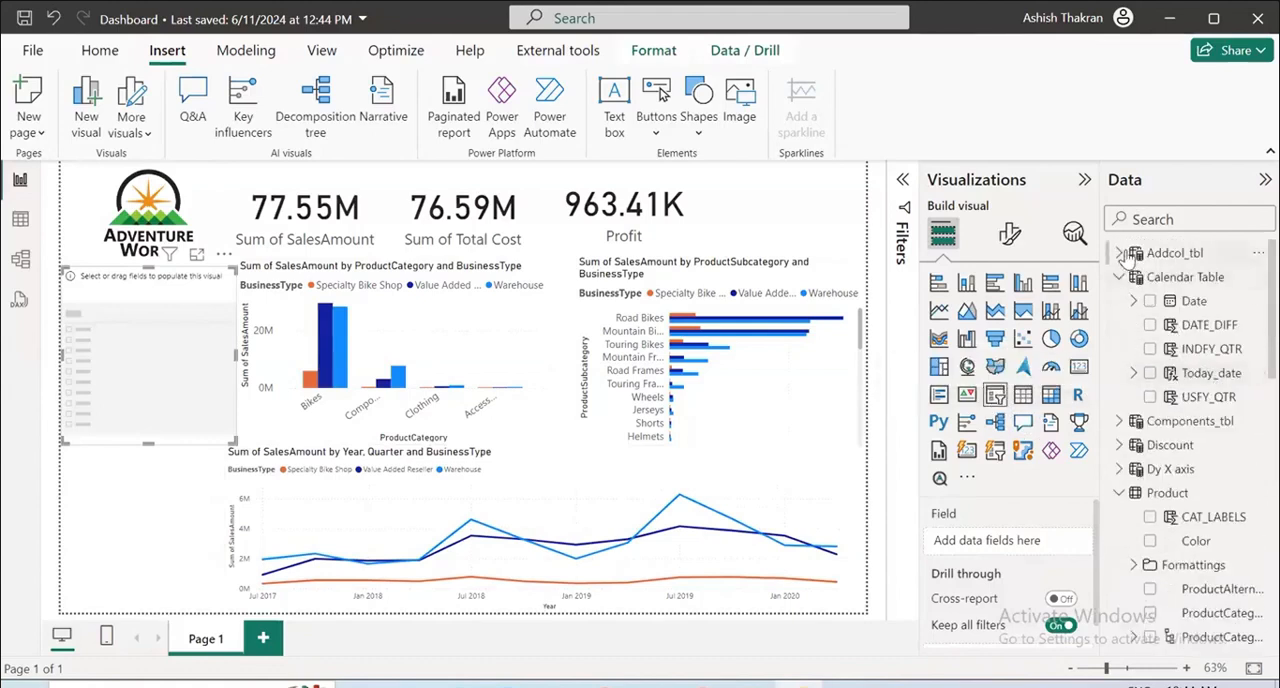
left_click_drag(1155, 300, 1010, 540)
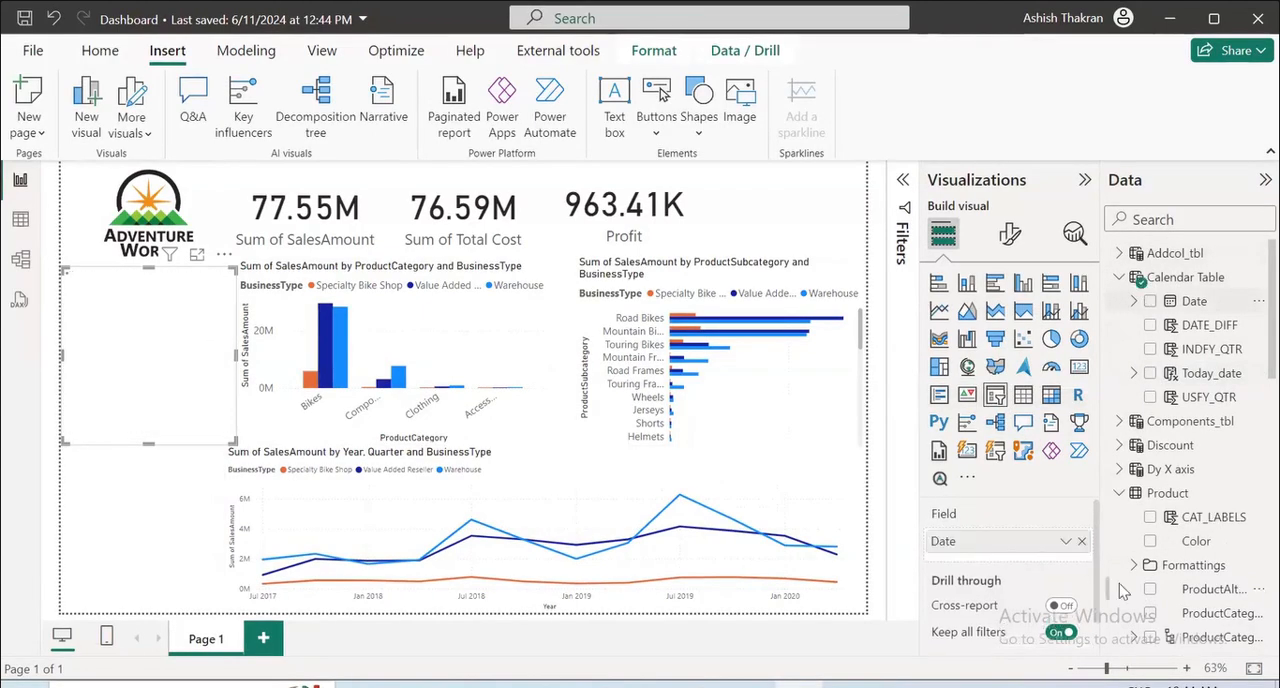
left_click(1066, 542)
left_click(1150, 511)
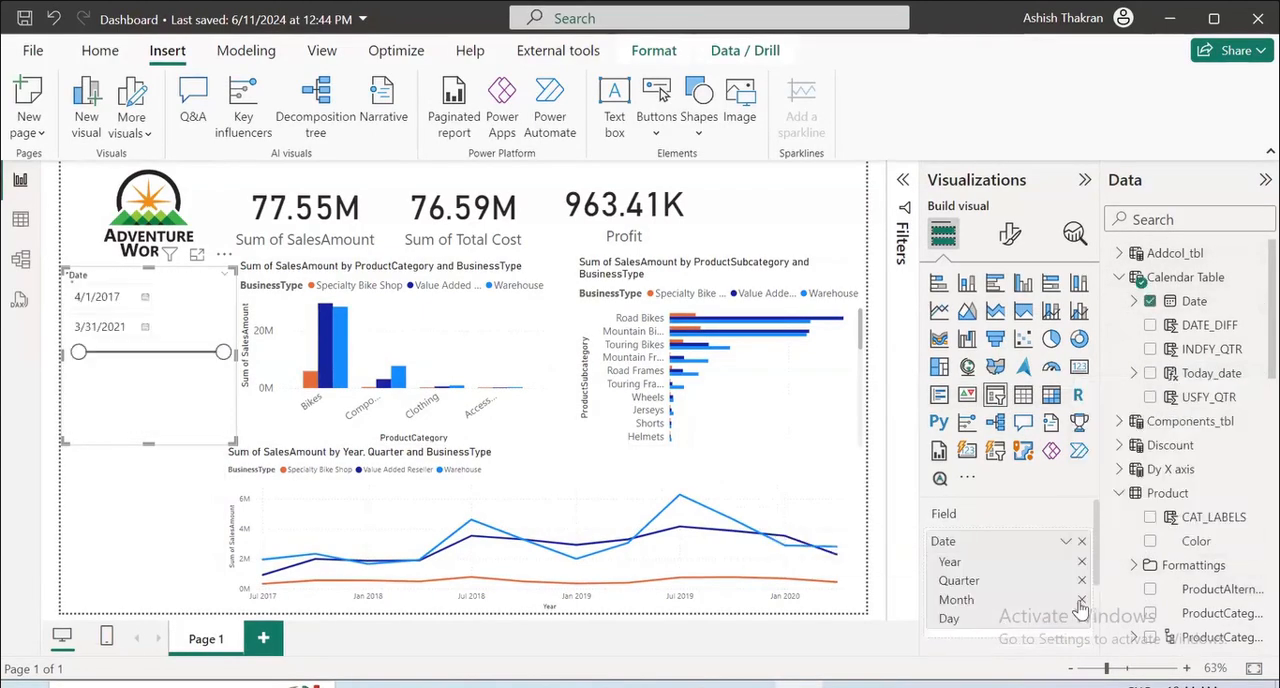
Remove Day, Month and Quarter from the slicer, keeping only Year, and shrink it to fit below the logo.
left_click(1081, 618)
left_click(1081, 599)
left_click(1081, 580)
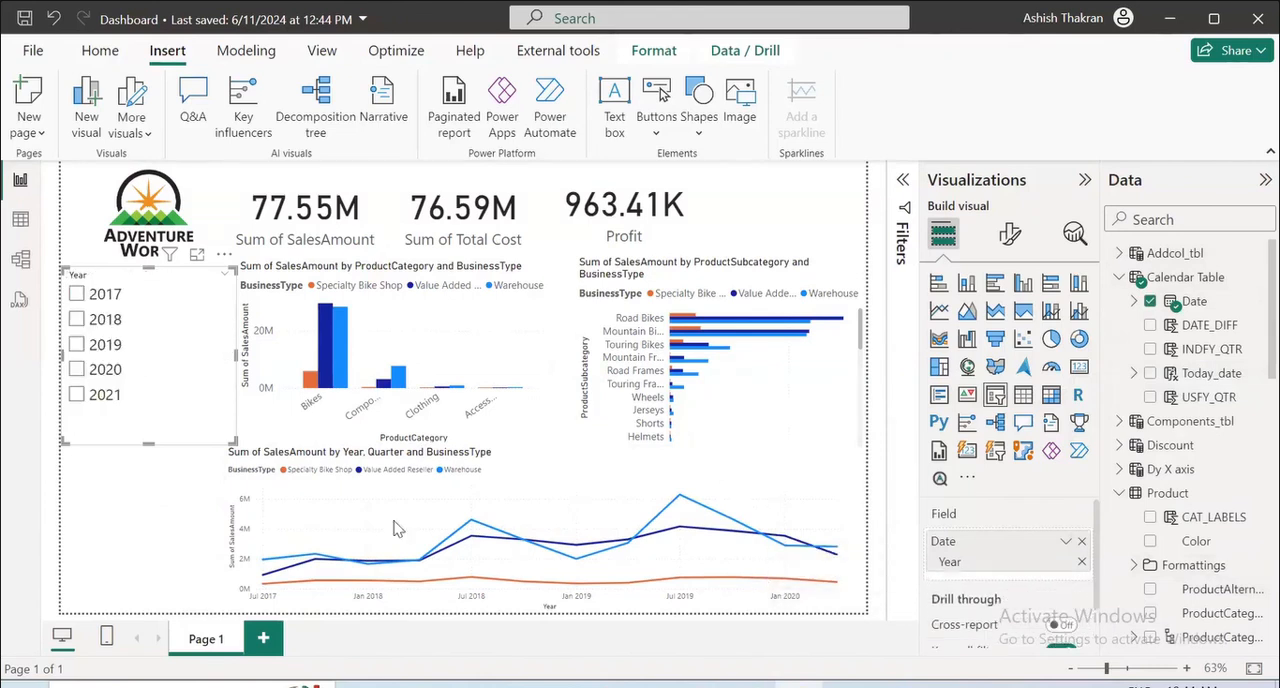
left_click_drag(148, 443, 148, 397)
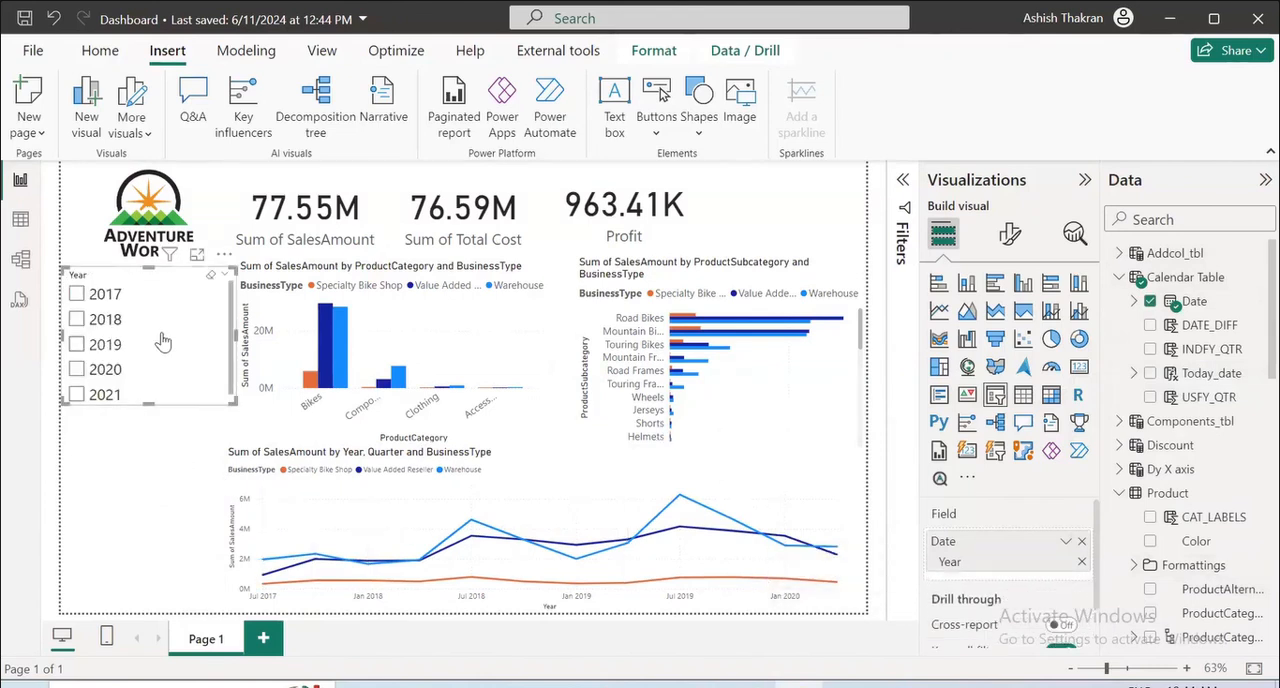
left_click_drag(236, 330, 211, 330)
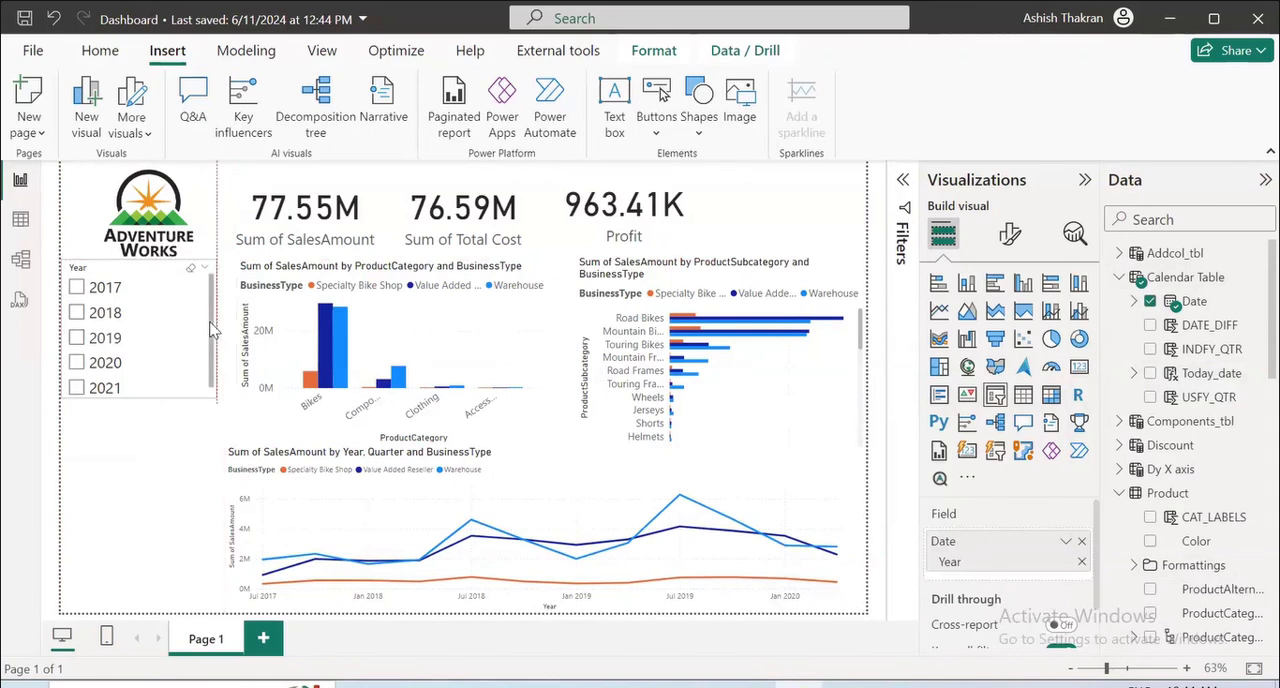
Add a second slicer below the Year slicer using the CountryRegion hierarchy from the Reseller table.
left_click(155, 486)
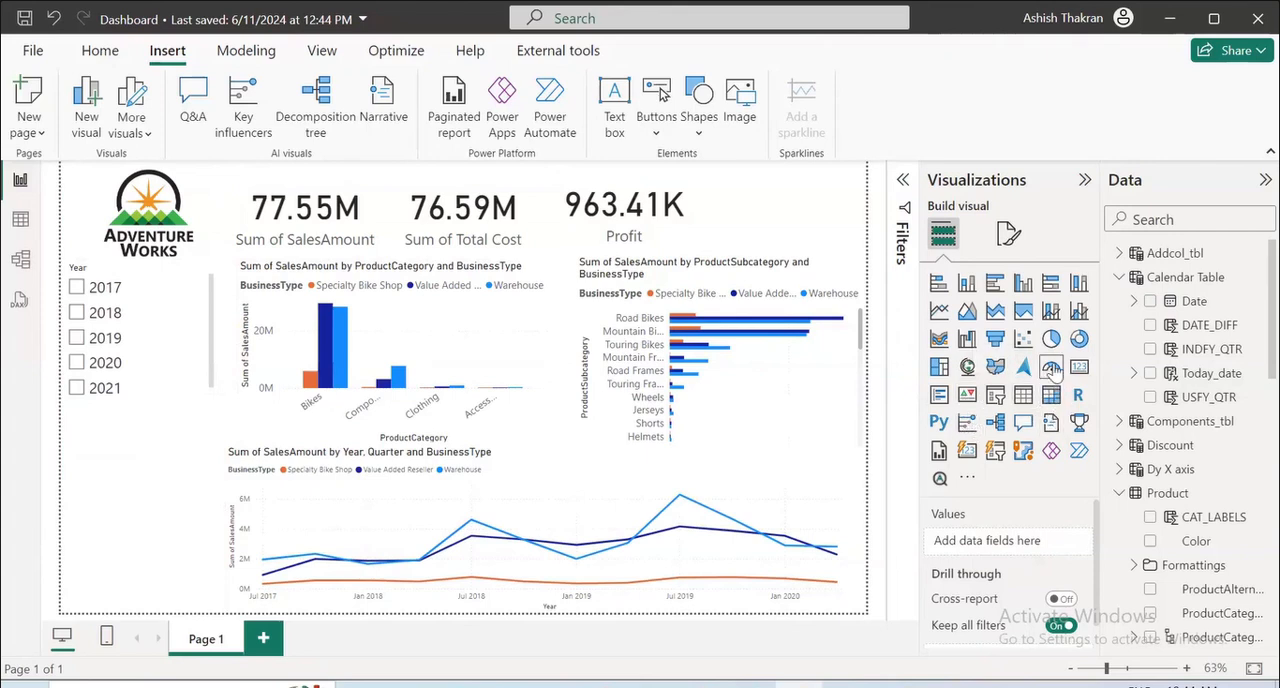
left_click(995, 395)
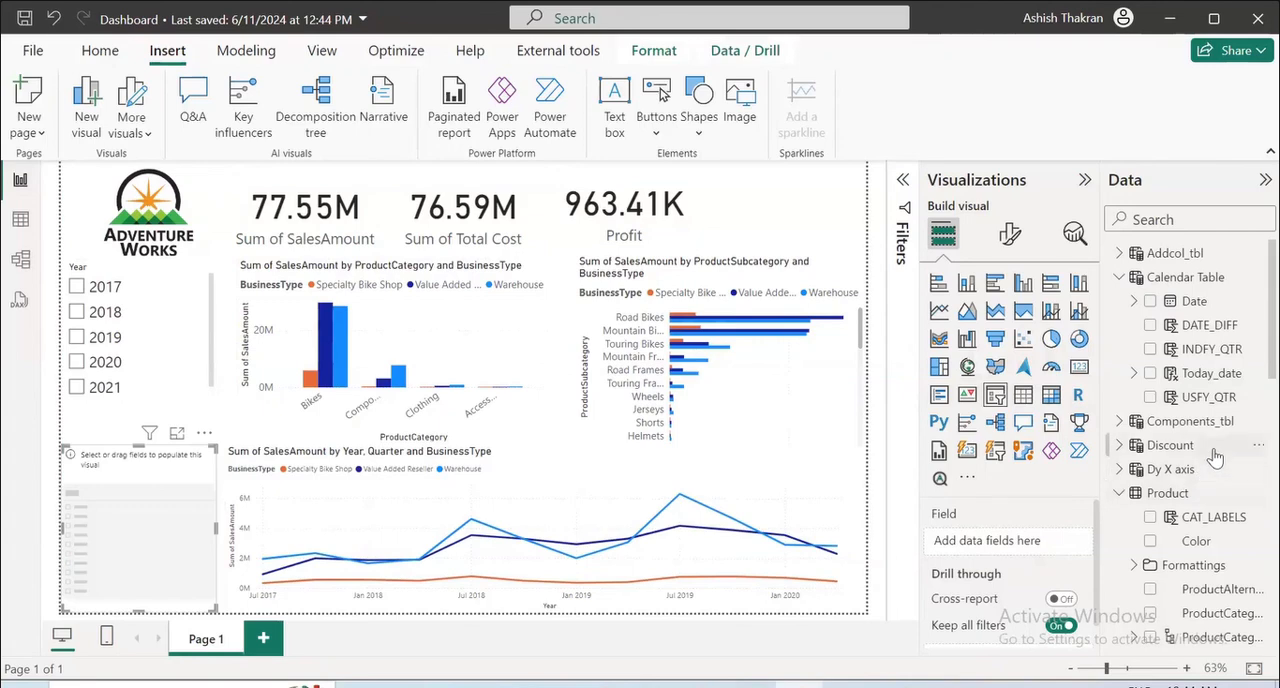
scroll(1215, 457, "down", 5)
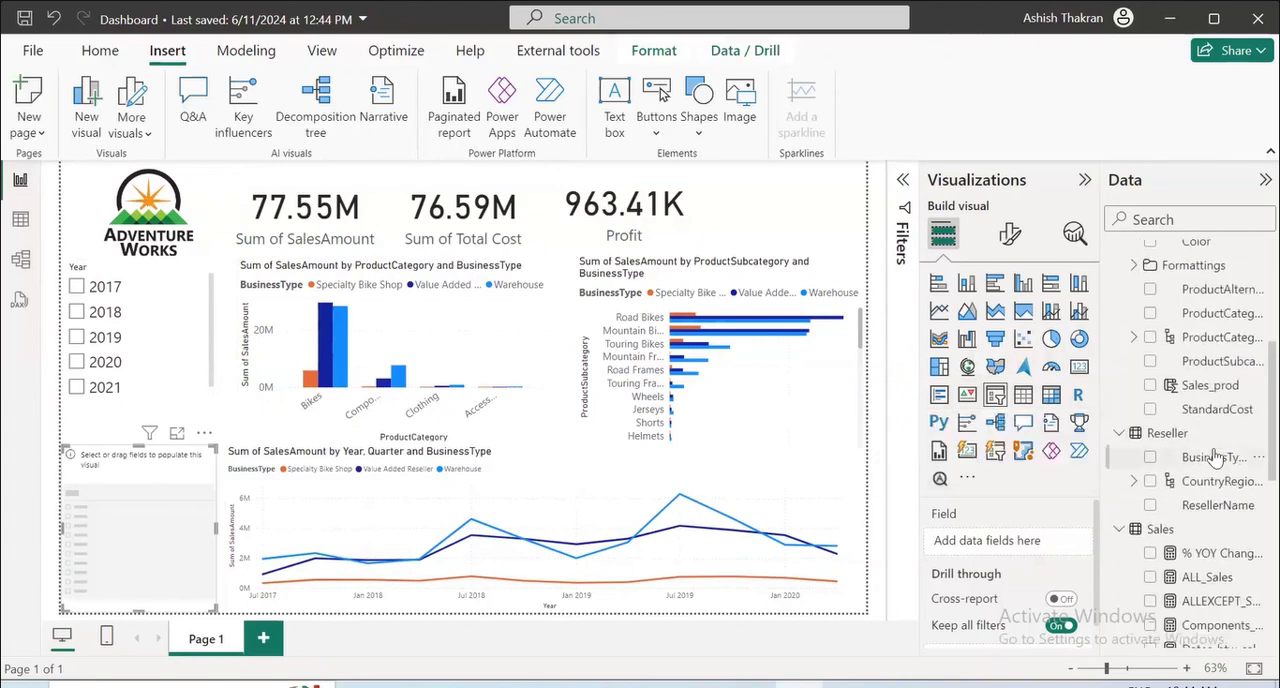
left_click(1151, 483)
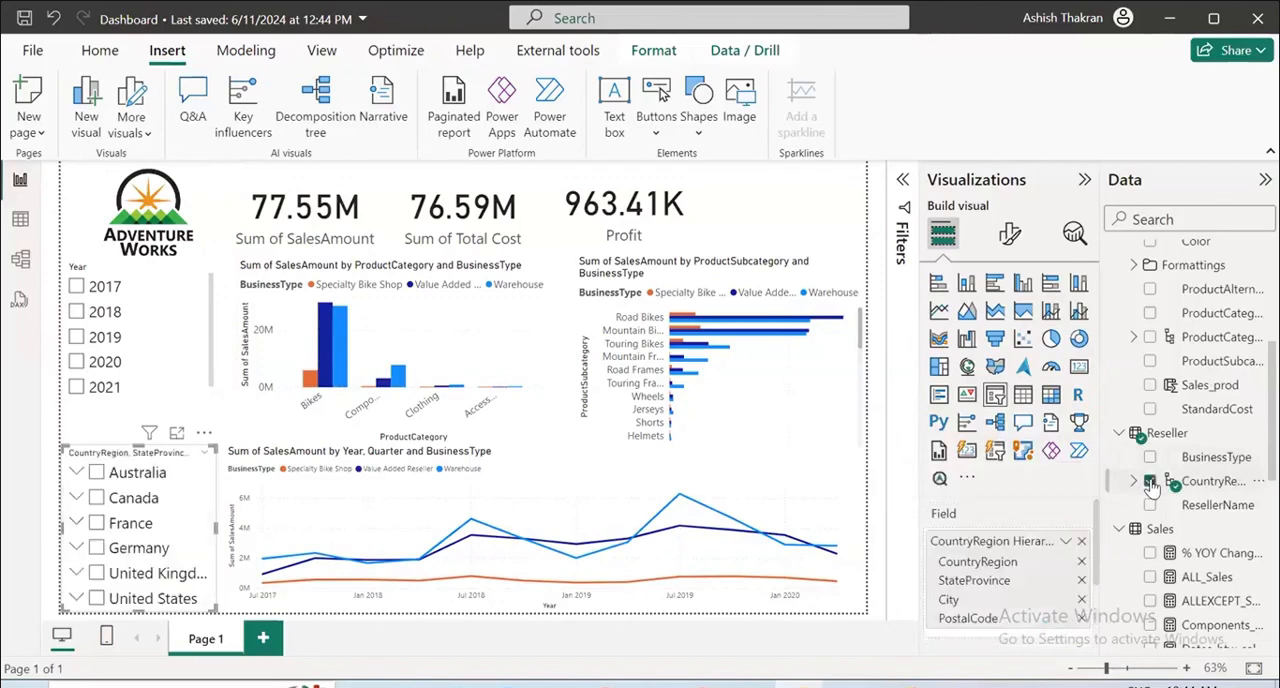
Remove PostalCode, City and StateProvince from the new slicer, keeping only CountryRegion, and extend it upward toward the Year slicer.
left_click(1081, 618)
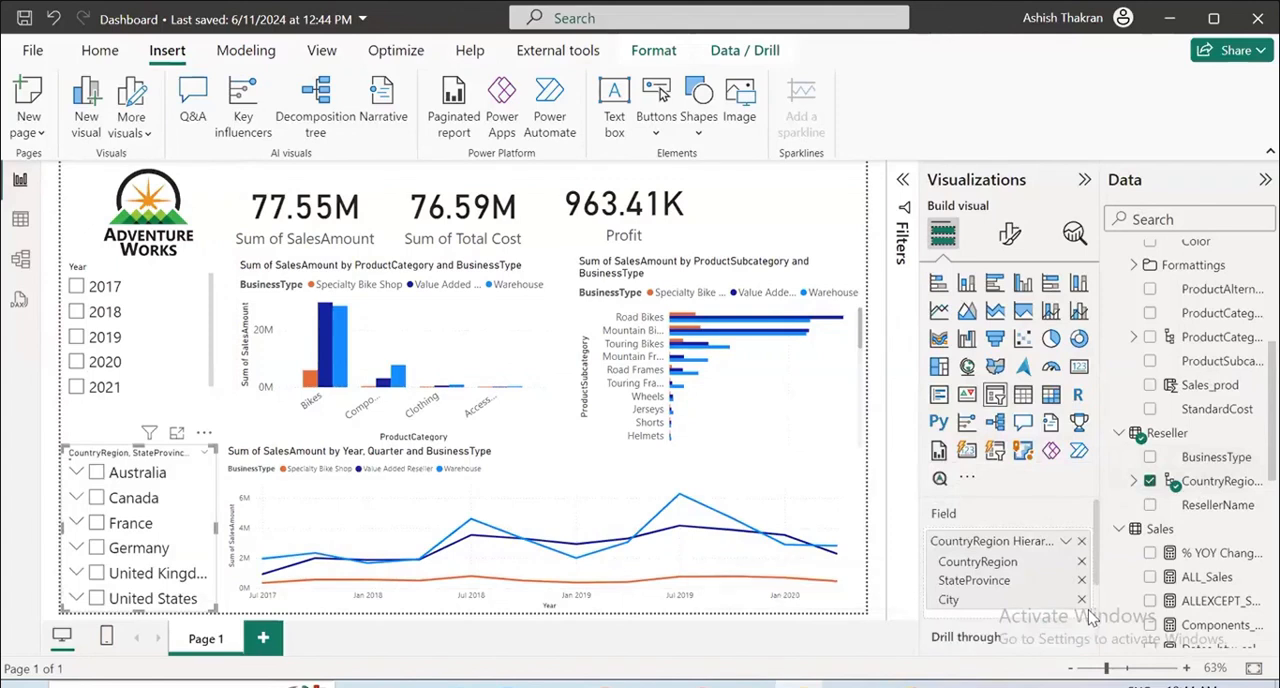
left_click(1081, 599)
left_click(1081, 580)
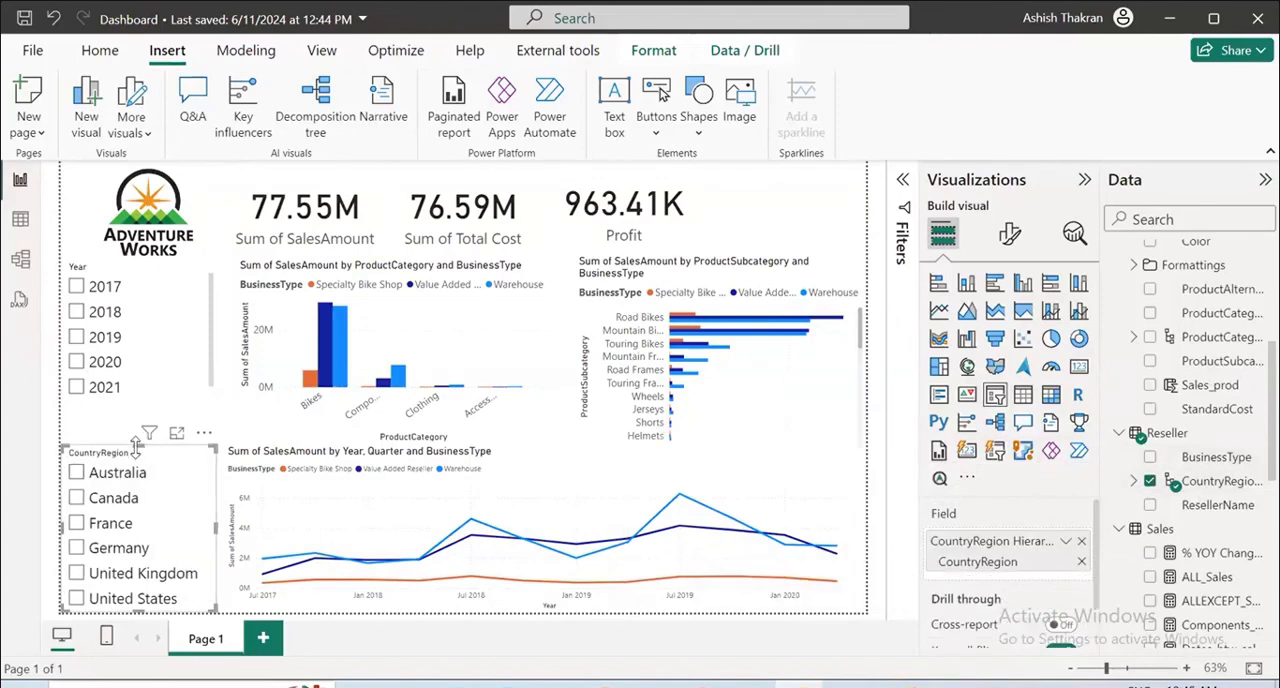
left_click_drag(135, 452, 128, 420)
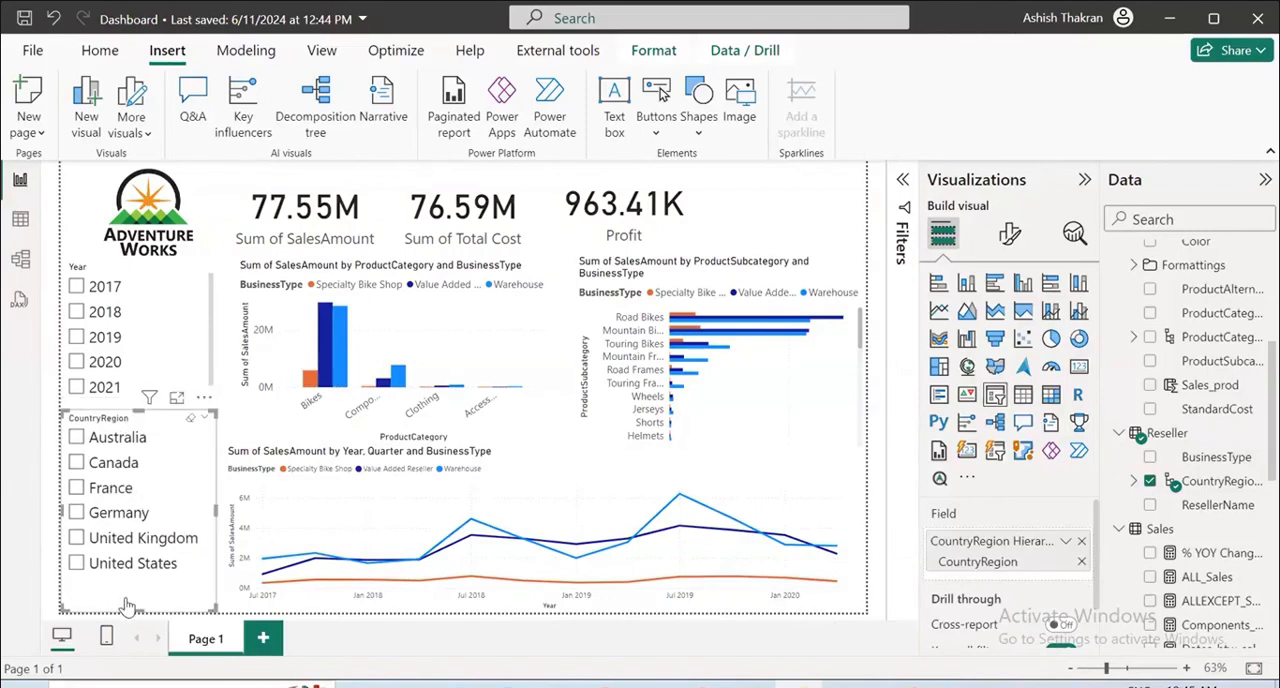
Exclude 2021 from the Year slicer with a basic visual-level filter that keeps 2017 through 2020 selected.
left_click(168, 340)
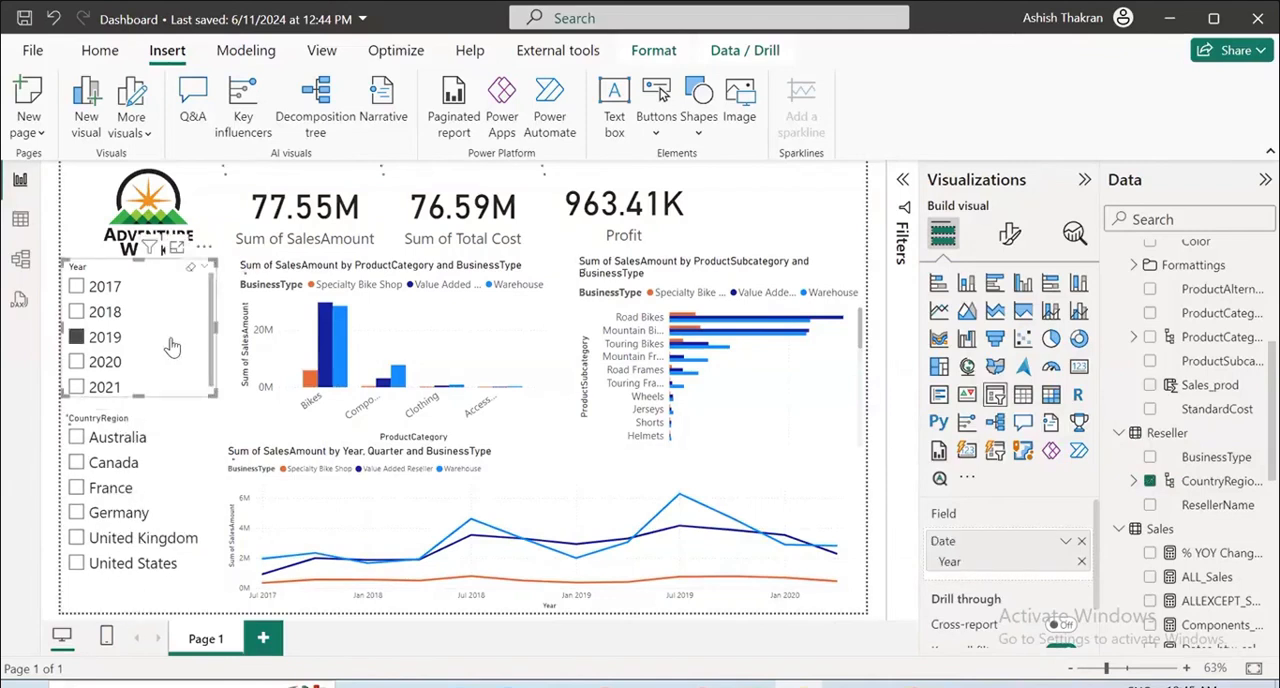
left_click(190, 267)
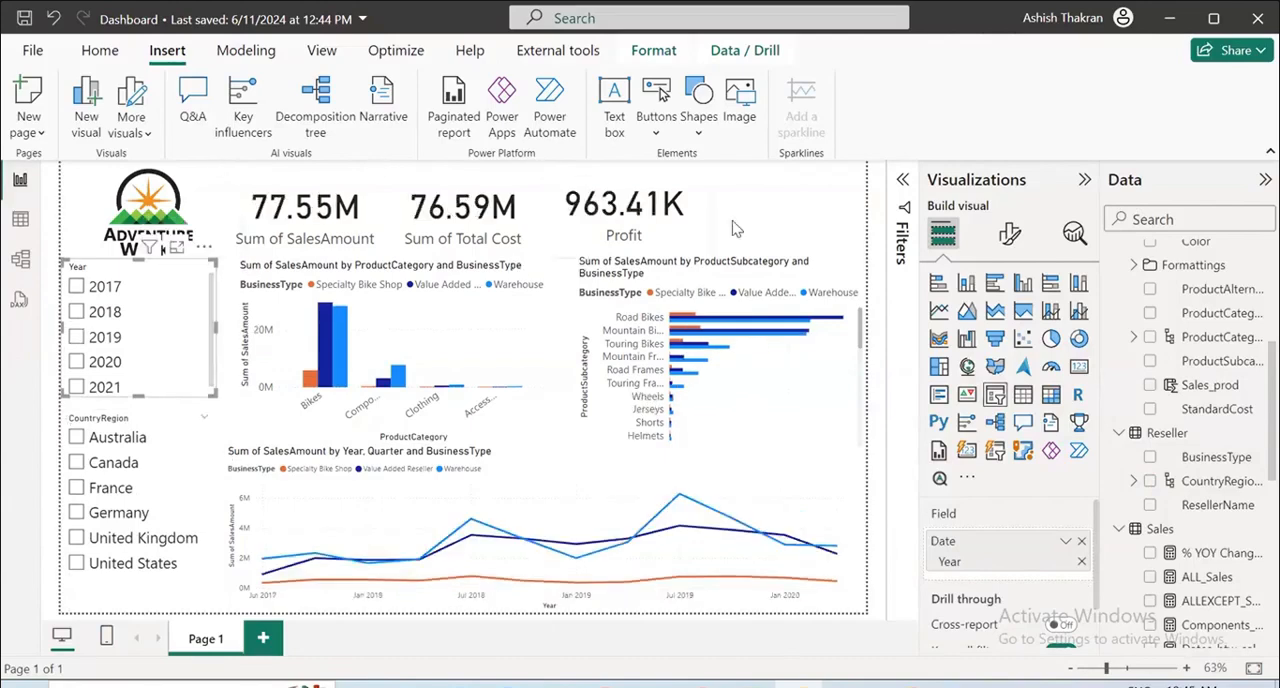
left_click(903, 181)
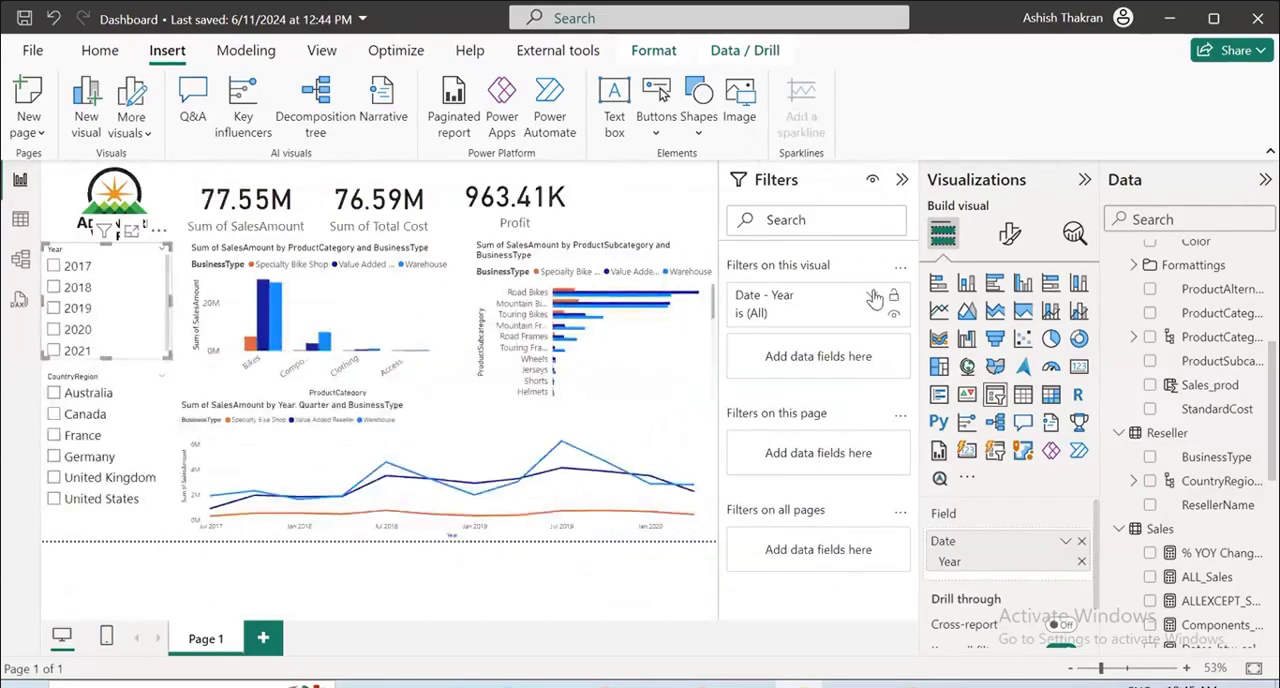
left_click(871, 296)
left_click(864, 364)
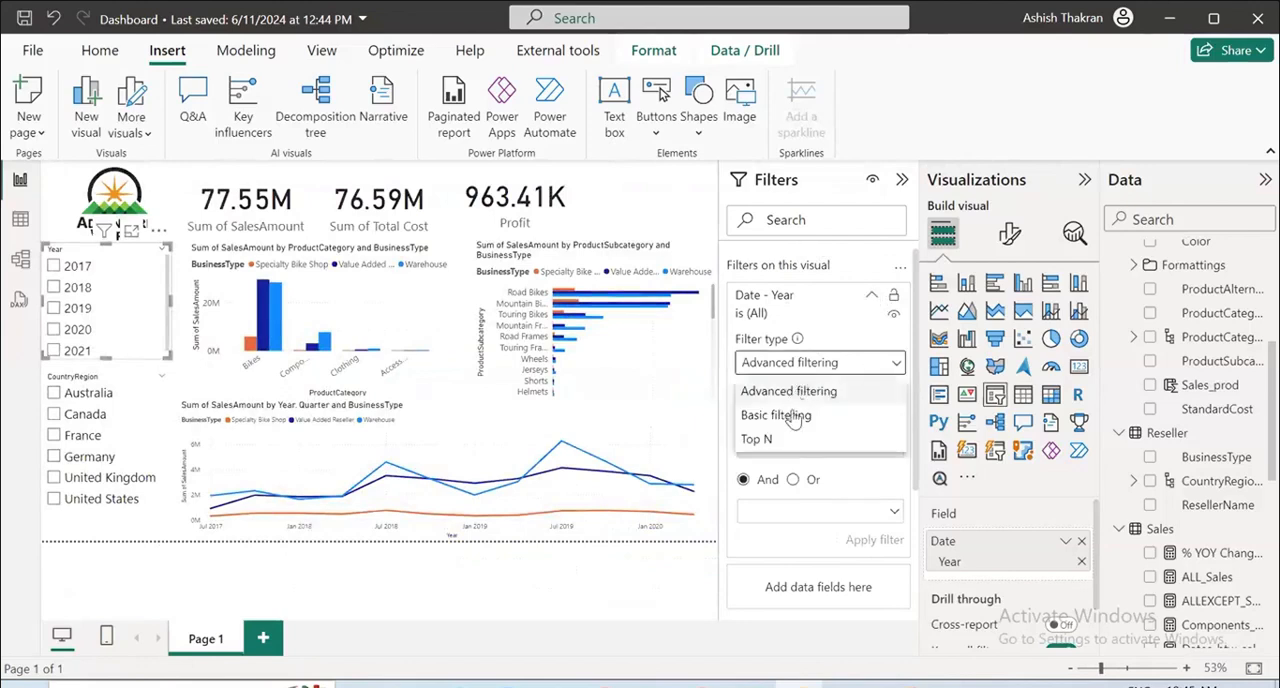
left_click(776, 415)
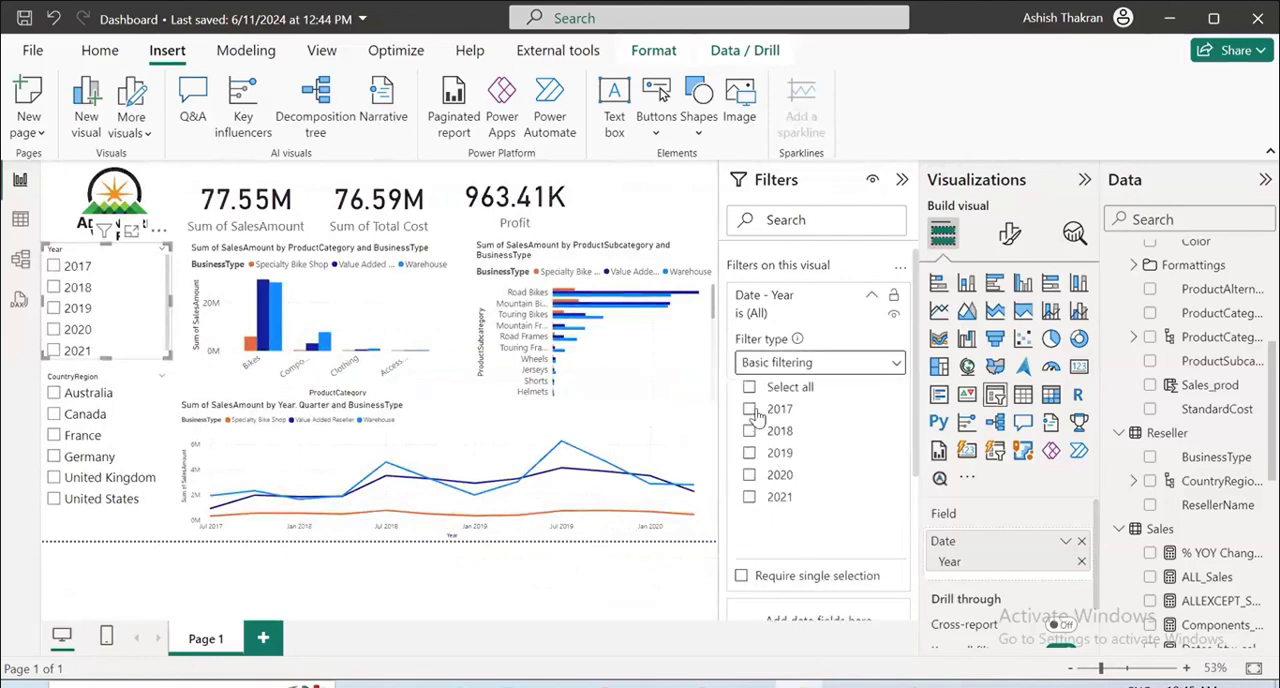
left_click(765, 390)
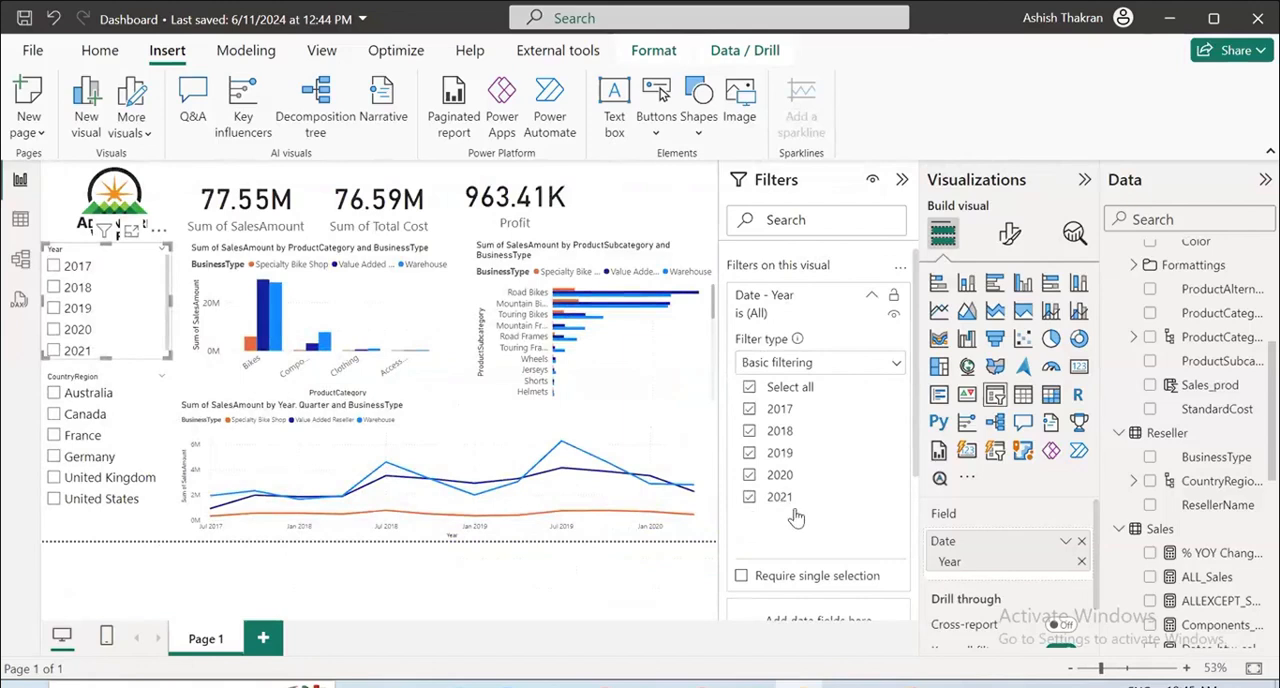
left_click(750, 498)
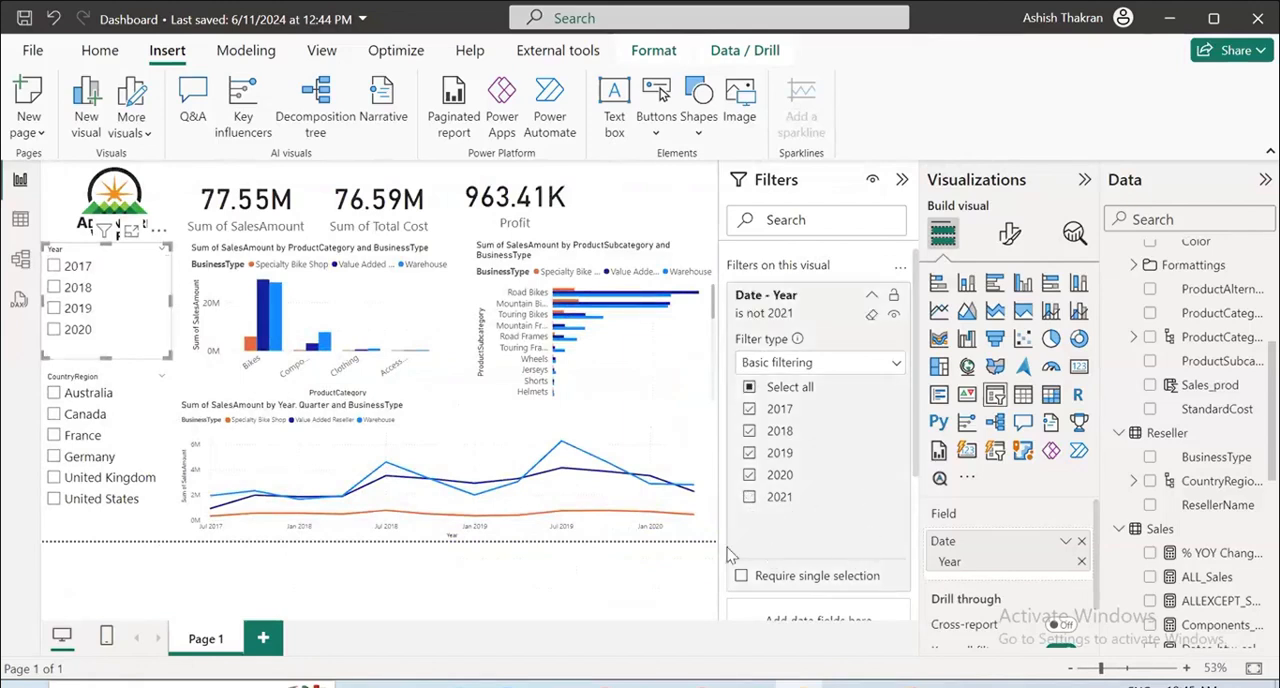
left_click(463, 548)
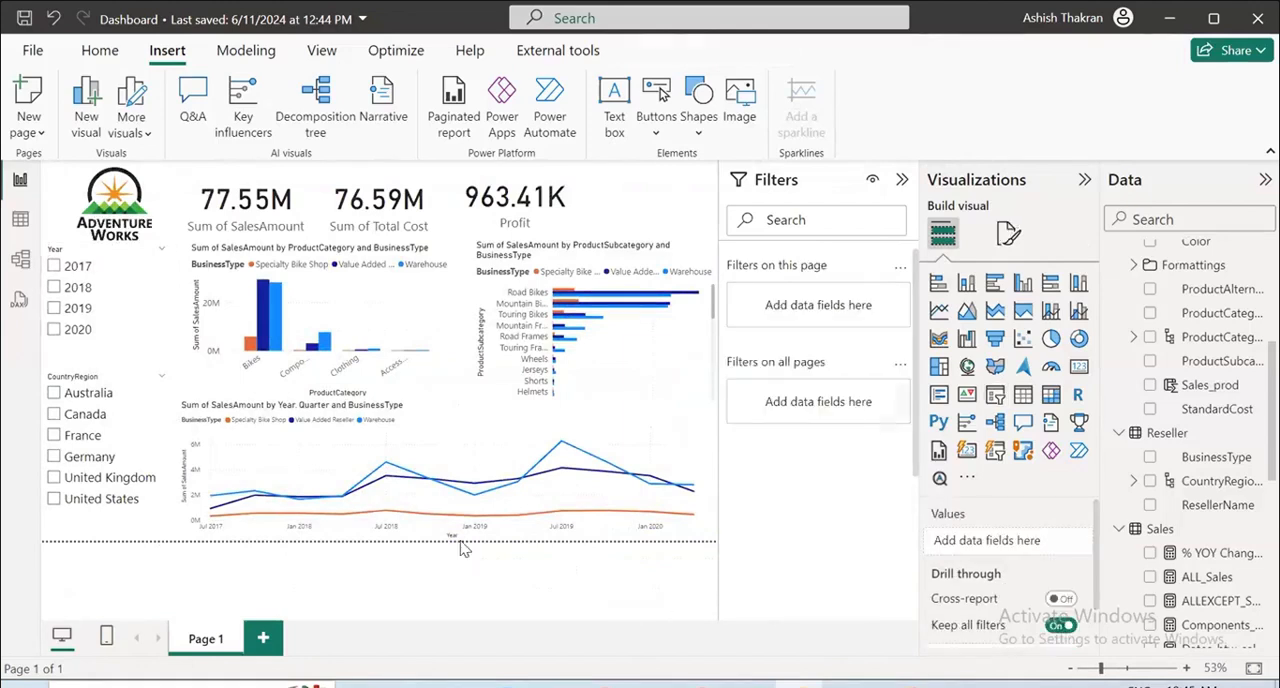
Filter the dashboard to 2020 and Australia with the two slicers, and clear the year selection.
left_click(100, 331)
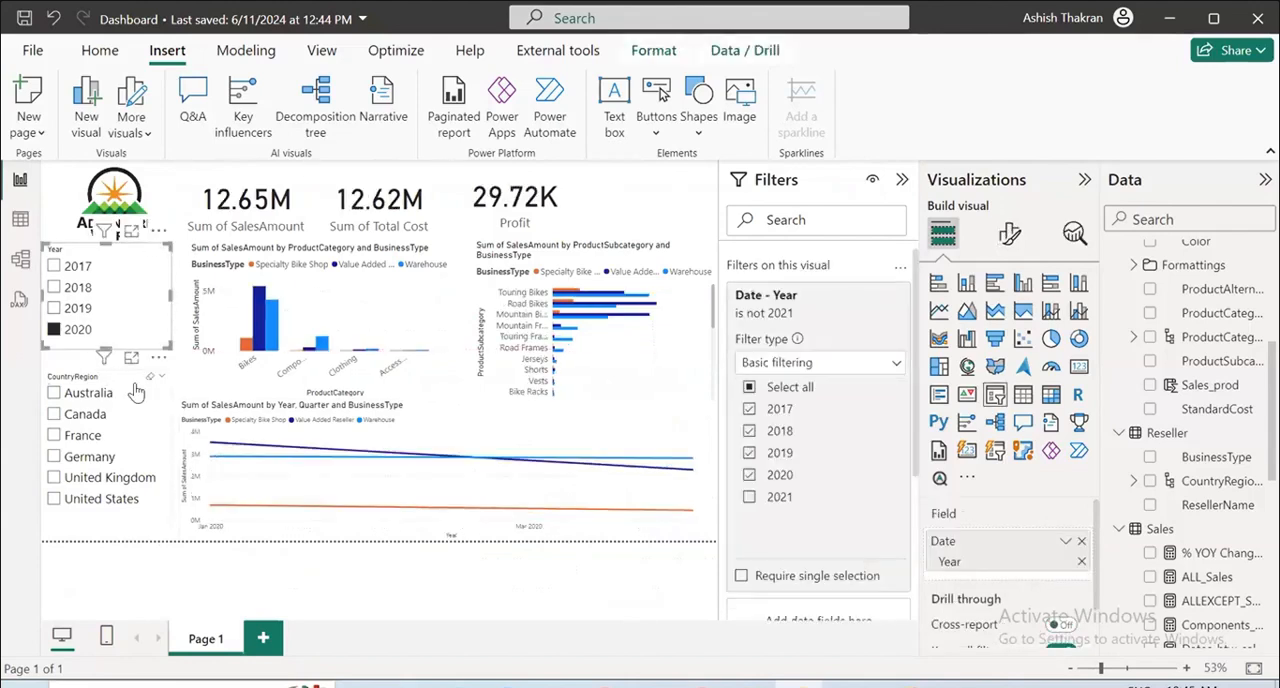
left_click(110, 392)
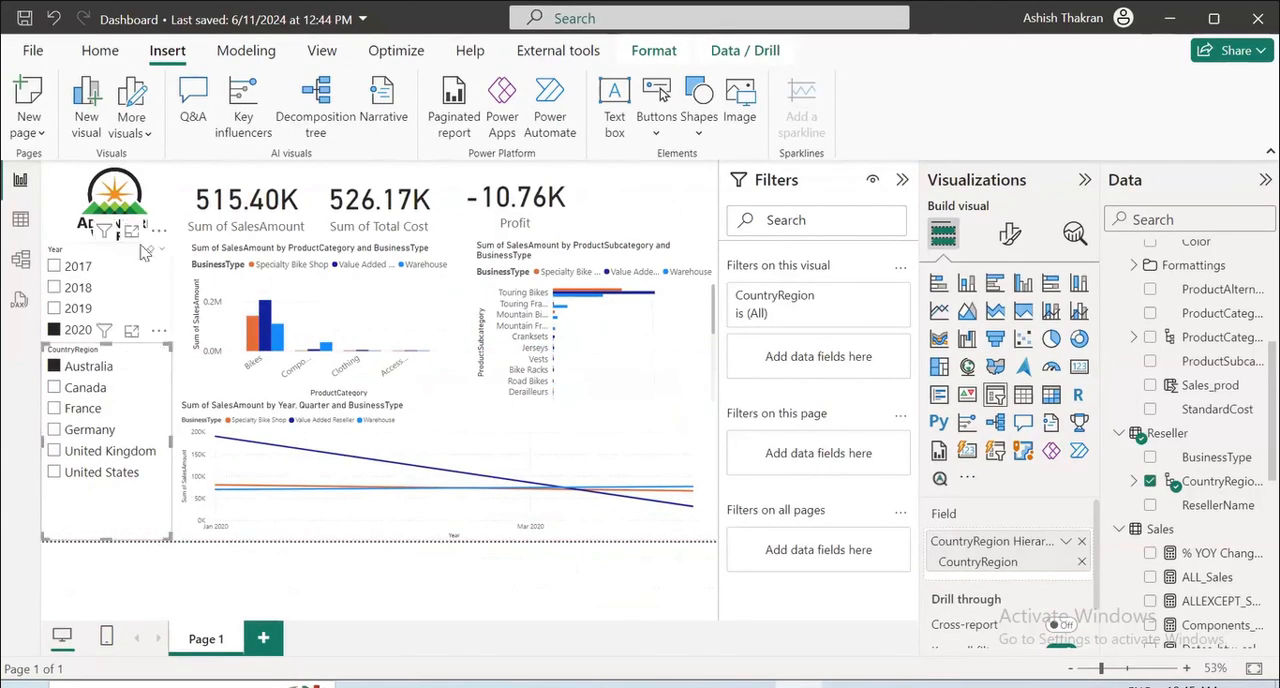
left_click(697, 200)
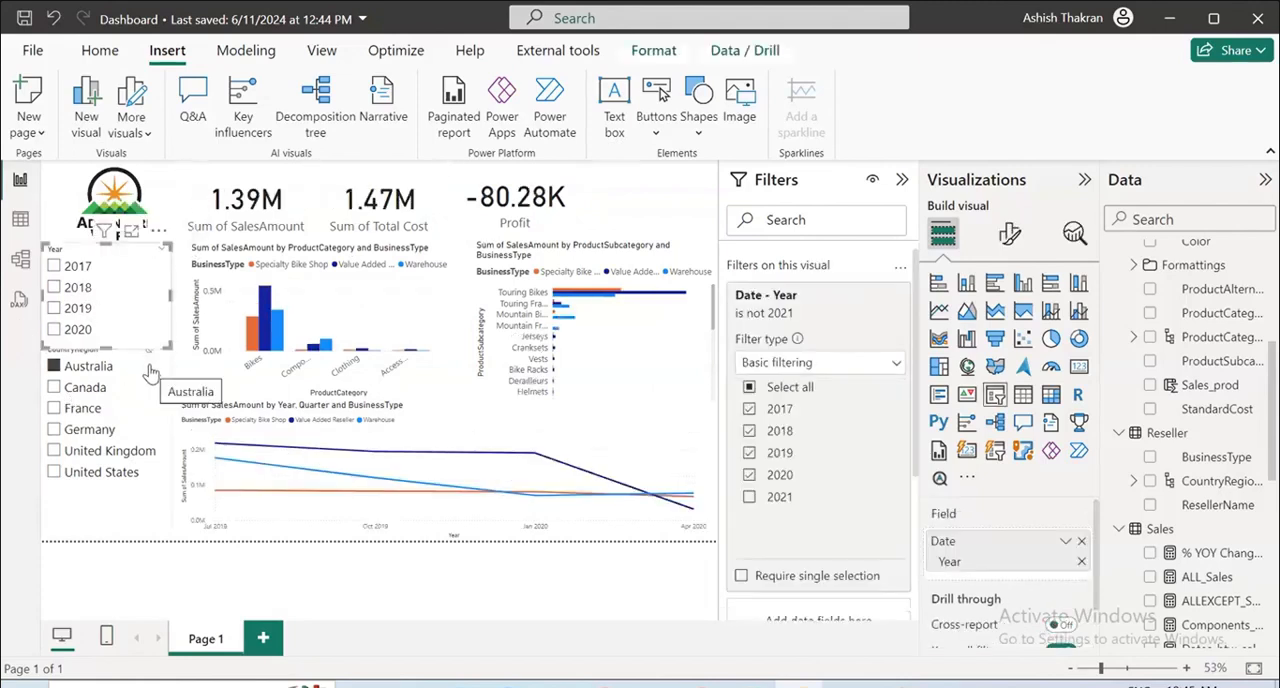
Add a card showing % YOY Change Sales beside the Profit card, and filter the dashboard to 2018 to test it.
left_click(640, 205)
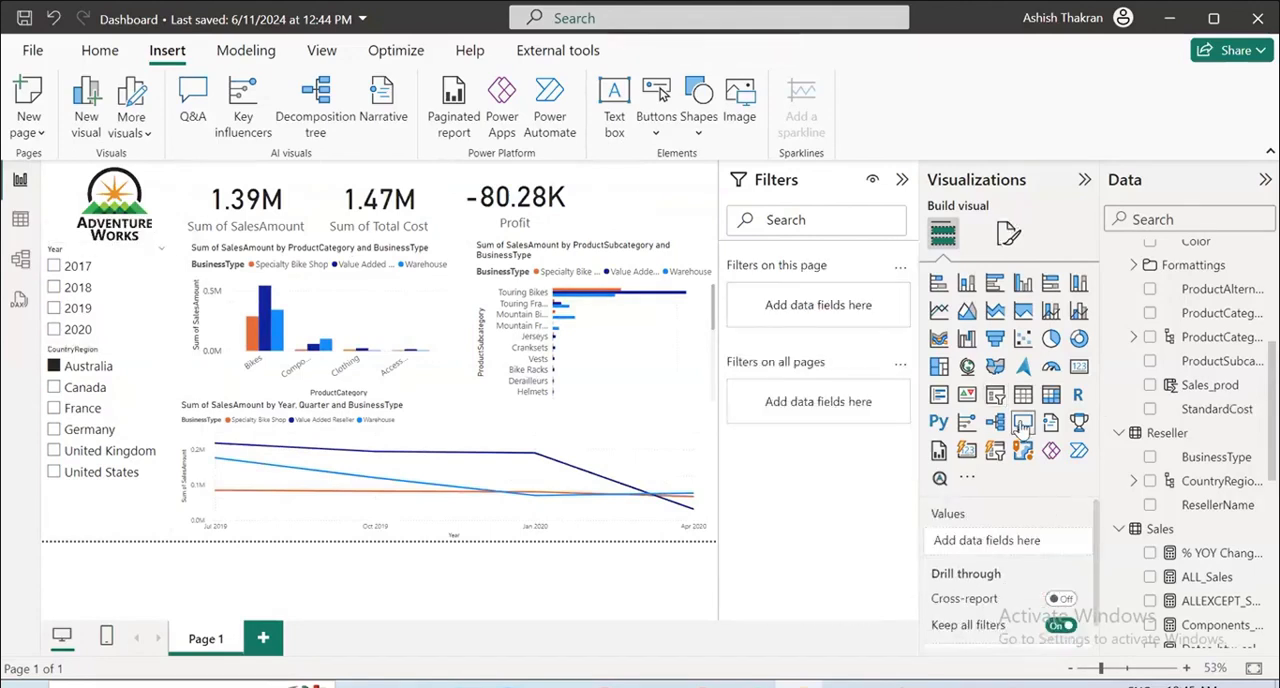
left_click(1077, 369)
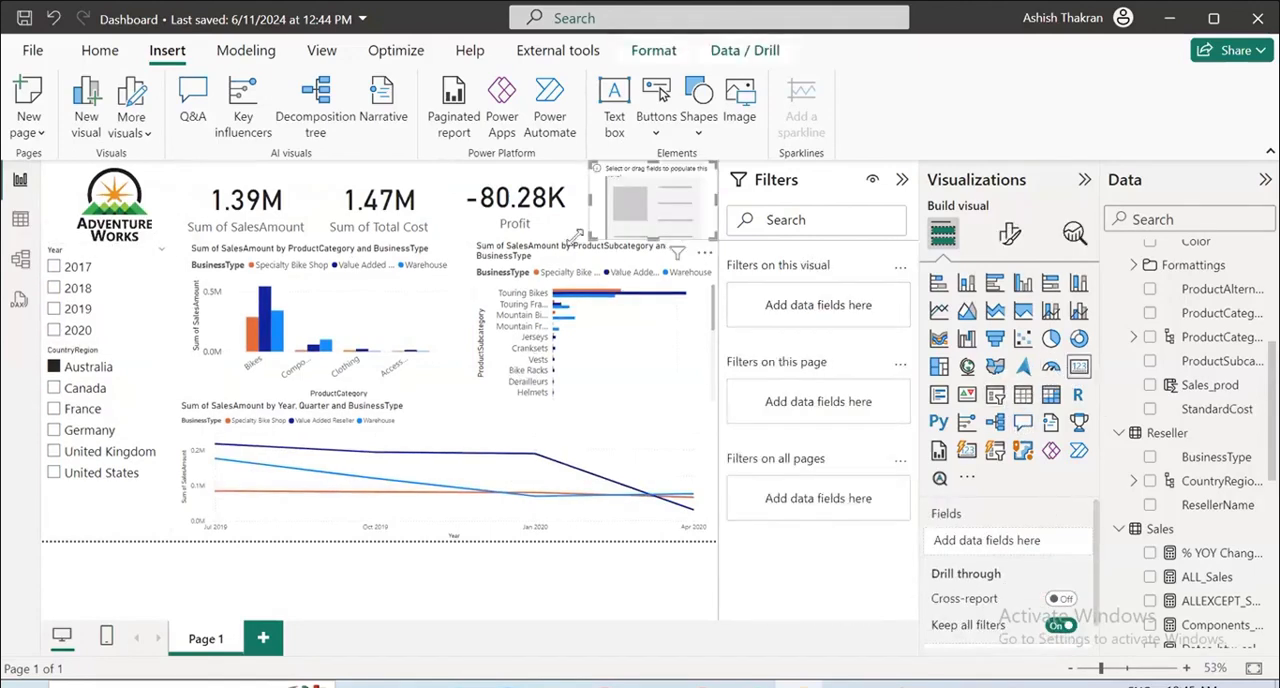
left_click(1150, 553)
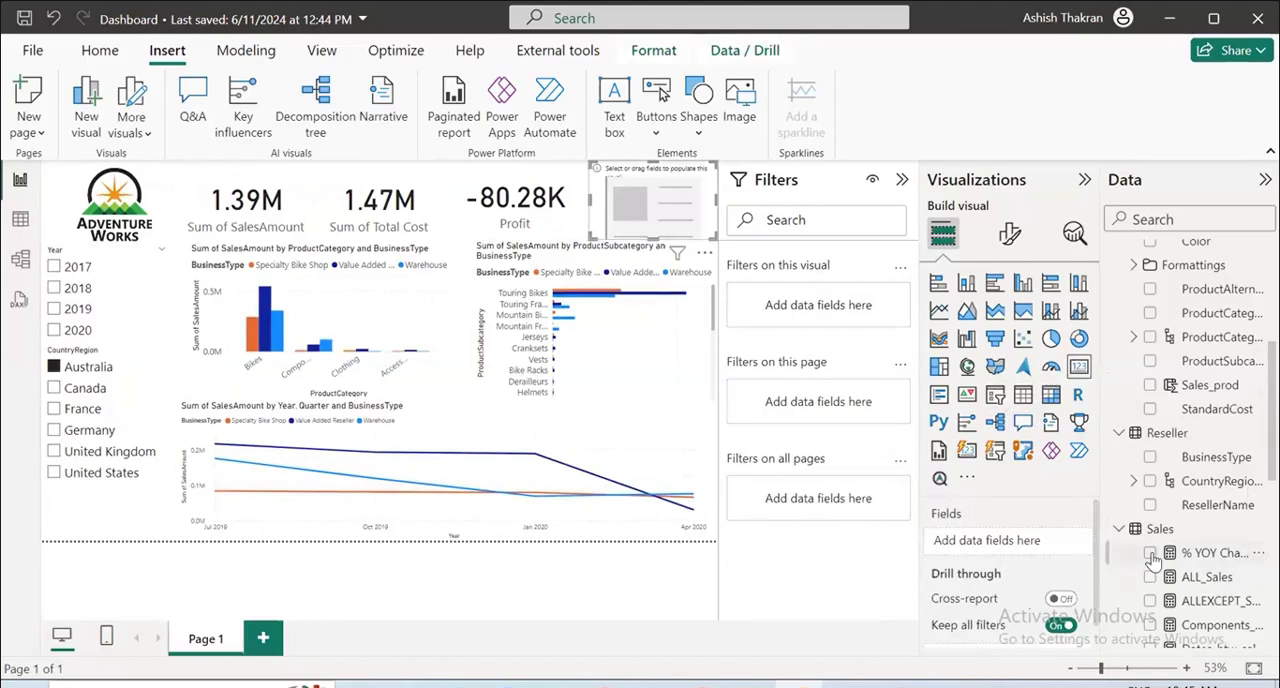
left_click(54, 288)
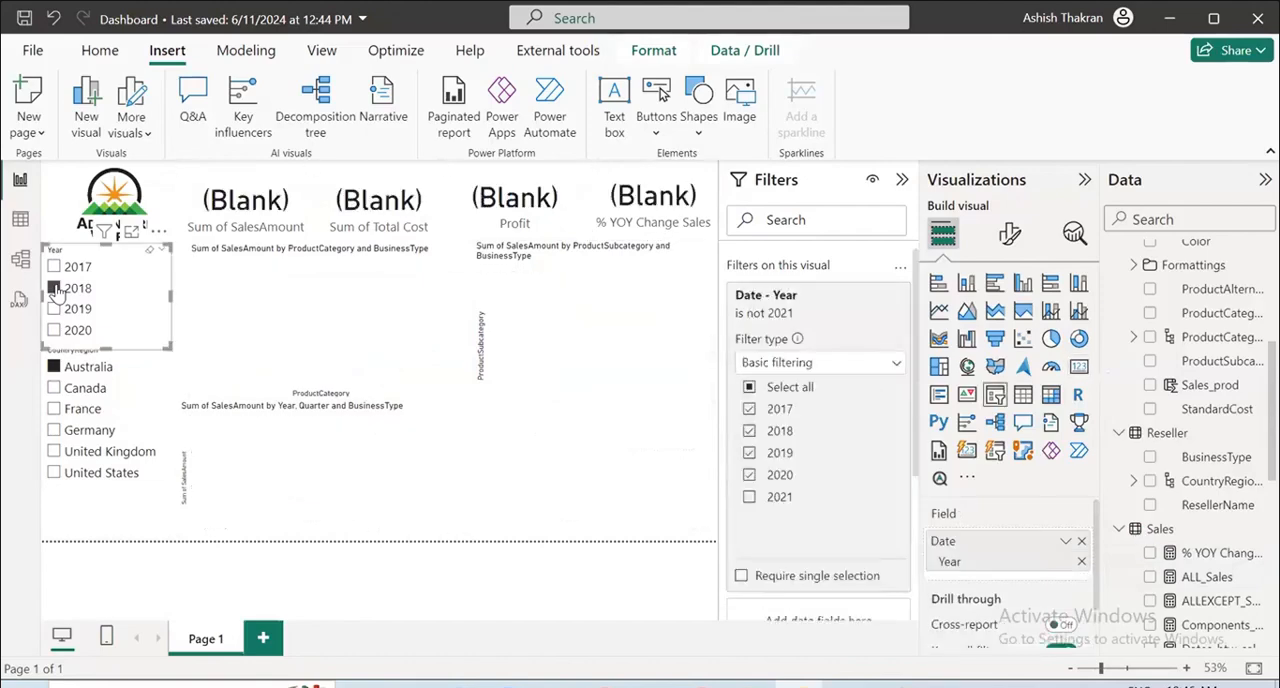
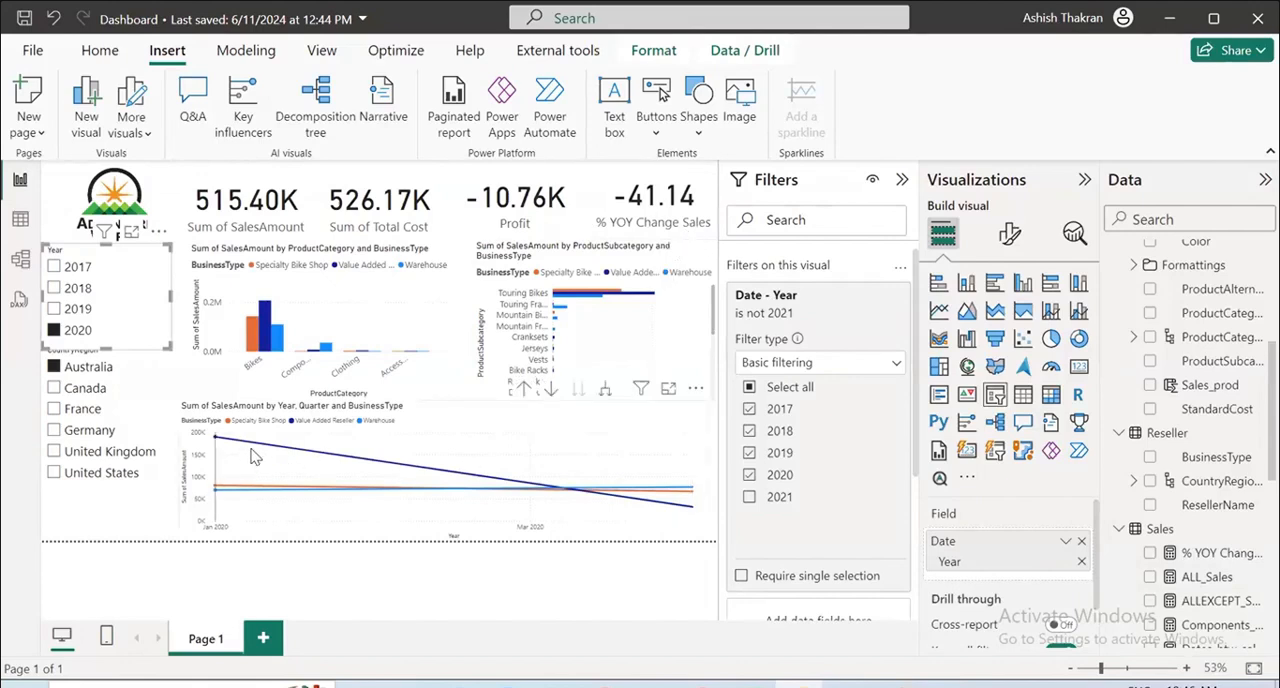
Switch the CountryRegion slicer to Germany to test it, and clear both the Year and CountryRegion selections.
mouse_move(253, 457)
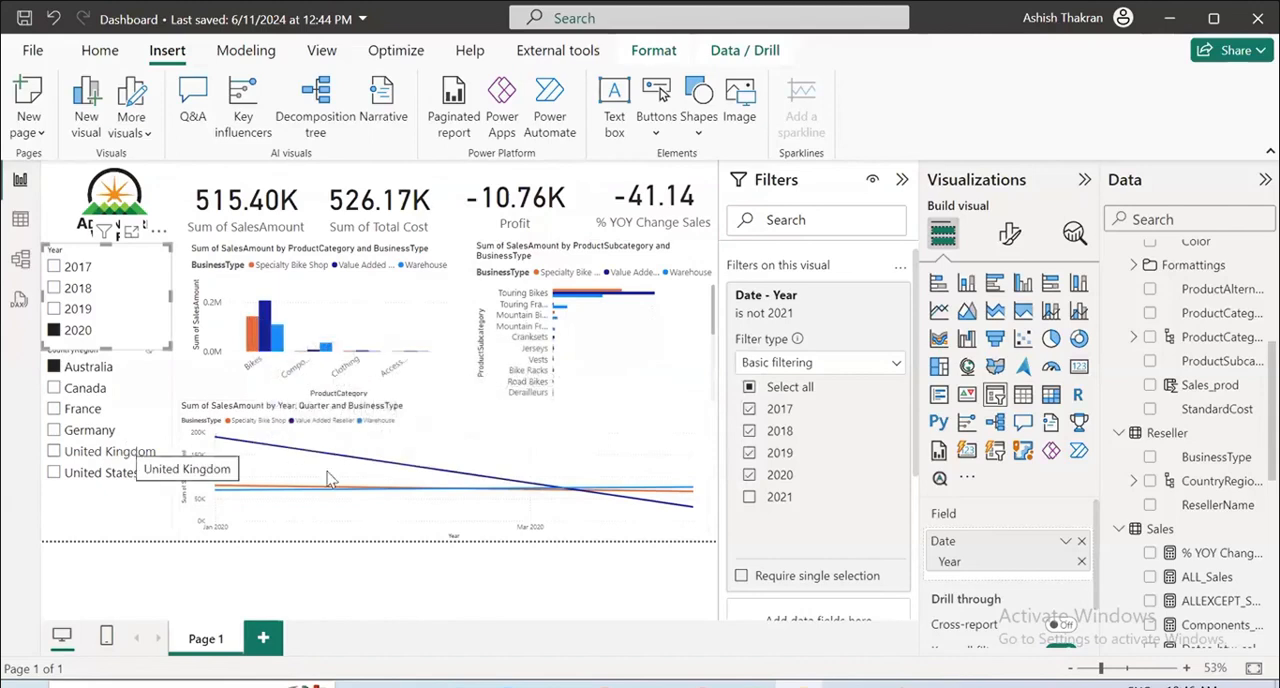
mouse_move(313, 466)
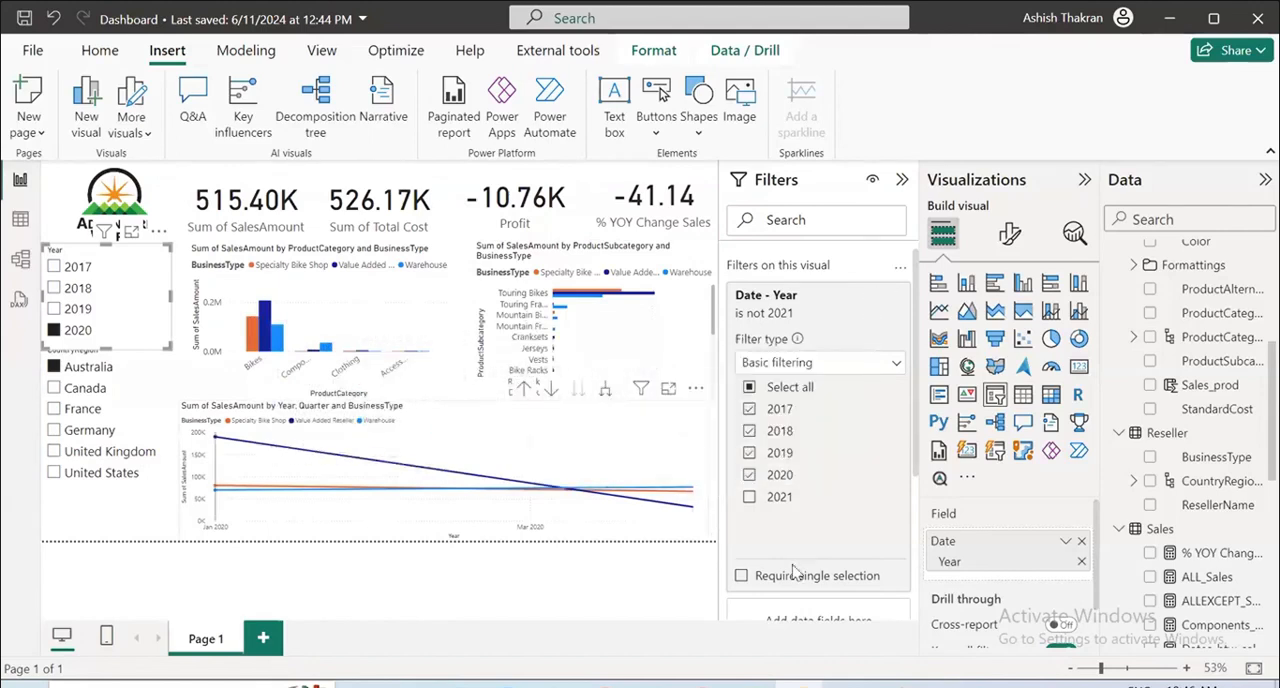
left_click(53, 431)
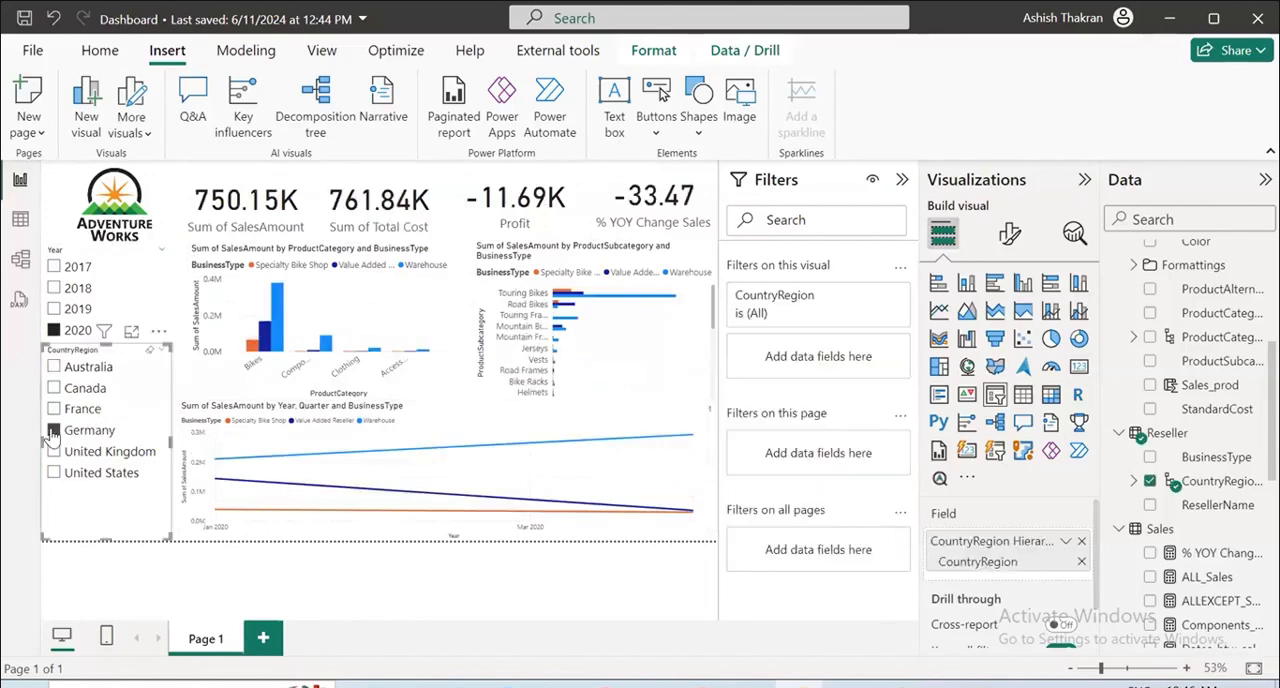
left_click(148, 254)
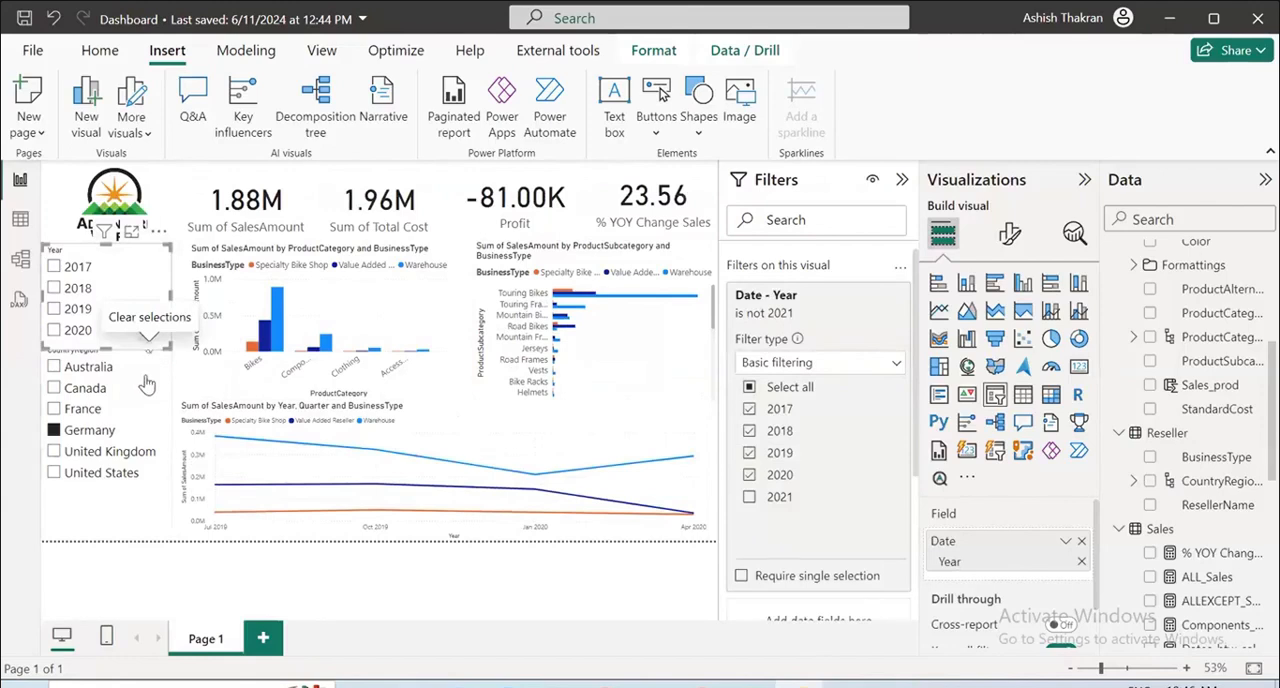
left_click(147, 355)
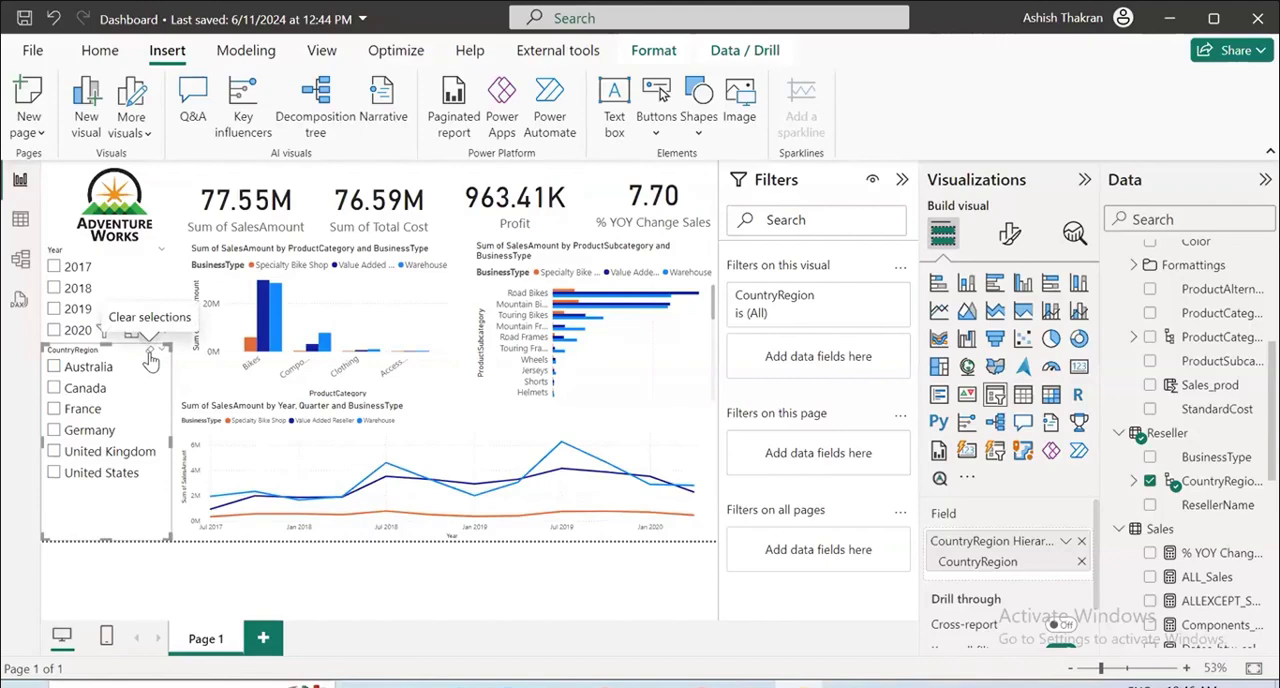
left_click(902, 179)
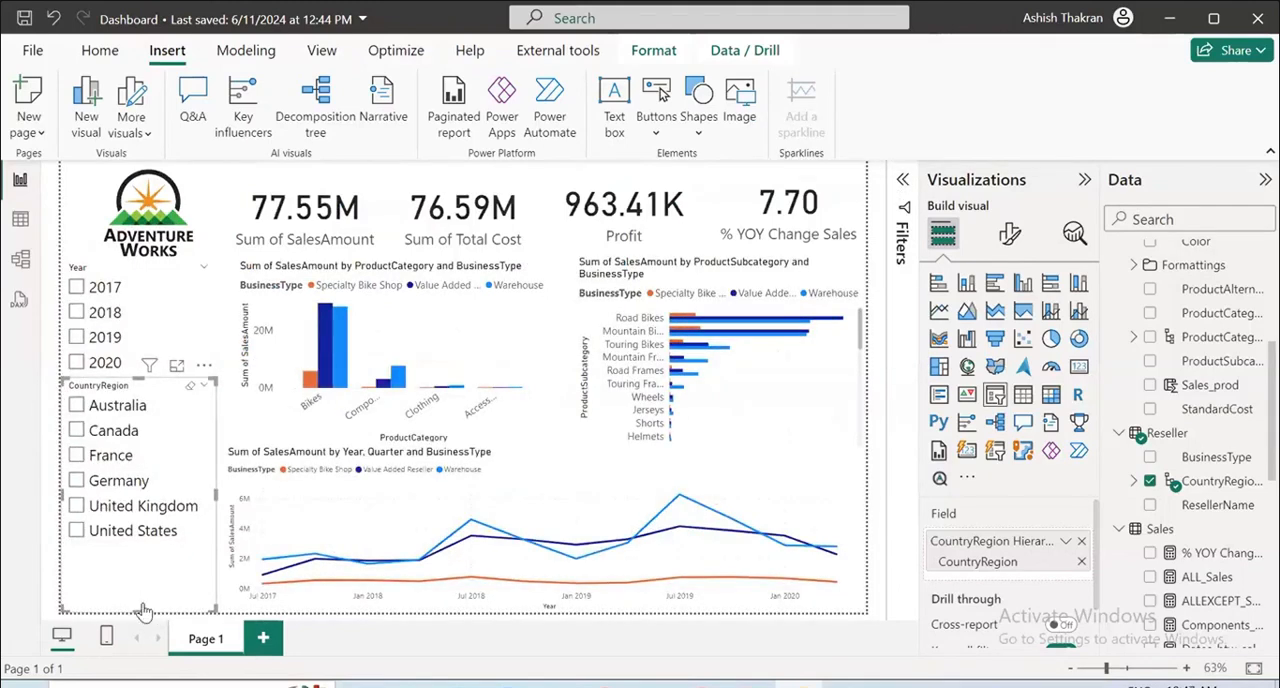
Rename the report page as Overview Sales.
mouse_move(348, 345)
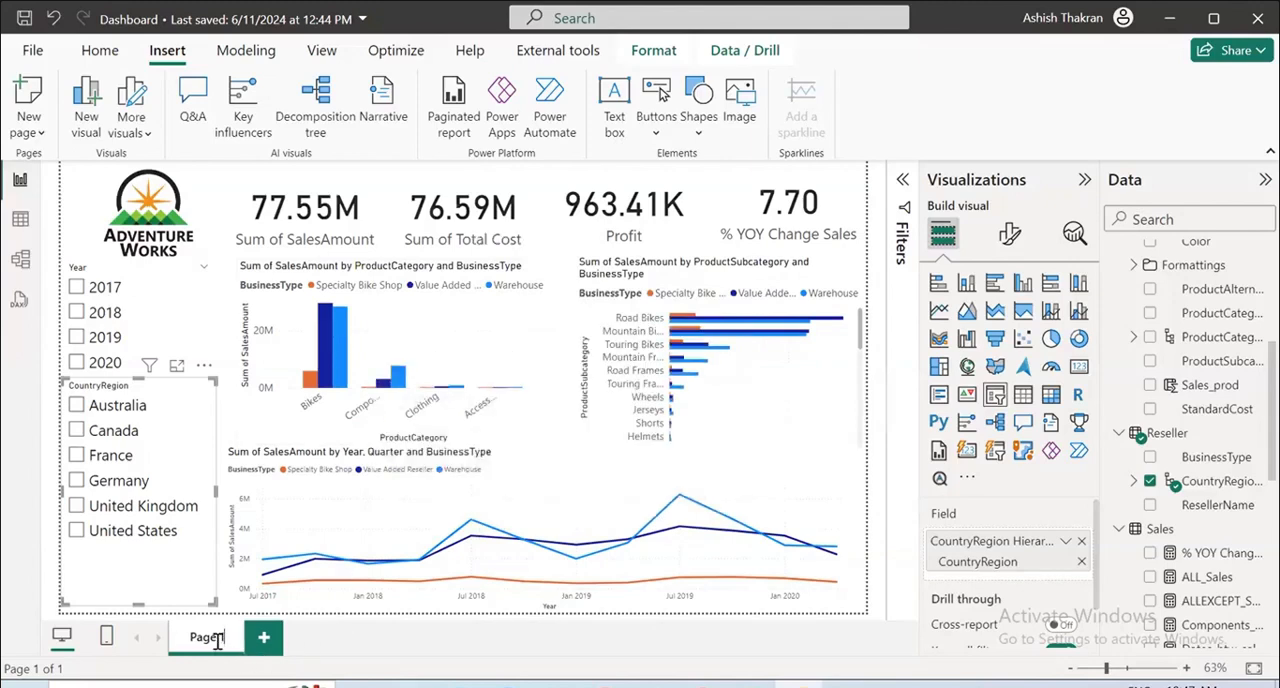
key("BackSpace")
key("BackSpace")
key("BackSpace")
type("rview Sales")
key("Return")
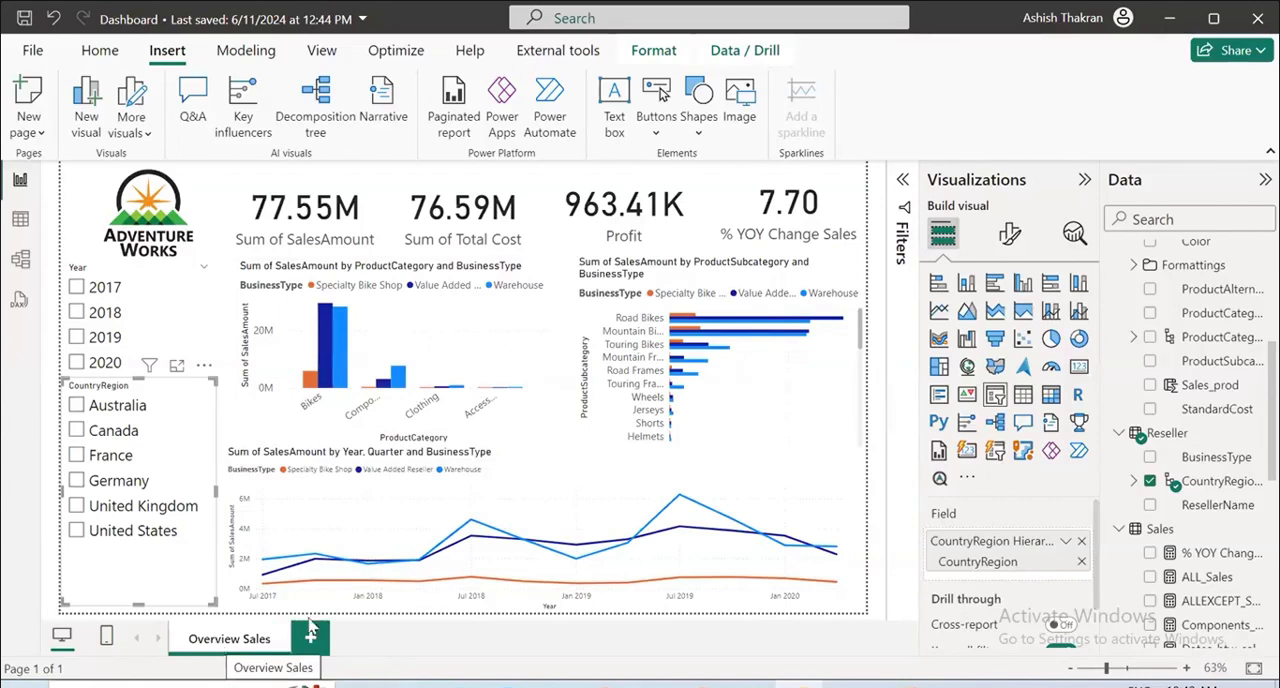
Filter the ProductSubcategory bar chart with a Top N filter showing the top 5 items by Sum of SalesAmount.
left_click(754, 367)
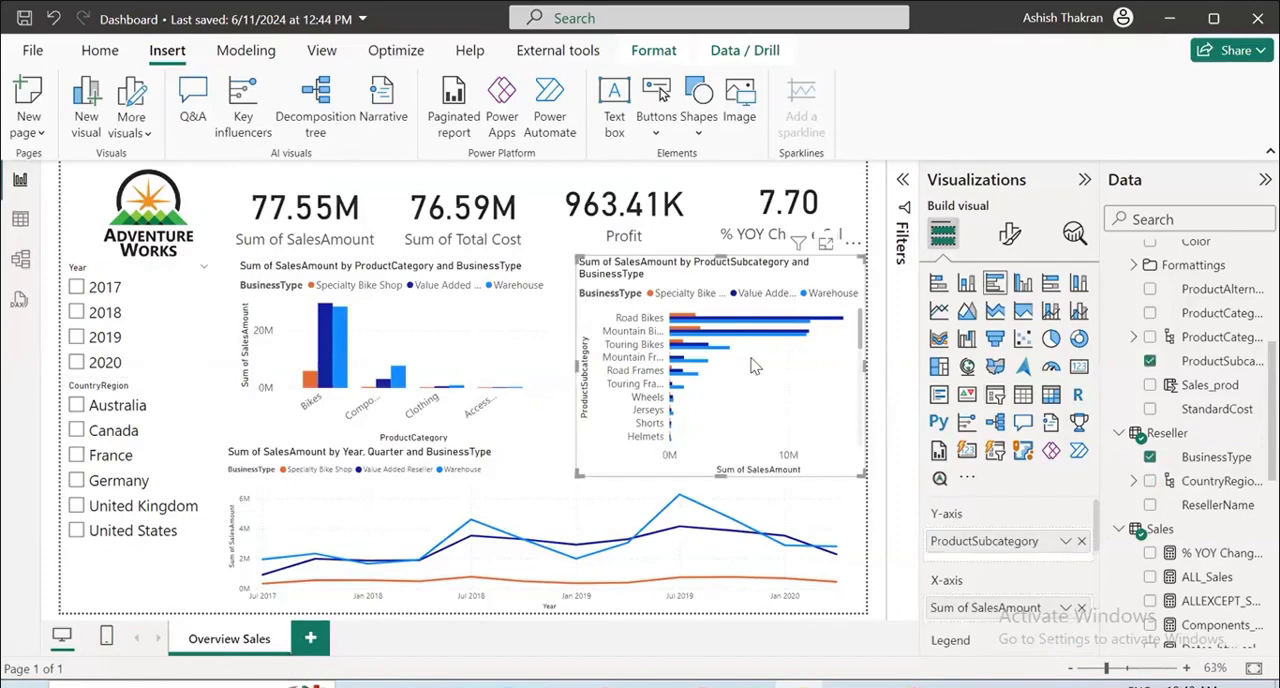
left_click(906, 180)
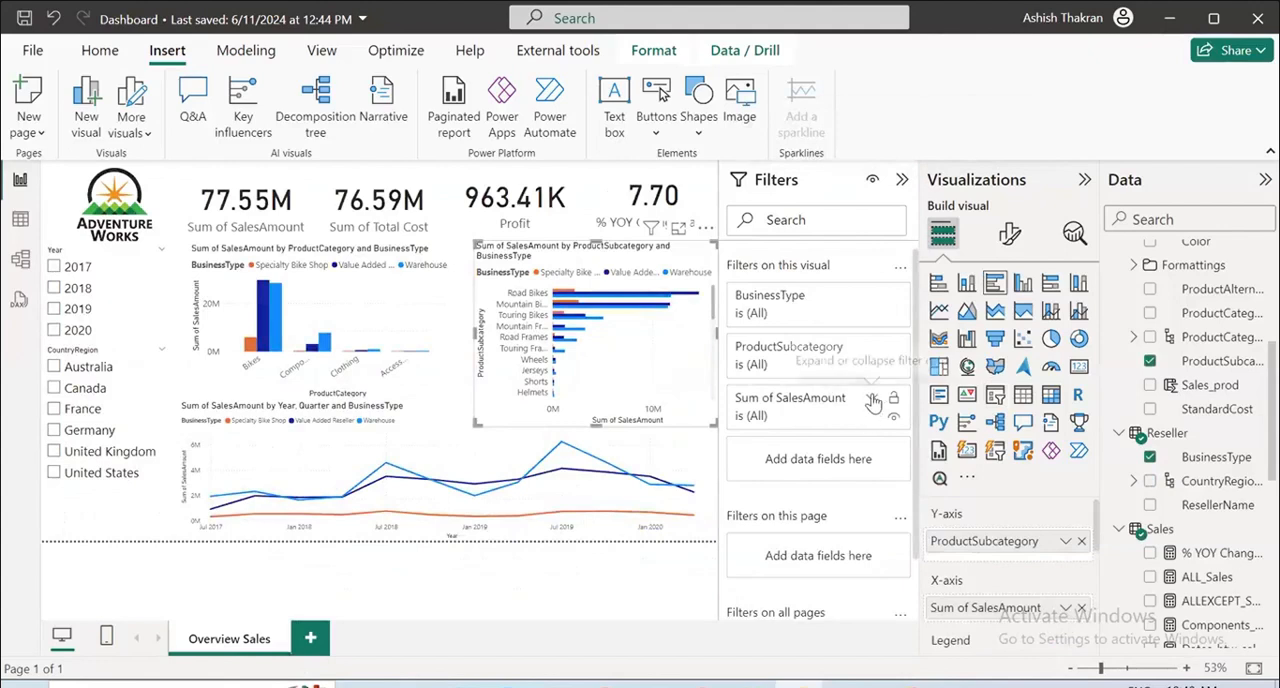
left_click(870, 347)
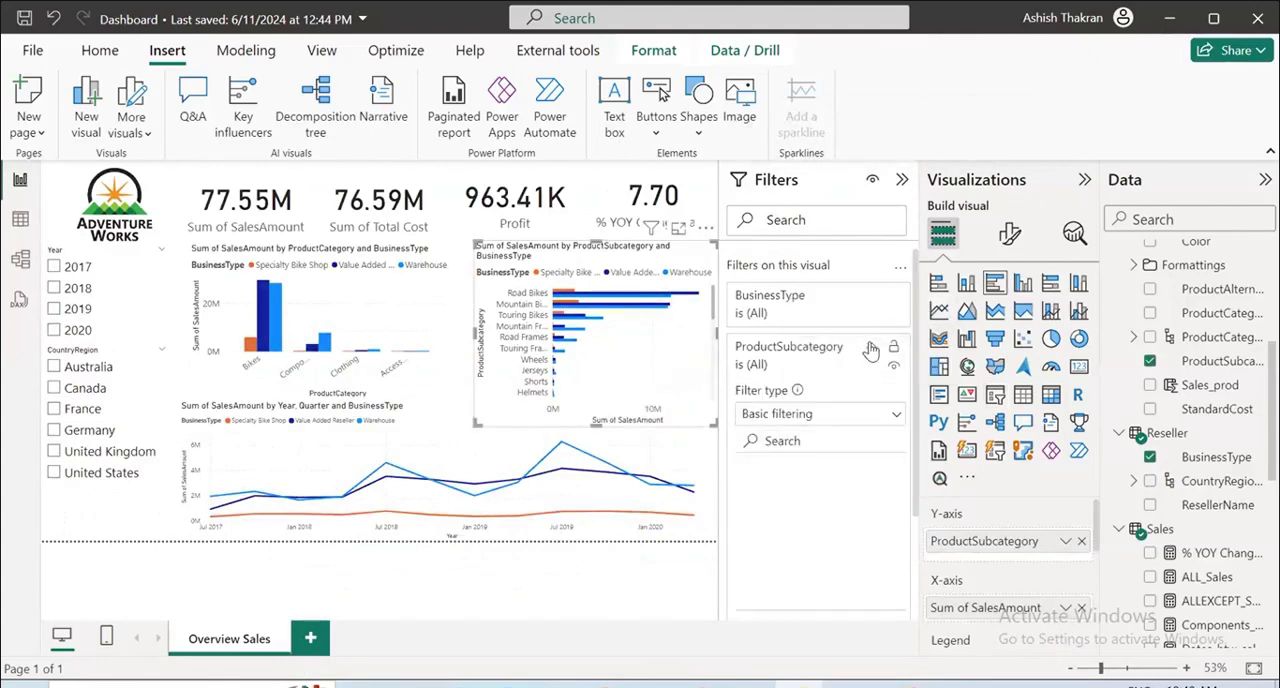
left_click(872, 414)
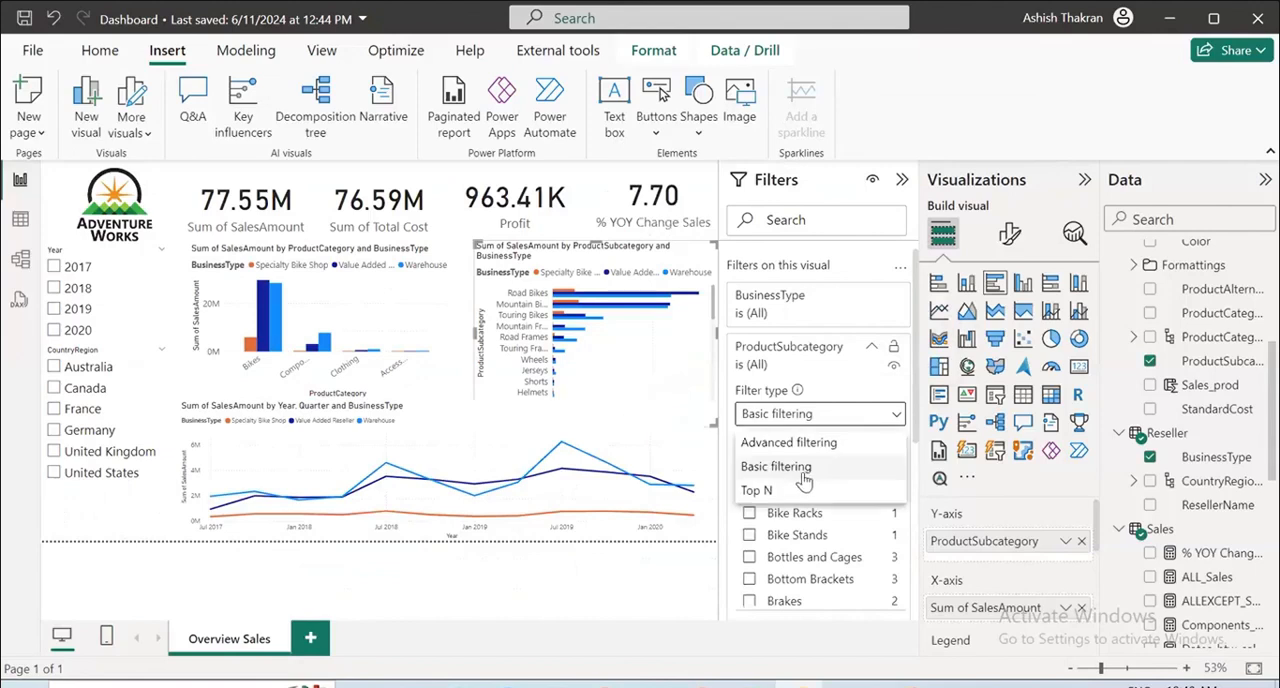
left_click(790, 496)
left_click(843, 464)
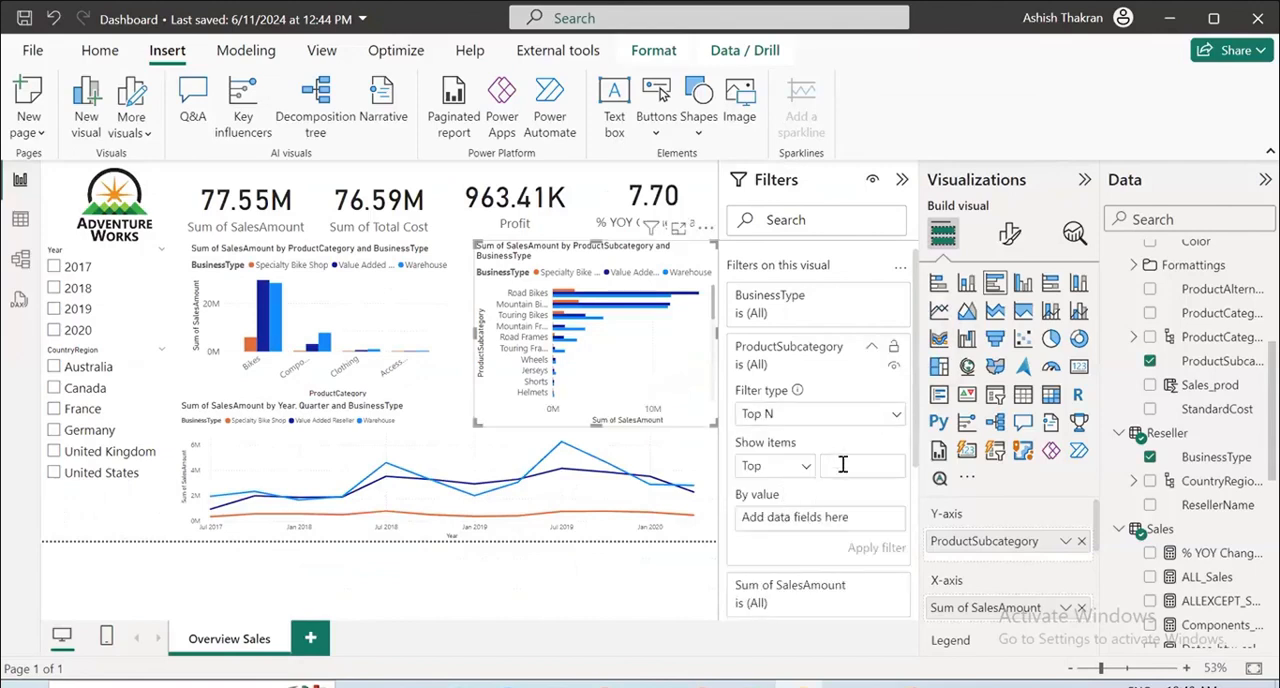
type("5")
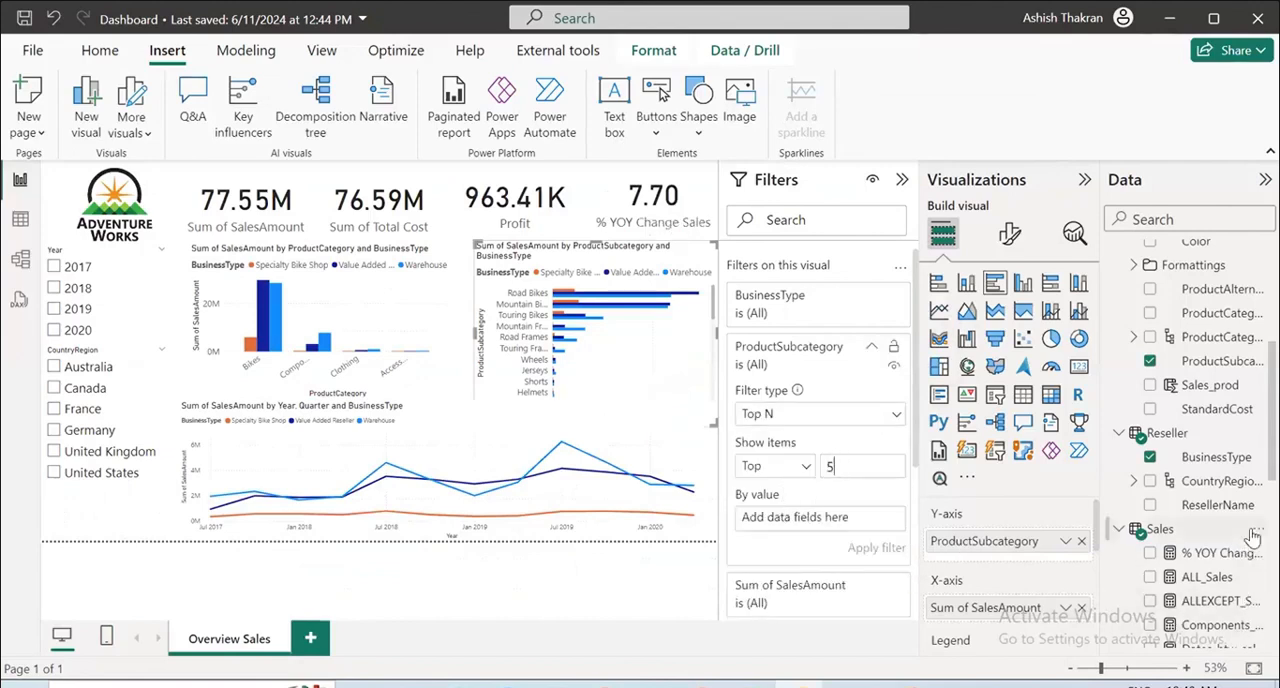
scroll(1252, 538, "down", 4)
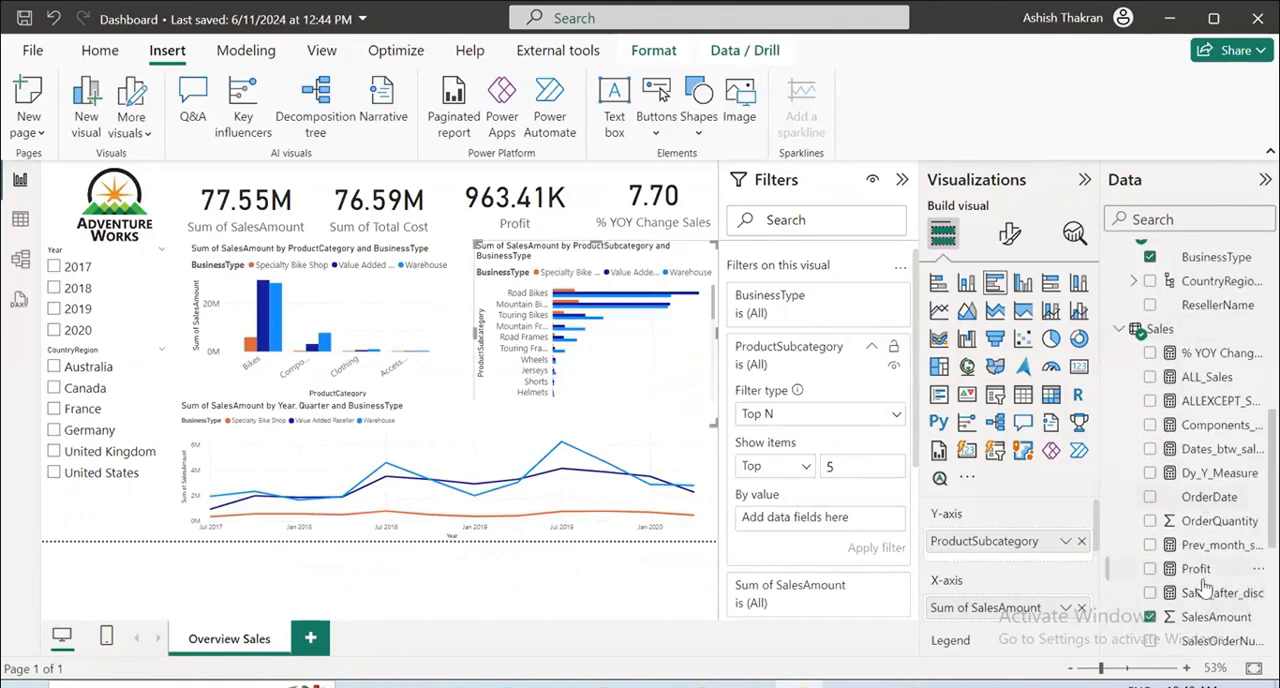
left_click_drag(1204, 620, 765, 517)
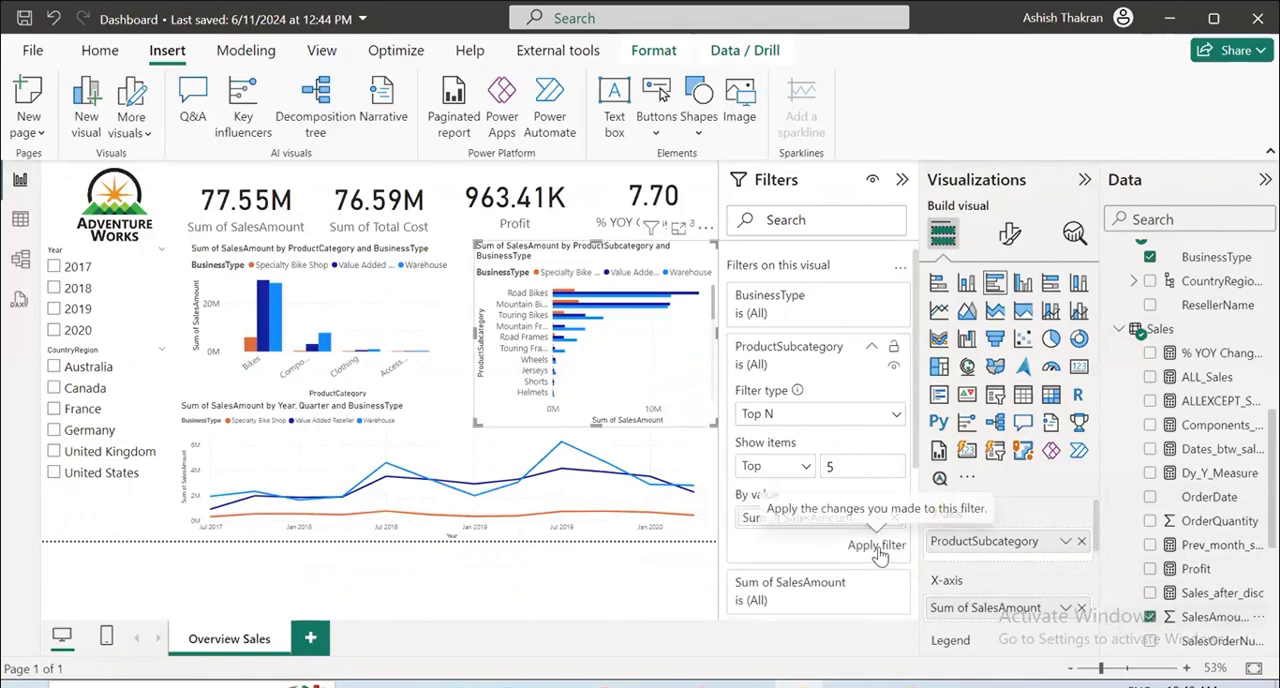
left_click(878, 548)
left_click(610, 615)
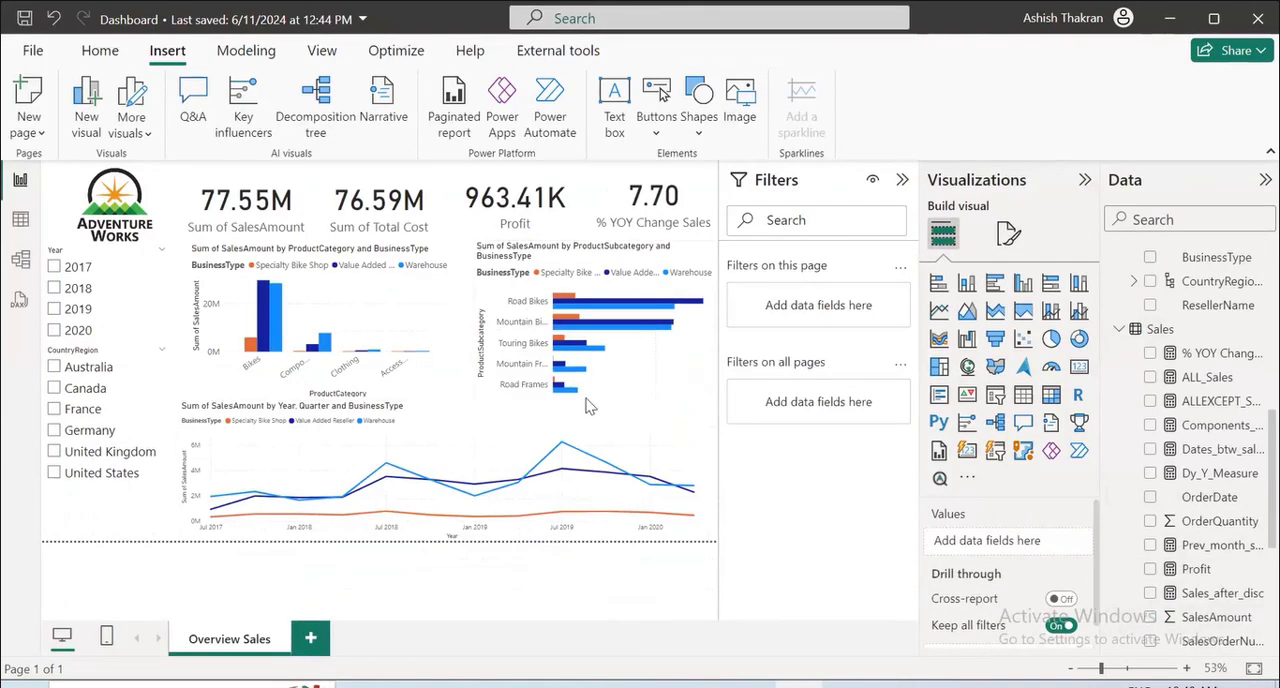
Enlarge the ProductSubcategory bar chart downward and toward the ProductCategory chart.
left_click(588, 405)
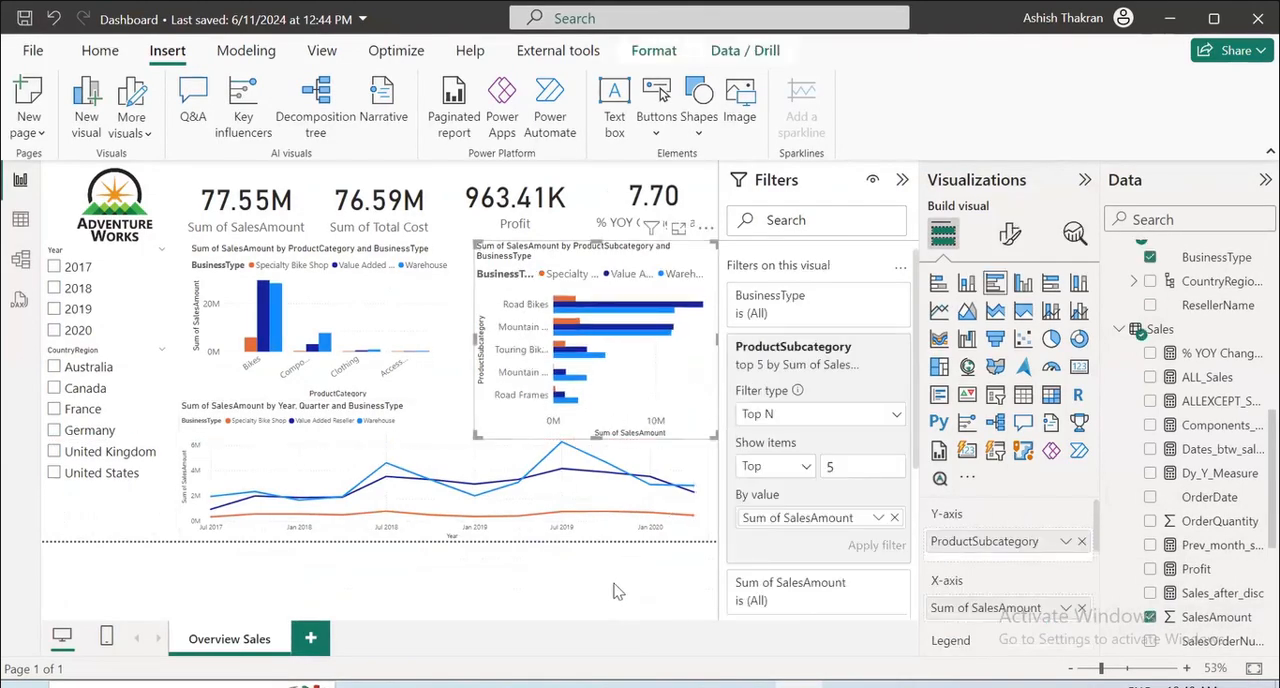
left_click(524, 612)
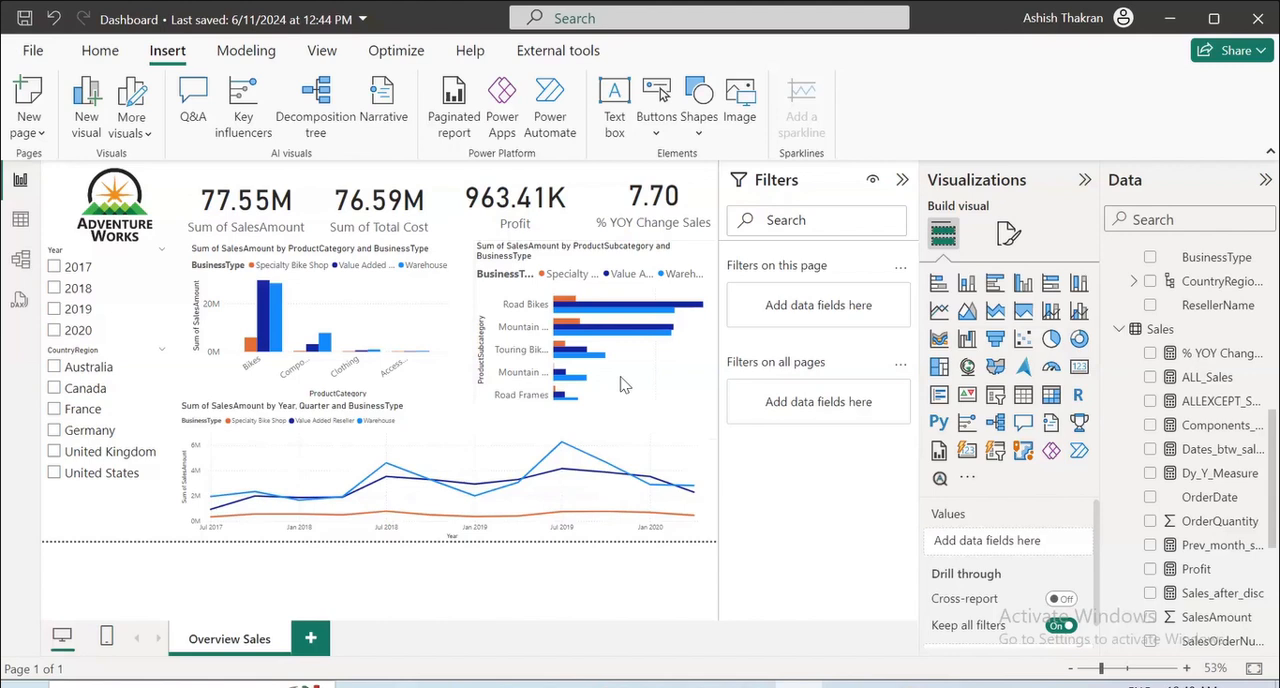
left_click(472, 327)
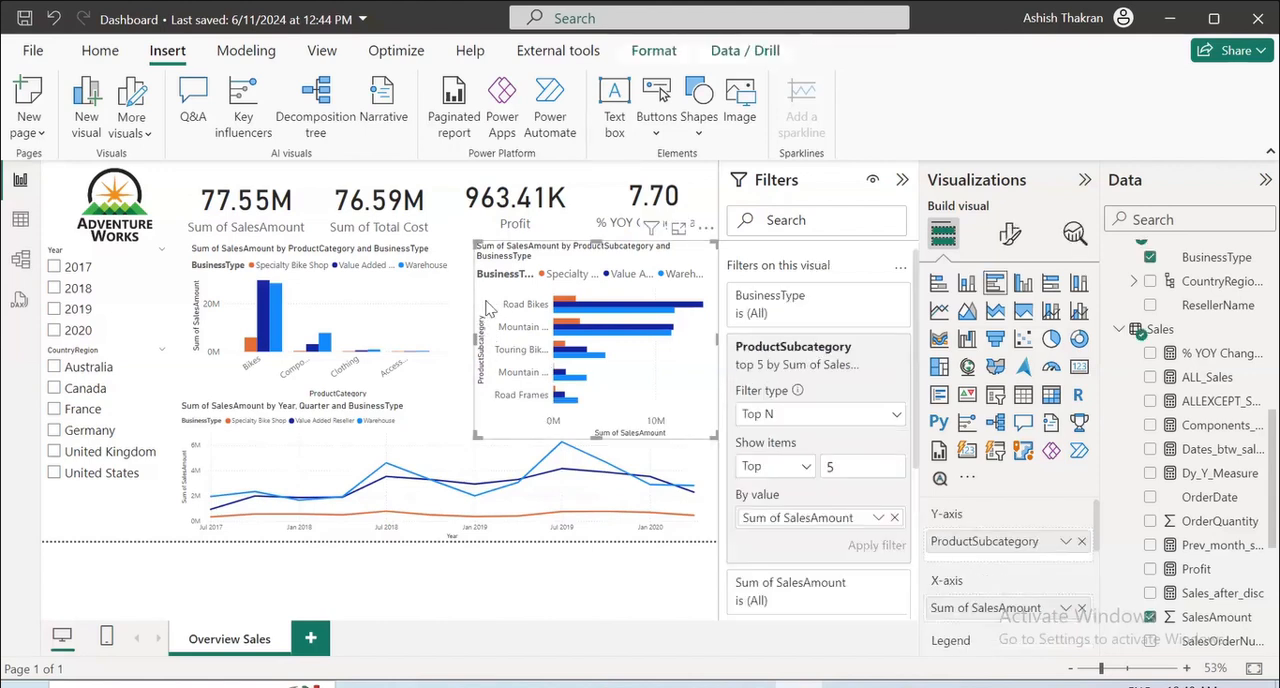
left_click_drag(472, 335, 445, 337)
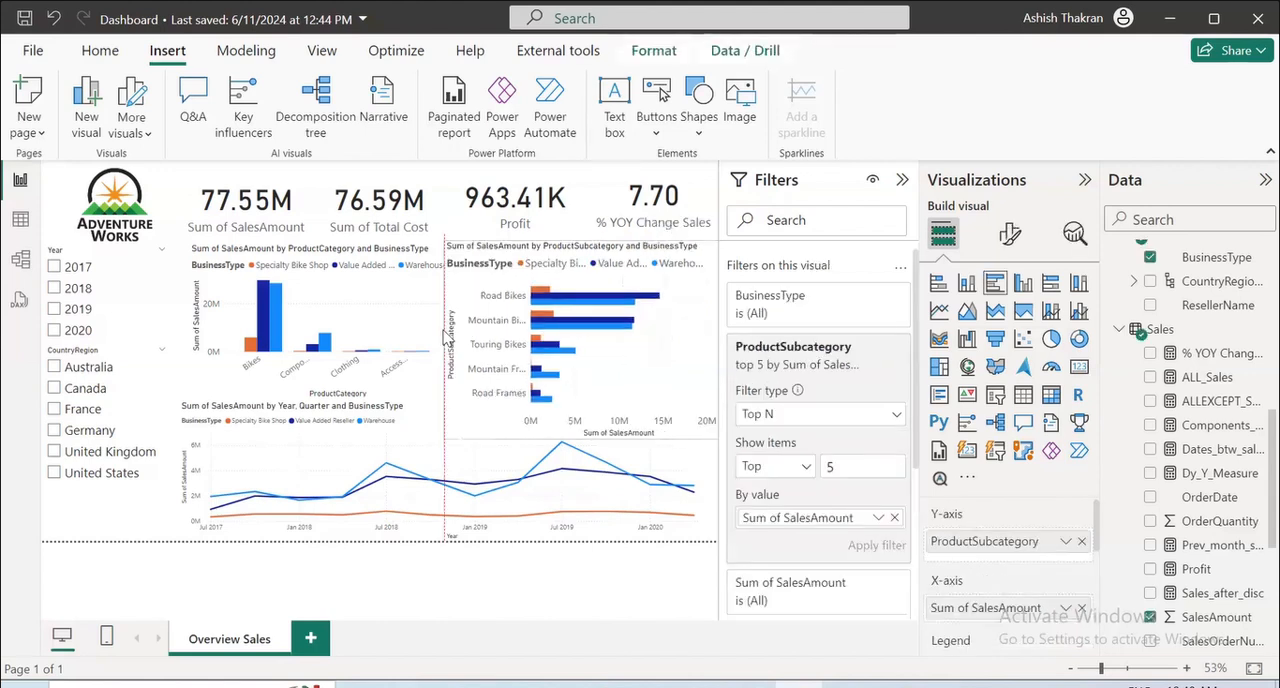
left_click(902, 180)
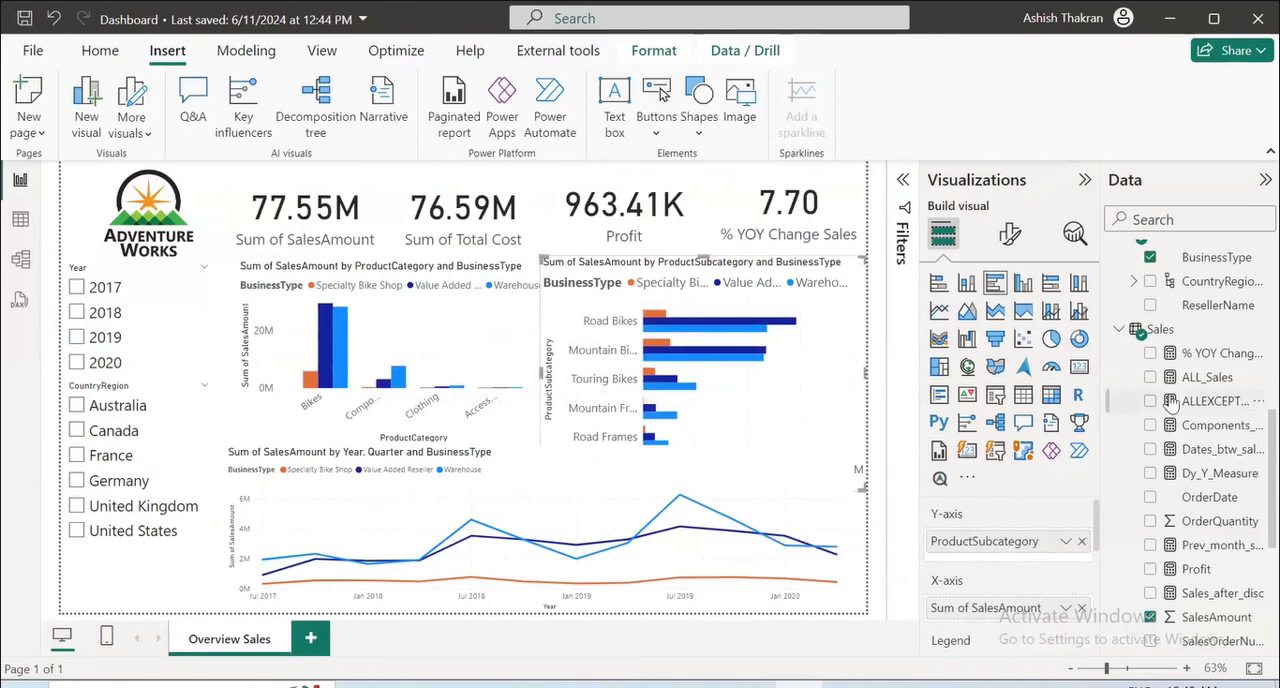
Delete the ProductSubcategory bar chart from the dashboard.
scroll(1238, 478, "up", 5)
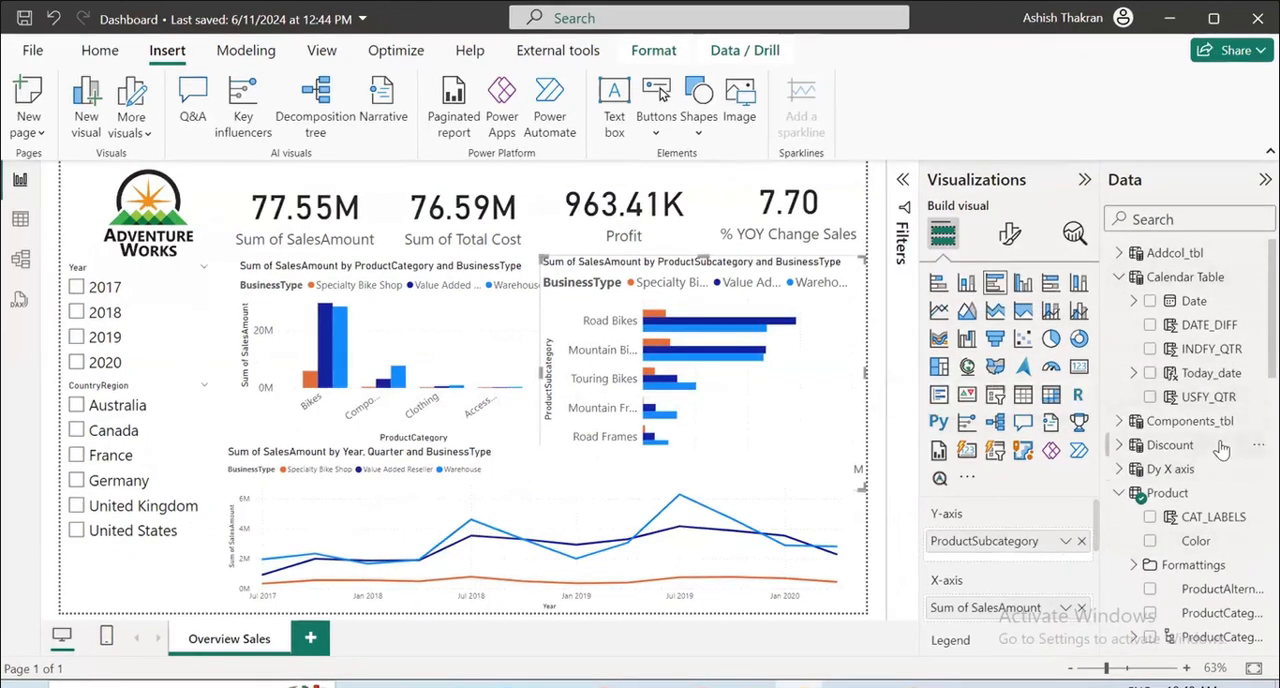
scroll(1175, 490, "down", 3)
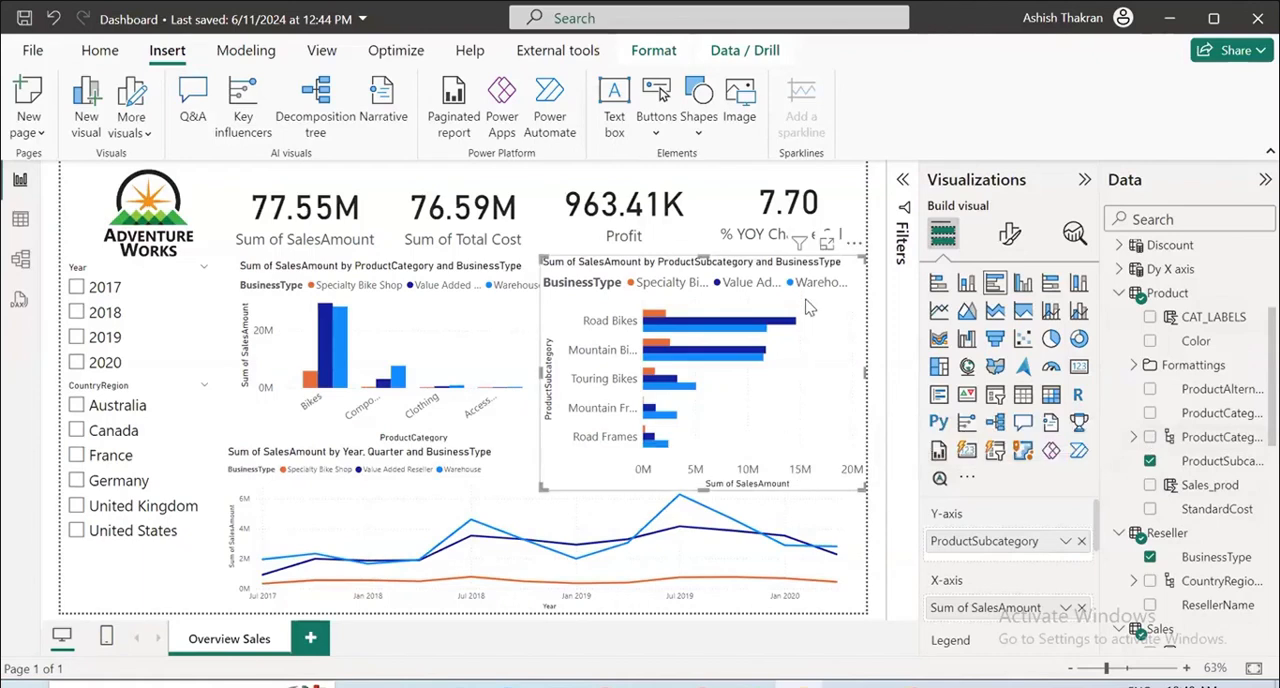
key("Delete")
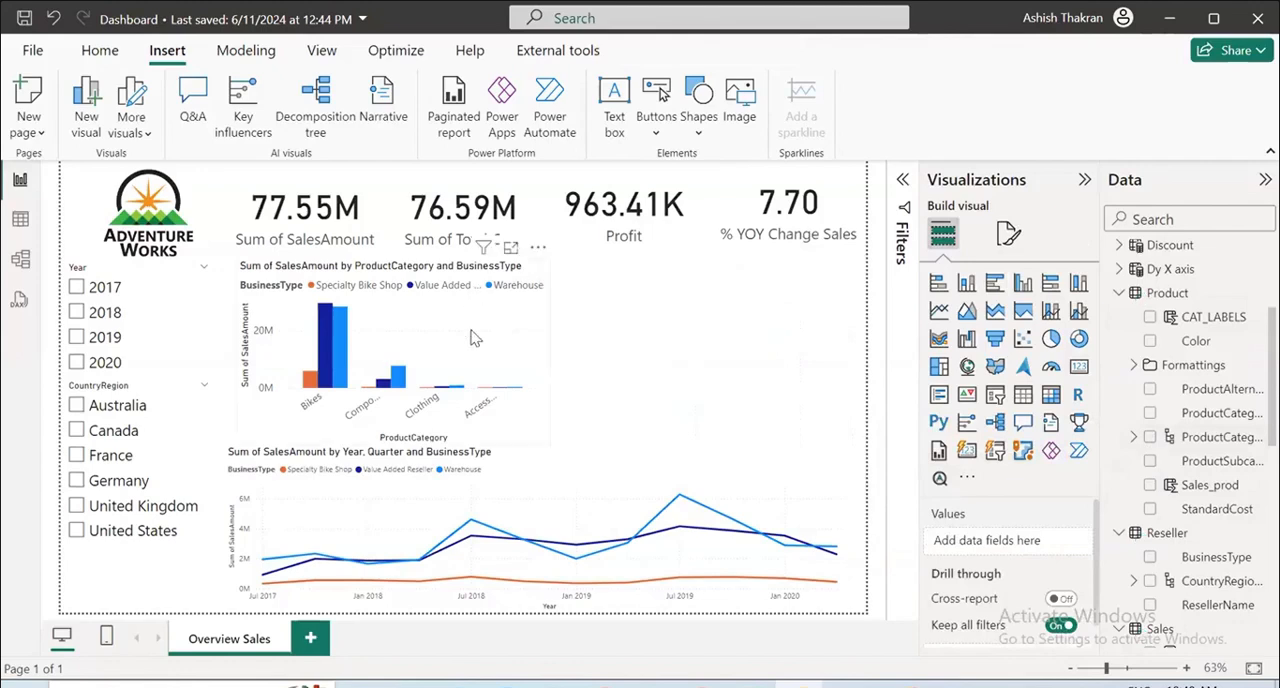
Replace ProductCategory on the column chart's X-axis with the ProductCategory hierarchy, leaving out its ProductName level.
left_click(477, 337)
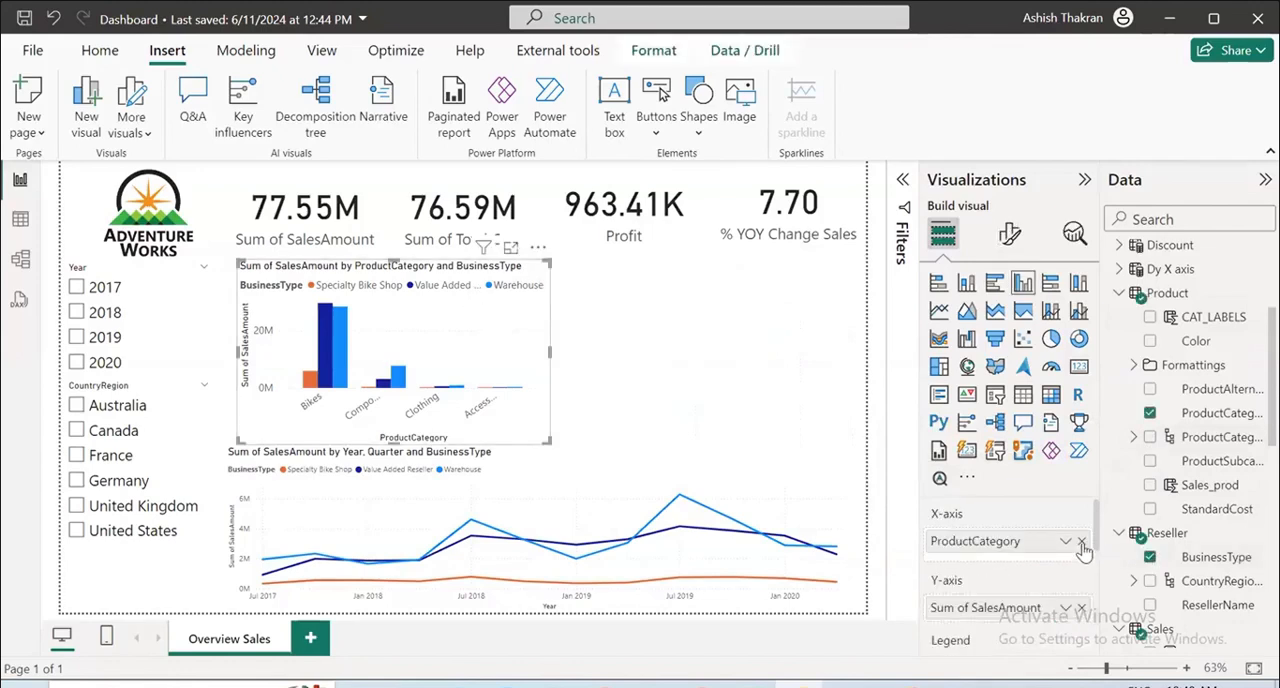
left_click_drag(1085, 545, 830, 548)
scroll(1172, 432, "up", 5)
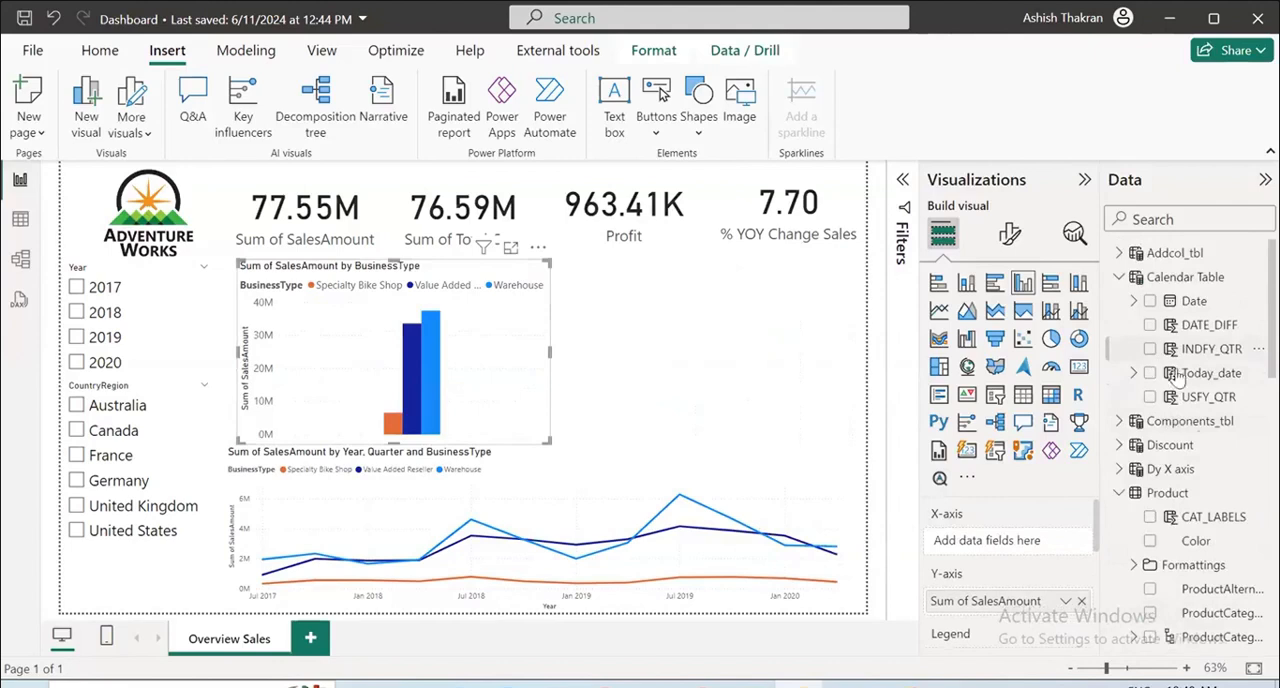
scroll(1172, 475, "down", 3)
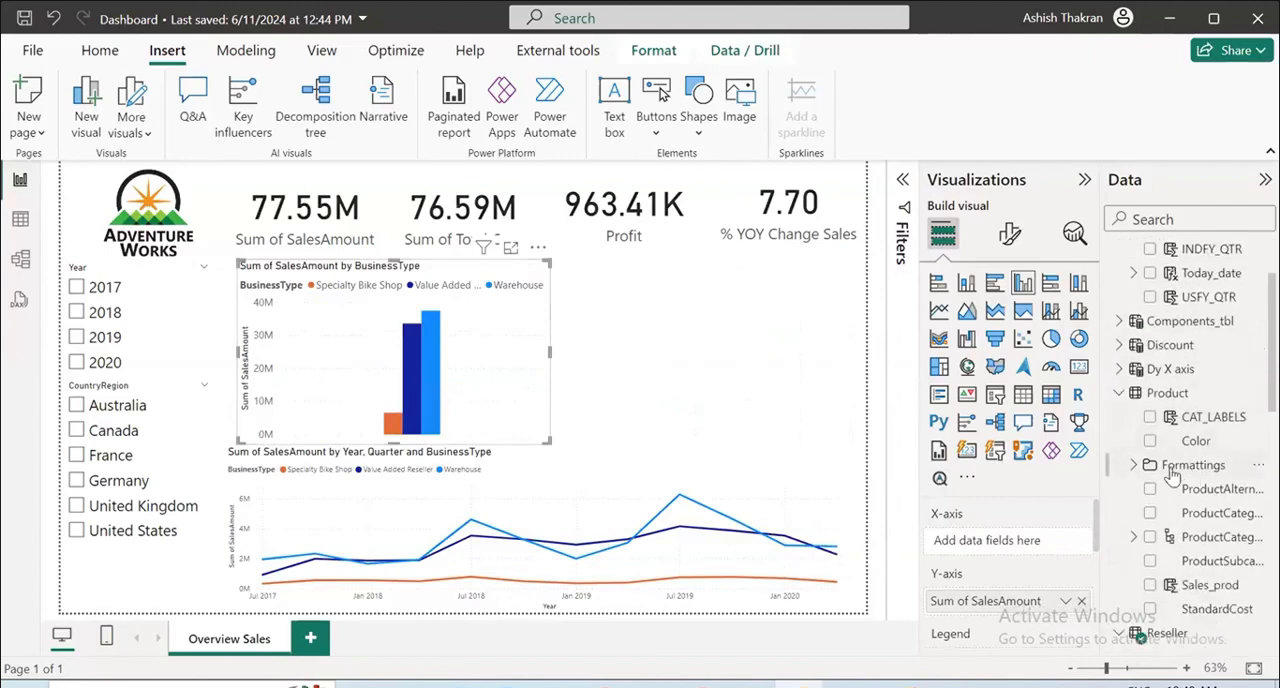
left_click(1149, 538)
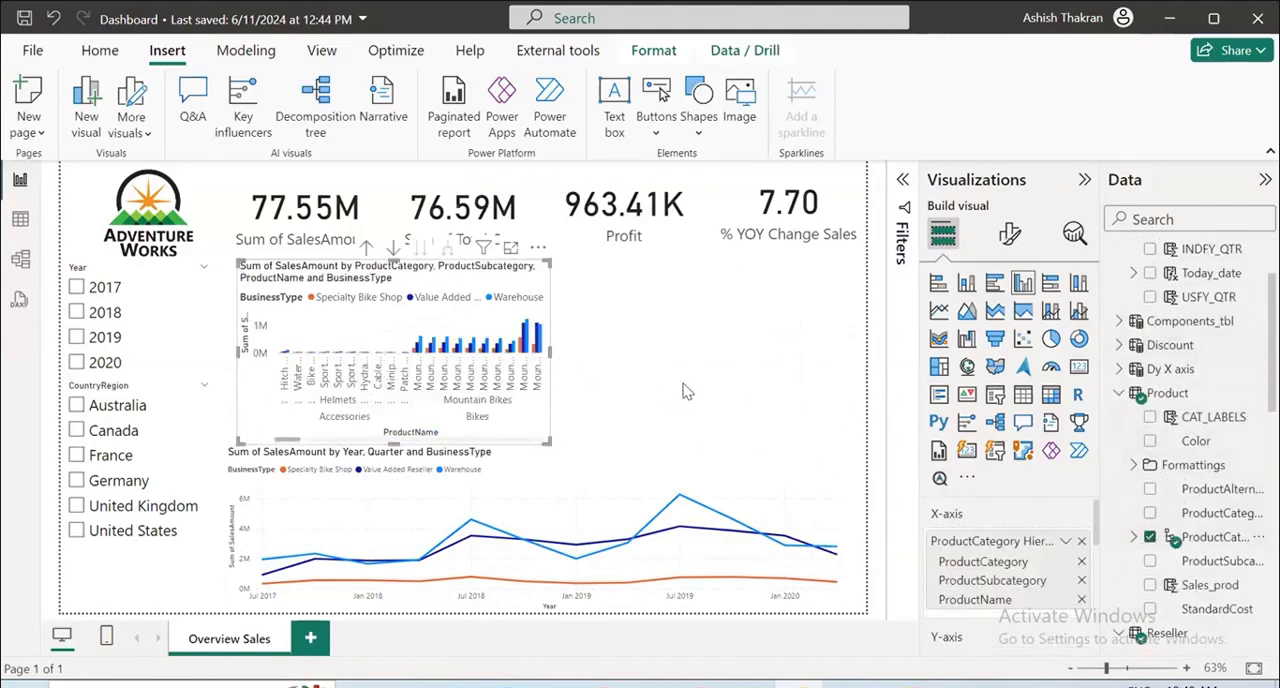
left_click(1081, 599)
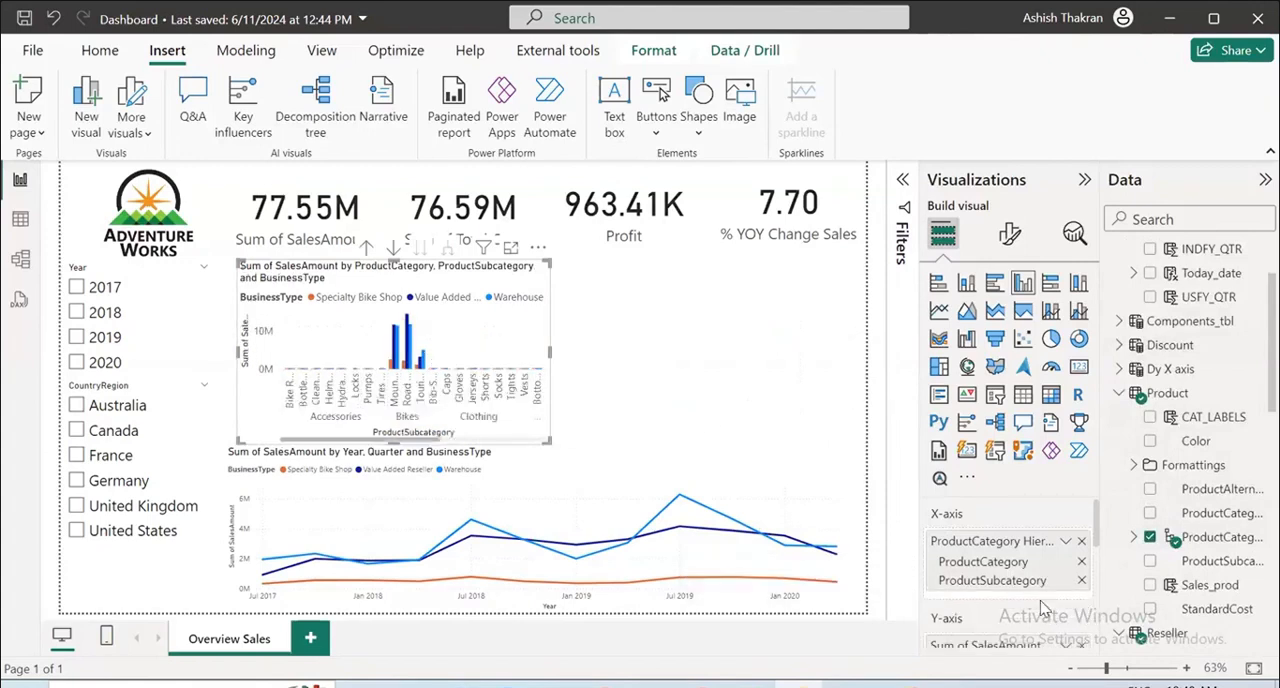
Drill the column chart up to the ProductCategory level and widen it into the freed space.
left_click(366, 247)
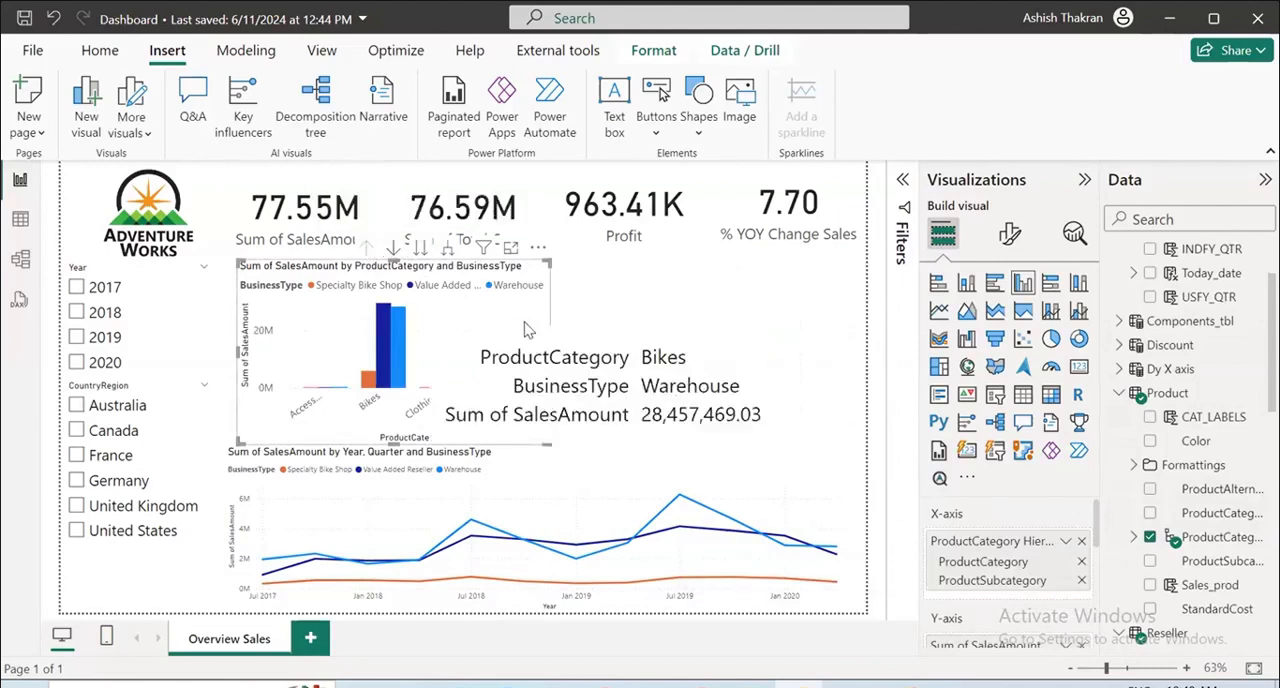
left_click(616, 350)
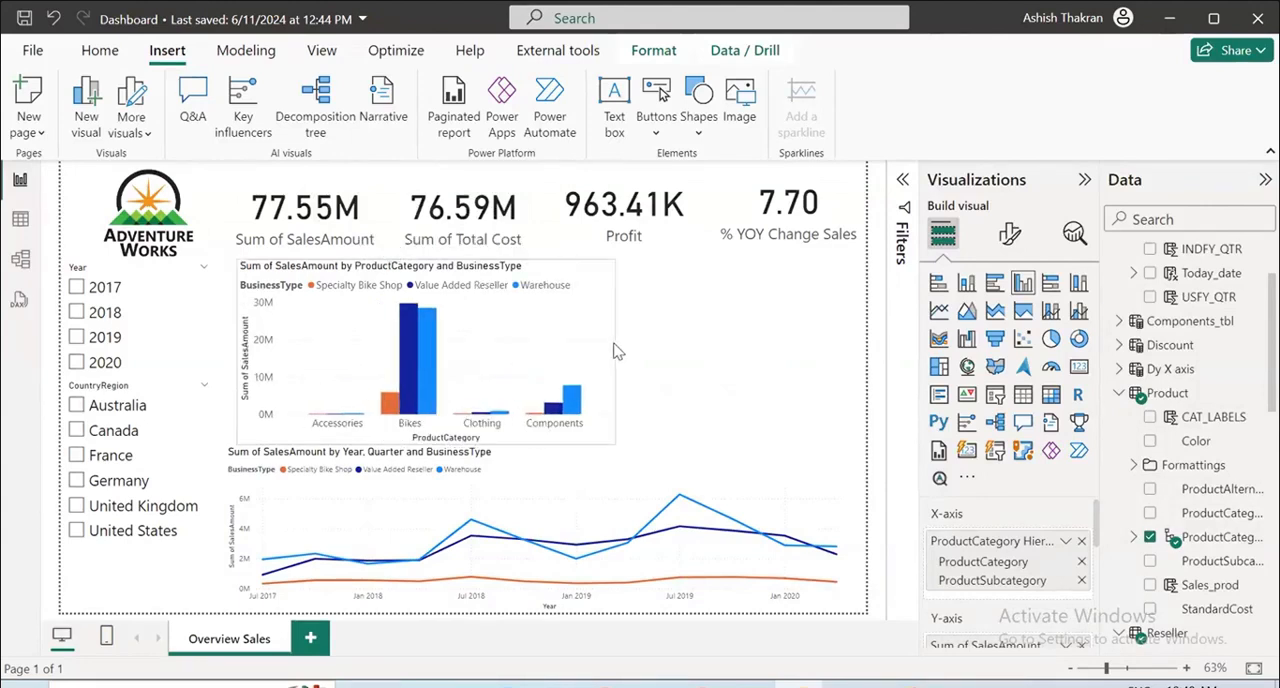
Show the records behind the Bikes Warehouse column, return to the report, and turn on drill-down mode for the chart.
left_click(430, 352)
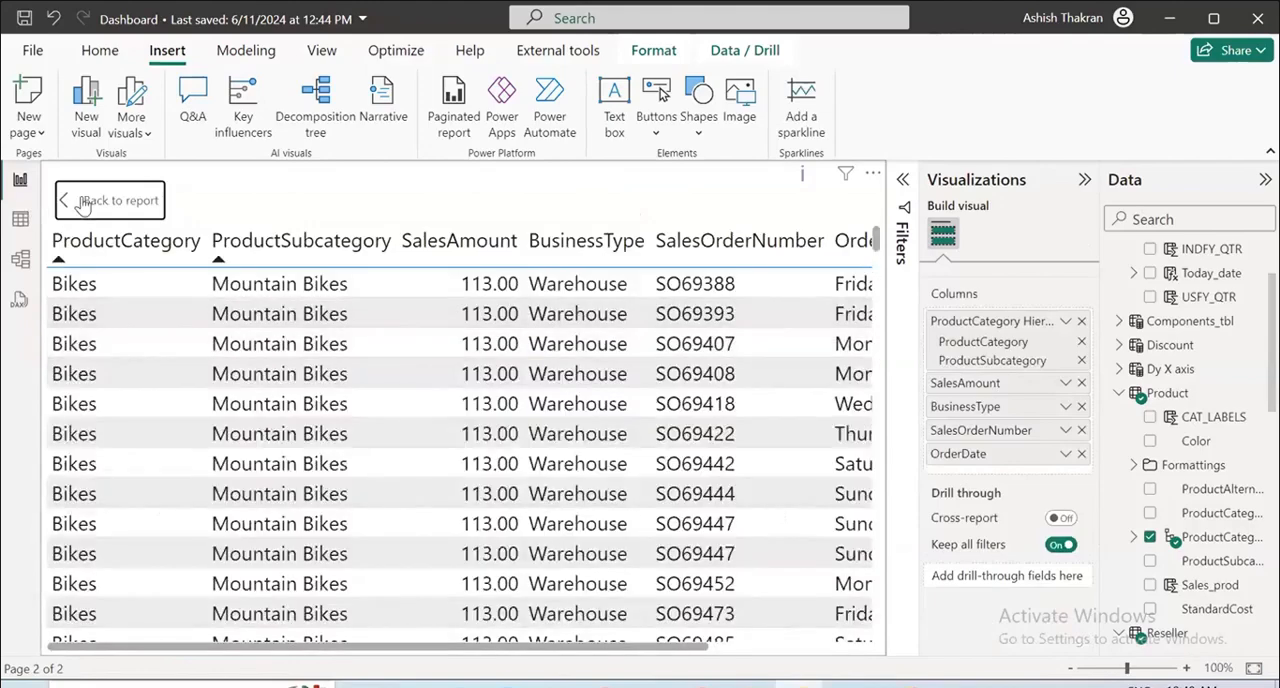
left_click(84, 203)
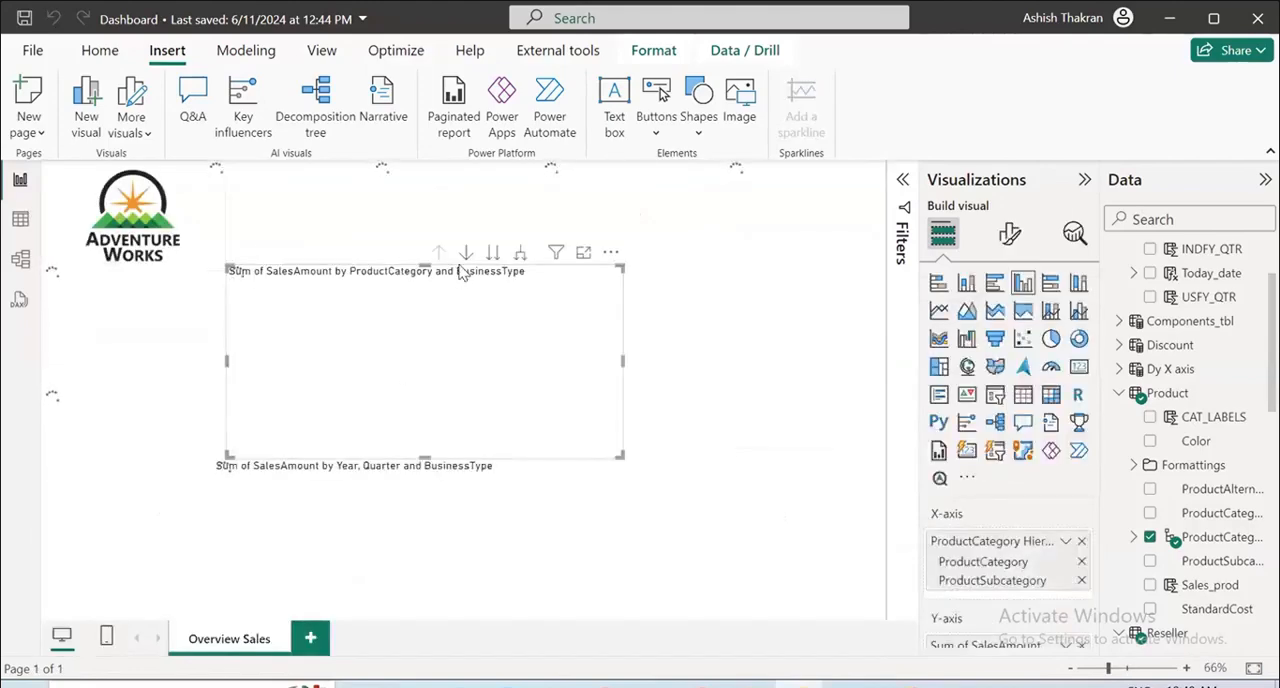
left_click(457, 247)
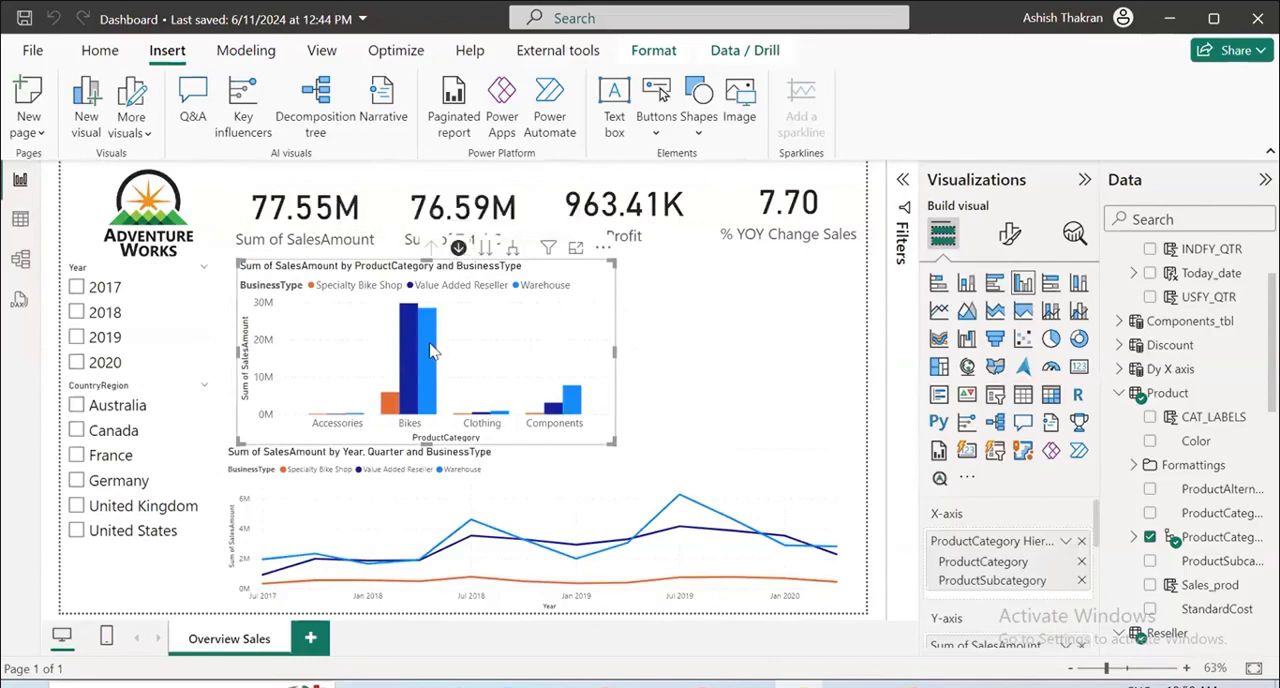
Drill the column chart into the Bikes subcategories and back up, widening the chart slightly and shifting it toward the slicers.
mouse_move(432, 350)
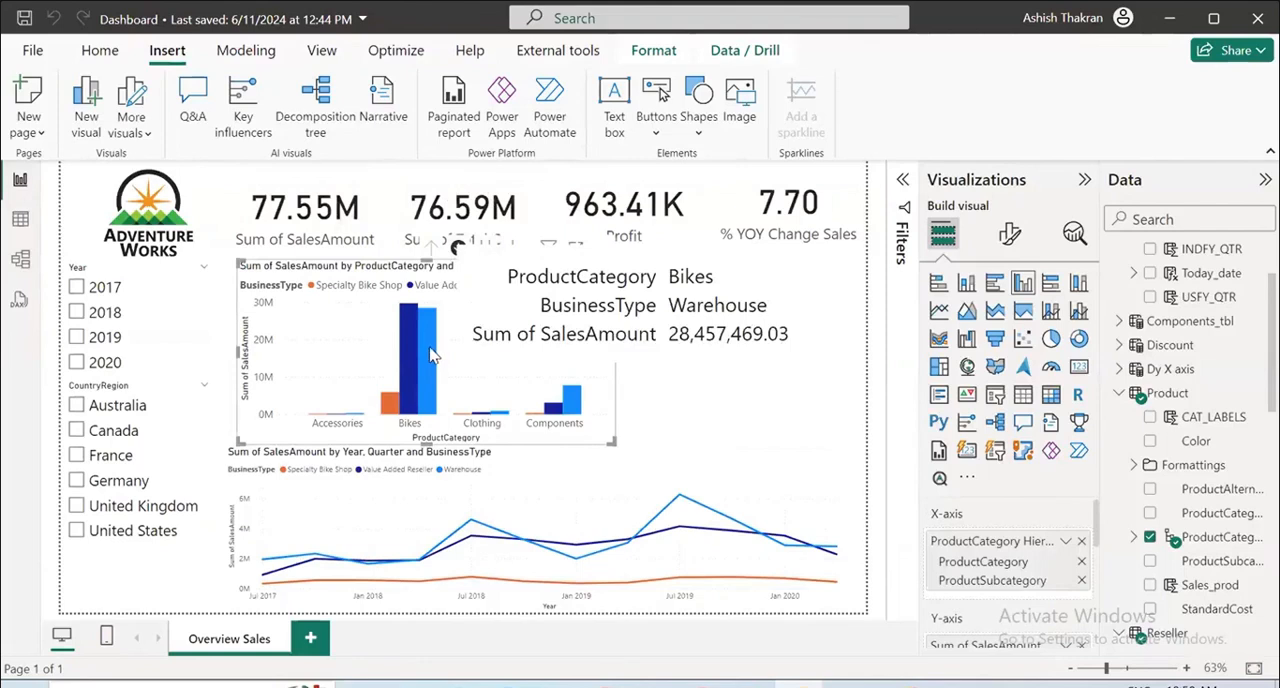
left_click(430, 355)
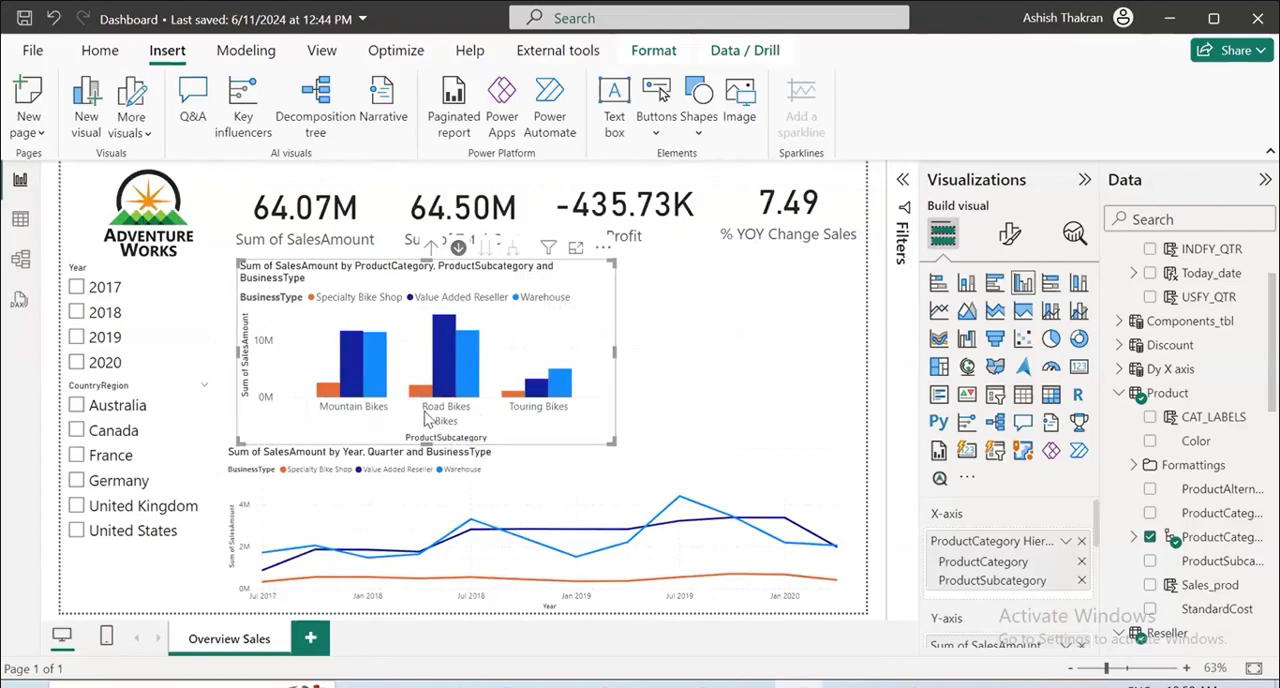
left_click_drag(614, 352, 636, 352)
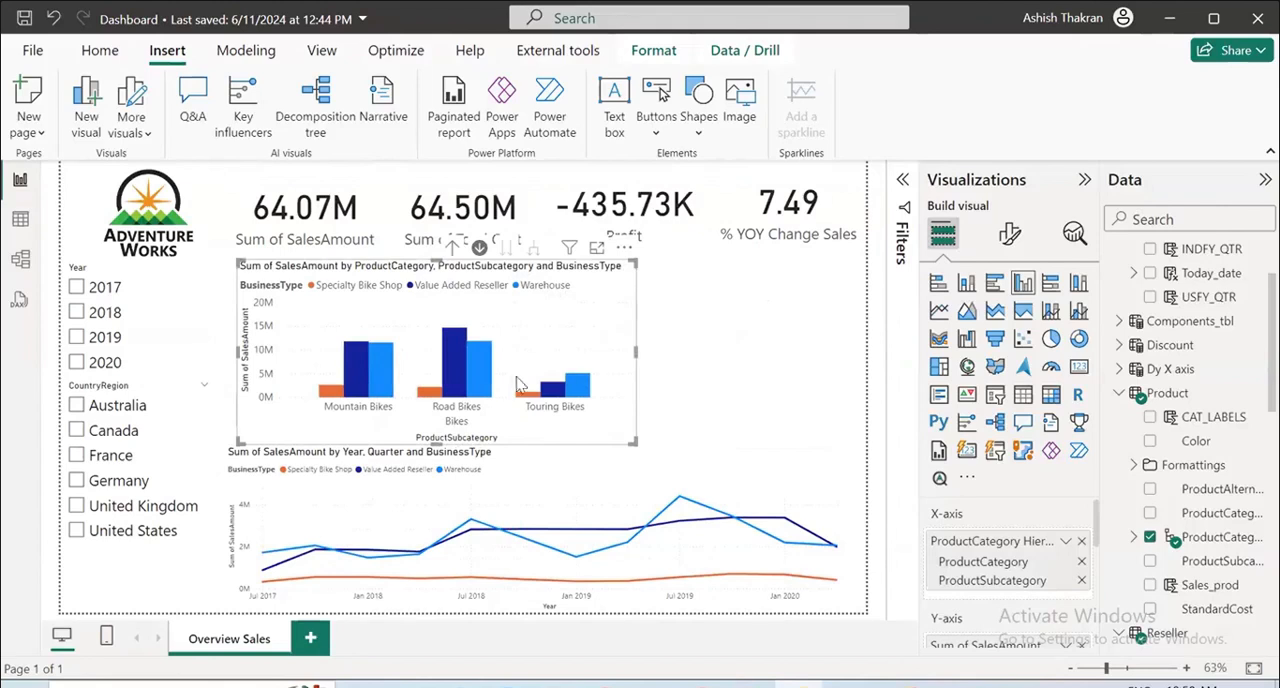
left_click(452, 247)
mouse_move(576, 348)
left_mouse_down()
mouse_move(549, 344)
mouse_move(564, 350)
left_mouse_up()
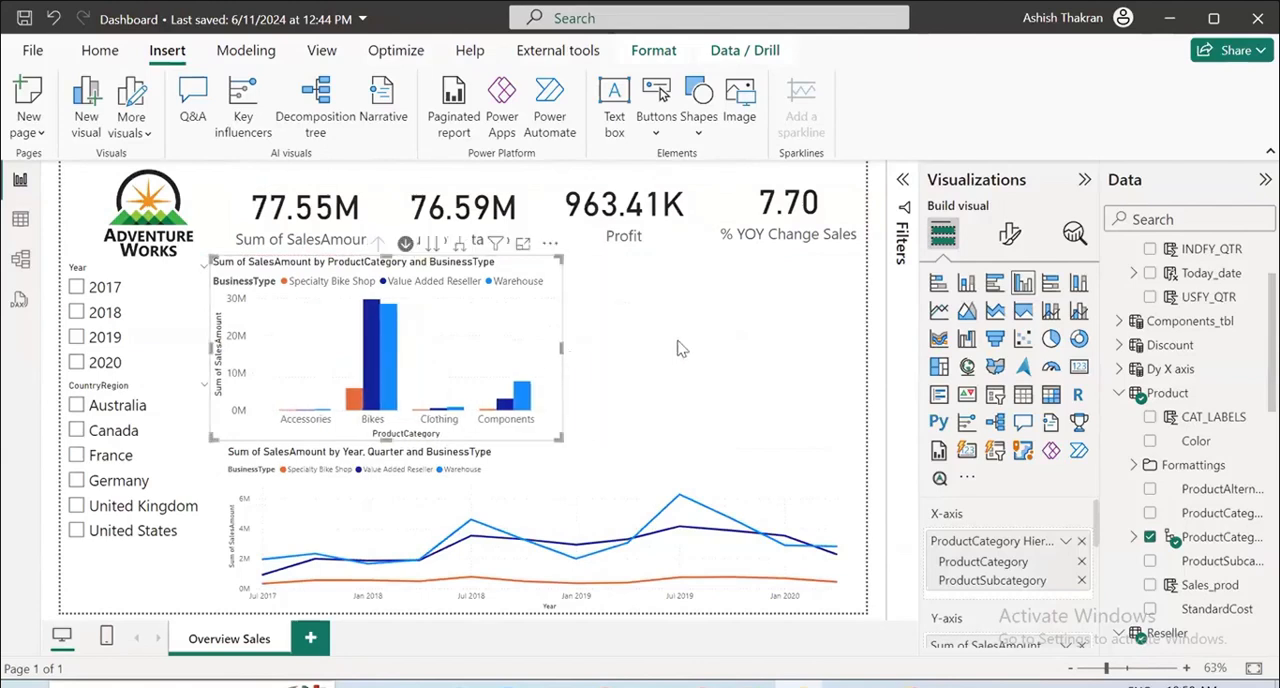
Add a treemap in the empty space beside the column chart and enlarge it to fill that area.
left_click(700, 348)
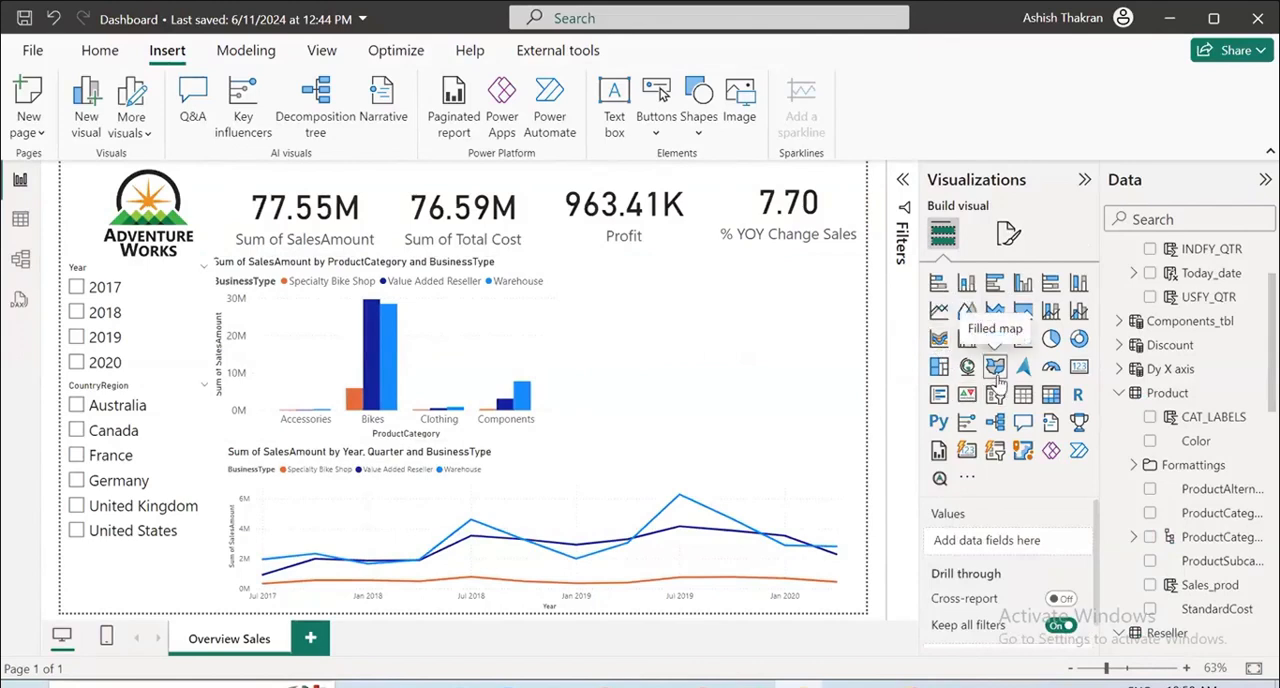
left_click(939, 366)
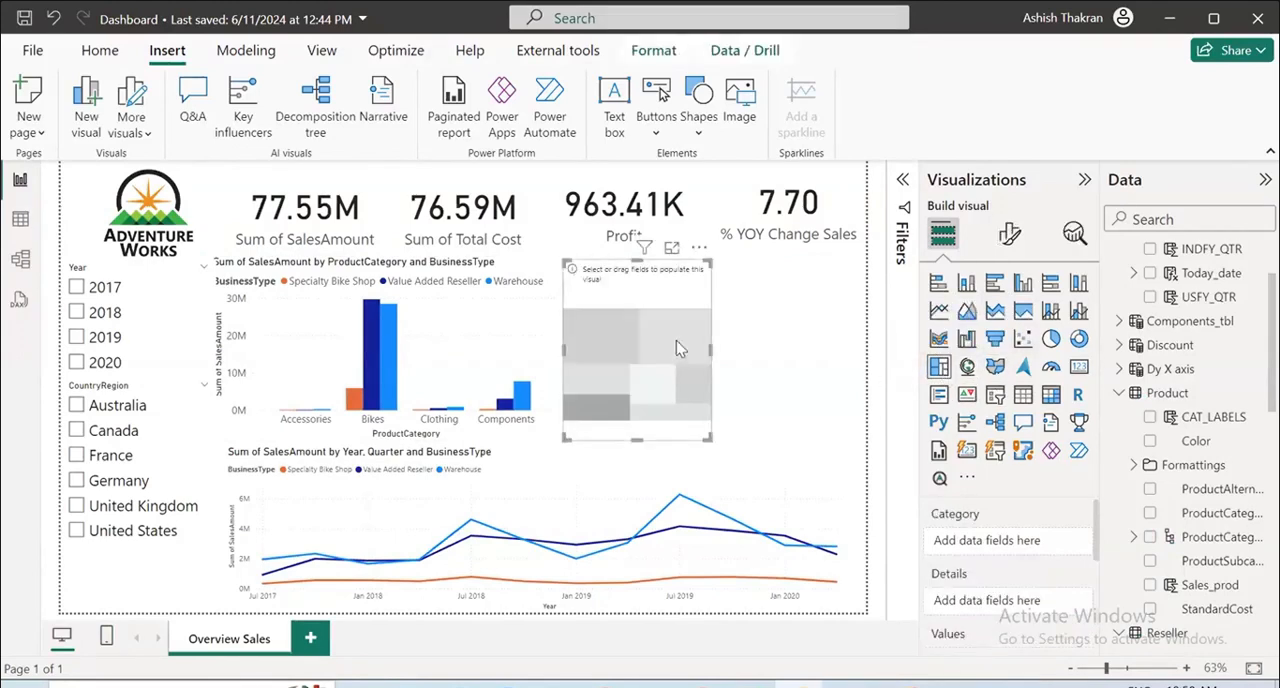
left_click_drag(711, 349, 853, 349)
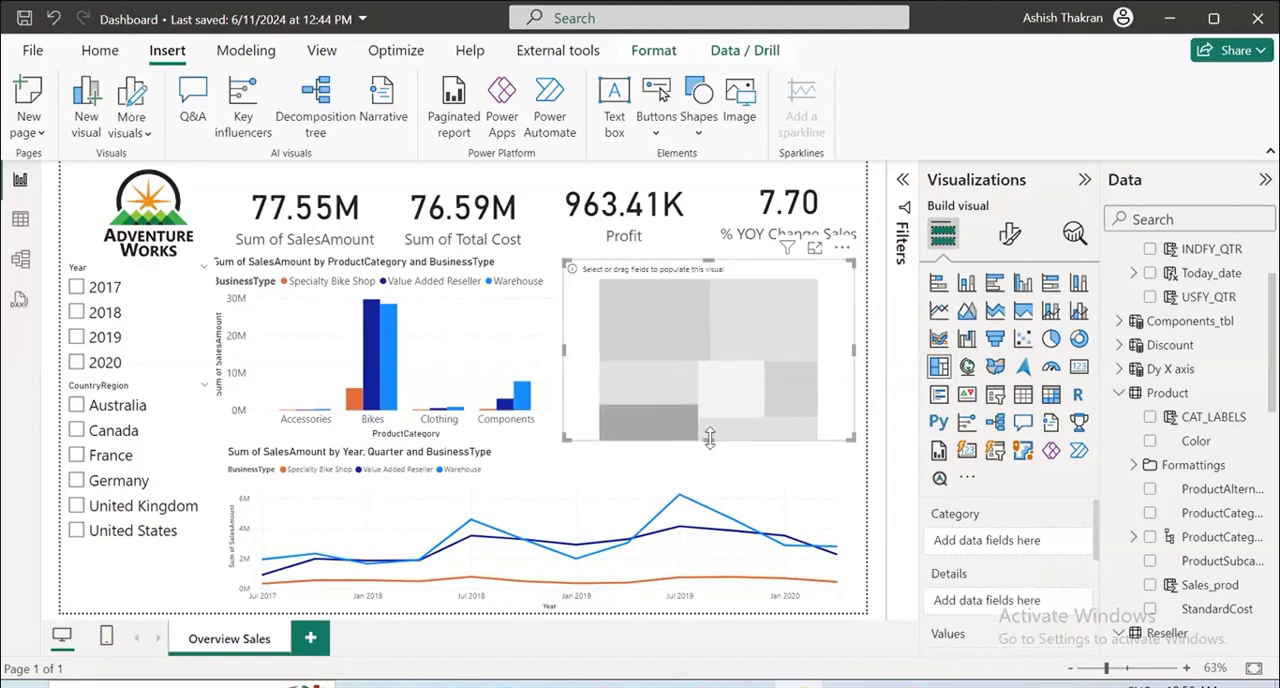
left_click_drag(709, 438, 709, 470)
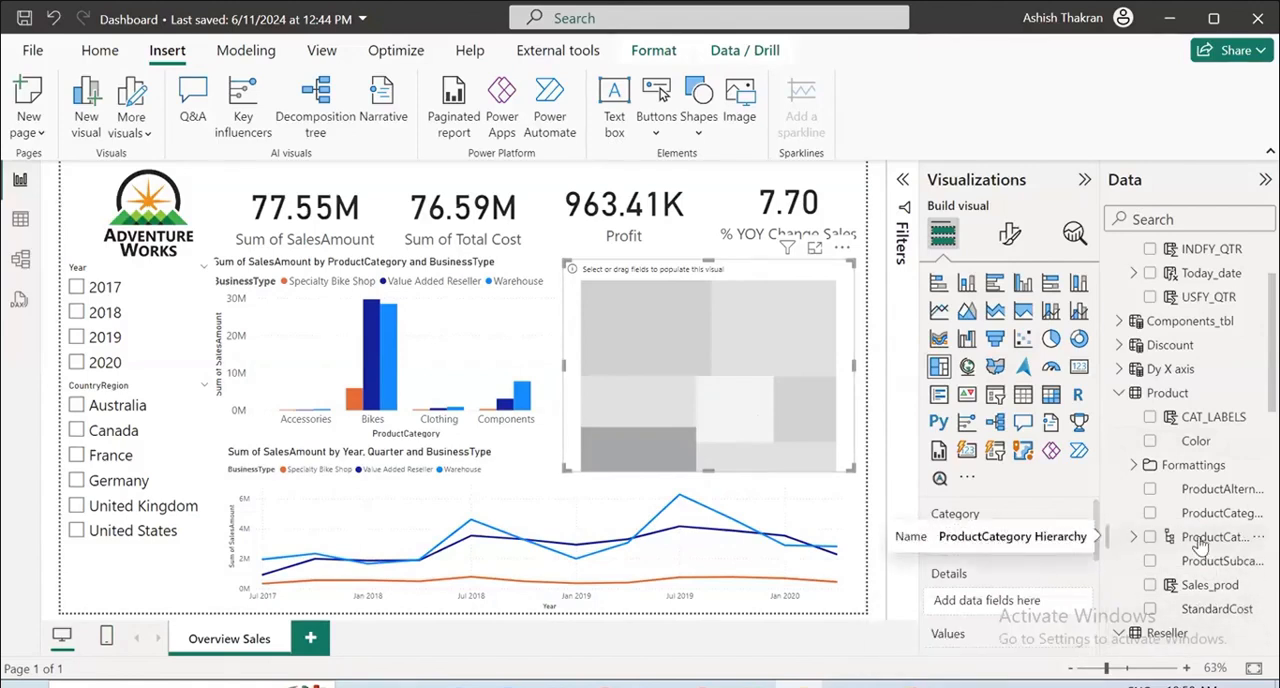
Set the treemap's category to the CountryRegion Hierarchy without City and PostalCode, and its values to SalesAmount.
scroll(1197, 545, "up", 1)
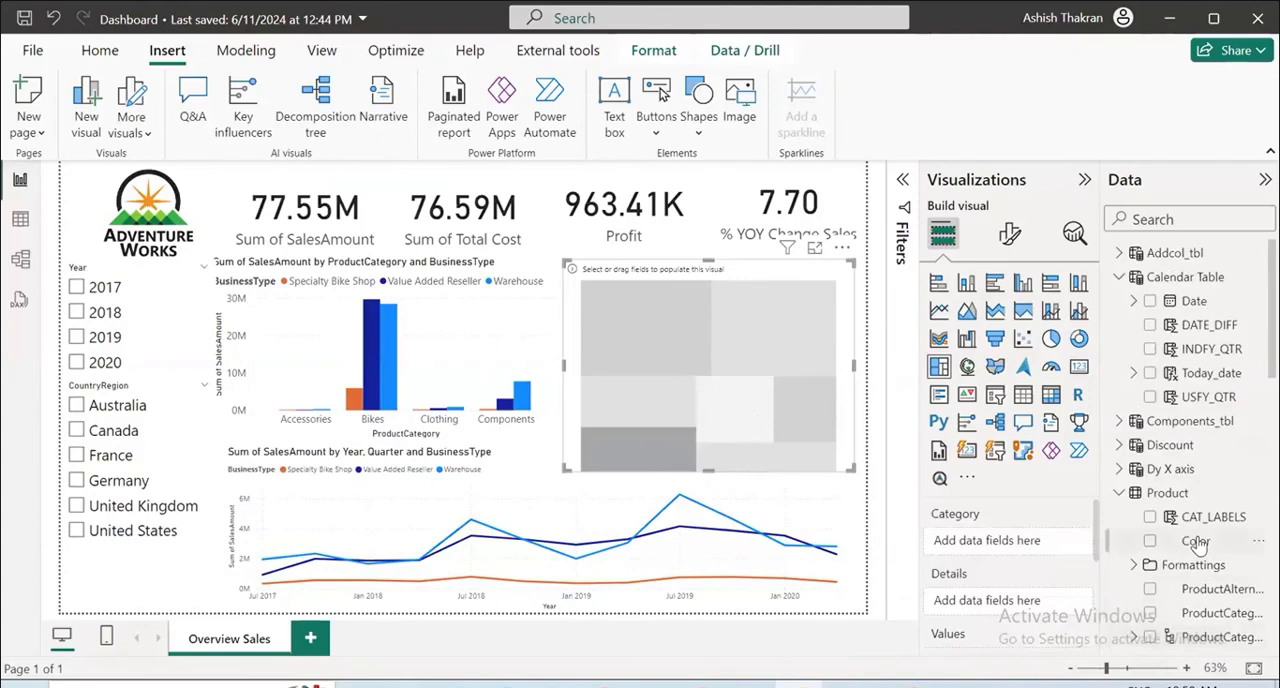
scroll(1197, 545, "down", 6)
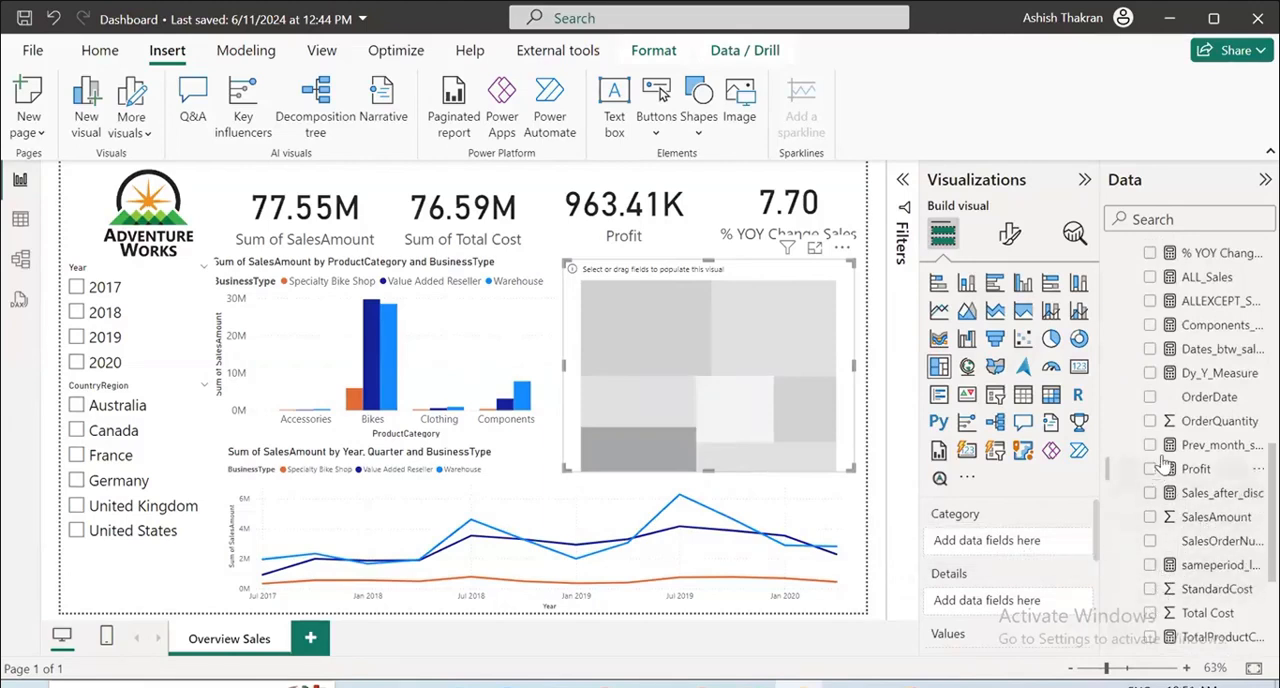
scroll(1175, 460, "up", 2)
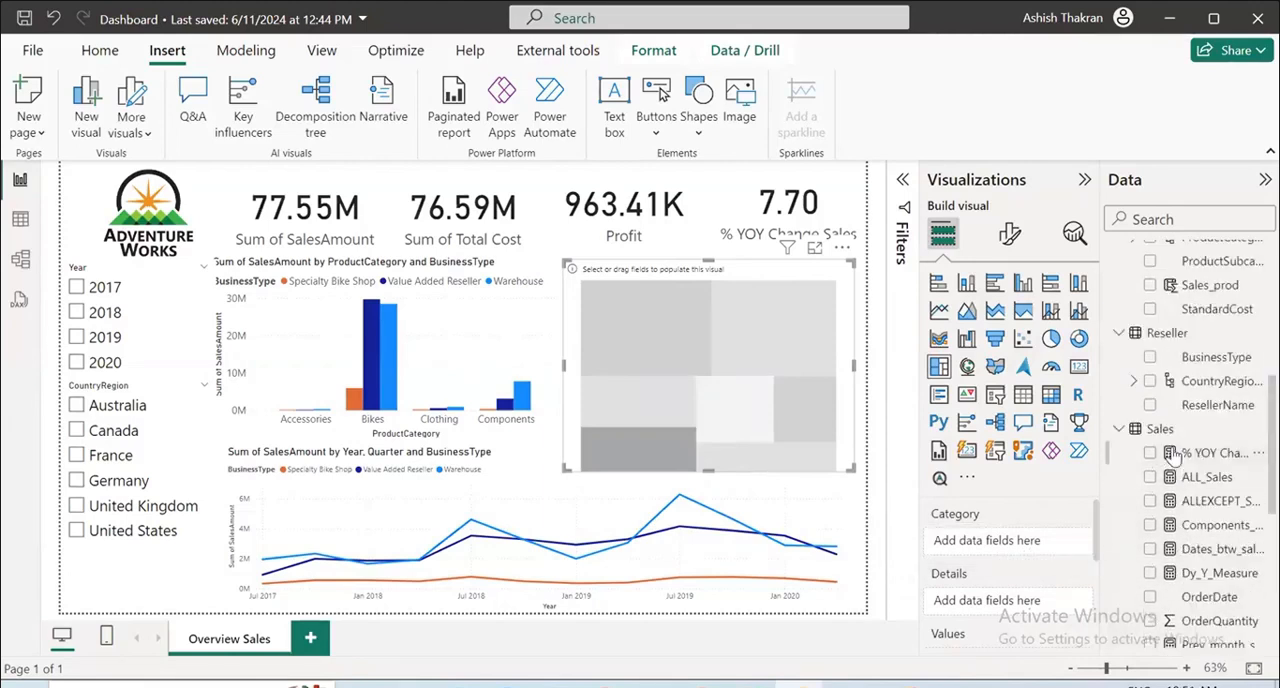
left_click(1150, 381)
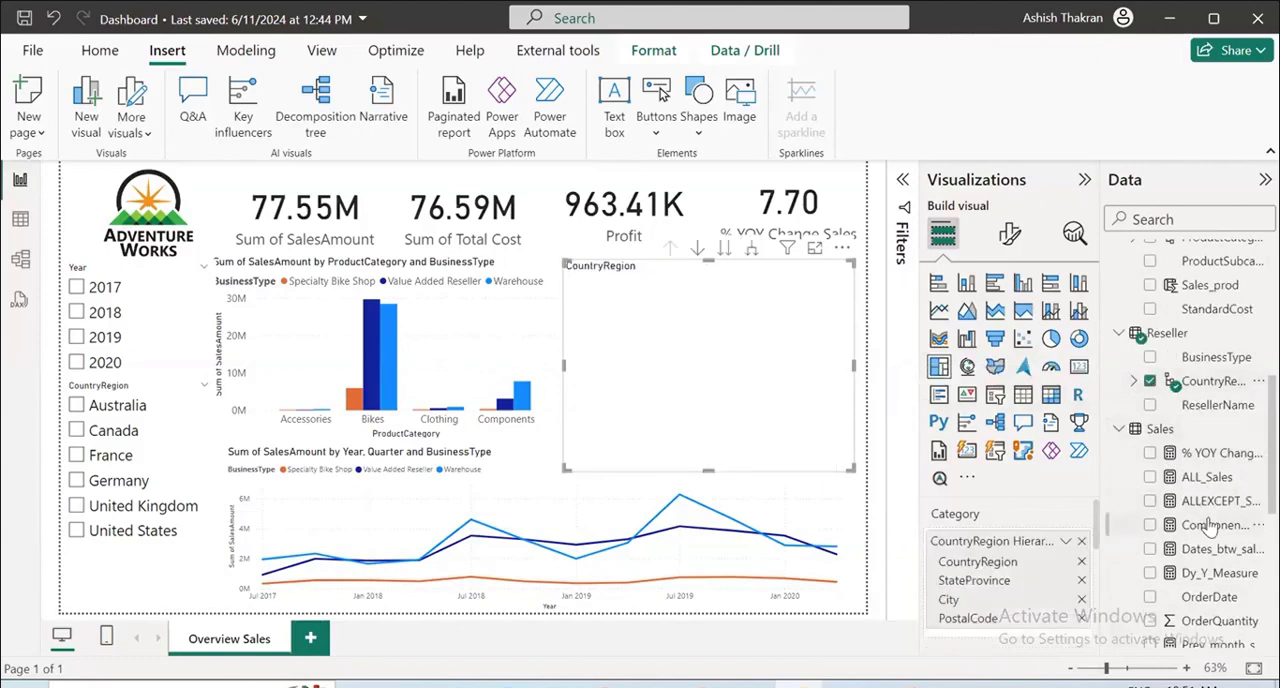
left_click(1081, 618)
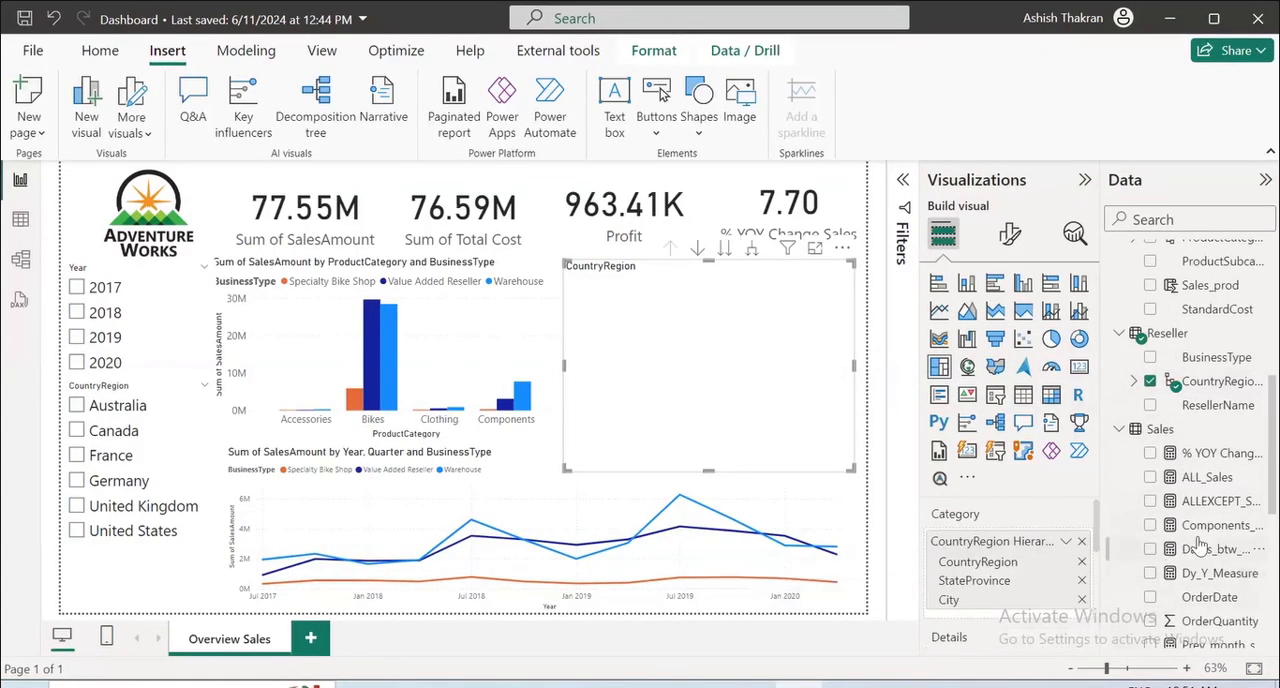
left_click(1081, 600)
scroll(1196, 498, "down", 5)
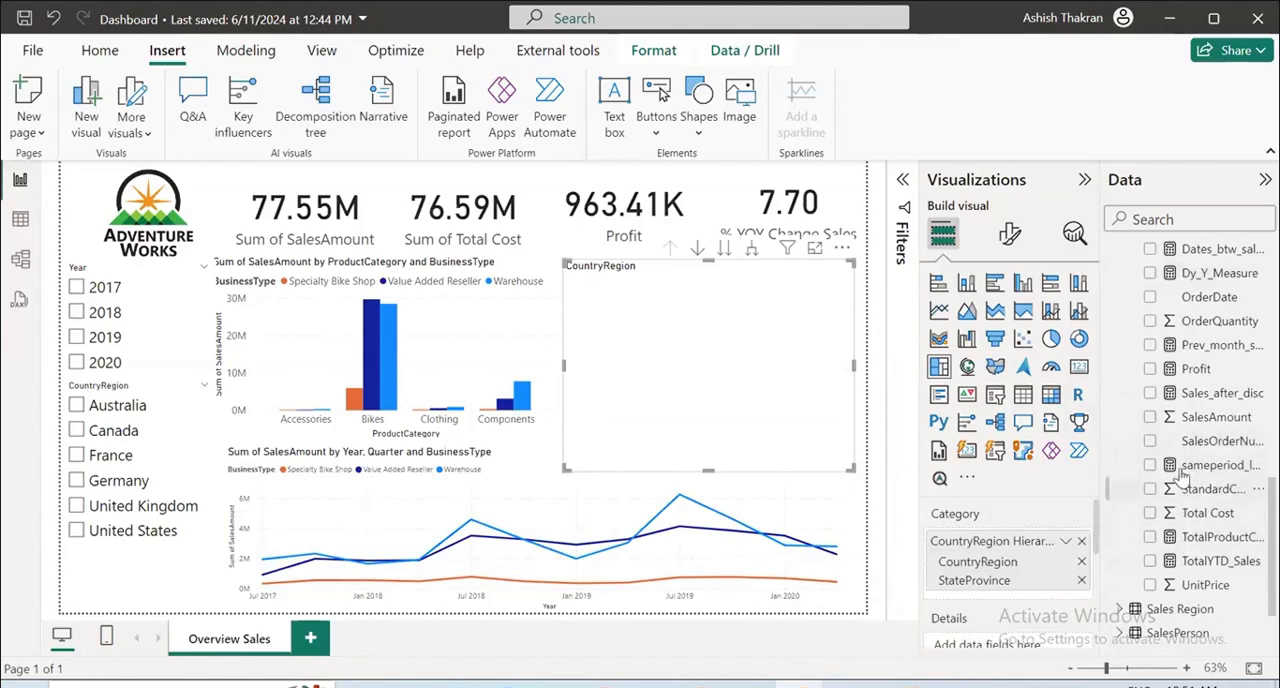
left_click(1150, 417)
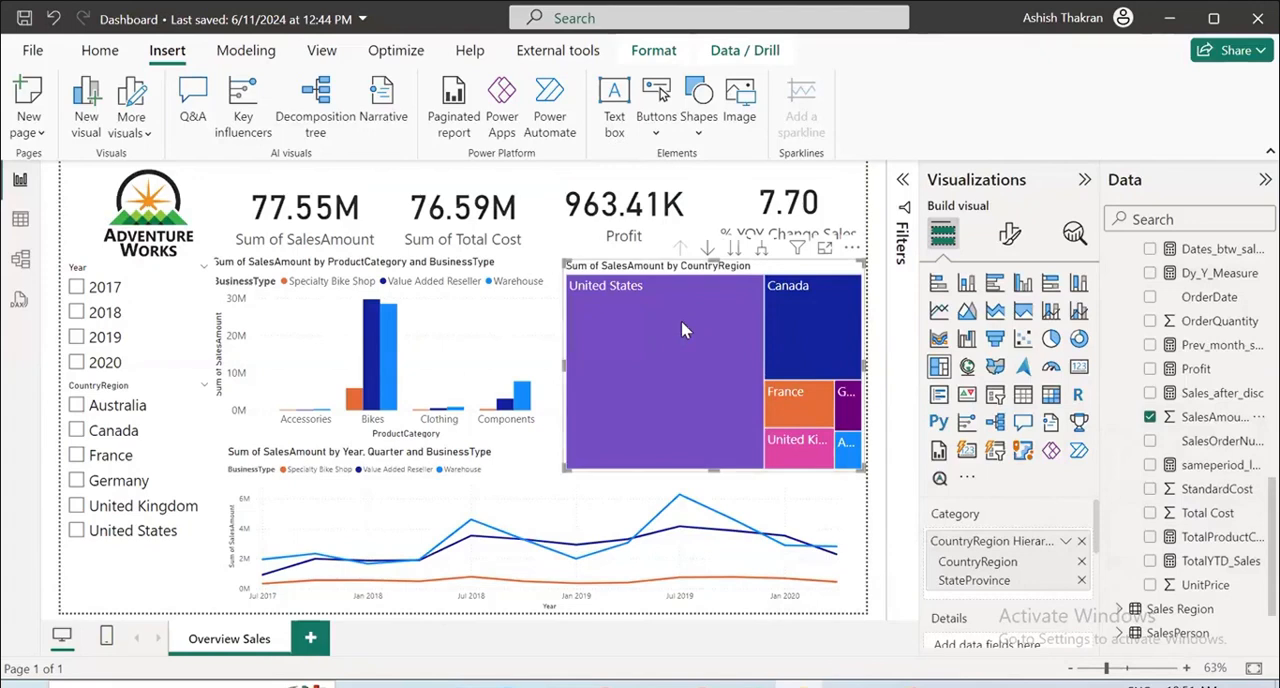
Turn on the treemap's drill mode, examine the sales of individual states within United States, and drill back up to CountryRegion.
mouse_move(698, 318)
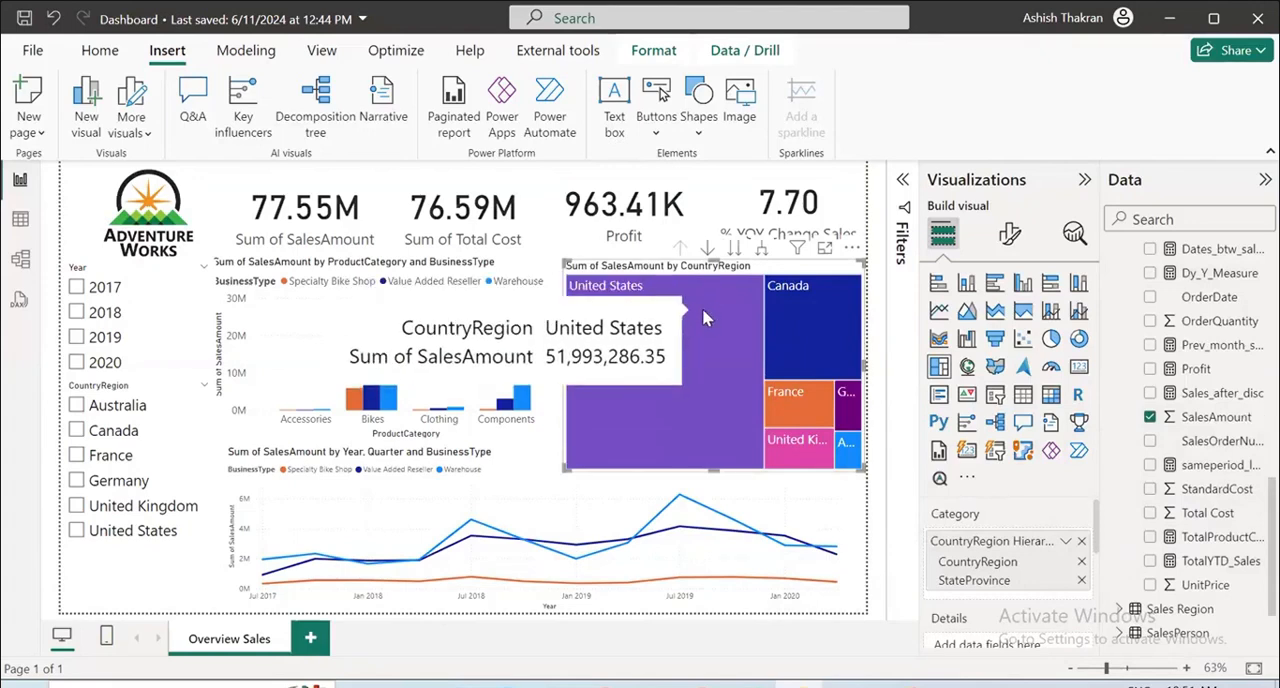
left_click(702, 318)
left_click(707, 248)
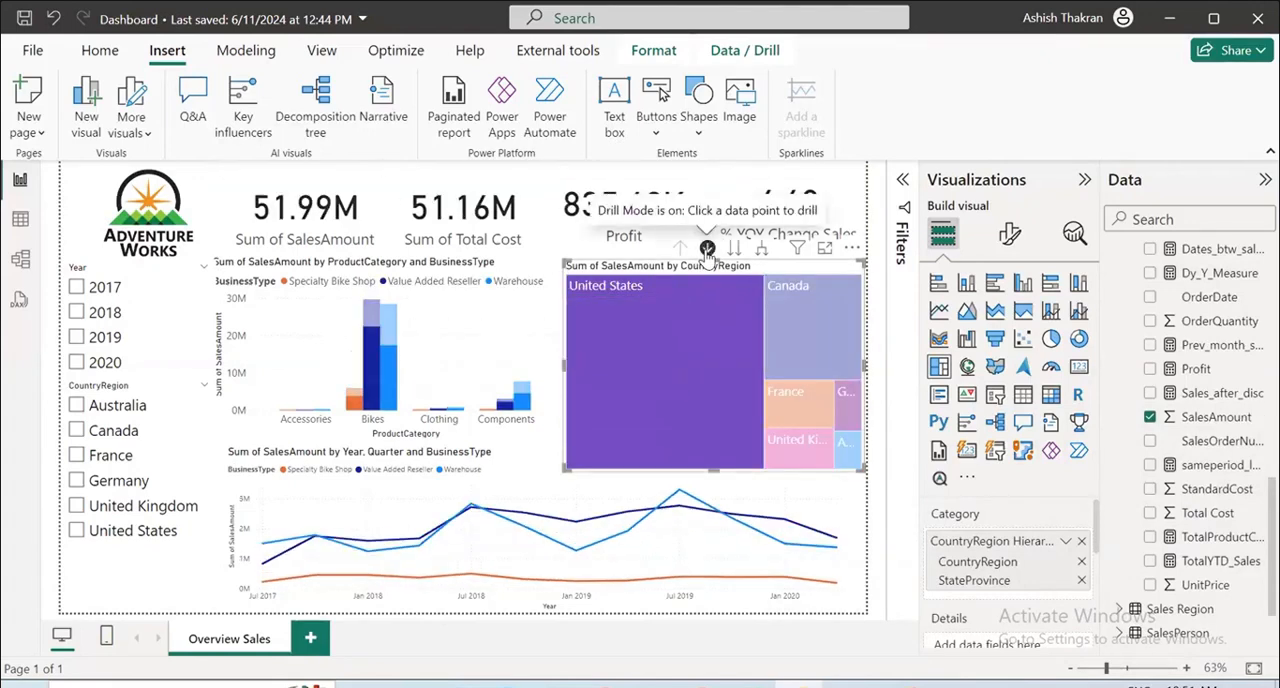
left_click(707, 323)
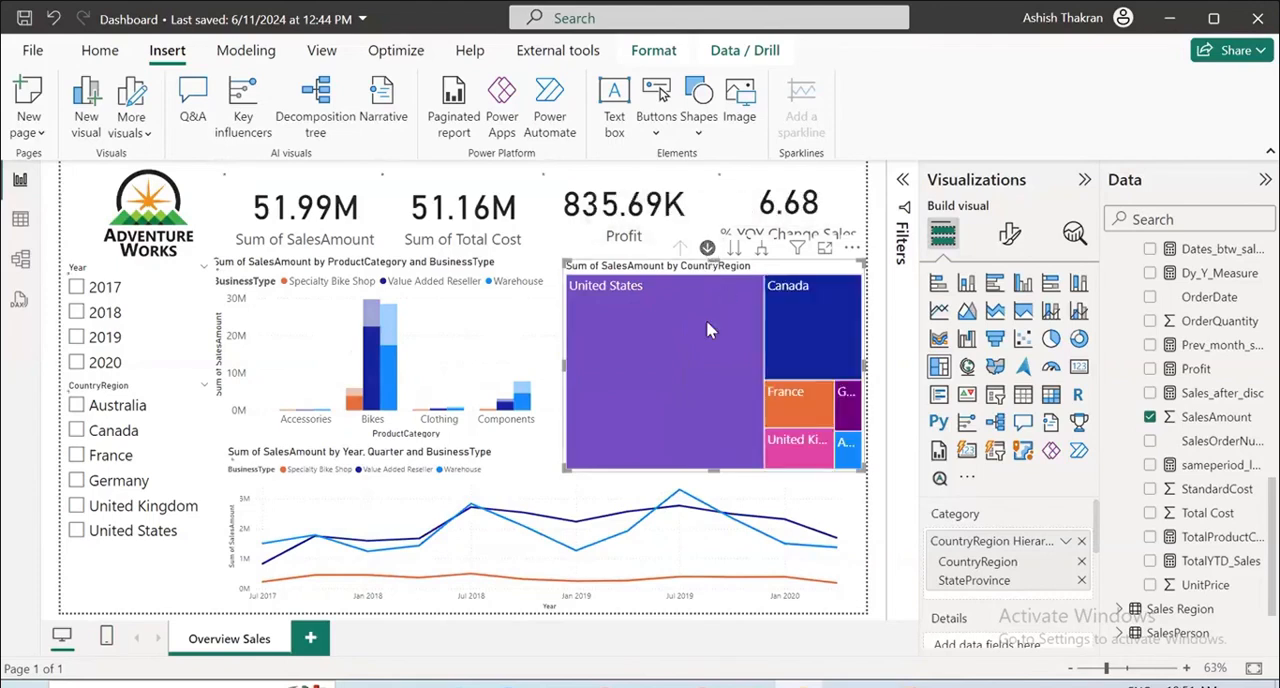
left_click(706, 329)
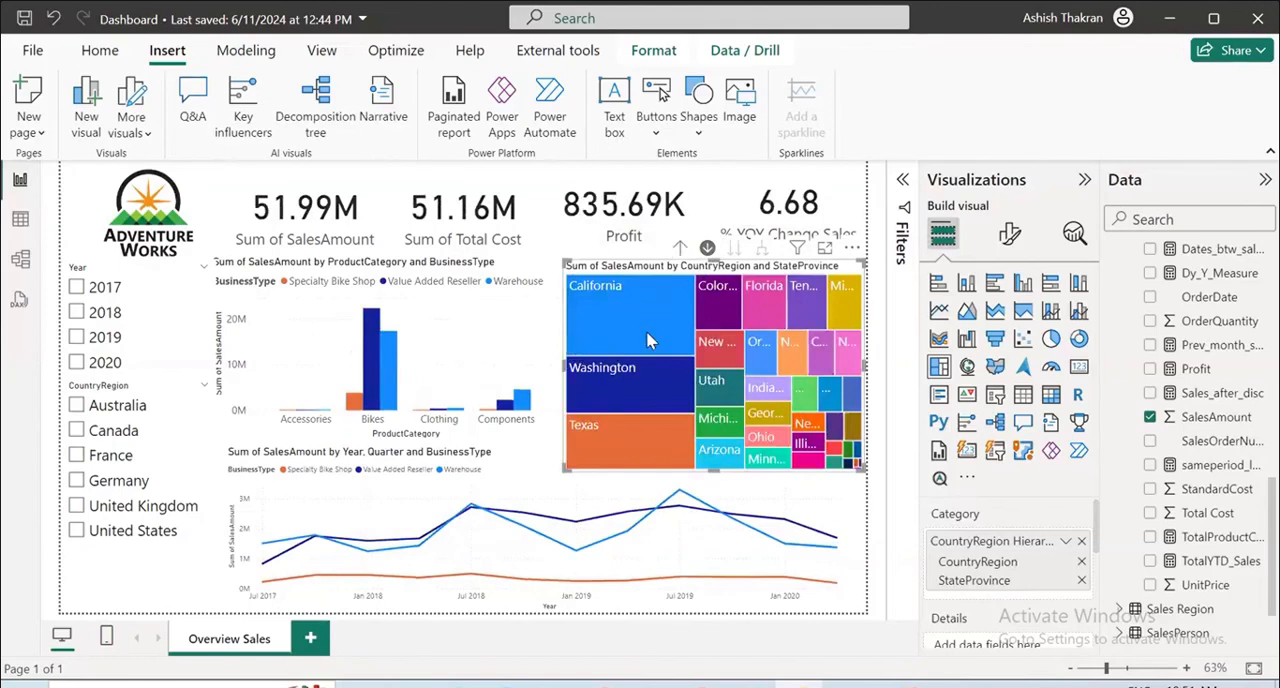
mouse_move(646, 390)
mouse_move(704, 449)
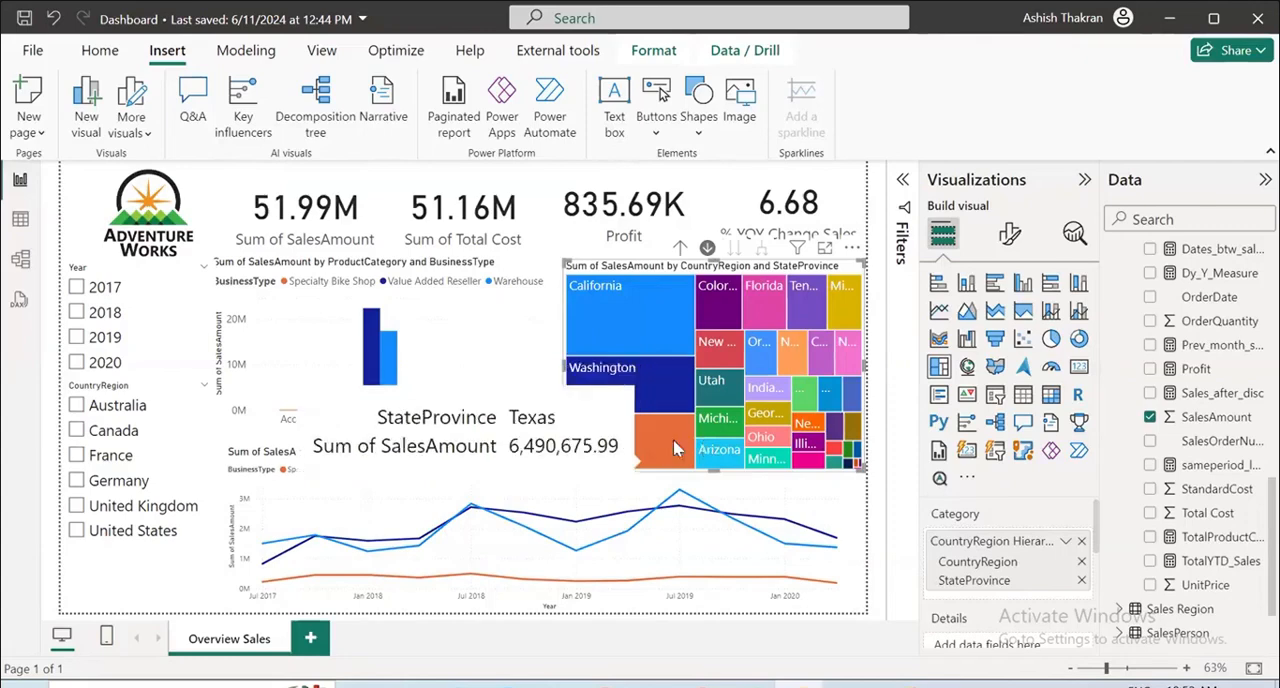
left_click(681, 248)
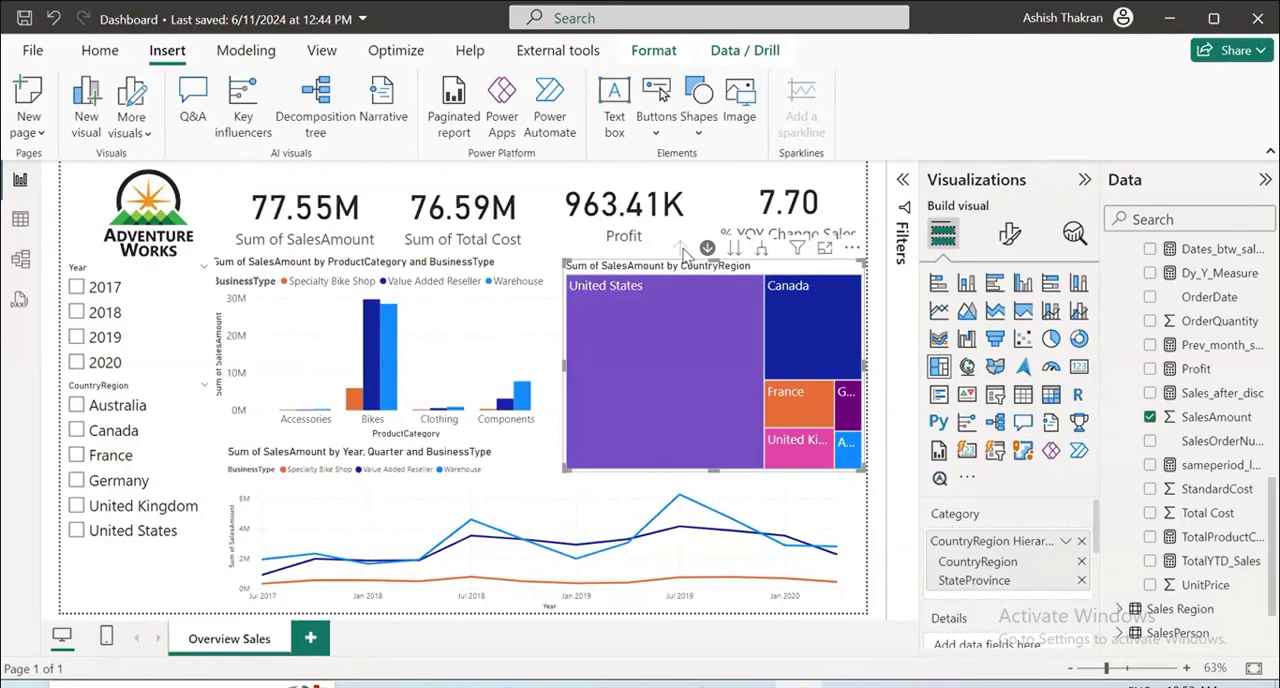
Try the CountryRegion slicer with Australia, clear the selection, and delete the slicer from the dashboard.
left_click(77, 406)
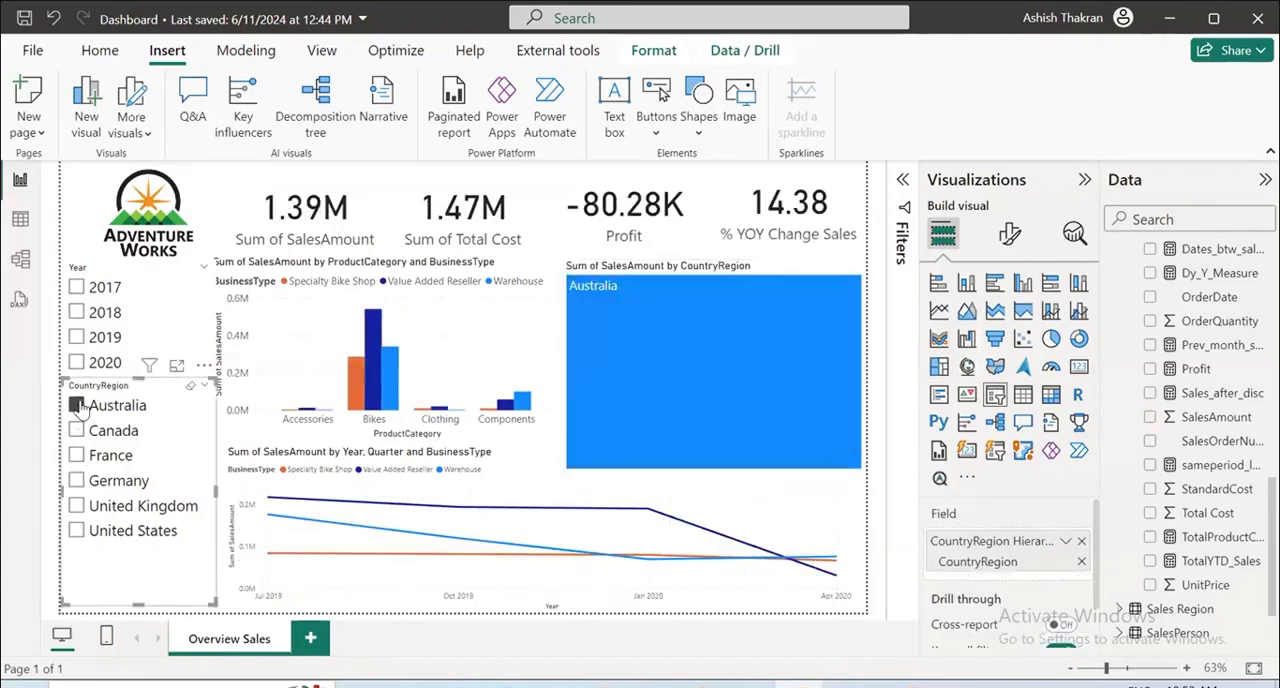
left_click(78, 406)
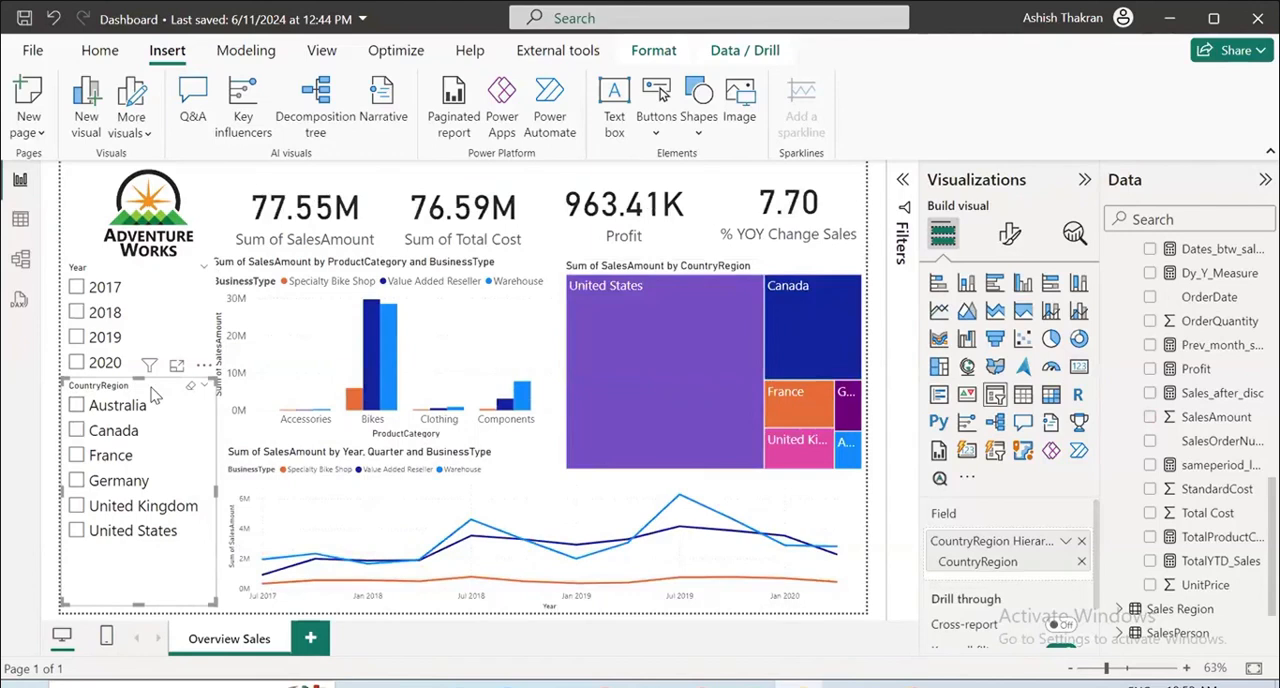
key("Delete")
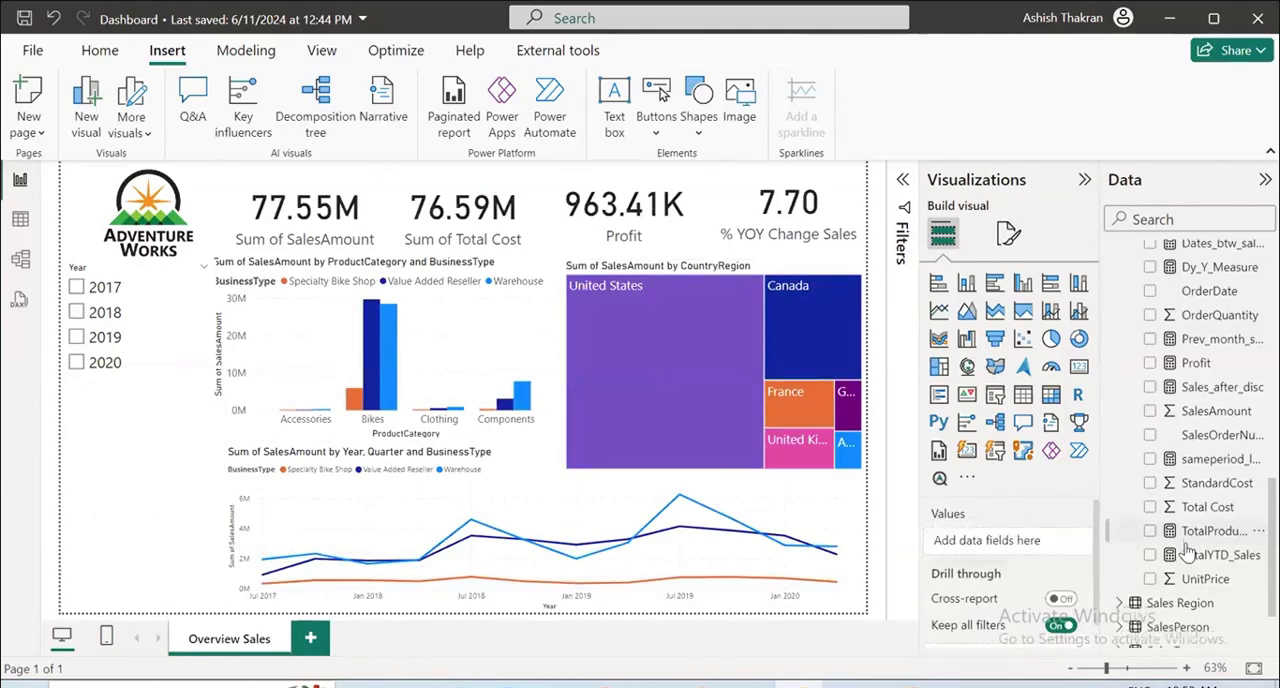
Add a gauge visual below the Year slicer and make it taller to fill the freed space.
scroll(1185, 552, "down", 2)
scroll(1165, 570, "up", 5)
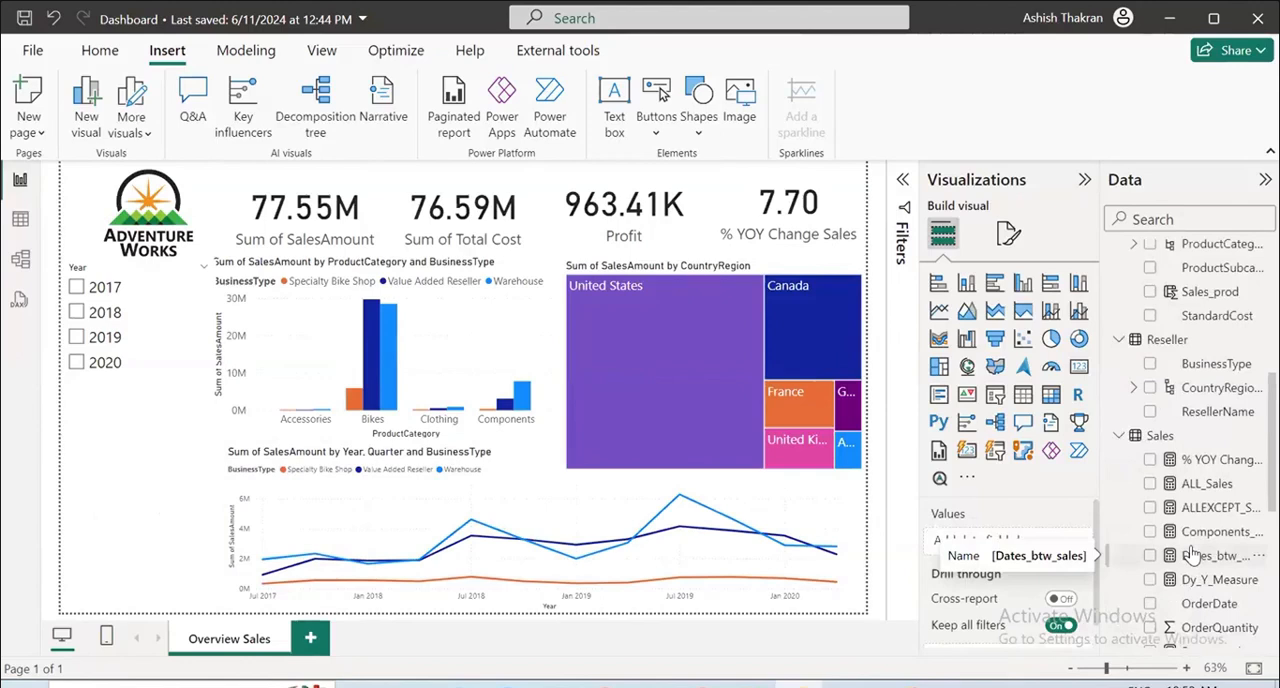
left_click(1051, 366)
left_click_drag(137, 457, 140, 401)
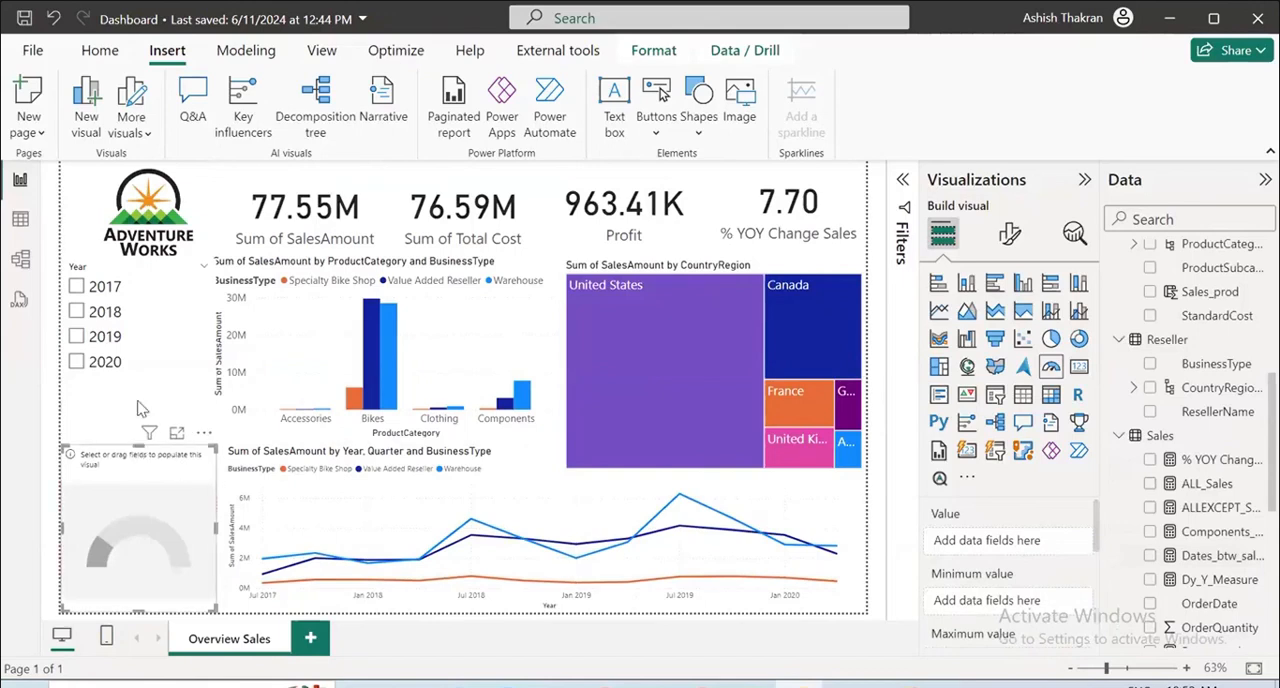
left_click_drag(137, 553, 134, 612)
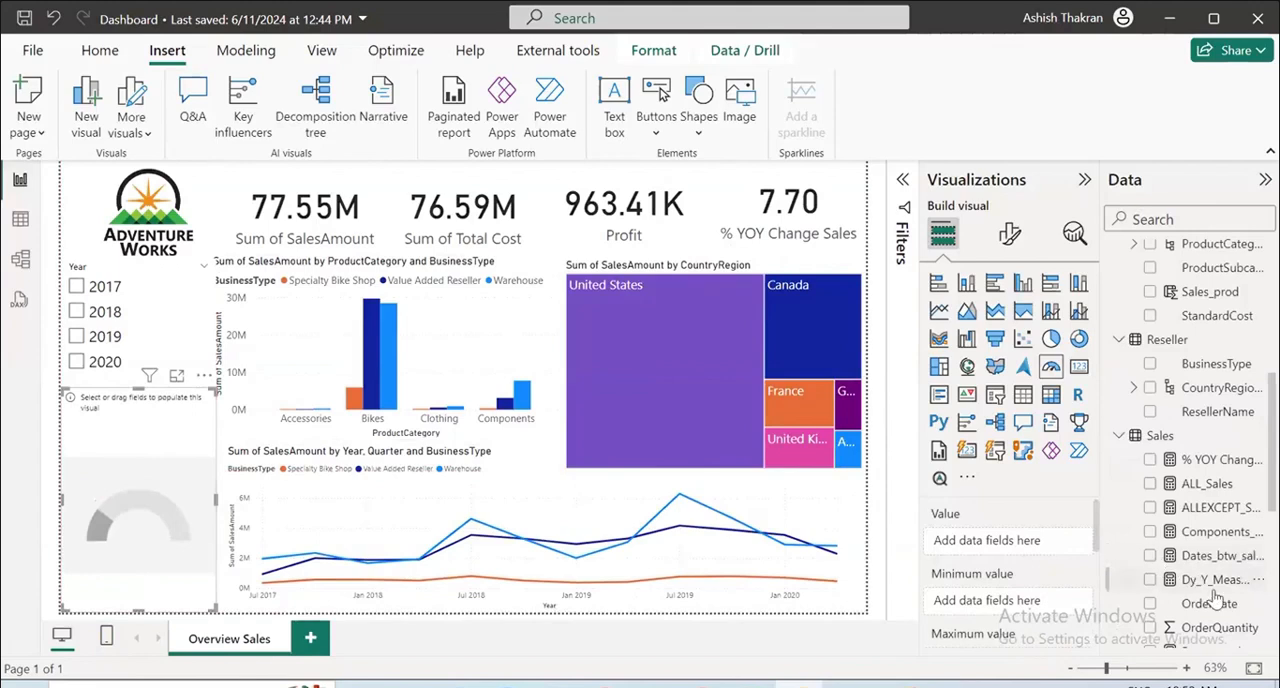
Use SalesAmount from the Sales table as the gauge's value.
scroll(1215, 598, "down", 2)
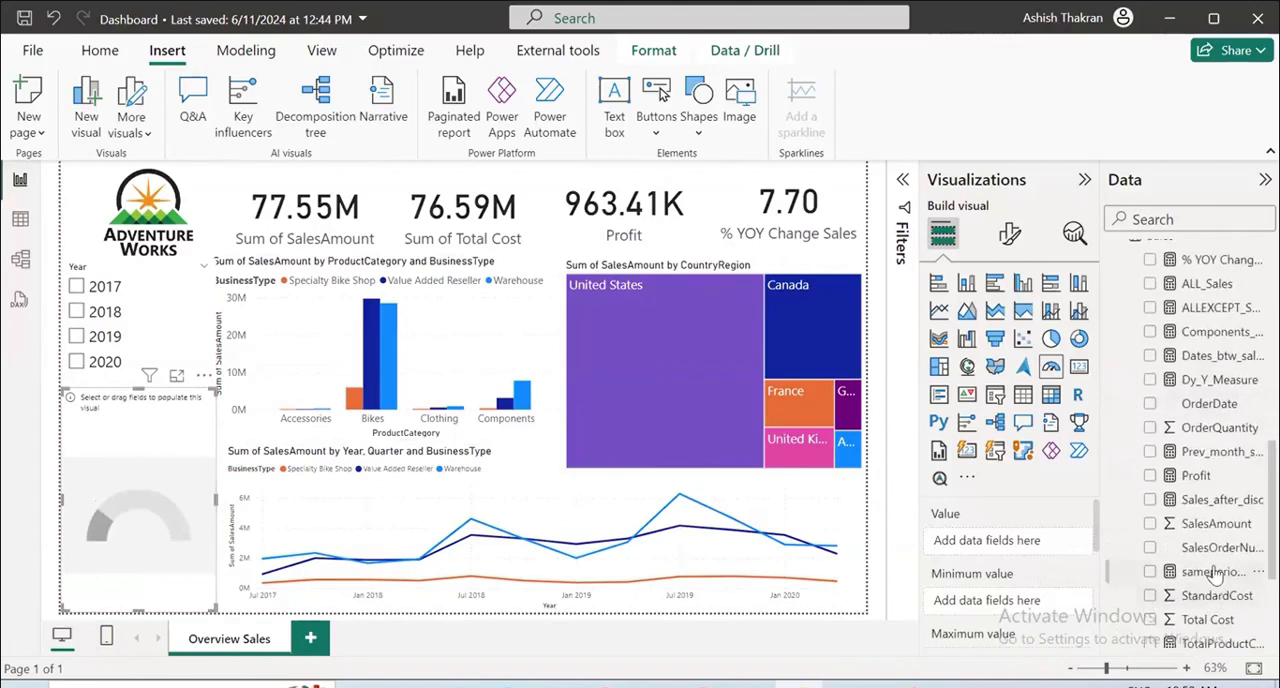
left_click_drag(1228, 543, 1030, 550)
scroll(1034, 580, "down", 3)
scroll(1036, 600, "up", 2)
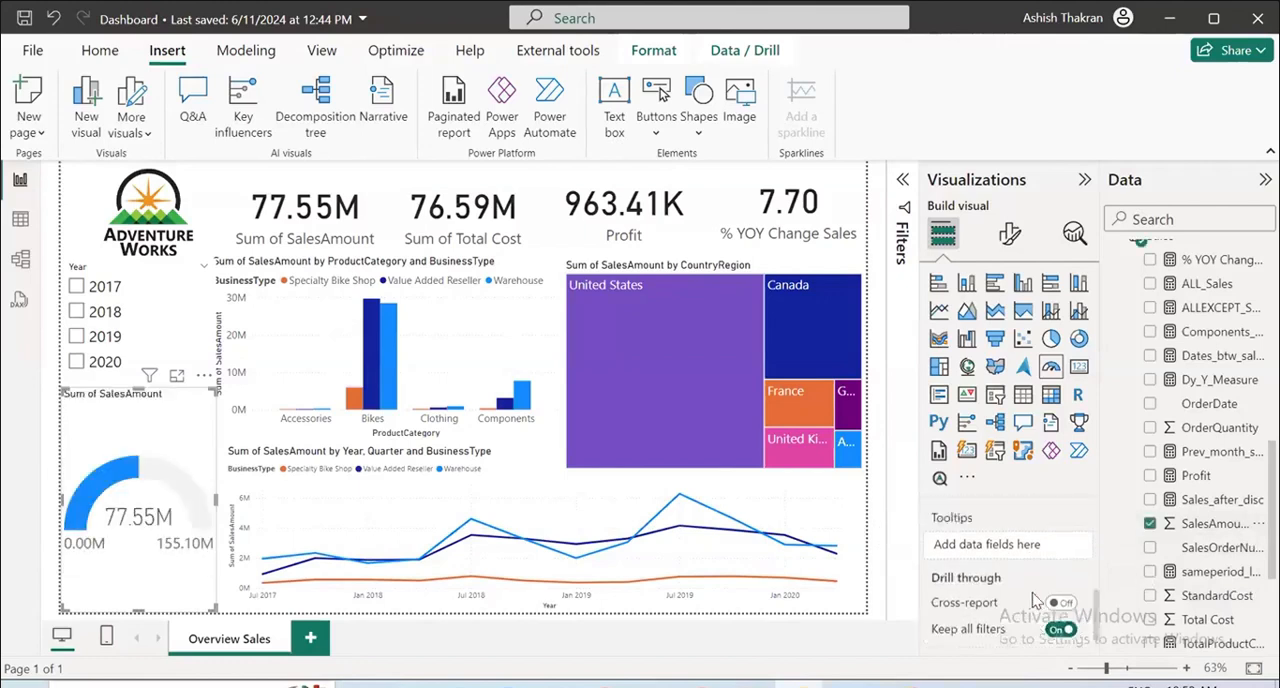
Use the Targets field from the SalesTargets table as the gauge's target value.
scroll(1140, 575, "down", 2)
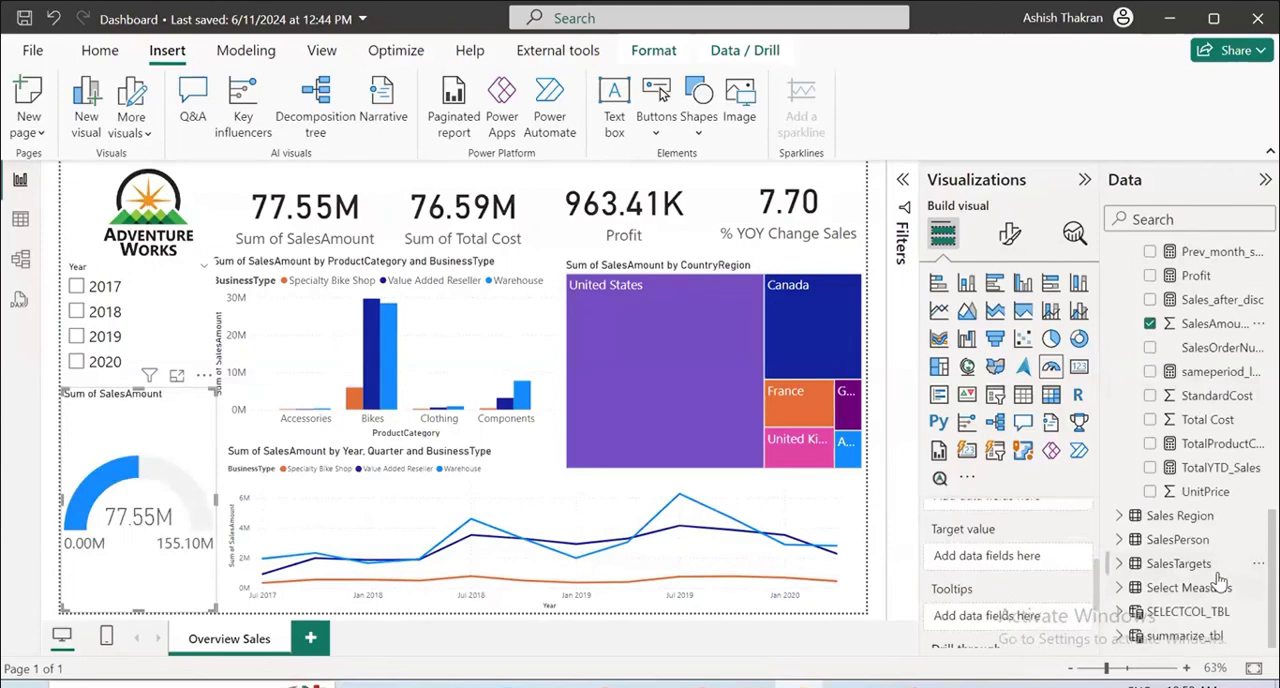
left_click(1119, 563)
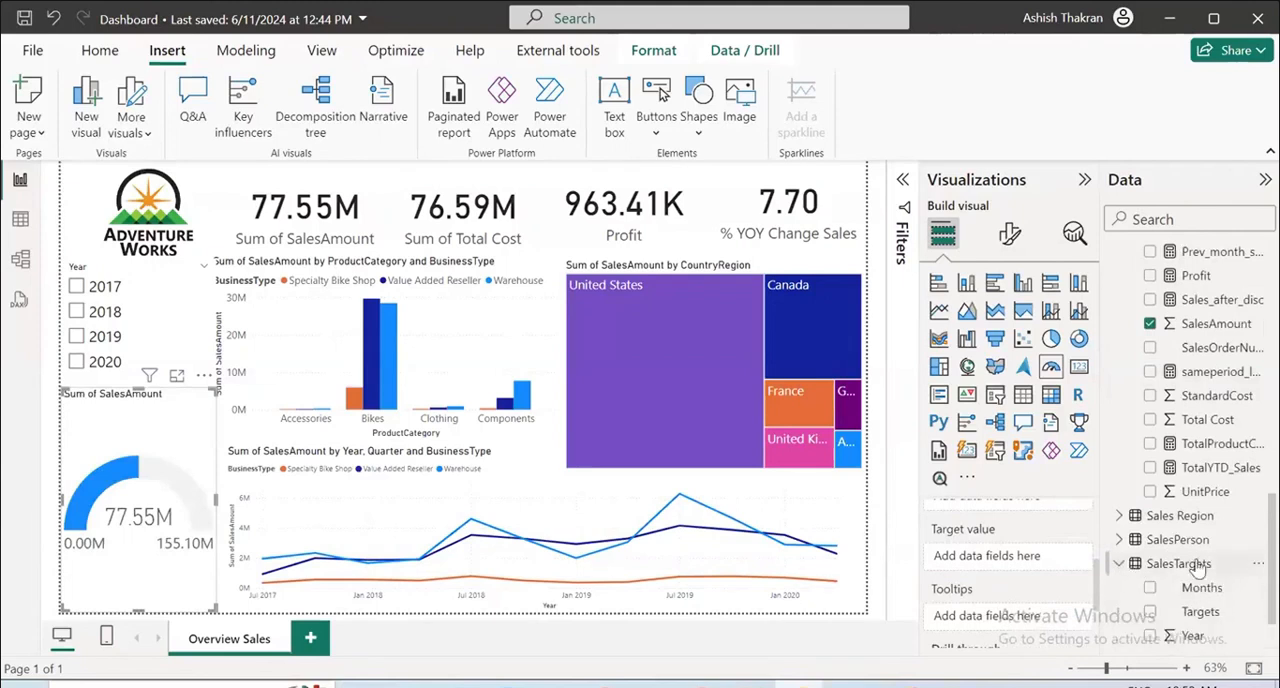
scroll(1198, 569, "down", 2)
left_click_drag(1206, 545, 1010, 556)
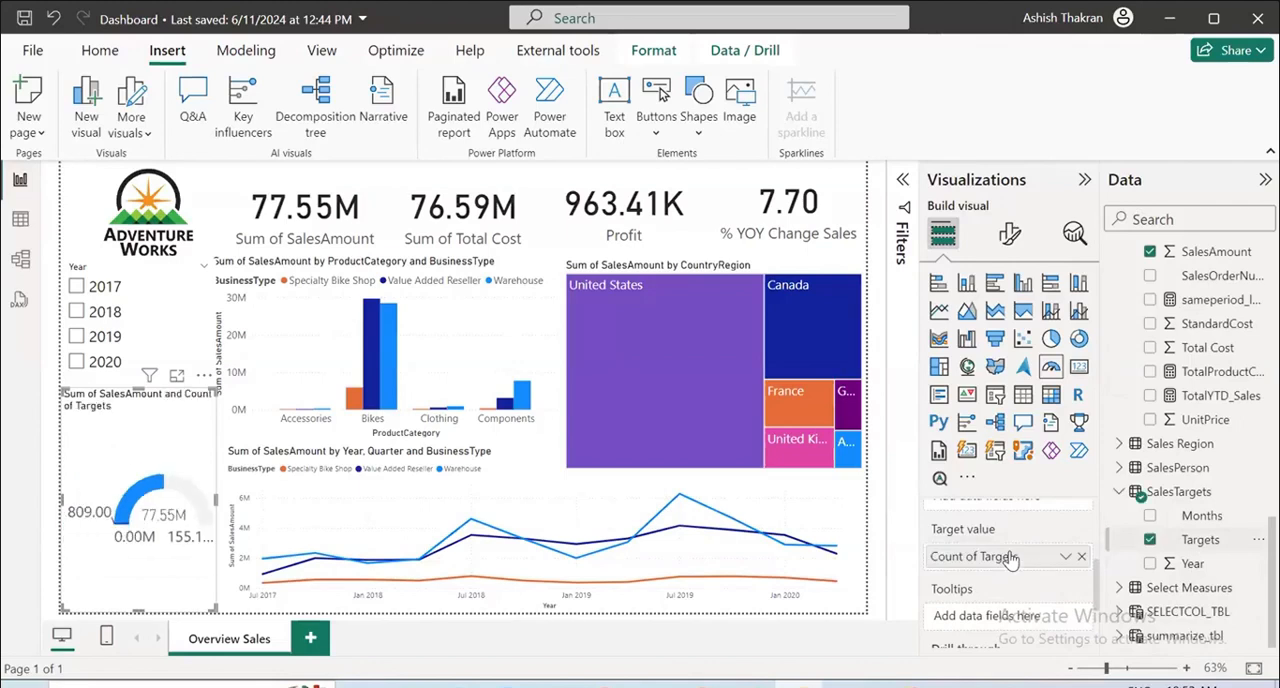
Change the data type of the Targets column in the SalesTargets table to Whole number and accept the change.
left_click(1065, 556)
mouse_move(1110, 530)
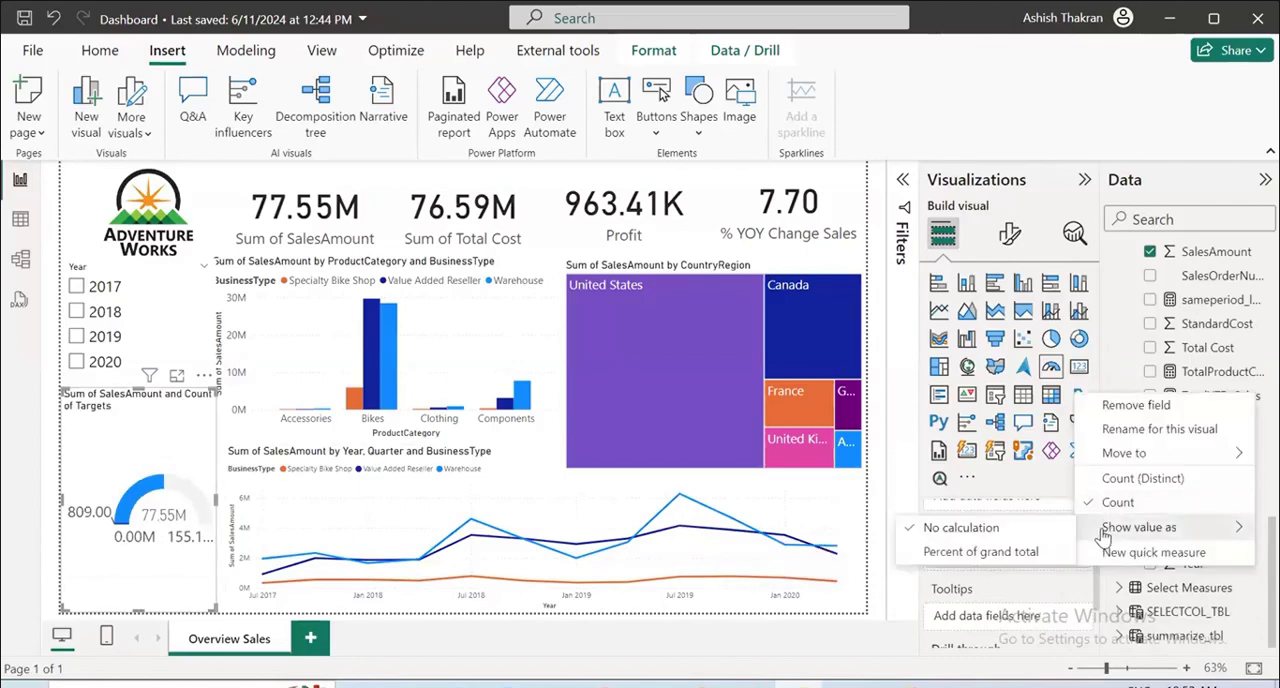
left_click(20, 222)
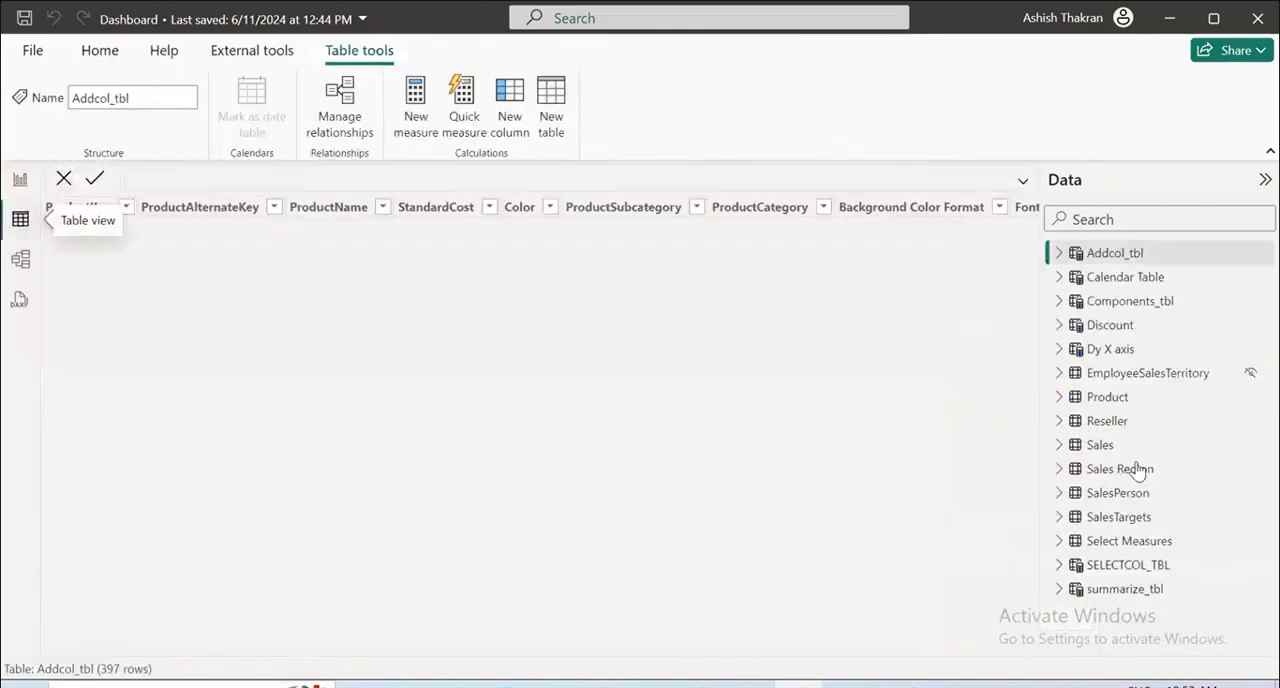
left_click(1119, 519)
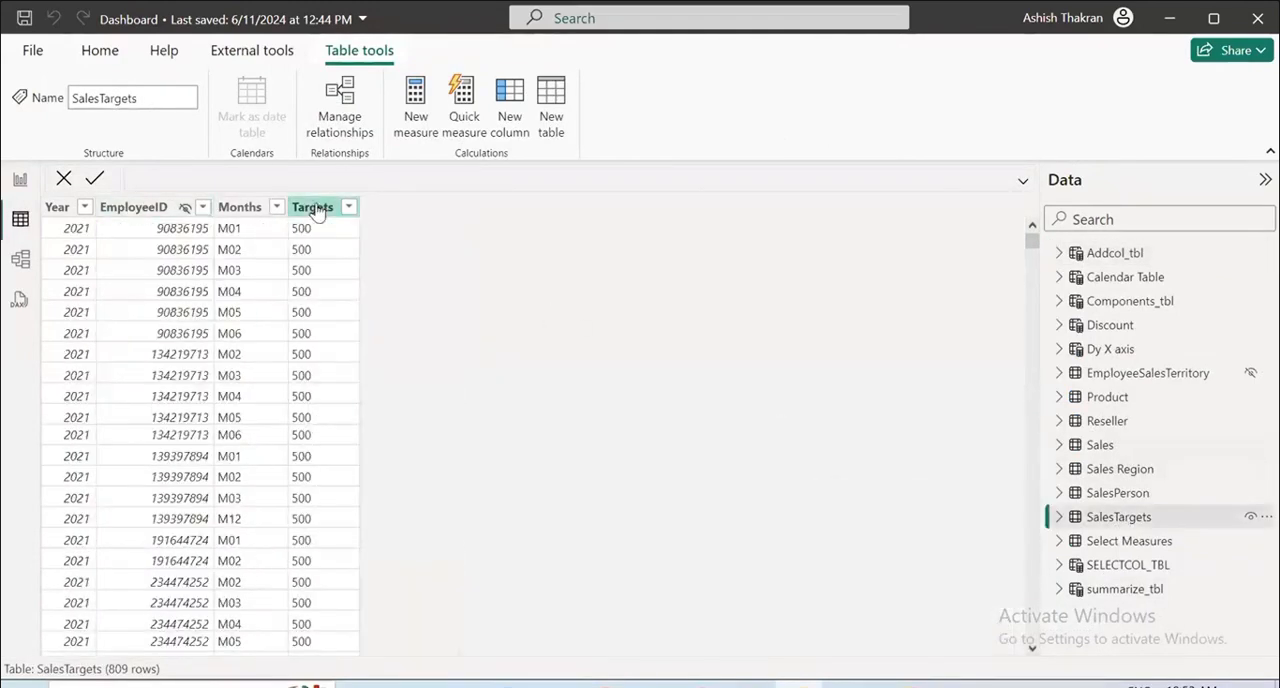
left_click(313, 207)
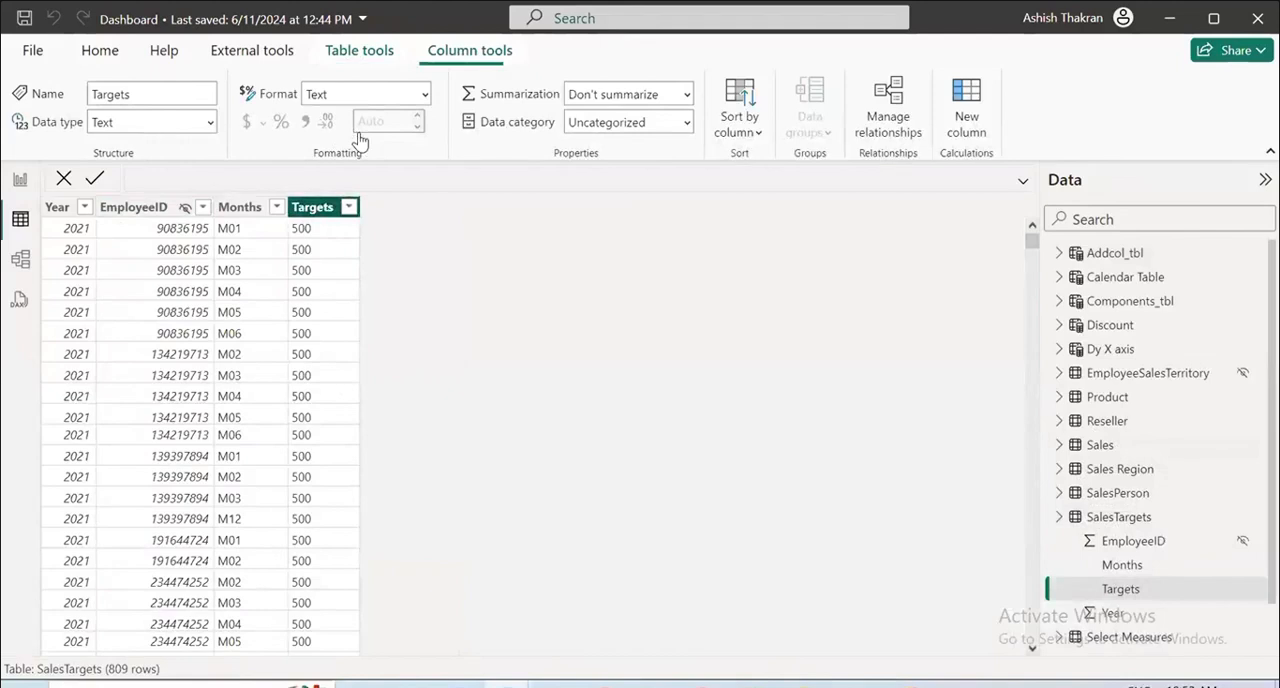
left_click(320, 212)
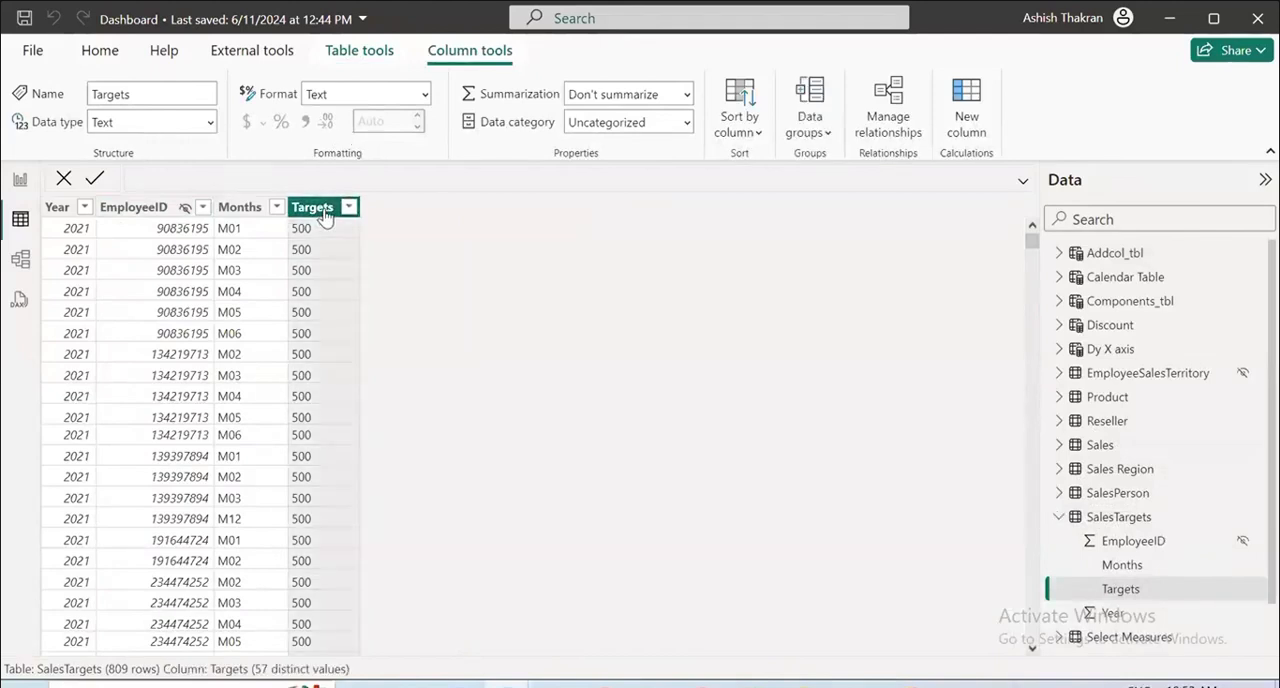
left_click(199, 122)
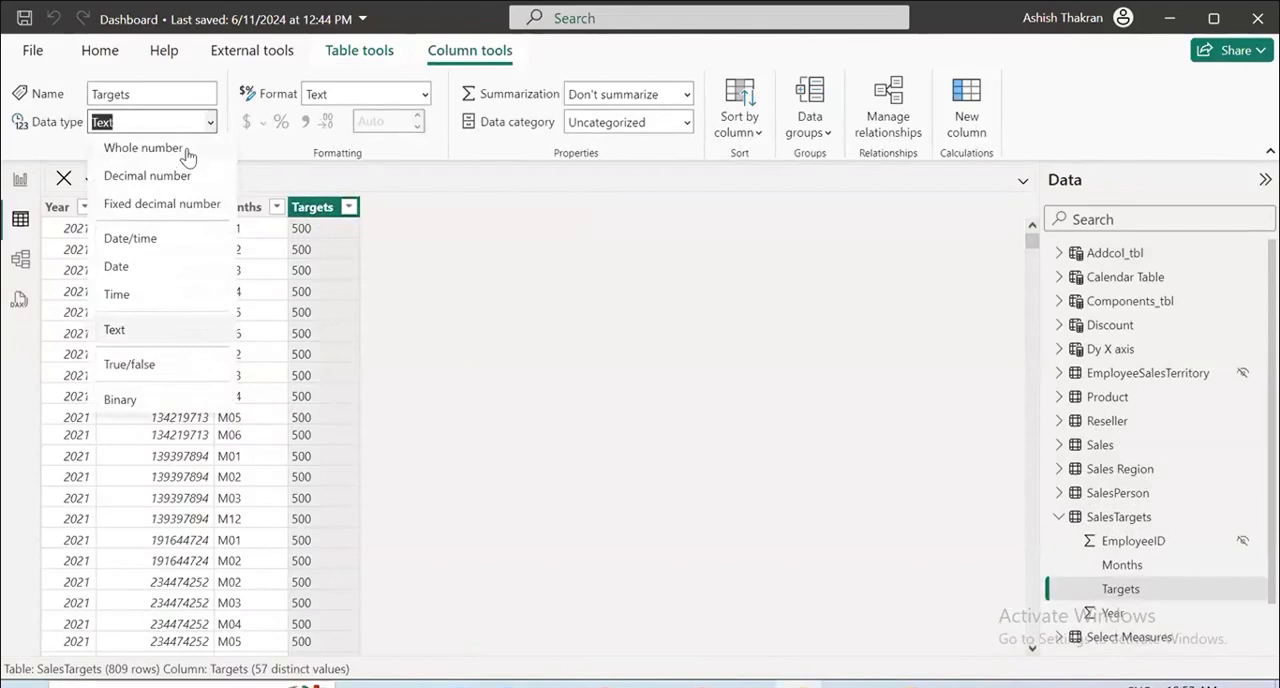
left_click(186, 152)
left_click(762, 440)
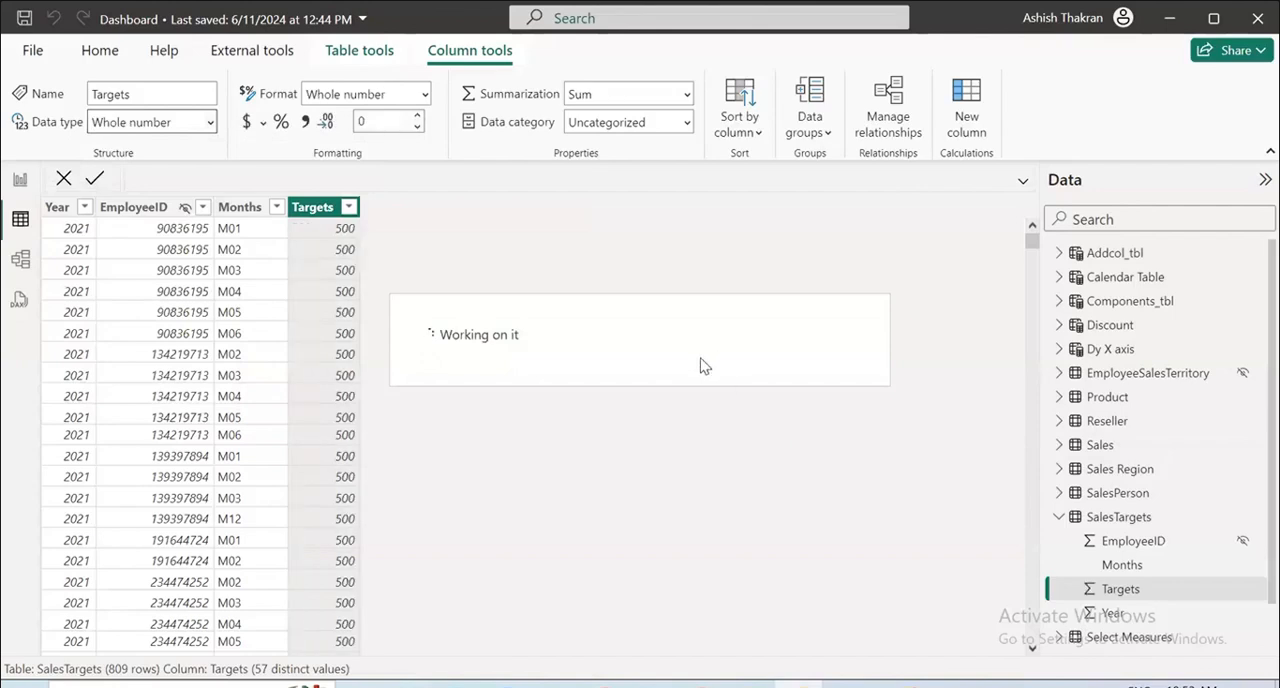
Return to the report page and remove the count of Targets from the gauge's target value.
left_click(21, 182)
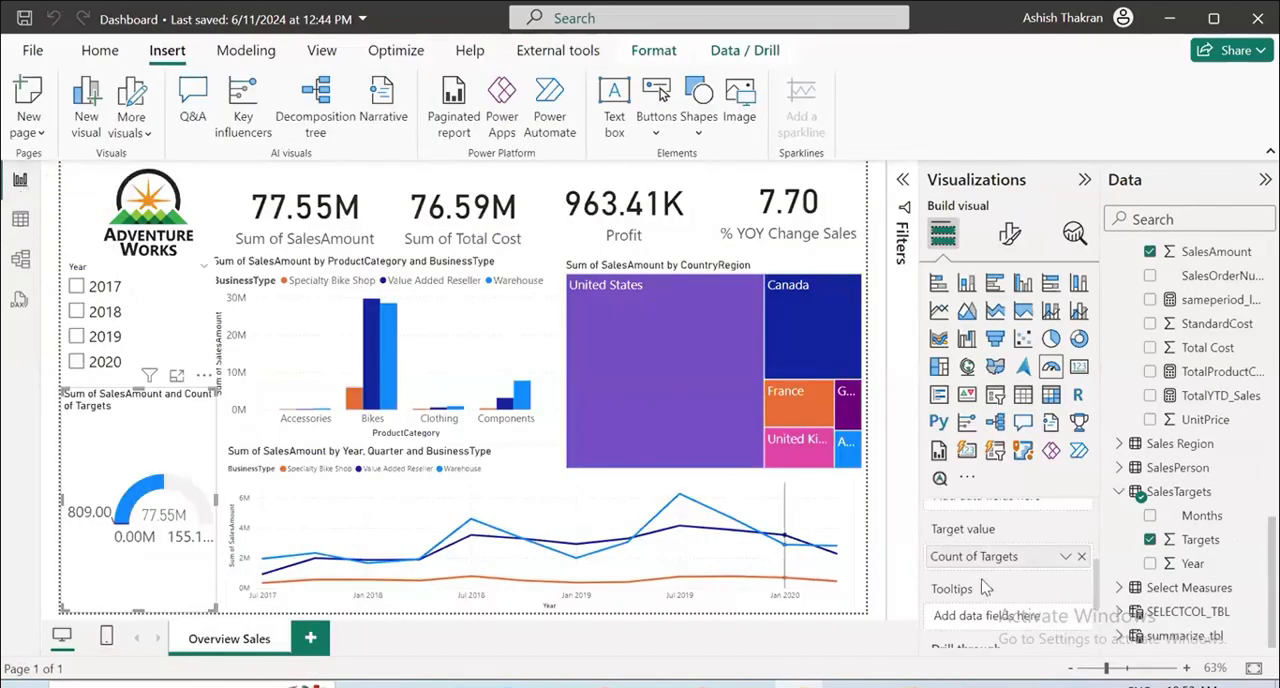
left_click(1082, 557)
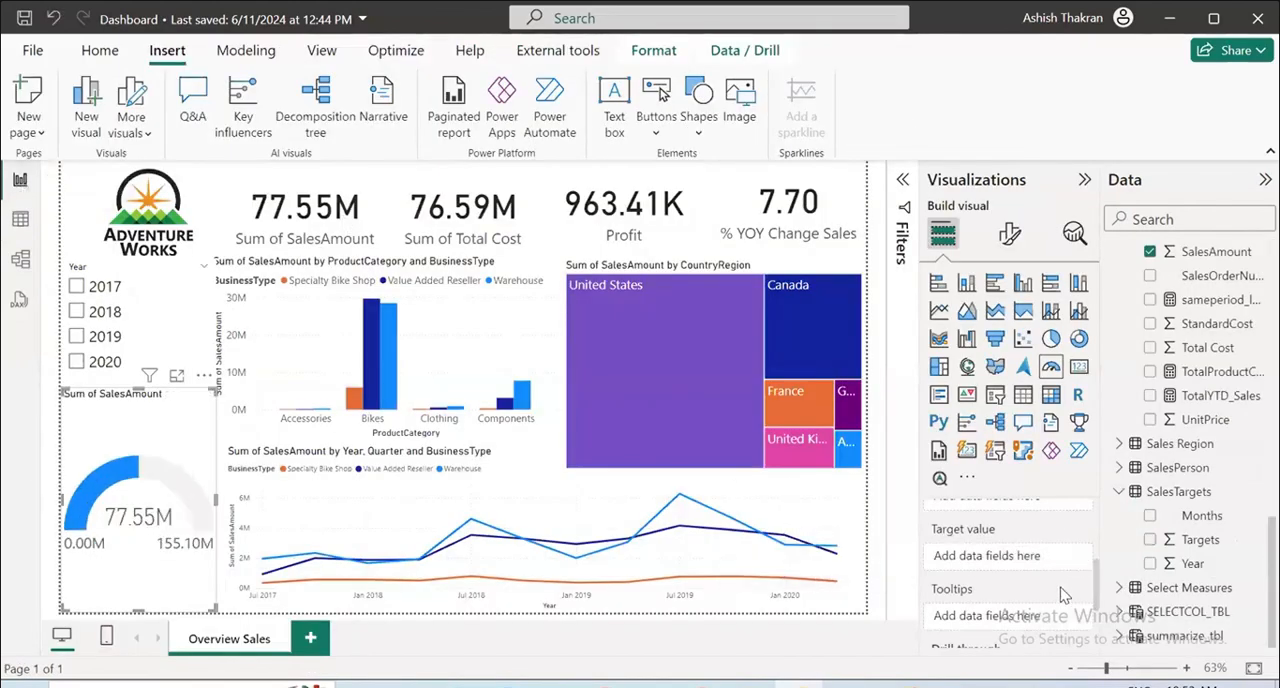
left_click(1150, 540)
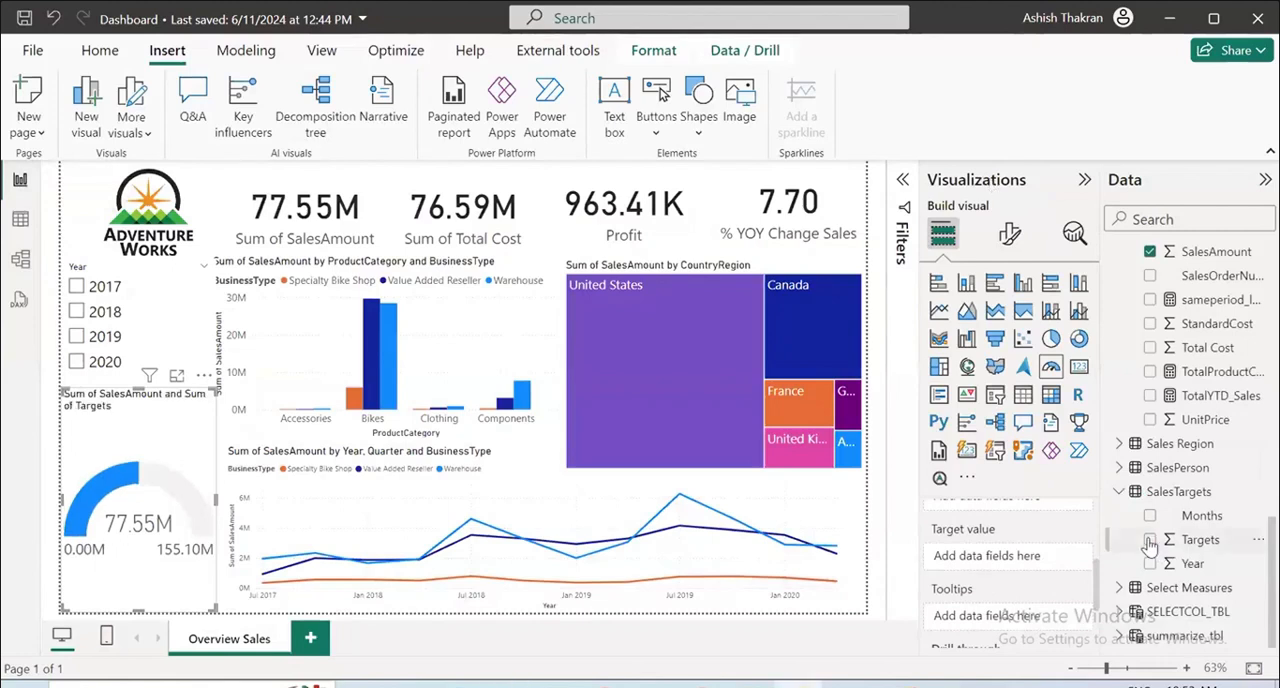
scroll(985, 565, "up", 3)
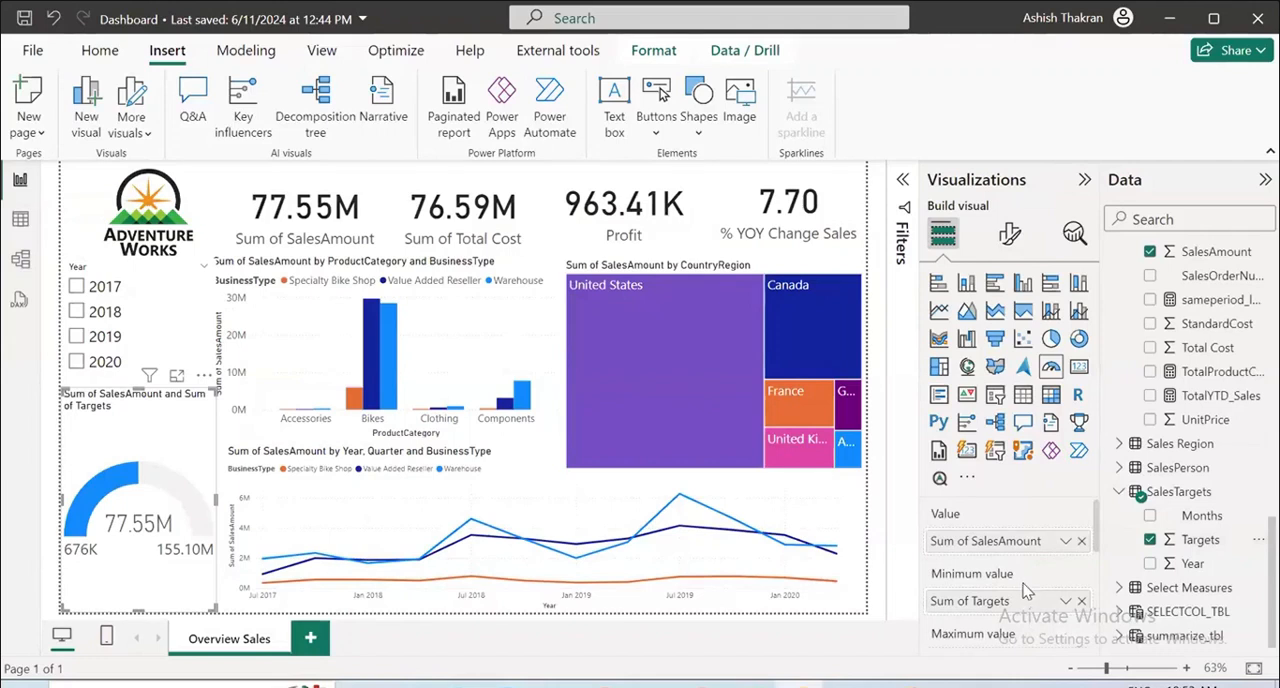
scroll(1068, 543, "down", 2)
scroll(1068, 545, "up", 2)
left_click(1082, 602)
Use the sum of Targets from SalesTargets as the gauge's target value and lower the gauge's upper edge slightly.
scroll(1060, 600, "down", 4)
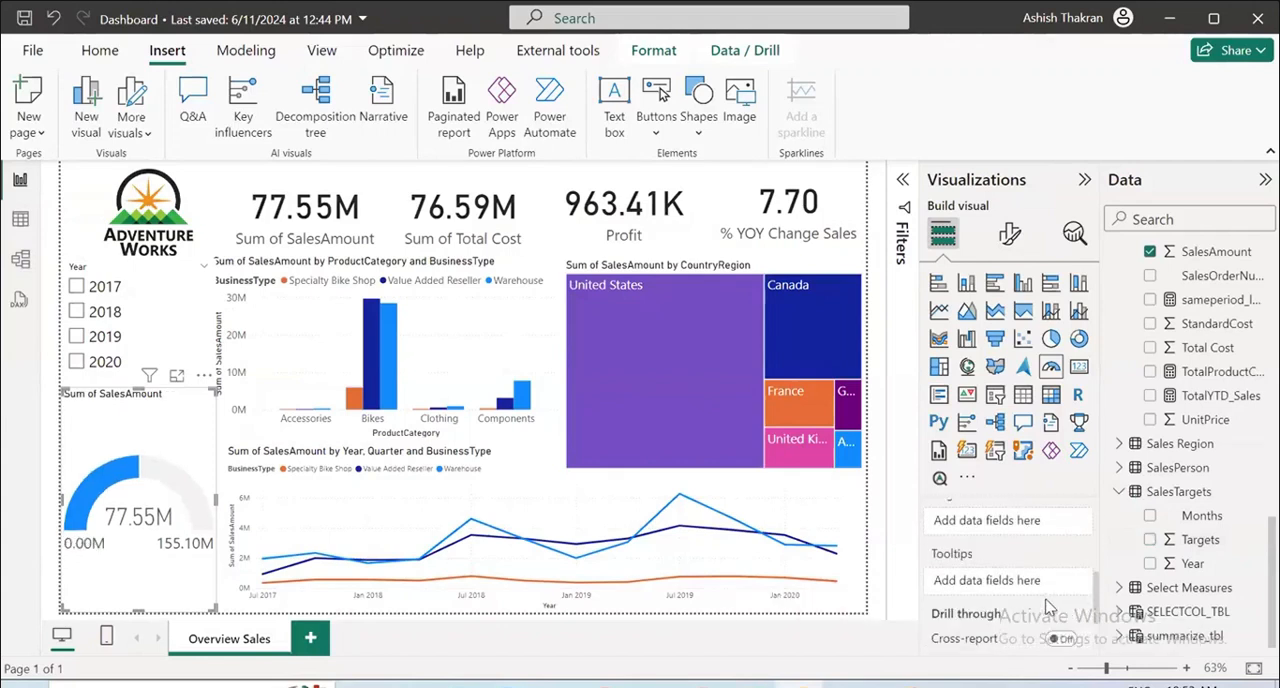
scroll(1043, 604, "up", 2)
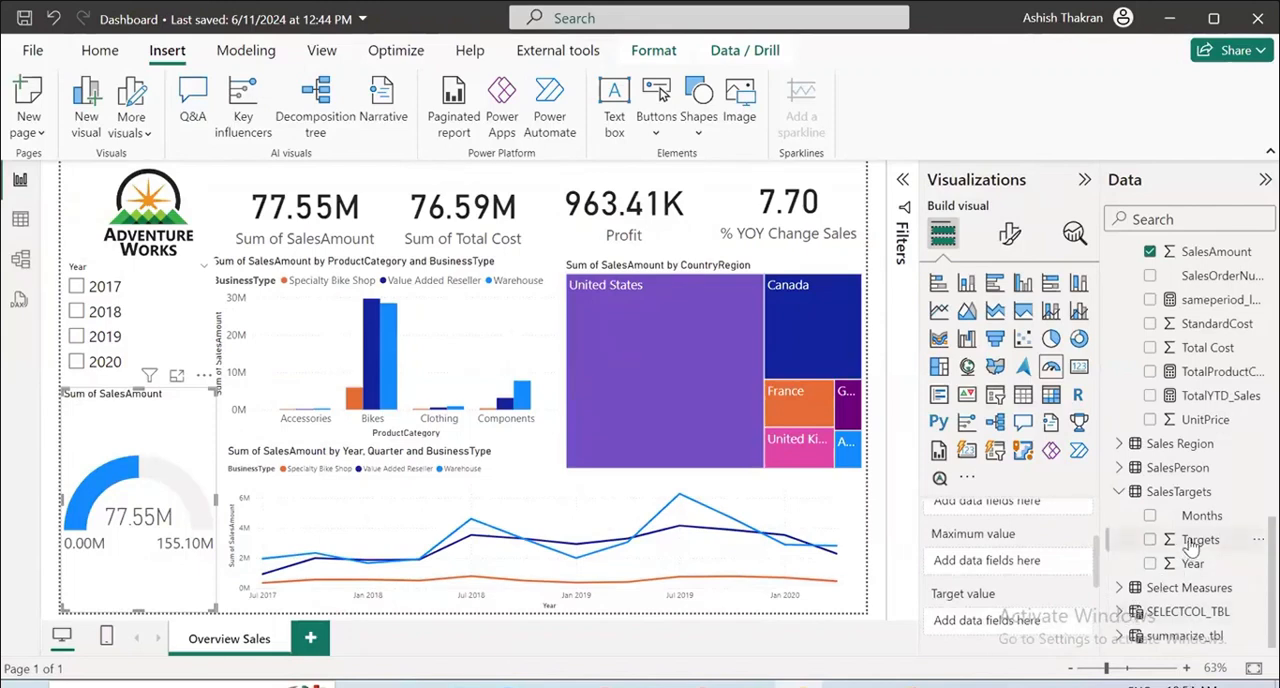
left_click_drag(1195, 540, 1005, 618)
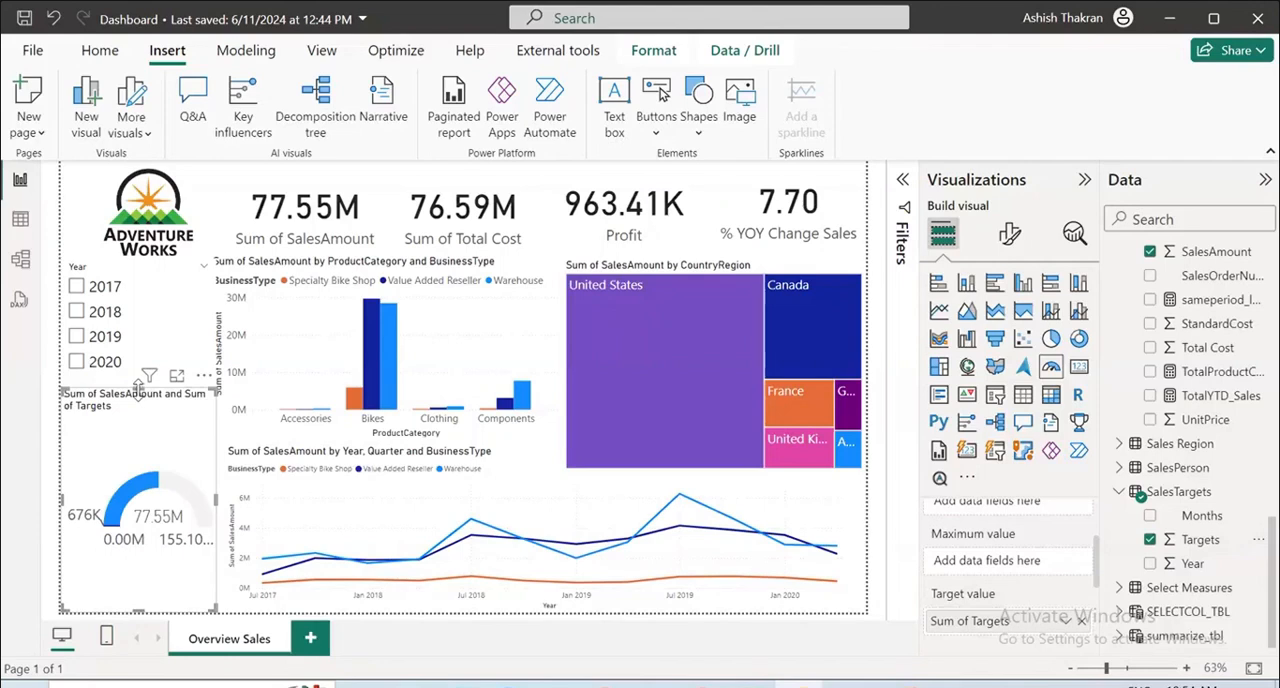
left_click_drag(138, 390, 139, 402)
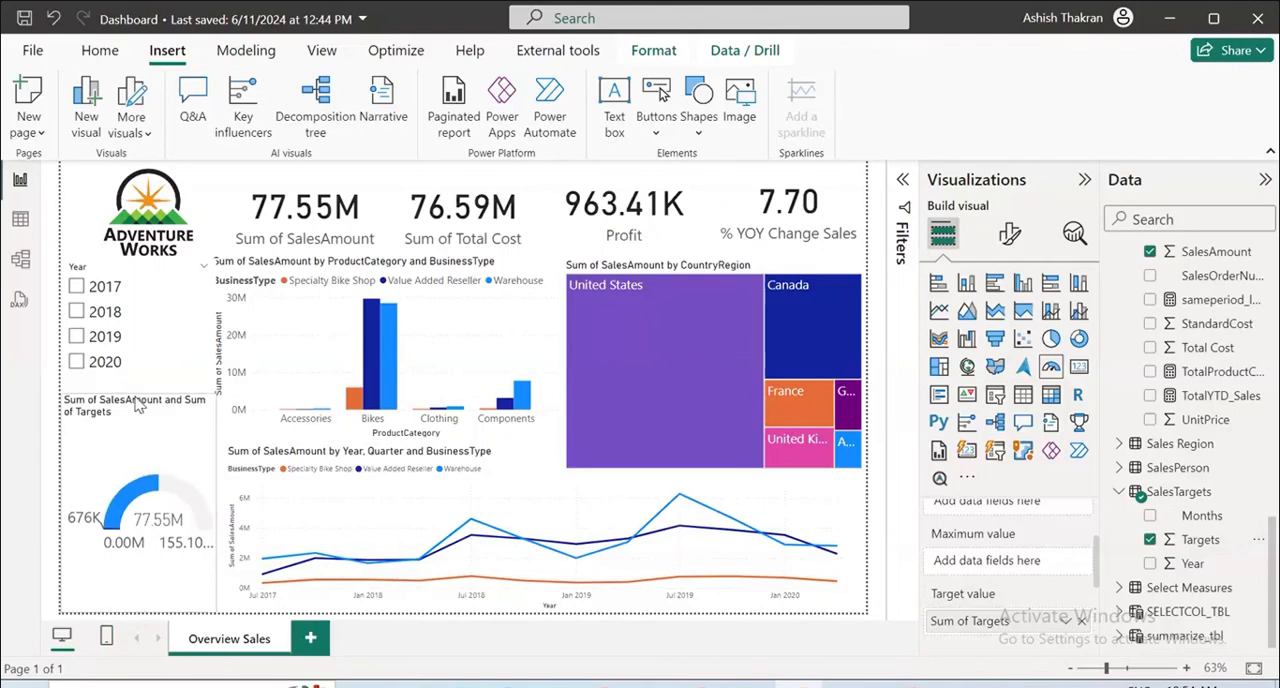
Review the gauge's field assignments and remove the sum of Targets from its target value.
scroll(990, 615, "down", 2)
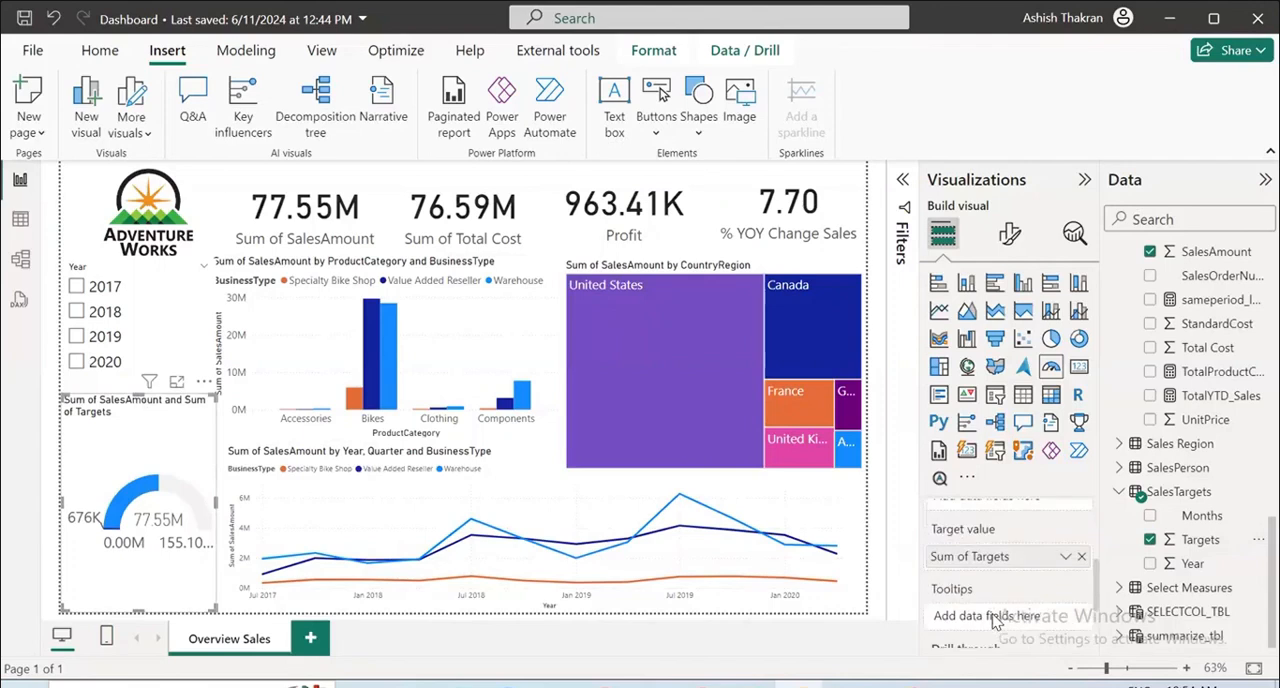
scroll(993, 622, "up", 2)
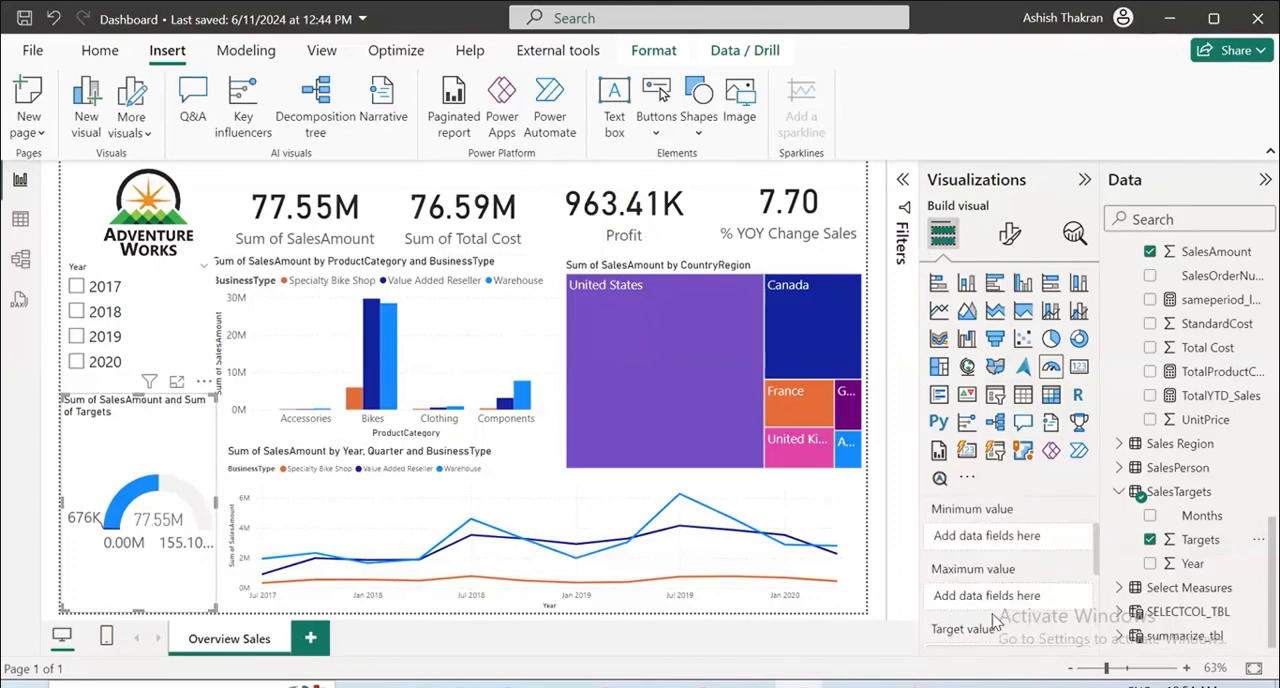
scroll(996, 622, "down", 1)
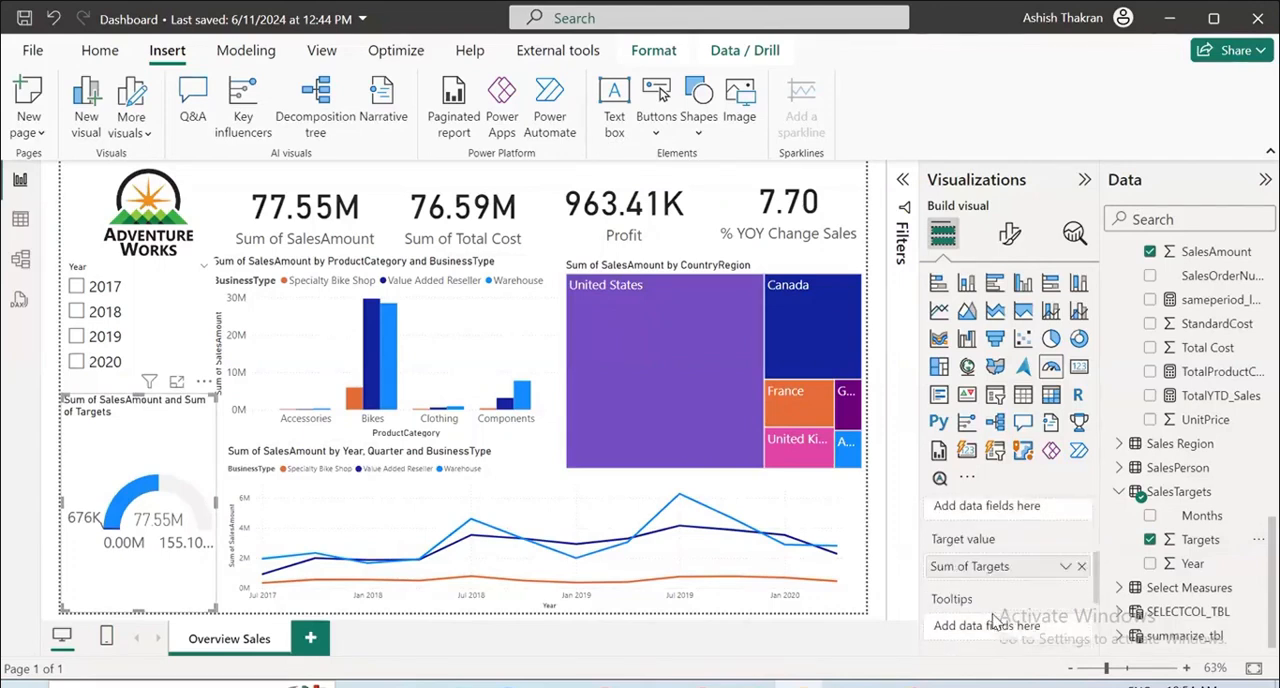
scroll(996, 622, "up", 1)
scroll(996, 622, "down", 1)
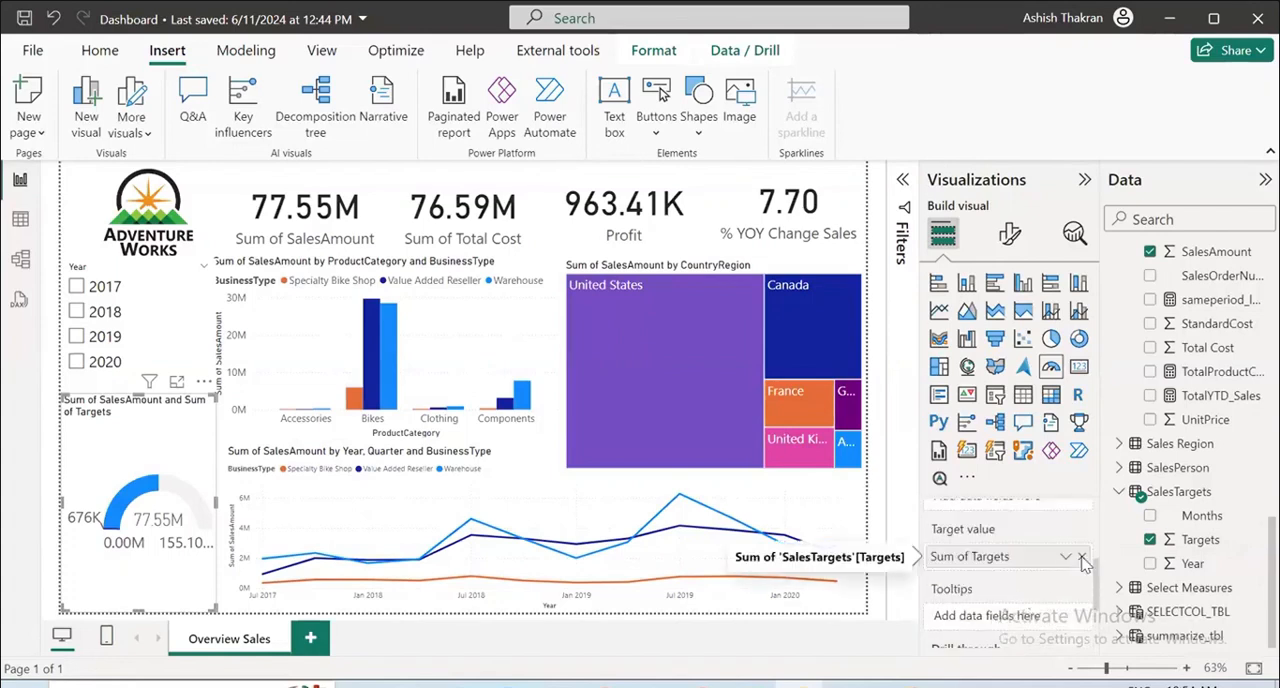
left_click(1081, 558)
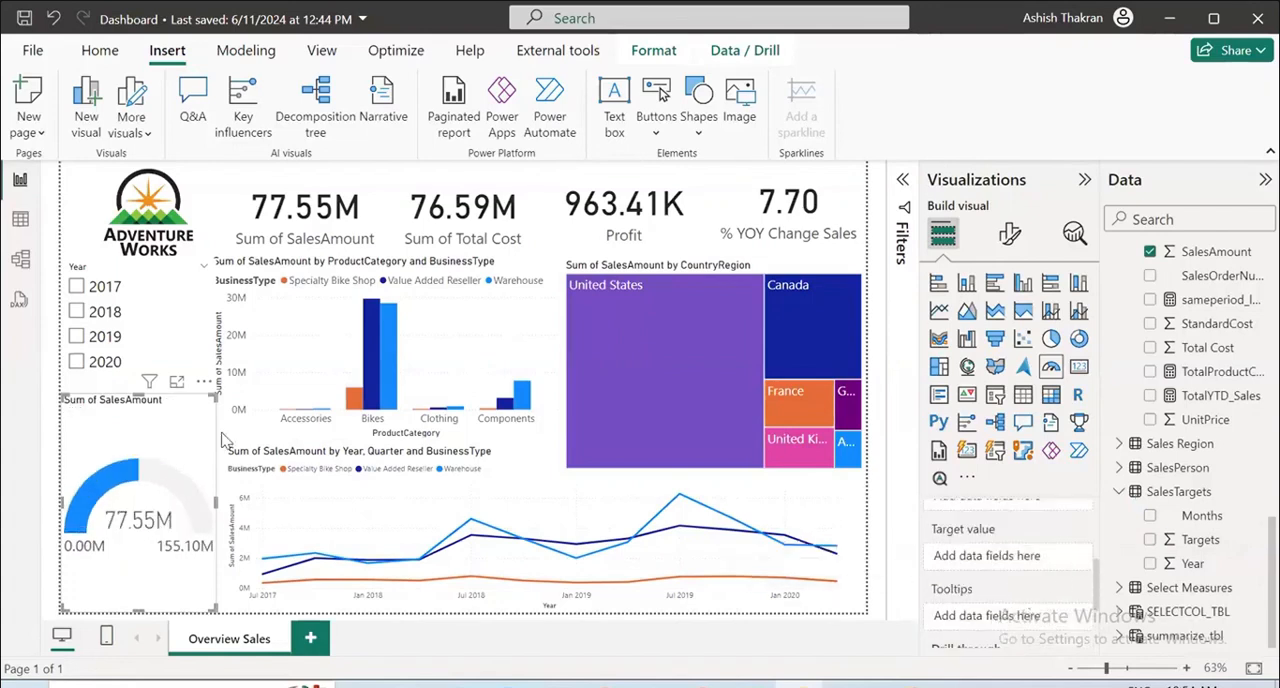
Examine the Targets values throughout the SalesTargets table and look at the data model diagram.
left_click(20, 218)
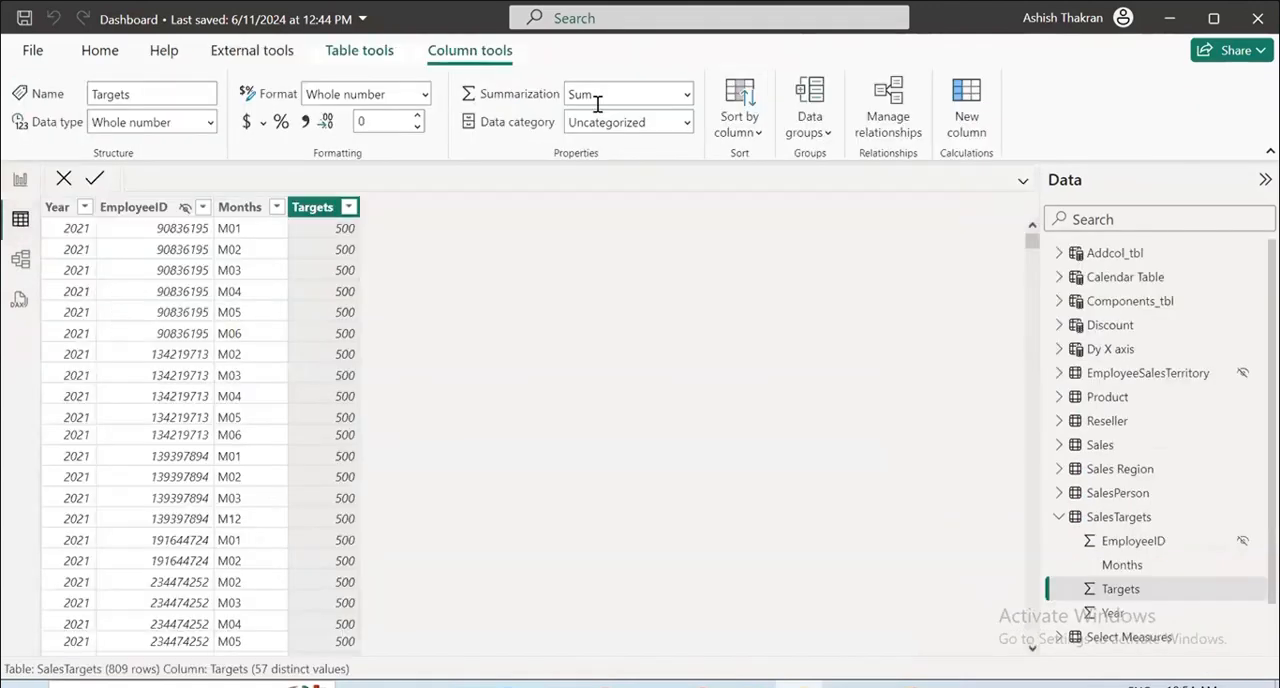
scroll(337, 382, "down", 20)
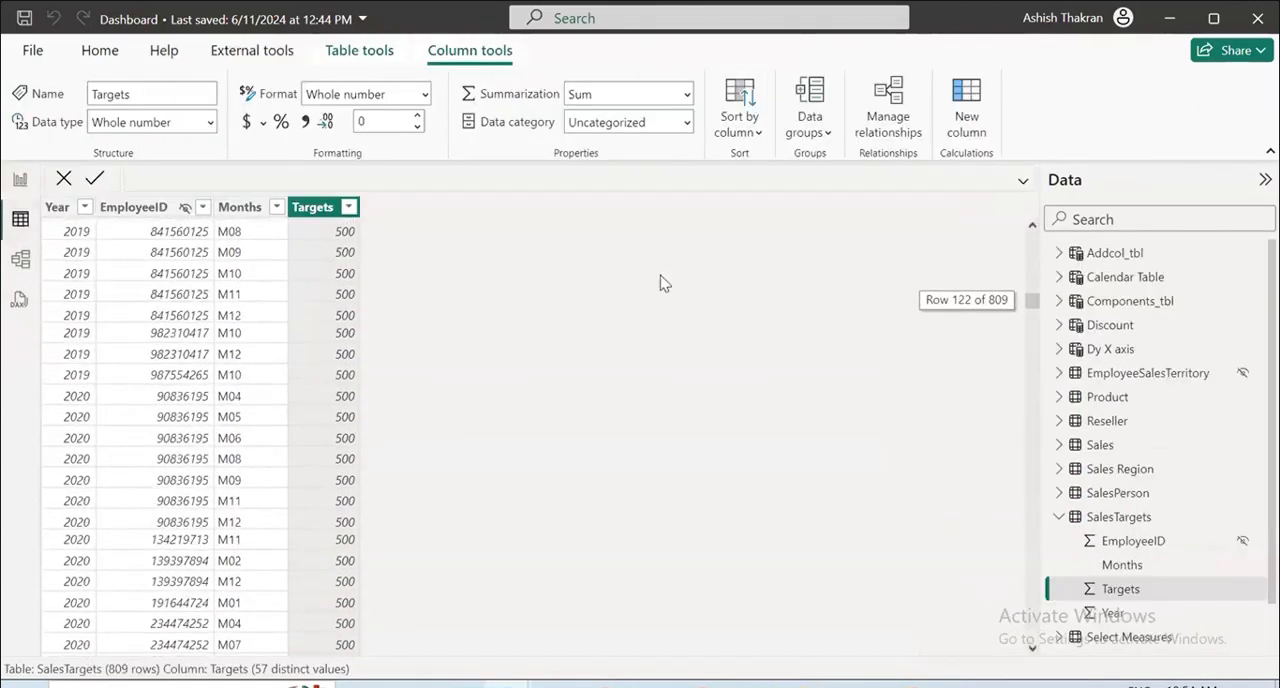
left_click_drag(1030, 302, 1030, 466)
left_click_drag(1018, 587, 996, 182)
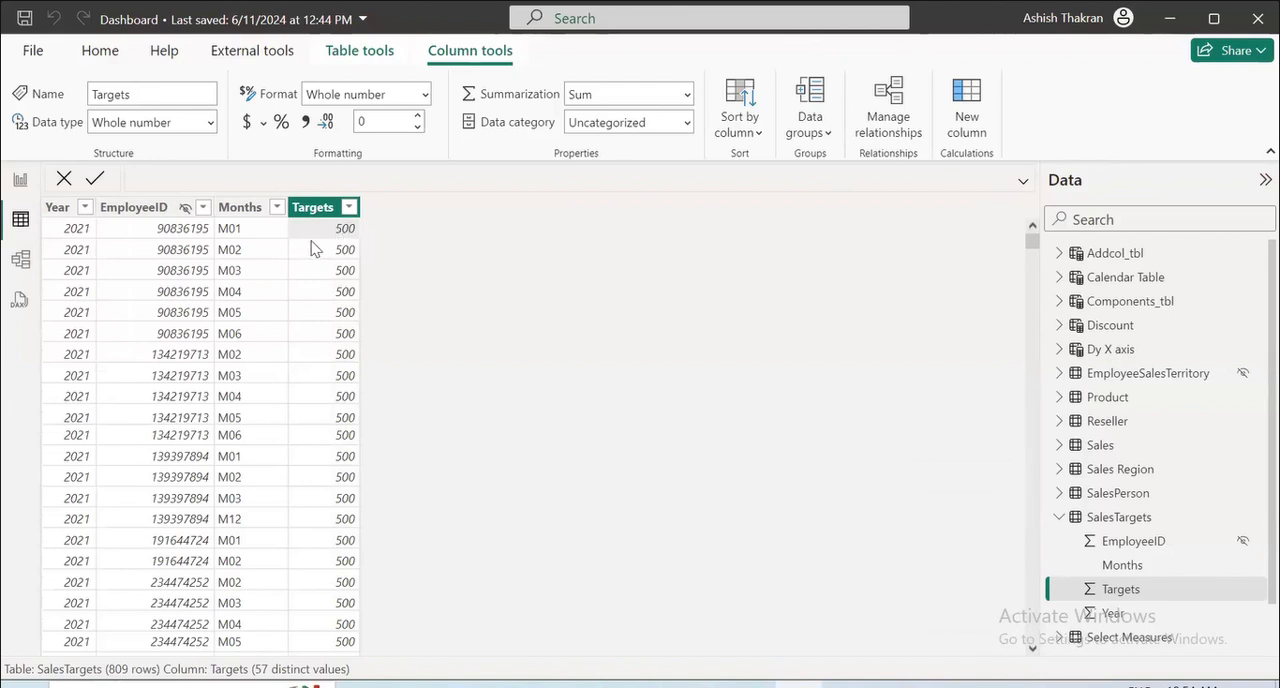
left_click(22, 264)
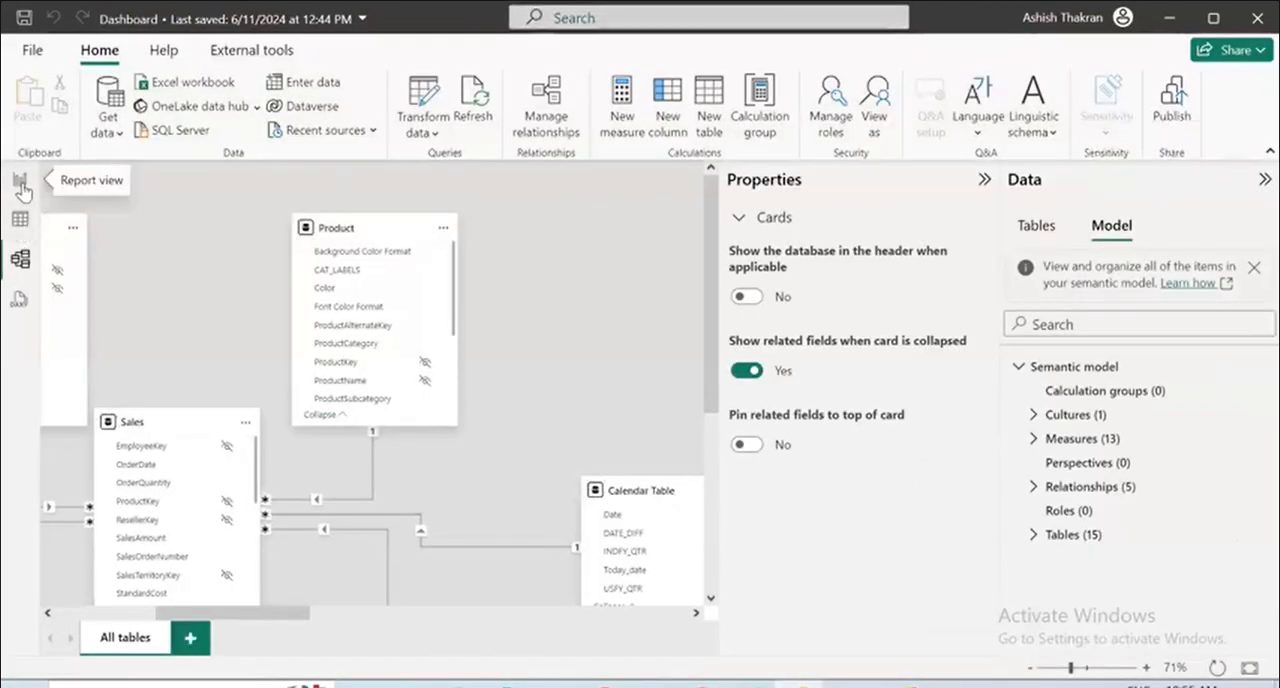
Replace SalesAmount with OrderQuantity from the Sales table as the value of the report's gauge.
left_click(20, 182)
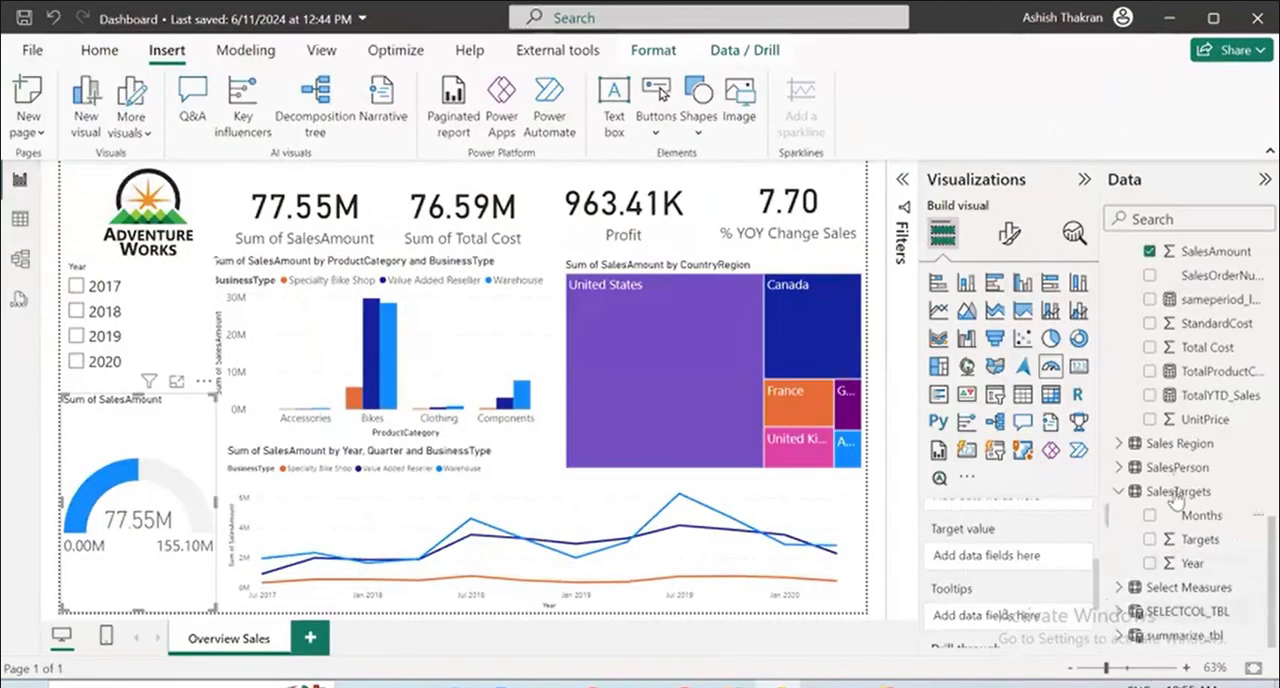
scroll(1185, 462, "up", 4)
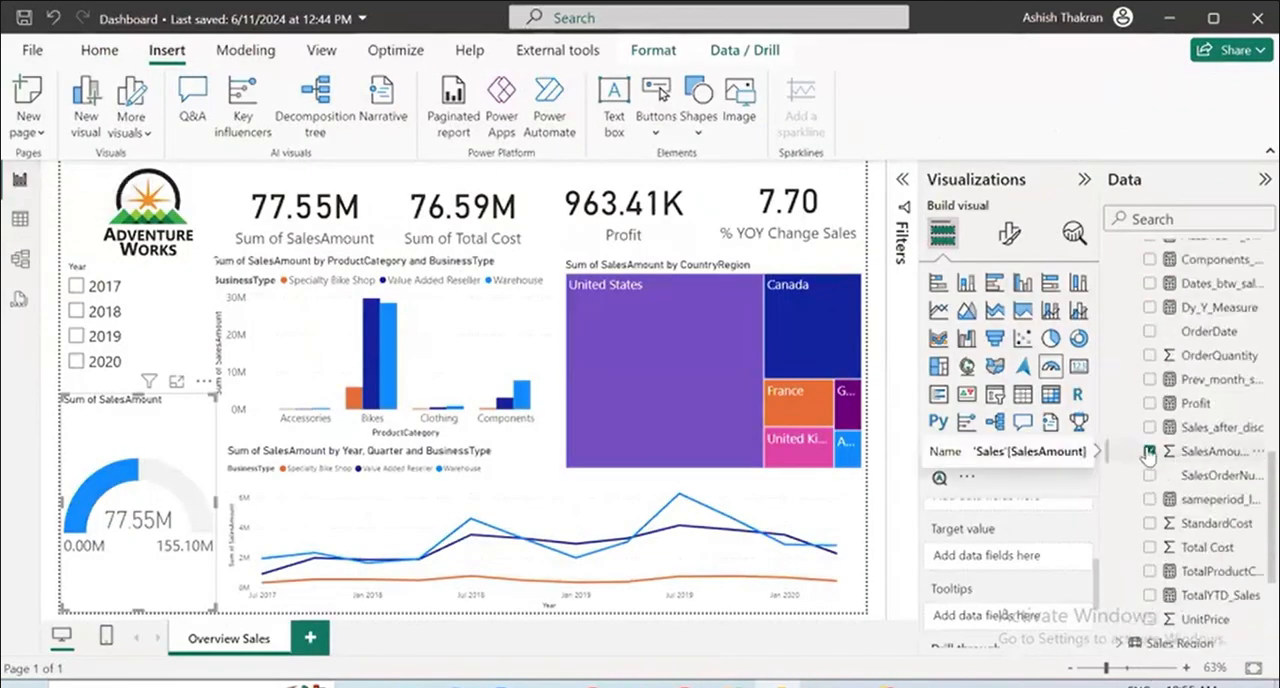
left_click(1185, 452)
left_click(1150, 355)
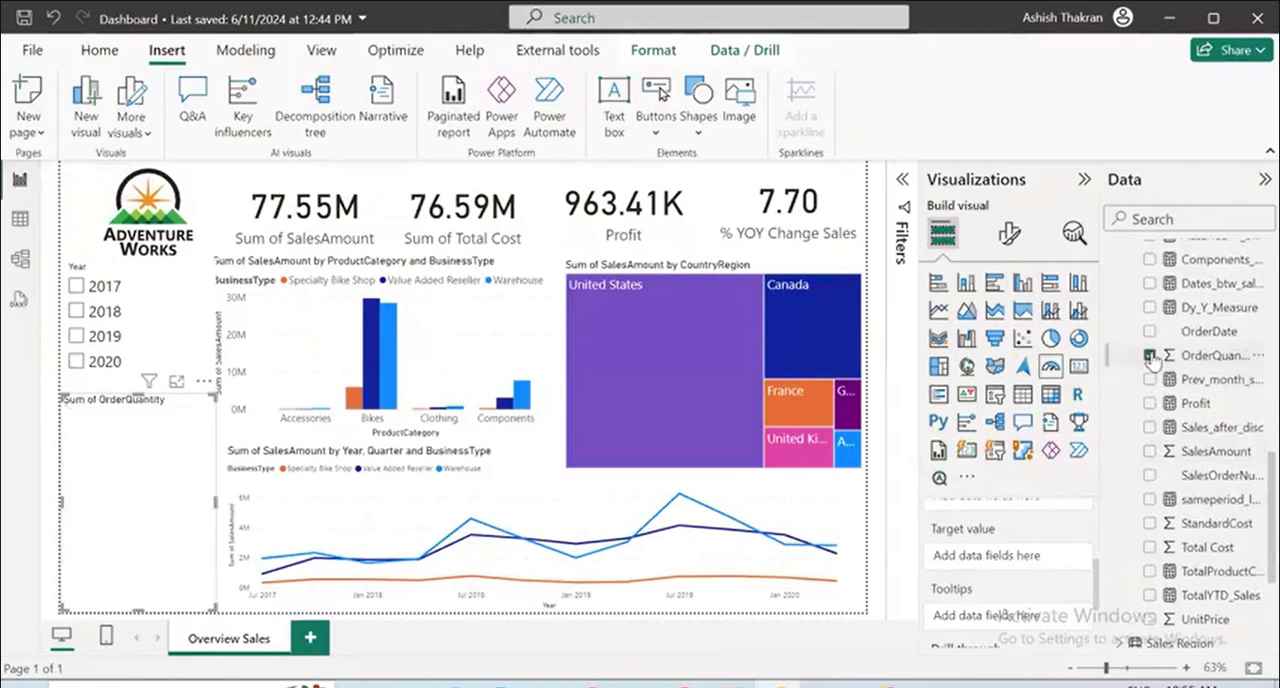
scroll(1150, 357, "down", 4)
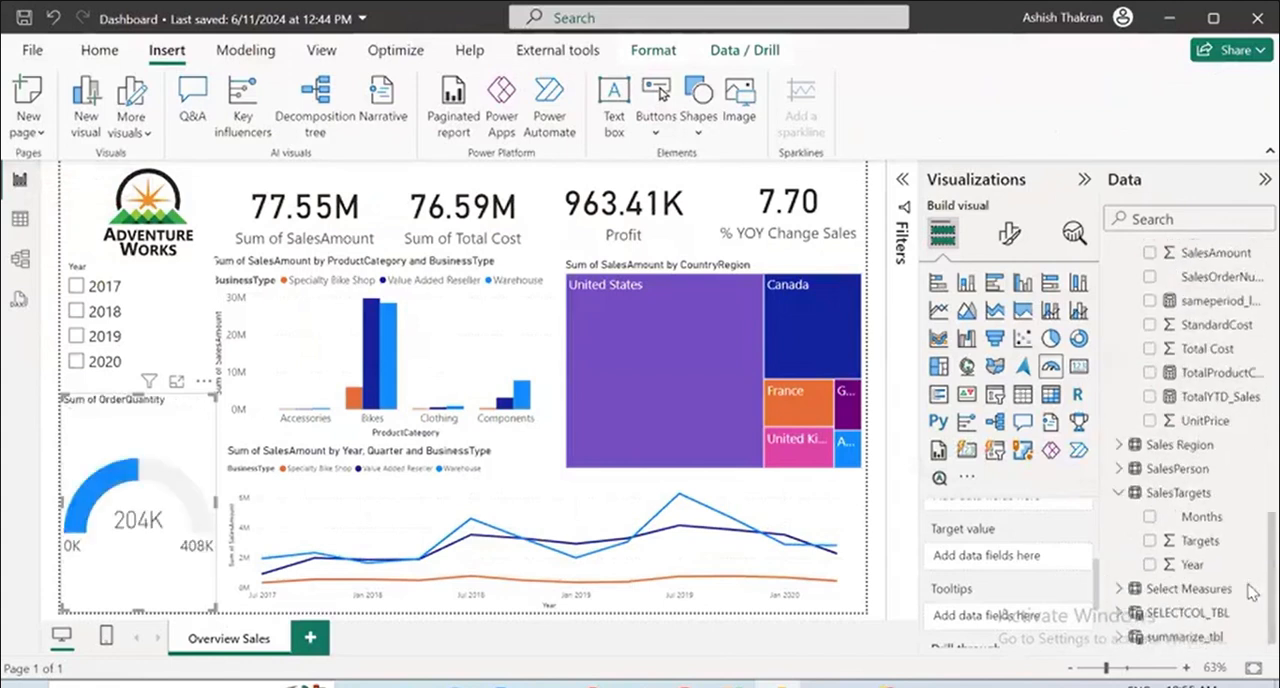
left_click(1150, 539)
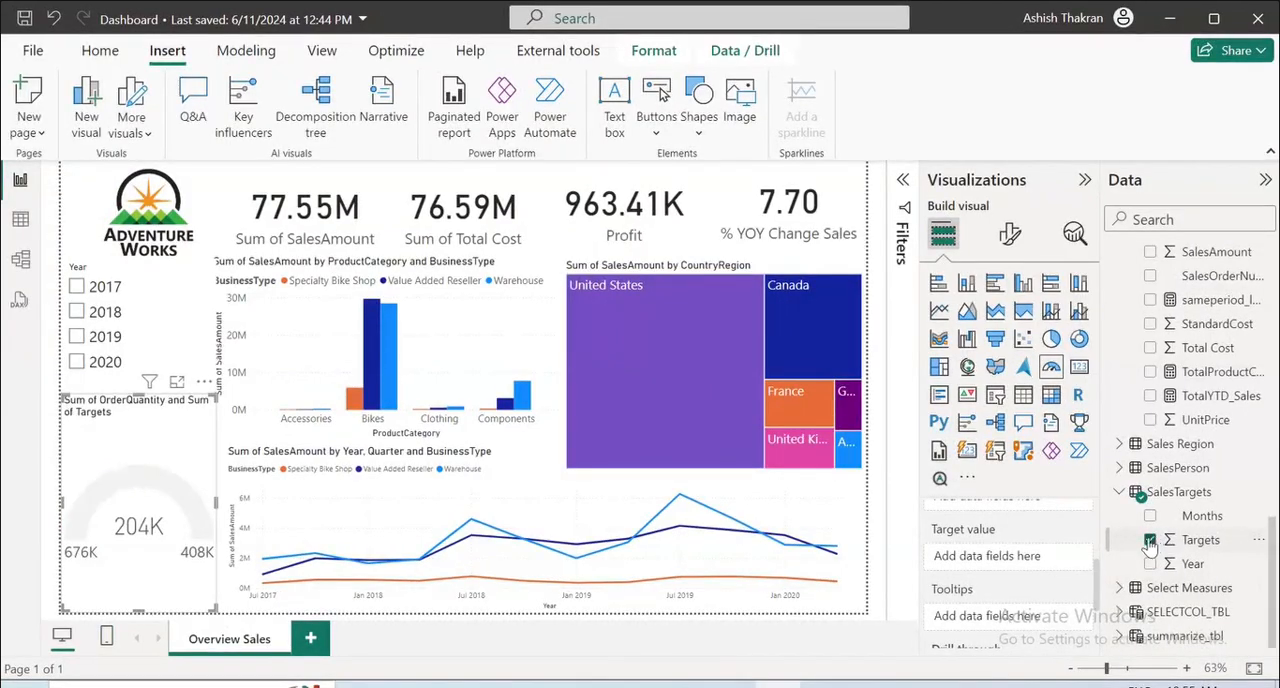
left_click(1150, 541)
Assign Targets from the SalesTargets table as the target value of the OrderQuantity gauge and check its field assignments.
scroll(1030, 563, "up", 3)
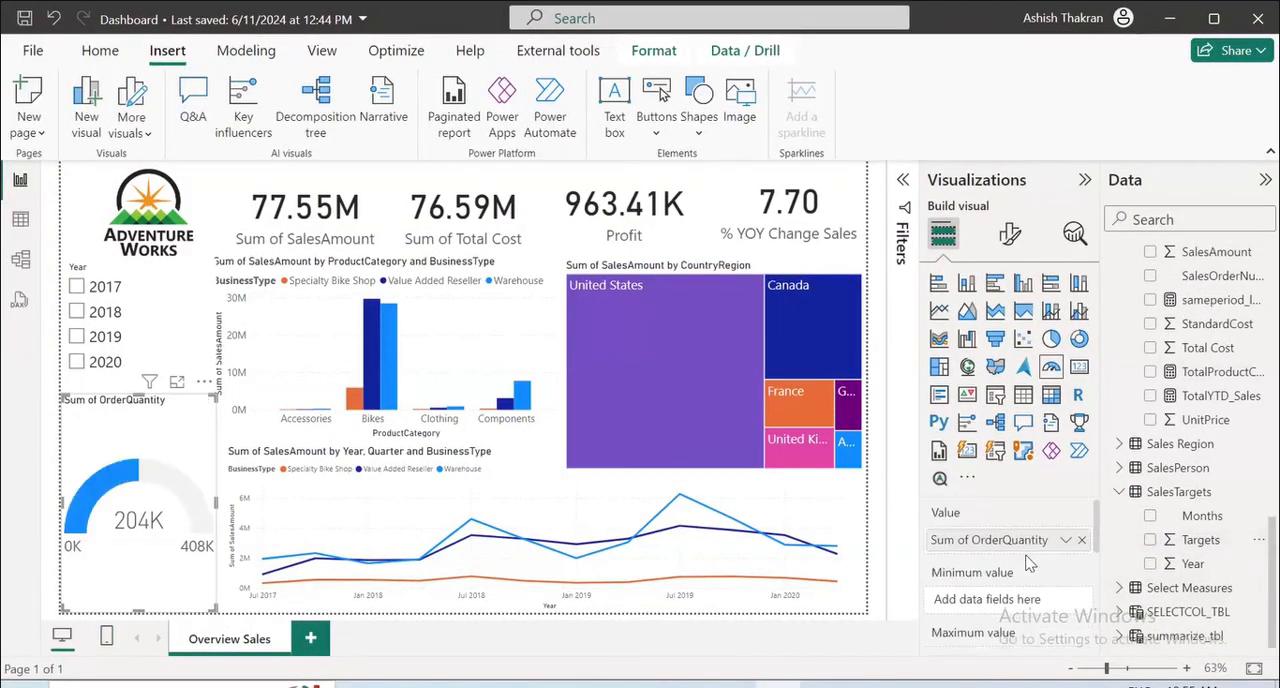
scroll(1030, 563, "down", 4)
scroll(1030, 563, "up", 3)
scroll(1030, 563, "down", 3)
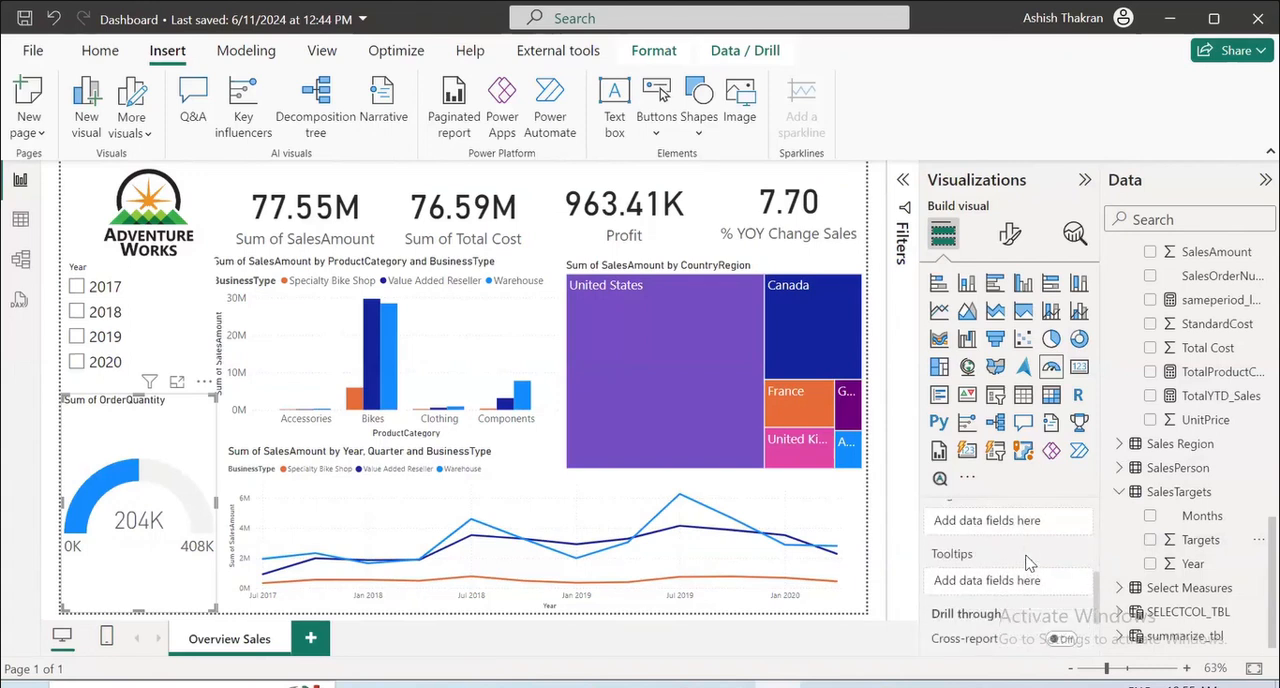
left_click_drag(1200, 540, 1028, 530)
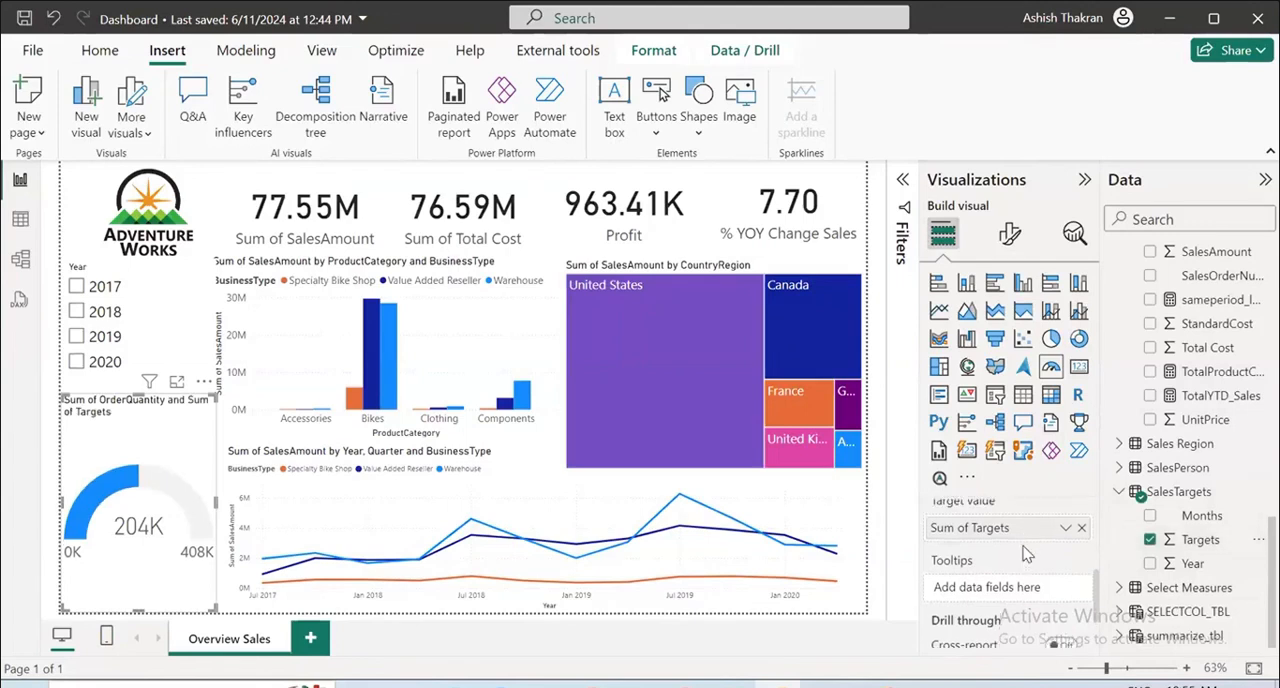
scroll(1040, 575, "up", 3)
scroll(1040, 597, "up", 2)
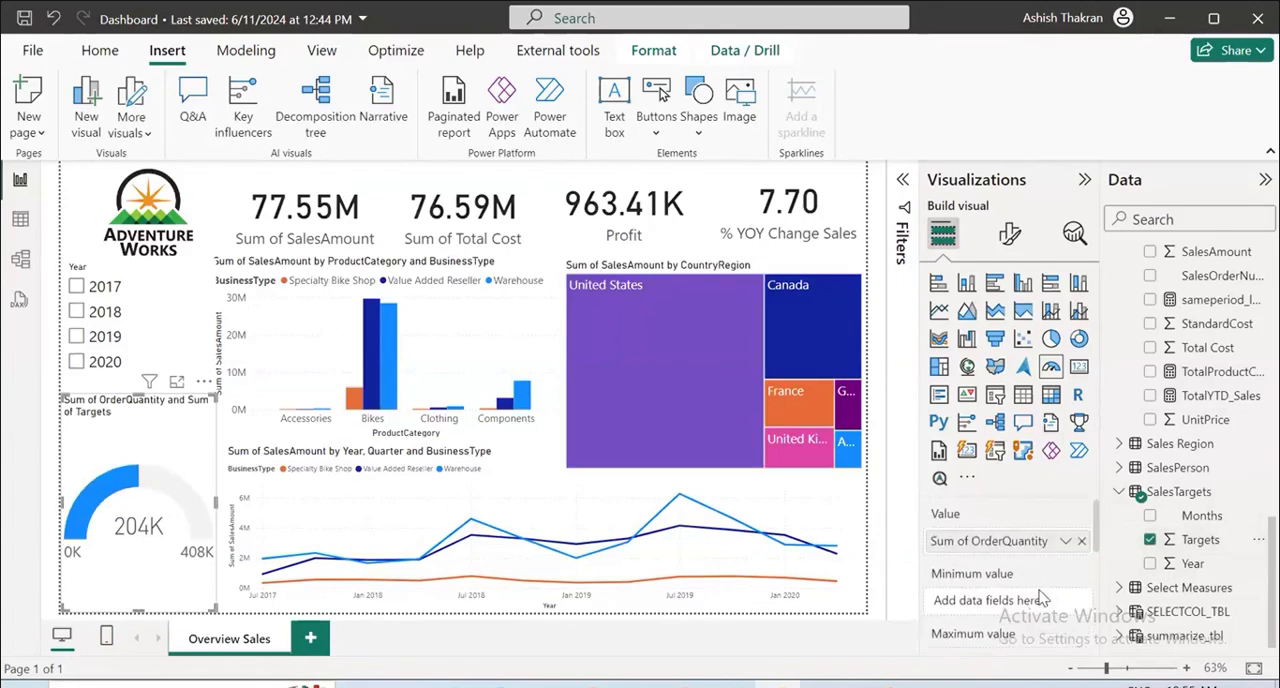
scroll(1040, 597, "down", 2)
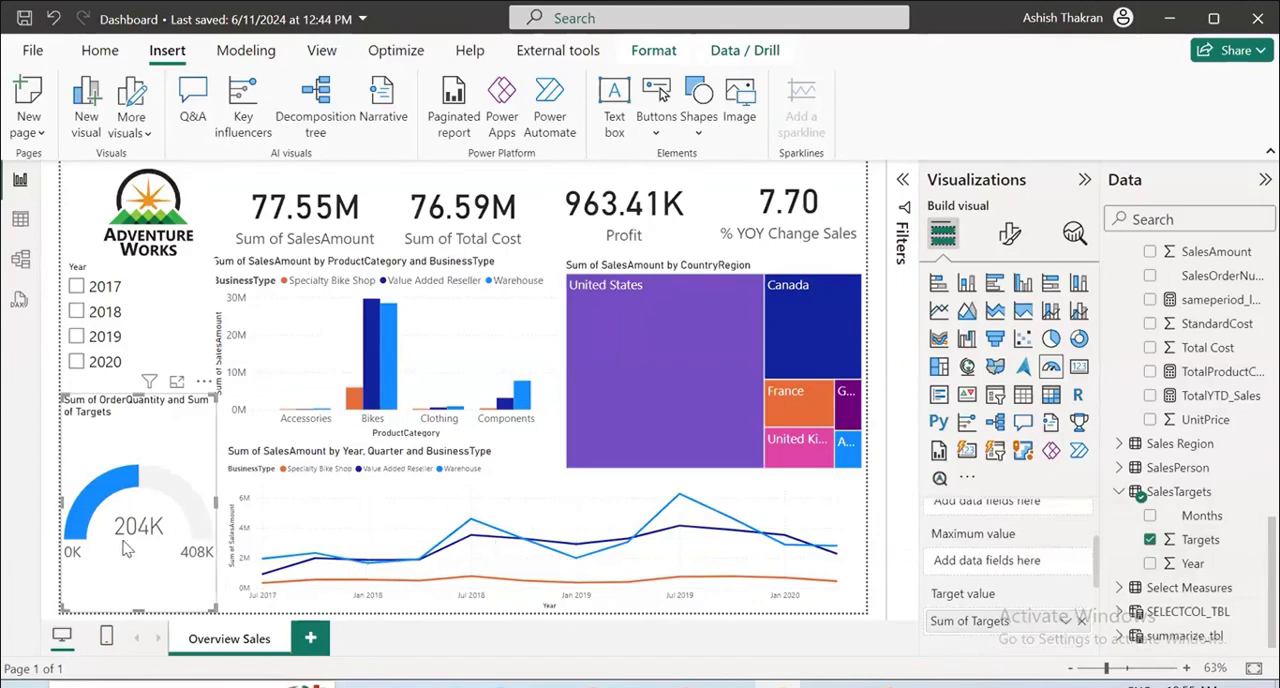
View the OrderQuantity gauge enlarged, return to the report and remove the sum of Targets from its target value.
left_click(177, 384)
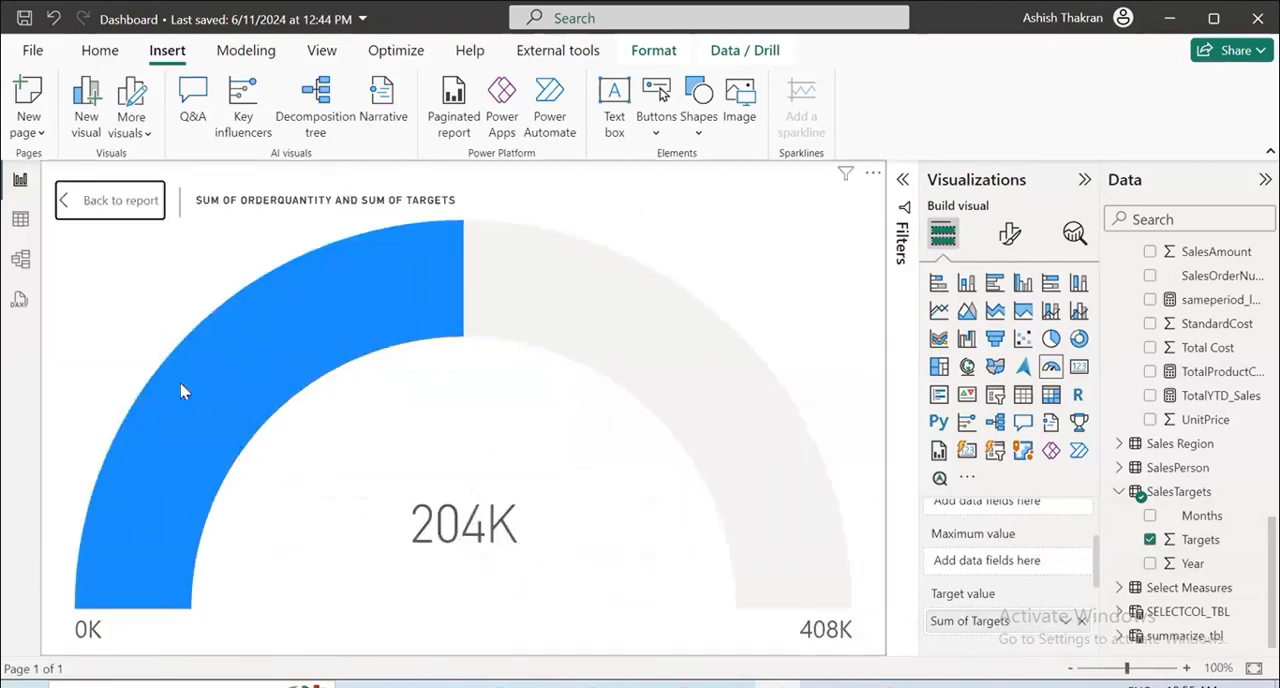
left_click(114, 218)
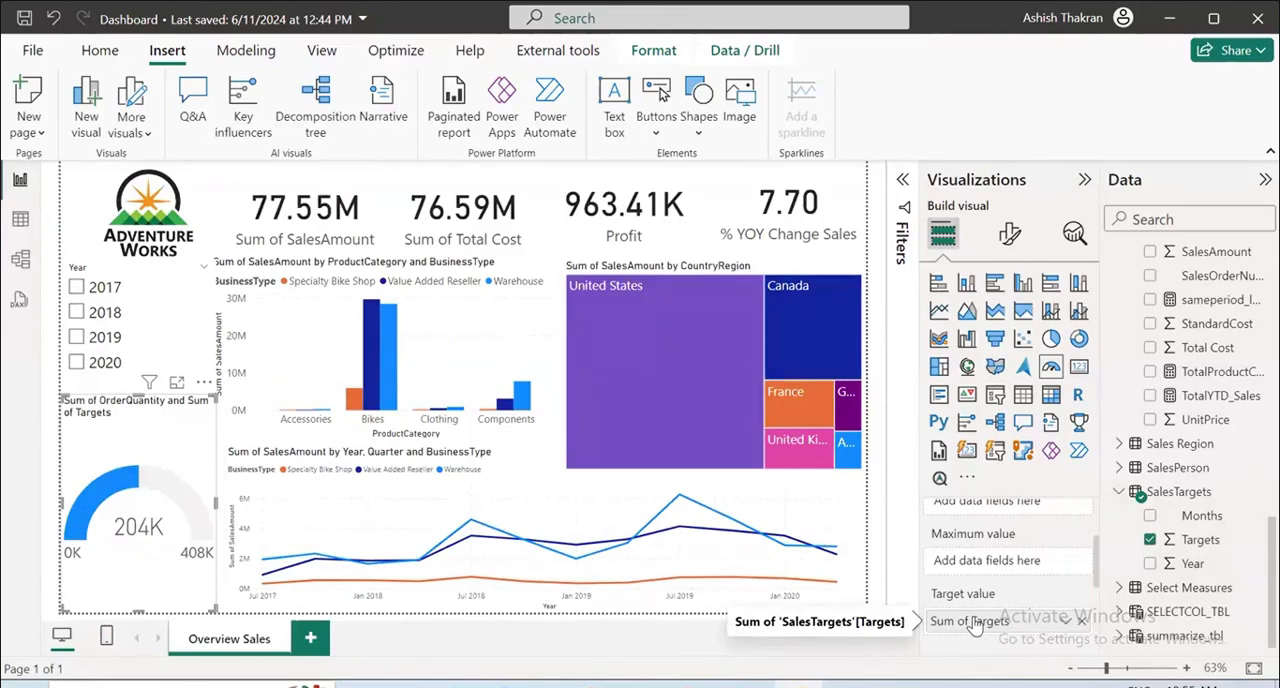
left_click(1081, 621)
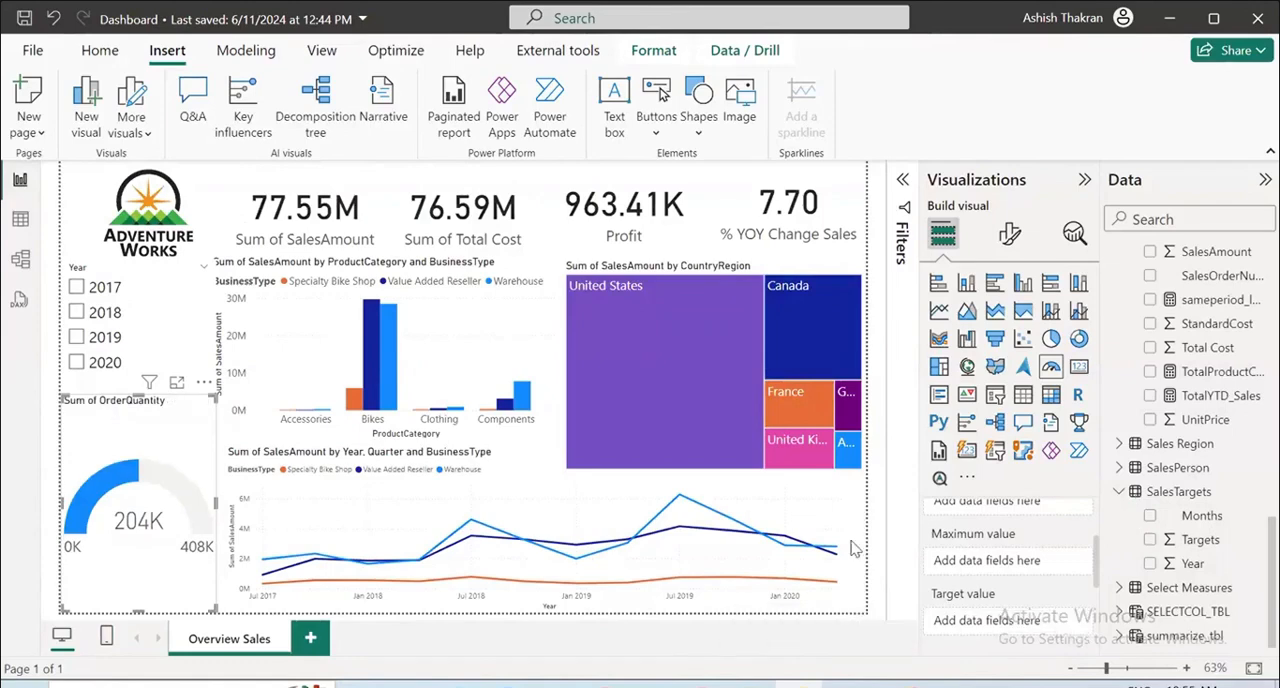
Examine the Targets values across the rows of the SalesTargets table.
left_click(20, 222)
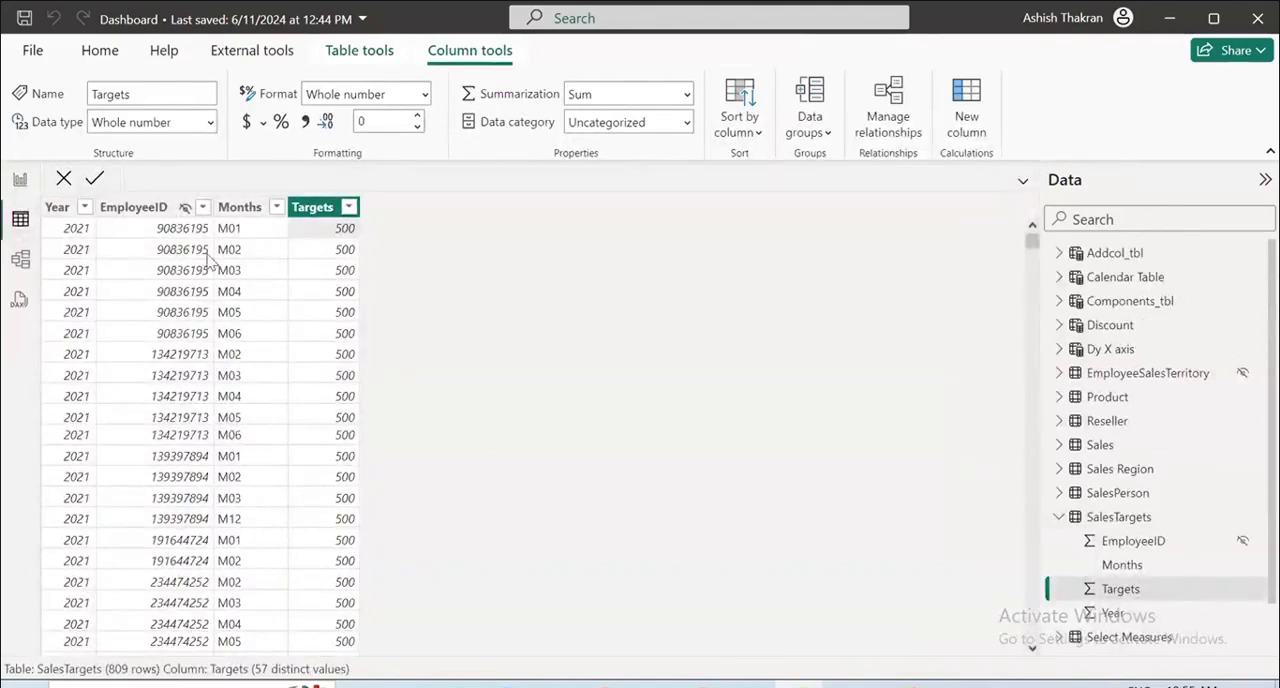
scroll(109, 335, "down", 18)
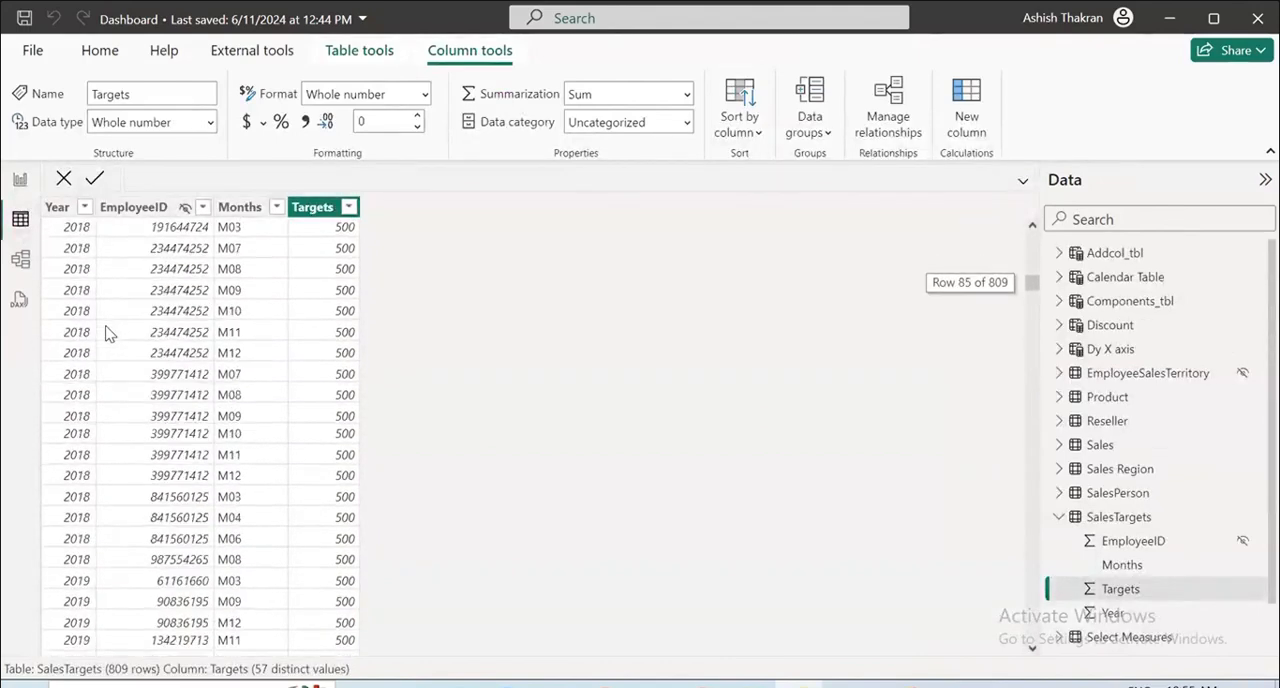
scroll(111, 332, "up", 8)
scroll(111, 332, "up", 10)
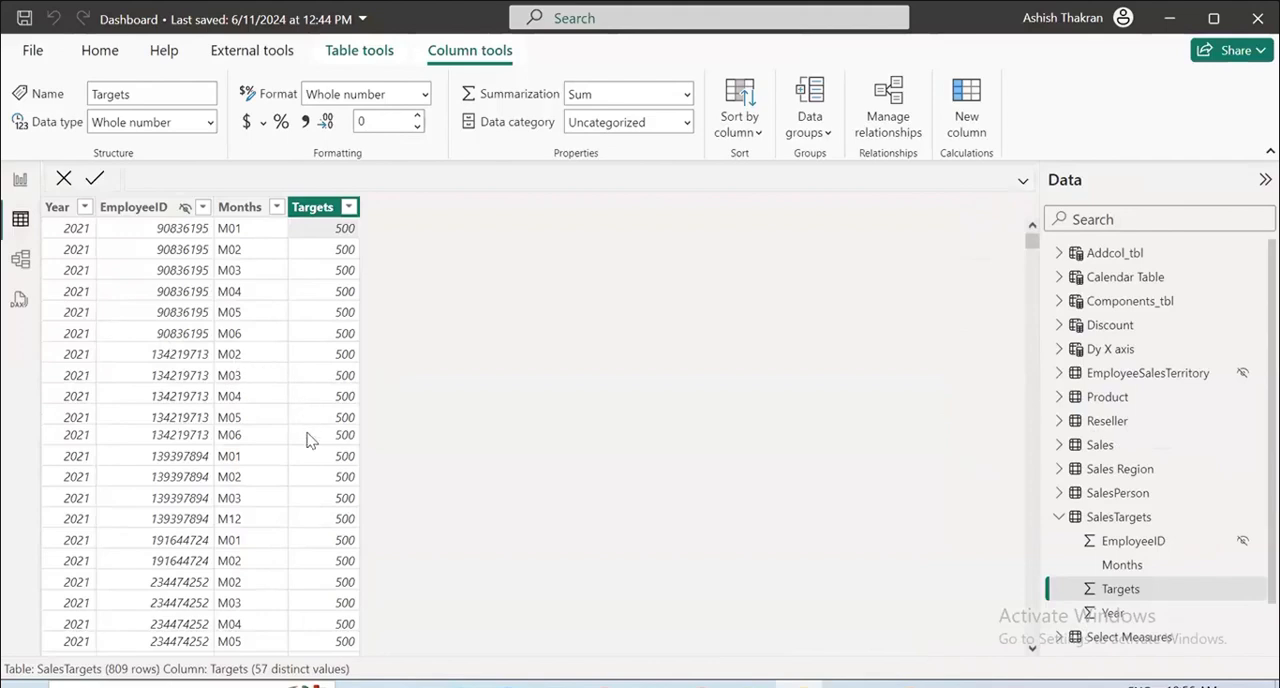
scroll(308, 440, "down", 19)
scroll(314, 475, "down", 20)
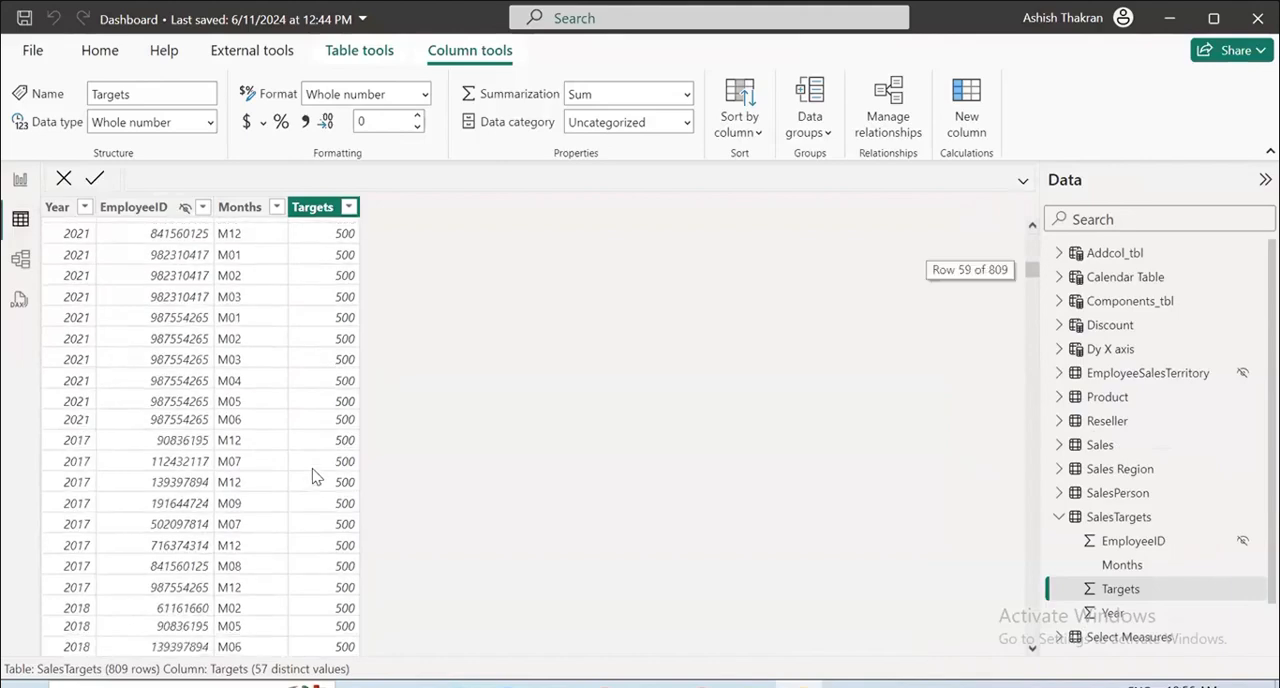
scroll(318, 470, "down", 20)
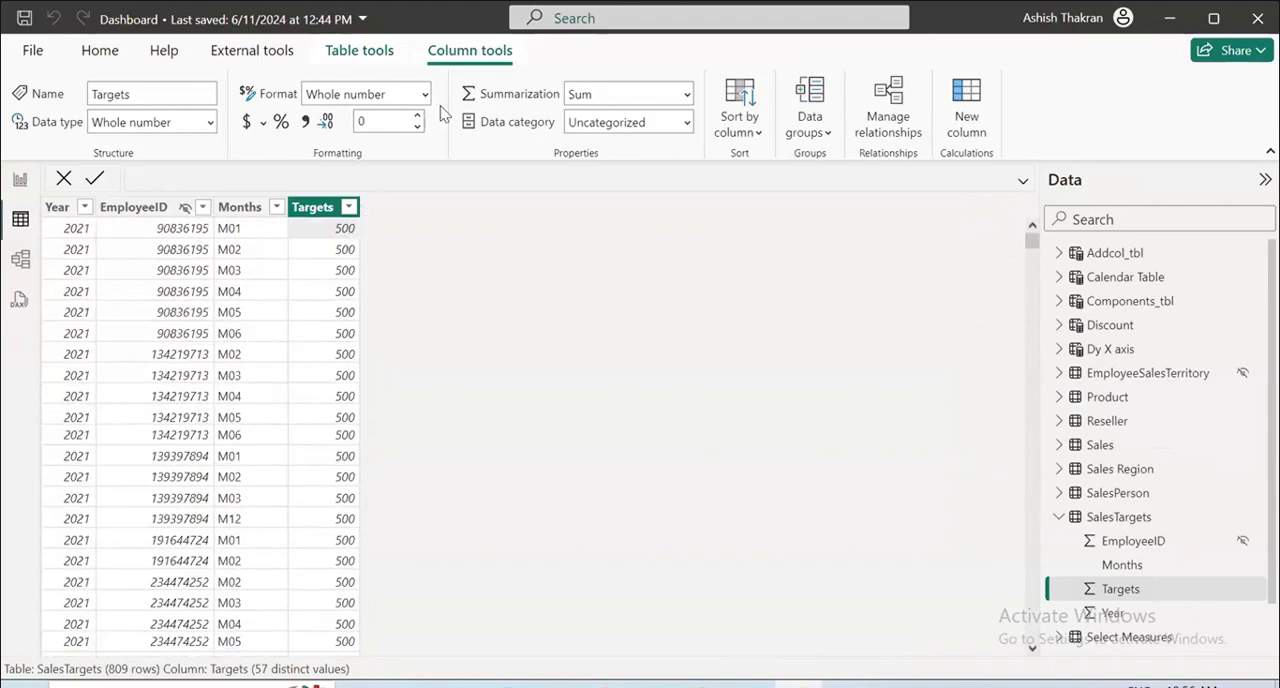
Inspect the SalesTargets query's applied steps and its data source error in Power Query Editor, then close and apply the editor.
left_click(33, 50)
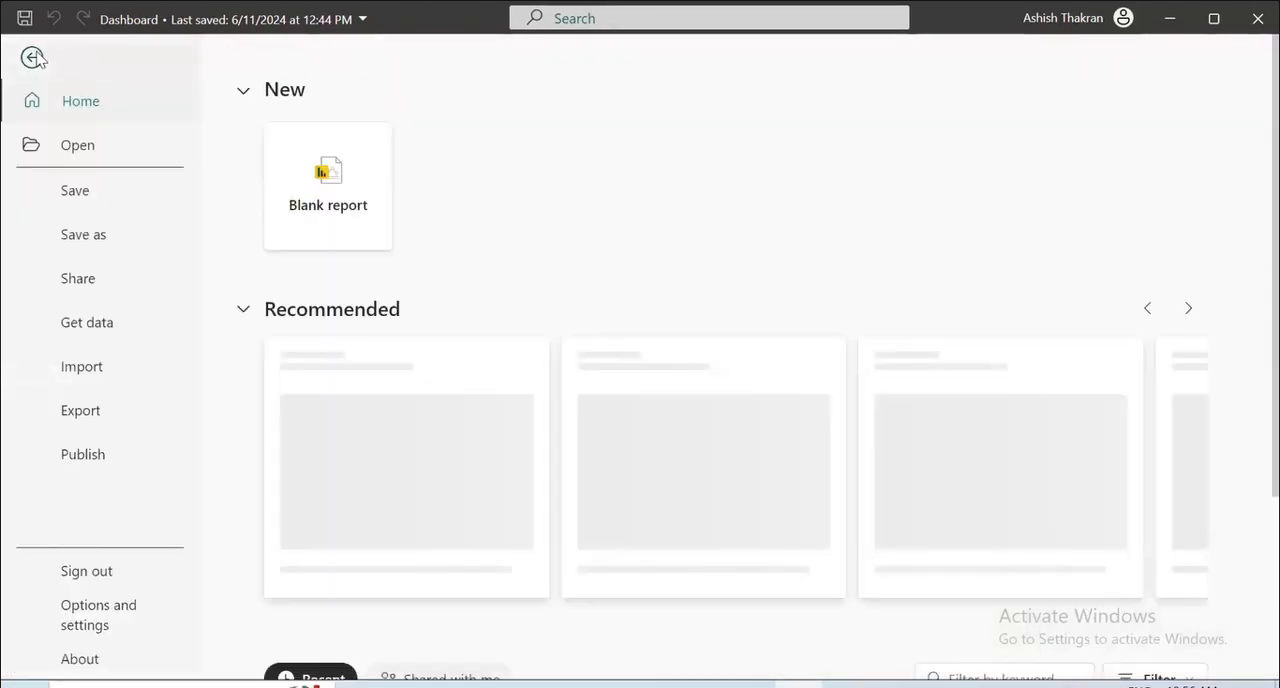
left_click(33, 57)
left_click(510, 125)
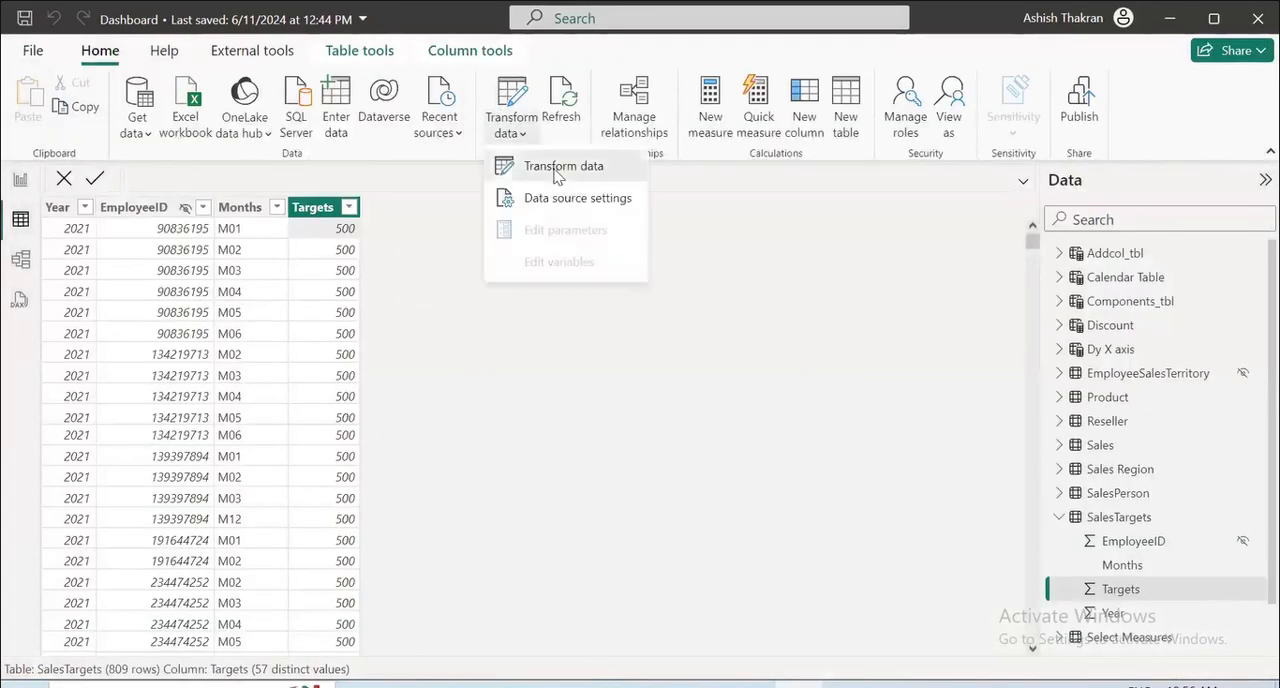
left_click(557, 172)
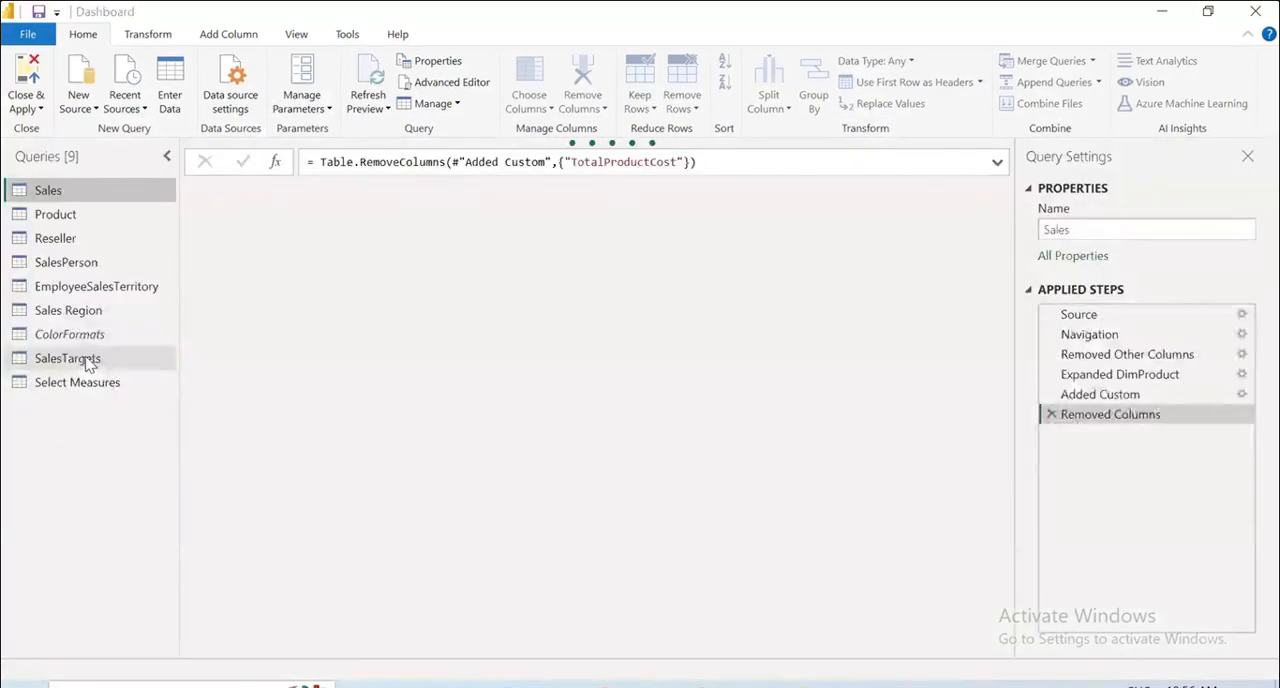
left_click(88, 362)
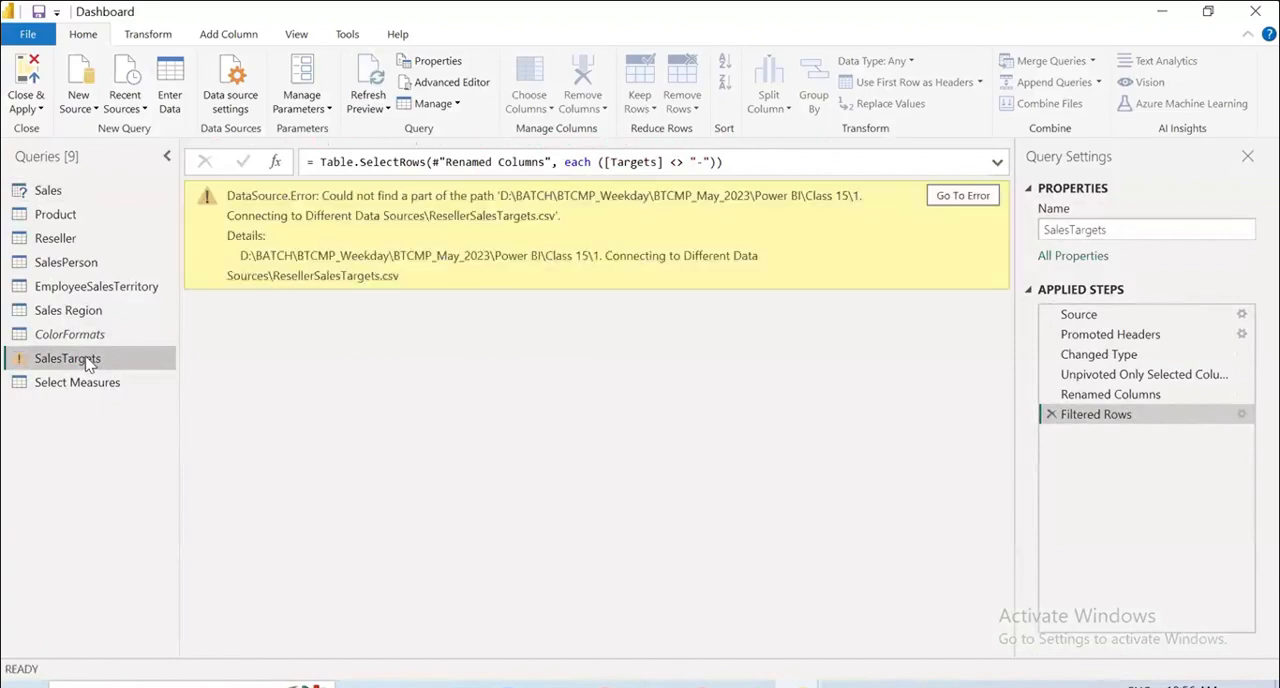
left_click(978, 196)
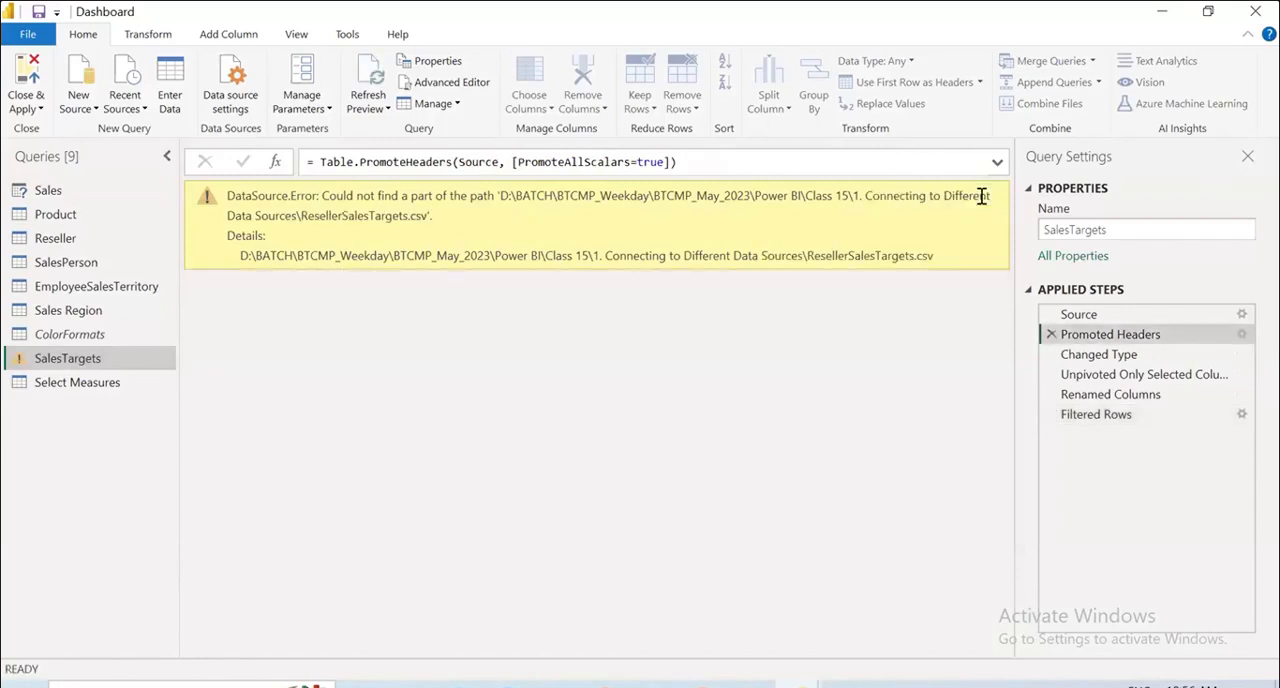
double_click(982, 196)
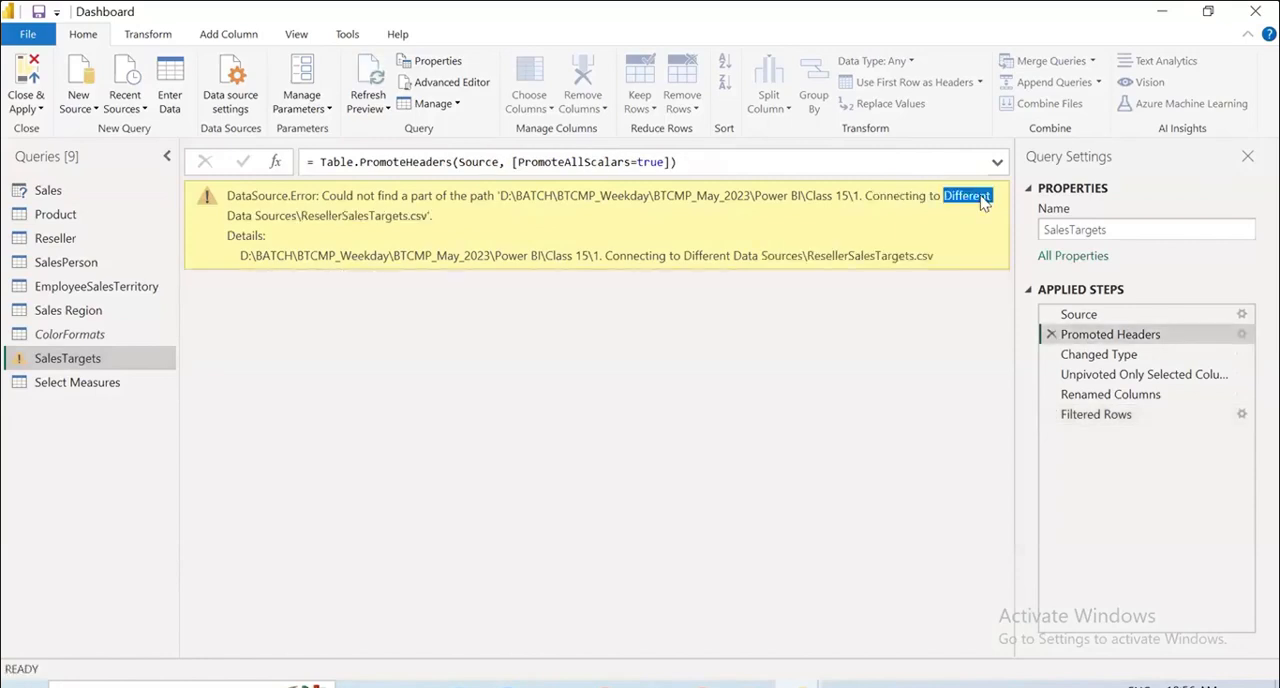
left_click(1120, 420)
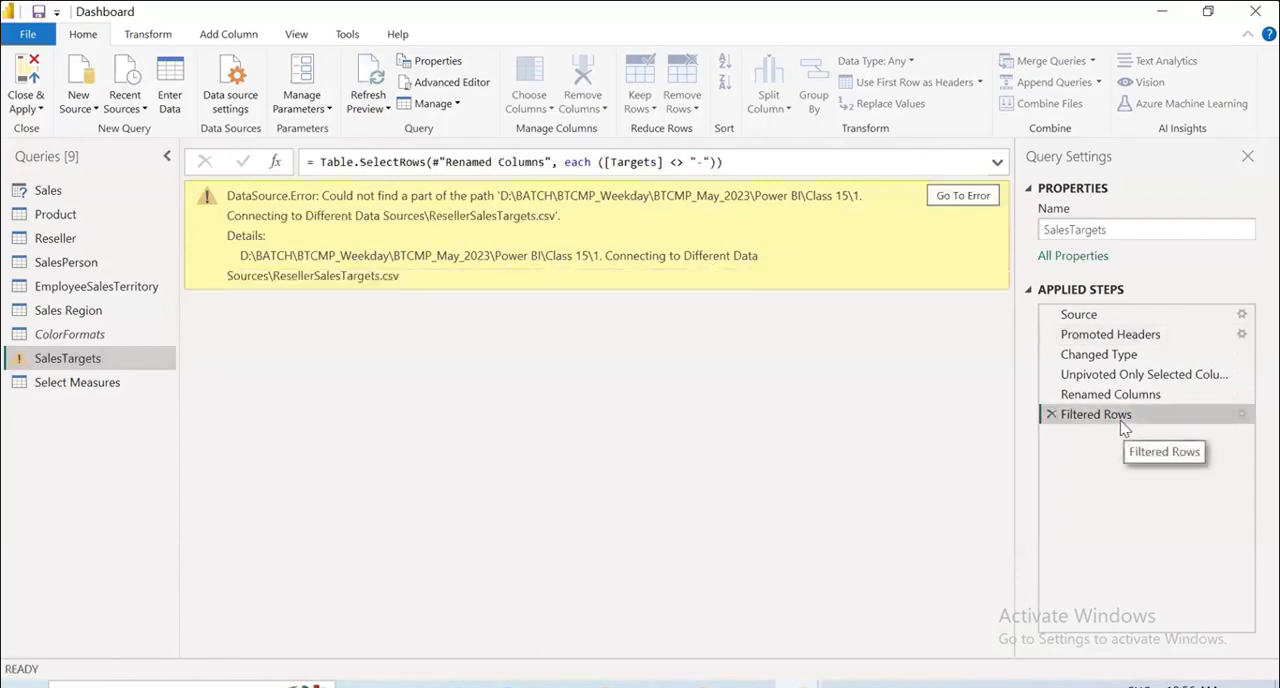
left_click(957, 197)
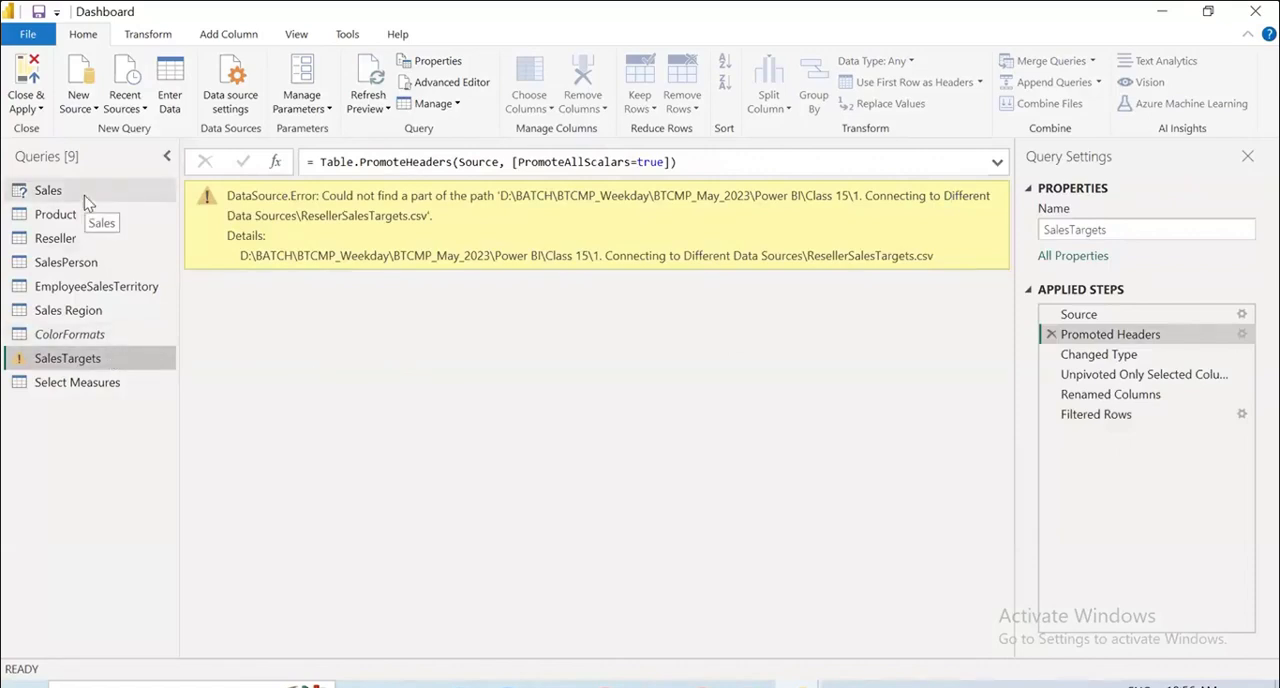
left_click(28, 34)
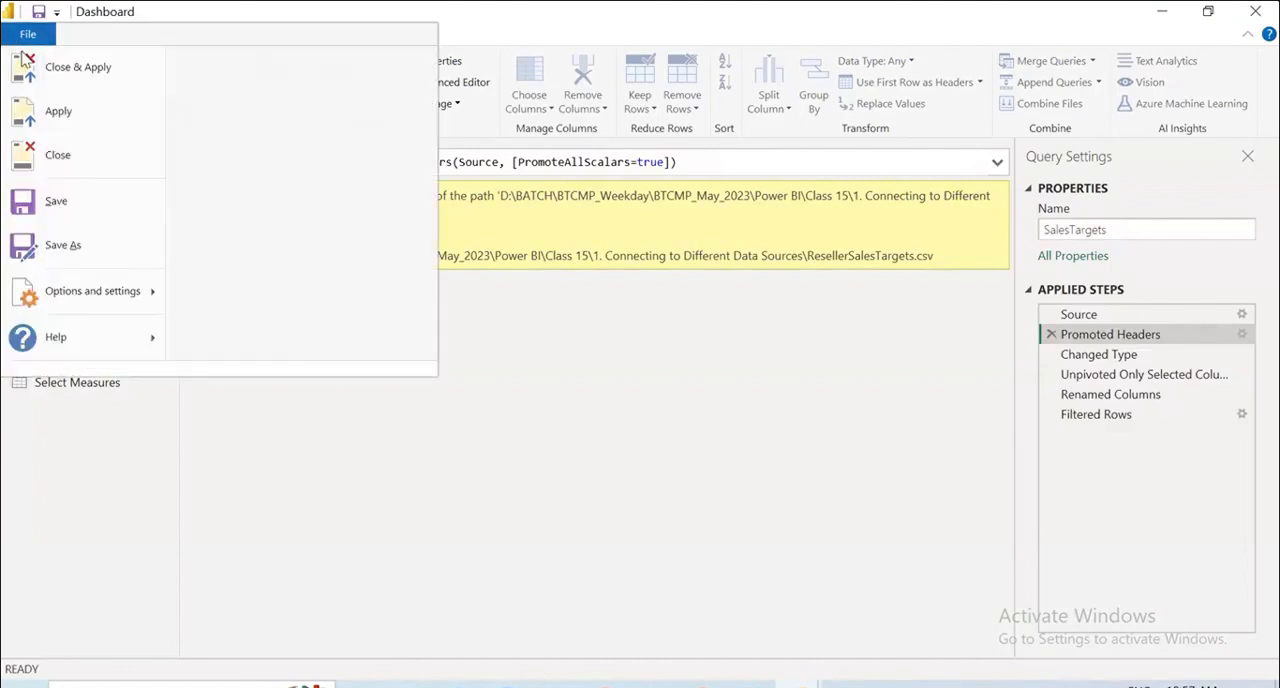
left_click(33, 66)
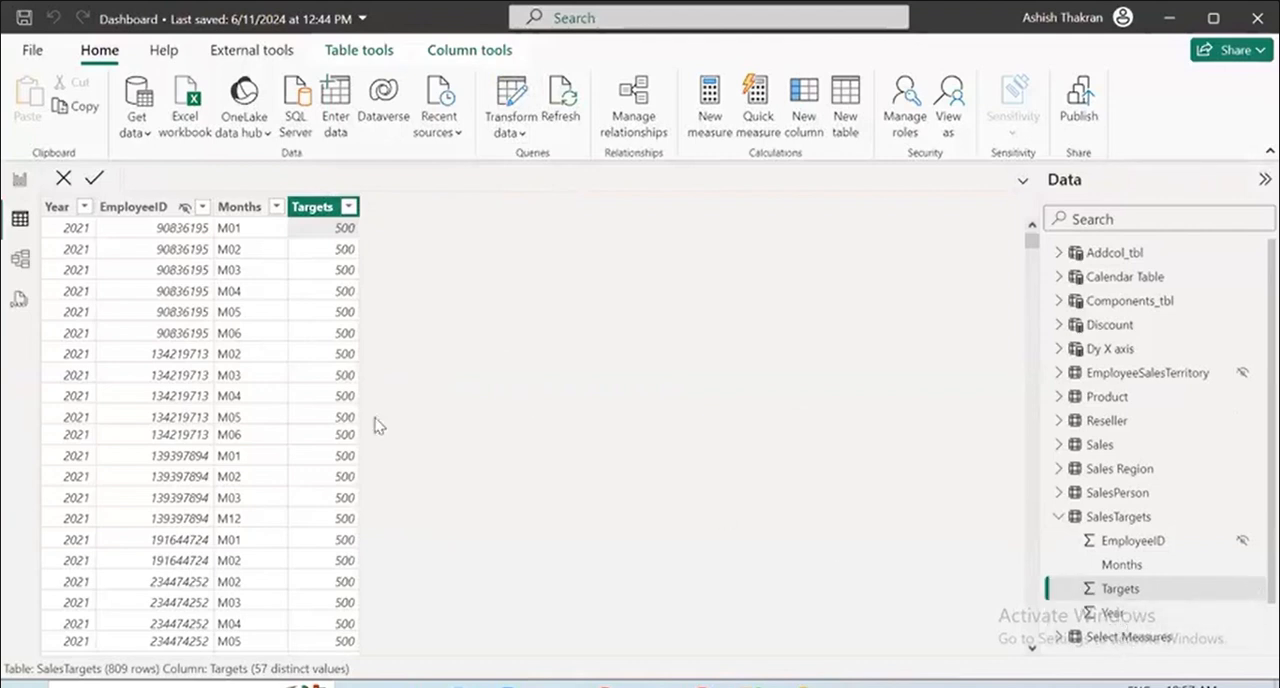
Add a new measure named "total Target value" to the SalesTargets table.
scroll(295, 428, "down", 10)
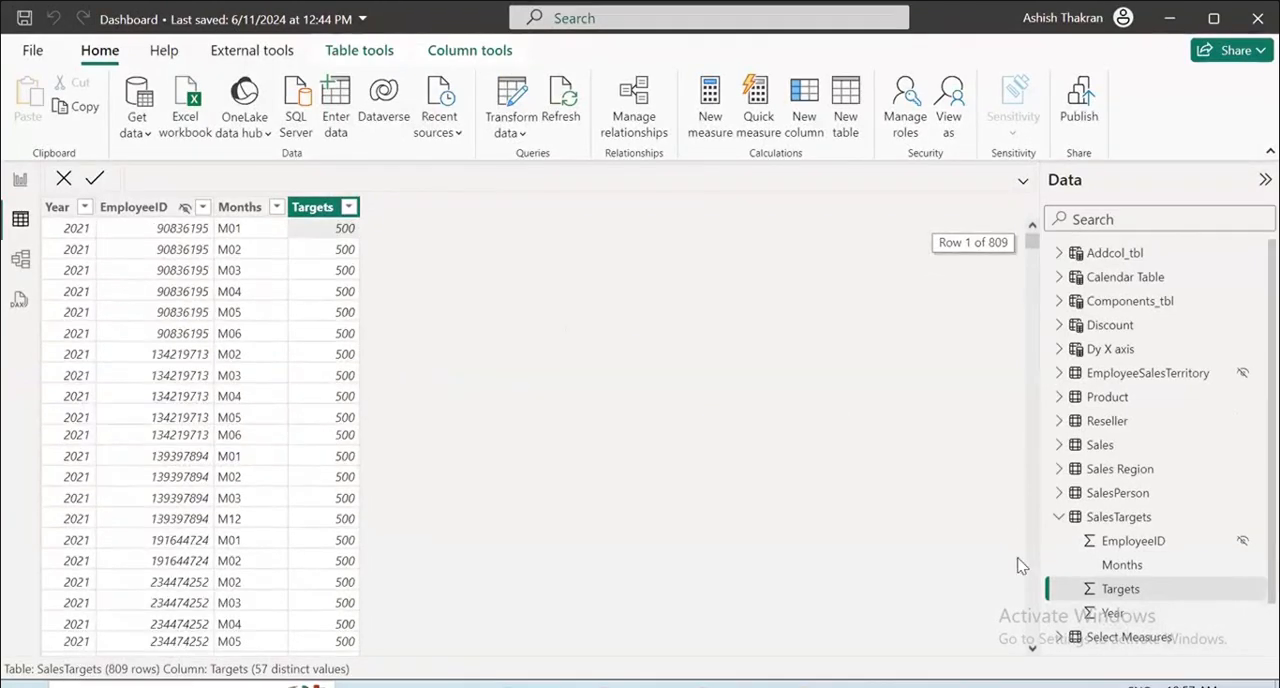
left_click(1104, 520)
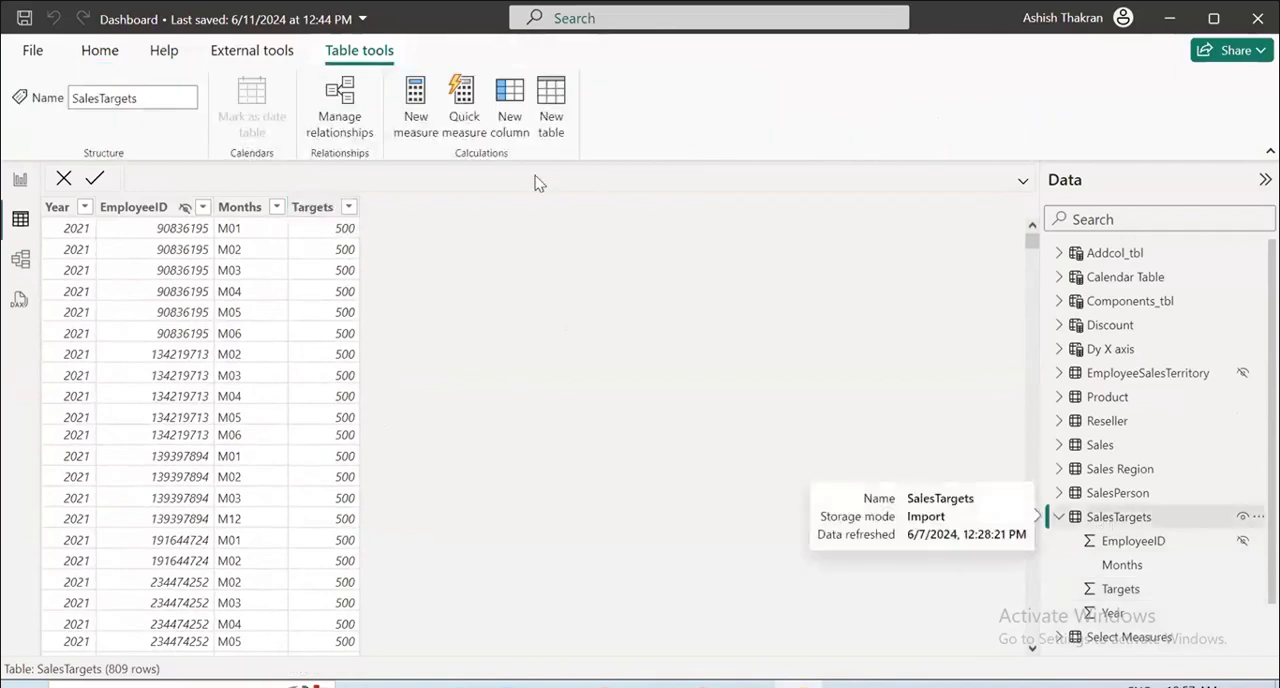
left_click(432, 126)
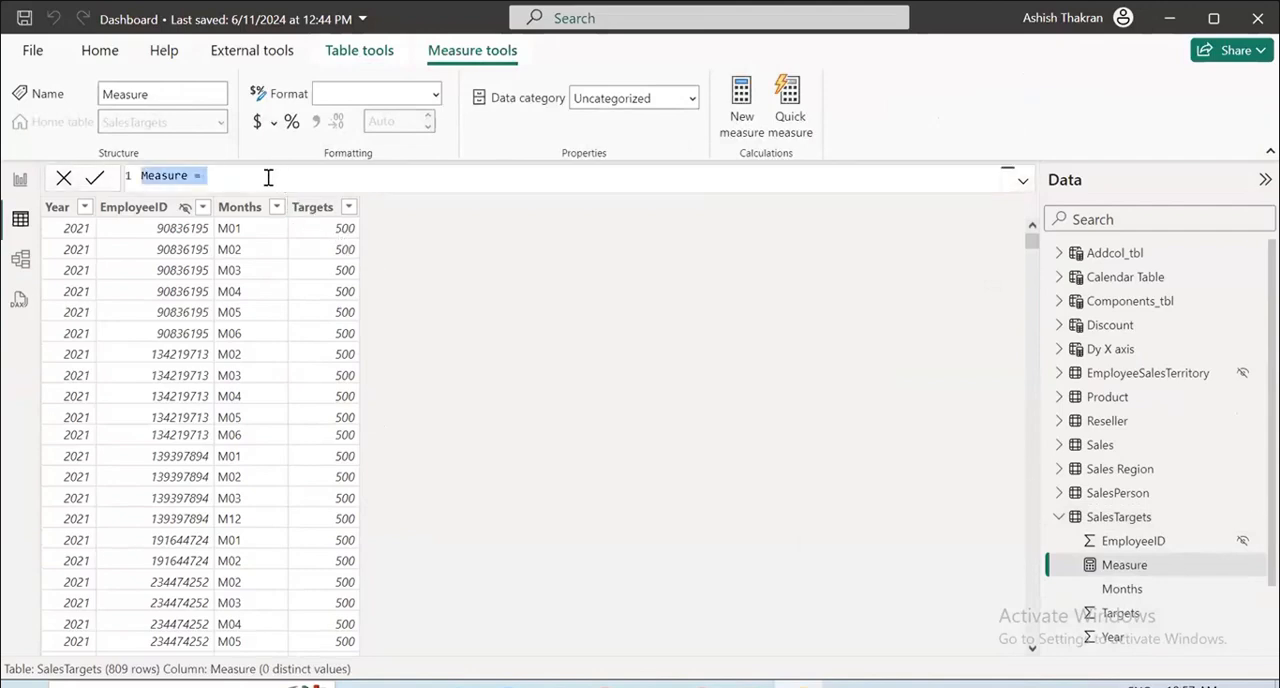
double_click(162, 177)
type("total Target val")
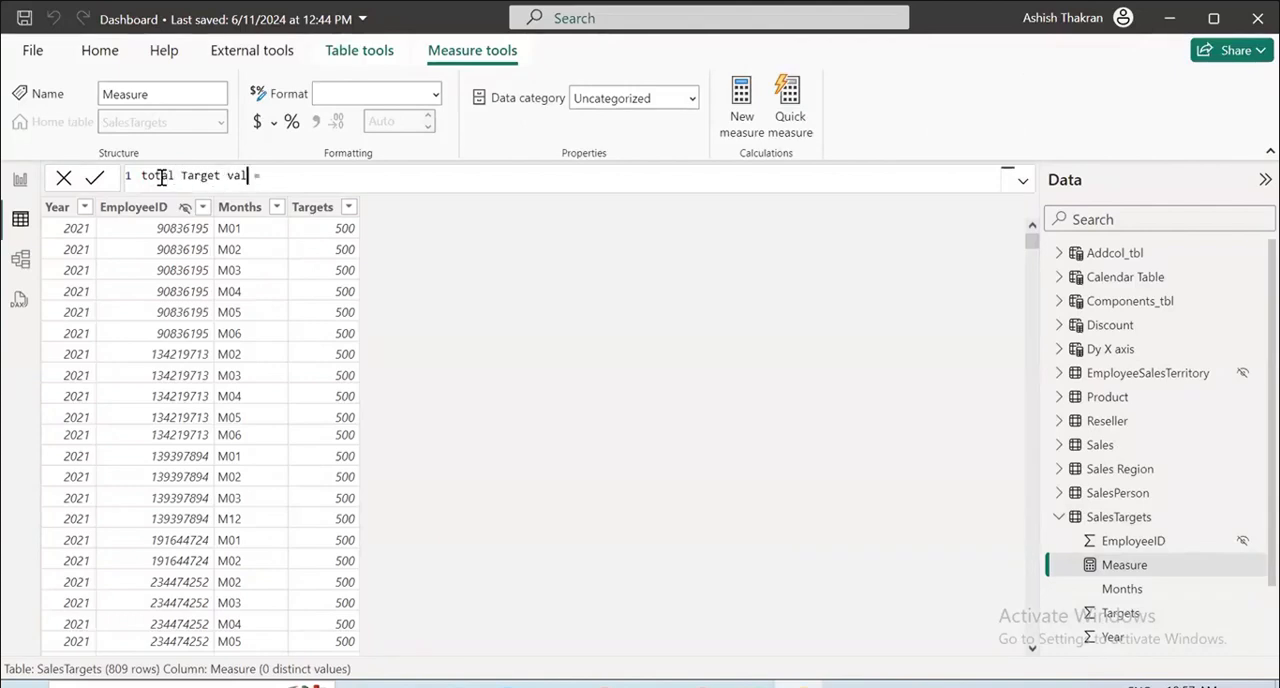
Define the total Target value measure as sum(SalesTargets[Targets]) and commit the formula.
type("sum")
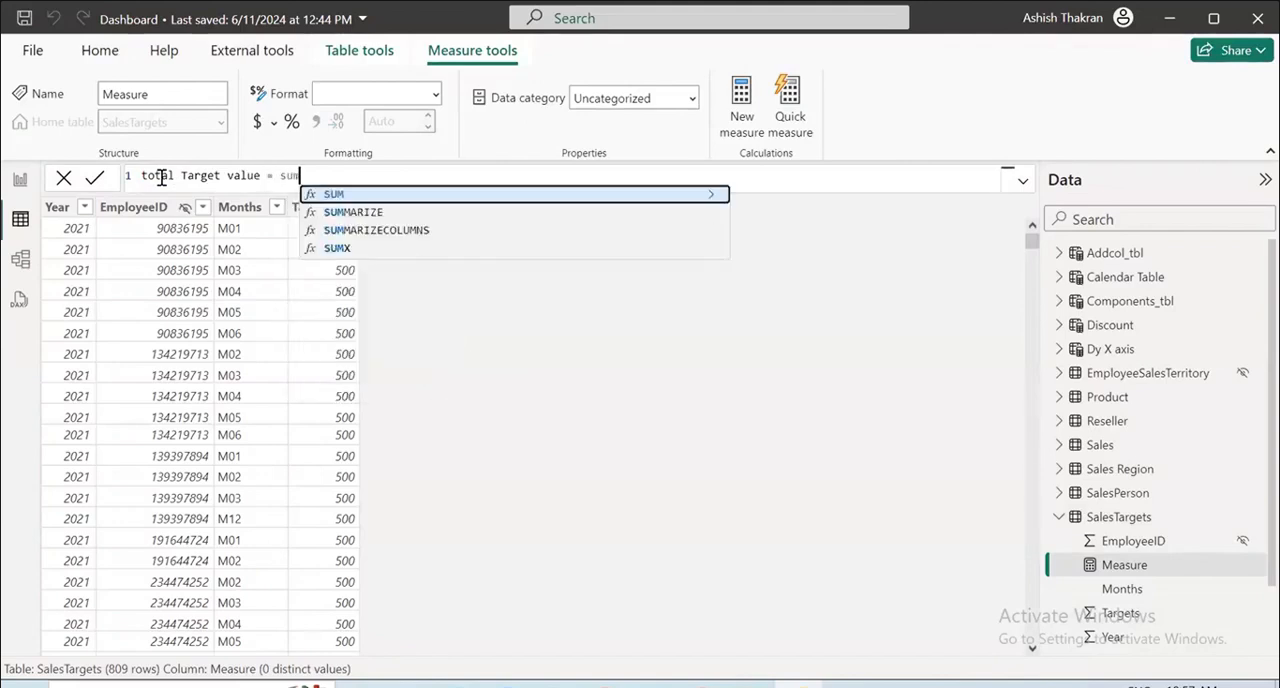
type("(")
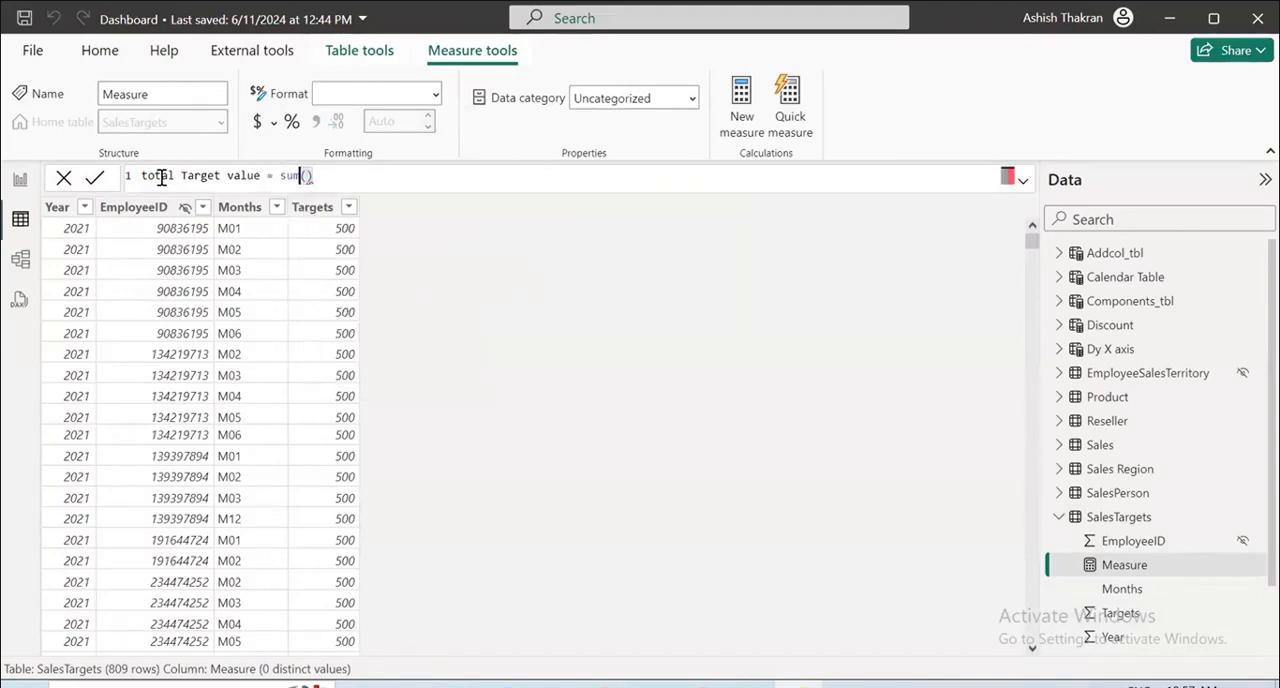
type("sal")
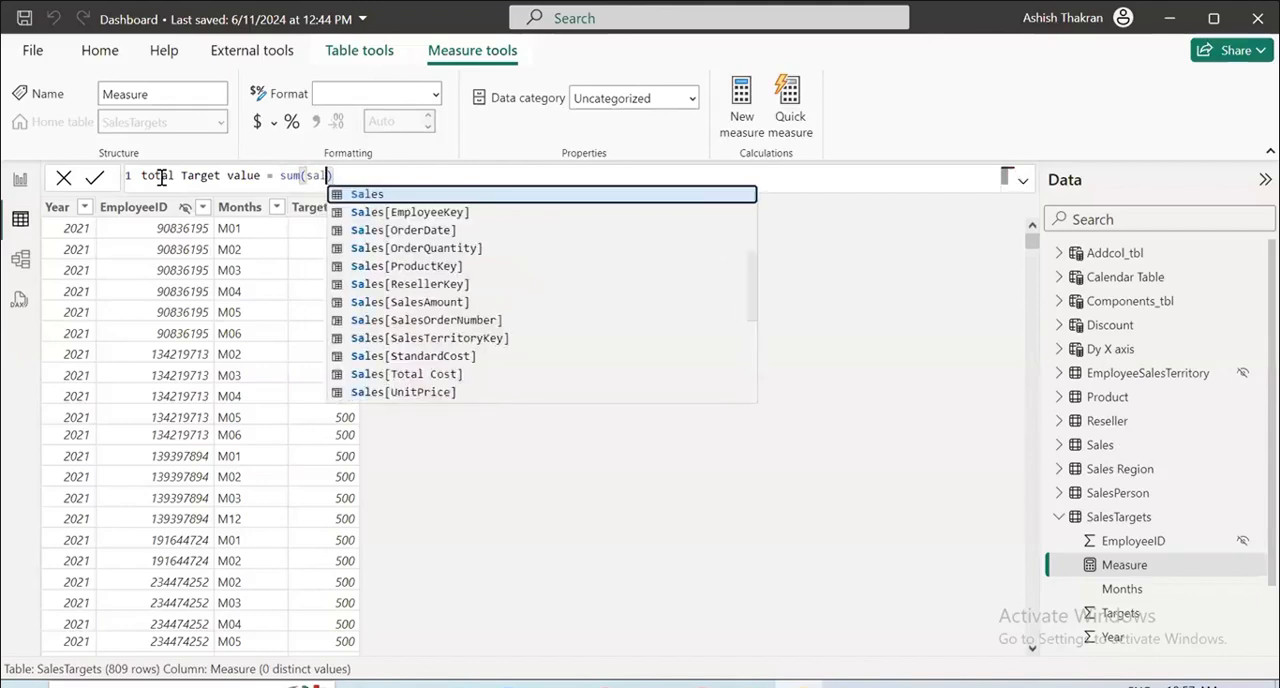
key("BackSpace")
key("BackSpace")
key("BackSpace")
type("targ")
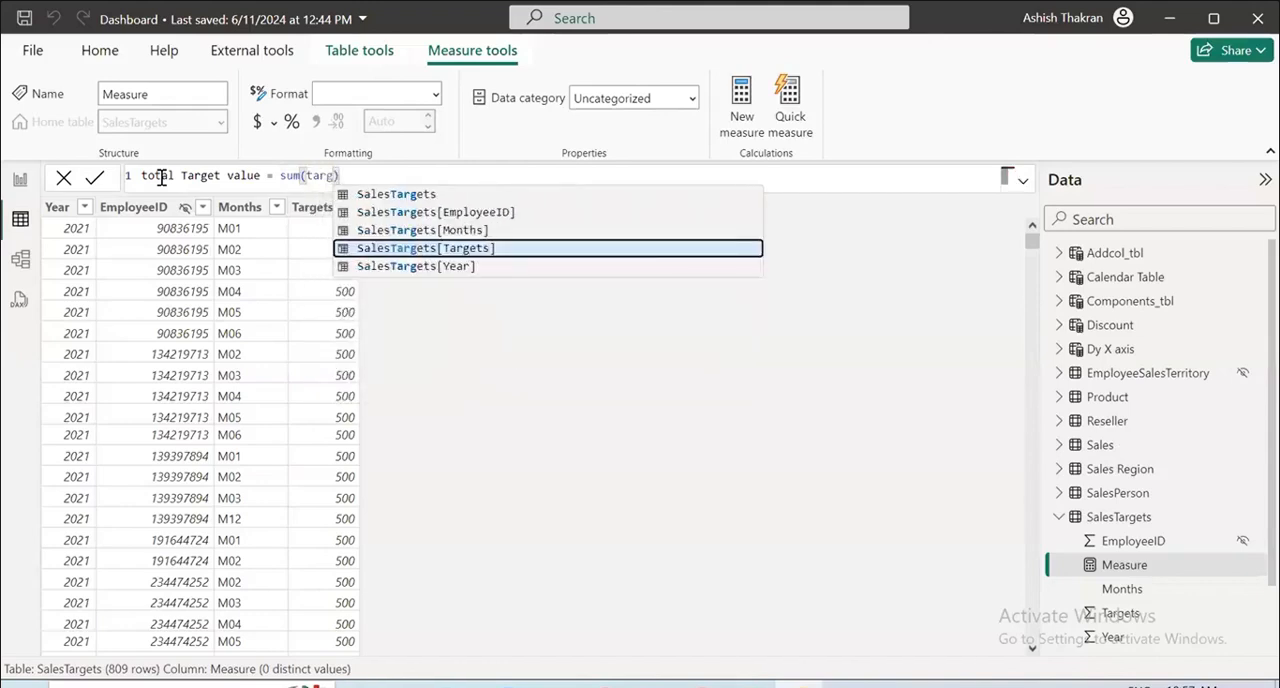
key("Up")
key("Down")
key("Tab")
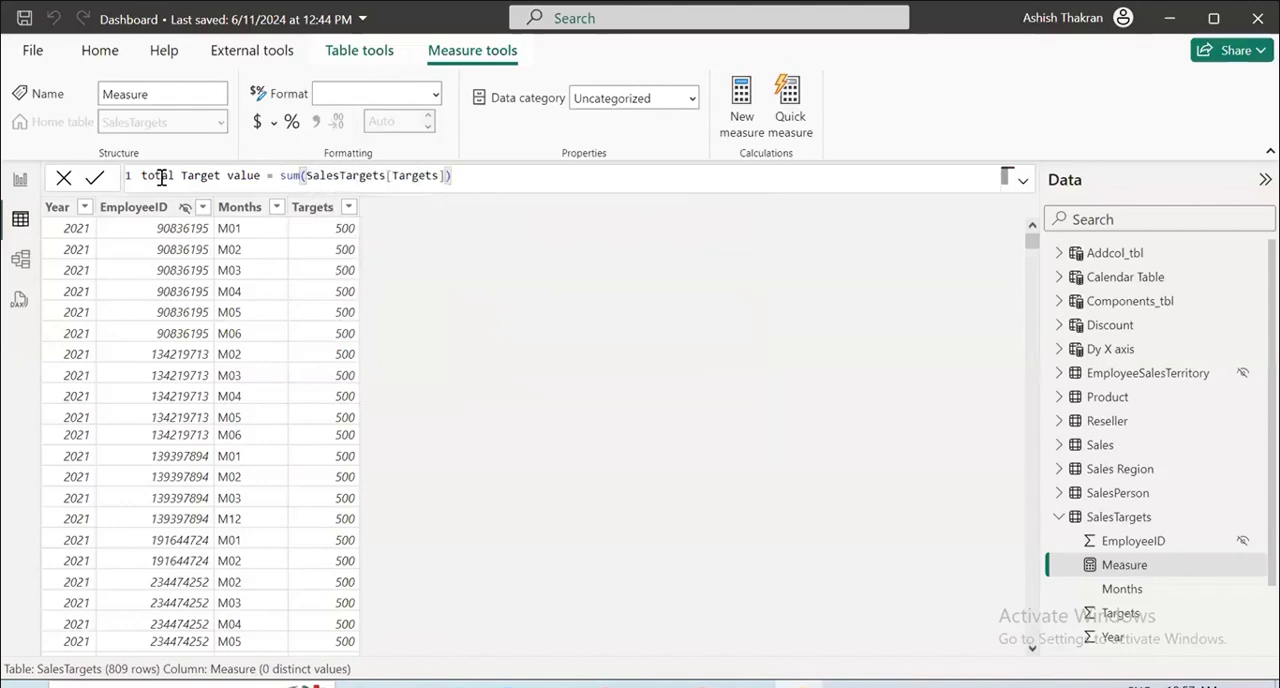
key("Return")
Replace the OrderQuantity gauge on the Overview Sales page with a card showing the total Target value measure.
left_click(24, 181)
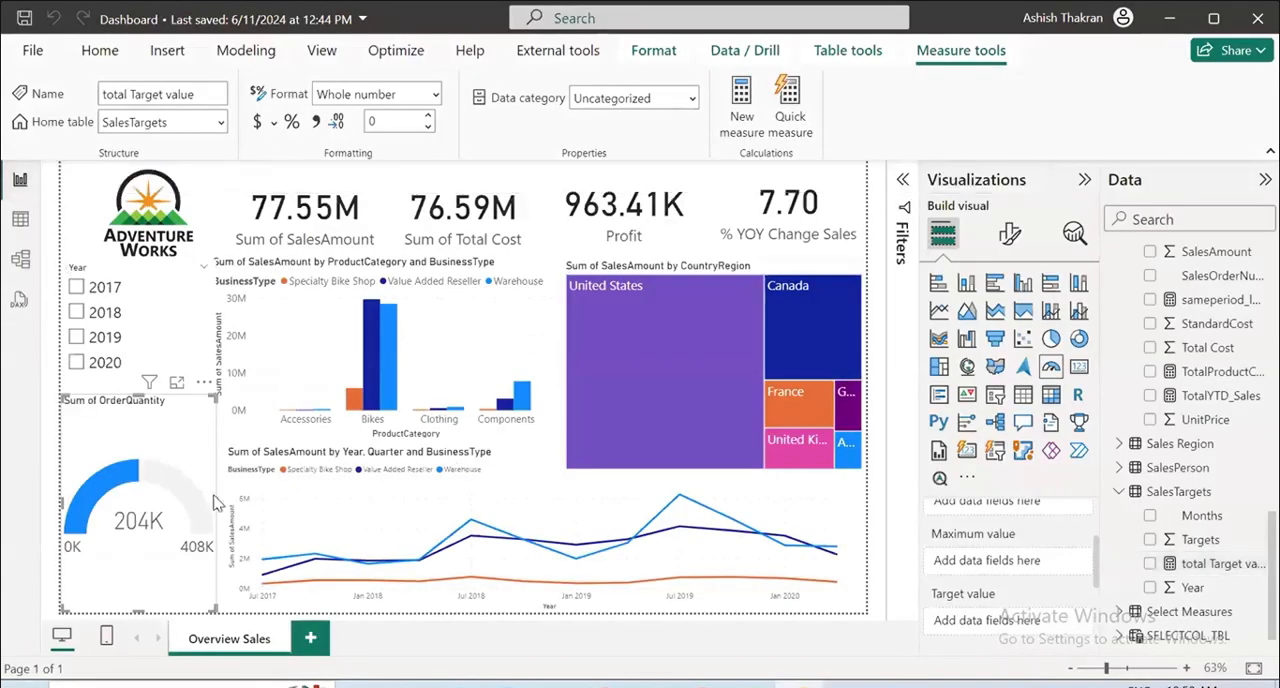
left_click(162, 442)
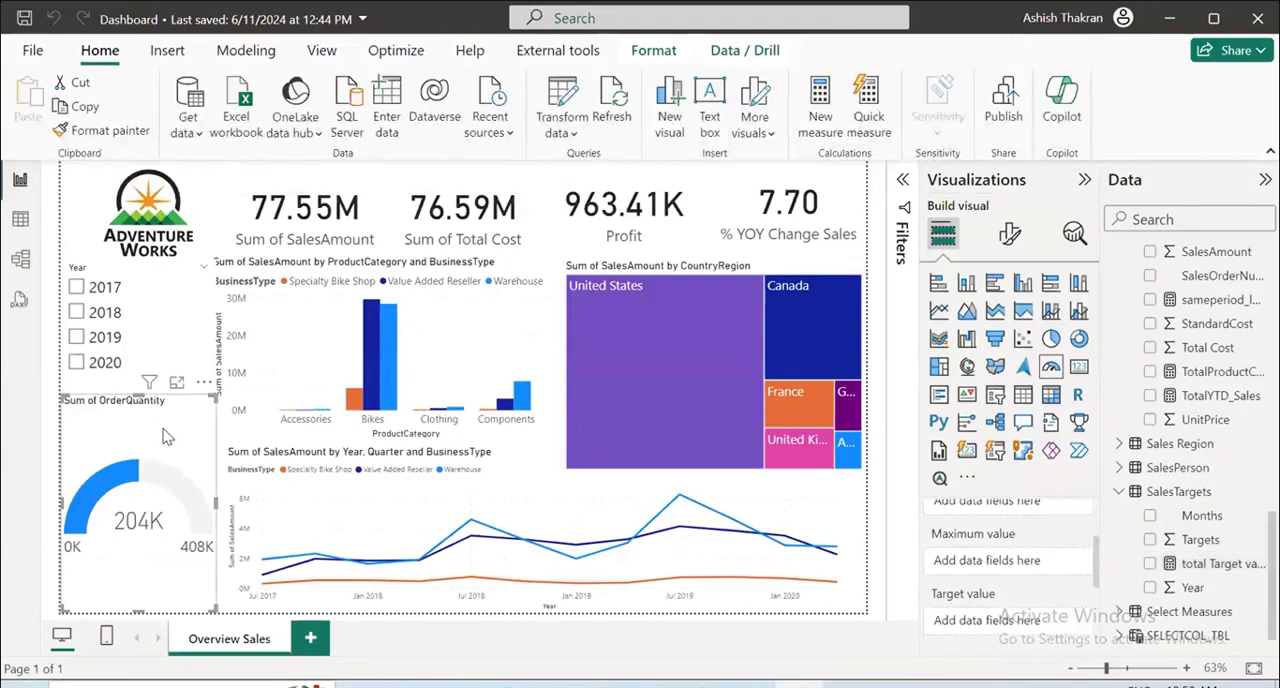
key("Delete")
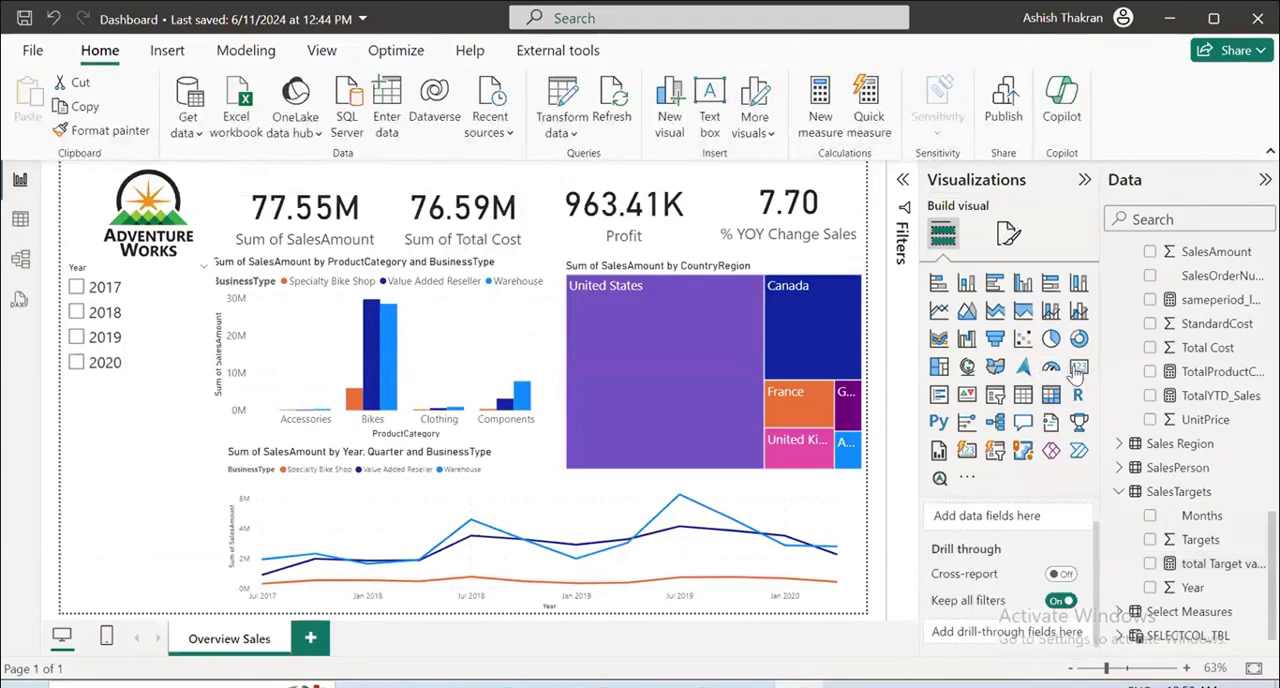
left_click(1150, 563)
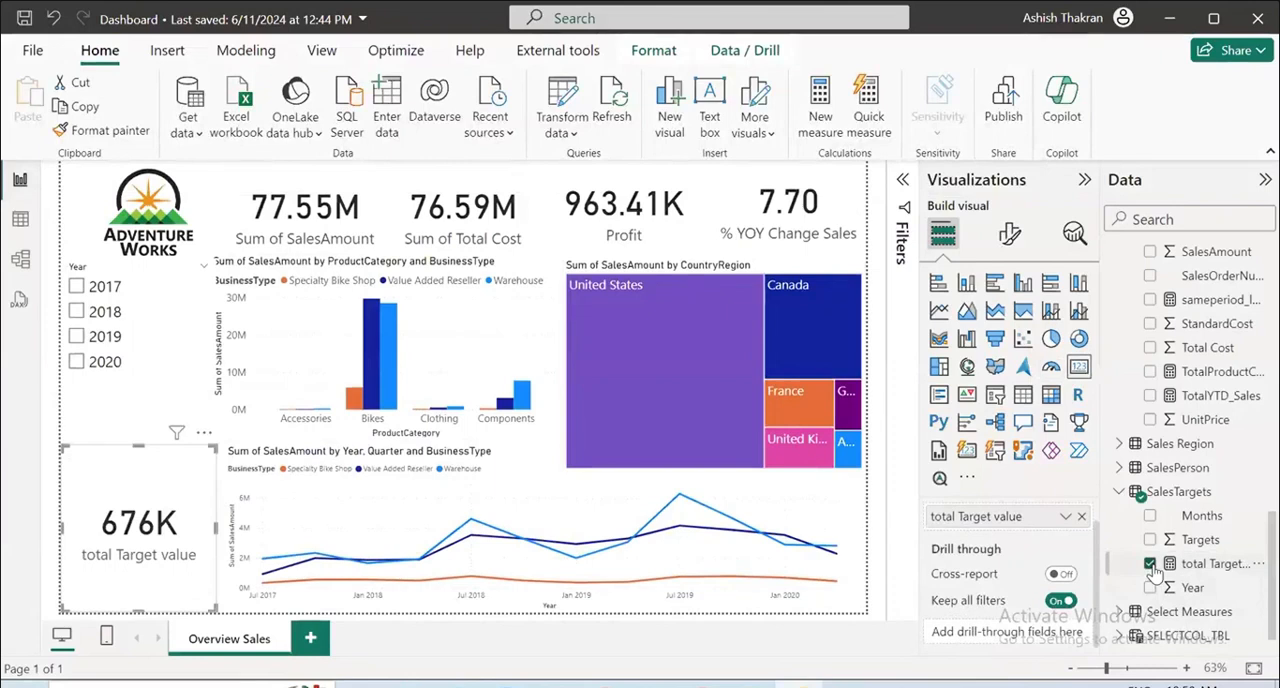
Replace the total Target value card on the Overview Sales page with a gauge showing OrderQuantity.
left_click(1150, 564)
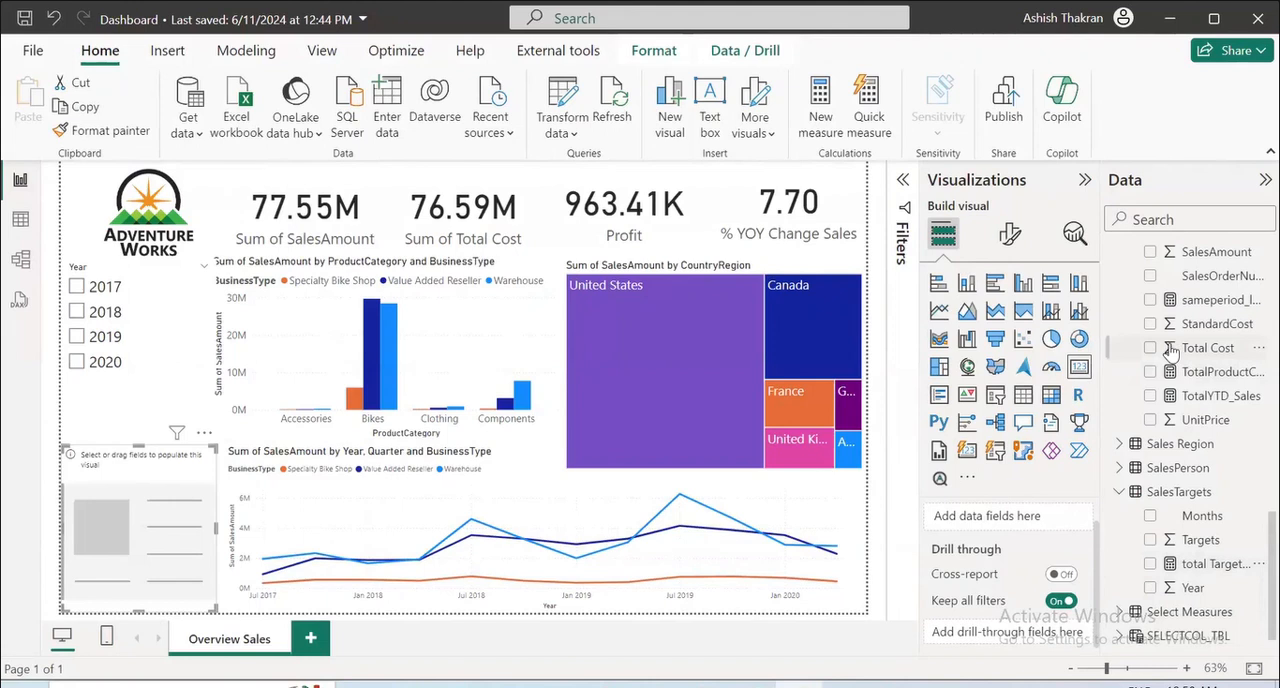
scroll(1170, 360, "up", 3)
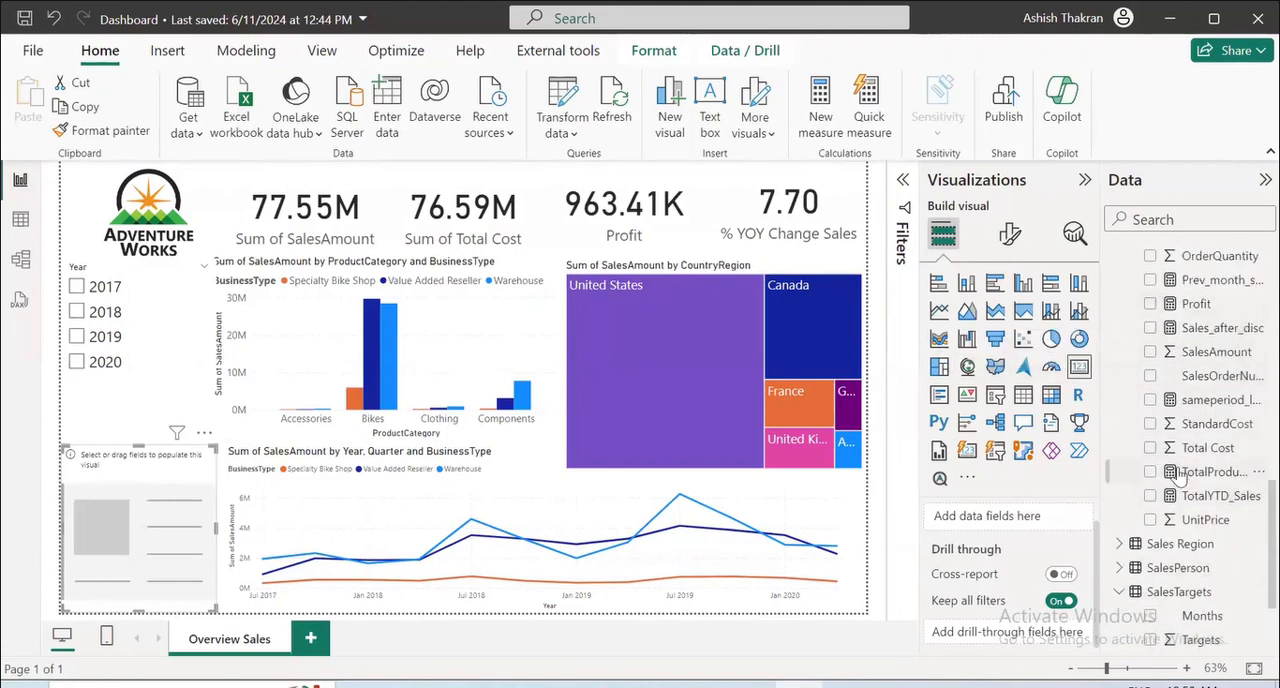
scroll(1180, 478, "up", 3)
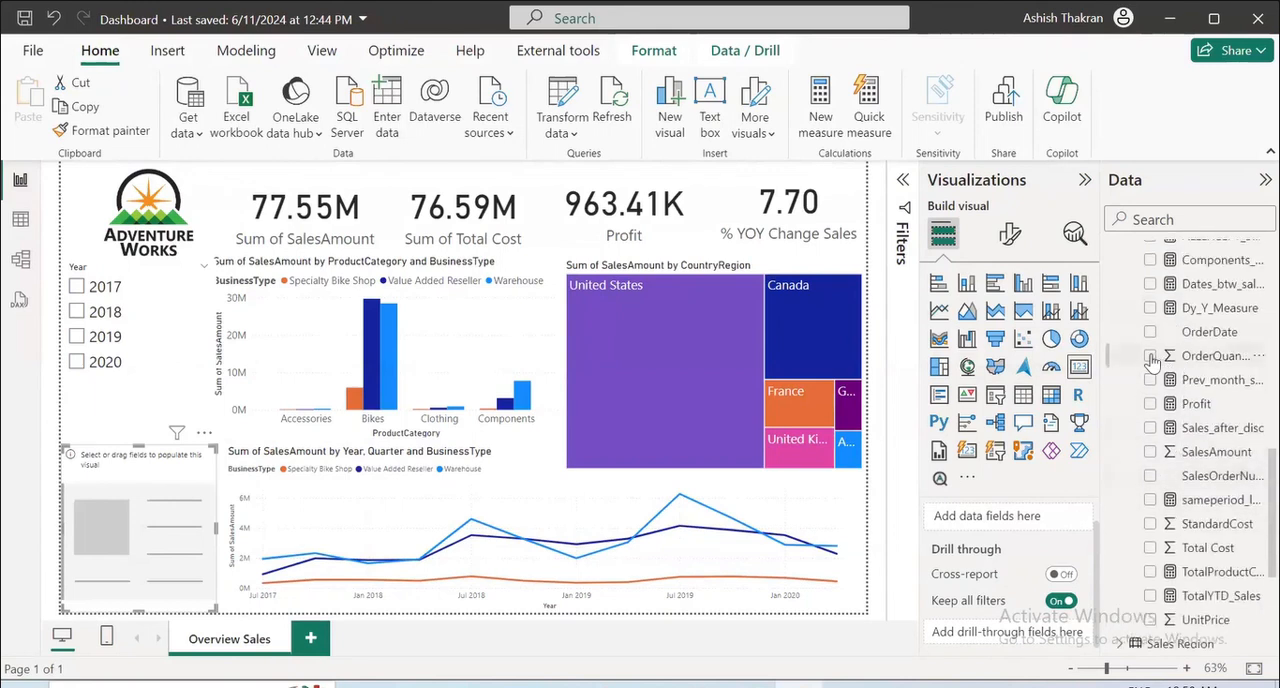
left_click(1150, 356)
left_click(1150, 356)
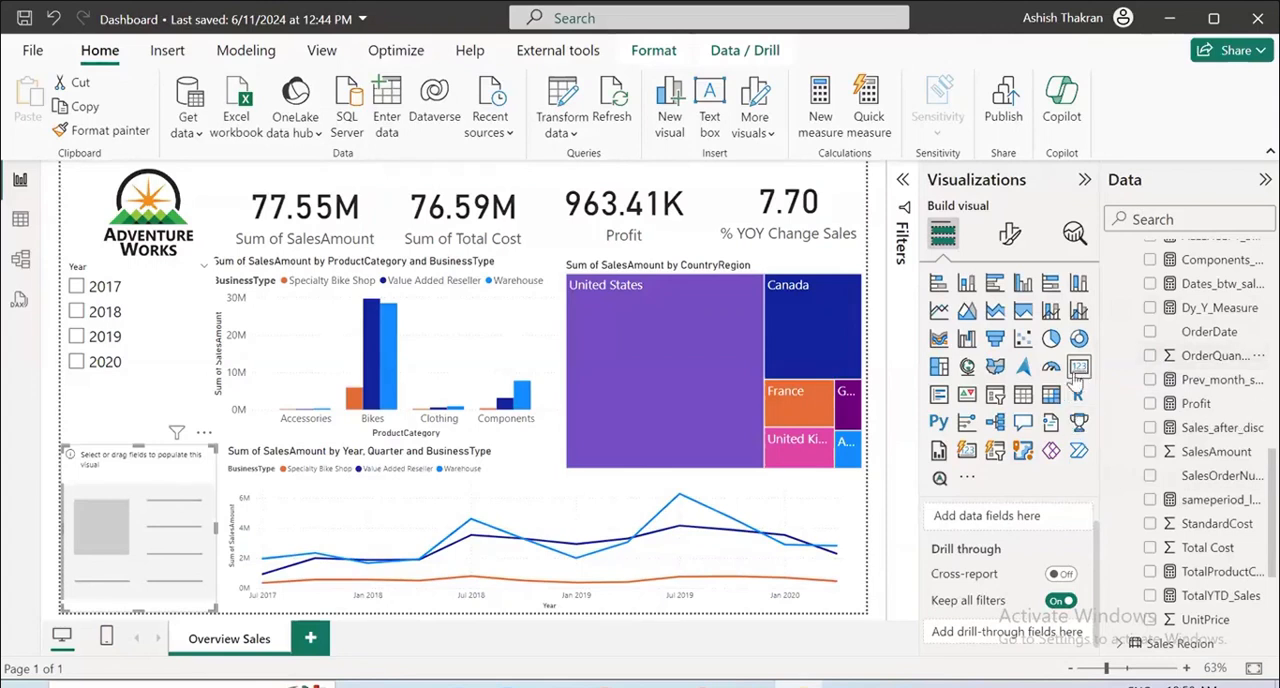
left_click(1050, 367)
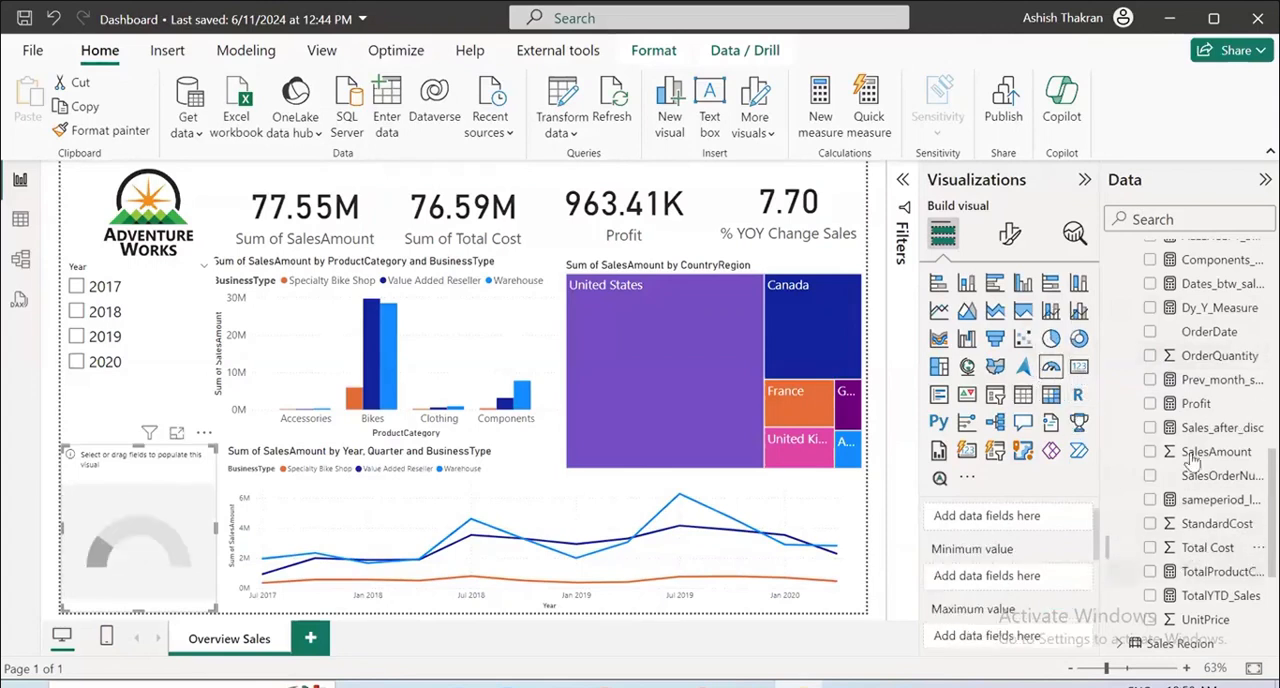
left_click(1150, 356)
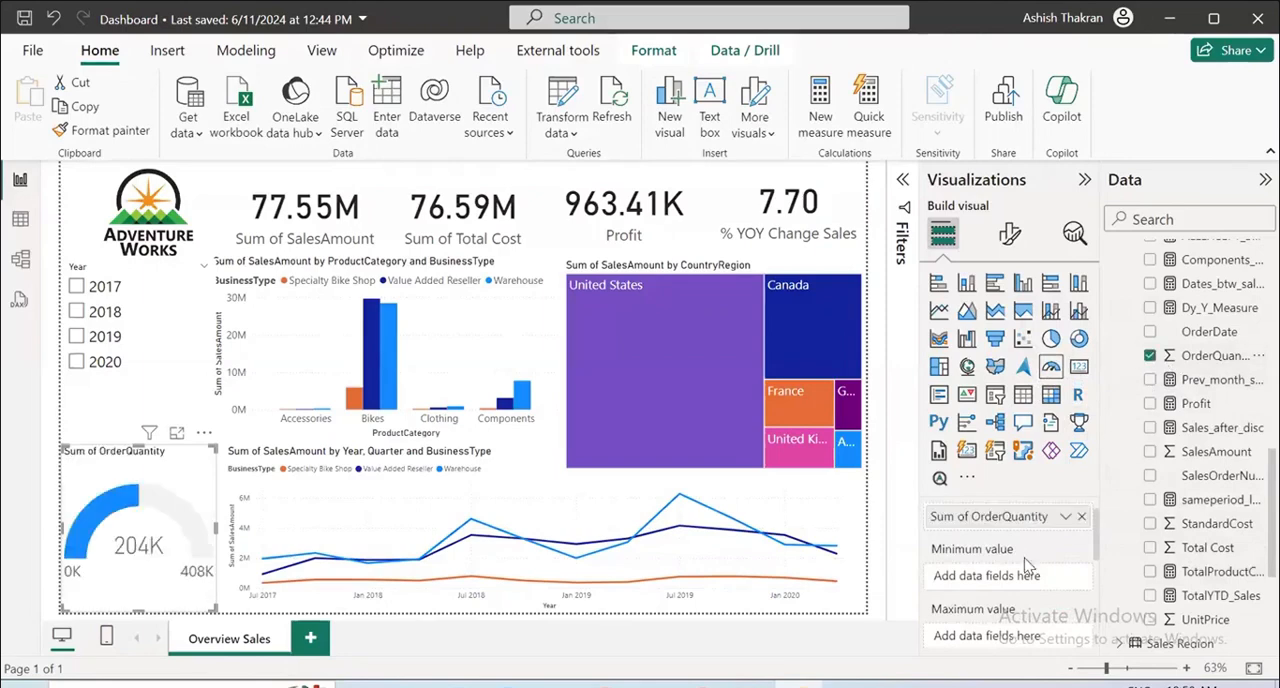
Add the total Target value measure from SalesTargets to the OrderQuantity gauge as its target value.
scroll(1035, 565, "down", 2)
scroll(1035, 565, "up", 2)
scroll(1035, 565, "down", 2)
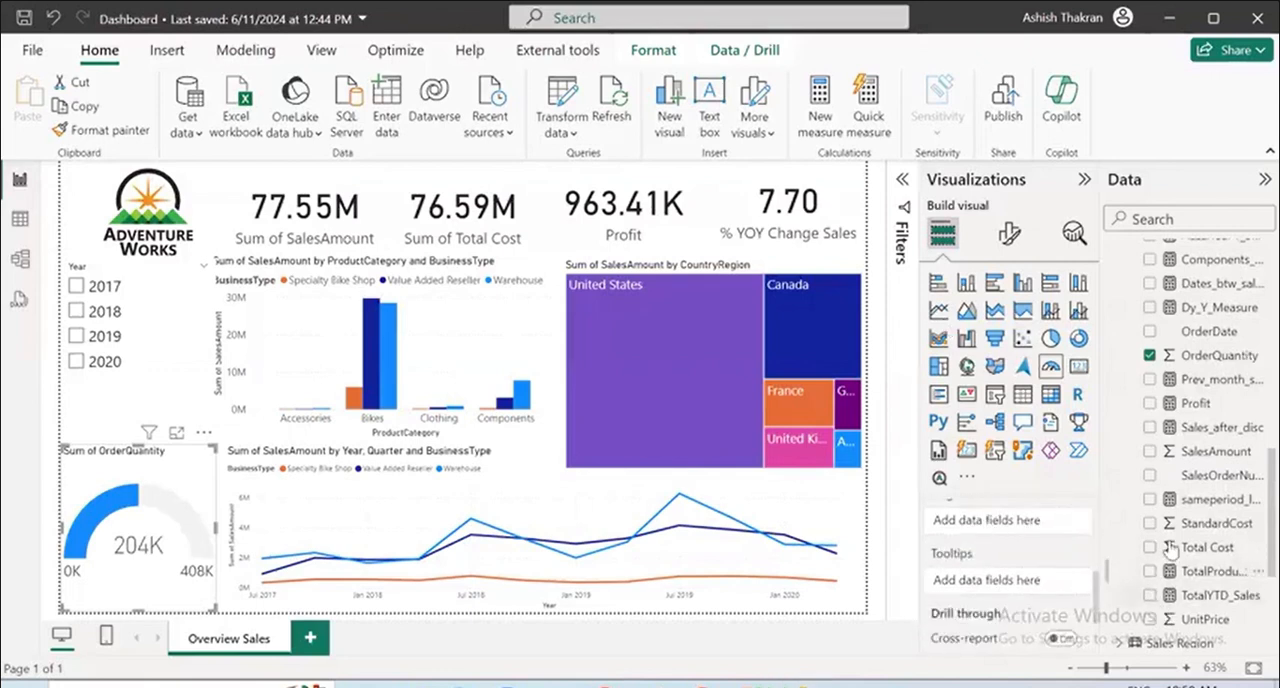
scroll(1205, 596, "down", 3)
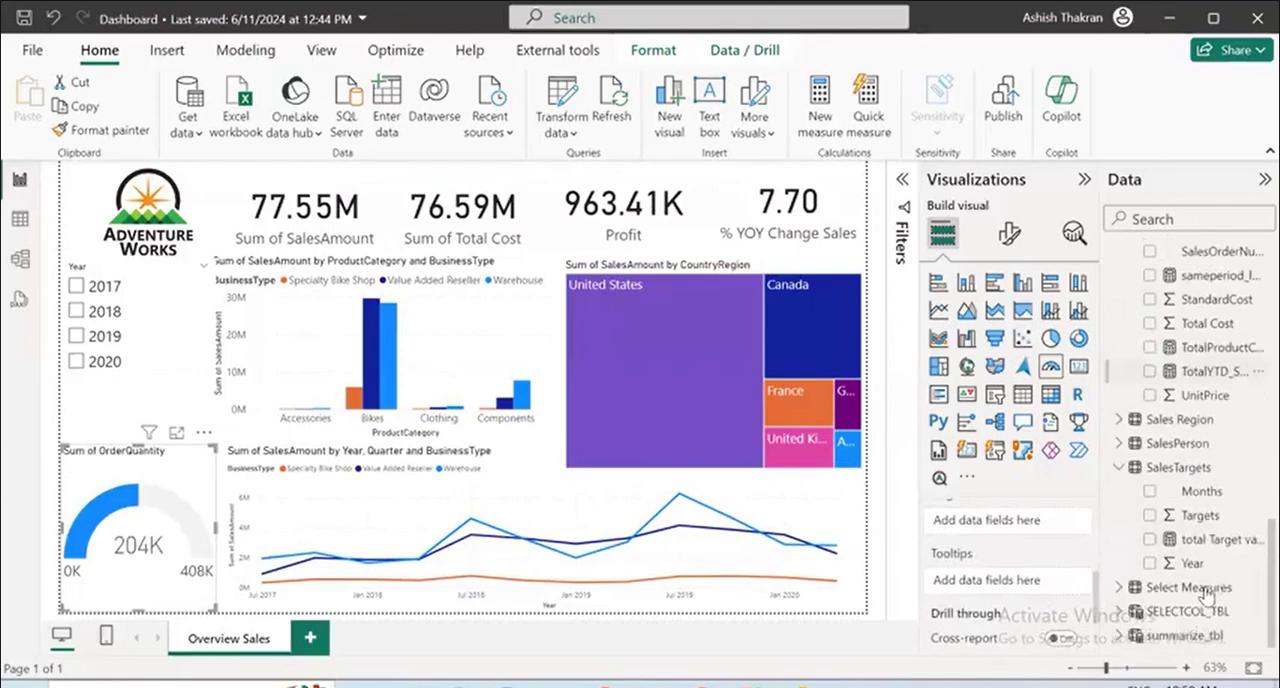
left_click(1150, 539)
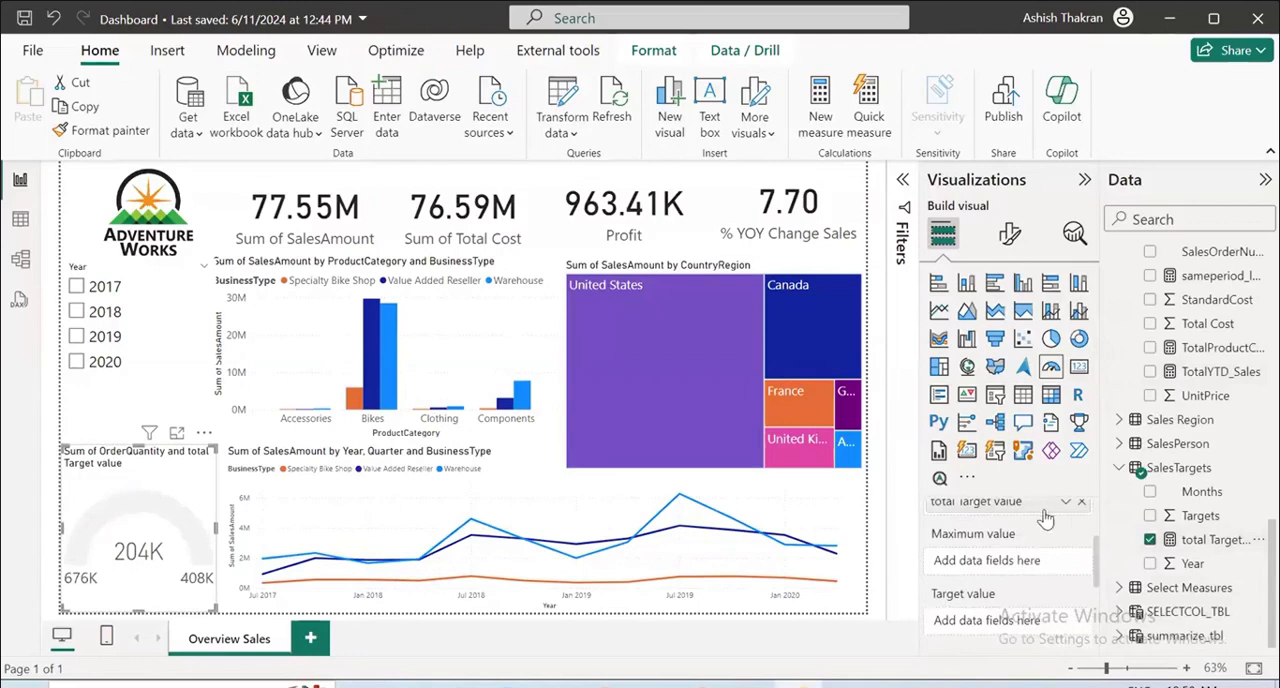
left_click_drag(1030, 501, 1020, 620)
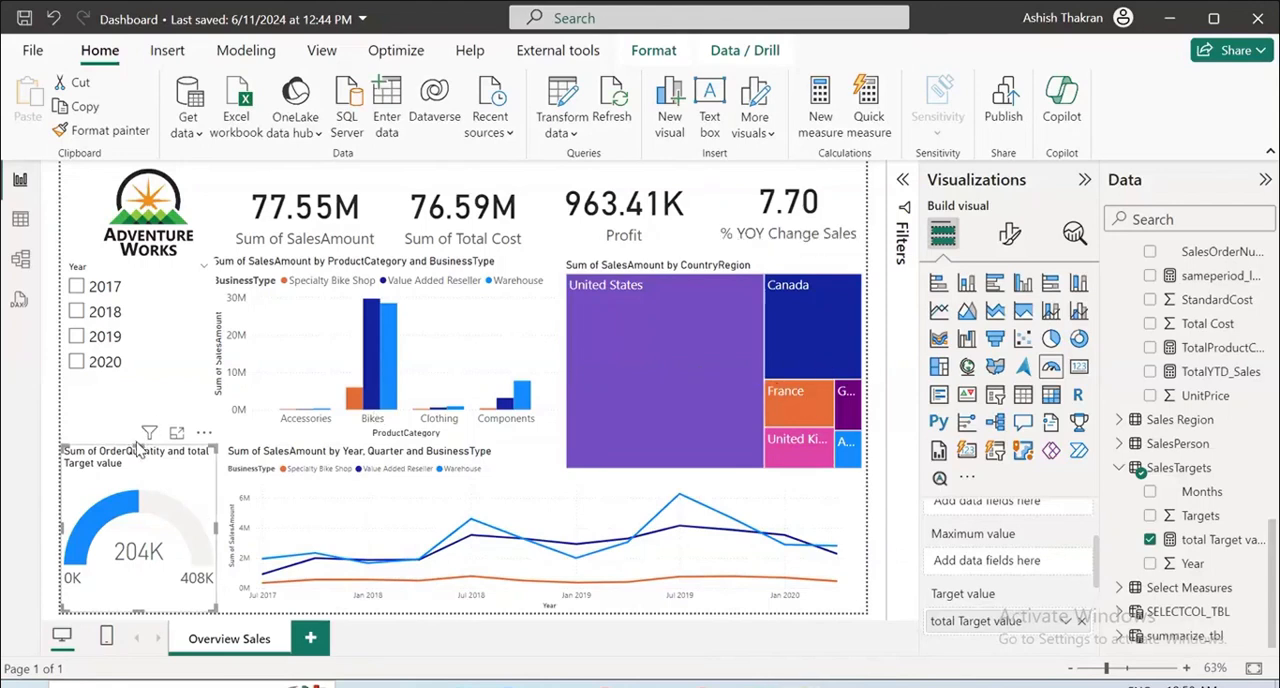
Extend the gauge upward to just below the Year slicer and set its axis maximum to 700000.
left_click_drag(135, 444, 138, 386)
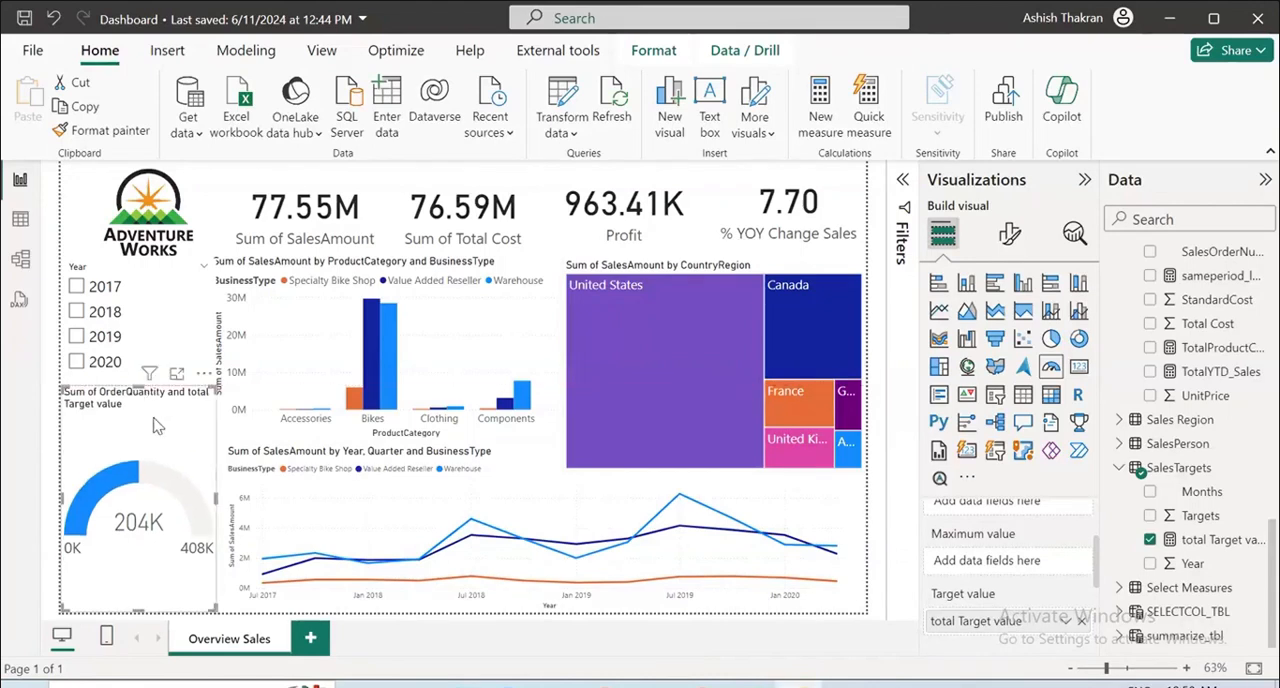
left_click(1008, 236)
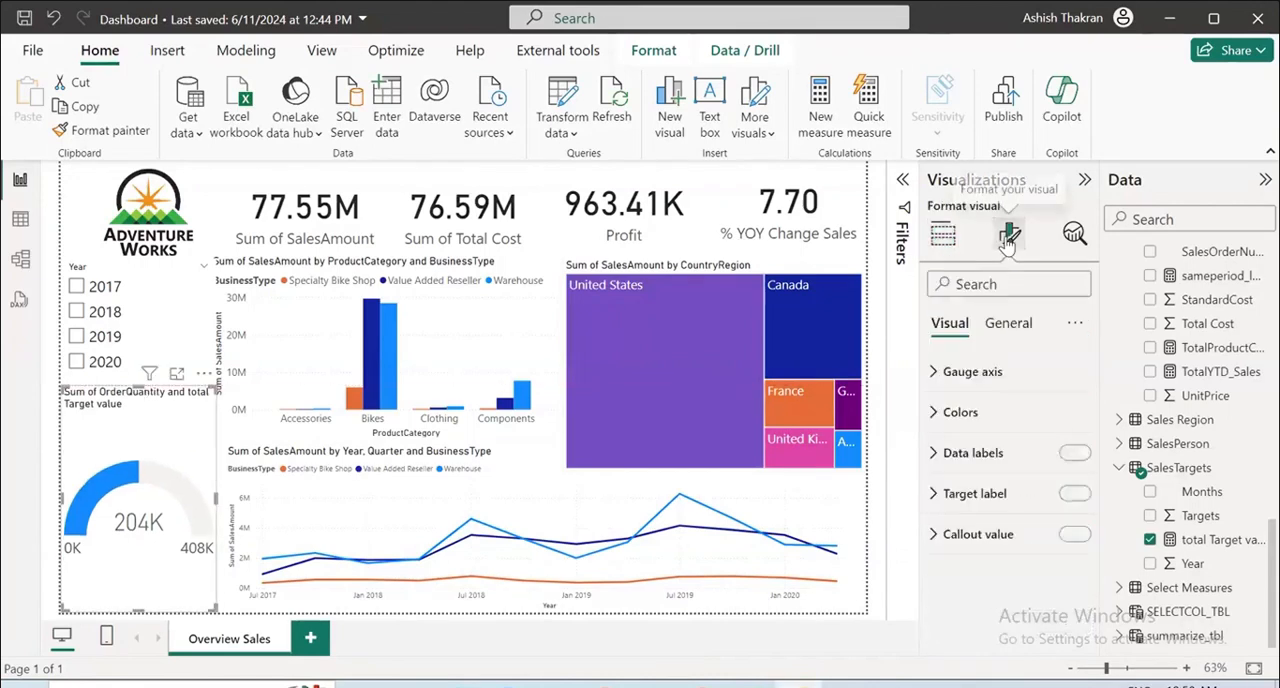
left_click(942, 372)
left_click(973, 491)
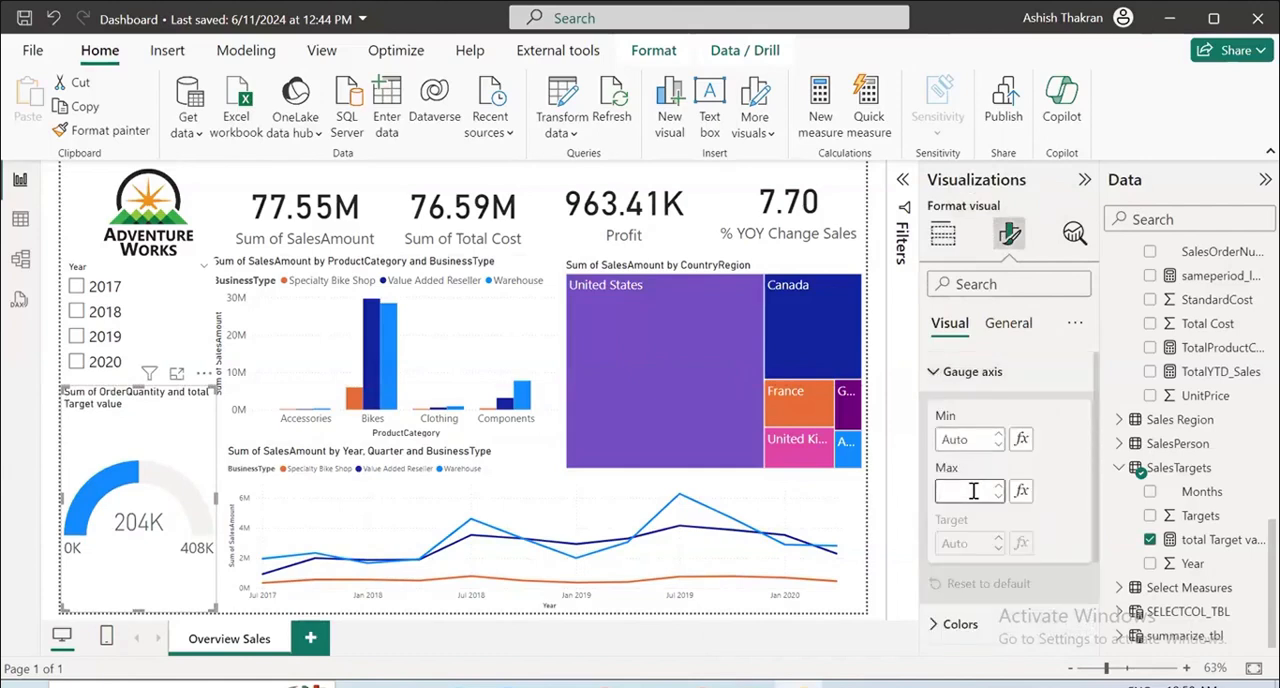
type("70000")
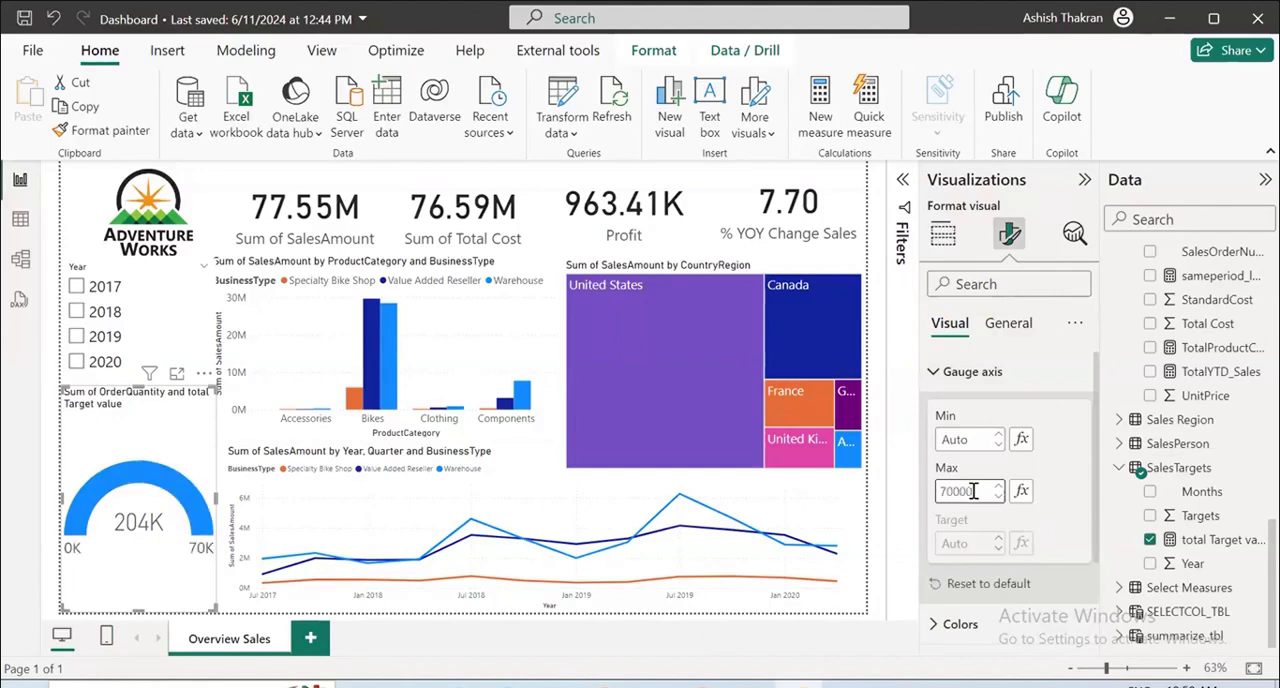
type("0")
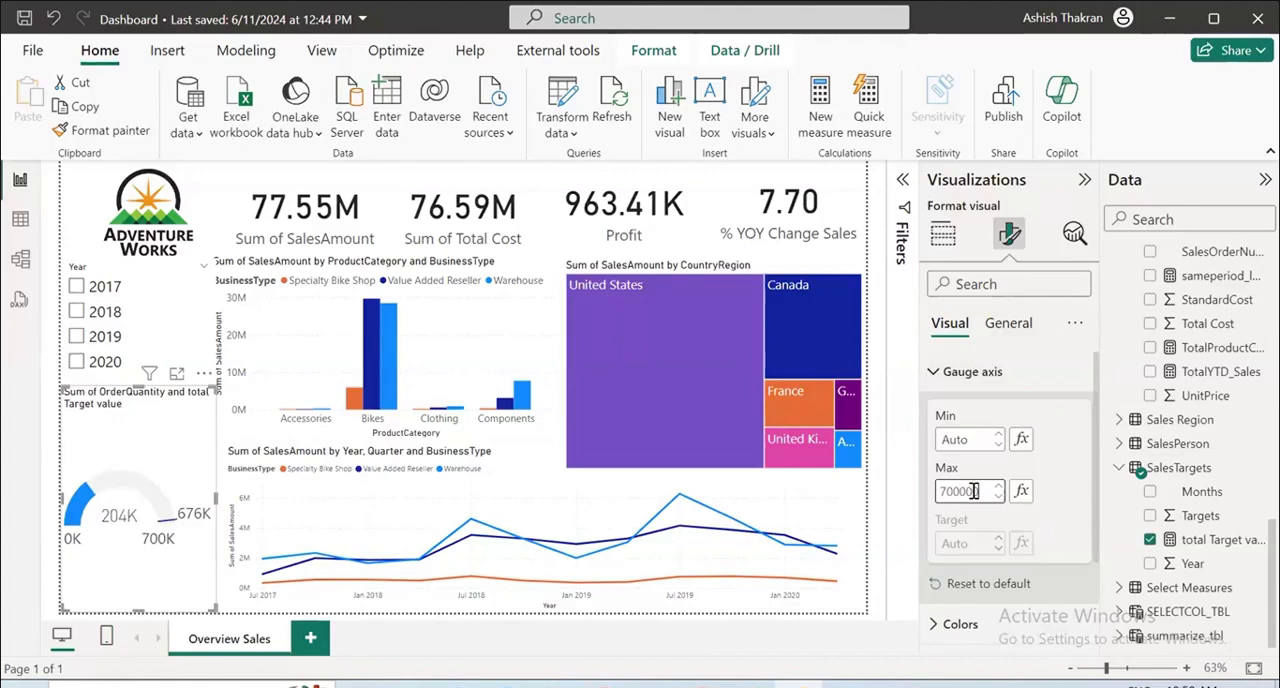
Check how the gauge responds to filtering the Year slicer to 2018, and clear the slicer selection.
left_click(172, 566)
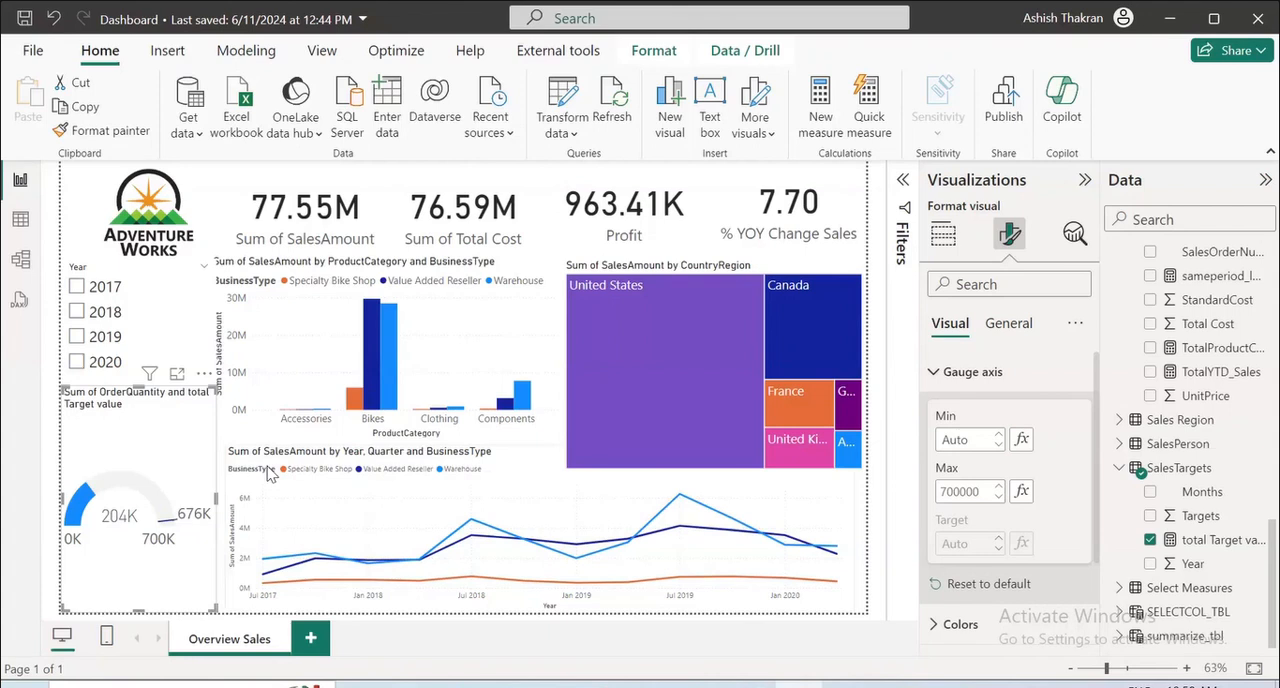
left_click(76, 312)
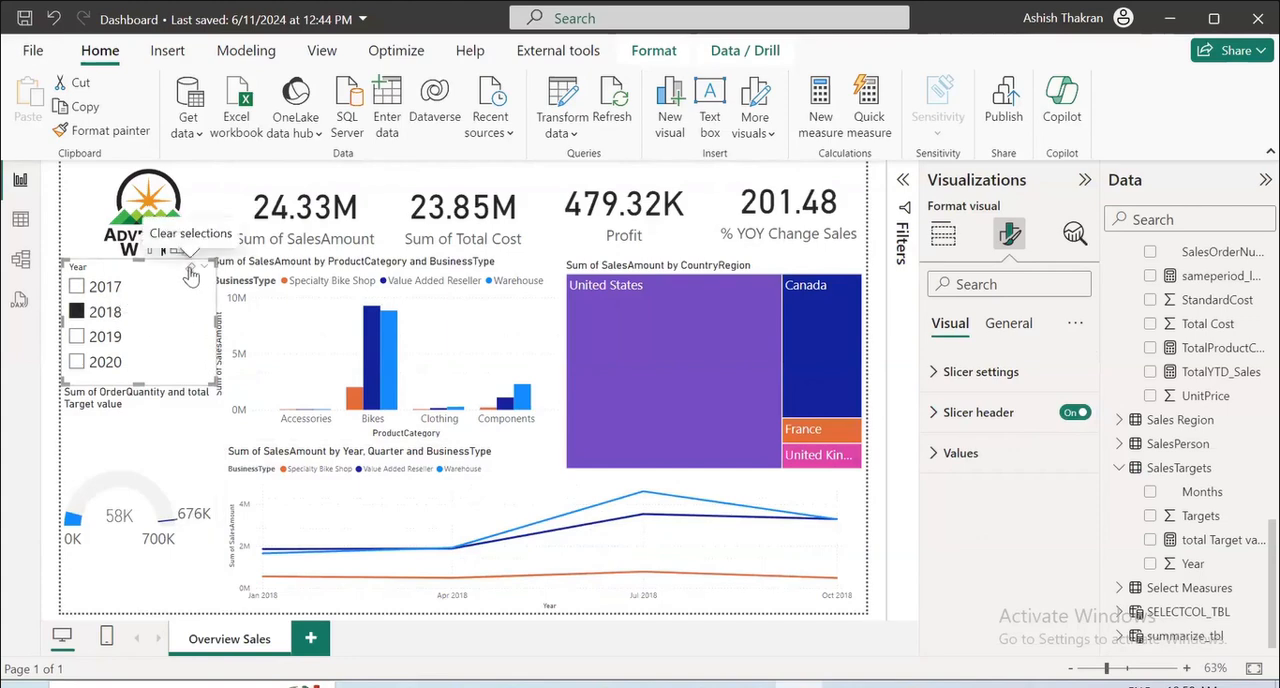
left_click(190, 276)
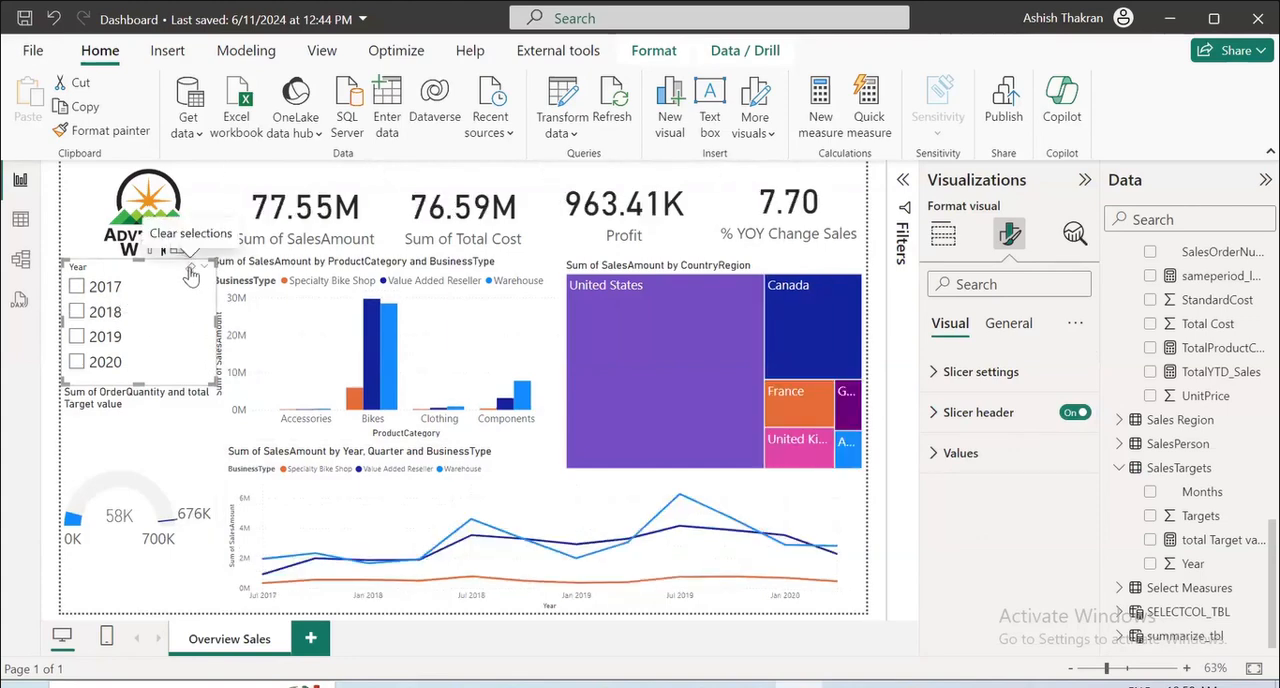
Open the model diagram and move the SalesTargets table below the Sales table.
left_click(21, 222)
left_click(20, 259)
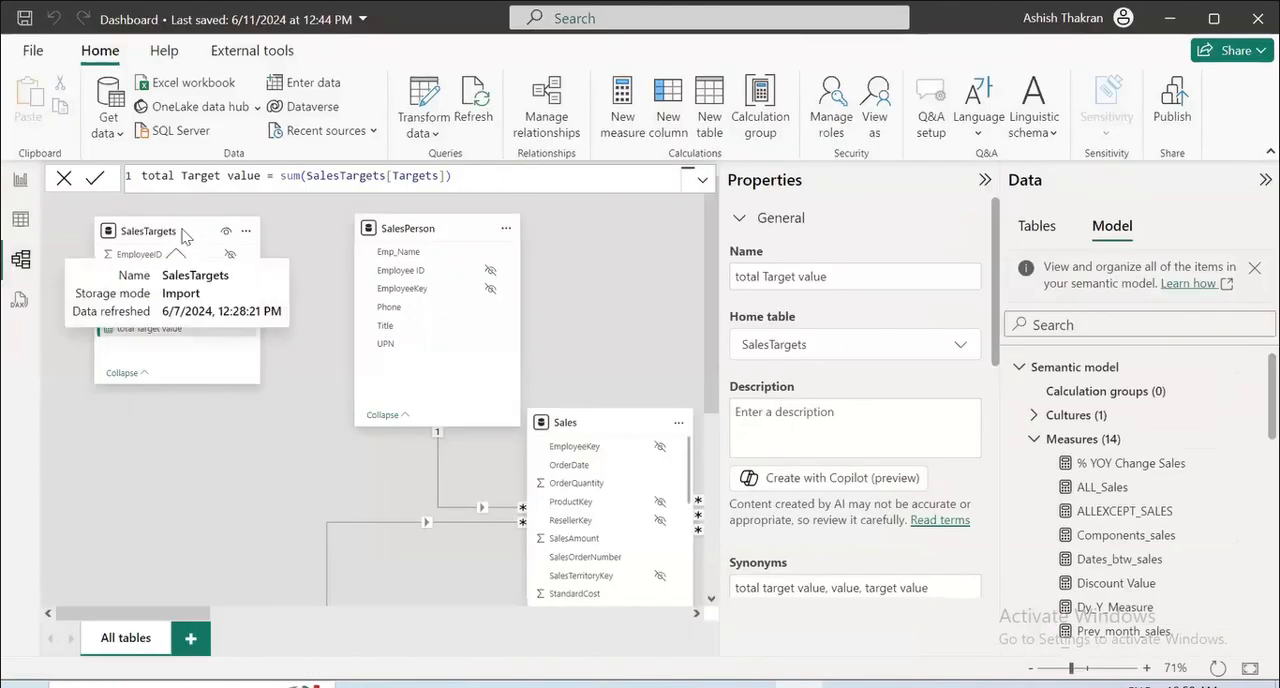
left_click_drag(186, 234, 178, 473)
scroll(298, 352, "down", 4)
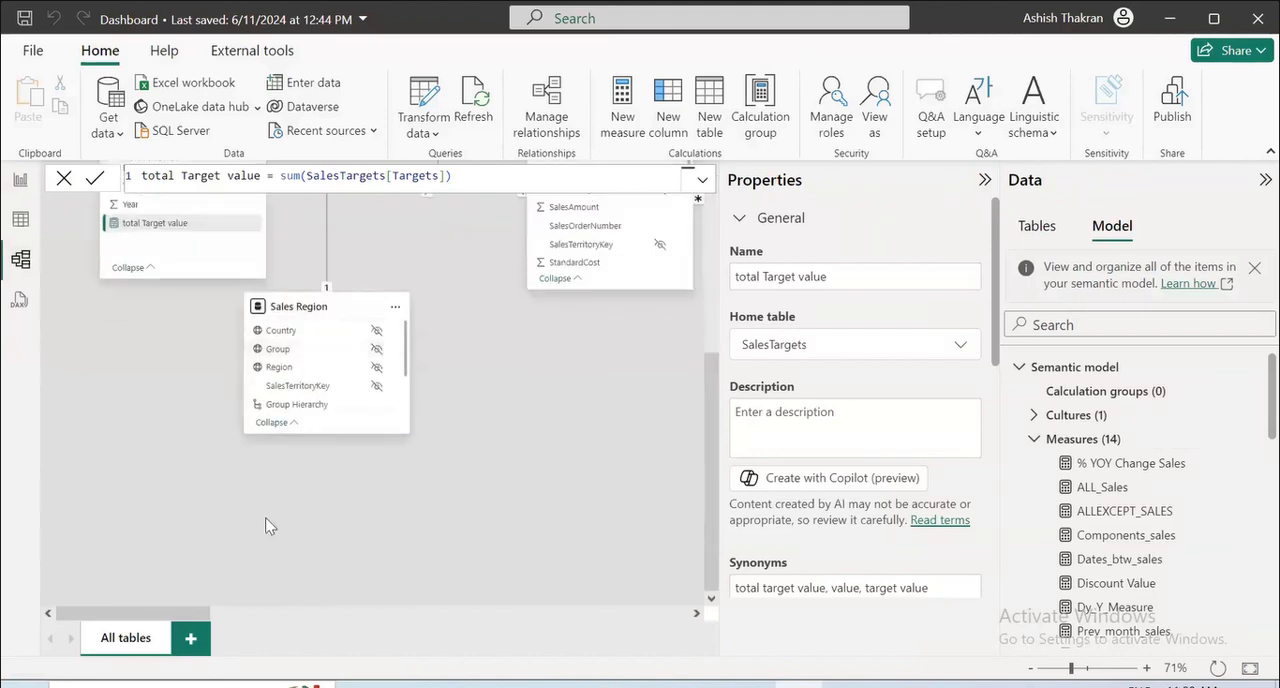
mouse_move(178, 208)
left_mouse_down()
mouse_move(163, 361)
mouse_move(178, 217)
left_mouse_up()
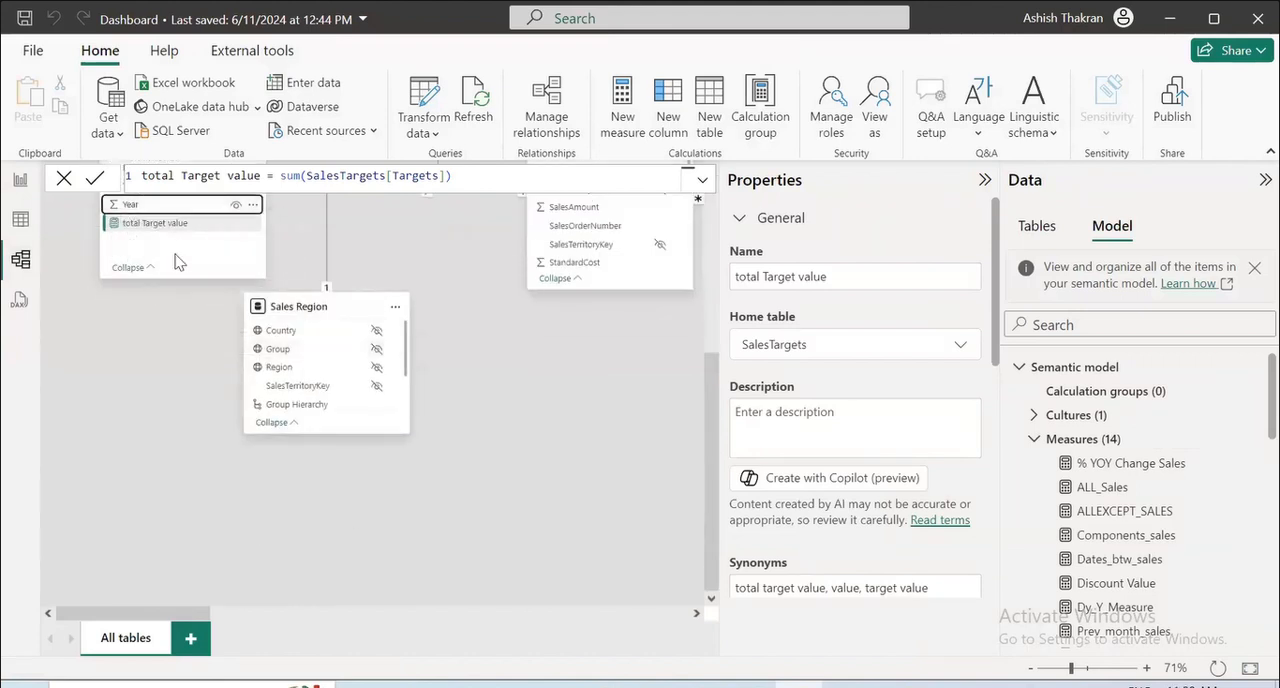
left_click_drag(173, 327, 160, 400)
scroll(172, 378, "up", 1)
scroll(172, 376, "up", 3)
left_click_drag(171, 325, 621, 557)
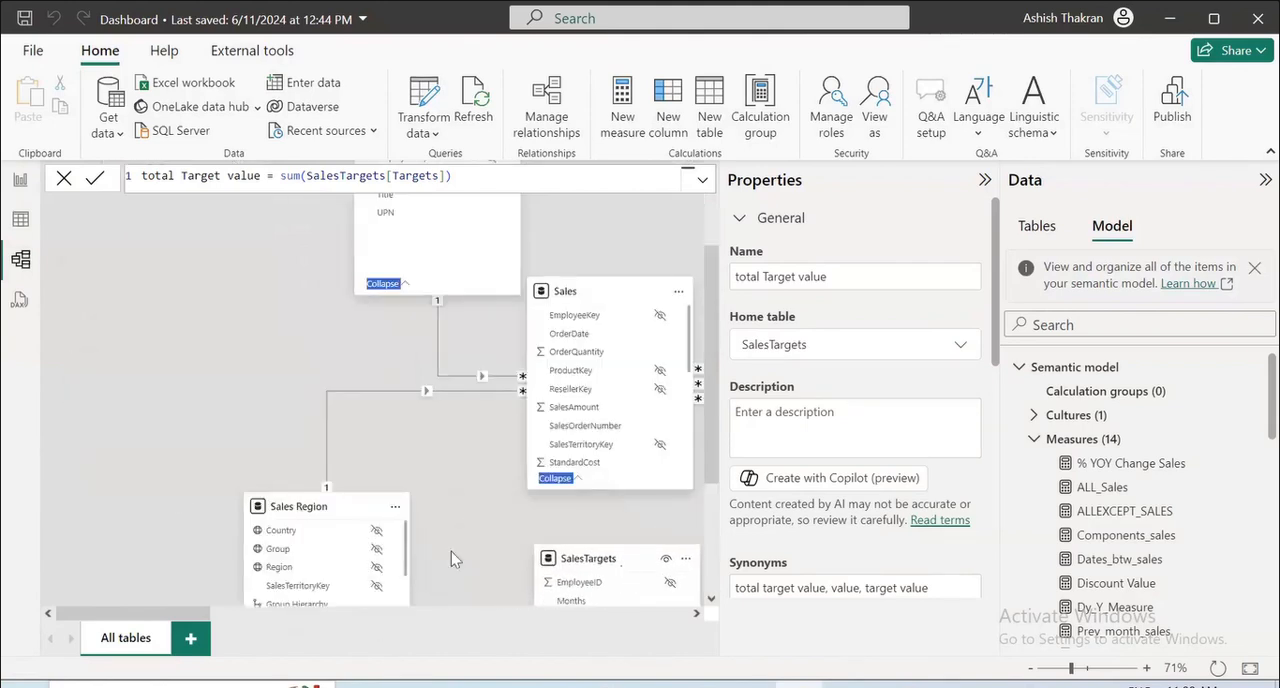
Reposition the SalesTargets table below the Calendar Table in the model diagram.
left_click_drag(200, 617, 323, 611)
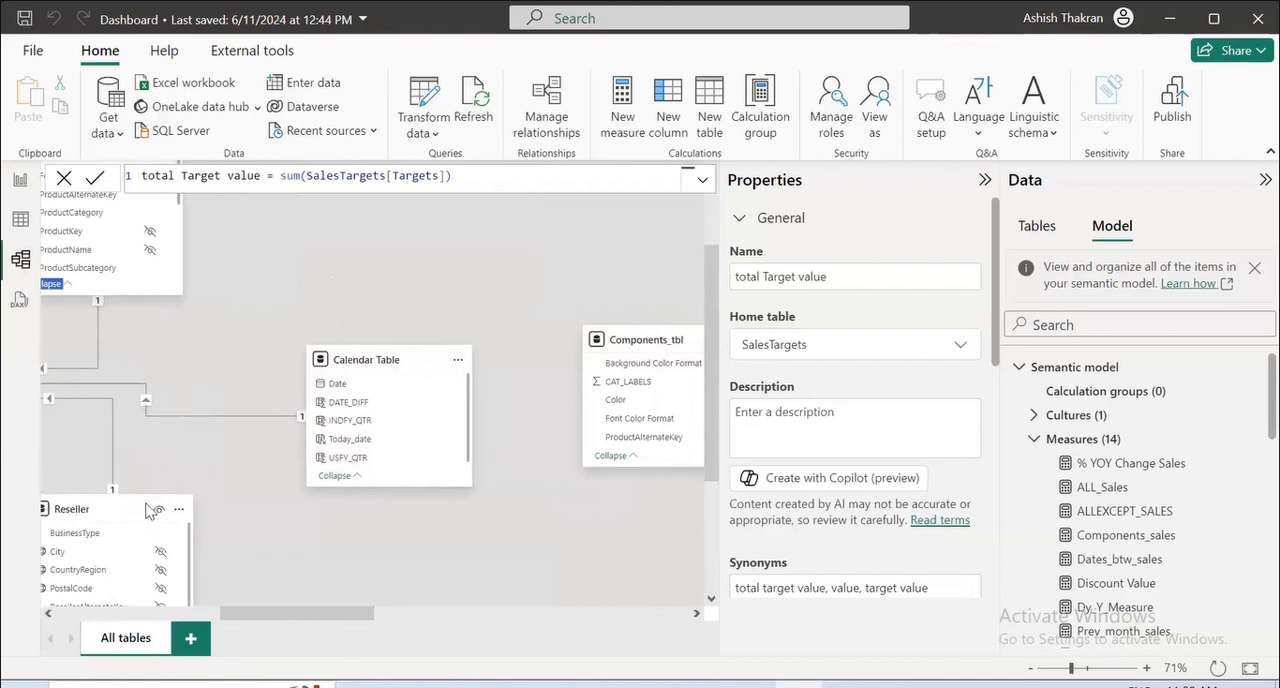
left_click_drag(238, 607, 142, 608)
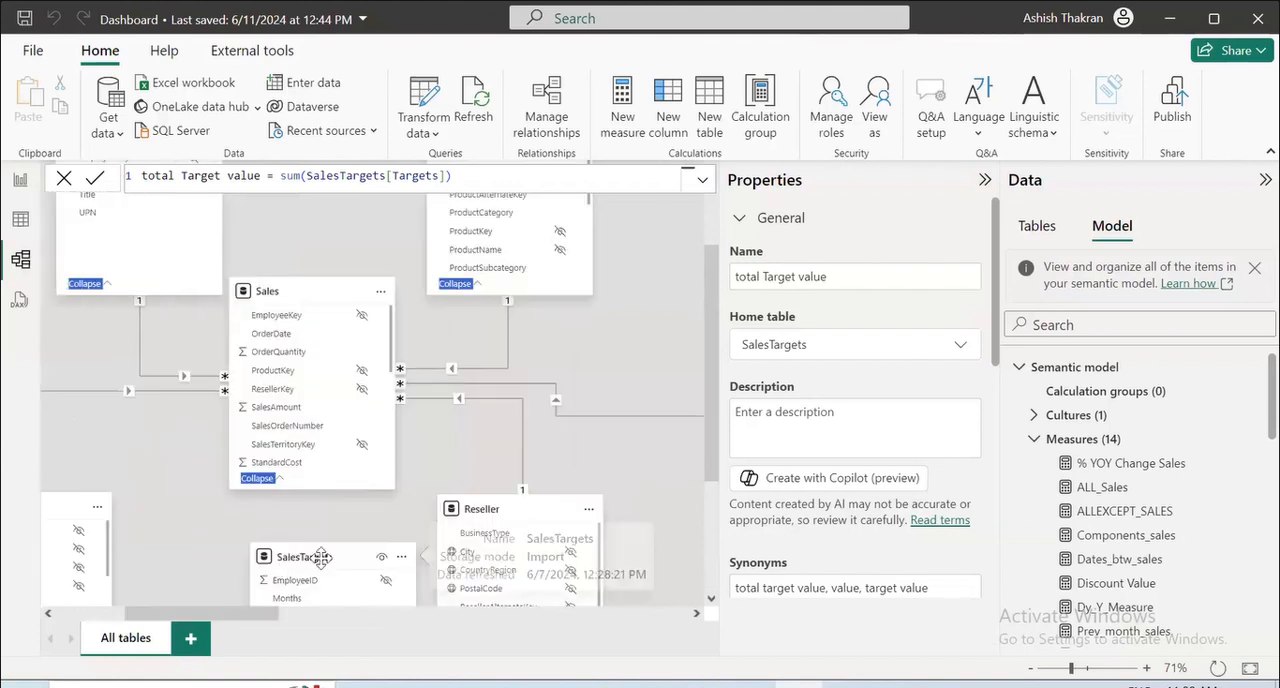
left_click_drag(321, 557, 692, 549)
left_click_drag(224, 613, 343, 634)
left_click_drag(240, 543, 328, 548)
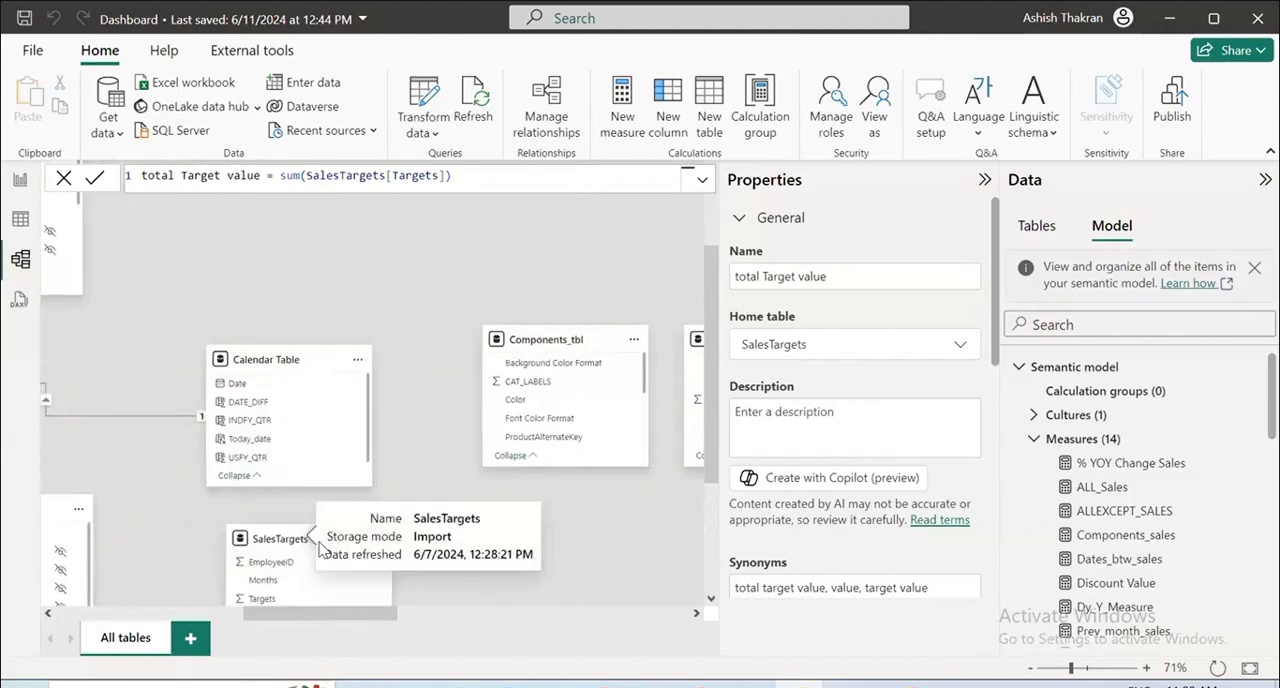
scroll(278, 530, "down", 2)
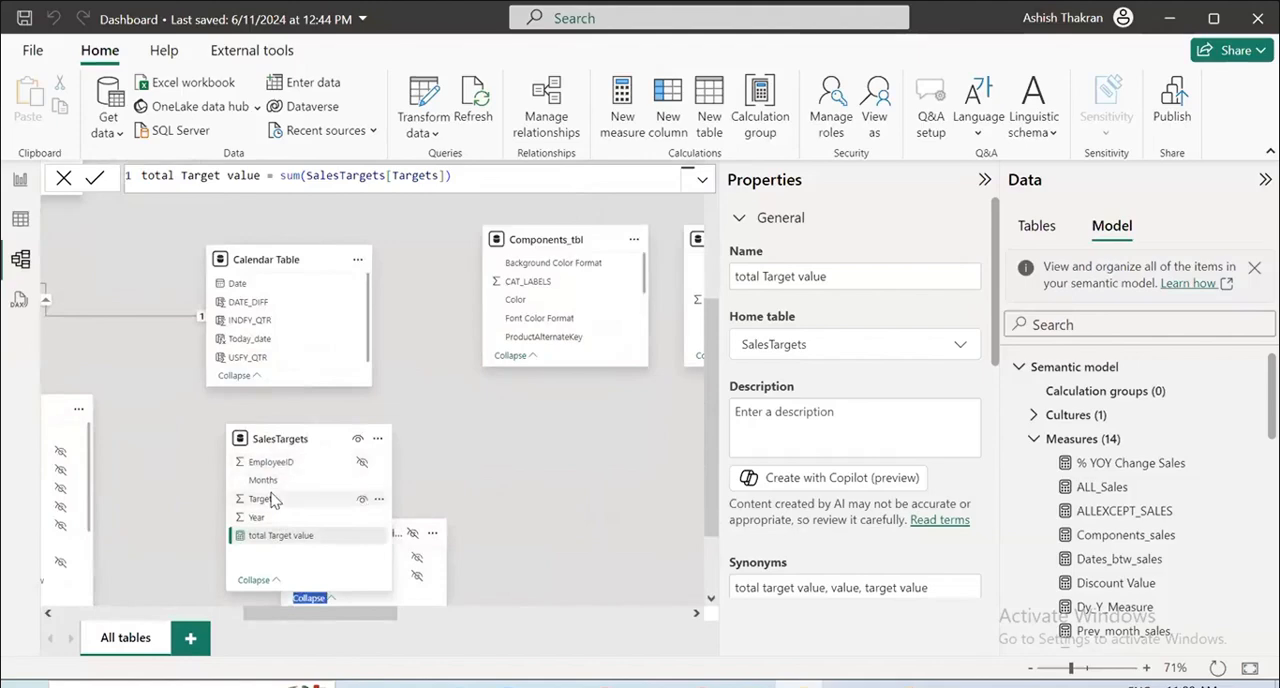
Add a calculated column to the SalesTargets table and begin its formula with the DATE function.
left_click(20, 219)
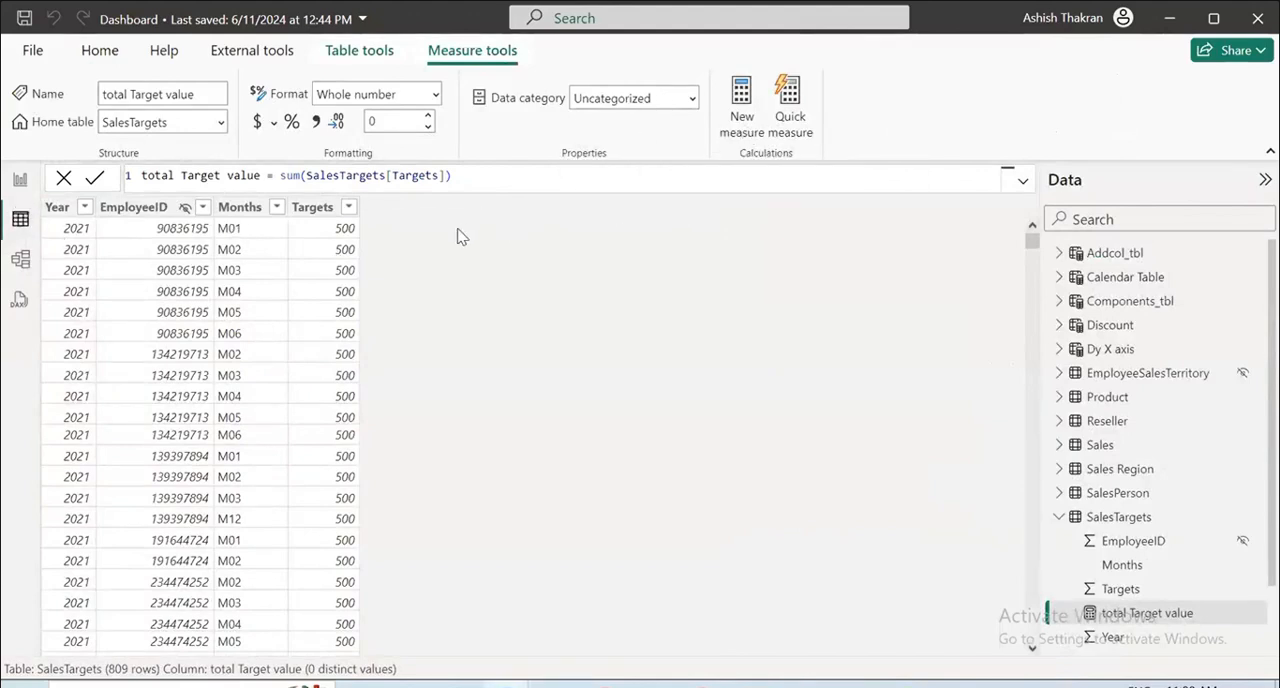
left_click(1113, 518)
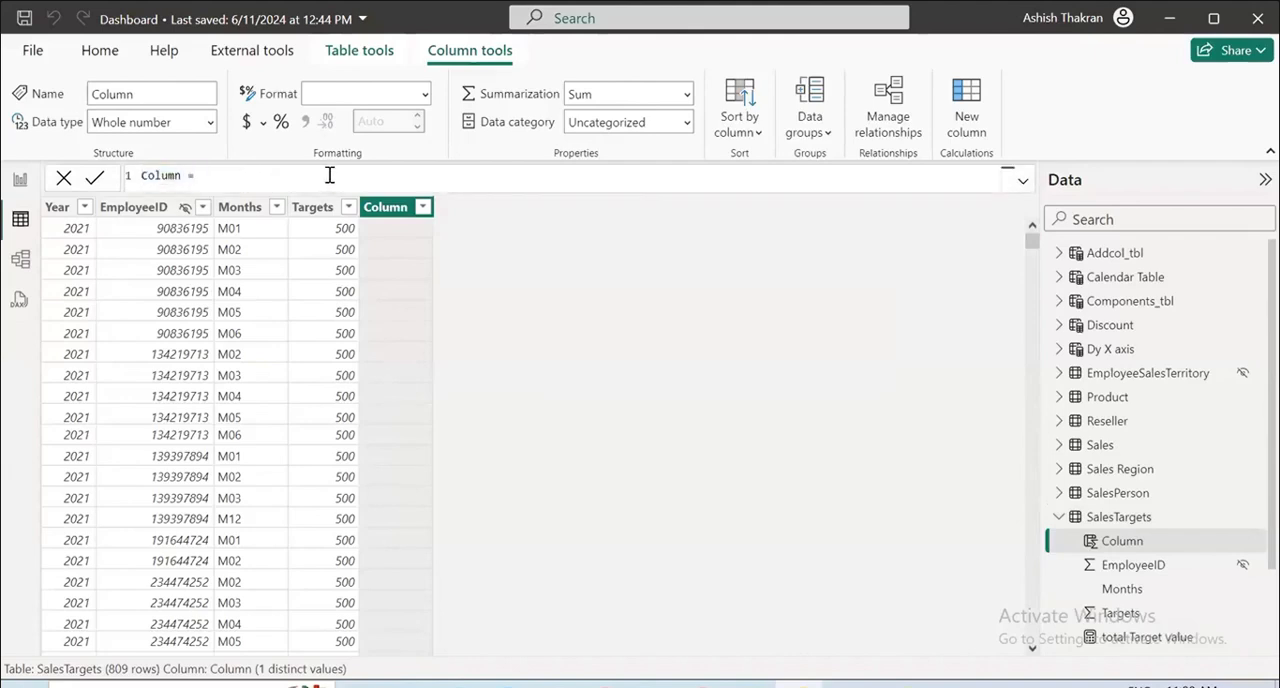
type("DATE(")
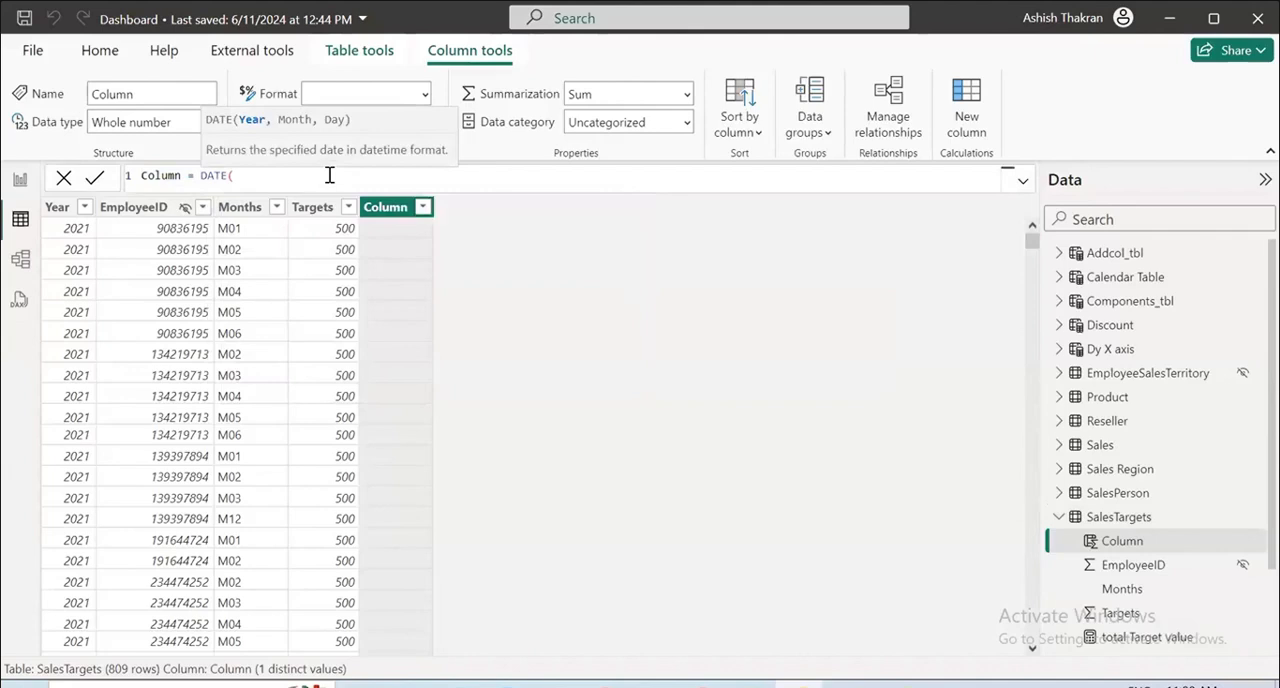
type("year")
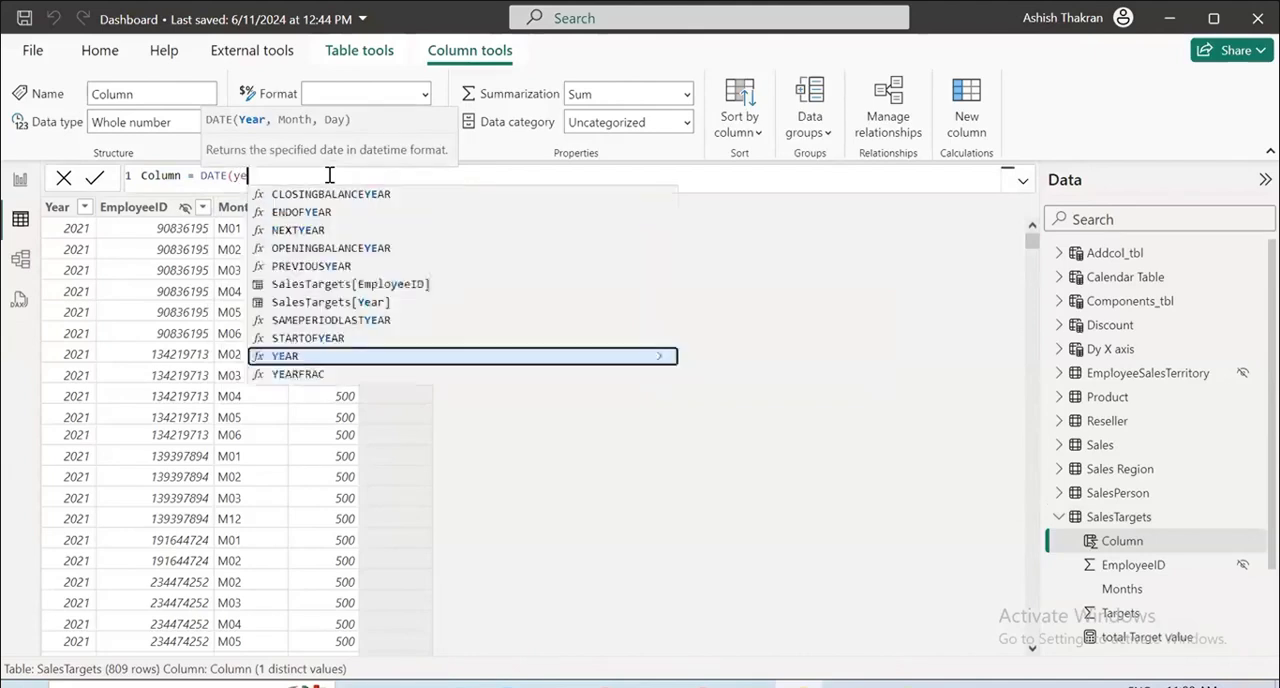
key("BackSpace")
key("BackSpace")
key("BackSpace")
key("BackSpace")
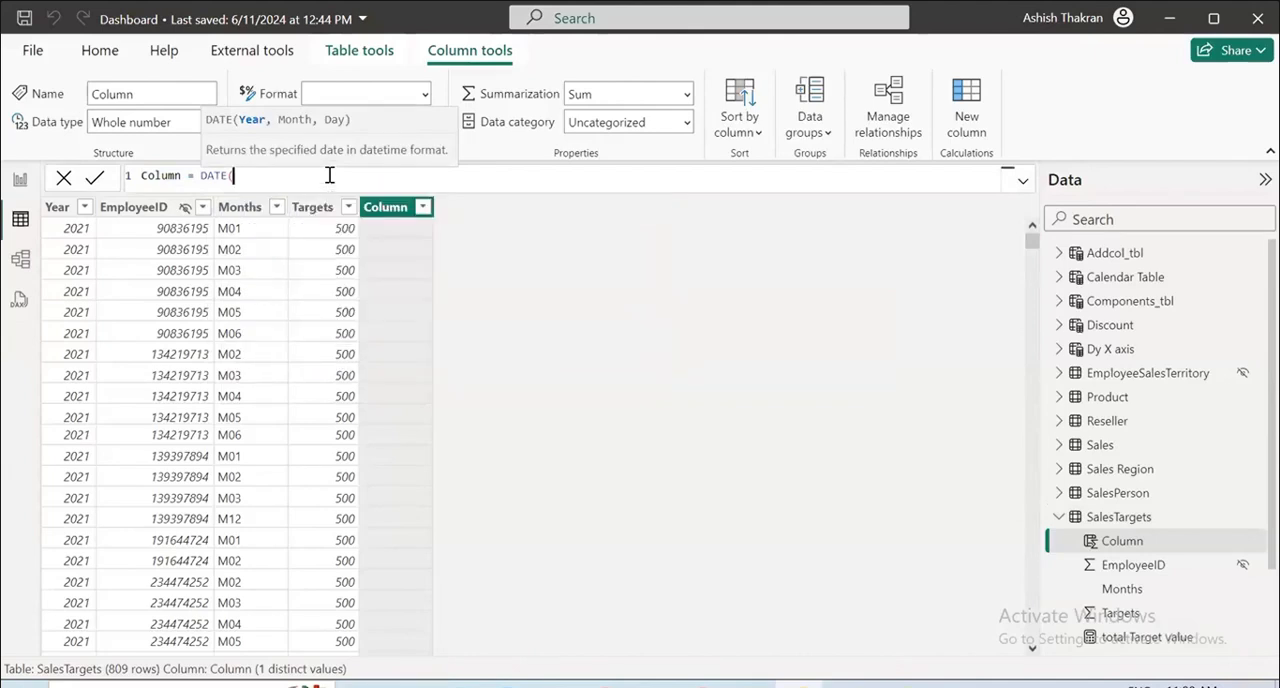
Set SalesTargets[Year] as the year argument of the new column's DATE formula.
type("sales")
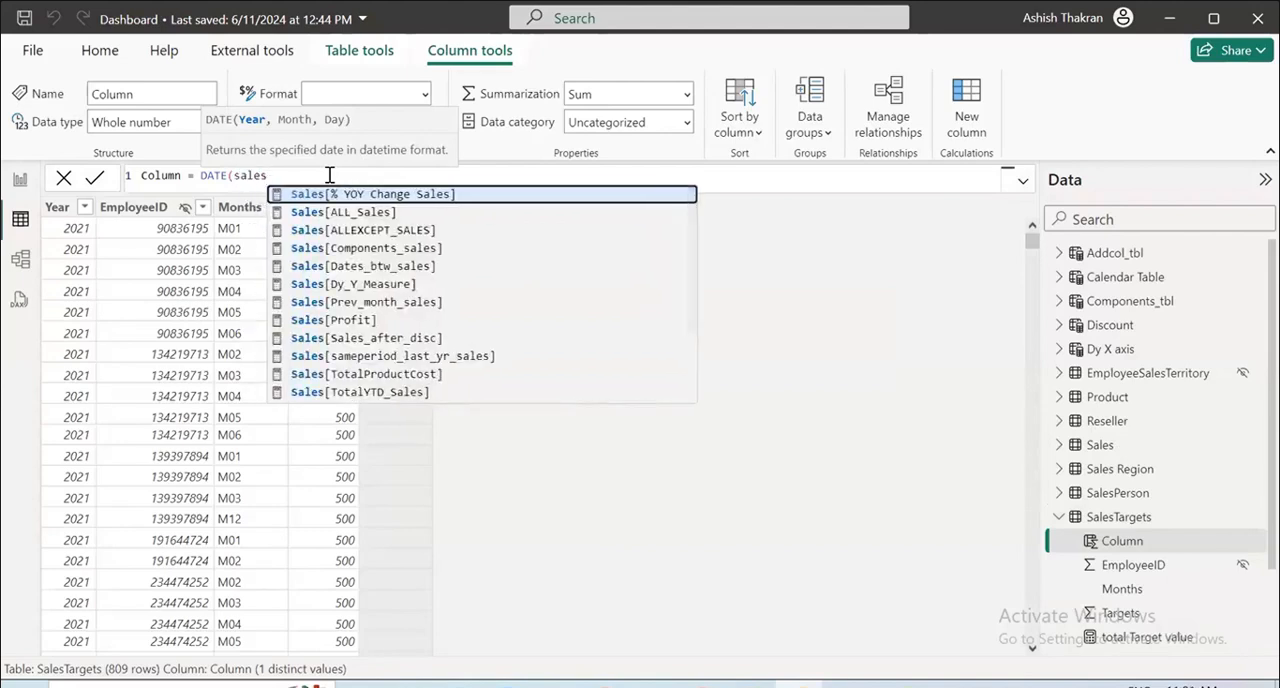
type("targets")
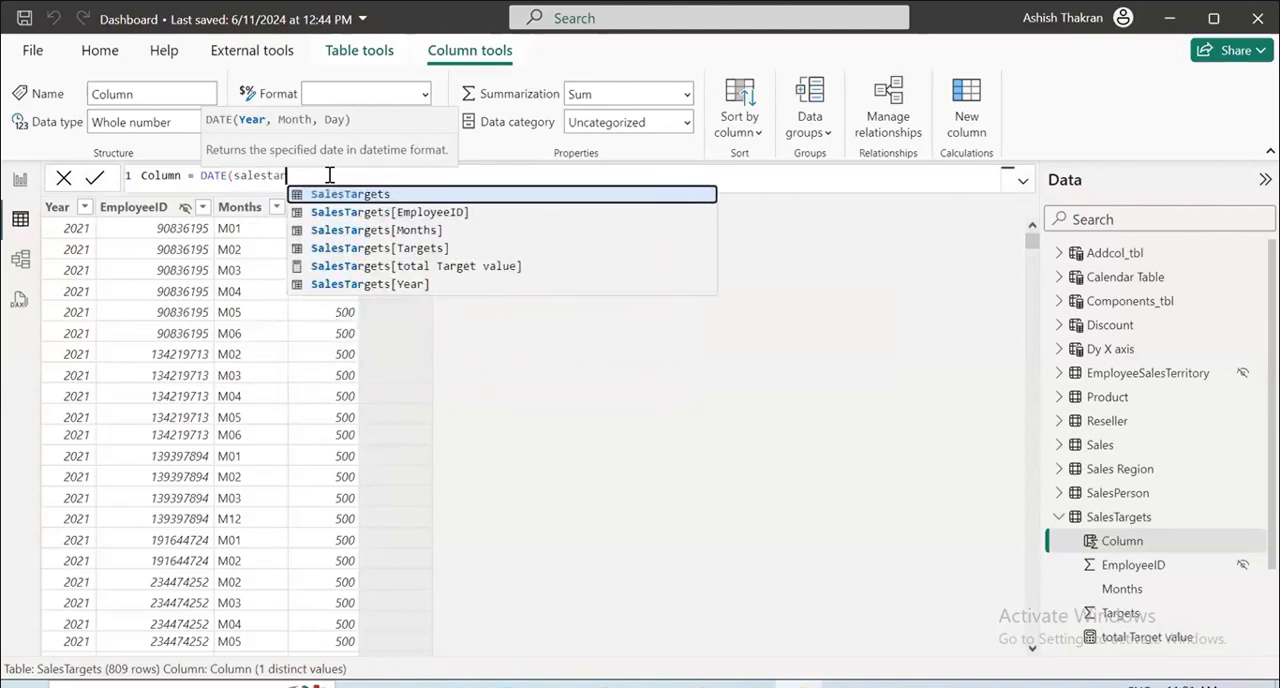
key("Down")
key("Down")
key("Down")
key("Down")
key("Down")
key("Tab")
type(",")
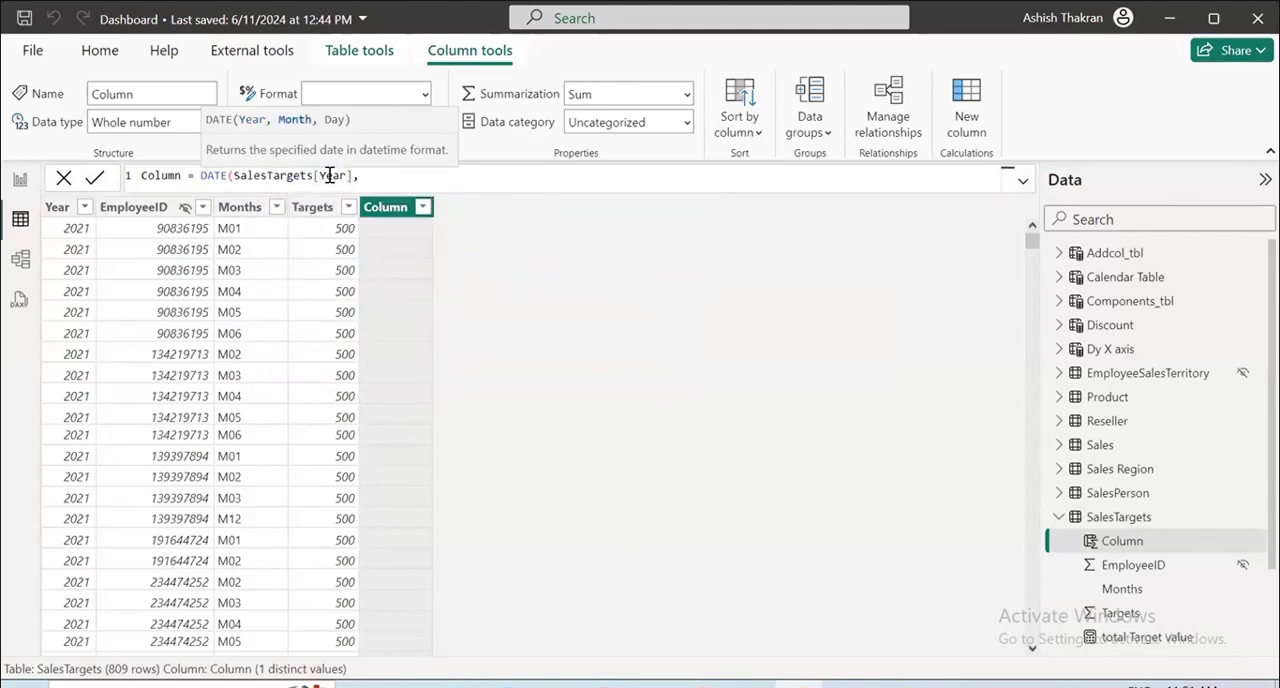
Set the DATE formula's month argument to the last two characters of the month code with RIGHT(SalesTargets[Months],2).
scroll(297, 376, "down", 10)
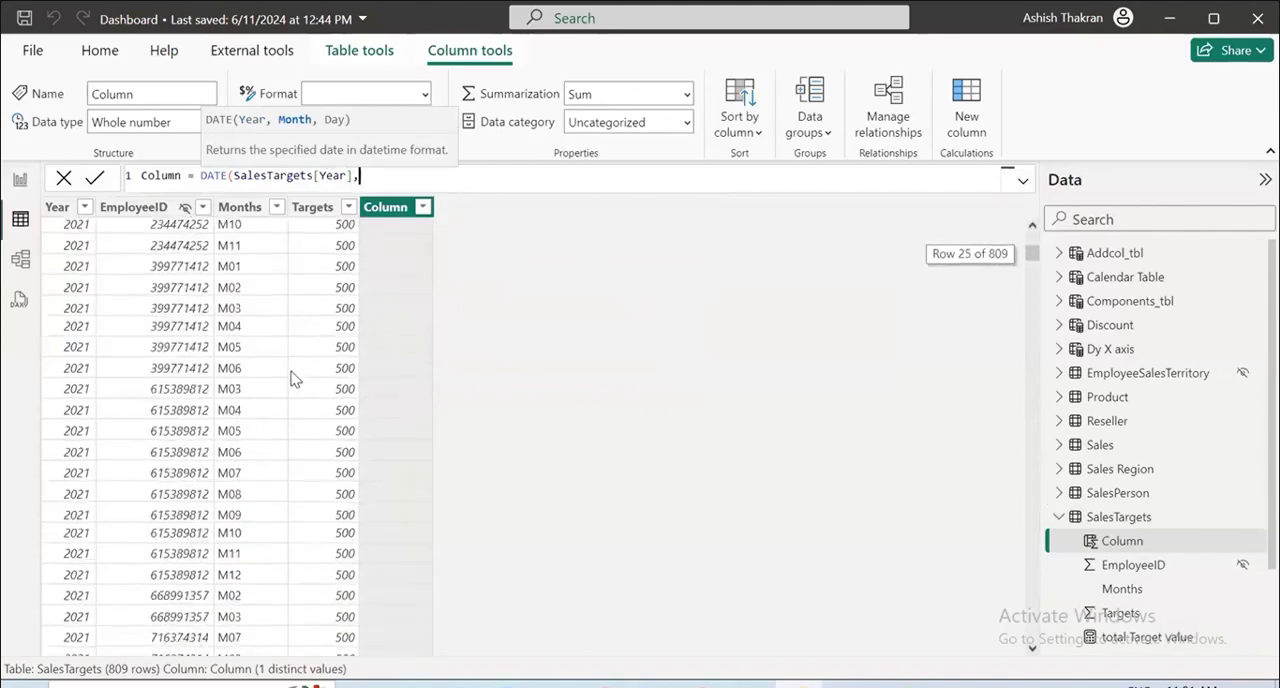
scroll(300, 370, "down", 12)
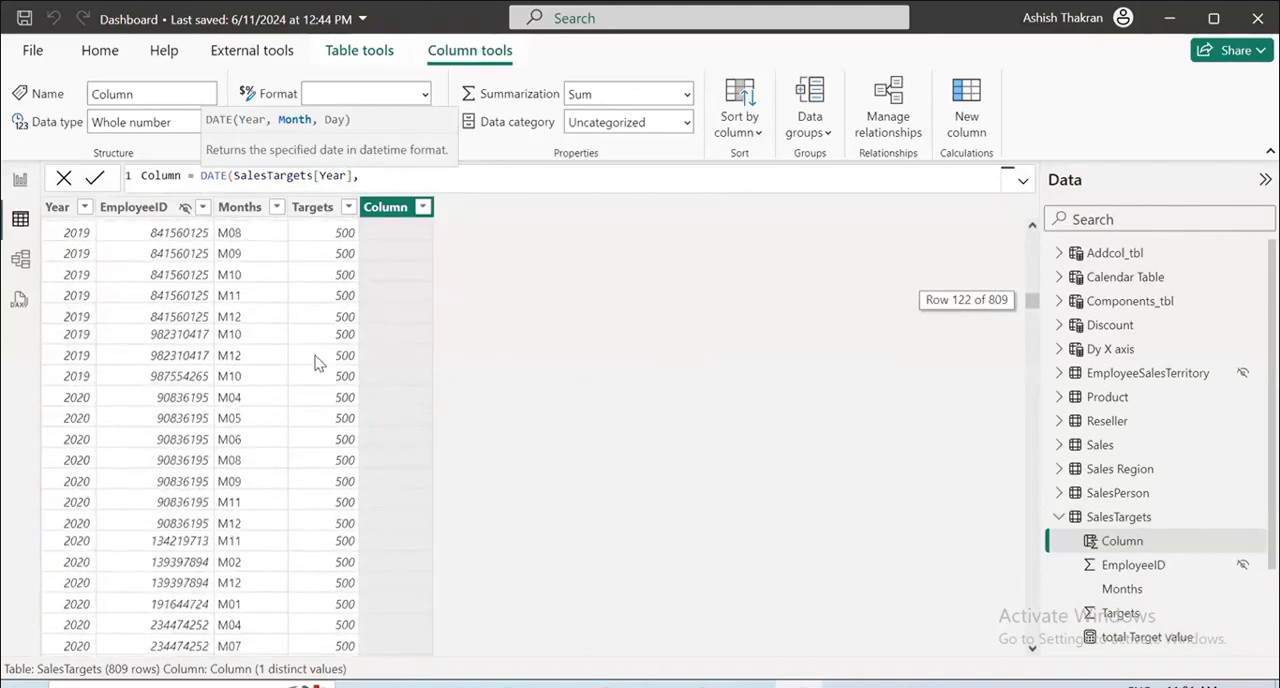
scroll(310, 365, "up", 12)
scroll(312, 362, "up", 10)
type("righ")
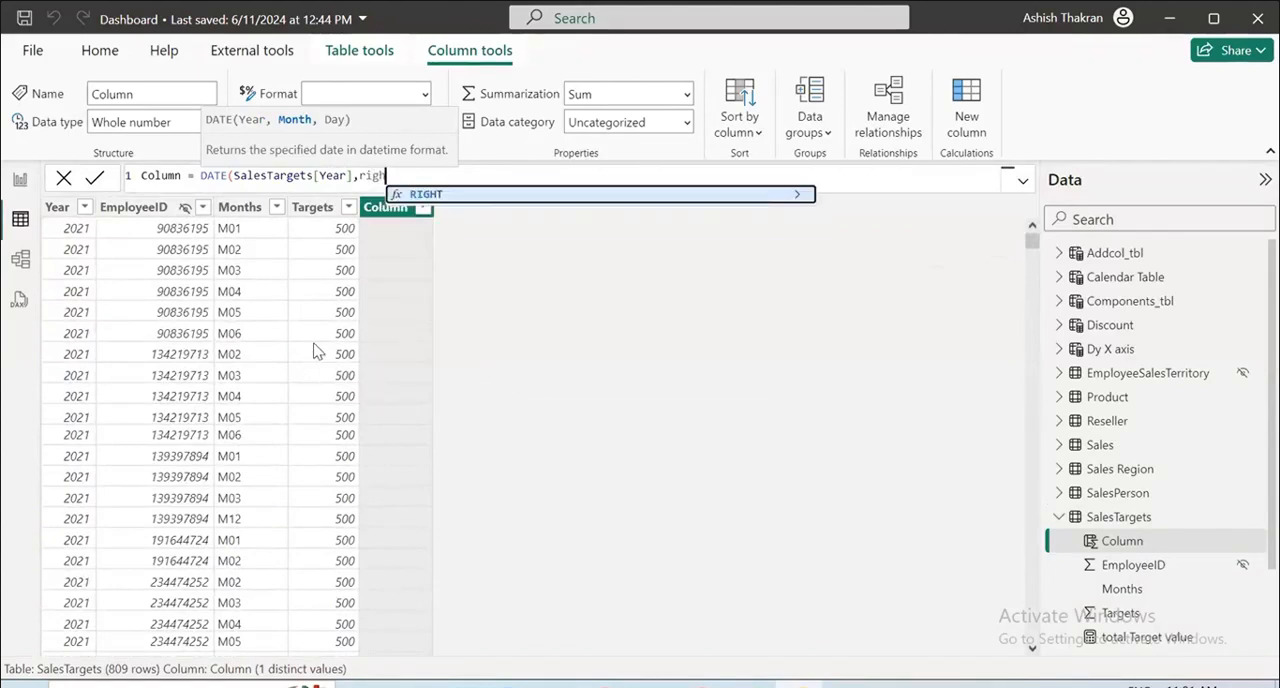
key("Tab")
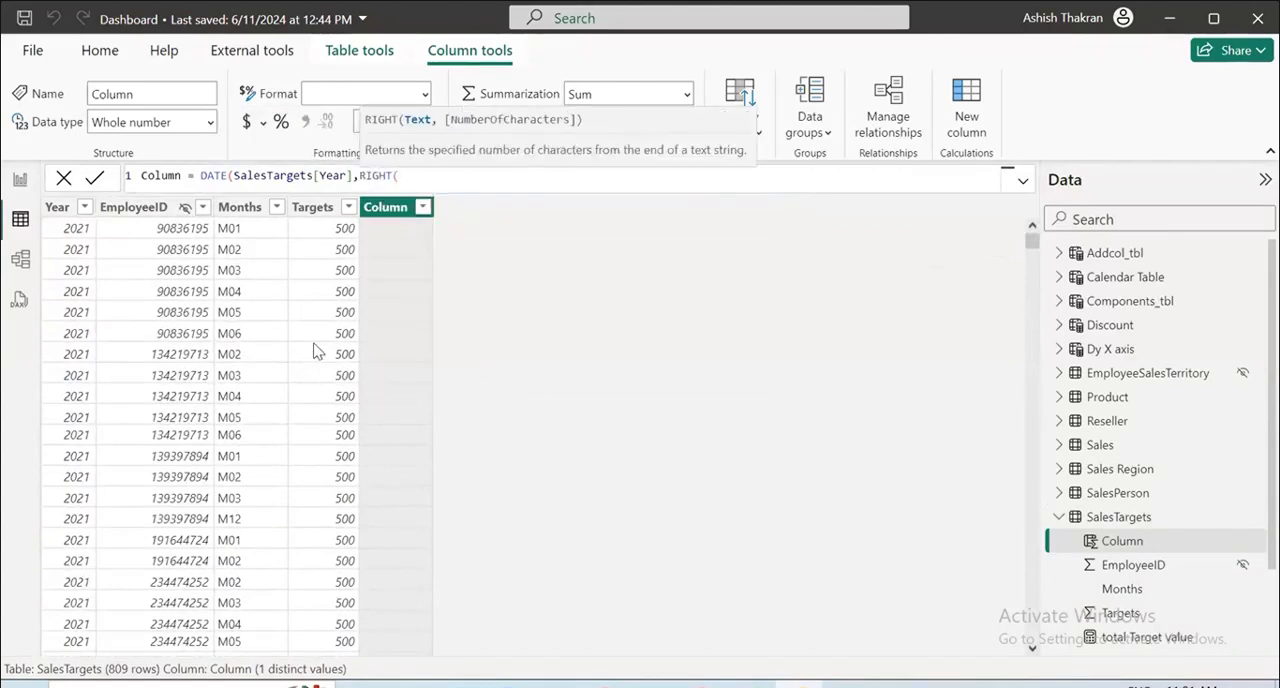
type("sales")
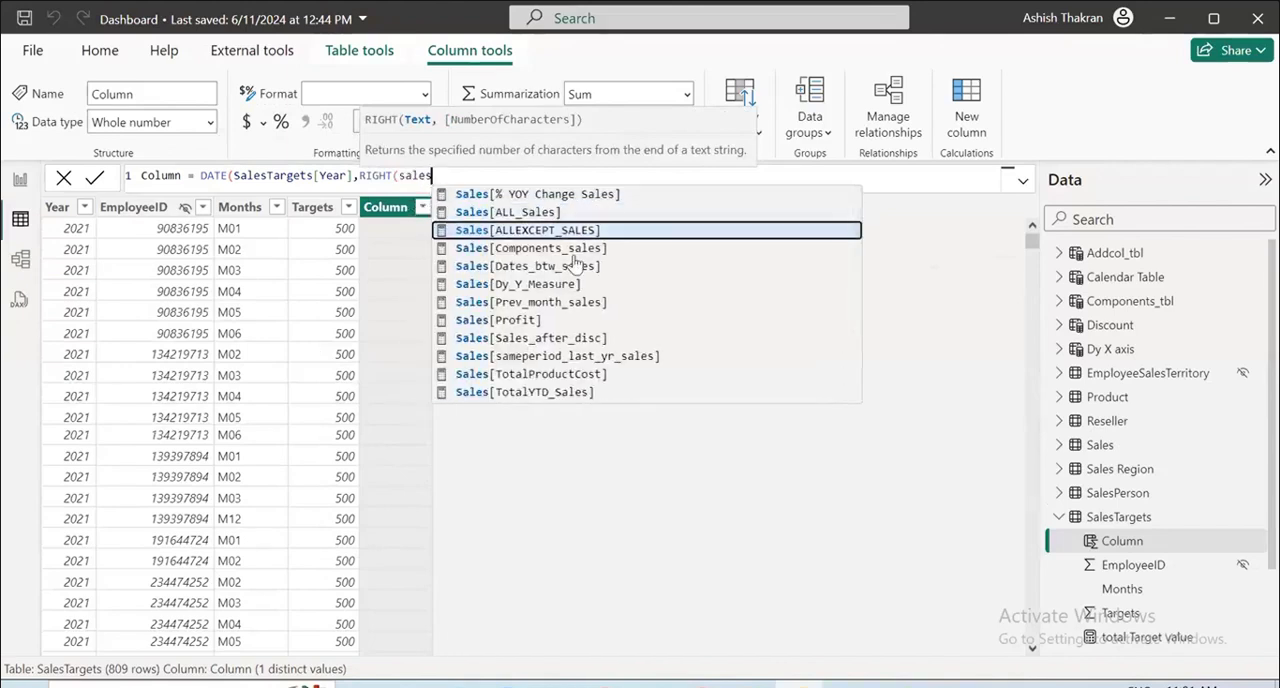
left_click(472, 175)
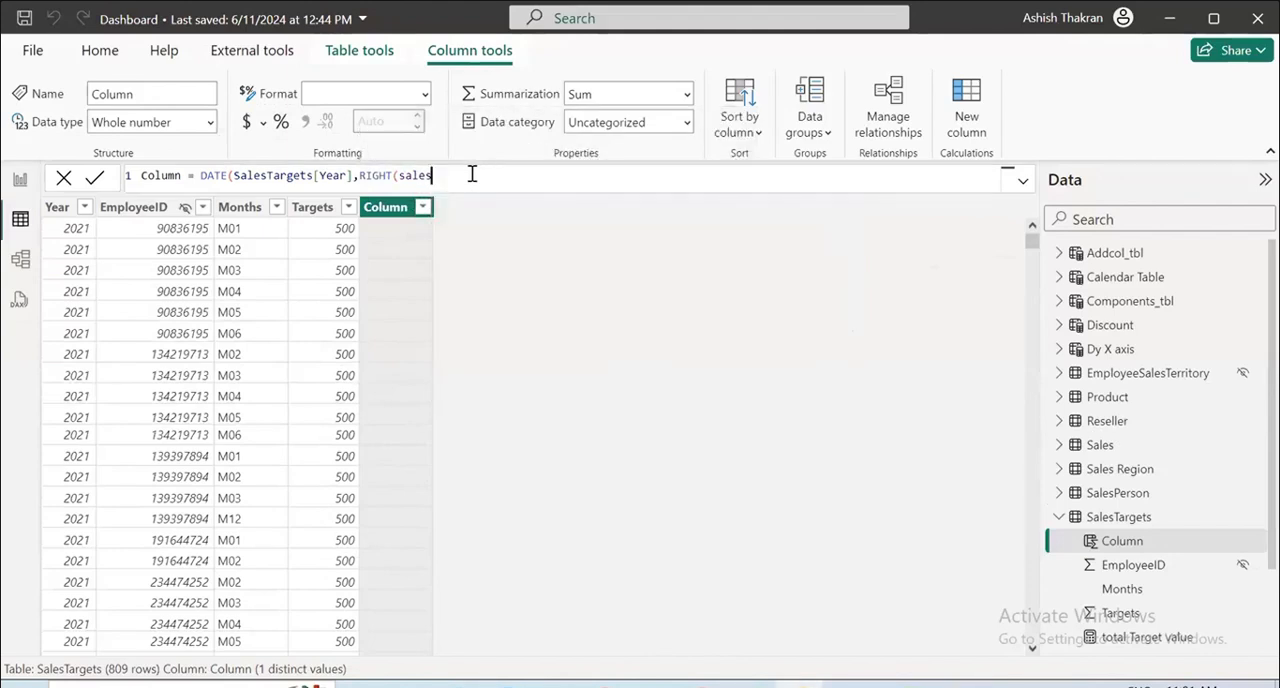
type("ta")
key("Down")
key("Down")
key("Tab")
type(",2)")
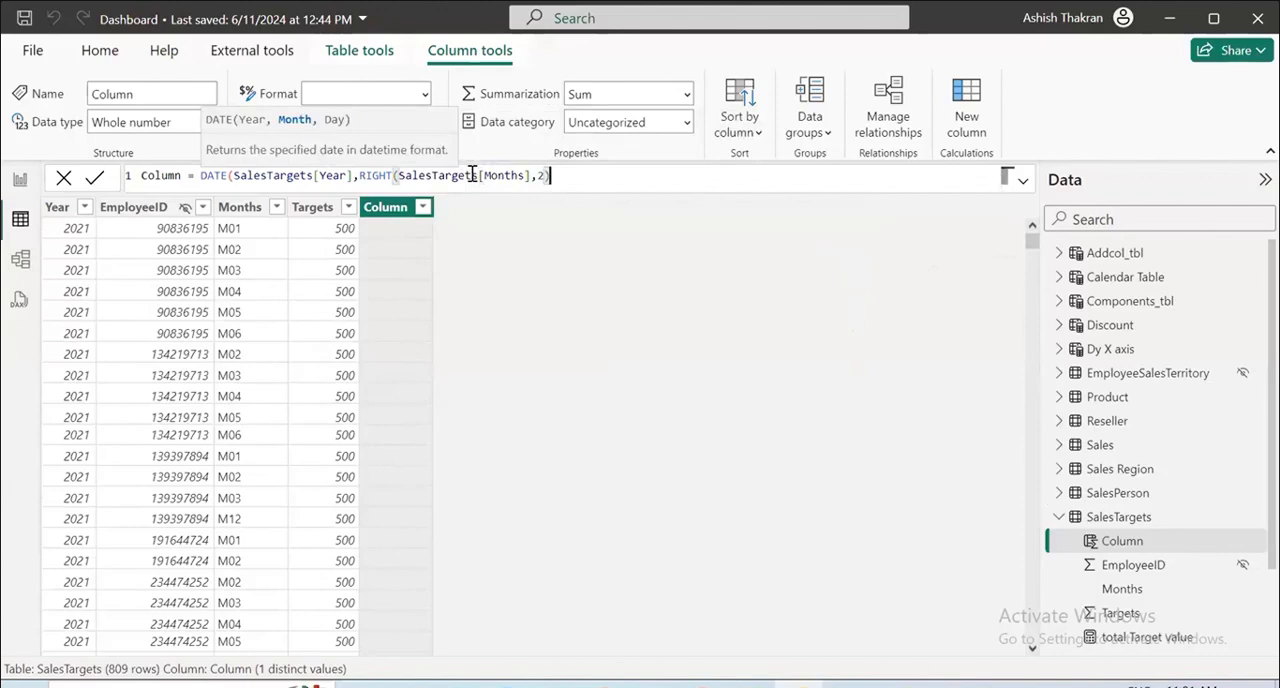
type(",1)")
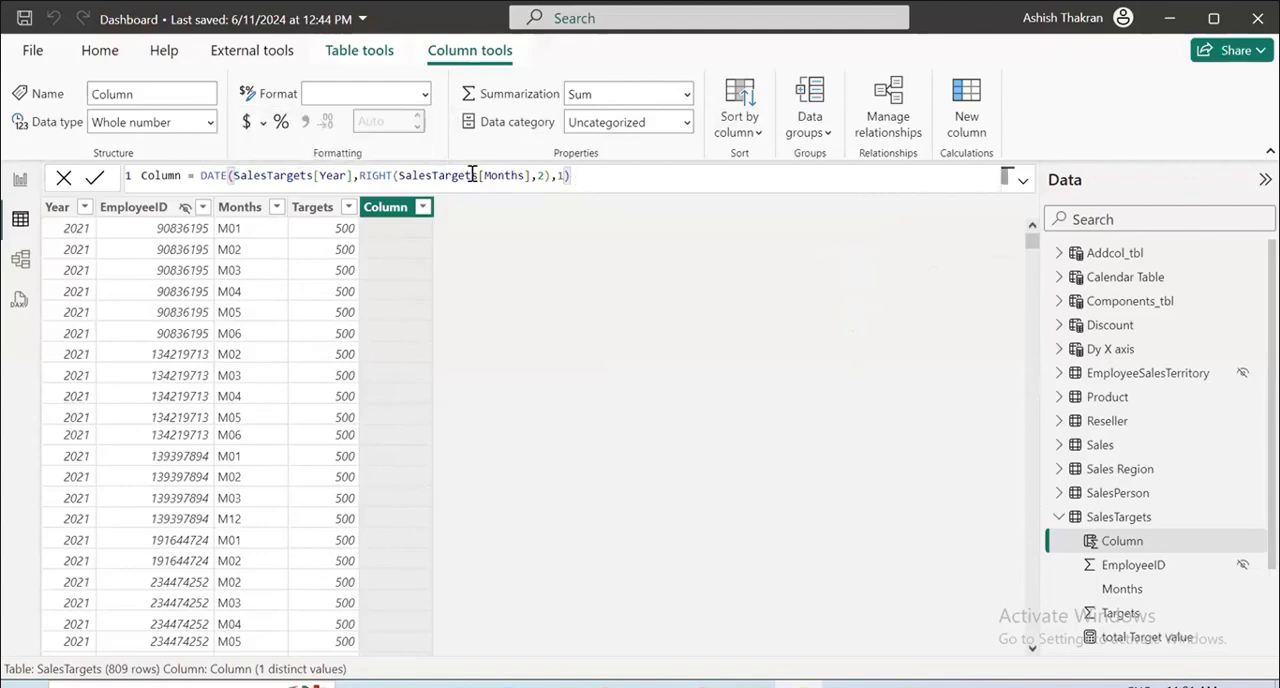
Complete the DATE formula with day 1, name the calculated column date, and commit it.
double_click(171, 174)
type("date")
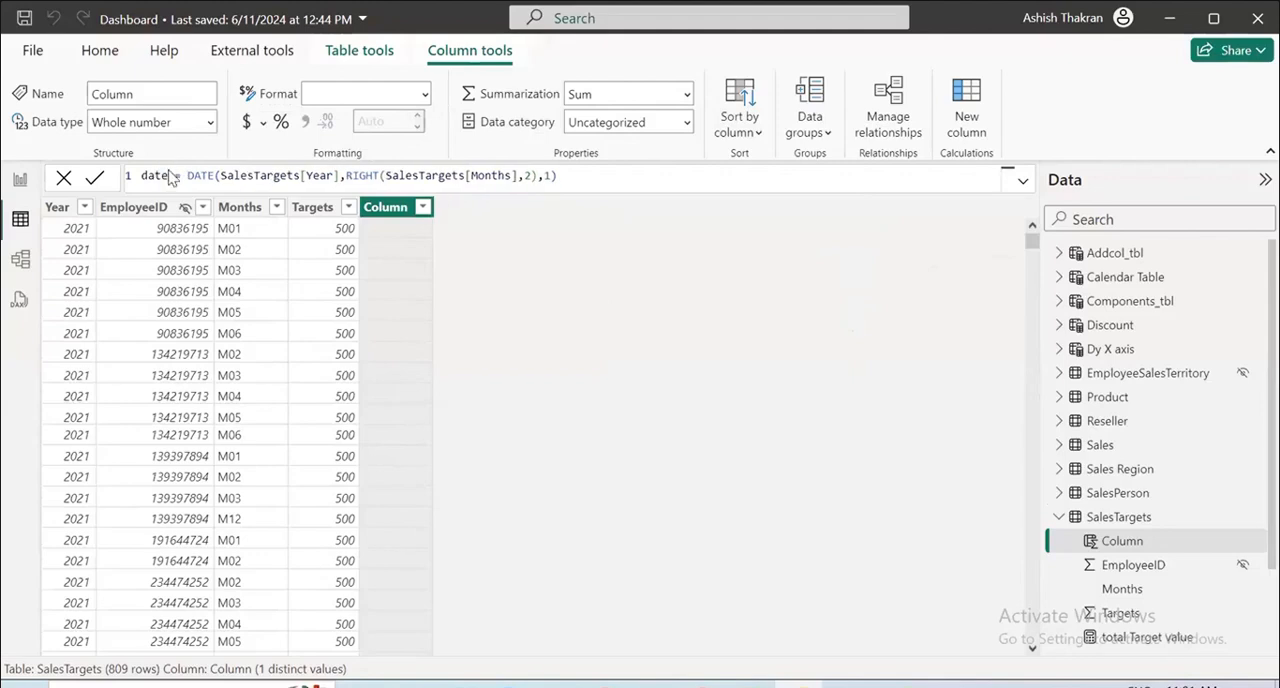
key("Return")
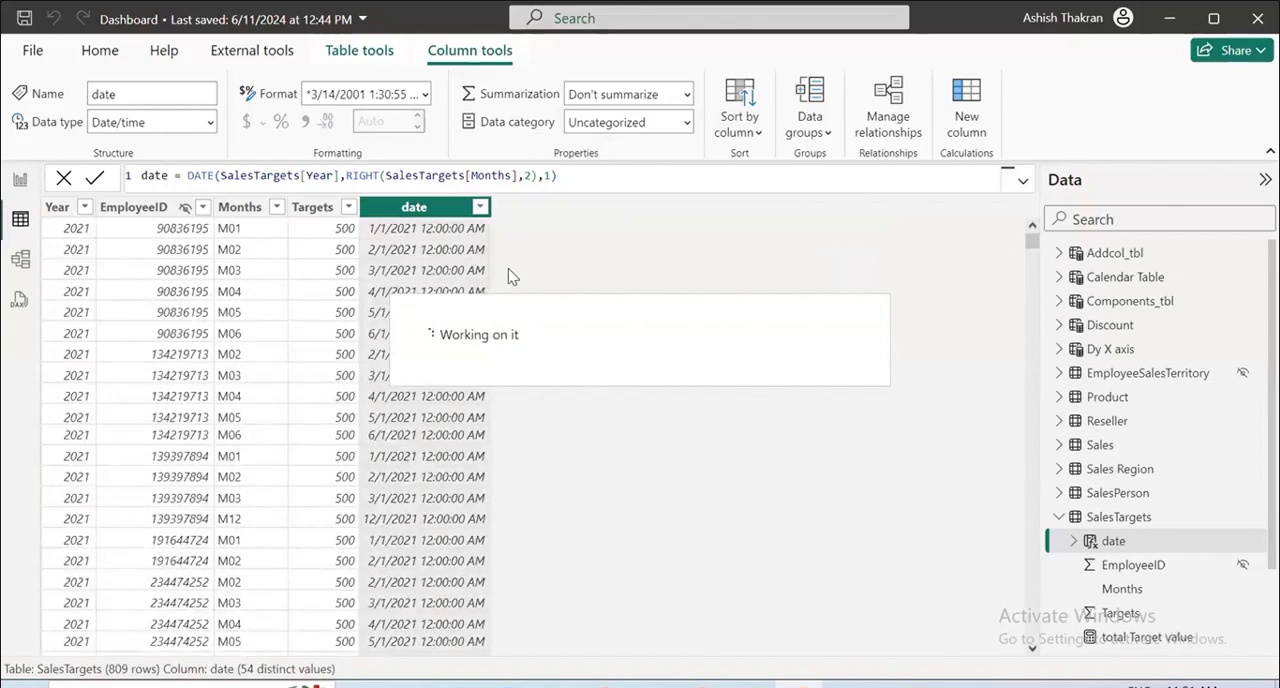
Relate the SalesTargets date column to the Calendar Table Date column as an active many-to-one relationship with cross-filter direction Both.
left_click(21, 262)
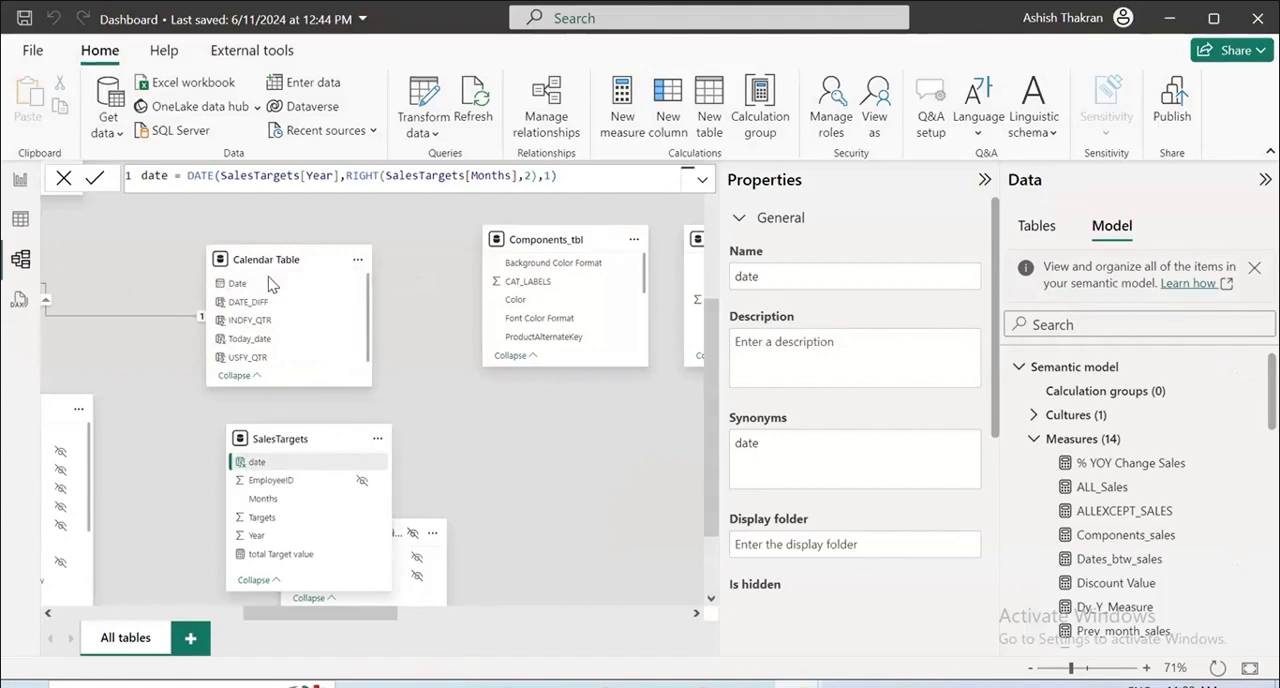
left_click_drag(258, 462, 268, 284)
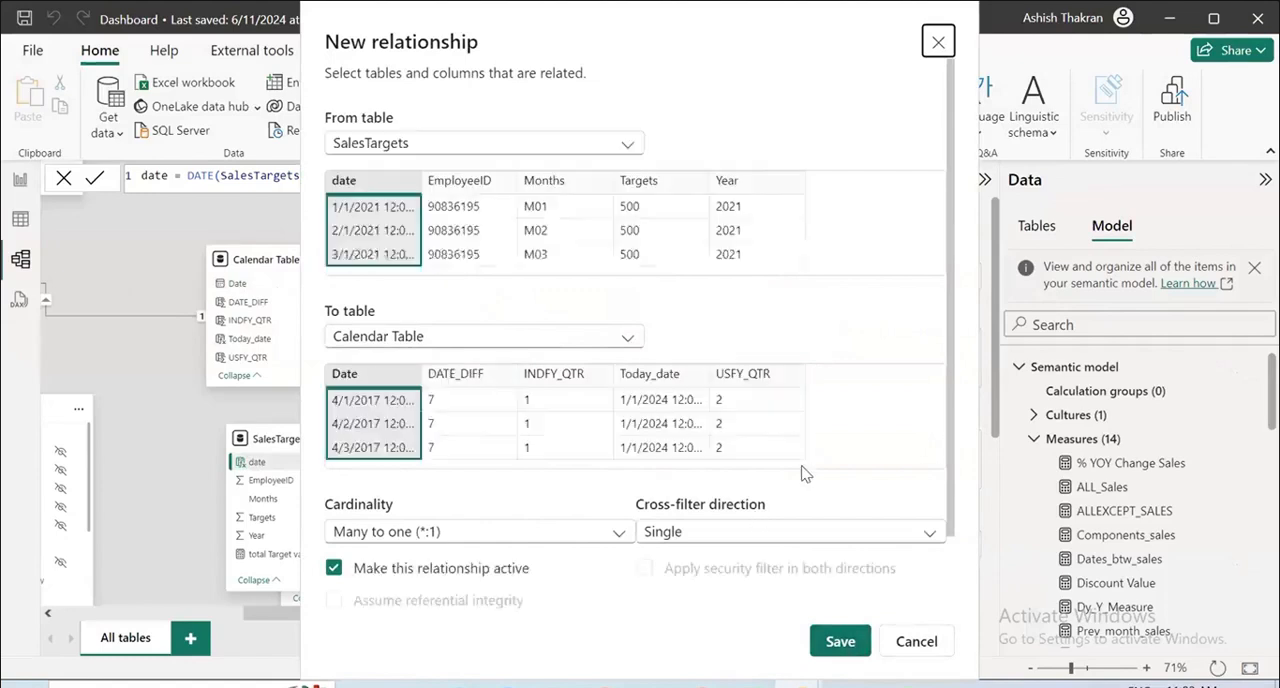
left_click(807, 540)
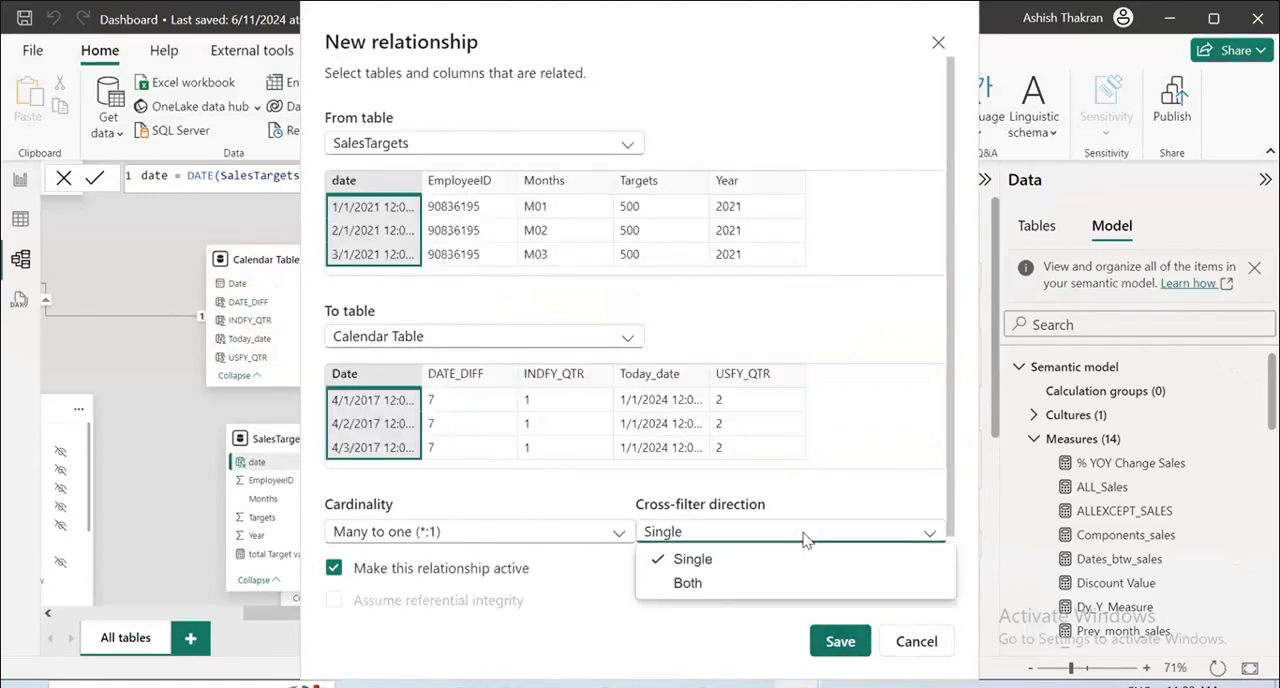
left_click(718, 588)
left_click(834, 648)
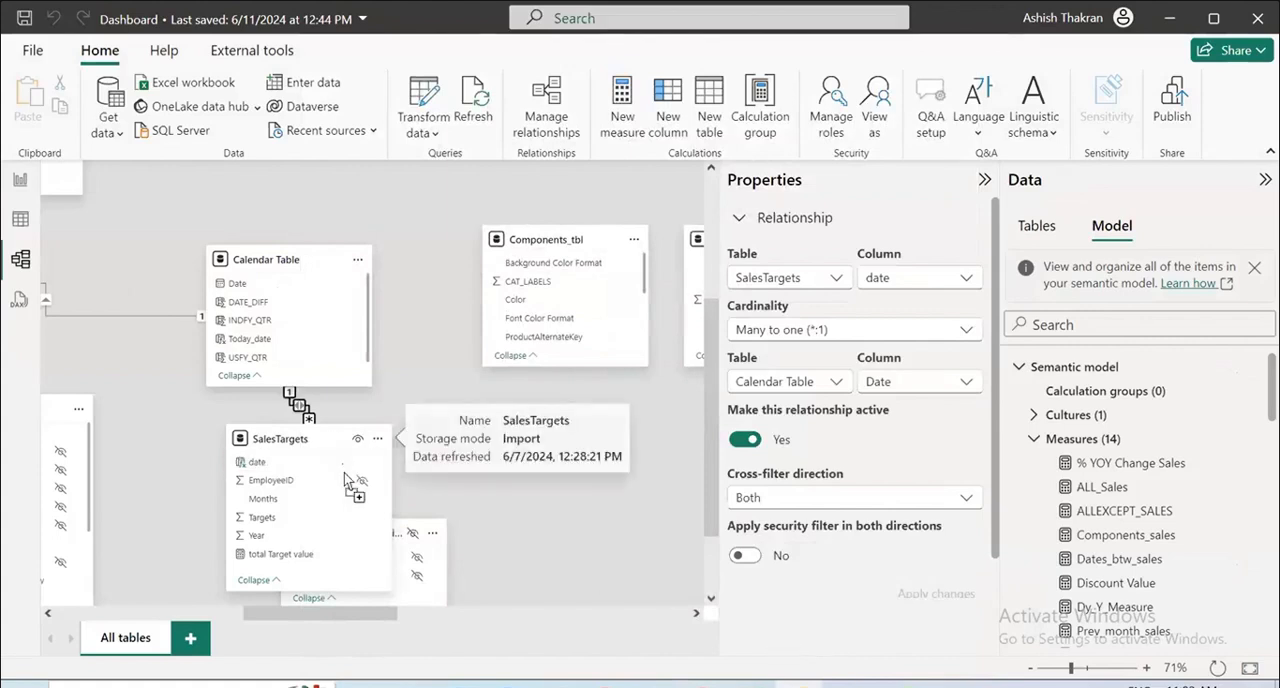
Move SalesTargets below Components_tbl and shift EmployeeSalesTerritory aside so the new relationship line is clear.
left_click_drag(340, 440, 620, 471)
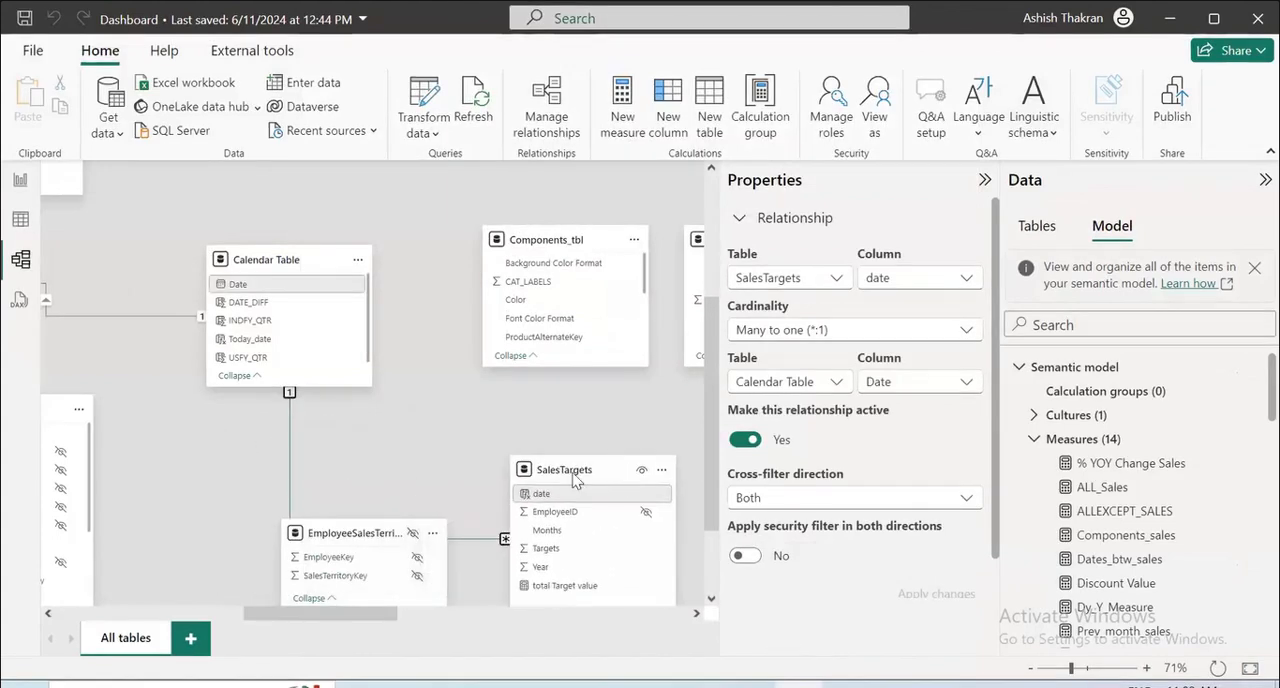
left_click_drag(345, 550, 299, 517)
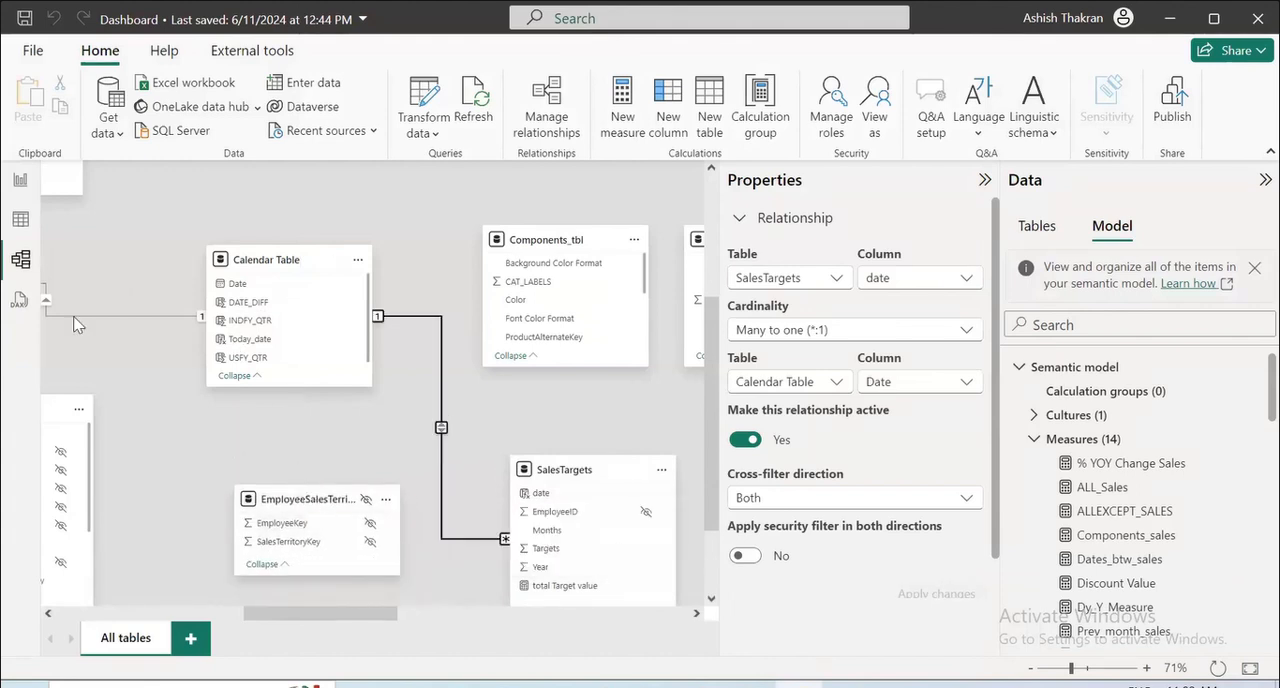
Try the Single cross-filter direction on the SalesTargets–Calendar Table relationship, and restore it to Both.
left_click(790, 499)
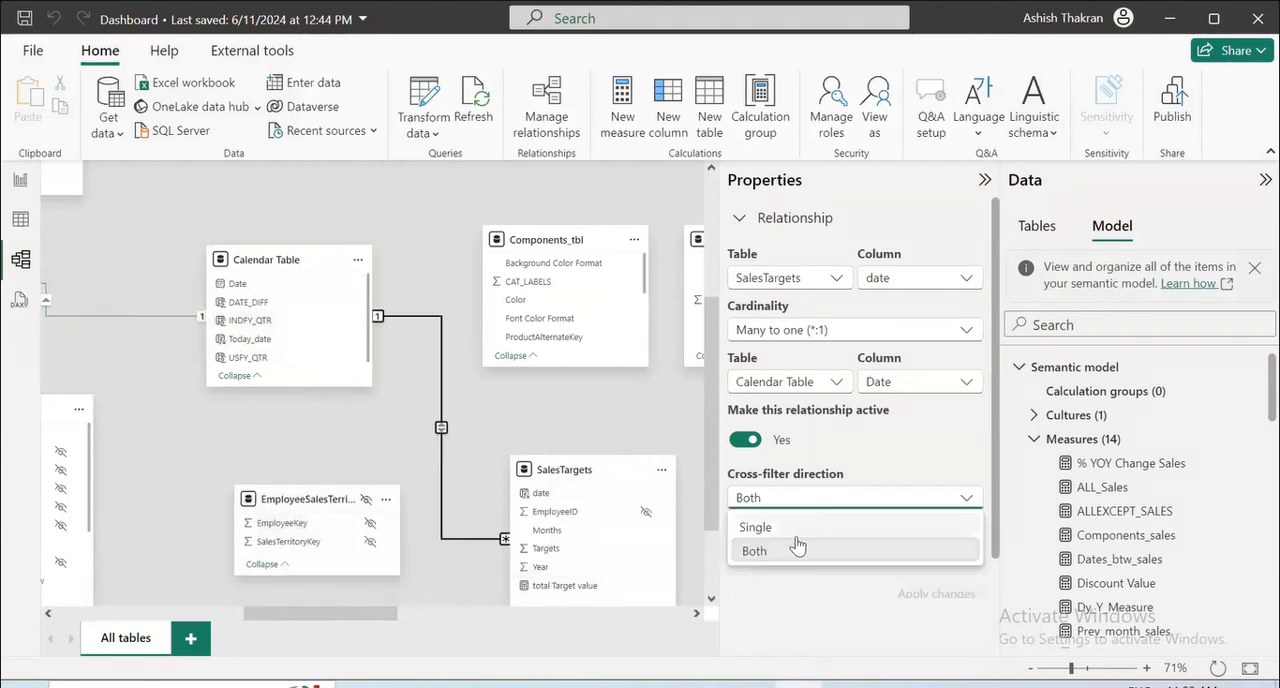
left_click(795, 526)
left_click(938, 594)
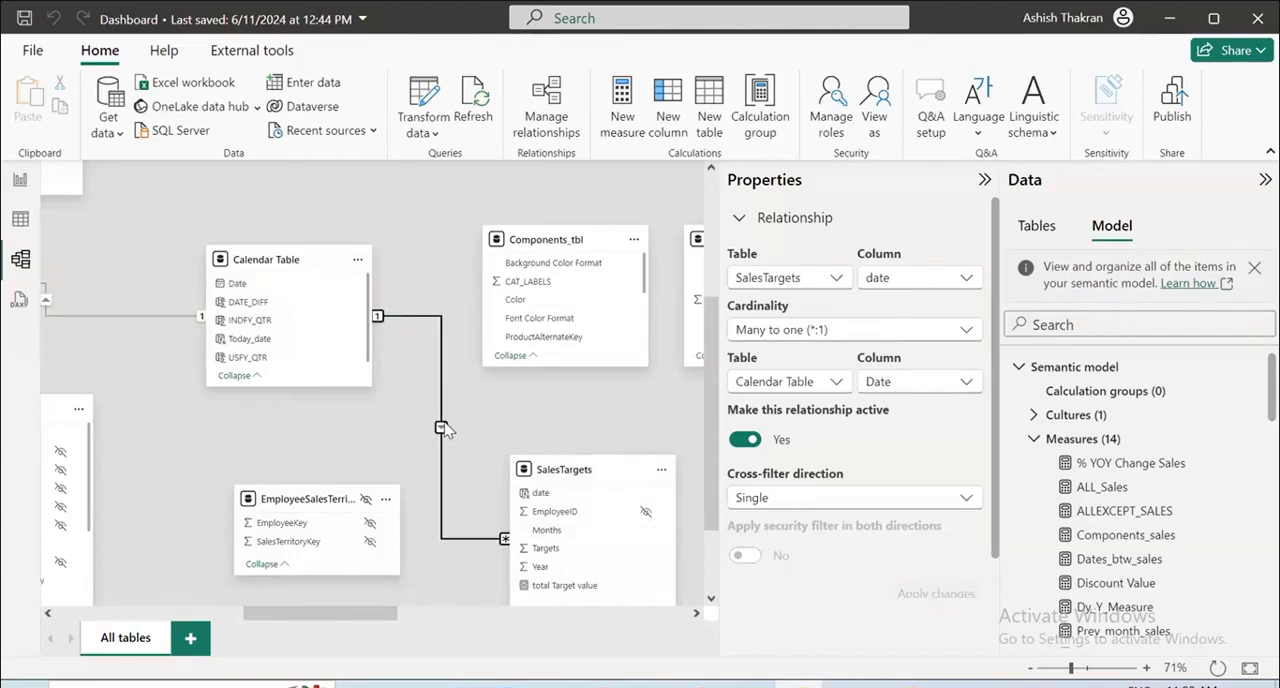
left_click(843, 500)
left_click(797, 553)
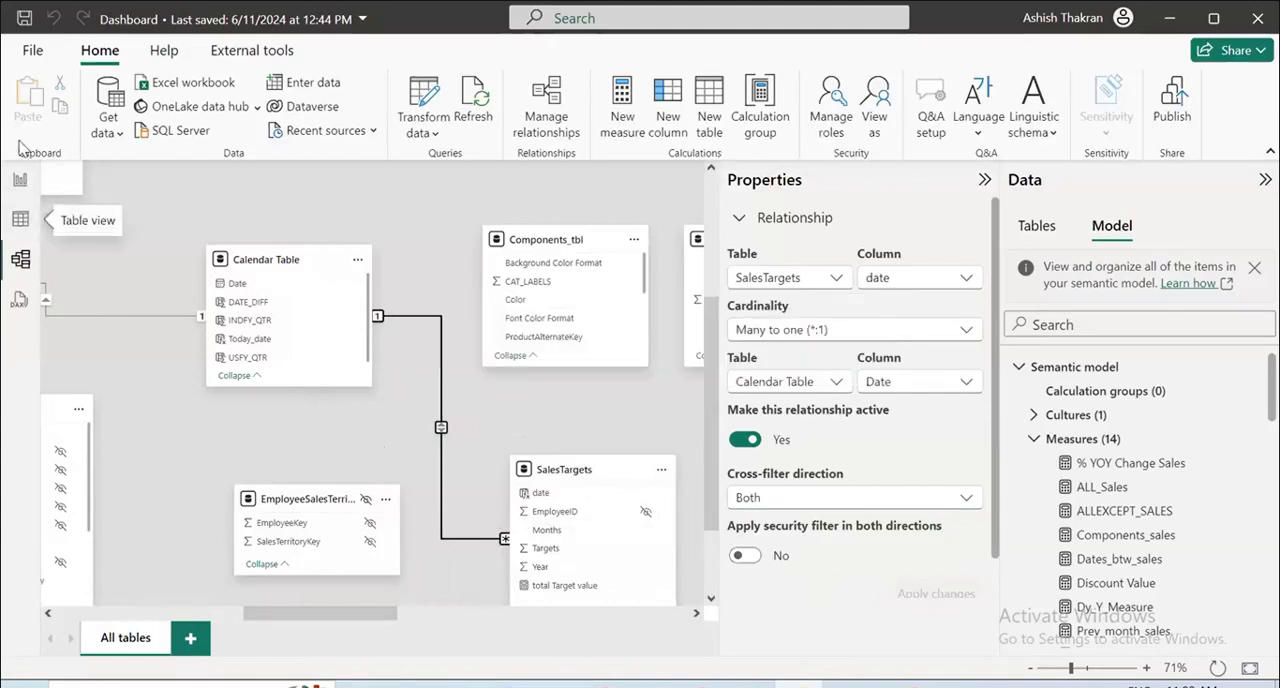
Return to the report and check how the gauge responds to the Year slicer for 2017 and 2019.
left_click(26, 180)
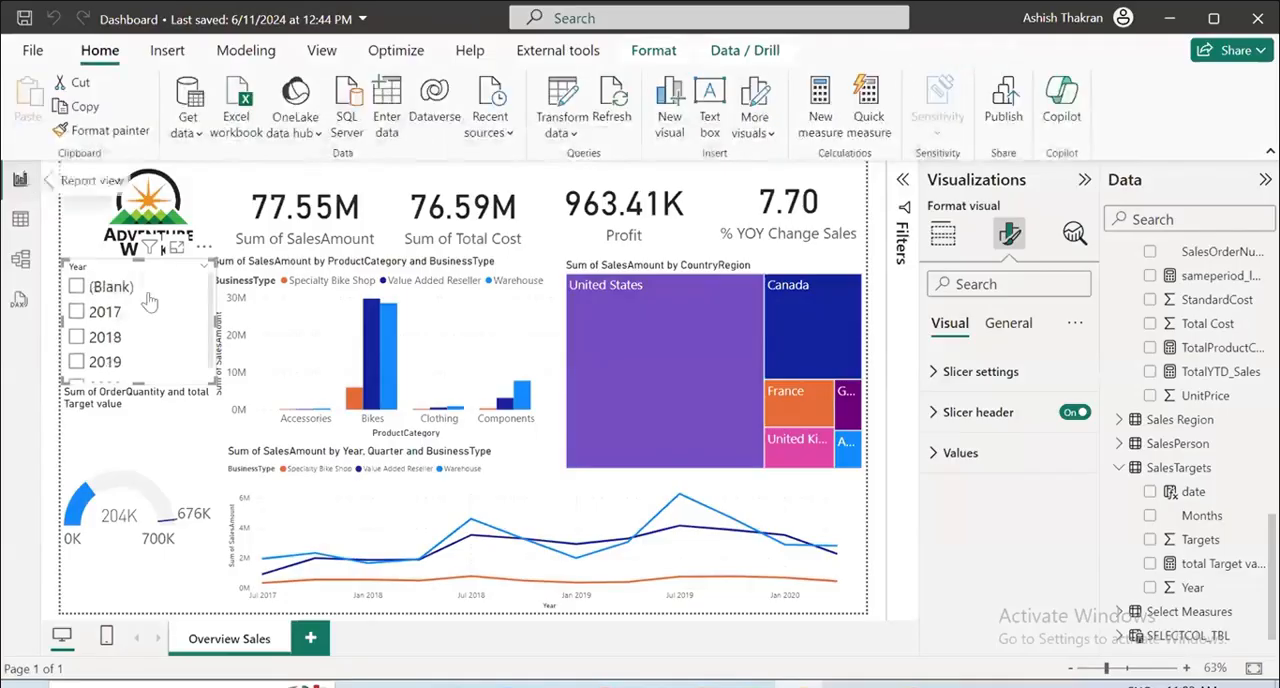
left_click(78, 313)
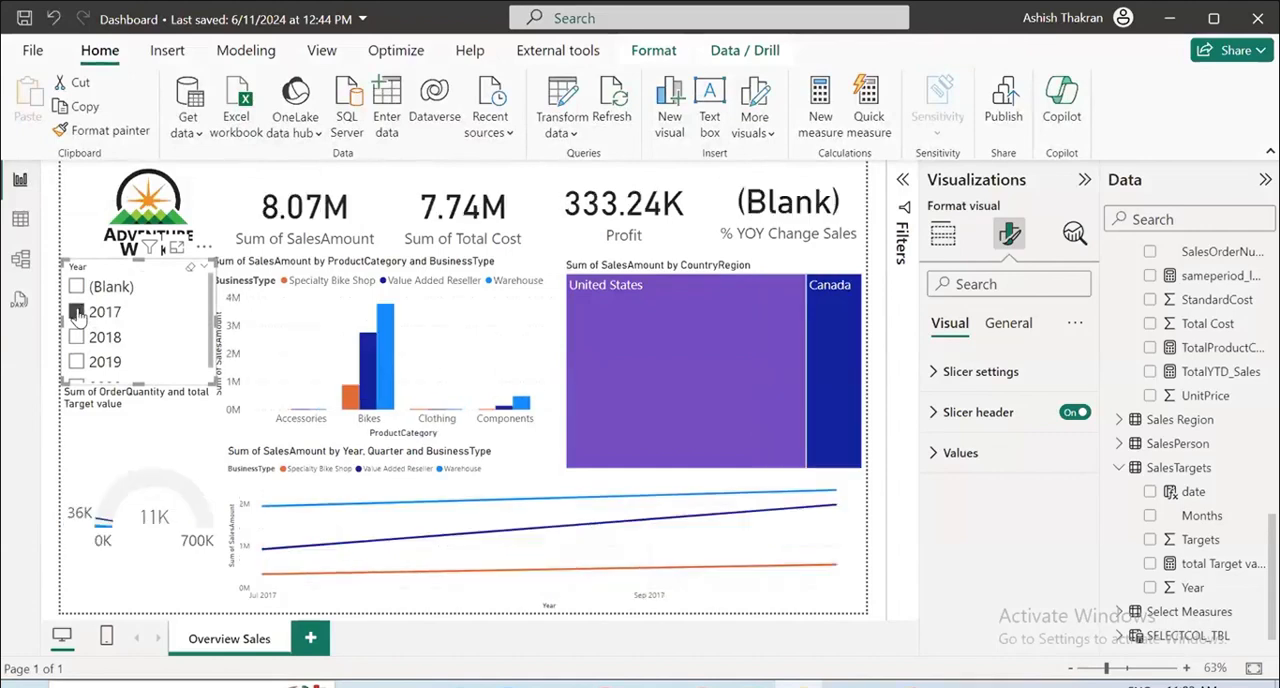
left_click(80, 363)
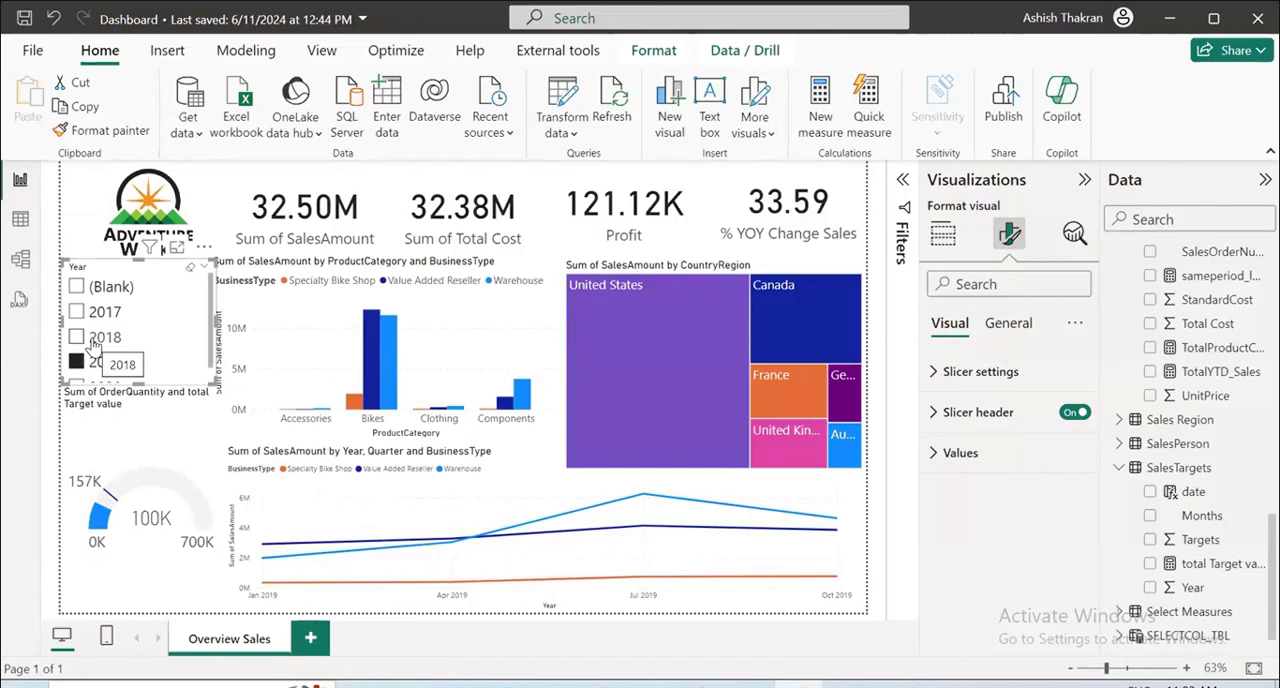
left_click(175, 310)
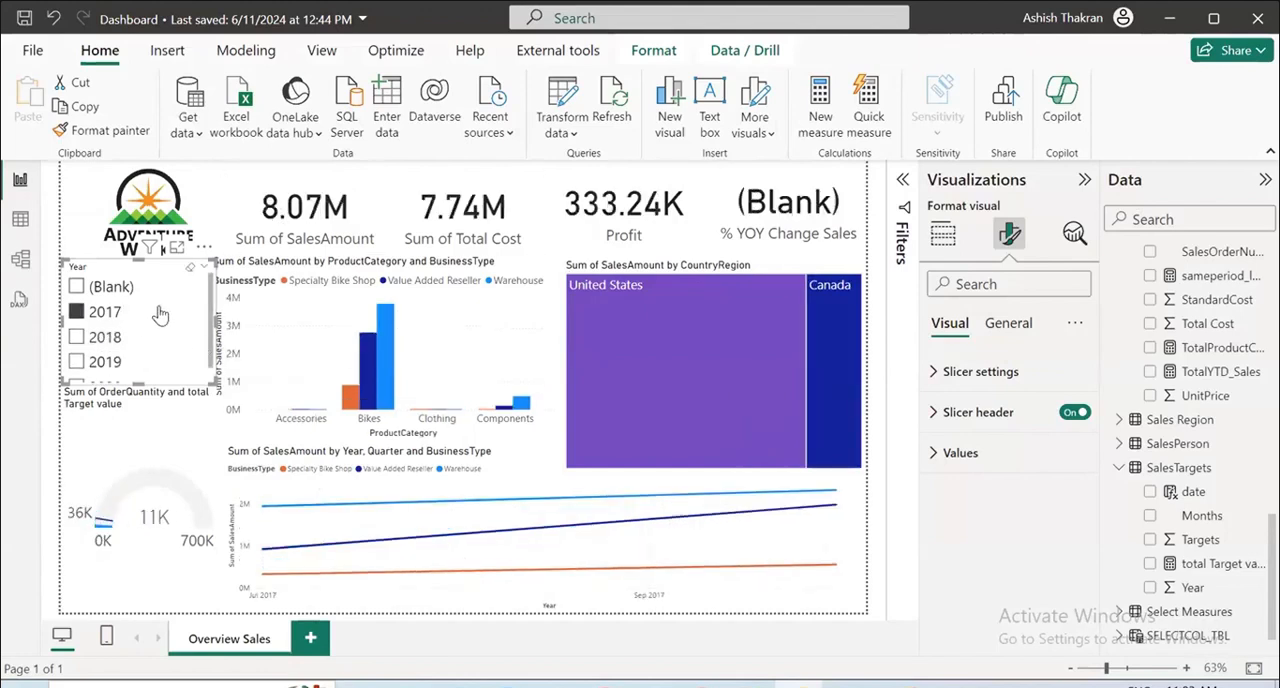
scroll(165, 315, "down", 1)
scroll(165, 315, "up", 1)
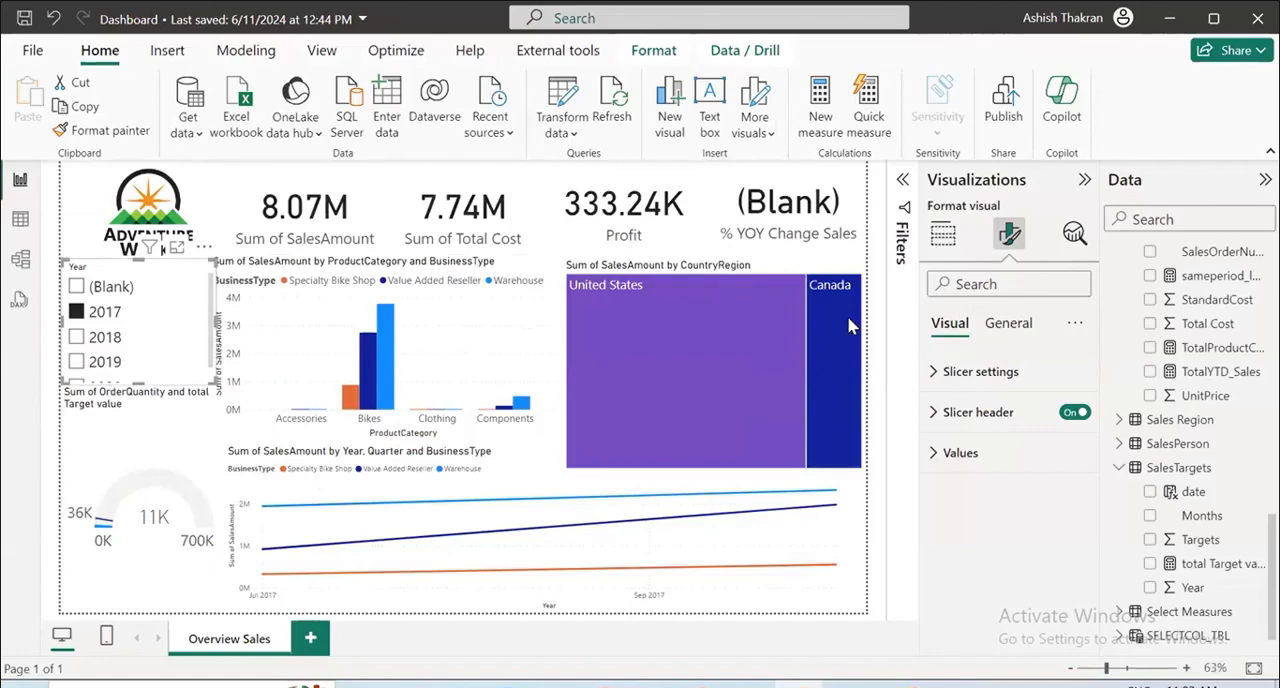
Exclude (Blank) from the Year slicer using its visual-level Date - Year filter, and deselect the slicer.
left_click(903, 182)
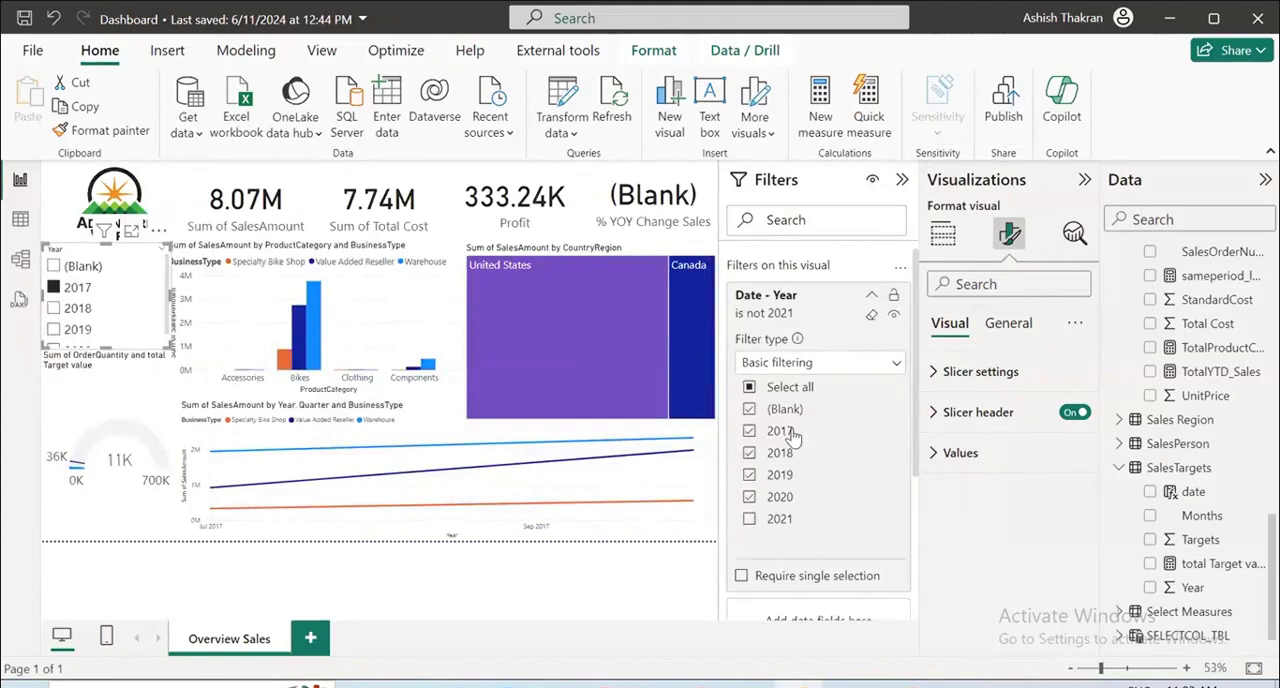
left_click(750, 409)
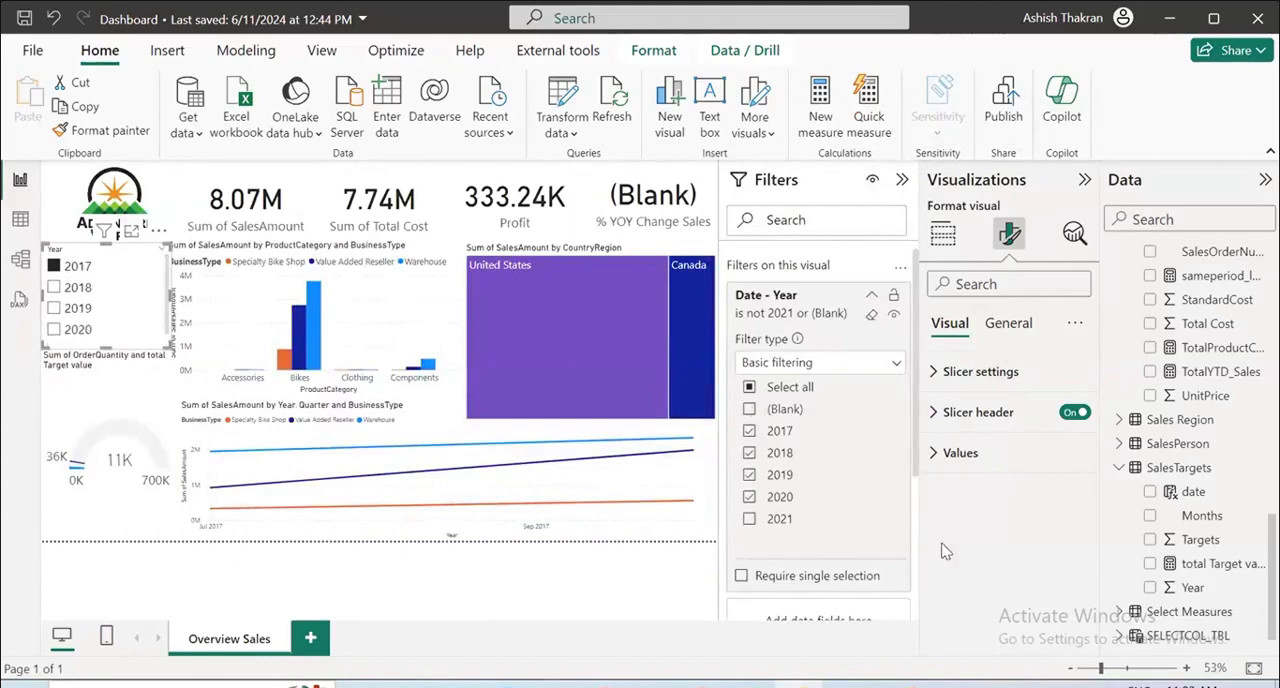
left_click(595, 613)
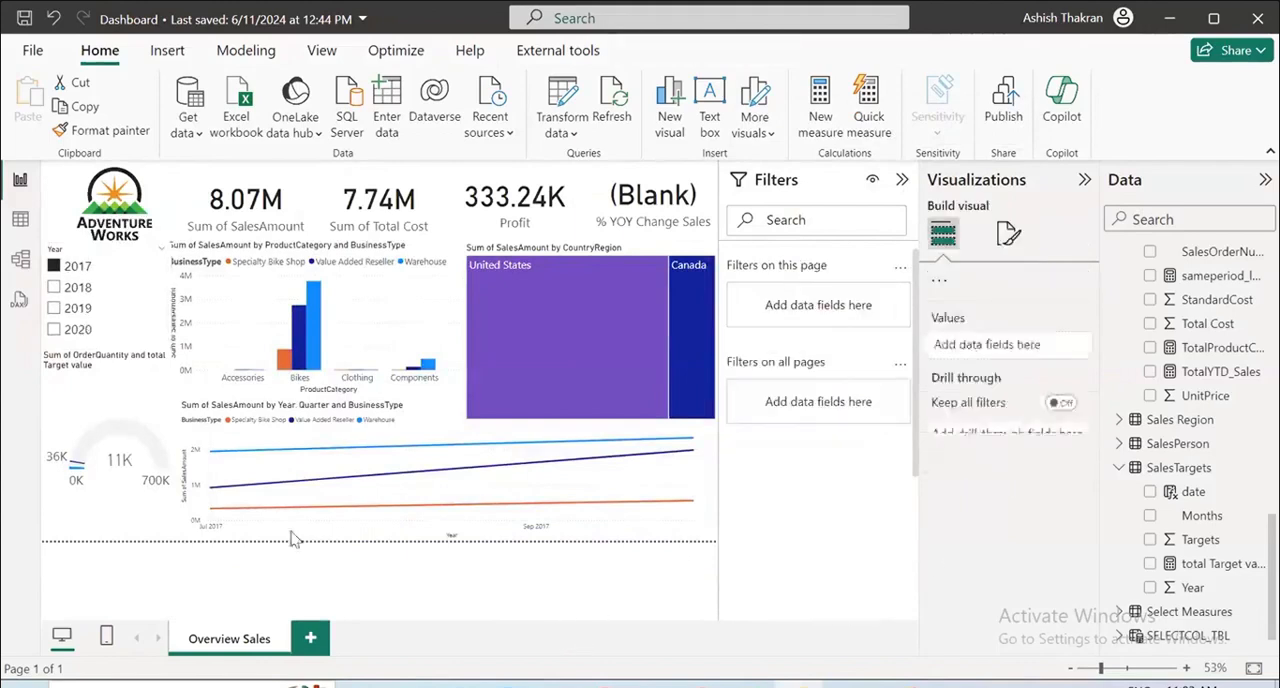
Check the gauge against target for 2019, 2020 and 2018 in the Year slicer, and clear the slicer selection.
left_click(52, 311)
left_click(55, 330)
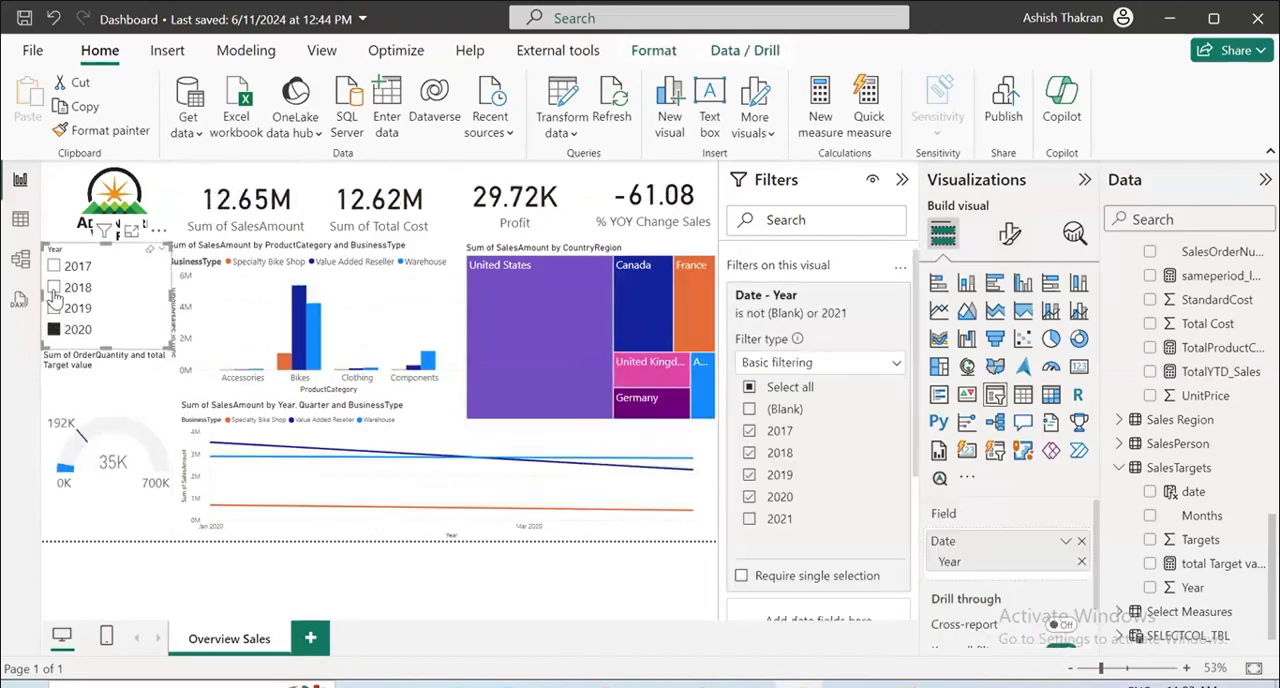
left_click(54, 287)
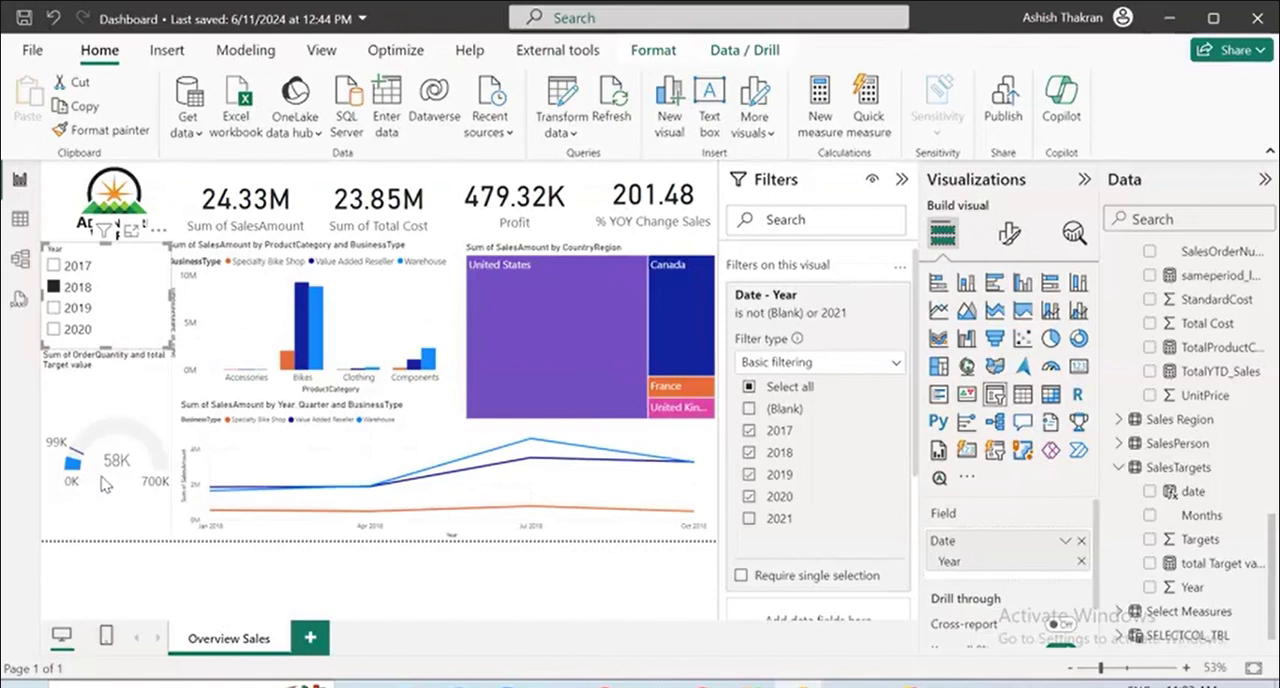
left_click(149, 255)
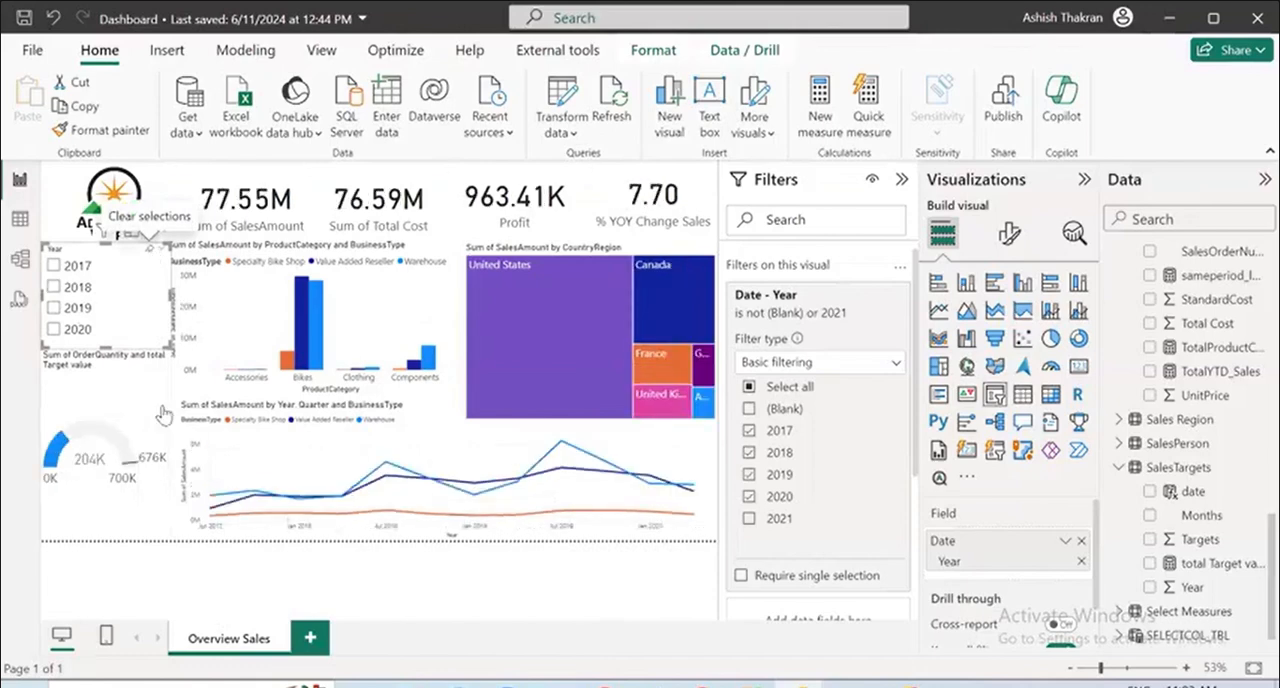
Hide the filter settings and add a new blank page to the report.
left_click(901, 179)
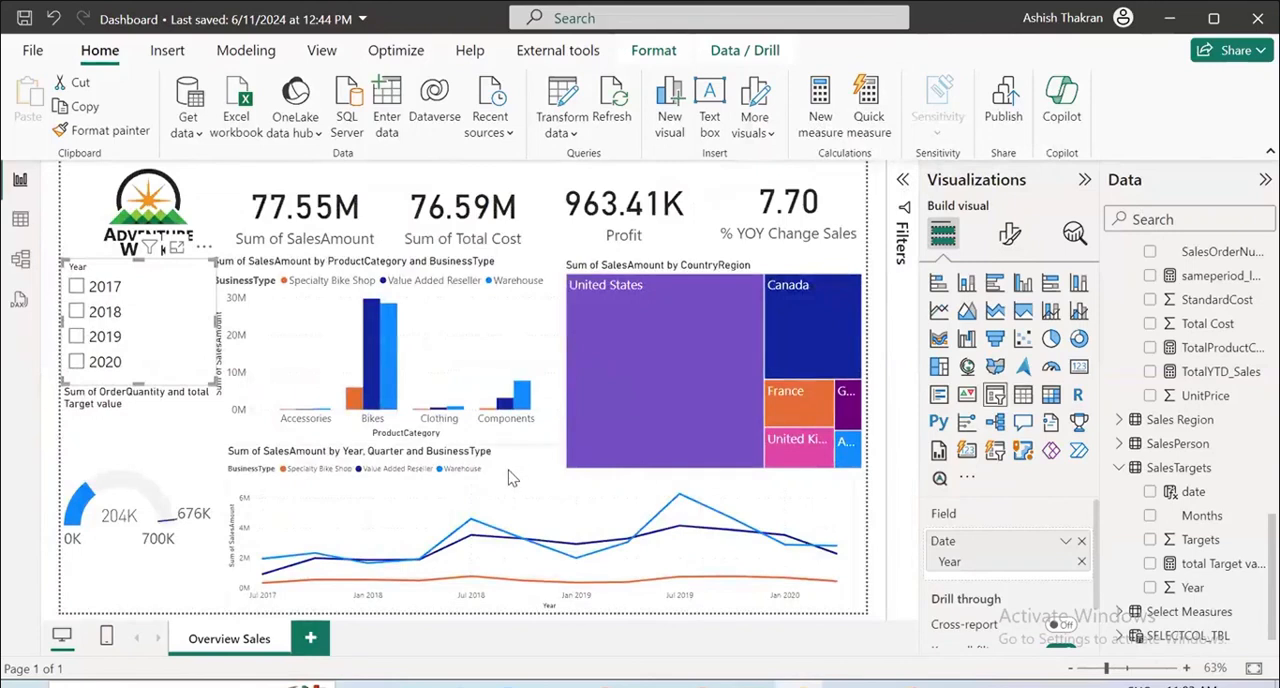
left_click(310, 638)
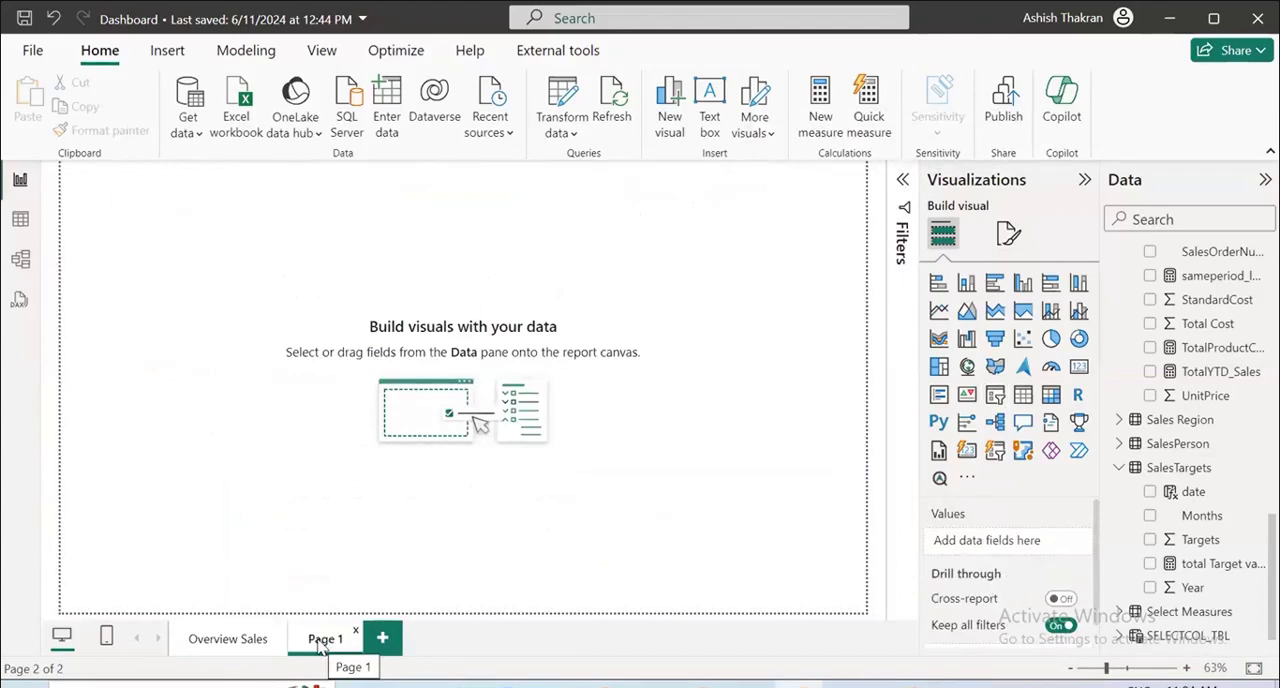
left_click(236, 648)
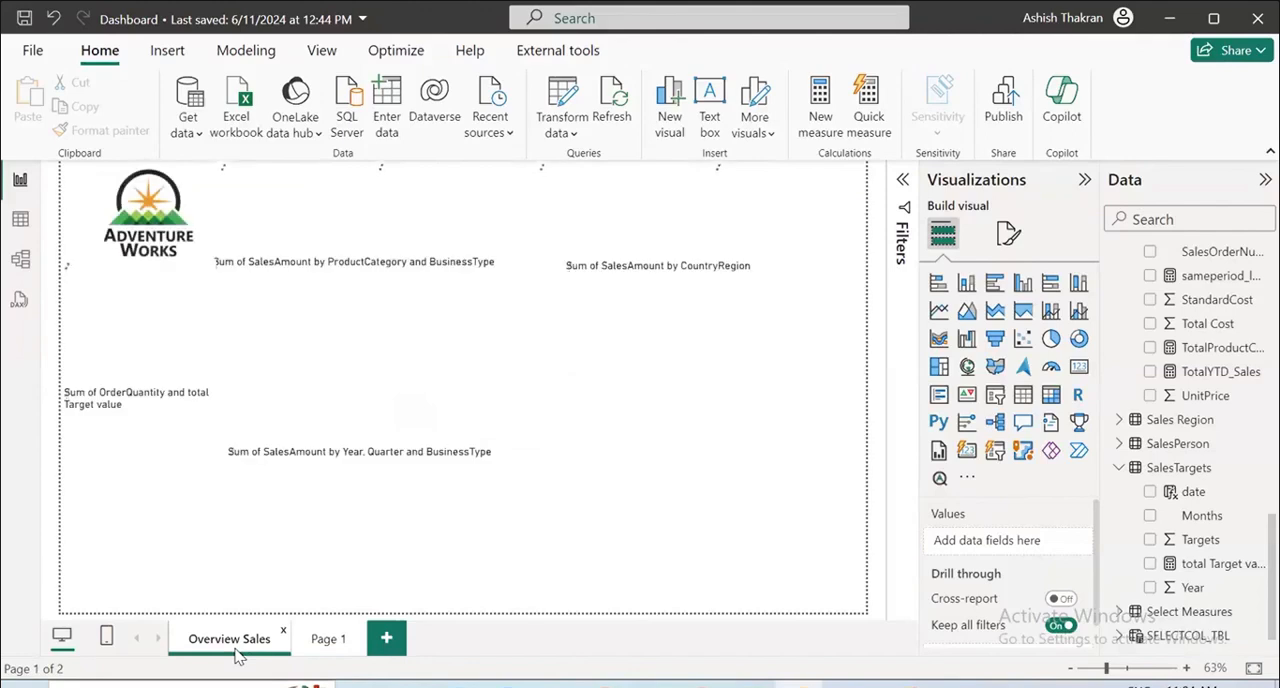
left_click(333, 641)
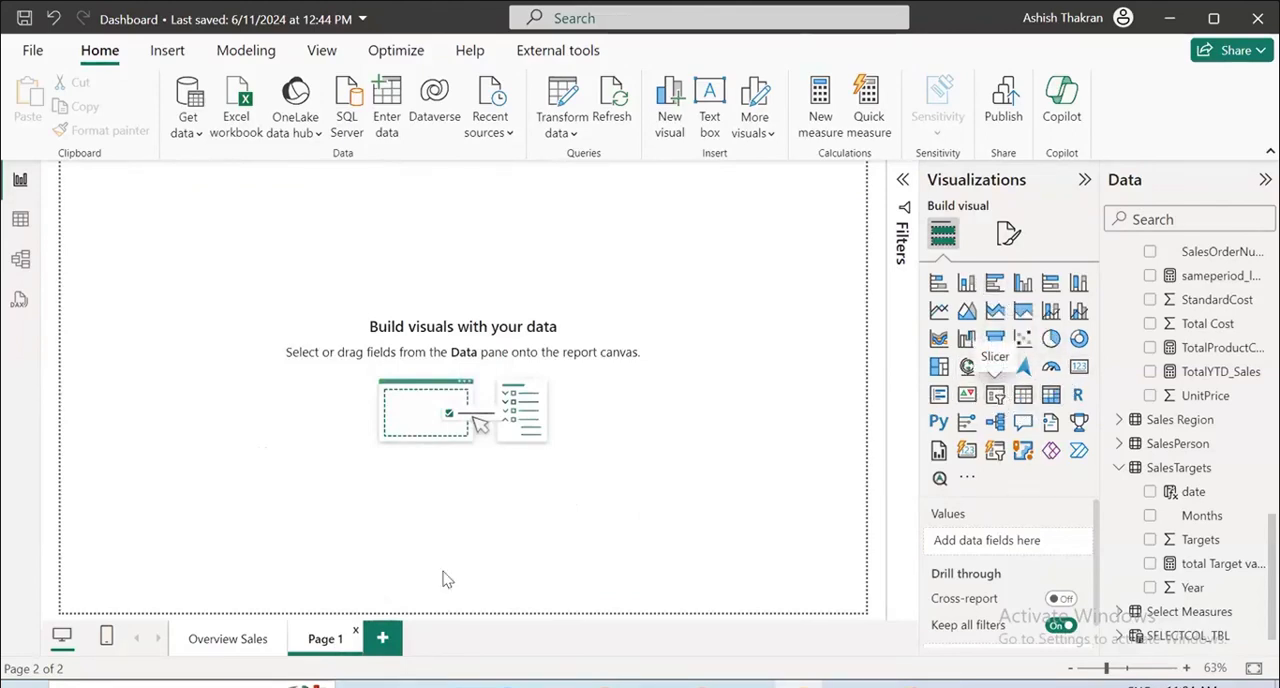
left_click(228, 639)
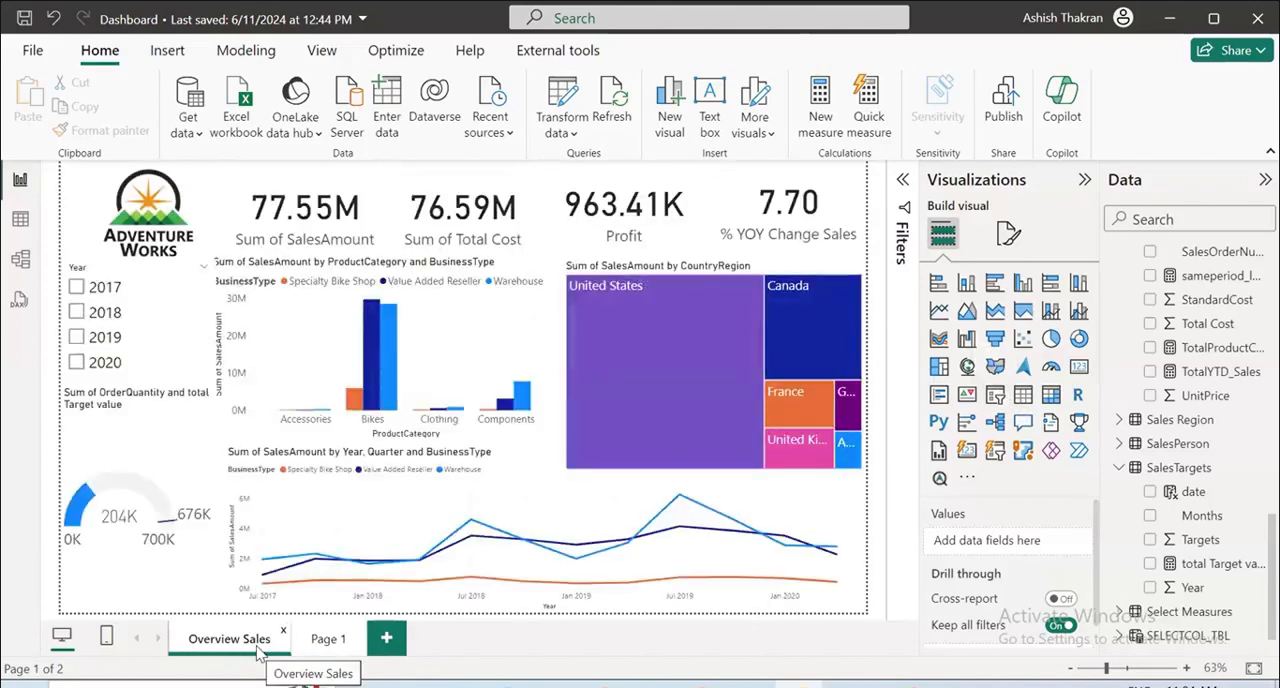
Rename the new blank report page as Profit Analysis.
left_click(336, 648)
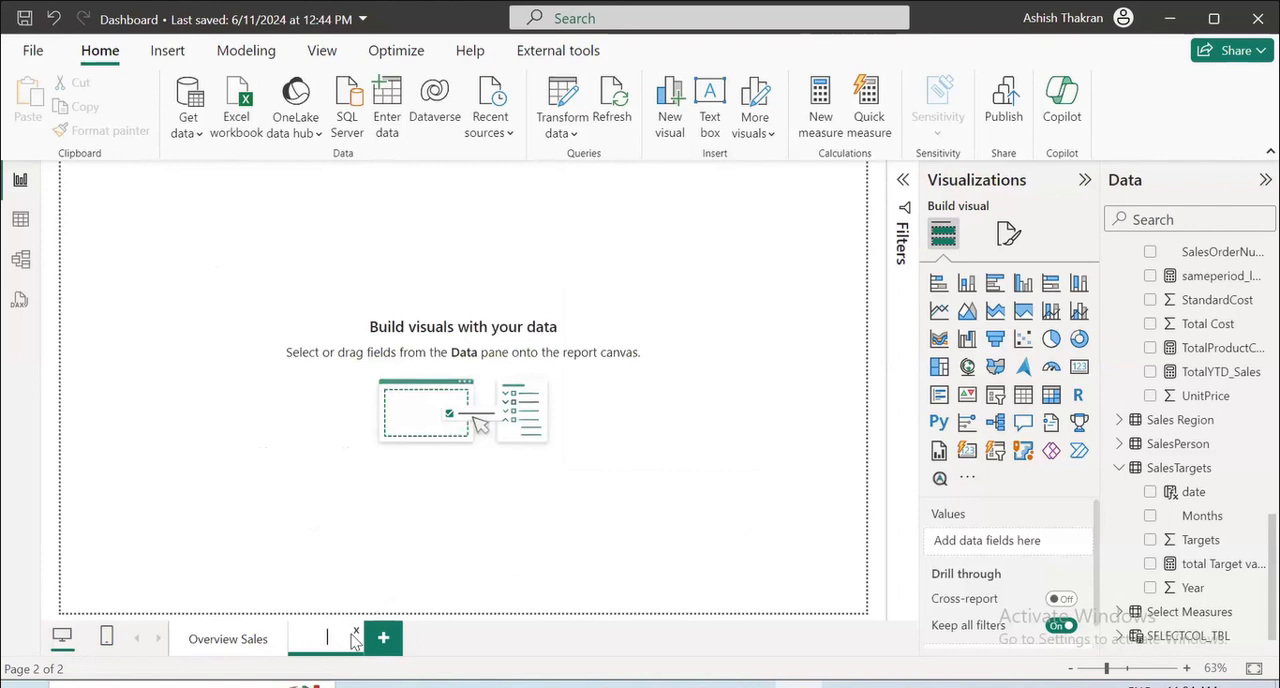
type("Profit Analy")
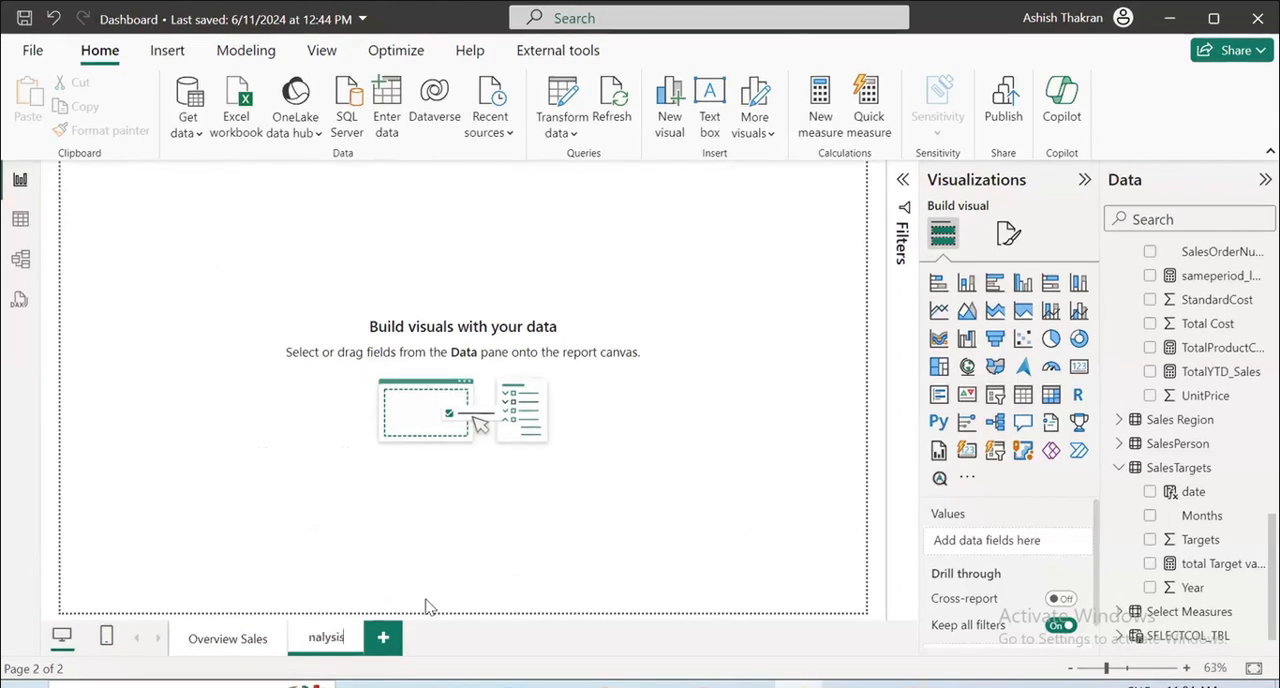
key("Return")
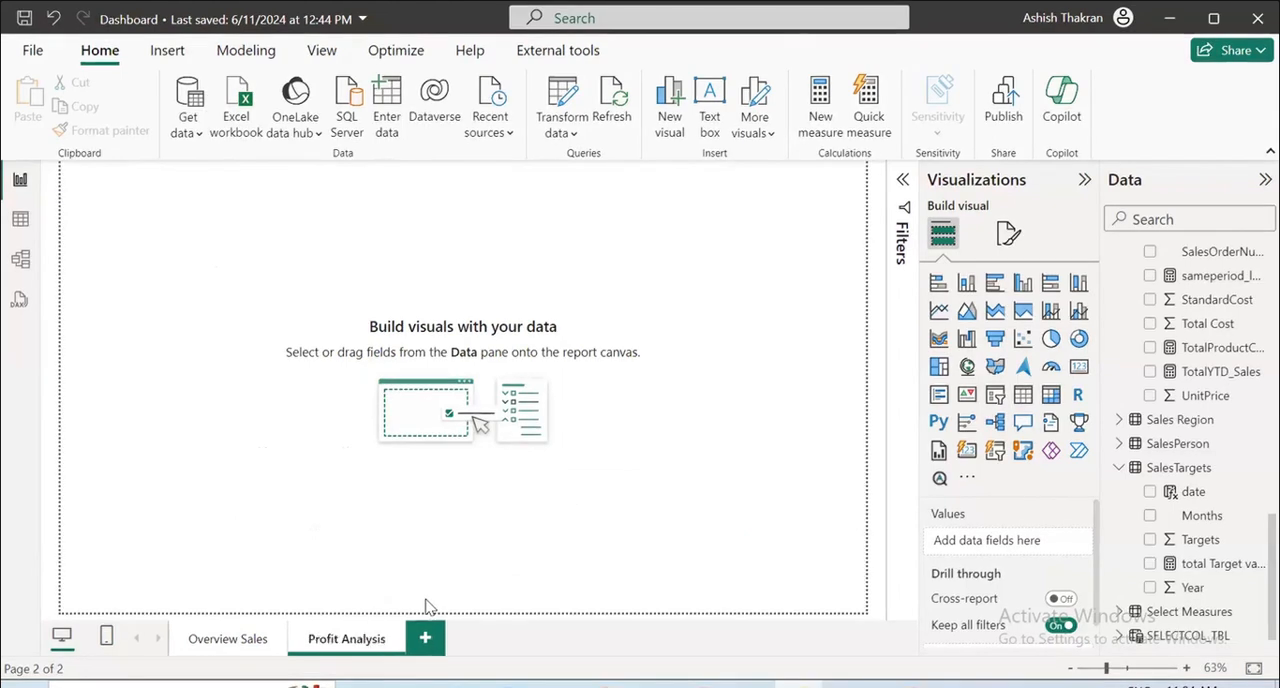
Insert a clustered column chart of Profit by the ProductCategory hierarchy, leaving out the ProductName level.
left_click(1022, 284)
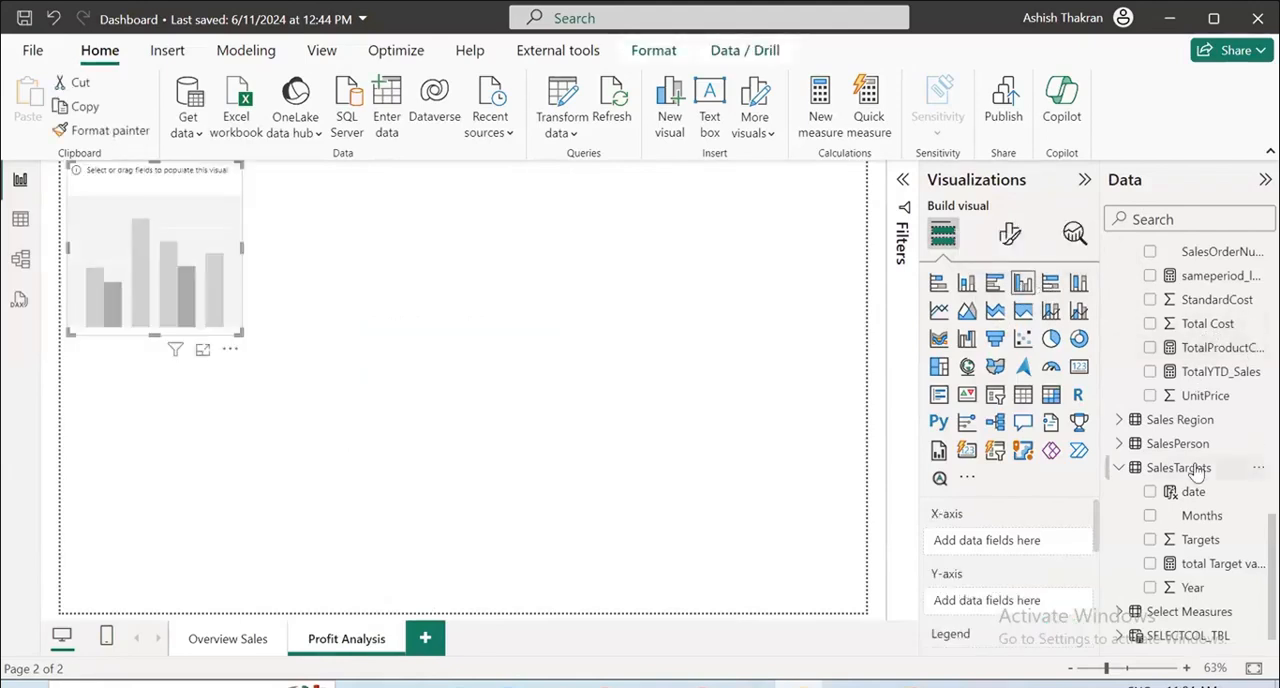
scroll(1200, 420, "up", 5)
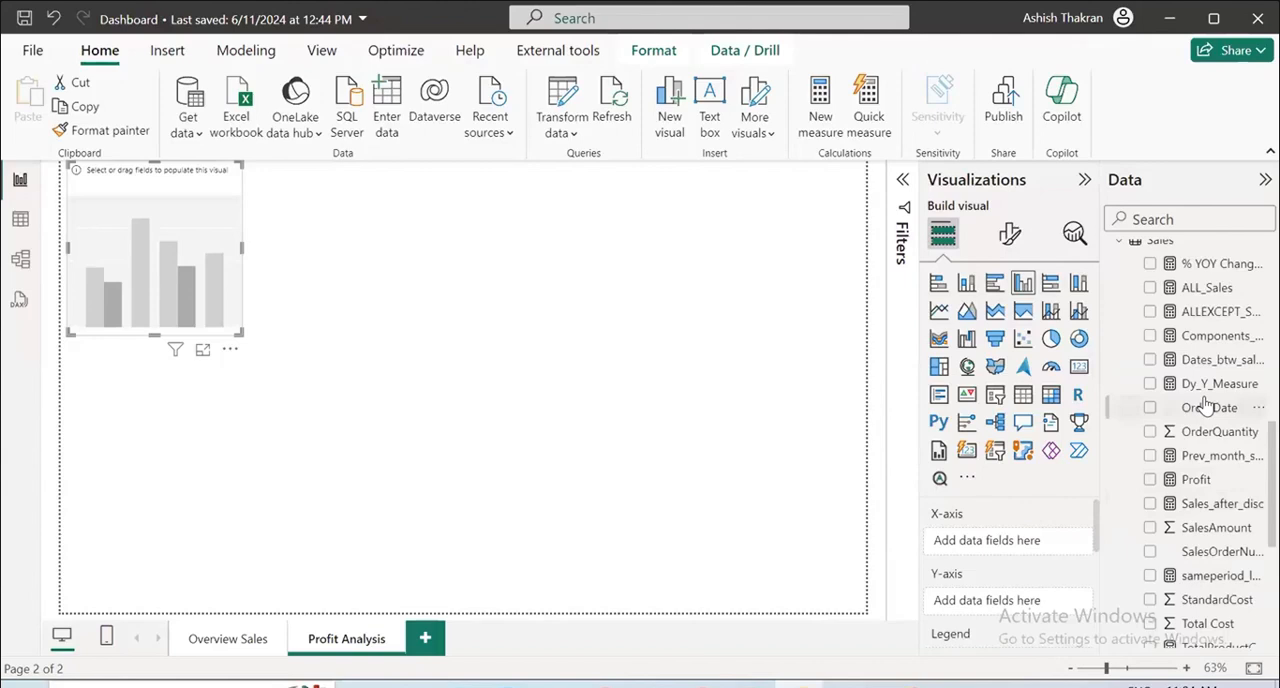
scroll(1205, 403, "up", 4)
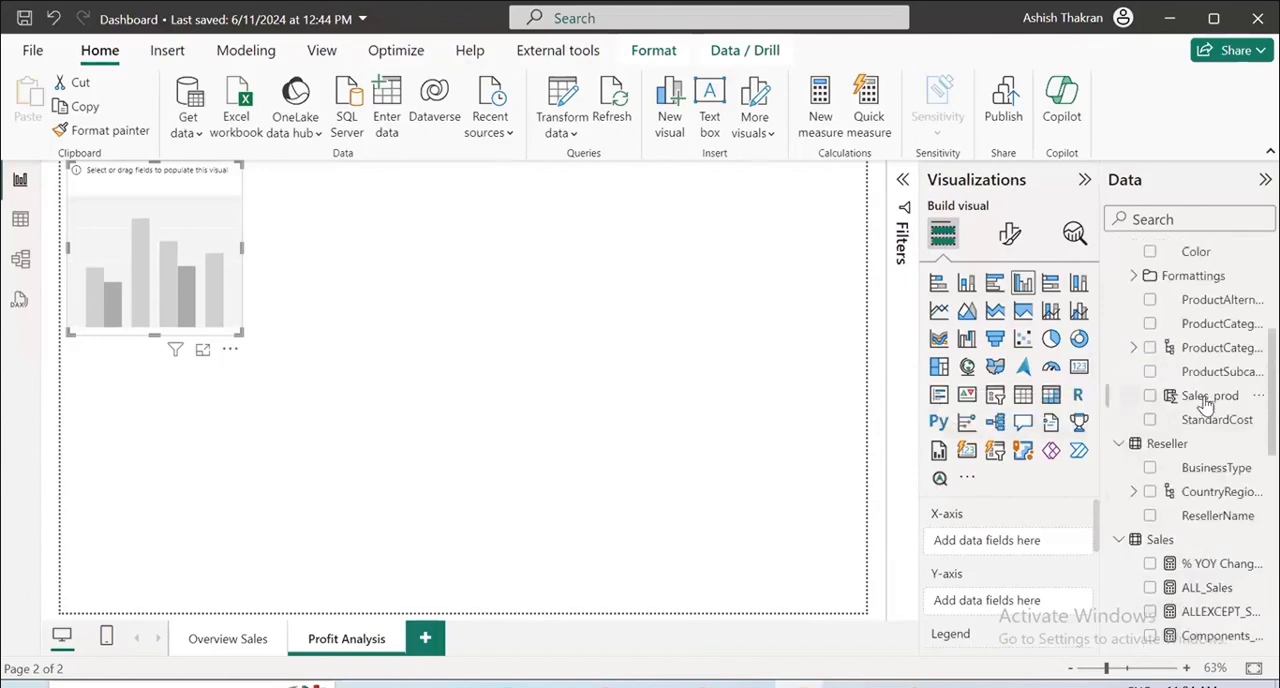
left_click(1150, 347)
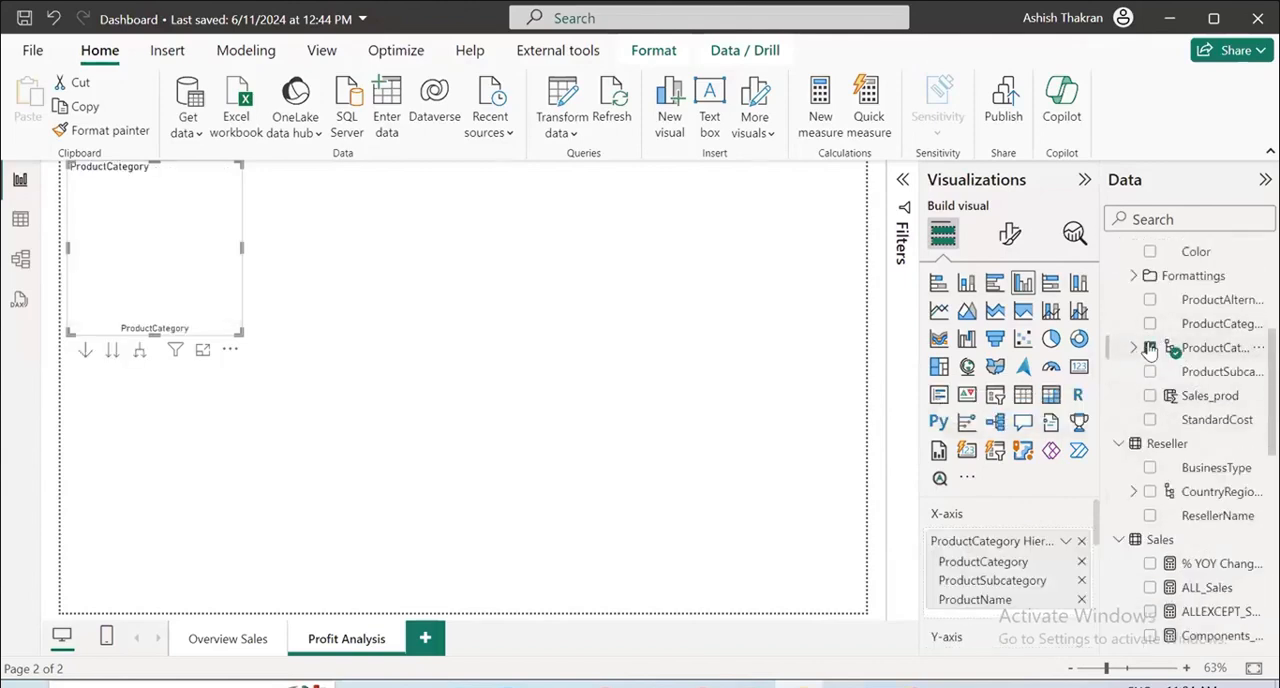
left_click(1081, 599)
scroll(1150, 585, "down", 4)
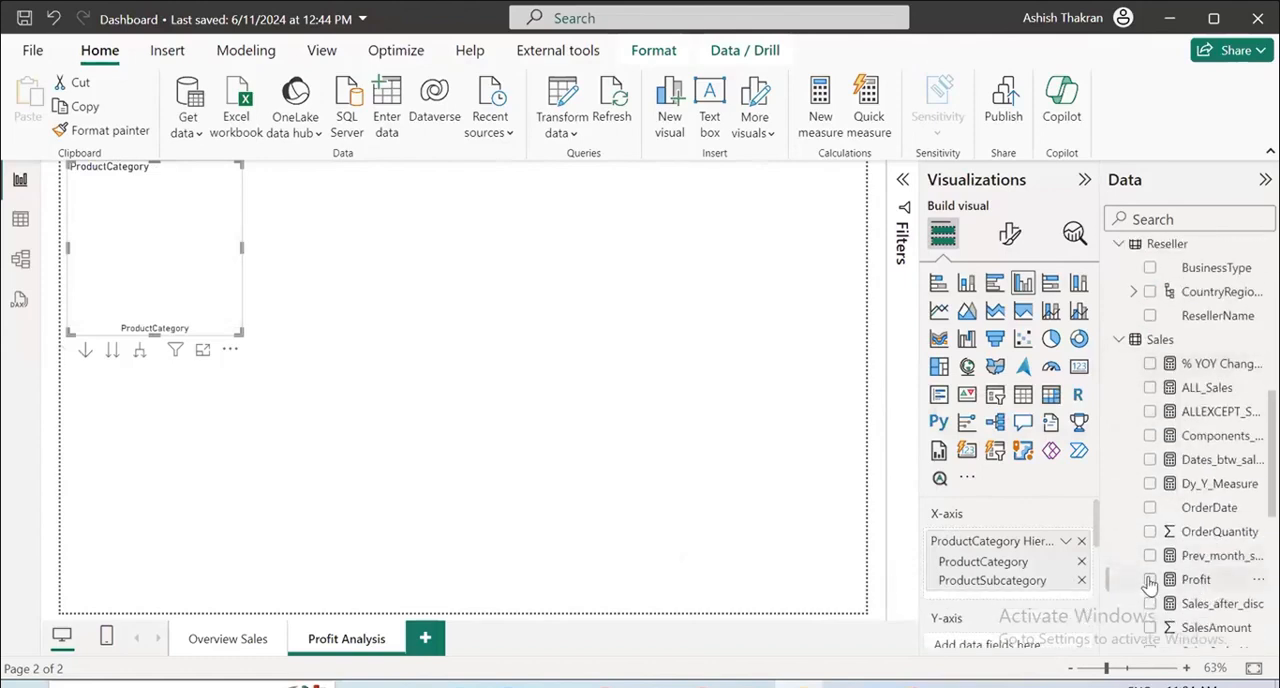
left_click(1150, 580)
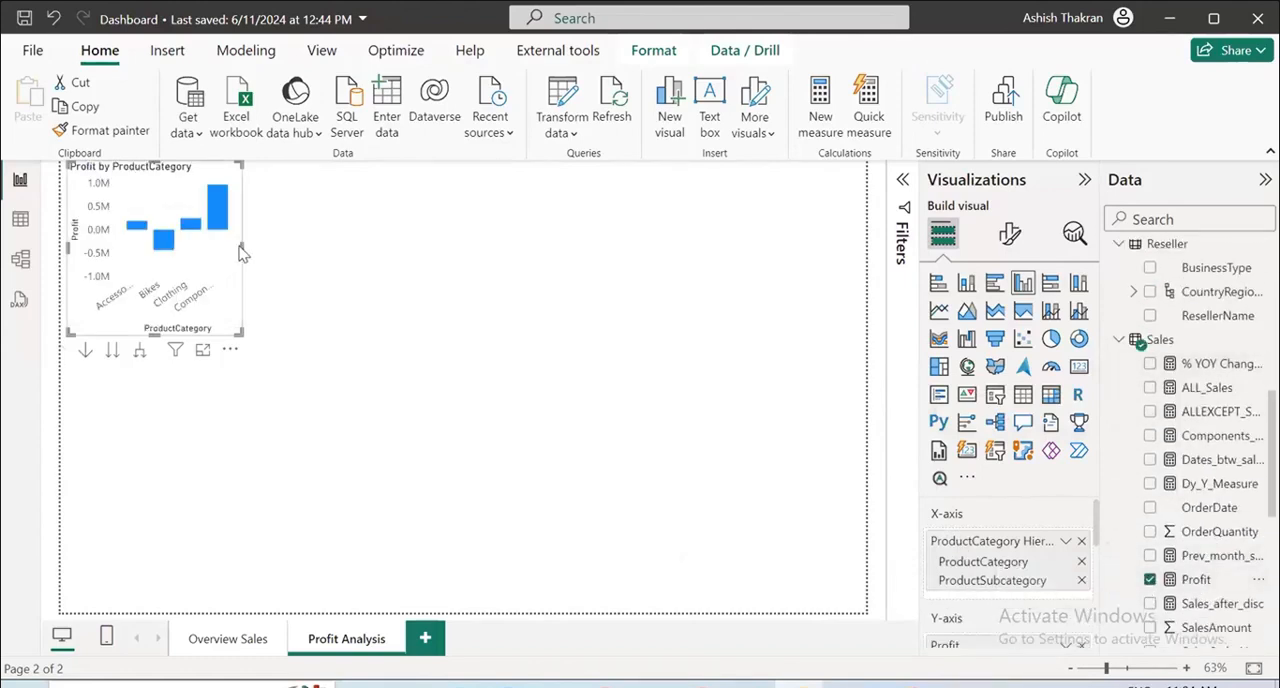
Widen the profit chart, convert it to a clustered bar chart and place it in the page's upper-right area.
left_click_drag(243, 247, 430, 264)
left_click_drag(204, 203, 362, 288)
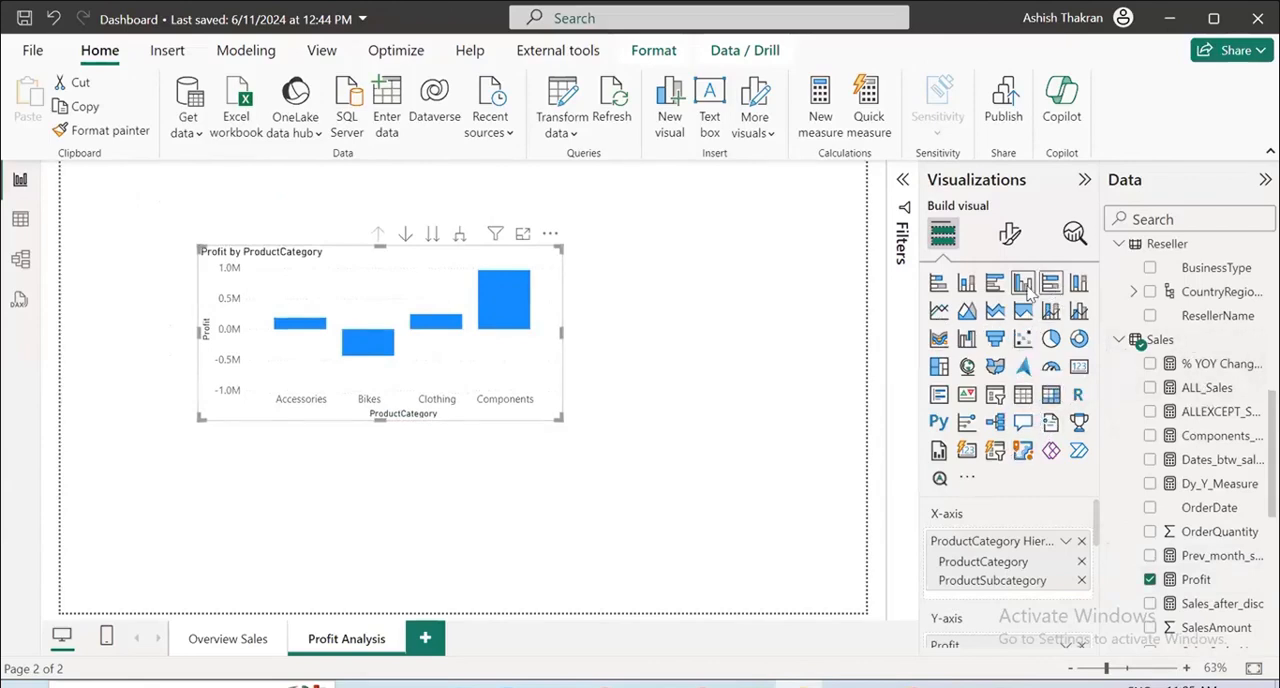
left_click(994, 282)
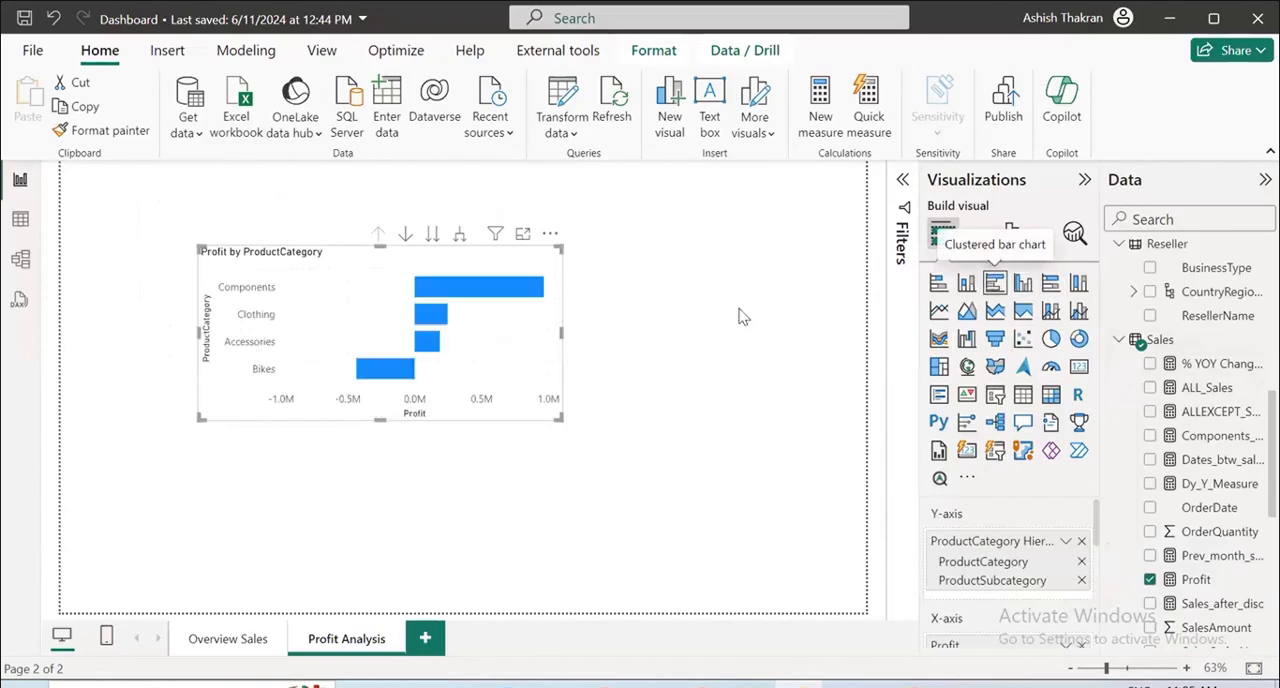
left_click_drag(472, 268, 742, 230)
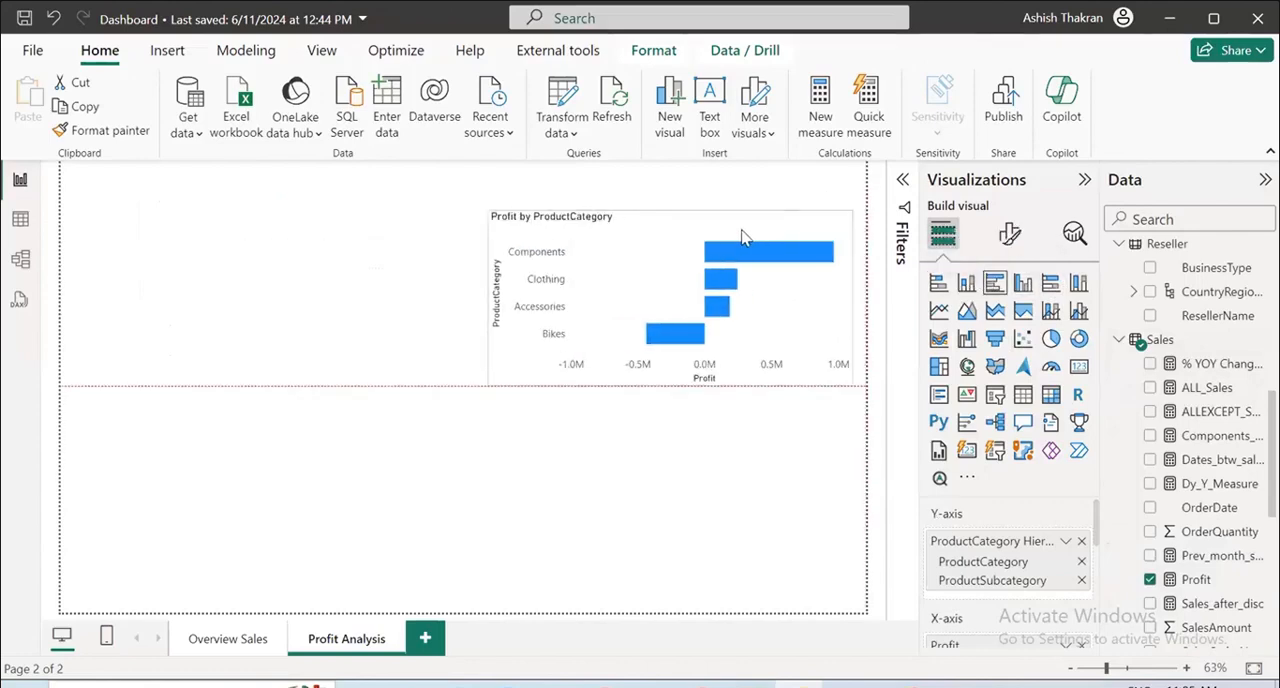
left_click(697, 443)
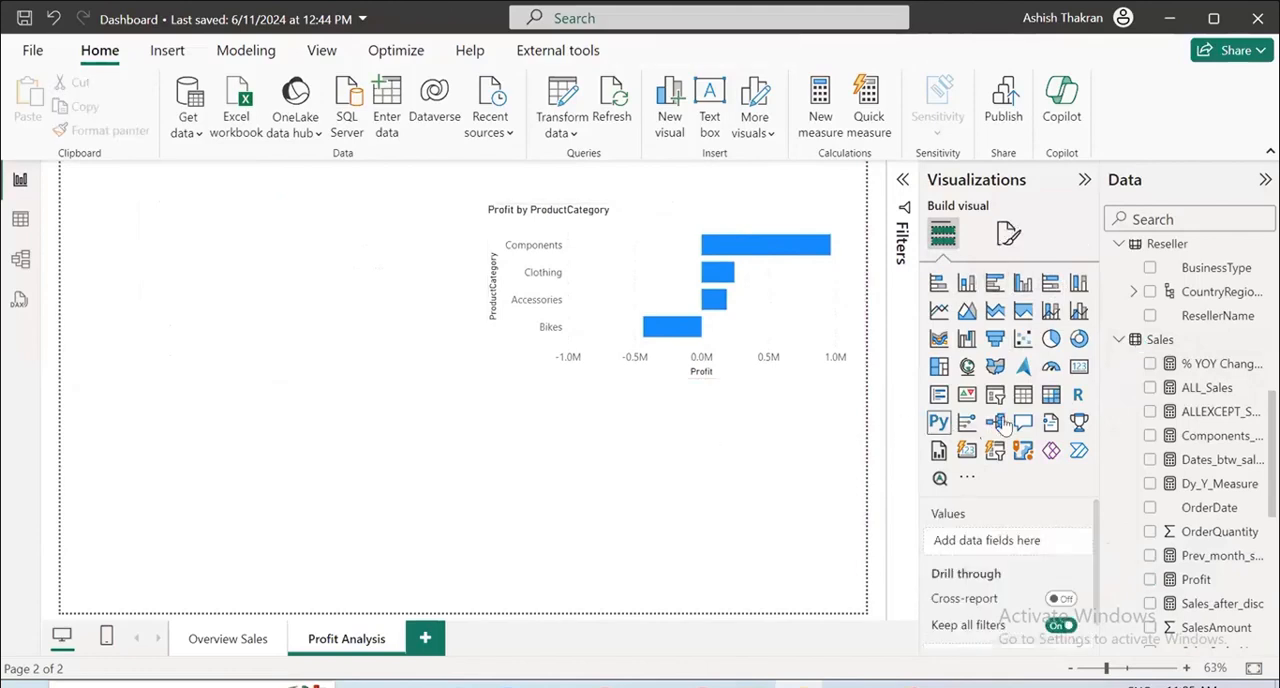
Add a line chart of Profit by the Calendar Table Date, keeping only the Year and Month levels.
left_click(939, 310)
scroll(1183, 330, "up", 3)
scroll(1183, 330, "up", 8)
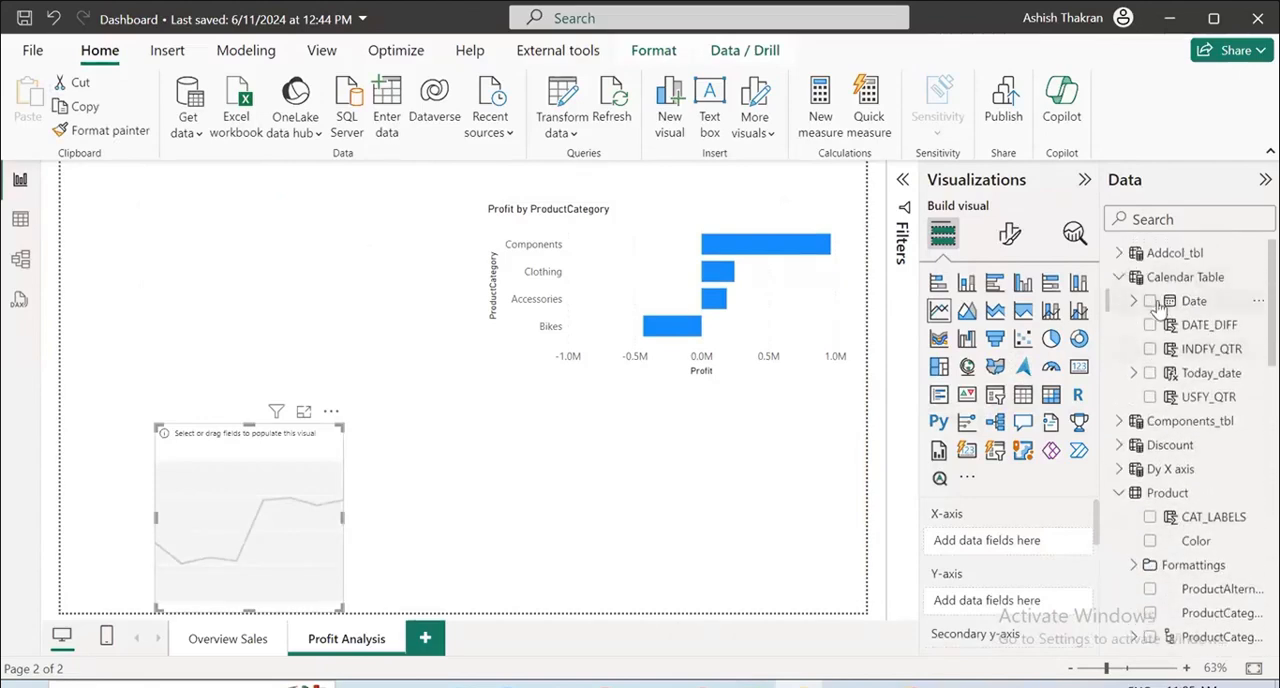
left_click(1149, 309)
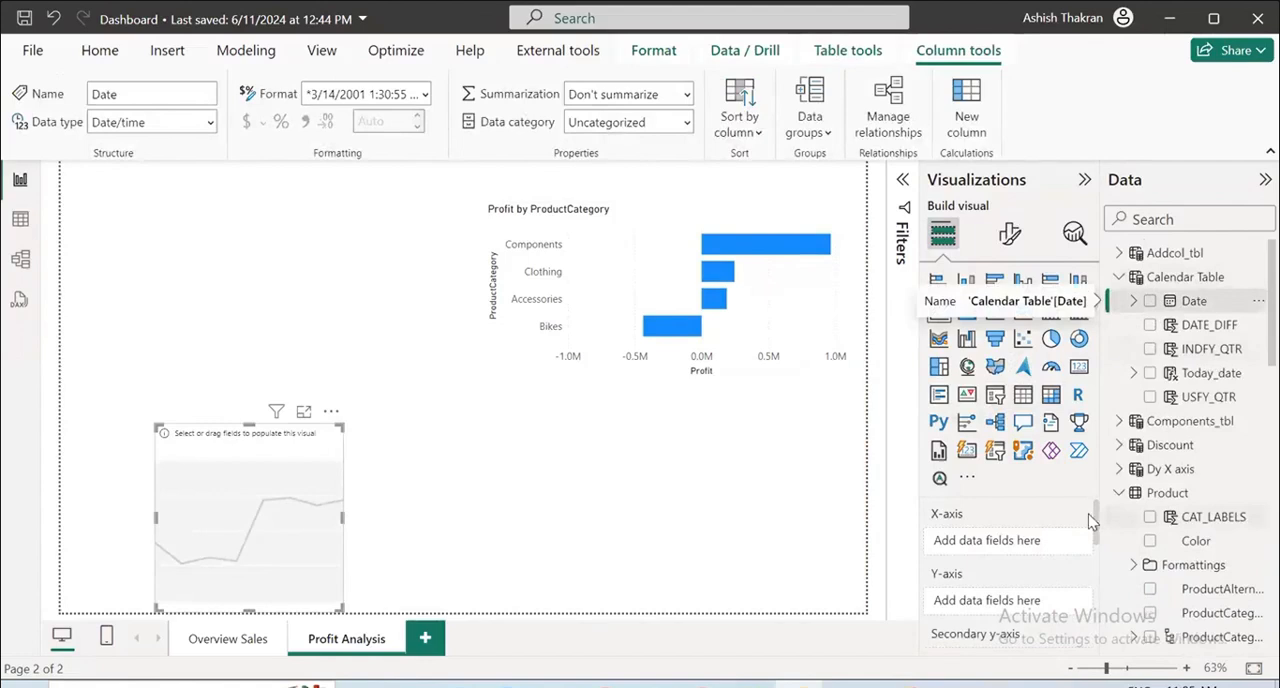
left_click(1151, 303)
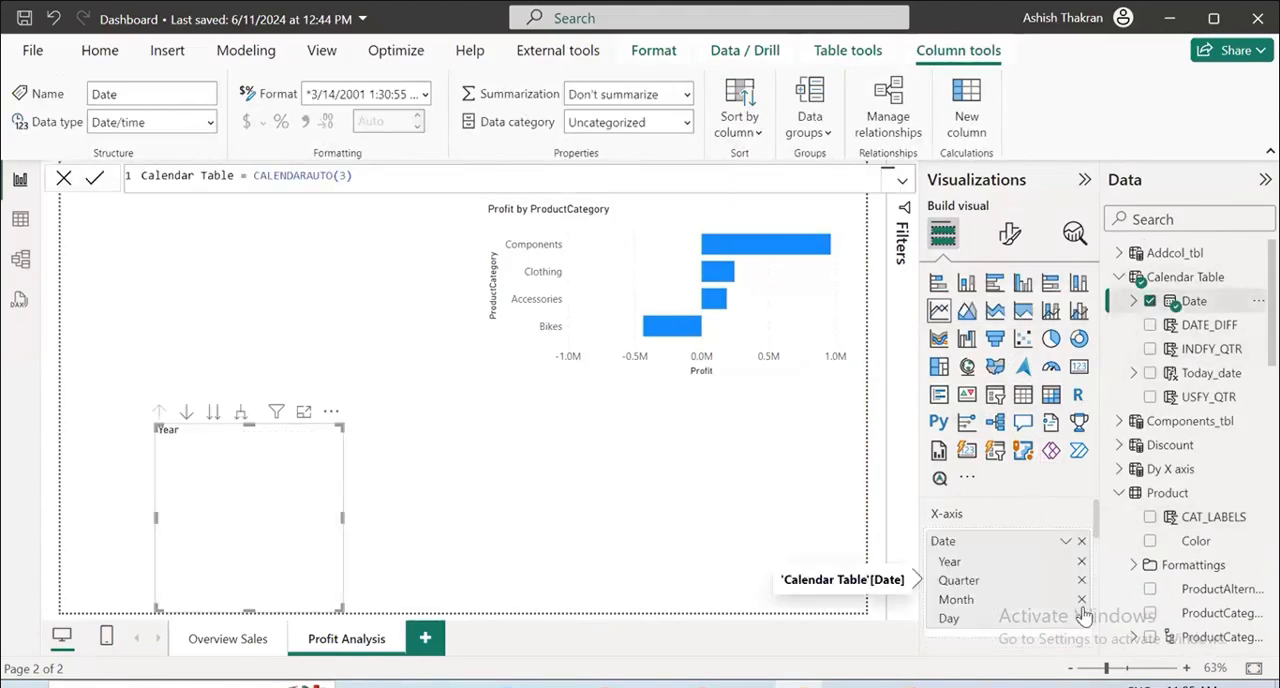
left_click(1081, 619)
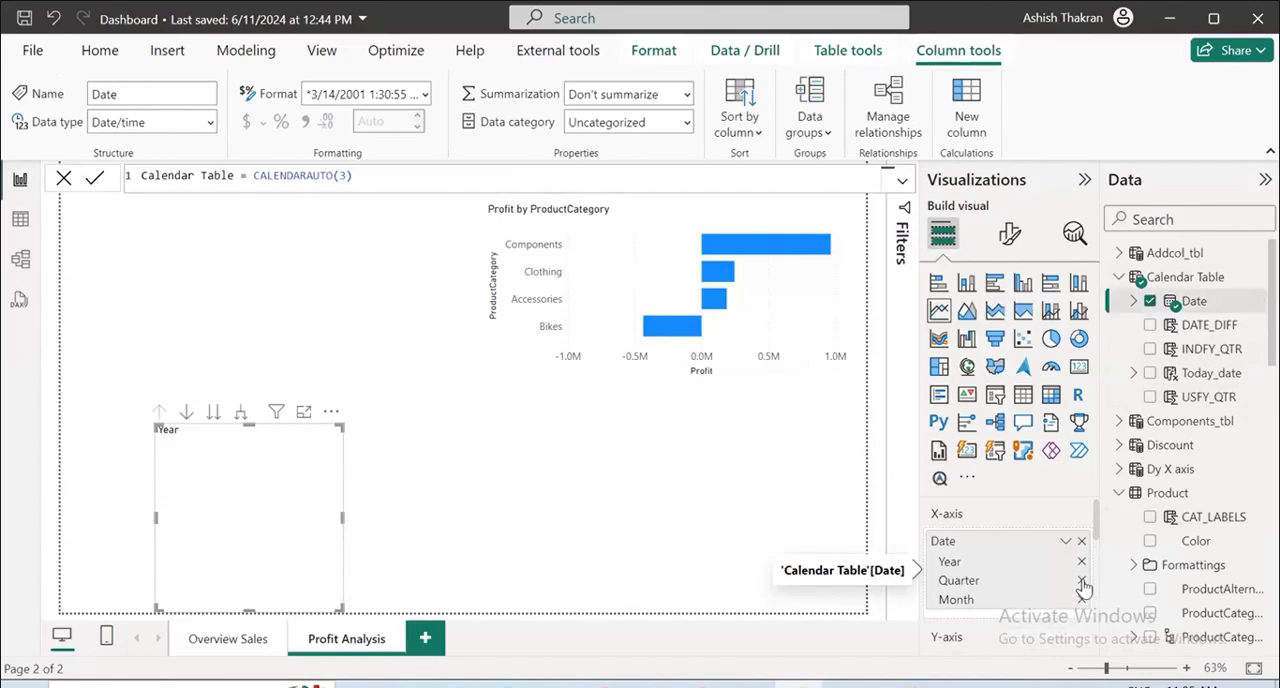
left_click(1081, 580)
scroll(980, 516, "down", 3)
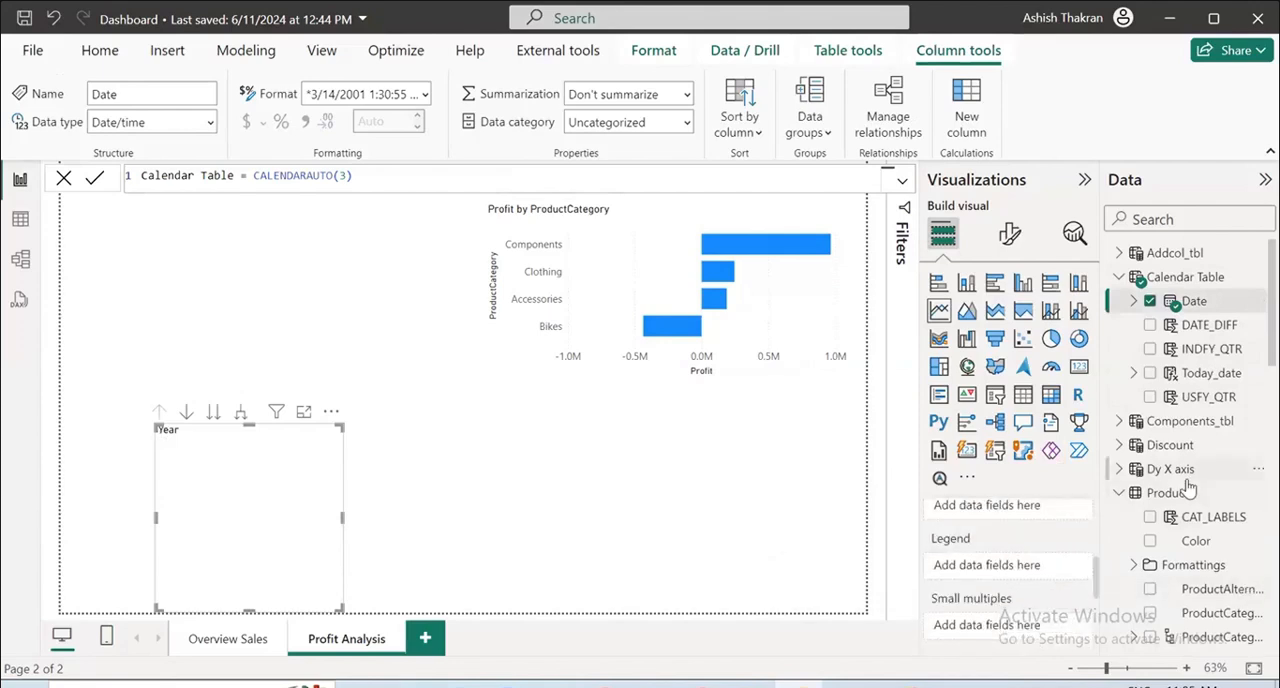
scroll(1188, 486, "down", 3)
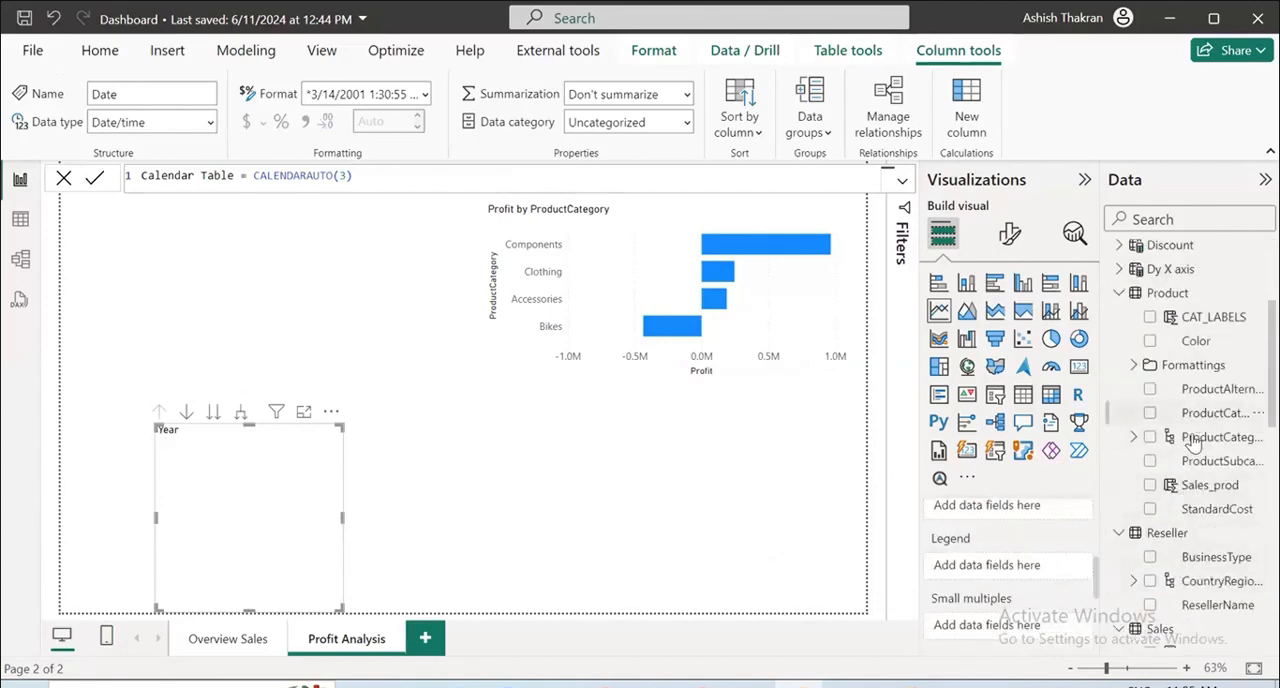
scroll(1180, 455, "down", 5)
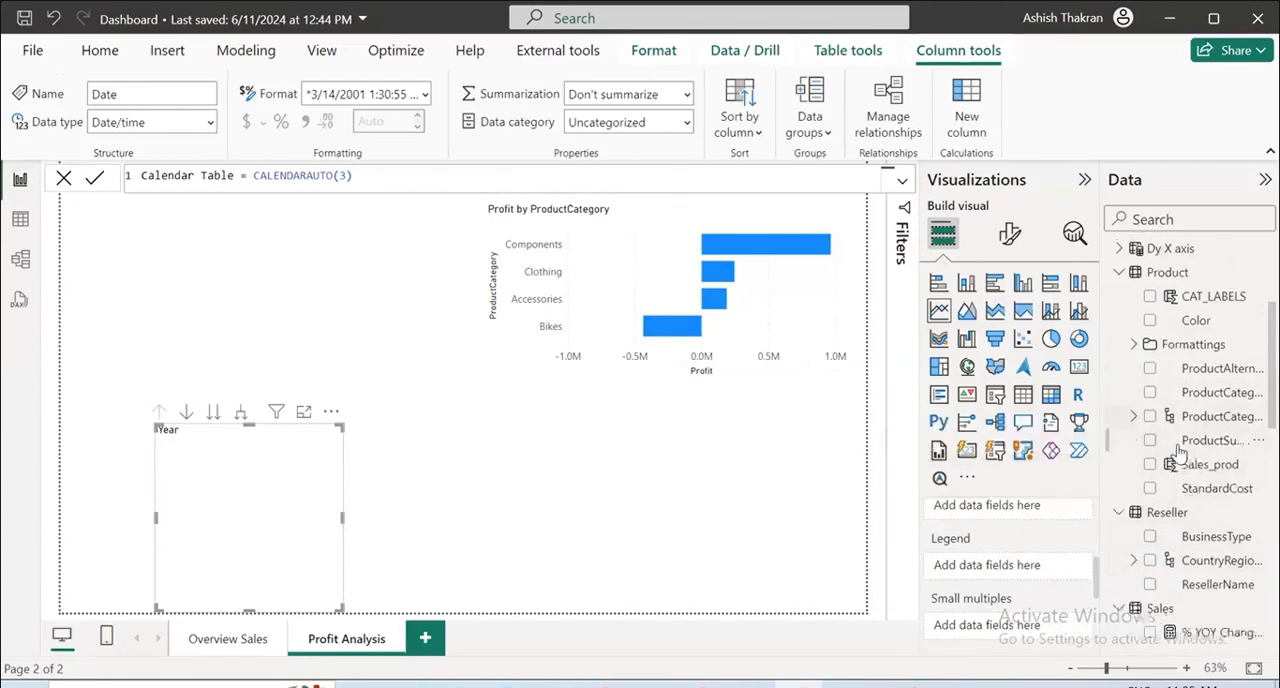
left_click(1150, 569)
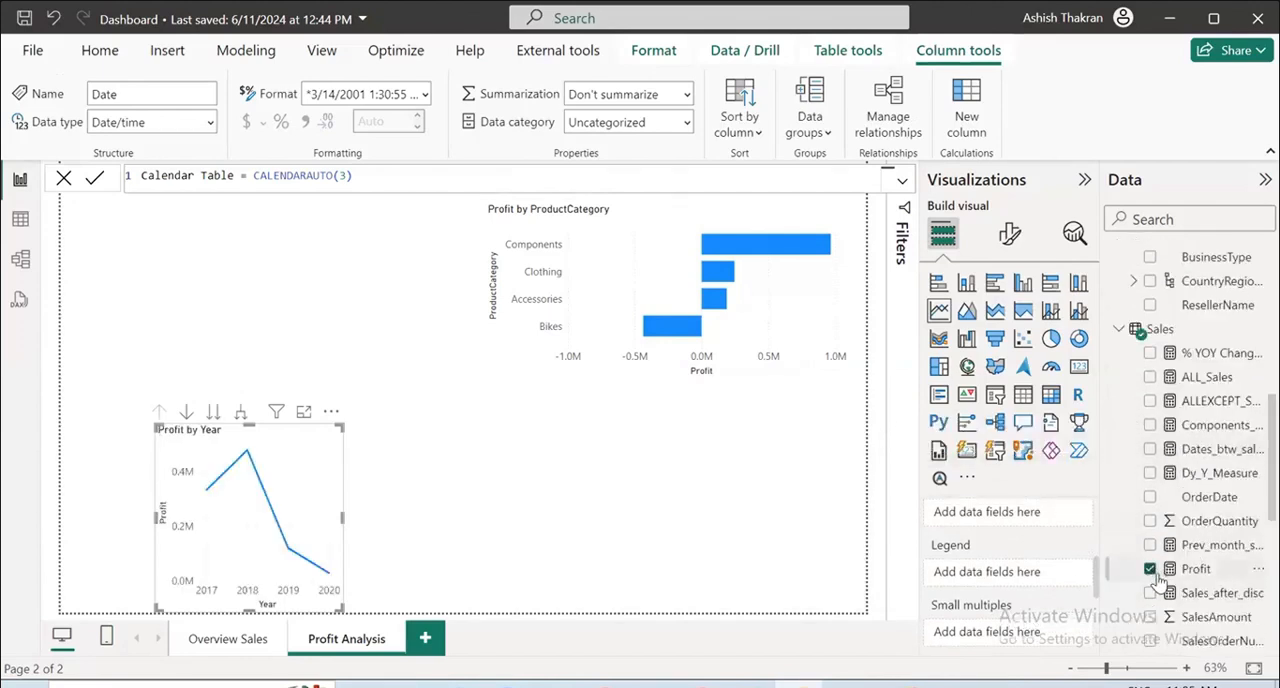
Expand the line chart to the Month level, widen it and move it to the page's lower-right corner.
left_click_drag(343, 516, 645, 513)
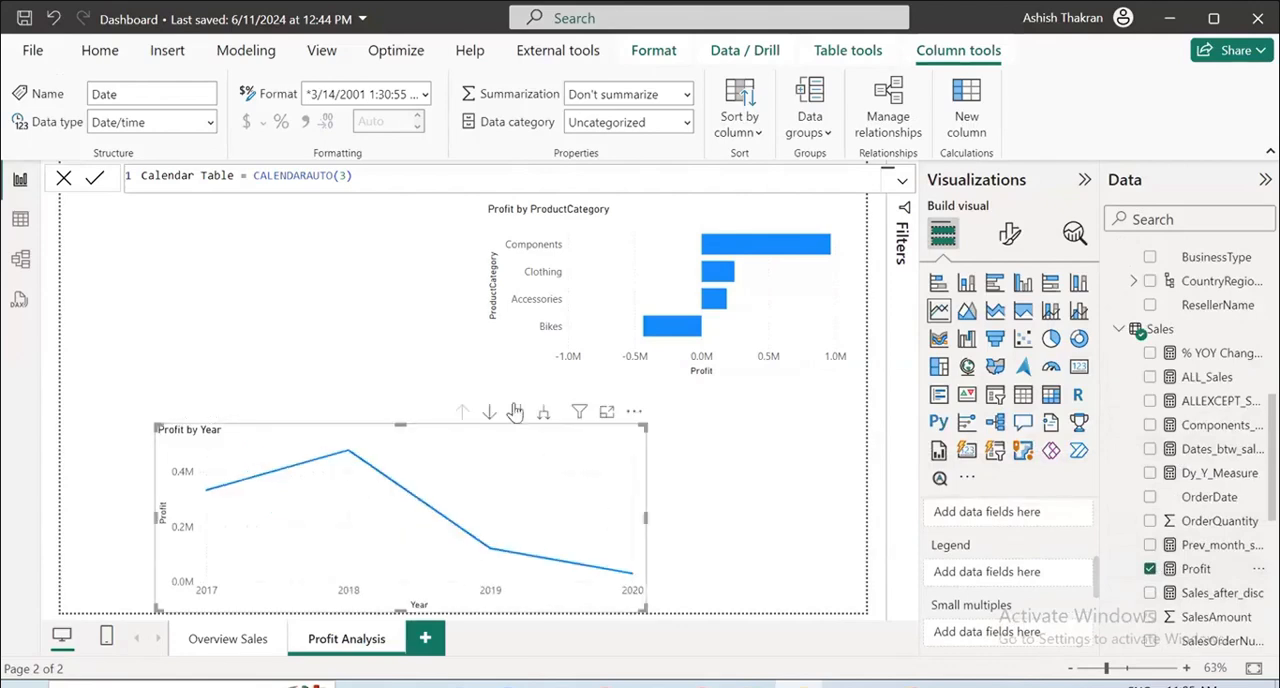
left_click(540, 413)
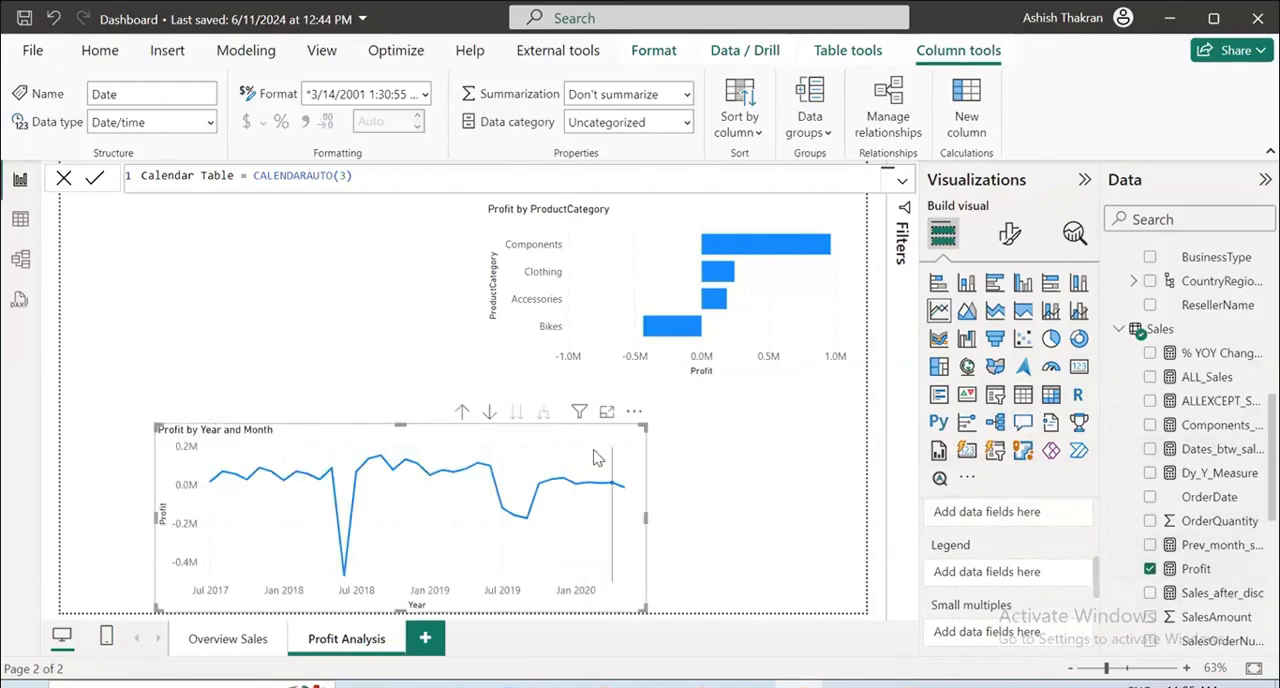
left_click_drag(646, 516, 721, 513)
left_click_drag(600, 449, 770, 430)
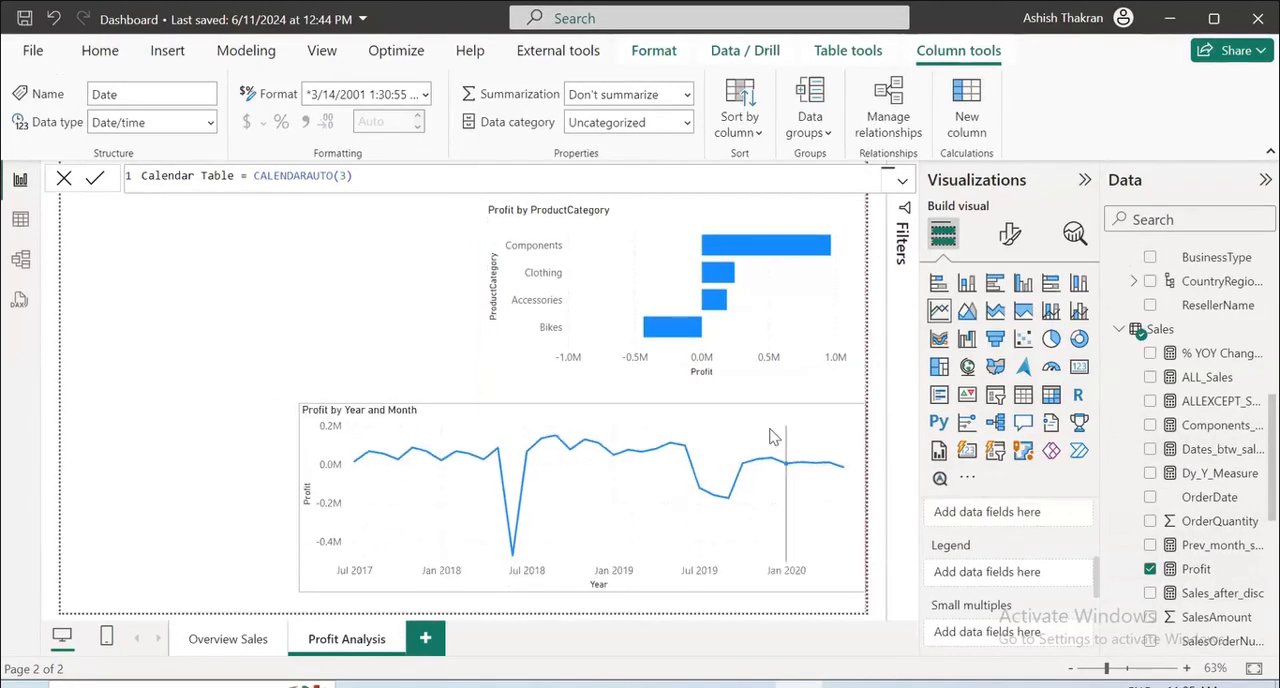
Stretch the Profit by ProductCategory bar chart vertically from the page's top edge down to the line chart.
left_click(722, 372)
left_click_drag(665, 374, 666, 423)
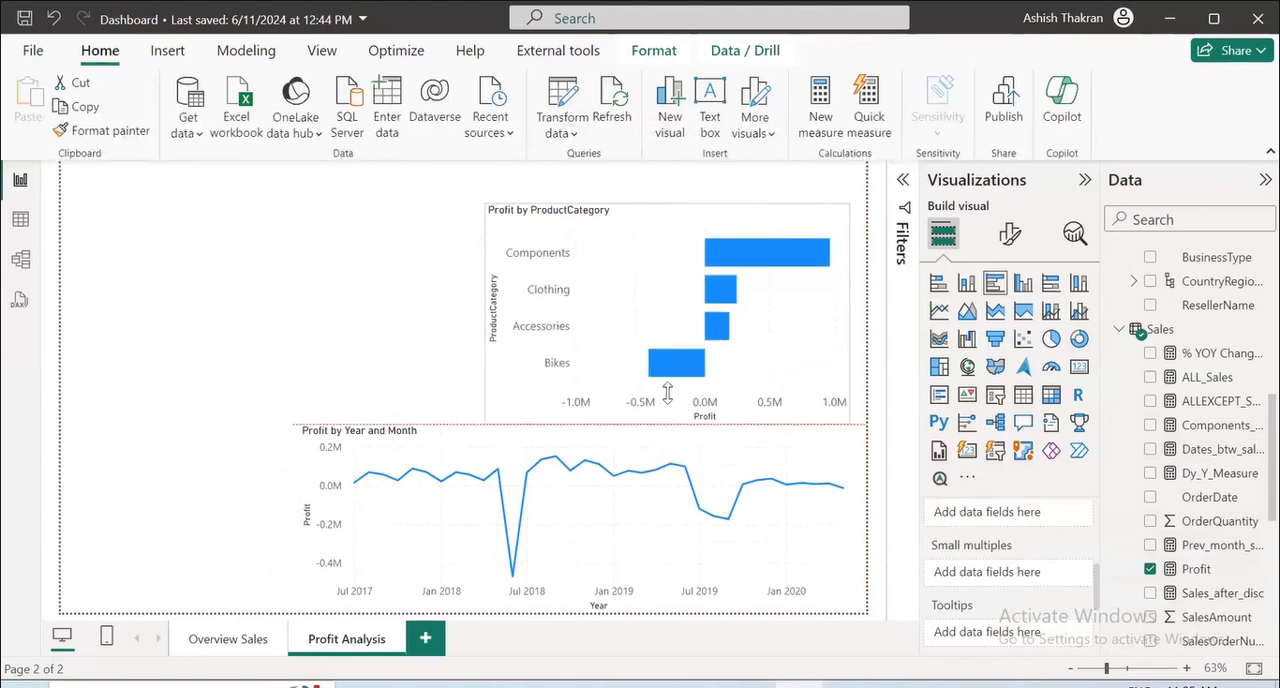
left_click_drag(666, 201, 670, 161)
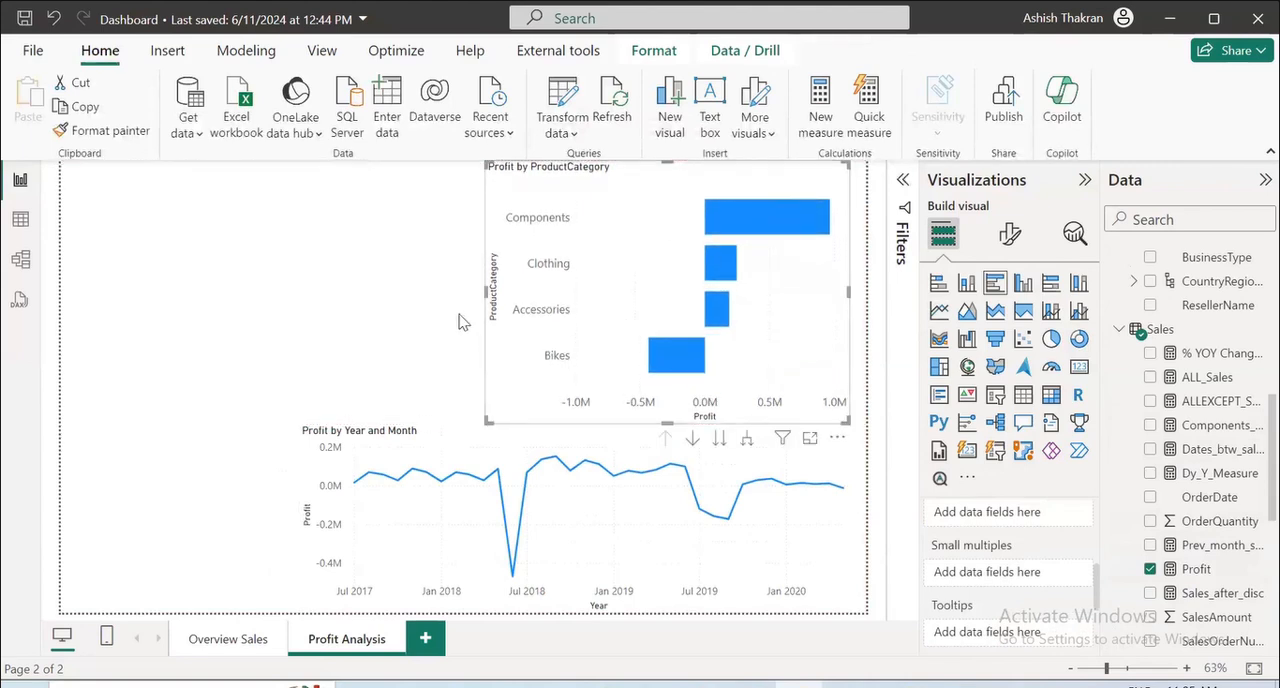
left_click(393, 306)
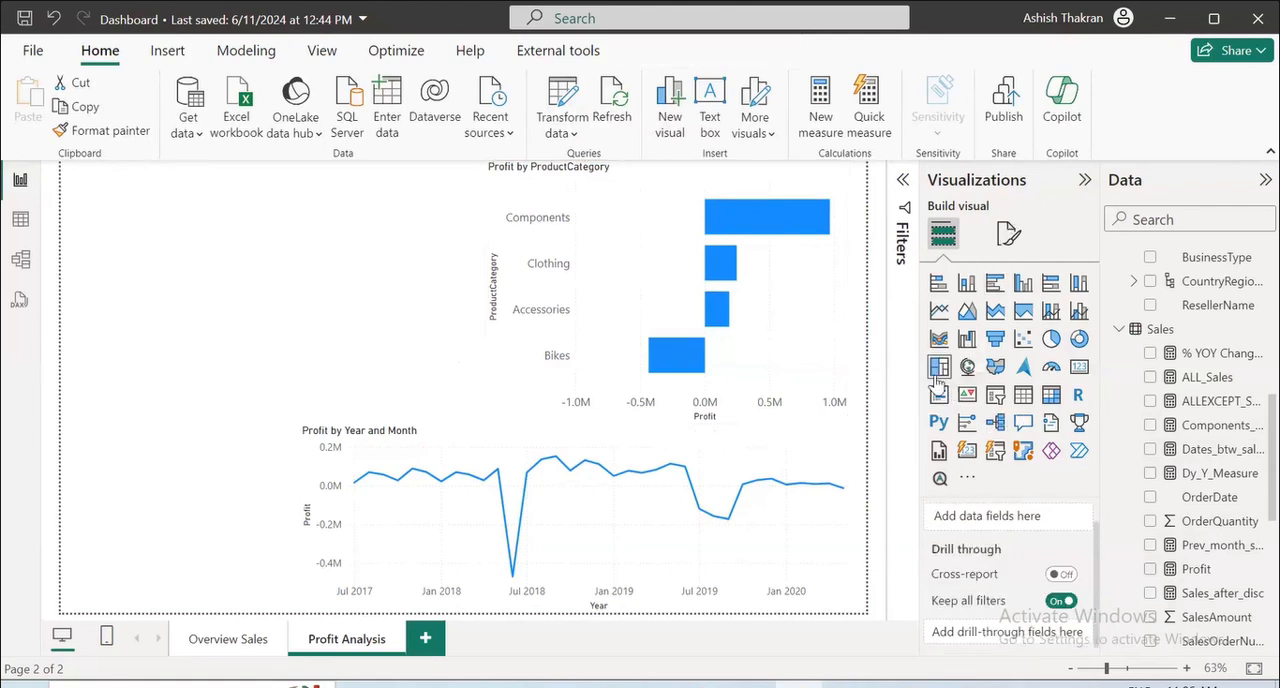
Add a slicer on the Calendar Table Date hierarchy with only the Year level, and reduce its height.
left_click(997, 400)
scroll(1225, 370, "up", 5)
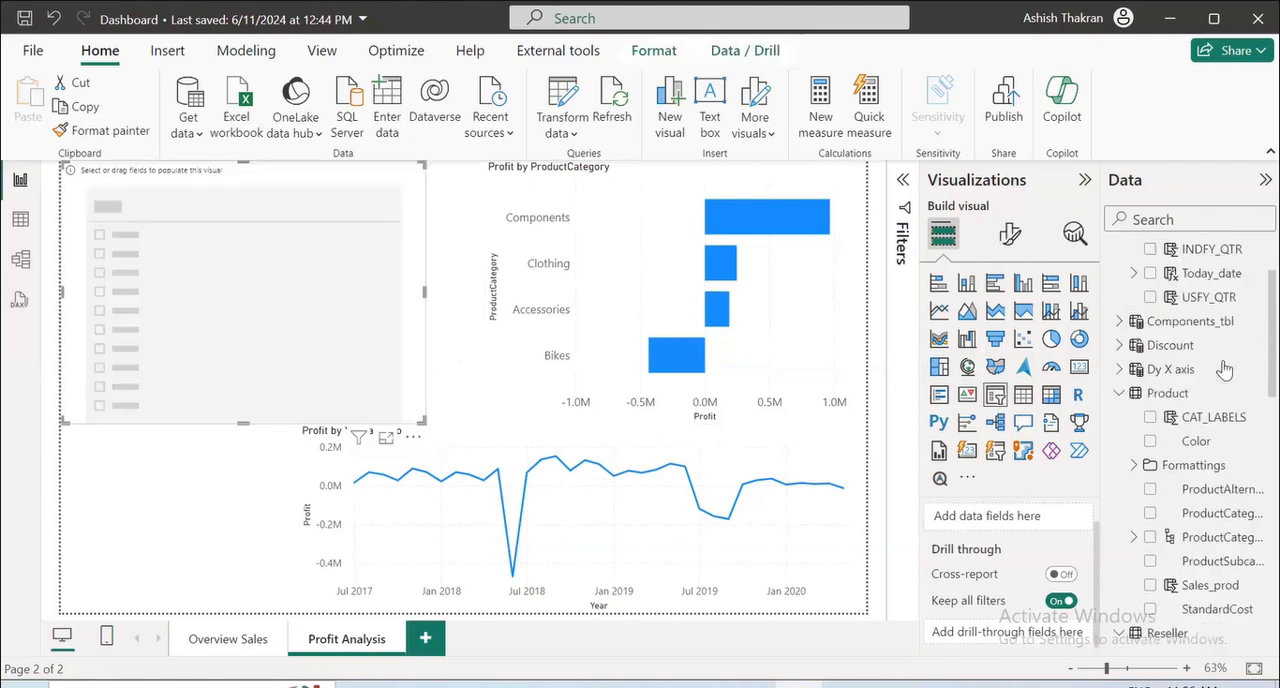
left_click(1150, 301)
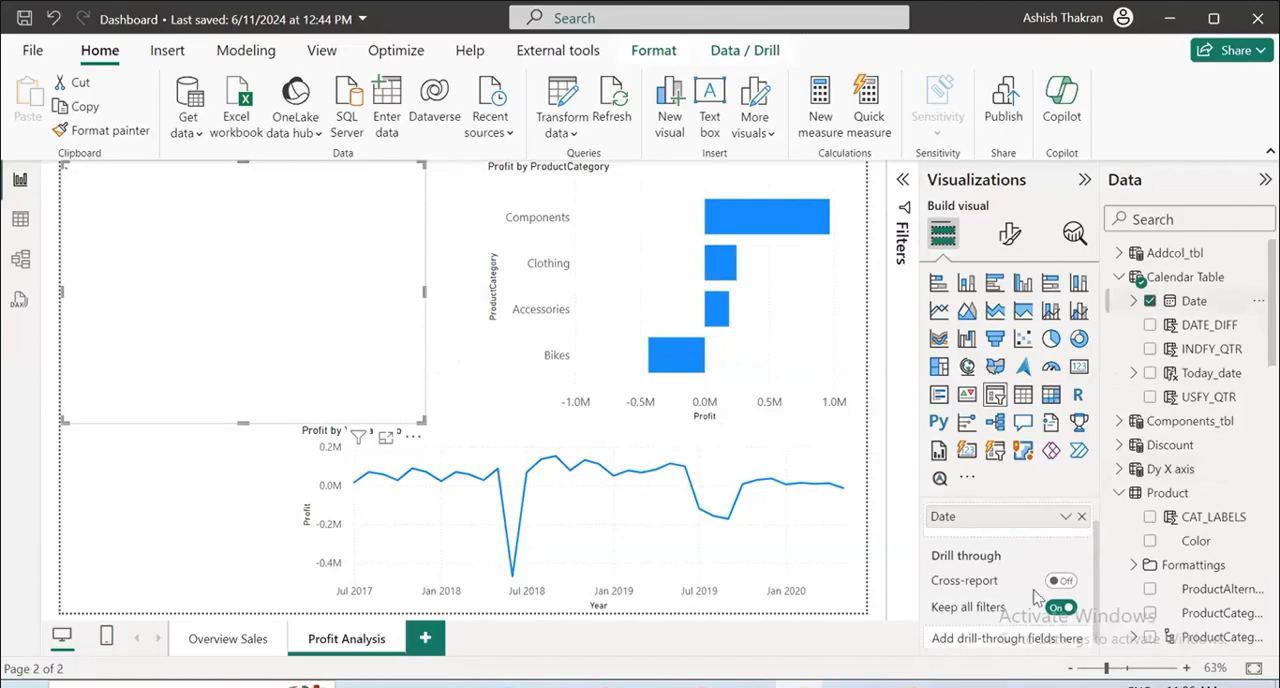
left_click(1065, 516)
left_click(1083, 484)
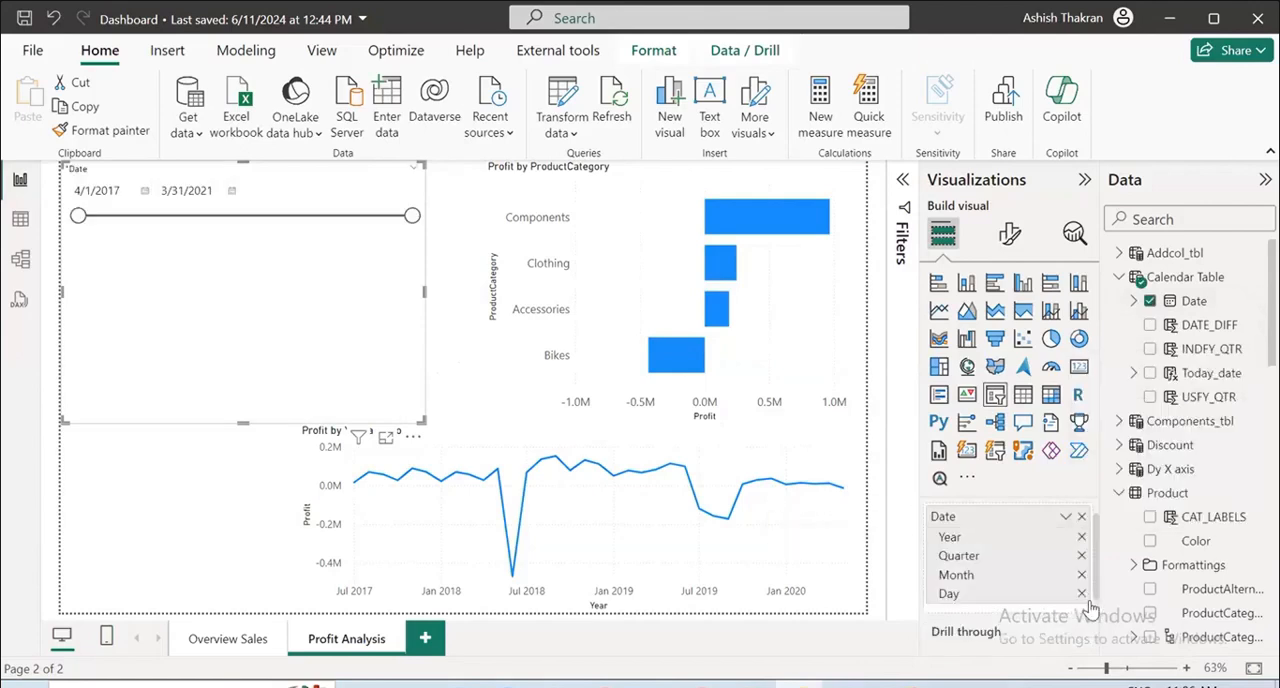
left_click(1081, 575)
left_click(1081, 555)
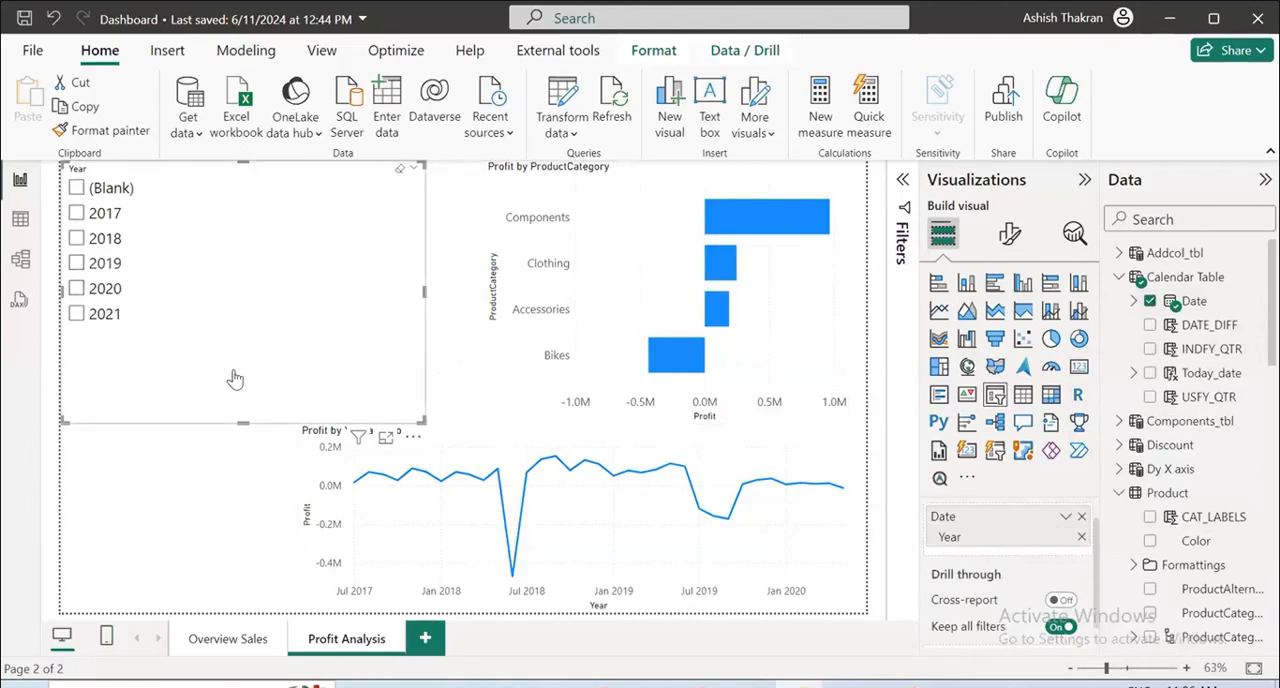
left_click_drag(256, 428, 250, 300)
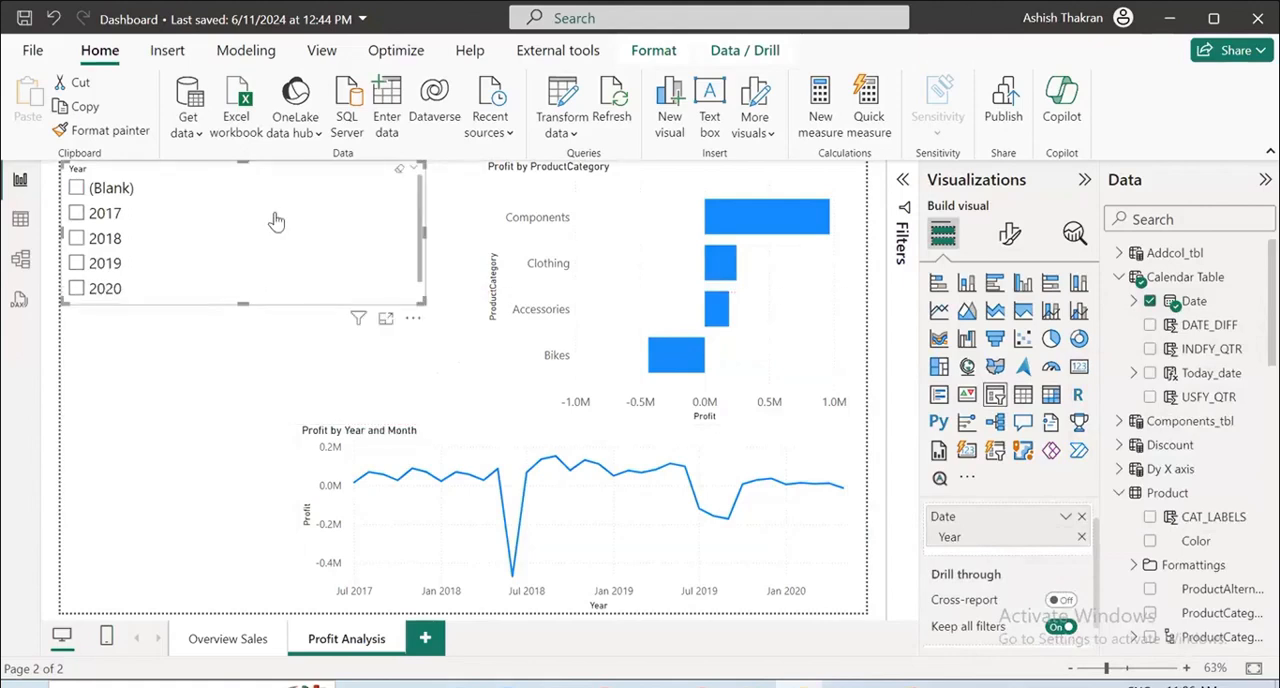
Move the Year slicer slightly down the page and apply a basic filter to its Year field that excludes (Blank) and 2021.
left_click_drag(274, 220, 248, 276)
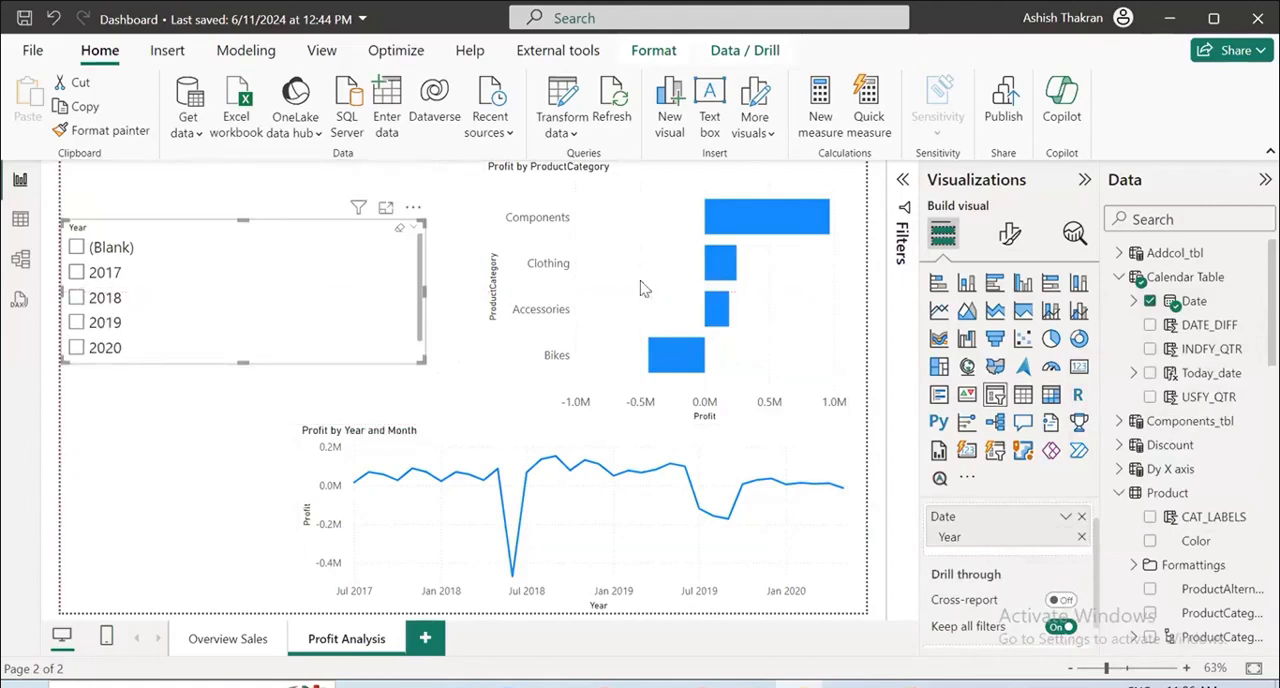
left_click(902, 179)
left_click(870, 297)
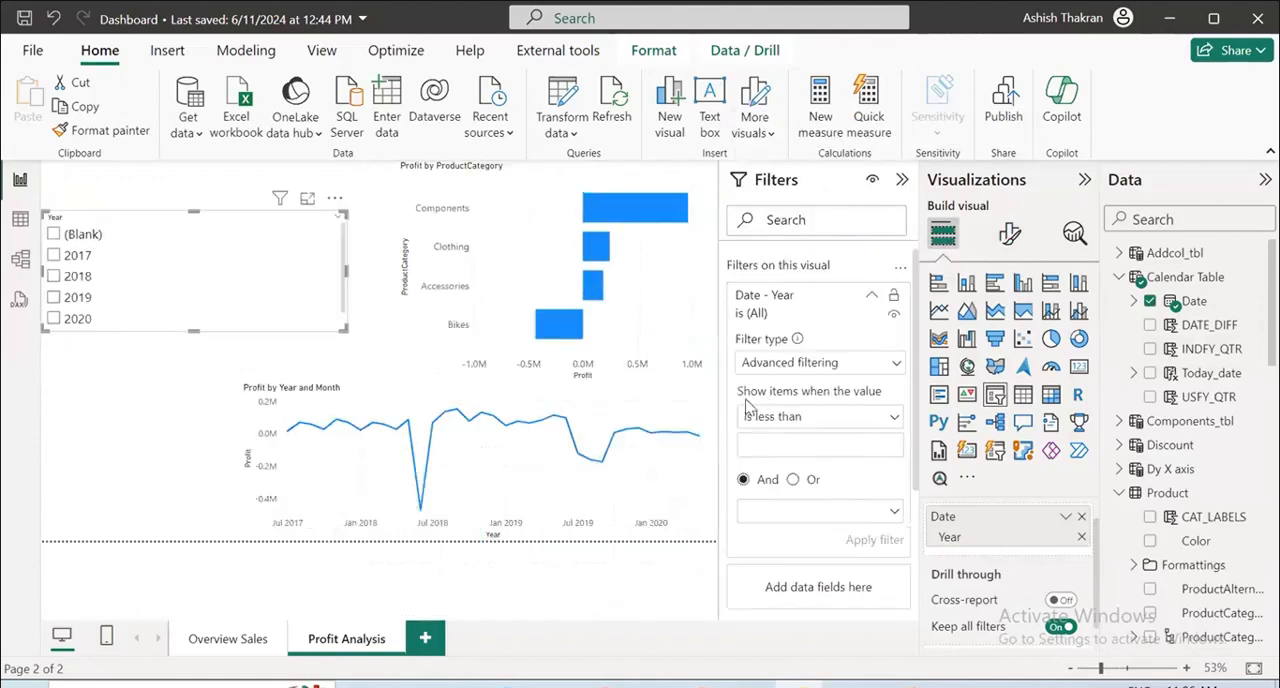
left_click(805, 363)
left_click(776, 415)
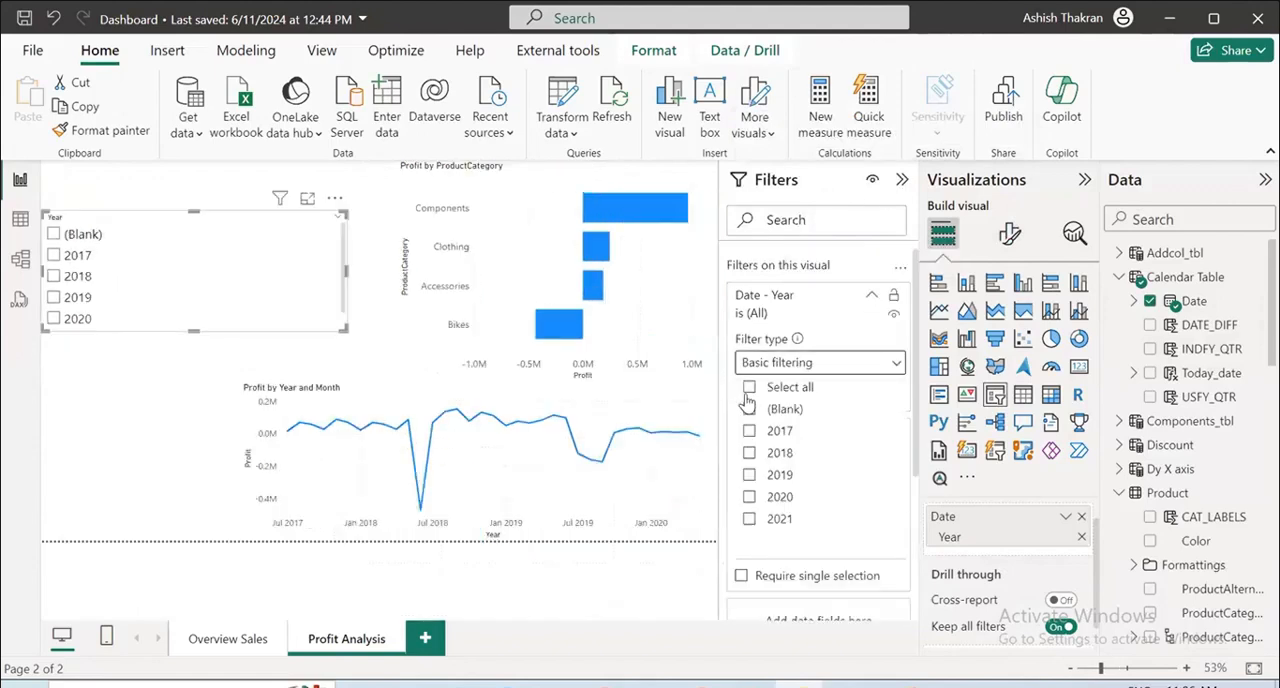
left_click(749, 388)
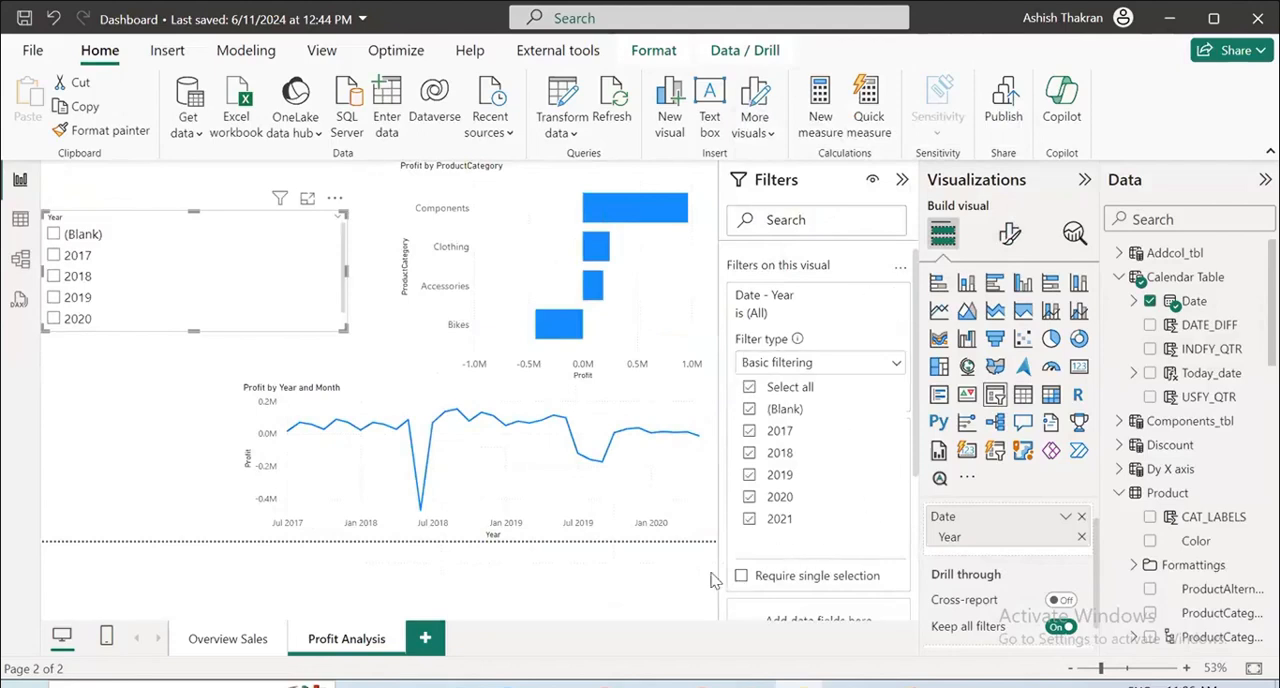
left_click(749, 409)
left_click(749, 519)
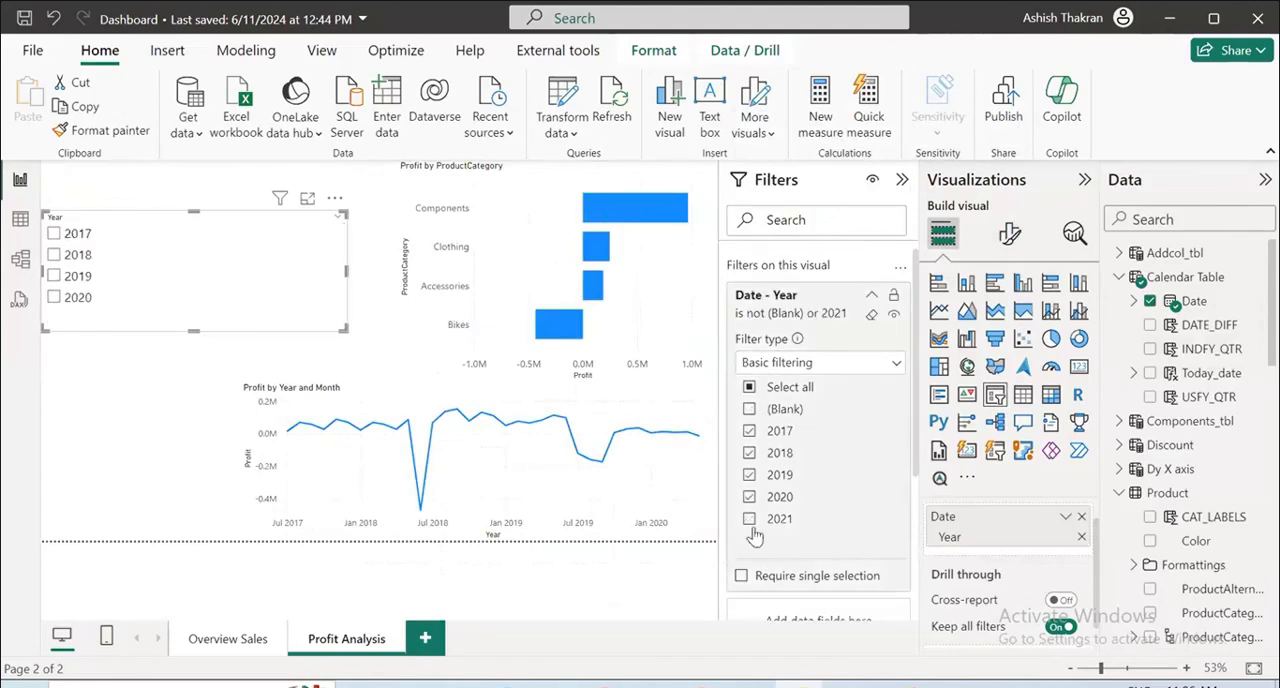
left_click(501, 556)
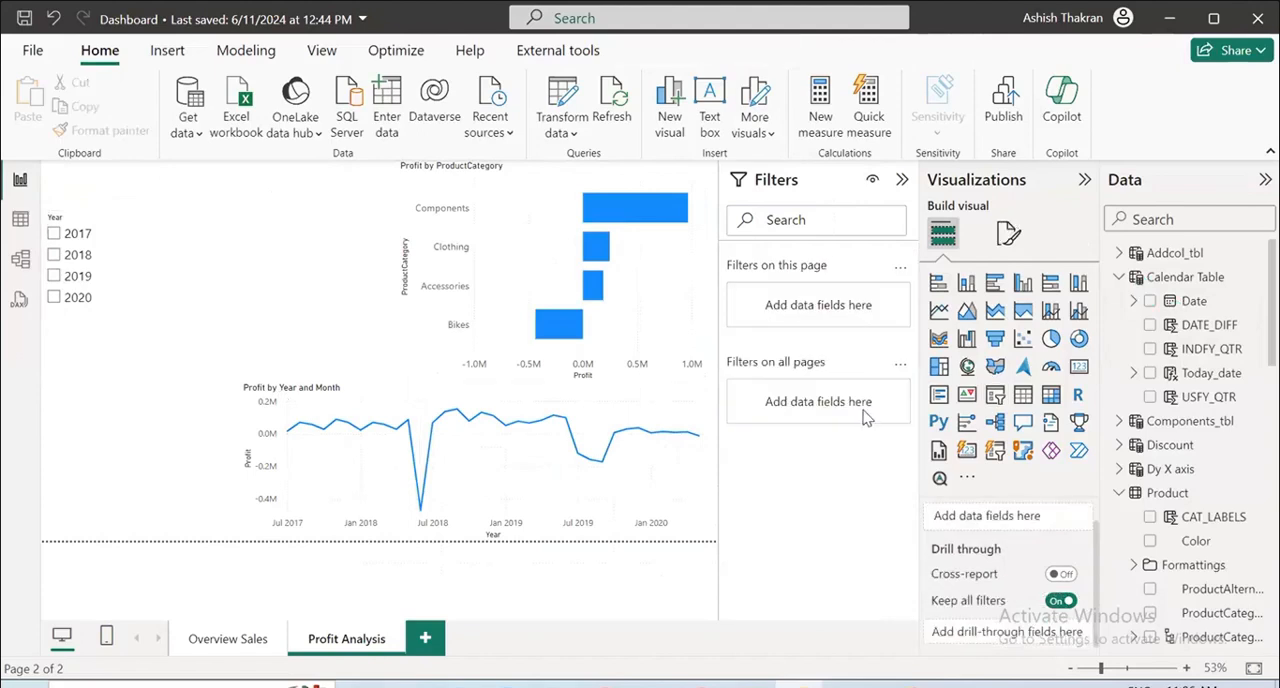
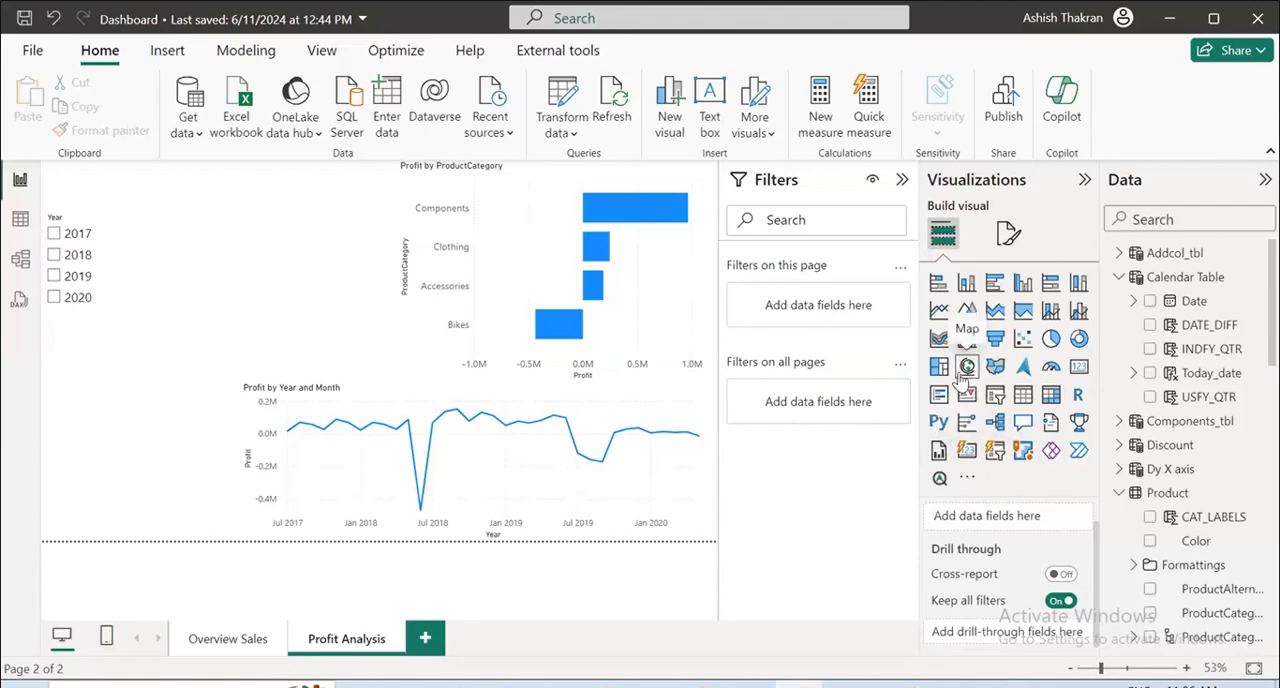
left_click(967, 477)
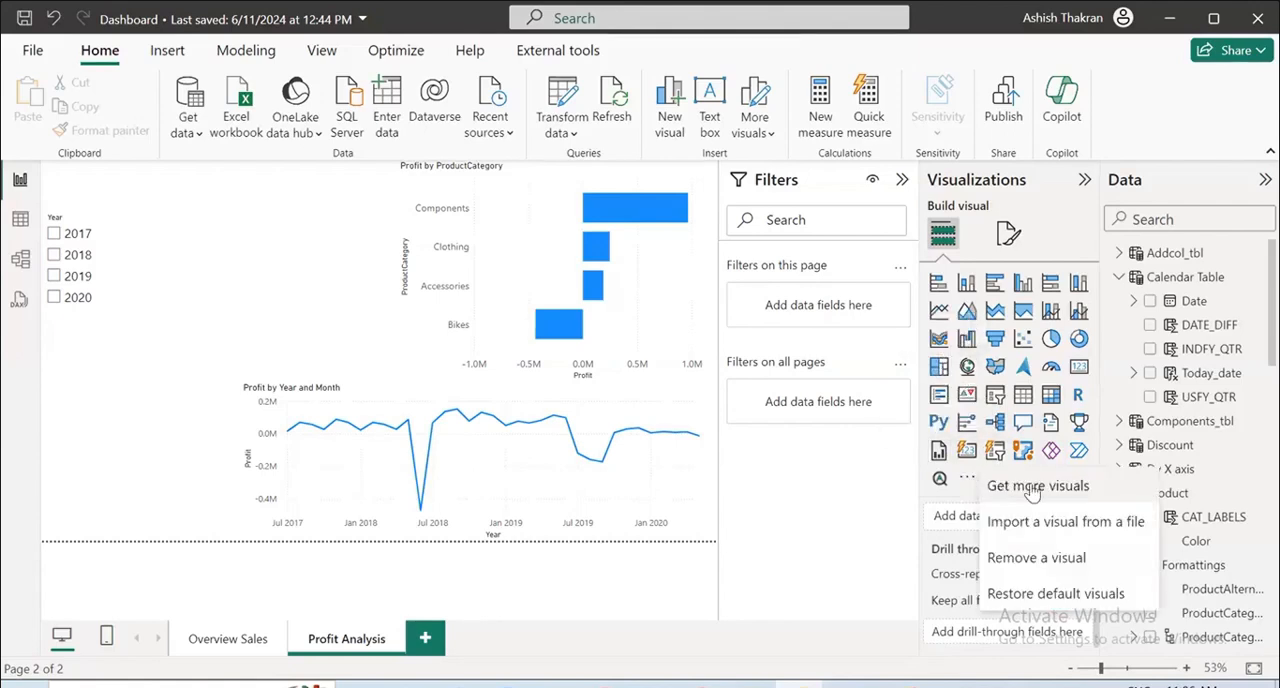
left_click(1070, 521)
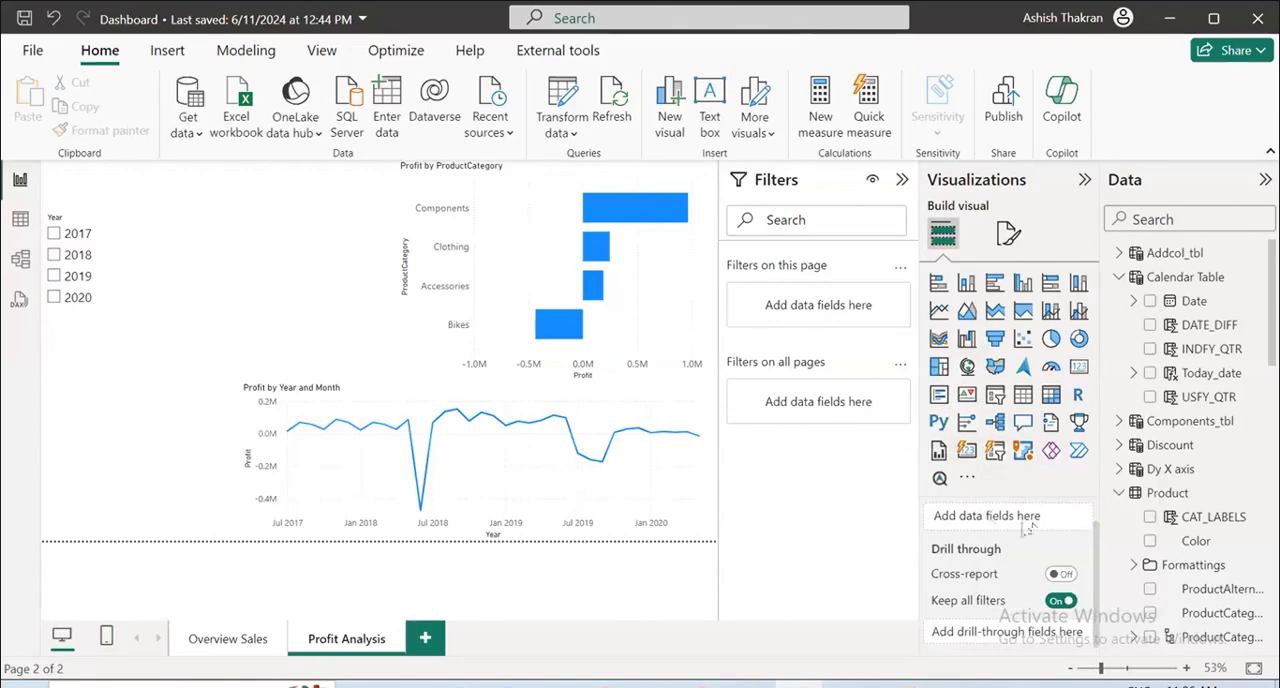
left_click(1108, 574)
Search the Power BI visuals gallery for "heat" and add the map-based Heatmap visual to the available visuals.
left_click(967, 477)
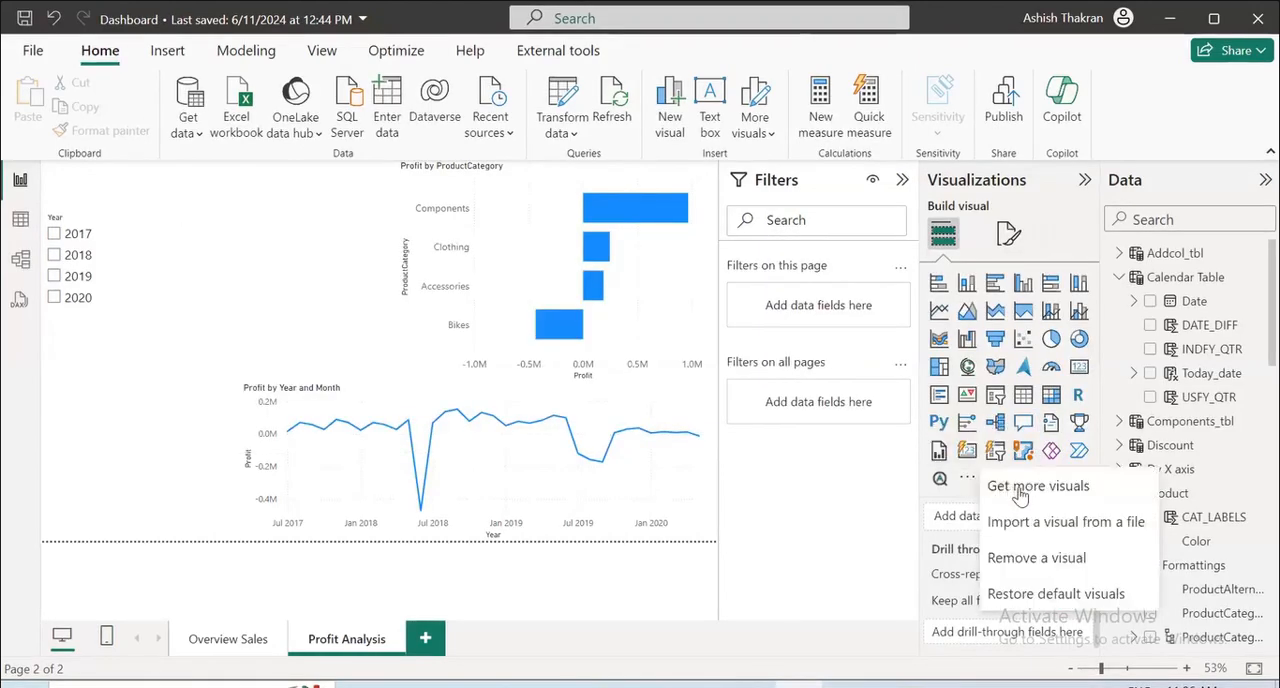
left_click(853, 492)
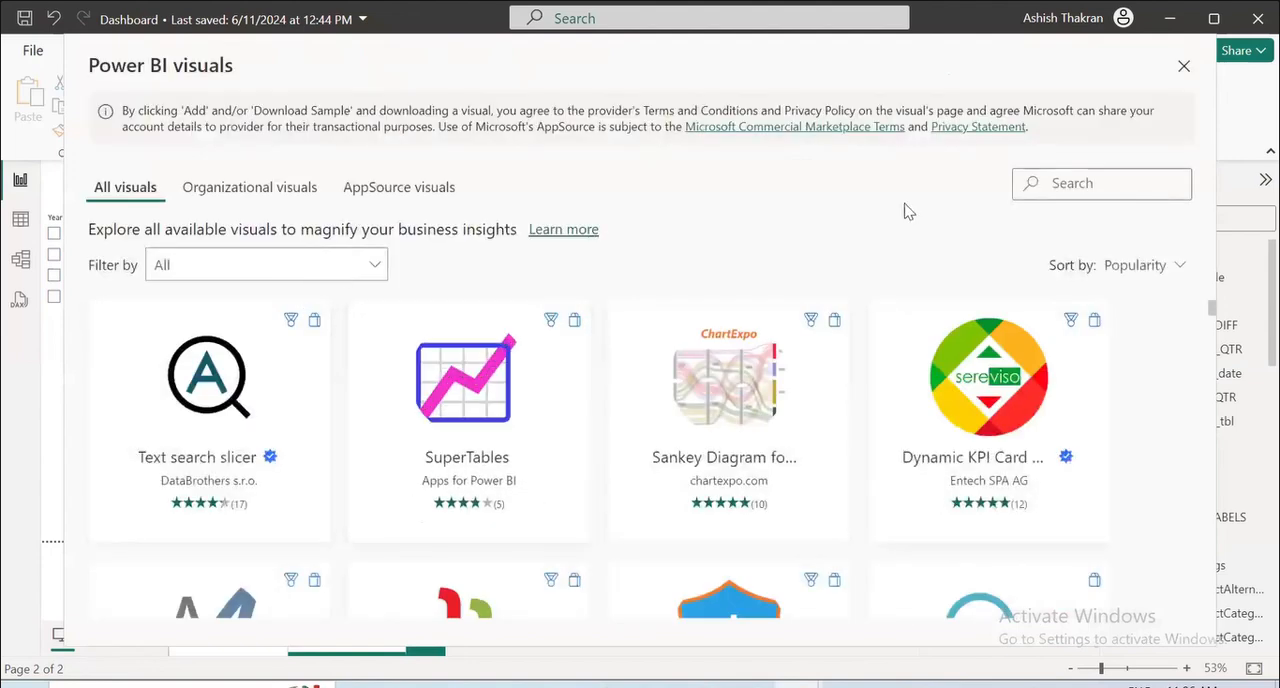
type("hea")
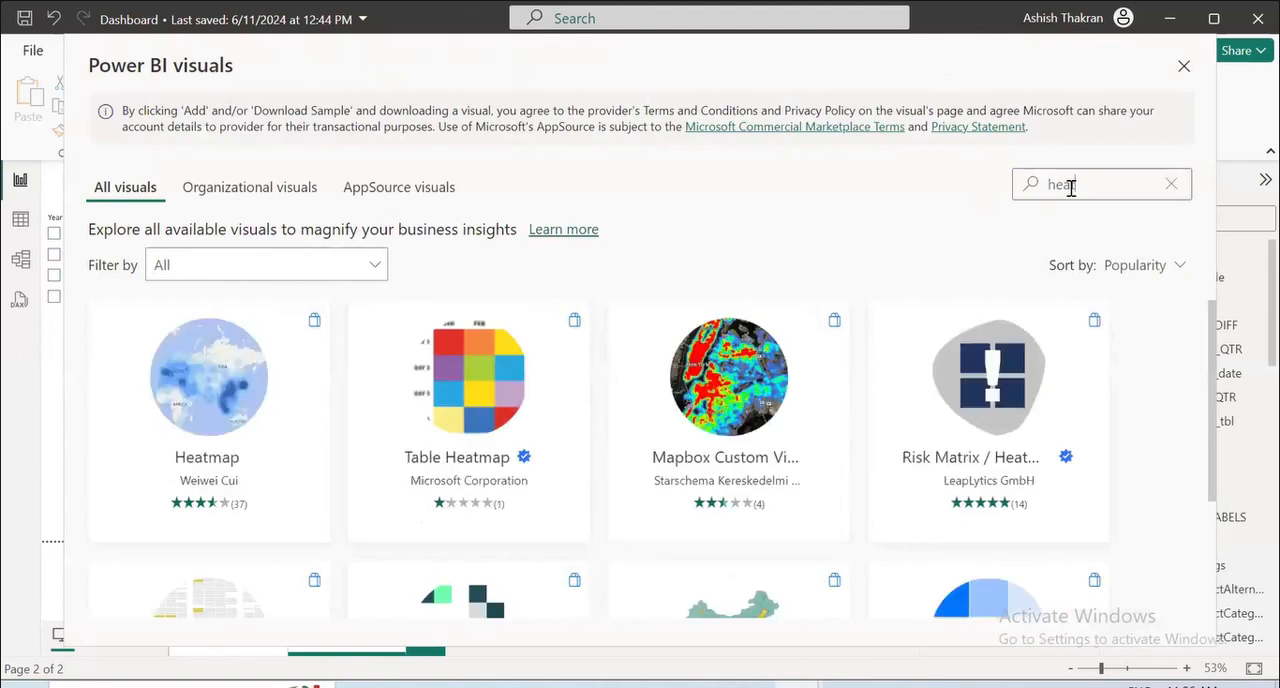
type("t")
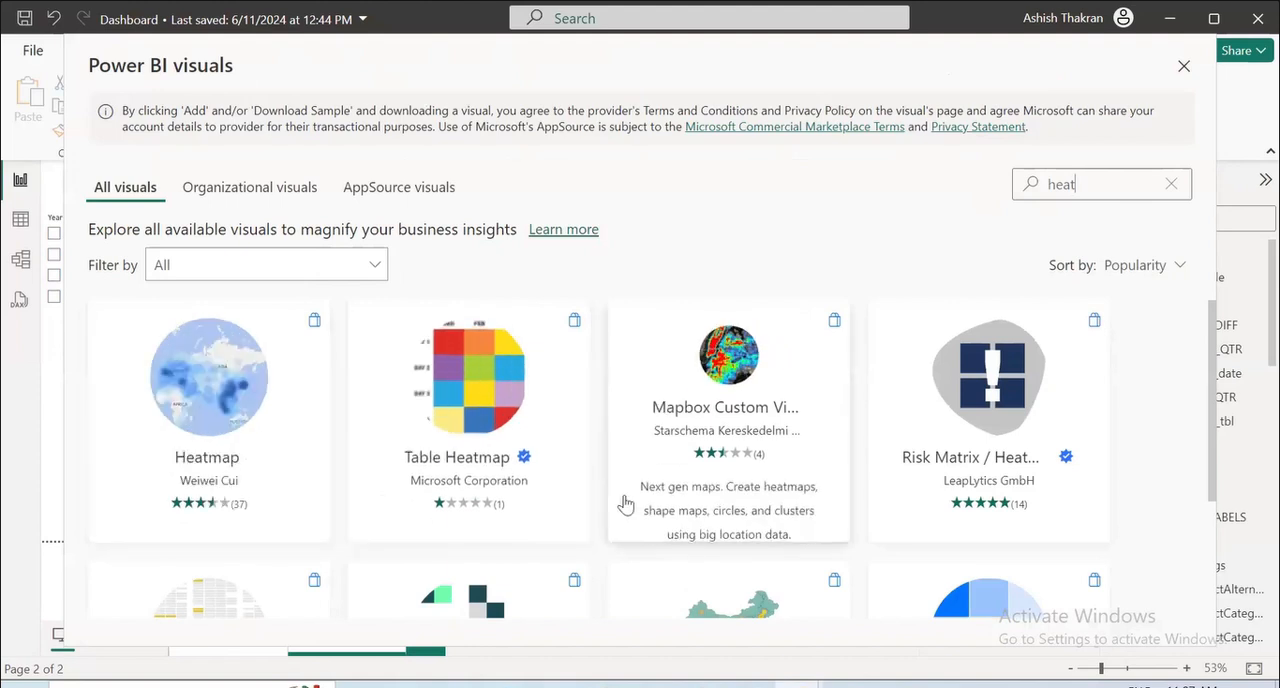
scroll(641, 498, "down", 1)
scroll(641, 498, "down", 1)
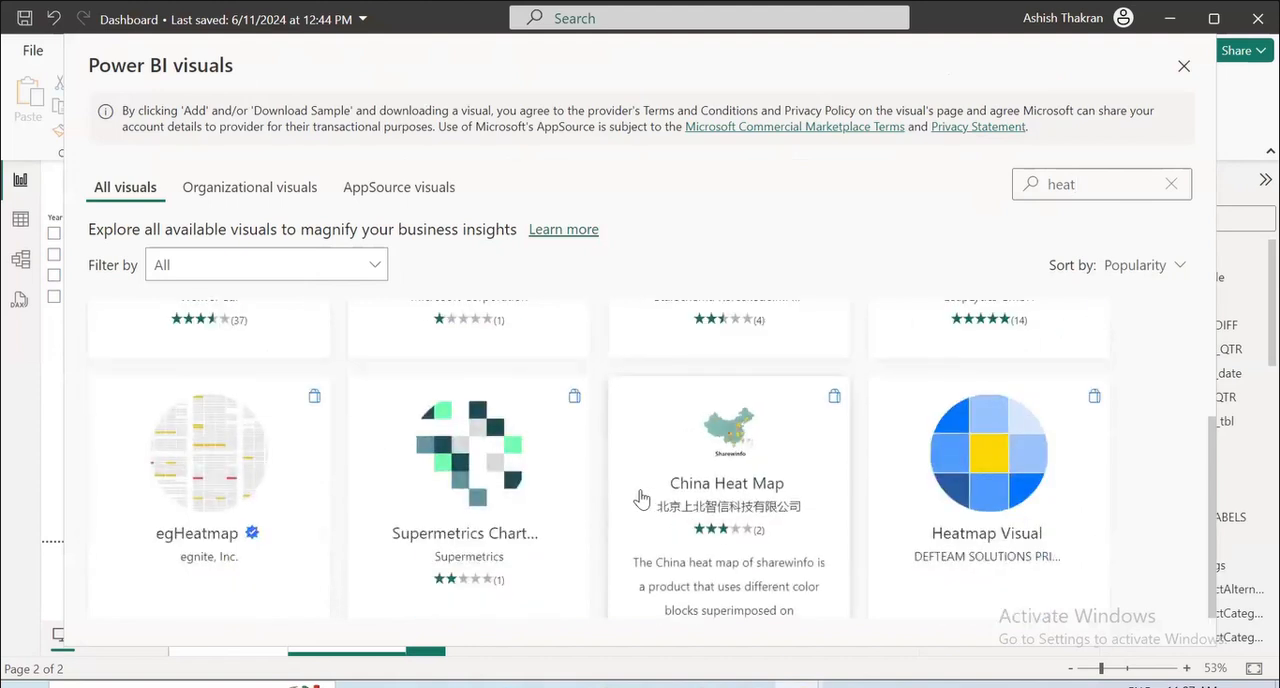
scroll(636, 494, "up", 2)
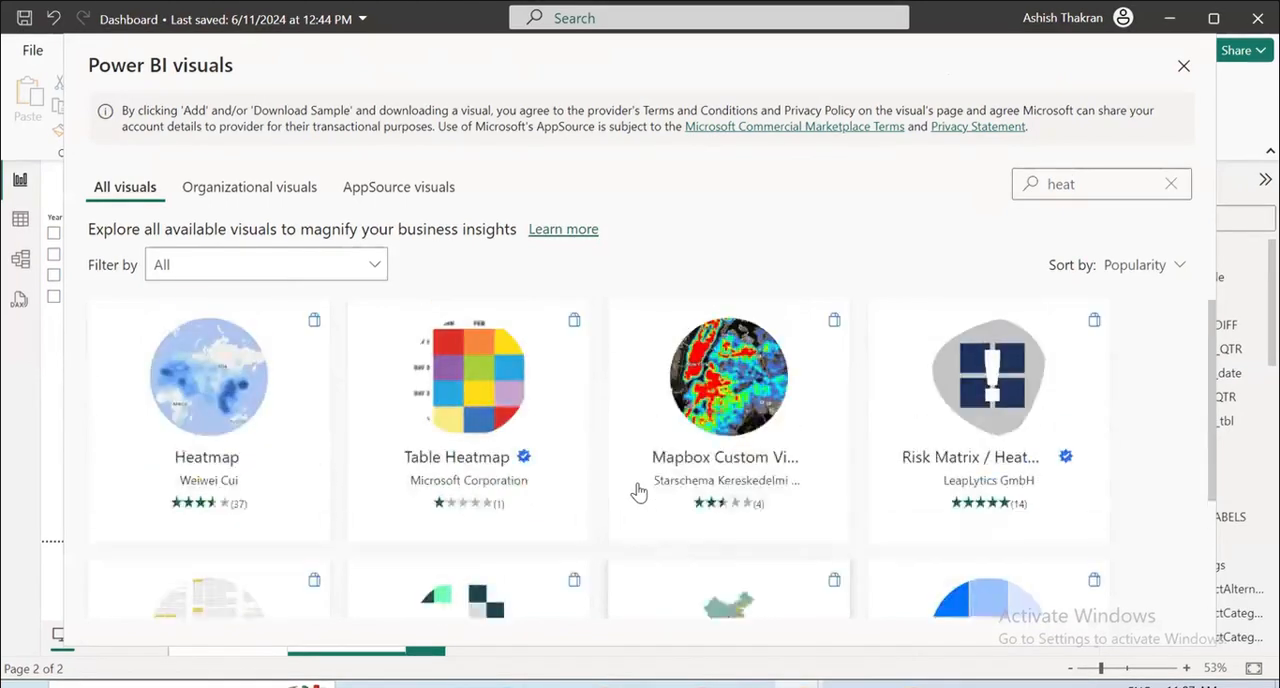
left_click(222, 372)
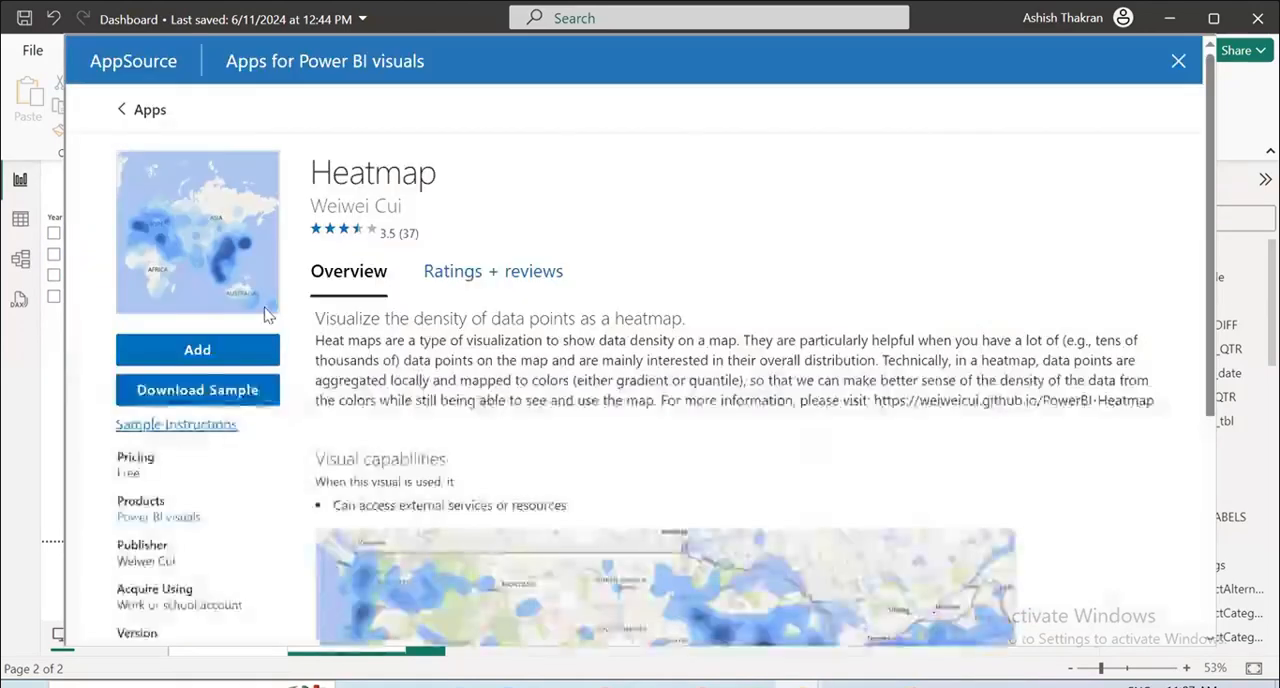
left_click(199, 351)
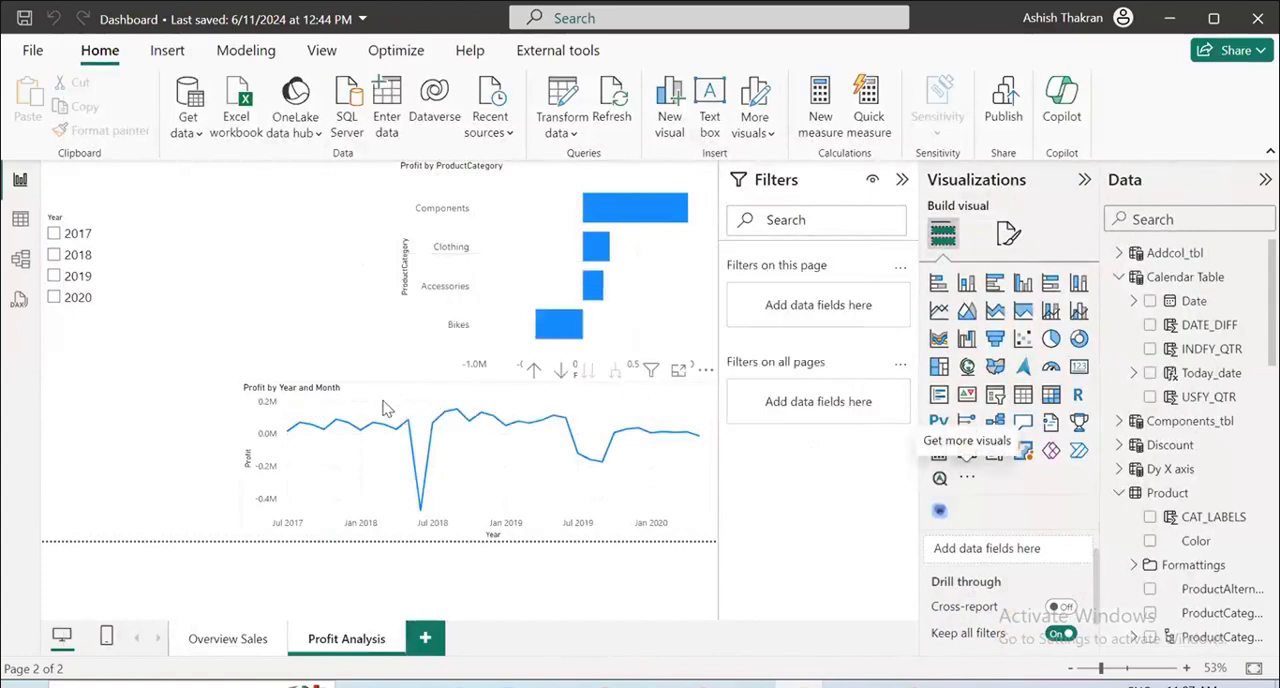
Move the Year slicer to the top of the page and place the Profit by Year and Month line chart below it.
left_click(400, 399)
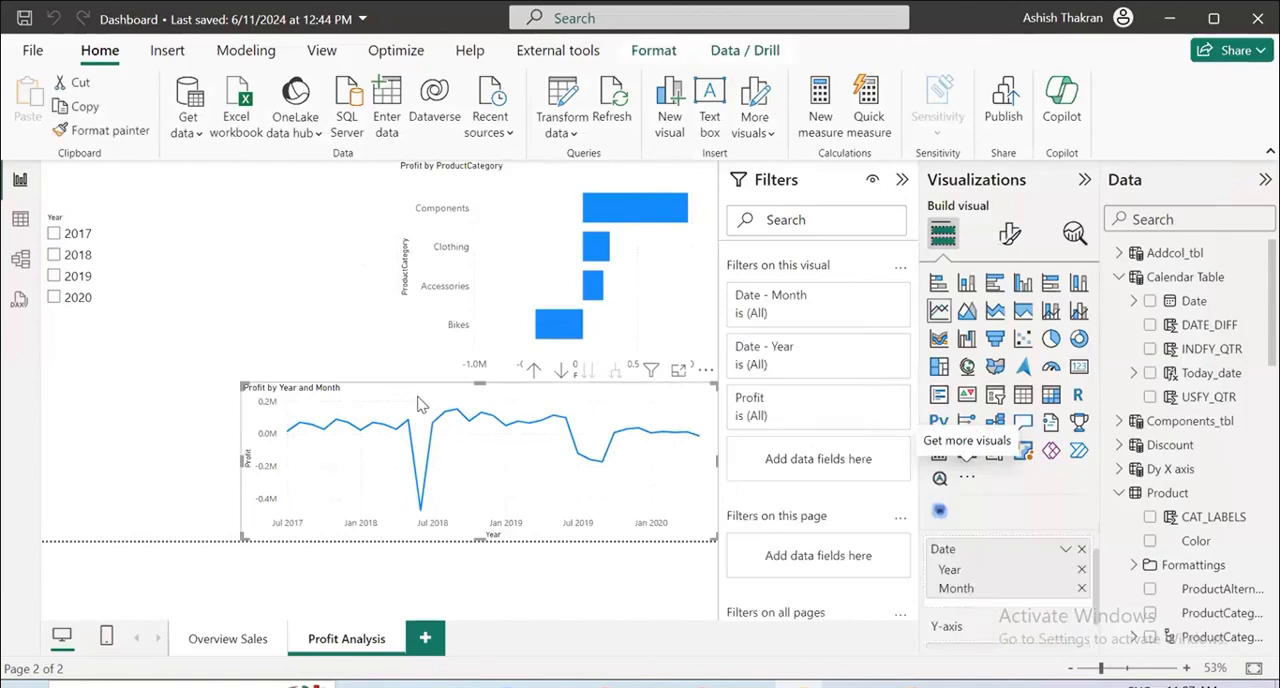
left_click_drag(428, 401, 283, 198)
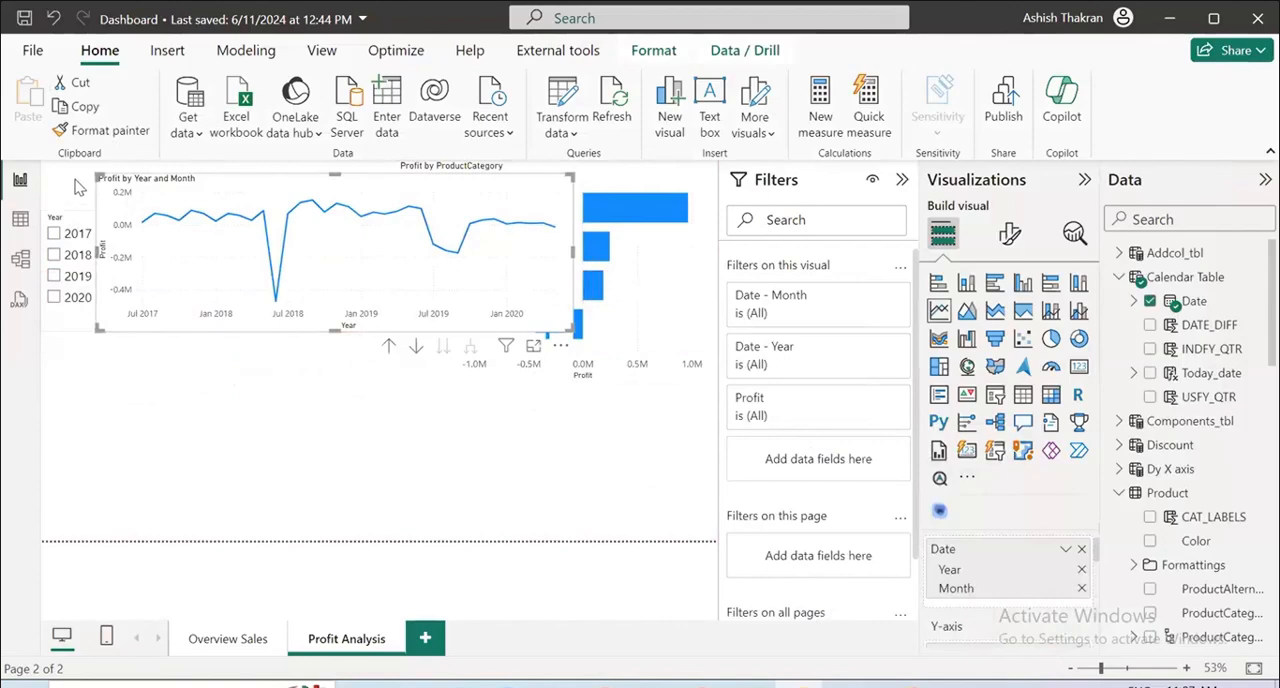
left_click_drag(75, 216, 76, 168)
left_click_drag(428, 200, 373, 354)
Select 2019 in the Year slicer and change the slicer style to Tile.
left_click(152, 226)
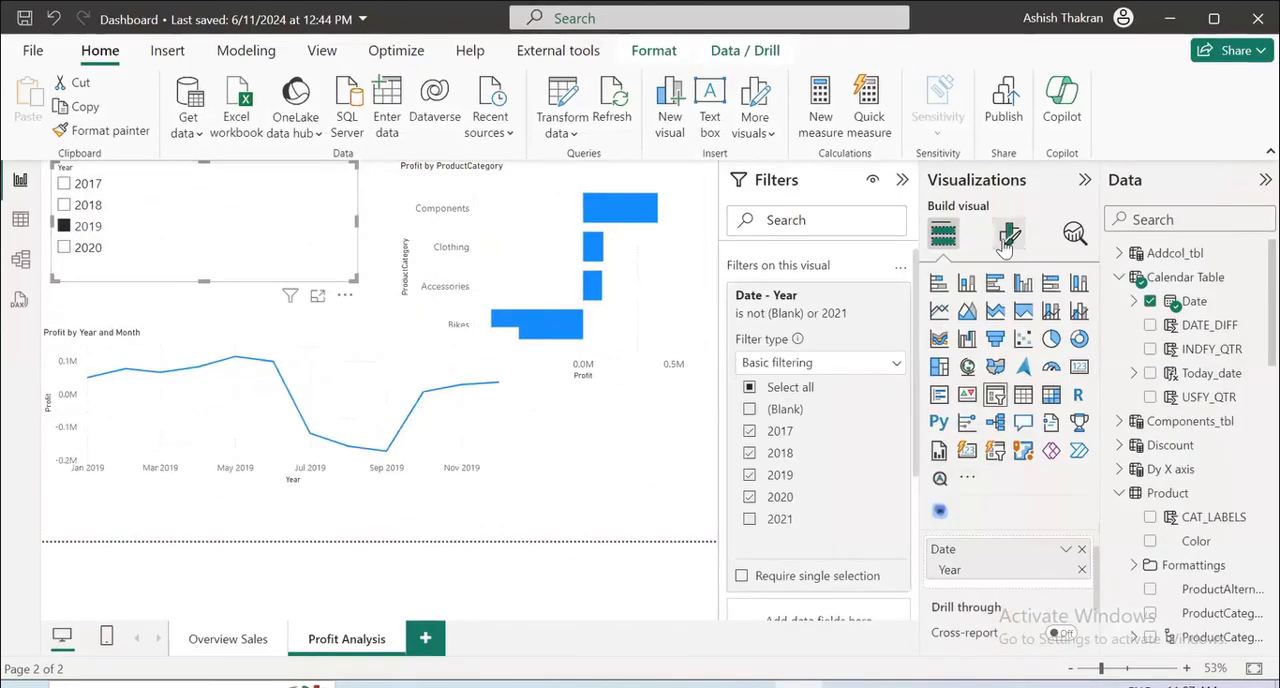
left_click(1010, 233)
left_click(950, 378)
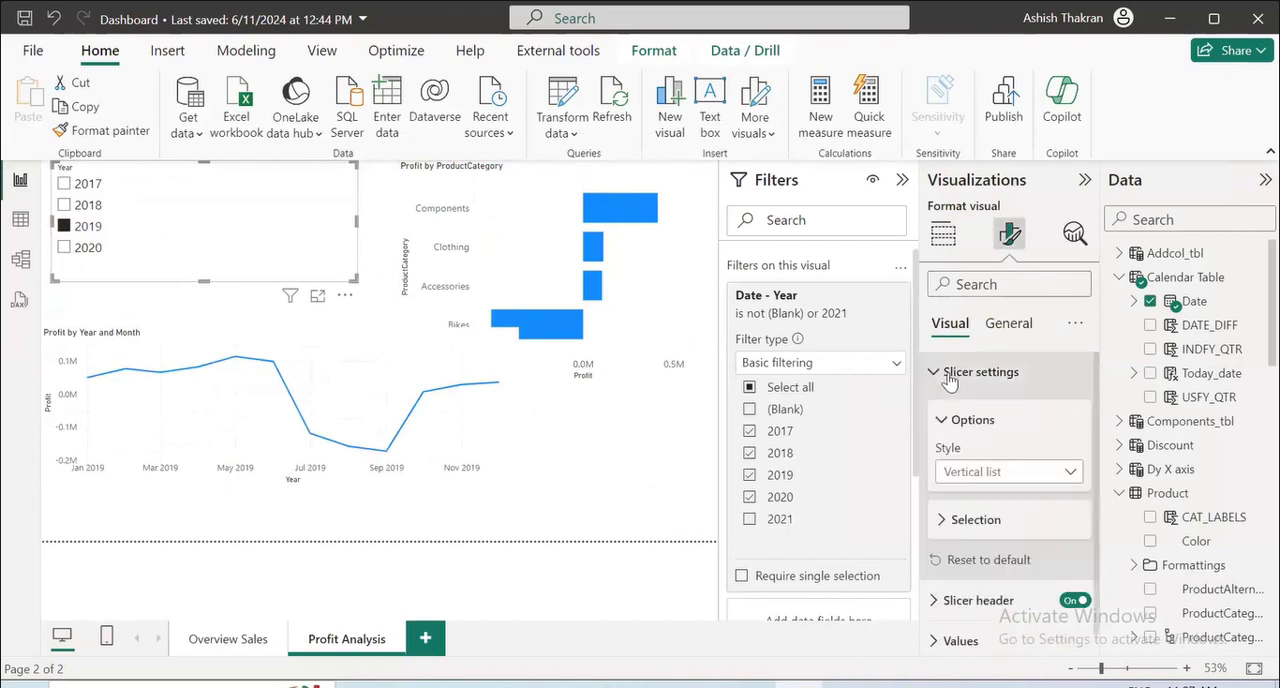
left_click(990, 474)
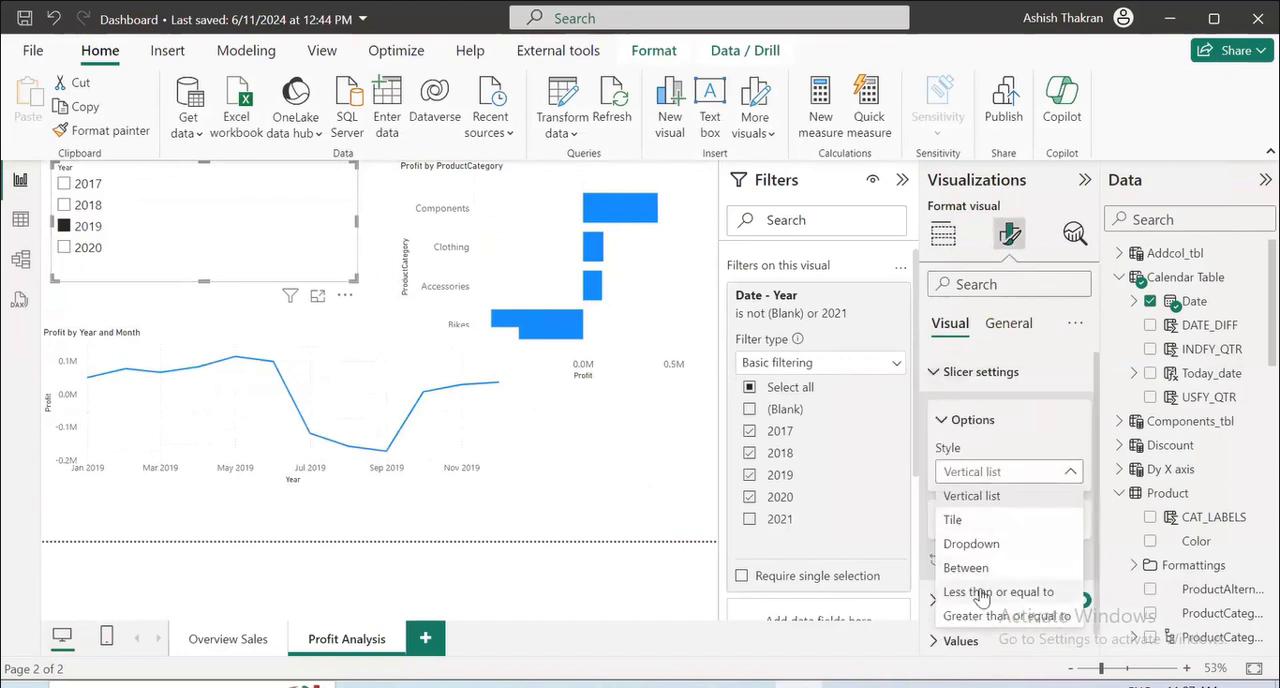
left_click(970, 530)
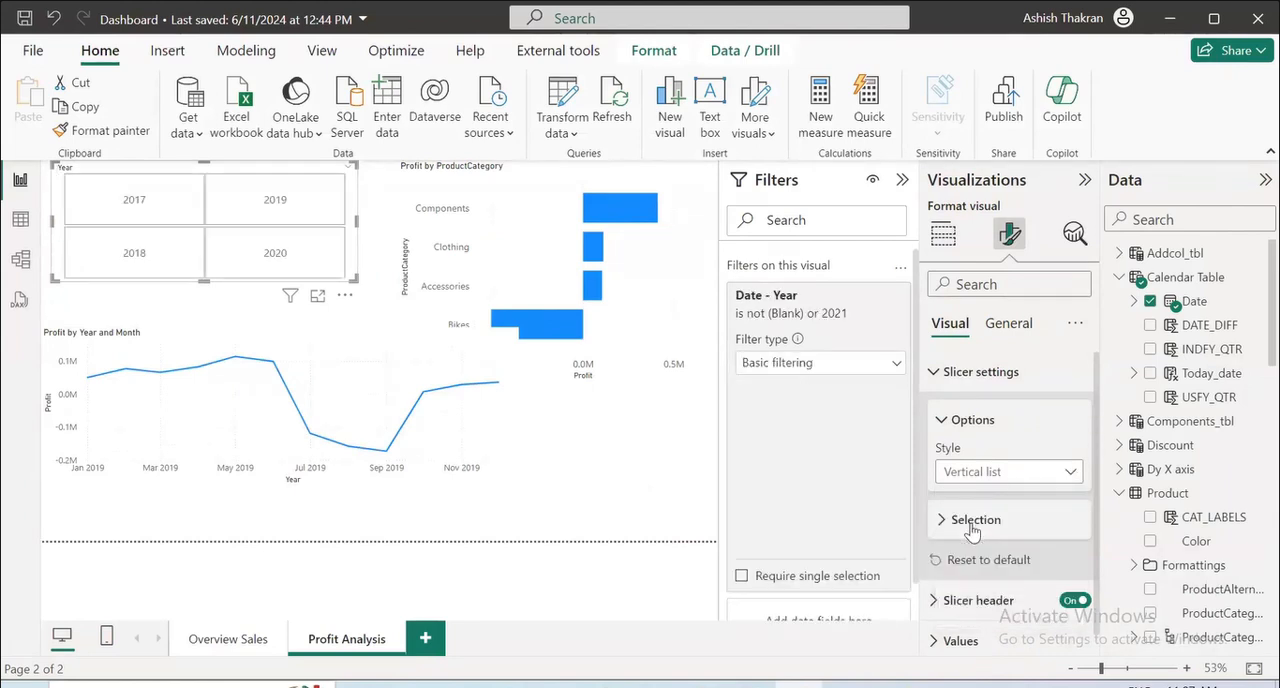
Resize the Year slicer to one row of tiles in the page's upper-left corner, extending it to the bar chart.
left_click_drag(206, 276, 203, 222)
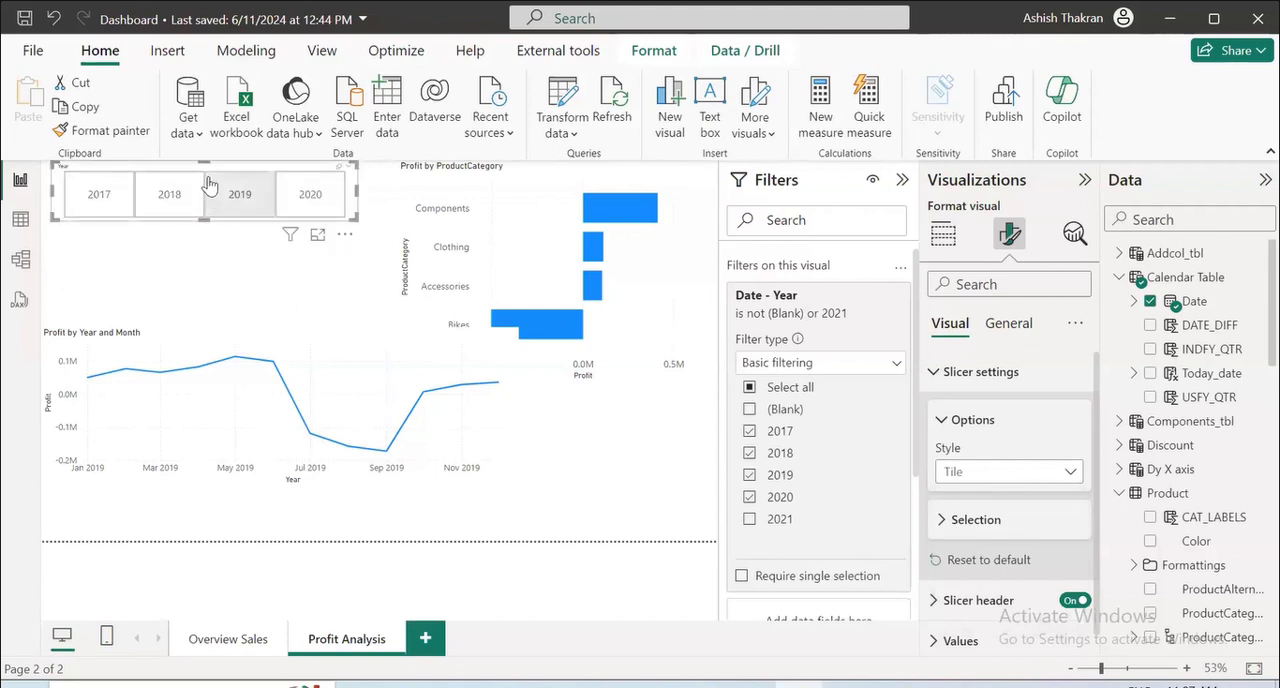
mouse_move(206, 163)
left_mouse_down()
mouse_move(237, 171)
mouse_move(220, 170)
left_mouse_up()
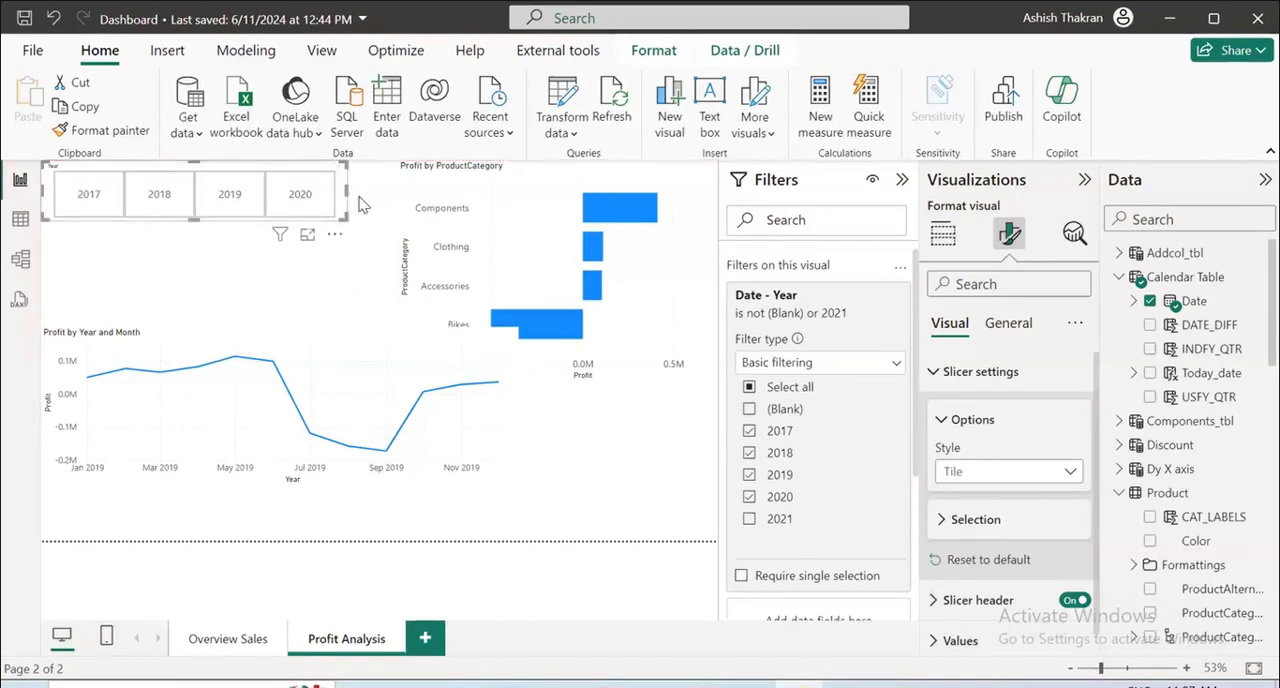
left_click_drag(344, 188, 396, 190)
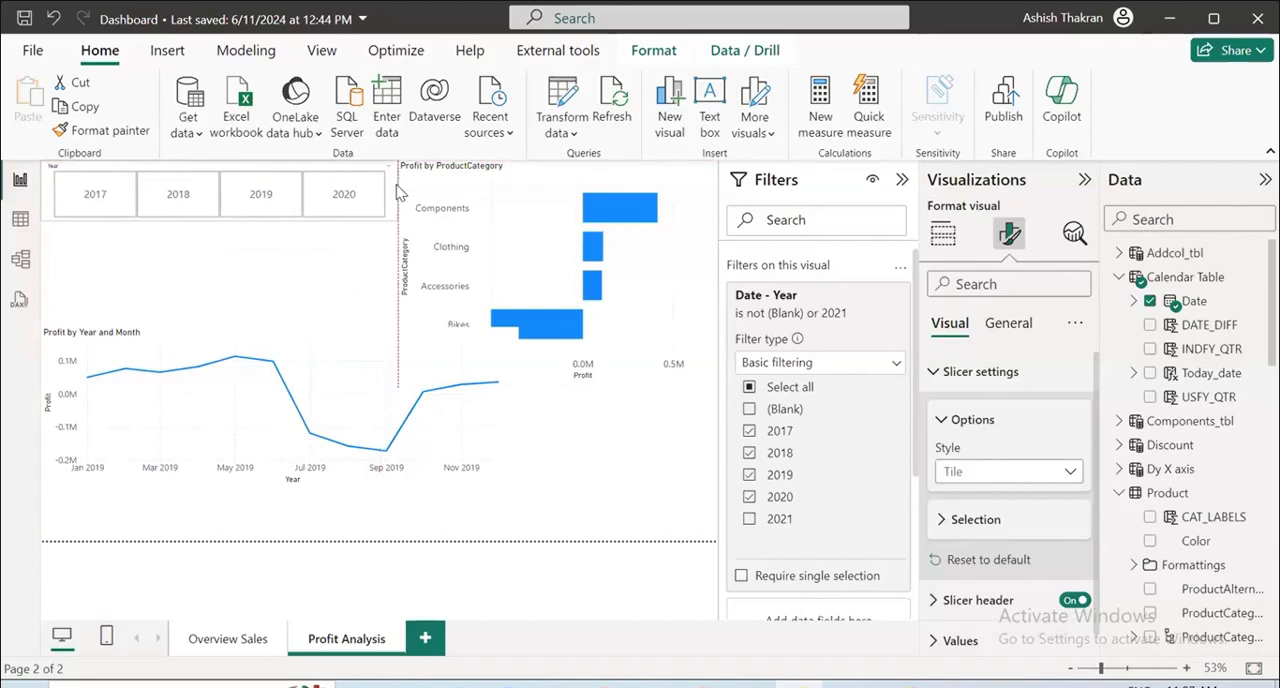
Move the Profit by Year and Month line chart below the bar chart at the page's lower right and narrow it.
left_click(370, 365)
left_click_drag(370, 365, 570, 412)
left_click_drag(238, 452, 354, 462)
left_click_drag(590, 399, 590, 408)
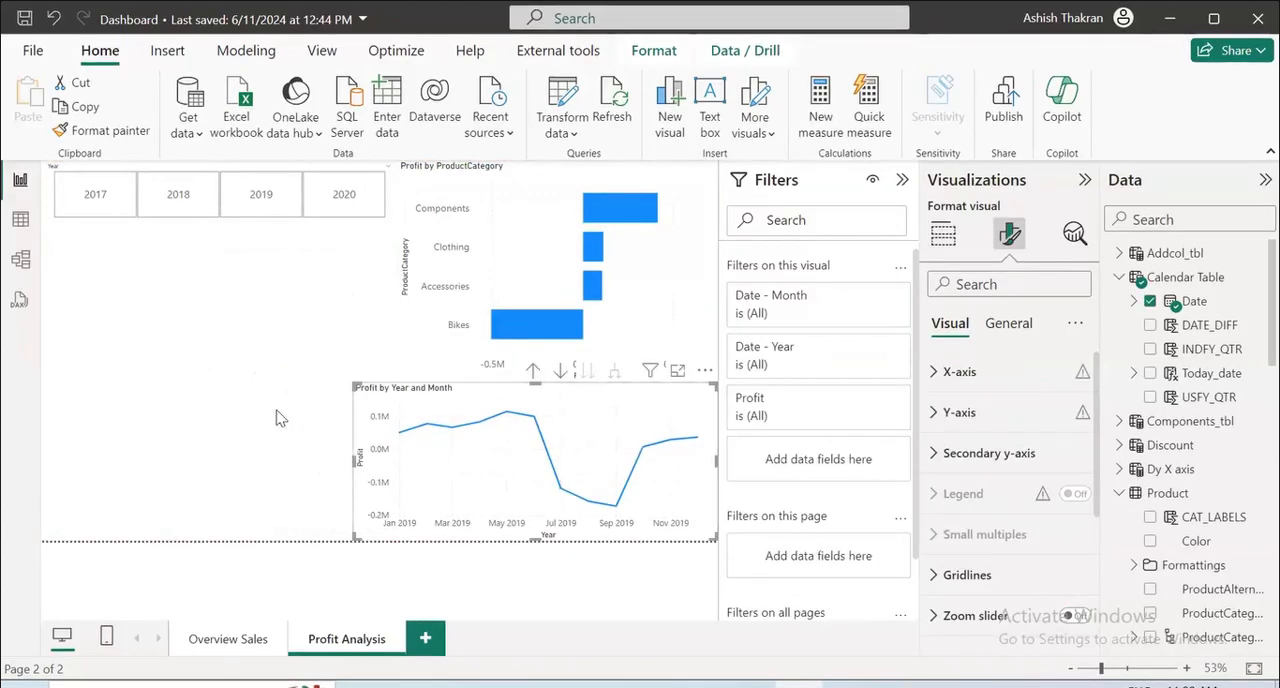
Insert a Heatmap visual on the page and use Group Hierarchy from the Sales Region table as its location.
left_click(232, 387)
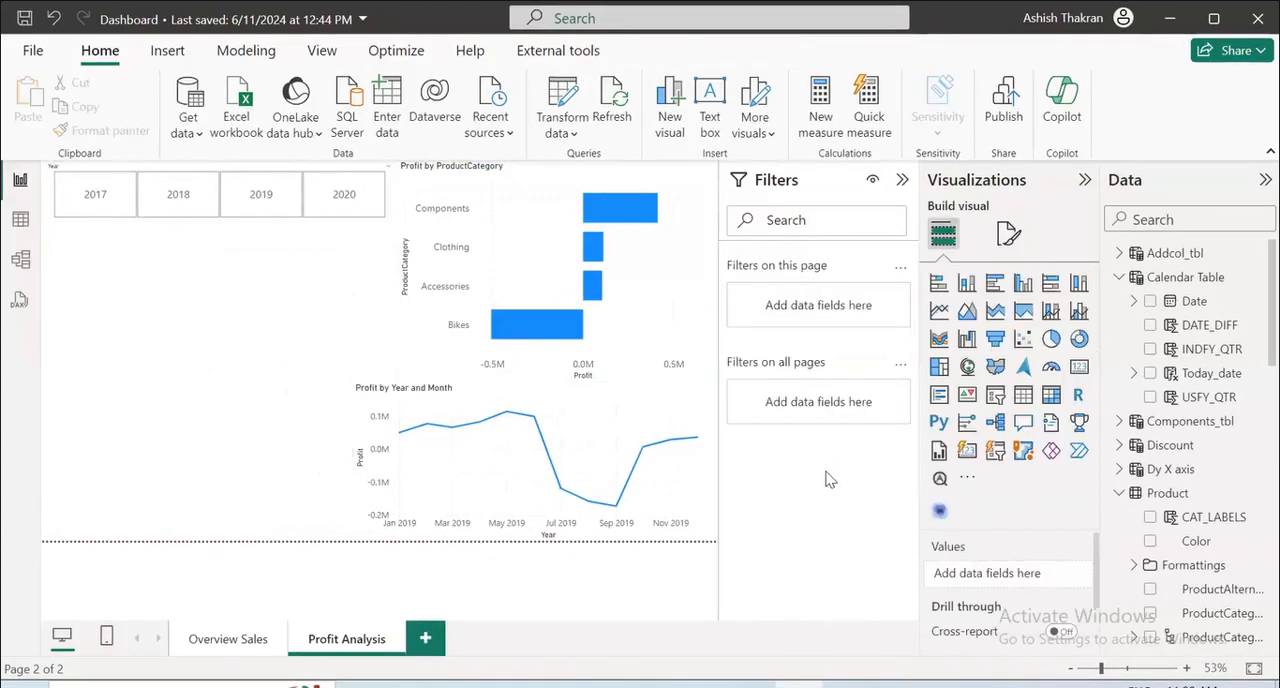
left_click(939, 514)
scroll(1210, 597, "down", 10)
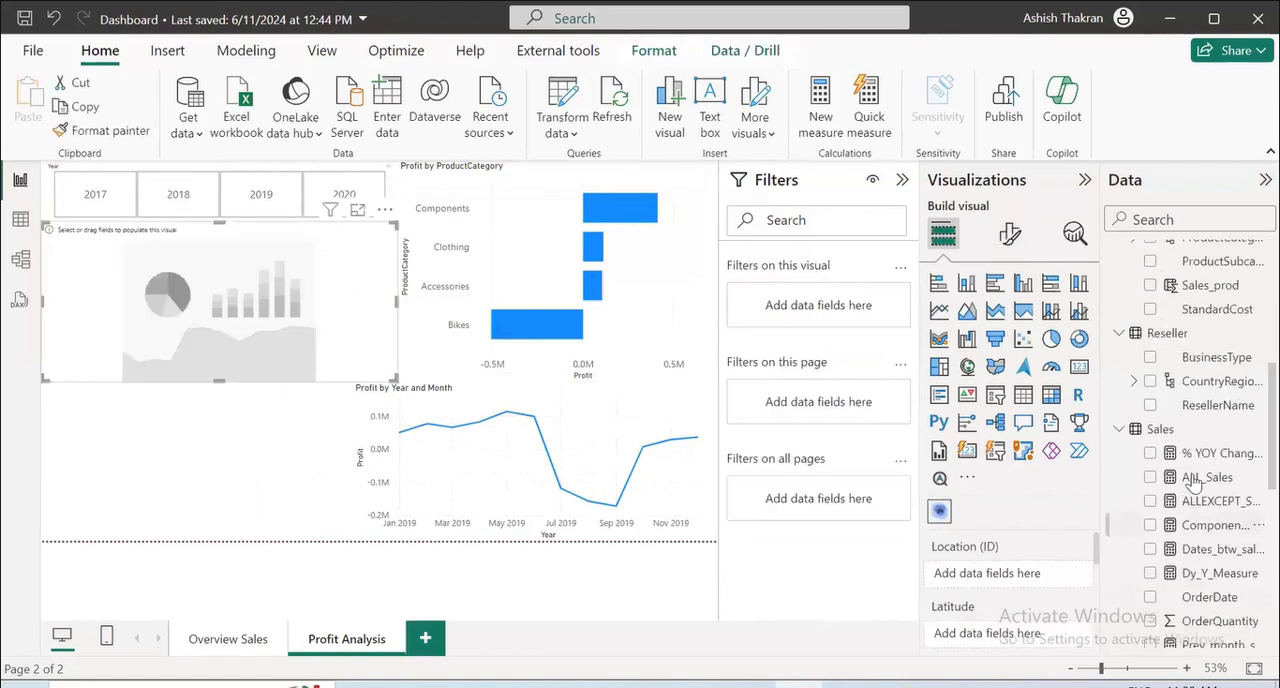
scroll(1220, 587, "up", 4)
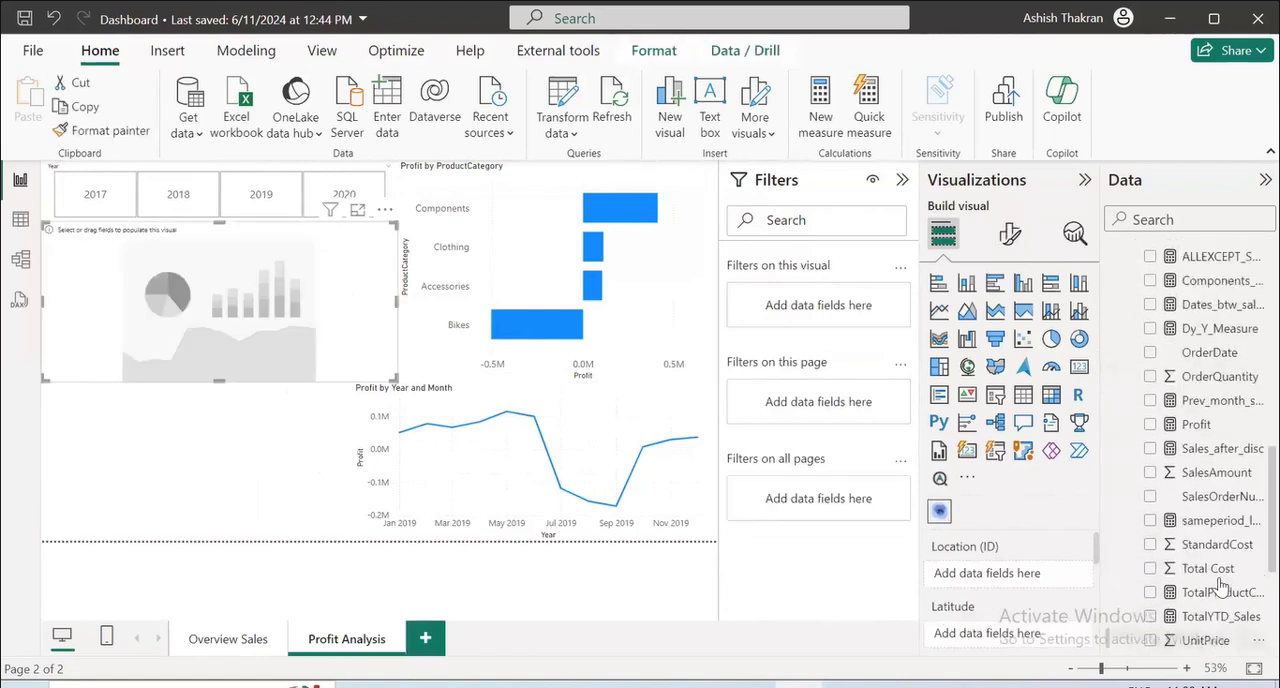
scroll(1220, 587, "down", 8)
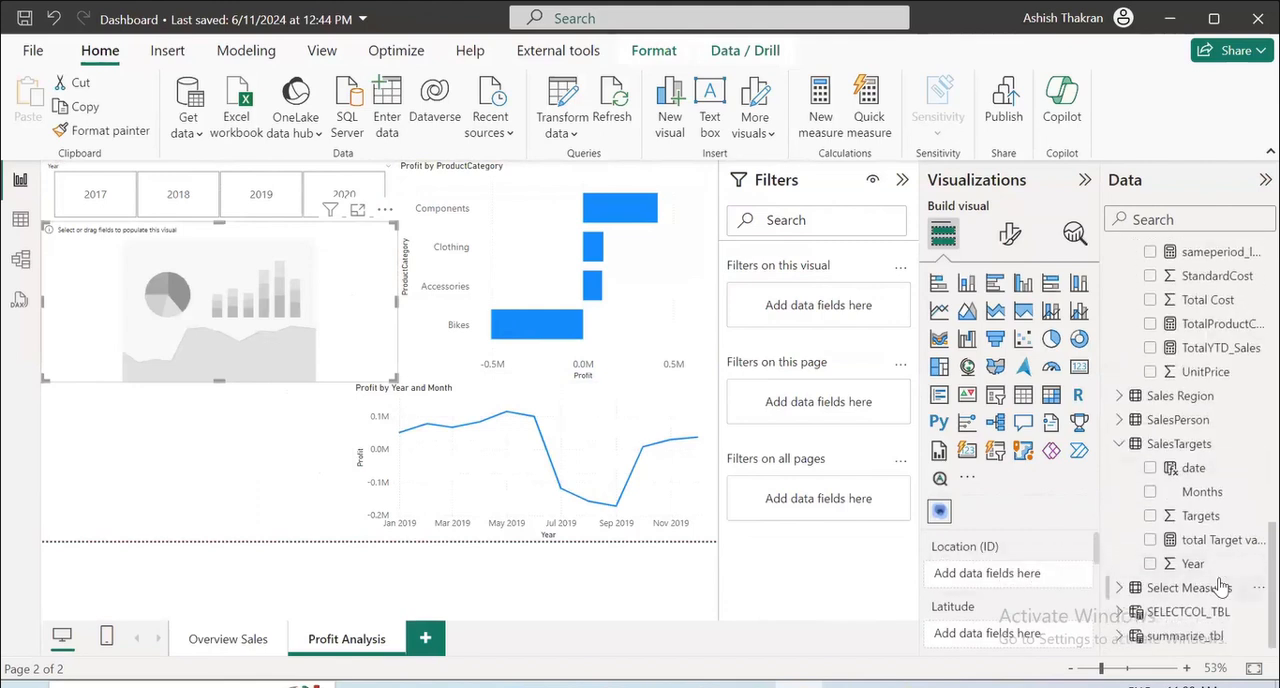
left_click(1136, 400)
left_click(1150, 420)
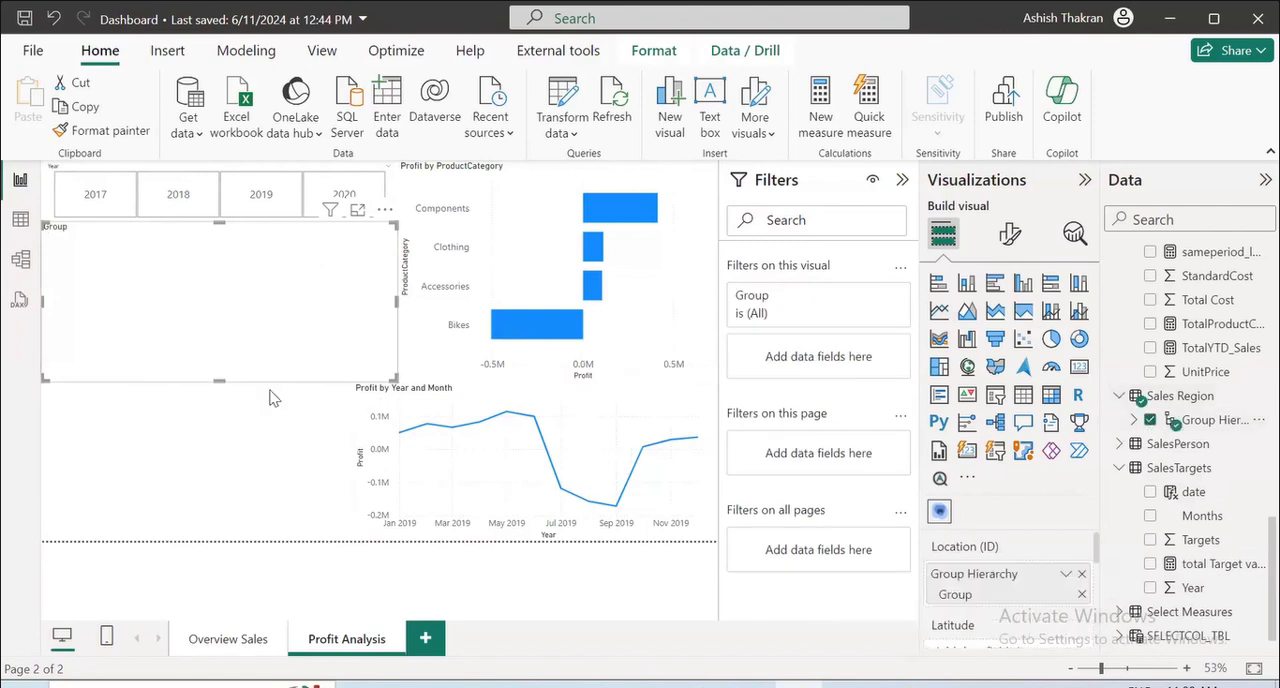
Add the Profit measure from the Sales table to the heatmap and extend the visual down to the page's bottom edge.
left_click_drag(213, 376, 209, 512)
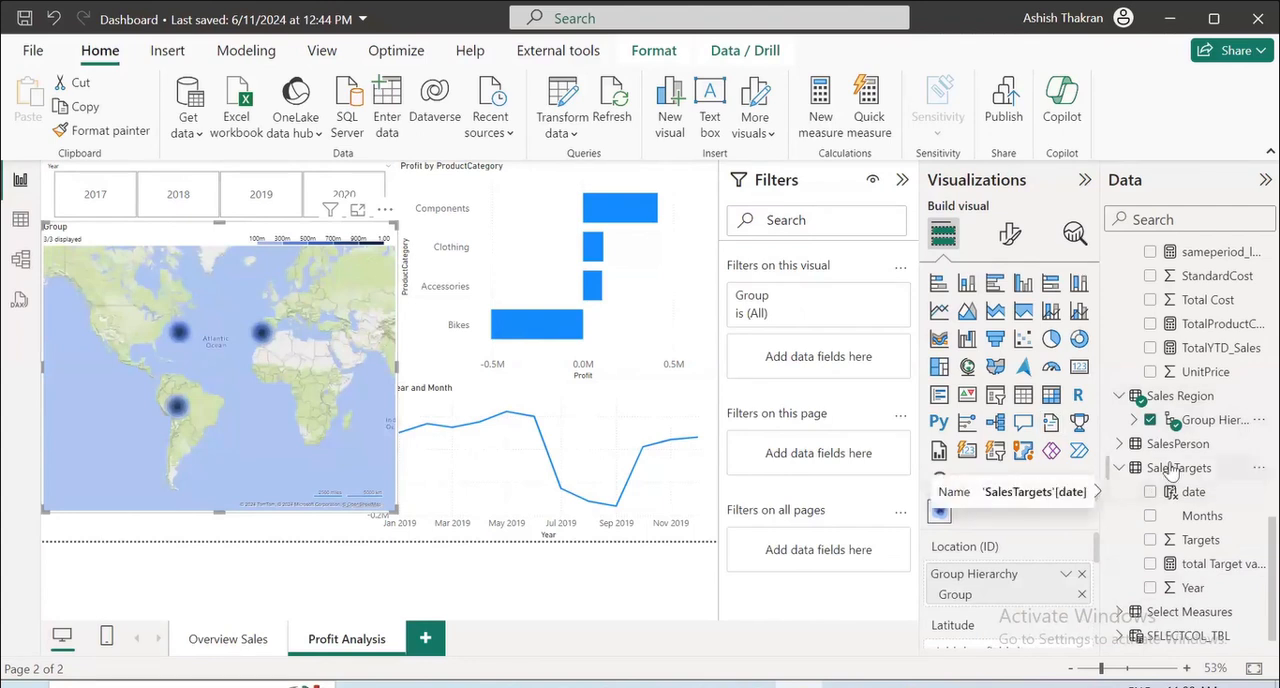
scroll(1150, 490, "up", 4)
left_click(1151, 357)
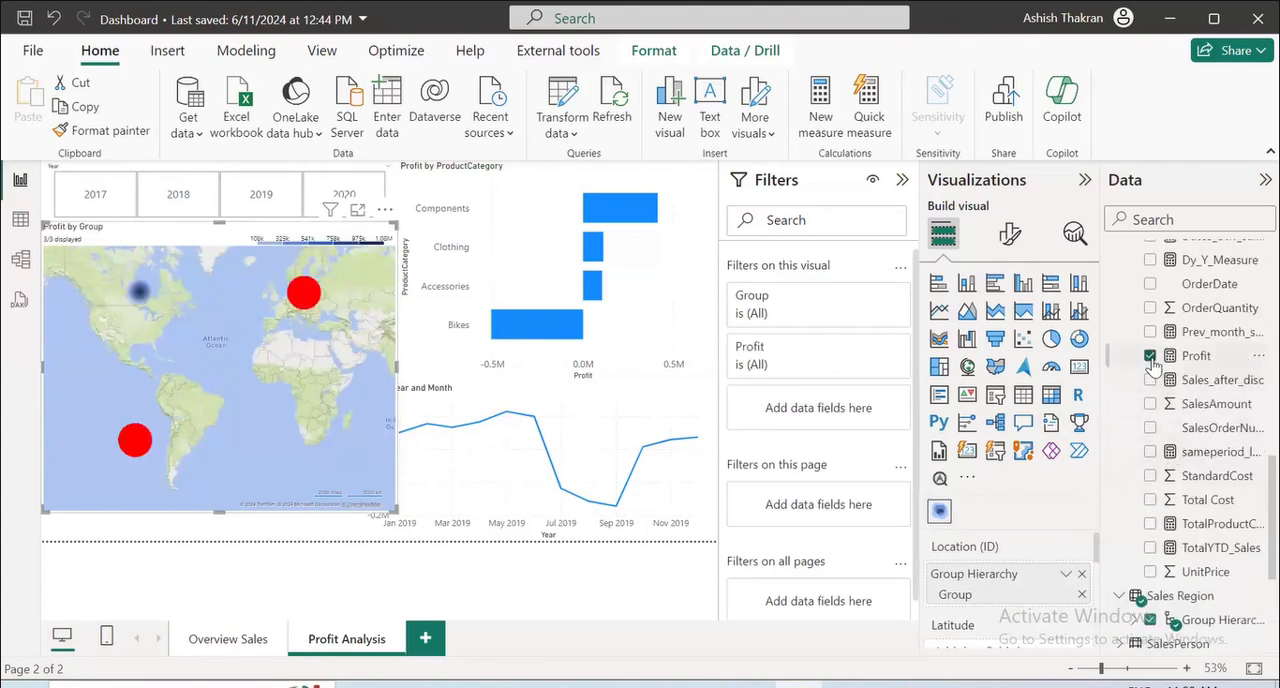
scroll(1075, 603, "down", 3)
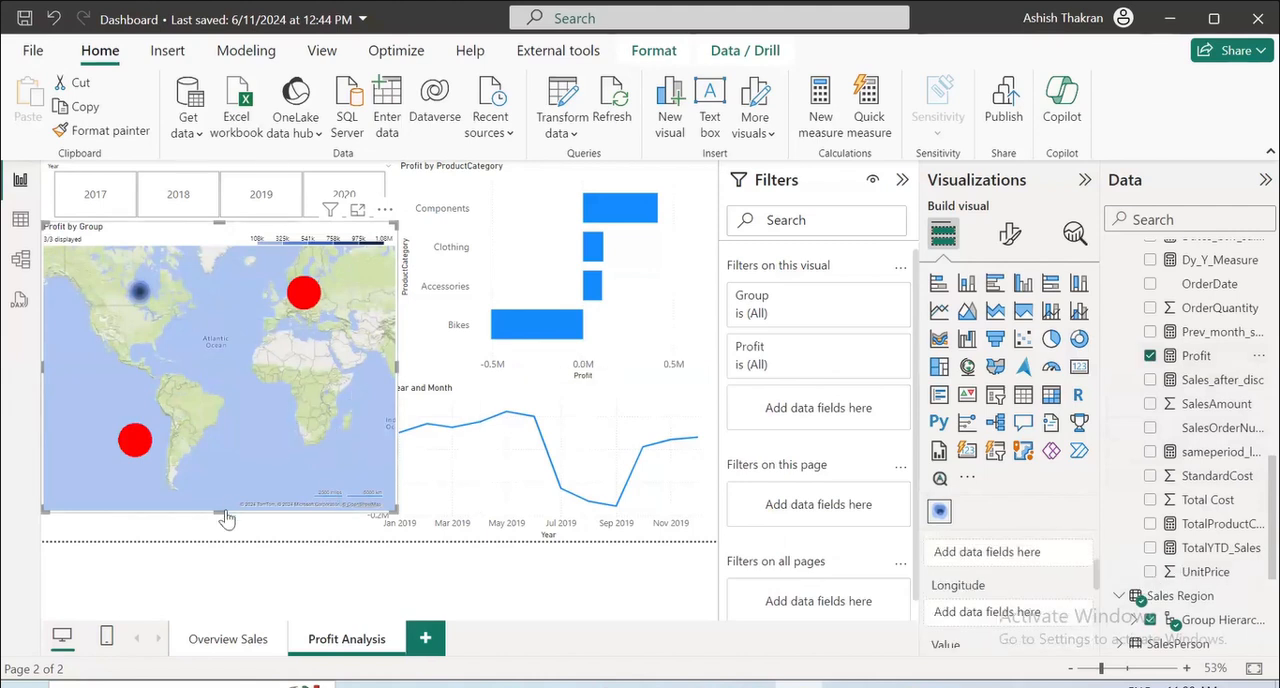
left_click_drag(220, 510, 219, 540)
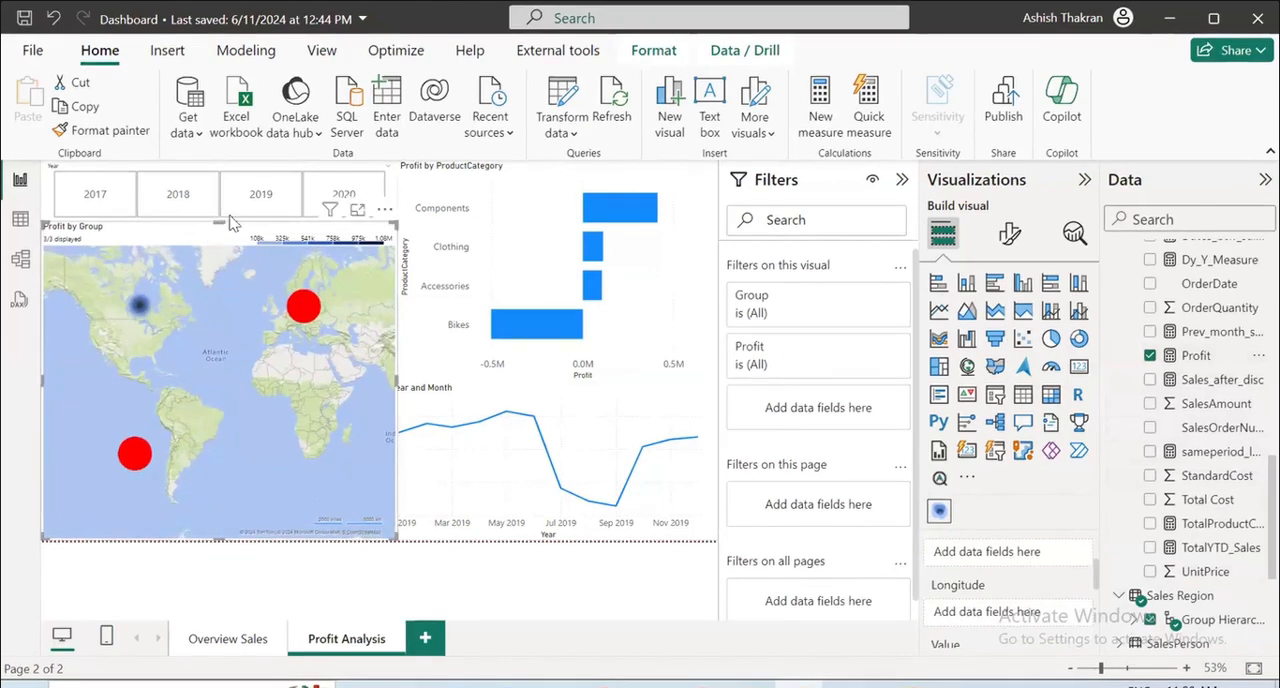
Examine the Profit by Group heatmap in focus mode and return to the report page.
left_click(357, 209)
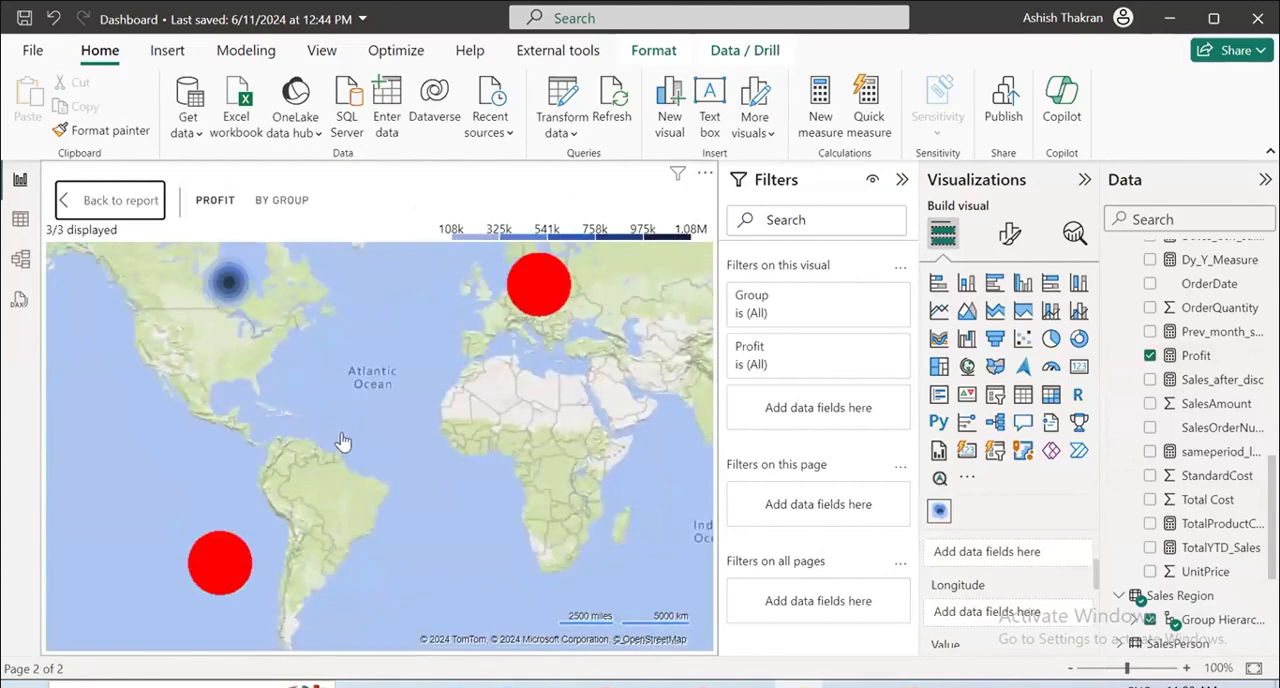
scroll(341, 441, "up", 2)
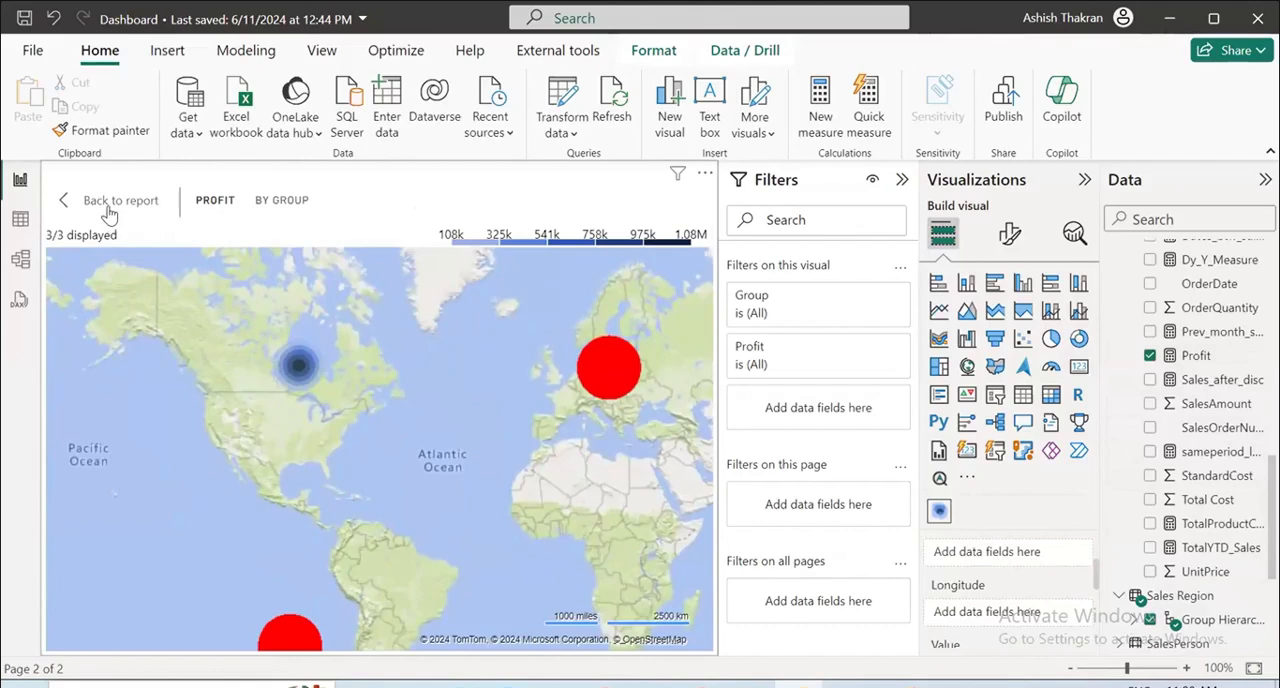
left_click(110, 205)
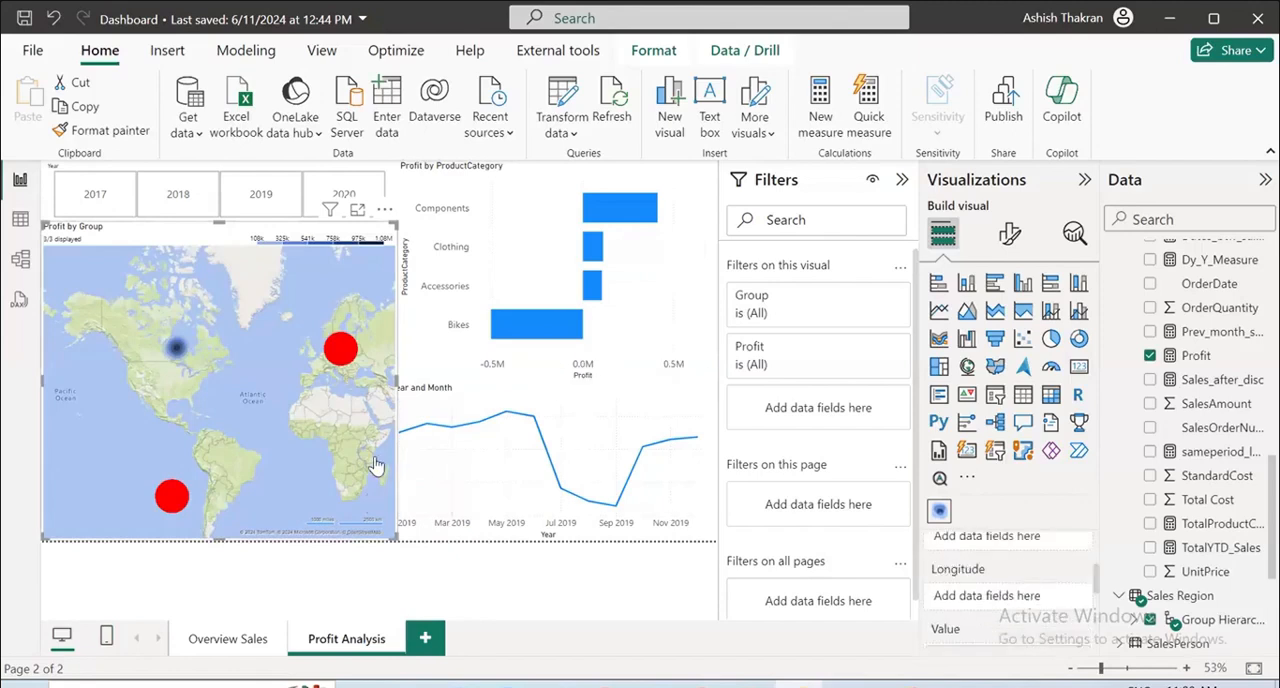
Shrink the Profit by Group heatmap so that it does not overlap the line chart.
left_click_drag(396, 538, 320, 456)
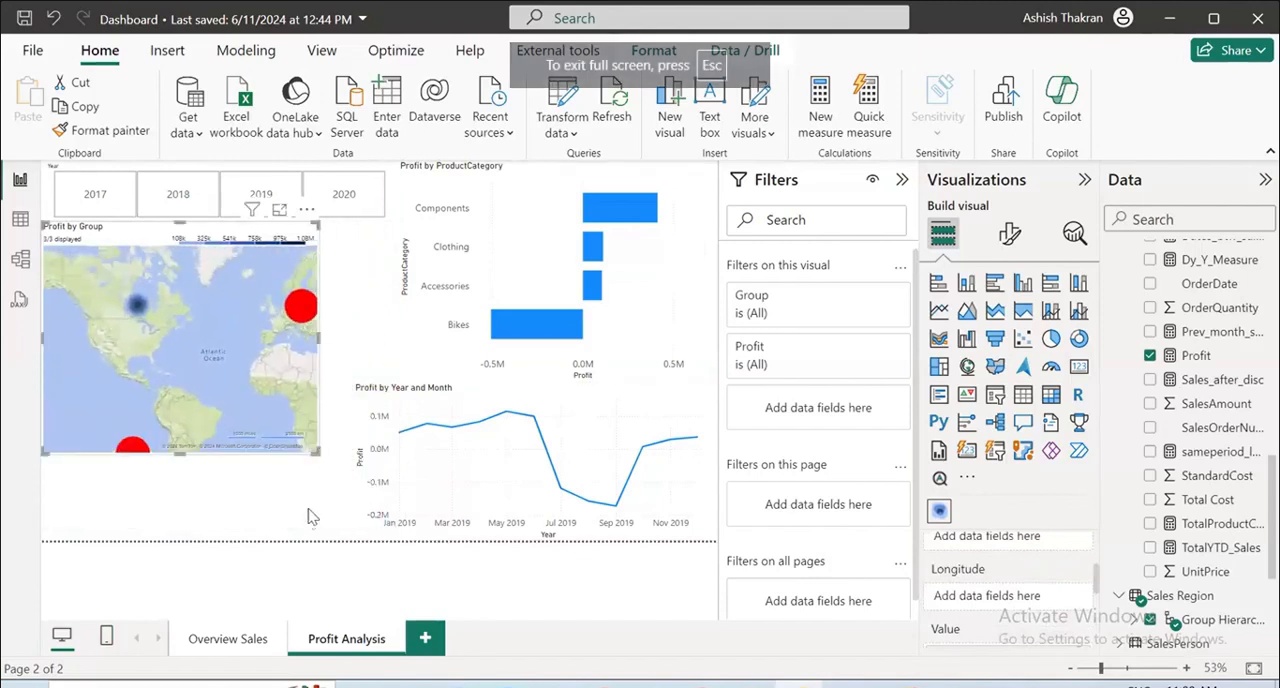
scroll(218, 367, "up", 3)
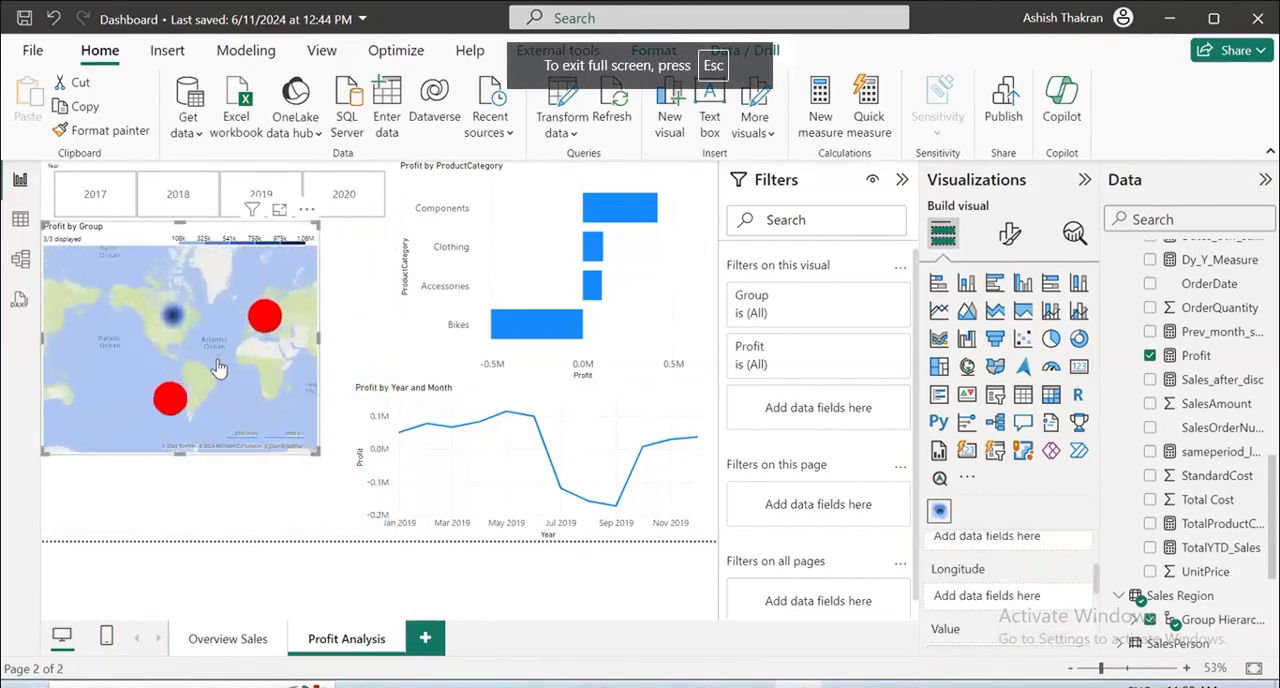
scroll(195, 312, "down", 2)
scroll(250, 384, "up", 3)
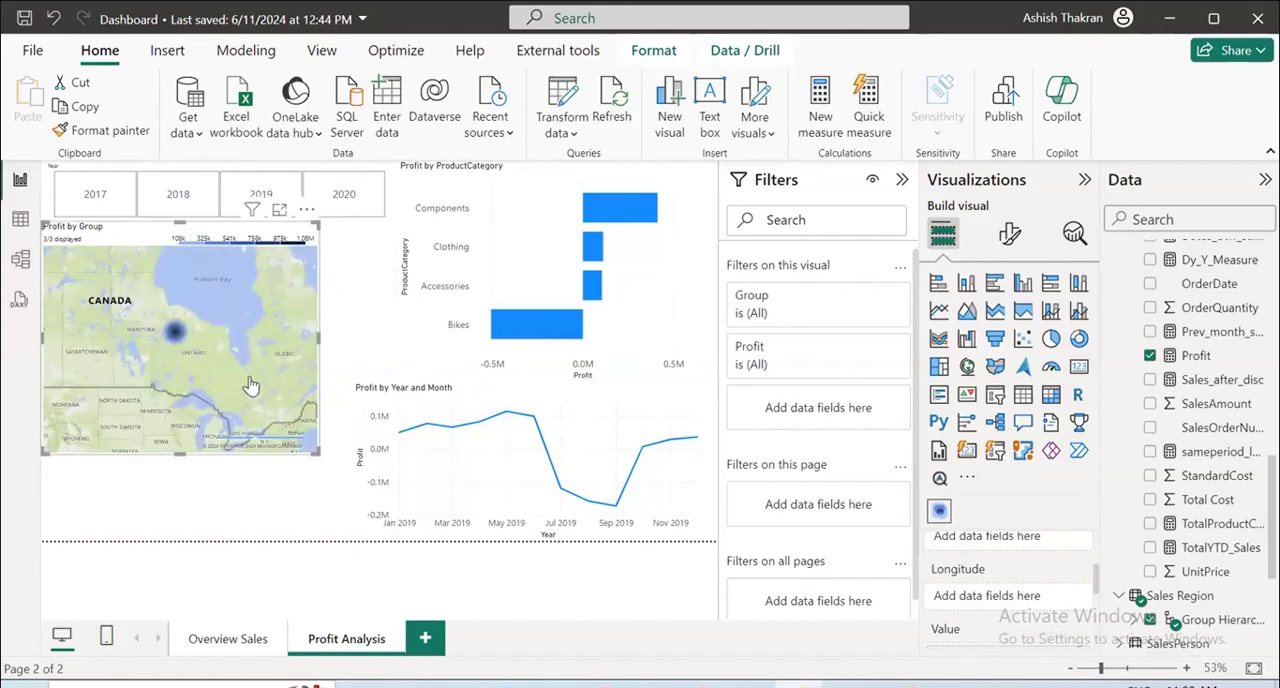
Remove Group Hierarchy from the heatmap's location and add it again from the Sales Region table.
scroll(1015, 590, "up", 3)
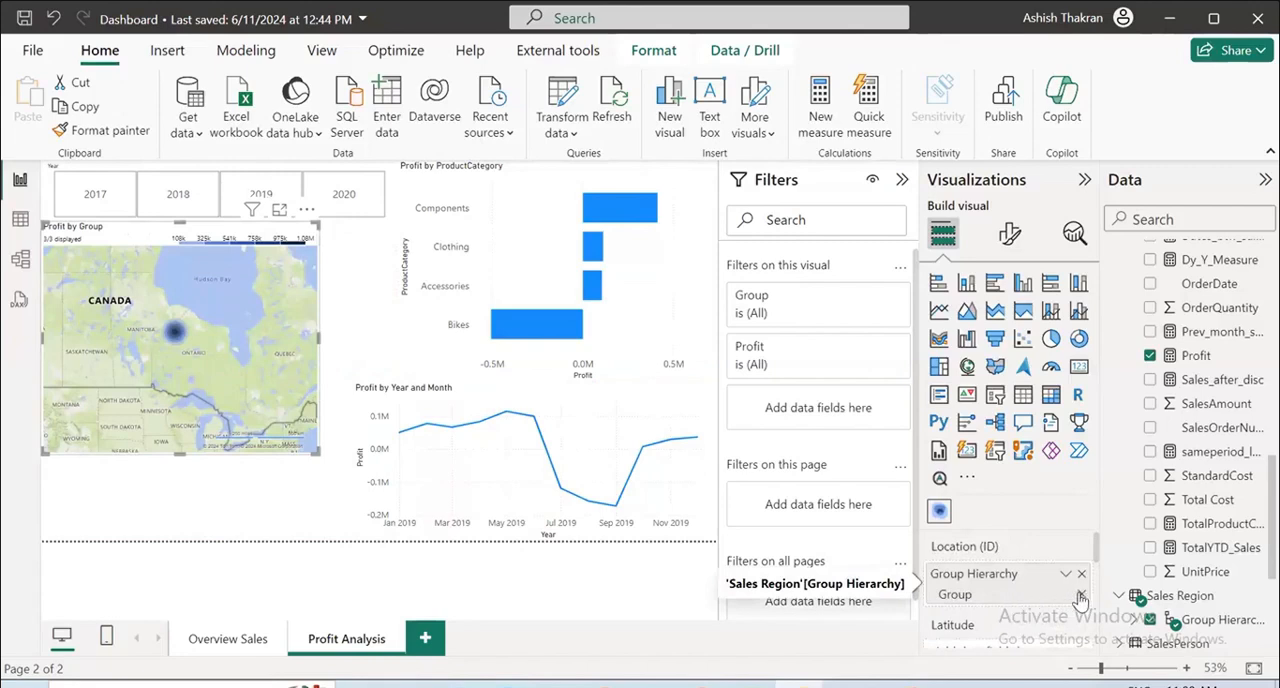
left_click(1069, 578)
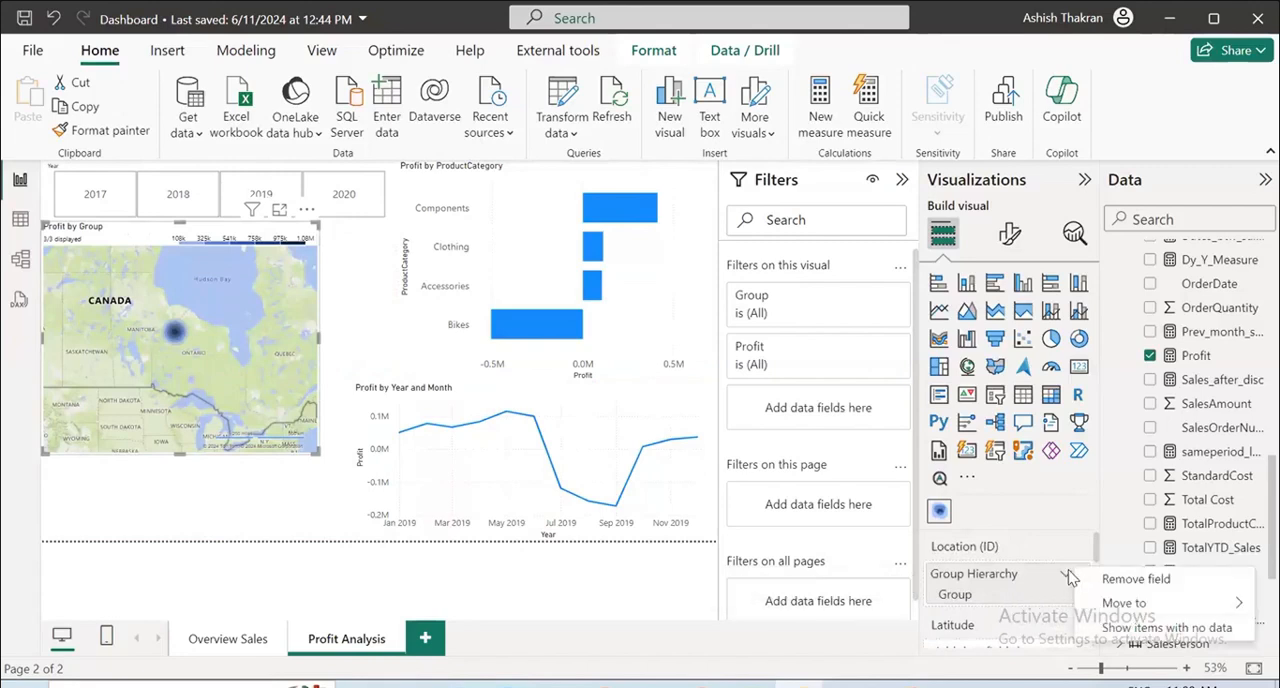
left_click(1043, 584)
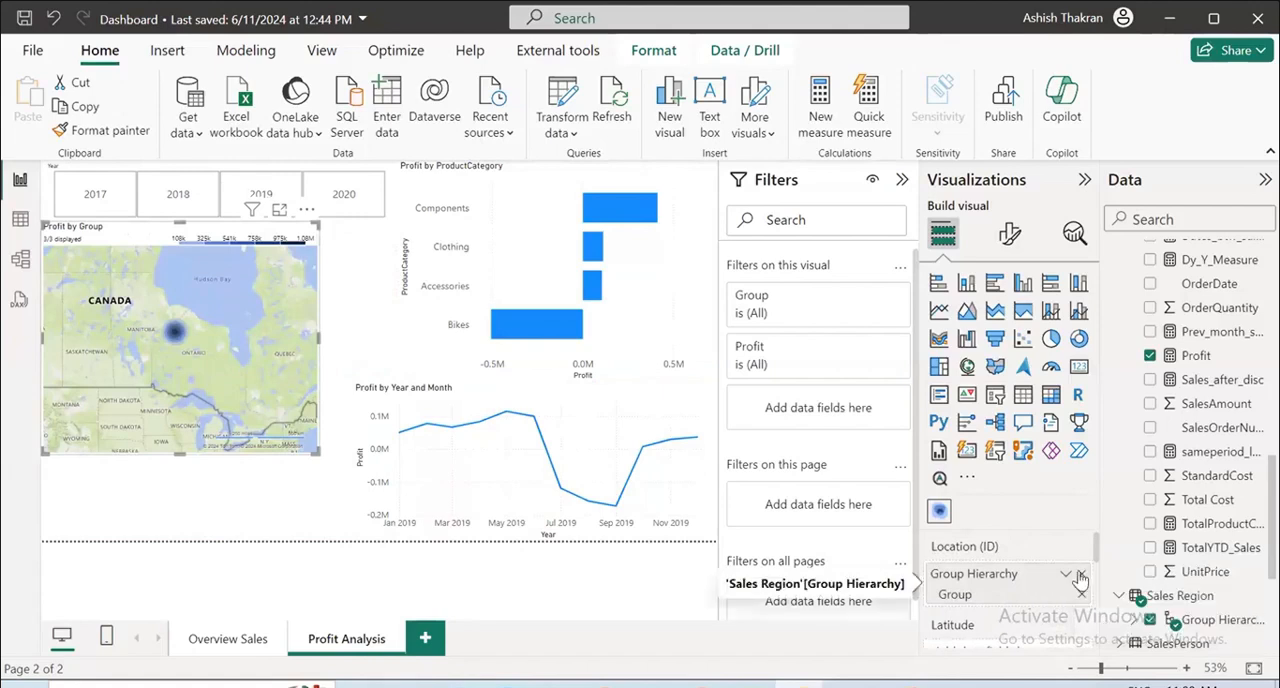
left_click(1081, 590)
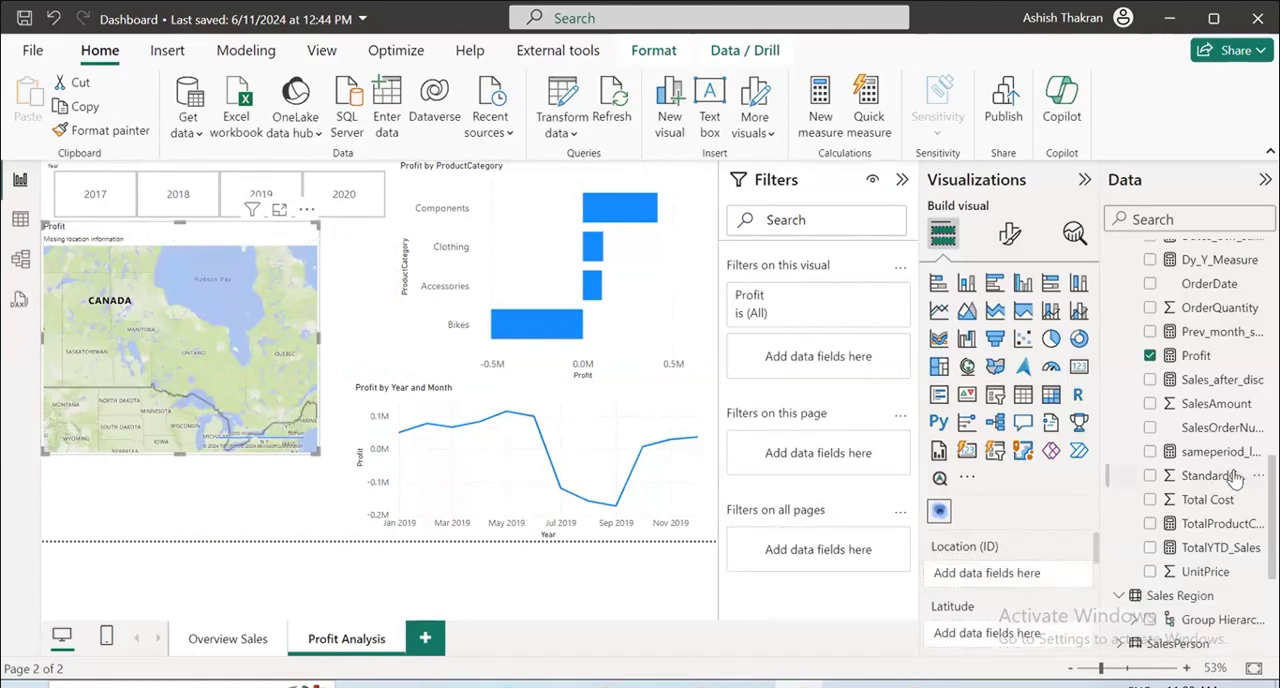
left_click(1151, 620)
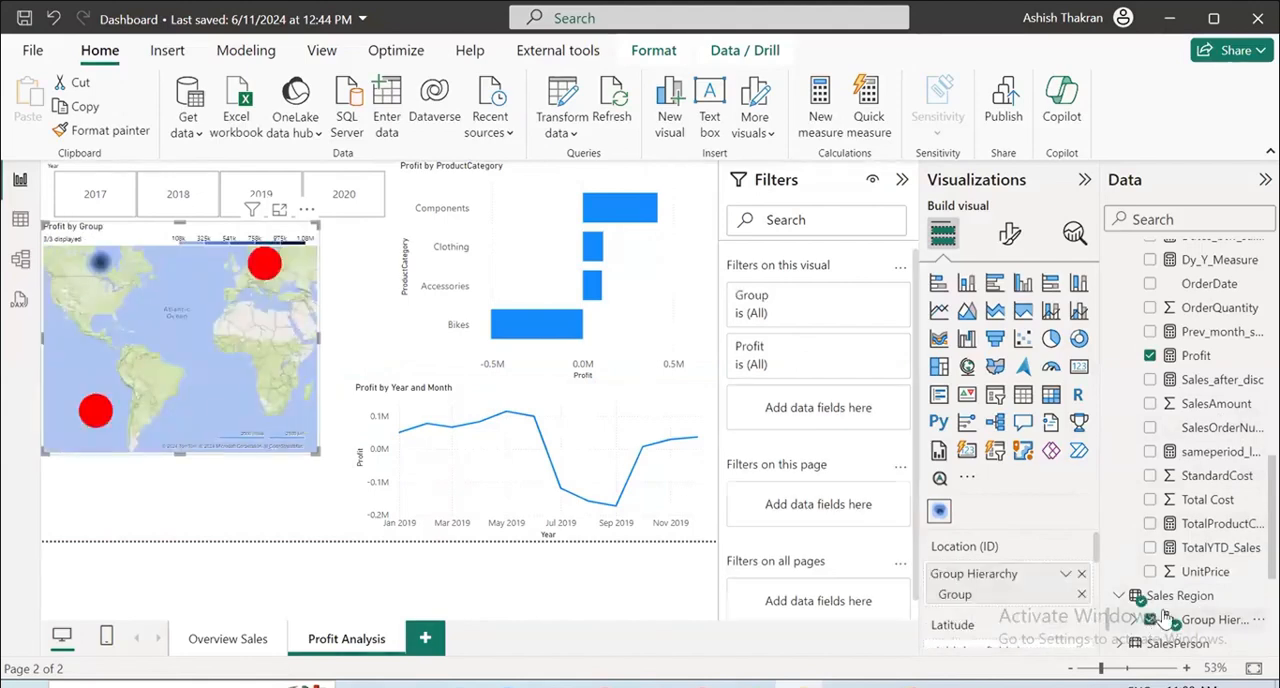
Try the CountryRegion hierarchy from the Reseller table as the heatmap's location instead of Group Hierarchy, and take it out again.
left_click(1151, 620)
scroll(1165, 560, "up", 5)
left_click(1151, 468)
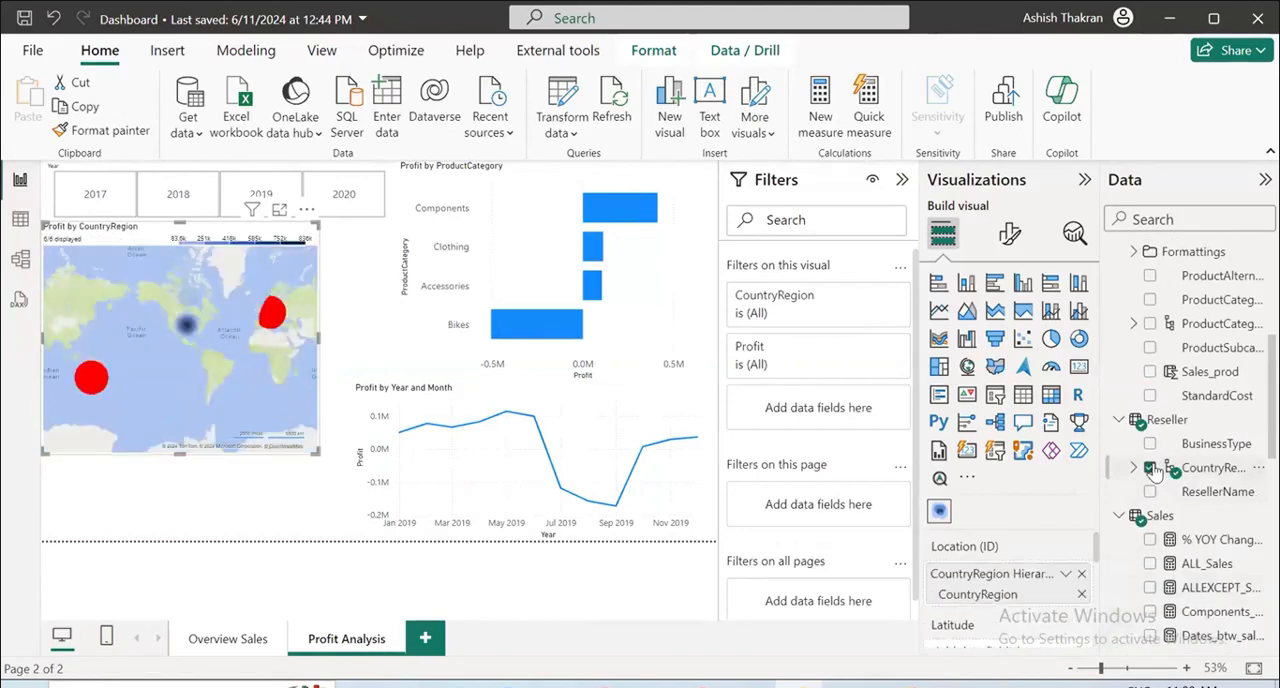
left_click(1151, 468)
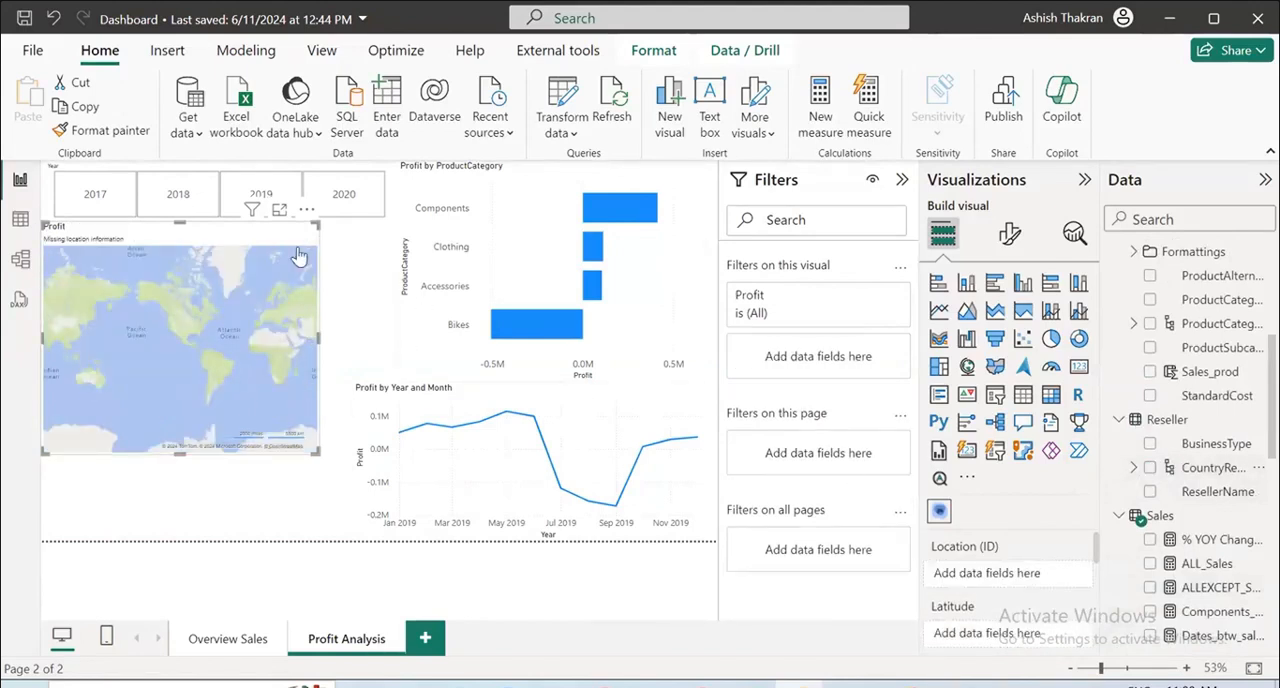
Delete the heatmap from the page and remove the imported Heat map visual from the report.
key("Delete")
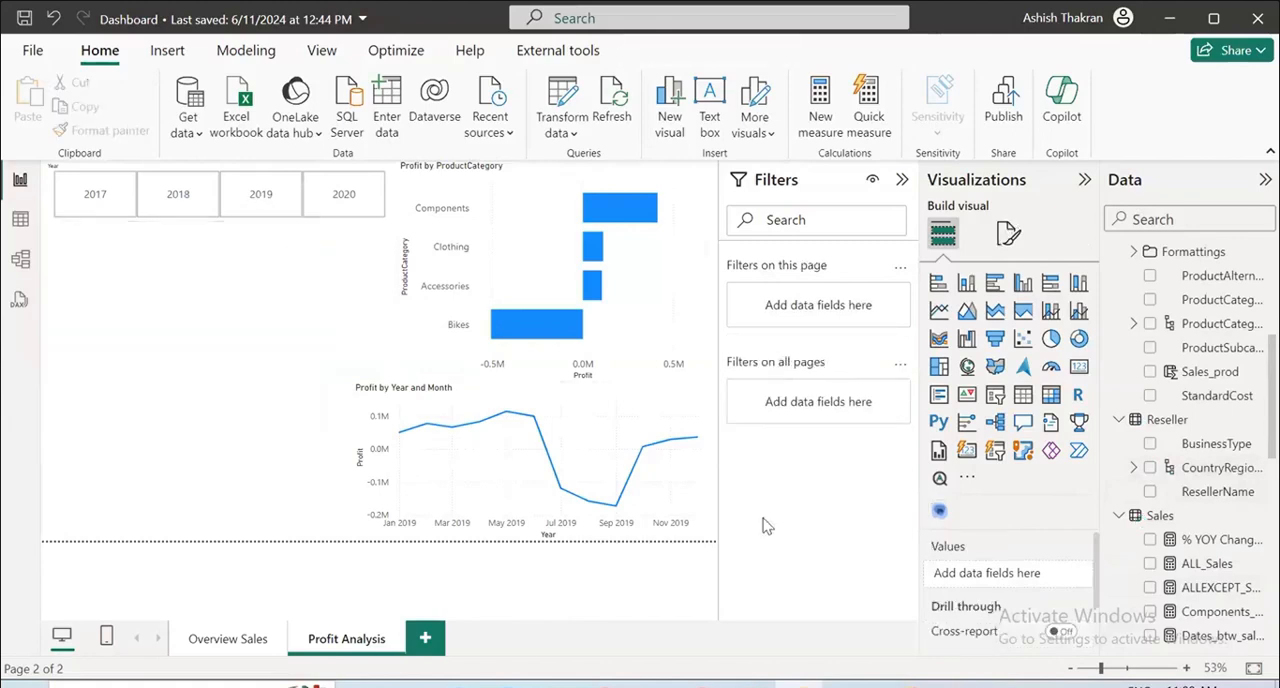
right_click(941, 513)
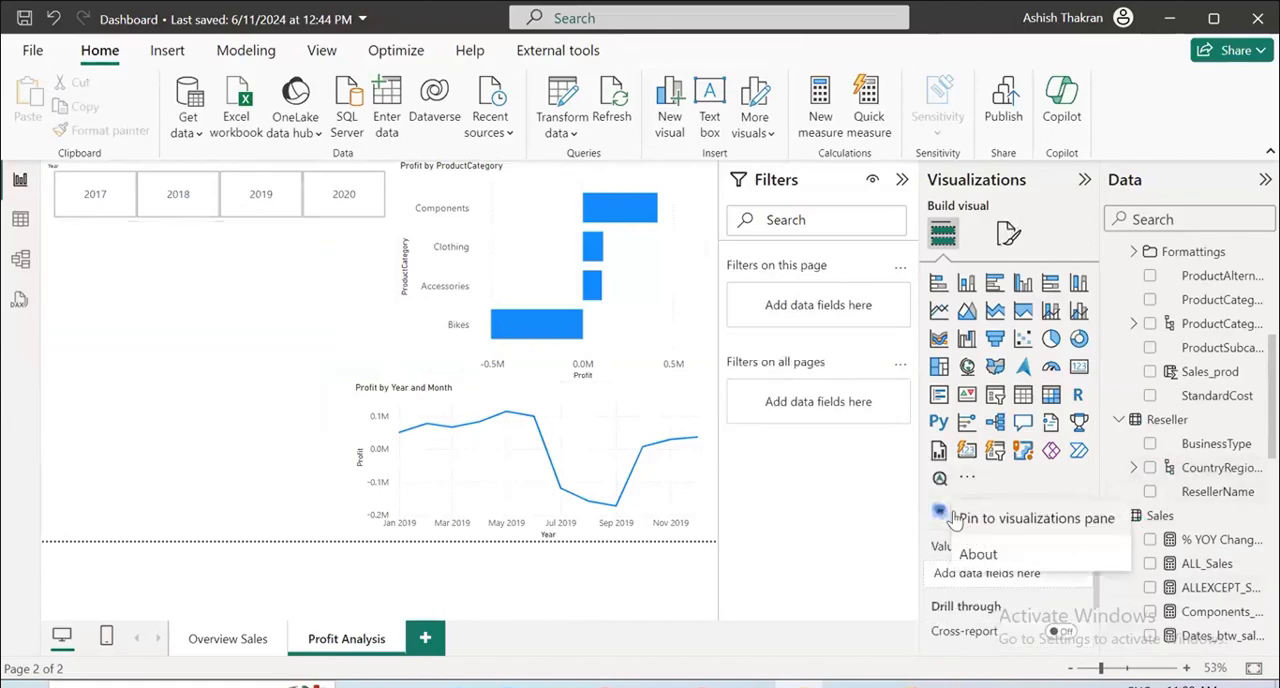
left_click(967, 477)
left_click(1016, 563)
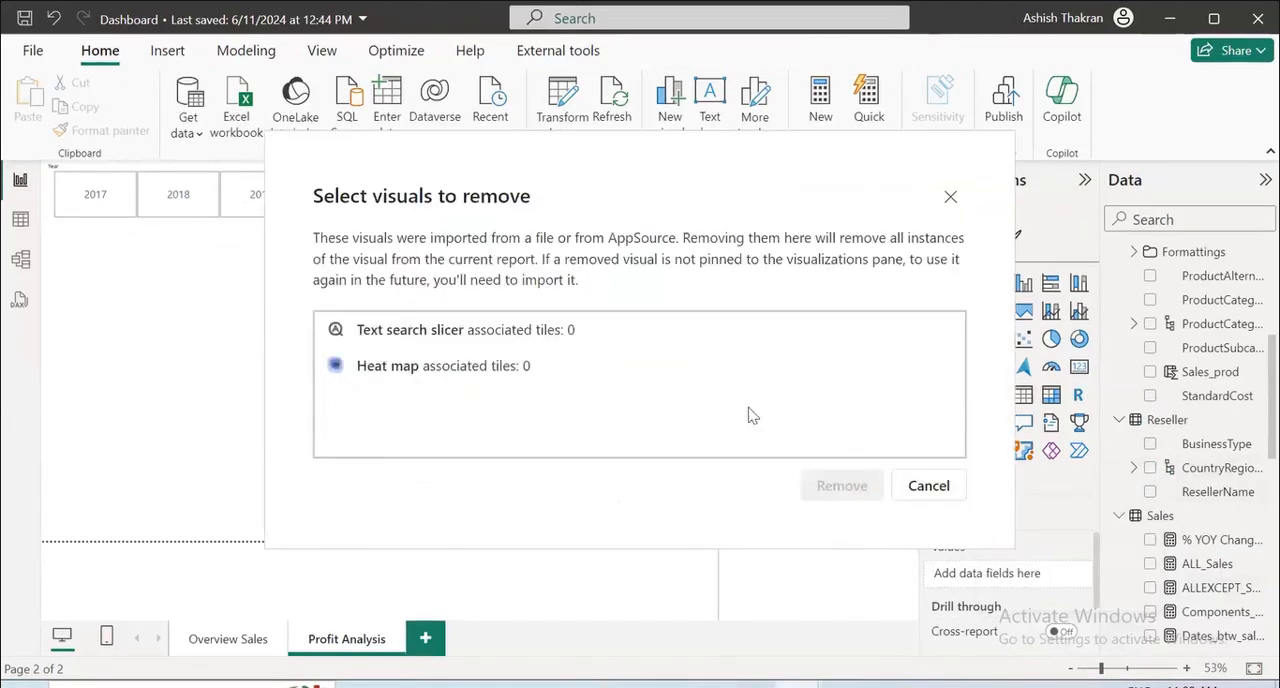
left_click(447, 377)
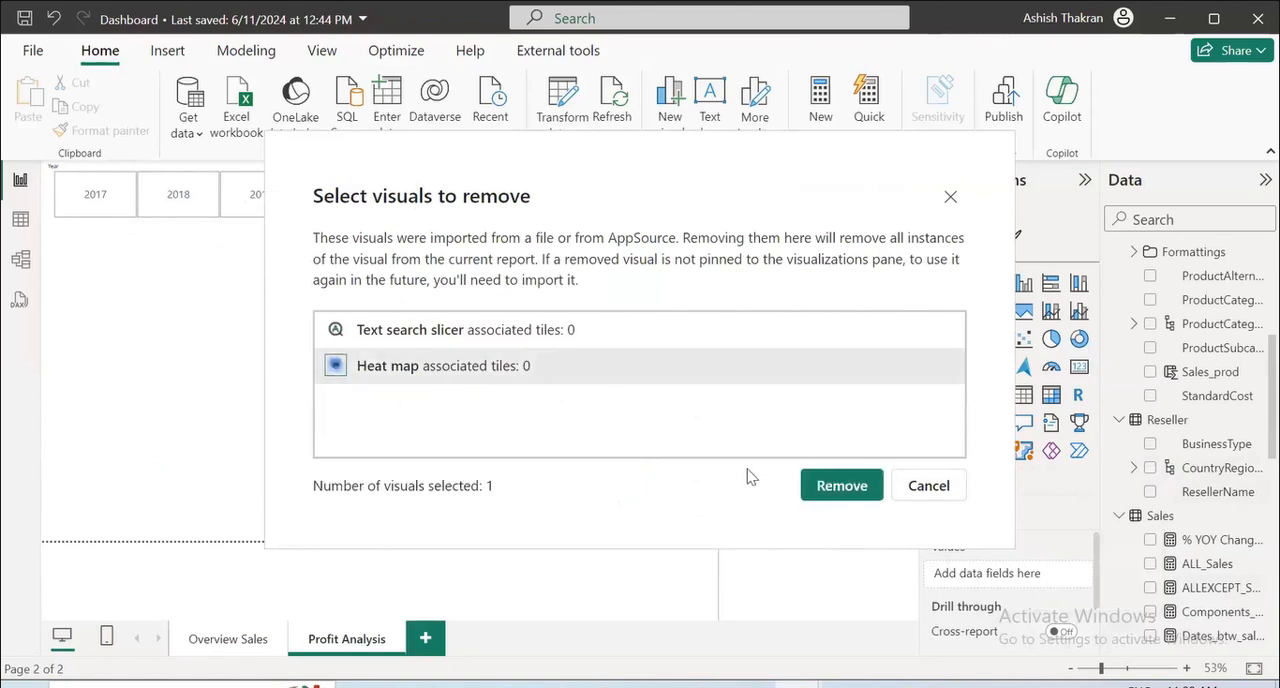
left_click(841, 487)
left_click(818, 405)
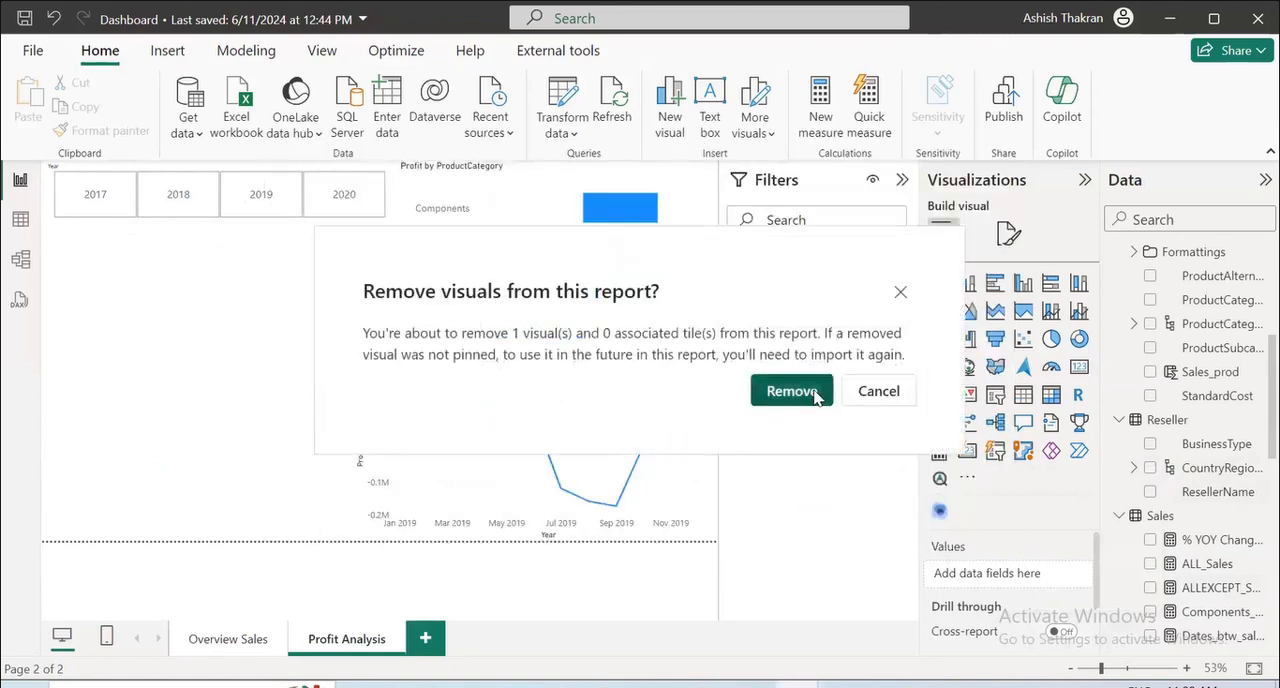
Insert a Map visual below the Year slicer, extend it down to the page's bottom edge and narrow it slightly.
left_click(968, 368)
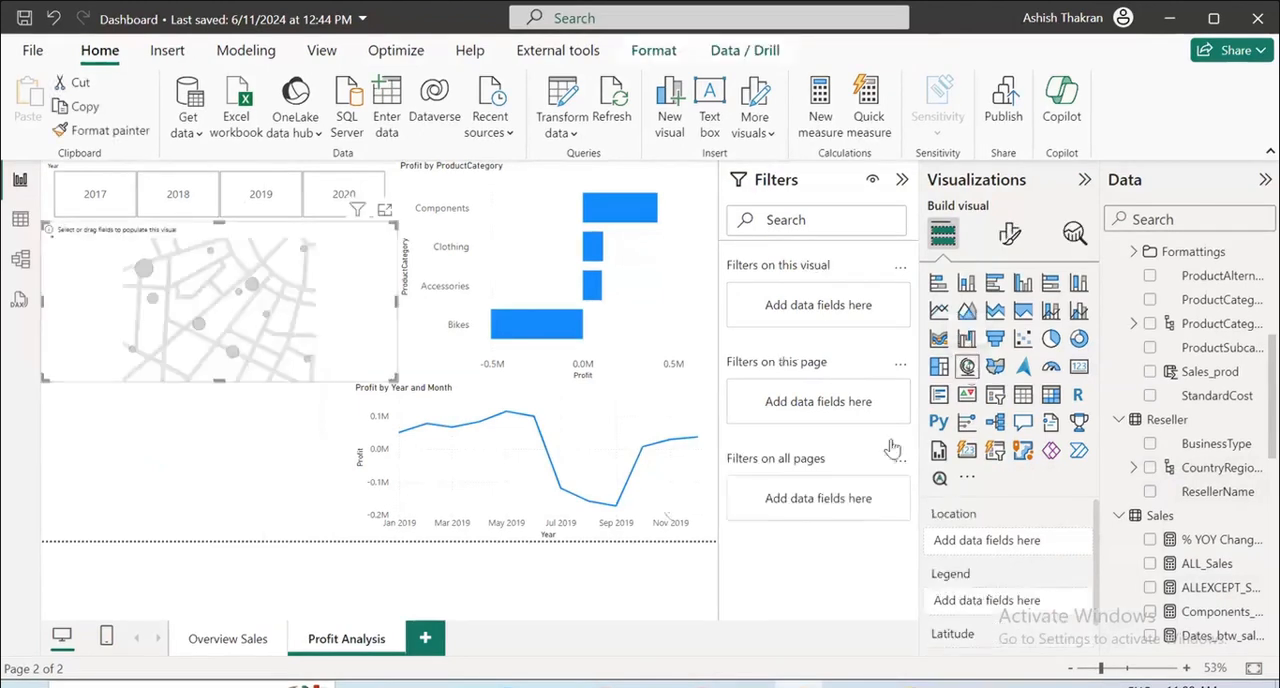
left_click_drag(200, 498, 196, 538)
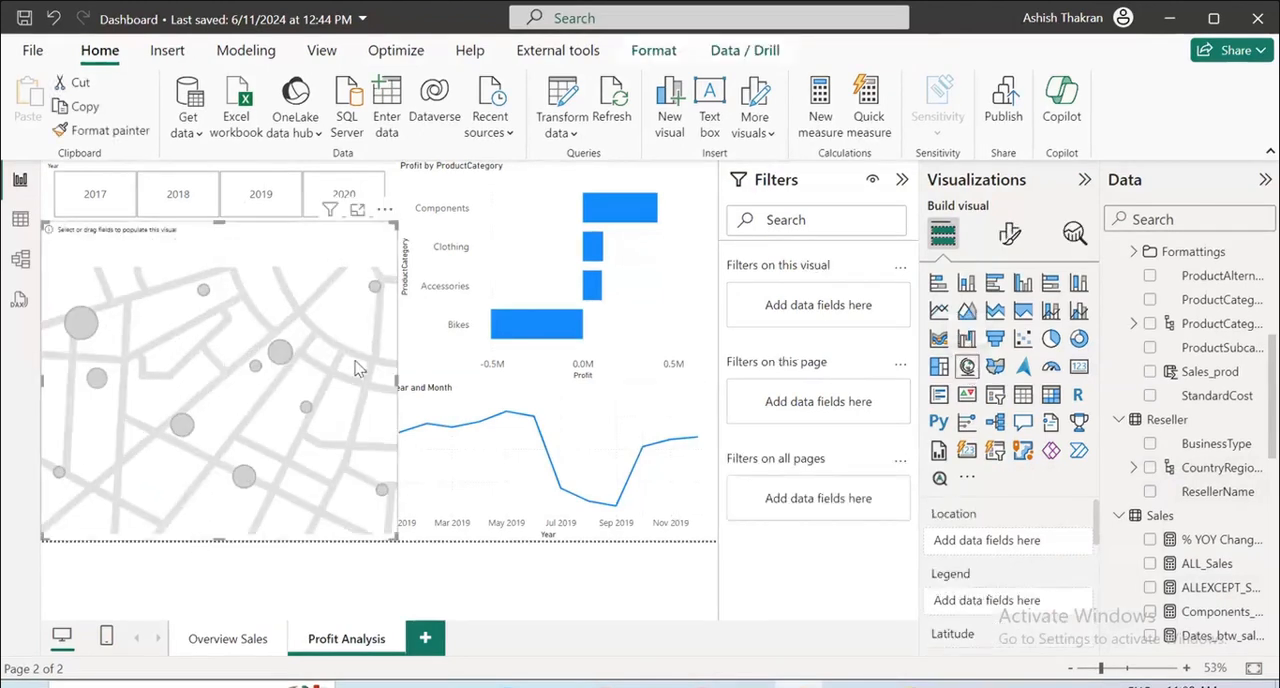
left_click_drag(397, 381, 380, 383)
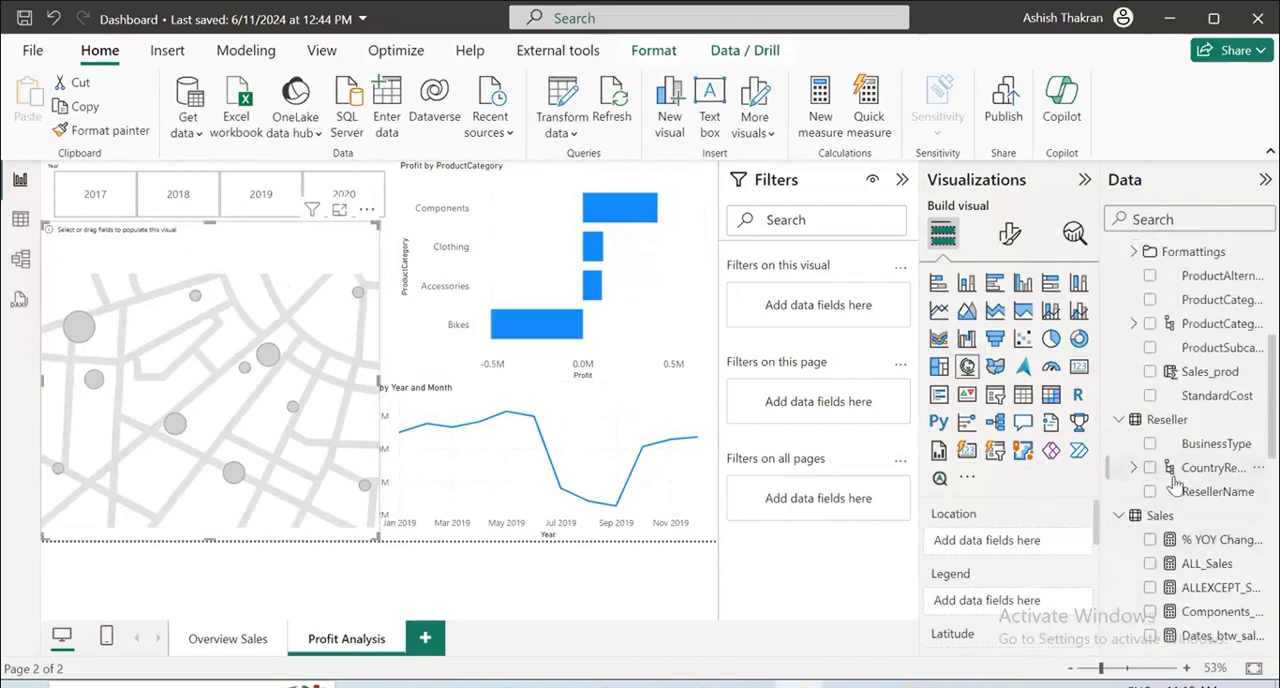
Use Group Hierarchy from the Sales Region table as the map's location and the Profit measure as its bubble size.
scroll(1175, 540, "down", 5)
scroll(1178, 591, "down", 2)
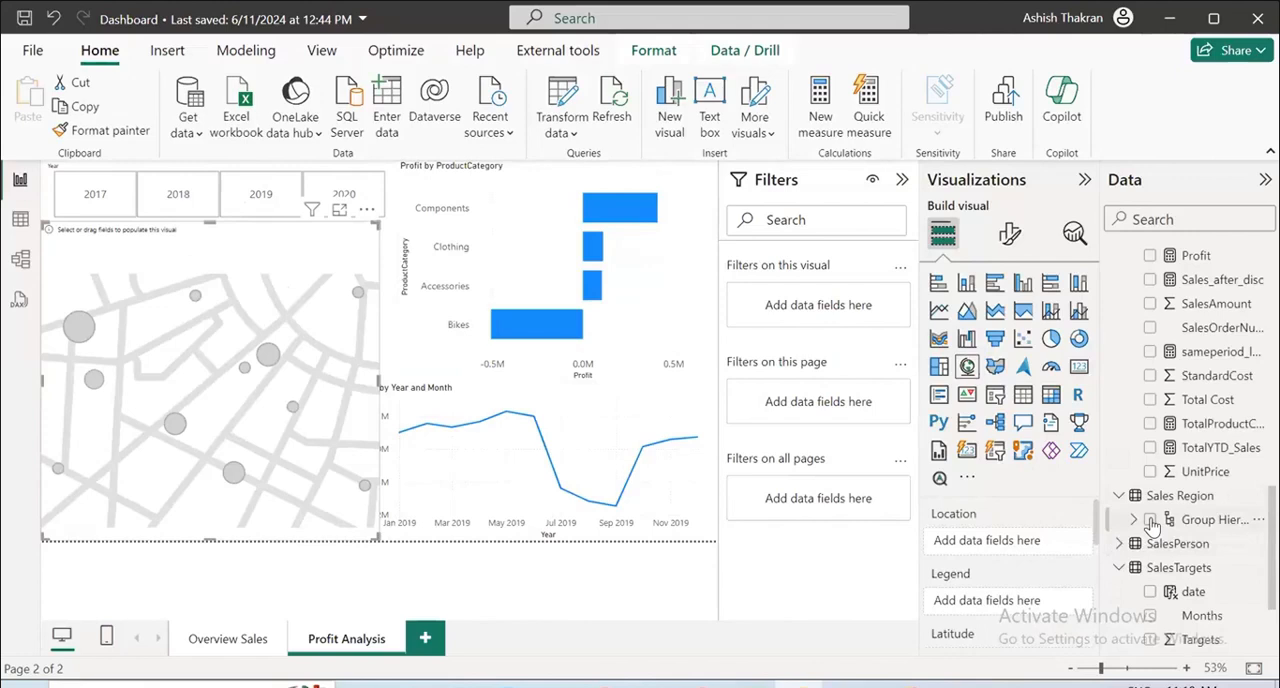
left_click(1150, 519)
scroll(1015, 560, "down", 3)
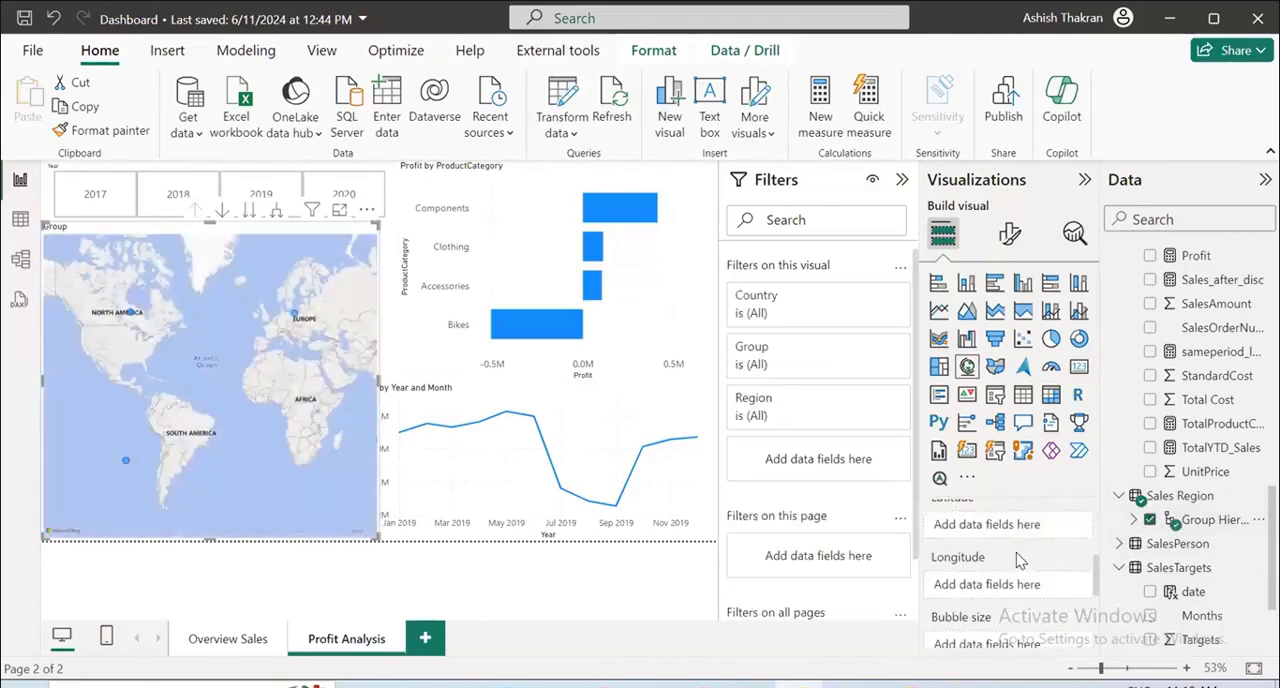
scroll(1018, 560, "down", 3)
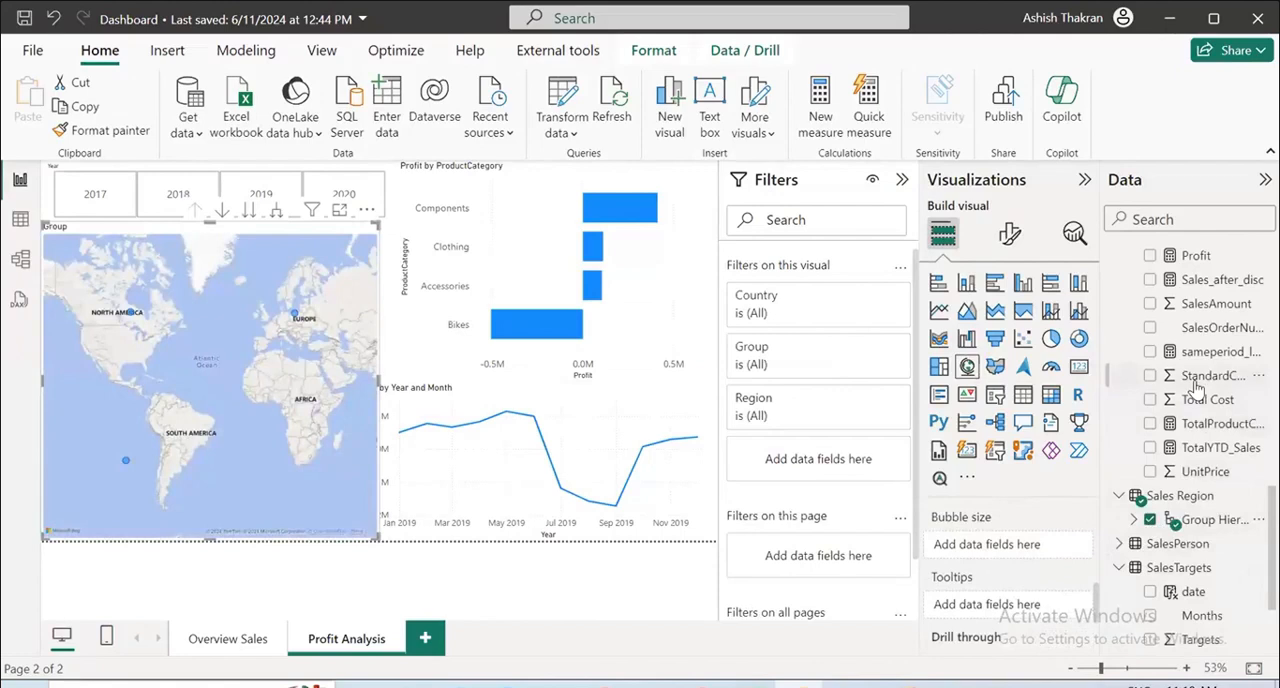
left_click_drag(1163, 256, 1000, 545)
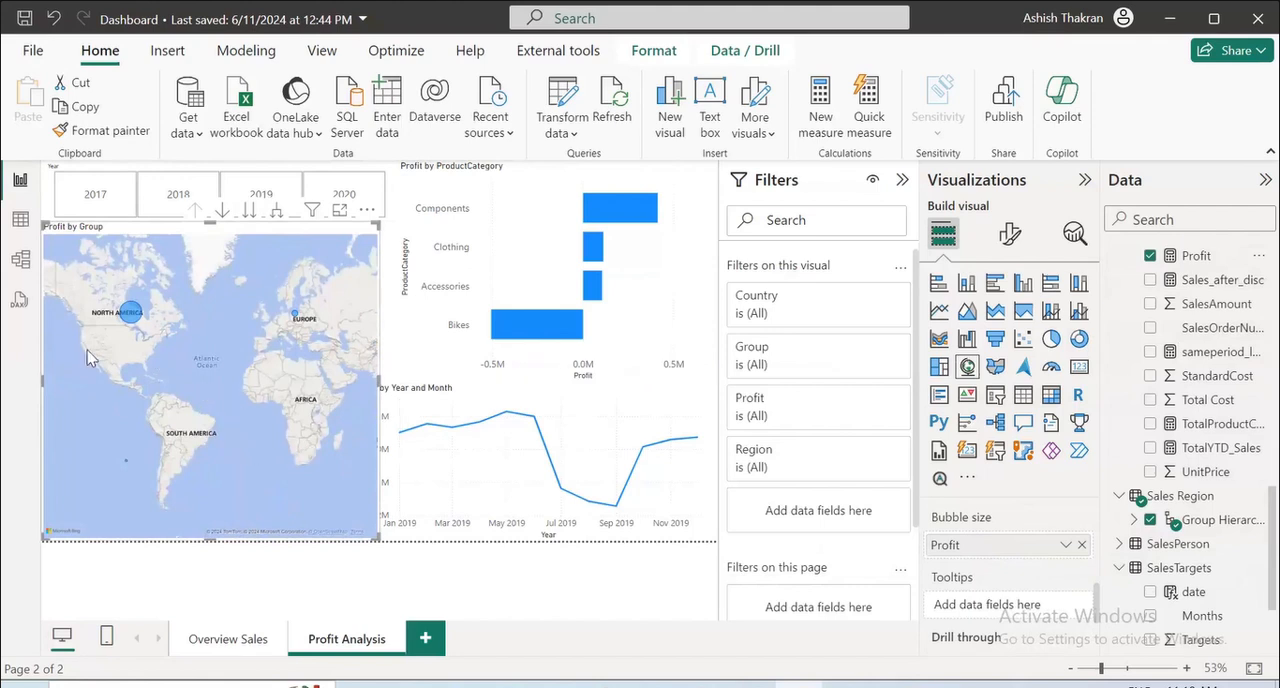
Take the profit map to the Country level of the hierarchy and inspect the bubbles over North America and Europe.
left_click(248, 213)
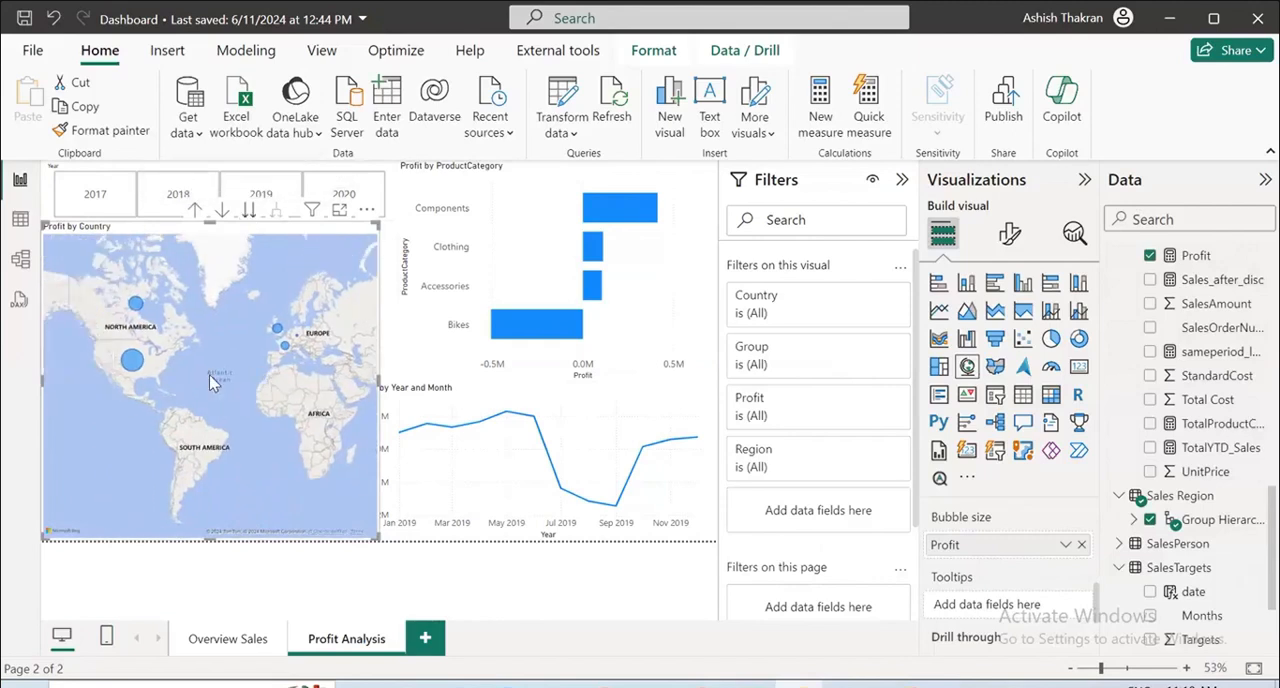
scroll(186, 365, "up", 2)
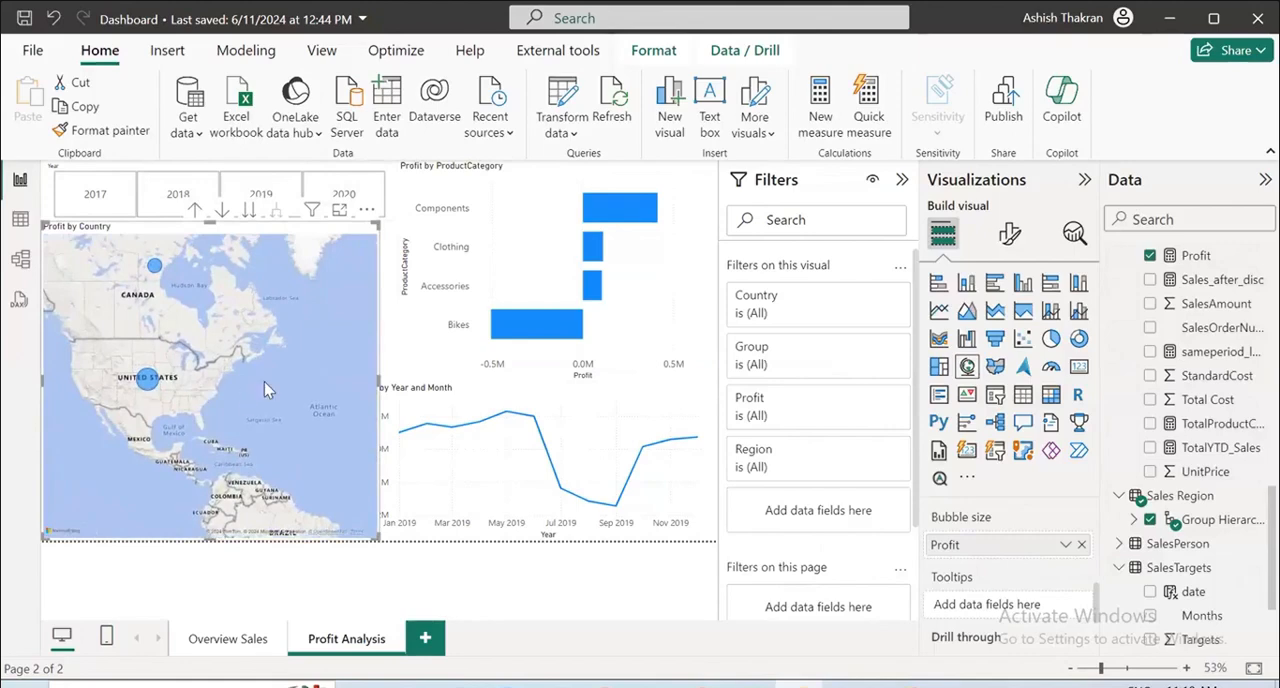
left_click_drag(264, 381, 40, 325)
scroll(116, 287, "up", 4)
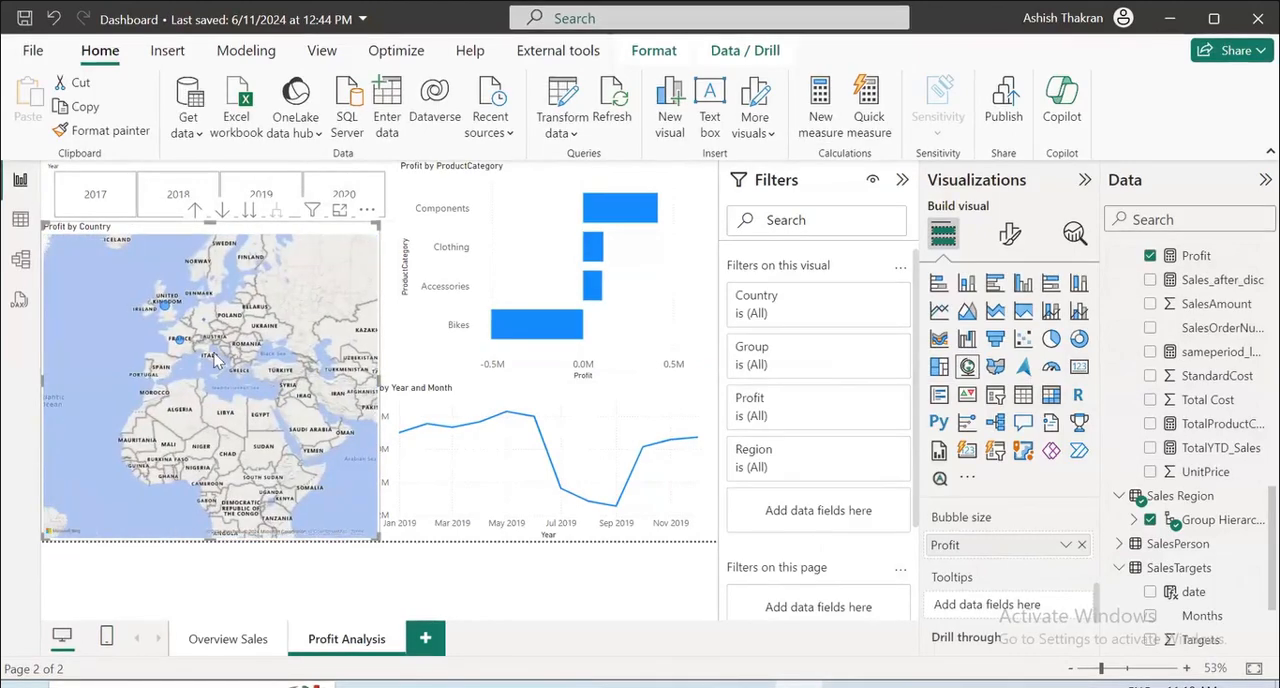
left_click_drag(331, 515, 251, 487)
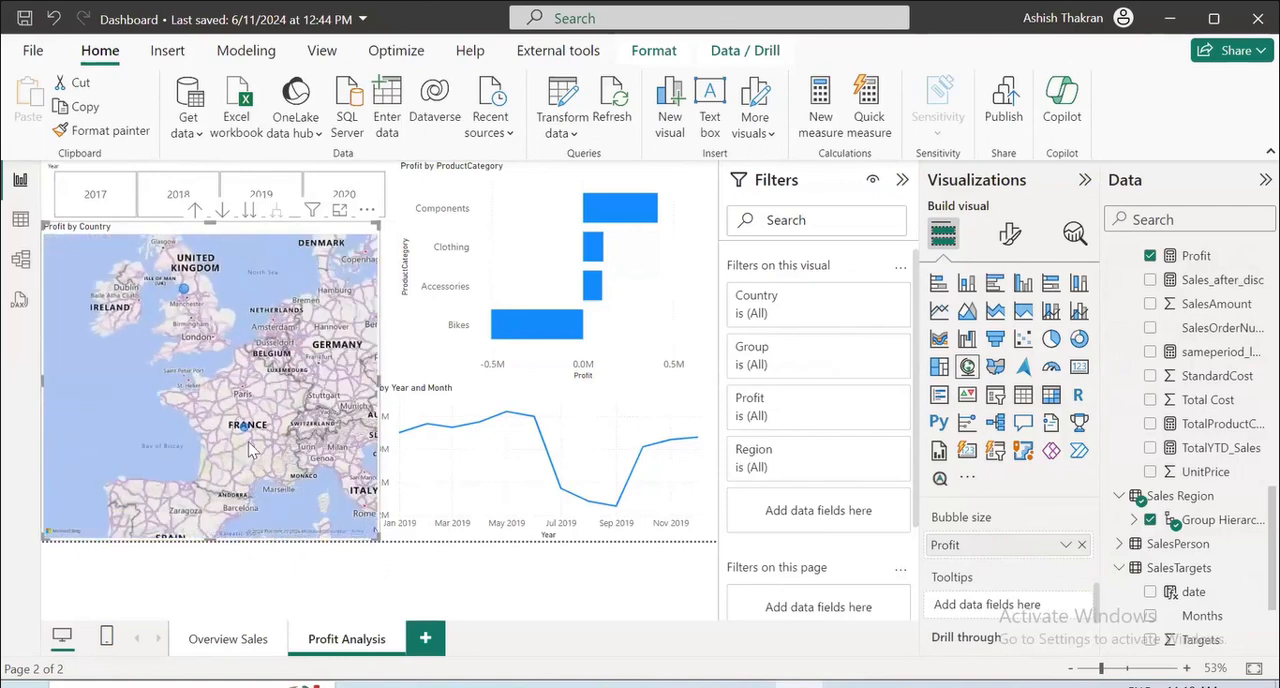
scroll(260, 438, "up", 1)
scroll(245, 443, "down", 1)
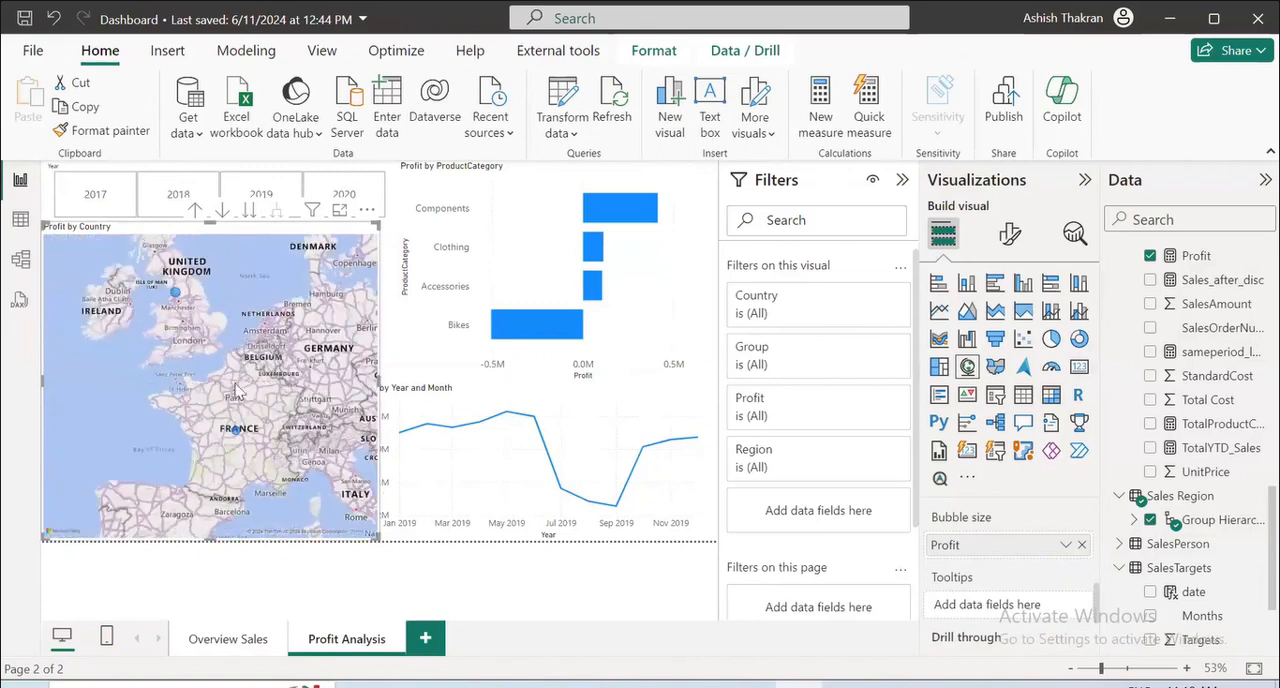
Take the profit map to the Region level of the hierarchy and inspect the bubbles over North America.
left_click(247, 214)
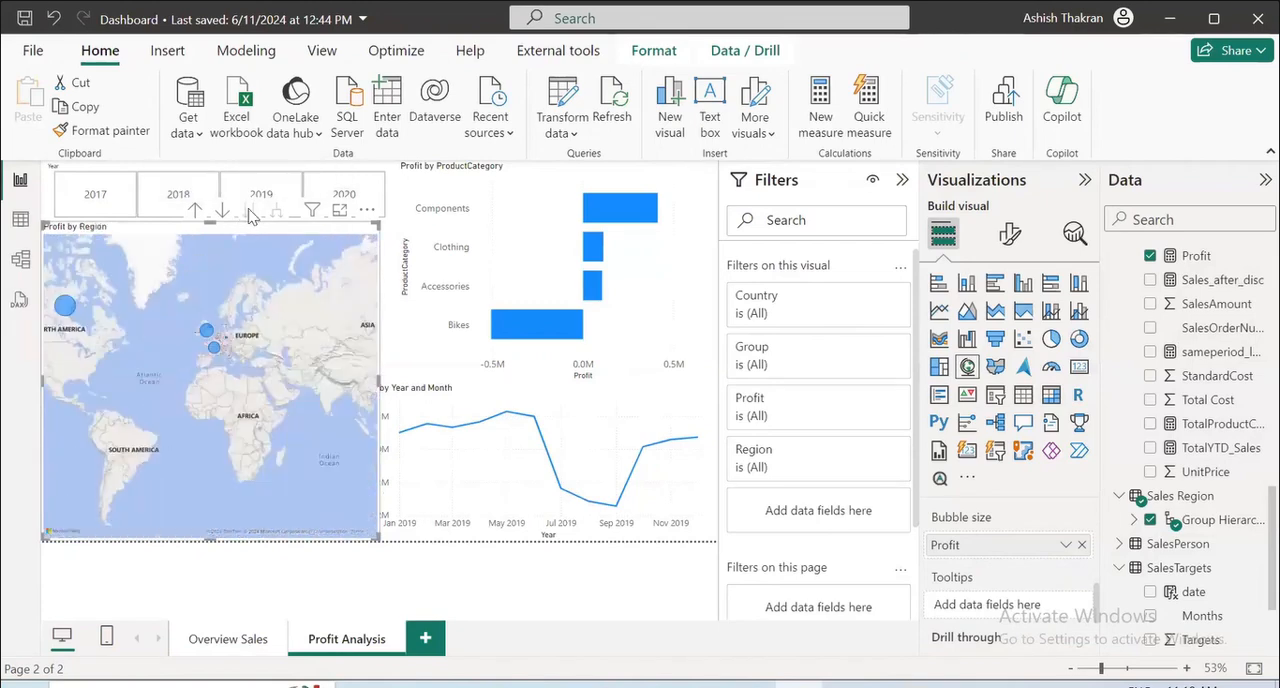
scroll(165, 400, "up", 4)
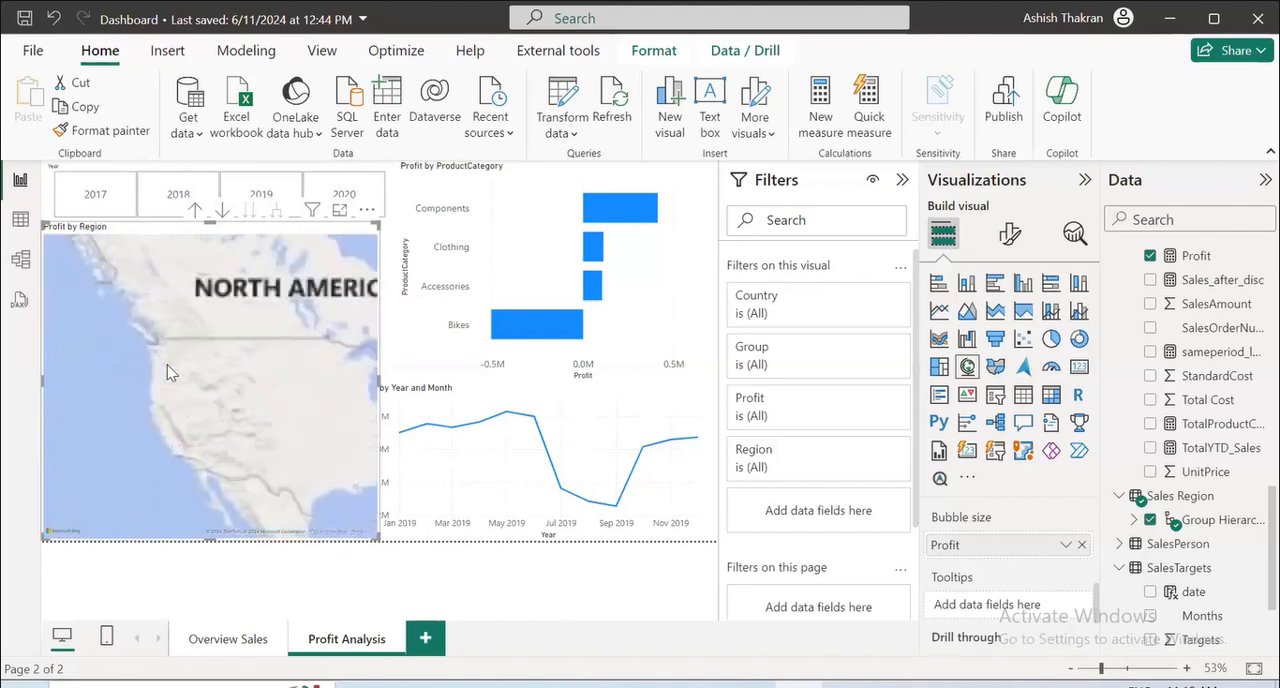
left_click_drag(295, 332, 214, 489)
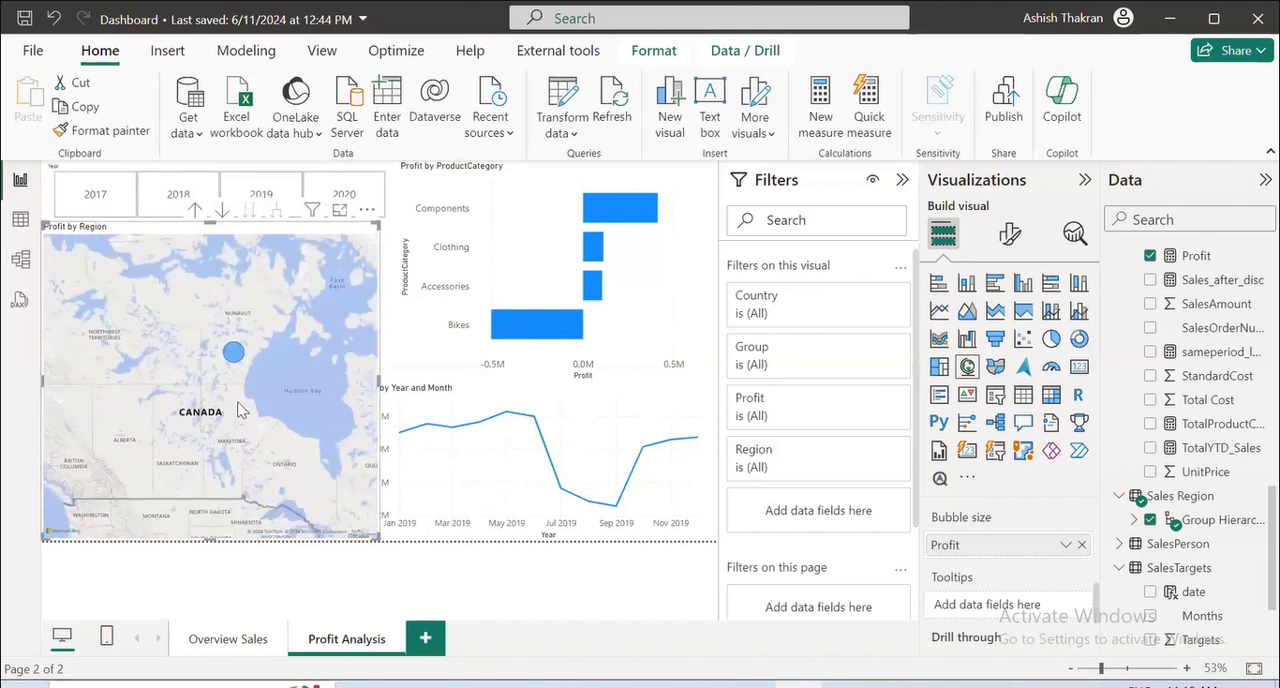
scroll(237, 402, "down", 1)
Add Group Hierarchy from the Sales Region table as the profit map's legend.
scroll(1005, 590, "up", 5)
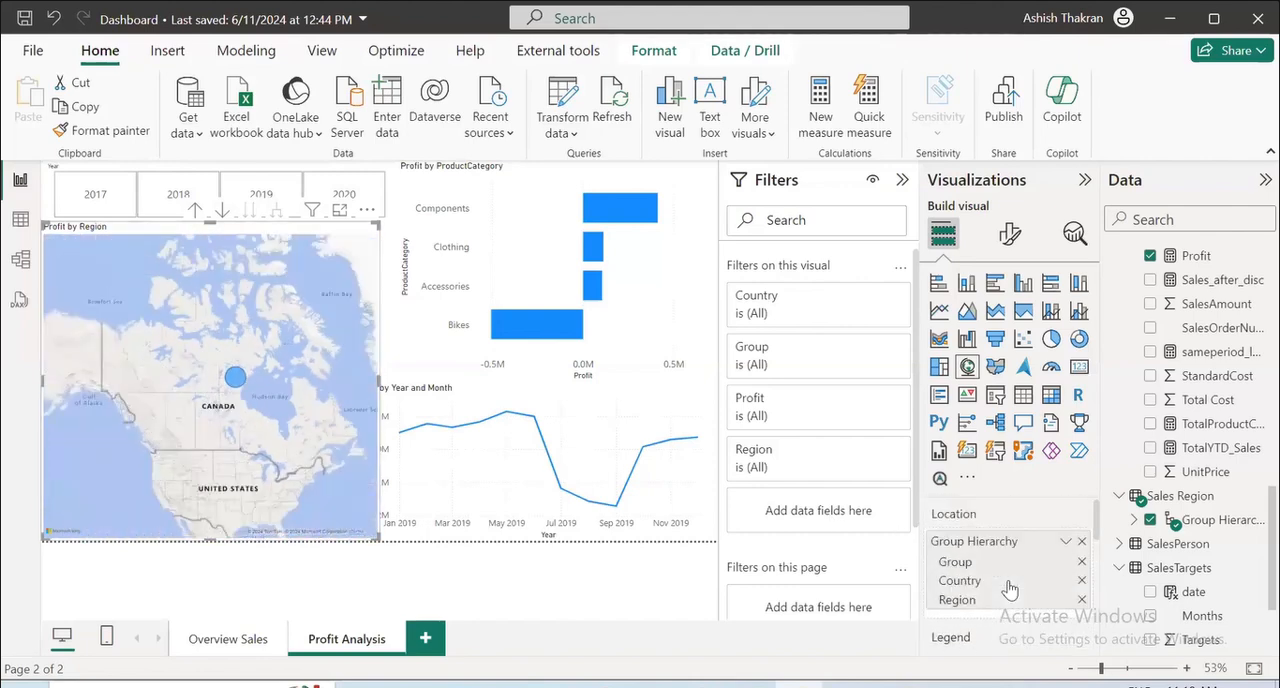
scroll(1010, 588, "down", 3)
scroll(1010, 588, "up", 2)
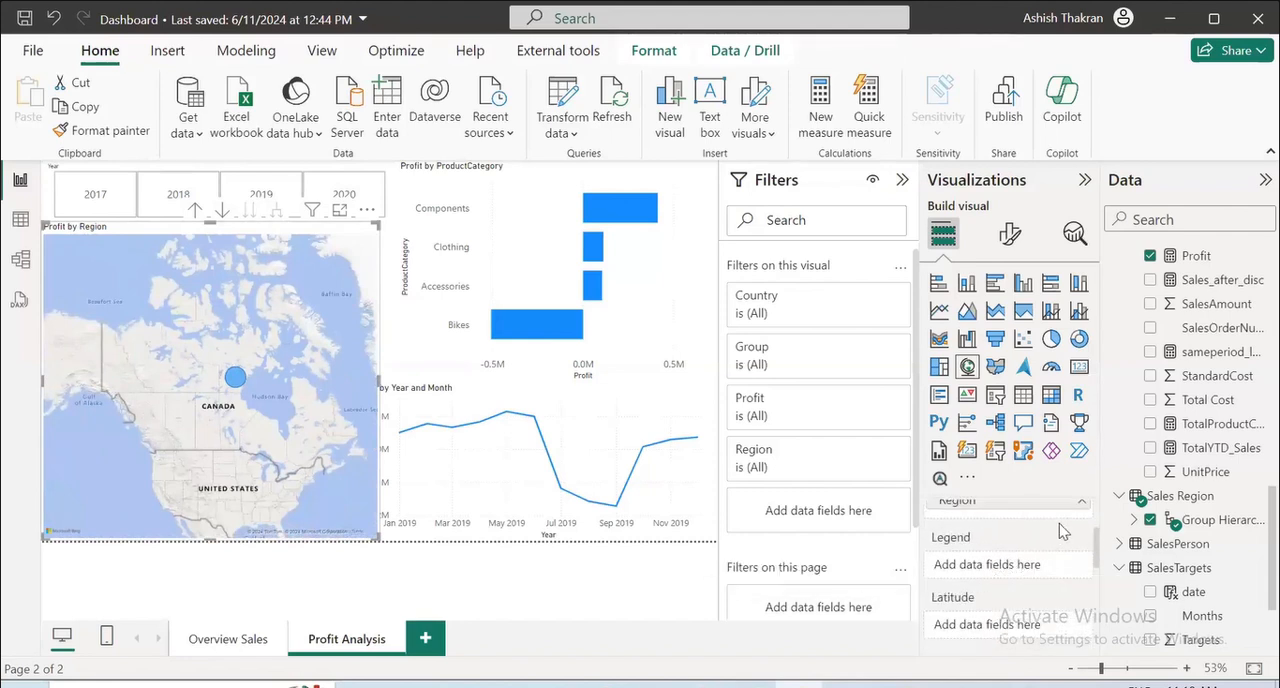
scroll(1210, 440, "up", 3)
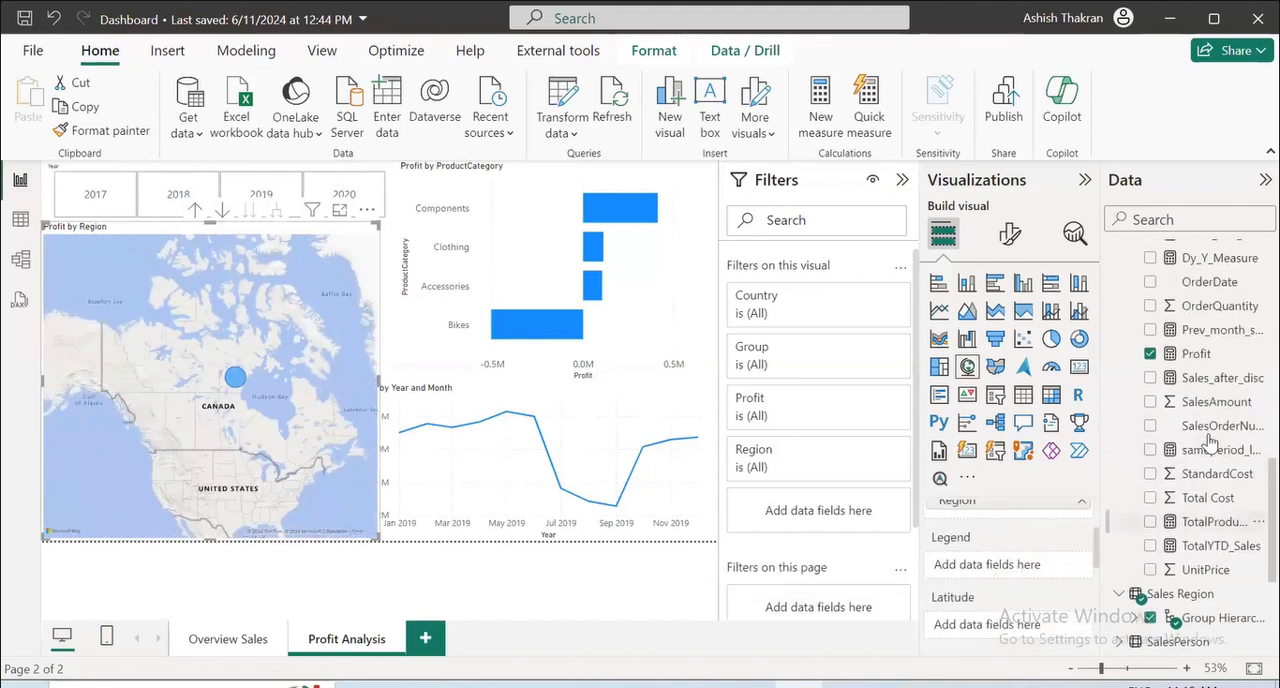
scroll(1010, 580, "down", 3)
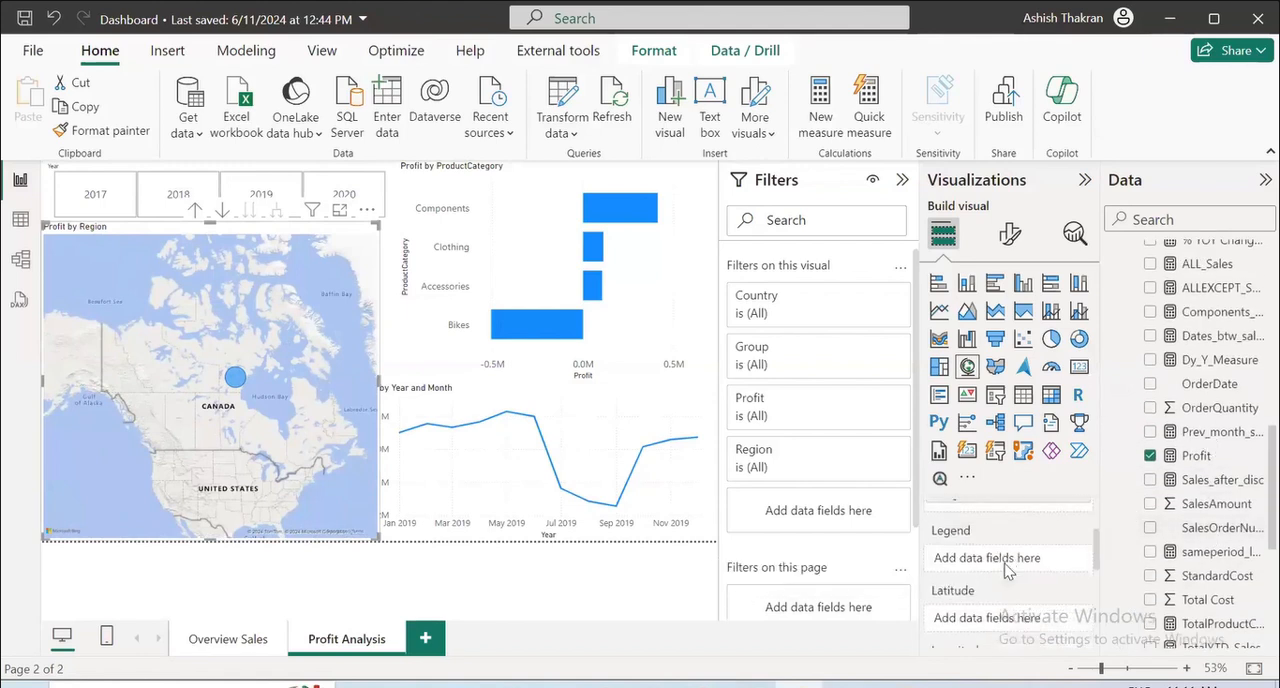
scroll(1007, 571, "down", 3)
scroll(1007, 571, "up", 3)
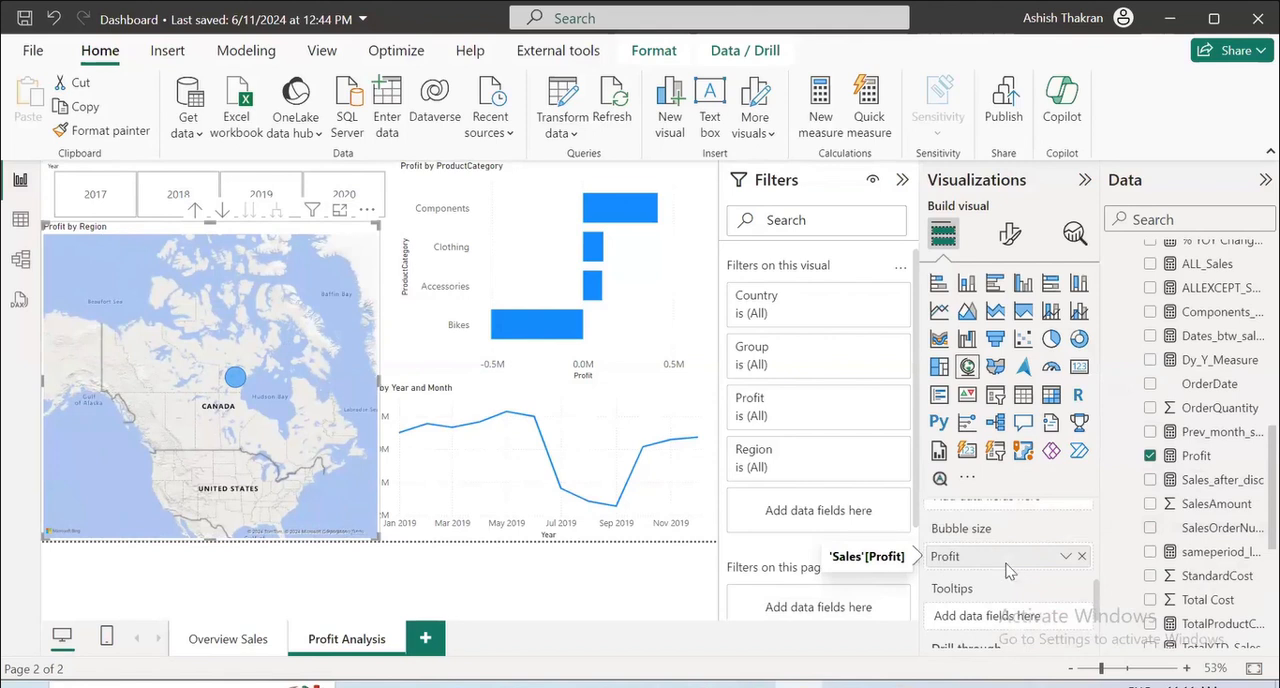
scroll(1007, 571, "up", 4)
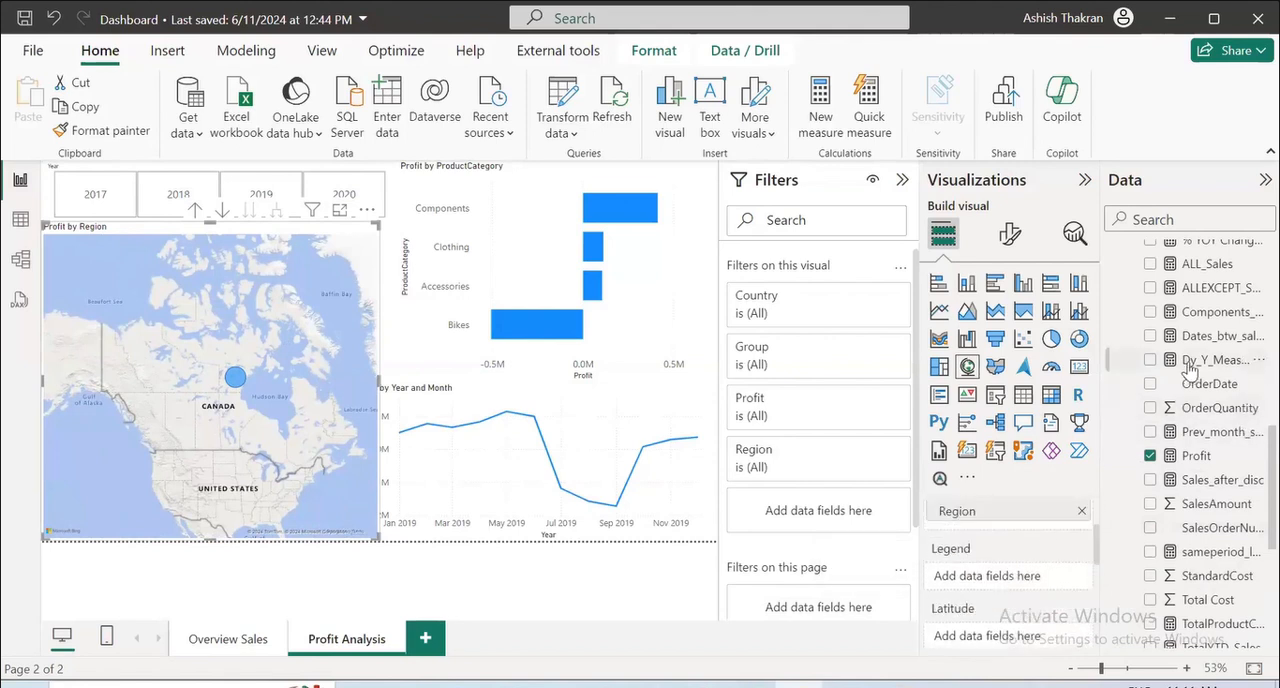
scroll(1175, 385, "up", 5)
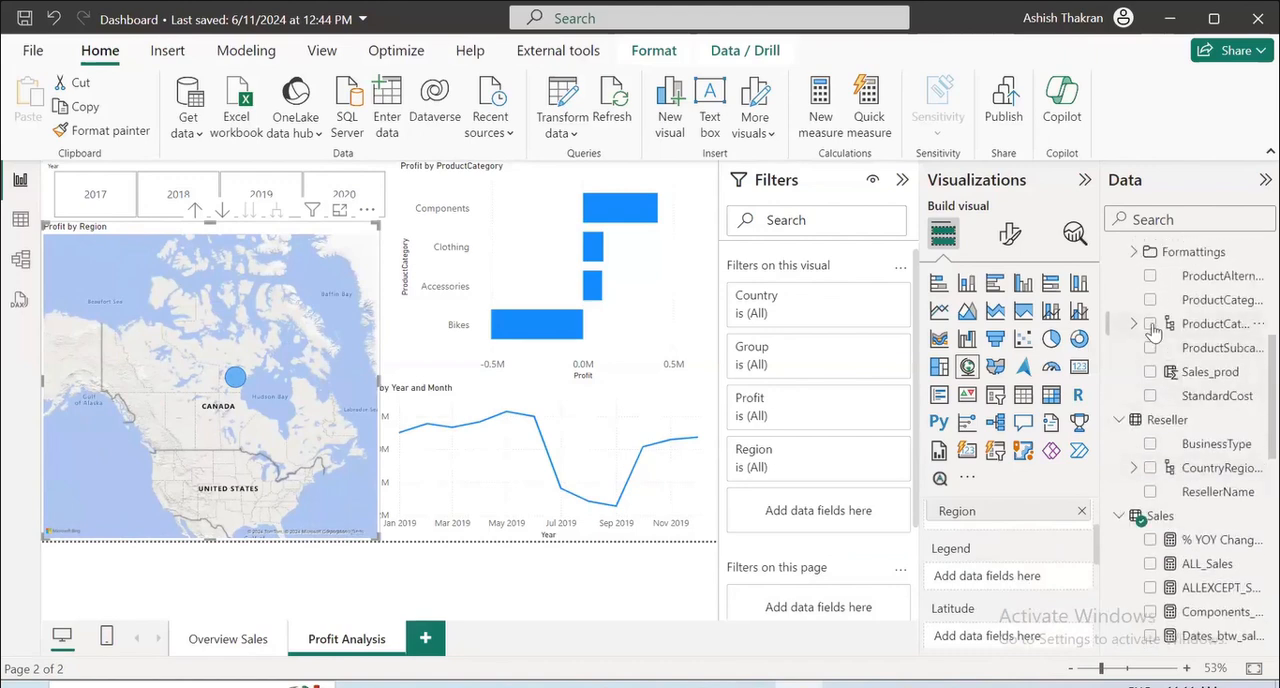
scroll(1232, 572, "down", 10)
scroll(1232, 572, "down", 1)
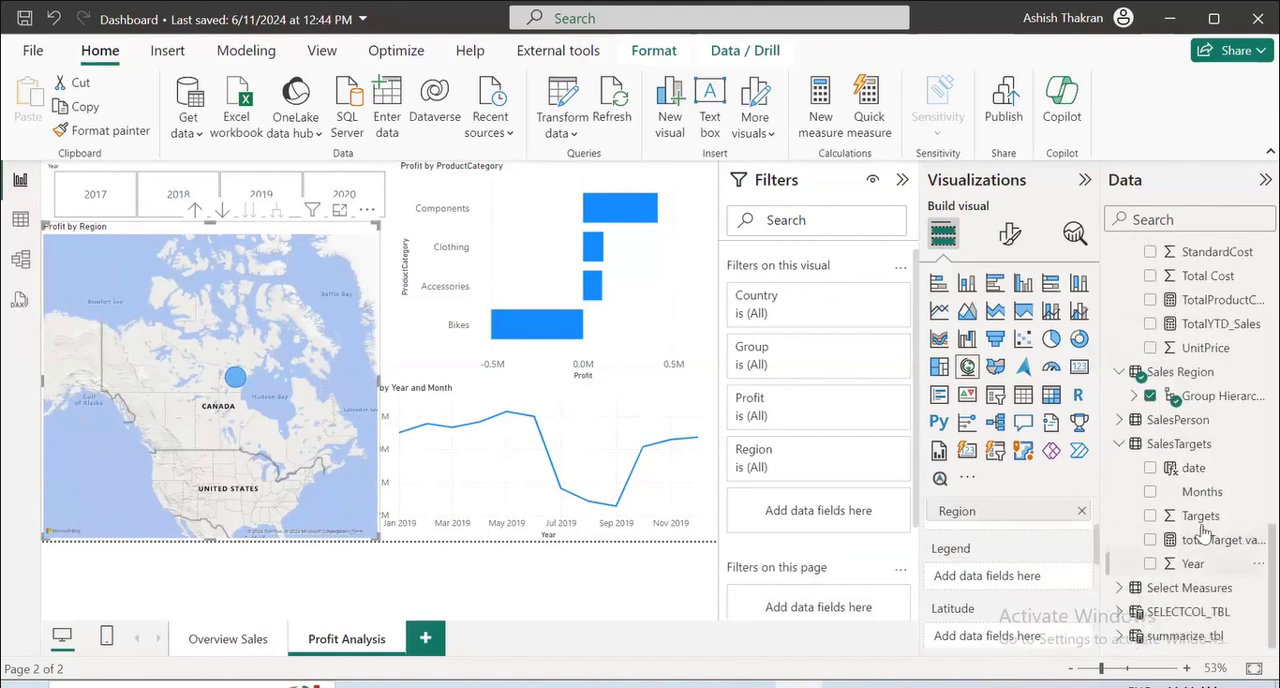
left_click_drag(1206, 402, 975, 577)
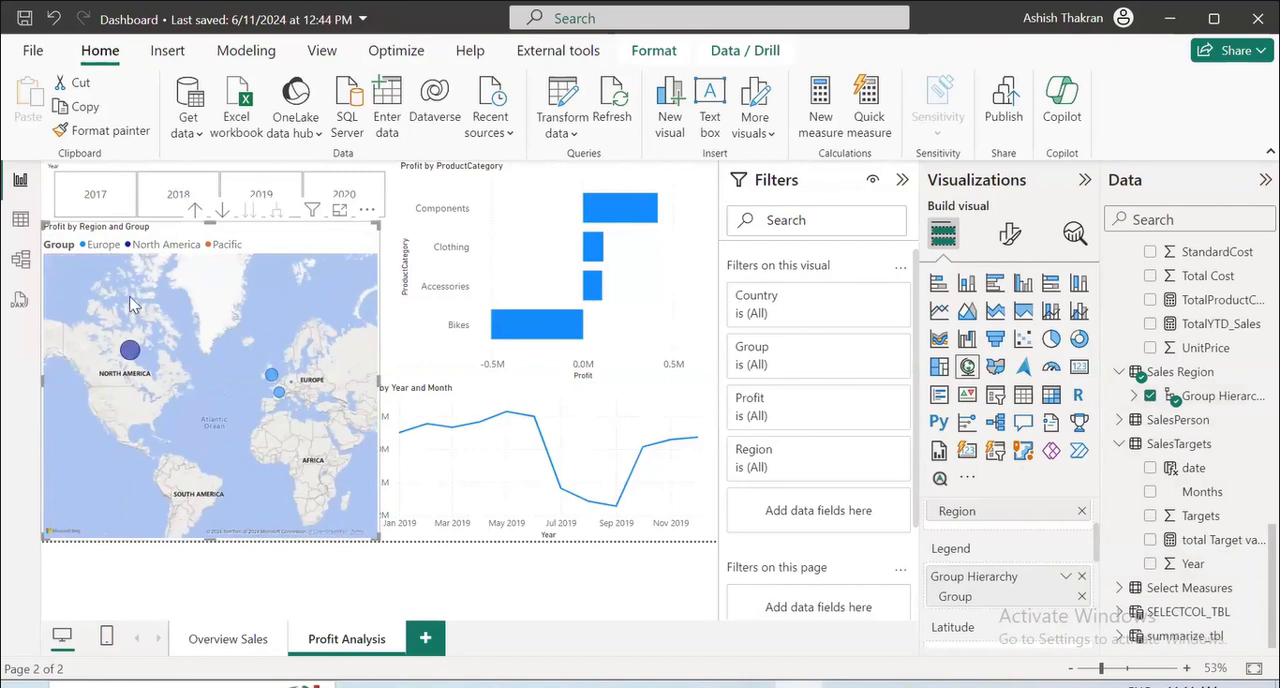
Enlarge the profit map in focus mode, turn on drill-down mode and inspect the Region-level bubbles over North America.
left_click(340, 209)
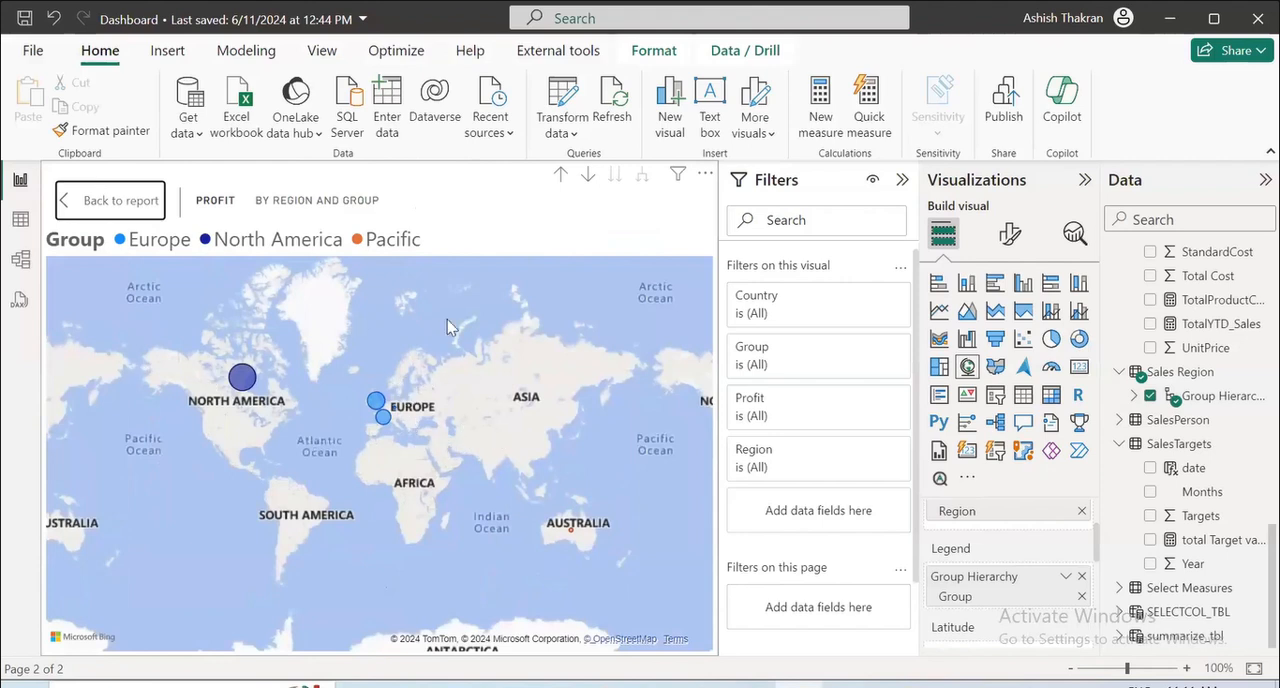
left_click(241, 378)
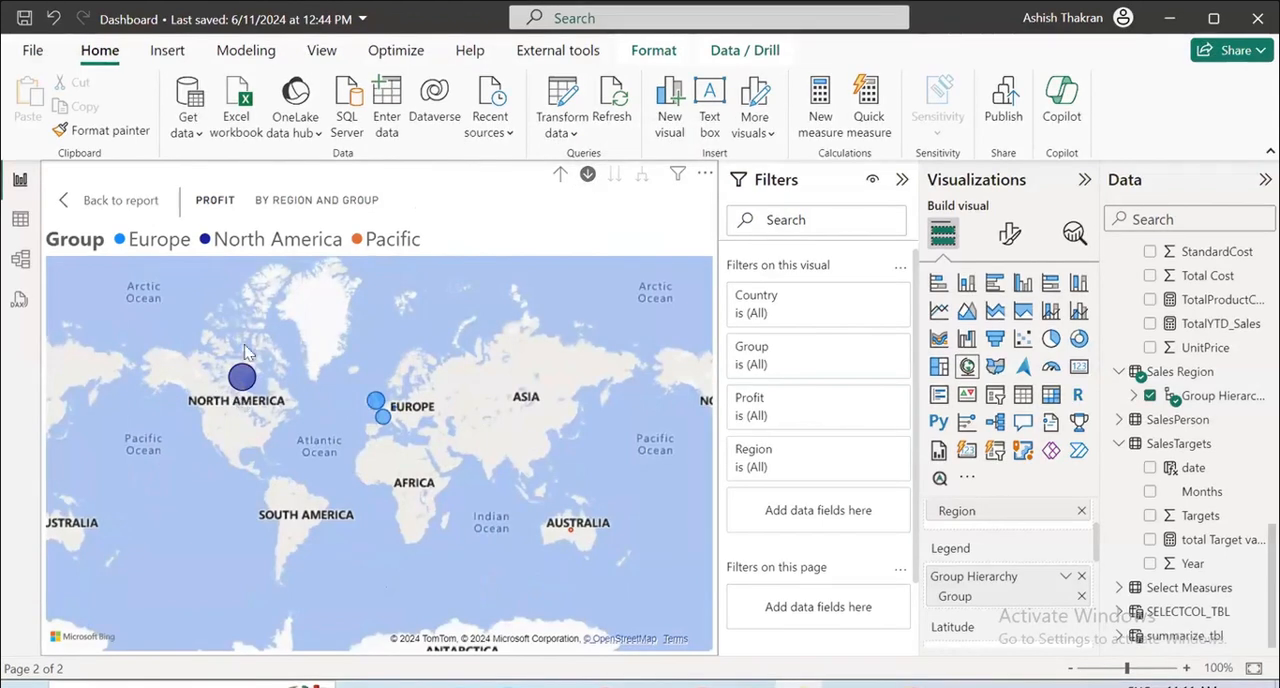
left_click(587, 174)
left_click(587, 174)
left_click(562, 175)
left_click(615, 175)
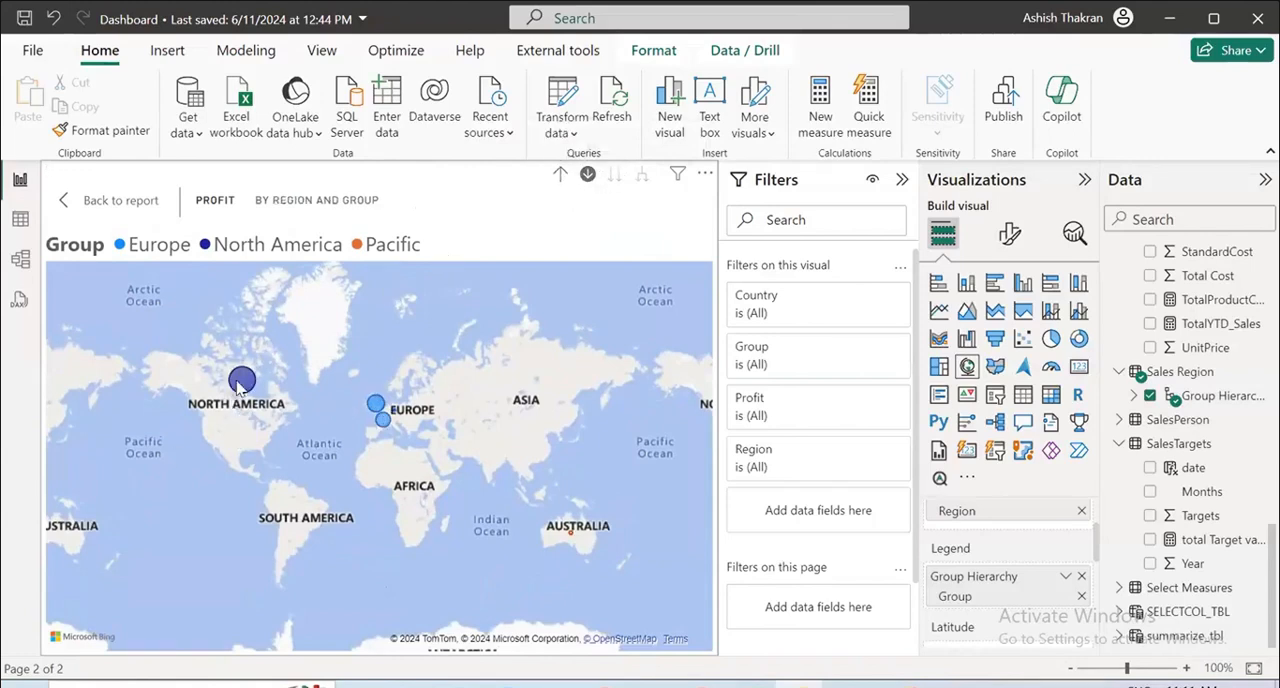
scroll(266, 371, "up", 2)
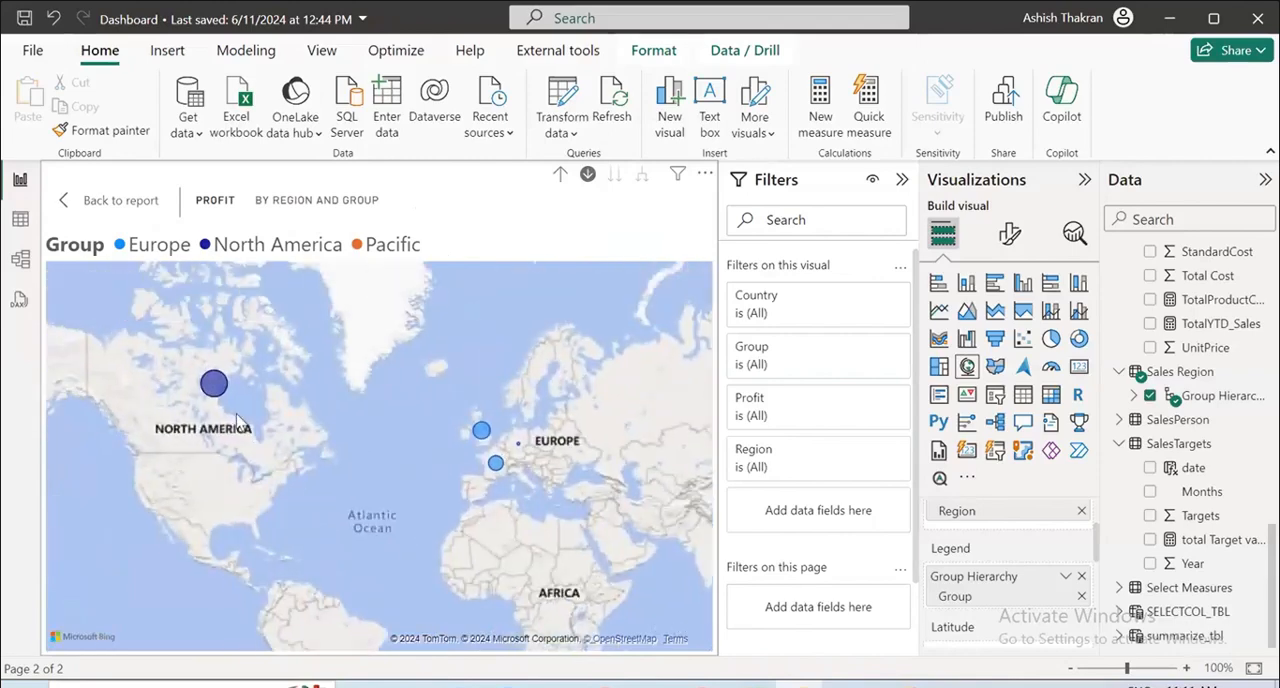
Compare the enlarged map's bubbles at the Country and Region levels and return to the report page.
left_click(559, 180)
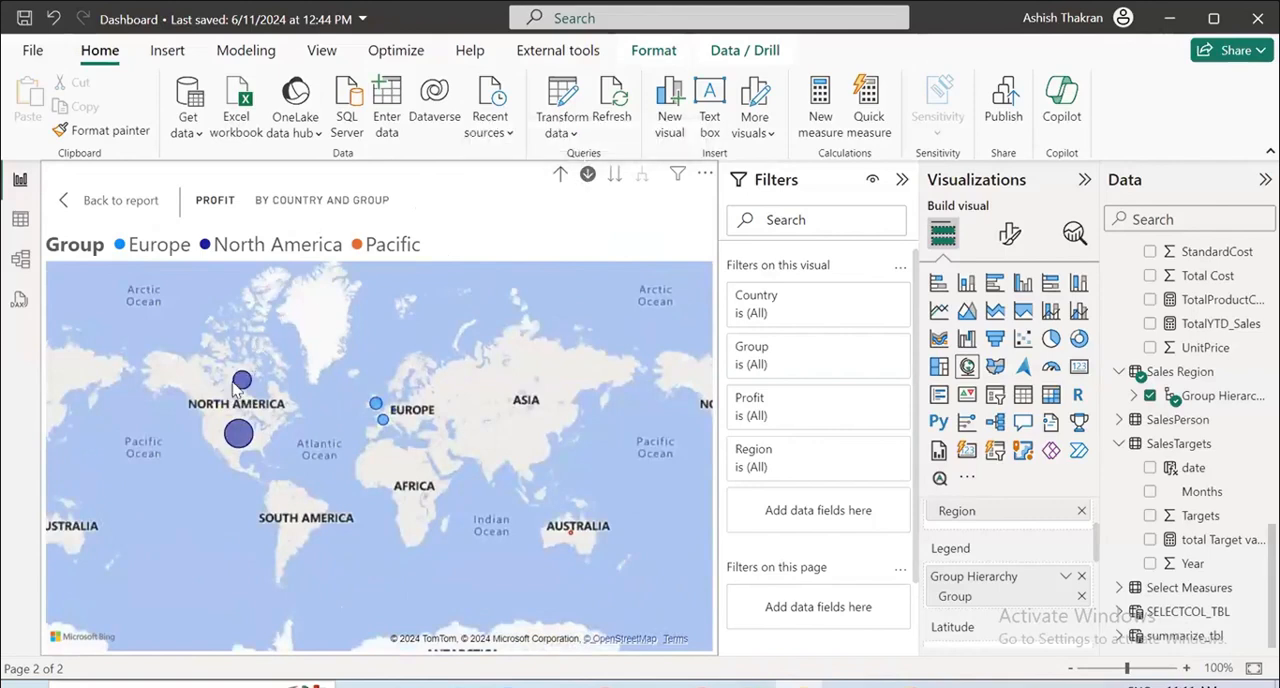
left_click(617, 180)
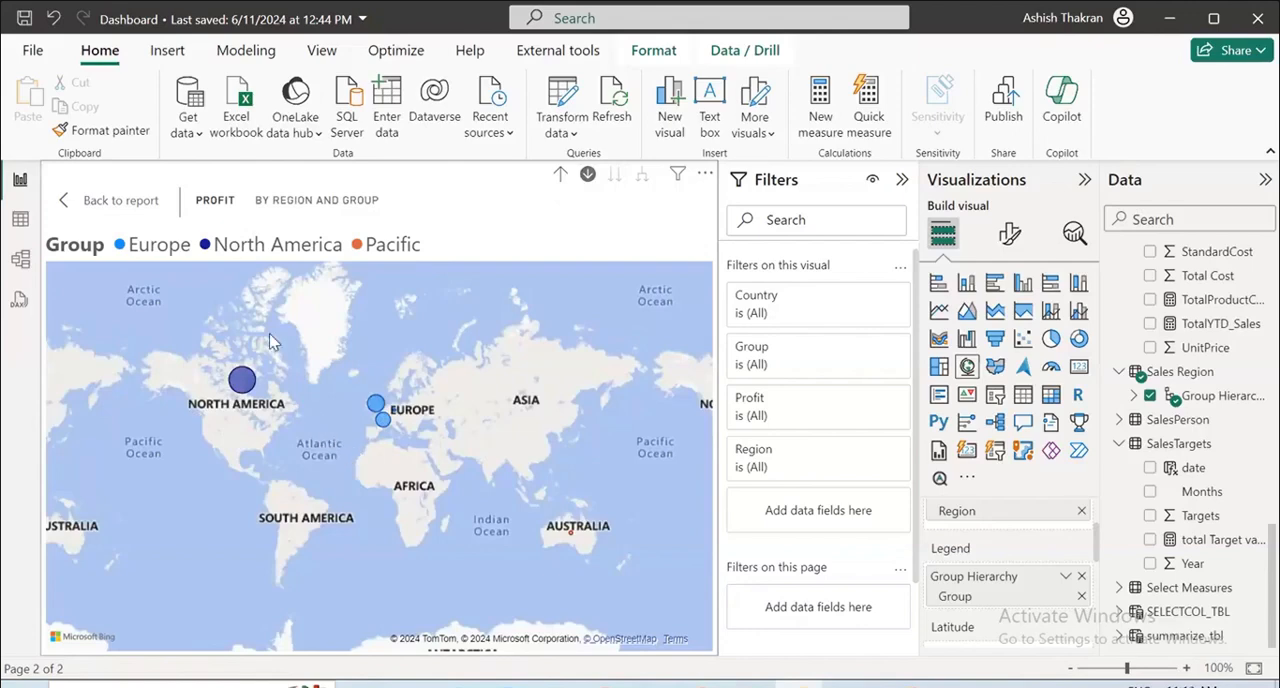
left_click(120, 205)
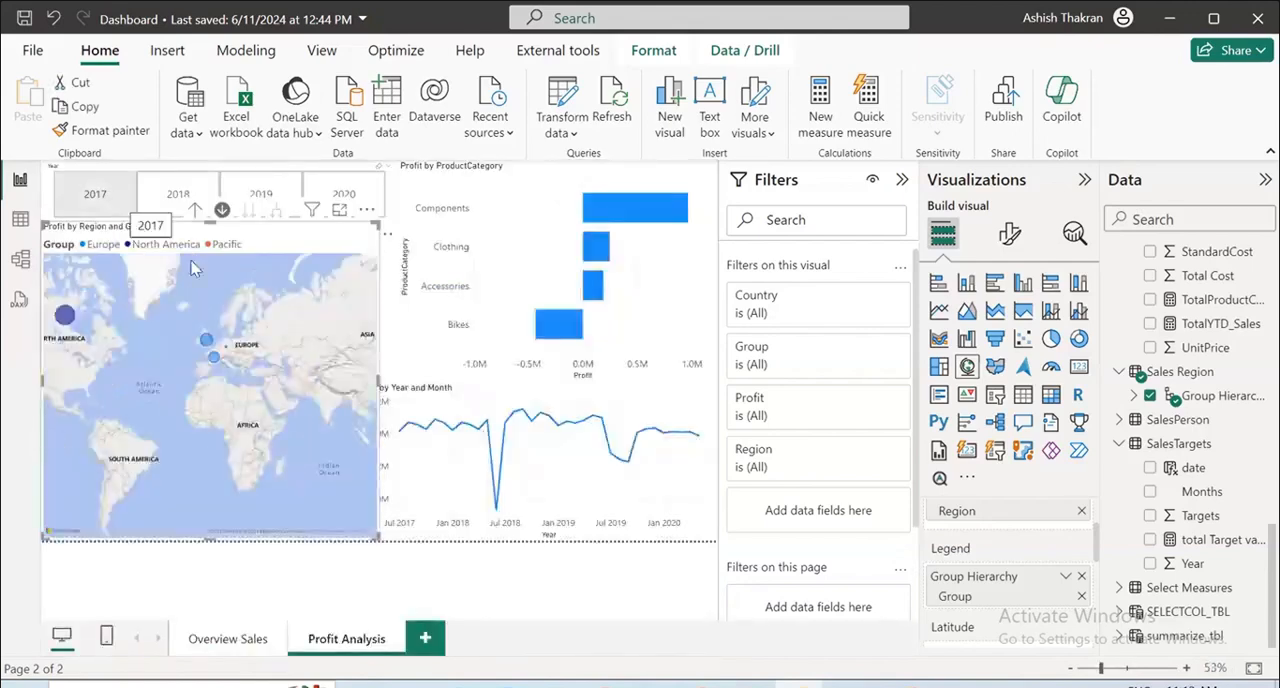
Remove Group Hierarchy from the profit map's legend.
scroll(1010, 585, "down", 2)
scroll(1076, 590, "up", 2)
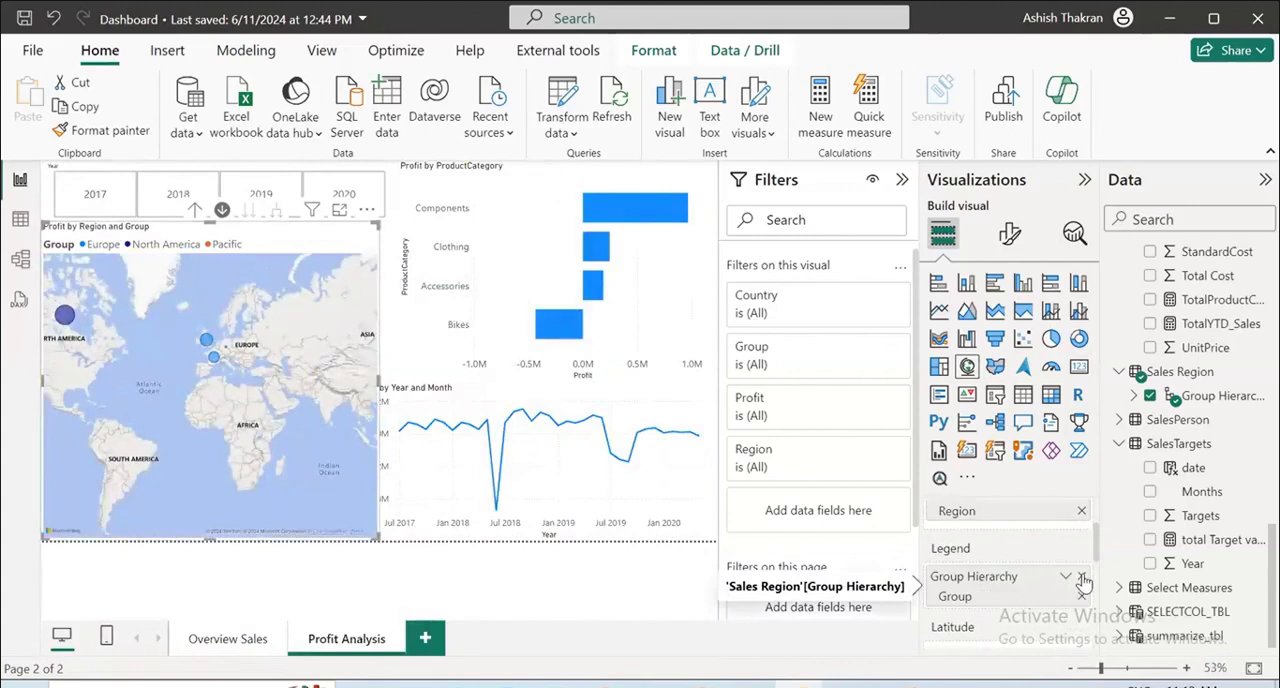
left_click(1080, 577)
Try to add Group Hierarchy from the Sales Region table to the profit map's tooltips.
scroll(1020, 608, "down", 2)
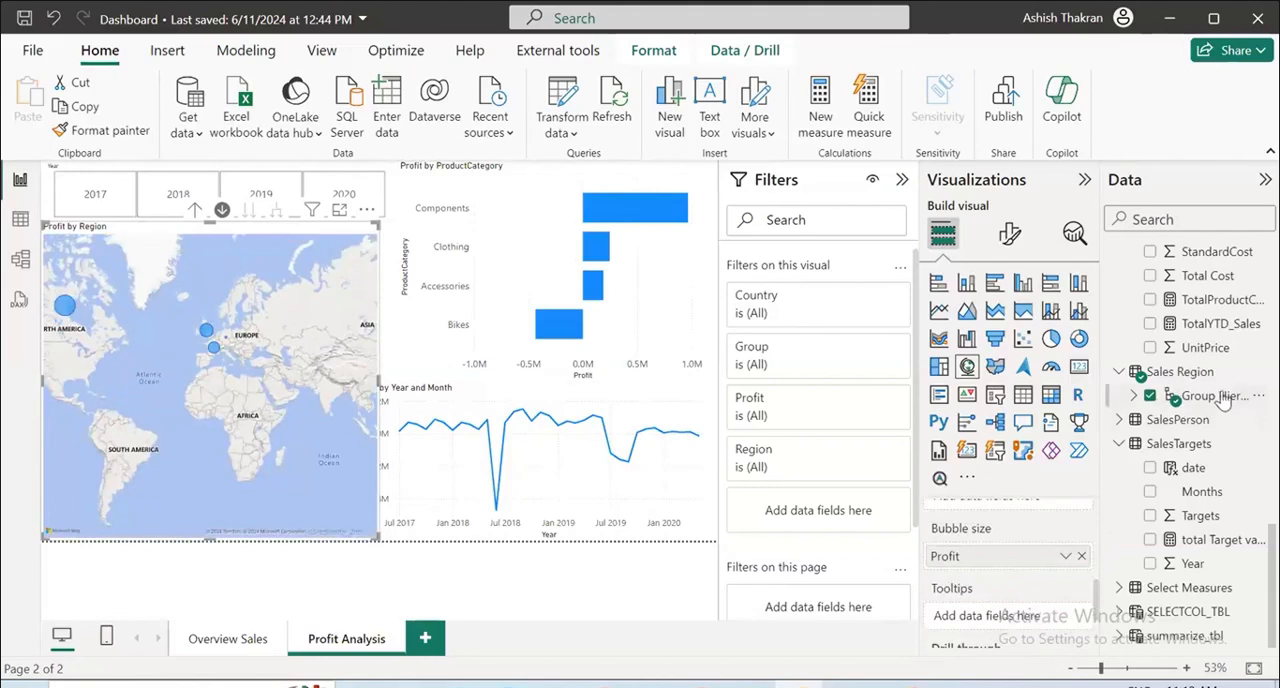
left_click_drag(1218, 400, 1028, 622)
left_click_drag(1186, 402, 987, 615)
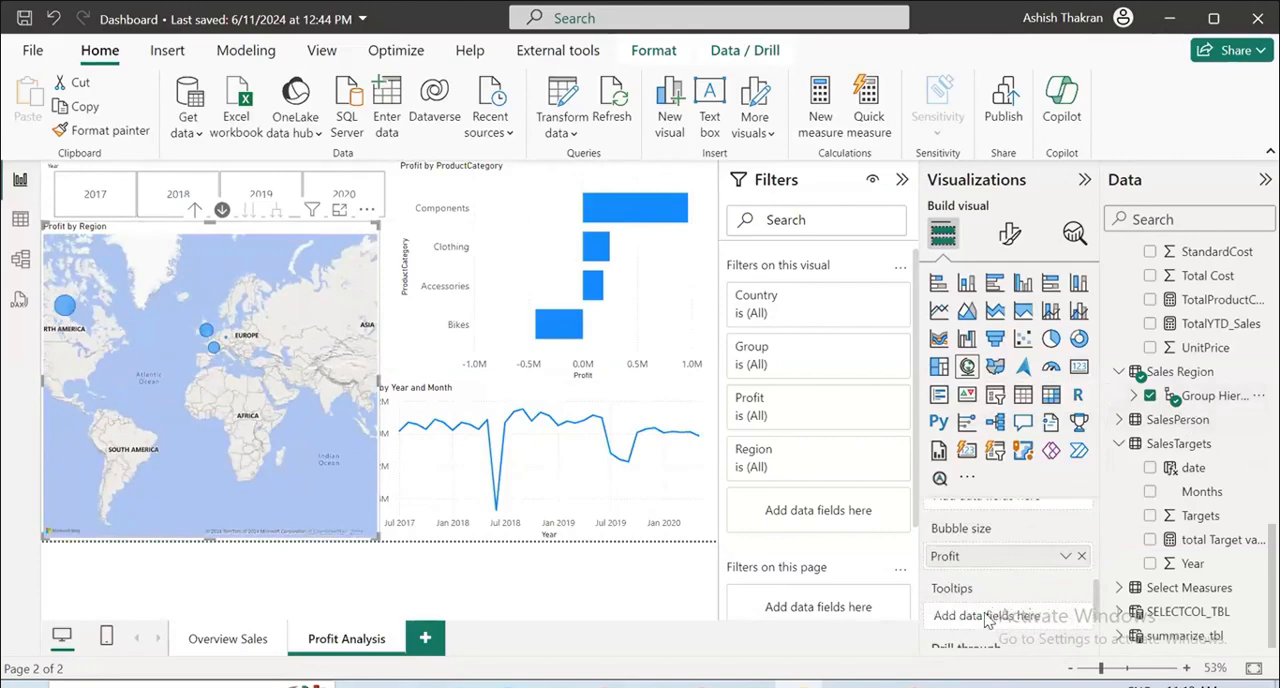
Inspect North America on the profit map in focus mode, raise the map to the Country level and return to the report.
left_click(340, 212)
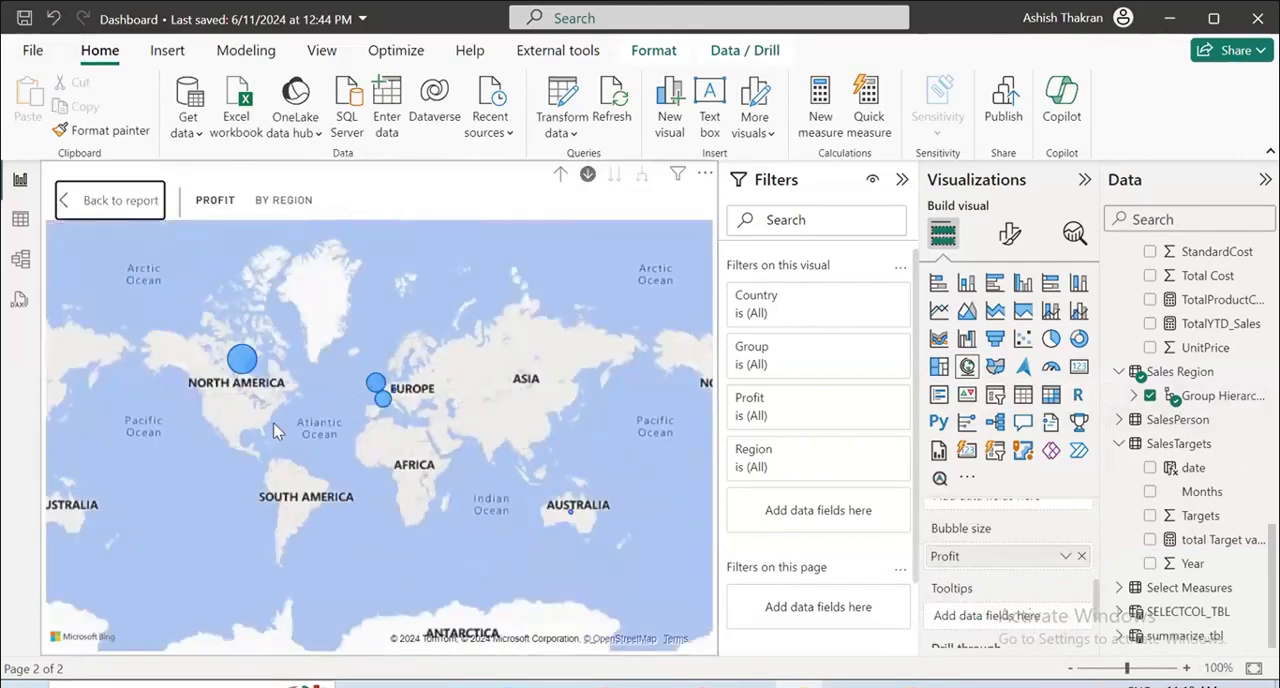
scroll(275, 429, "up", 2)
left_click_drag(277, 376, 447, 573)
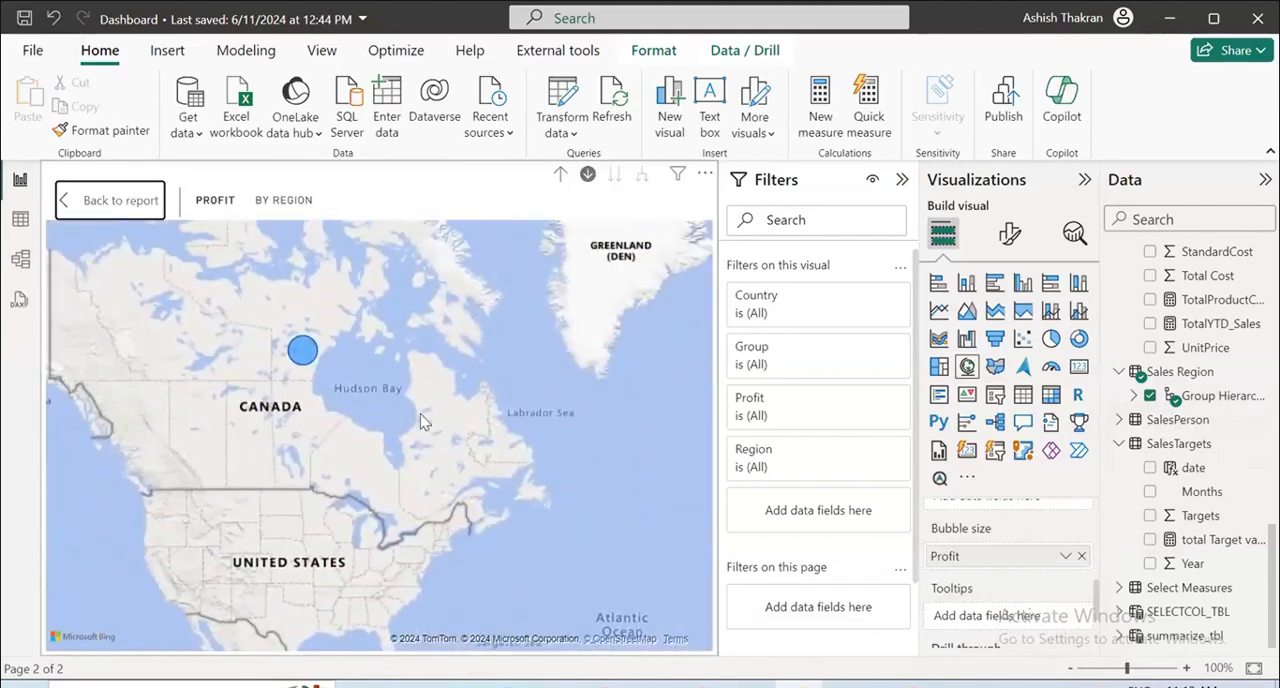
left_click(560, 175)
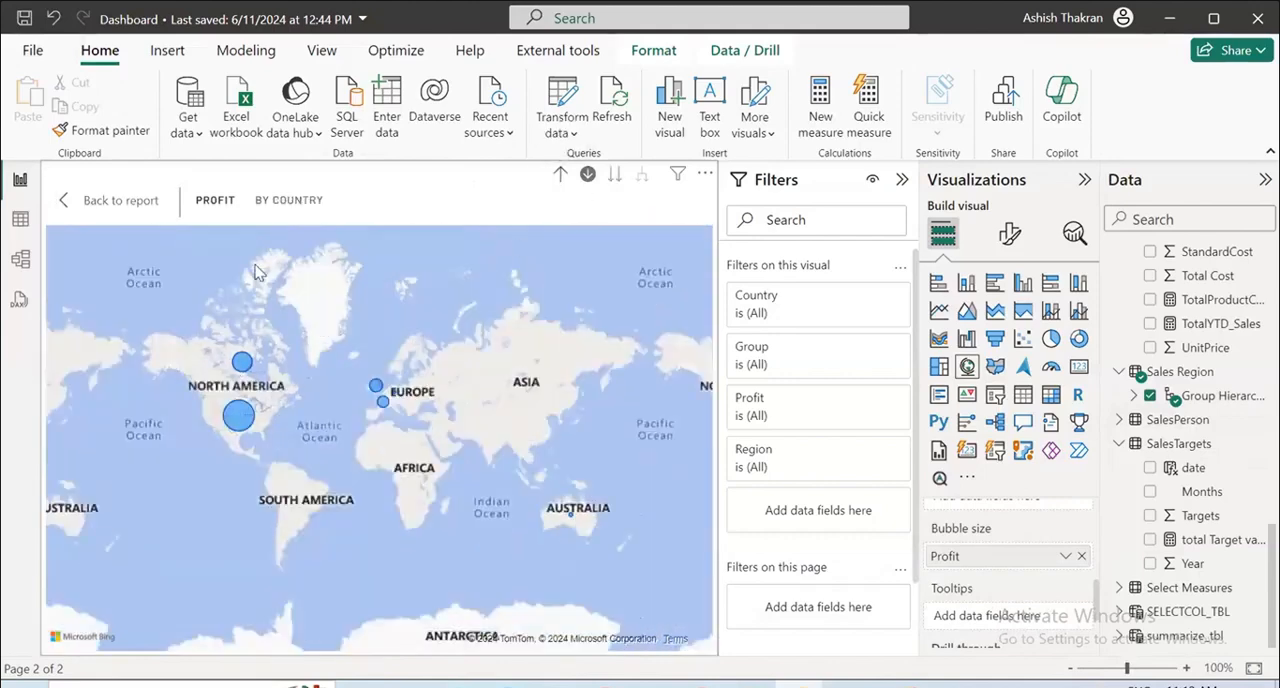
left_click(105, 200)
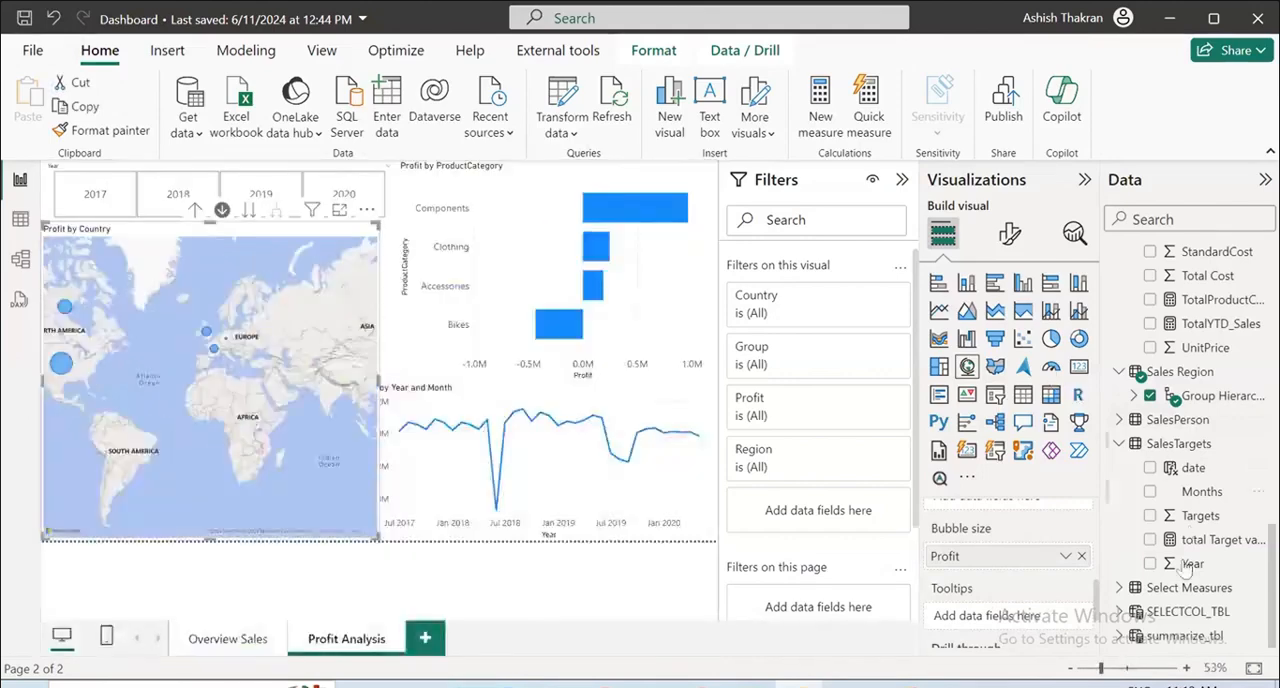
Add BusinessType from the Reseller table as the profit map's legend.
scroll(1058, 587, "up", 5)
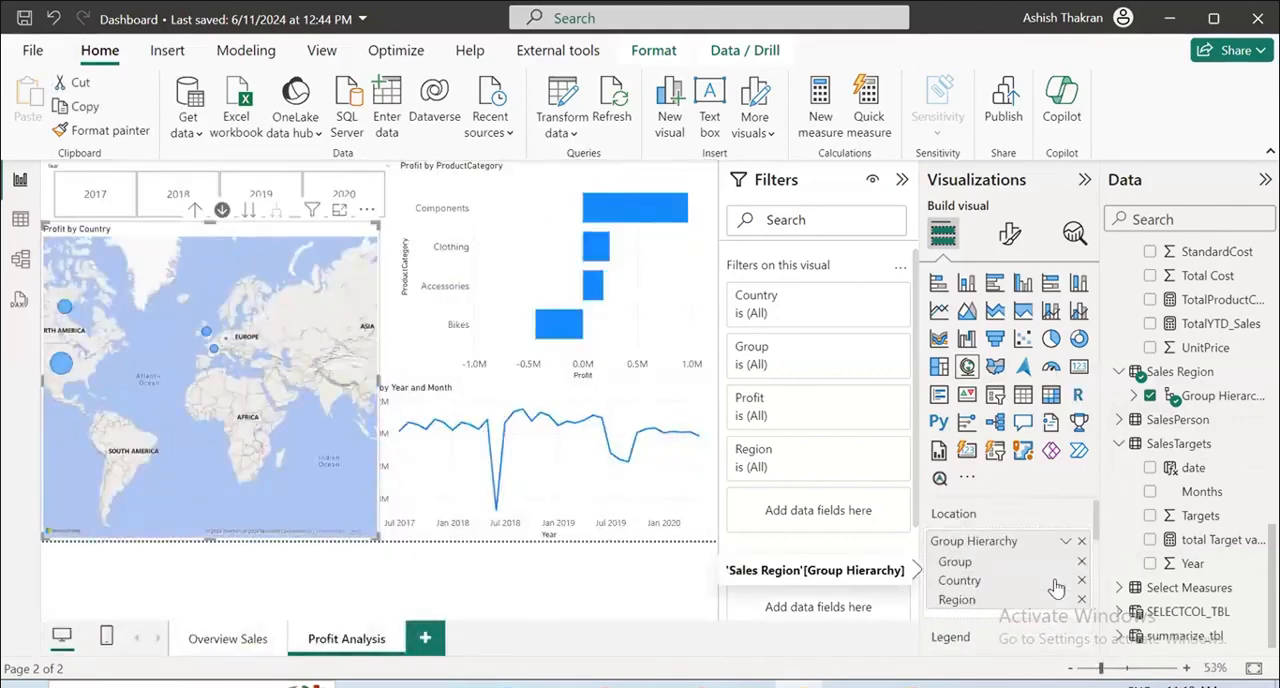
scroll(1058, 587, "down", 5)
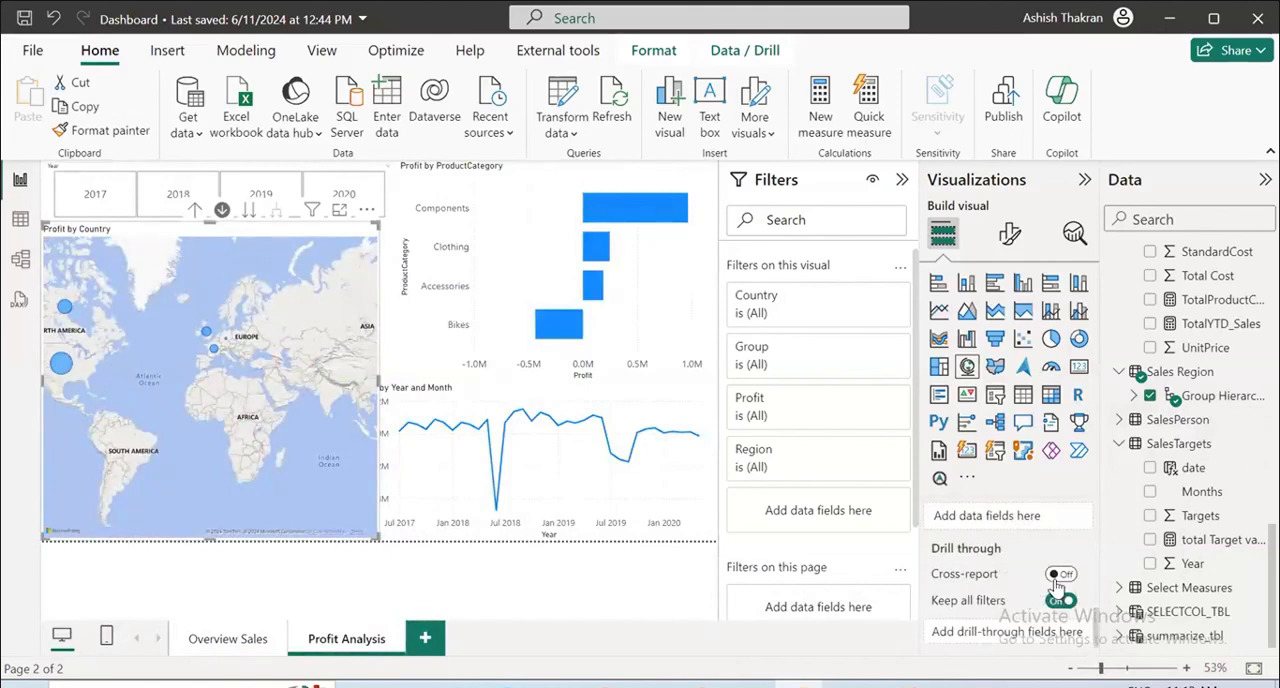
scroll(1058, 585, "up", 5)
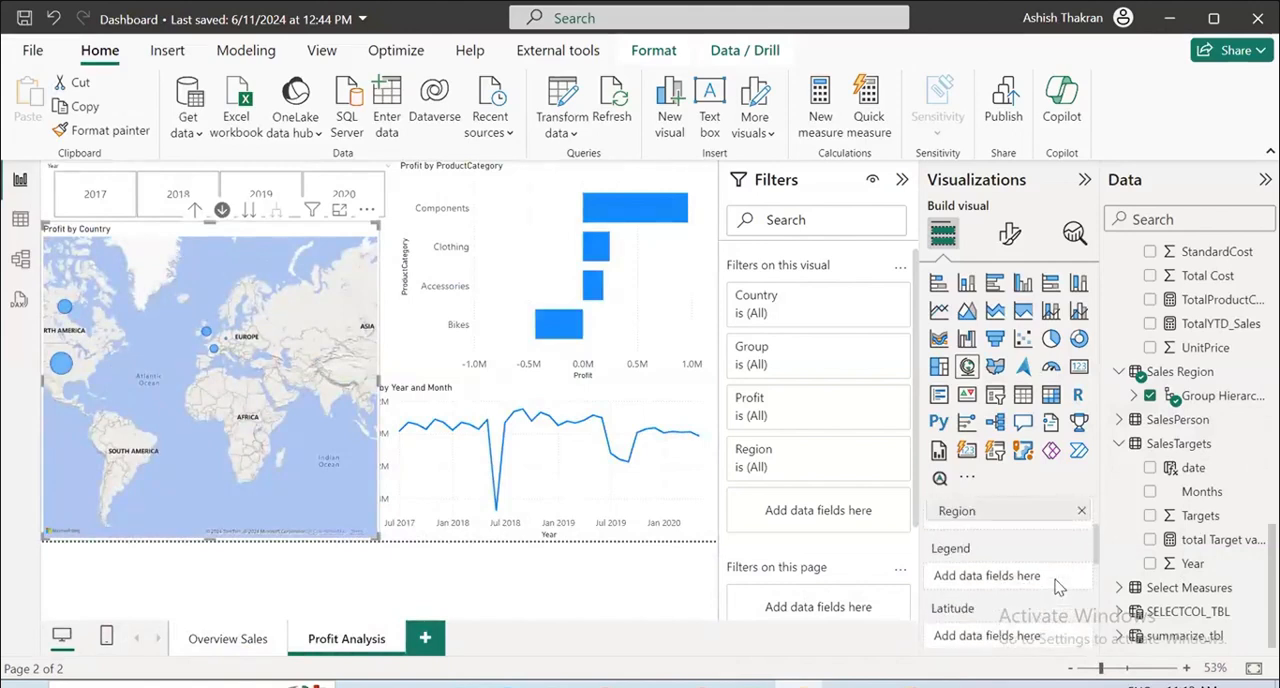
scroll(1058, 587, "up", 2)
scroll(1058, 587, "down", 4)
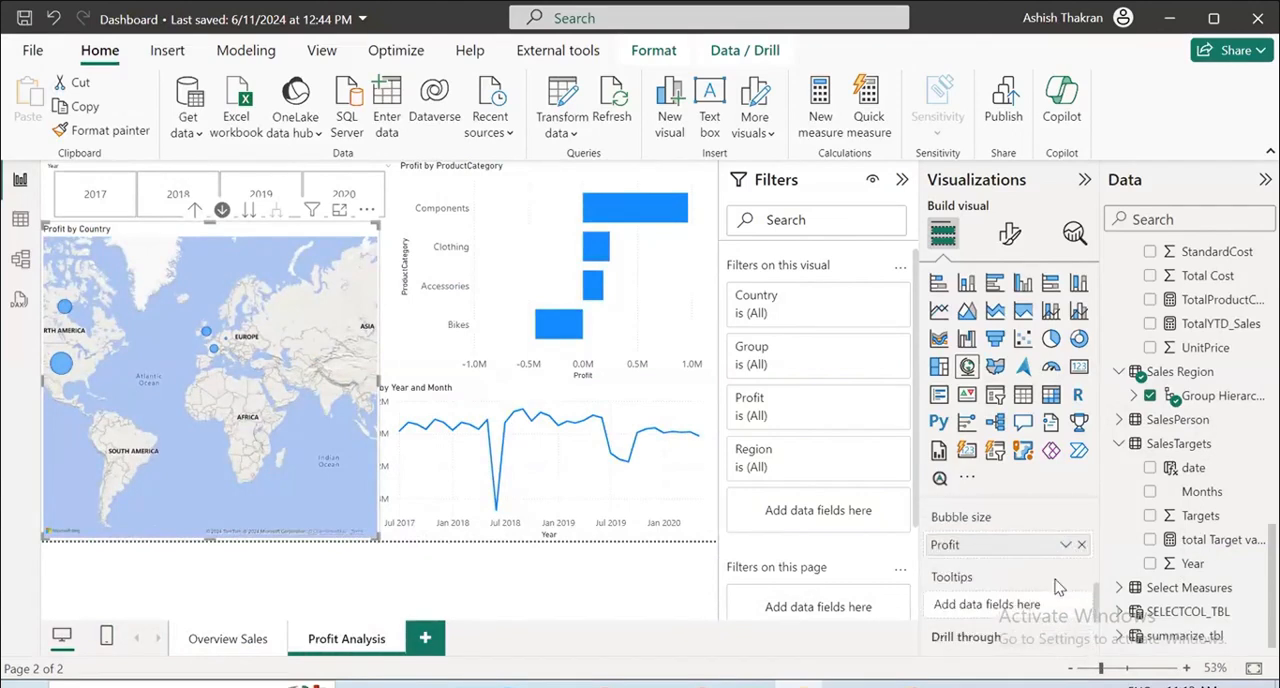
scroll(1058, 587, "down", 2)
scroll(1058, 587, "up", 4)
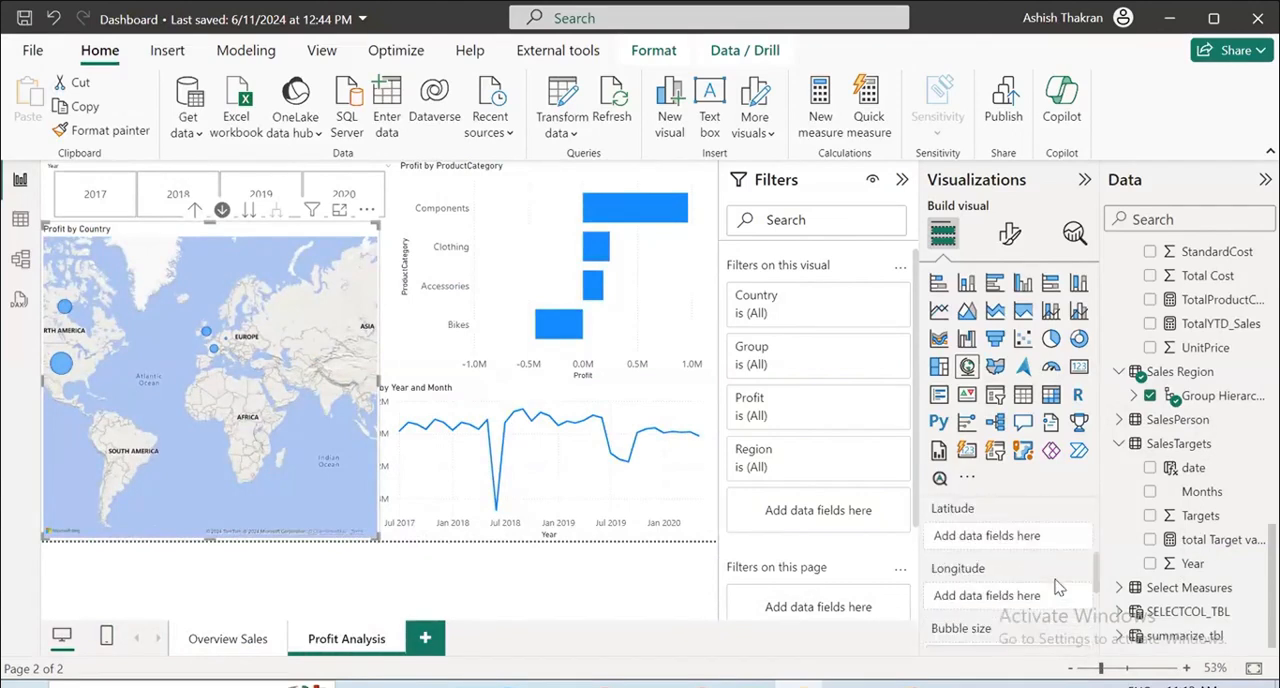
scroll(1058, 587, "up", 1)
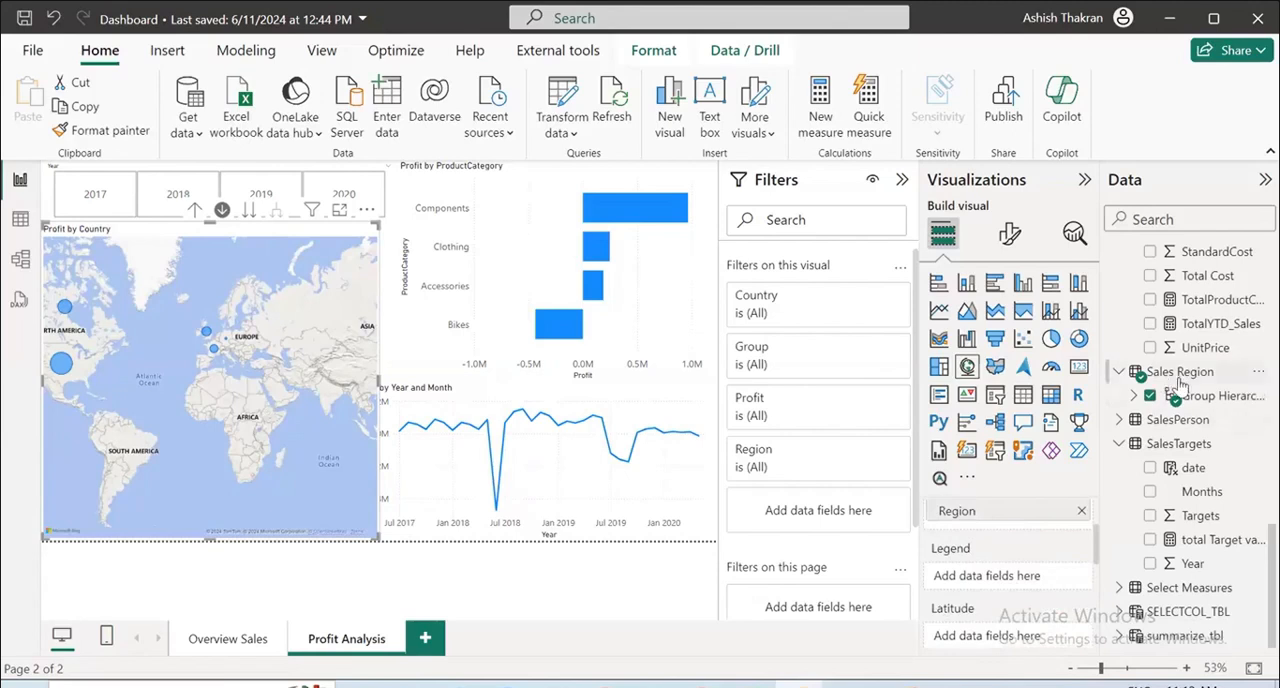
scroll(1180, 380, "up", 5)
scroll(1198, 373, "up", 3)
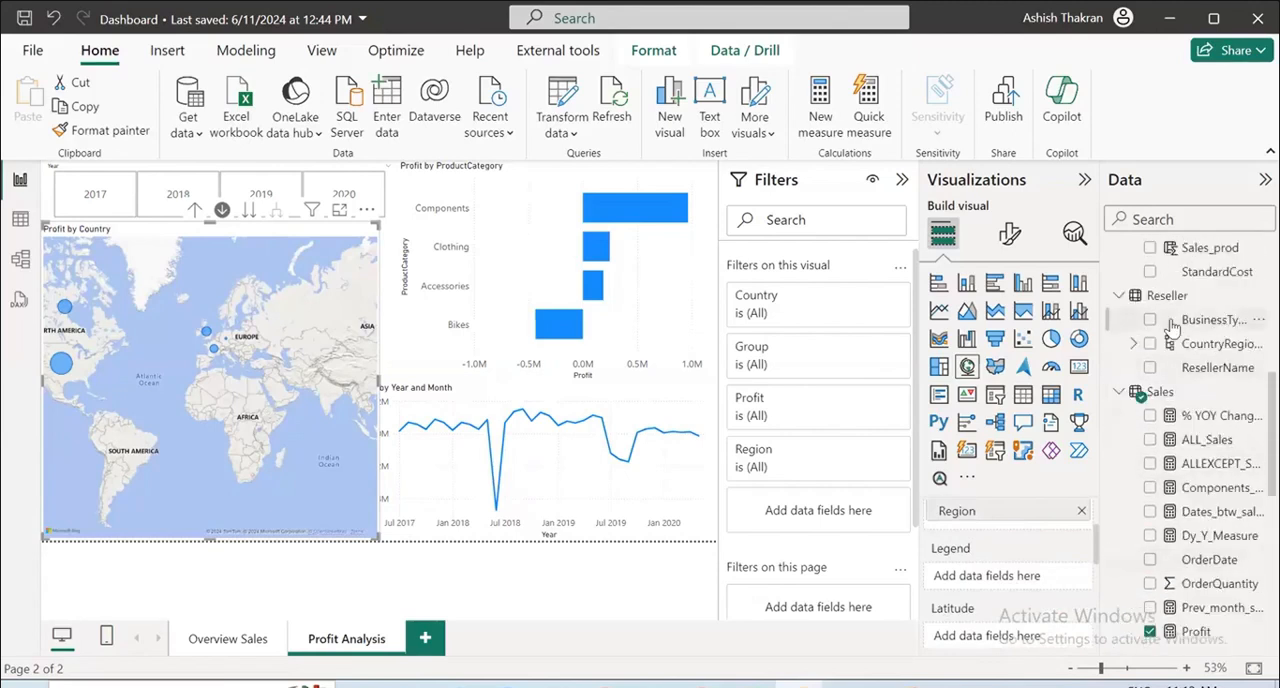
left_click_drag(1185, 320, 983, 578)
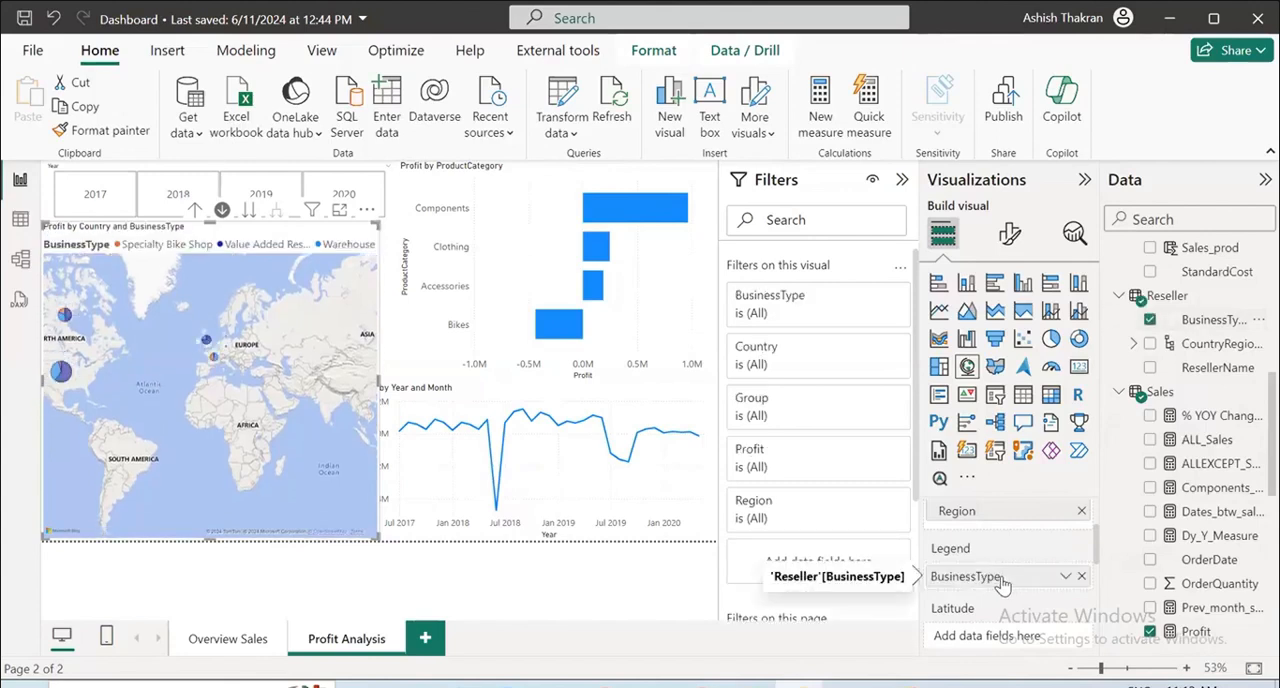
Examine the BusinessType breakdown of the country bubbles over Europe and North America in focus mode and return to the report.
left_click(340, 210)
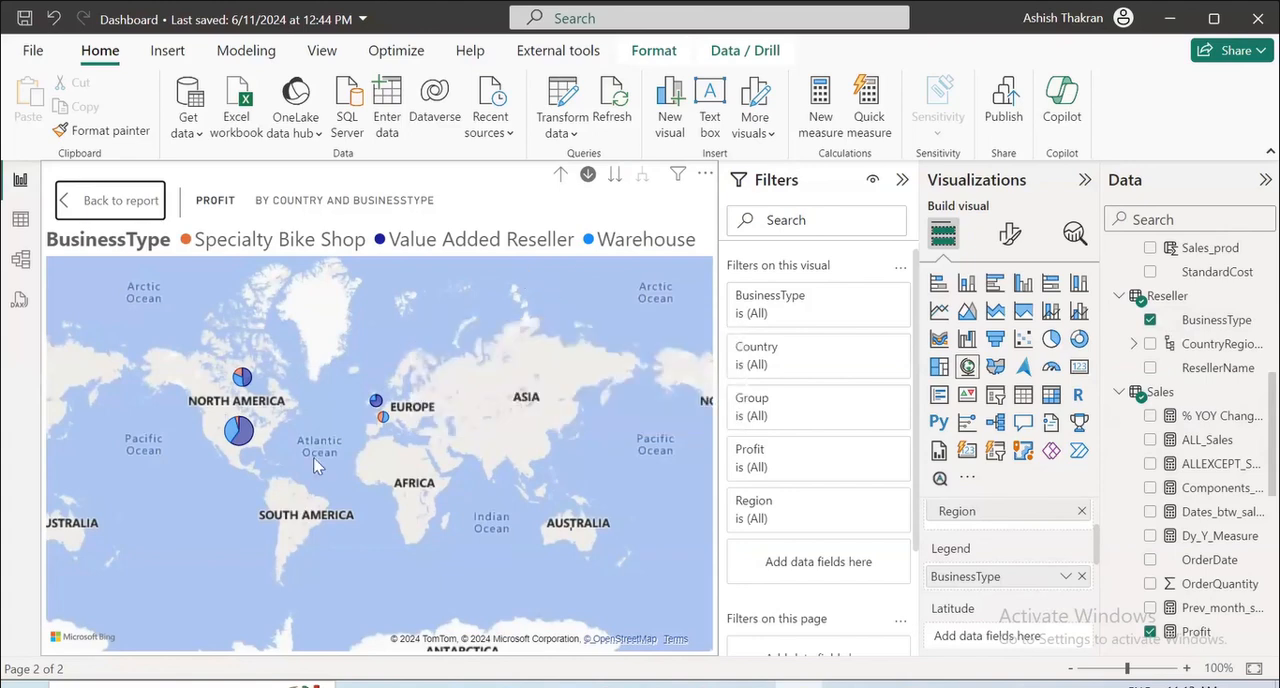
scroll(467, 451, "up", 3)
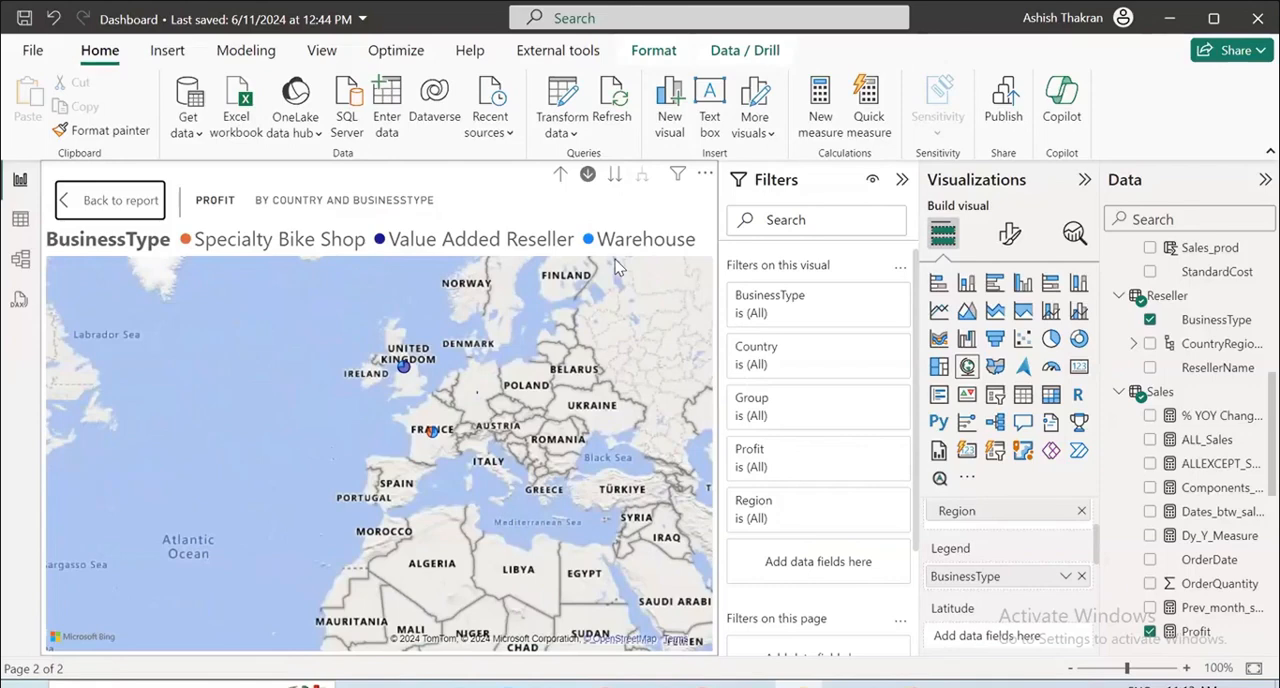
scroll(617, 266, "down", 3)
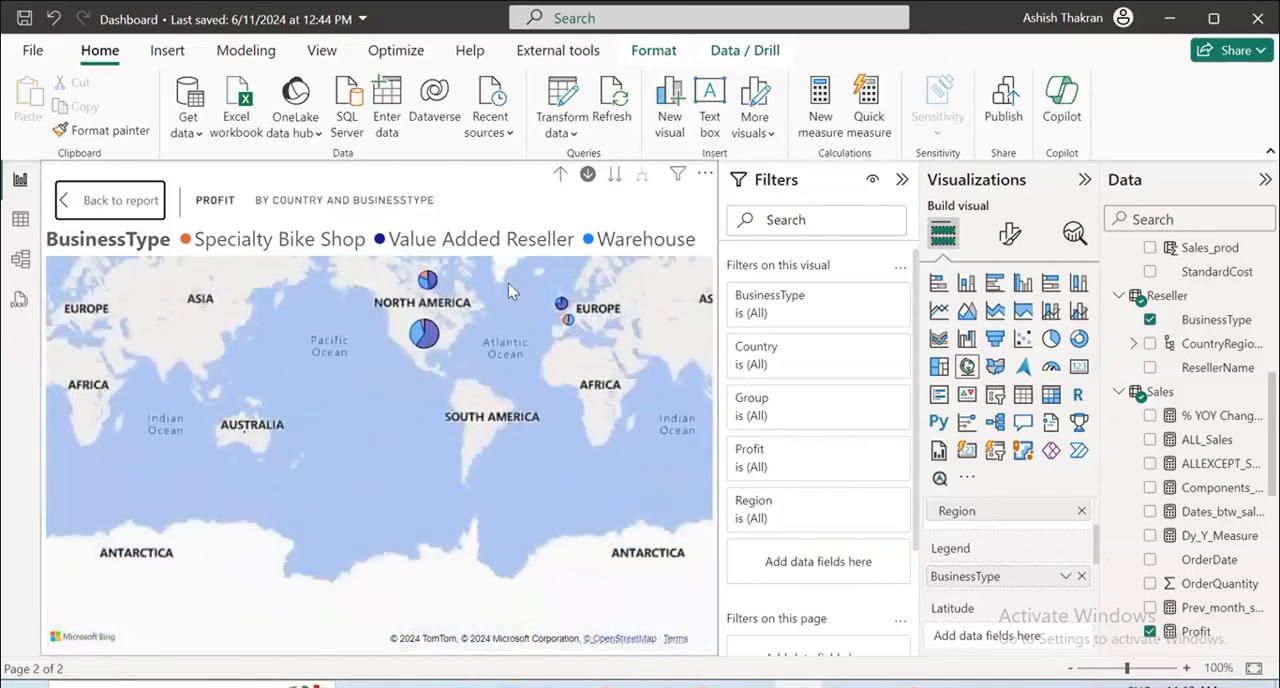
scroll(251, 422, "down", 1)
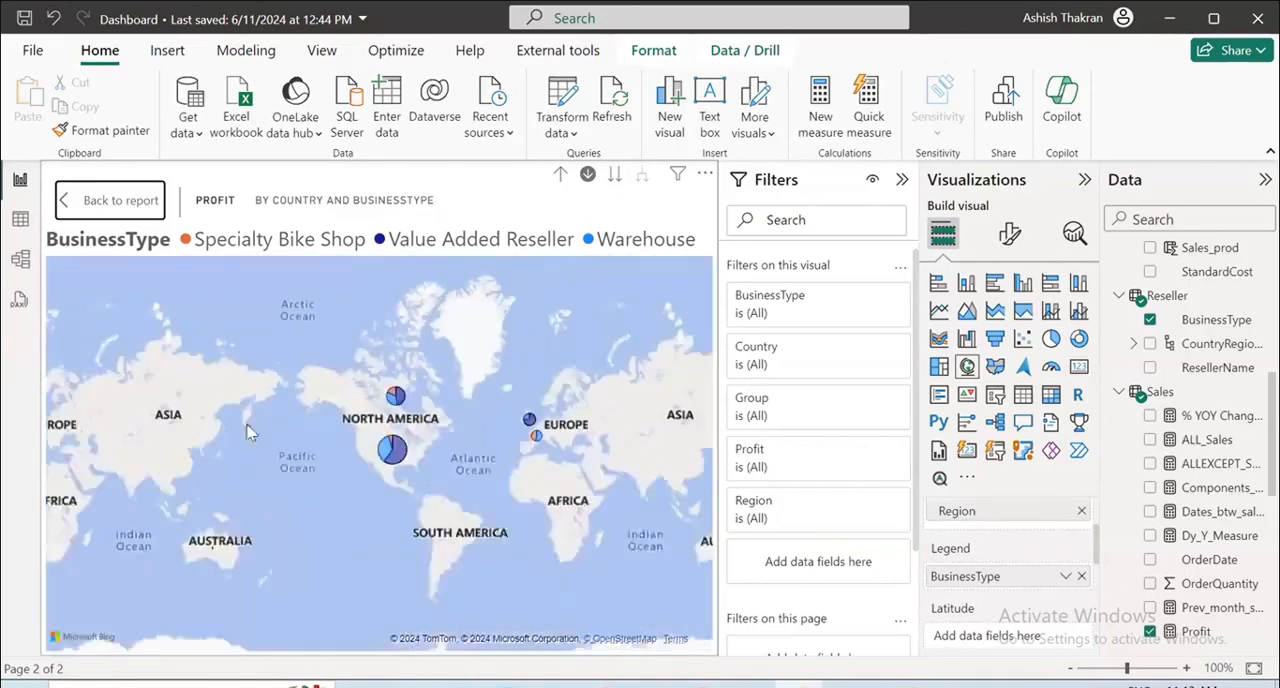
left_click(86, 200)
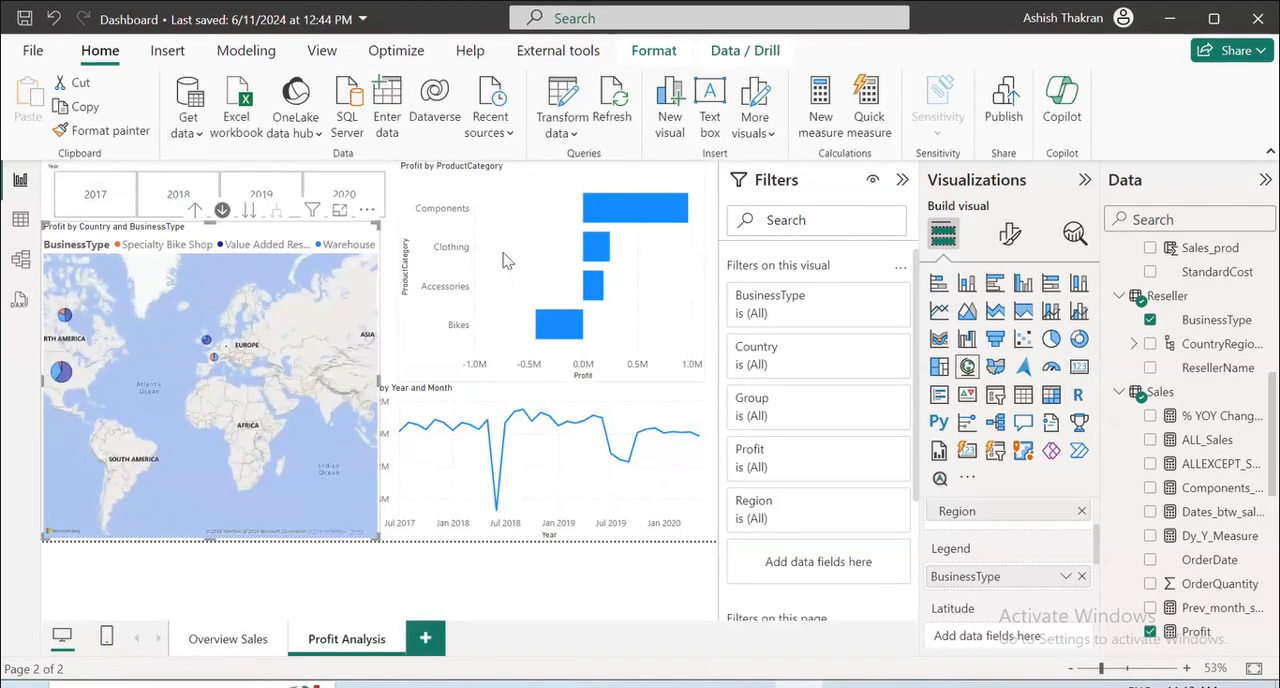
On the Overview Sales page, move the Year slicer and the Adventure Works logo down to free space above the logo.
mouse_move(583, 346)
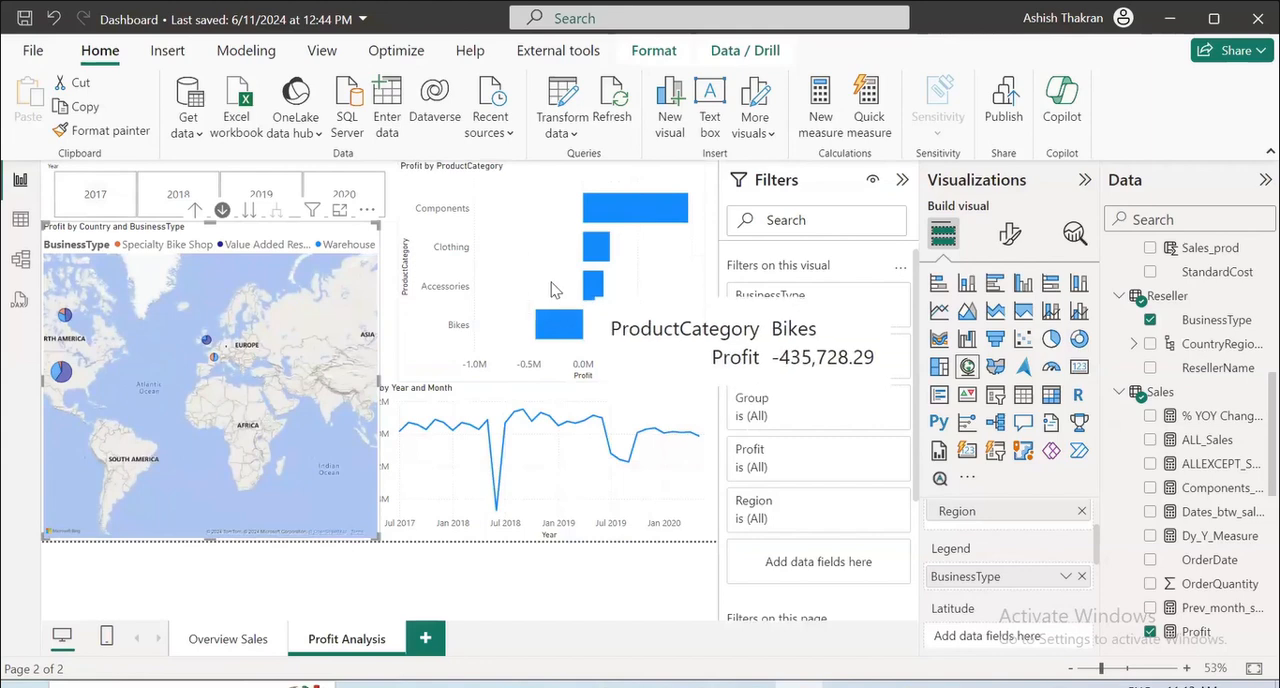
left_click(229, 639)
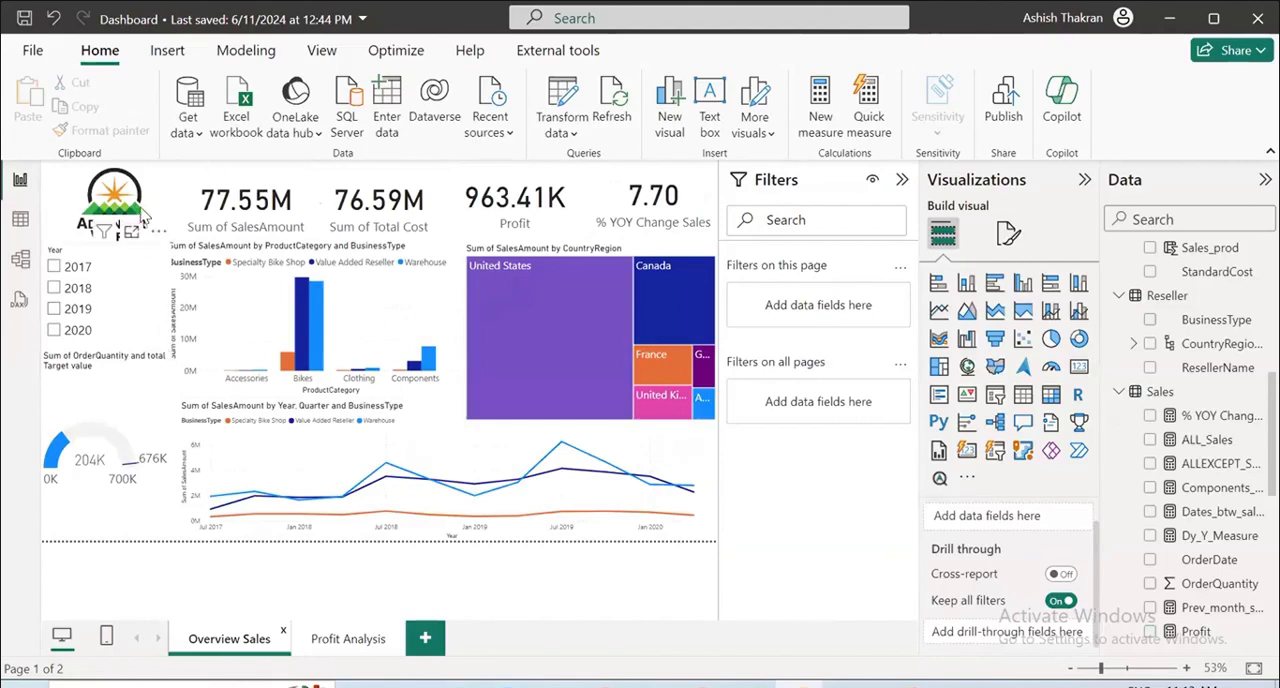
left_click(110, 395)
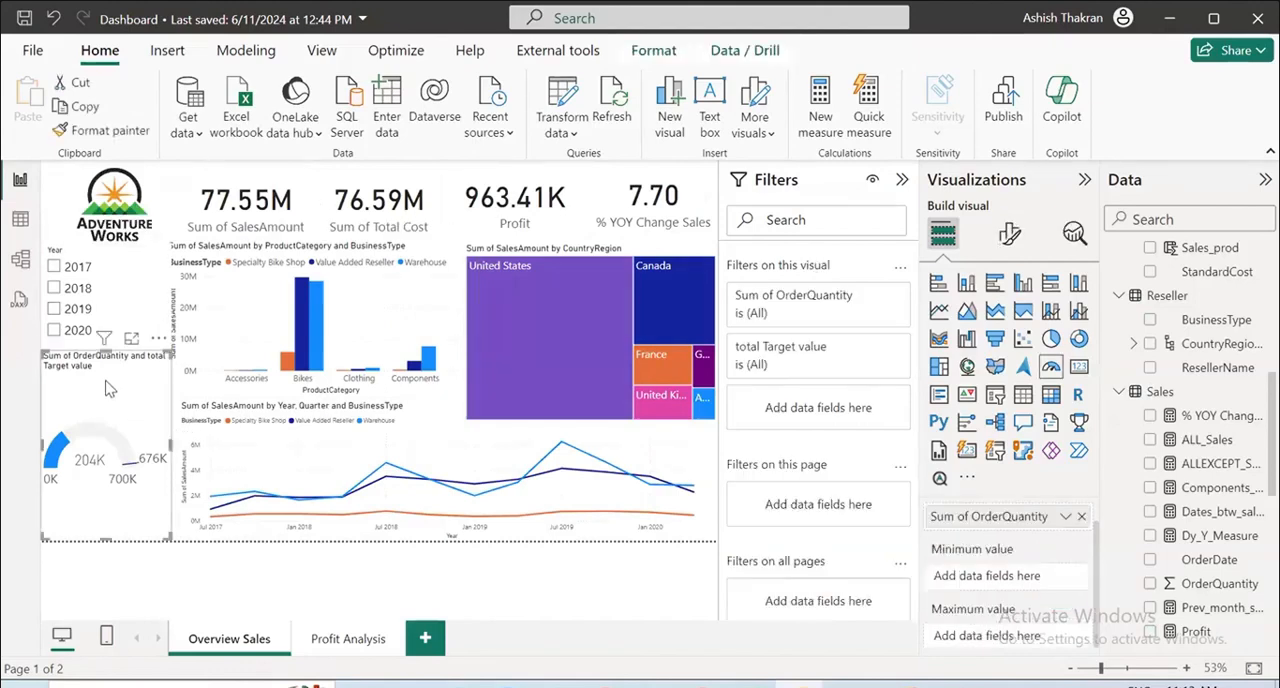
left_click_drag(118, 309, 119, 345)
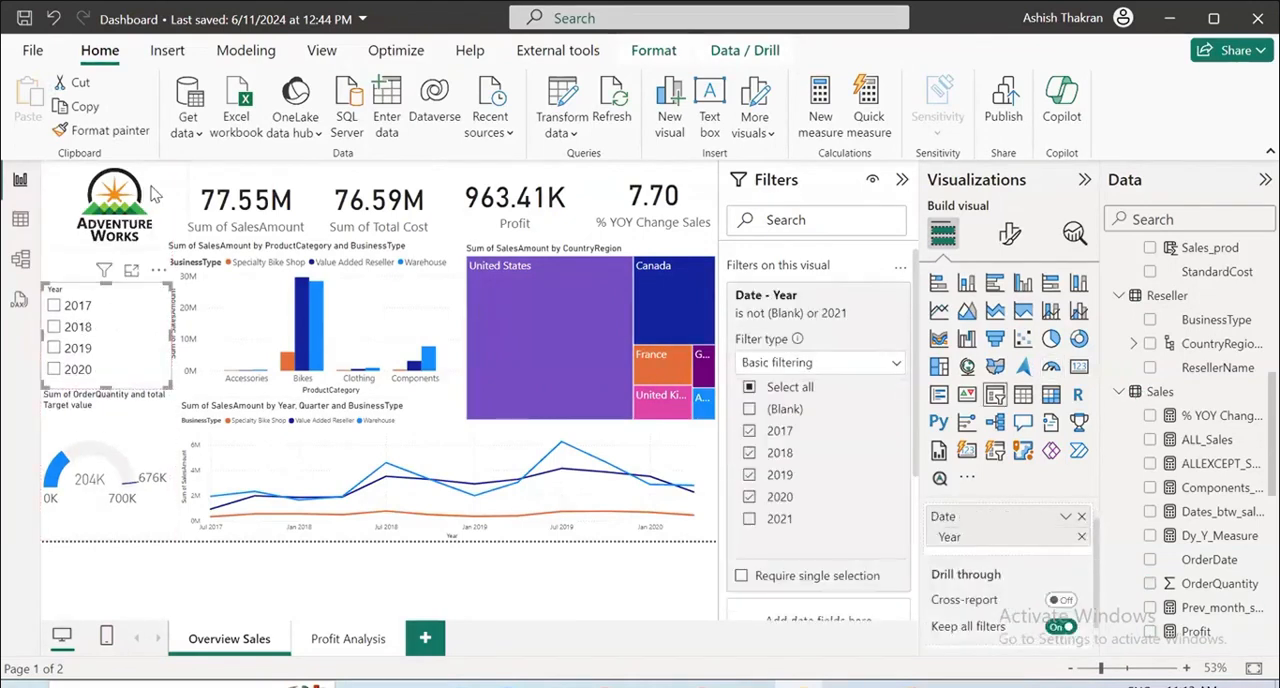
left_click_drag(155, 194, 178, 229)
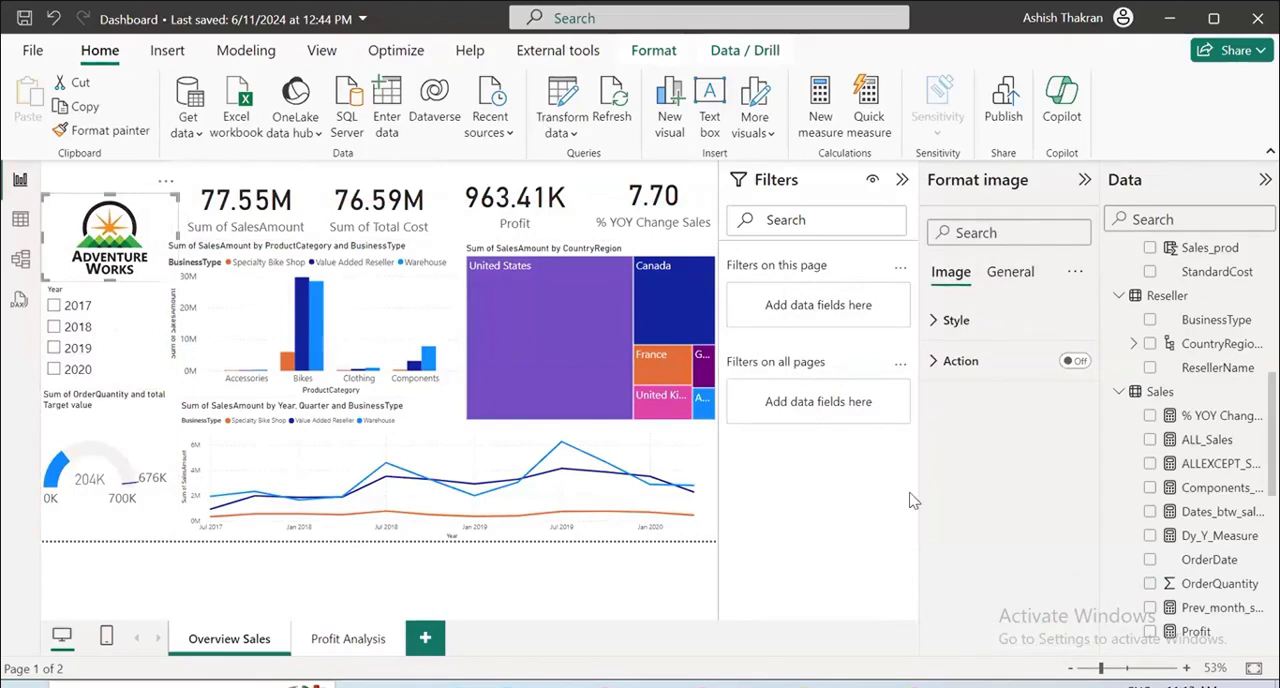
Insert a blank button above the Adventure Works logo and enlarge it to span the logo's width.
left_click(167, 50)
left_click(652, 130)
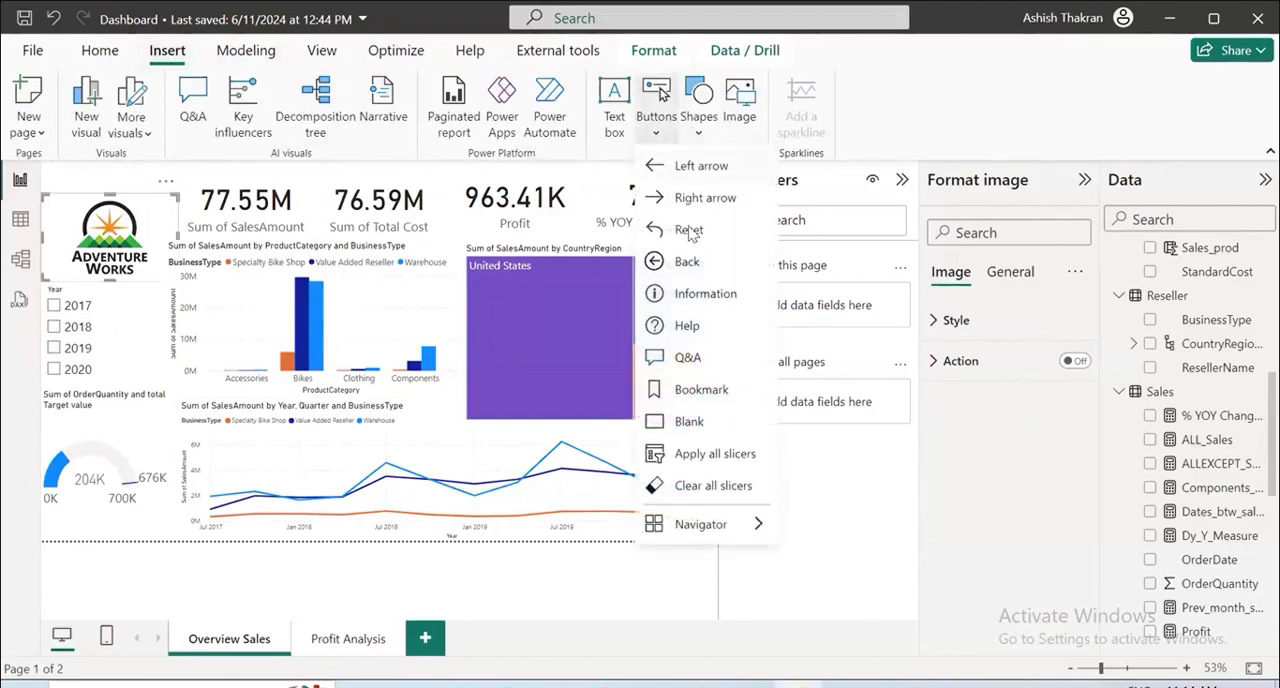
left_click(700, 424)
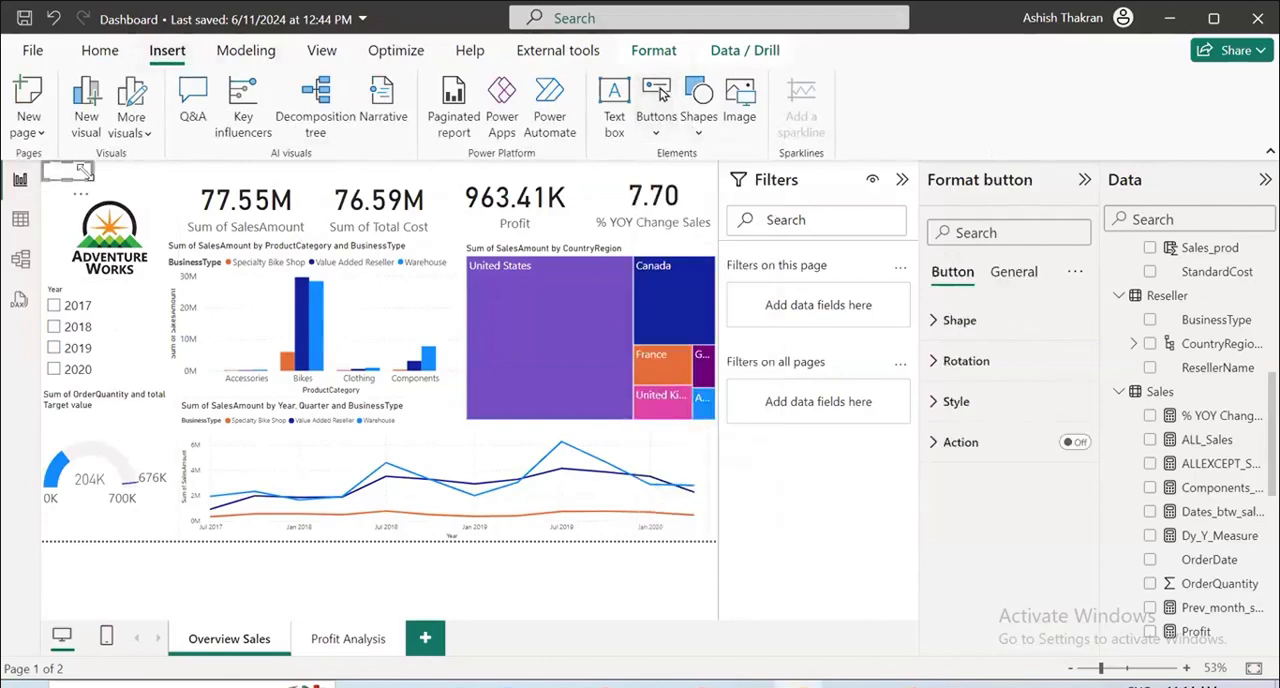
left_click_drag(88, 174, 190, 192)
Turn on the blank button's text and set it to "Click For Profit Analysis".
left_click(936, 402)
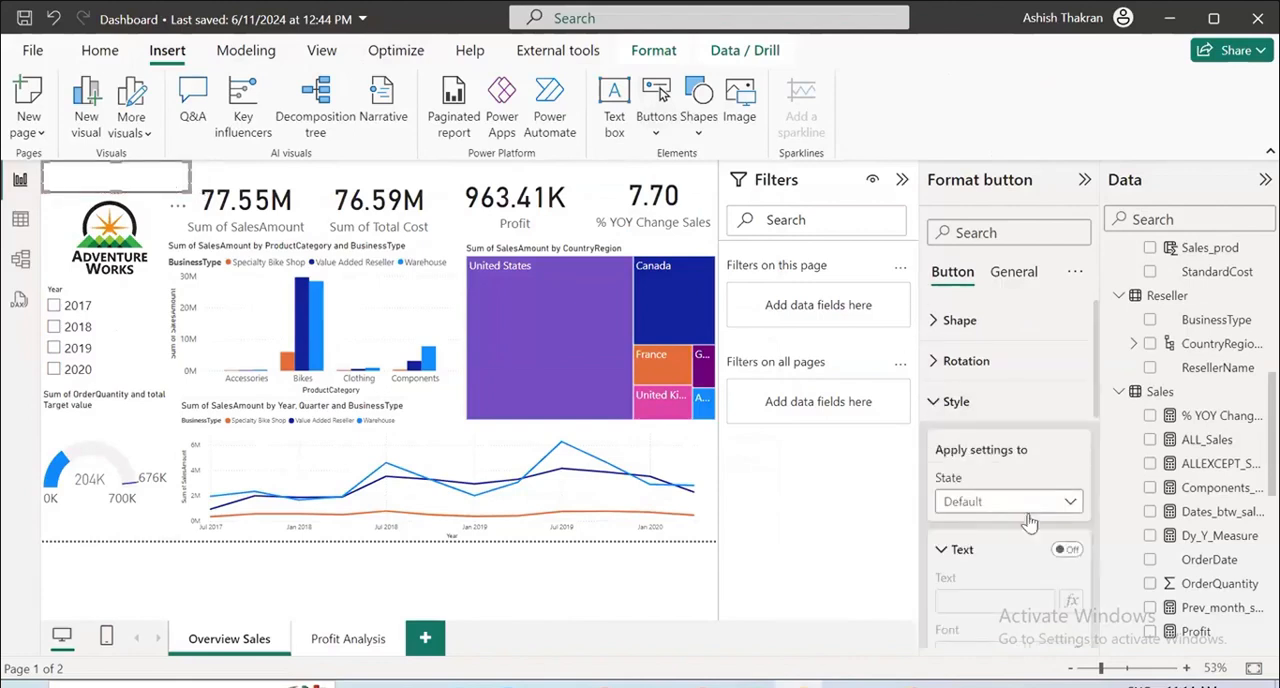
scroll(1018, 535, "down", 1)
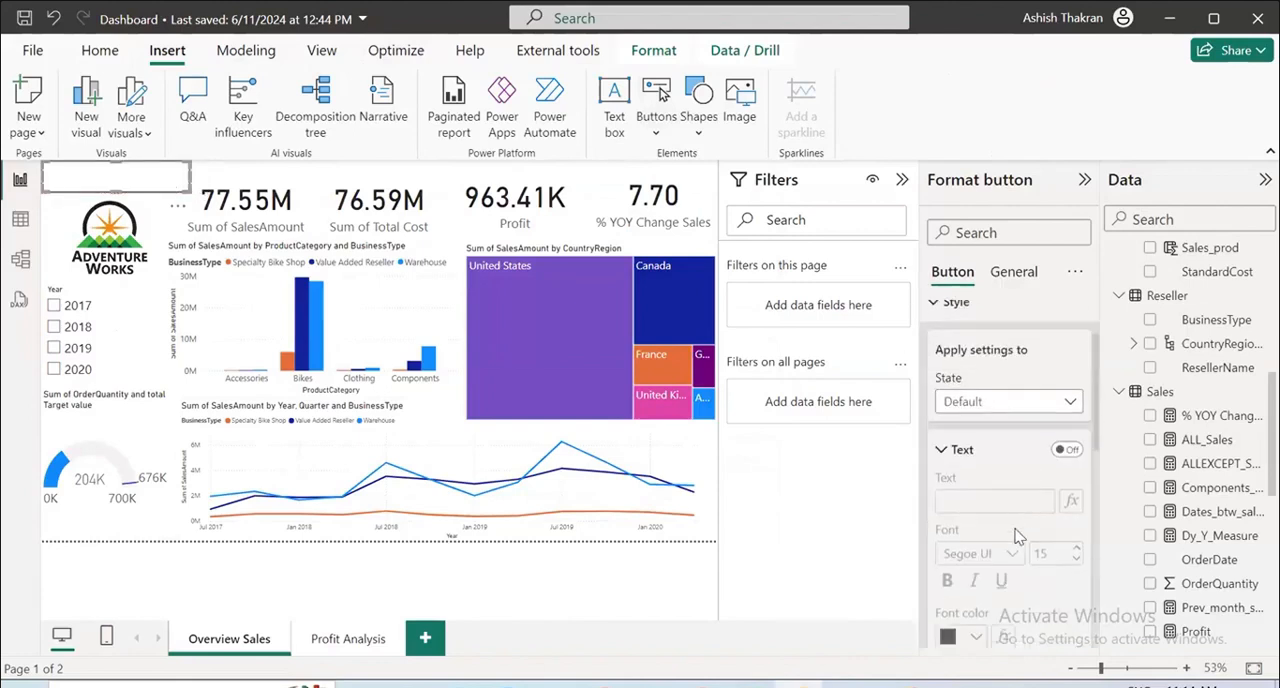
left_click(1066, 449)
left_click(1005, 497)
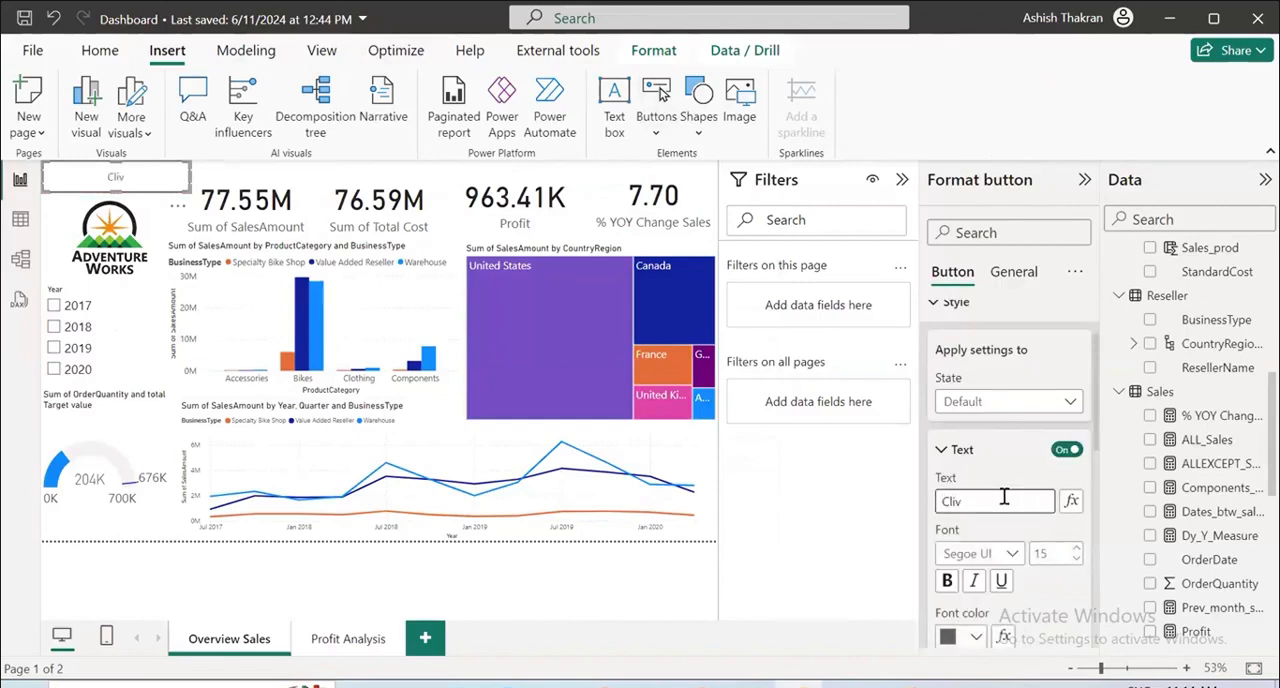
type("Click For profit ")
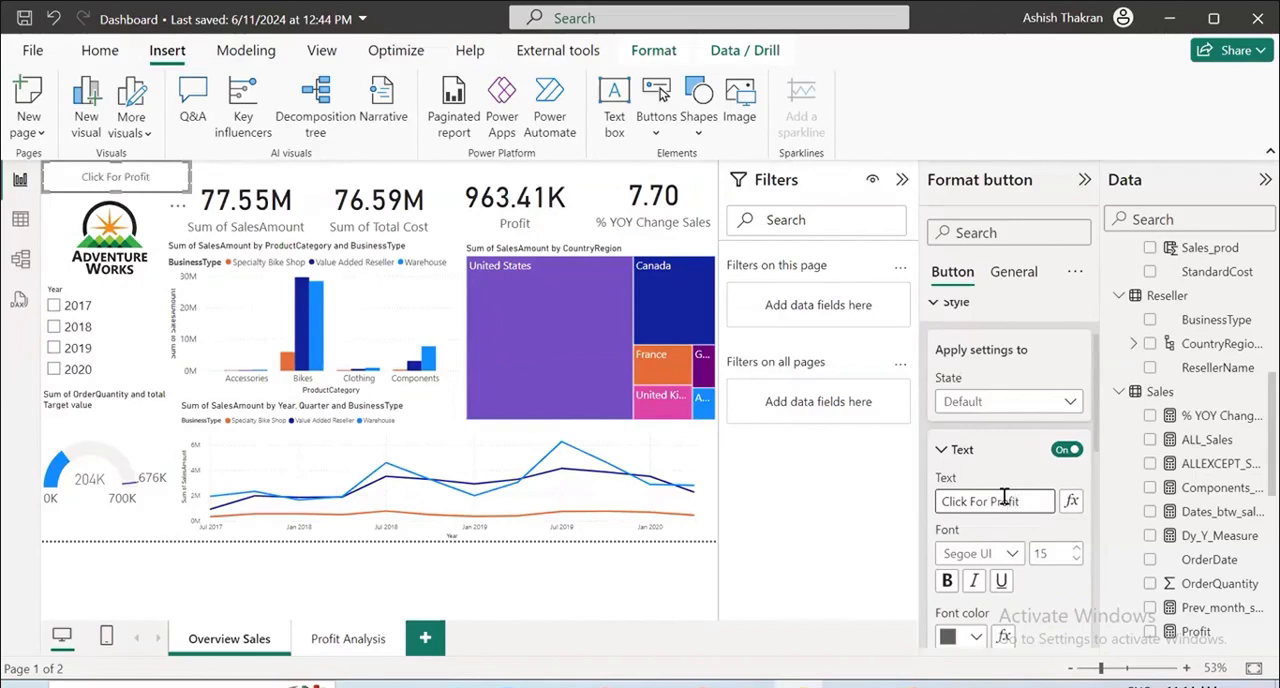
type("Analysis")
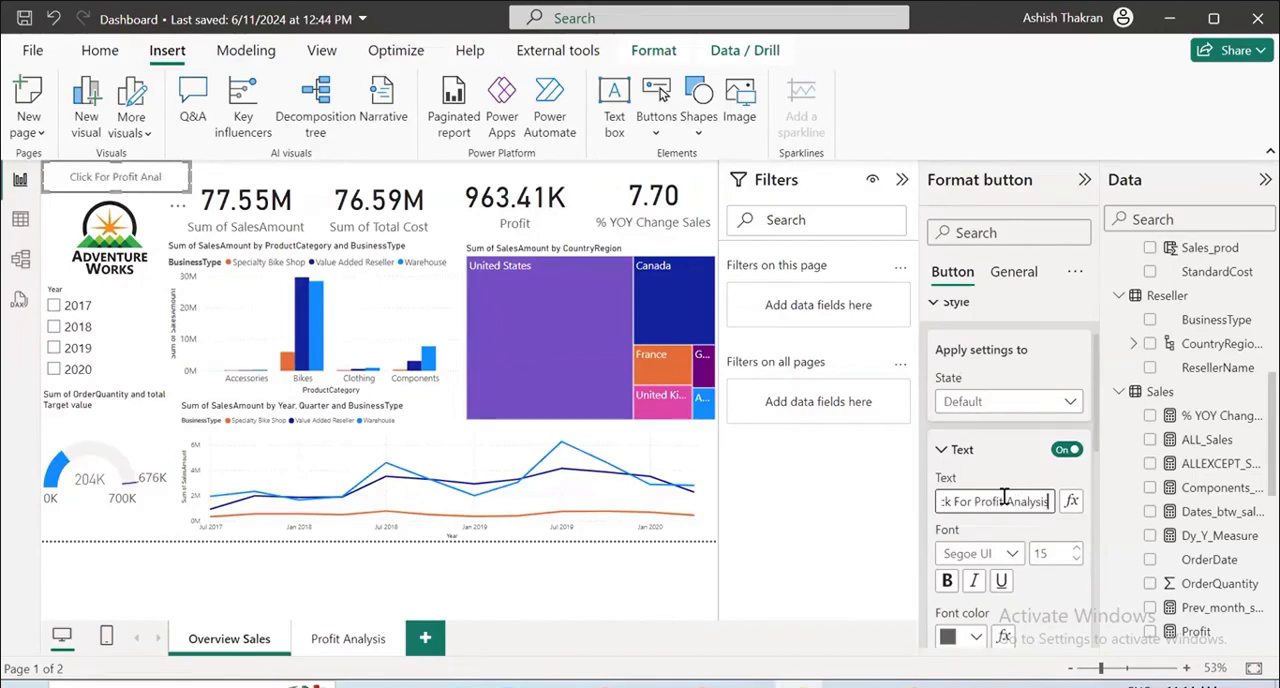
Make the button's text bold and give the button a light orange fill.
scroll(1005, 480, "down", 3)
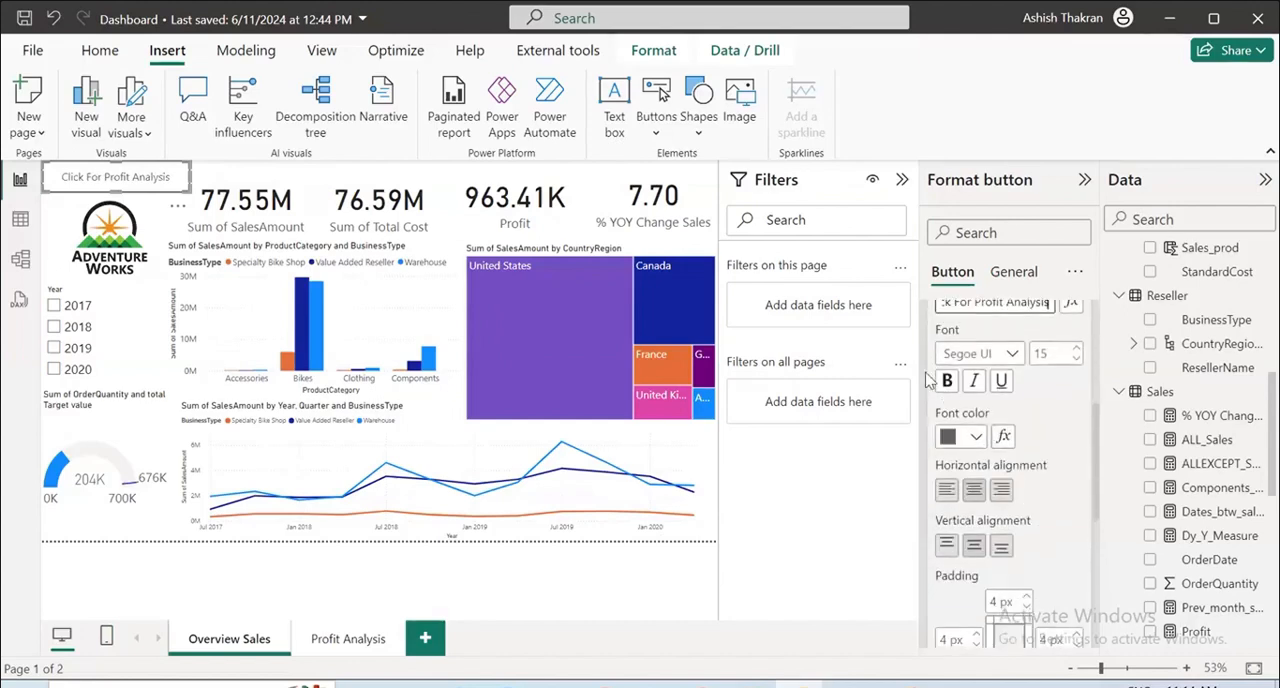
left_click(947, 380)
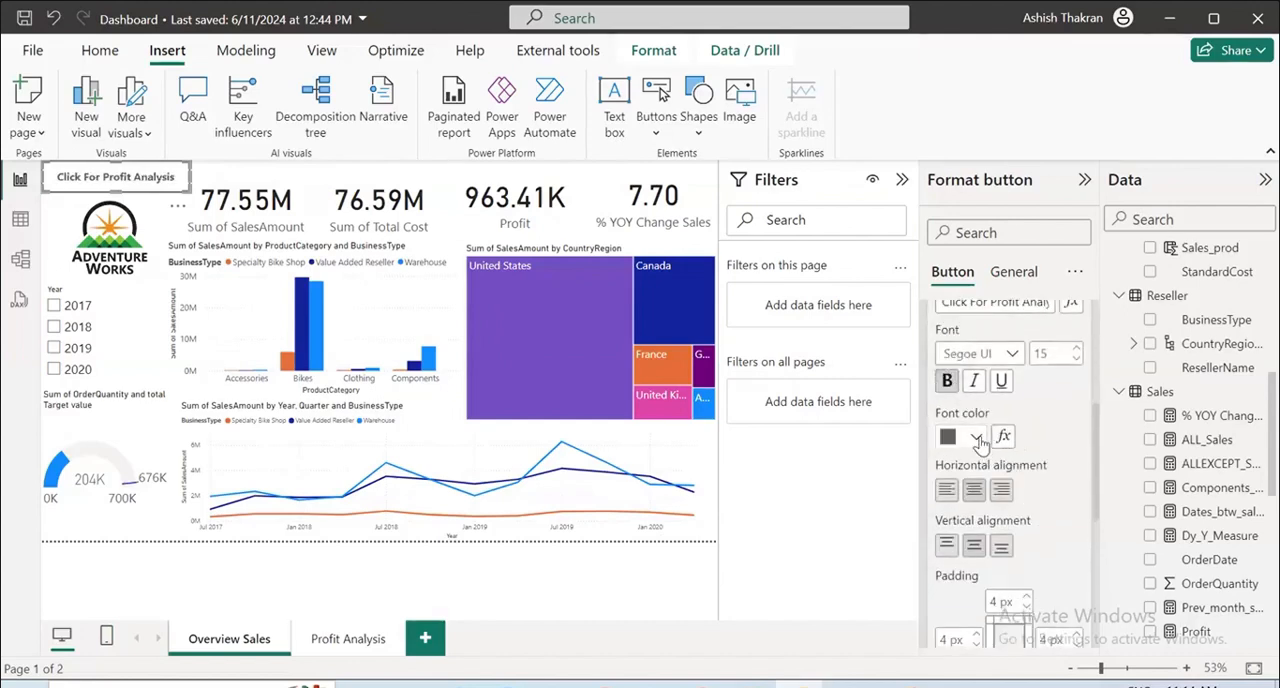
scroll(980, 441, "down", 5)
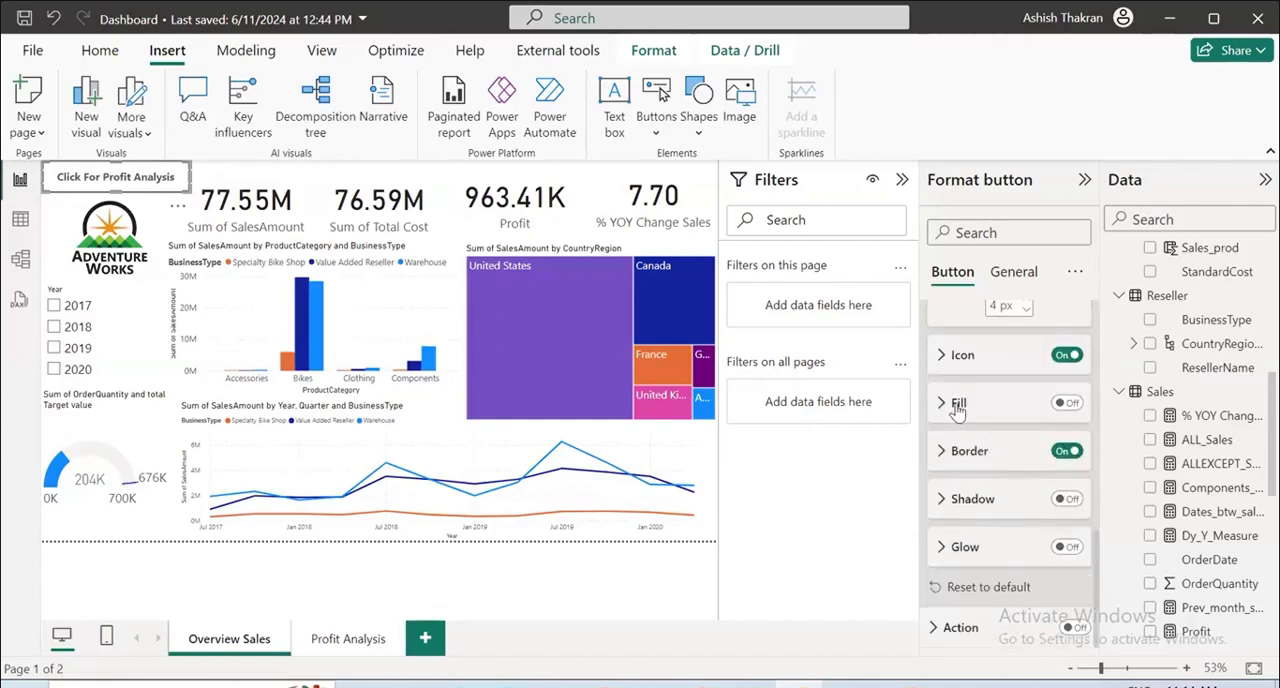
left_click(958, 402)
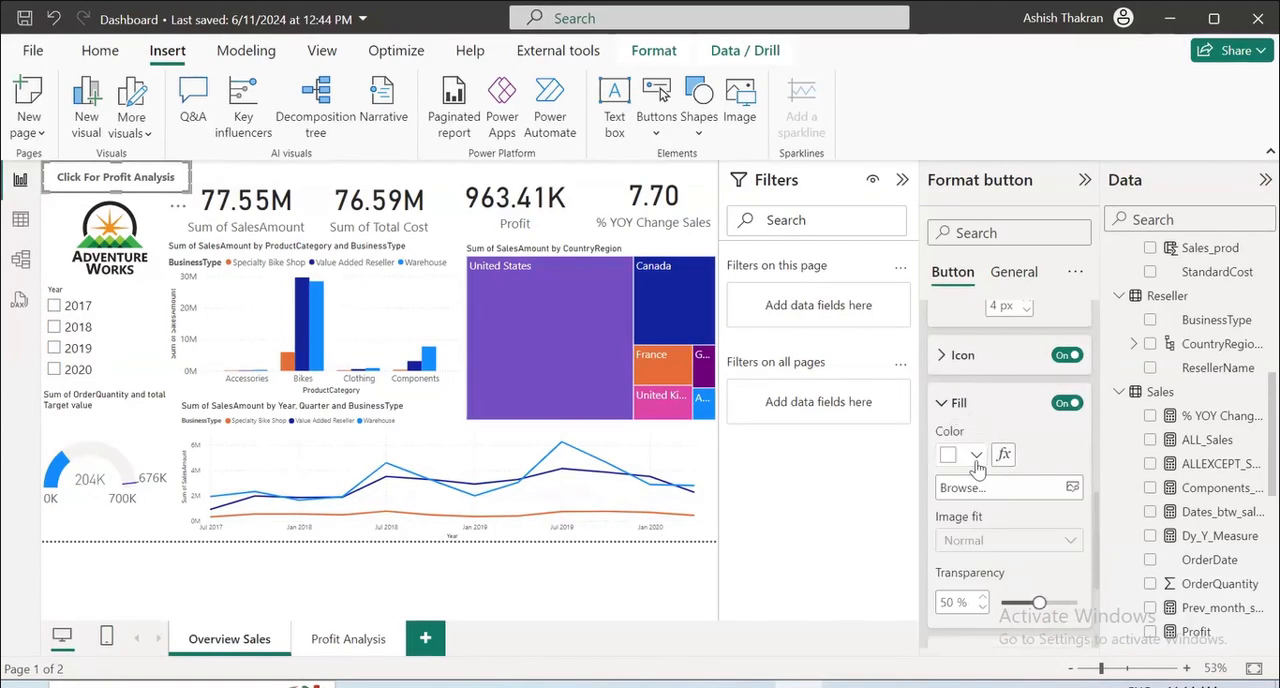
left_click(968, 454)
left_click(1074, 211)
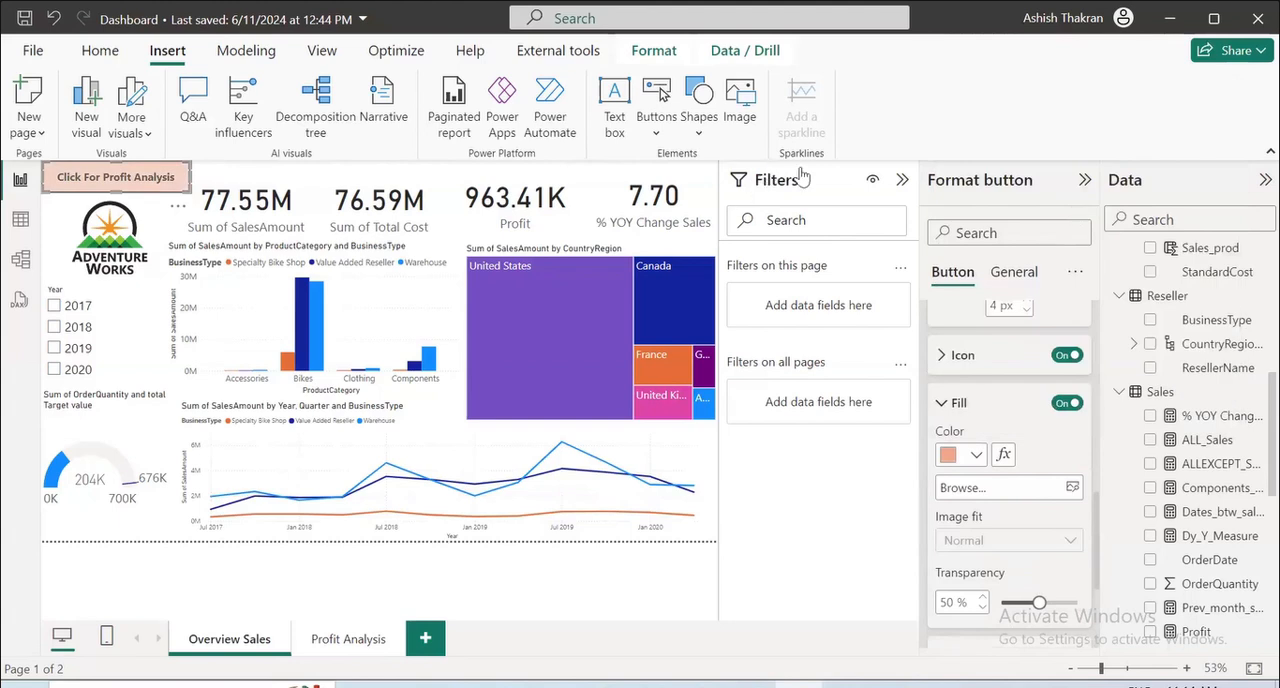
left_click(945, 402)
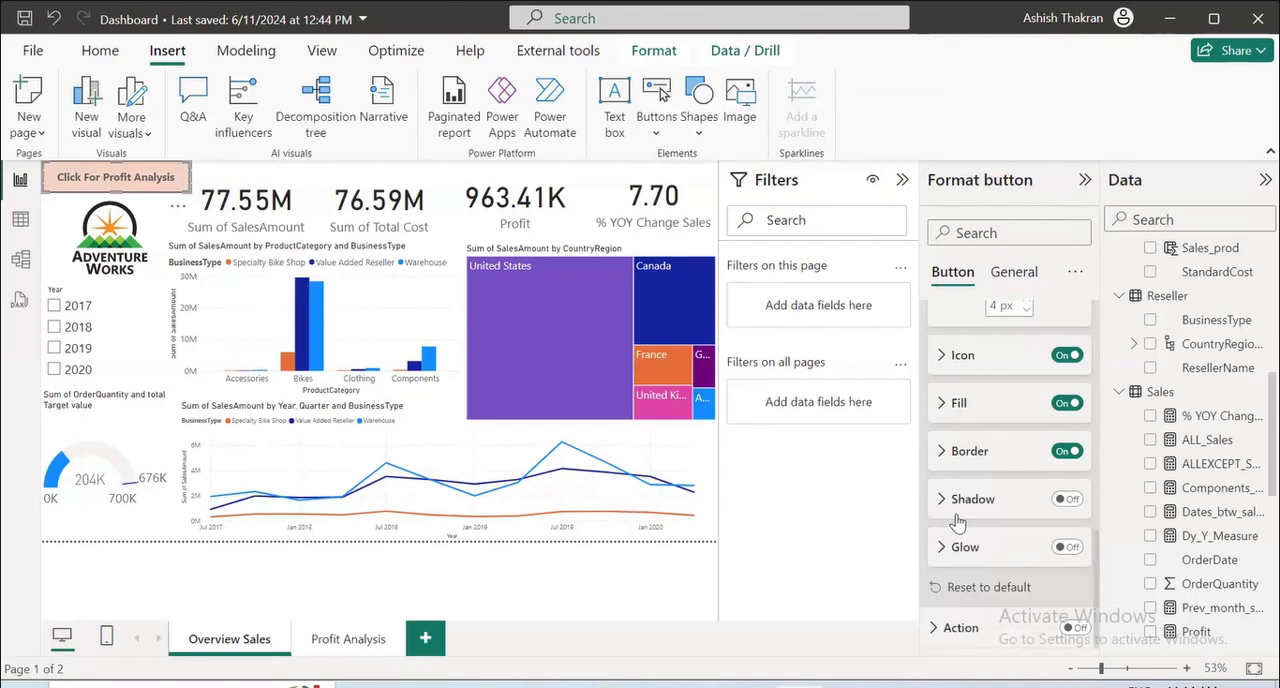
Turn on the Click For Profit Analysis button's action as Page navigation to Profit Analysis and follow the button to that page.
left_click(345, 641)
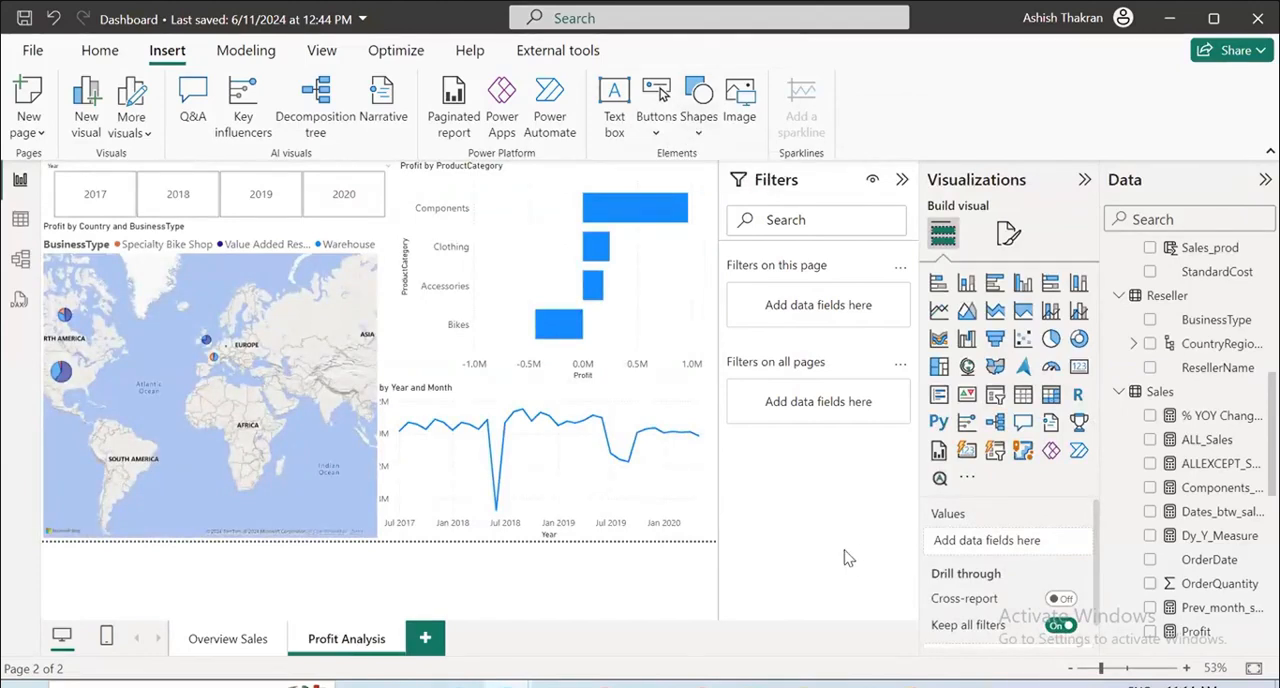
left_click(220, 641)
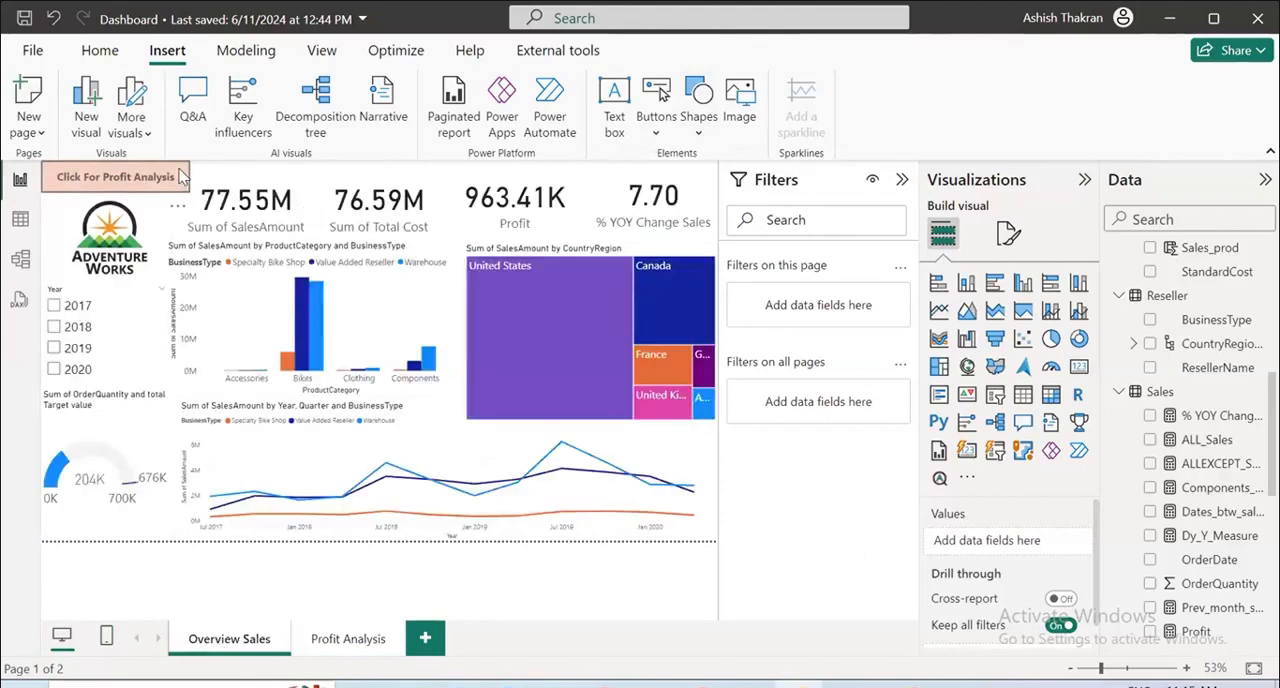
left_click(180, 176)
left_click(1074, 442)
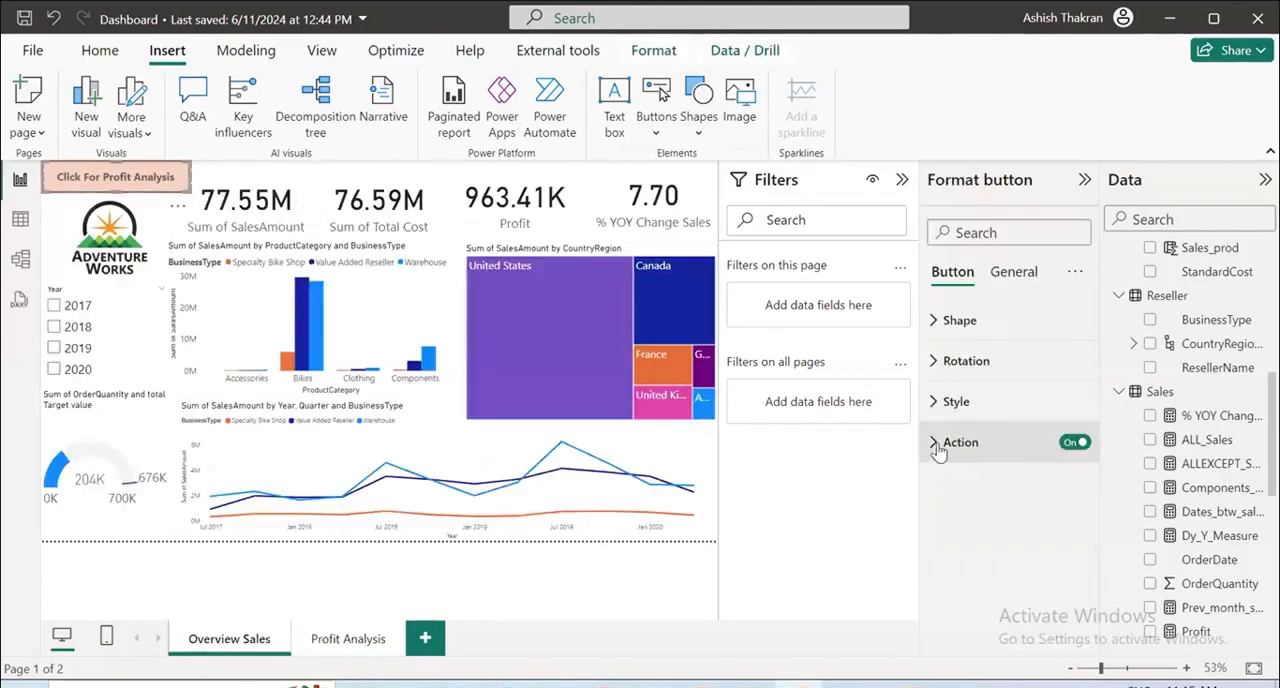
left_click(945, 442)
left_click(1019, 546)
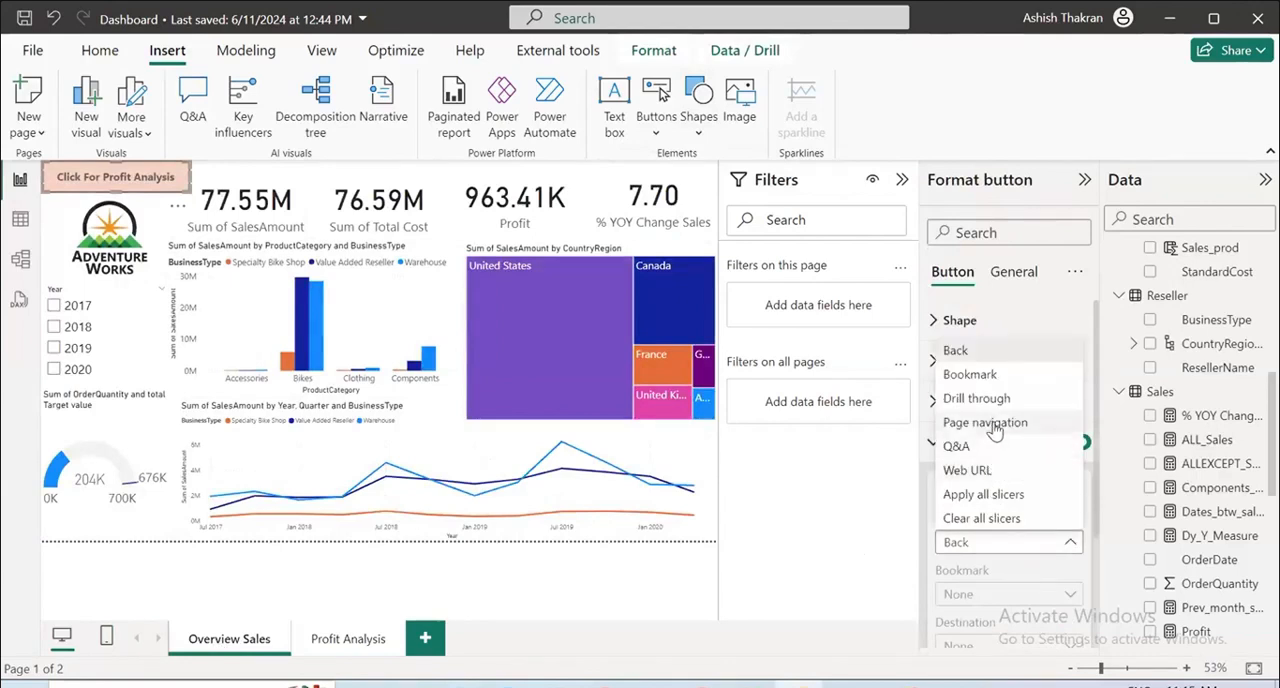
left_click(996, 427)
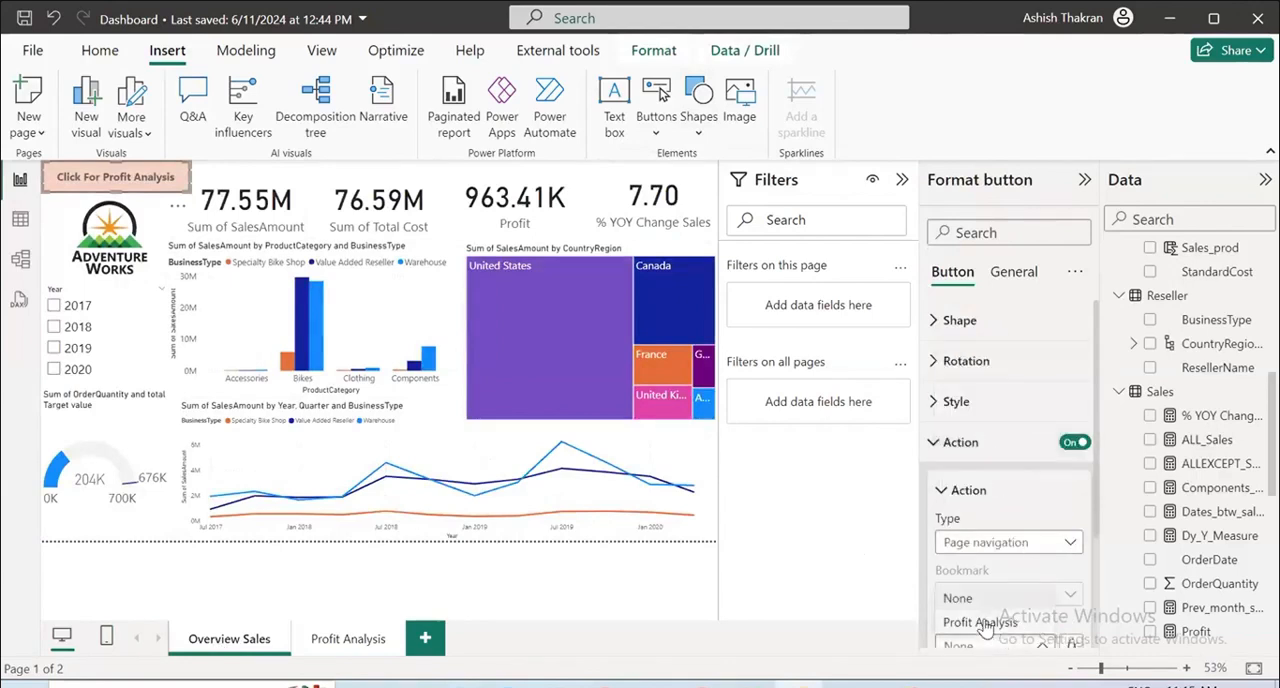
left_click(165, 180, "ctrl")
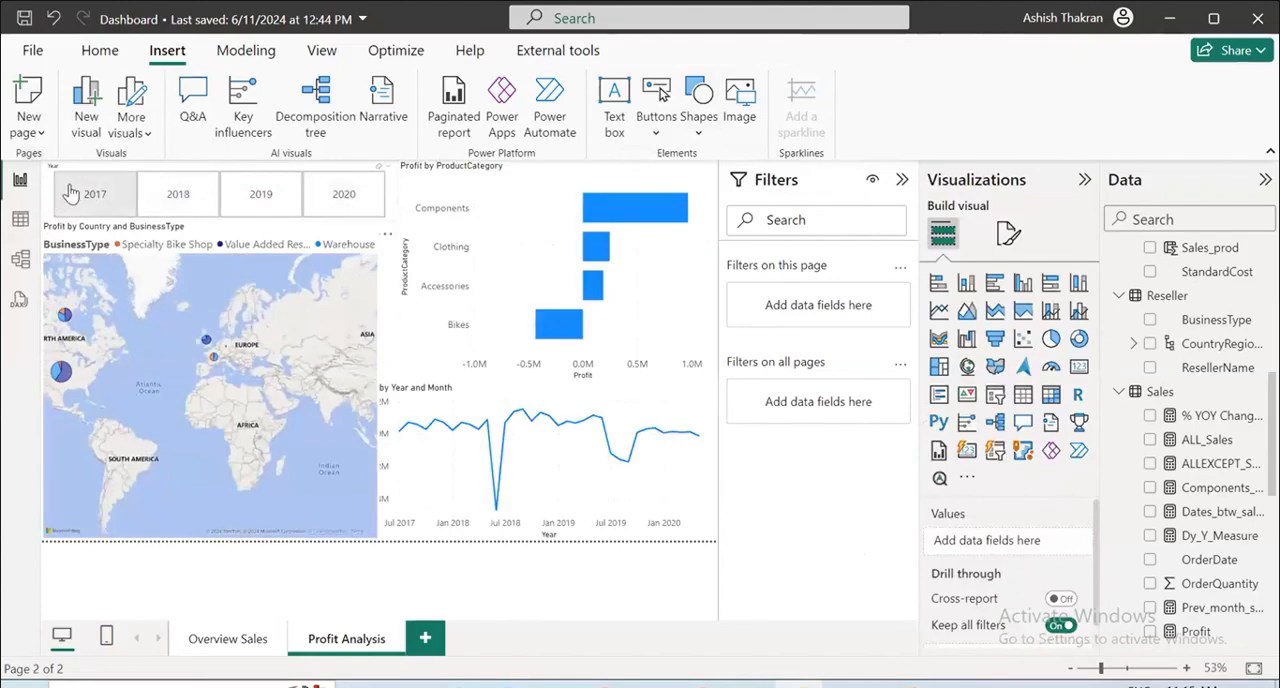
Narrow the Year slicer on the Profit Analysis page from its left edge to free space beside it.
left_click(398, 204)
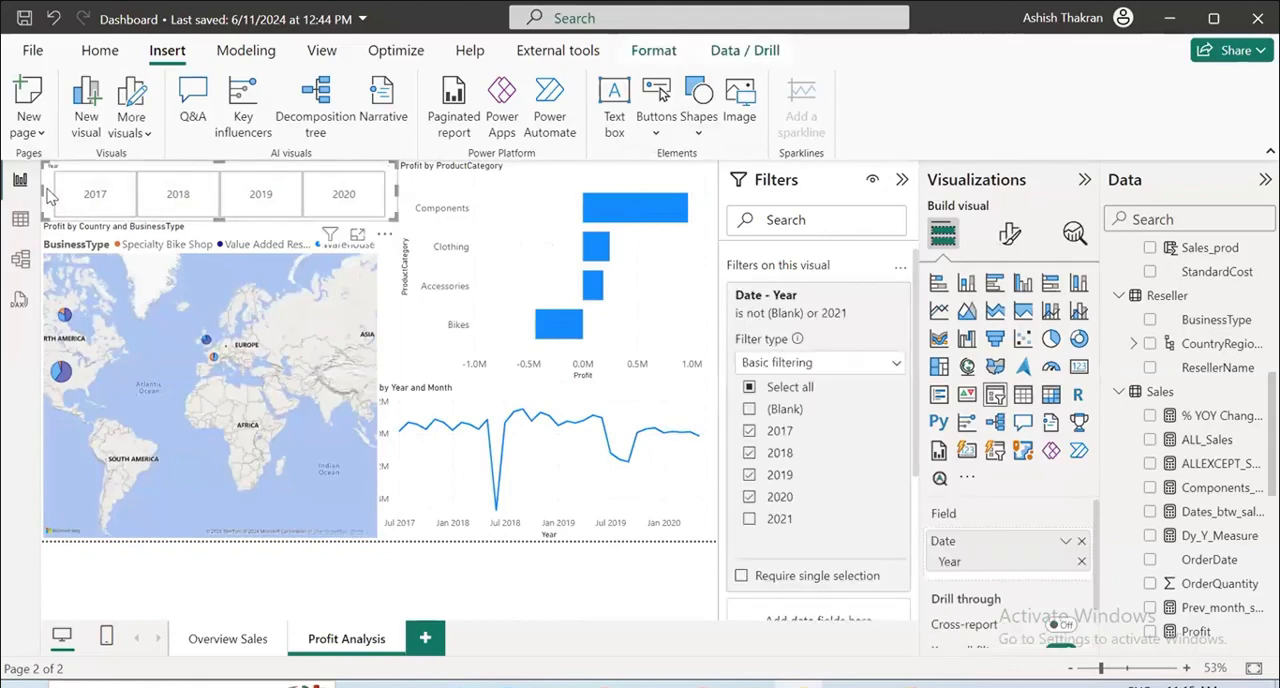
left_click_drag(41, 189, 160, 190)
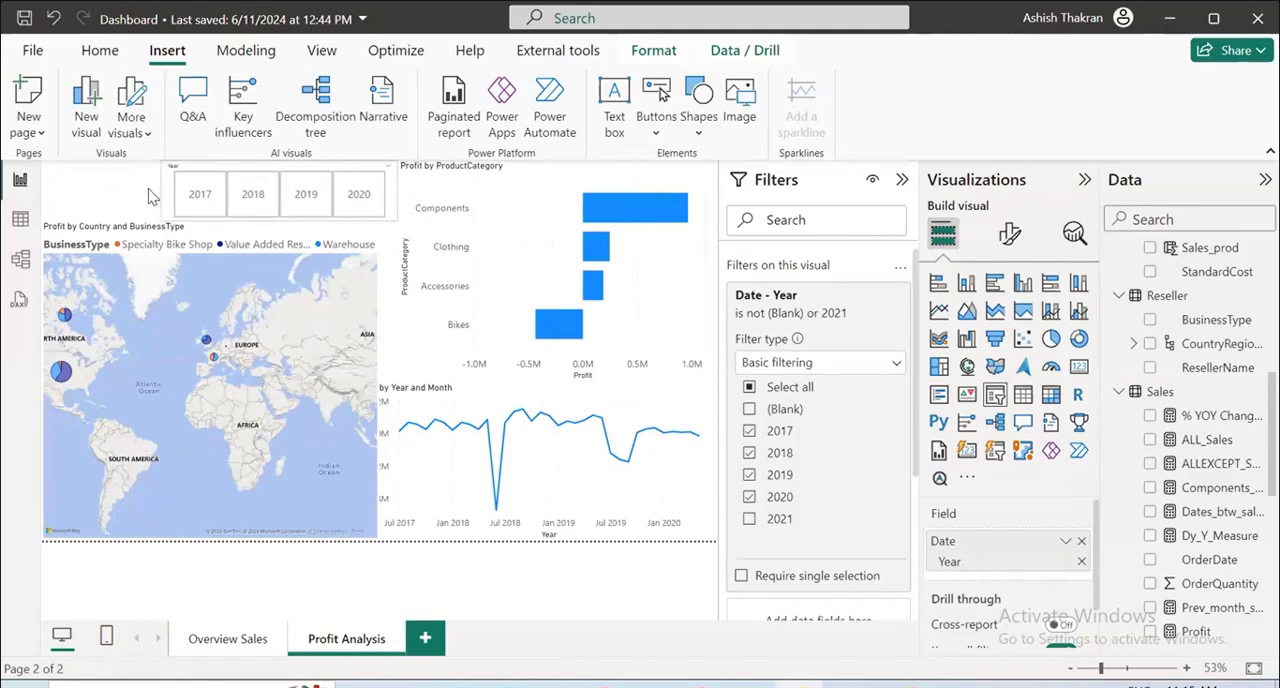
left_click(98, 190)
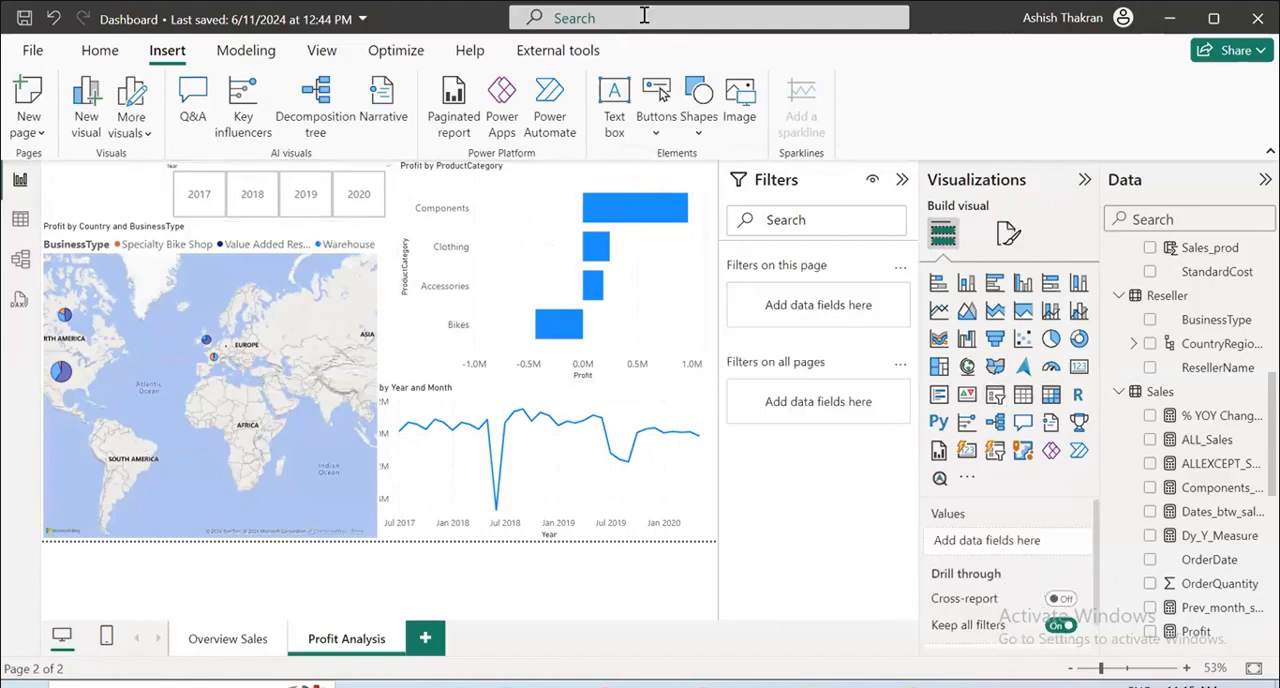
Insert a Back button beside the Year slicer and enlarge it to about the slicer's height.
left_click(655, 130)
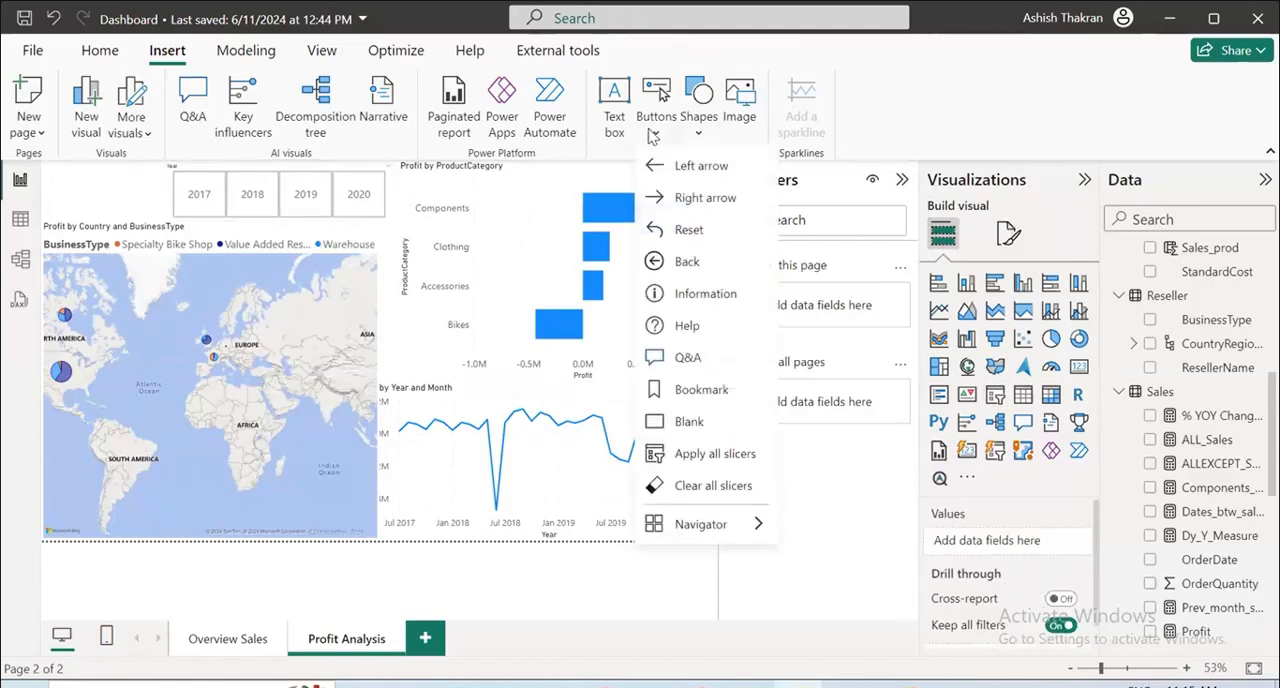
left_click(678, 262)
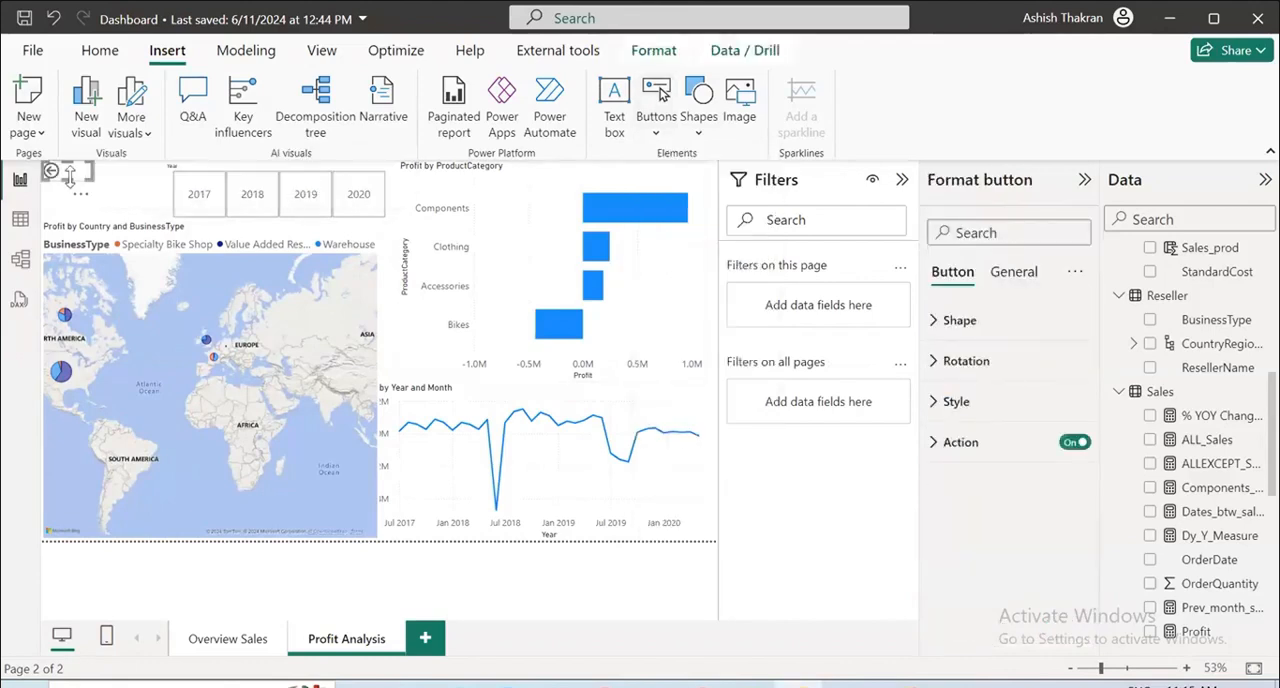
left_click_drag(92, 182, 100, 220)
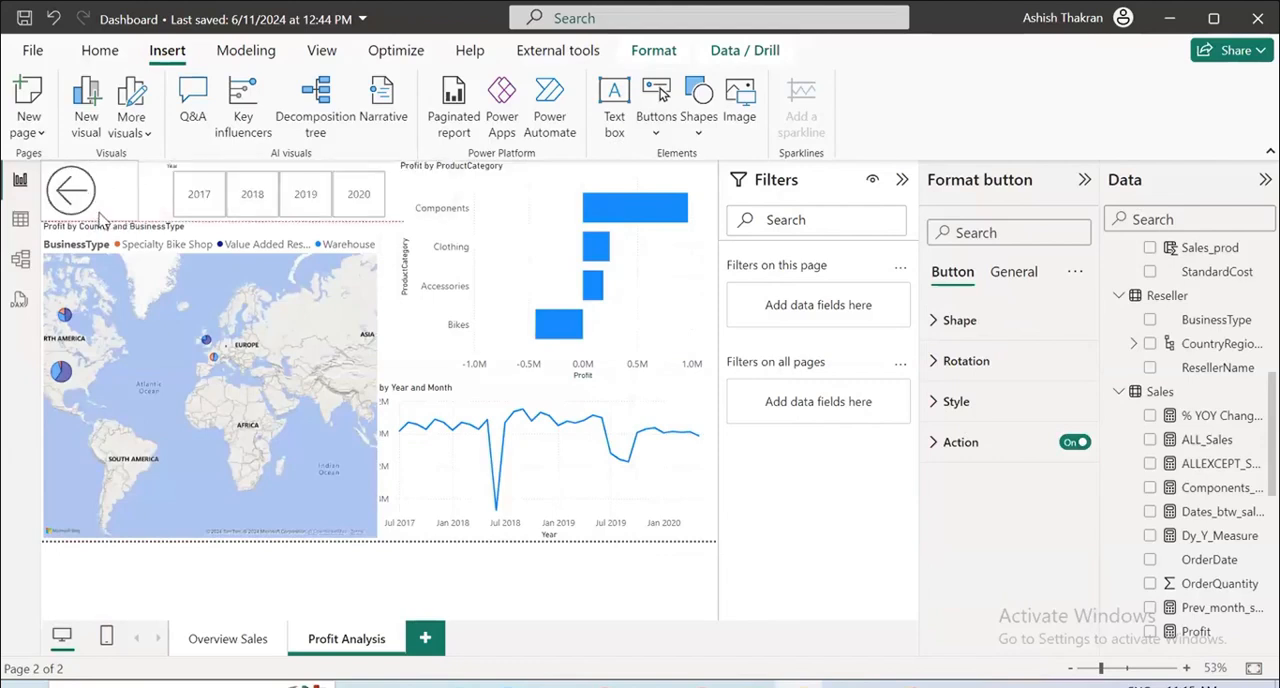
Widen the Year slicer toward the Back button and follow that button to the Overview Sales page.
left_click(172, 201)
left_click_drag(172, 201, 122, 228)
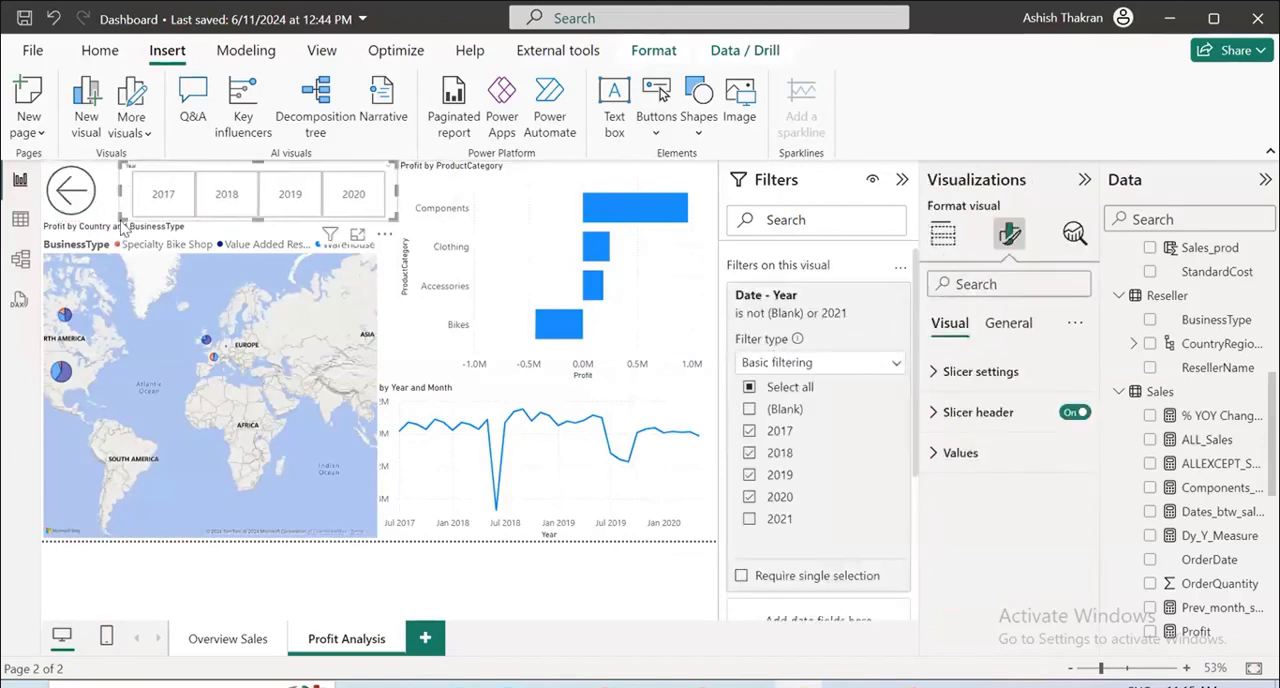
left_click(70, 193, "ctrl")
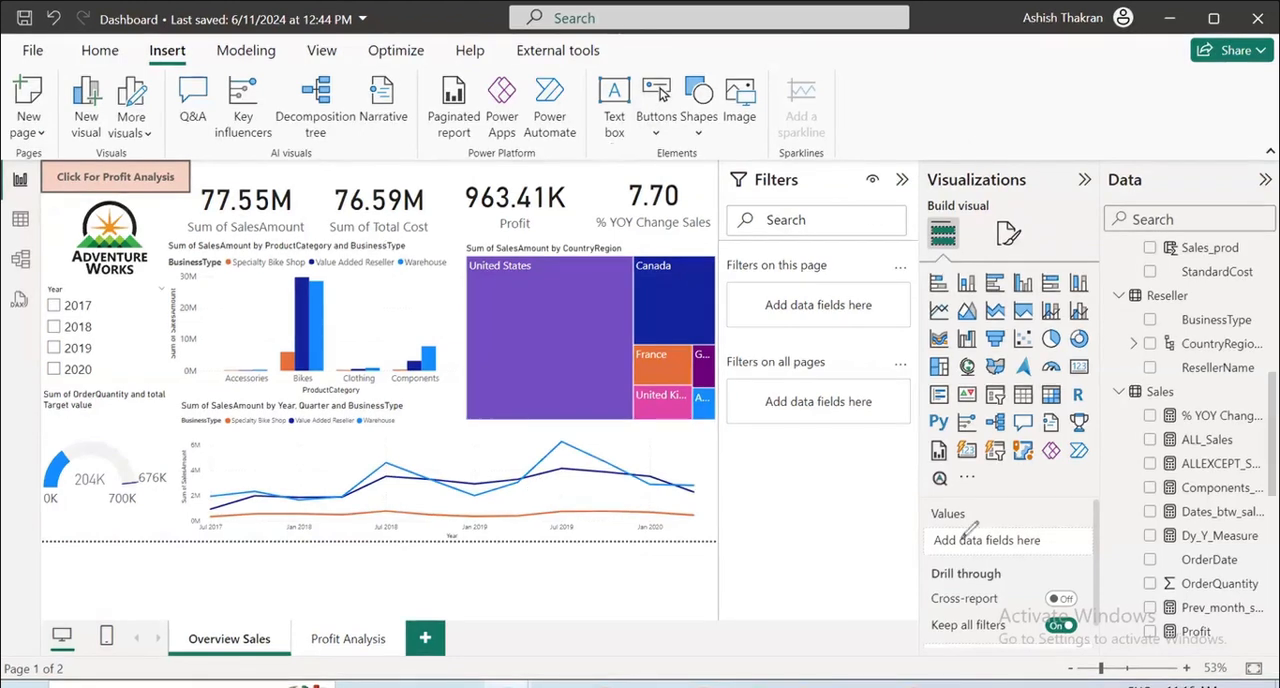
mouse_move(78, 155)
left_mouse_down()
mouse_move(72, 510)
mouse_move(746, 380)
mouse_move(10, 120)
left_mouse_up()
mouse_move(128, 222)
left_mouse_down()
mouse_move(112, 305)
mouse_move(140, 220)
left_mouse_up()
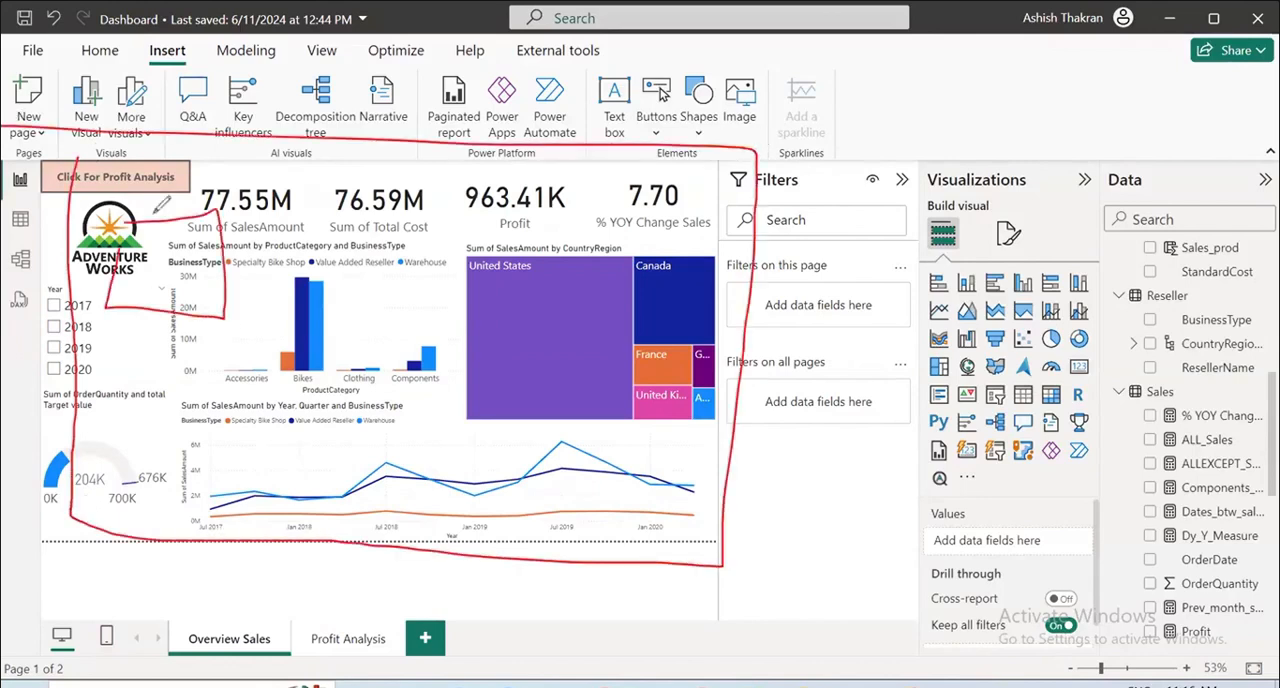
mouse_move(375, 200)
left_mouse_down()
mouse_move(350, 295)
mouse_move(372, 199)
left_mouse_up()
mouse_move(578, 216)
left_mouse_down()
mouse_move(560, 335)
mouse_move(606, 205)
left_mouse_up()
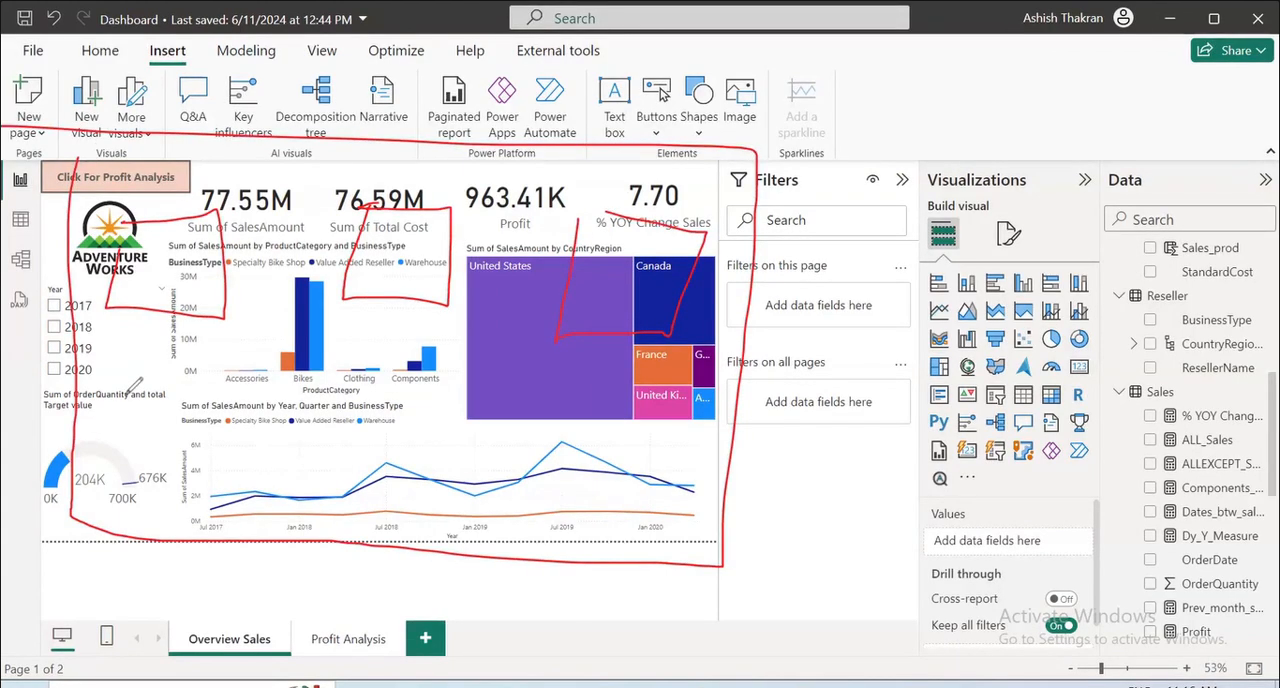
left_click_drag(204, 246, 372, 182)
left_click_drag(414, 242, 508, 178)
mouse_move(607, 250)
left_mouse_down()
mouse_move(738, 204)
mouse_move(652, 248)
left_mouse_up()
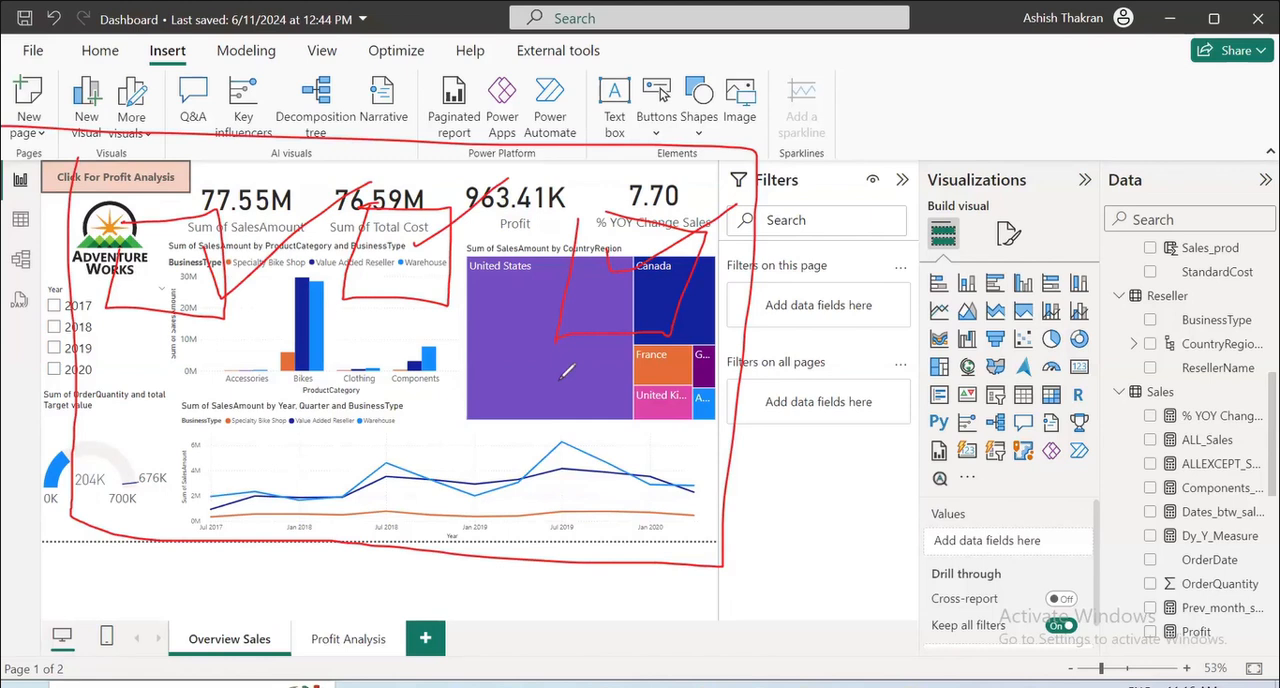
left_click_drag(76, 185, 224, 112)
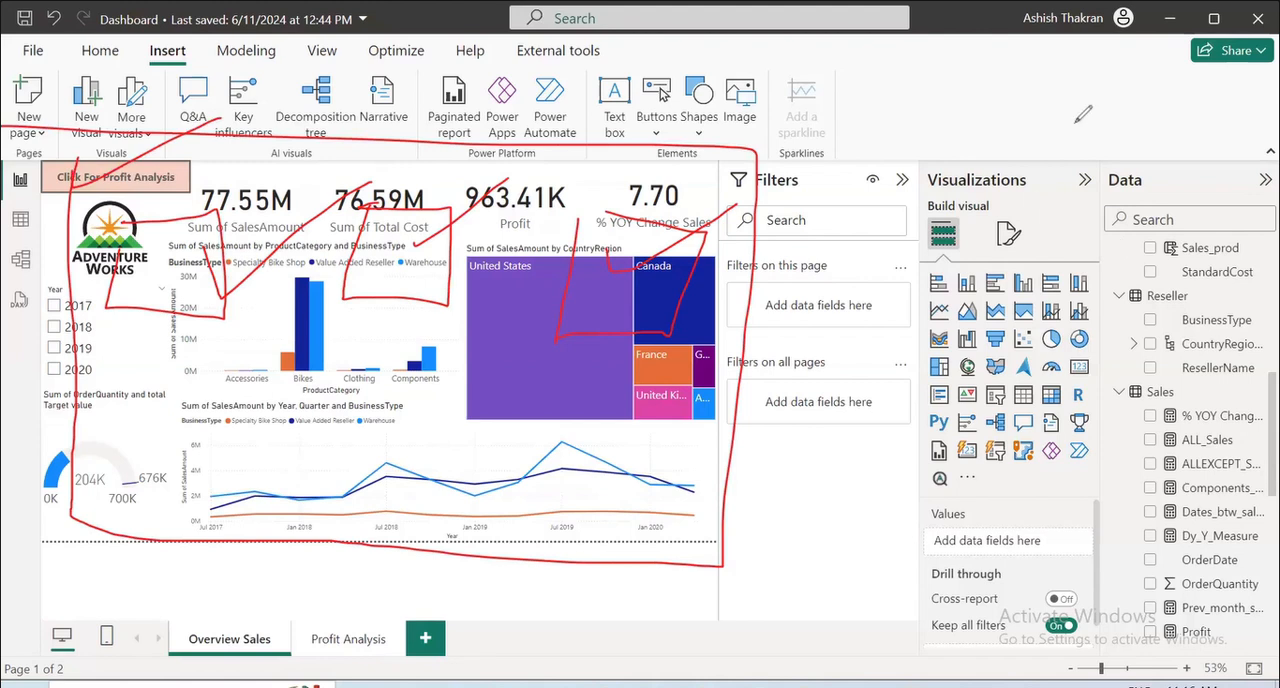
Start publishing the report, save its changes, select My workspace as the destination and close the publish dialog without publishing.
key("Escape")
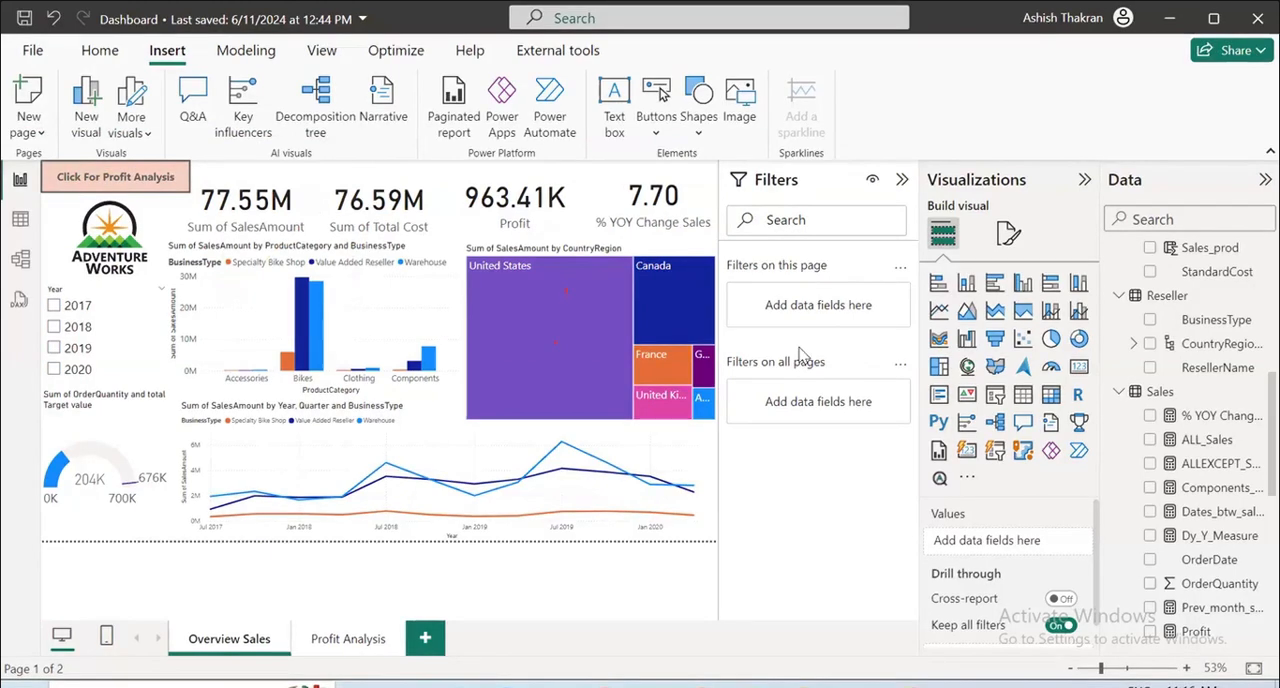
left_click(40, 52)
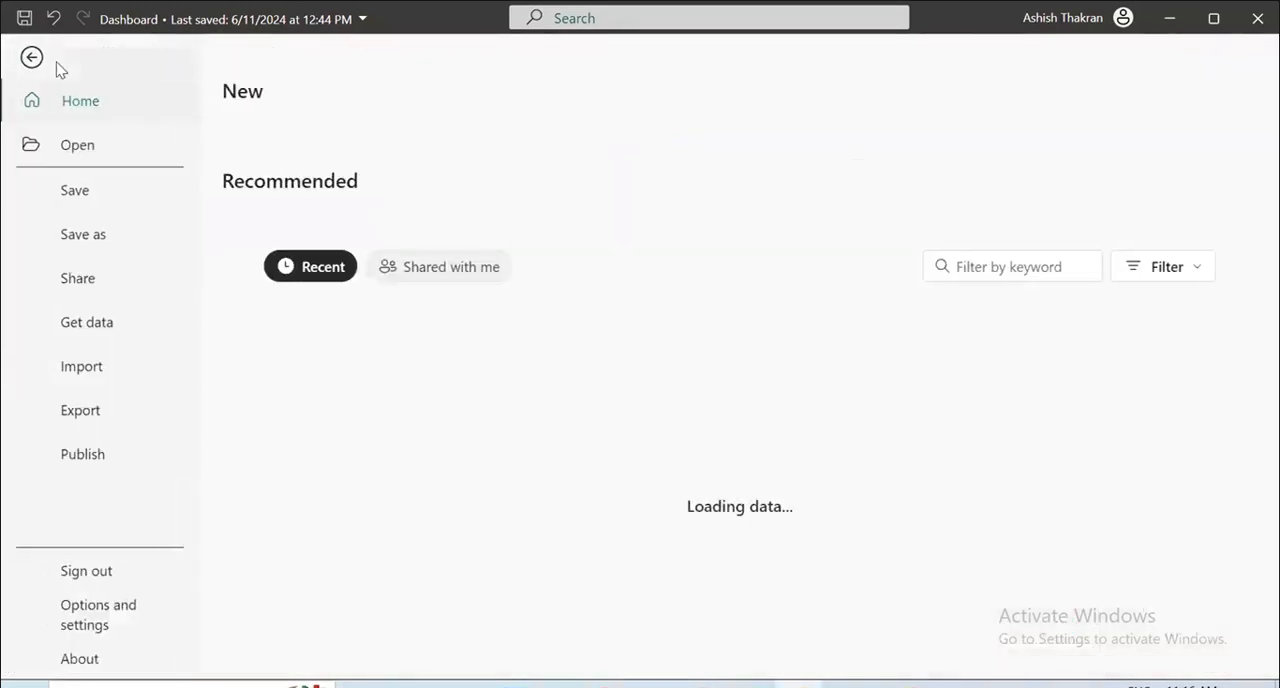
left_click(33, 59)
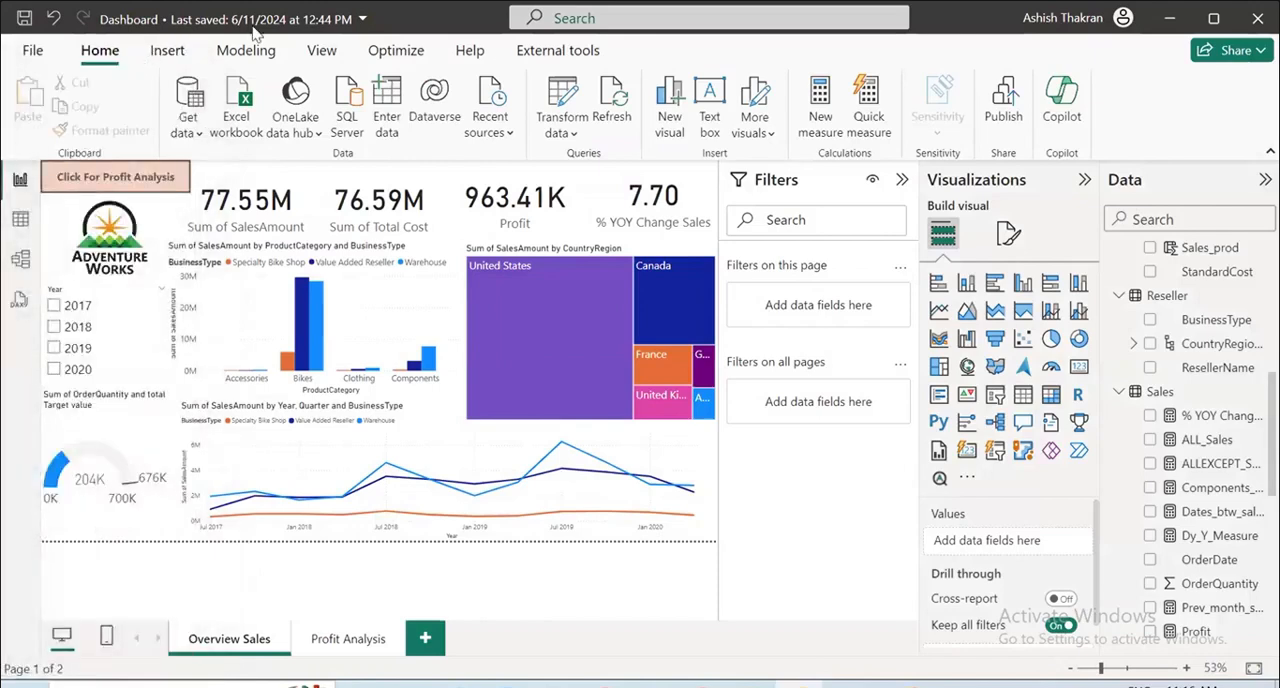
left_click(1005, 103)
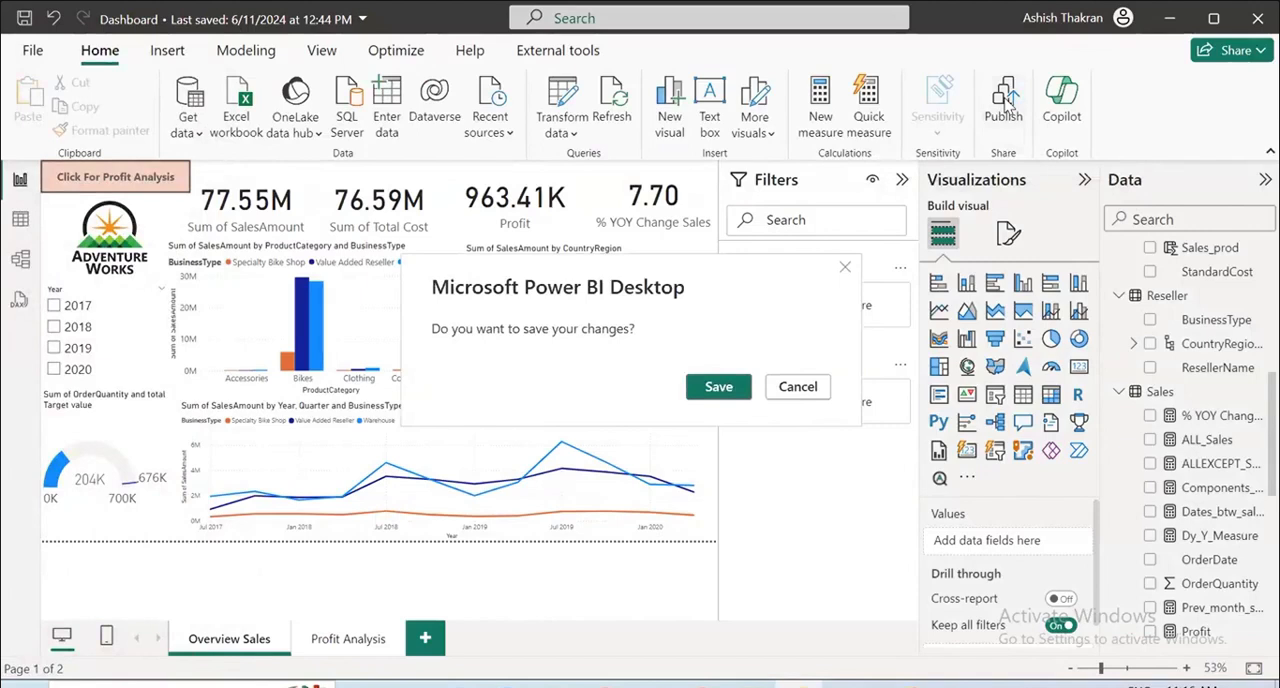
left_click(719, 387)
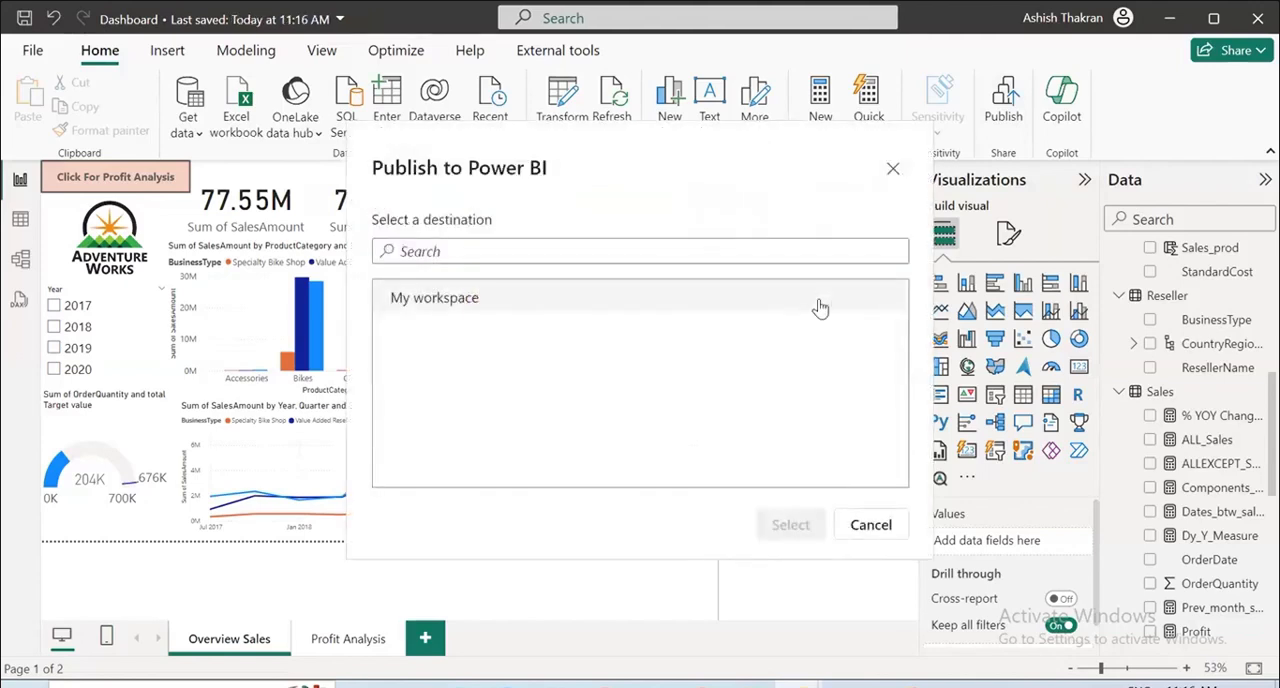
left_click(422, 299)
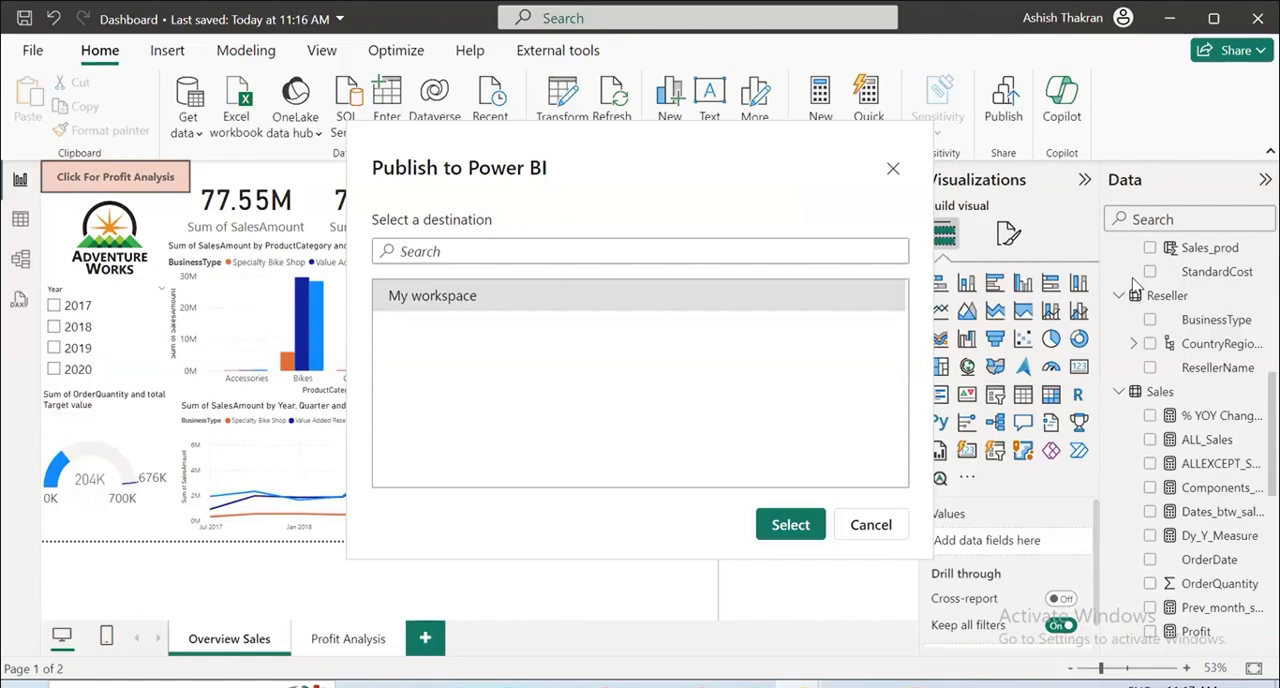
left_click(892, 173)
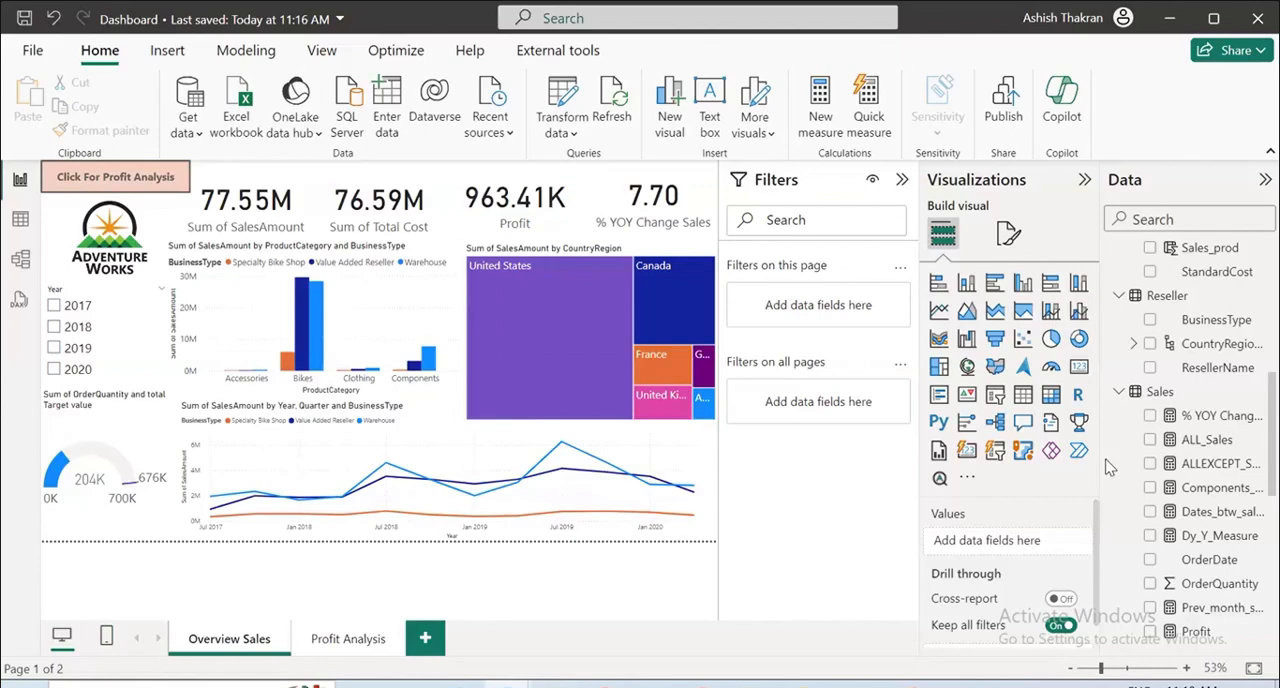
Collapse the Filters pane and add SalesAmount to the tooltips of the Profit Analysis page's map, checking a bubble's tooltip.
left_click(902, 179)
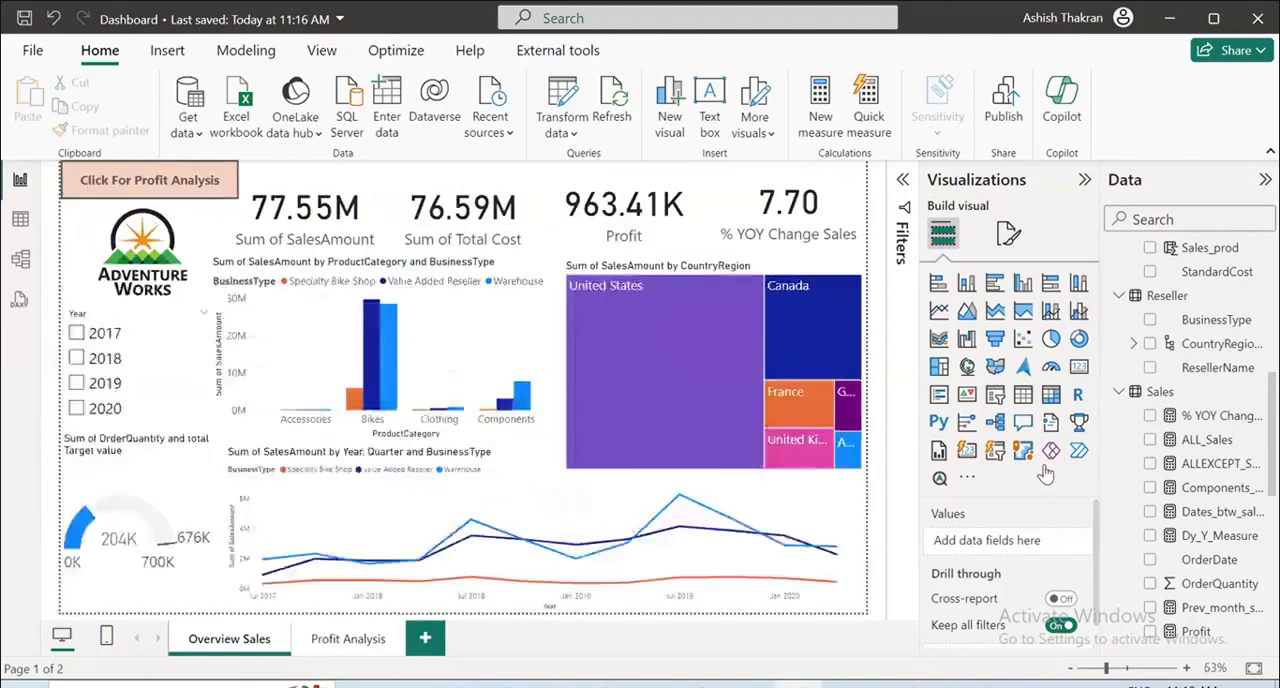
left_click(350, 639)
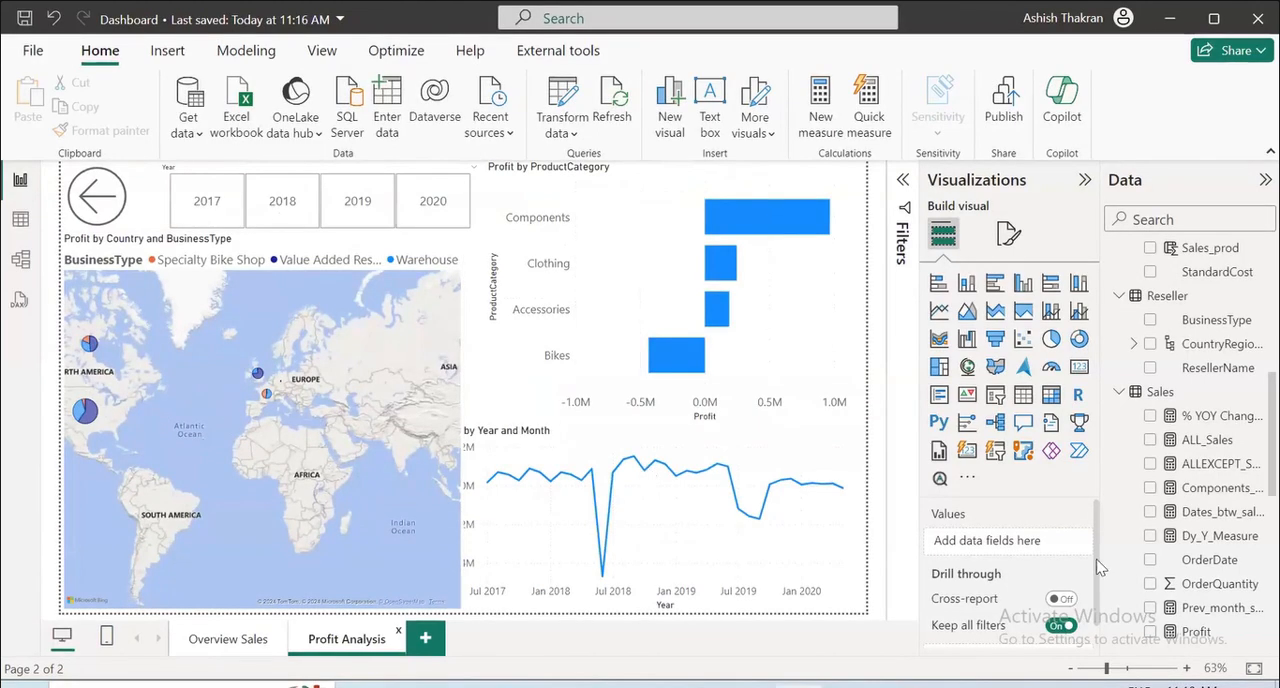
scroll(1020, 554, "down", 2)
left_click(287, 414)
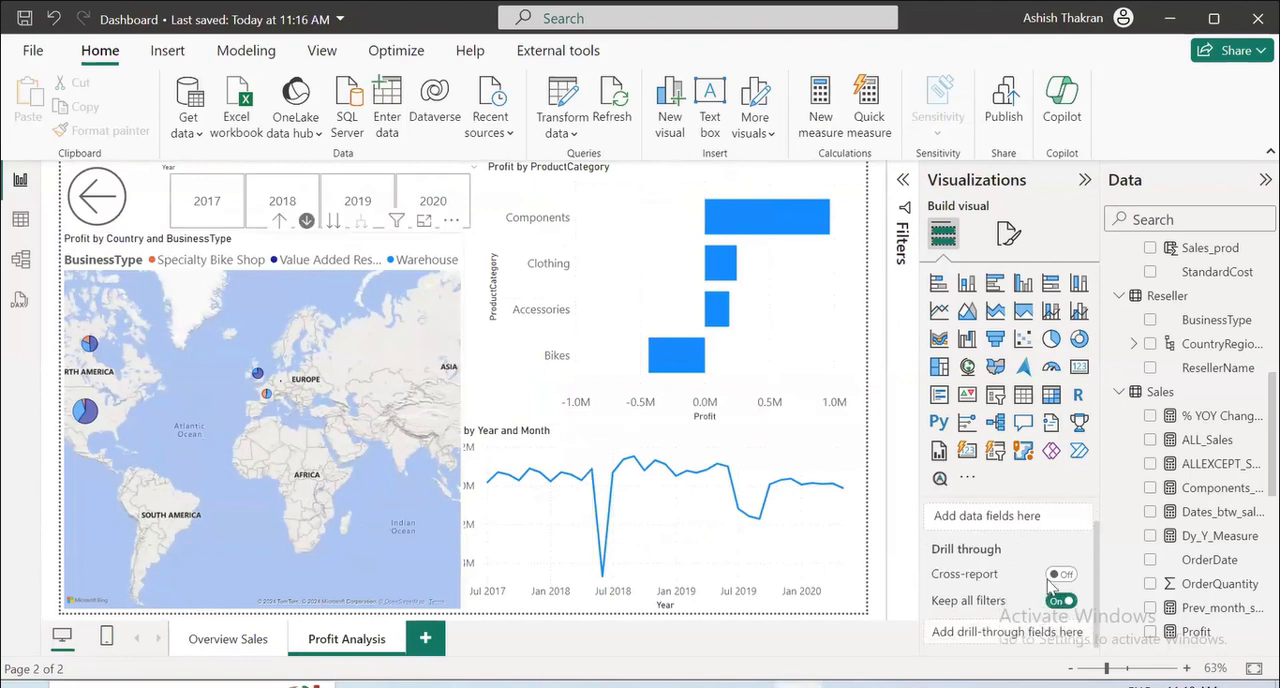
scroll(1008, 583, "up", 1)
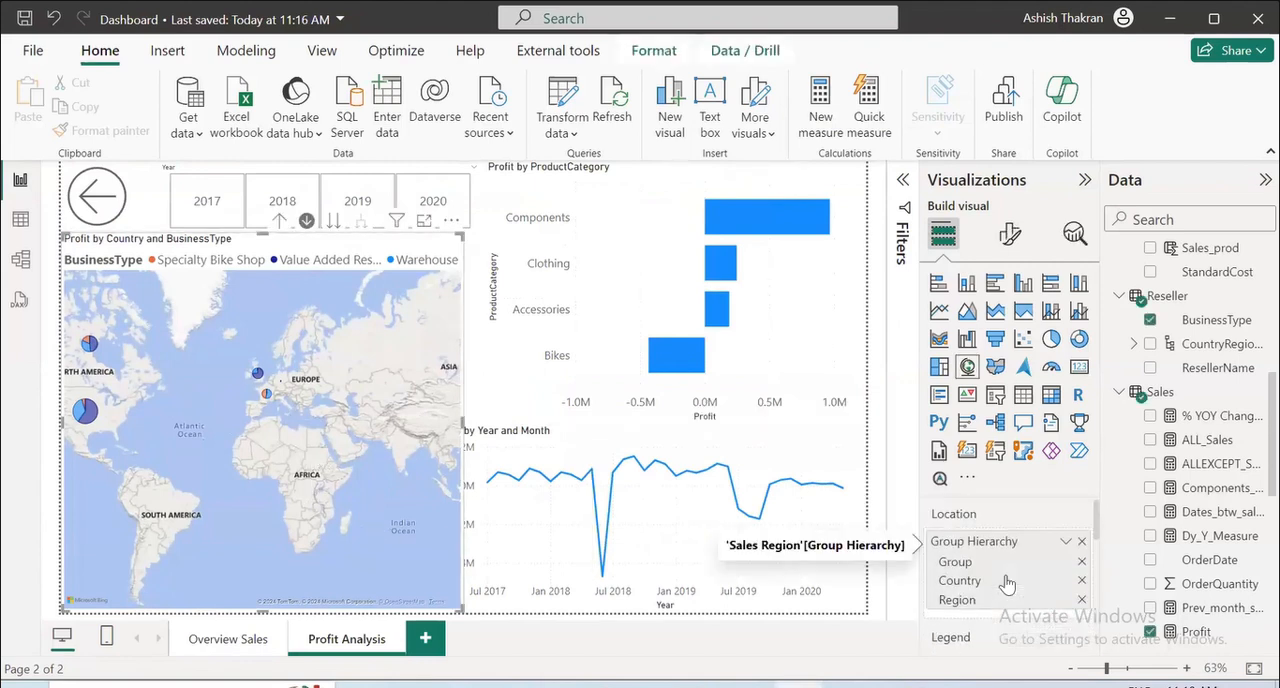
scroll(1008, 583, "down", 2)
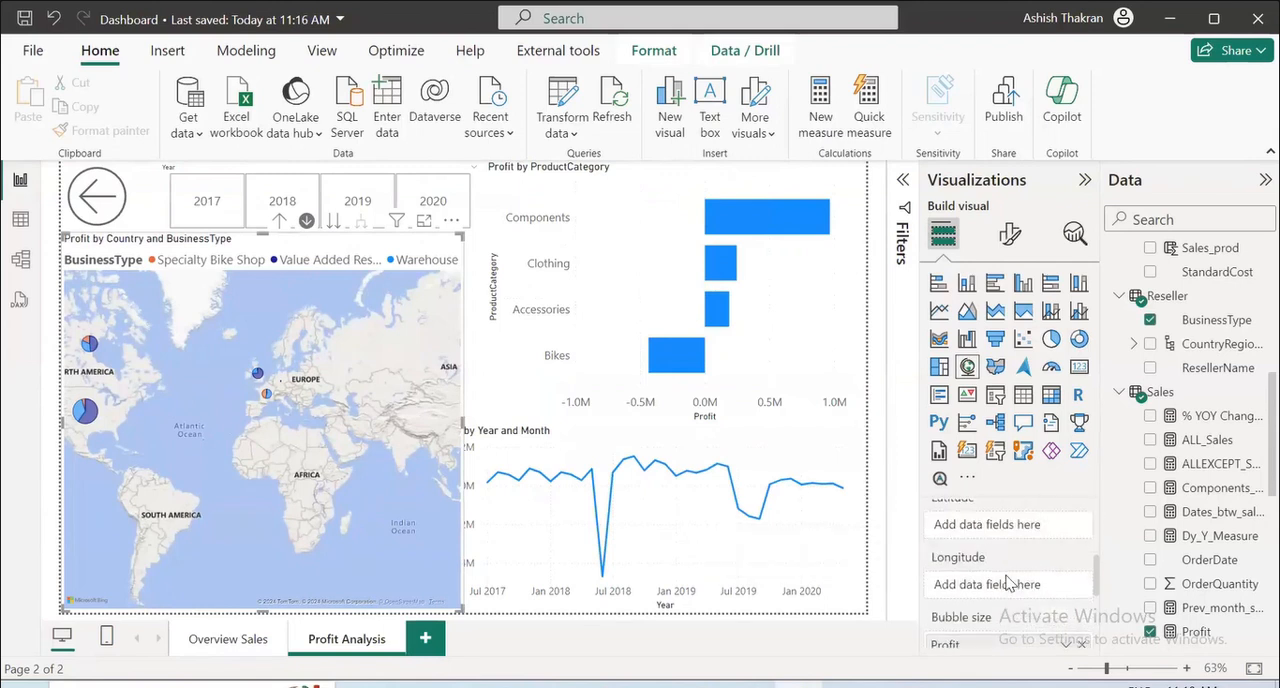
scroll(1008, 583, "up", 2)
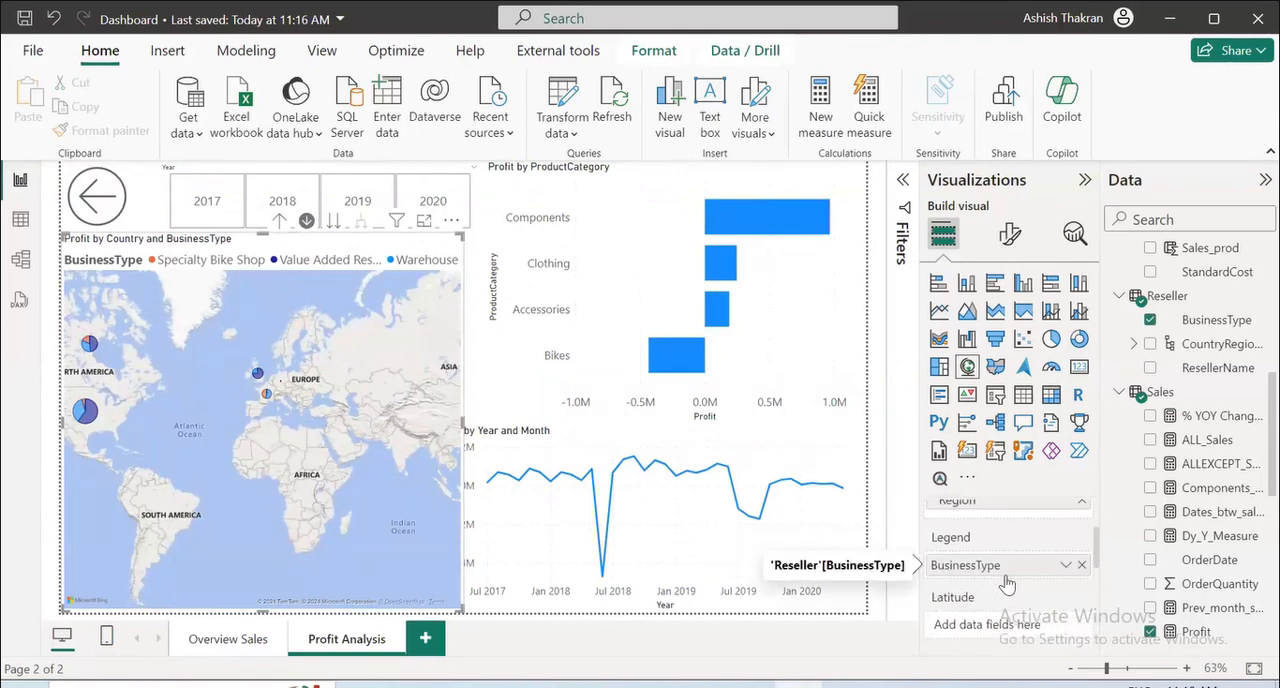
scroll(1008, 583, "down", 3)
scroll(1008, 583, "up", 2)
scroll(1008, 583, "down", 2)
scroll(1008, 583, "up", 1)
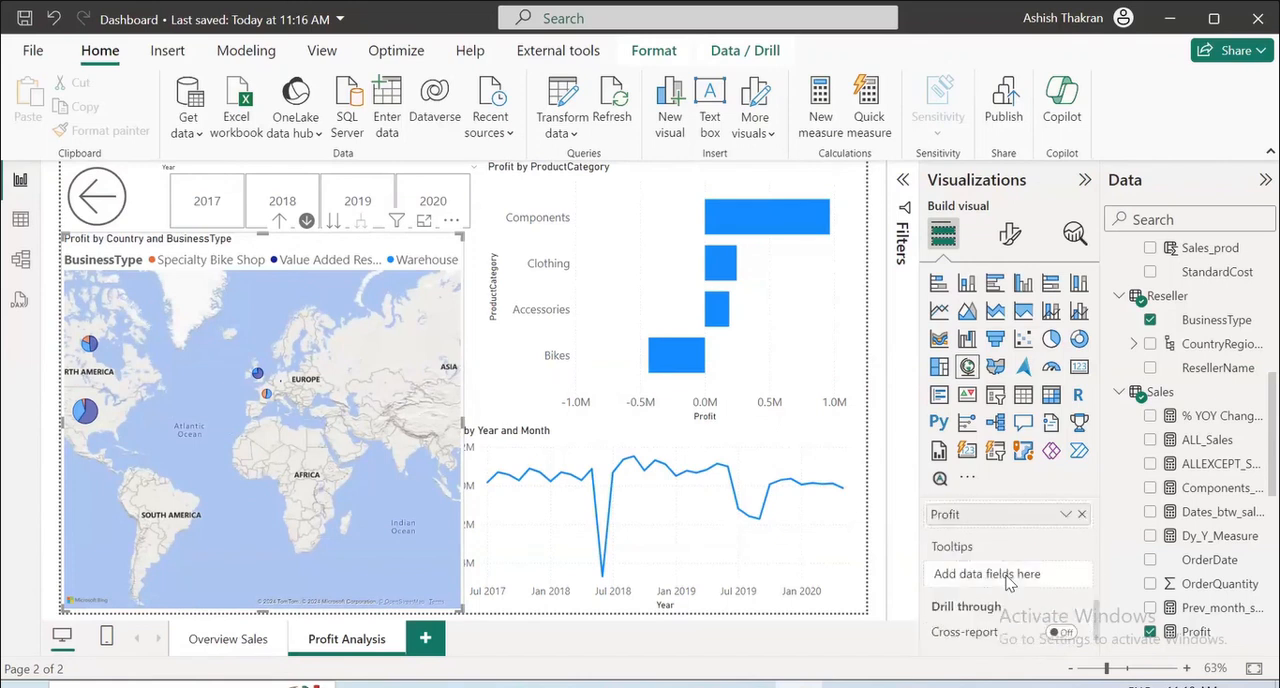
scroll(1008, 583, "down", 2)
scroll(1002, 590, "up", 3)
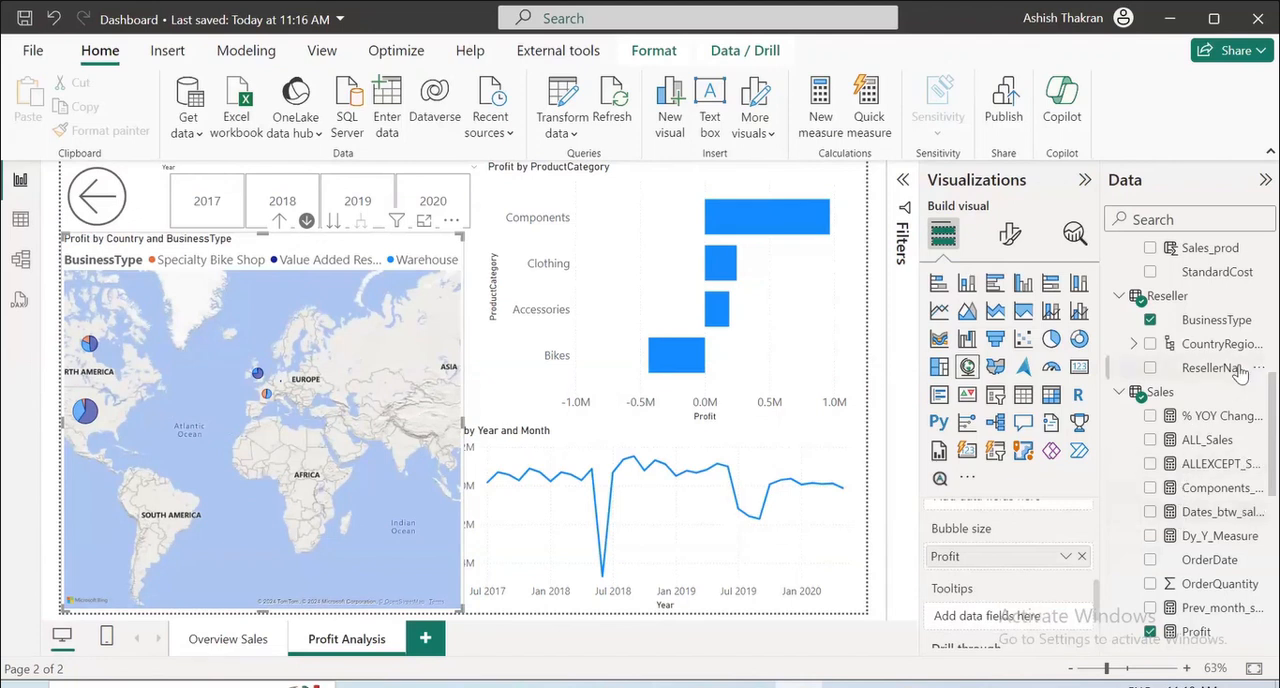
scroll(1202, 518, "down", 2)
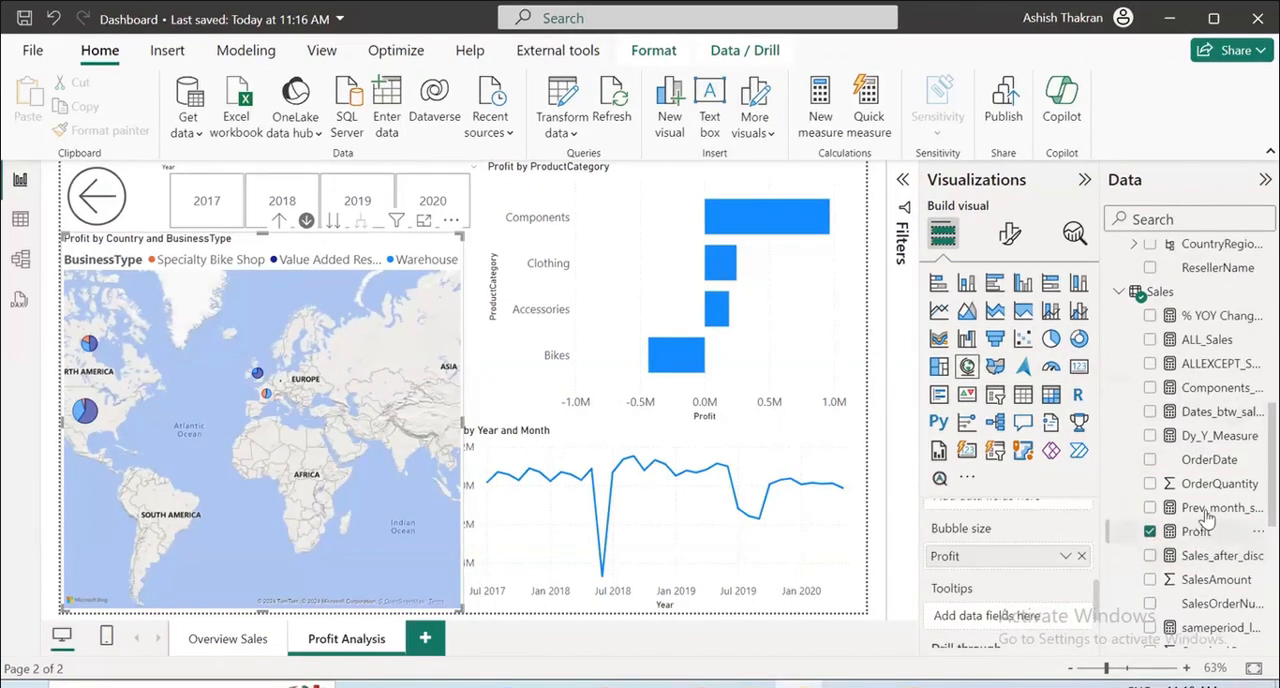
scroll(1208, 580, "down", 2)
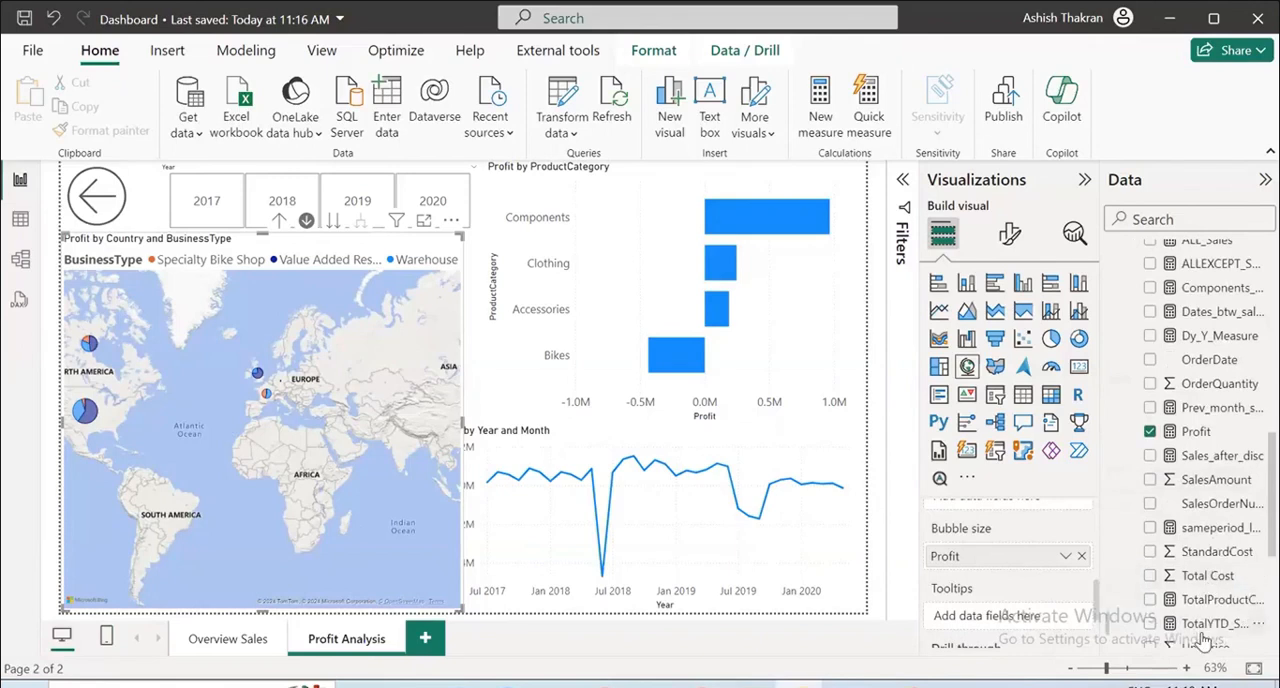
scroll(1205, 630, "down", 2)
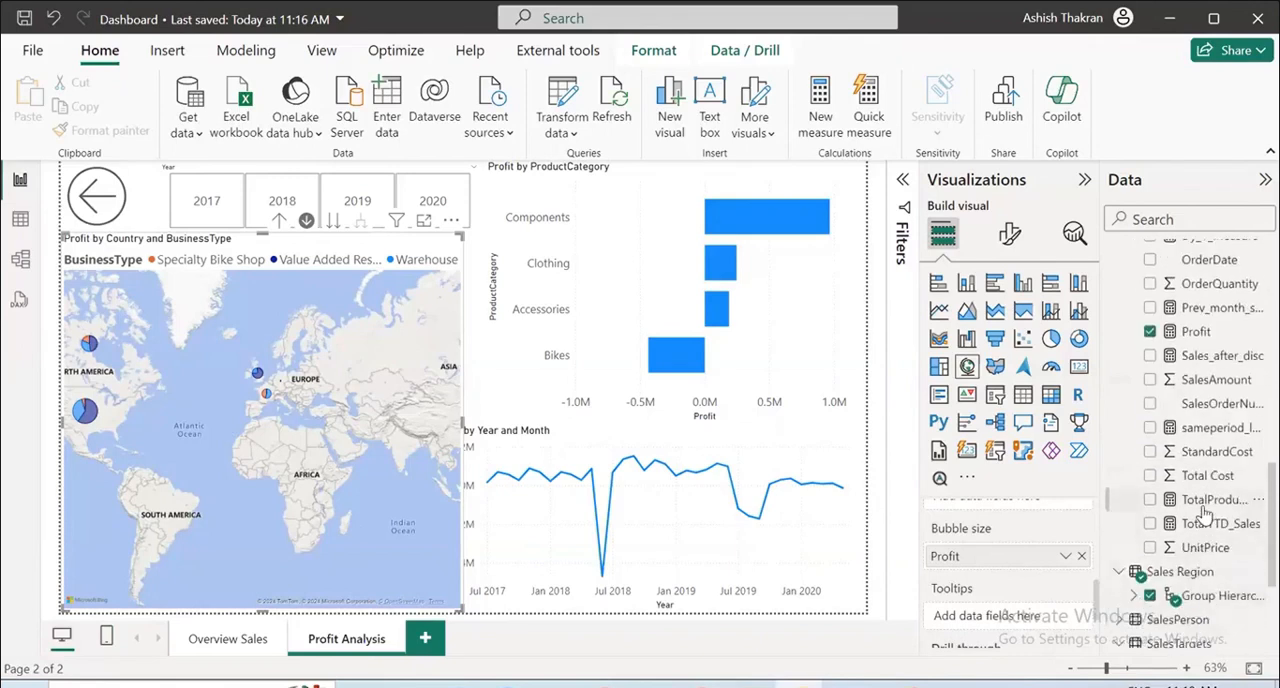
left_click_drag(1214, 380, 1000, 616)
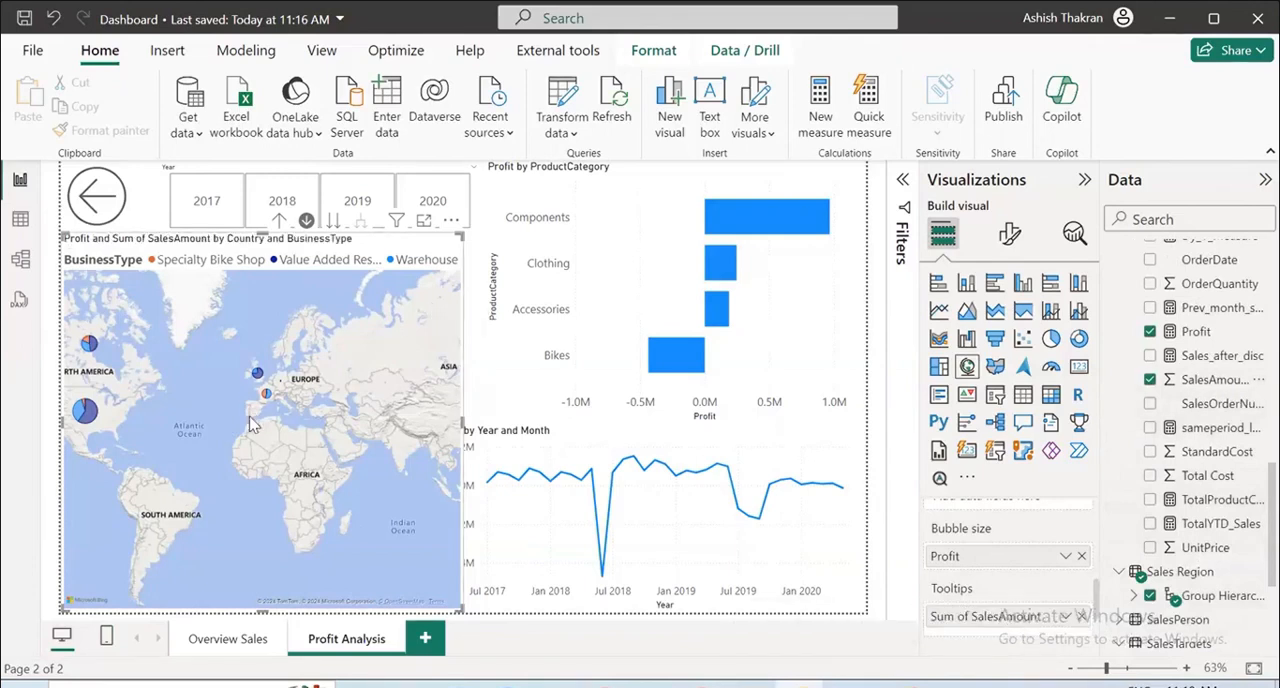
mouse_move(86, 420)
scroll(1063, 570, "down", 3)
scroll(1063, 570, "up", 3)
scroll(1063, 570, "up", 5)
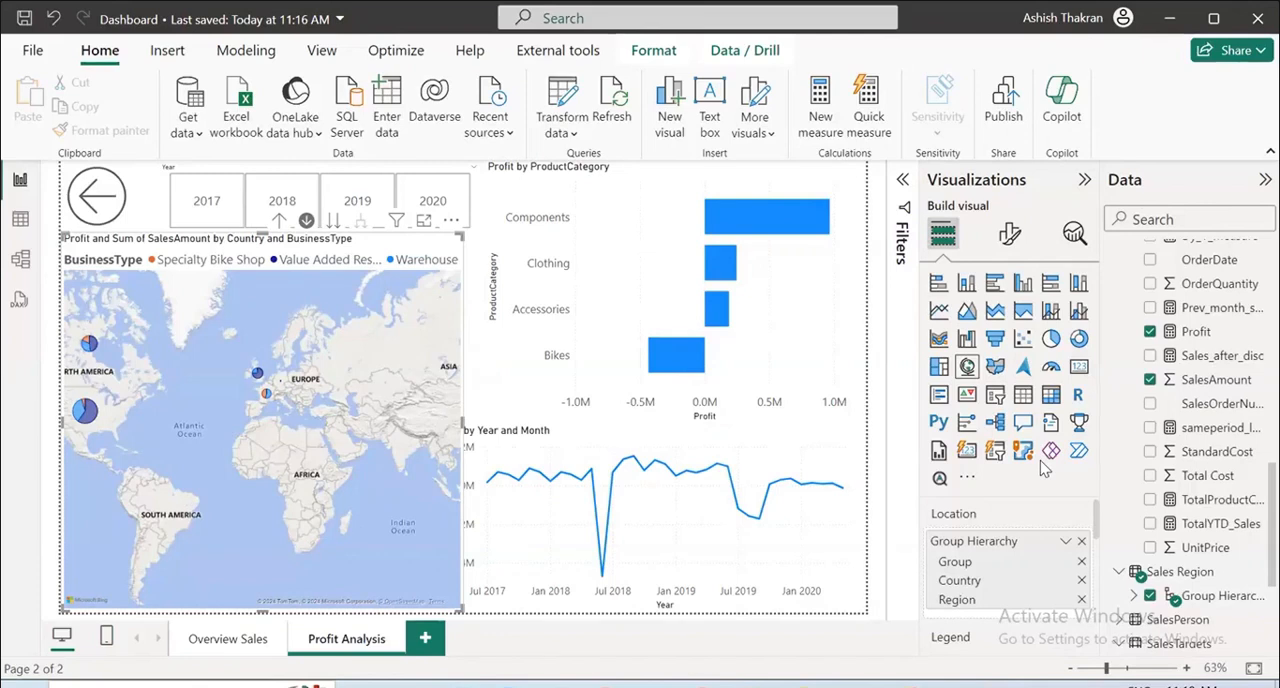
Show the Overview Sales page in mobile layout and auto-create its phone layout from the page visuals.
left_click(228, 645)
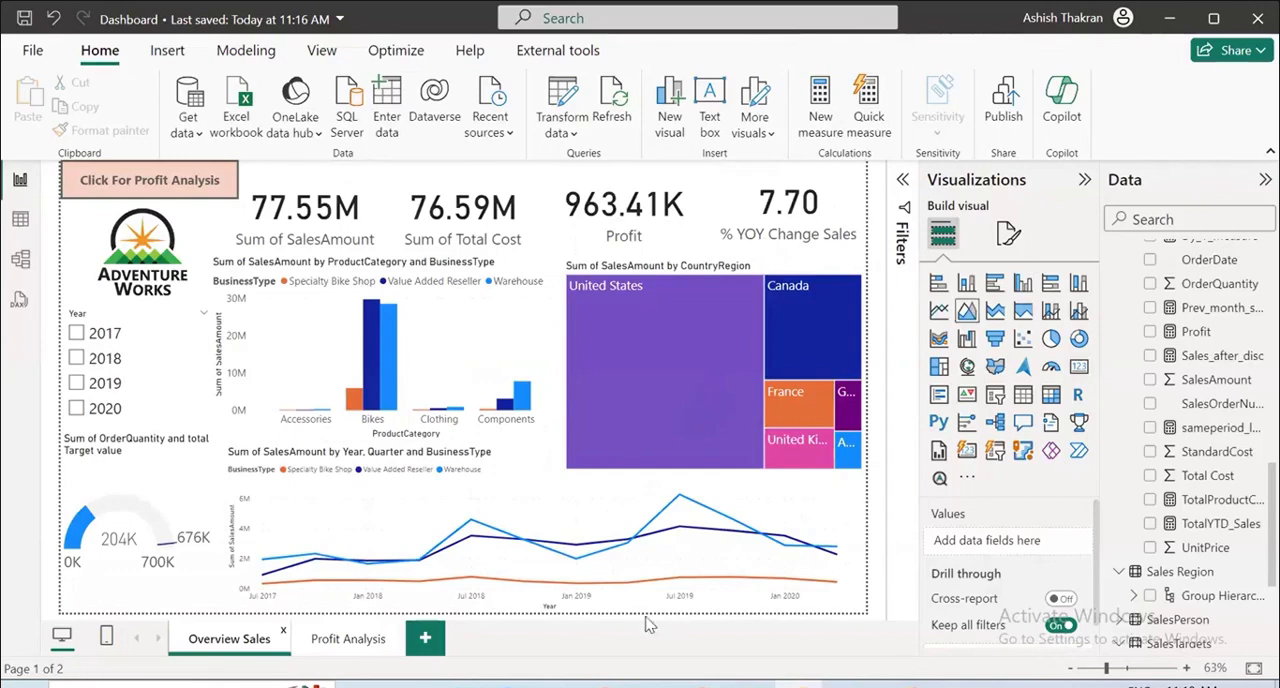
left_click(107, 641)
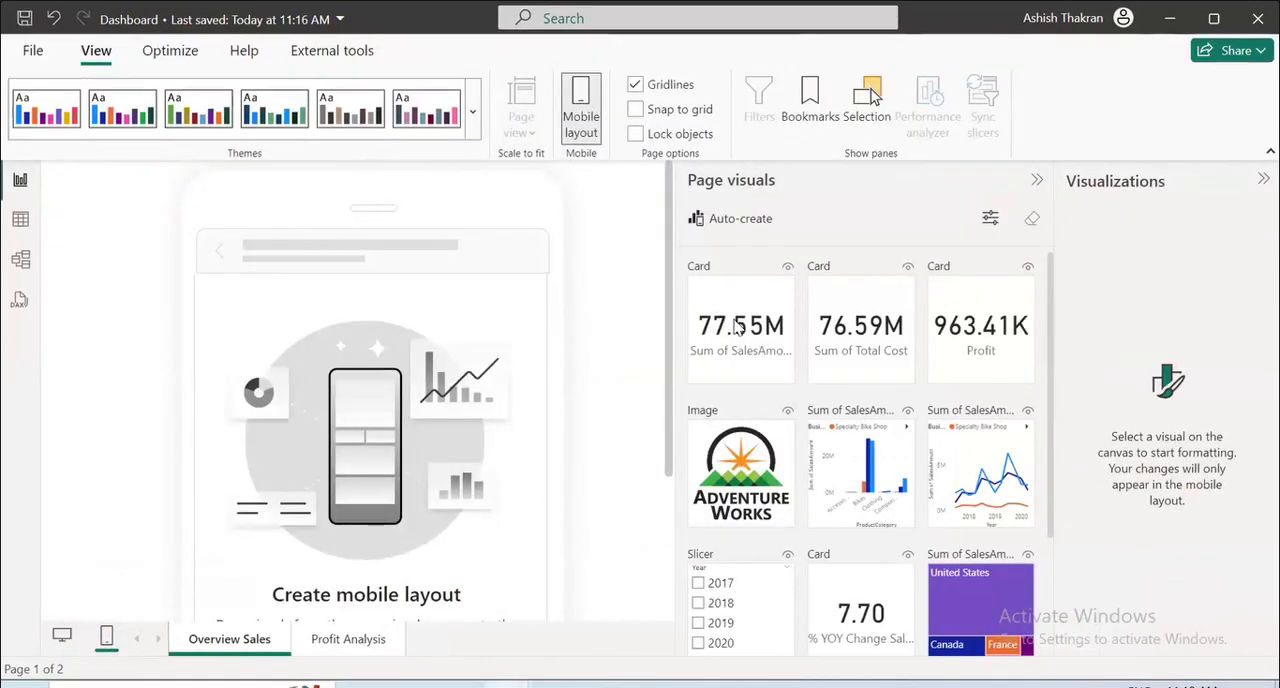
scroll(870, 440, "down", 3)
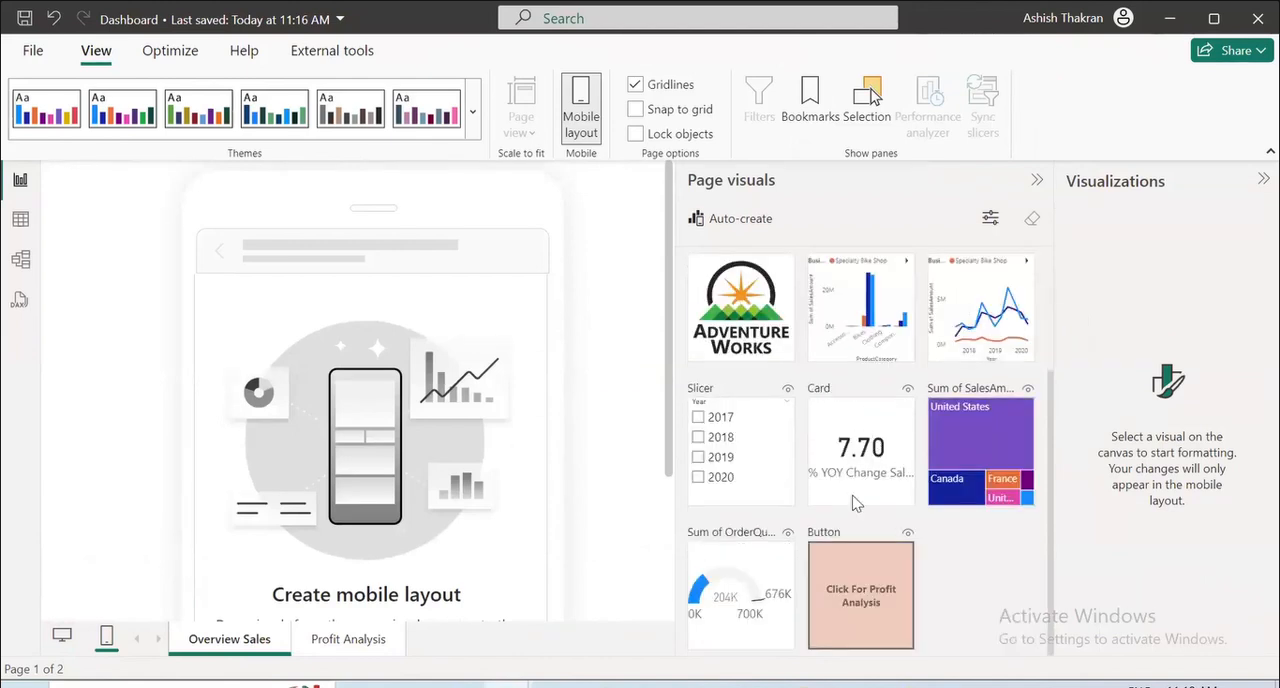
scroll(903, 512, "up", 3)
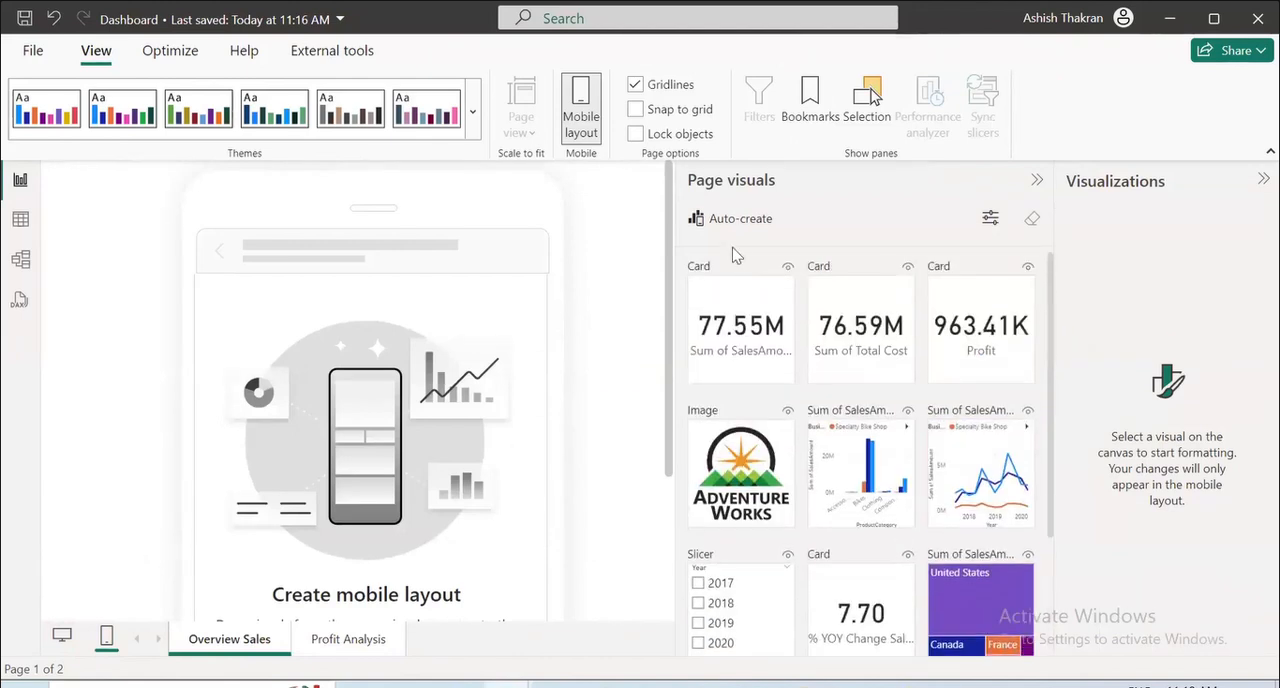
left_click(736, 222)
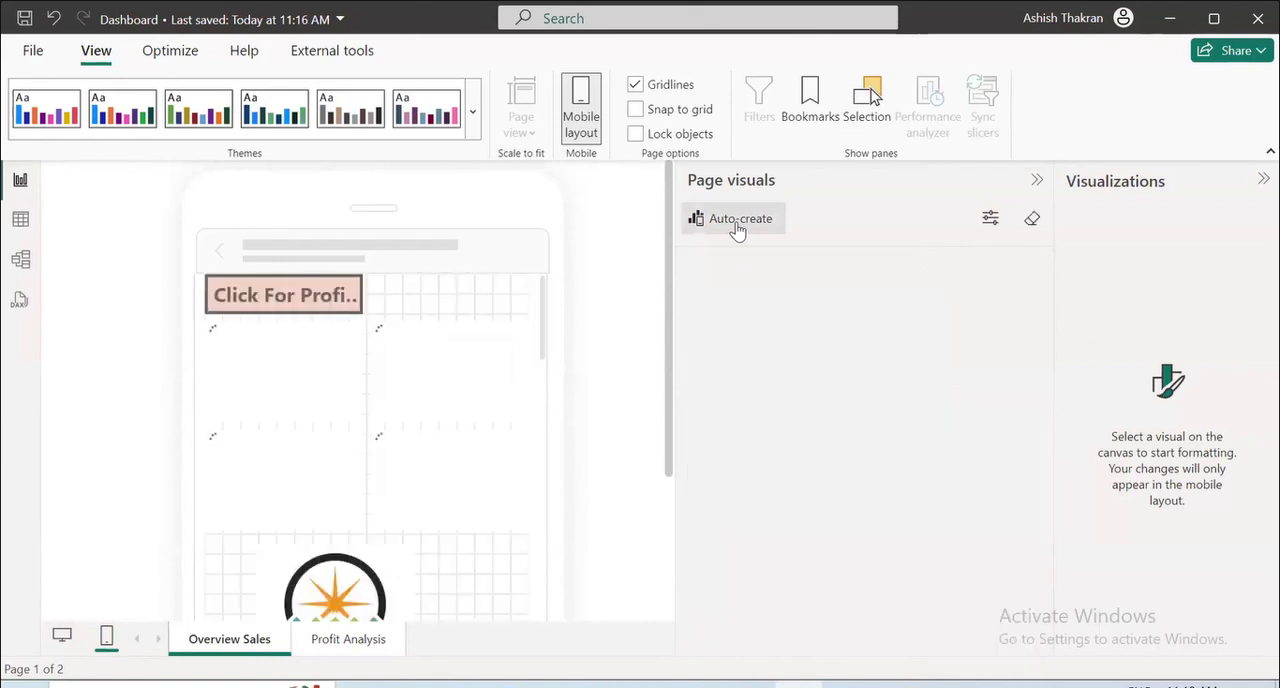
Widen the Click For Profit Analysis button to the full width of the phone canvas.
left_click(340, 305)
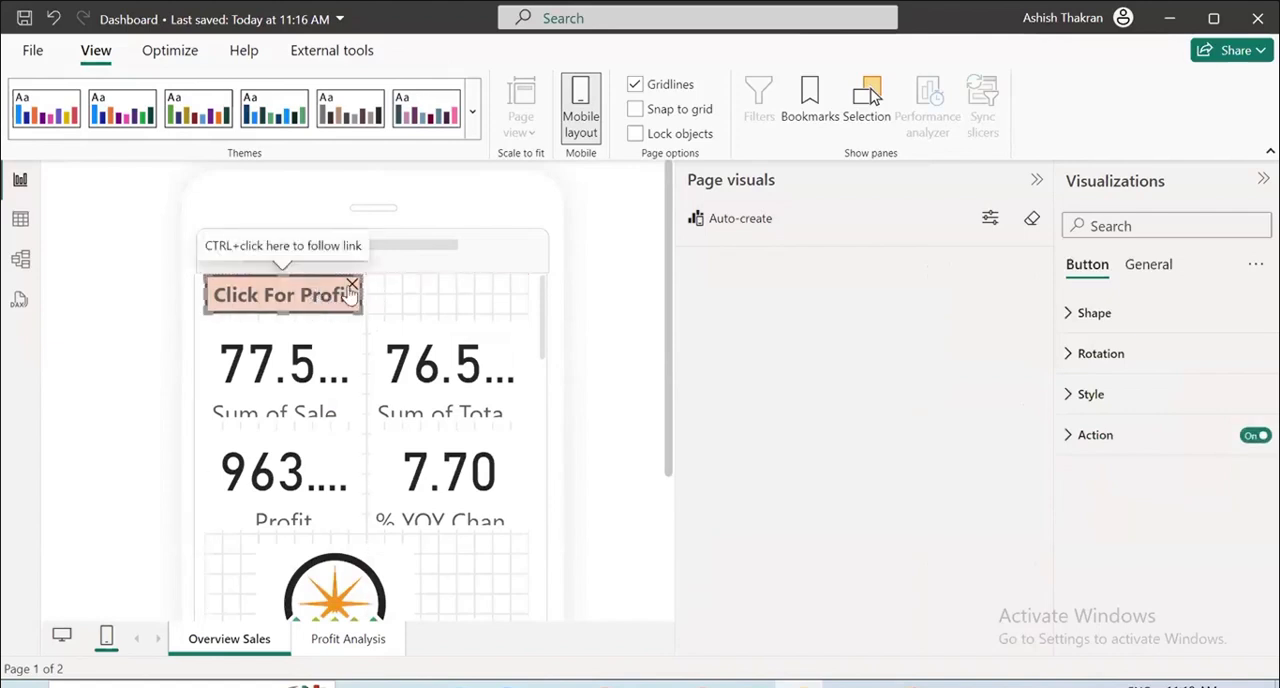
left_click_drag(366, 296, 530, 301)
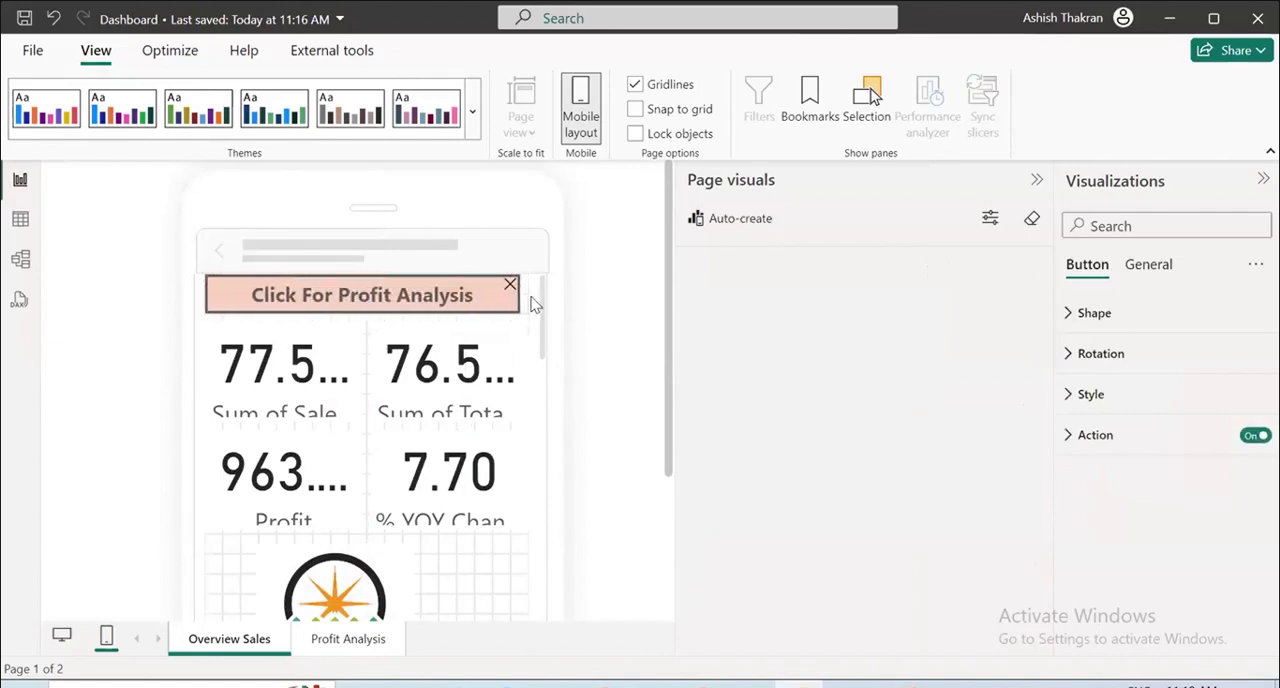
left_click(575, 378)
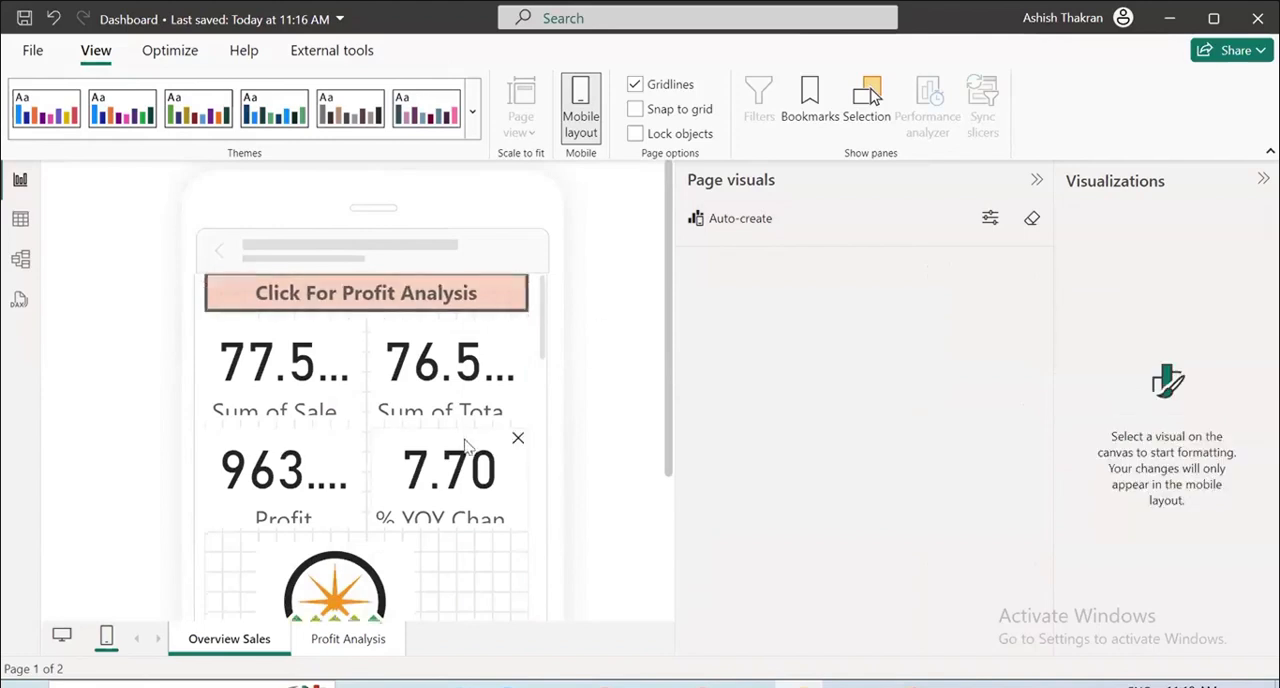
Look over the Overview Sales mobile layout, return to the desktop layout and save the report.
scroll(466, 448, "down", 3)
scroll(451, 448, "down", 5)
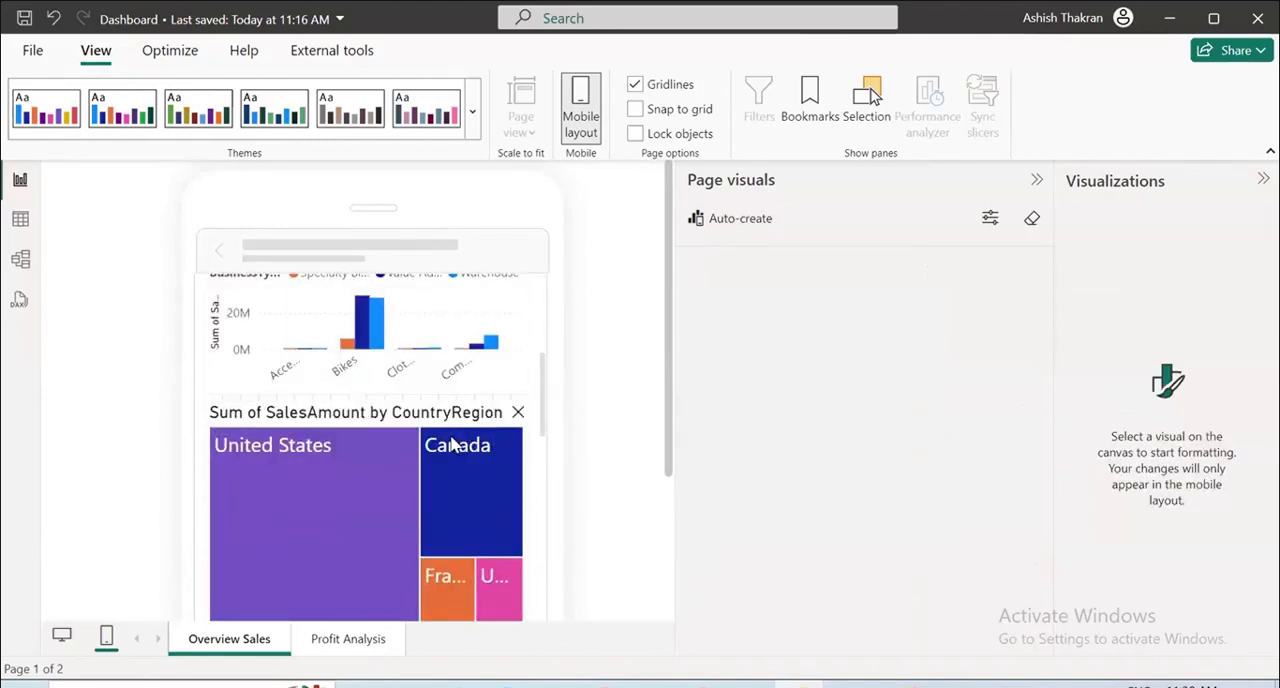
scroll(450, 440, "down", 8)
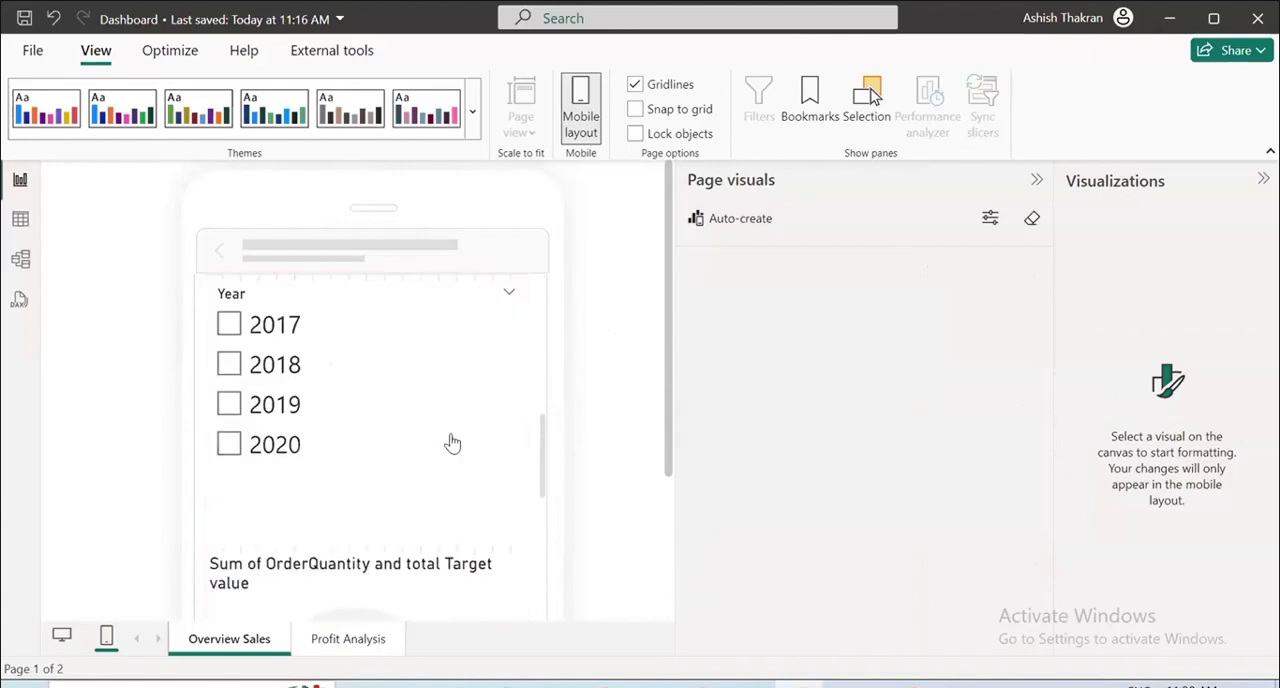
scroll(450, 440, "down", 5)
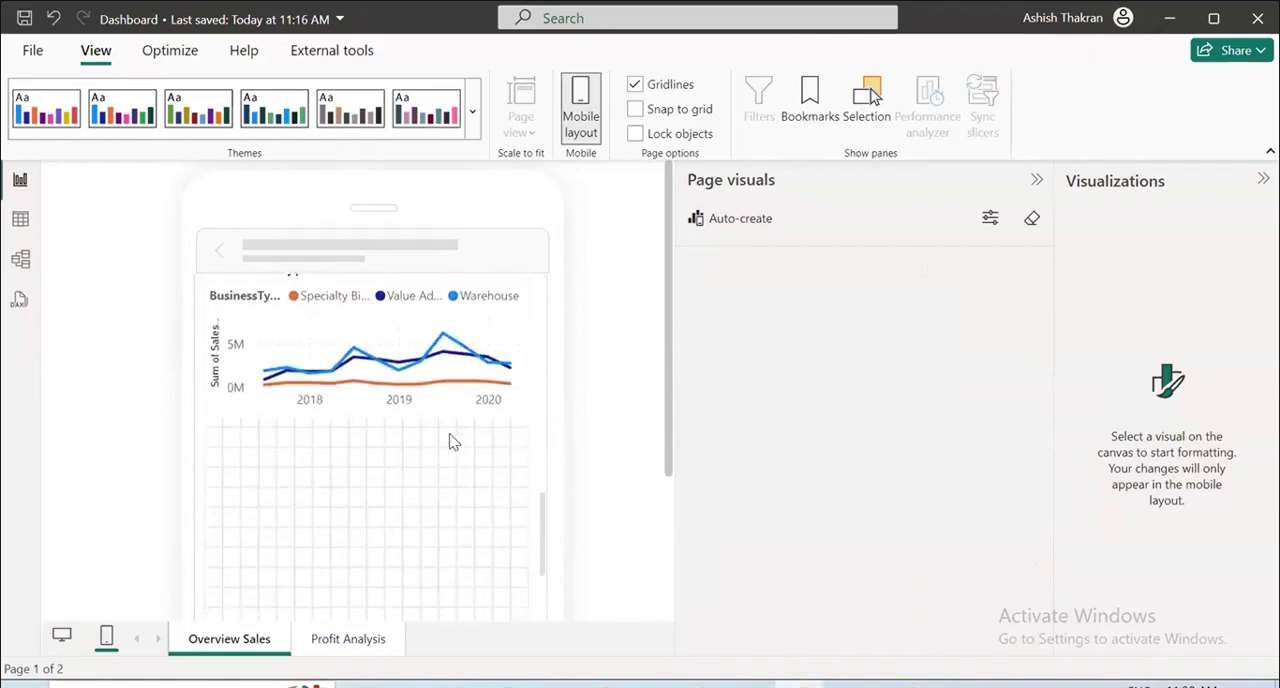
scroll(451, 441, "up", 3)
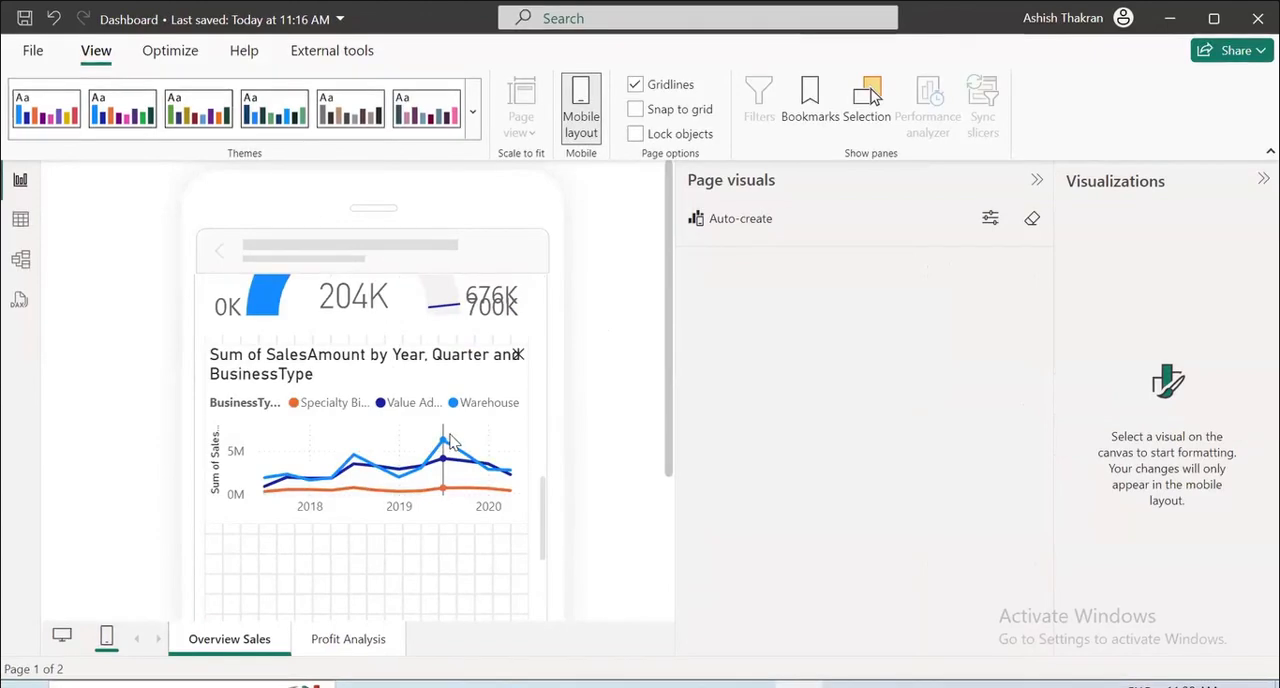
scroll(450, 440, "up", 6)
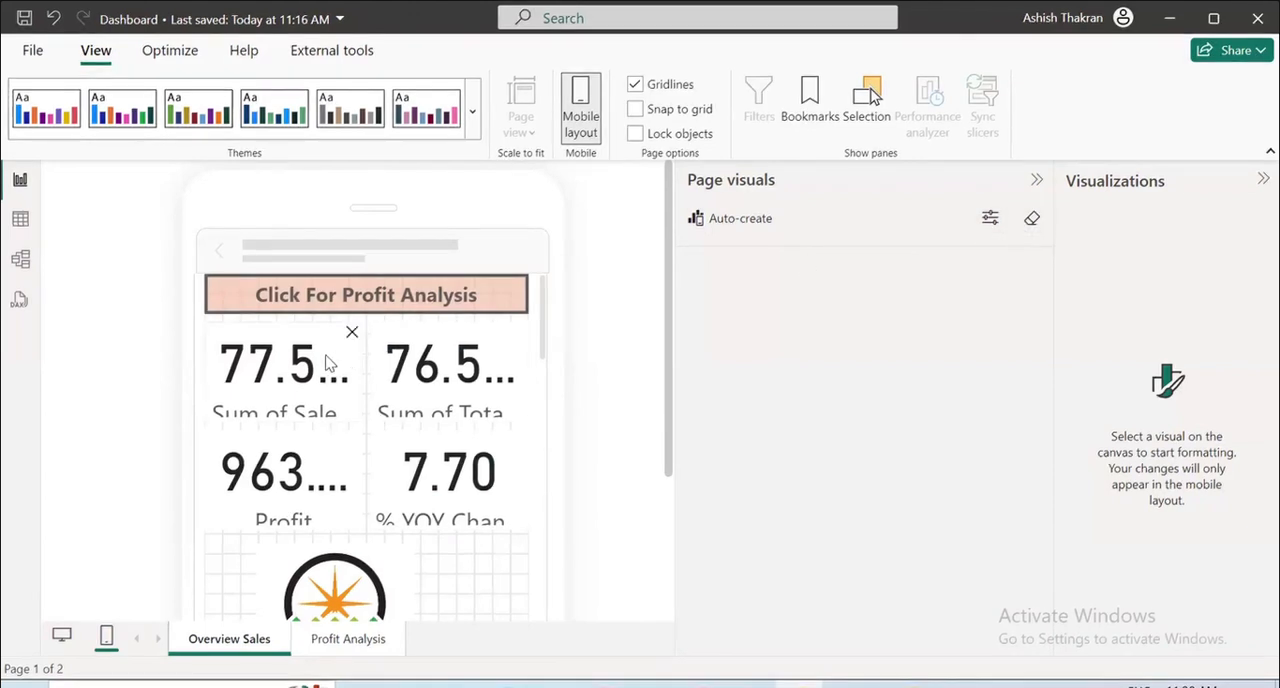
left_click(63, 638)
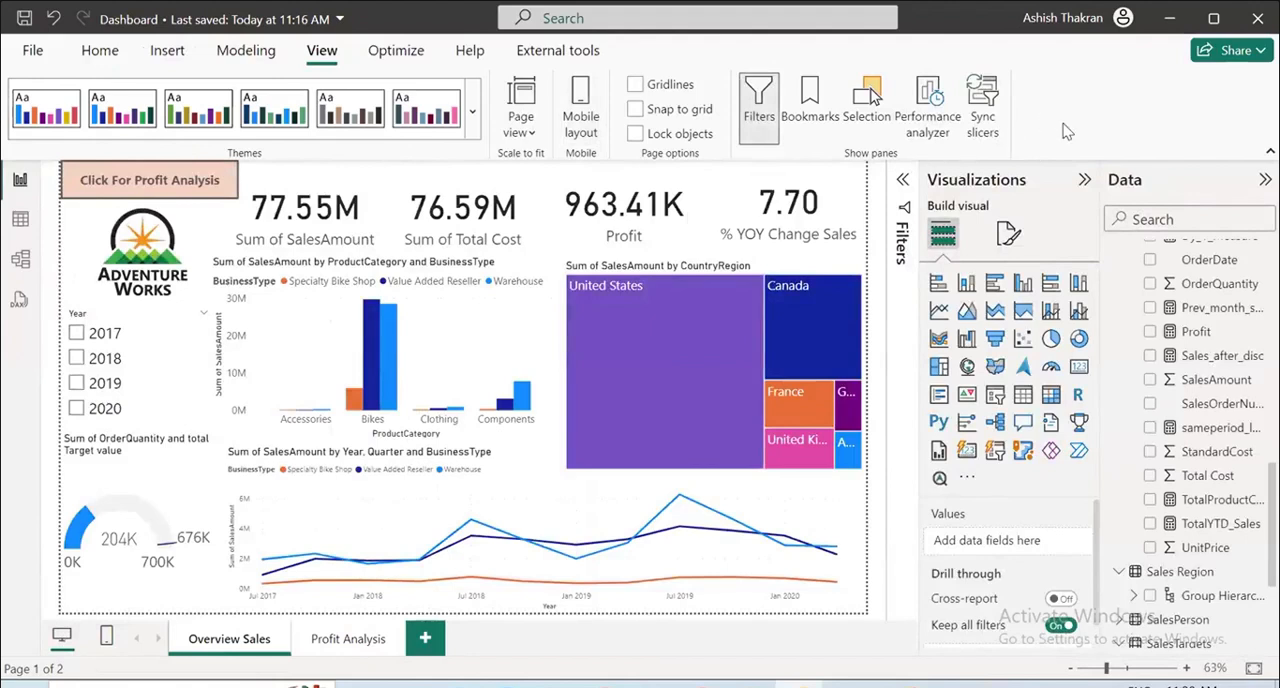
key("ctrl+s")
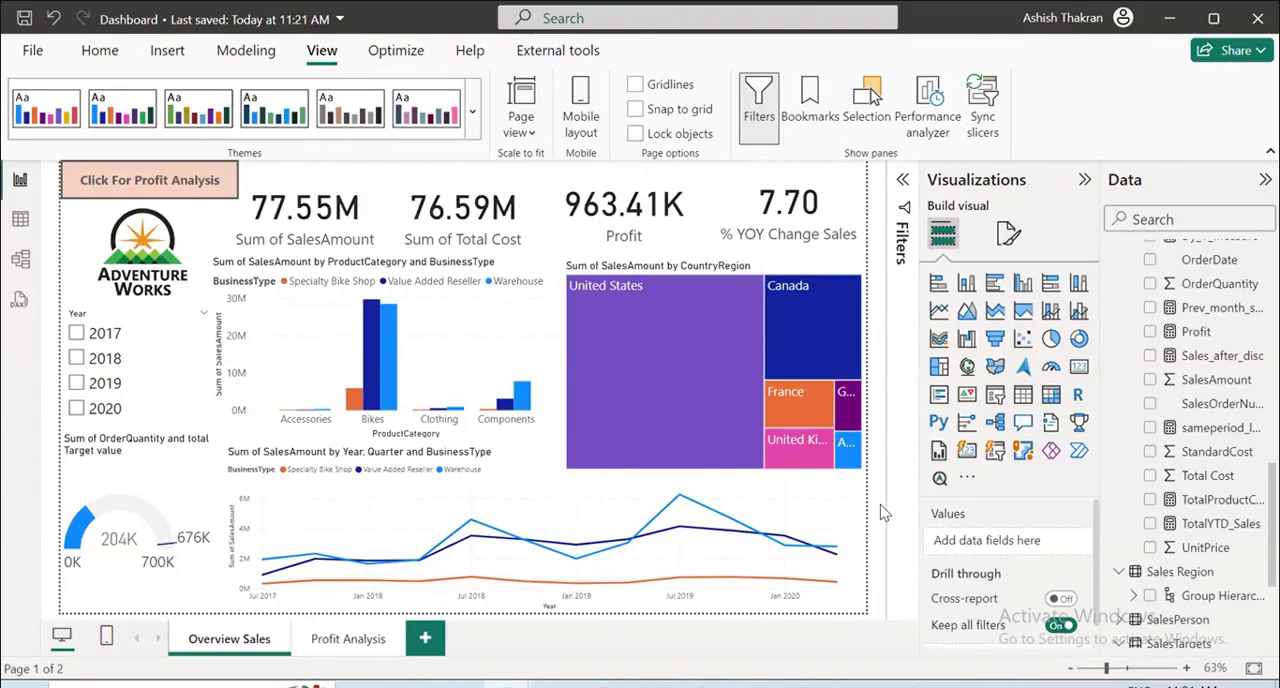
Look over the model view and the semantic model tree in DAX query view, and return to the report view.
left_click(20, 258)
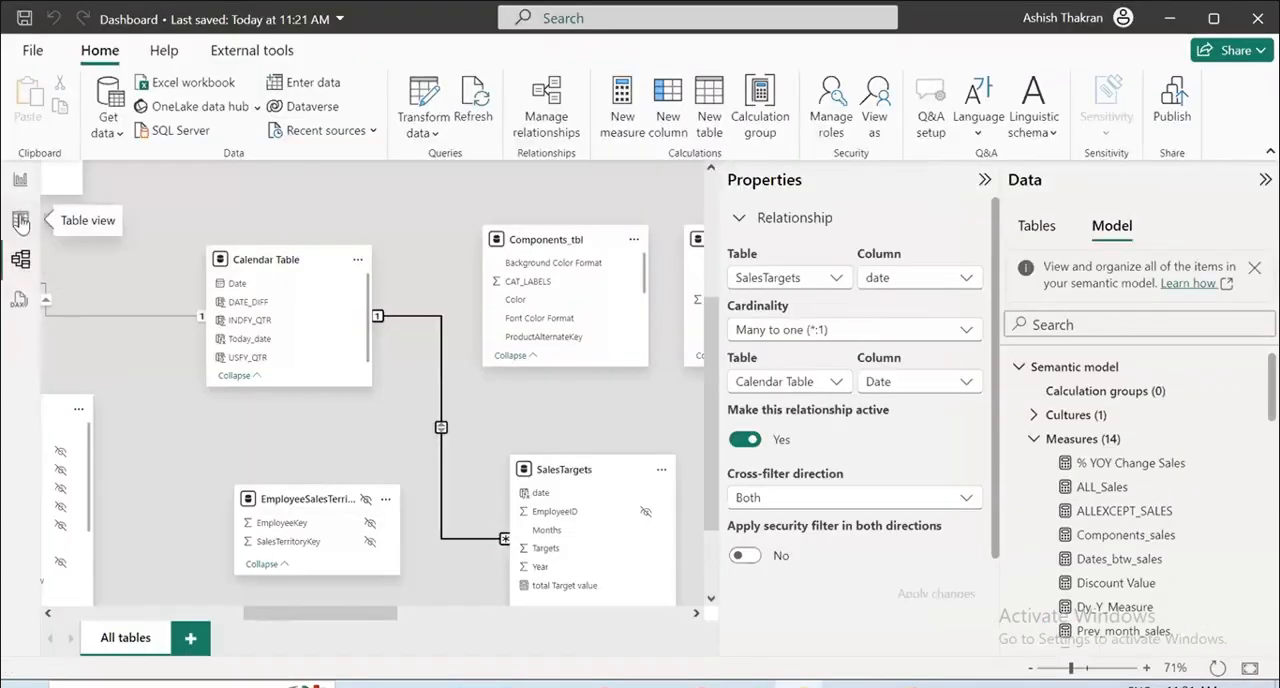
left_click(19, 299)
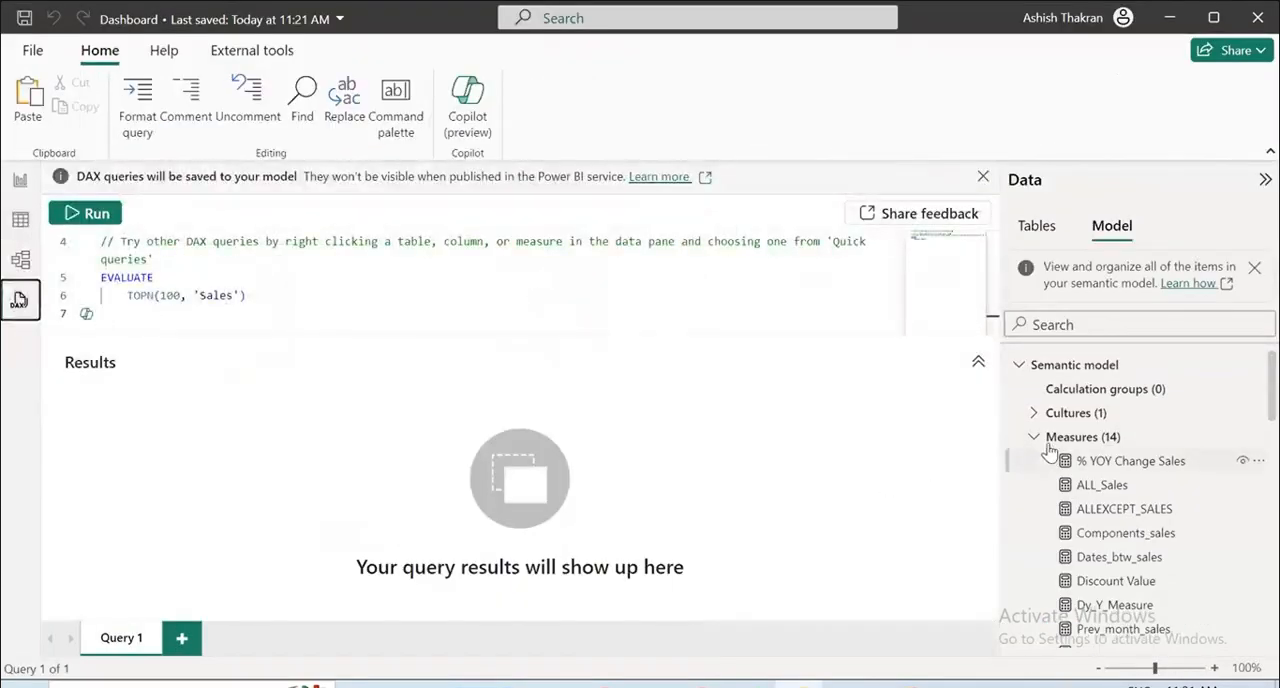
left_click(1021, 366)
left_click(1021, 366)
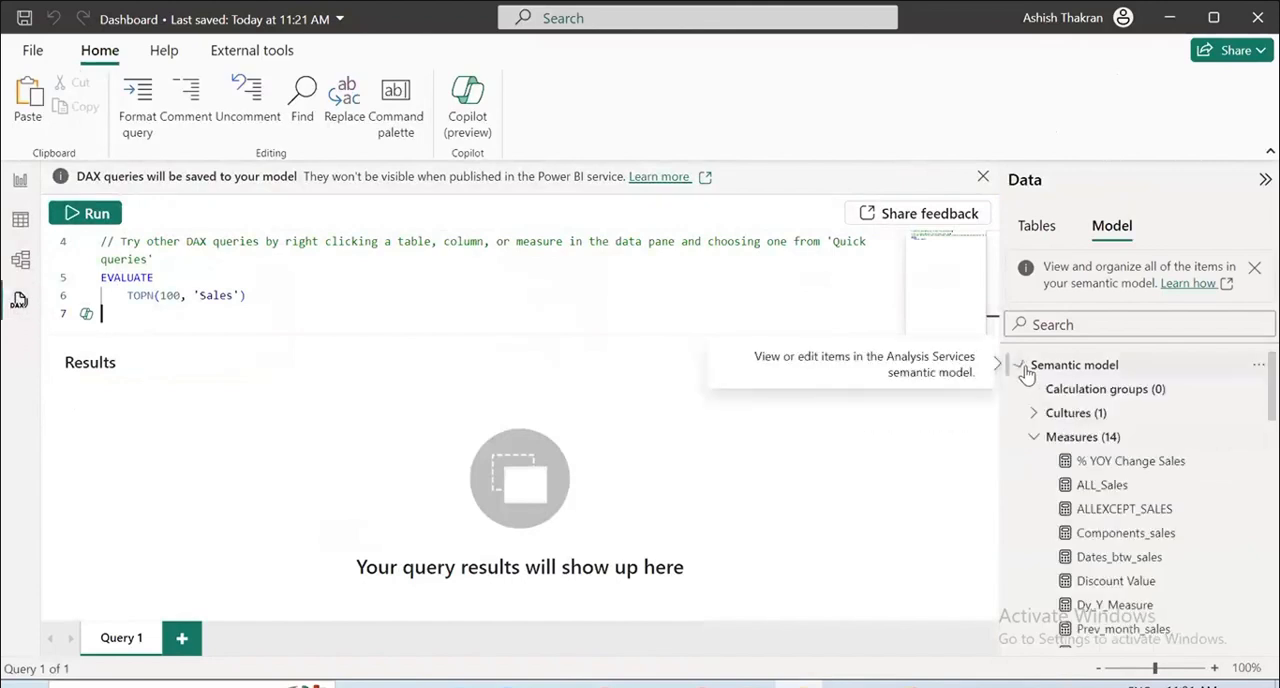
left_click(1021, 366)
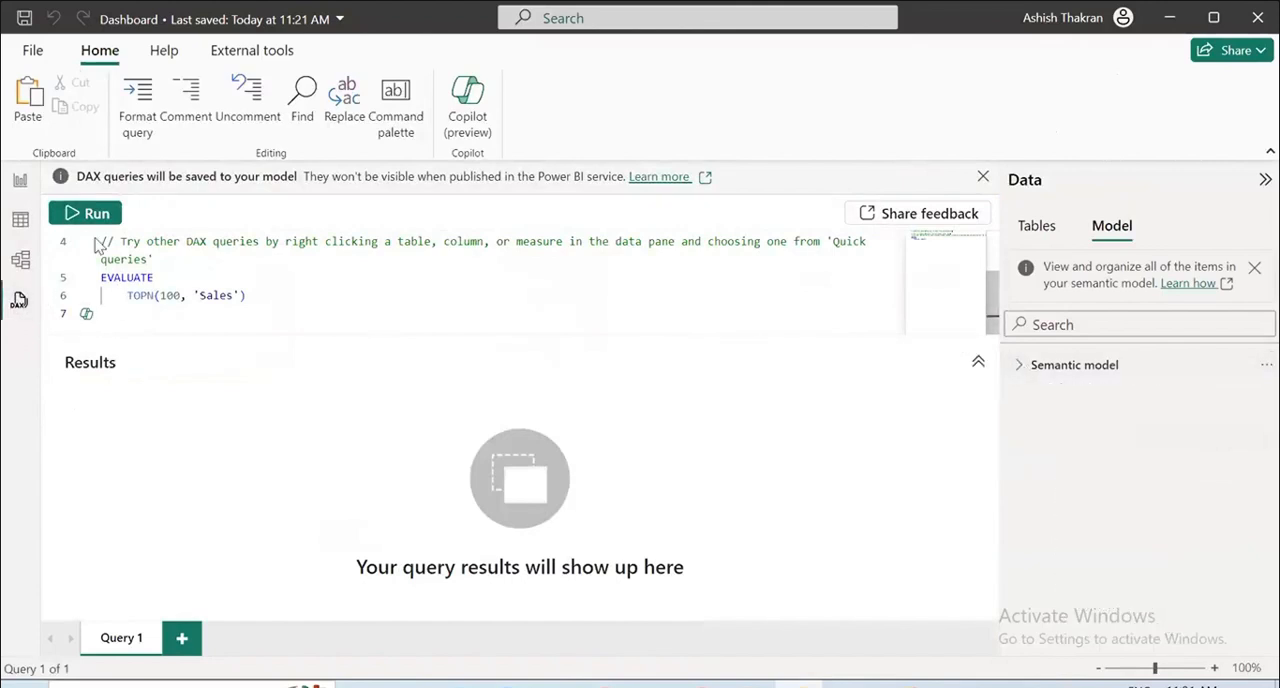
left_click(20, 181)
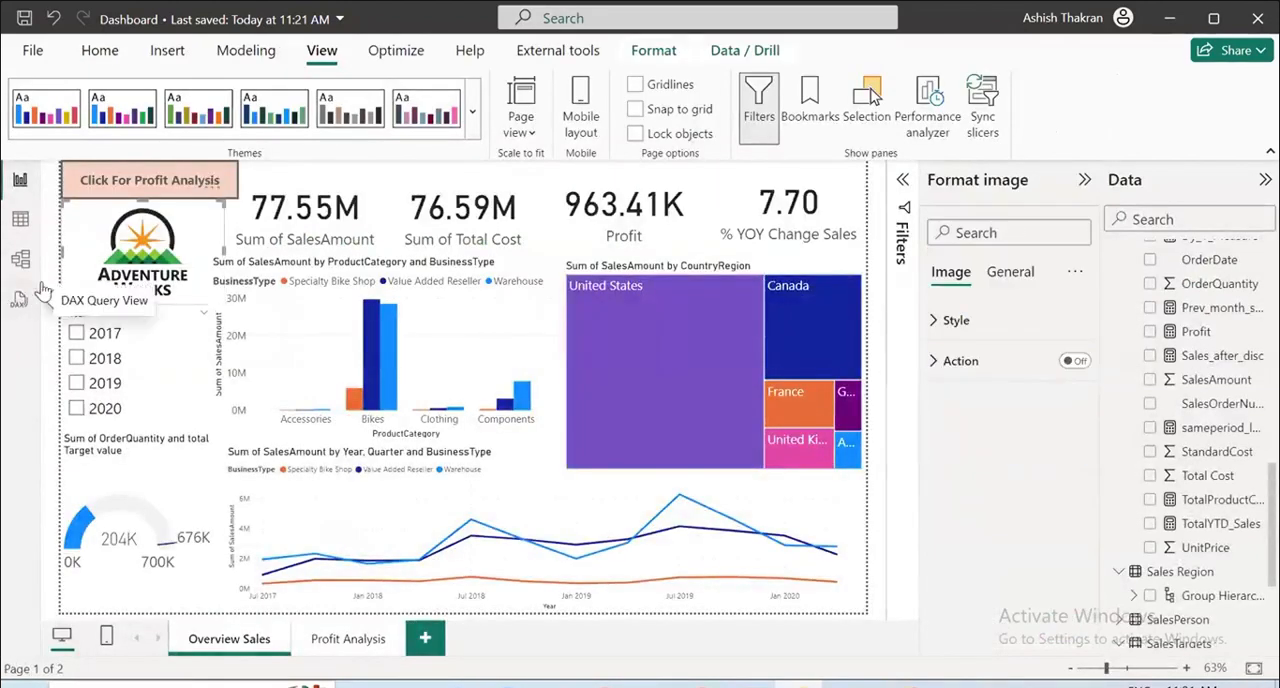
Close the Dashboard report and open the Class 19 report in Power BI Desktop.
left_click(1252, 10)
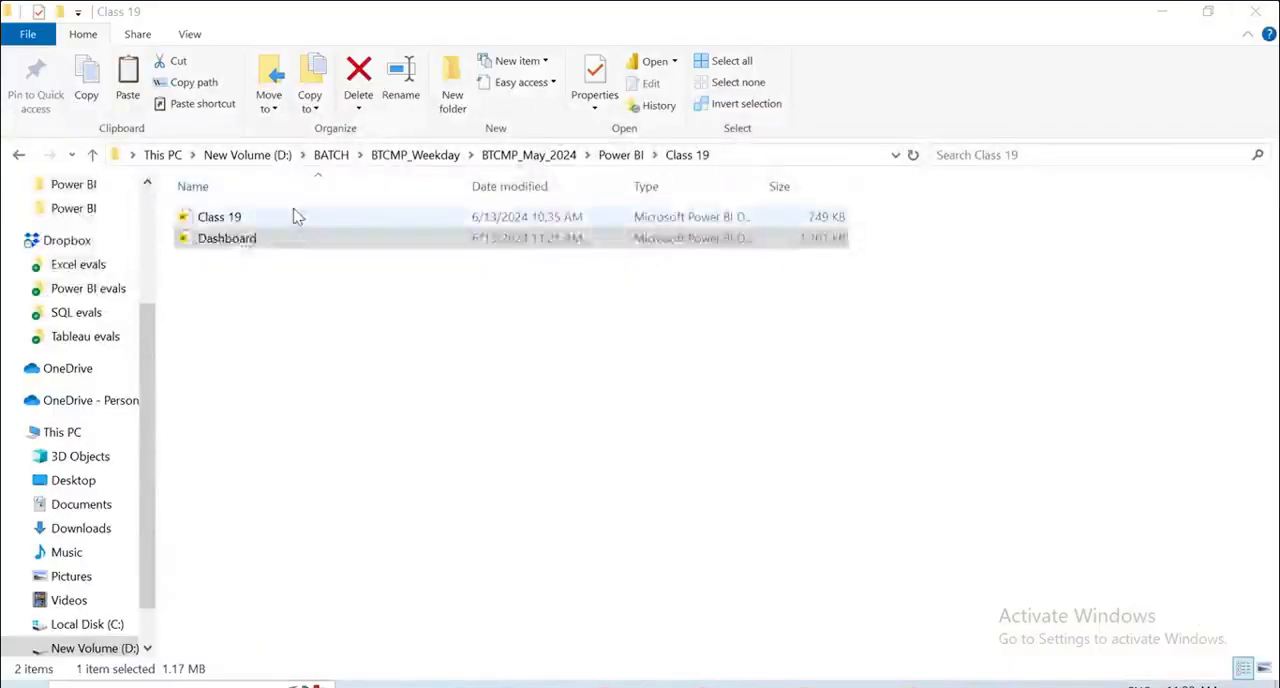
left_click(297, 217)
double_click(297, 217)
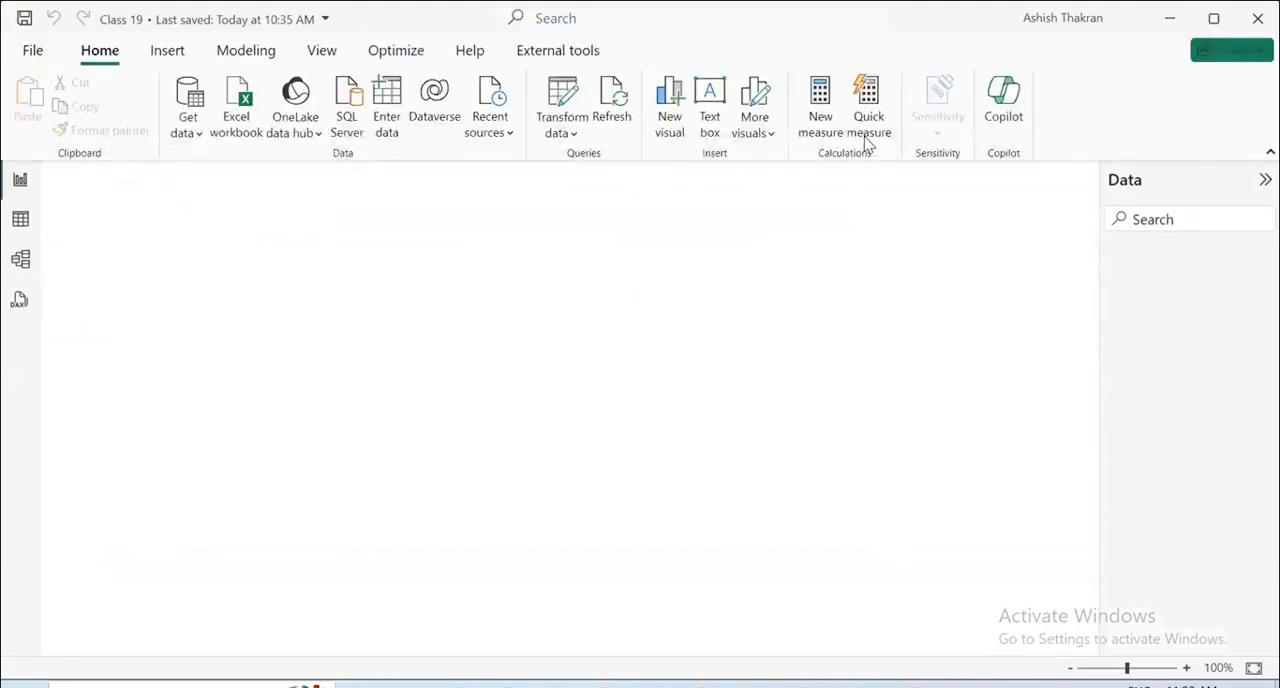
Check the Perspectives entry of the semantic model in DAX query view and launch Tabular Editor for the Class 19 model.
left_click(20, 303)
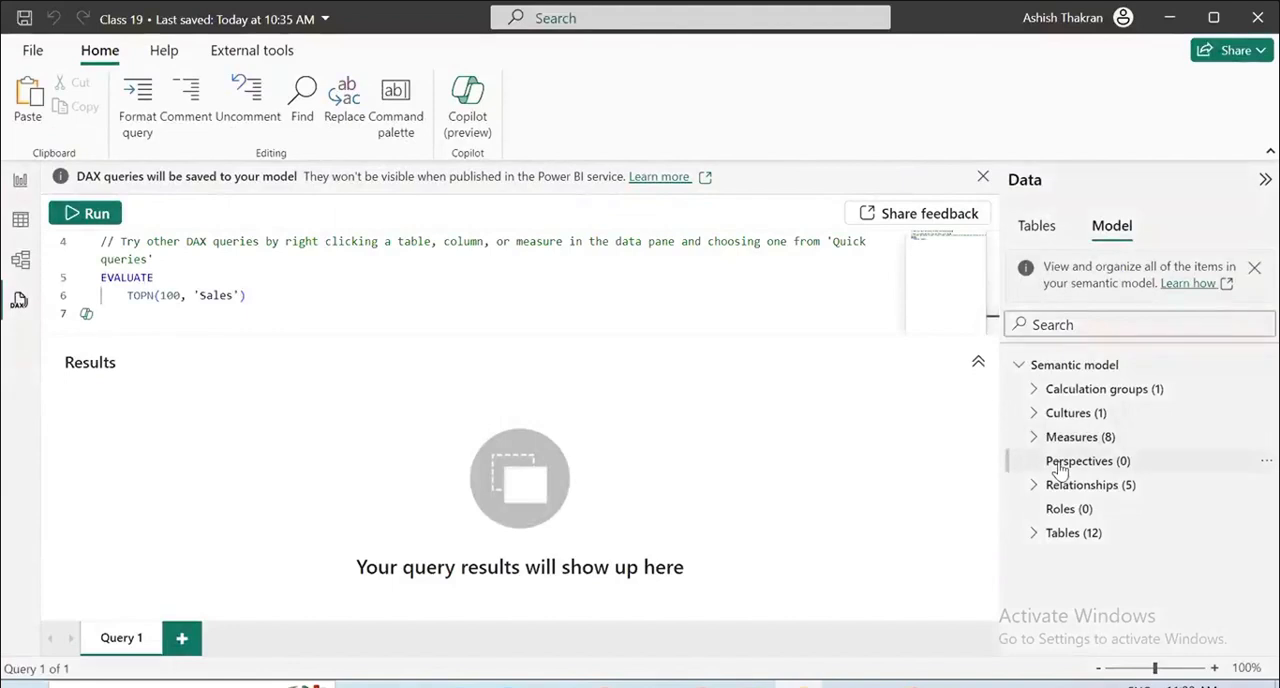
mouse_move(1060, 470)
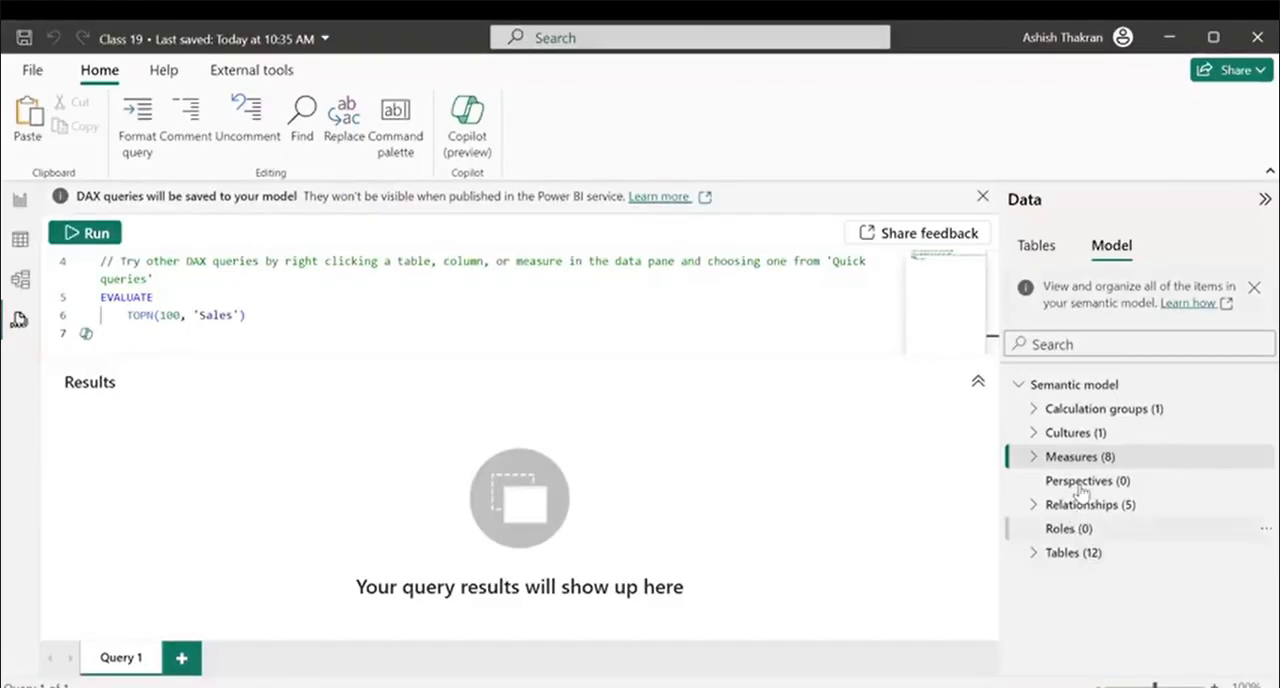
mouse_move(1064, 494)
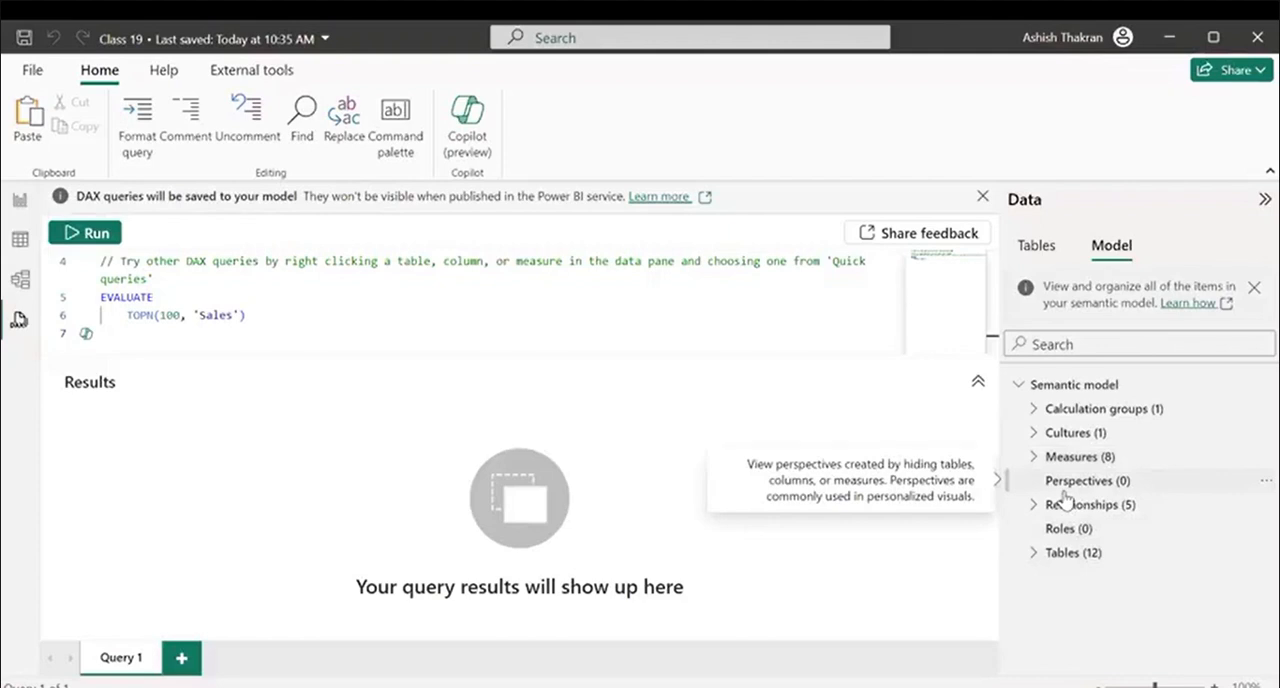
left_click(1064, 494)
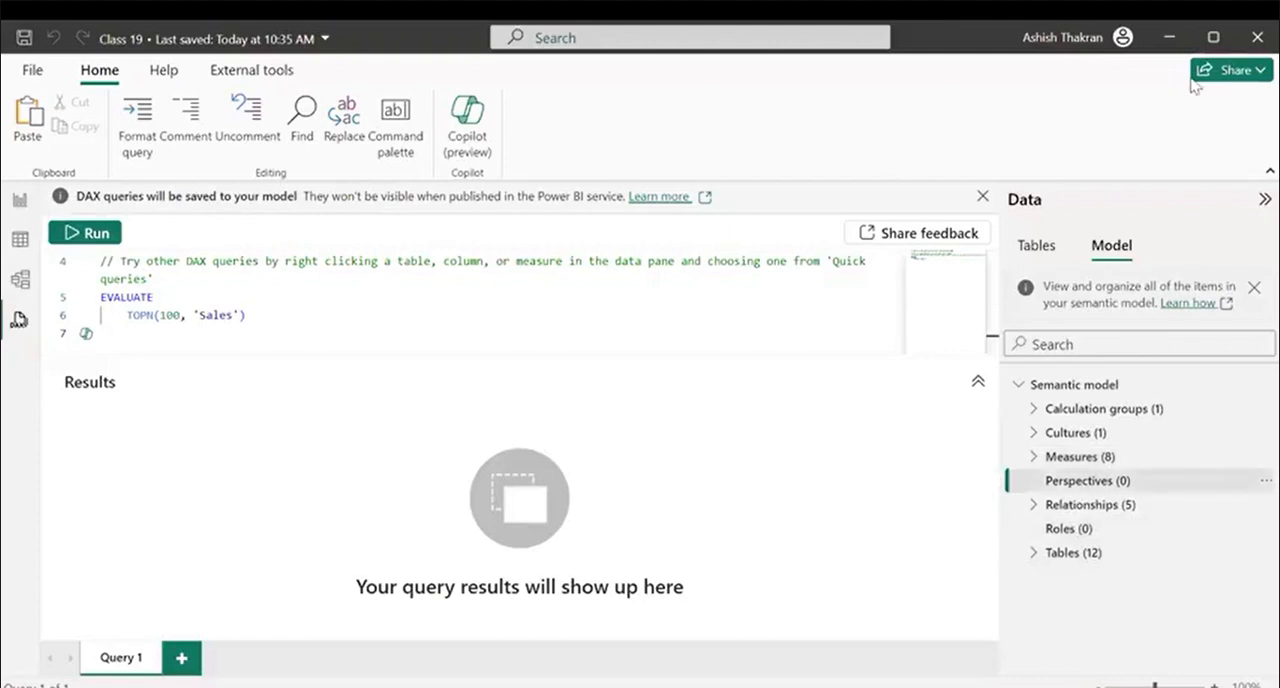
left_click(252, 72)
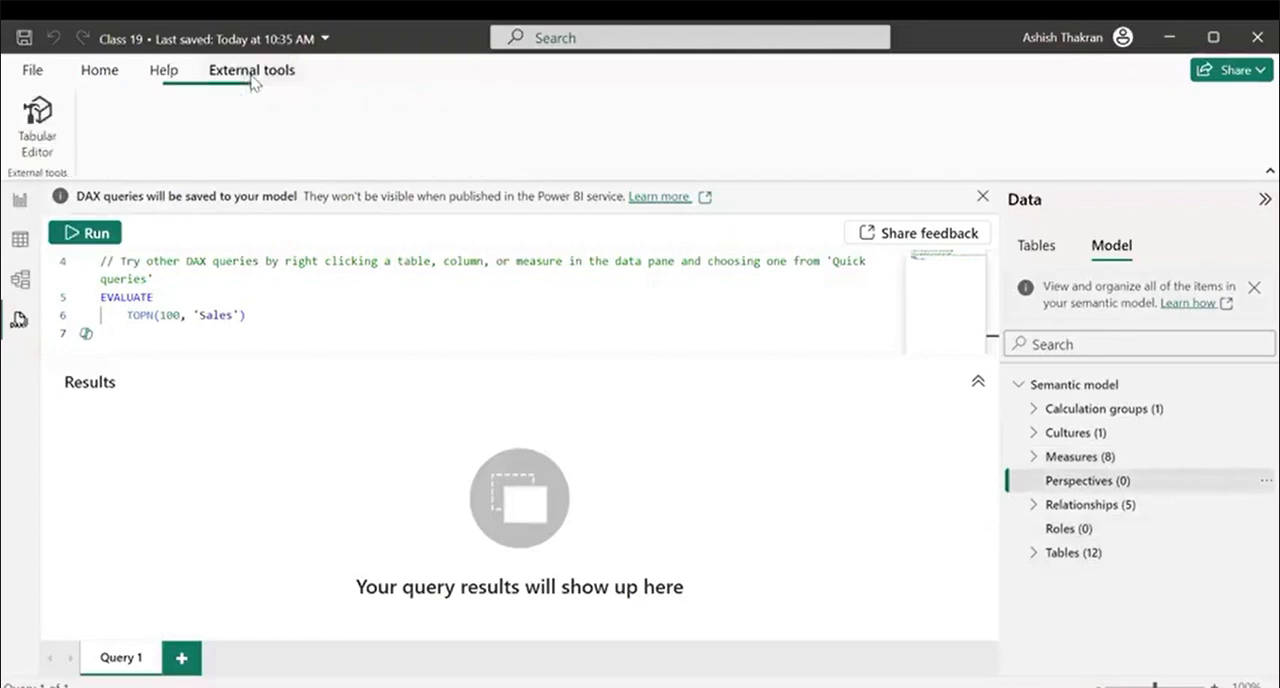
left_click(37, 130)
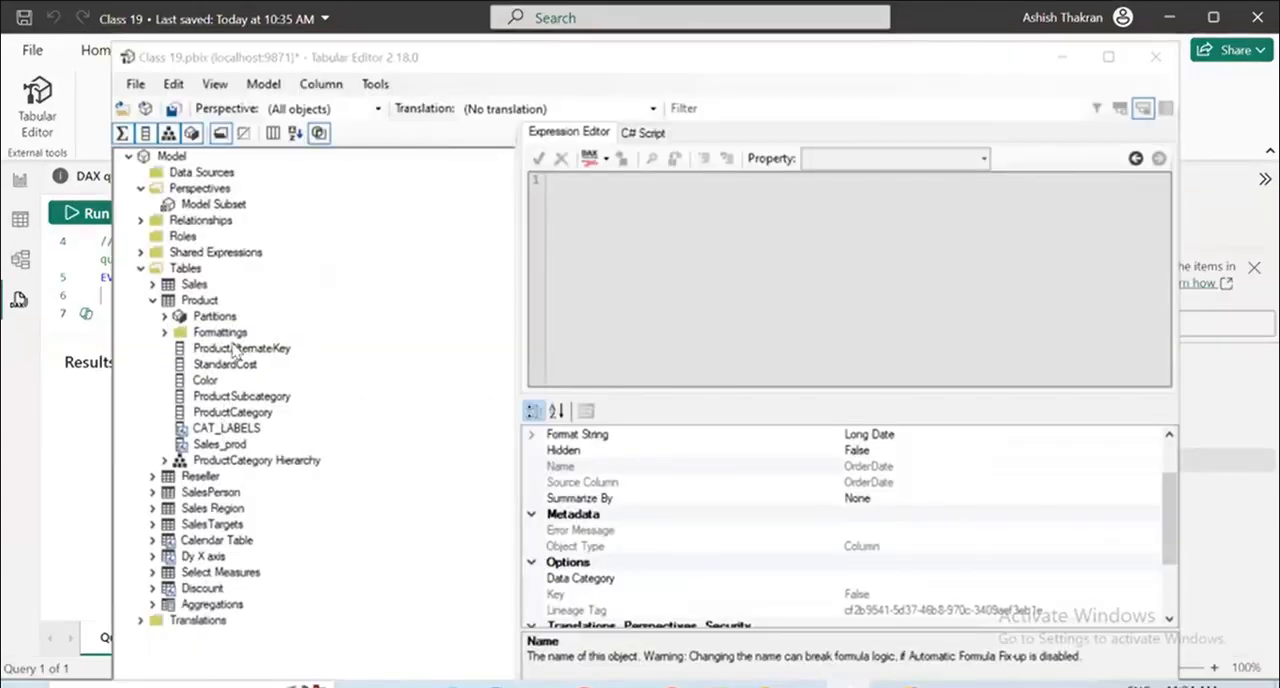
Show the Product table's ProductCategory and ProductSubcategory columns in the Model Subset perspective.
left_click(233, 410)
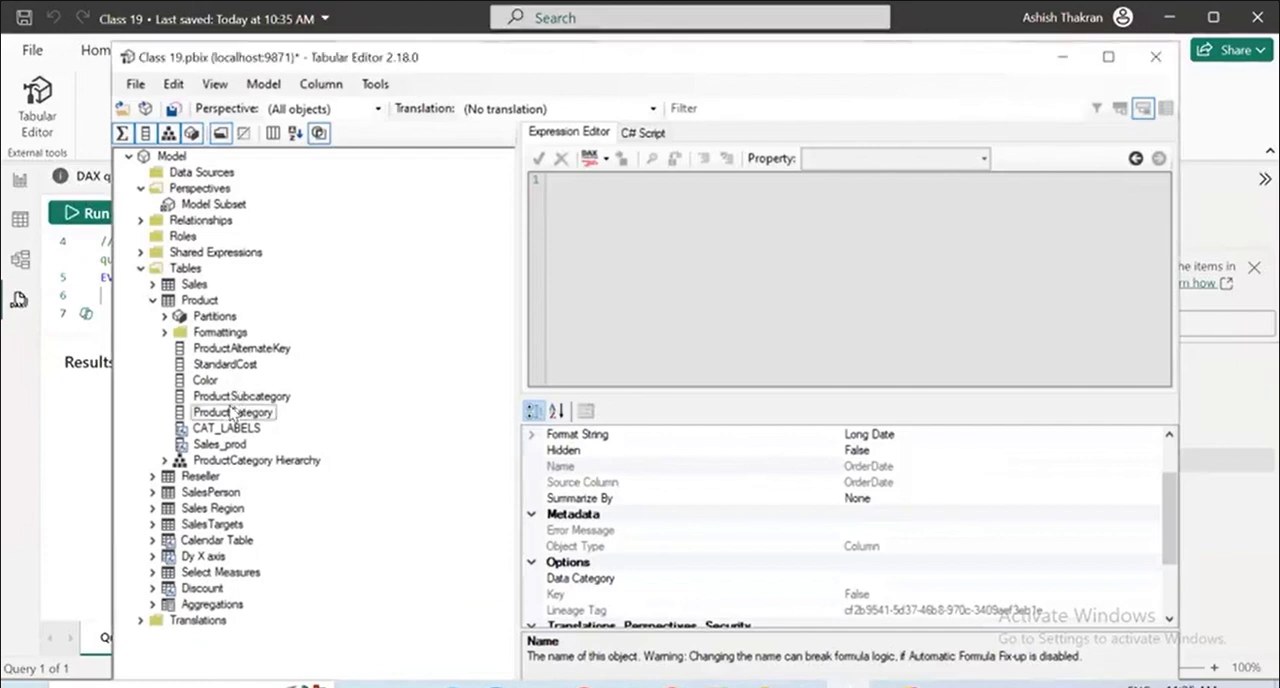
right_click(233, 410)
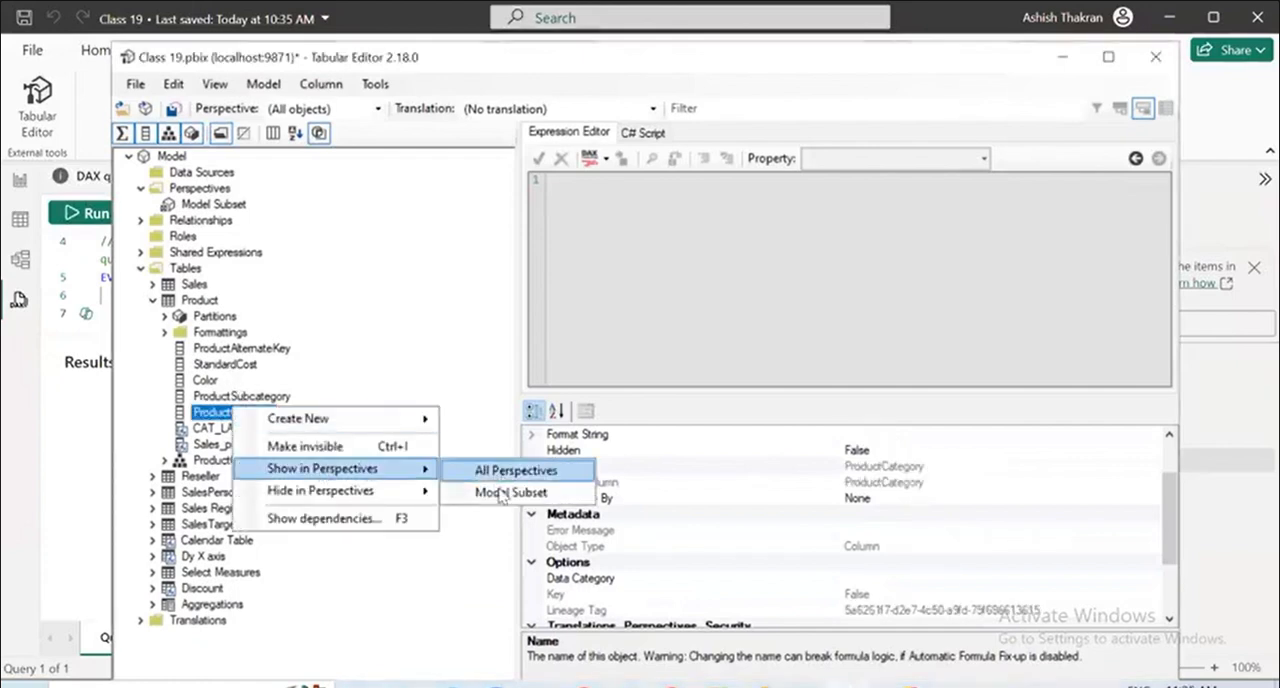
key("Escape")
key("Escape")
left_click(248, 397)
right_click(250, 400)
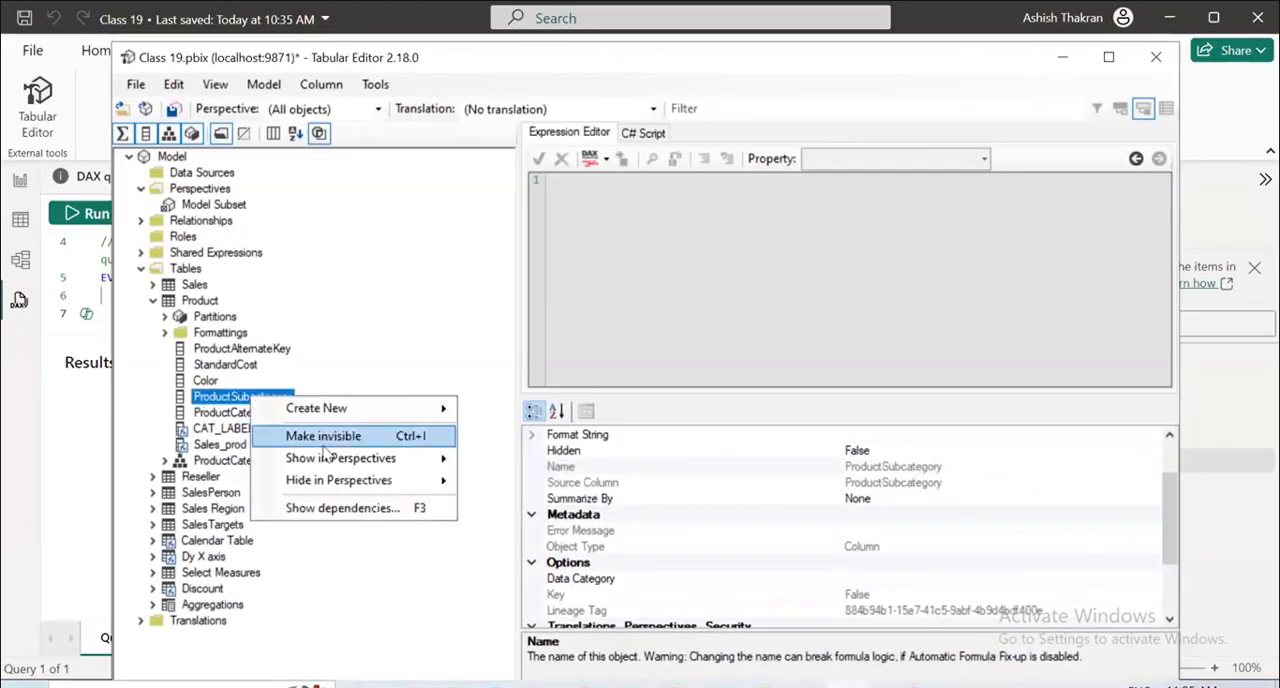
mouse_move(380, 455)
left_click(534, 480)
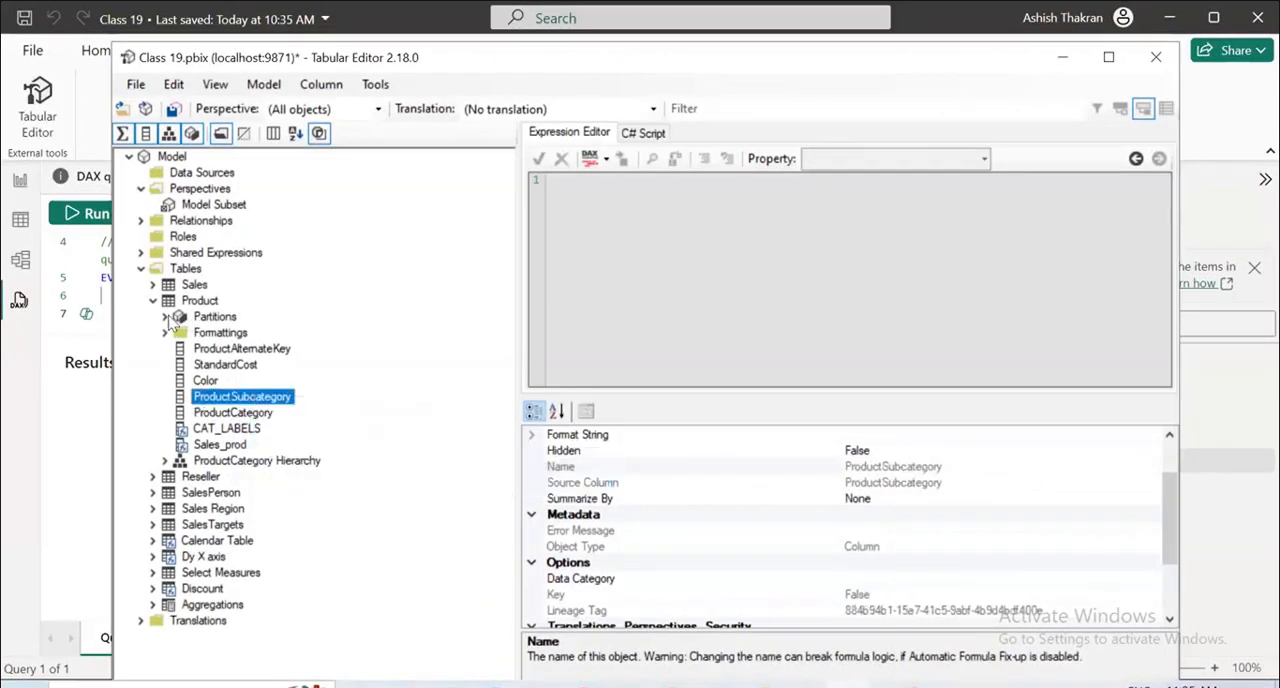
Collapse the Product table and save the perspective changes to the connected model.
left_click(153, 300)
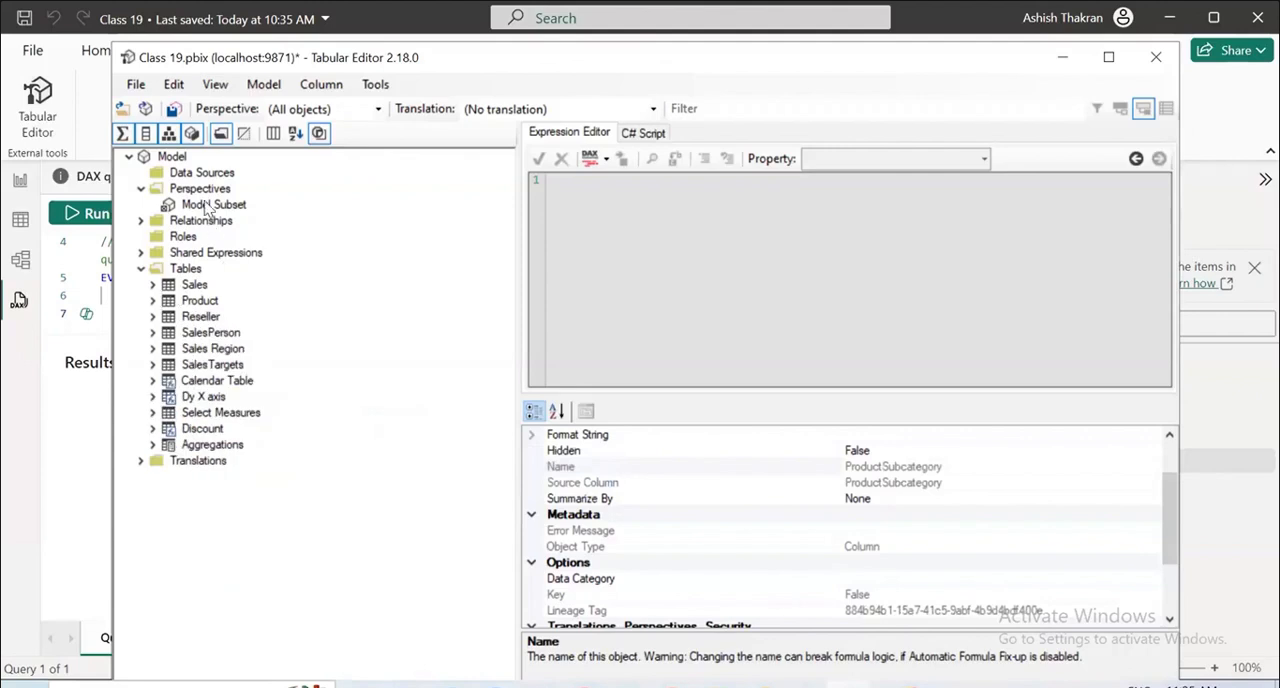
left_click(172, 84)
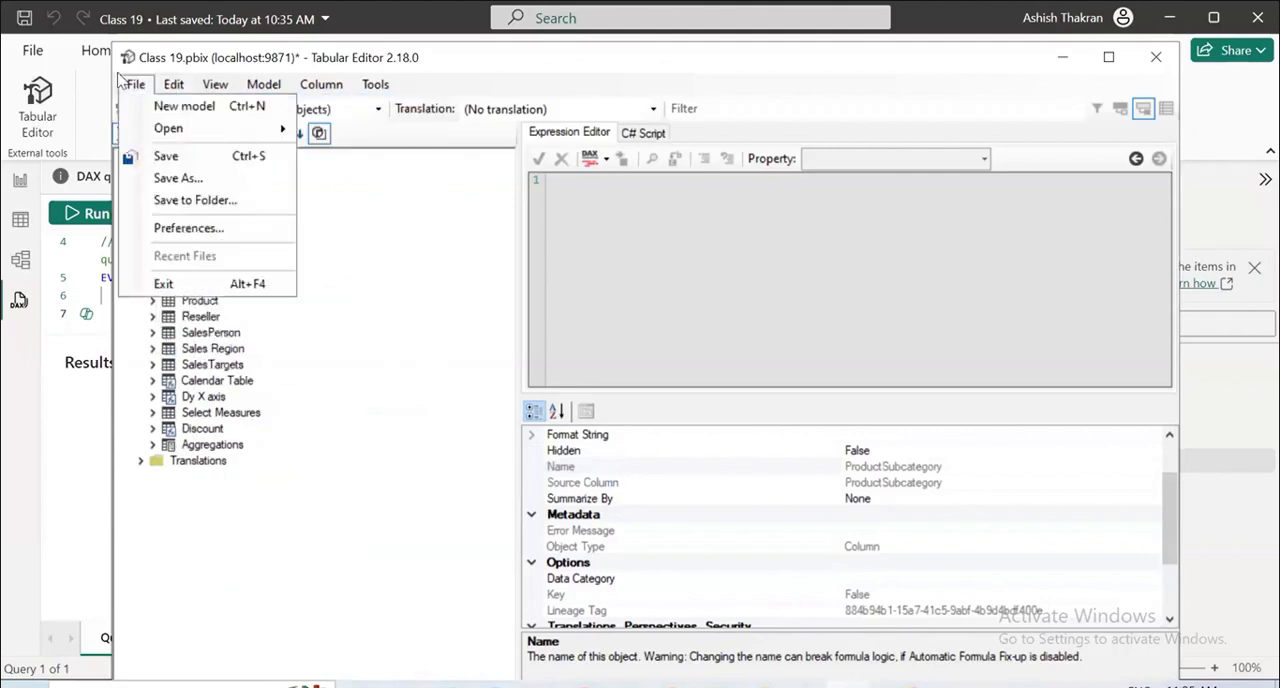
left_click(163, 157)
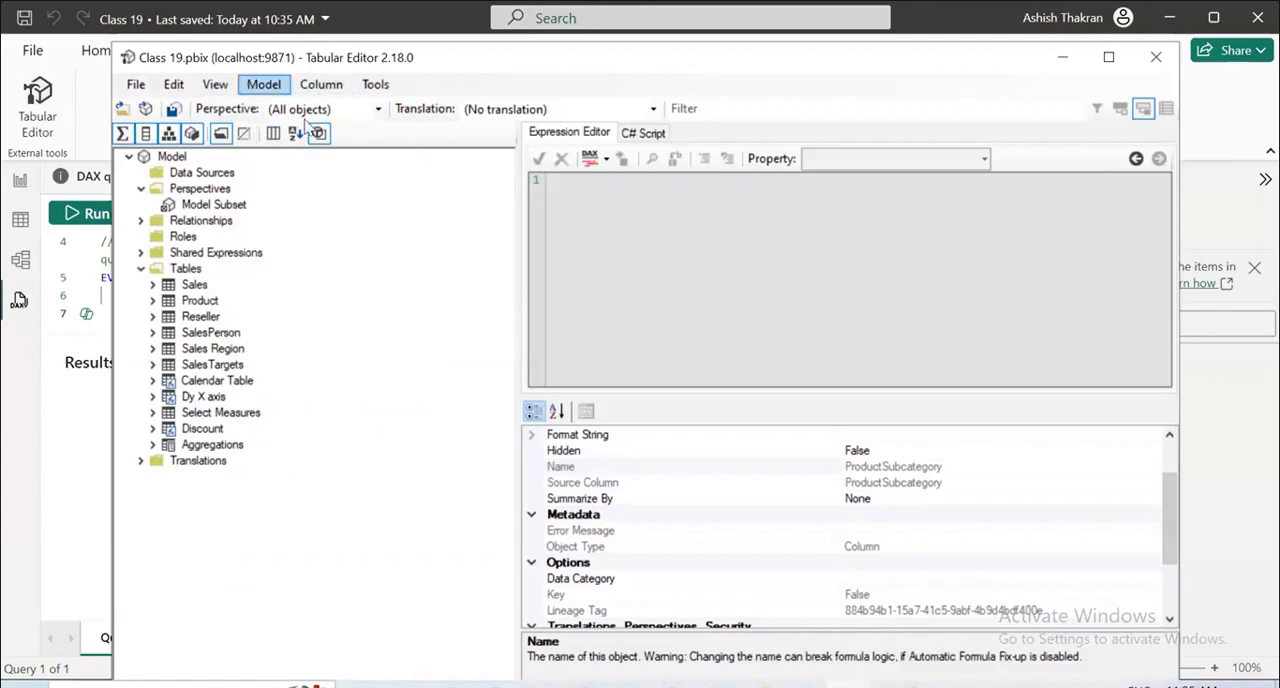
Filter the model tree by the Model Subset perspective and examine the Sales and Product columns it includes.
left_click(362, 112)
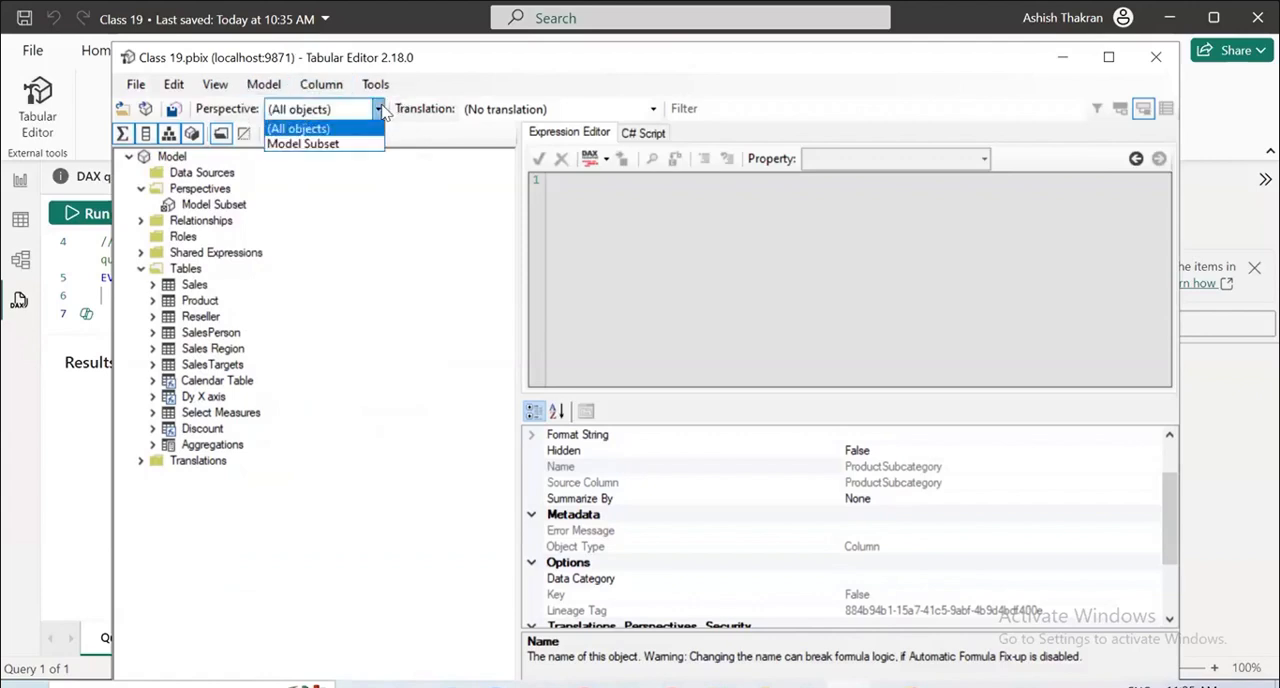
left_click(345, 150)
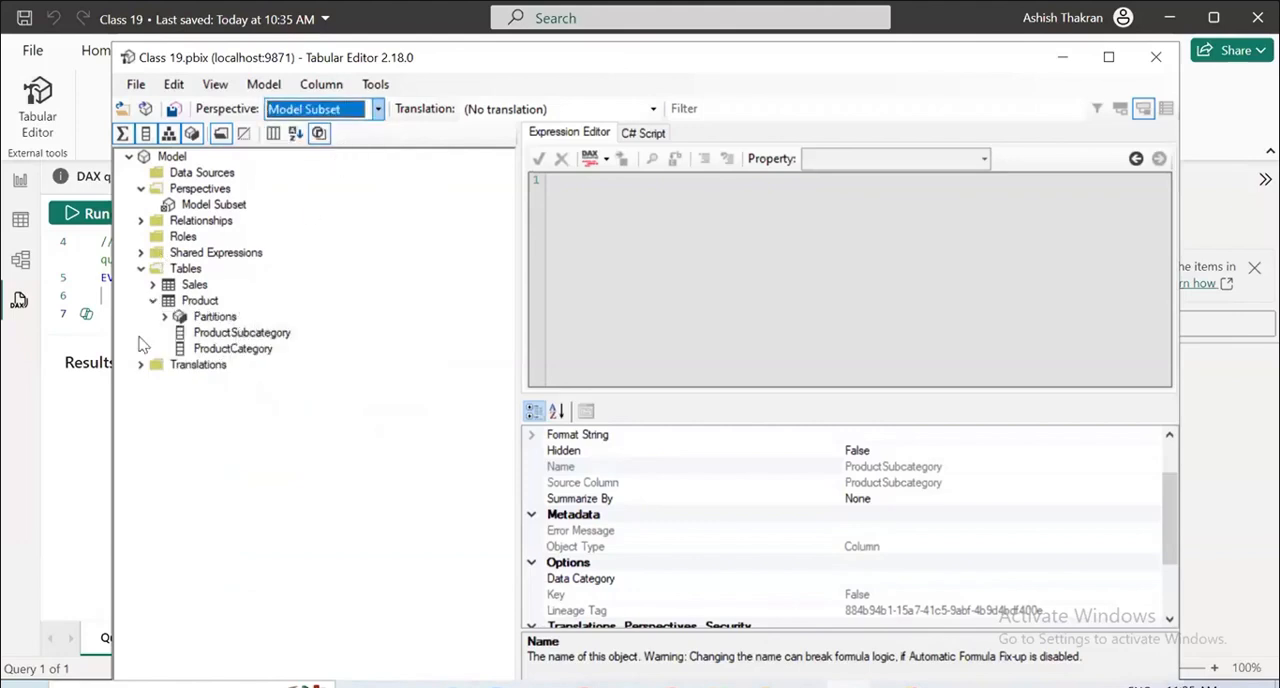
left_click(152, 286)
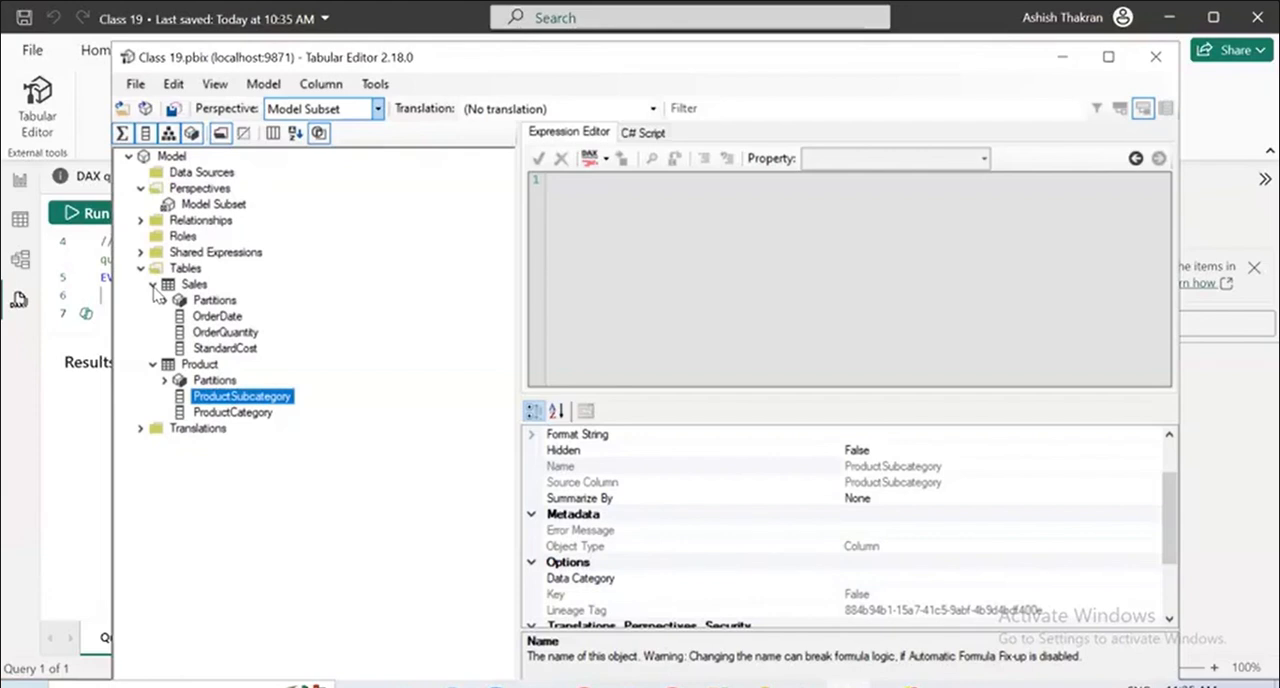
left_click(153, 286)
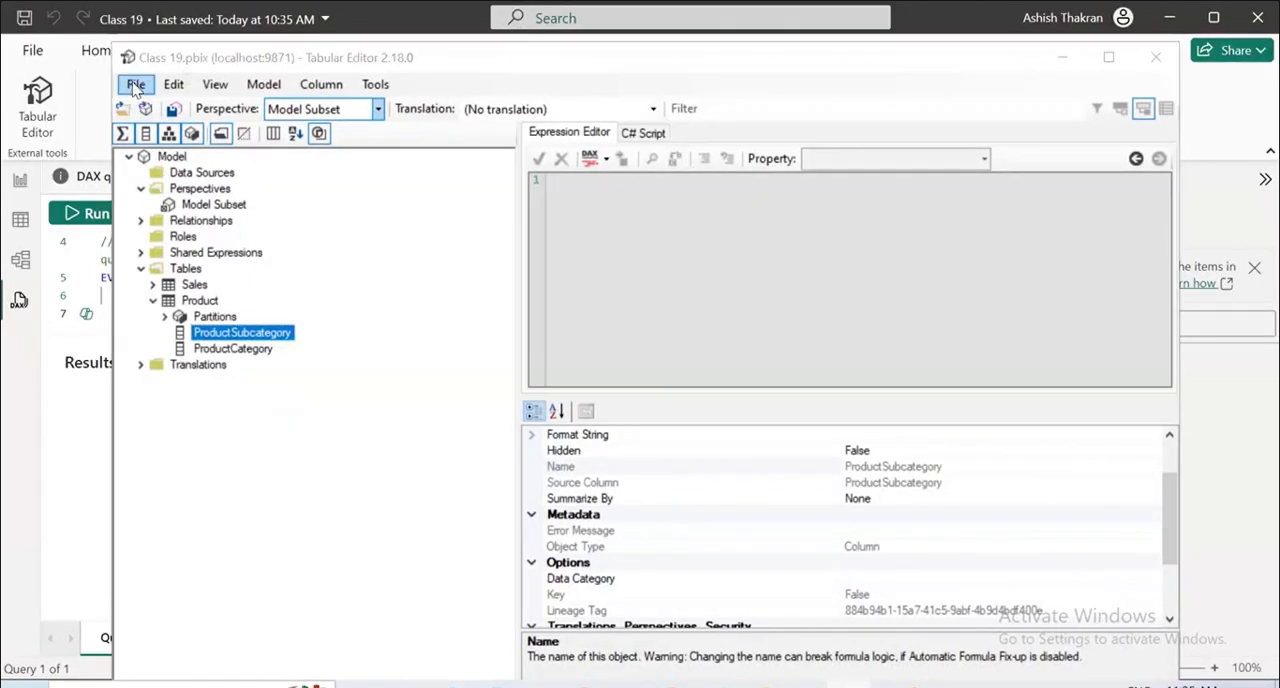
left_click(130, 87)
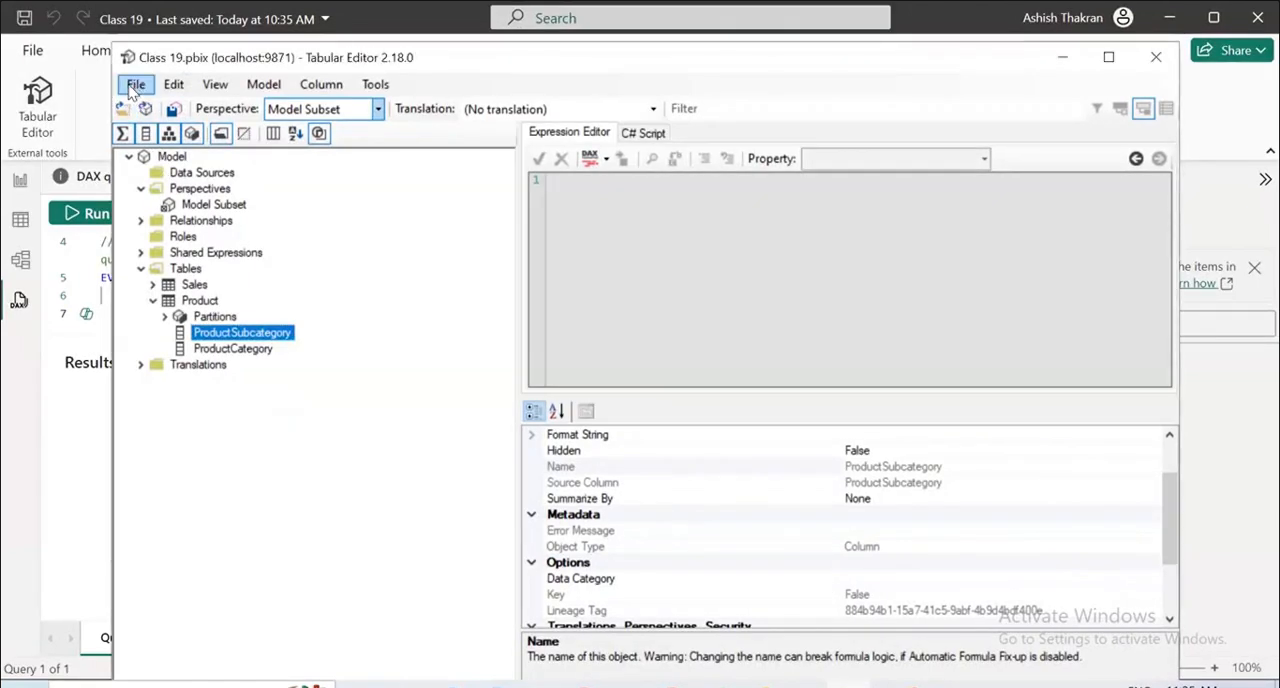
left_click(218, 88)
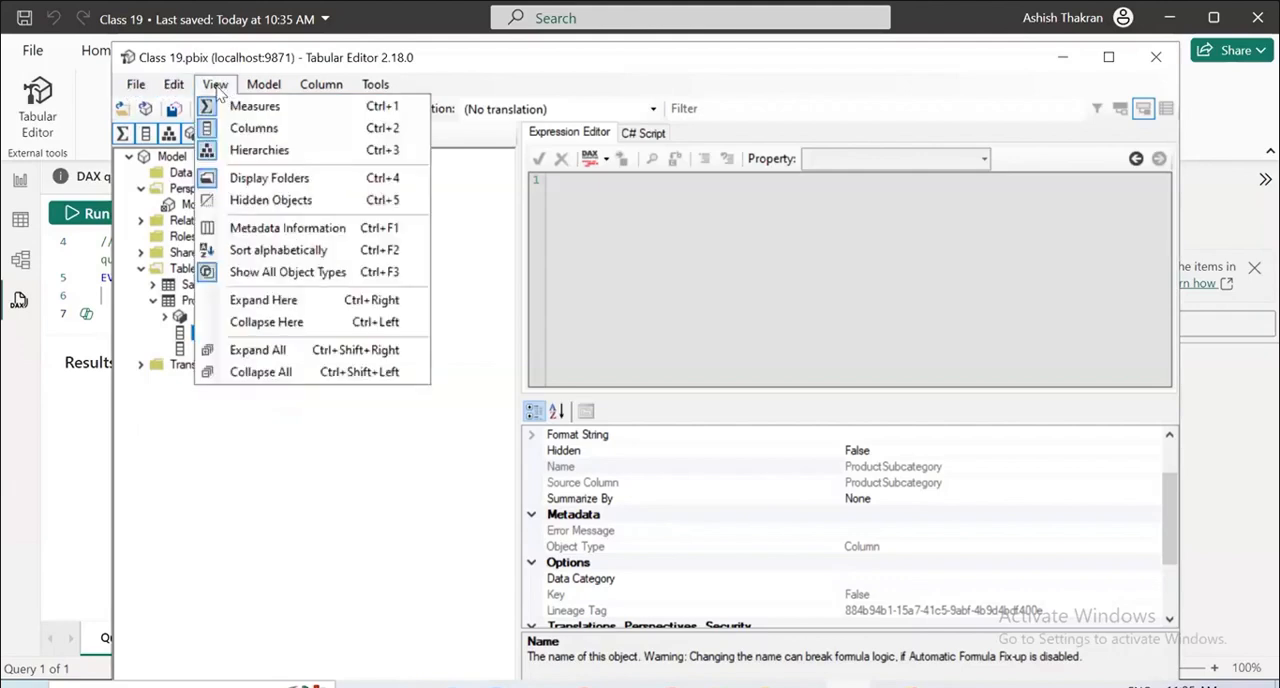
mouse_move(278, 88)
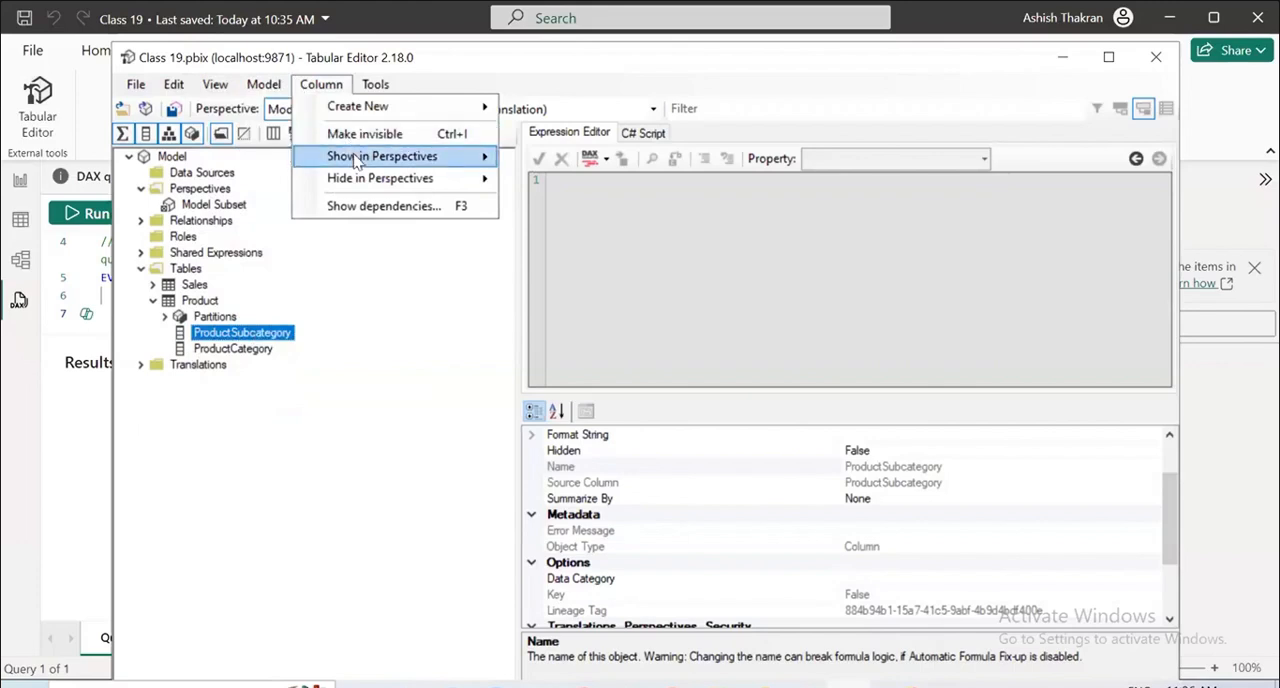
mouse_move(357, 163)
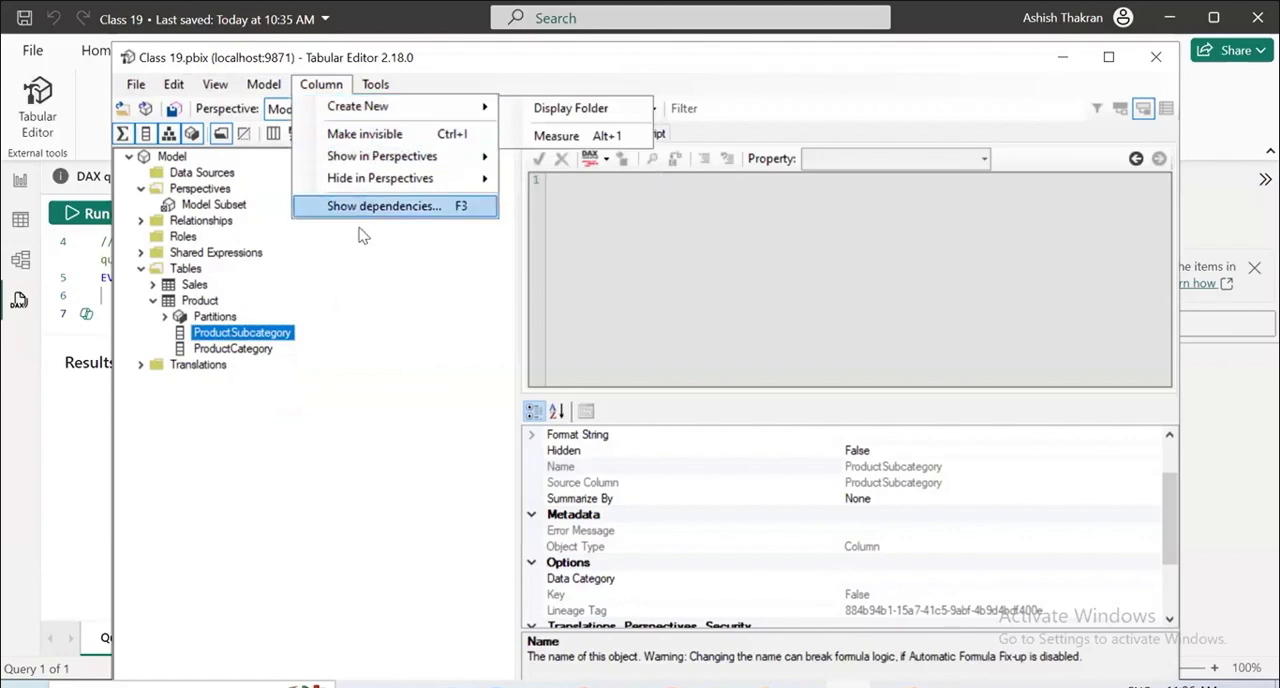
left_click(361, 240)
Save the model again, close Tabular Editor and return to Power BI Desktop.
left_click(135, 84)
left_click(182, 160)
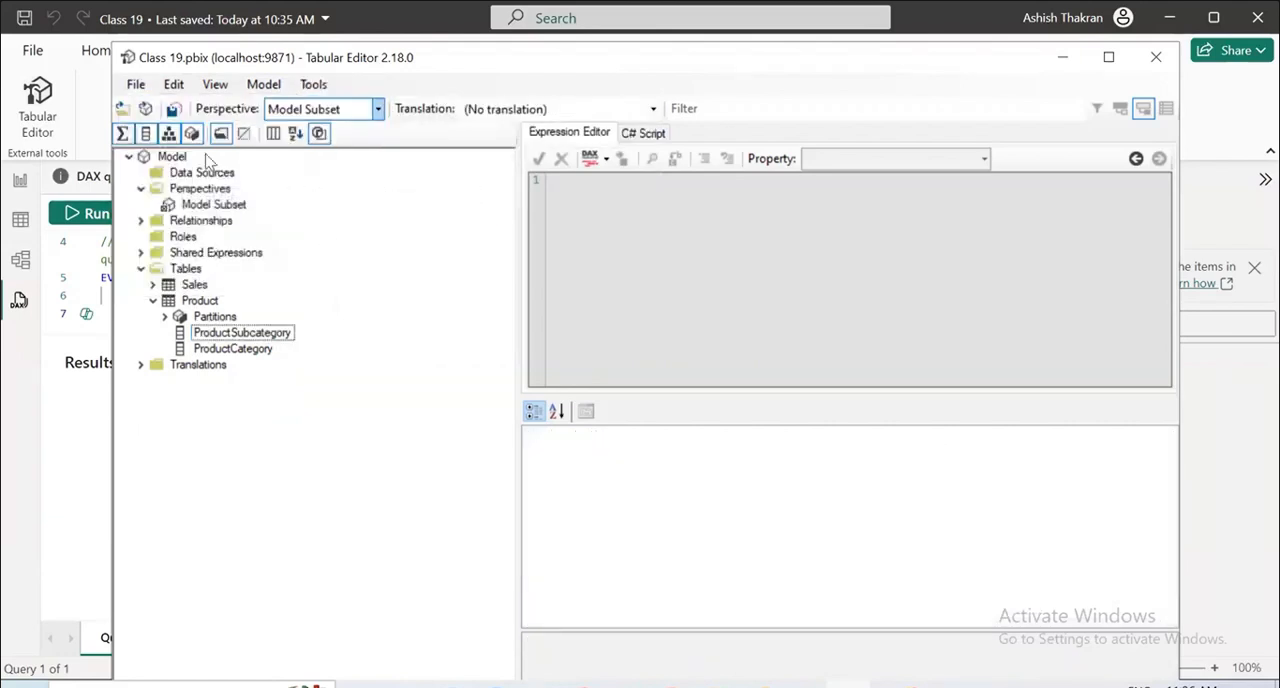
left_click(1156, 57)
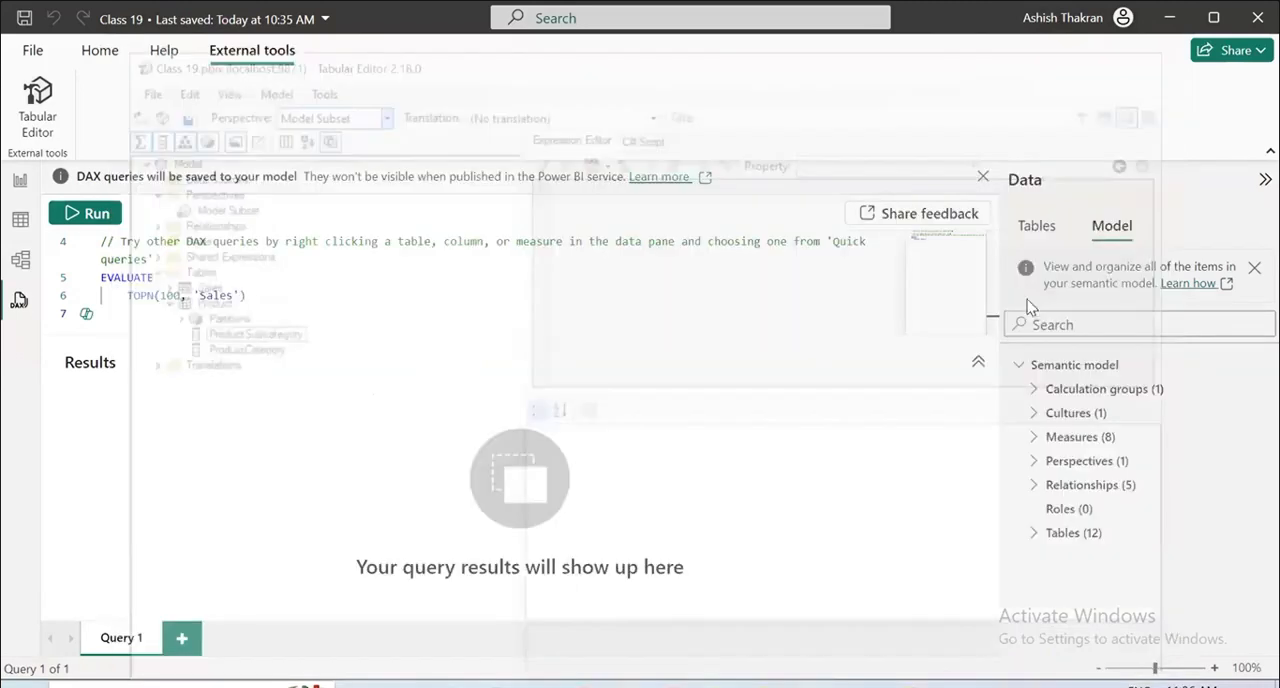
Check the Model Subset perspective under Perspectives in DAX query view and in model view, selecting it there.
left_click(1034, 462)
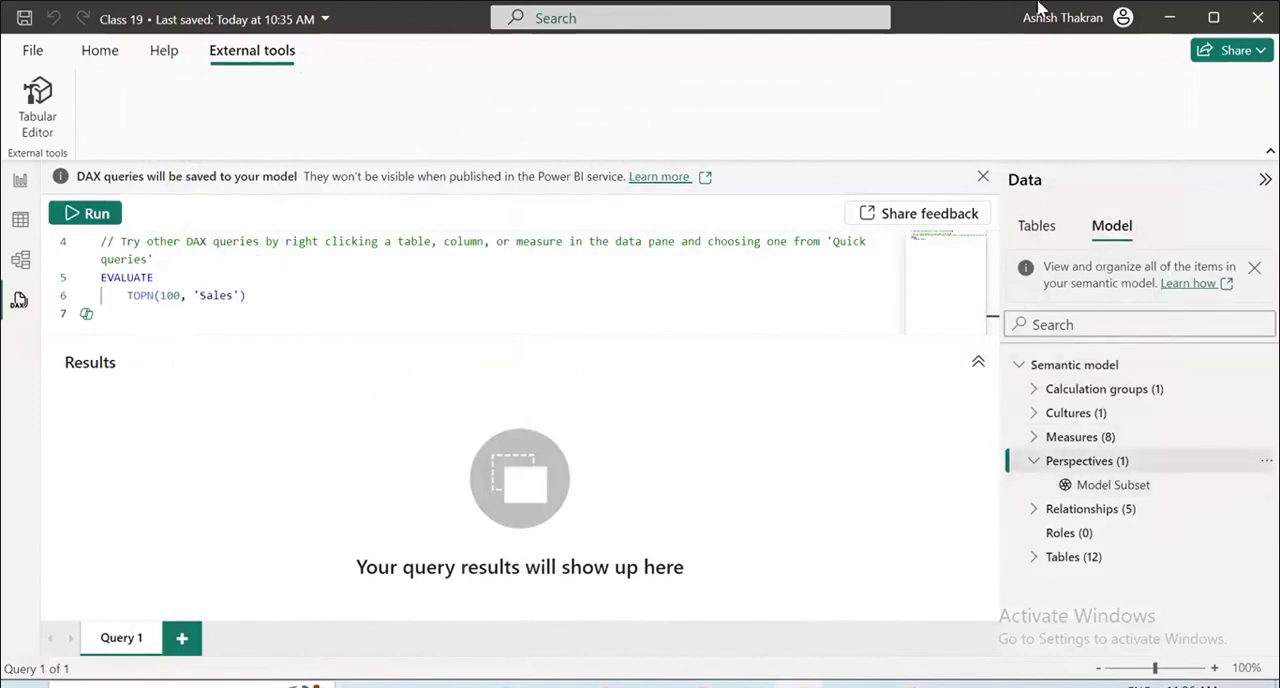
left_click(19, 225)
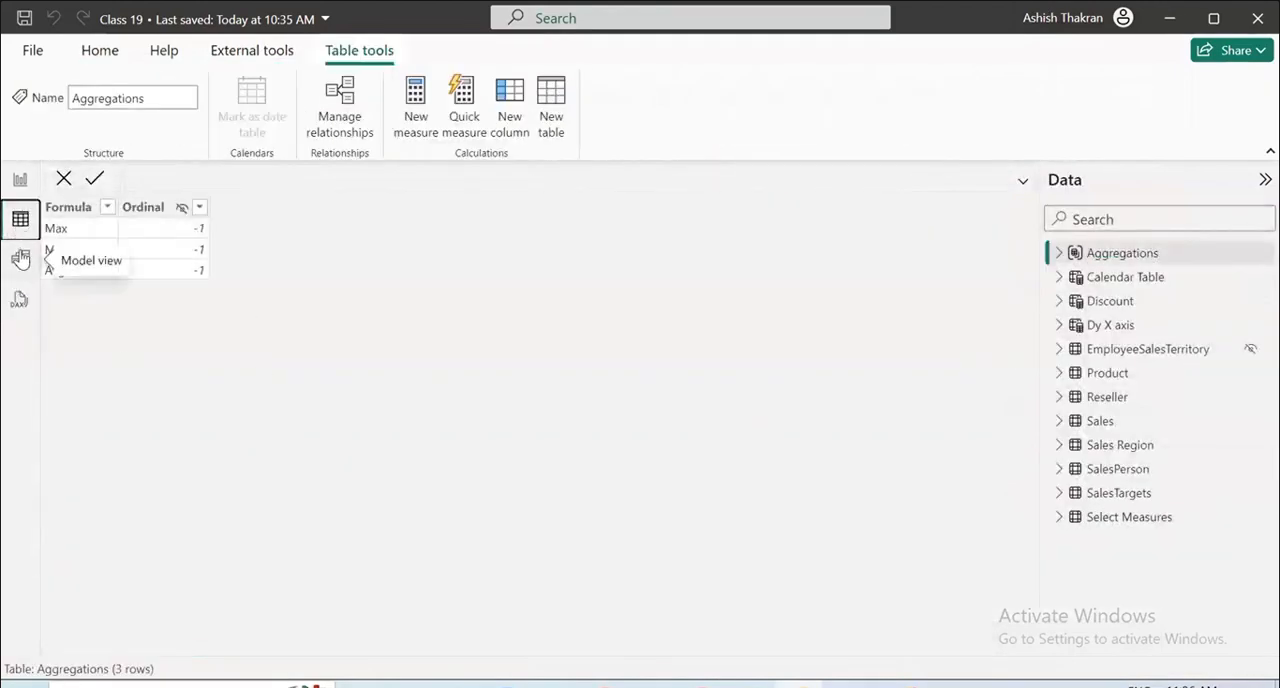
left_click(21, 258)
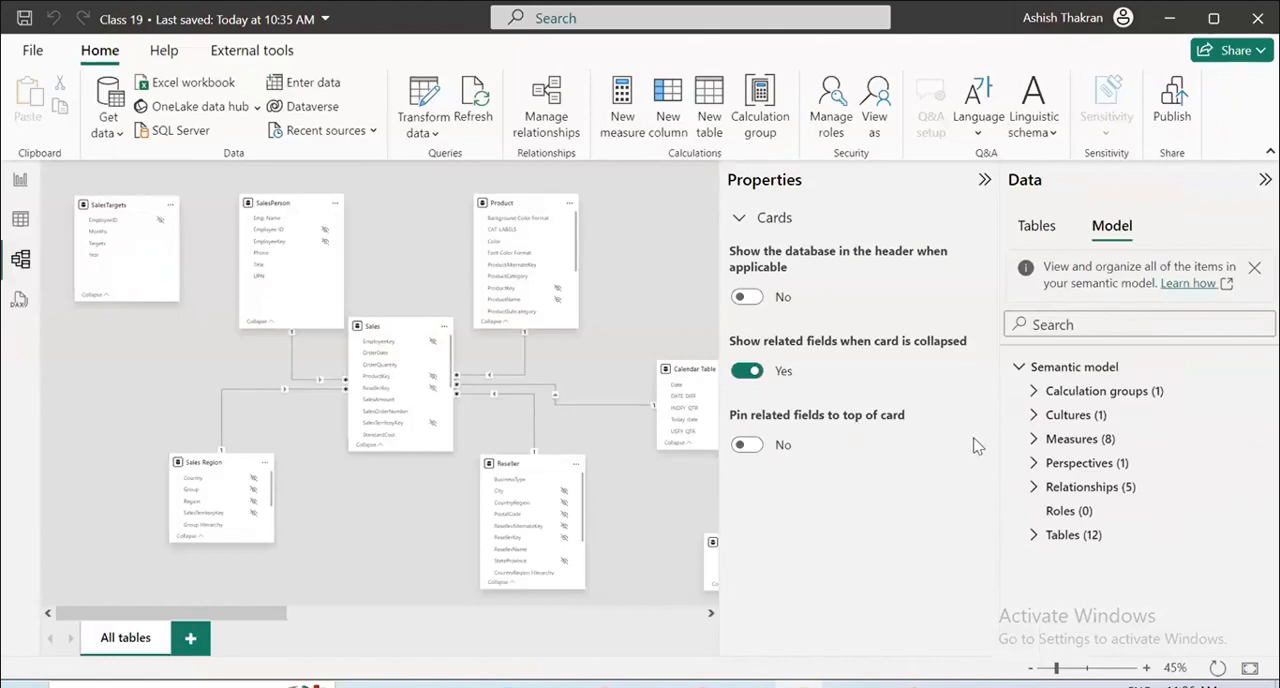
left_click(1074, 466)
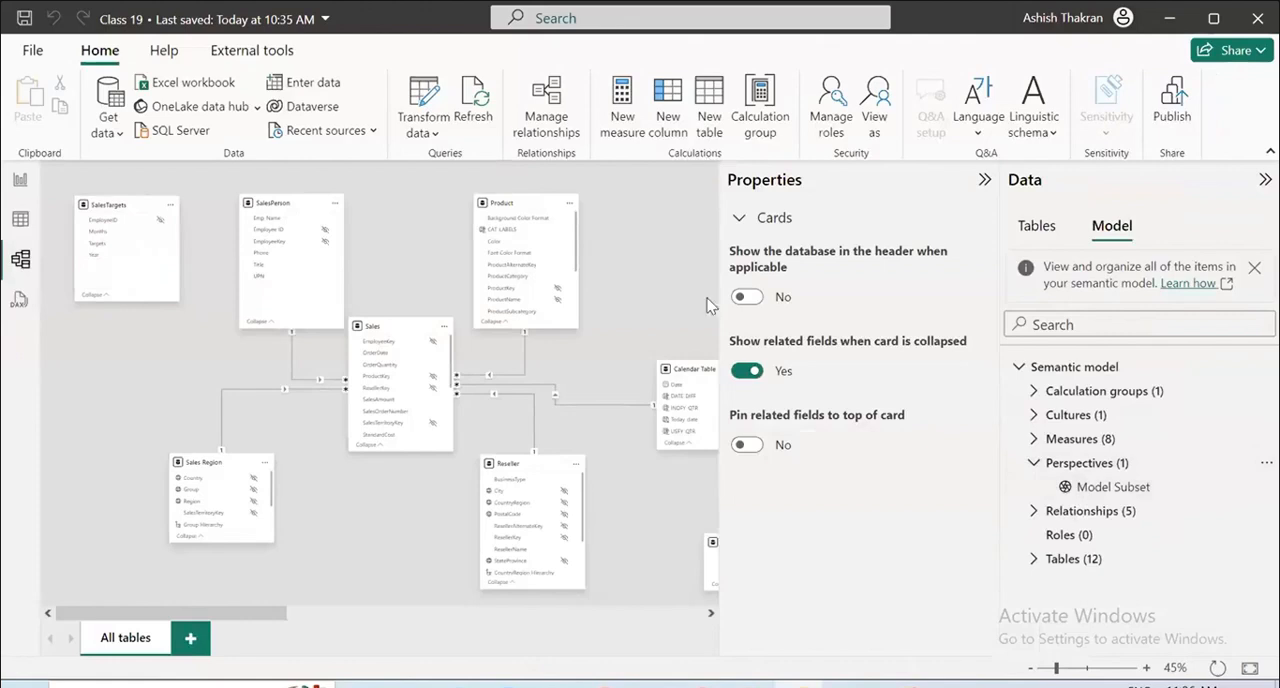
left_click(1248, 497)
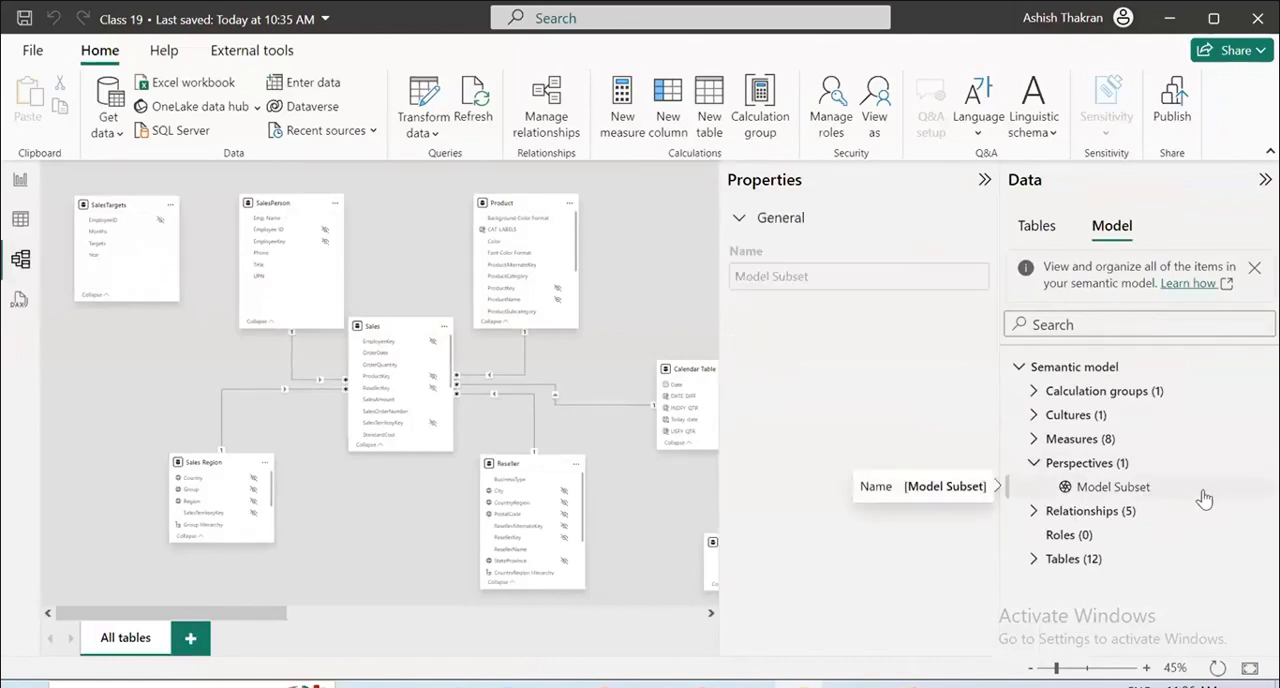
Collapse the Perspectives node and compare the data lists in report, table and model views, ending in report view.
left_click(1031, 462)
left_click(16, 186)
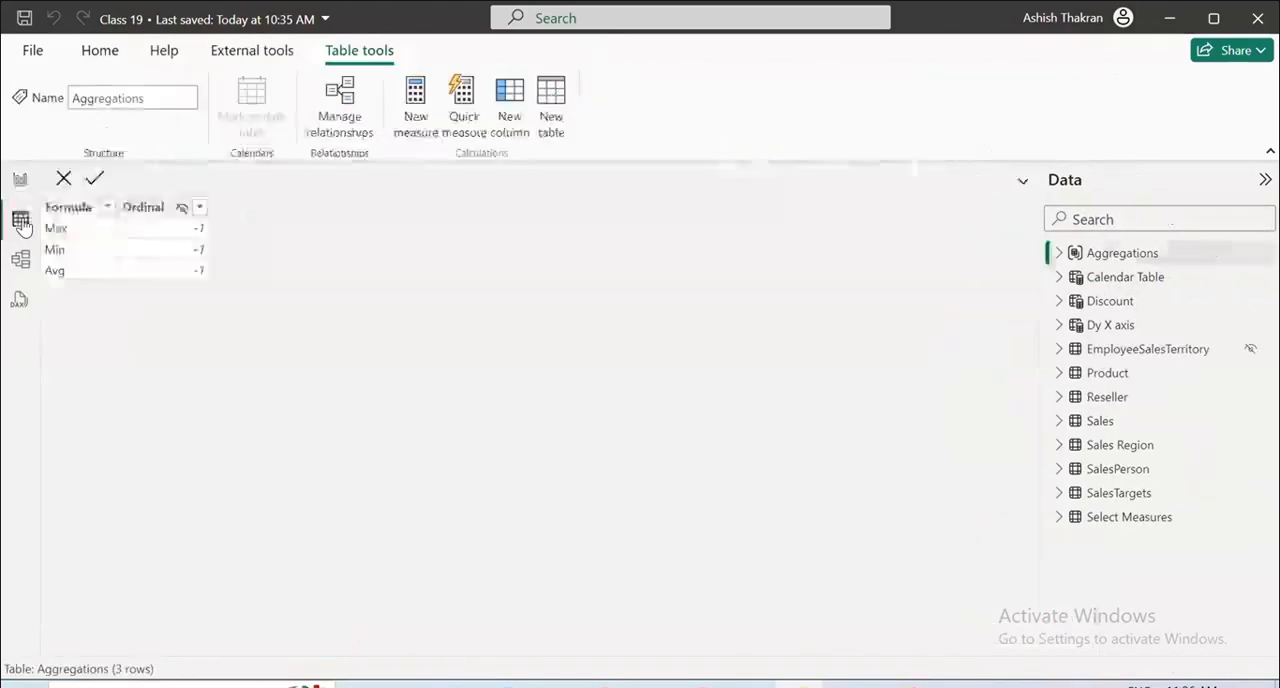
left_click(20, 219)
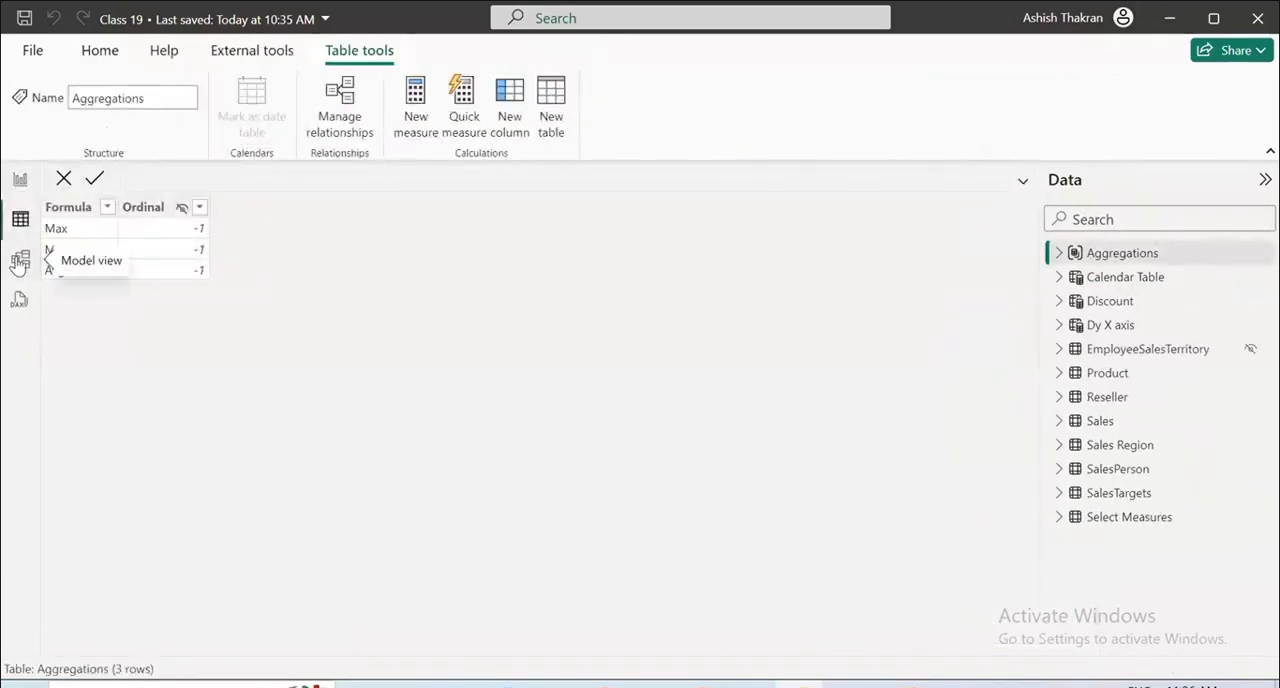
left_click(19, 262)
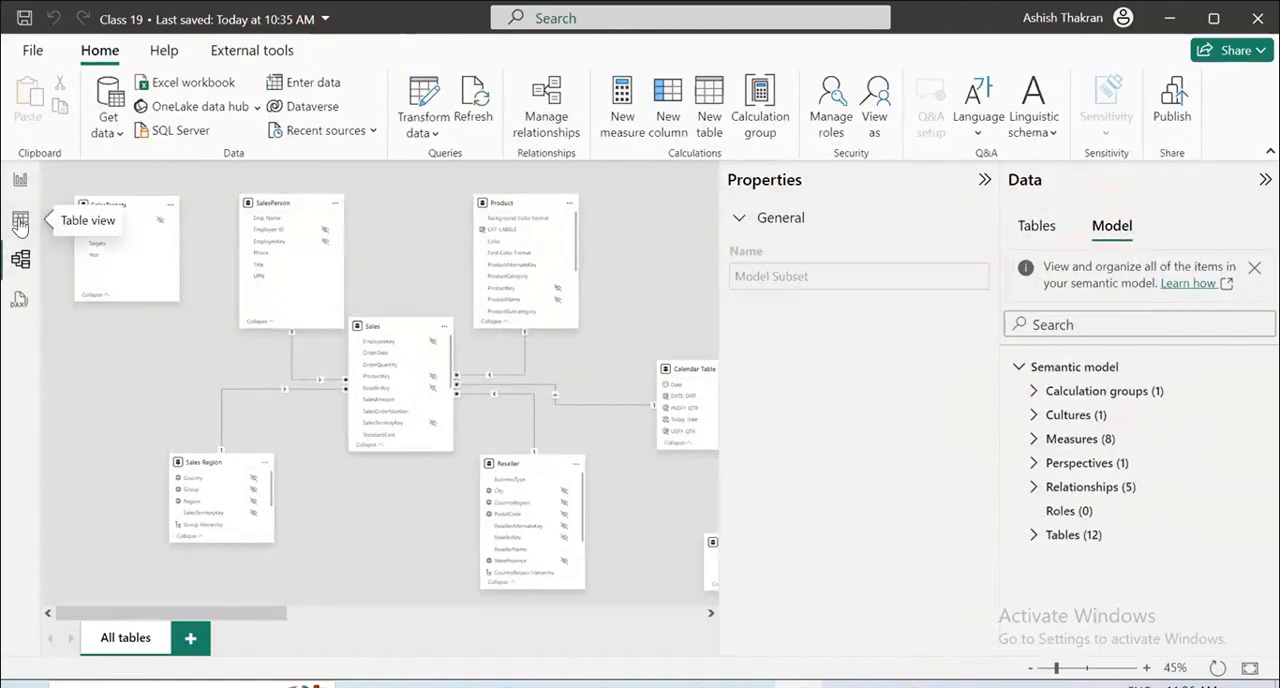
left_click(19, 220)
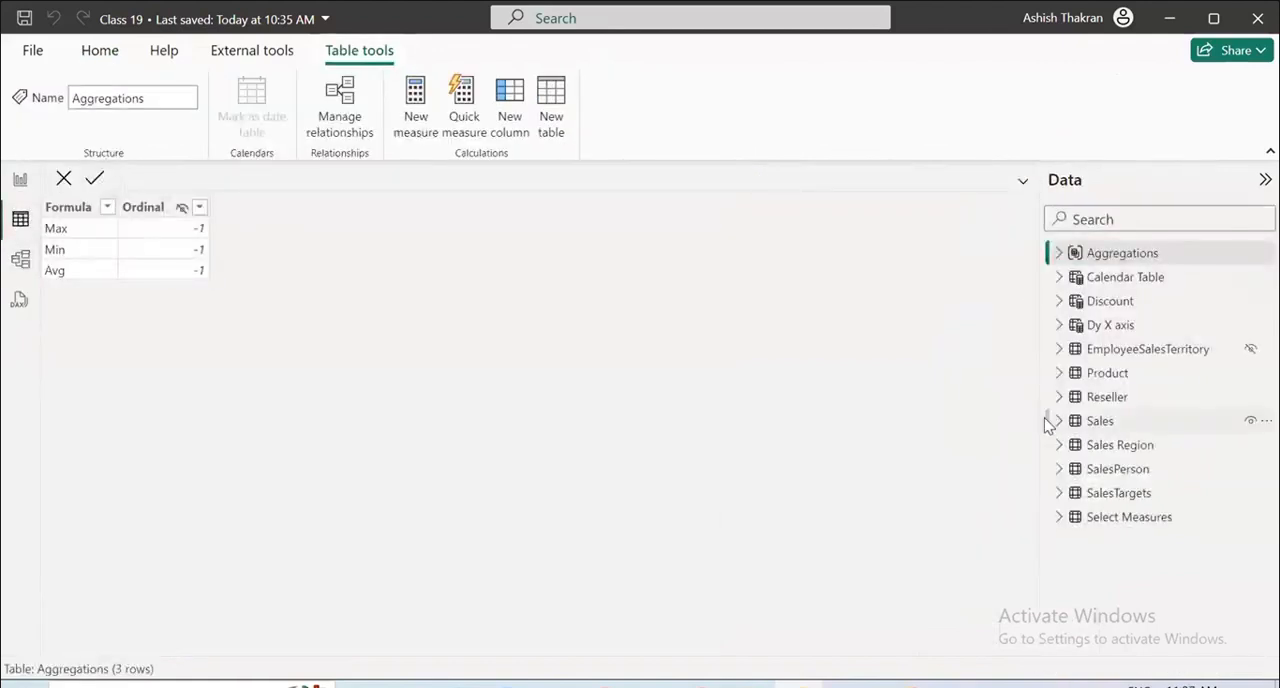
left_click(22, 181)
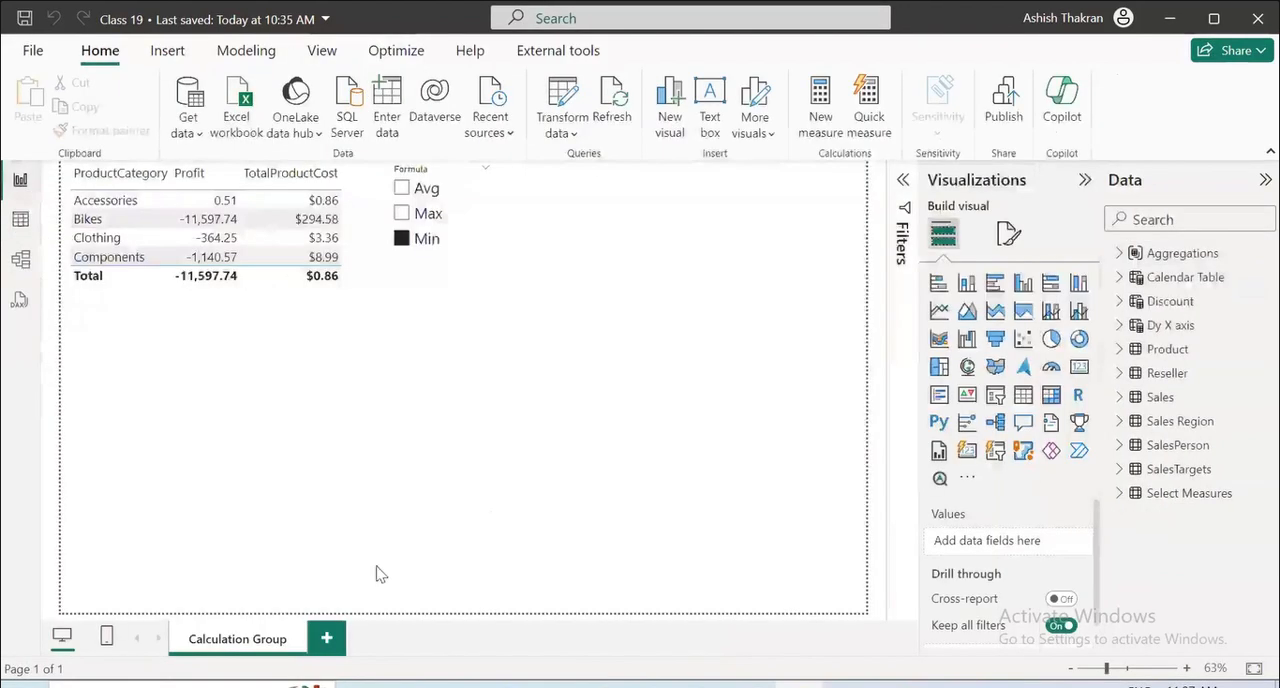
Add a new report page with an empty card visual and expand the Sales table's fields.
left_click(331, 638)
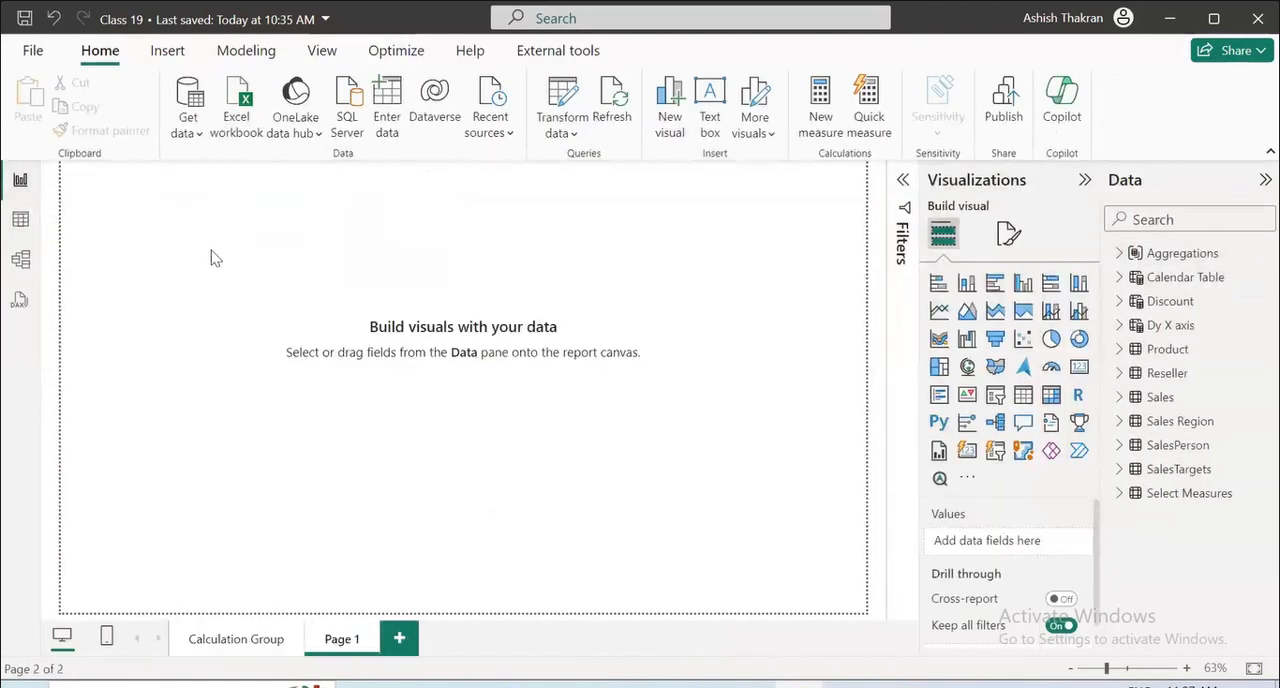
left_click(1079, 366)
left_click(1119, 398)
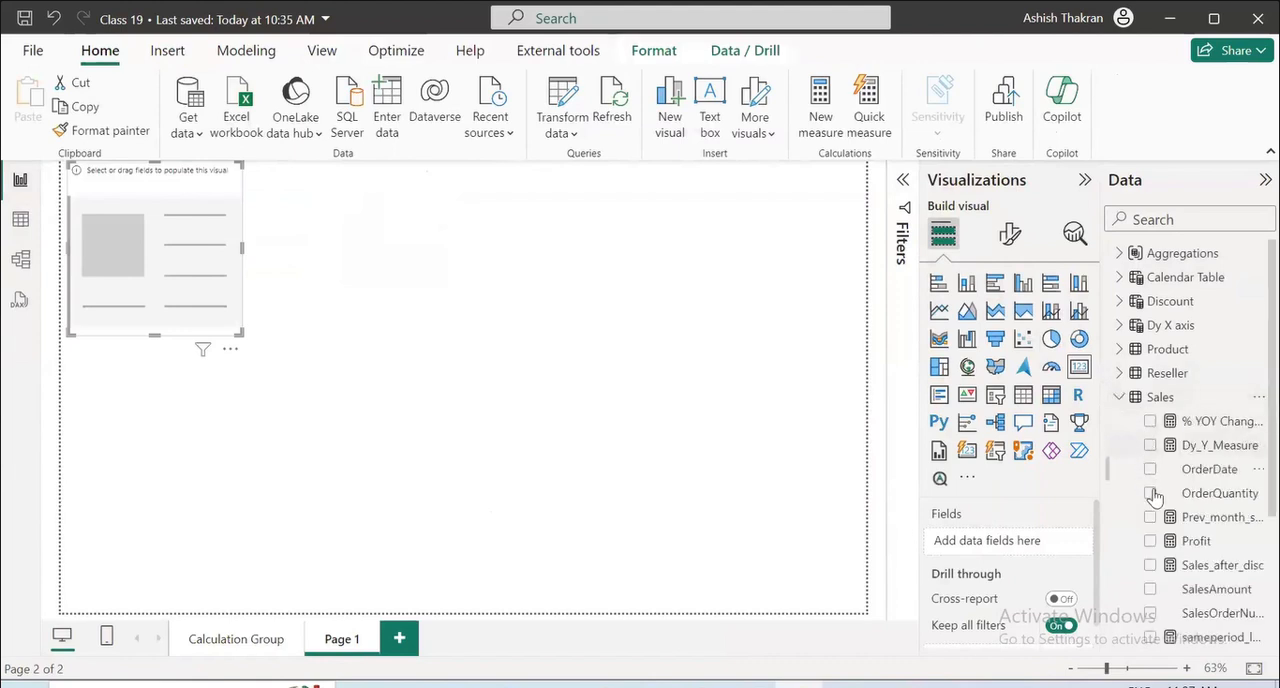
Try Sales fields in the card: Dy_Y_Measure, SalesAmount, SalesOrderNumber and UnitPrice, leaving the card without any field.
left_click(1150, 445)
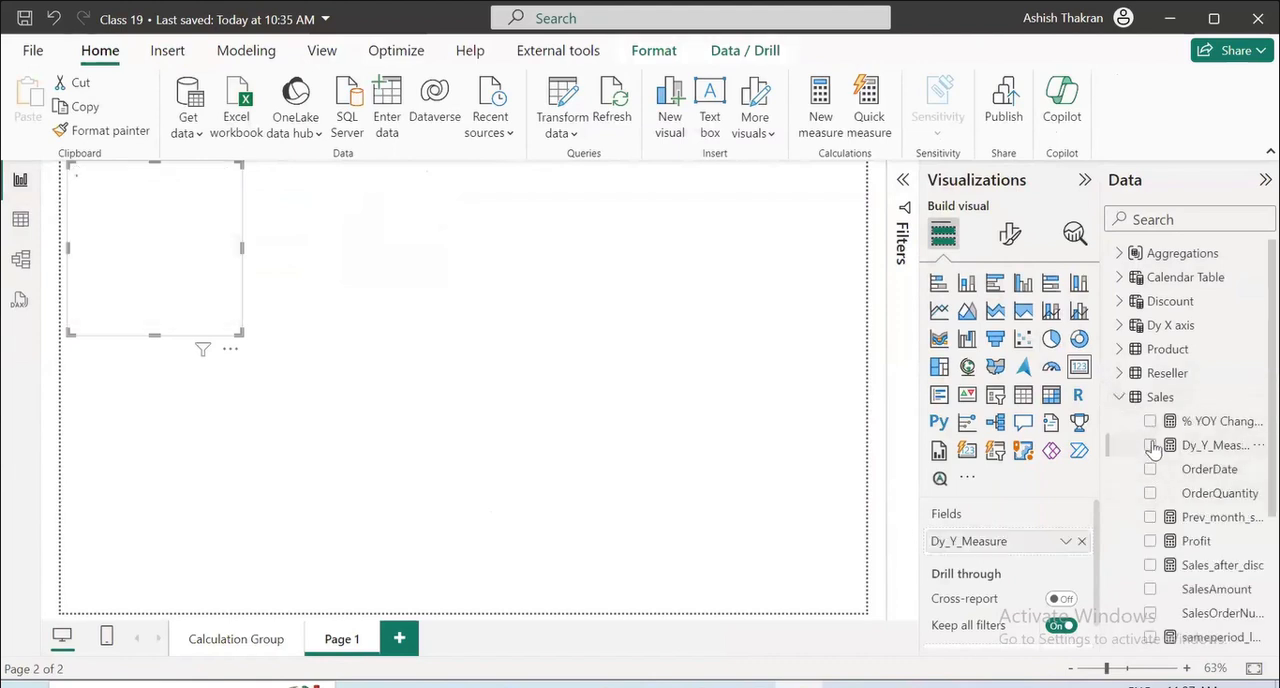
left_click(1150, 445)
scroll(1148, 490, "down", 2)
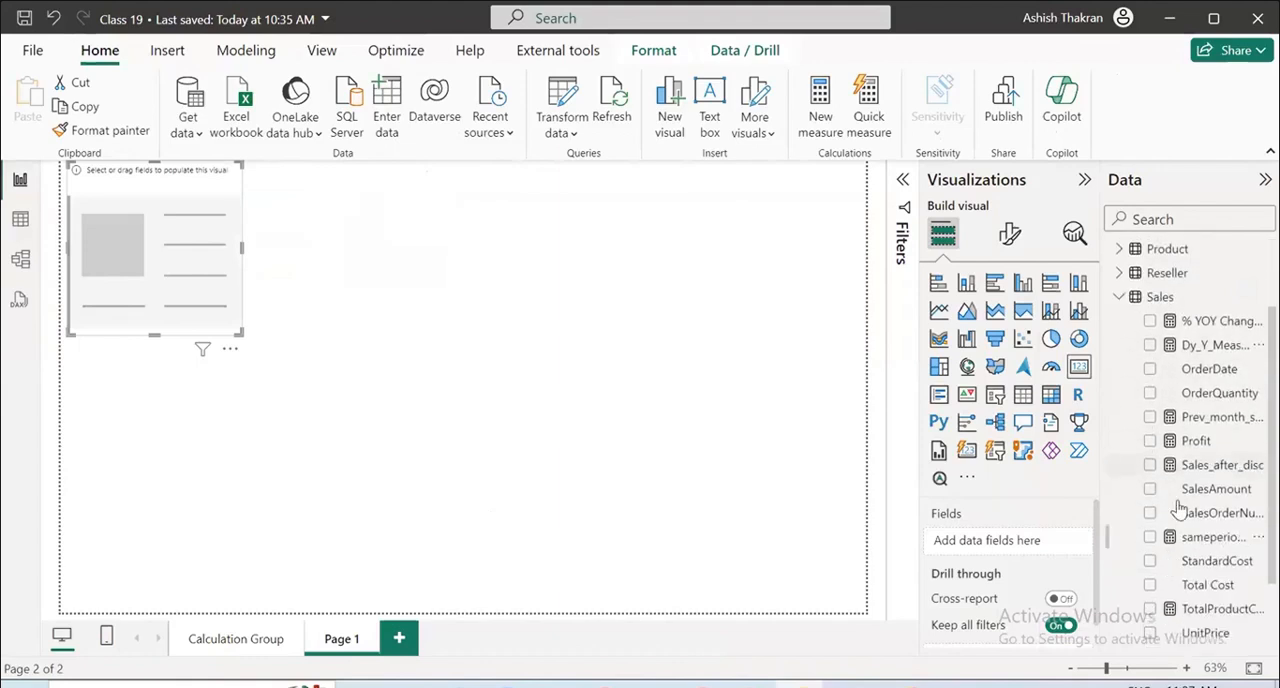
double_click(1149, 492)
left_click(1150, 514)
double_click(1153, 494)
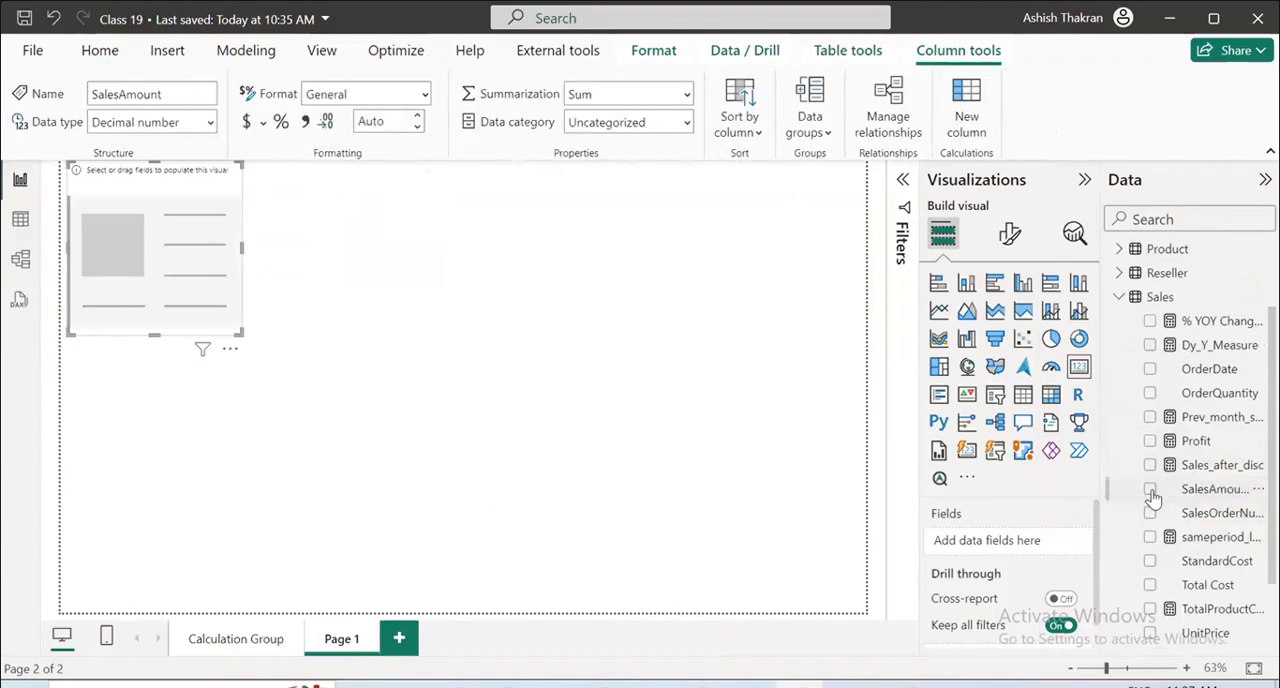
double_click(1153, 494)
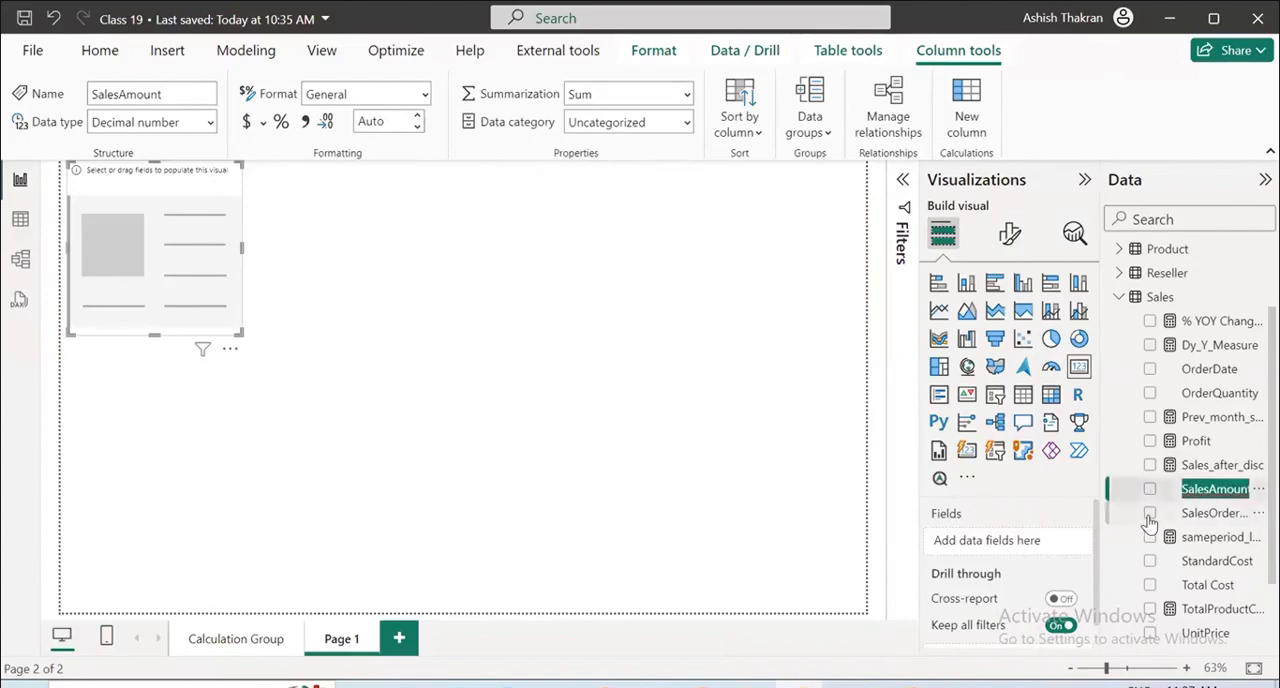
double_click(1150, 516)
scroll(1212, 512, "down", 2)
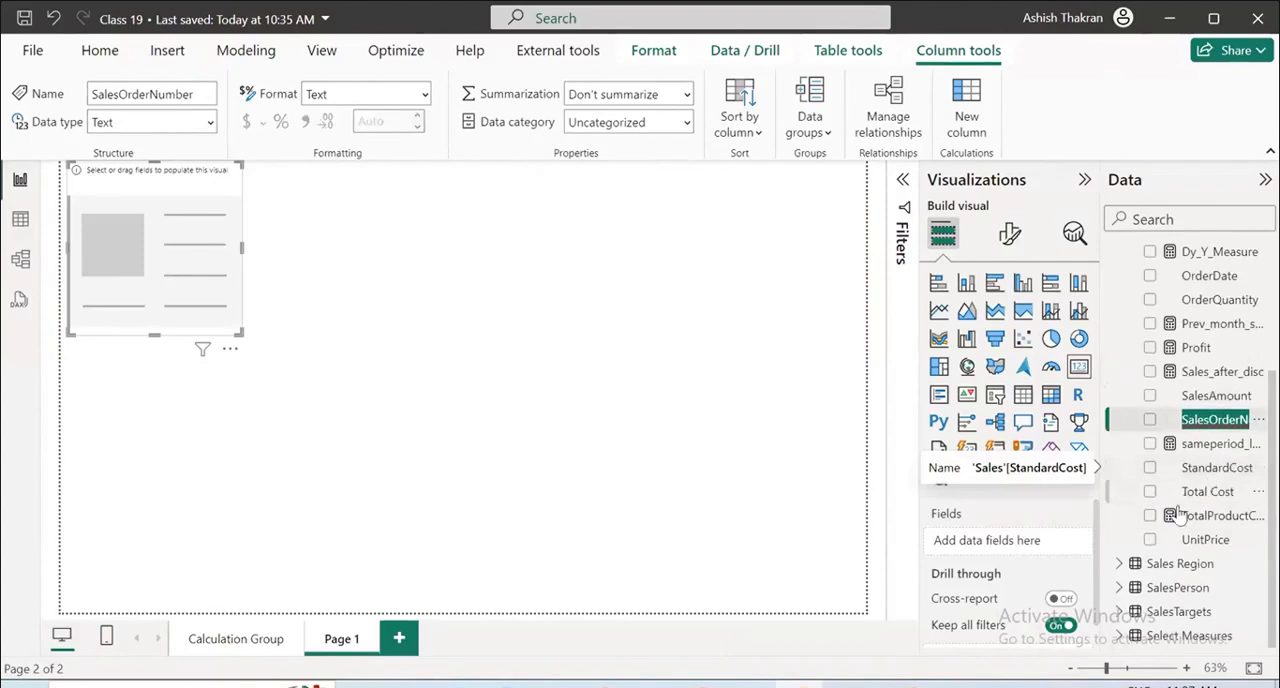
left_click(1150, 546)
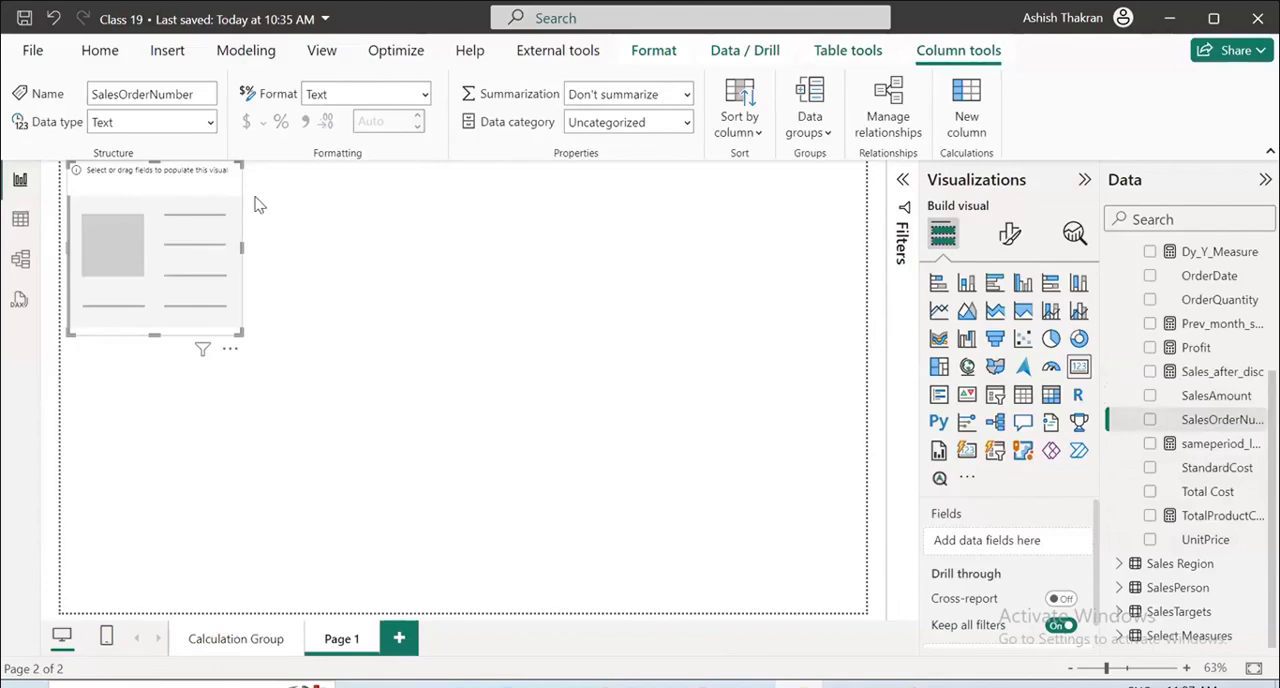
Switch to table view and launch Tabular Editor on the Class 19 model.
left_click(20, 217)
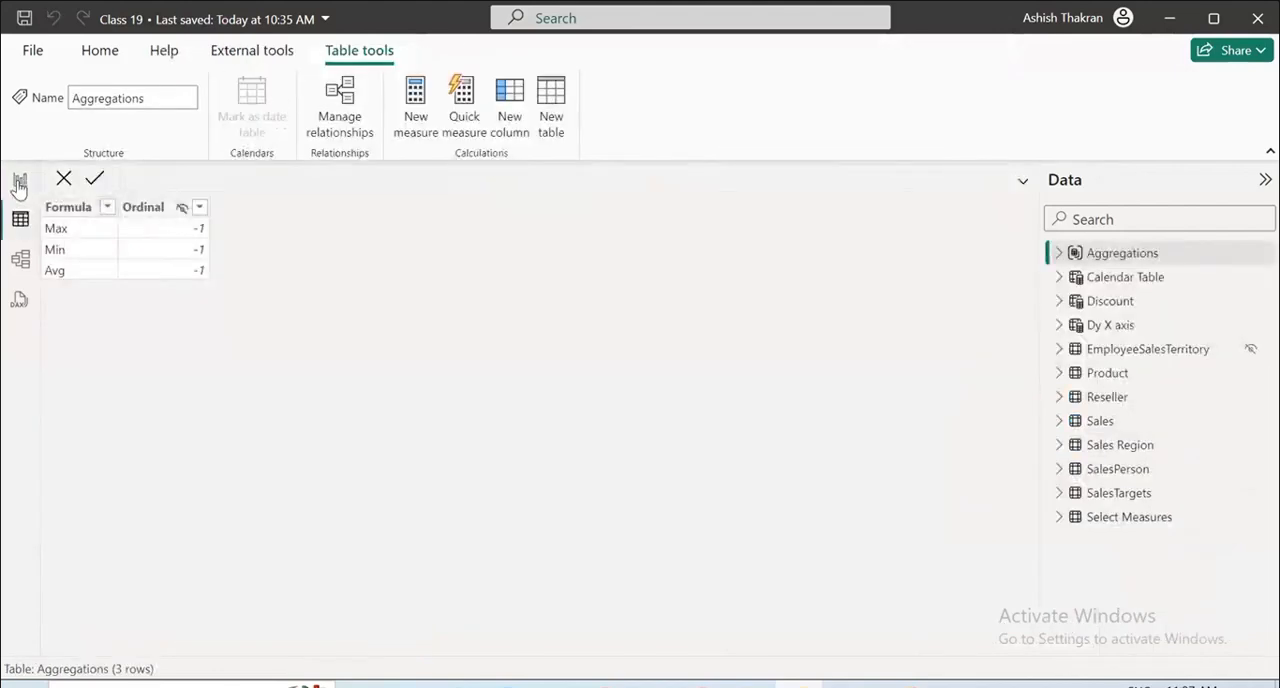
left_click(19, 182)
left_click(20, 218)
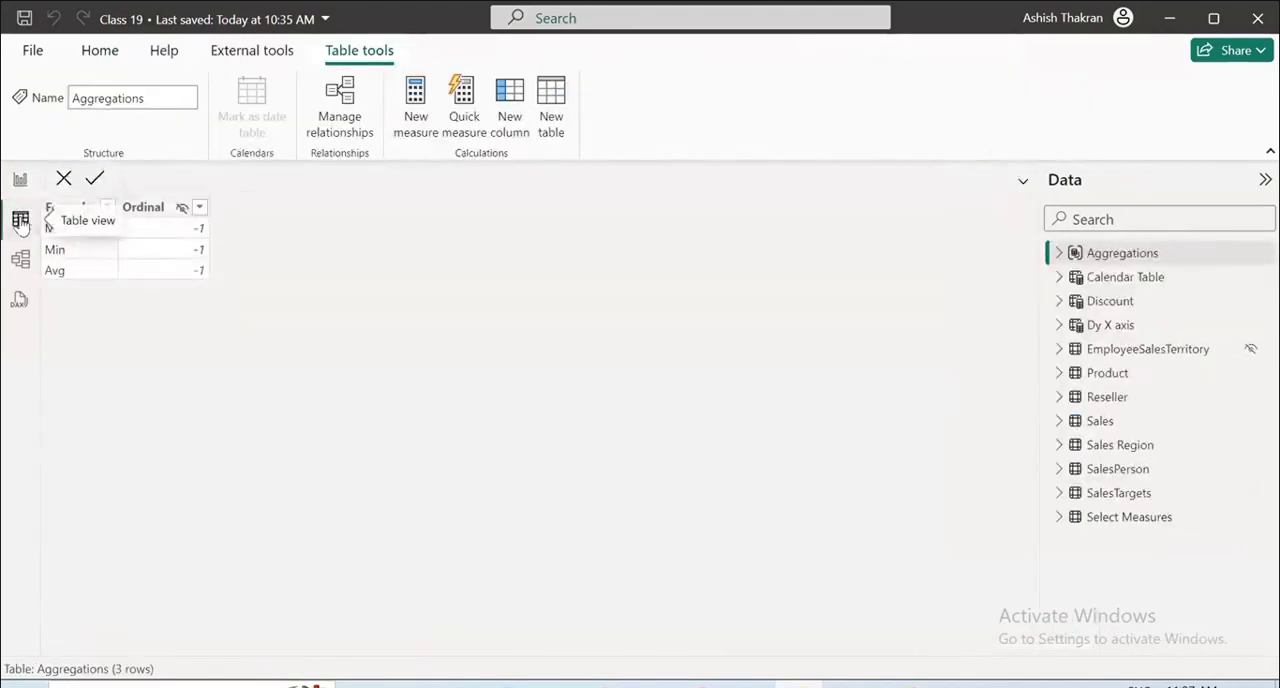
left_click(268, 50)
left_click(37, 112)
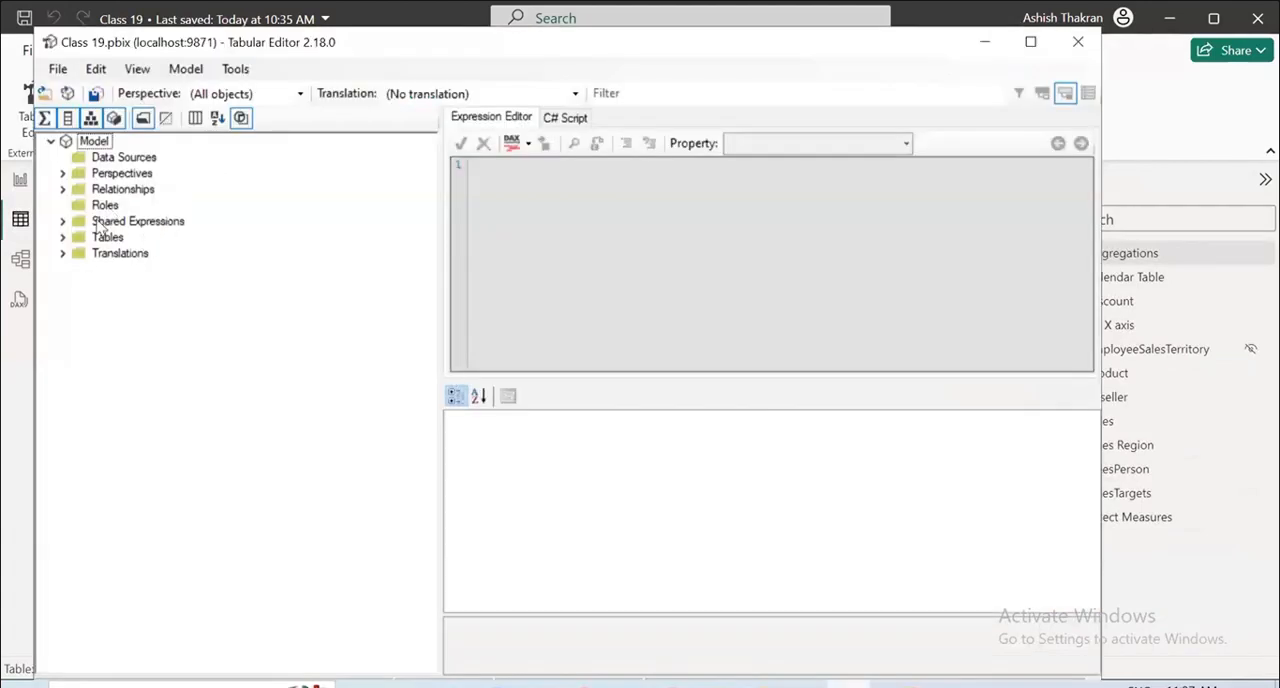
Filter the model tree by the Model Subset perspective.
left_click(51, 141)
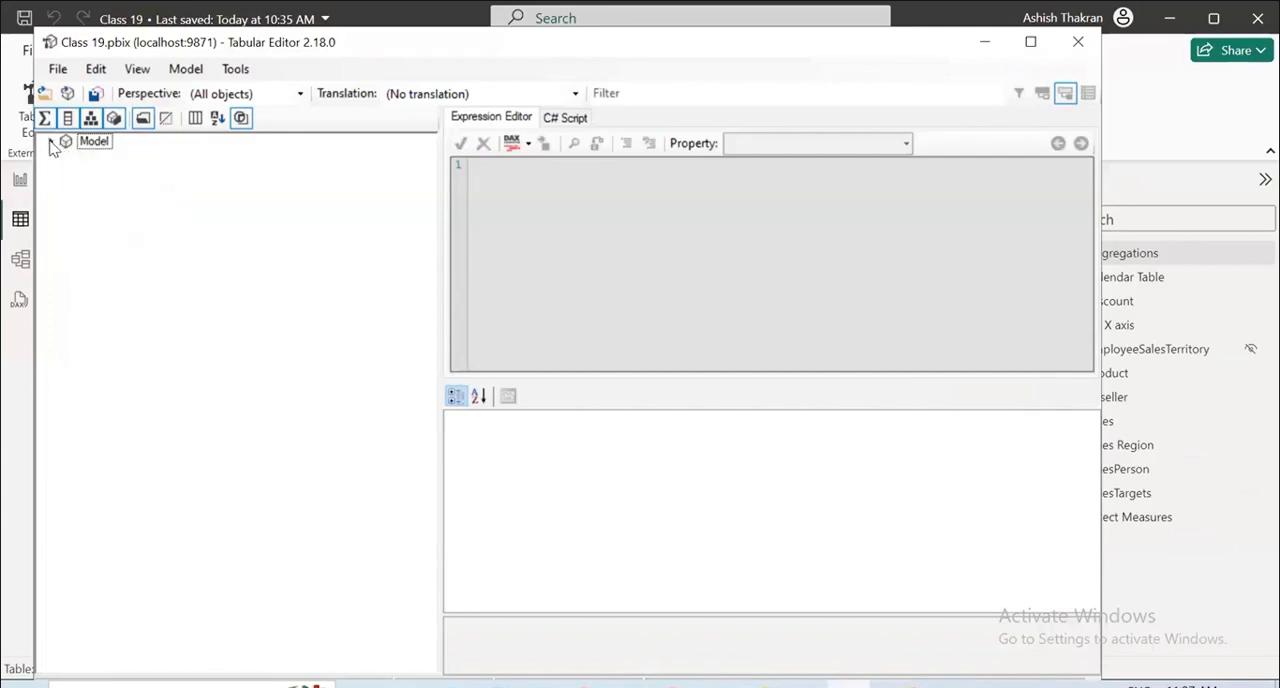
left_click(51, 141)
left_click(297, 95)
left_click(262, 127)
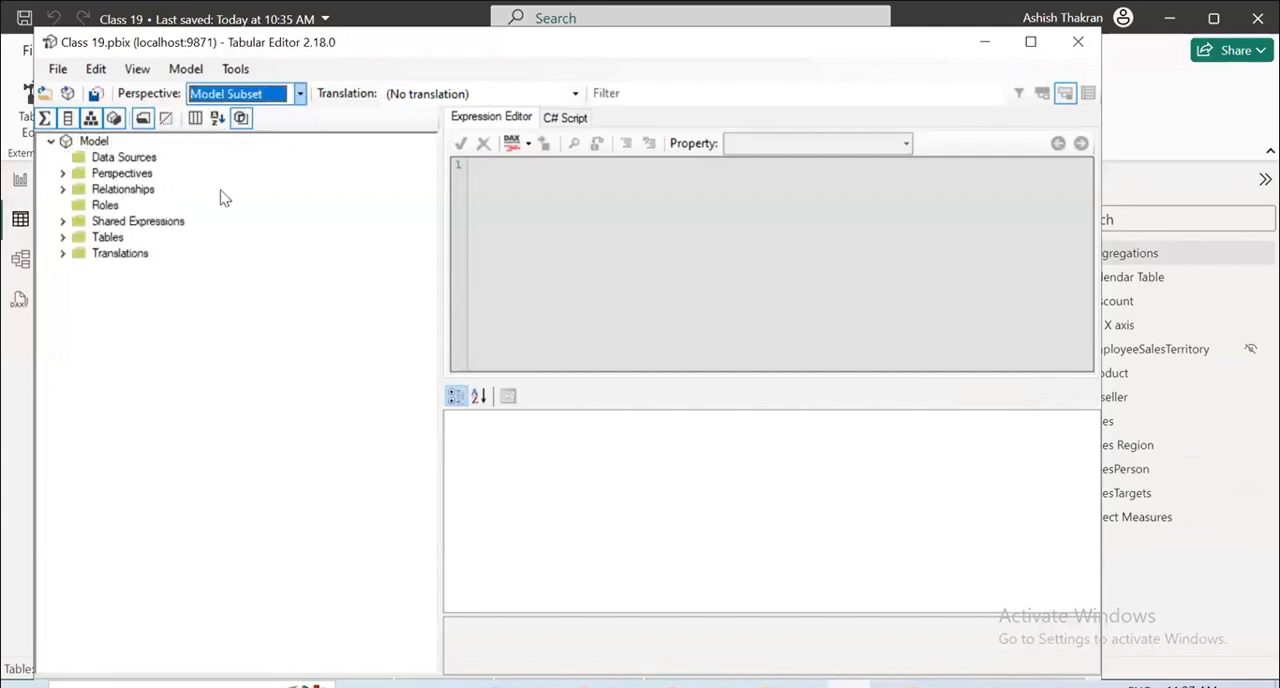
Show the metadata information columns in the model tree.
left_click(189, 71)
mouse_move(131, 74)
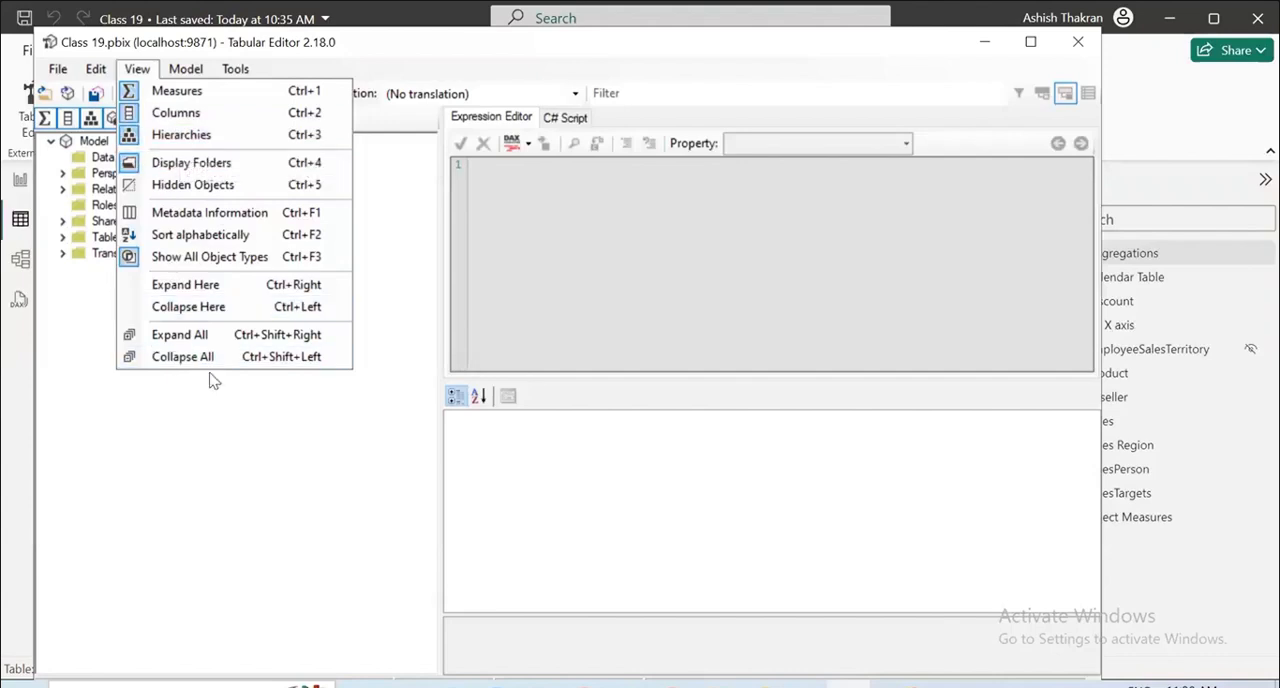
left_click(203, 214)
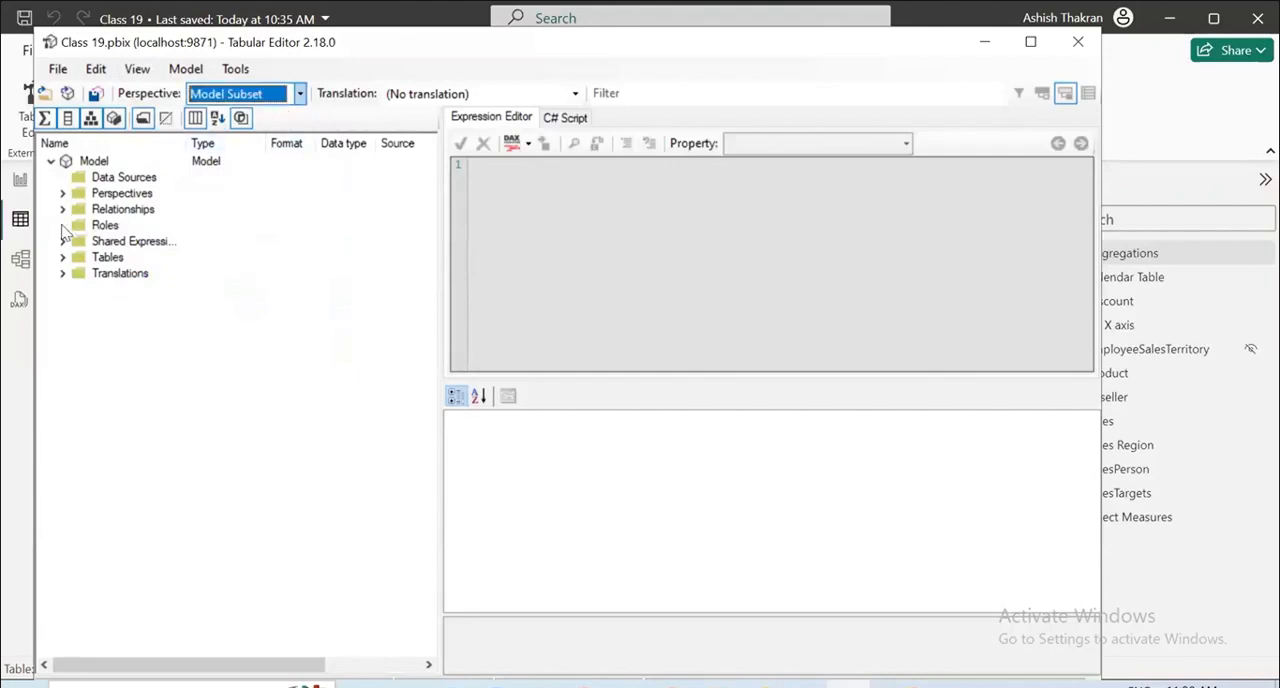
Inspect the properties of the model and its Model Subset perspective, and look over the available perspective commands without running any.
left_click(190, 163)
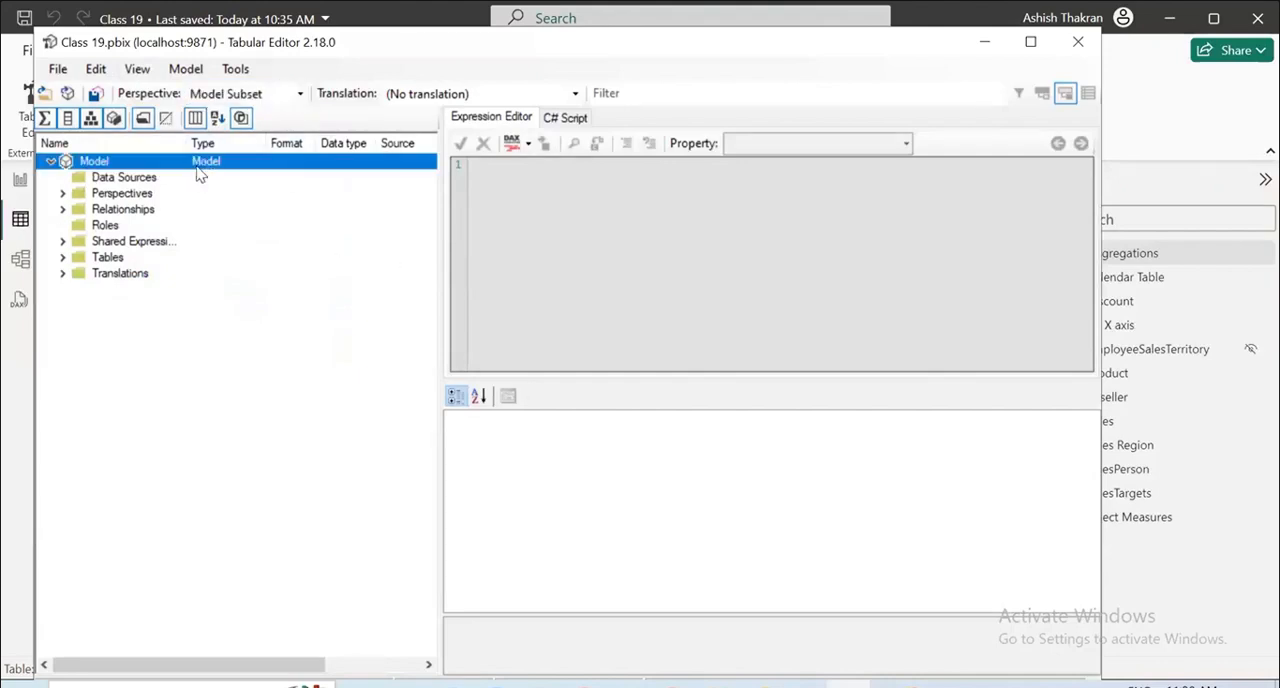
left_click(62, 193)
left_click(122, 212)
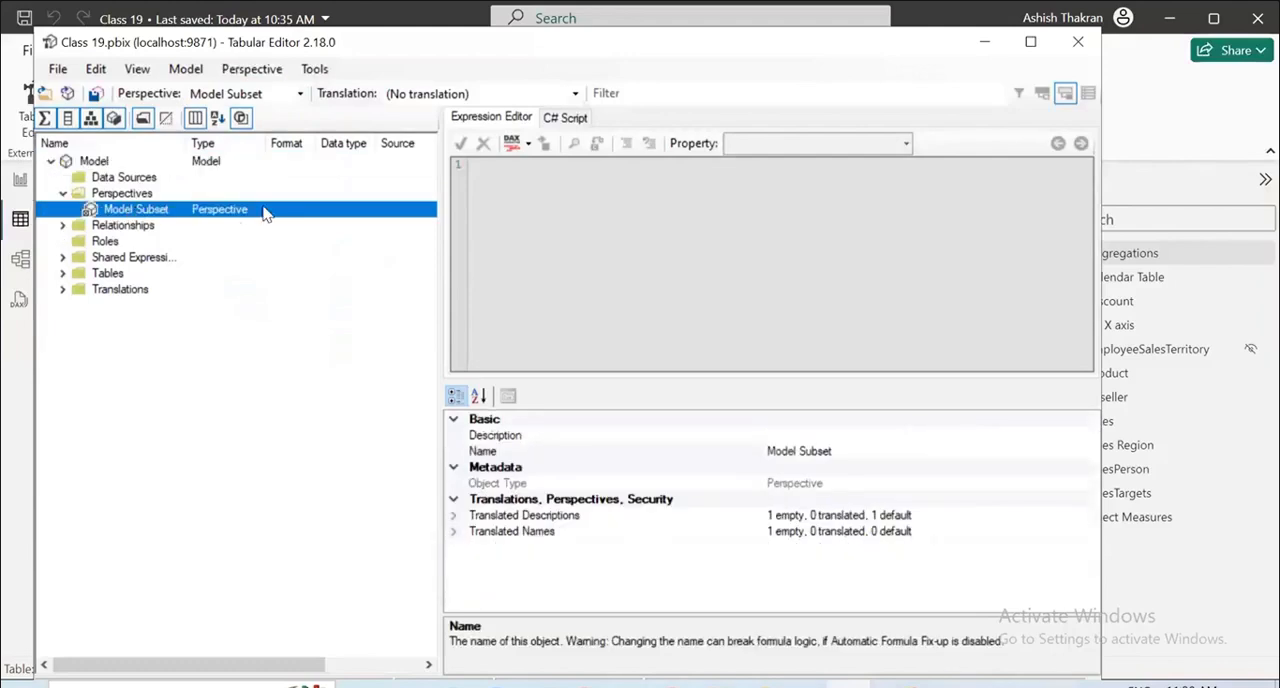
left_click(154, 210)
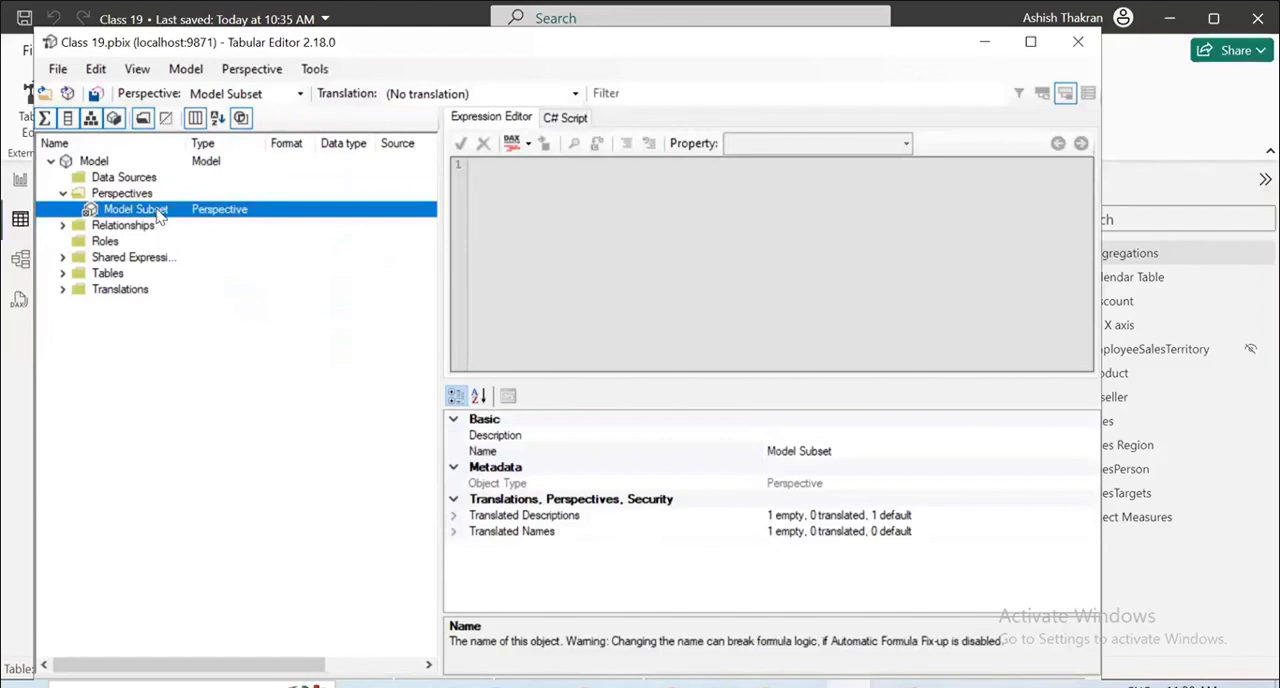
left_click(262, 74)
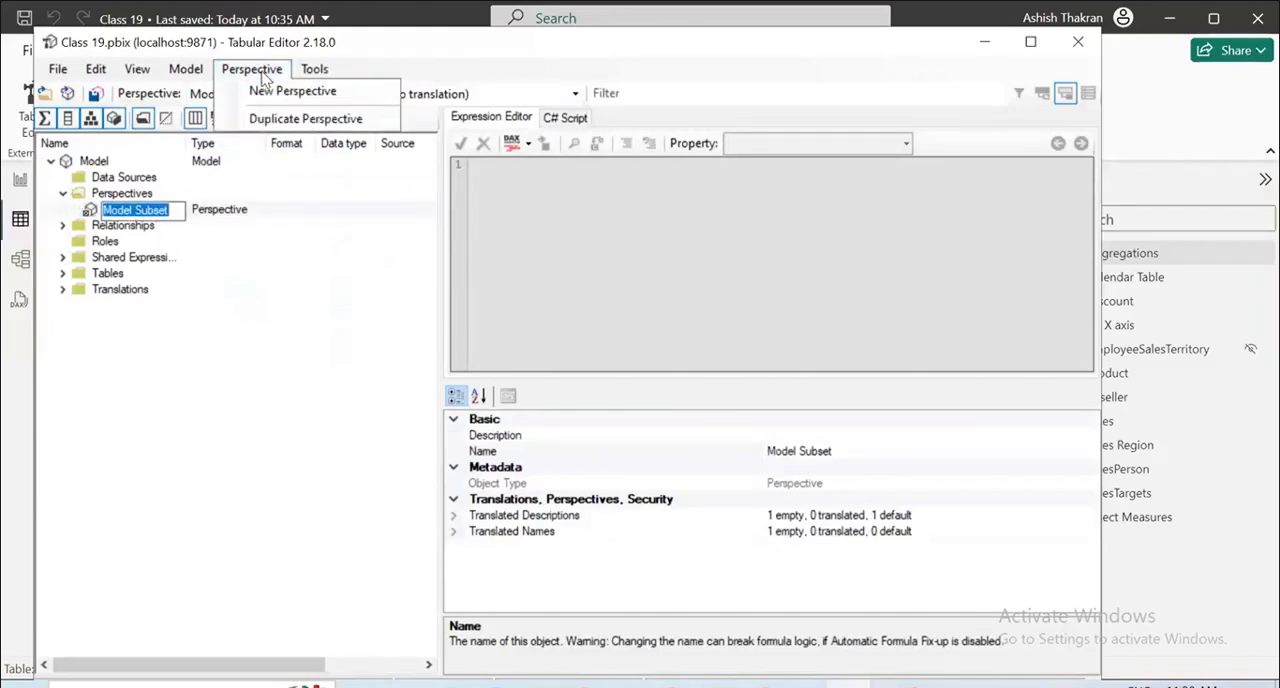
left_click(289, 229)
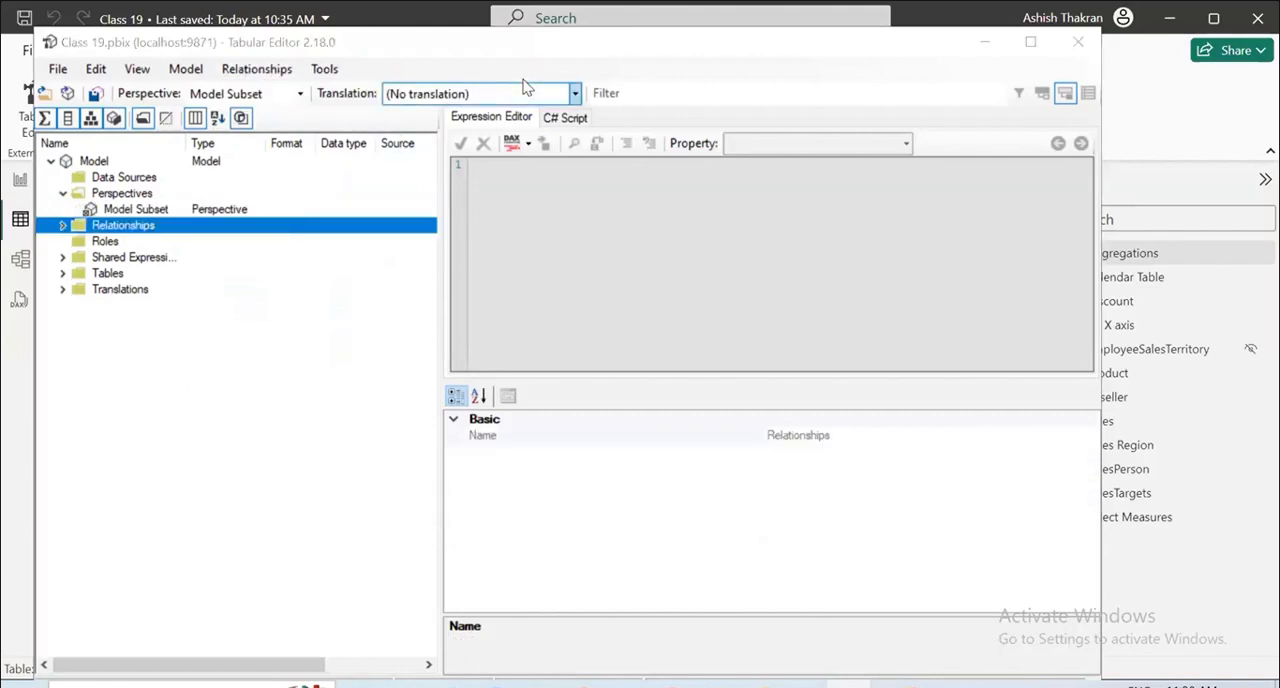
Expand the Sales table and examine the properties of its StandardCost, OrderQuantity and OrderDate columns.
left_click(63, 274)
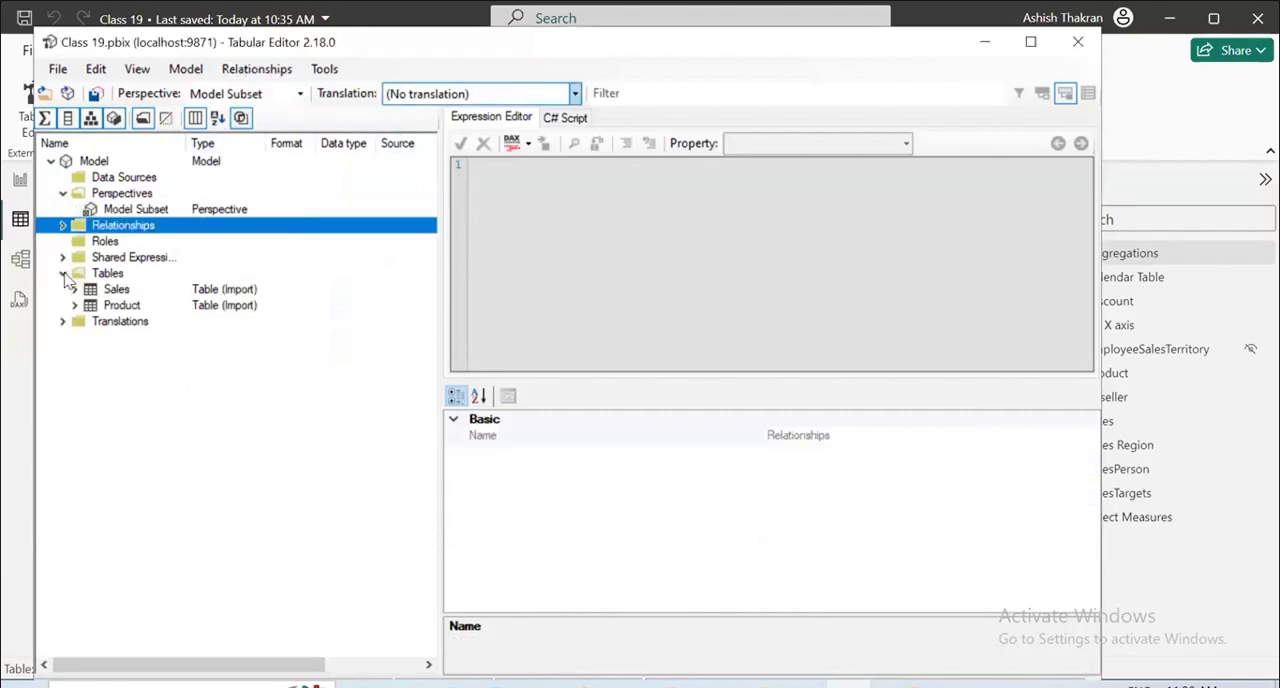
left_click(74, 289)
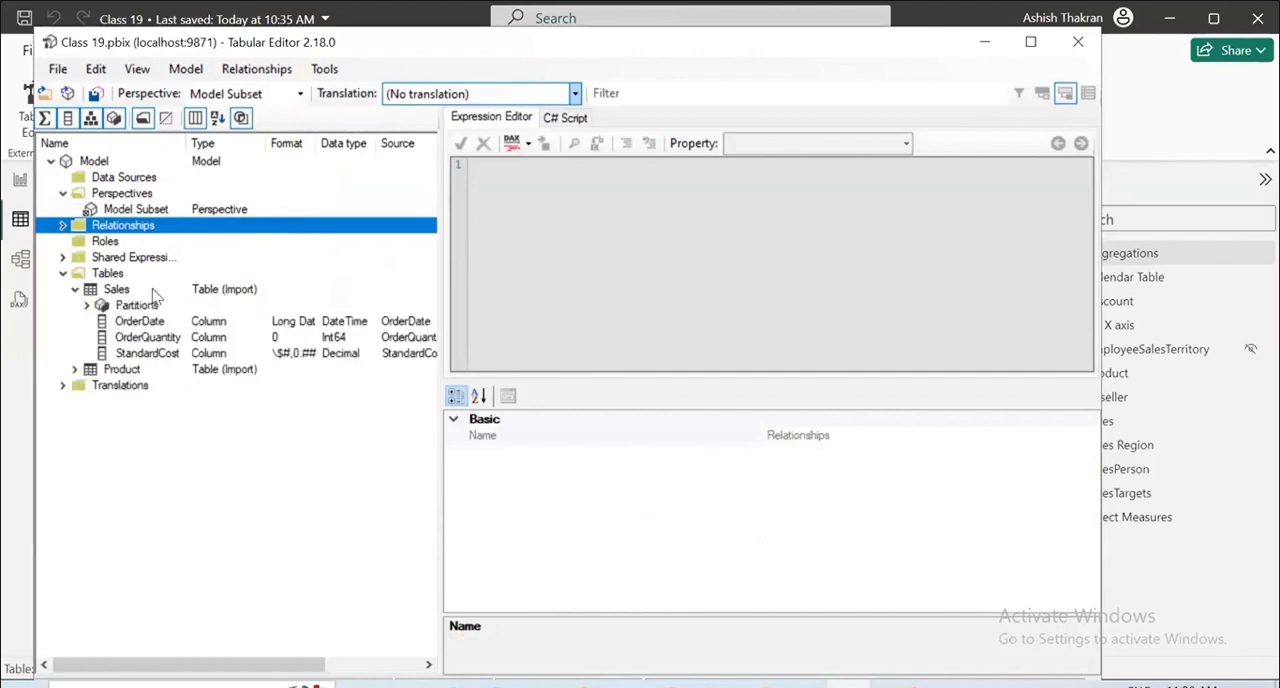
left_click(159, 349)
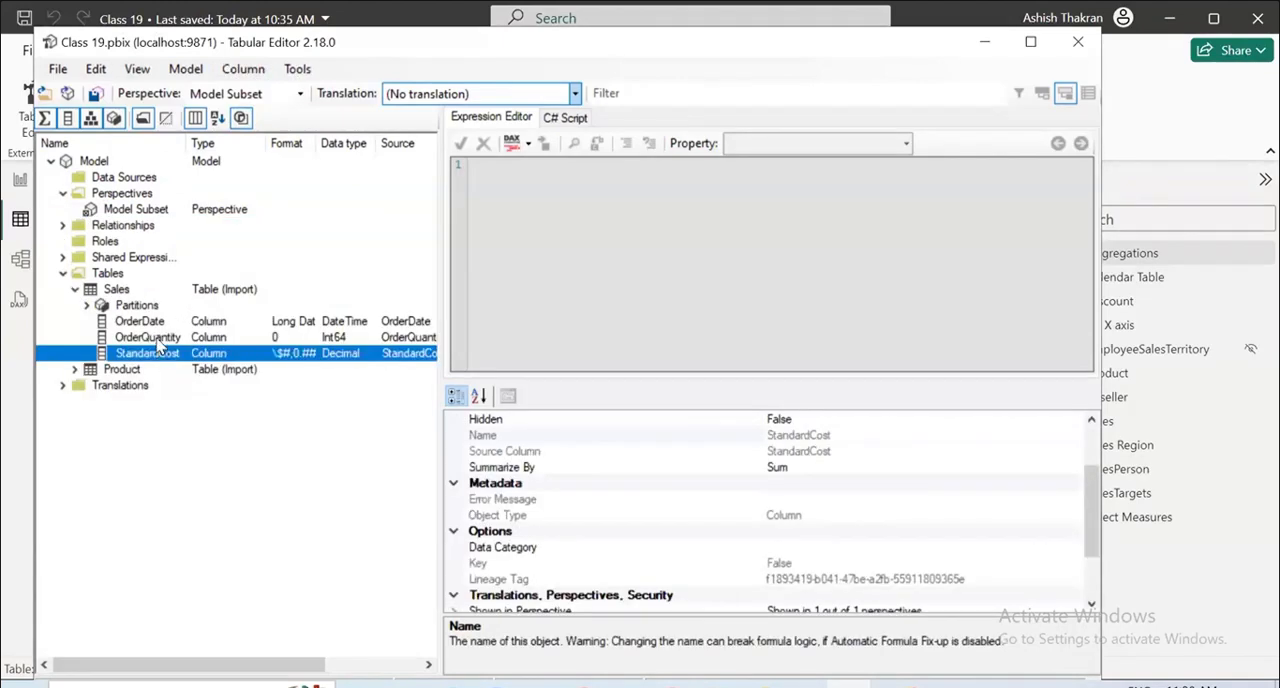
left_click(157, 340)
left_click(182, 321)
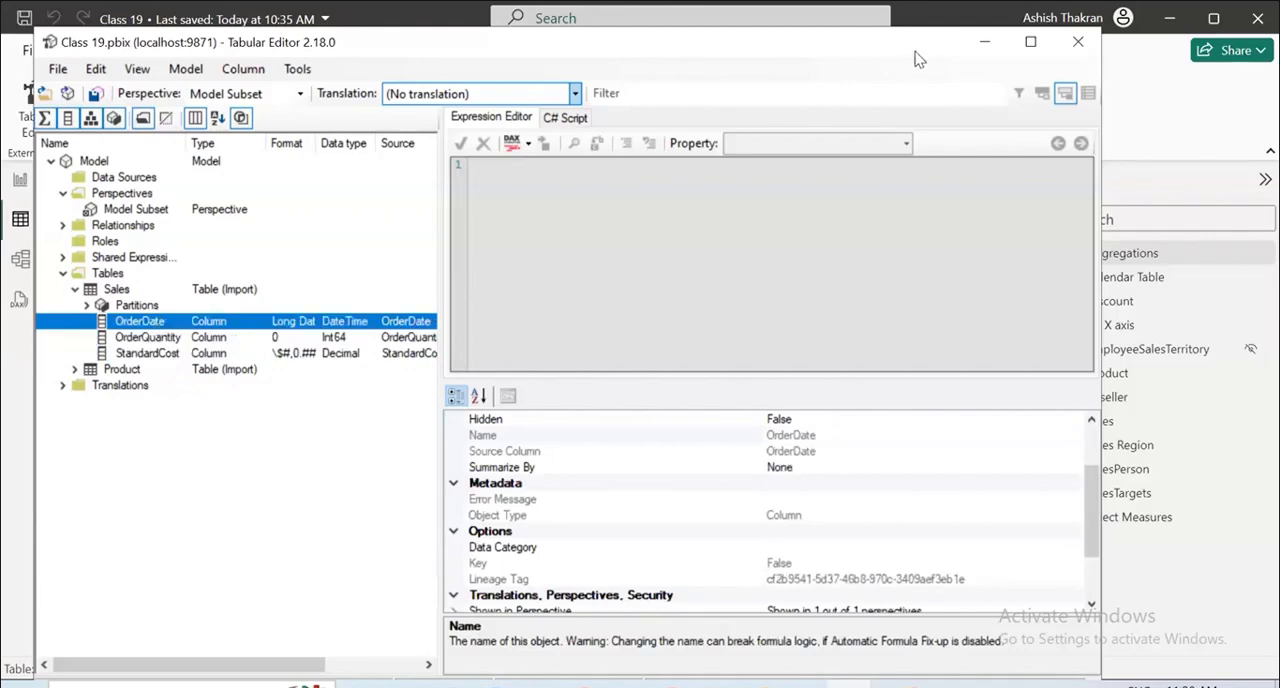
Minimize Tabular Editor, return to the Power BI report page and try to add StandardCost and UnitPrice to the card.
left_click(984, 42)
left_click(20, 179)
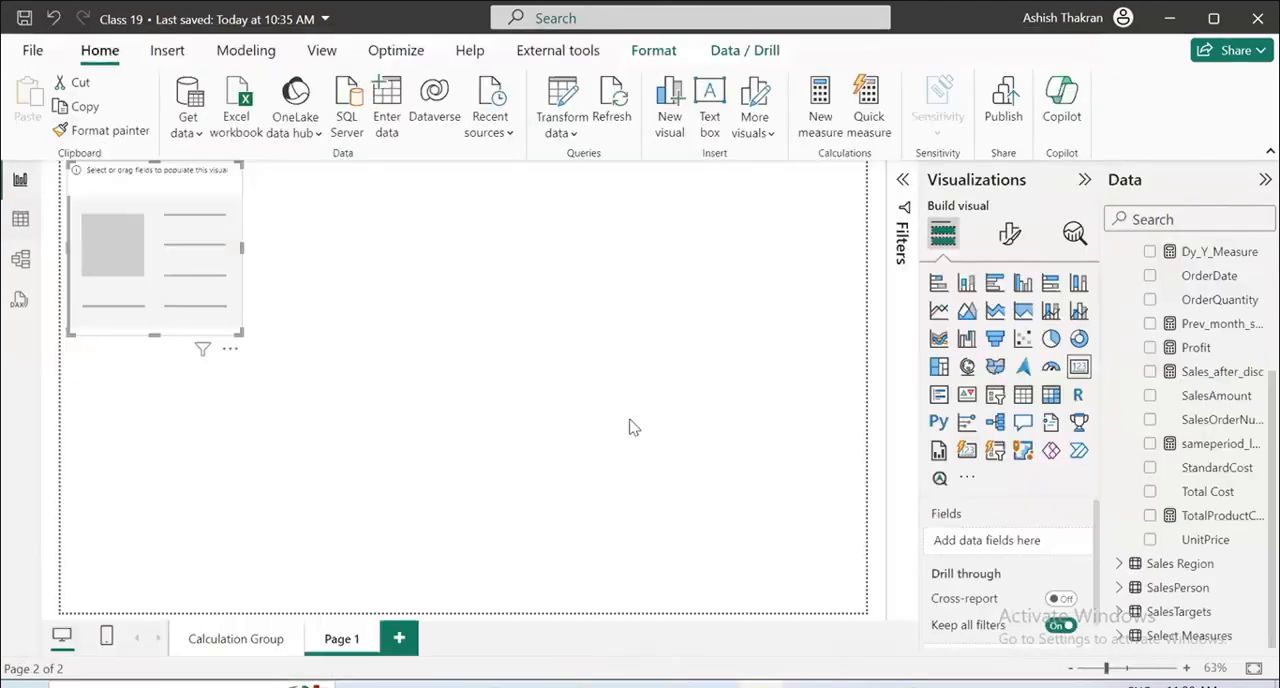
left_click(1155, 468)
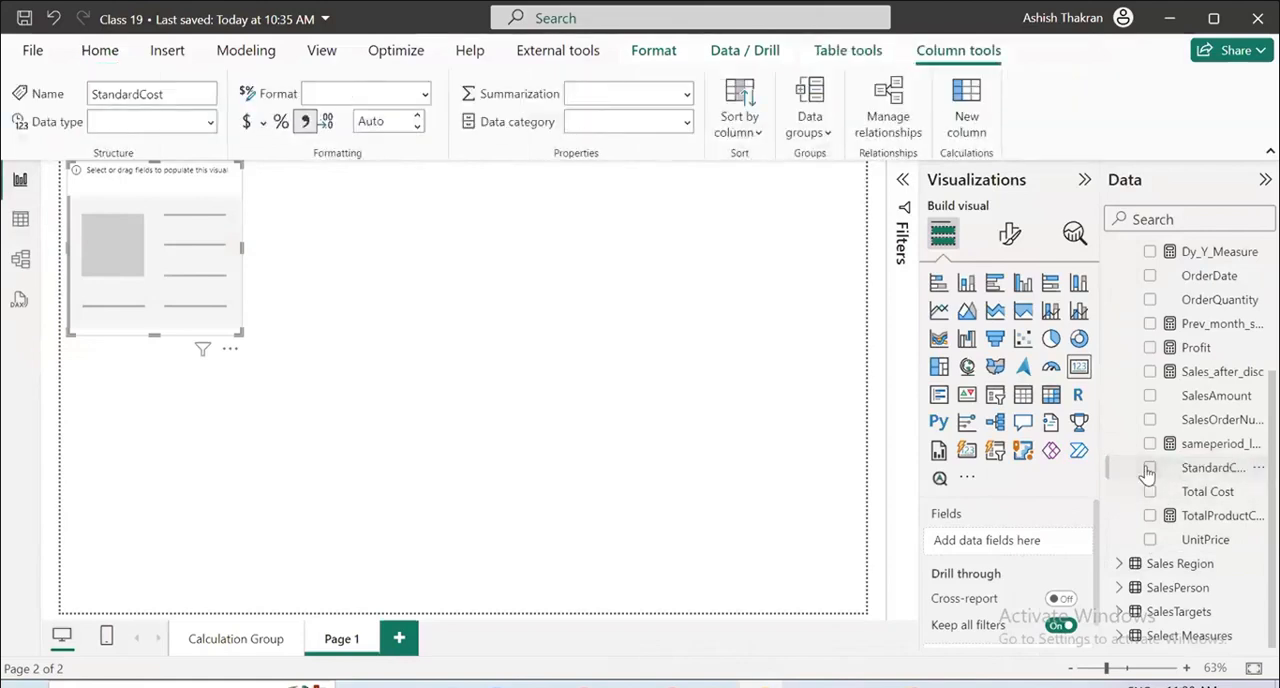
left_click(1256, 470)
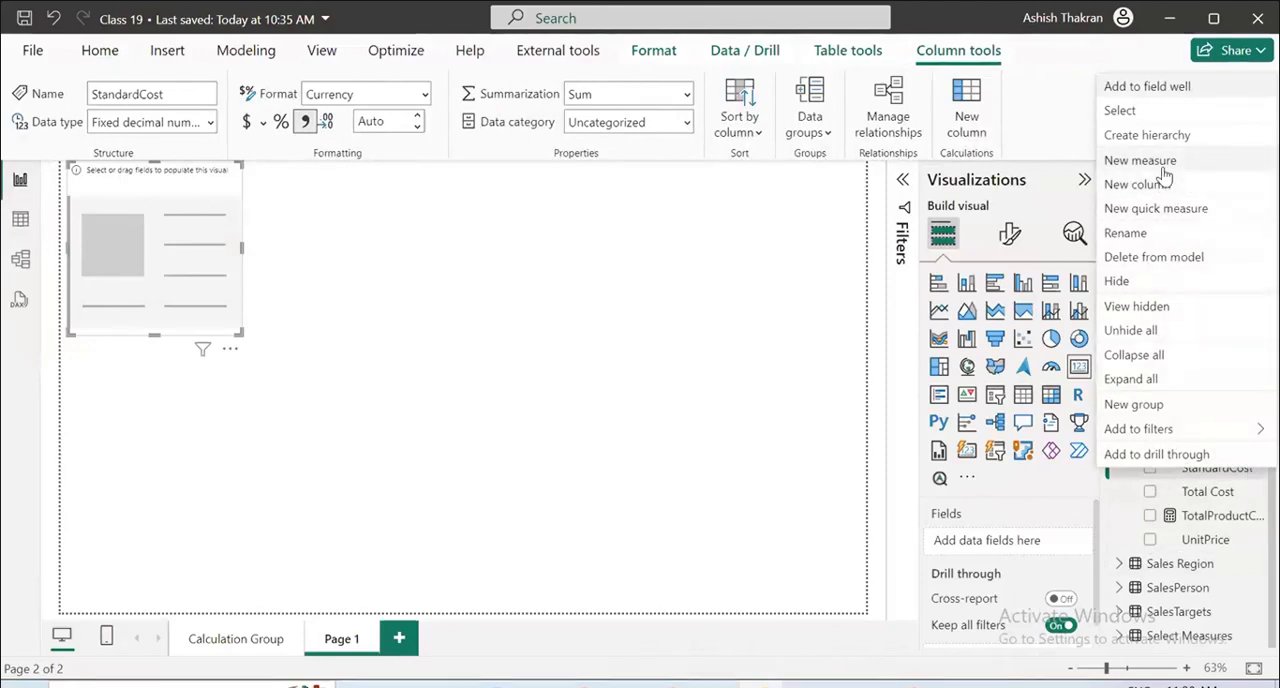
left_click(1154, 543)
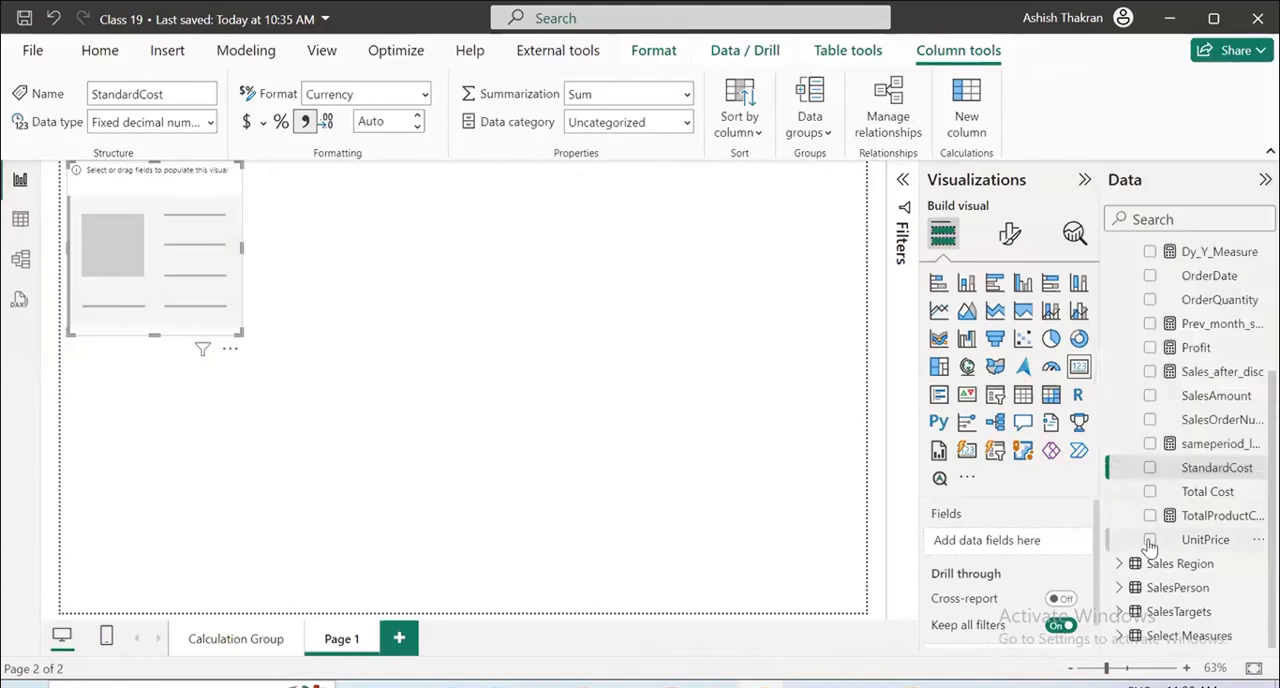
Leave the report page and return to model view to check the semantic model tree.
left_click(750, 405)
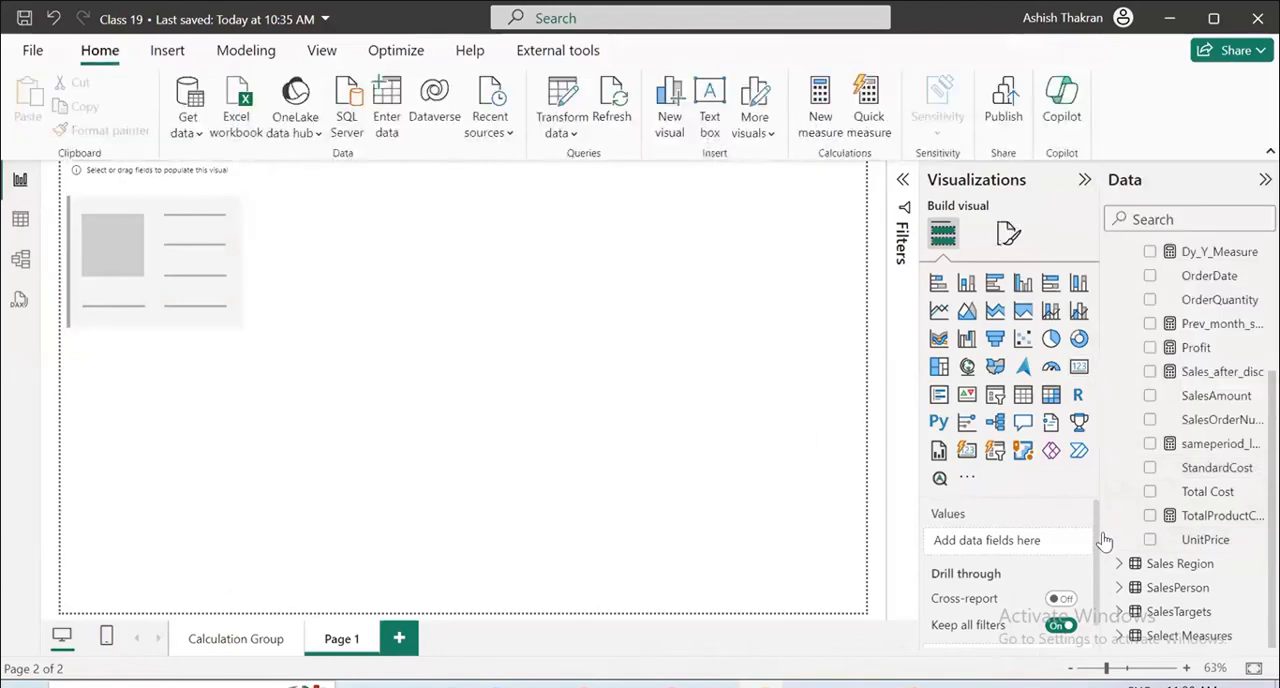
left_click(215, 196)
left_click(21, 262)
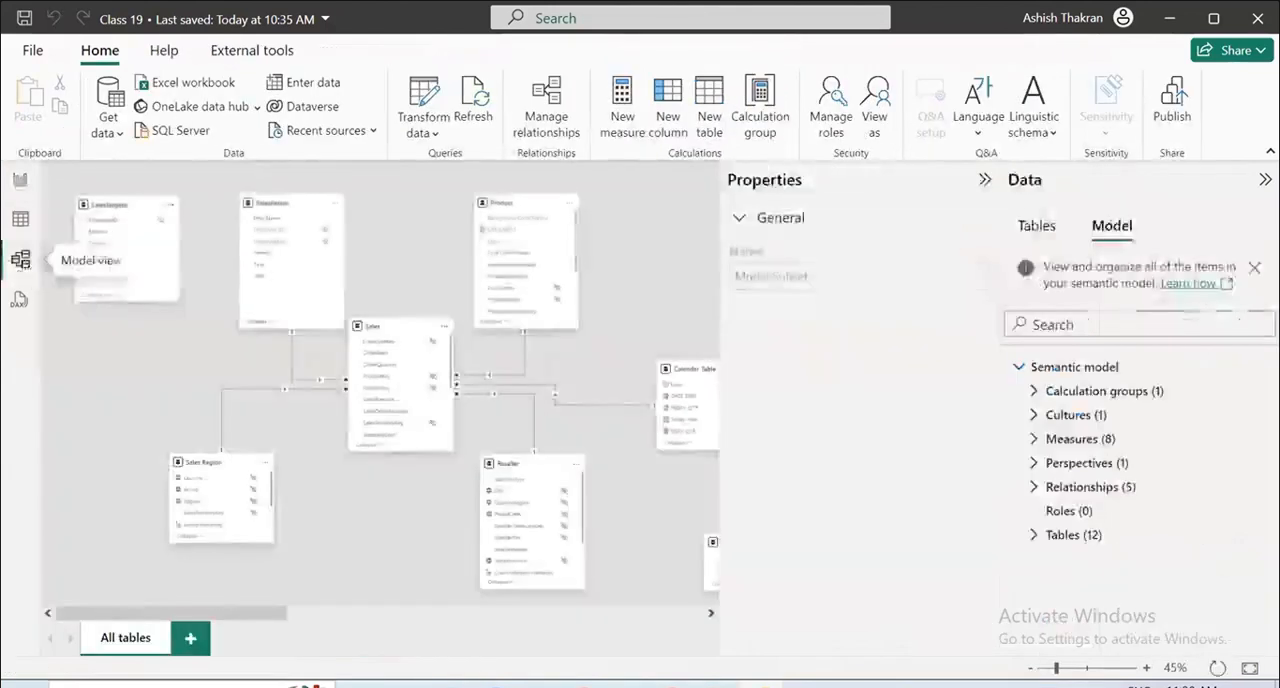
Check the options for the semantic model's Perspectives group, glance at the table list, and expand Perspectives down to Model Subset.
left_click(1265, 465)
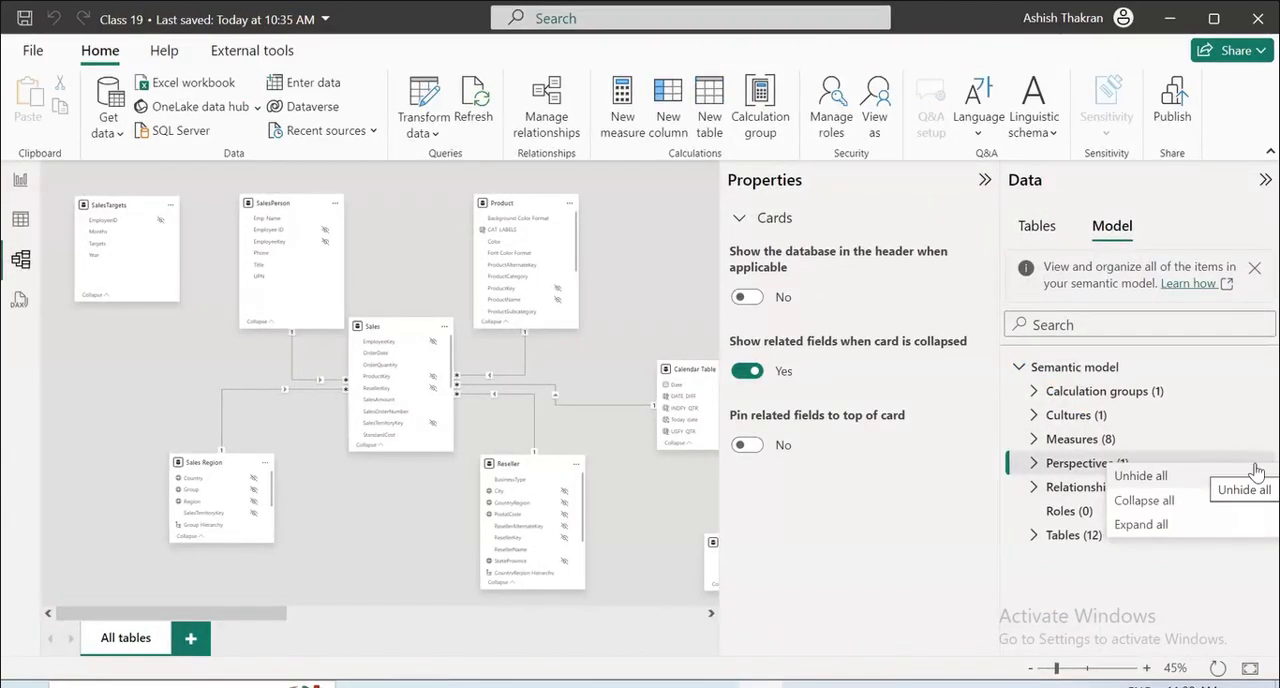
left_click(1022, 230)
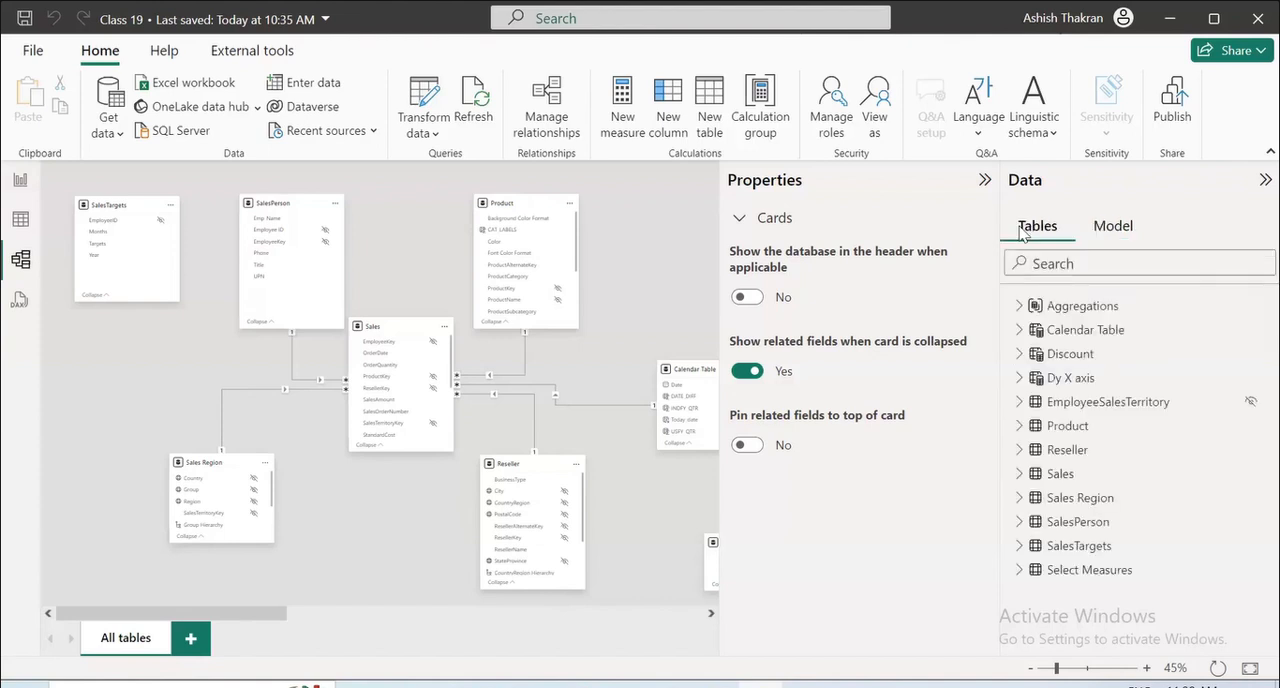
left_click(1082, 228)
left_click(1034, 463)
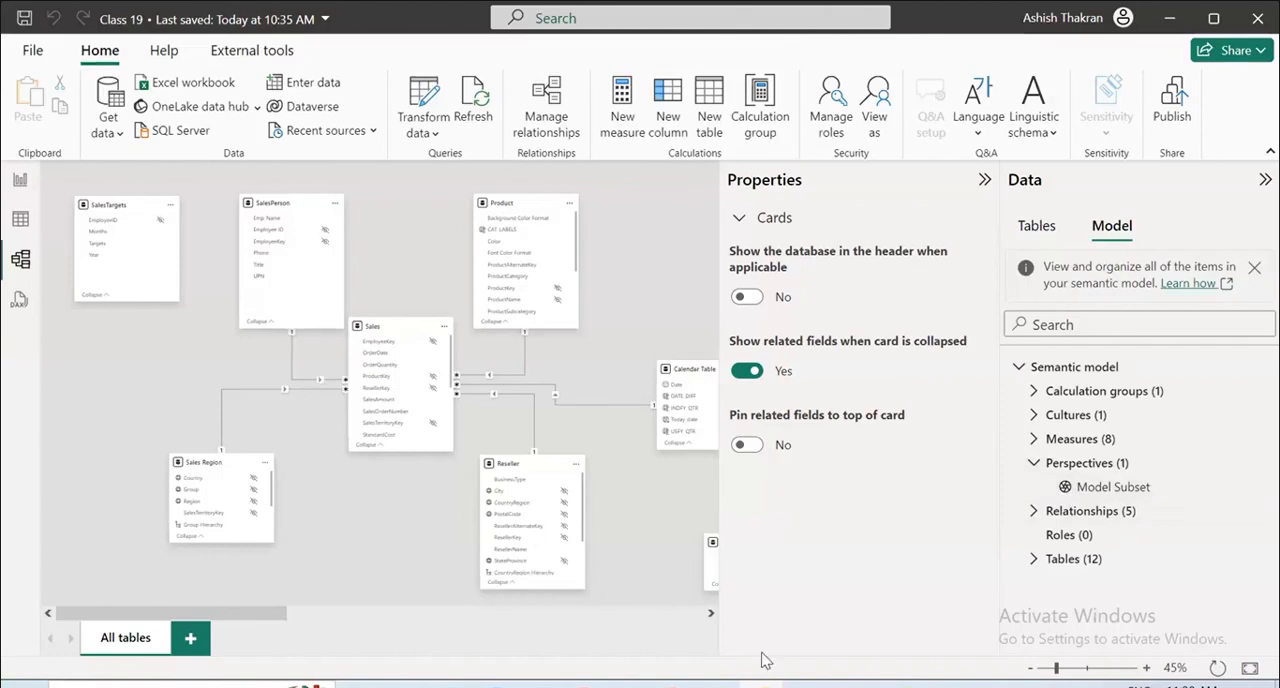
Return to Tabular Editor and inspect the Summarize By property of the OrderDate, OrderQuantity and StandardCost columns.
left_click(768, 682)
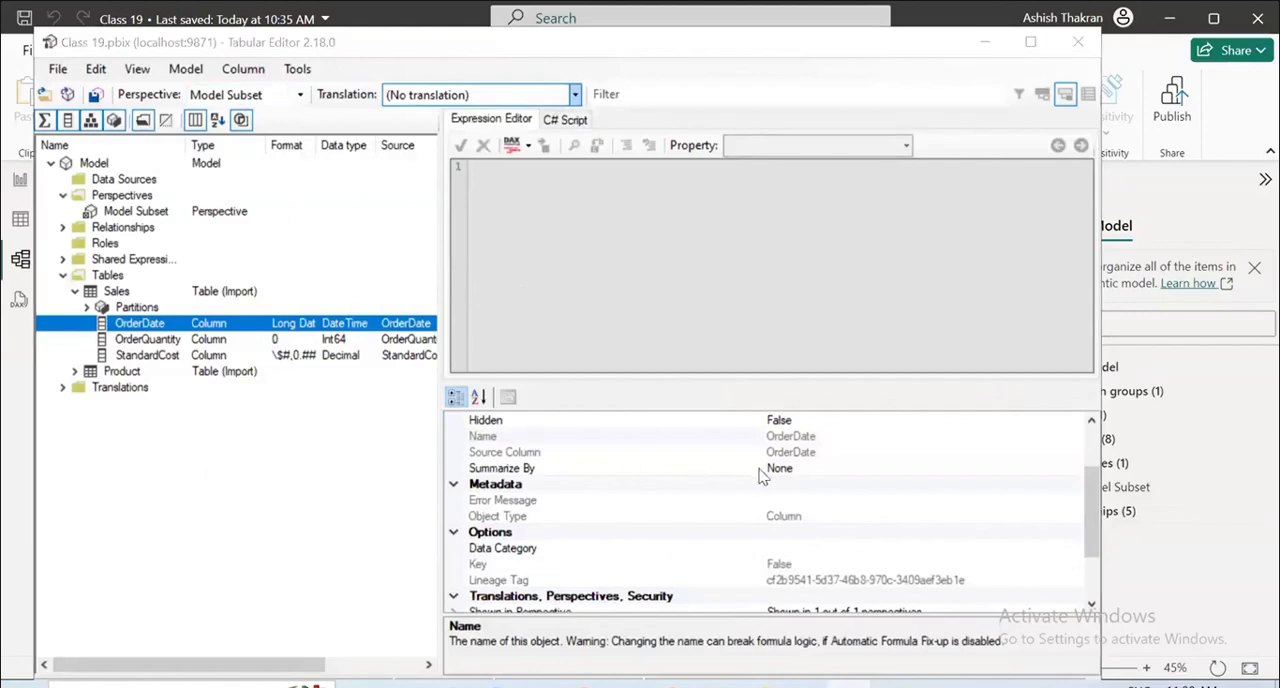
left_click(793, 468)
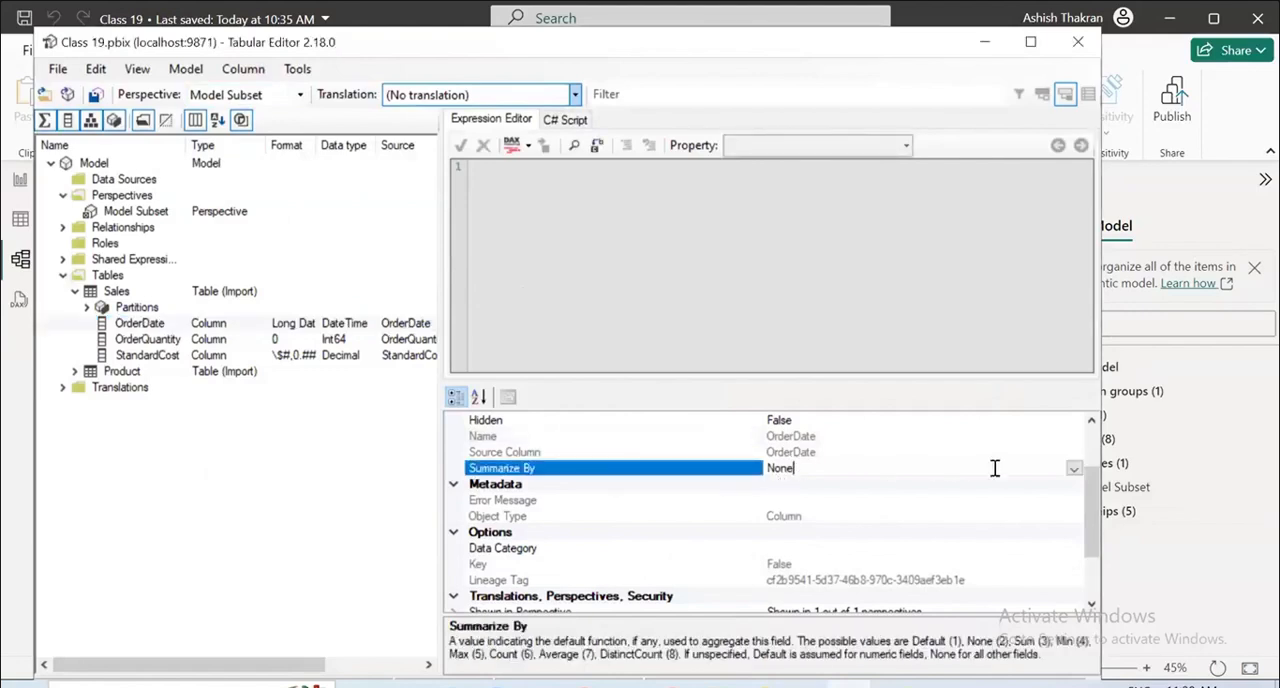
left_click(1074, 468)
left_click(1074, 468)
left_click(168, 341)
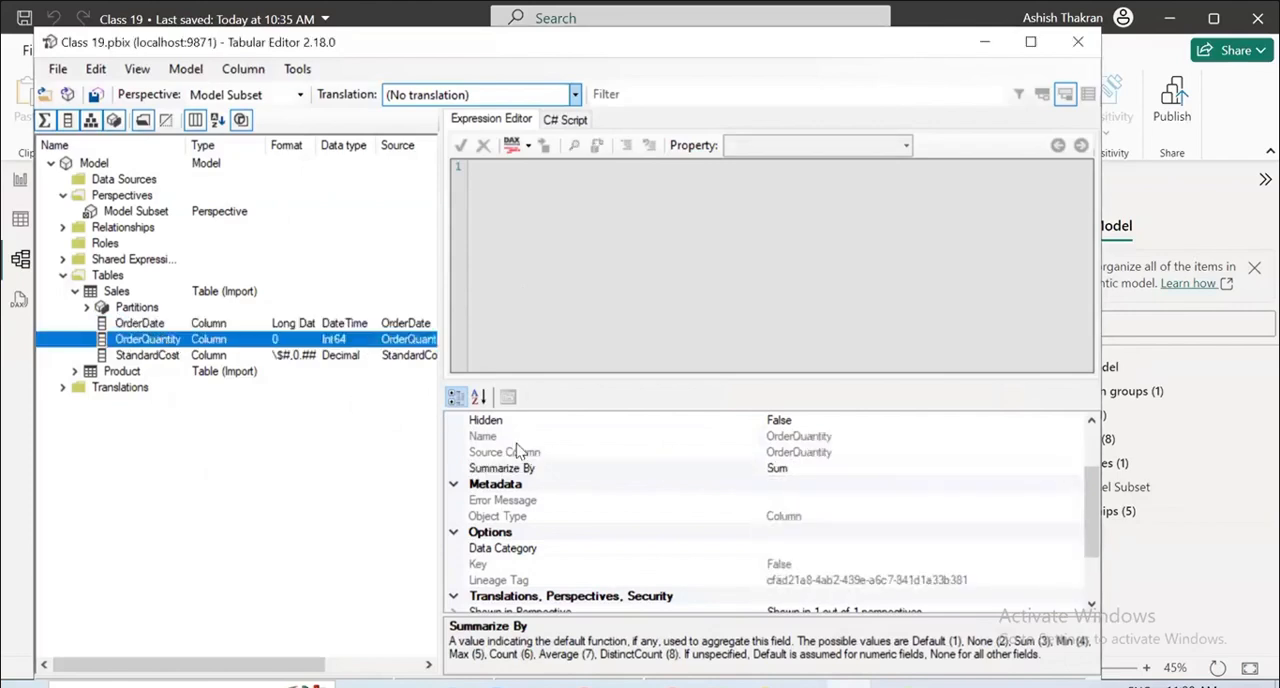
left_click(160, 356)
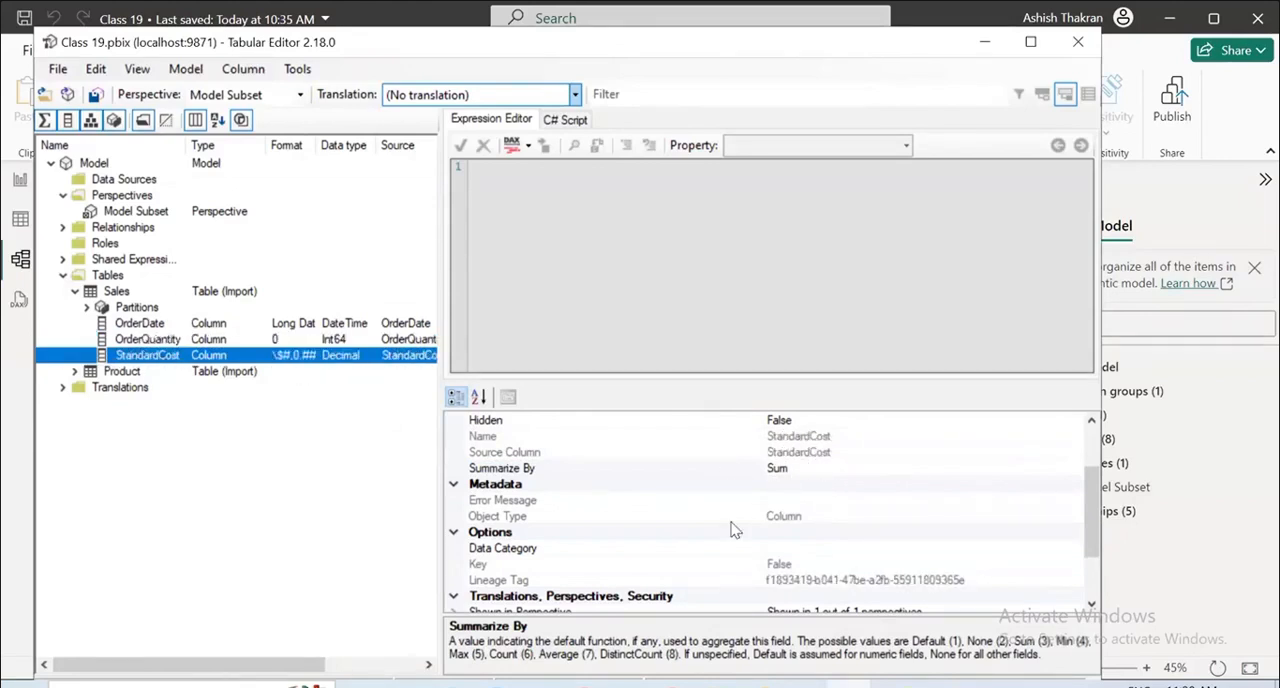
Expand StandardCost's Shown in Perspective property and check its options for the Model Subset perspective.
scroll(607, 533, "down", 1)
scroll(607, 533, "down", 1)
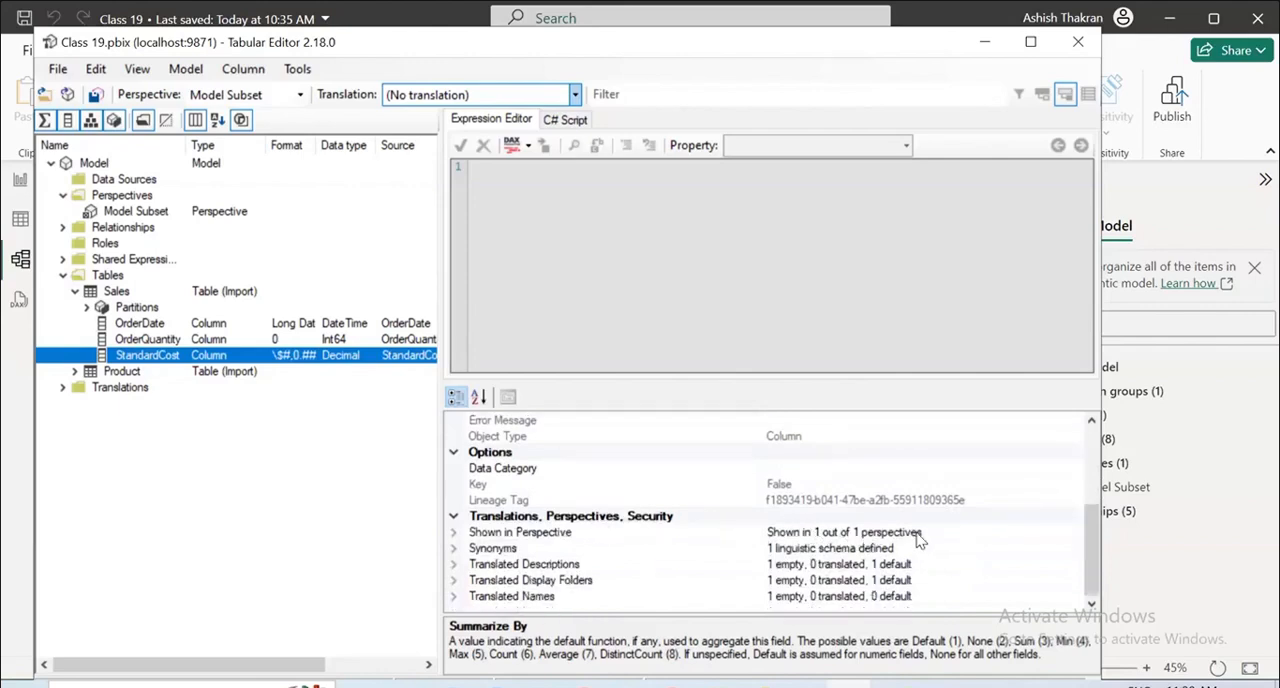
left_click(454, 533)
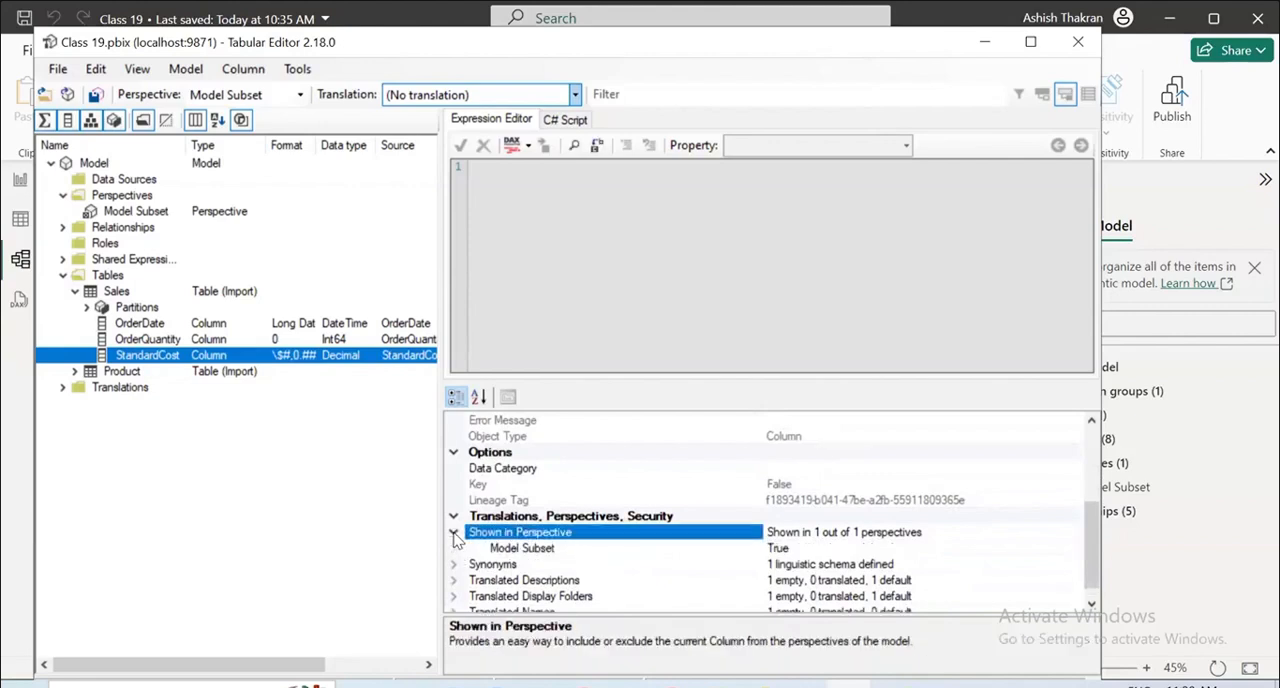
left_click(558, 550)
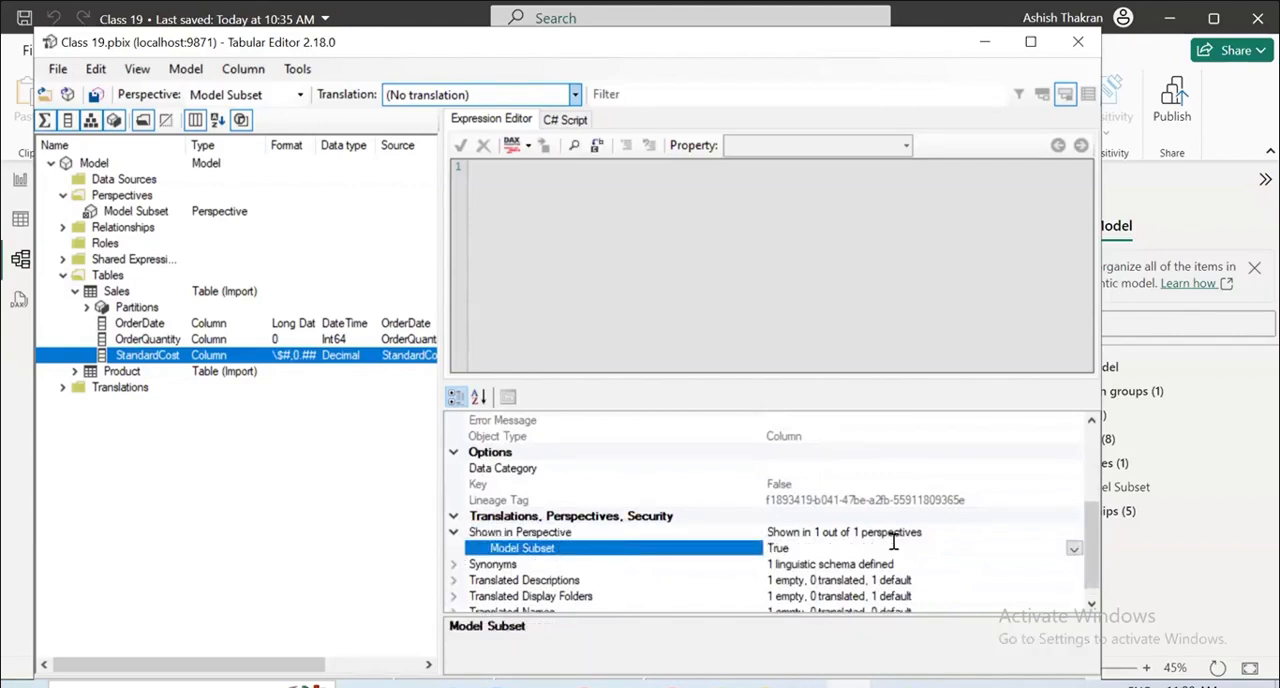
left_click(1074, 550)
left_click(1070, 565)
scroll(873, 566, "down", 1)
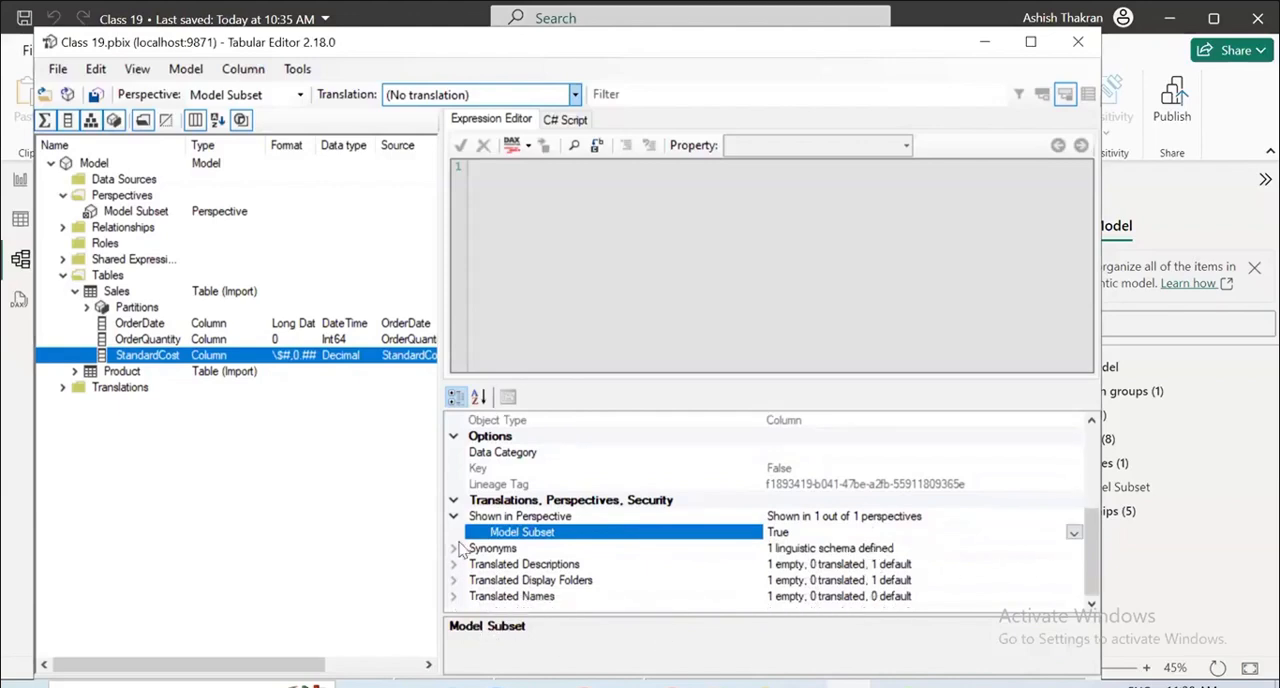
Expand the Product table and examine the properties of its ProductSubcategory and ProductCategory columns.
left_click(137, 372)
left_click(74, 369)
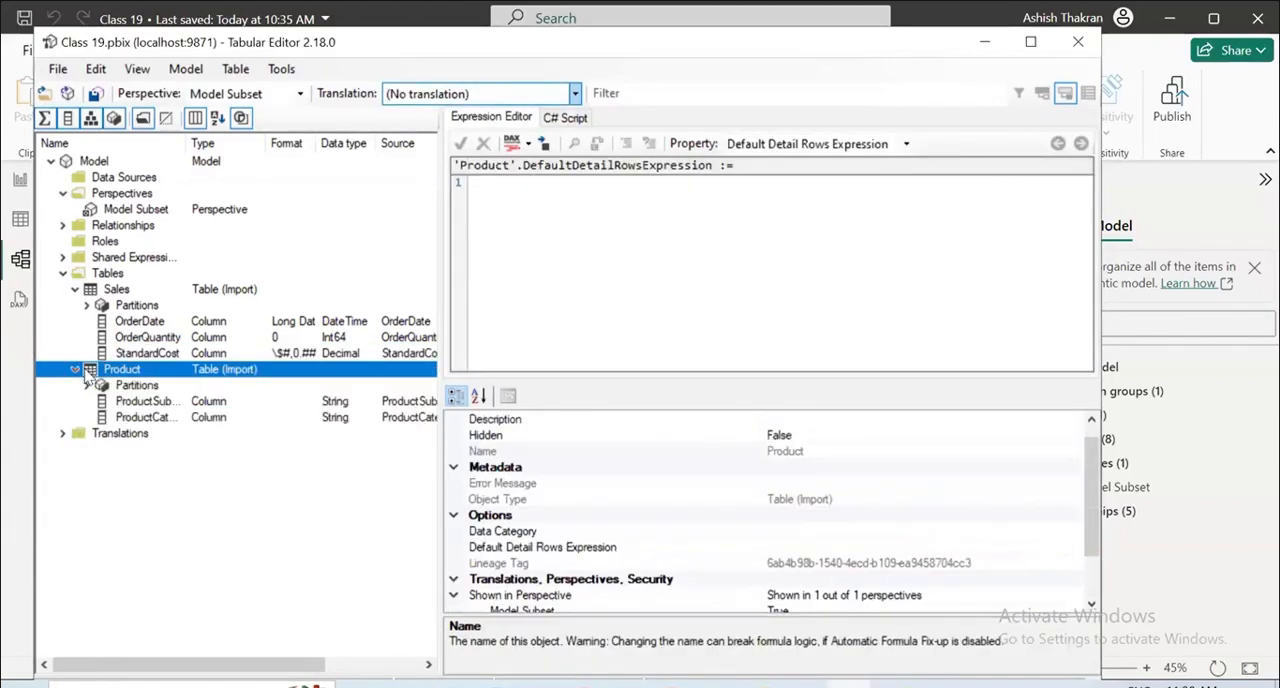
left_click(147, 402)
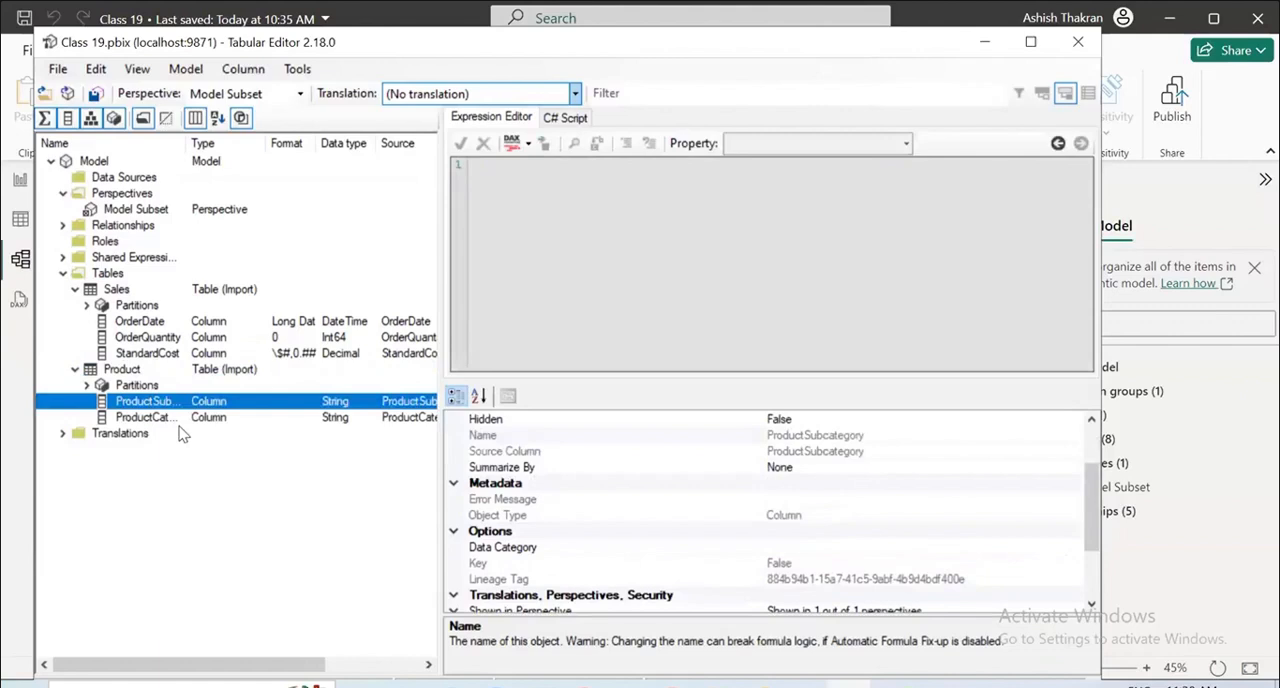
left_click(186, 434)
left_click(183, 421)
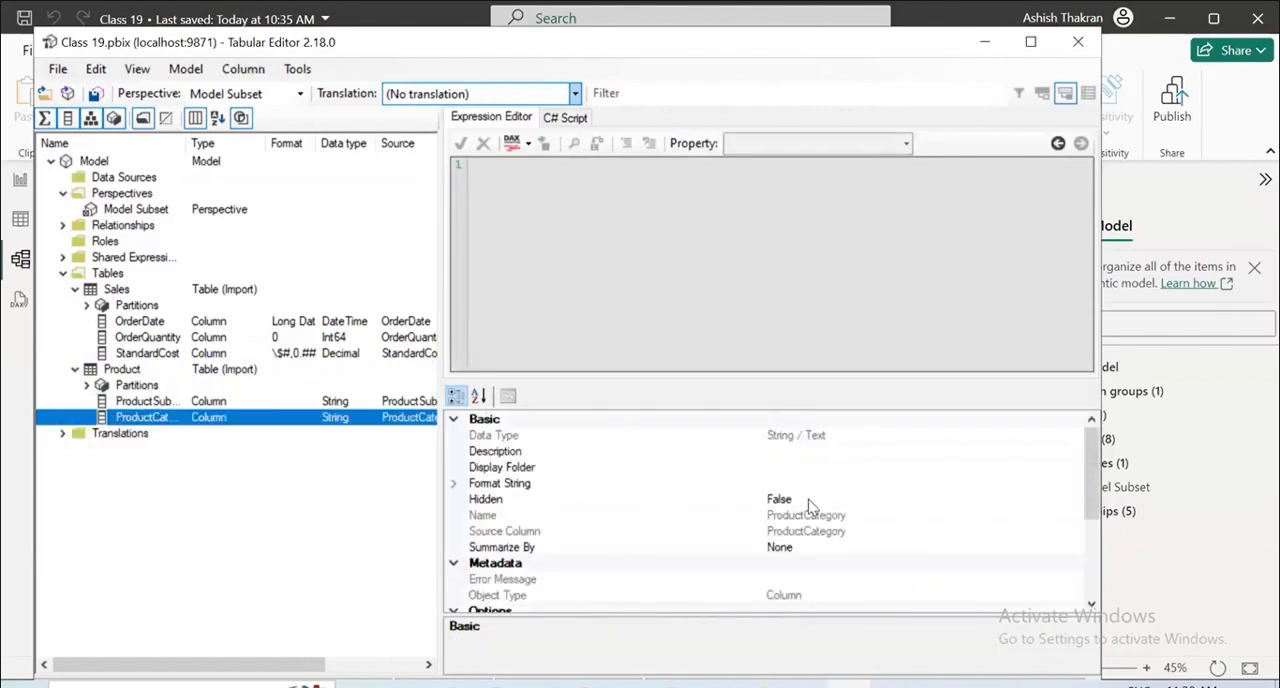
scroll(808, 500, "down", 3)
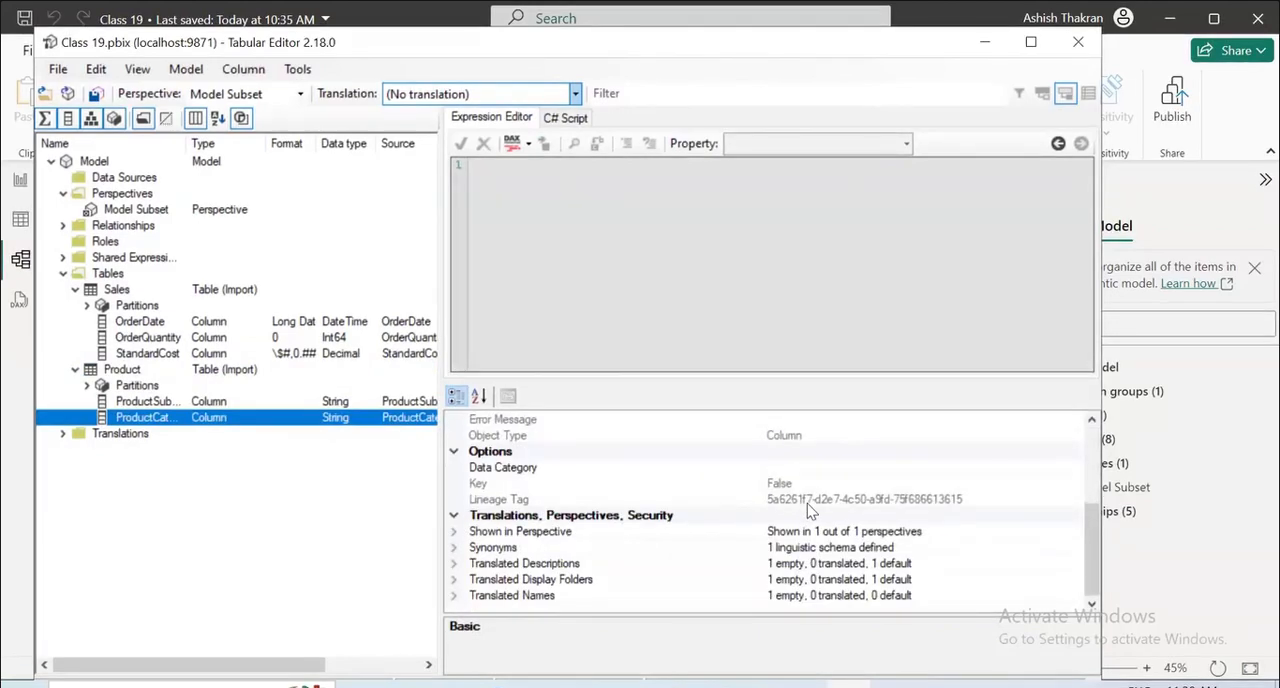
scroll(808, 508, "up", 3)
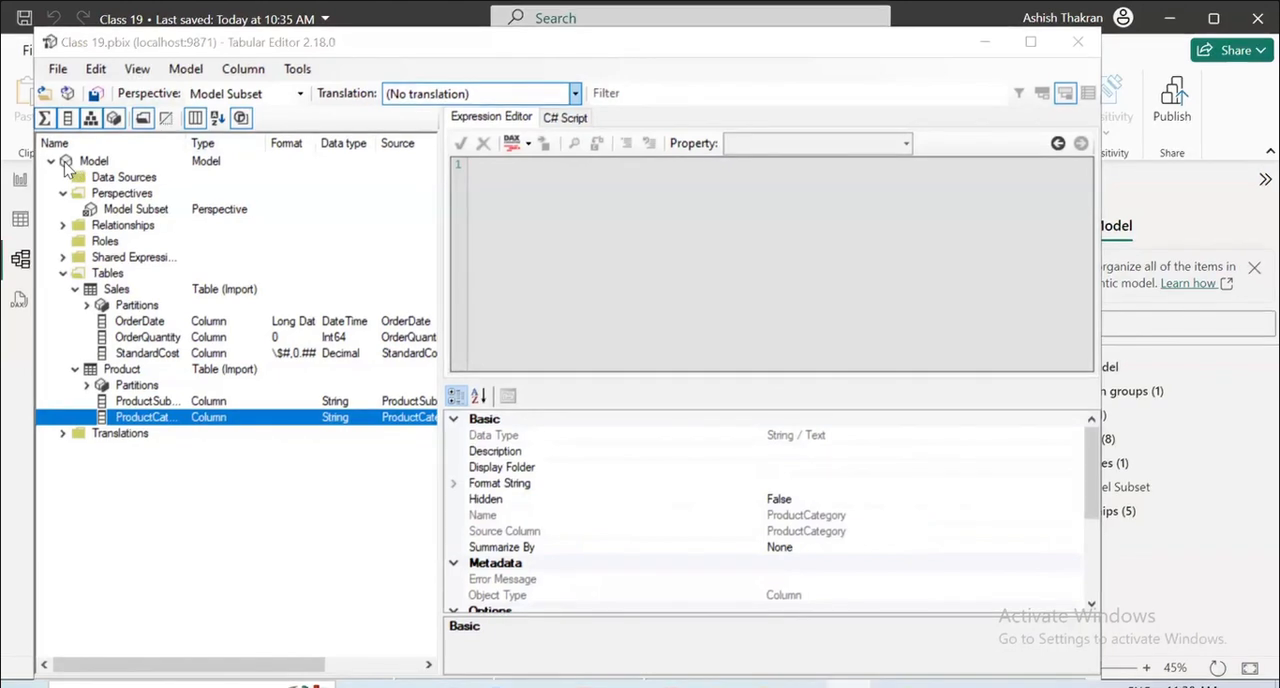
Select the Model Subset perspective and look over the view, perspective, tools and editing commands without running any.
left_click(124, 194)
left_click(122, 209)
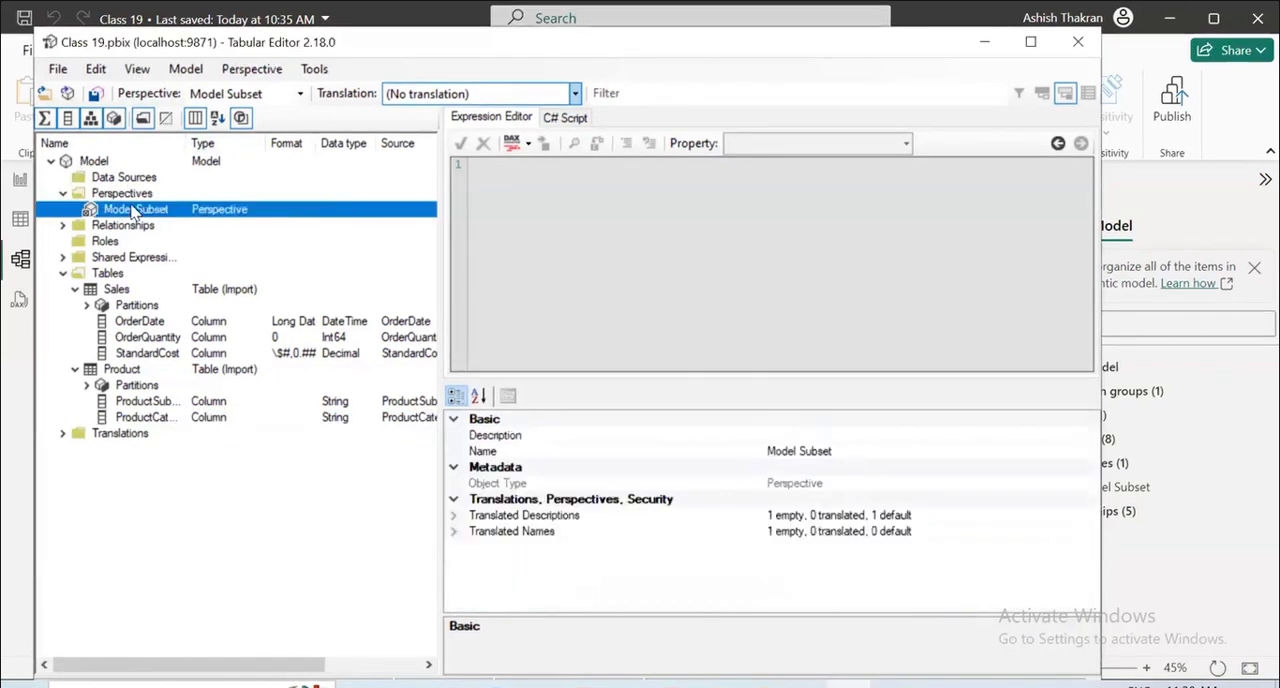
right_click(123, 210)
left_click(121, 210)
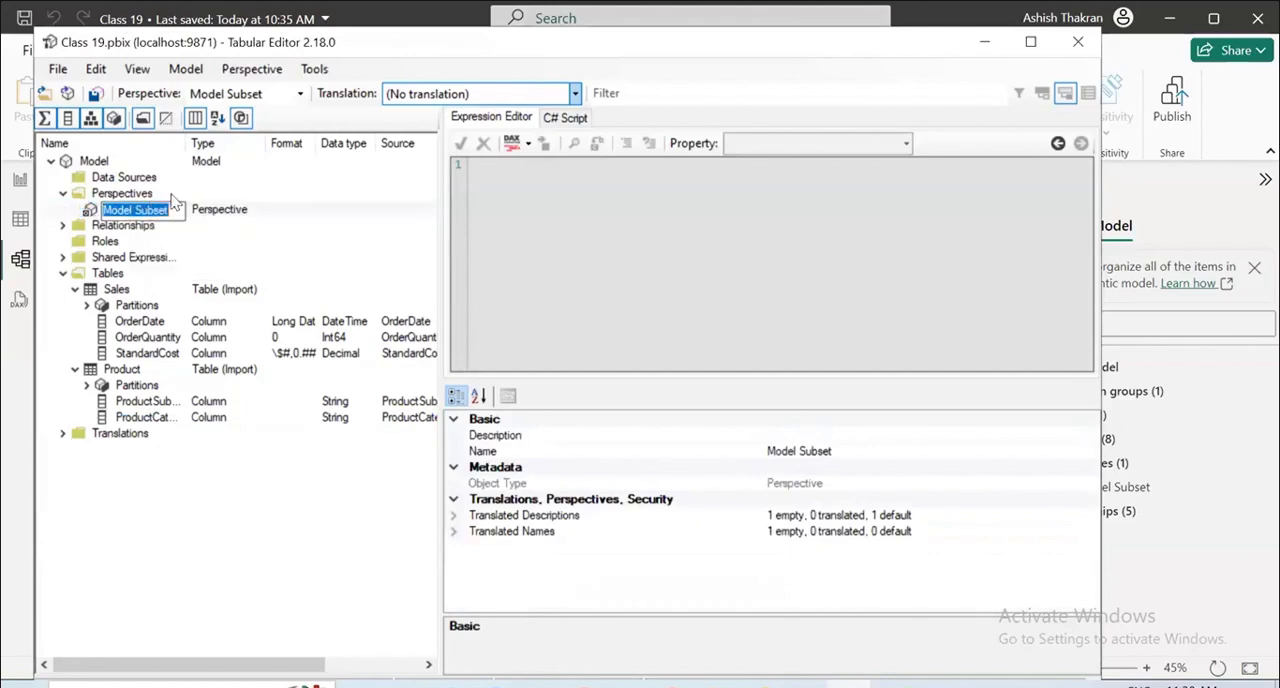
left_click(220, 209)
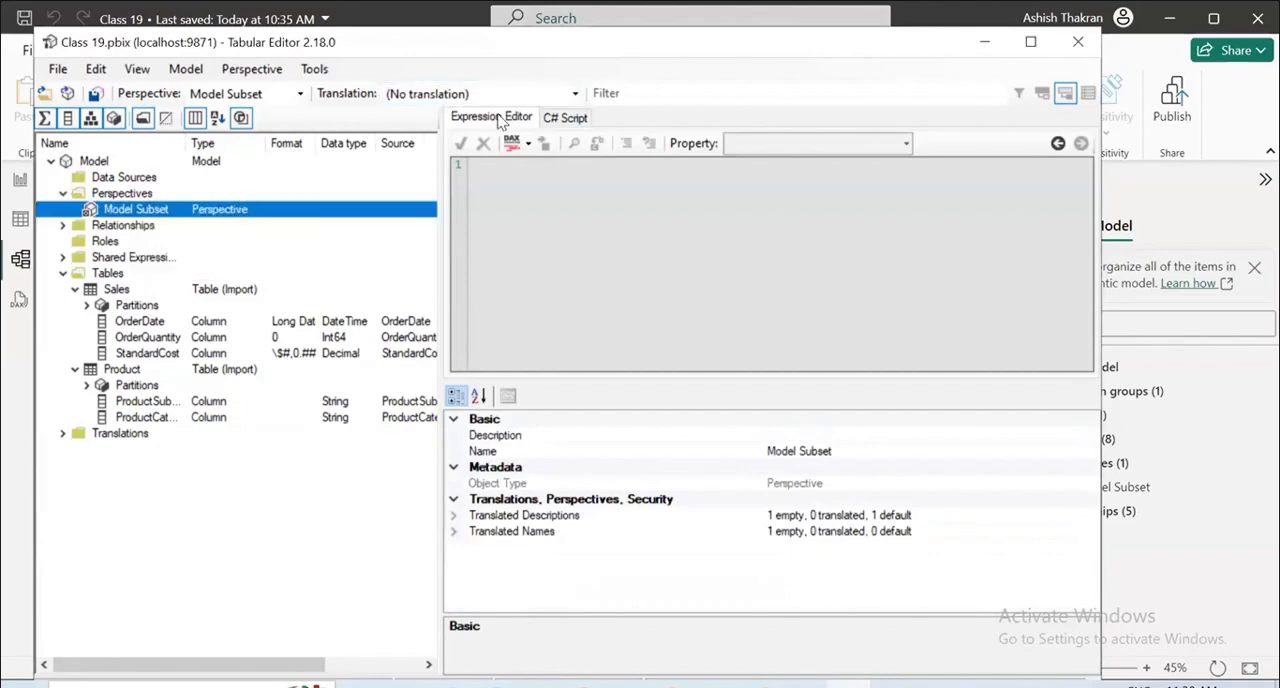
left_click(138, 70)
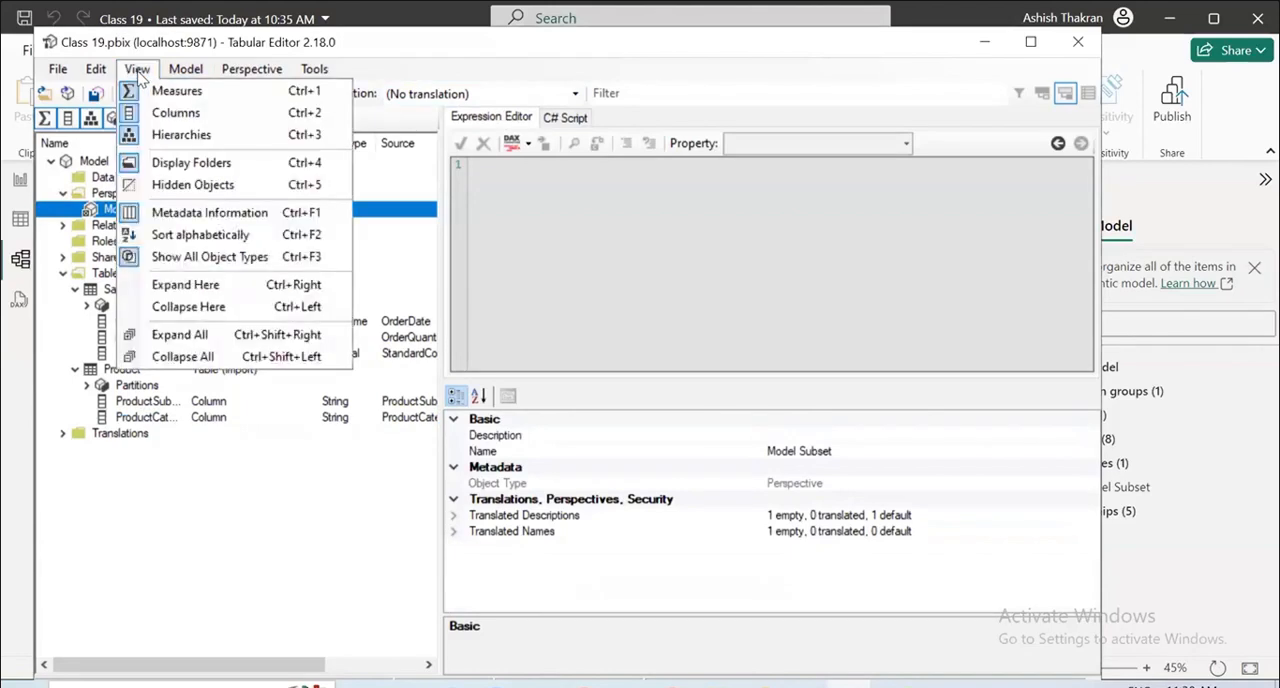
mouse_move(243, 78)
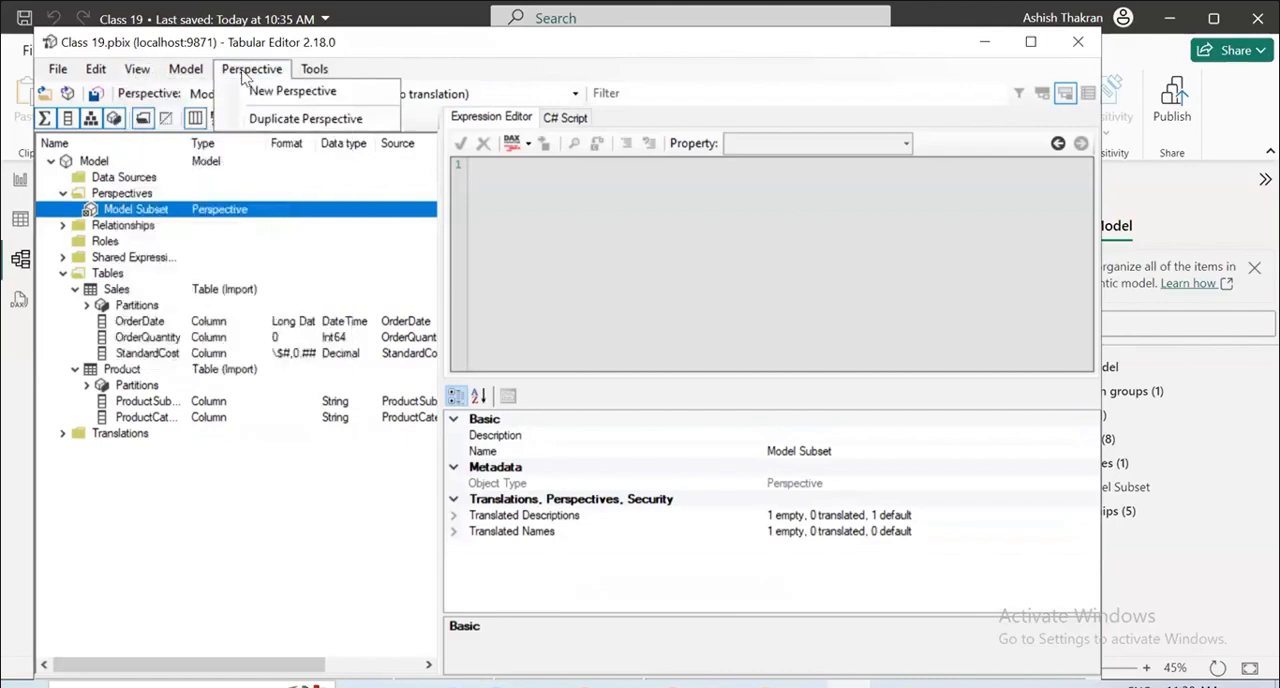
mouse_move(322, 76)
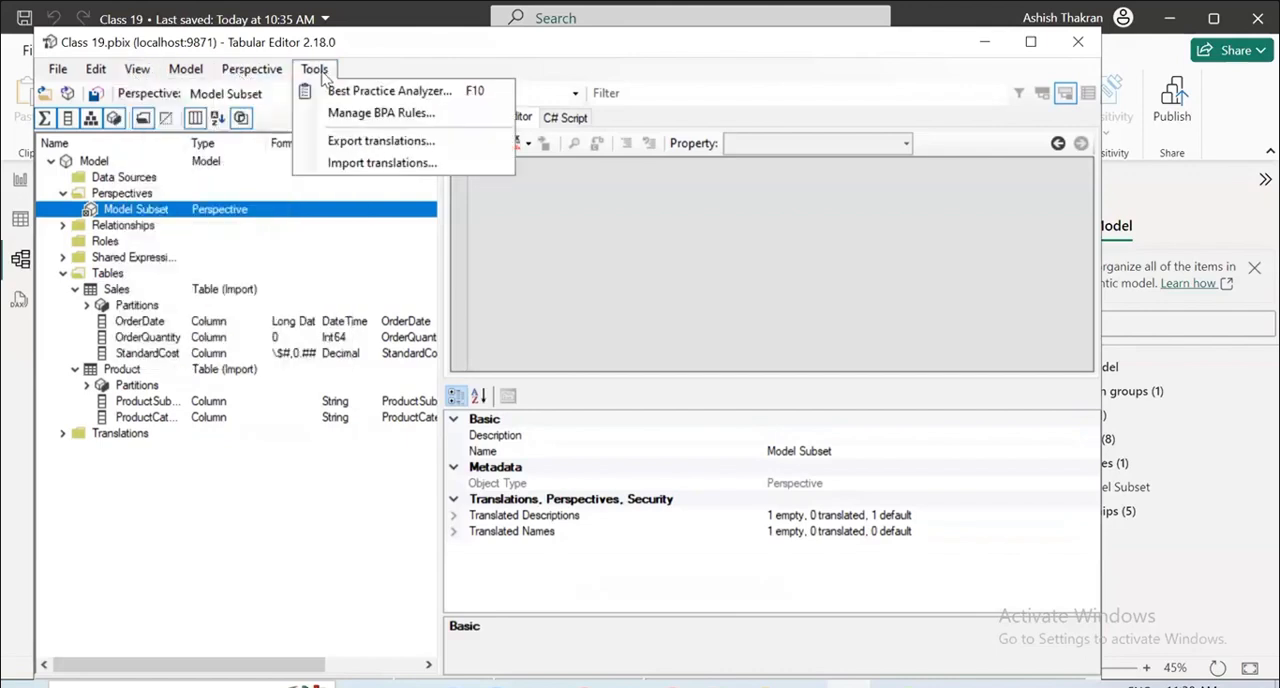
mouse_move(112, 72)
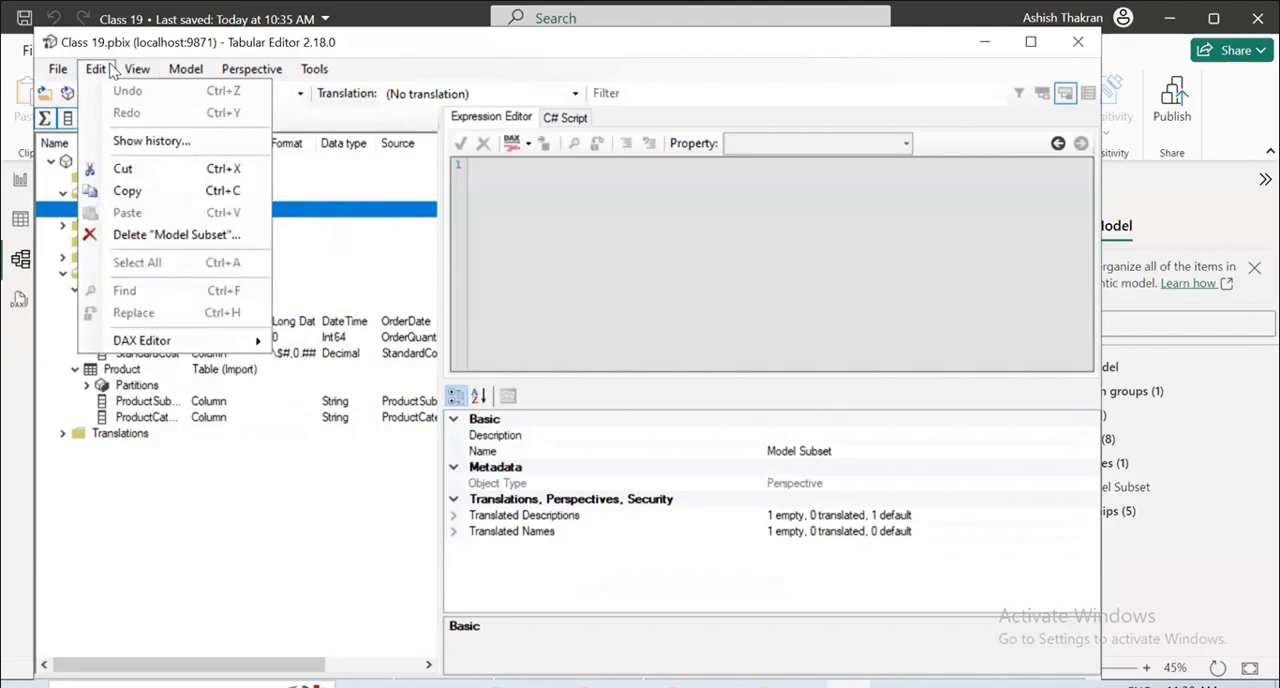
mouse_move(181, 348)
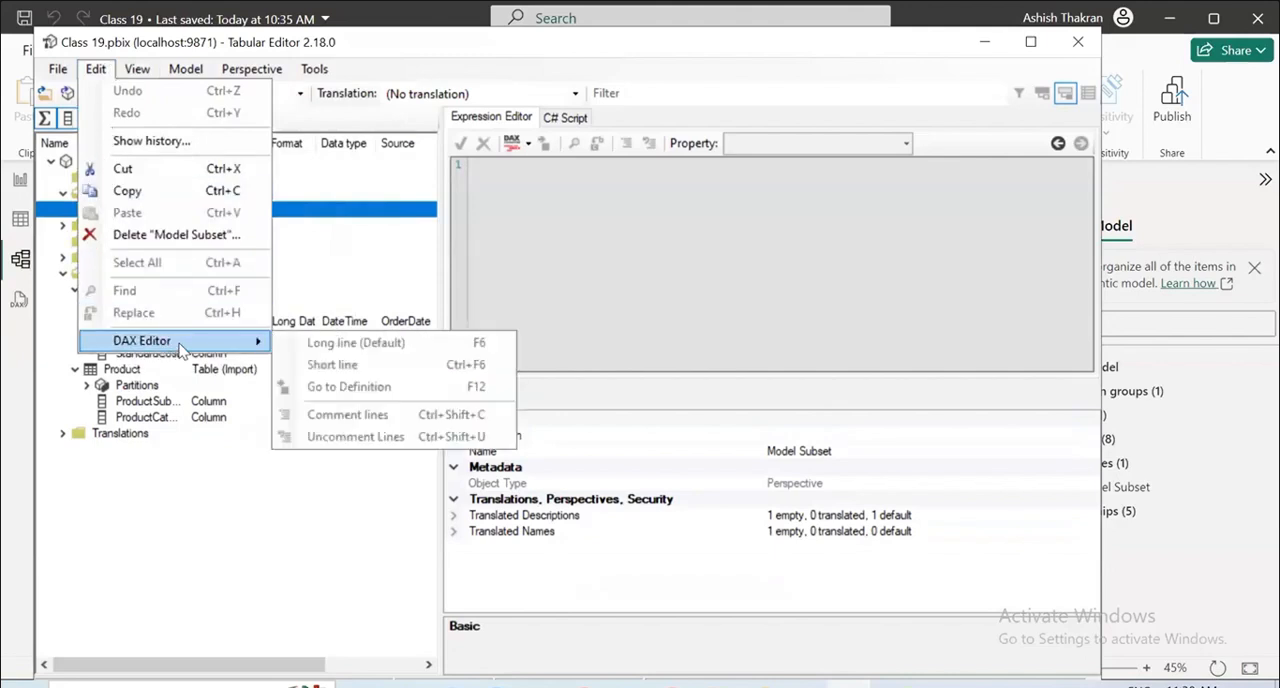
Save the changes to the connected database and close Tabular Editor.
mouse_move(58, 69)
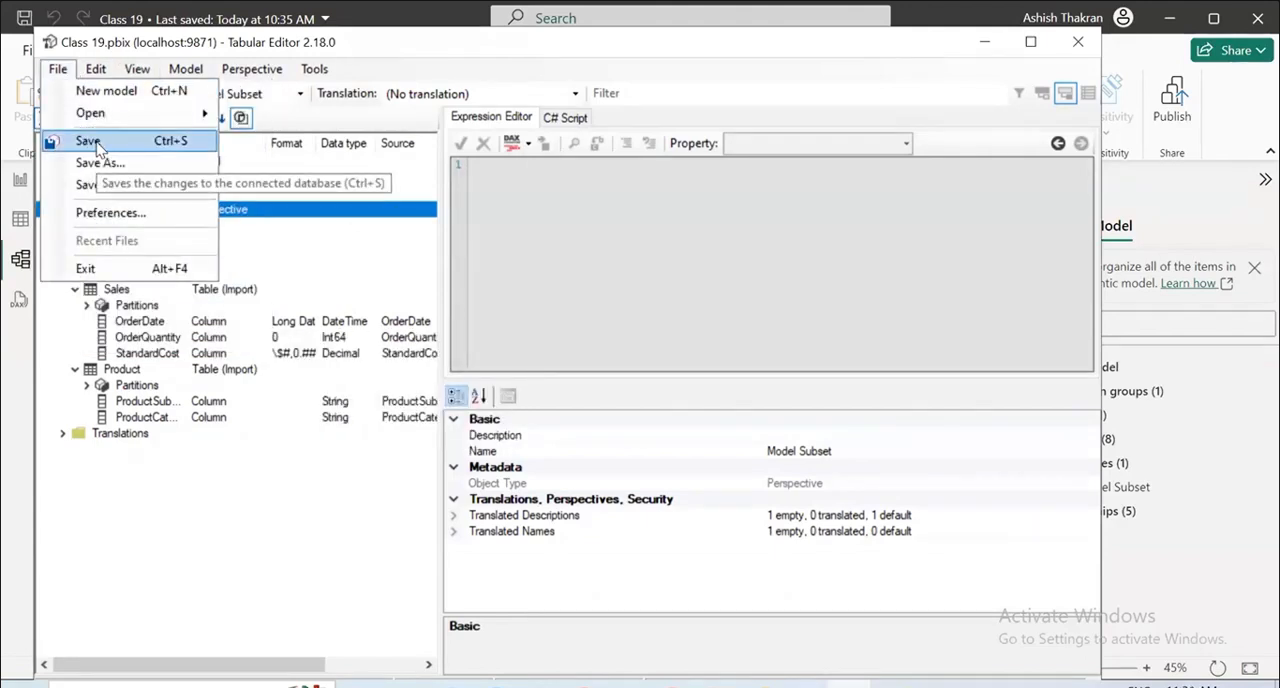
left_click(96, 144)
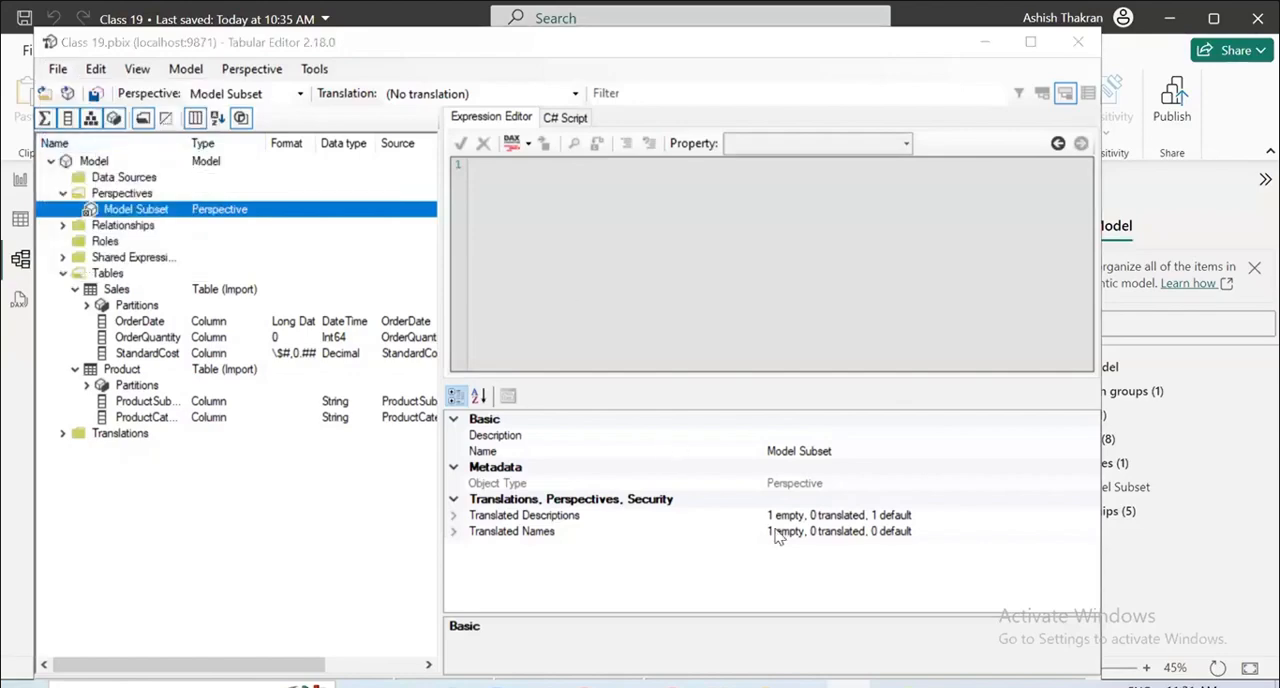
left_click(1078, 42)
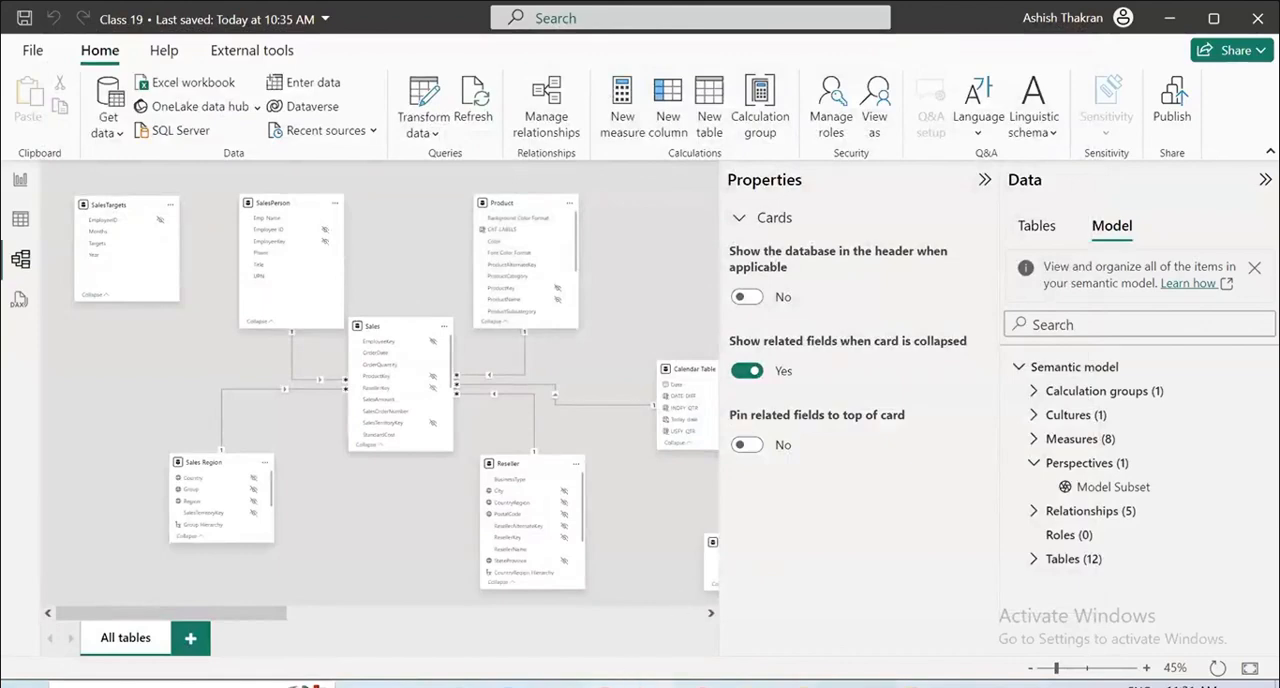
Switch to Chrome, search Google for "how to active the perspective in power bi" and expand "How to use perspectives in Power BI?".
mouse_move(701, 686)
left_click(700, 610)
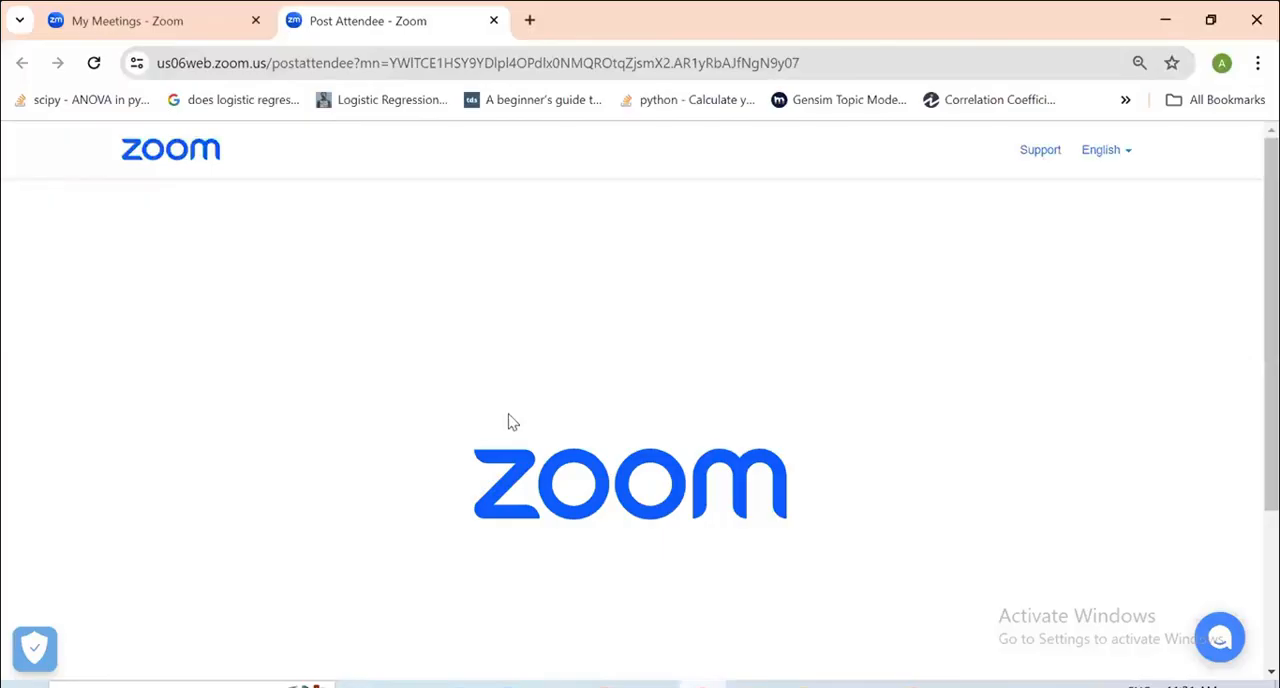
left_click(528, 28)
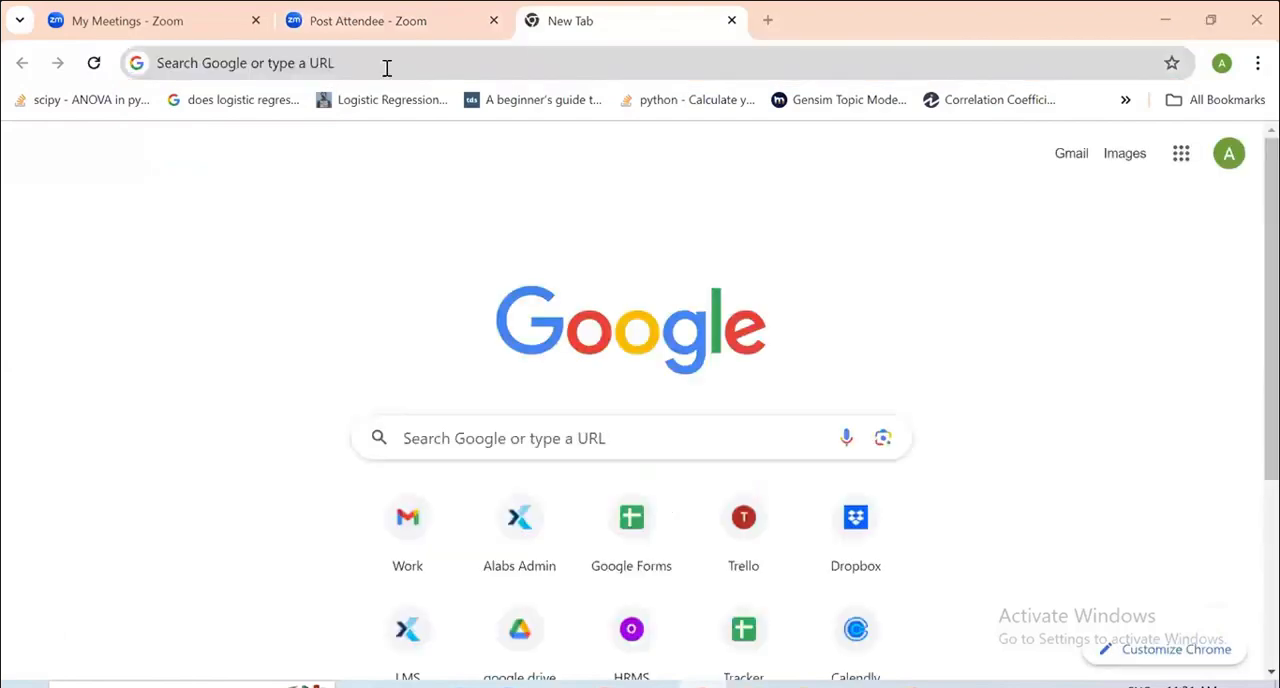
left_click(388, 66)
type("how to ac")
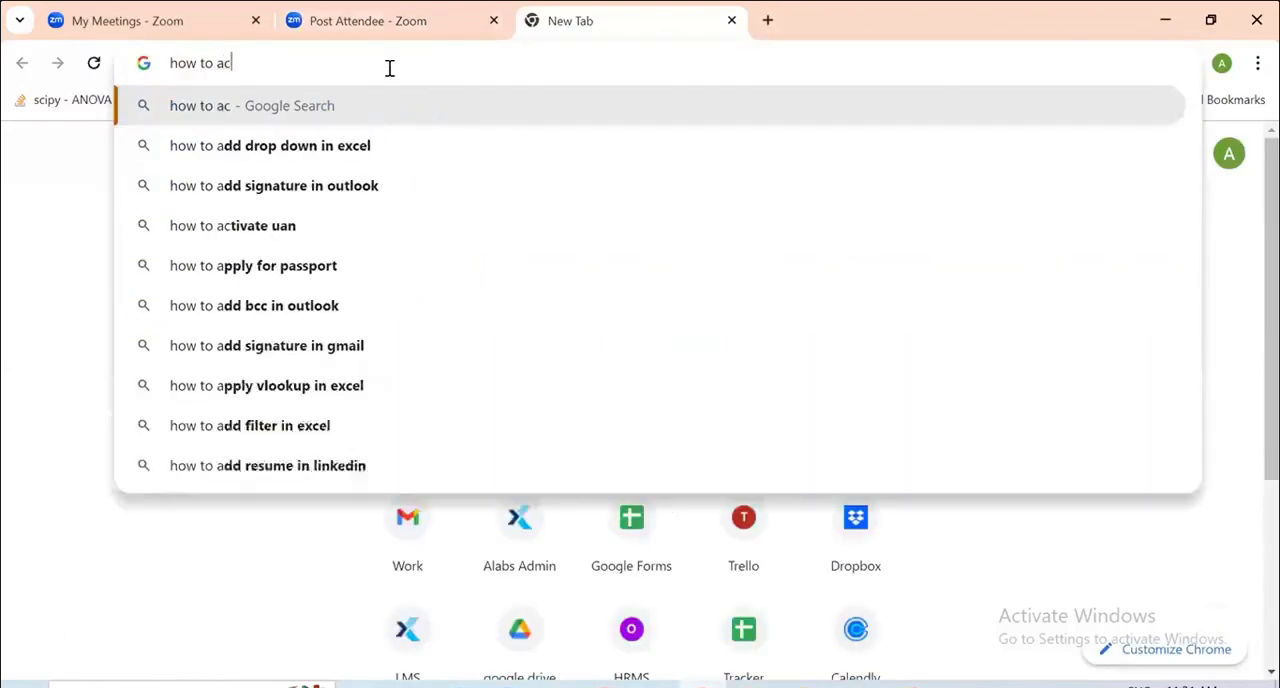
type("tive the persp")
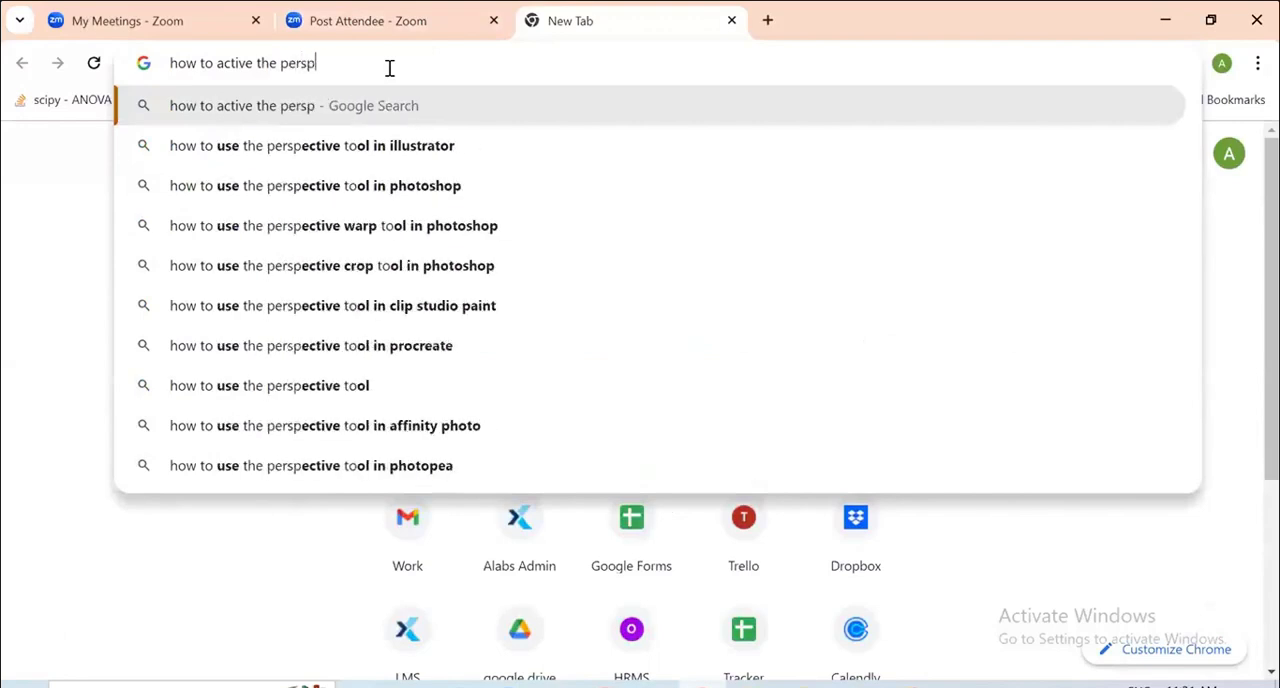
type("ective in power bi")
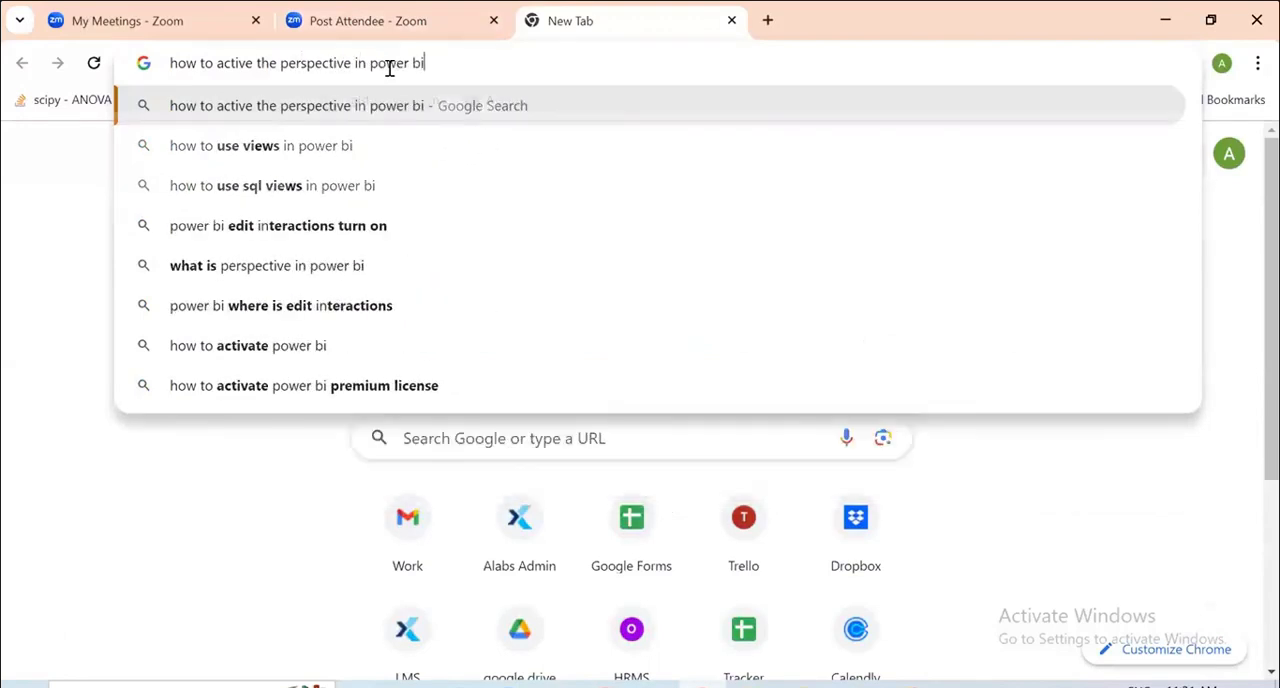
key("Return")
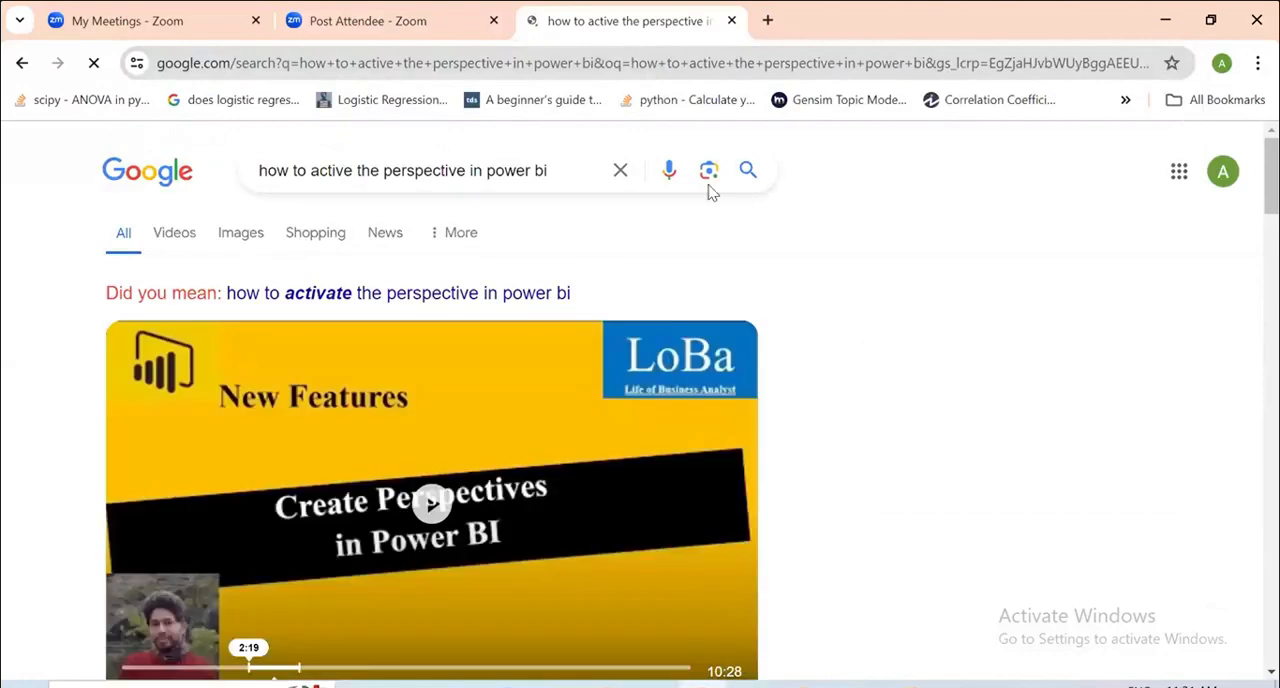
scroll(414, 480, "down", 5)
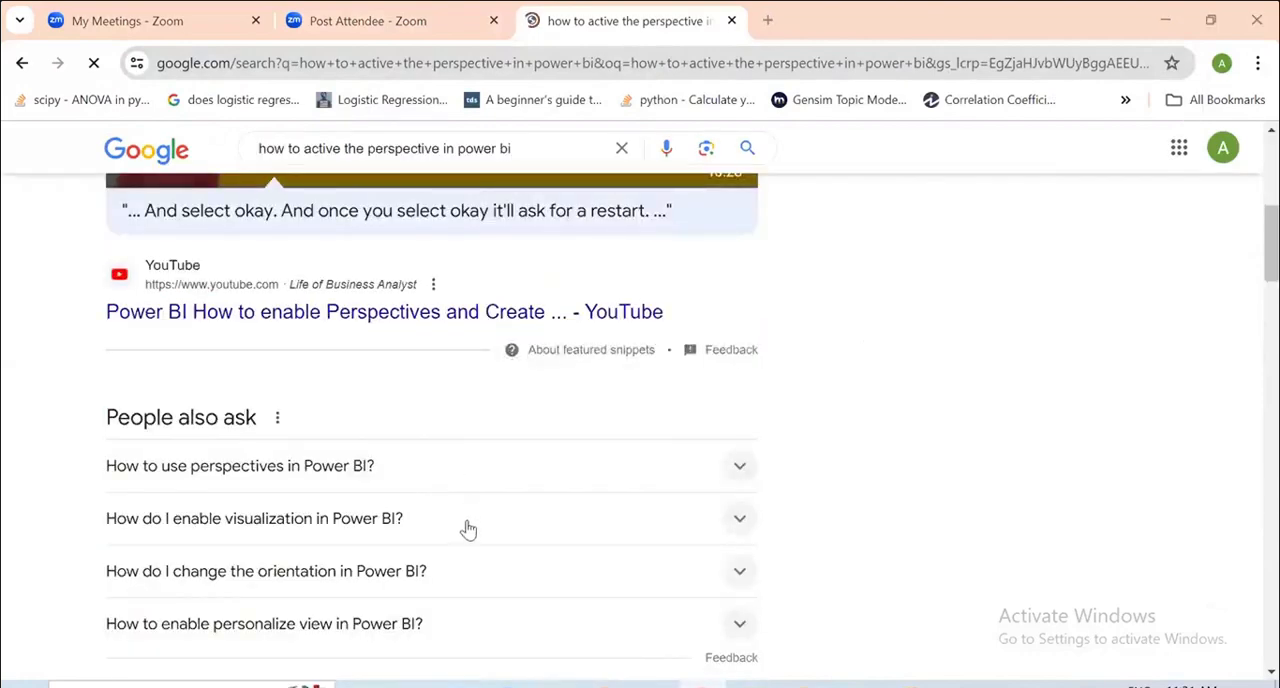
left_click(471, 486)
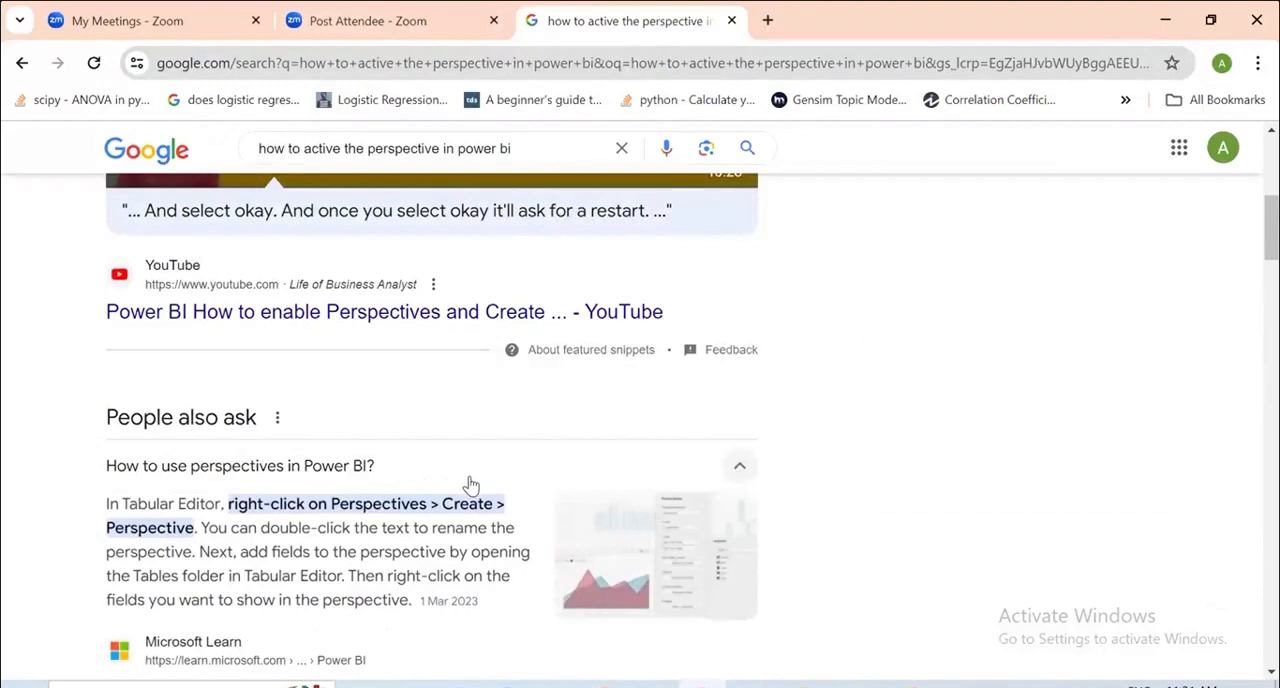
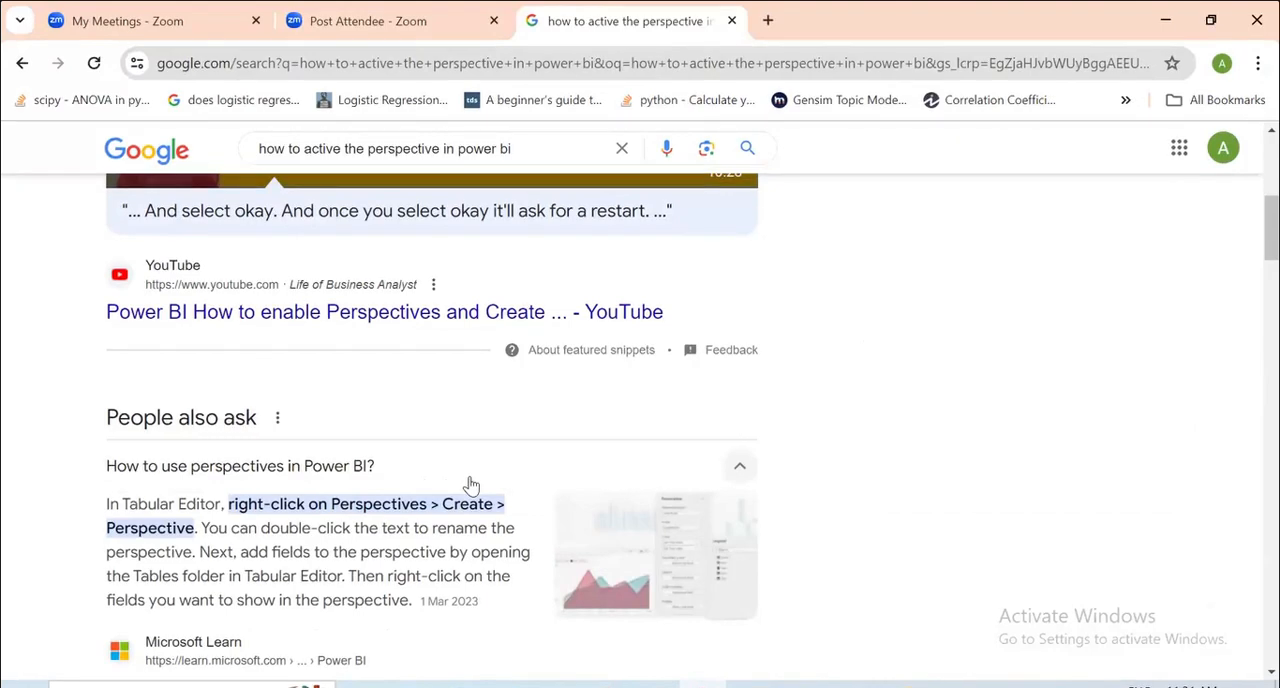
Look through the search results and open the Data - Marc article "Power BI visual customization – using perspectives".
scroll(456, 523, "down", 1)
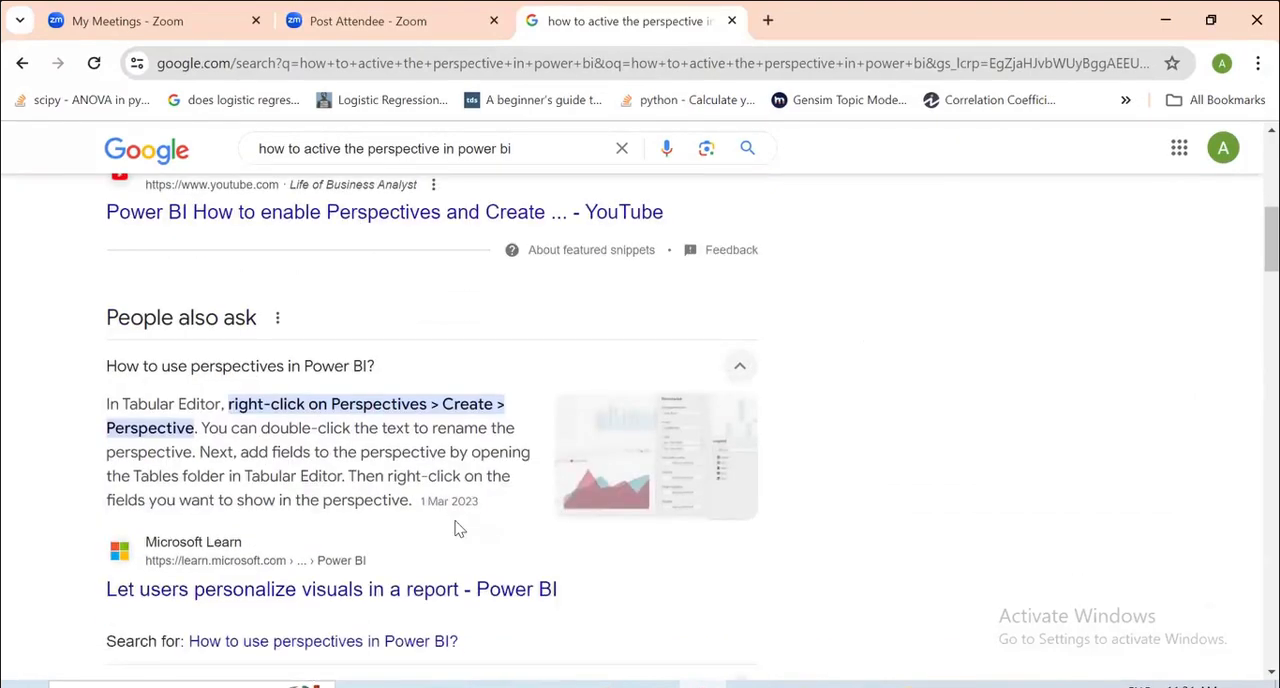
scroll(448, 528, "down", 1)
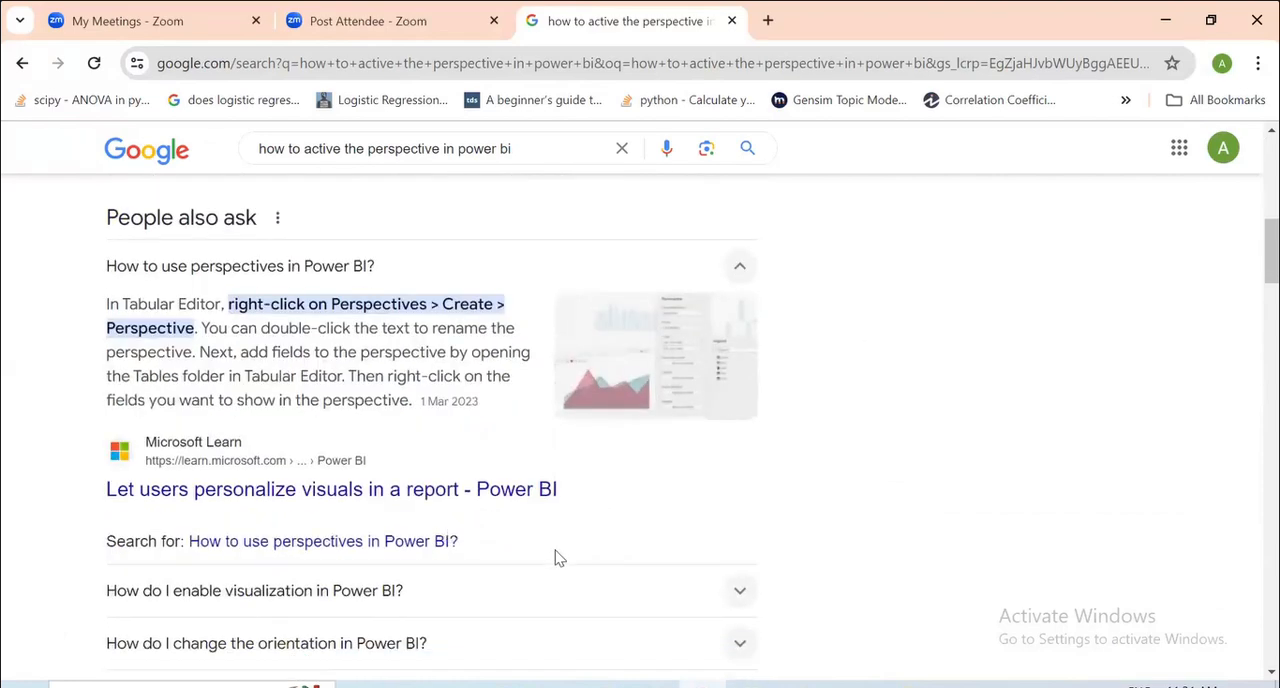
scroll(559, 558, "down", 1)
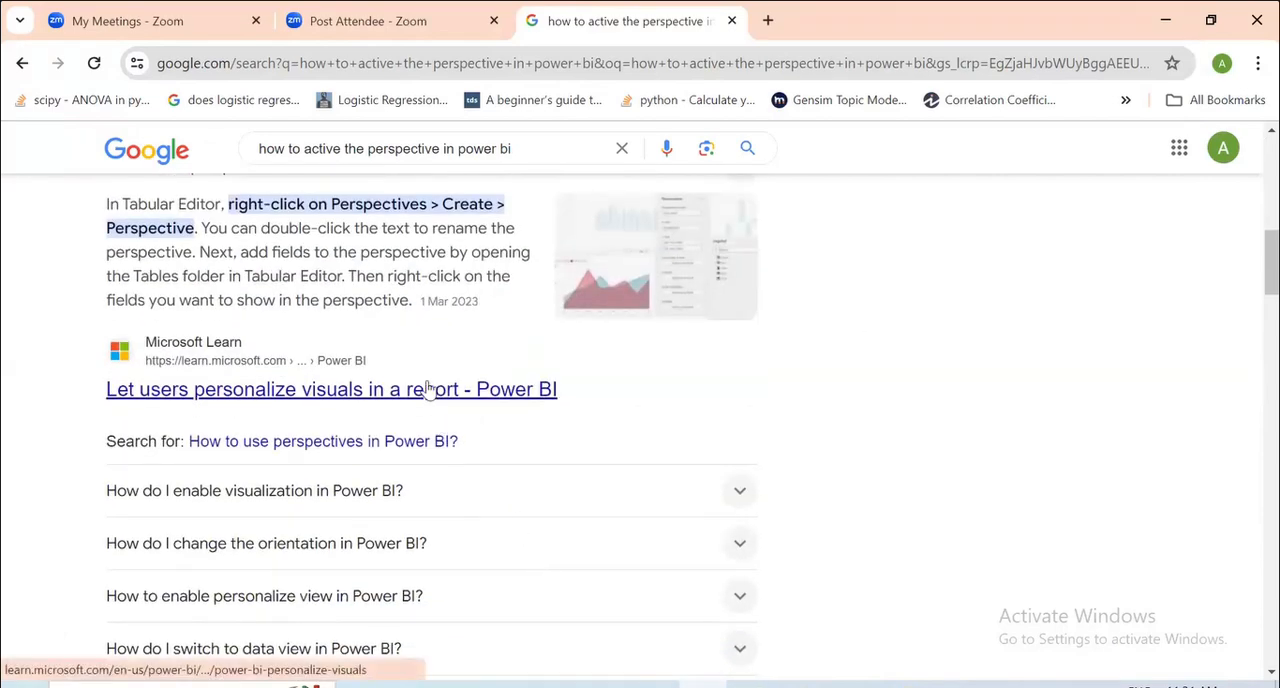
scroll(543, 517, "down", 1)
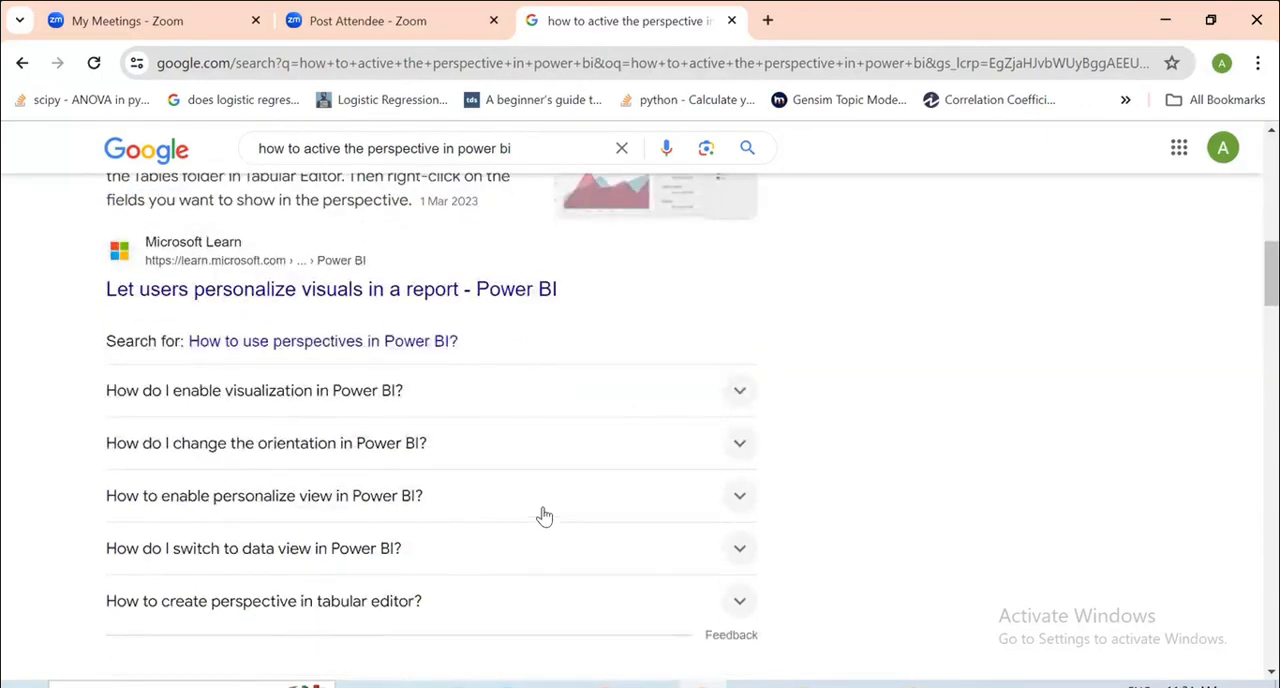
scroll(543, 517, "down", 2)
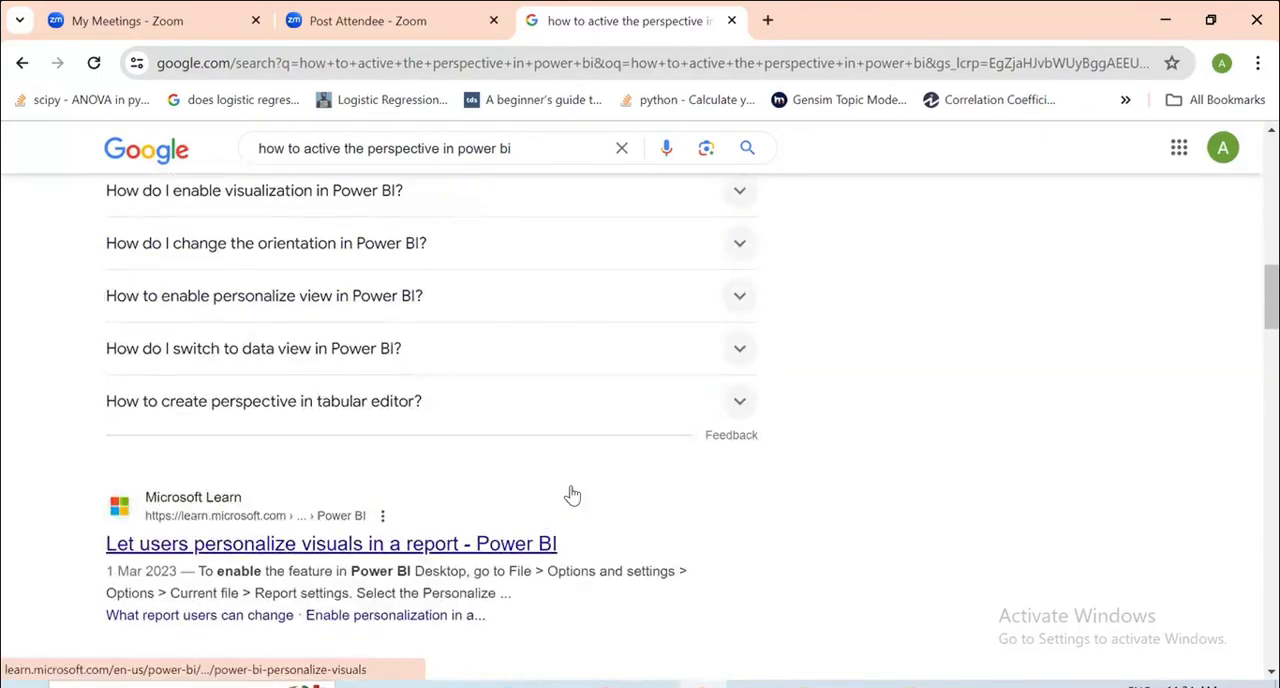
scroll(572, 494, "down", 3)
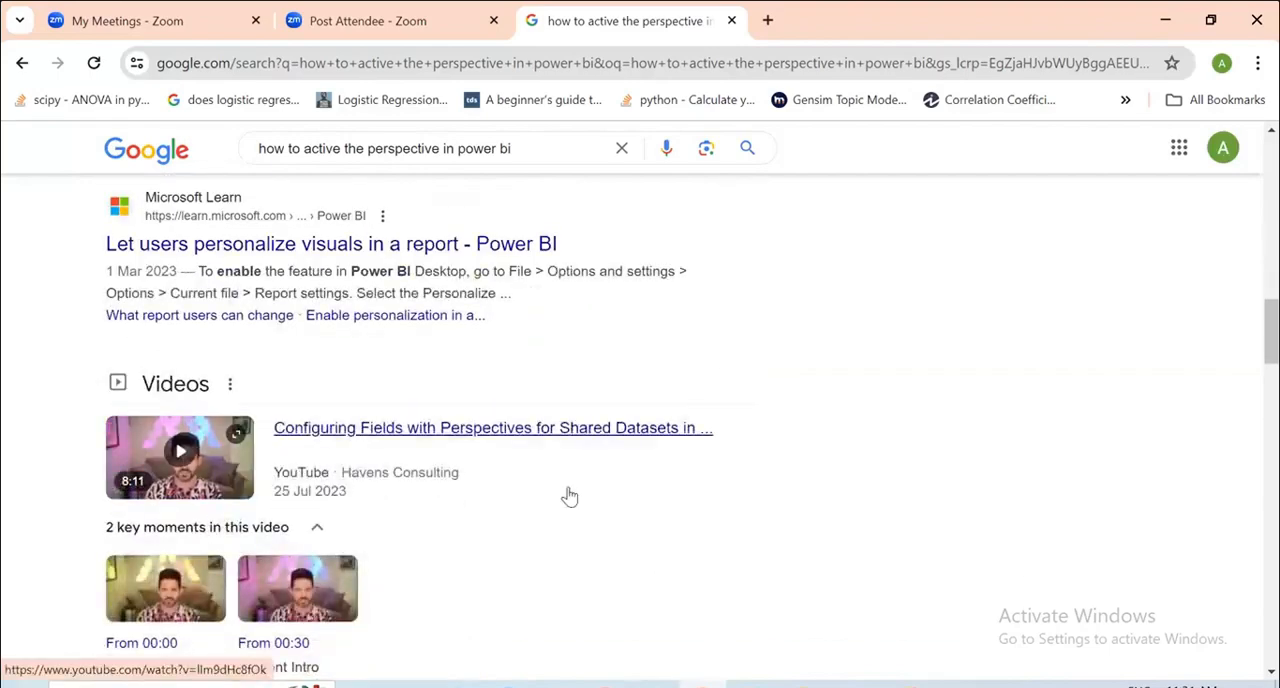
scroll(569, 497, "down", 3)
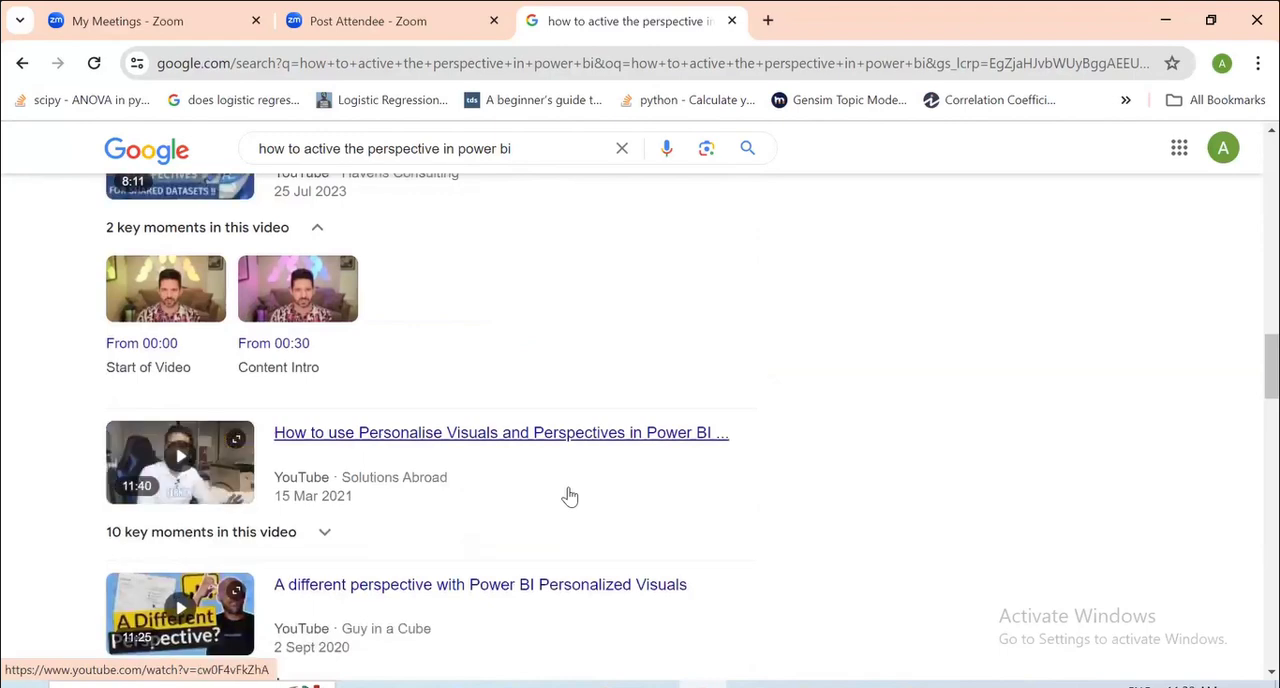
scroll(569, 497, "down", 3)
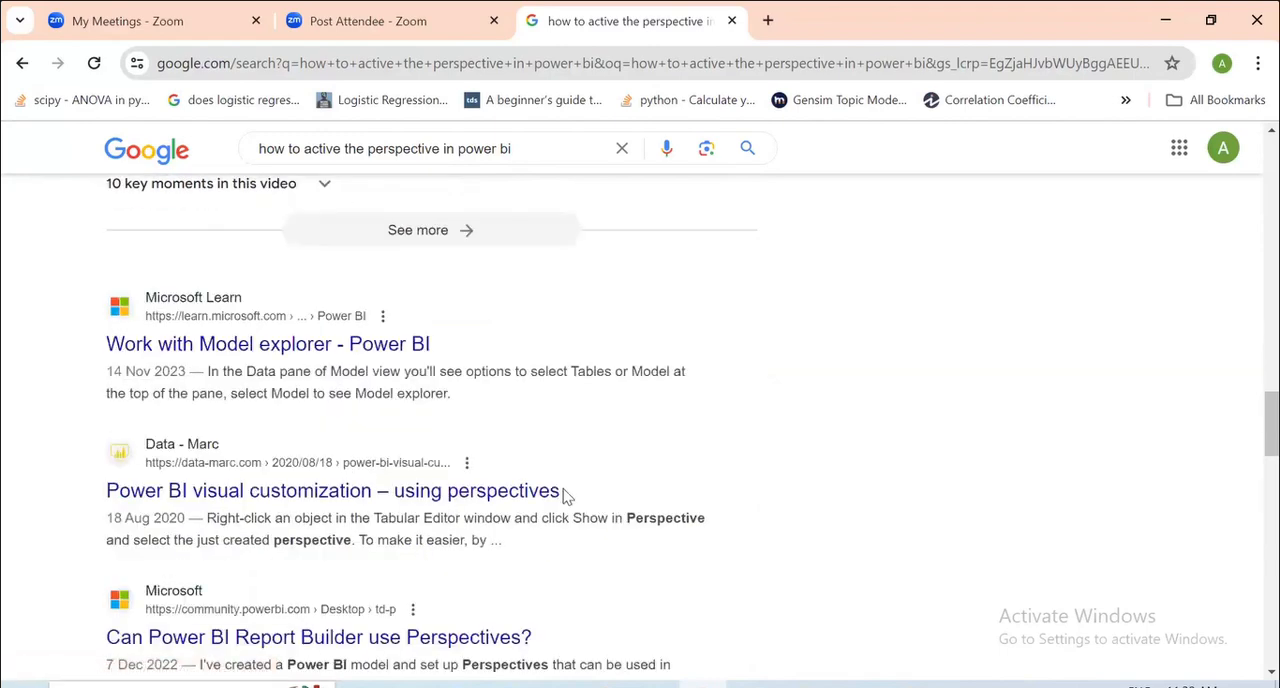
left_click(358, 491)
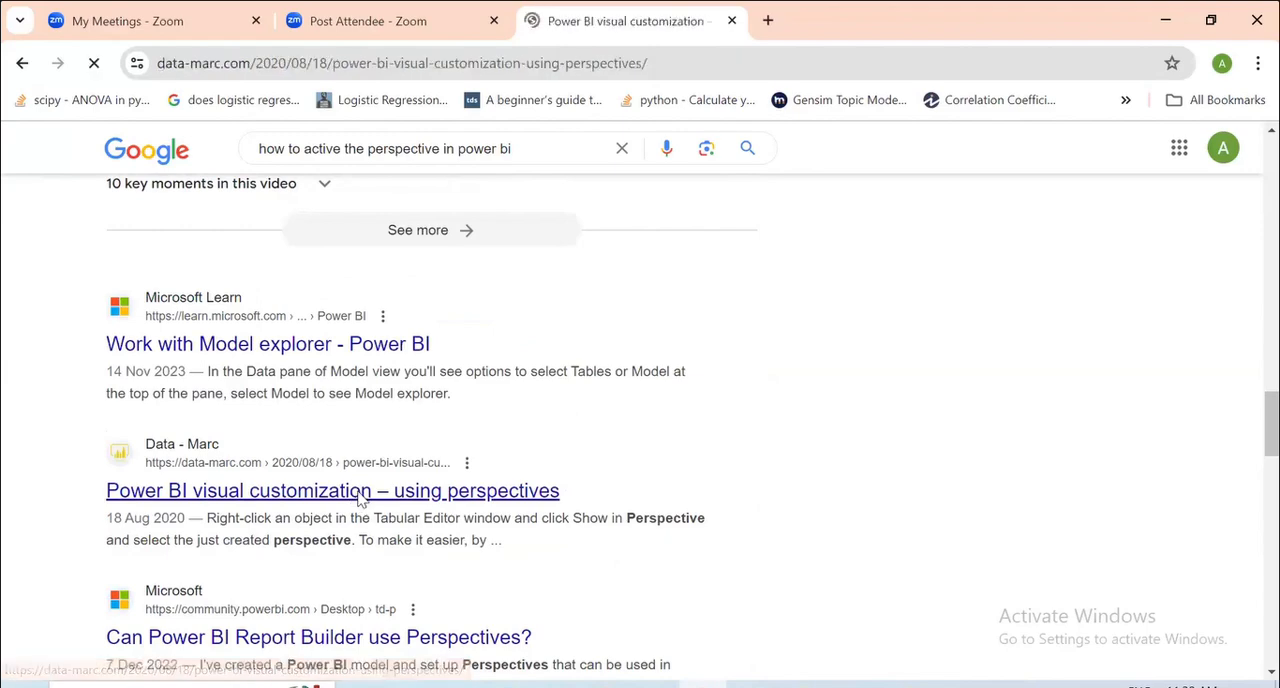
Read the article's introduction to visual customization and its explanation of what perspectives are.
scroll(417, 518, "down", 10)
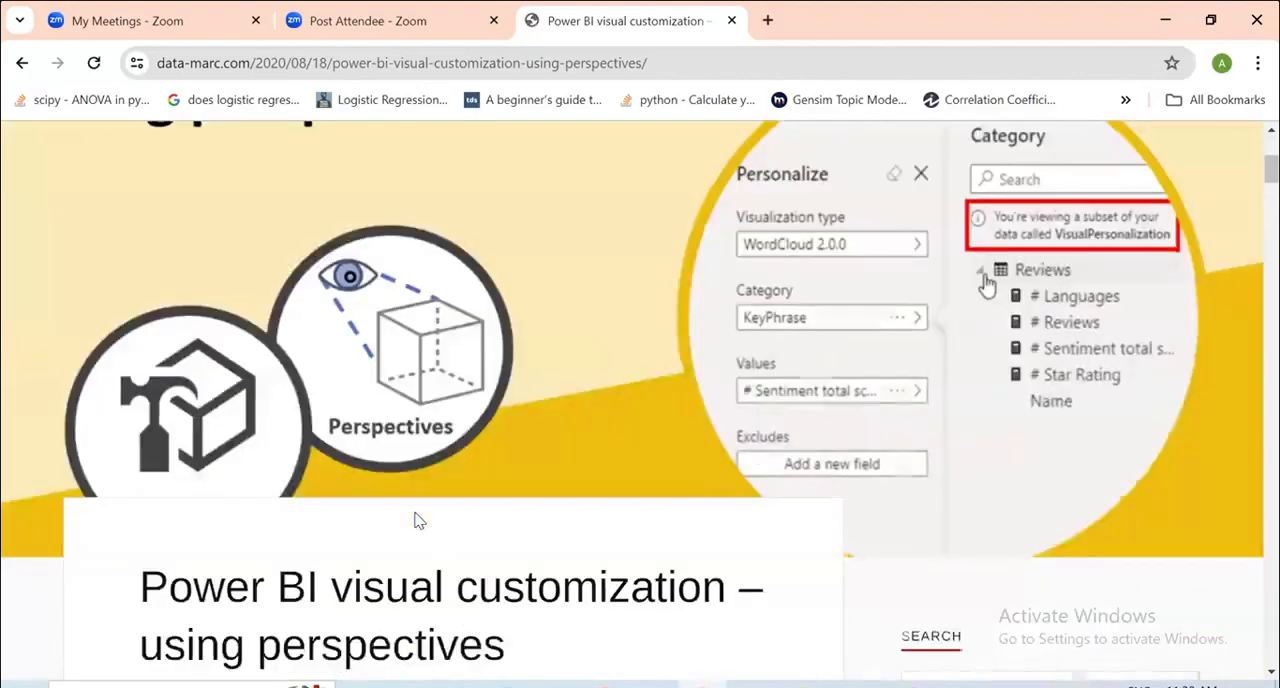
scroll(417, 518, "down", 5)
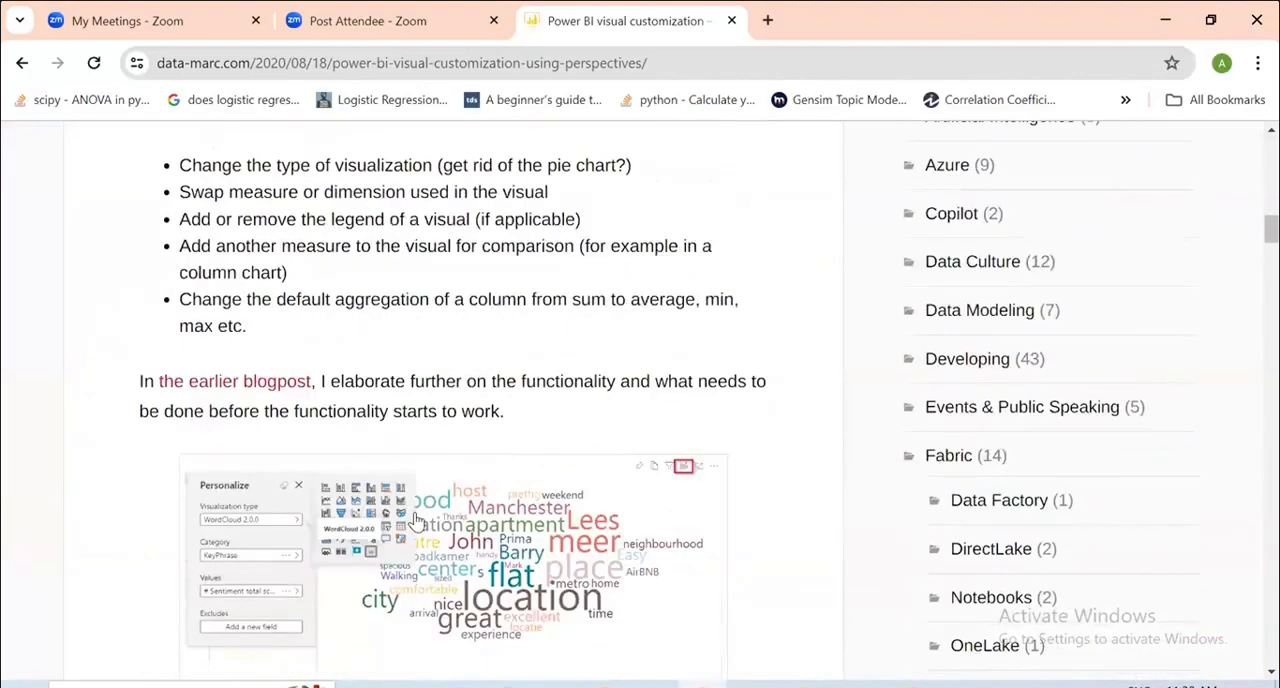
scroll(417, 520, "down", 1)
scroll(417, 520, "down", 8)
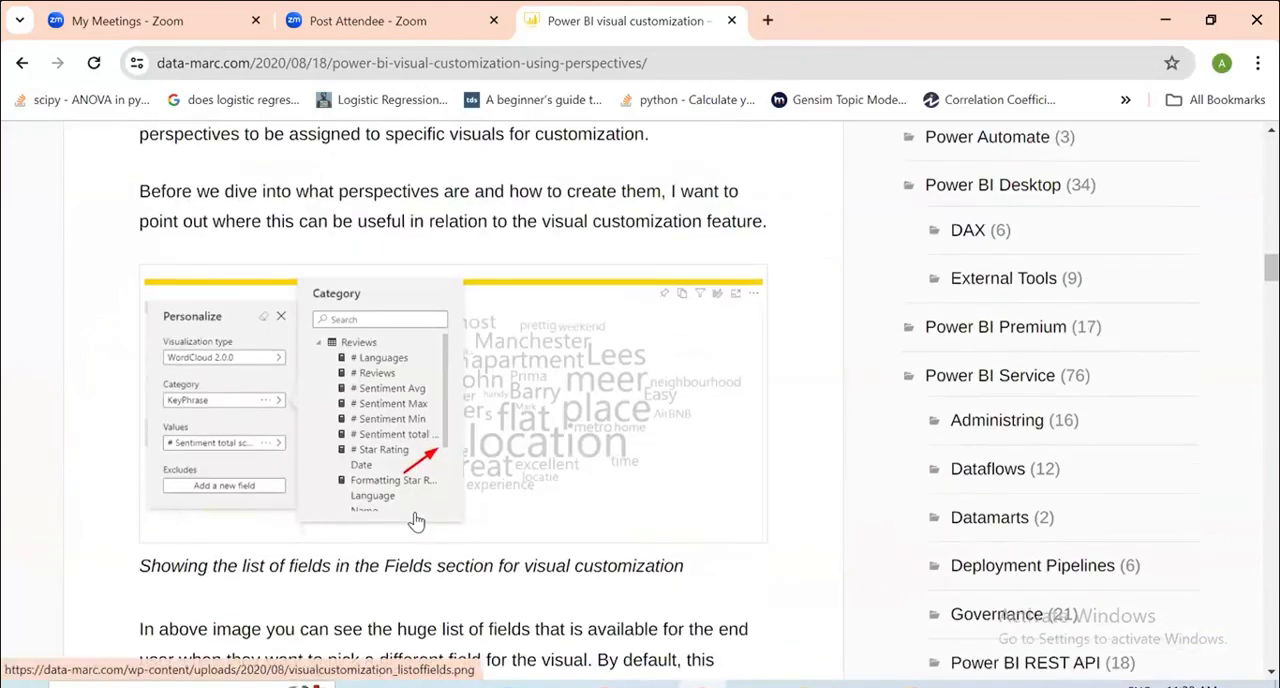
scroll(417, 521, "down", 7)
scroll(418, 520, "down", 3)
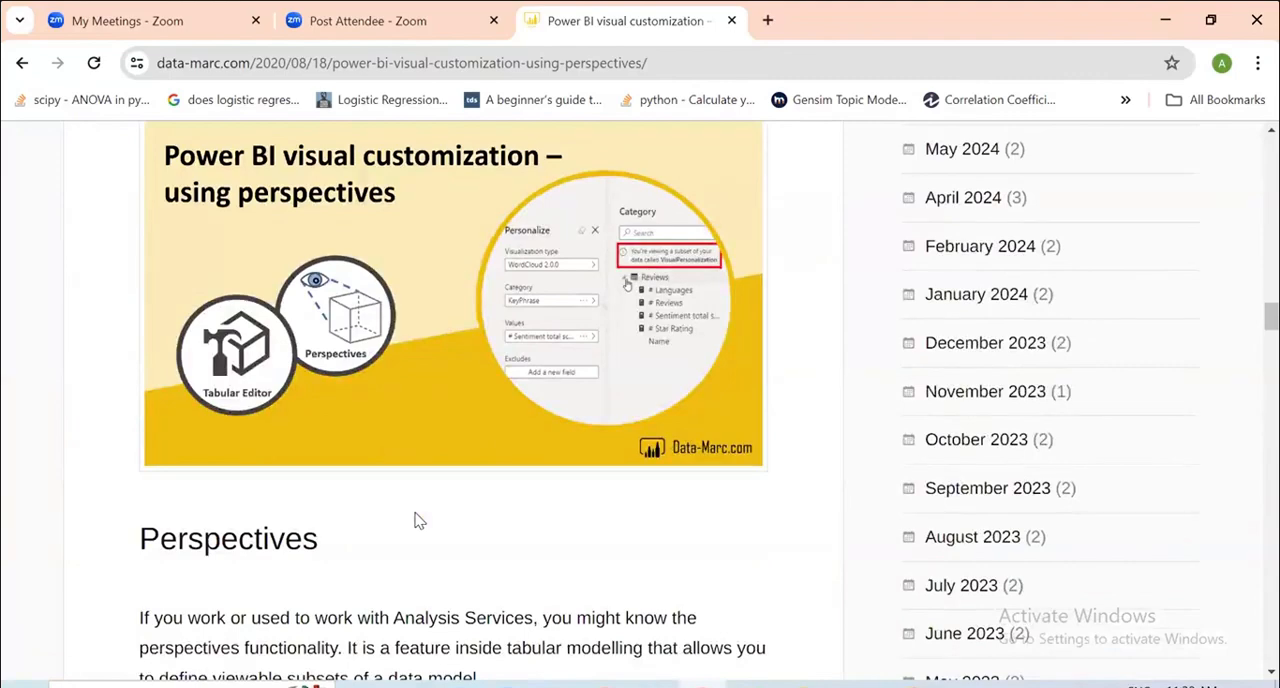
scroll(418, 520, "up", 1)
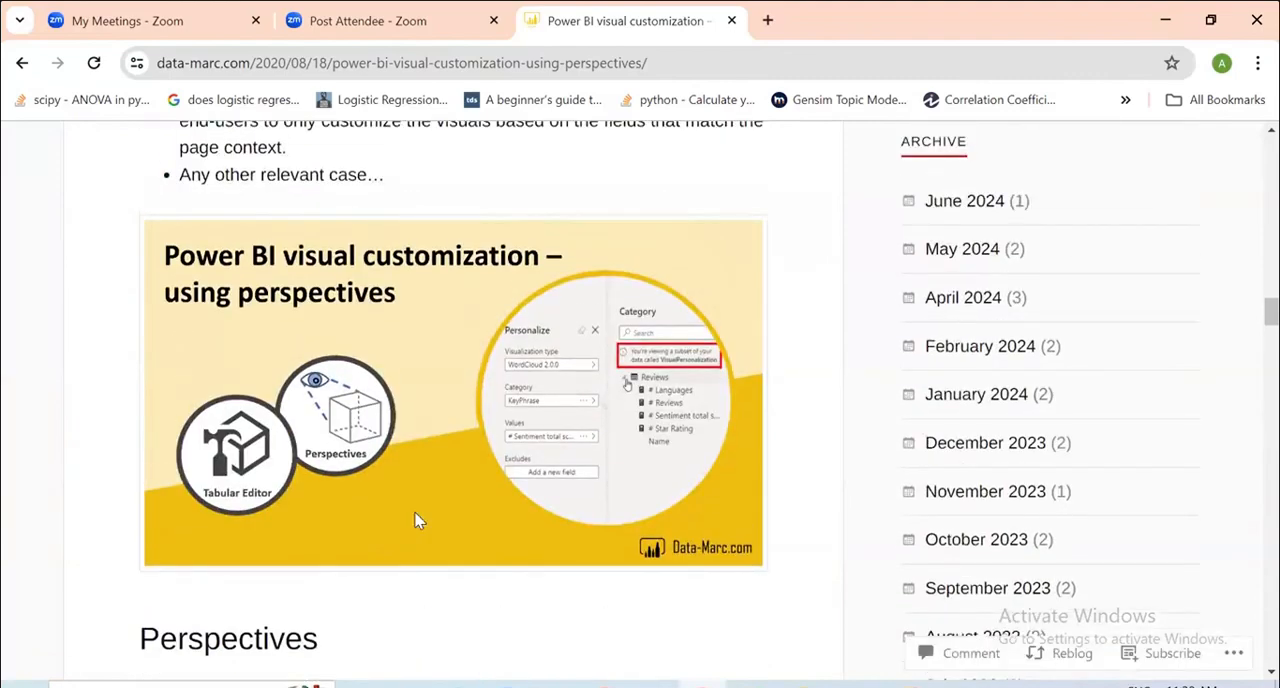
scroll(418, 520, "down", 6)
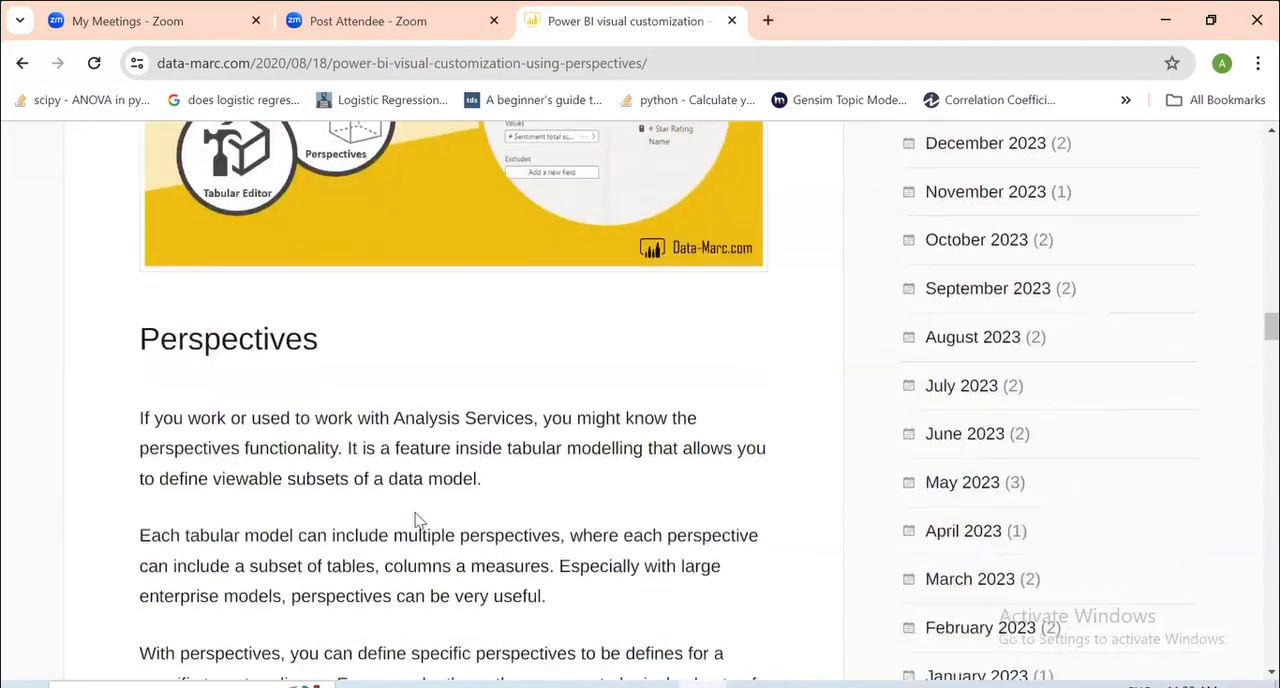
scroll(418, 520, "down", 7)
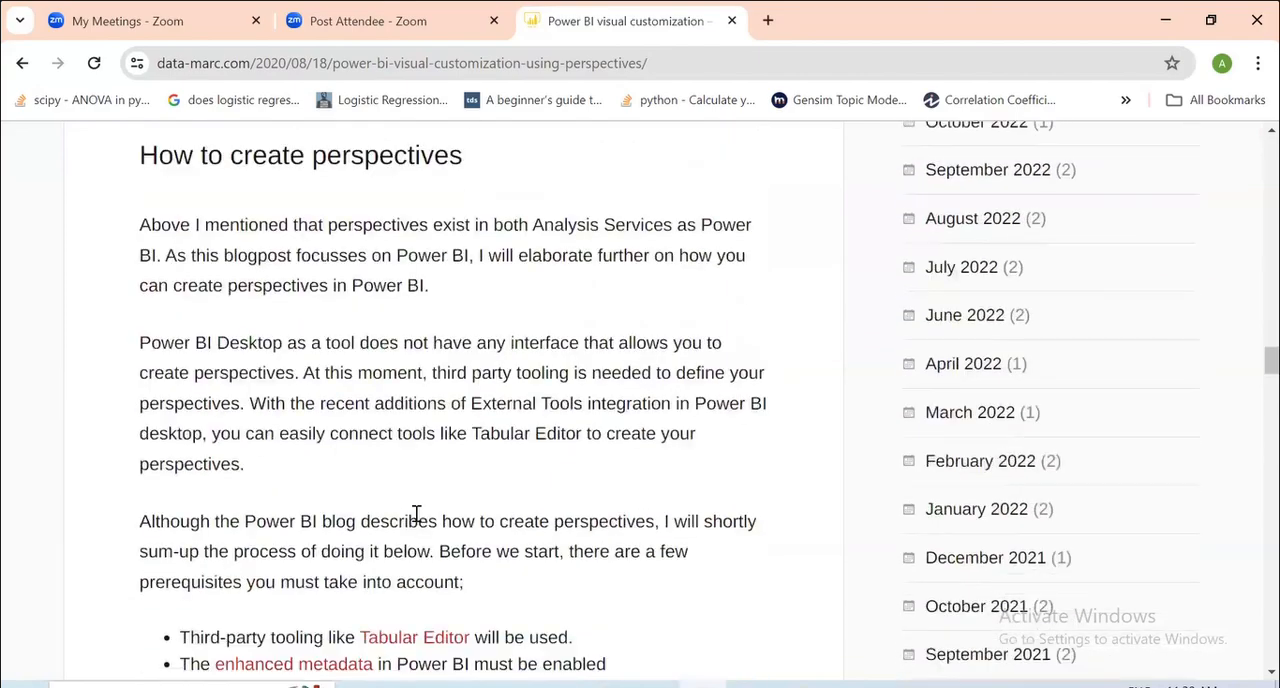
Read the article's instructions for creating and saving a perspective in Tabular Editor, assigning it to a report page and publishing.
scroll(418, 520, "down", 8)
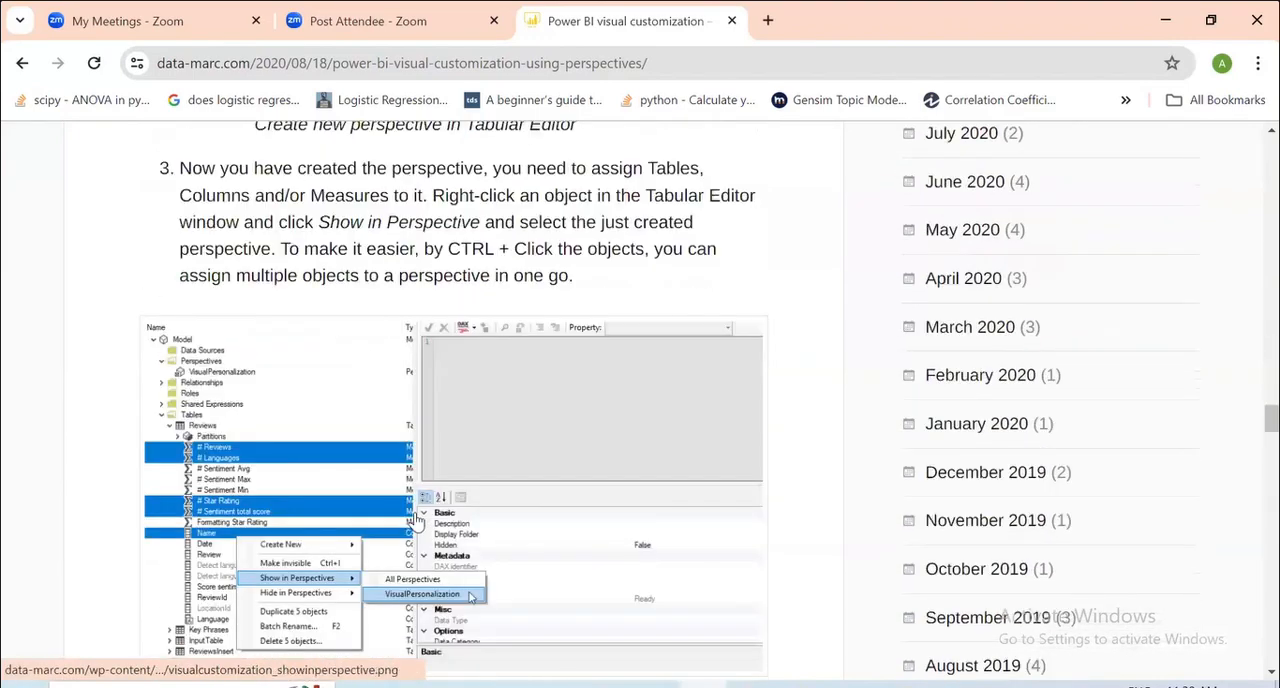
scroll(416, 522, "down", 4)
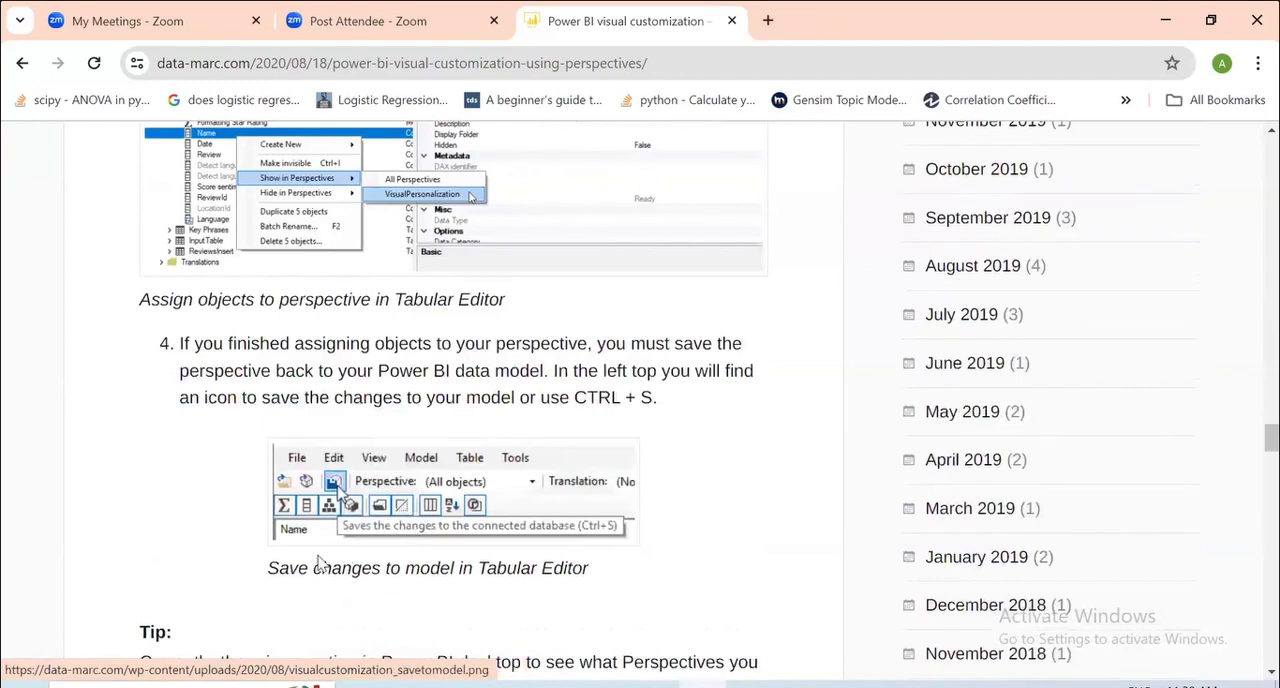
scroll(325, 550, "down", 2)
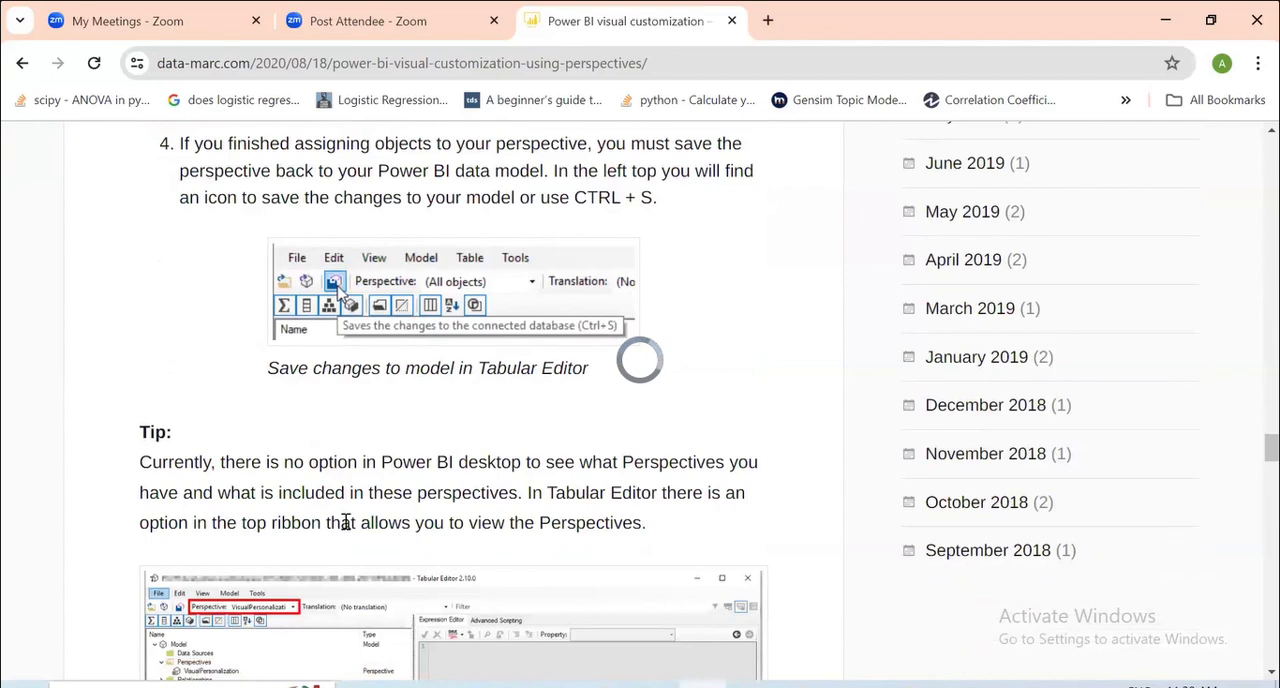
scroll(345, 522, "down", 10)
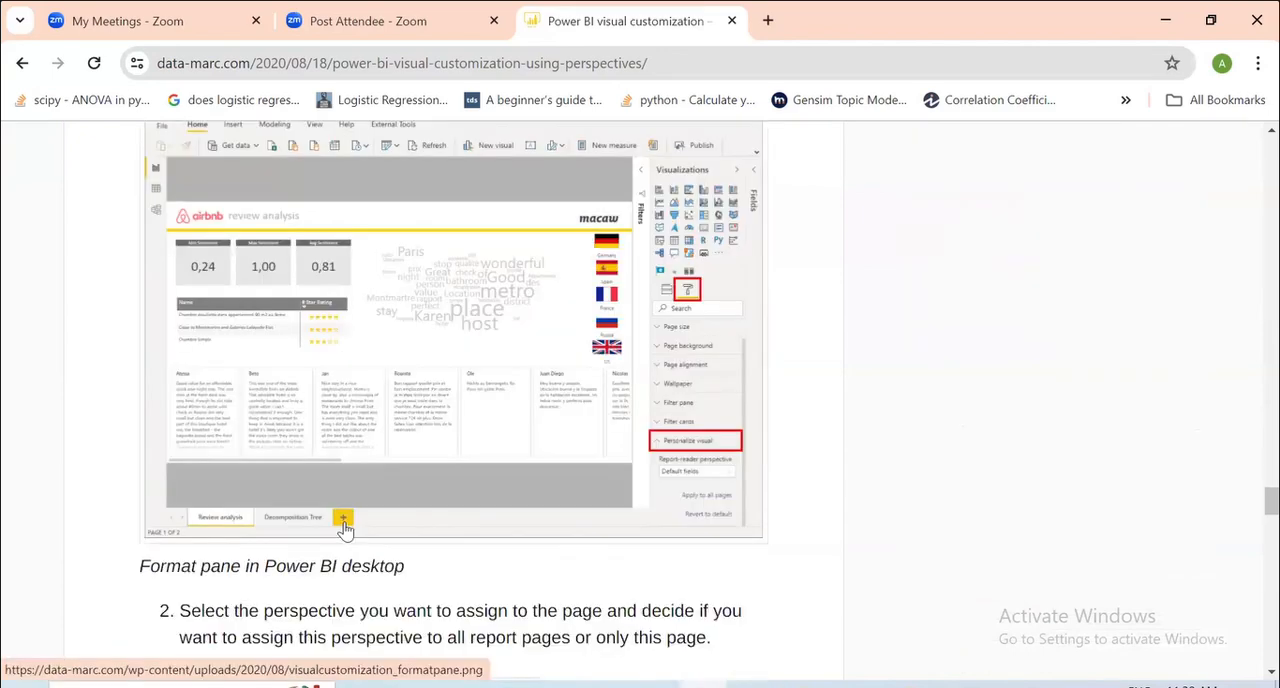
scroll(345, 528, "down", 4)
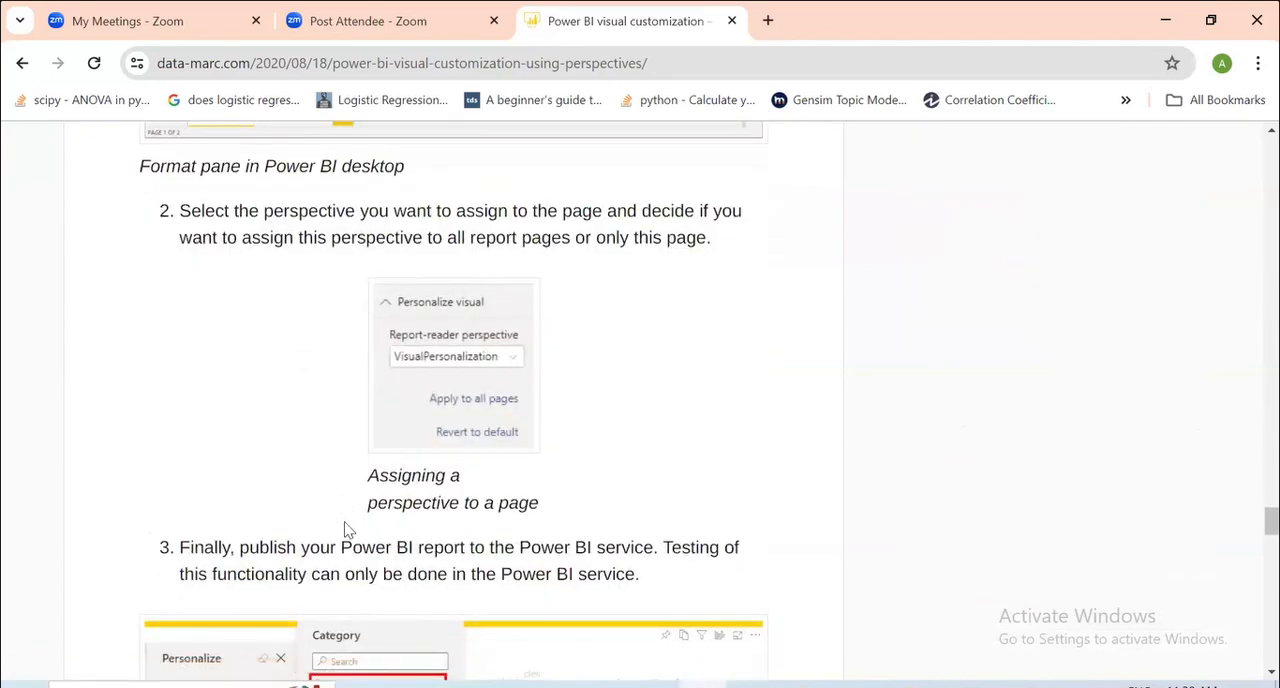
scroll(345, 528, "down", 3)
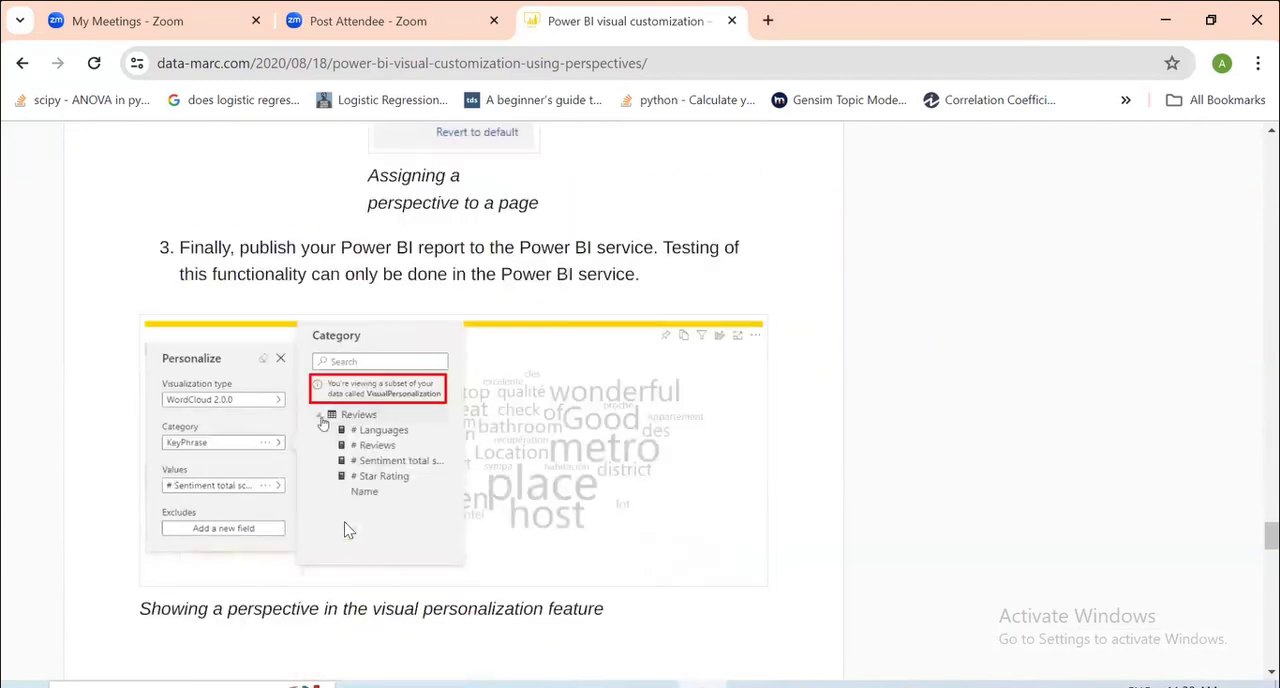
scroll(346, 530, "down", 5)
scroll(330, 607, "up", 2)
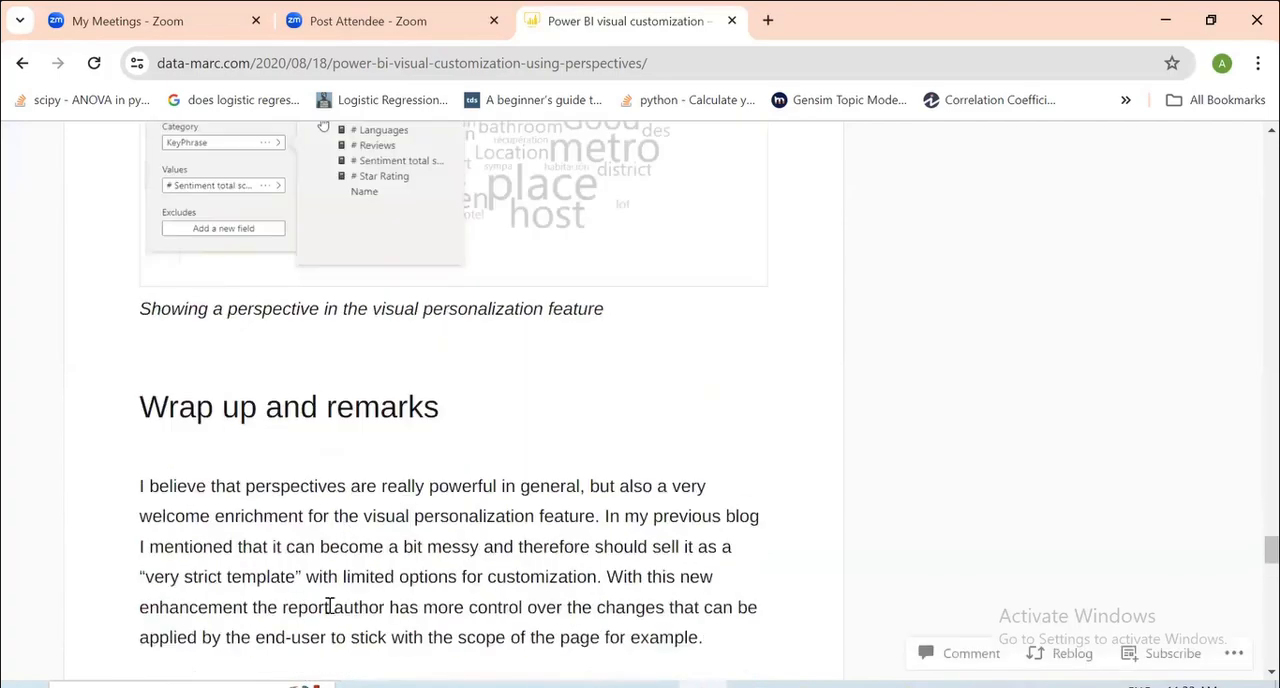
Switch to the Class 19 file in Power BI Desktop, show the report view and look over its available tables and fields.
left_click(799, 686)
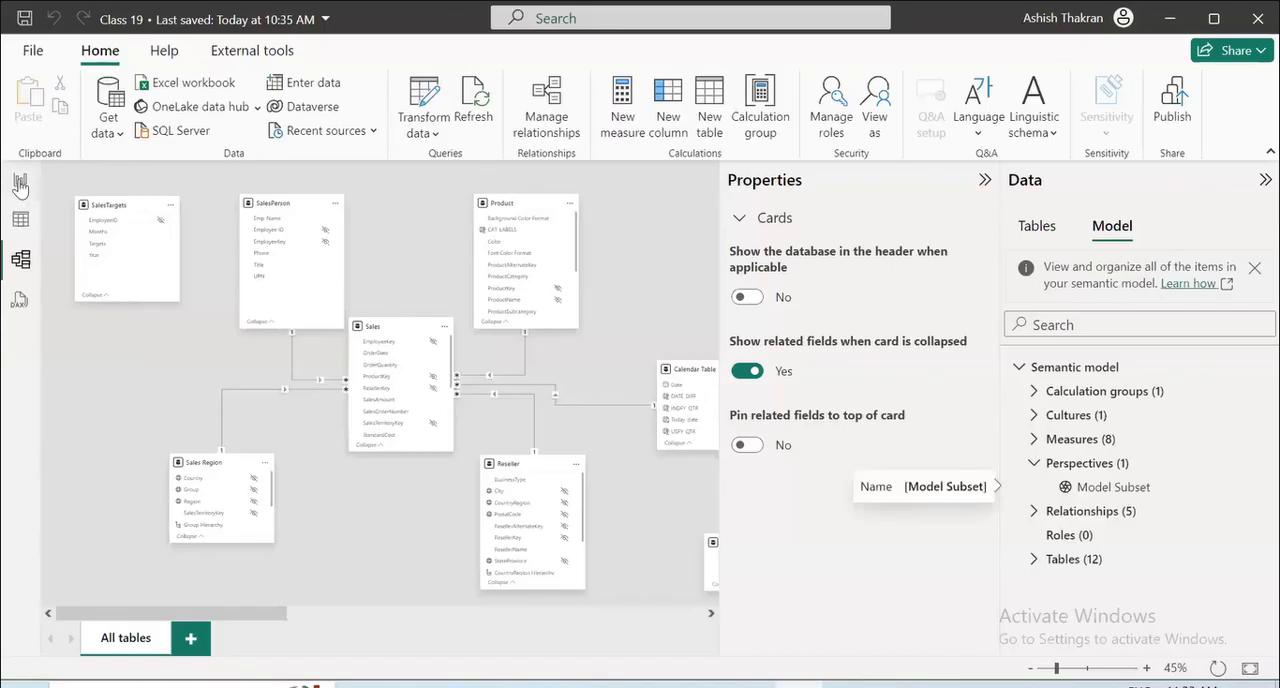
left_click(20, 182)
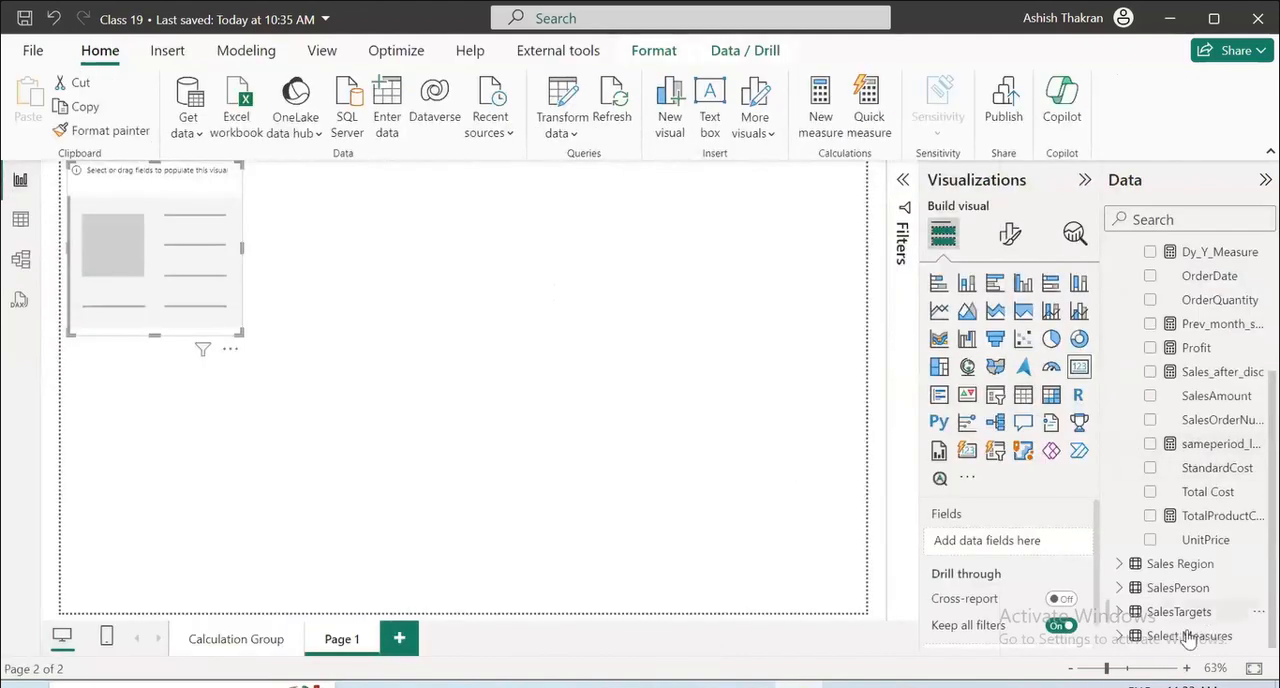
scroll(1188, 620, "up", 5)
scroll(1188, 550, "down", 5)
scroll(1188, 550, "up", 4)
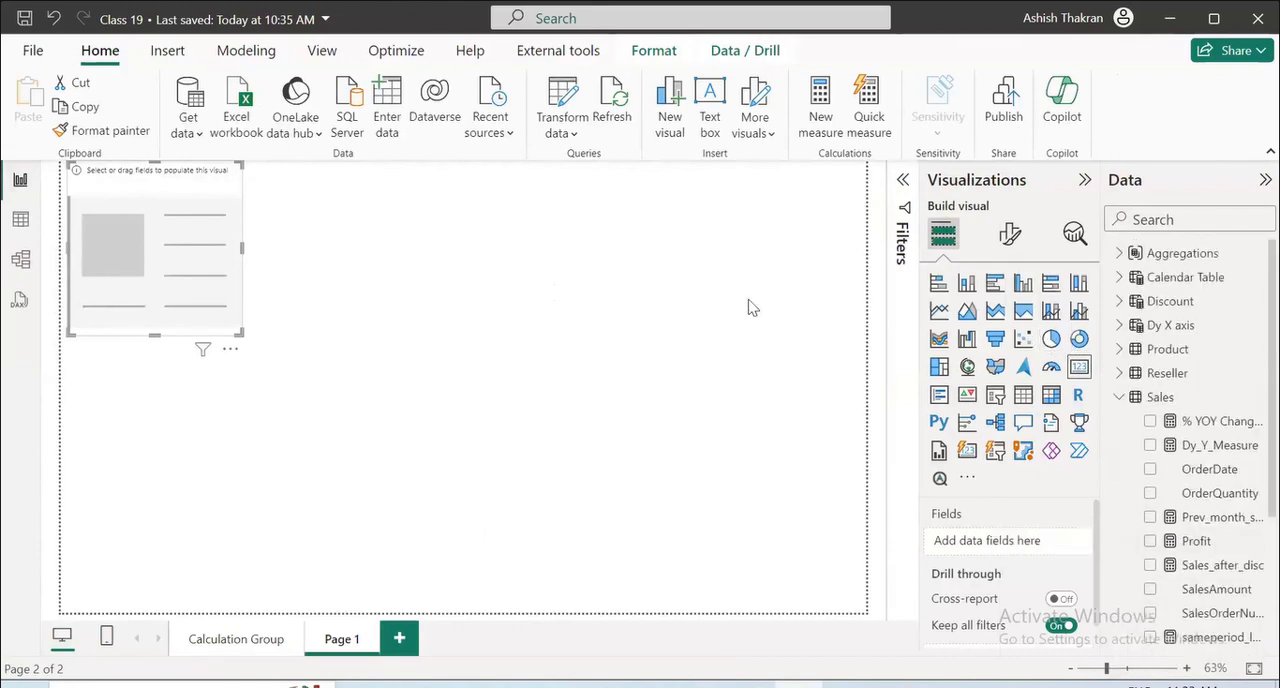
Replace the empty card visual on Page 1 with a clustered column chart and look over its field wells.
key("Delete")
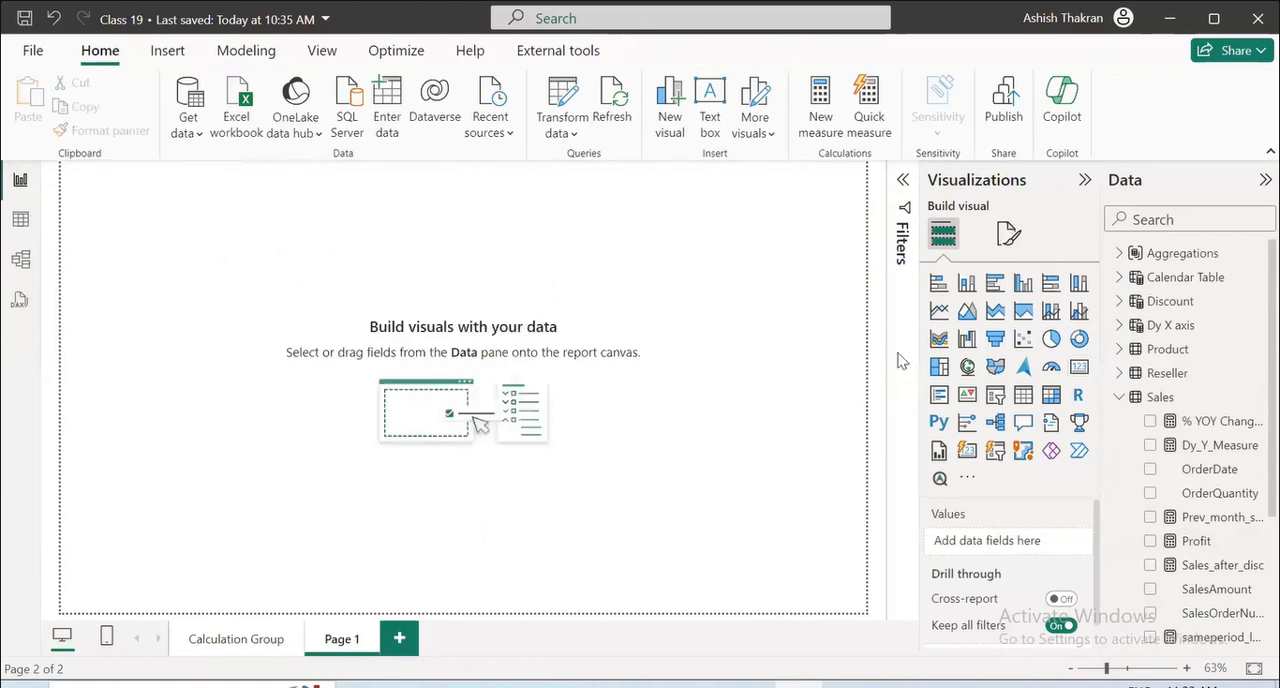
left_click(1023, 287)
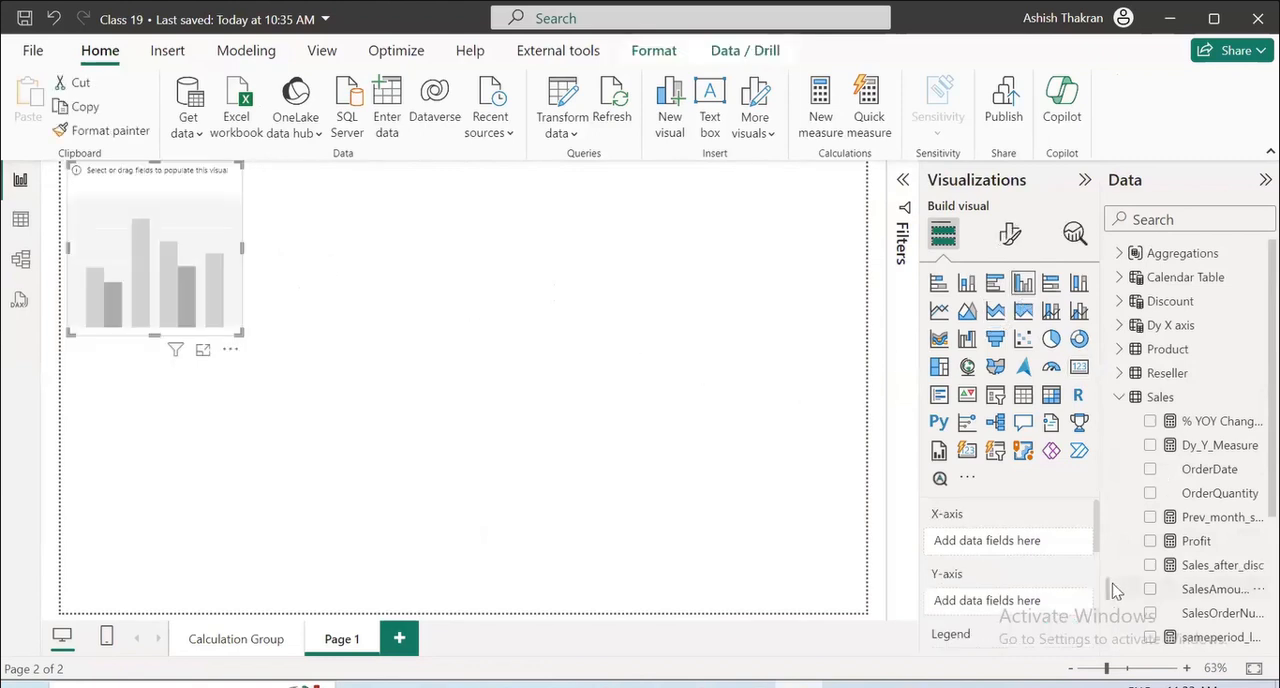
scroll(1071, 557, "down", 3)
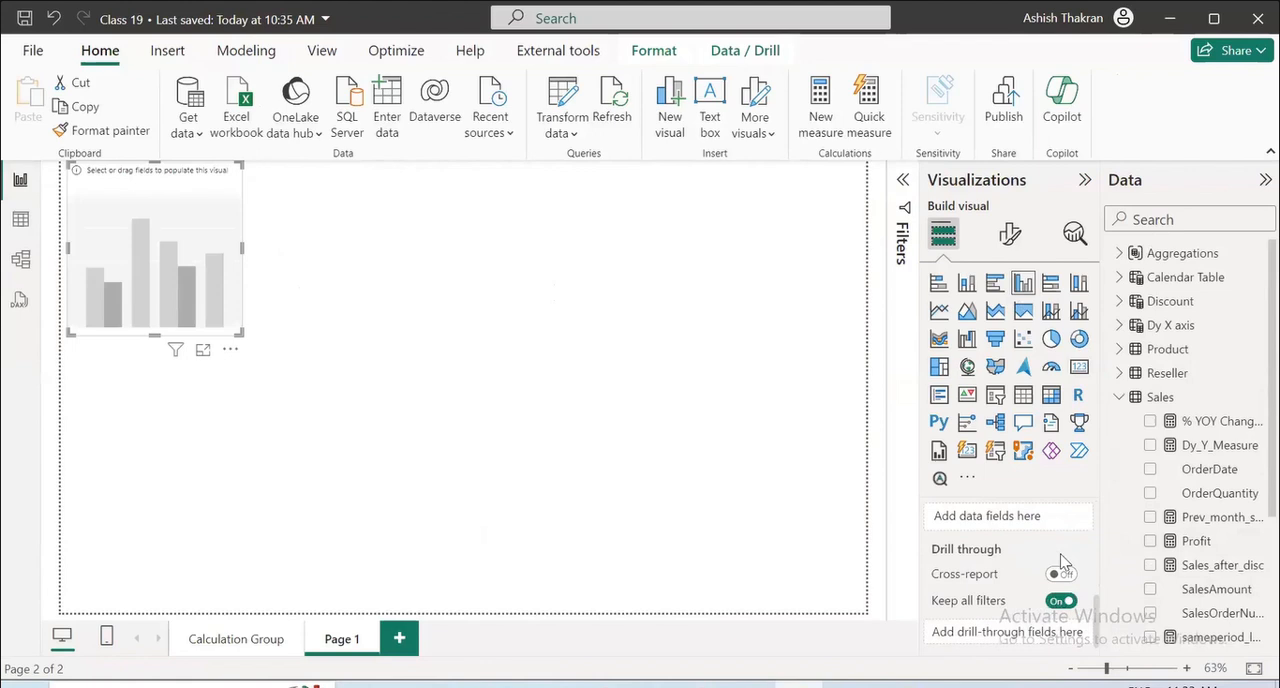
scroll(1063, 563, "up", 3)
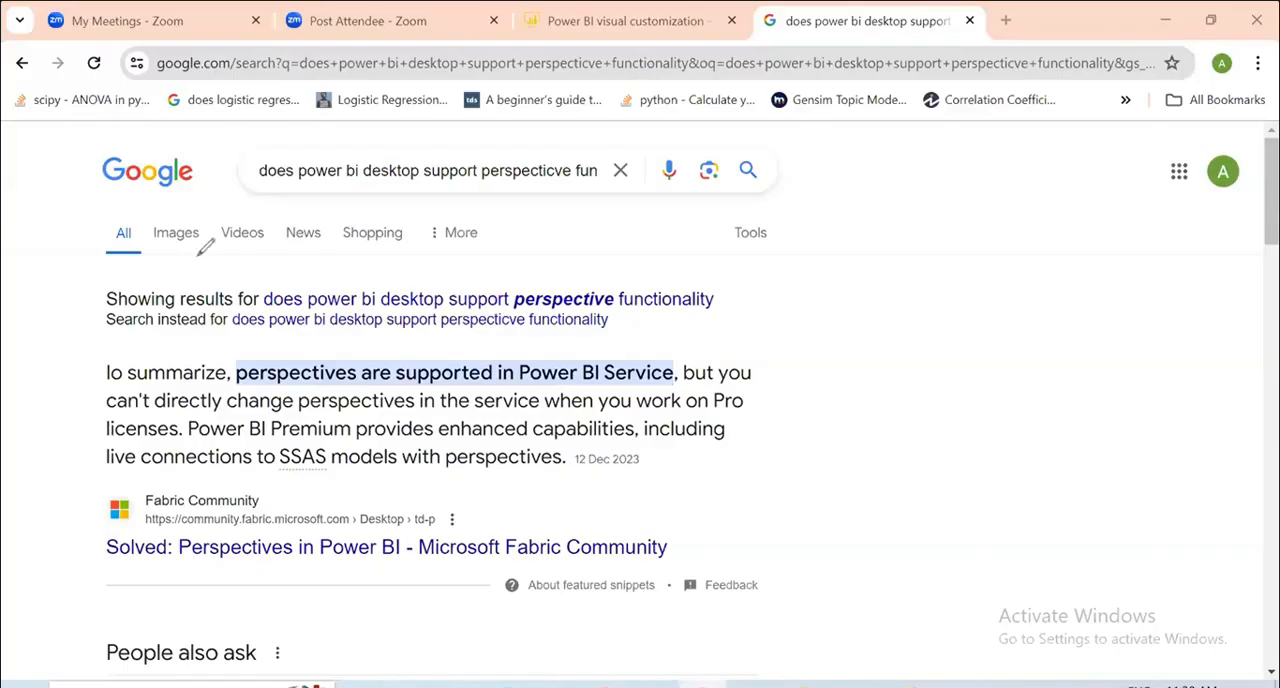
Mark up the Google answer in red, underlining the perspectives statement, boxing "Power BI Service" and drawing a large check mark beside it.
left_click_drag(752, 402, 1032, 252)
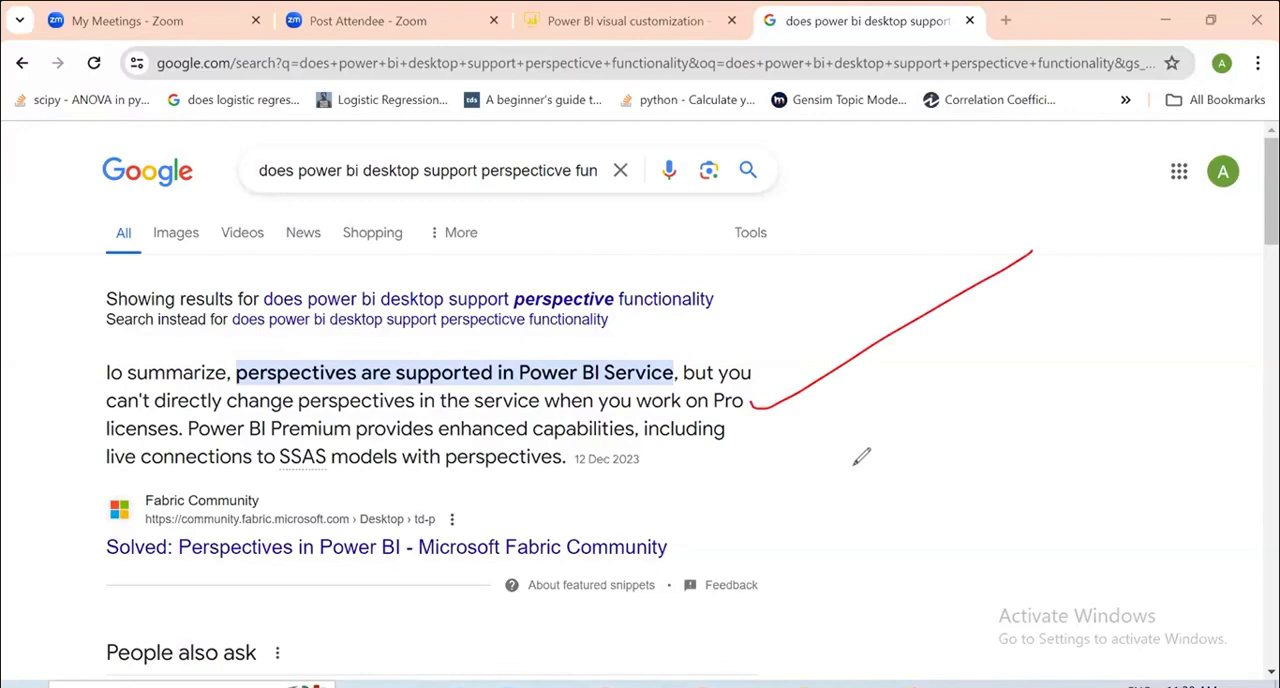
mouse_move(250, 392)
left_mouse_down()
mouse_move(440, 404)
mouse_move(686, 393)
mouse_move(520, 350)
mouse_move(516, 386)
left_mouse_up()
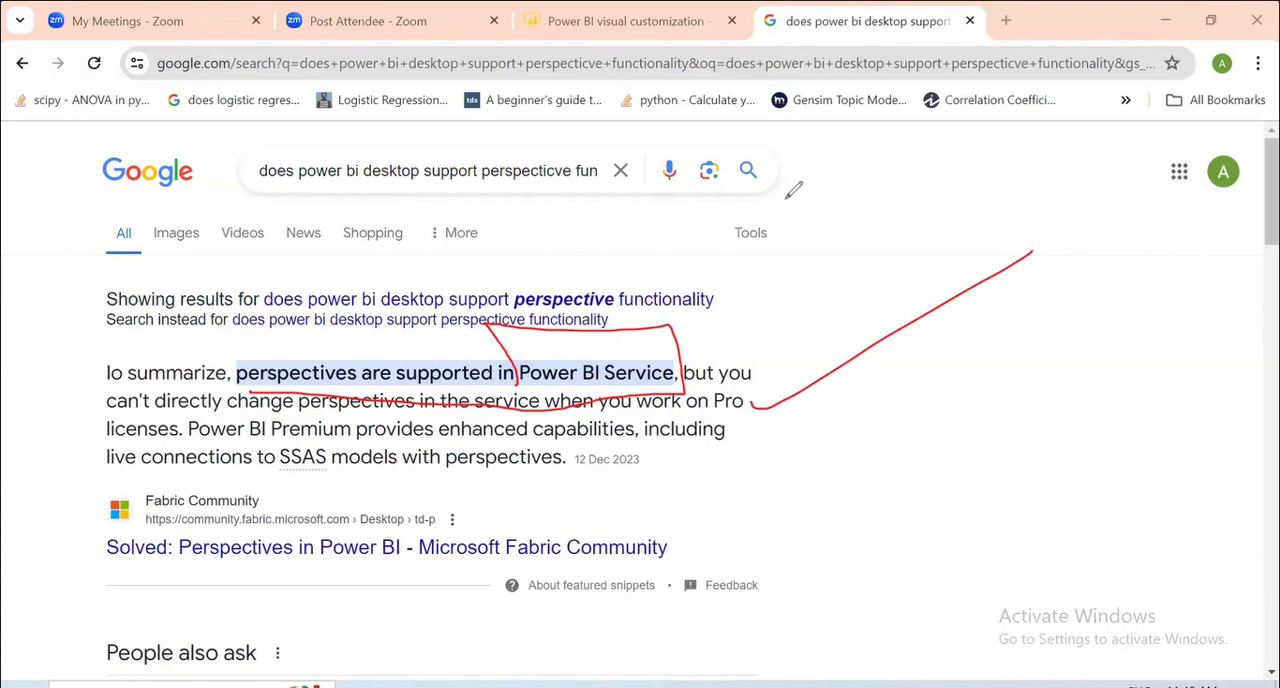
left_click_drag(765, 404, 983, 283)
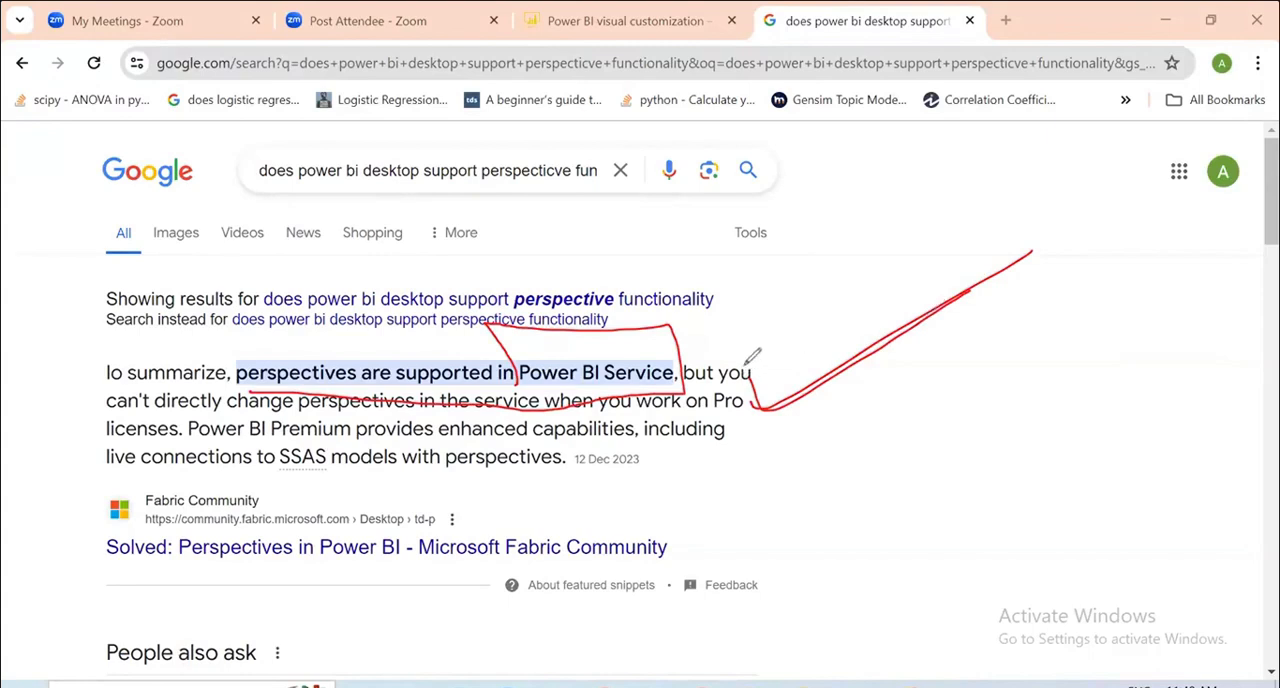
mouse_move(746, 358)
left_mouse_down()
mouse_move(766, 402)
mouse_move(961, 290)
left_mouse_up()
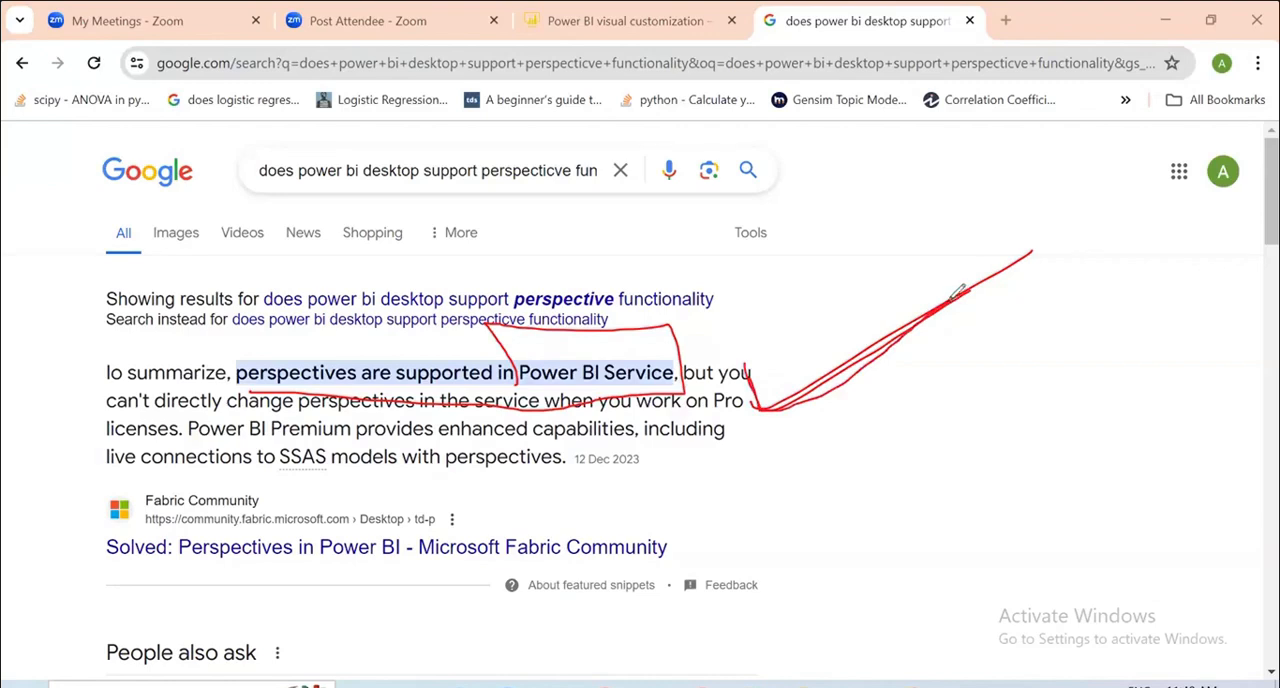
mouse_move(751, 362)
left_mouse_down()
mouse_move(800, 386)
mouse_move(1012, 260)
left_mouse_up()
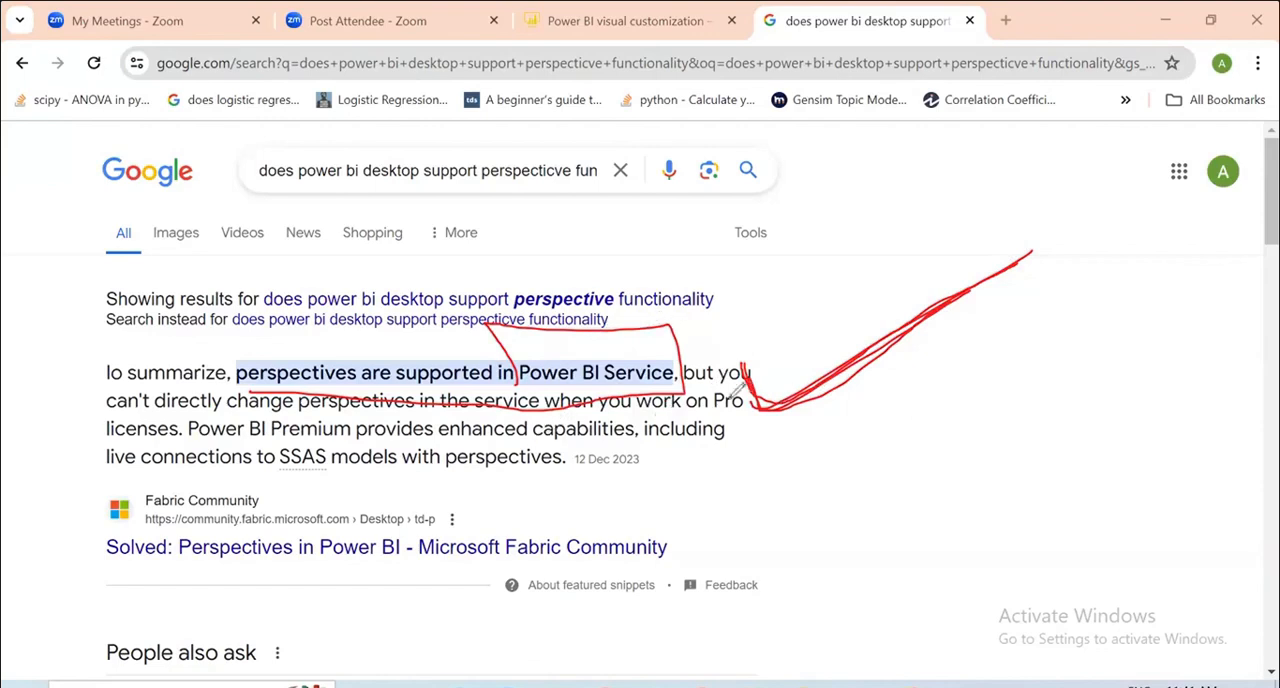
Handwrite "persp" in red above the check mark, clear all the markup and close the Google search results page.
mouse_move(775, 240)
left_mouse_down()
mouse_move(810, 232)
mouse_move(877, 180)
mouse_move(950, 230)
mouse_move(1000, 214)
mouse_move(982, 232)
left_mouse_up()
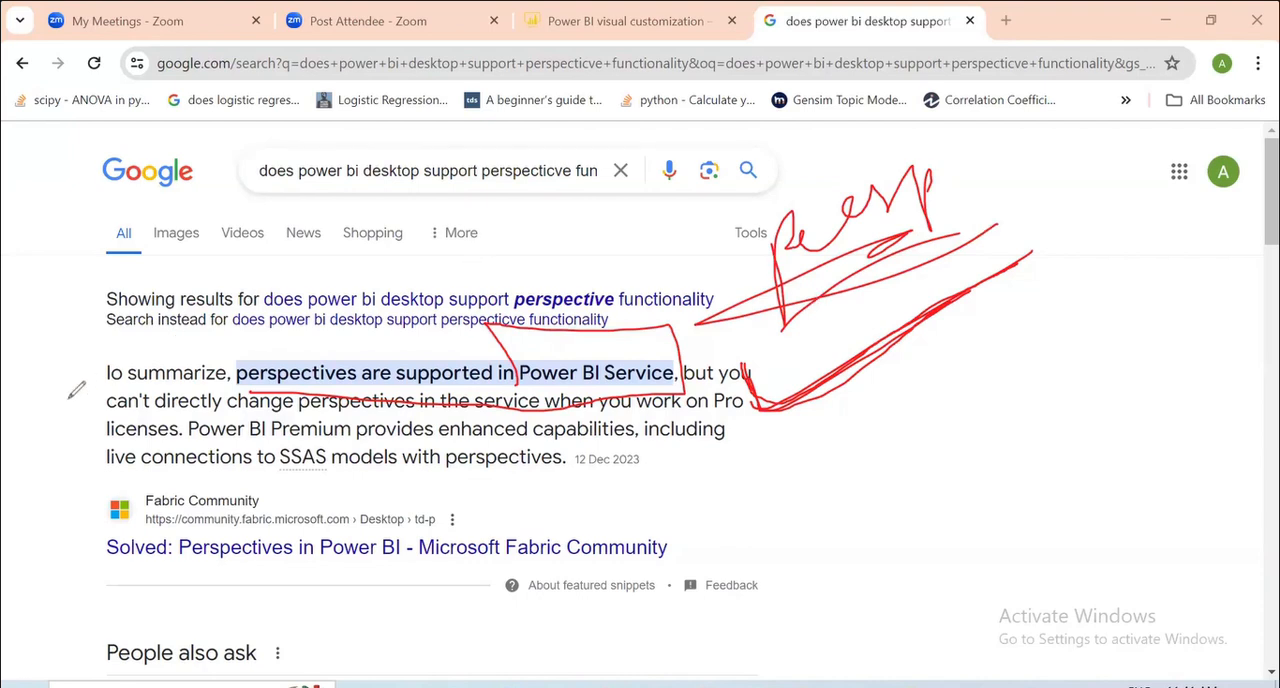
left_click(98, 468)
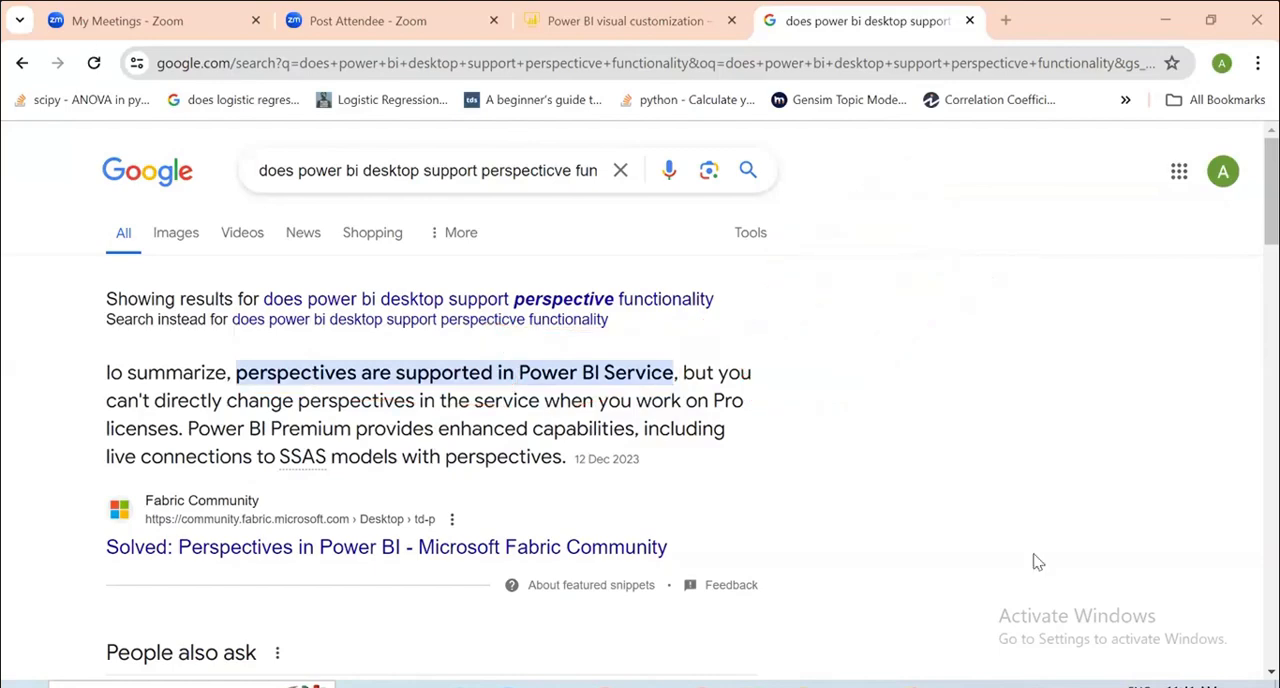
left_click(969, 20)
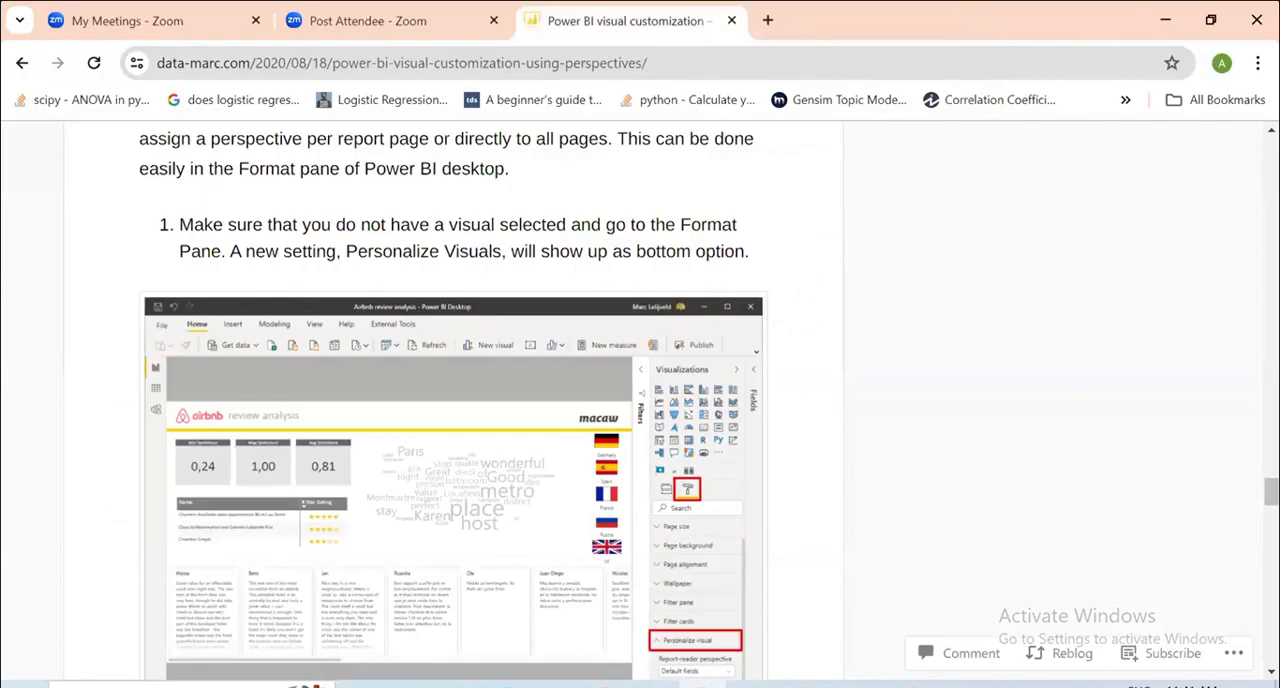
Switch to the Class 19 file in Power BI Desktop, collapse Perspectives and the Properties pane, and expand Calculation groups in the semantic model.
left_click(799, 685)
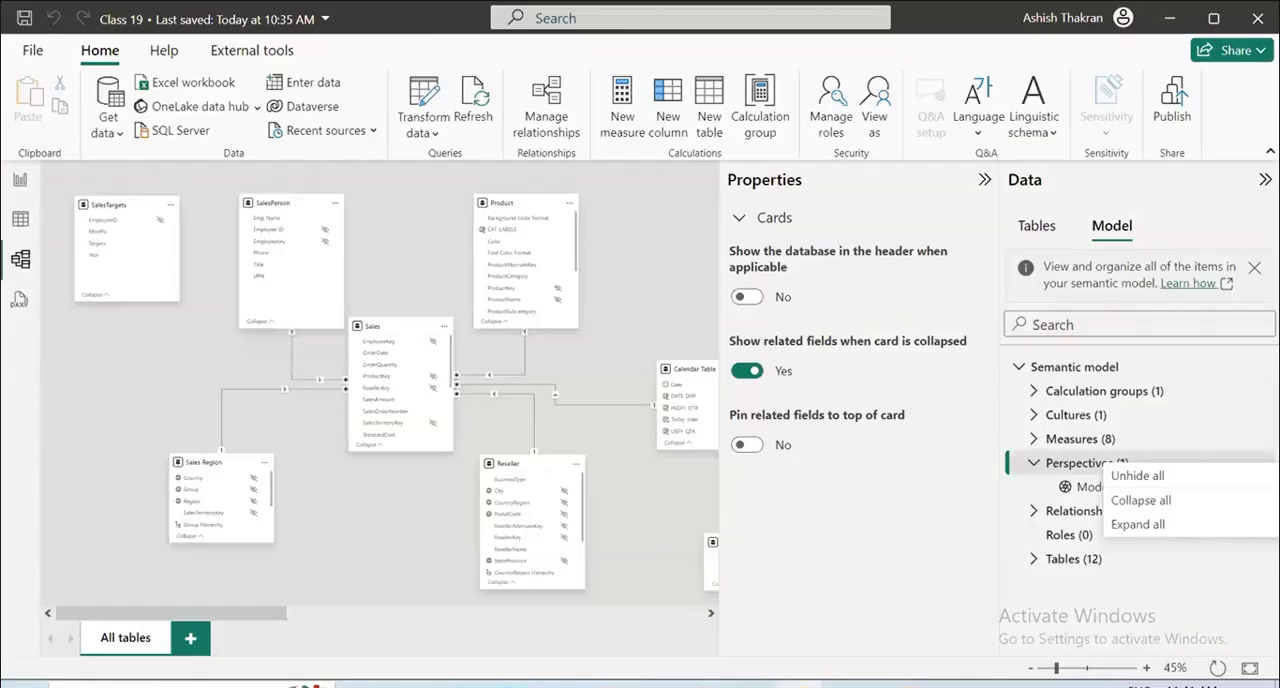
left_click(1142, 420)
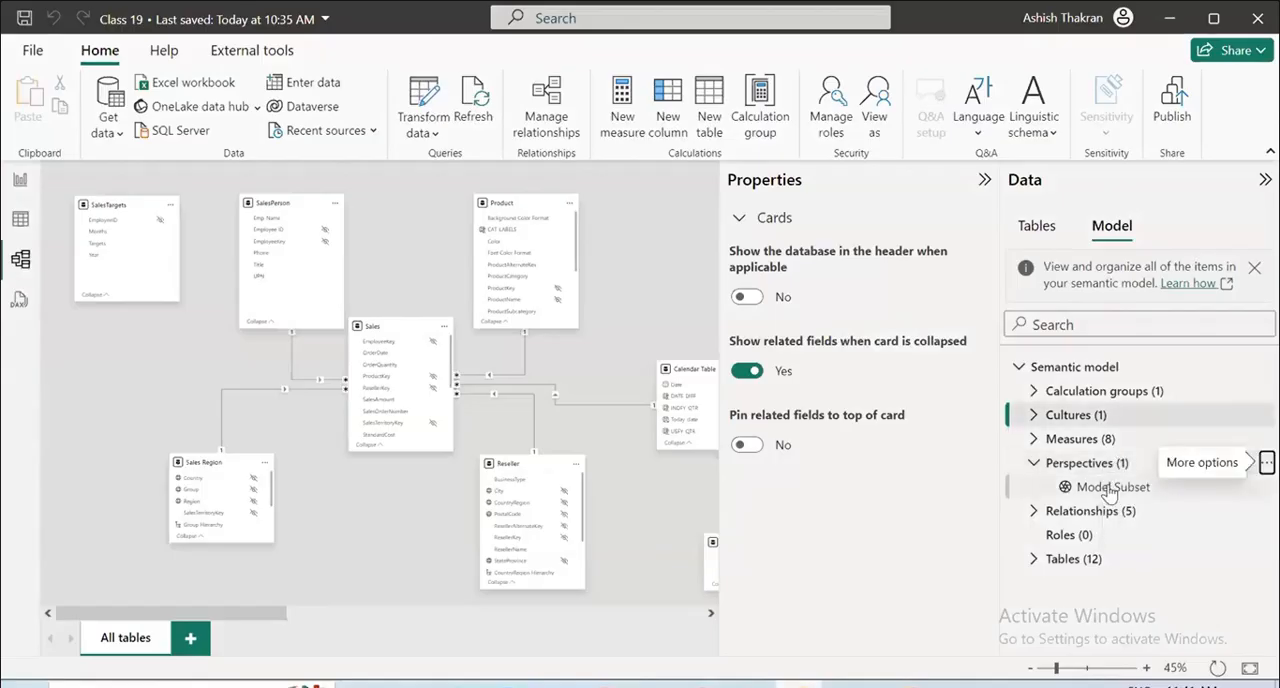
left_click(1034, 464)
left_click(985, 181)
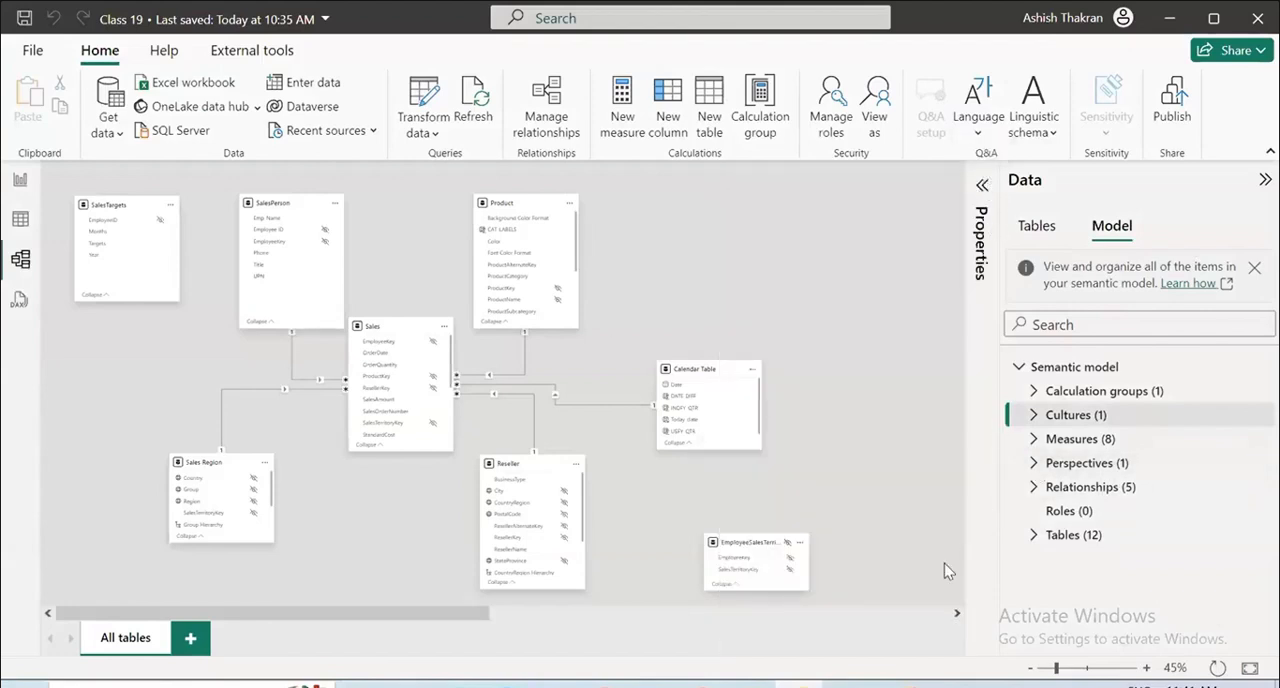
left_click(1034, 391)
mouse_move(1066, 417)
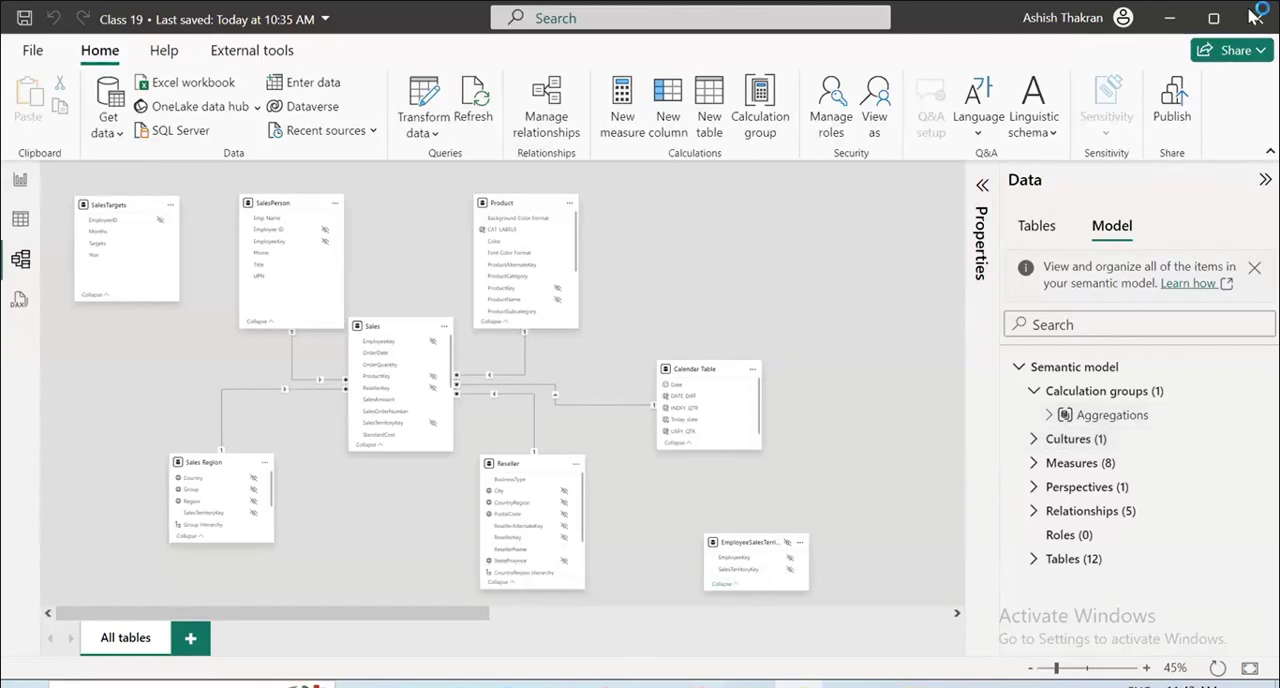
Save the Class 19 file and show the report's Calculation Group page.
key("ctrl+s")
left_click(20, 180)
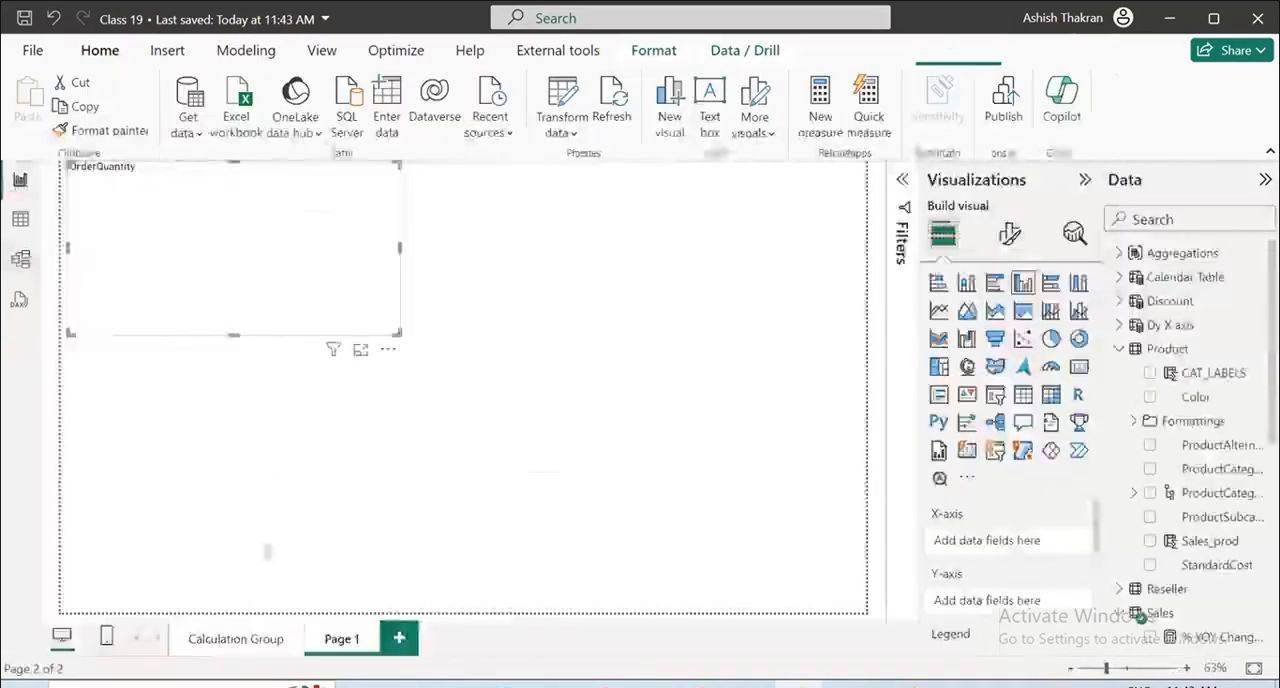
left_click(245, 648)
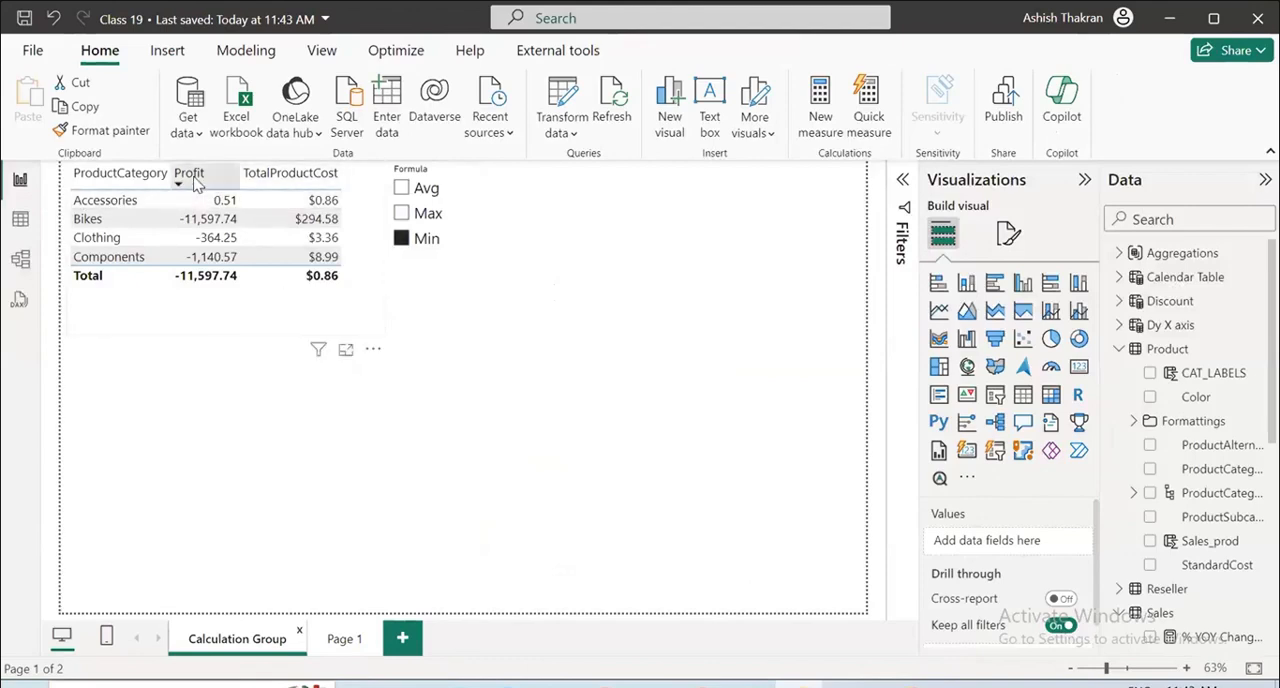
Filter the product category table by Avg, Max and Min in turn with the Formula slicer, ending on Min with no visual selected.
left_click(403, 191)
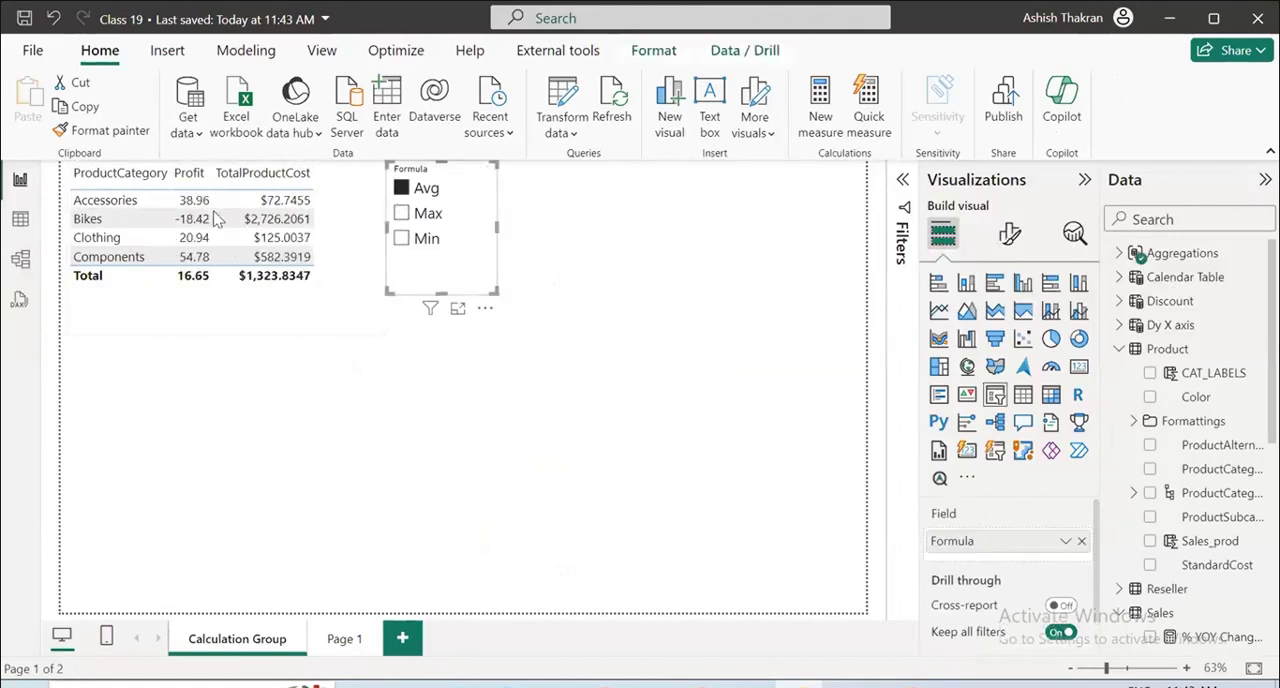
left_click(401, 214)
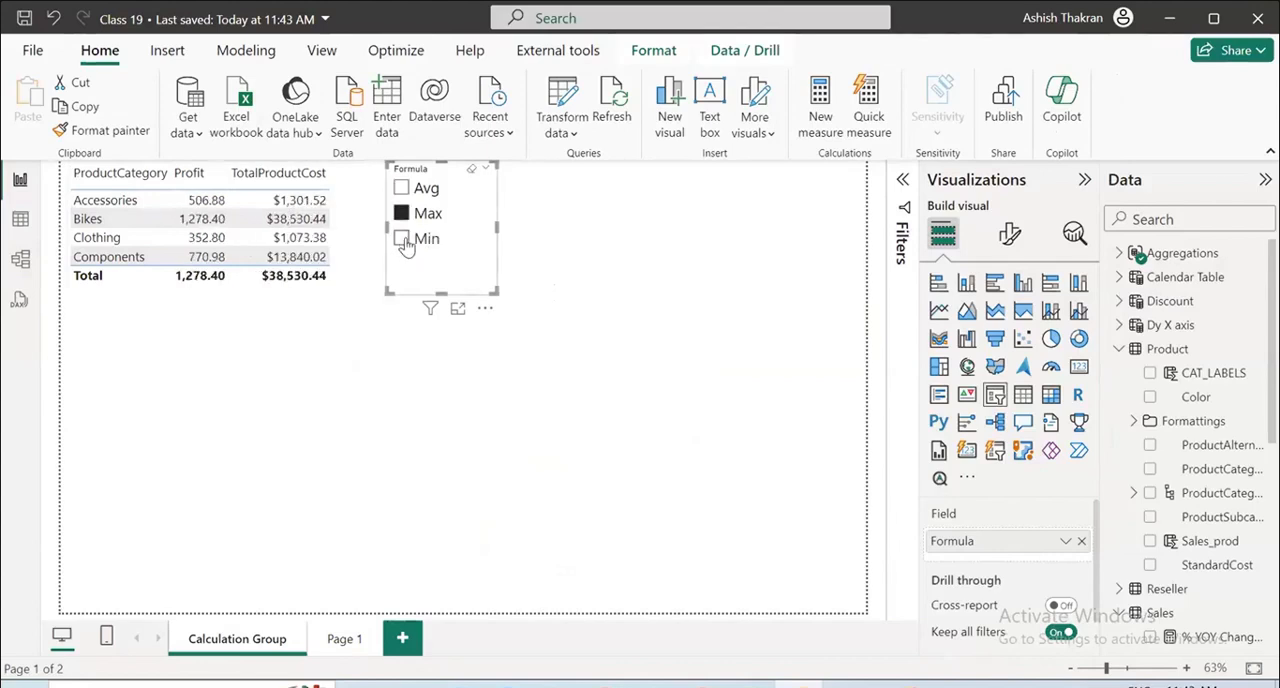
left_click(401, 239)
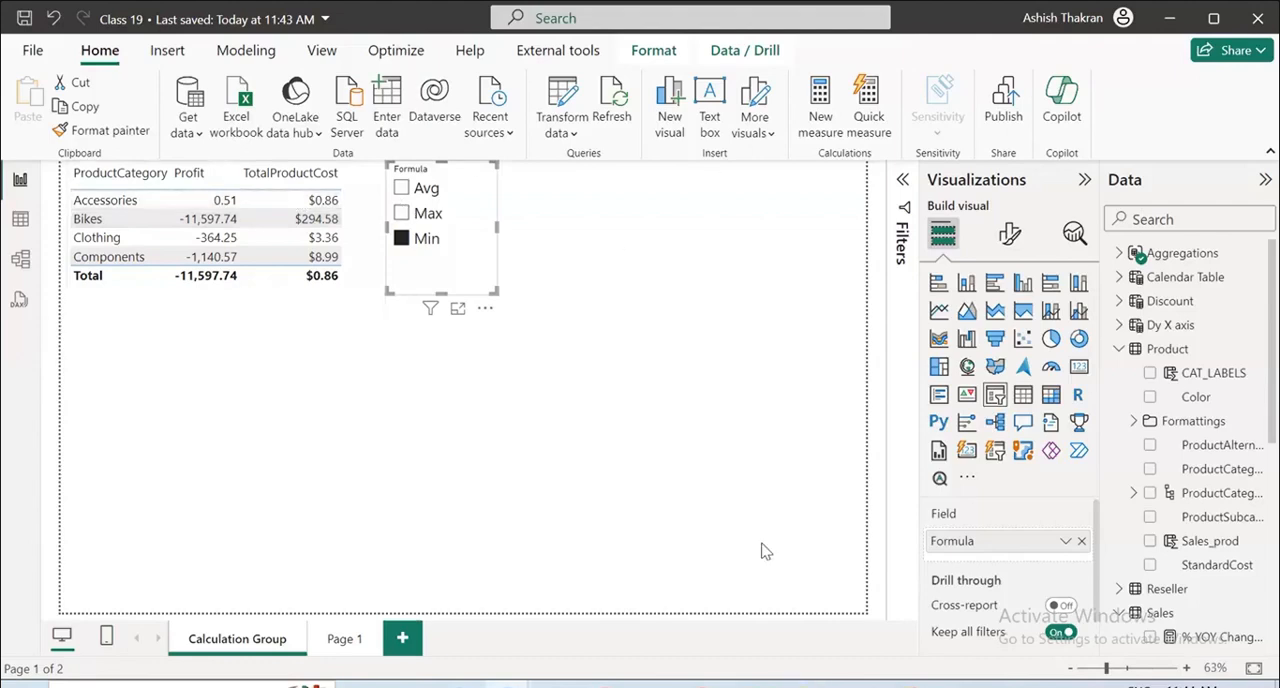
left_click(312, 377)
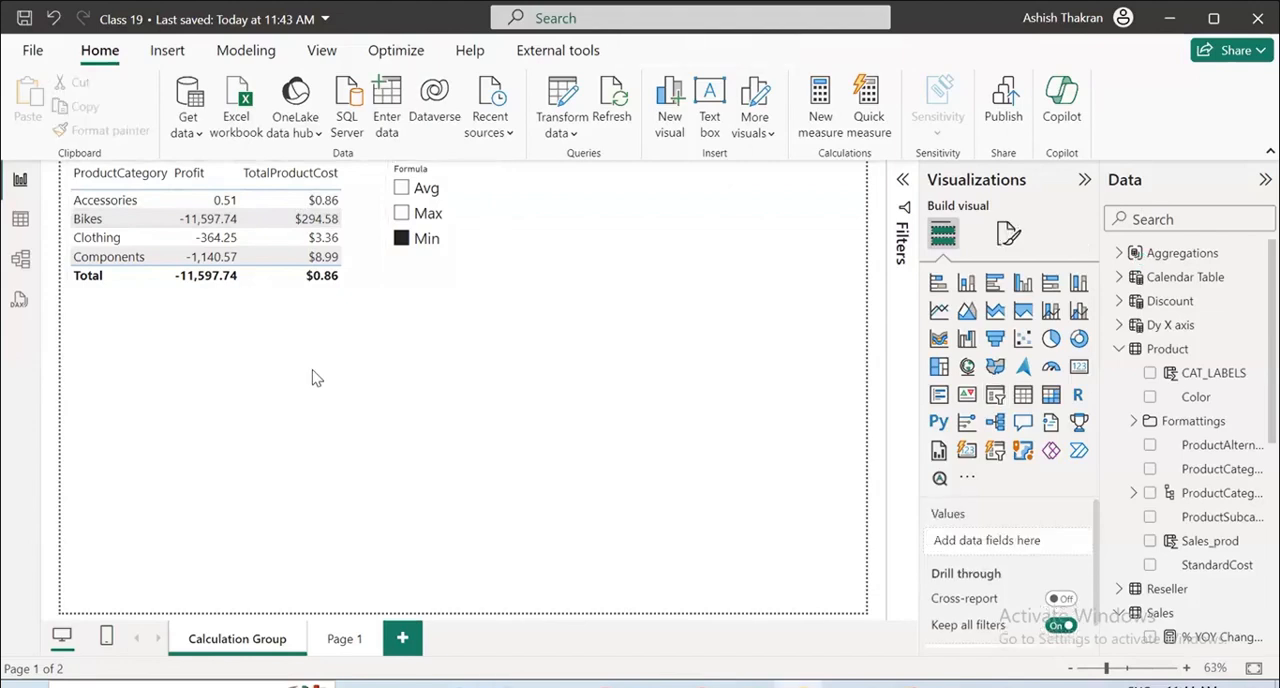